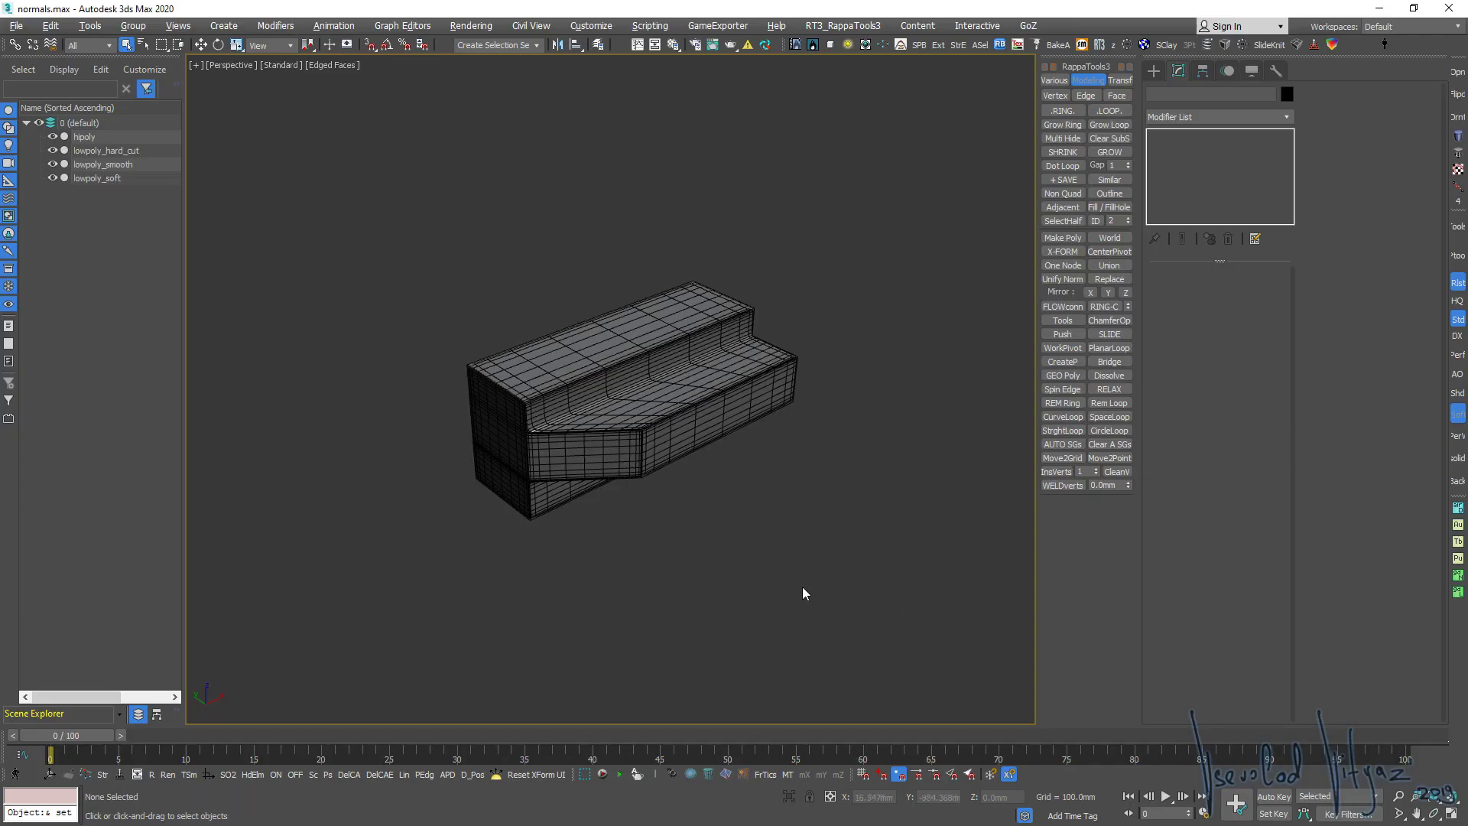
Isolate the hipoly step and orbit around it to view it alone
{"action": "middle_click_drag", "start_coordinate": [585, 379], "coordinate": [630, 383]}
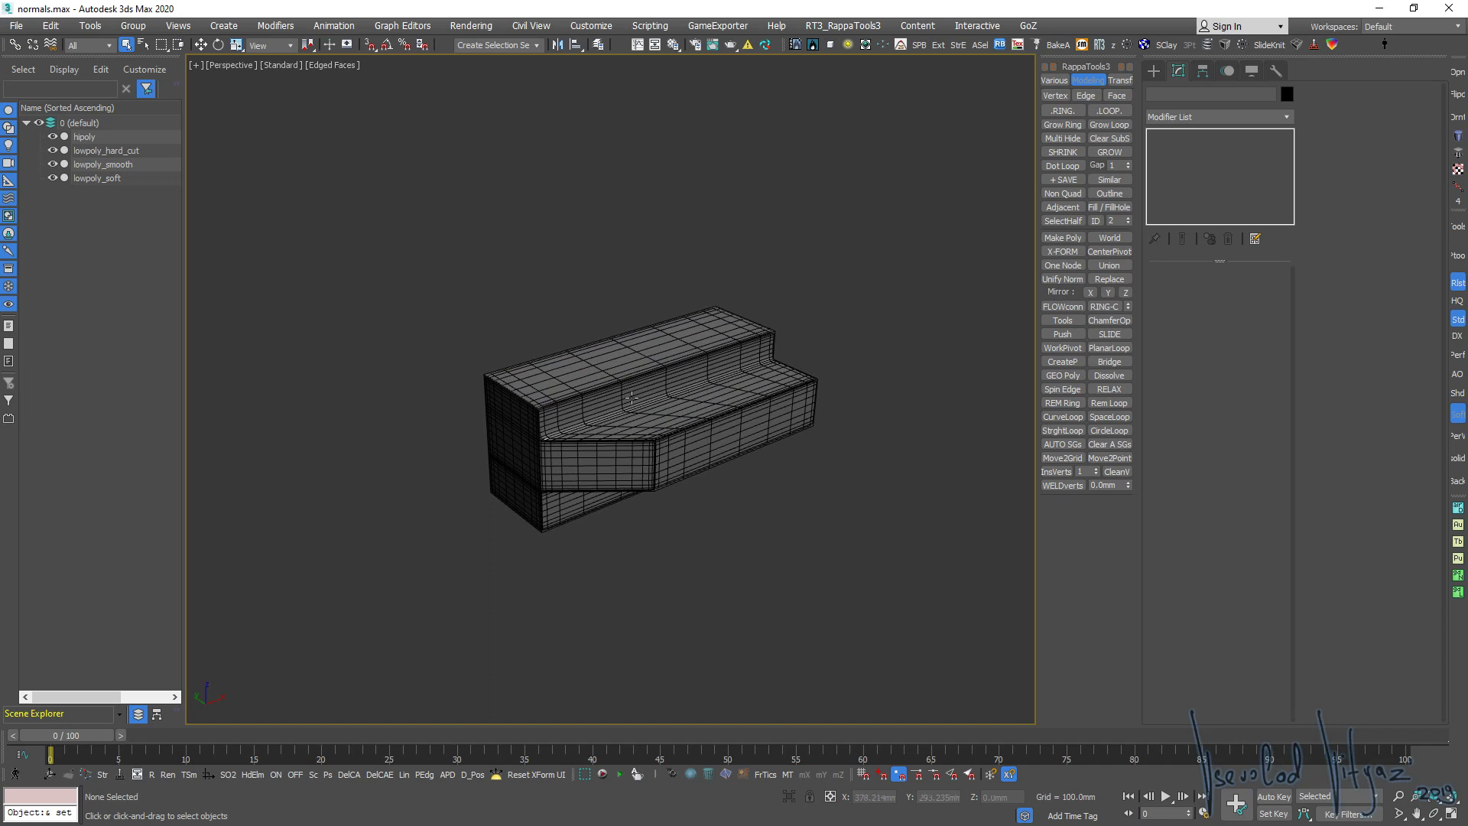
{"action": "left_click", "coordinate": [118, 137]}
{"action": "key", "text": "alt+q"}
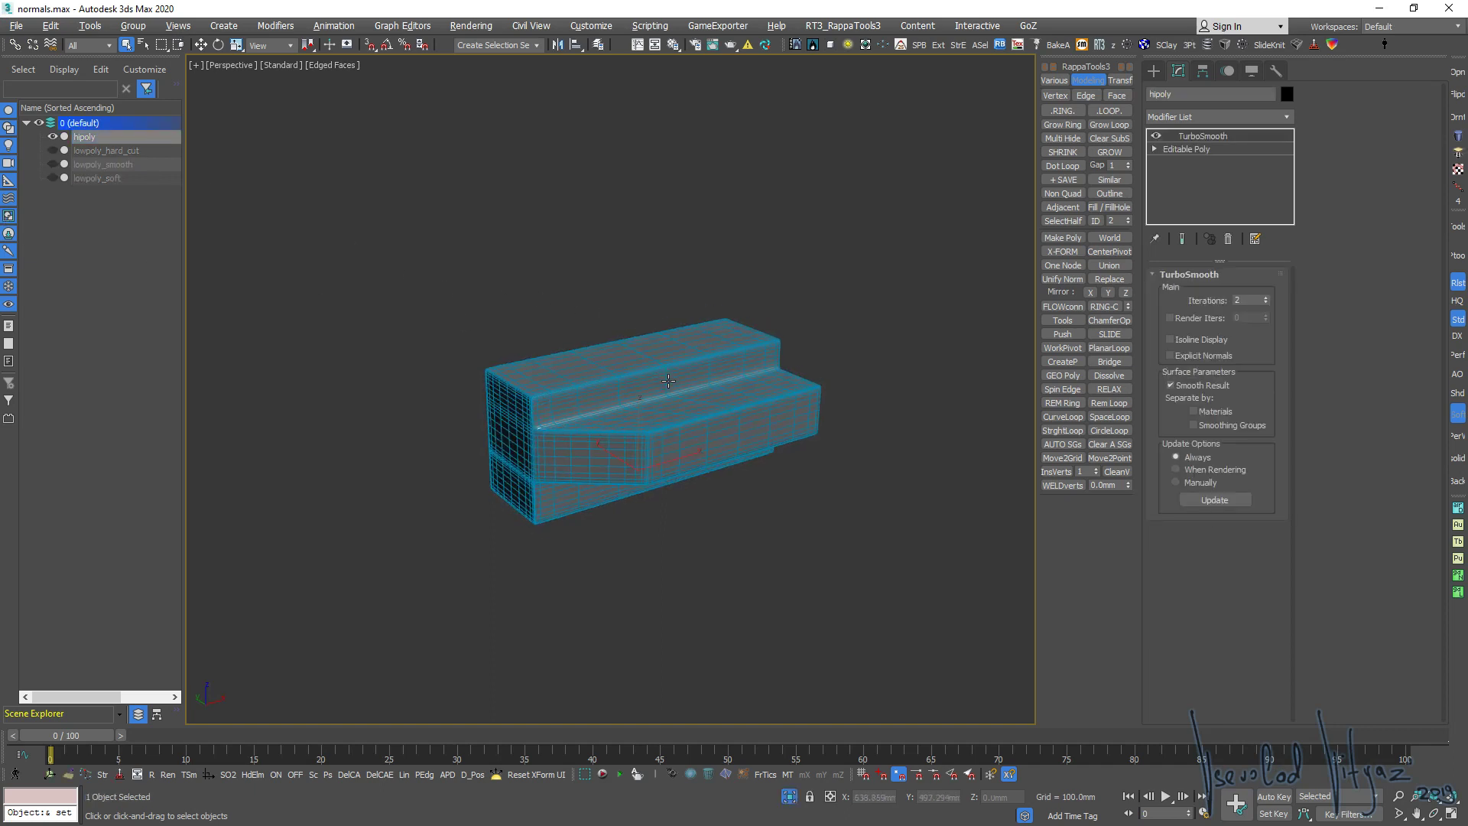
{"action": "middle_click_drag", "start_coordinate": [666, 377], "coordinate": [678, 390], "text": "alt"}
Isolate lowpoly_hard_cut and view it from higher up
{"action": "left_click", "coordinate": [147, 152]}
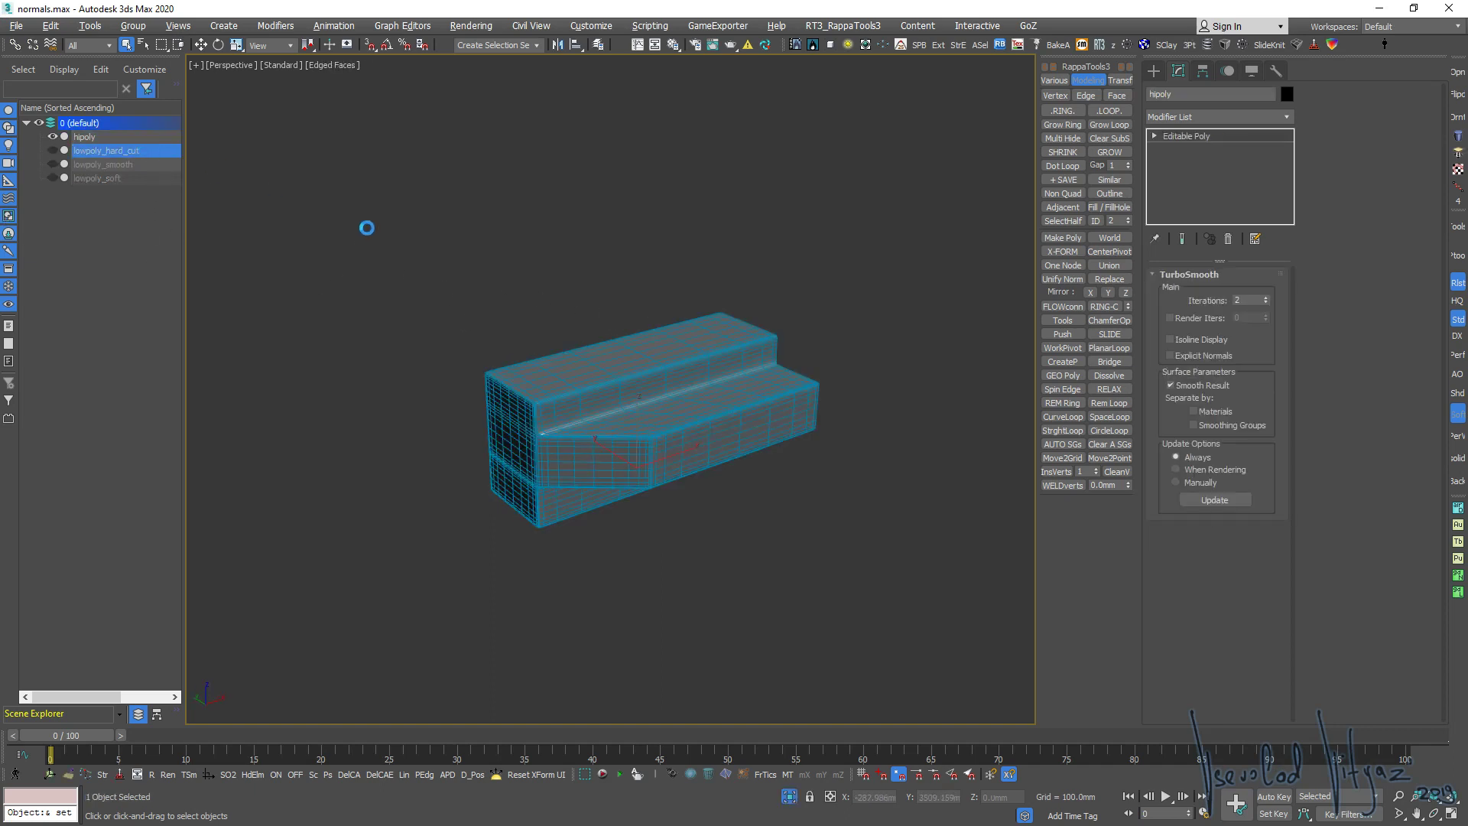
{"action": "key", "text": "alt+q"}
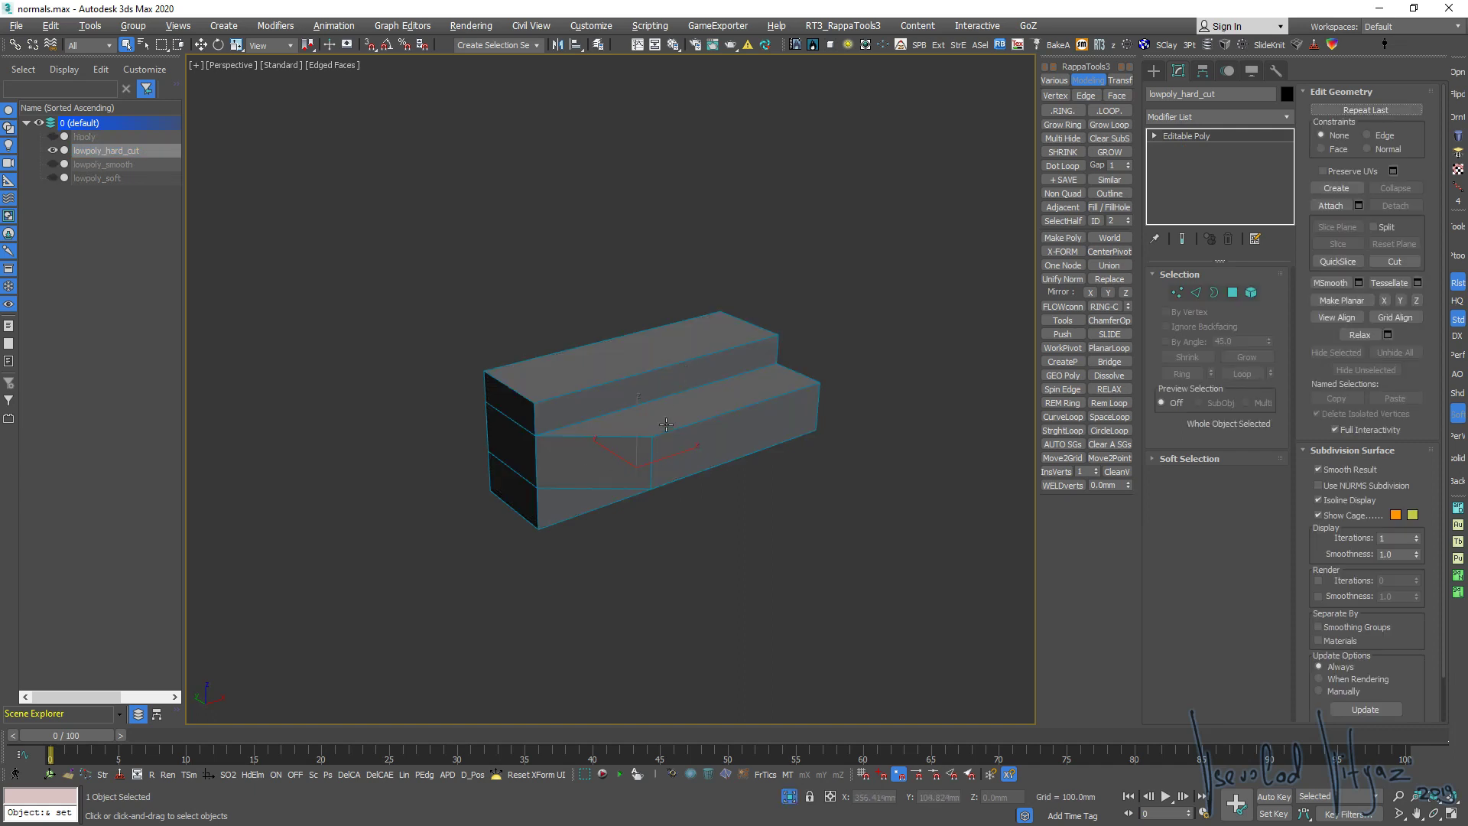
{"action": "middle_click_drag", "start_coordinate": [686, 376], "coordinate": [695, 402]}
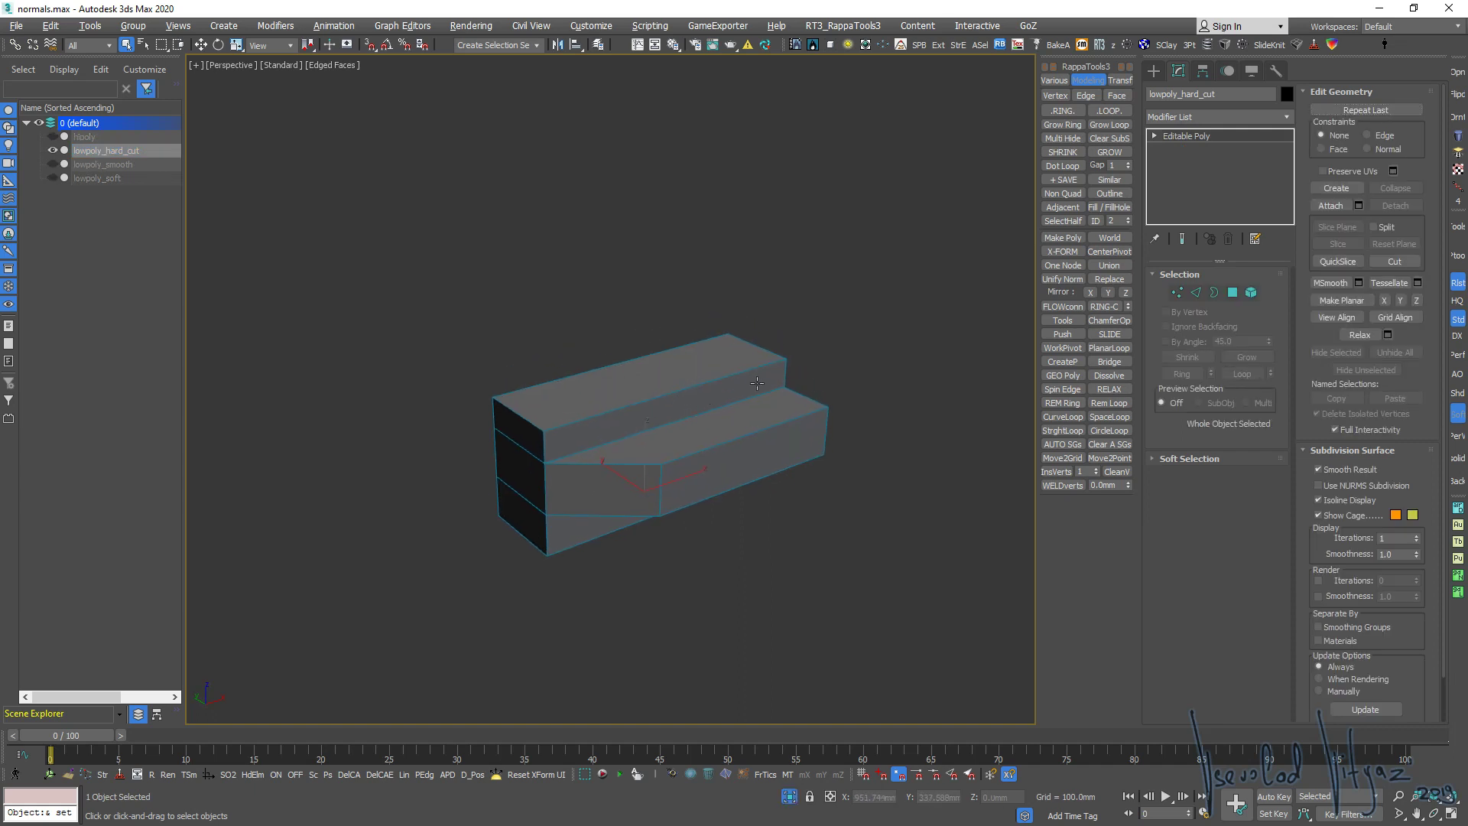
{"action": "scroll", "coordinate": [698, 350], "scroll_direction": "up", "scroll_amount": 4}
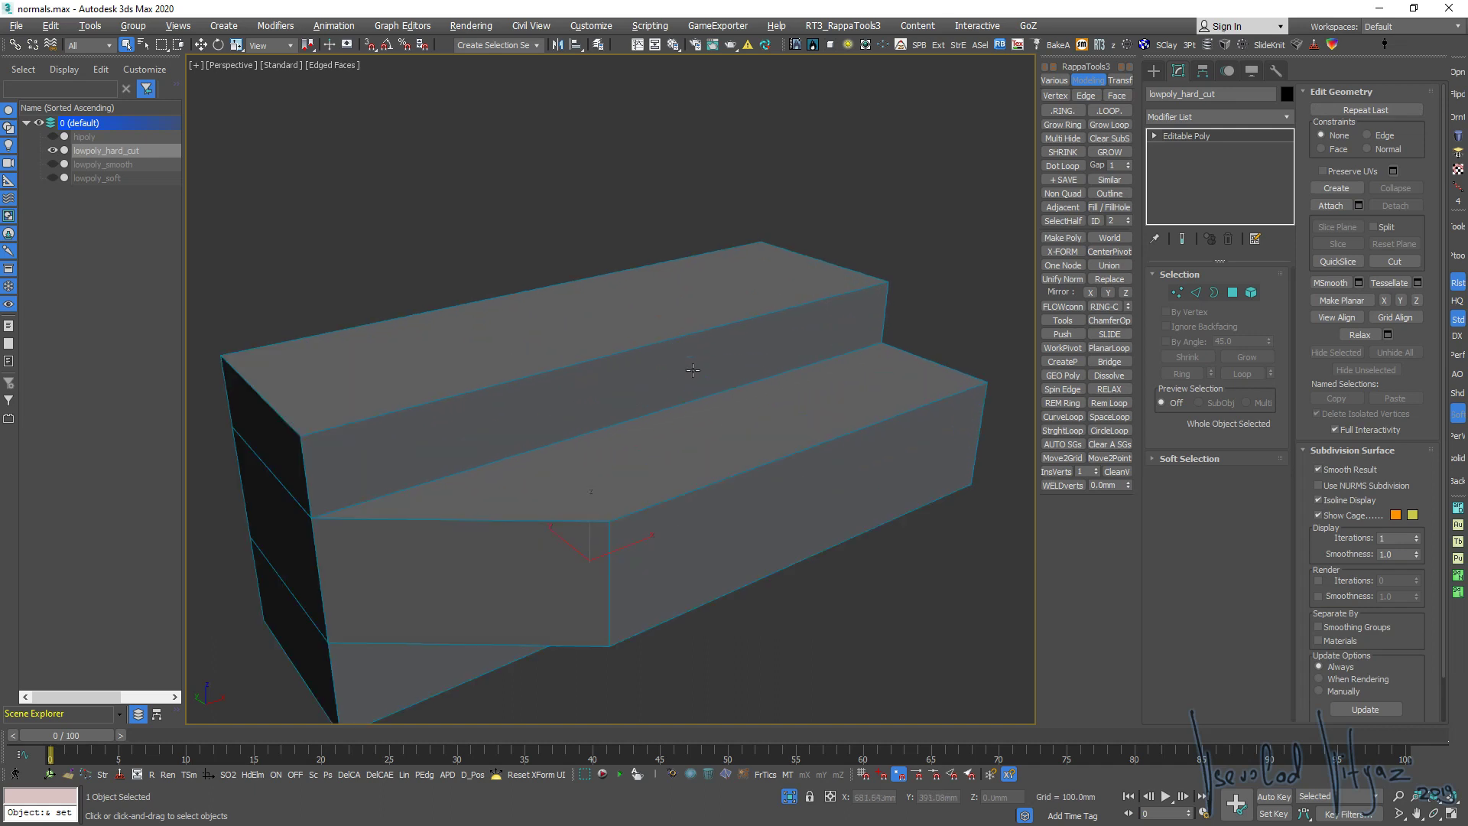
{"action": "mouse_move", "coordinate": [684, 341]}
{"action": "middle_mouse_down", "text": "alt"}
{"action": "mouse_move", "coordinate": [708, 379]}
{"action": "mouse_move", "coordinate": [734, 382]}
{"action": "middle_mouse_up", "text": "alt"}
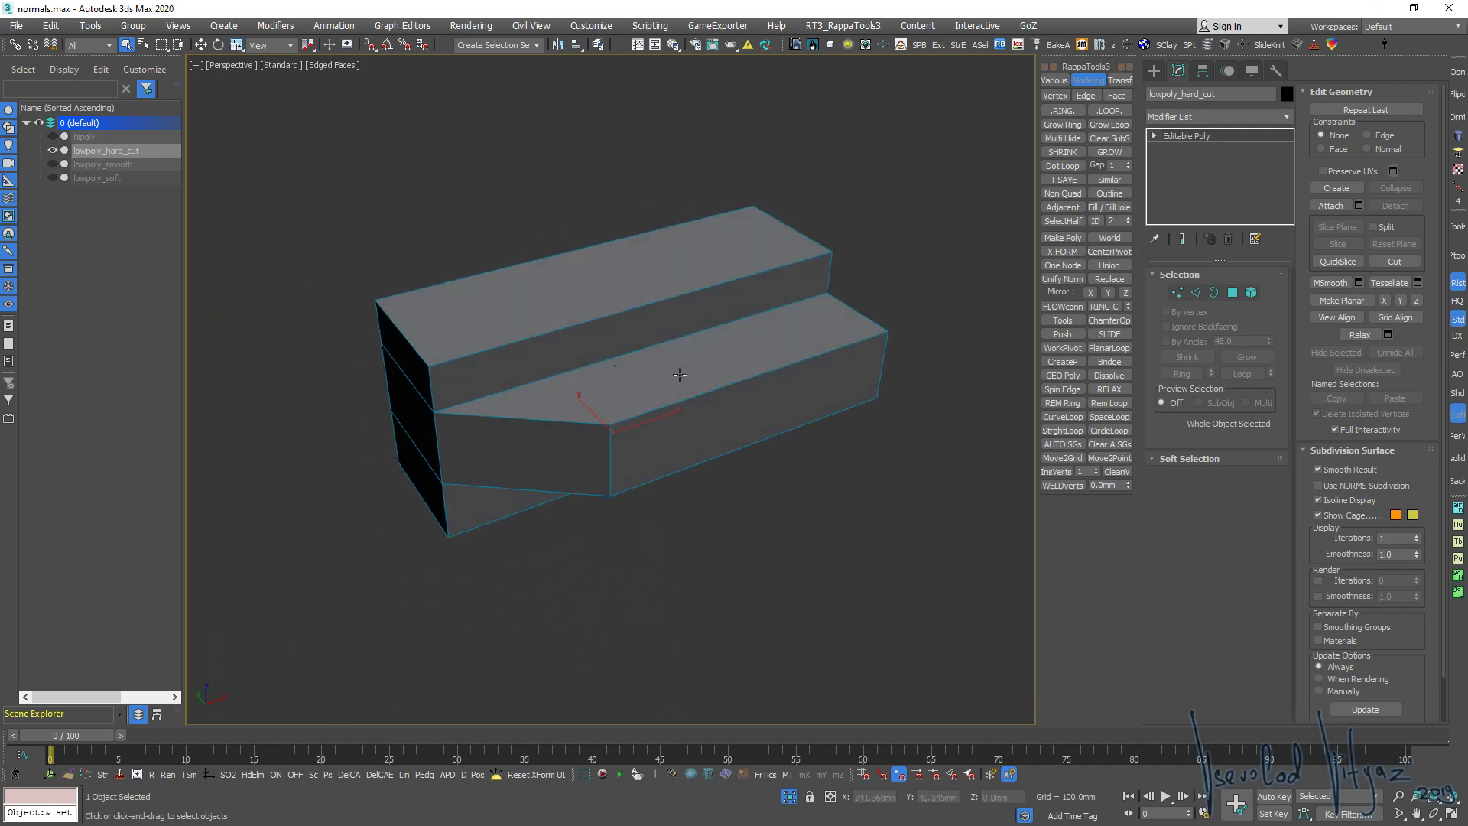
{"action": "left_click", "coordinate": [1458, 139]}
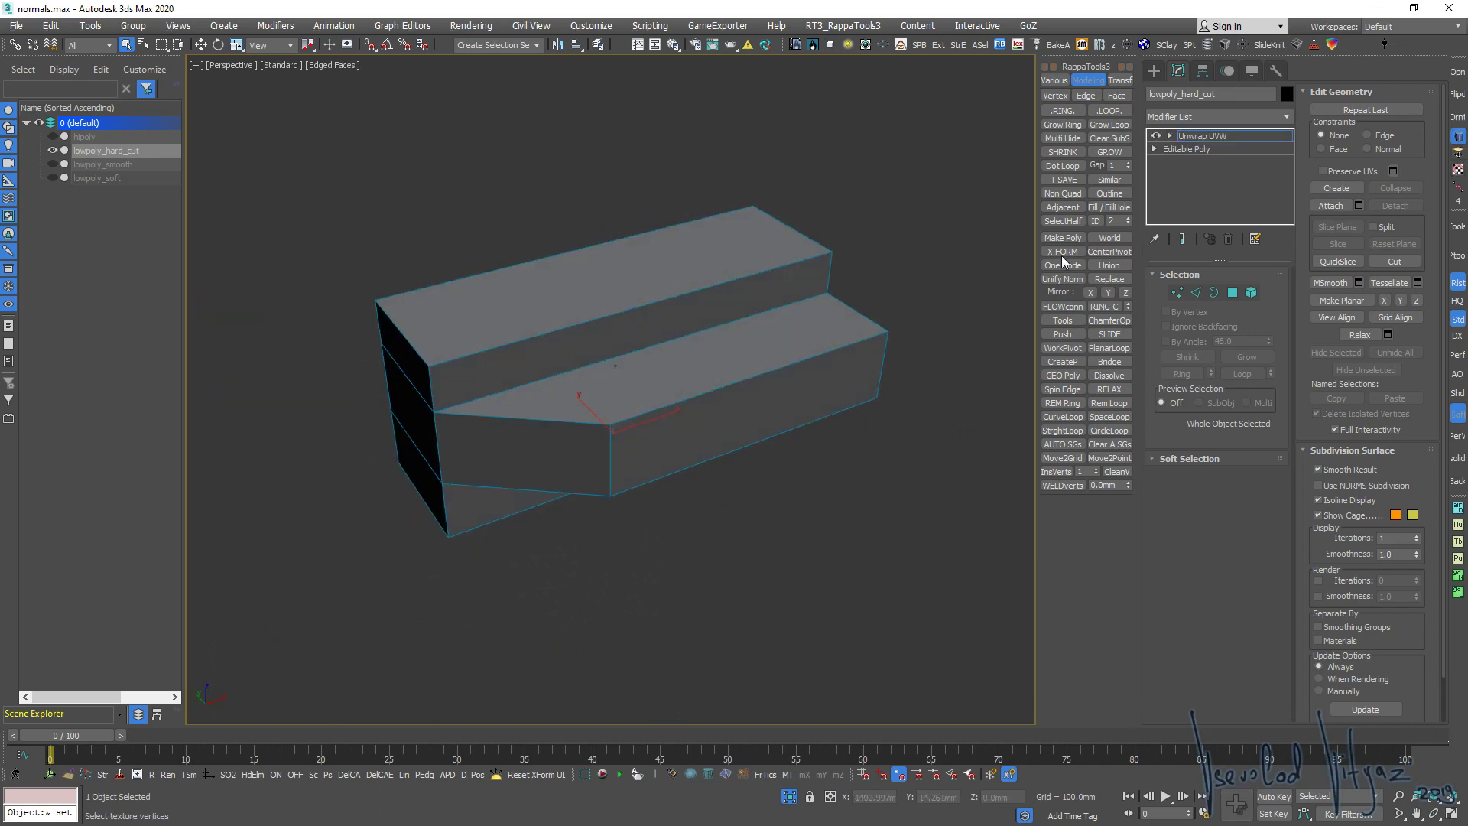
{"action": "left_click", "coordinate": [924, 246]}
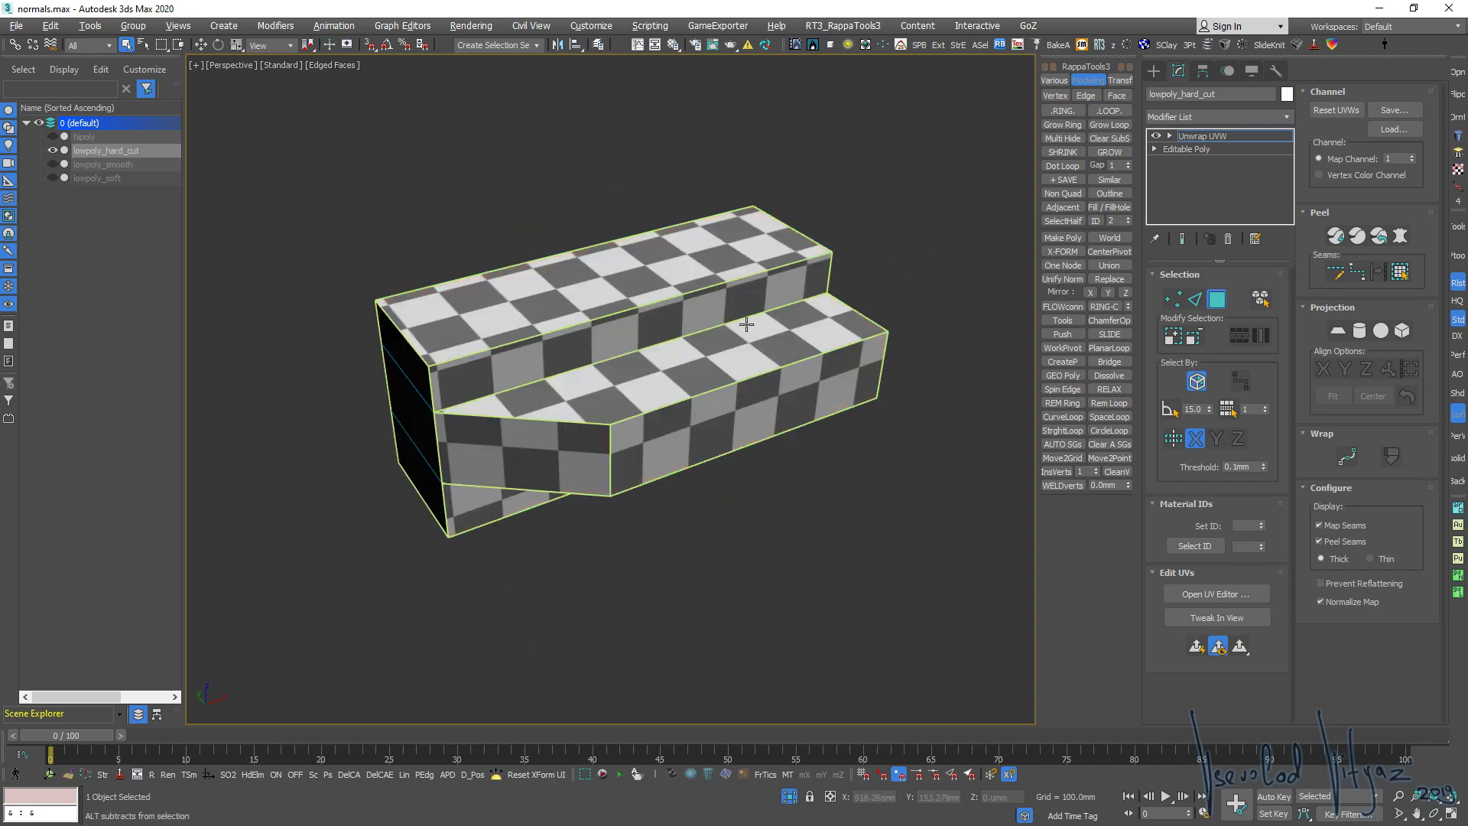
{"action": "left_click", "coordinate": [1217, 594]}
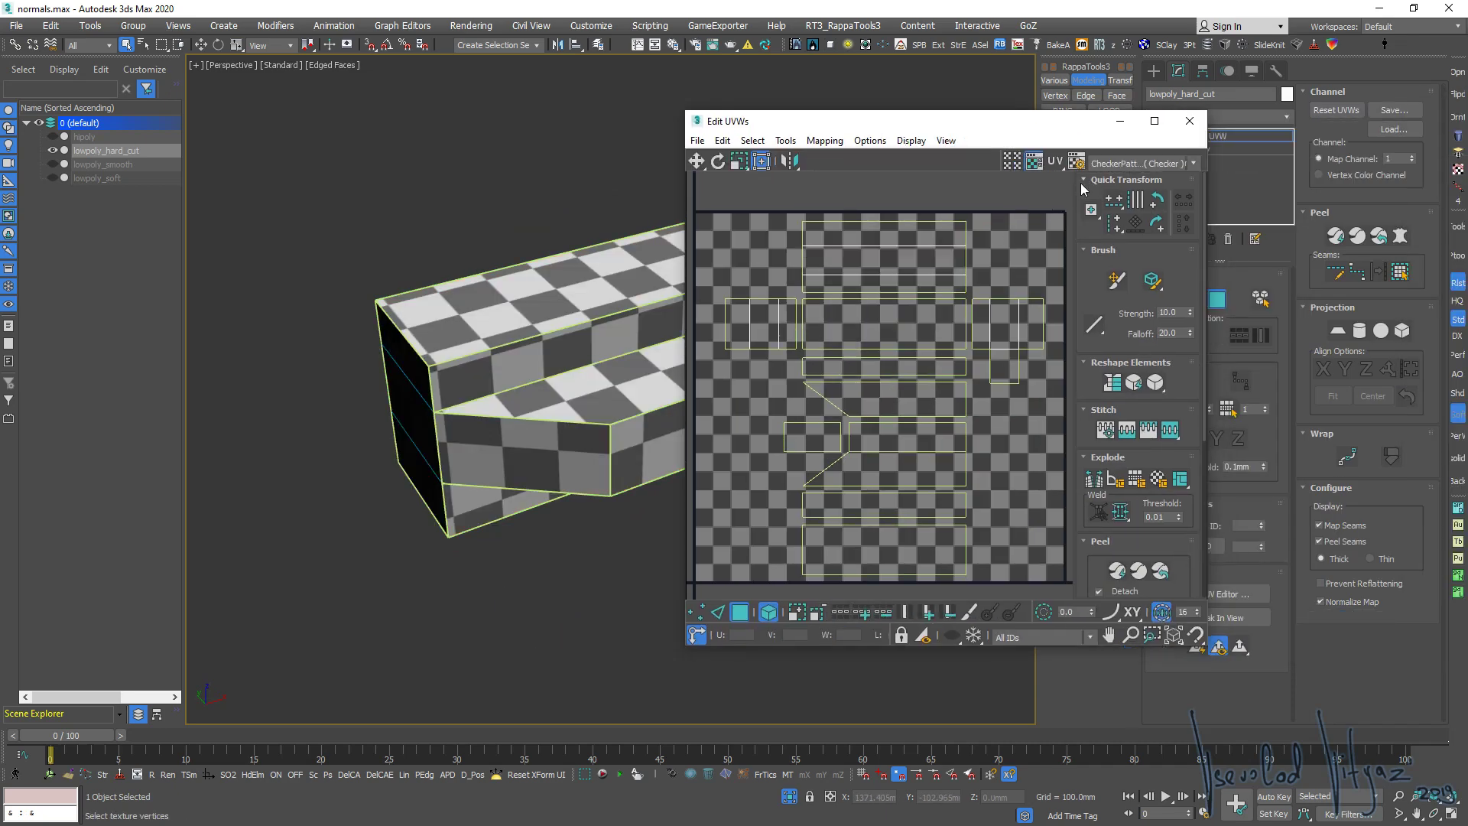
{"action": "left_click", "coordinate": [1033, 161]}
{"action": "left_click", "coordinate": [760, 160]}
{"action": "middle_click_drag", "start_coordinate": [510, 356], "coordinate": [397, 349], "text": "alt"}
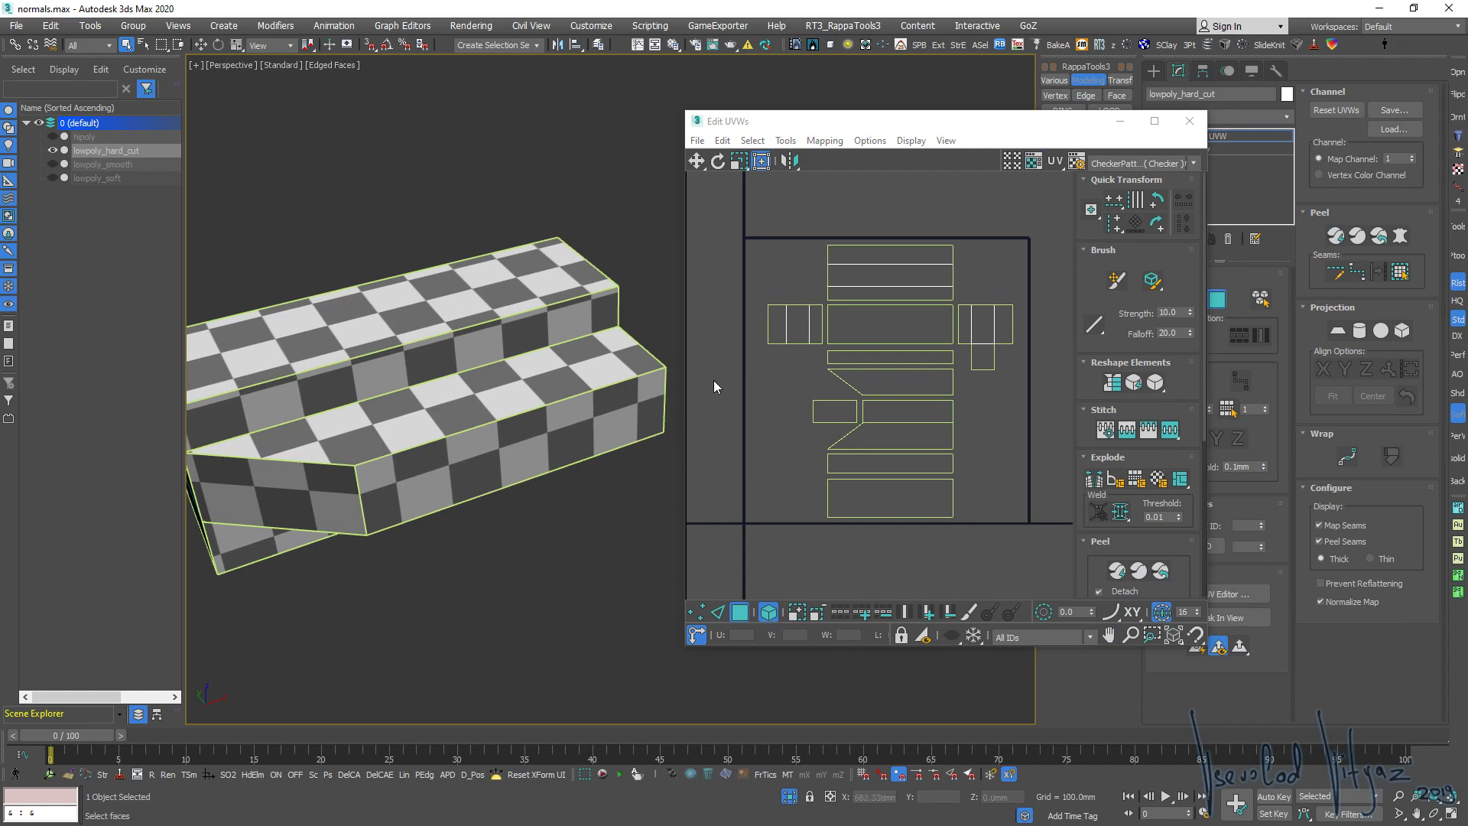
{"action": "middle_click_drag", "start_coordinate": [432, 376], "coordinate": [572, 267]}
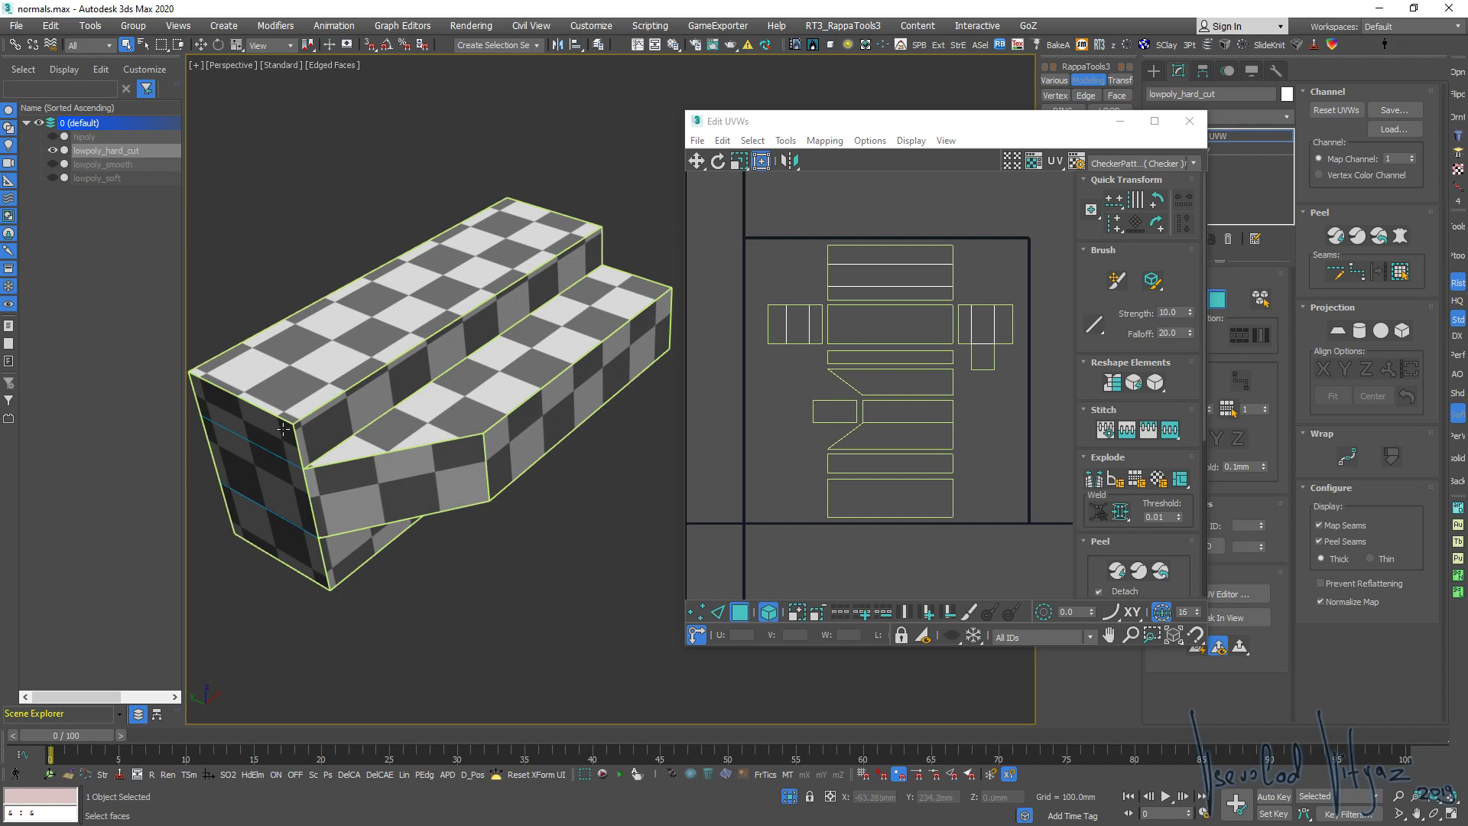
{"action": "left_click", "coordinate": [259, 432]}
{"action": "left_click", "coordinate": [265, 474], "text": "ctrl"}
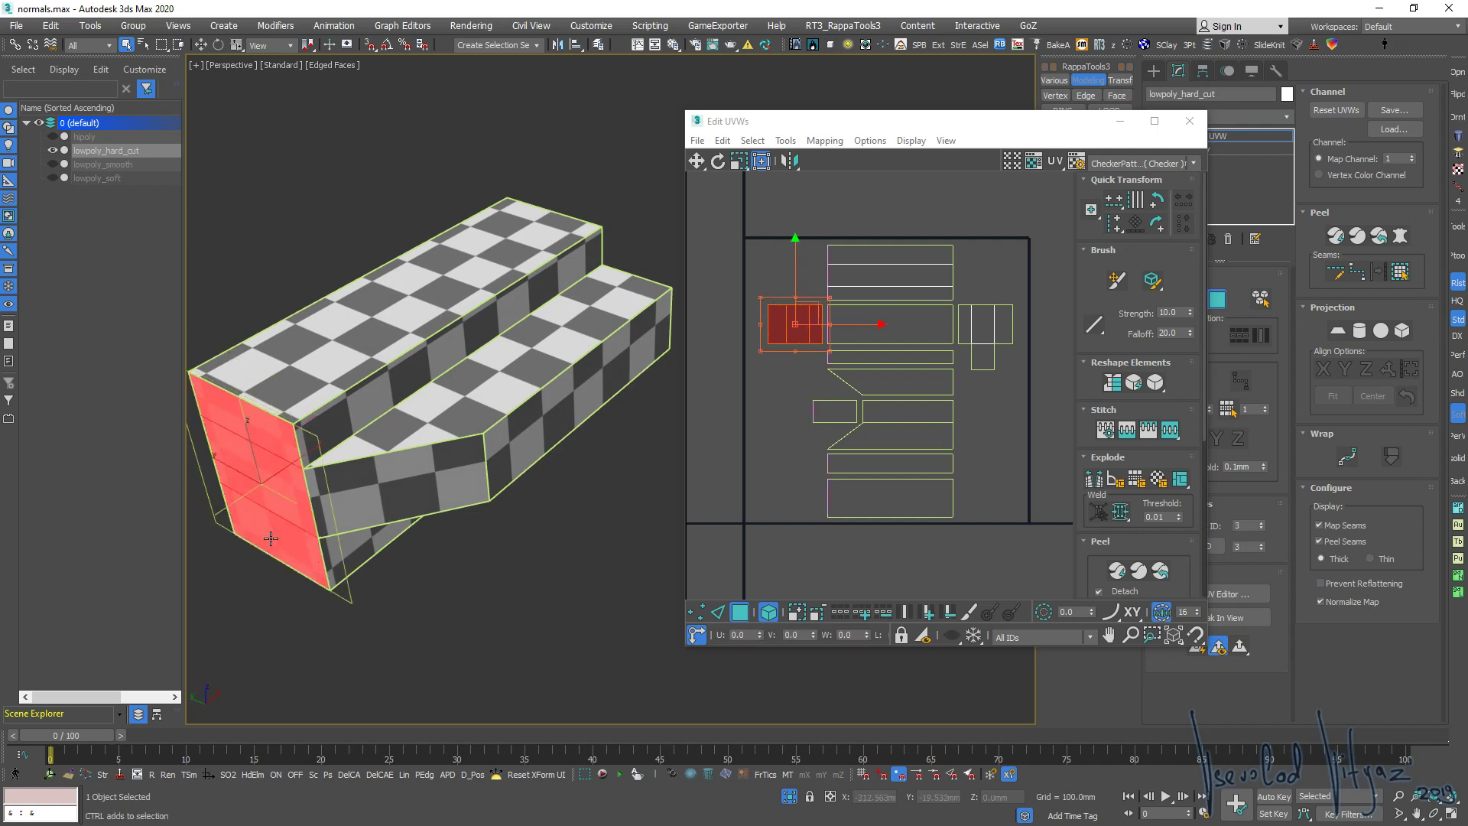
{"action": "key", "text": "z"}
{"action": "key", "text": "ctrl+d"}
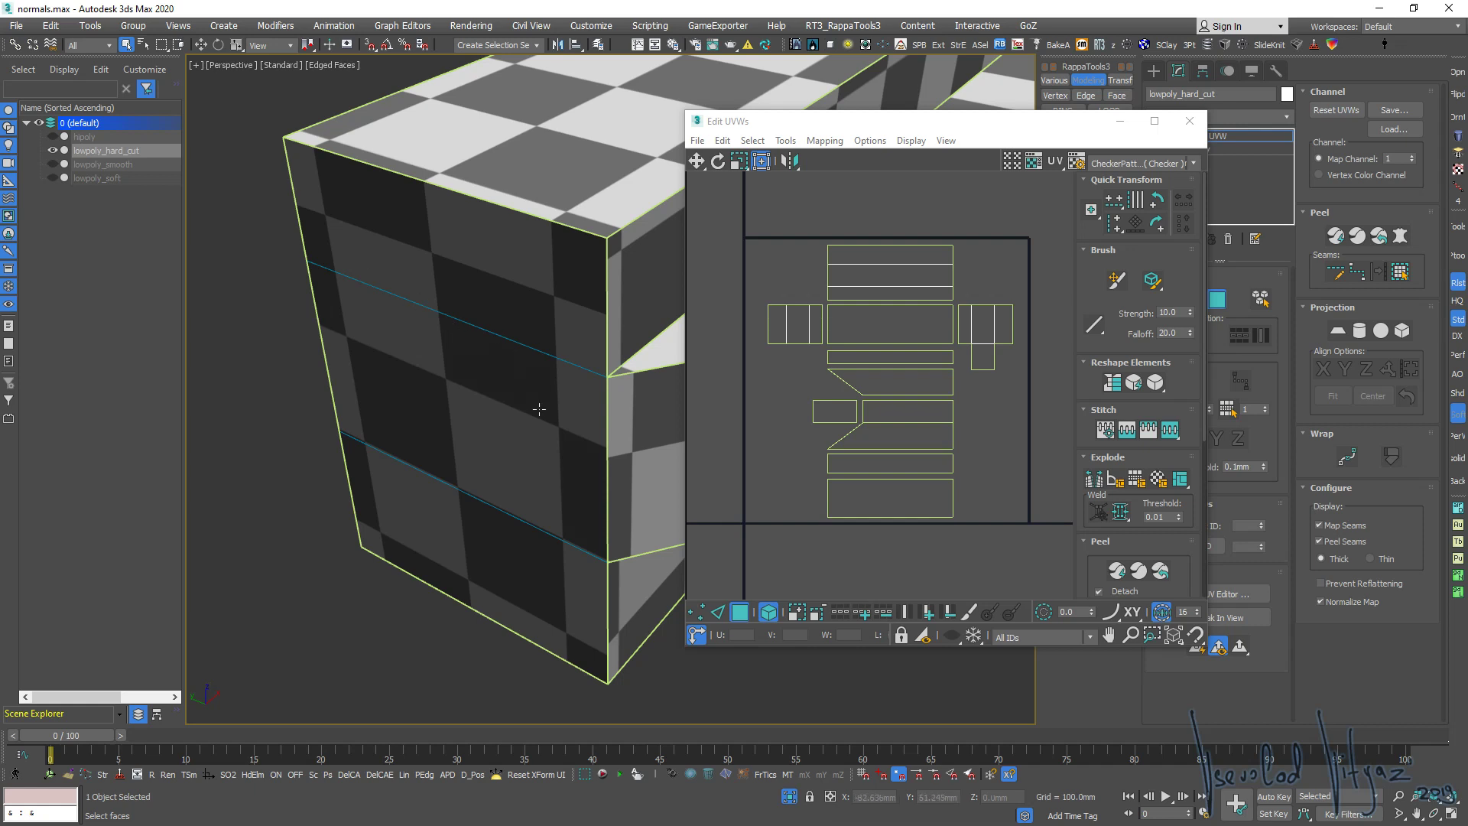
{"action": "mouse_move", "coordinate": [539, 409]}
{"action": "middle_mouse_down", "text": "alt"}
{"action": "mouse_move", "coordinate": [509, 397]}
{"action": "mouse_move", "coordinate": [443, 419]}
{"action": "middle_mouse_up", "text": "alt"}
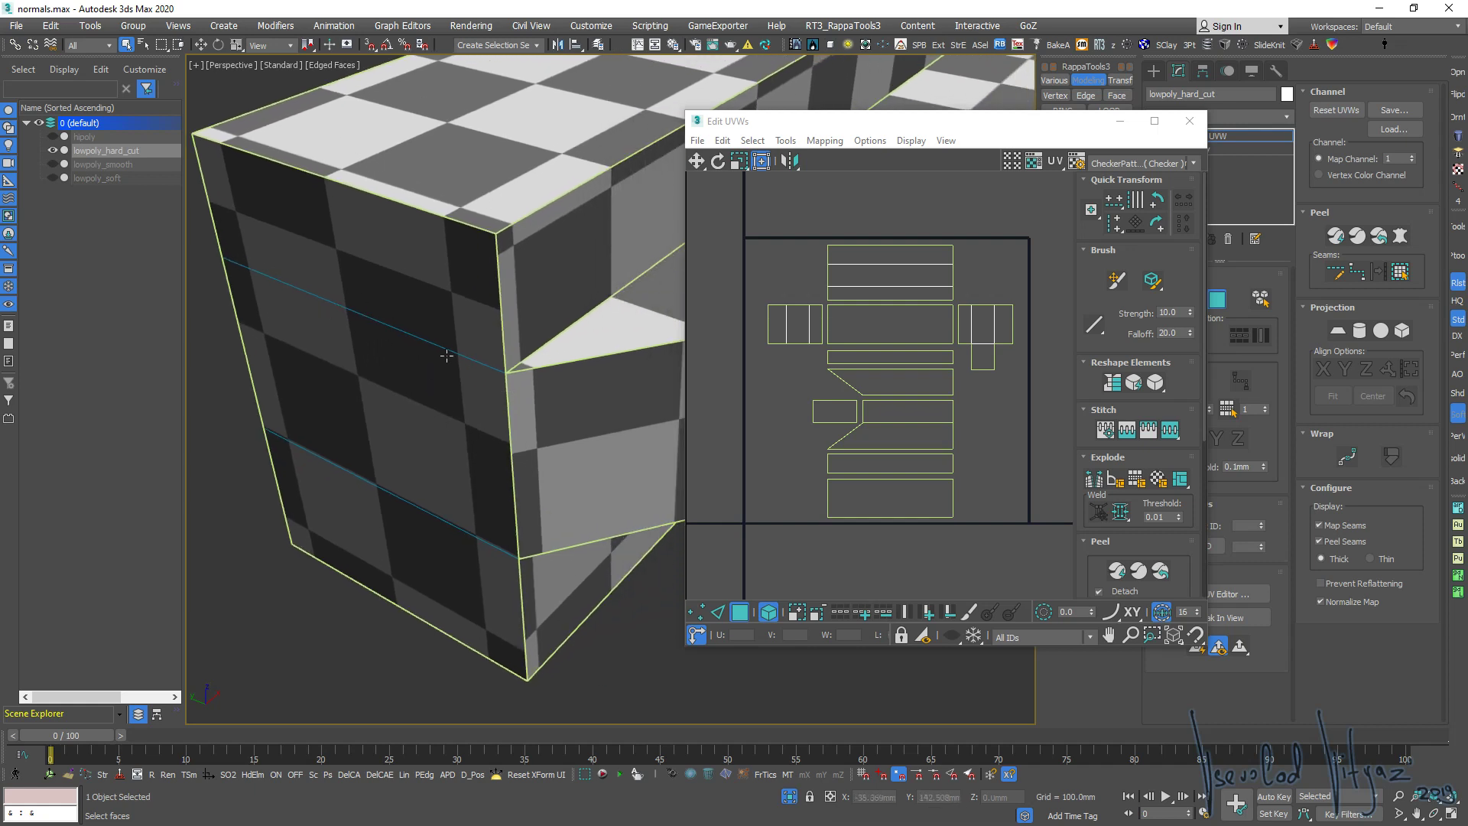
{"action": "mouse_move", "coordinate": [407, 208]}
{"action": "middle_mouse_down", "text": "alt"}
{"action": "mouse_move", "coordinate": [337, 223]}
{"action": "mouse_move", "coordinate": [398, 417]}
{"action": "middle_mouse_up", "text": "alt"}
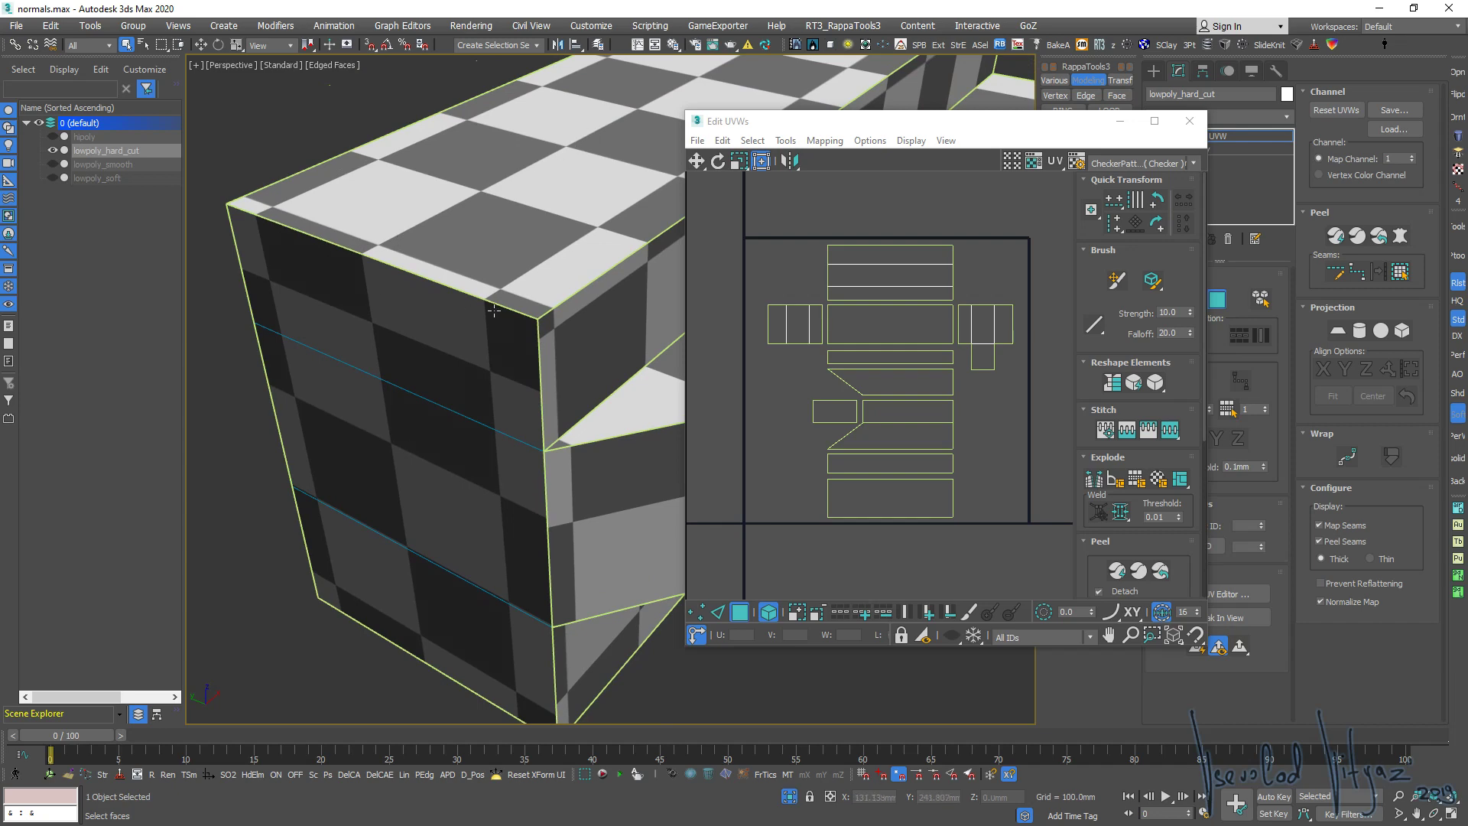
{"action": "left_click", "coordinate": [1228, 239]}
{"action": "scroll", "coordinate": [769, 385], "scroll_direction": "down", "scroll_amount": 5}
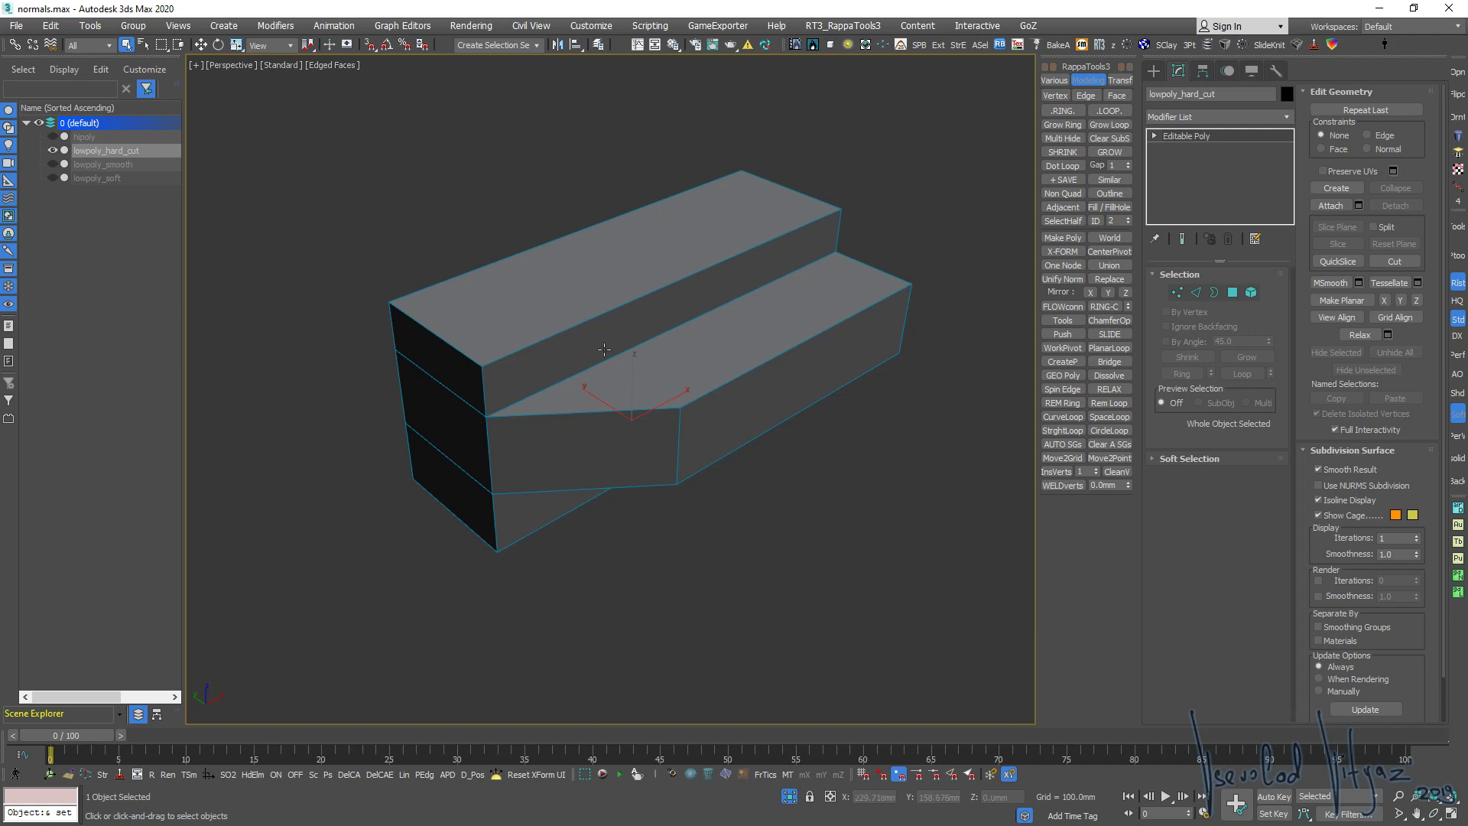
Unhide all, isolate lowpoly_smooth, and orbit around its smooth-shaded step
{"action": "middle_click_drag", "start_coordinate": [604, 349], "coordinate": [698, 385]}
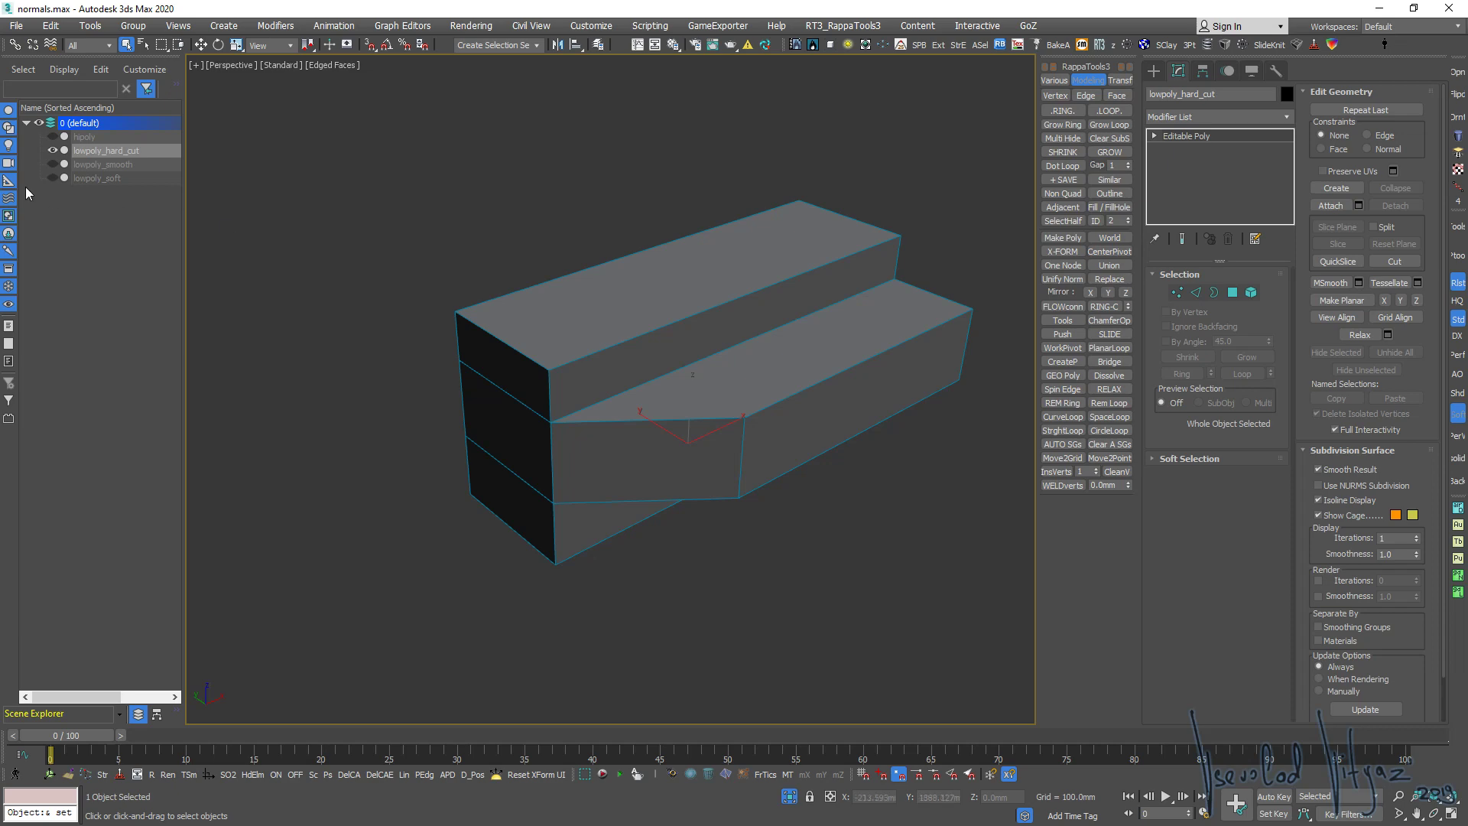
{"action": "left_click", "coordinate": [103, 165]}
{"action": "key", "text": "alt+q"}
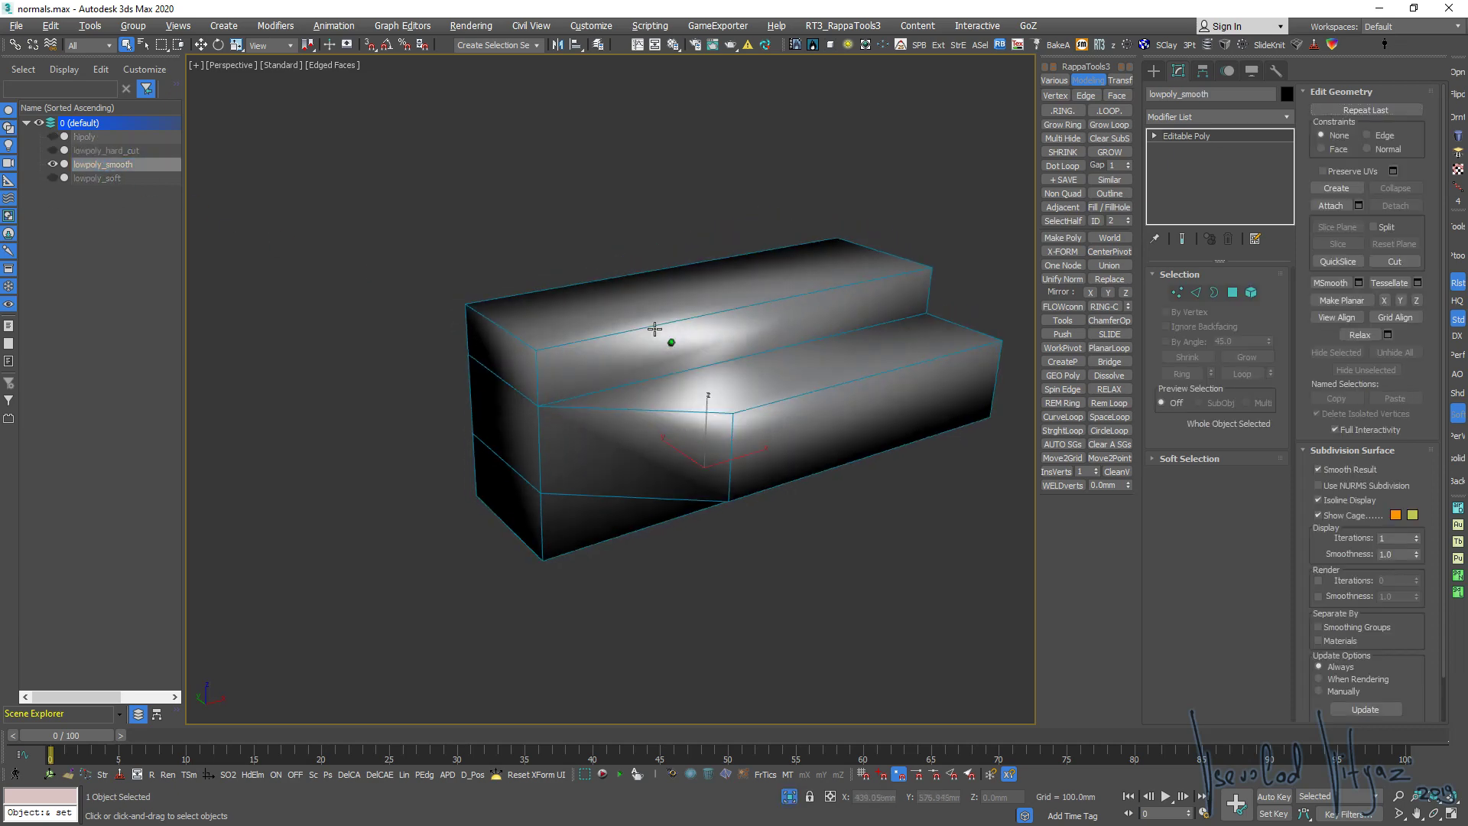
{"action": "mouse_move", "coordinate": [627, 339]}
{"action": "middle_mouse_down", "text": "alt"}
{"action": "mouse_move", "coordinate": [642, 365]}
{"action": "mouse_move", "coordinate": [741, 214]}
{"action": "mouse_move", "coordinate": [533, 243]}
{"action": "mouse_move", "coordinate": [711, 218]}
{"action": "middle_mouse_up", "text": "alt"}
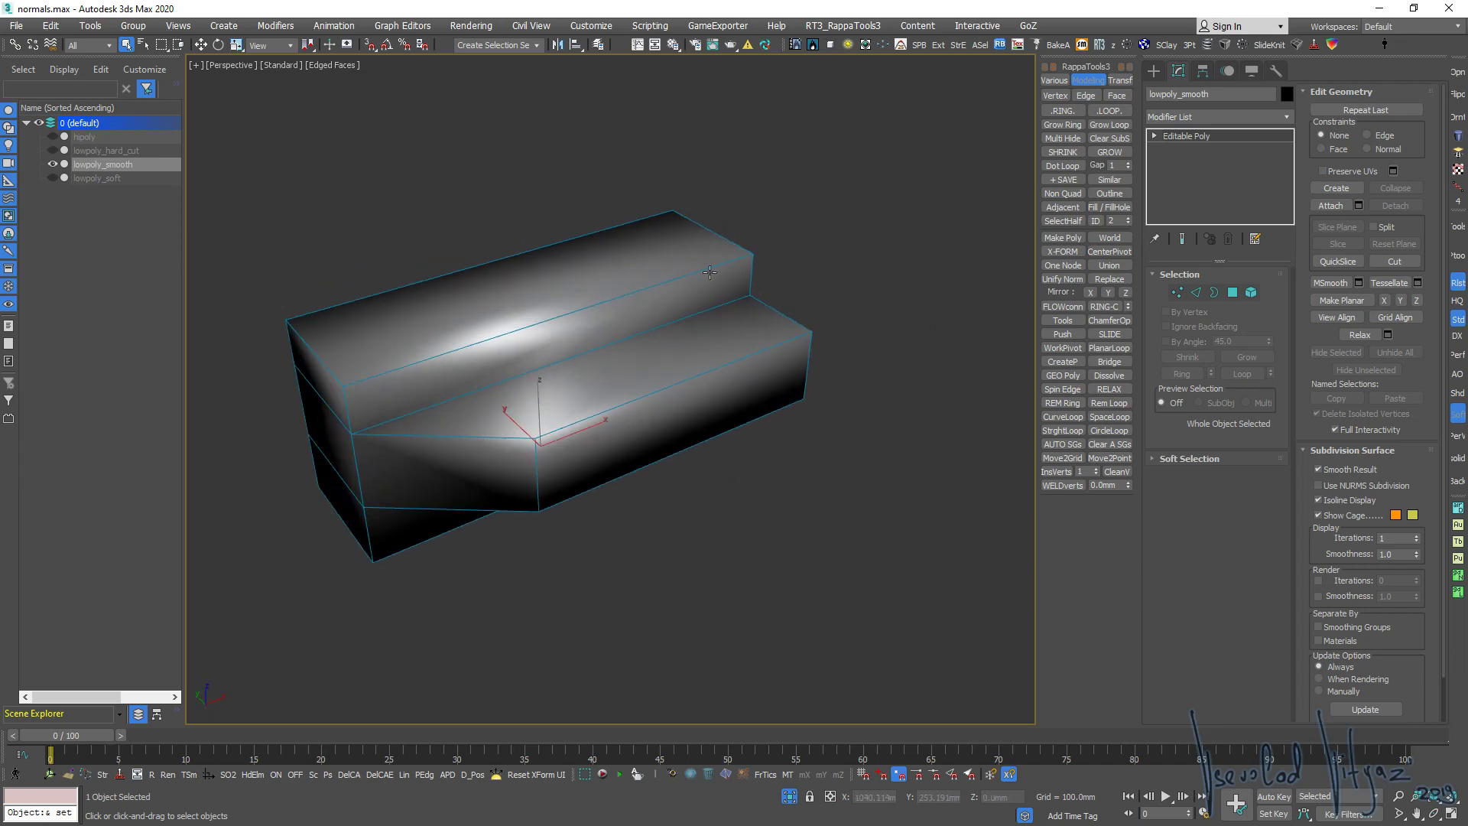
{"action": "middle_click_drag", "start_coordinate": [535, 331], "coordinate": [642, 337]}
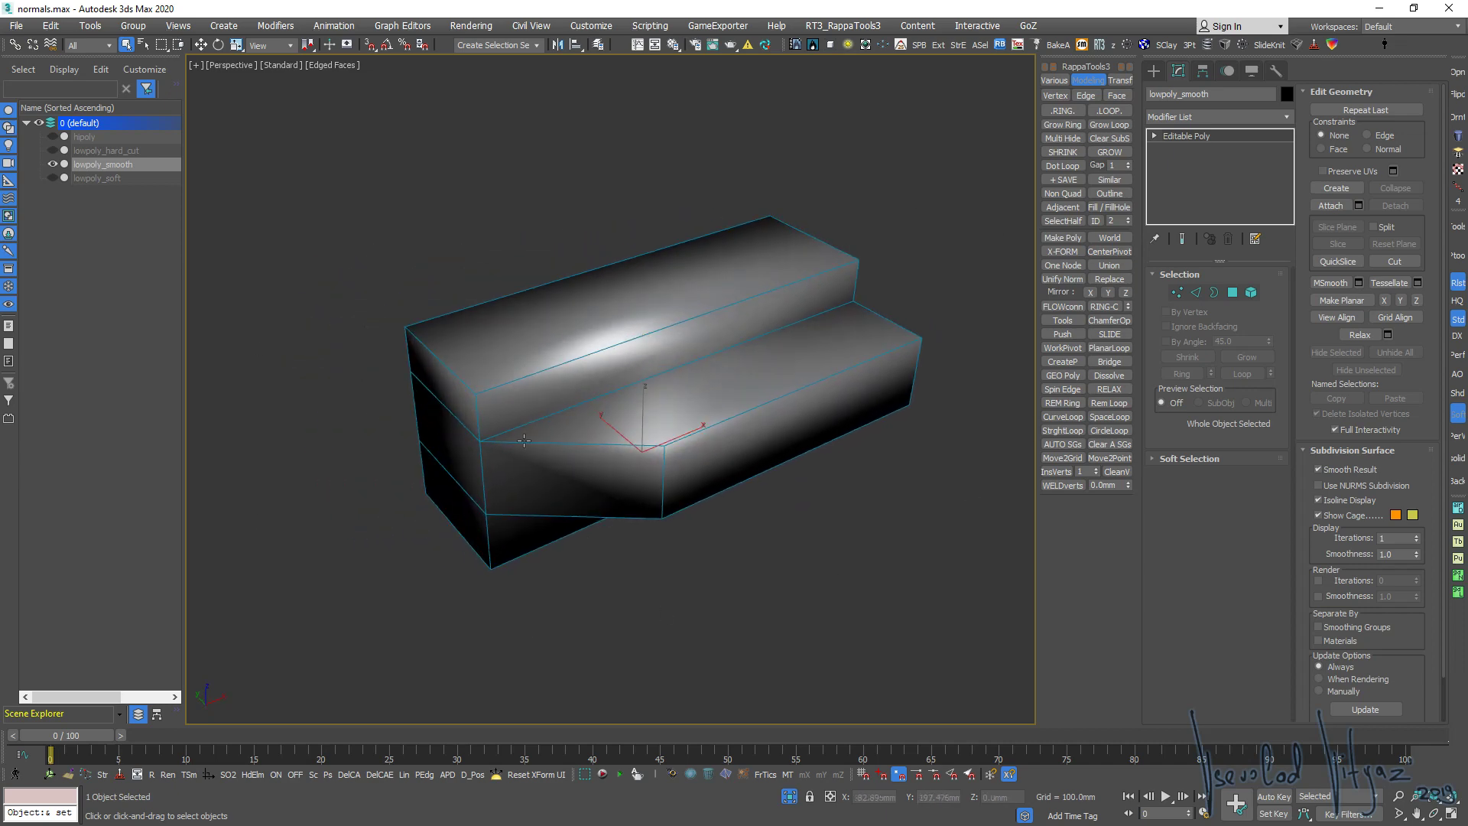
{"action": "left_click", "coordinate": [97, 178]}
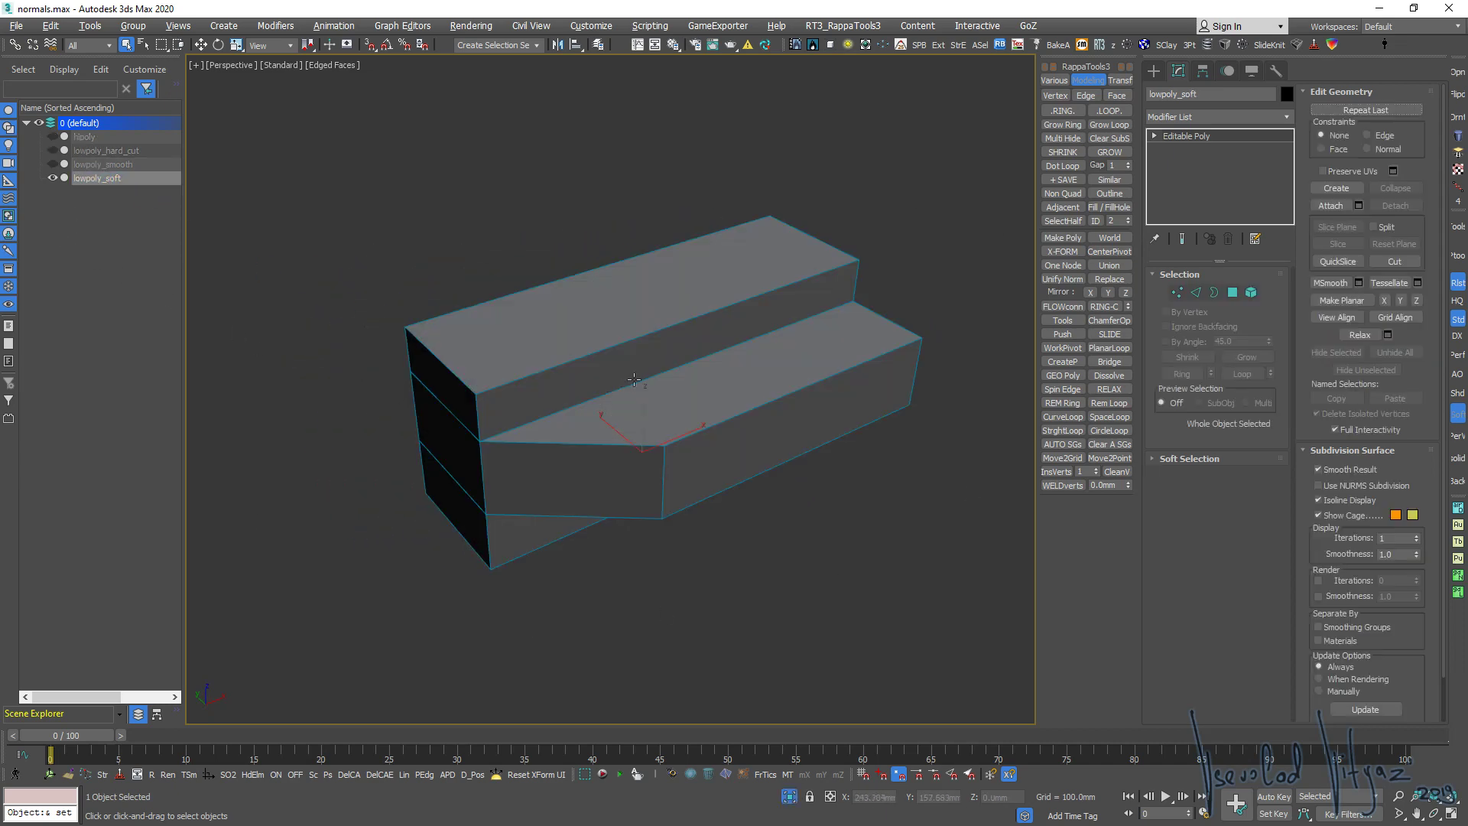
{"action": "left_click", "coordinate": [1458, 138]}
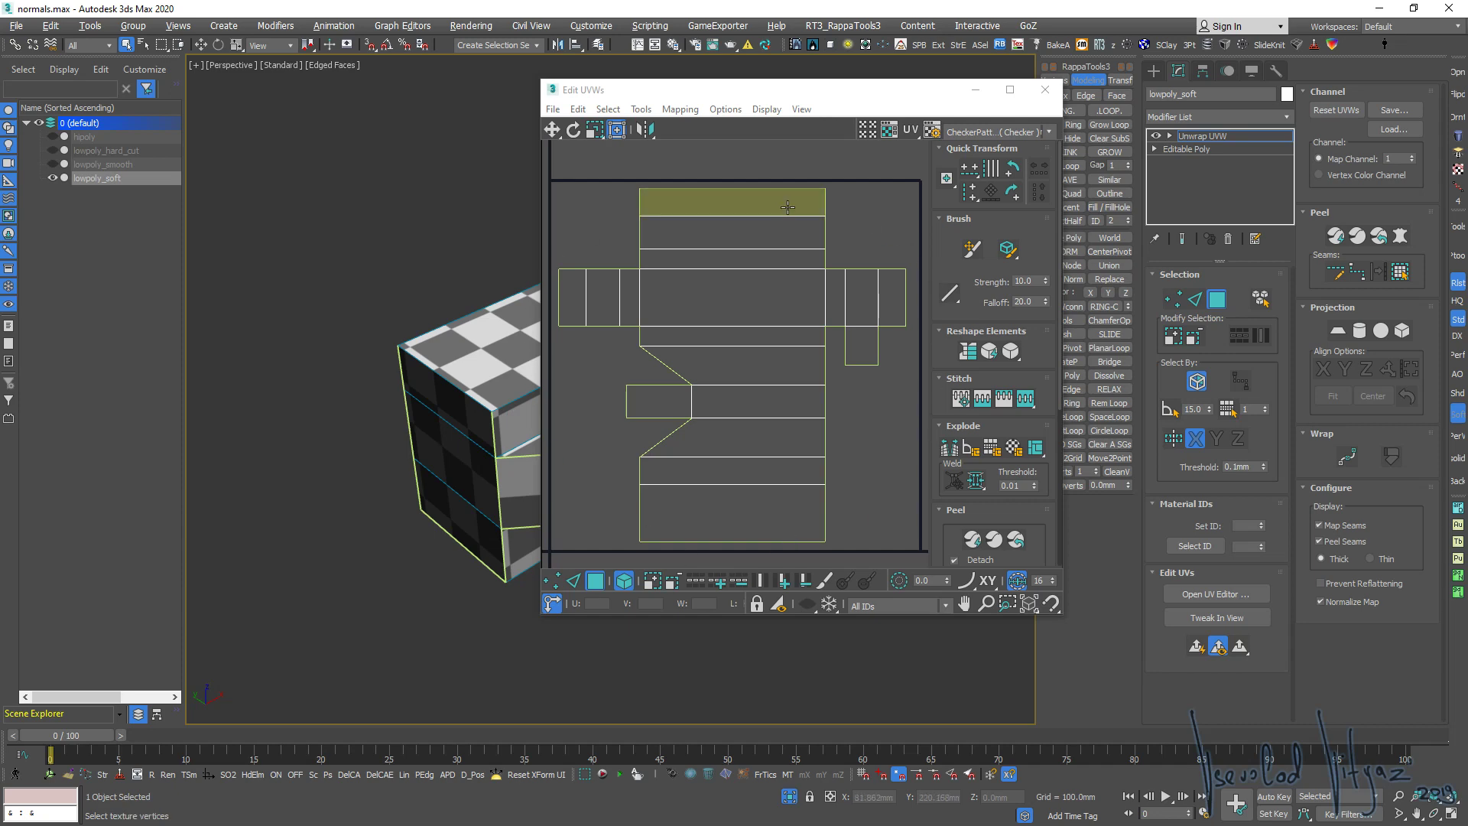
{"action": "left_click", "coordinate": [1050, 92]}
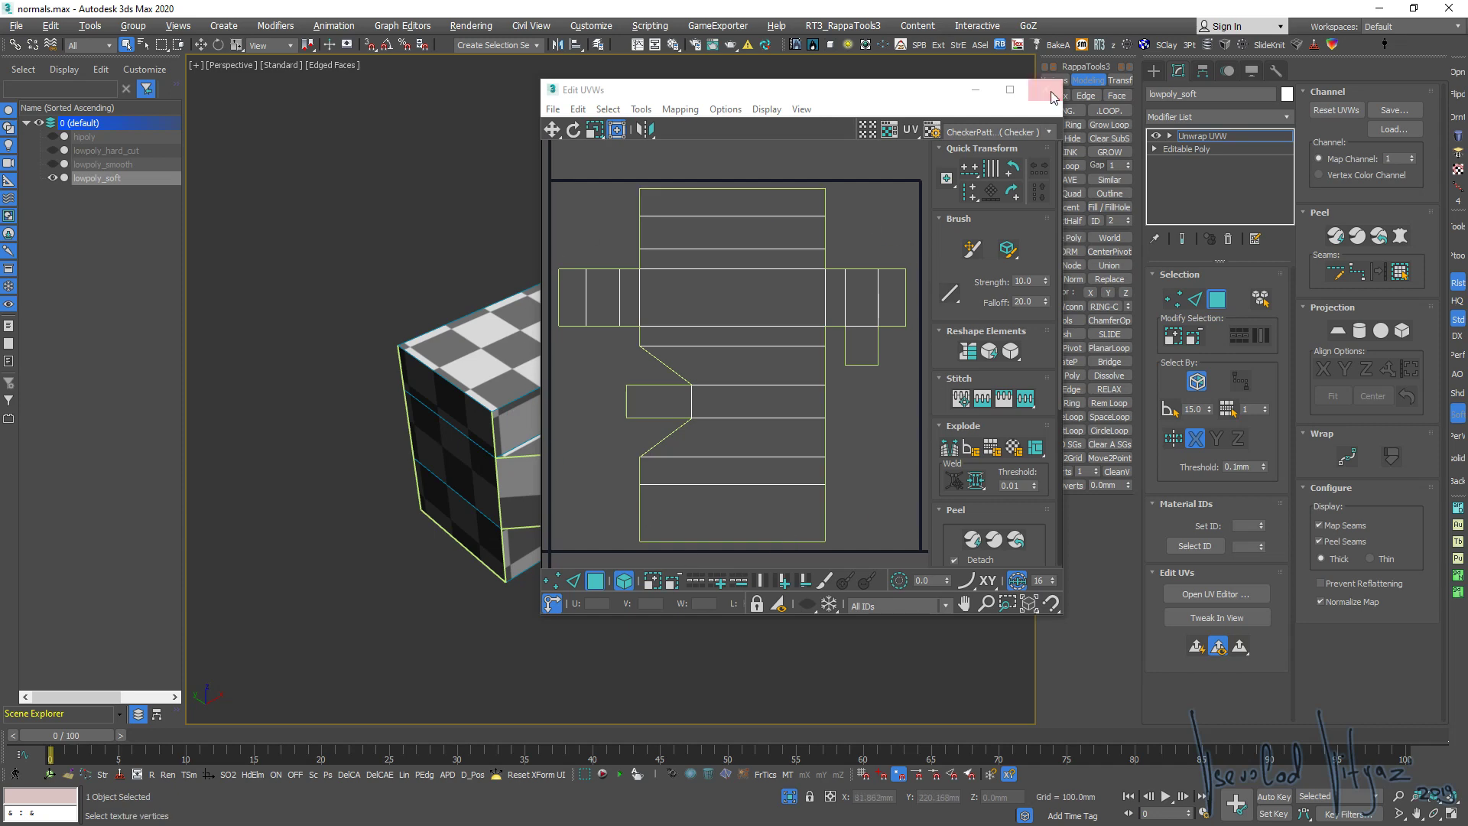
{"action": "left_click", "coordinate": [1228, 239]}
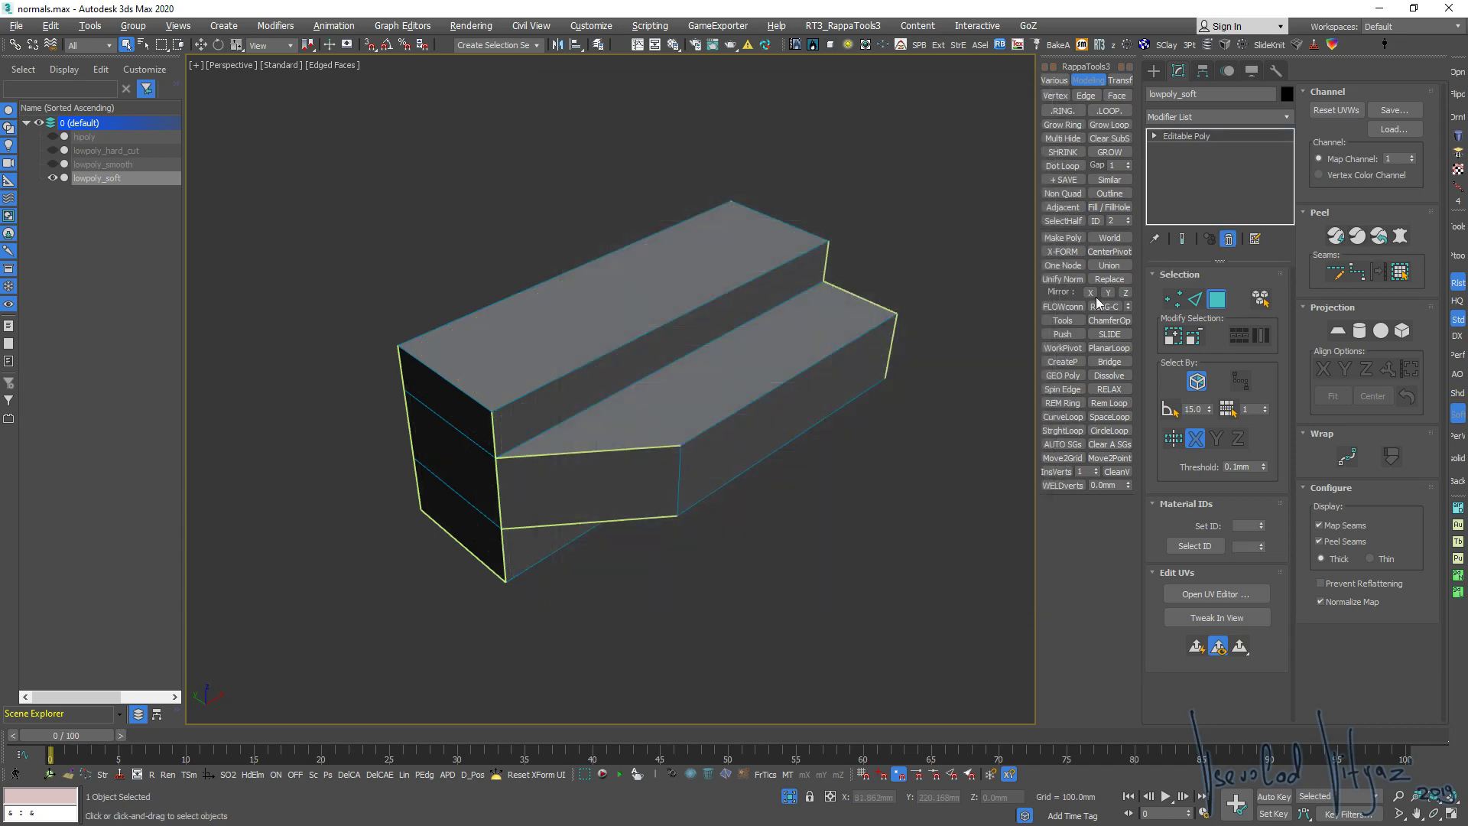
{"action": "mouse_move", "coordinate": [673, 459]}
{"action": "middle_mouse_down", "text": "alt"}
{"action": "mouse_move", "coordinate": [706, 464]}
{"action": "mouse_move", "coordinate": [721, 441]}
{"action": "middle_mouse_up", "text": "alt"}
Open Render To Texture from the viewport menu and enlarge it to show the Output list
{"action": "right_click", "coordinate": [756, 371]}
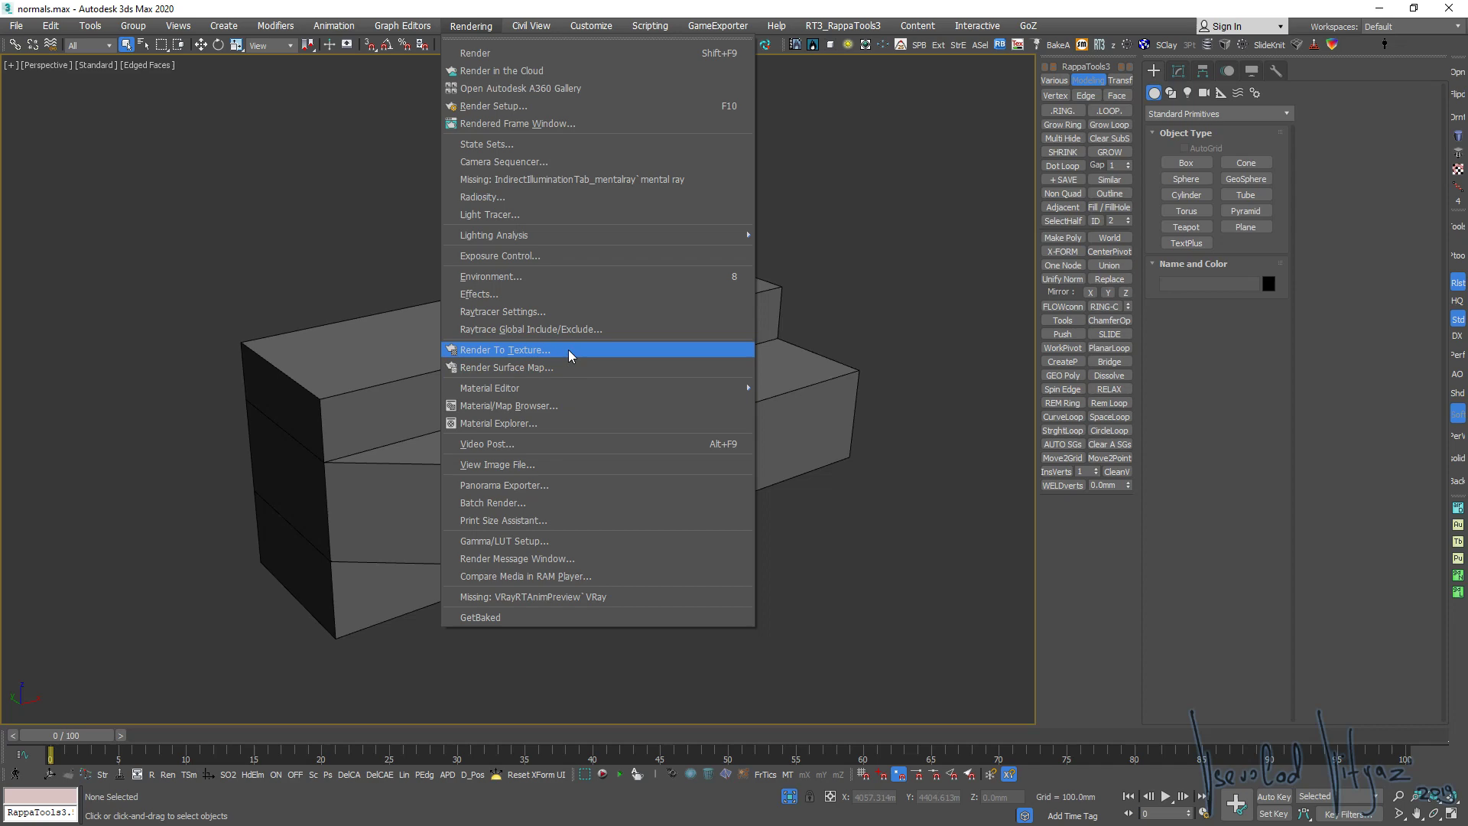
{"action": "left_click", "coordinate": [570, 352]}
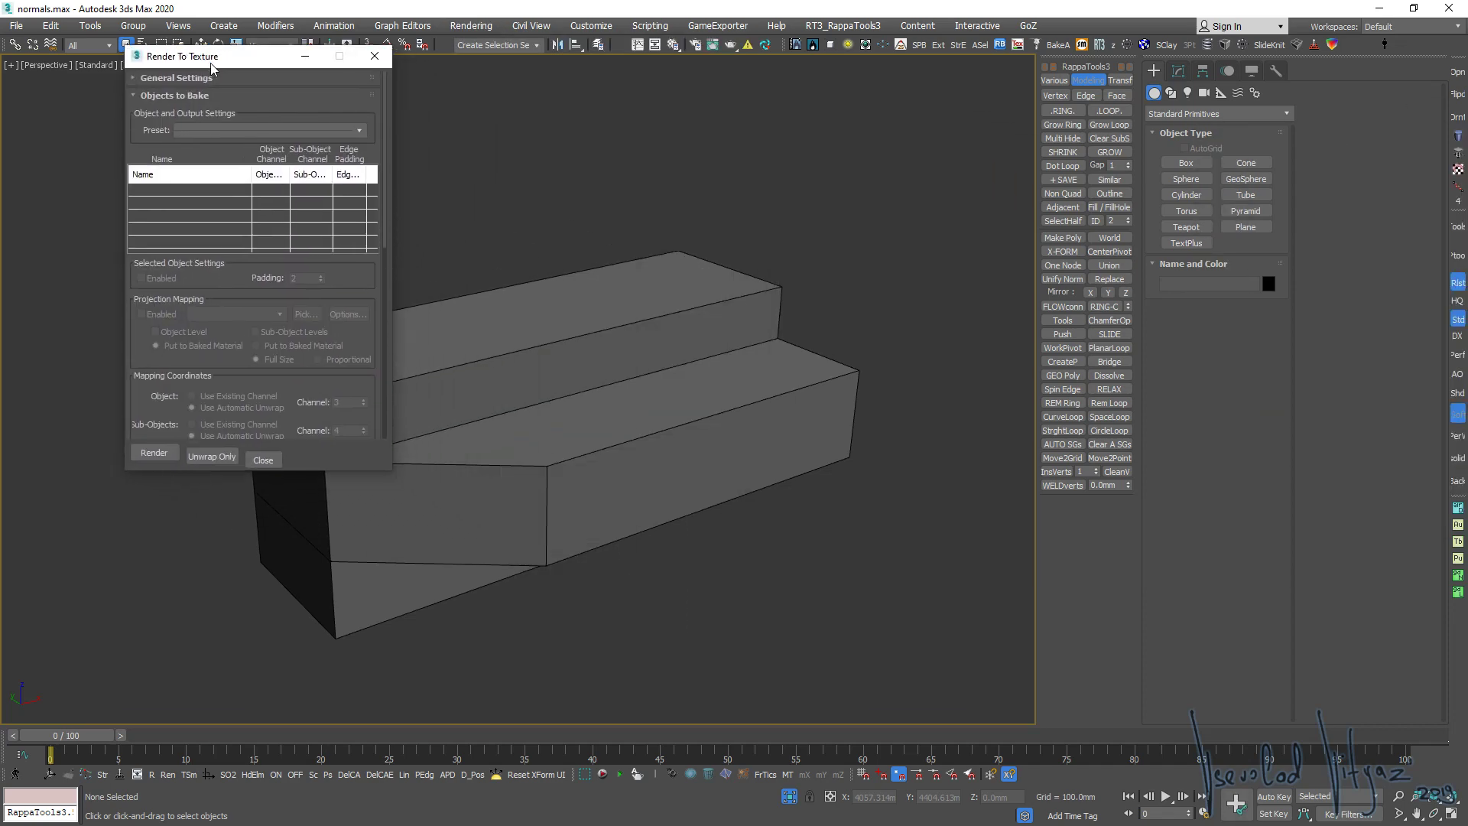
{"action": "left_click_drag", "start_coordinate": [391, 474], "coordinate": [391, 667]}
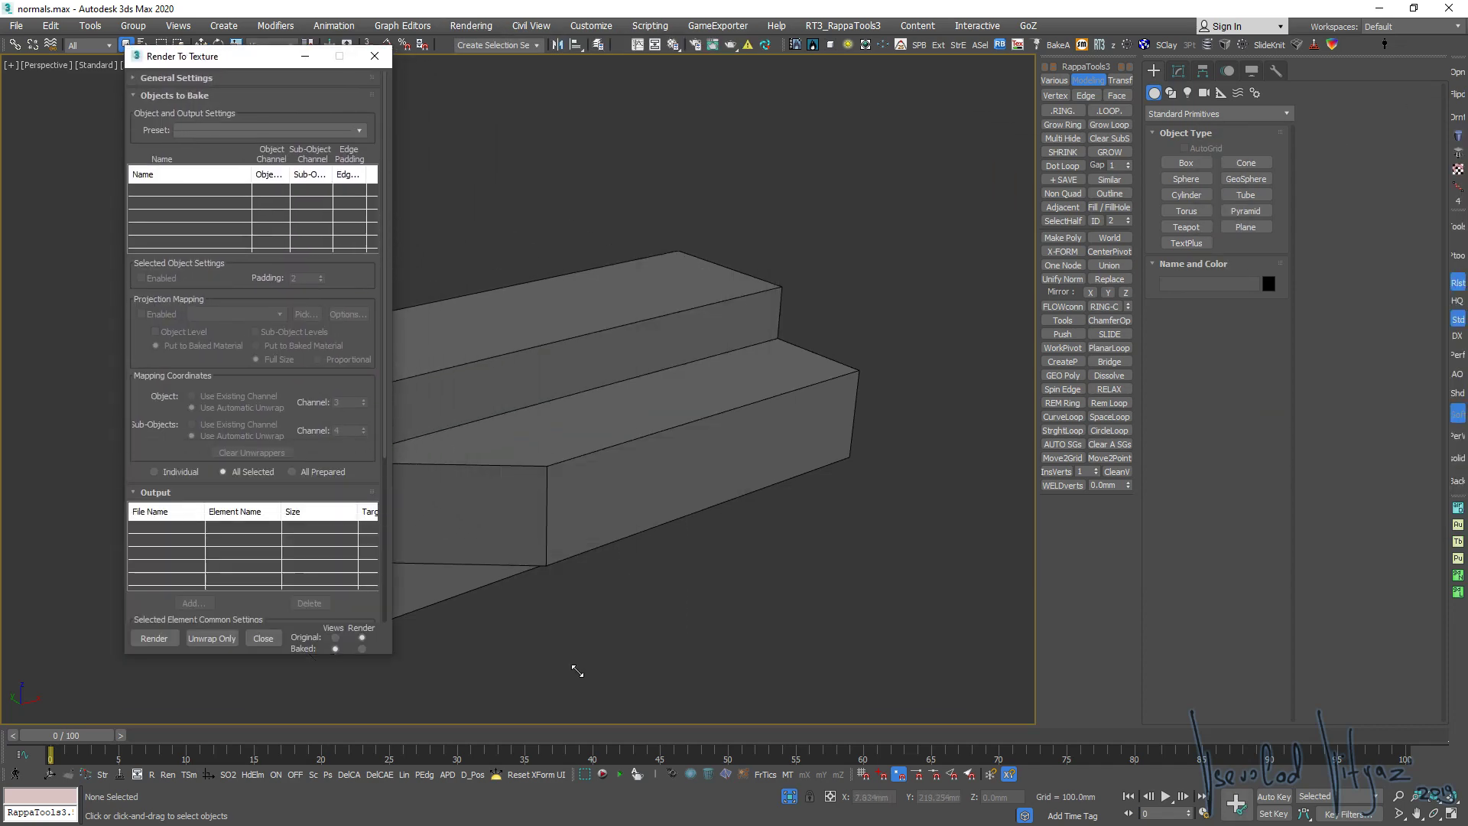
{"action": "middle_click_drag", "start_coordinate": [628, 361], "coordinate": [596, 336], "text": "alt"}
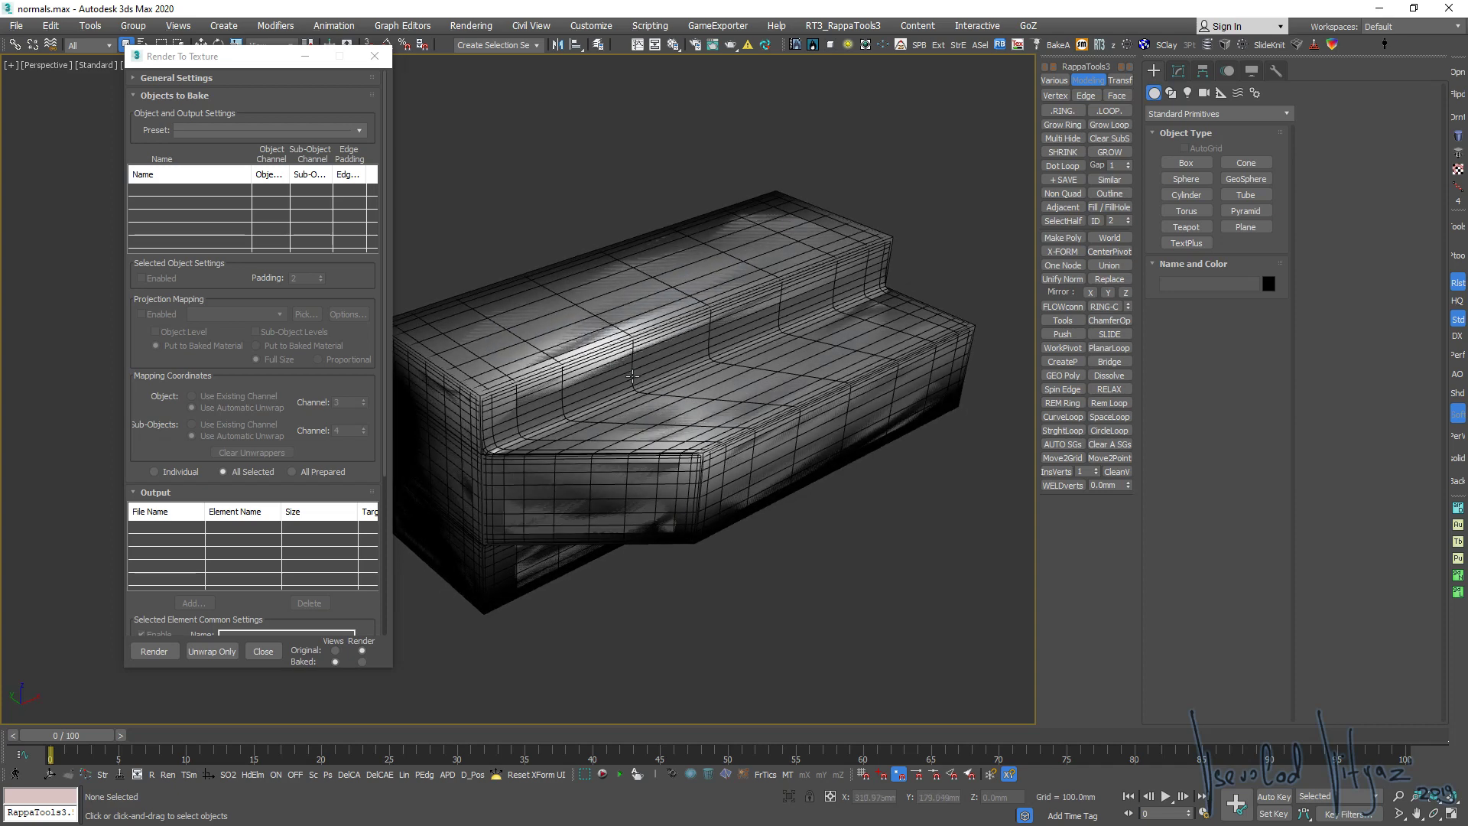
{"action": "left_click", "coordinate": [133, 26]}
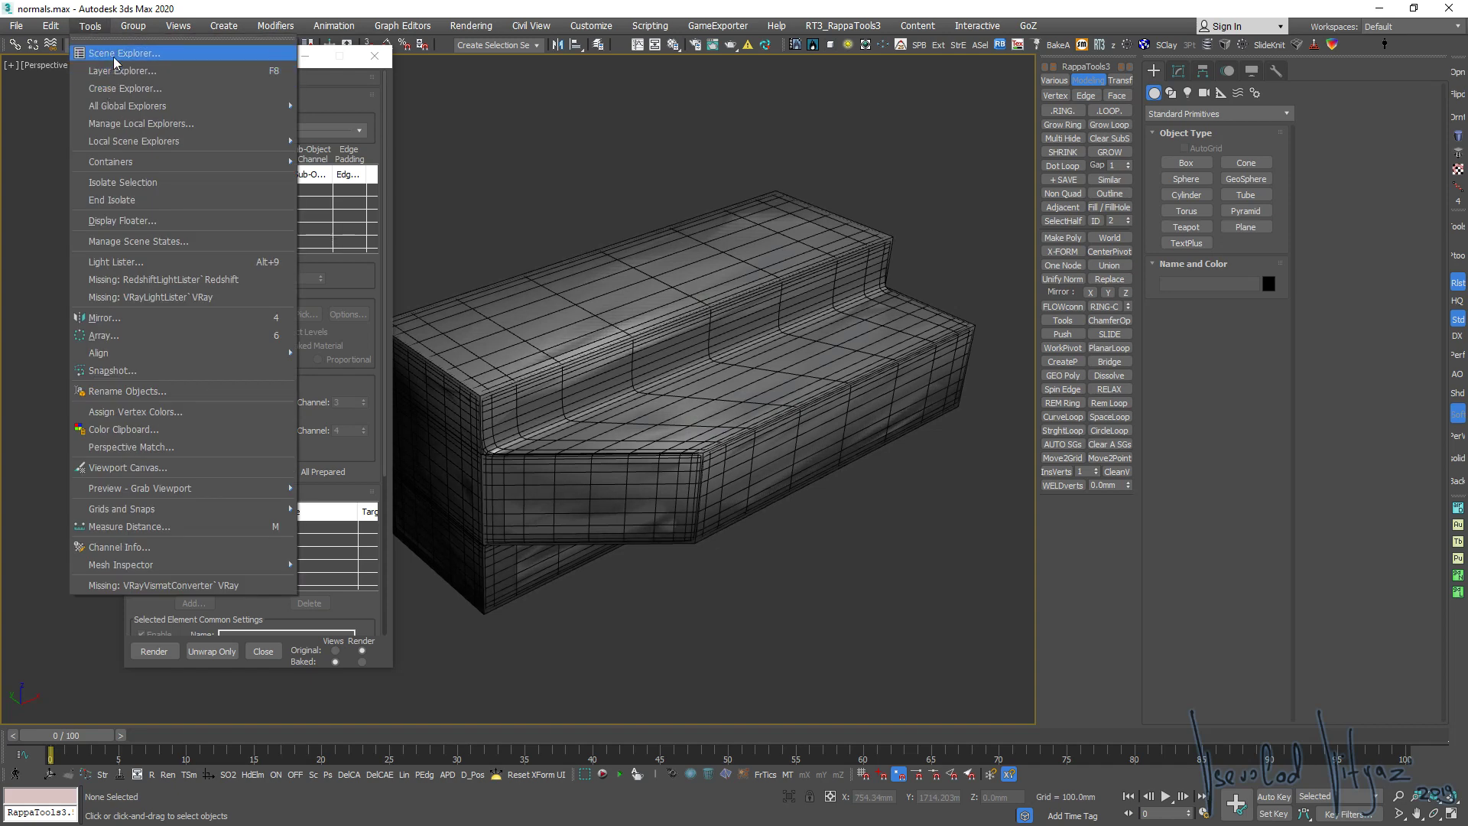
{"action": "left_click", "coordinate": [501, 245]}
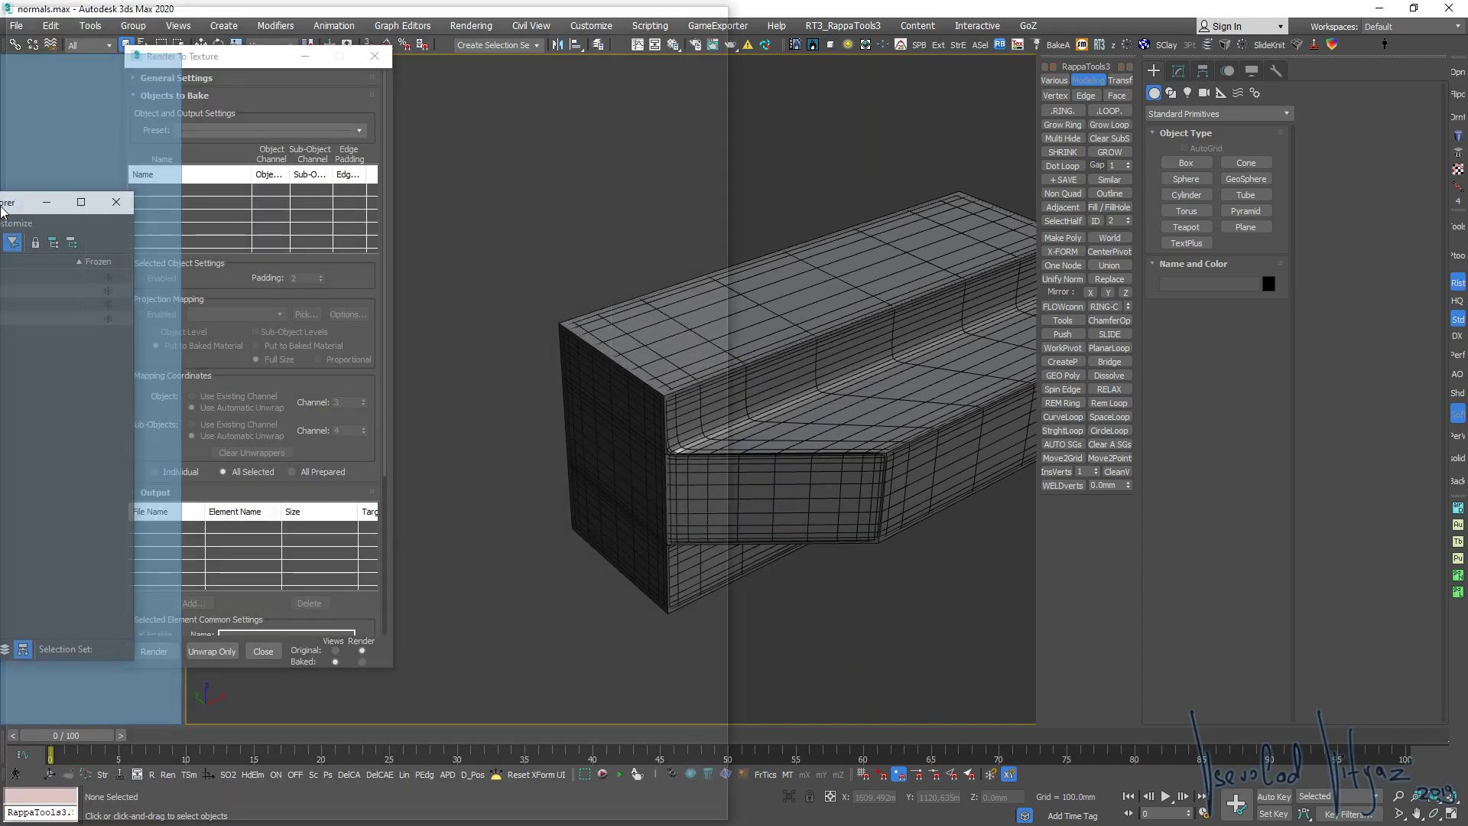
Hide the lowpoly_smooth and lowpoly_soft variants
{"action": "left_click_drag", "start_coordinate": [208, 80], "coordinate": [384, 86]}
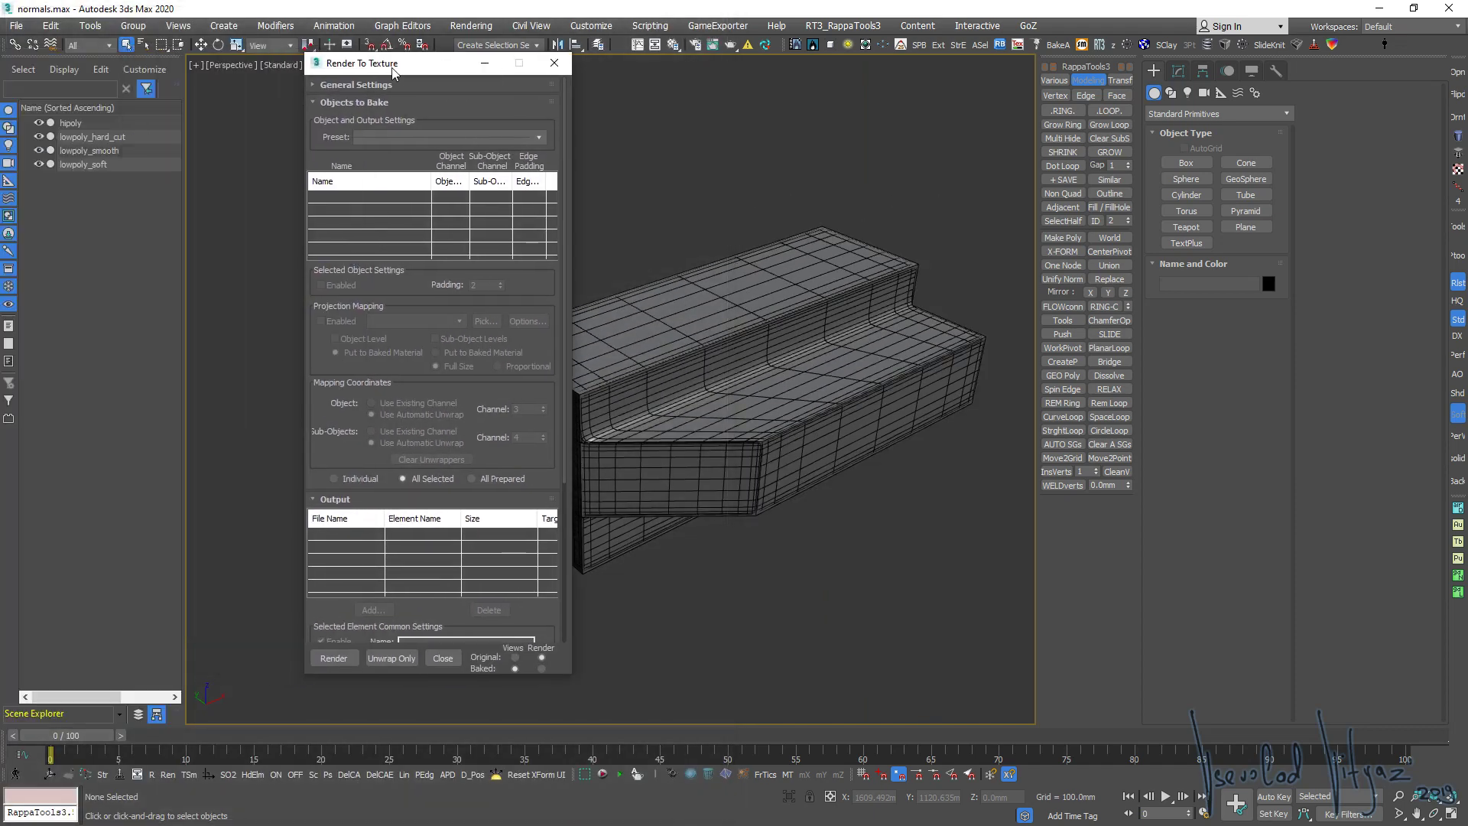
{"action": "middle_click_drag", "start_coordinate": [747, 245], "coordinate": [875, 345]}
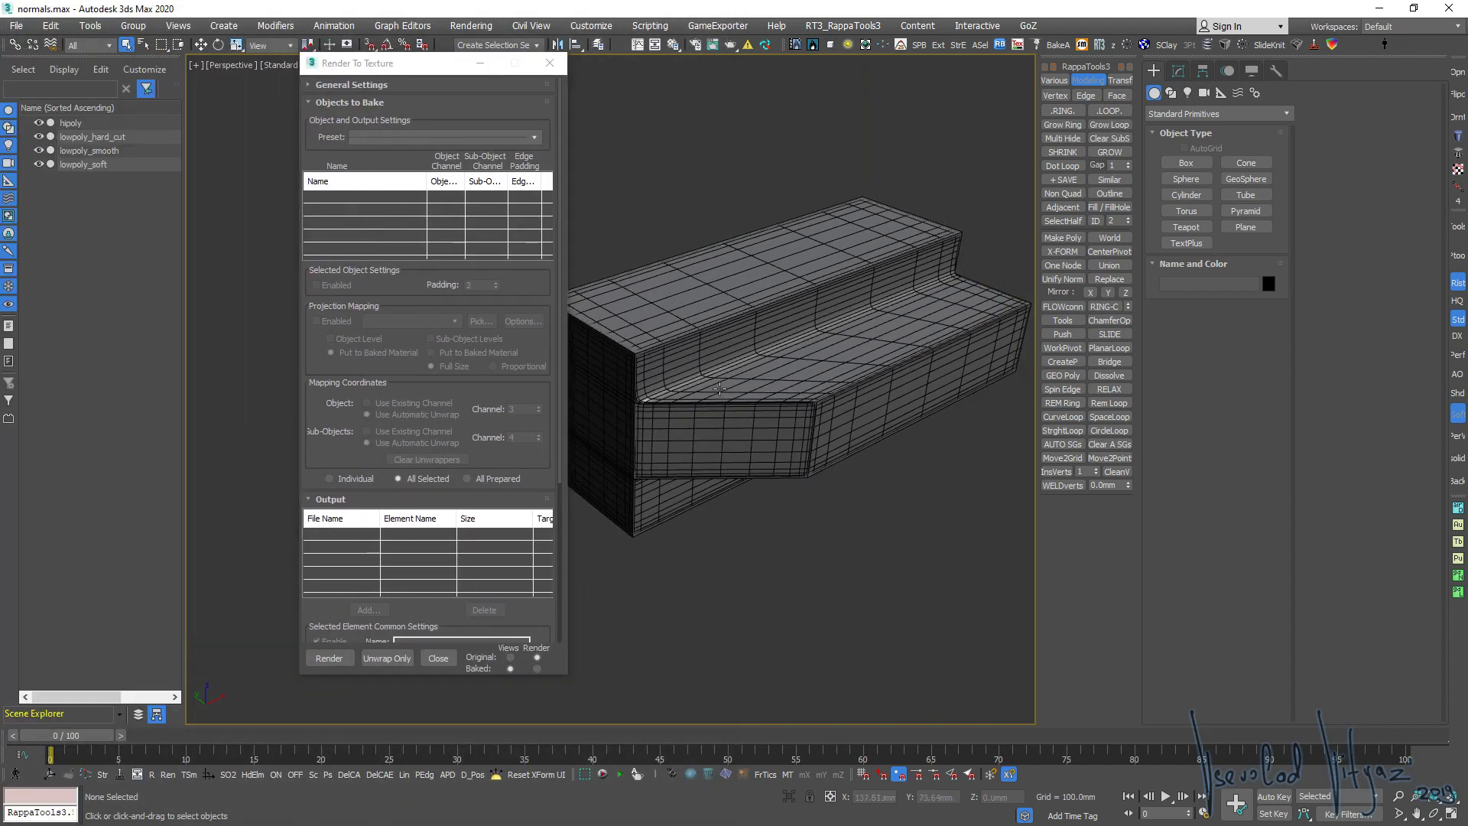
{"action": "left_click_drag", "start_coordinate": [38, 152], "coordinate": [39, 165]}
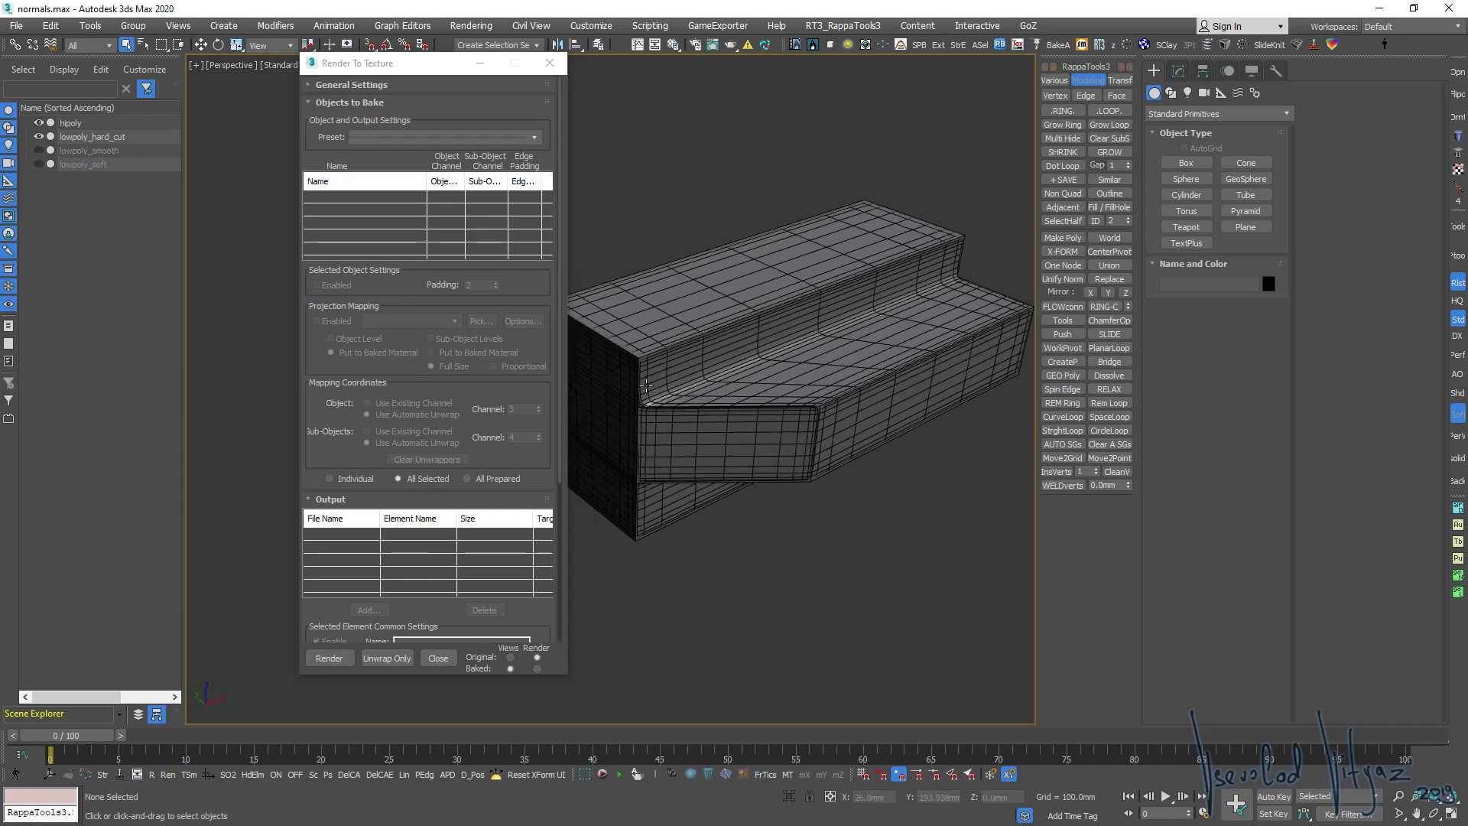
Add lowpoly_hard_cut to the bake list and open the Scanline renderer setup
{"action": "left_click", "coordinate": [94, 137]}
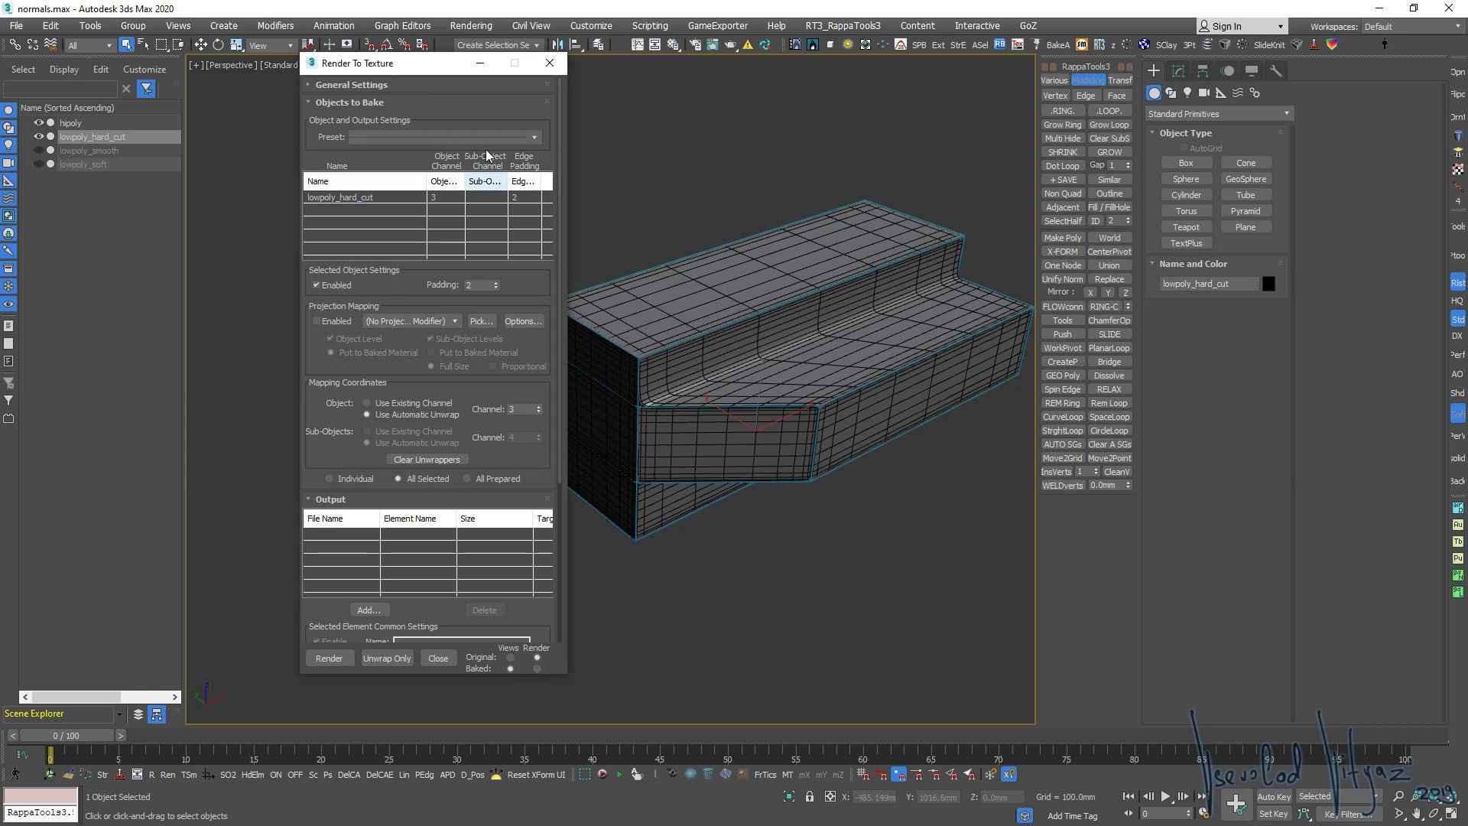
{"action": "left_click", "coordinate": [365, 84]}
{"action": "left_click", "coordinate": [463, 173]}
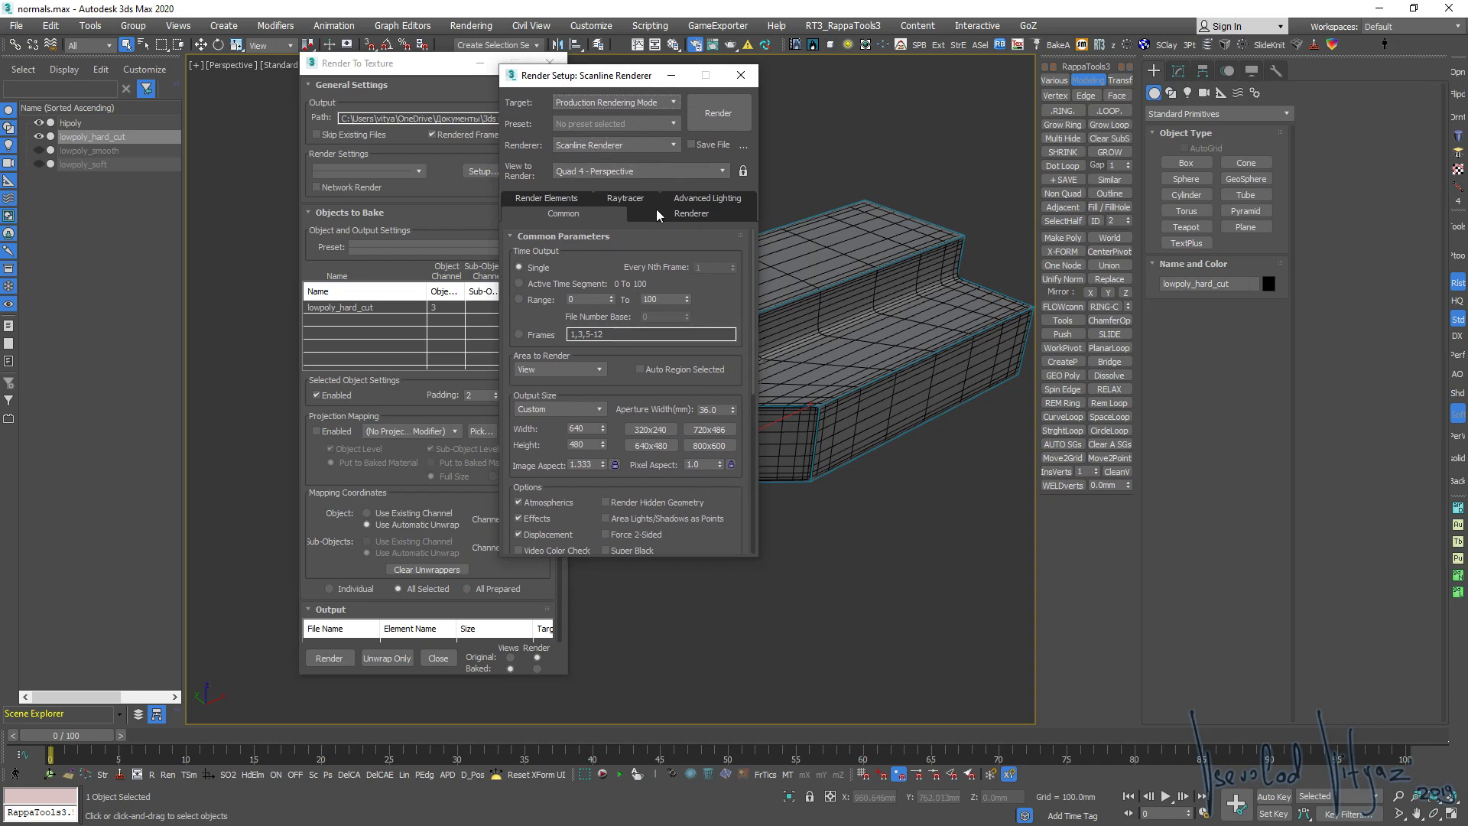
Set the antialiasing filter to Catmull-Rom
{"action": "left_click", "coordinate": [663, 214]}
{"action": "left_click", "coordinate": [672, 337]}
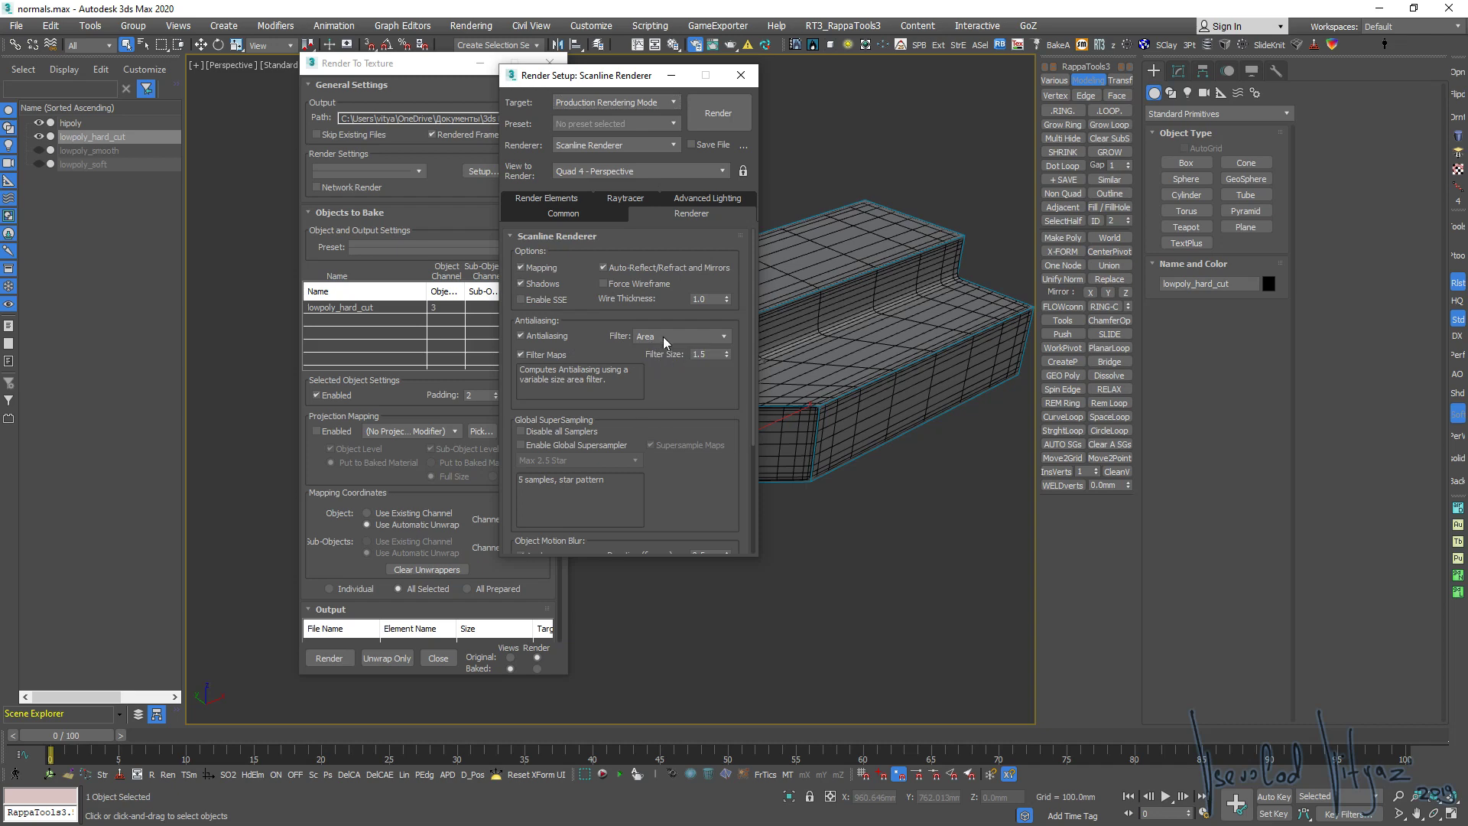
{"action": "left_click", "coordinate": [667, 337]}
{"action": "left_click", "coordinate": [673, 380]}
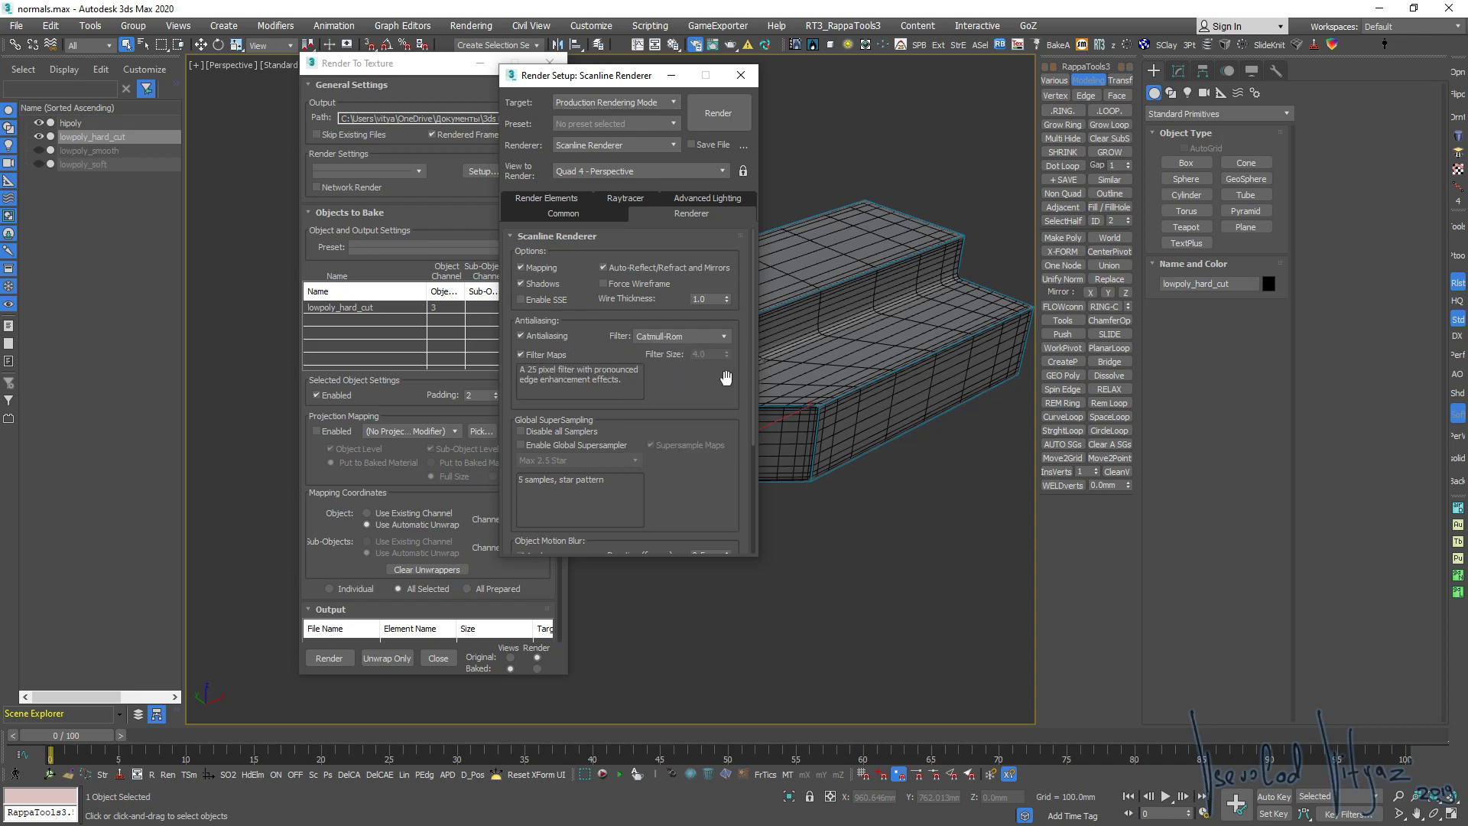
Enable global supersampling with Hammersley at quality 0.7 and close Render Setup
{"action": "left_click", "coordinate": [604, 447]}
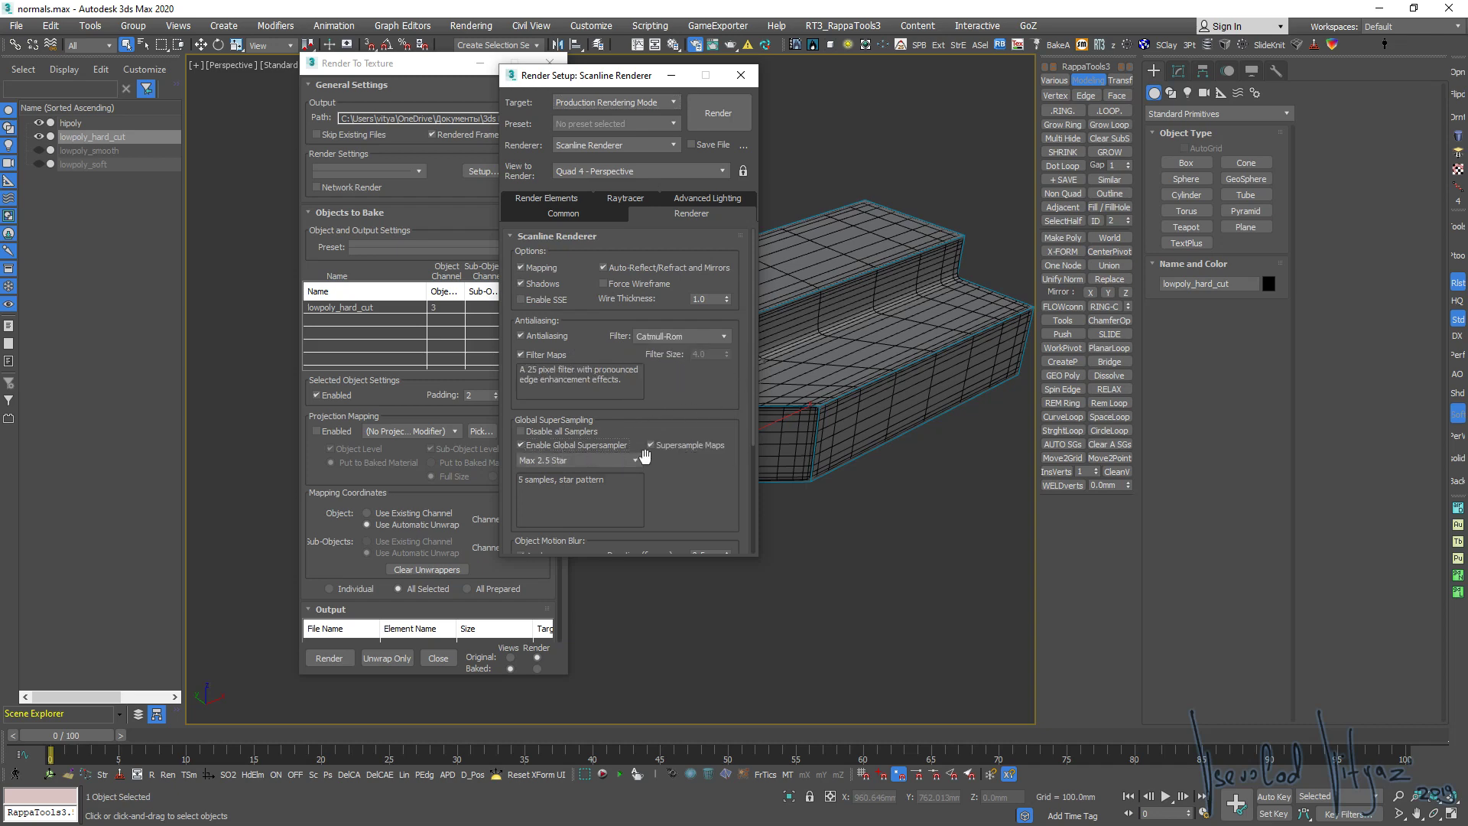
{"action": "left_click", "coordinate": [635, 460]}
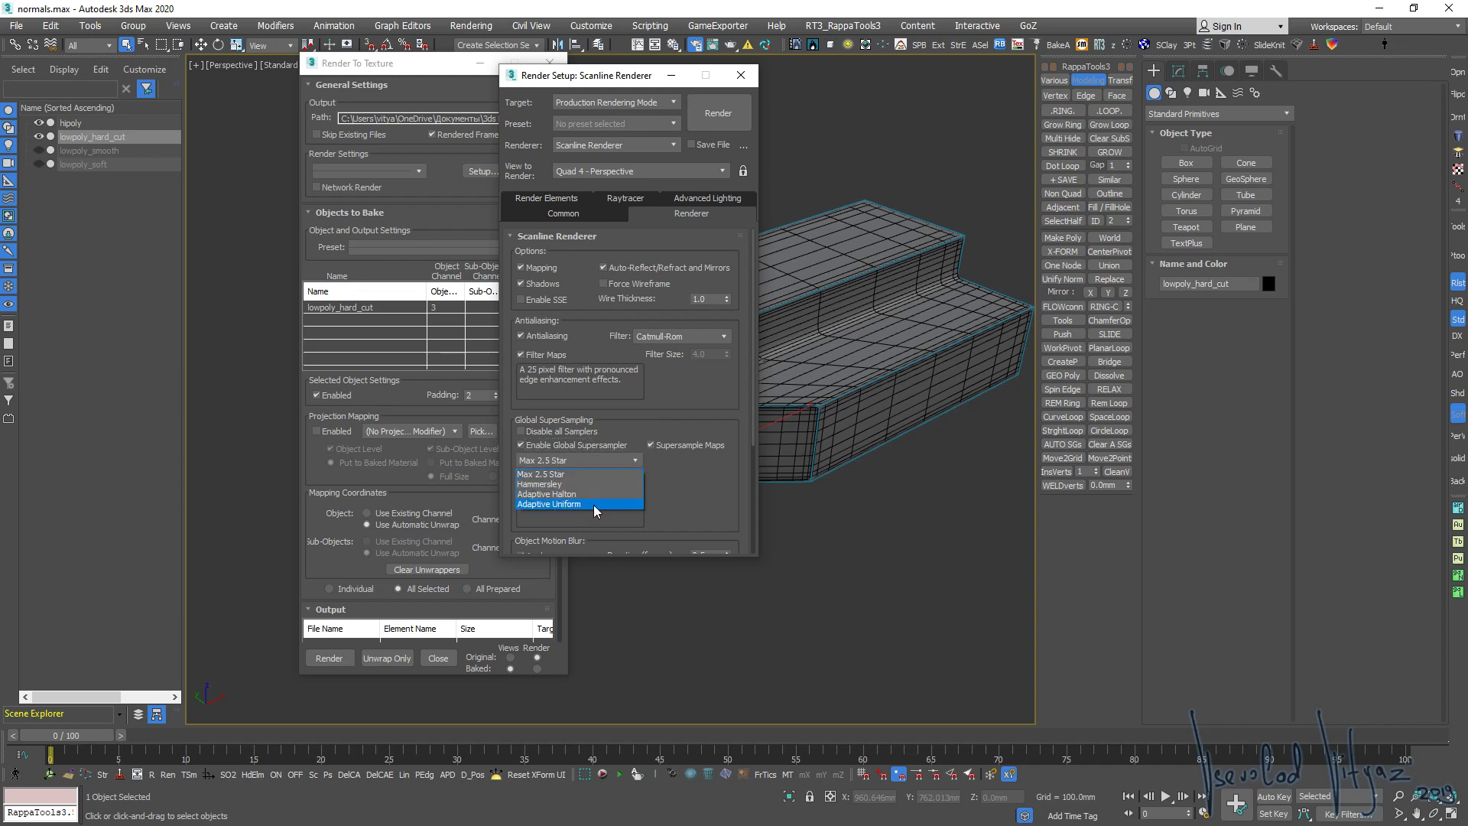
{"action": "left_click", "coordinate": [586, 495]}
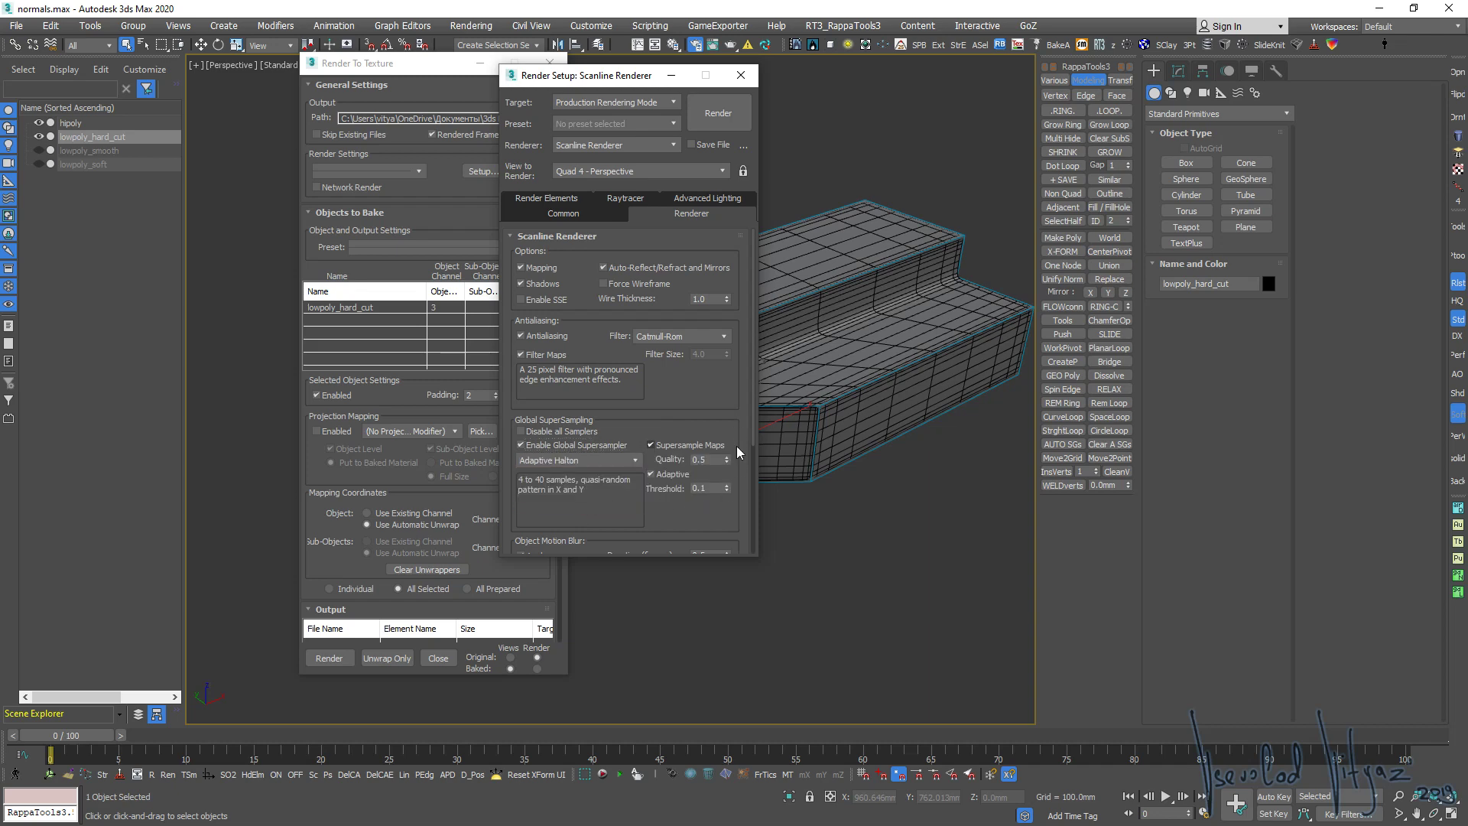
{"action": "left_click", "coordinate": [569, 461]}
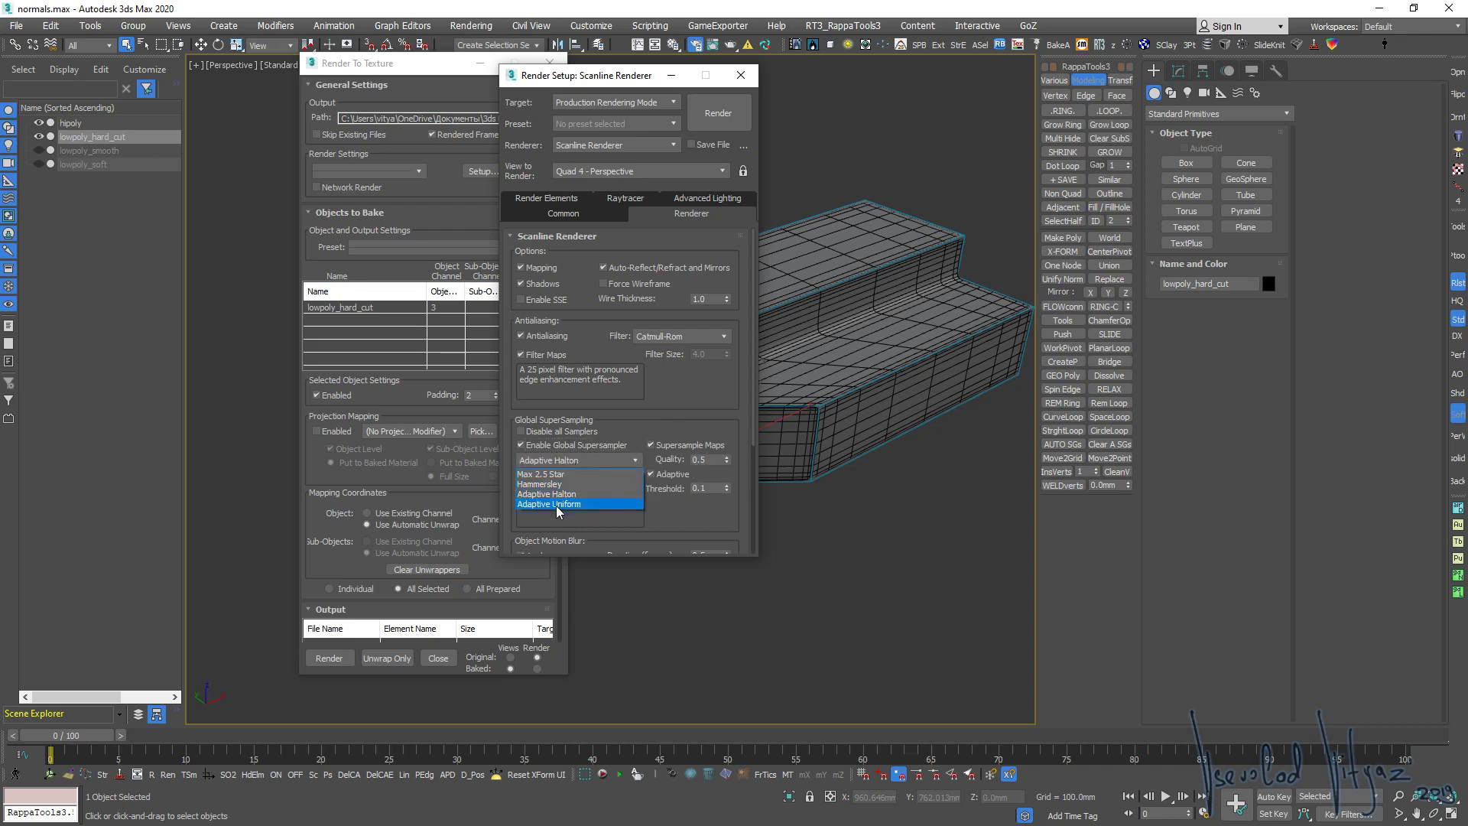
{"action": "left_click", "coordinate": [562, 506]}
{"action": "left_click", "coordinate": [573, 461]}
{"action": "left_click", "coordinate": [568, 484]}
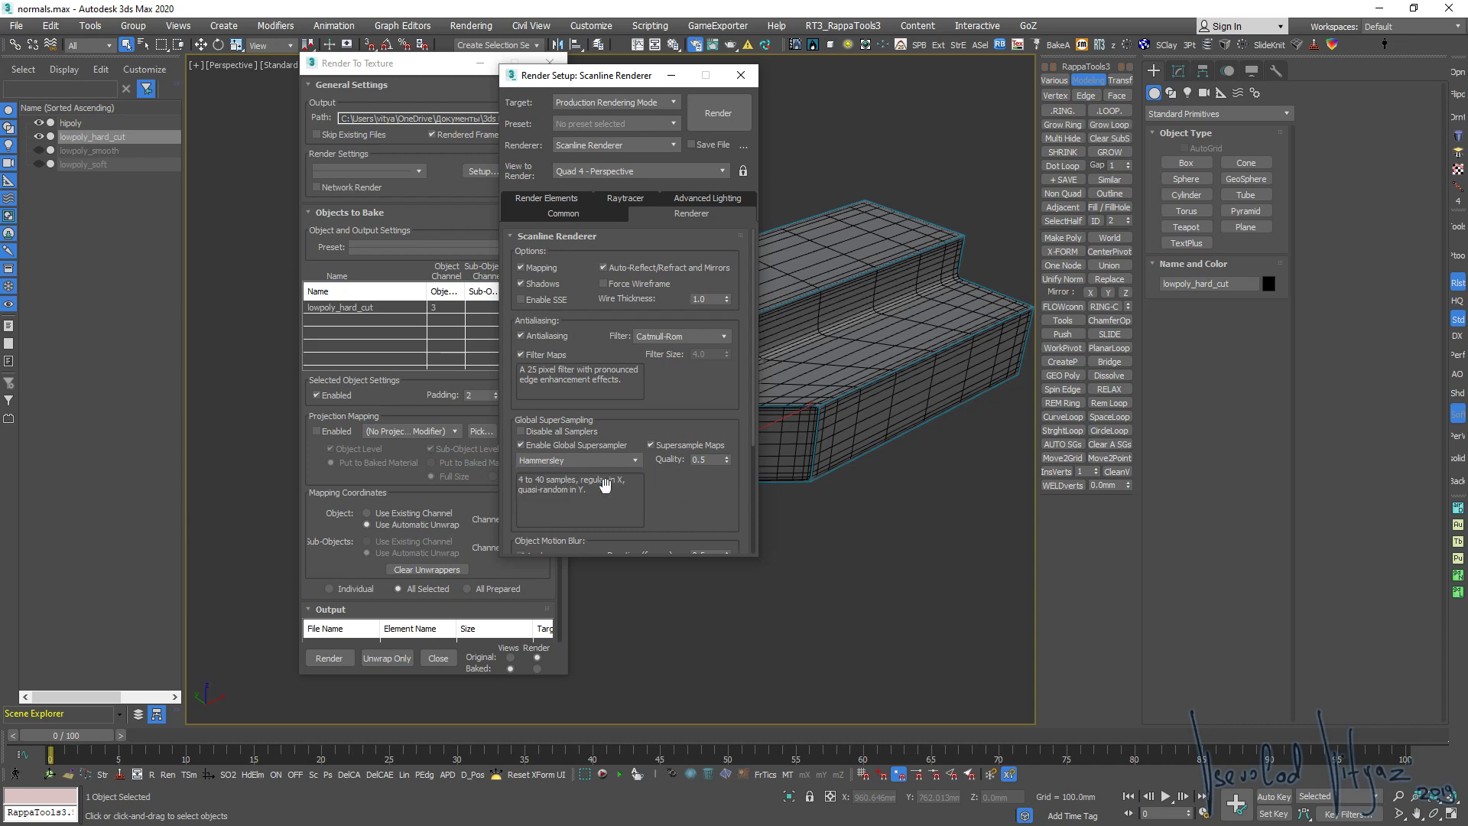
{"action": "left_click", "coordinate": [726, 456]}
{"action": "left_click", "coordinate": [749, 77]}
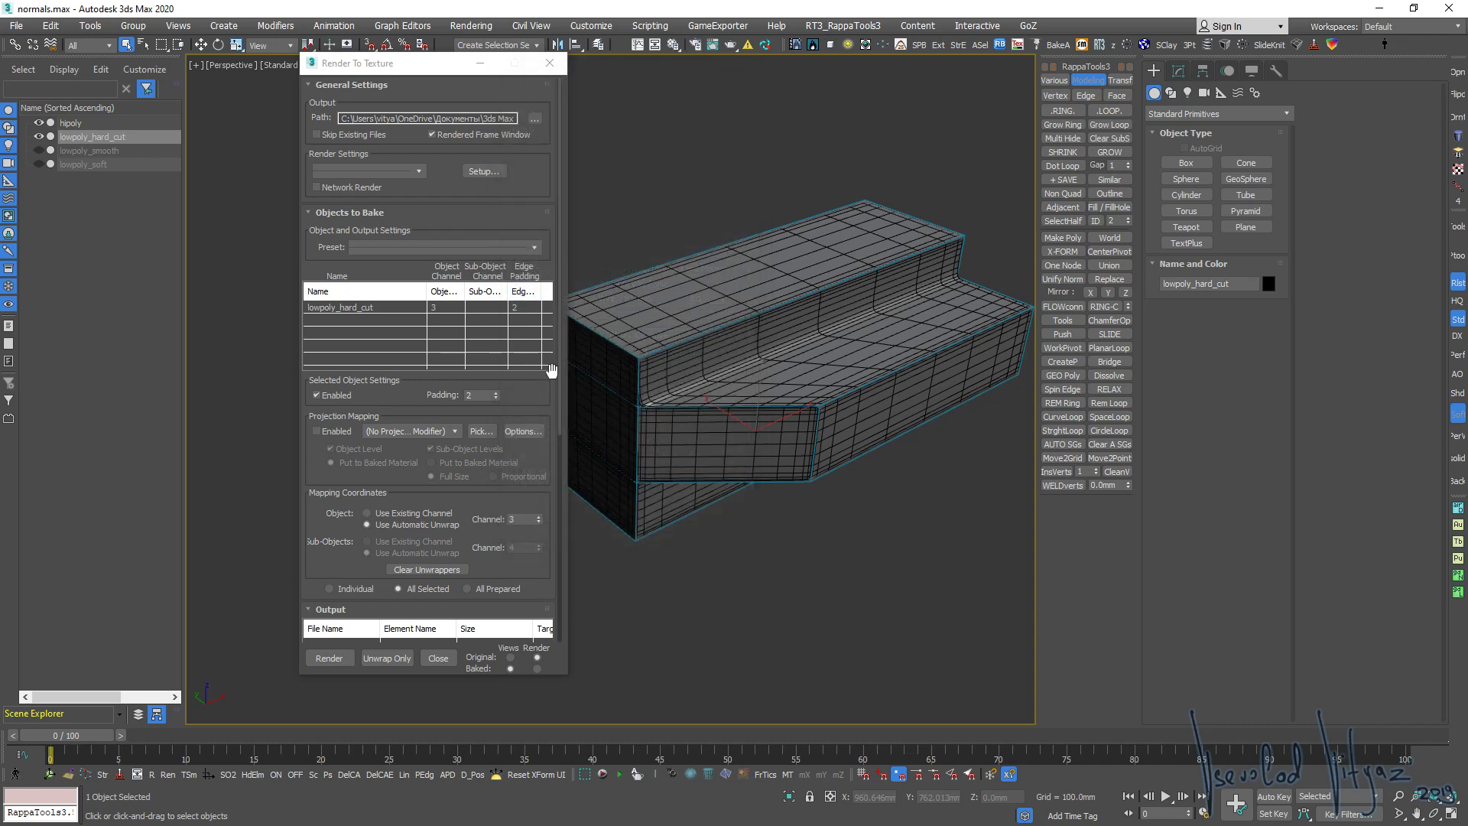
Enable projection mapping from hipoly onto lowpoly_hard_cut and bring up the texture element list
{"action": "left_click_drag", "start_coordinate": [421, 680], "coordinate": [421, 765]}
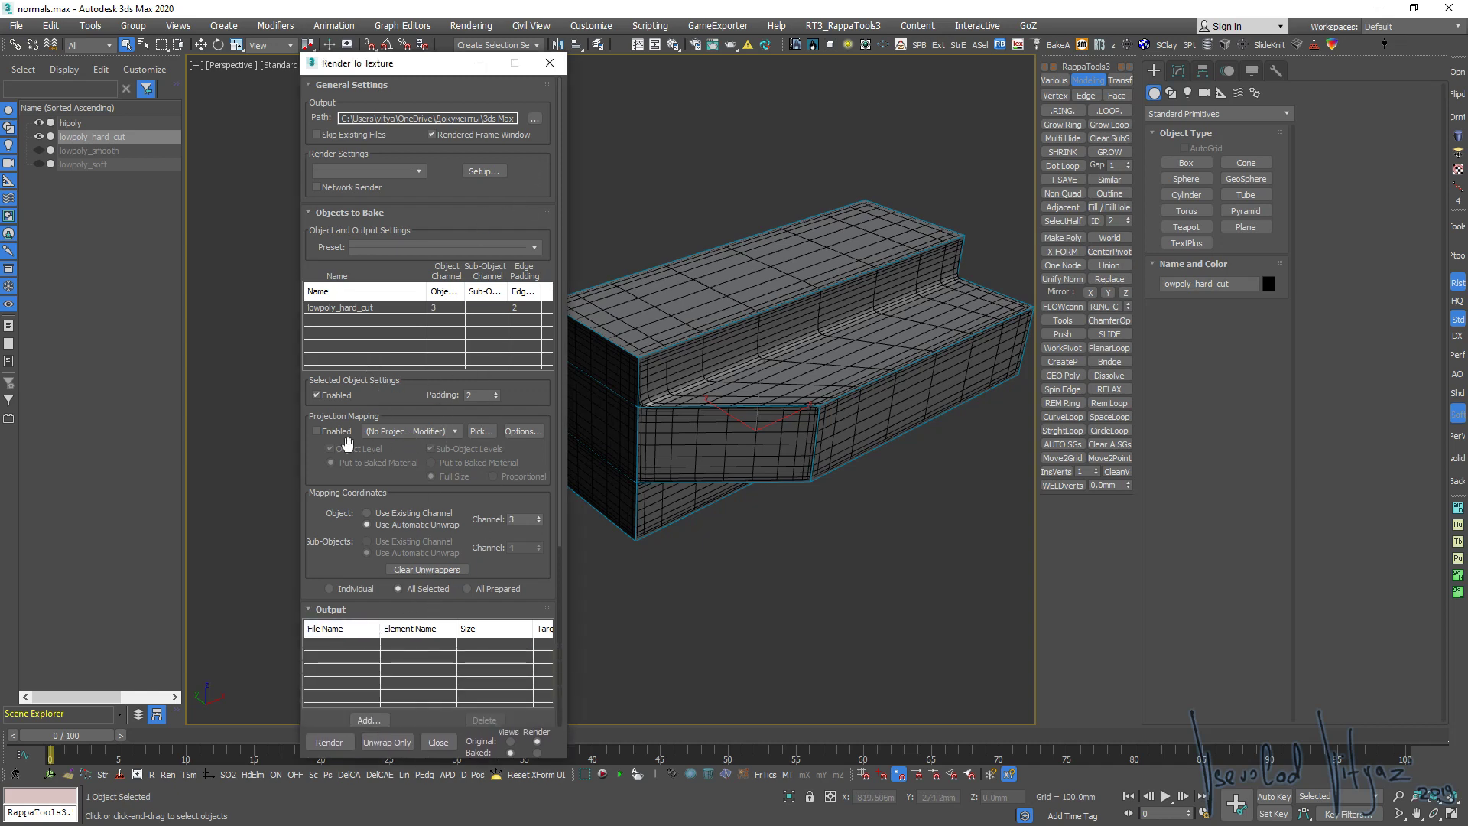
{"action": "left_click", "coordinate": [329, 433]}
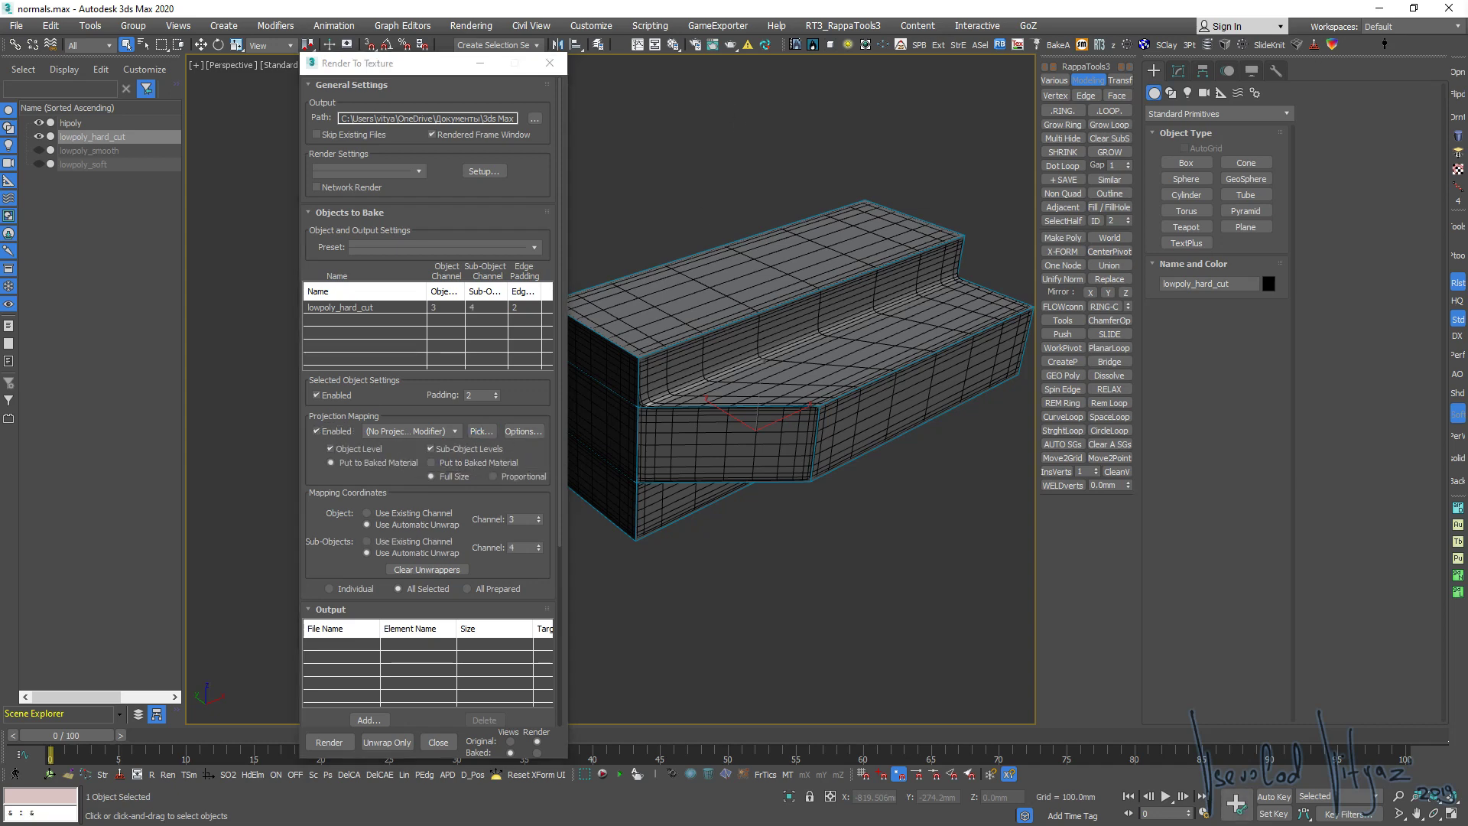
{"action": "left_click", "coordinate": [828, 201]}
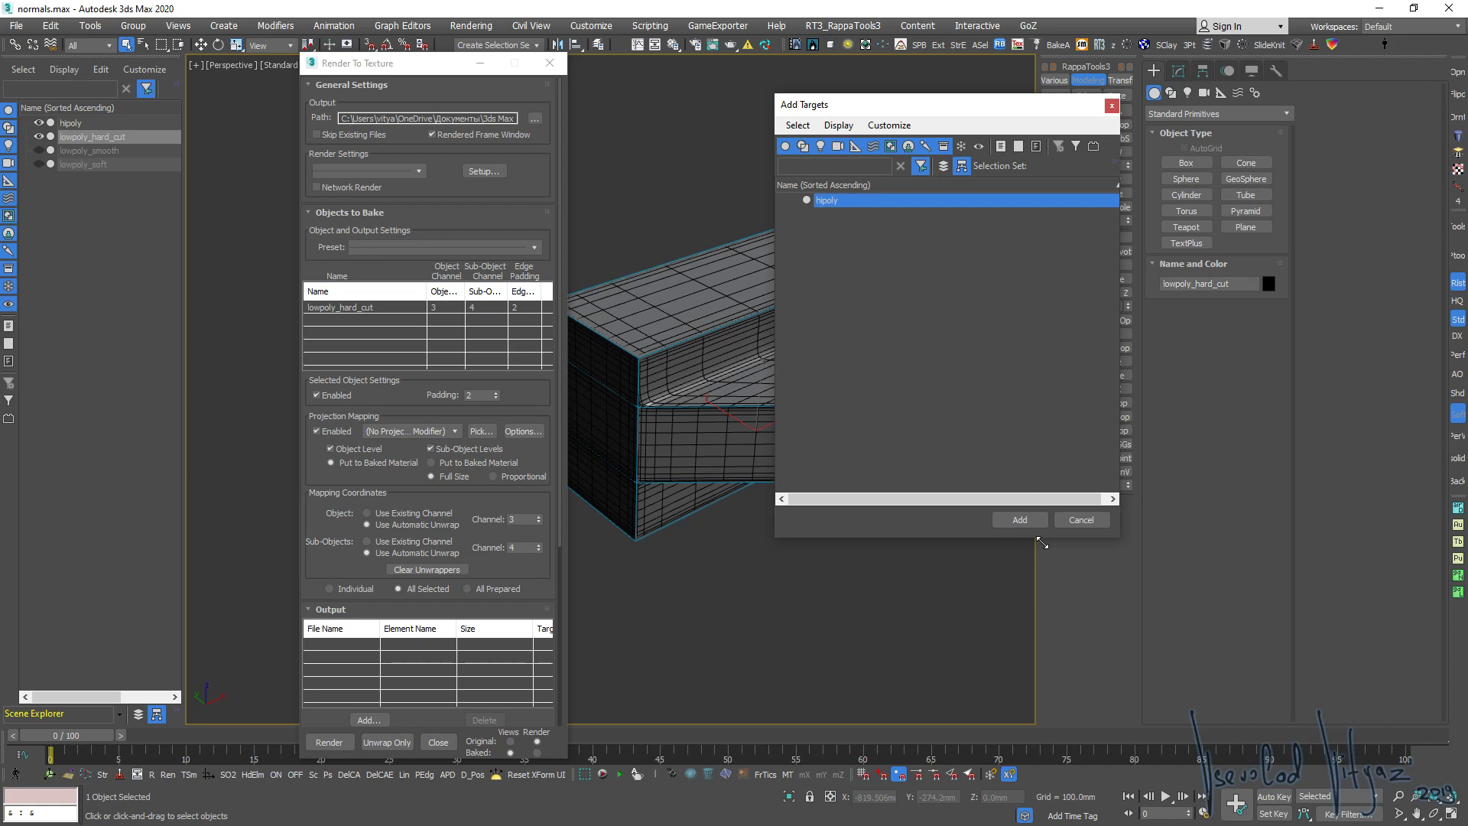
{"action": "left_click", "coordinate": [1017, 520]}
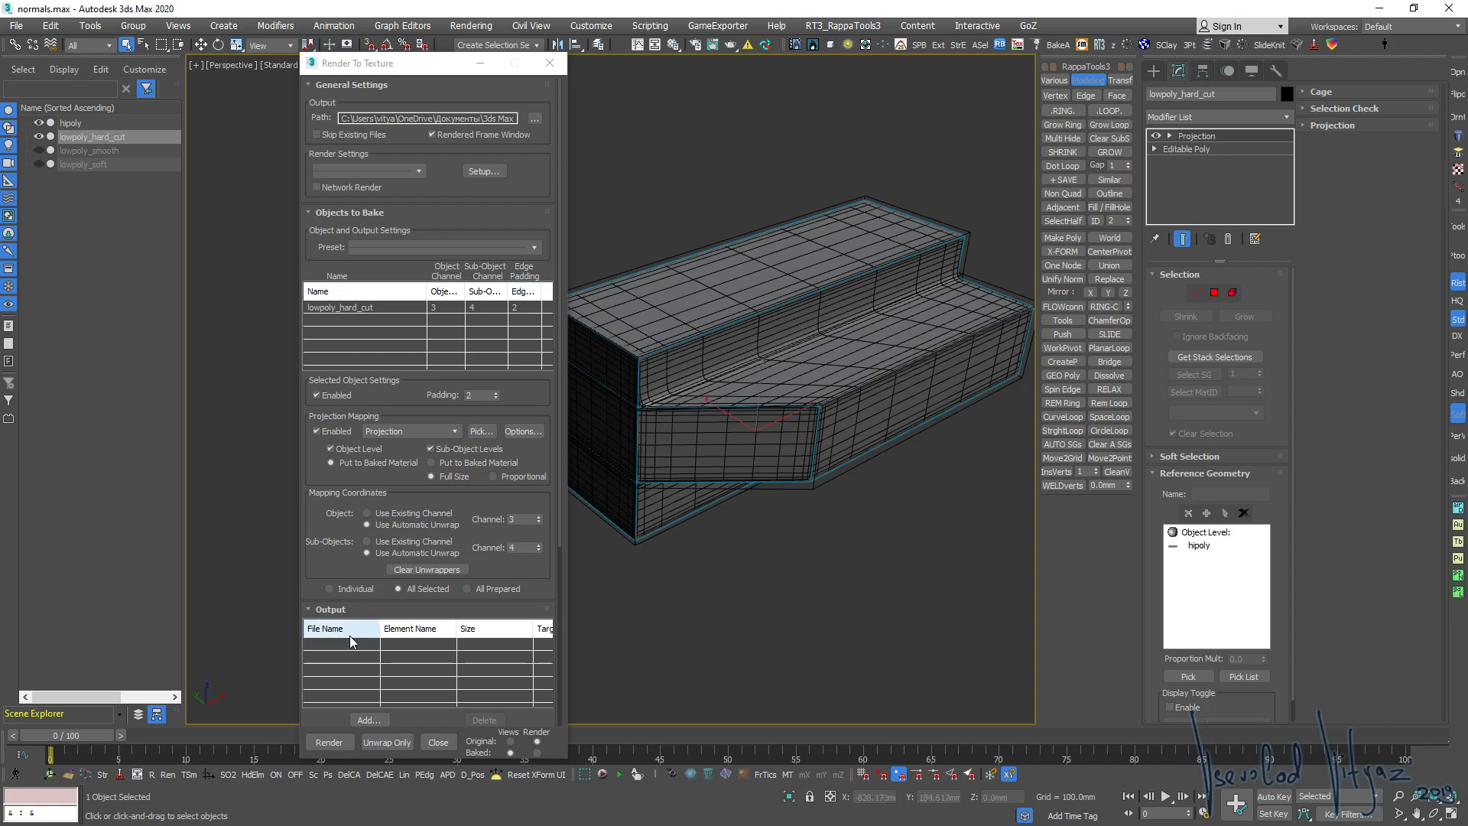
{"action": "left_click", "coordinate": [362, 720]}
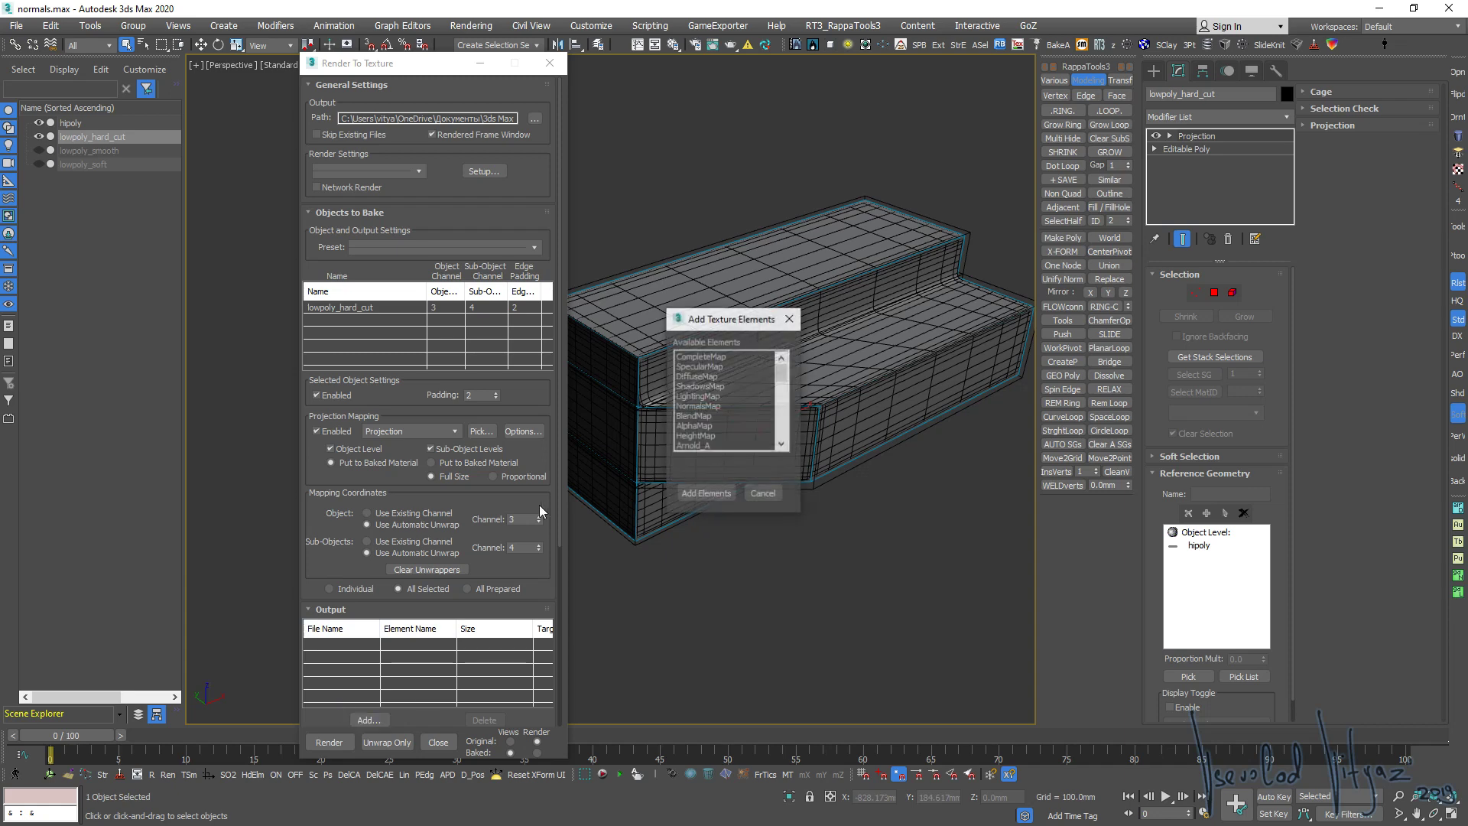
Add a NormalsMap element saved as normal_hard PNG with the alpha channel off
{"action": "left_click", "coordinate": [710, 407]}
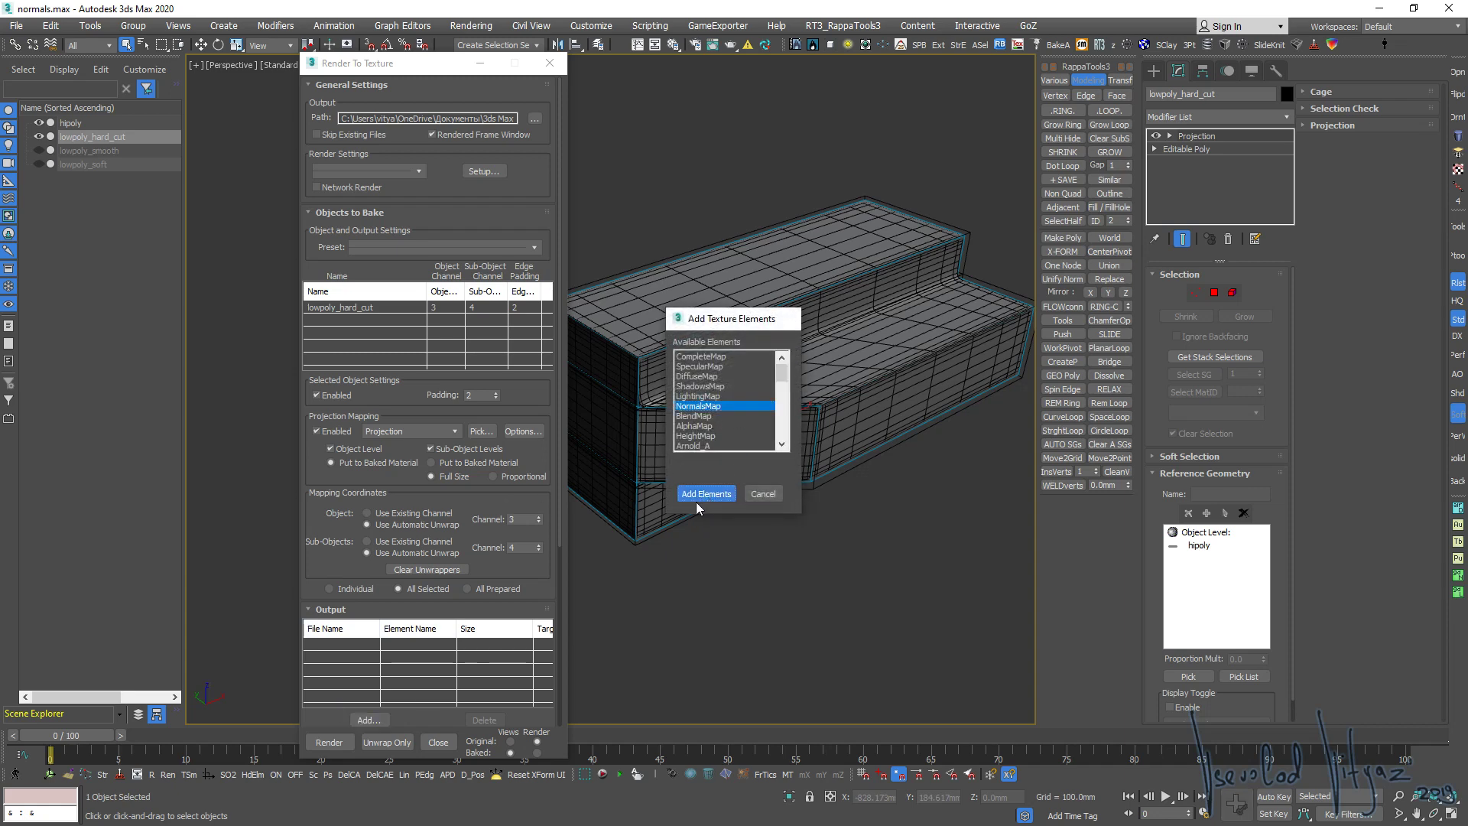
{"action": "left_click", "coordinate": [707, 493]}
{"action": "scroll", "coordinate": [546, 566], "scroll_direction": "down", "scroll_amount": 5}
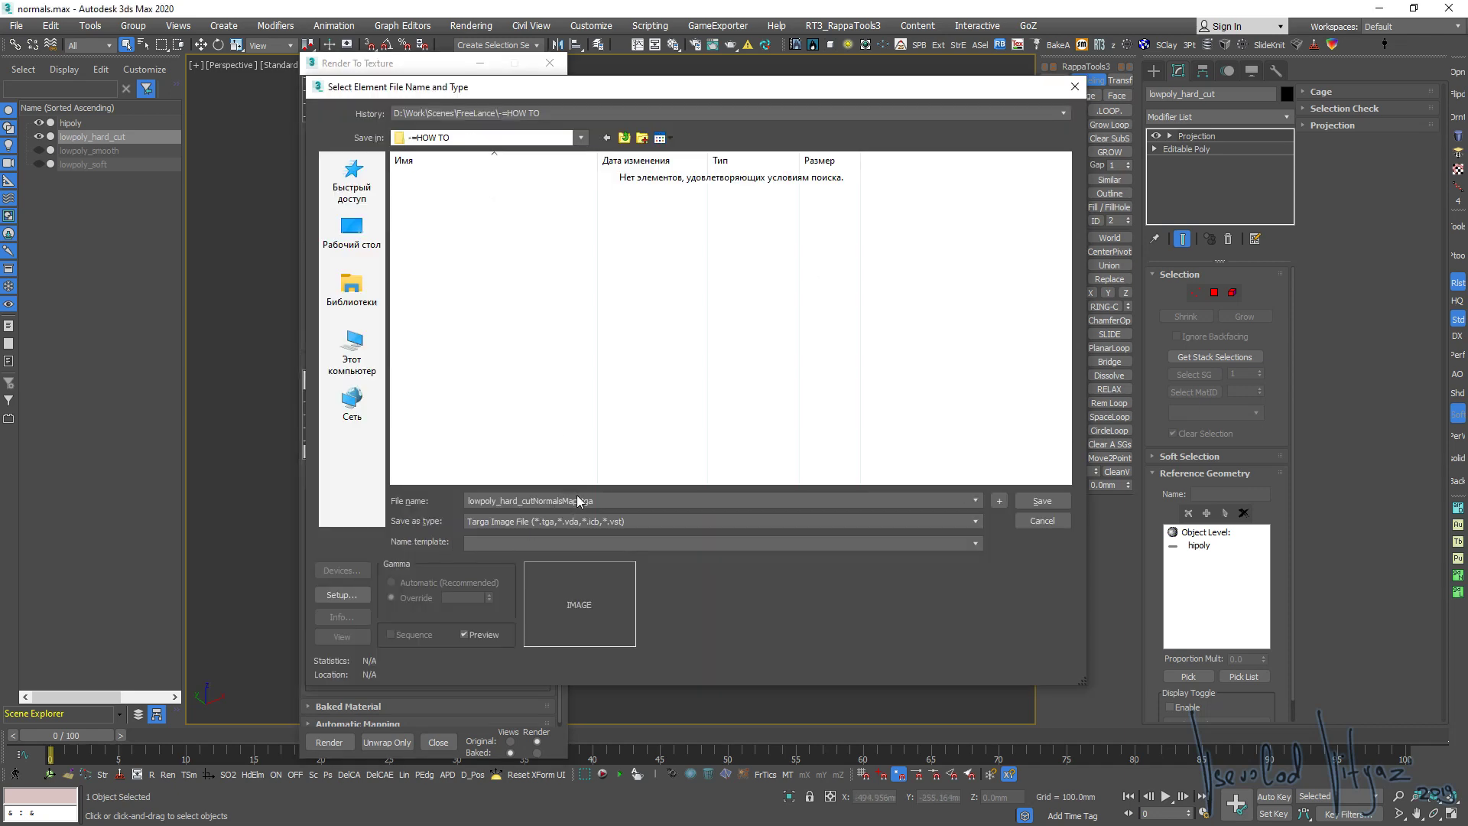
{"action": "type", "text": "normal"}
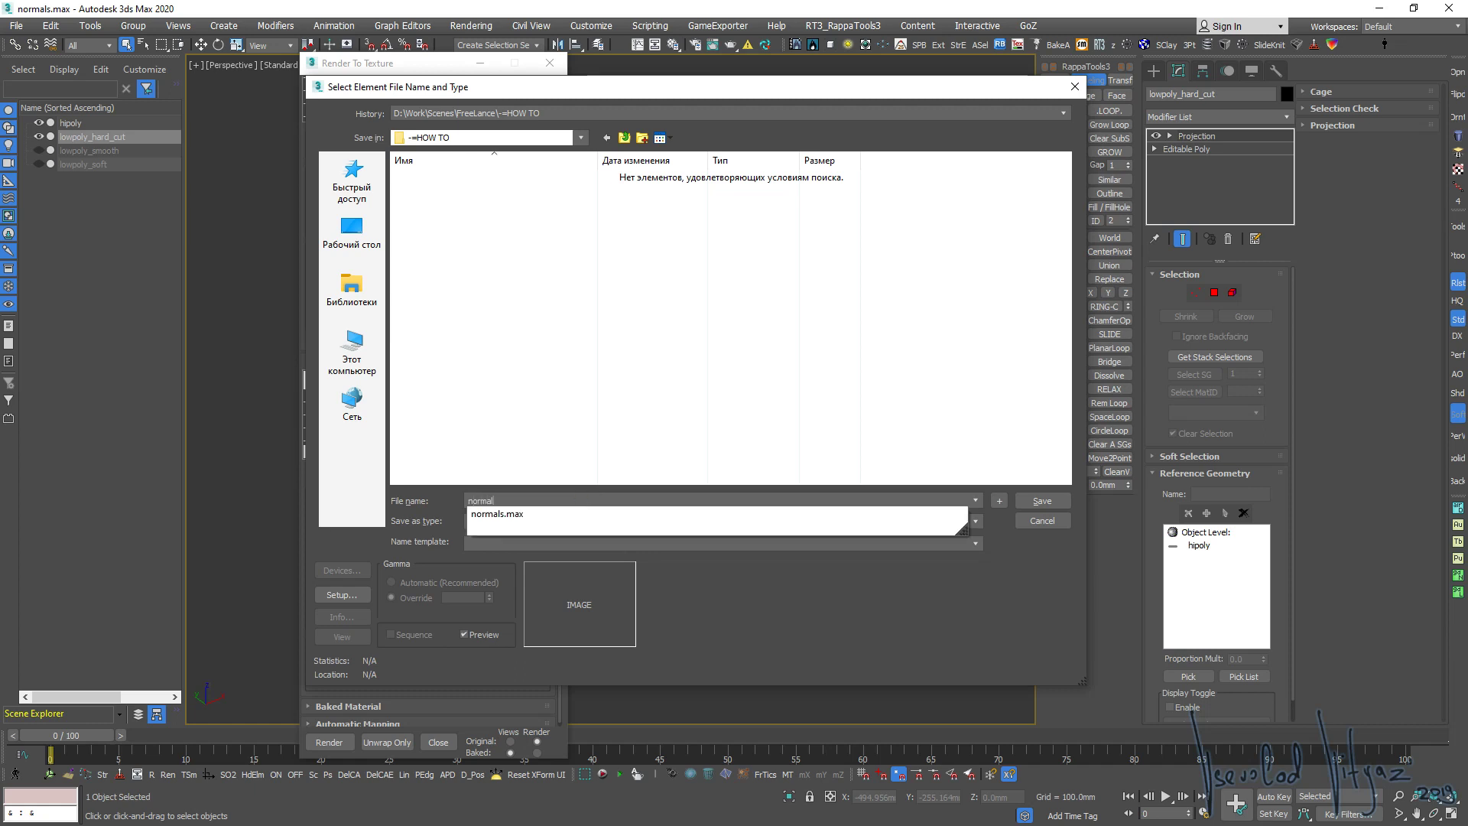
{"action": "type", "text": "_hal"}
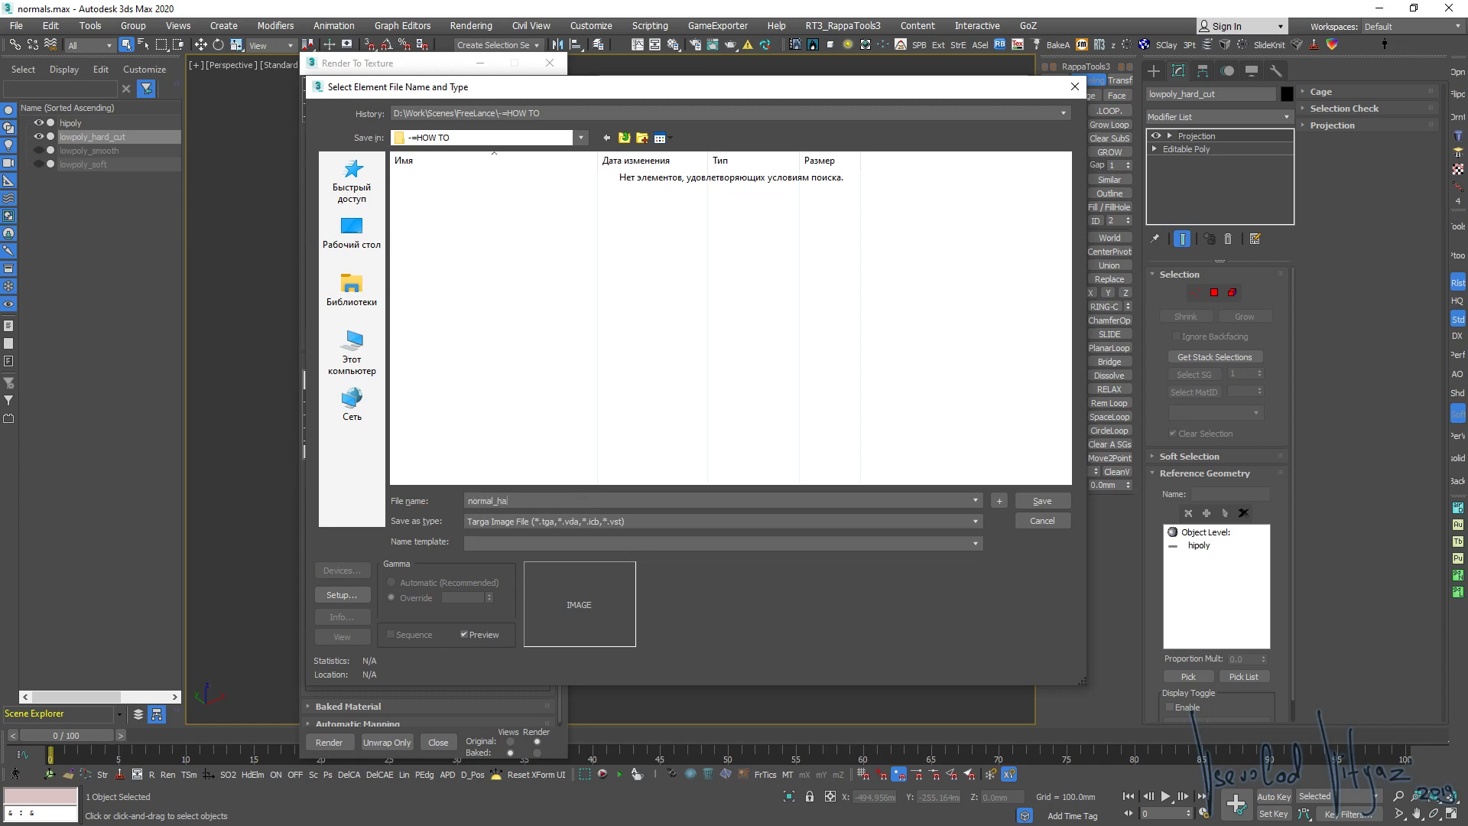
{"action": "type", "text": "rd"}
{"action": "left_click", "coordinate": [725, 521]}
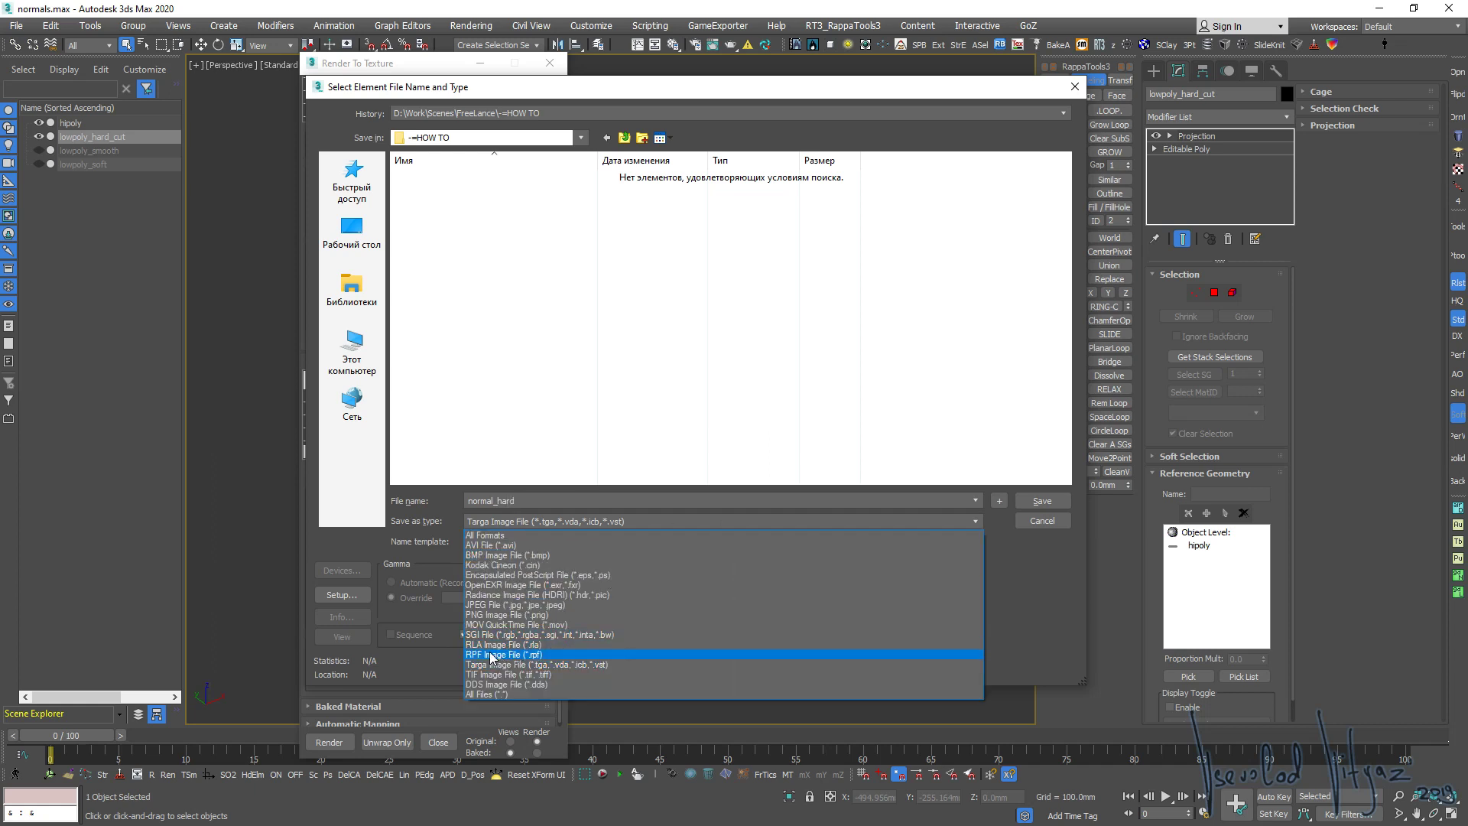
{"action": "left_click", "coordinate": [491, 615]}
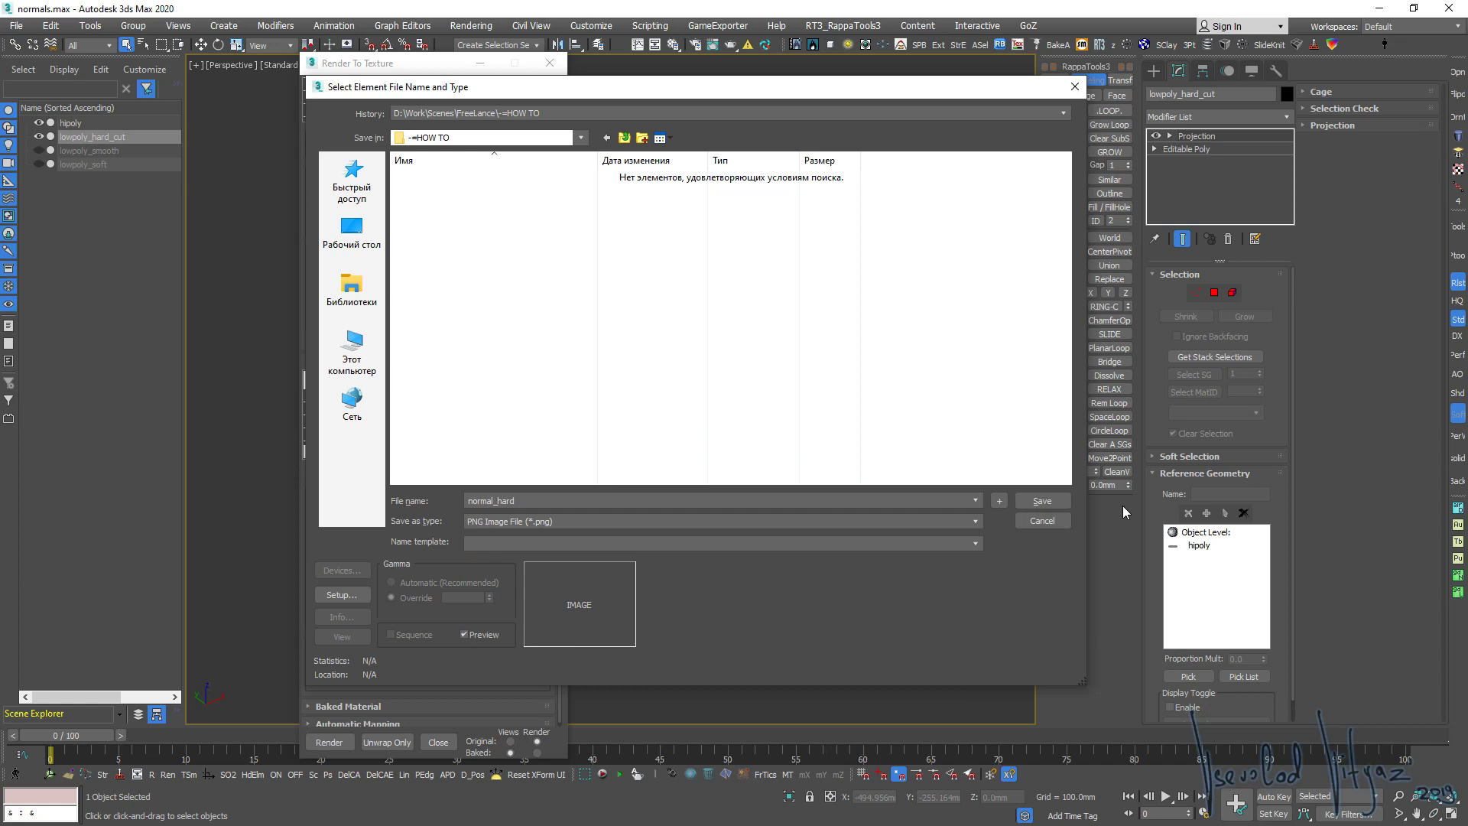
{"action": "left_click", "coordinate": [1039, 504]}
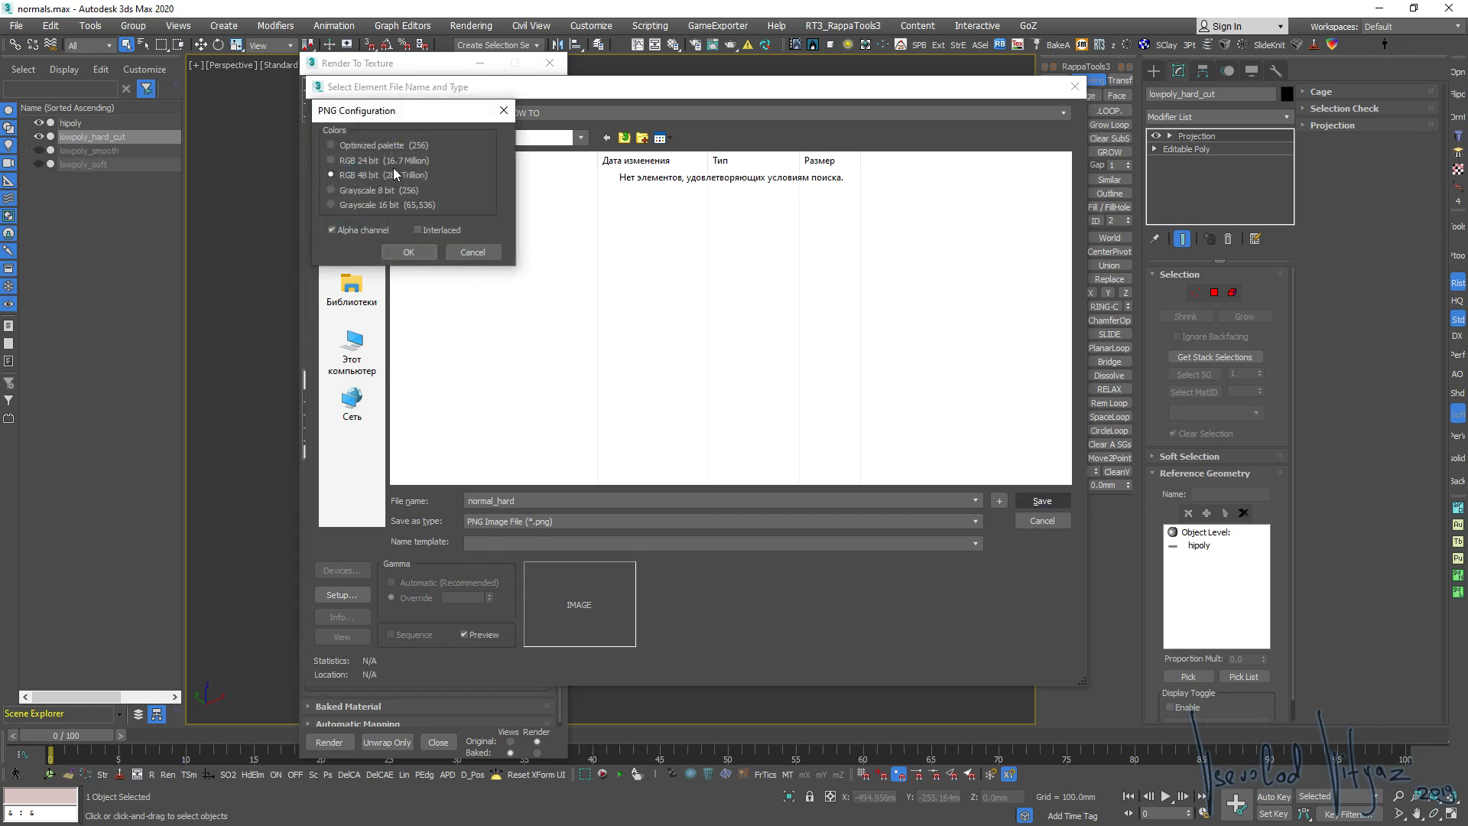
{"action": "left_click", "coordinate": [331, 230]}
{"action": "left_click", "coordinate": [419, 254]}
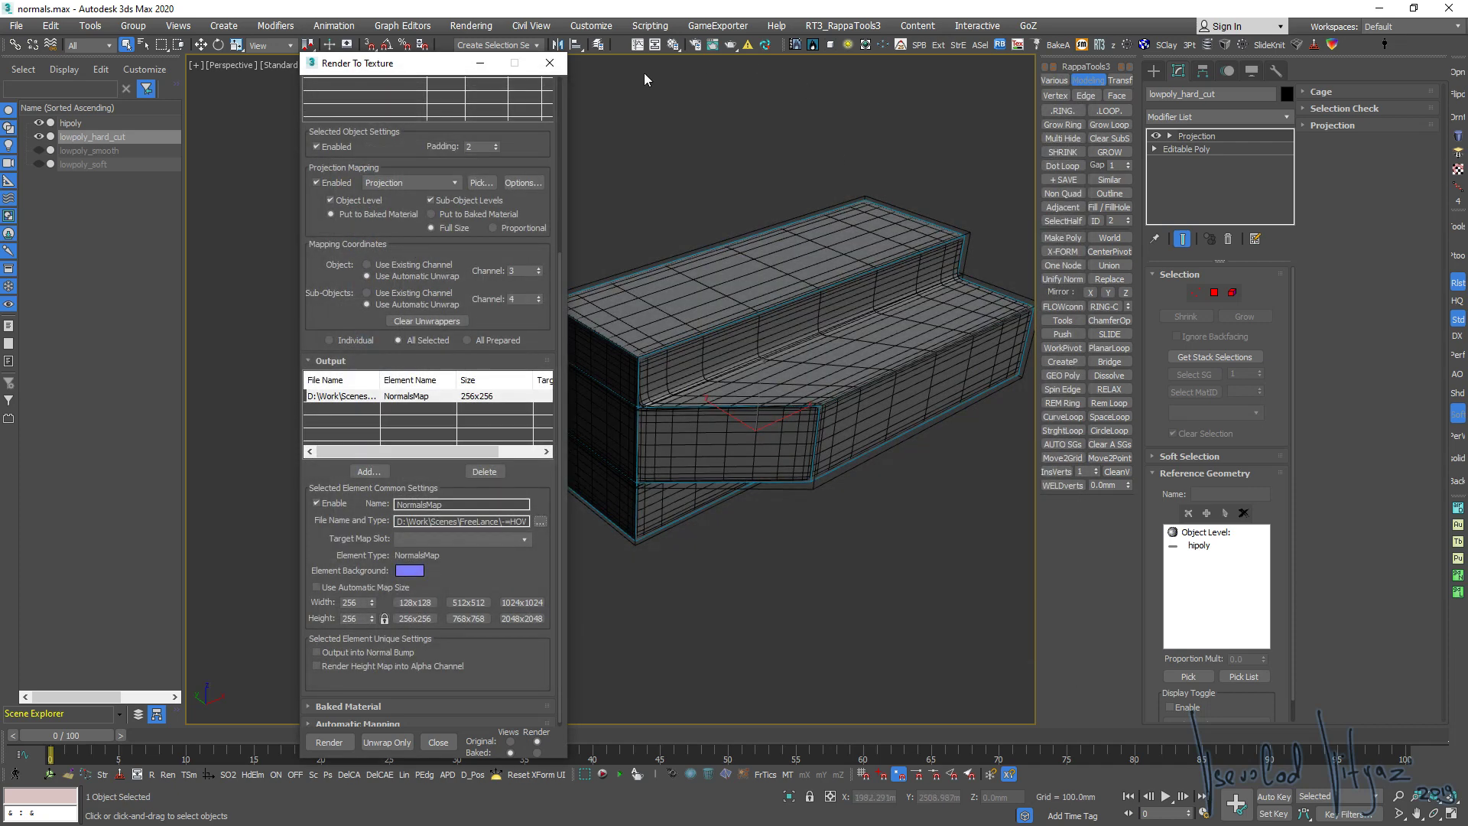
Check the gamma and LUT preferences and set the baked map size to 1024x1024
{"action": "left_click", "coordinate": [475, 26]}
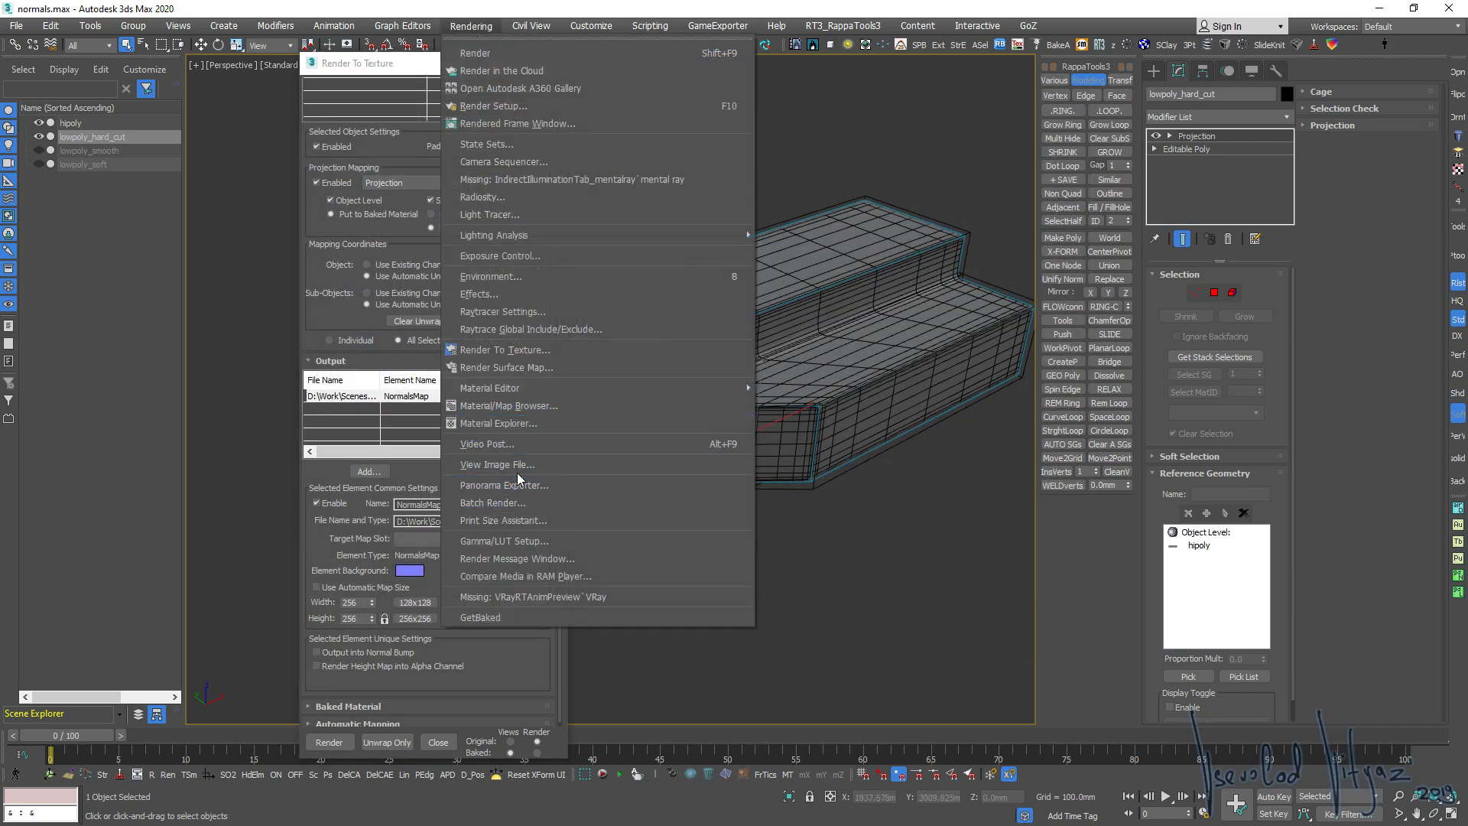
{"action": "left_click", "coordinate": [513, 540]}
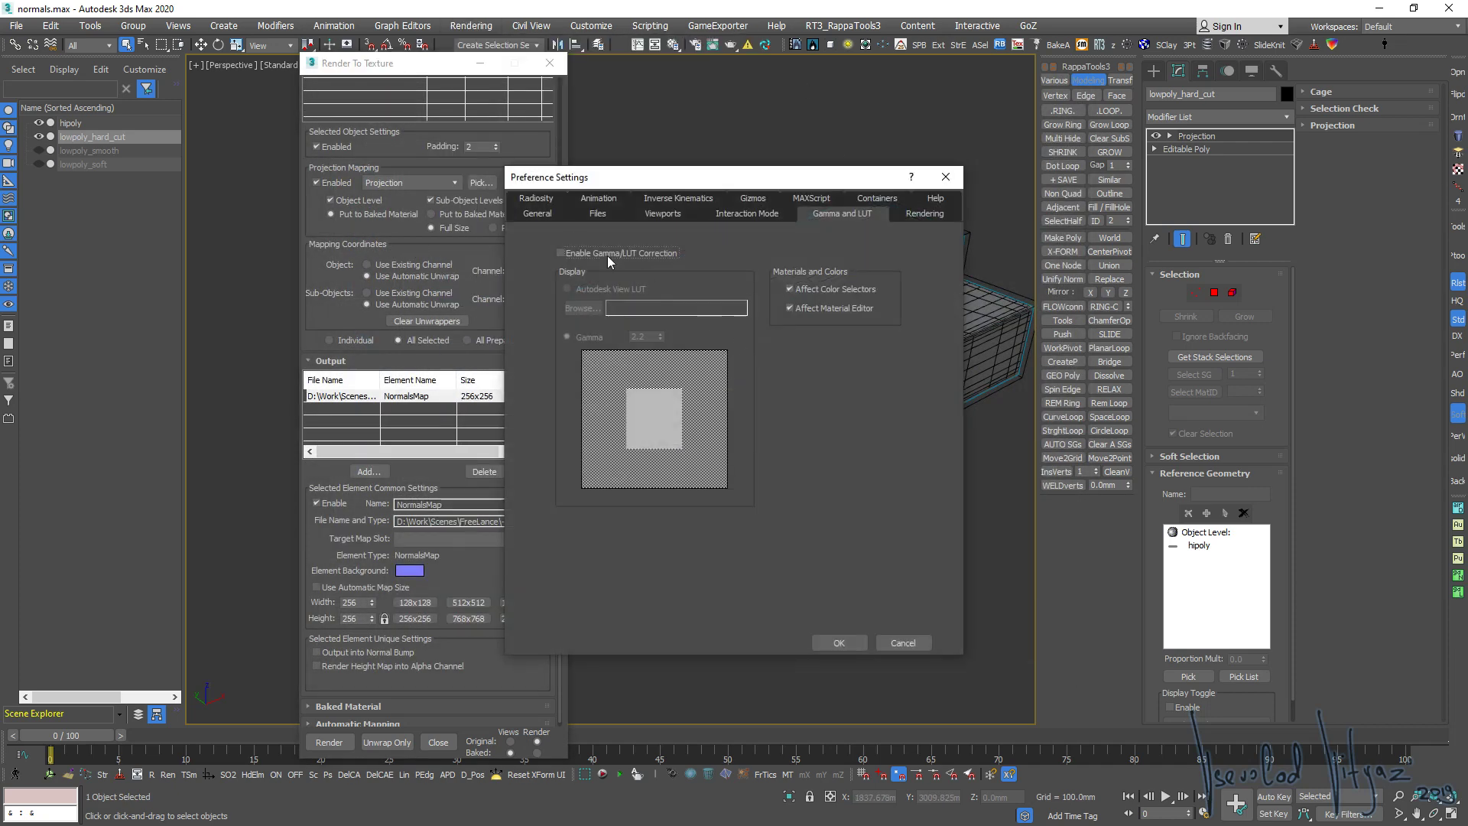
{"action": "left_click", "coordinate": [839, 642]}
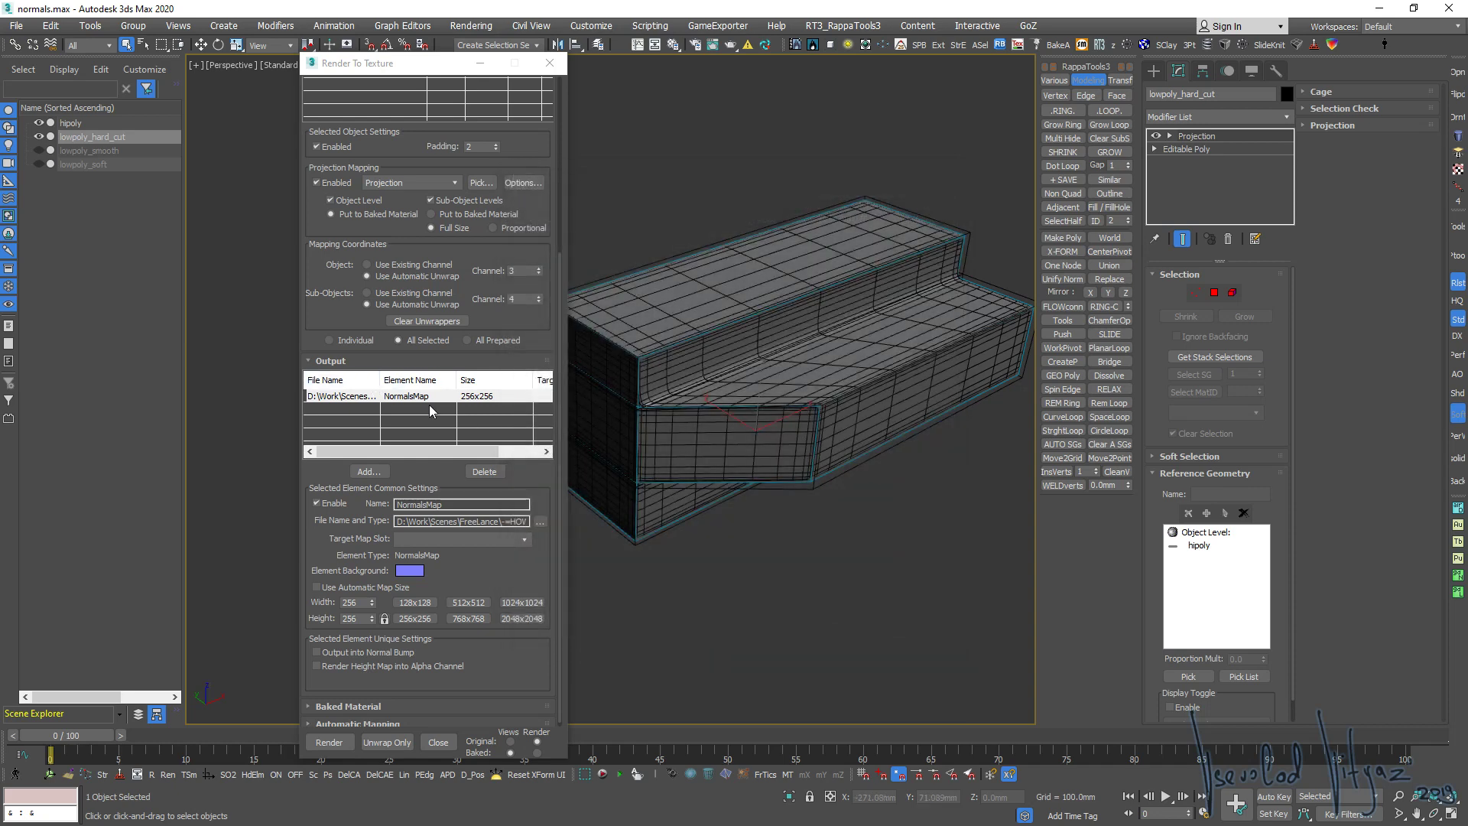
{"action": "left_click", "coordinate": [526, 603]}
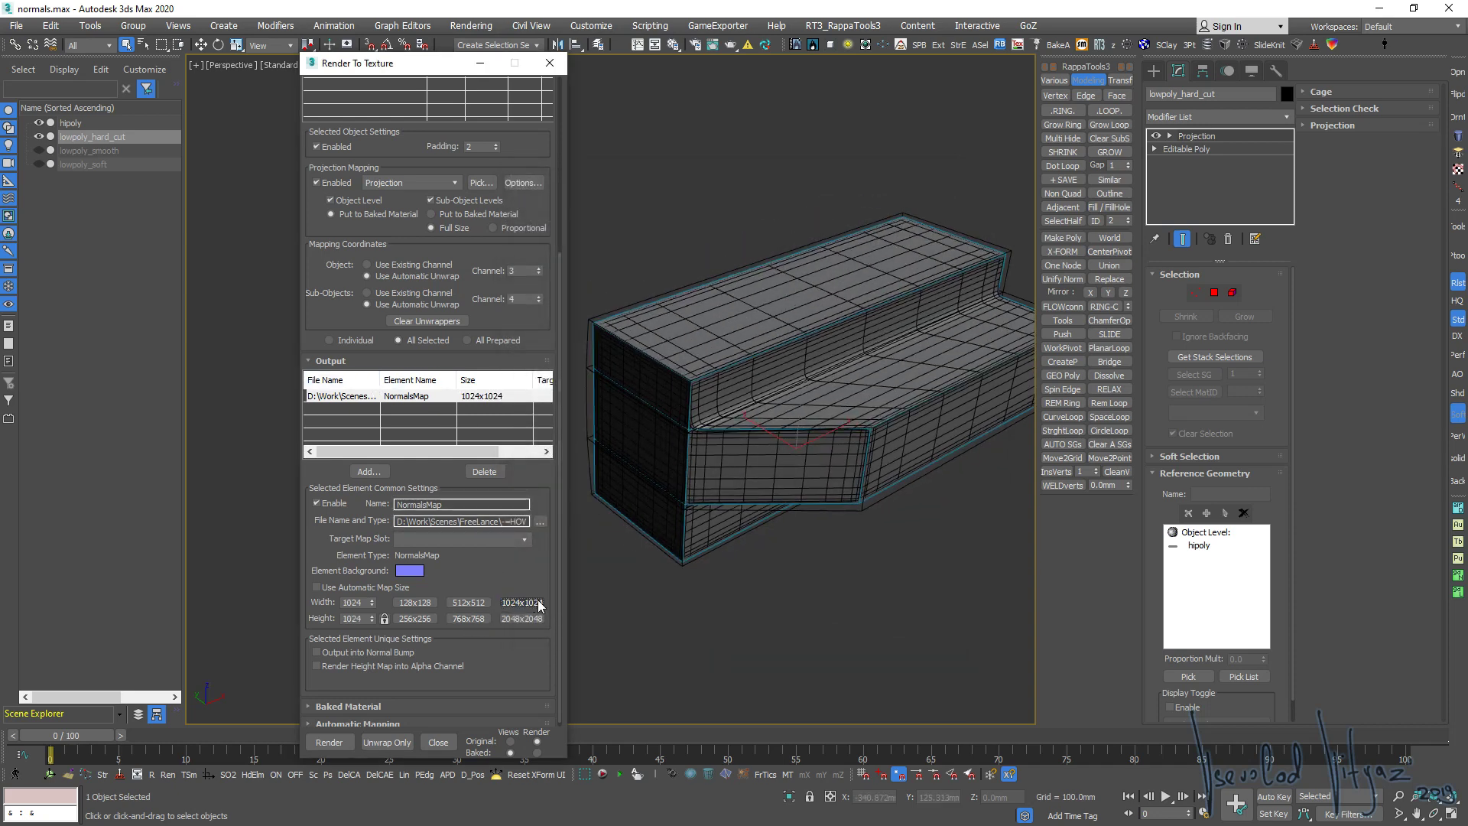
{"action": "scroll", "coordinate": [790, 362], "scroll_direction": "up", "scroll_amount": 1}
{"action": "scroll", "coordinate": [765, 413], "scroll_direction": "down", "scroll_amount": 1}
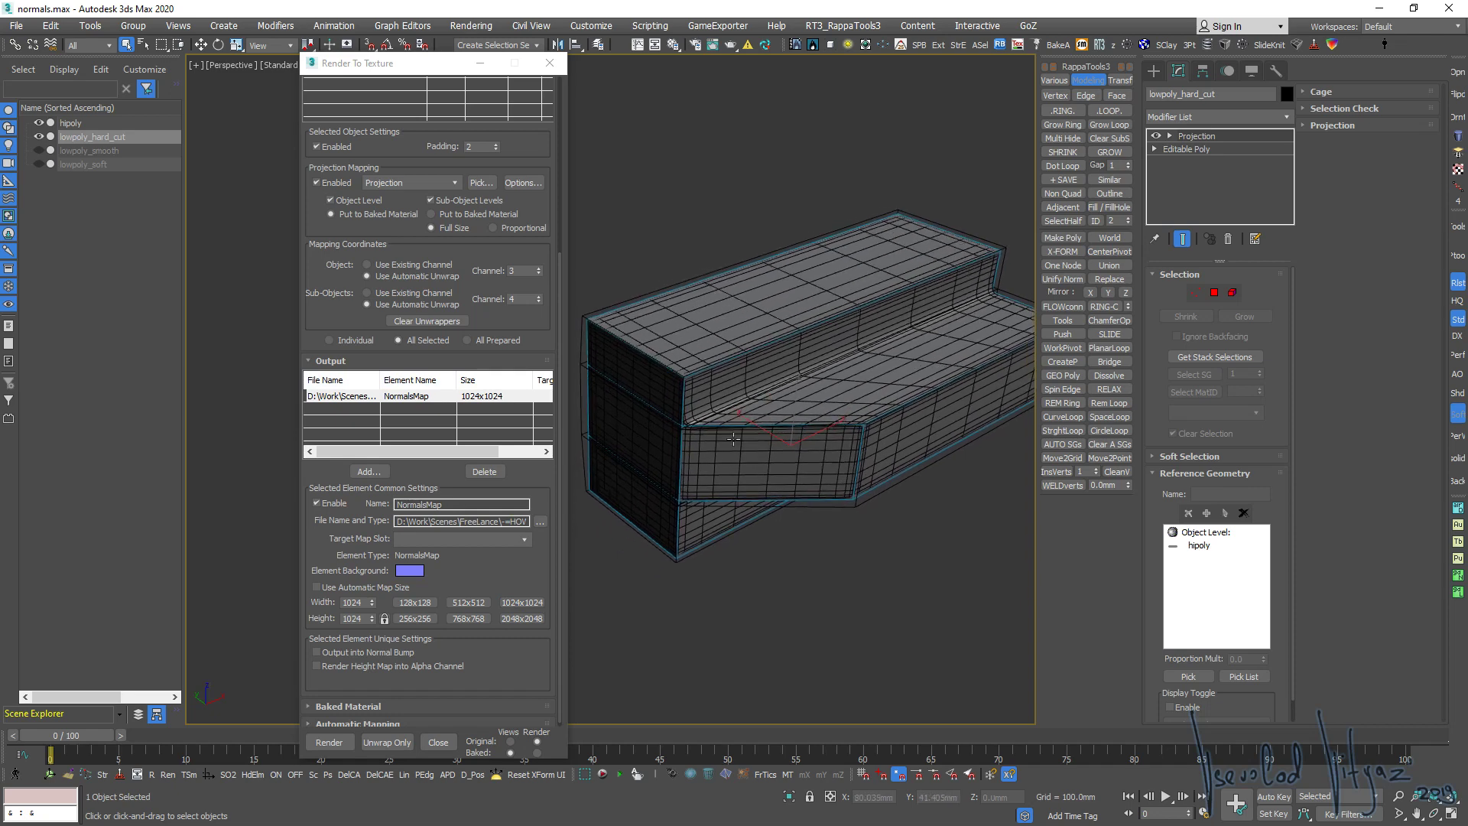
Bake to files only, using existing UV channel 1 for objects and sub-objects, padding 4
{"action": "left_click", "coordinate": [374, 705]}
{"action": "left_click", "coordinate": [351, 686]}
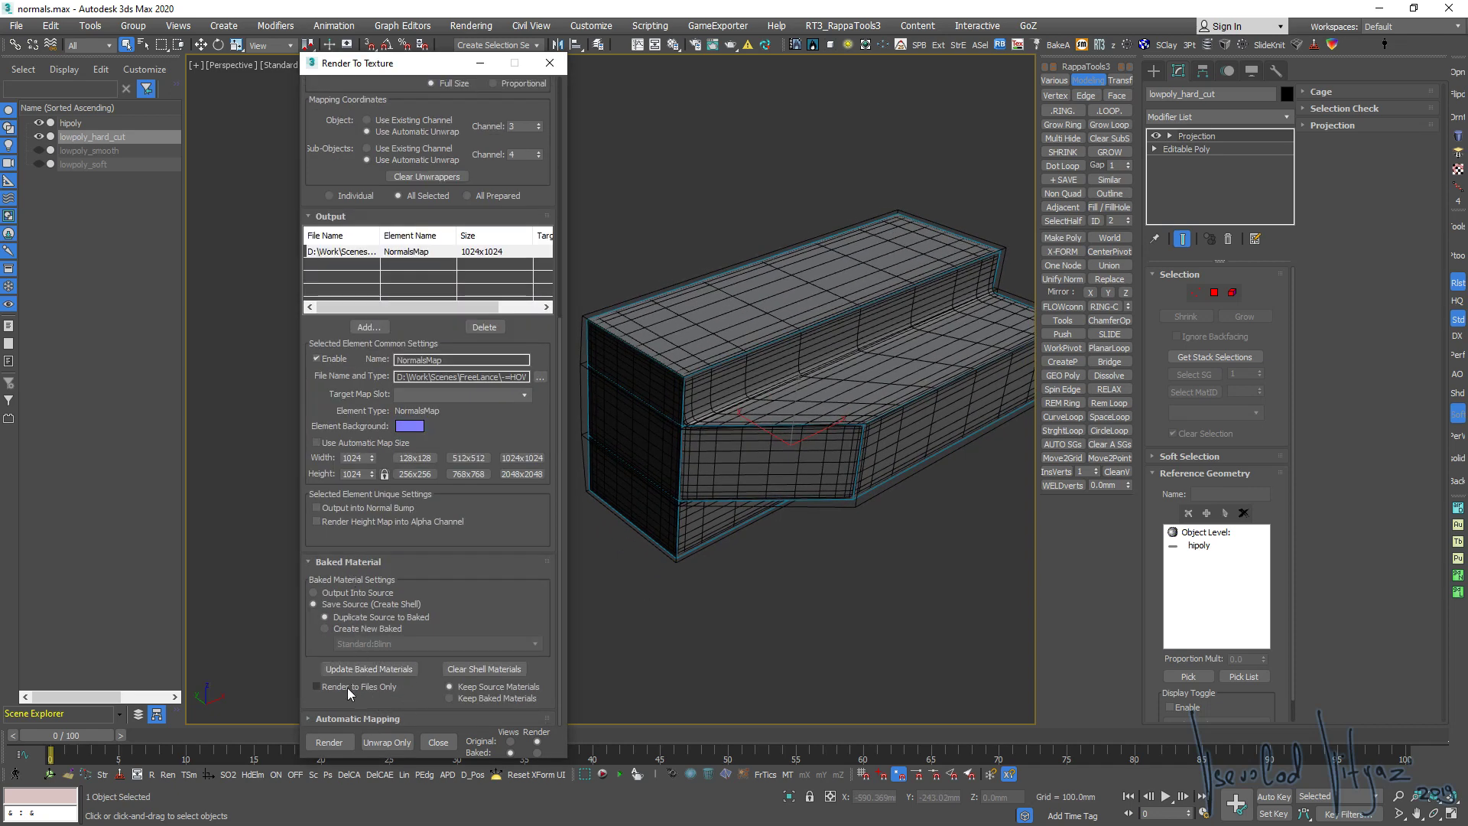
{"action": "left_click", "coordinate": [390, 570]}
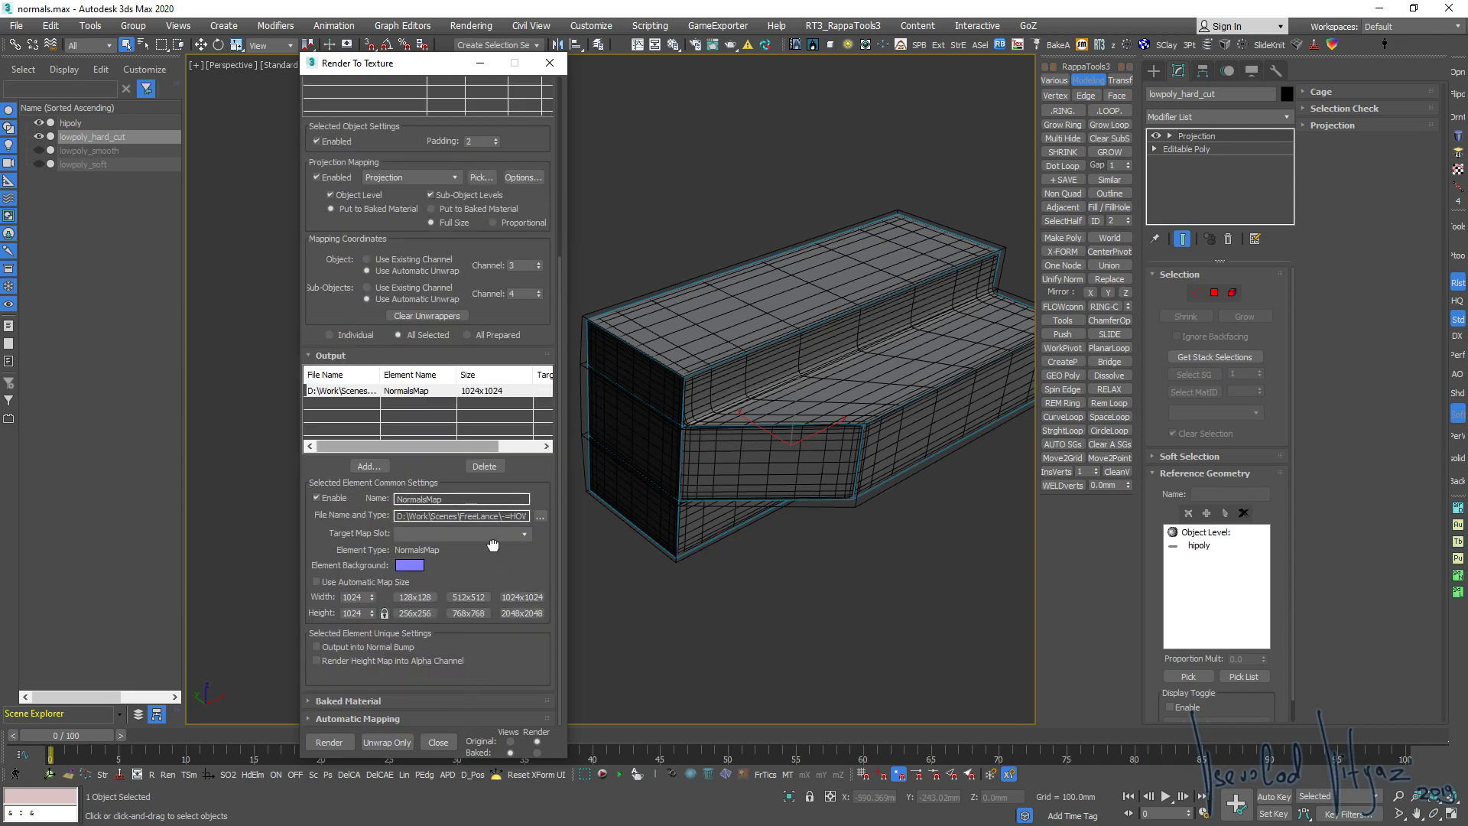
{"action": "left_click", "coordinate": [457, 723]}
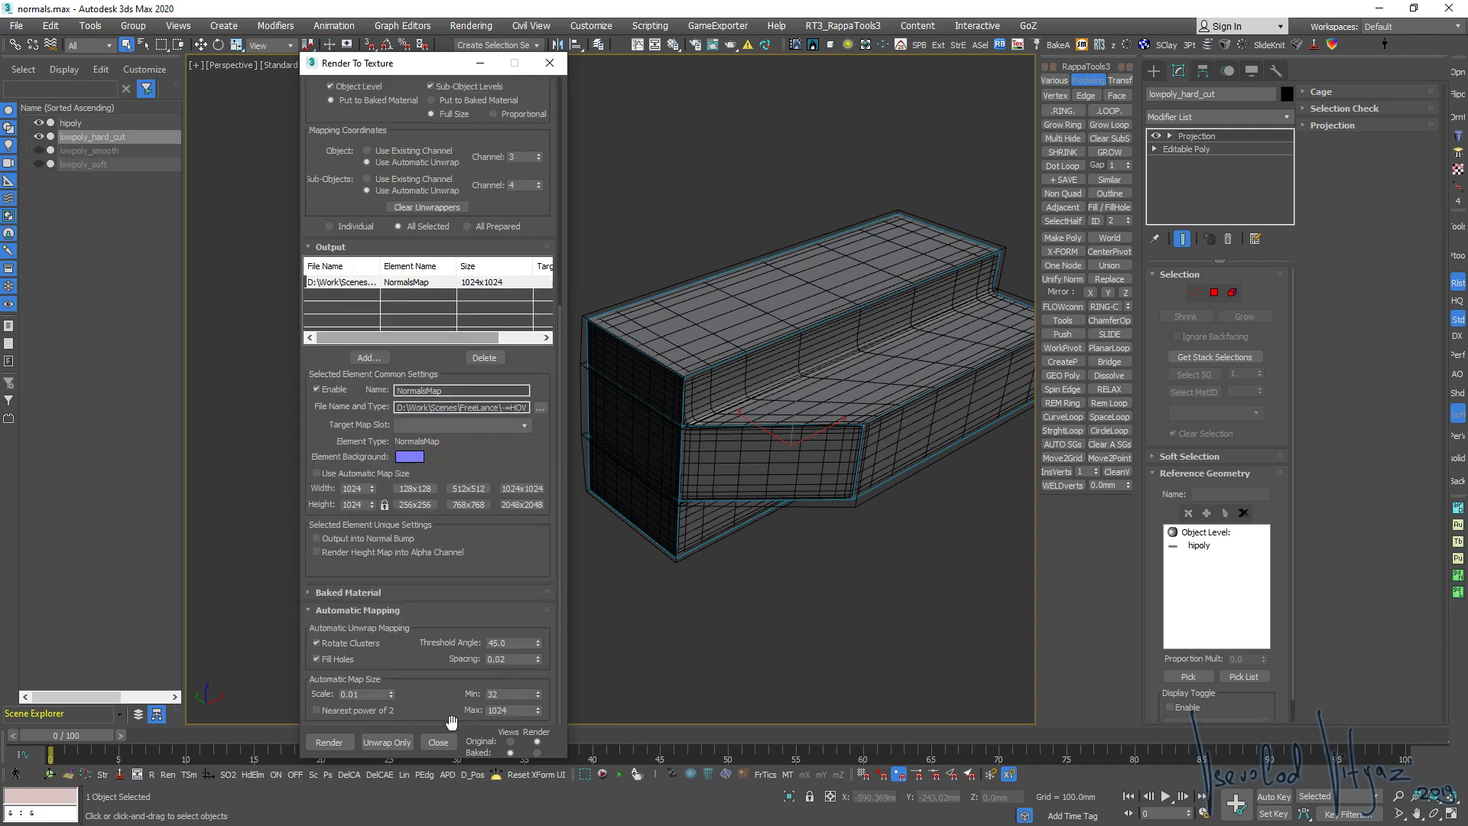
{"action": "scroll", "coordinate": [428, 615], "scroll_direction": "up", "scroll_amount": 3}
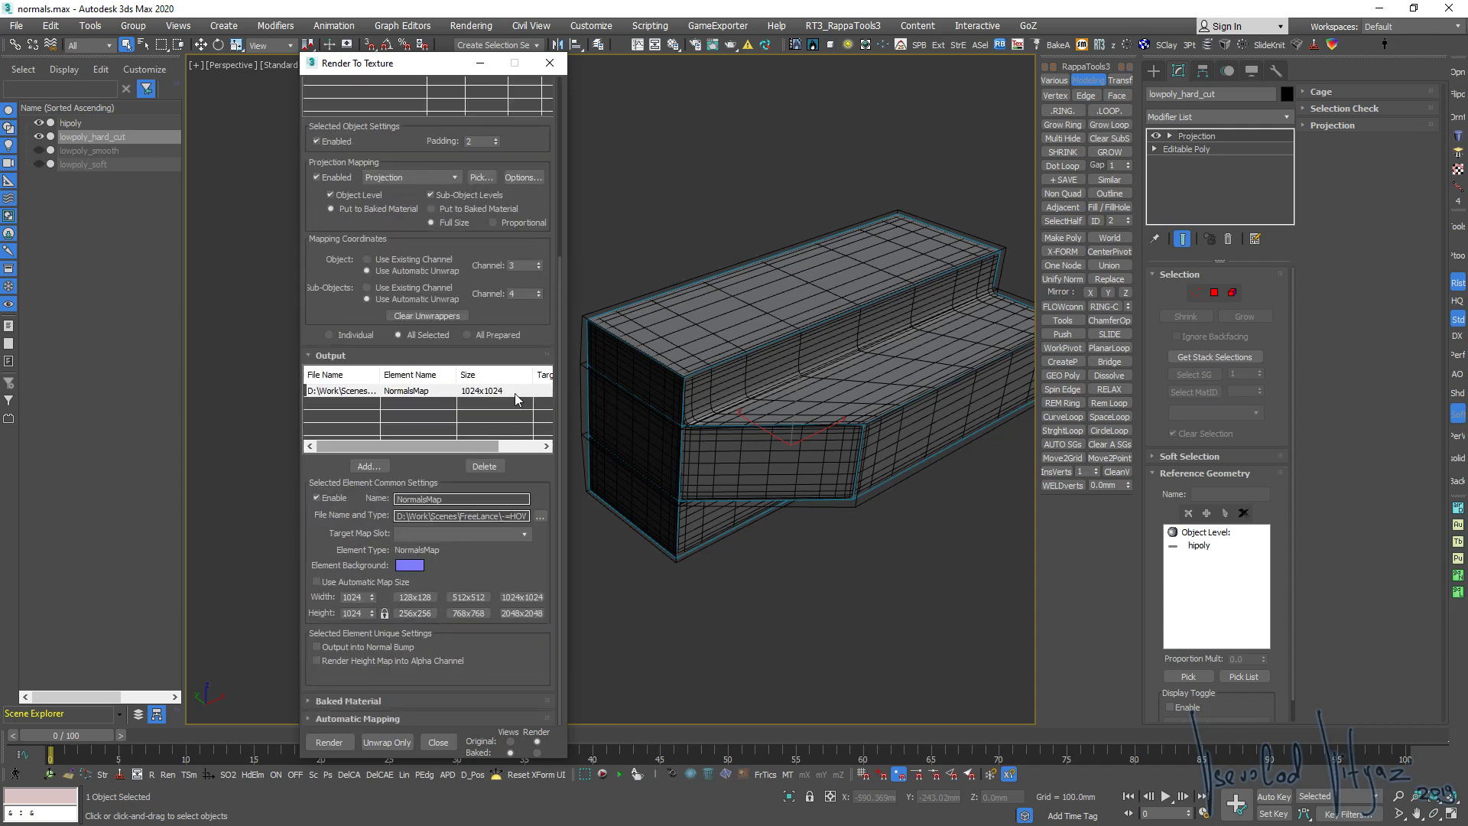
{"action": "scroll", "coordinate": [543, 475], "scroll_direction": "up", "scroll_amount": 3}
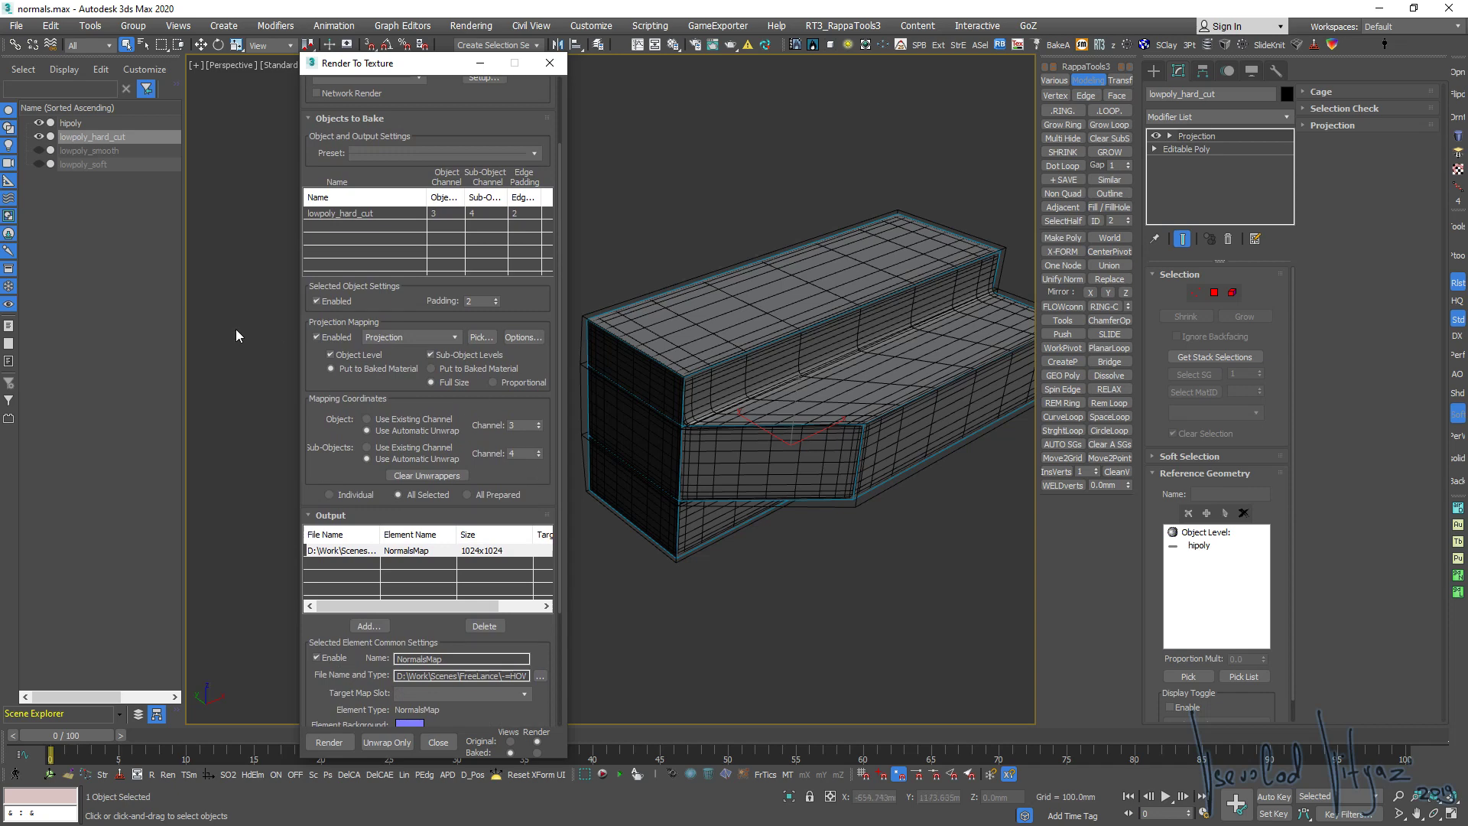
{"action": "left_click", "coordinate": [420, 419]}
{"action": "left_click", "coordinate": [420, 448]}
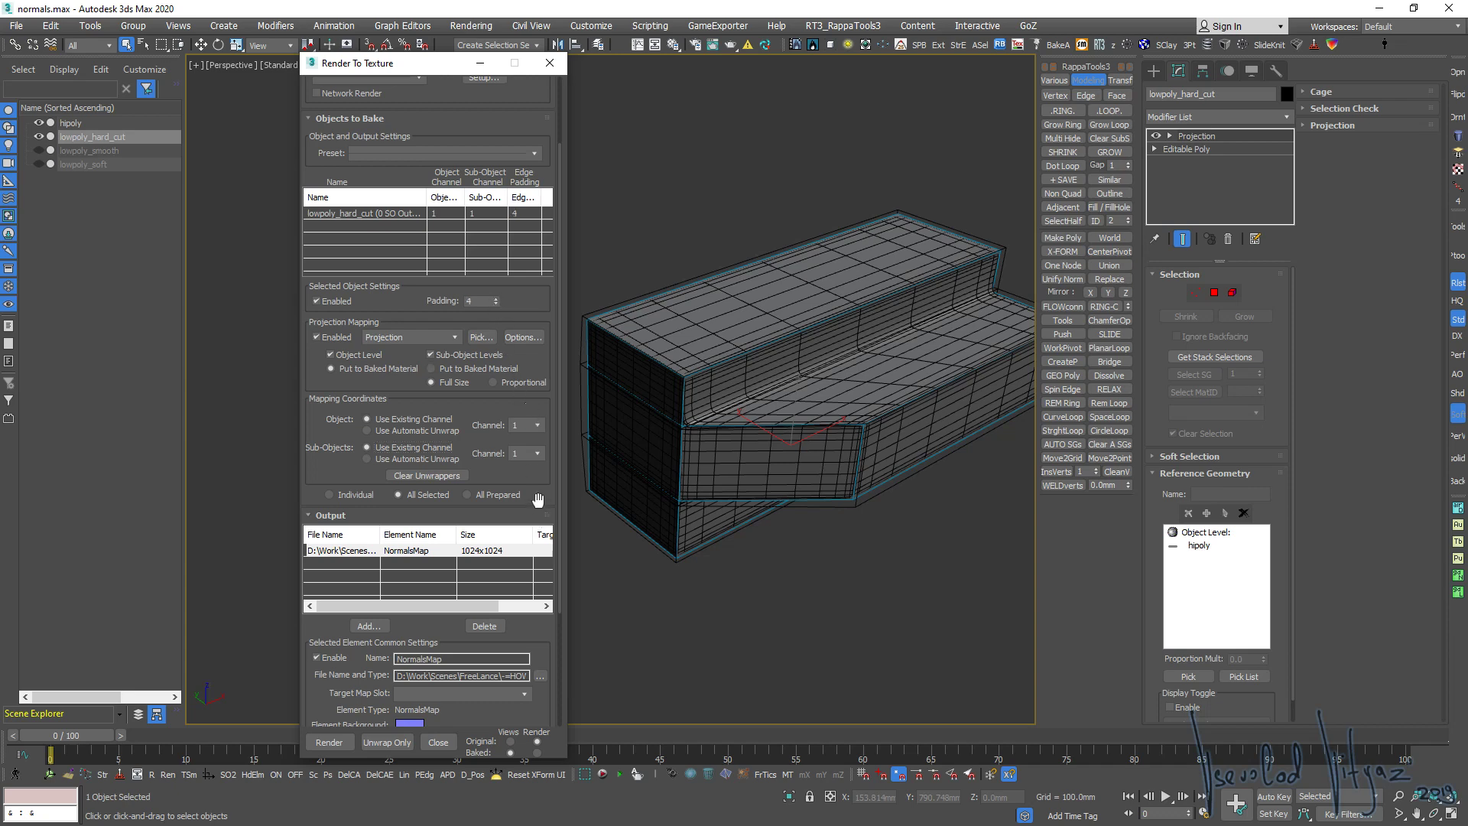
{"action": "middle_click_drag", "start_coordinate": [809, 361], "coordinate": [606, 363], "text": "alt"}
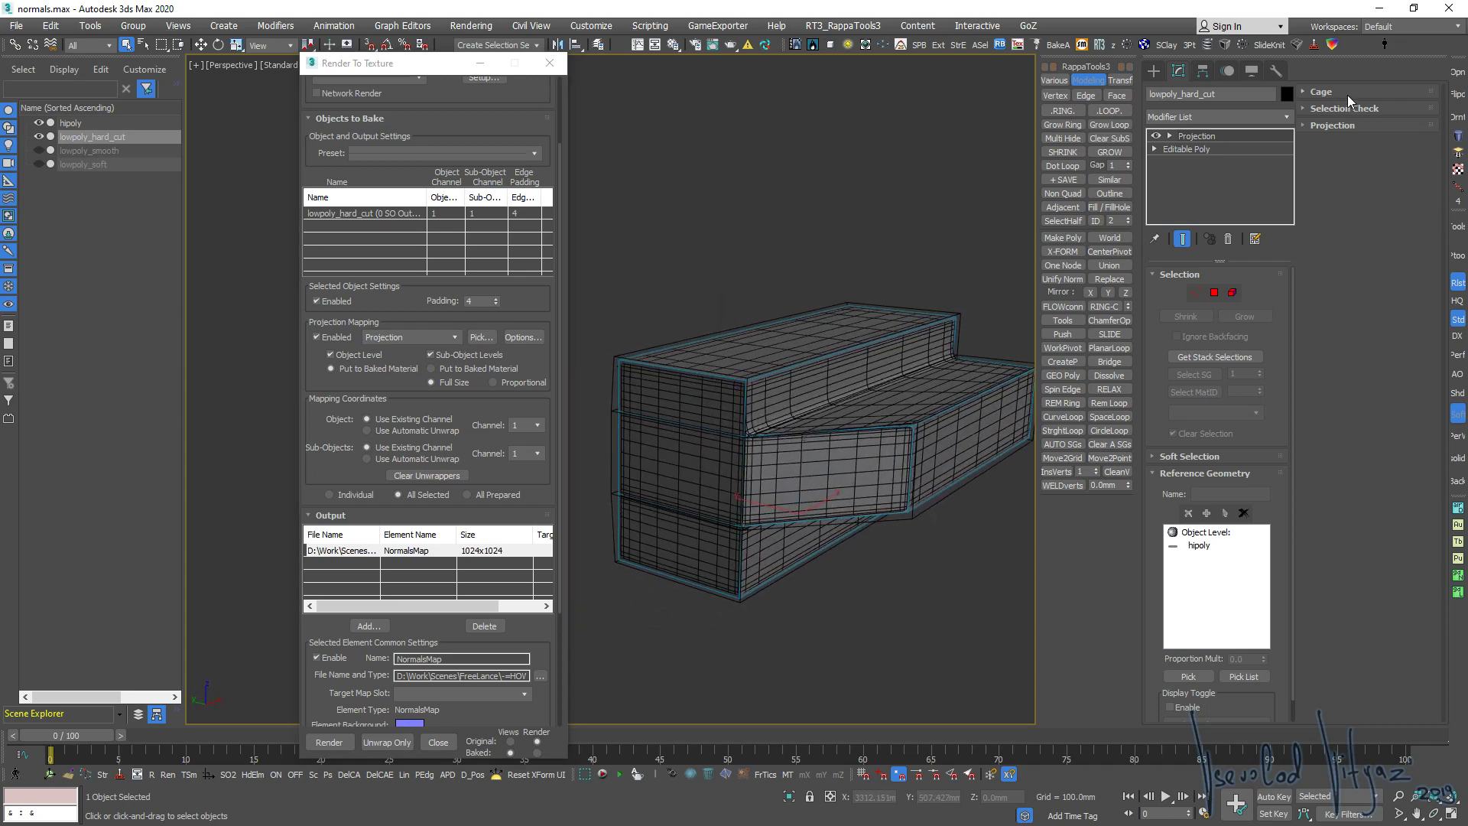
Reset the projection cage and test its Push amount, returning it to zero
{"action": "left_click", "coordinate": [1347, 95]}
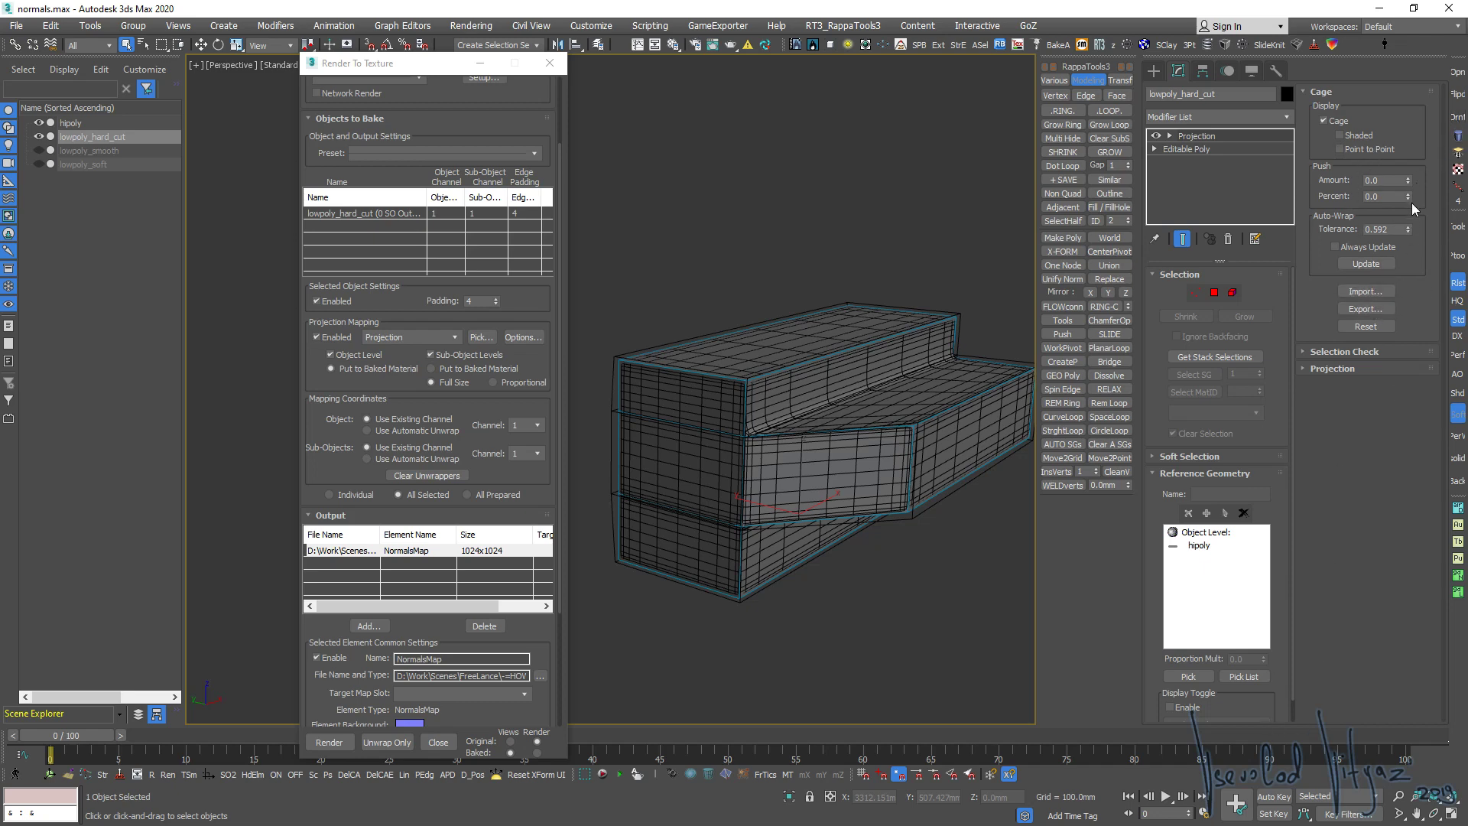
{"action": "left_click", "coordinate": [1366, 326]}
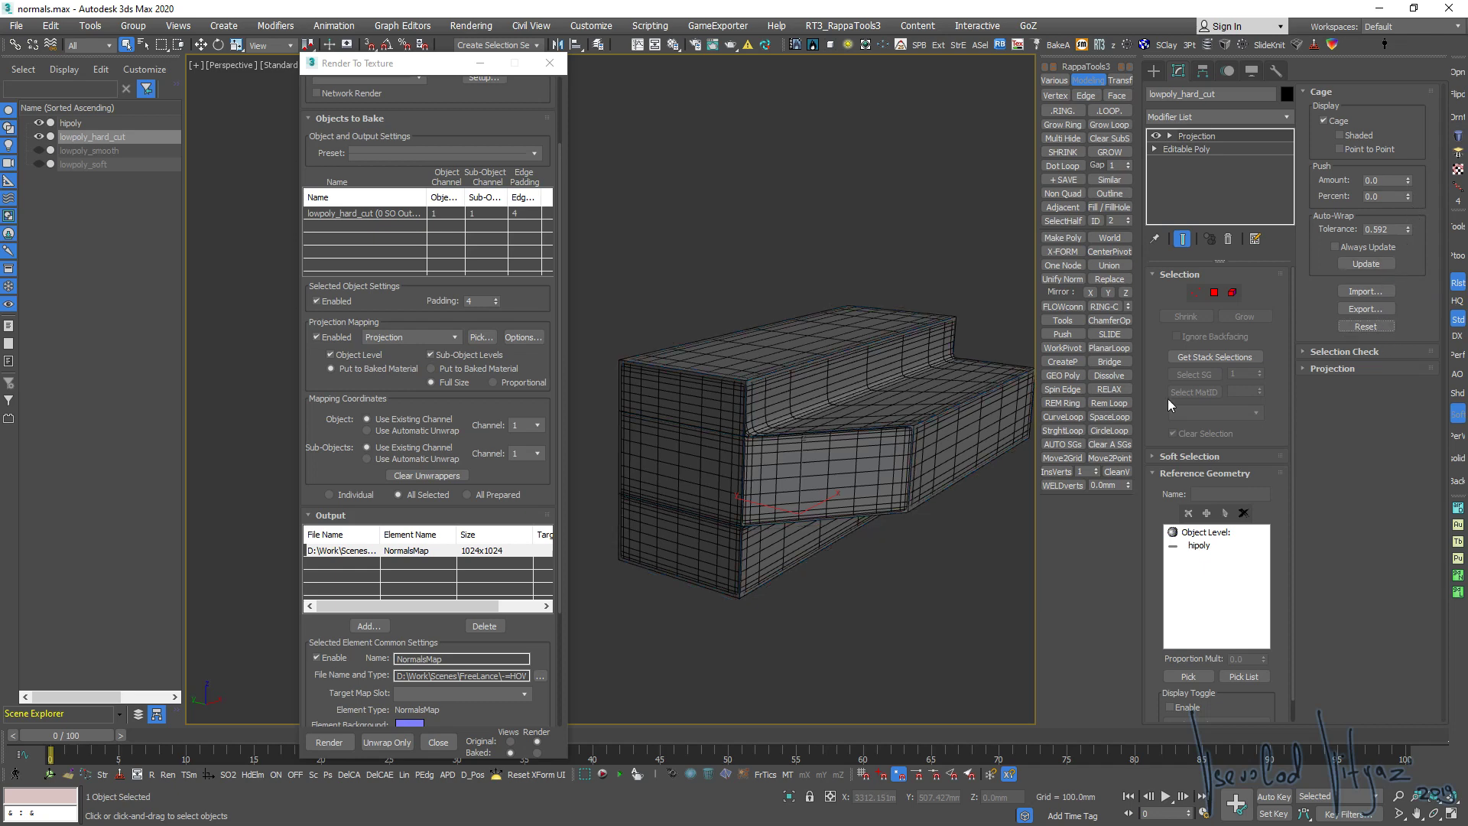
{"action": "left_click_drag", "start_coordinate": [1409, 180], "coordinate": [1412, 749]}
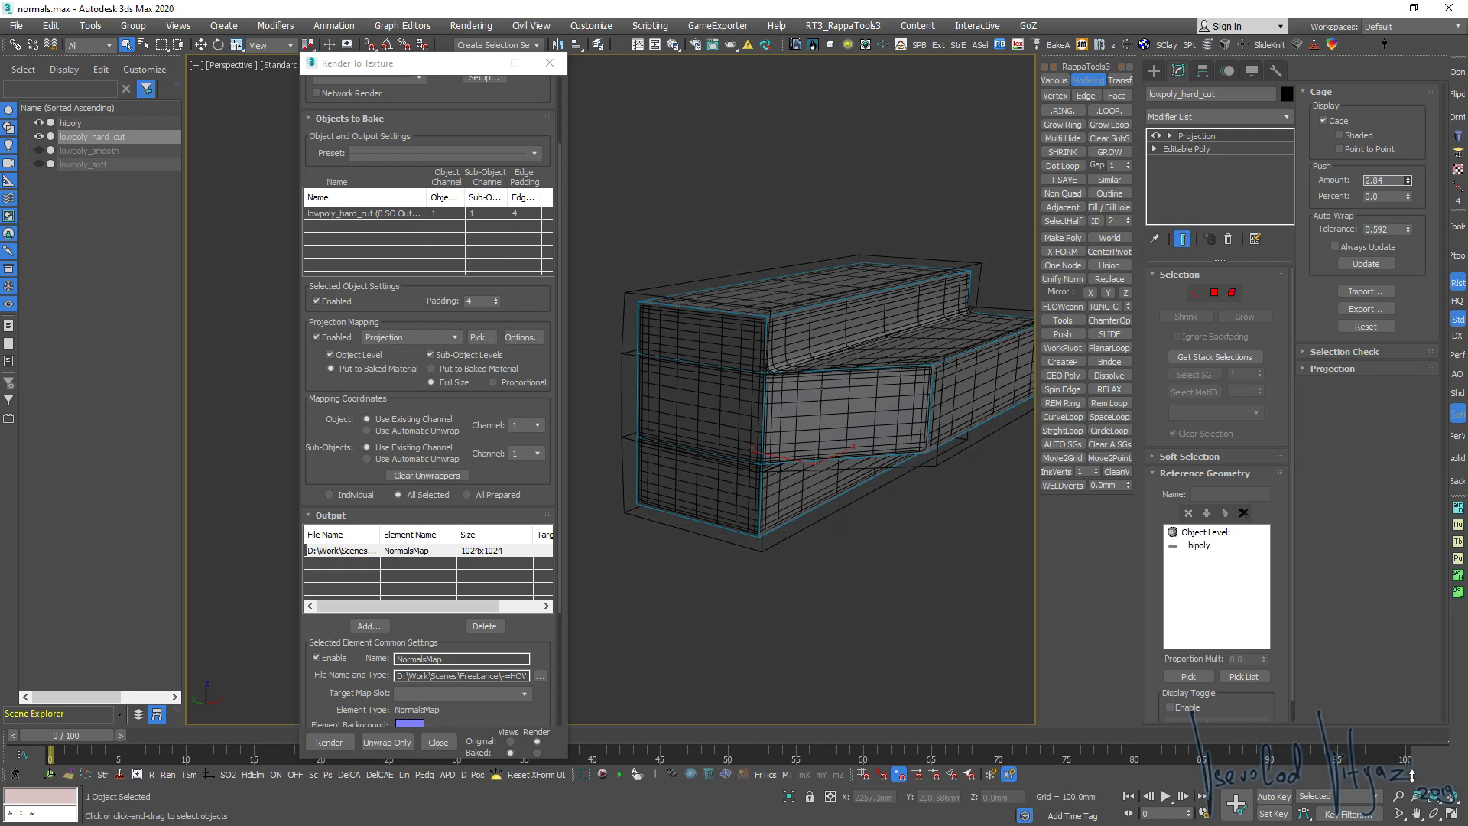
{"action": "left_click_drag", "start_coordinate": [1411, 749], "coordinate": [1412, 54]}
{"action": "mouse_move", "coordinate": [848, 303]}
{"action": "middle_mouse_down", "text": "alt"}
{"action": "mouse_move", "coordinate": [813, 316]}
{"action": "mouse_move", "coordinate": [829, 357]}
{"action": "mouse_move", "coordinate": [714, 329]}
{"action": "middle_mouse_up", "text": "alt"}
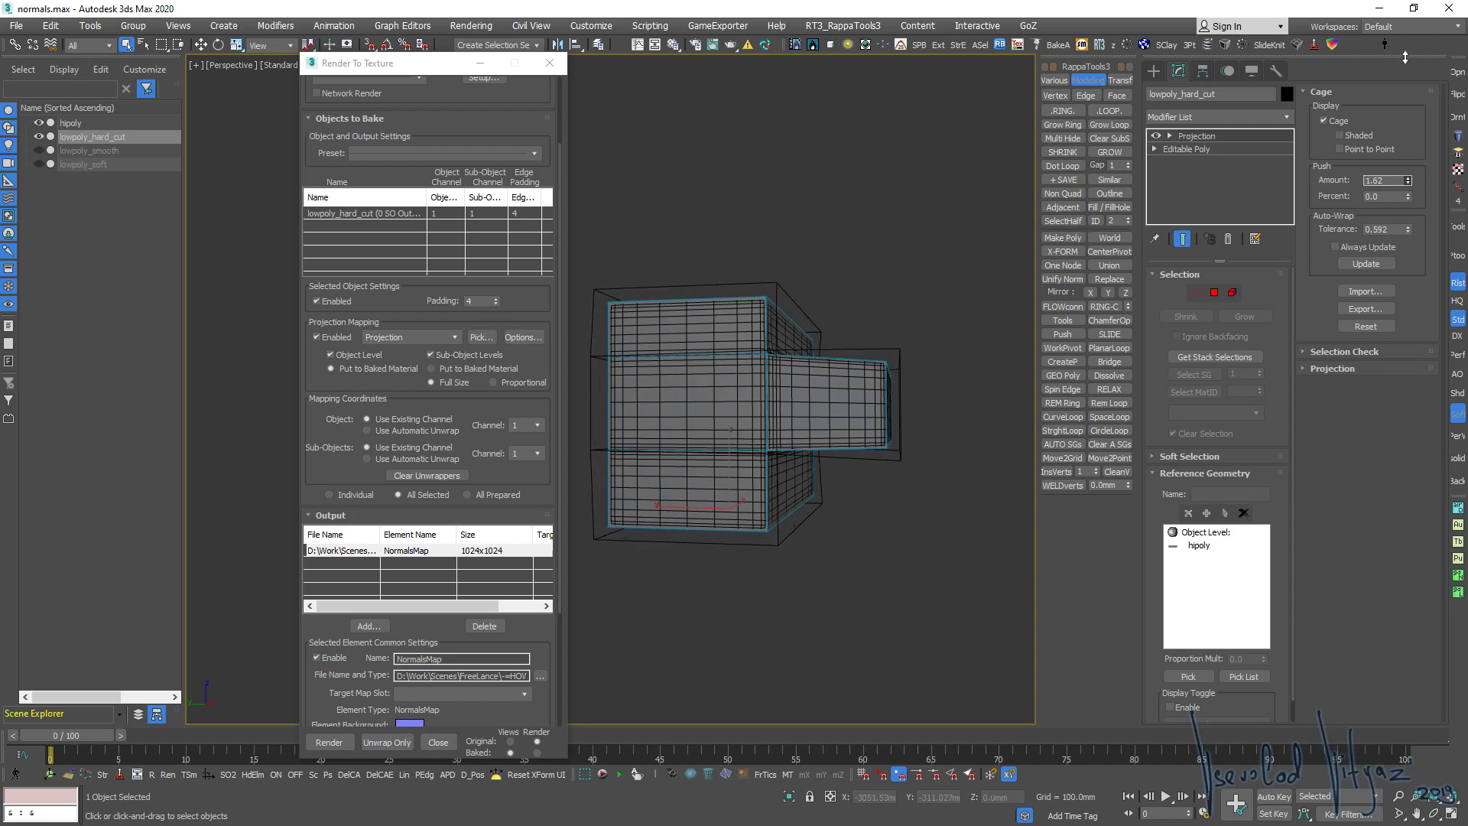
{"action": "scroll", "coordinate": [862, 345], "scroll_direction": "up", "scroll_amount": 4}
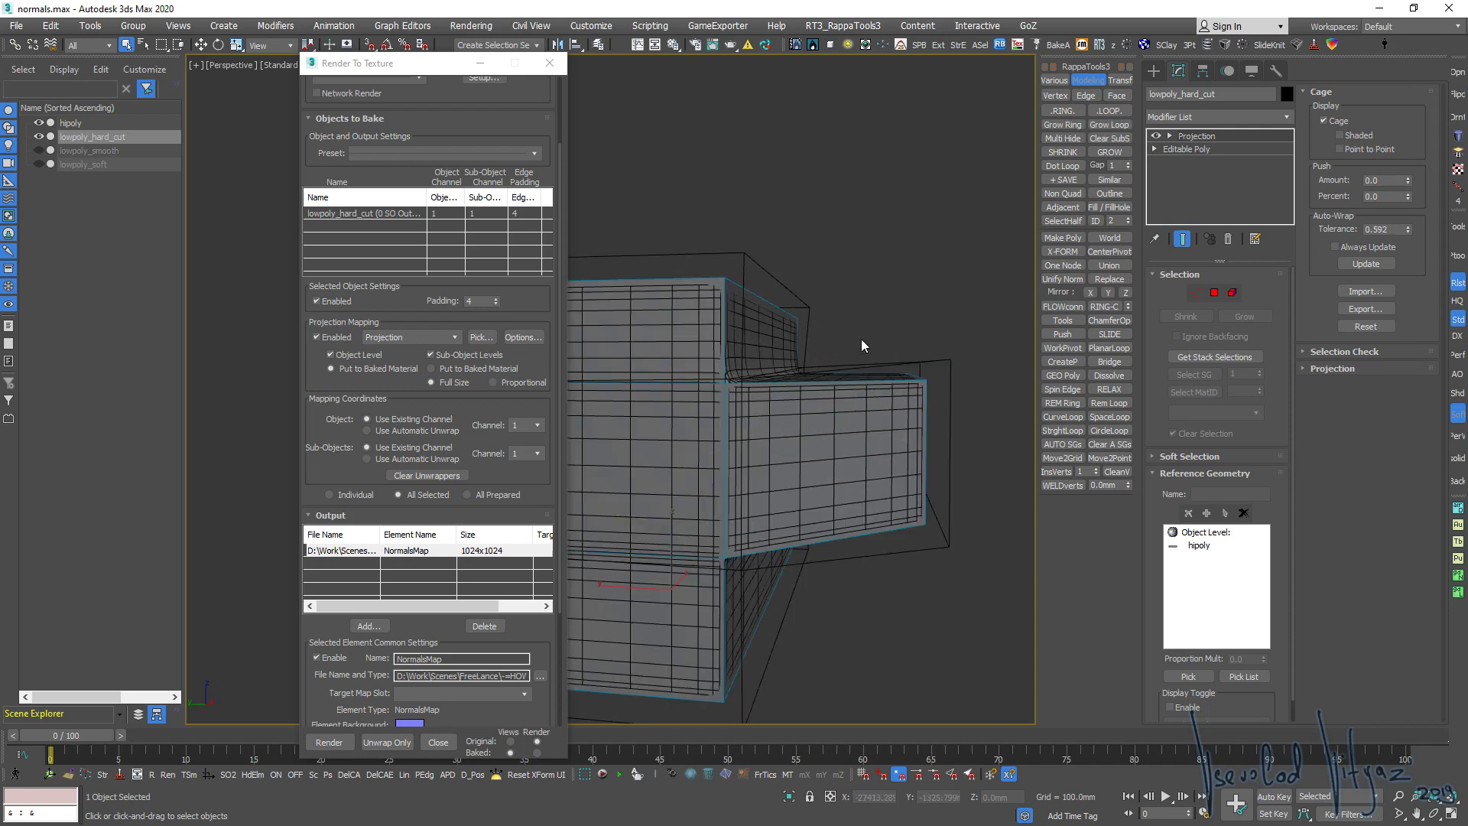
Move the cage vertices at the inner step corner upward to enclose the high-poly model
{"action": "left_click", "coordinate": [1196, 292]}
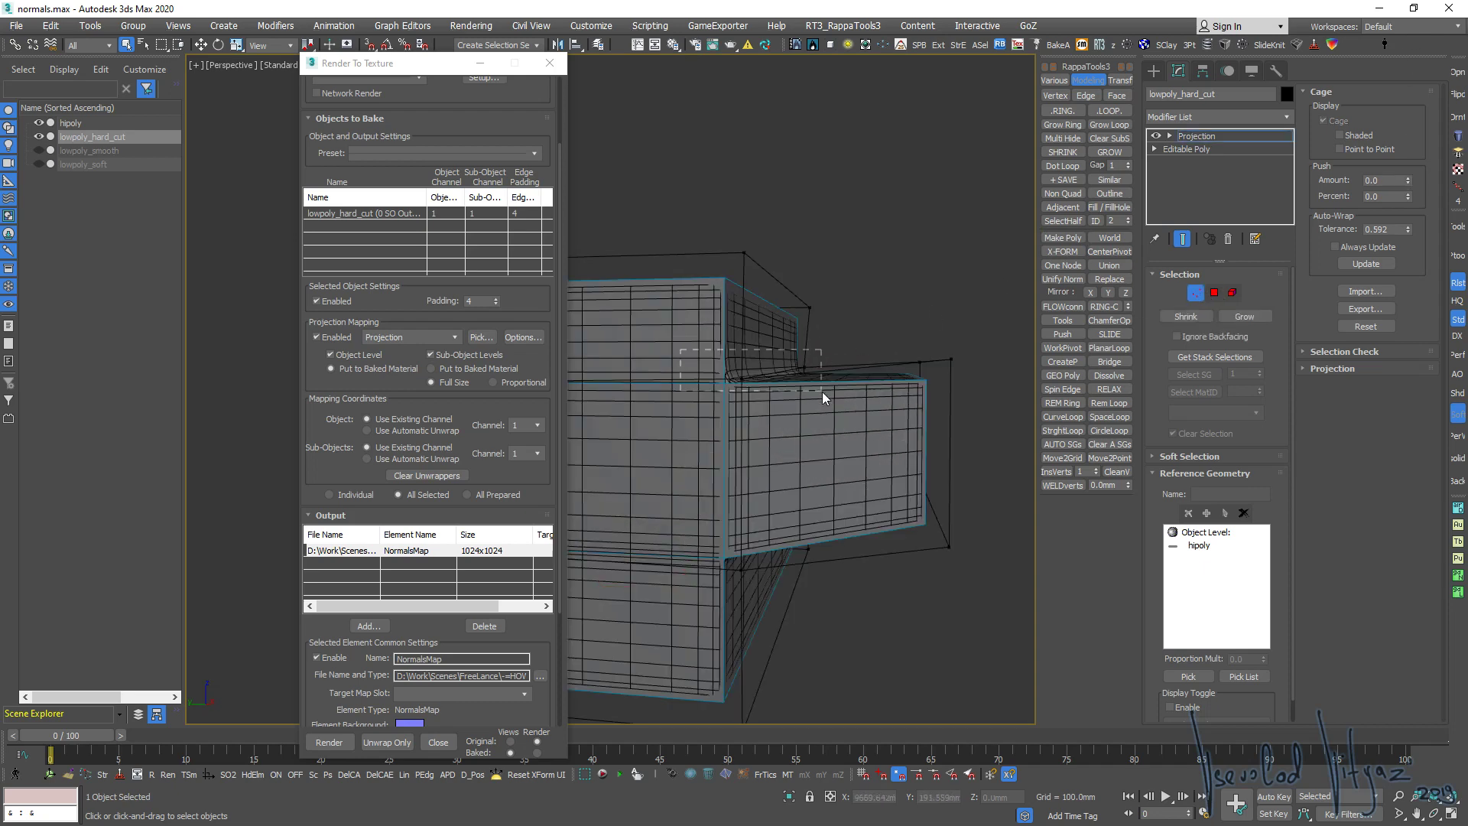
{"action": "left_click_drag", "start_coordinate": [823, 391], "coordinate": [804, 375]}
{"action": "middle_click_drag", "start_coordinate": [750, 381], "coordinate": [765, 359], "text": "alt"}
{"action": "key", "text": "w"}
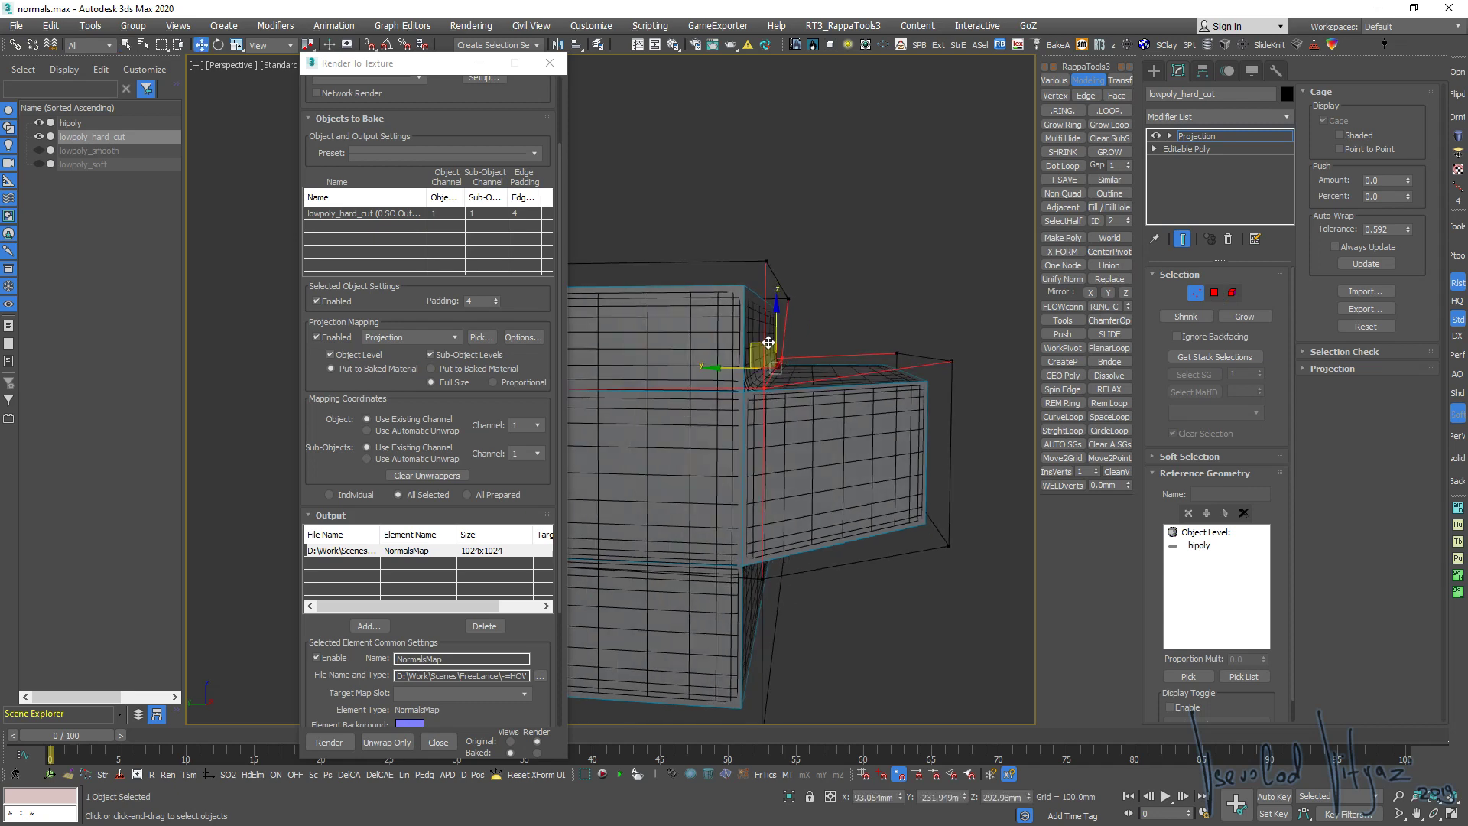
{"action": "left_click_drag", "start_coordinate": [764, 354], "coordinate": [762, 331]}
{"action": "mouse_move", "coordinate": [762, 331]}
{"action": "middle_mouse_down", "text": "alt"}
{"action": "mouse_move", "coordinate": [794, 394]}
{"action": "mouse_move", "coordinate": [813, 386]}
{"action": "mouse_move", "coordinate": [774, 410]}
{"action": "mouse_move", "coordinate": [818, 392]}
{"action": "mouse_move", "coordinate": [645, 367]}
{"action": "mouse_move", "coordinate": [787, 456]}
{"action": "mouse_move", "coordinate": [869, 455]}
{"action": "mouse_move", "coordinate": [810, 397]}
{"action": "mouse_move", "coordinate": [836, 370]}
{"action": "mouse_move", "coordinate": [899, 383]}
{"action": "middle_mouse_up", "text": "alt"}
{"action": "scroll", "coordinate": [811, 378], "scroll_direction": "down", "scroll_amount": 3}
{"action": "left_click", "coordinate": [1262, 134]}
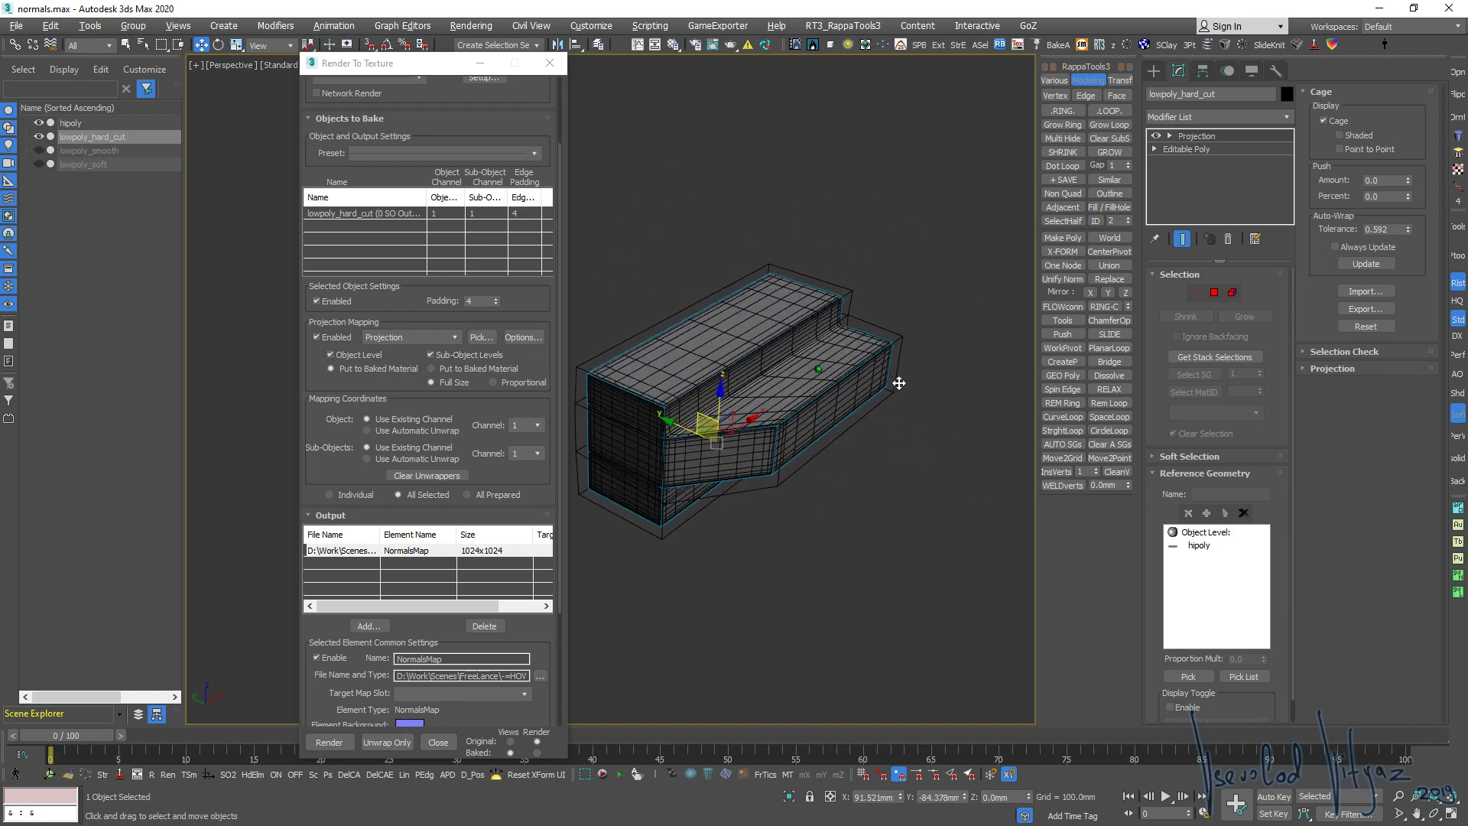
{"action": "mouse_move", "coordinate": [740, 364]}
{"action": "middle_mouse_down", "text": "alt"}
{"action": "mouse_move", "coordinate": [777, 318]}
{"action": "mouse_move", "coordinate": [676, 419]}
{"action": "middle_mouse_up", "text": "alt"}
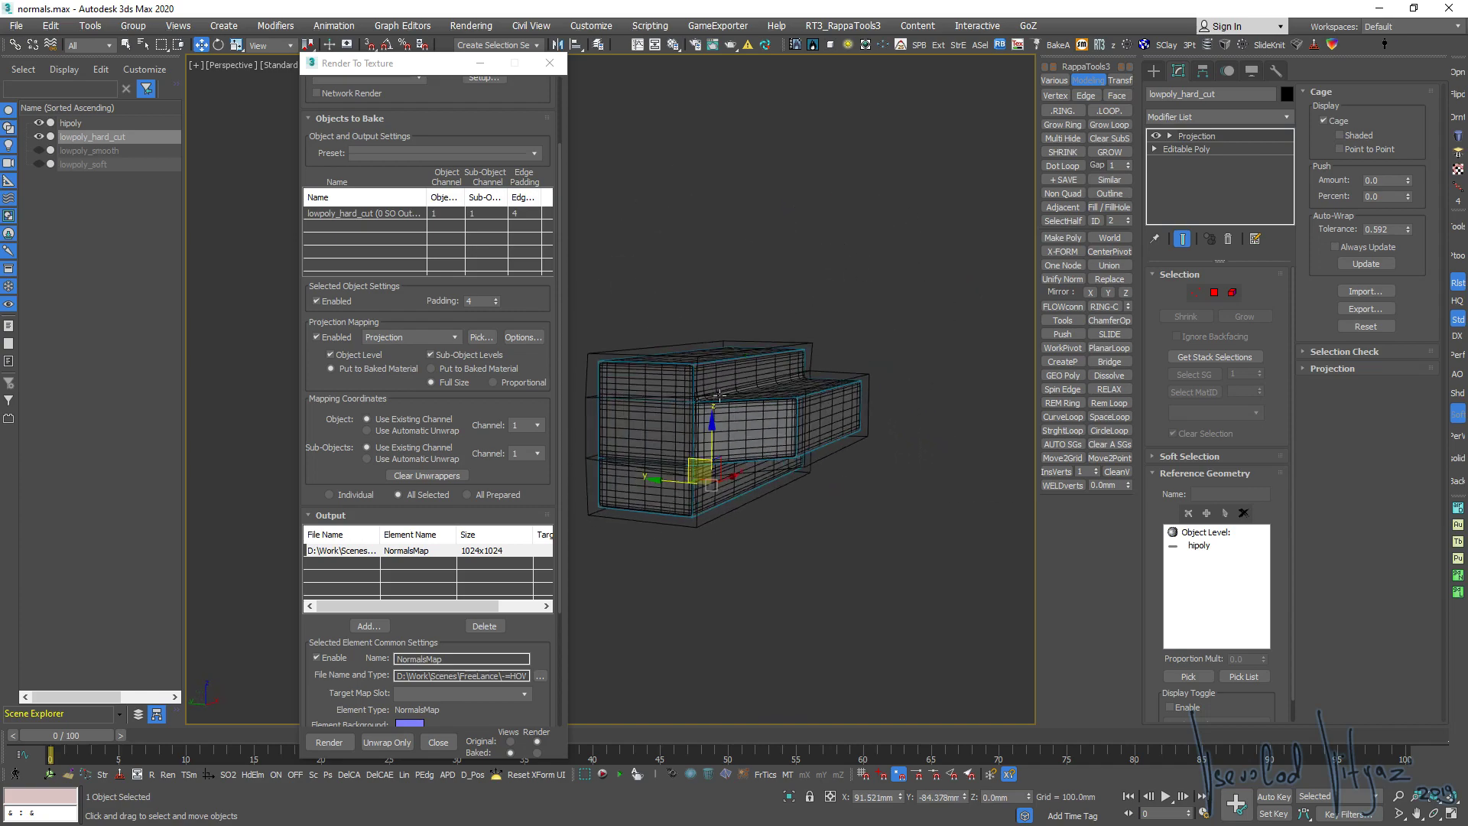
{"action": "middle_click_drag", "start_coordinate": [744, 382], "coordinate": [788, 378]}
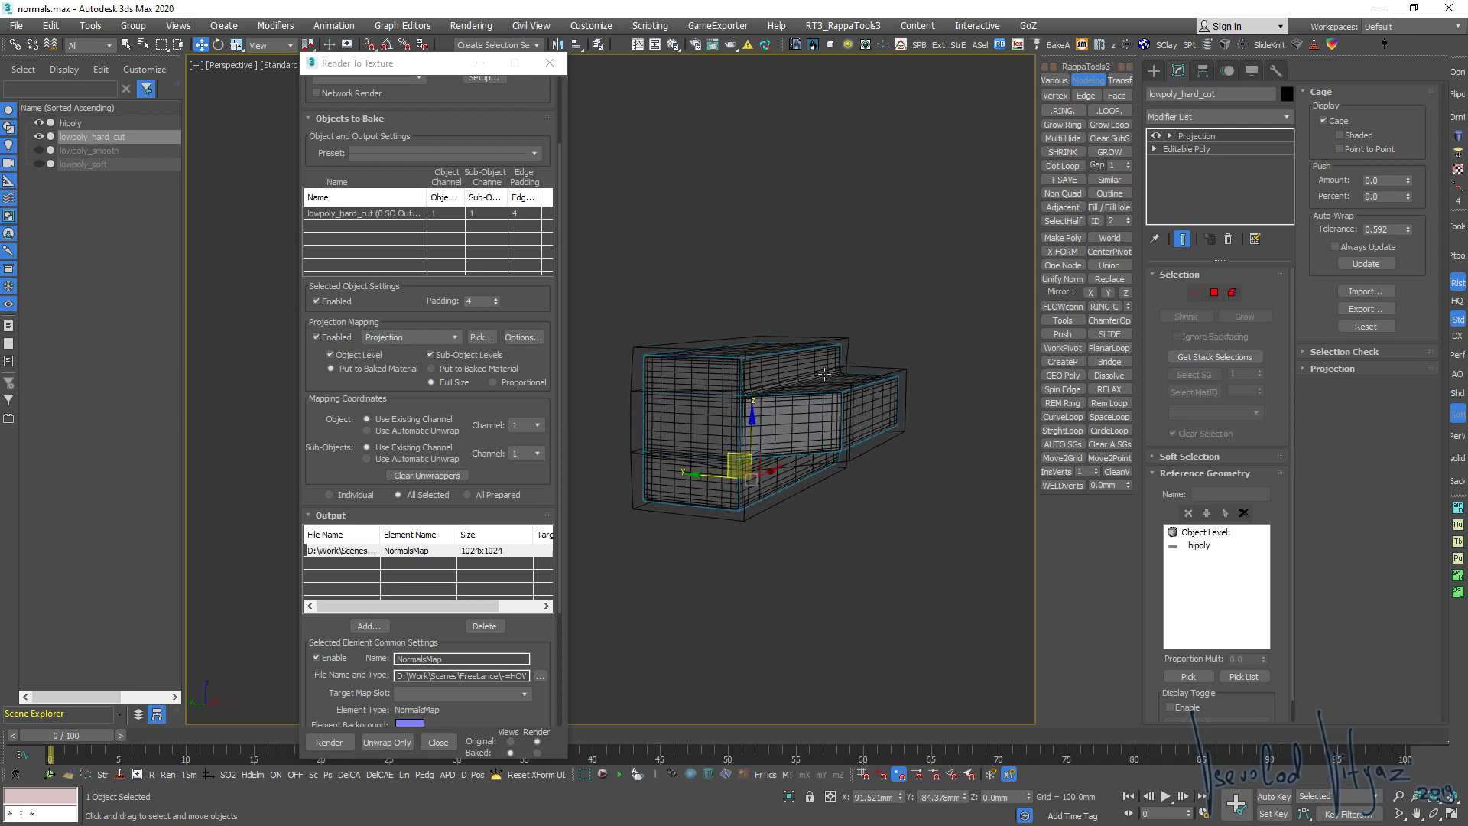
Render lowpoly_hard_cut's normal map bake, review the result, and close the preview
{"action": "left_click", "coordinate": [330, 743]}
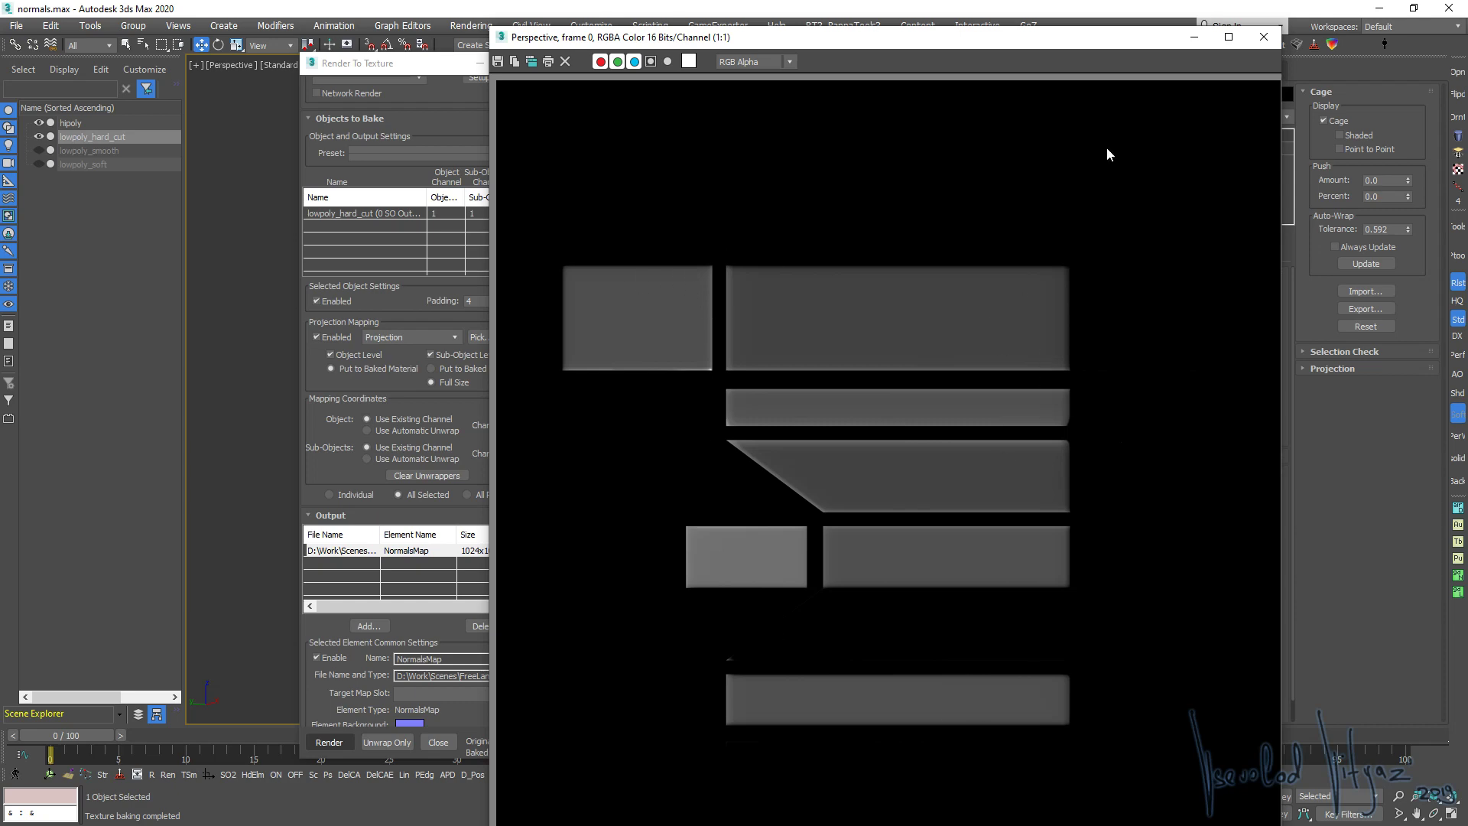
{"action": "left_click", "coordinate": [1263, 36]}
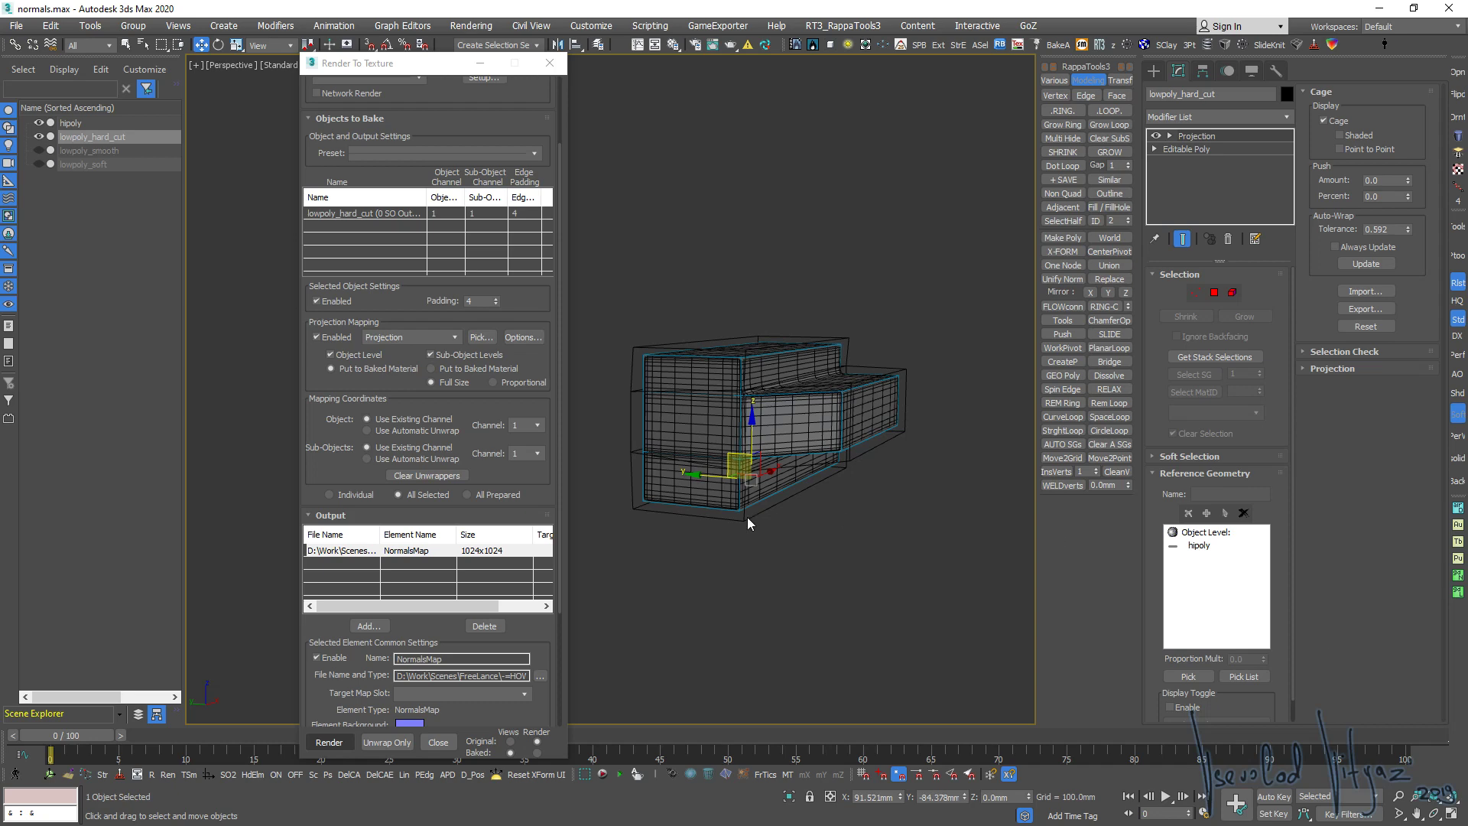
{"action": "scroll", "coordinate": [746, 517], "scroll_direction": "down", "scroll_amount": 3}
{"action": "mouse_move", "coordinate": [708, 421]}
{"action": "middle_mouse_down", "text": "alt"}
{"action": "mouse_move", "coordinate": [797, 474]}
{"action": "mouse_move", "coordinate": [757, 413]}
{"action": "middle_mouse_up", "text": "alt"}
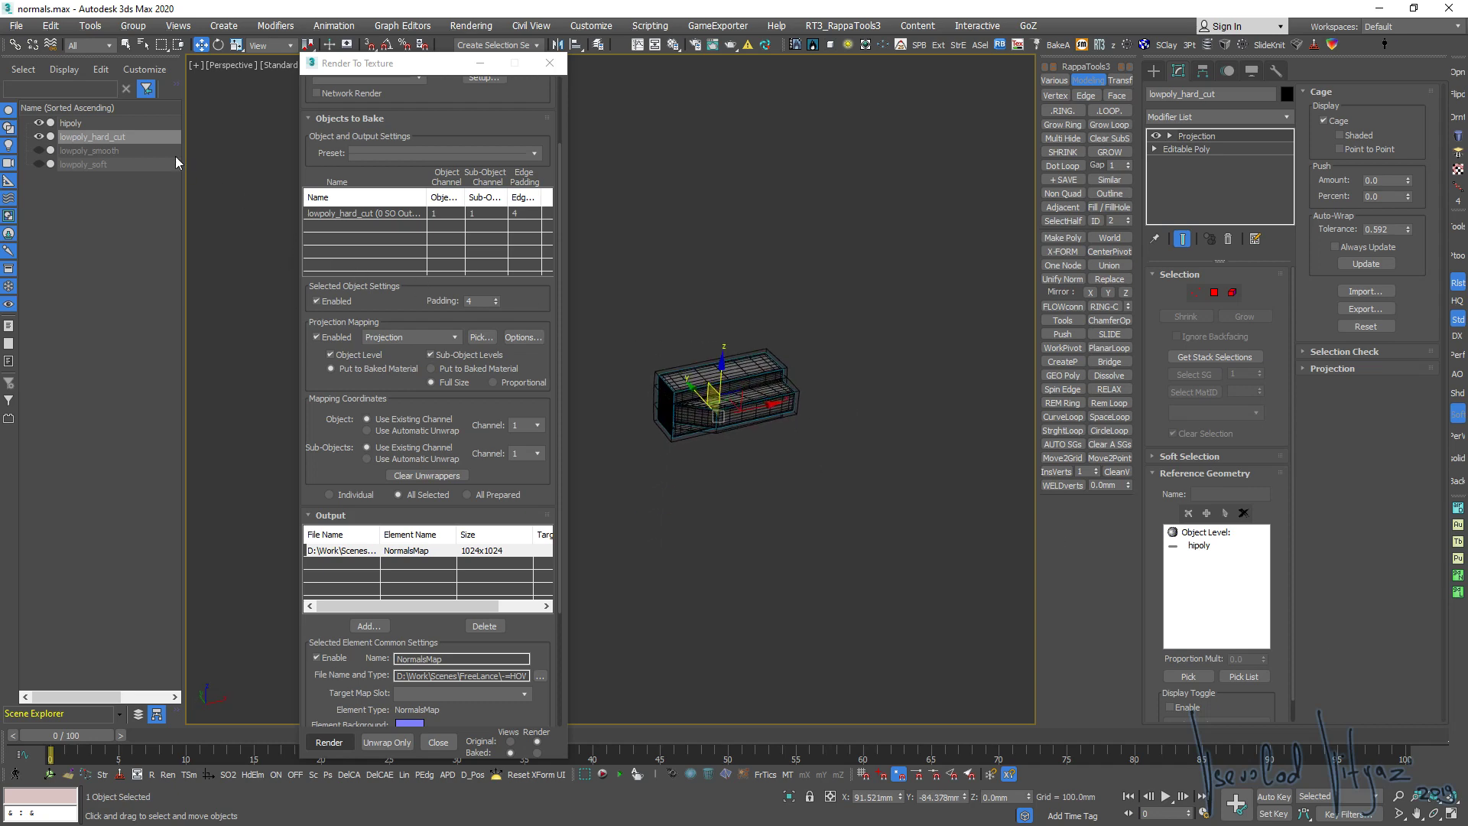
Clone the hard-cut step to the left as a Copy named lowpoly_hard_cut001
{"action": "middle_click_drag", "start_coordinate": [581, 417], "coordinate": [618, 440], "text": "alt"}
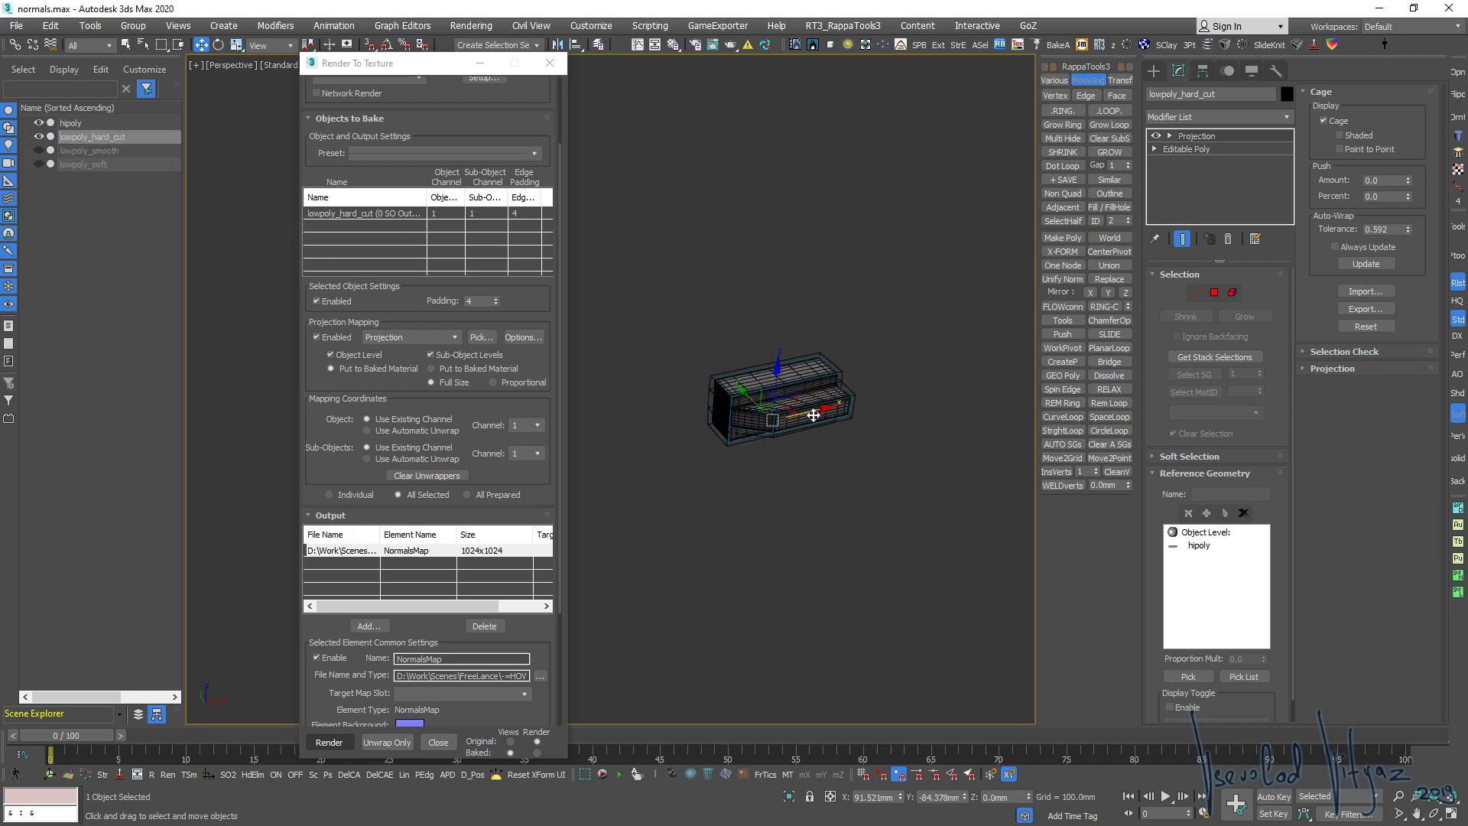
{"action": "left_click_drag", "start_coordinate": [774, 419], "coordinate": [596, 457], "text": "shift"}
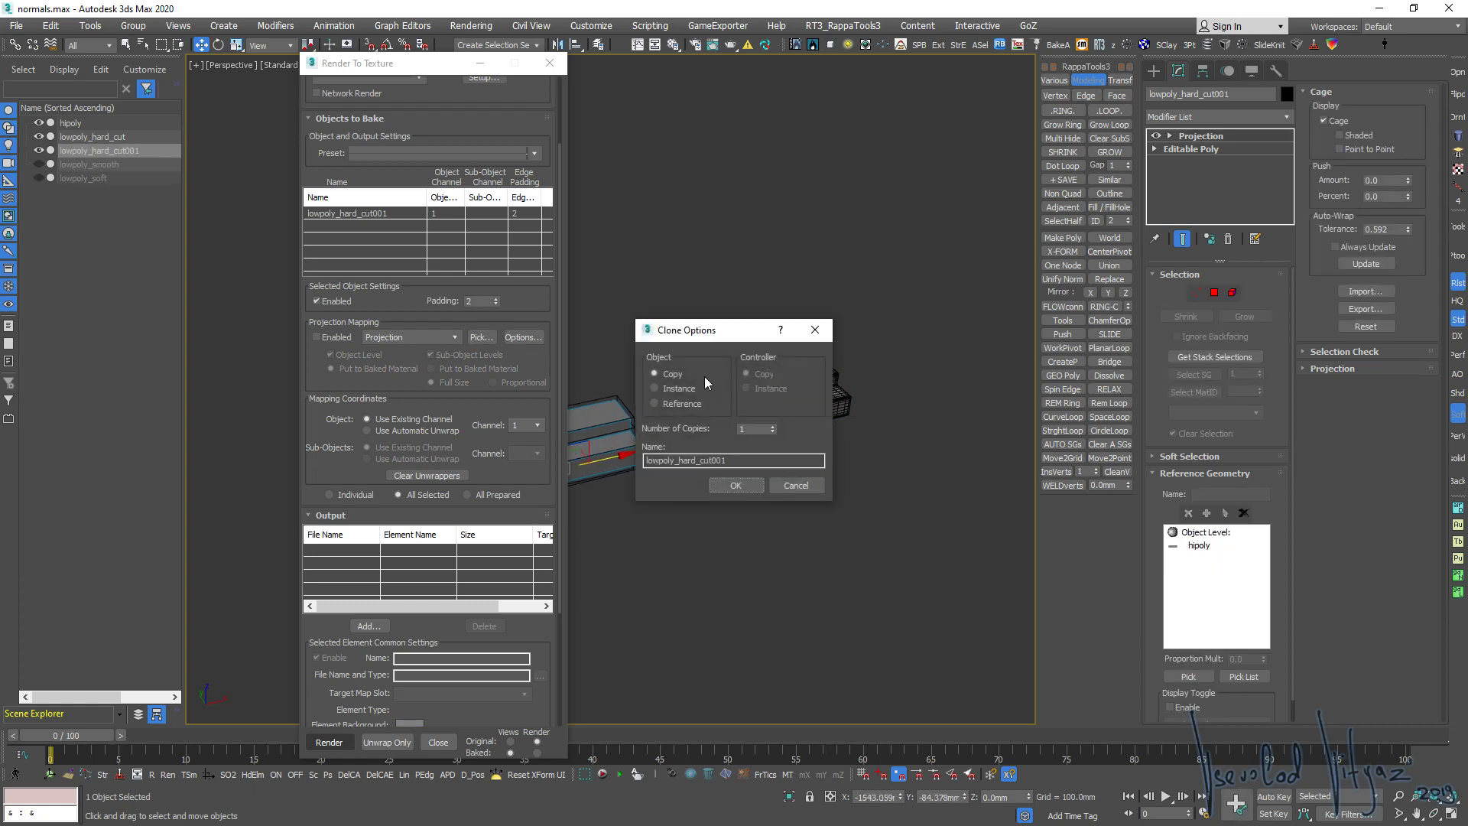
{"action": "left_click", "coordinate": [736, 485]}
{"action": "left_click", "coordinate": [550, 63]}
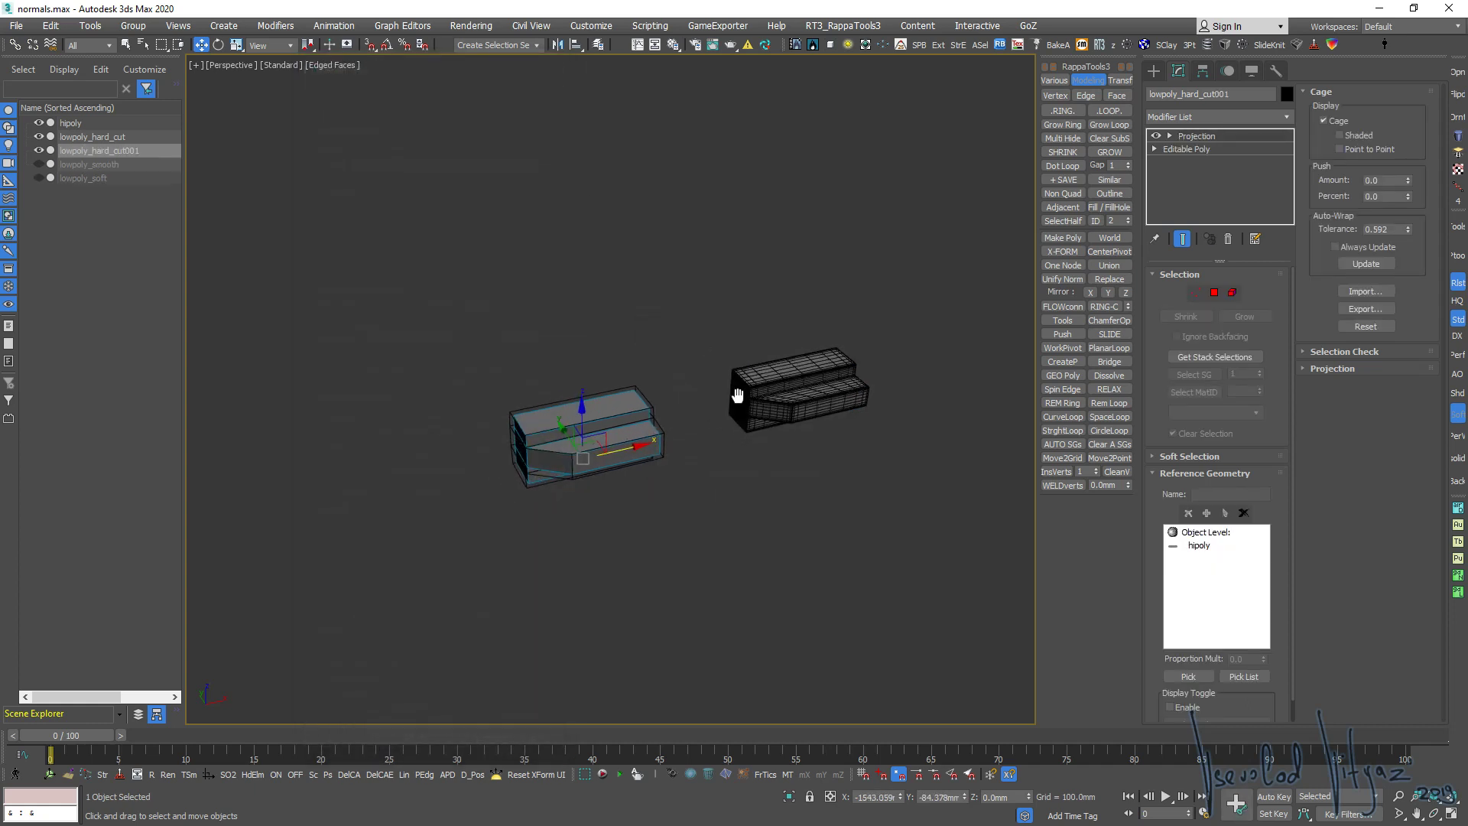
{"action": "middle_click_drag", "start_coordinate": [762, 396], "coordinate": [797, 376]}
Delete the Projection modifier from lowpoly_hard_cut001's modifier stack
{"action": "scroll", "coordinate": [719, 407], "scroll_direction": "up", "scroll_amount": 5}
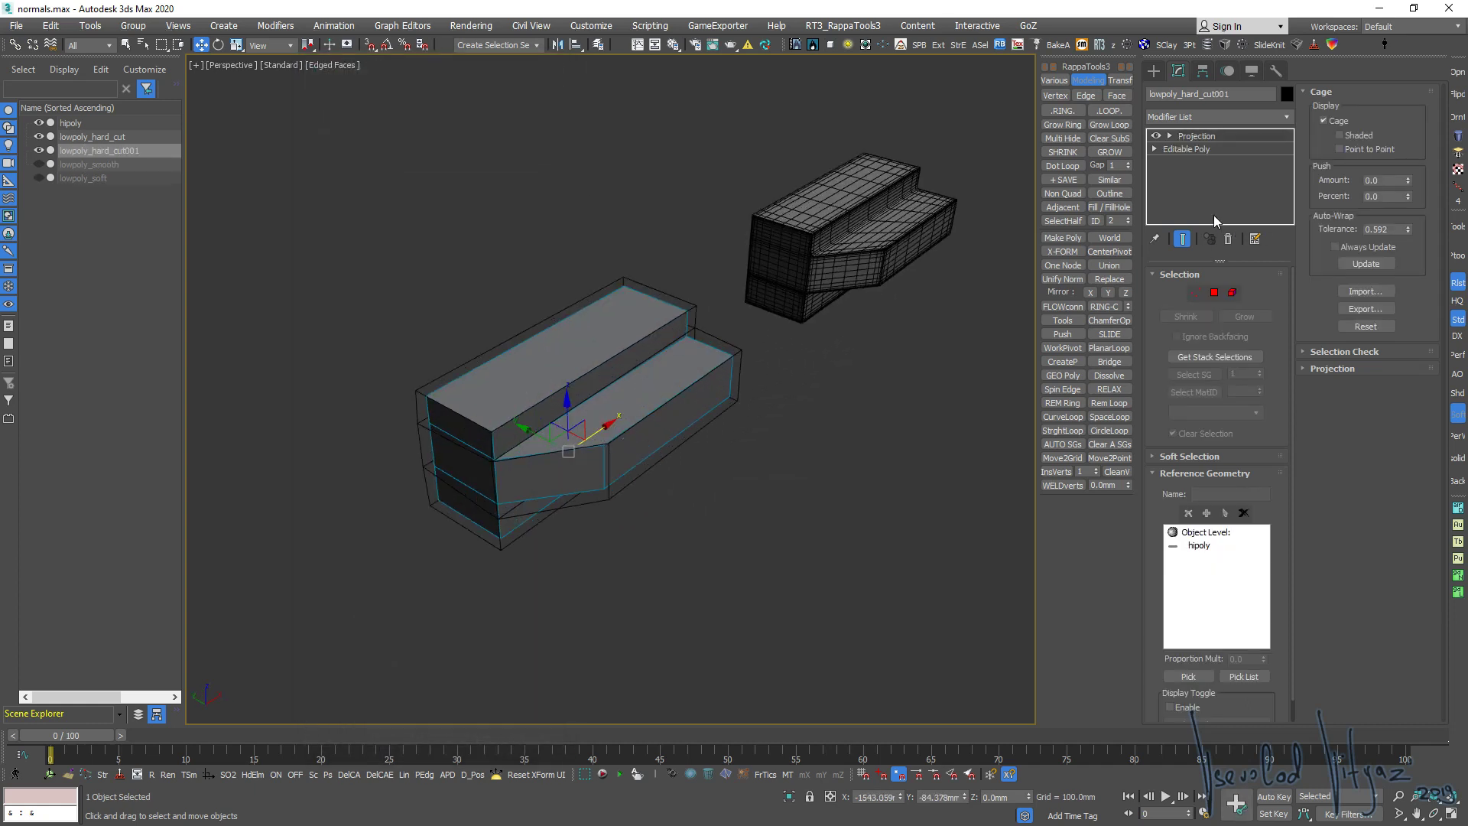
{"action": "left_click", "coordinate": [1226, 240]}
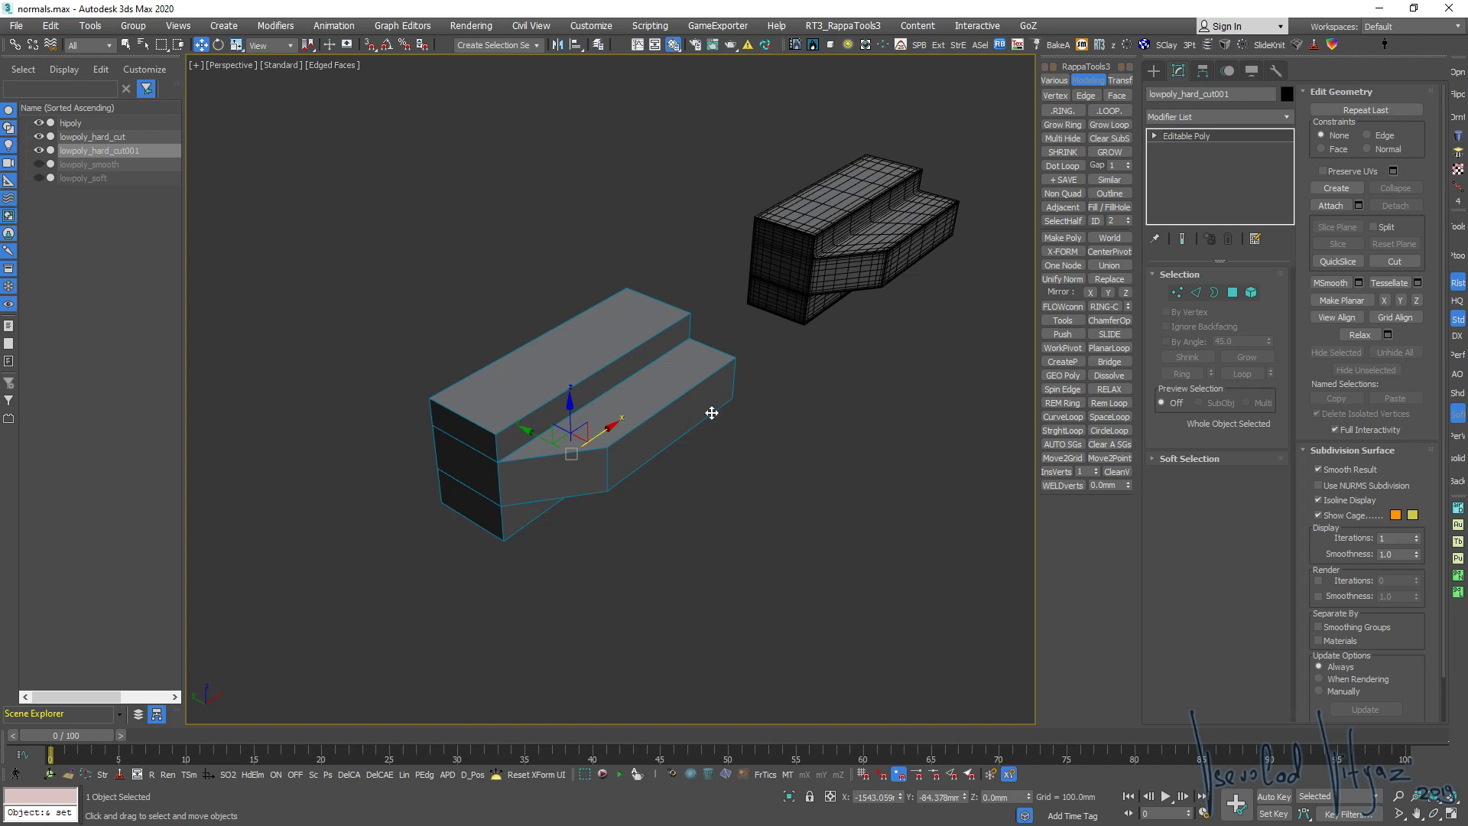
{"action": "key", "text": "m"}
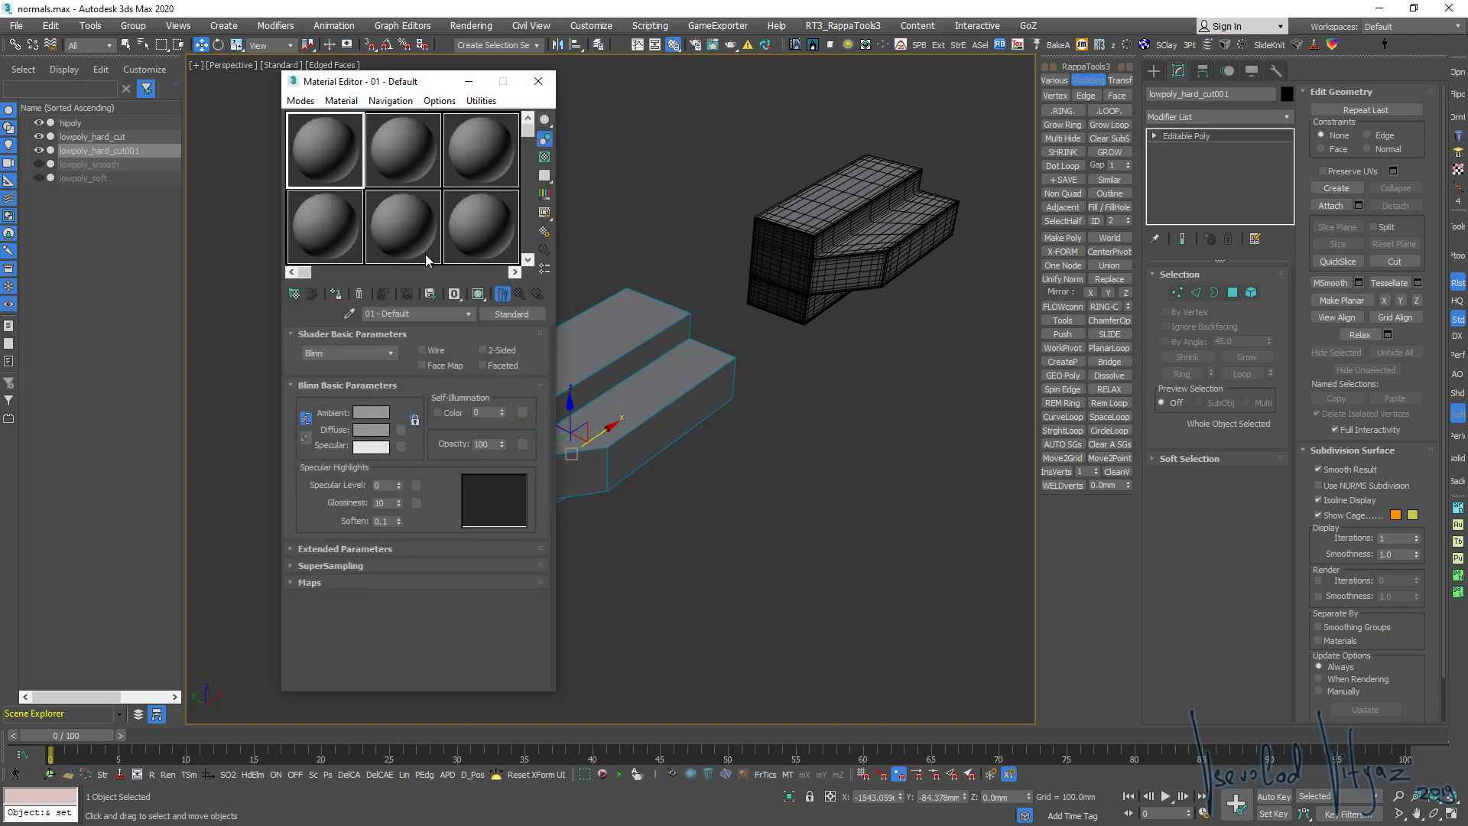
Assign a material named hard to the copied step
{"action": "left_click", "coordinate": [383, 293]}
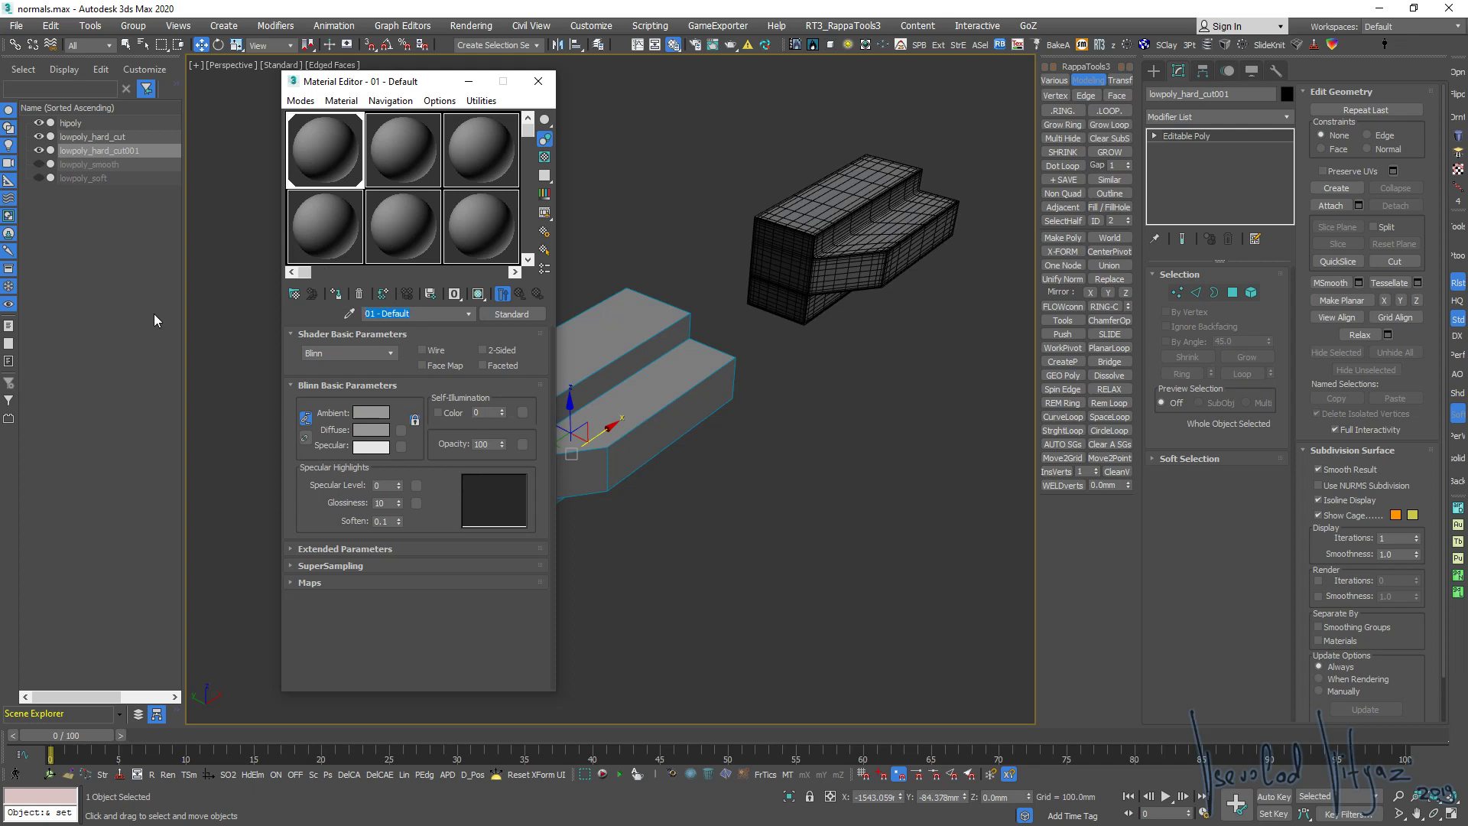
{"action": "type", "text": "hard"}
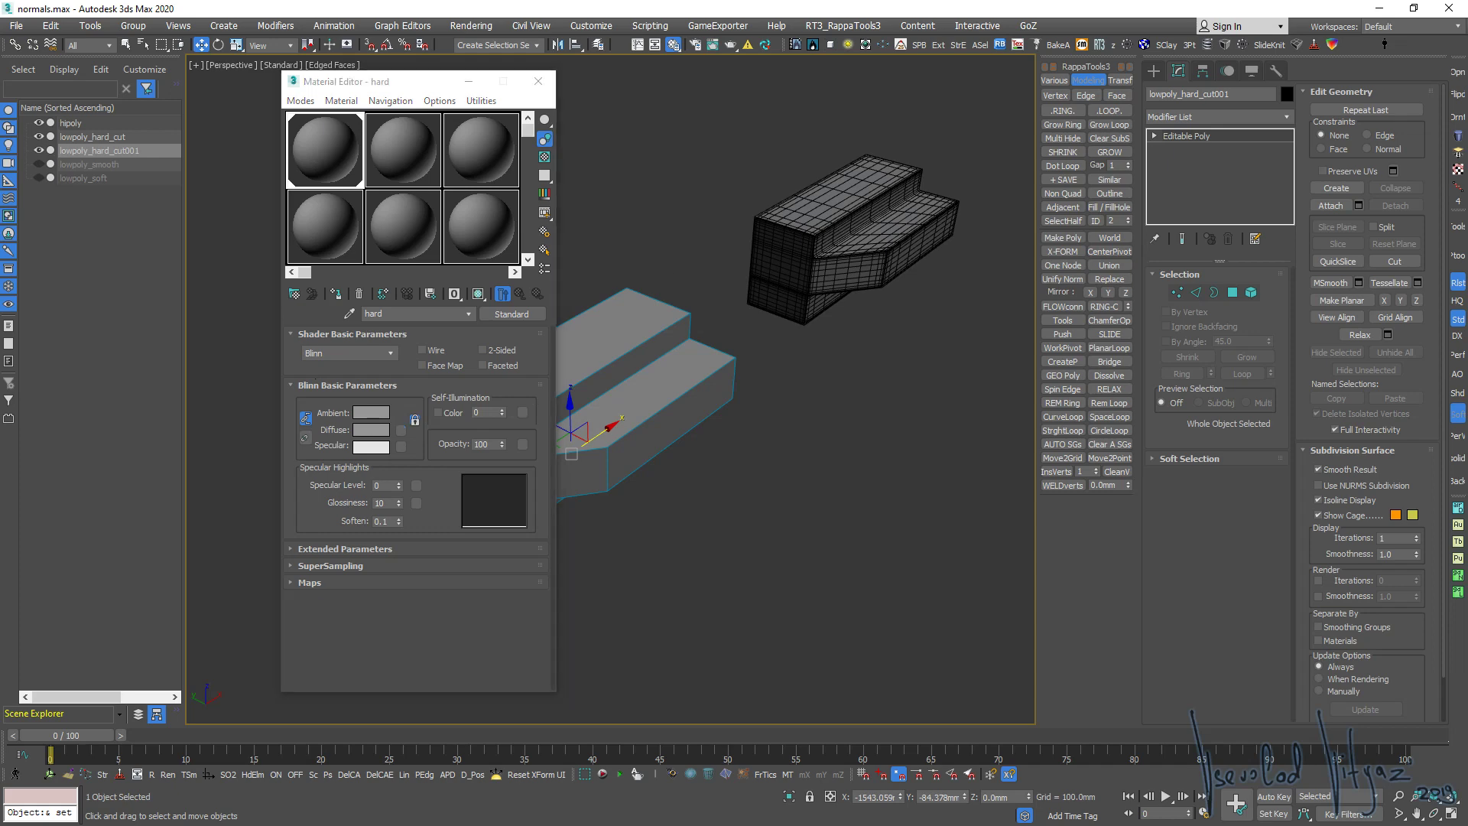
{"action": "left_click", "coordinate": [511, 313]}
{"action": "key", "text": "Escape"}
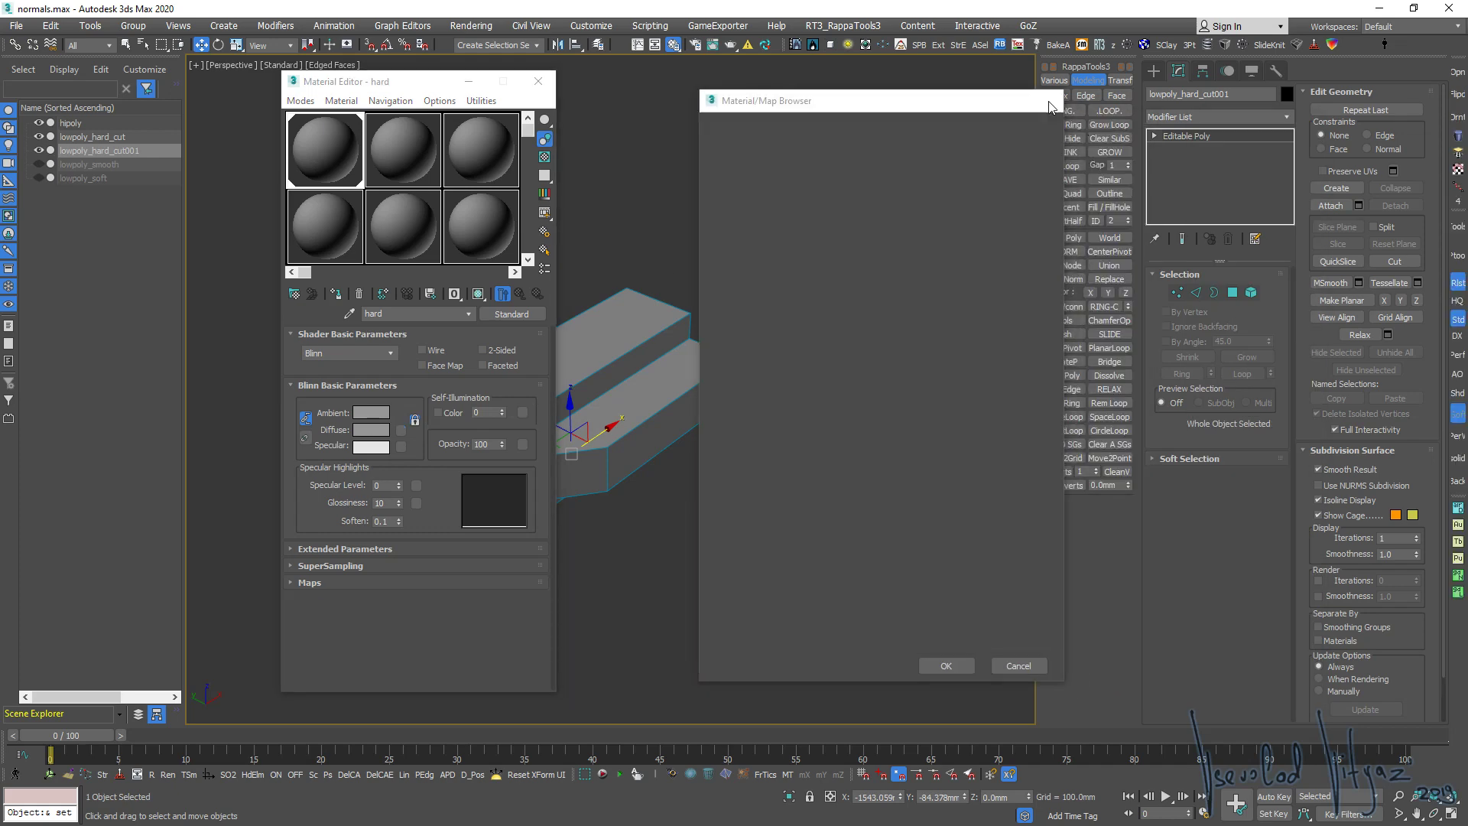
Add a Normal Bump map to the Bump slot with normal_hard.png as its normal bitmap
{"action": "left_click", "coordinate": [370, 580]}
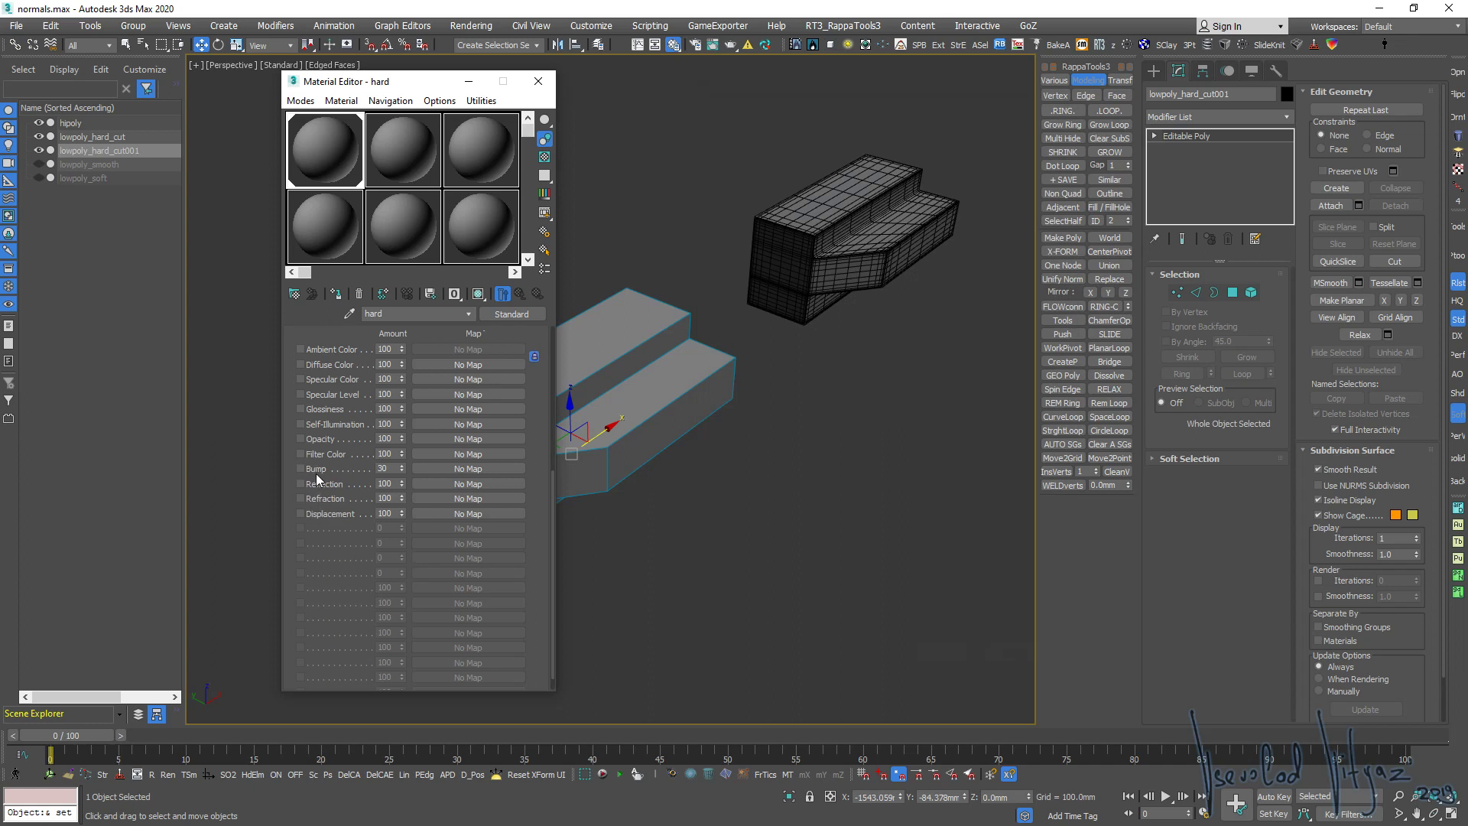
{"action": "left_click", "coordinate": [298, 467]}
{"action": "left_click", "coordinate": [484, 470]}
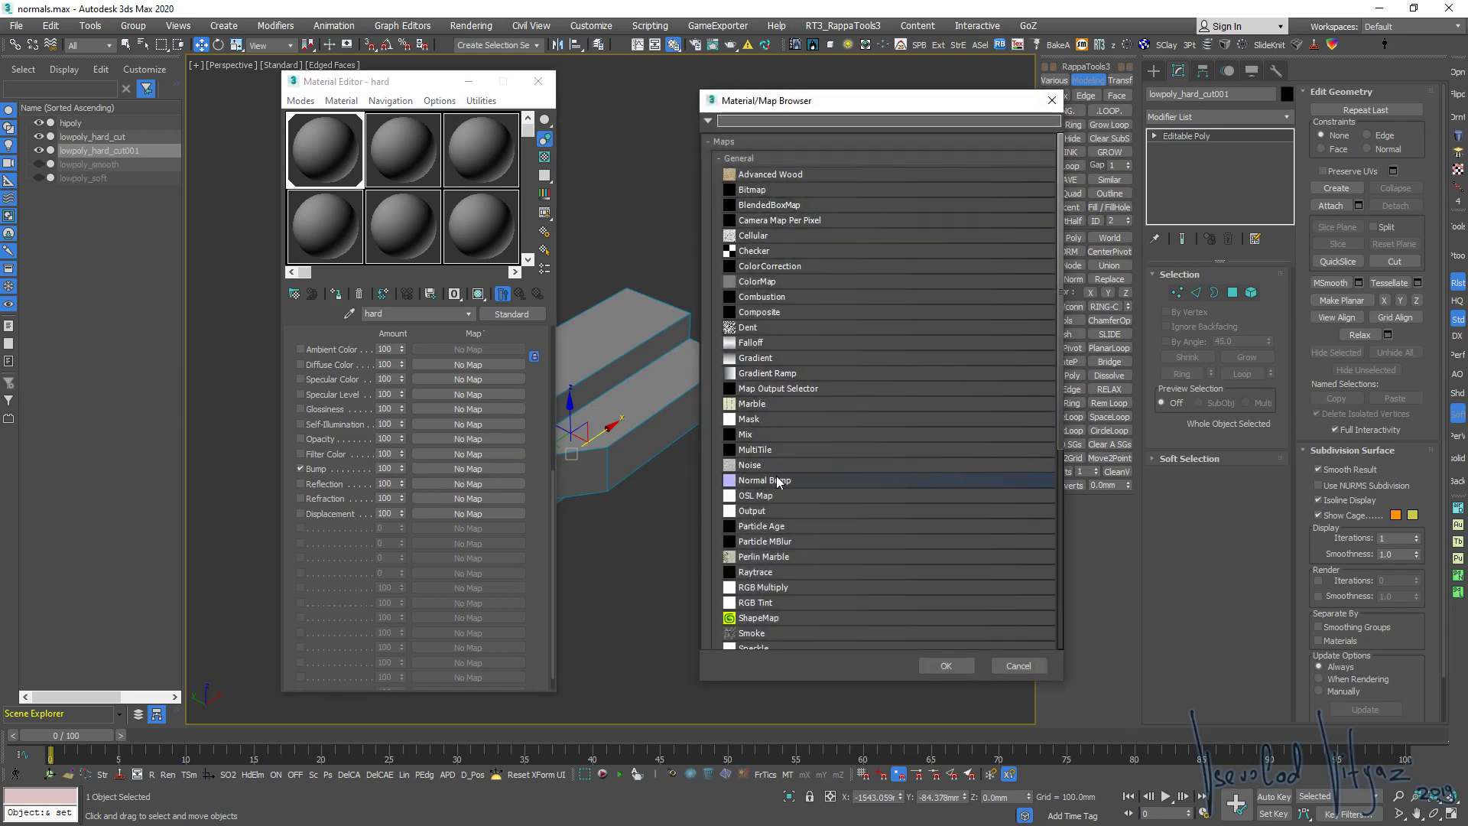
{"action": "double_click", "coordinate": [776, 479]}
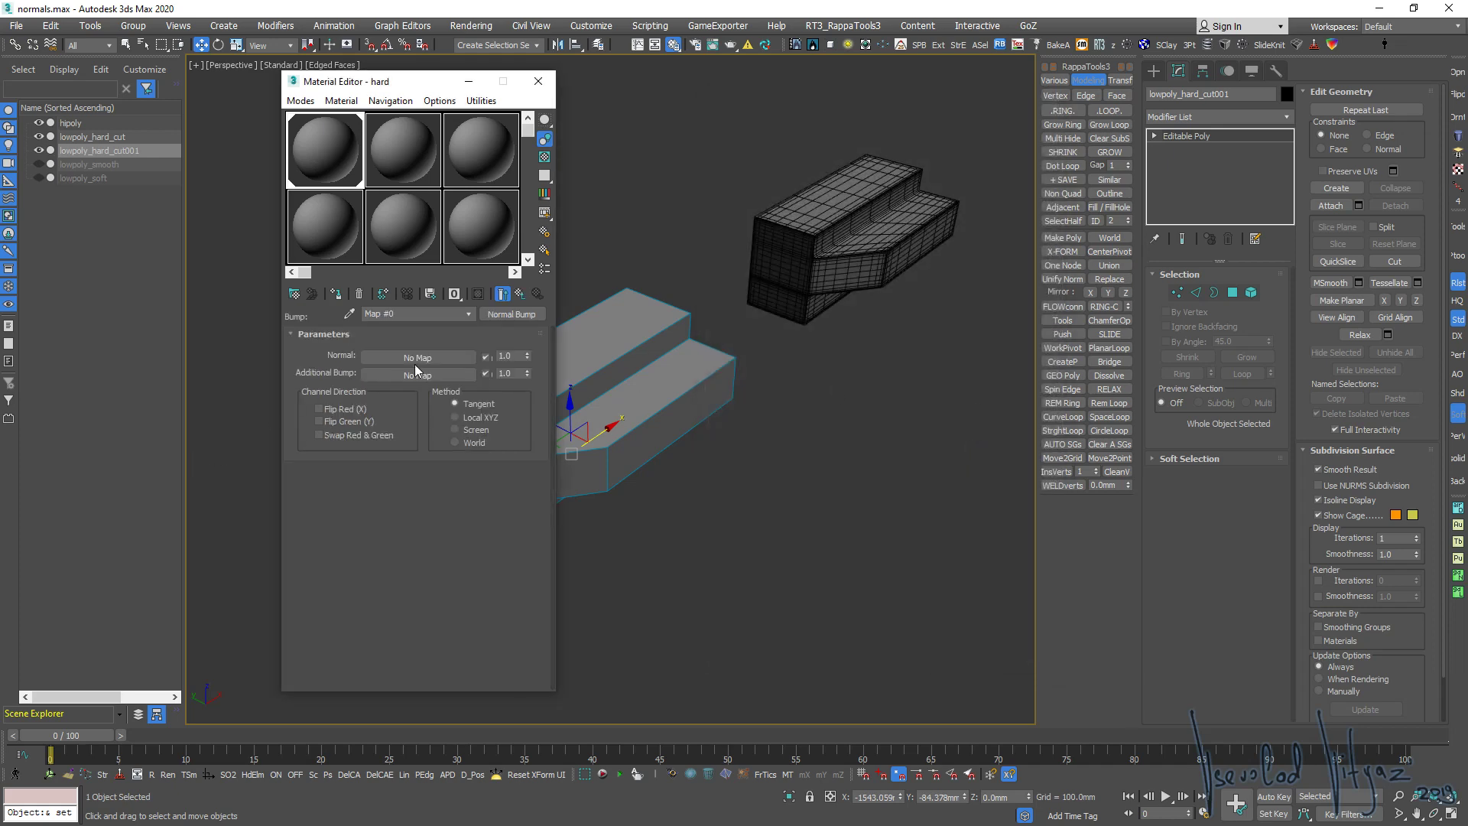
{"action": "left_click", "coordinate": [421, 357]}
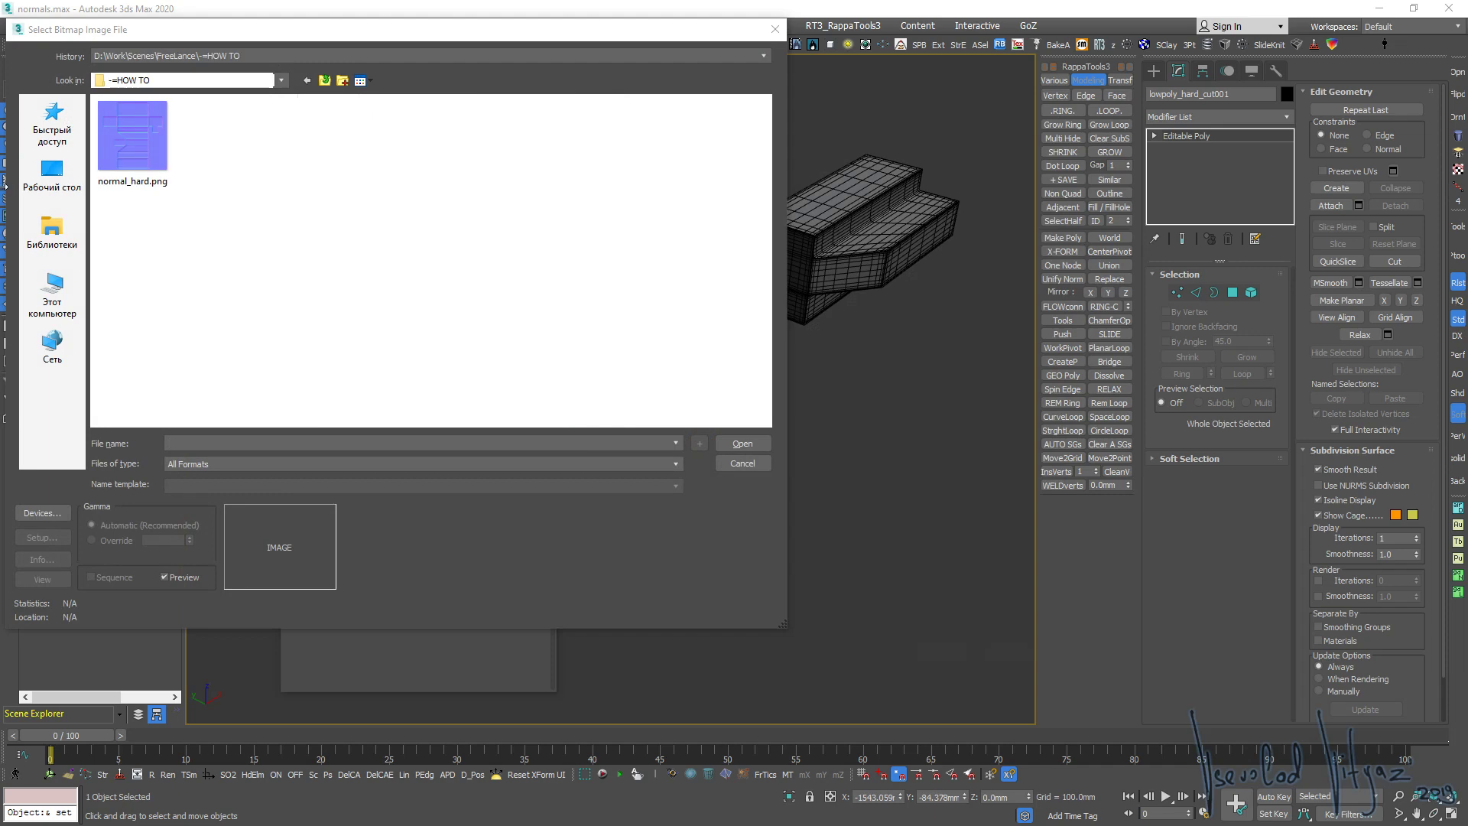
{"action": "left_click", "coordinate": [124, 125]}
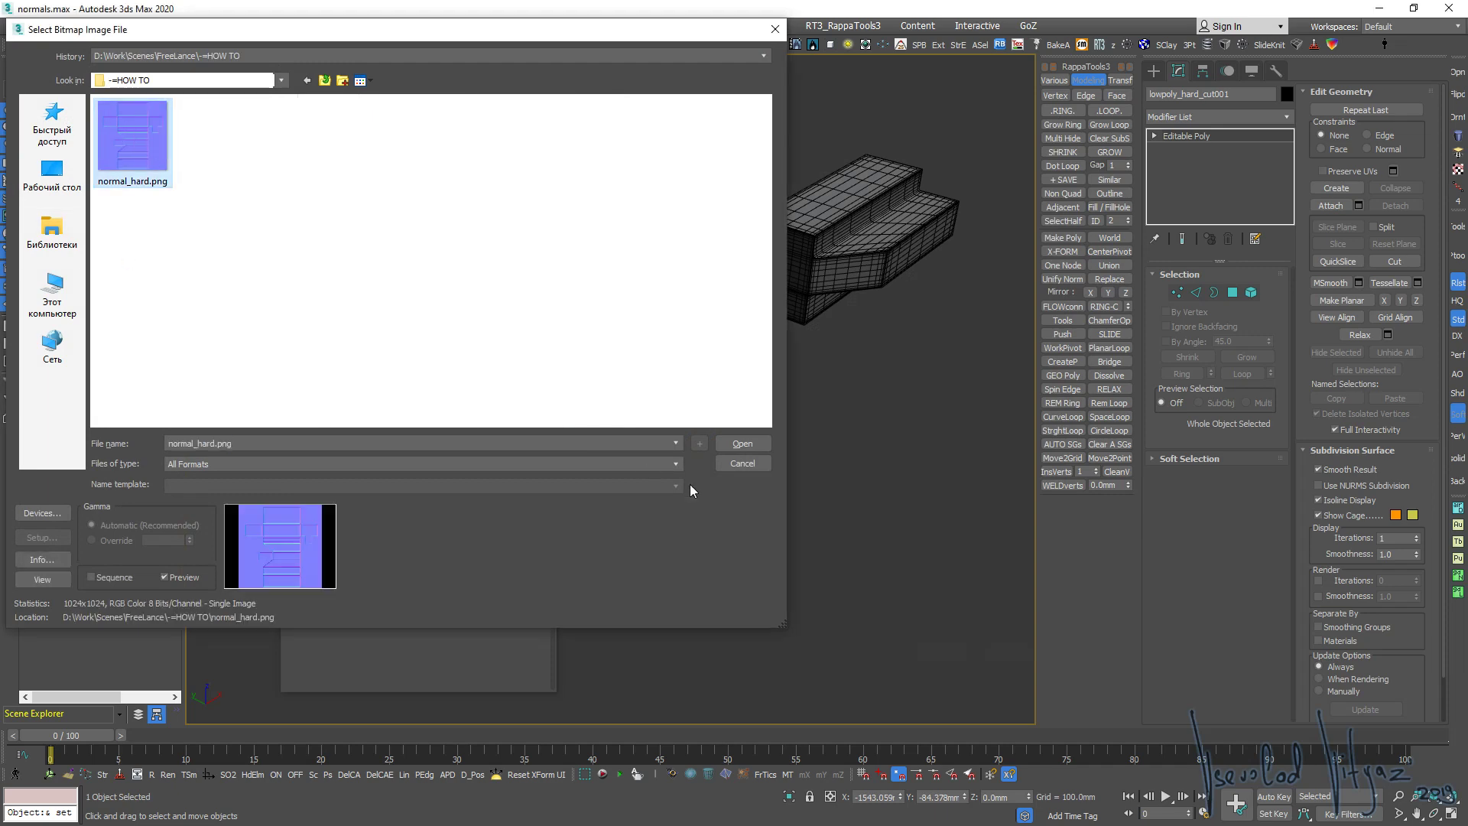
{"action": "left_click", "coordinate": [758, 443]}
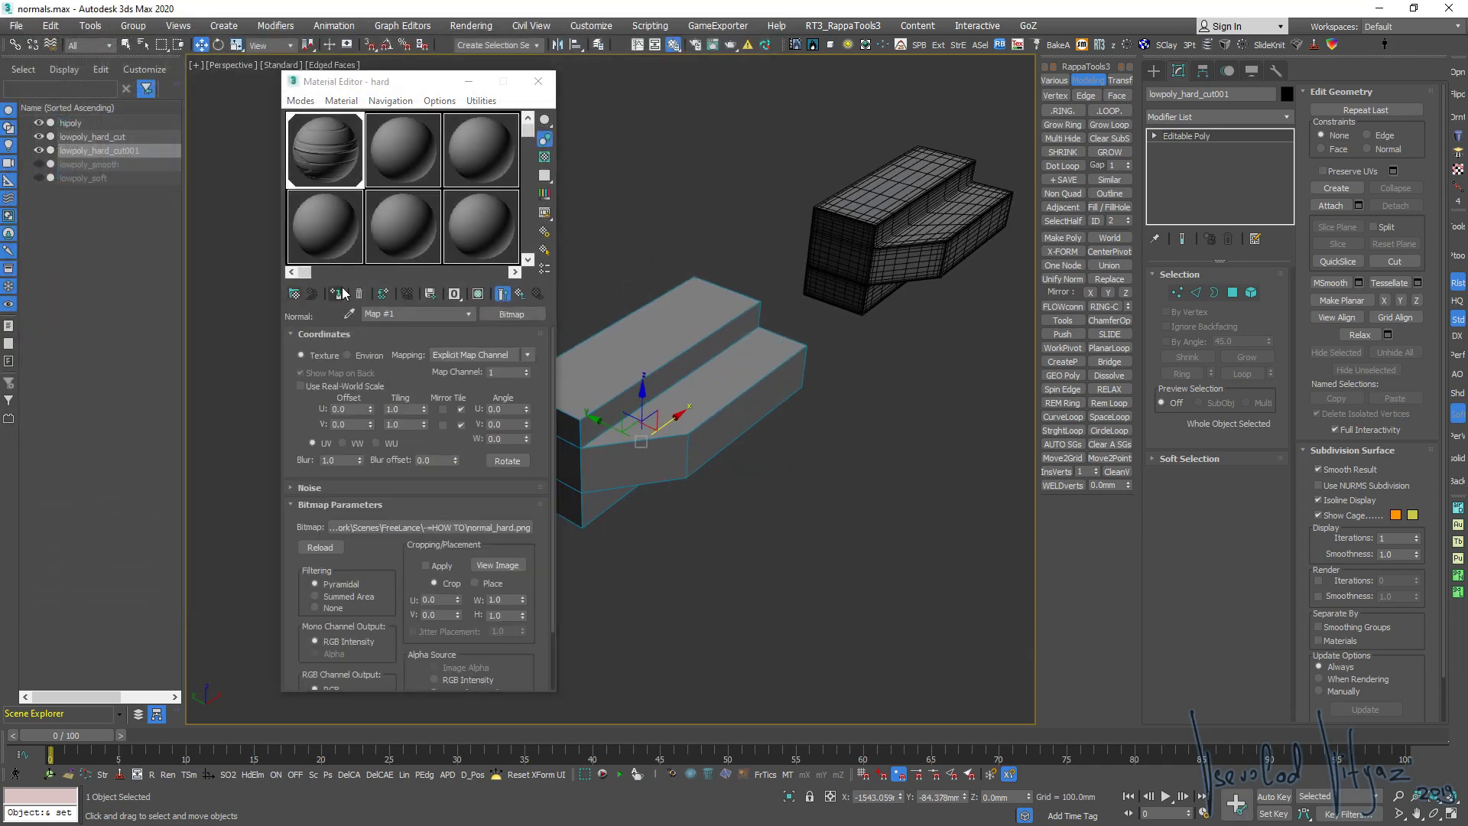
Turn off edged faces and show Realistic Materials with Maps in the viewport
{"action": "scroll", "coordinate": [737, 387], "scroll_direction": "up", "scroll_amount": 2}
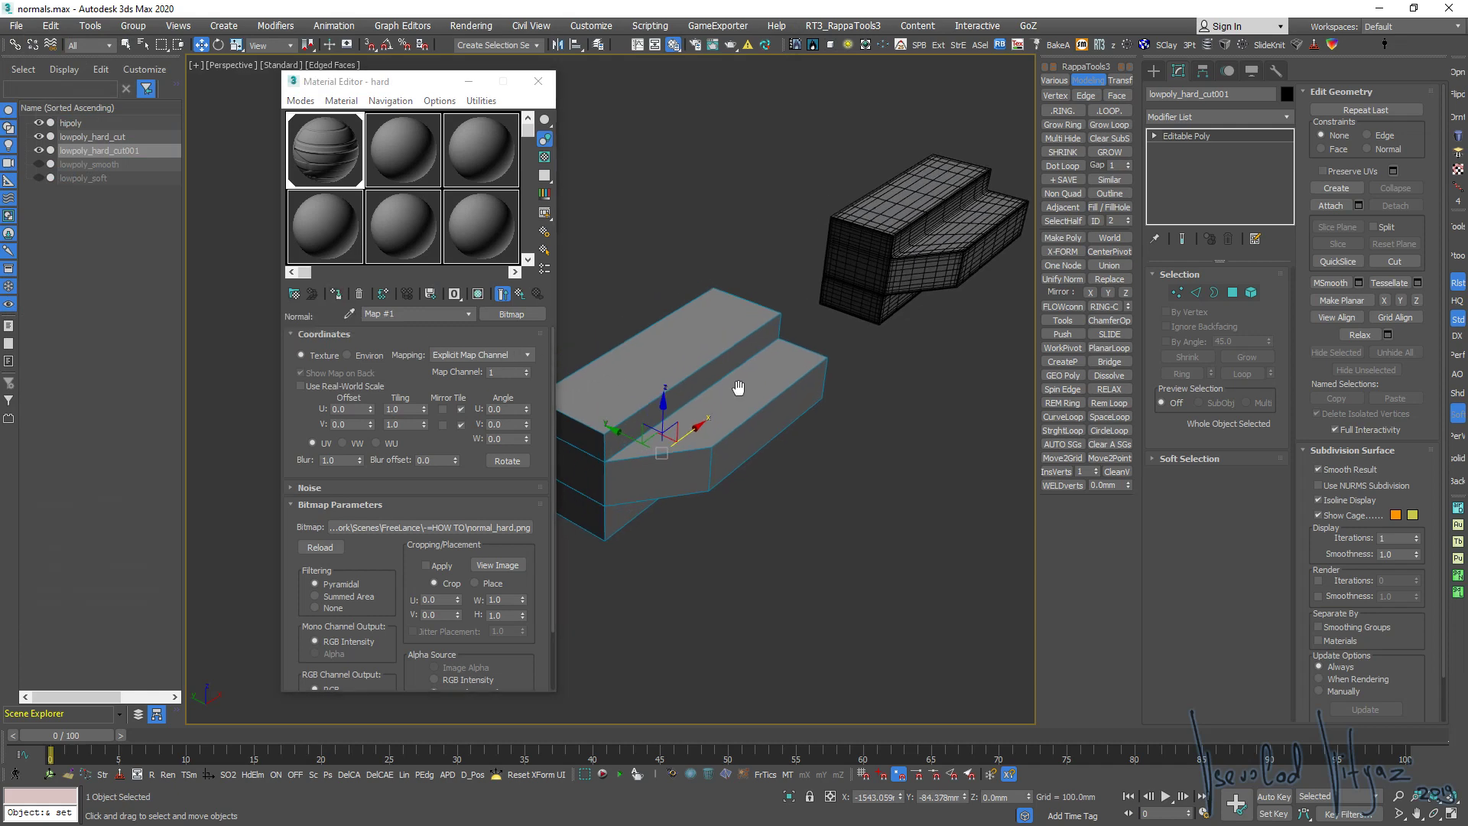
{"action": "key", "text": "F4"}
{"action": "scroll", "coordinate": [702, 318], "scroll_direction": "down", "scroll_amount": 1}
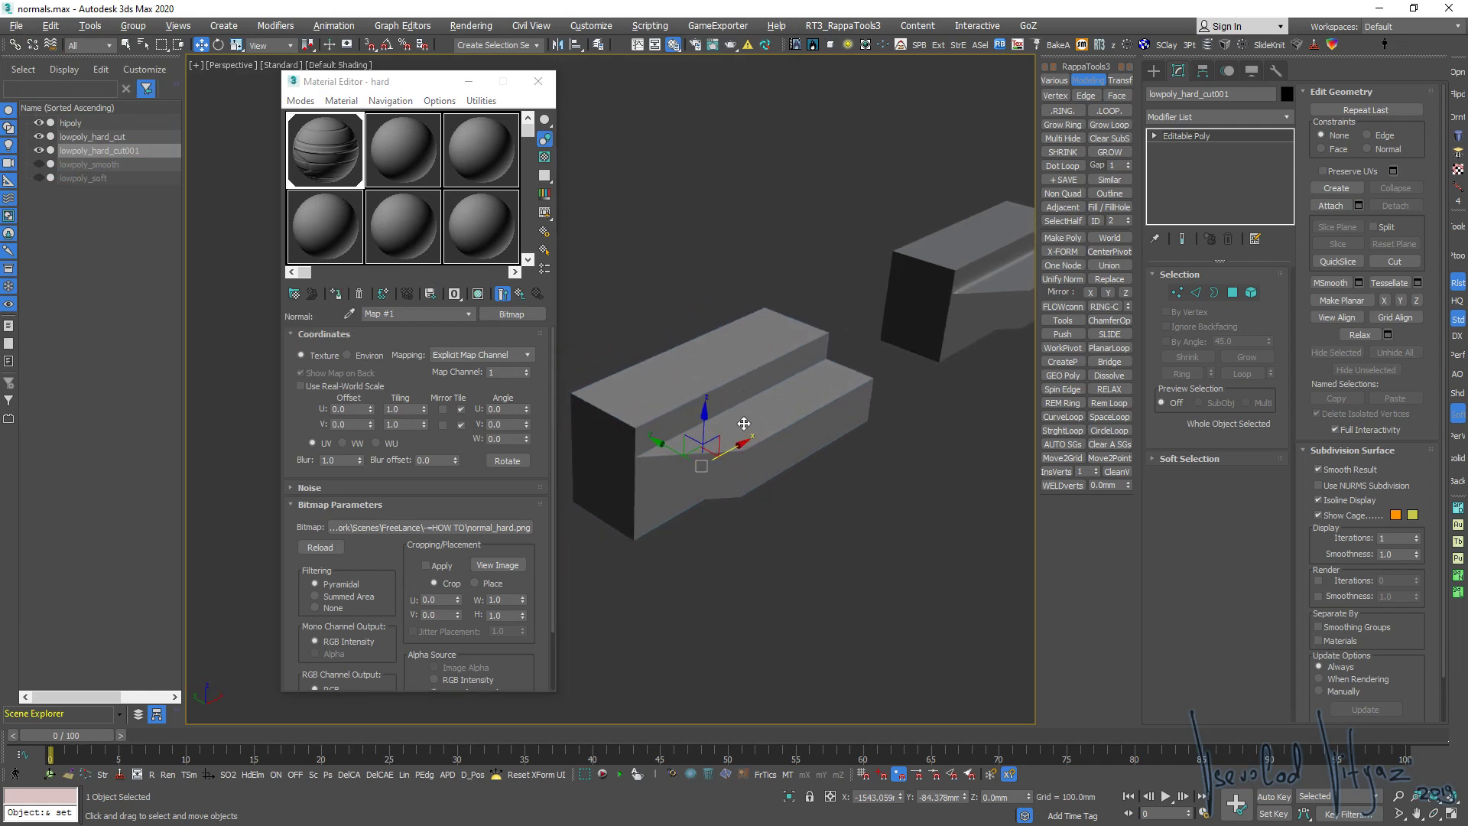
{"action": "middle_click_drag", "start_coordinate": [723, 426], "coordinate": [742, 439]}
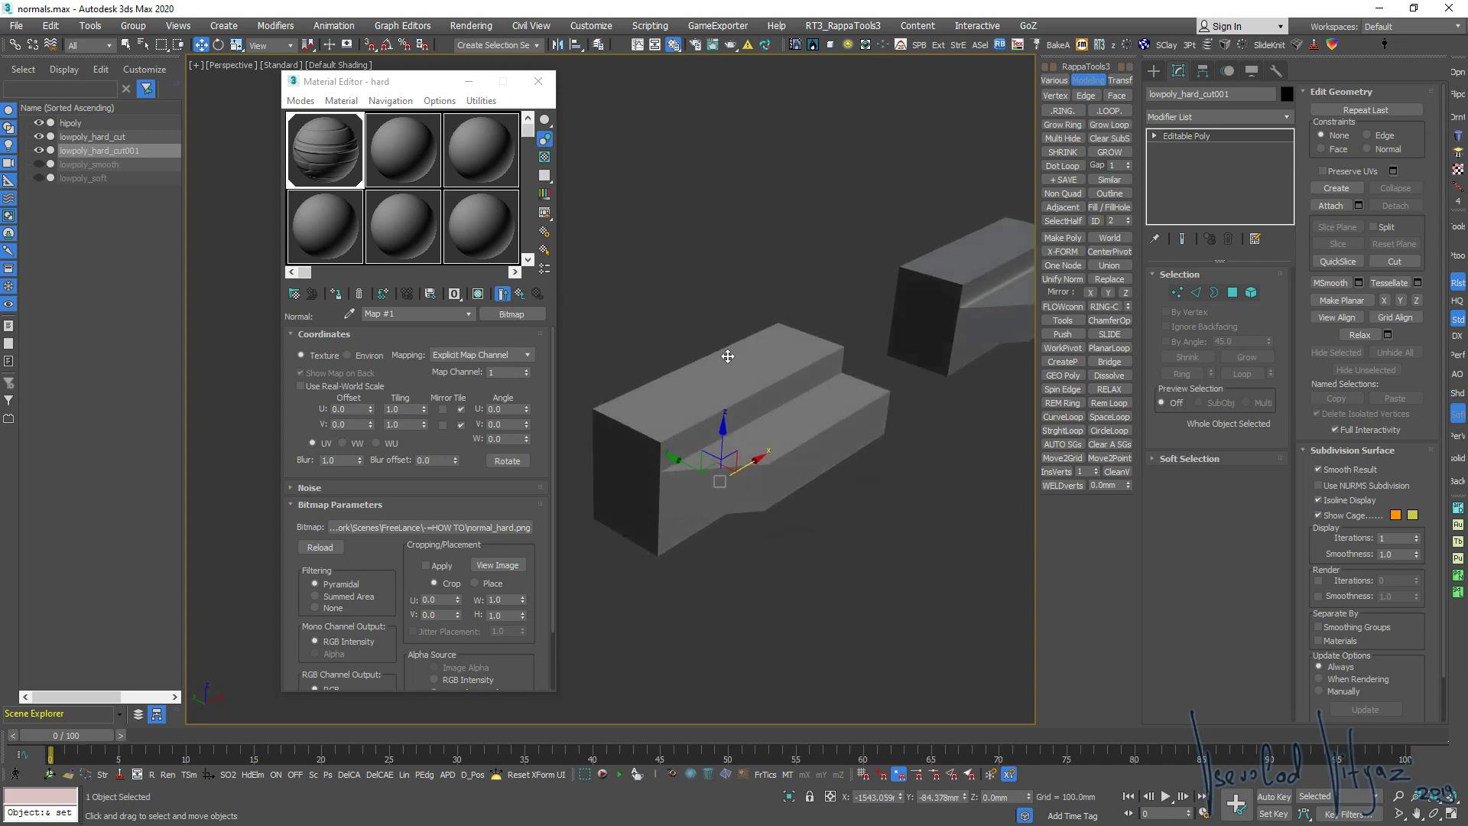
{"action": "left_click", "coordinate": [341, 101]}
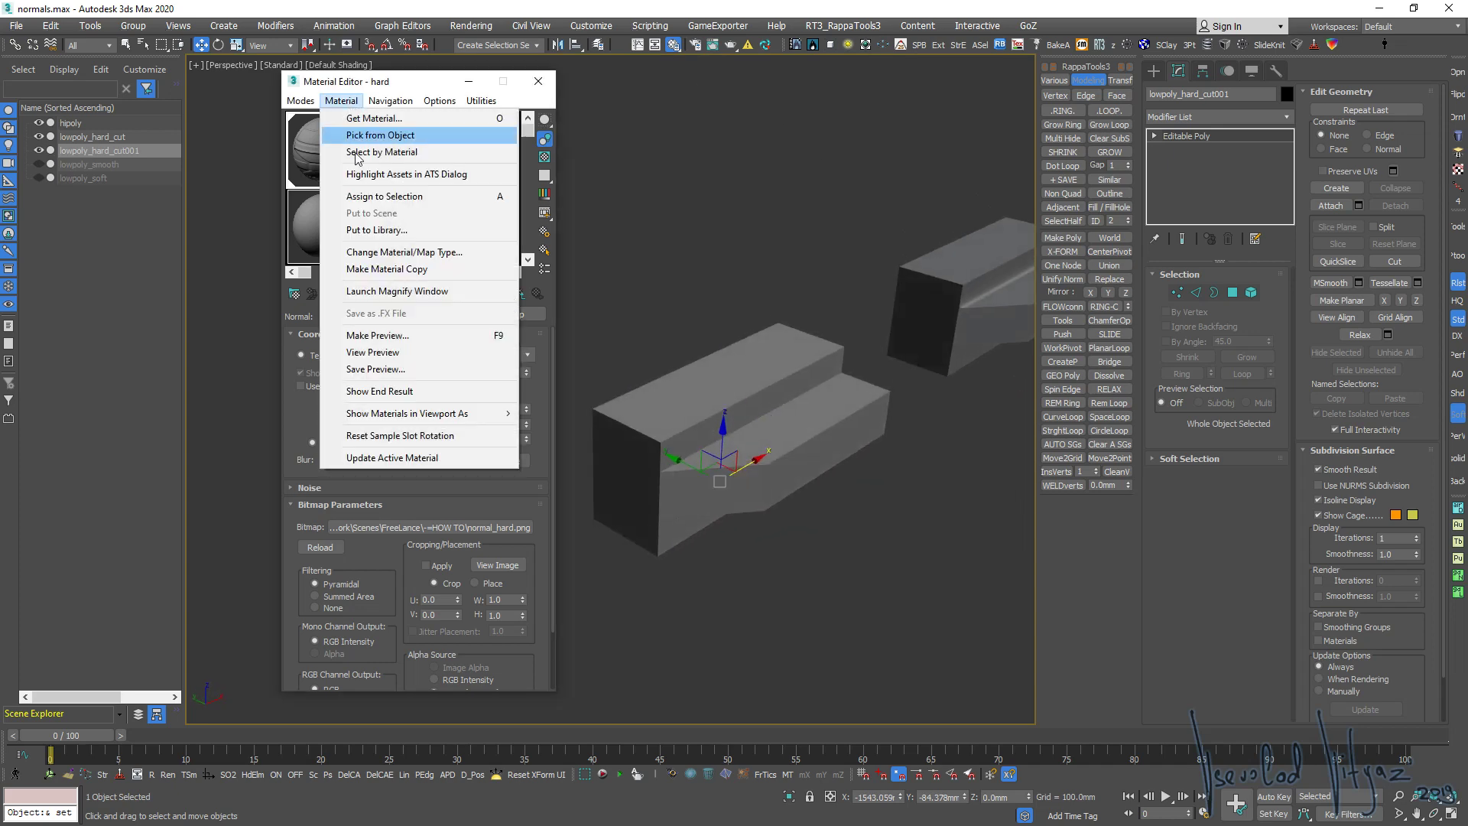
{"action": "mouse_move", "coordinate": [406, 413]}
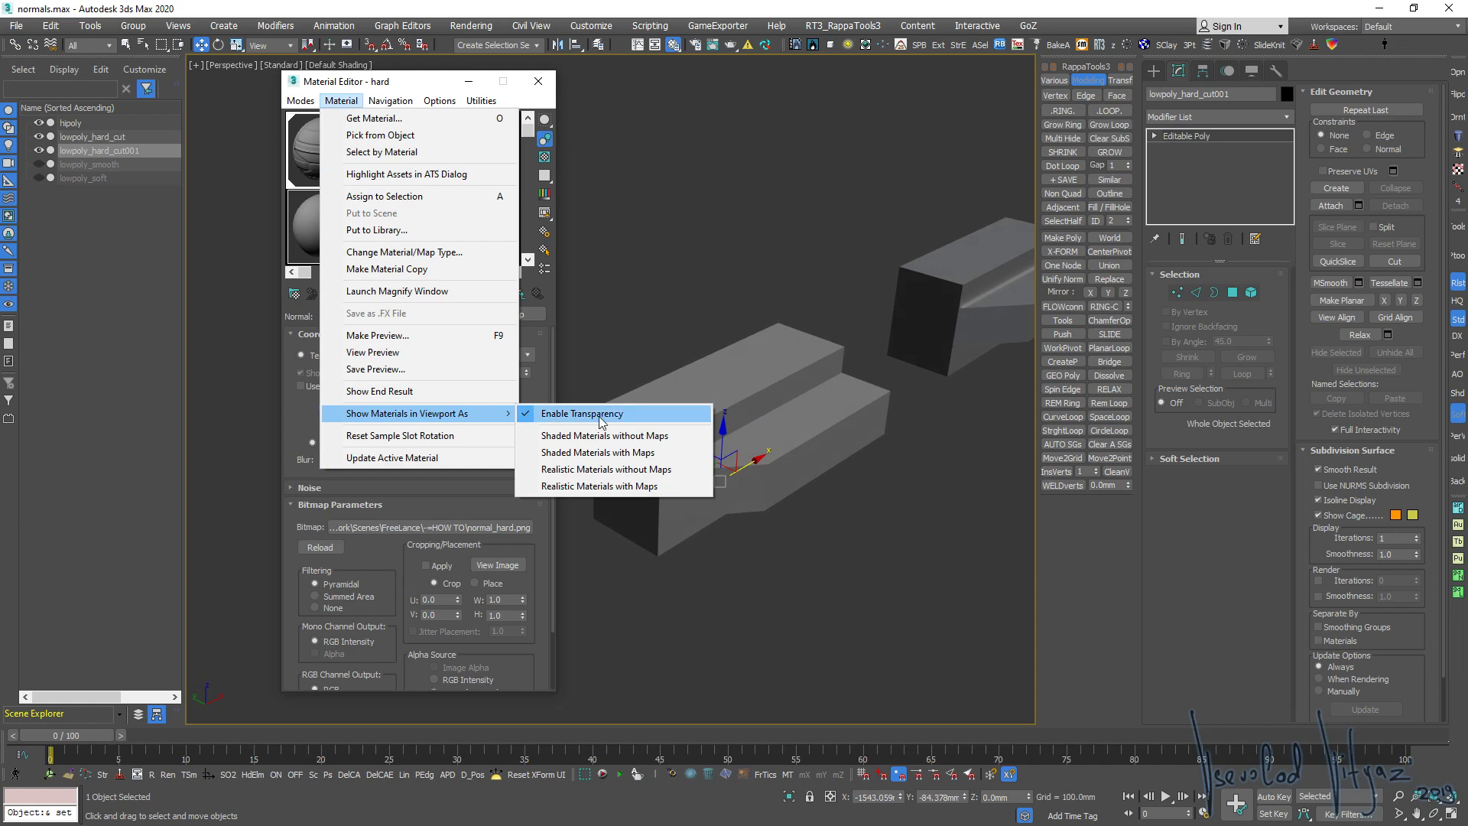
{"action": "left_click", "coordinate": [643, 487]}
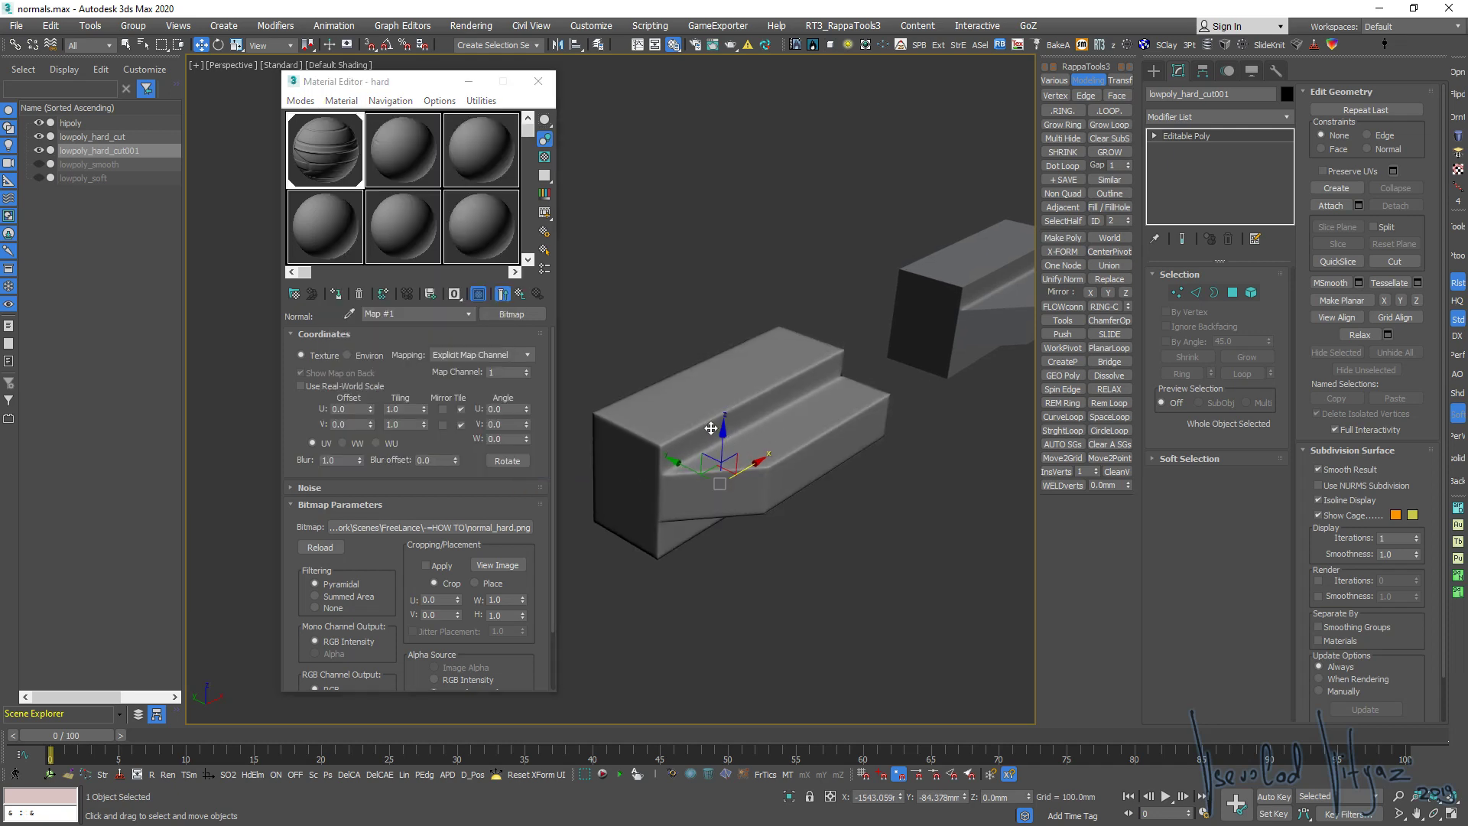
Orbit to a top-down view of the steps and hide lowpoly_hard_cut
{"action": "scroll", "coordinate": [697, 415], "scroll_direction": "up", "scroll_amount": 4}
{"action": "mouse_move", "coordinate": [697, 415]}
{"action": "middle_mouse_down", "text": "alt"}
{"action": "mouse_move", "coordinate": [829, 456]}
{"action": "mouse_move", "coordinate": [727, 429]}
{"action": "mouse_move", "coordinate": [952, 444]}
{"action": "mouse_move", "coordinate": [892, 494]}
{"action": "mouse_move", "coordinate": [832, 426]}
{"action": "mouse_move", "coordinate": [823, 479]}
{"action": "mouse_move", "coordinate": [714, 469]}
{"action": "mouse_move", "coordinate": [792, 475]}
{"action": "mouse_move", "coordinate": [721, 436]}
{"action": "mouse_move", "coordinate": [649, 441]}
{"action": "middle_mouse_up", "text": "alt"}
{"action": "middle_click_drag", "start_coordinate": [762, 396], "coordinate": [812, 369], "text": "alt"}
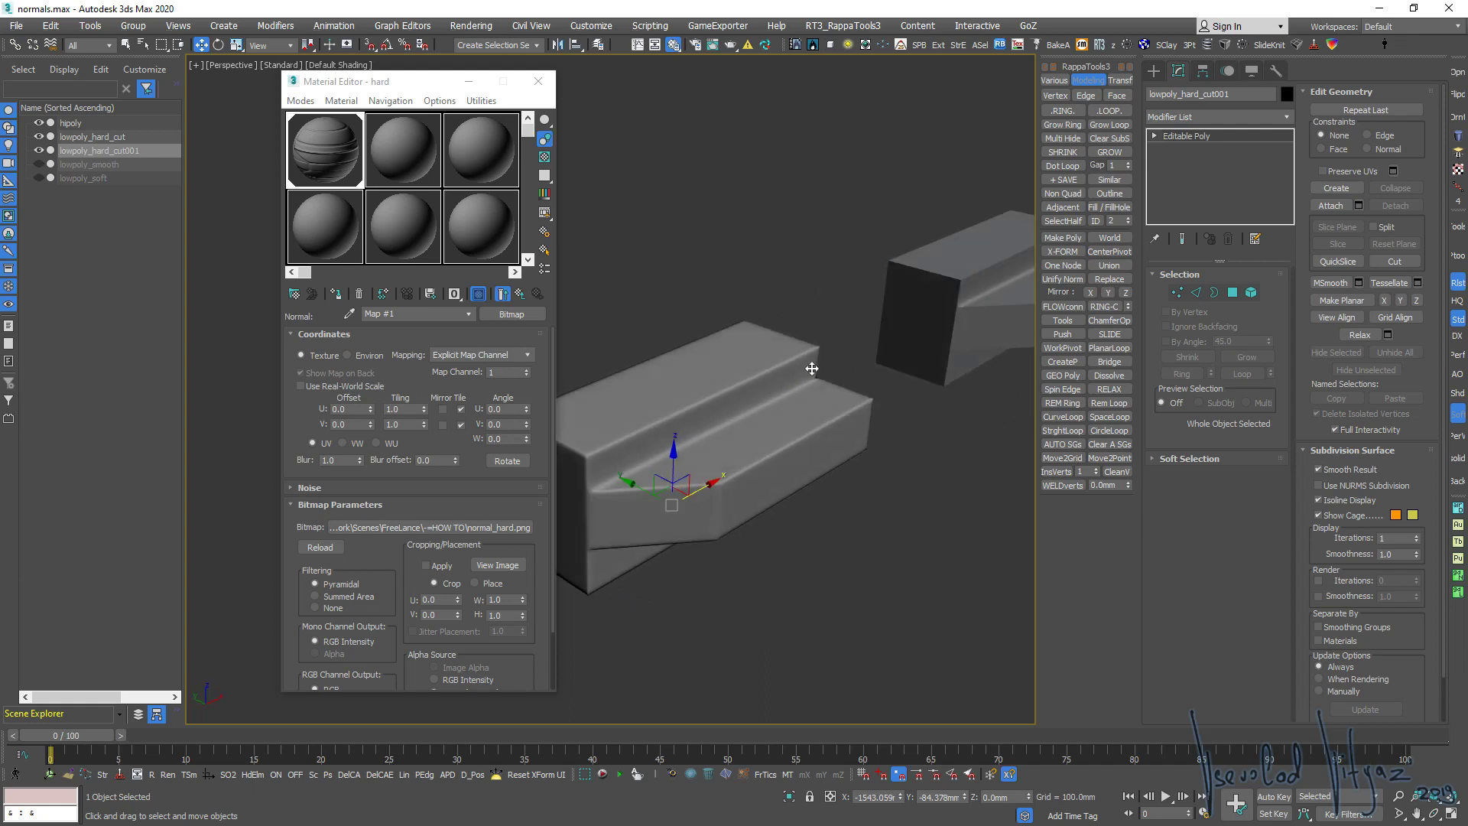
{"action": "mouse_move", "coordinate": [726, 338]}
{"action": "middle_mouse_down", "text": "alt"}
{"action": "mouse_move", "coordinate": [668, 262]}
{"action": "mouse_move", "coordinate": [715, 328]}
{"action": "mouse_move", "coordinate": [685, 406]}
{"action": "mouse_move", "coordinate": [568, 358]}
{"action": "mouse_move", "coordinate": [802, 331]}
{"action": "mouse_move", "coordinate": [688, 336]}
{"action": "middle_mouse_up", "text": "alt"}
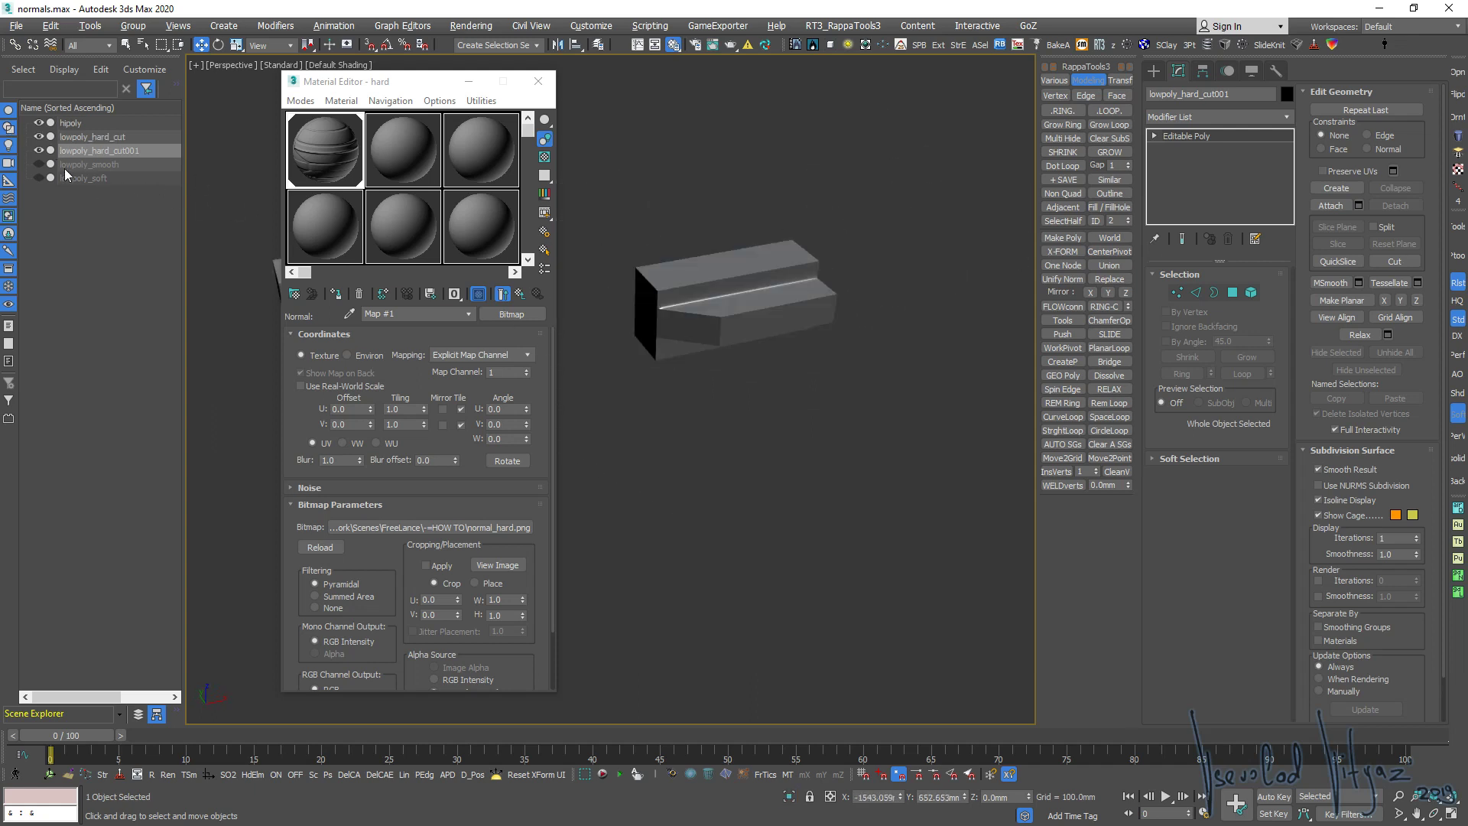
{"action": "left_click", "coordinate": [39, 136]}
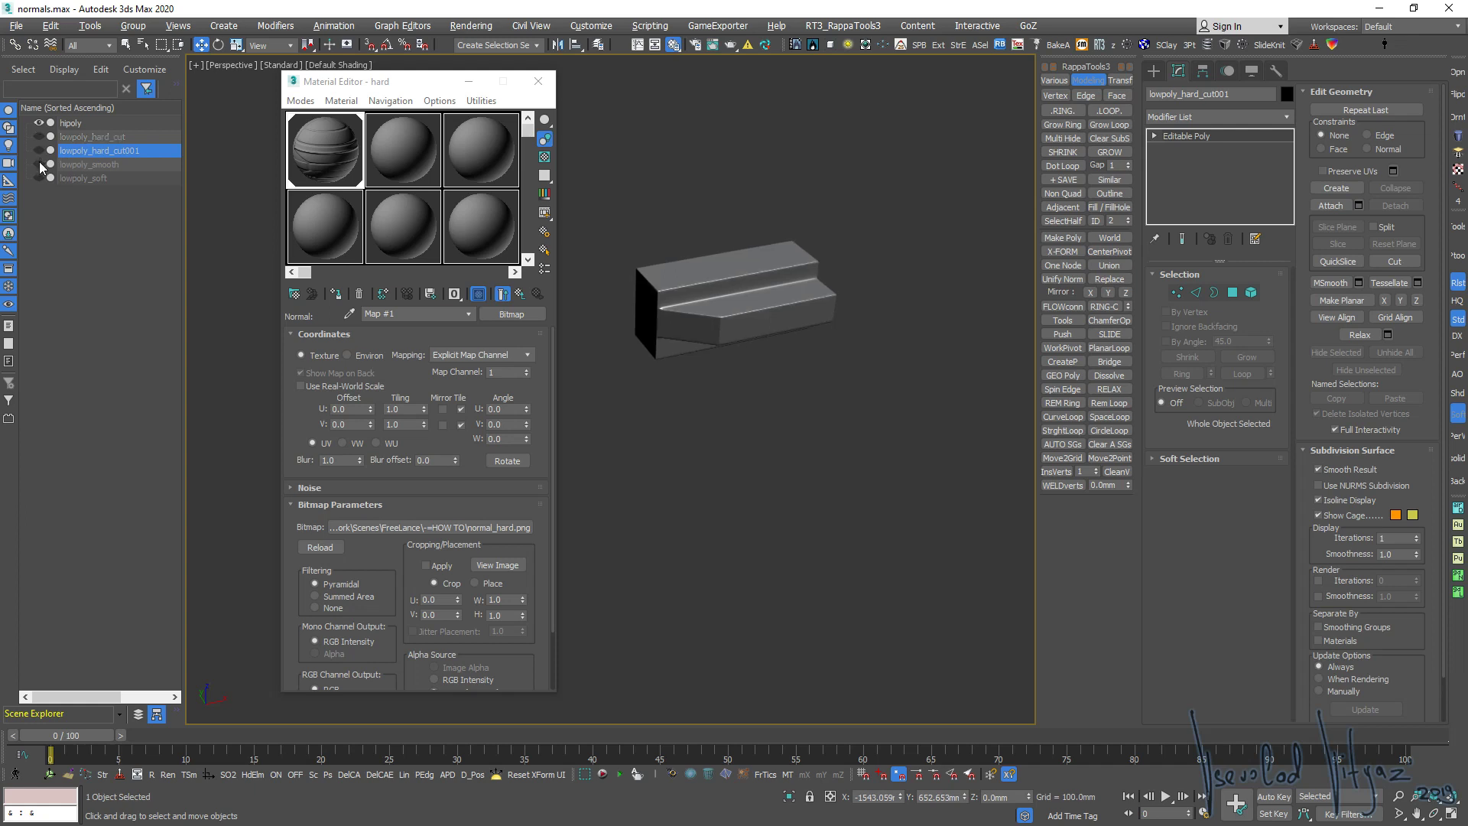
Briefly show lowpoly_smooth for comparison, then hide it and select lowpoly_soft
{"action": "left_click", "coordinate": [39, 164]}
{"action": "scroll", "coordinate": [688, 329], "scroll_direction": "up", "scroll_amount": 4}
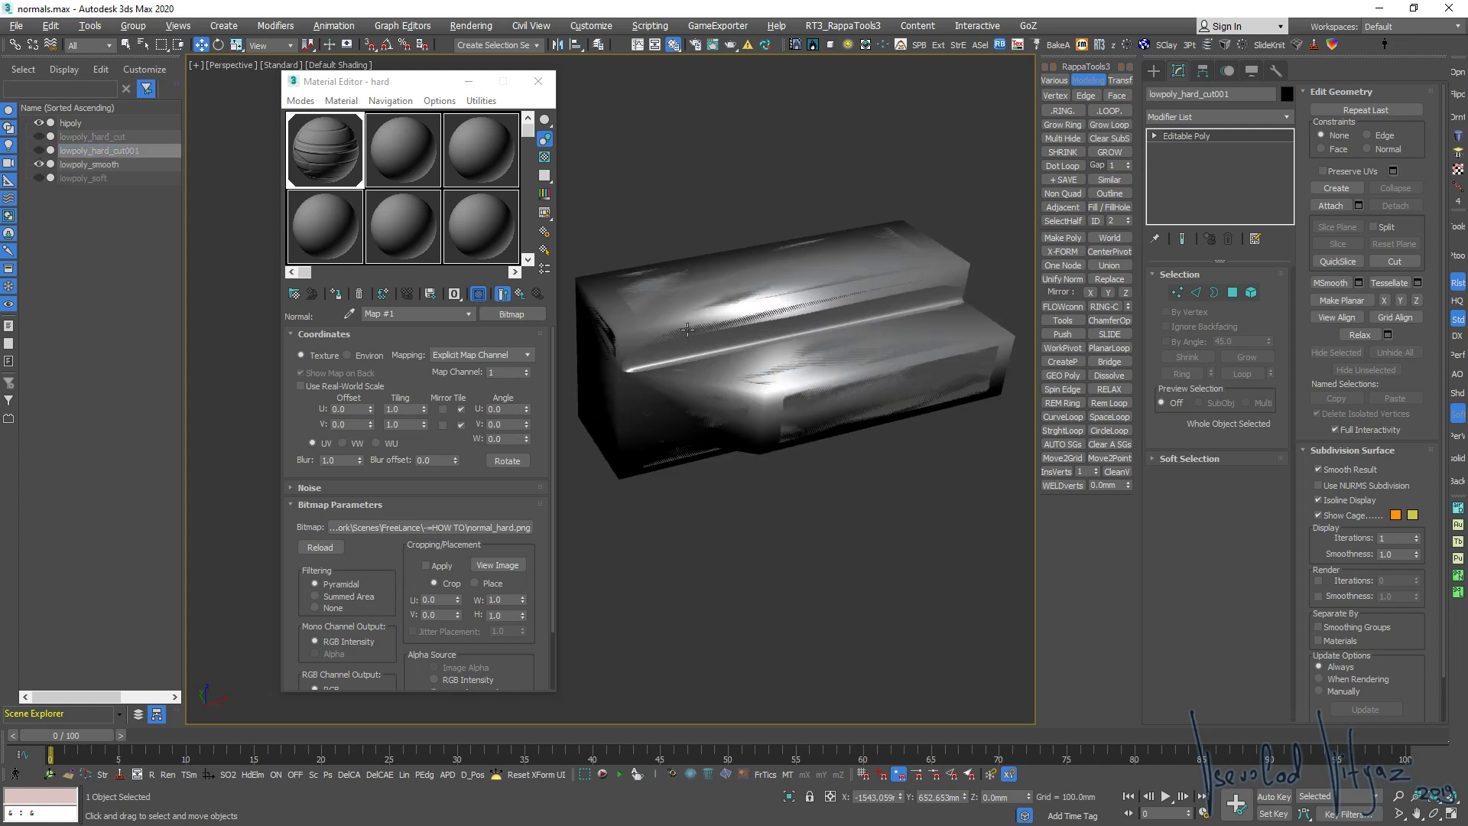
{"action": "left_click", "coordinate": [76, 165]}
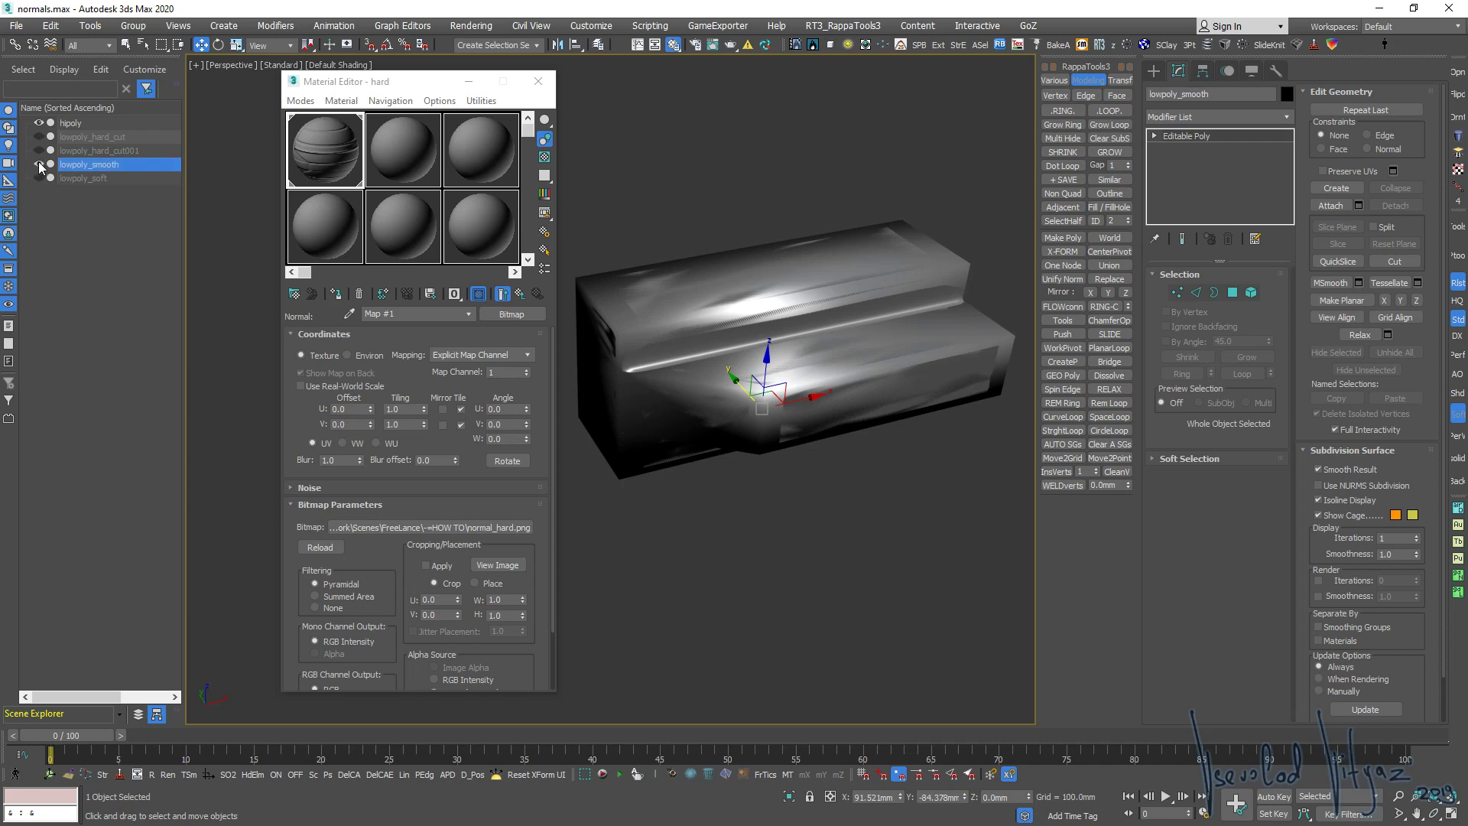
{"action": "left_click", "coordinate": [39, 164]}
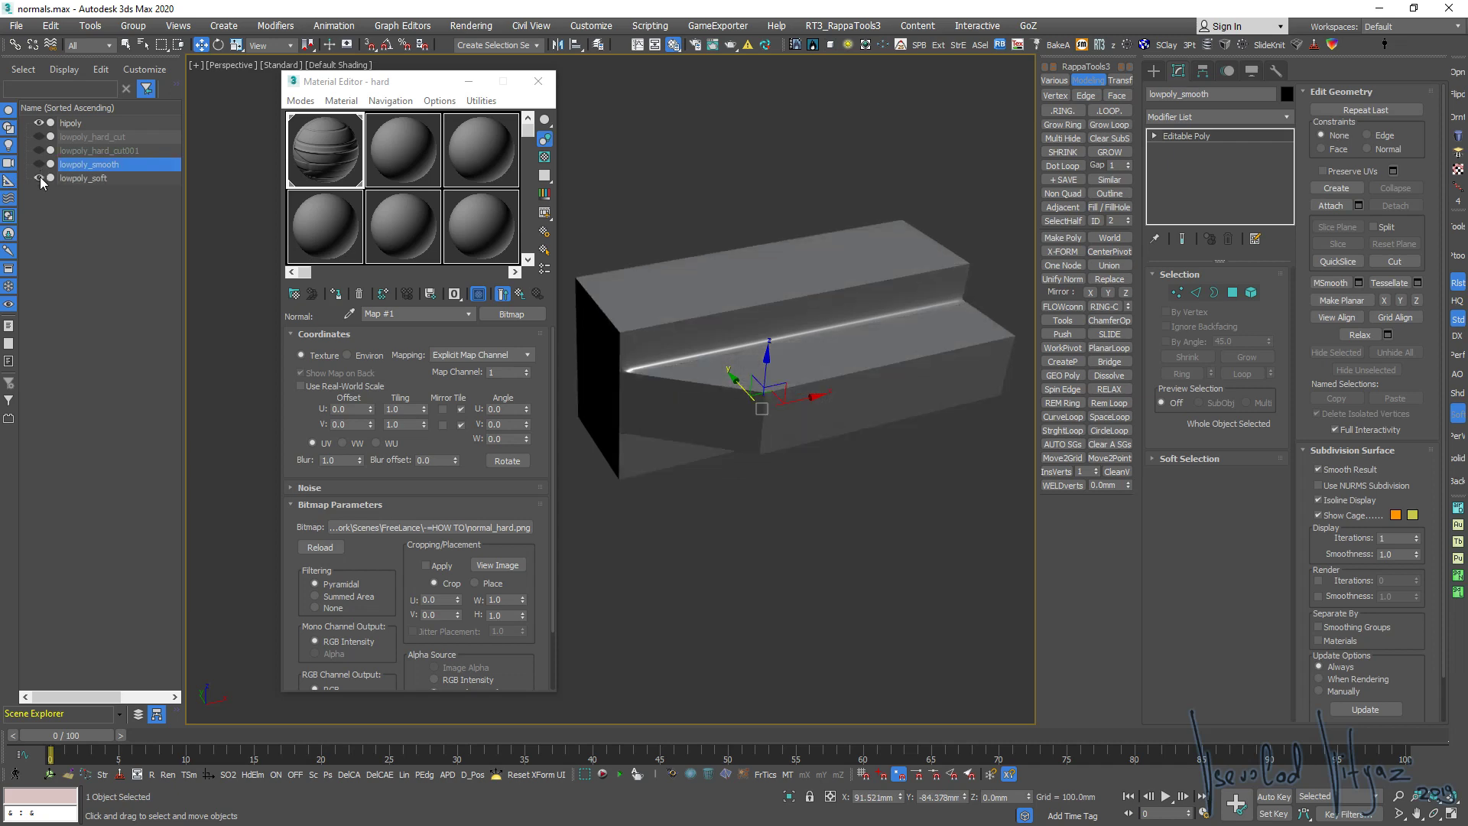
{"action": "left_click", "coordinate": [692, 309]}
Inspect lowpoly_soft's UV layout through a temporary Unwrap UVW modifier, then remove it
{"action": "left_click", "coordinate": [1459, 136]}
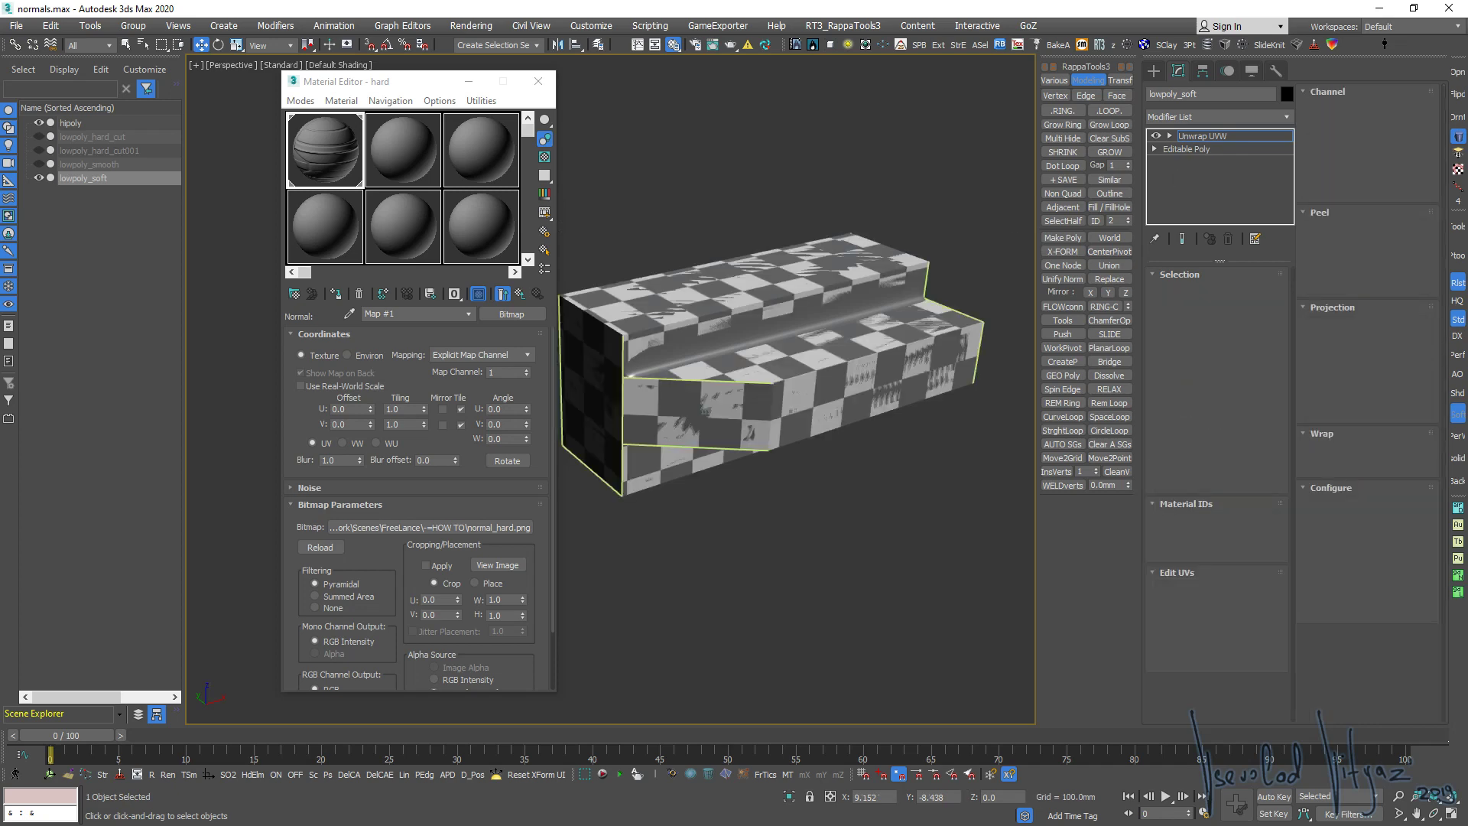
{"action": "left_click", "coordinate": [1216, 594]}
{"action": "left_click", "coordinate": [631, 320]}
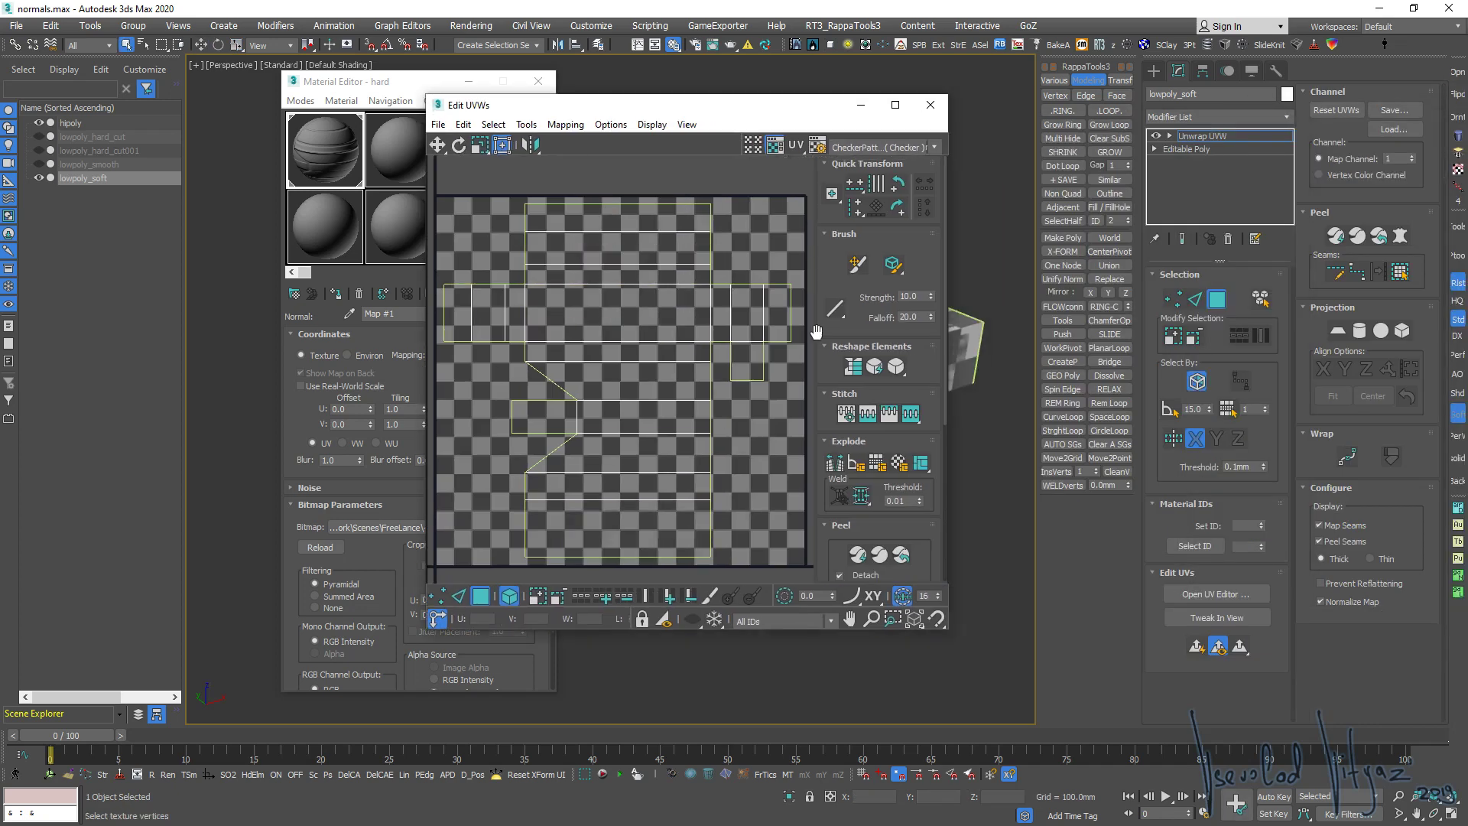
{"action": "left_click", "coordinate": [931, 105]}
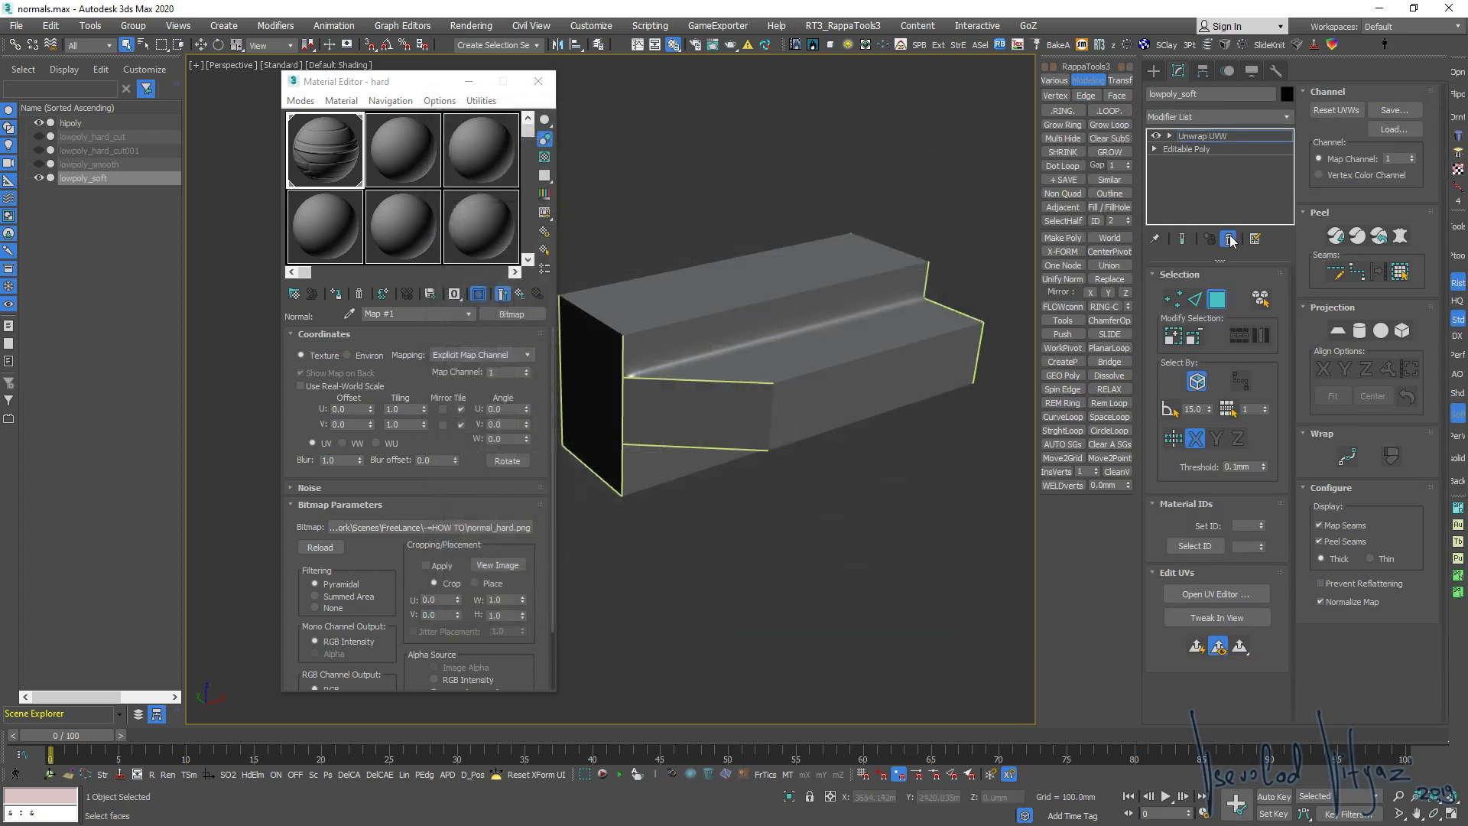
{"action": "left_click", "coordinate": [1227, 238]}
{"action": "mouse_move", "coordinate": [826, 344]}
{"action": "middle_mouse_down", "text": "alt"}
{"action": "mouse_move", "coordinate": [677, 353]}
{"action": "mouse_move", "coordinate": [841, 347]}
{"action": "mouse_move", "coordinate": [732, 388]}
{"action": "middle_mouse_up", "text": "alt"}
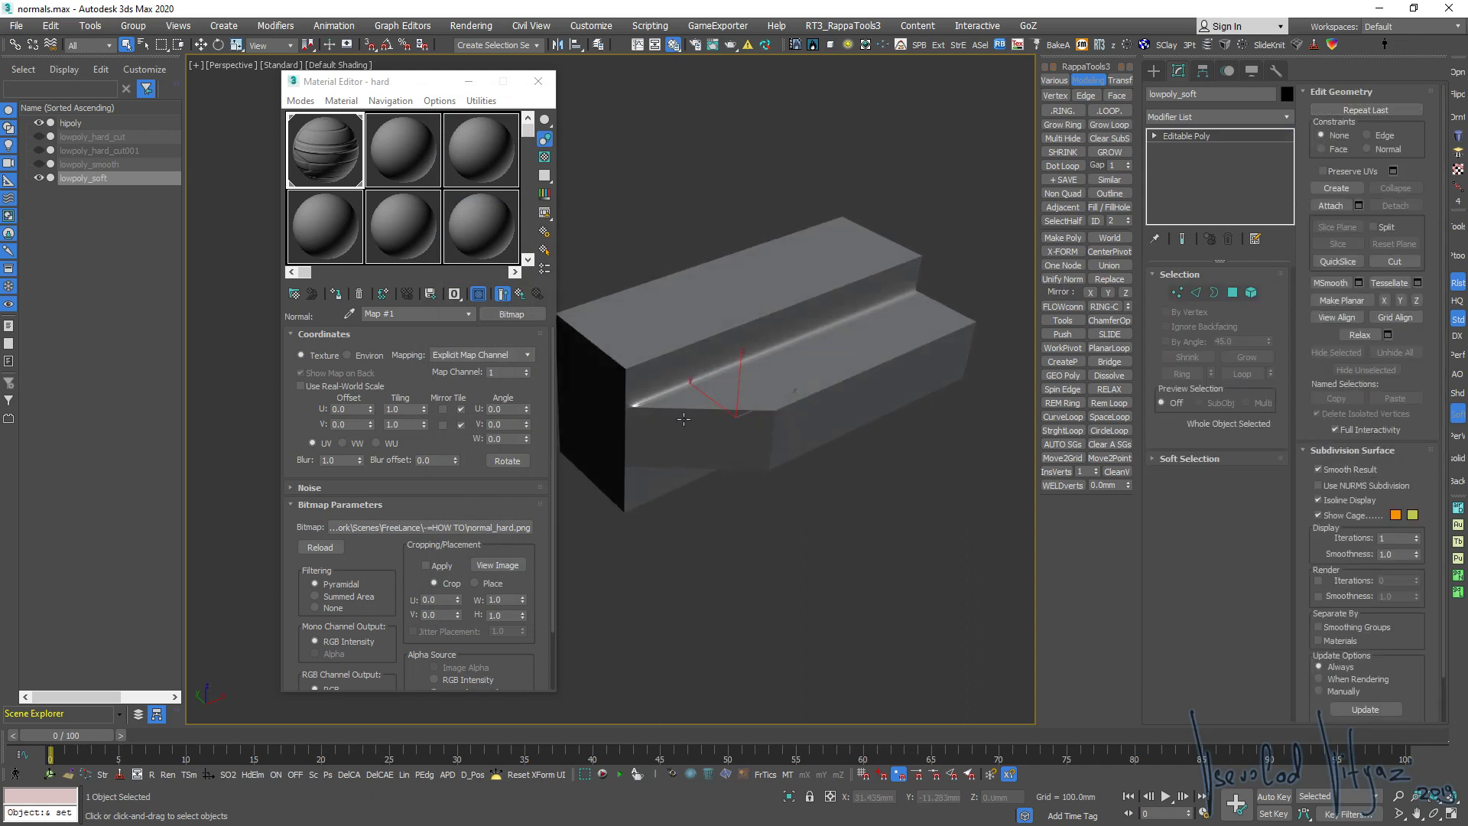
{"action": "mouse_move", "coordinate": [643, 437]}
{"action": "middle_mouse_down", "text": "alt"}
{"action": "mouse_move", "coordinate": [813, 420]}
{"action": "mouse_move", "coordinate": [753, 425]}
{"action": "mouse_move", "coordinate": [795, 452]}
{"action": "mouse_move", "coordinate": [842, 428]}
{"action": "mouse_move", "coordinate": [863, 374]}
{"action": "middle_mouse_up", "text": "alt"}
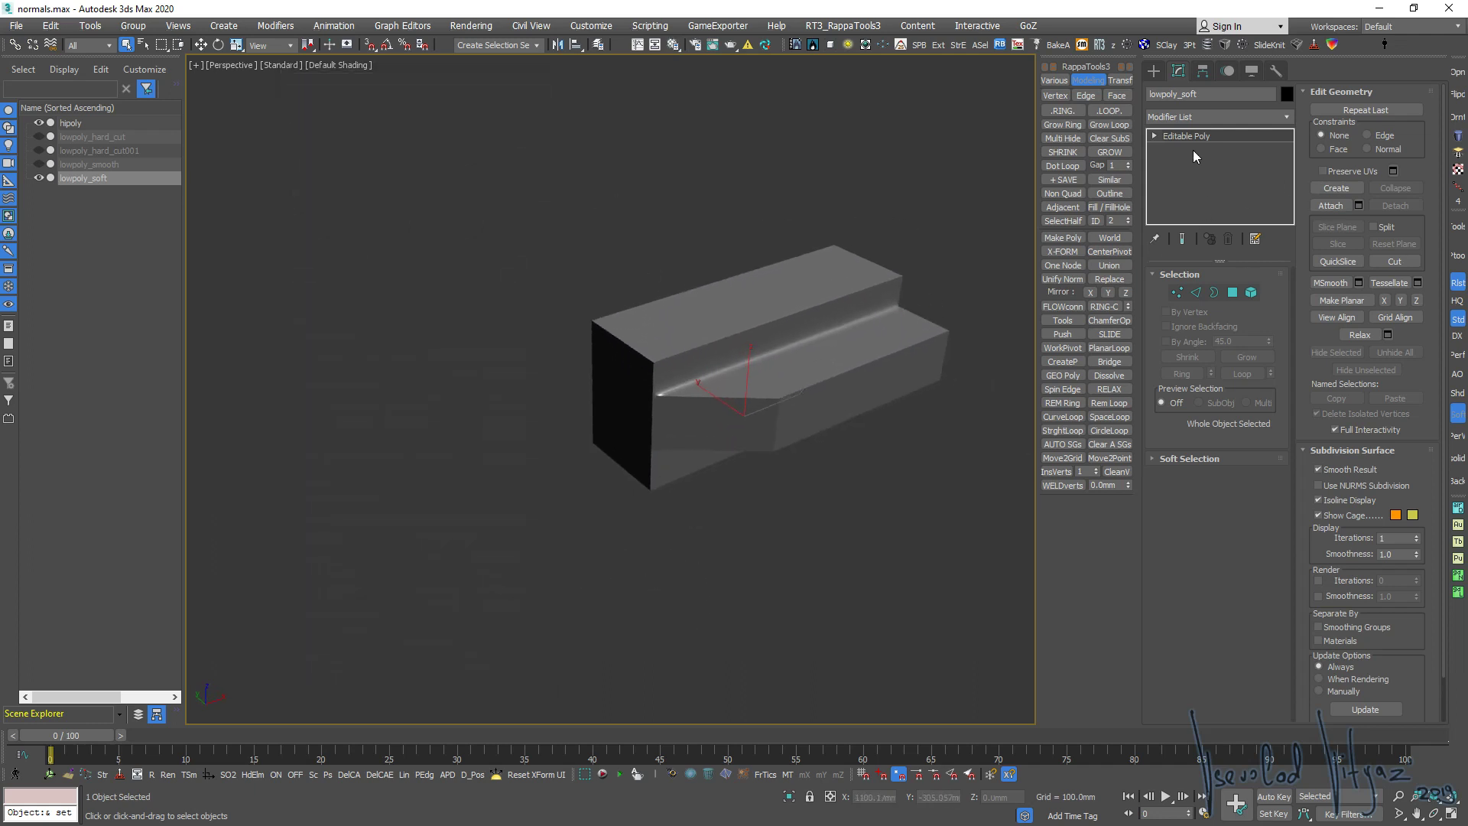
{"action": "left_click", "coordinate": [470, 27]}
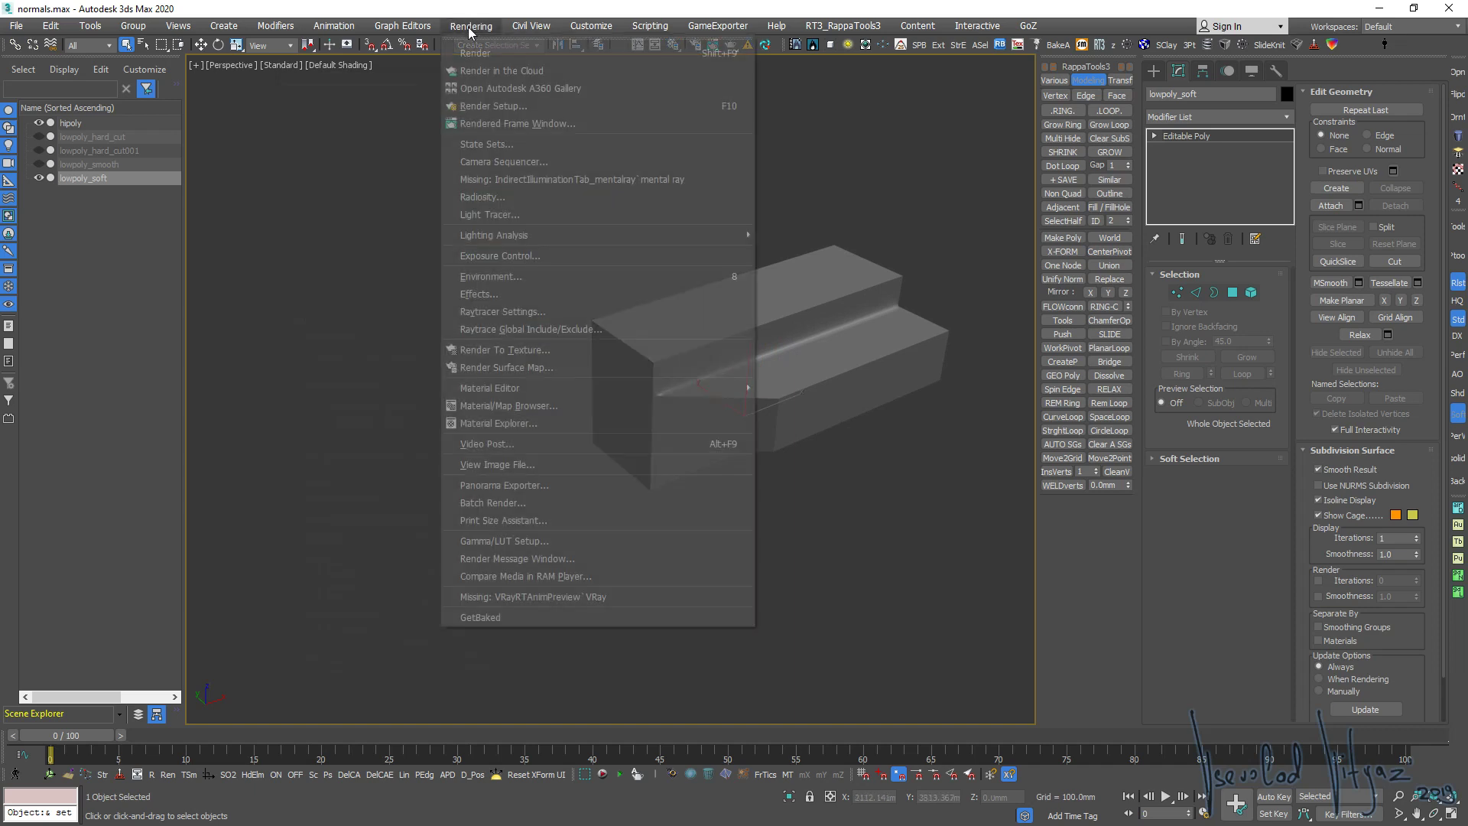
In Render To Texture, enable projection and give lowpoly_soft a Projection modifier targeting hipoly
{"action": "left_click", "coordinate": [535, 349]}
{"action": "middle_click_drag", "start_coordinate": [743, 318], "coordinate": [762, 299]}
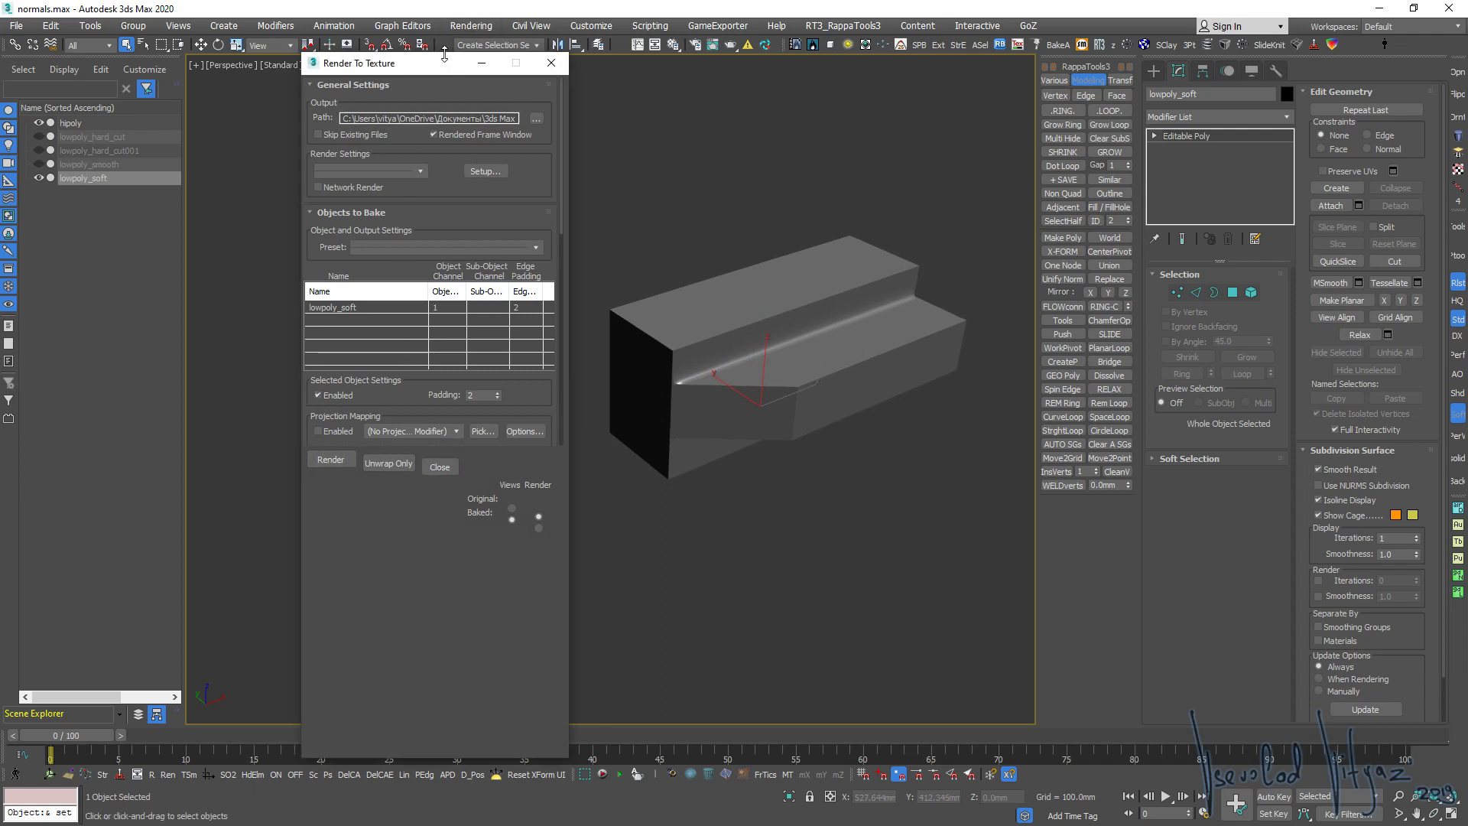
{"action": "left_click_drag", "start_coordinate": [444, 61], "coordinate": [429, 19]}
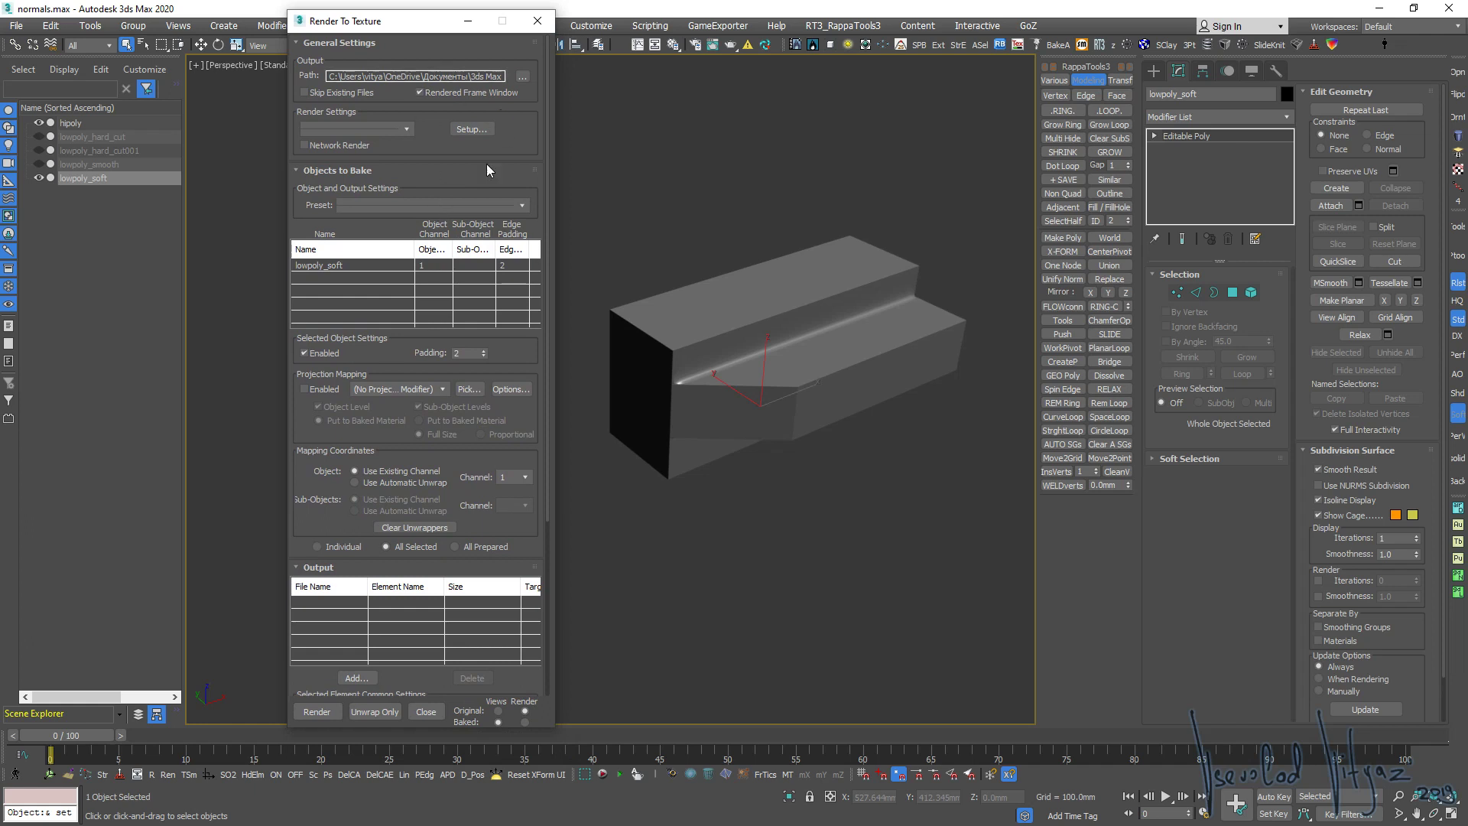
{"action": "left_click", "coordinate": [322, 395]}
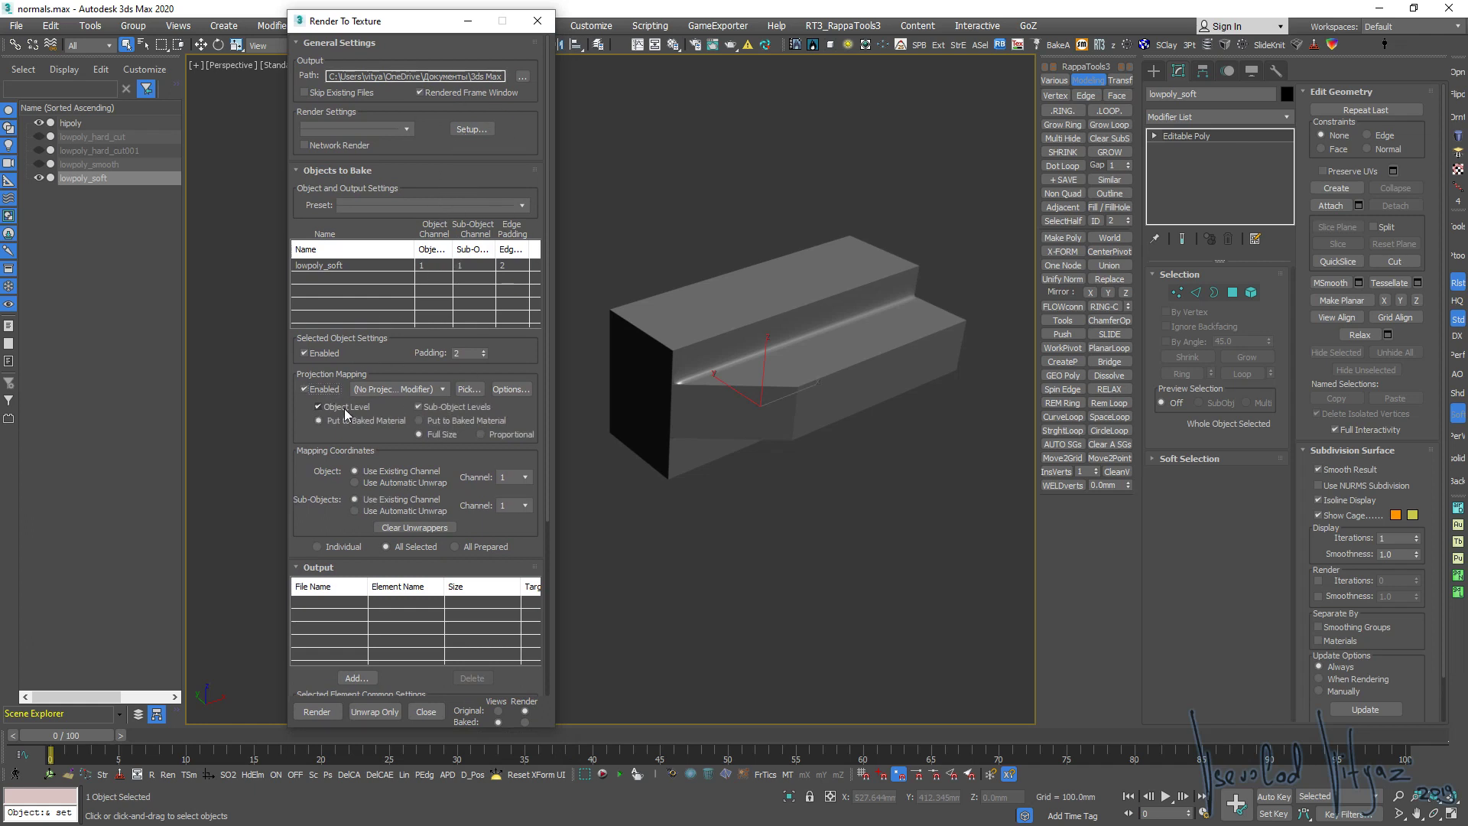
{"action": "left_click", "coordinate": [469, 389]}
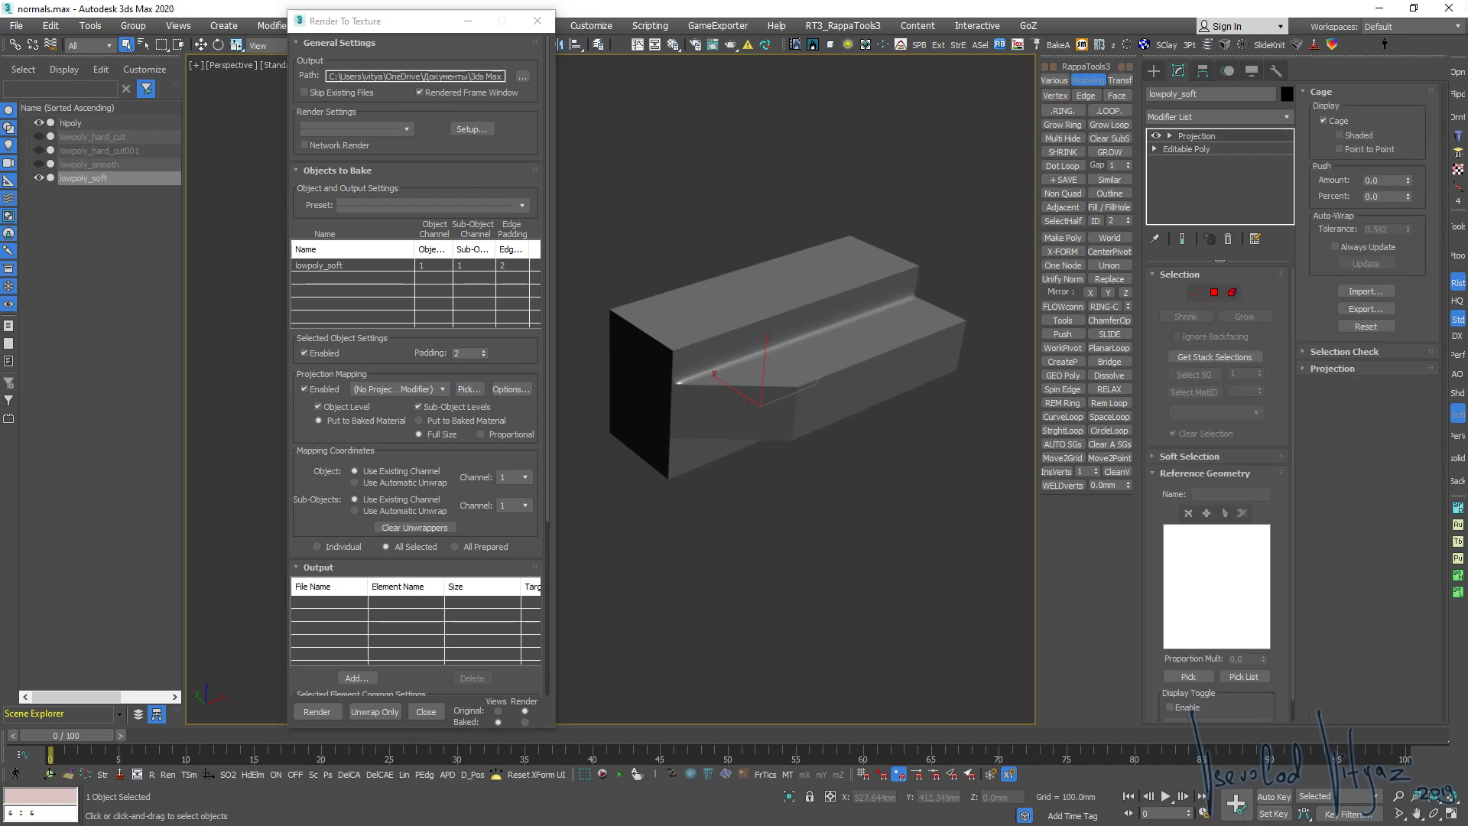
{"action": "left_click", "coordinate": [1243, 676]}
{"action": "double_click", "coordinate": [1004, 177]}
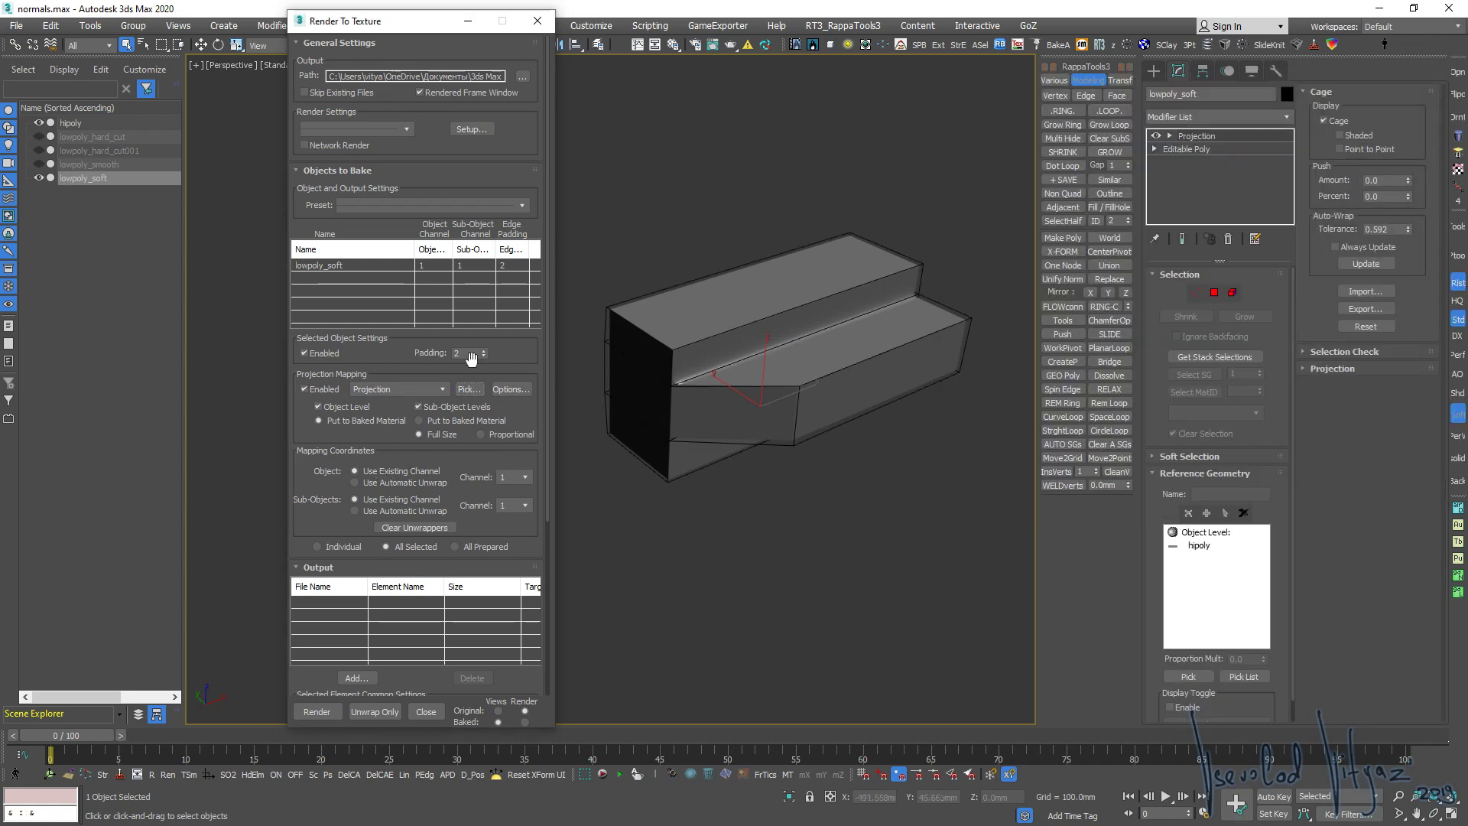
Set edge padding to 4 and add a 1024x1024 NormalsMap bake element
{"action": "left_click", "coordinate": [484, 350]}
{"action": "left_click", "coordinate": [484, 351]}
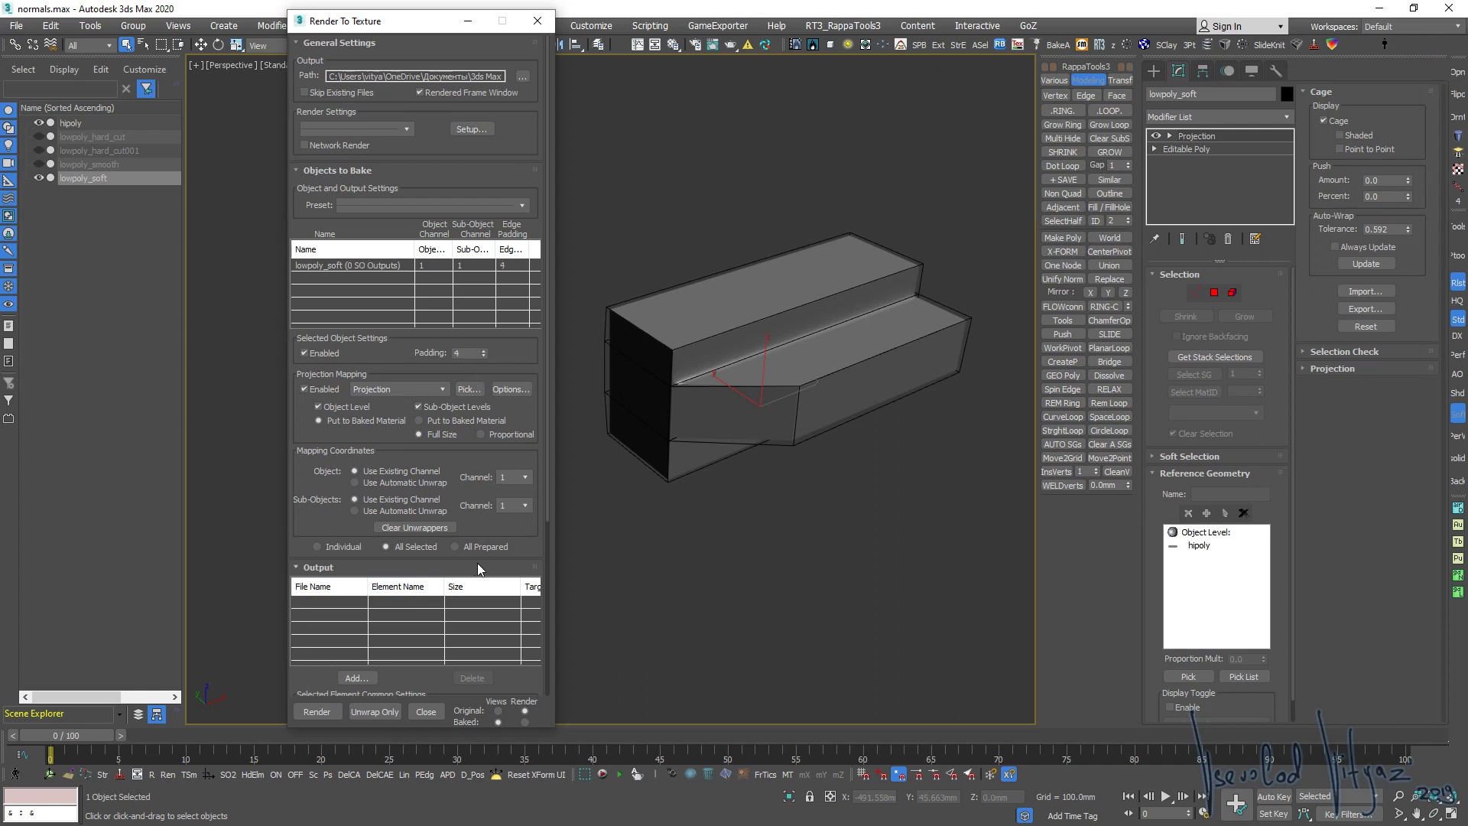
{"action": "left_click", "coordinate": [358, 677]}
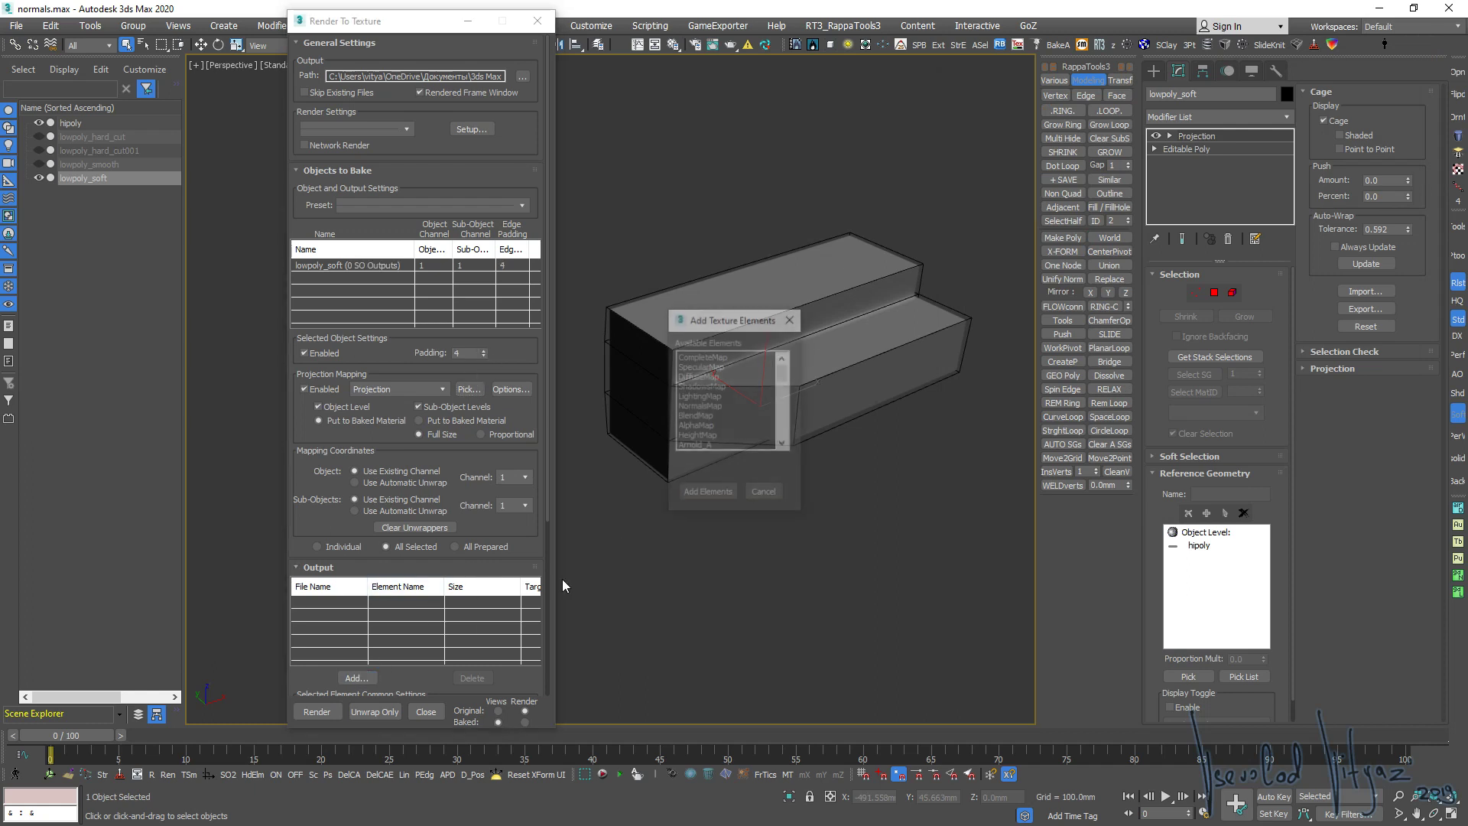
{"action": "double_click", "coordinate": [699, 406]}
{"action": "scroll", "coordinate": [517, 570], "scroll_direction": "down", "scroll_amount": 5}
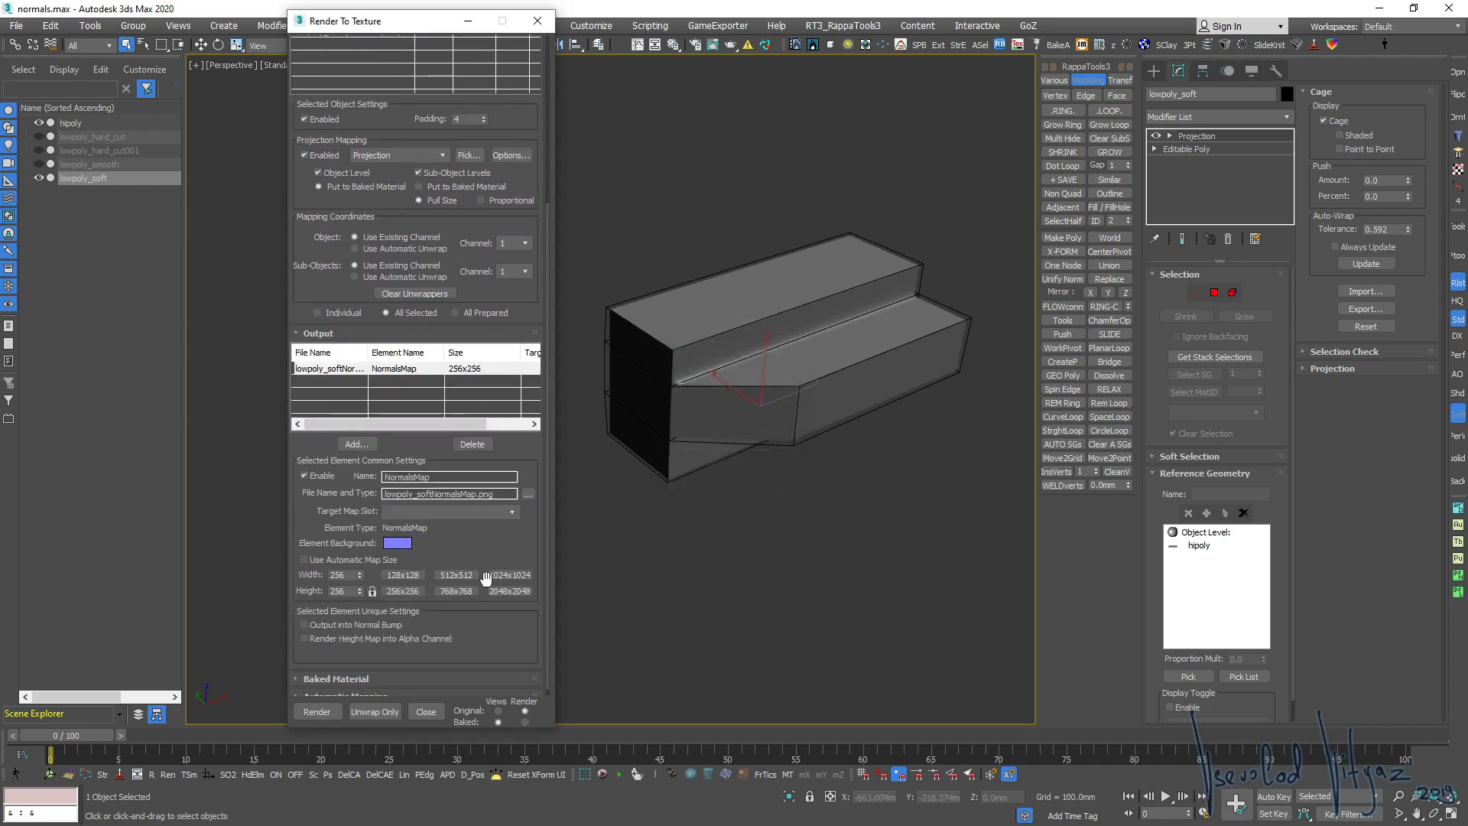
{"action": "left_click", "coordinate": [509, 574]}
Save the baked map in the HOW TO folder as normal_soft.png, 24-bit RGB PNG
{"action": "left_click", "coordinate": [528, 494]}
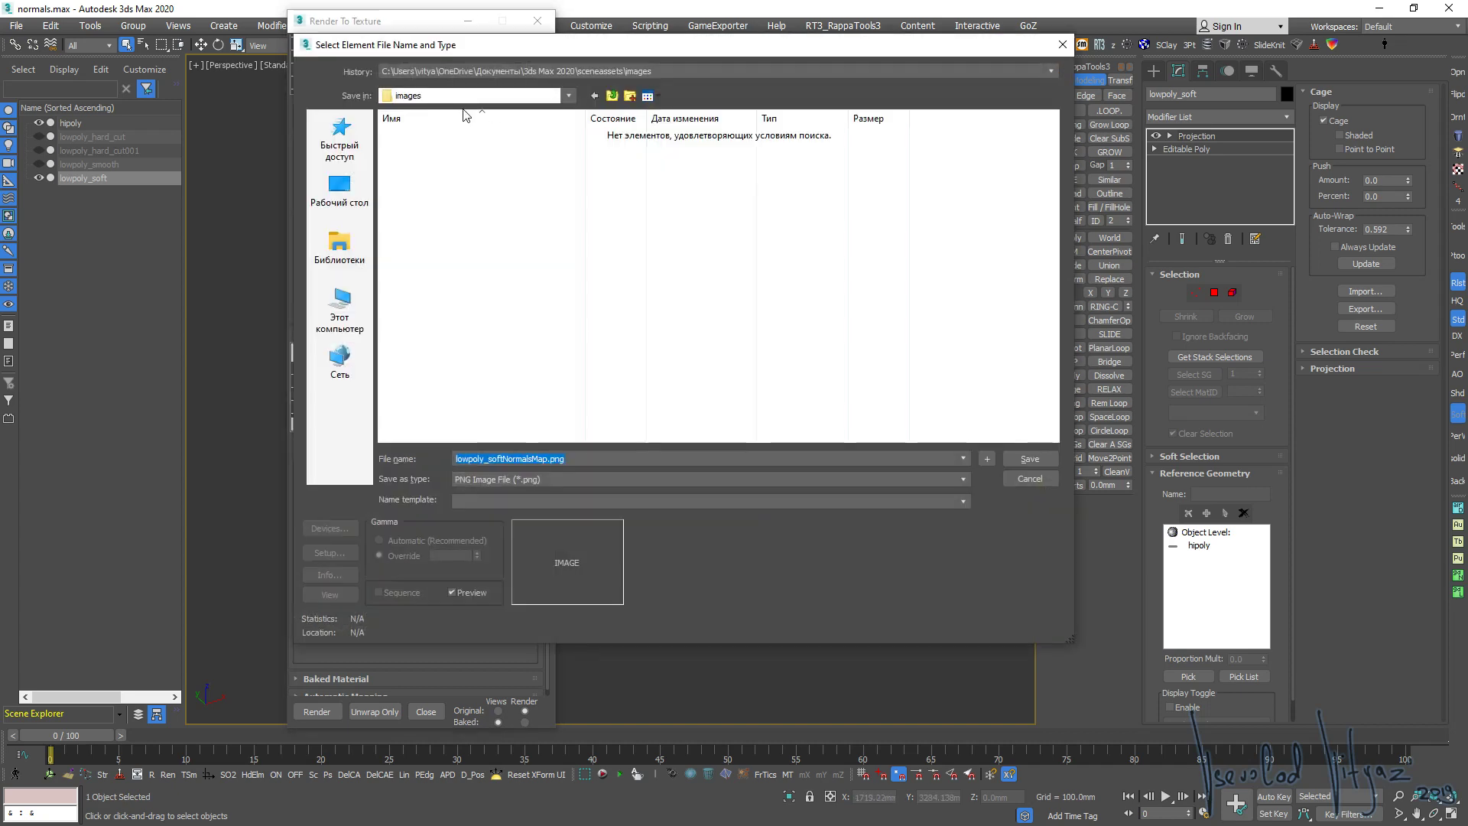
{"action": "left_click", "coordinate": [474, 71]}
{"action": "left_click", "coordinate": [501, 105]}
{"action": "left_click", "coordinate": [501, 72]}
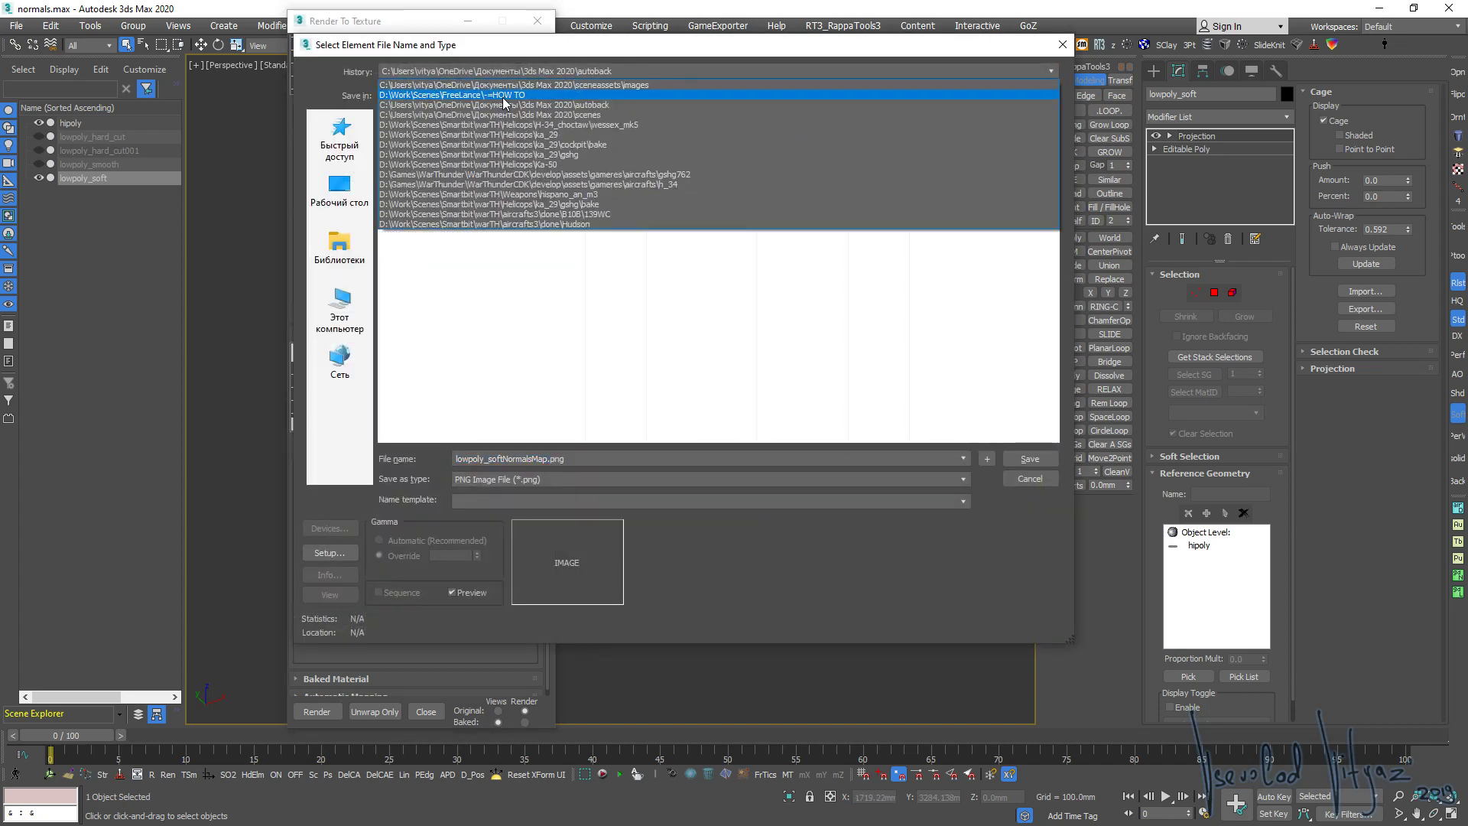
{"action": "left_click", "coordinate": [504, 94]}
{"action": "left_click", "coordinate": [445, 175]}
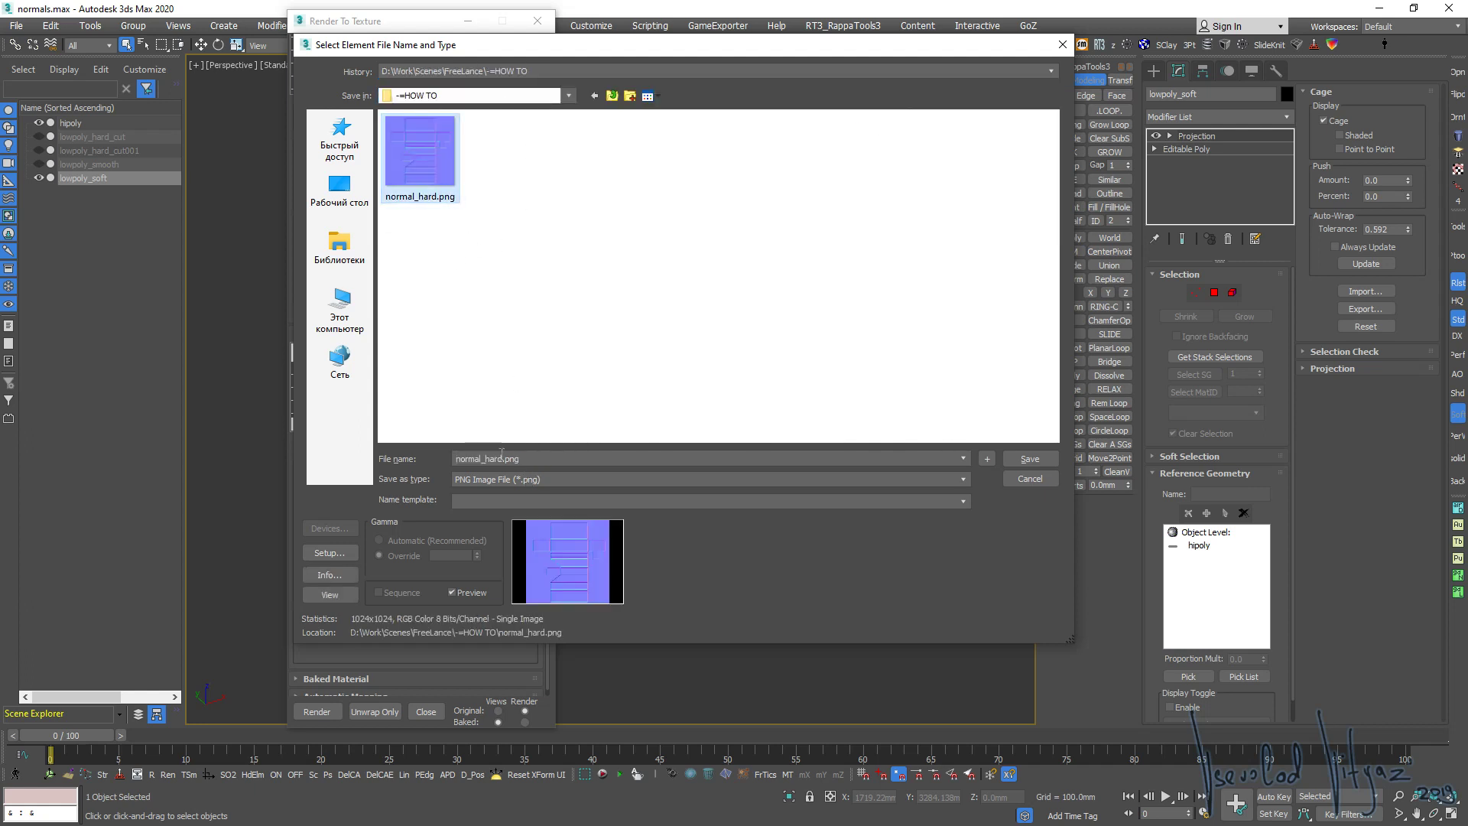
{"action": "left_click", "coordinate": [681, 455]}
{"action": "key", "text": "Delete"}
{"action": "key", "text": "Delete"}
{"action": "key", "text": "Delete"}
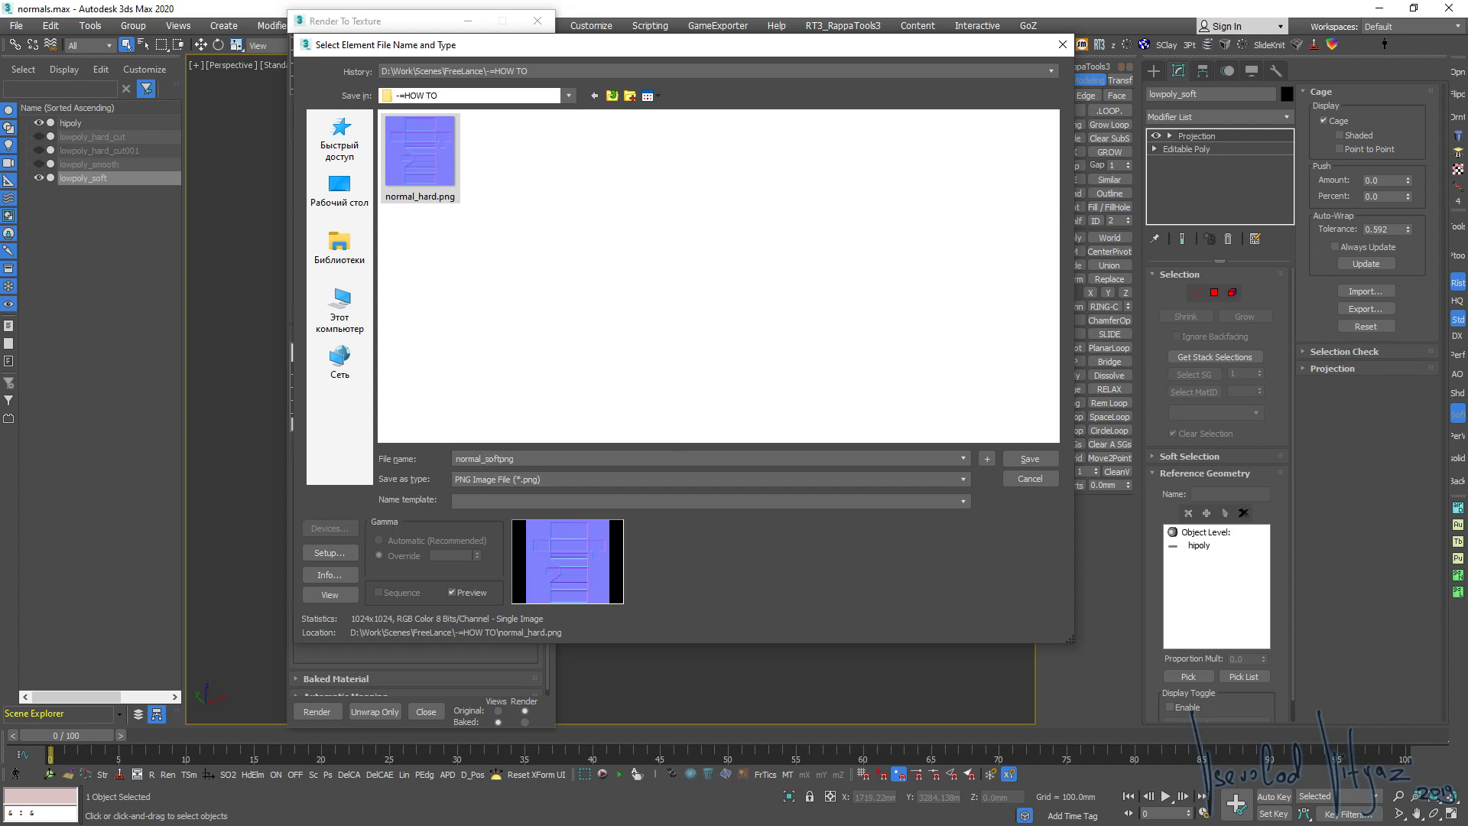
{"action": "key", "text": "Return"}
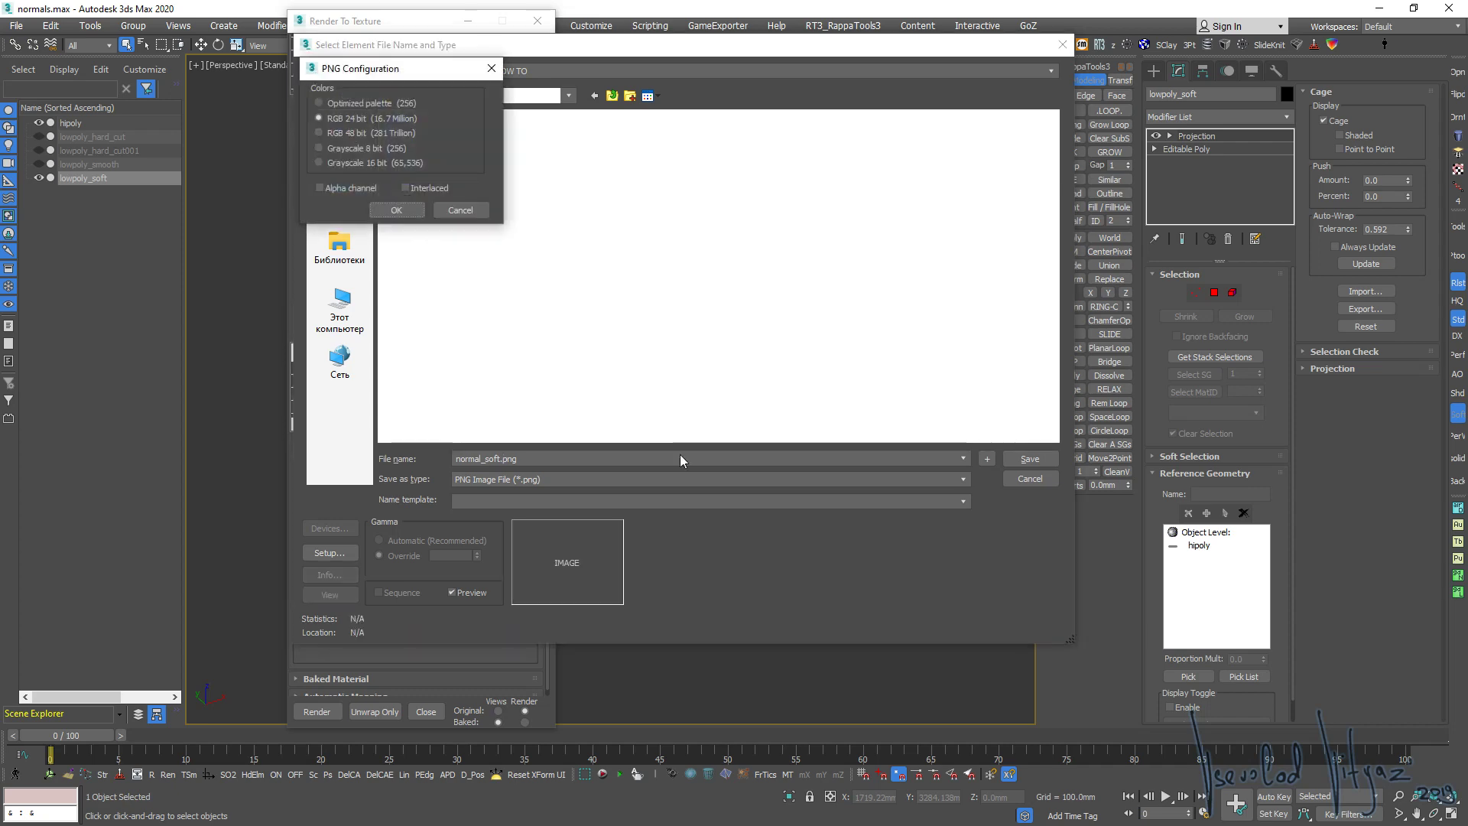
{"action": "left_click", "coordinate": [396, 210]}
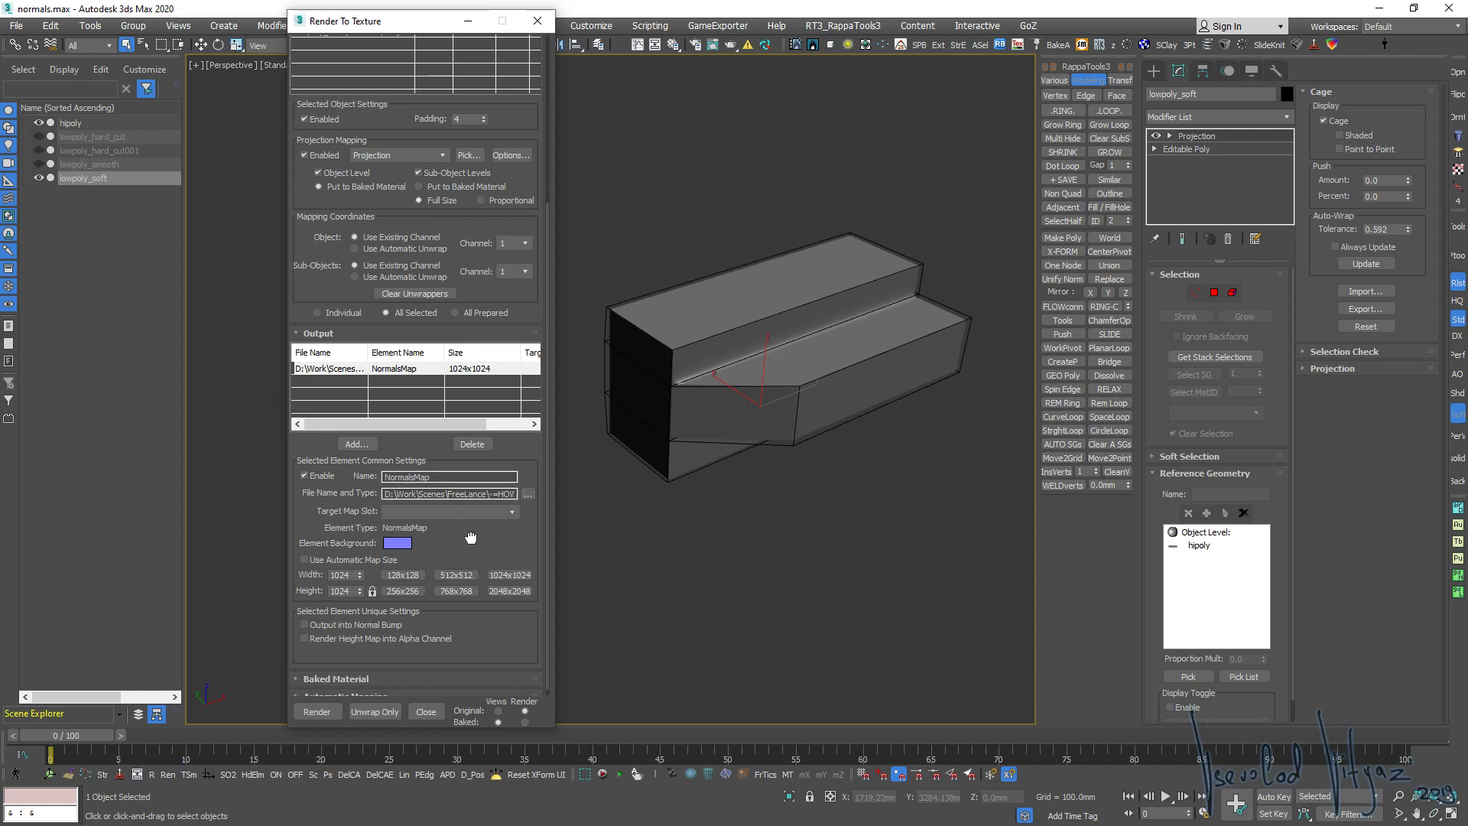
Reset the projection cage, test the Push Amount, and return it to 0
{"action": "scroll", "coordinate": [496, 380], "scroll_direction": "down", "scroll_amount": 1}
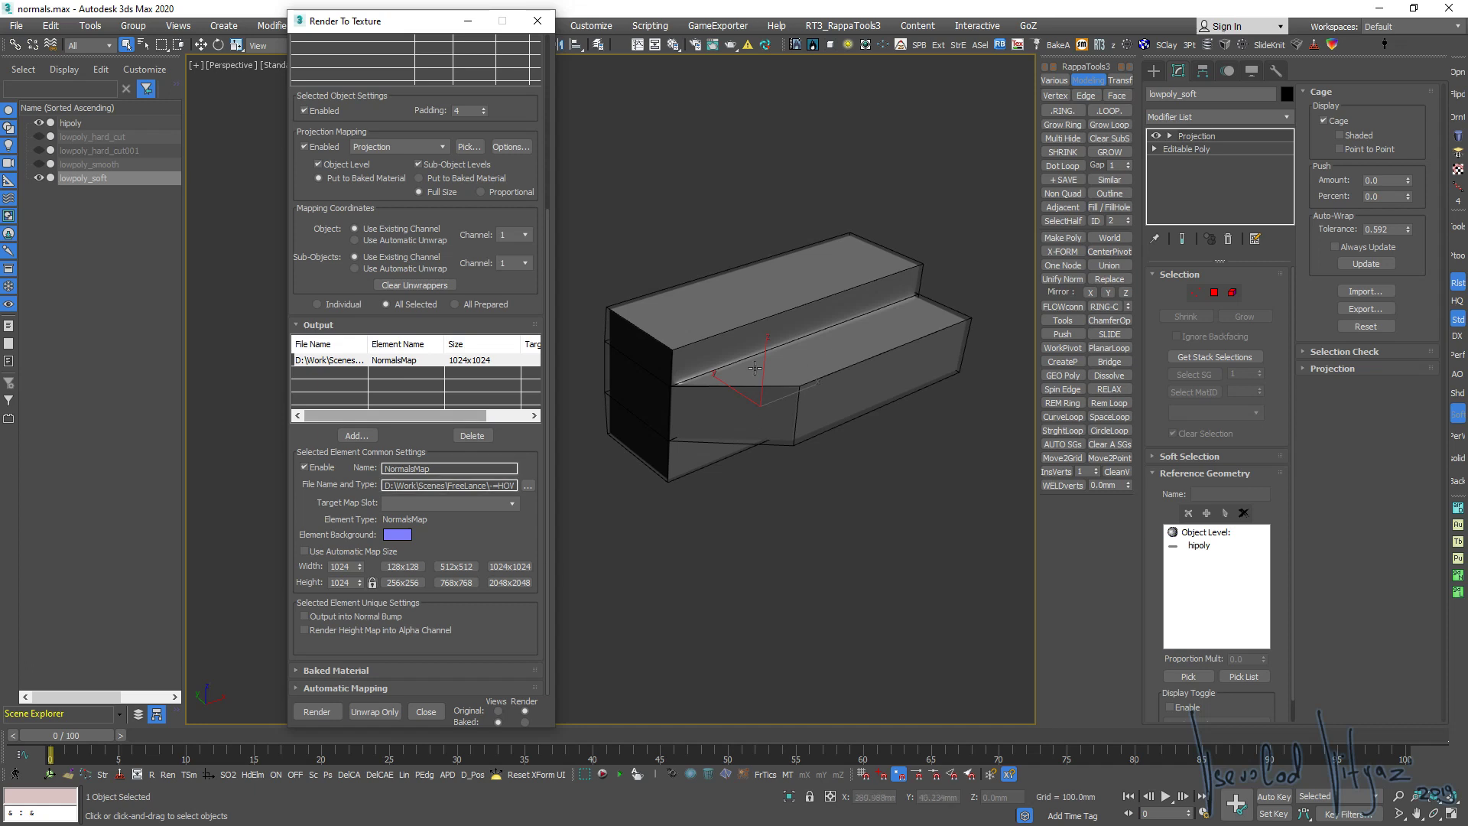
{"action": "middle_click_drag", "start_coordinate": [754, 368], "coordinate": [828, 323], "text": "alt"}
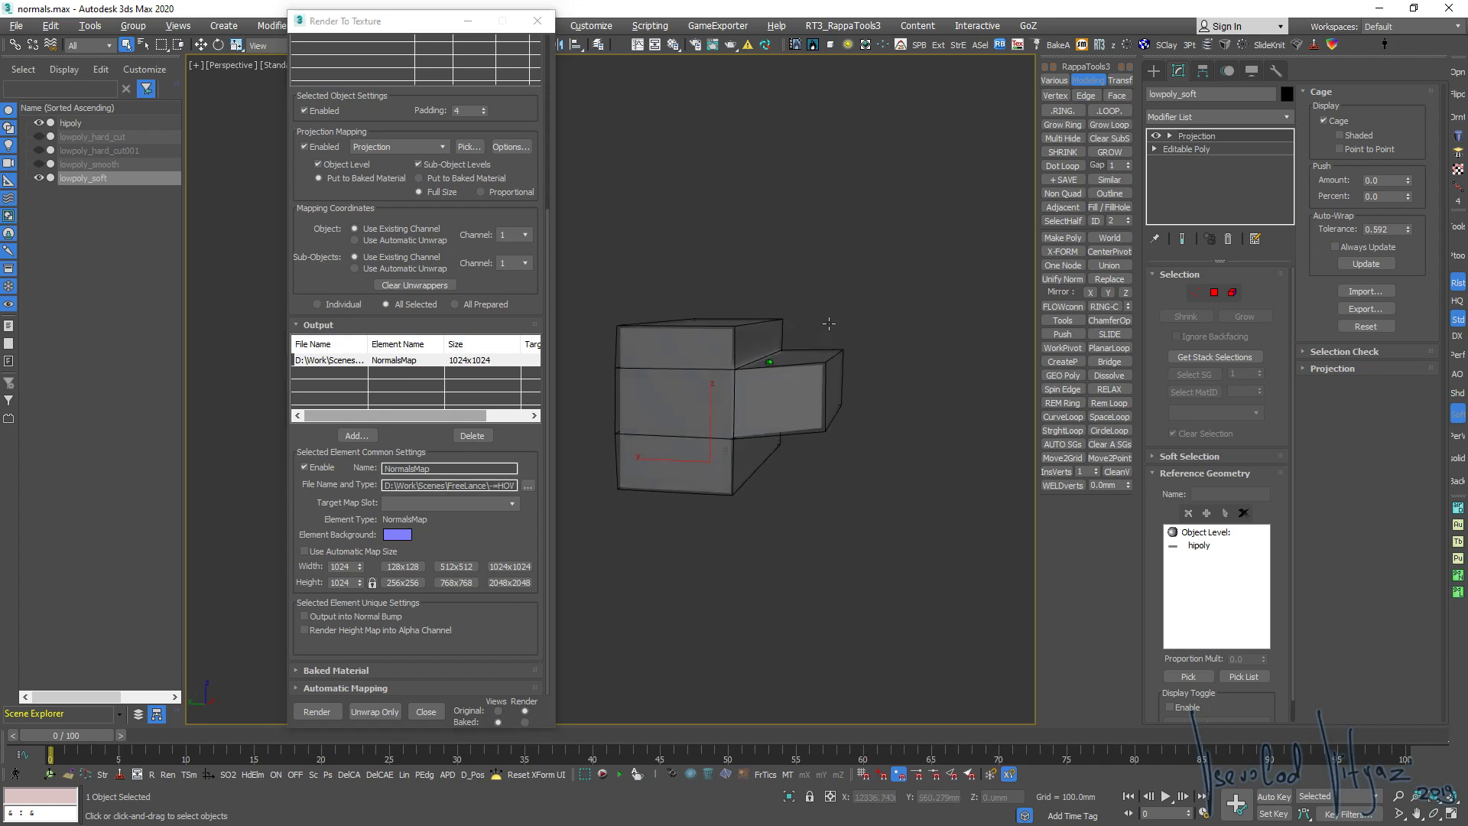
{"action": "left_click", "coordinate": [1366, 327]}
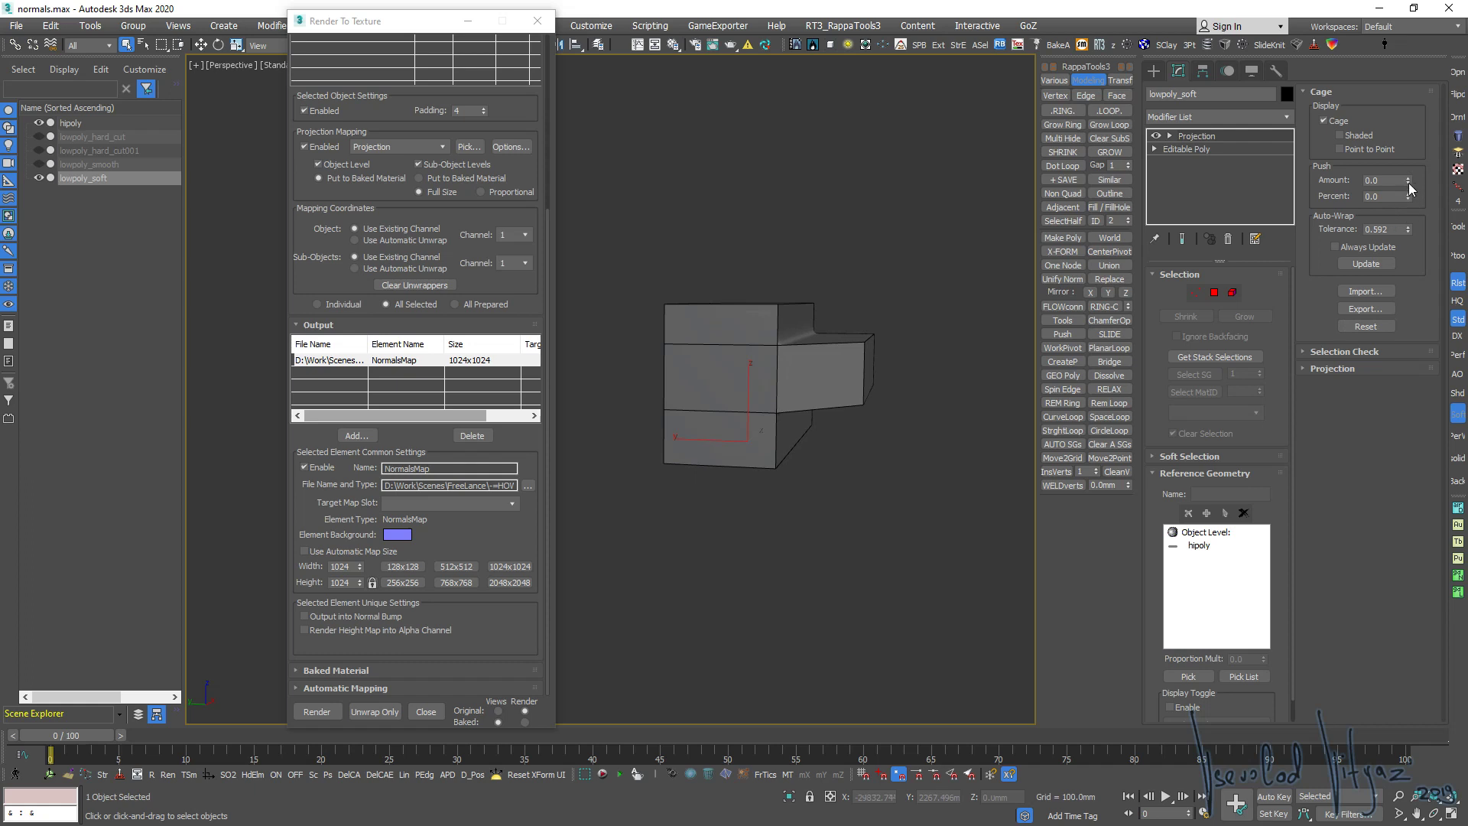
{"action": "left_click_drag", "start_coordinate": [1408, 184], "coordinate": [1425, 735]}
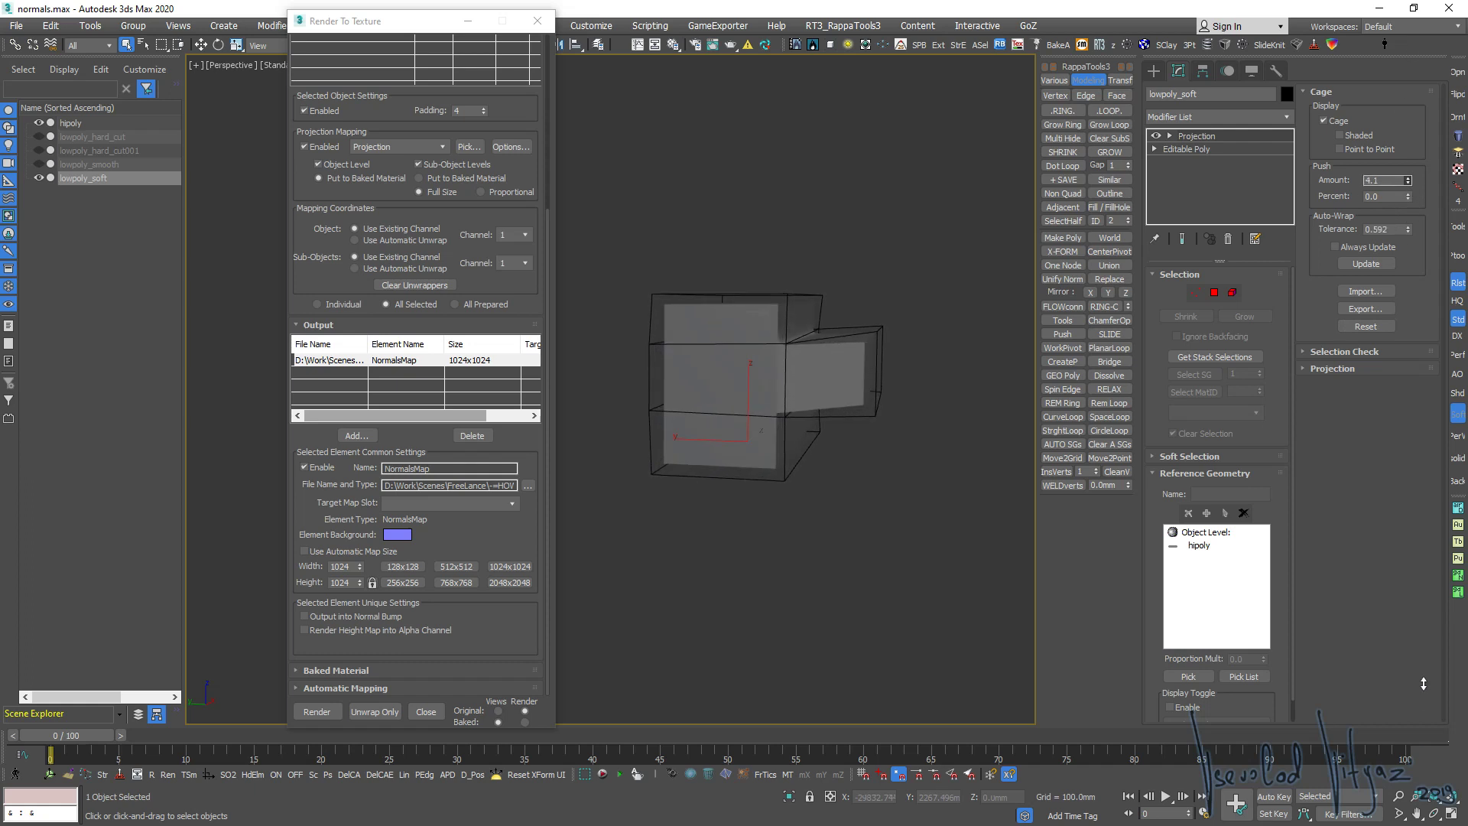
{"action": "right_click", "coordinate": [1424, 736]}
{"action": "middle_click_drag", "start_coordinate": [669, 436], "coordinate": [830, 412], "text": "alt"}
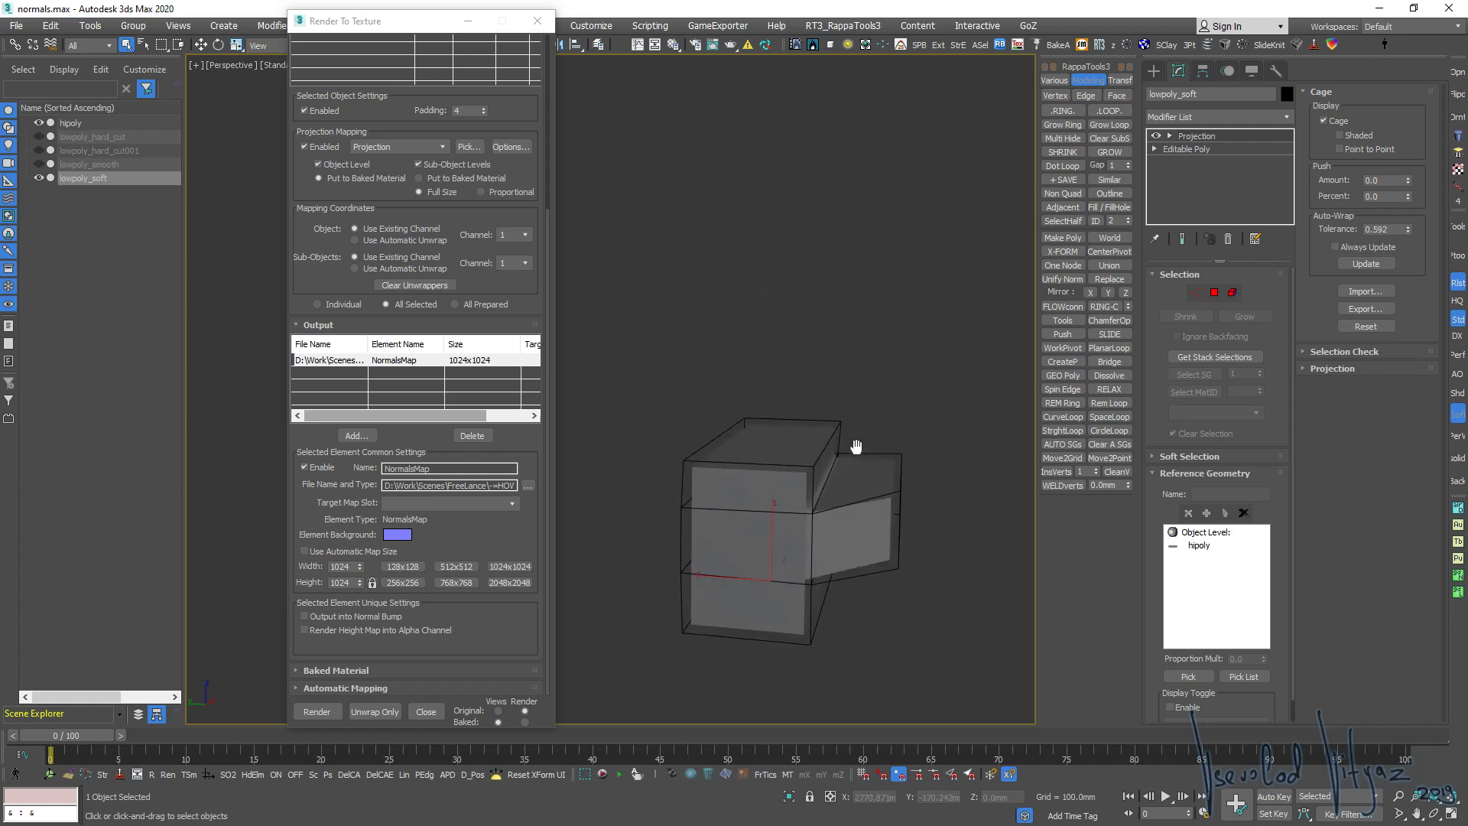
{"action": "scroll", "coordinate": [830, 412], "scroll_direction": "up", "scroll_amount": 5}
{"action": "scroll", "coordinate": [824, 466], "scroll_direction": "up", "scroll_amount": 2}
{"action": "scroll", "coordinate": [802, 520], "scroll_direction": "up", "scroll_amount": 2}
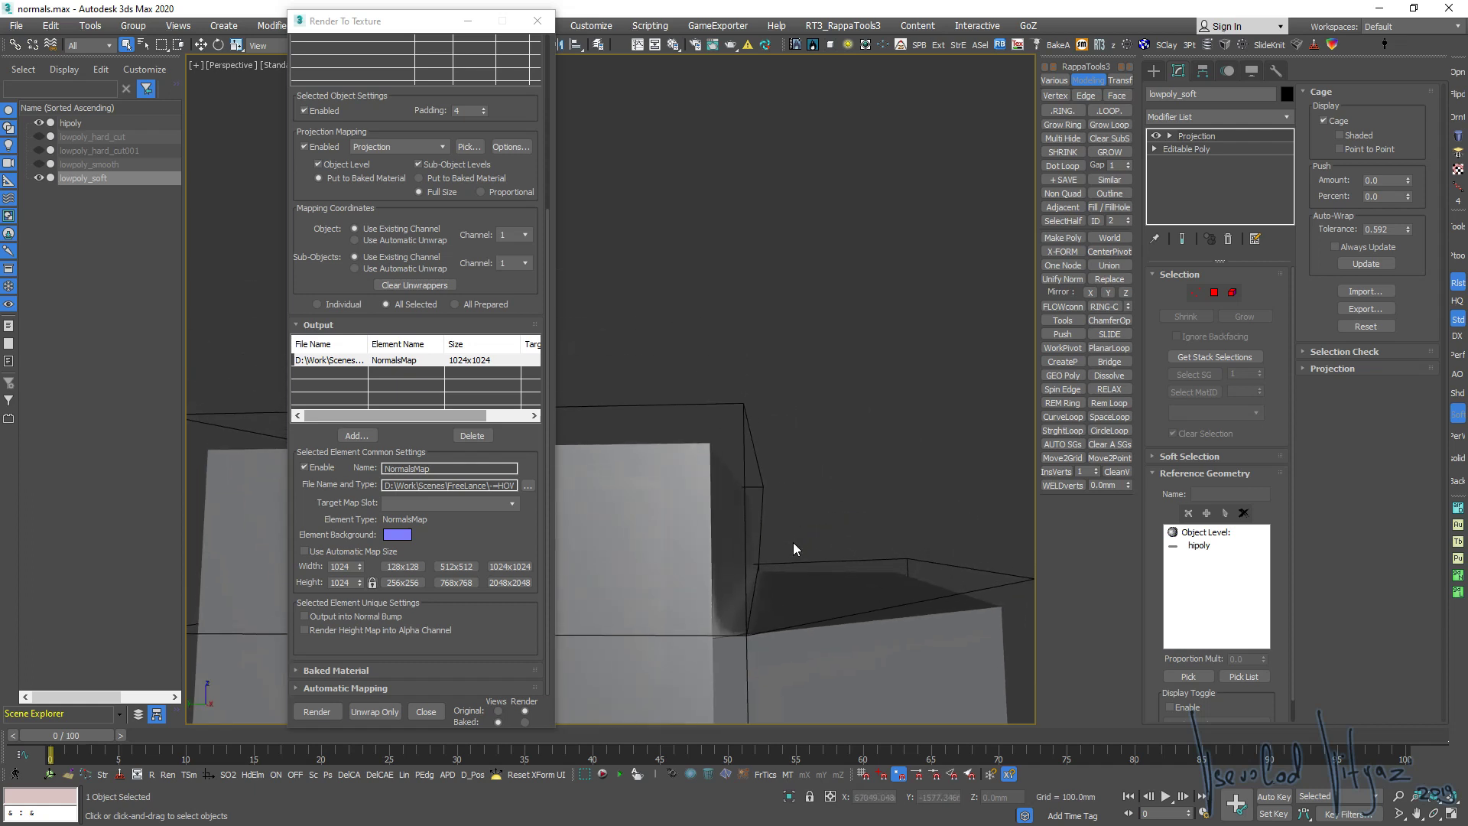
Move the cage vertex at the step corner, exit vertex mode, and render the bake
{"action": "key", "text": "1"}
{"action": "left_click", "coordinate": [800, 565]}
{"action": "key", "text": "w"}
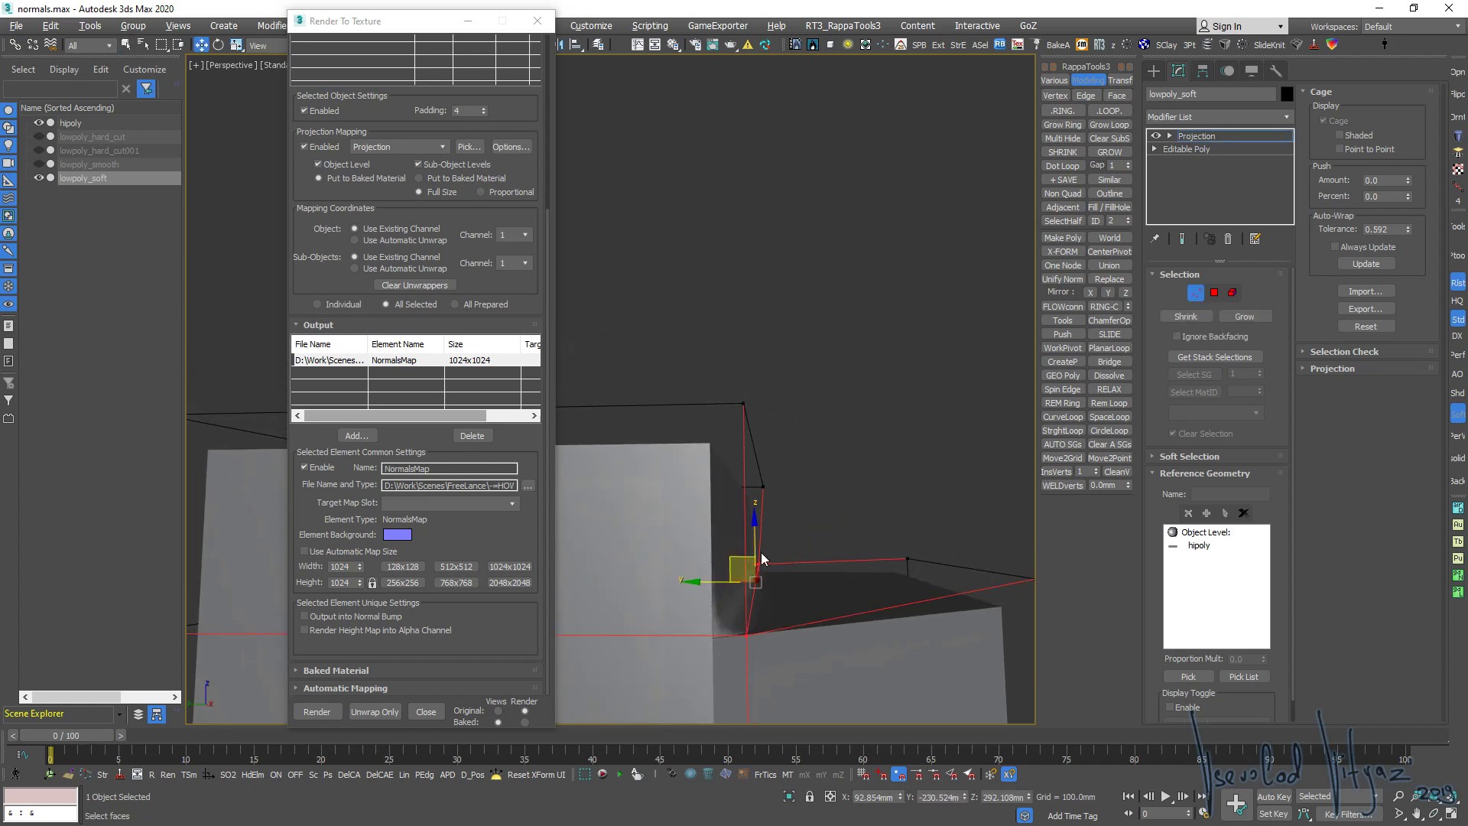
{"action": "mouse_move", "coordinate": [738, 565]}
{"action": "middle_mouse_down", "text": "alt"}
{"action": "mouse_move", "coordinate": [788, 471]}
{"action": "mouse_move", "coordinate": [751, 502]}
{"action": "middle_mouse_up", "text": "alt"}
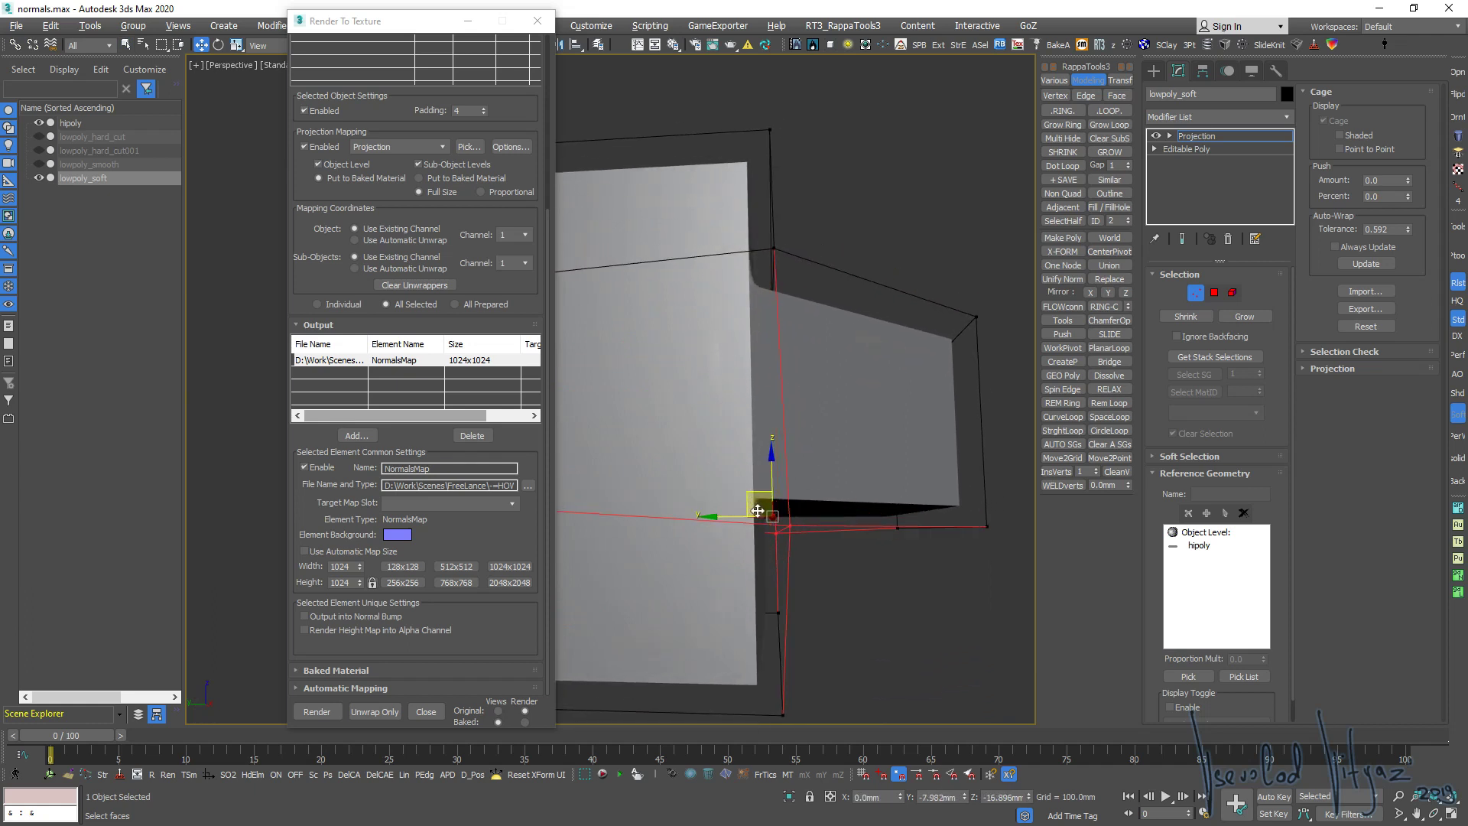
{"action": "scroll", "coordinate": [751, 502], "scroll_direction": "down", "scroll_amount": 5}
{"action": "middle_click_drag", "start_coordinate": [752, 503], "coordinate": [853, 410], "text": "alt"}
{"action": "key", "text": "1"}
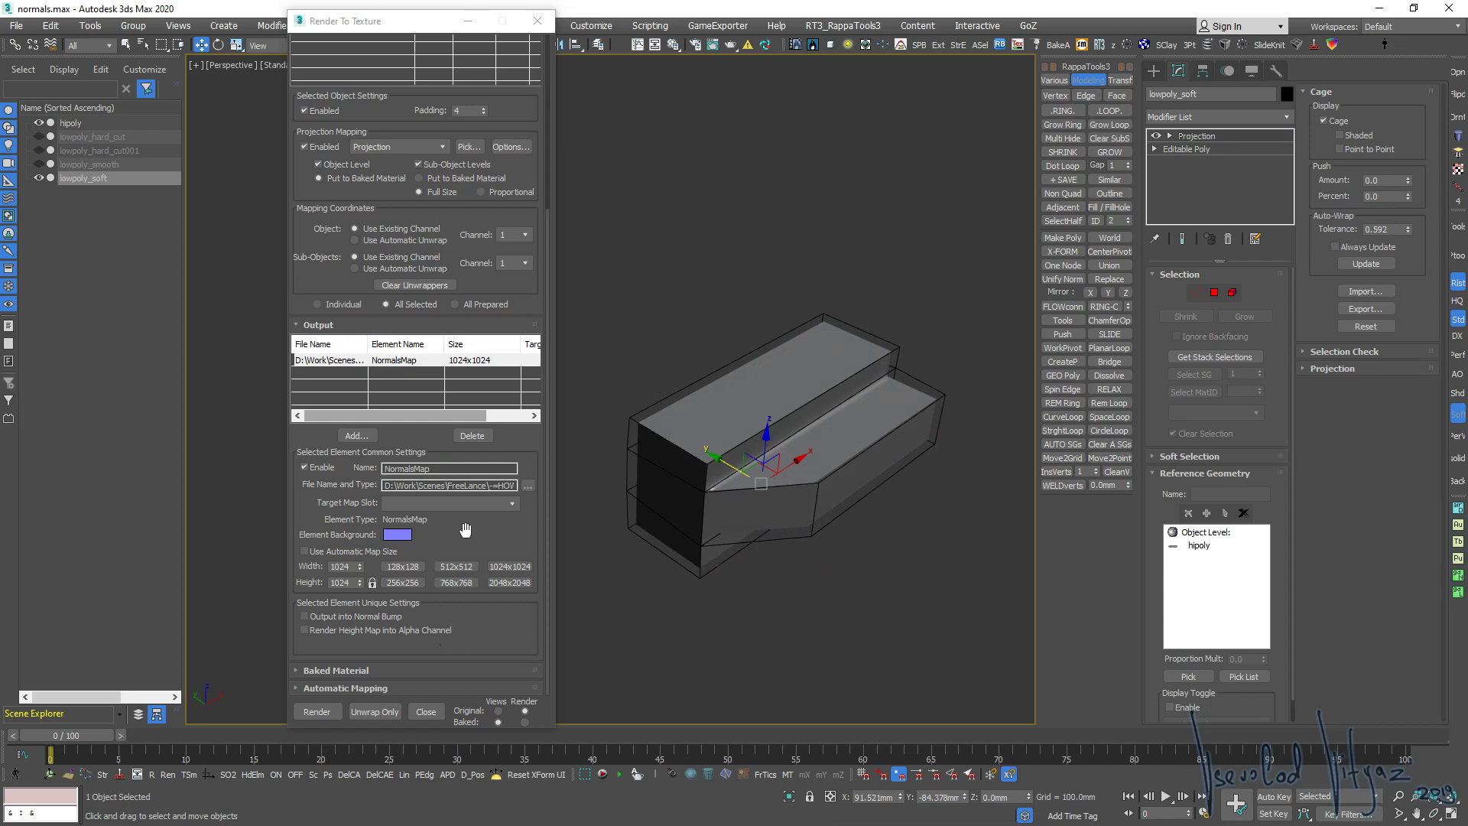
{"action": "left_click", "coordinate": [318, 711]}
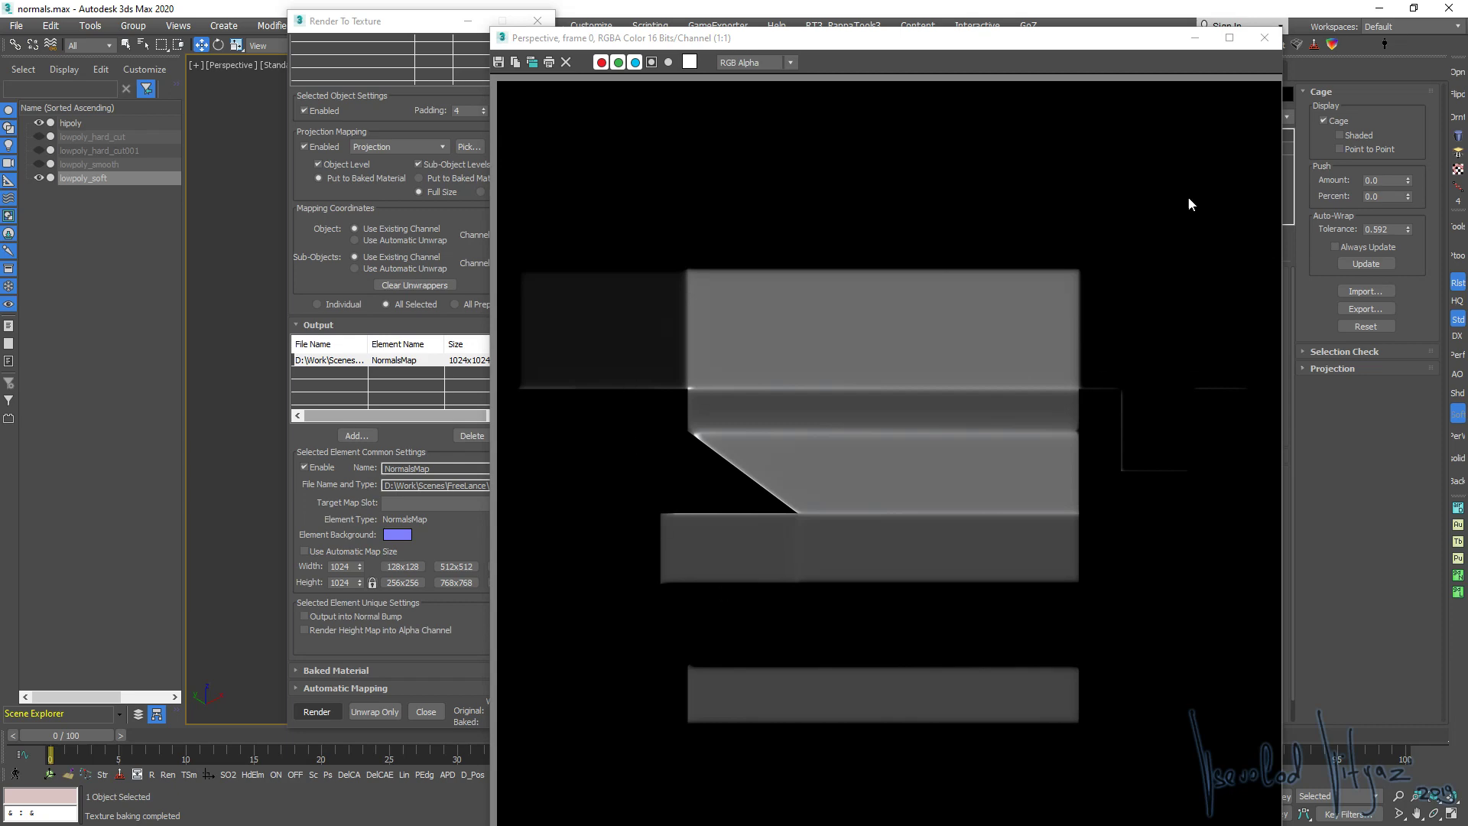
Close the baked normal map preview and Shift-drag lowpoly_soft to clone it
{"action": "left_click", "coordinate": [1265, 37]}
{"action": "mouse_move", "coordinate": [765, 321]}
{"action": "middle_mouse_down", "text": "alt"}
{"action": "mouse_move", "coordinate": [748, 309]}
{"action": "mouse_move", "coordinate": [795, 283]}
{"action": "middle_mouse_up", "text": "alt"}
{"action": "scroll", "coordinate": [748, 309], "scroll_direction": "down", "scroll_amount": 3}
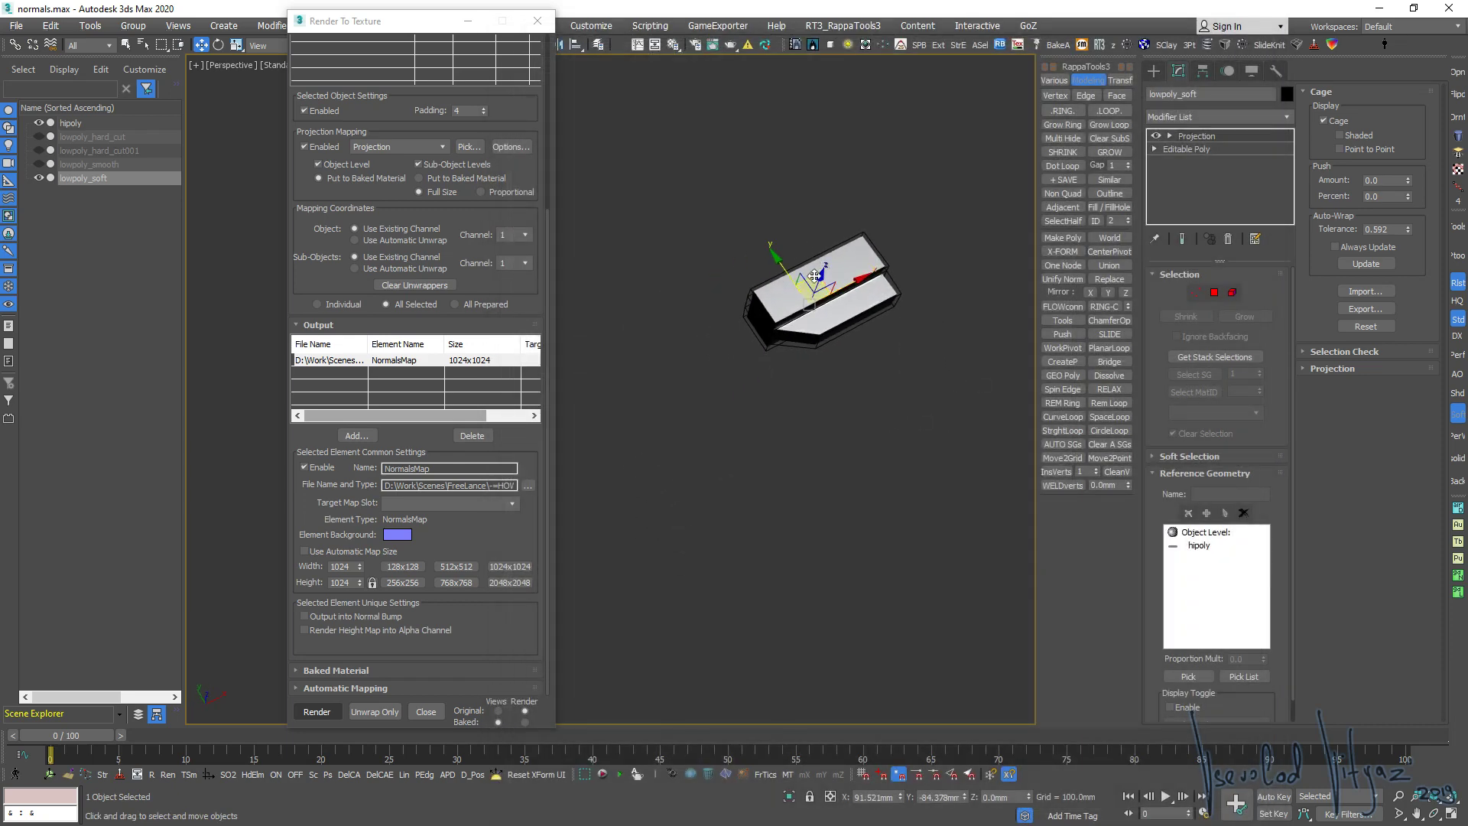
{"action": "left_click_drag", "start_coordinate": [814, 287], "coordinate": [568, 419], "text": "shift"}
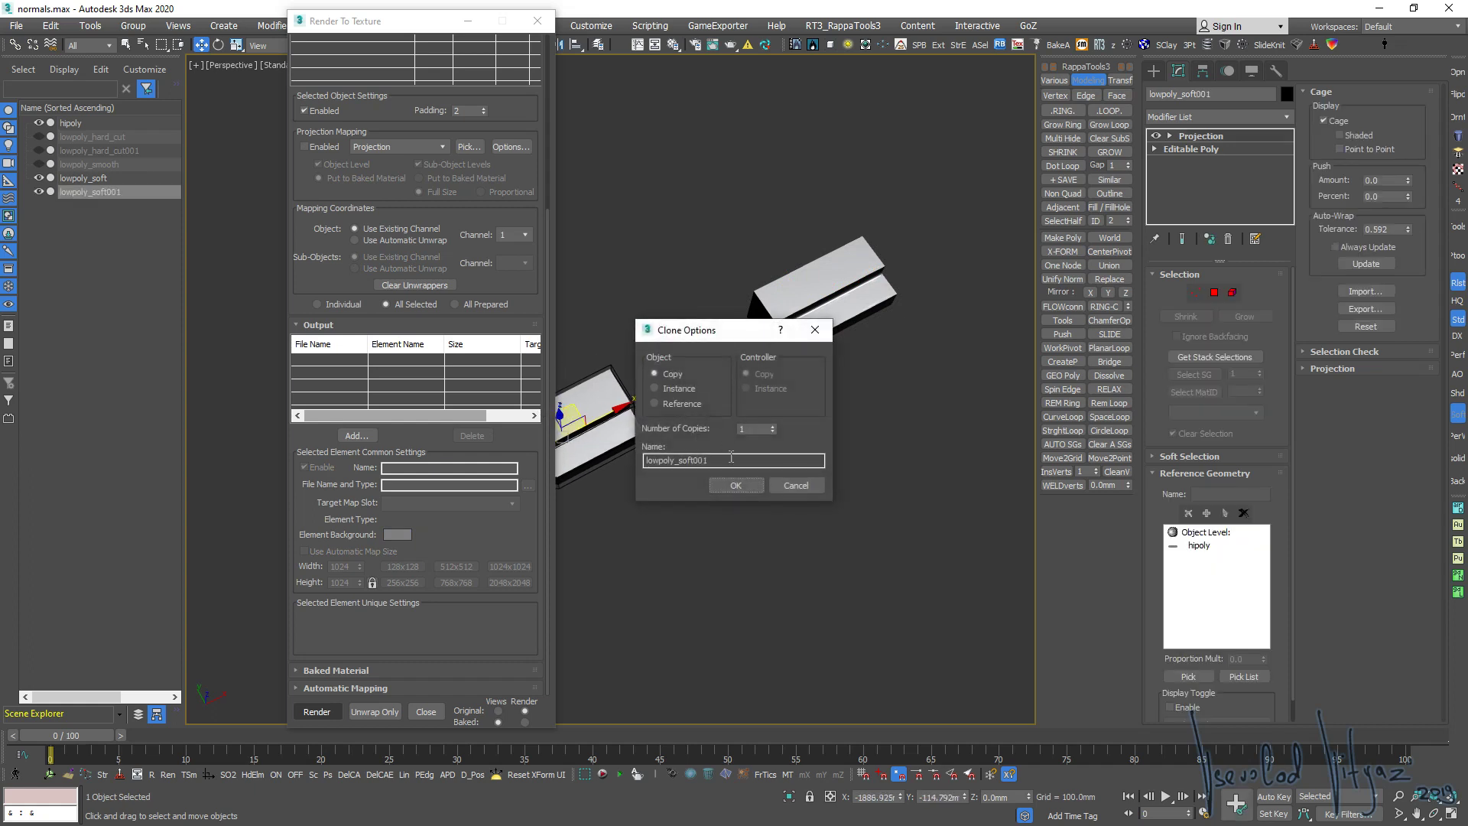
Confirm the lowpoly_soft001 copy, isolate it, and duplicate material slot 1 into slot 2
{"action": "left_click", "coordinate": [732, 487]}
{"action": "left_click", "coordinate": [539, 24]}
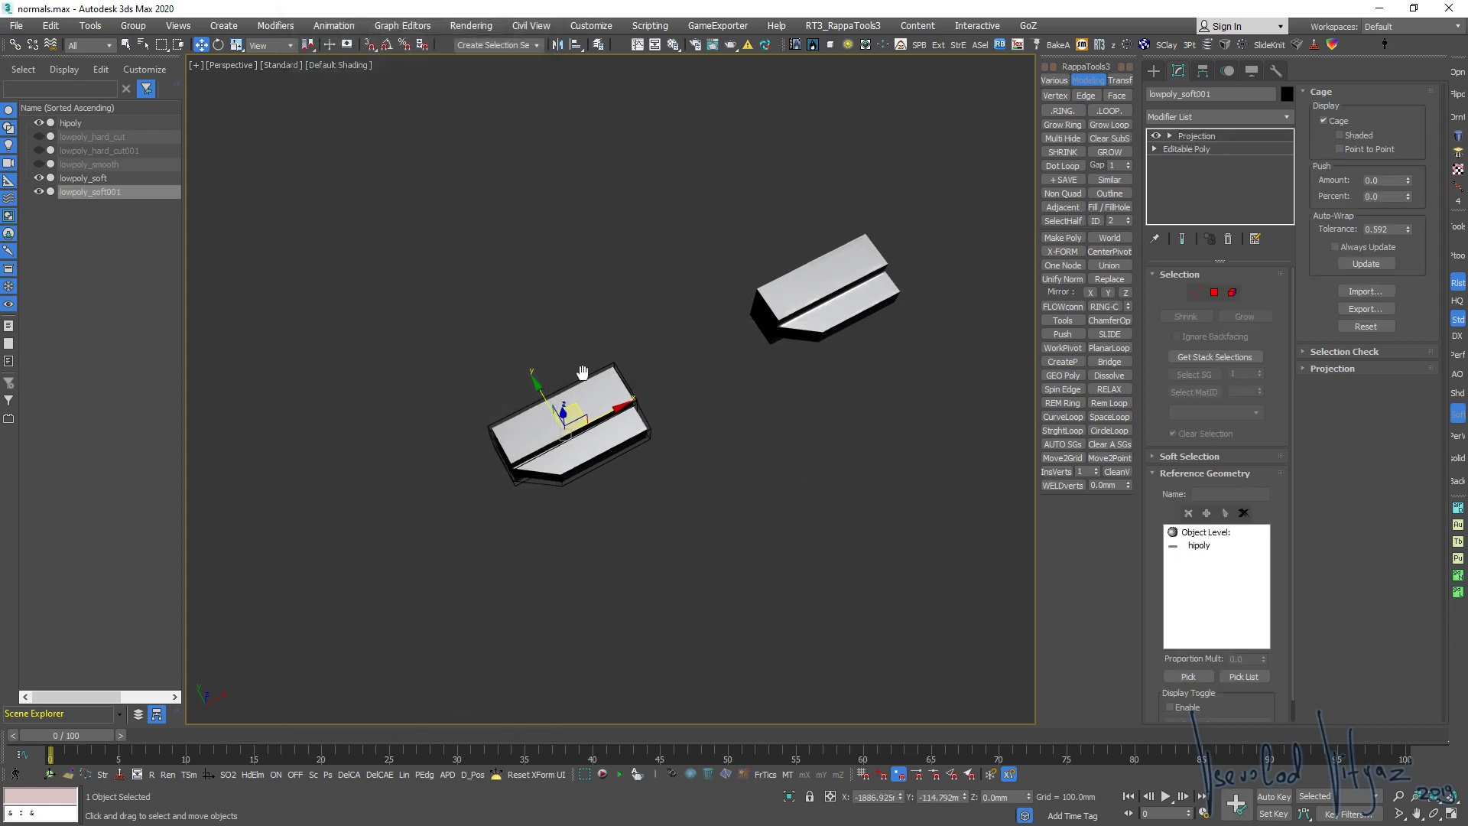
{"action": "key", "text": "alt+q"}
{"action": "key", "text": "alt+q"}
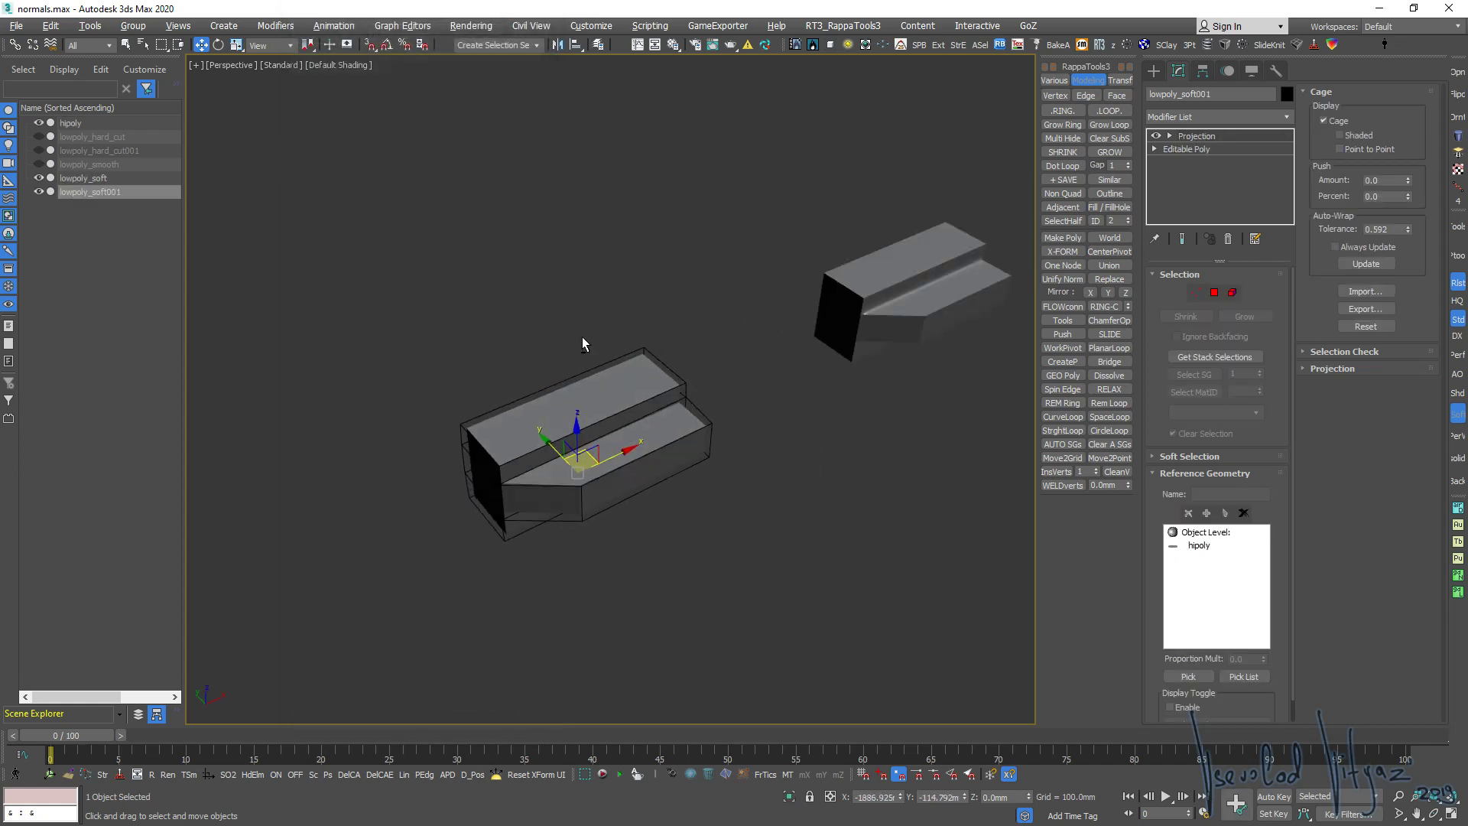
{"action": "key", "text": "m"}
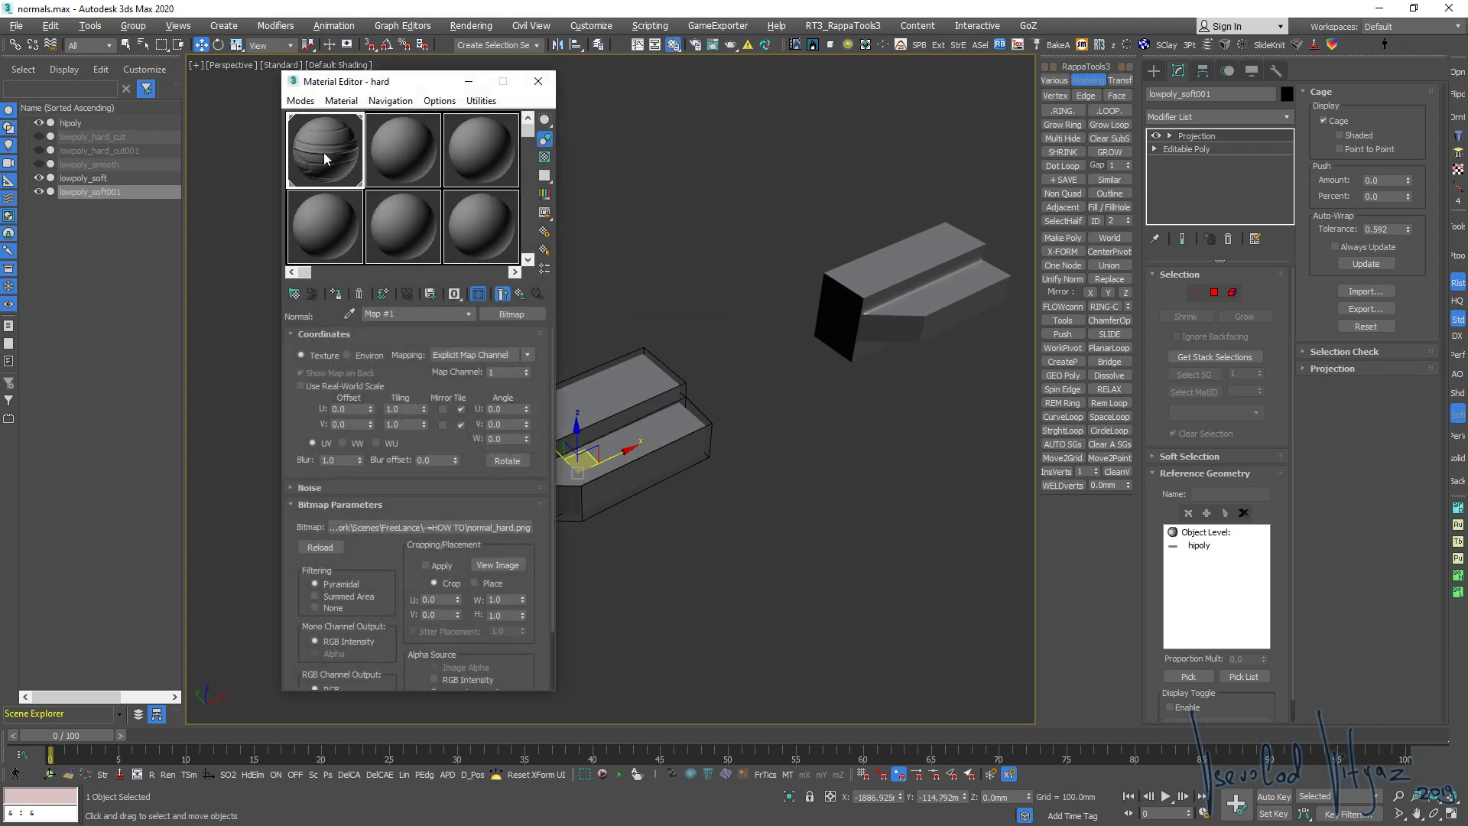
{"action": "left_click_drag", "start_coordinate": [324, 153], "coordinate": [399, 157]}
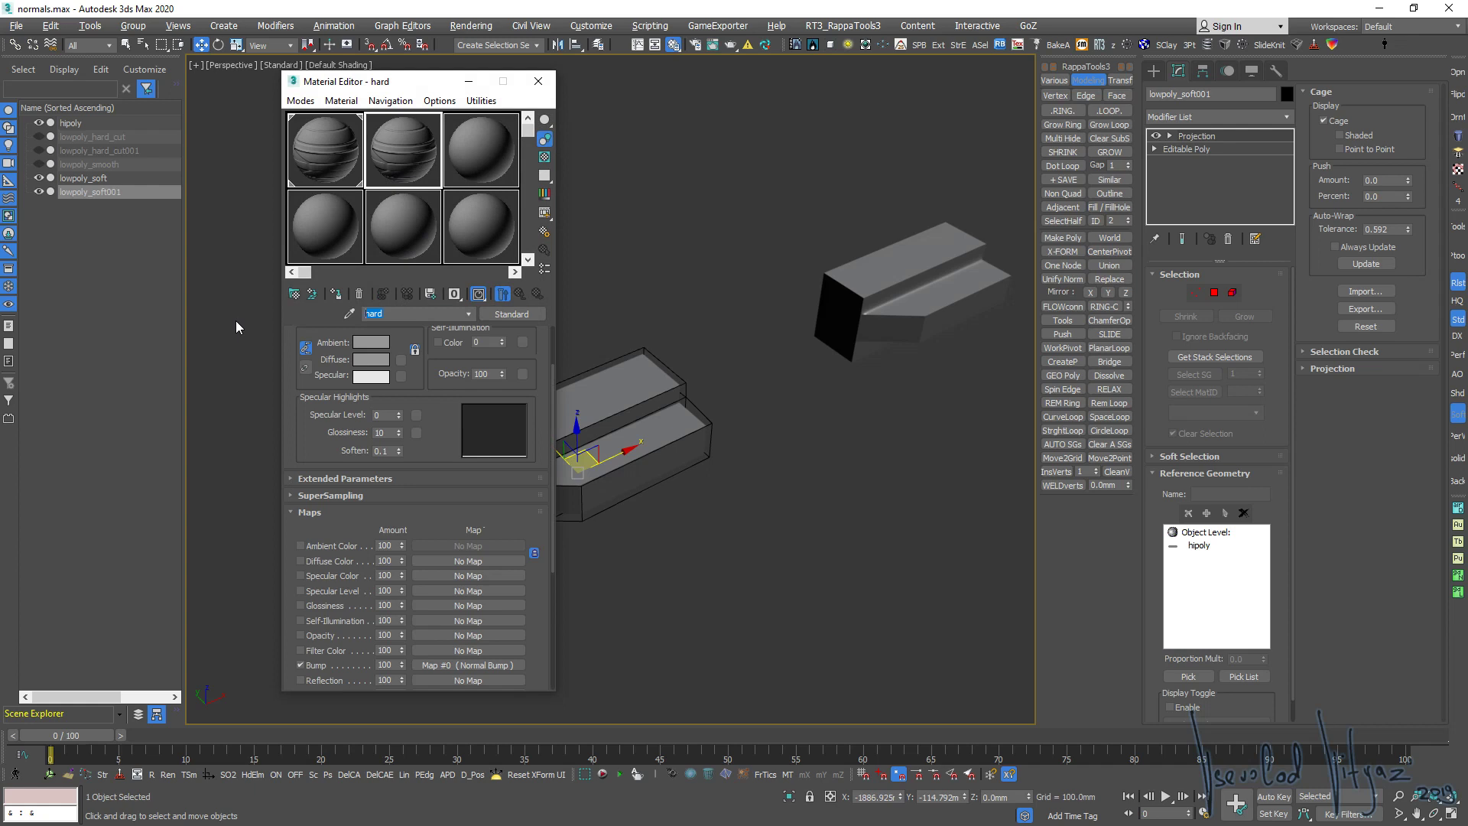
Name the new material soft, strip the copy's Projection modifier, and assign soft to it
{"action": "type", "text": "soft"}
{"action": "left_click", "coordinate": [1228, 238]}
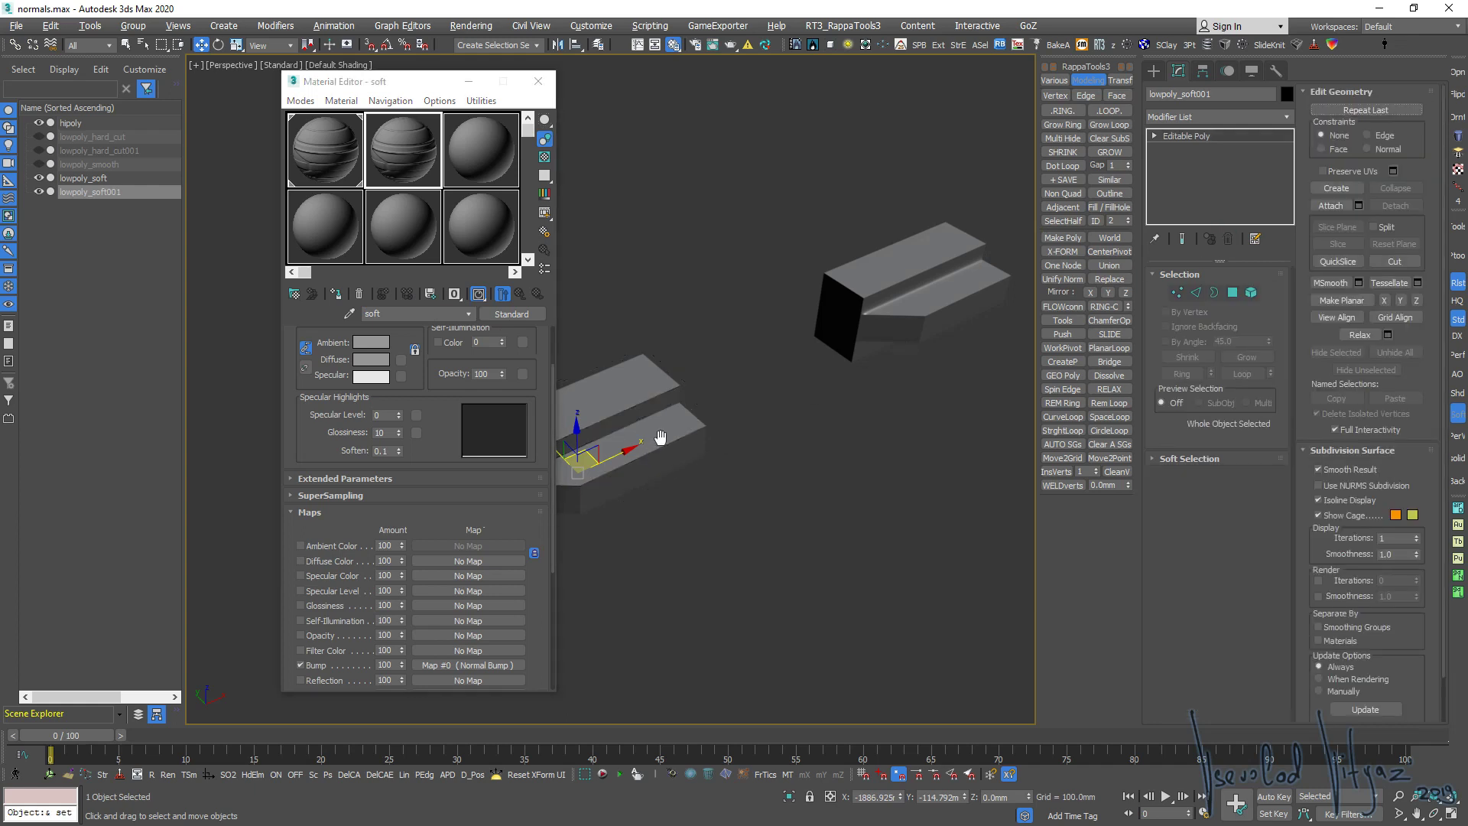
{"action": "mouse_move", "coordinate": [772, 367]}
{"action": "middle_mouse_down", "text": "alt"}
{"action": "mouse_move", "coordinate": [688, 356]}
{"action": "mouse_move", "coordinate": [711, 375]}
{"action": "middle_mouse_up", "text": "alt"}
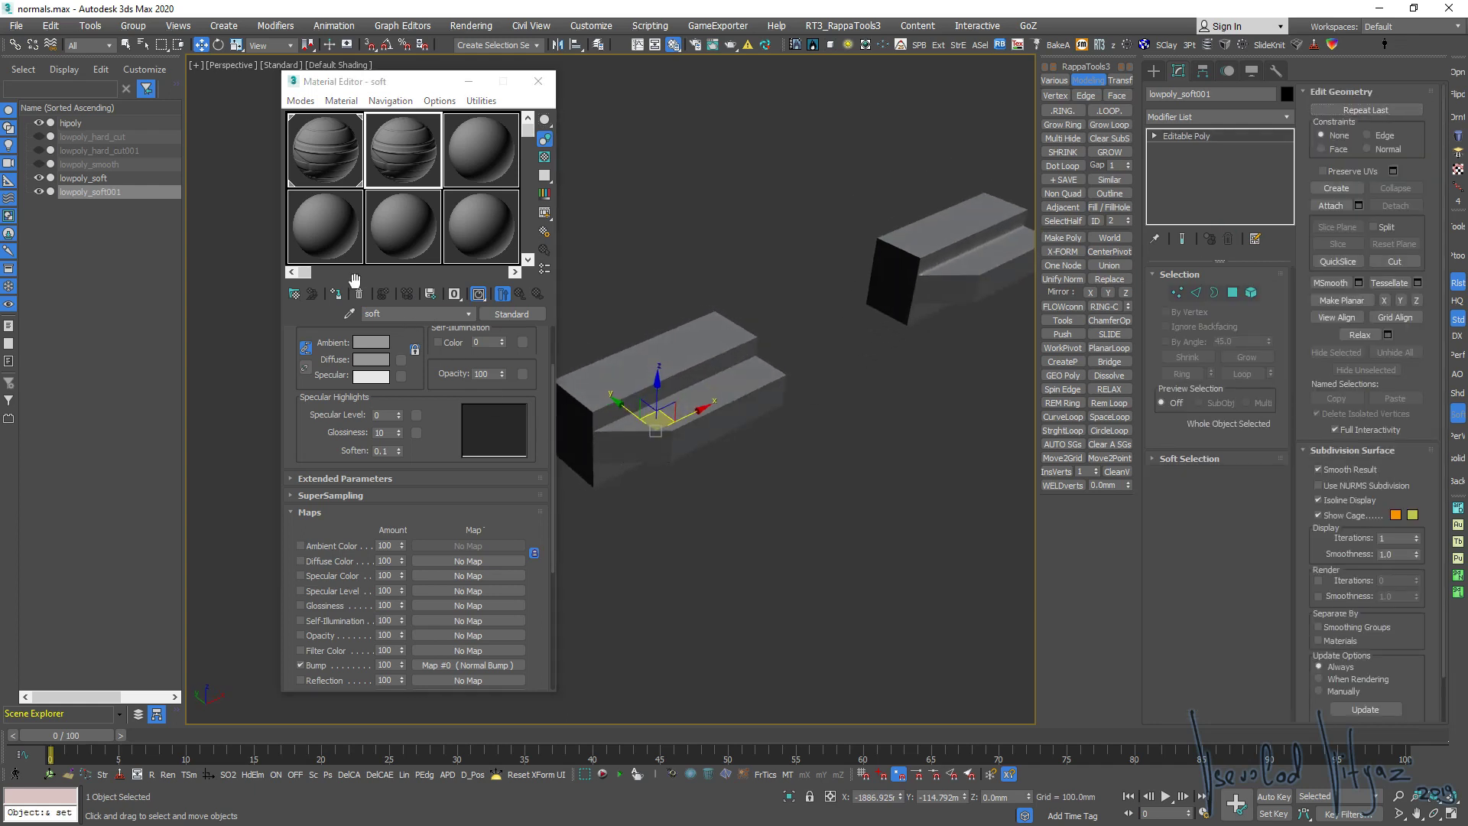
{"action": "left_click", "coordinate": [335, 294]}
{"action": "key", "text": "z"}
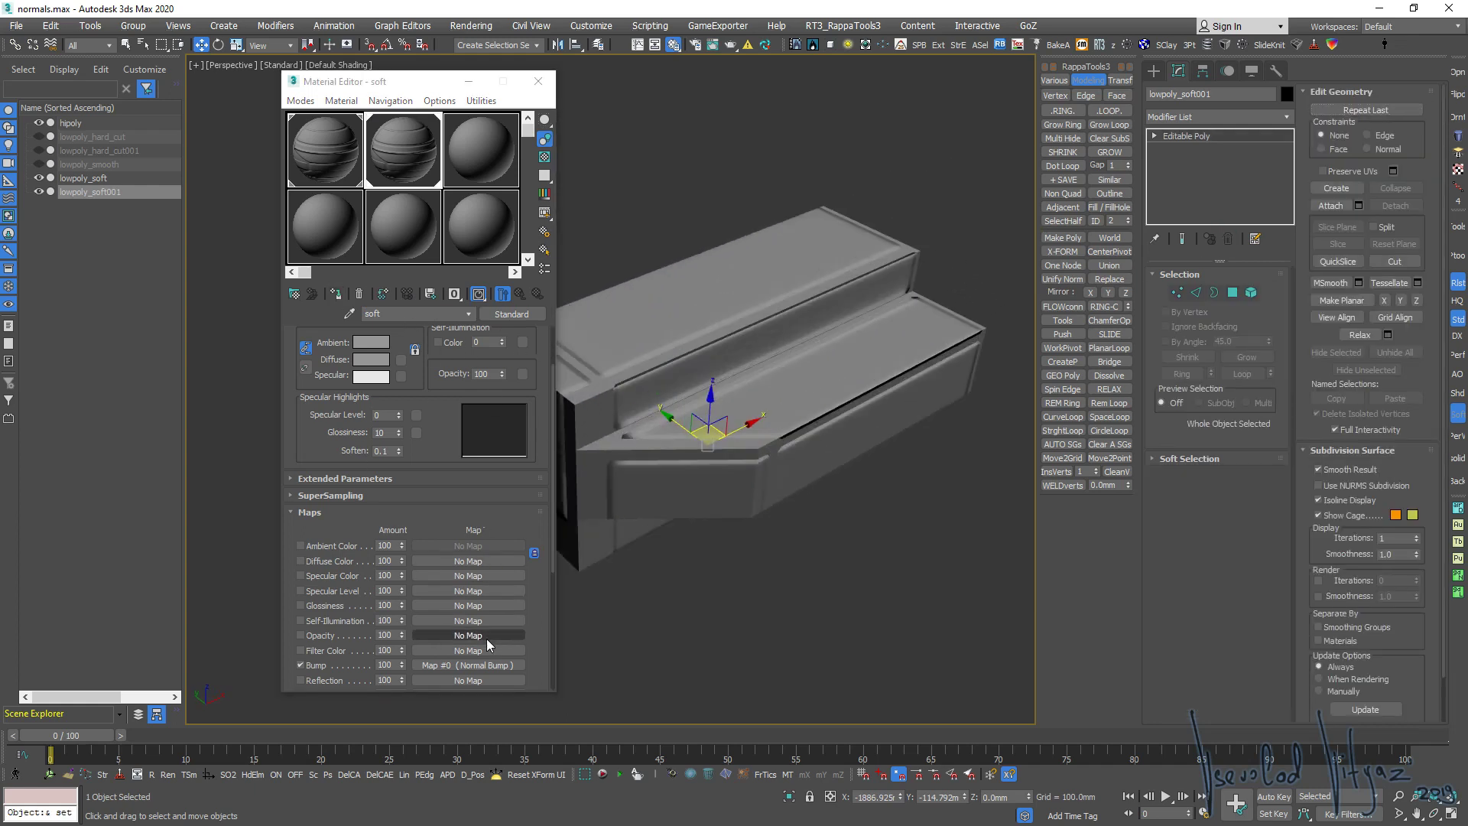
{"action": "left_click", "coordinate": [468, 664]}
{"action": "left_click", "coordinate": [457, 354]}
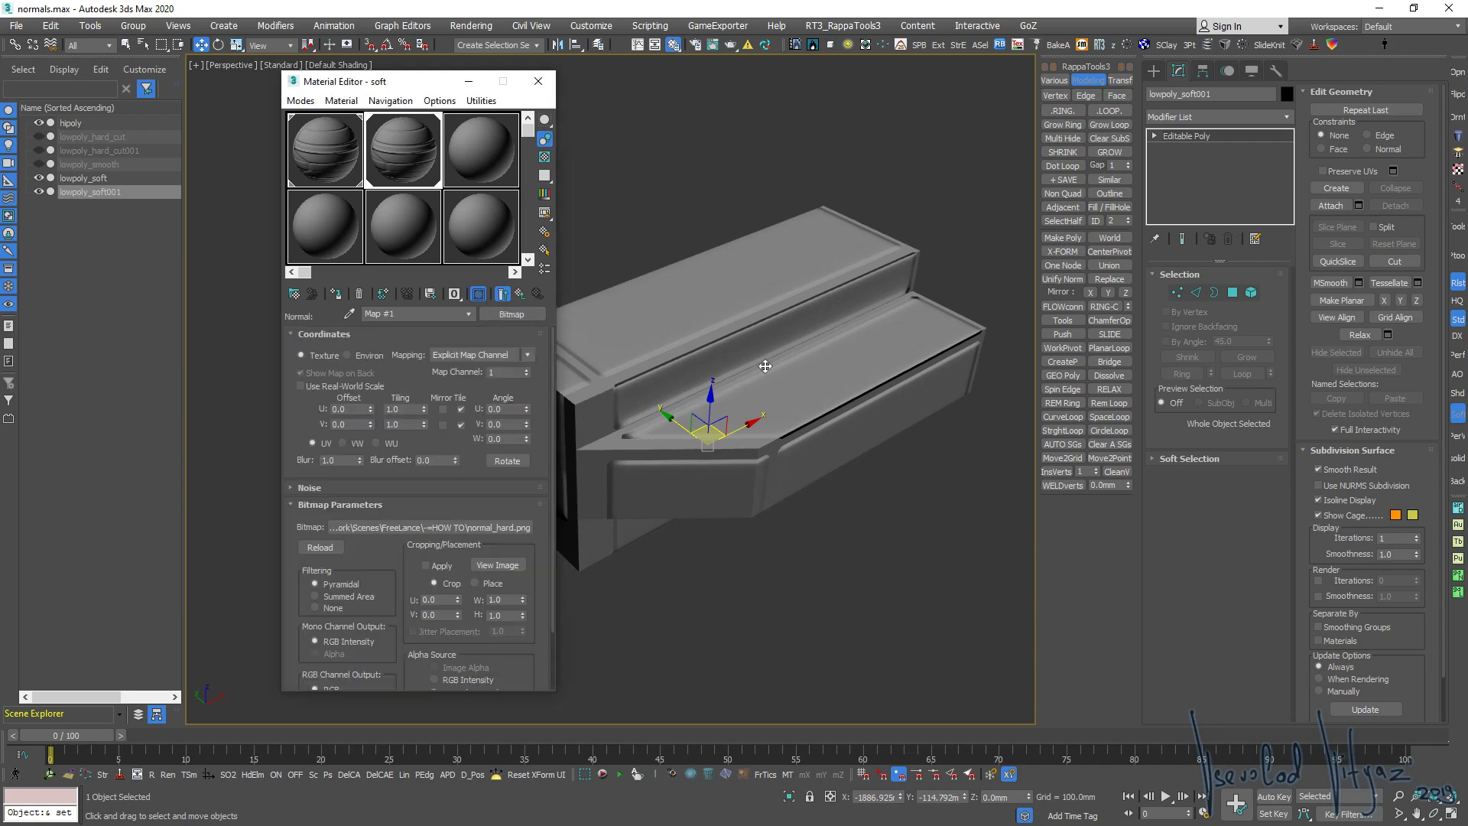
Load normal_soft.png as the soft material's normal map and check edges with Edged Faces
{"action": "left_click", "coordinate": [431, 527]}
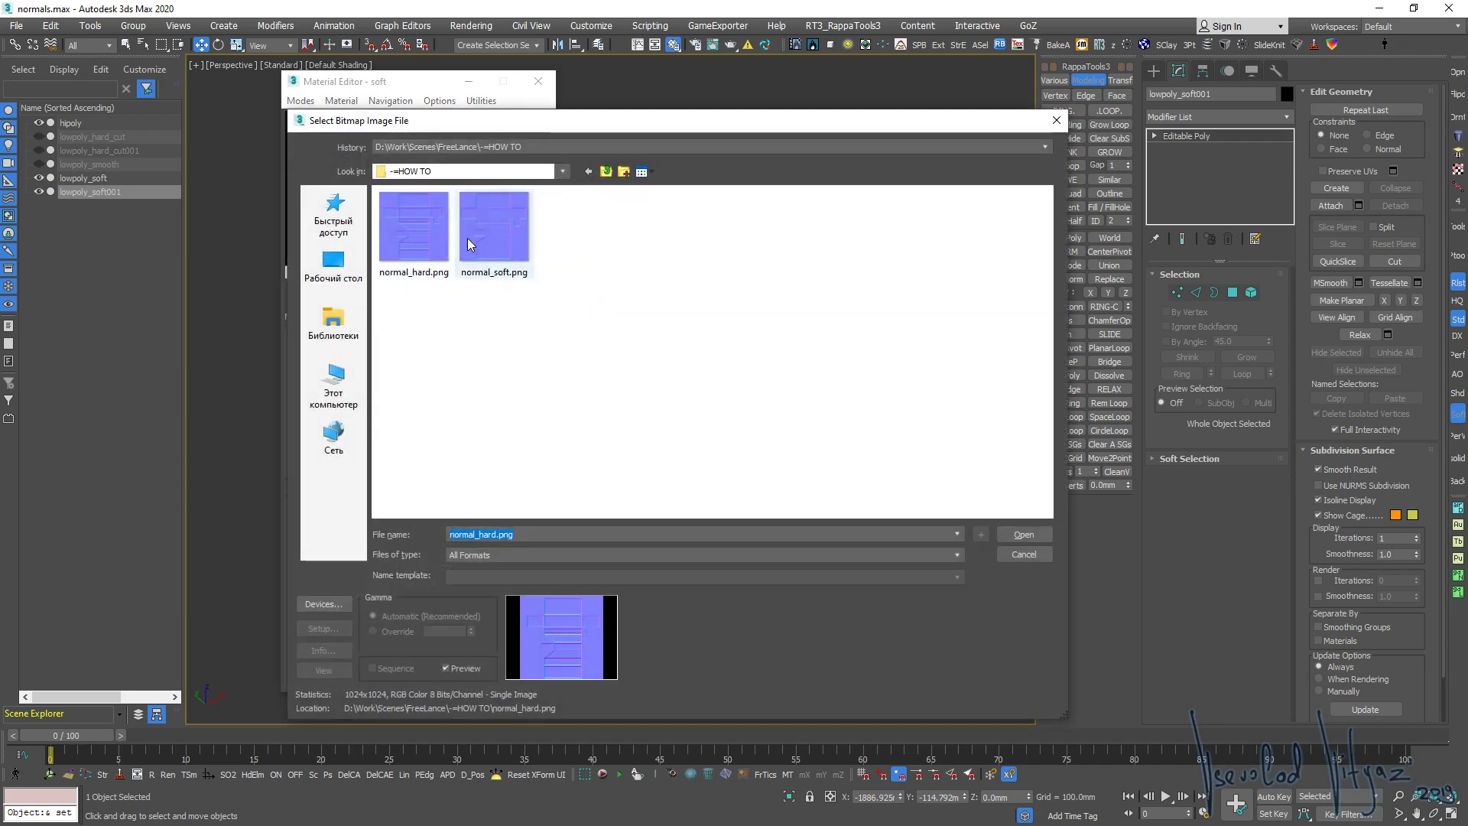
{"action": "double_click", "coordinate": [502, 229]}
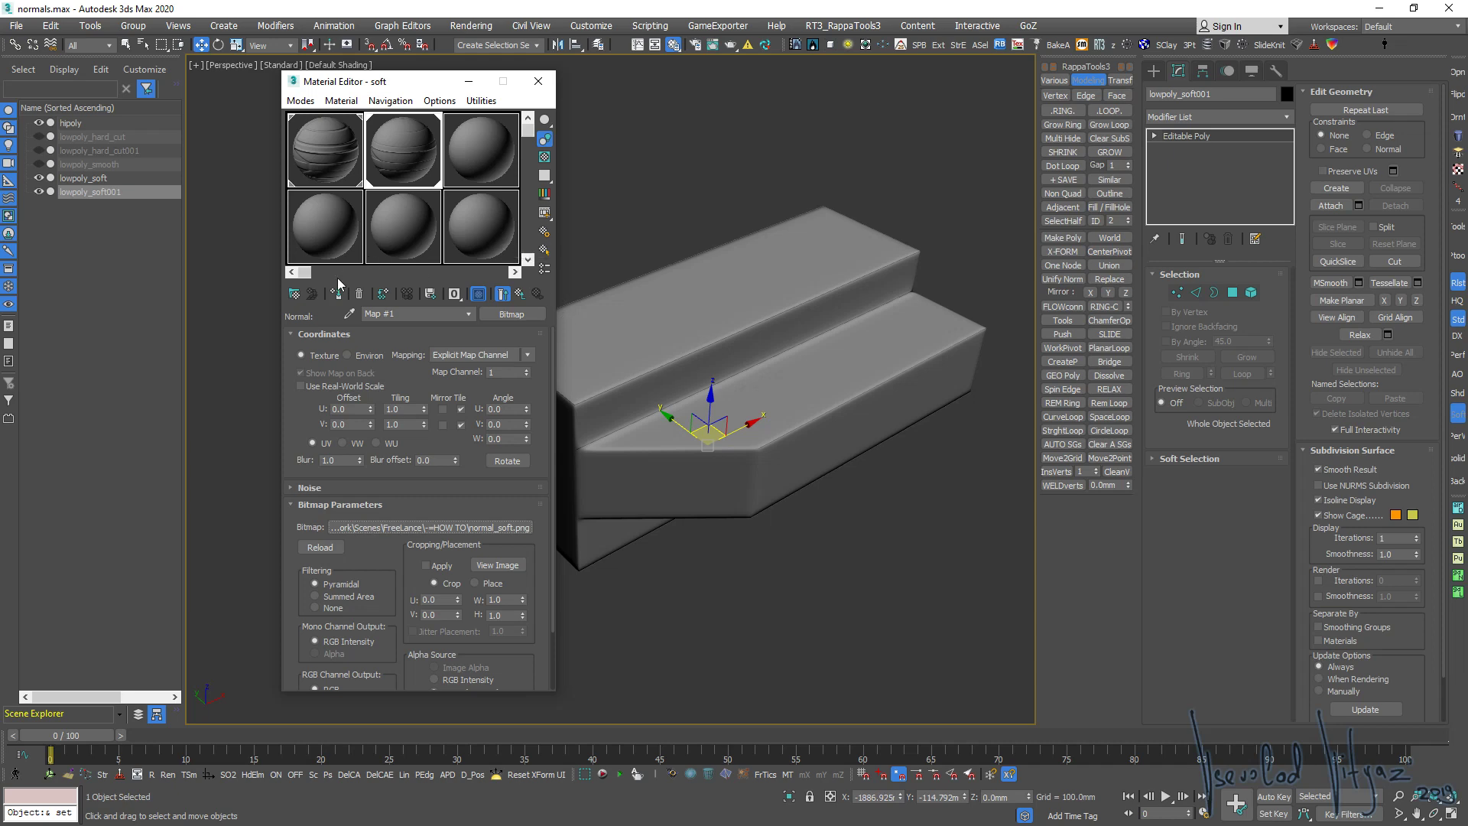
{"action": "scroll", "coordinate": [780, 373], "scroll_direction": "up", "scroll_amount": 1}
{"action": "key", "text": "F4"}
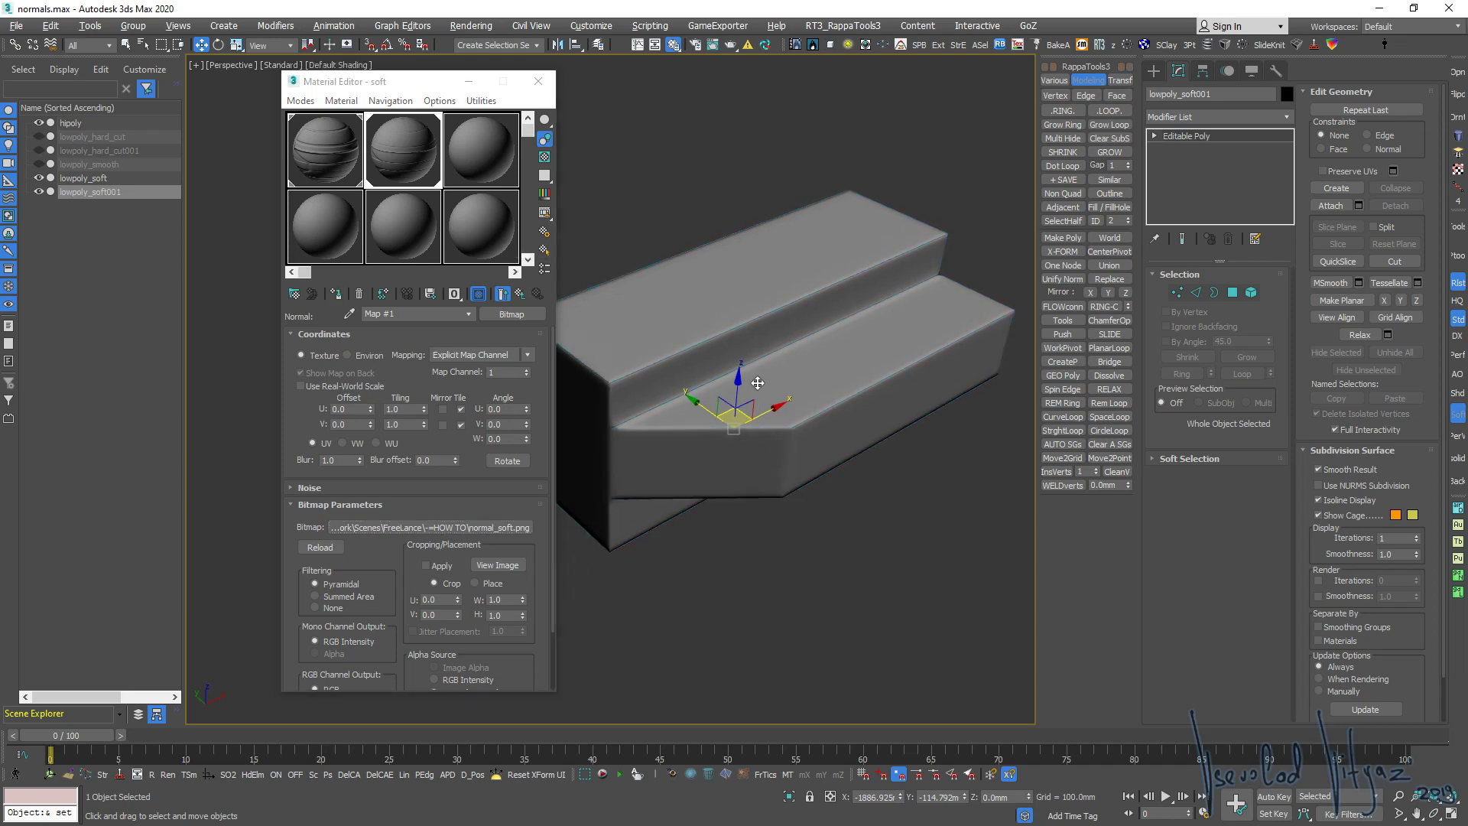
{"action": "mouse_move", "coordinate": [780, 373]}
{"action": "middle_mouse_down", "text": "alt"}
{"action": "mouse_move", "coordinate": [659, 393]}
{"action": "mouse_move", "coordinate": [728, 377]}
{"action": "mouse_move", "coordinate": [691, 276]}
{"action": "mouse_move", "coordinate": [766, 329]}
{"action": "mouse_move", "coordinate": [764, 354]}
{"action": "mouse_move", "coordinate": [819, 360]}
{"action": "mouse_move", "coordinate": [842, 318]}
{"action": "mouse_move", "coordinate": [727, 354]}
{"action": "mouse_move", "coordinate": [849, 344]}
{"action": "mouse_move", "coordinate": [791, 349]}
{"action": "middle_mouse_up", "text": "alt"}
{"action": "scroll", "coordinate": [658, 393], "scroll_direction": "up", "scroll_amount": 4}
{"action": "key", "text": "F4"}
Orbit around the box corner, a vertical edge and the underside to inspect smoothed edges
{"action": "scroll", "coordinate": [838, 354], "scroll_direction": "down", "scroll_amount": 3}
{"action": "scroll", "coordinate": [841, 347], "scroll_direction": "up", "scroll_amount": 3}
{"action": "mouse_move", "coordinate": [767, 459]}
{"action": "middle_mouse_down", "text": "alt"}
{"action": "mouse_move", "coordinate": [678, 374]}
{"action": "mouse_move", "coordinate": [730, 371]}
{"action": "middle_mouse_up", "text": "alt"}
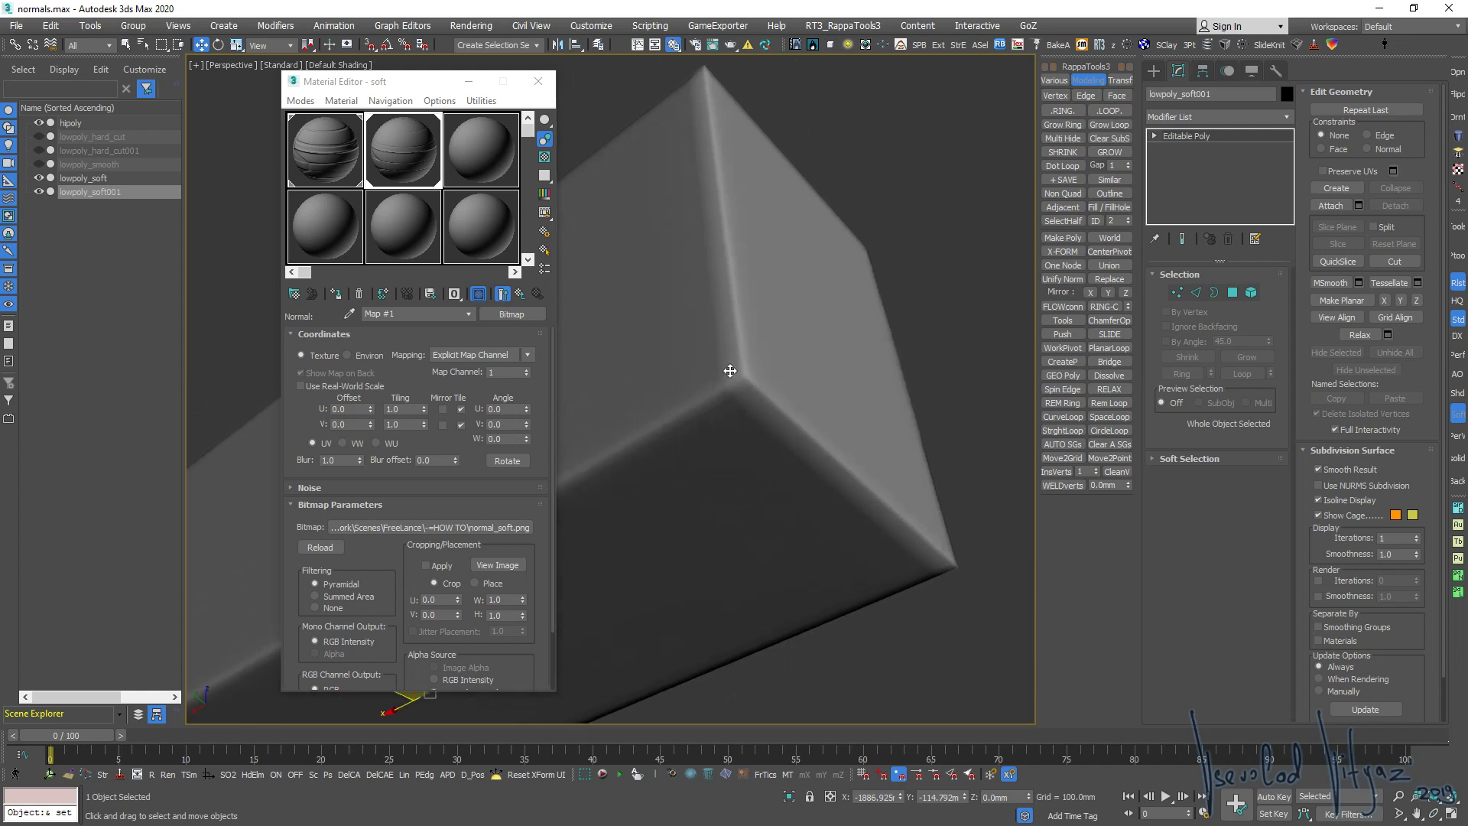
{"action": "mouse_move", "coordinate": [870, 497]}
{"action": "middle_mouse_down", "text": "alt"}
{"action": "mouse_move", "coordinate": [731, 268]}
{"action": "mouse_move", "coordinate": [704, 416]}
{"action": "mouse_move", "coordinate": [724, 339]}
{"action": "mouse_move", "coordinate": [787, 337]}
{"action": "mouse_move", "coordinate": [609, 390]}
{"action": "mouse_move", "coordinate": [662, 328]}
{"action": "mouse_move", "coordinate": [753, 372]}
{"action": "mouse_move", "coordinate": [675, 340]}
{"action": "middle_mouse_up", "text": "alt"}
{"action": "mouse_move", "coordinate": [908, 354]}
{"action": "middle_mouse_down", "text": "alt"}
{"action": "mouse_move", "coordinate": [855, 406]}
{"action": "mouse_move", "coordinate": [796, 346]}
{"action": "mouse_move", "coordinate": [750, 426]}
{"action": "mouse_move", "coordinate": [698, 426]}
{"action": "mouse_move", "coordinate": [803, 403]}
{"action": "mouse_move", "coordinate": [817, 417]}
{"action": "mouse_move", "coordinate": [754, 443]}
{"action": "mouse_move", "coordinate": [895, 465]}
{"action": "mouse_move", "coordinate": [801, 354]}
{"action": "middle_mouse_up", "text": "alt"}
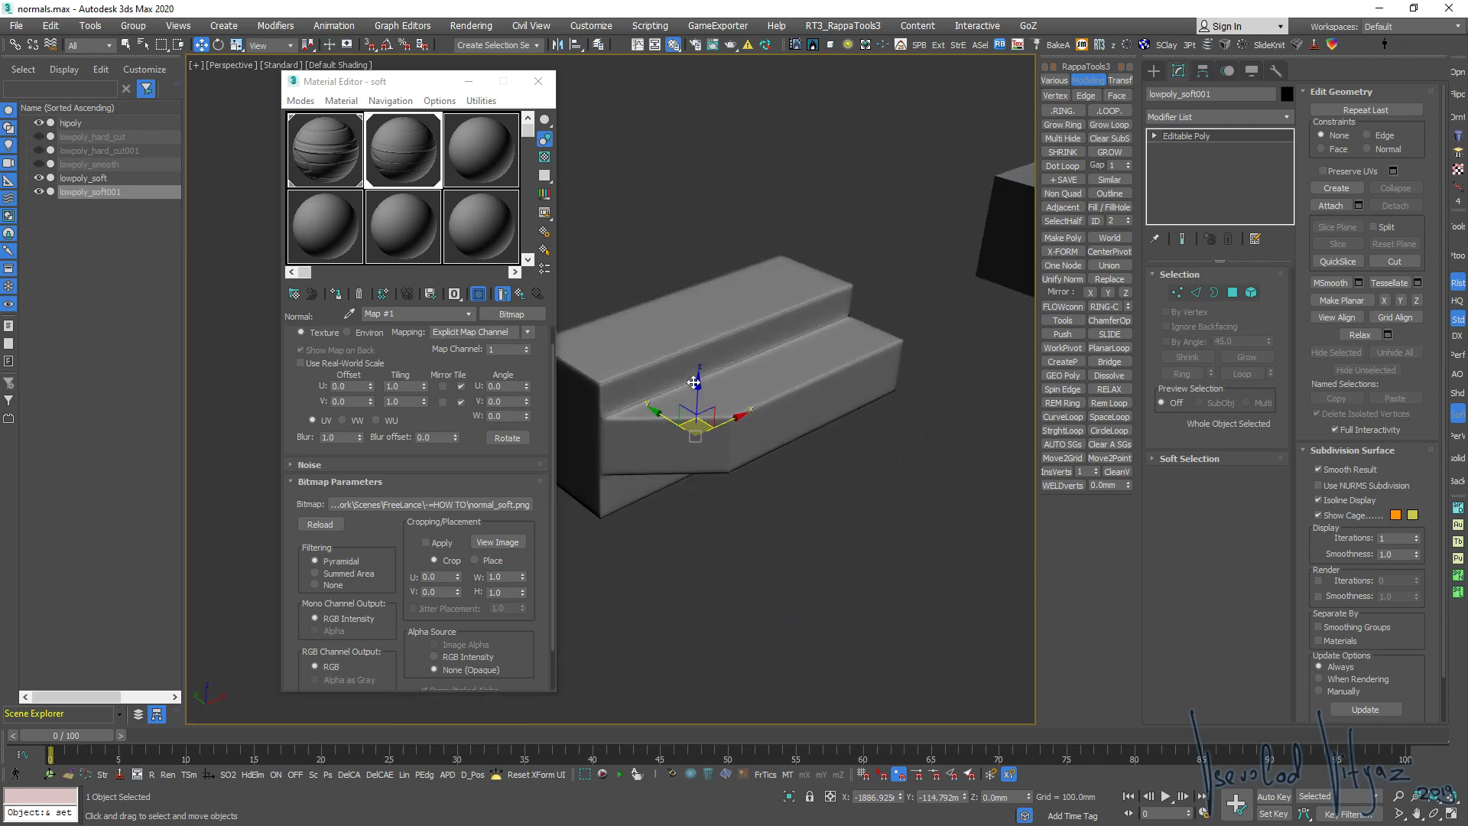
{"action": "left_click", "coordinate": [539, 81]}
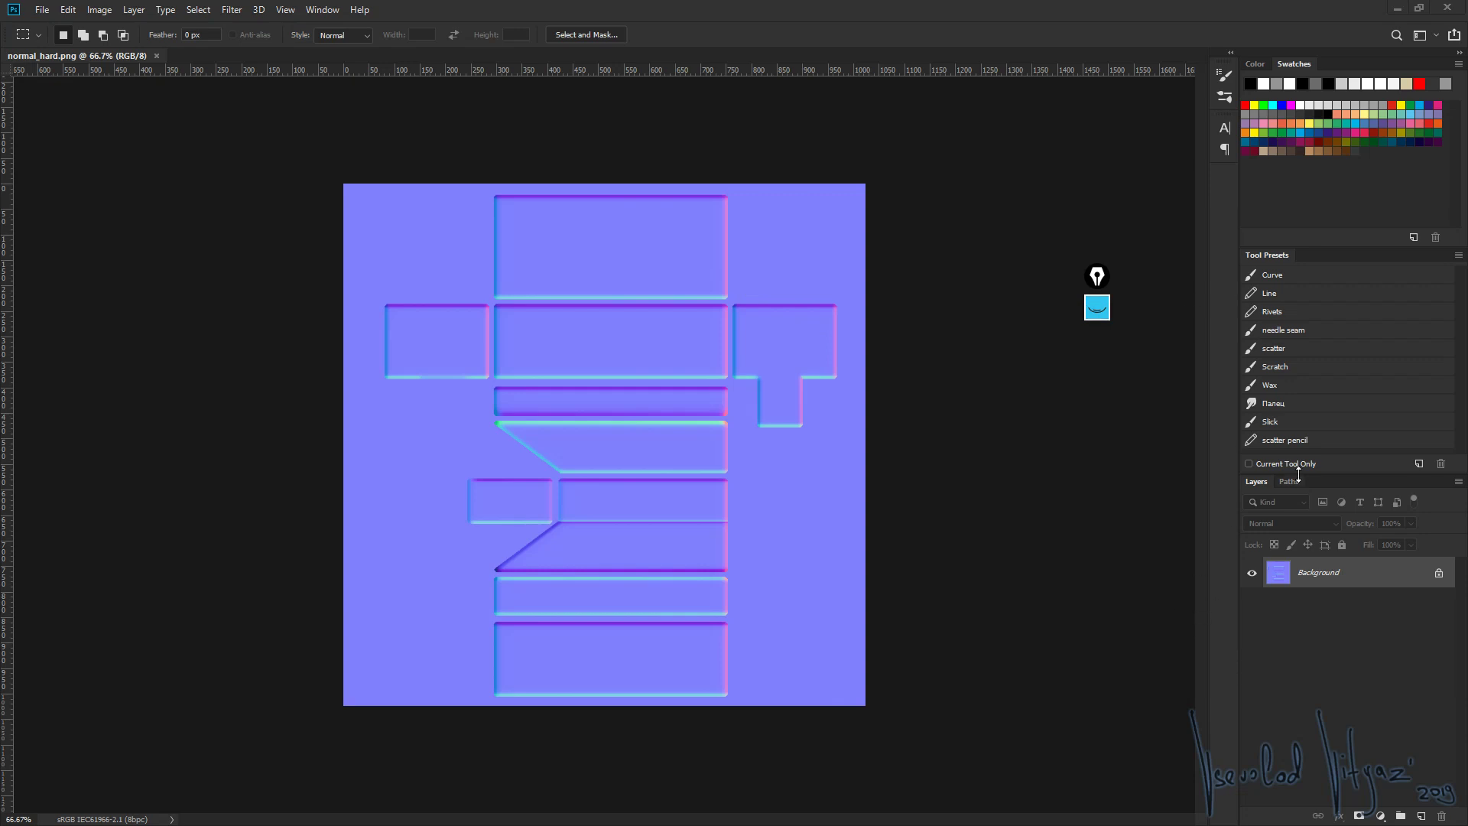
Move the Channels panel beside normal_hard and view its Red, Green and Blue channels individually
{"action": "left_click_drag", "start_coordinate": [1109, 447], "coordinate": [975, 360]}
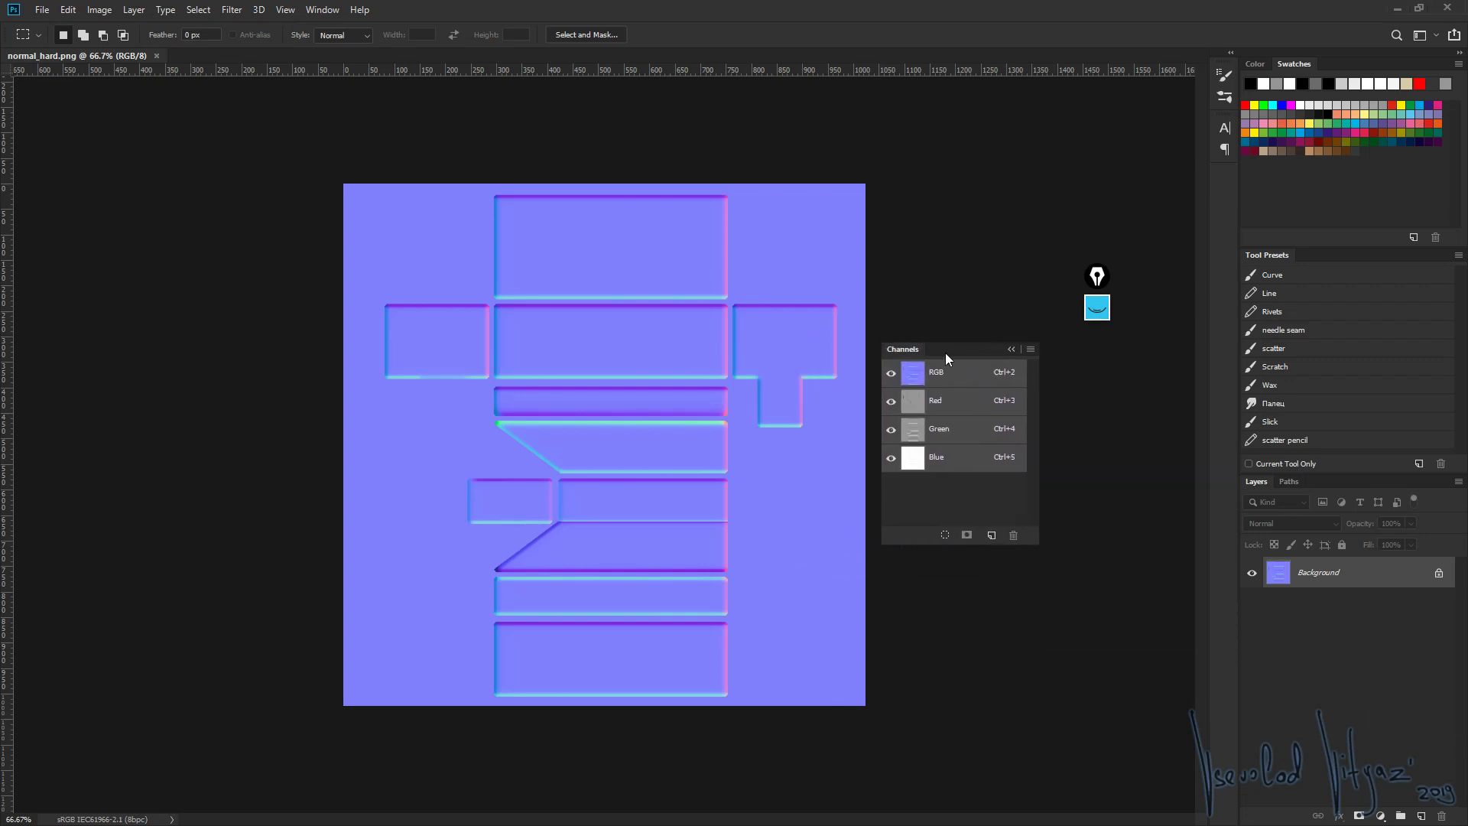
{"action": "left_click", "coordinate": [968, 419]}
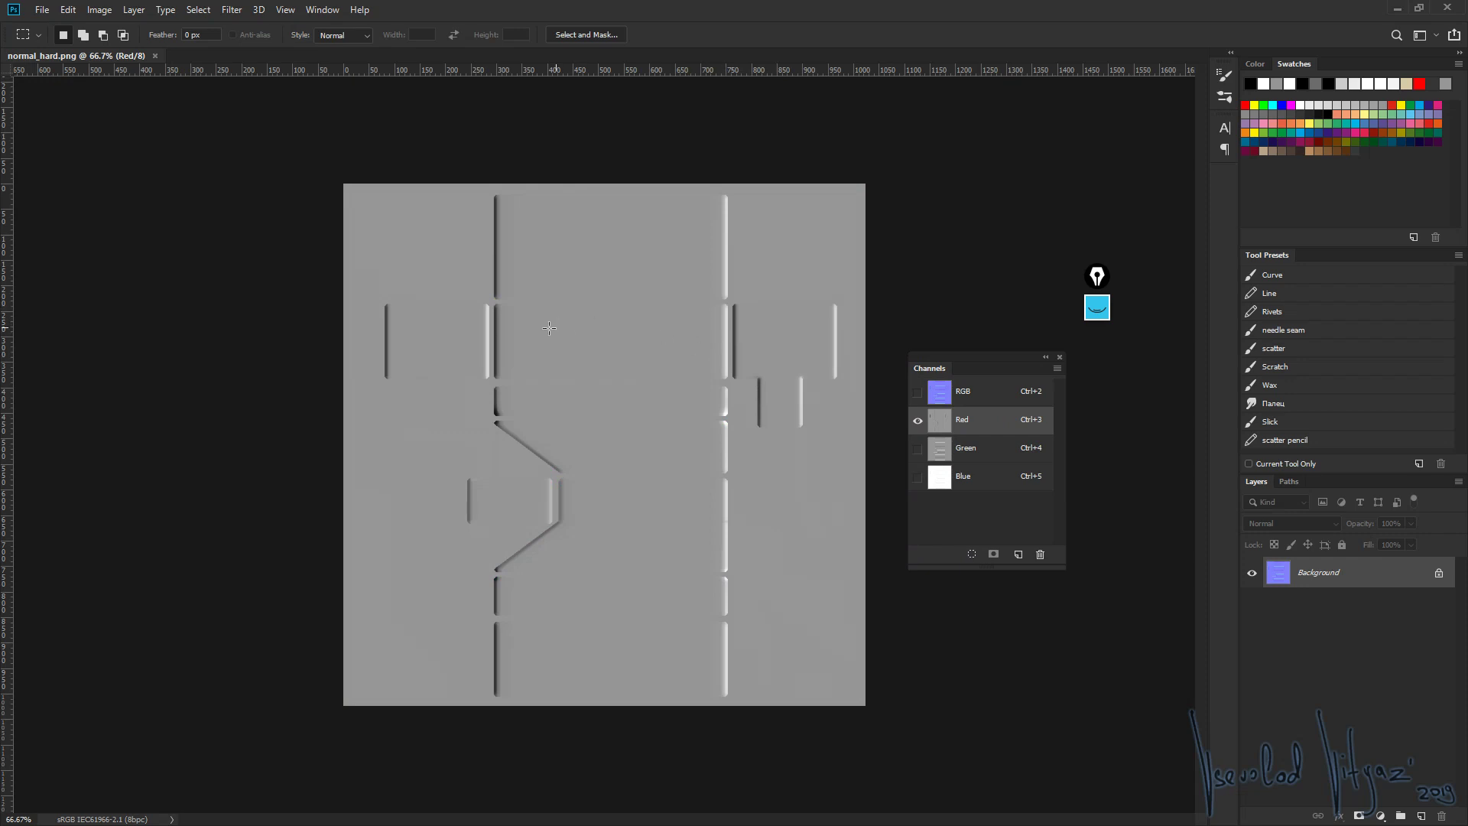
{"action": "left_click", "coordinate": [941, 454]}
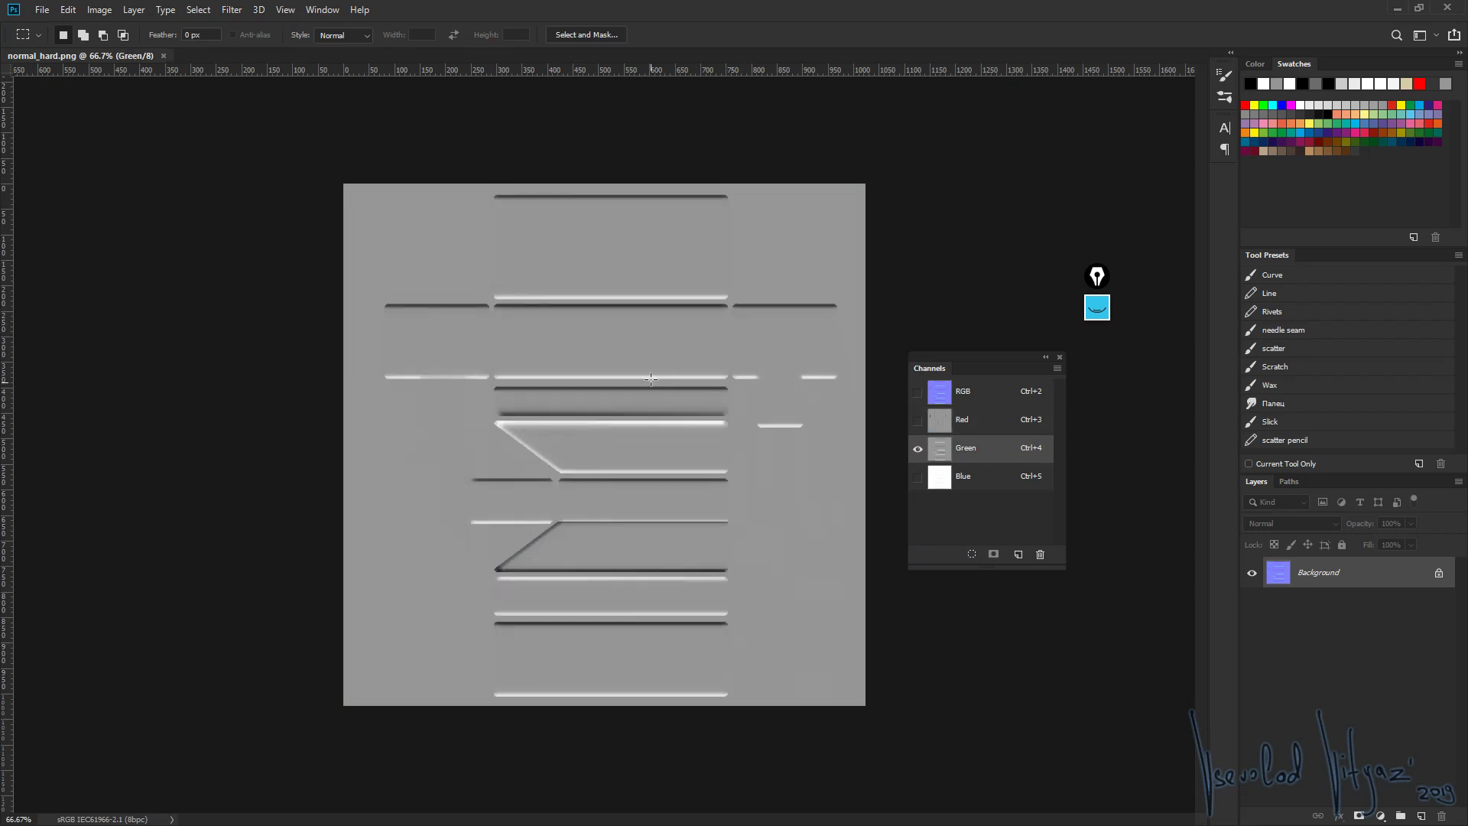
{"action": "left_click", "coordinate": [946, 481]}
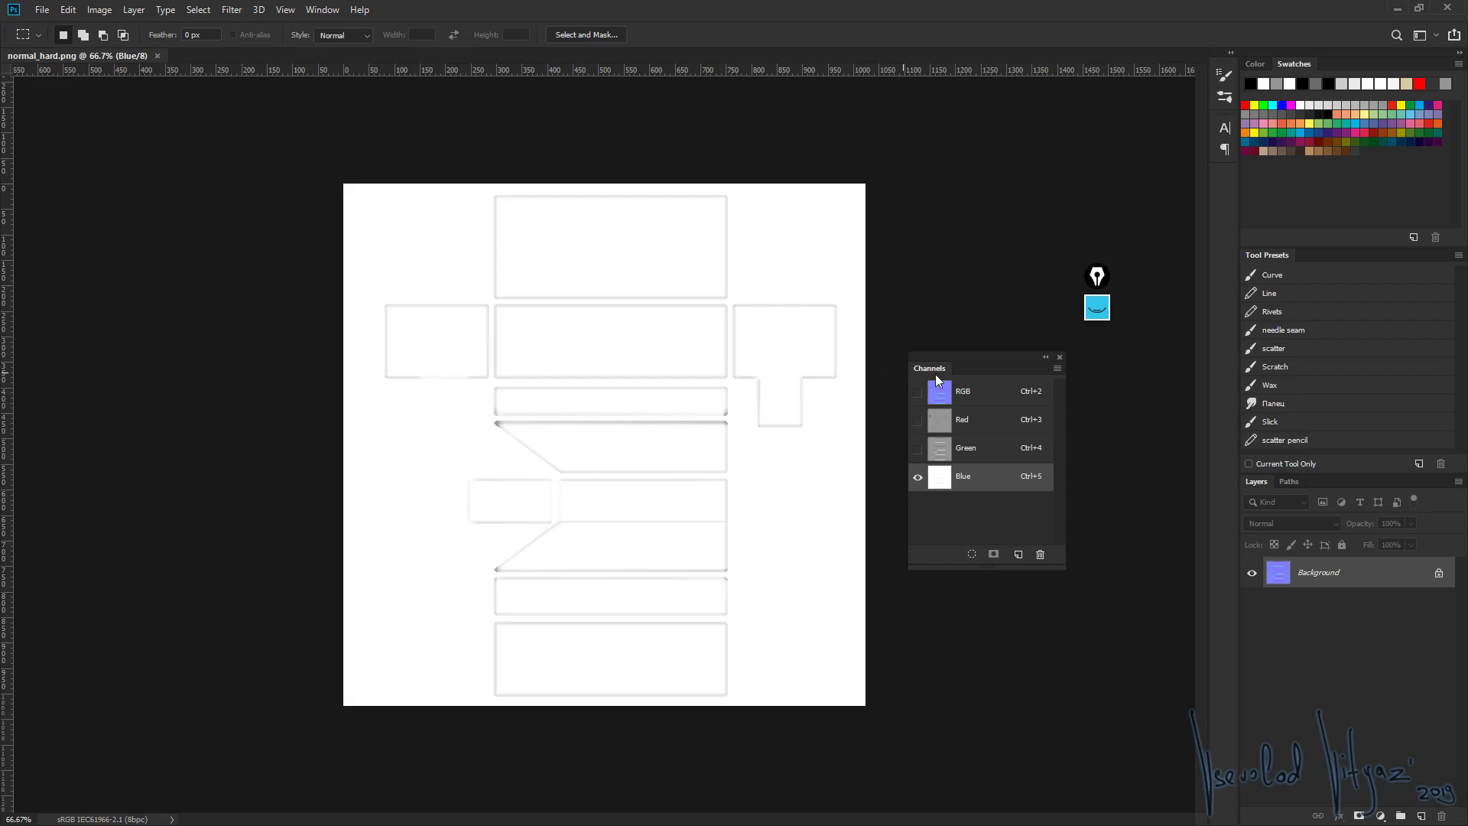
{"action": "left_click", "coordinate": [973, 426]}
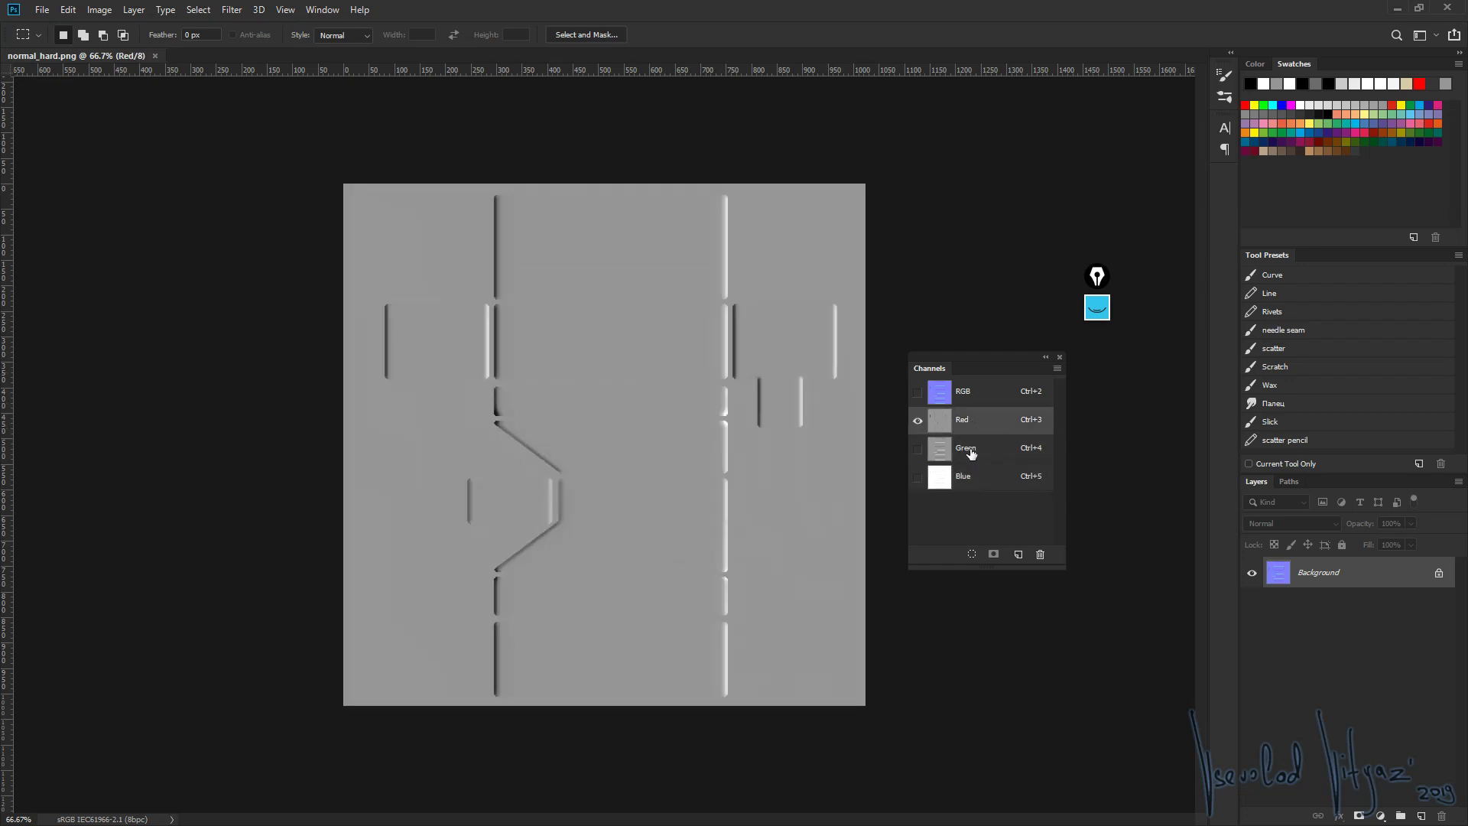
{"action": "left_click", "coordinate": [974, 430]}
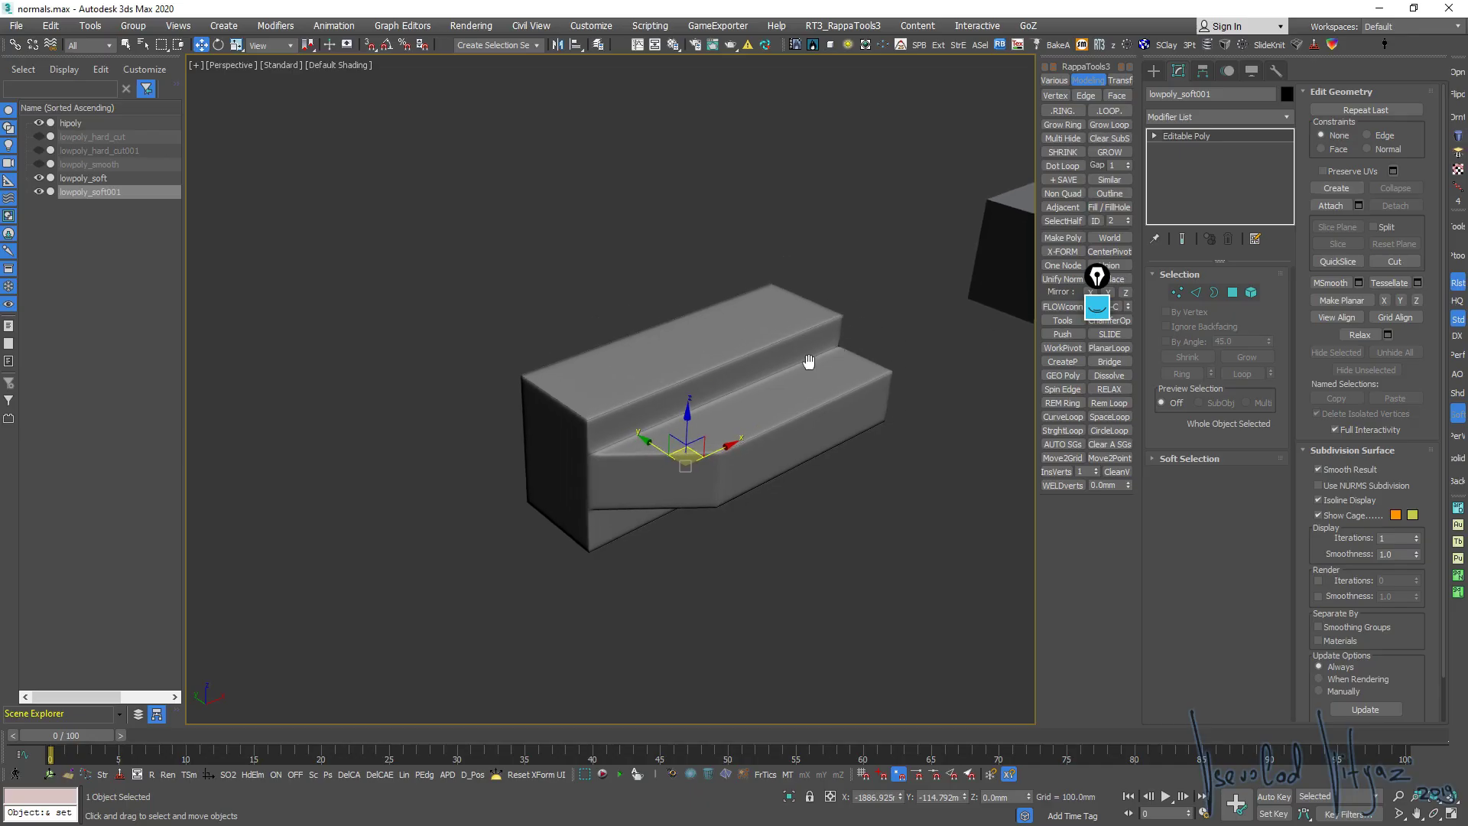
Pan and zoom over the step objects, selecting lowpoly_soft and then lowpoly_soft001
{"action": "middle_click_drag", "start_coordinate": [682, 338], "coordinate": [550, 432]}
{"action": "scroll", "coordinate": [664, 413], "scroll_direction": "up", "scroll_amount": 5}
{"action": "scroll", "coordinate": [589, 370], "scroll_direction": "up", "scroll_amount": 3}
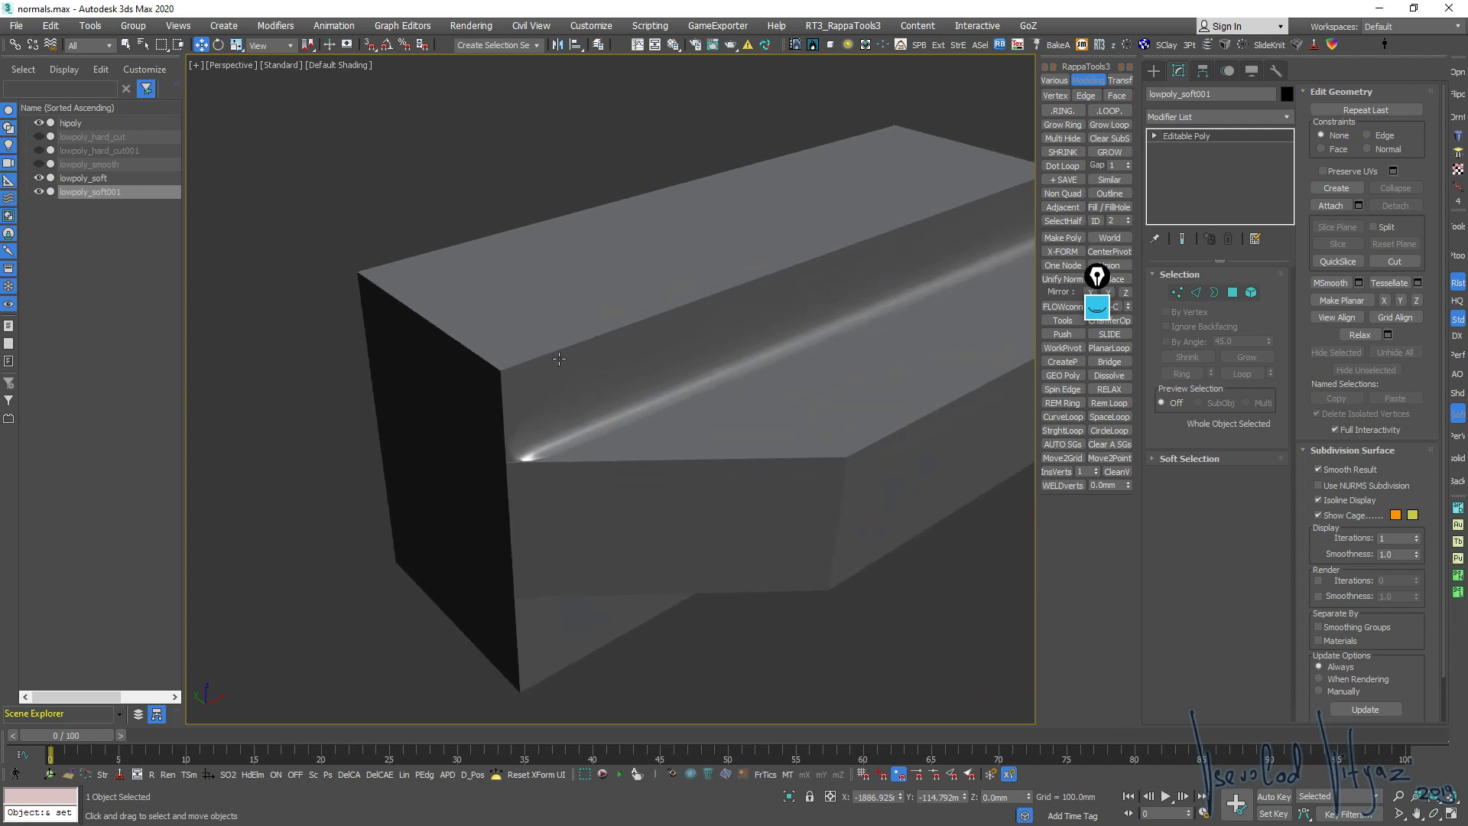
{"action": "left_click", "coordinate": [559, 358]}
{"action": "middle_click_drag", "start_coordinate": [559, 359], "coordinate": [563, 387]}
{"action": "scroll", "coordinate": [542, 393], "scroll_direction": "down", "scroll_amount": 5}
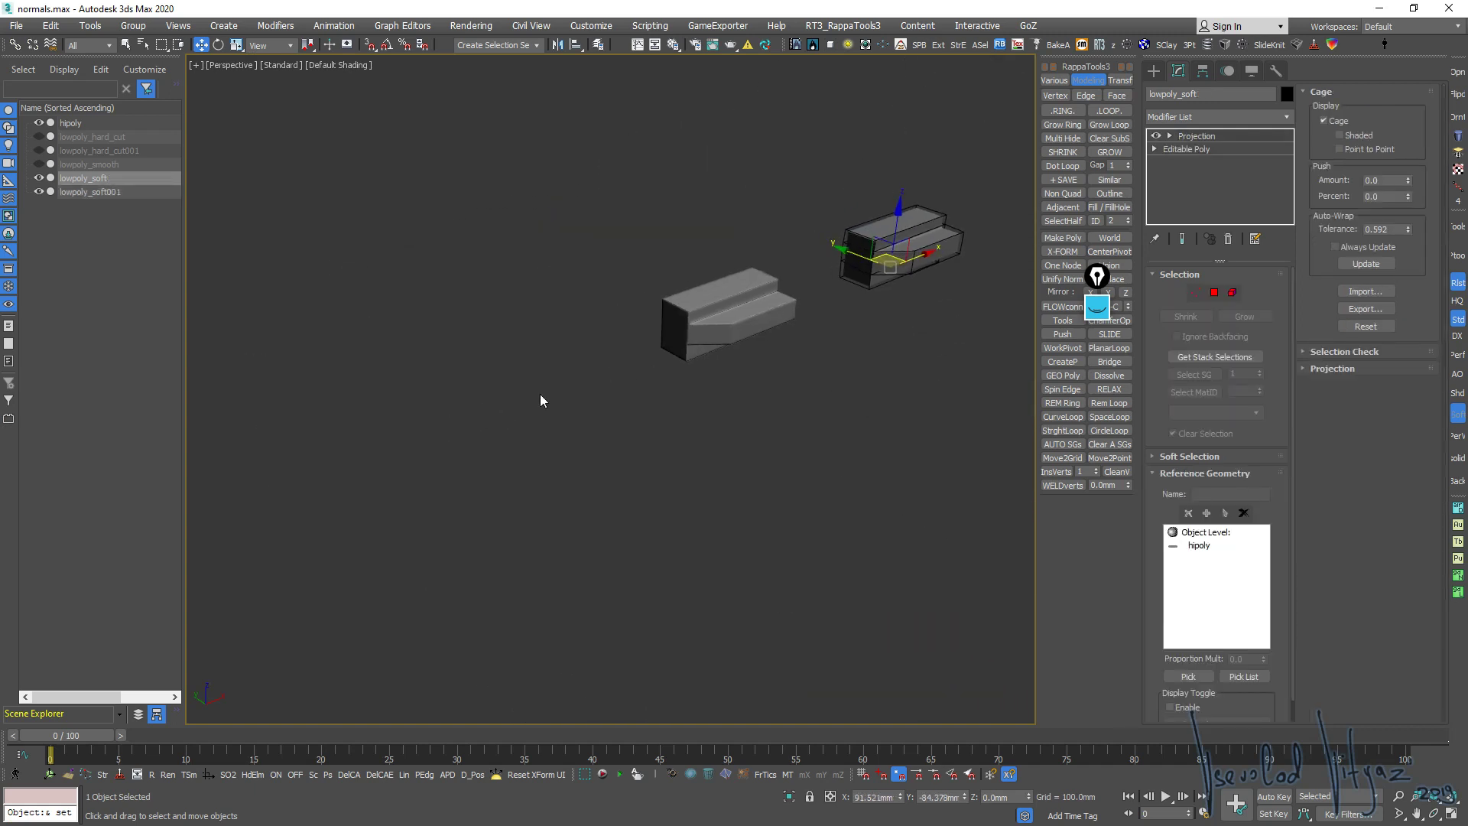
{"action": "left_click", "coordinate": [704, 309]}
Isolate lowpoly_hard_cut001 up close after briefly isolating lowpoly_soft001
{"action": "key", "text": "alt+q"}
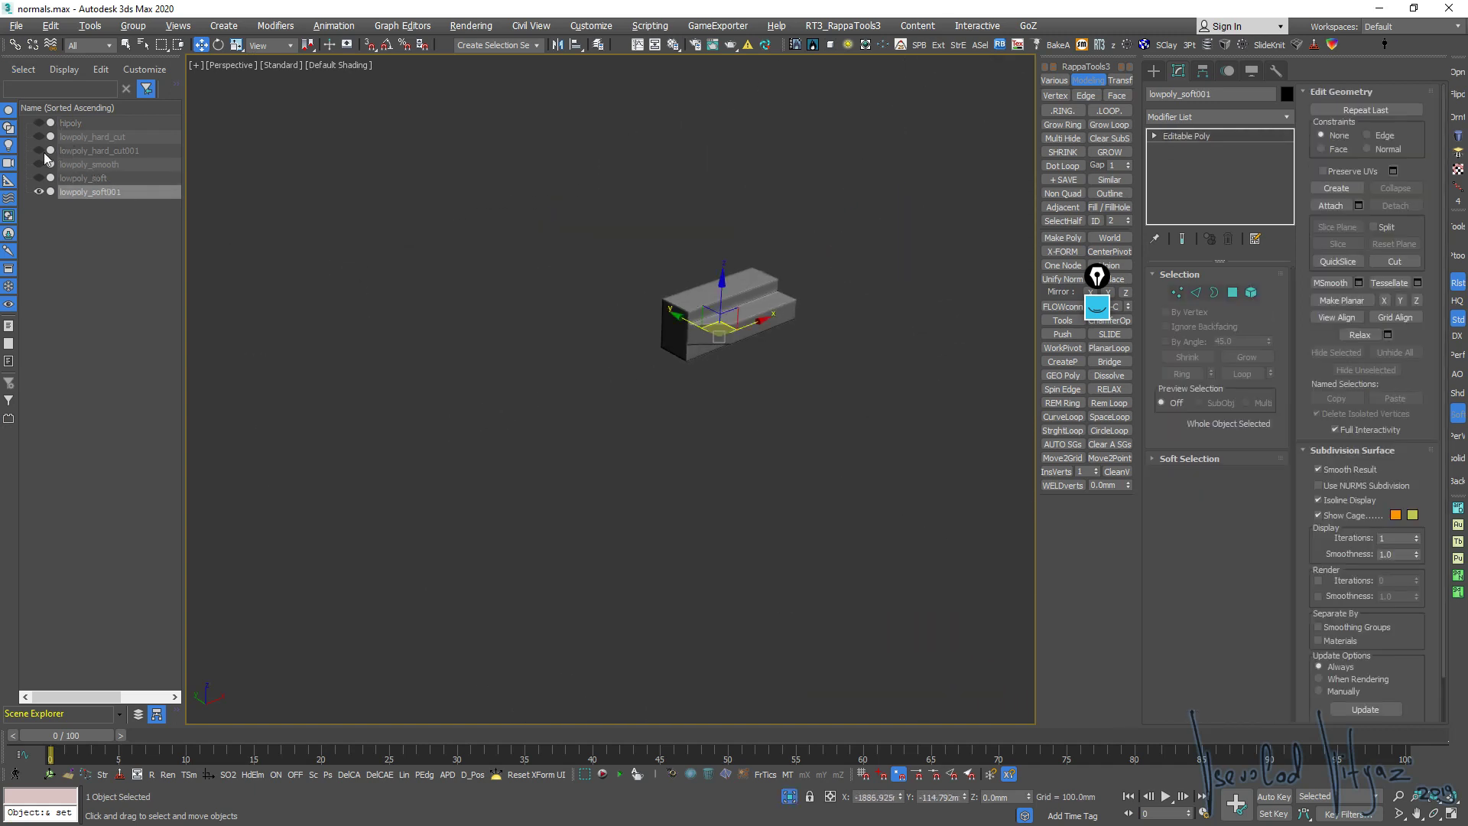
{"action": "key", "text": "alt+q"}
{"action": "left_click", "coordinate": [619, 294]}
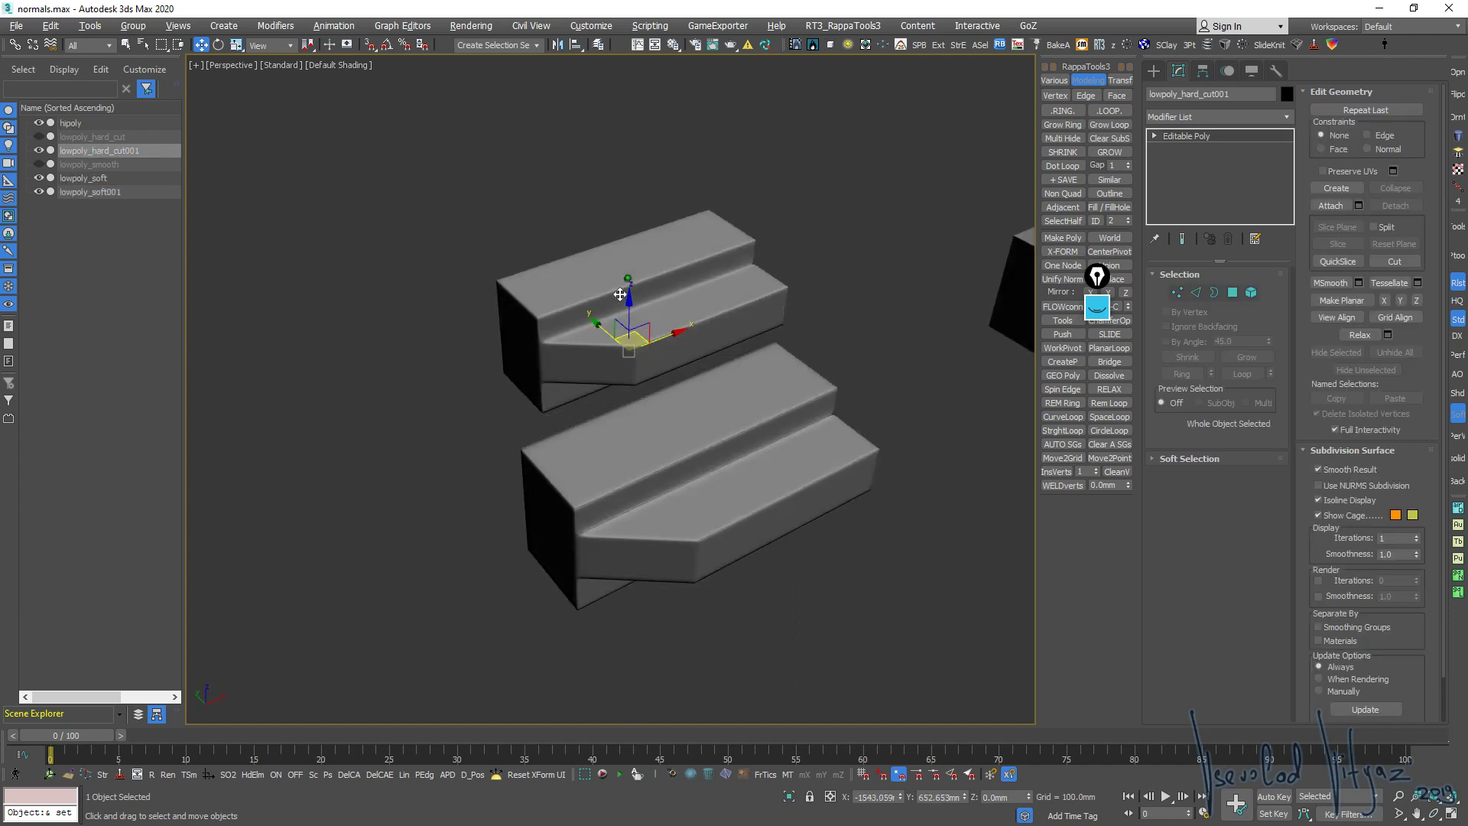
{"action": "key", "text": "alt+q"}
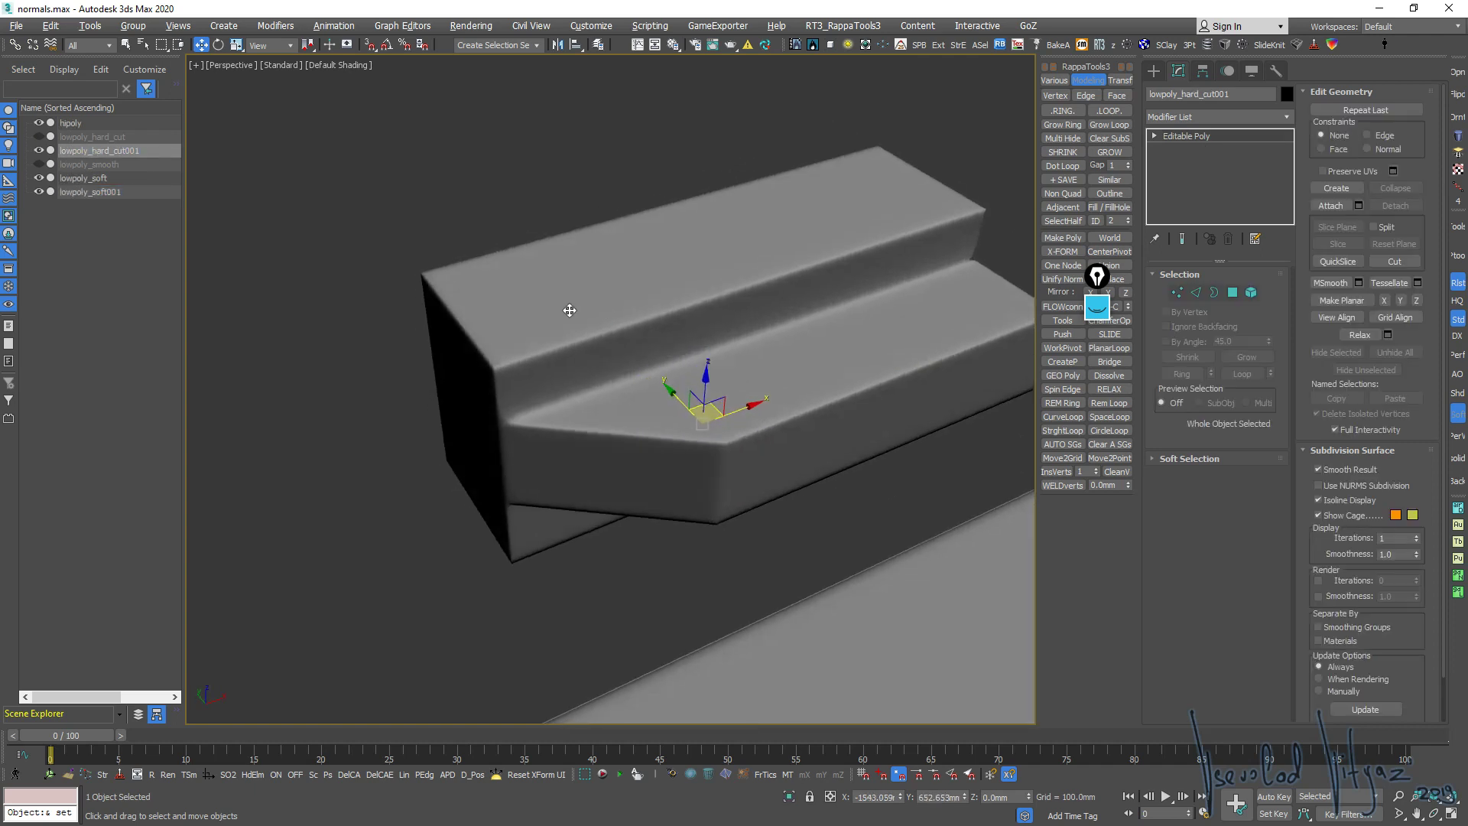
Pick the Epic Pen marker and sketch marks along the step's left edge
{"action": "left_click", "coordinate": [1095, 307]}
{"action": "mouse_move", "coordinate": [1097, 378]}
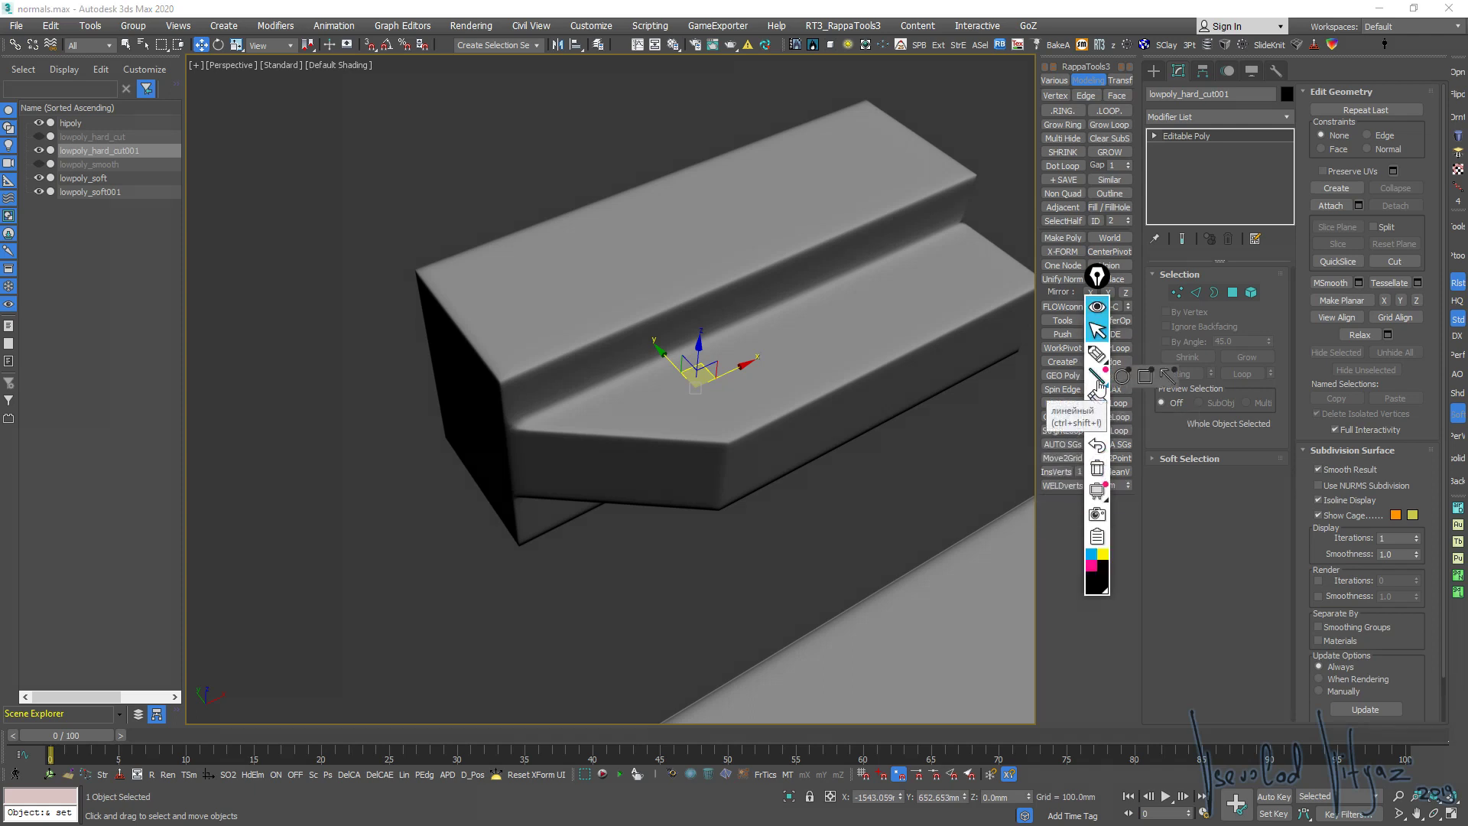
{"action": "left_click", "coordinate": [1096, 353]}
{"action": "mouse_move", "coordinate": [439, 276]}
{"action": "left_mouse_down"}
{"action": "mouse_move", "coordinate": [517, 373]}
{"action": "mouse_move", "coordinate": [621, 312]}
{"action": "left_mouse_up"}
{"action": "left_click_drag", "start_coordinate": [493, 365], "coordinate": [623, 306]}
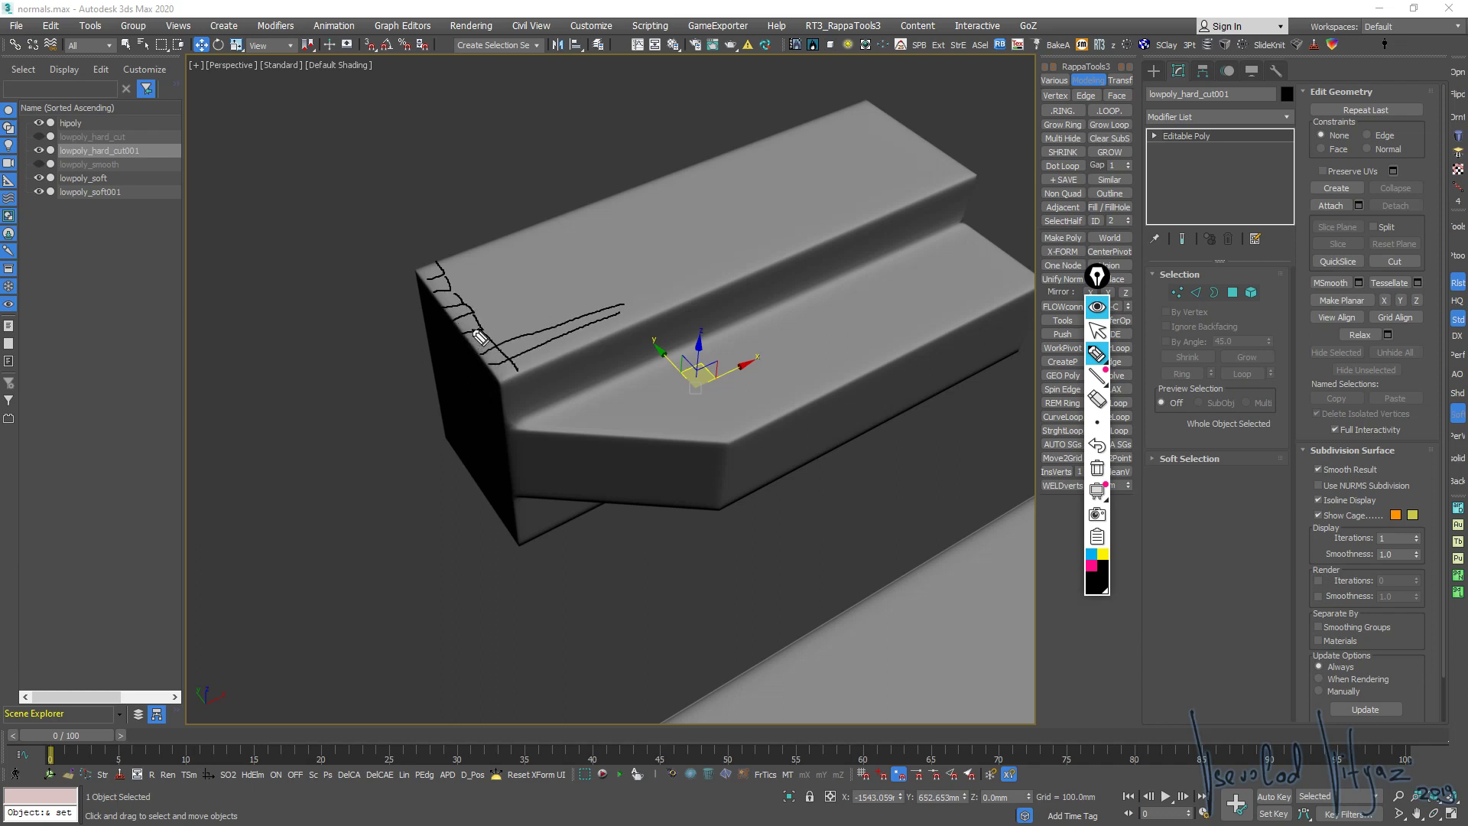
{"action": "left_click_drag", "start_coordinate": [472, 337], "coordinate": [607, 275]}
{"action": "left_click_drag", "start_coordinate": [448, 255], "coordinate": [547, 368]}
{"action": "left_click_drag", "start_coordinate": [471, 250], "coordinate": [563, 338]}
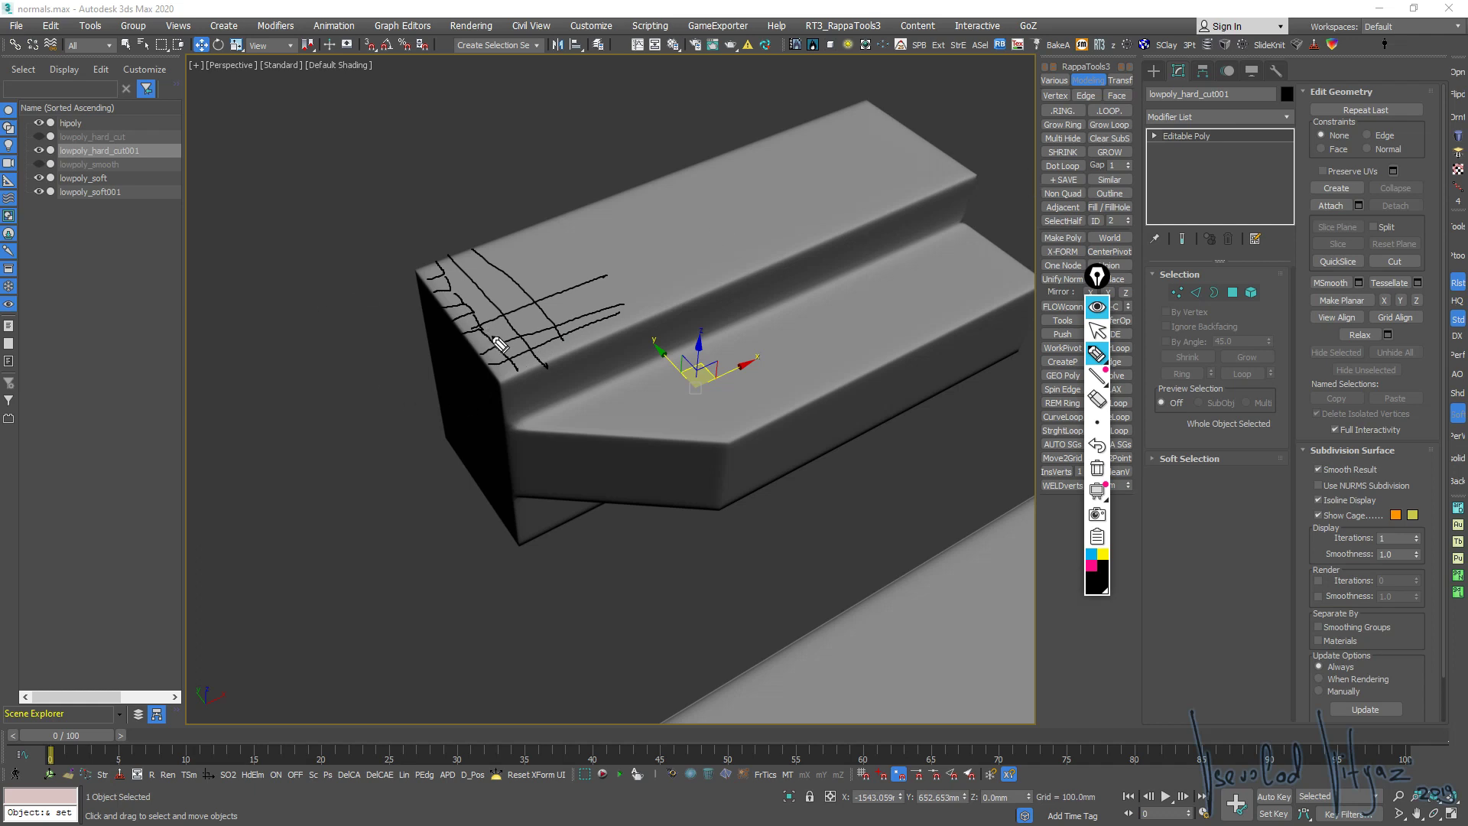
{"action": "left_click", "coordinate": [1091, 553]}
{"action": "mouse_move", "coordinate": [499, 350]}
{"action": "left_mouse_down"}
{"action": "mouse_move", "coordinate": [513, 335]}
{"action": "mouse_move", "coordinate": [496, 345]}
{"action": "left_mouse_up"}
{"action": "left_click_drag", "start_coordinate": [663, 266], "coordinate": [655, 247]}
{"action": "left_click", "coordinate": [1098, 353]}
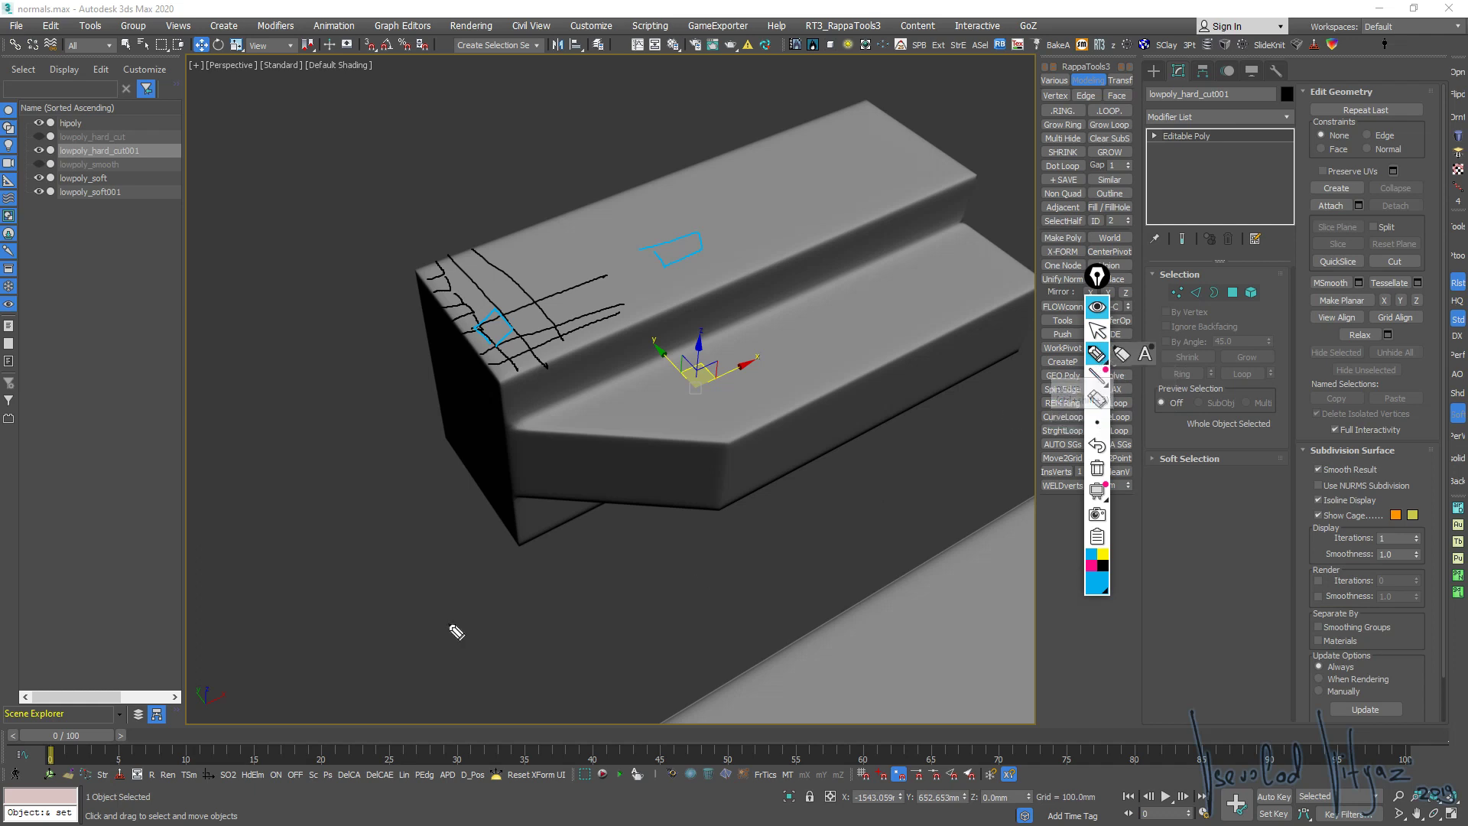
{"action": "mouse_move", "coordinate": [335, 671]}
{"action": "left_mouse_down"}
{"action": "mouse_move", "coordinate": [337, 598]}
{"action": "mouse_move", "coordinate": [665, 602]}
{"action": "left_mouse_up"}
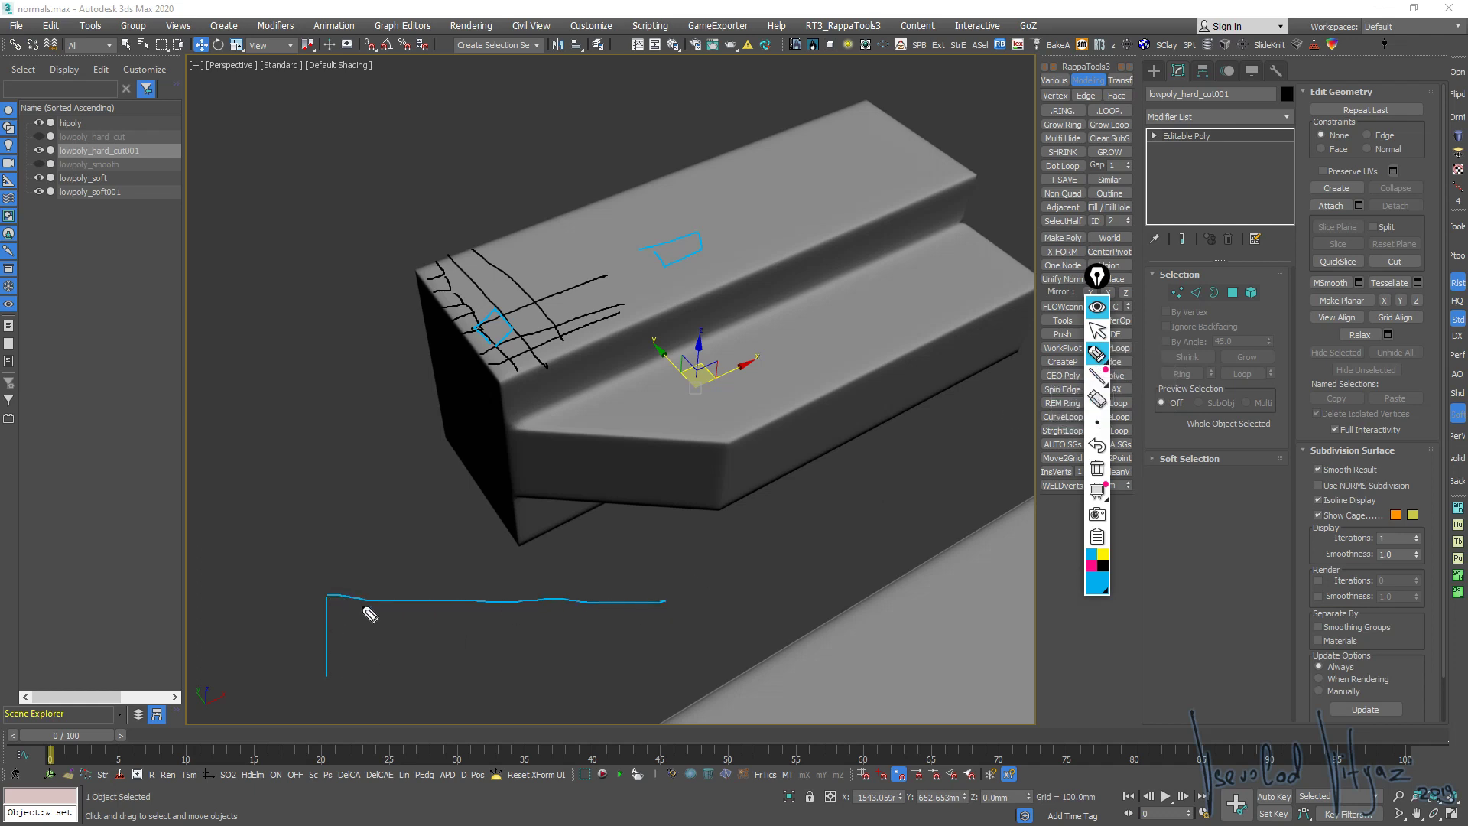
{"action": "mouse_move", "coordinate": [331, 627]}
{"action": "left_mouse_down"}
{"action": "mouse_move", "coordinate": [367, 606]}
{"action": "mouse_move", "coordinate": [336, 641]}
{"action": "mouse_move", "coordinate": [340, 610]}
{"action": "mouse_move", "coordinate": [367, 602]}
{"action": "mouse_move", "coordinate": [419, 609]}
{"action": "left_mouse_up"}
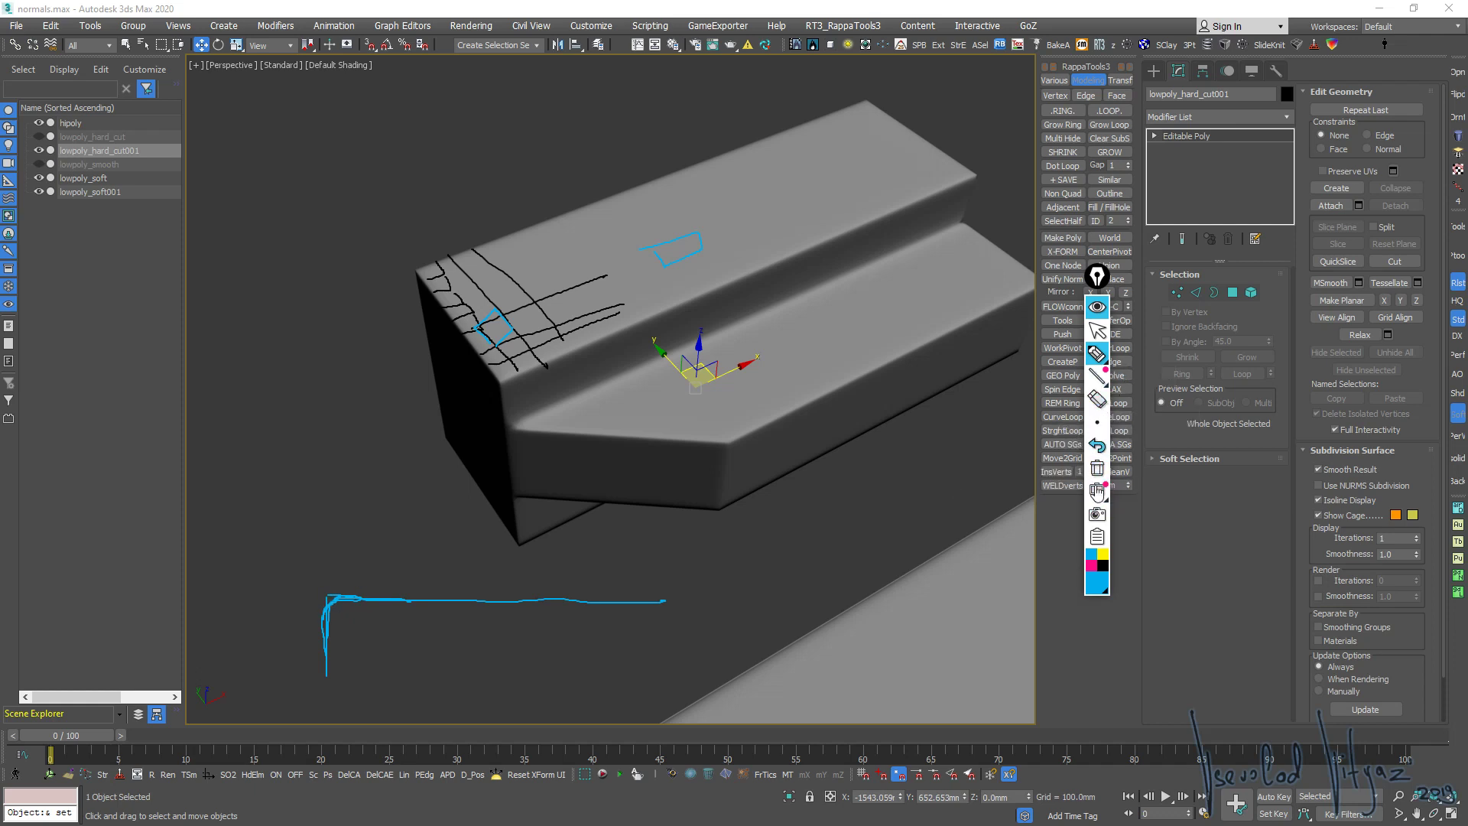
{"action": "mouse_move", "coordinate": [1097, 422]}
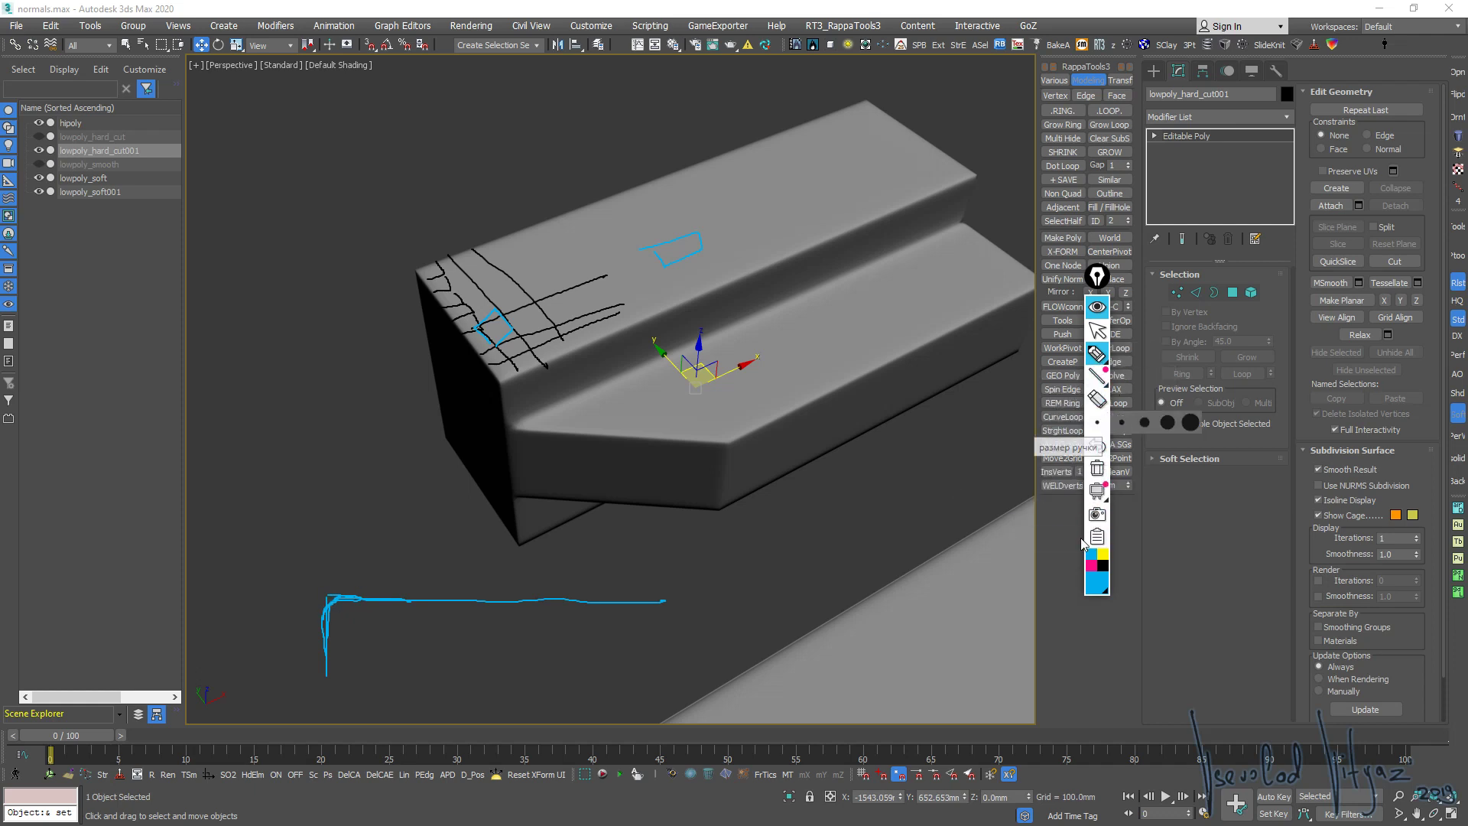
{"action": "left_click", "coordinate": [1102, 565]}
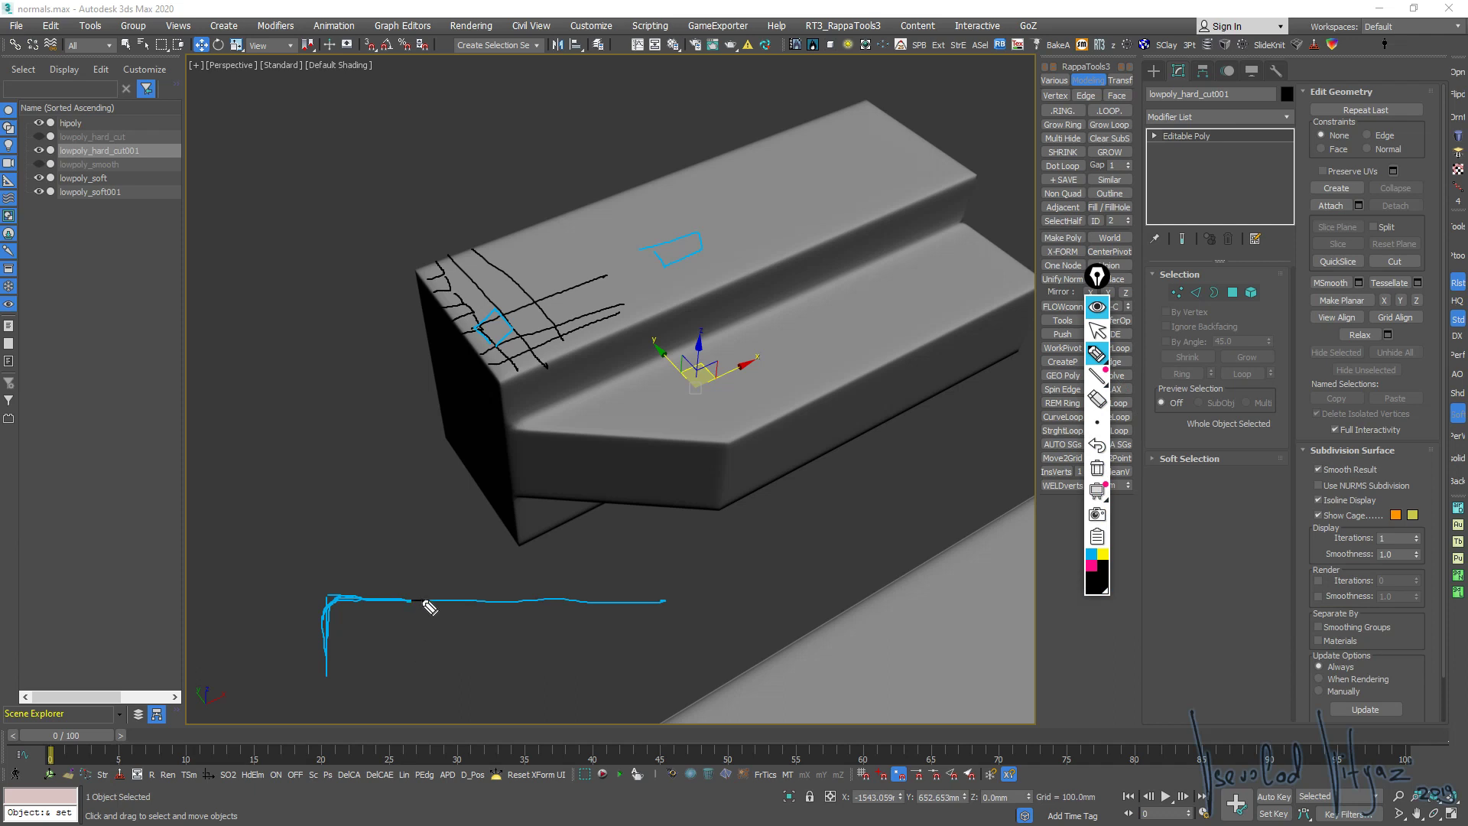
{"action": "left_click_drag", "start_coordinate": [399, 599], "coordinate": [390, 600]}
{"action": "left_click", "coordinate": [1097, 330]}
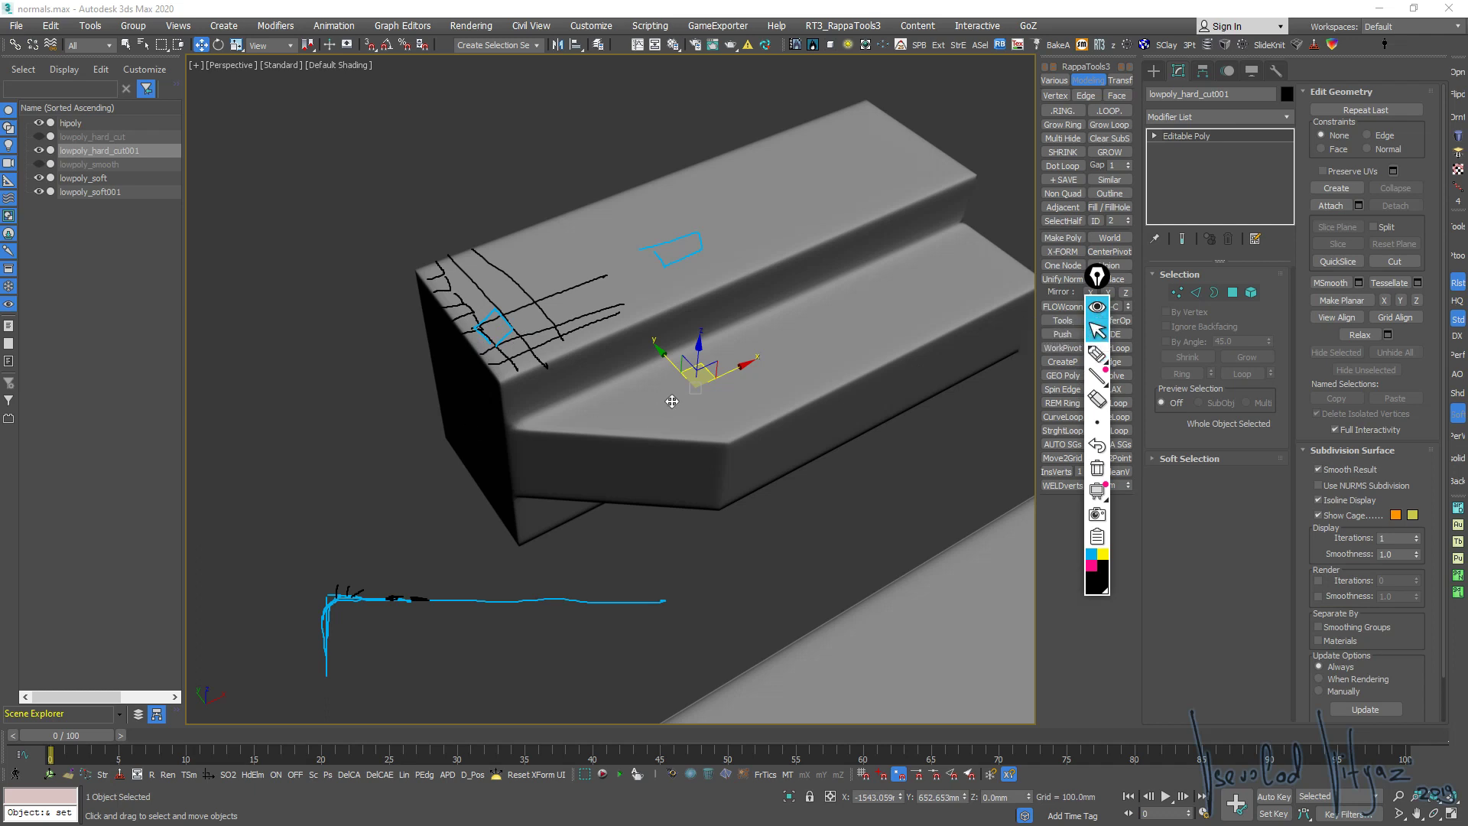
Erase the sketches, hide Epic Pen, and orbit and pan to face the step's front squarely
{"action": "left_click", "coordinate": [1097, 468]}
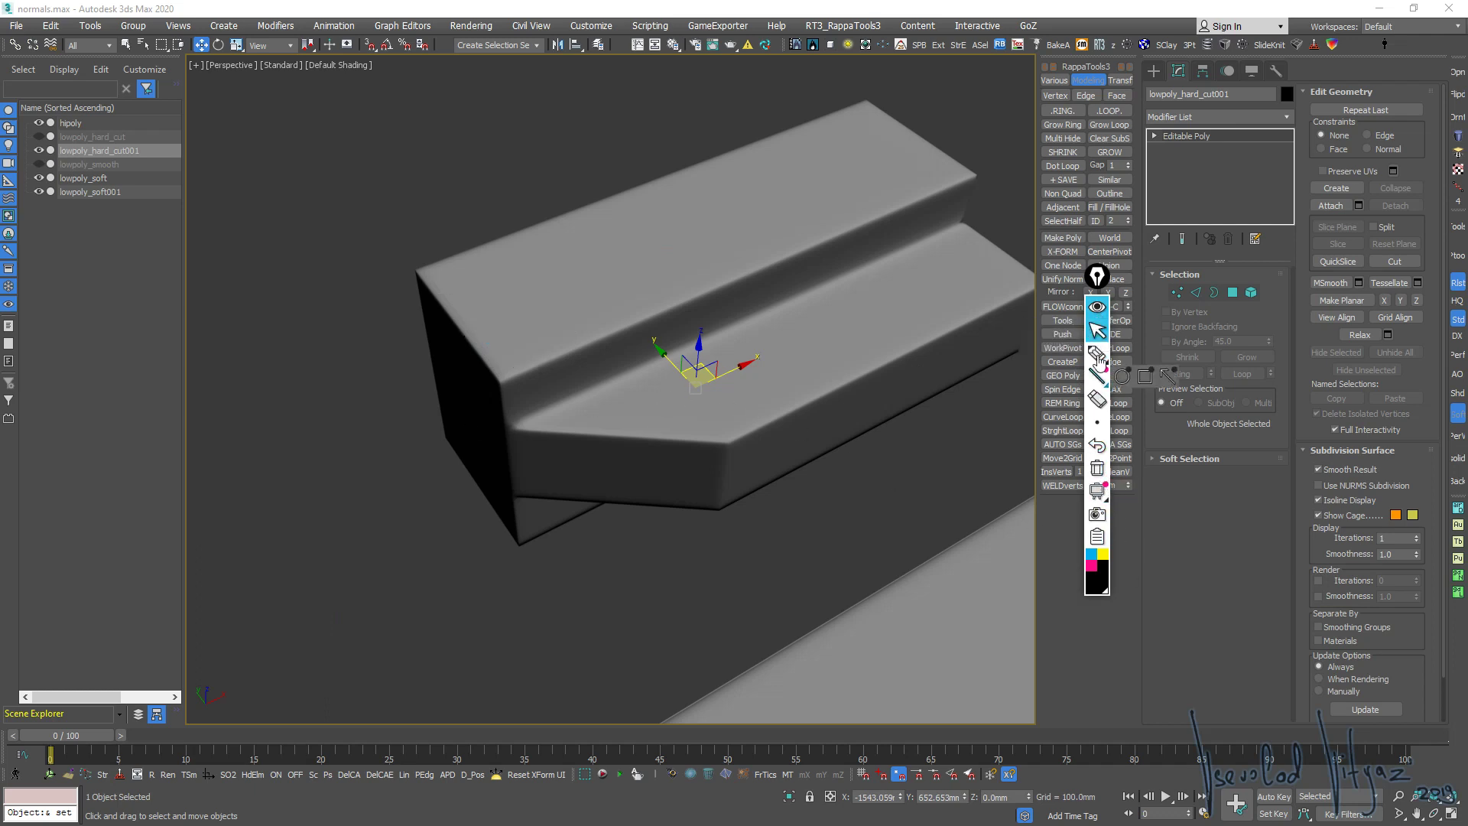
{"action": "left_click", "coordinate": [1096, 310]}
{"action": "mouse_move", "coordinate": [673, 363]}
{"action": "middle_mouse_down", "text": "alt"}
{"action": "mouse_move", "coordinate": [534, 354]}
{"action": "mouse_move", "coordinate": [534, 378]}
{"action": "middle_mouse_up", "text": "alt"}
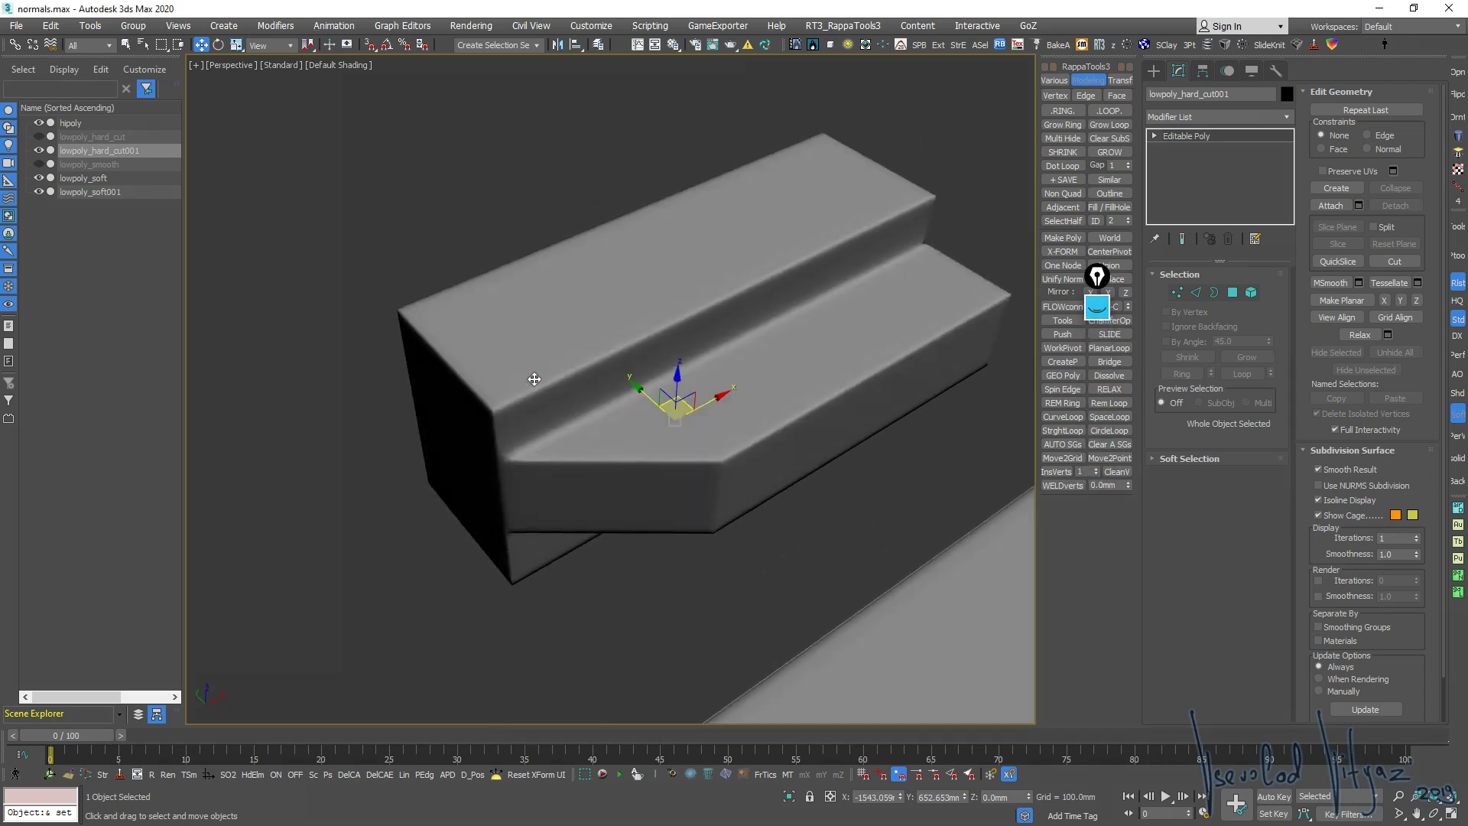
{"action": "middle_click_drag", "start_coordinate": [613, 406], "coordinate": [680, 442]}
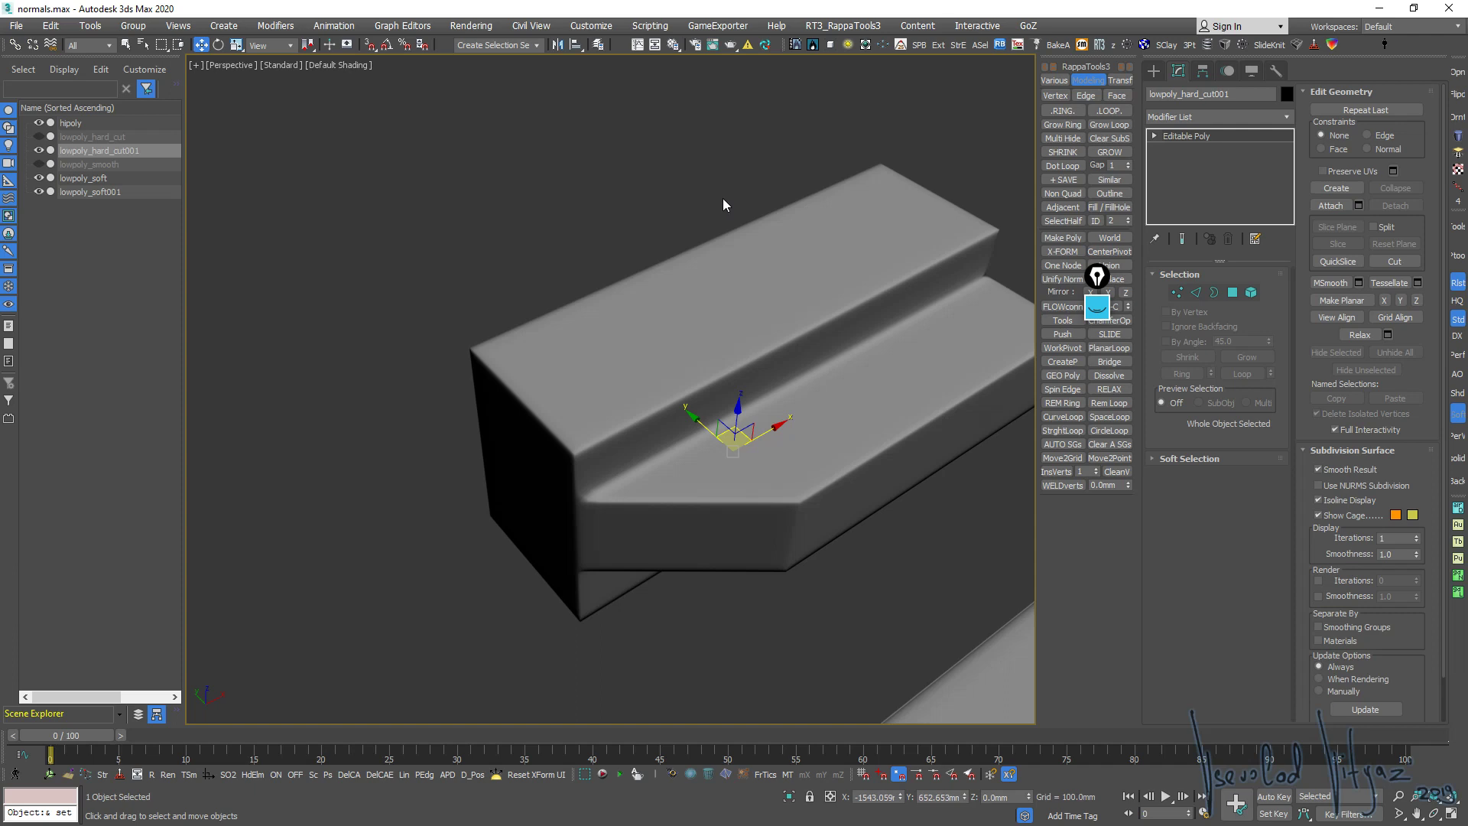
{"action": "middle_click_drag", "start_coordinate": [718, 252], "coordinate": [747, 311]}
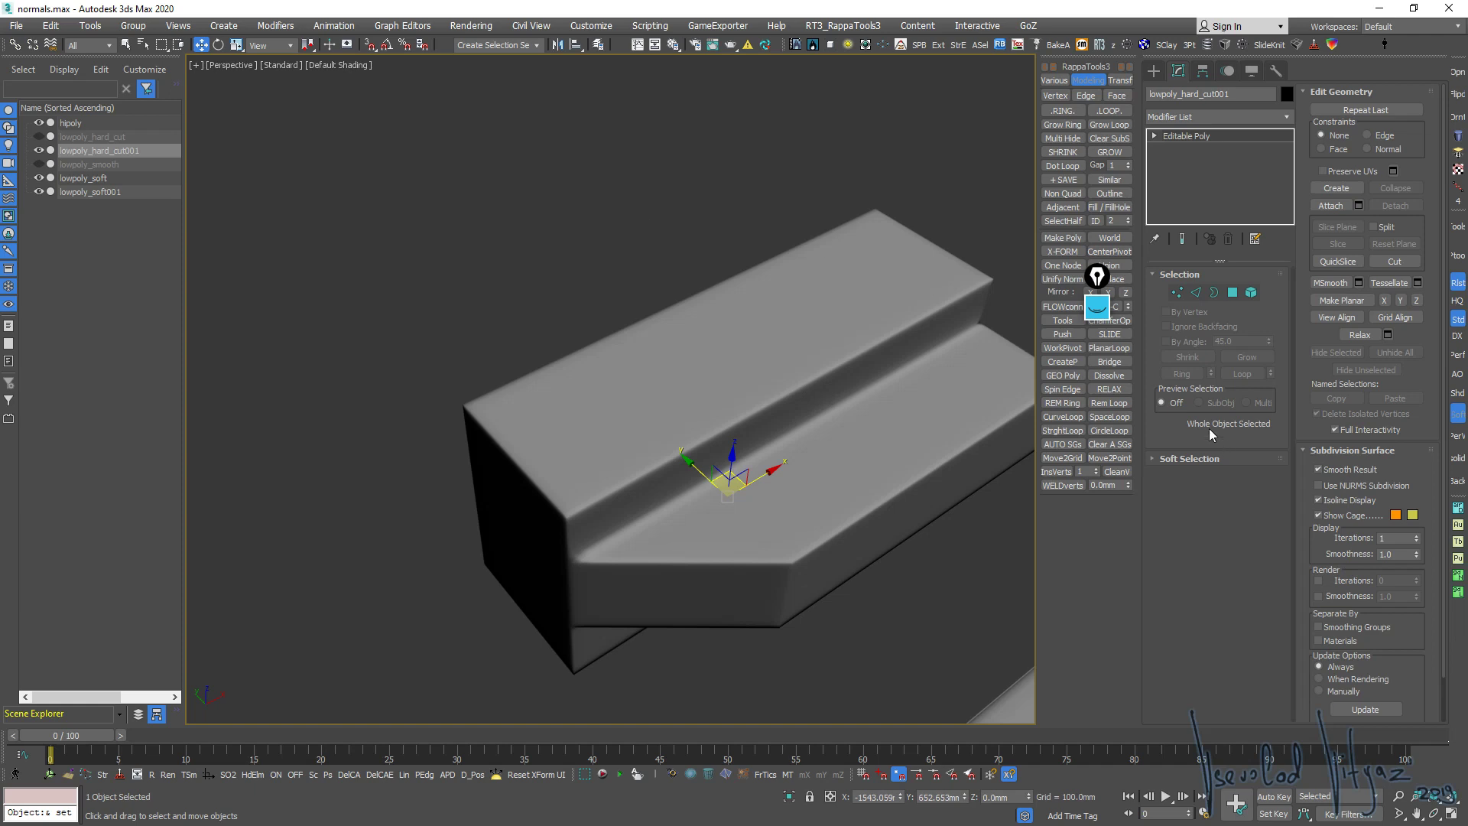
With the Epic Pen marker, draw a black quadrilateral face outline above the step
{"action": "left_click", "coordinate": [1098, 306]}
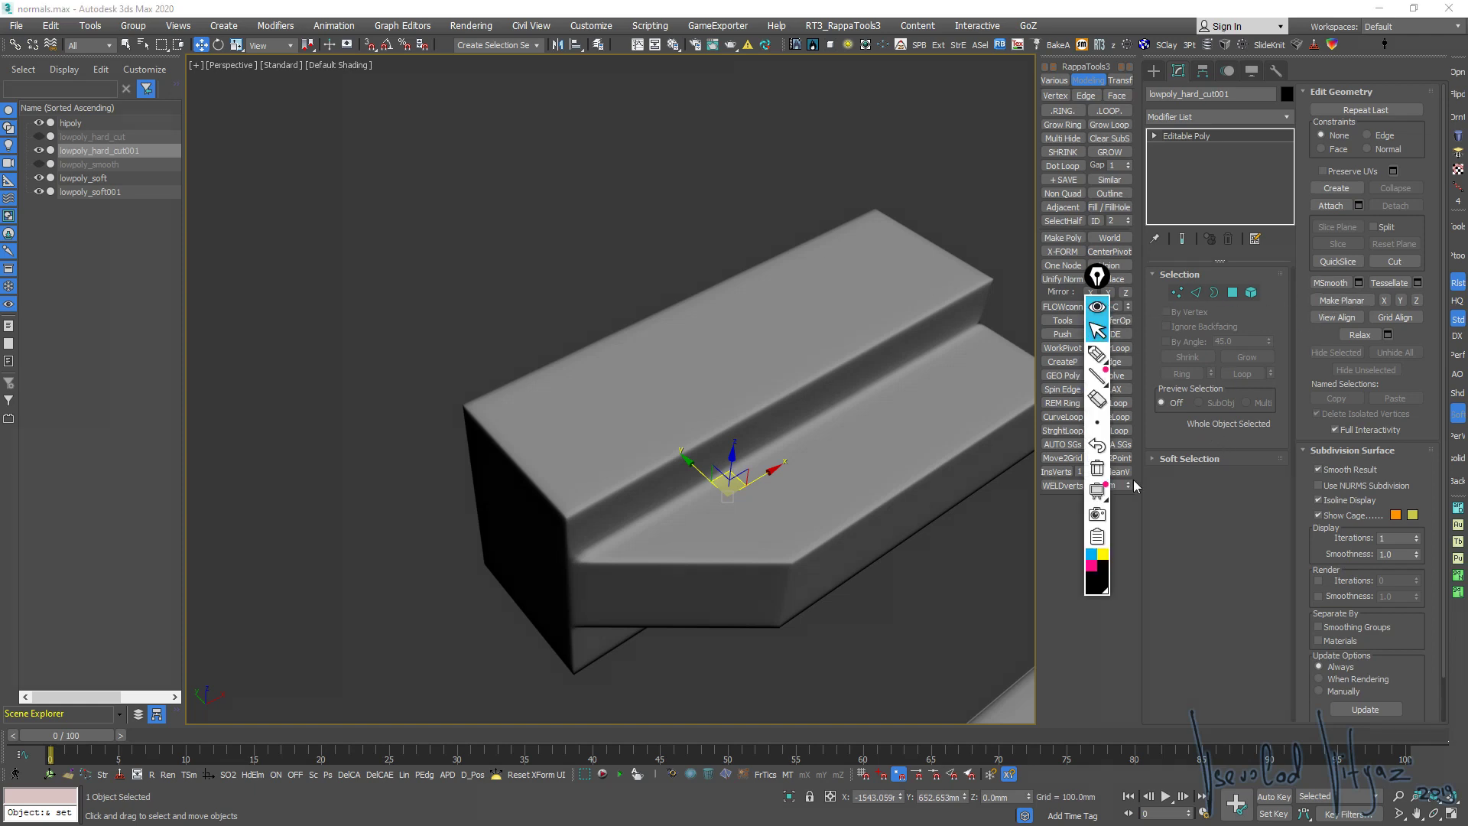
{"action": "left_click", "coordinate": [1097, 353]}
{"action": "left_click_drag", "start_coordinate": [469, 181], "coordinate": [514, 253]}
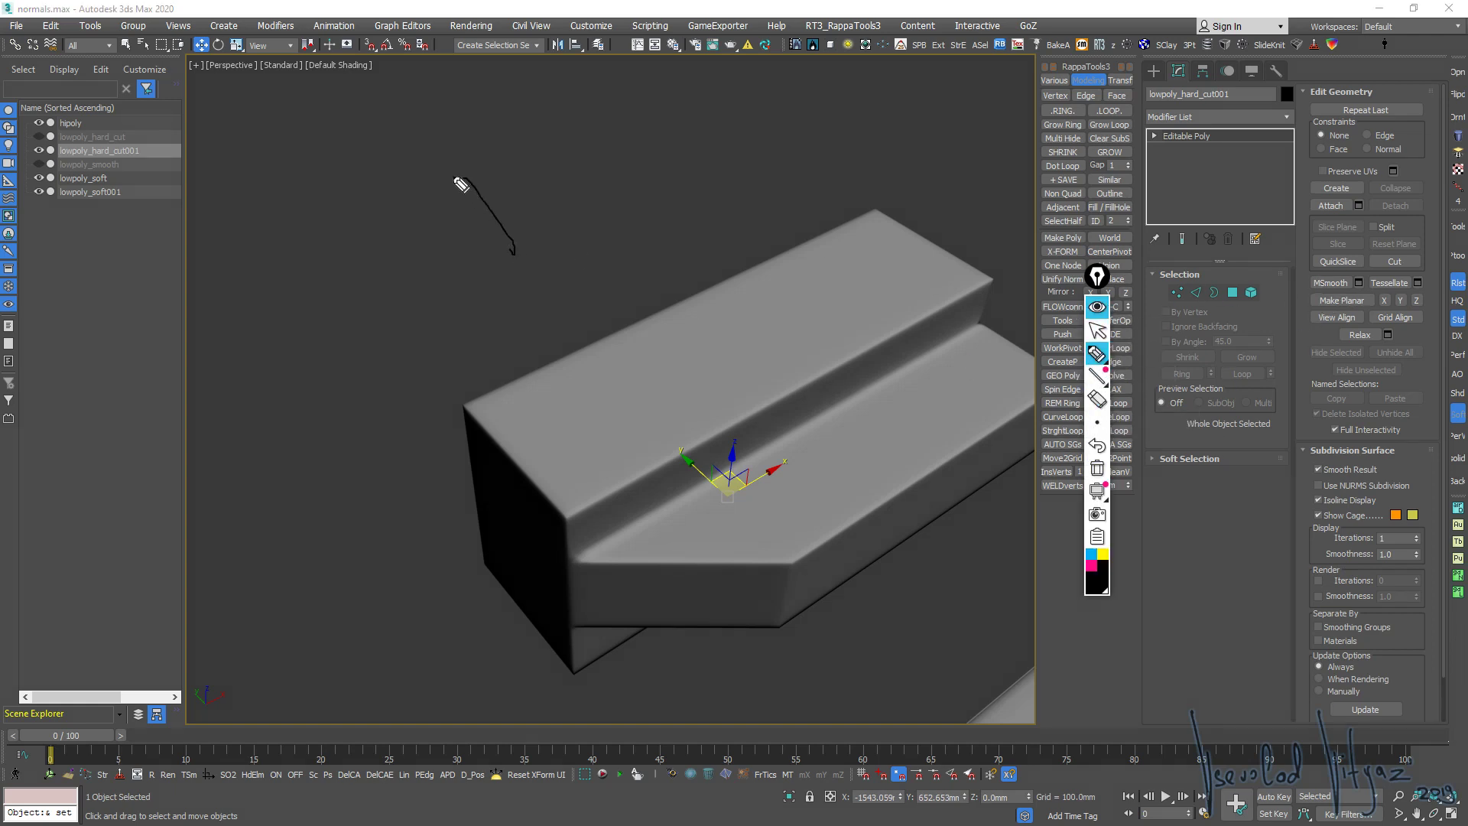
{"action": "left_click_drag", "start_coordinate": [451, 168], "coordinate": [625, 220]}
{"action": "left_click_drag", "start_coordinate": [514, 250], "coordinate": [625, 221]}
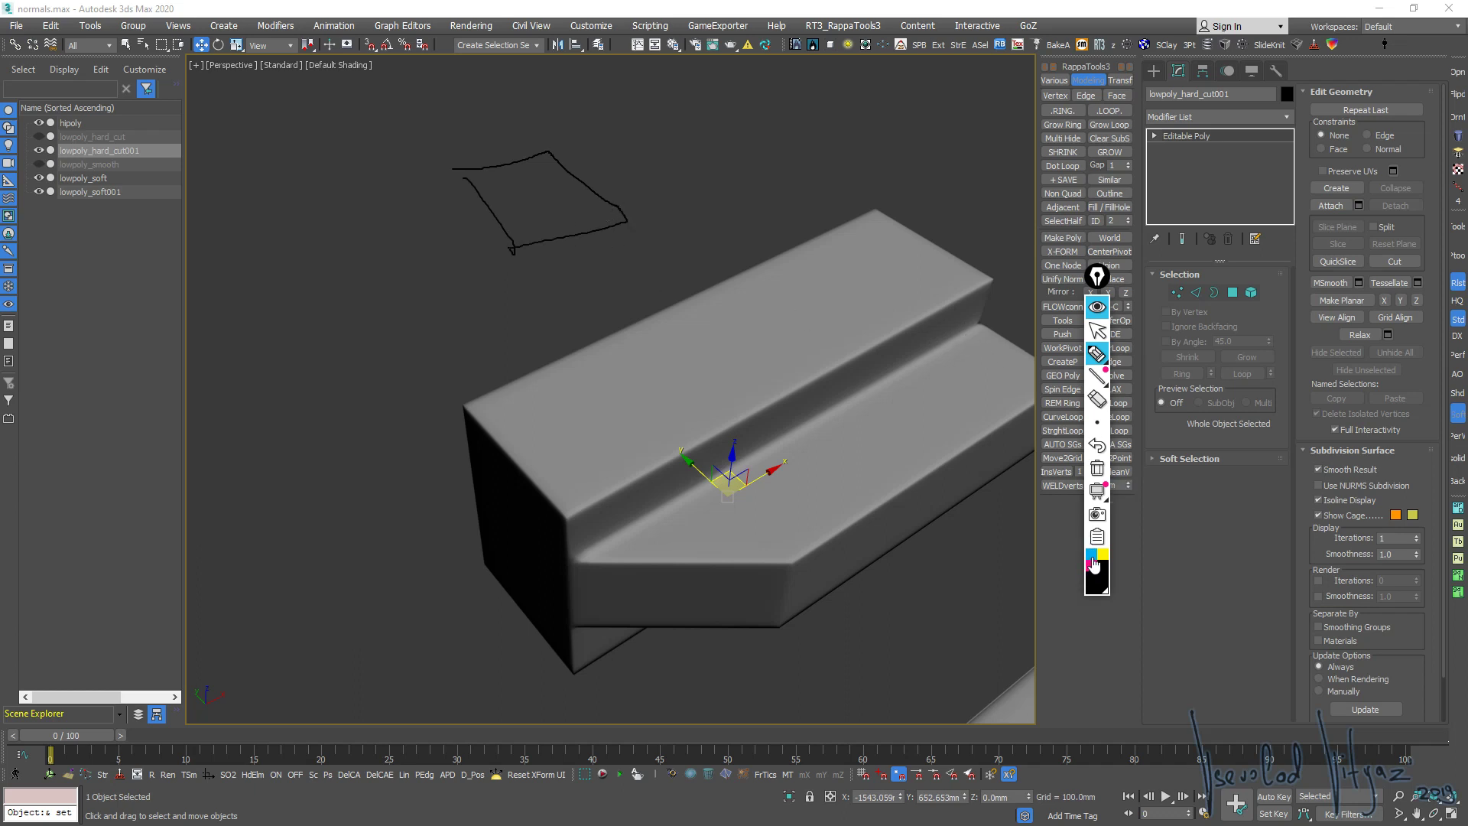
Draw blue curved arrows and short dashes across the face outline
{"action": "left_click", "coordinate": [1091, 557]}
{"action": "mouse_move", "coordinate": [533, 300]}
{"action": "left_mouse_down"}
{"action": "mouse_move", "coordinate": [635, 269]}
{"action": "mouse_move", "coordinate": [549, 283]}
{"action": "left_mouse_up"}
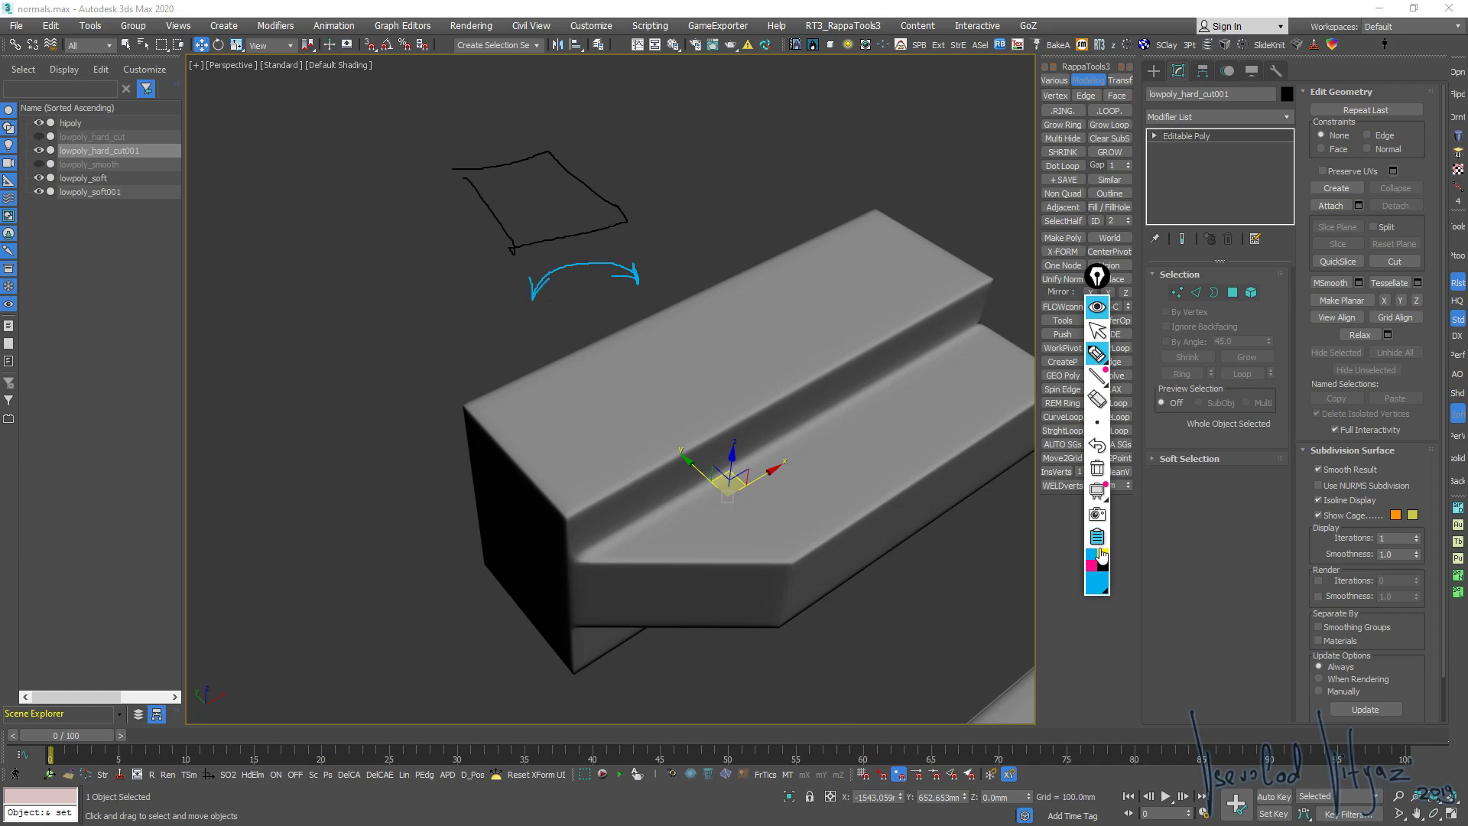
{"action": "right_click", "coordinate": [1101, 557]}
{"action": "left_click", "coordinate": [489, 153]}
{"action": "mouse_move", "coordinate": [482, 149]}
{"action": "left_mouse_down"}
{"action": "mouse_move", "coordinate": [545, 234]}
{"action": "mouse_move", "coordinate": [551, 205]}
{"action": "left_mouse_up"}
{"action": "left_click_drag", "start_coordinate": [503, 136], "coordinate": [507, 155]}
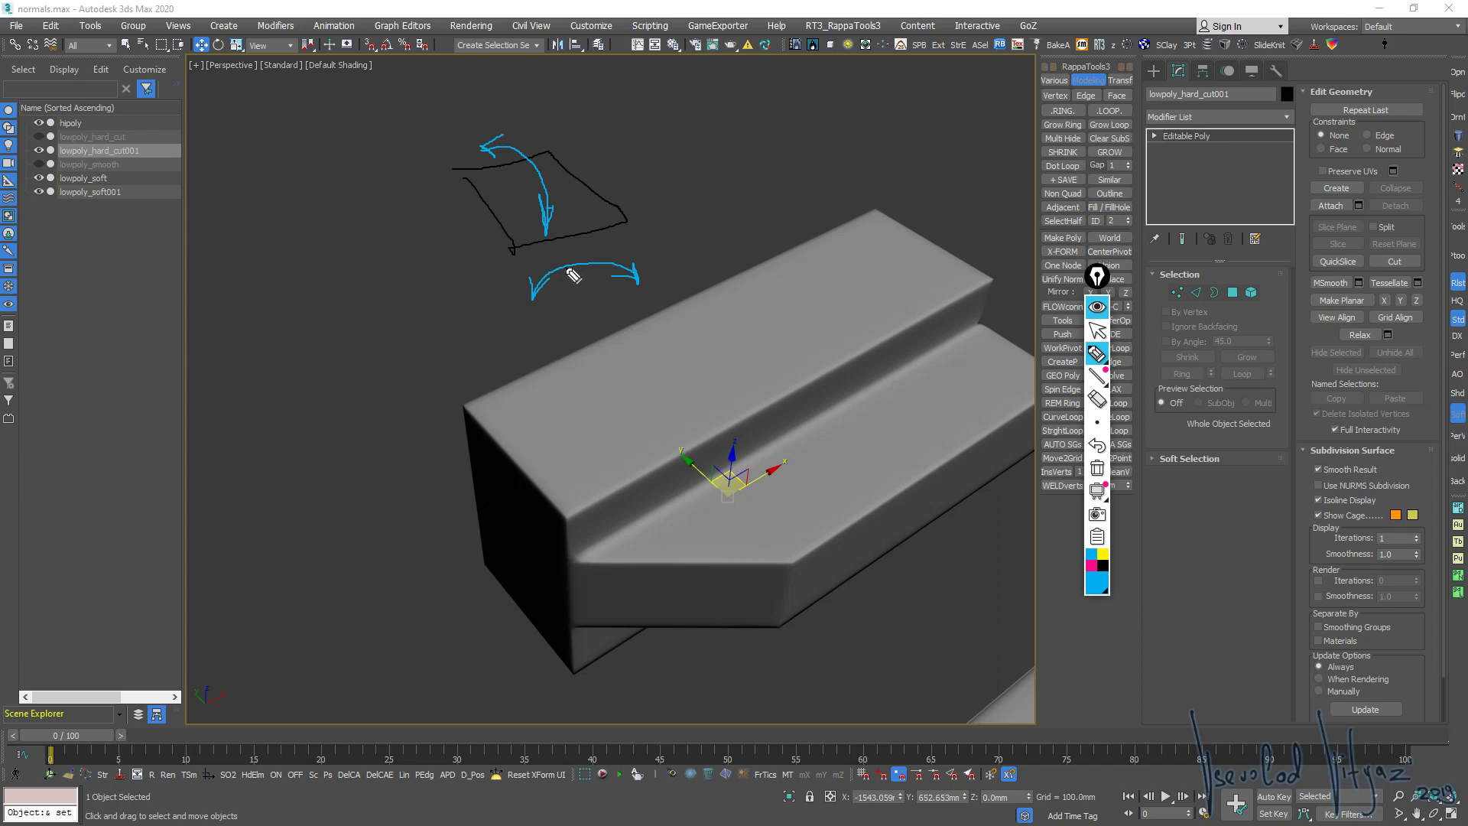
{"action": "left_click_drag", "start_coordinate": [623, 178], "coordinate": [610, 180]}
{"action": "mouse_move", "coordinate": [476, 201]}
{"action": "left_mouse_down"}
{"action": "mouse_move", "coordinate": [451, 203]}
{"action": "mouse_move", "coordinate": [498, 195]}
{"action": "left_mouse_up"}
{"action": "mouse_move", "coordinate": [559, 186]}
{"action": "left_mouse_down"}
{"action": "mouse_move", "coordinate": [510, 177]}
{"action": "mouse_move", "coordinate": [585, 247]}
{"action": "left_mouse_up"}
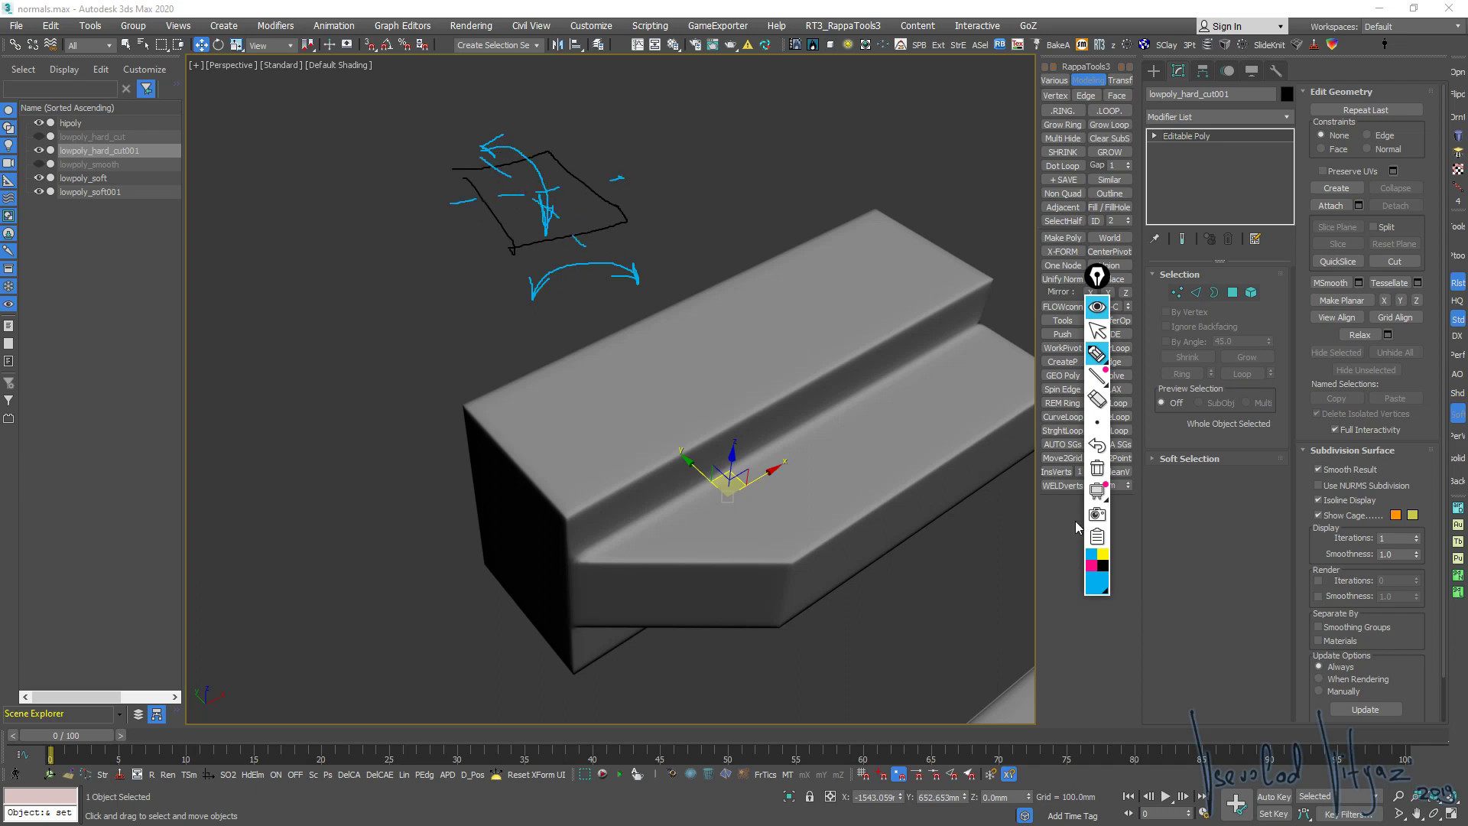
Draw a yellow arrow rising upward from the face, plus small yellow marks
{"action": "left_click", "coordinate": [1102, 555]}
{"action": "mouse_move", "coordinate": [528, 197]}
{"action": "left_mouse_down"}
{"action": "mouse_move", "coordinate": [533, 96]}
{"action": "mouse_move", "coordinate": [542, 106]}
{"action": "left_mouse_up"}
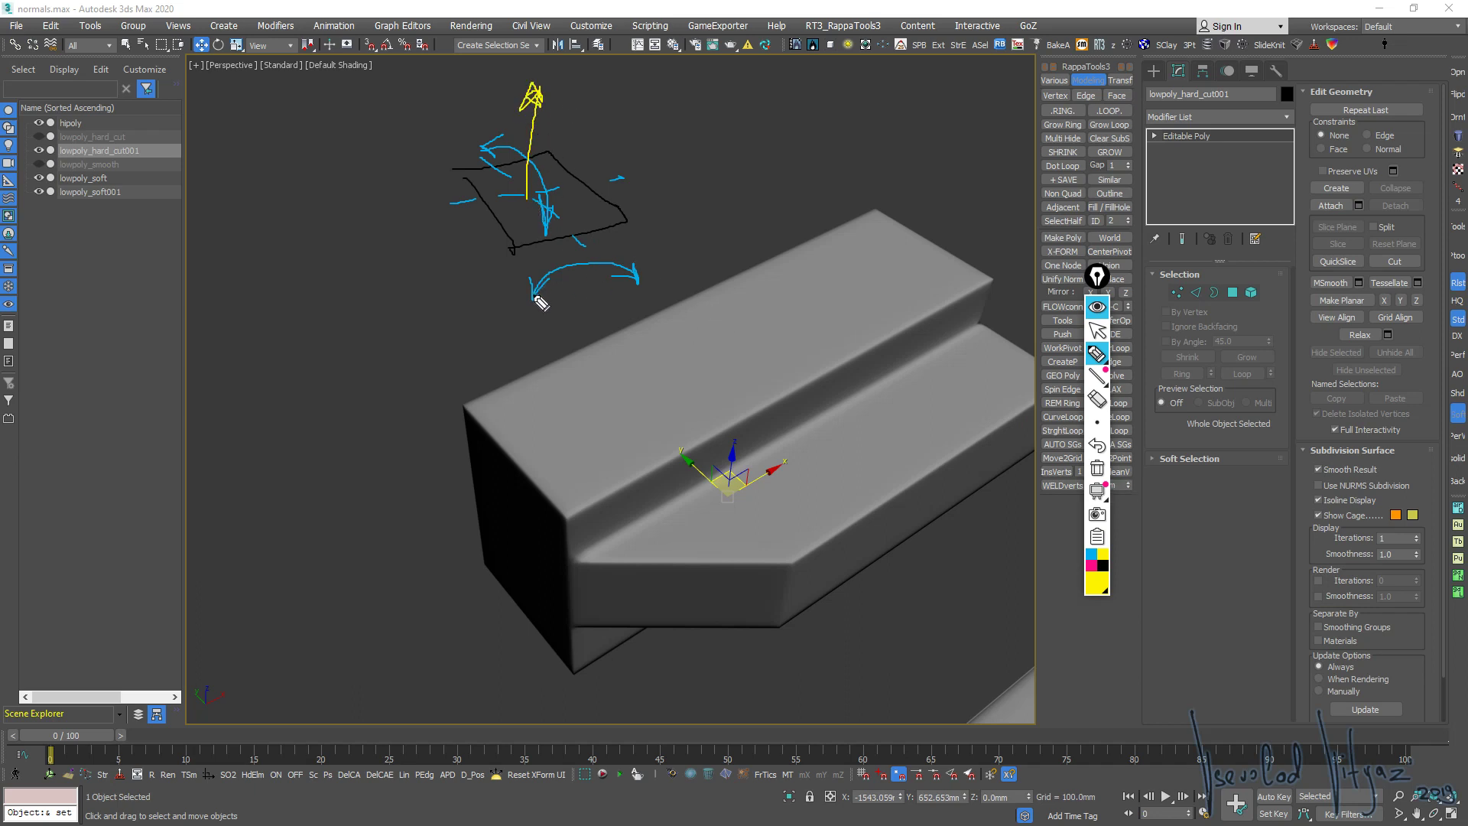
{"action": "mouse_move", "coordinate": [533, 299]}
{"action": "left_mouse_down"}
{"action": "mouse_move", "coordinate": [551, 271]}
{"action": "mouse_move", "coordinate": [635, 279]}
{"action": "mouse_move", "coordinate": [524, 289]}
{"action": "mouse_move", "coordinate": [614, 280]}
{"action": "mouse_move", "coordinate": [574, 327]}
{"action": "mouse_move", "coordinate": [577, 295]}
{"action": "left_mouse_up"}
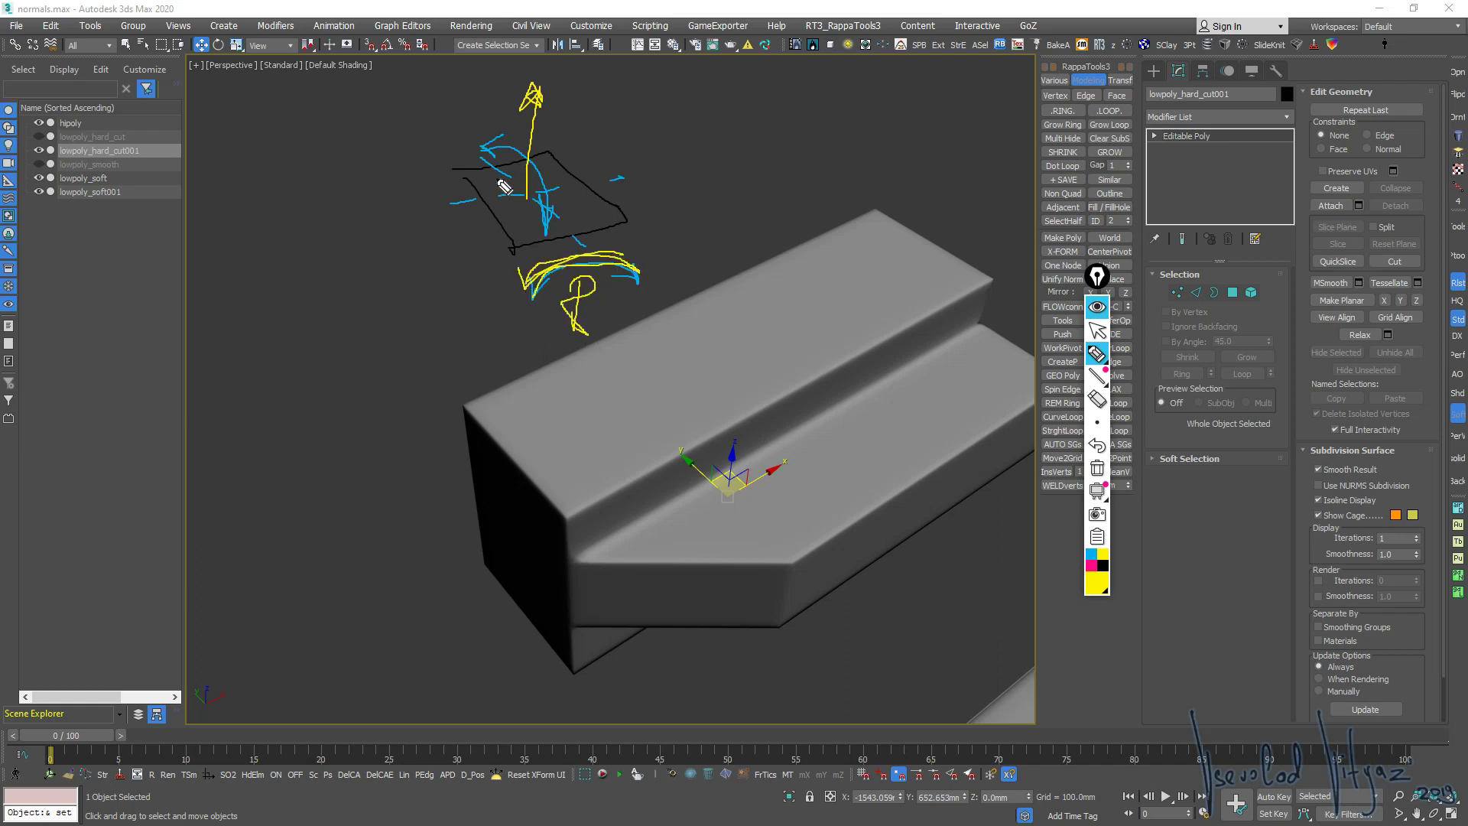
{"action": "left_click_drag", "start_coordinate": [590, 103], "coordinate": [570, 140]}
Clear the sketches, show normal_hard.png's Blue channel alone, and zoom to the map's middle strips
{"action": "left_click", "coordinate": [1097, 306]}
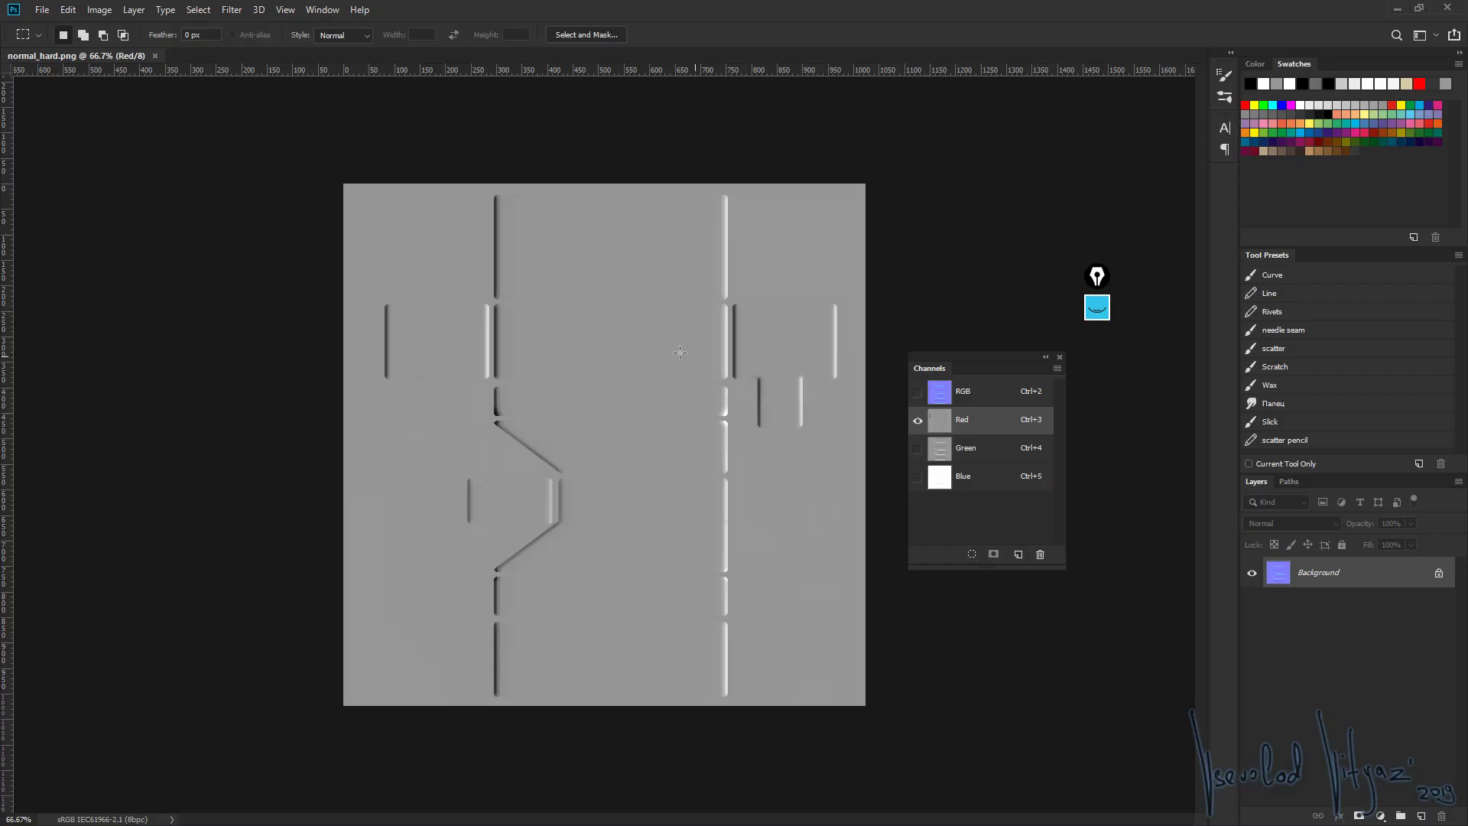
{"action": "left_click", "coordinate": [964, 477]}
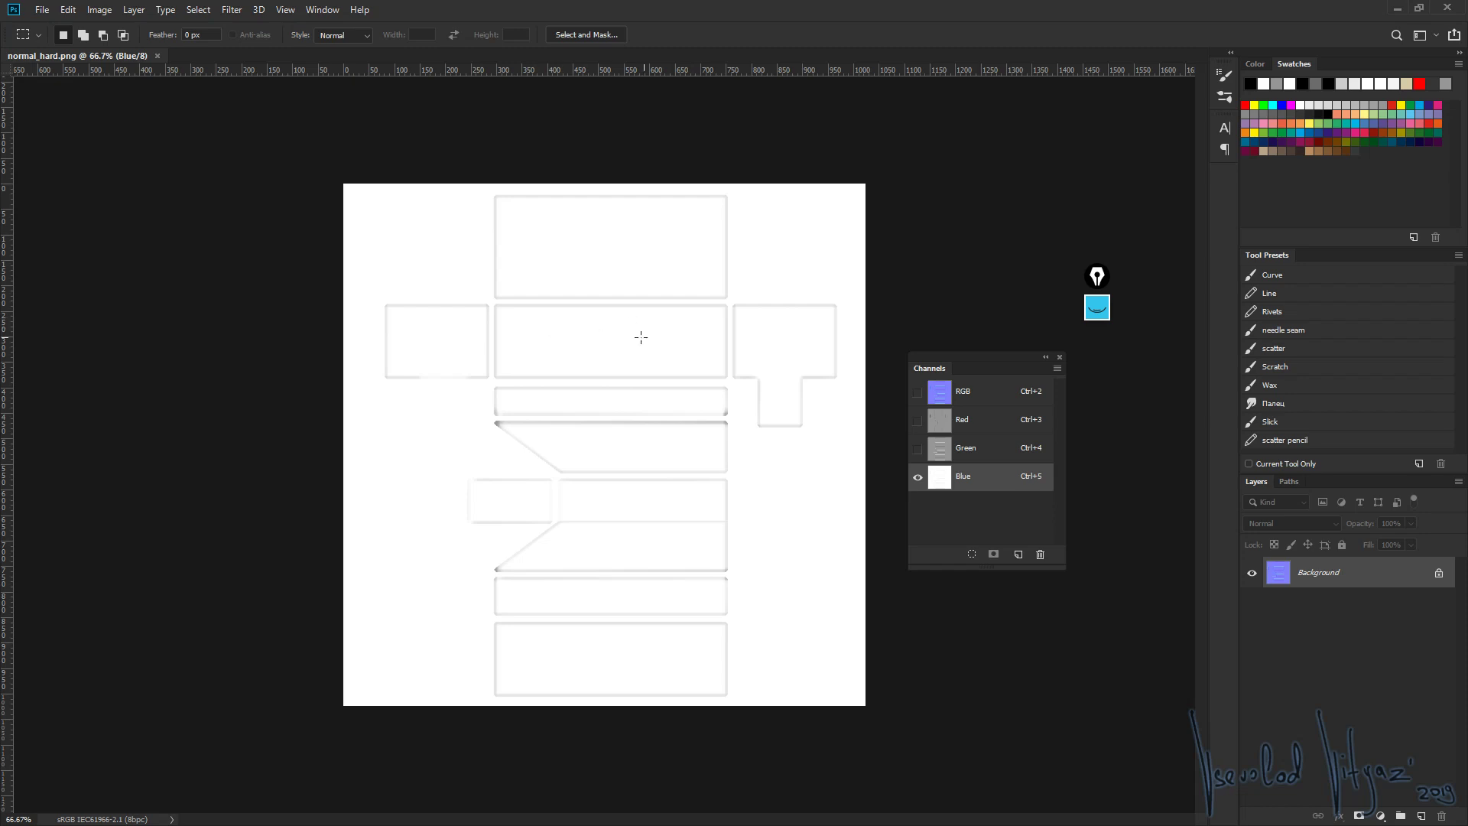
{"action": "scroll", "coordinate": [575, 337], "scroll_direction": "up", "scroll_amount": 3, "text": "alt"}
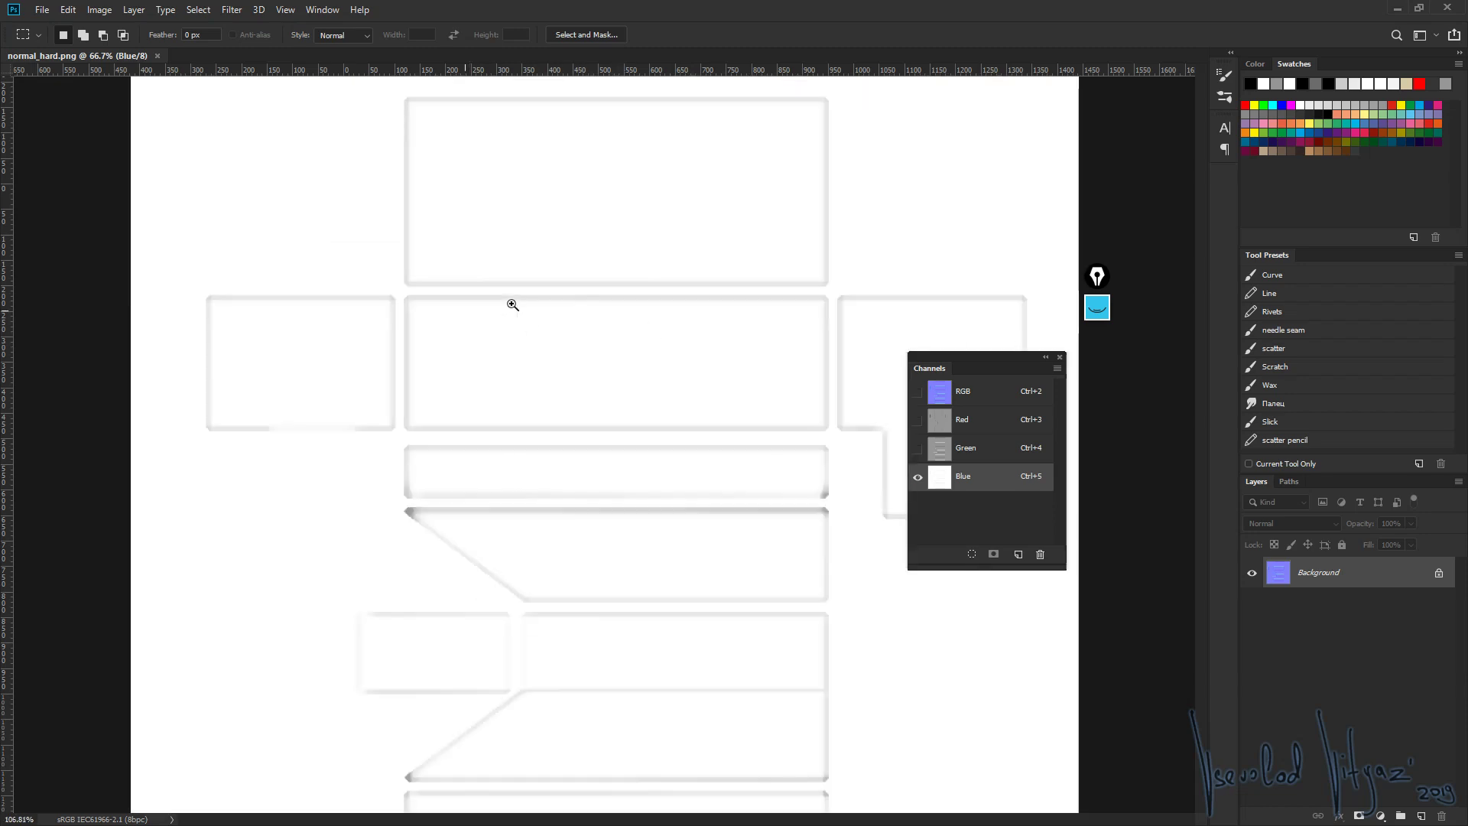
{"action": "scroll", "coordinate": [535, 306], "scroll_direction": "up", "scroll_amount": 2, "text": "alt"}
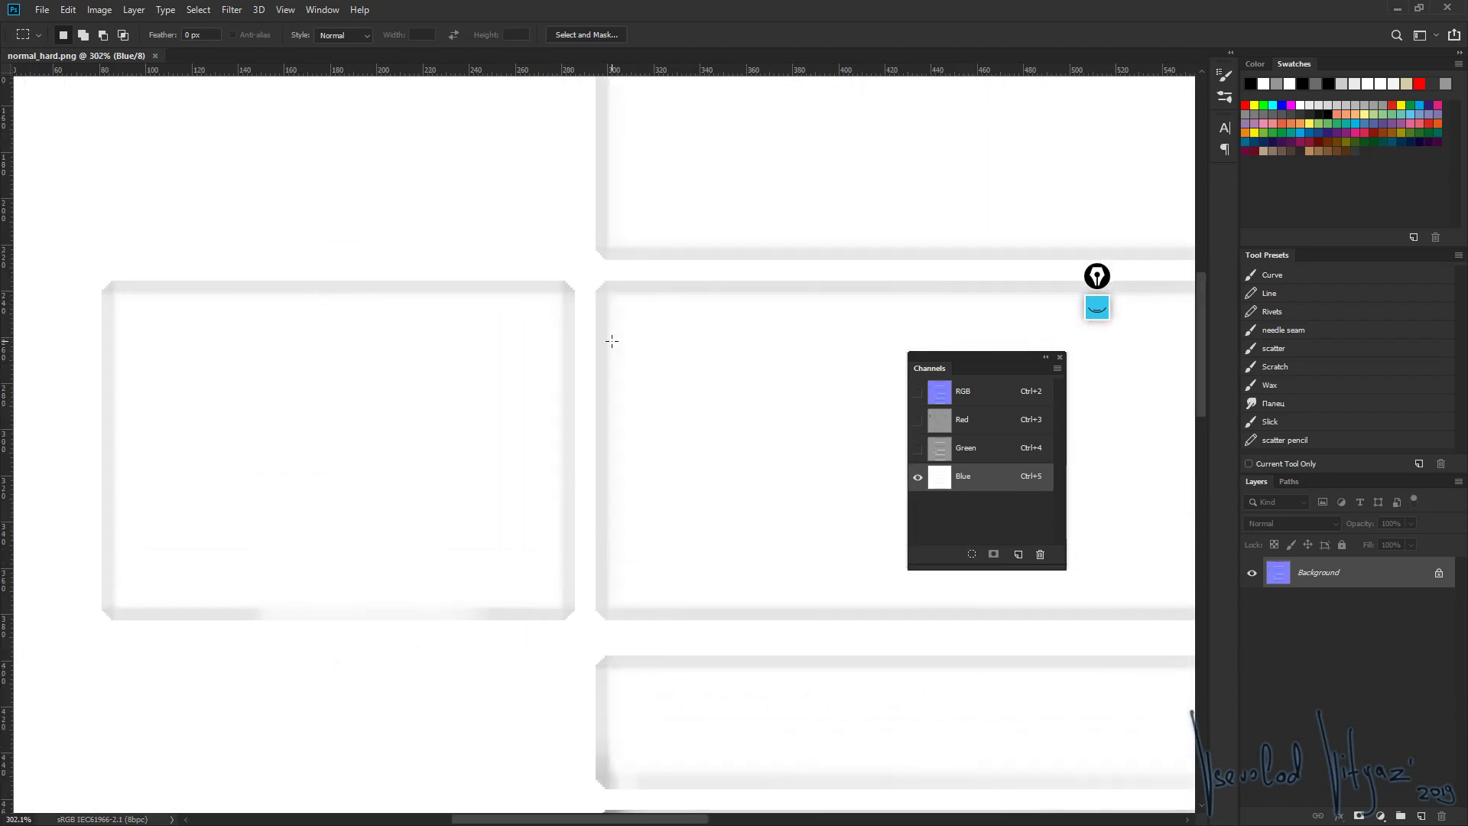
{"action": "scroll", "coordinate": [738, 410], "scroll_direction": "down", "scroll_amount": 3, "text": "alt"}
{"action": "scroll", "coordinate": [650, 405], "scroll_direction": "up", "scroll_amount": 1, "text": "alt"}
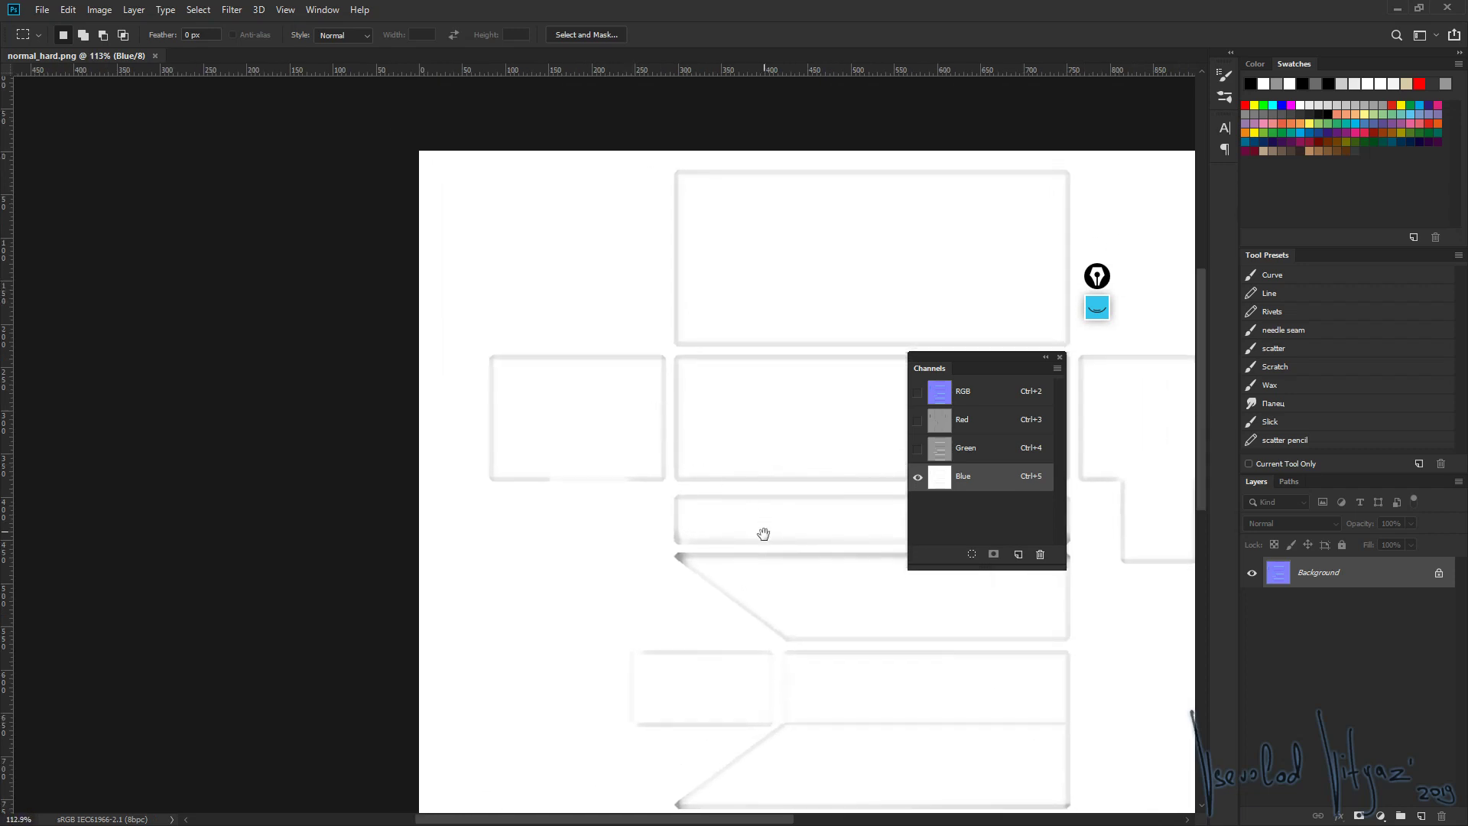
{"action": "left_click_drag", "start_coordinate": [763, 534], "coordinate": [603, 396]}
{"action": "scroll", "coordinate": [655, 486], "scroll_direction": "up", "scroll_amount": 1, "text": "alt"}
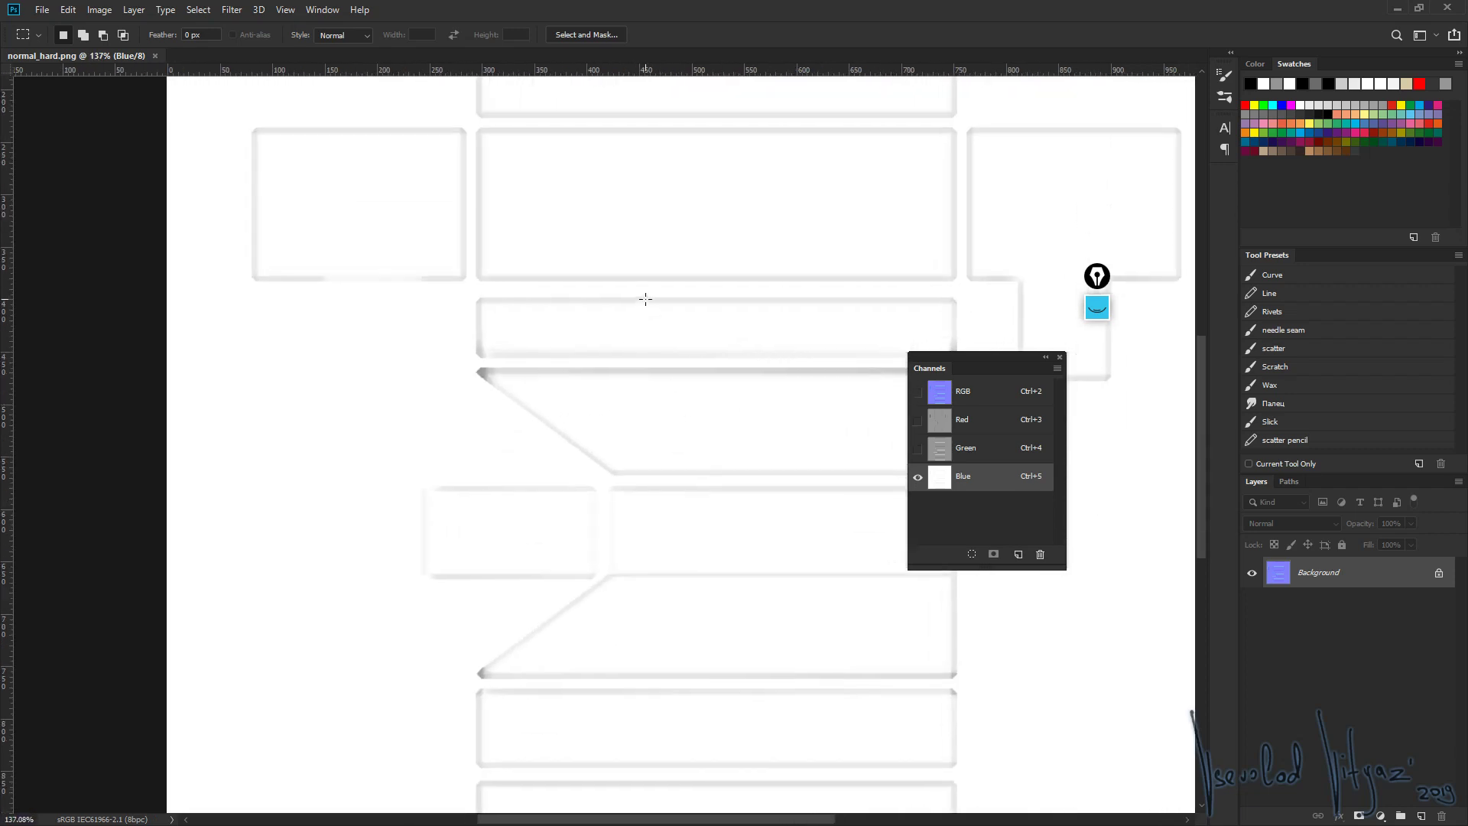
{"action": "scroll", "coordinate": [557, 302], "scroll_direction": "up", "scroll_amount": 2, "text": "alt"}
{"action": "scroll", "coordinate": [636, 338], "scroll_direction": "down", "scroll_amount": 4, "text": "alt"}
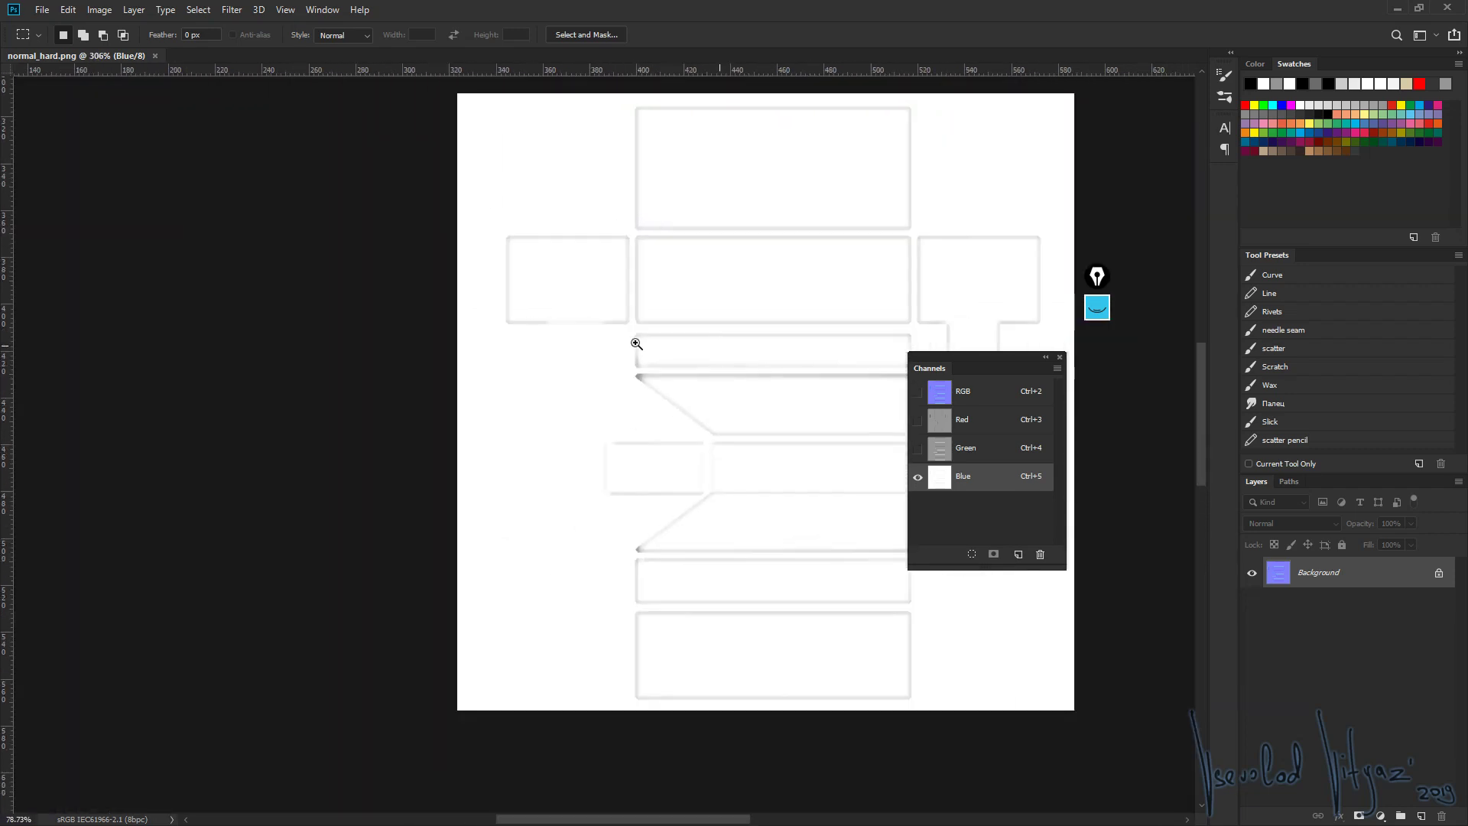
{"action": "scroll", "coordinate": [636, 343], "scroll_direction": "up", "scroll_amount": 1, "text": "alt"}
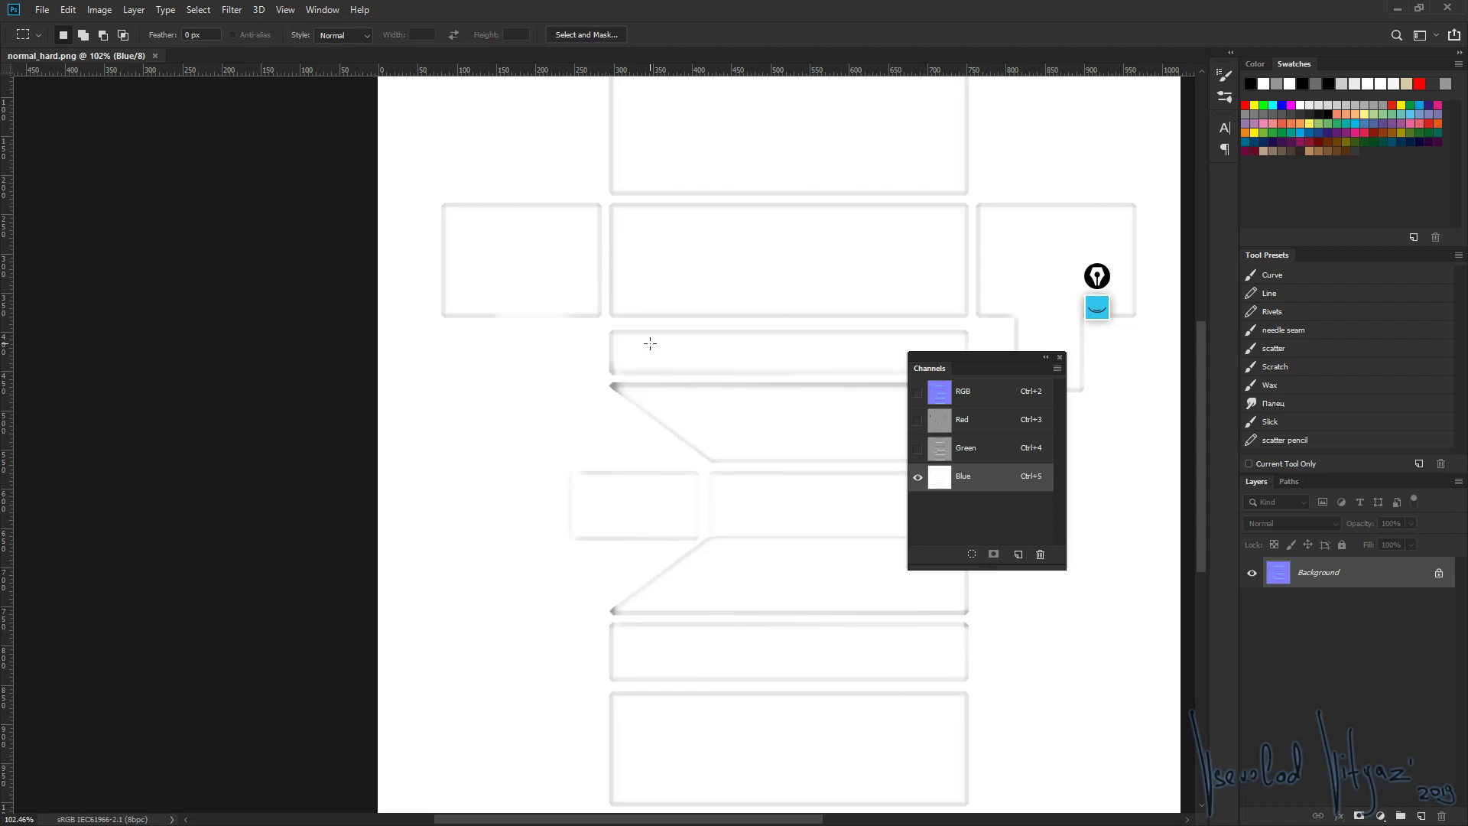
View Red and Green alone, then combine Red, Green and Blue into the full map
{"action": "left_click", "coordinate": [973, 423]}
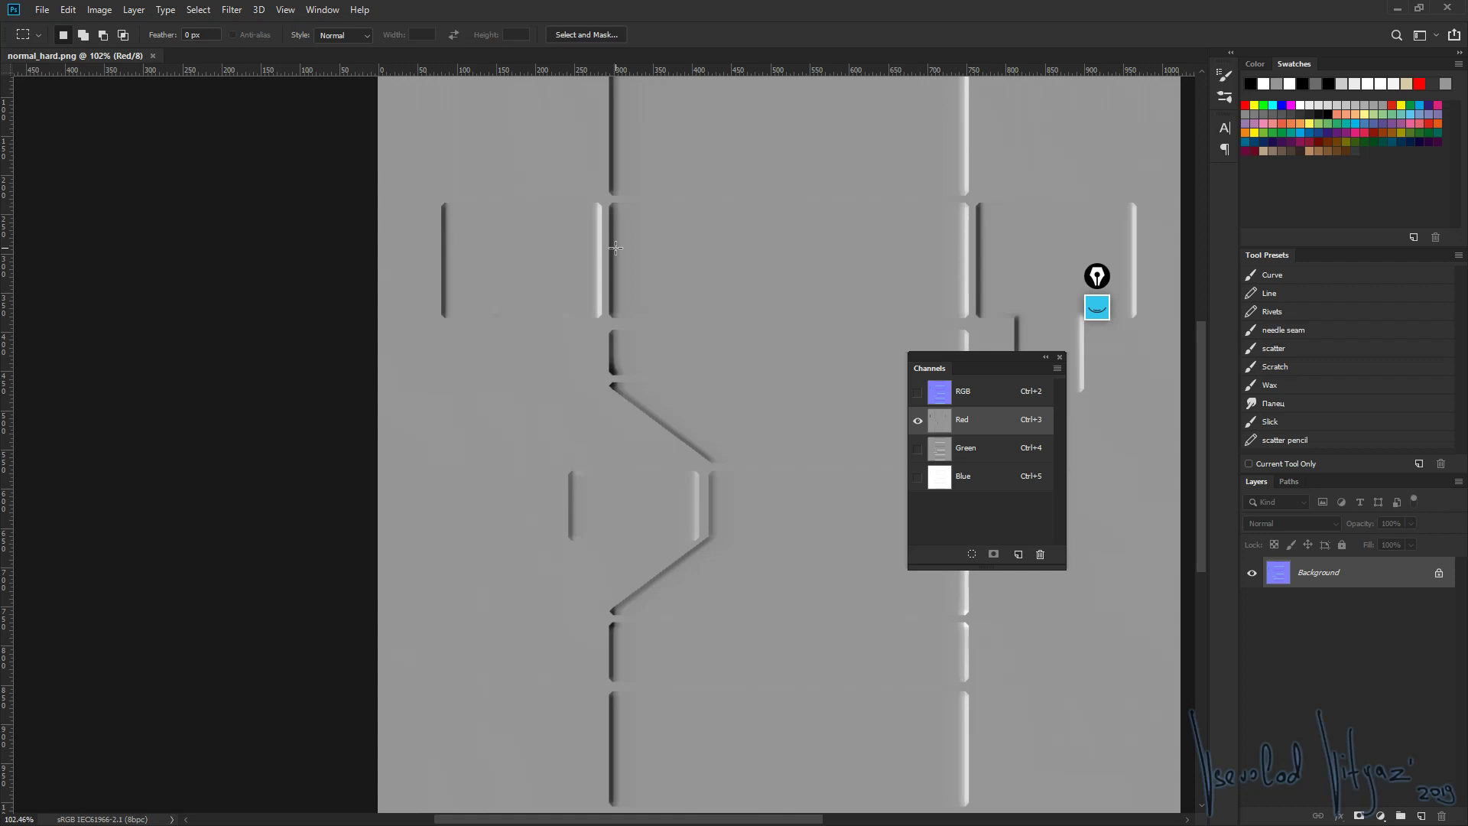
{"action": "left_click", "coordinate": [982, 454]}
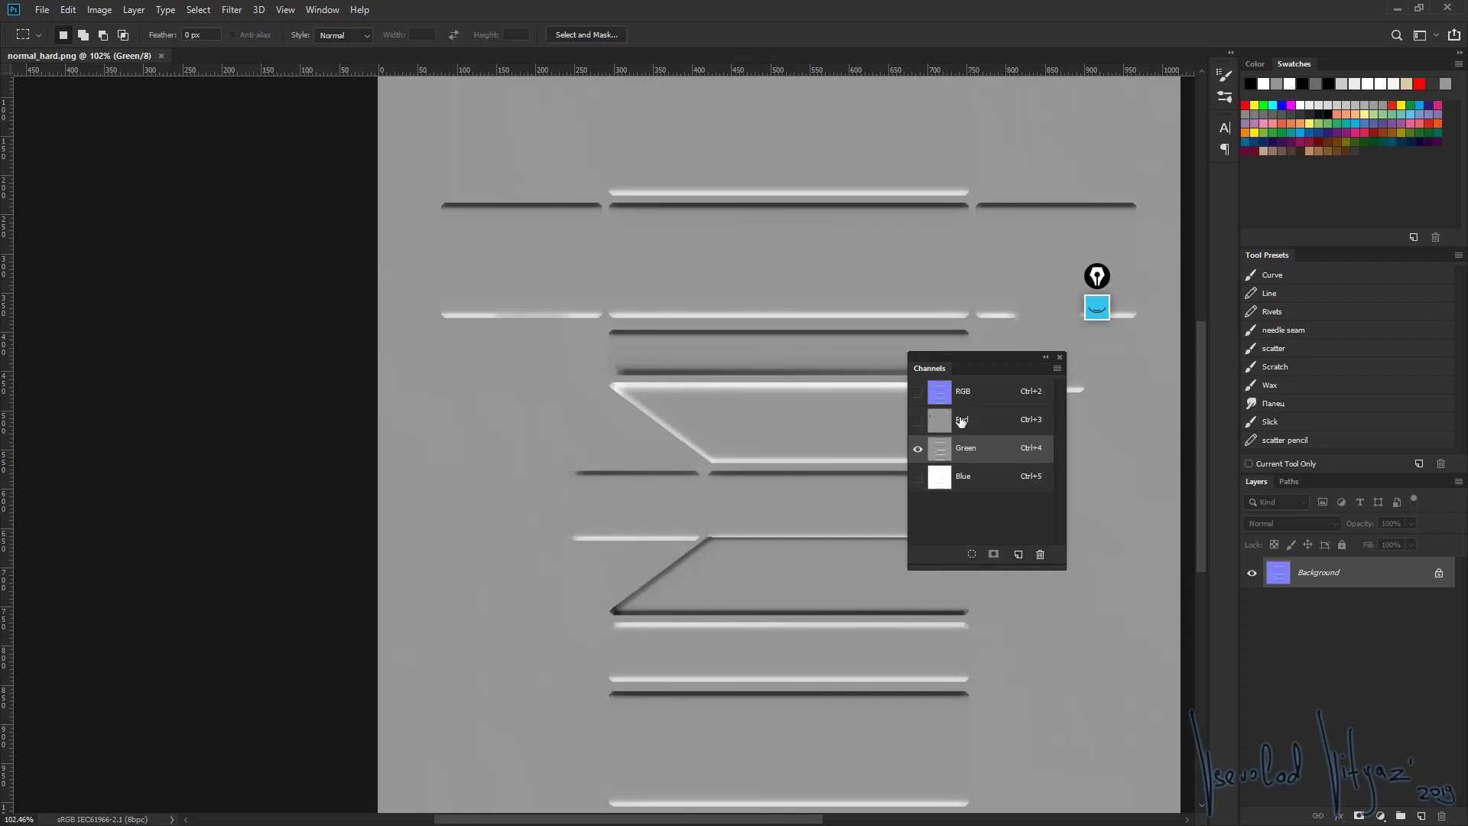
{"action": "left_click", "coordinate": [921, 422]}
{"action": "left_click", "coordinate": [917, 449]}
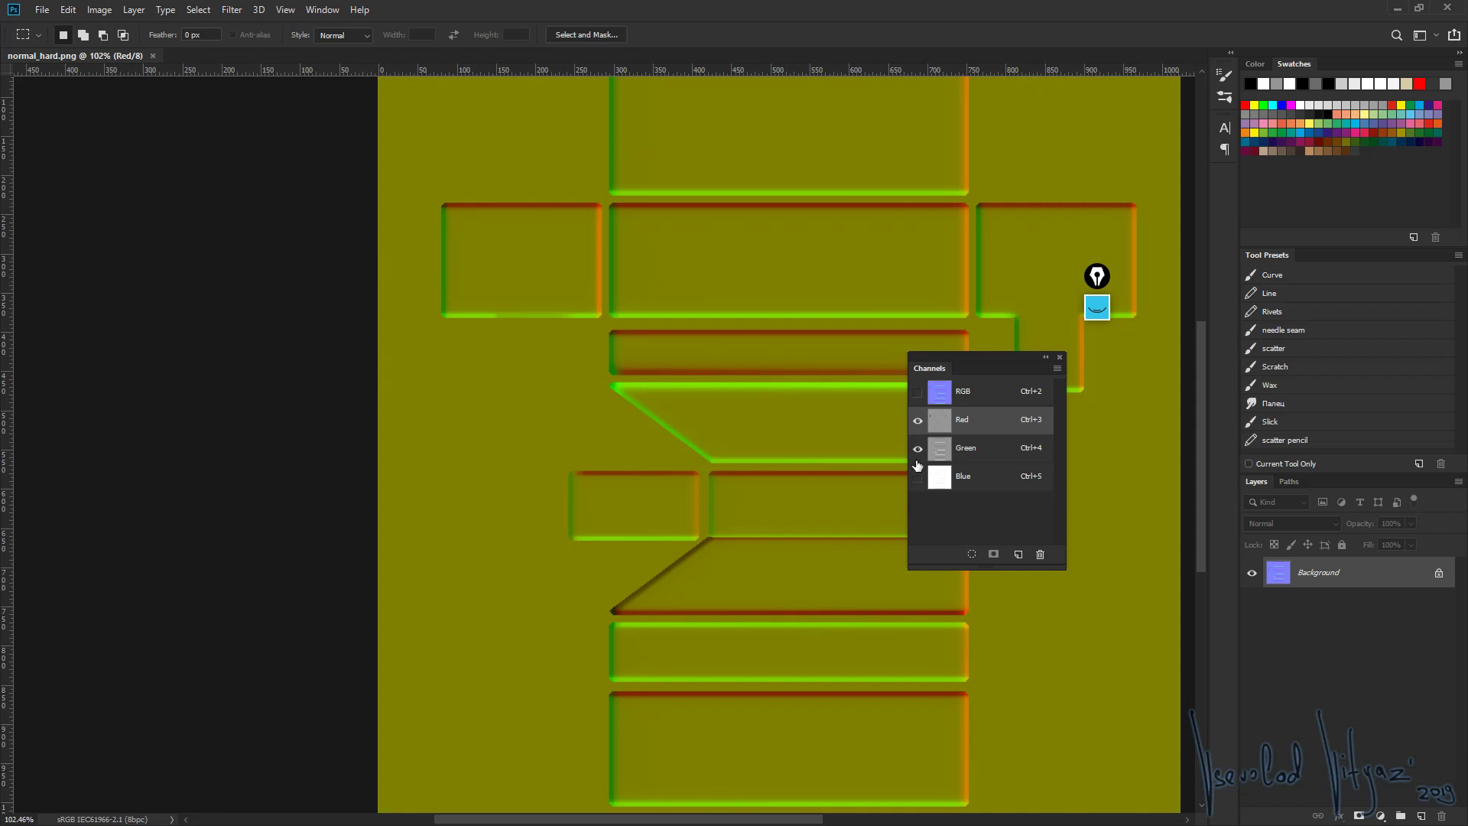
{"action": "left_click", "coordinate": [917, 477]}
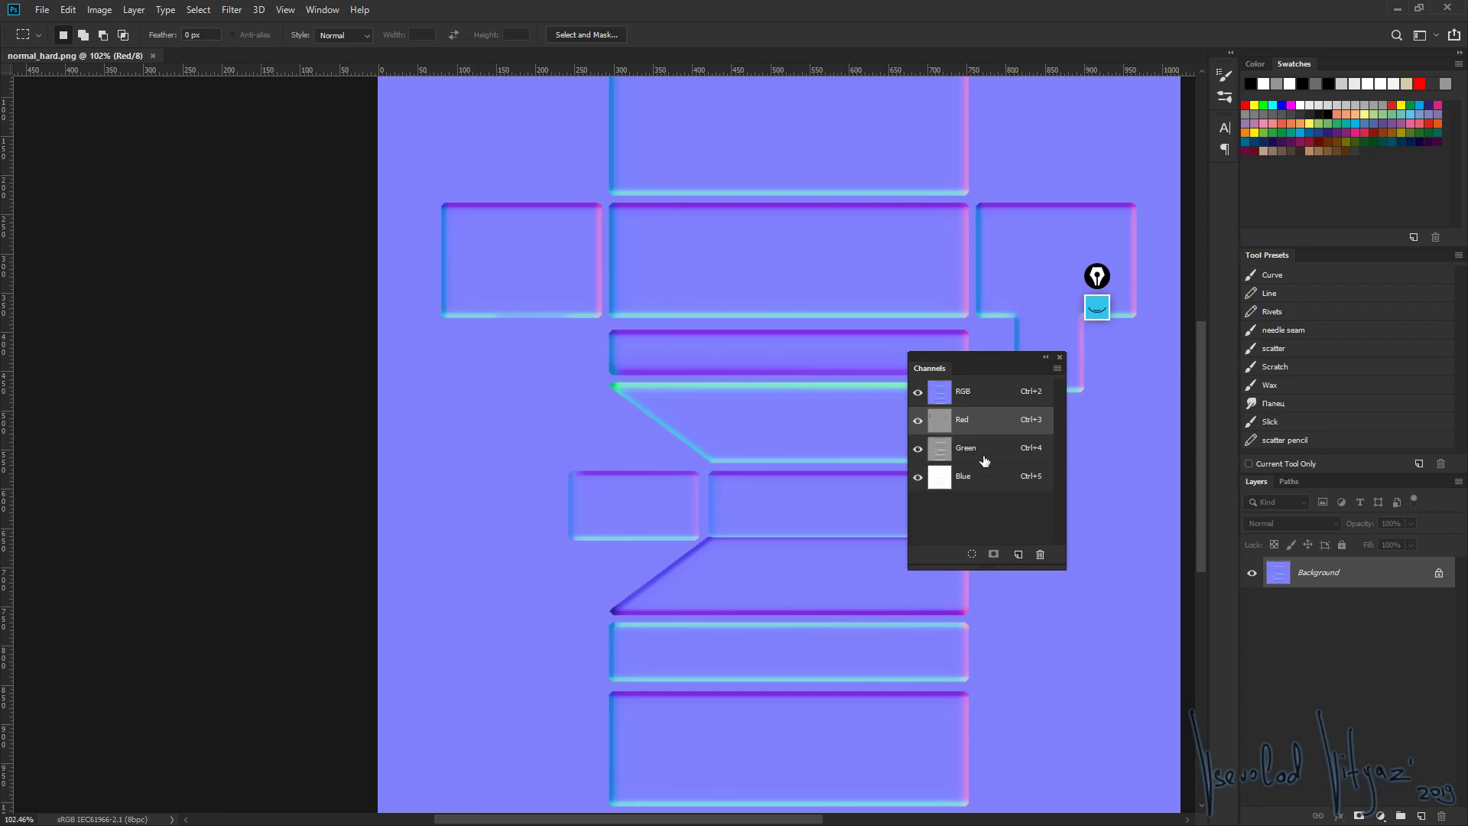
Isolate the Green channel by hiding Red and Blue, then restore the full composite
{"action": "left_click", "coordinate": [982, 459]}
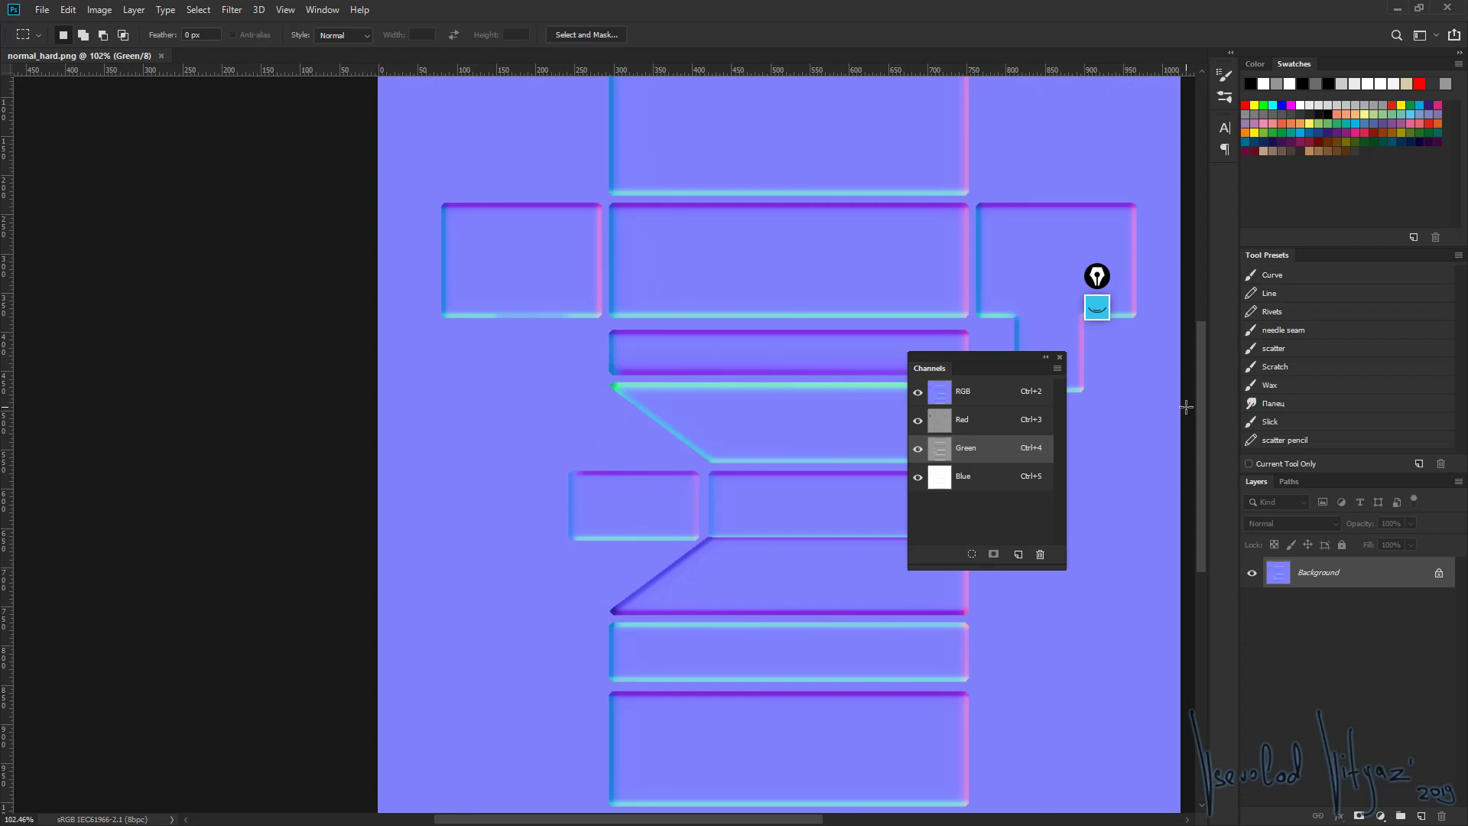
{"action": "left_click", "coordinate": [974, 427]}
{"action": "left_click", "coordinate": [973, 455]}
{"action": "left_click", "coordinate": [917, 420]}
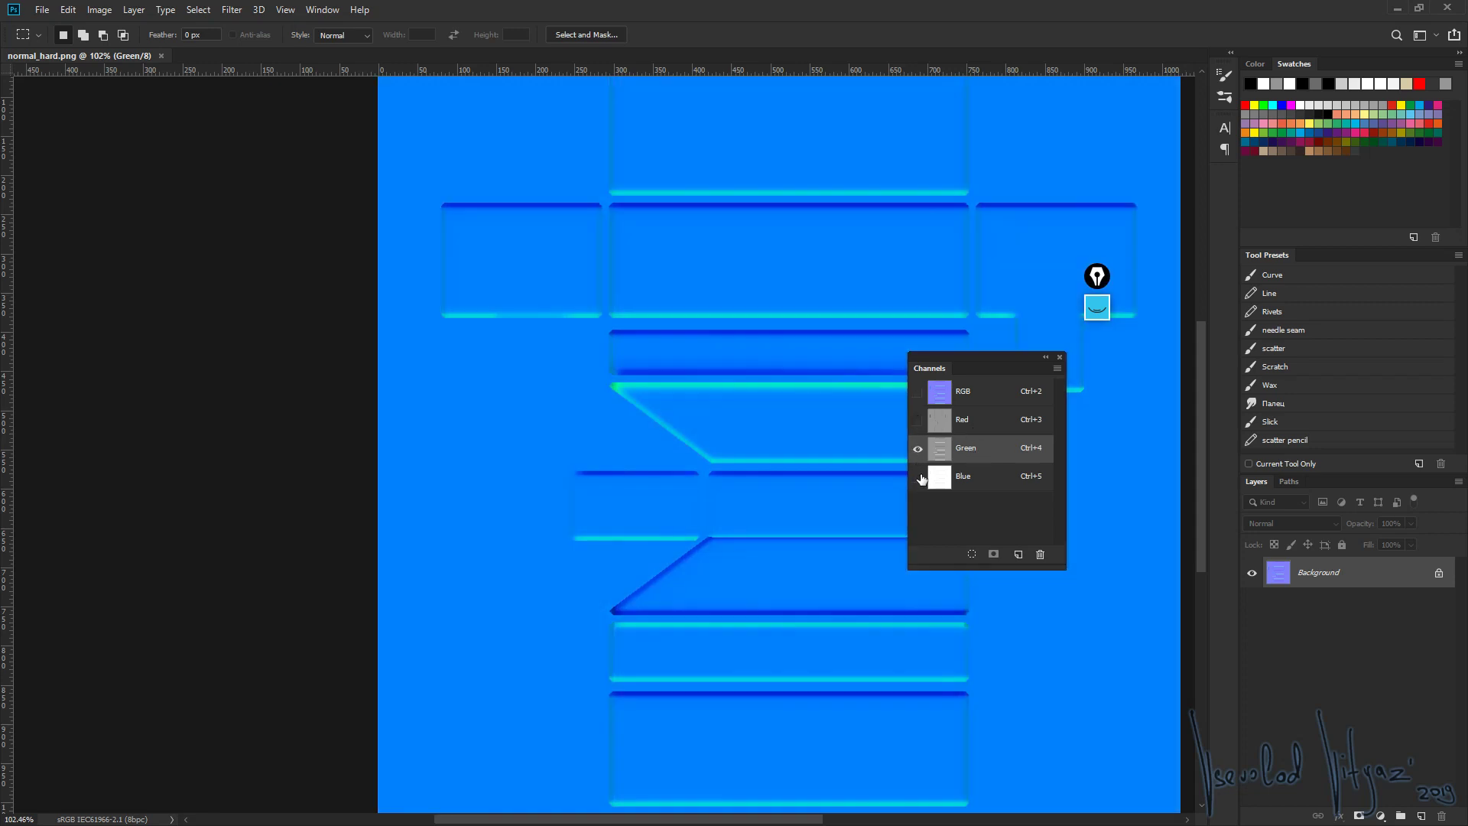
{"action": "left_click", "coordinate": [918, 477]}
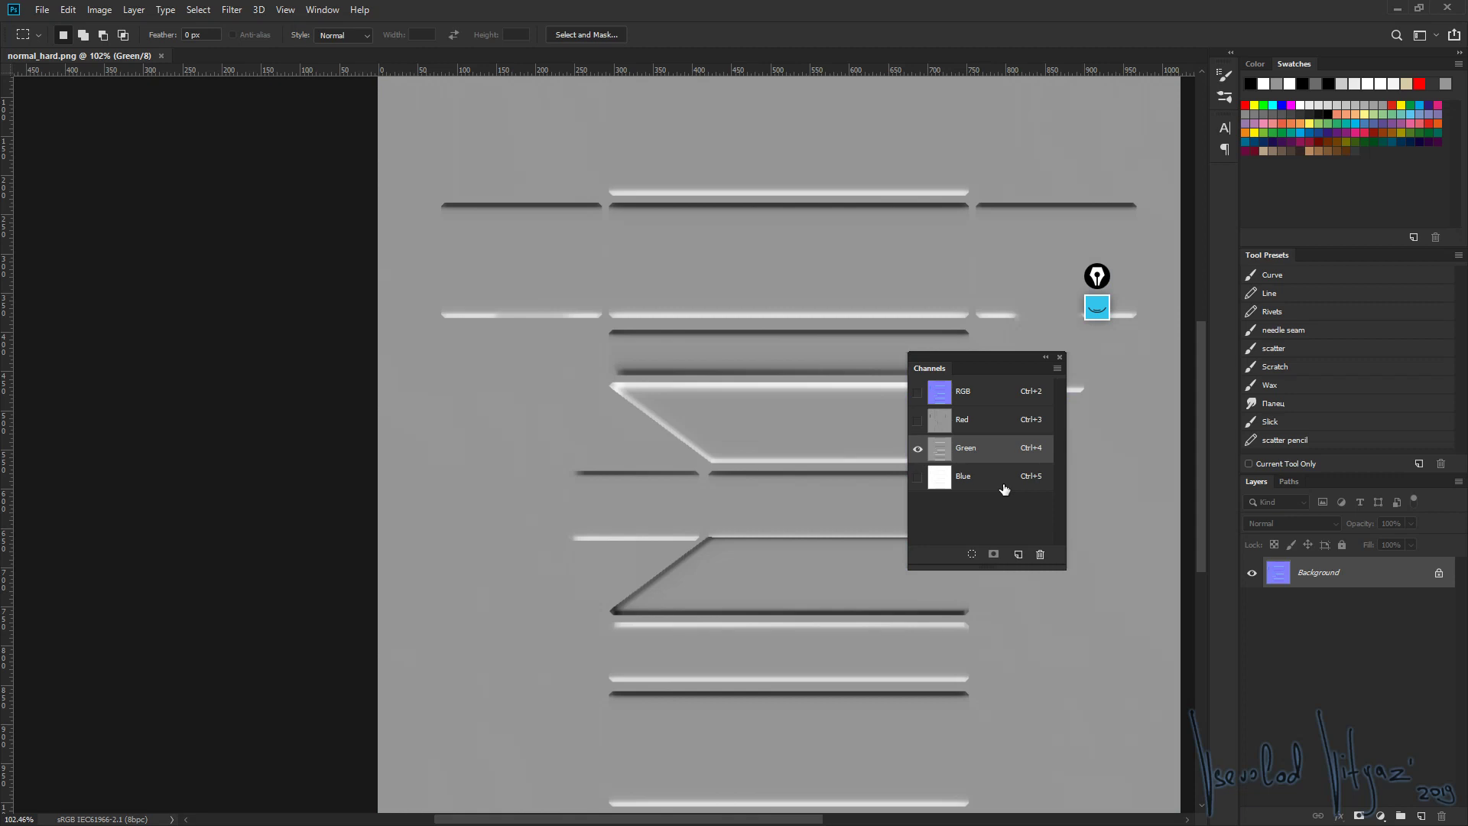
{"action": "left_click", "coordinate": [918, 393]}
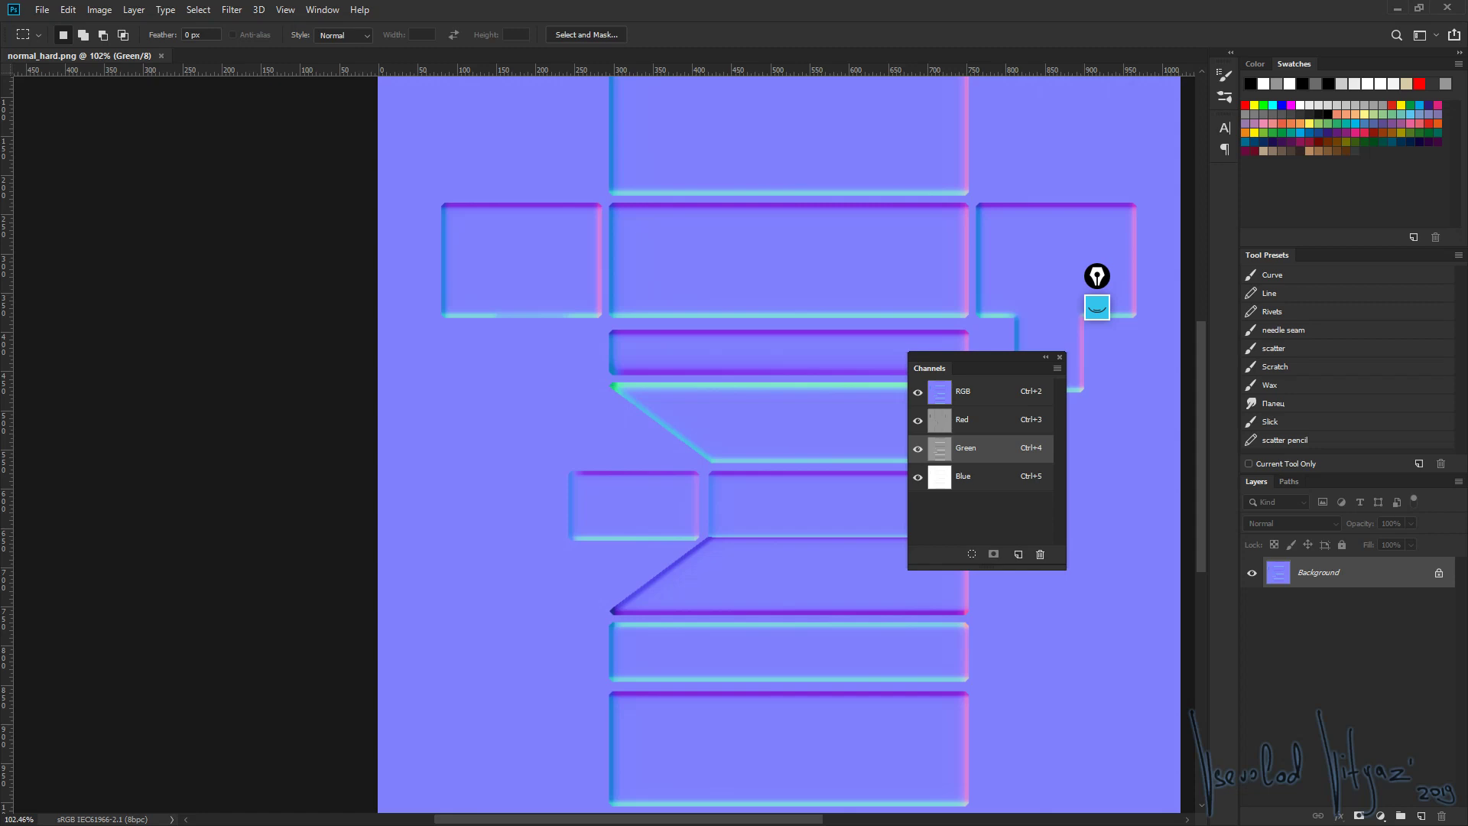
Flip between Red, the composite and Green (Ctrl+4), ending on Red alone
{"action": "left_click", "coordinate": [977, 419]}
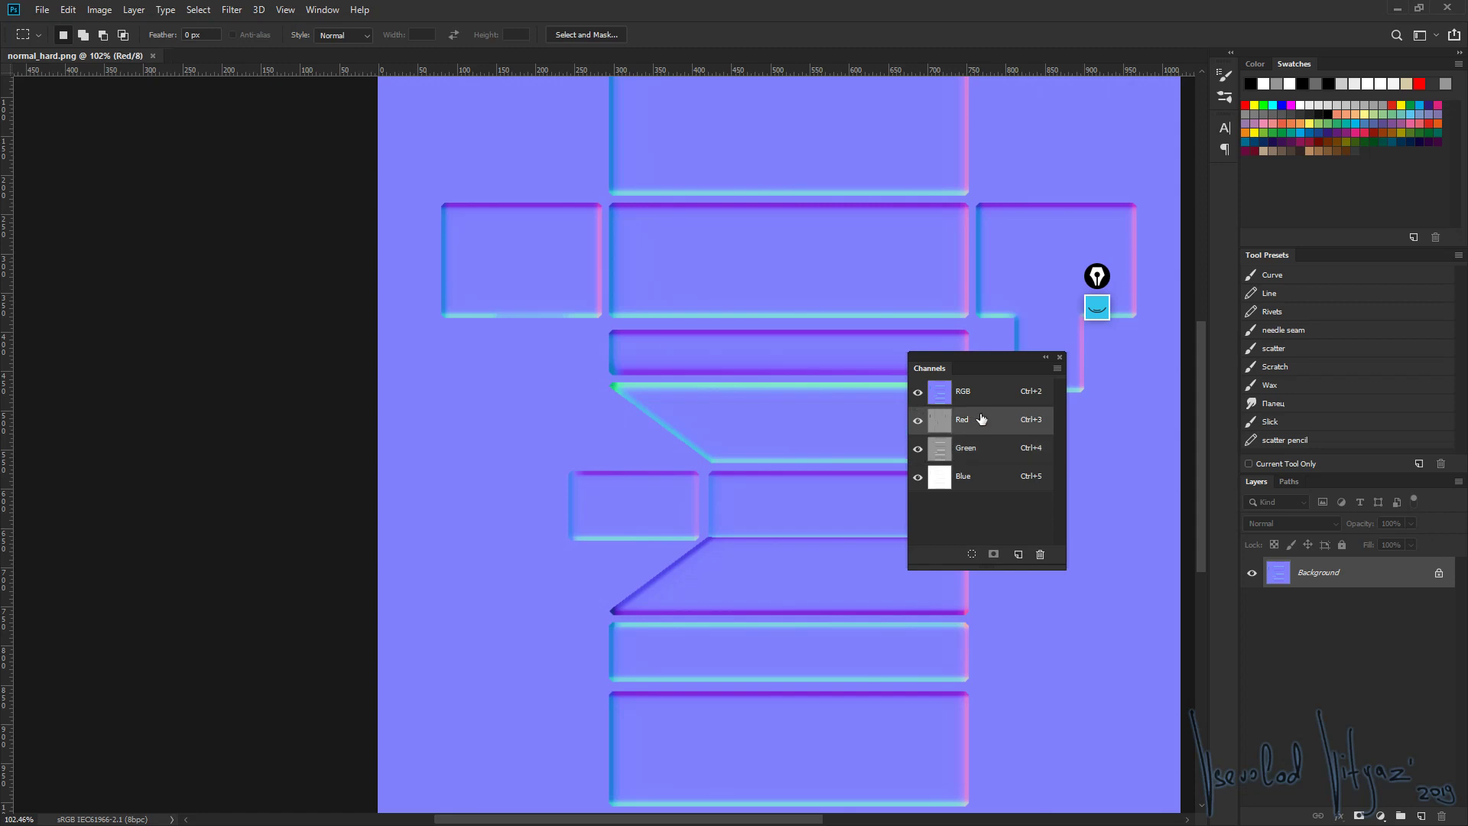
{"action": "left_click", "coordinate": [974, 398]}
{"action": "left_click", "coordinate": [967, 430]}
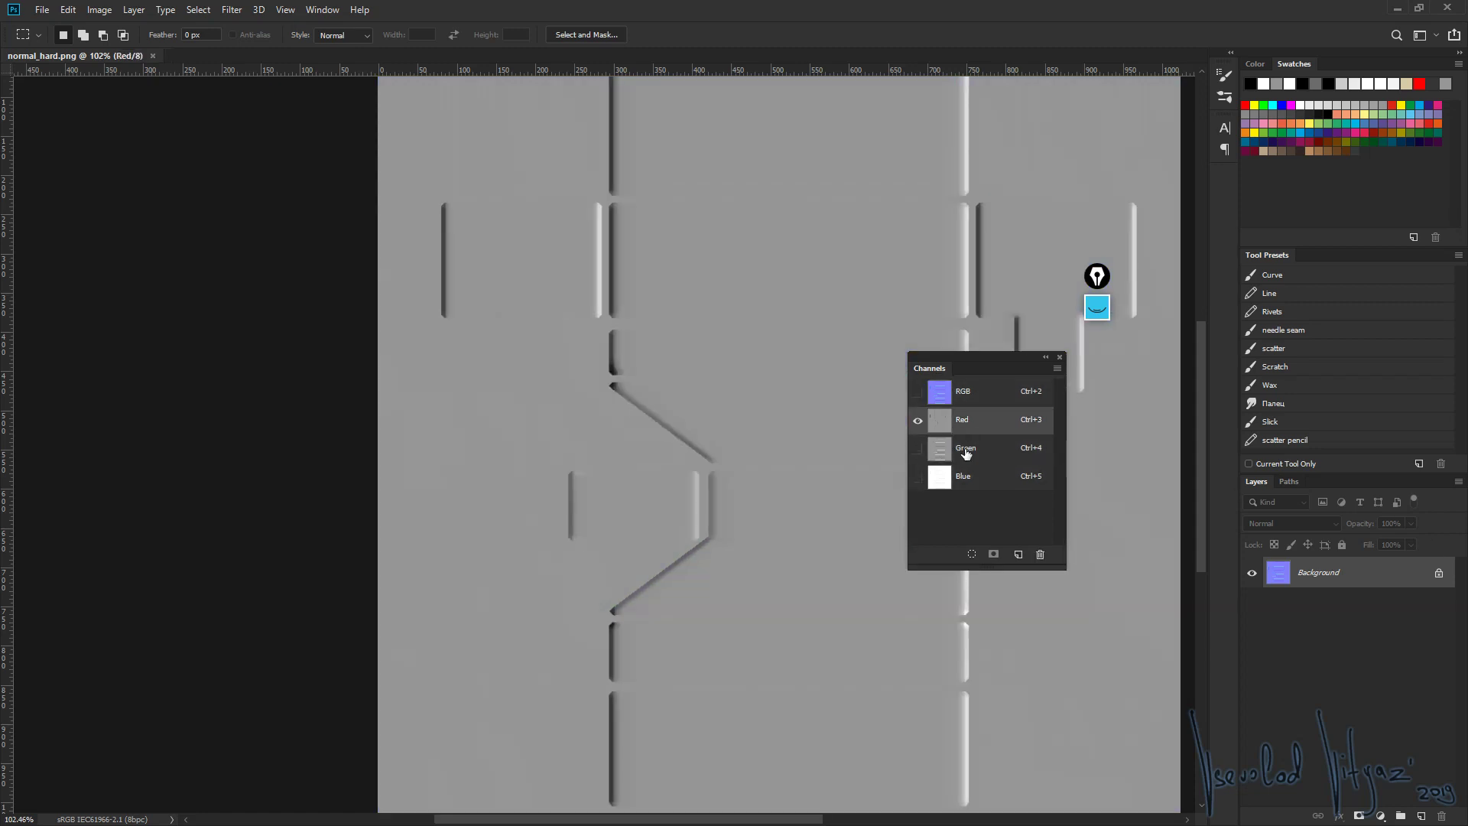
{"action": "key", "text": "ctrl+4"}
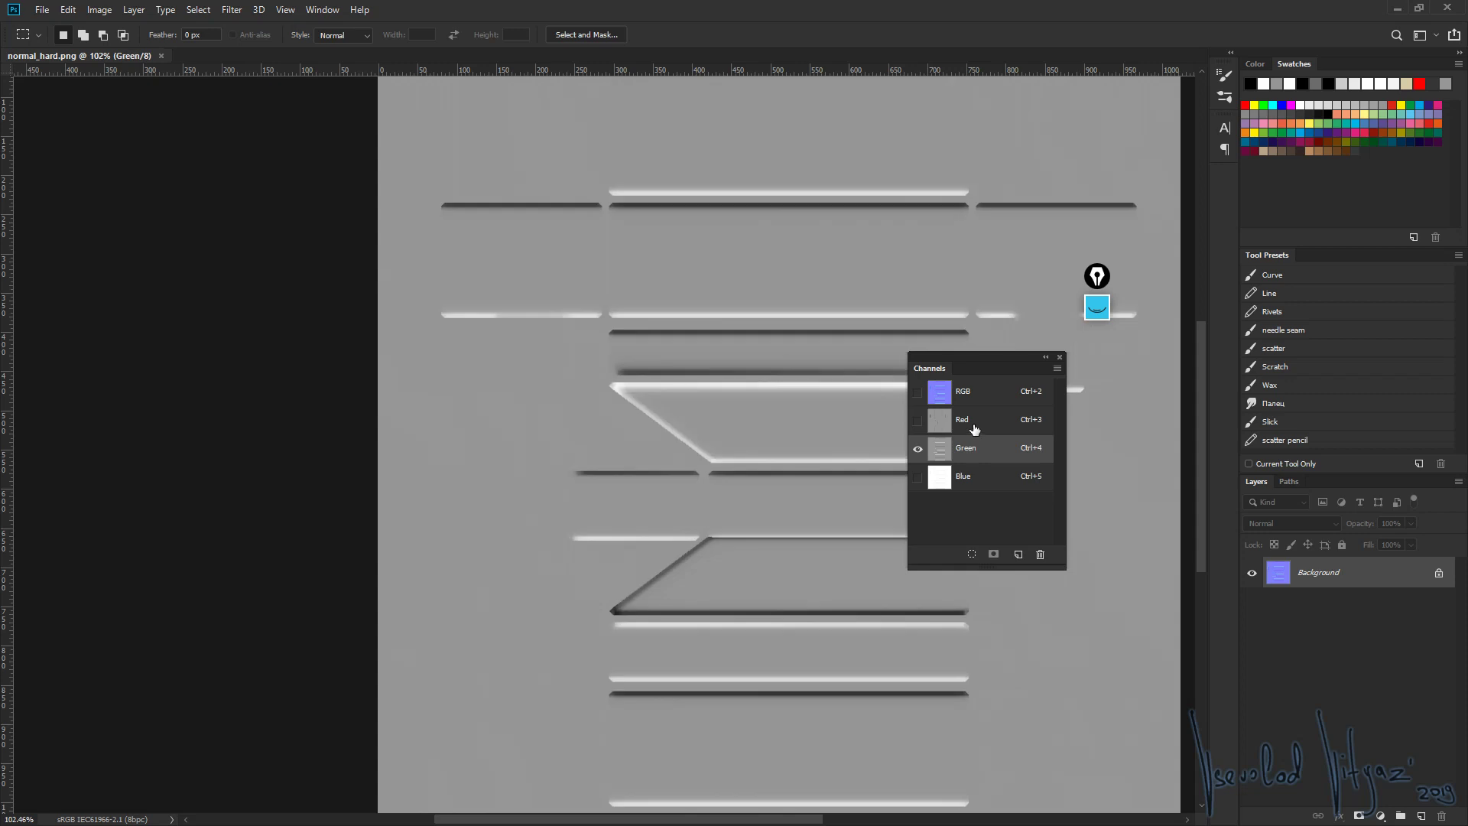
{"action": "left_click", "coordinate": [975, 429]}
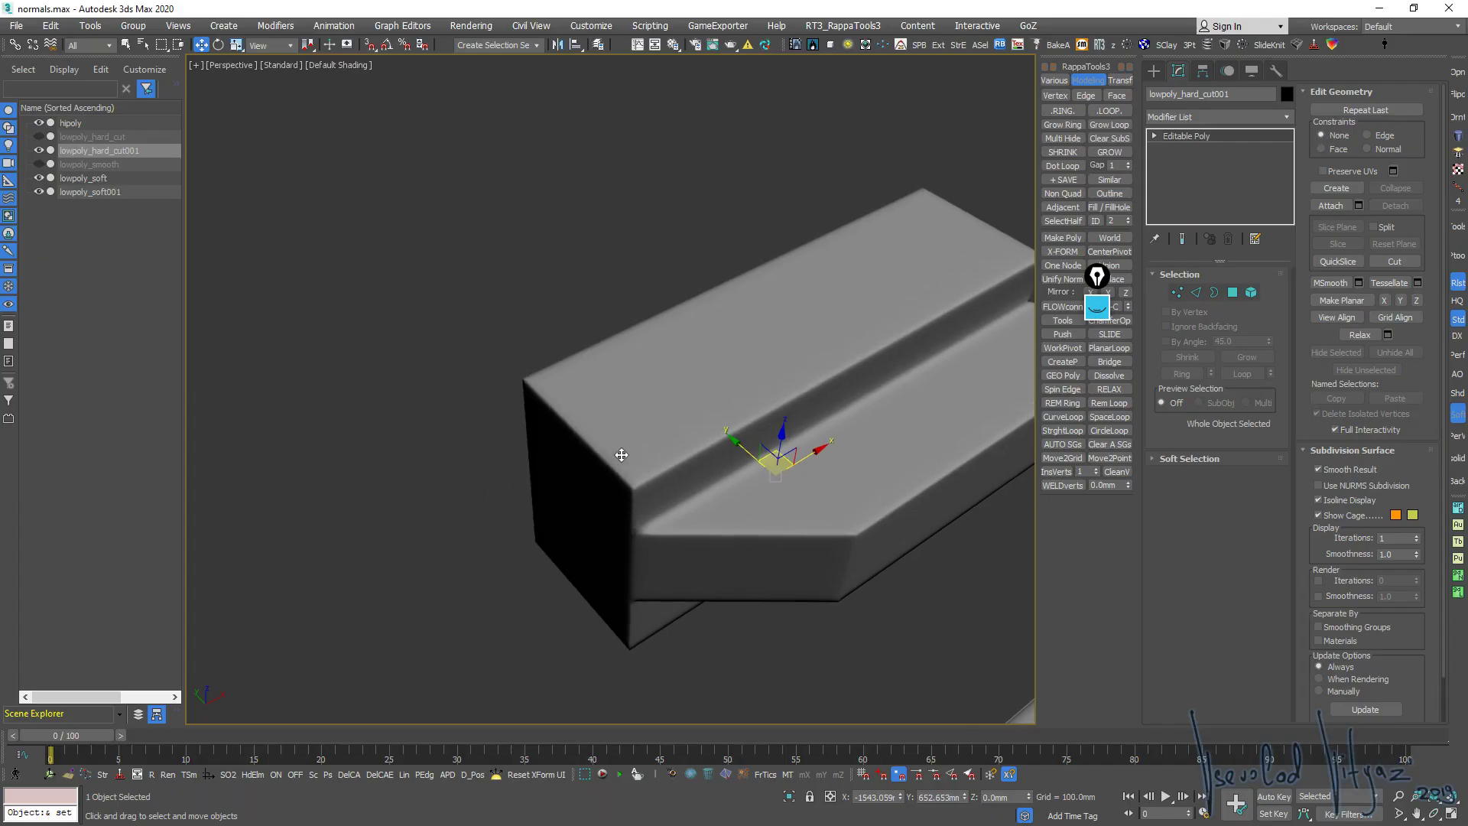
{"action": "mouse_move", "coordinate": [599, 433]}
{"action": "middle_mouse_down", "text": "alt"}
{"action": "mouse_move", "coordinate": [587, 420]}
{"action": "mouse_move", "coordinate": [679, 436]}
{"action": "mouse_move", "coordinate": [841, 356]}
{"action": "middle_mouse_up", "text": "alt"}
{"action": "key", "text": "alt+q"}
{"action": "scroll", "coordinate": [755, 371], "scroll_direction": "down", "scroll_amount": 5}
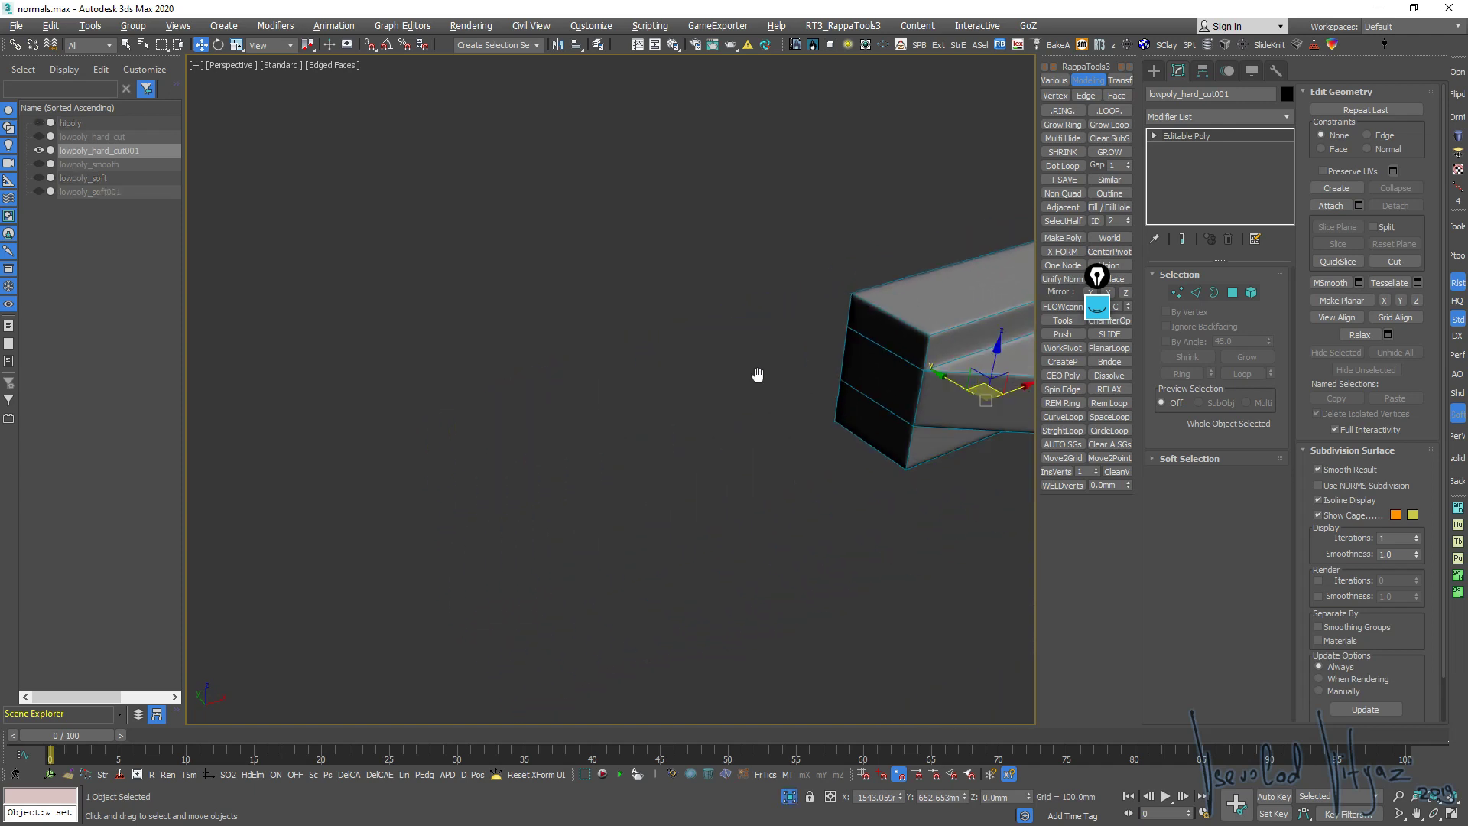
{"action": "scroll", "coordinate": [799, 383], "scroll_direction": "down", "scroll_amount": 2}
{"action": "key", "text": "alt+q"}
{"action": "scroll", "coordinate": [799, 383], "scroll_direction": "up", "scroll_amount": 2}
{"action": "scroll", "coordinate": [799, 383], "scroll_direction": "up", "scroll_amount": 3}
{"action": "mouse_move", "coordinate": [800, 383]}
{"action": "middle_mouse_down"}
{"action": "mouse_move", "coordinate": [515, 397]}
{"action": "mouse_move", "coordinate": [583, 396]}
{"action": "middle_mouse_up"}
{"action": "key", "text": "F4"}
{"action": "scroll", "coordinate": [544, 408], "scroll_direction": "up", "scroll_amount": 6}
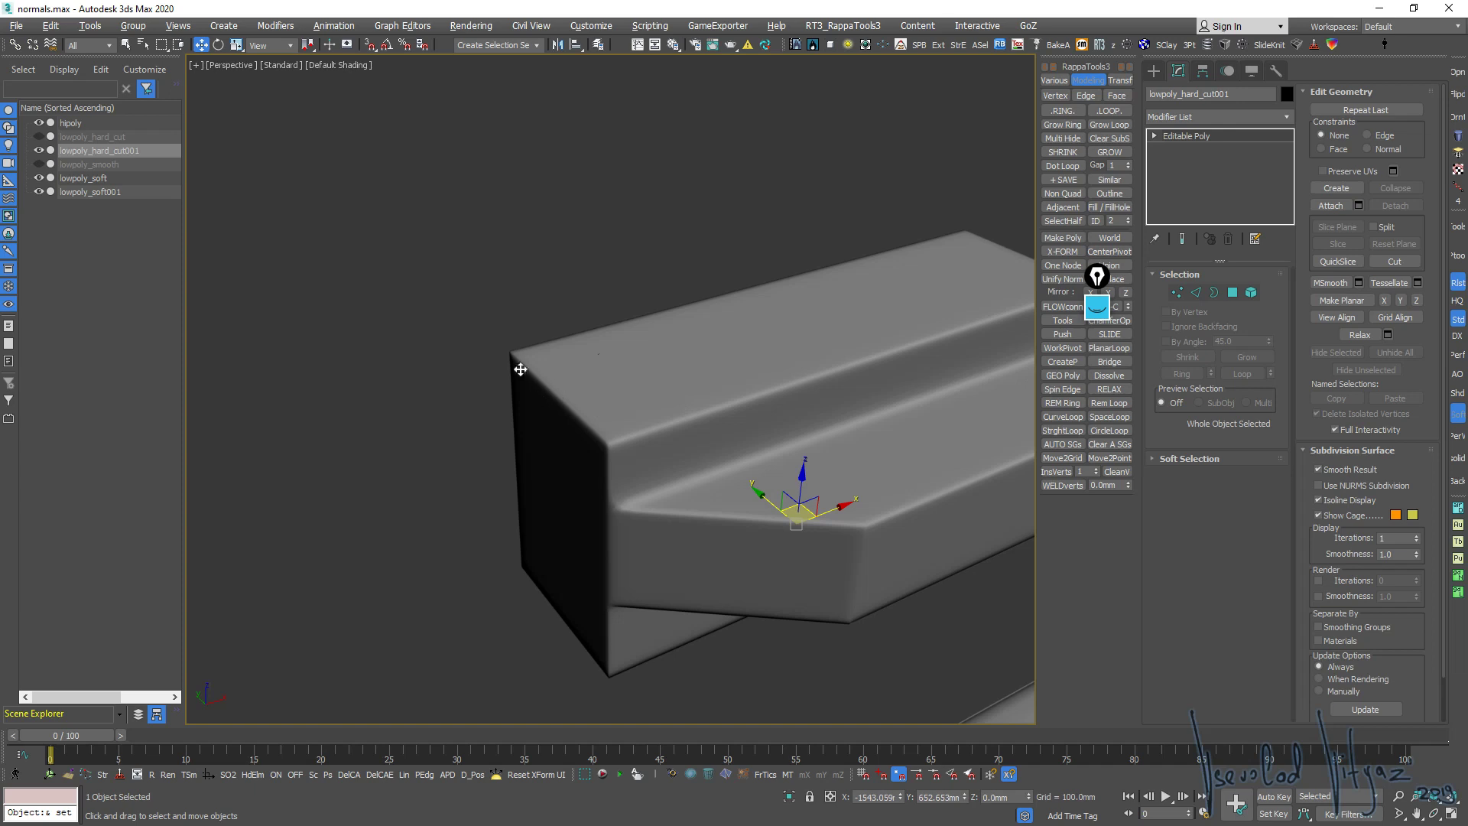
{"action": "middle_click_drag", "start_coordinate": [558, 439], "coordinate": [564, 456]}
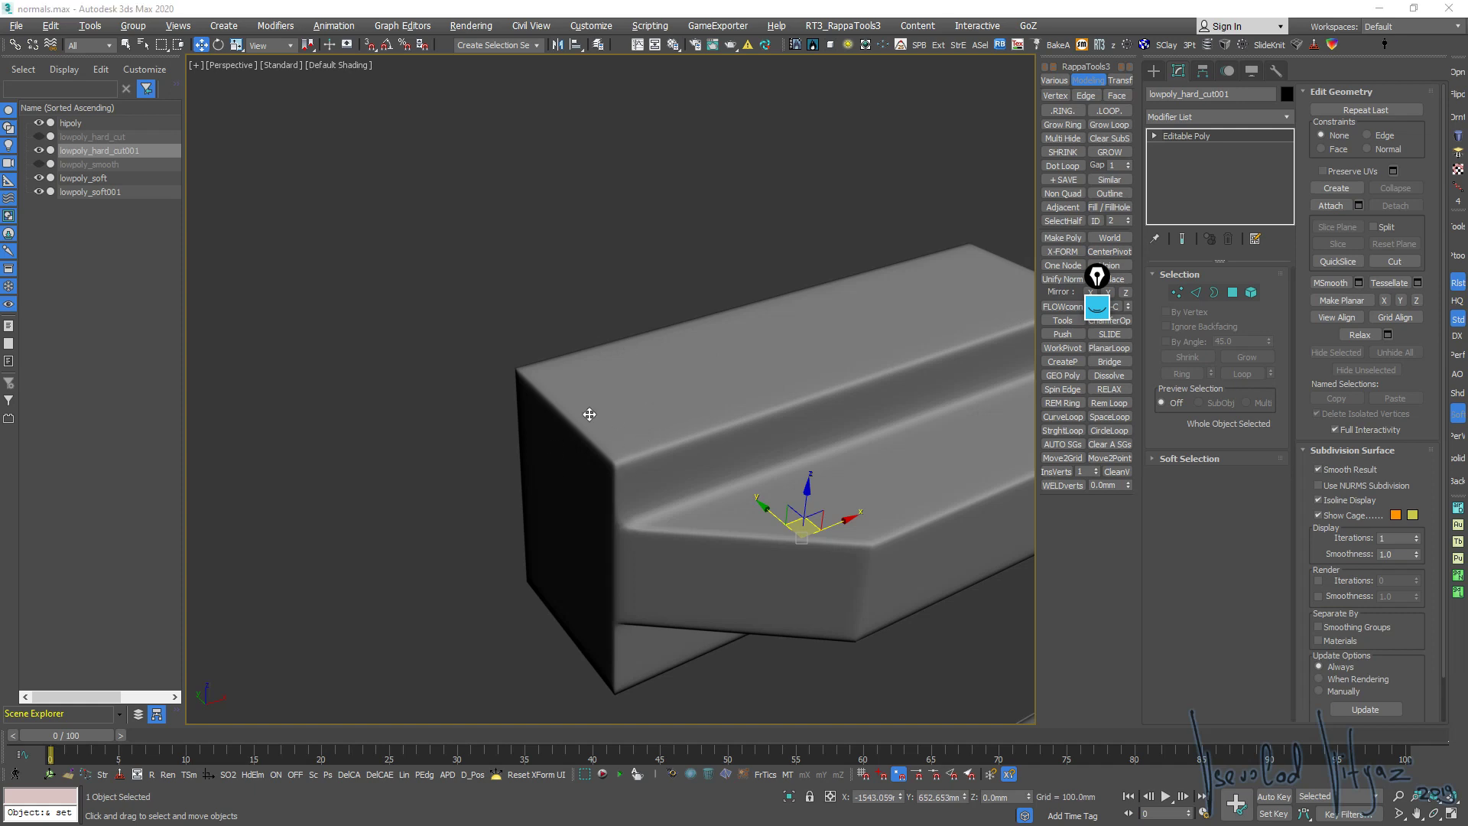
{"action": "middle_click_drag", "start_coordinate": [597, 410], "coordinate": [600, 417], "text": "alt"}
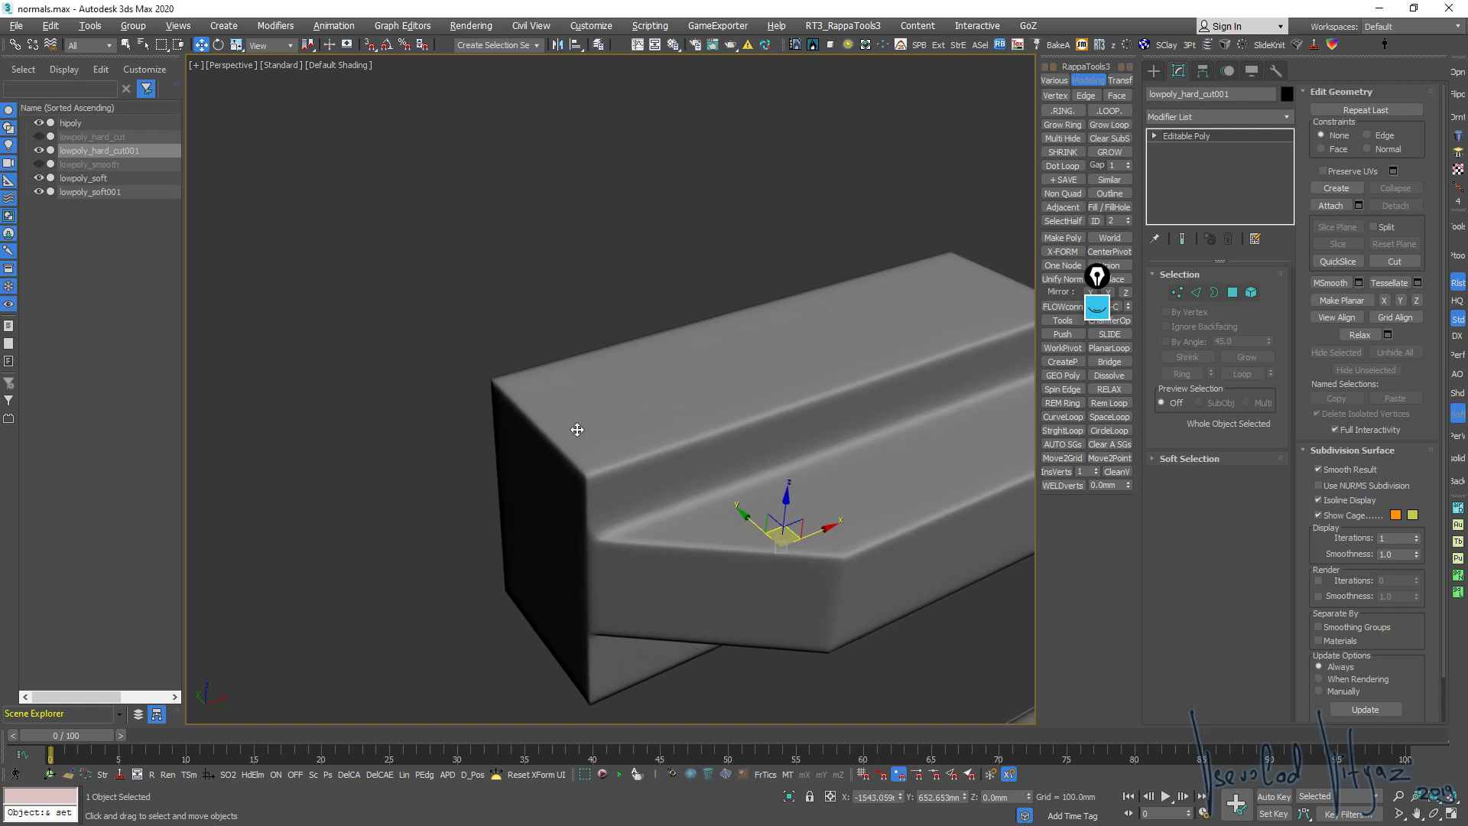
{"action": "scroll", "coordinate": [594, 456], "scroll_direction": "up", "scroll_amount": 2}
{"action": "scroll", "coordinate": [612, 456], "scroll_direction": "up", "scroll_amount": 2}
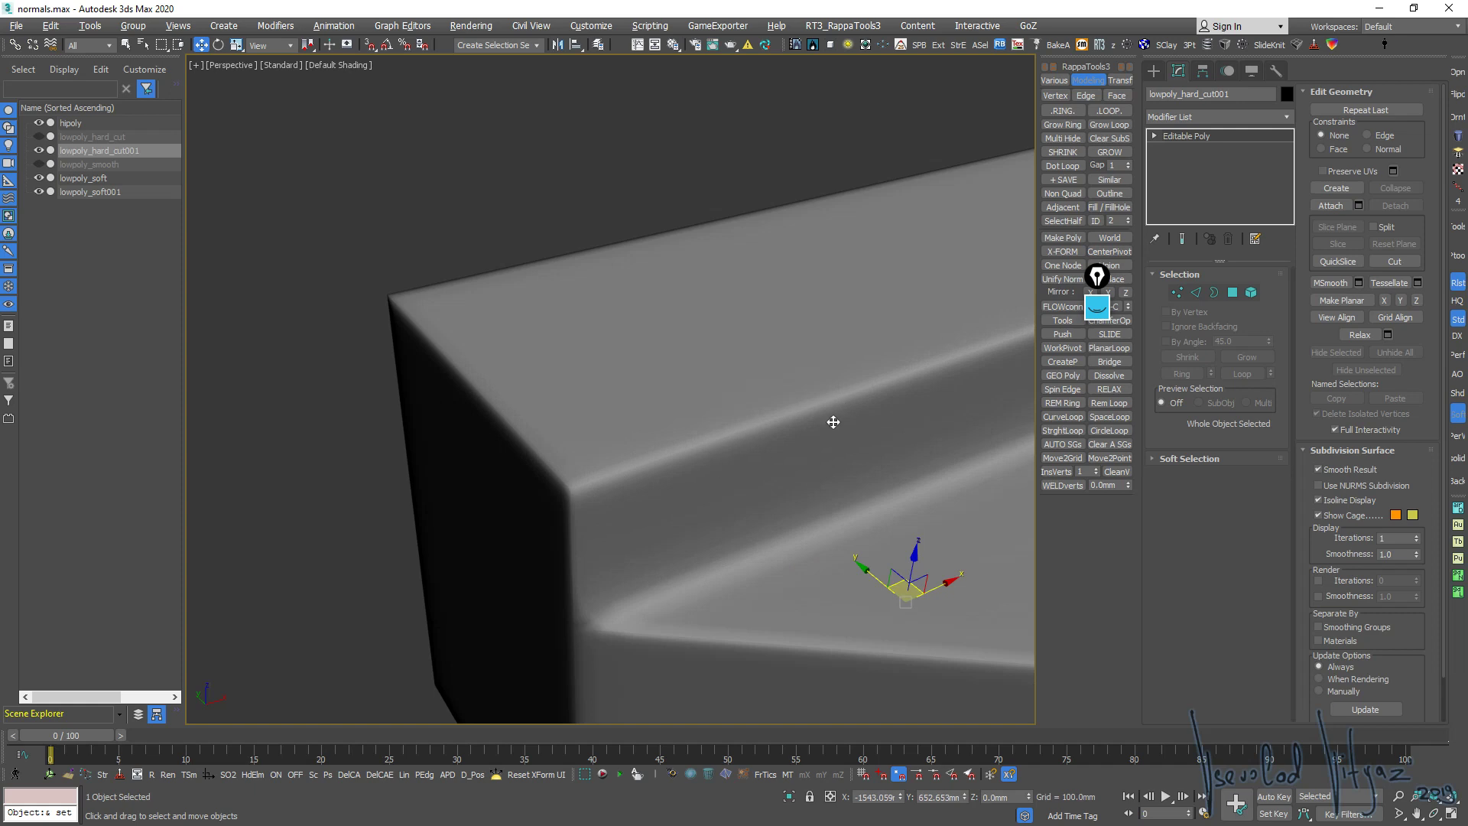
{"action": "scroll", "coordinate": [746, 401], "scroll_direction": "down", "scroll_amount": 3}
{"action": "scroll", "coordinate": [796, 354], "scroll_direction": "down", "scroll_amount": 2}
{"action": "middle_click_drag", "start_coordinate": [796, 354], "coordinate": [643, 380], "text": "alt"}
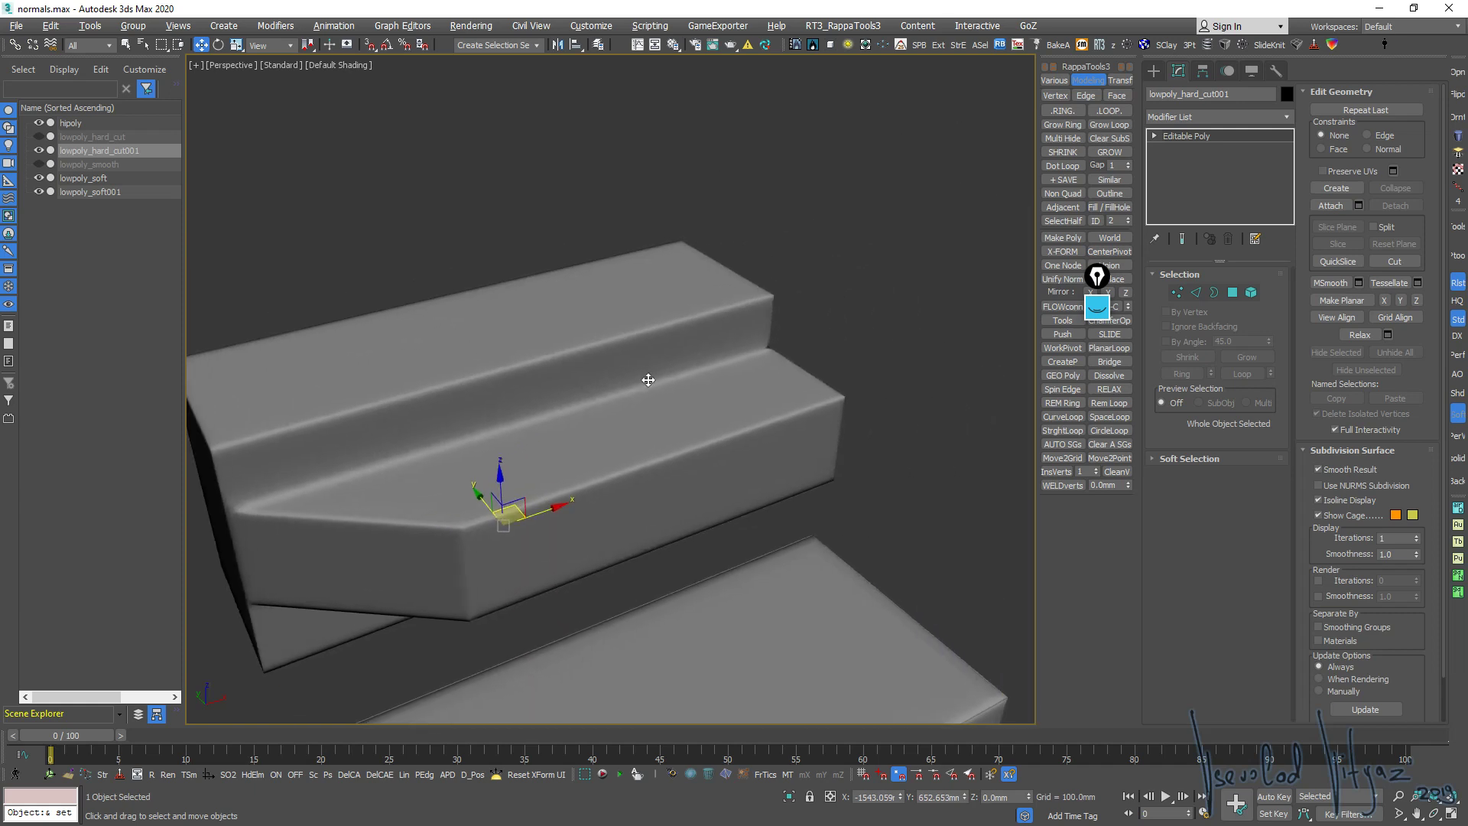
{"action": "scroll", "coordinate": [704, 376], "scroll_direction": "up", "scroll_amount": 1}
{"action": "scroll", "coordinate": [704, 376], "scroll_direction": "down", "scroll_amount": 1}
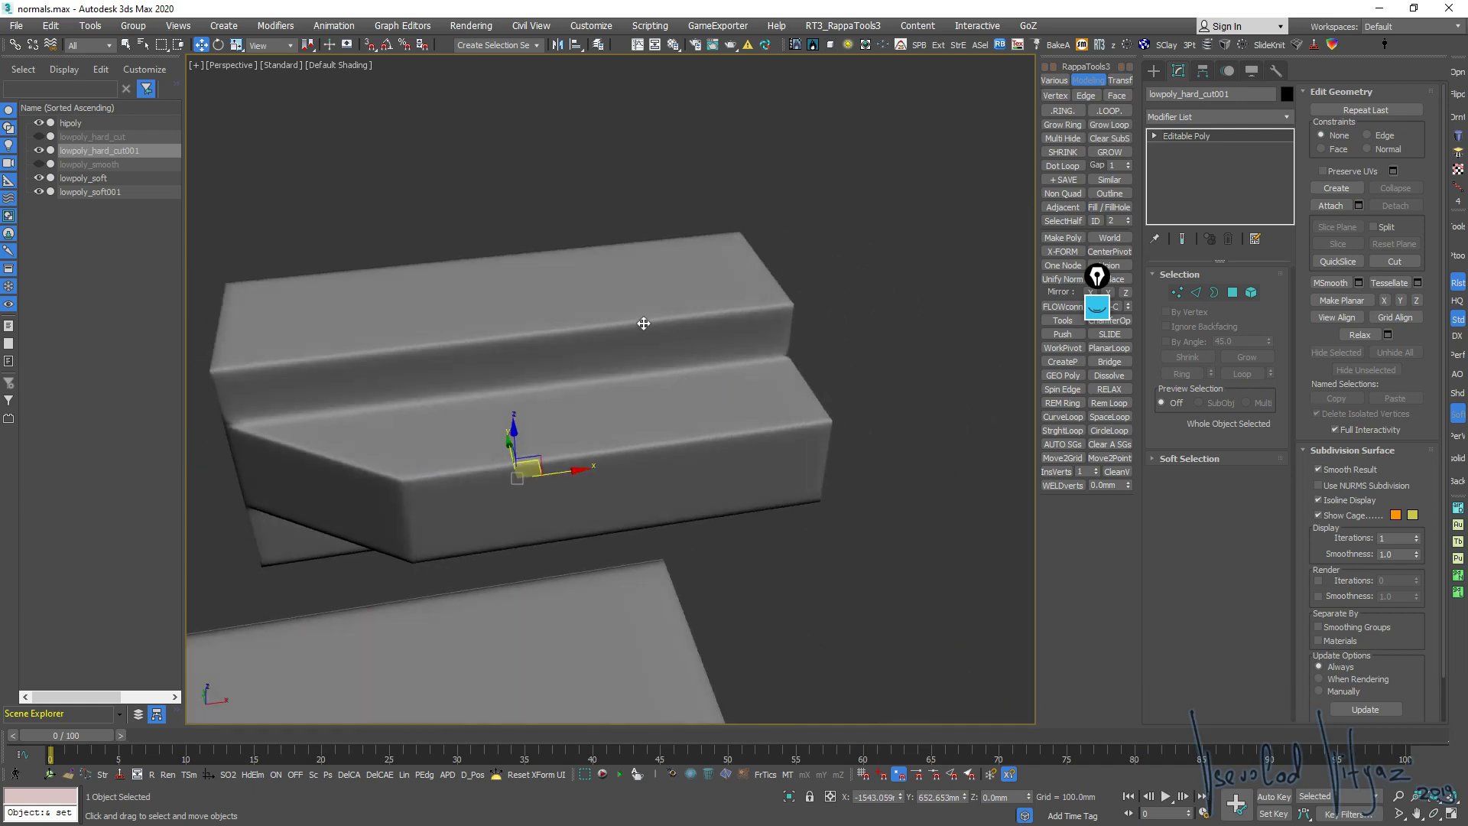
{"action": "middle_click_drag", "start_coordinate": [642, 324], "coordinate": [884, 437], "text": "alt"}
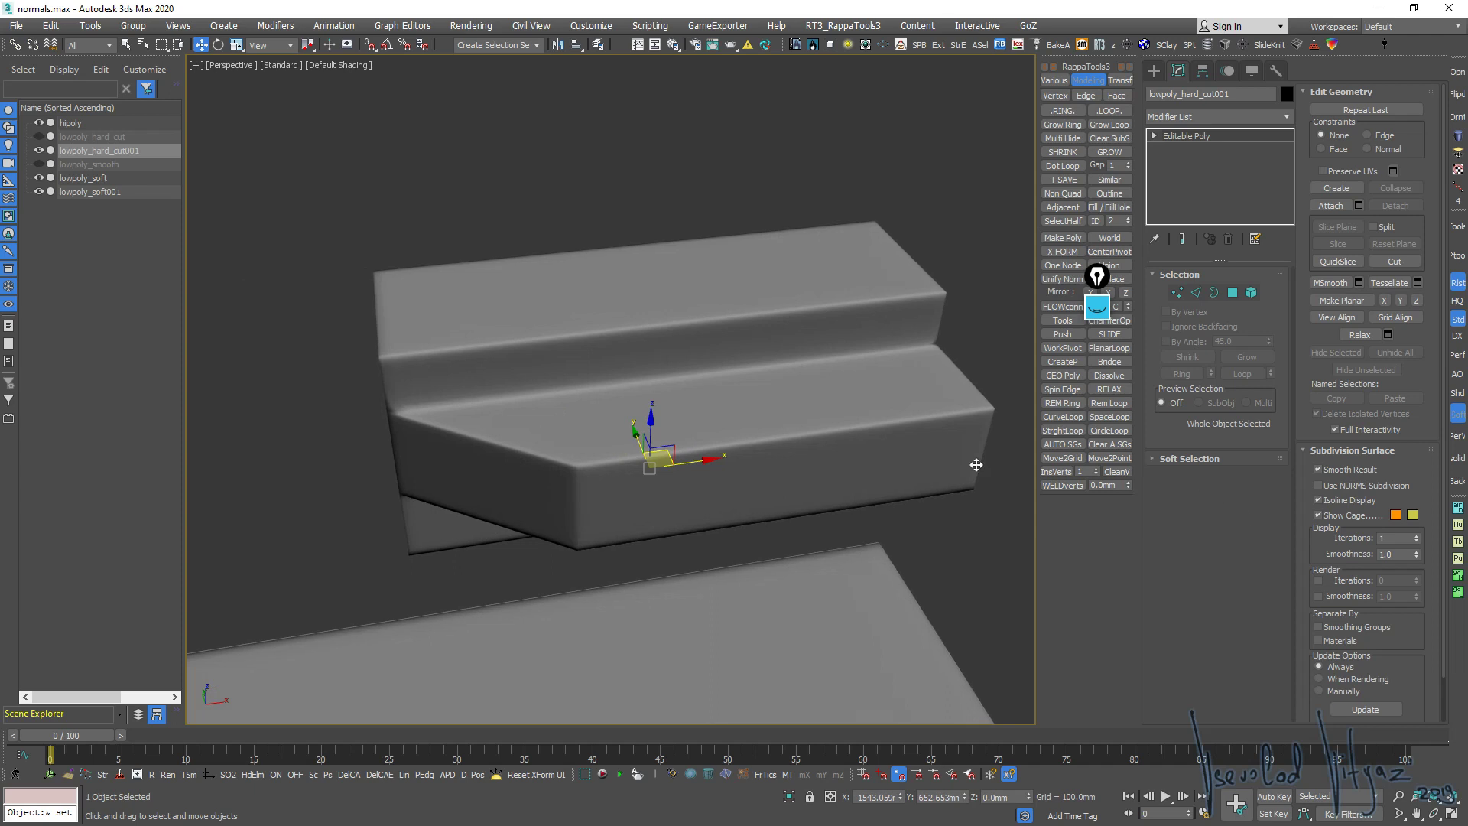
{"action": "middle_click_drag", "start_coordinate": [755, 375], "coordinate": [635, 416], "text": "alt"}
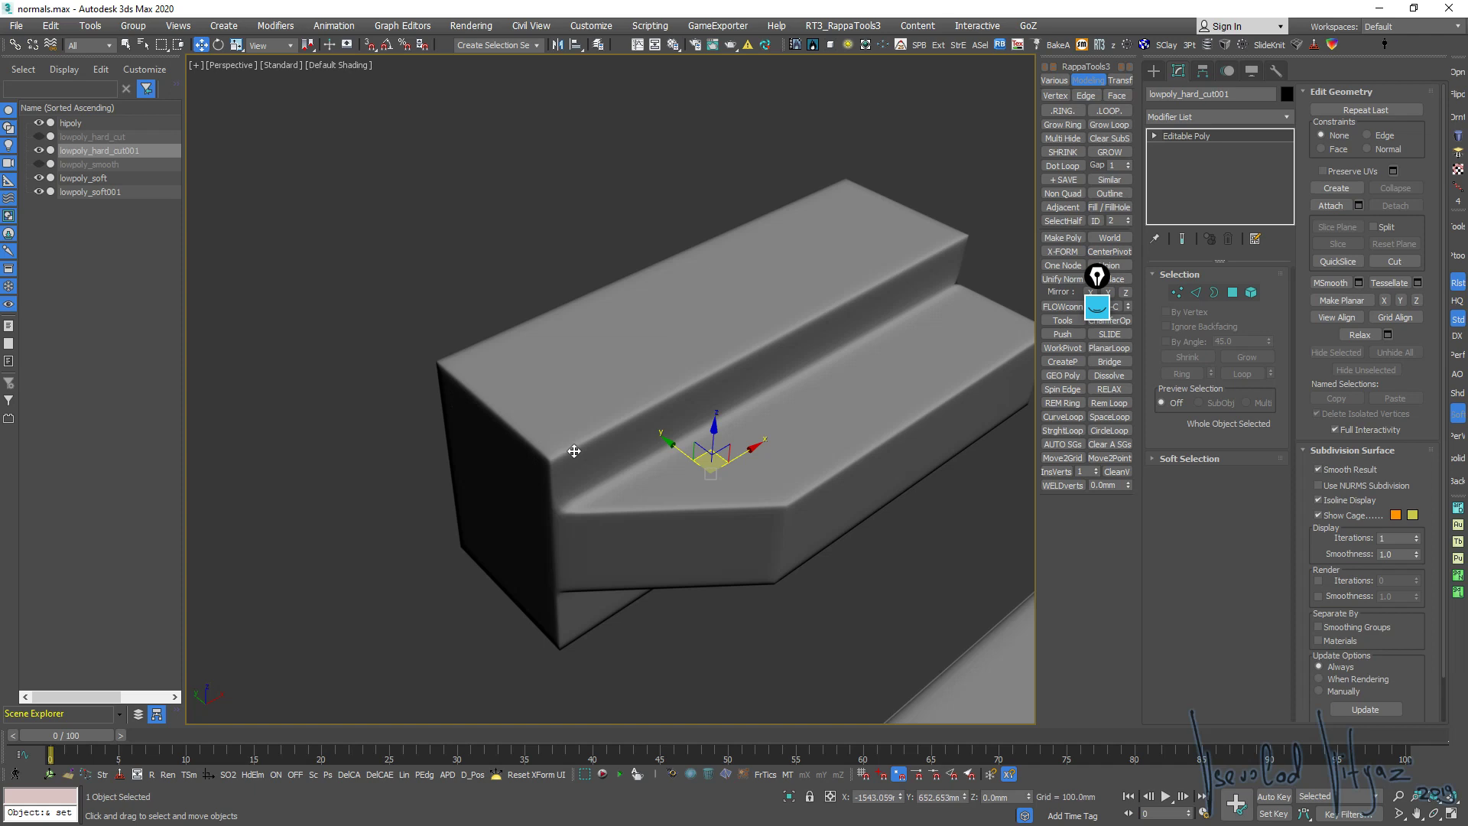
{"action": "scroll", "coordinate": [816, 400], "scroll_direction": "down", "scroll_amount": 3}
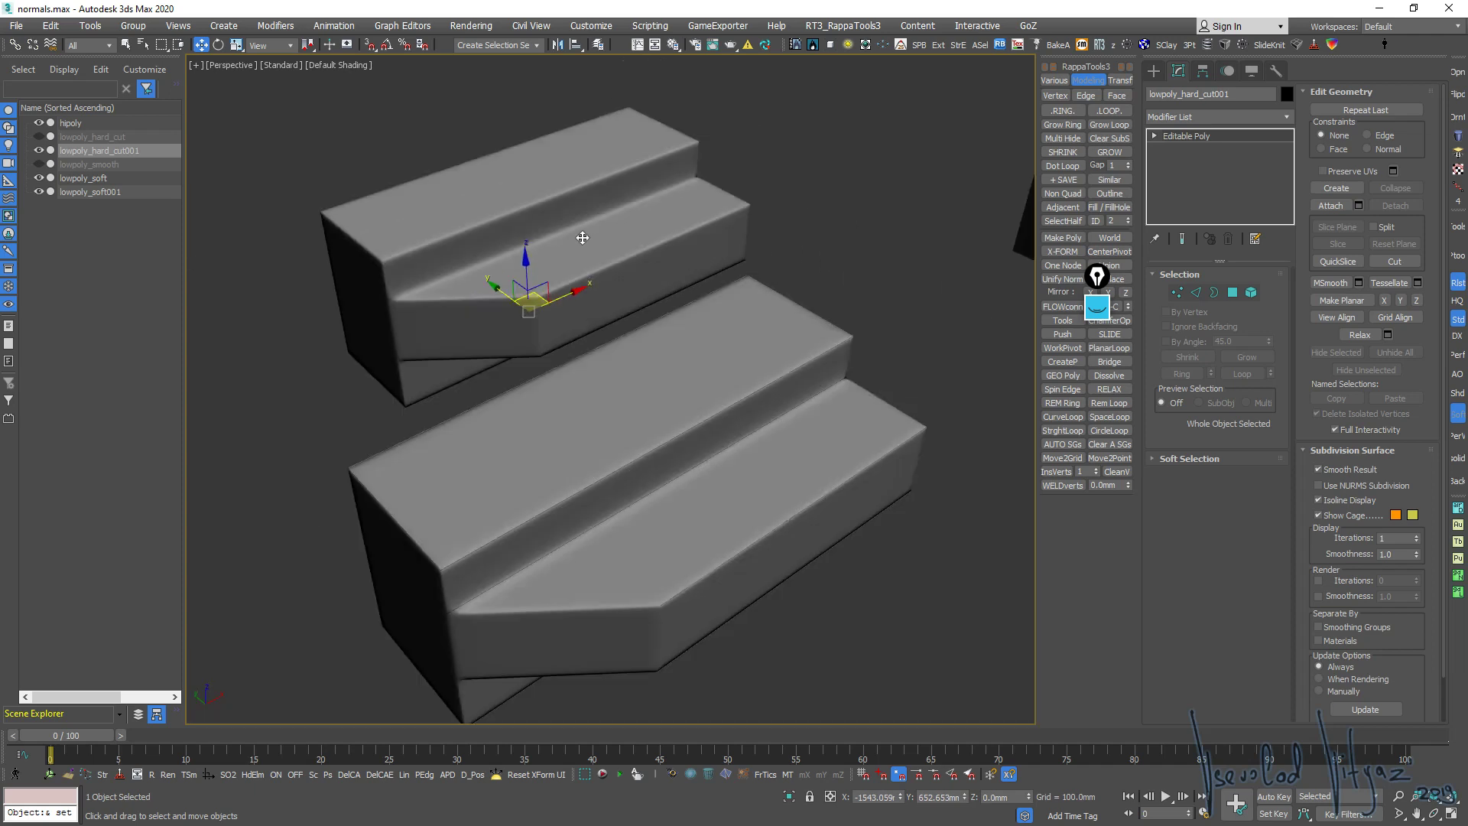
{"action": "scroll", "coordinate": [526, 492], "scroll_direction": "up", "scroll_amount": 3}
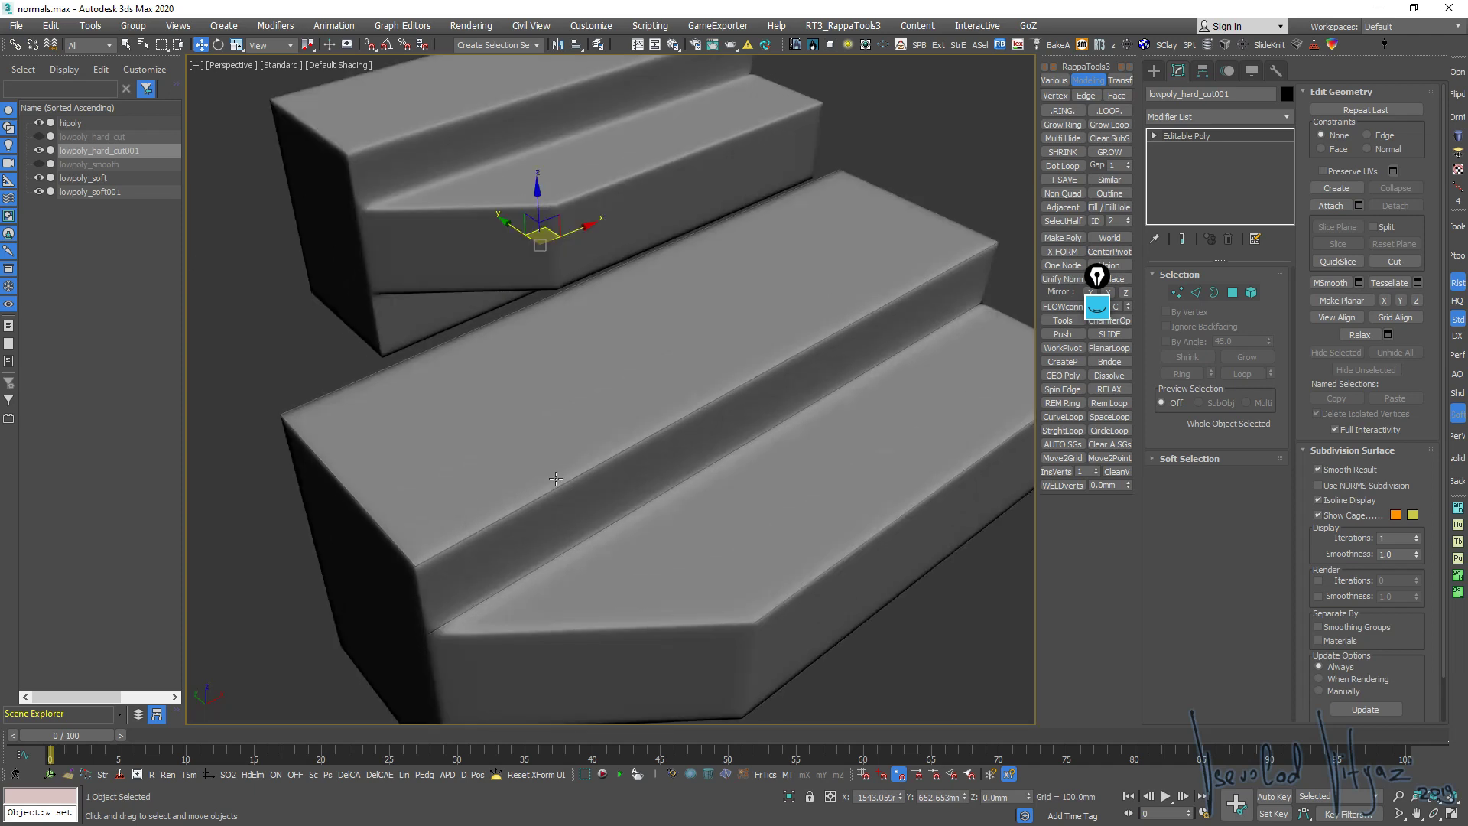
{"action": "scroll", "coordinate": [556, 479], "scroll_direction": "up", "scroll_amount": 2}
{"action": "scroll", "coordinate": [560, 474], "scroll_direction": "up", "scroll_amount": 2}
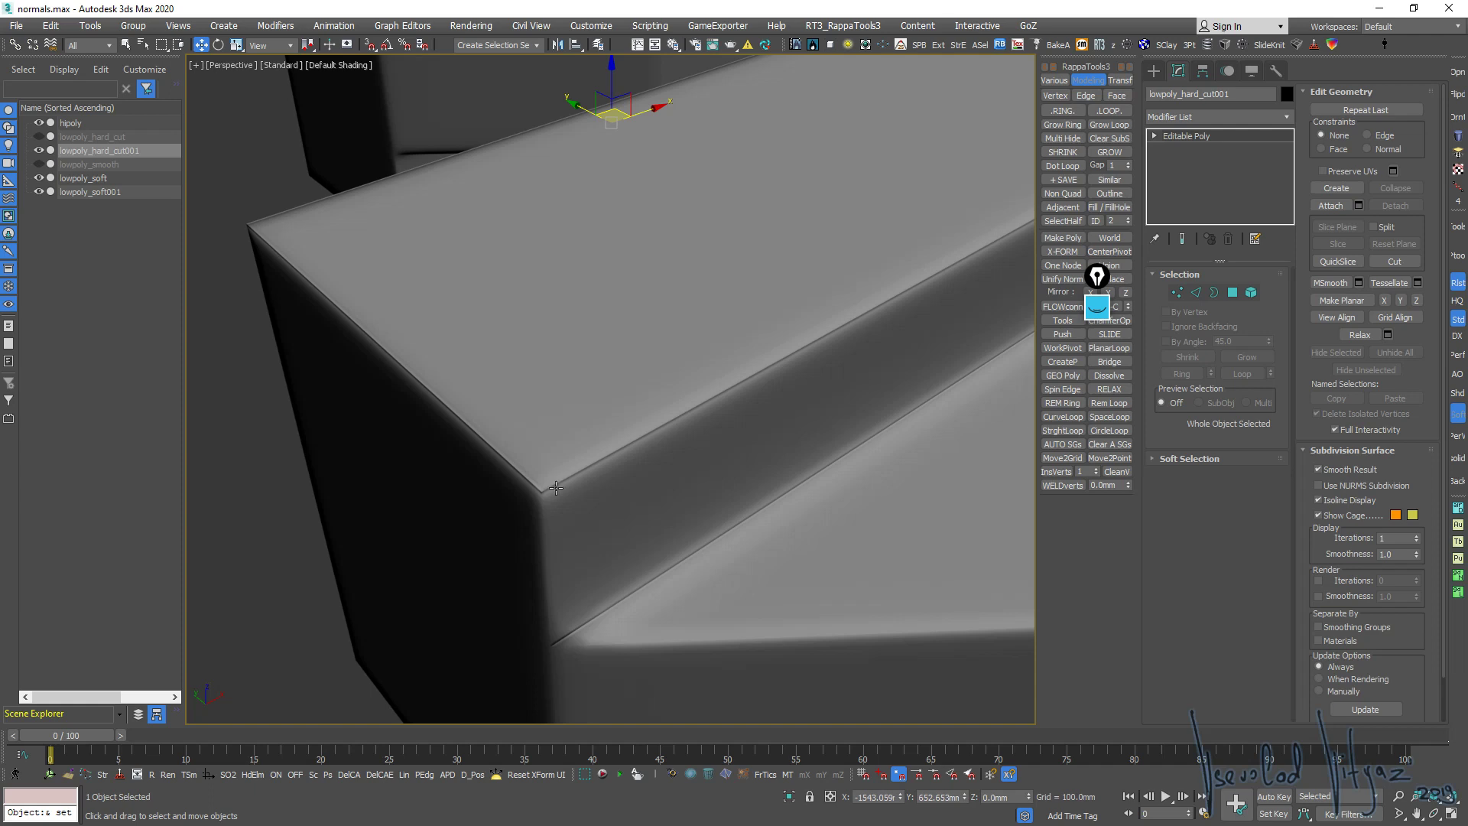
{"action": "scroll", "coordinate": [567, 508], "scroll_direction": "down", "scroll_amount": 2}
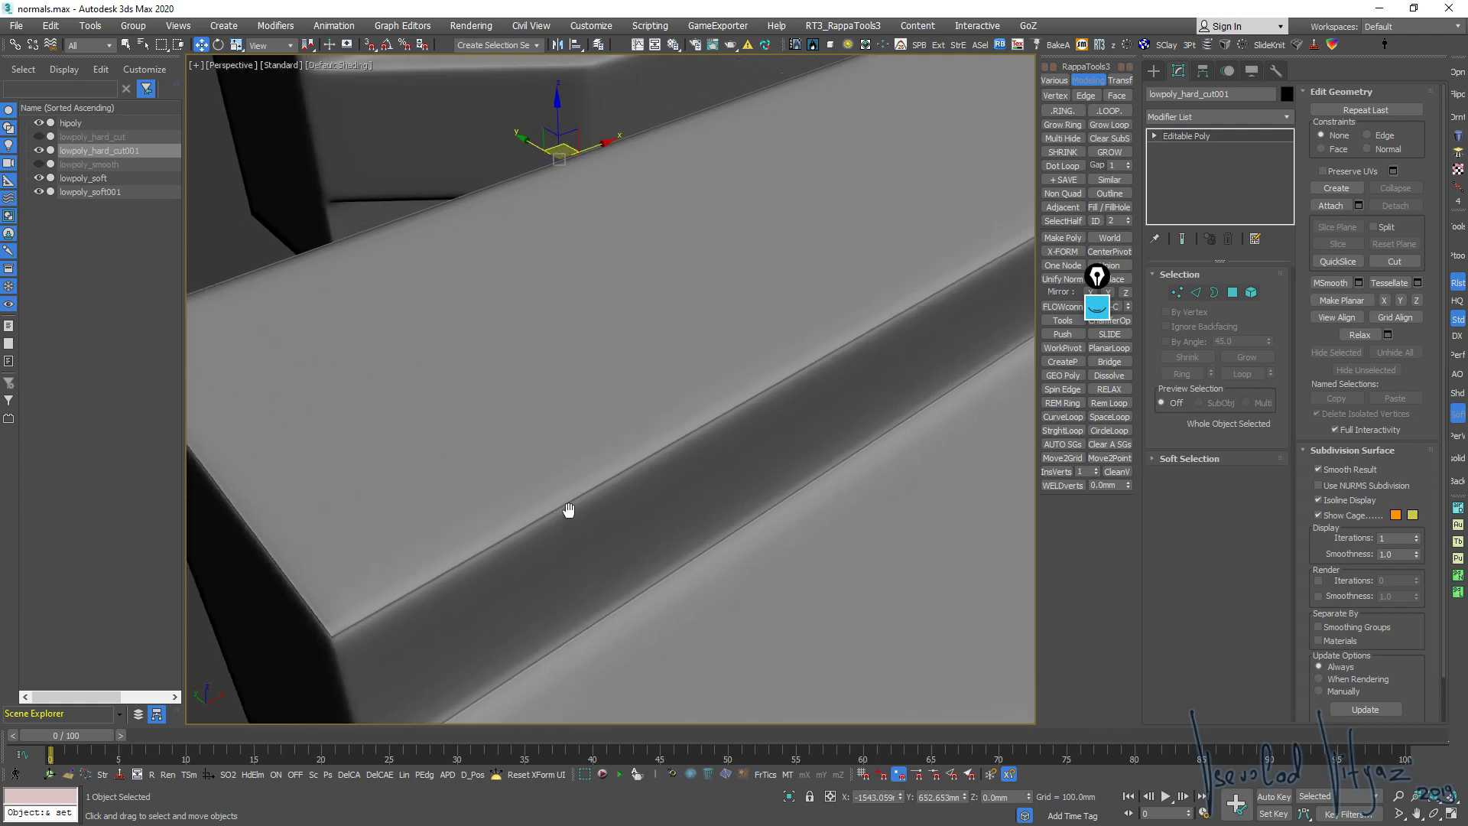
{"action": "scroll", "coordinate": [570, 506], "scroll_direction": "down", "scroll_amount": 3}
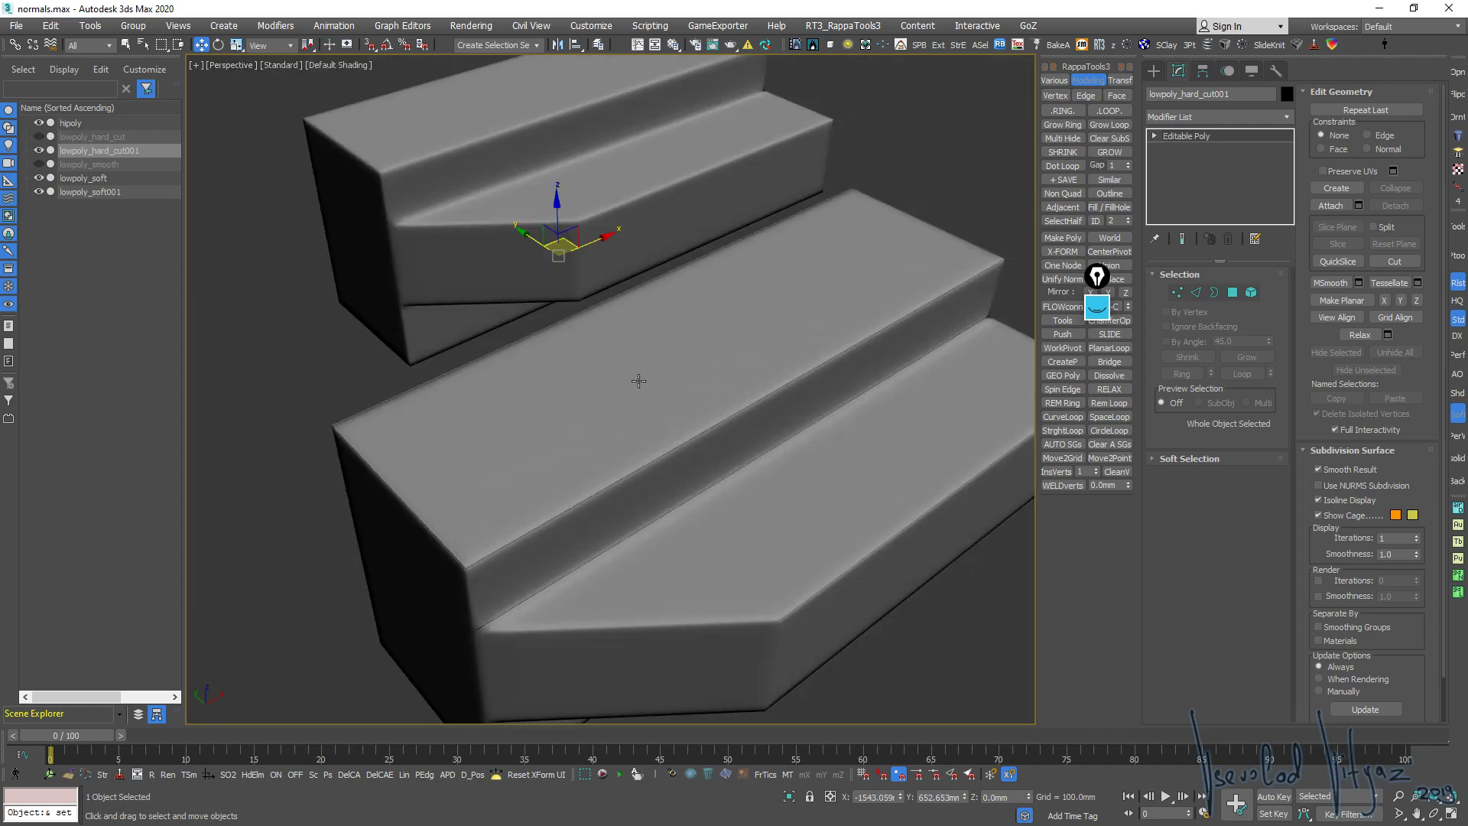
{"action": "scroll", "coordinate": [532, 354], "scroll_direction": "down", "scroll_amount": 2}
{"action": "scroll", "coordinate": [530, 324], "scroll_direction": "up", "scroll_amount": 1}
{"action": "scroll", "coordinate": [550, 341], "scroll_direction": "up", "scroll_amount": 3}
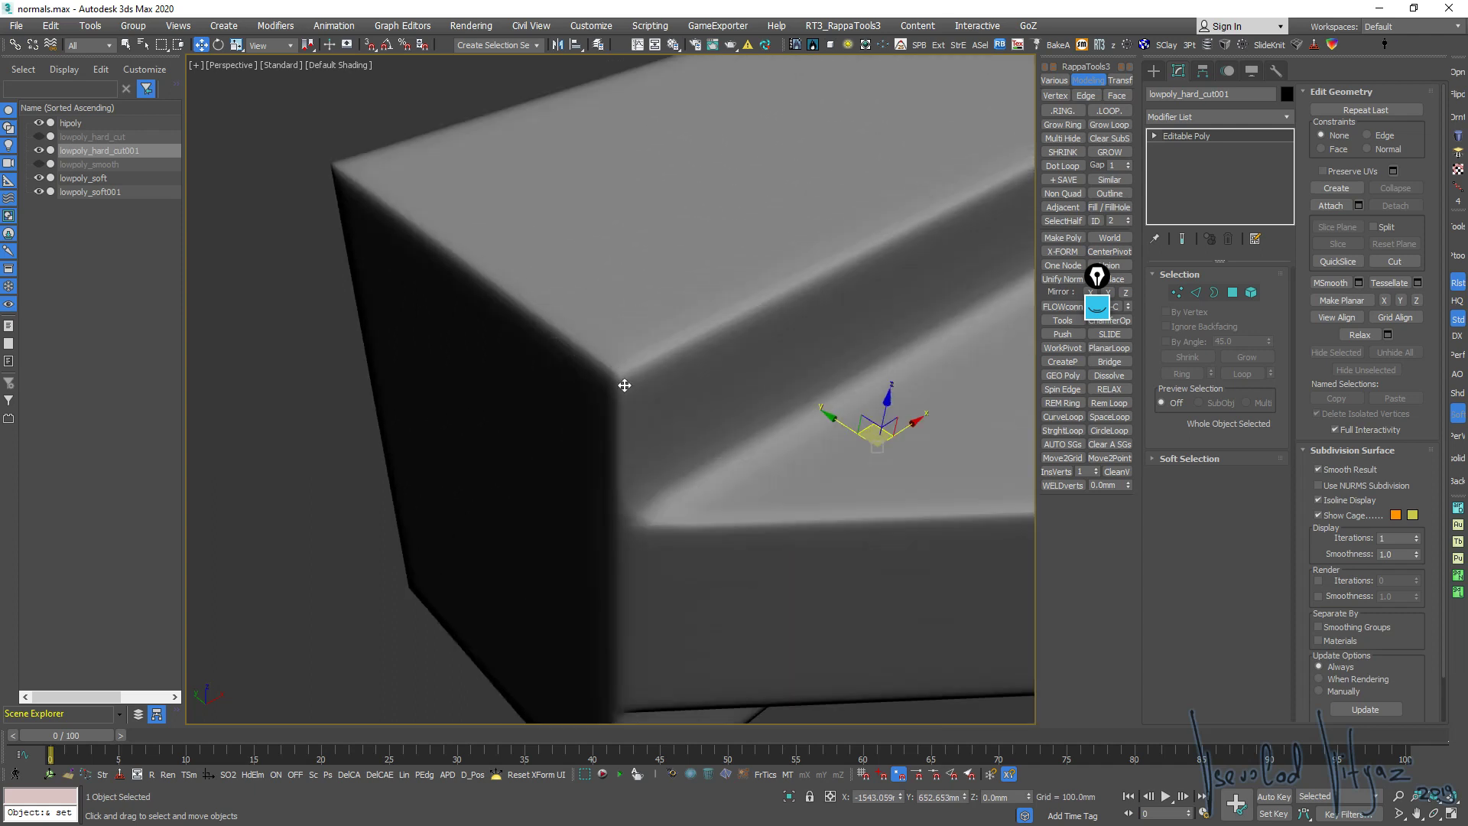
{"action": "middle_click_drag", "start_coordinate": [791, 302], "coordinate": [603, 369]}
{"action": "scroll", "coordinate": [603, 370], "scroll_direction": "down", "scroll_amount": 2}
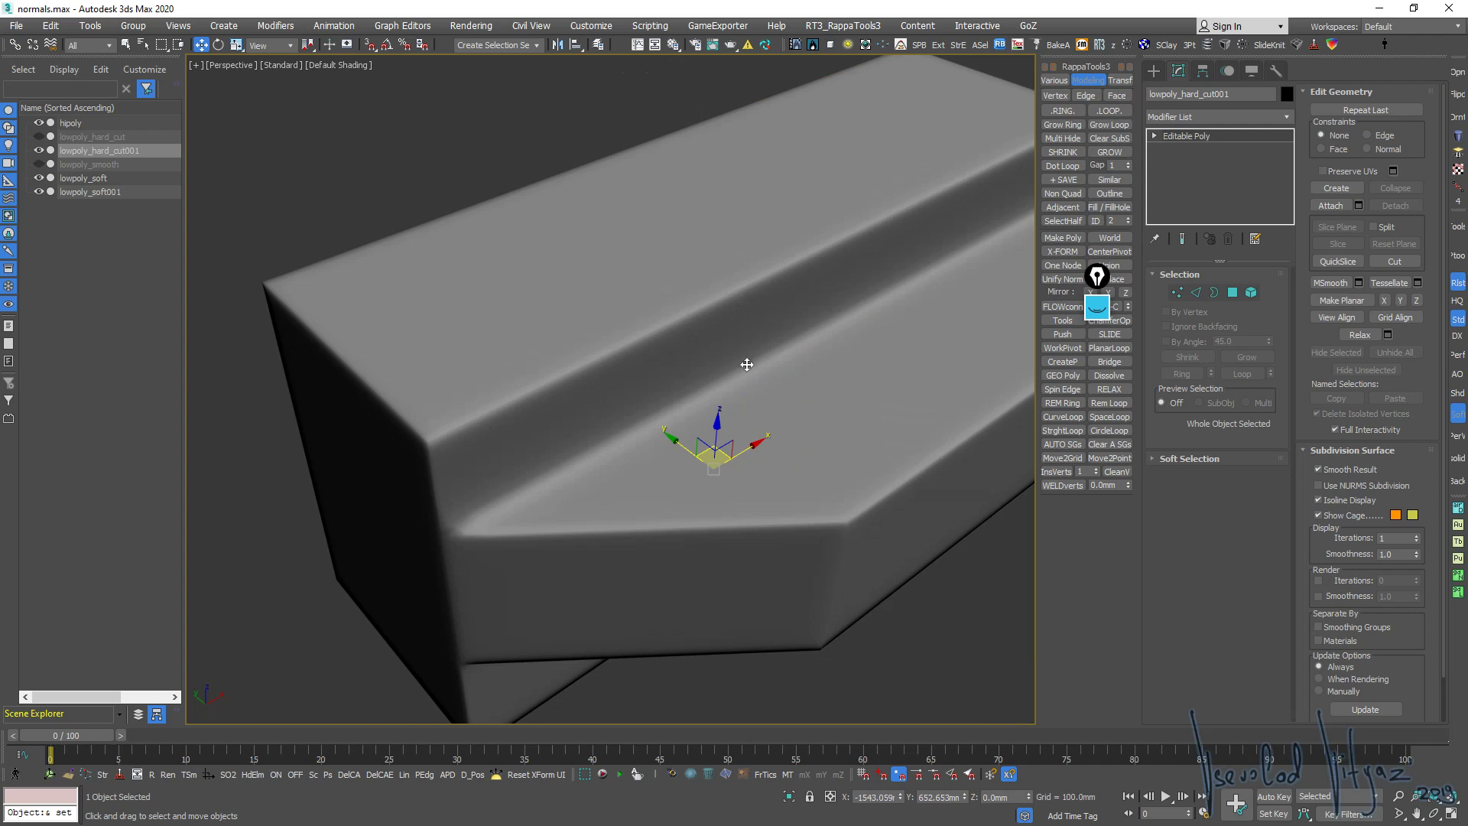
{"action": "scroll", "coordinate": [534, 295], "scroll_direction": "down", "scroll_amount": 2}
{"action": "scroll", "coordinate": [534, 295], "scroll_direction": "down", "scroll_amount": 2}
{"action": "middle_click_drag", "start_coordinate": [639, 393], "coordinate": [462, 417]}
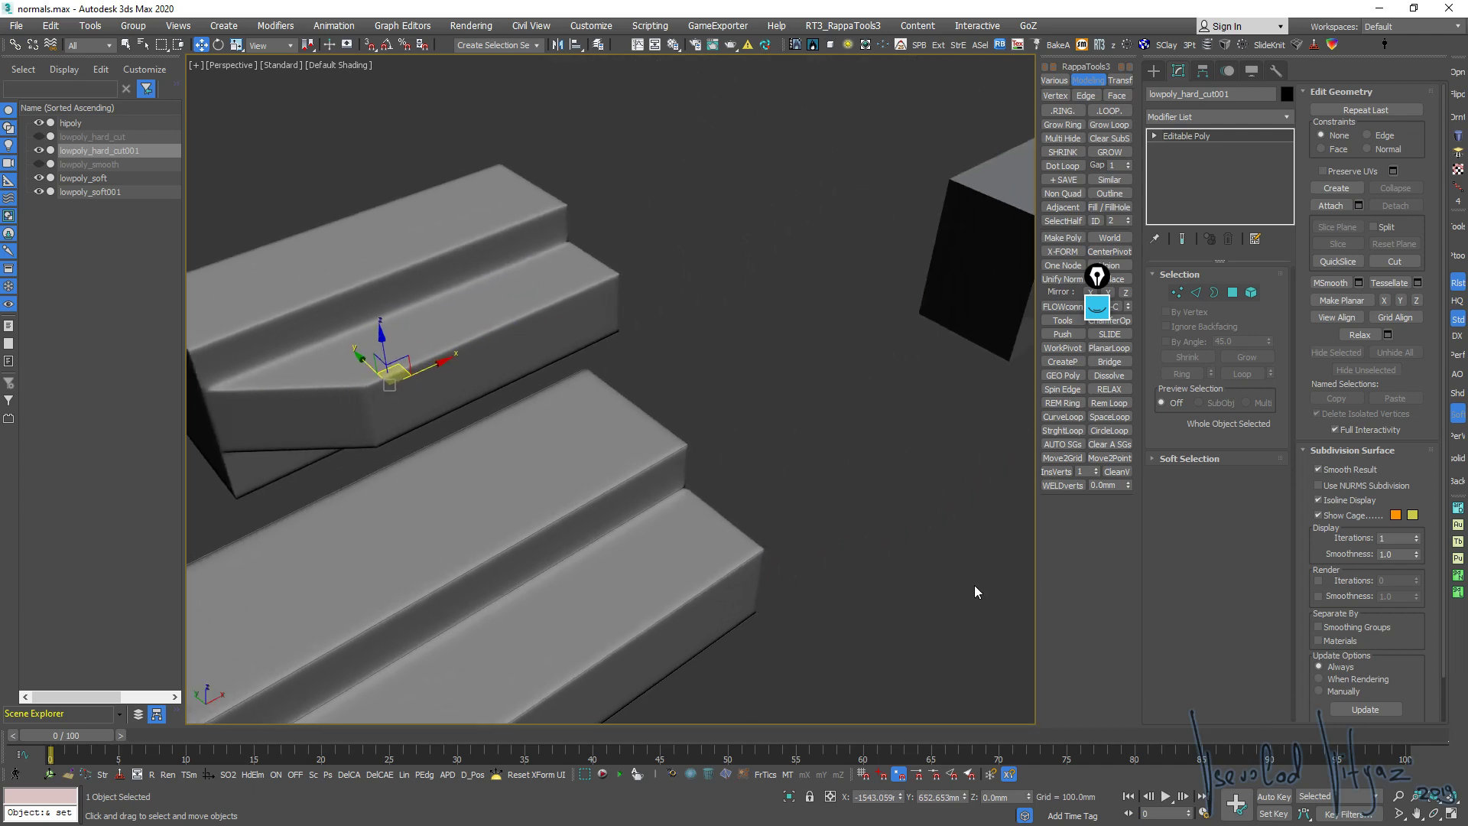
{"action": "key", "text": "alt+Tab"}
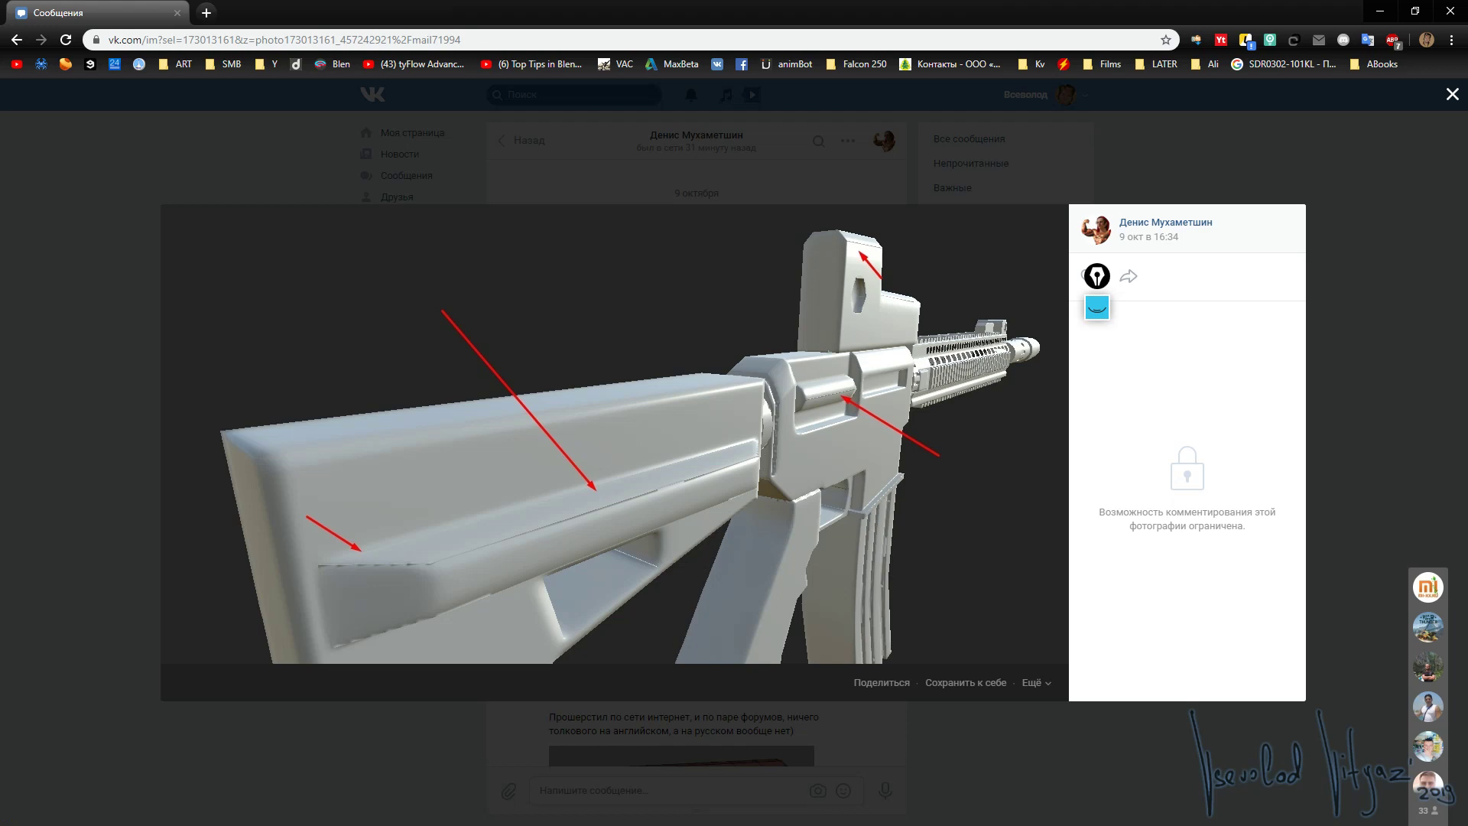
Alt+Tab from the VK browser back to the 3ds Max scene
{"action": "key", "text": "alt+Tab"}
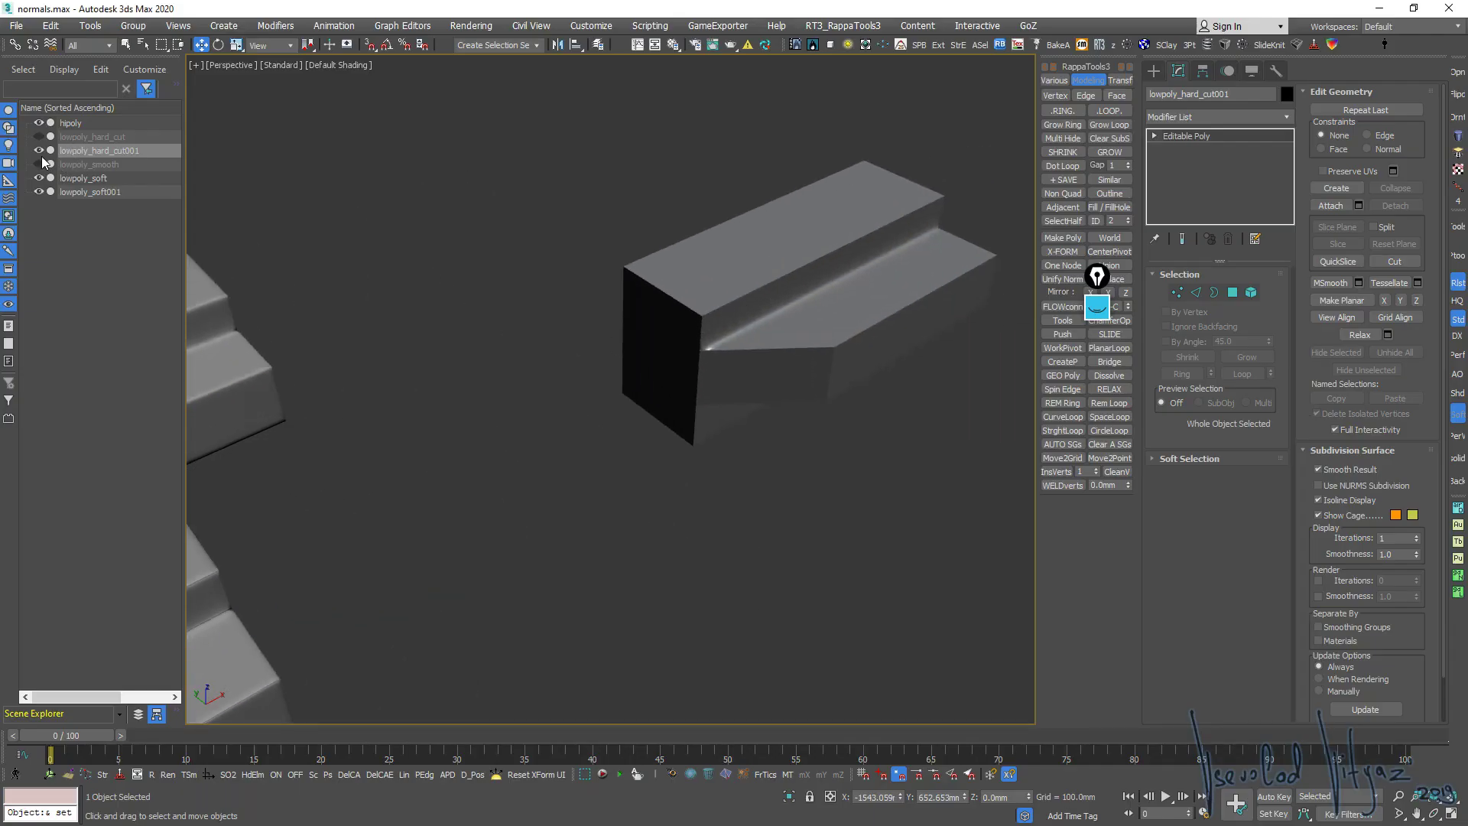
Hide lowpoly_hard_cut001 and the soft steps, then unhide and select lowpoly_smooth on its own
{"action": "left_click", "coordinate": [38, 151]}
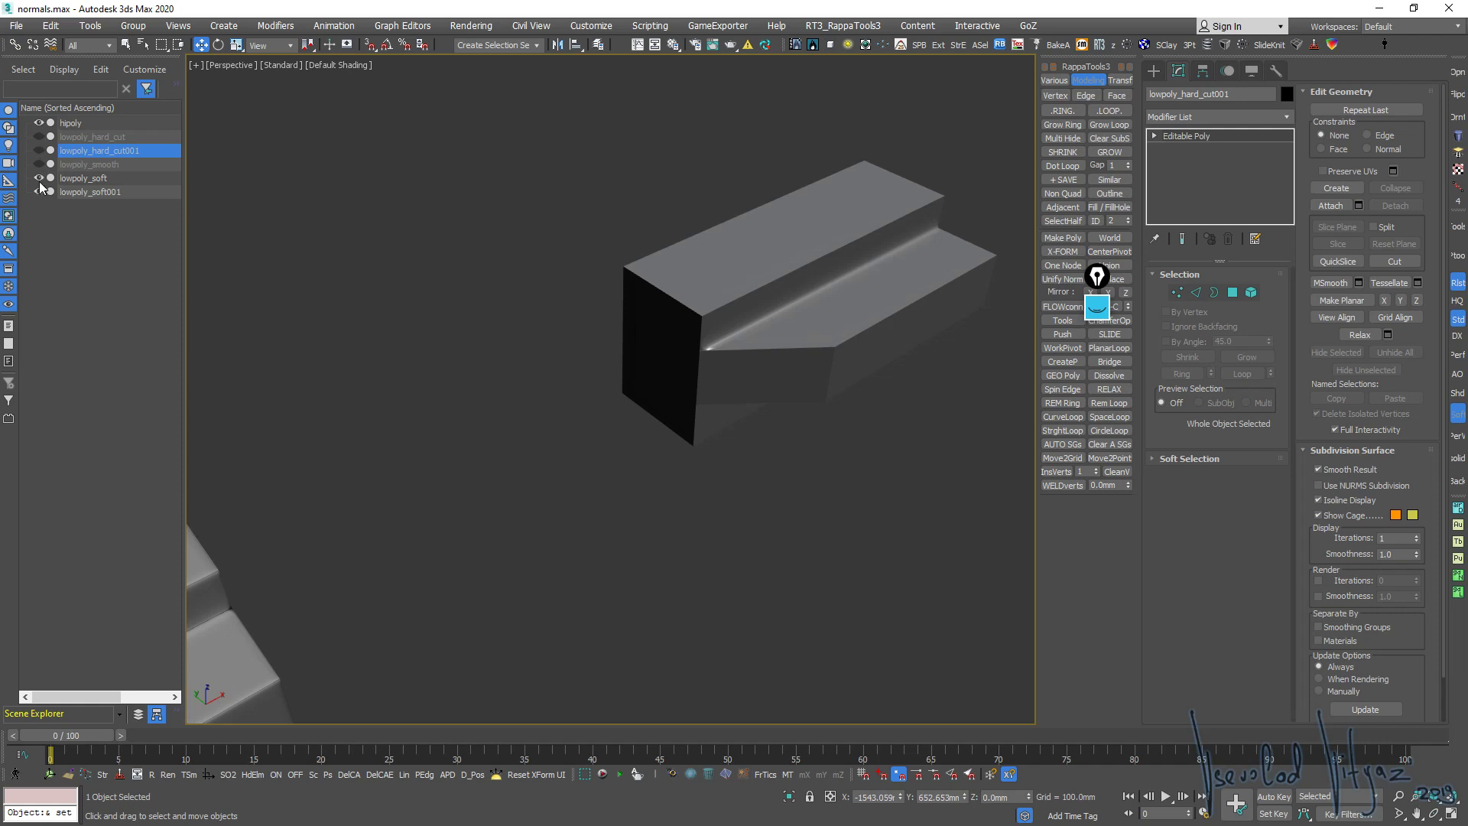
{"action": "left_click", "coordinate": [39, 181]}
{"action": "left_click", "coordinate": [38, 163]}
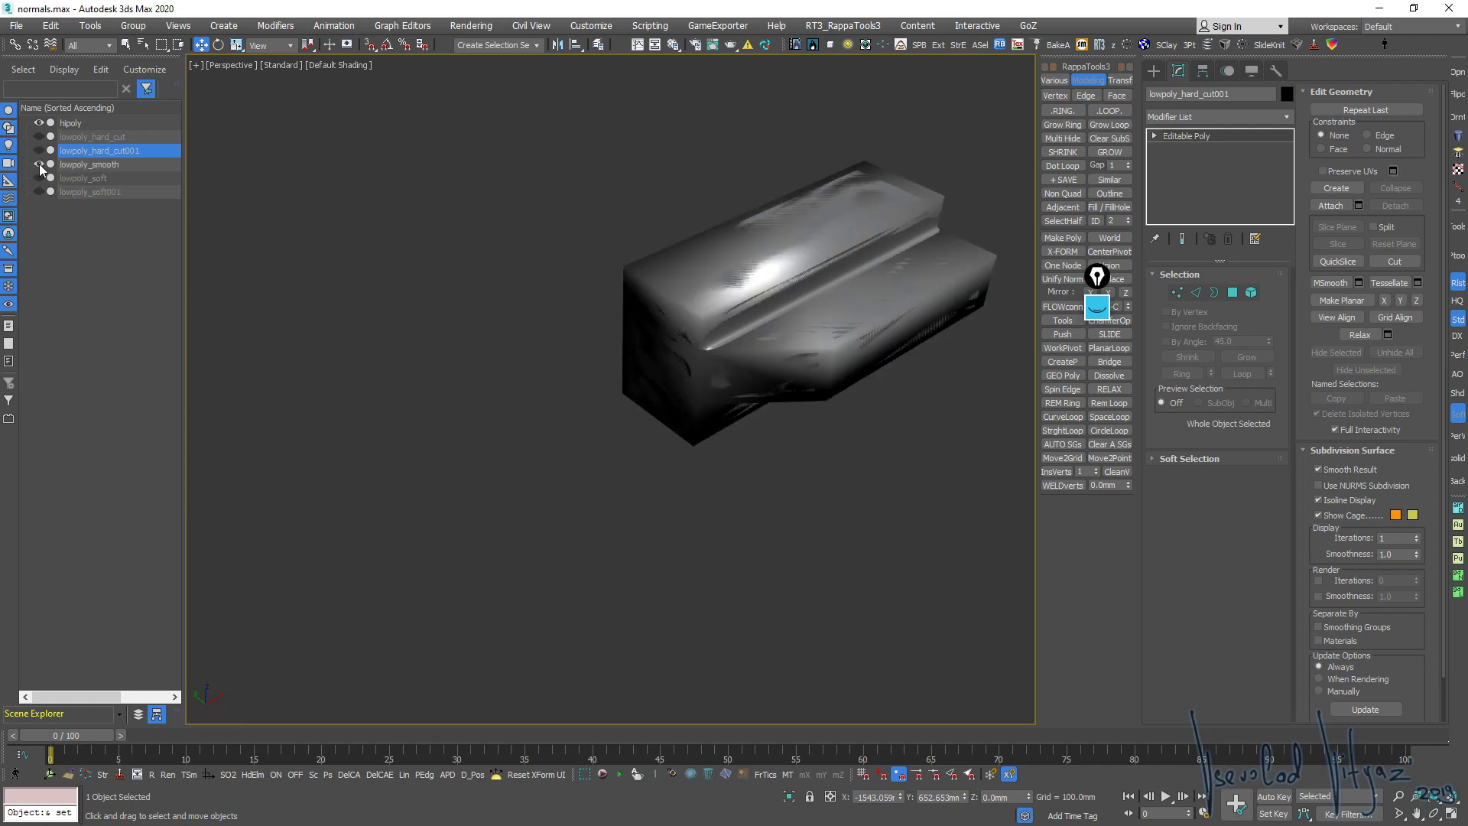
{"action": "middle_click_drag", "start_coordinate": [698, 295], "coordinate": [646, 299], "text": "alt"}
{"action": "left_click", "coordinate": [555, 313]}
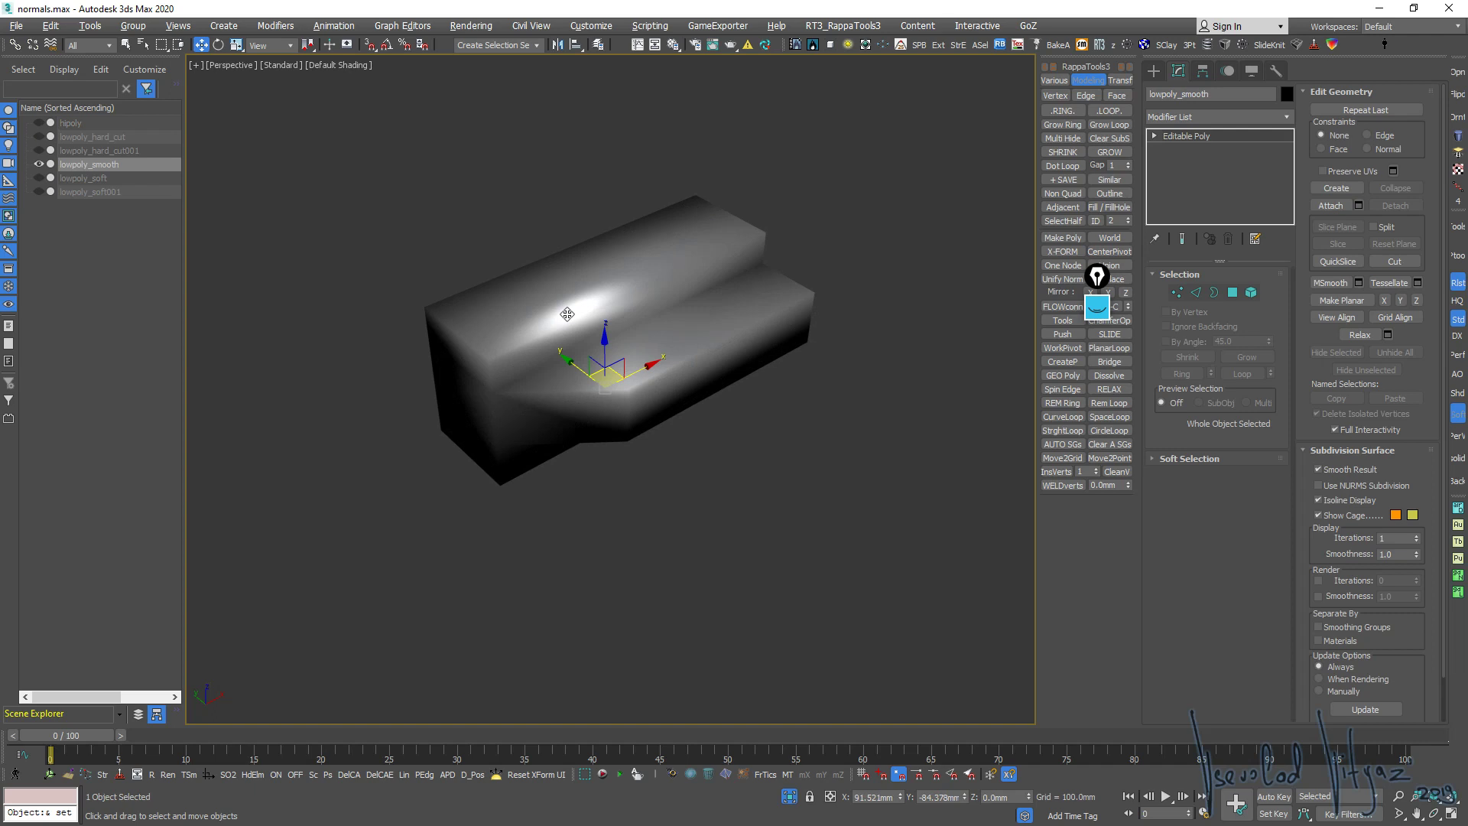
{"action": "middle_click_drag", "start_coordinate": [566, 313], "coordinate": [590, 370]}
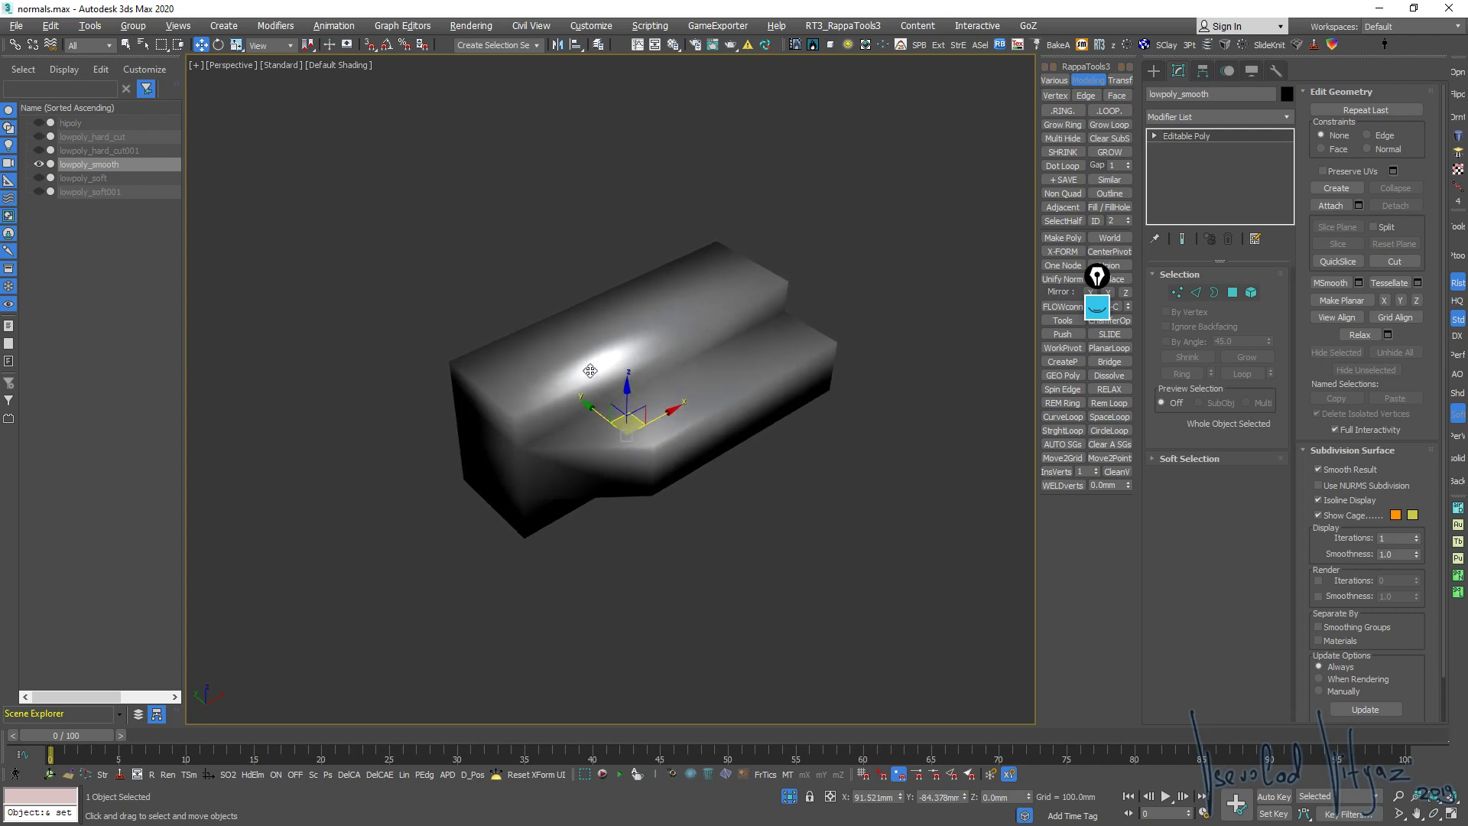
Turn on Edged Faces (F4) and exit isolation so the hipoly mesh reappears around it
{"action": "key", "text": "F4"}
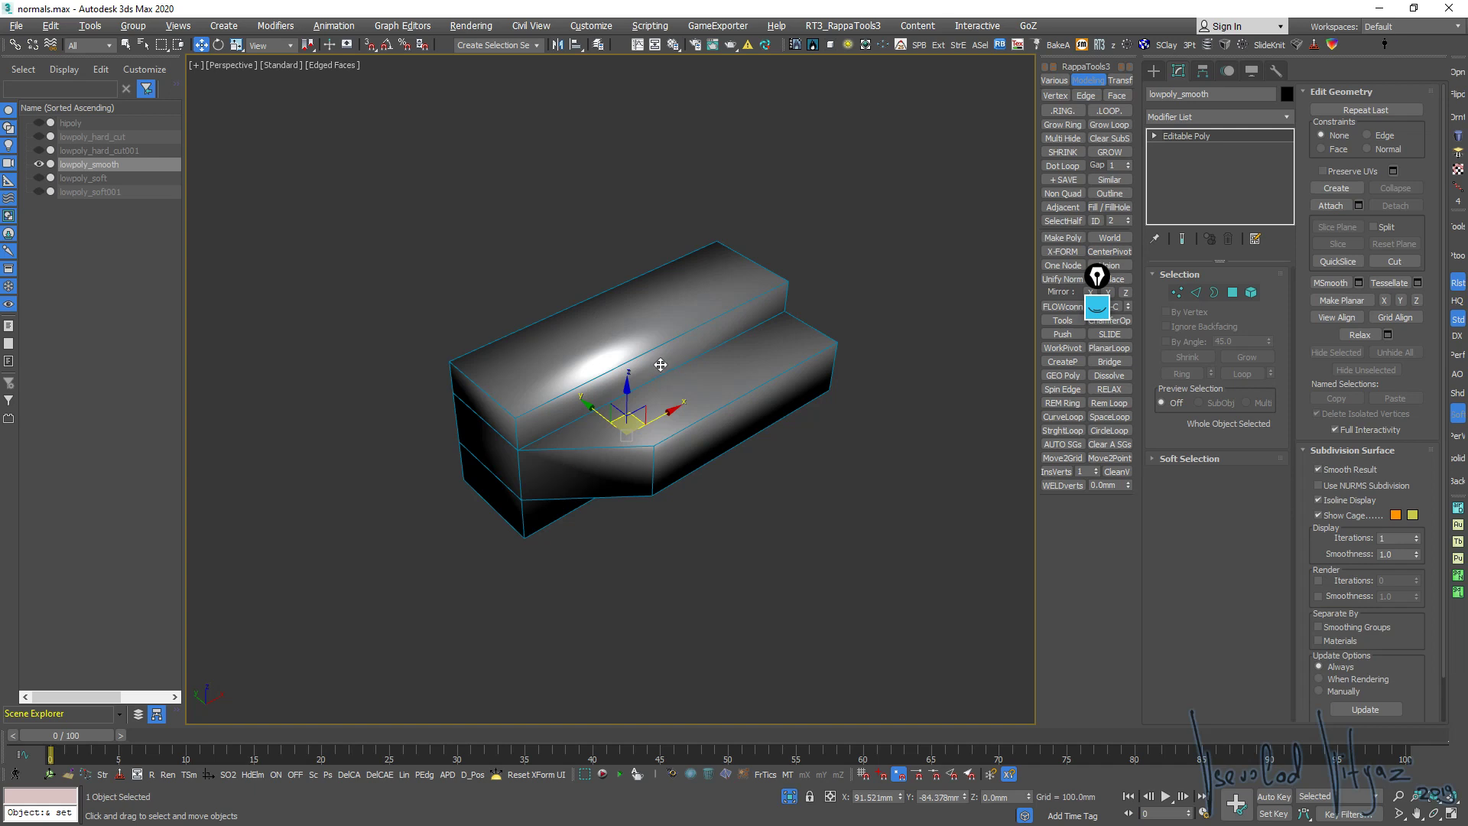
{"action": "middle_click_drag", "start_coordinate": [661, 364], "coordinate": [720, 337]}
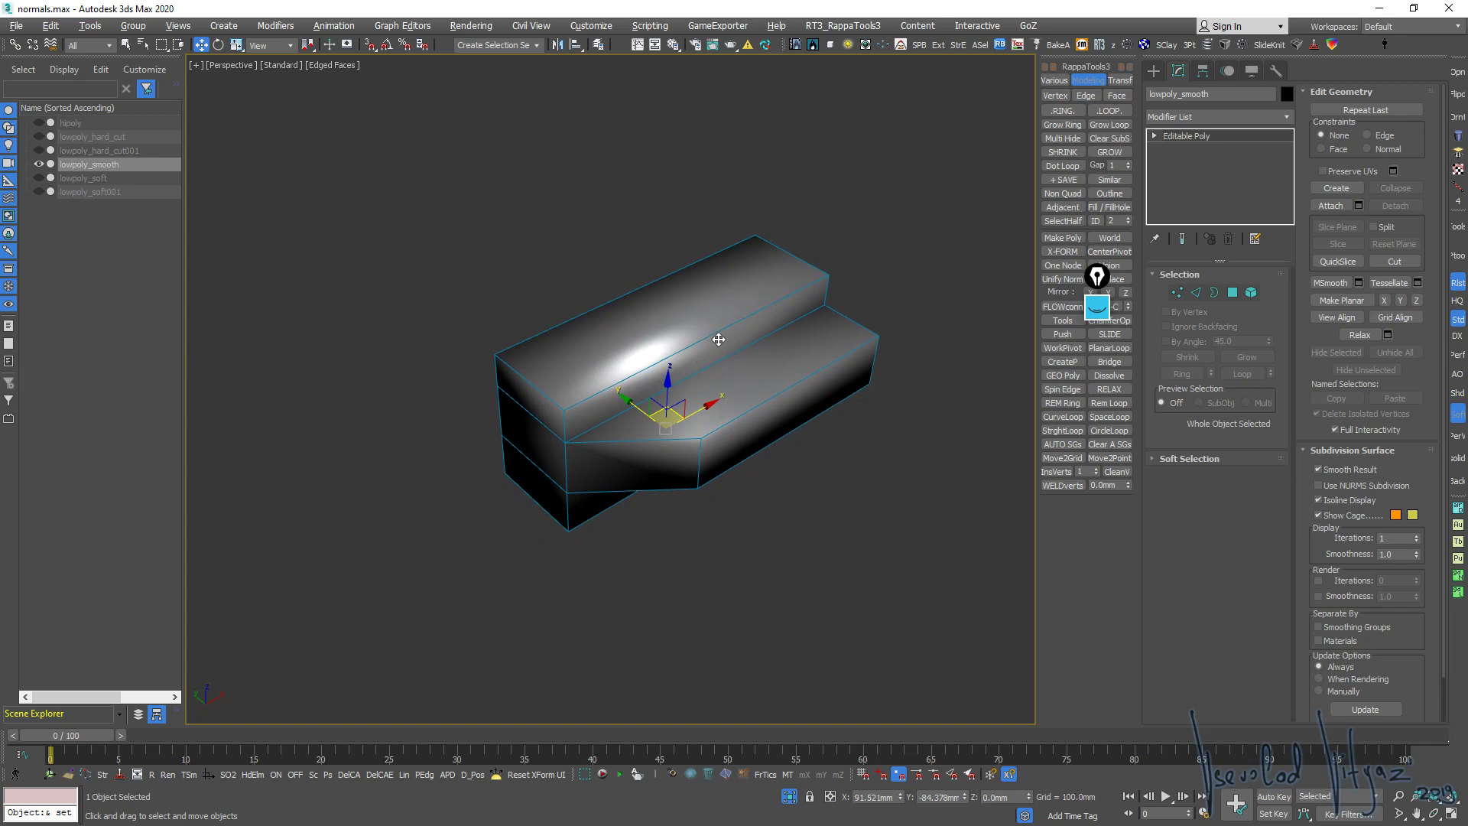
{"action": "middle_click_drag", "start_coordinate": [719, 340], "coordinate": [650, 402], "text": "alt"}
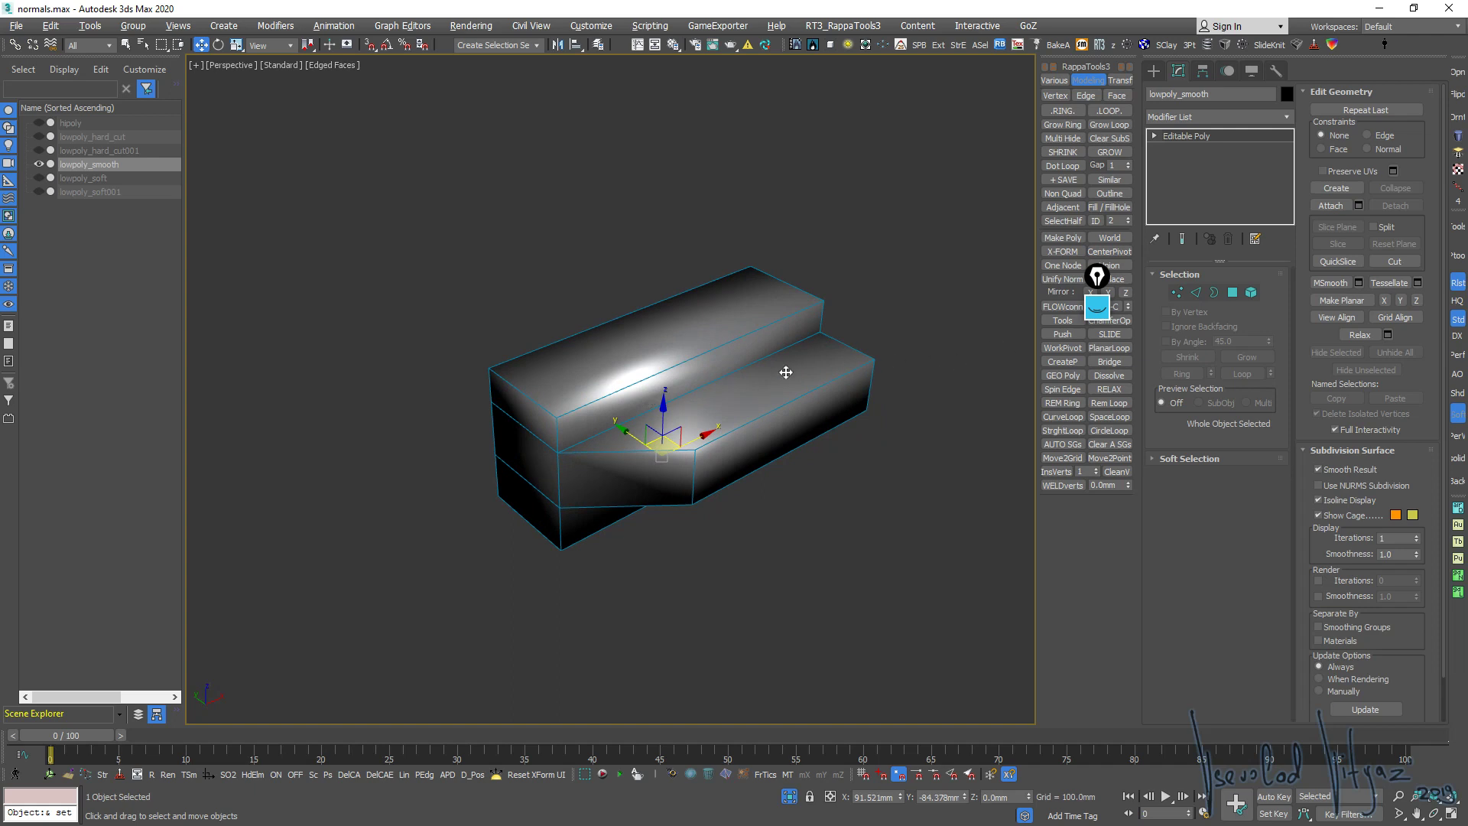
{"action": "key", "text": "alt+q"}
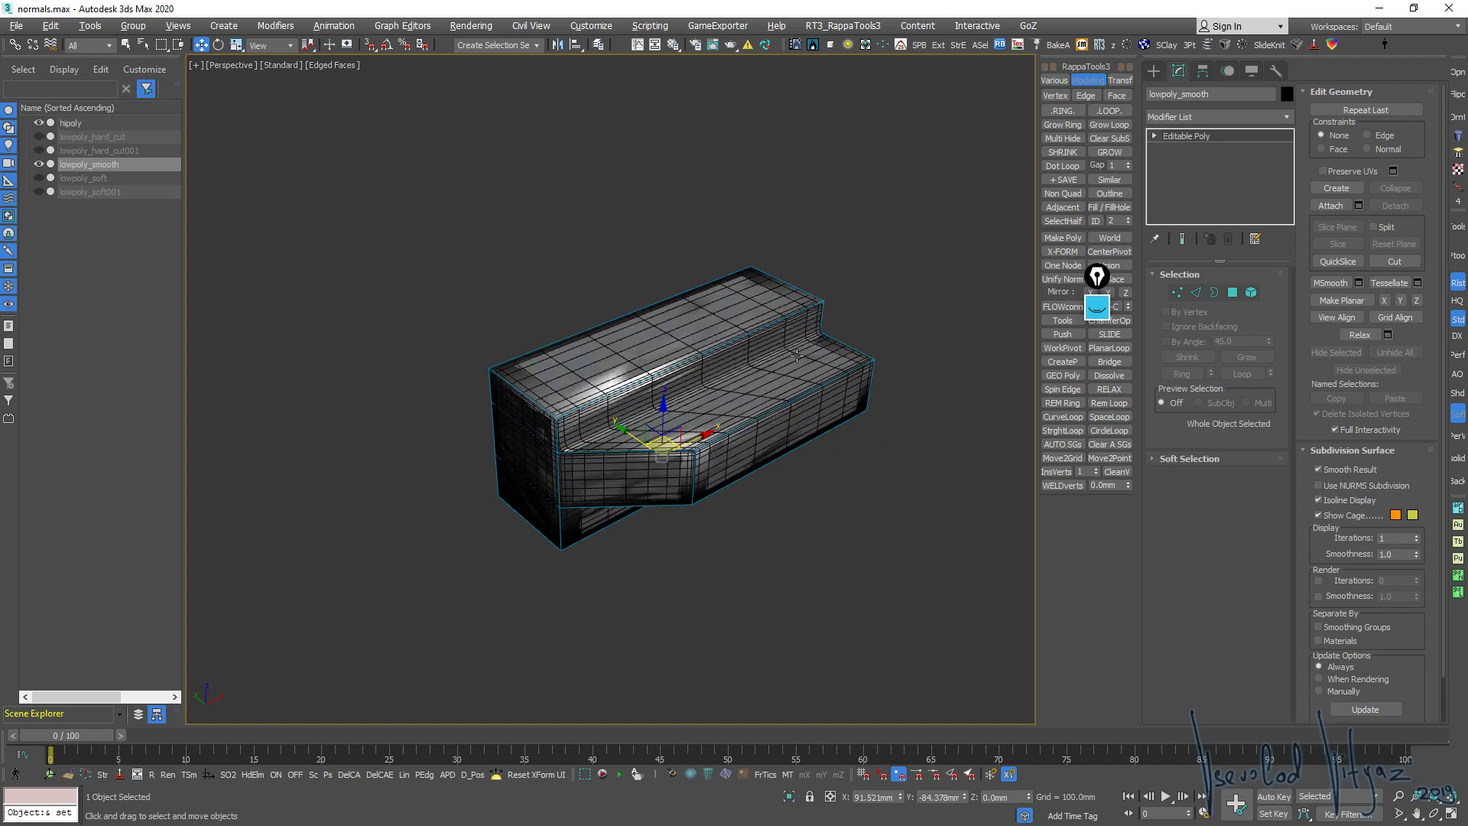
{"action": "middle_click_drag", "start_coordinate": [796, 355], "coordinate": [798, 365], "text": "alt"}
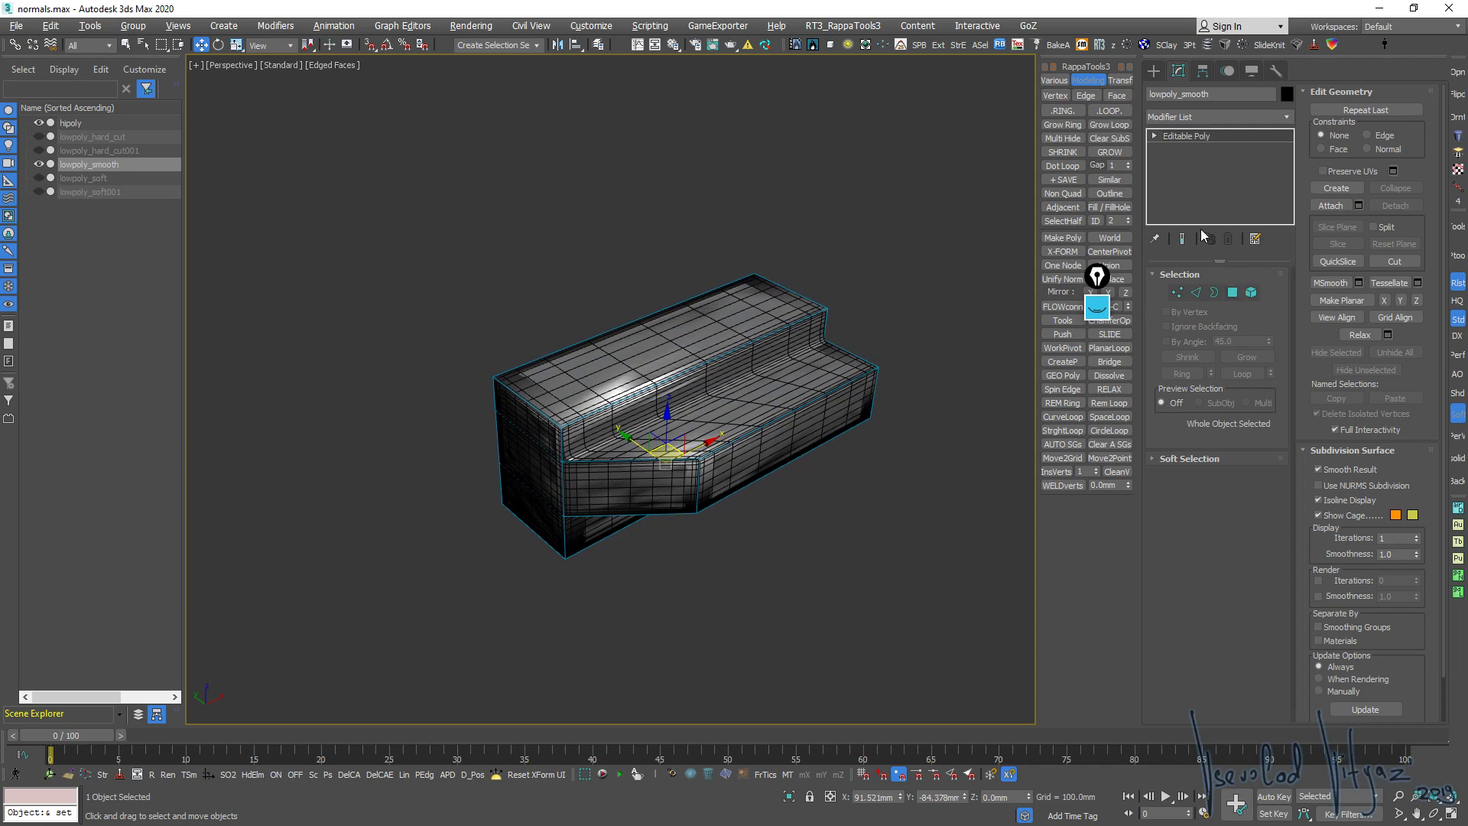
In Render To Texture, enable Projection with hipoly as source and set padding to 4
{"action": "left_click", "coordinate": [470, 26]}
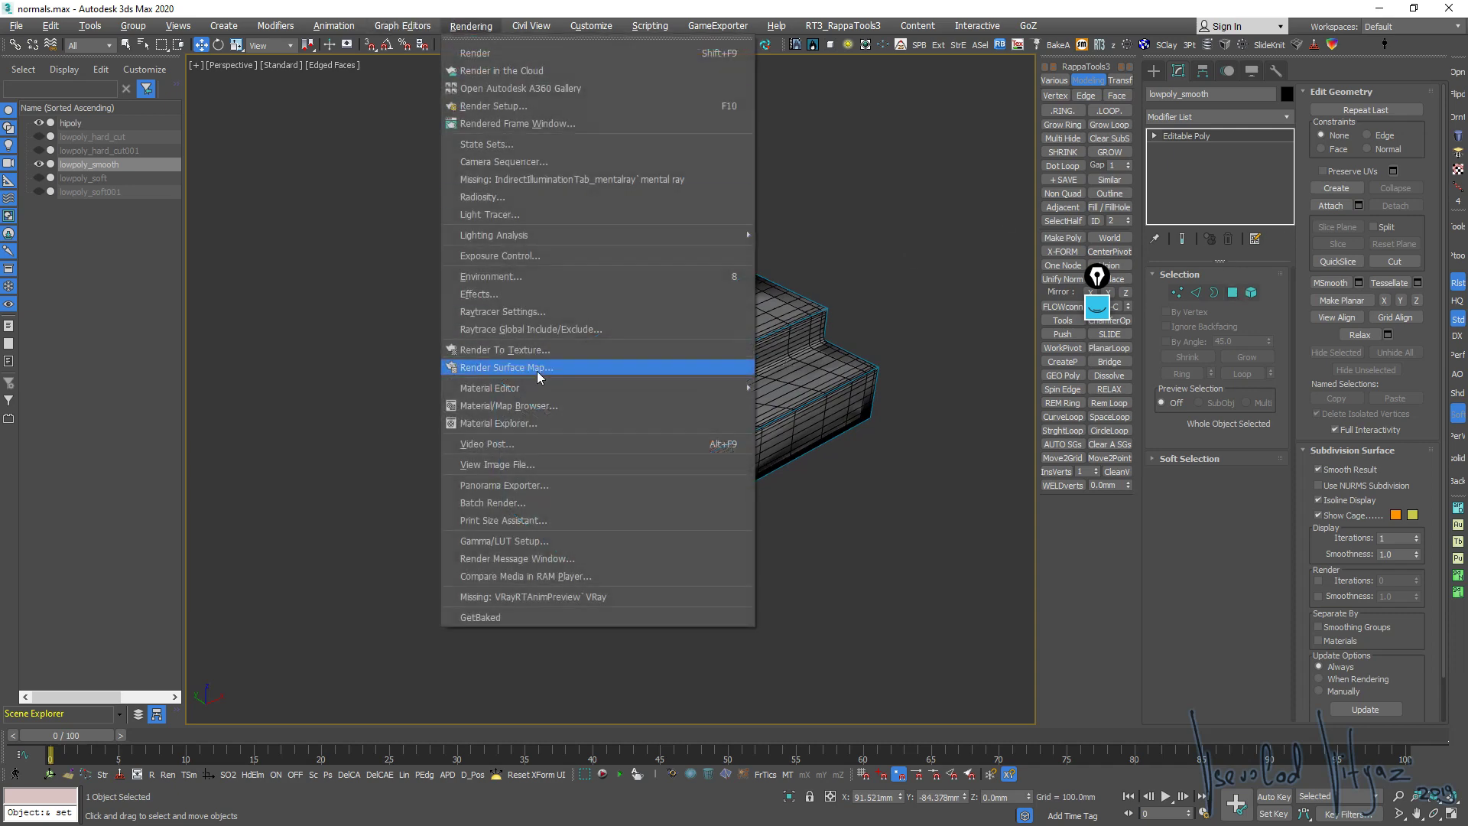
{"action": "left_click", "coordinate": [528, 350]}
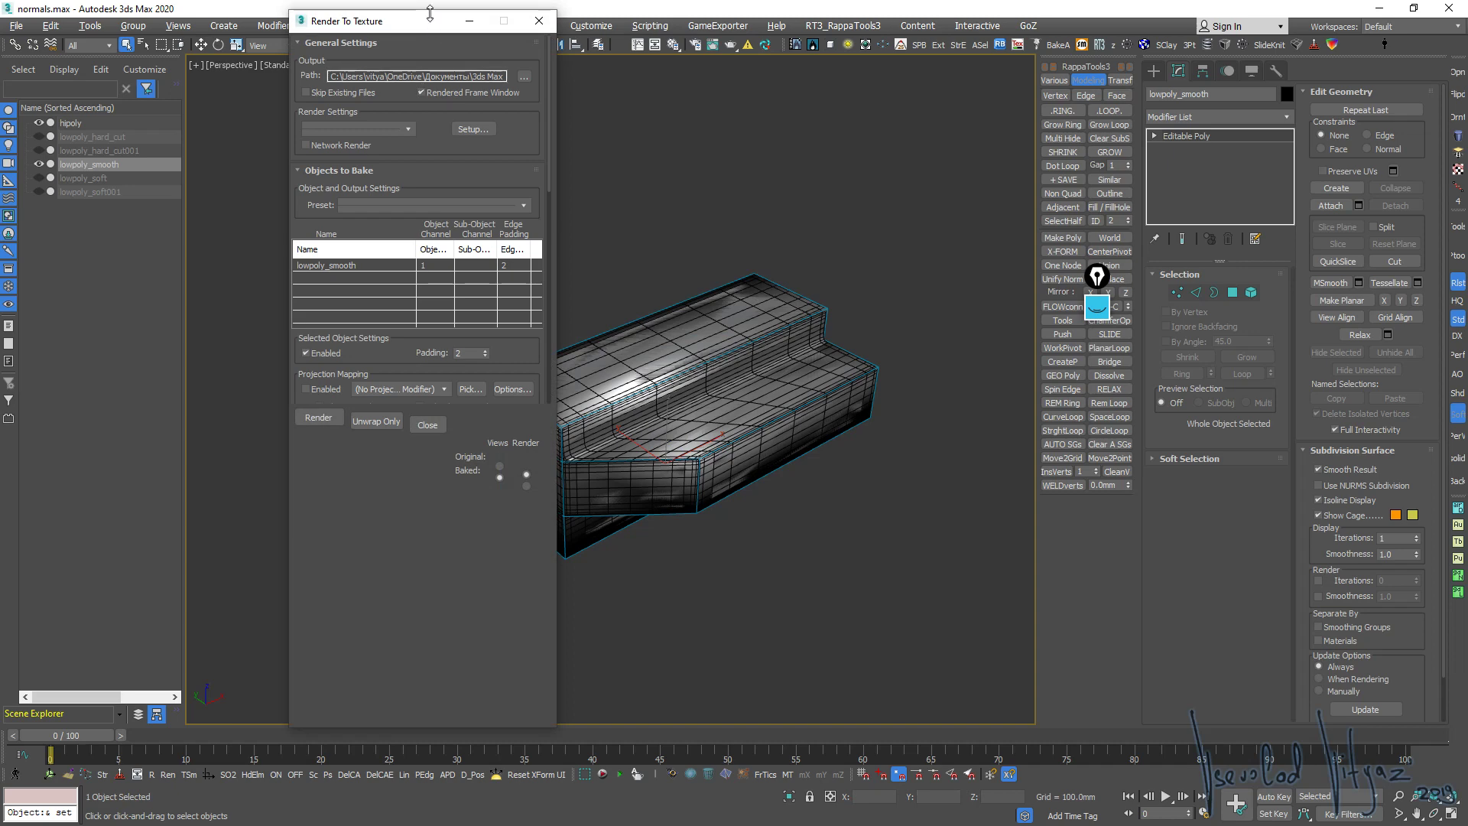
{"action": "left_click_drag", "start_coordinate": [430, 10], "coordinate": [430, 5]}
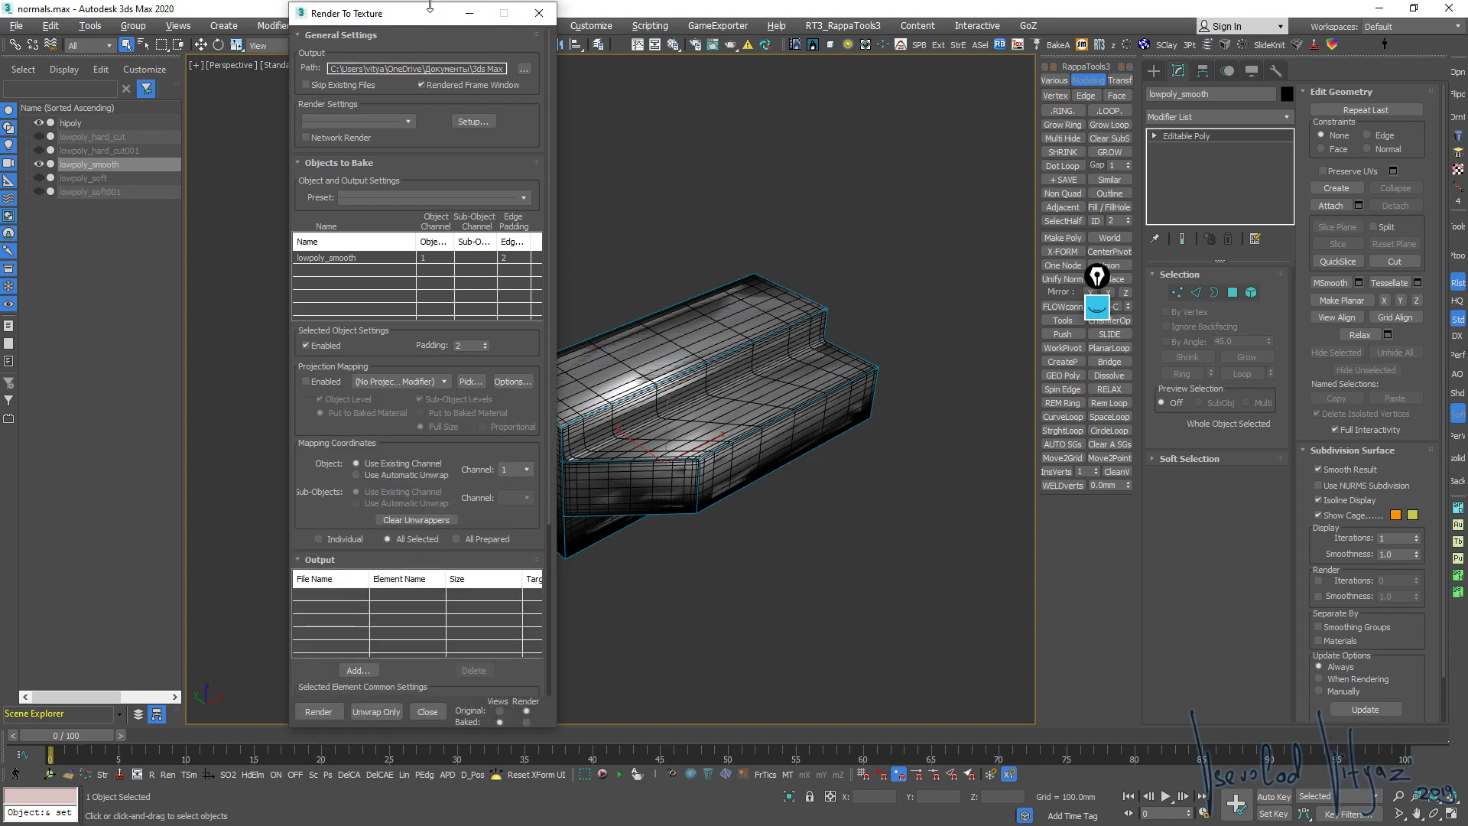
{"action": "left_click", "coordinate": [305, 380]}
{"action": "left_click", "coordinate": [468, 381]}
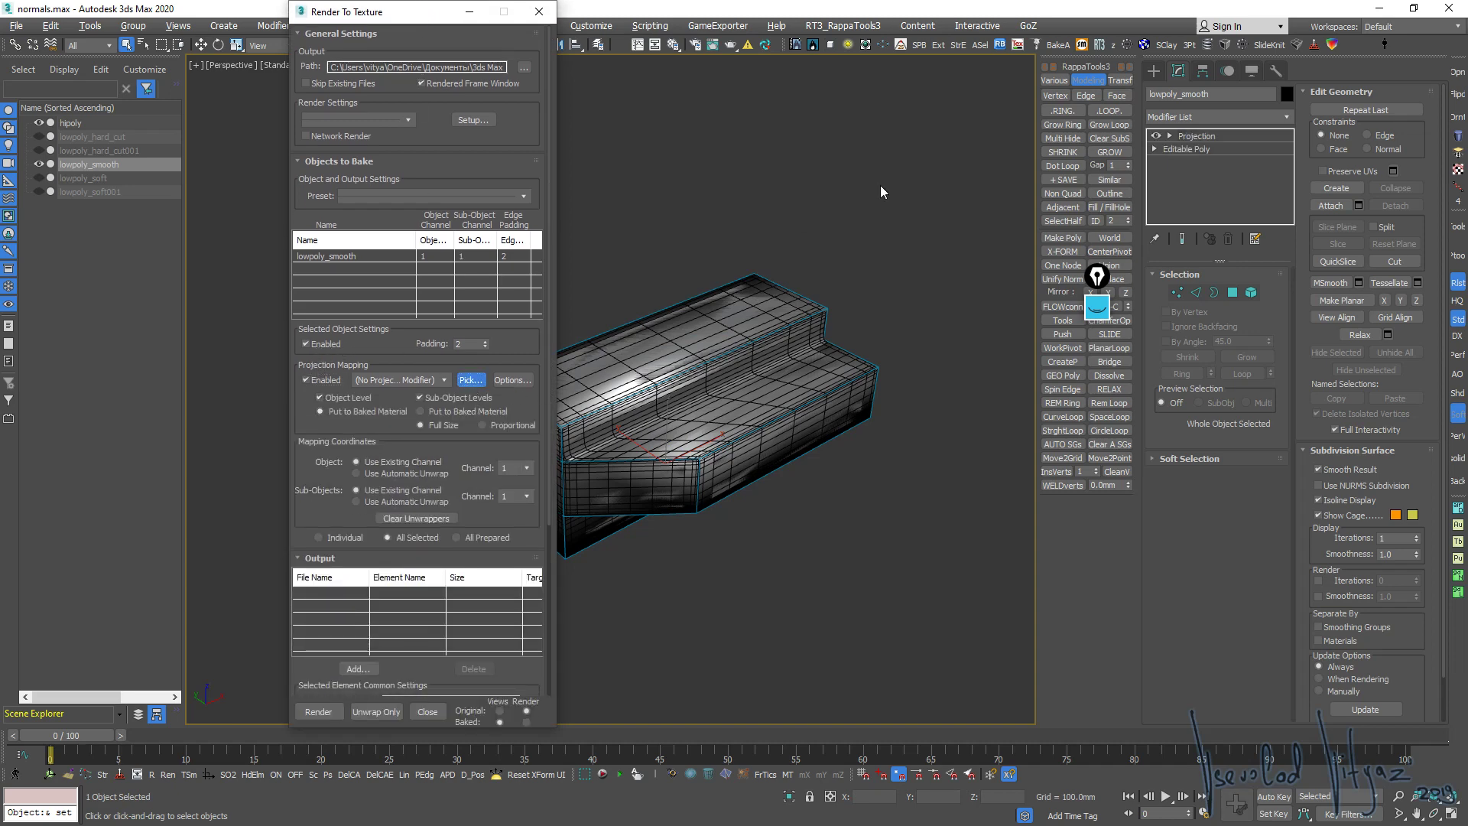
{"action": "left_click", "coordinate": [914, 164]}
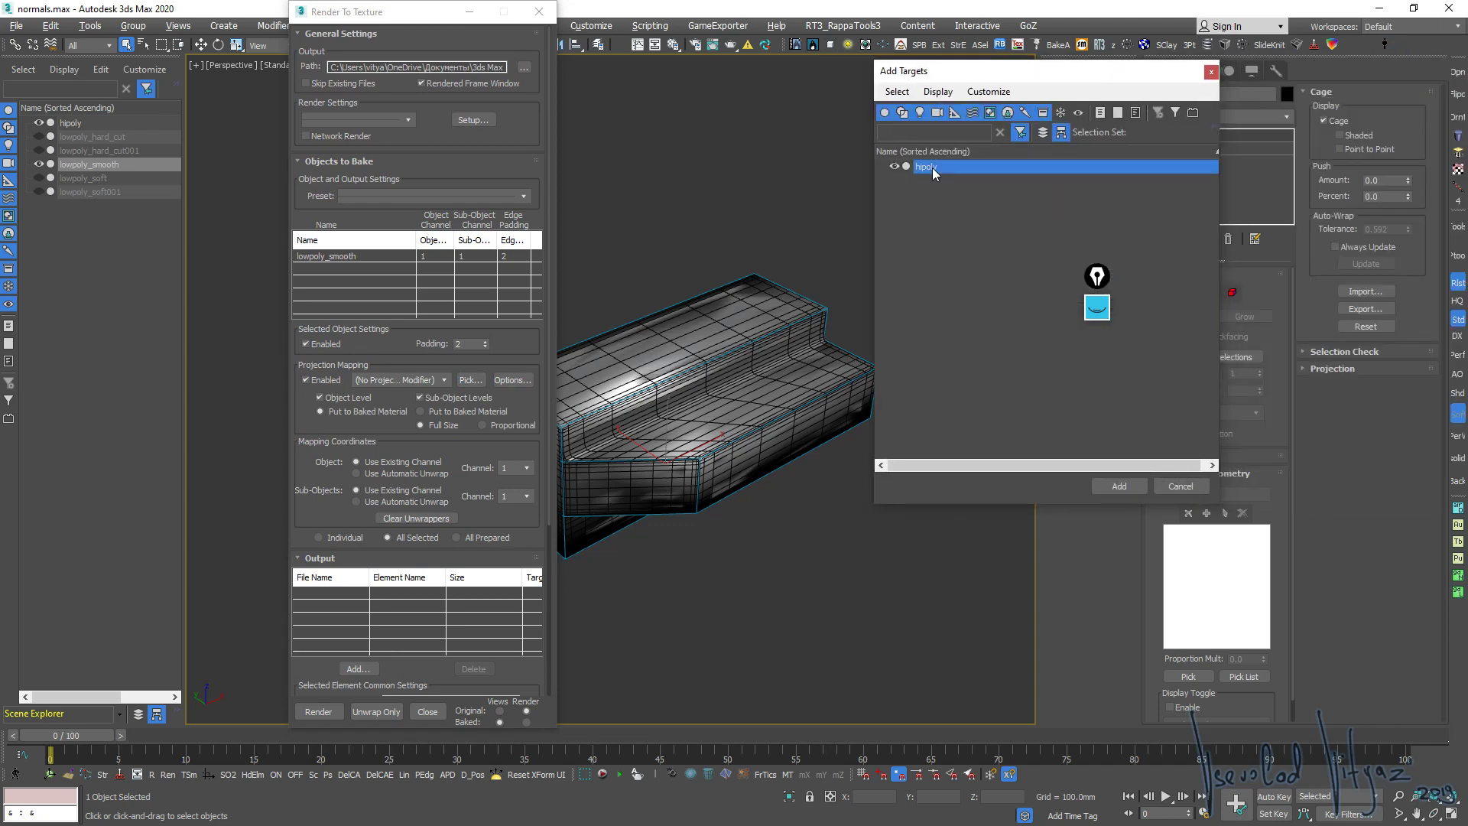
{"action": "double_click", "coordinate": [922, 166]}
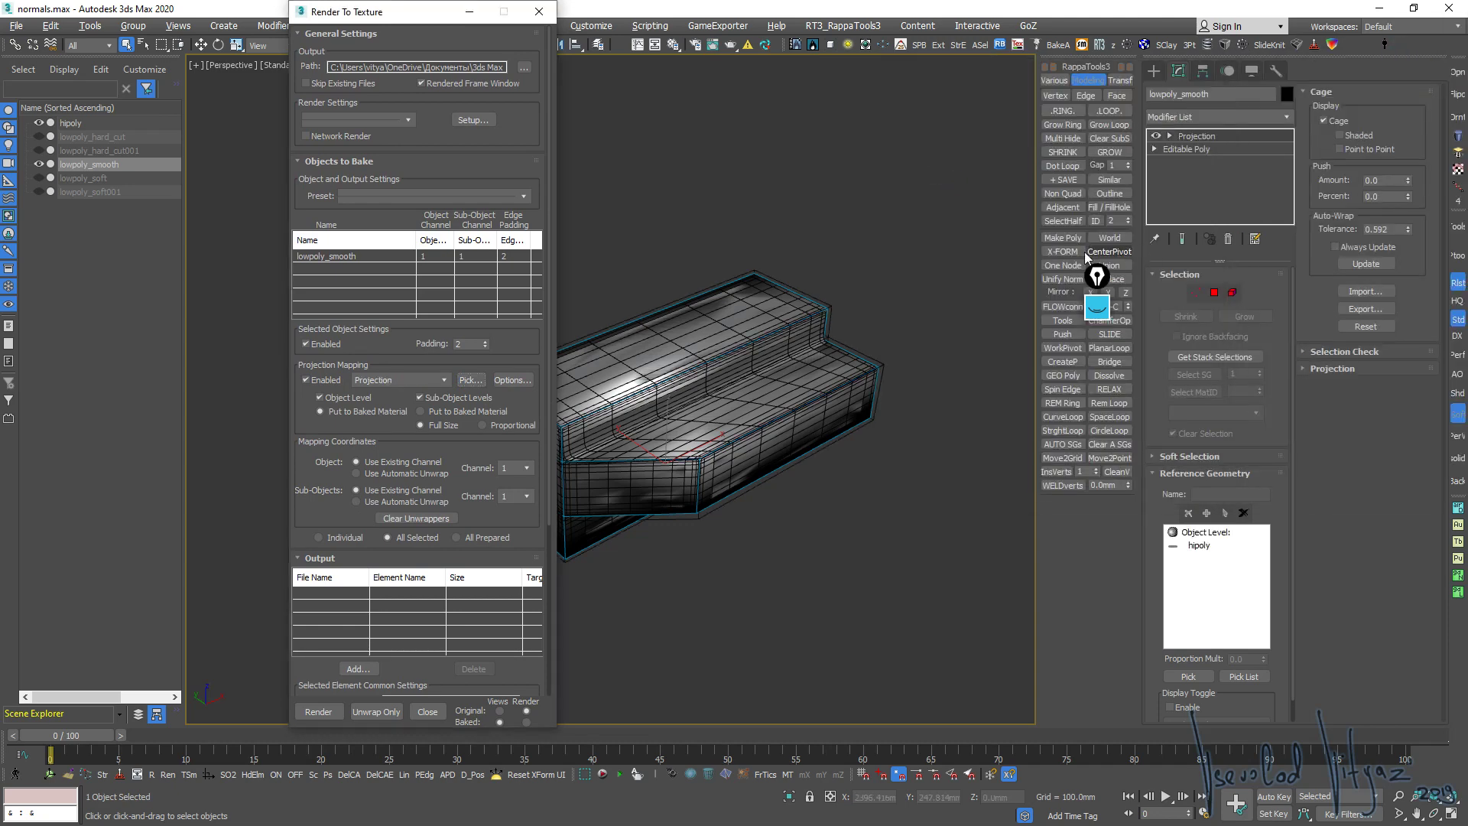
{"action": "left_click", "coordinate": [485, 342]}
{"action": "left_click", "coordinate": [486, 342]}
Add a NormalsMap bake output at 1024x1024
{"action": "left_click", "coordinate": [357, 672]}
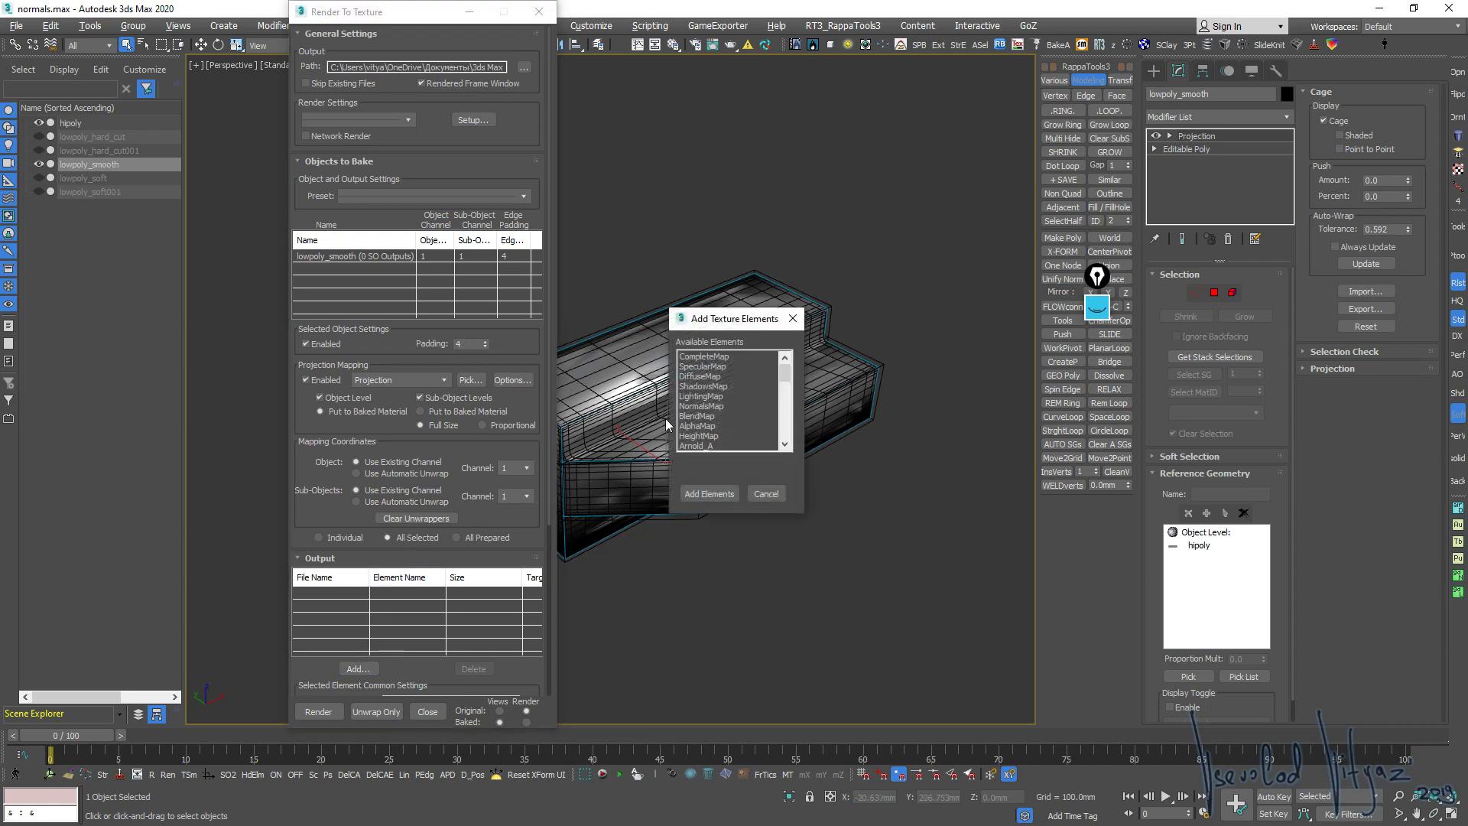
{"action": "double_click", "coordinate": [717, 405]}
{"action": "scroll", "coordinate": [526, 557], "scroll_direction": "down", "scroll_amount": 5}
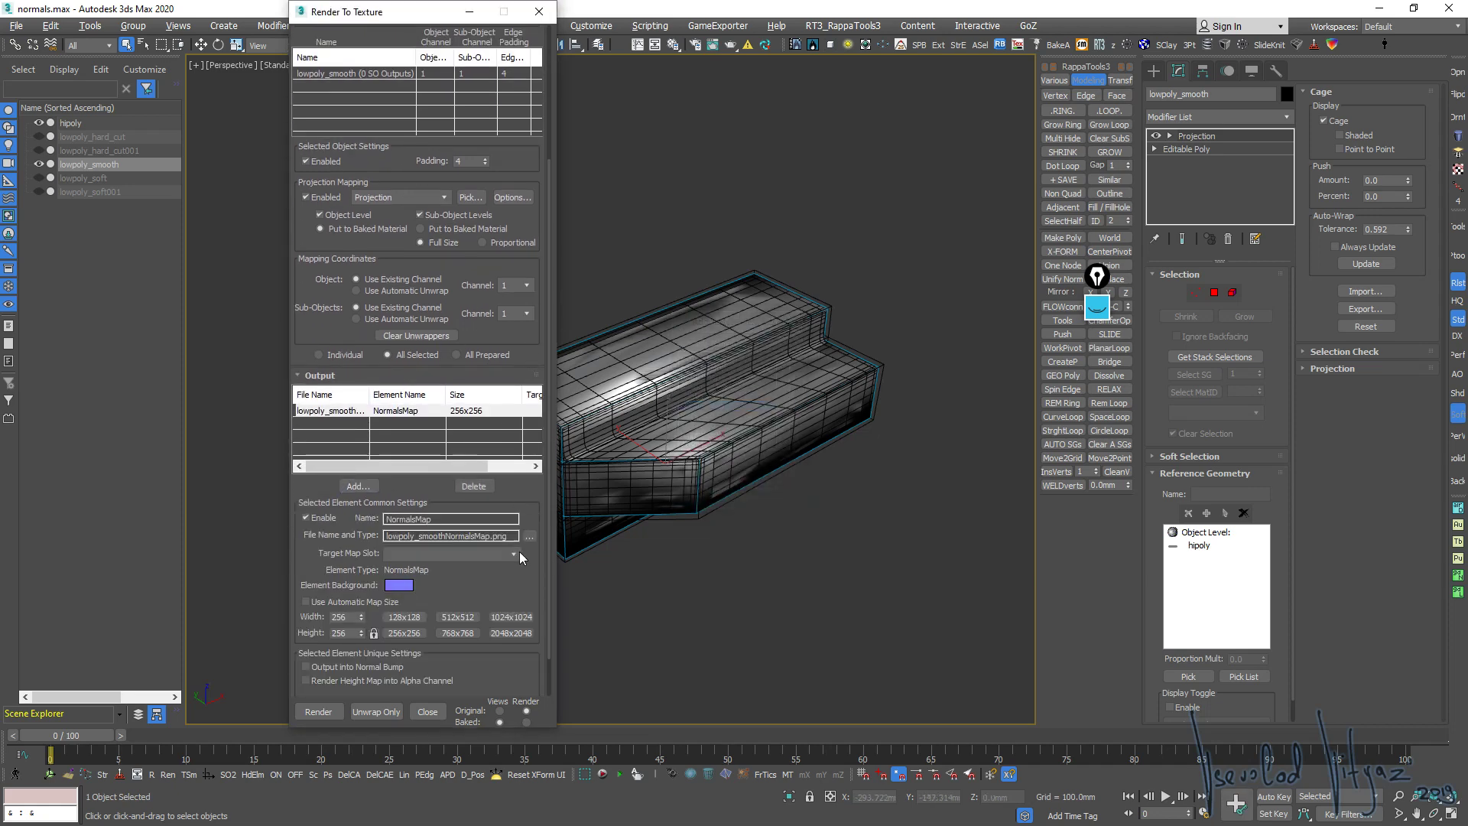
{"action": "left_click", "coordinate": [511, 616]}
{"action": "scroll", "coordinate": [448, 582], "scroll_direction": "down", "scroll_amount": 2}
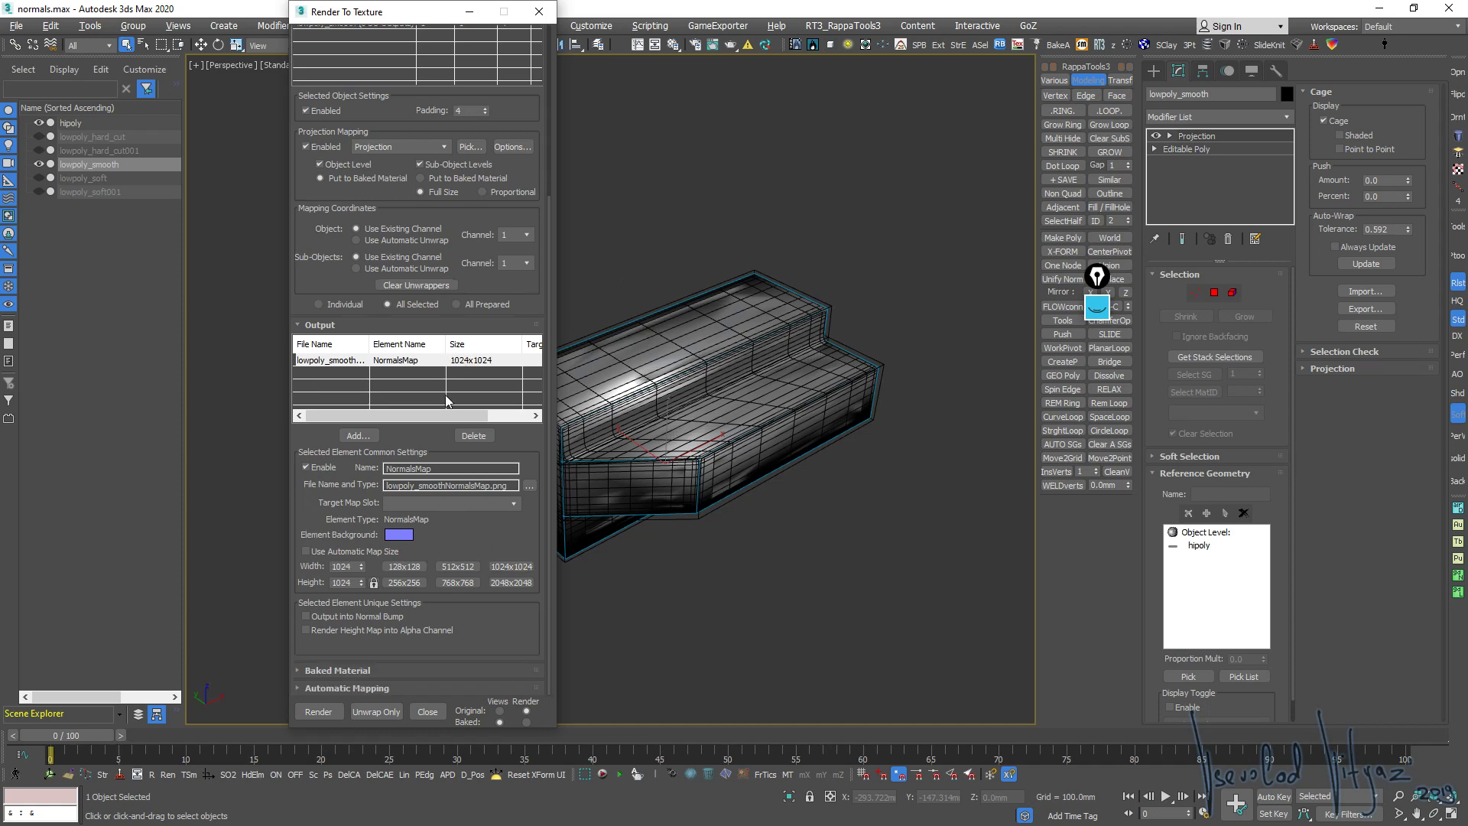
Save the output as normal_smooth.png beside the other normal maps and render the bake
{"action": "left_click", "coordinate": [529, 486]}
{"action": "left_click", "coordinate": [426, 68]}
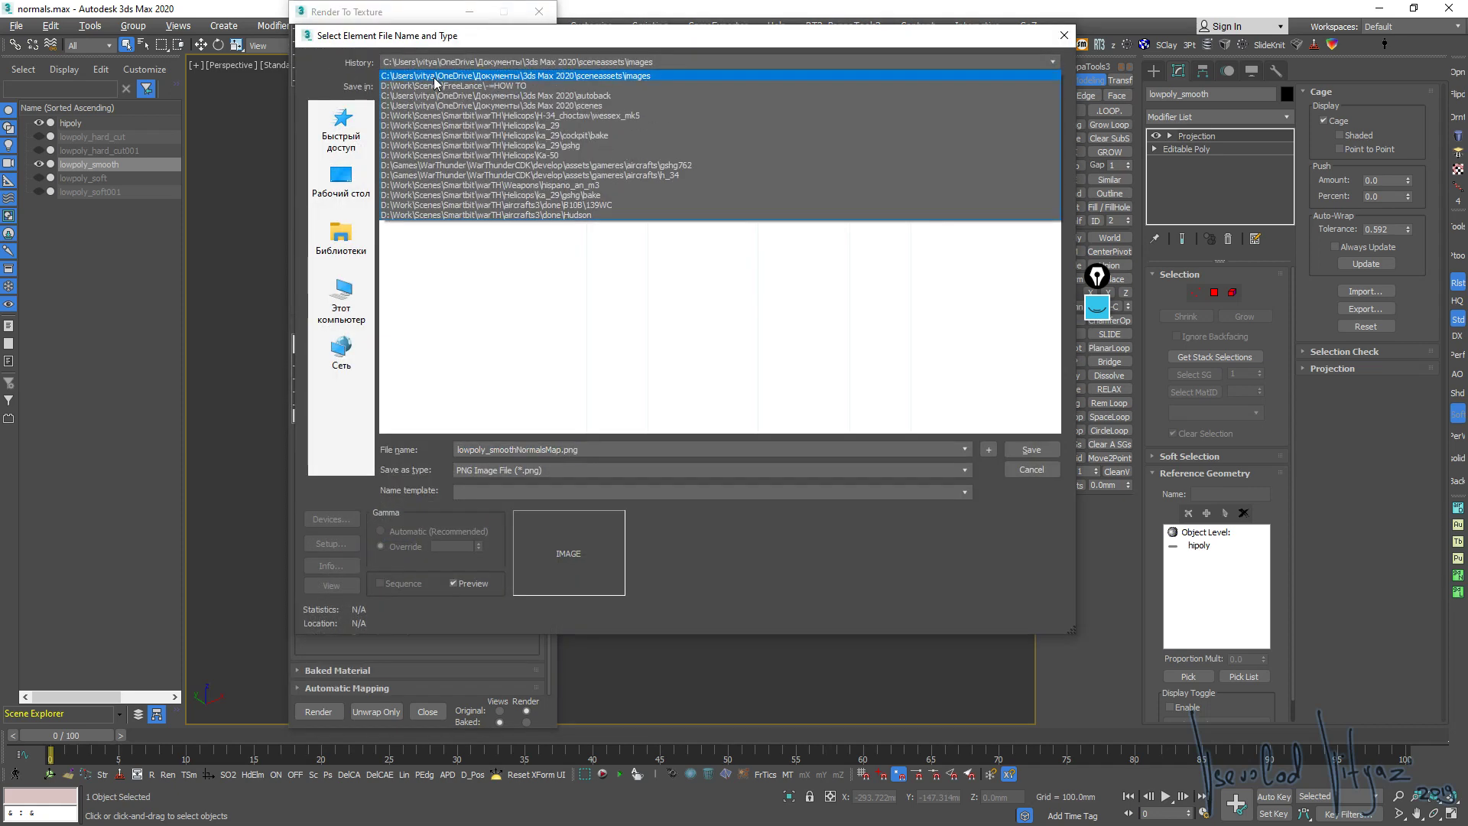
{"action": "left_click", "coordinate": [439, 90]}
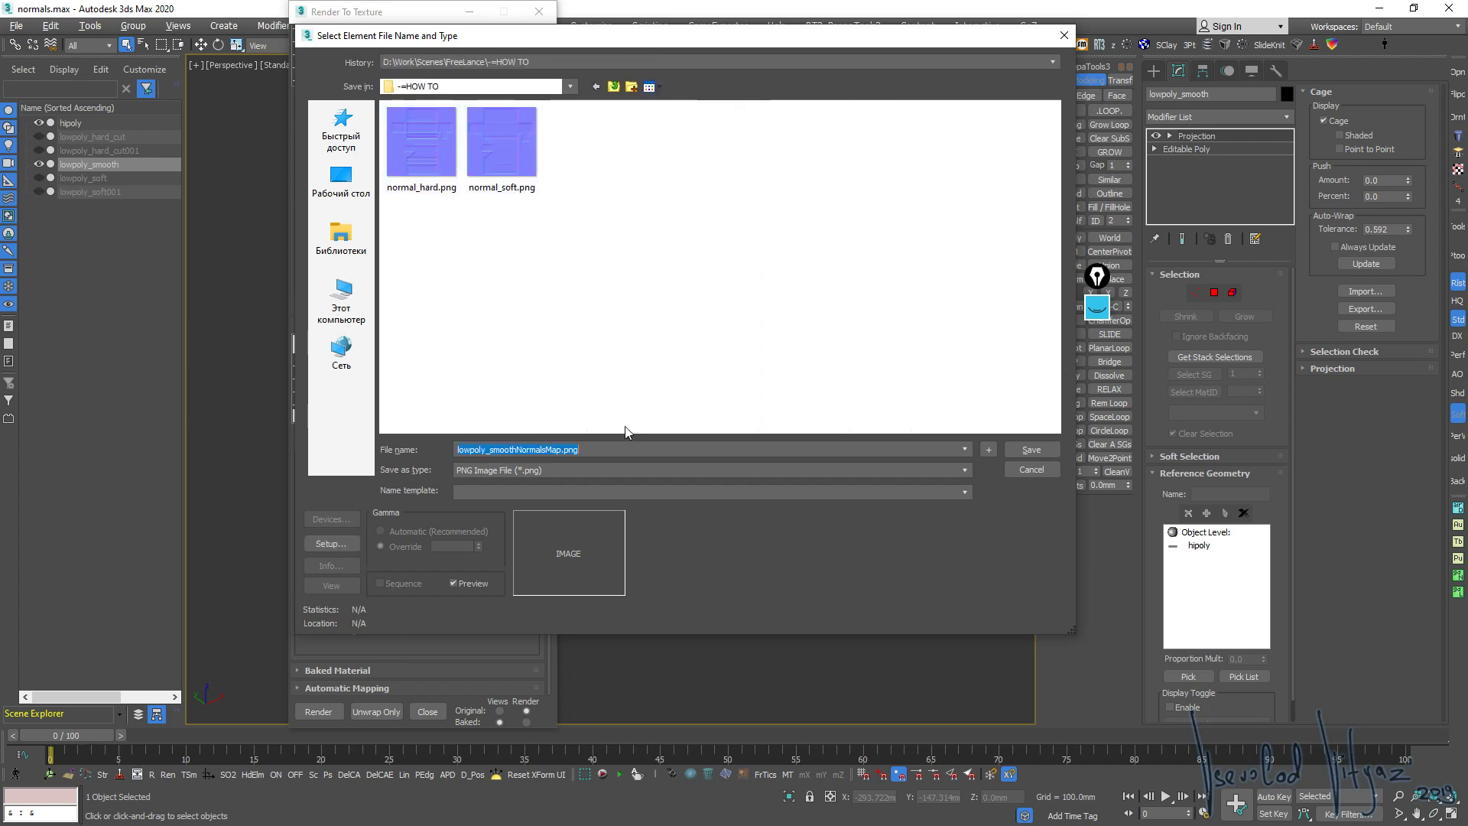
{"action": "left_click", "coordinate": [518, 189]}
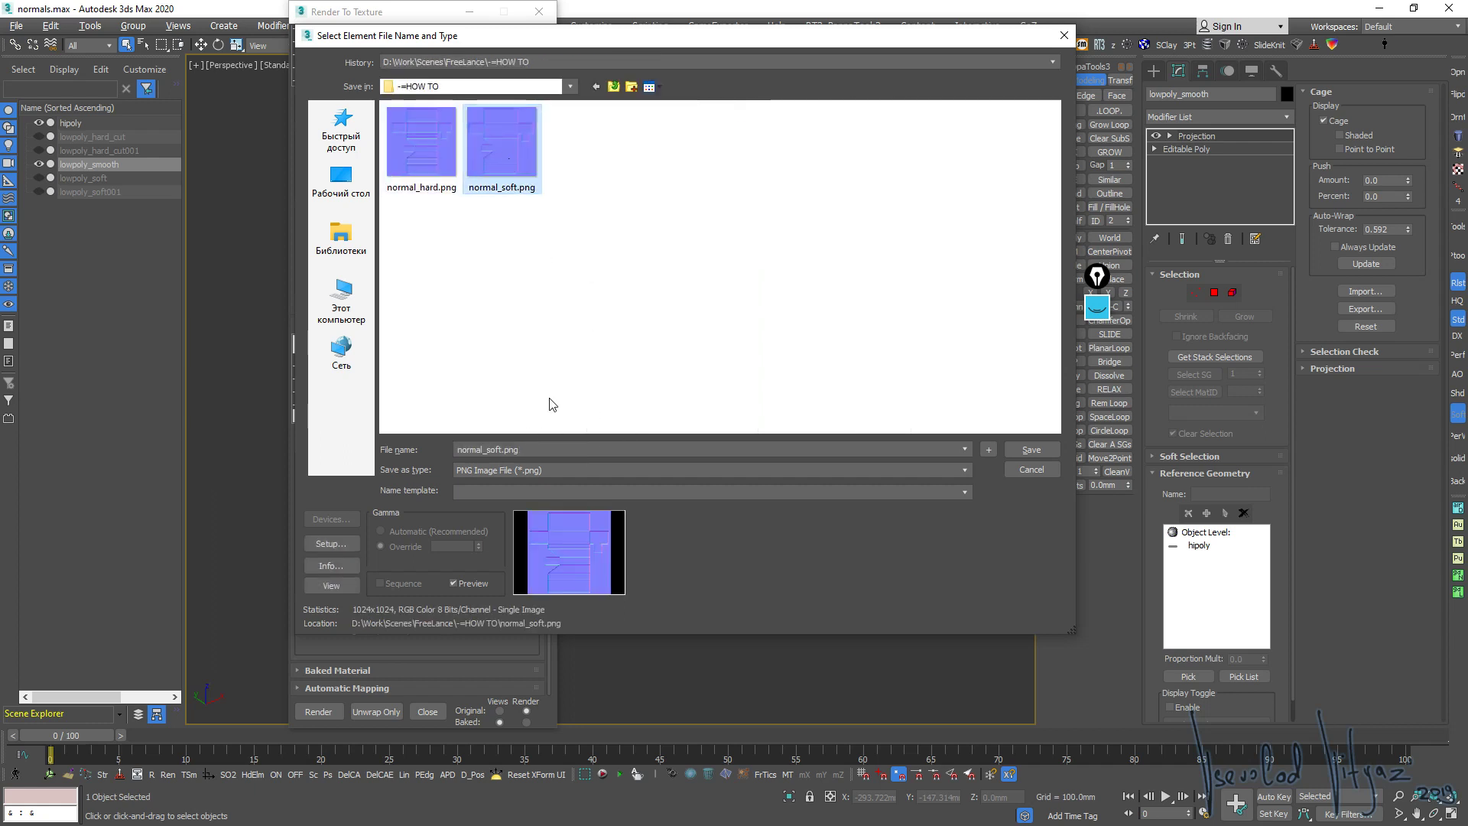
{"action": "left_click", "coordinate": [487, 451]}
{"action": "key", "text": "End"}
{"action": "key", "text": "BackSpace"}
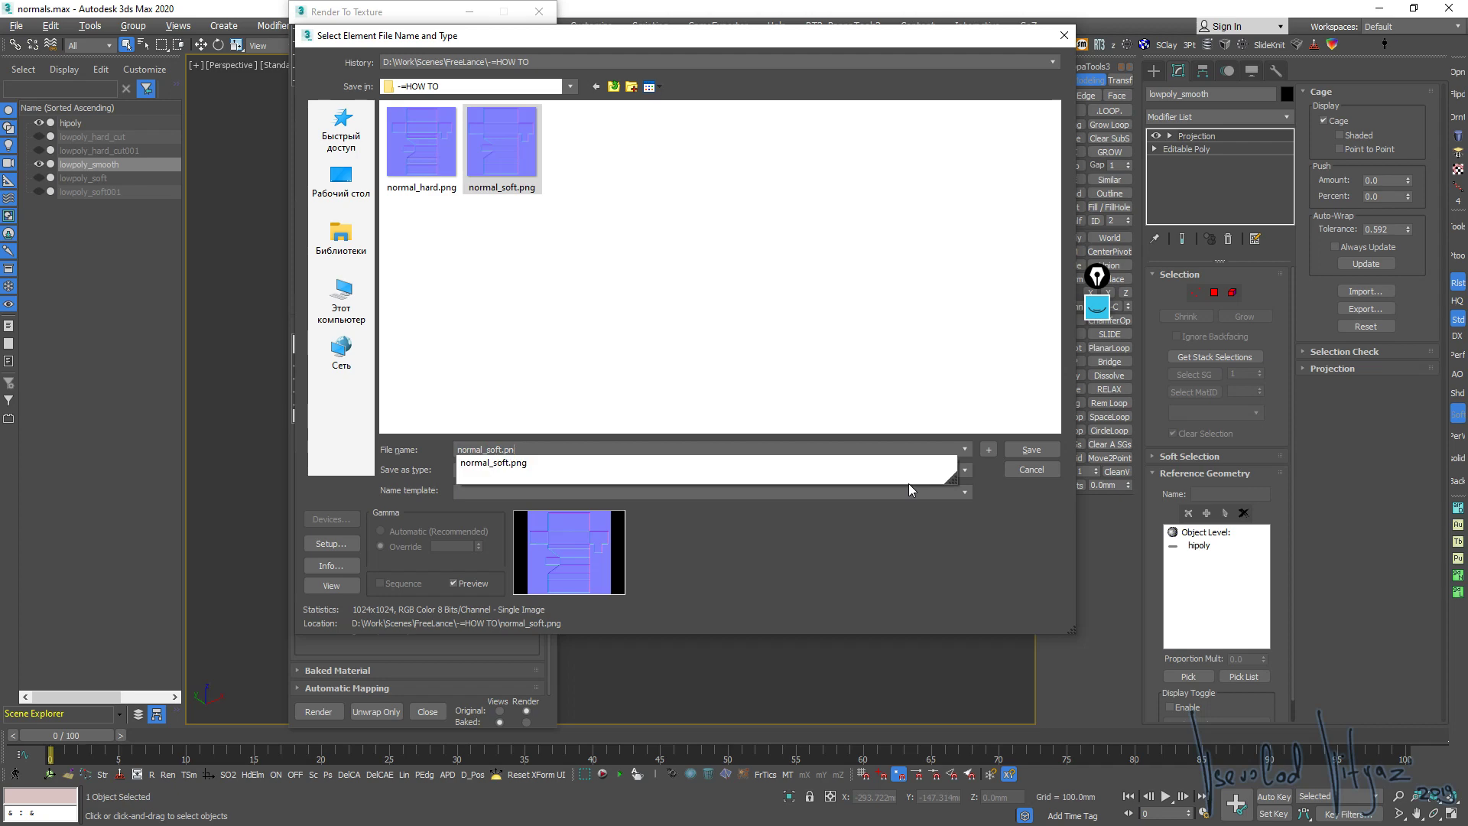
{"action": "type", "text": "mooth"}
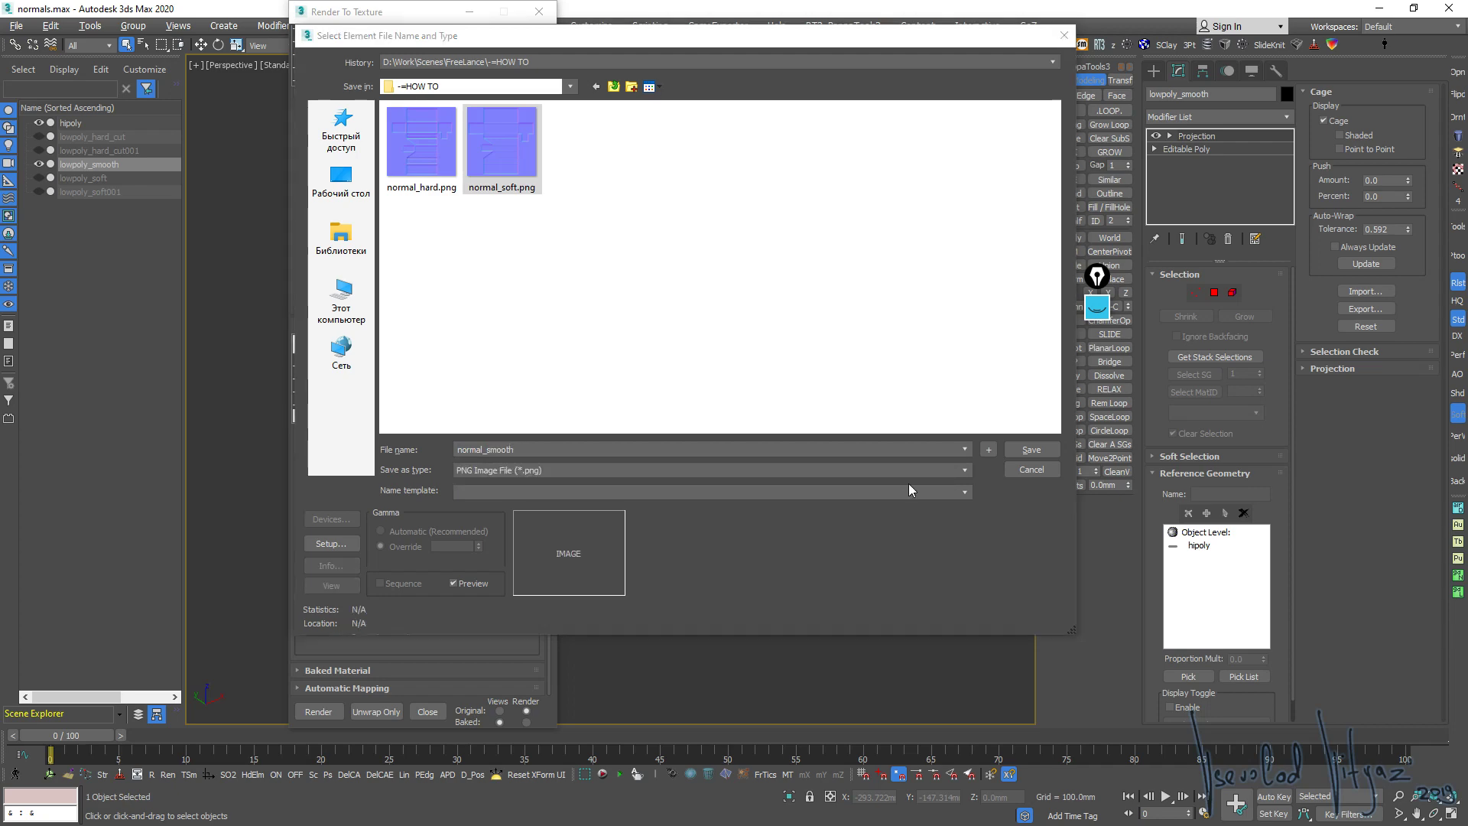
{"action": "key", "text": "Return"}
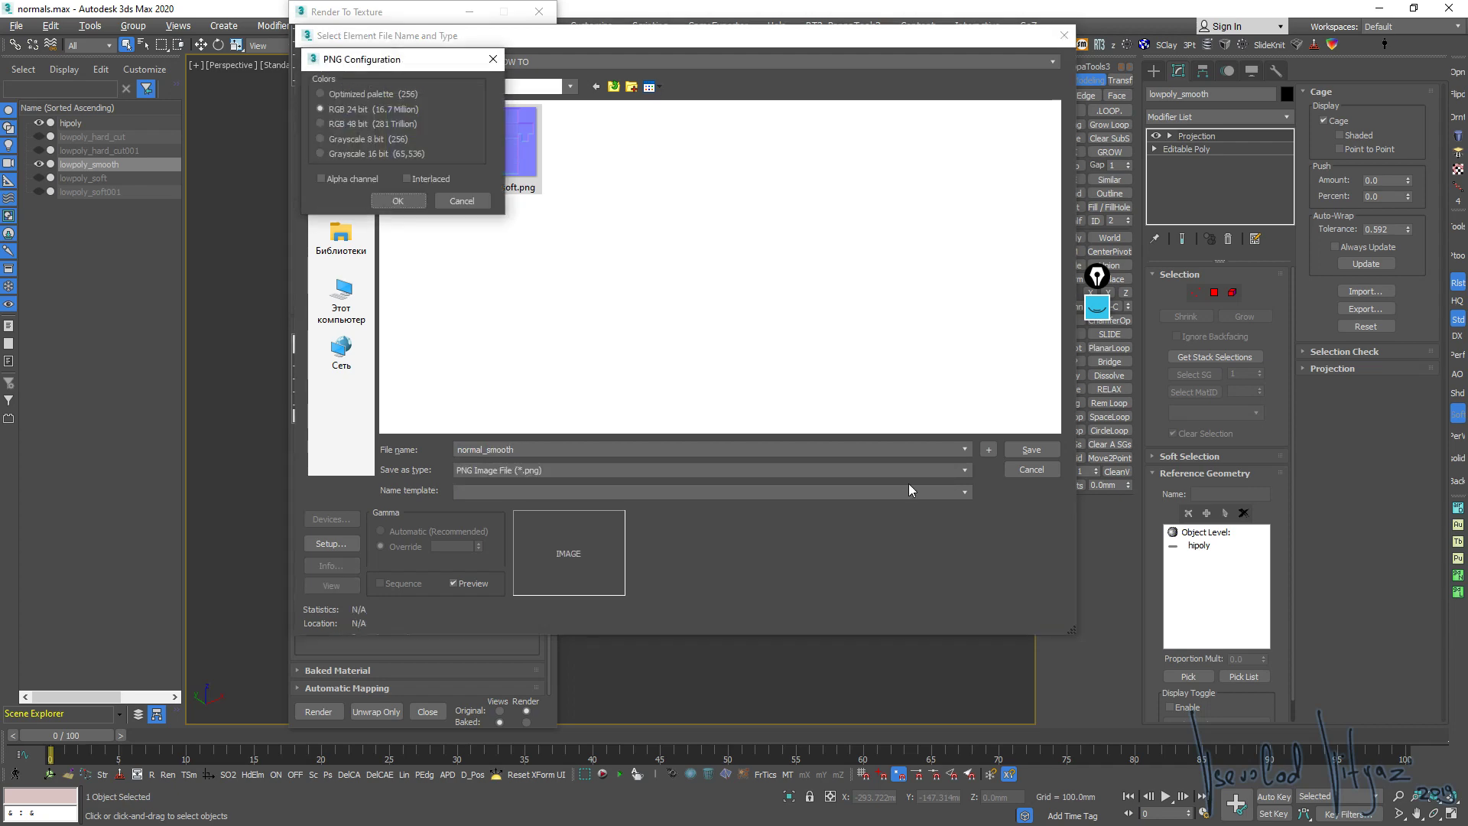
{"action": "key", "text": "Return"}
{"action": "left_click", "coordinate": [318, 711]}
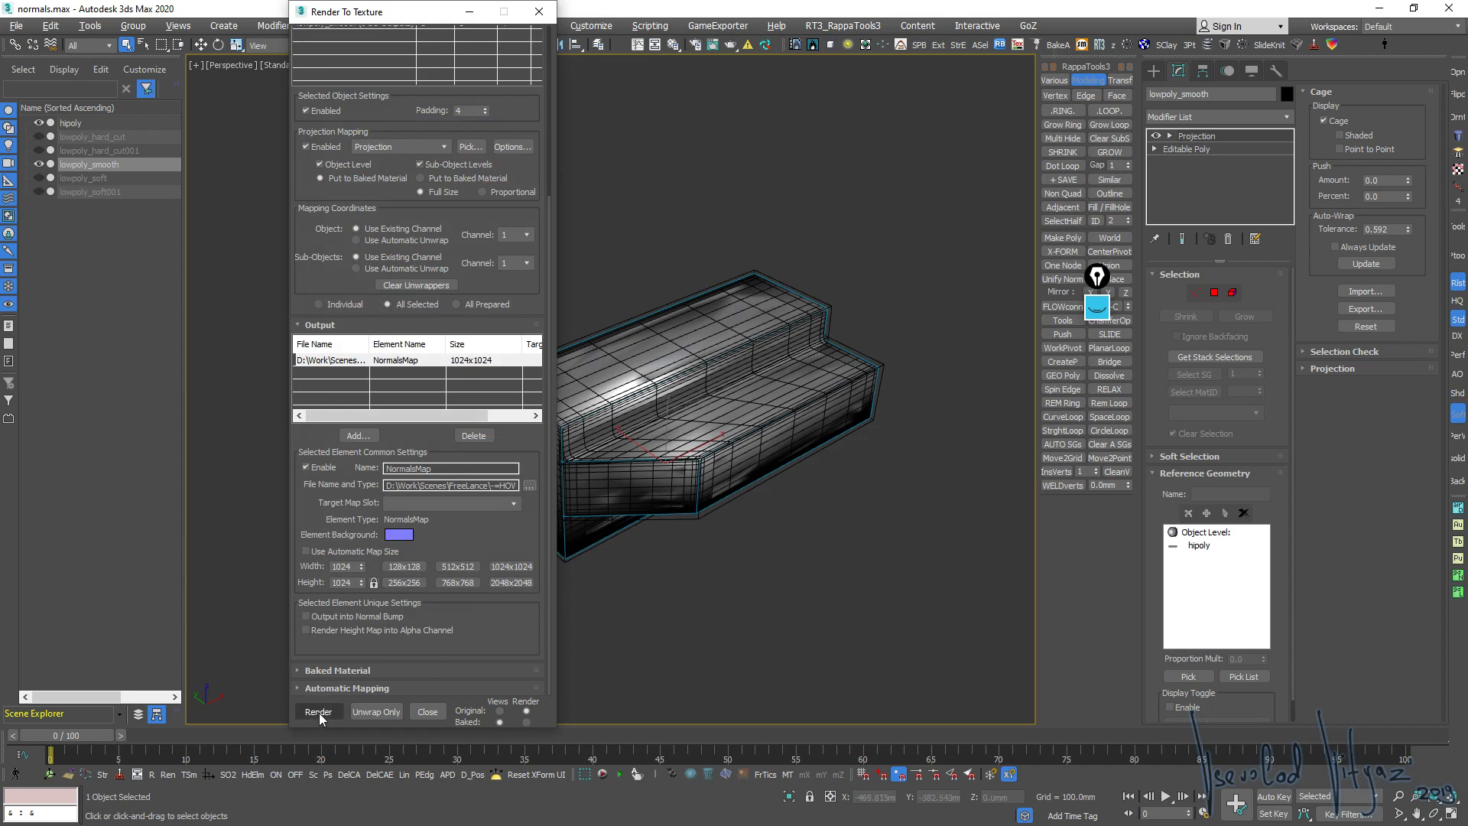
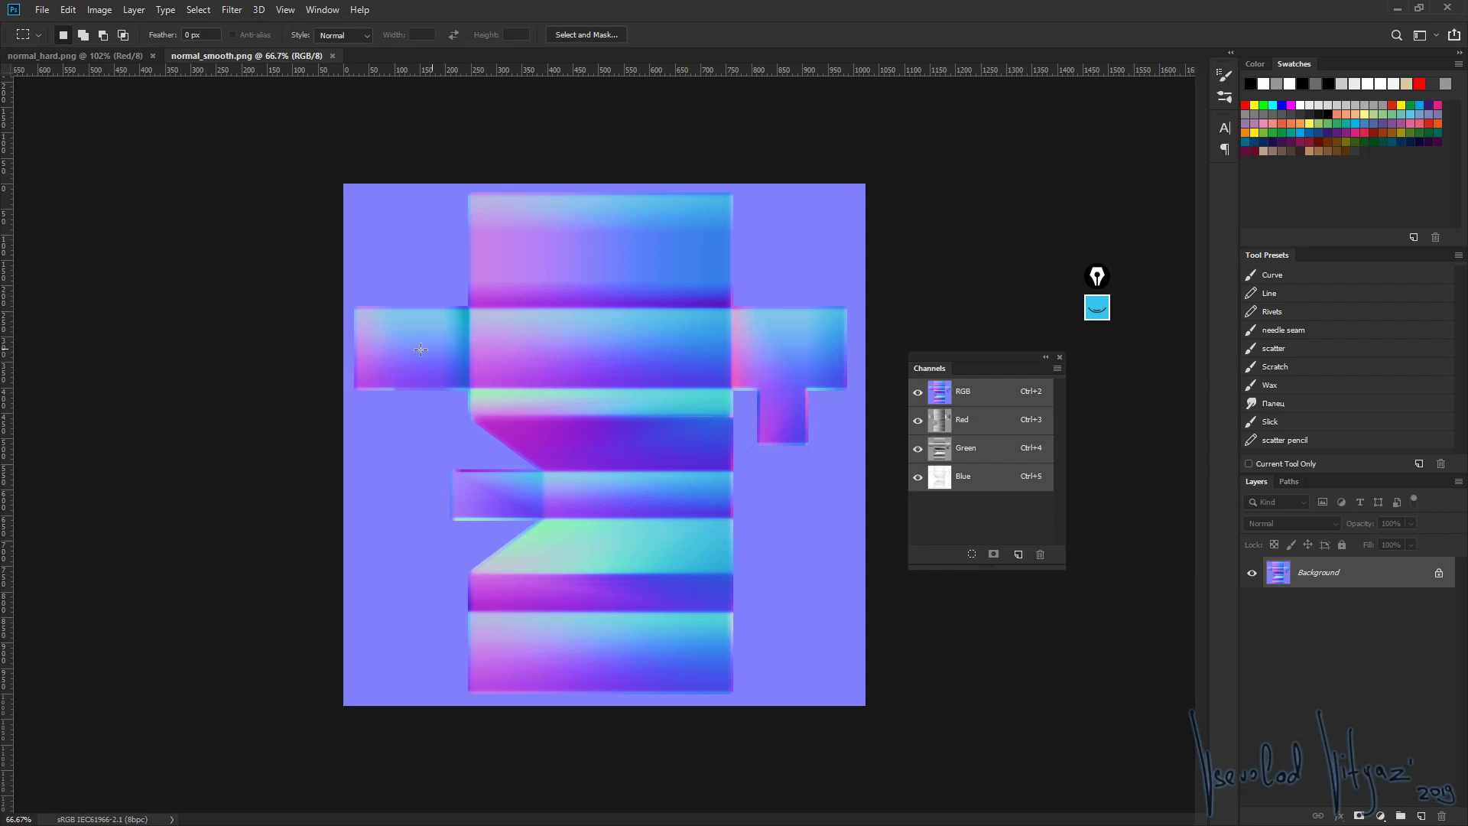
Show only normal_smooth.png's Red channel and compare it with normal_hard.png's Red channel
{"action": "left_click", "coordinate": [965, 422]}
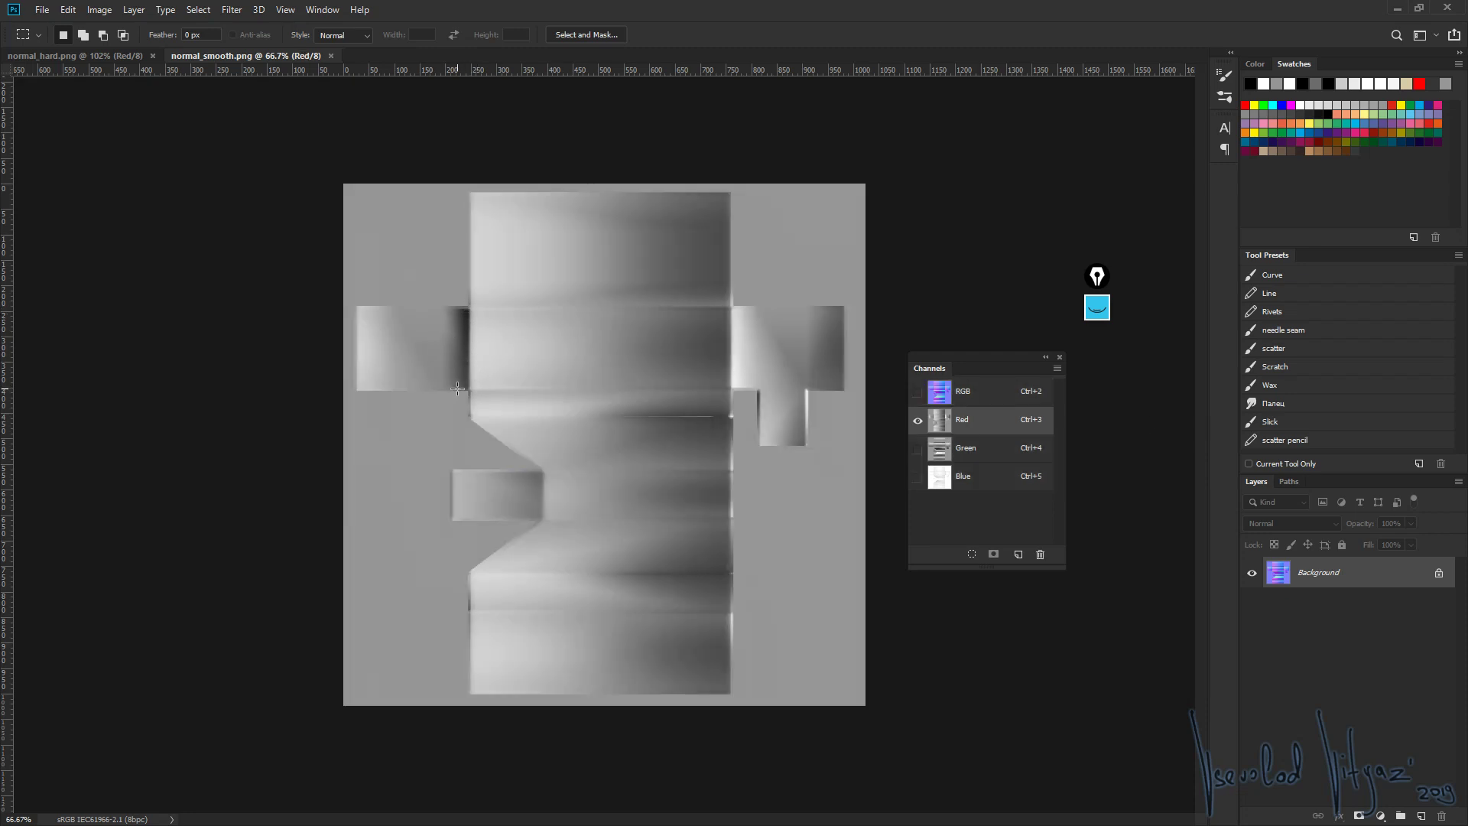
{"action": "left_click", "coordinate": [64, 56]}
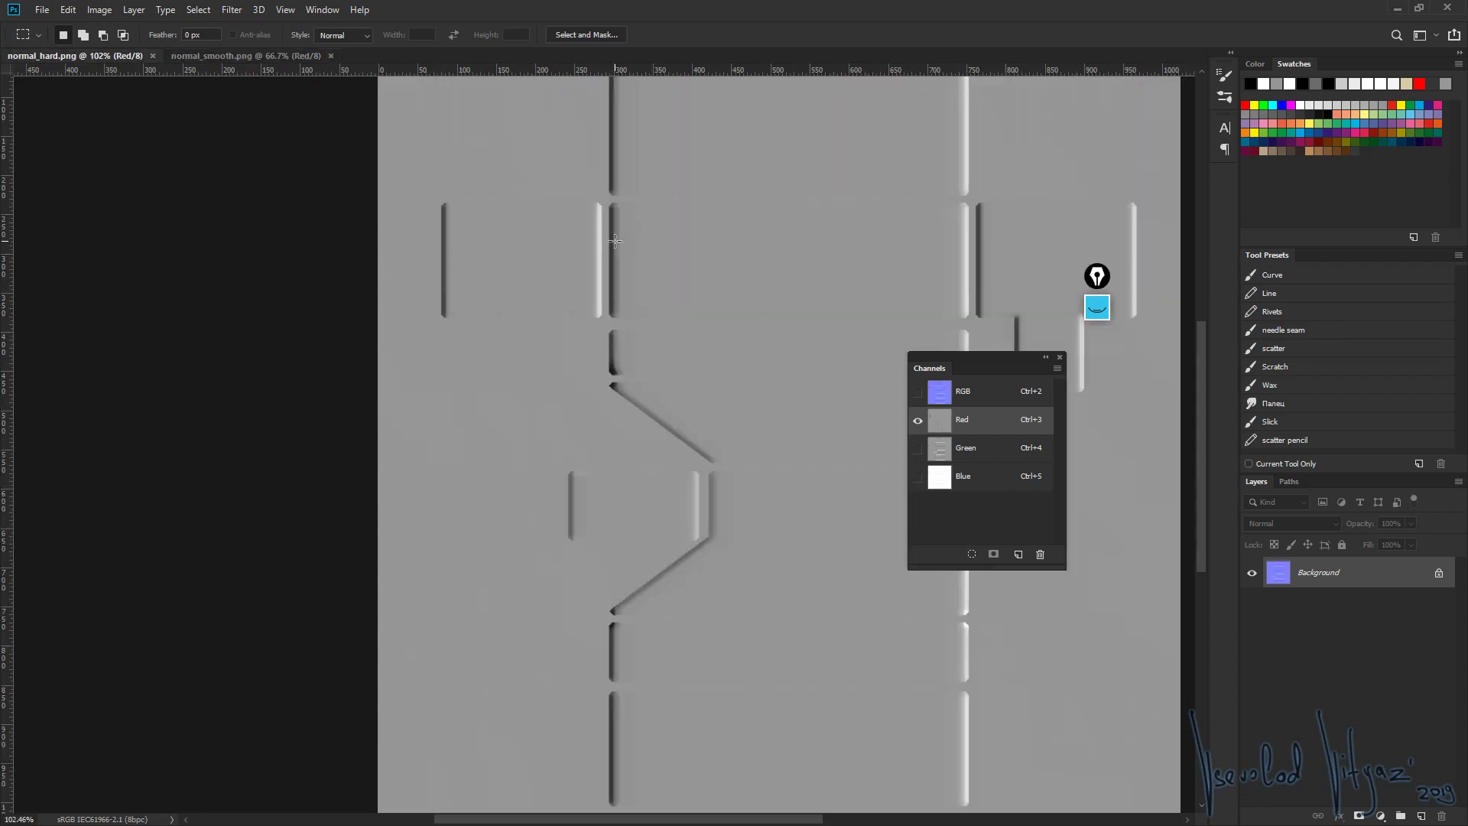
{"action": "left_click", "coordinate": [271, 56]}
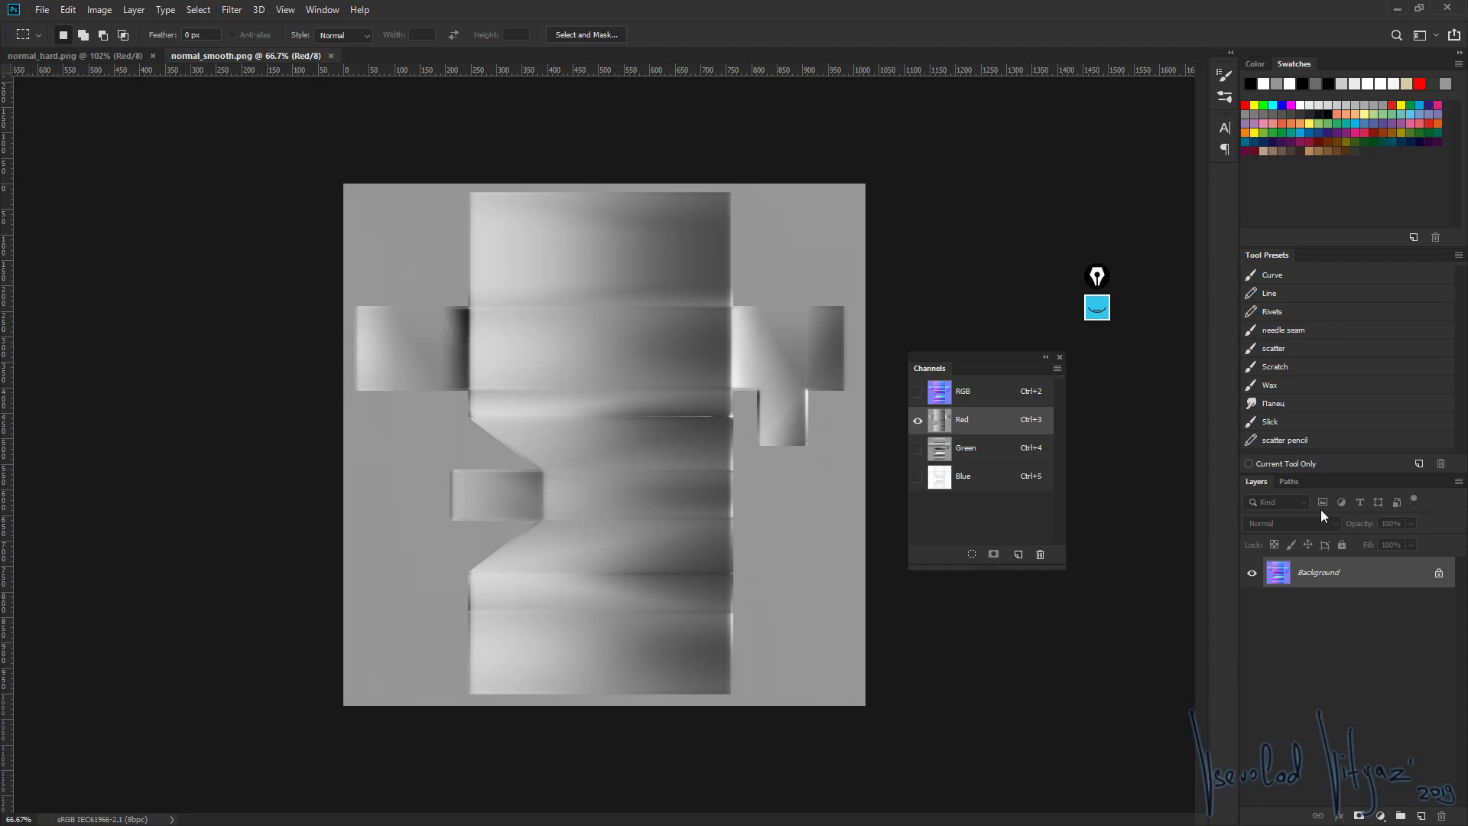
{"action": "left_click", "coordinate": [1097, 308]}
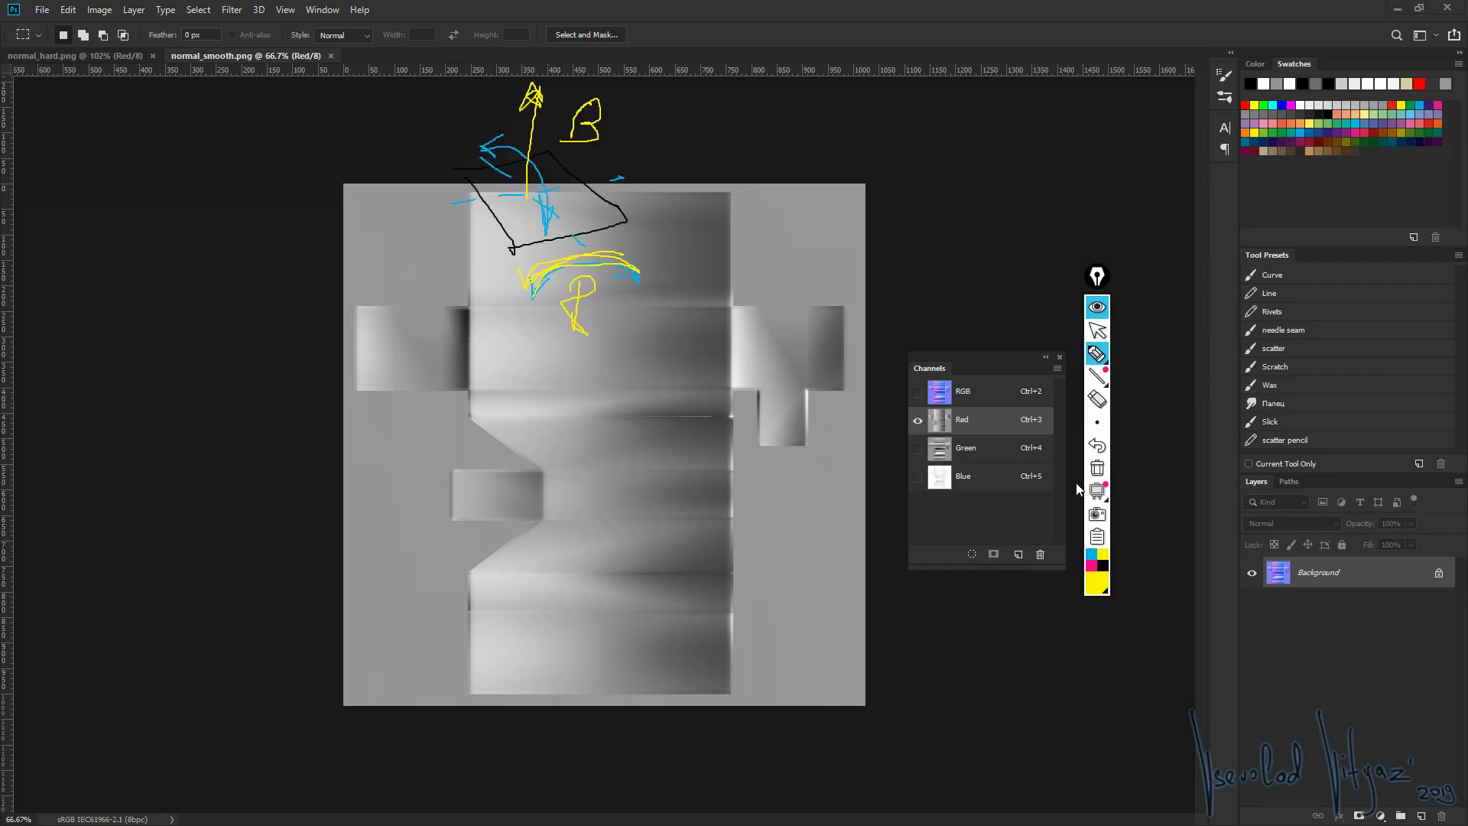
{"action": "left_click", "coordinate": [1093, 468]}
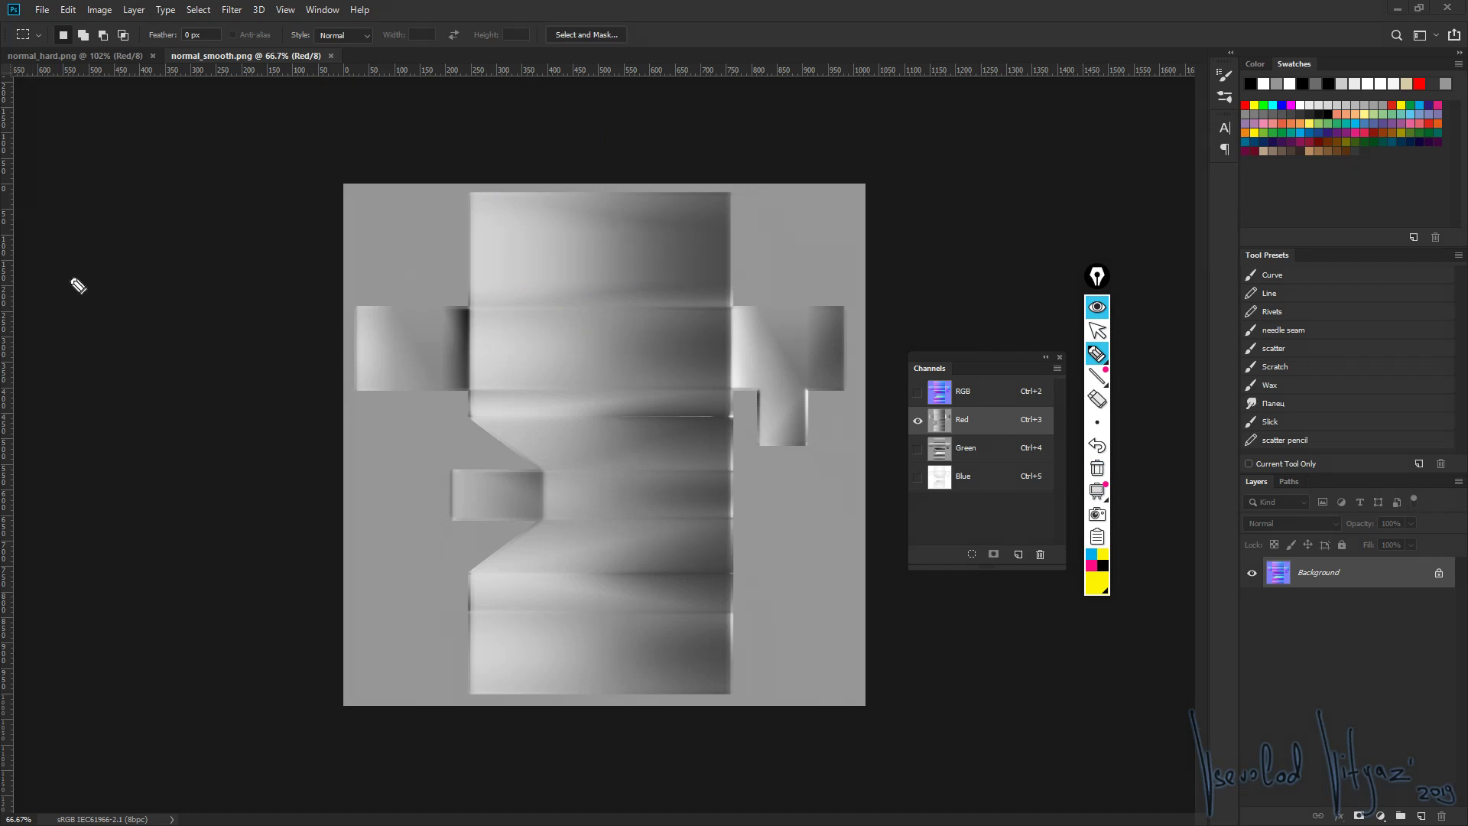
{"action": "mouse_move", "coordinate": [80, 192]}
{"action": "left_mouse_down"}
{"action": "mouse_move", "coordinate": [77, 217]}
{"action": "mouse_move", "coordinate": [362, 201]}
{"action": "left_mouse_up"}
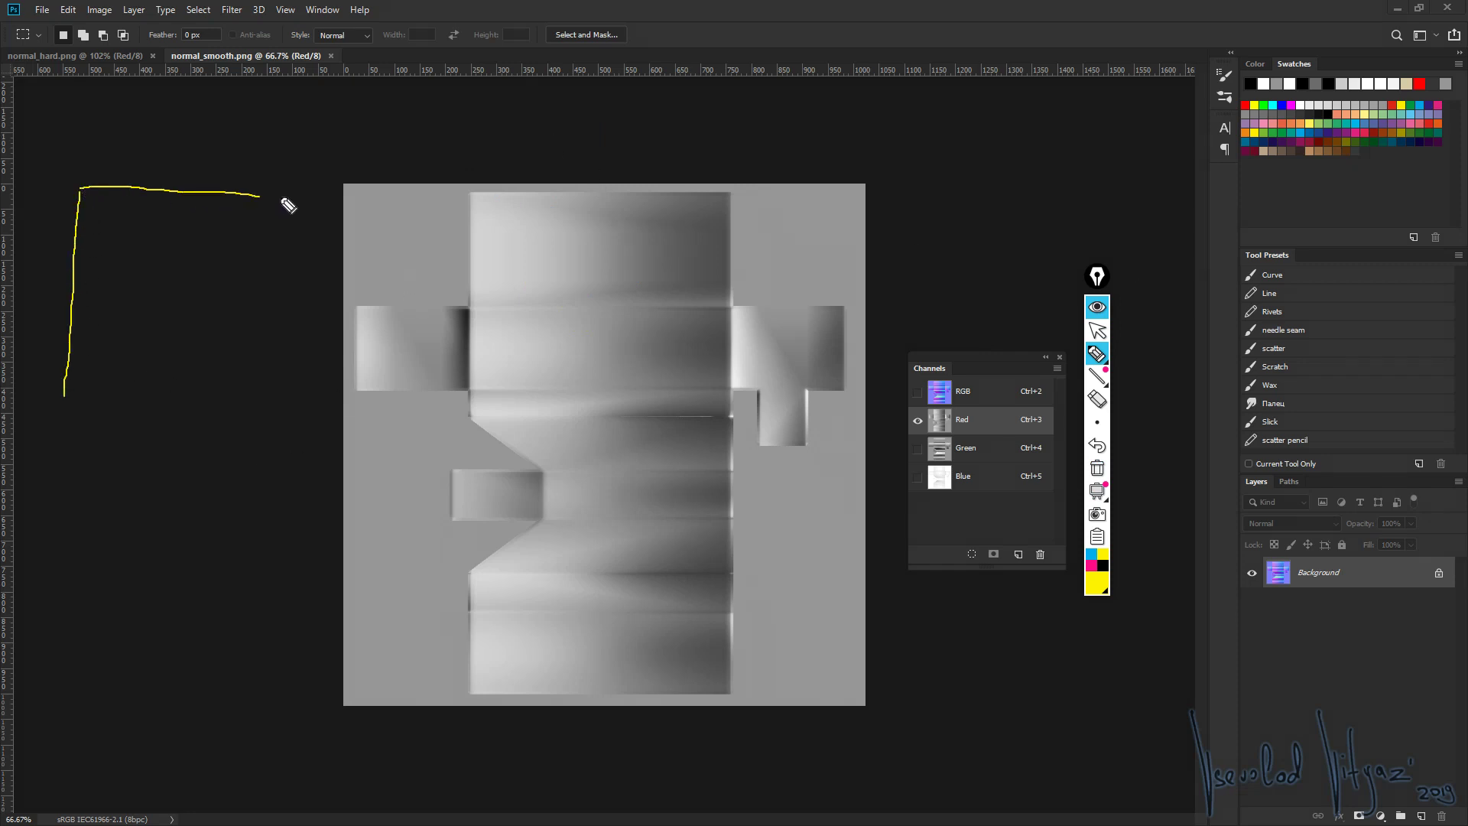
{"action": "left_click", "coordinate": [1091, 556]}
{"action": "mouse_move", "coordinate": [66, 395]}
{"action": "left_mouse_down"}
{"action": "mouse_move", "coordinate": [97, 227]}
{"action": "mouse_move", "coordinate": [319, 210]}
{"action": "left_mouse_up"}
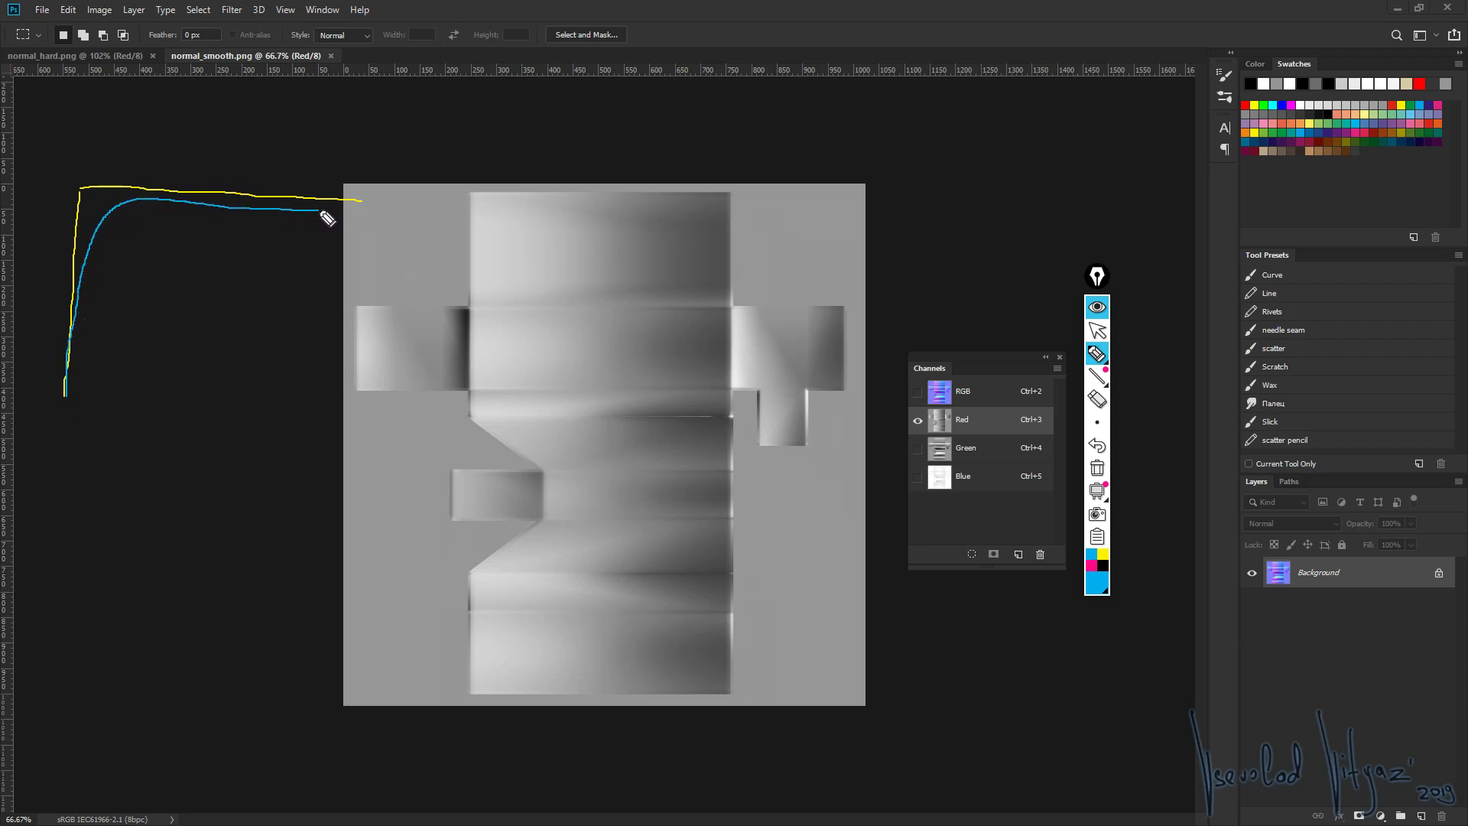
{"action": "left_click", "coordinate": [1099, 451]}
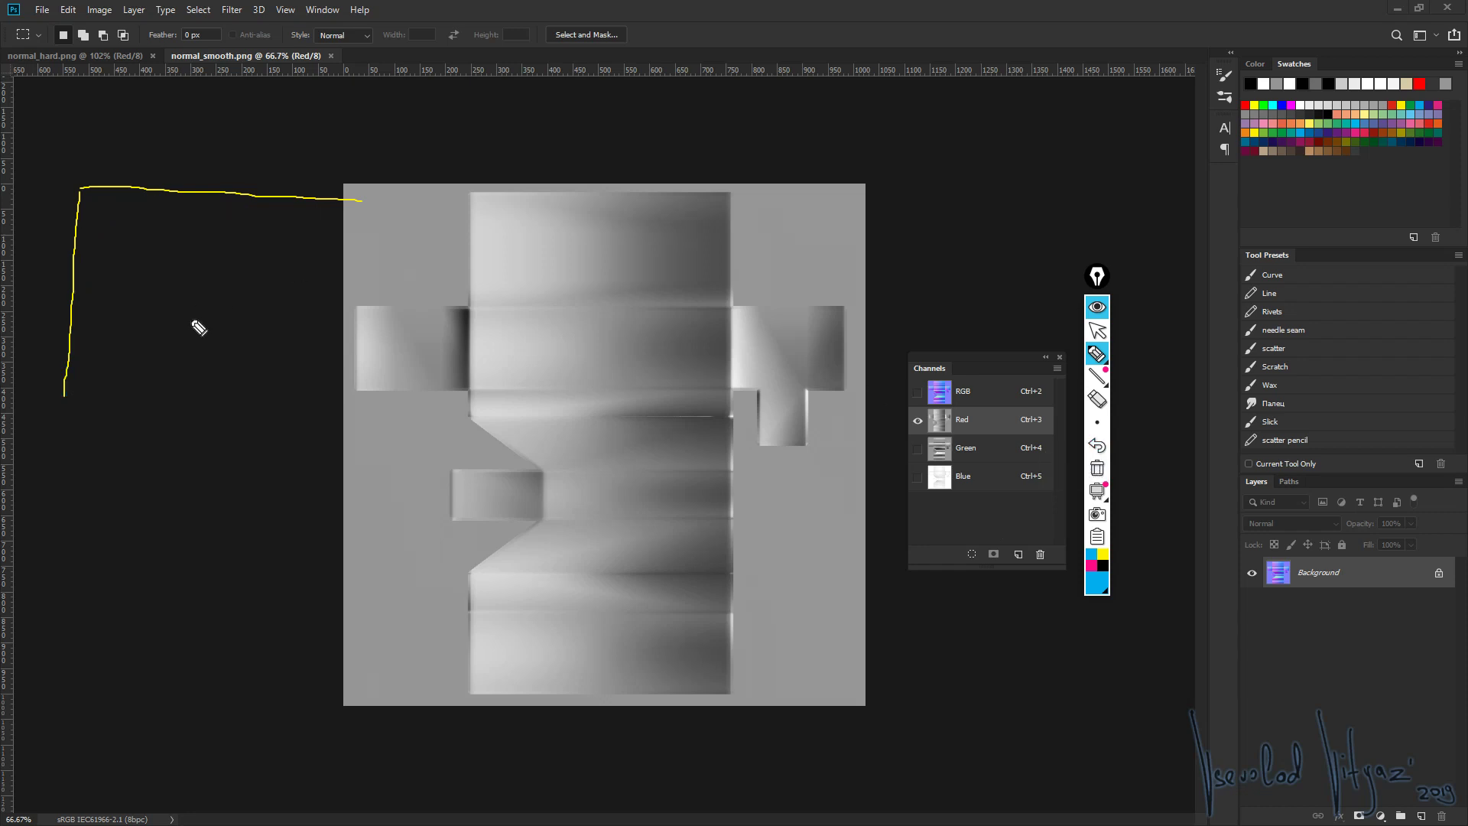
{"action": "mouse_move", "coordinate": [63, 396]}
{"action": "left_mouse_down"}
{"action": "mouse_move", "coordinate": [88, 313]}
{"action": "mouse_move", "coordinate": [374, 208]}
{"action": "left_mouse_up"}
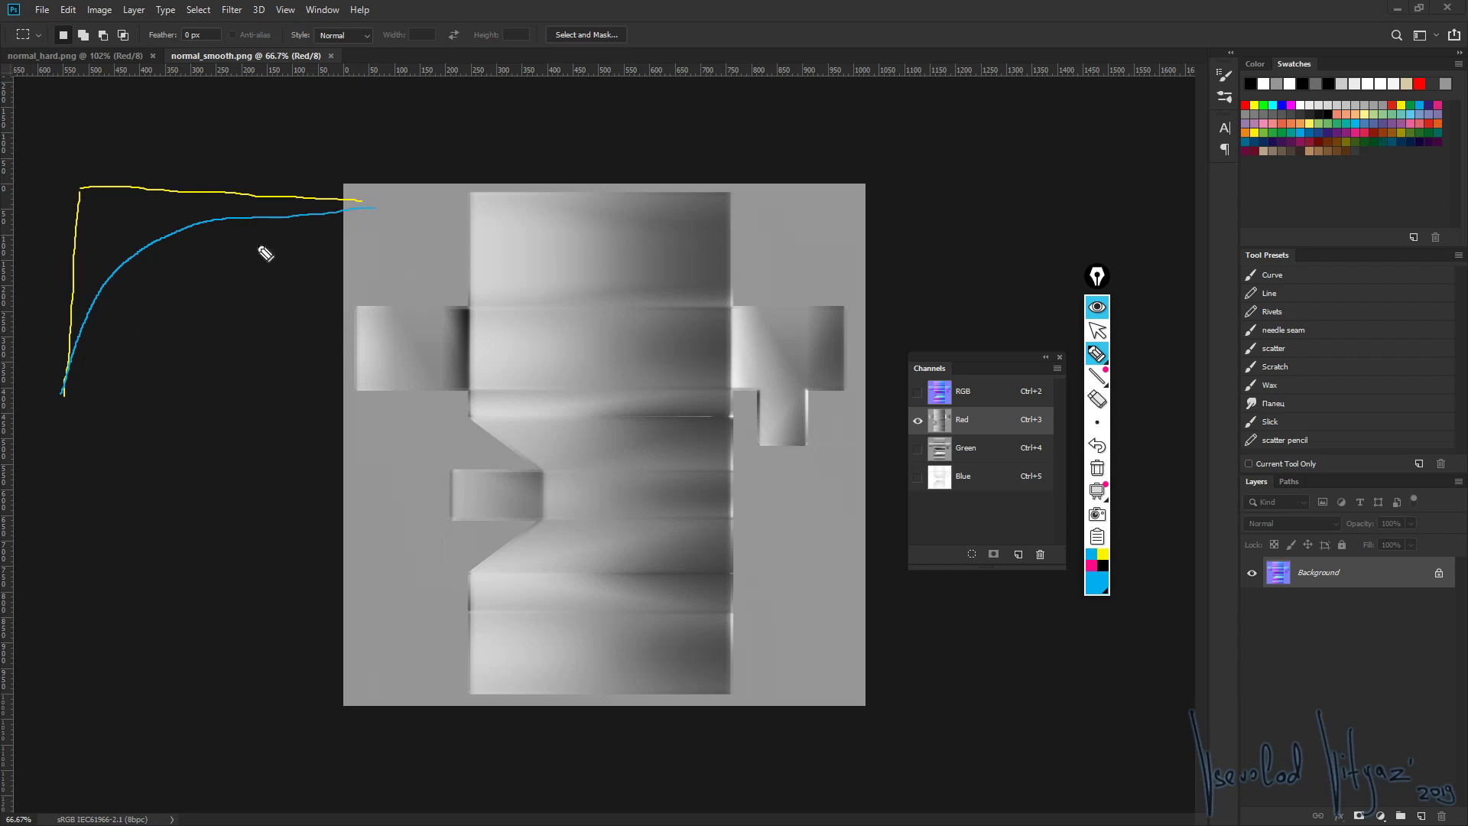
{"action": "mouse_move", "coordinate": [1097, 354]}
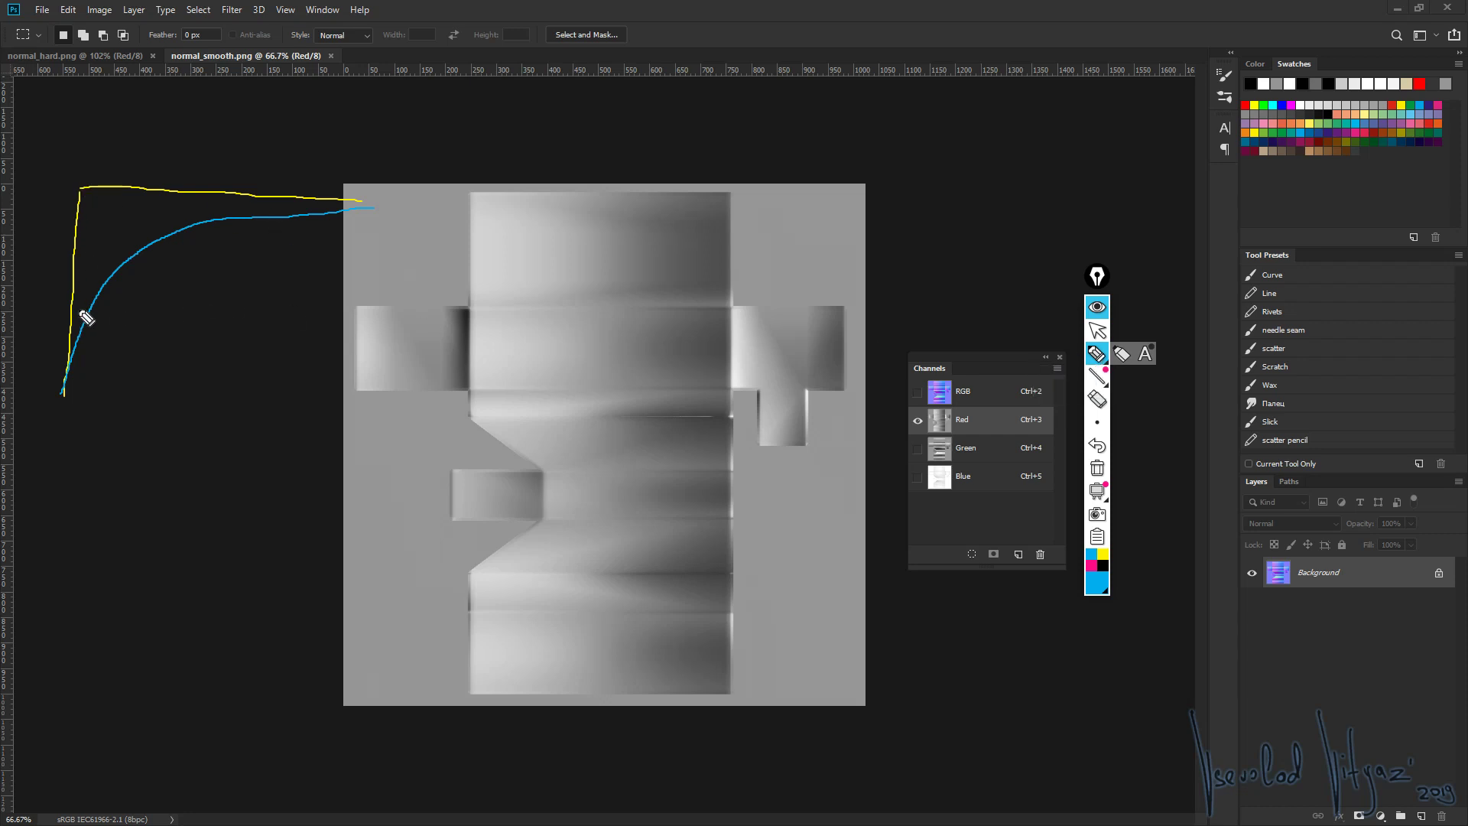
{"action": "mouse_move", "coordinate": [63, 260]}
{"action": "left_mouse_down"}
{"action": "mouse_move", "coordinate": [87, 300]}
{"action": "mouse_move", "coordinate": [84, 219]}
{"action": "mouse_move", "coordinate": [122, 234]}
{"action": "left_mouse_up"}
{"action": "mouse_move", "coordinate": [123, 192]}
{"action": "left_mouse_down"}
{"action": "mouse_move", "coordinate": [153, 235]}
{"action": "mouse_move", "coordinate": [176, 223]}
{"action": "left_mouse_up"}
{"action": "left_click_drag", "start_coordinate": [260, 201], "coordinate": [285, 213]}
{"action": "left_click_drag", "start_coordinate": [297, 200], "coordinate": [319, 212]}
{"action": "left_click_drag", "start_coordinate": [323, 202], "coordinate": [344, 211]}
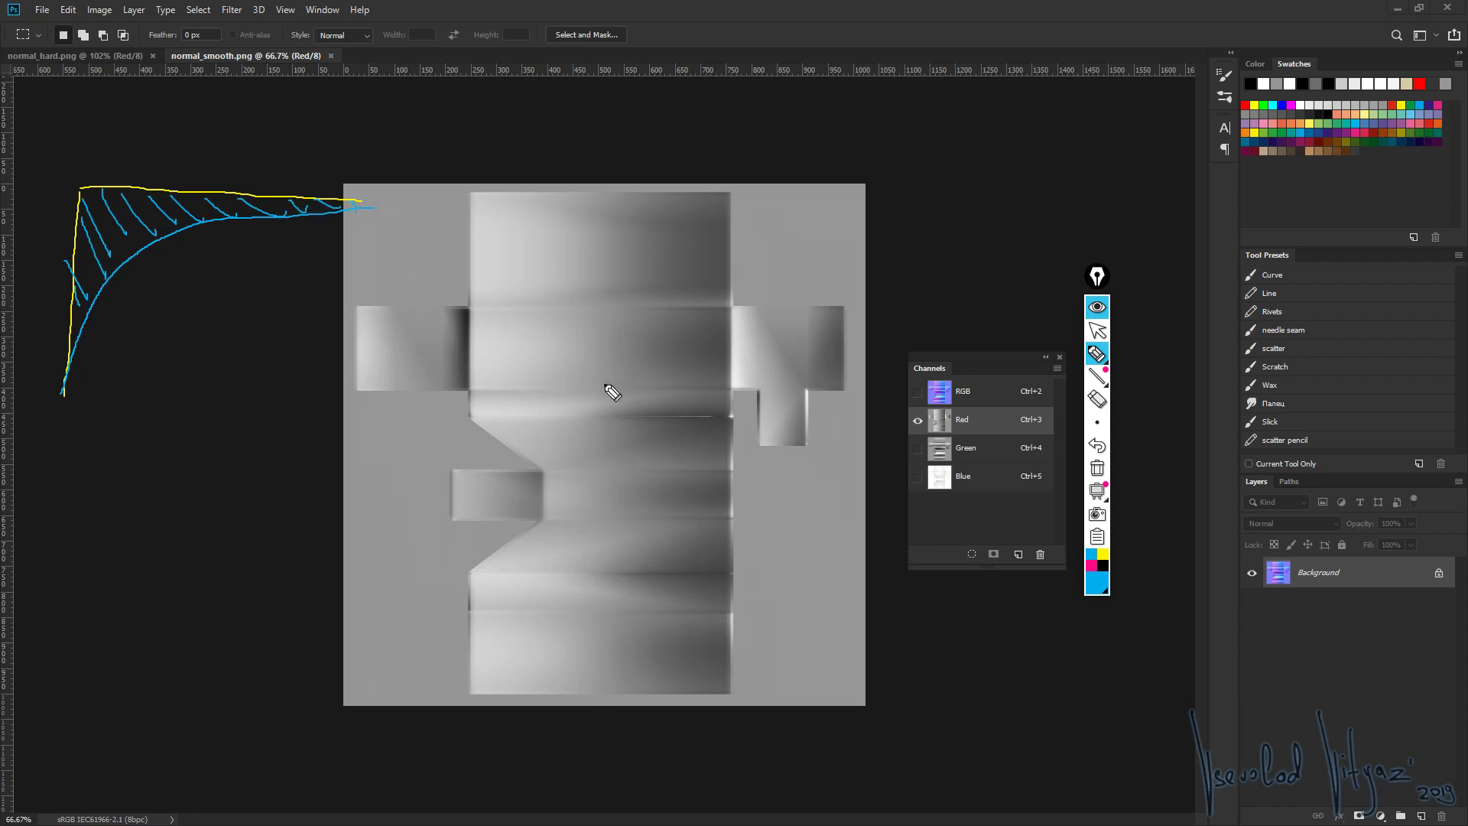
{"action": "mouse_move", "coordinate": [478, 386]}
{"action": "left_mouse_down"}
{"action": "mouse_move", "coordinate": [484, 315]}
{"action": "mouse_move", "coordinate": [468, 390]}
{"action": "left_mouse_up"}
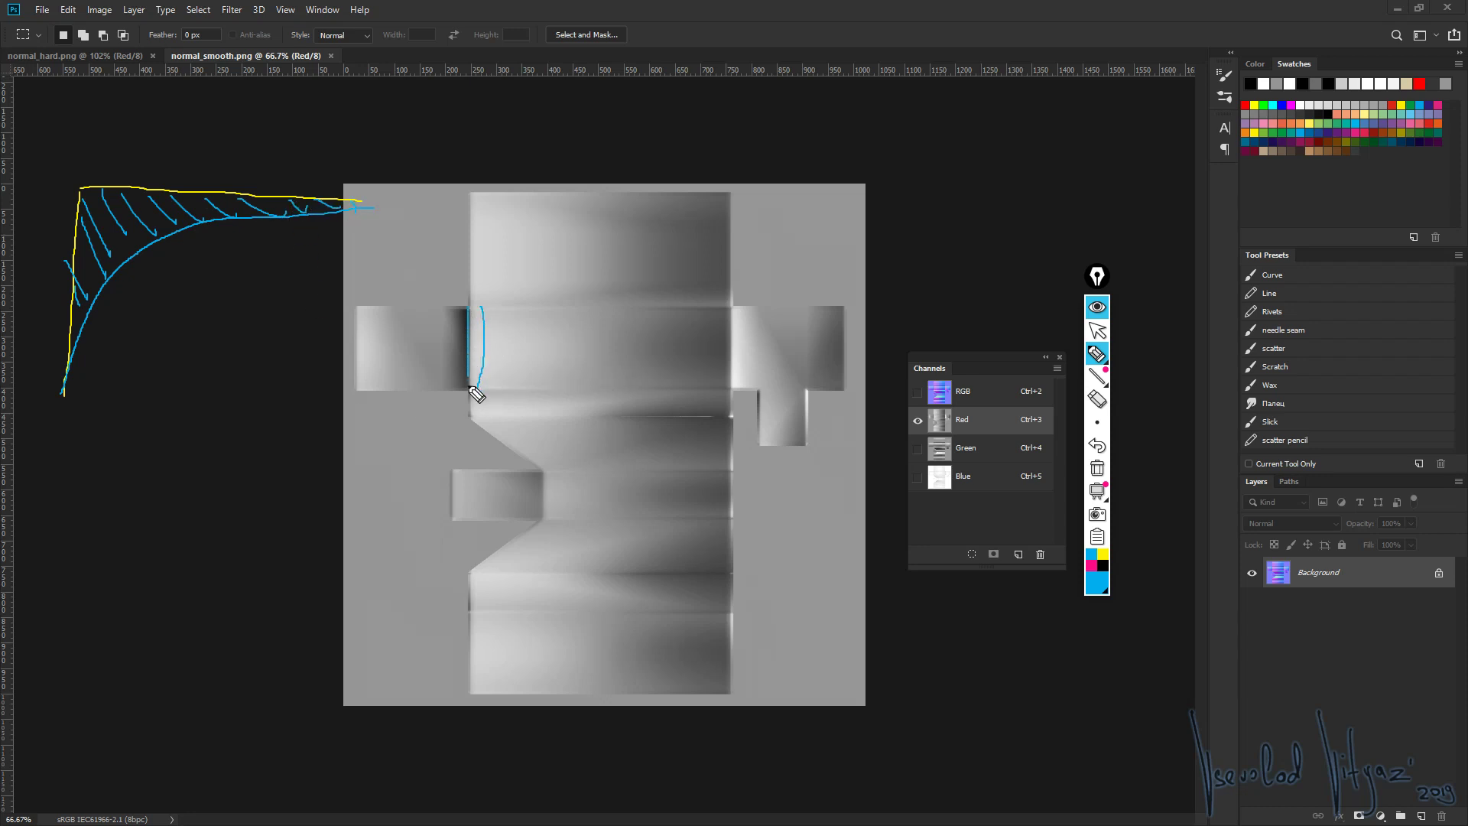
{"action": "left_click", "coordinate": [1105, 555]}
{"action": "left_click", "coordinate": [1093, 569]}
{"action": "mouse_move", "coordinate": [601, 302]}
{"action": "left_mouse_down"}
{"action": "mouse_move", "coordinate": [477, 392]}
{"action": "mouse_move", "coordinate": [476, 299]}
{"action": "mouse_move", "coordinate": [616, 308]}
{"action": "left_mouse_up"}
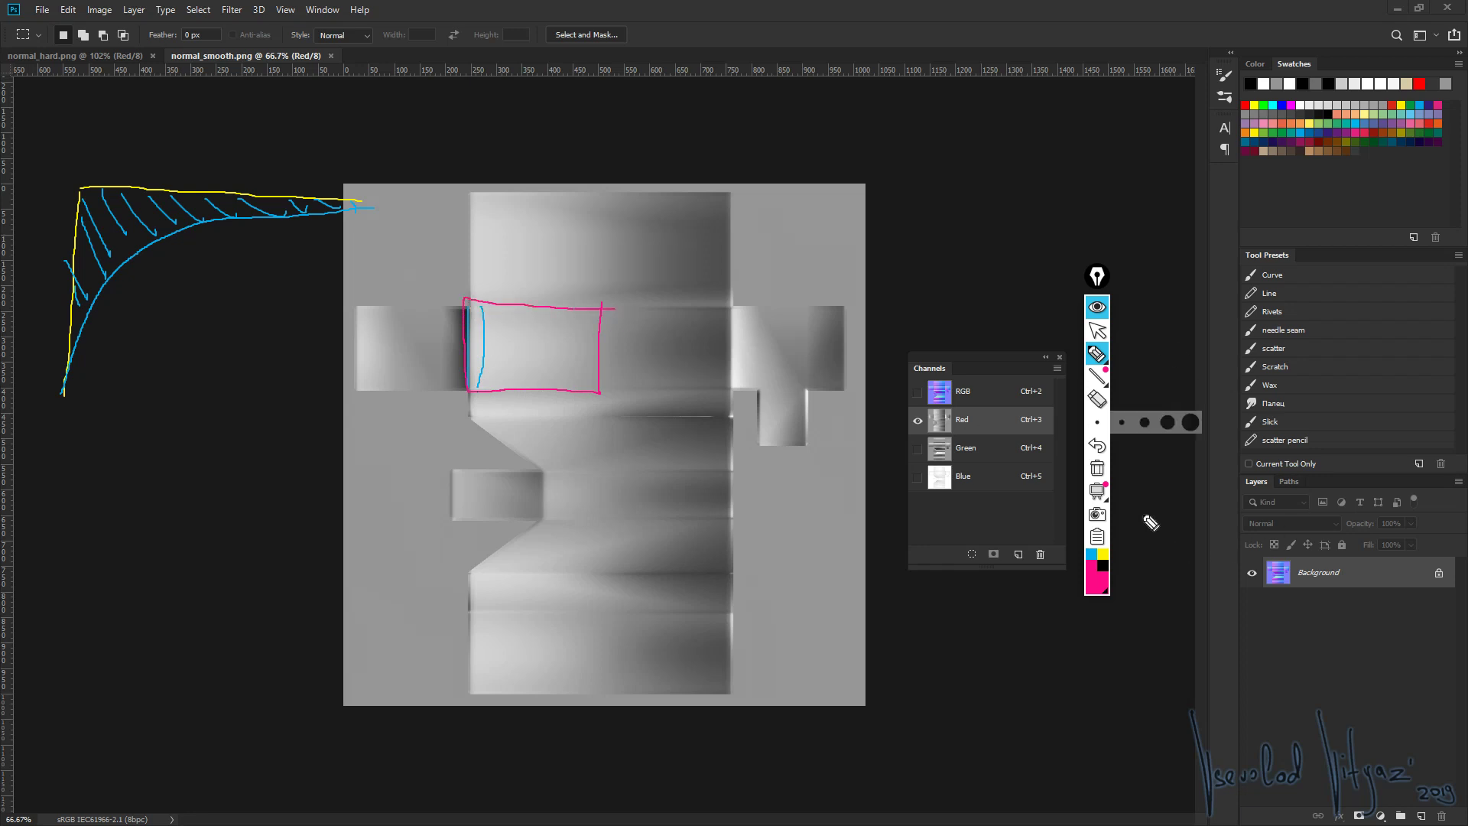
{"action": "left_click", "coordinate": [1097, 468]}
{"action": "left_click", "coordinate": [1099, 308]}
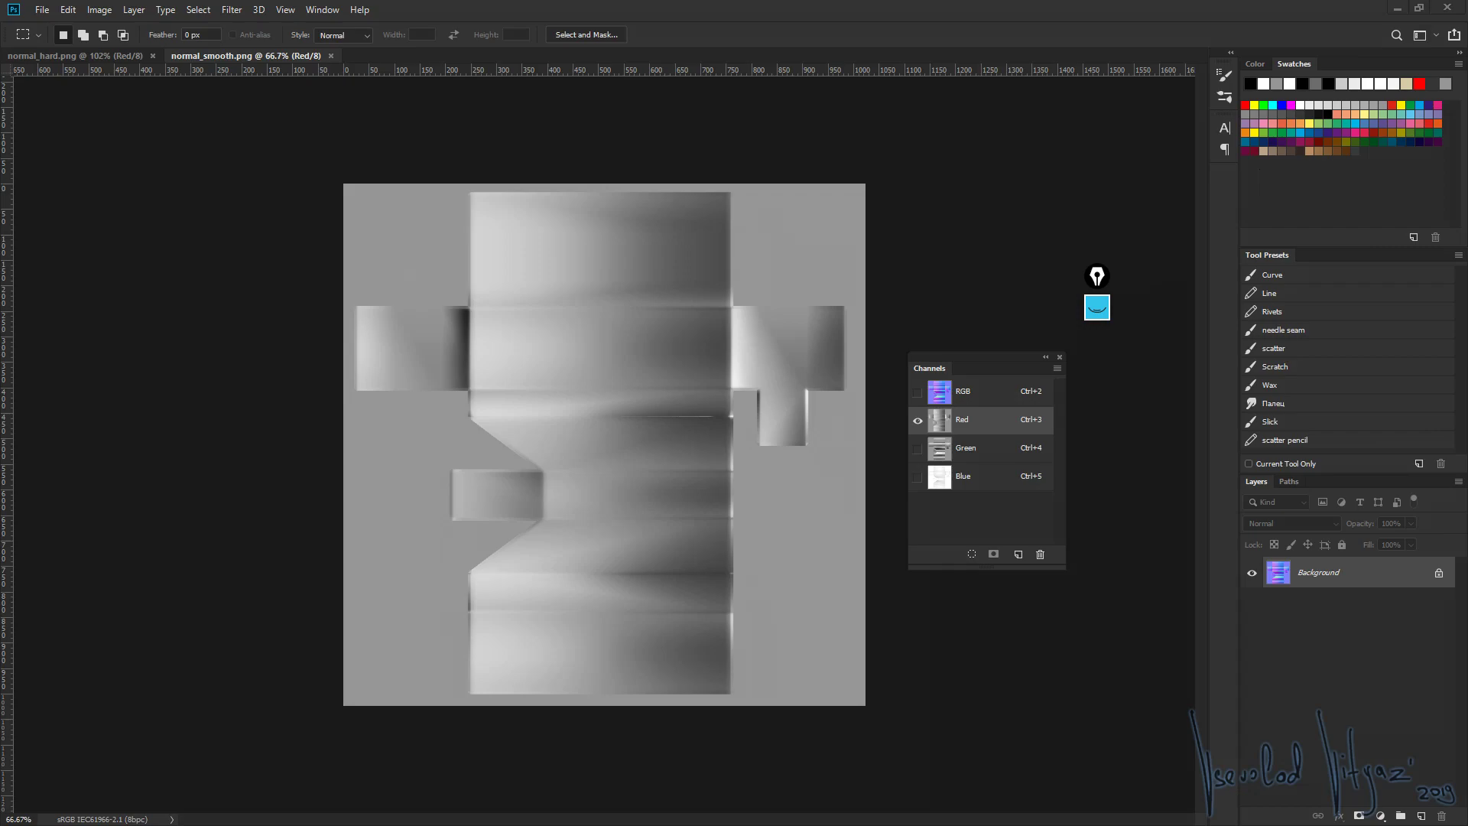
Clone lowpoly_smooth as lowpoly_smooth001, delete its Projection modifier, and isolate it
{"action": "key", "text": "alt+Tab"}
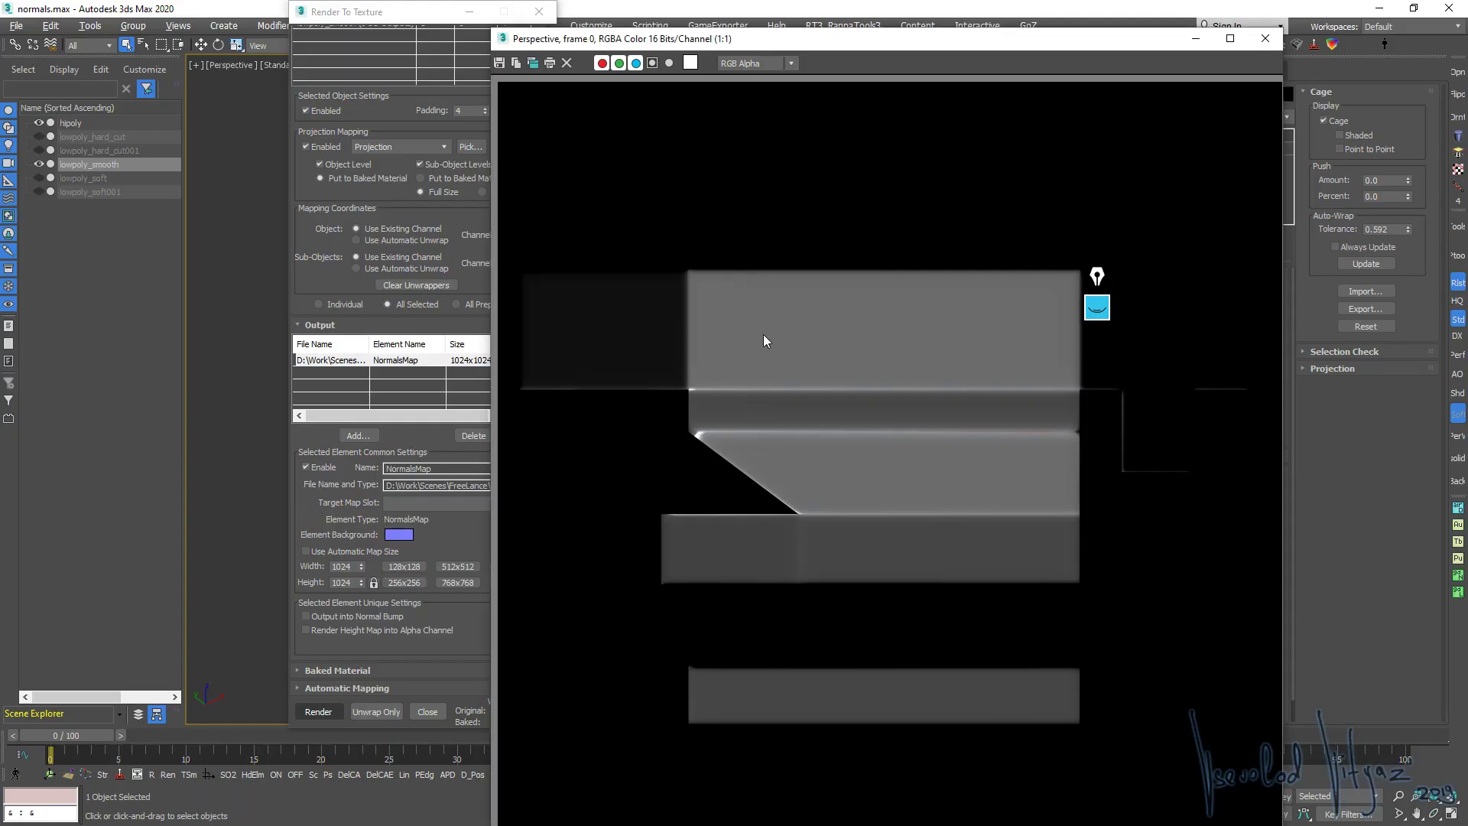
{"action": "left_click", "coordinate": [1266, 39]}
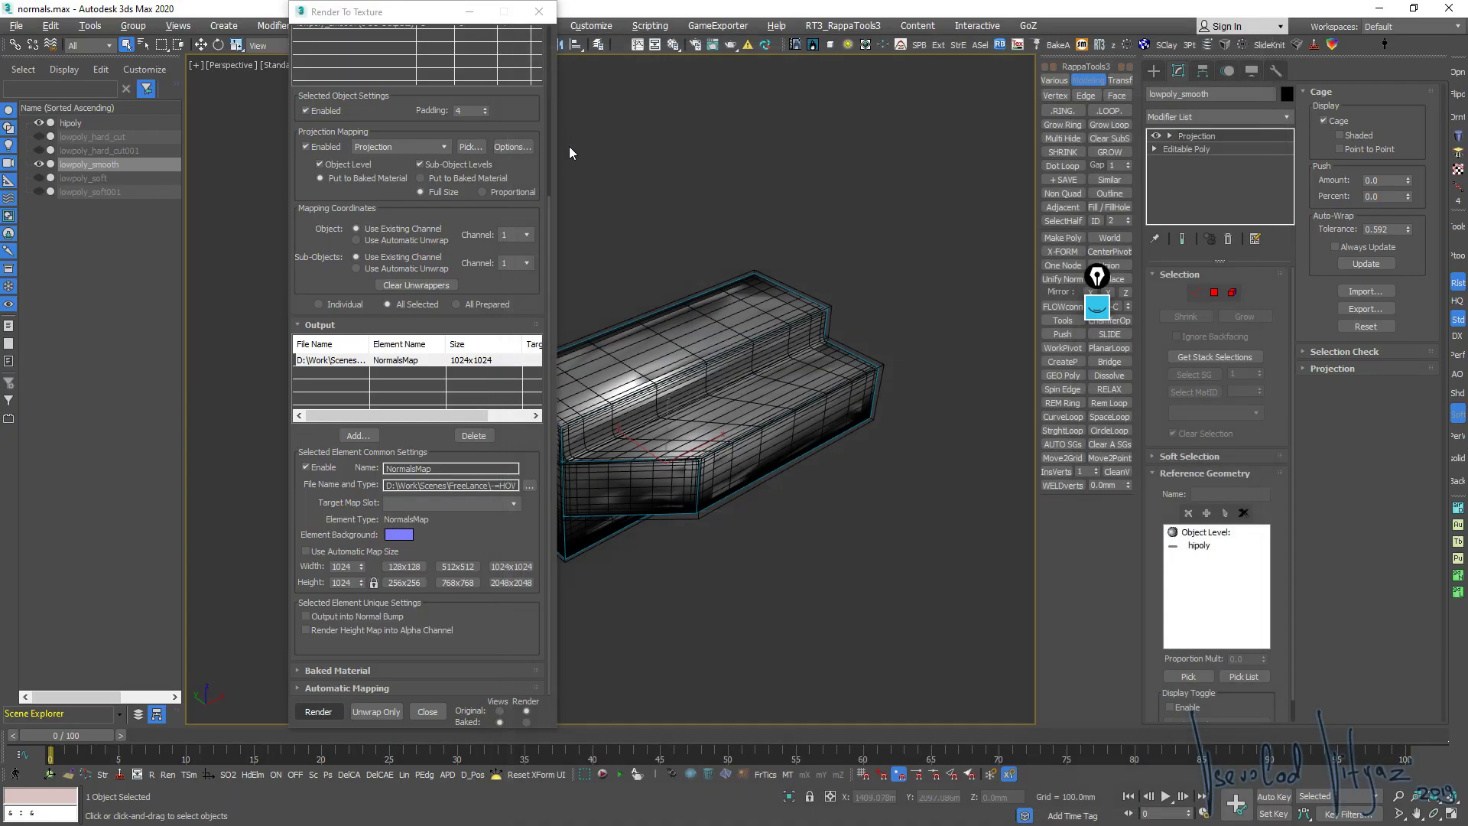
{"action": "left_click", "coordinate": [539, 11]}
{"action": "middle_click_drag", "start_coordinate": [704, 301], "coordinate": [775, 237], "text": "alt"}
{"action": "key", "text": "w"}
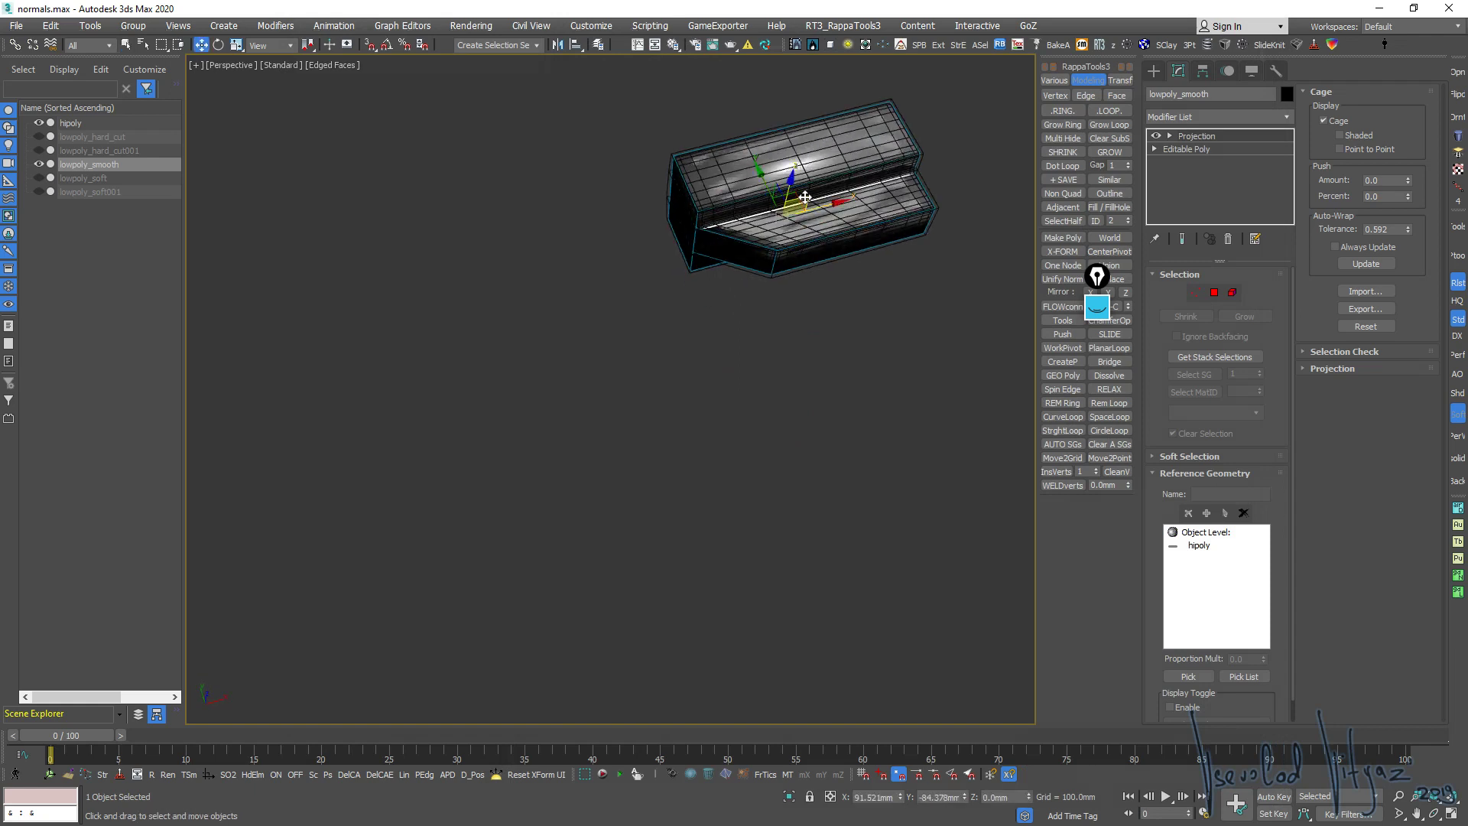
{"action": "left_click_drag", "start_coordinate": [788, 199], "coordinate": [638, 438]}
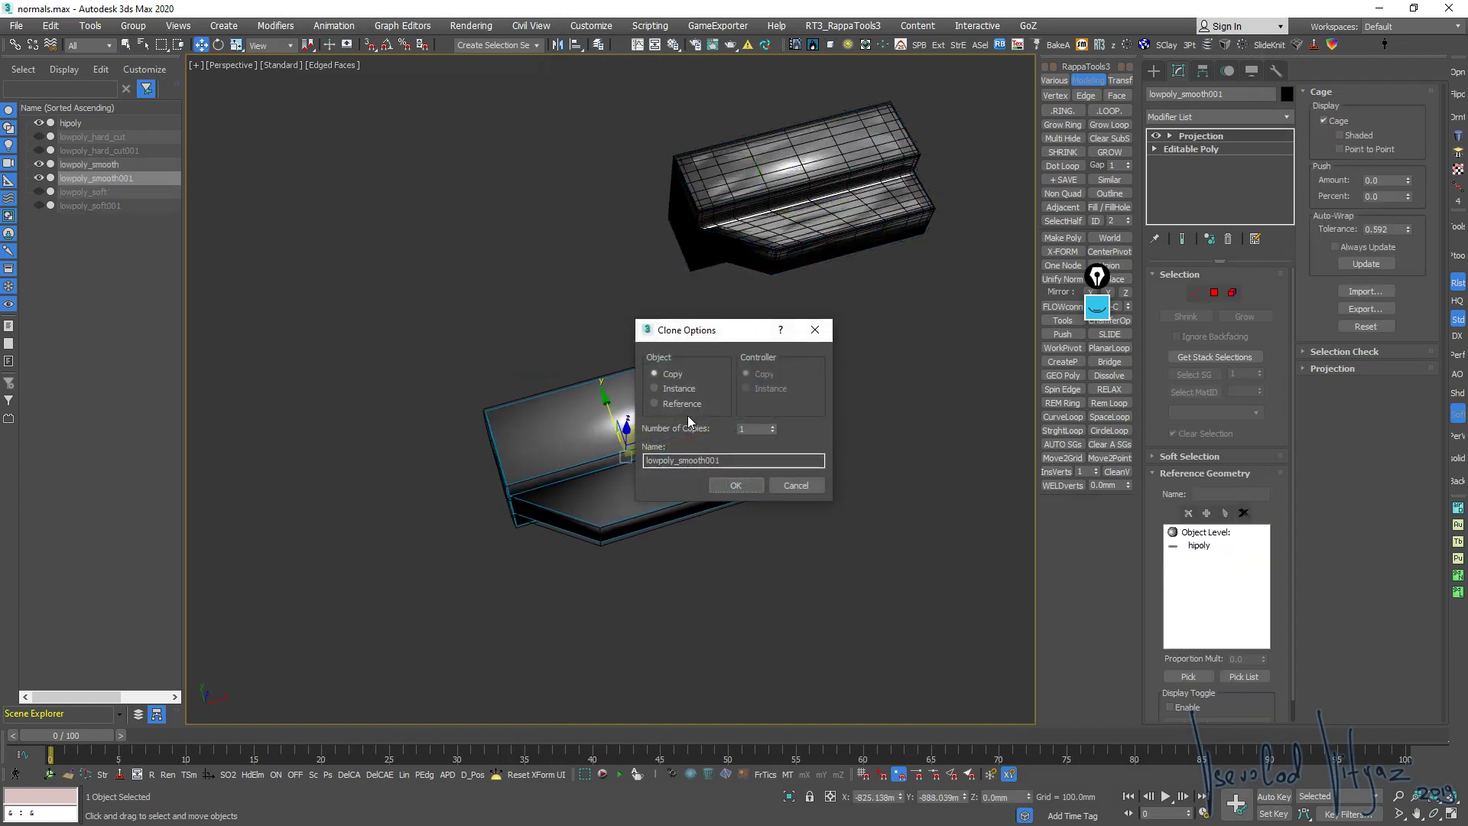
{"action": "left_click", "coordinate": [737, 484]}
{"action": "left_click", "coordinate": [1228, 238]}
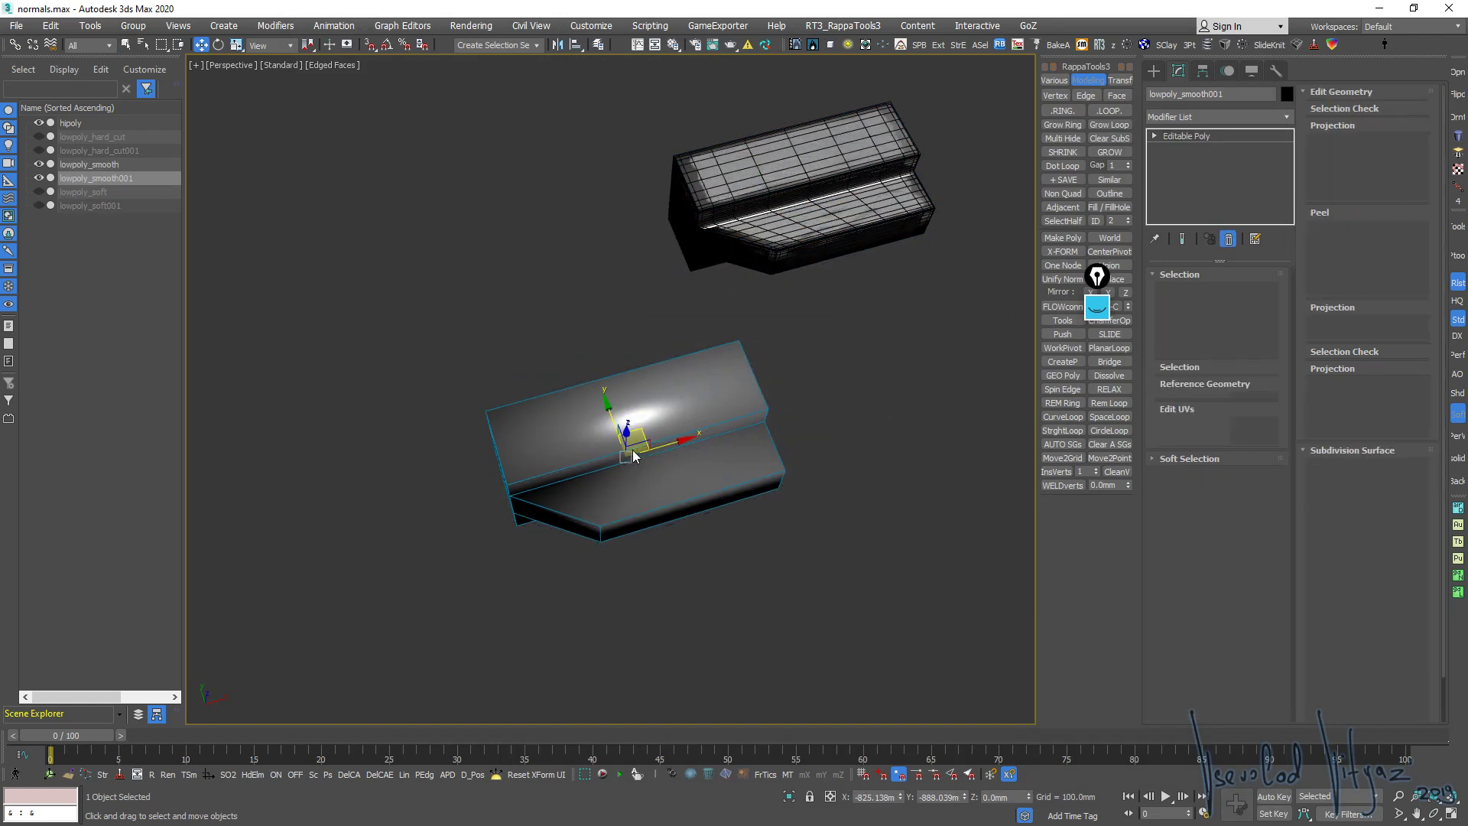
{"action": "key", "text": "alt+q"}
{"action": "key", "text": "alt+q"}
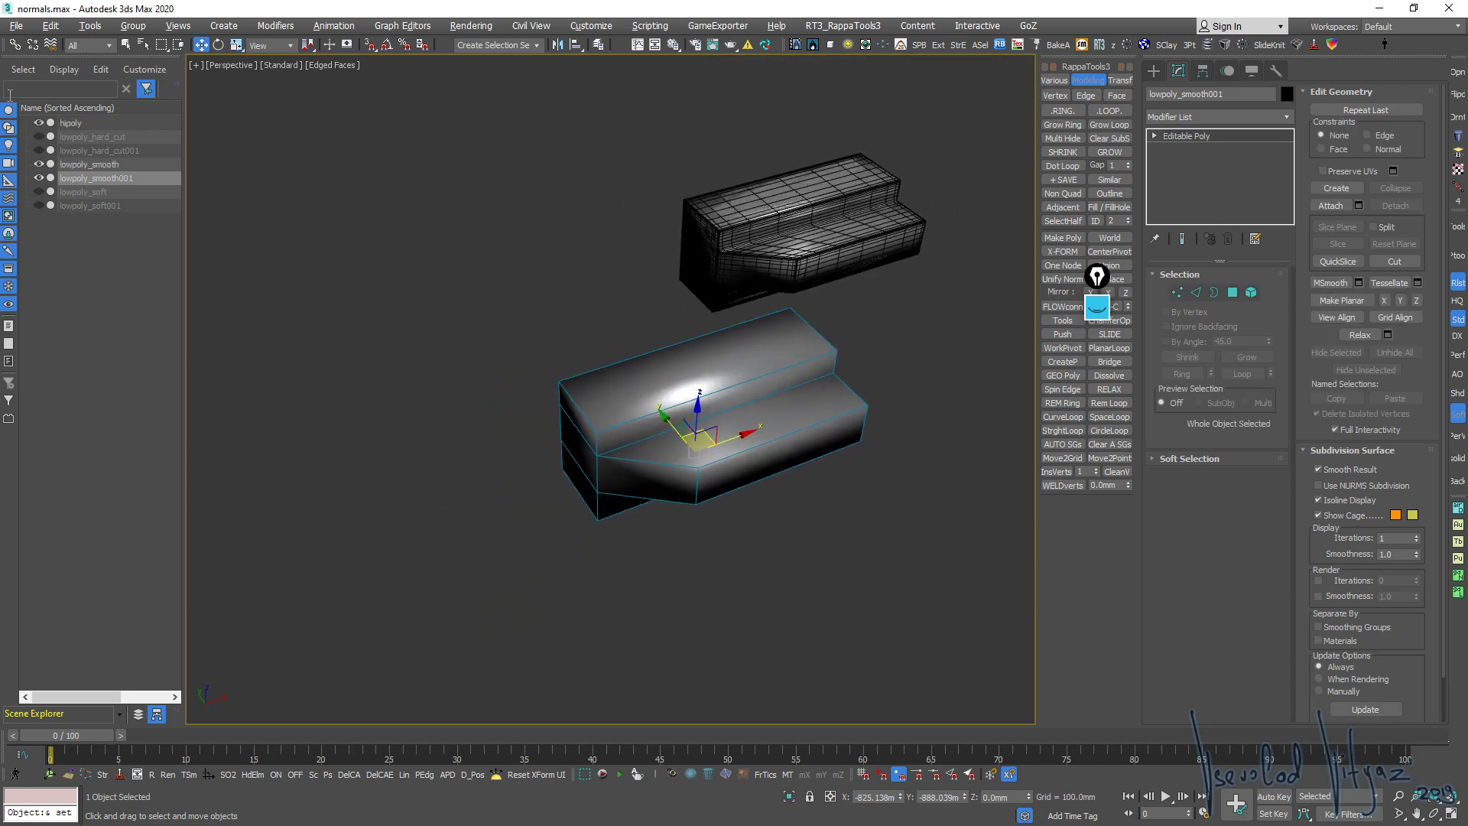
Name the material 'smooth' in the Material Editor and assign it to lowpoly_smooth001
{"action": "key", "text": "m"}
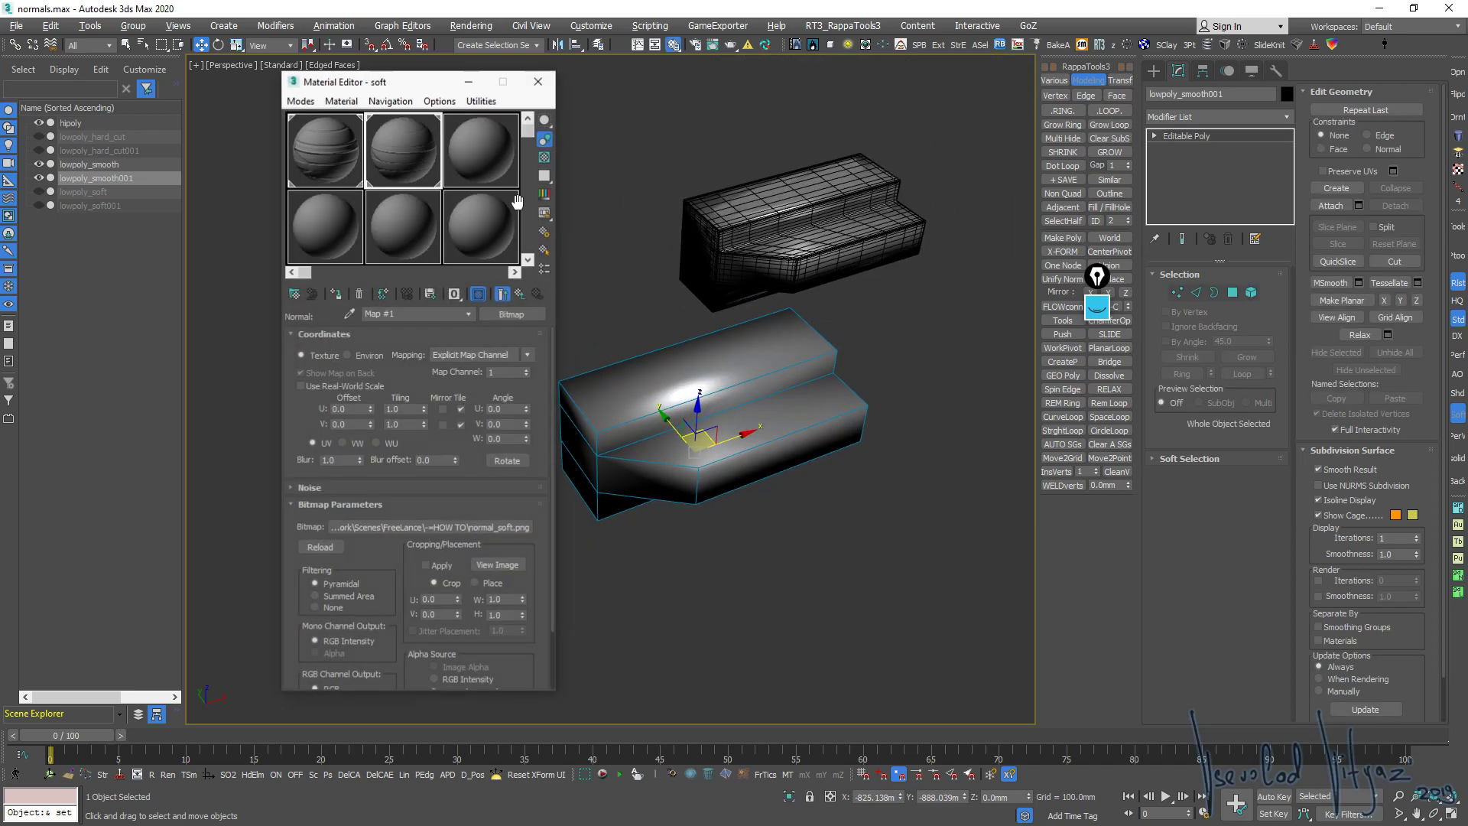
{"action": "key", "text": "Up"}
{"action": "key", "text": "Up"}
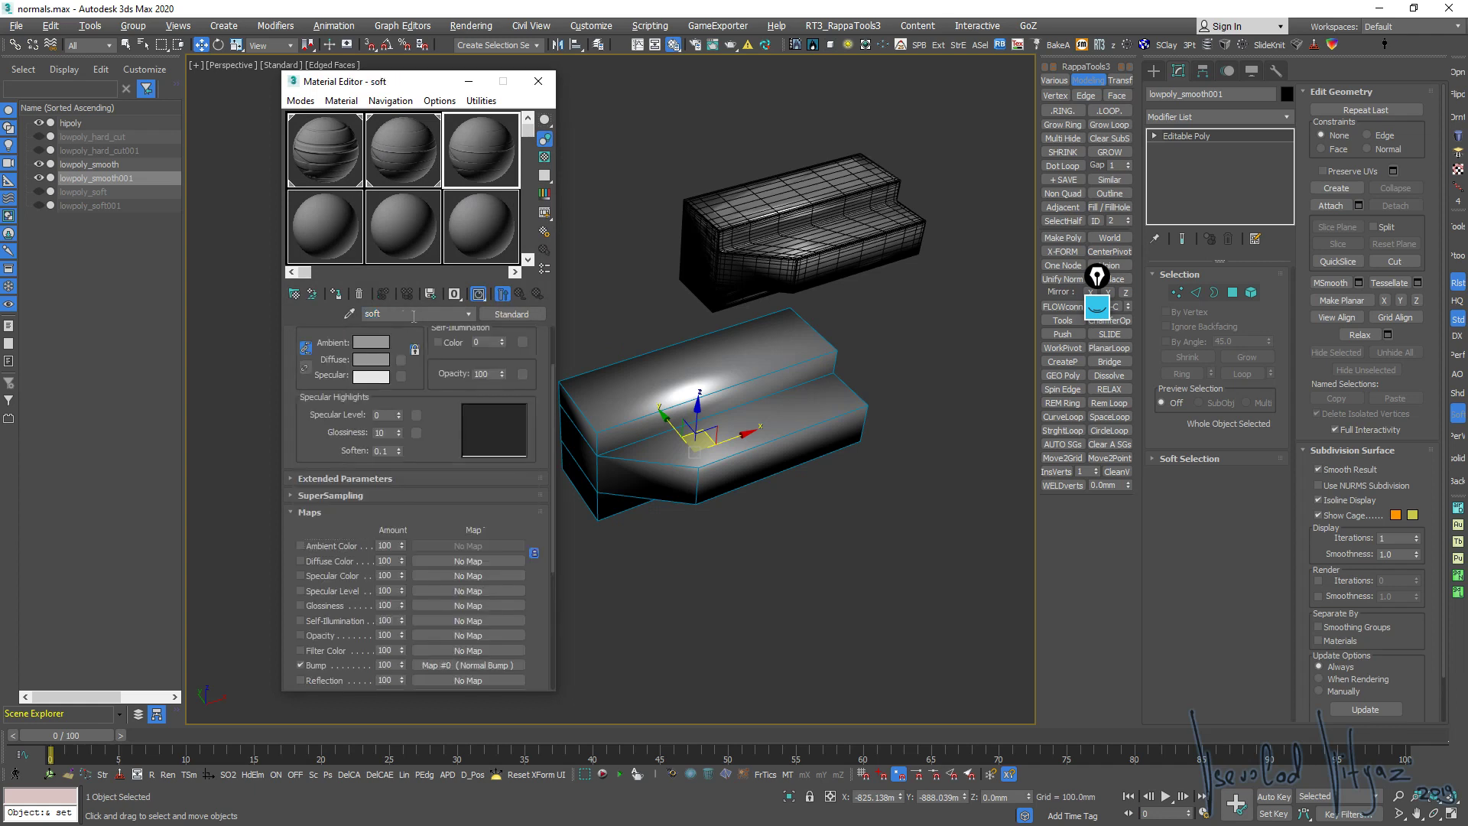
{"action": "type", "text": "smm"}
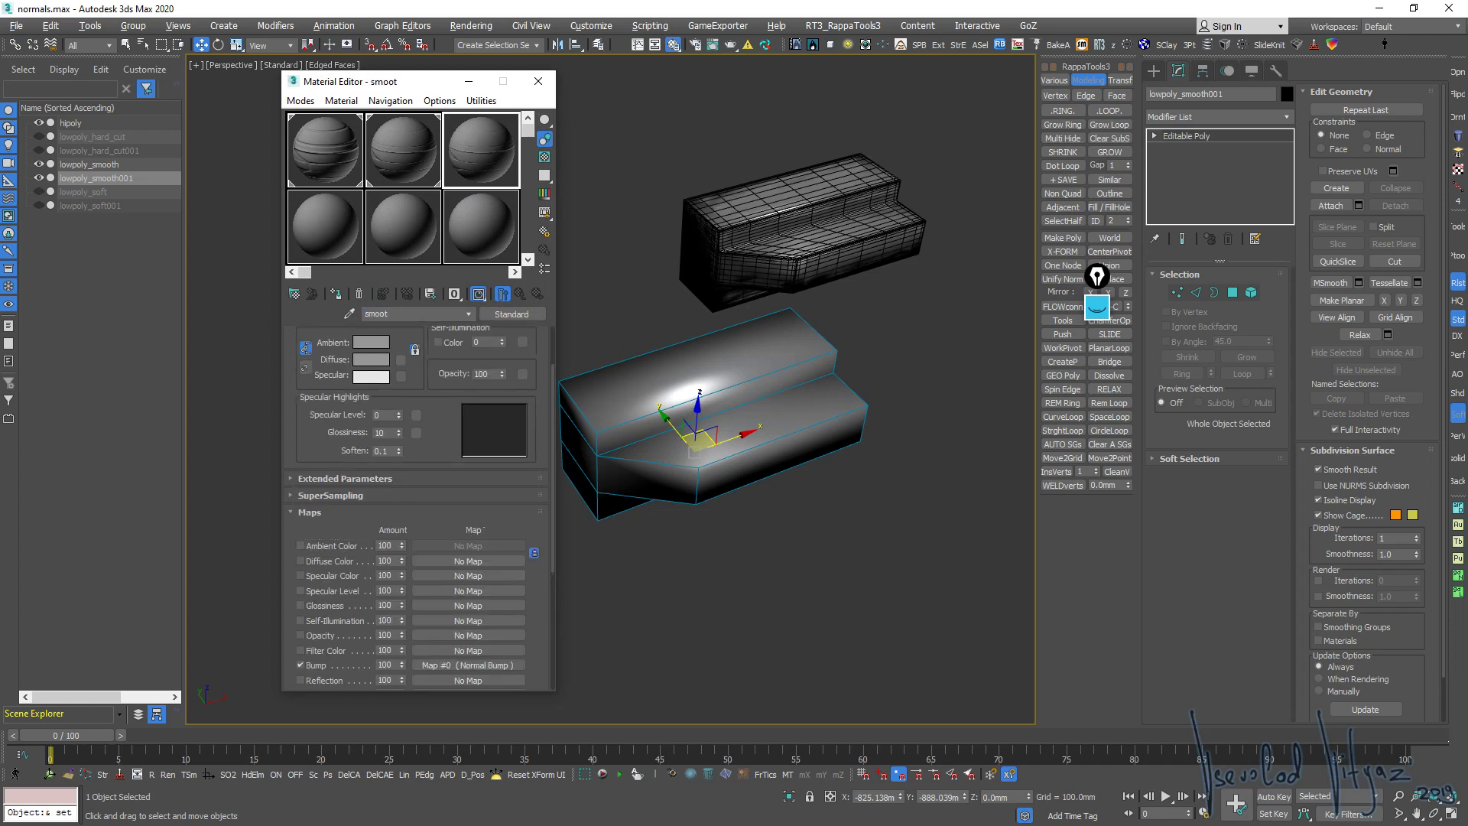
{"action": "left_click", "coordinate": [468, 665]}
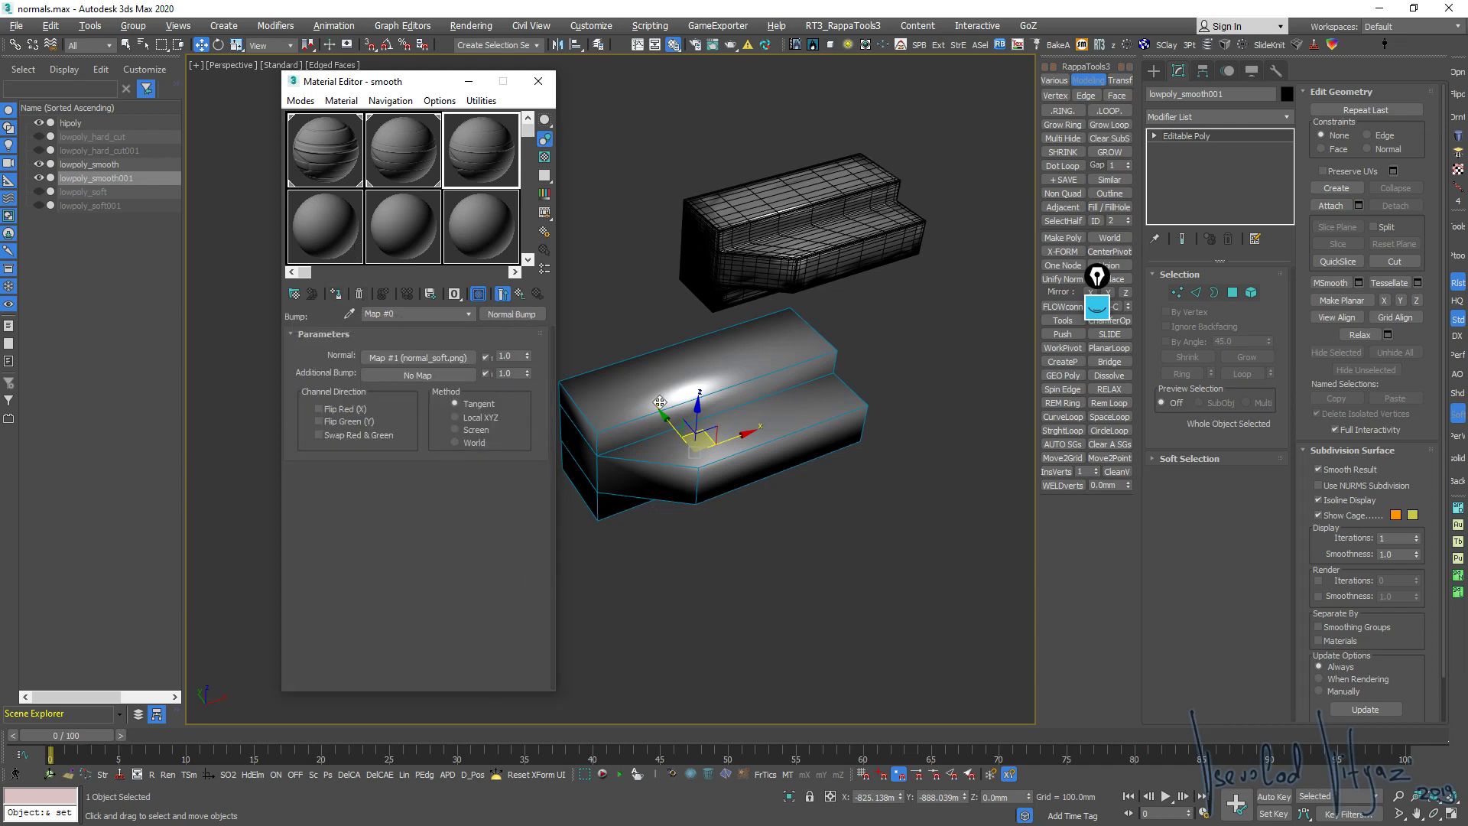
{"action": "middle_click_drag", "start_coordinate": [612, 551], "coordinate": [639, 534]}
{"action": "left_click", "coordinate": [466, 167]}
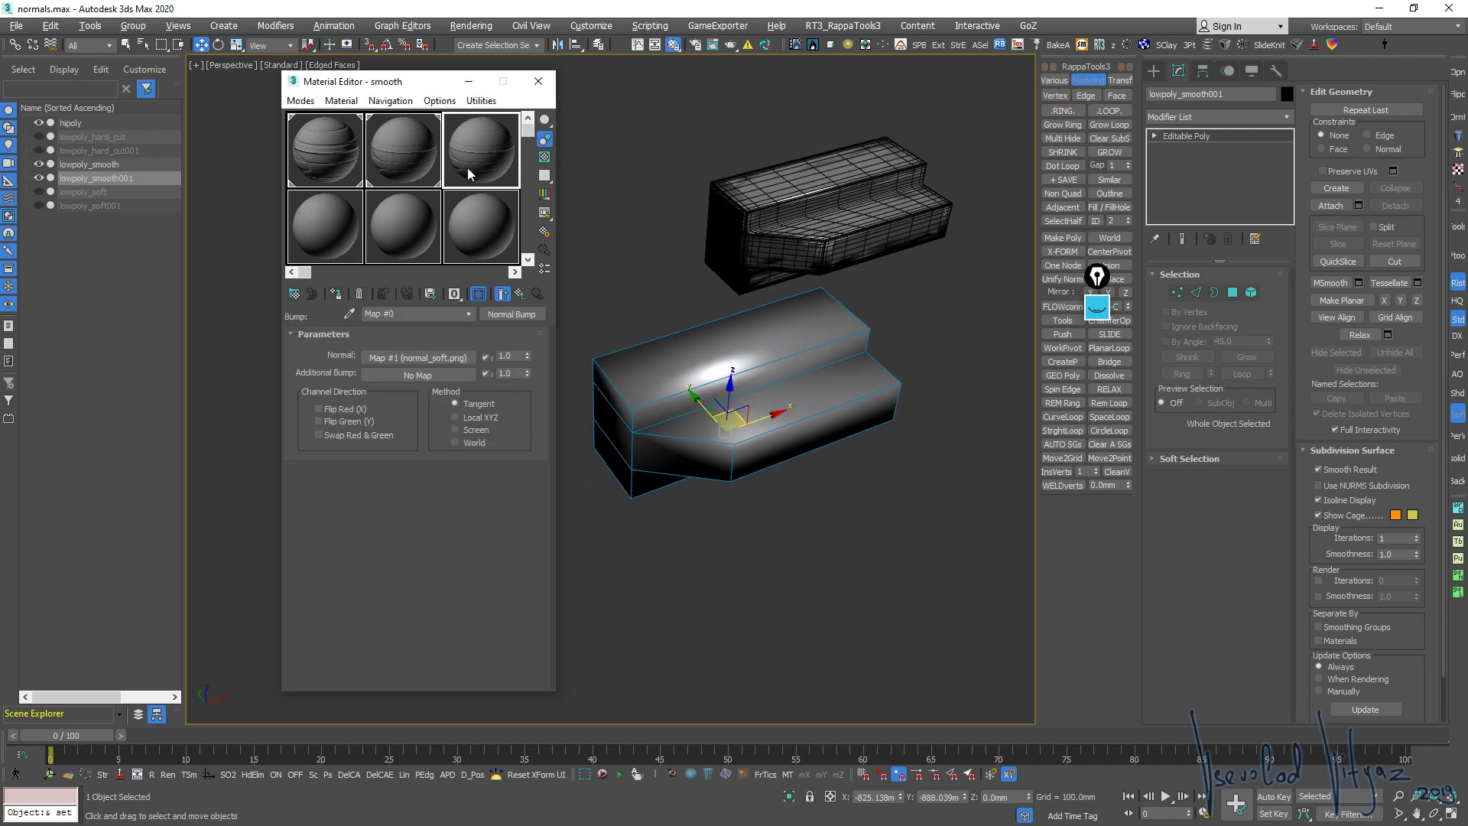
{"action": "left_click", "coordinate": [335, 294]}
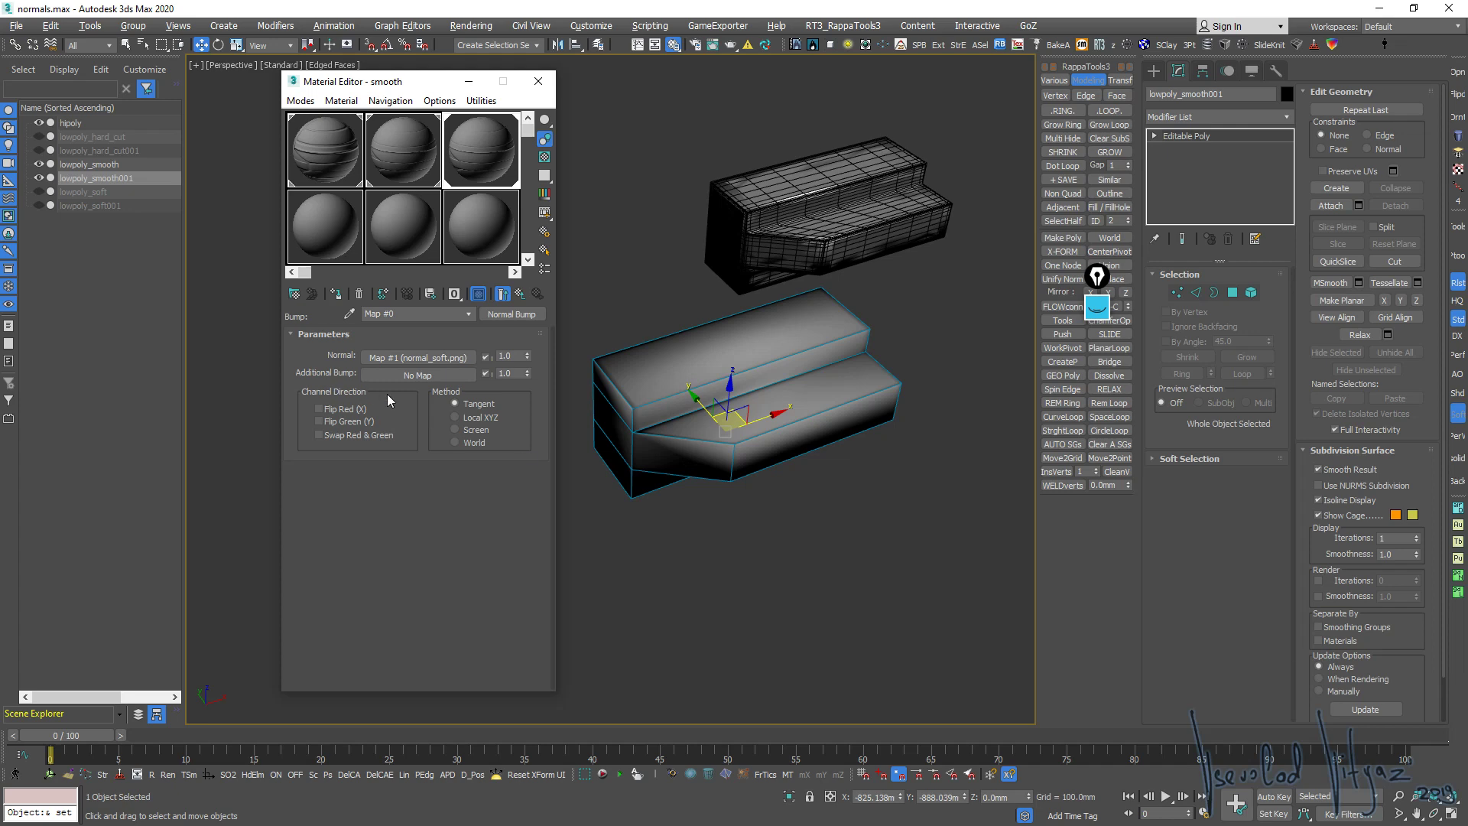
Load normal_smooth.png as the Normal Bump bitmap and view the copy without edged faces
{"action": "left_click", "coordinate": [419, 357]}
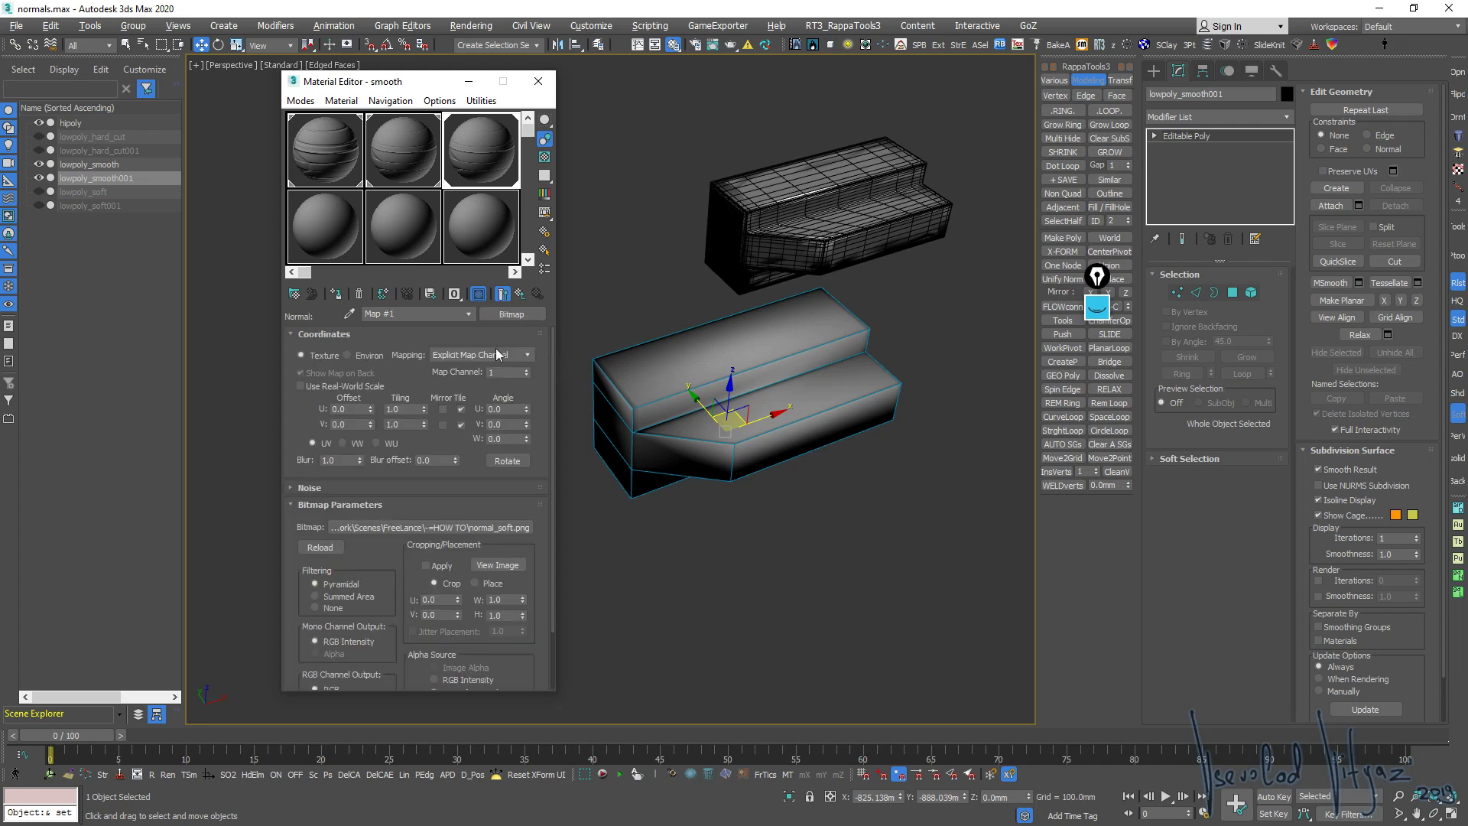
{"action": "left_click", "coordinate": [465, 528]}
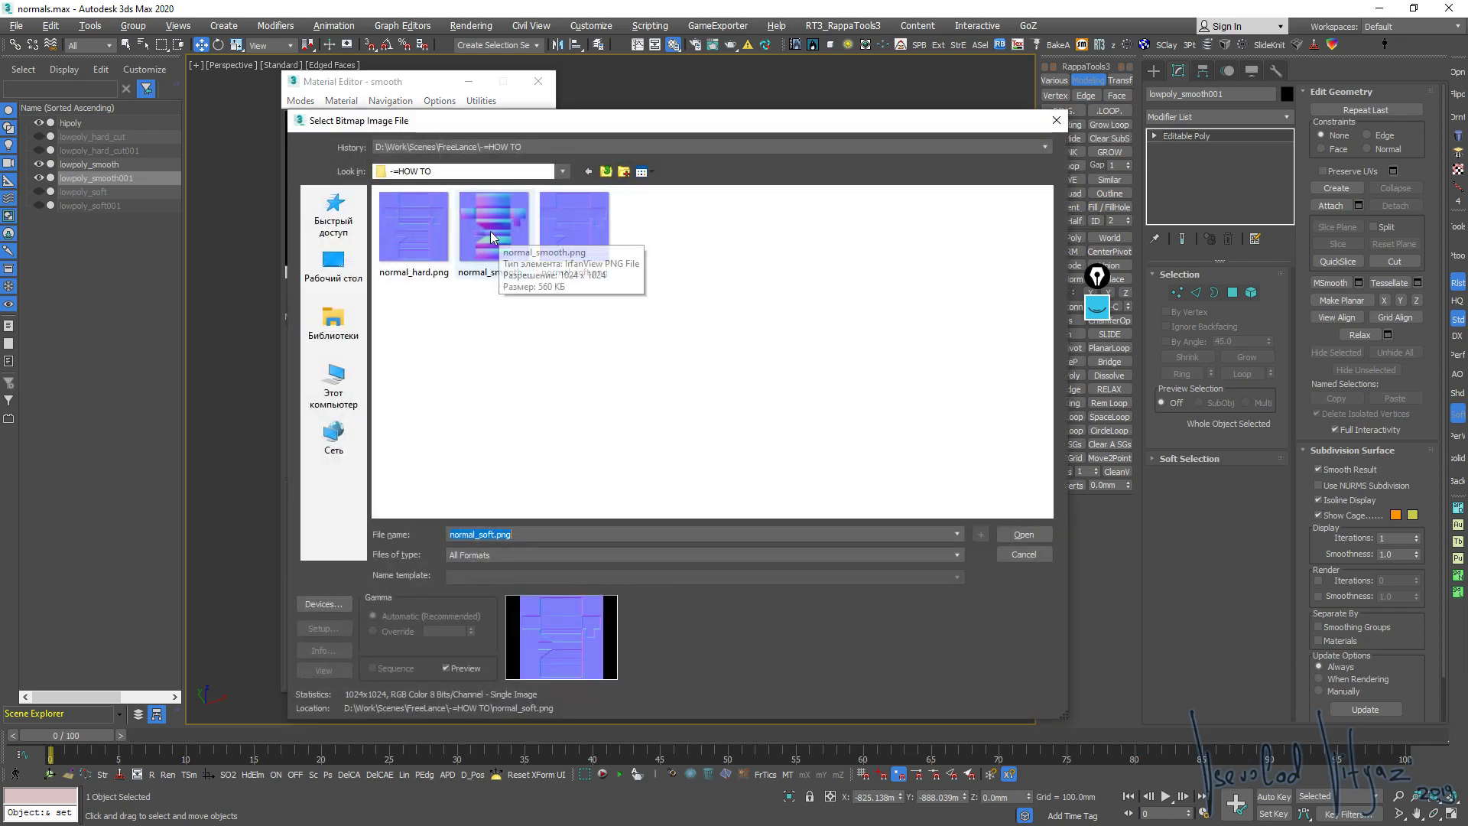
{"action": "double_click", "coordinate": [489, 231]}
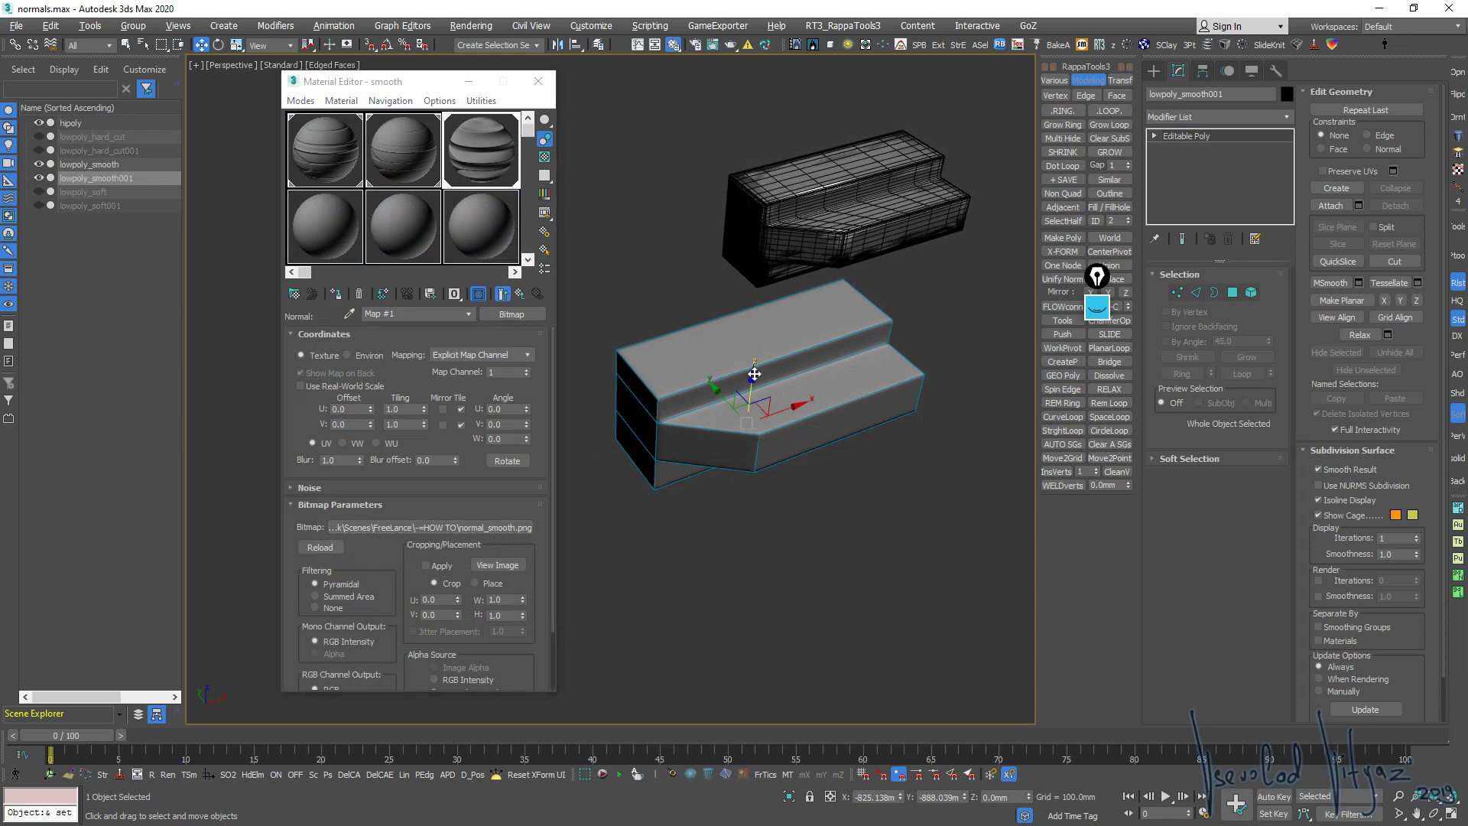
{"action": "key", "text": "F4"}
{"action": "middle_click_drag", "start_coordinate": [755, 374], "coordinate": [841, 344], "text": "alt"}
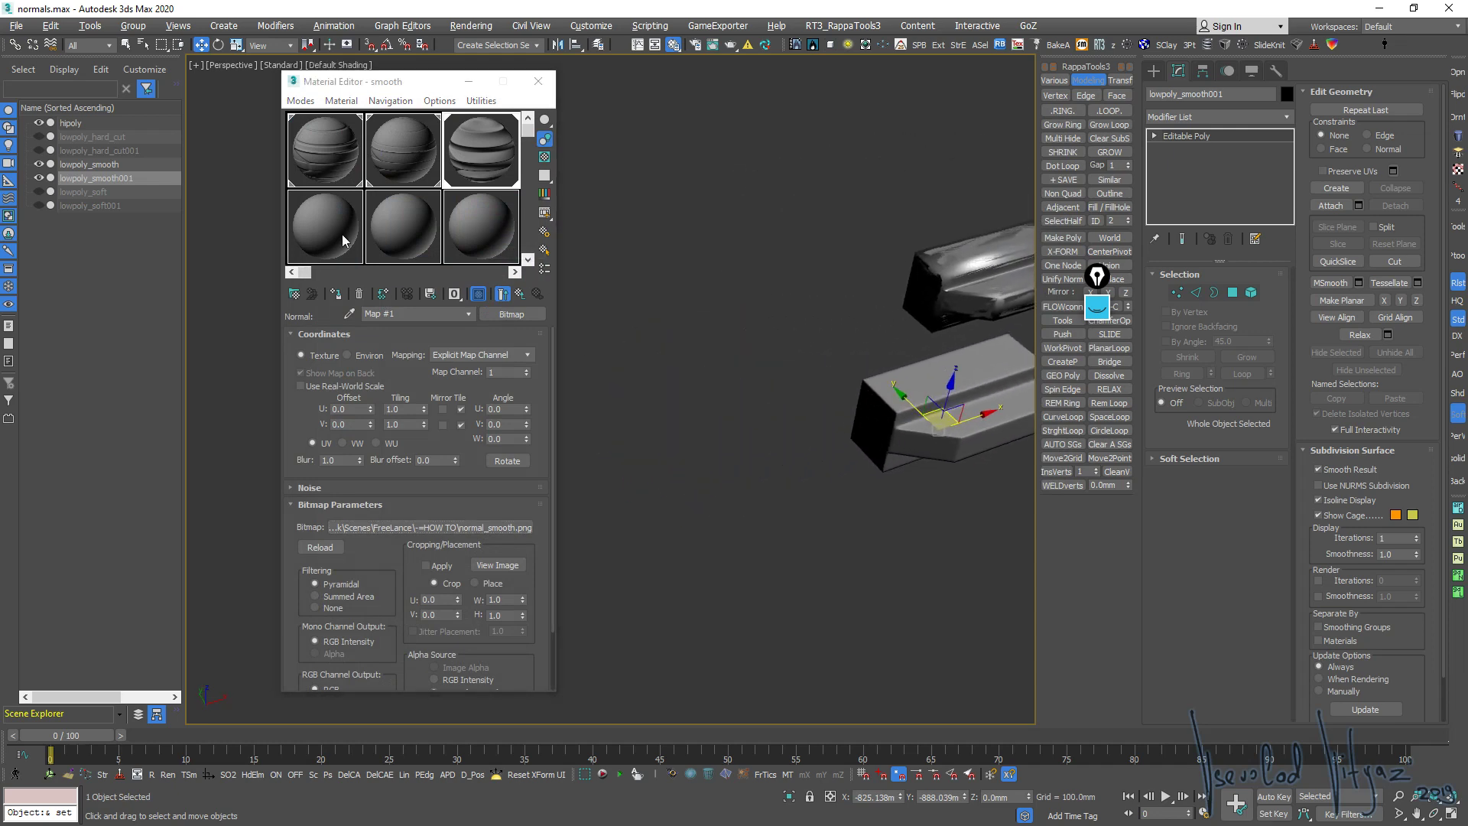
Unhide lowpoly_soft001 and lowpoly_hard_cut001, and hide lowpoly_smooth
{"action": "left_click", "coordinate": [39, 206]}
{"action": "left_click", "coordinate": [39, 150]}
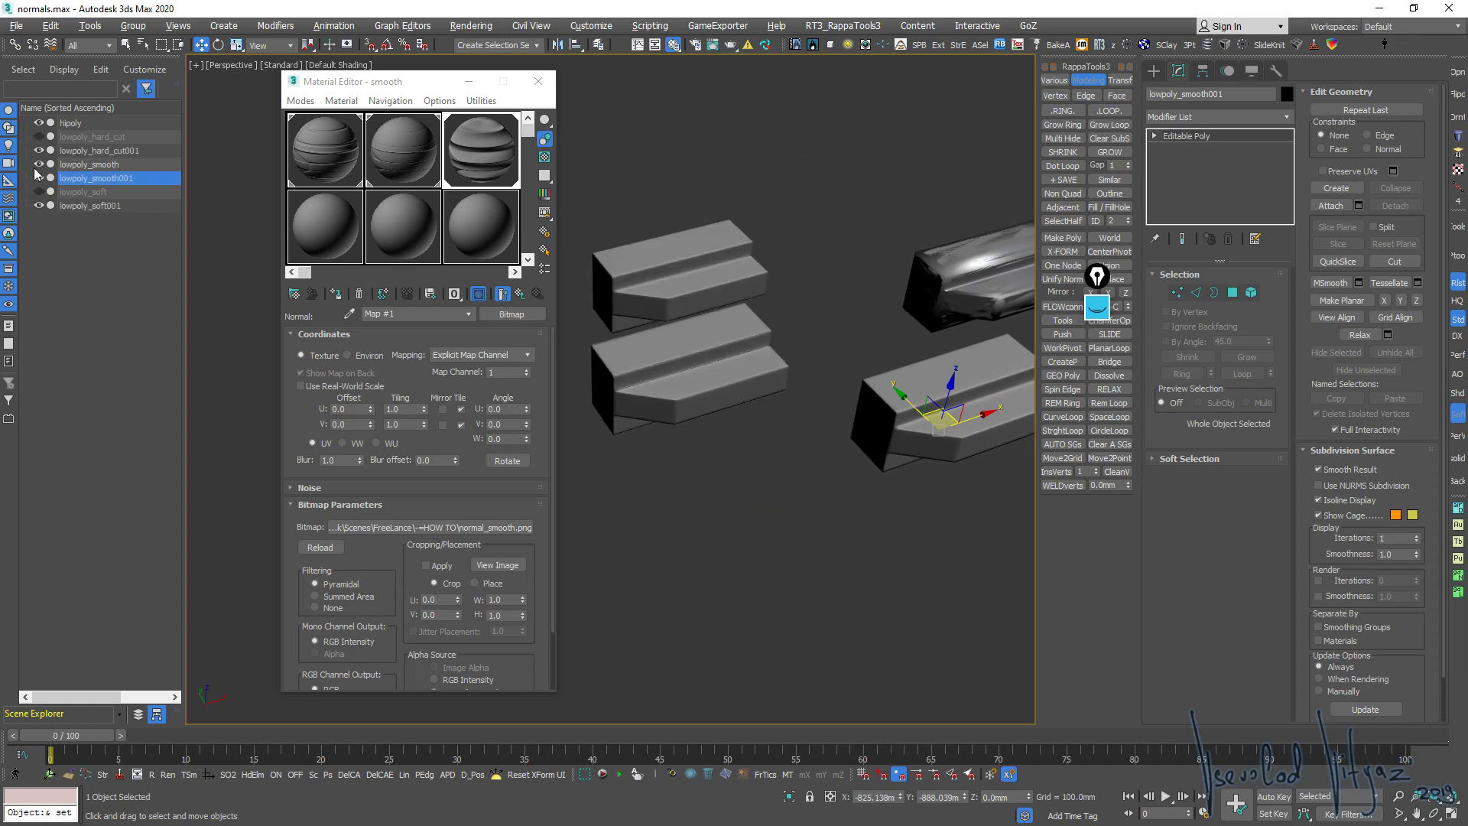
{"action": "left_click", "coordinate": [39, 164]}
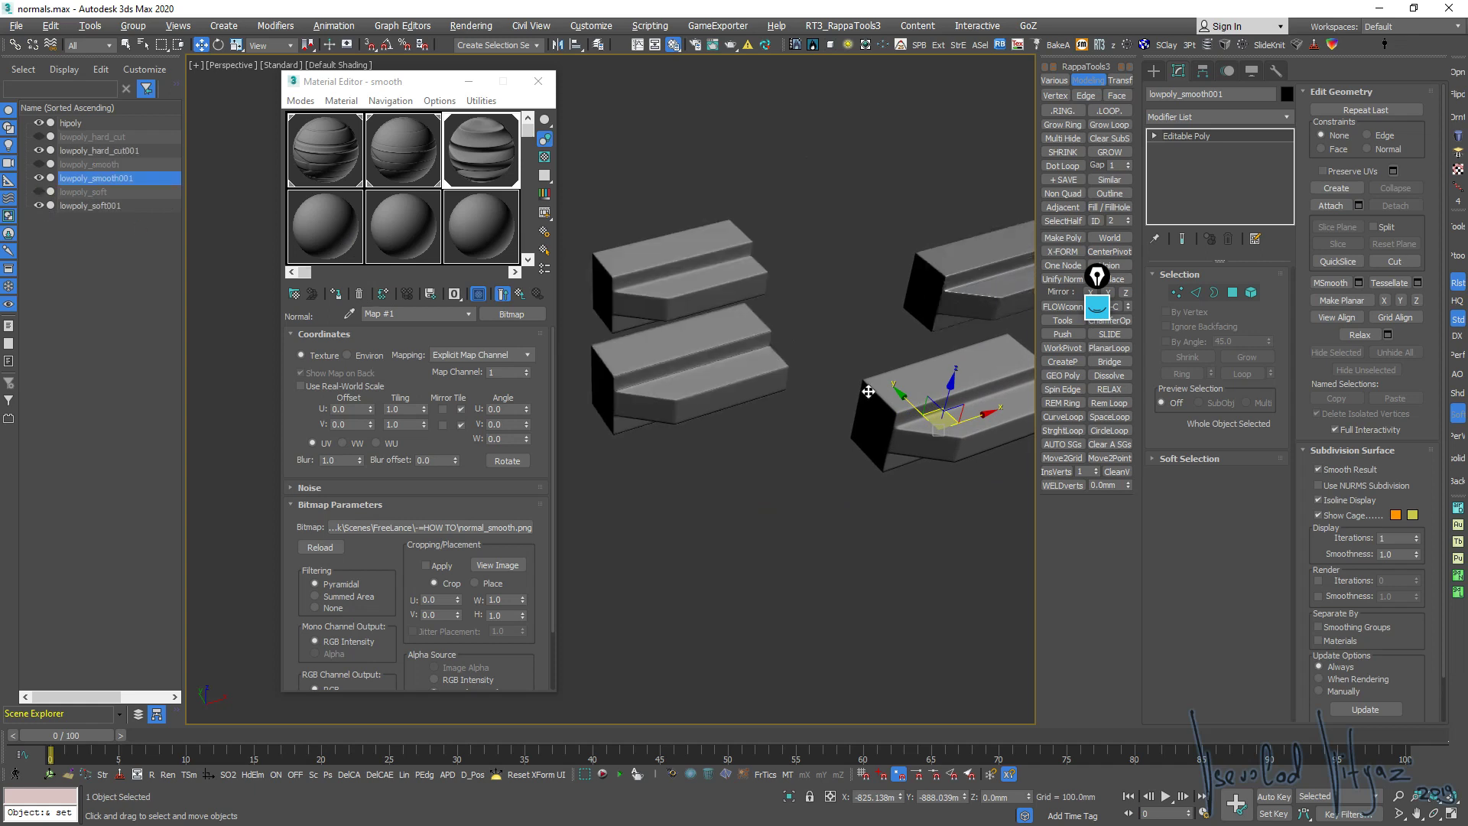
{"action": "middle_click_drag", "start_coordinate": [867, 392], "coordinate": [770, 329]}
{"action": "left_click_drag", "start_coordinate": [428, 92], "coordinate": [195, 81]}
{"action": "middle_click_drag", "start_coordinate": [503, 230], "coordinate": [550, 335], "text": "alt"}
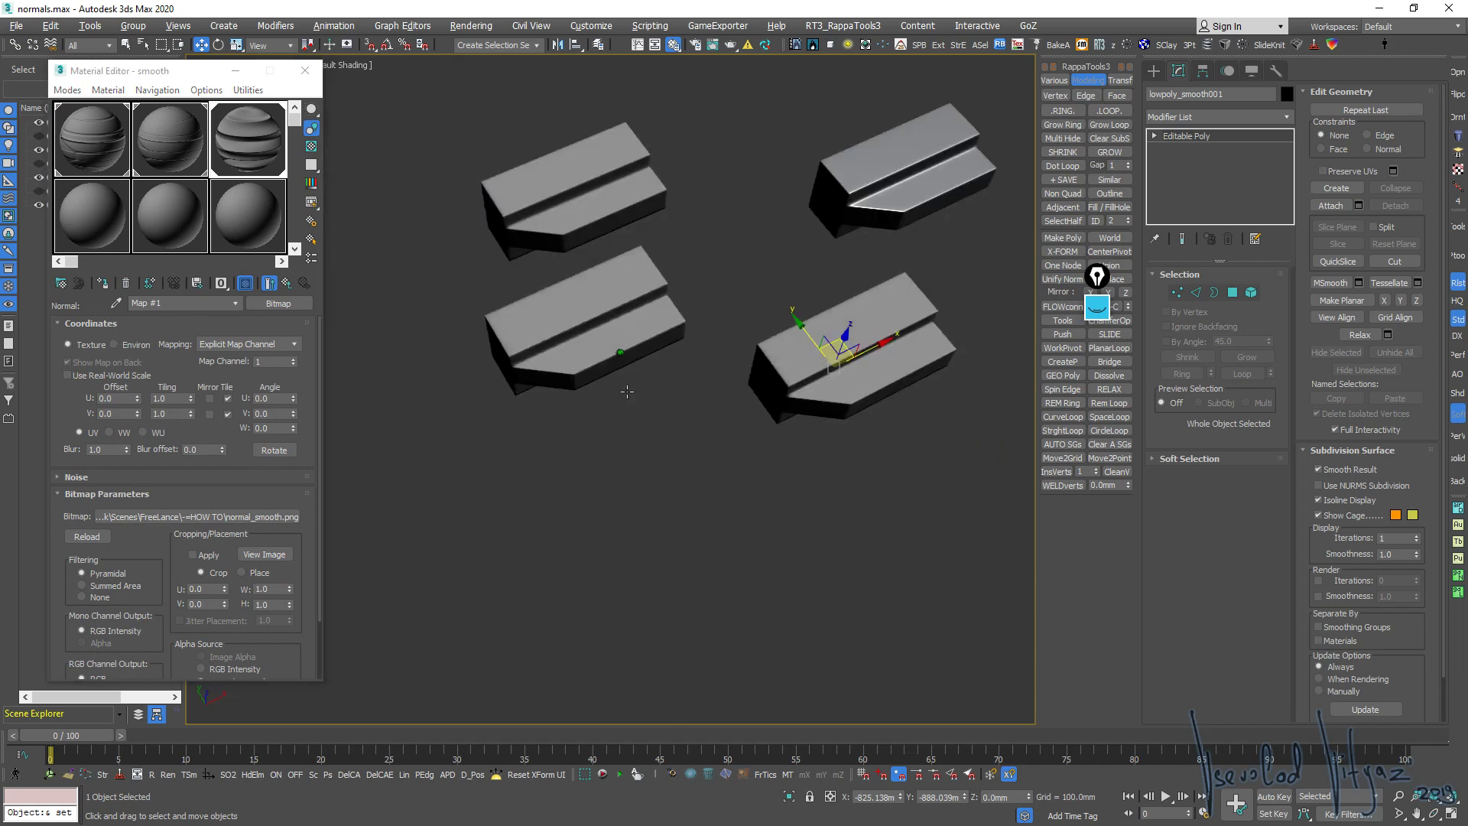
Move lowpoly_hard_cut001 to the lower centre and lowpoly_smooth001 to the upper left
{"action": "left_click", "coordinate": [552, 334]}
{"action": "left_click", "coordinate": [545, 178]}
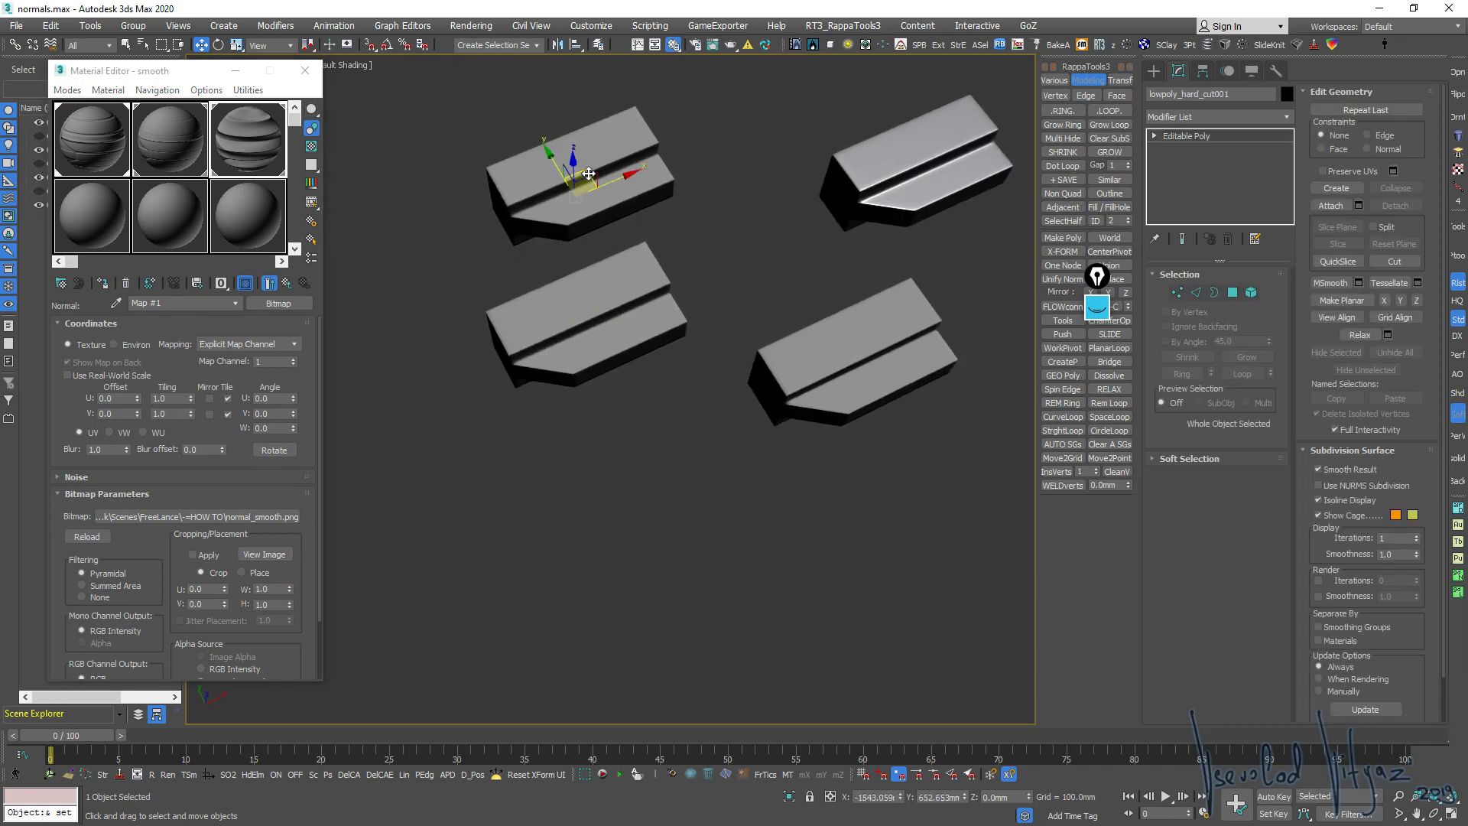
{"action": "left_click_drag", "start_coordinate": [589, 175], "coordinate": [656, 413]}
{"action": "left_click", "coordinate": [860, 387]}
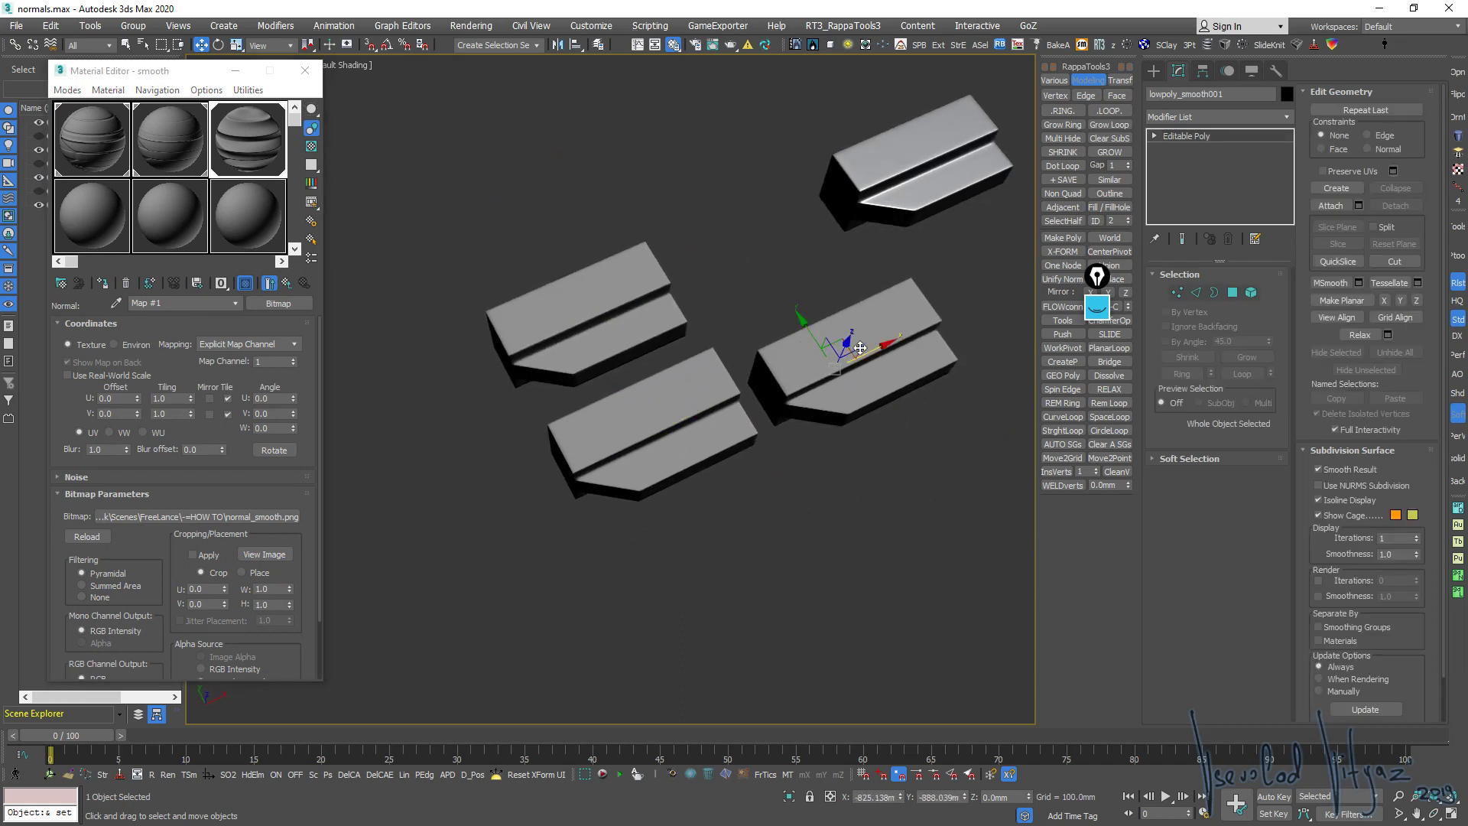
{"action": "left_click_drag", "start_coordinate": [843, 340], "coordinate": [484, 195]}
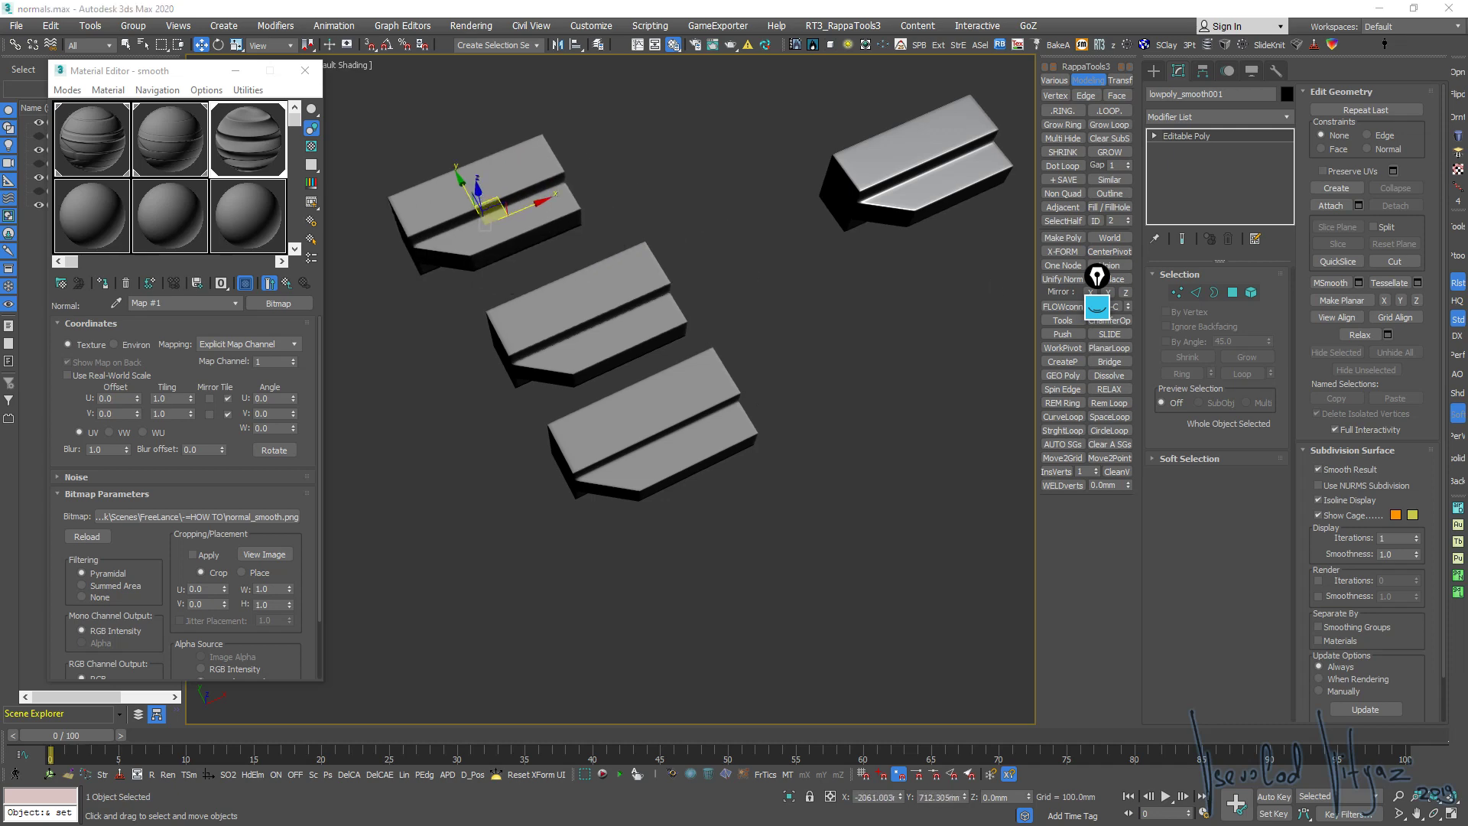
Zoom and orbit around the stair blocks to inspect their normal-mapped shading
{"action": "scroll", "coordinate": [594, 345], "scroll_direction": "up", "scroll_amount": 3}
{"action": "scroll", "coordinate": [573, 315], "scroll_direction": "up", "scroll_amount": 4}
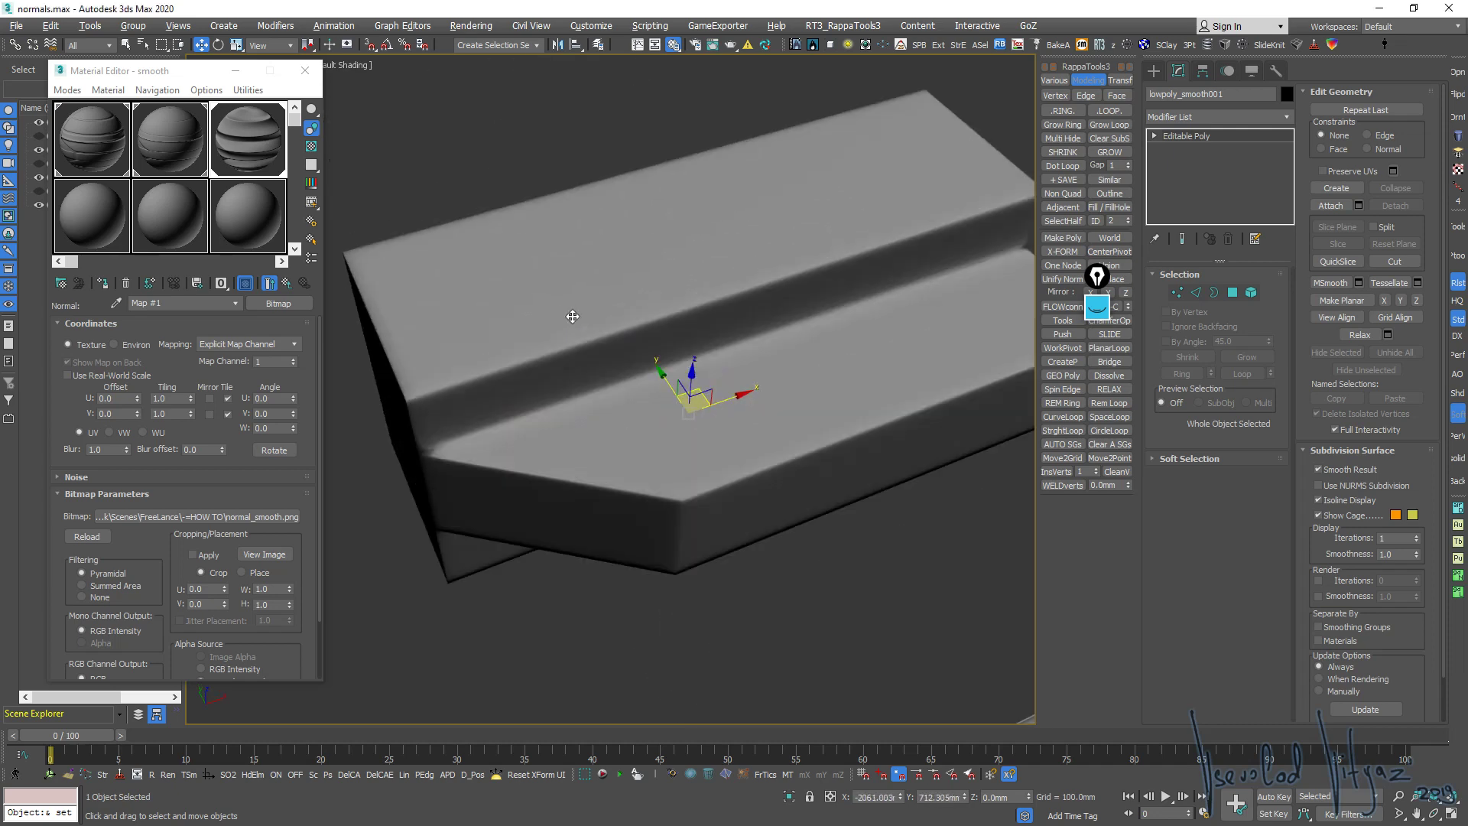
{"action": "middle_click_drag", "start_coordinate": [572, 316], "coordinate": [594, 367], "text": "alt"}
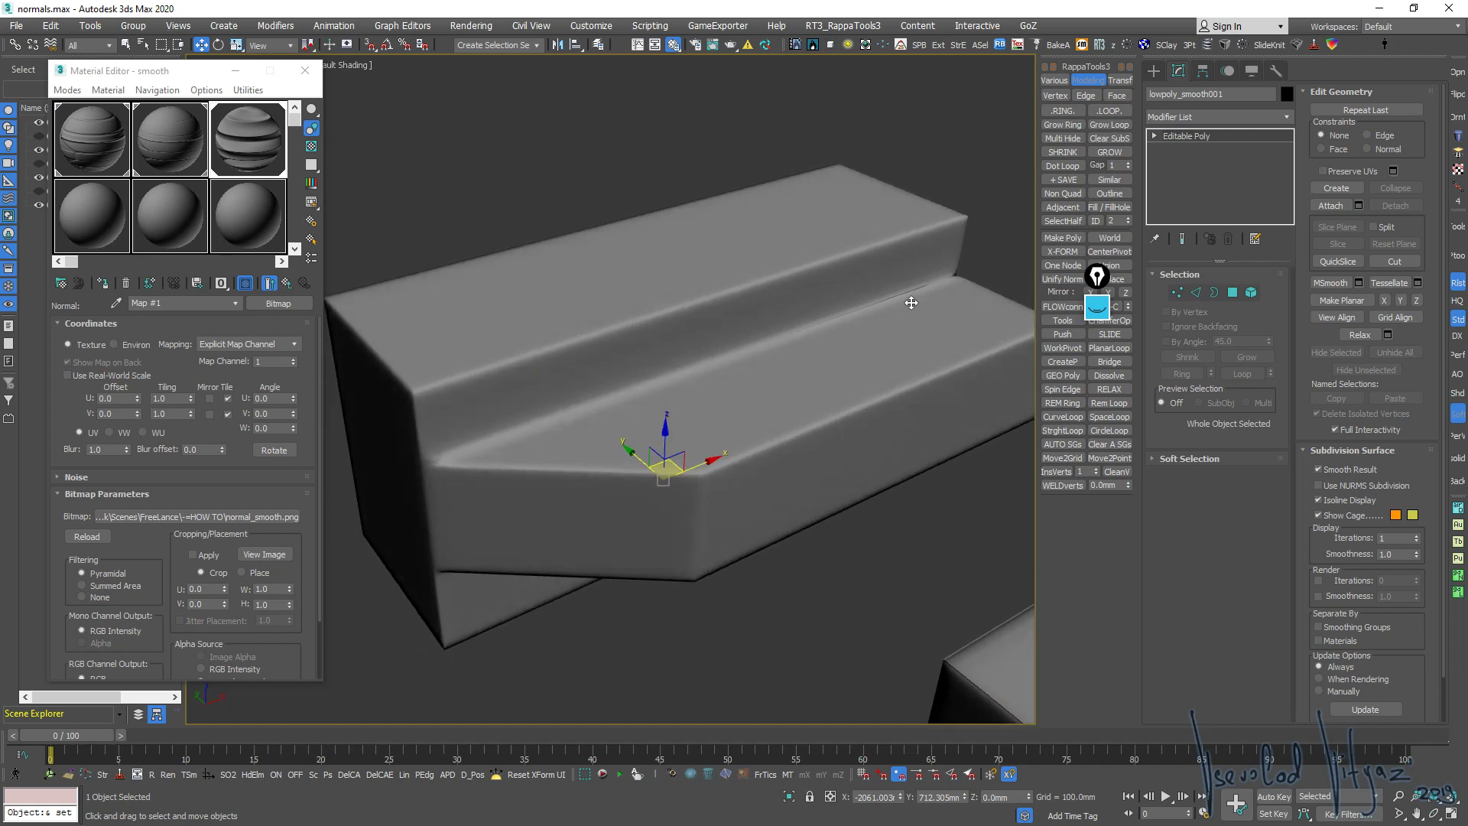
{"action": "mouse_move", "coordinate": [911, 303]}
{"action": "middle_mouse_down", "text": "alt"}
{"action": "mouse_move", "coordinate": [603, 298]}
{"action": "mouse_move", "coordinate": [776, 306]}
{"action": "middle_mouse_up", "text": "alt"}
{"action": "scroll", "coordinate": [776, 306], "scroll_direction": "up", "scroll_amount": 3}
{"action": "scroll", "coordinate": [780, 285], "scroll_direction": "up", "scroll_amount": 3}
{"action": "scroll", "coordinate": [708, 230], "scroll_direction": "up", "scroll_amount": 2}
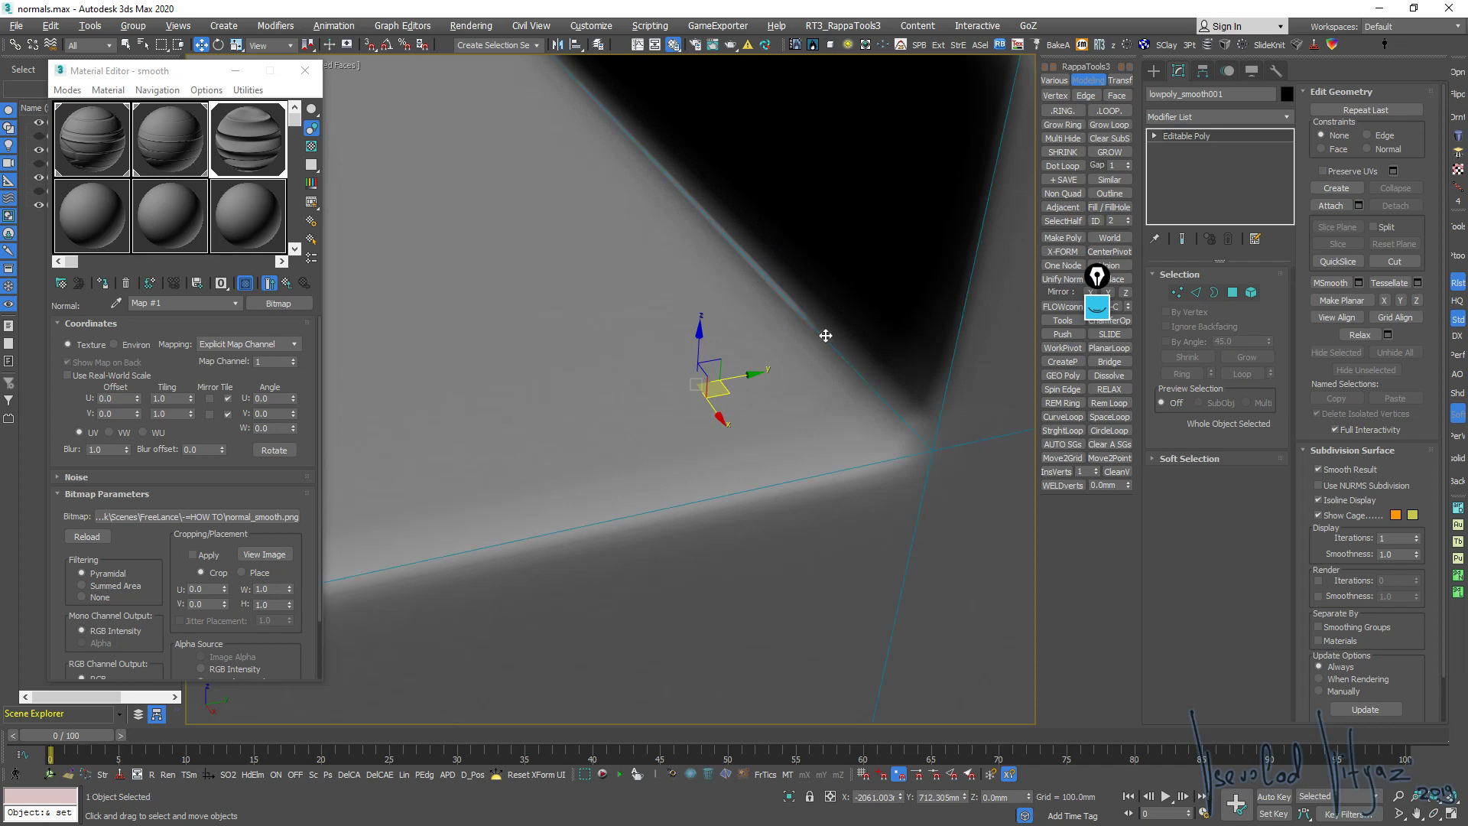
{"action": "scroll", "coordinate": [802, 317], "scroll_direction": "down", "scroll_amount": 4}
Show edged faces and pan through close-ups of the stair corners
{"action": "key", "text": "F4"}
{"action": "key", "text": "F4"}
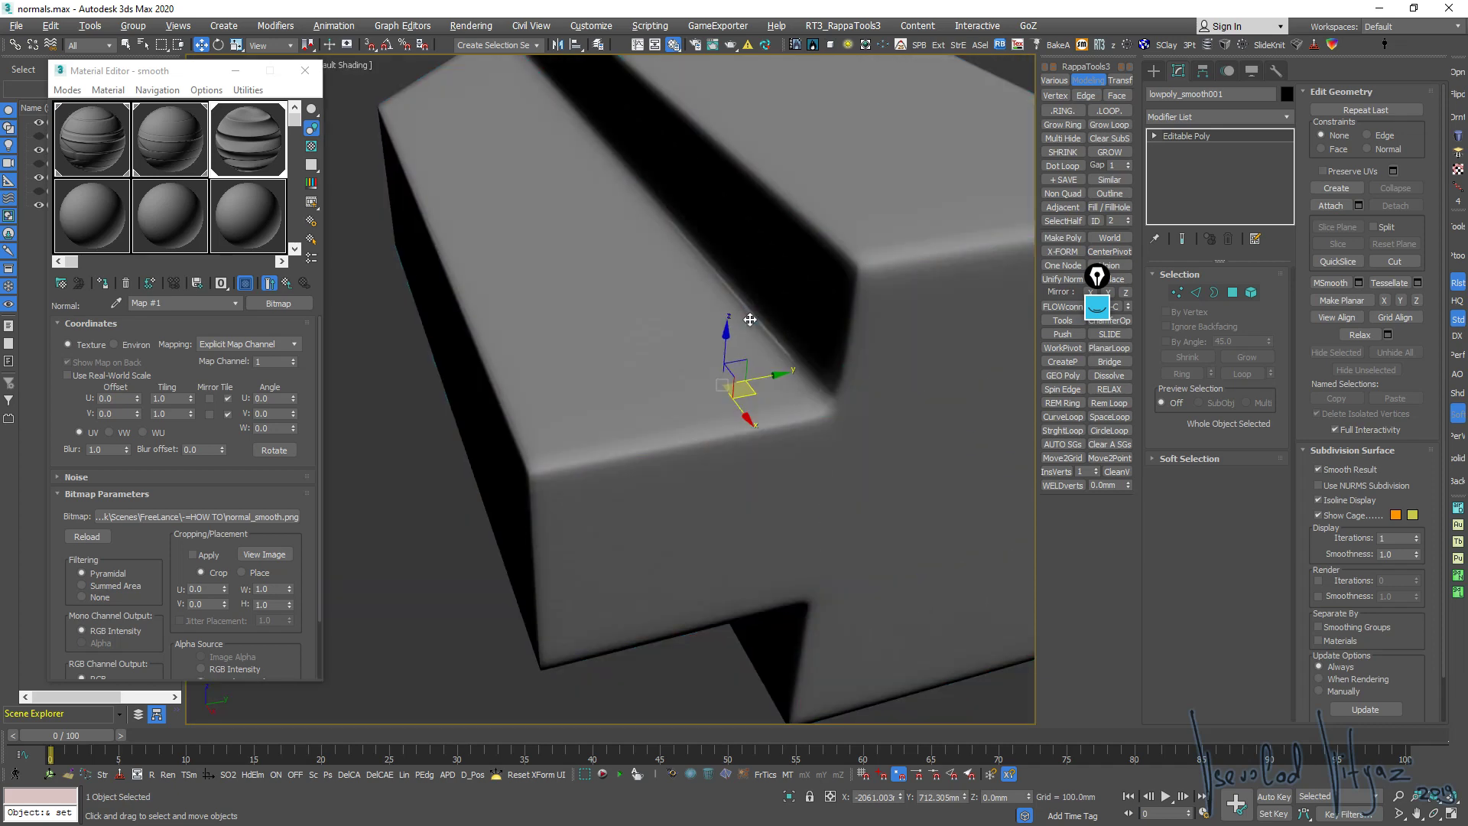
{"action": "scroll", "coordinate": [749, 320], "scroll_direction": "down", "scroll_amount": 5}
{"action": "mouse_move", "coordinate": [306, 442]}
{"action": "middle_mouse_down"}
{"action": "mouse_move", "coordinate": [406, 408]}
{"action": "mouse_move", "coordinate": [583, 435]}
{"action": "middle_mouse_up"}
{"action": "scroll", "coordinate": [612, 397], "scroll_direction": "down", "scroll_amount": 3}
{"action": "scroll", "coordinate": [566, 390], "scroll_direction": "up", "scroll_amount": 5}
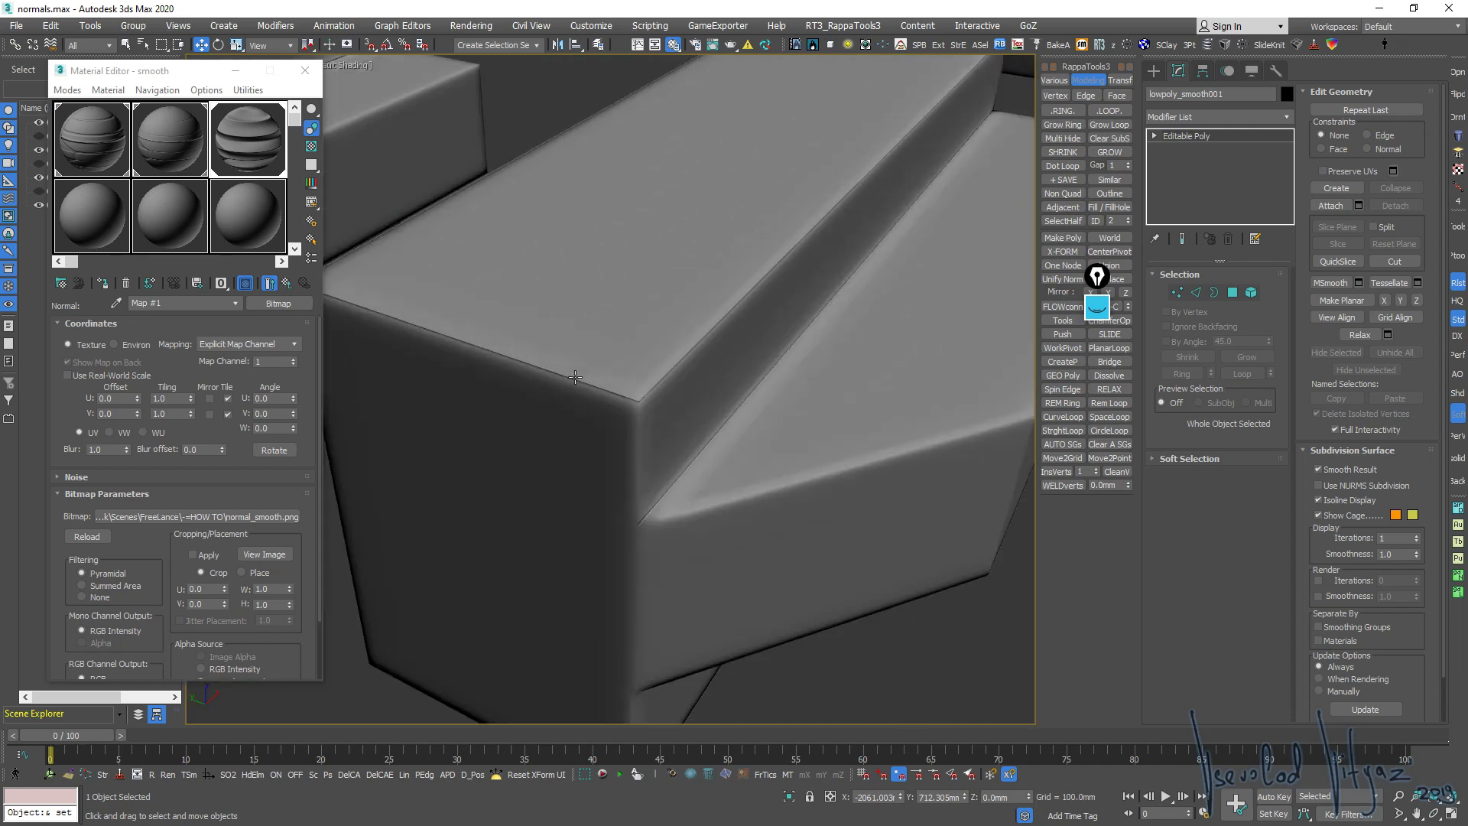
{"action": "middle_click_drag", "start_coordinate": [675, 378], "coordinate": [818, 358]}
{"action": "scroll", "coordinate": [818, 358], "scroll_direction": "down", "scroll_amount": 8}
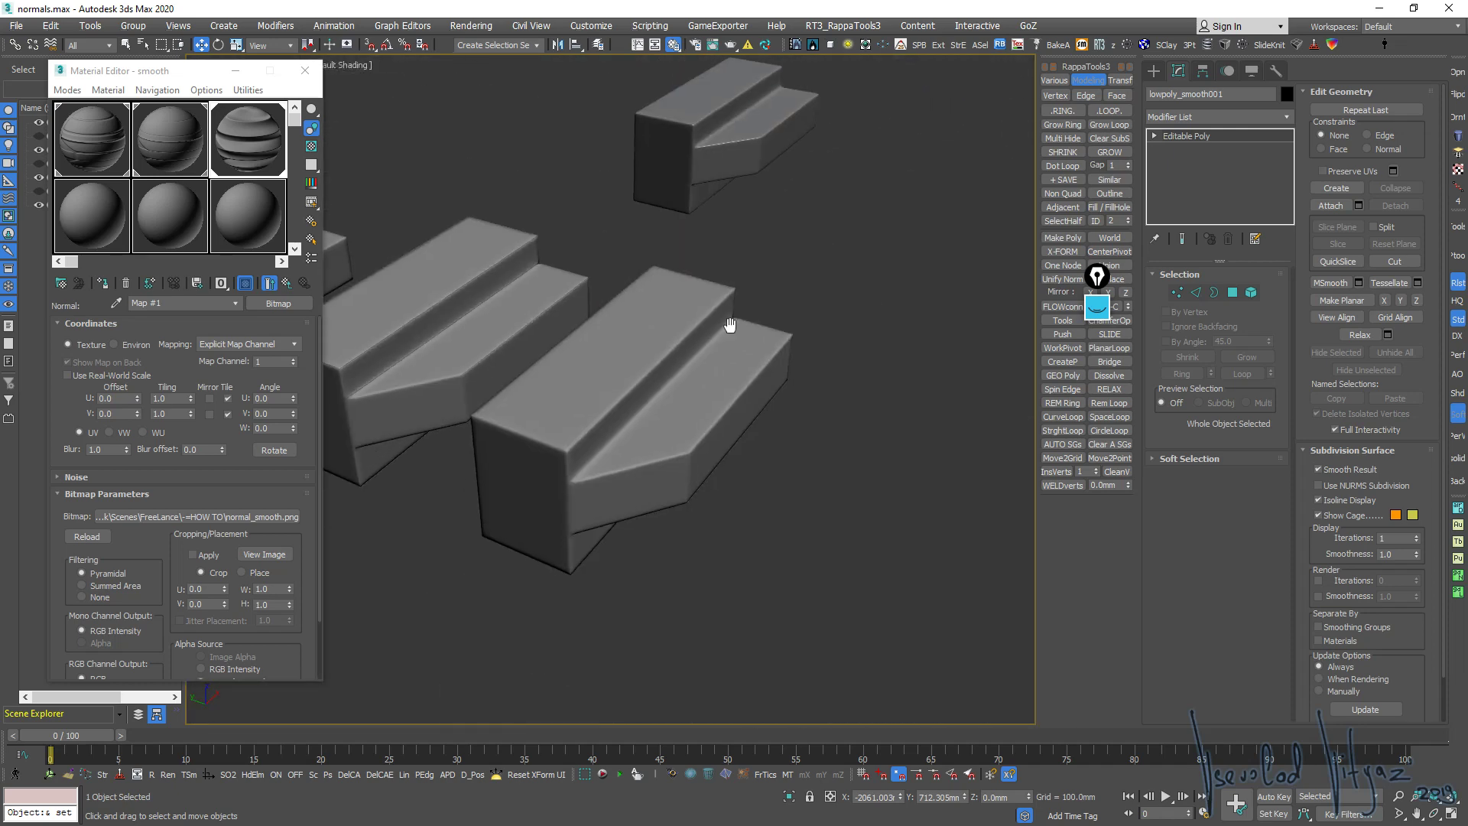
{"action": "scroll", "coordinate": [604, 386], "scroll_direction": "up", "scroll_amount": 3}
{"action": "scroll", "coordinate": [604, 386], "scroll_direction": "up", "scroll_amount": 3}
{"action": "scroll", "coordinate": [604, 386], "scroll_direction": "down", "scroll_amount": 2}
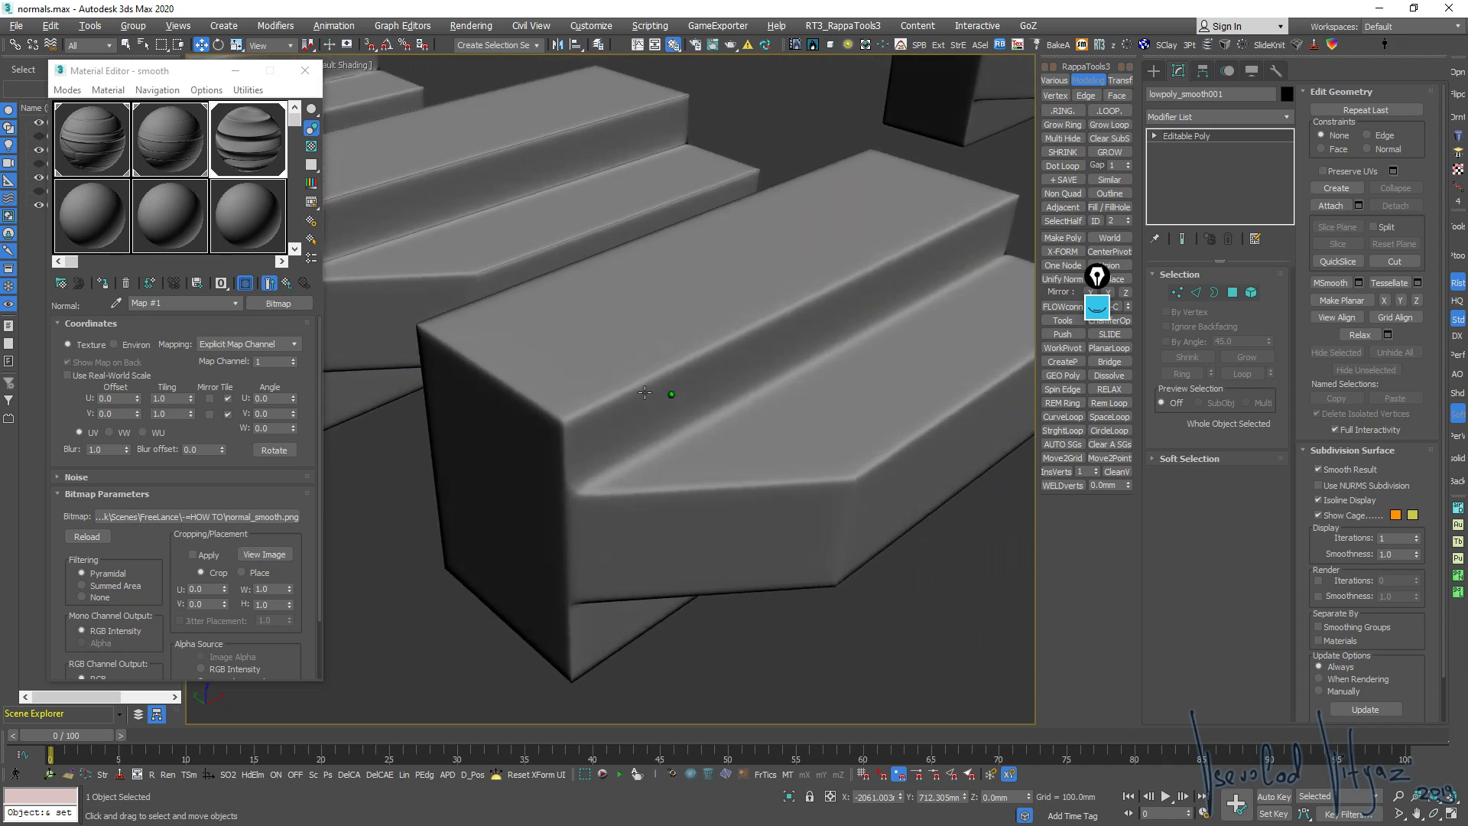
{"action": "mouse_move", "coordinate": [885, 229]}
{"action": "middle_mouse_down"}
{"action": "mouse_move", "coordinate": [742, 367]}
{"action": "mouse_move", "coordinate": [811, 228]}
{"action": "middle_mouse_up"}
{"action": "scroll", "coordinate": [742, 367], "scroll_direction": "up", "scroll_amount": 2}
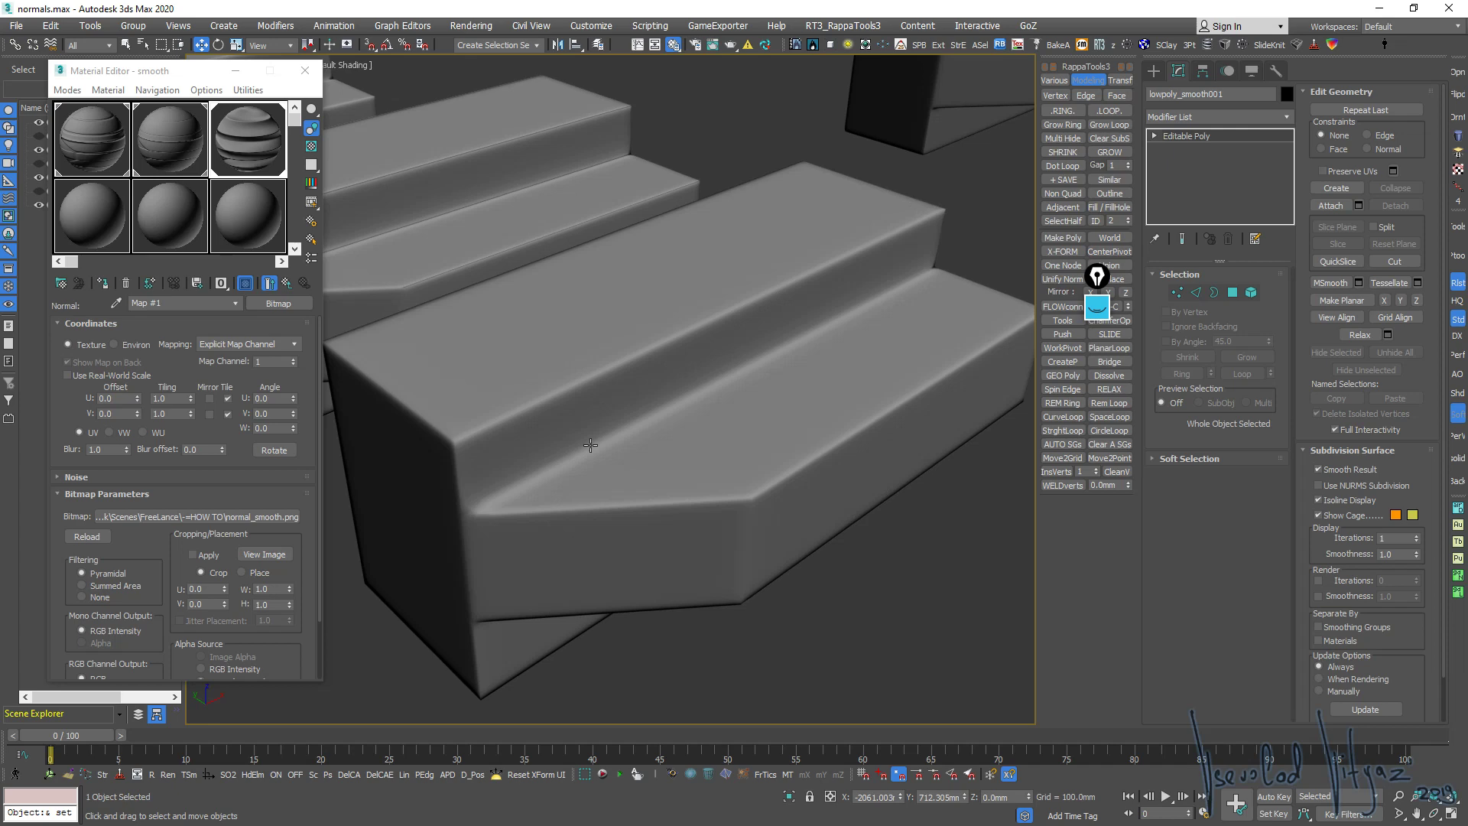
Toggle edged faces on and off while orbiting the stairs to a new angle
{"action": "key", "text": "F4"}
{"action": "middle_click_drag", "start_coordinate": [673, 403], "coordinate": [677, 398], "text": "alt"}
{"action": "middle_click_drag", "start_coordinate": [660, 348], "coordinate": [673, 350]}
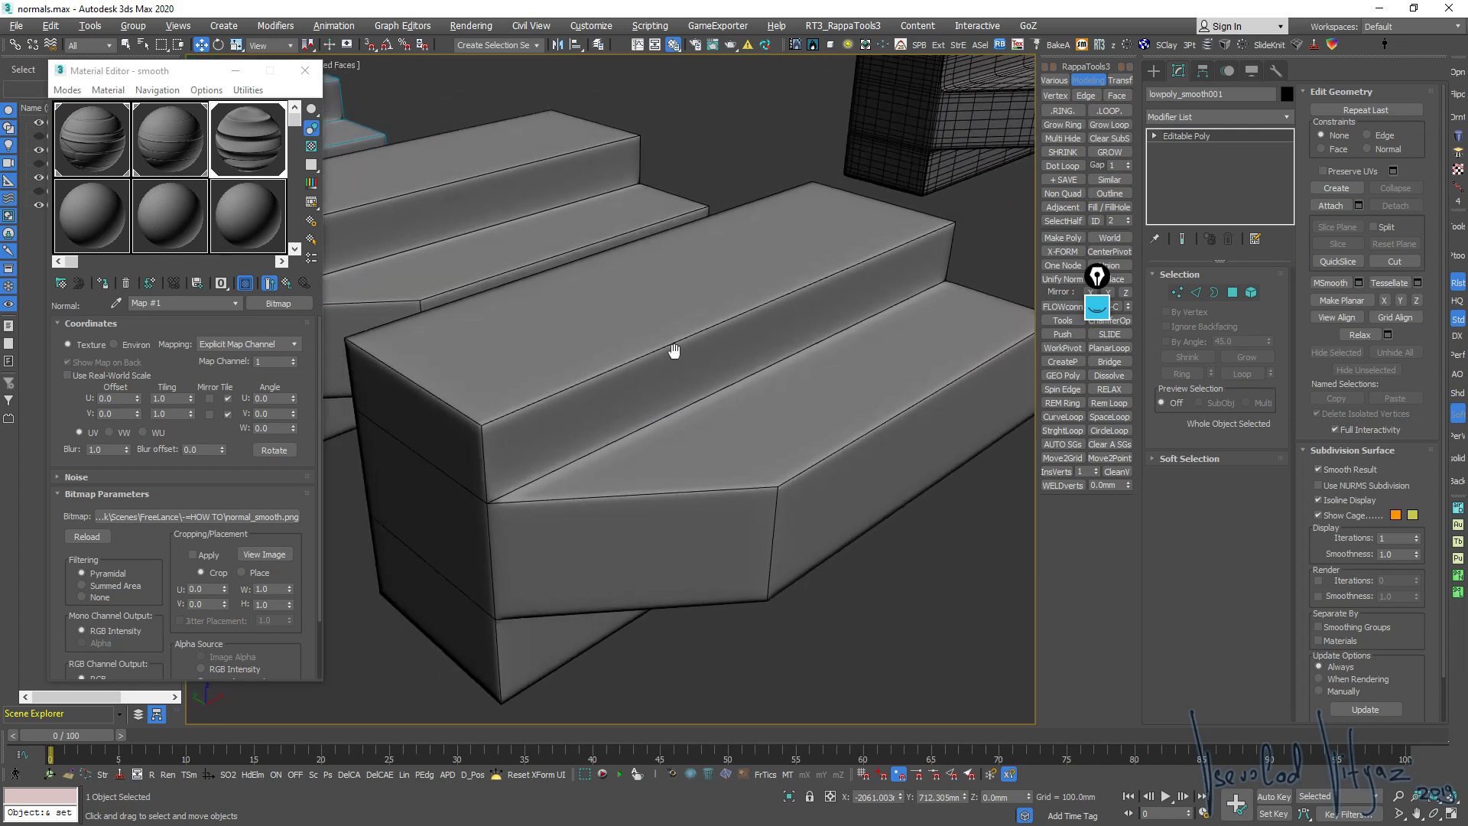
{"action": "key", "text": "F4"}
{"action": "scroll", "coordinate": [673, 350], "scroll_direction": "down", "scroll_amount": 4}
{"action": "scroll", "coordinate": [649, 396], "scroll_direction": "down", "scroll_amount": 3}
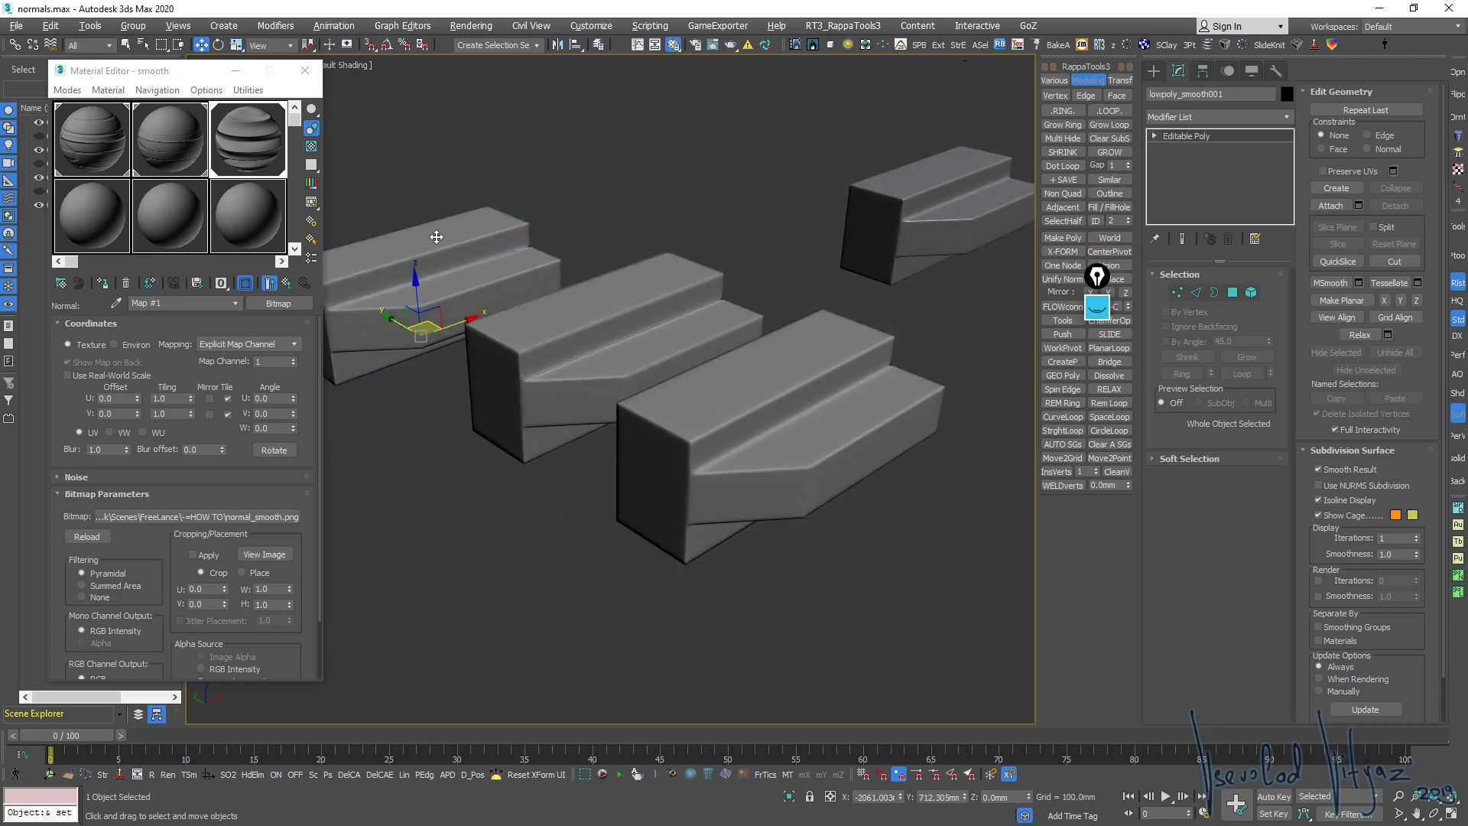
Briefly isolate two stair blocks, restore the rest, and select lowpoly_hard_cut001
{"action": "left_click", "coordinate": [801, 415], "text": "ctrl"}
{"action": "key", "text": "alt+q"}
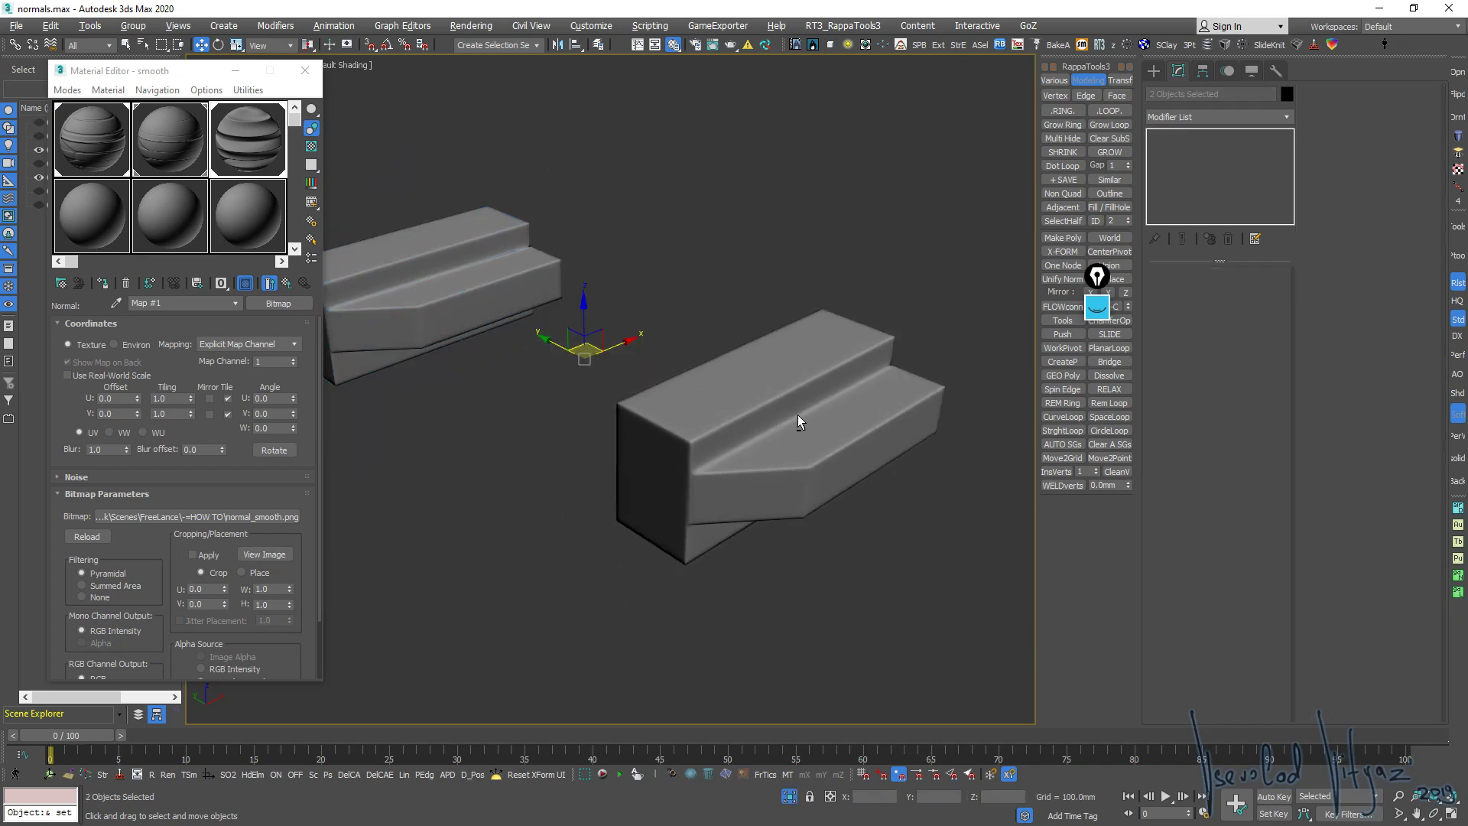
{"action": "key", "text": "alt+q"}
{"action": "left_click", "coordinate": [698, 186]}
{"action": "scroll", "coordinate": [533, 322], "scroll_direction": "up", "scroll_amount": 2}
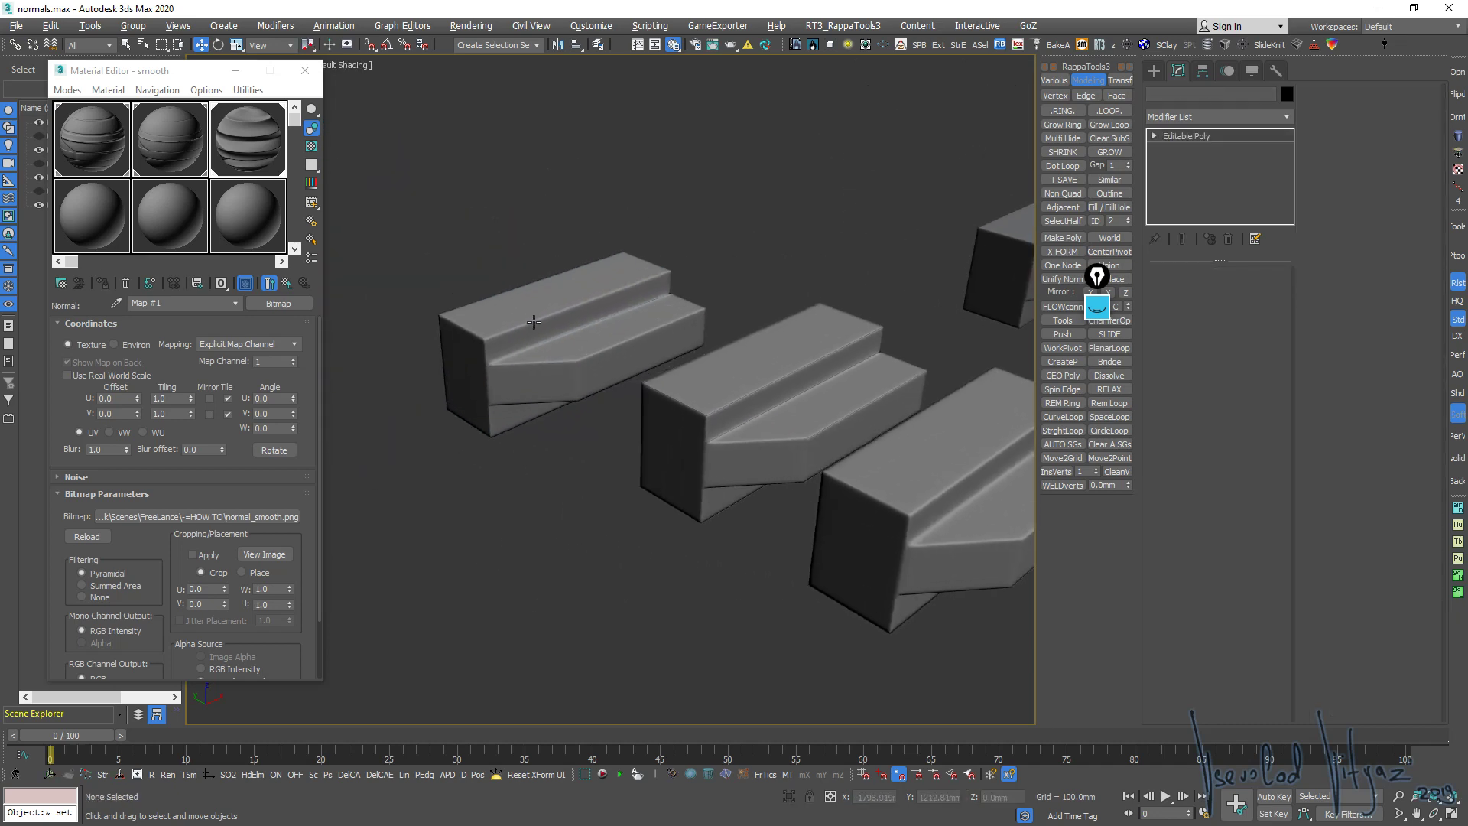
{"action": "left_click", "coordinate": [534, 321]}
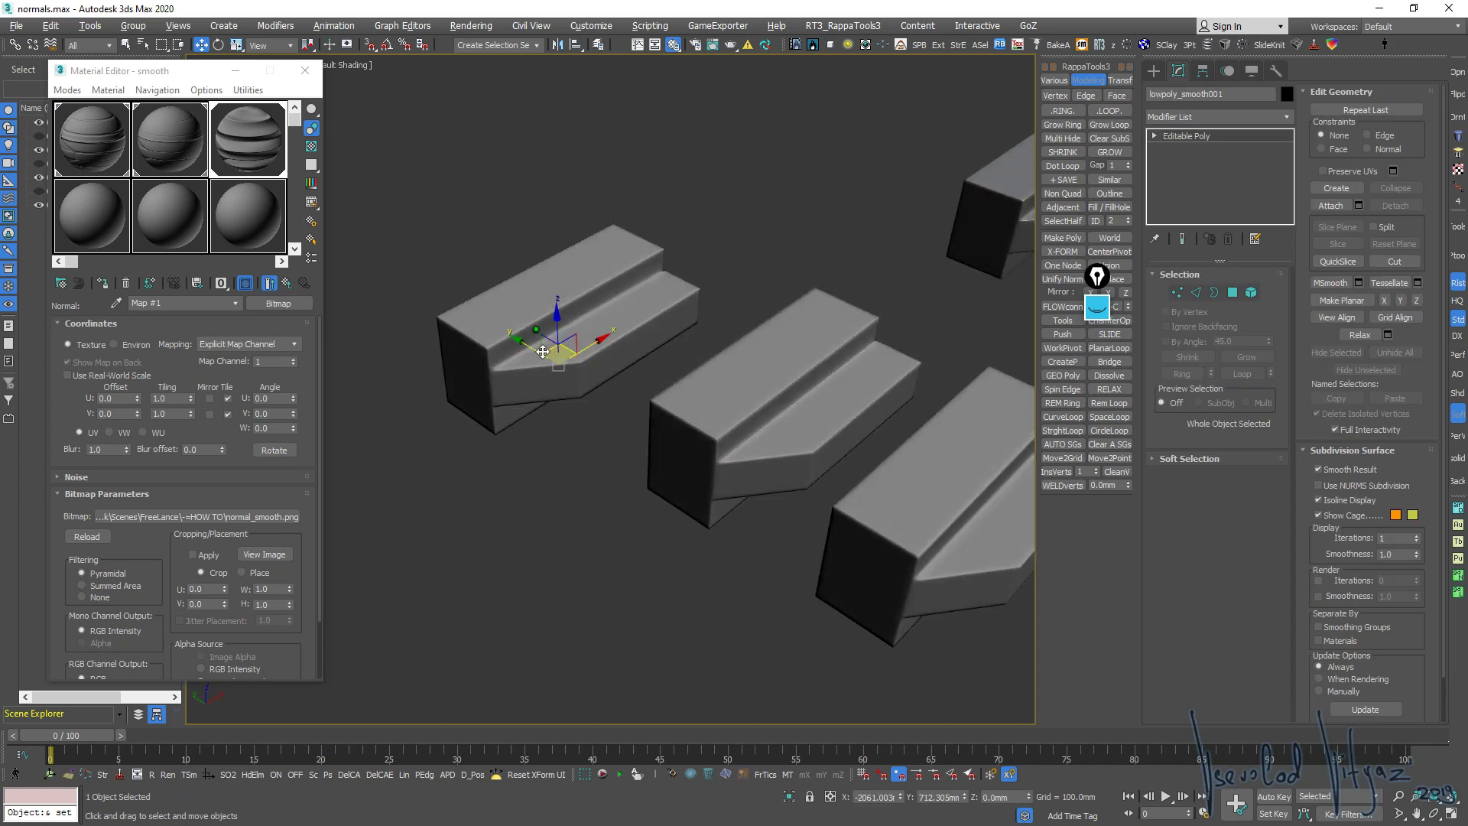
{"action": "mouse_move", "coordinate": [534, 321]}
{"action": "middle_mouse_down", "text": "alt"}
{"action": "mouse_move", "coordinate": [544, 356]}
{"action": "mouse_move", "coordinate": [737, 419]}
{"action": "mouse_move", "coordinate": [736, 401]}
{"action": "middle_mouse_up", "text": "alt"}
{"action": "left_click", "coordinate": [747, 414]}
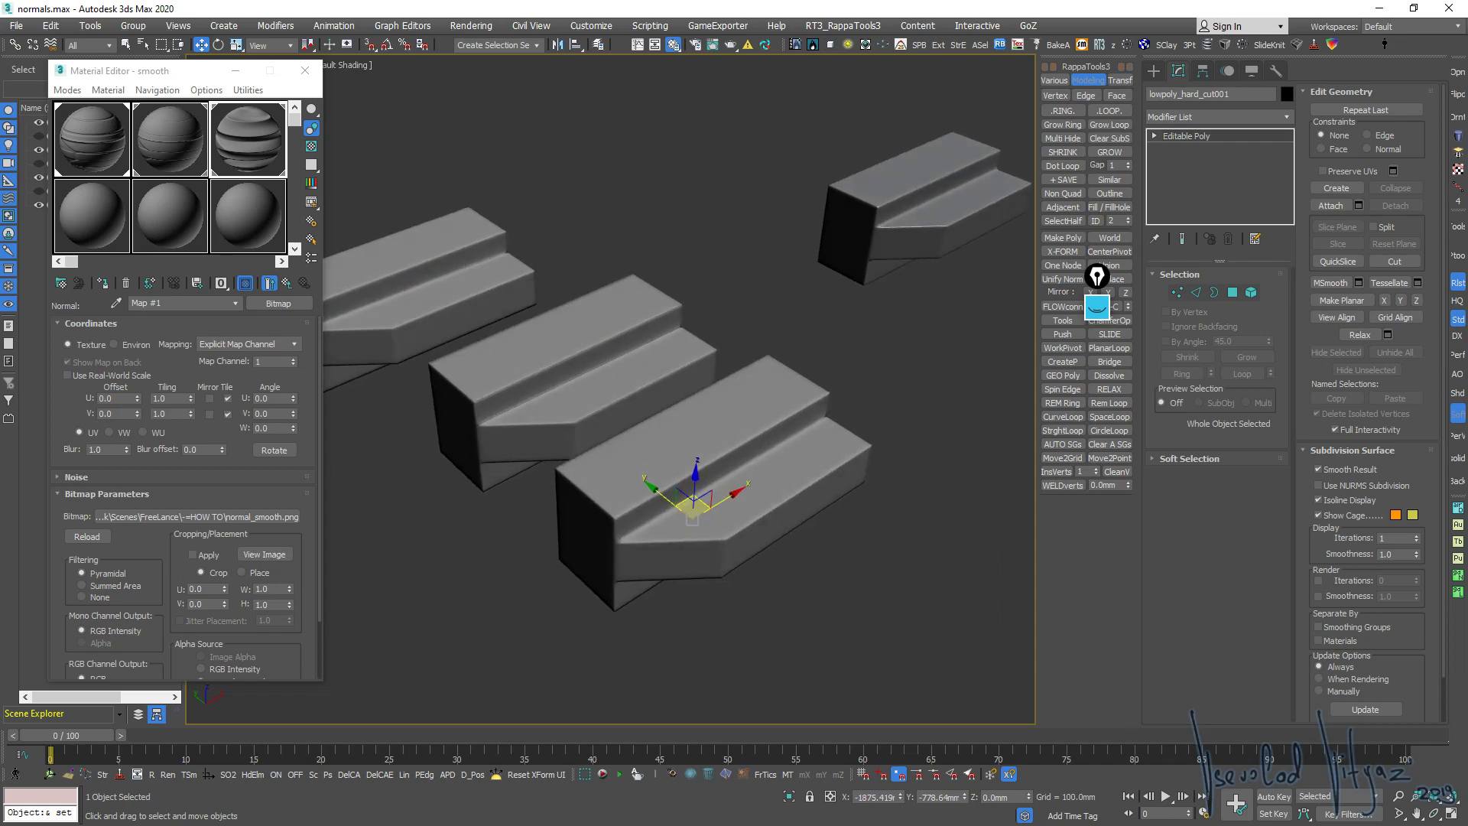
{"action": "key", "text": "alt+Tab"}
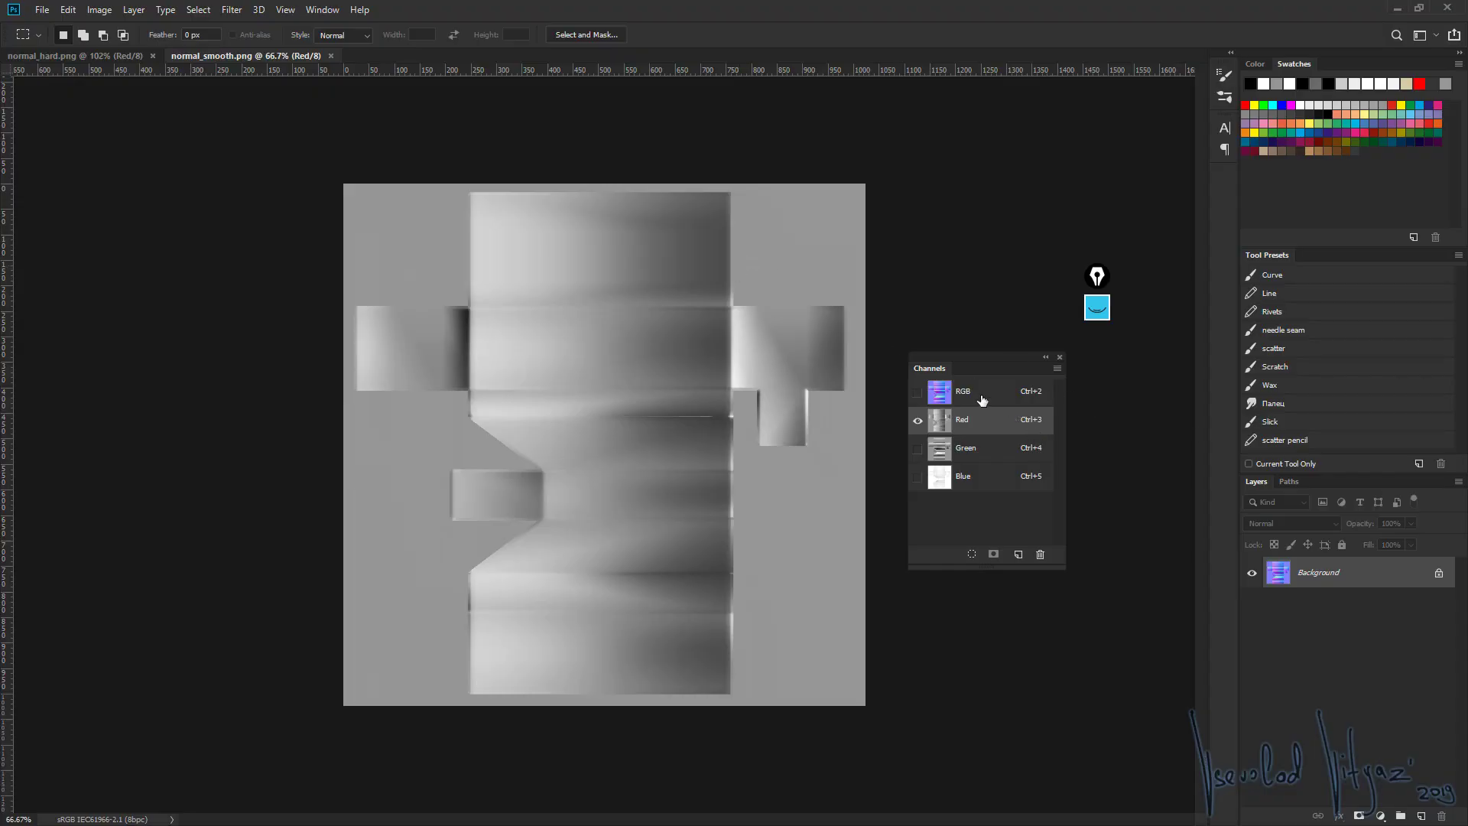
Show normal_smooth.png's full RGB composite, then return to 3ds Max
{"action": "left_click", "coordinate": [982, 396]}
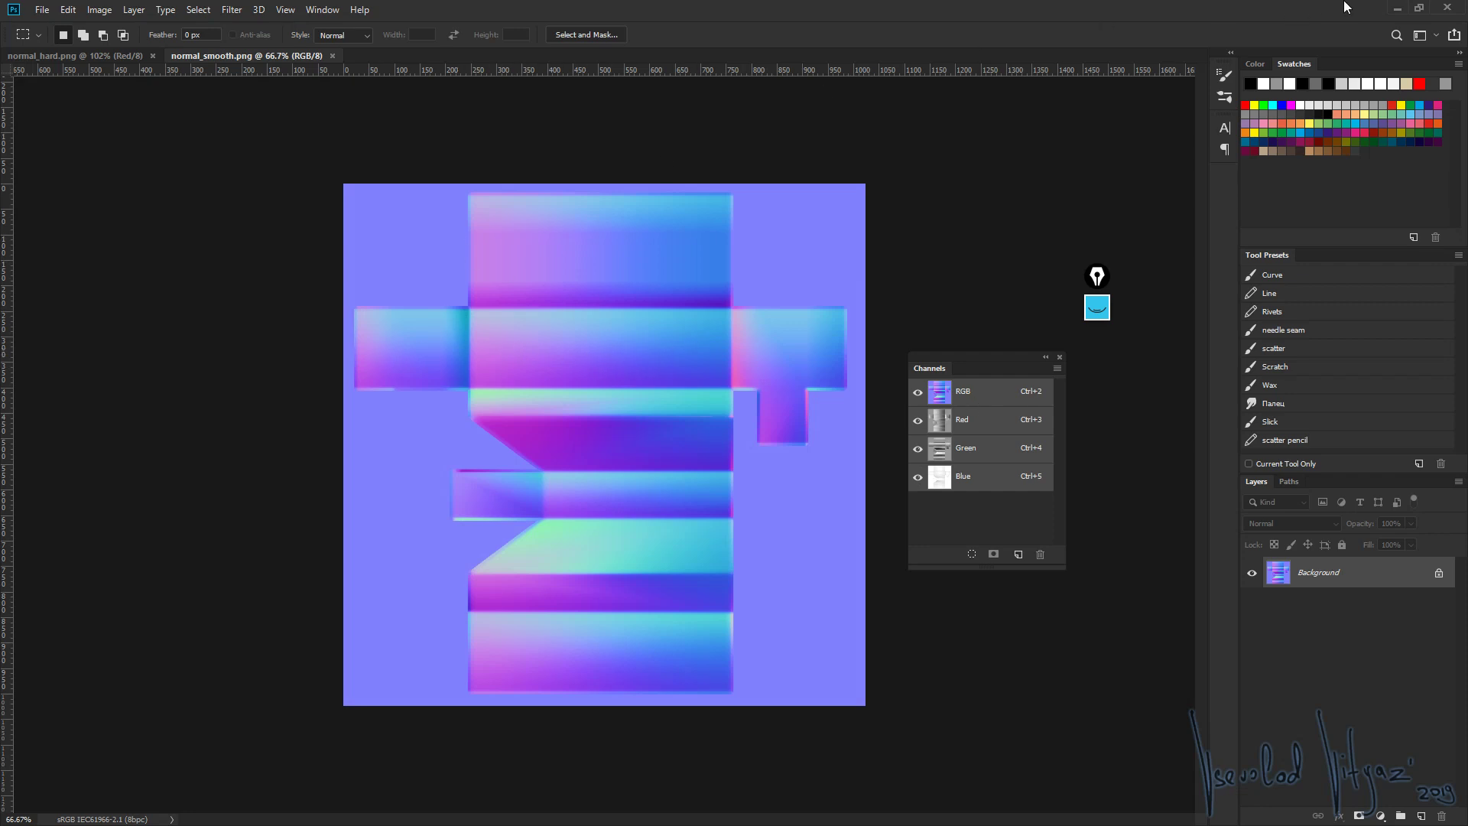
{"action": "left_click", "coordinate": [1397, 10]}
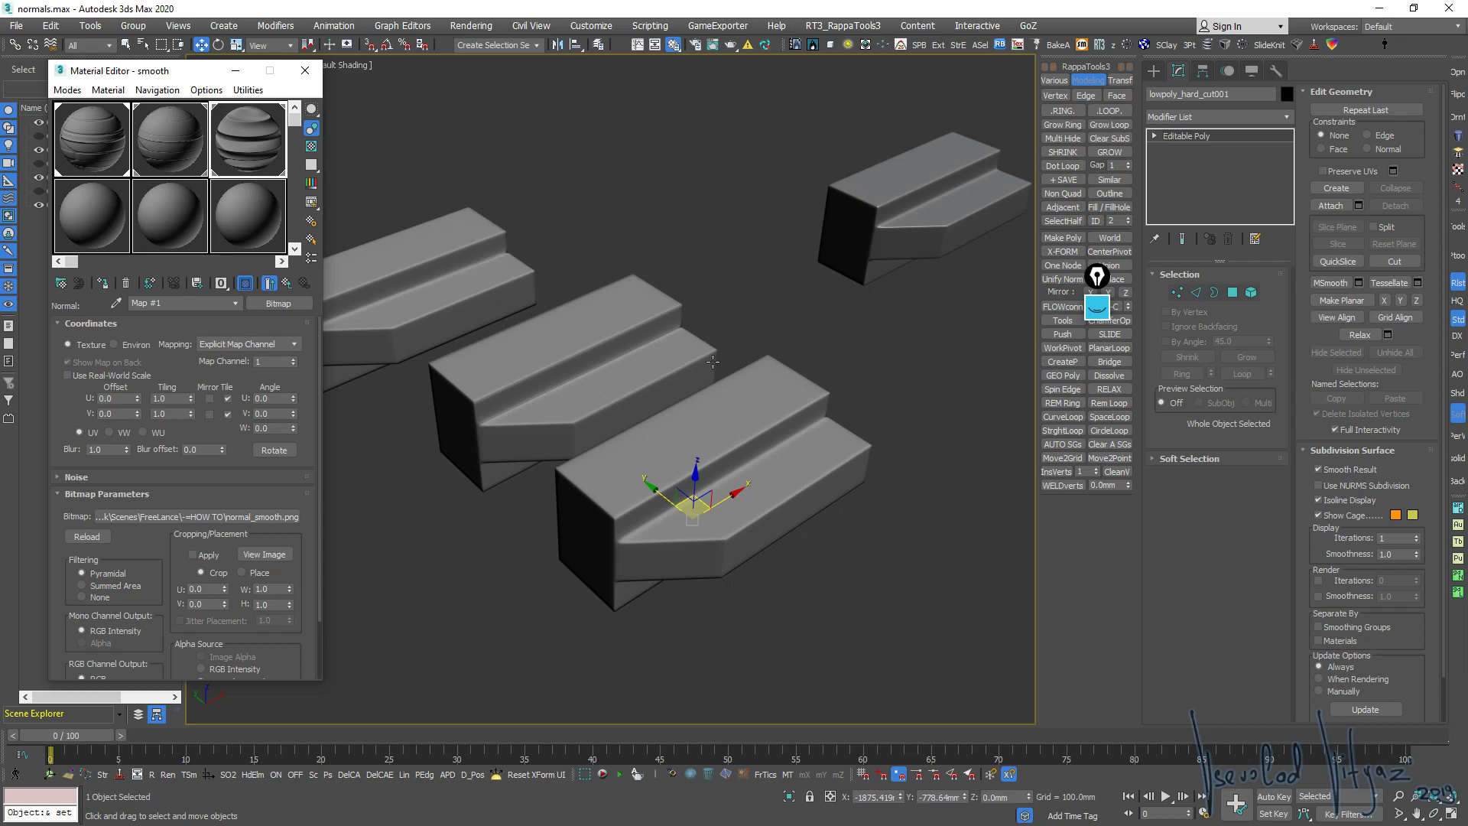
Unhide lowpoly_smooth and select it to view its projection cage
{"action": "scroll", "coordinate": [638, 476], "scroll_direction": "up", "scroll_amount": 1}
{"action": "scroll", "coordinate": [663, 461], "scroll_direction": "up", "scroll_amount": 2}
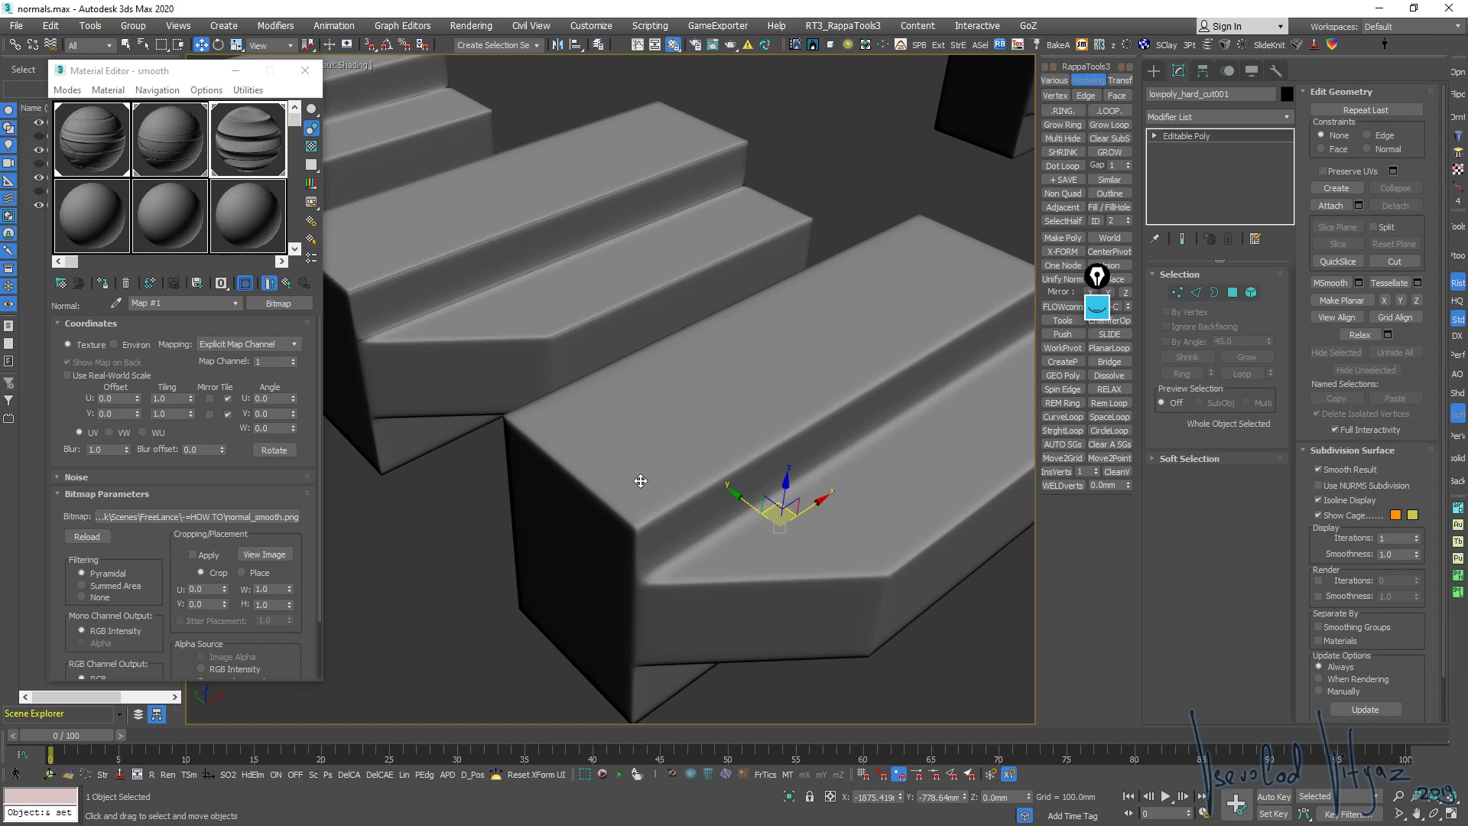
{"action": "scroll", "coordinate": [724, 438], "scroll_direction": "down", "scroll_amount": 2}
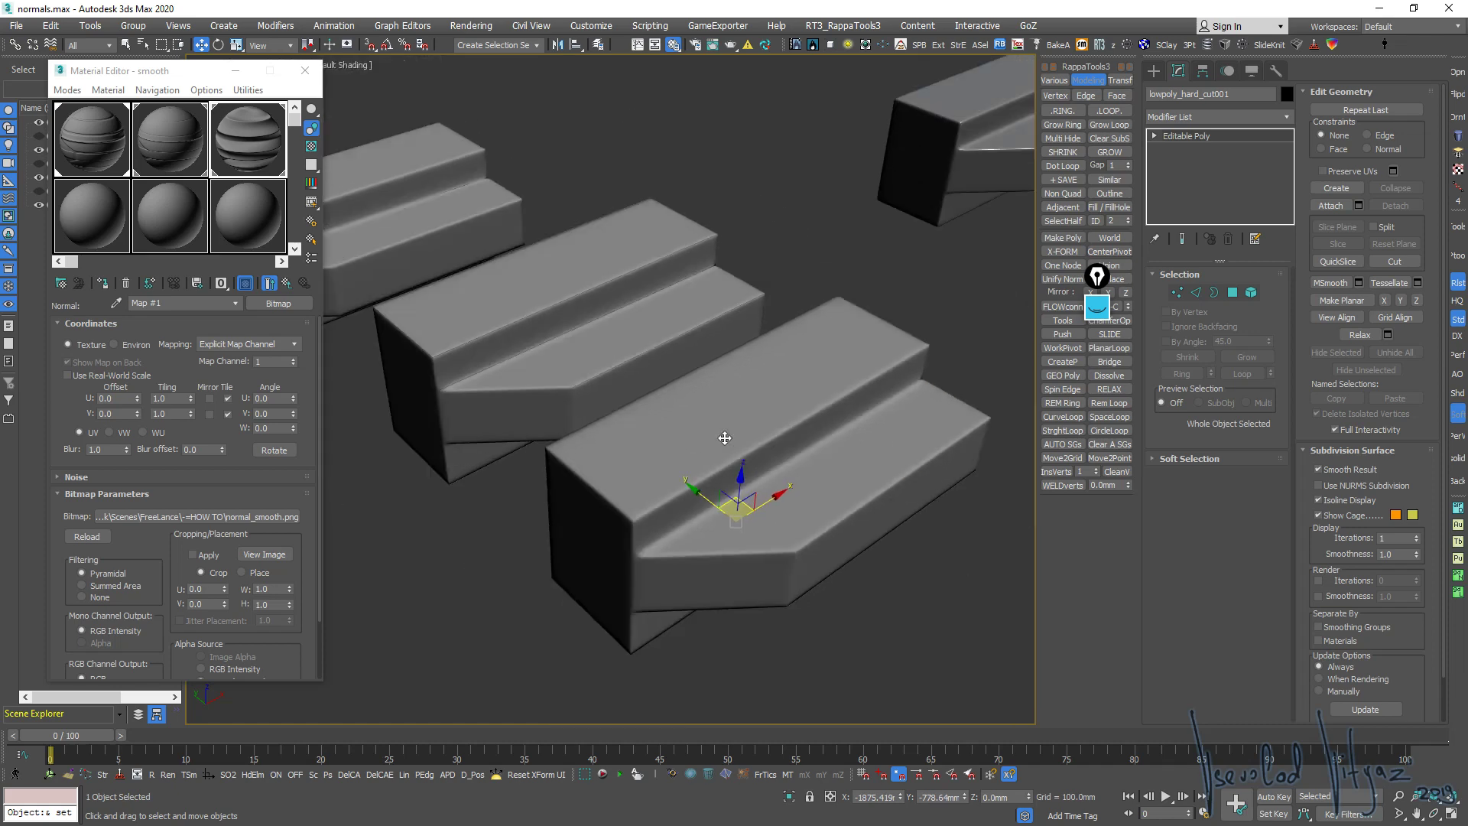
{"action": "scroll", "coordinate": [879, 350], "scroll_direction": "down", "scroll_amount": 2}
{"action": "scroll", "coordinate": [890, 286], "scroll_direction": "up", "scroll_amount": 2}
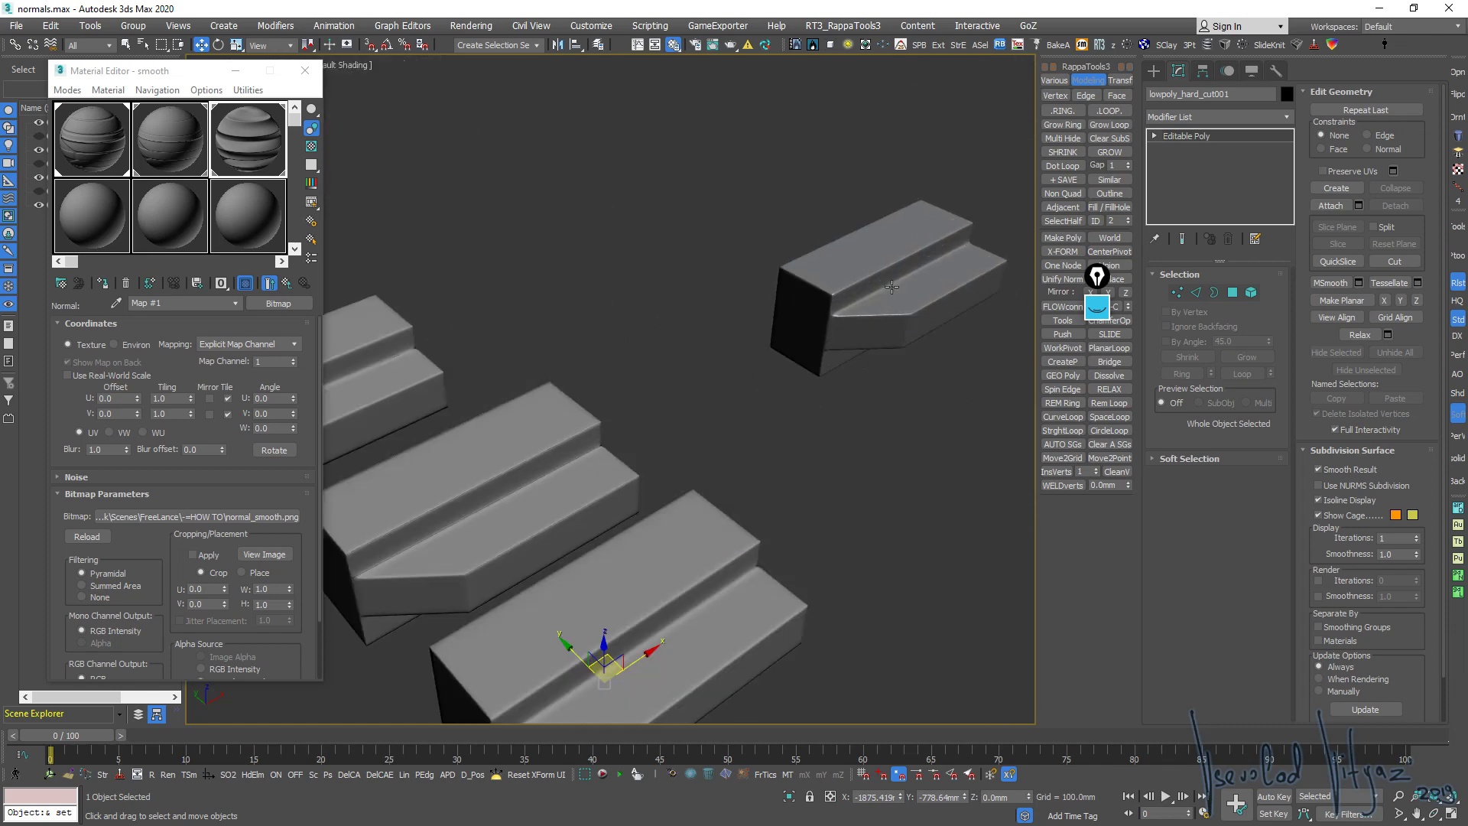
{"action": "left_click", "coordinate": [896, 284]}
{"action": "left_click_drag", "start_coordinate": [201, 74], "coordinate": [445, 78]}
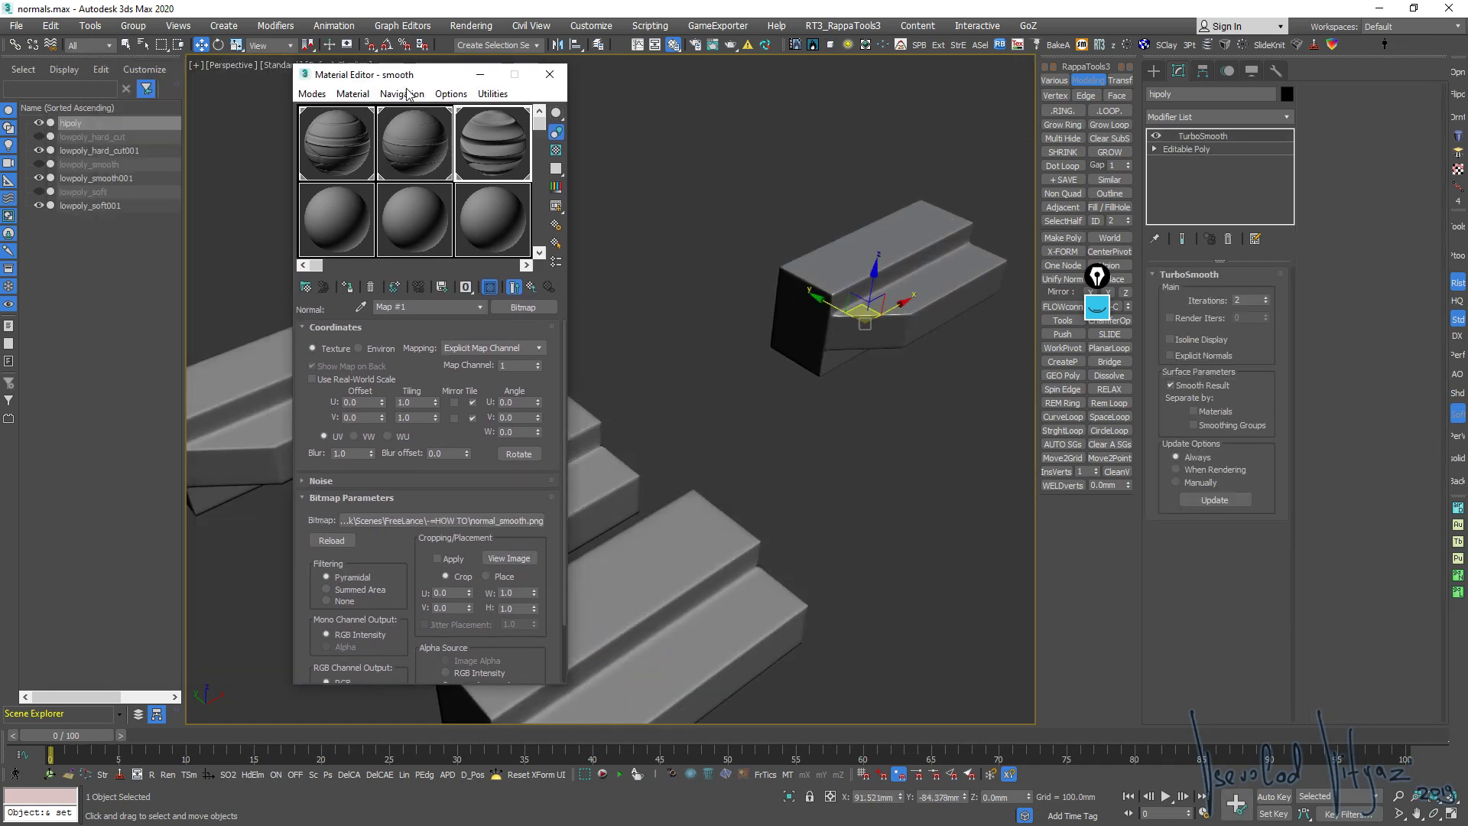
{"action": "left_click", "coordinate": [39, 163]}
{"action": "middle_click_drag", "start_coordinate": [787, 260], "coordinate": [517, 255], "text": "alt"}
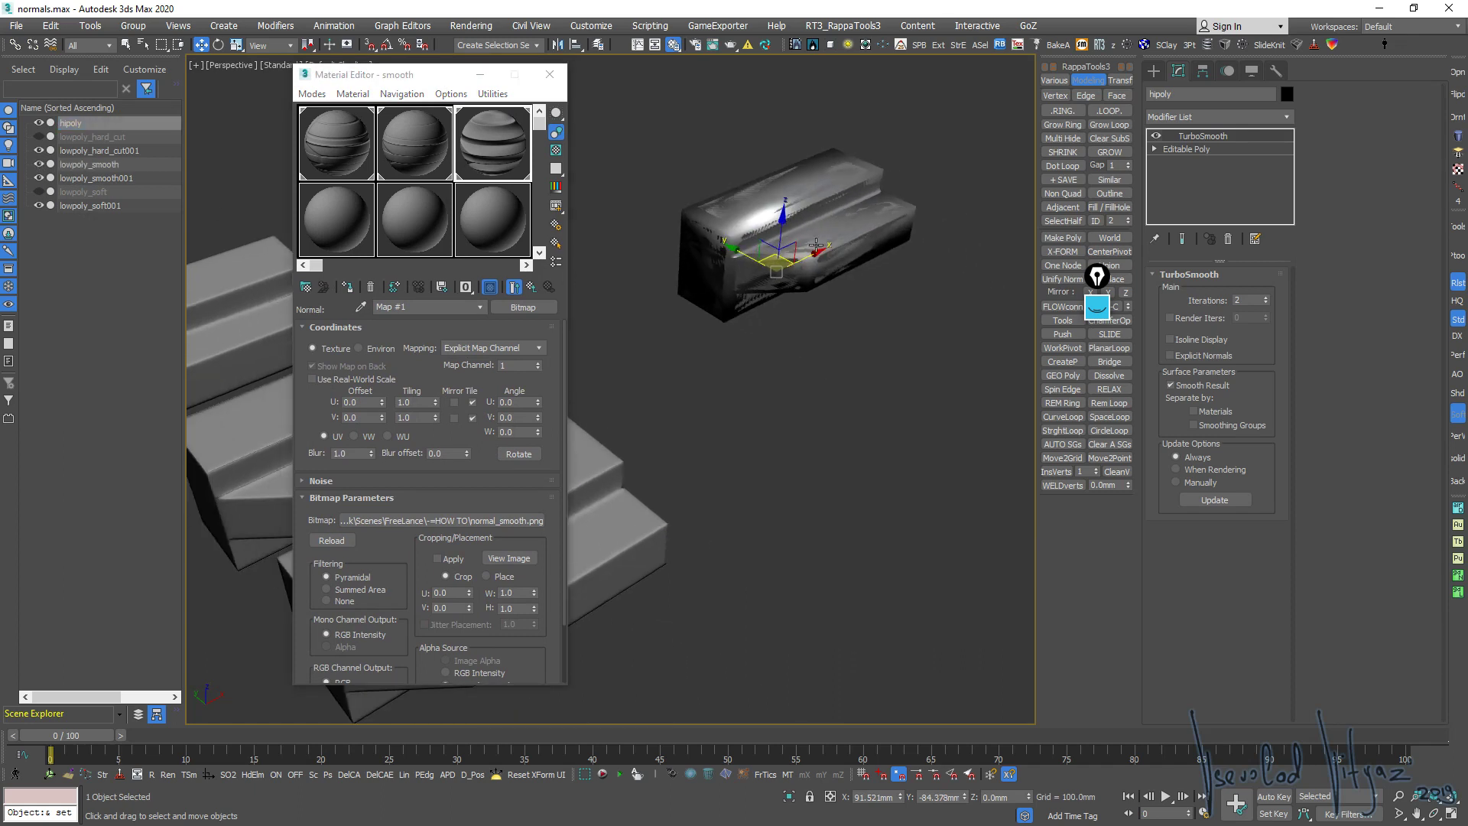
{"action": "left_click", "coordinate": [107, 165]}
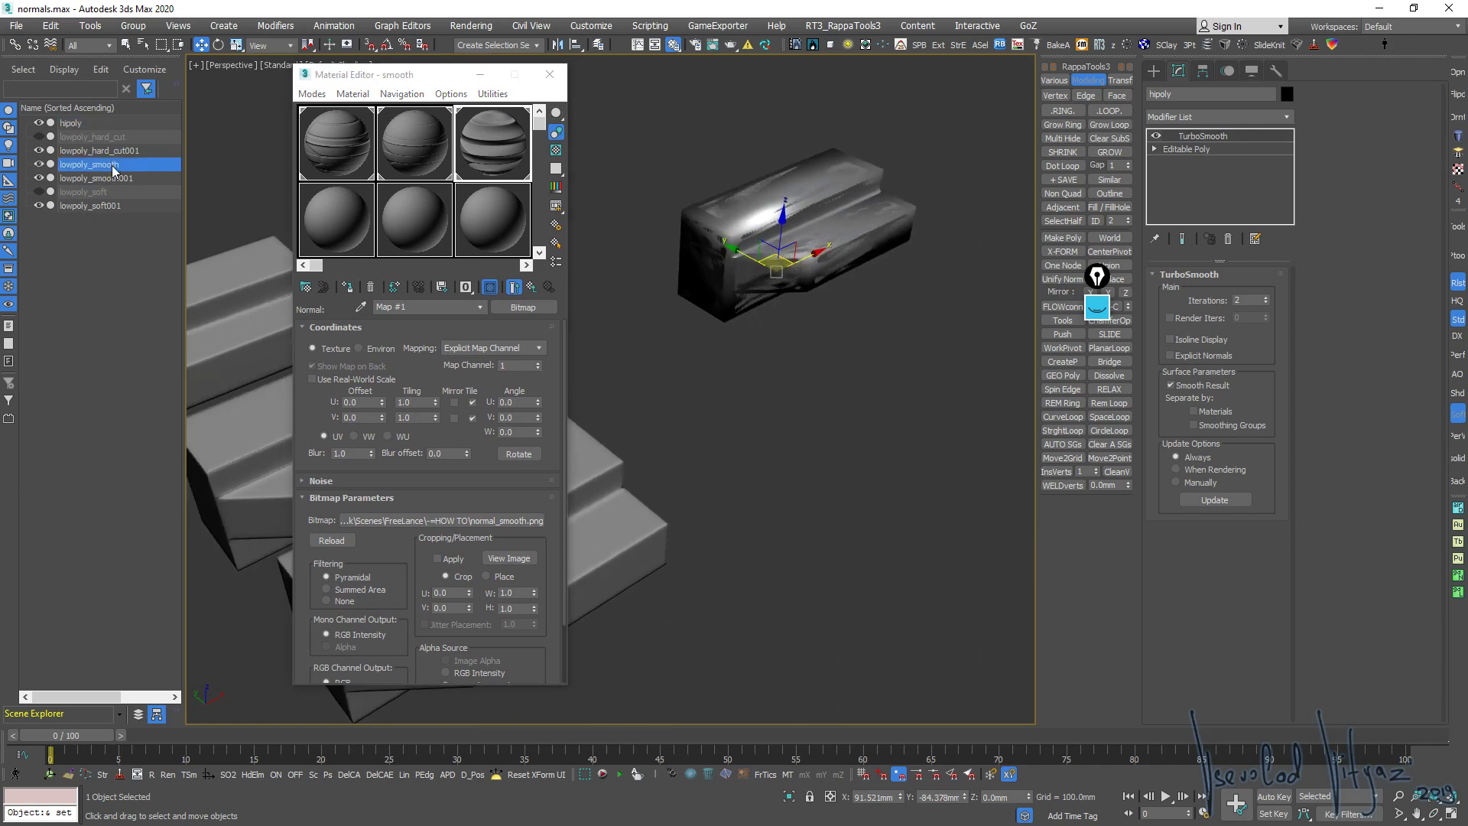
Clone lowpoly_smooth as lowpoly_smooth002 below the original, removing its Projection modifier
{"action": "left_click_drag", "start_coordinate": [797, 250], "coordinate": [859, 463], "text": "shift"}
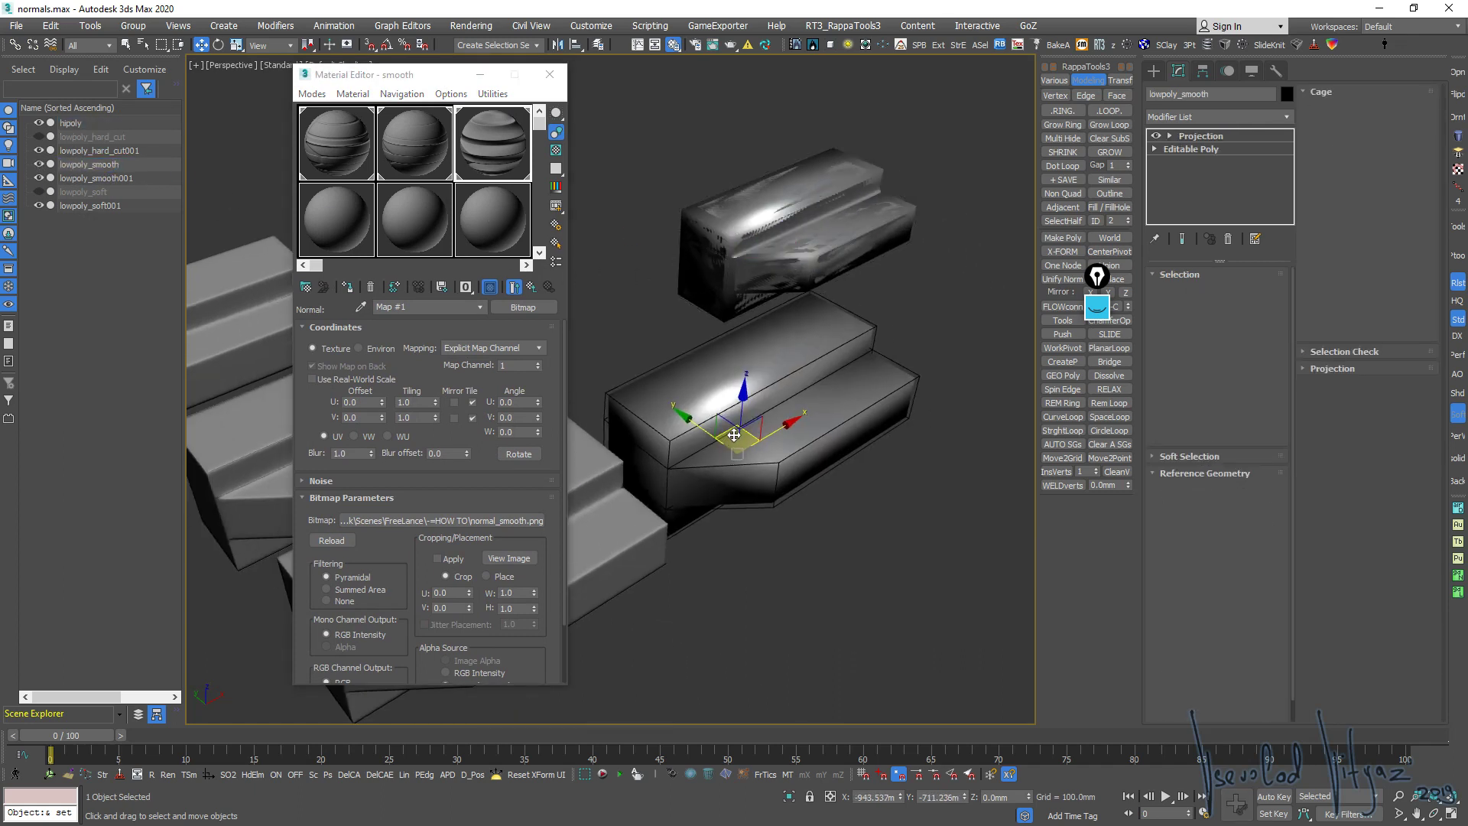
{"action": "left_click", "coordinate": [754, 479]}
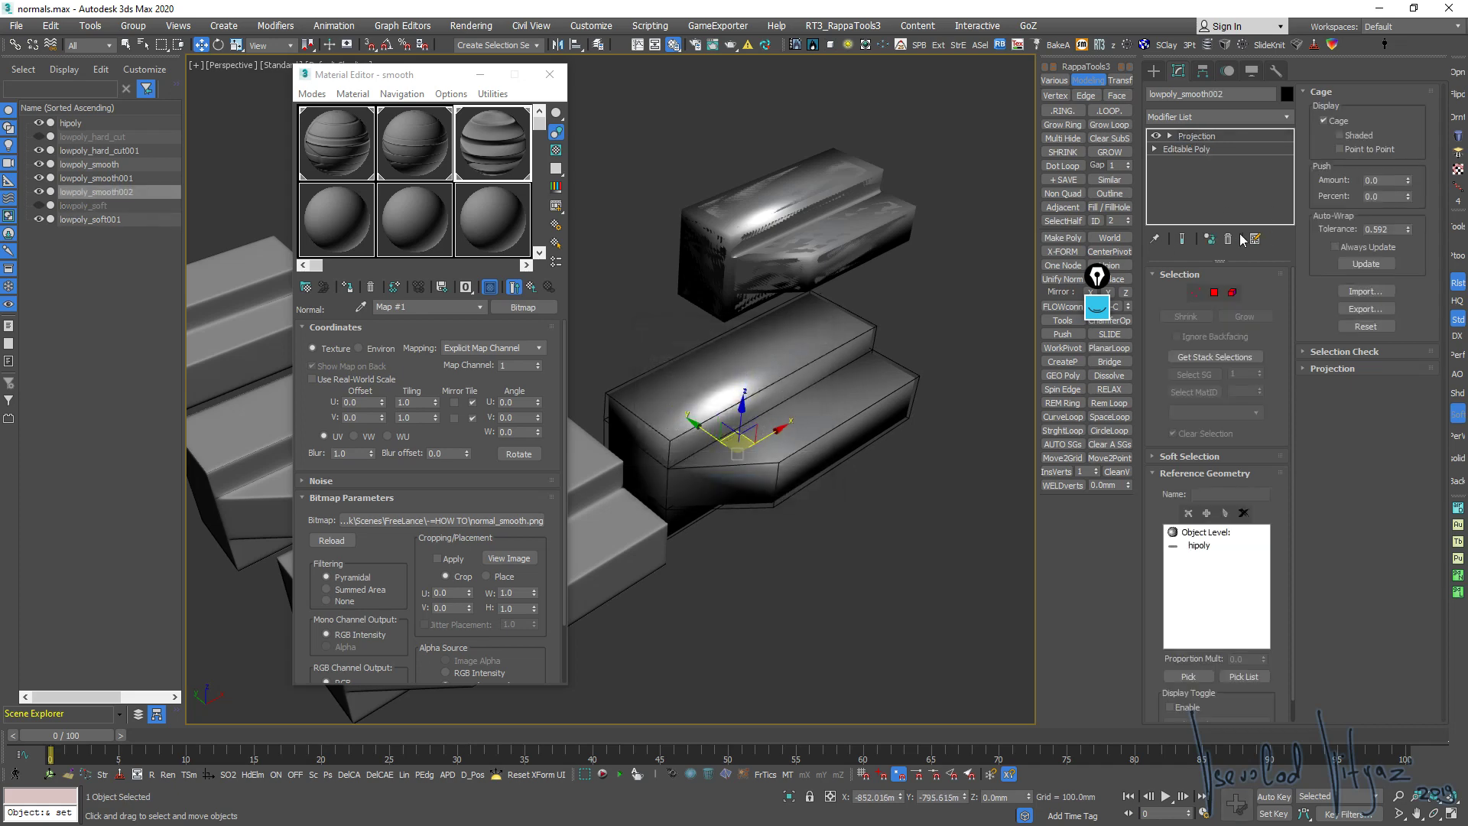
{"action": "left_click", "coordinate": [1228, 239]}
{"action": "middle_click_drag", "start_coordinate": [938, 410], "coordinate": [735, 428], "text": "alt"}
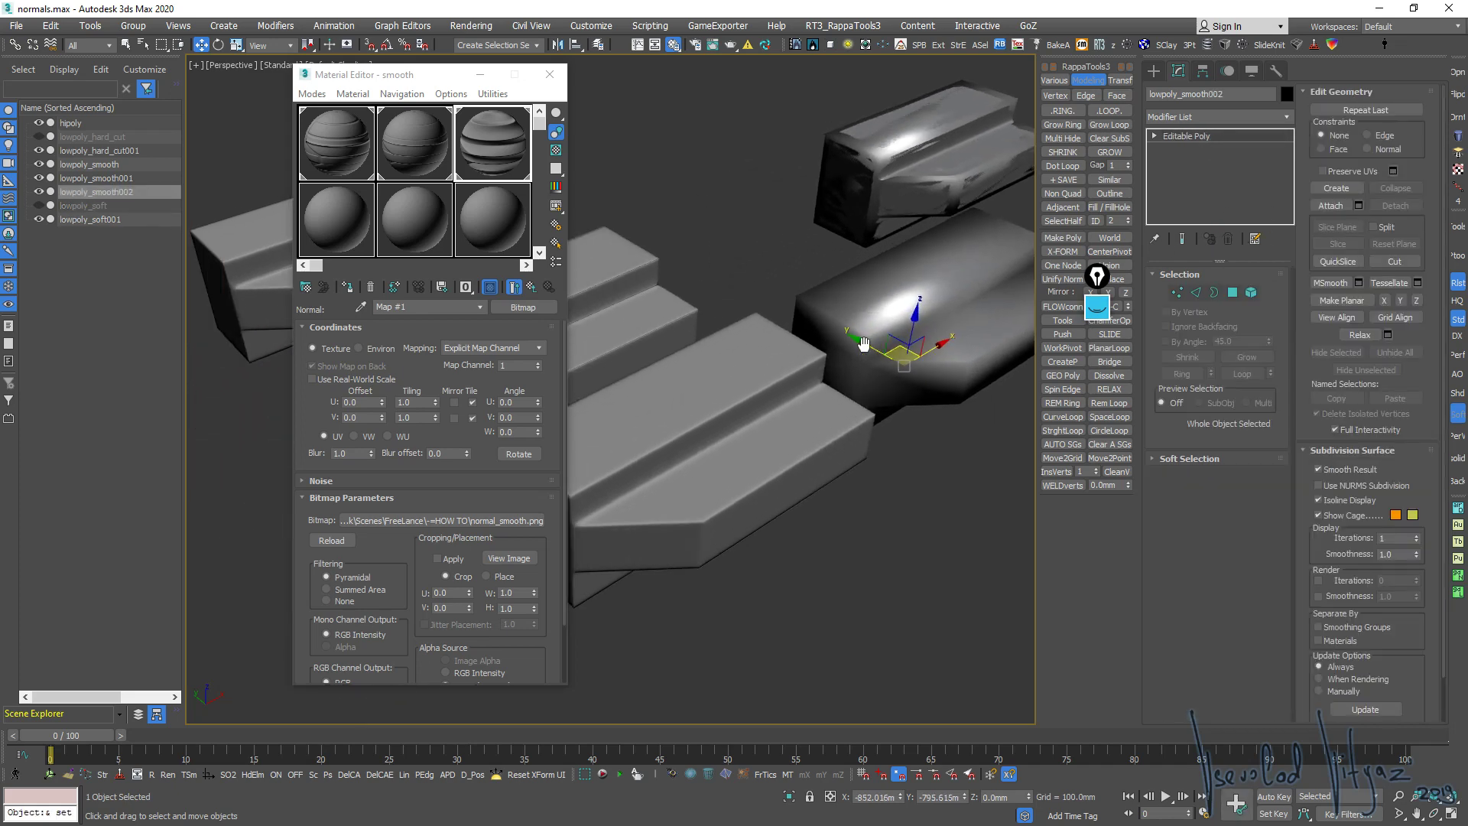
{"action": "left_click", "coordinate": [549, 74]}
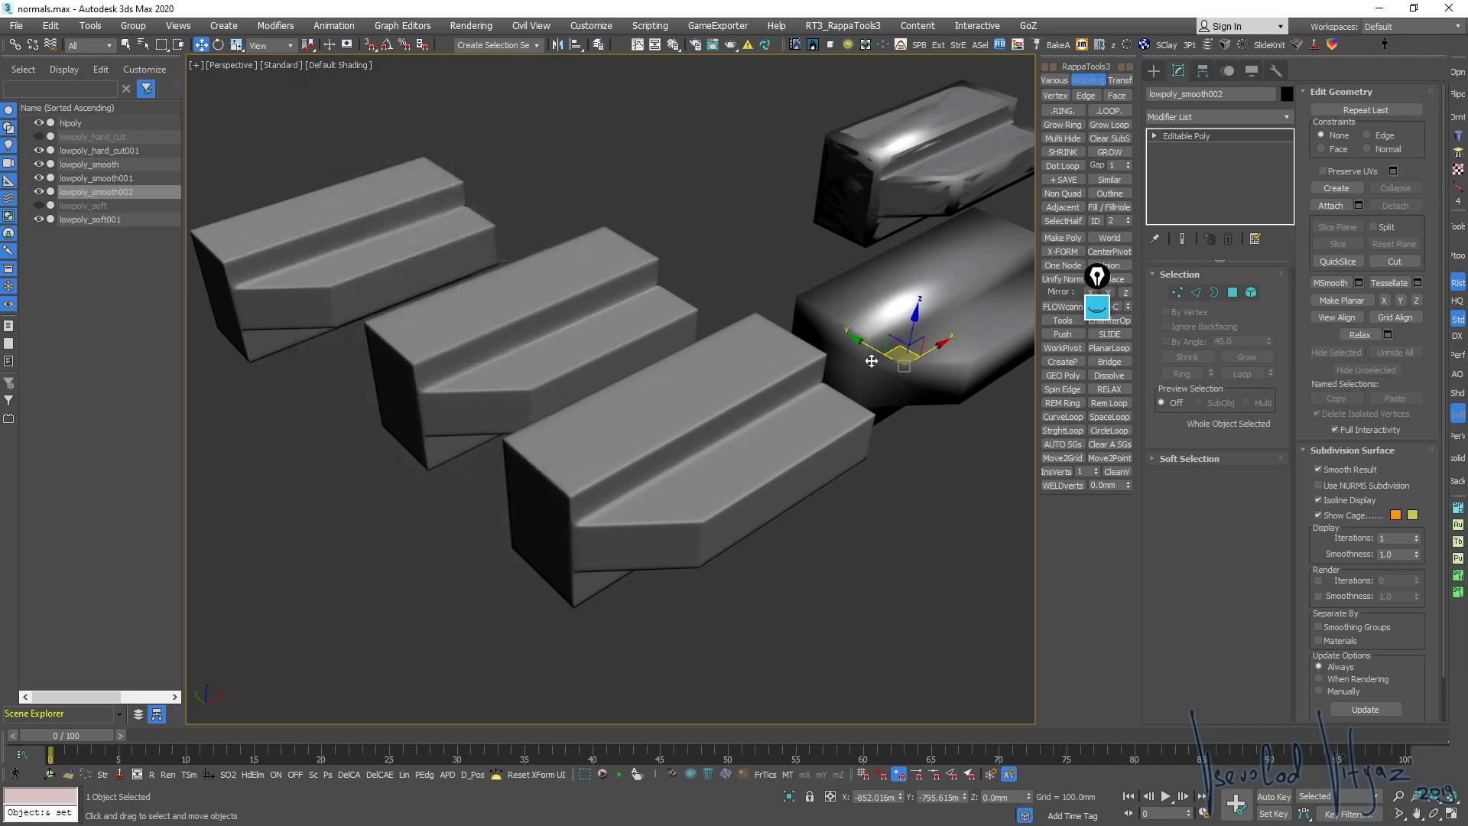
{"action": "middle_click_drag", "start_coordinate": [779, 414], "coordinate": [676, 413], "text": "alt"}
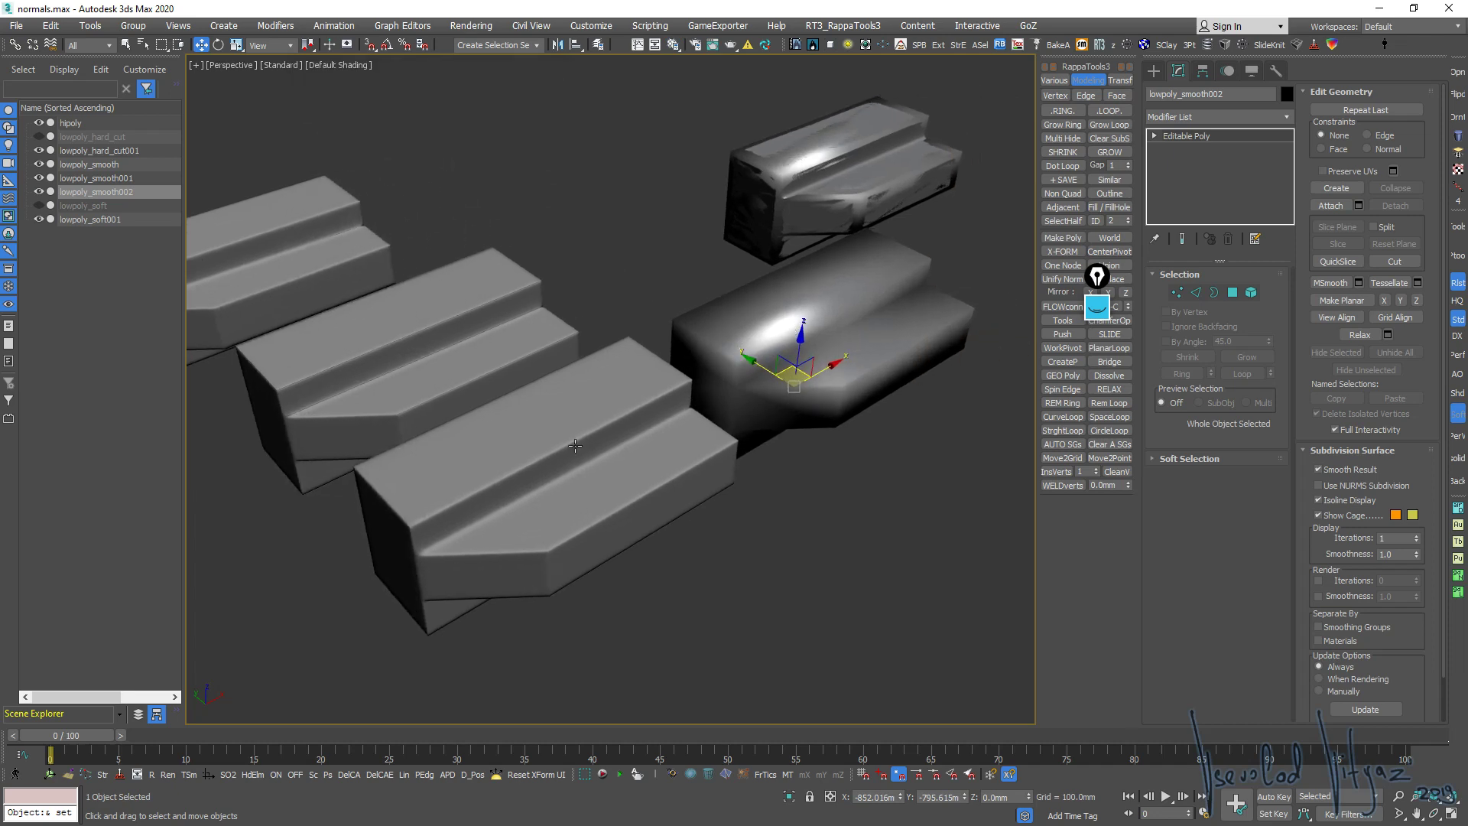
{"action": "middle_click_drag", "start_coordinate": [586, 424], "coordinate": [634, 392], "text": "alt"}
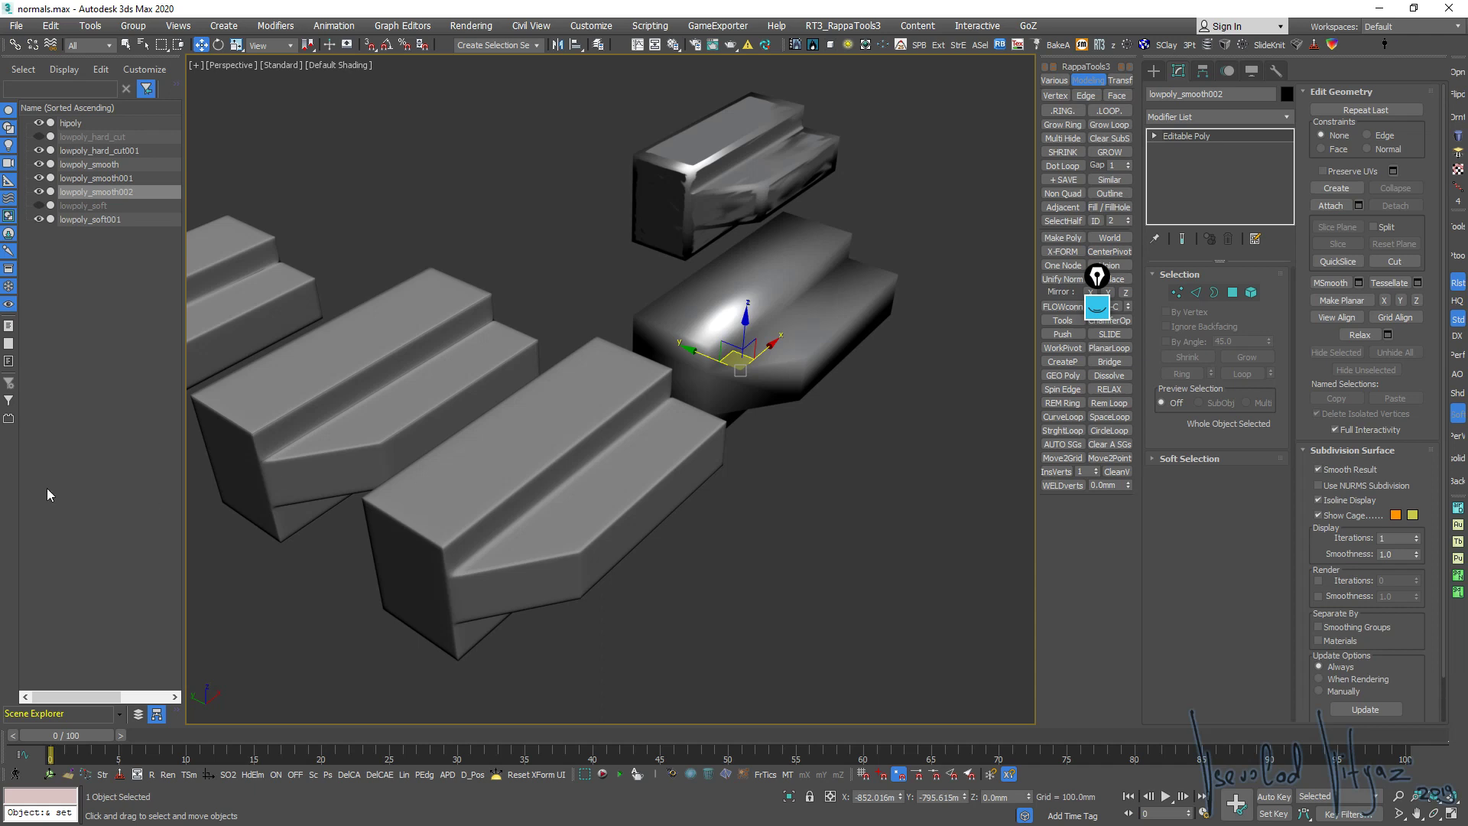
{"action": "middle_click_drag", "start_coordinate": [536, 429], "coordinate": [769, 356]}
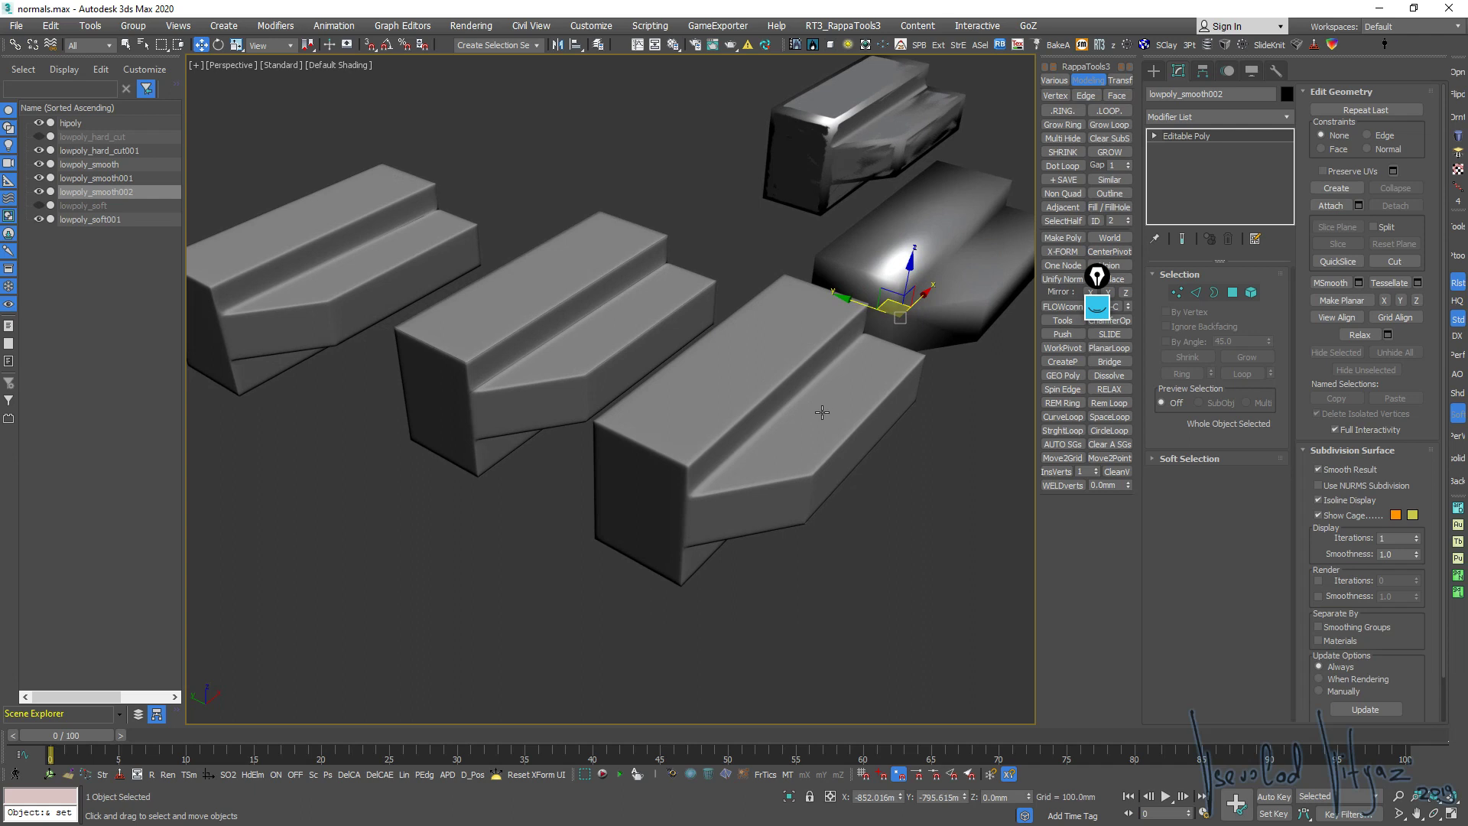
{"action": "mouse_move", "coordinate": [822, 413]}
{"action": "middle_mouse_down", "text": "alt"}
{"action": "mouse_move", "coordinate": [739, 398]}
{"action": "mouse_move", "coordinate": [801, 384]}
{"action": "mouse_move", "coordinate": [769, 390]}
{"action": "mouse_move", "coordinate": [866, 331]}
{"action": "middle_mouse_up", "text": "alt"}
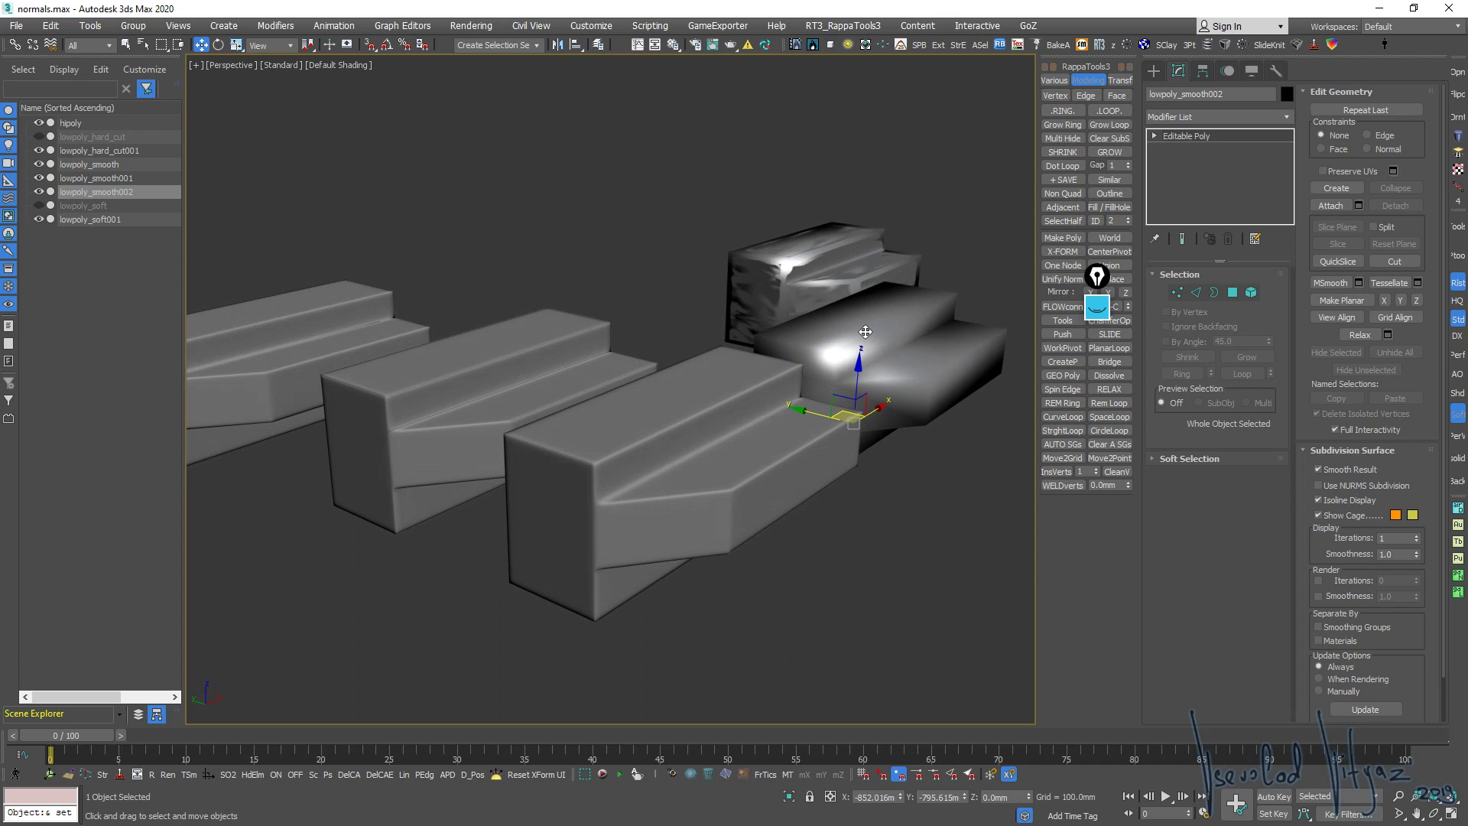
{"action": "scroll", "coordinate": [658, 409], "scroll_direction": "up", "scroll_amount": 3}
{"action": "middle_click_drag", "start_coordinate": [750, 410], "coordinate": [720, 430]}
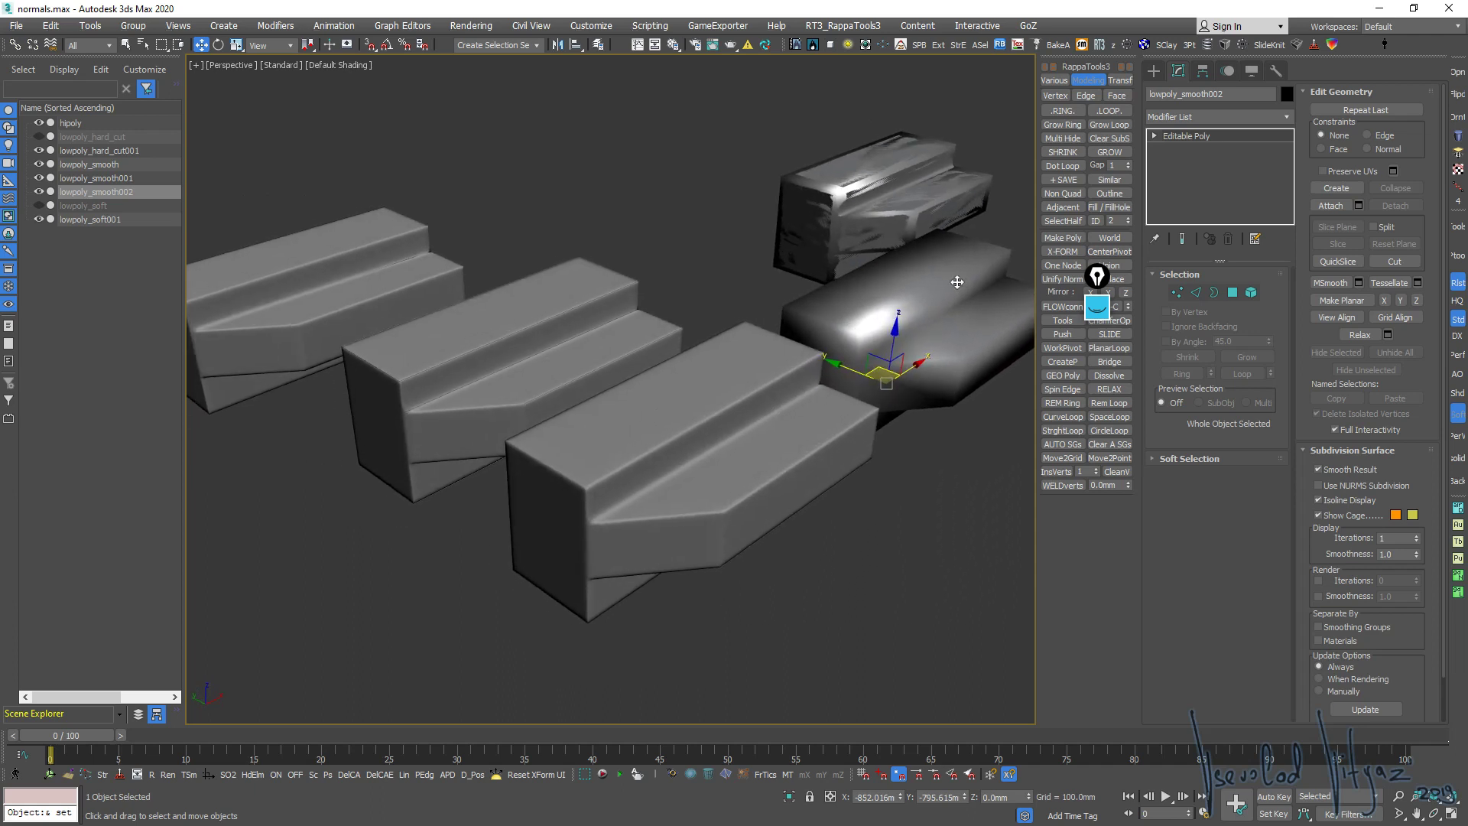
{"action": "mouse_move", "coordinate": [957, 282]}
{"action": "middle_mouse_down", "text": "alt"}
{"action": "mouse_move", "coordinate": [719, 384]}
{"action": "mouse_move", "coordinate": [803, 388]}
{"action": "middle_mouse_up", "text": "alt"}
{"action": "middle_click_drag", "start_coordinate": [648, 429], "coordinate": [869, 357]}
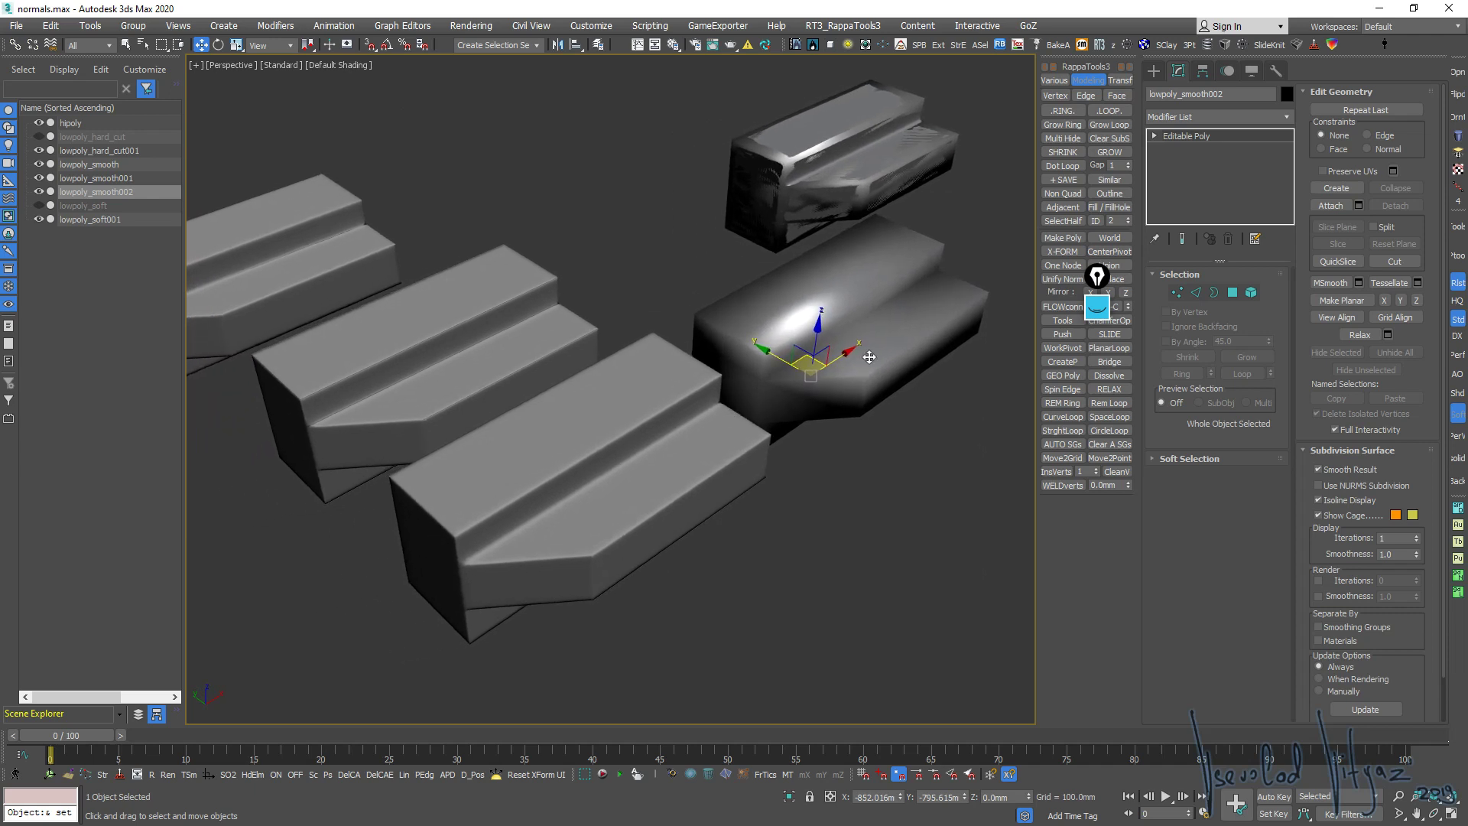
{"action": "middle_click_drag", "start_coordinate": [575, 425], "coordinate": [653, 460], "text": "alt"}
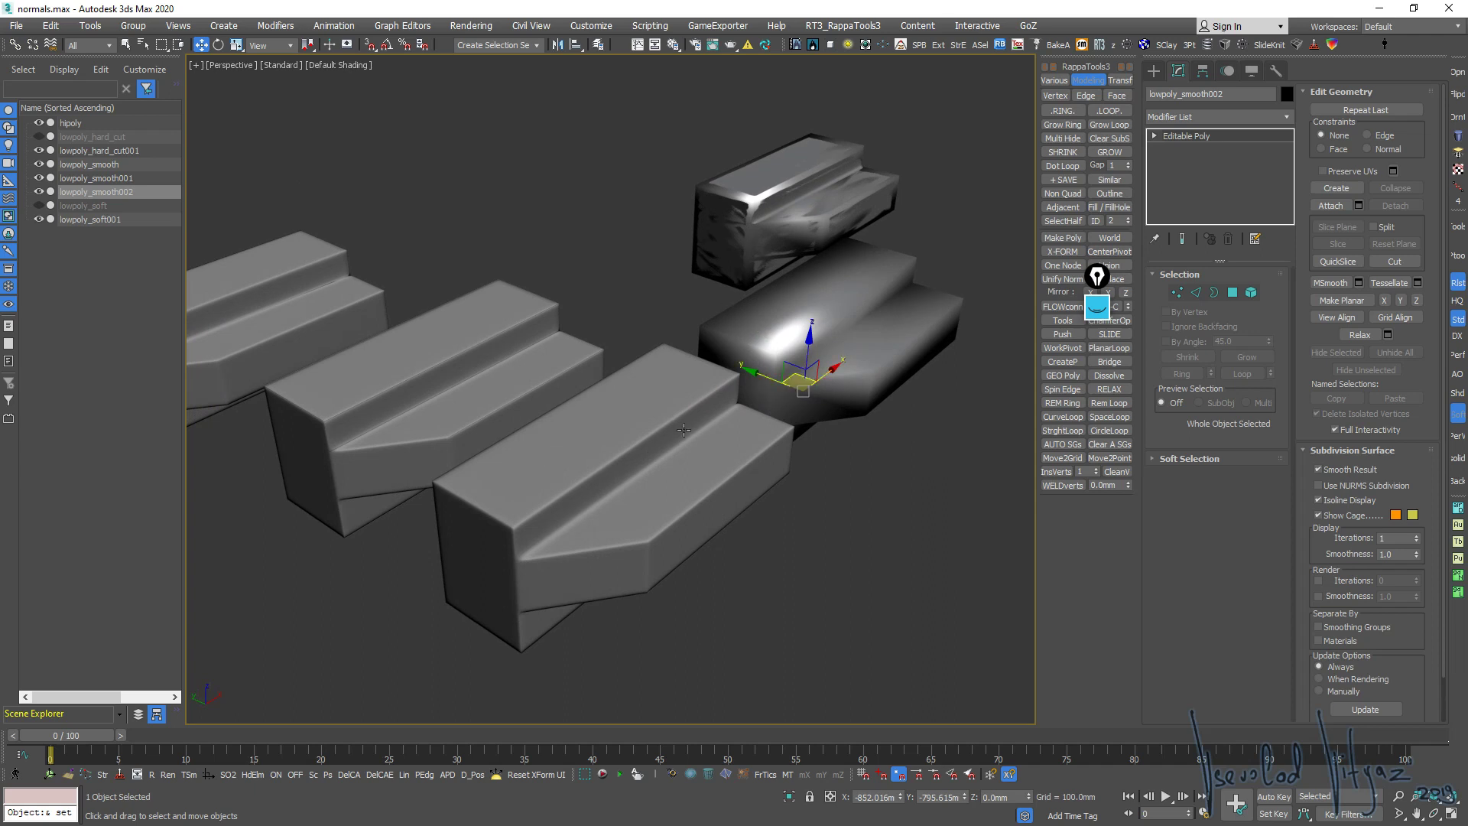
{"action": "middle_click_drag", "start_coordinate": [824, 344], "coordinate": [740, 379], "text": "alt"}
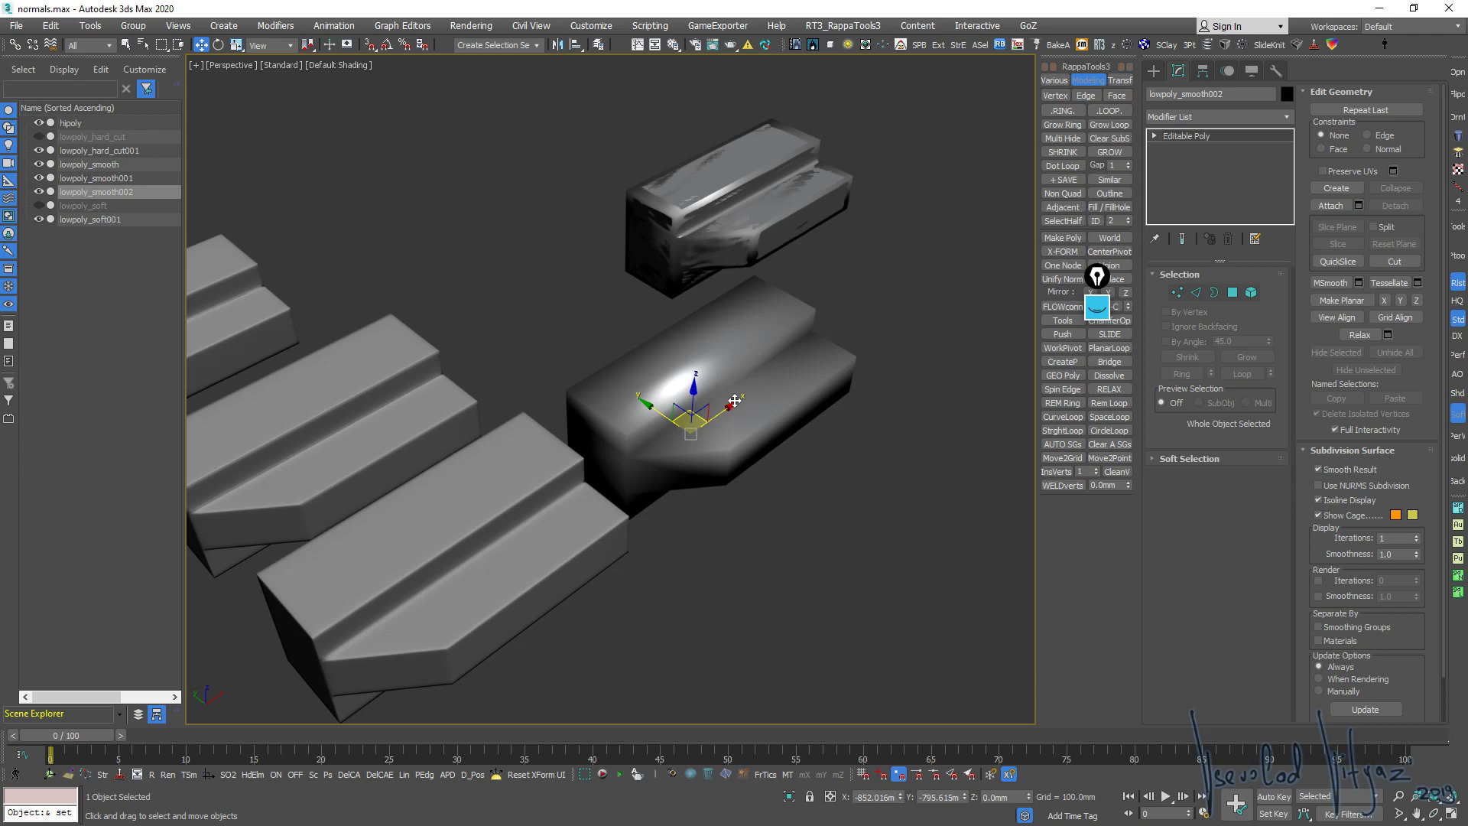
Move lowpoly_smooth002 along X to -753.723 and orbit around to inspect its shading
{"action": "left_click_drag", "start_coordinate": [733, 403], "coordinate": [766, 401]}
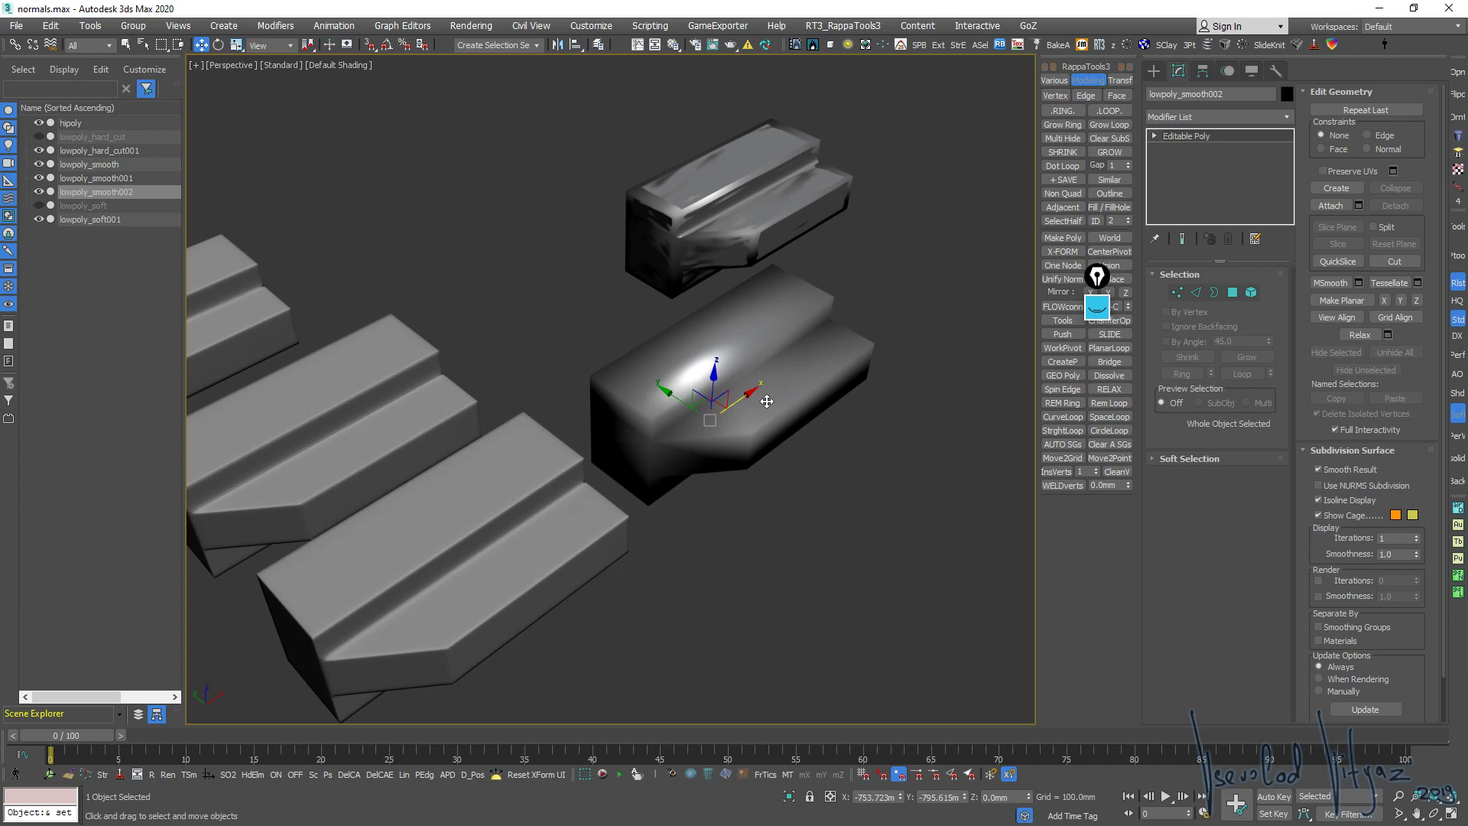
{"action": "mouse_move", "coordinate": [767, 402]}
{"action": "middle_mouse_down", "text": "alt"}
{"action": "mouse_move", "coordinate": [803, 398]}
{"action": "mouse_move", "coordinate": [659, 452]}
{"action": "mouse_move", "coordinate": [664, 436]}
{"action": "mouse_move", "coordinate": [693, 441]}
{"action": "middle_mouse_up", "text": "alt"}
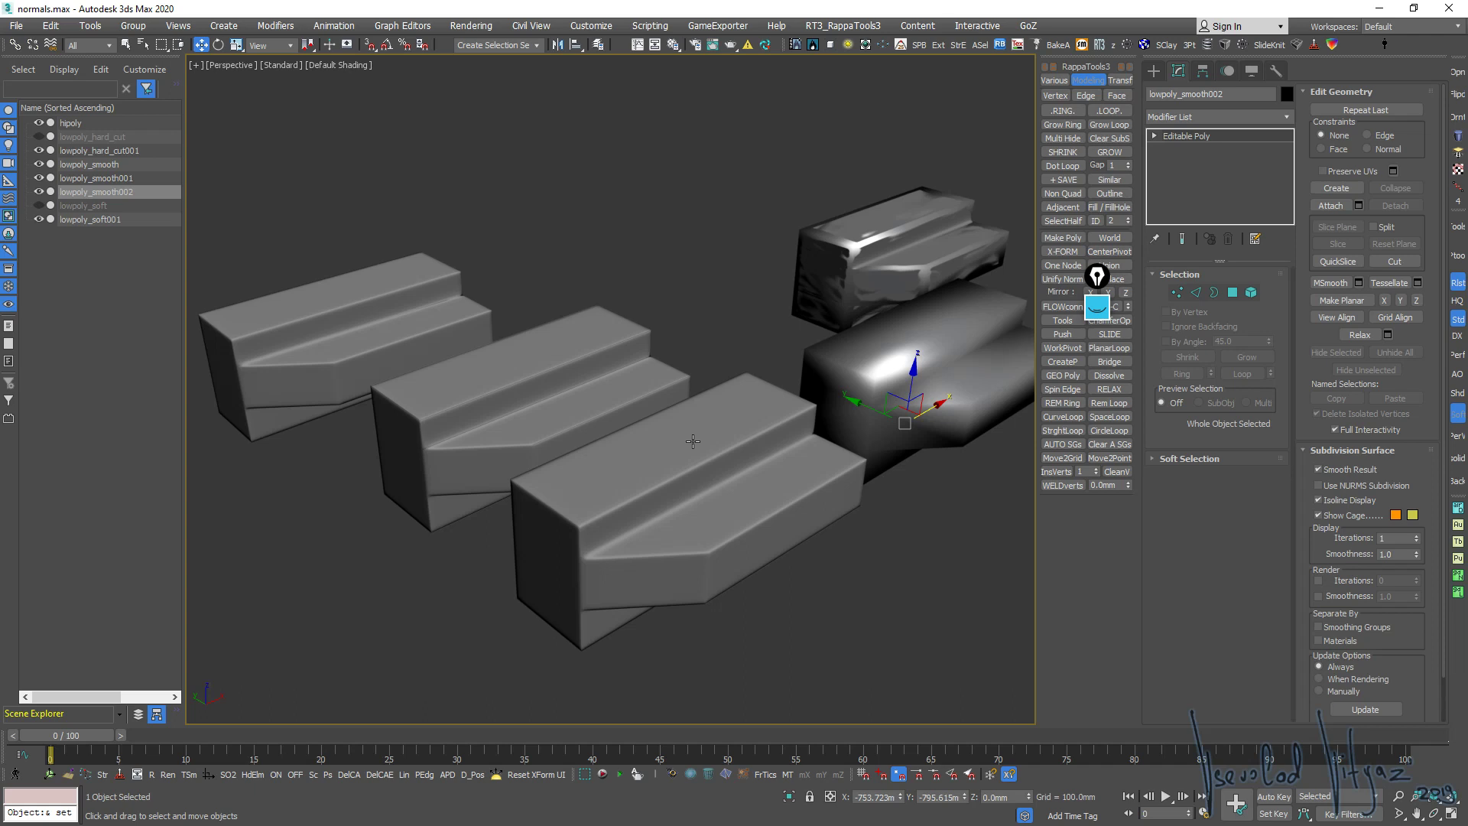
{"action": "scroll", "coordinate": [719, 398], "scroll_direction": "down", "scroll_amount": 1}
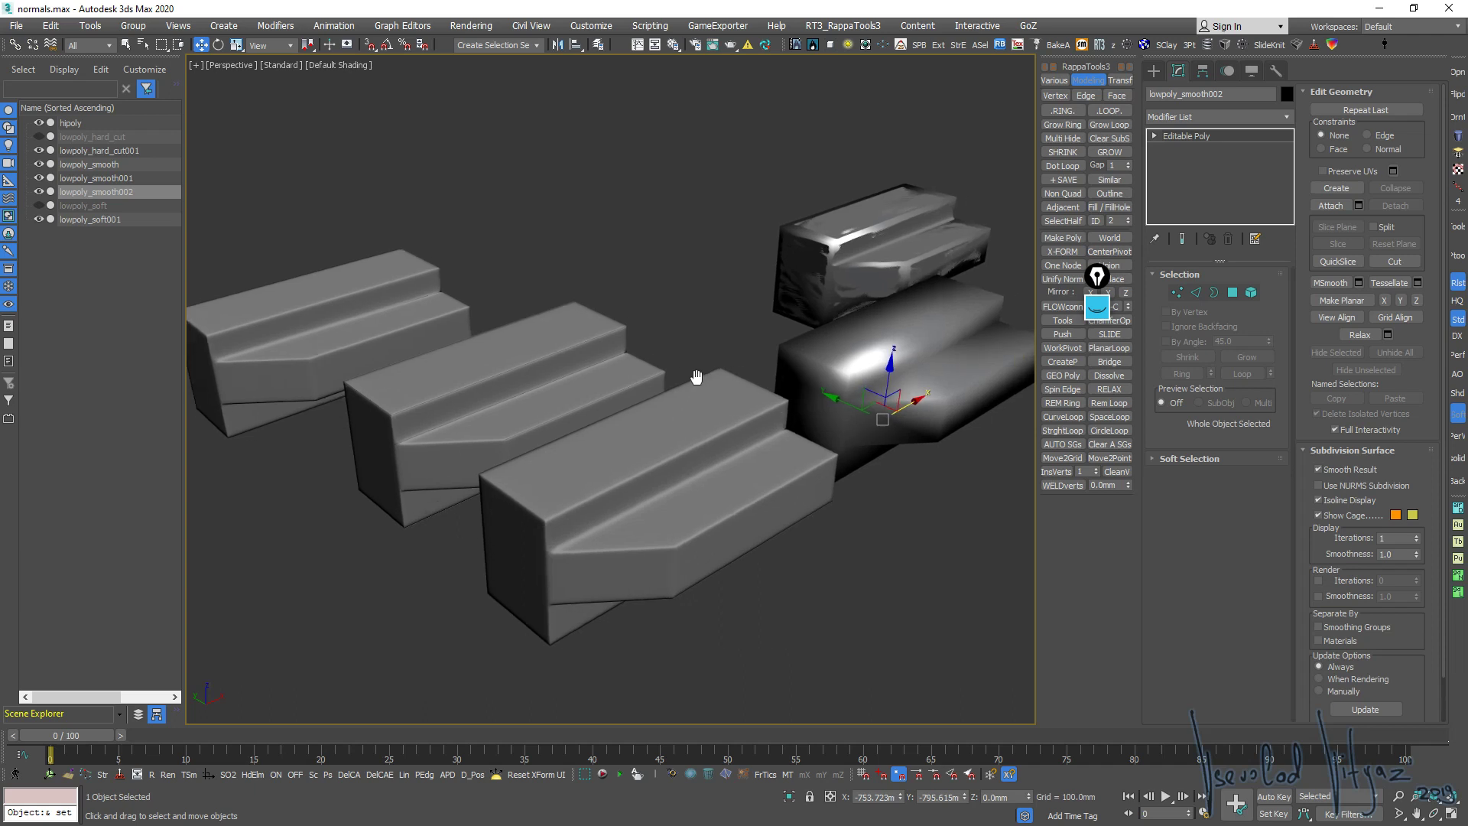
{"action": "scroll", "coordinate": [688, 367], "scroll_direction": "down", "scroll_amount": 4}
{"action": "mouse_move", "coordinate": [681, 361]}
{"action": "middle_mouse_down", "text": "alt"}
{"action": "mouse_move", "coordinate": [683, 323]}
{"action": "mouse_move", "coordinate": [650, 335]}
{"action": "middle_mouse_up", "text": "alt"}
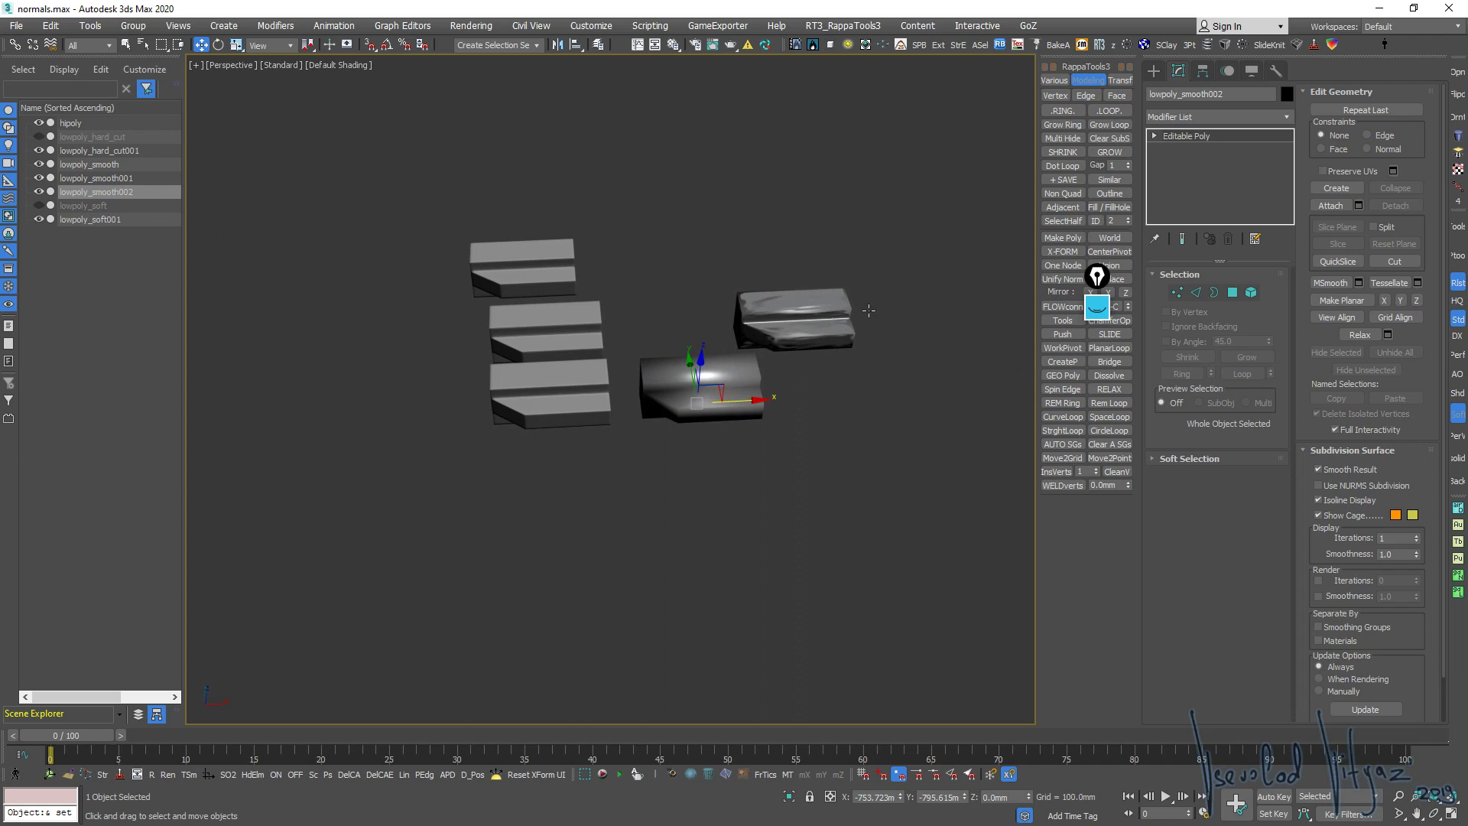
{"action": "middle_click_drag", "start_coordinate": [794, 381], "coordinate": [797, 353], "text": "alt"}
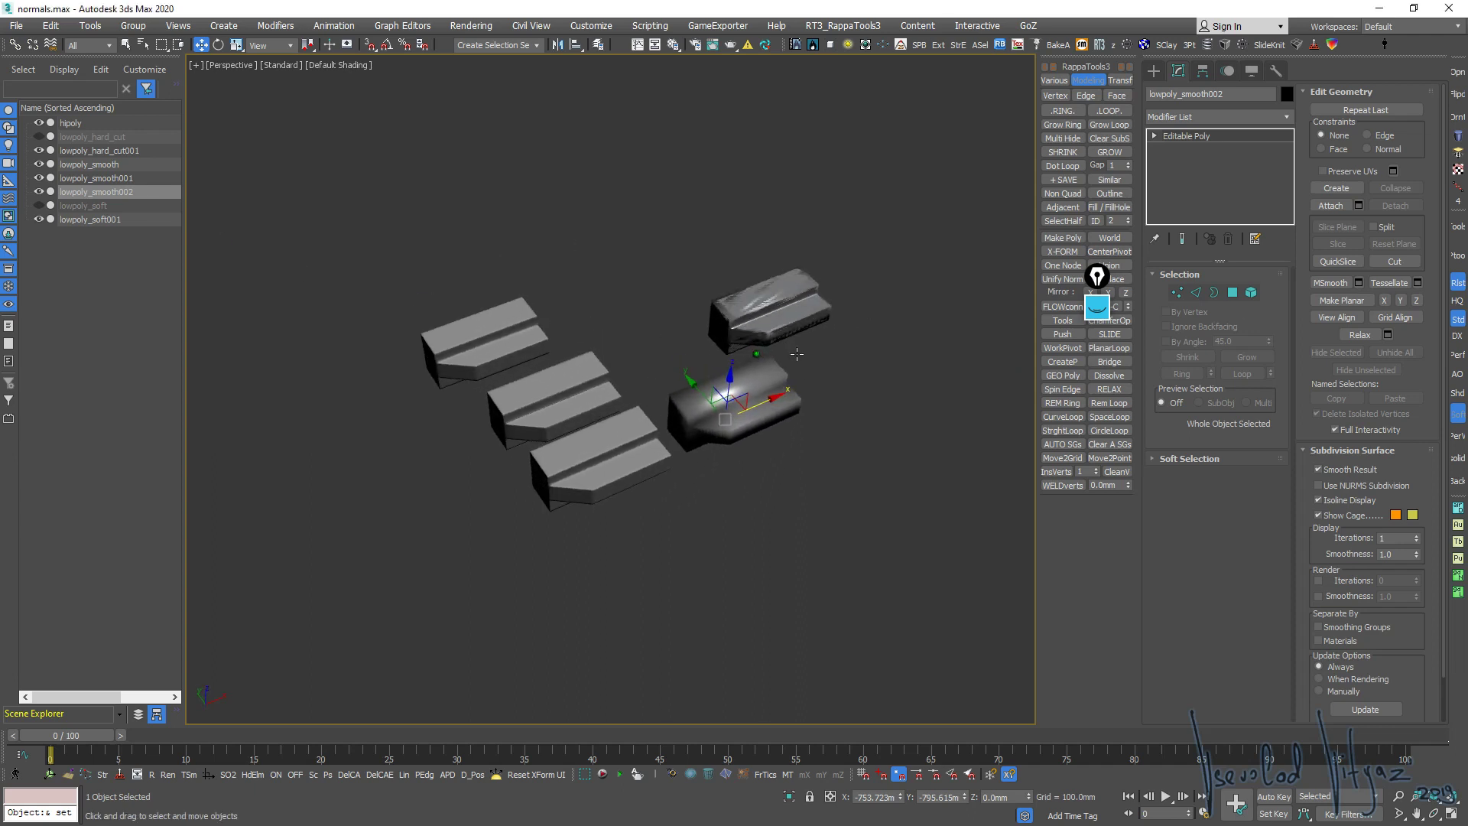
{"action": "middle_click_drag", "start_coordinate": [690, 341], "coordinate": [516, 388], "text": "alt"}
{"action": "scroll", "coordinate": [516, 388], "scroll_direction": "up", "scroll_amount": 5}
{"action": "mouse_move", "coordinate": [616, 420]}
{"action": "middle_mouse_down", "text": "alt"}
{"action": "mouse_move", "coordinate": [708, 384]}
{"action": "mouse_move", "coordinate": [550, 383]}
{"action": "mouse_move", "coordinate": [576, 387]}
{"action": "middle_mouse_up", "text": "alt"}
{"action": "scroll", "coordinate": [708, 384], "scroll_direction": "up", "scroll_amount": 5}
{"action": "scroll", "coordinate": [708, 384], "scroll_direction": "down", "scroll_amount": 5}
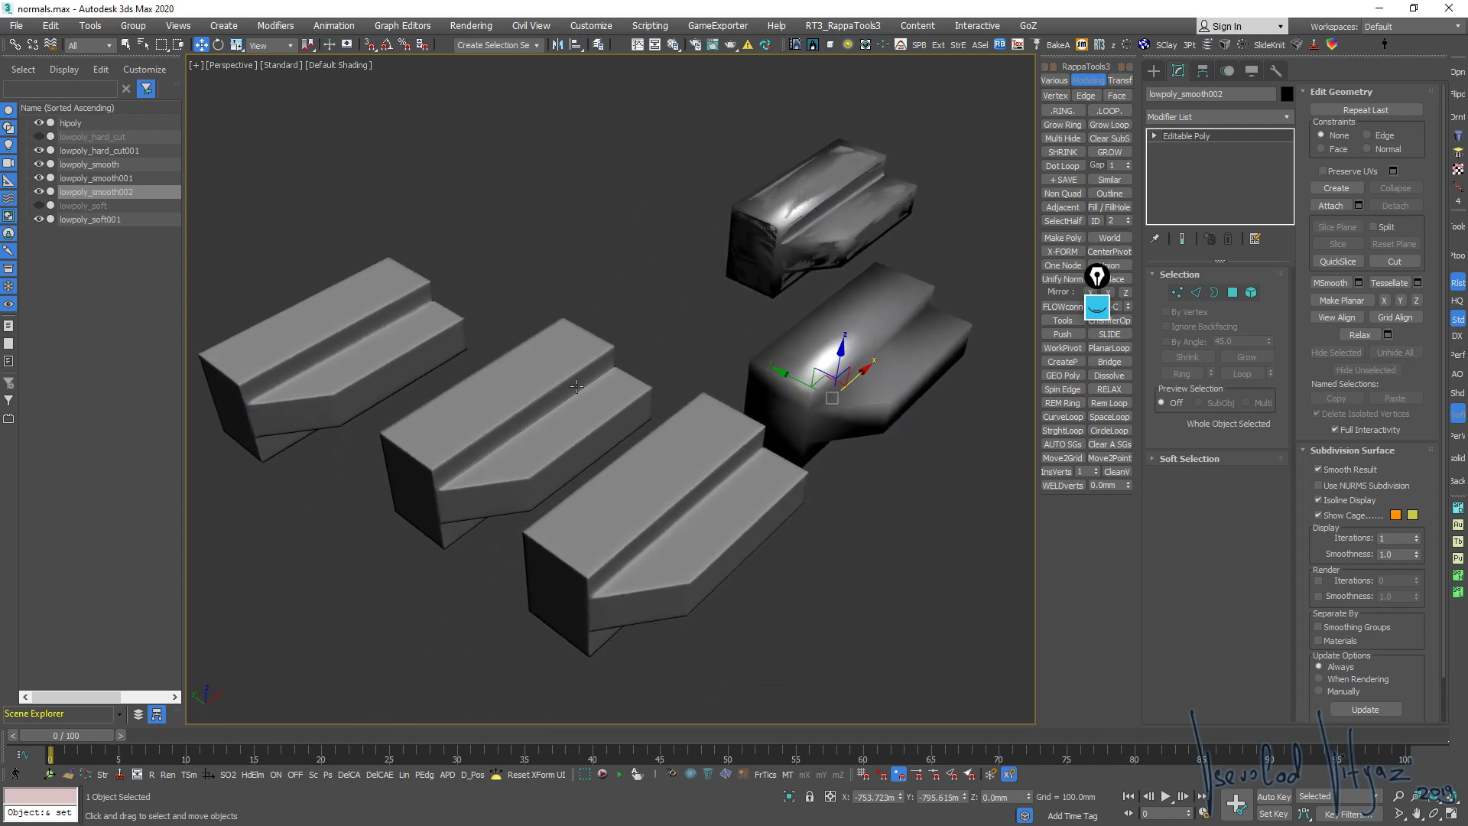
Hide lowpoly_soft001, lowpoly_smooth002, lowpoly_smooth and lowpoly_smooth001
{"action": "left_click", "coordinate": [577, 387]}
{"action": "left_click", "coordinate": [40, 218]}
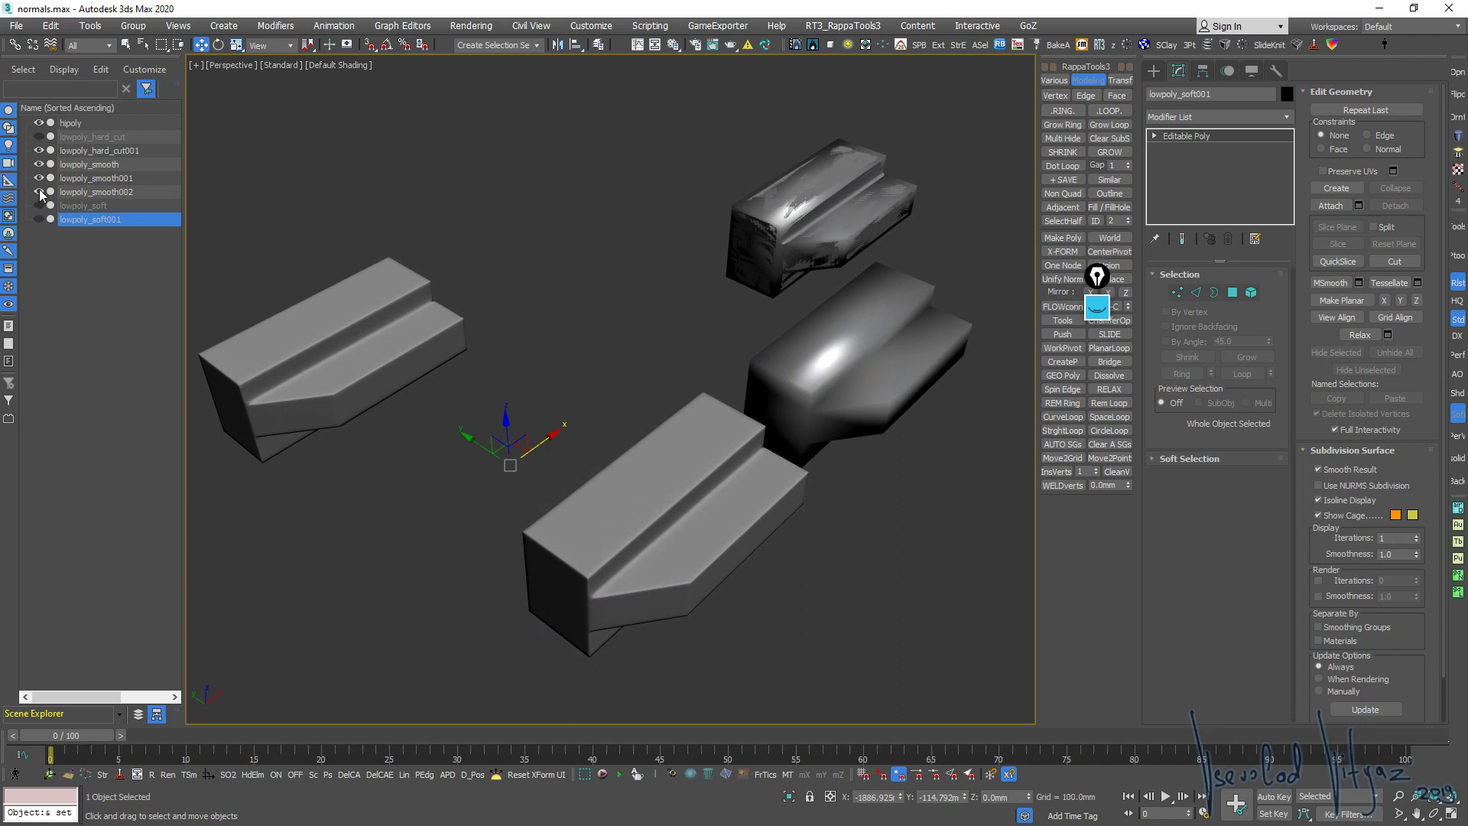
{"action": "left_click", "coordinate": [39, 191]}
{"action": "left_click", "coordinate": [39, 164]}
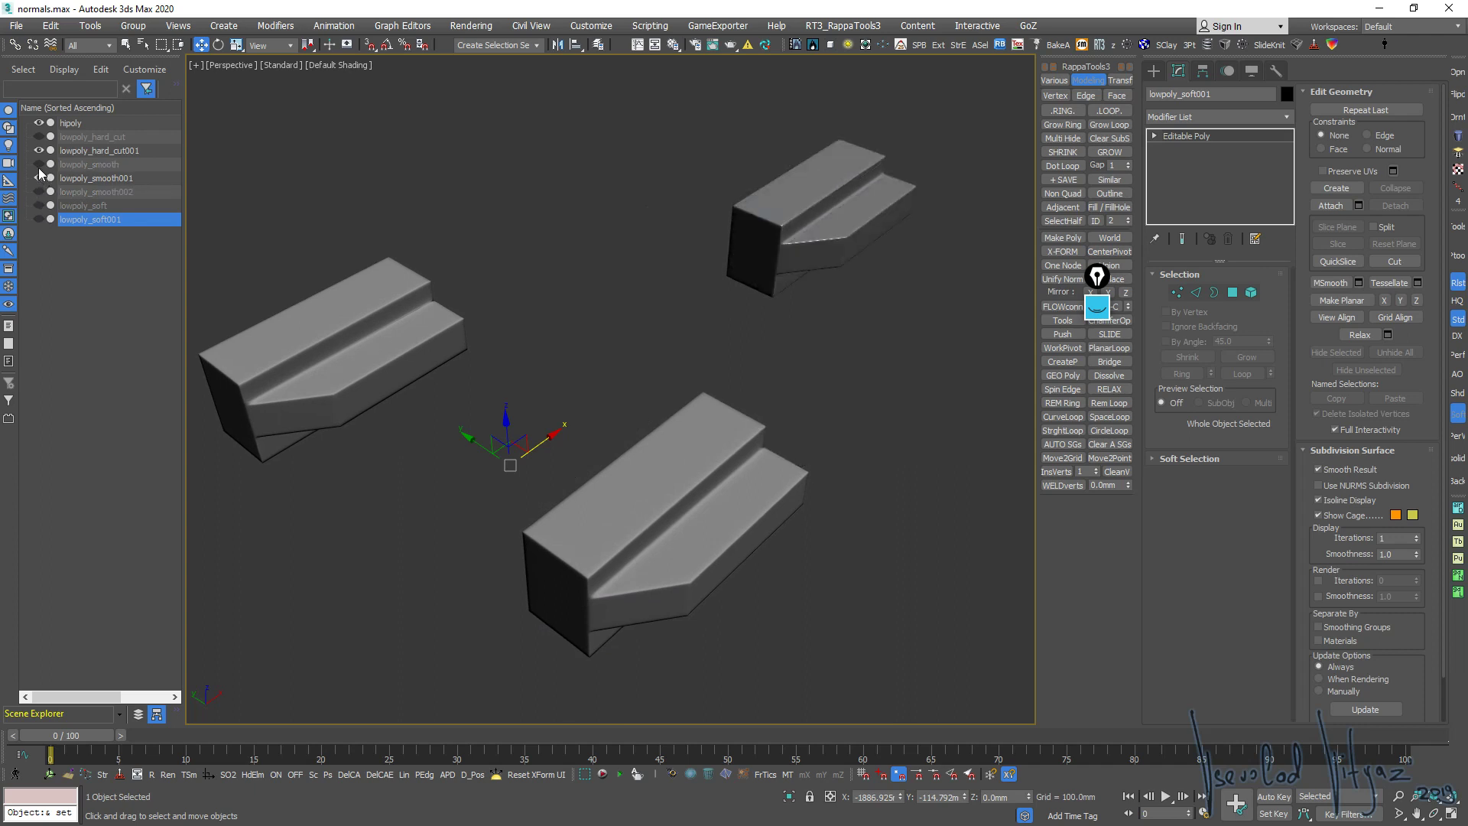
{"action": "left_click", "coordinate": [39, 179]}
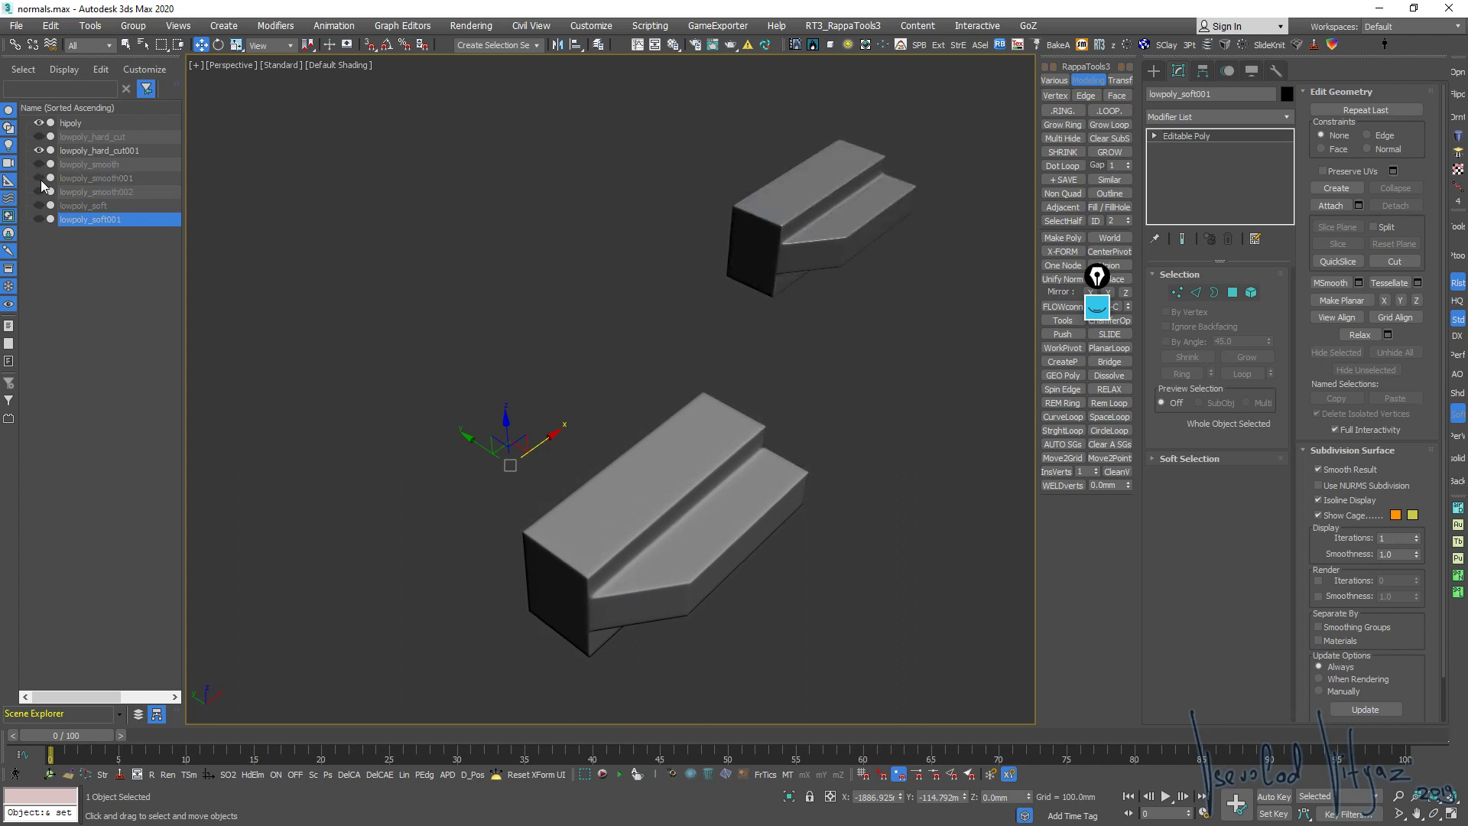
{"action": "left_click", "coordinate": [98, 152]}
{"action": "middle_click_drag", "start_coordinate": [658, 282], "coordinate": [629, 278], "text": "alt"}
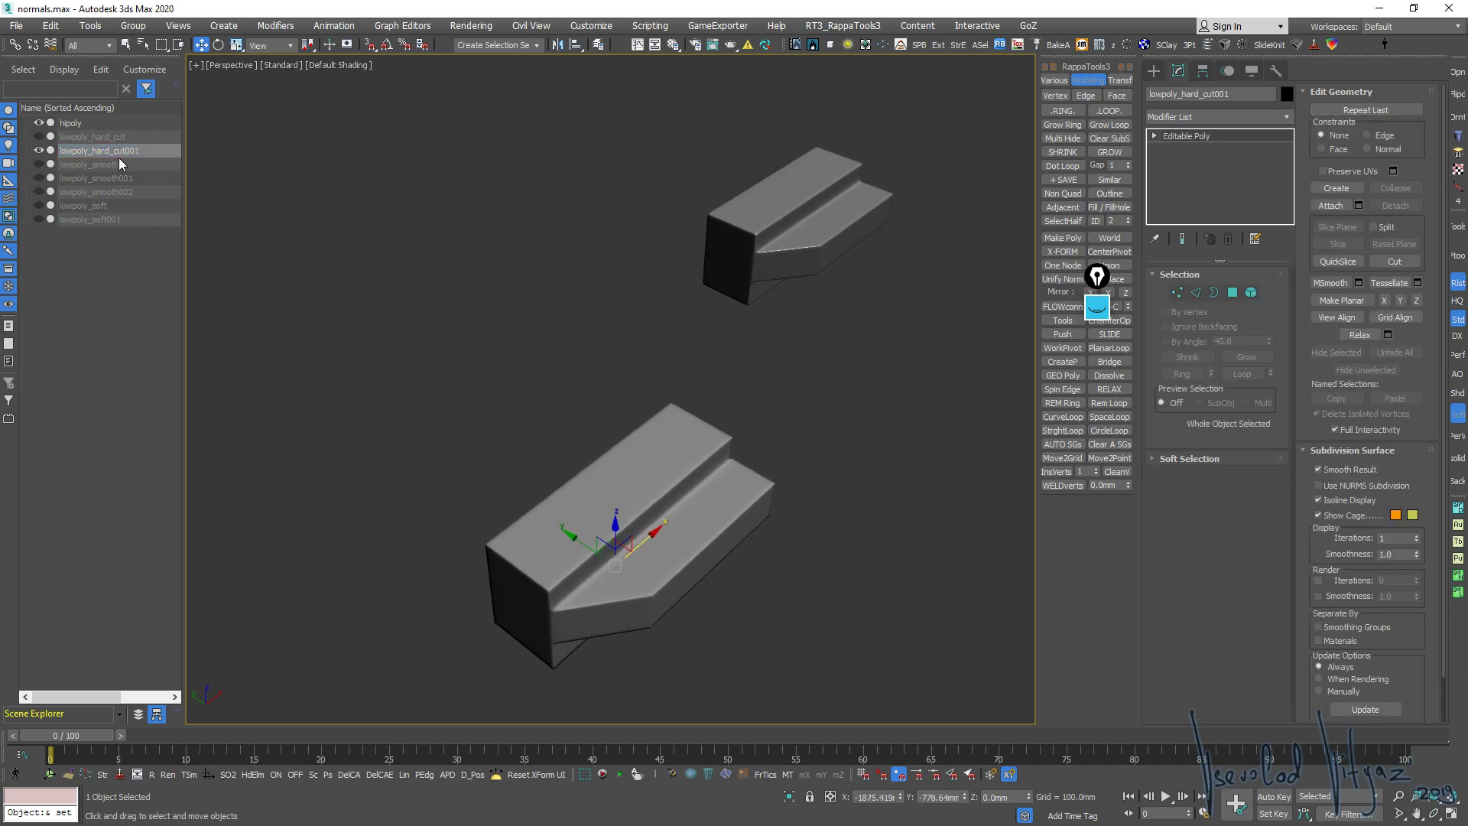
Unhide lowpoly_hard_cut, then move hipoly and undo that move
{"action": "left_click", "coordinate": [39, 137]}
{"action": "mouse_move", "coordinate": [688, 382]}
{"action": "middle_mouse_down", "text": "alt"}
{"action": "mouse_move", "coordinate": [807, 268]}
{"action": "mouse_move", "coordinate": [639, 302]}
{"action": "middle_mouse_up", "text": "alt"}
{"action": "left_click", "coordinate": [807, 268]}
{"action": "left_click_drag", "start_coordinate": [612, 310], "coordinate": [676, 398]}
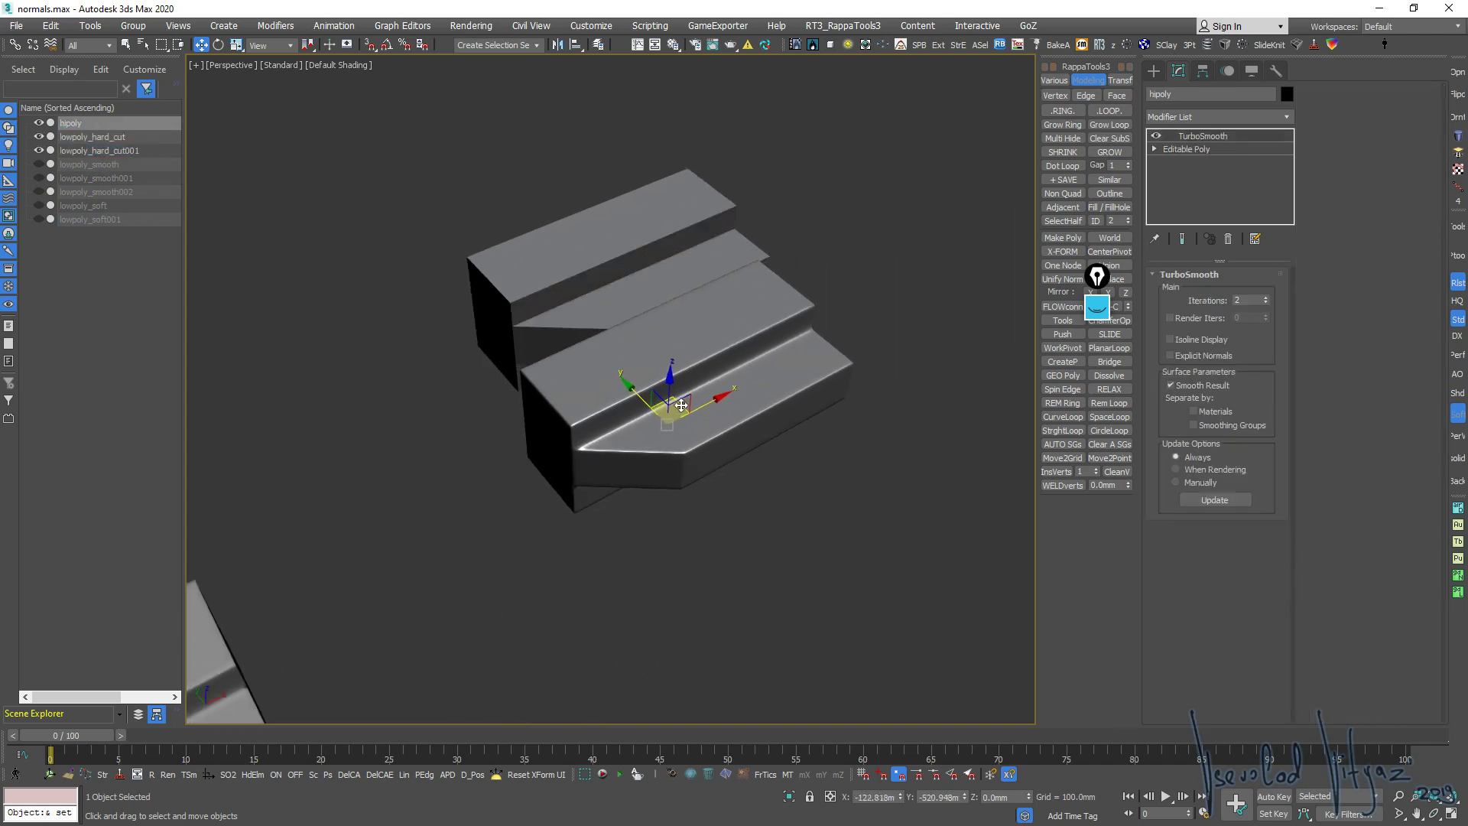
{"action": "key", "text": "ctrl+z"}
Select lowpoly_hard_cut and hide lowpoly_hard_cut001 and hipoly
{"action": "left_click", "coordinate": [91, 137]}
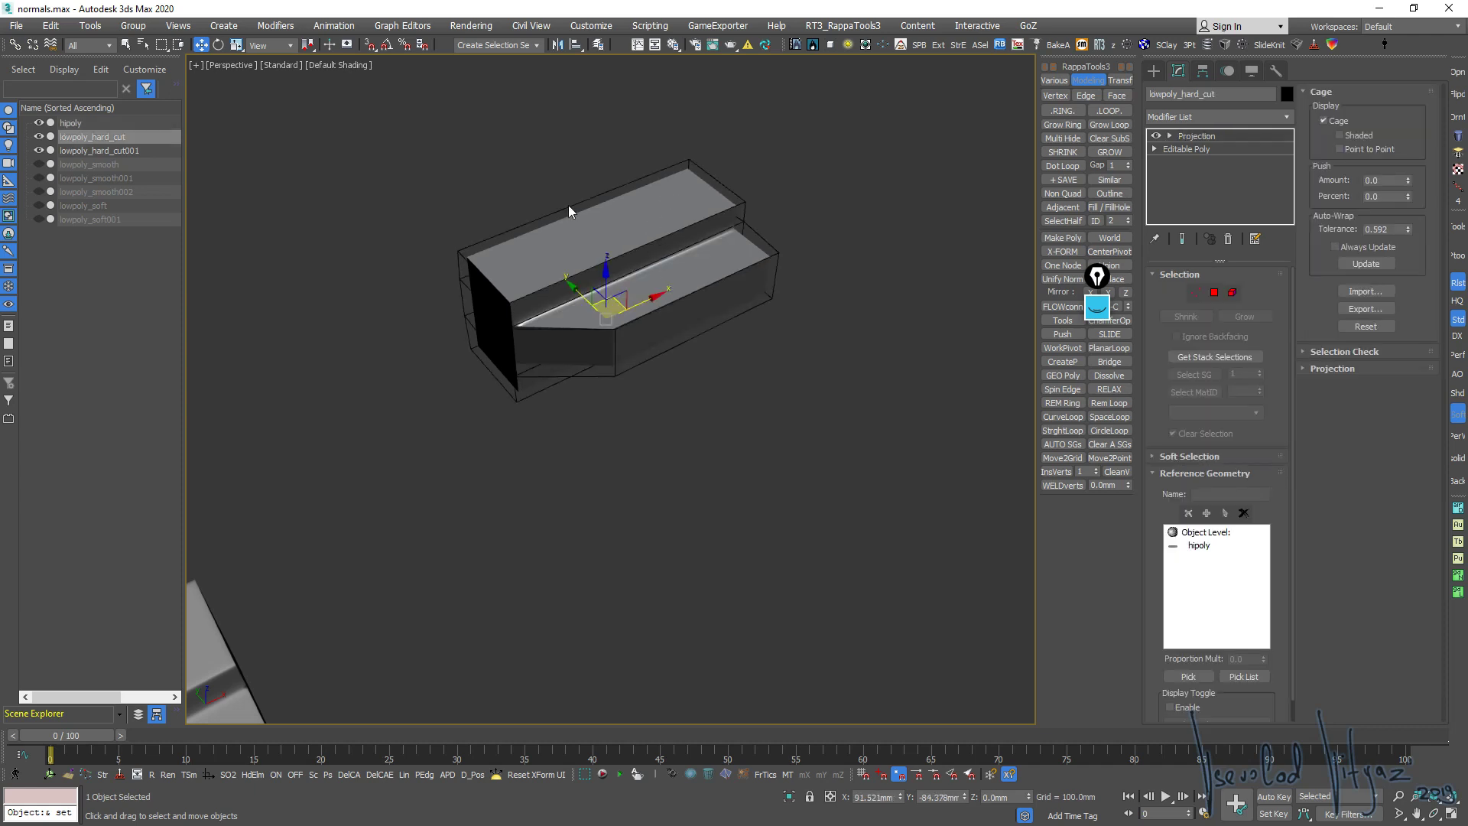
{"action": "left_click", "coordinate": [39, 151]}
{"action": "left_click", "coordinate": [39, 136]}
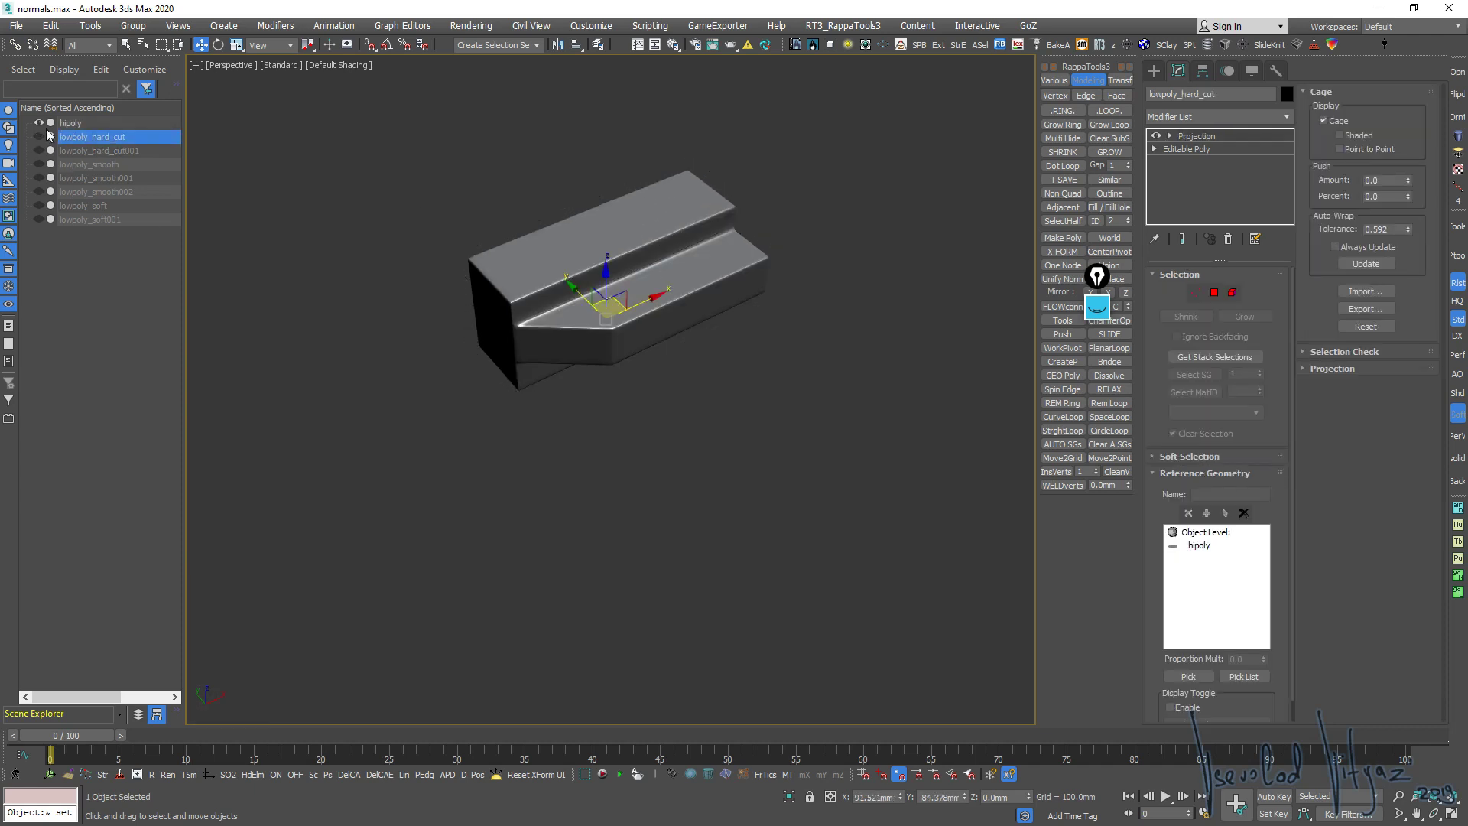
{"action": "scroll", "coordinate": [640, 251], "scroll_direction": "up", "scroll_amount": 5}
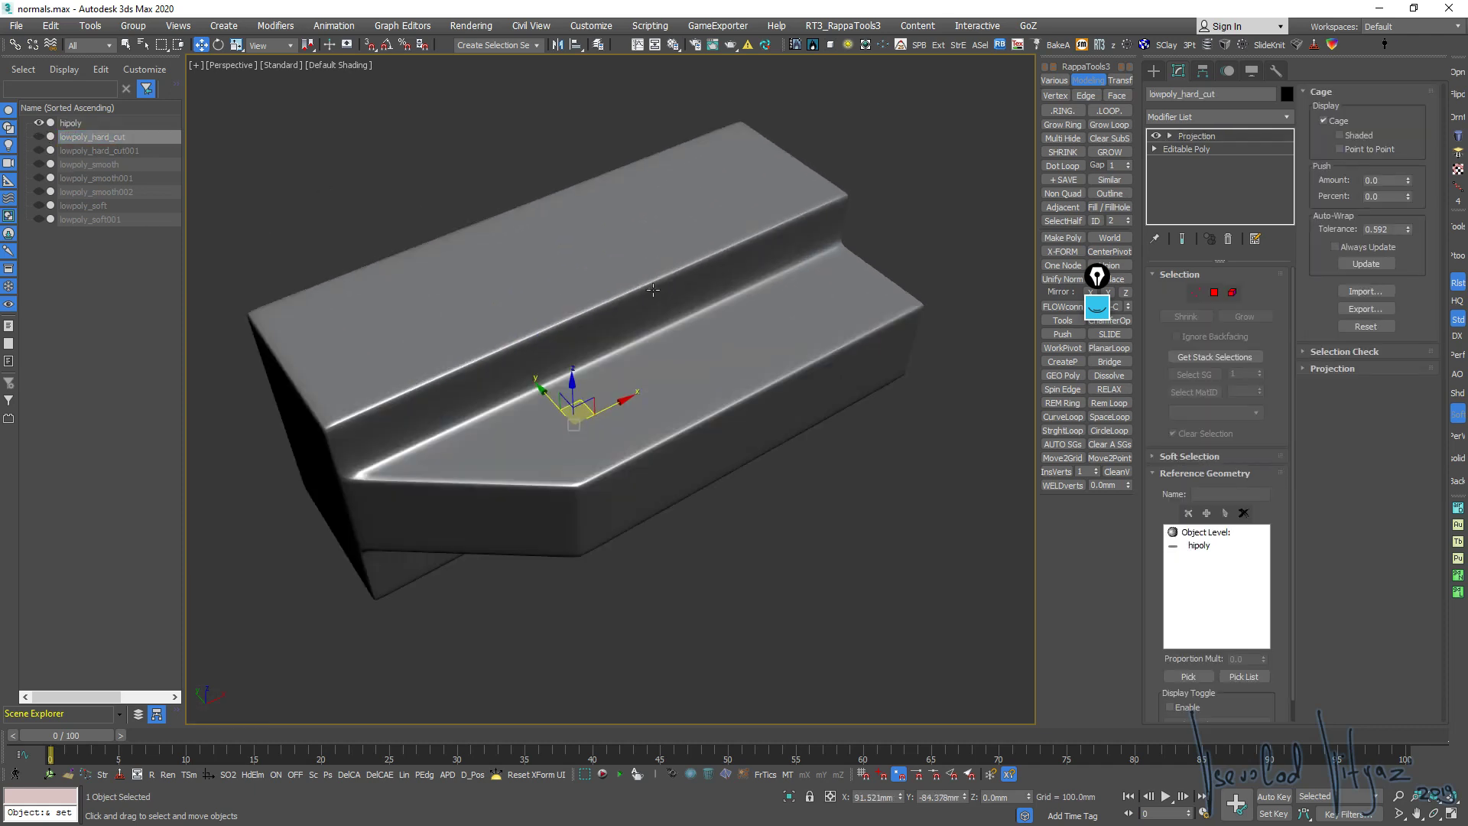
{"action": "left_click", "coordinate": [39, 123]}
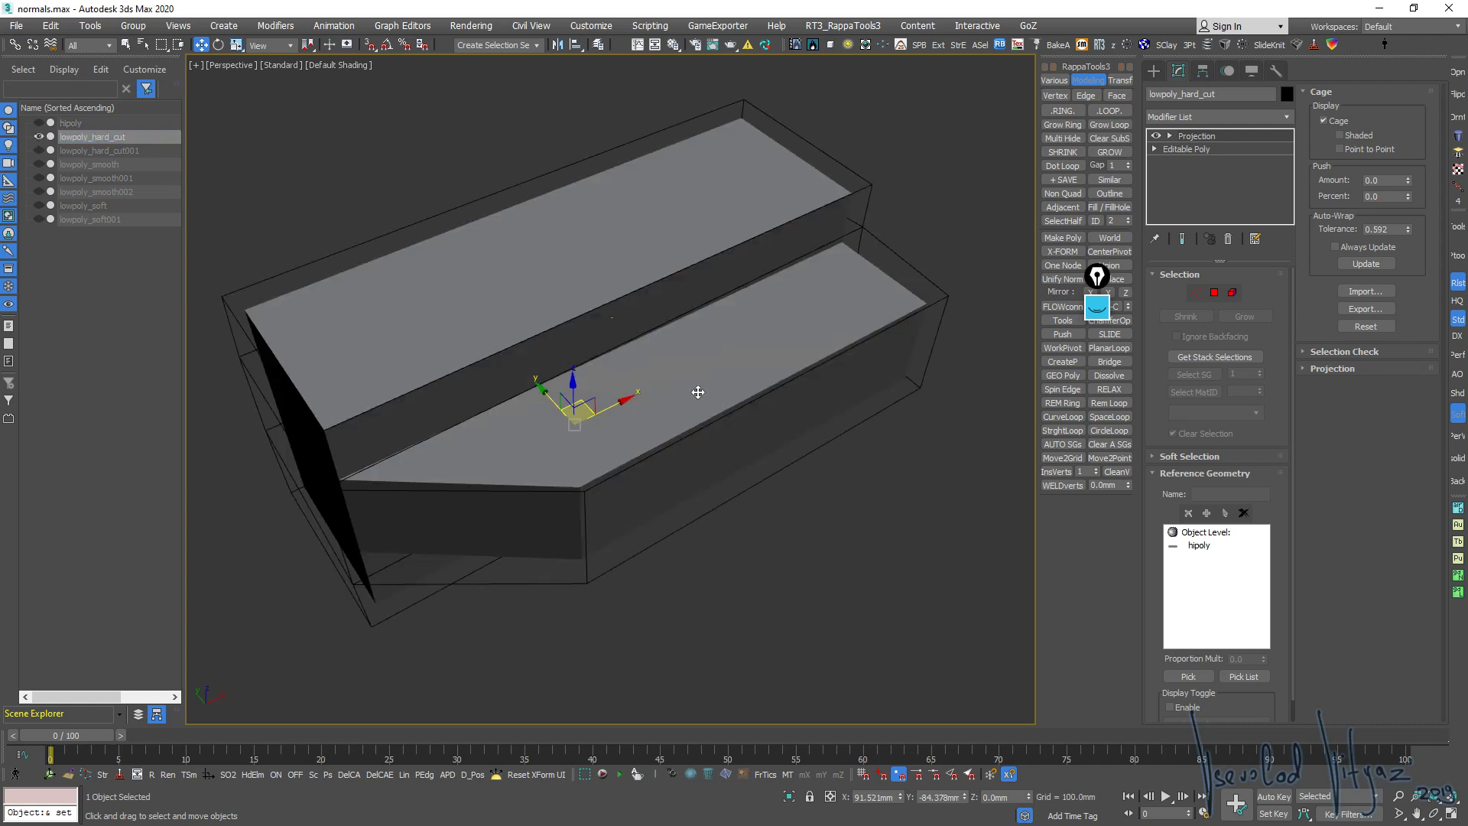
Remove lowpoly_hard_cut's Projection modifier and show edged faces
{"action": "left_click", "coordinate": [1228, 239]}
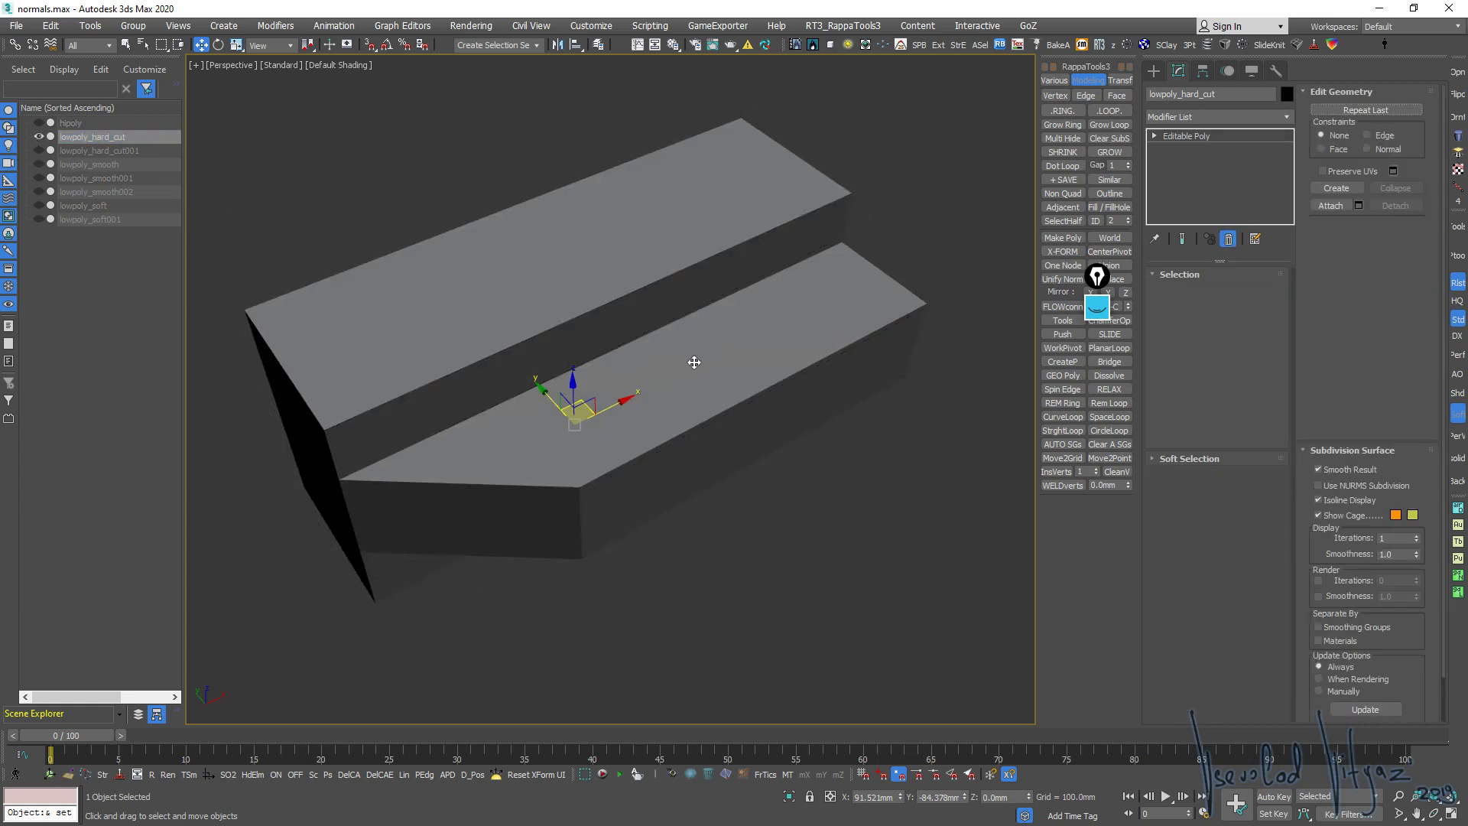
{"action": "mouse_move", "coordinate": [691, 357]}
{"action": "middle_mouse_down"}
{"action": "mouse_move", "coordinate": [796, 302]}
{"action": "mouse_move", "coordinate": [930, 315]}
{"action": "middle_mouse_up"}
{"action": "key", "text": "F4"}
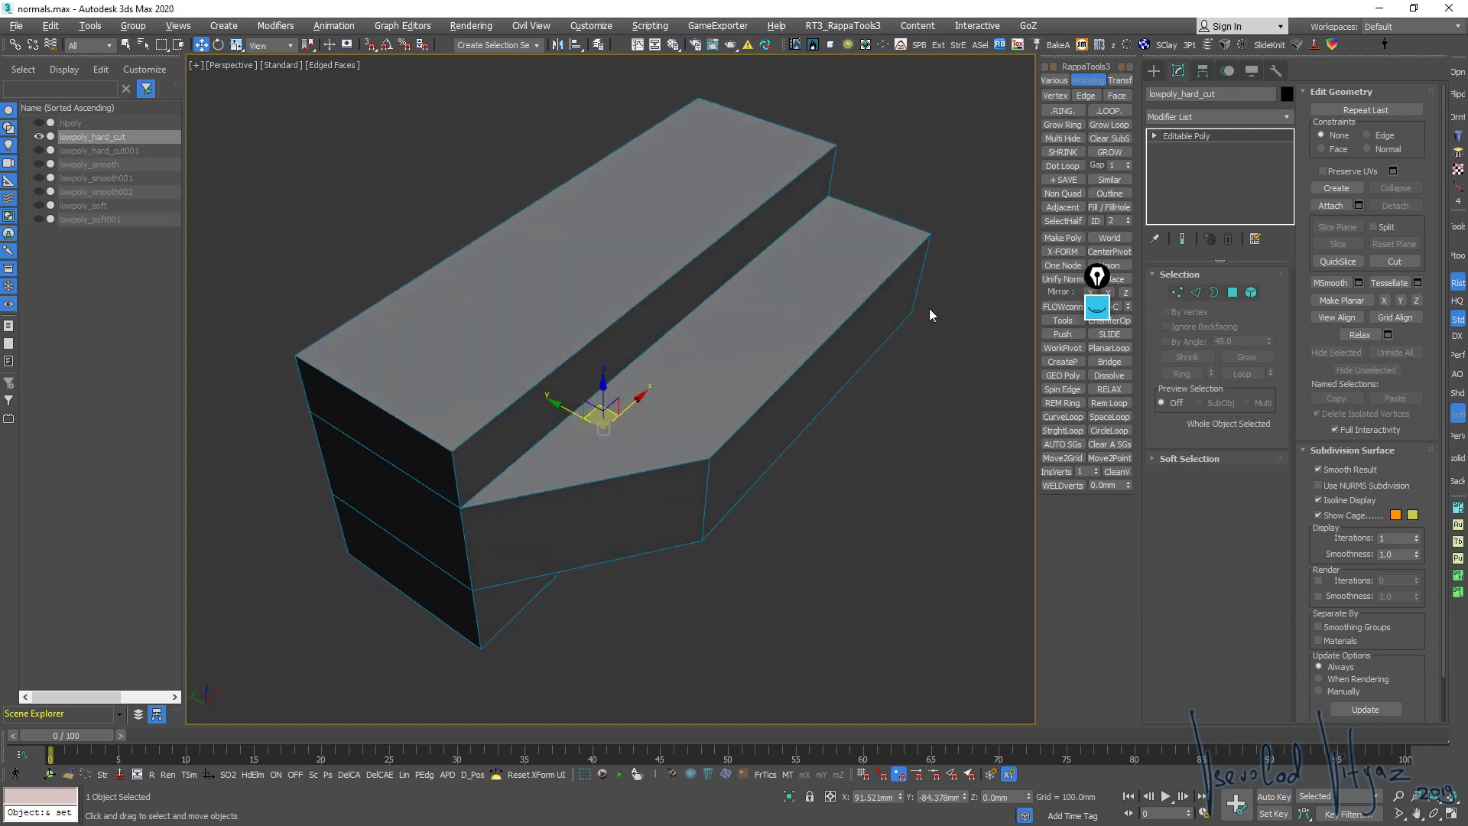
Create a box primitive, Box001, on the step
{"action": "left_click", "coordinate": [1154, 70]}
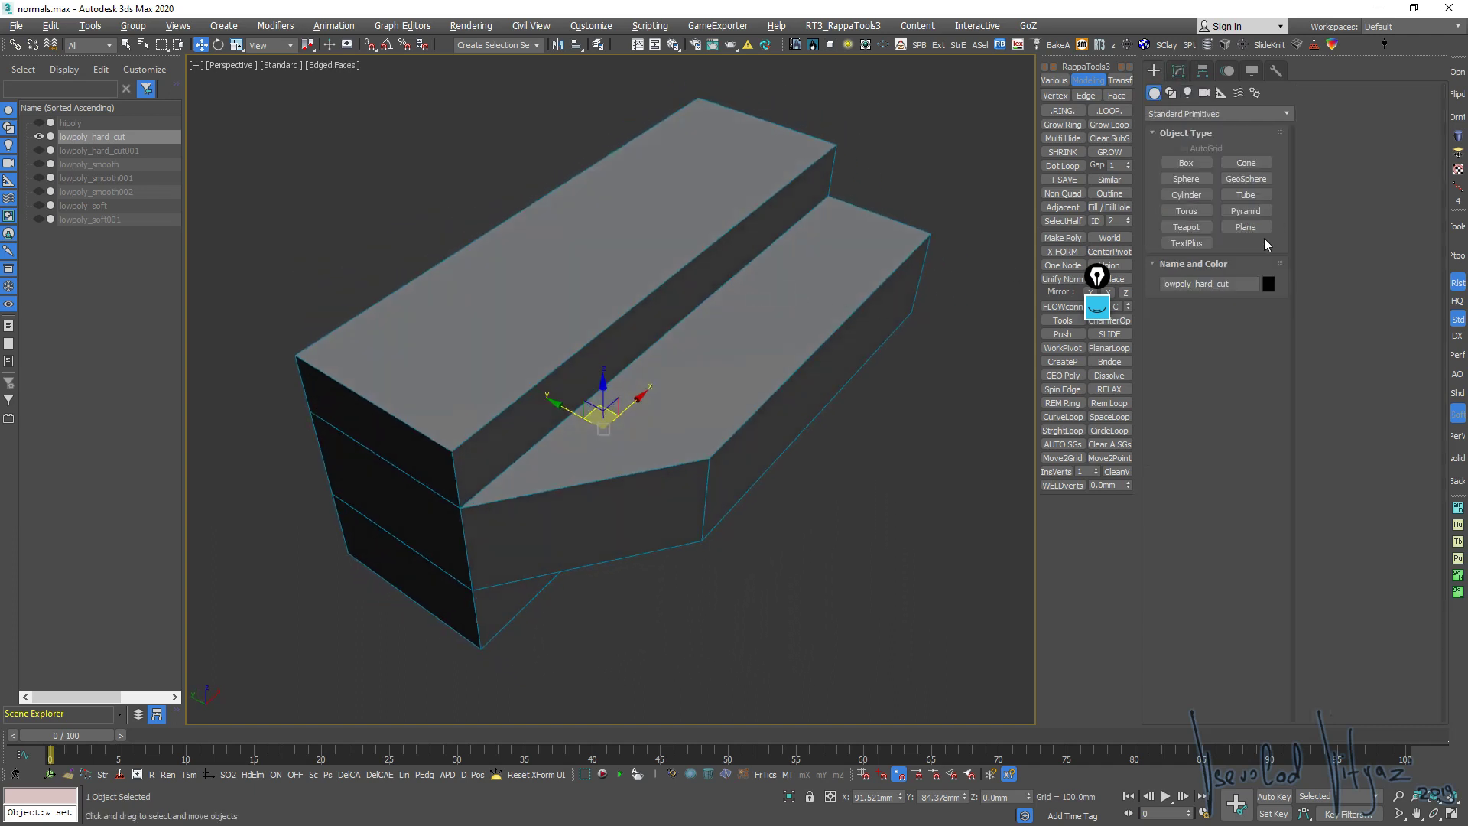
{"action": "left_click", "coordinate": [1200, 162]}
{"action": "left_click_drag", "start_coordinate": [767, 318], "coordinate": [695, 334]}
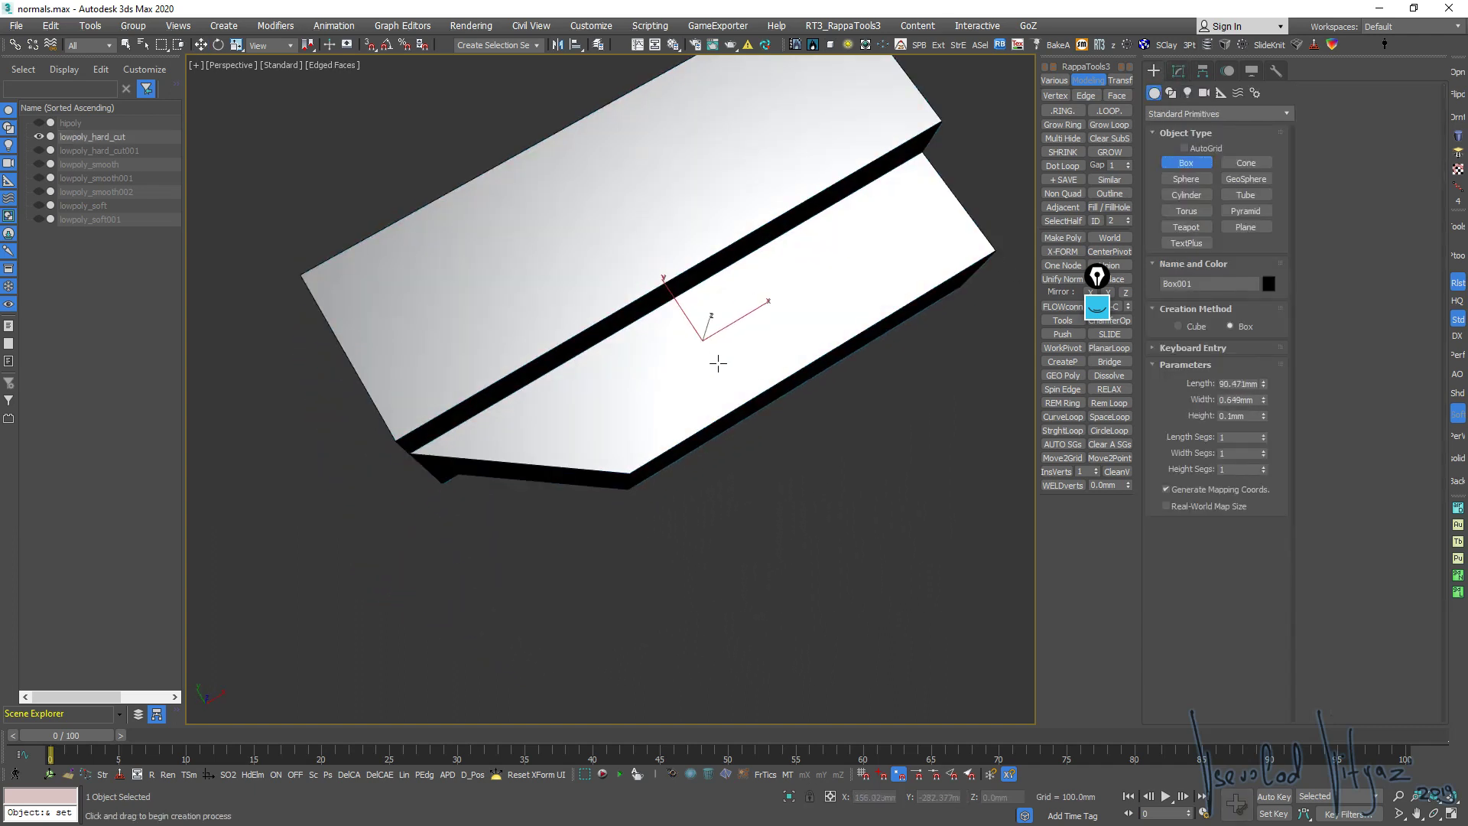
{"action": "left_click", "coordinate": [720, 375]}
{"action": "left_click", "coordinate": [708, 384]}
{"action": "key", "text": "w"}
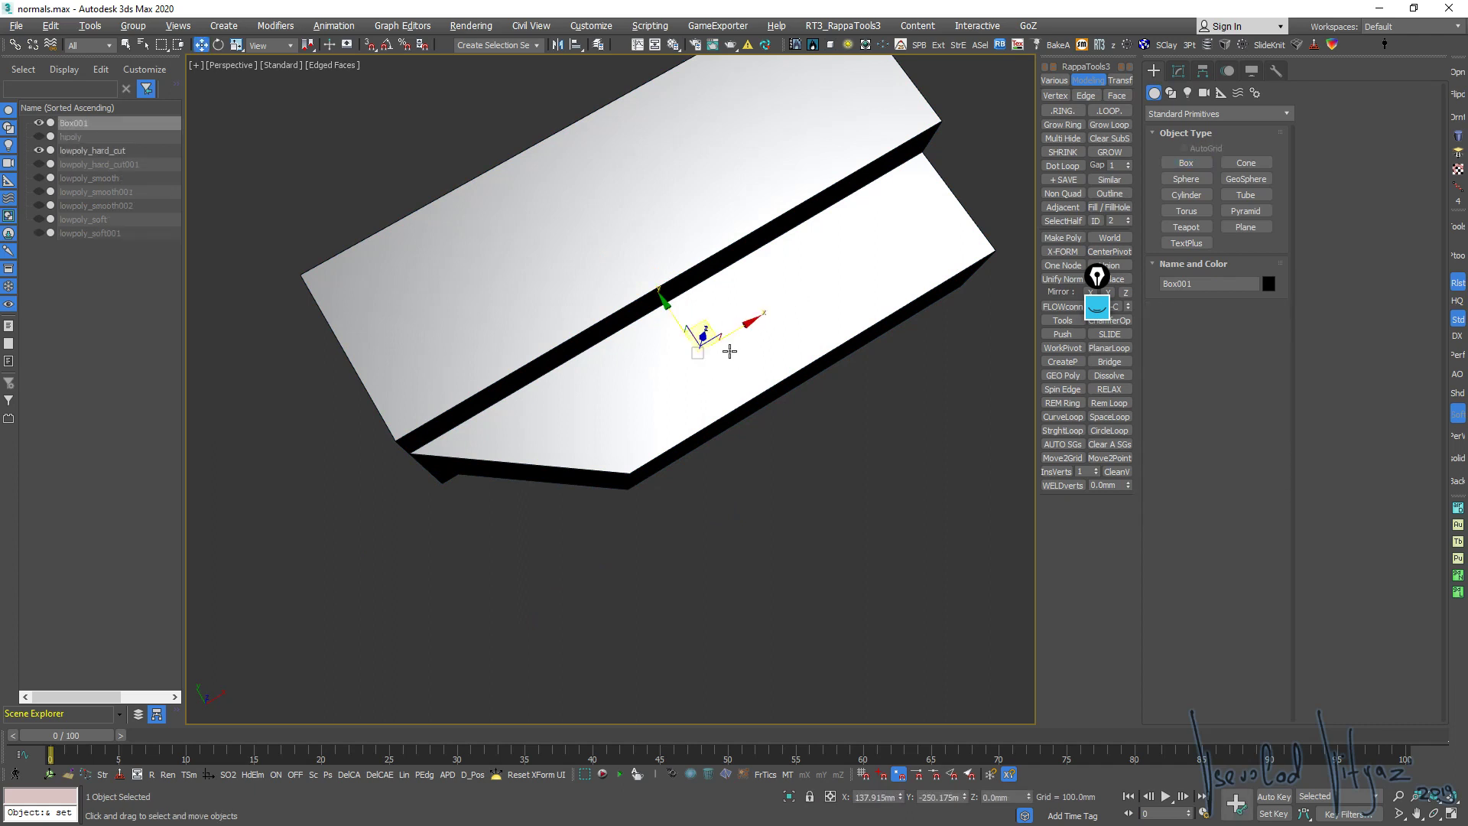
{"action": "middle_click_drag", "start_coordinate": [726, 353], "coordinate": [736, 432], "text": "alt"}
Position Box001 onto the upper step, adjusting it along Z and Y
{"action": "left_click_drag", "start_coordinate": [689, 497], "coordinate": [692, 306]}
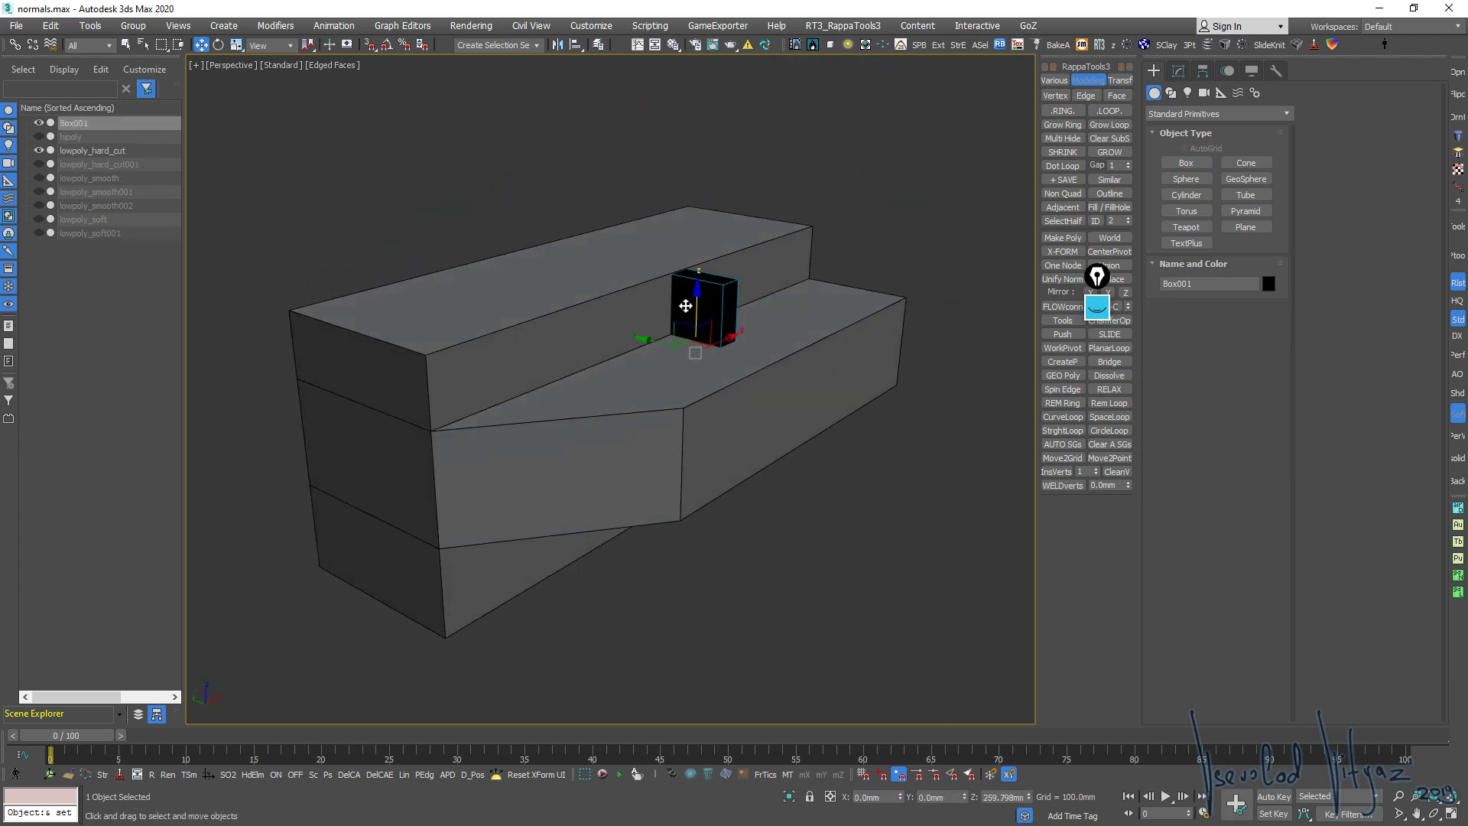
{"action": "middle_click_drag", "start_coordinate": [688, 310], "coordinate": [692, 305], "text": "alt"}
{"action": "left_click_drag", "start_coordinate": [692, 306], "coordinate": [719, 303]}
{"action": "mouse_move", "coordinate": [718, 303]}
{"action": "middle_mouse_down", "text": "alt"}
{"action": "mouse_move", "coordinate": [757, 298]}
{"action": "mouse_move", "coordinate": [748, 328]}
{"action": "middle_mouse_up", "text": "alt"}
{"action": "scroll", "coordinate": [762, 296], "scroll_direction": "up", "scroll_amount": 3}
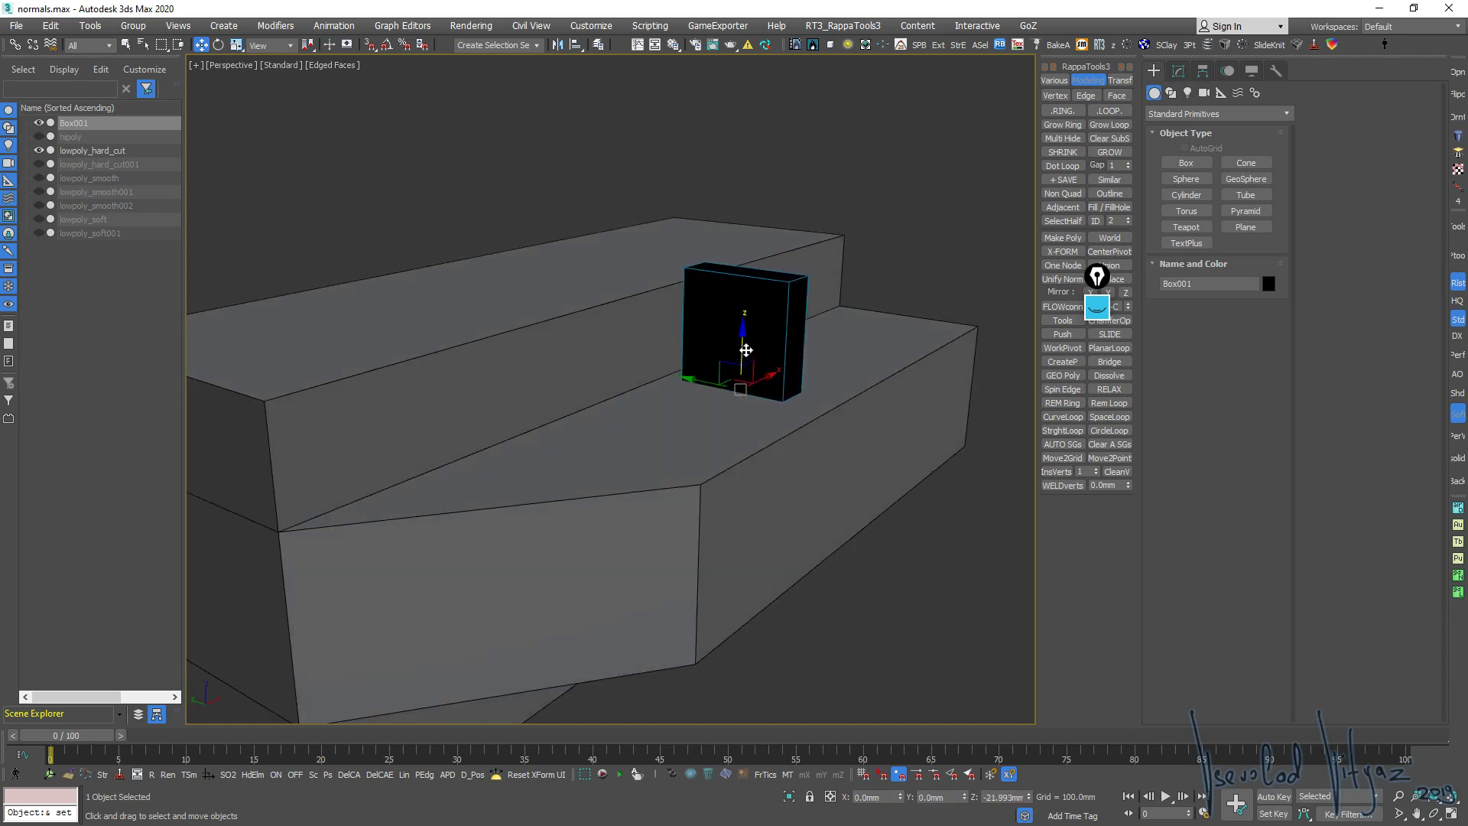
{"action": "left_click_drag", "start_coordinate": [748, 328], "coordinate": [746, 344]}
{"action": "middle_click_drag", "start_coordinate": [745, 344], "coordinate": [710, 360], "text": "alt"}
{"action": "left_click_drag", "start_coordinate": [710, 360], "coordinate": [704, 344]}
Set Box001's wire colour to black and add an Unwrap UVW modifier
{"action": "right_click", "coordinate": [745, 320]}
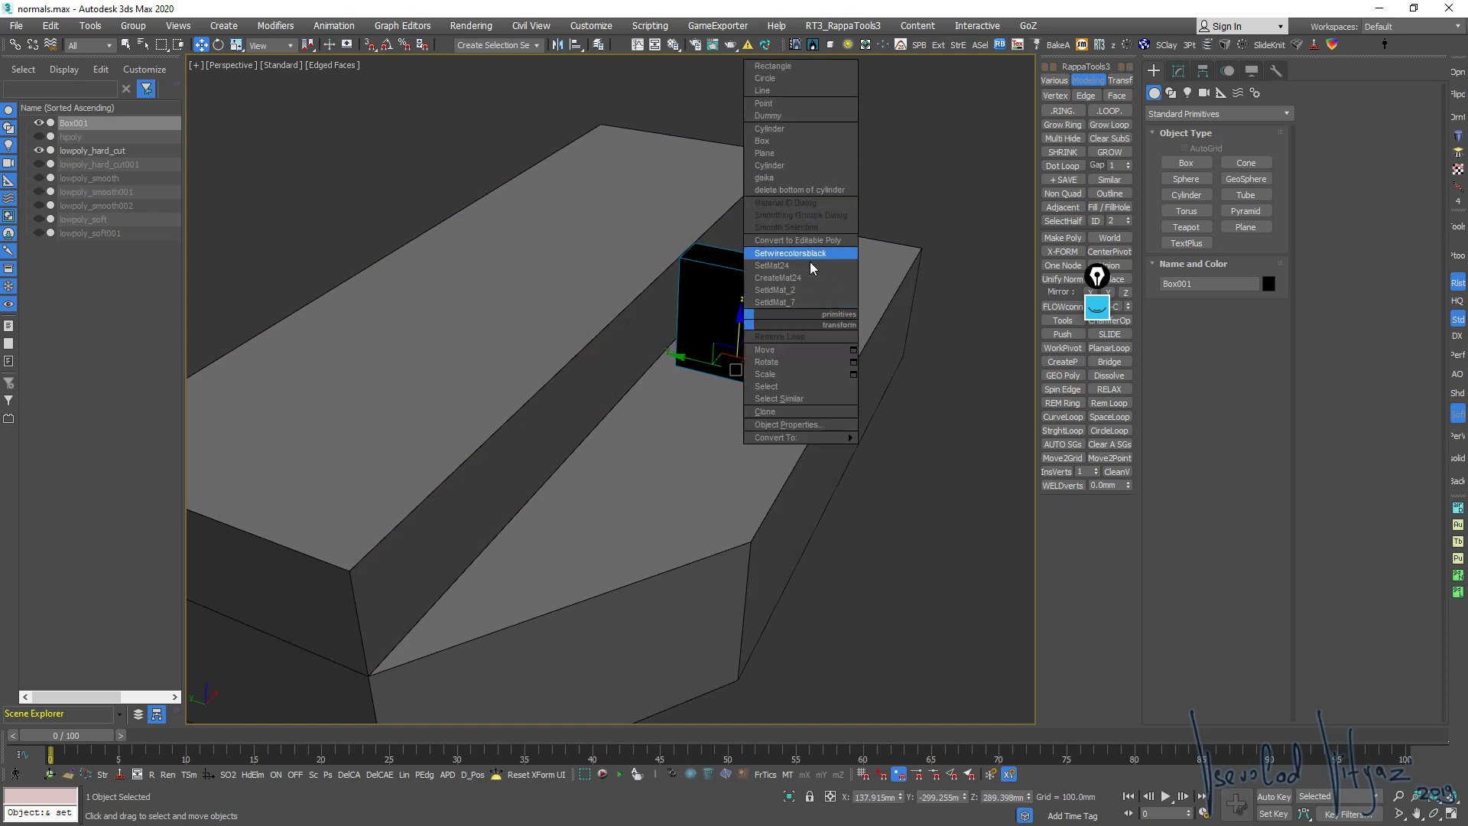
{"action": "left_click", "coordinate": [808, 270]}
{"action": "mouse_move", "coordinate": [795, 325]}
{"action": "middle_mouse_down", "text": "alt"}
{"action": "mouse_move", "coordinate": [724, 331]}
{"action": "mouse_move", "coordinate": [763, 331]}
{"action": "middle_mouse_up", "text": "alt"}
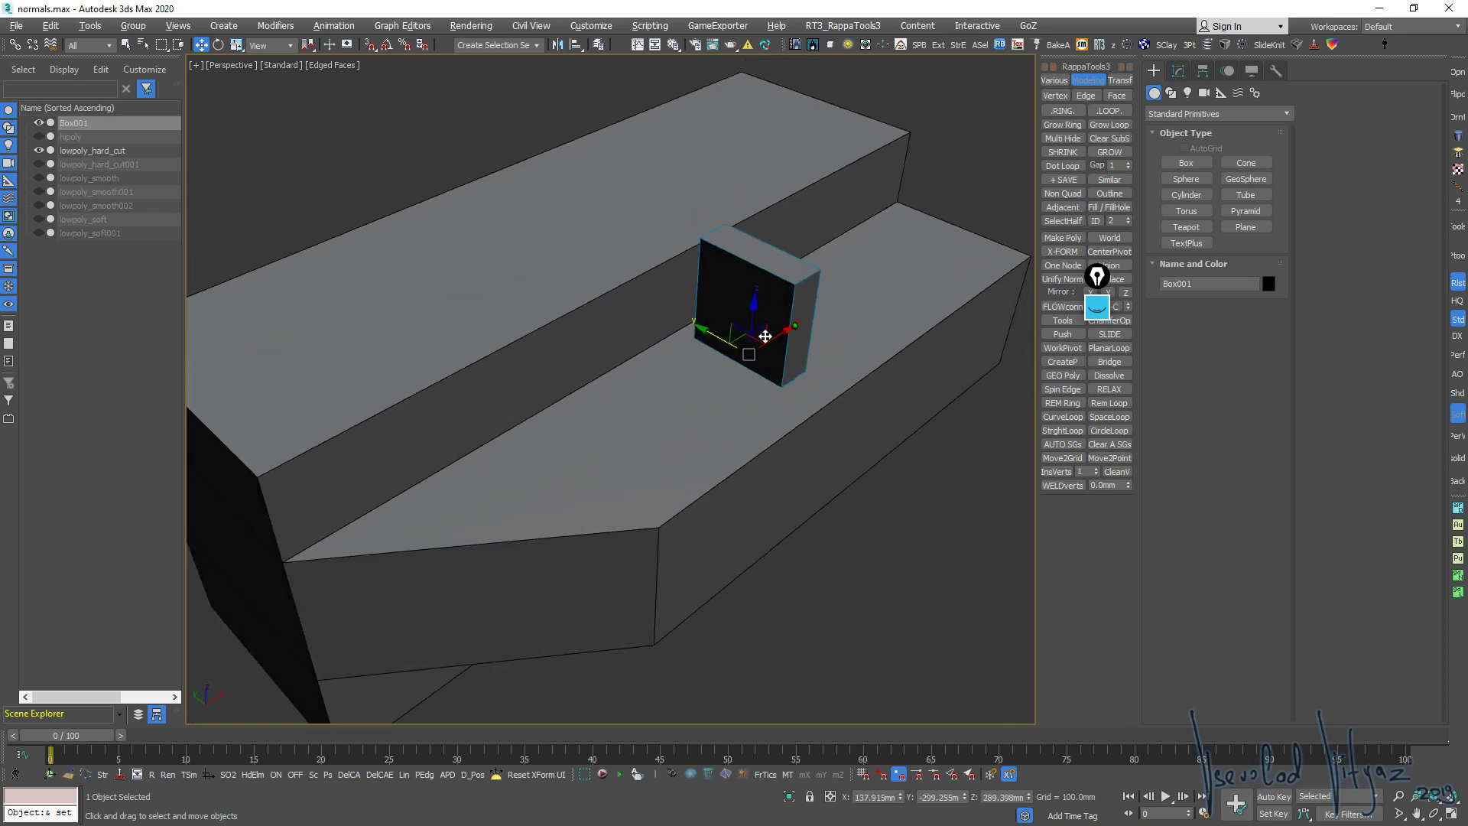
{"action": "left_click", "coordinate": [1458, 136]}
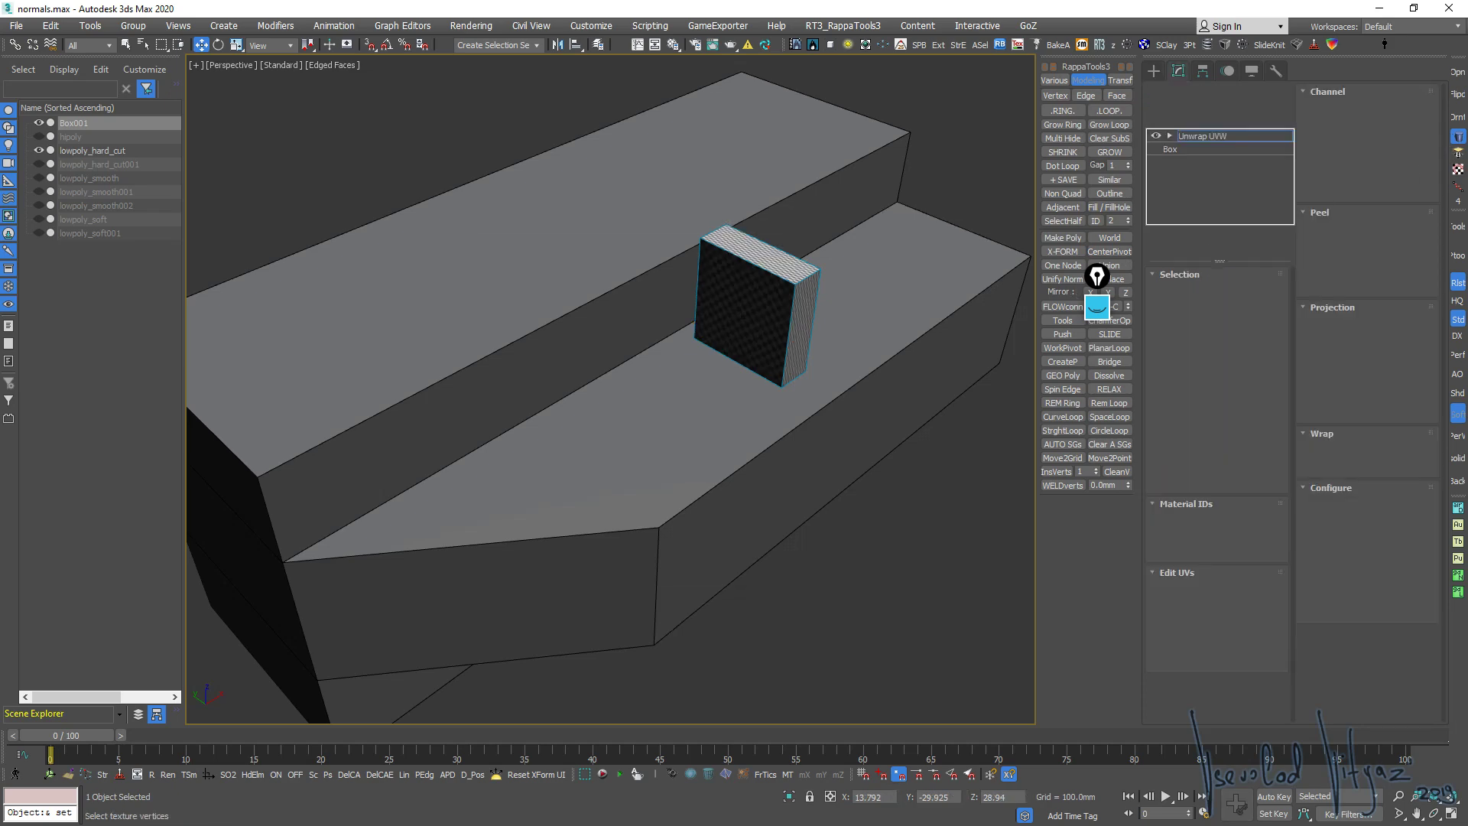
Flatten all of Box001's UVs by smoothing group, pack the islands, and collapse to Editable Poly
{"action": "left_click", "coordinate": [1217, 594]}
{"action": "key", "text": "ctrl+a"}
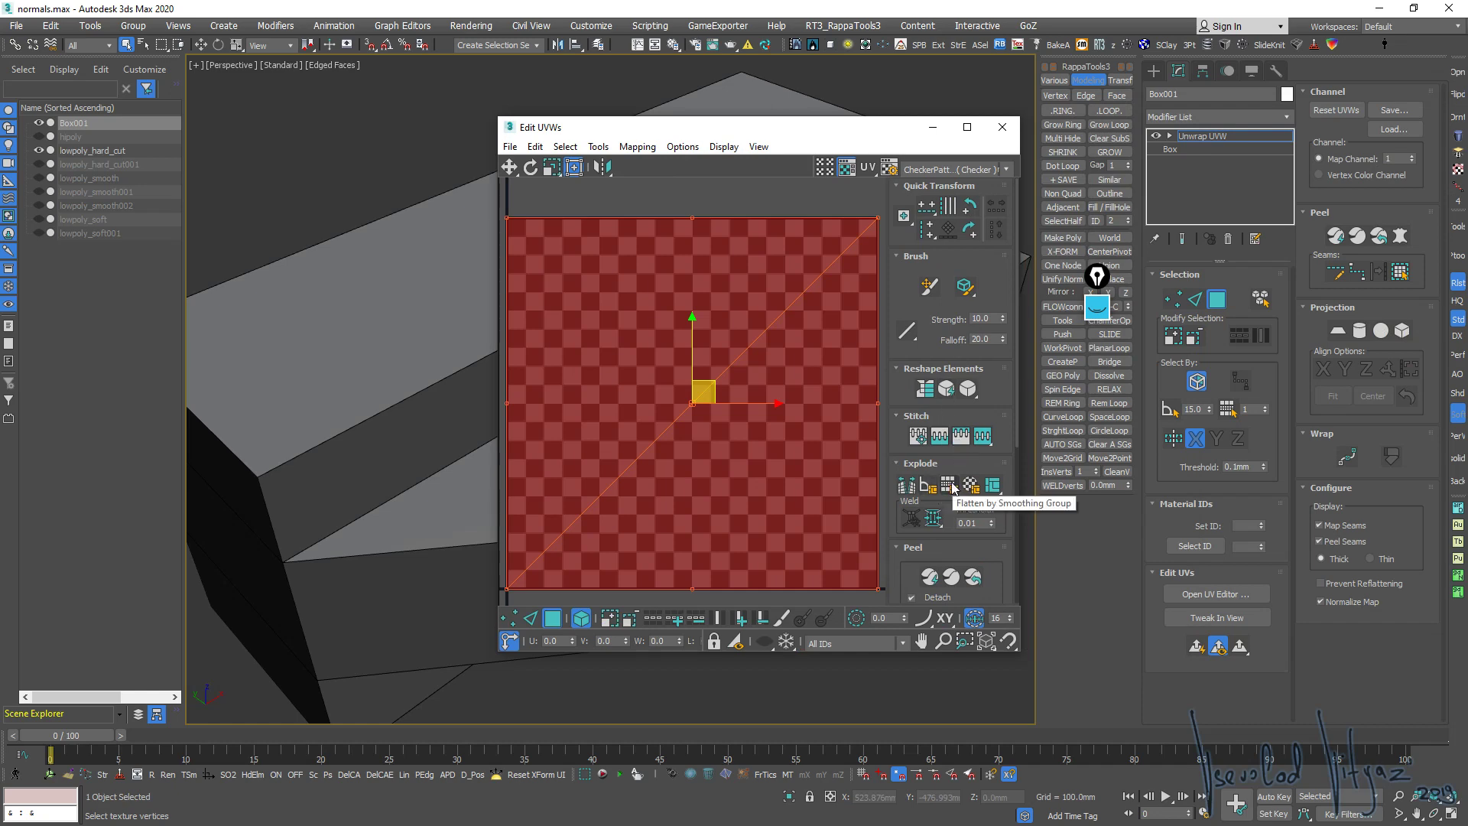
{"action": "left_click", "coordinate": [949, 486]}
{"action": "scroll", "coordinate": [647, 277], "scroll_direction": "down", "scroll_amount": 3}
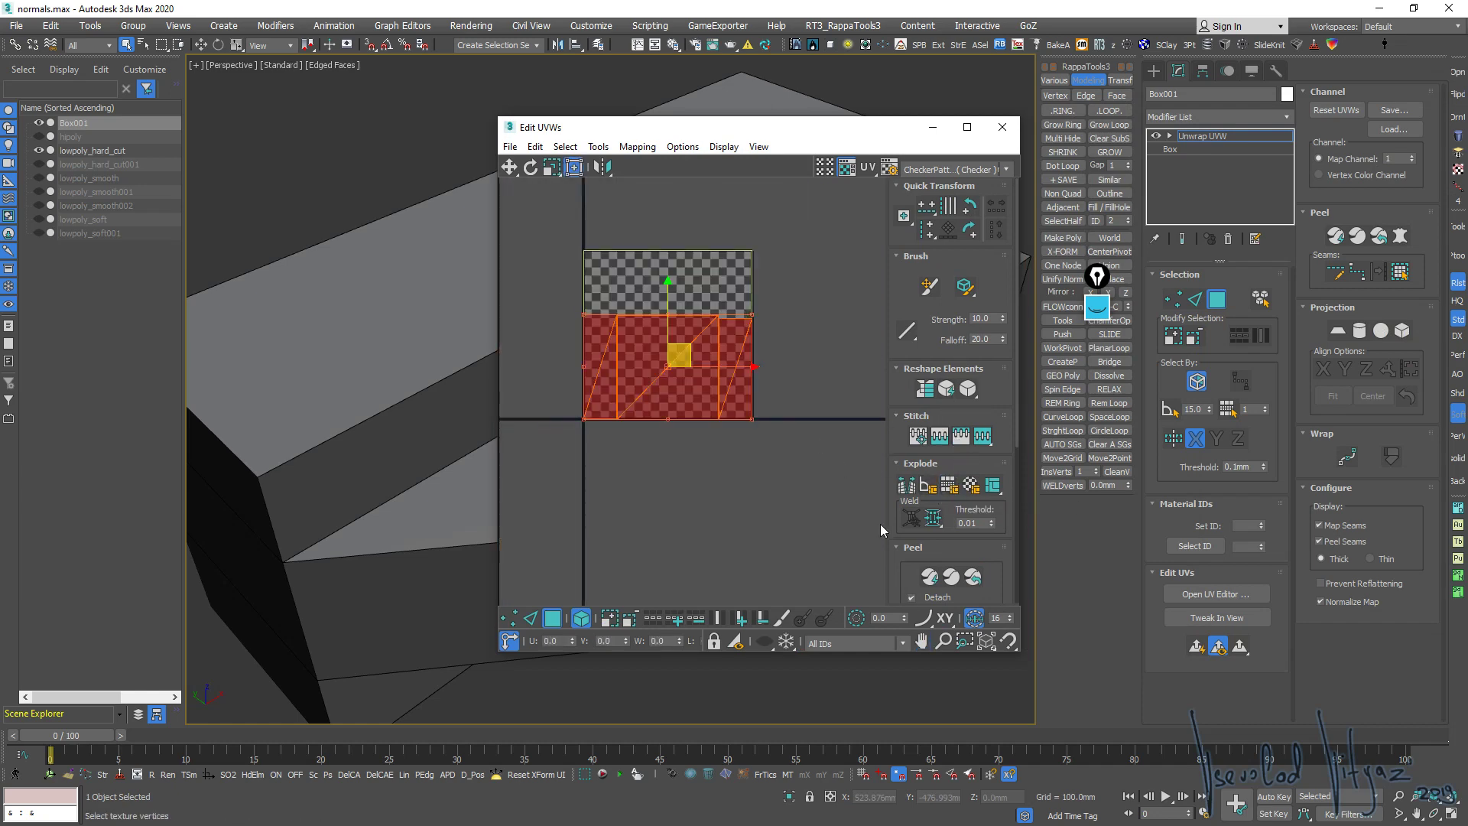
{"action": "scroll", "coordinate": [906, 566], "scroll_direction": "down", "scroll_amount": 3}
{"action": "scroll", "coordinate": [906, 566], "scroll_direction": "down", "scroll_amount": 2}
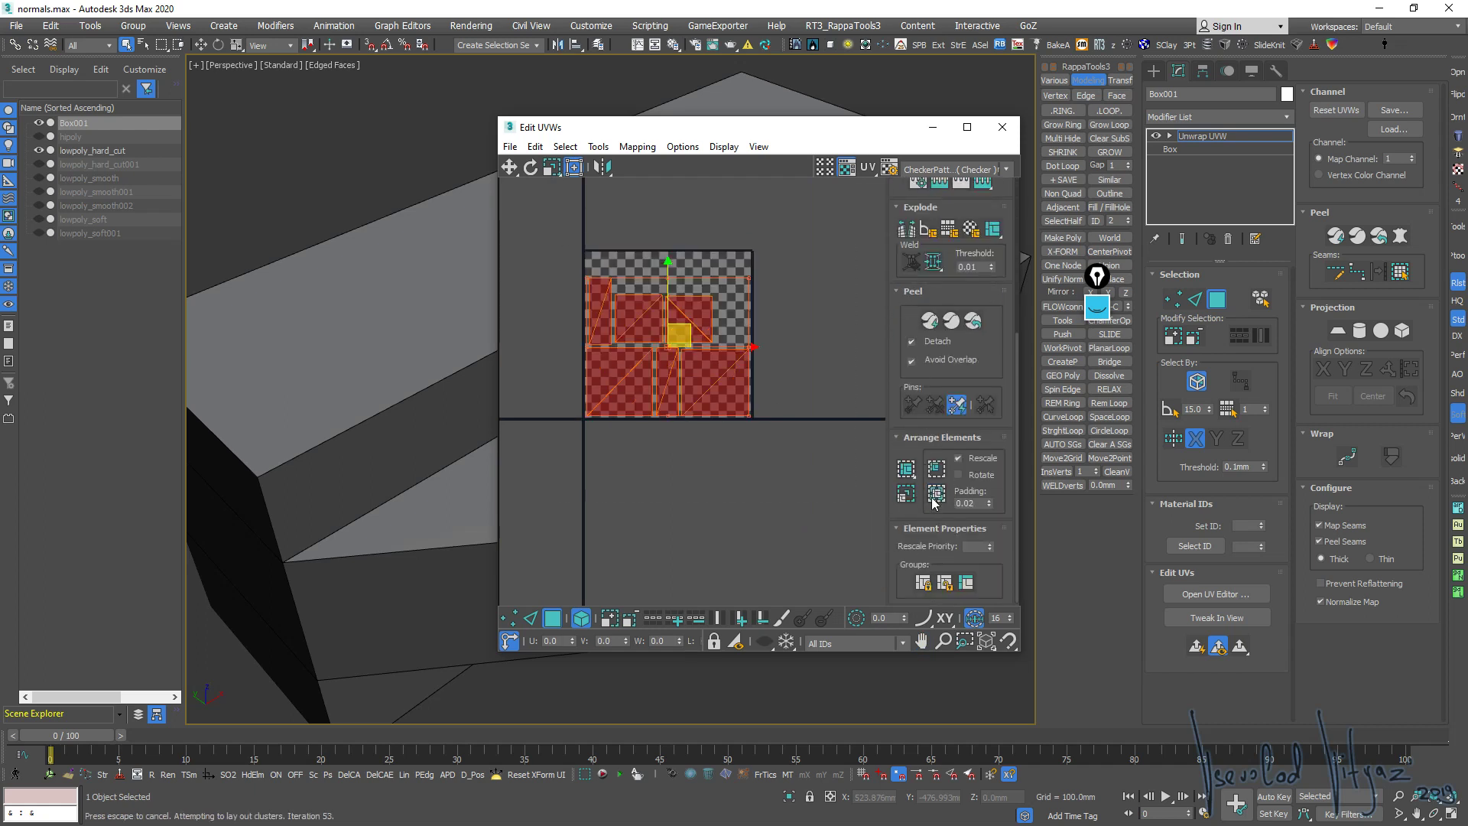
{"action": "left_click", "coordinate": [1002, 127]}
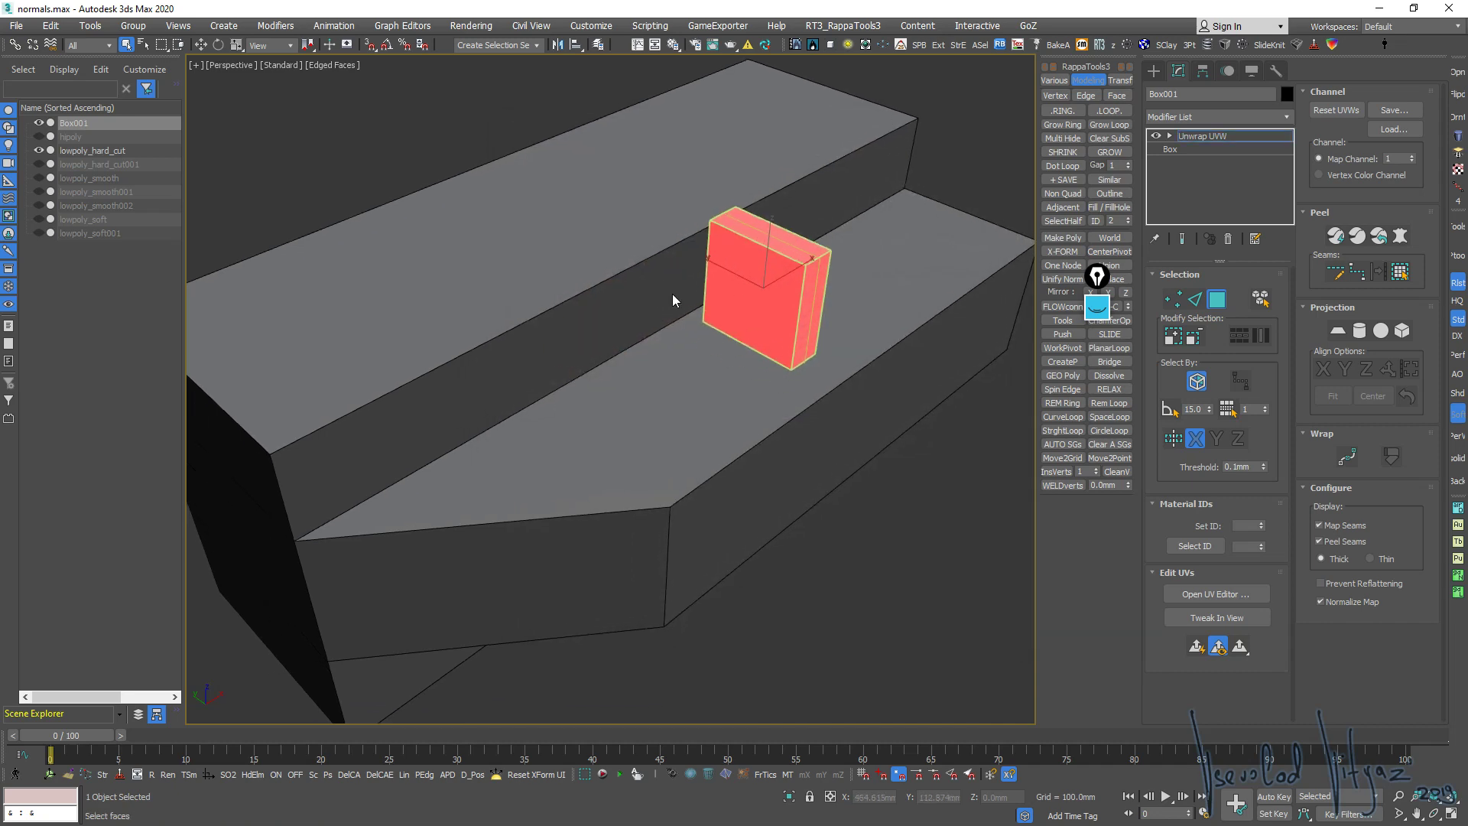
{"action": "key", "text": "ctrl+b"}
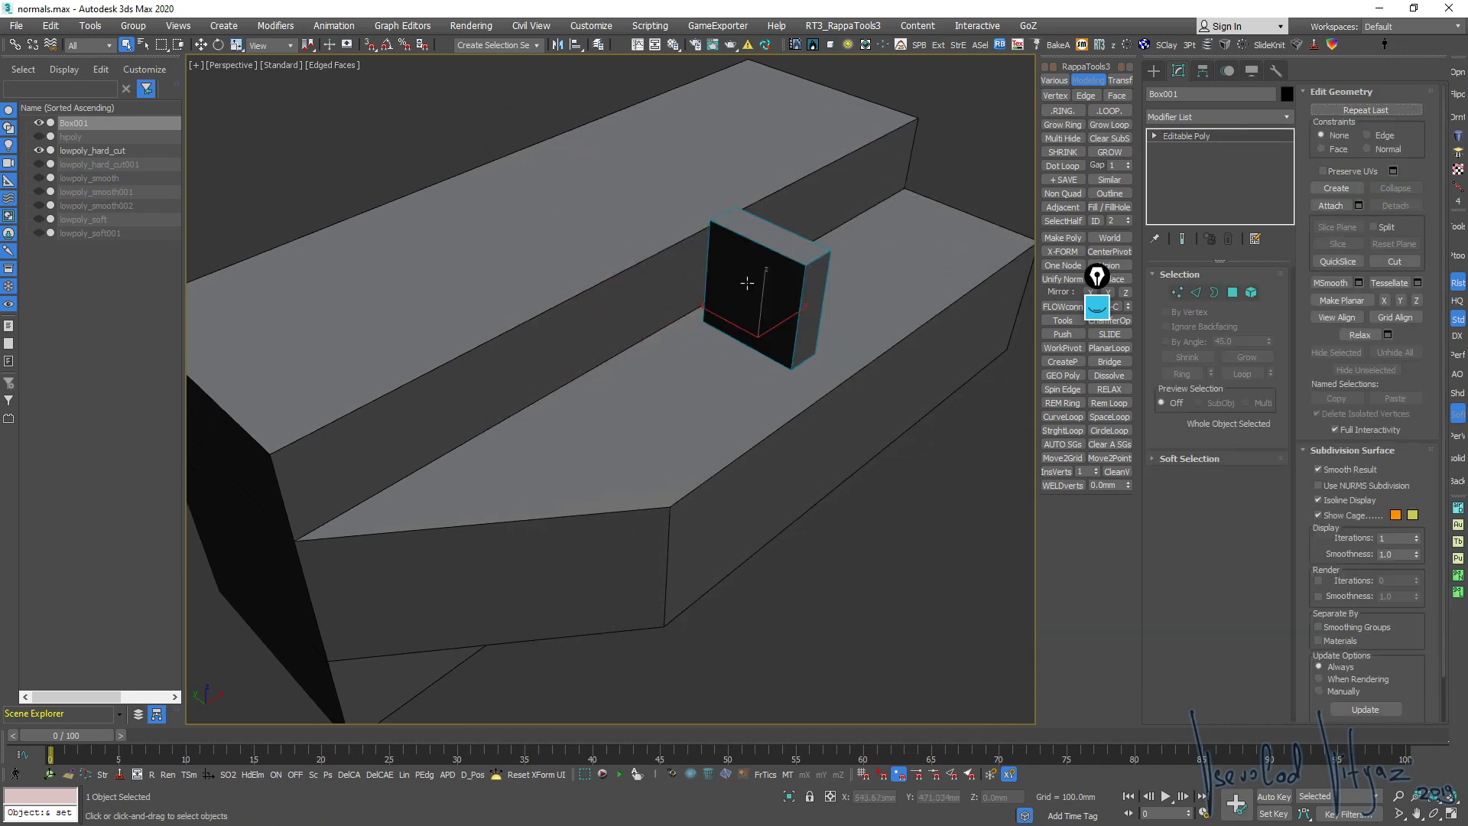
Add Unwrap UVW to lowpoly_hard_cut, select all faces, and open its UV Editor
{"action": "left_click", "coordinate": [765, 258]}
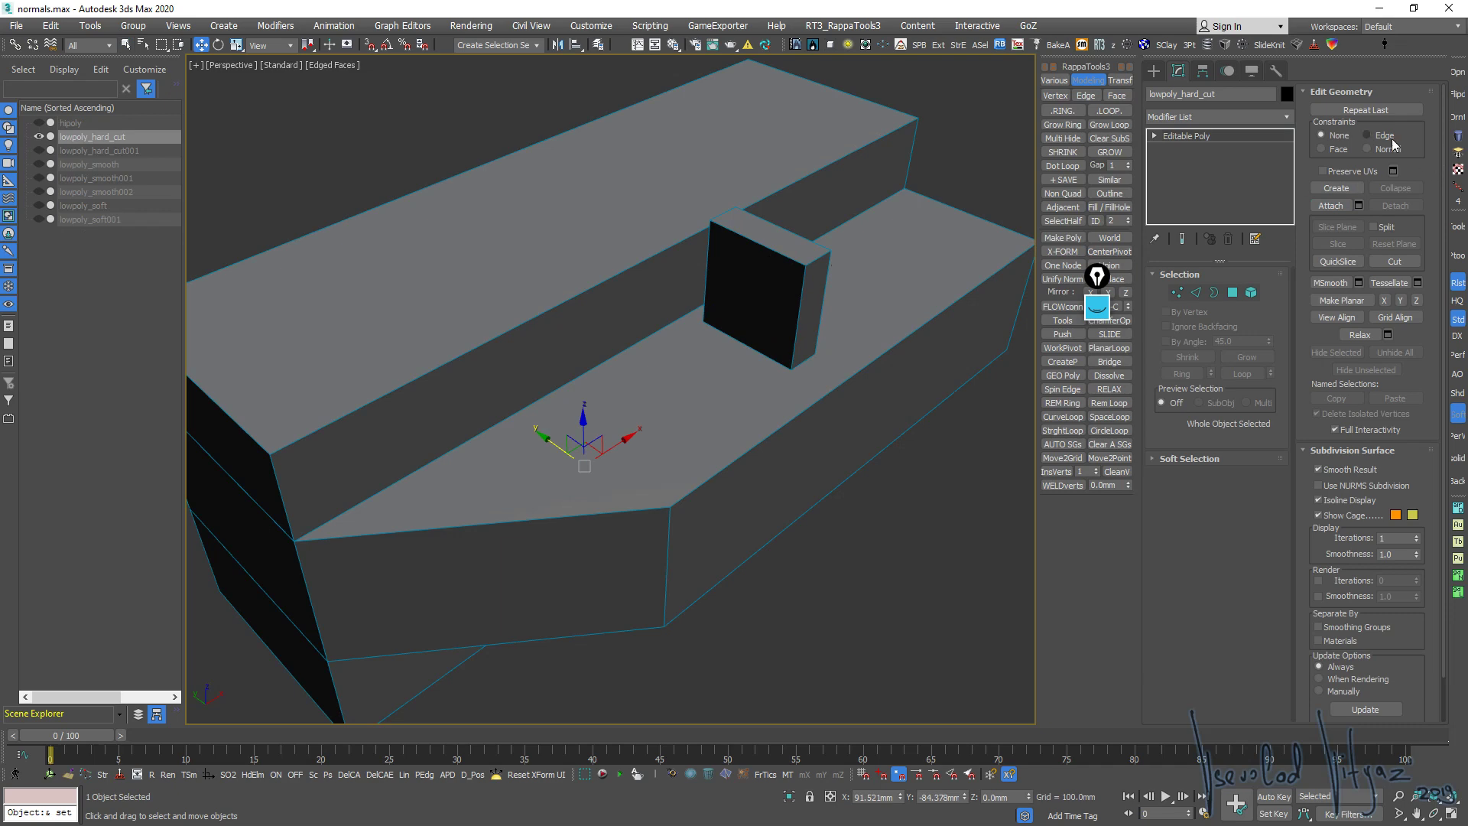
{"action": "left_click", "coordinate": [1458, 136]}
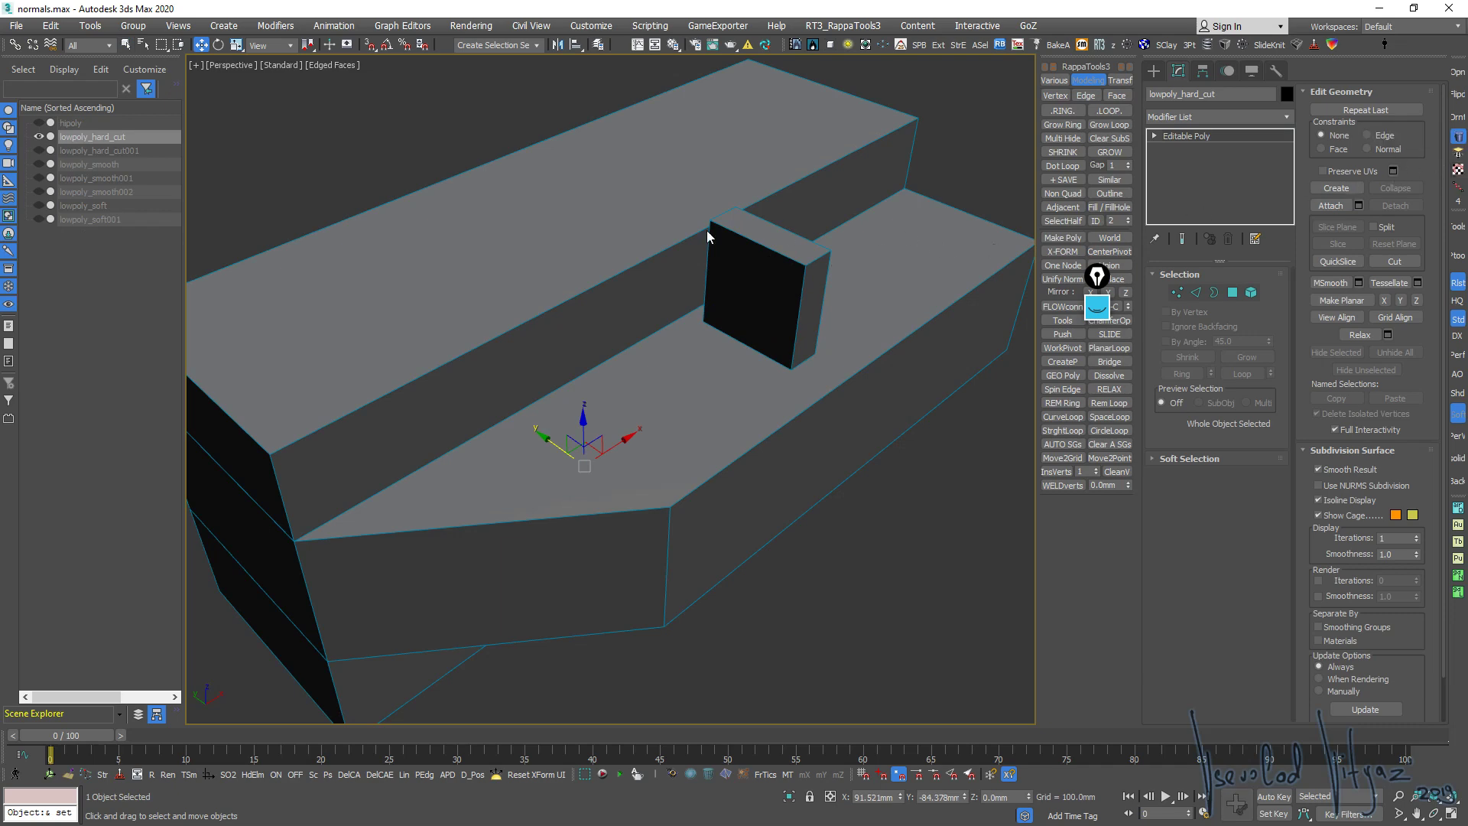
{"action": "key", "text": "3"}
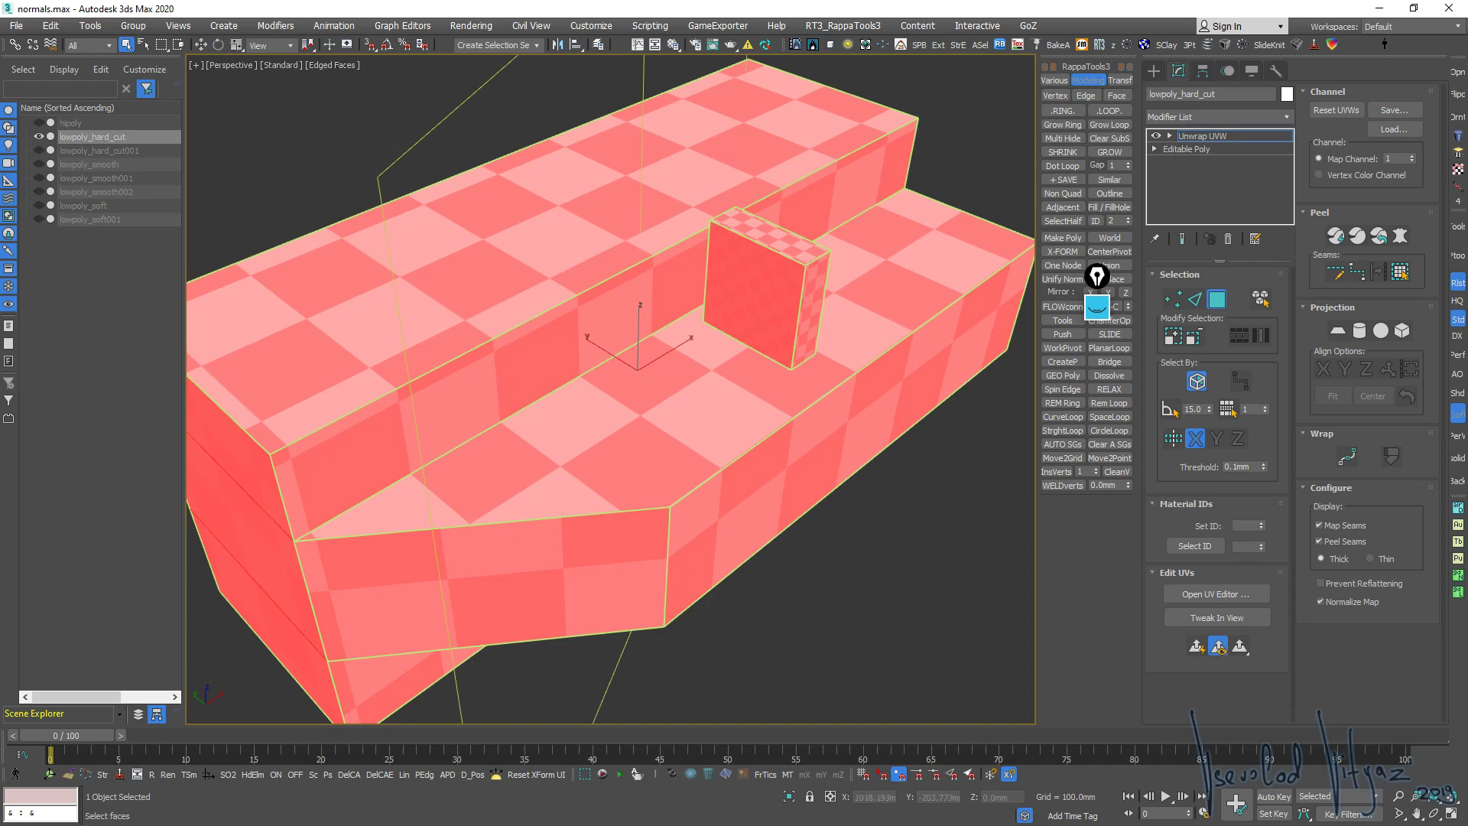
{"action": "left_click", "coordinate": [1458, 507]}
Select the model's top face and open the texel density tool
{"action": "left_click_drag", "start_coordinate": [535, 104], "coordinate": [163, 158]}
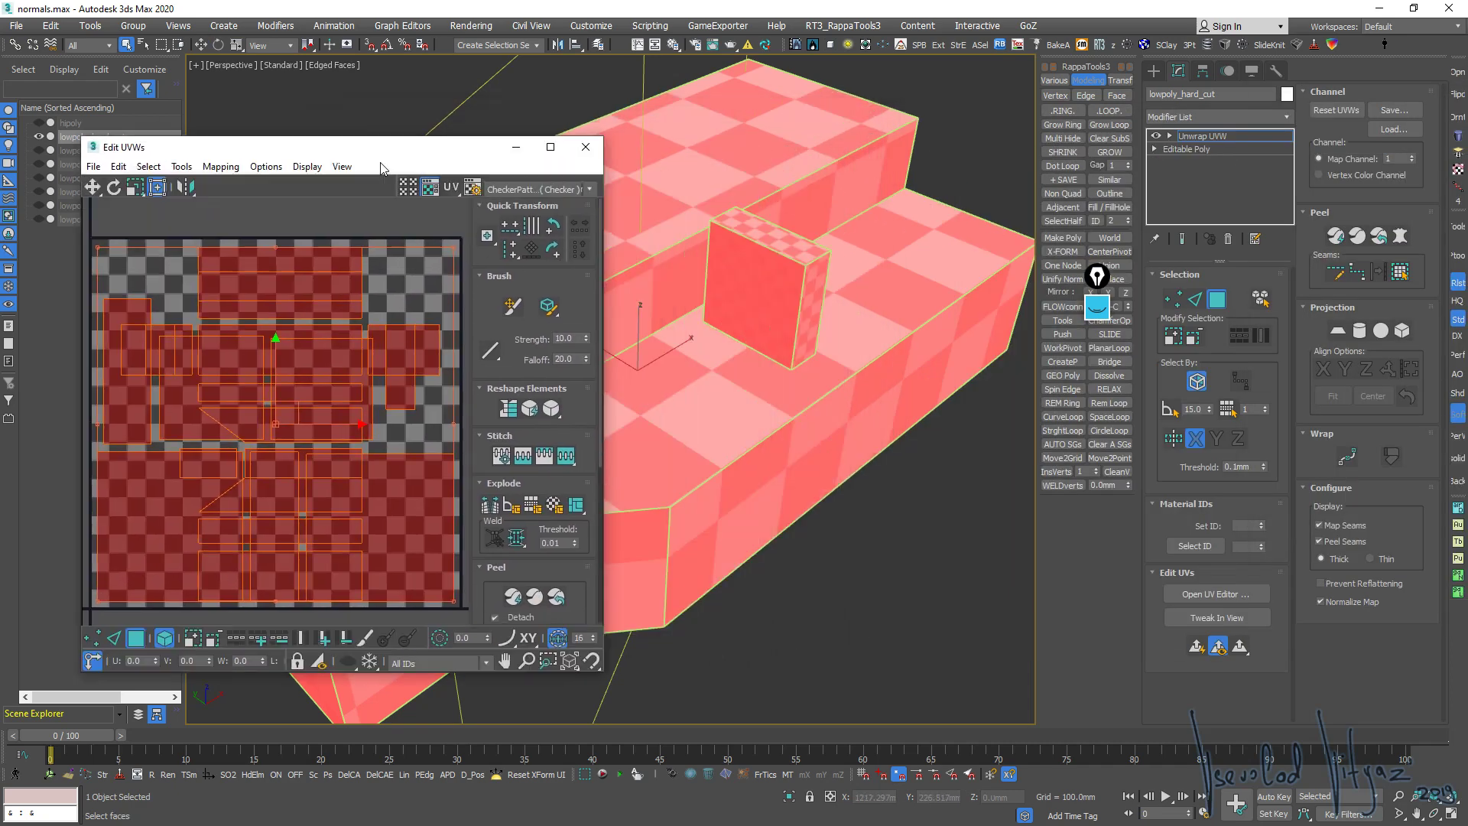
{"action": "scroll", "coordinate": [790, 331], "scroll_direction": "up", "scroll_amount": 3}
{"action": "scroll", "coordinate": [826, 152], "scroll_direction": "up", "scroll_amount": 3}
{"action": "scroll", "coordinate": [825, 151], "scroll_direction": "down", "scroll_amount": 5}
{"action": "left_click", "coordinate": [806, 191]}
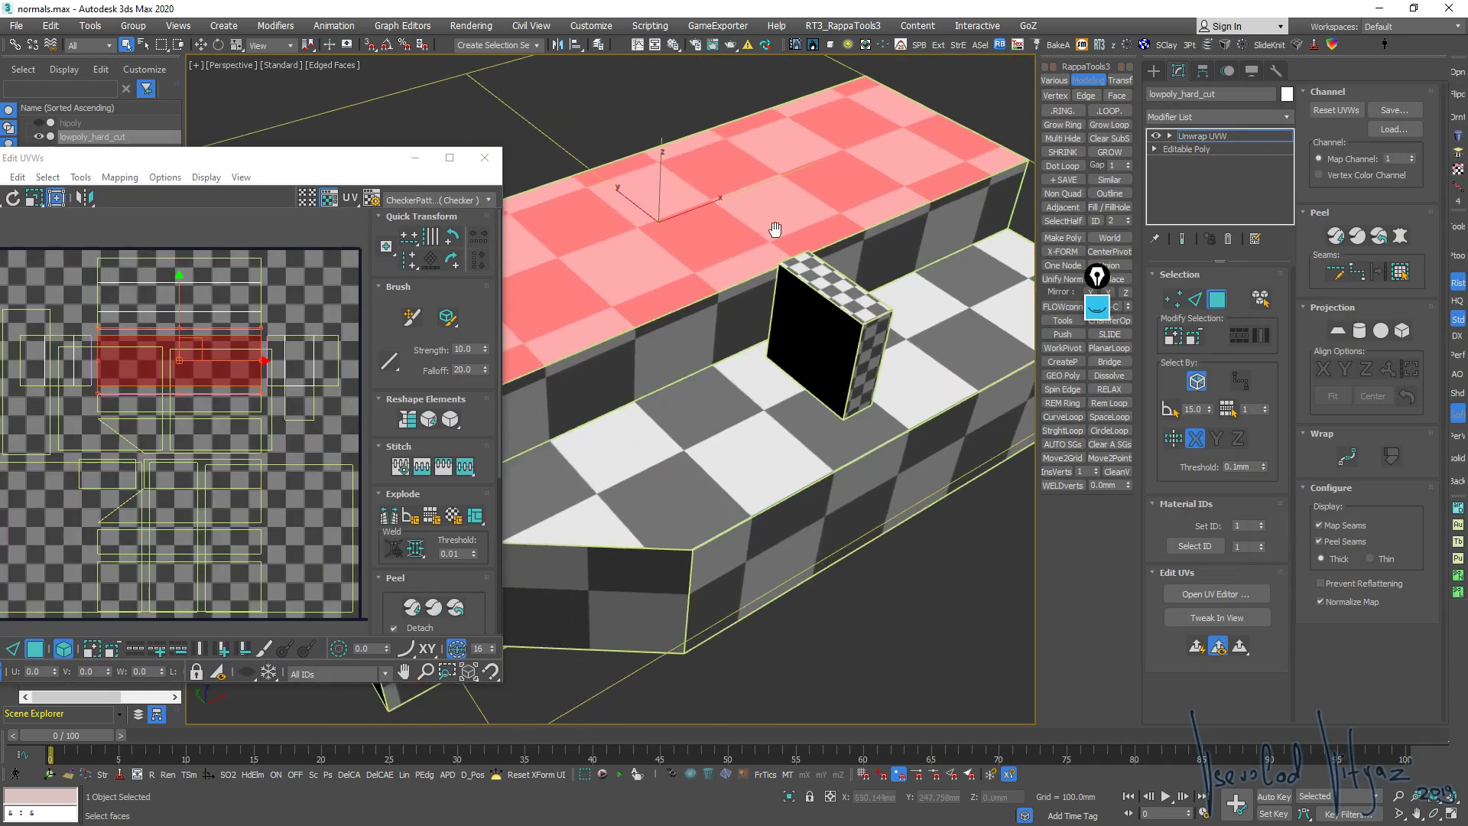
{"action": "middle_click_drag", "start_coordinate": [806, 190], "coordinate": [825, 250], "text": "alt"}
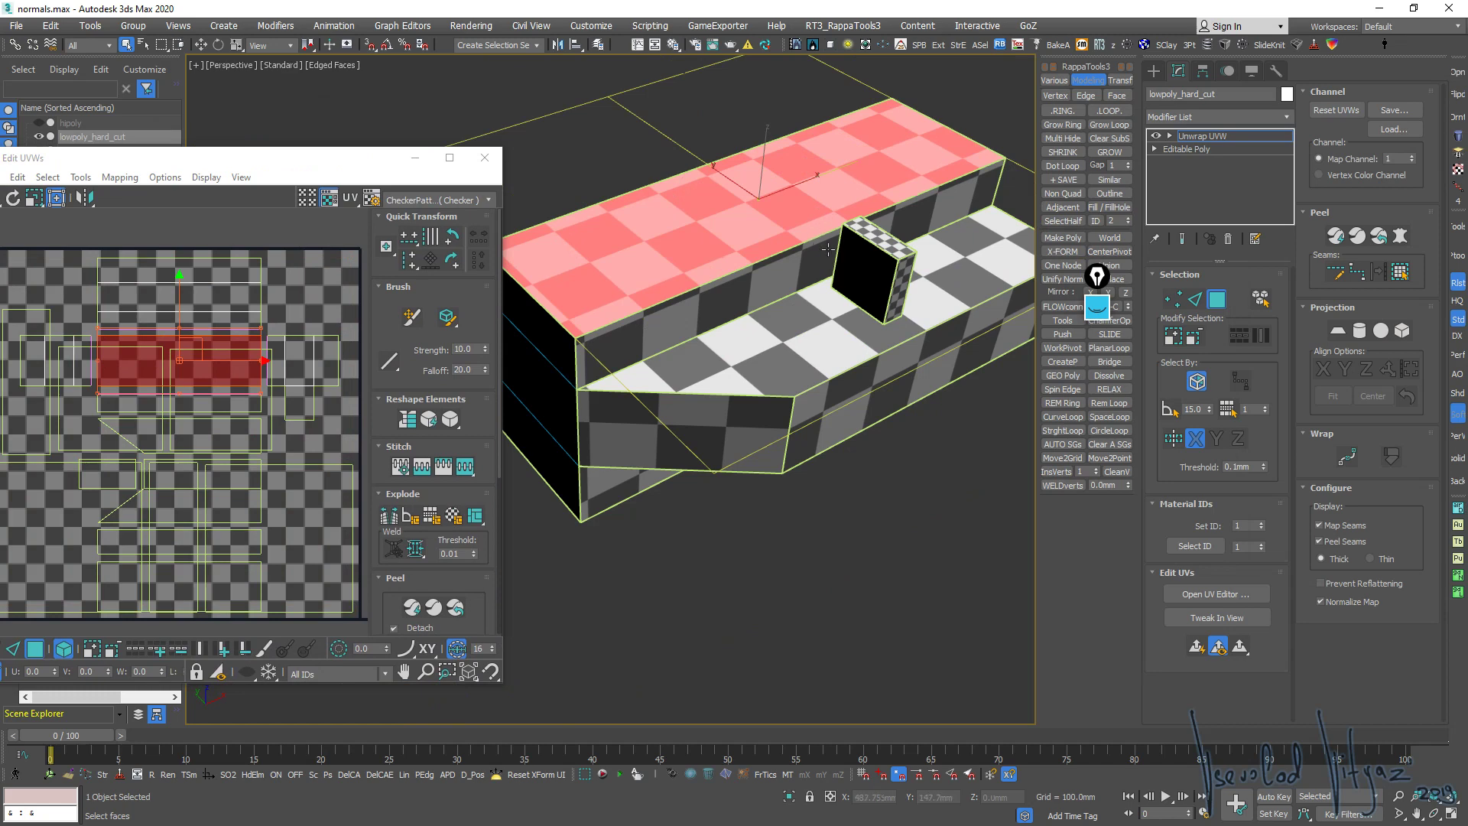
{"action": "left_click", "coordinate": [1459, 171]}
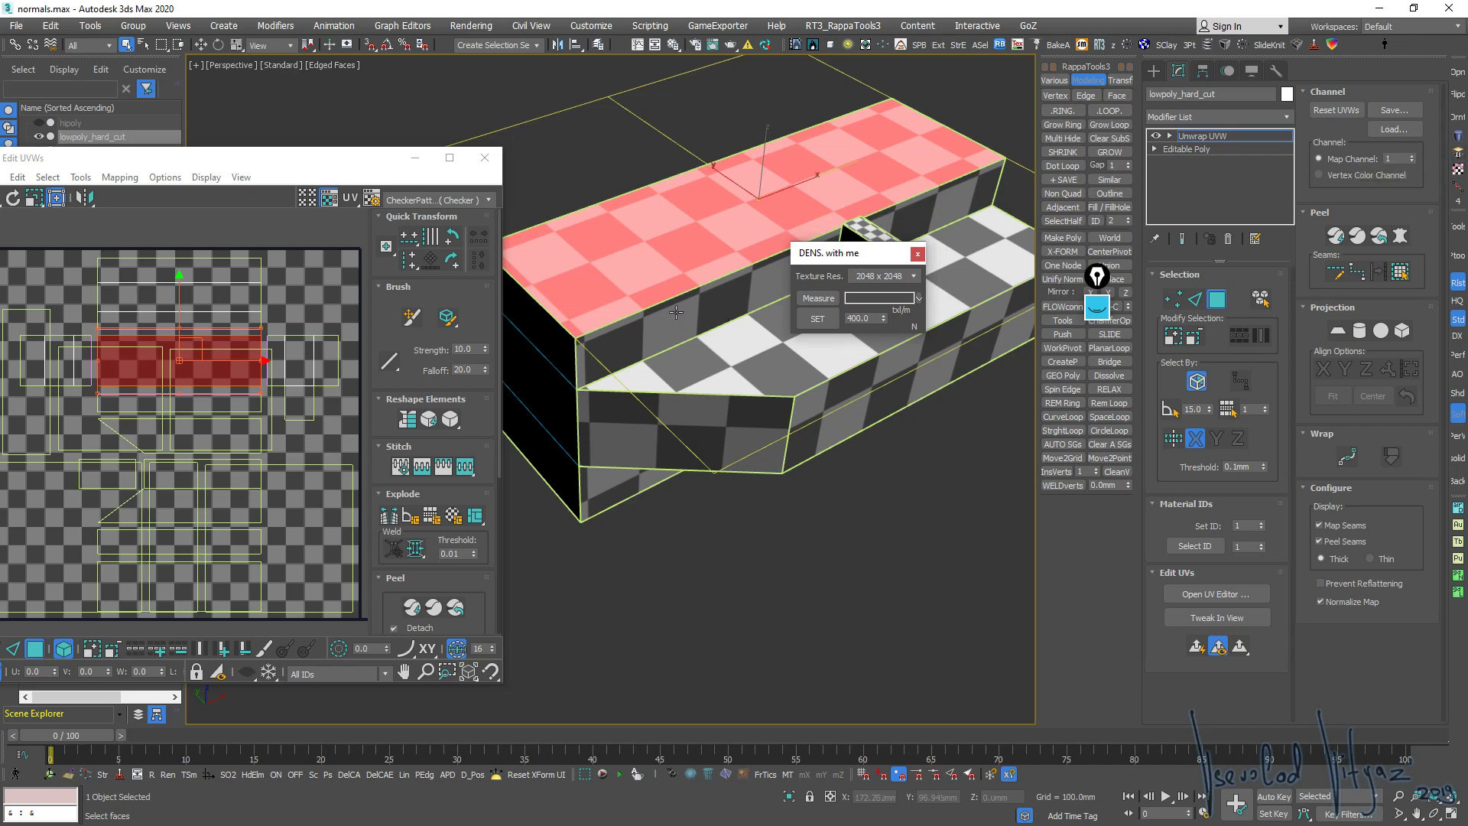
Measure the top face's texel density at 1024 x 1024 texture resolution, giving 517.247
{"action": "left_click", "coordinate": [880, 275]}
{"action": "left_click", "coordinate": [884, 319]}
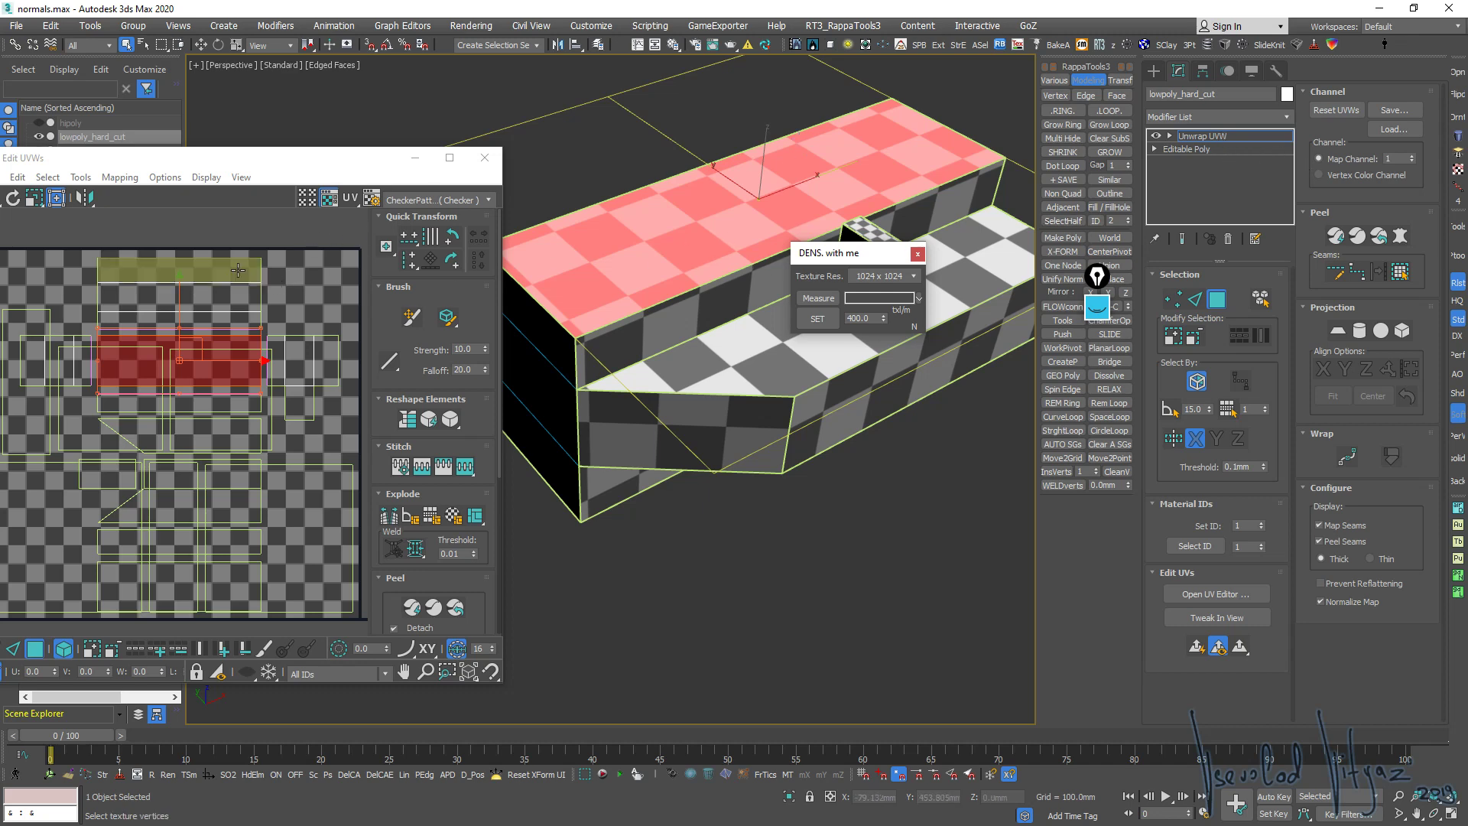
{"action": "left_click_drag", "start_coordinate": [239, 336], "coordinate": [238, 270]}
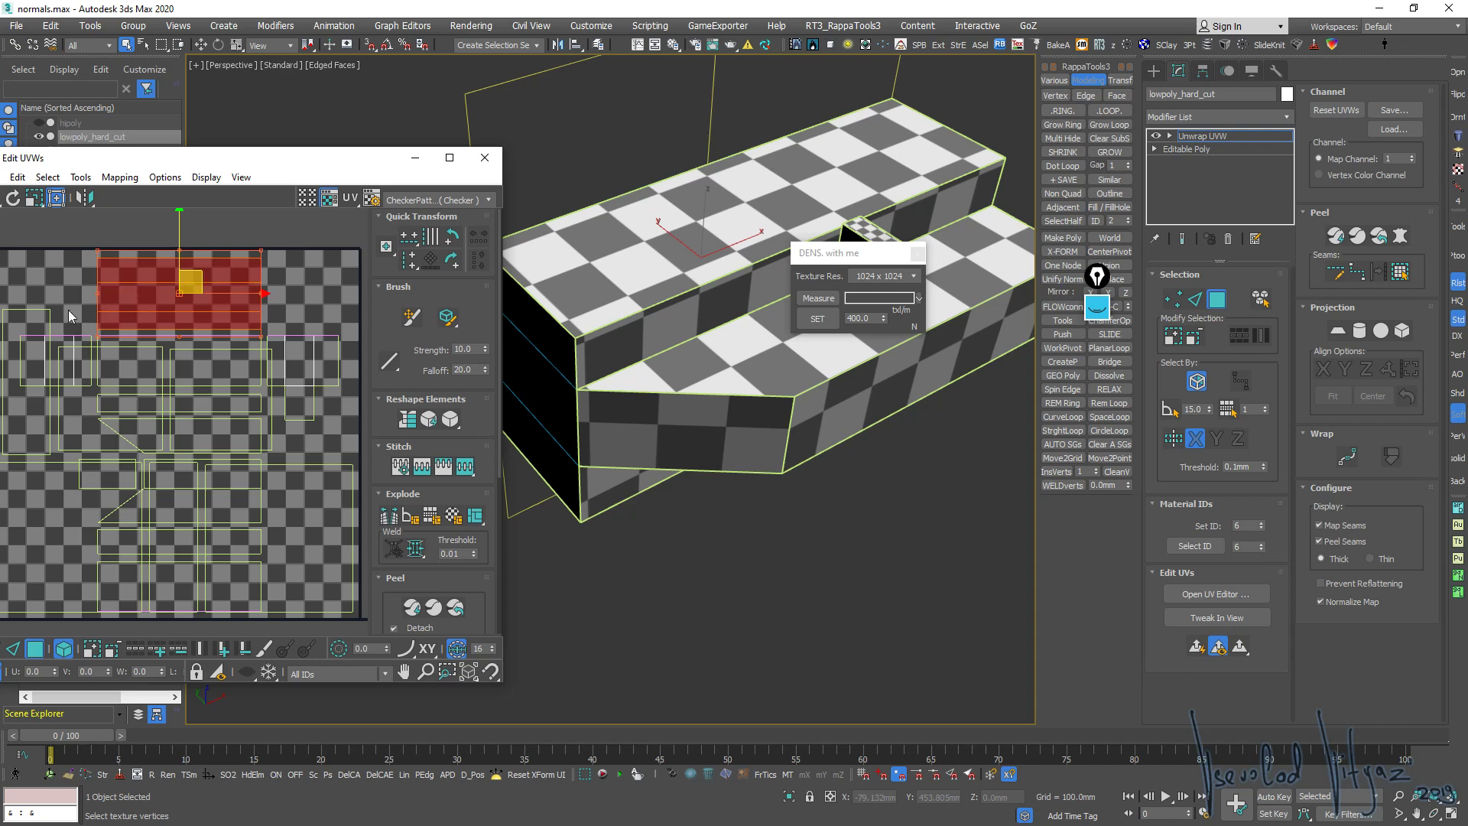
{"action": "left_click", "coordinate": [643, 296]}
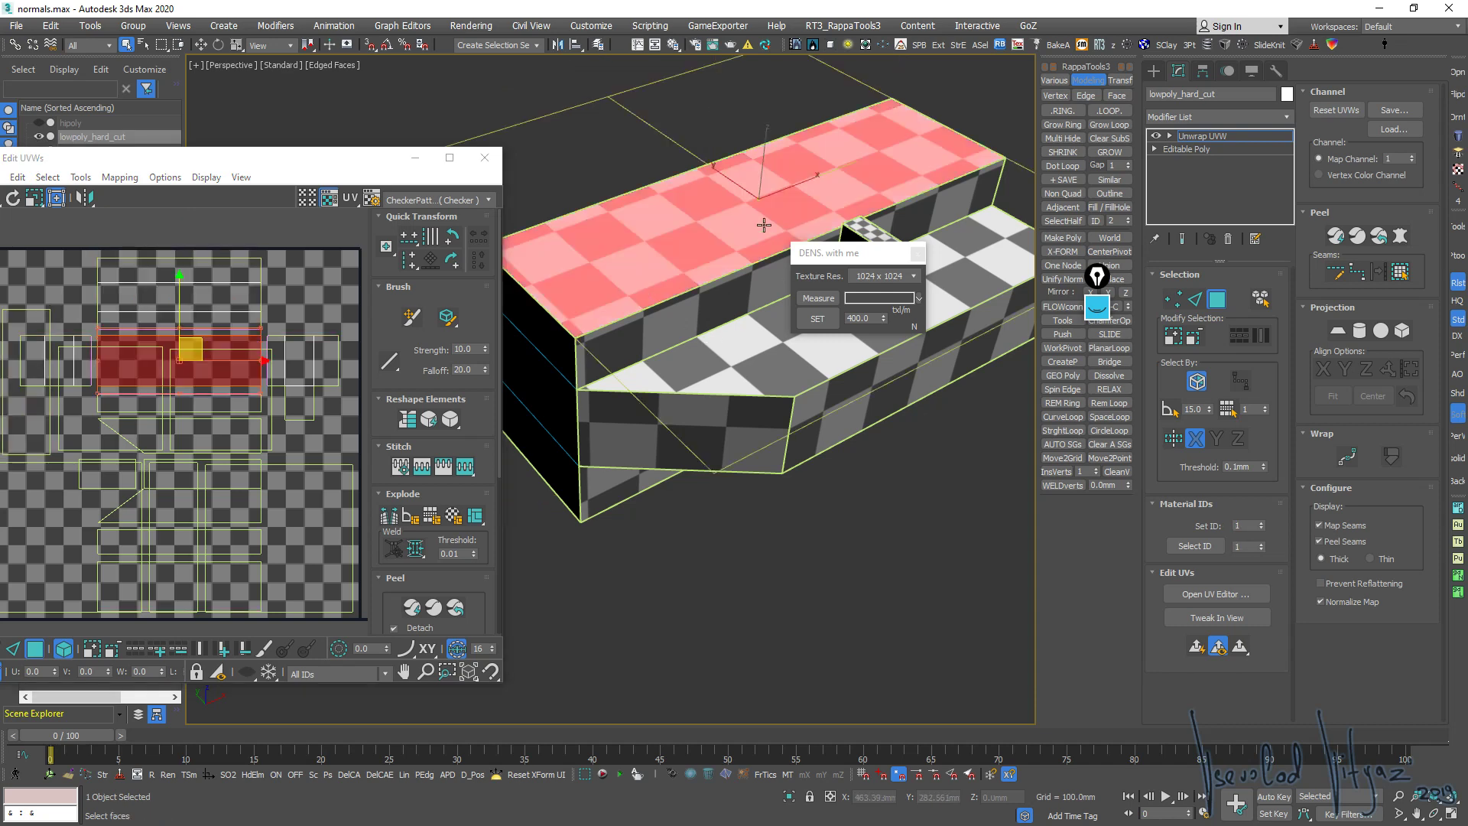
{"action": "left_click", "coordinate": [831, 302]}
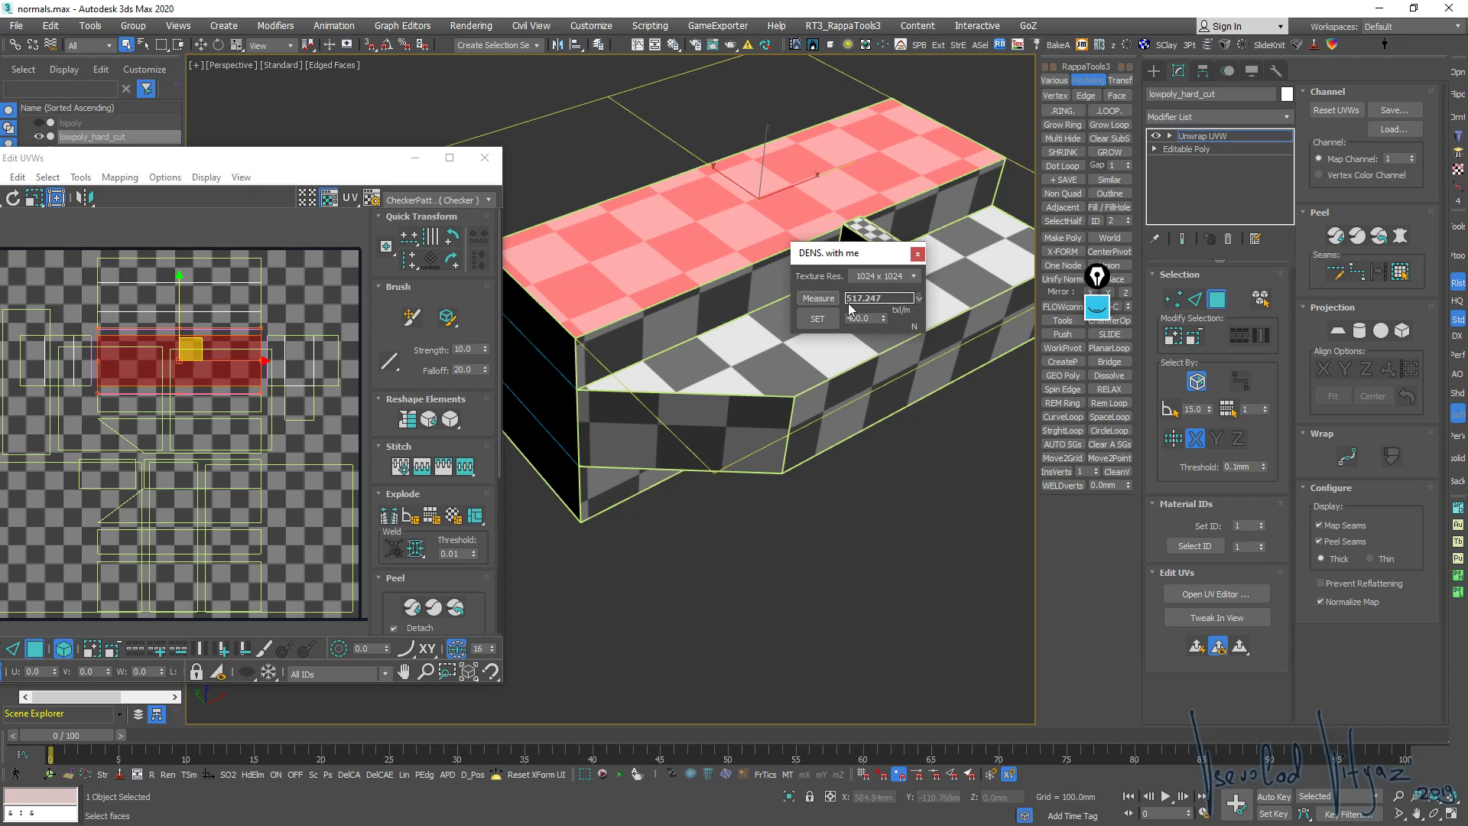
{"action": "left_click", "coordinate": [853, 298]}
{"action": "double_click", "coordinate": [854, 298]}
Select the small block element and set its UV density to 517.247
{"action": "middle_click_drag", "start_coordinate": [664, 189], "coordinate": [670, 264], "text": "alt"}
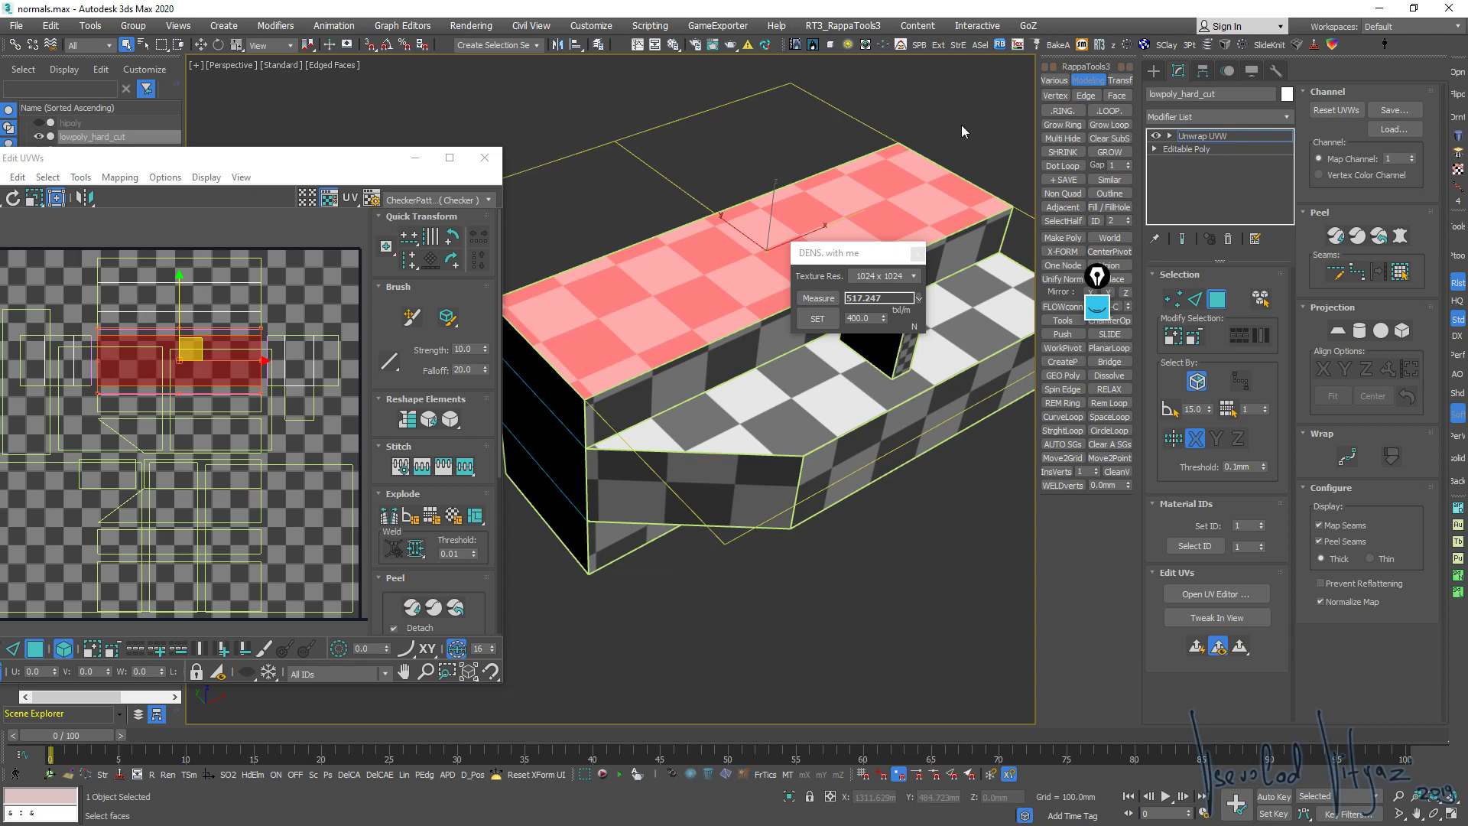
{"action": "scroll", "coordinate": [961, 126], "scroll_direction": "down", "scroll_amount": 3}
{"action": "scroll", "coordinate": [893, 172], "scroll_direction": "down", "scroll_amount": 2}
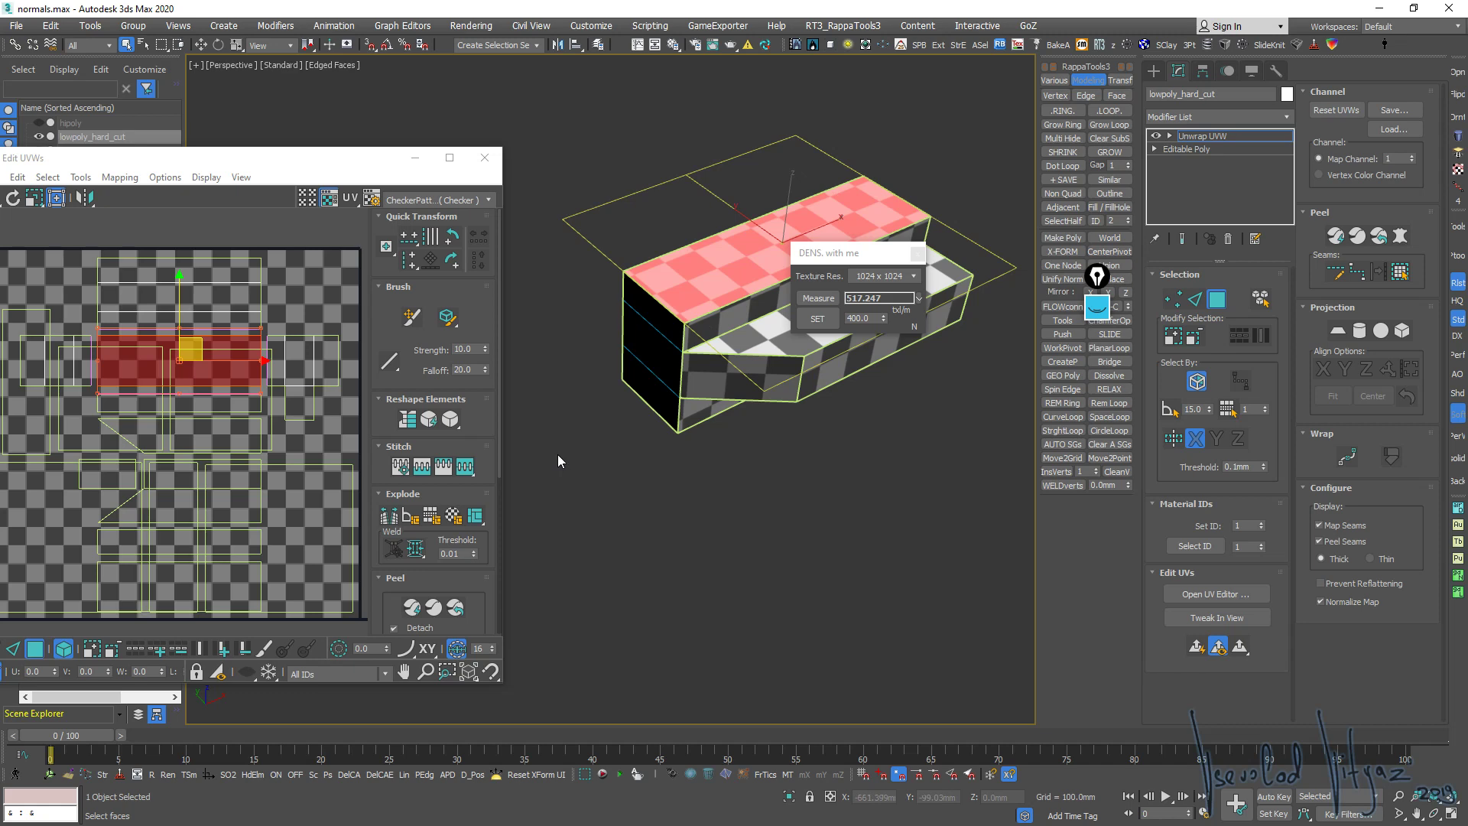
{"action": "left_click", "coordinate": [802, 299]}
{"action": "left_click_drag", "start_coordinate": [837, 253], "coordinate": [791, 475]}
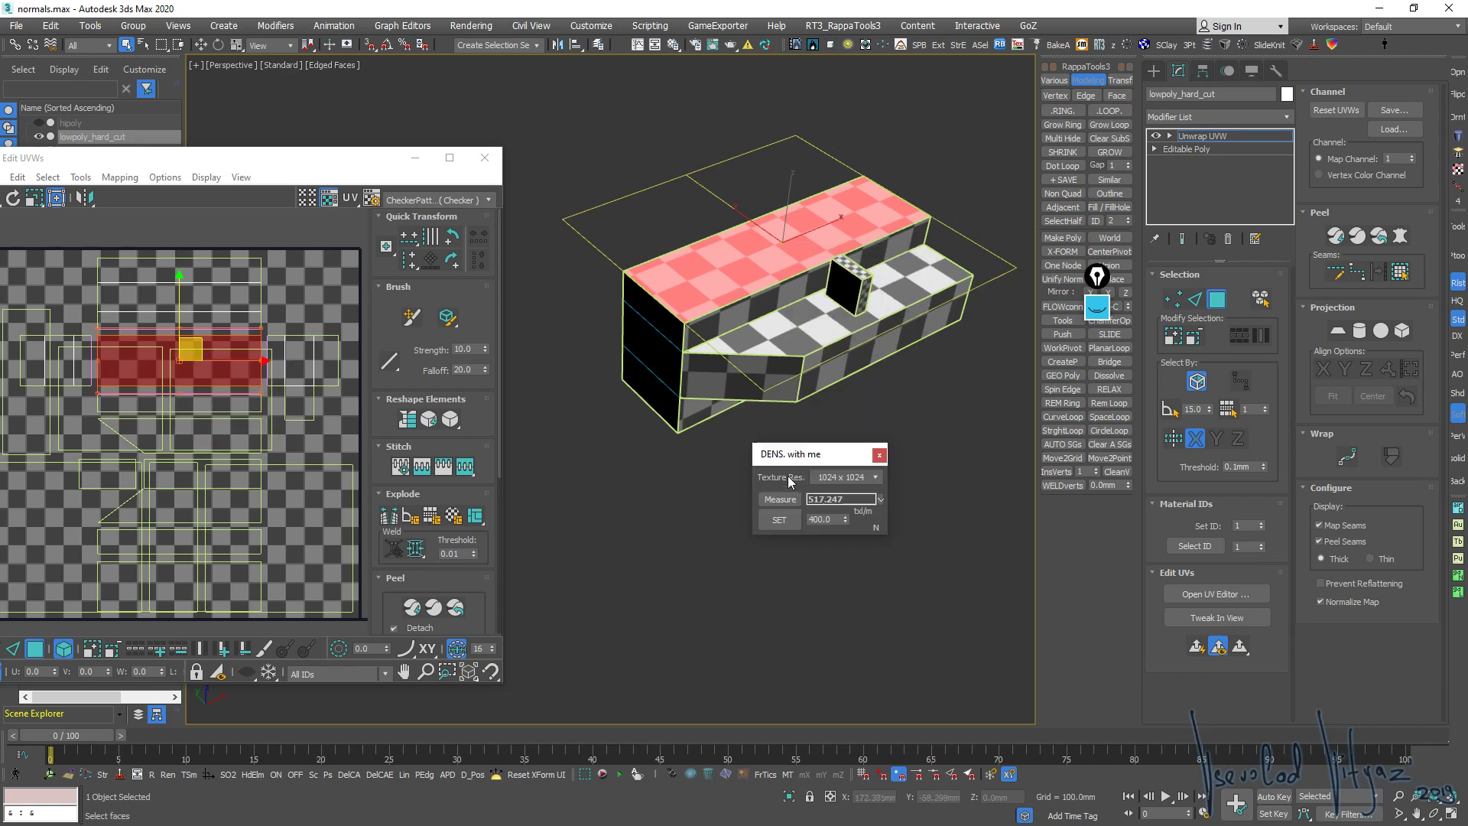
{"action": "left_click", "coordinate": [845, 287]}
{"action": "left_click", "coordinate": [862, 289]}
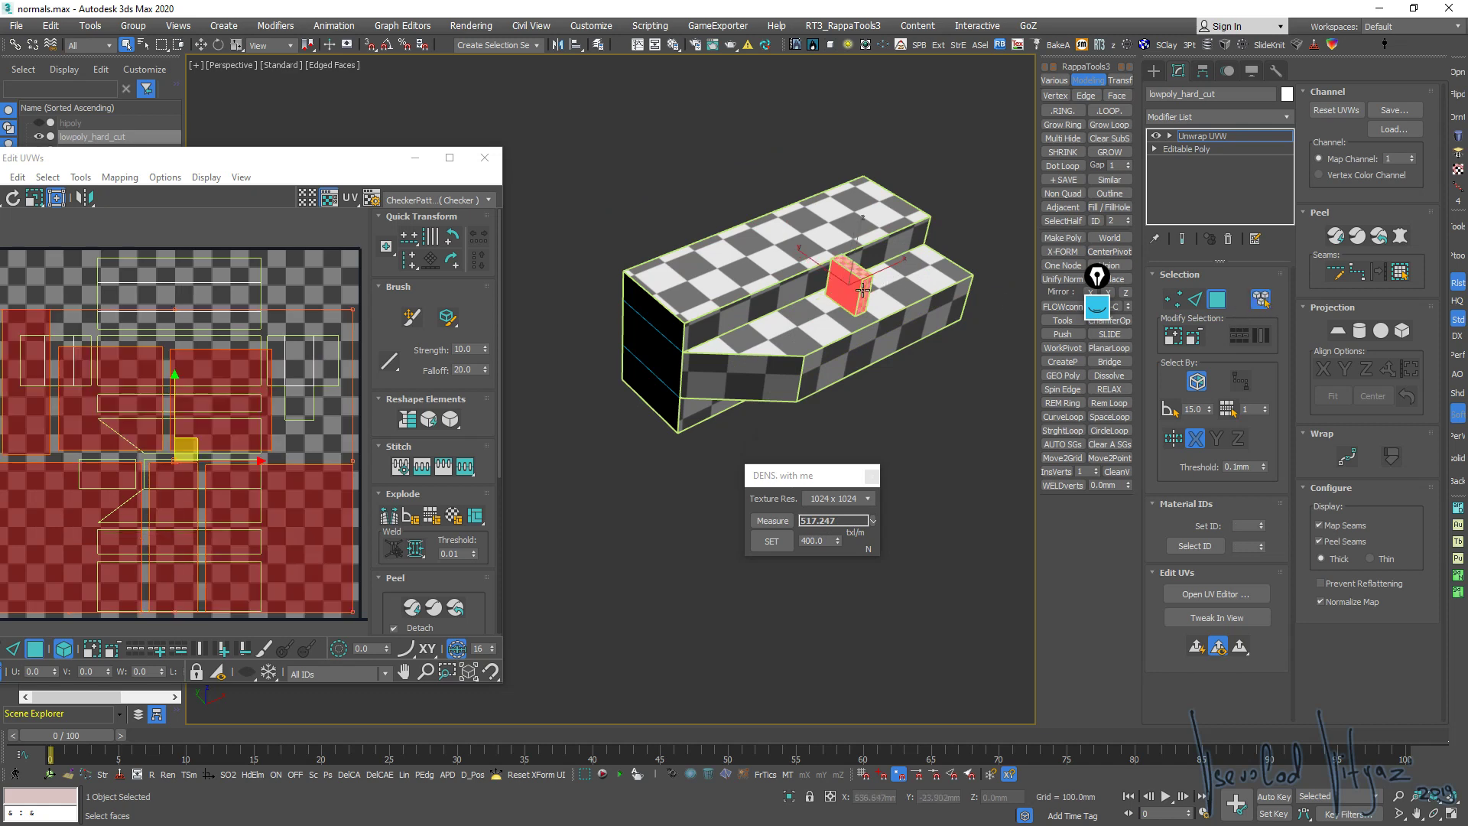
{"action": "middle_click_drag", "start_coordinate": [731, 383], "coordinate": [889, 220]}
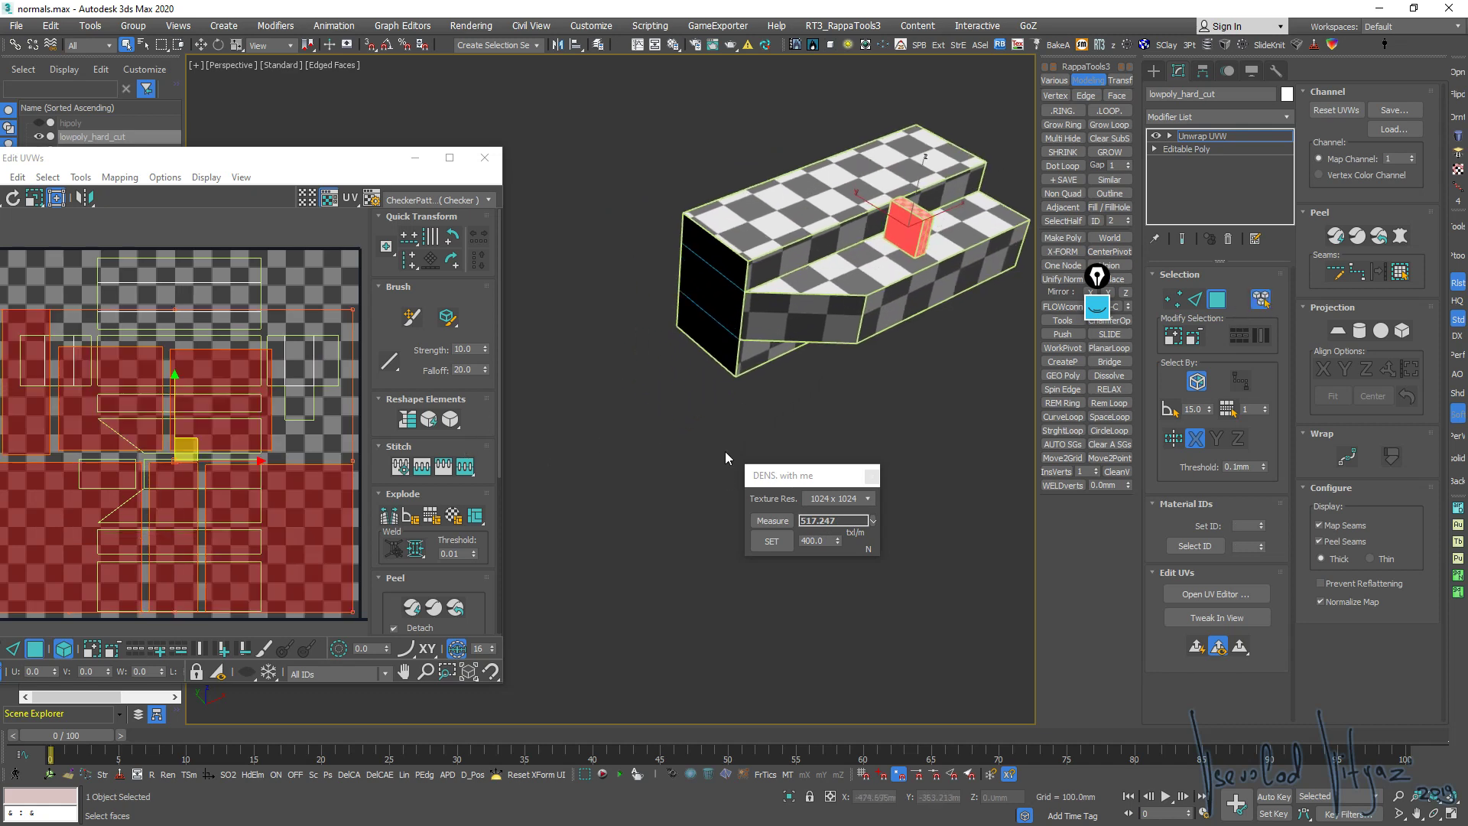
{"action": "left_click", "coordinate": [871, 522]}
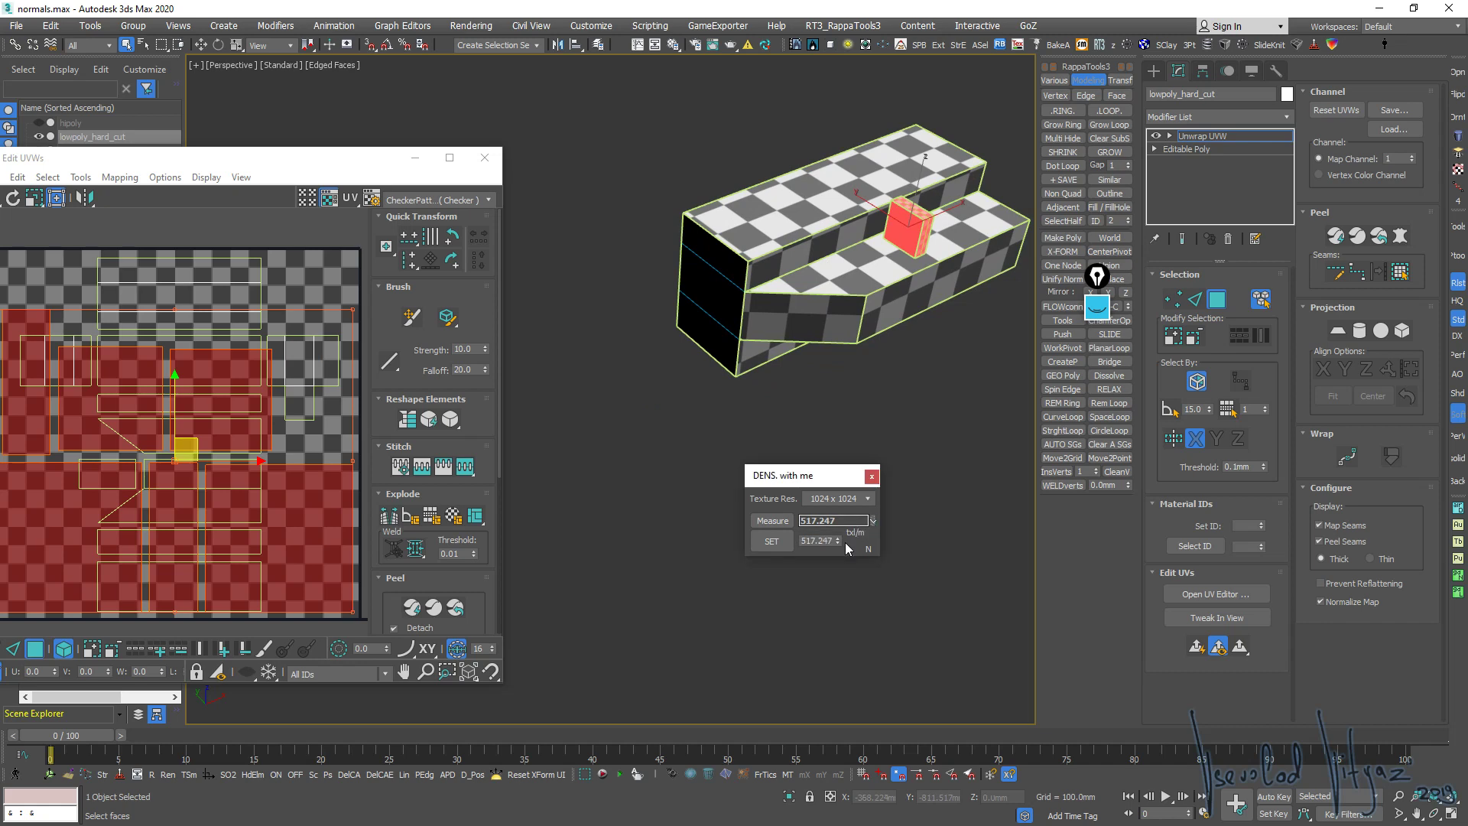
{"action": "left_click", "coordinate": [780, 541]}
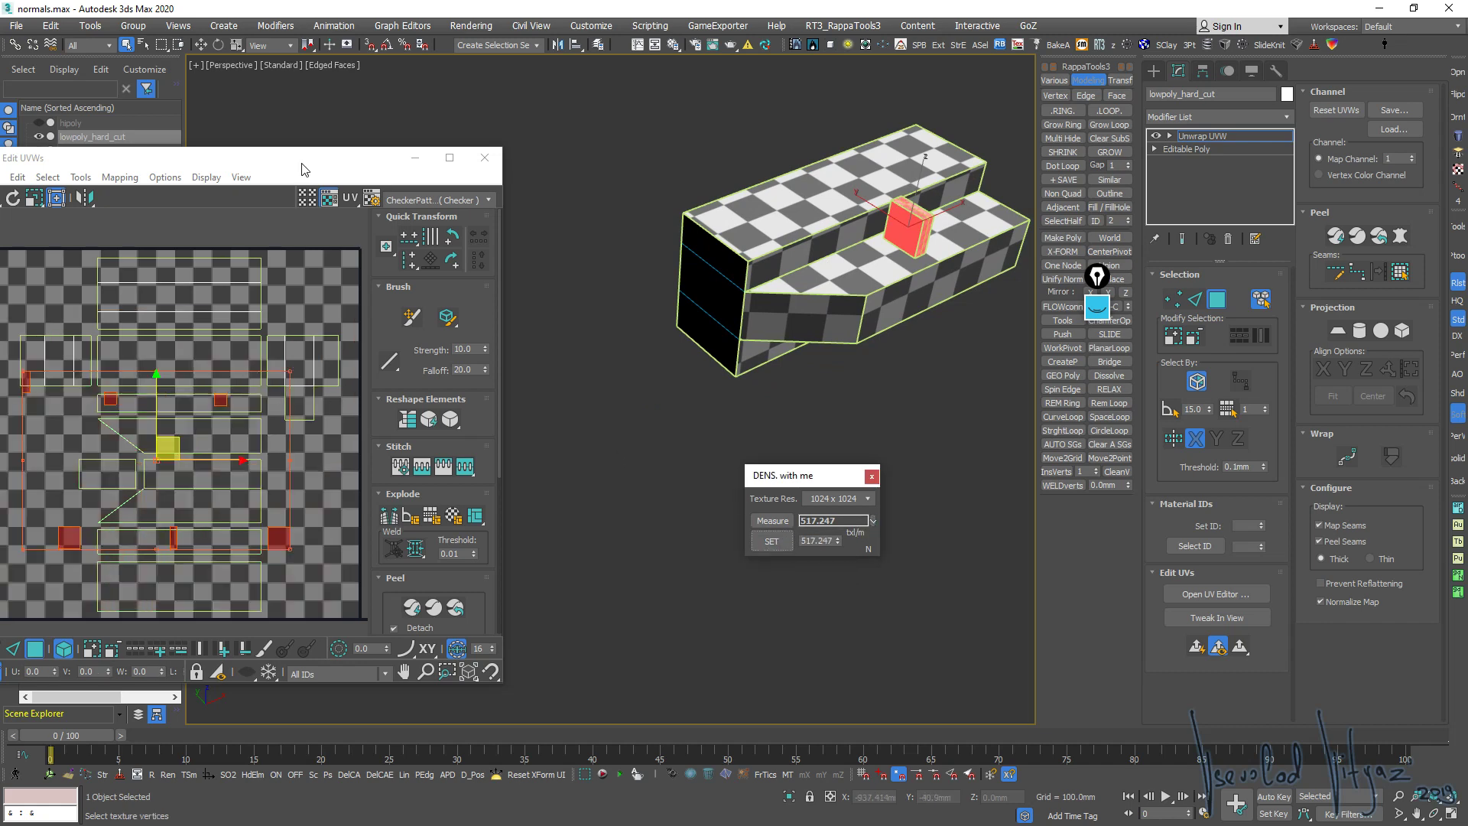
Move the selected small-block UV faces down-left in the UV layout
{"action": "left_click_drag", "start_coordinate": [305, 169], "coordinate": [478, 109]}
{"action": "middle_click_drag", "start_coordinate": [841, 252], "coordinate": [884, 283], "text": "alt"}
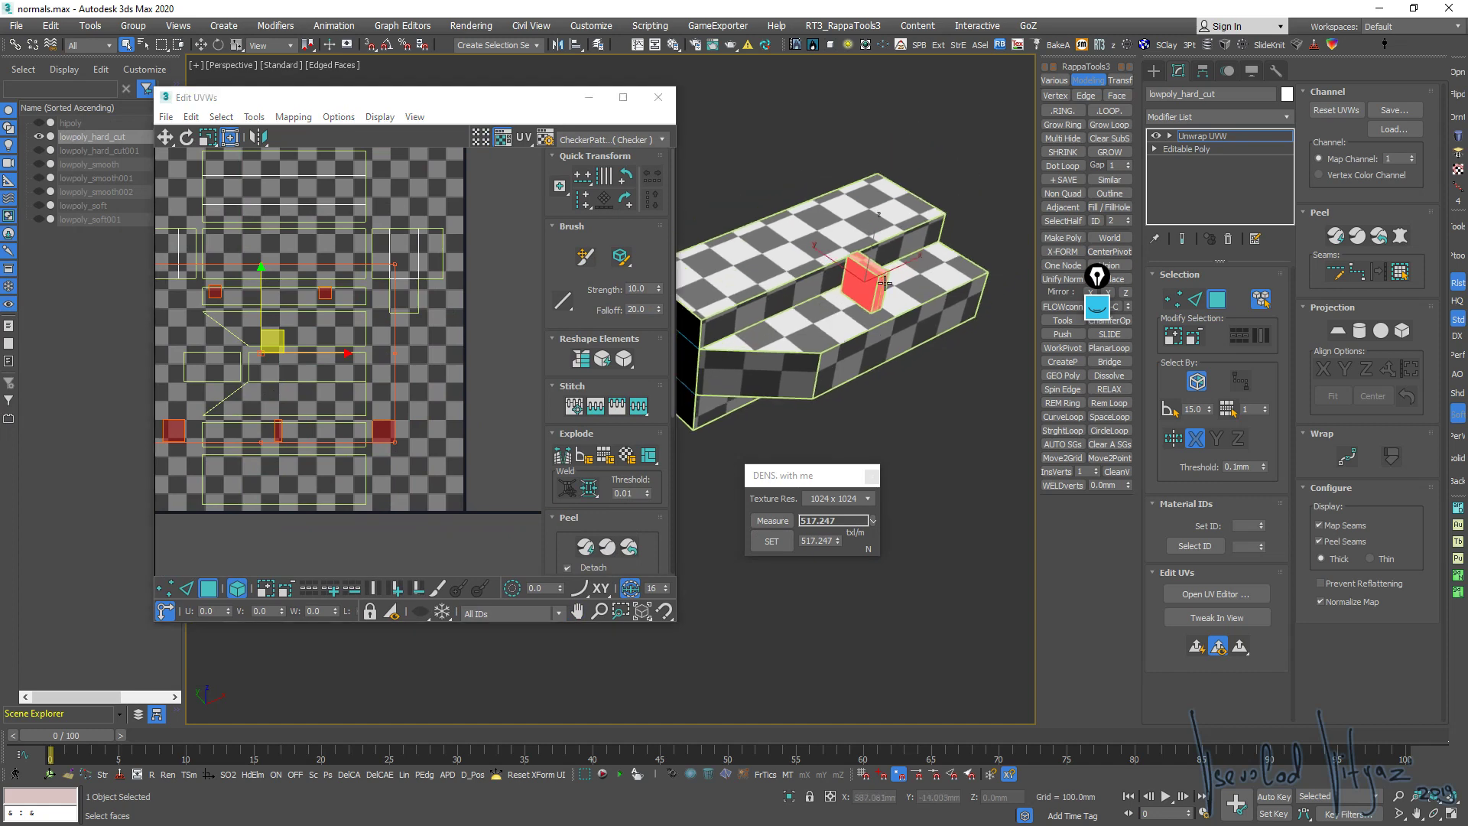
{"action": "scroll", "coordinate": [885, 283], "scroll_direction": "up", "scroll_amount": 5}
{"action": "scroll", "coordinate": [306, 329], "scroll_direction": "down", "scroll_amount": 1}
{"action": "middle_click_drag", "start_coordinate": [276, 346], "coordinate": [336, 288]}
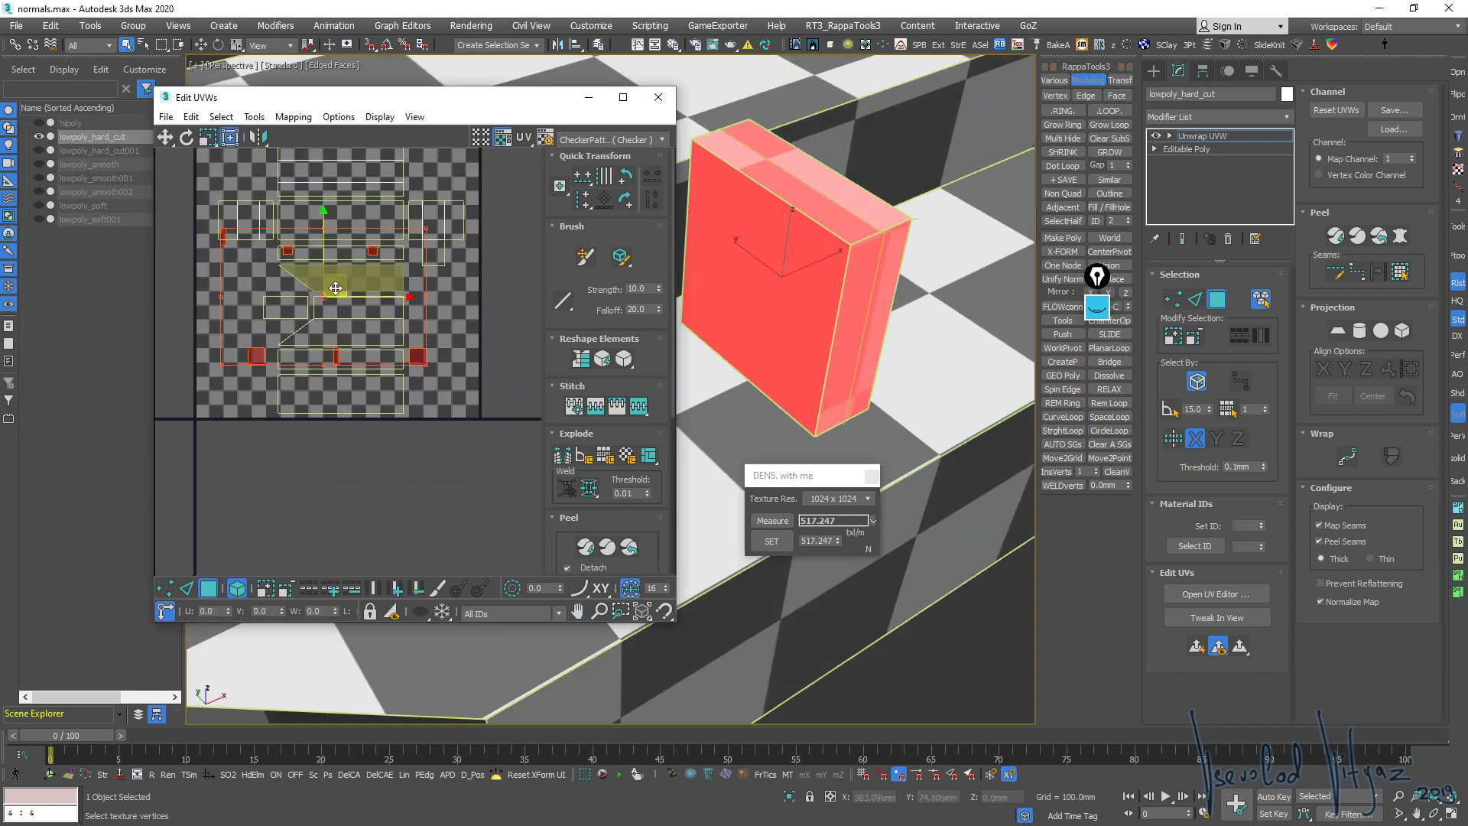
{"action": "left_click_drag", "start_coordinate": [342, 276], "coordinate": [327, 307]}
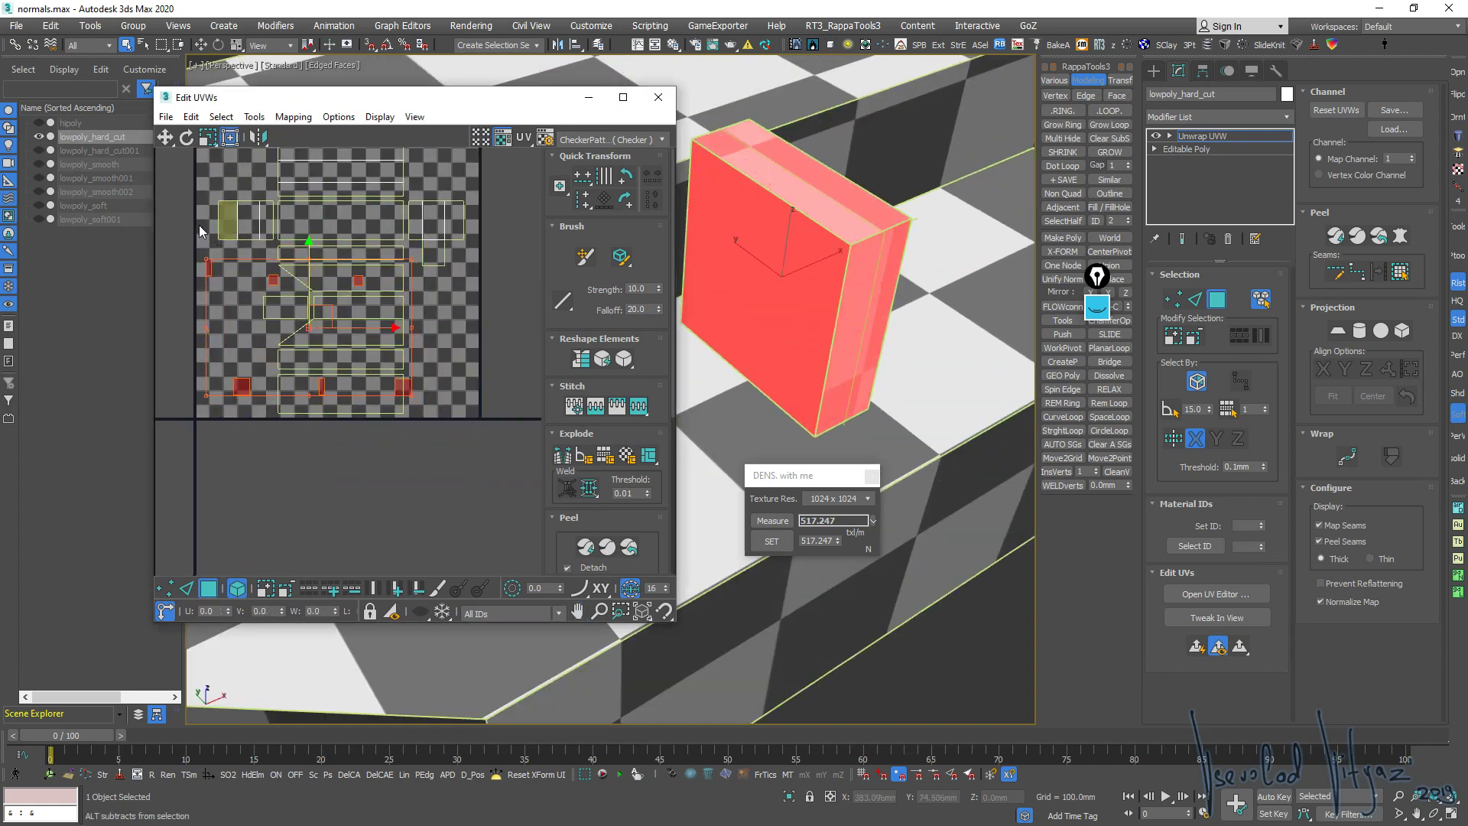
Reposition the remaining block UV clusters and collapse the unwrap into lowpoly_hard_cut
{"action": "left_click_drag", "start_coordinate": [193, 235], "coordinate": [223, 304]}
{"action": "mouse_move", "coordinate": [321, 329]}
{"action": "left_mouse_down"}
{"action": "mouse_move", "coordinate": [225, 313]}
{"action": "mouse_move", "coordinate": [230, 289]}
{"action": "mouse_move", "coordinate": [184, 284]}
{"action": "left_mouse_up"}
{"action": "left_click", "coordinate": [285, 310]}
{"action": "left_click", "coordinate": [268, 372]}
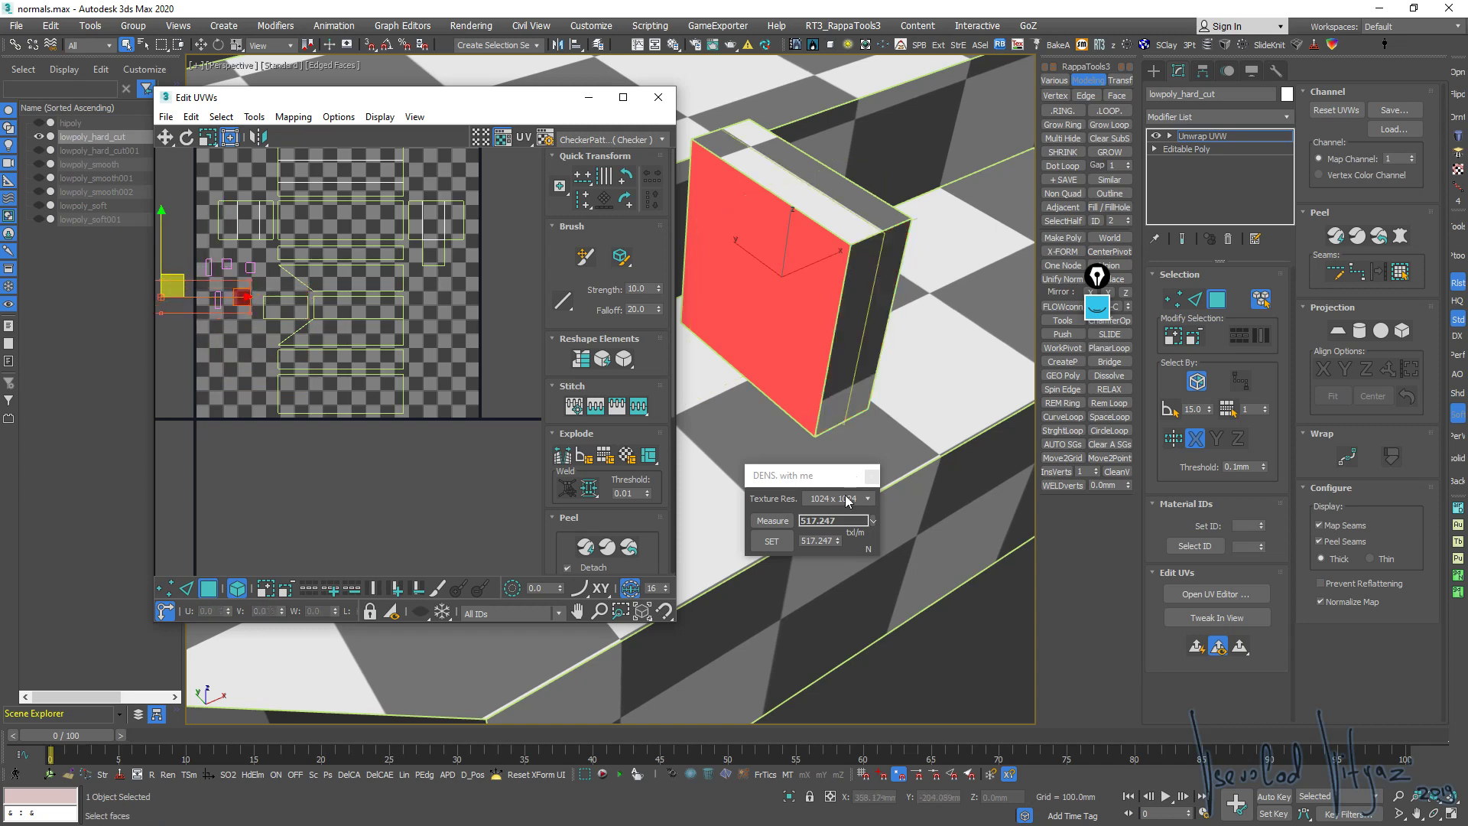
{"action": "key", "text": "ctrl+shift+c"}
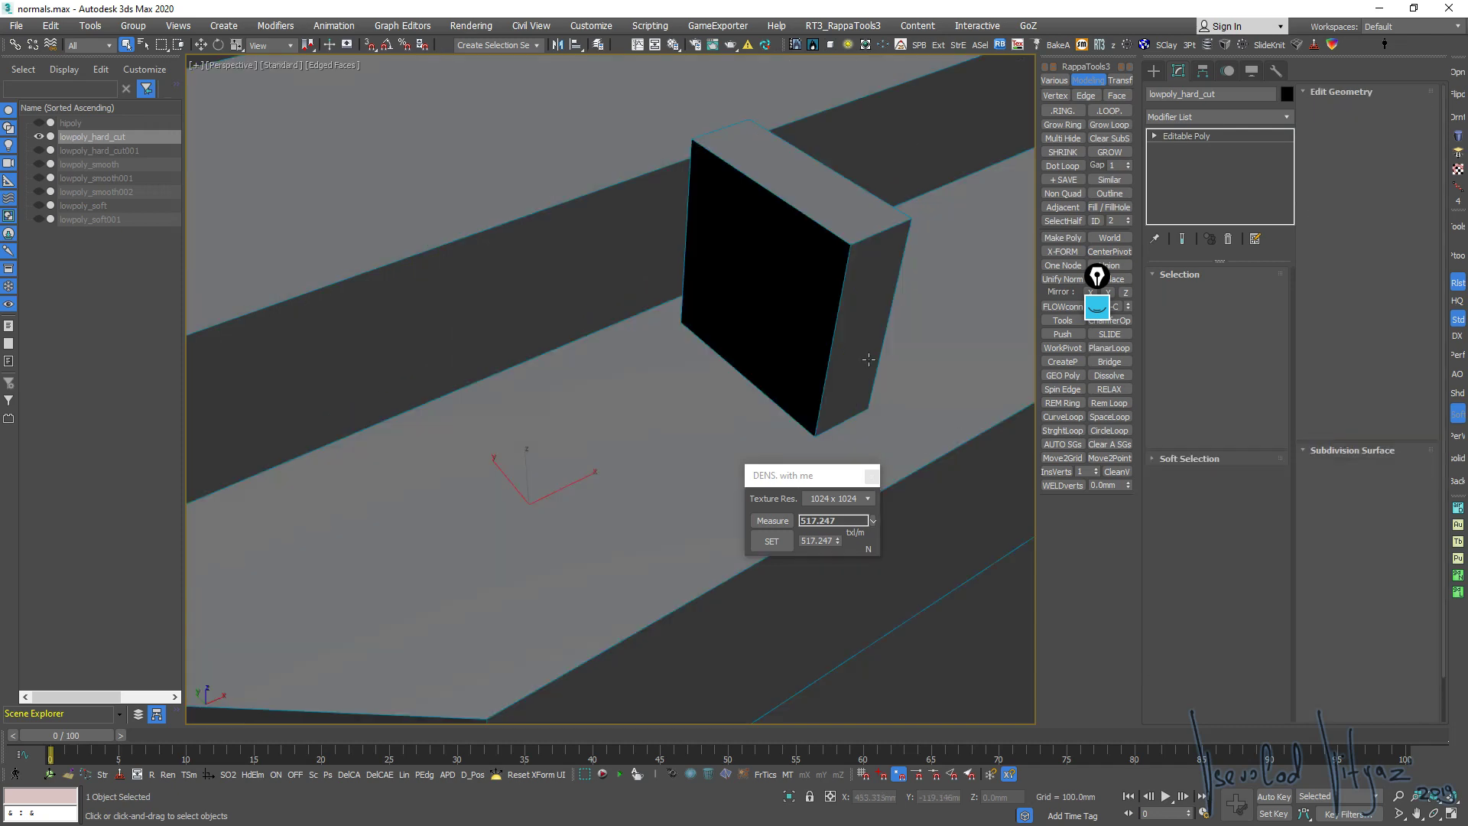
Show Edged Faces over the shaded model and zoom in on the box
{"action": "key", "text": "F4"}
{"action": "middle_click_drag", "start_coordinate": [772, 344], "coordinate": [770, 255], "text": "alt"}
{"action": "key", "text": "2"}
{"action": "key", "text": "F4"}
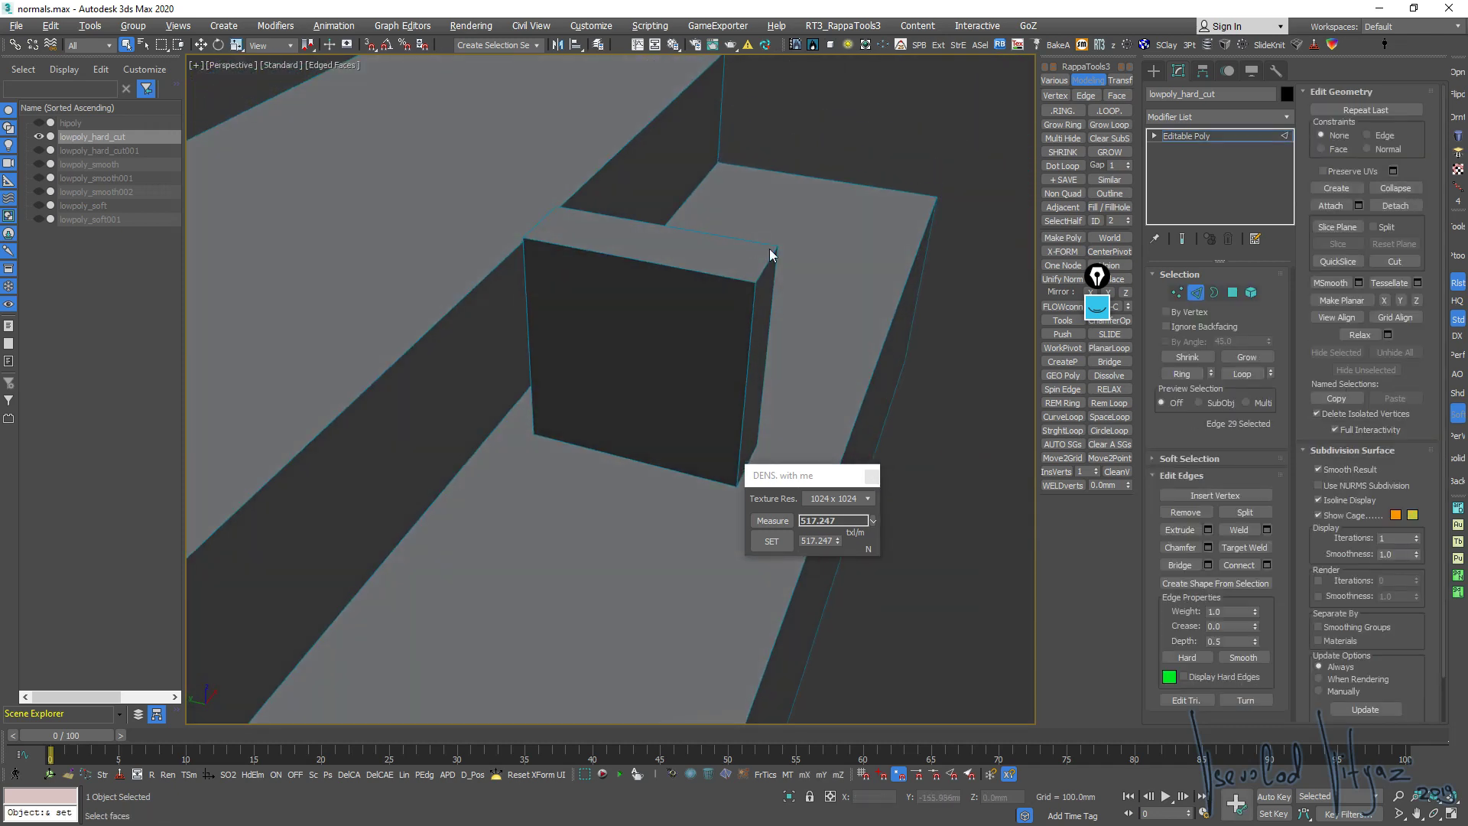
{"action": "scroll", "coordinate": [751, 289], "scroll_direction": "down", "scroll_amount": 3}
{"action": "scroll", "coordinate": [752, 301], "scroll_direction": "down", "scroll_amount": 5}
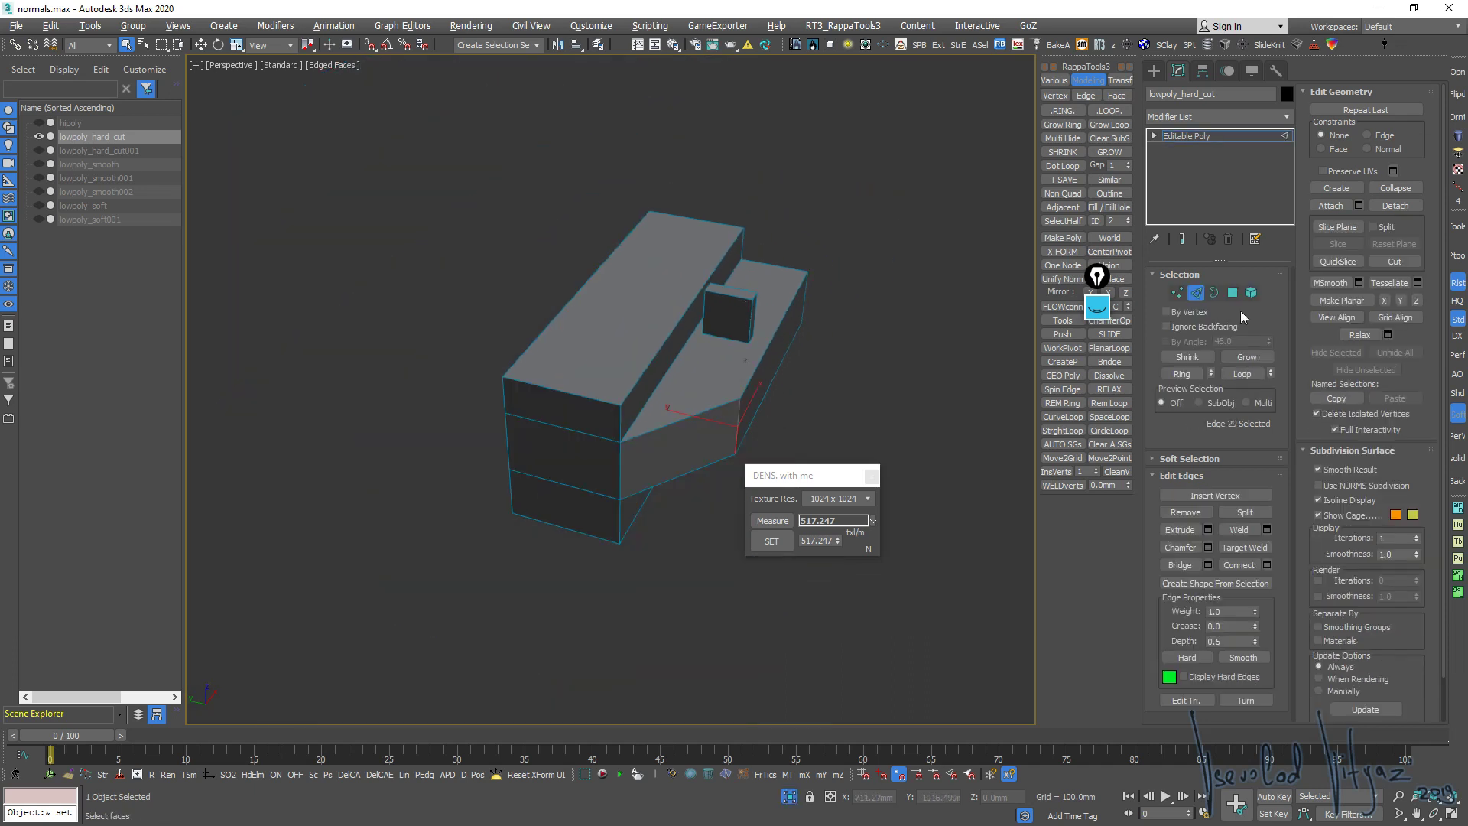
Detach the small cube element as Object001 and exit sub-object mode
{"action": "key", "text": "5"}
{"action": "left_click", "coordinate": [737, 301]}
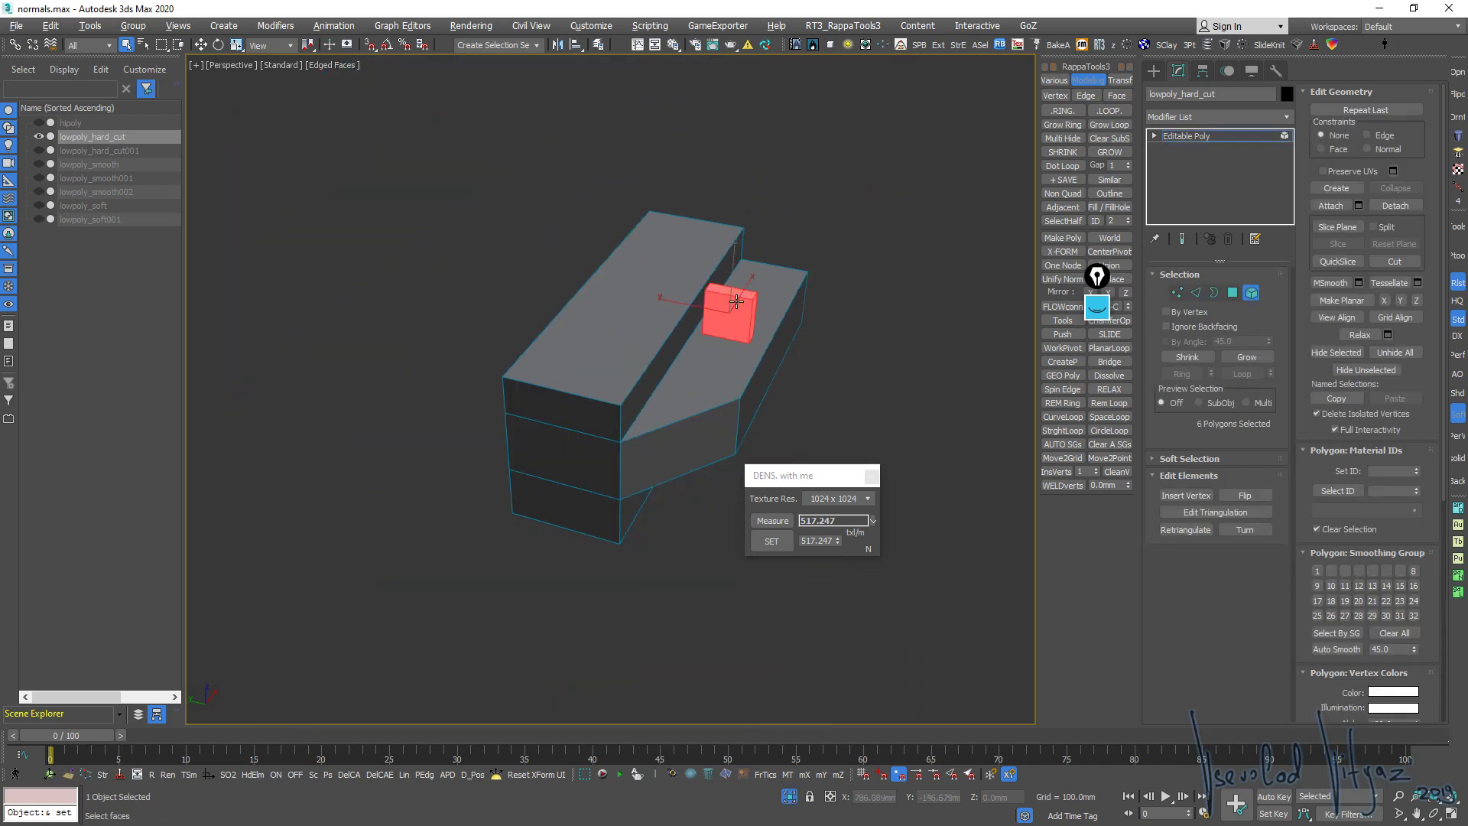
{"action": "key", "text": "ctrl+d"}
{"action": "left_click", "coordinate": [689, 442]}
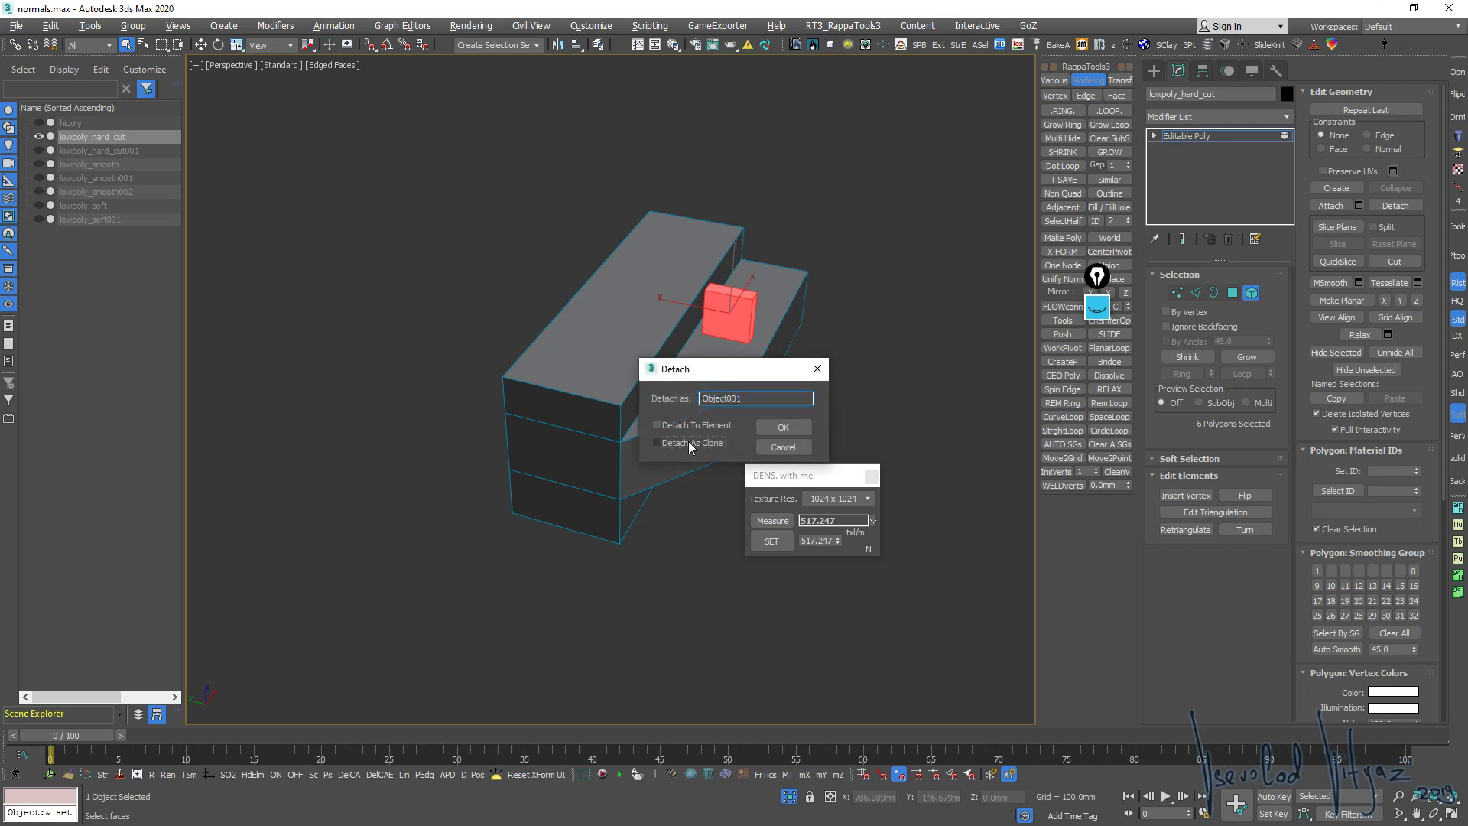
{"action": "left_click", "coordinate": [765, 425]}
{"action": "left_click", "coordinate": [1254, 294]}
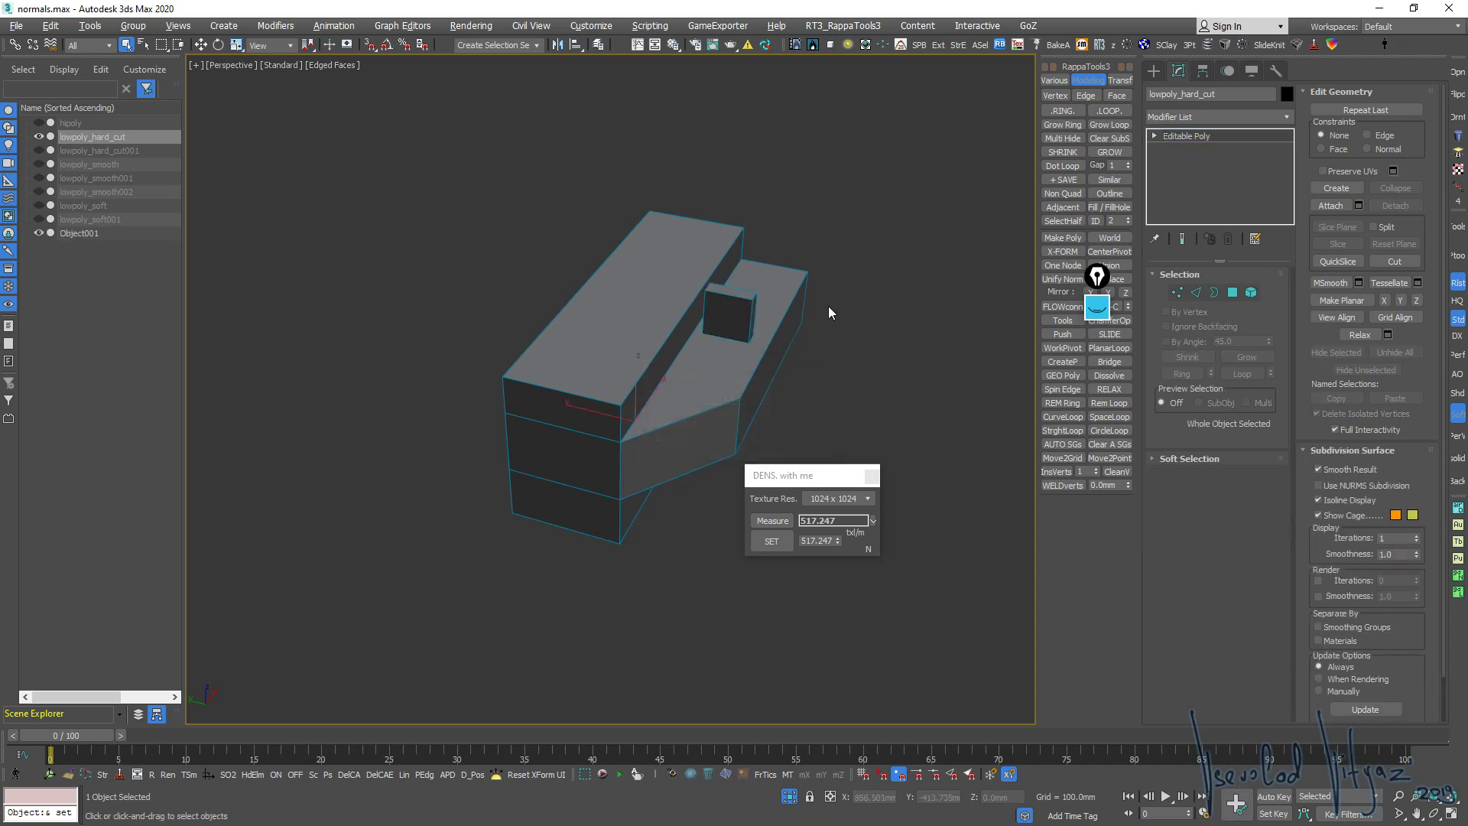
{"action": "left_click", "coordinate": [738, 306]}
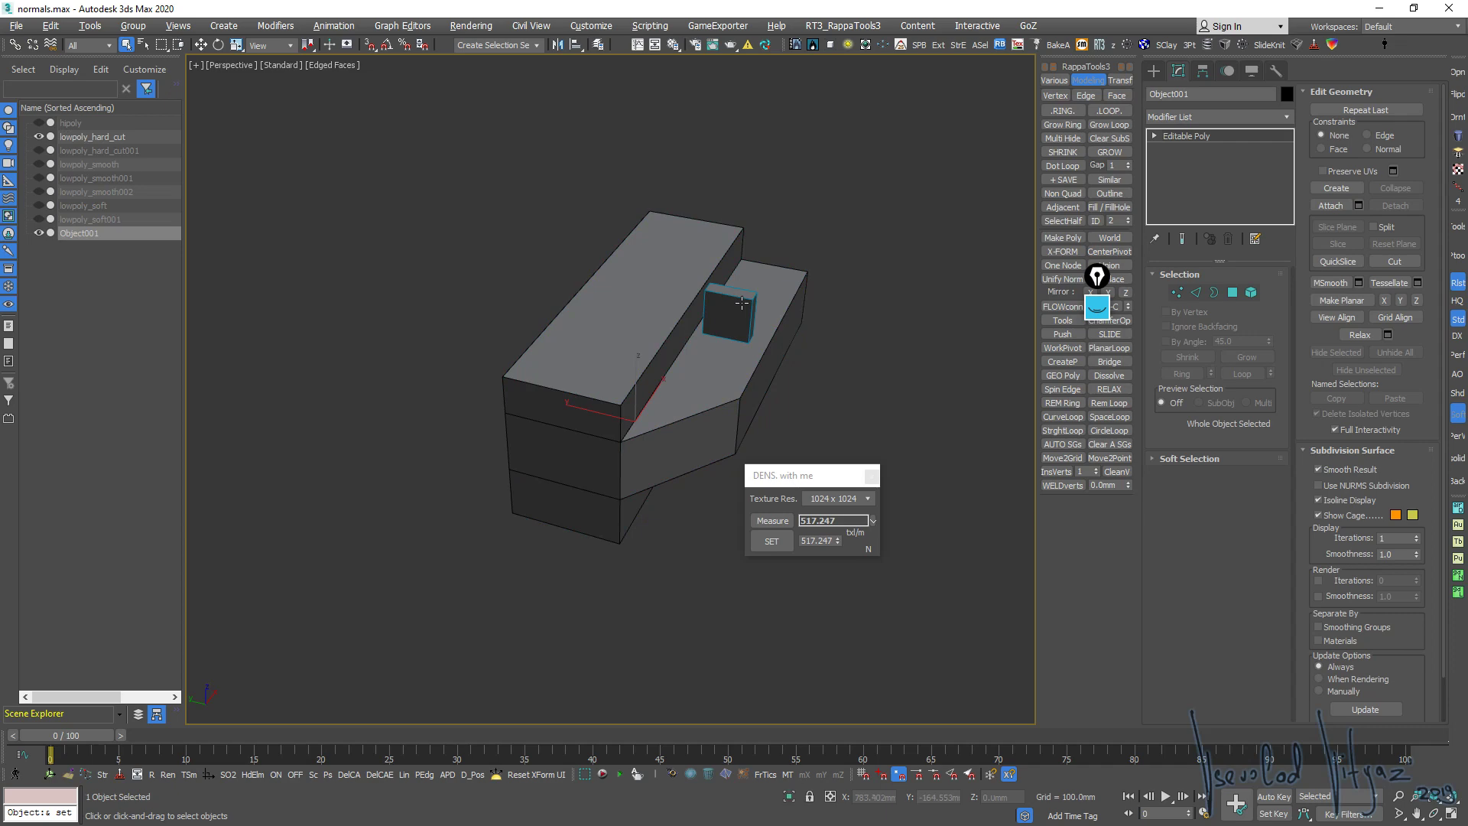
Unhide hipoly and attach Object001 to it at the Editable Poly level
{"action": "left_click", "coordinate": [40, 122]}
{"action": "left_click", "coordinate": [40, 136]}
{"action": "key", "text": "ctrl+a"}
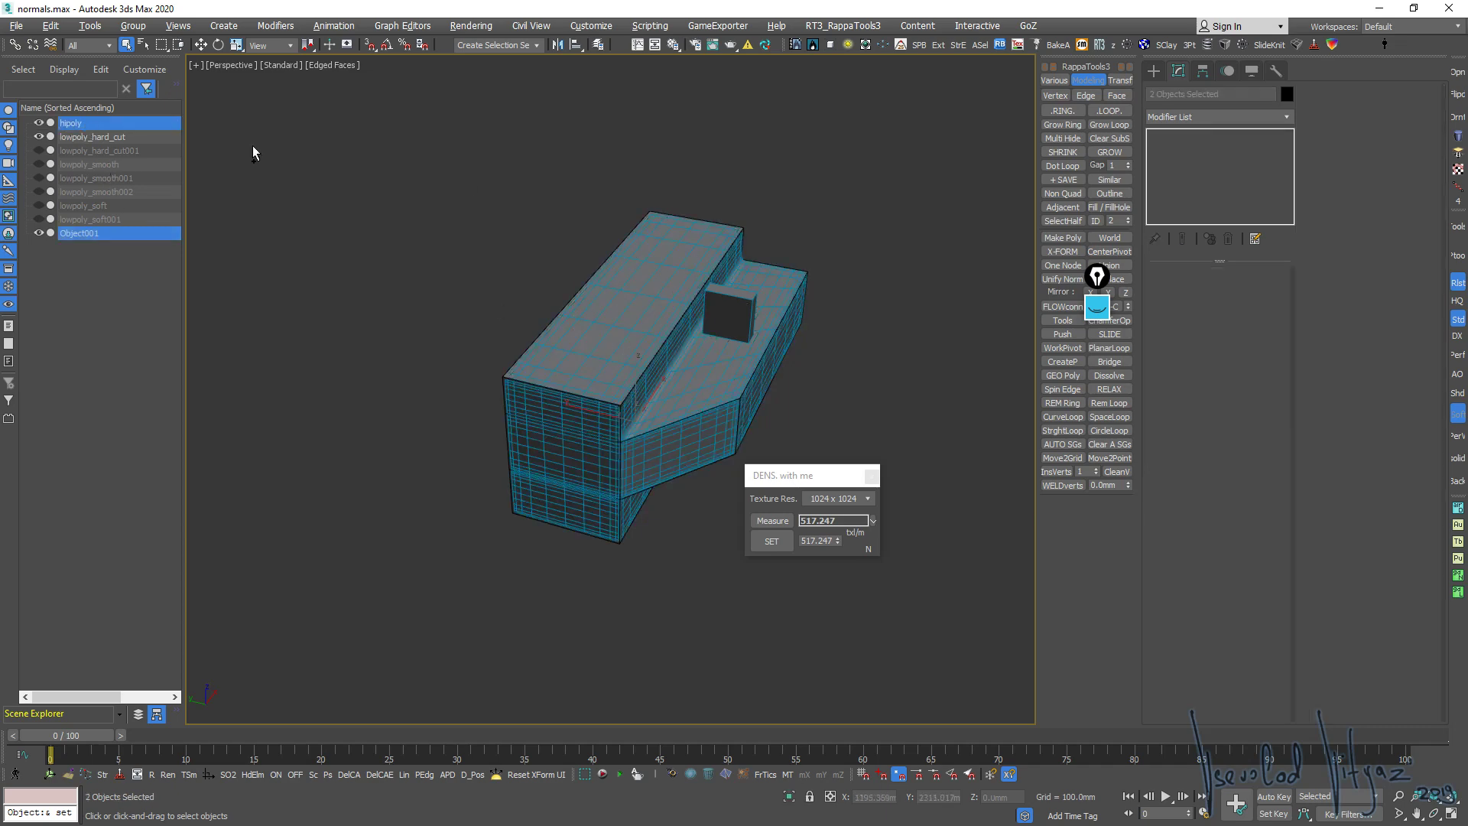
{"action": "key", "text": "ctrl+d"}
{"action": "left_click", "coordinate": [795, 279]}
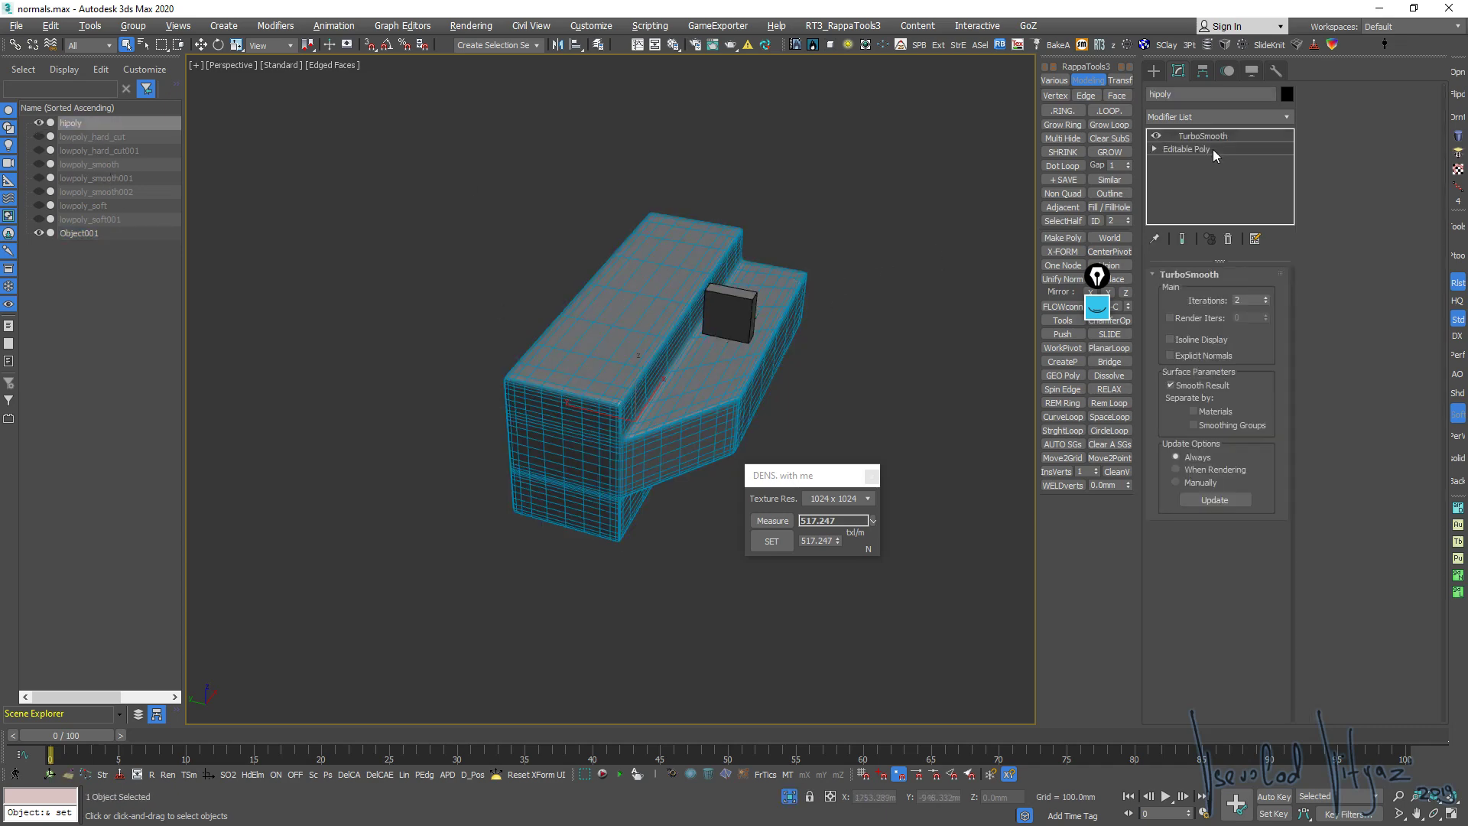
{"action": "left_click", "coordinate": [1187, 149]}
{"action": "scroll", "coordinate": [823, 370], "scroll_direction": "up", "scroll_amount": 6}
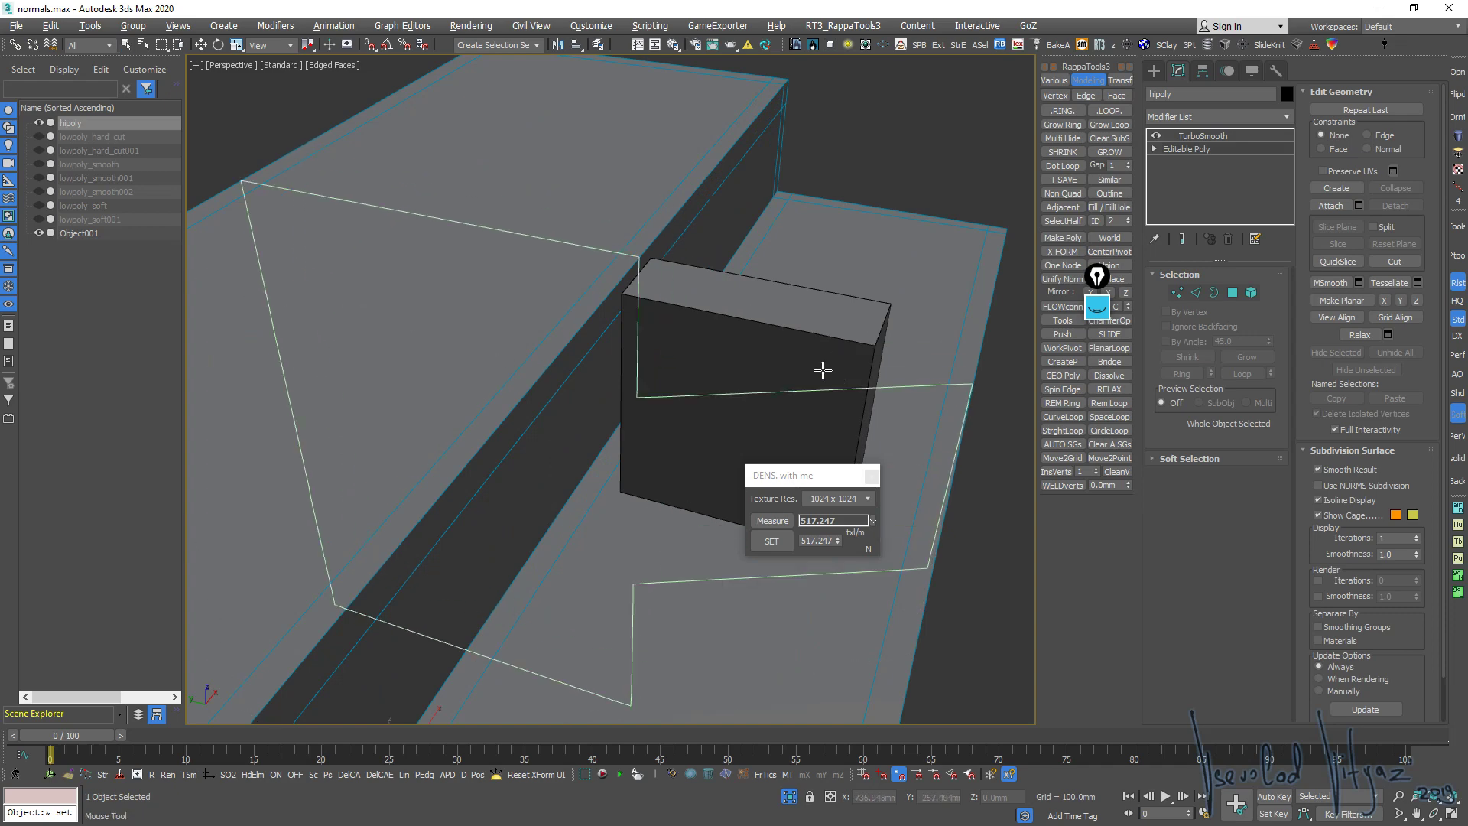
{"action": "scroll", "coordinate": [823, 370], "scroll_direction": "down", "scroll_amount": 6}
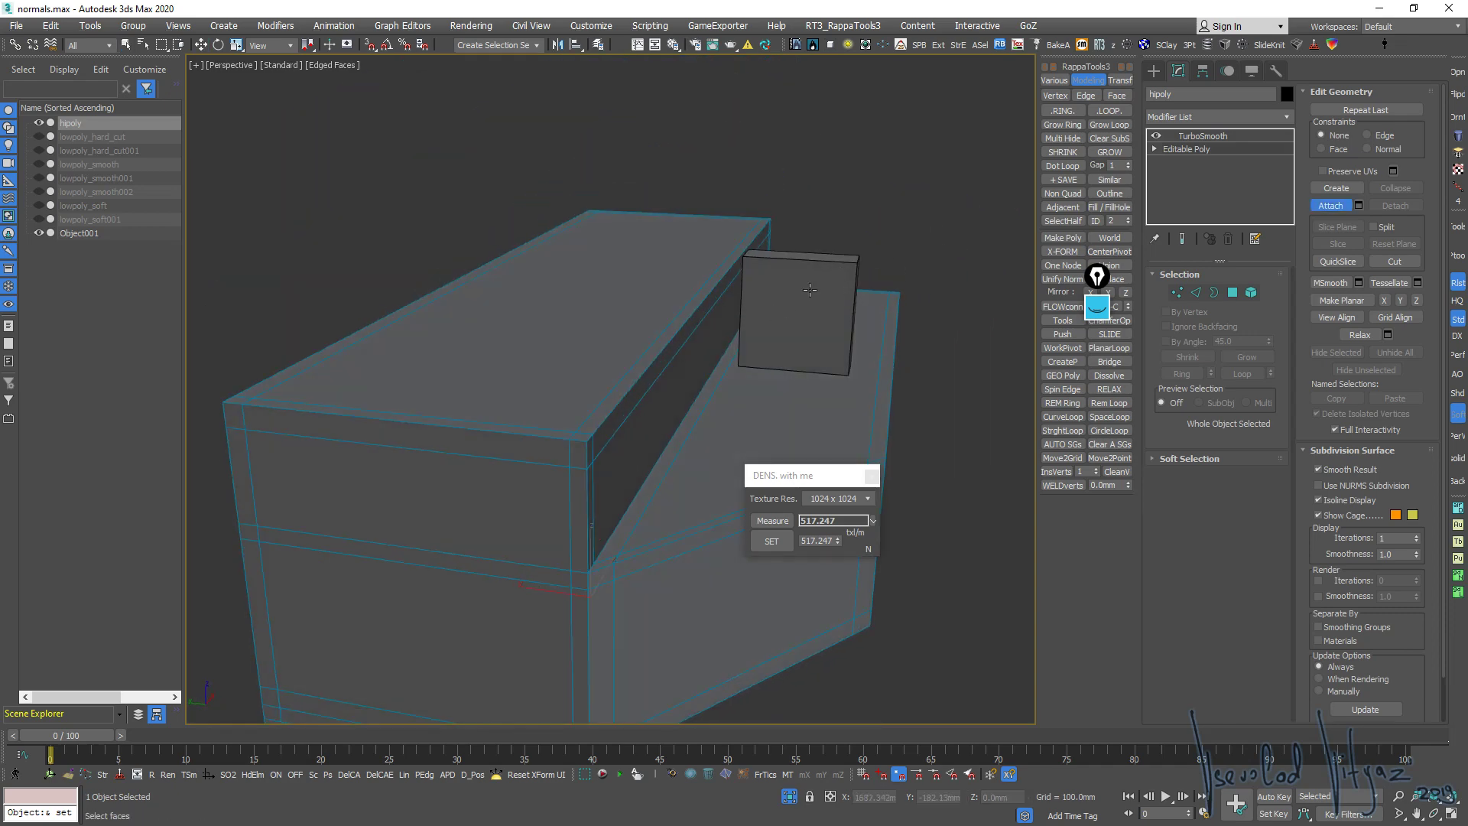
{"action": "left_click", "coordinate": [810, 290]}
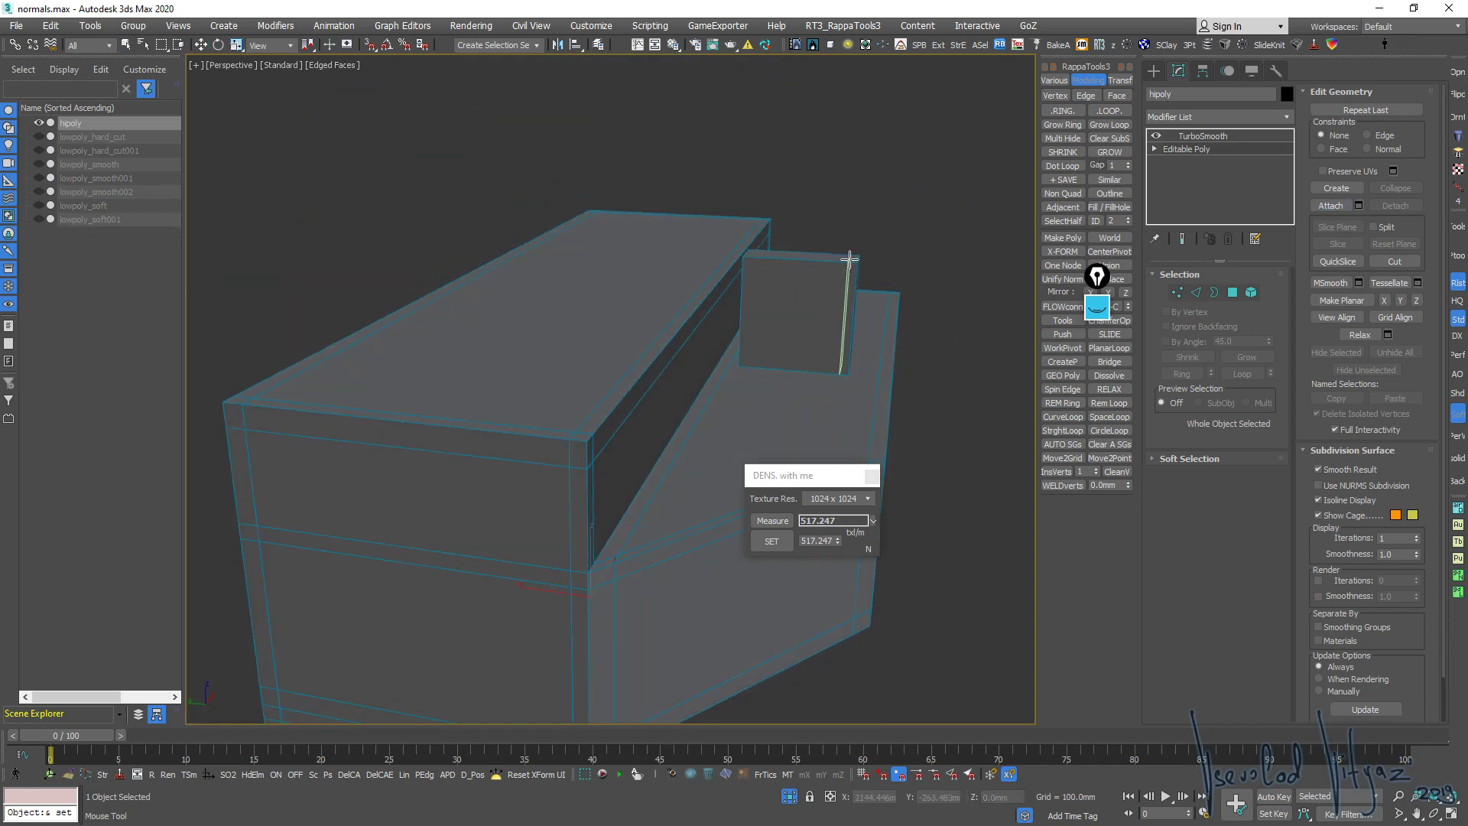
Inspect the merged hipoly mesh and return it to the TurboSmooth level
{"action": "middle_click_drag", "start_coordinate": [753, 269], "coordinate": [748, 265], "text": "alt"}
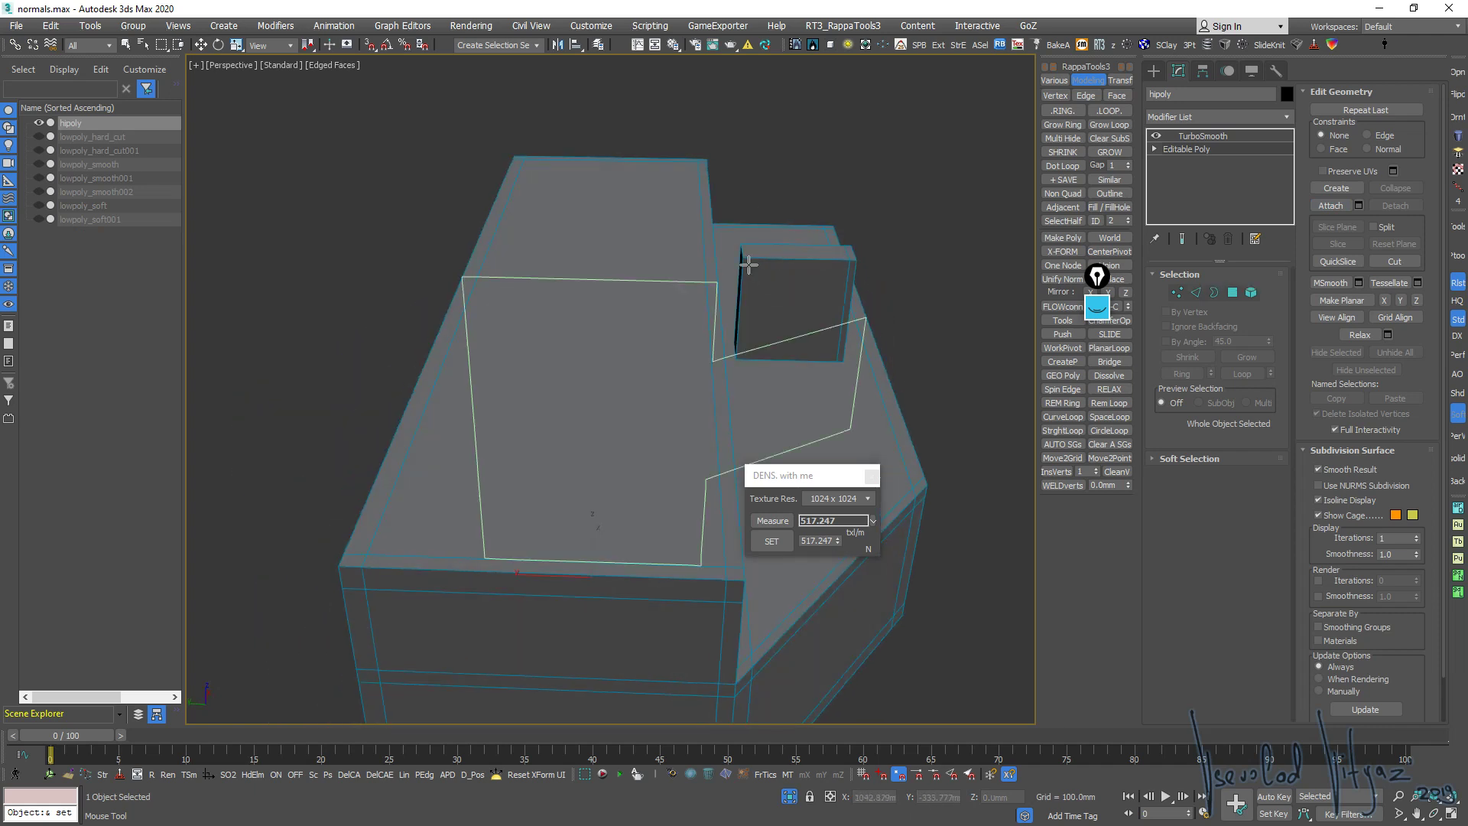
{"action": "left_click_drag", "start_coordinate": [747, 264], "coordinate": [748, 346]}
{"action": "middle_click_drag", "start_coordinate": [738, 349], "coordinate": [846, 308], "text": "alt"}
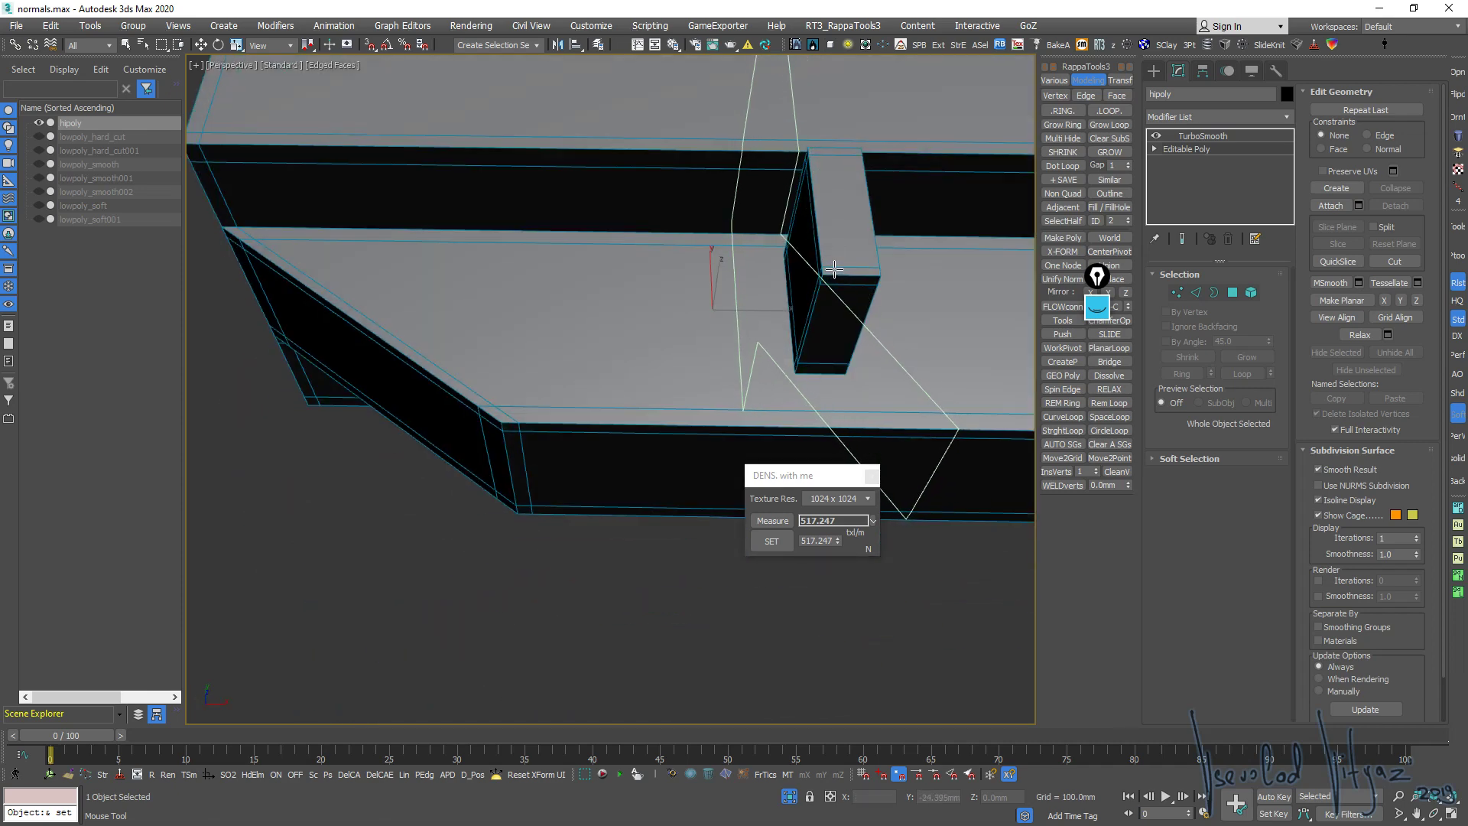
{"action": "middle_click_drag", "start_coordinate": [829, 281], "coordinate": [810, 269], "text": "alt"}
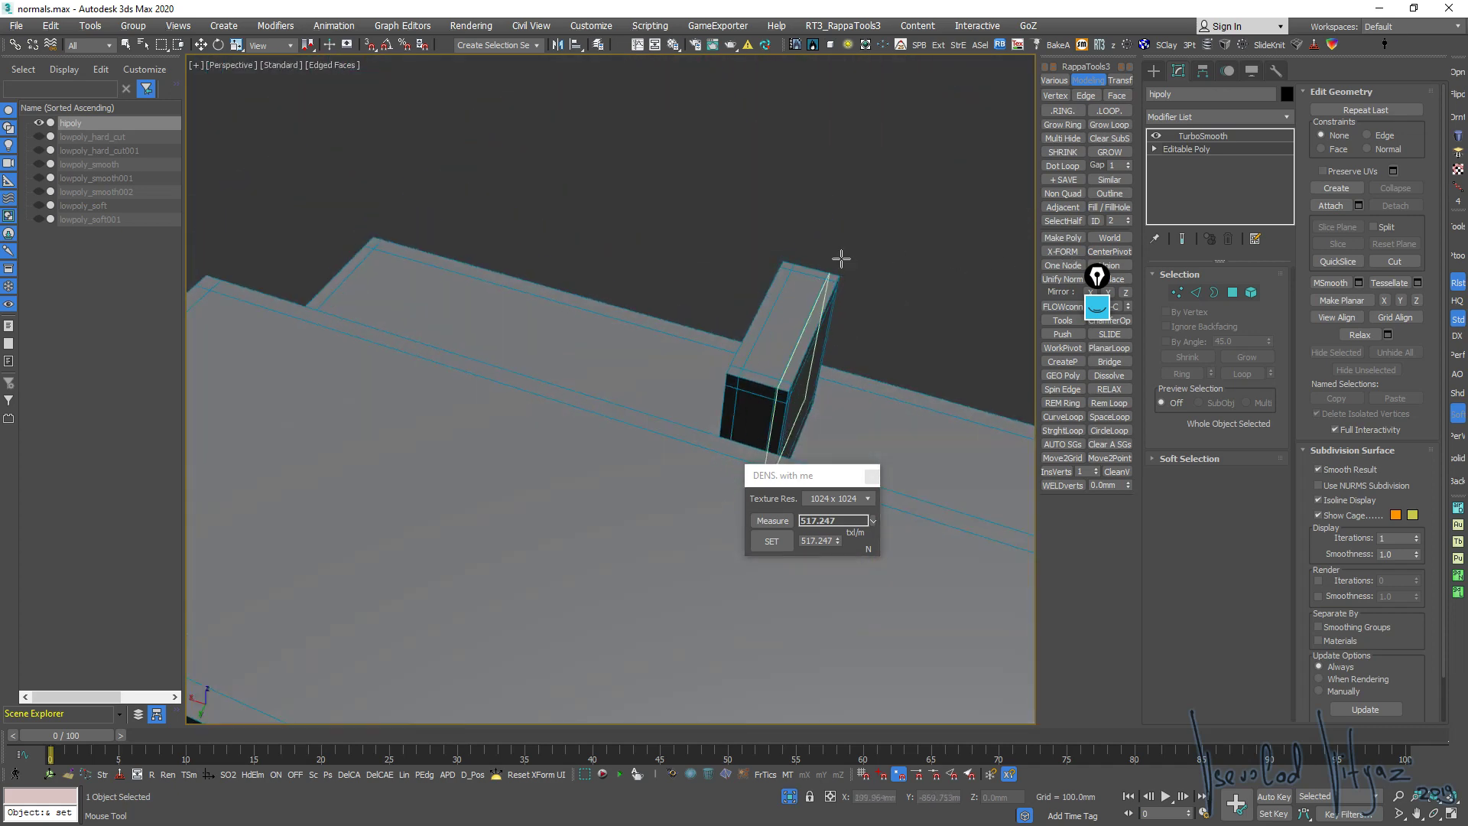
{"action": "right_click", "coordinate": [842, 255]}
{"action": "left_click", "coordinate": [1247, 136]}
{"action": "key", "text": "z"}
{"action": "mouse_move", "coordinate": [836, 311]}
{"action": "middle_mouse_down", "text": "alt"}
{"action": "mouse_move", "coordinate": [557, 273]}
{"action": "mouse_move", "coordinate": [727, 277]}
{"action": "middle_mouse_up", "text": "alt"}
Bring back and select lowpoly_hard_cut, then close in on its inner corner
{"action": "key", "text": "ctrl+z"}
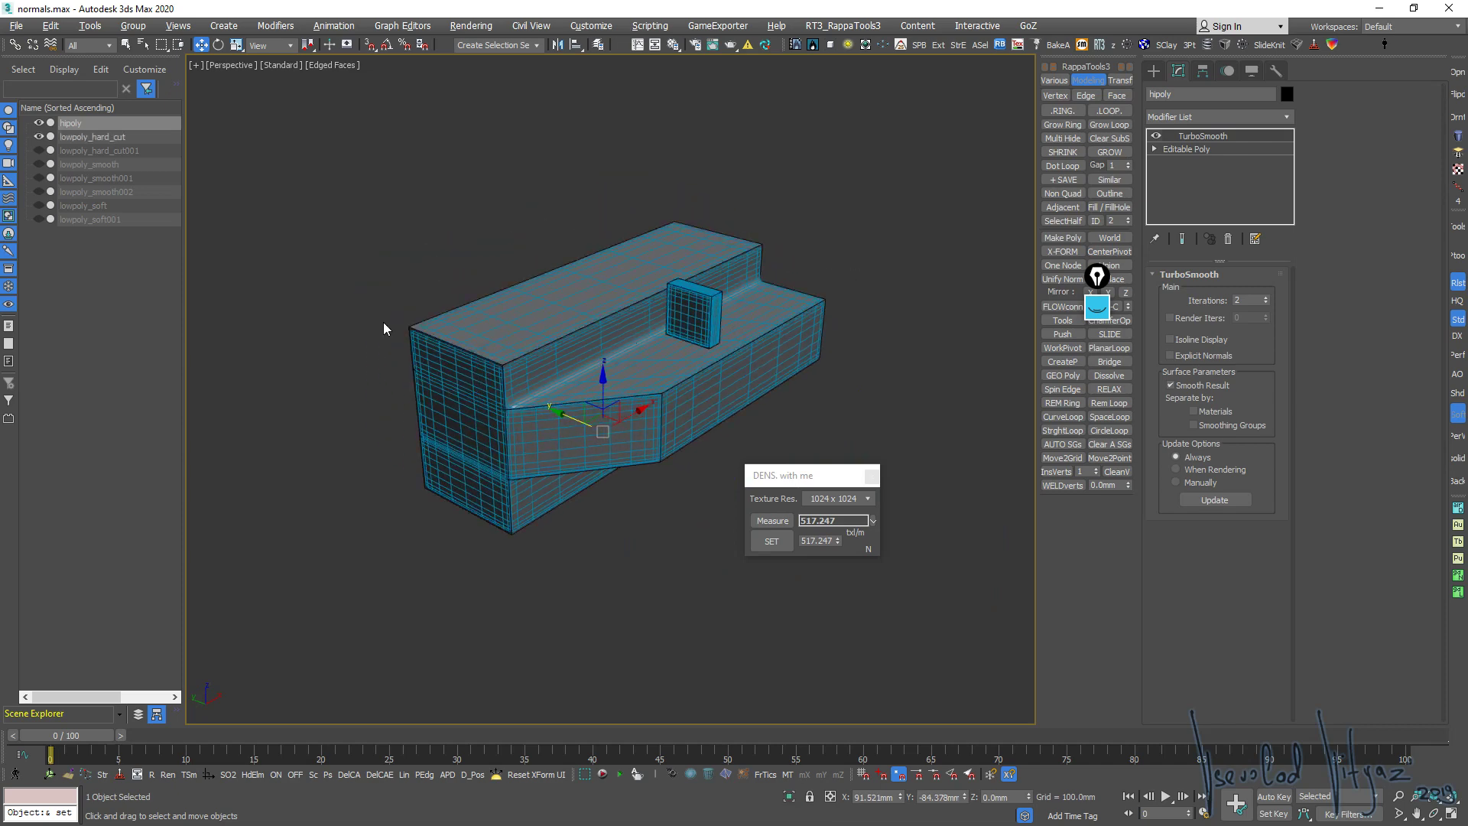
{"action": "left_click", "coordinate": [413, 336]}
{"action": "middle_click_drag", "start_coordinate": [426, 328], "coordinate": [712, 295], "text": "alt"}
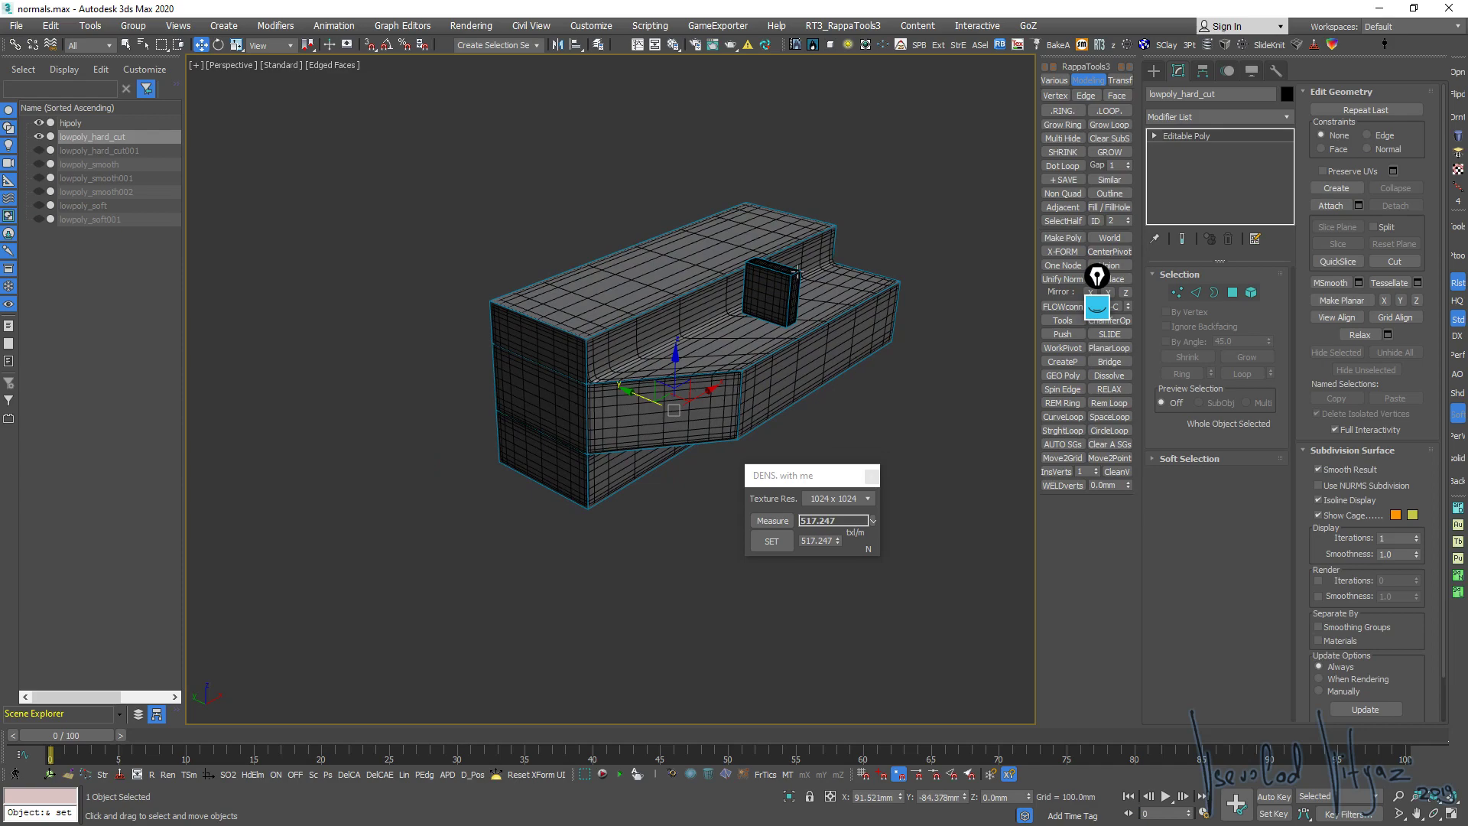
{"action": "middle_click_drag", "start_coordinate": [773, 311], "coordinate": [673, 318], "text": "alt"}
{"action": "scroll", "coordinate": [719, 313], "scroll_direction": "up", "scroll_amount": 4}
{"action": "scroll", "coordinate": [604, 345], "scroll_direction": "up", "scroll_amount": 3}
{"action": "scroll", "coordinate": [604, 345], "scroll_direction": "down", "scroll_amount": 5}
{"action": "scroll", "coordinate": [604, 346], "scroll_direction": "up", "scroll_amount": 2}
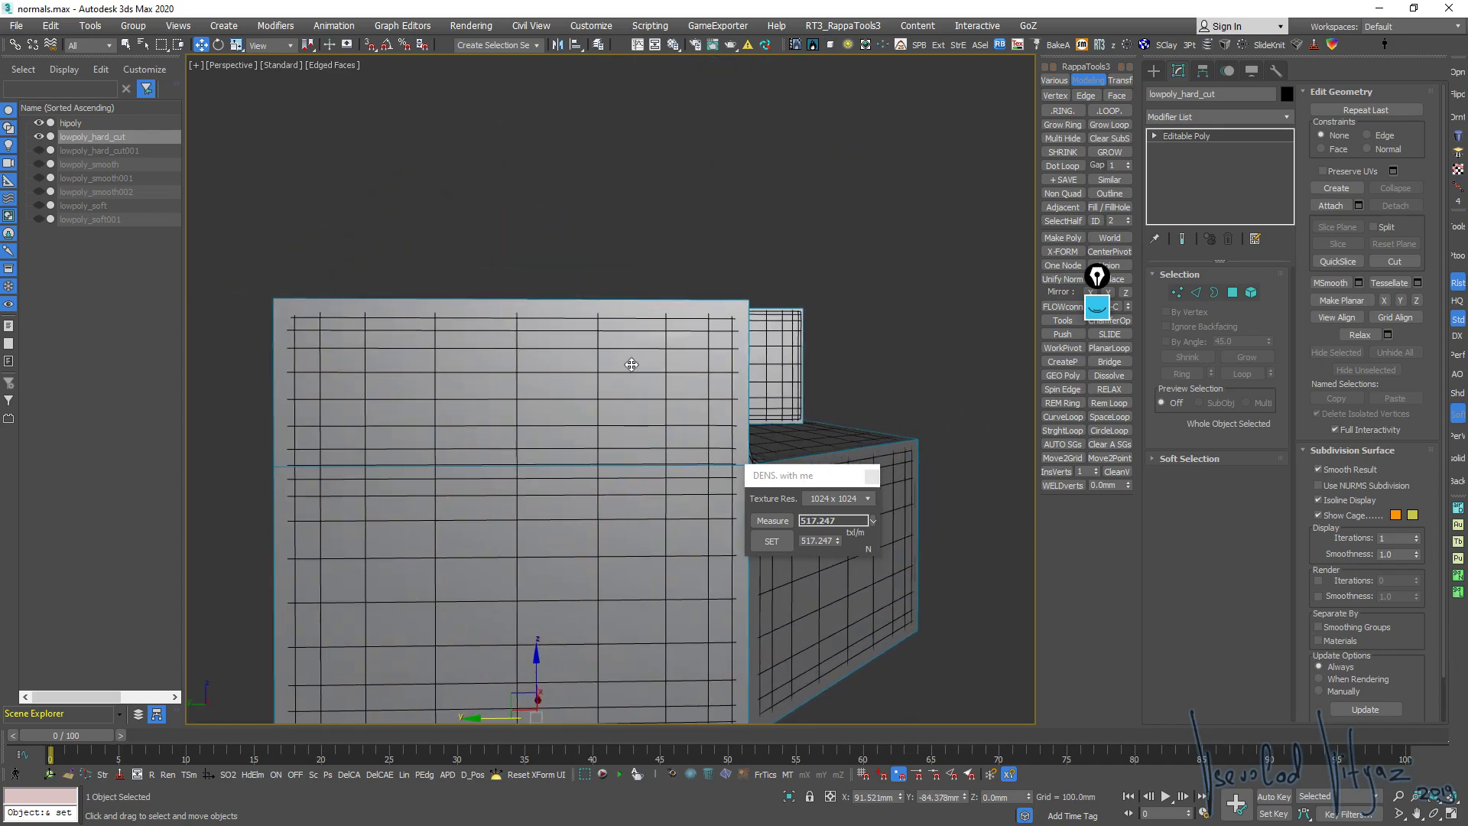
Zoom to the upper-left corner in front wireframe view and mark it in pink
{"action": "key", "text": "alt+w"}
{"action": "key", "text": "alt+w"}
{"action": "scroll", "coordinate": [577, 346], "scroll_direction": "up", "scroll_amount": 5}
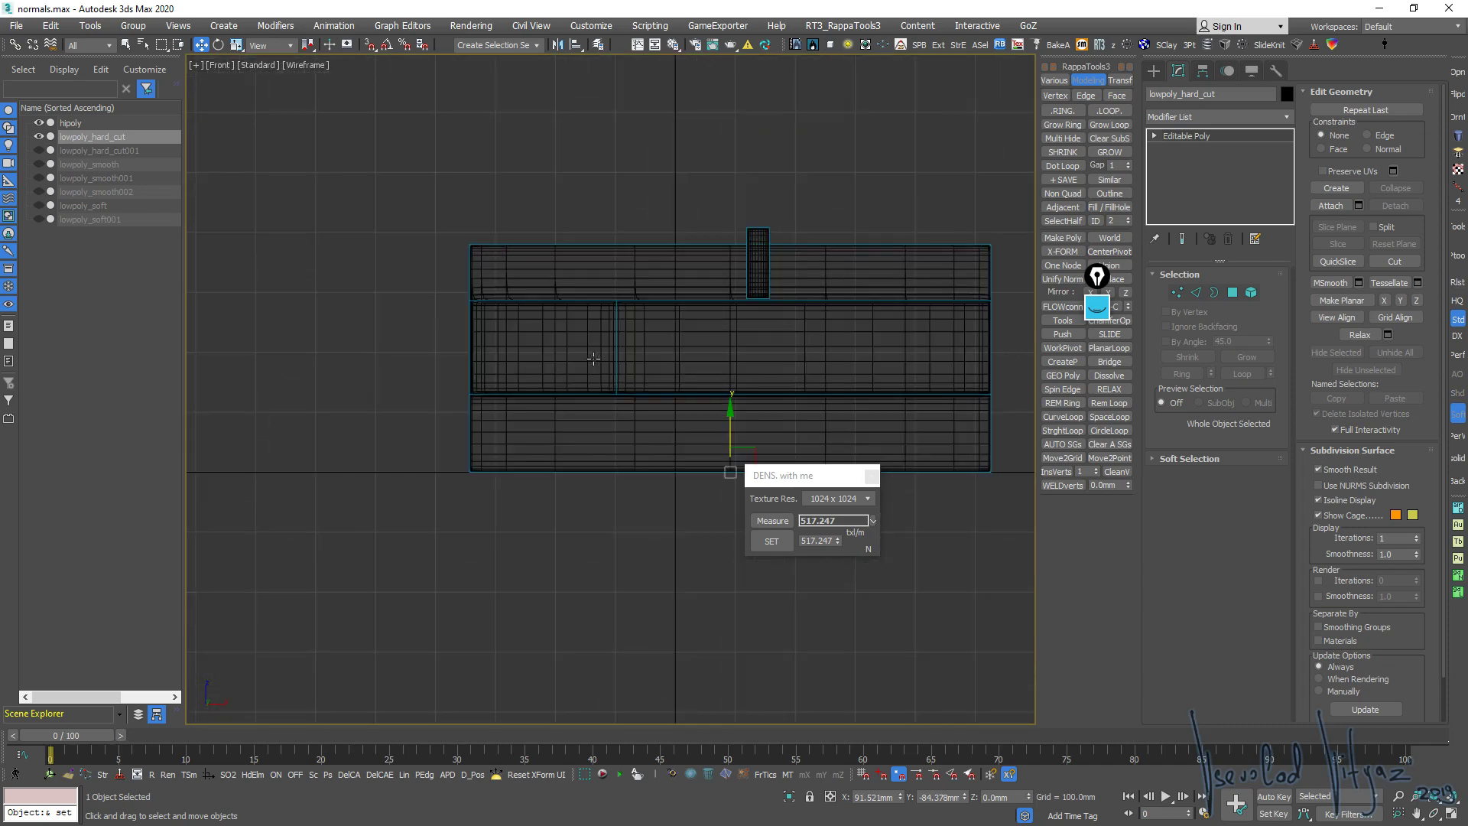
{"action": "middle_click_drag", "start_coordinate": [487, 271], "coordinate": [557, 360]}
{"action": "scroll", "coordinate": [594, 359], "scroll_direction": "up", "scroll_amount": 5}
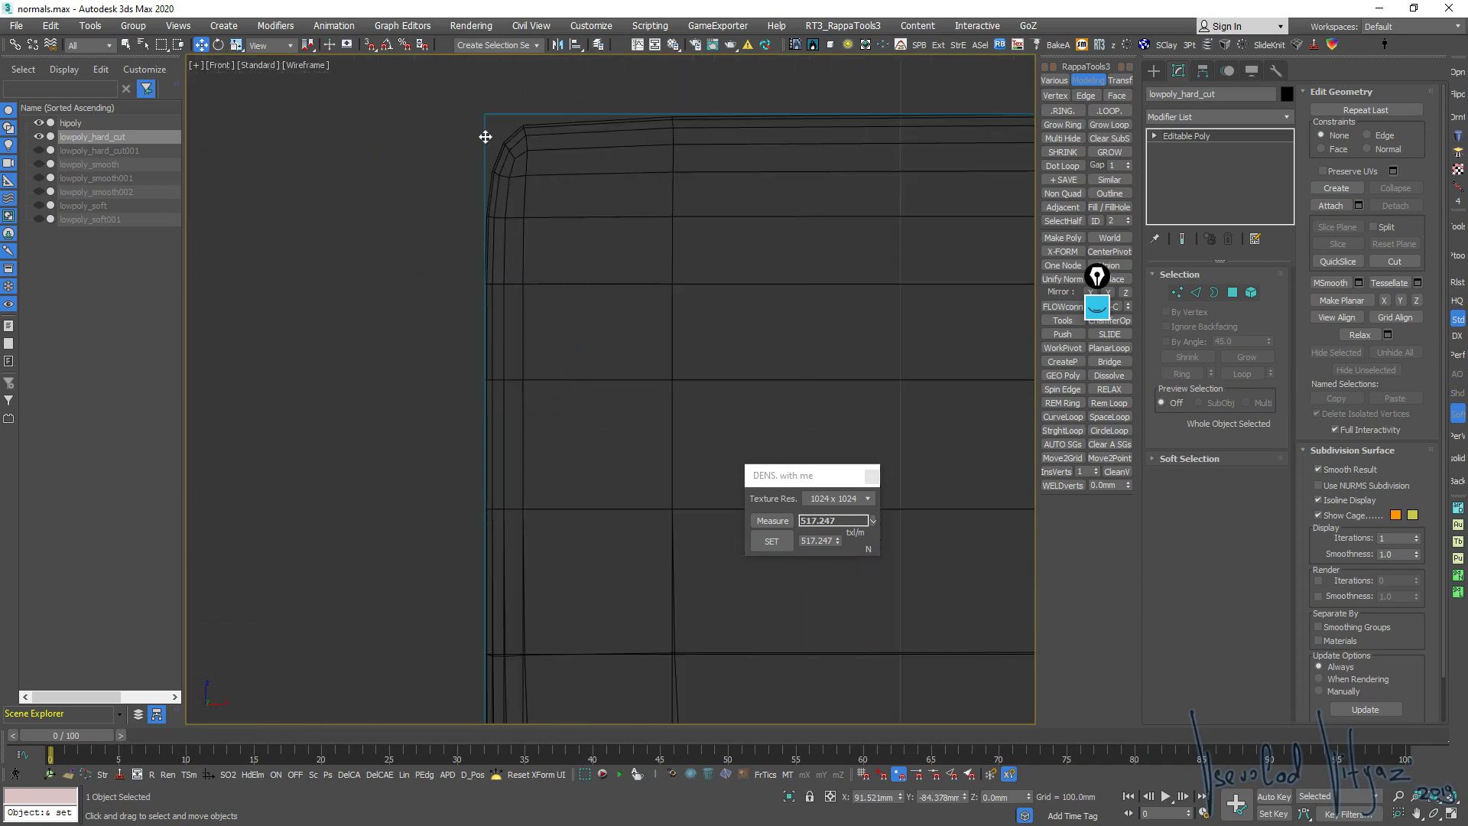
{"action": "middle_click_drag", "start_coordinate": [485, 137], "coordinate": [491, 236]}
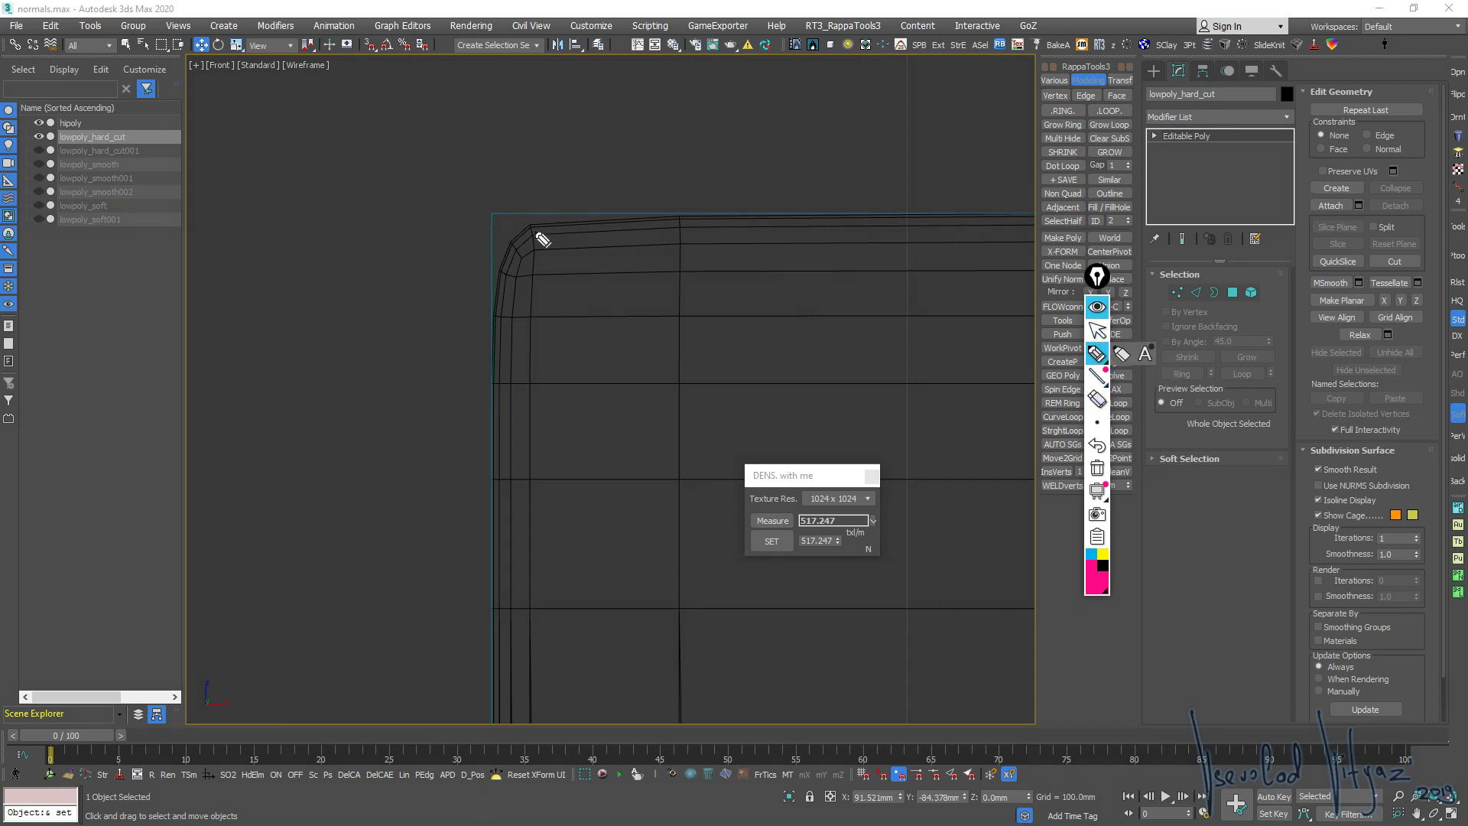
{"action": "left_click_drag", "start_coordinate": [504, 242], "coordinate": [563, 216]}
Clear the pink annotations and zoom out to the whole wireframe model
{"action": "left_click", "coordinate": [1097, 330]}
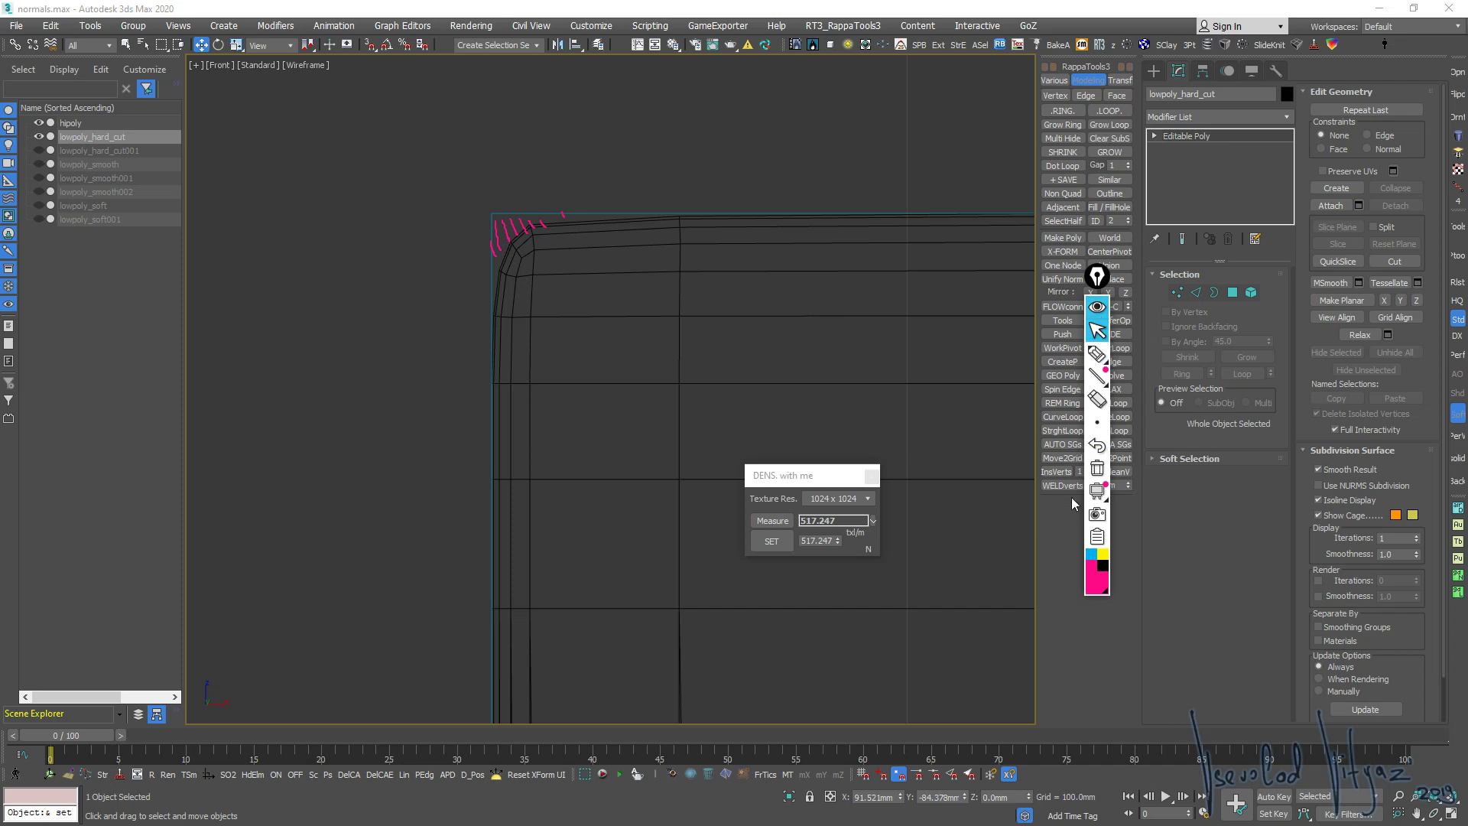
{"action": "left_click", "coordinate": [1096, 469]}
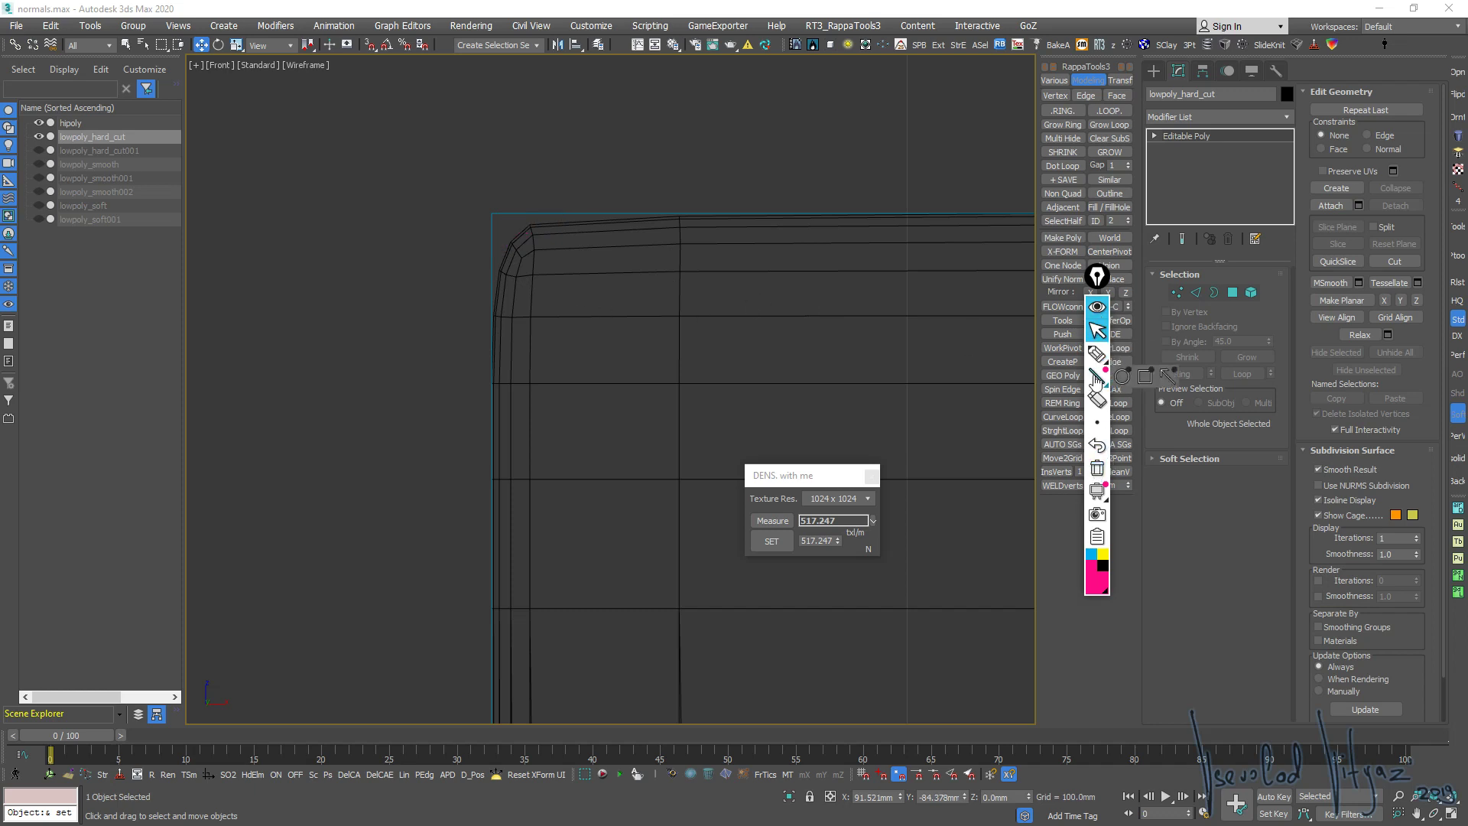
{"action": "scroll", "coordinate": [497, 291], "scroll_direction": "down", "scroll_amount": 2}
{"action": "scroll", "coordinate": [540, 295], "scroll_direction": "down", "scroll_amount": 4}
{"action": "mouse_move", "coordinate": [541, 295]}
{"action": "middle_mouse_down"}
{"action": "mouse_move", "coordinate": [473, 233]}
{"action": "mouse_move", "coordinate": [589, 241]}
{"action": "middle_mouse_up"}
Outline the model with pink lines and an arrow, then erase them and restore four viewports
{"action": "left_click", "coordinate": [1103, 358]}
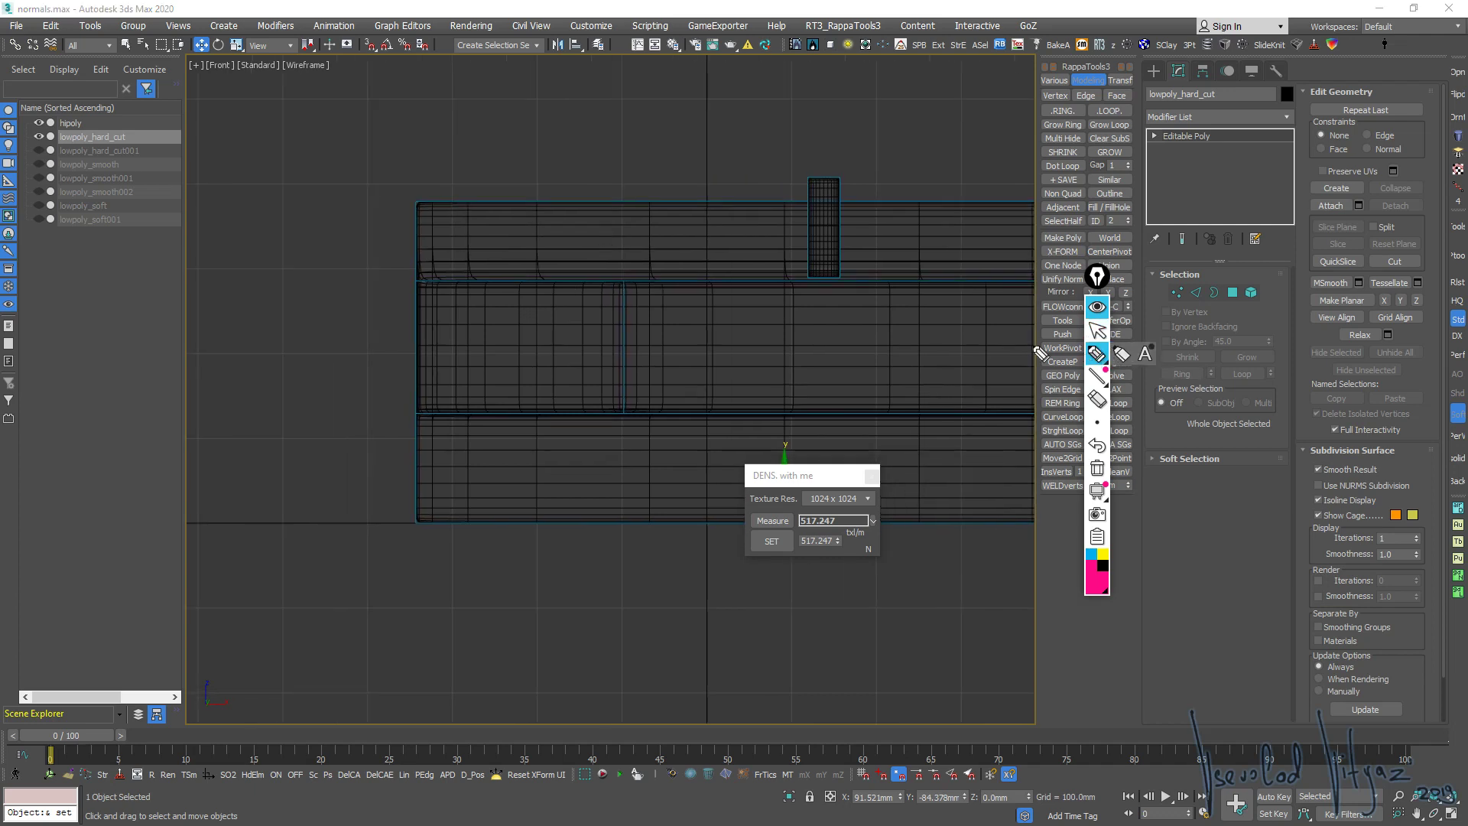
{"action": "mouse_move", "coordinate": [380, 172]}
{"action": "left_mouse_down"}
{"action": "mouse_move", "coordinate": [389, 571]}
{"action": "mouse_move", "coordinate": [566, 572]}
{"action": "left_mouse_up"}
{"action": "left_click_drag", "start_coordinate": [380, 176], "coordinate": [1017, 162]}
{"action": "left_click_drag", "start_coordinate": [566, 572], "coordinate": [1034, 578]}
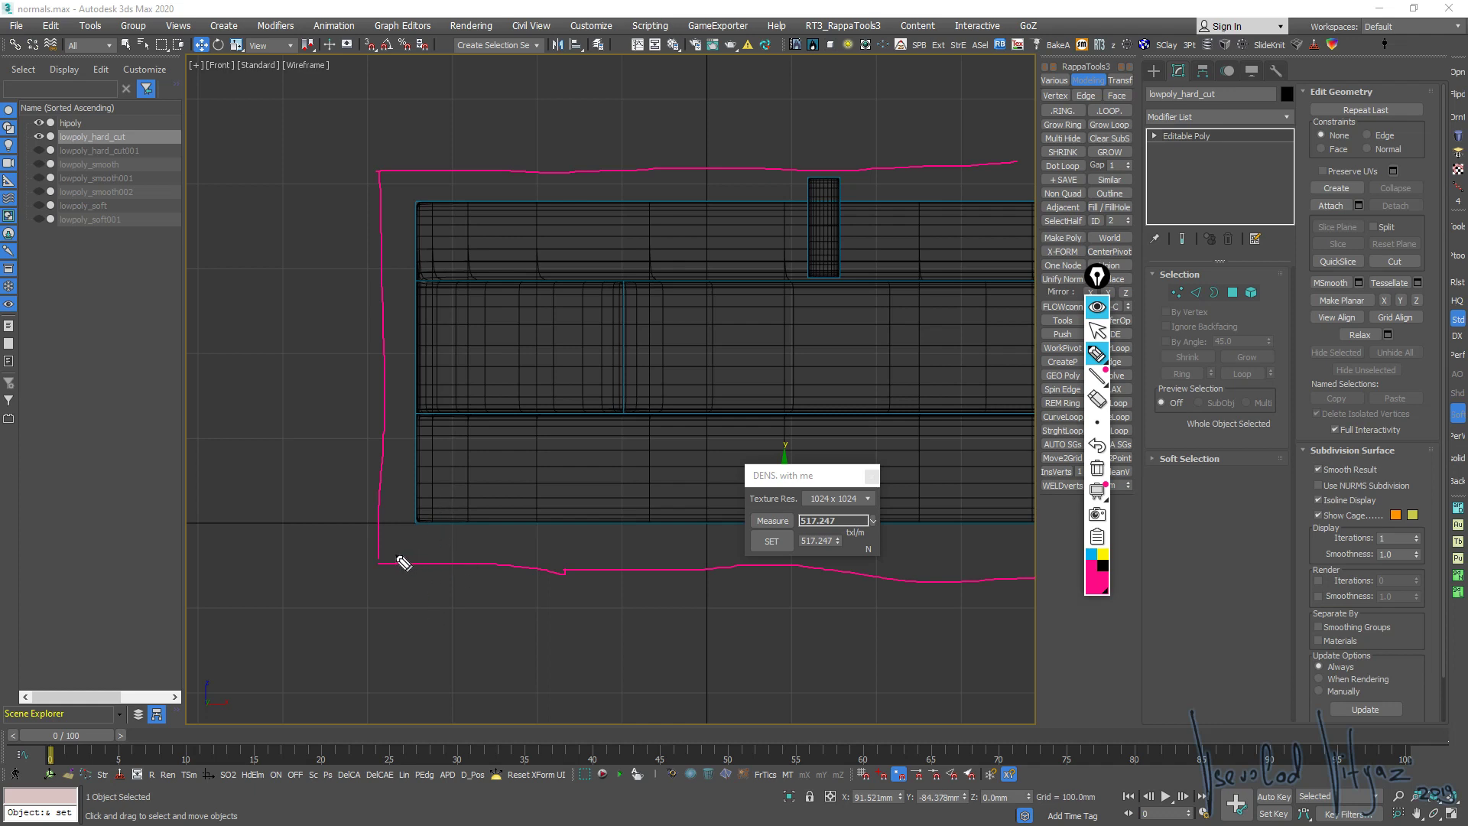
{"action": "mouse_move", "coordinate": [388, 557]}
{"action": "left_mouse_down"}
{"action": "mouse_move", "coordinate": [423, 528]}
{"action": "mouse_move", "coordinate": [411, 558]}
{"action": "mouse_move", "coordinate": [472, 529]}
{"action": "left_mouse_up"}
{"action": "left_click", "coordinate": [1098, 405]}
{"action": "left_click", "coordinate": [1098, 305]}
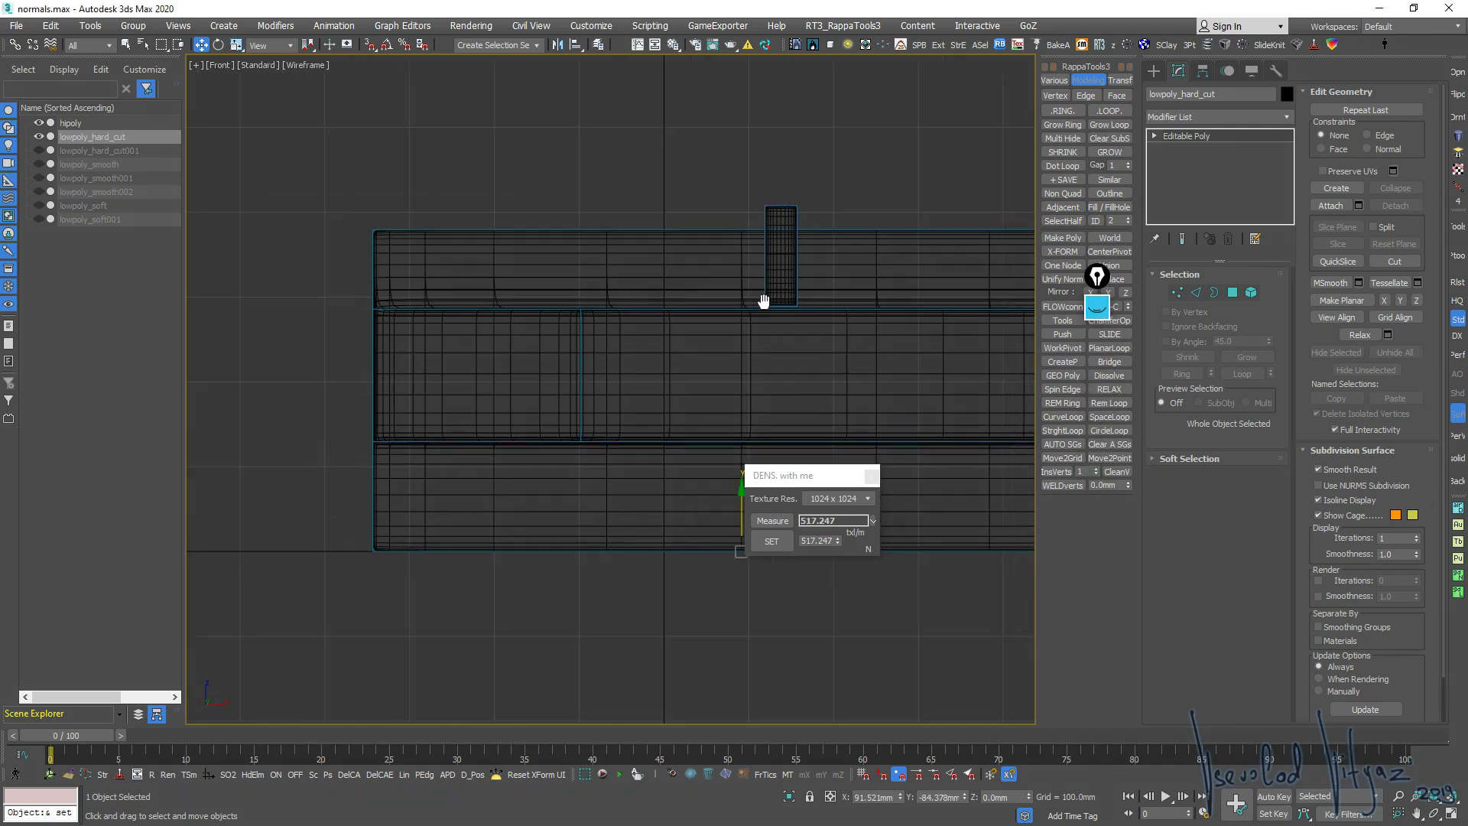
{"action": "key", "text": "alt+w"}
{"action": "key", "text": "alt+w"}
In Render To Texture, set hipoly as the projection source for lowpoly_hard_cut
{"action": "key", "text": "z"}
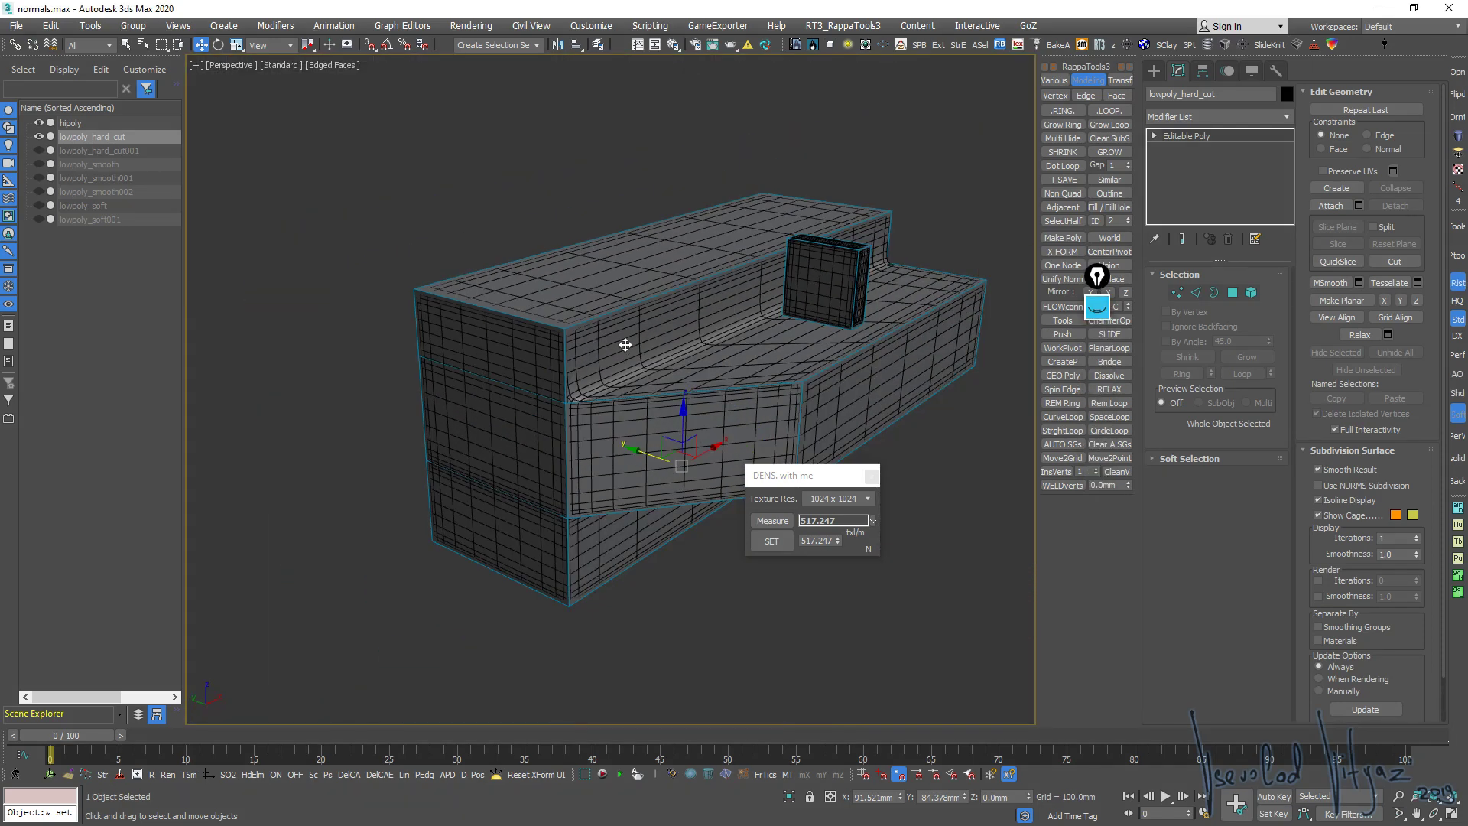
{"action": "left_click", "coordinate": [474, 27]}
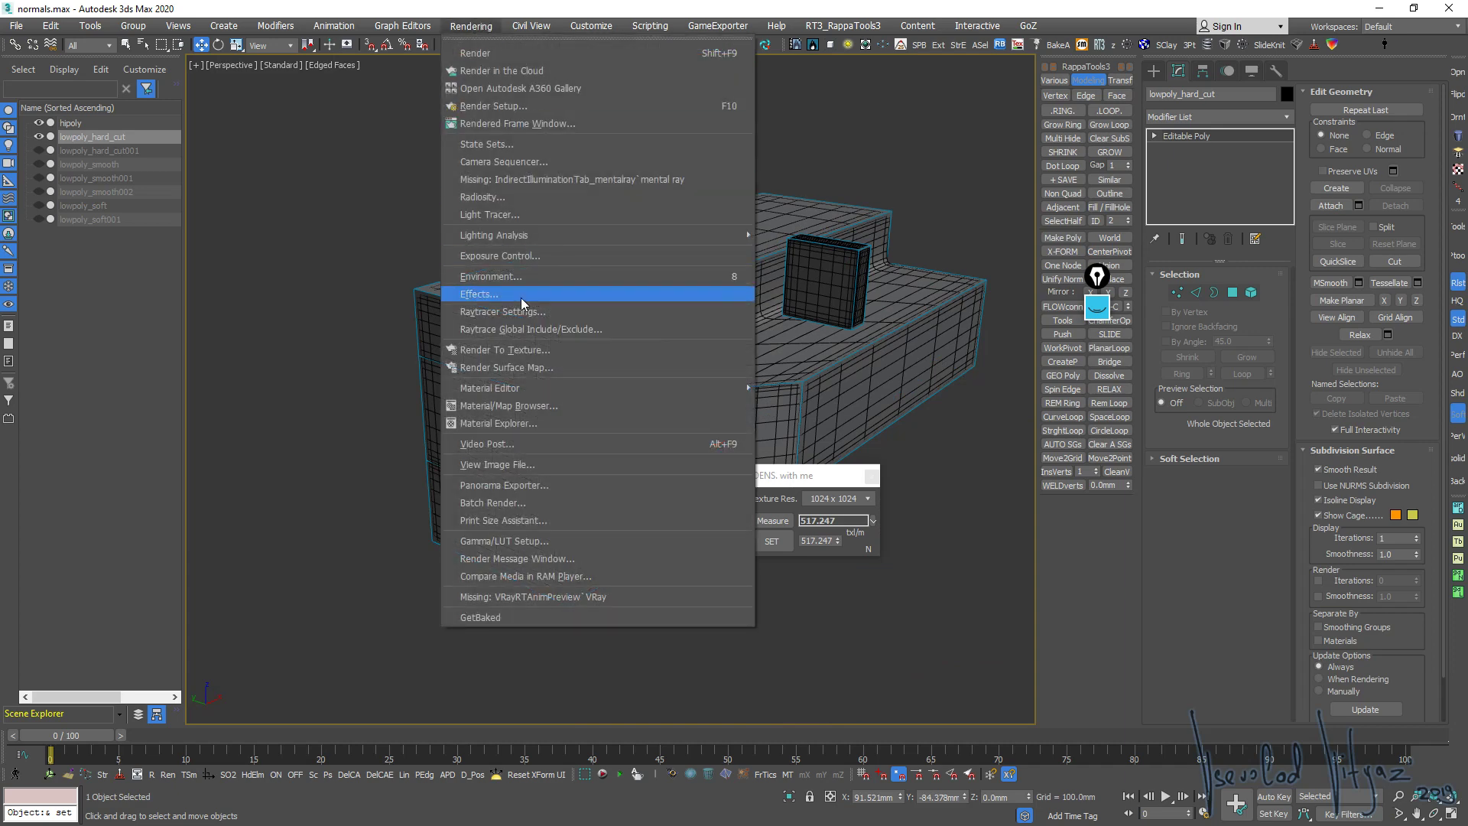
{"action": "left_click", "coordinate": [527, 355]}
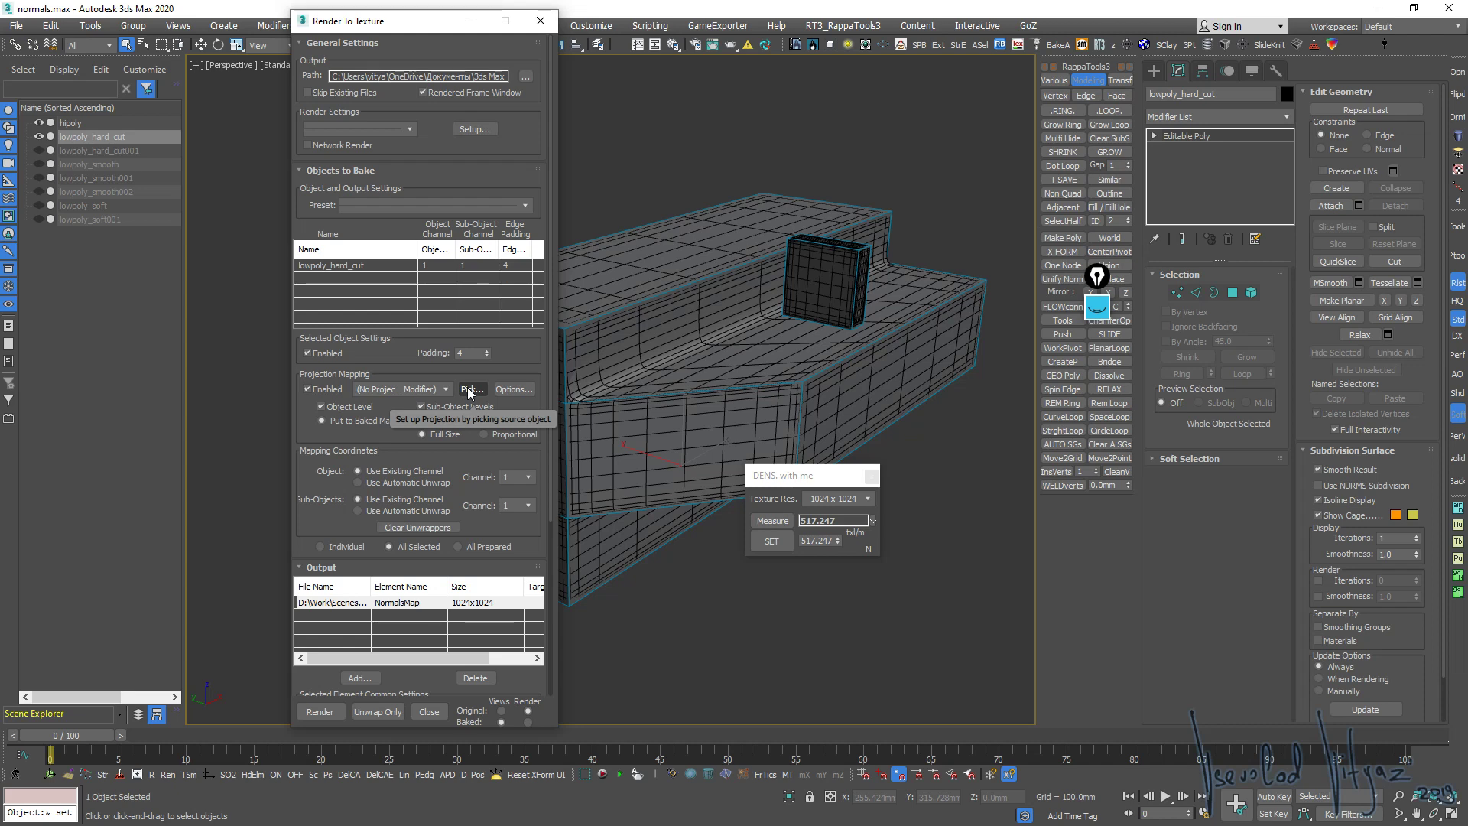
{"action": "left_click", "coordinate": [470, 391]}
{"action": "left_click", "coordinate": [826, 239]}
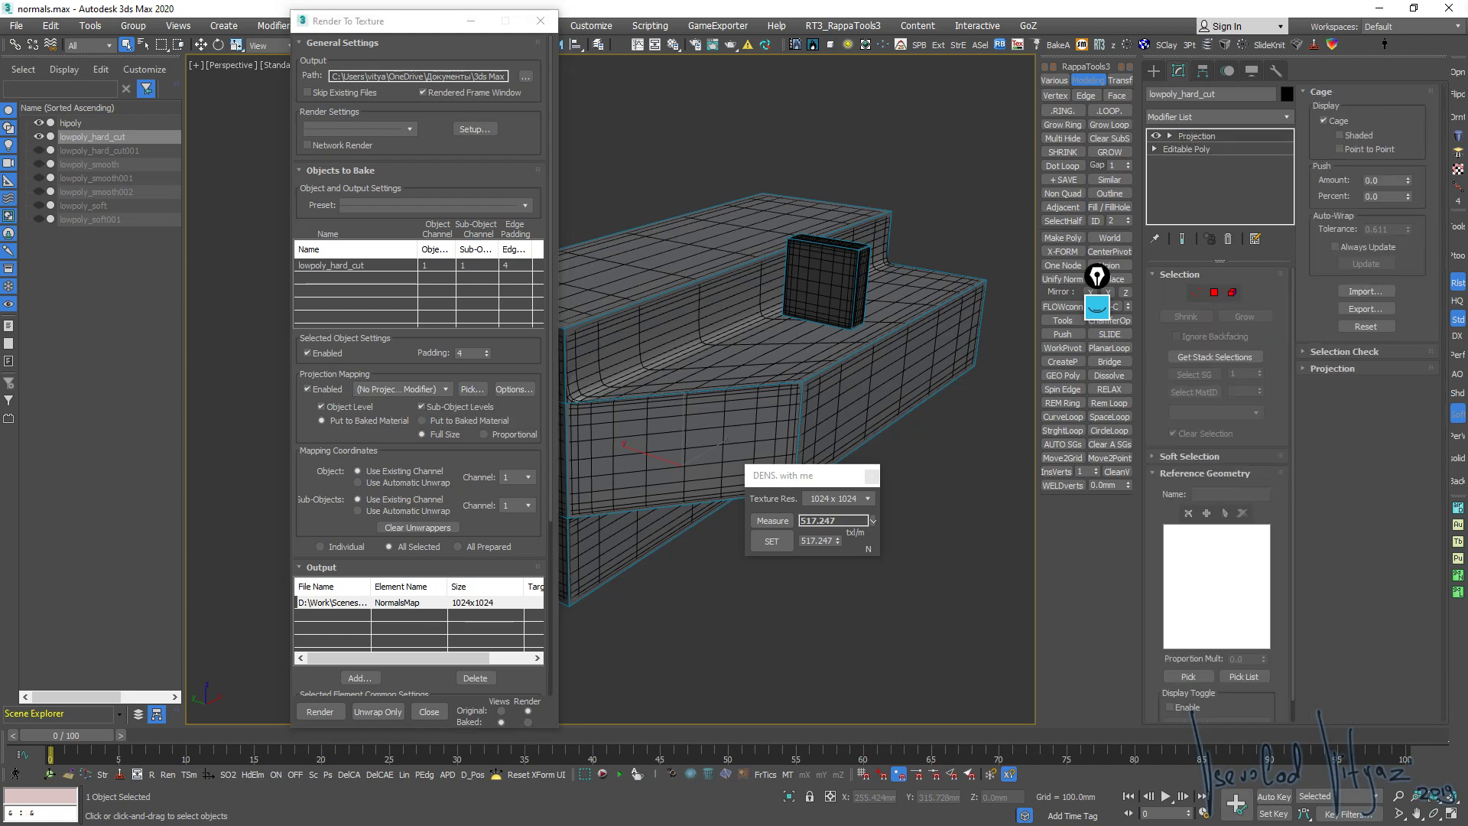
{"action": "left_click", "coordinate": [498, 530]}
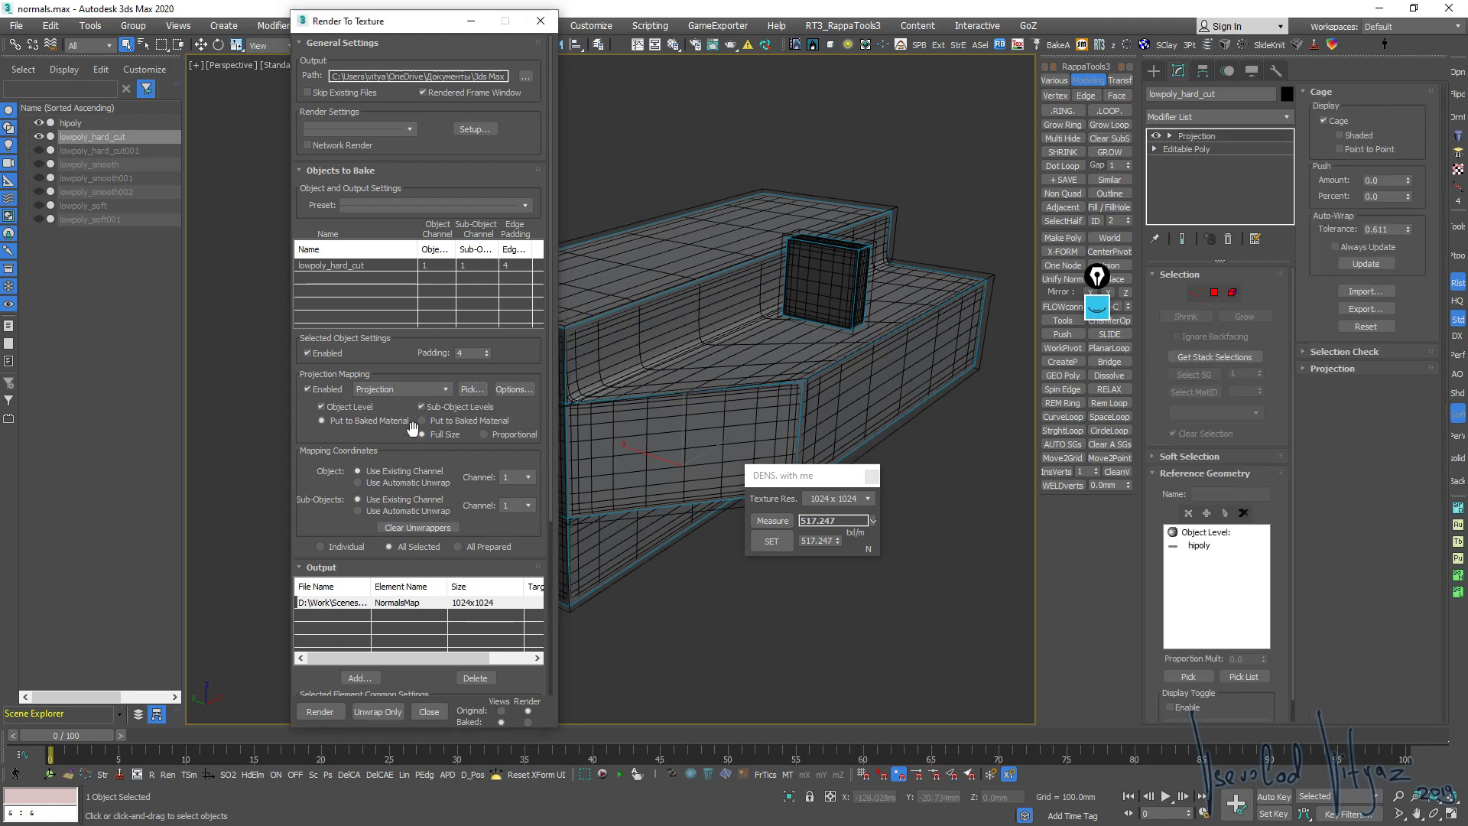
{"action": "scroll", "coordinate": [502, 535], "scroll_direction": "down", "scroll_amount": 3}
{"action": "scroll", "coordinate": [490, 535], "scroll_direction": "down", "scroll_amount": 3}
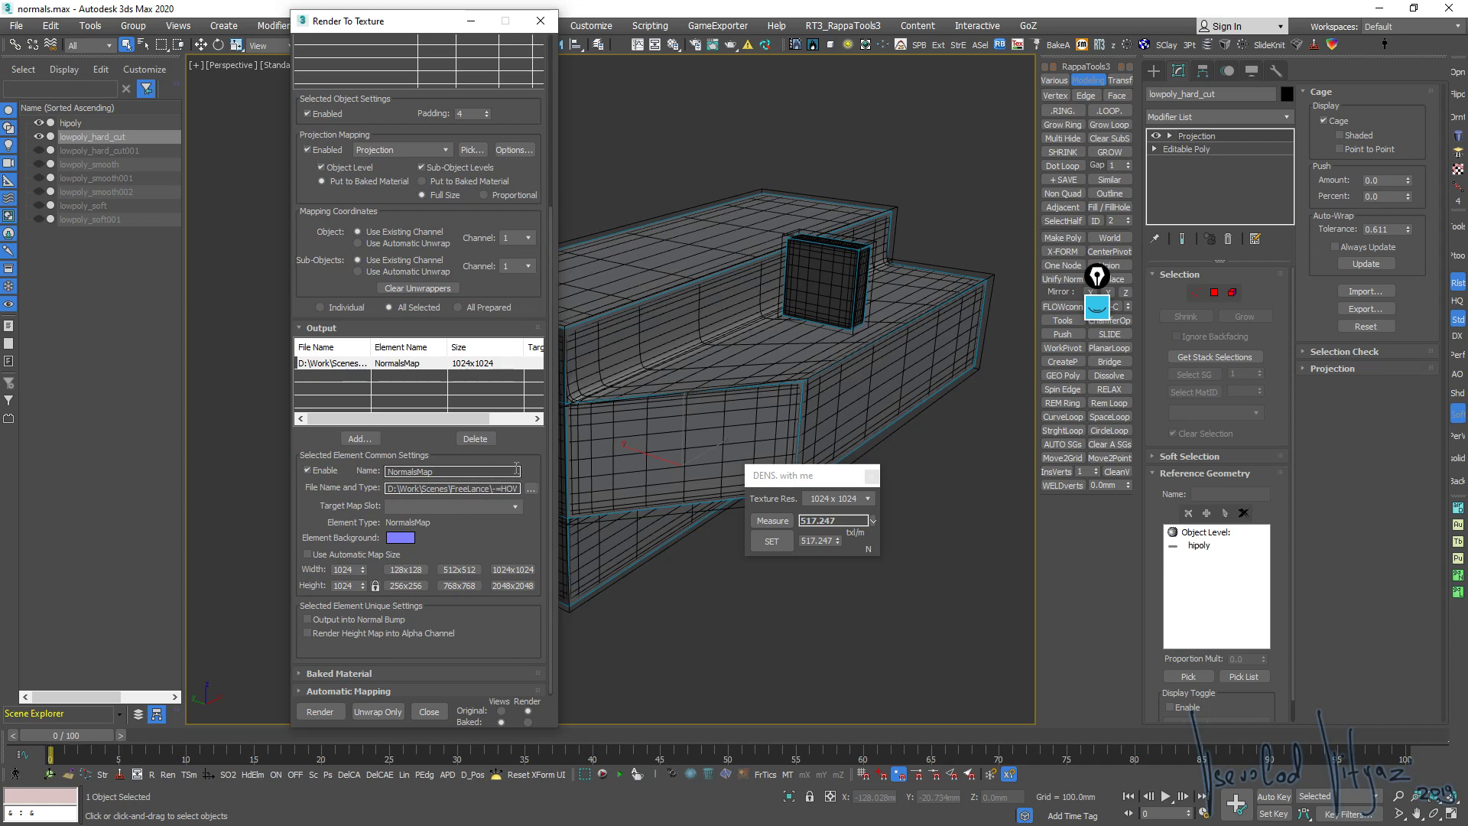
Rename the baked normal map output file to normal_ca.png
{"action": "left_click", "coordinate": [531, 488]}
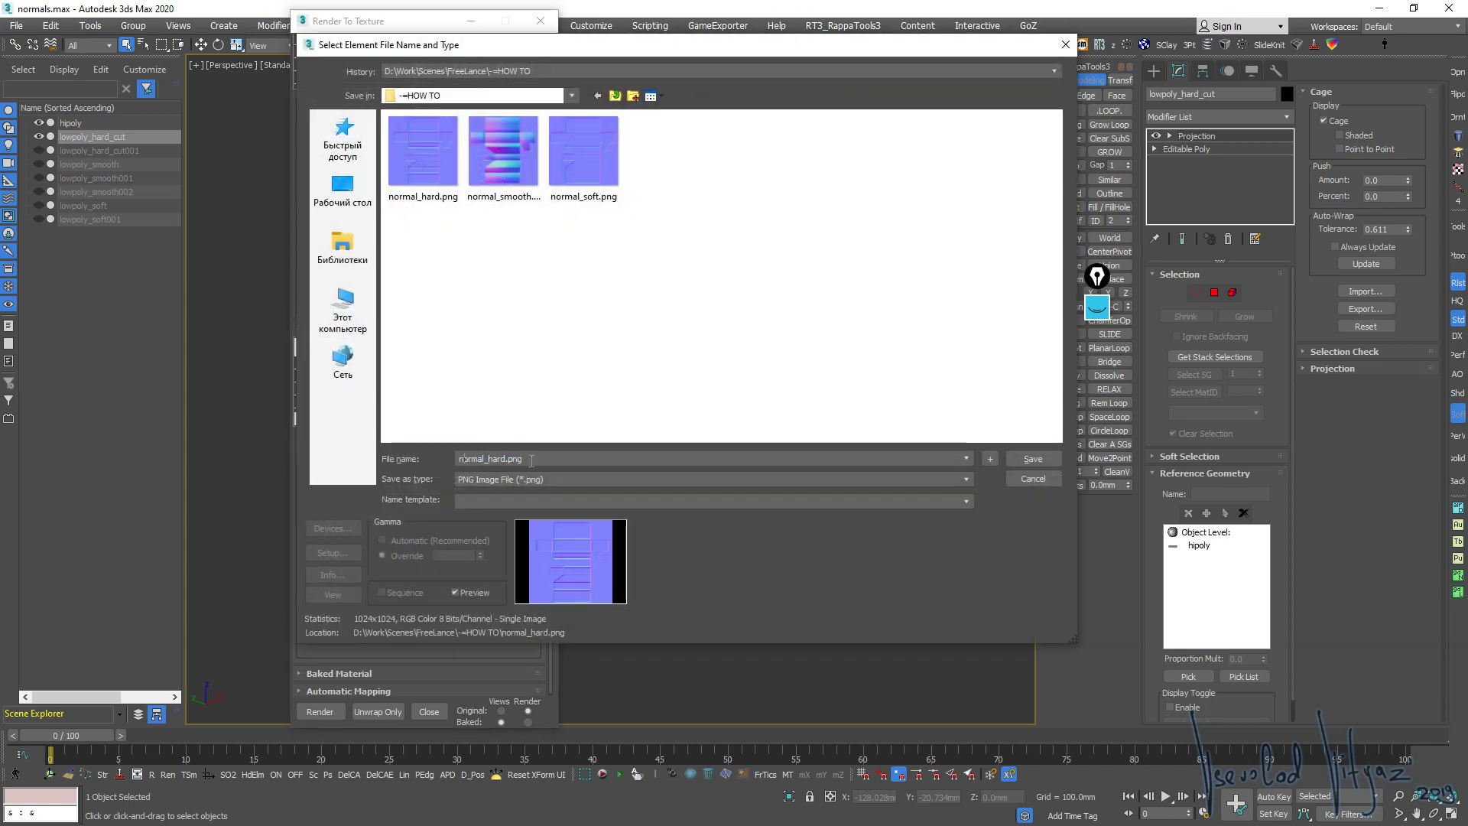
{"action": "key", "text": "Right"}
{"action": "key", "text": "Right"}
{"action": "key", "text": "Right"}
{"action": "type", "text": "ca"}
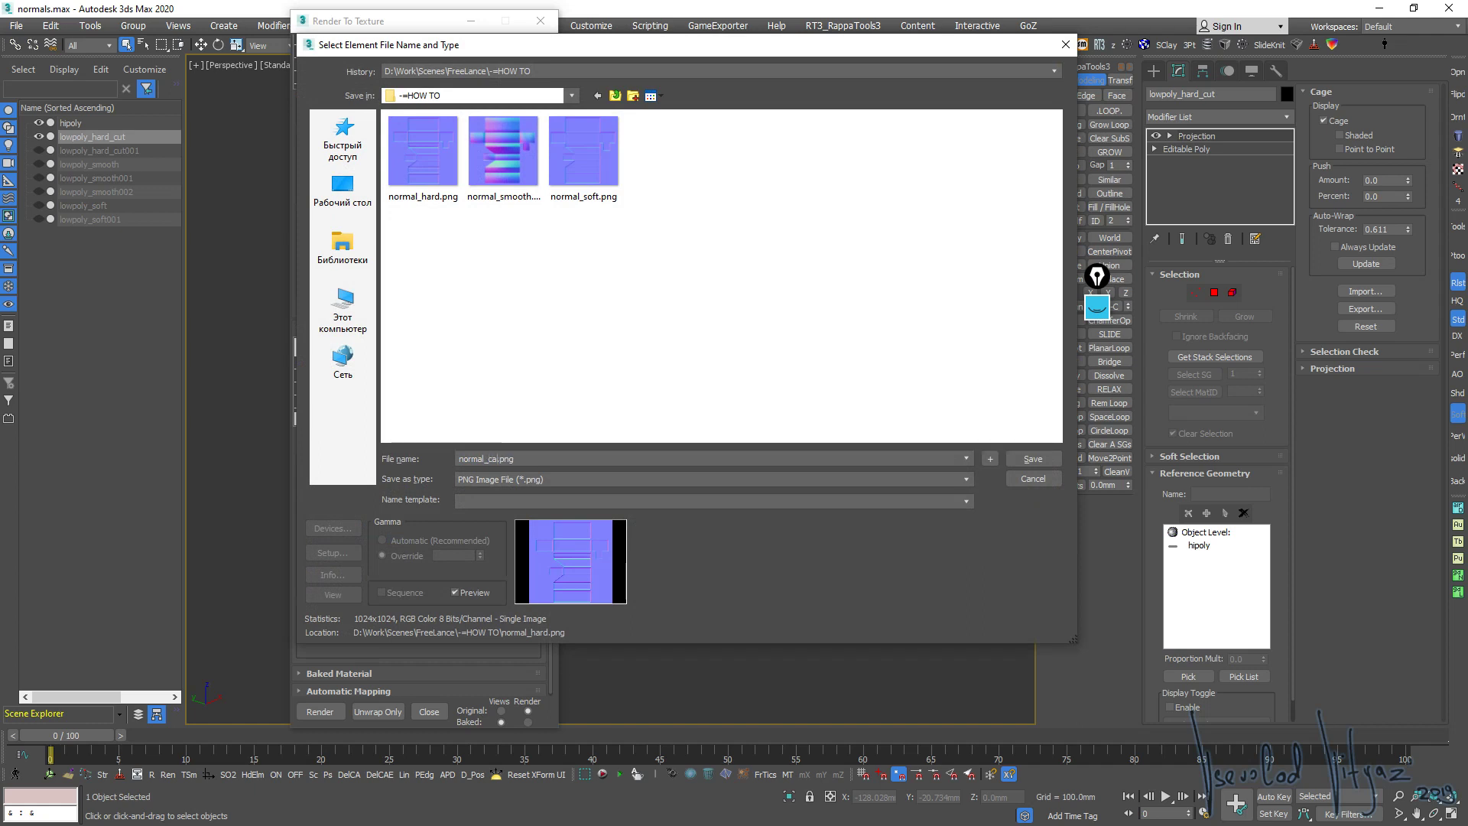
{"action": "key", "text": "Return"}
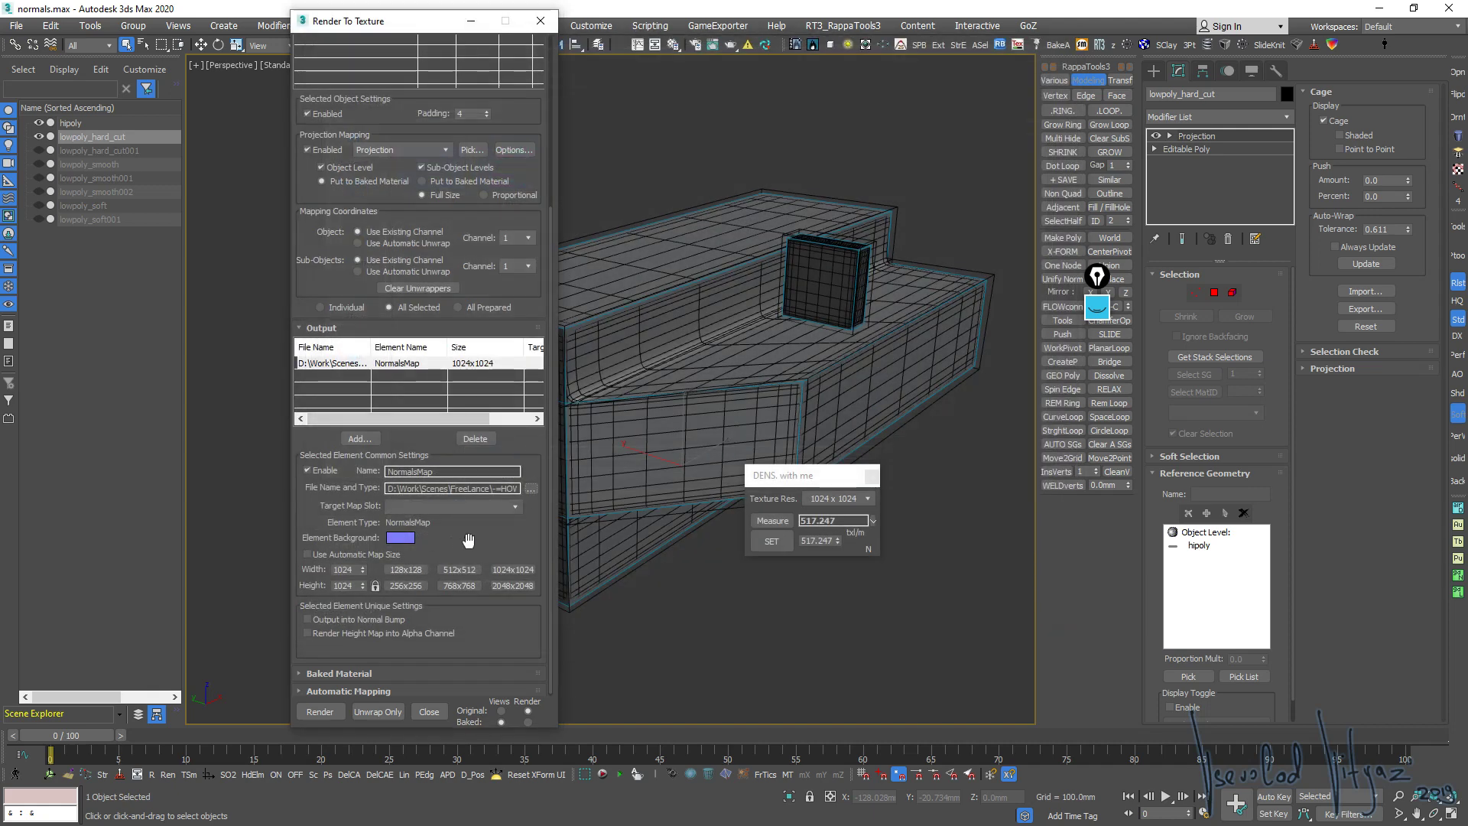
Orbit the Perspective view and move the Render To Texture window aside
{"action": "mouse_move", "coordinate": [711, 359]}
{"action": "middle_mouse_down", "text": "alt"}
{"action": "mouse_move", "coordinate": [821, 334]}
{"action": "mouse_move", "coordinate": [681, 354]}
{"action": "middle_mouse_up", "text": "alt"}
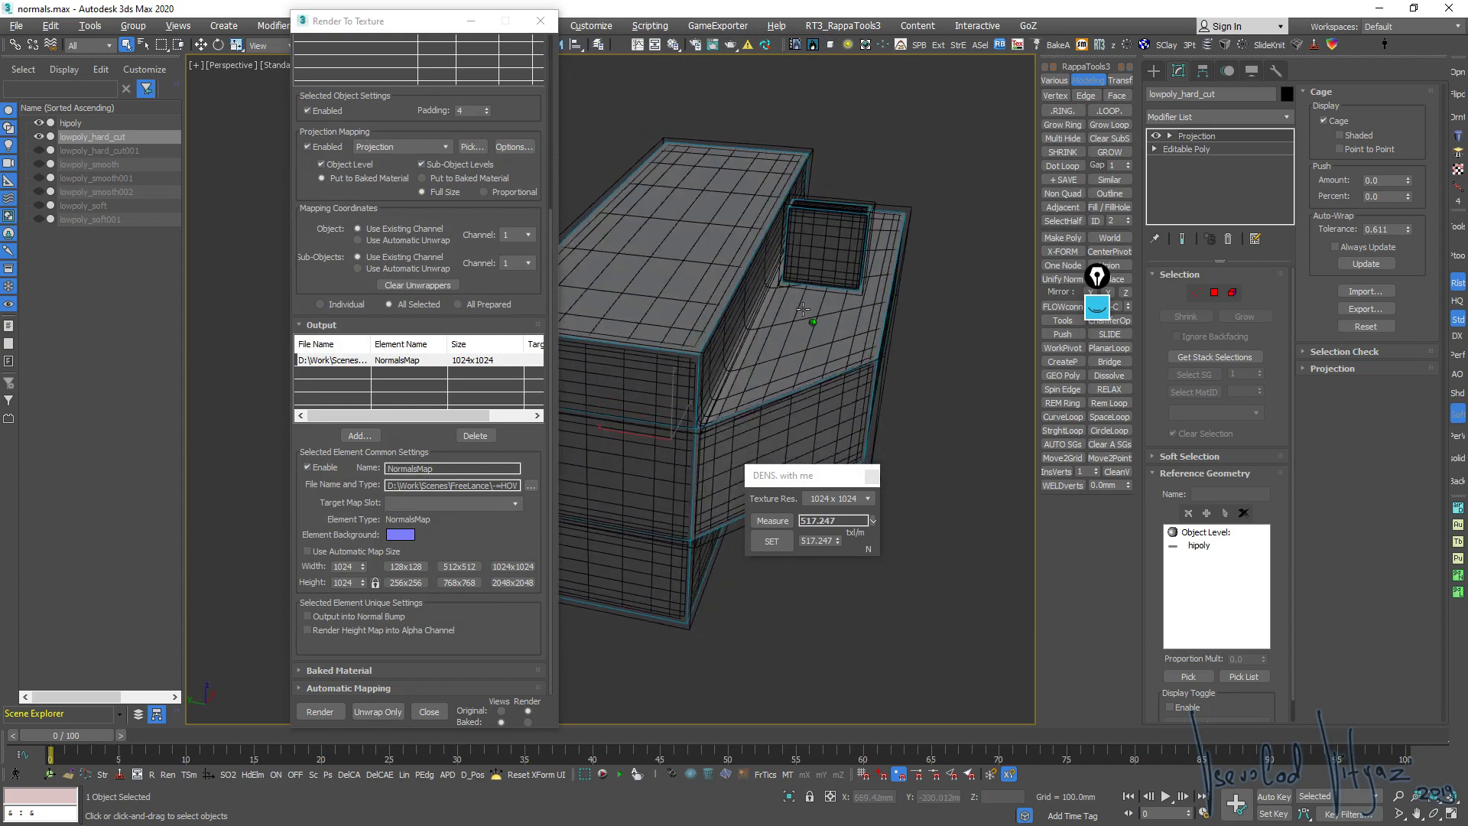
{"action": "scroll", "coordinate": [681, 354], "scroll_direction": "up", "scroll_amount": 5}
{"action": "scroll", "coordinate": [681, 354], "scroll_direction": "down", "scroll_amount": 5}
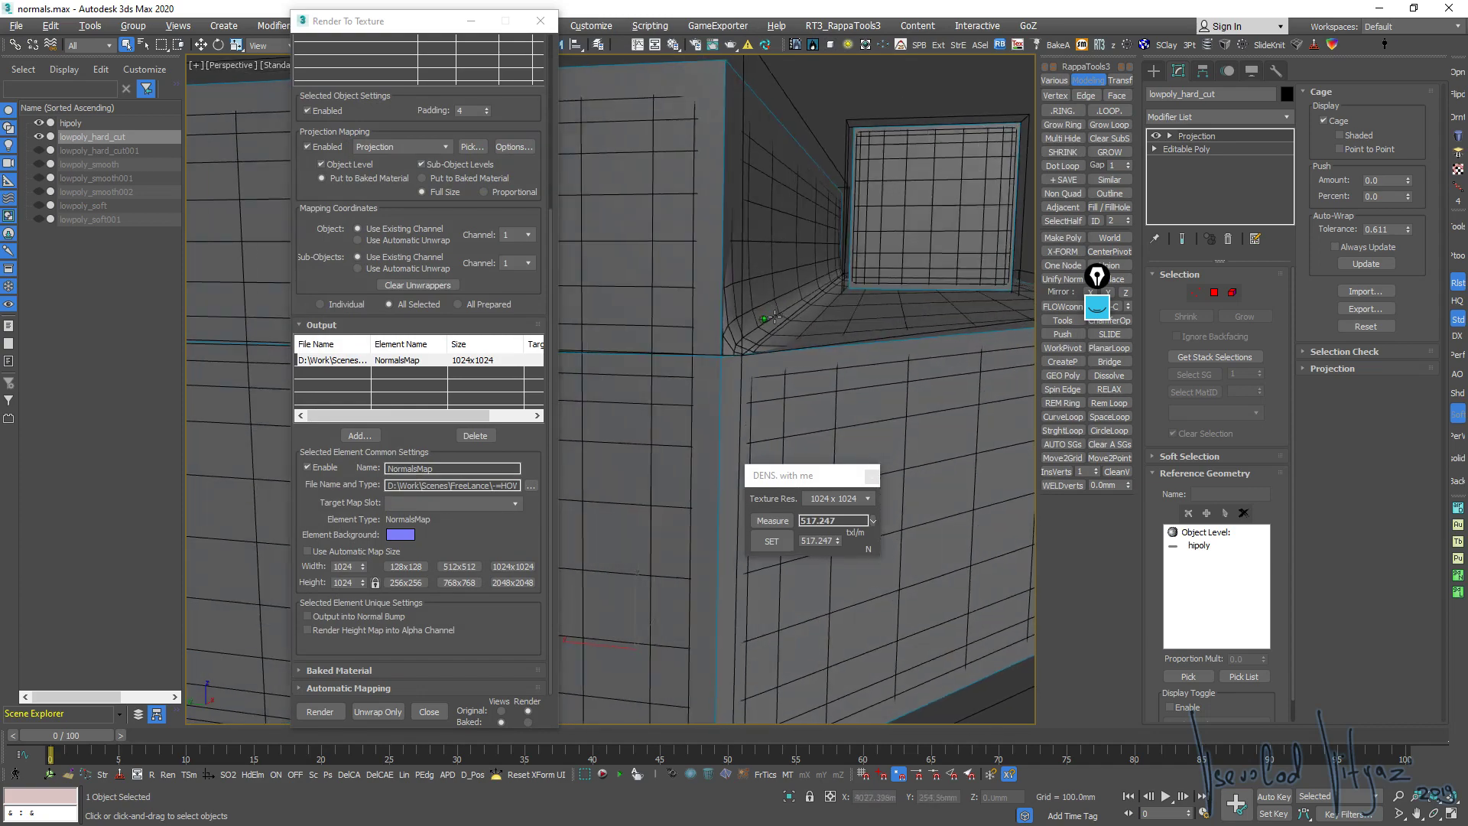
{"action": "key", "text": "alt+w"}
{"action": "key", "text": "alt+w"}
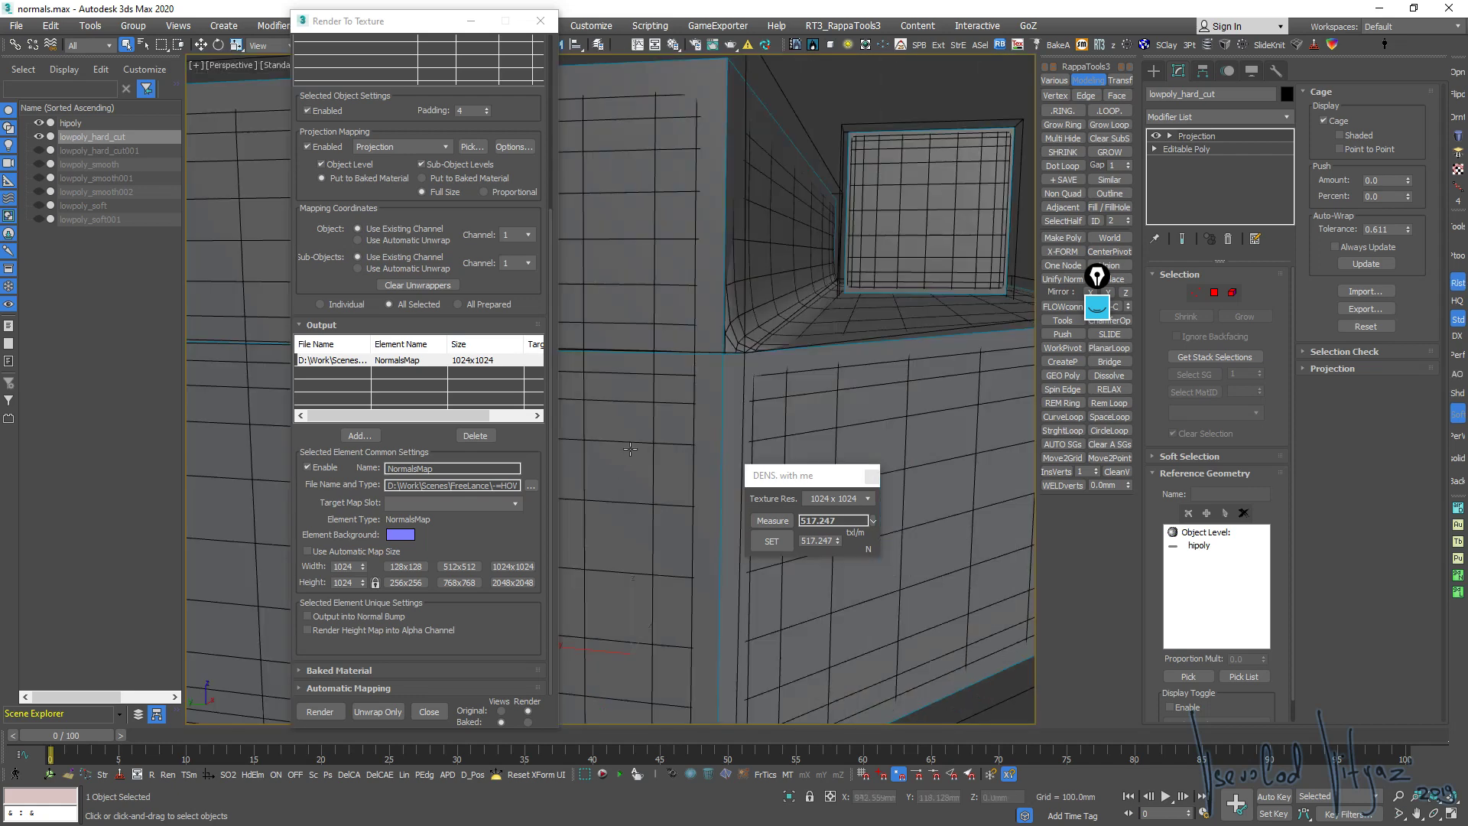
{"action": "key", "text": "alt+w"}
{"action": "left_click_drag", "start_coordinate": [417, 28], "coordinate": [108, 103]}
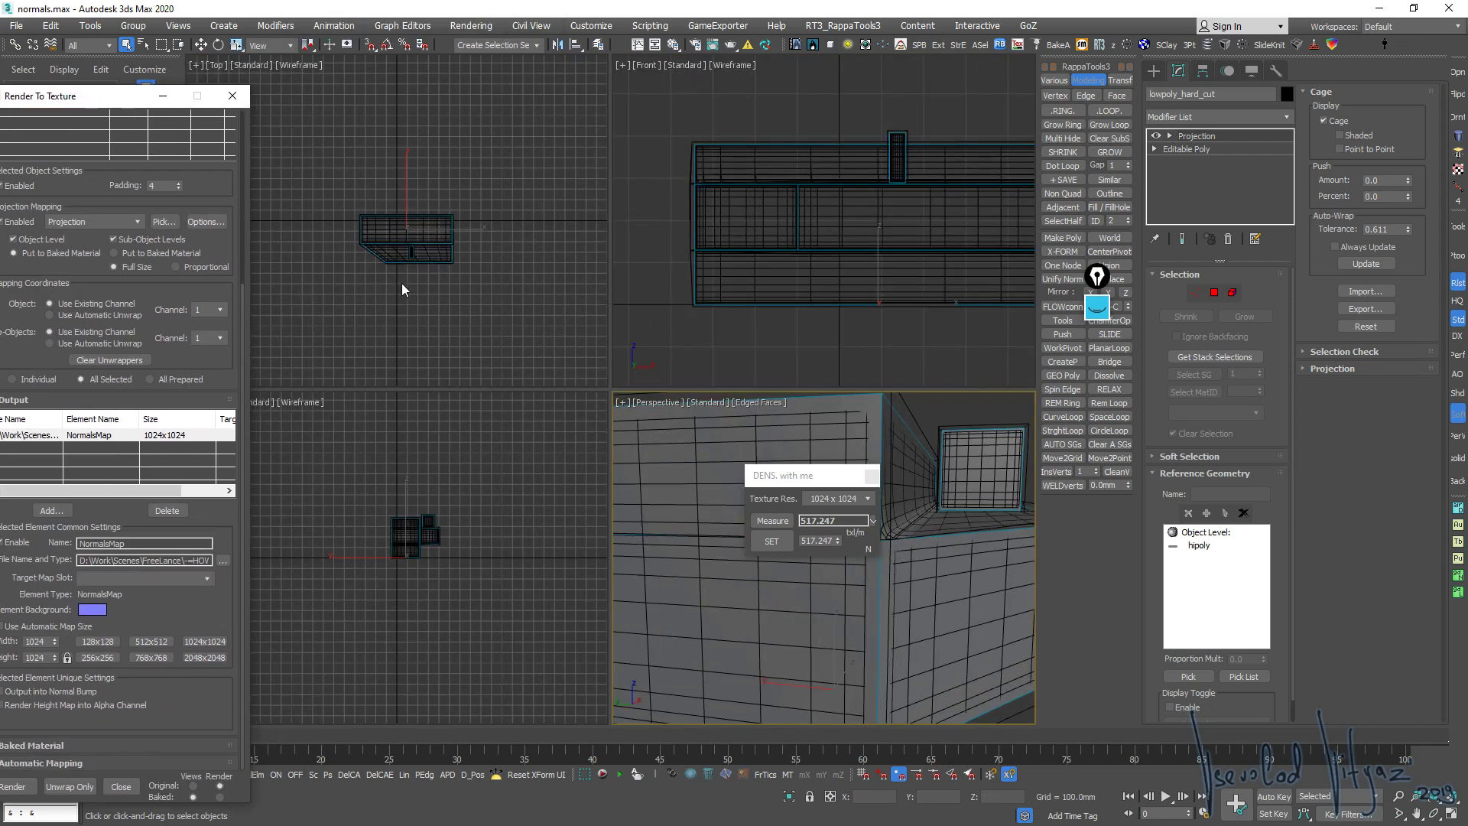
Maximize the Left view and zoom in on the step model's rounded corner
{"action": "key", "text": "alt+w"}
{"action": "scroll", "coordinate": [777, 321], "scroll_direction": "up", "scroll_amount": 6}
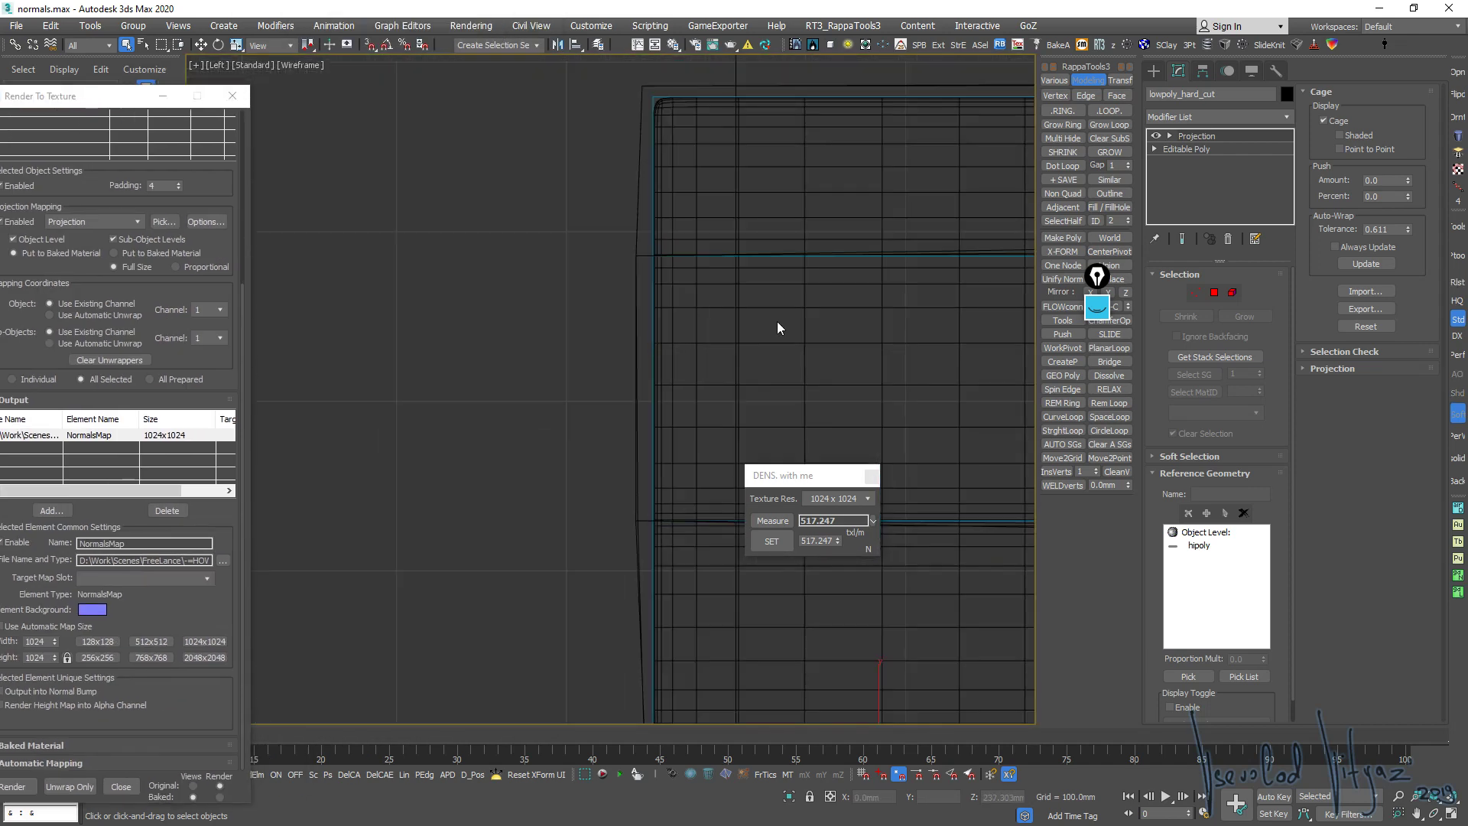
{"action": "scroll", "coordinate": [736, 312], "scroll_direction": "down", "scroll_amount": 2}
{"action": "scroll", "coordinate": [790, 282], "scroll_direction": "up", "scroll_amount": 4}
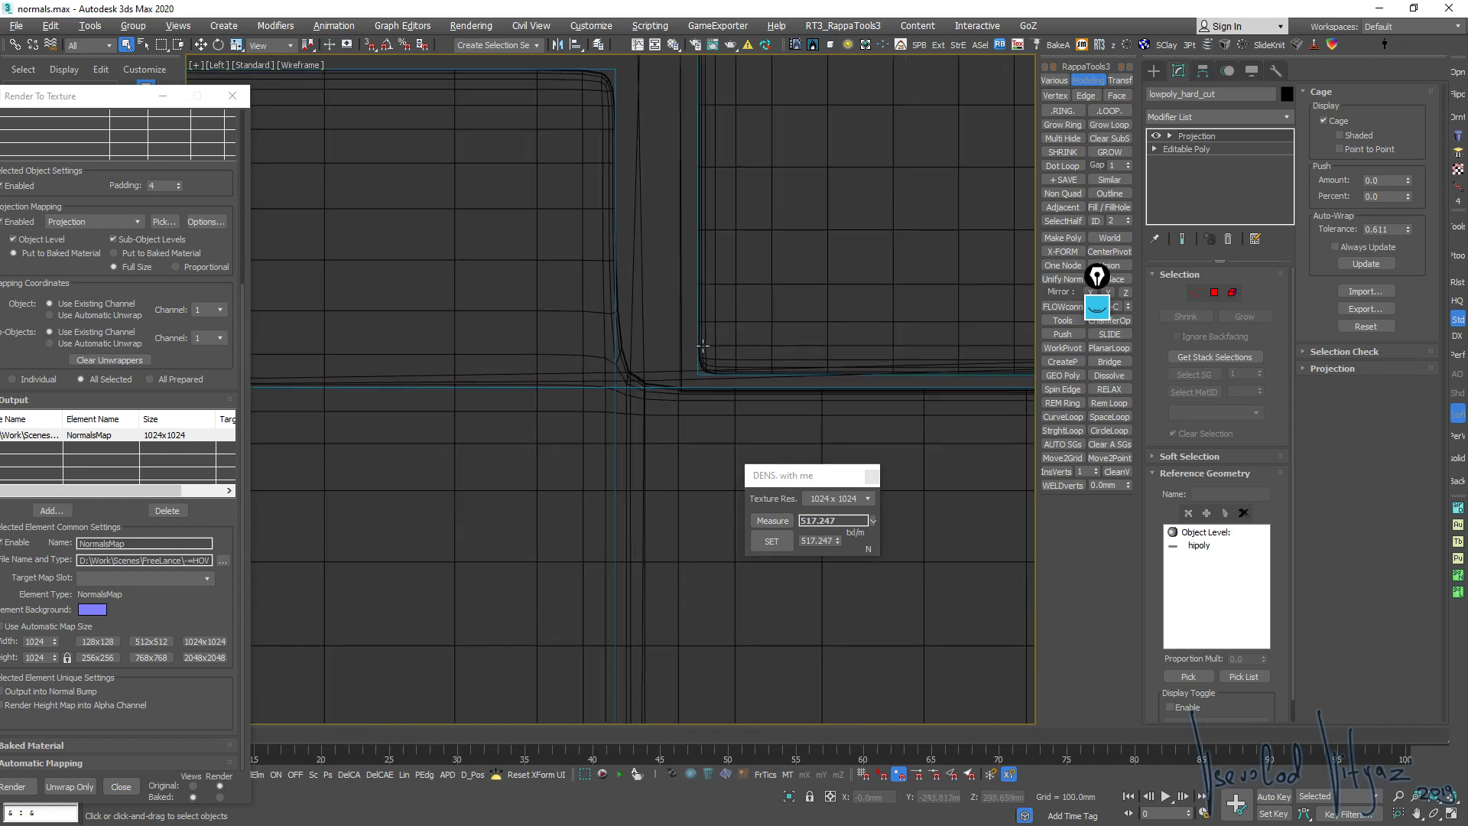
{"action": "scroll", "coordinate": [619, 357], "scroll_direction": "down", "scroll_amount": 2}
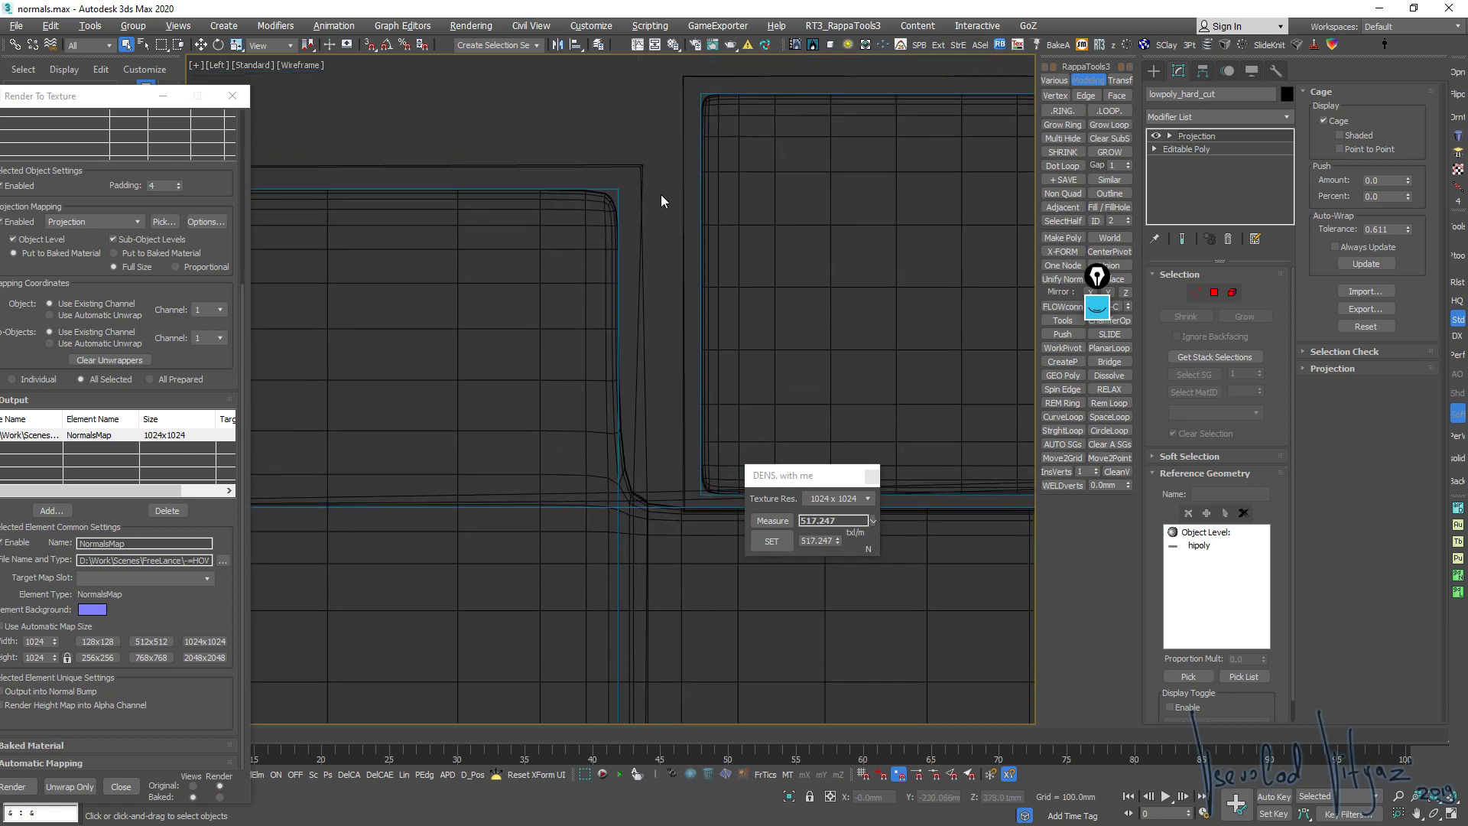
{"action": "mouse_move", "coordinate": [662, 204]}
{"action": "middle_mouse_down"}
{"action": "mouse_move", "coordinate": [785, 237]}
{"action": "mouse_move", "coordinate": [968, 196]}
{"action": "middle_mouse_up"}
{"action": "scroll", "coordinate": [967, 213], "scroll_direction": "up", "scroll_amount": 3}
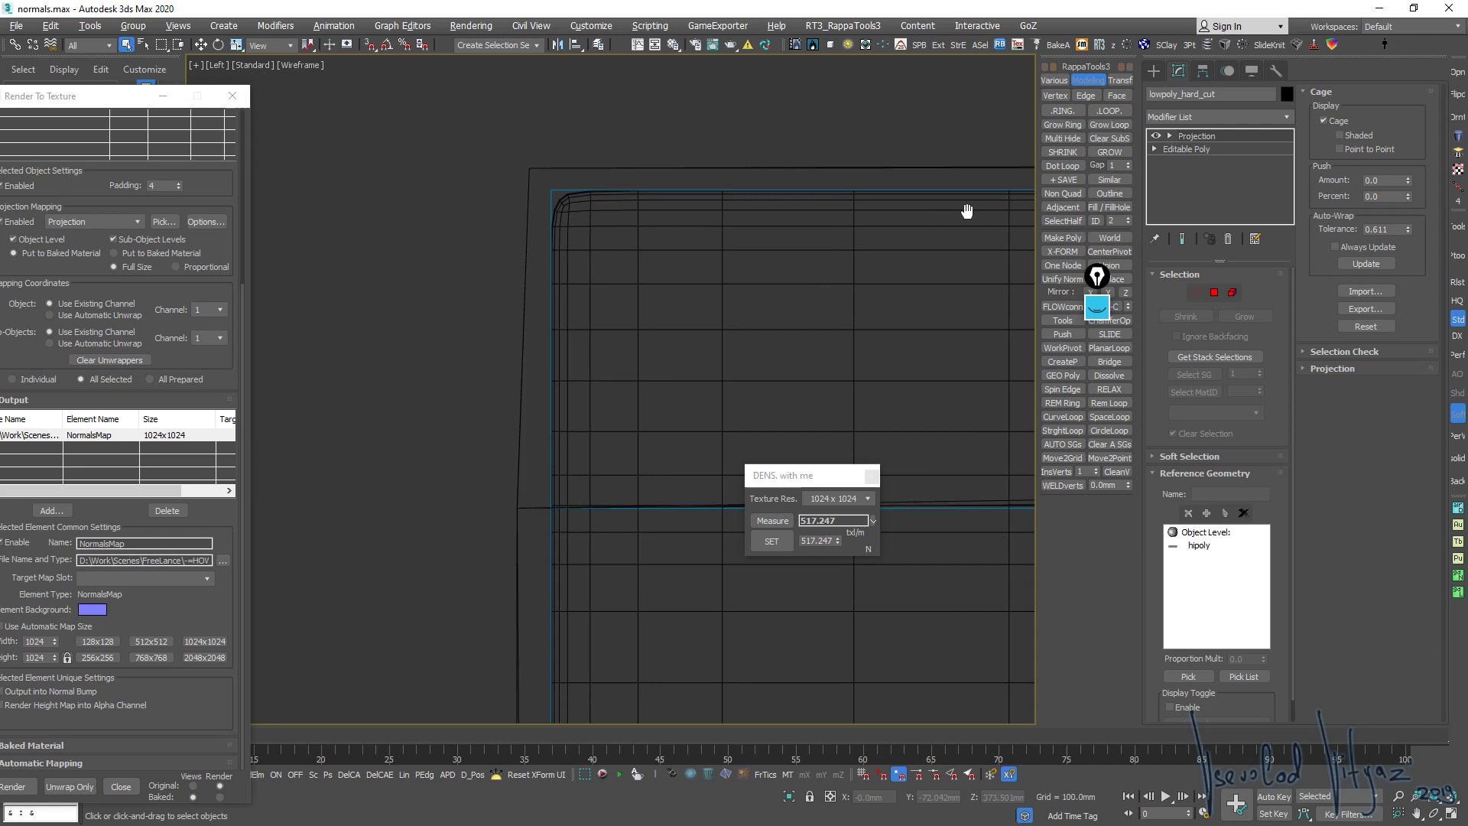
{"action": "scroll", "coordinate": [649, 289], "scroll_direction": "up", "scroll_amount": 2}
Mark the cage's rounded corner with an arrow, a dashed line, and yellow and cyan screen-pen marks
{"action": "left_click", "coordinate": [1097, 307]}
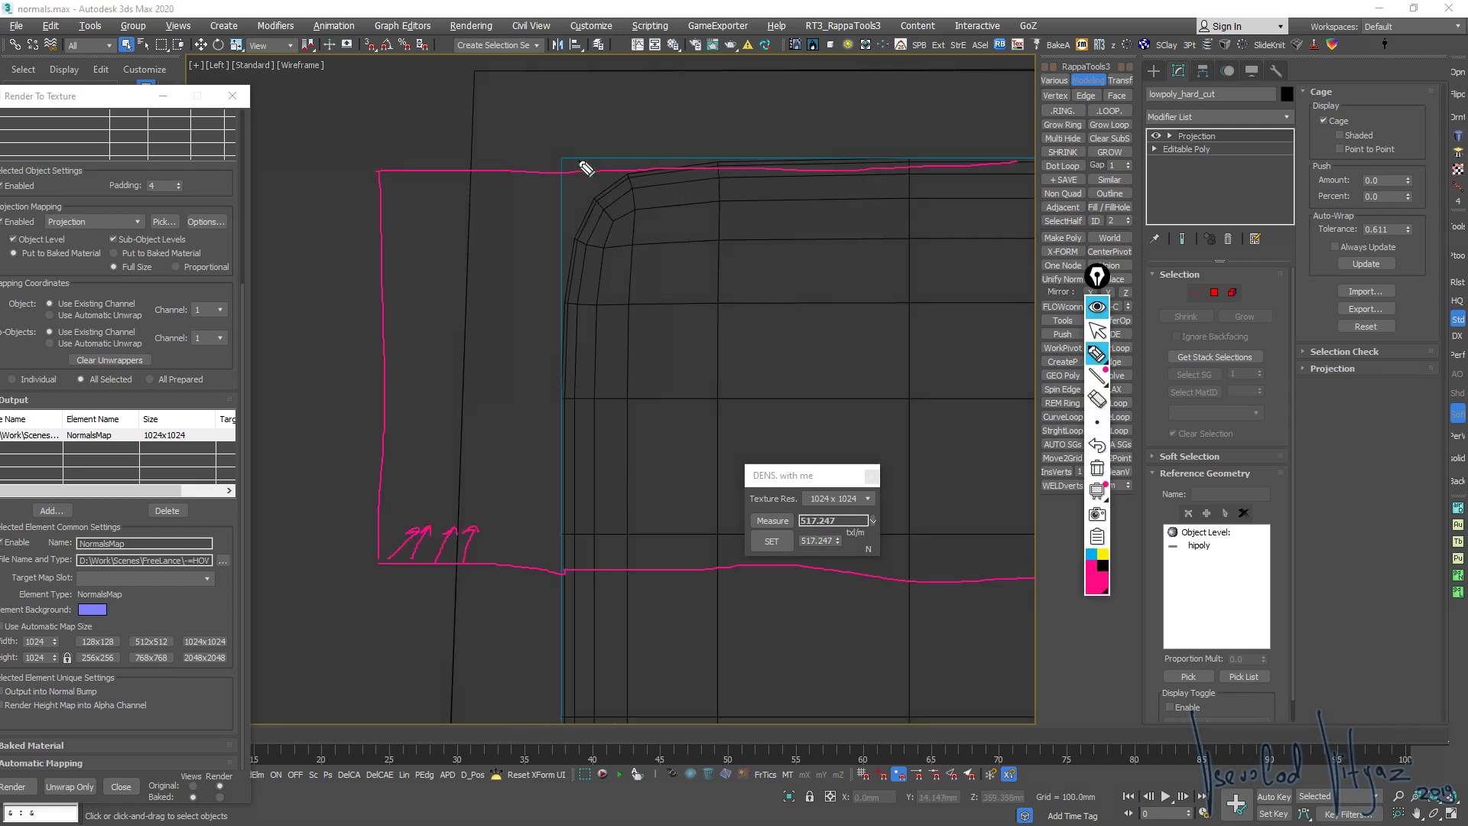
{"action": "left_click", "coordinate": [1098, 468]}
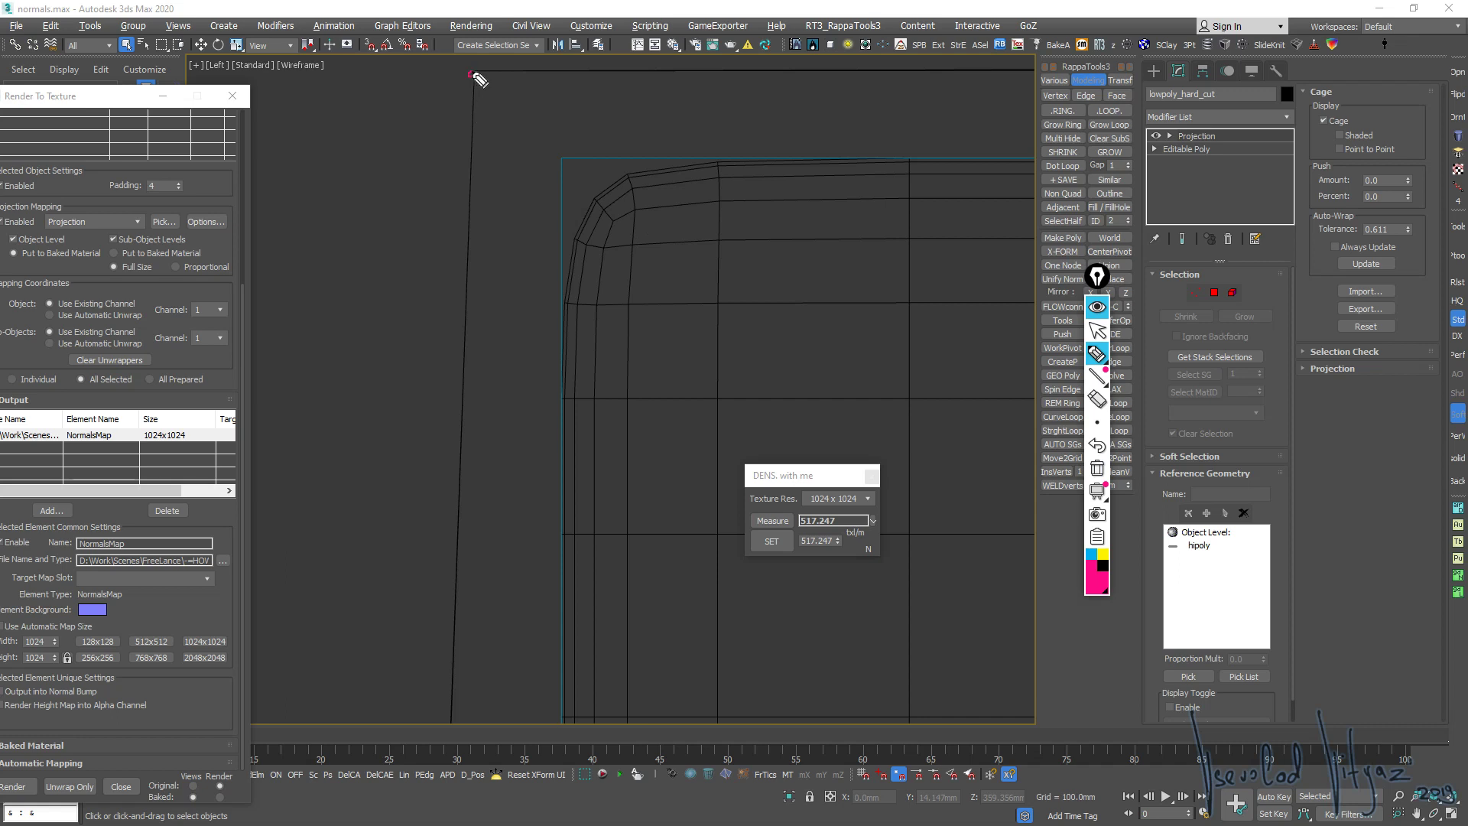
{"action": "left_click_drag", "start_coordinate": [473, 75], "coordinate": [604, 219]}
{"action": "left_click_drag", "start_coordinate": [556, 85], "coordinate": [586, 152]}
{"action": "left_click", "coordinate": [1103, 554]}
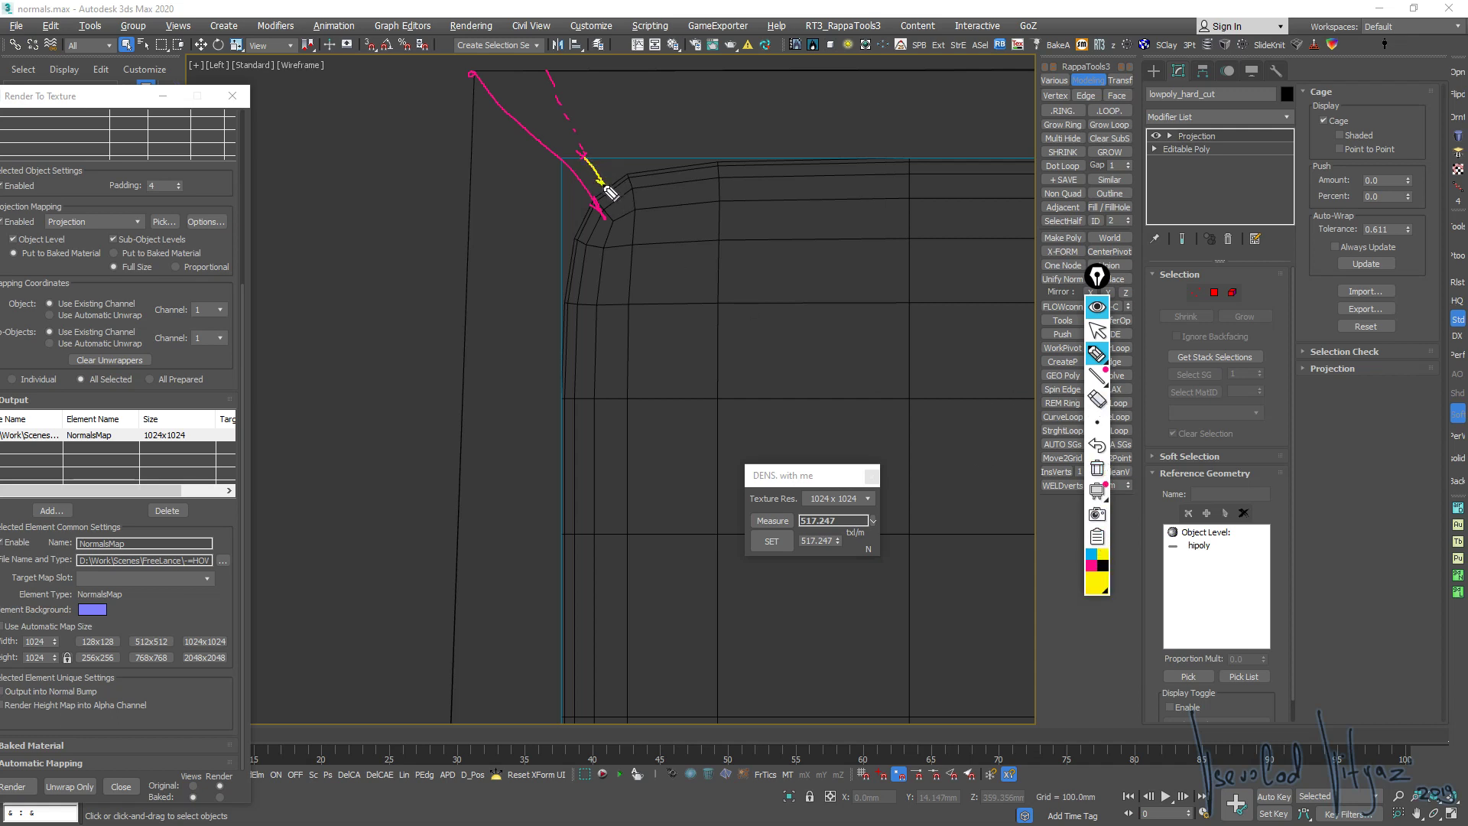
{"action": "left_click_drag", "start_coordinate": [599, 182], "coordinate": [613, 191]}
{"action": "left_click", "coordinate": [1092, 556]}
{"action": "mouse_move", "coordinate": [584, 162]}
{"action": "left_mouse_down"}
{"action": "mouse_move", "coordinate": [611, 191]}
{"action": "mouse_move", "coordinate": [586, 175]}
{"action": "left_mouse_up"}
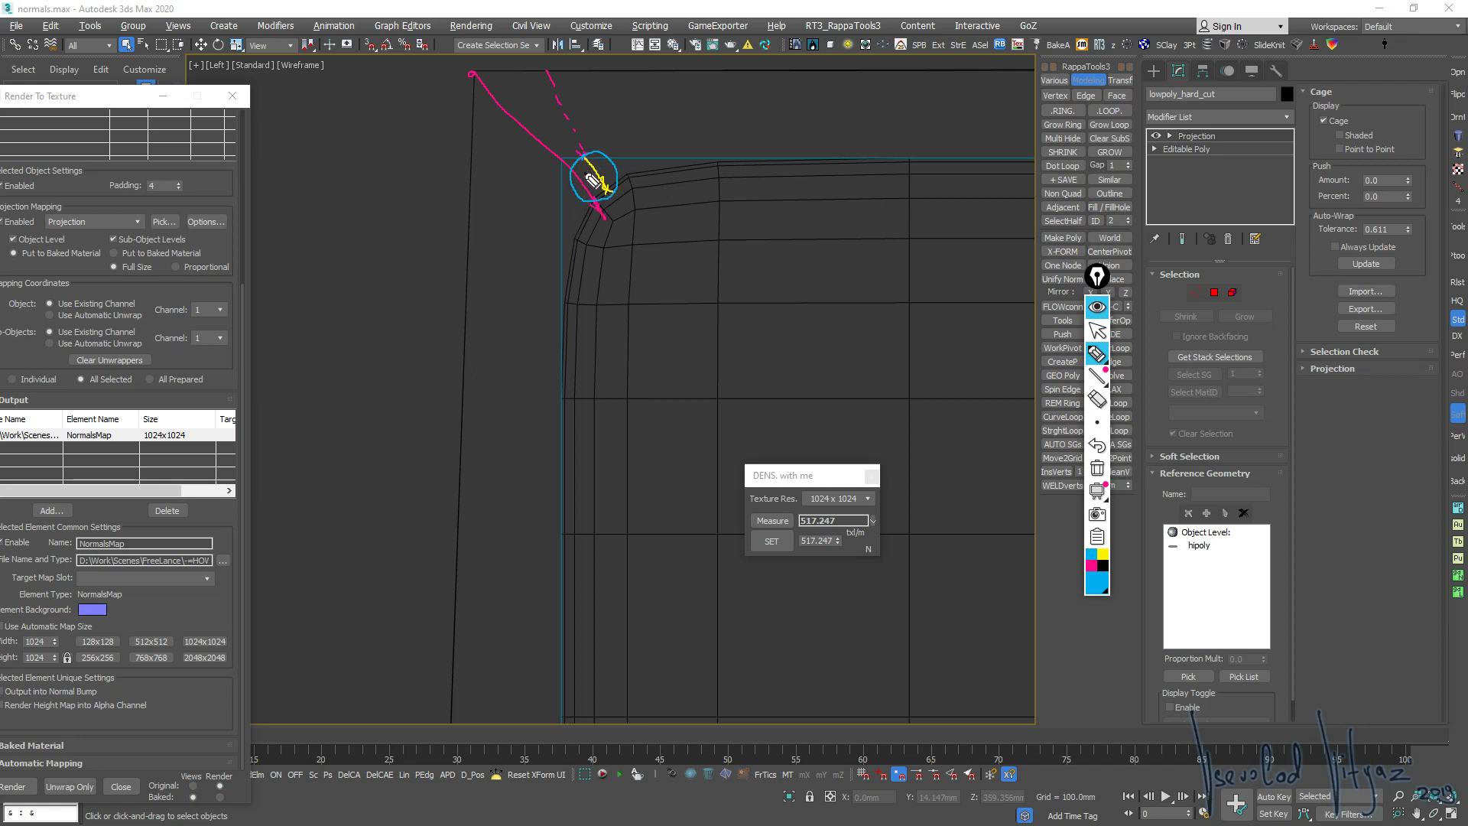
Clear the screen annotations and zoom out of the side close-up
{"action": "left_click", "coordinate": [1098, 306]}
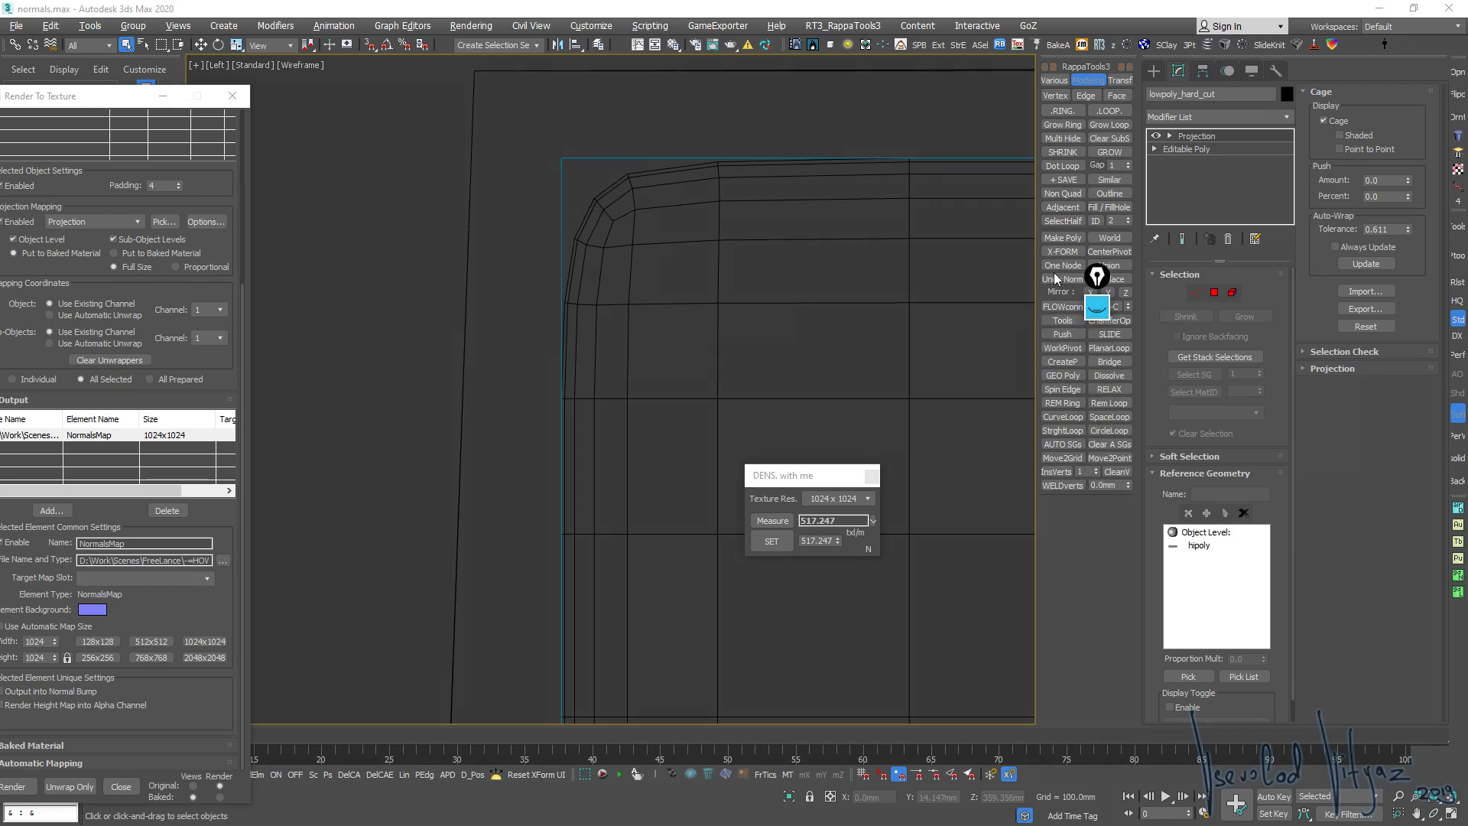
{"action": "scroll", "coordinate": [672, 287], "scroll_direction": "down", "scroll_amount": 3}
{"action": "scroll", "coordinate": [826, 294], "scroll_direction": "down", "scroll_amount": 5}
{"action": "scroll", "coordinate": [727, 399], "scroll_direction": "down", "scroll_amount": 5}
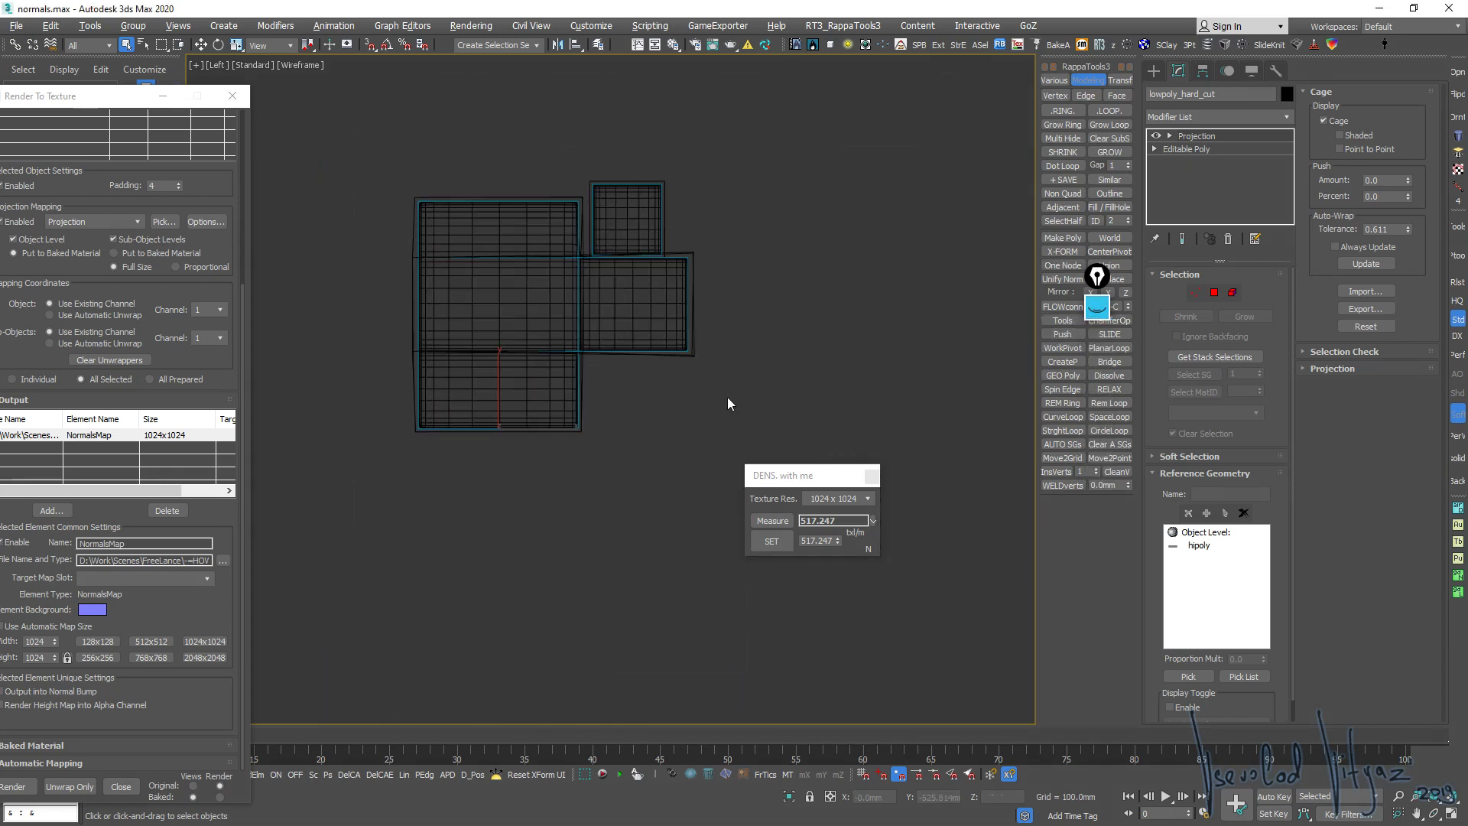
{"action": "scroll", "coordinate": [627, 337], "scroll_direction": "up", "scroll_amount": 5}
In a maximized Perspective view, select the projection cage points at the step's inner corner
{"action": "key", "text": "alt+w"}
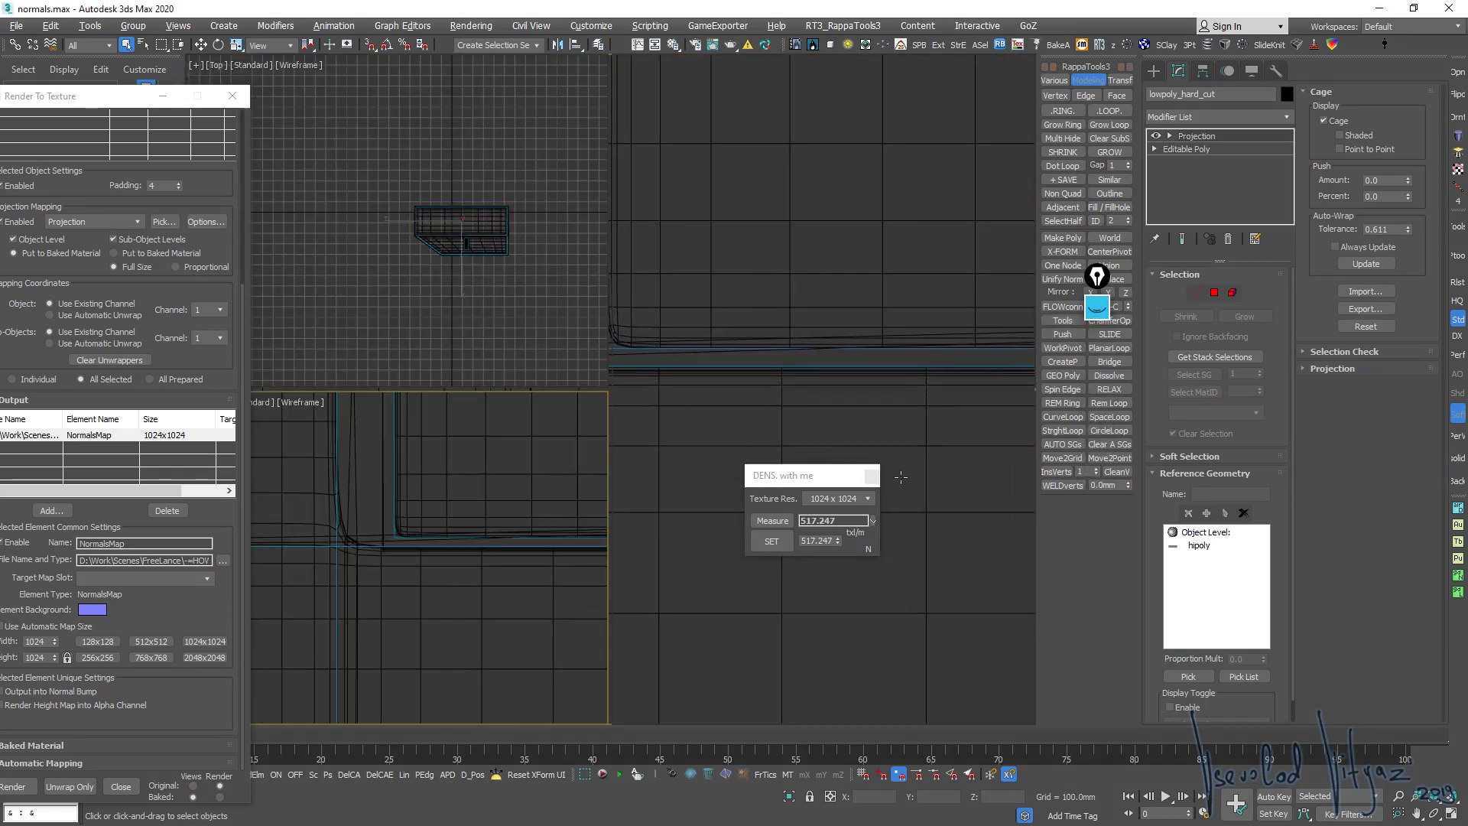
{"action": "left_click", "coordinate": [965, 580]}
{"action": "key", "text": "alt+w"}
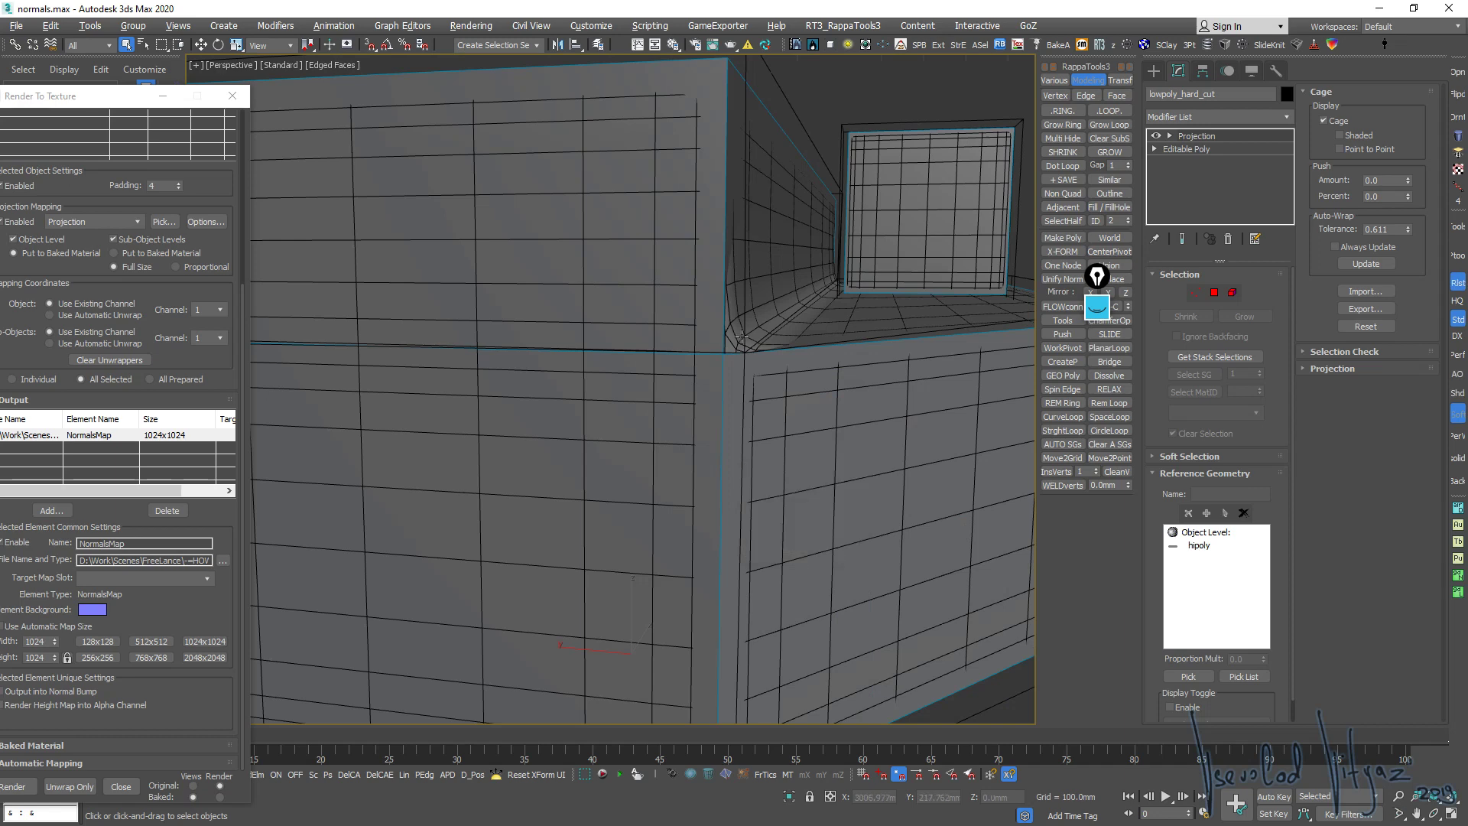
{"action": "scroll", "coordinate": [824, 391], "scroll_direction": "up", "scroll_amount": 3}
{"action": "key", "text": "1"}
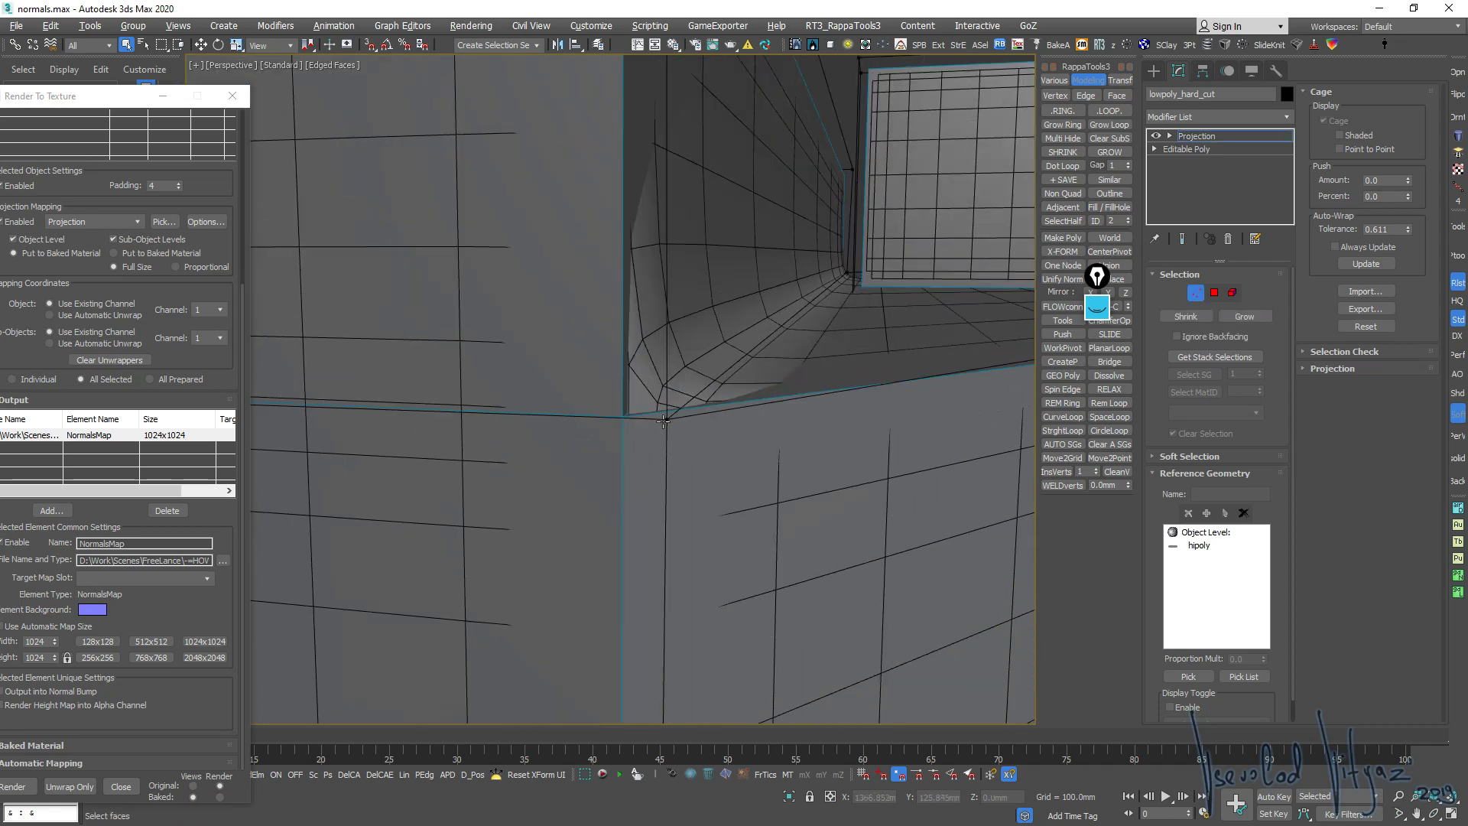
{"action": "left_click", "coordinate": [662, 419]}
{"action": "left_click", "coordinate": [1214, 357]}
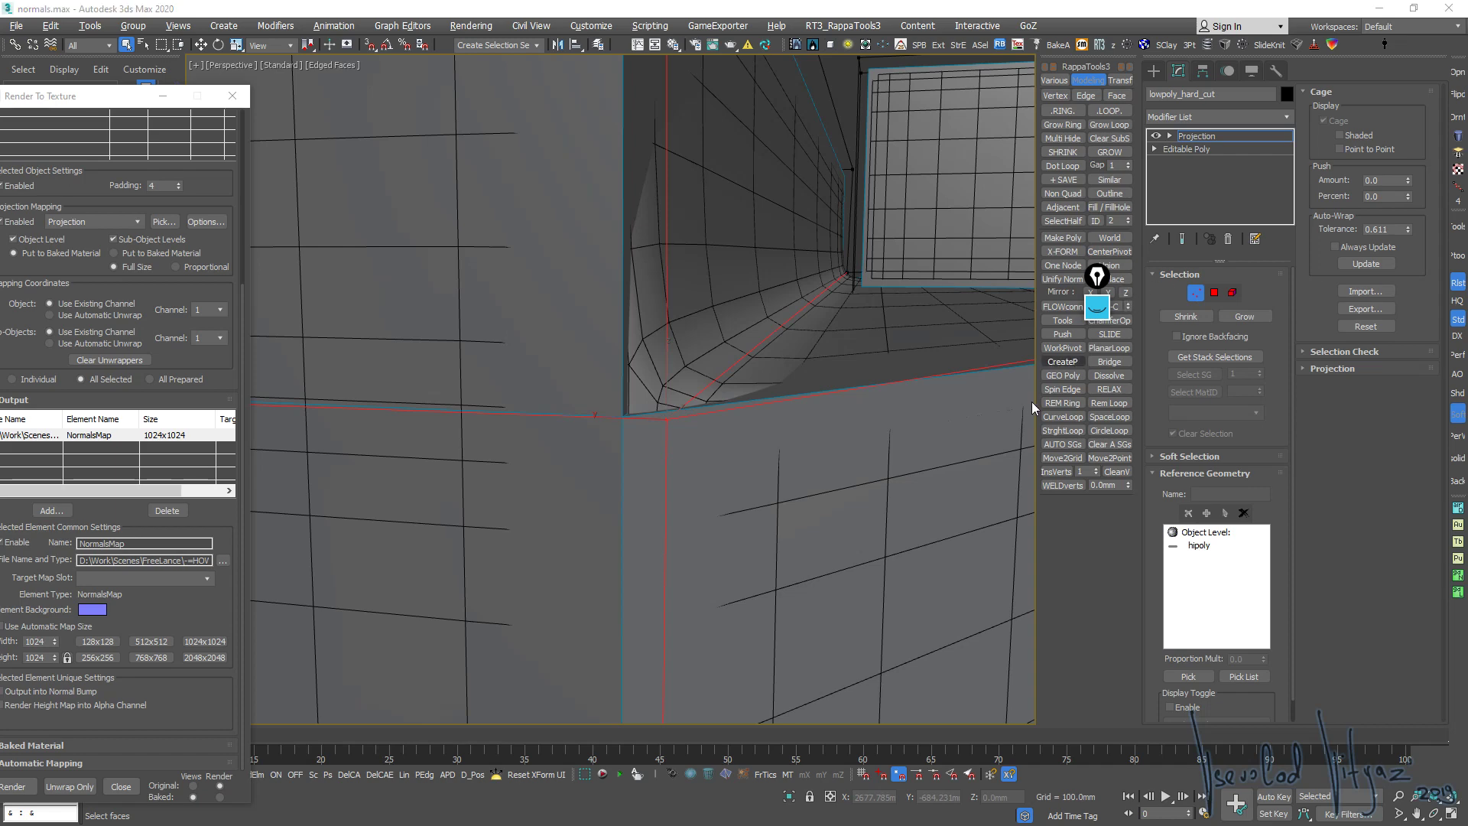
{"action": "mouse_move", "coordinate": [902, 313]}
{"action": "middle_mouse_down", "text": "alt"}
{"action": "mouse_move", "coordinate": [727, 351]}
{"action": "mouse_move", "coordinate": [741, 343]}
{"action": "mouse_move", "coordinate": [728, 354]}
{"action": "mouse_move", "coordinate": [760, 360]}
{"action": "mouse_move", "coordinate": [773, 332]}
{"action": "middle_mouse_up", "text": "alt"}
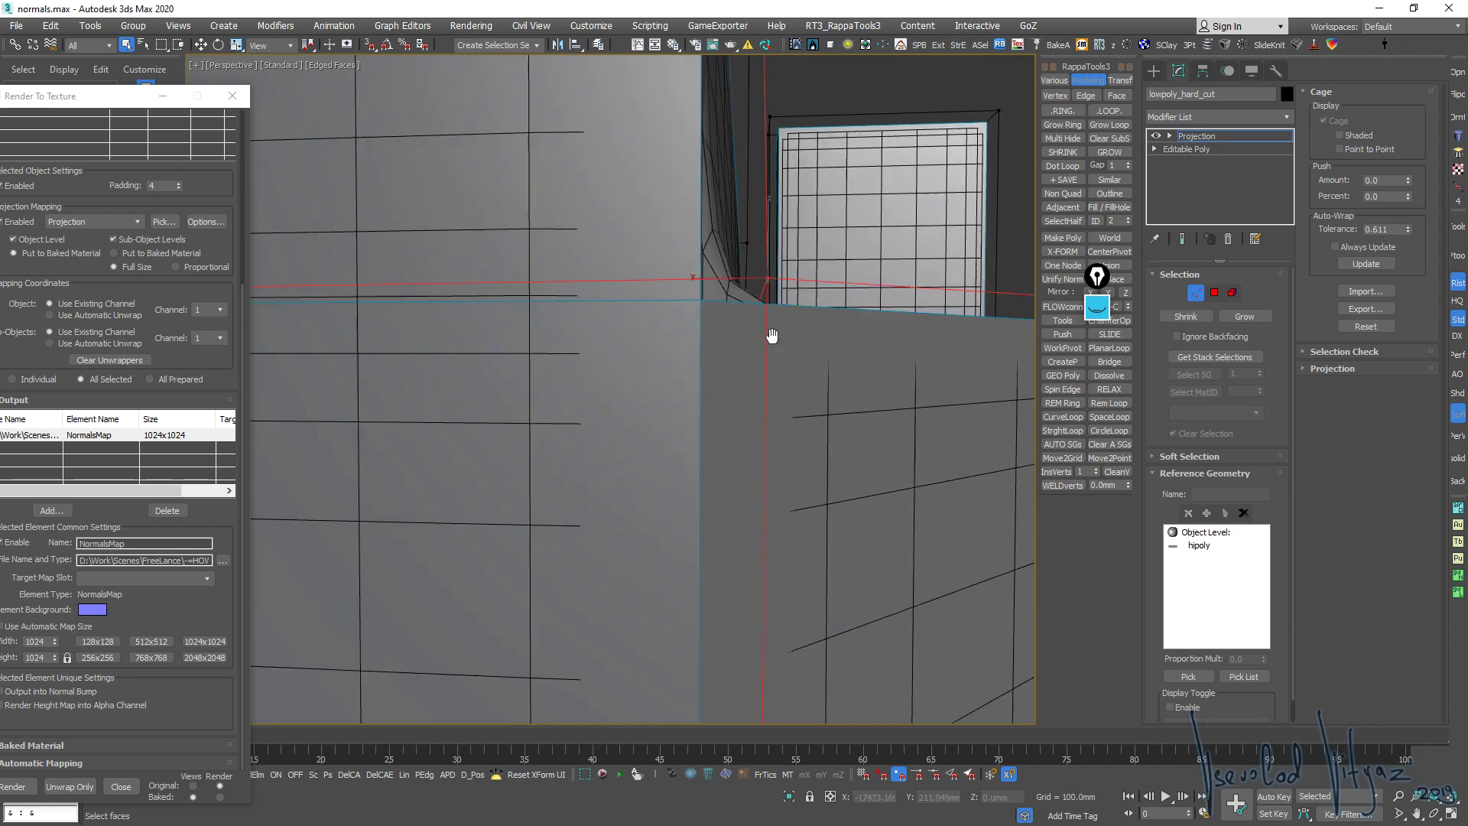
Maximize the Left wireframe view and zoom in to frame the cage corner
{"action": "key", "text": "alt+w"}
{"action": "scroll", "coordinate": [495, 461], "scroll_direction": "up", "scroll_amount": 2}
{"action": "key", "text": "alt+w"}
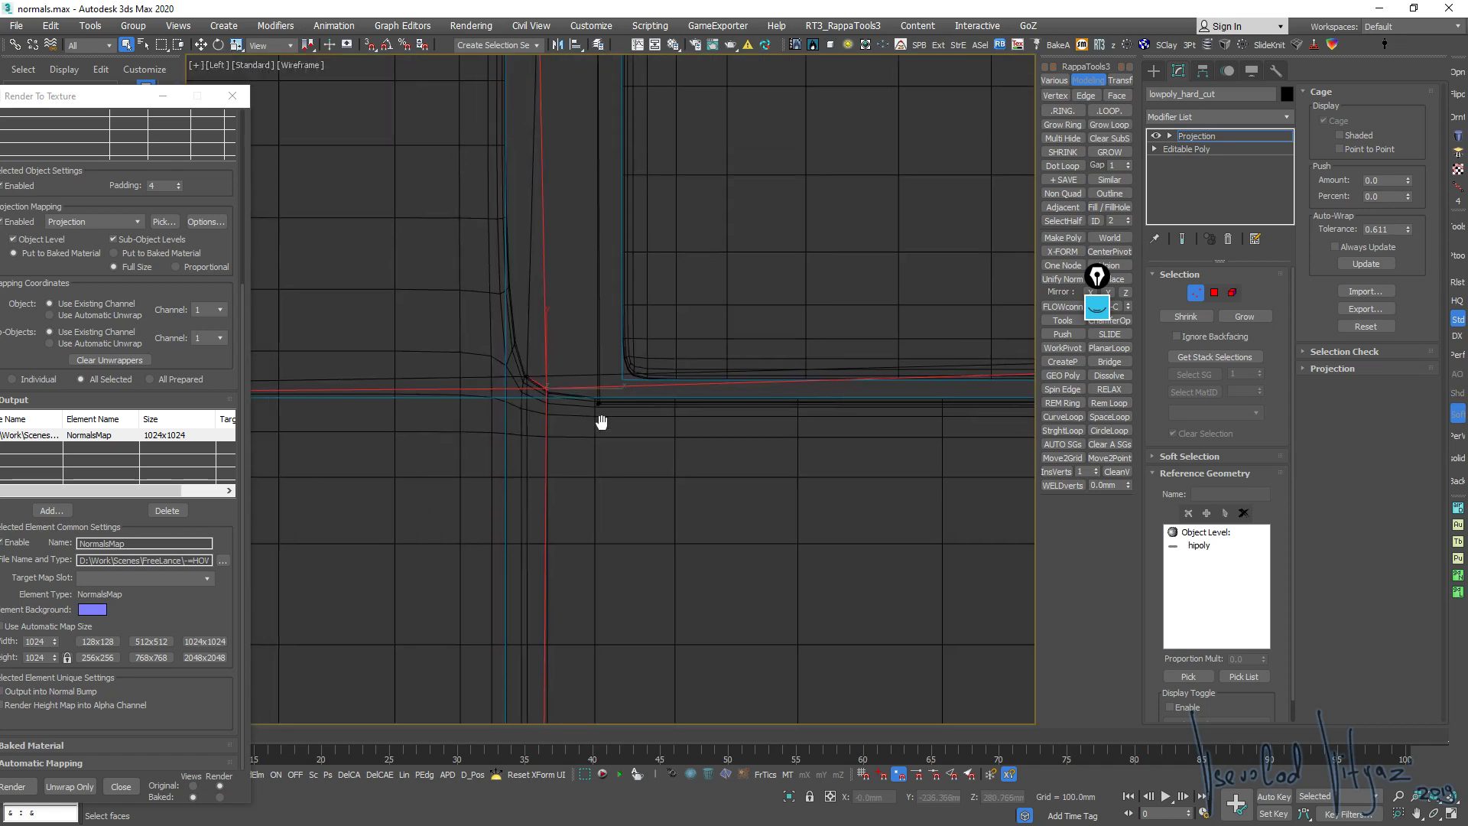
{"action": "scroll", "coordinate": [599, 416], "scroll_direction": "up", "scroll_amount": 2}
{"action": "scroll", "coordinate": [612, 362], "scroll_direction": "up", "scroll_amount": 2}
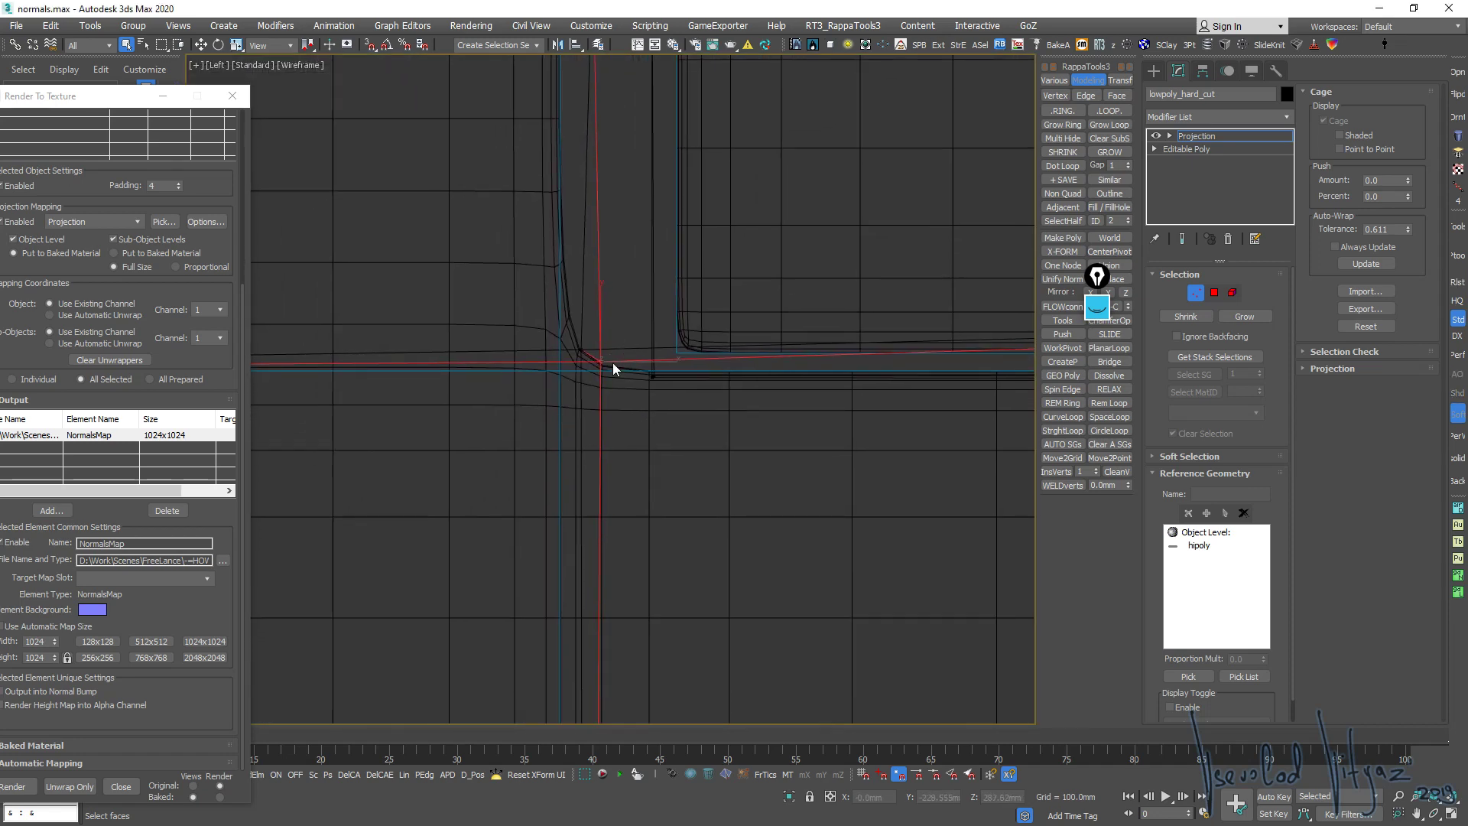
{"action": "scroll", "coordinate": [579, 328], "scroll_direction": "up", "scroll_amount": 2}
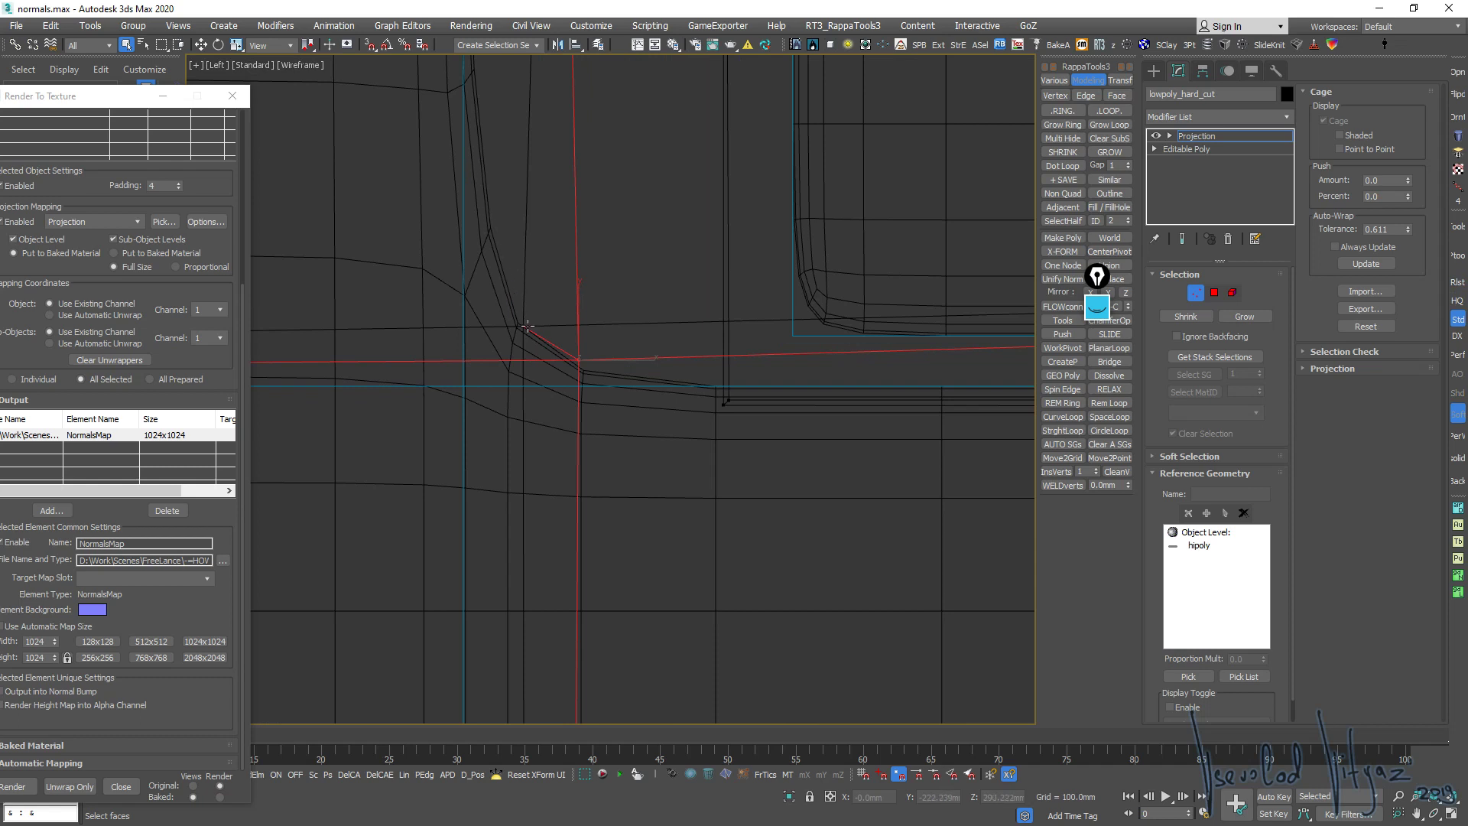
{"action": "middle_click_drag", "start_coordinate": [549, 351], "coordinate": [557, 361]}
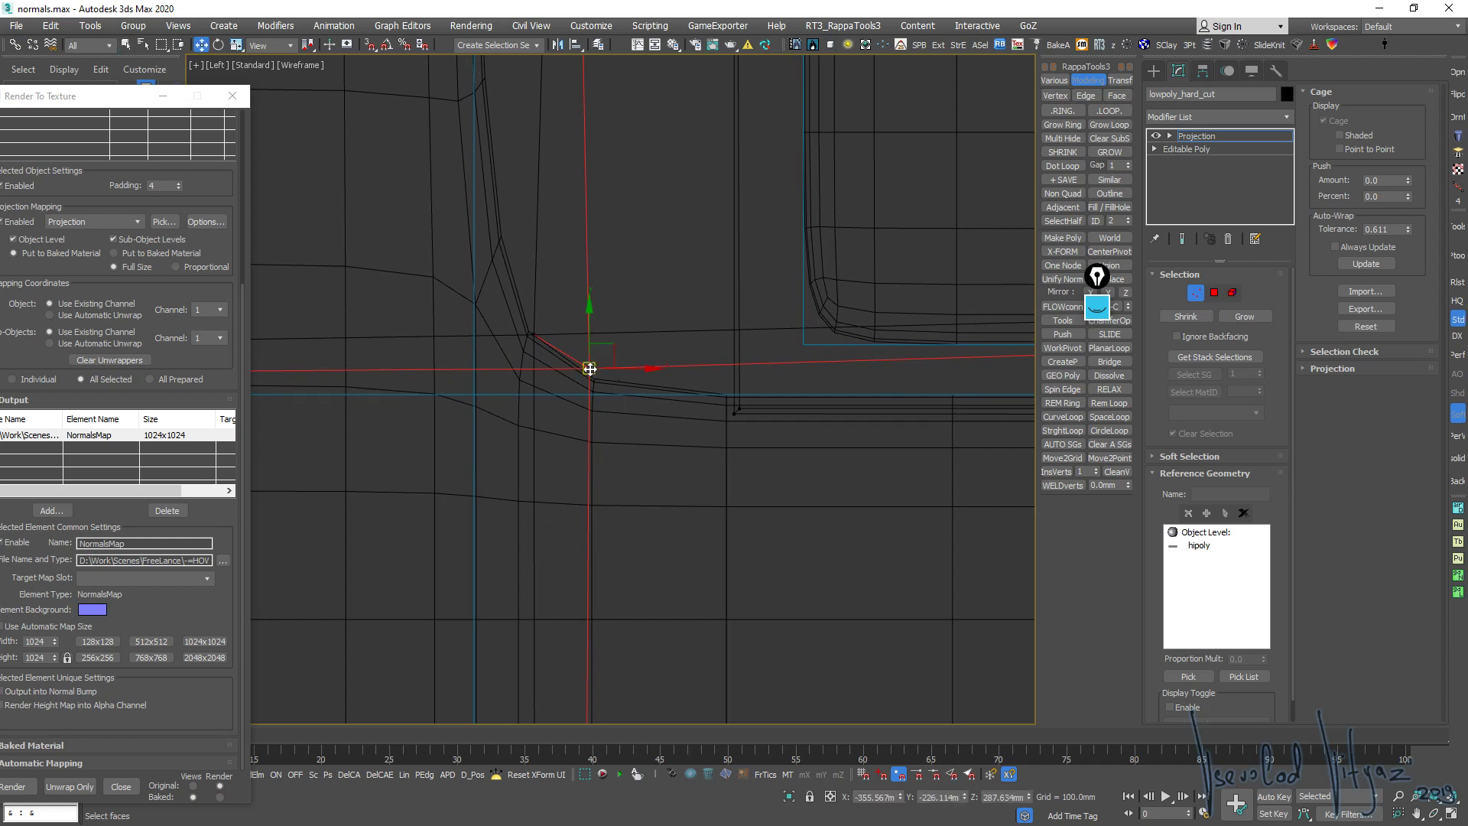
{"action": "key", "text": "w"}
{"action": "mouse_move", "coordinate": [594, 359]}
{"action": "left_mouse_down"}
{"action": "mouse_move", "coordinate": [535, 334]}
{"action": "mouse_move", "coordinate": [575, 333]}
{"action": "mouse_move", "coordinate": [578, 365]}
{"action": "left_mouse_up"}
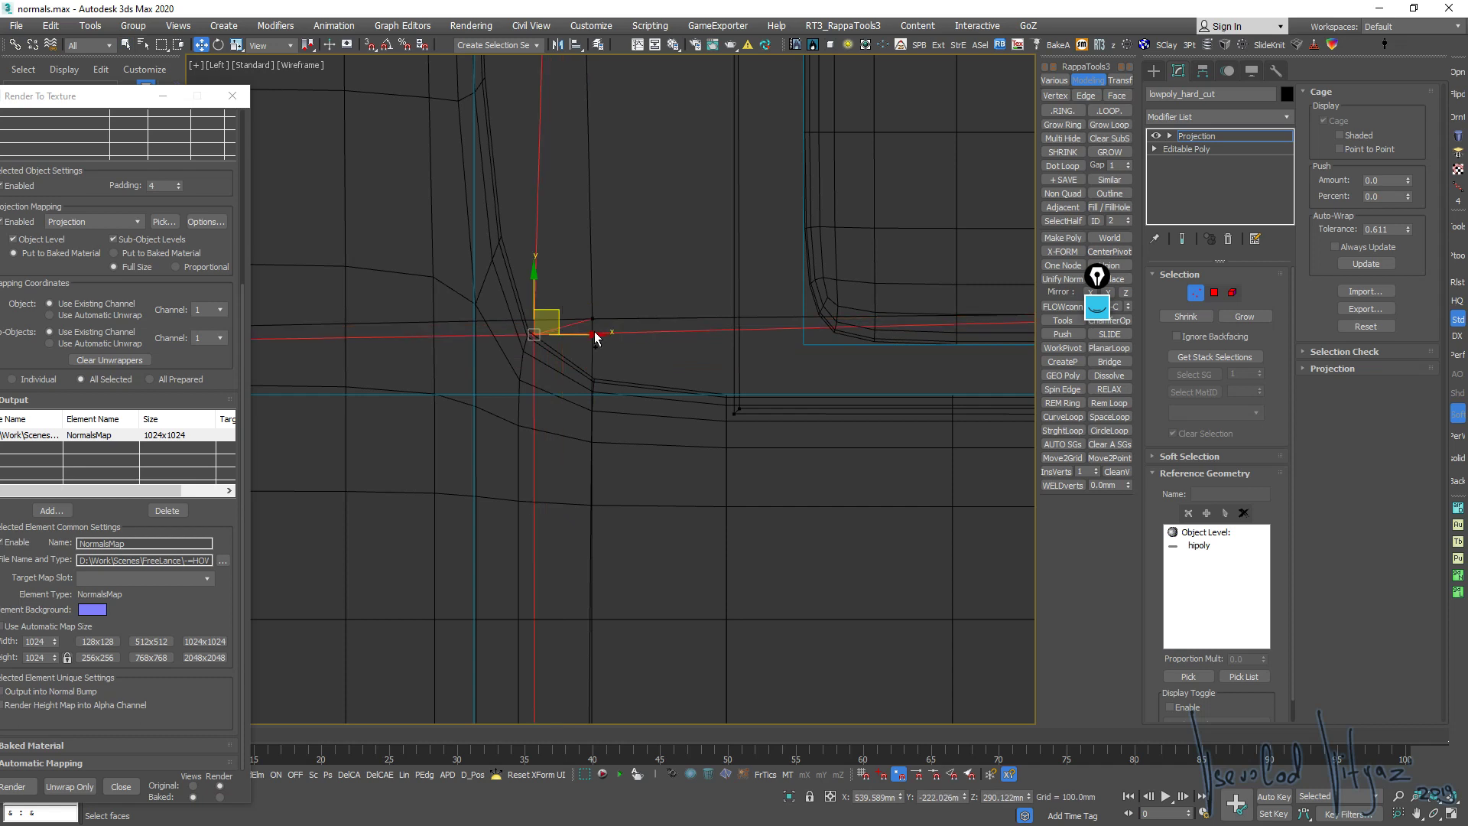
{"action": "scroll", "coordinate": [576, 361], "scroll_direction": "up", "scroll_amount": 3}
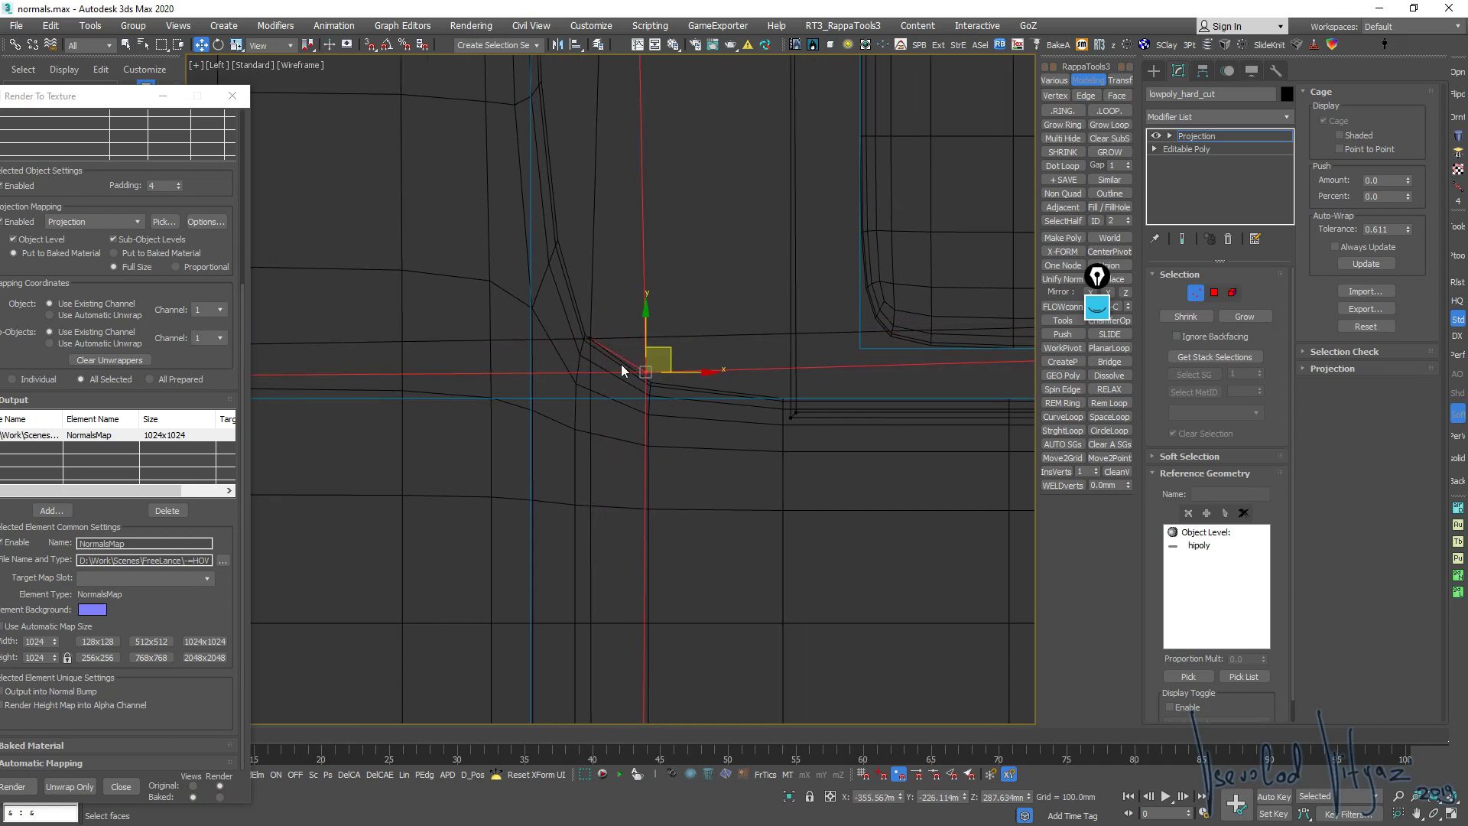
{"action": "scroll", "coordinate": [621, 364], "scroll_direction": "up", "scroll_amount": 2}
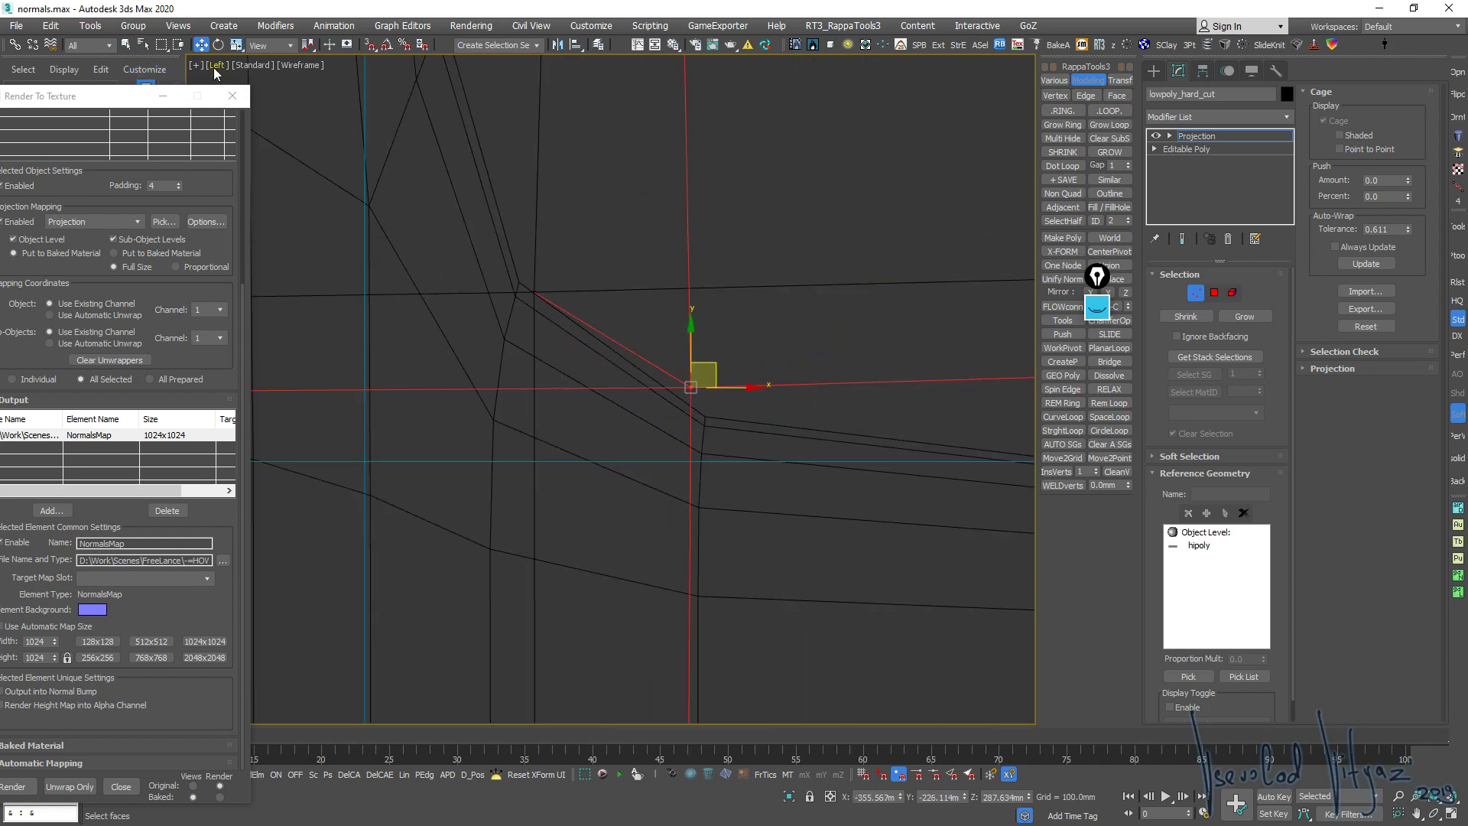
{"action": "left_click", "coordinate": [245, 66]}
{"action": "left_click", "coordinate": [306, 95]}
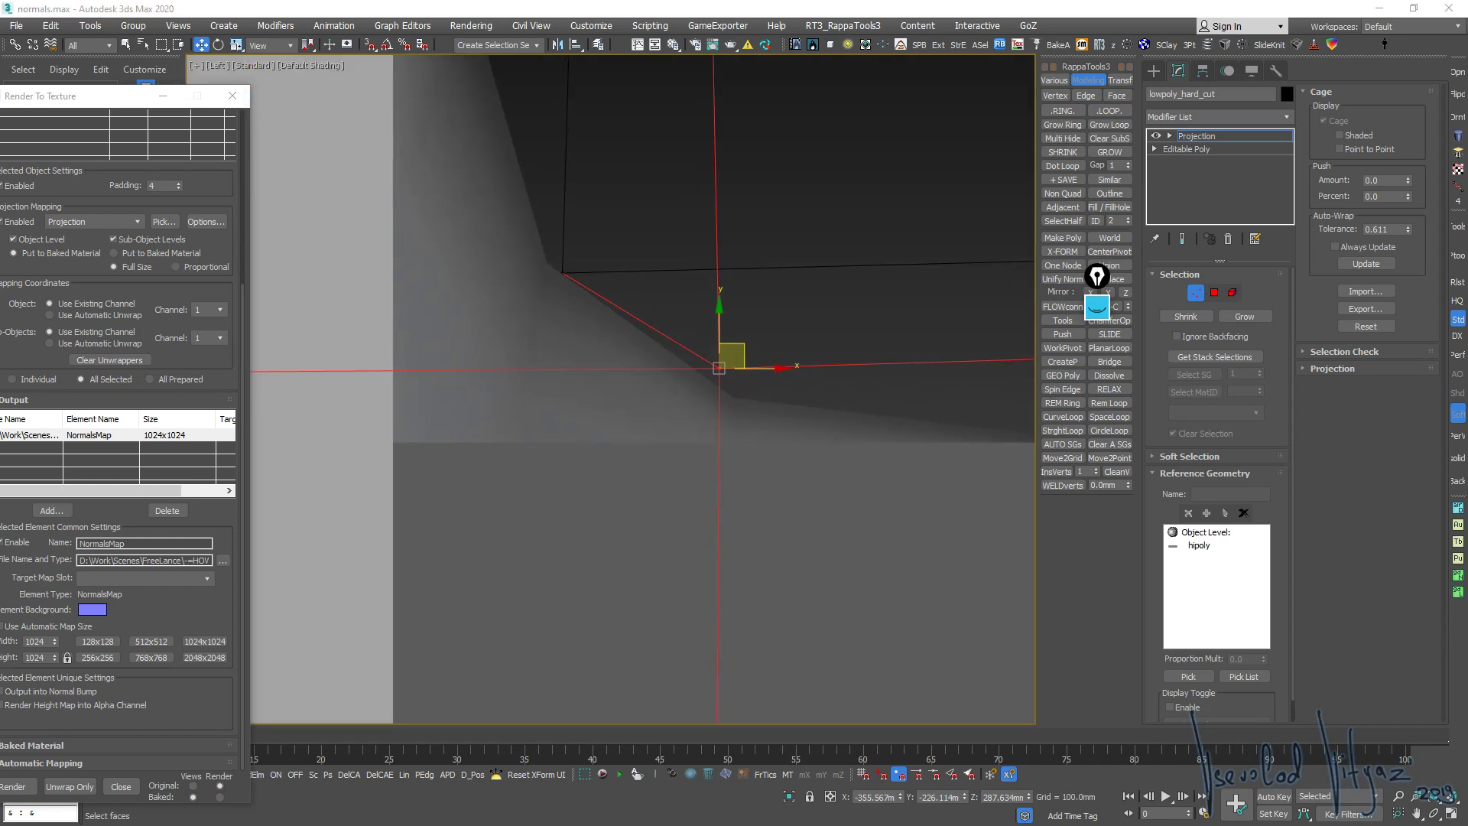
{"action": "middle_click_drag", "start_coordinate": [845, 393], "coordinate": [903, 390]}
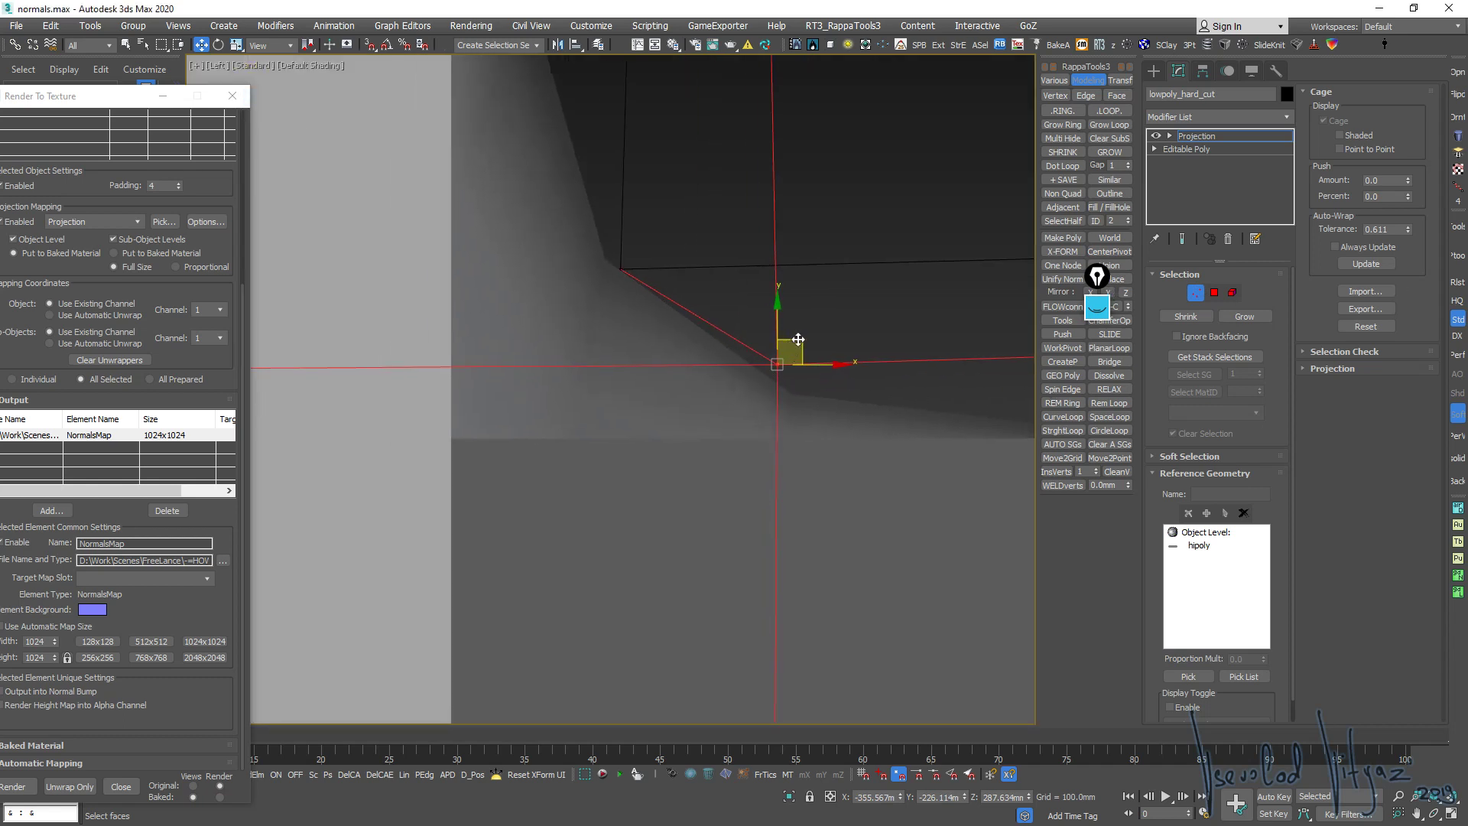
{"action": "mouse_move", "coordinate": [769, 358]}
{"action": "left_mouse_down"}
{"action": "mouse_move", "coordinate": [598, 255]}
{"action": "mouse_move", "coordinate": [618, 269]}
{"action": "left_mouse_up"}
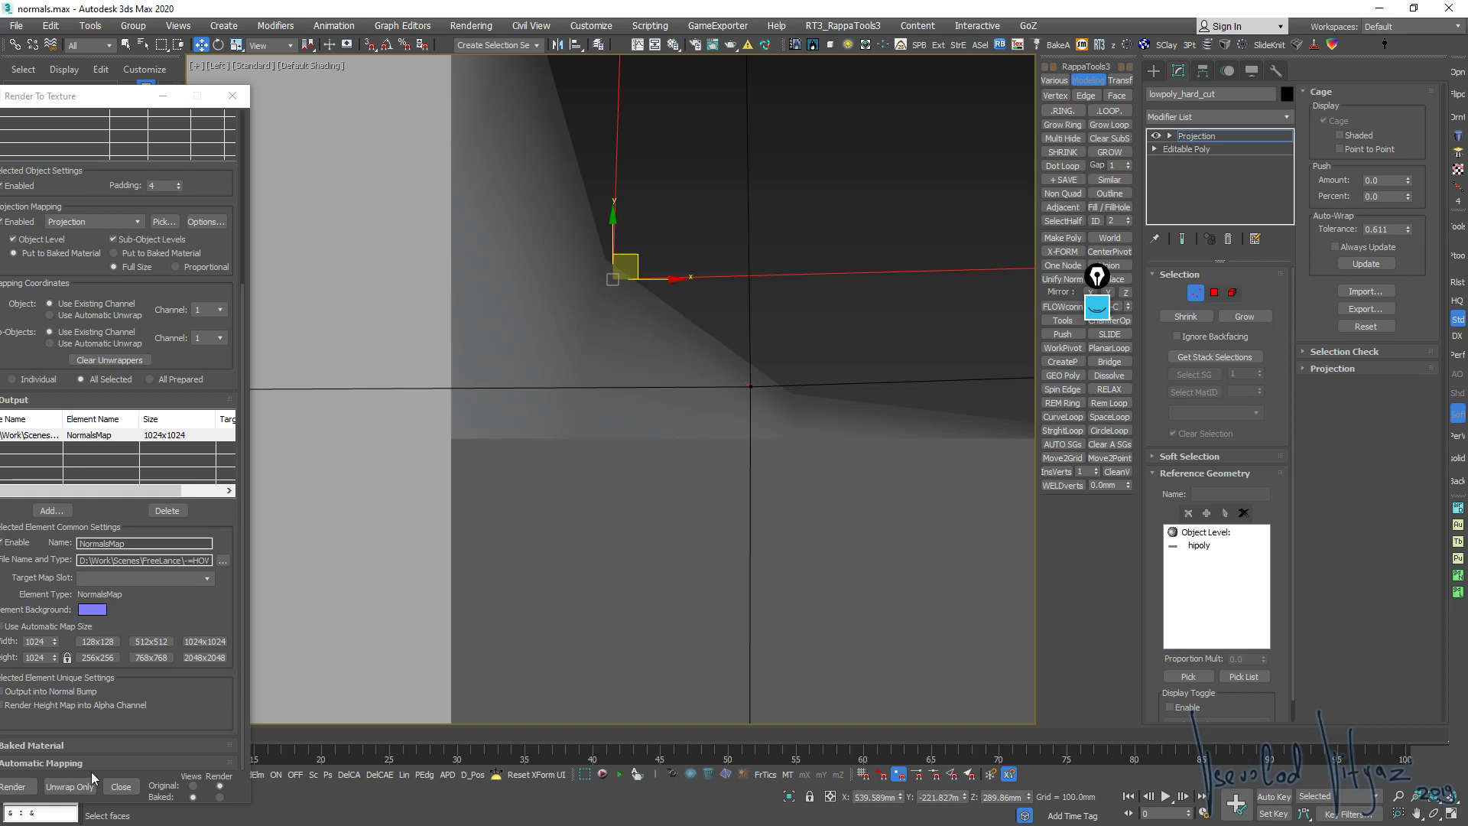
{"action": "left_click", "coordinate": [1098, 306]}
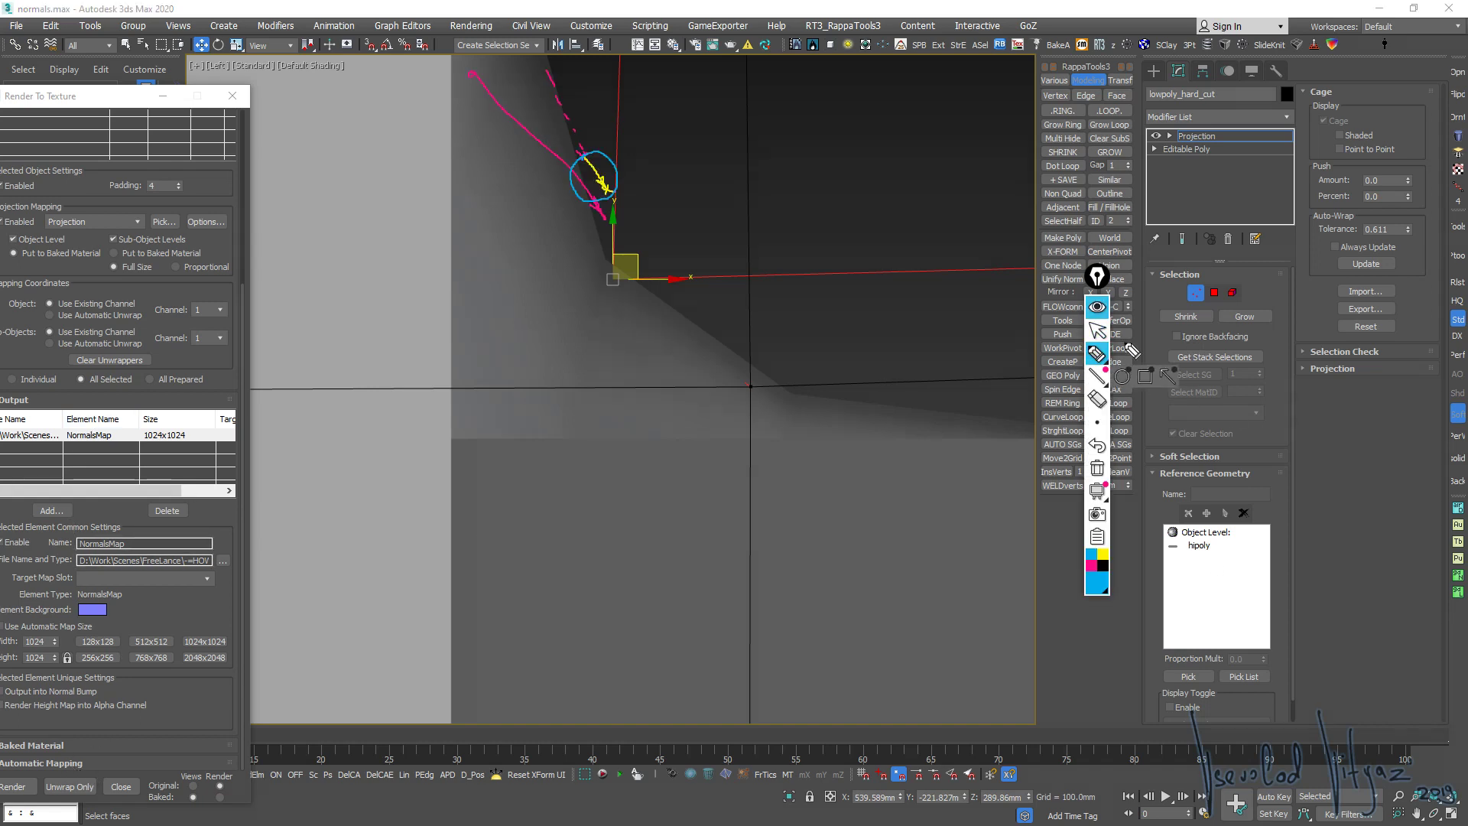
{"action": "mouse_move", "coordinate": [1098, 491]}
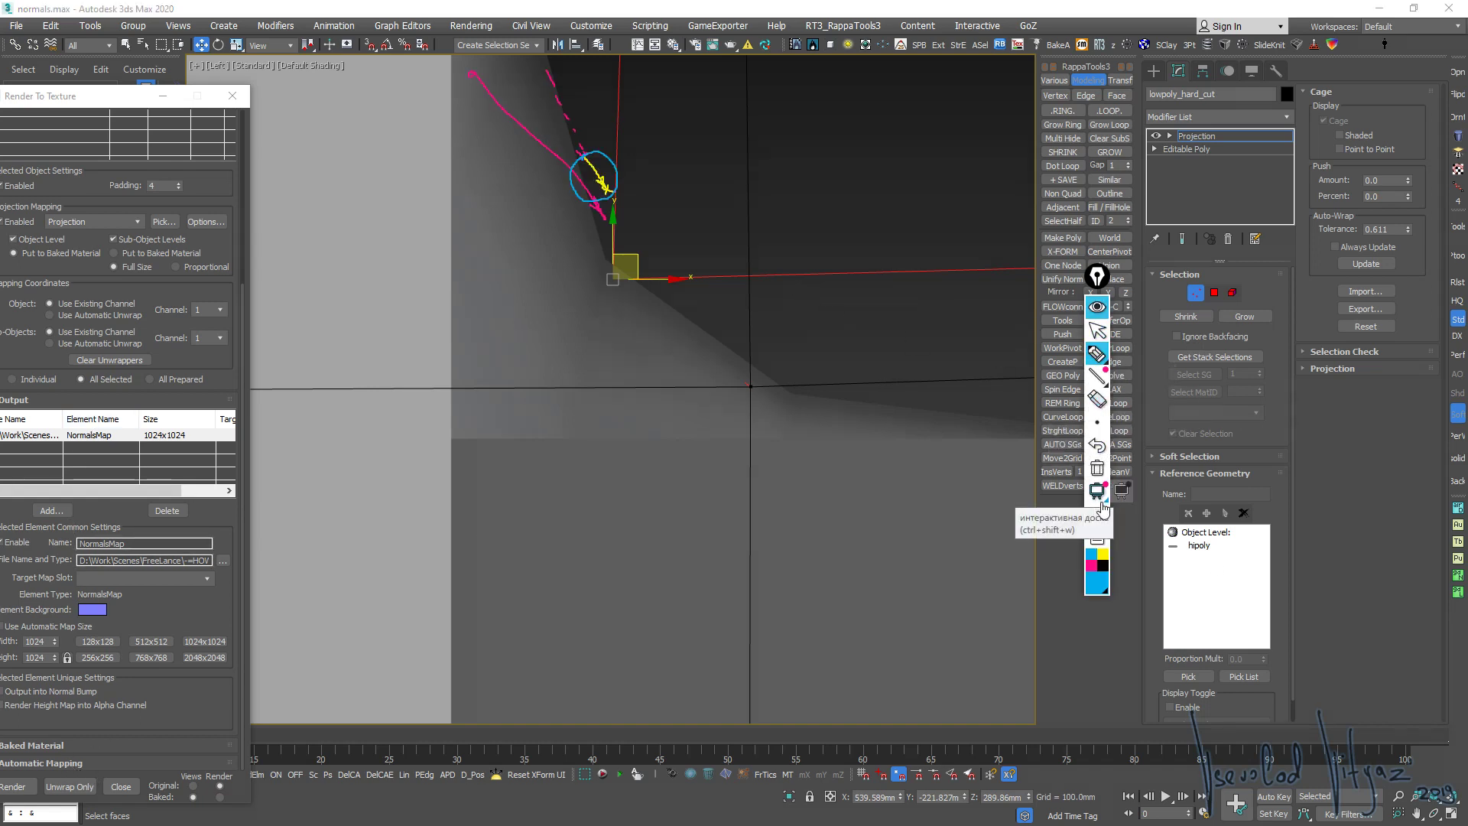
{"action": "left_click", "coordinate": [1097, 468]}
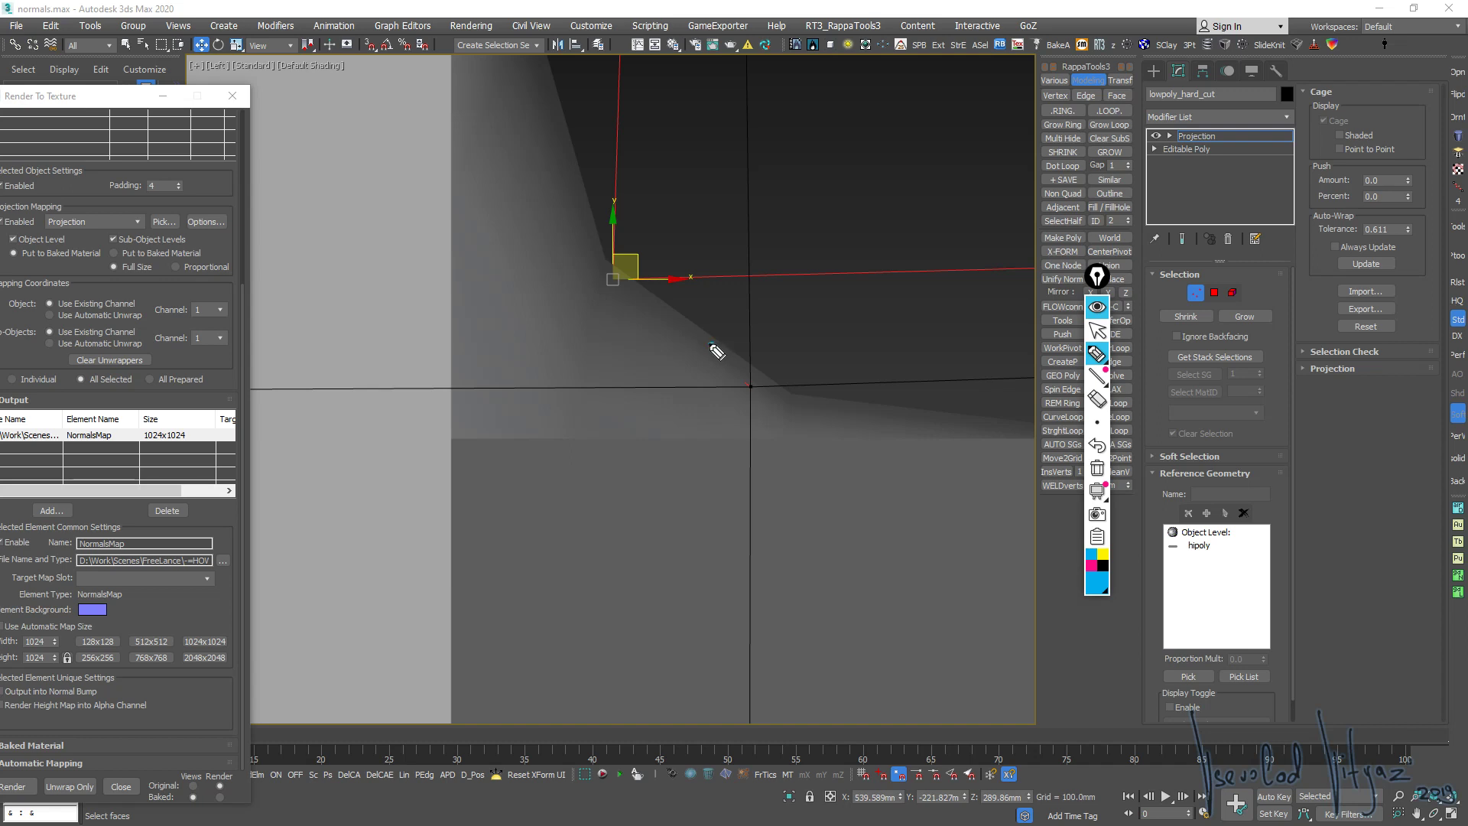
{"action": "mouse_move", "coordinate": [711, 348]}
{"action": "left_mouse_down"}
{"action": "mouse_move", "coordinate": [662, 384]}
{"action": "mouse_move", "coordinate": [677, 390]}
{"action": "left_mouse_up"}
{"action": "left_click_drag", "start_coordinate": [700, 342], "coordinate": [697, 363]}
{"action": "left_click_drag", "start_coordinate": [762, 295], "coordinate": [712, 345]}
{"action": "left_click_drag", "start_coordinate": [740, 269], "coordinate": [792, 318]}
{"action": "left_click_drag", "start_coordinate": [690, 321], "coordinate": [716, 342]}
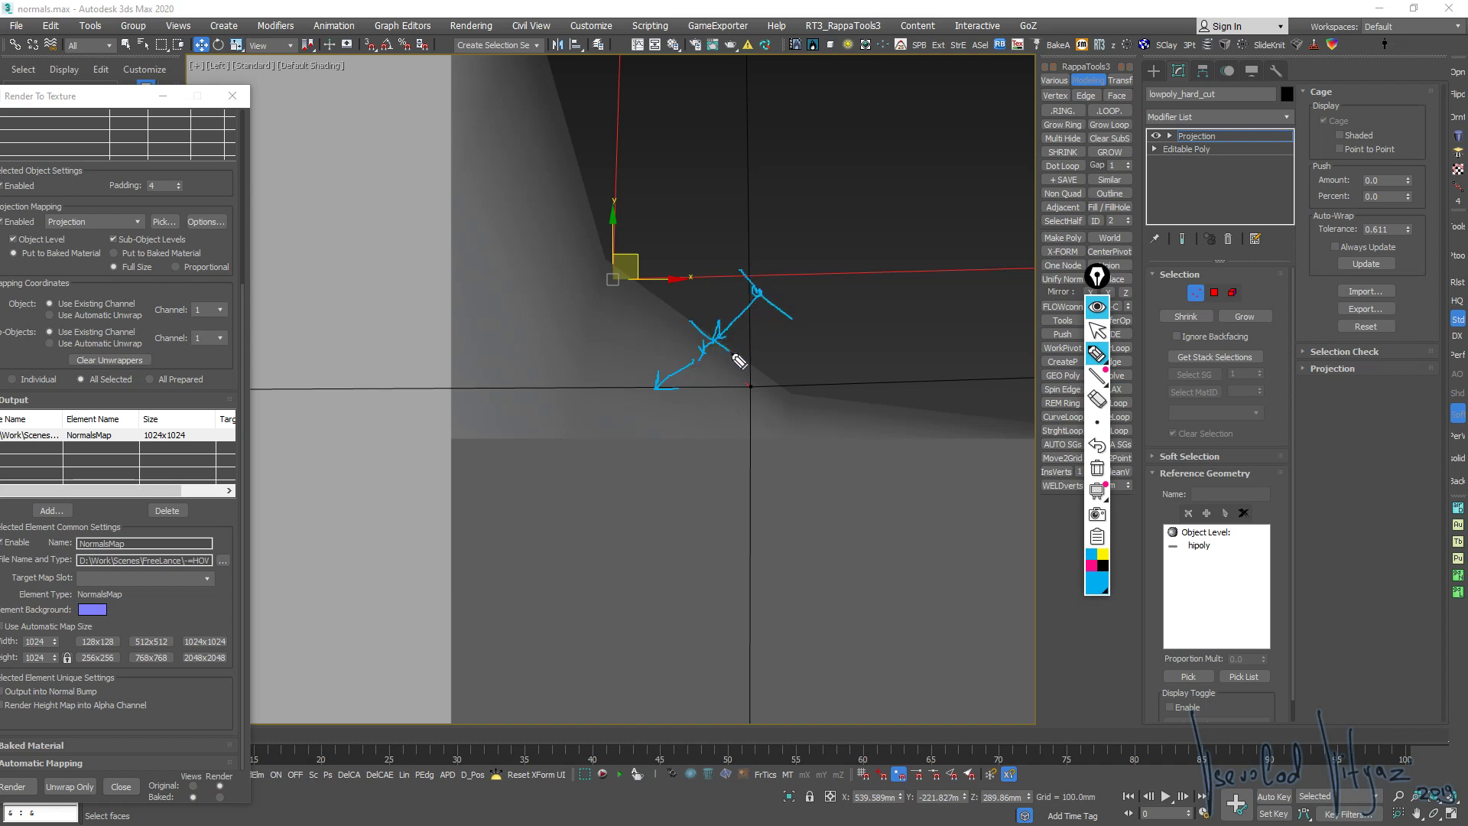
{"action": "left_click", "coordinate": [1097, 353]}
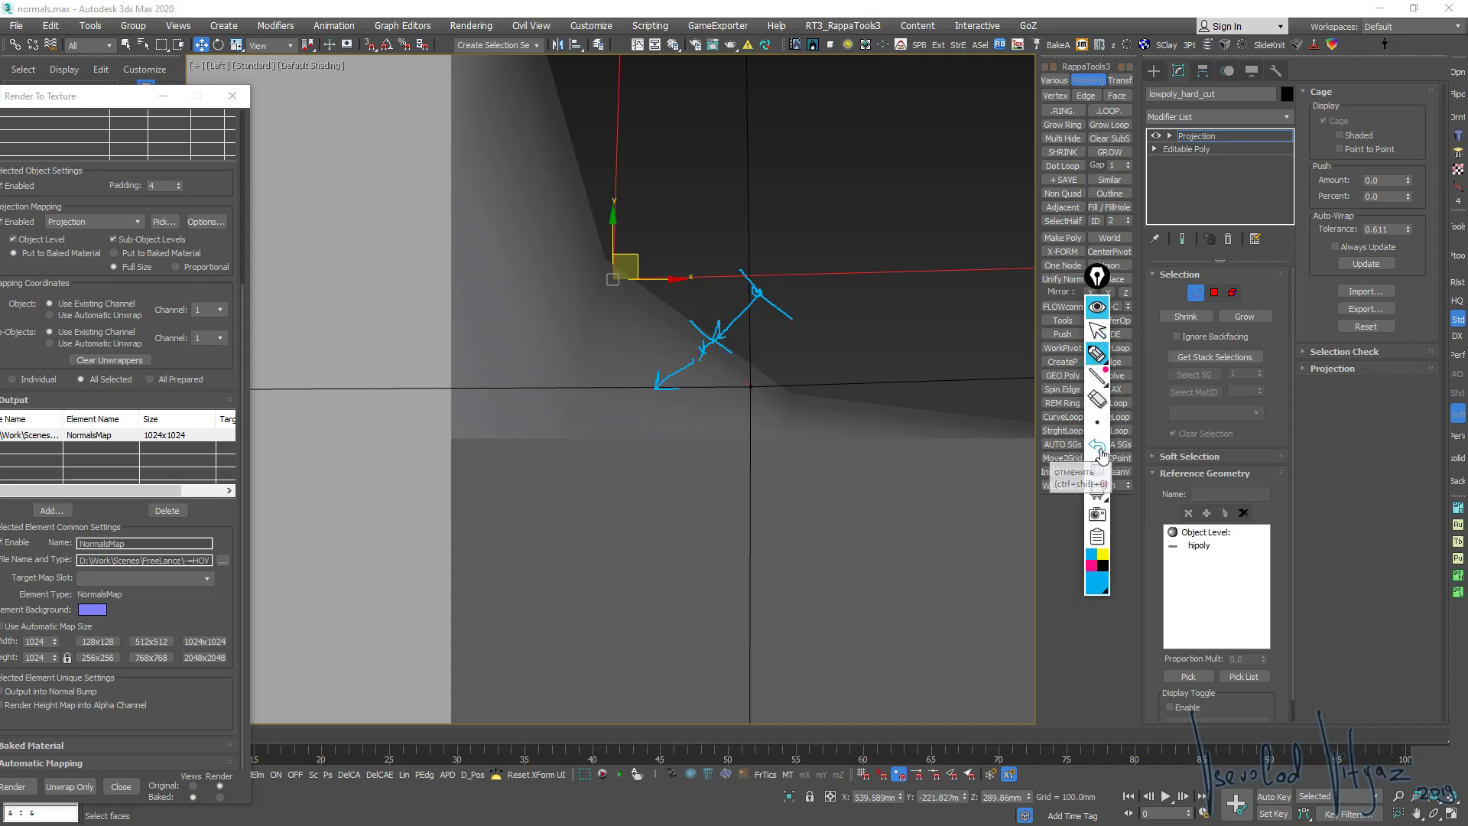
{"action": "left_click", "coordinate": [1097, 446]}
{"action": "left_click", "coordinate": [1097, 446]}
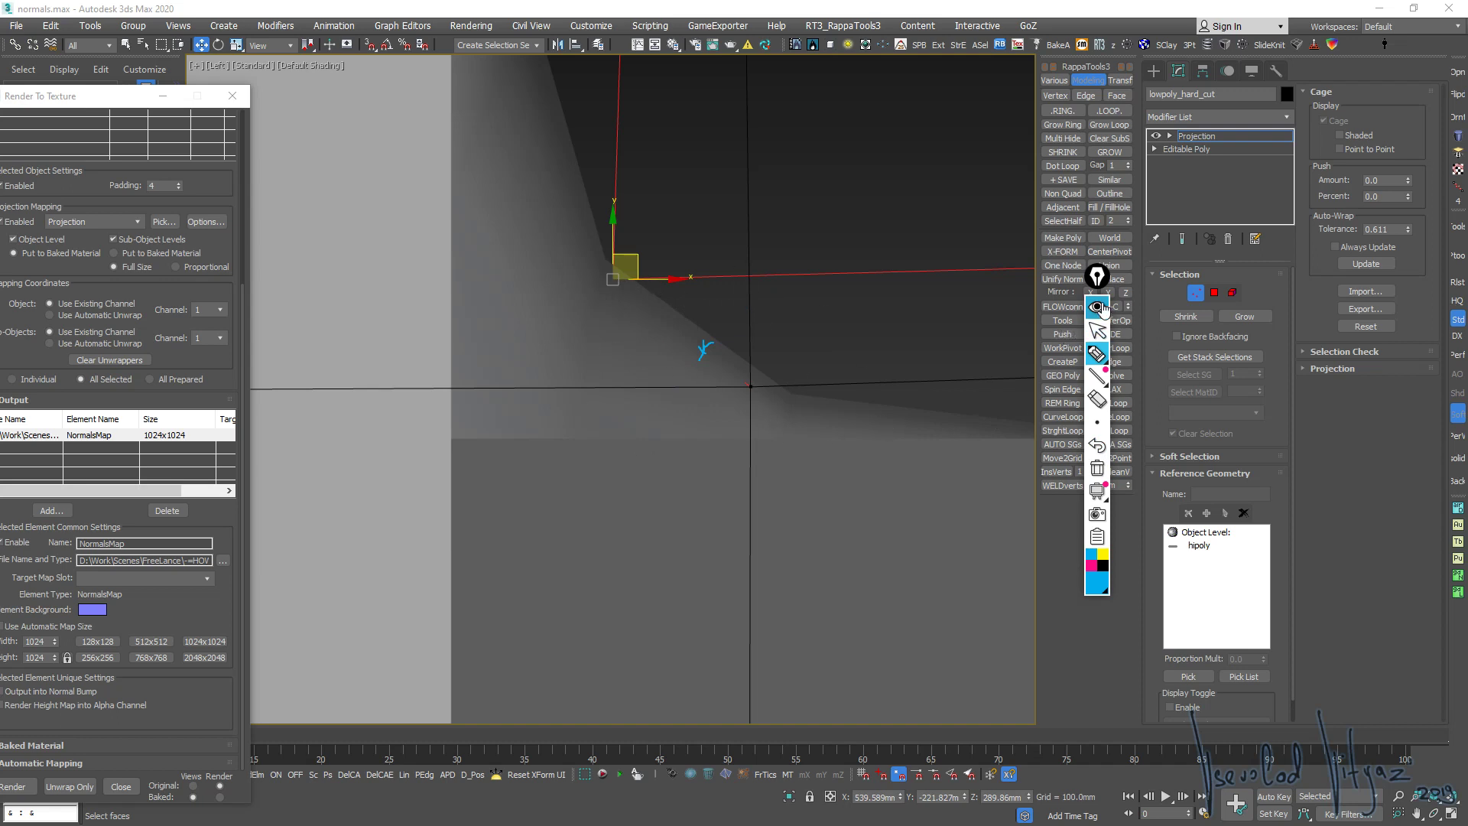
{"action": "left_click", "coordinate": [1097, 468]}
{"action": "scroll", "coordinate": [727, 224], "scroll_direction": "down", "scroll_amount": 3}
Slide the top and bottom cage vertices left along X over the raised block, then exit cage editing
{"action": "scroll", "coordinate": [688, 313], "scroll_direction": "down", "scroll_amount": 3}
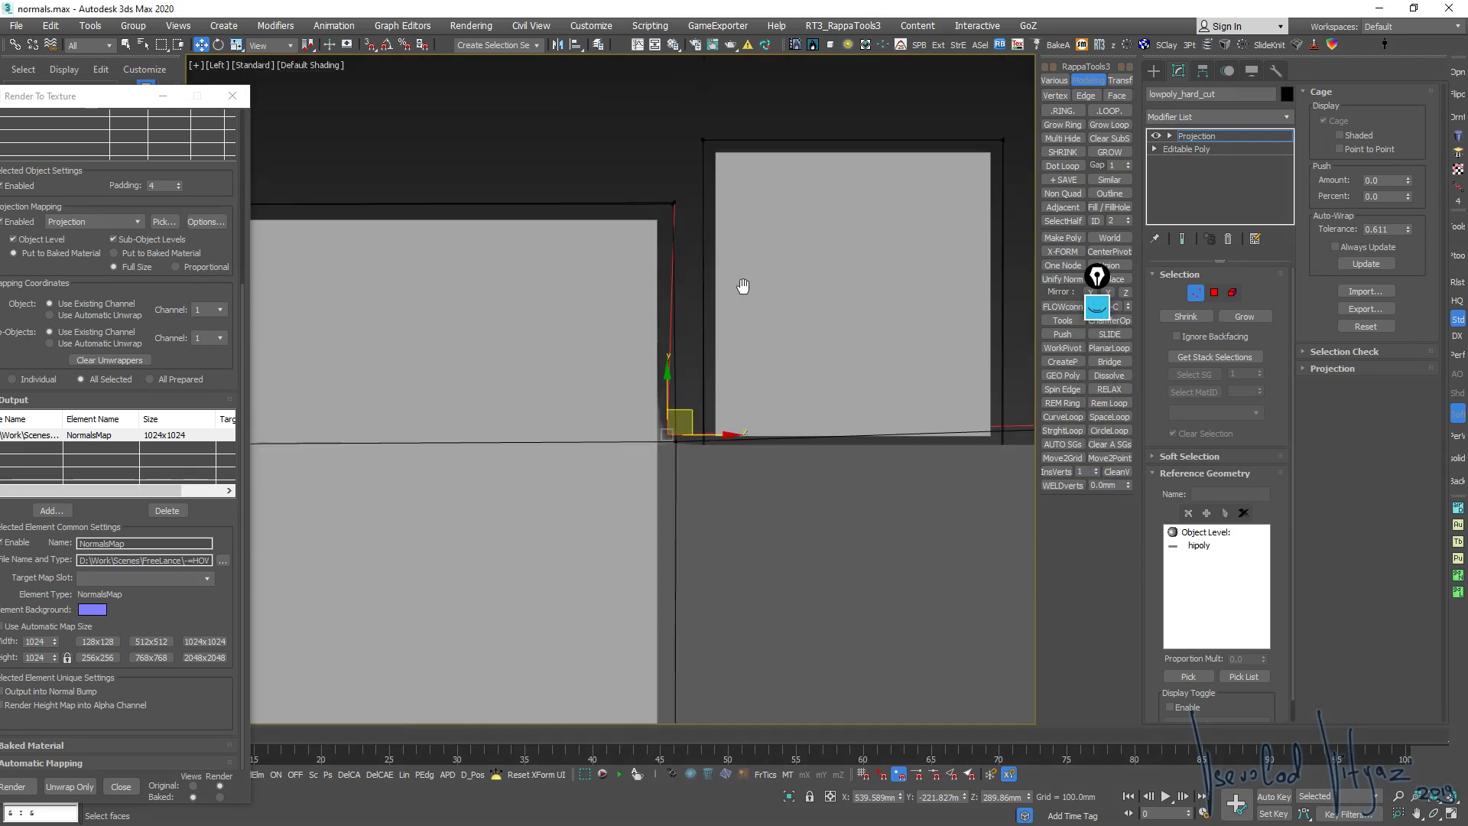
{"action": "scroll", "coordinate": [734, 290], "scroll_direction": "down", "scroll_amount": 2}
{"action": "left_click", "coordinate": [714, 280]}
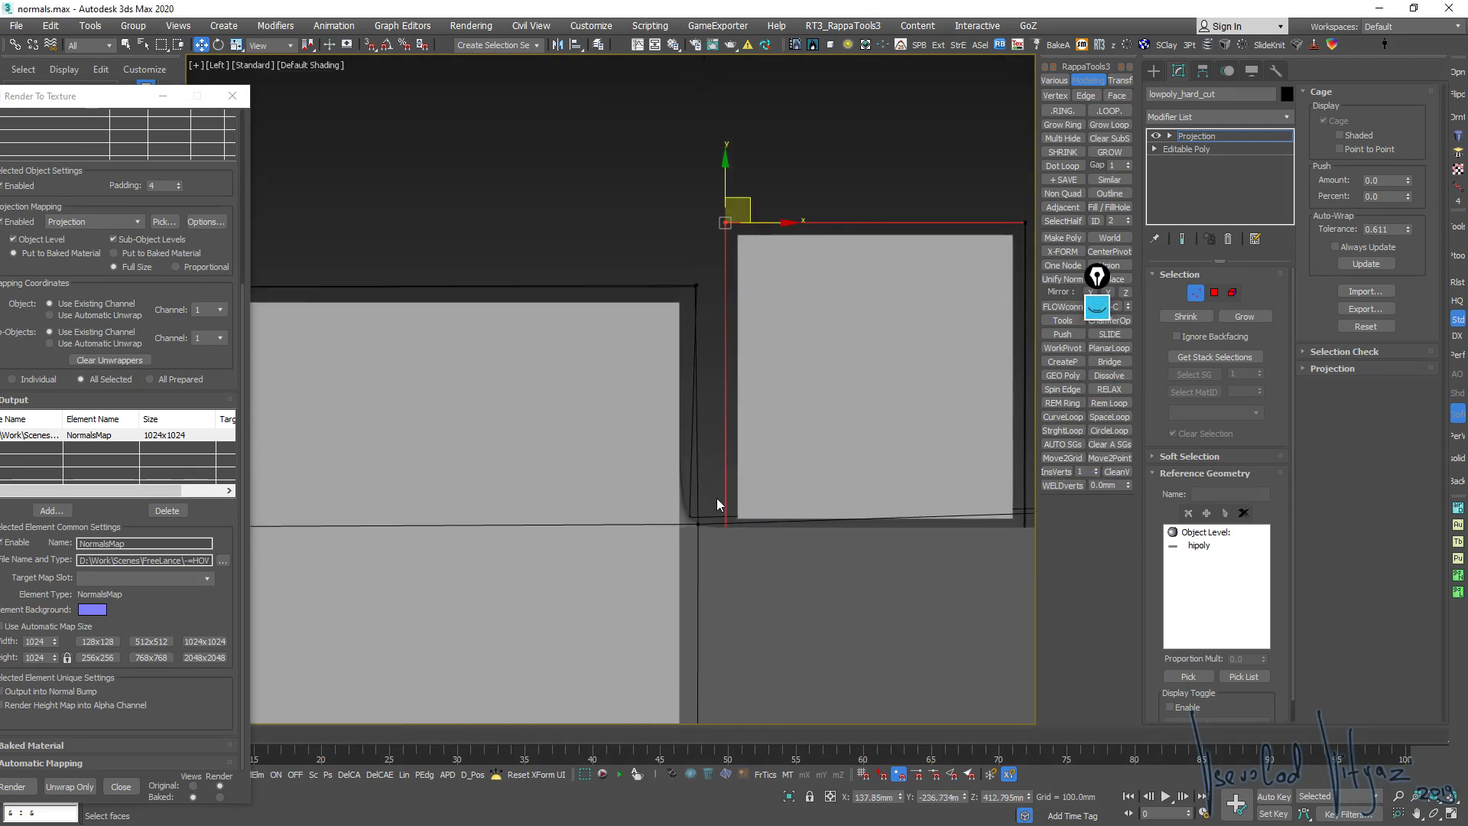
{"action": "left_click_drag", "start_coordinate": [770, 223], "coordinate": [718, 223]}
{"action": "mouse_move", "coordinate": [743, 489]}
{"action": "left_mouse_down"}
{"action": "mouse_move", "coordinate": [714, 570]}
{"action": "mouse_move", "coordinate": [716, 528]}
{"action": "left_mouse_up"}
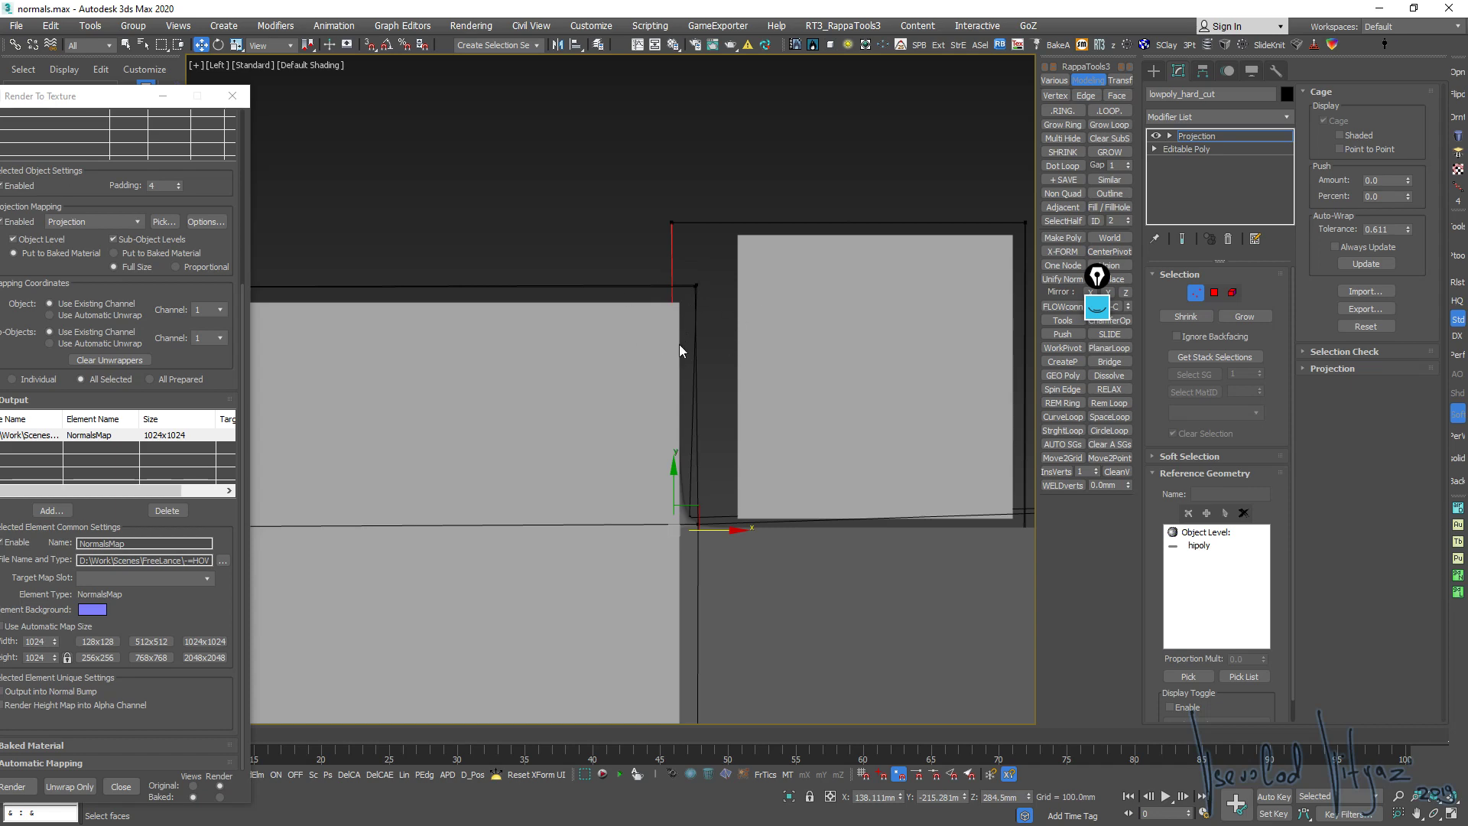
{"action": "left_click", "coordinate": [1252, 139]}
Frame the model in Perspective and move the Render To Texture window aside
{"action": "key", "text": "p"}
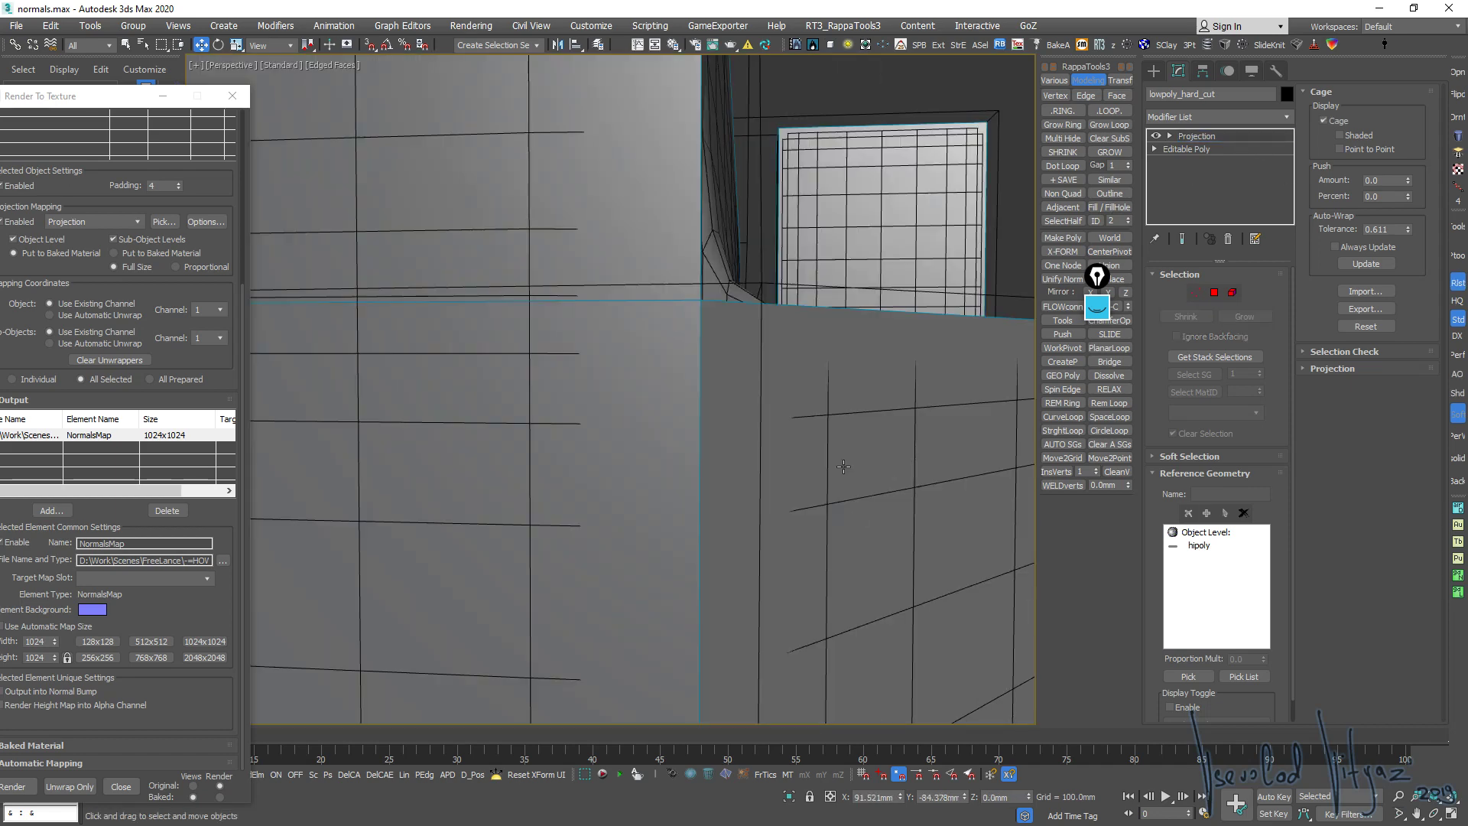
{"action": "mouse_move", "coordinate": [688, 382]}
{"action": "middle_mouse_down", "text": "alt"}
{"action": "mouse_move", "coordinate": [822, 272]}
{"action": "mouse_move", "coordinate": [757, 337]}
{"action": "mouse_move", "coordinate": [662, 383]}
{"action": "mouse_move", "coordinate": [740, 360]}
{"action": "middle_mouse_up", "text": "alt"}
{"action": "scroll", "coordinate": [661, 382], "scroll_direction": "up", "scroll_amount": 3}
{"action": "scroll", "coordinate": [661, 383], "scroll_direction": "down", "scroll_amount": 3}
{"action": "scroll", "coordinate": [741, 359], "scroll_direction": "up", "scroll_amount": 2}
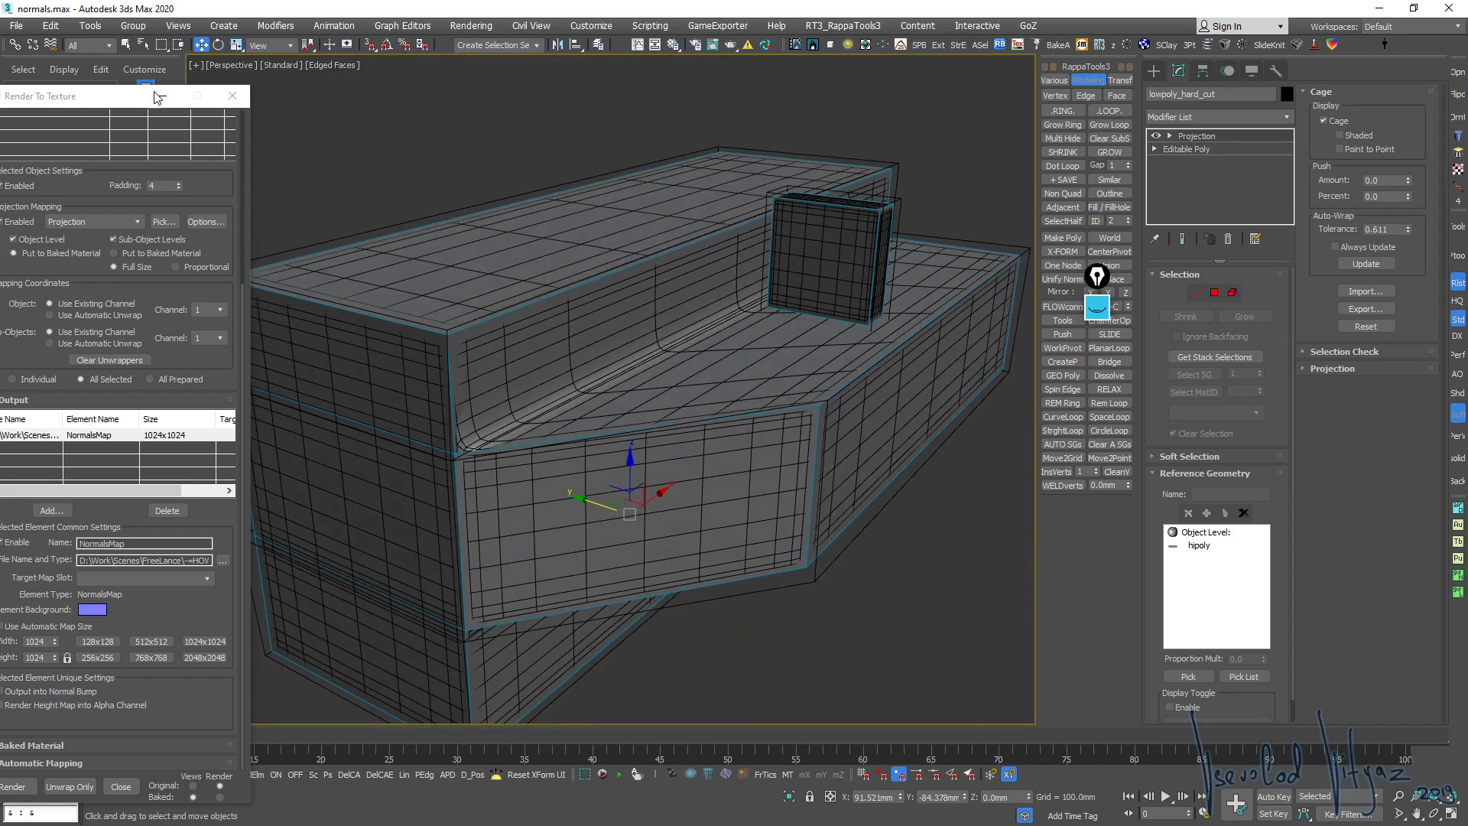
{"action": "left_click_drag", "start_coordinate": [159, 97], "coordinate": [429, 78]}
{"action": "middle_click_drag", "start_coordinate": [729, 286], "coordinate": [834, 306]}
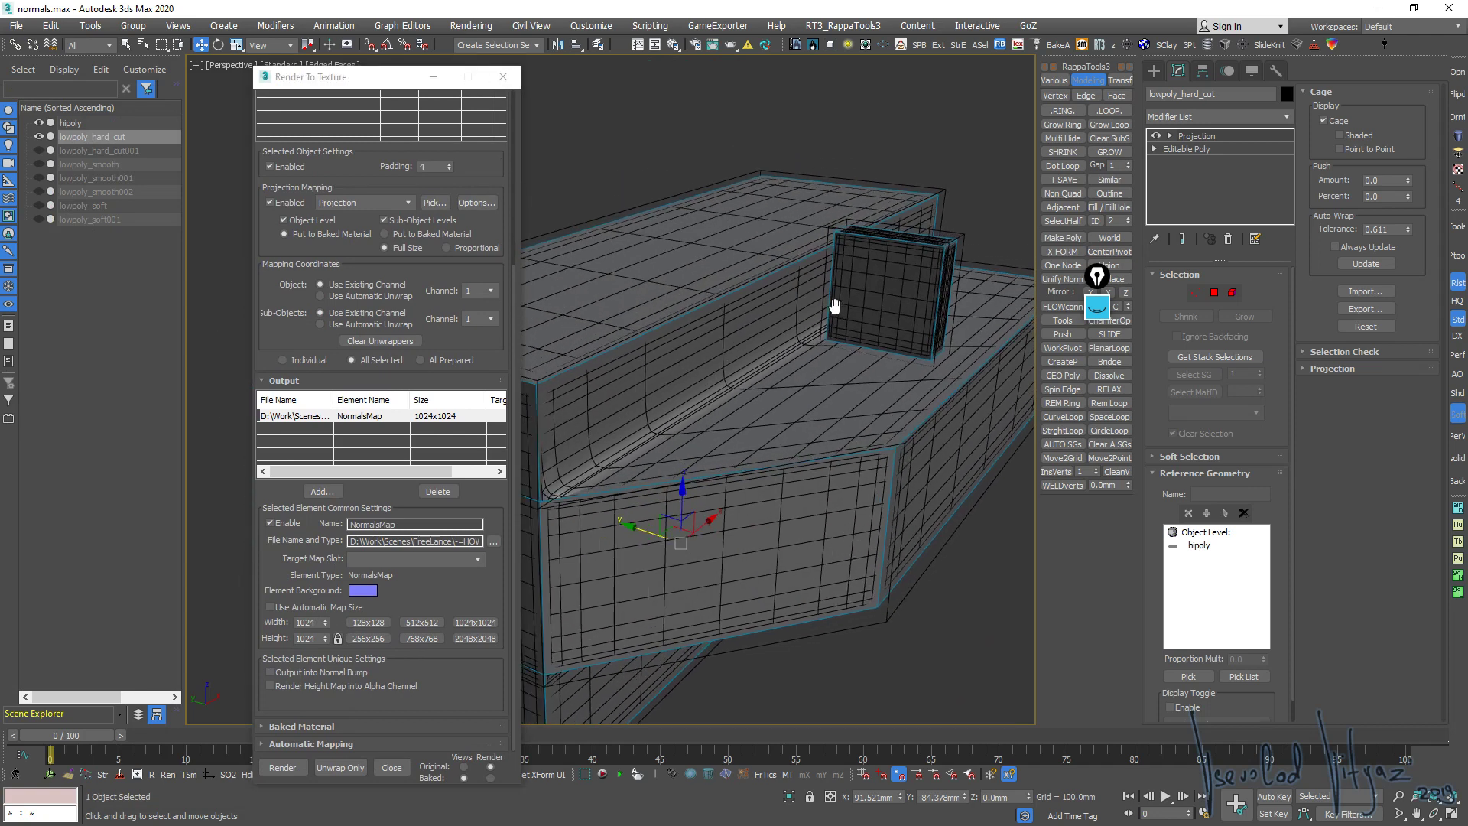
{"action": "scroll", "coordinate": [474, 172], "scroll_direction": "up", "scroll_amount": 5}
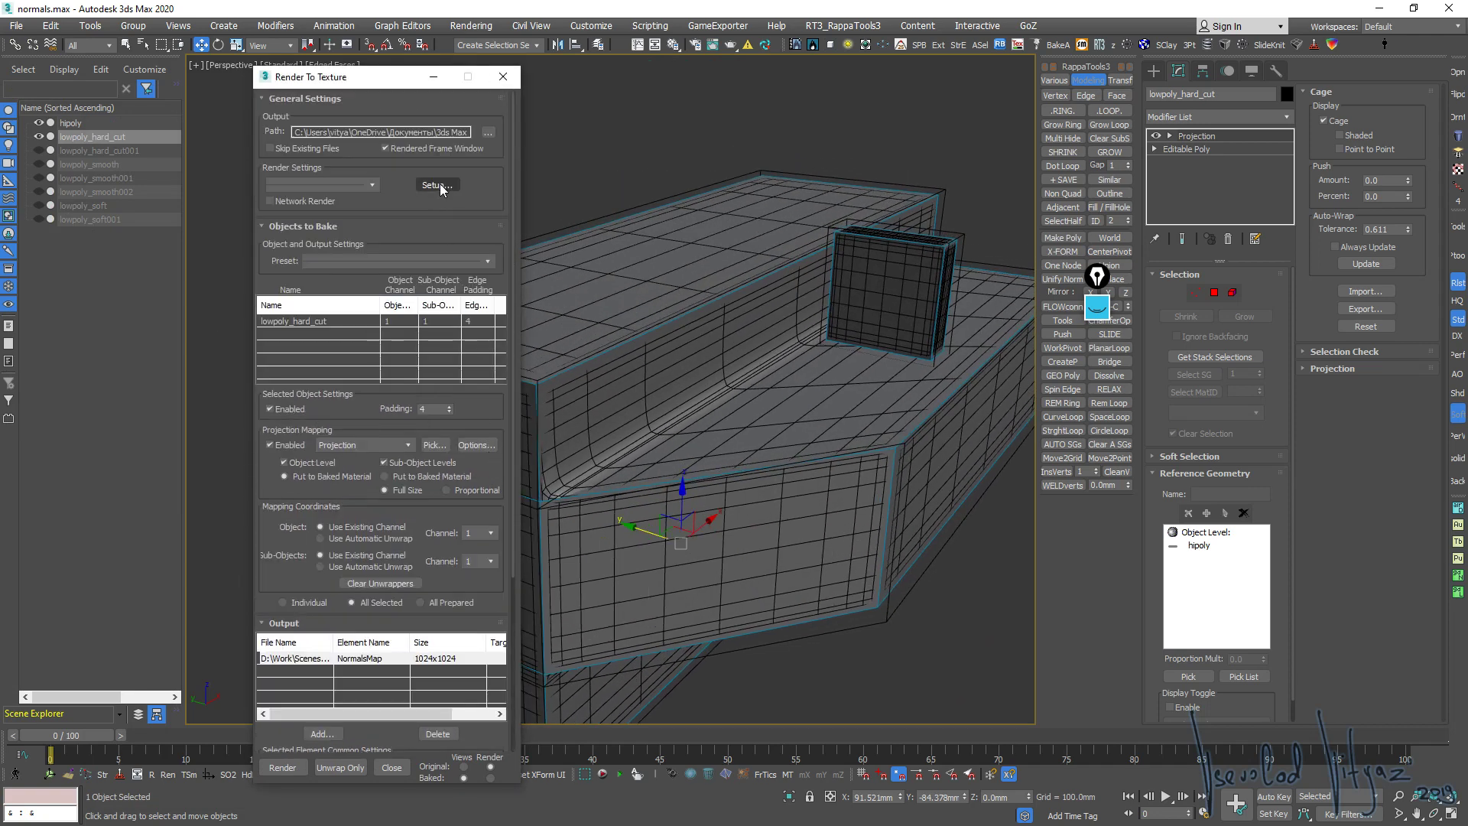
Lower the scanline Supersampling Quality to 0.5 and render the normal map bake
{"action": "key", "text": "F10"}
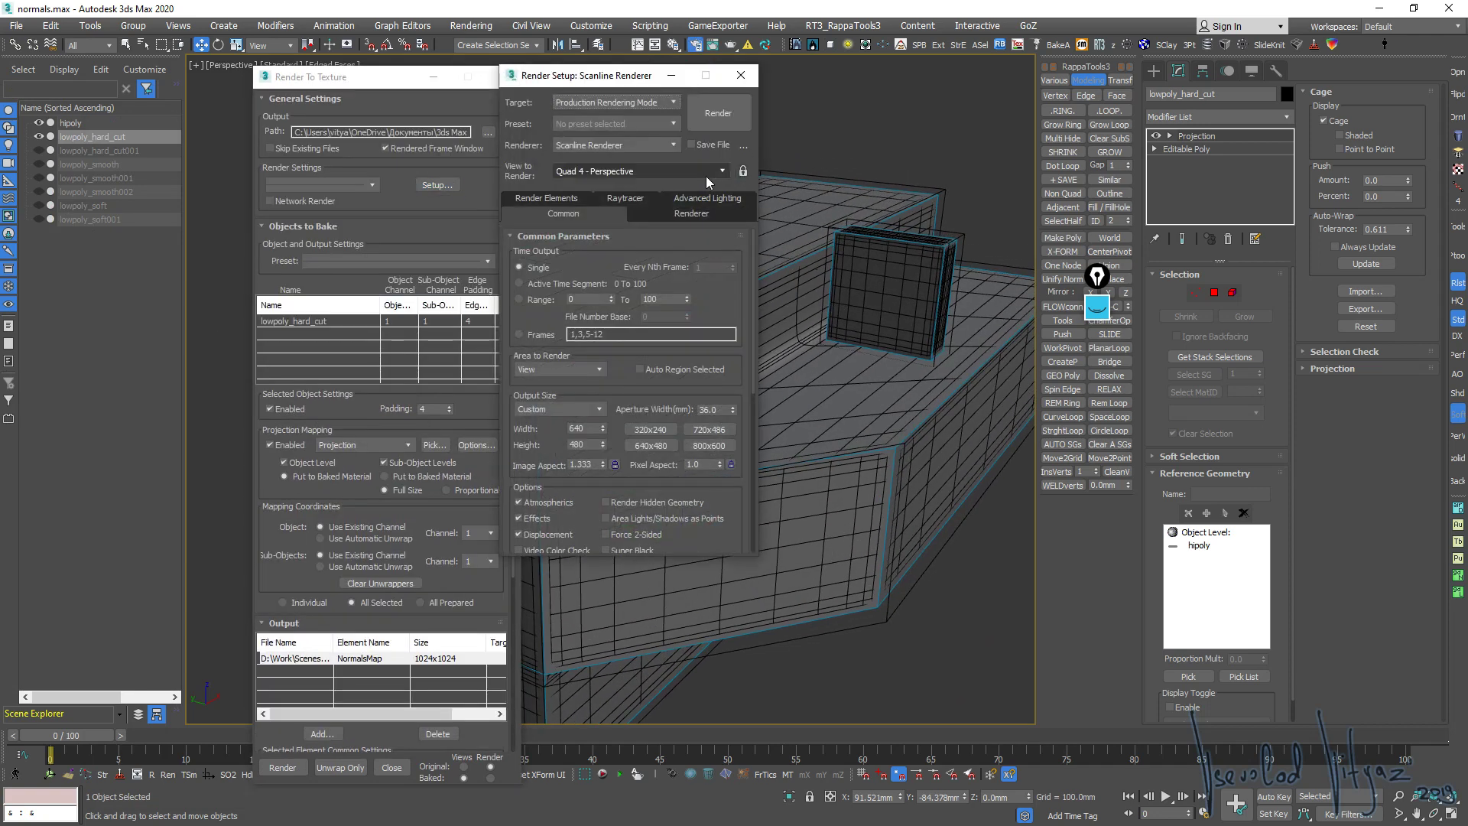
{"action": "left_click", "coordinate": [679, 219]}
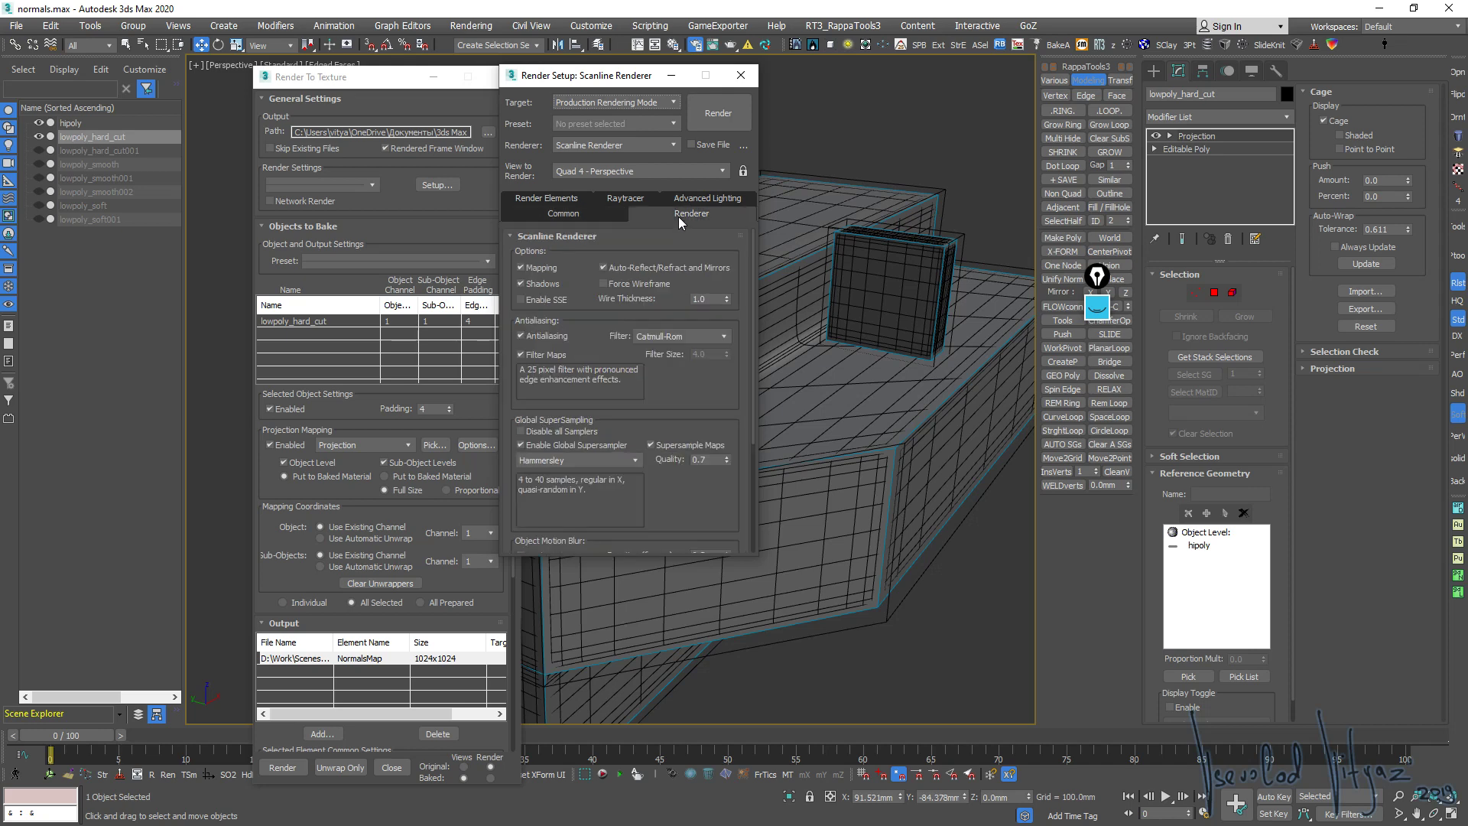
{"action": "left_click", "coordinate": [727, 463]}
{"action": "left_click", "coordinate": [741, 76]}
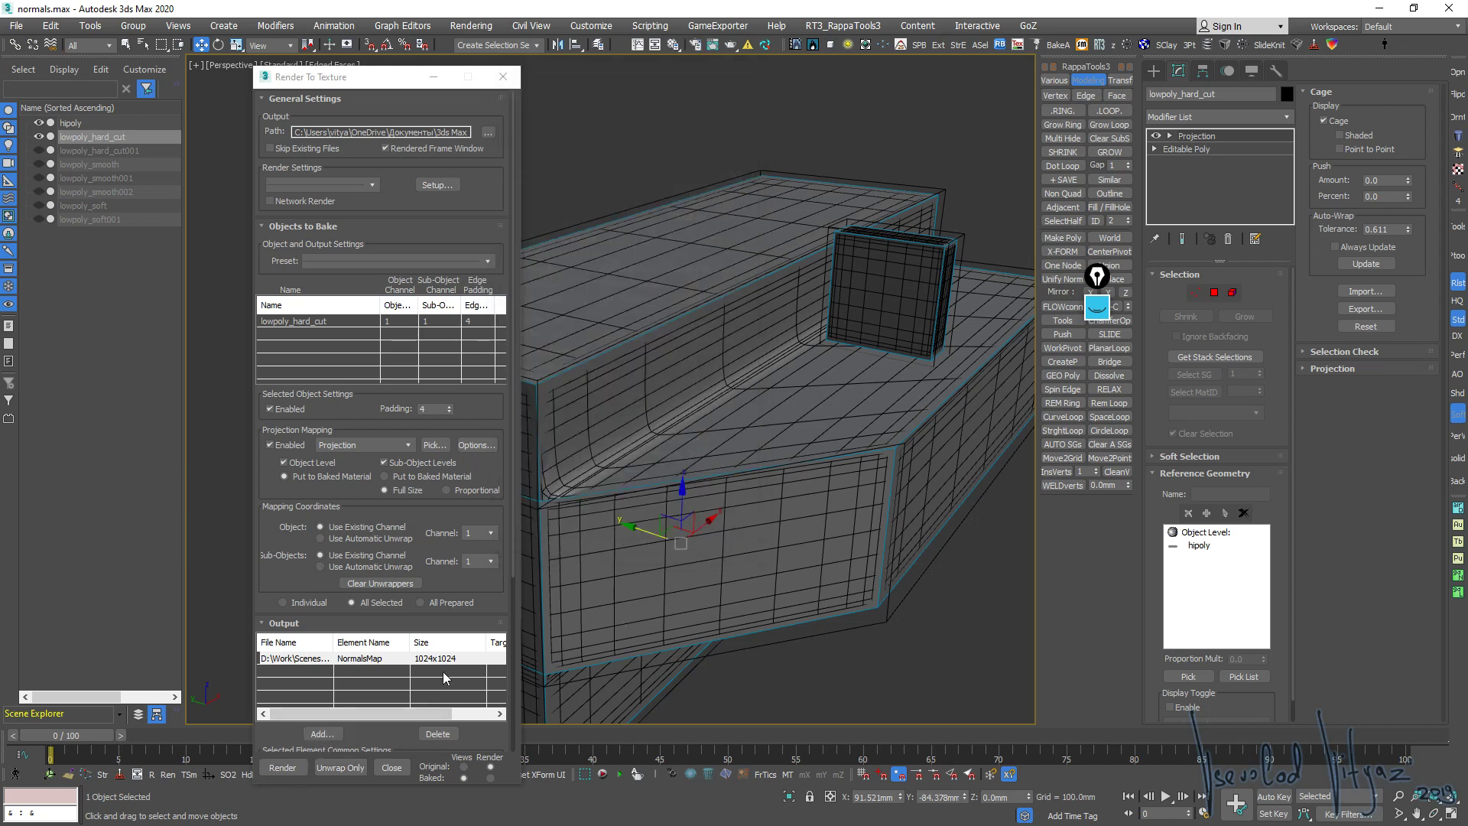
{"action": "scroll", "coordinate": [470, 635], "scroll_direction": "down", "scroll_amount": 2}
{"action": "scroll", "coordinate": [428, 650], "scroll_direction": "down", "scroll_amount": 2}
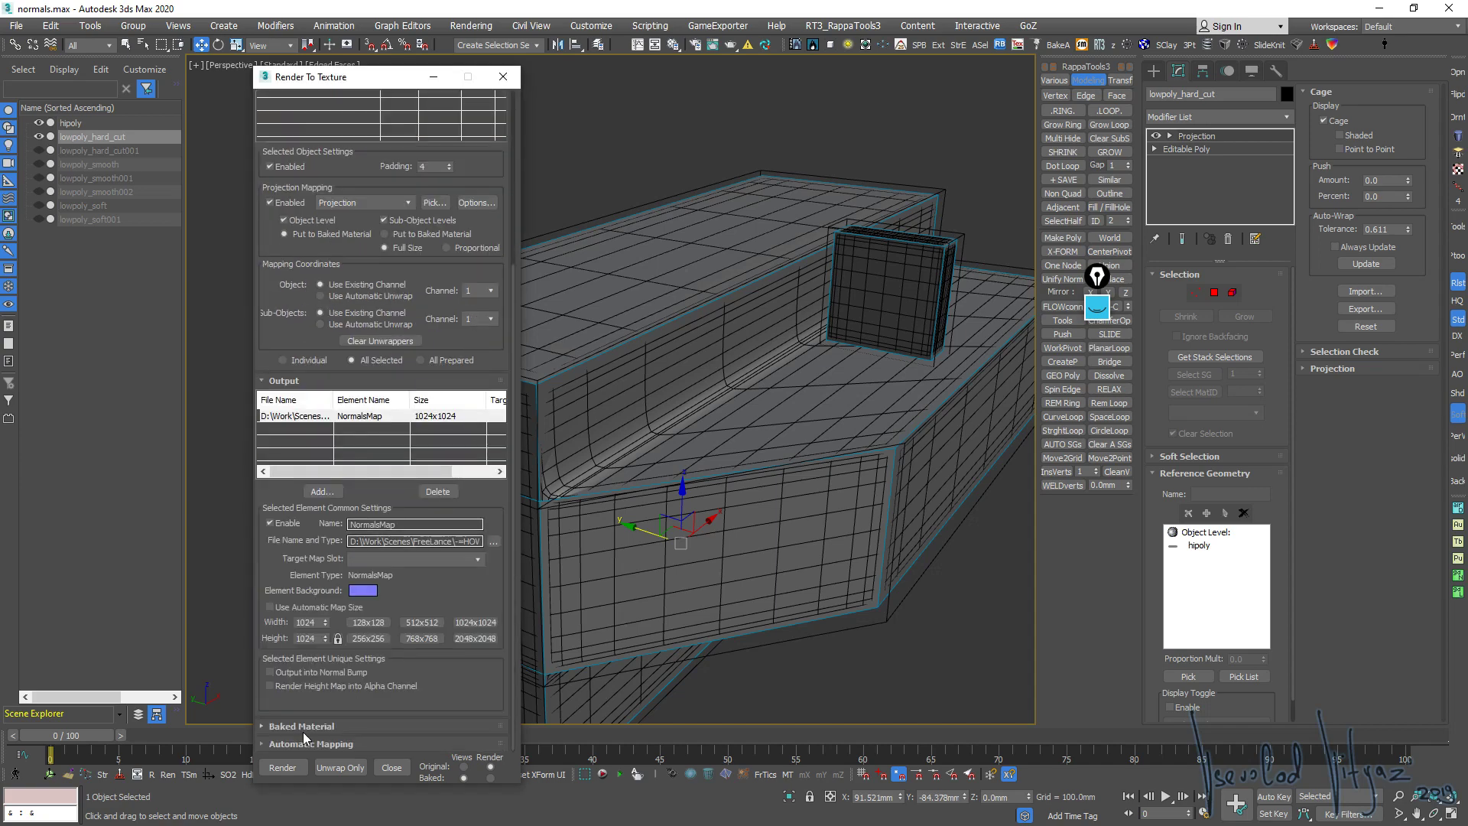
{"action": "left_click", "coordinate": [288, 766]}
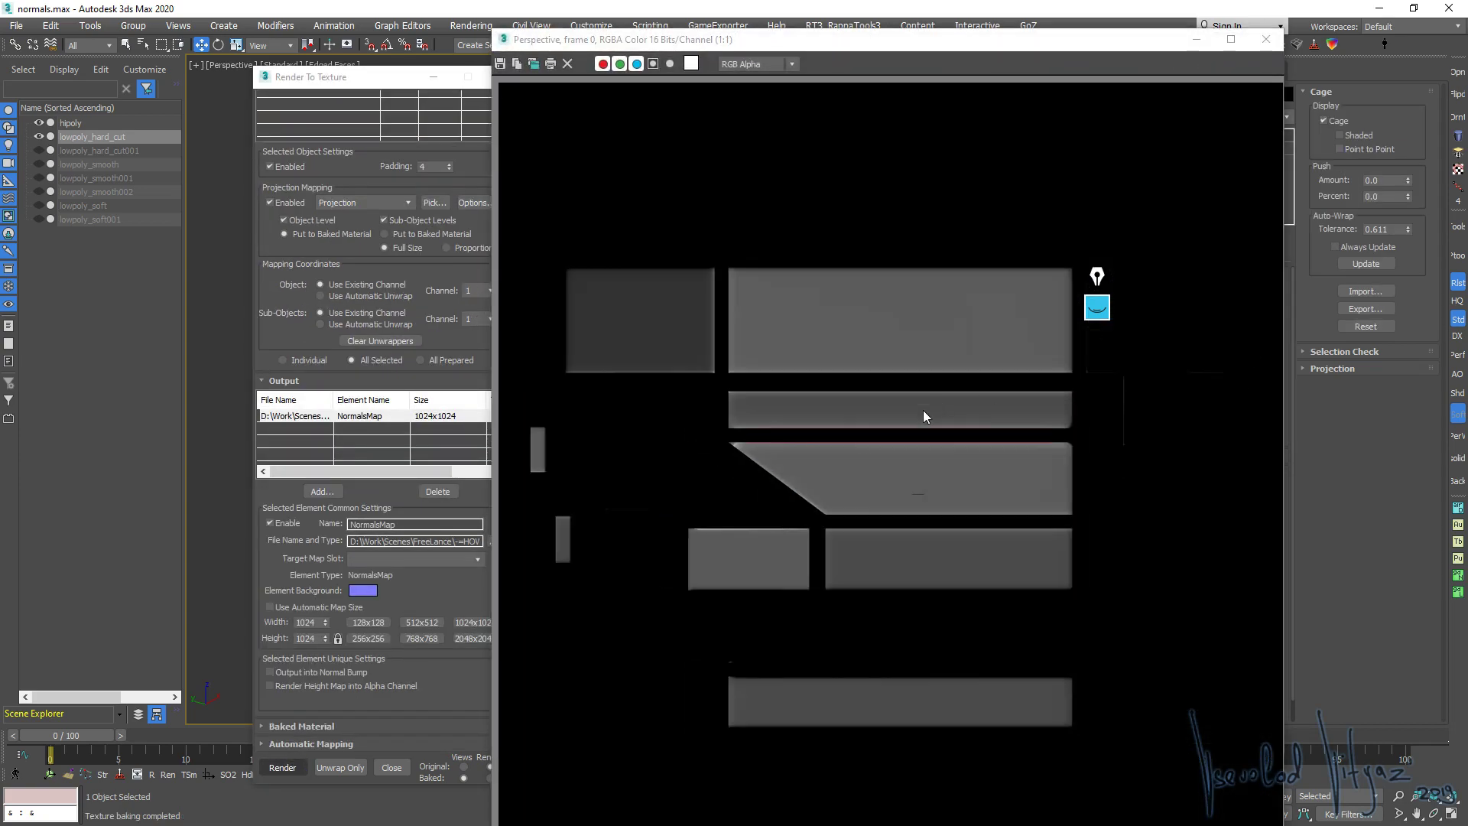
Zoom in and out on the baked normal map preview, then close it
{"action": "scroll", "coordinate": [849, 424], "scroll_direction": "up", "scroll_amount": 1}
{"action": "scroll", "coordinate": [858, 450], "scroll_direction": "up", "scroll_amount": 2}
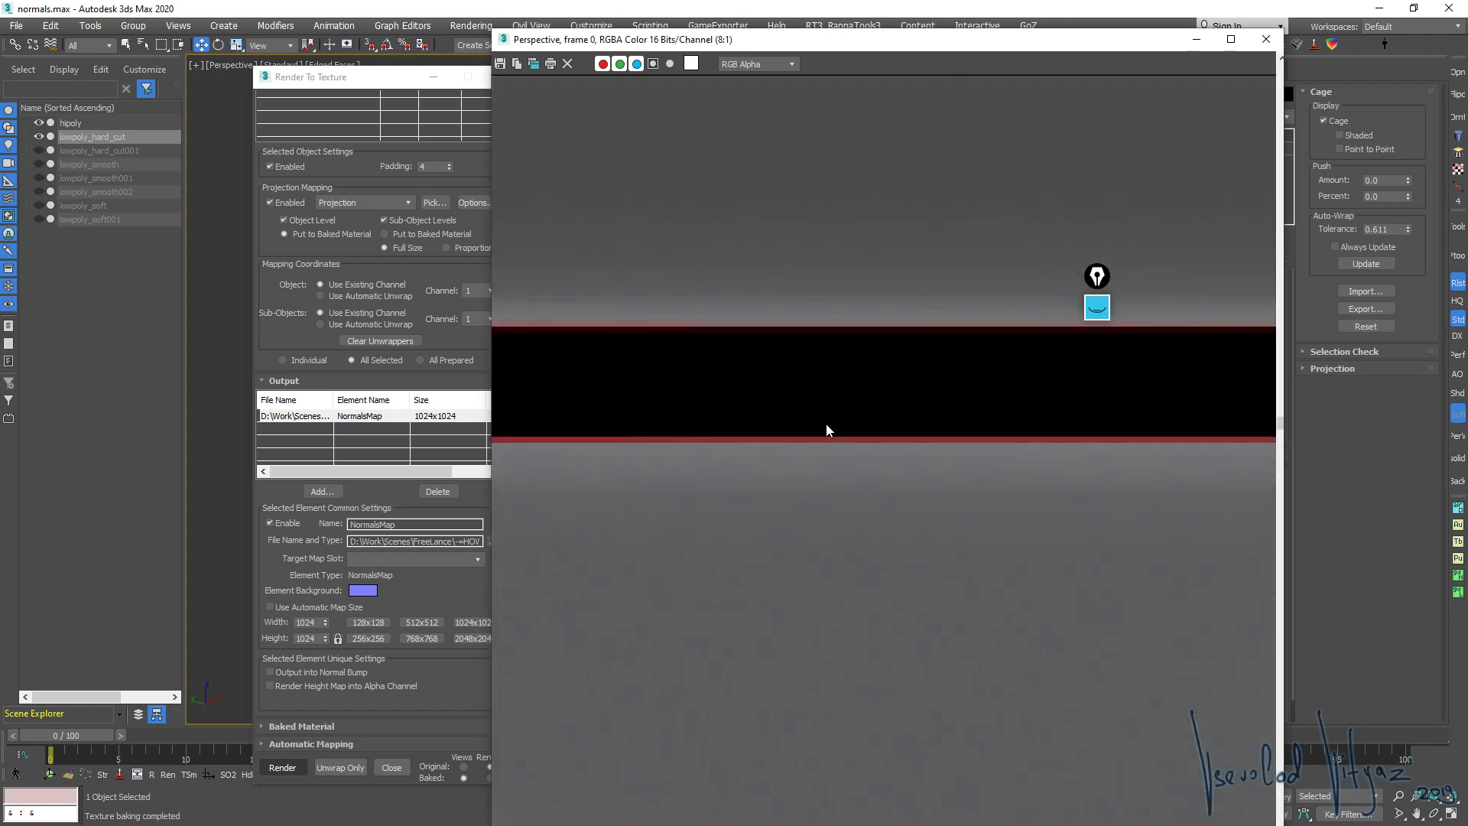
{"action": "scroll", "coordinate": [1013, 424], "scroll_direction": "down", "scroll_amount": 2}
{"action": "scroll", "coordinate": [1014, 424], "scroll_direction": "down", "scroll_amount": 1}
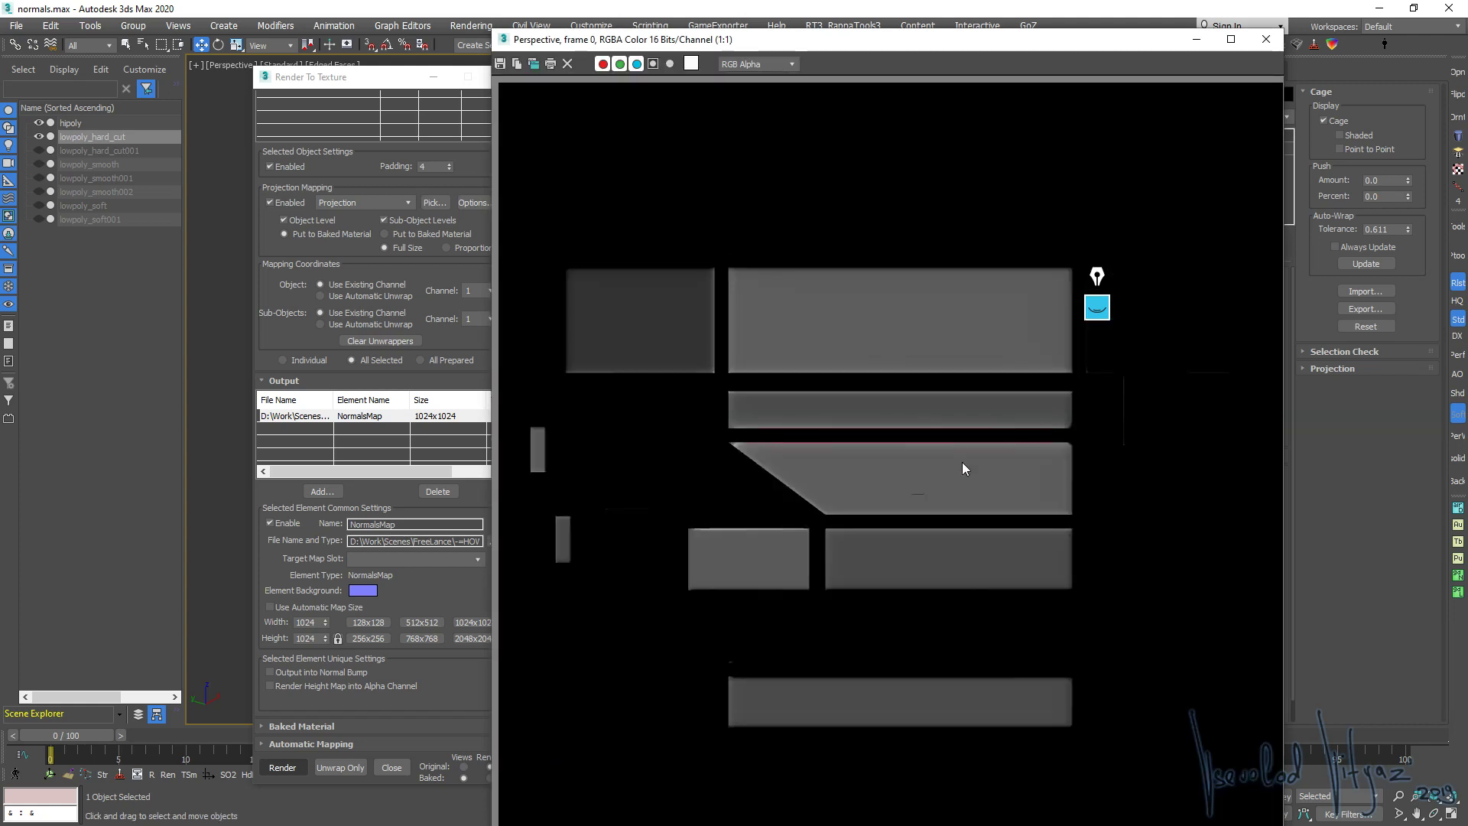
{"action": "scroll", "coordinate": [929, 489], "scroll_direction": "up", "scroll_amount": 1}
{"action": "scroll", "coordinate": [925, 493], "scroll_direction": "down", "scroll_amount": 1}
{"action": "left_click", "coordinate": [1267, 46]}
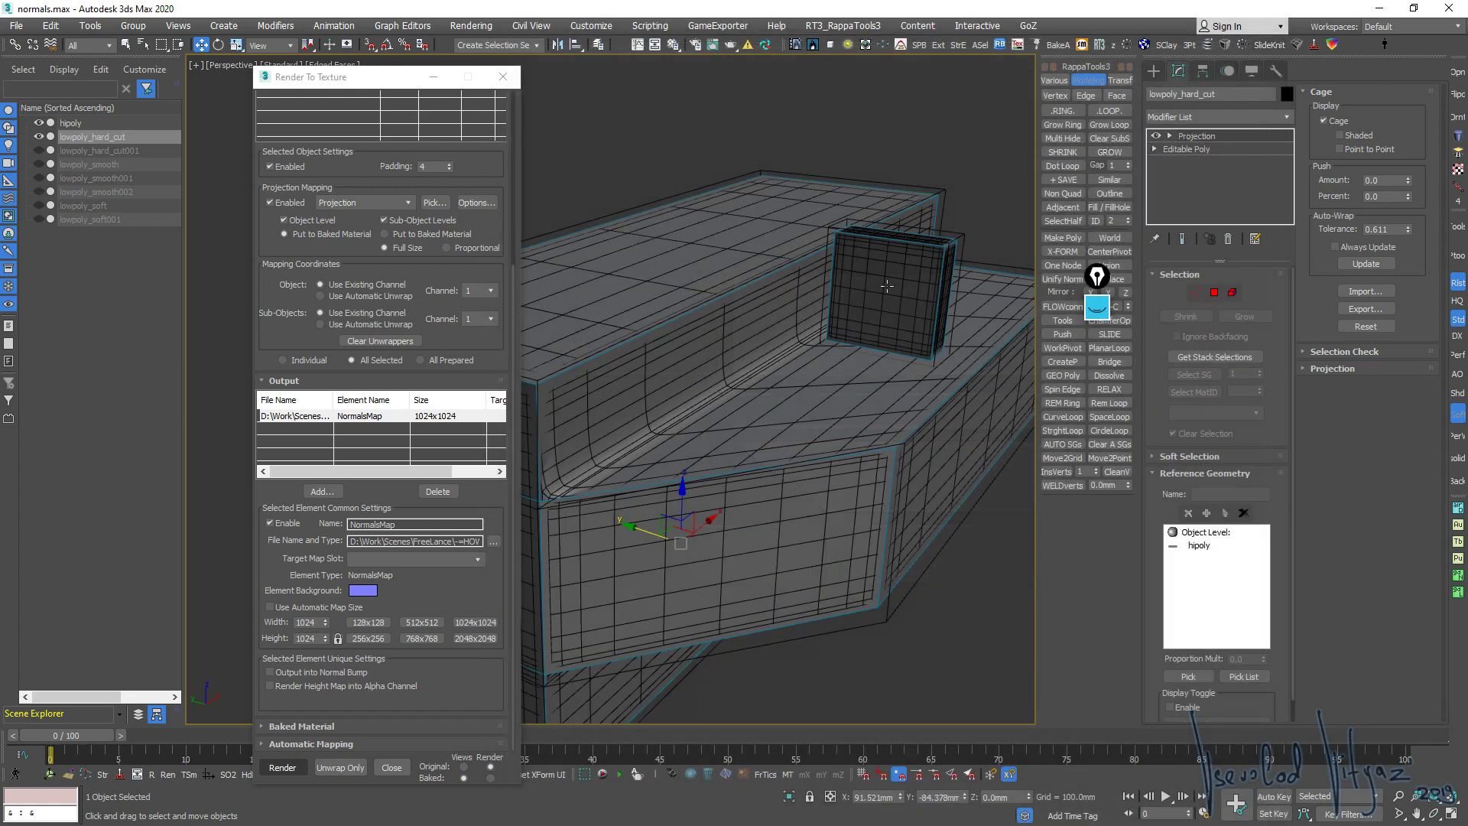
Clone the low-poly step as lowpoly_hard_cut002 and delete its Projection modifier
{"action": "mouse_move", "coordinate": [895, 304]}
{"action": "middle_mouse_down"}
{"action": "mouse_move", "coordinate": [763, 335]}
{"action": "mouse_move", "coordinate": [901, 292]}
{"action": "middle_mouse_up"}
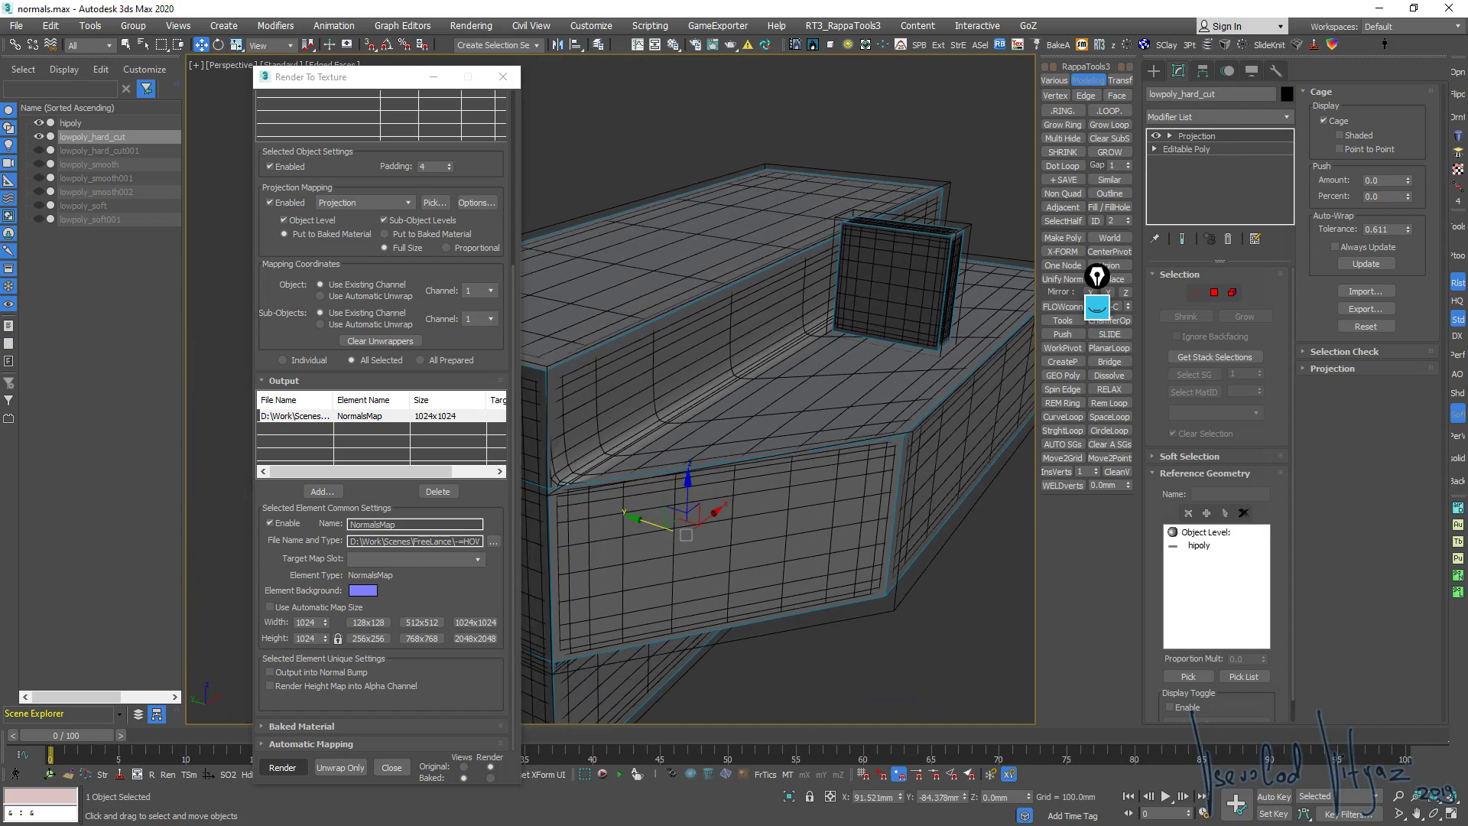
{"action": "scroll", "coordinate": [917, 415], "scroll_direction": "down", "scroll_amount": 2}
{"action": "middle_click_drag", "start_coordinate": [777, 410], "coordinate": [796, 416], "text": "alt"}
{"action": "scroll", "coordinate": [796, 416], "scroll_direction": "down", "scroll_amount": 2}
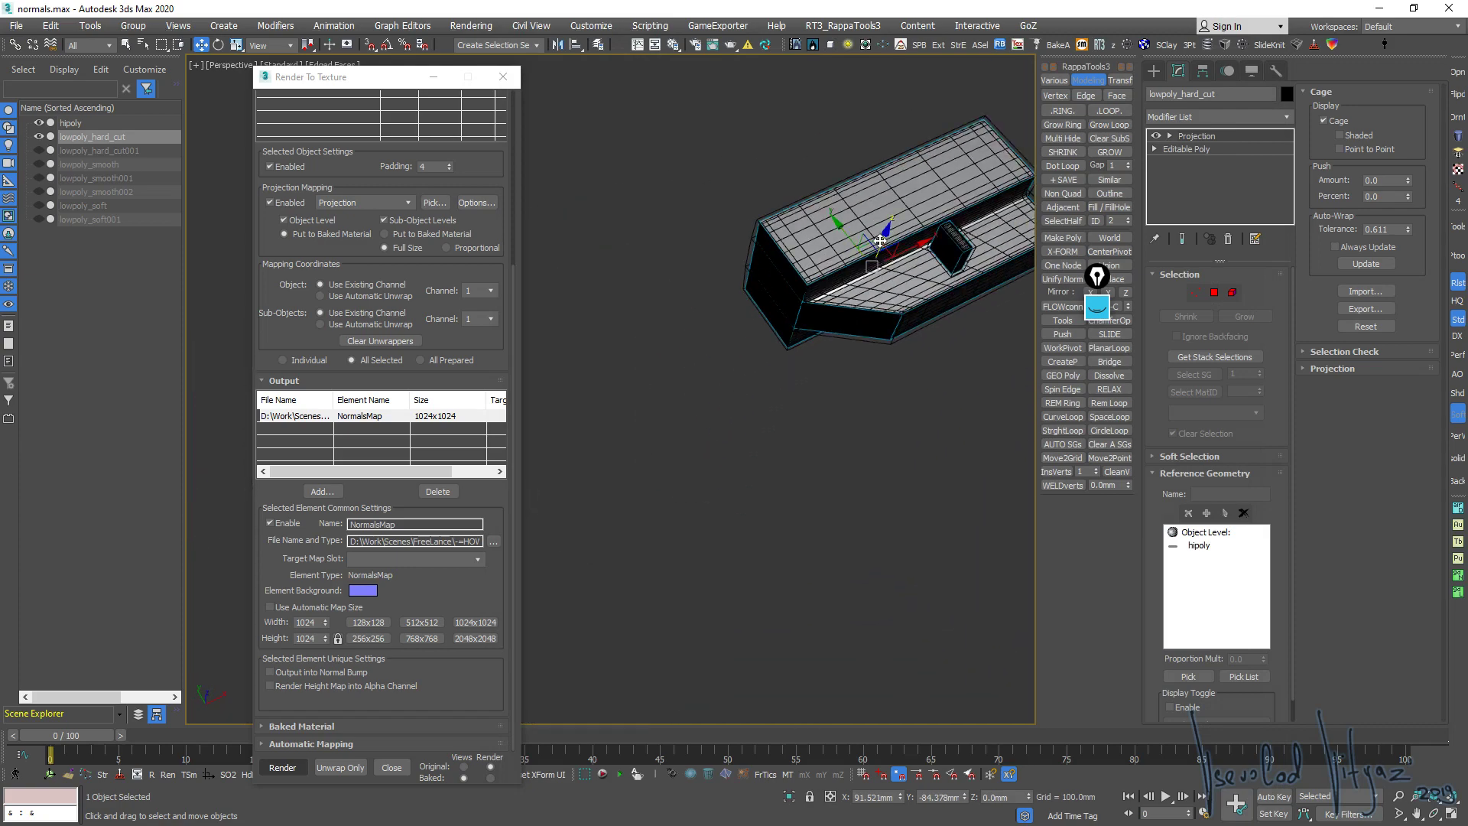
{"action": "left_click_drag", "start_coordinate": [880, 240], "coordinate": [654, 528], "text": "shift"}
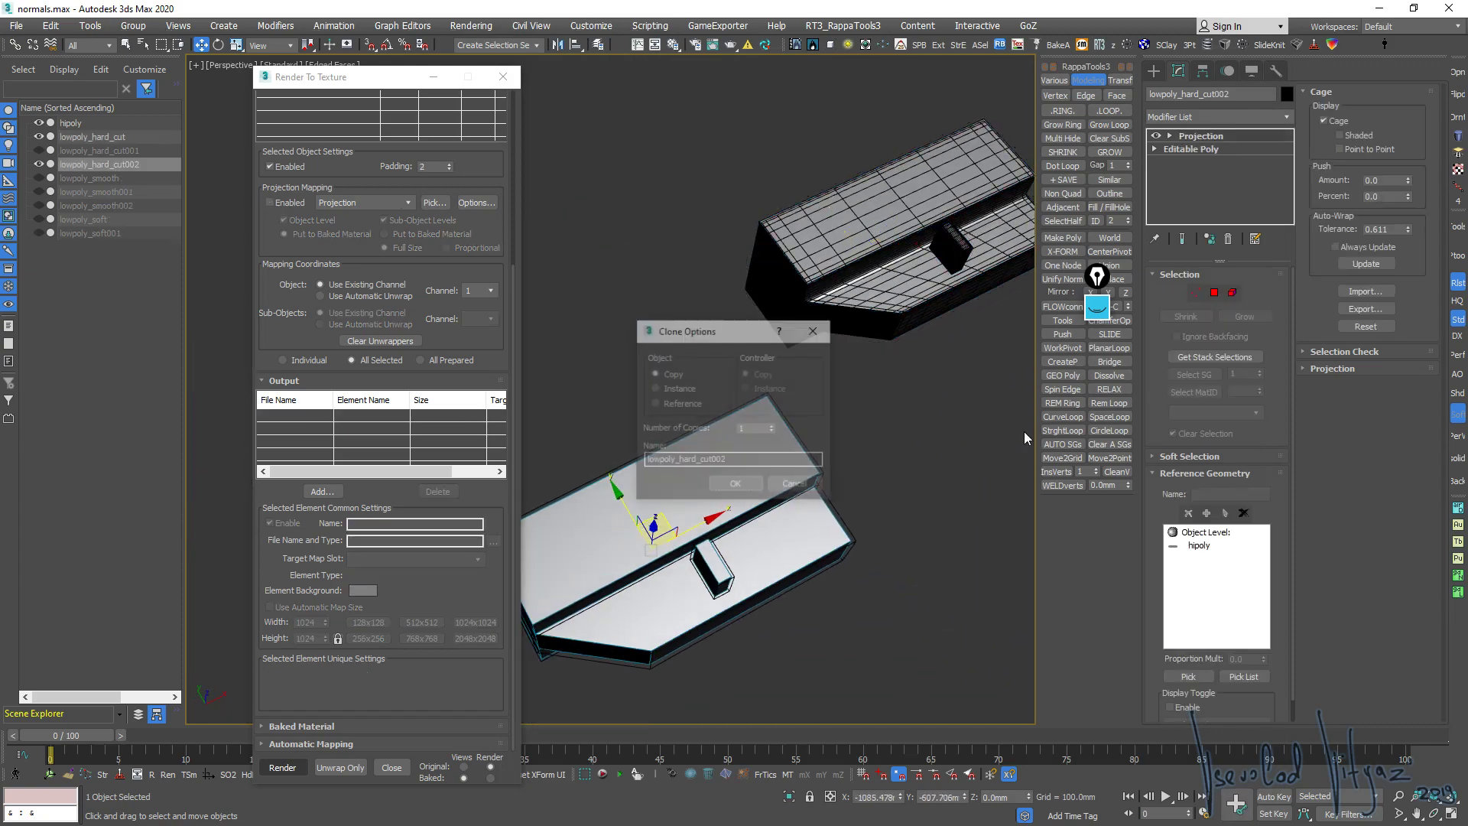
{"action": "left_click", "coordinate": [740, 485]}
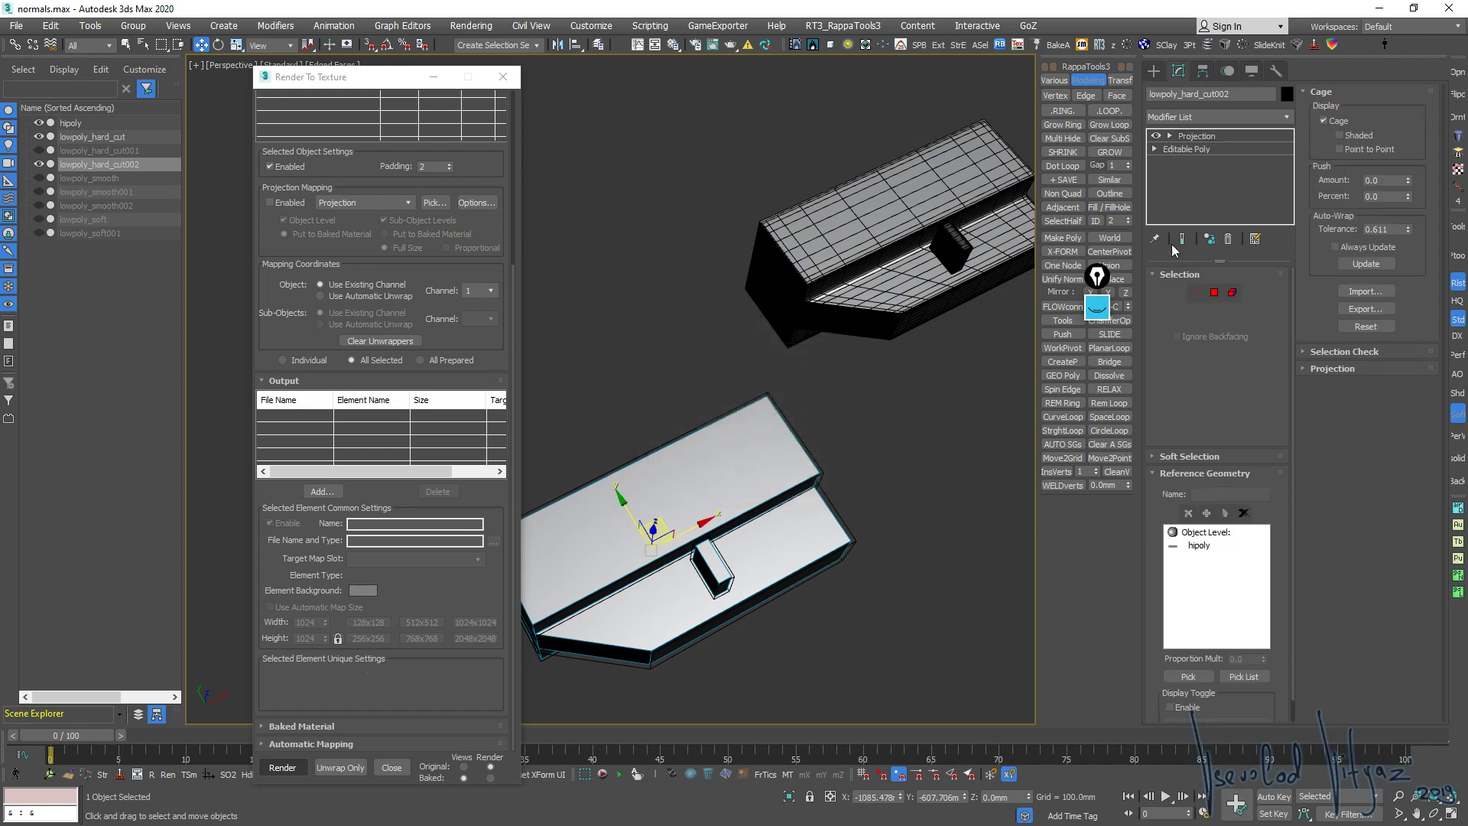
{"action": "left_click", "coordinate": [1227, 239]}
Show the hard material's Normal Bump settings in the Material Editor
{"action": "middle_click_drag", "start_coordinate": [795, 413], "coordinate": [792, 405], "text": "alt"}
{"action": "scroll", "coordinate": [792, 405], "scroll_direction": "up", "scroll_amount": 2}
{"action": "scroll", "coordinate": [801, 382], "scroll_direction": "up", "scroll_amount": 2}
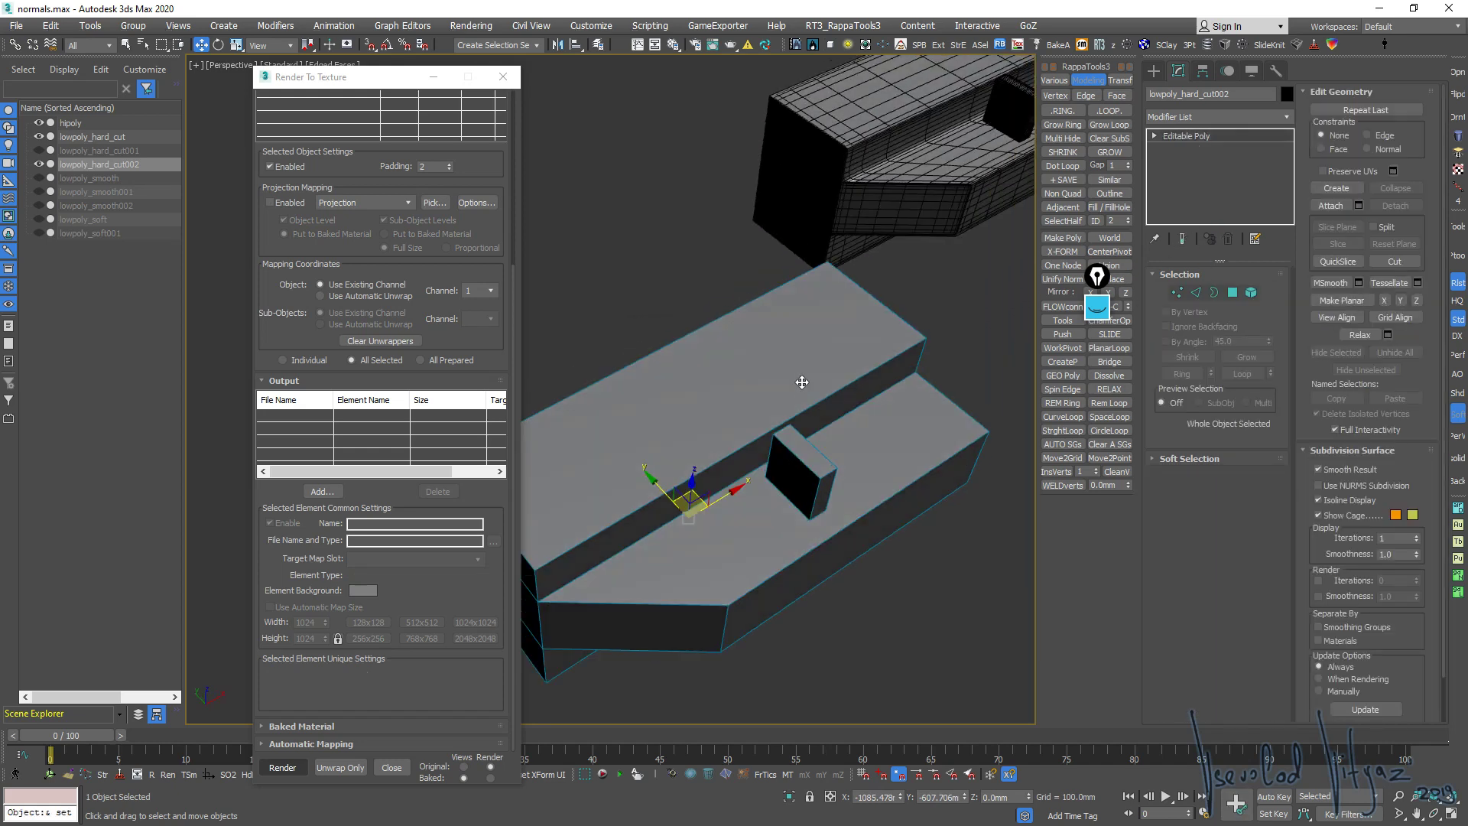
{"action": "left_click", "coordinate": [673, 45]}
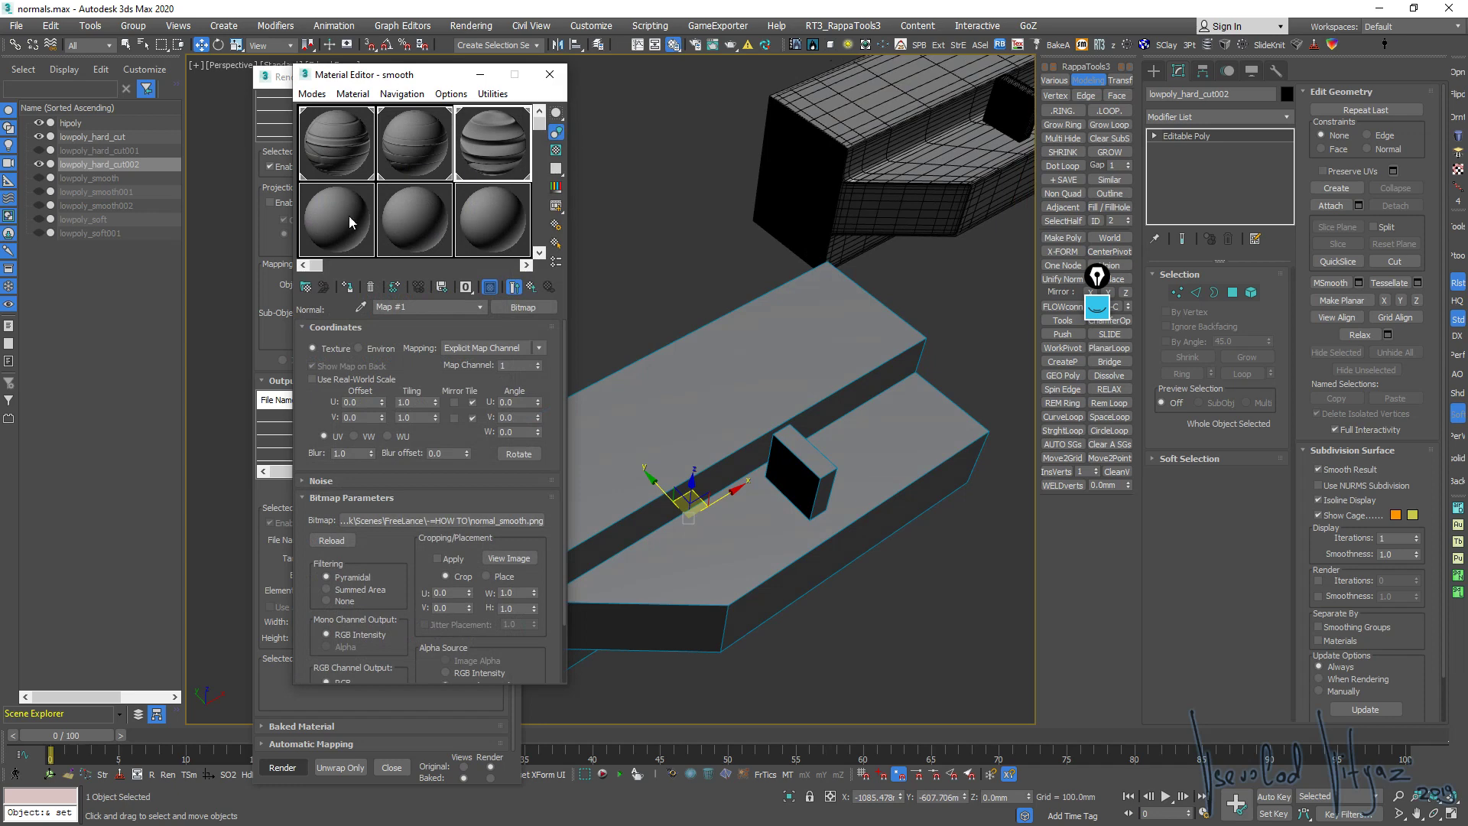
{"action": "left_click_drag", "start_coordinate": [355, 188], "coordinate": [354, 205]}
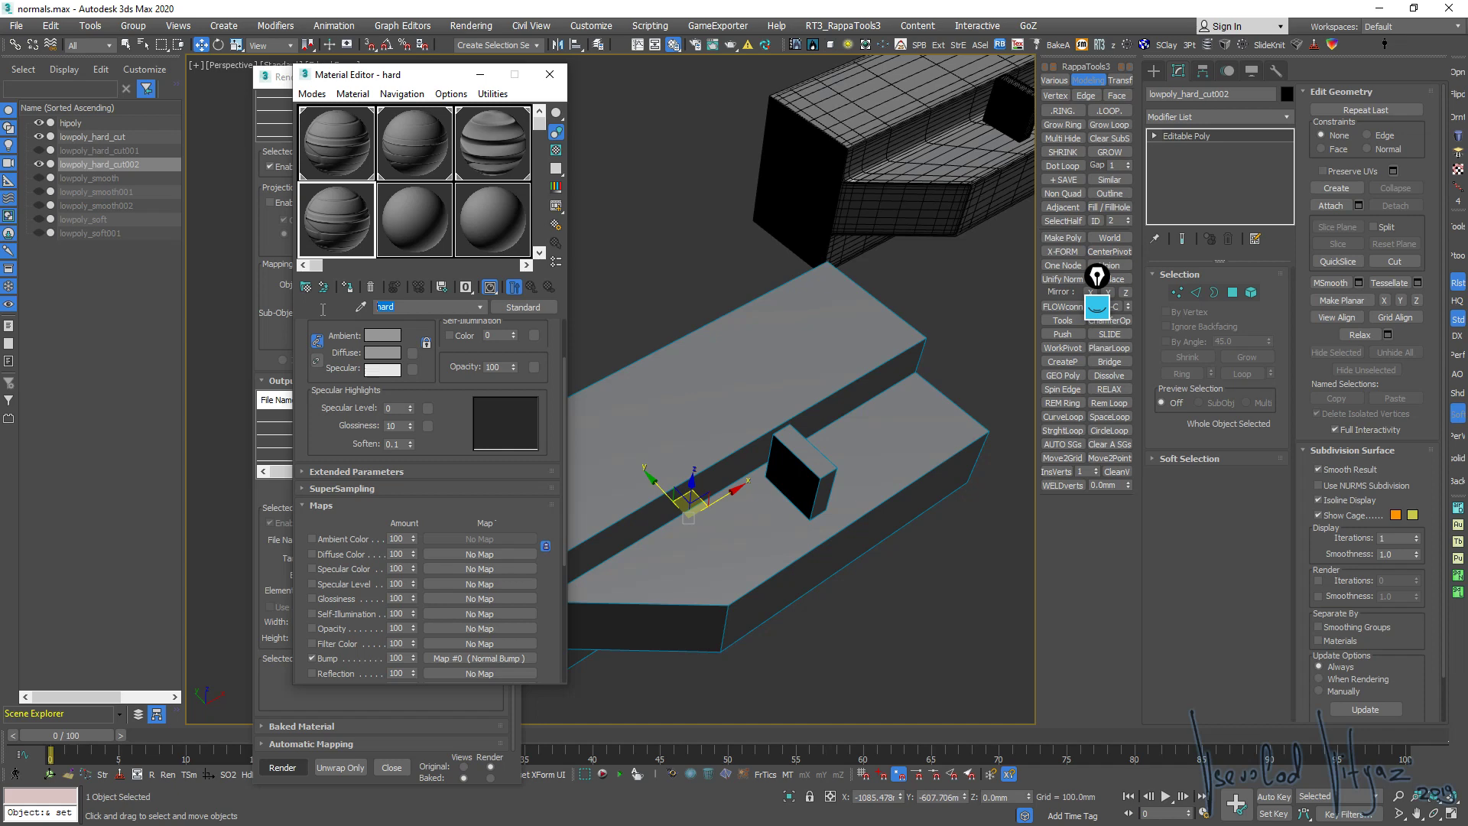
Rename the material to 'add' and swap its Normal Bump bitmap from normal_hard.png to normal_cage.png
{"action": "type", "text": "ad"}
{"action": "left_click", "coordinate": [489, 658]}
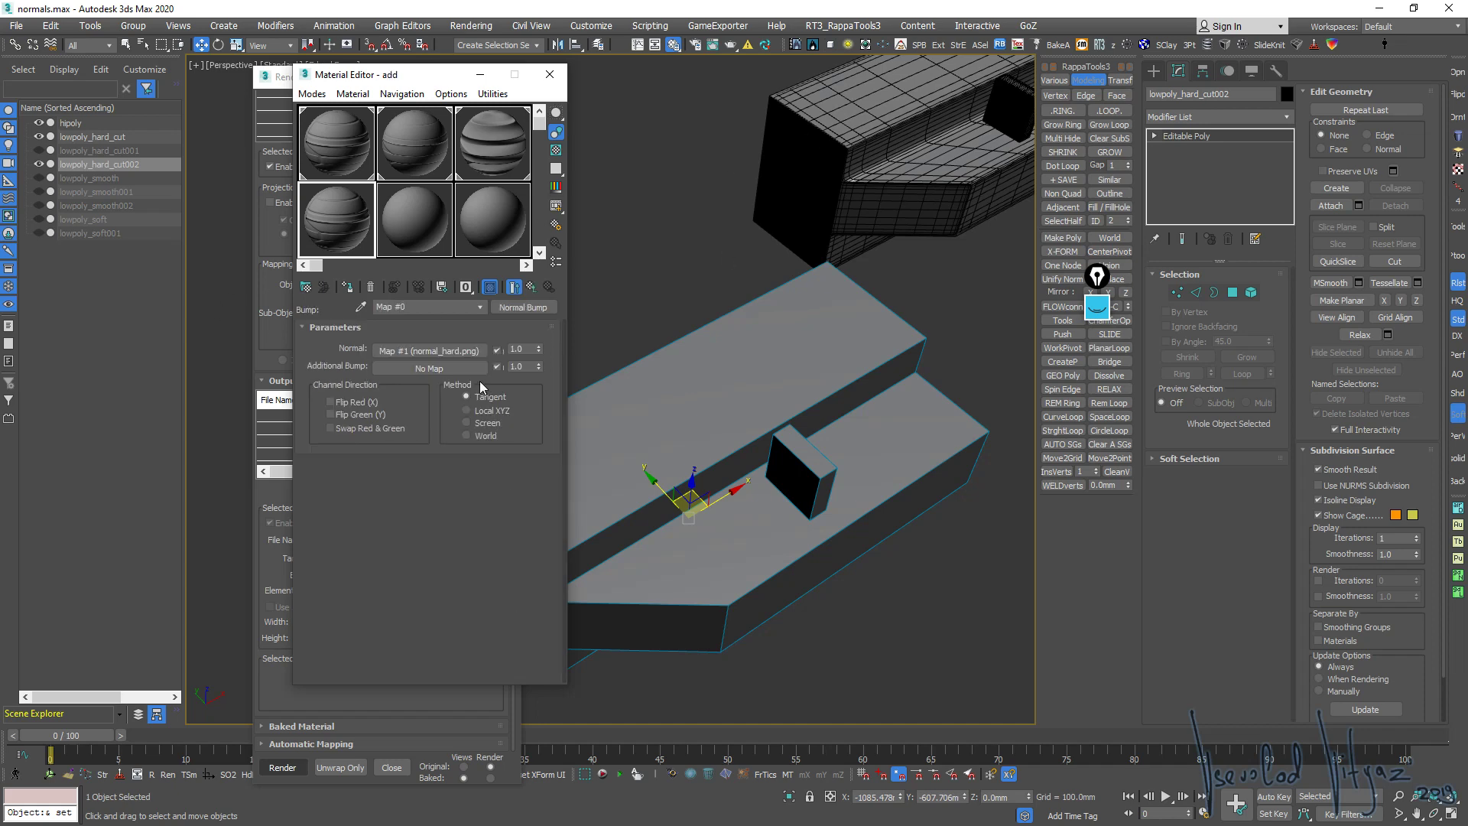
{"action": "left_click", "coordinate": [474, 353]}
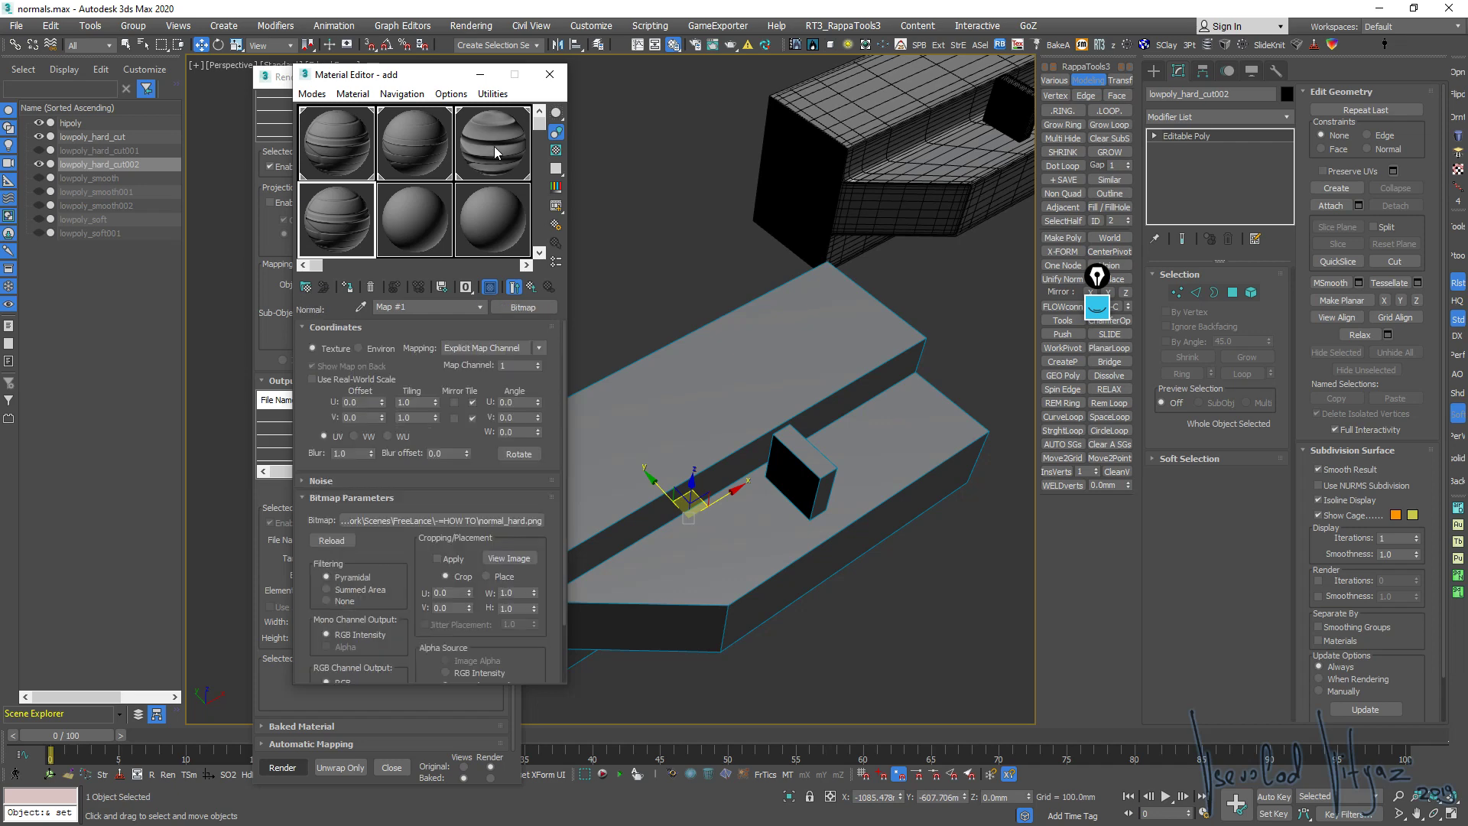
{"action": "left_click", "coordinate": [458, 523]}
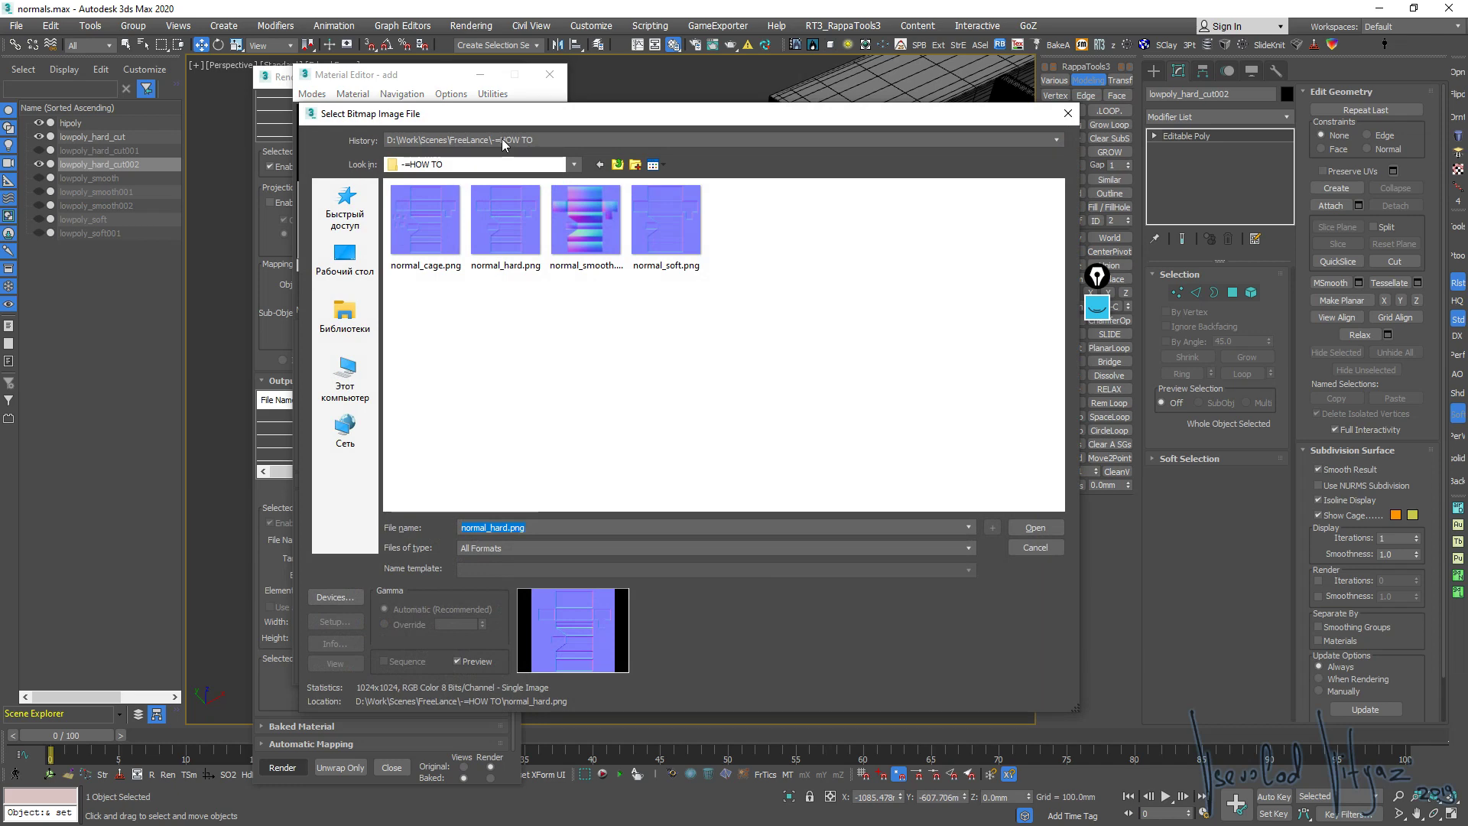
{"action": "left_click", "coordinate": [463, 258]}
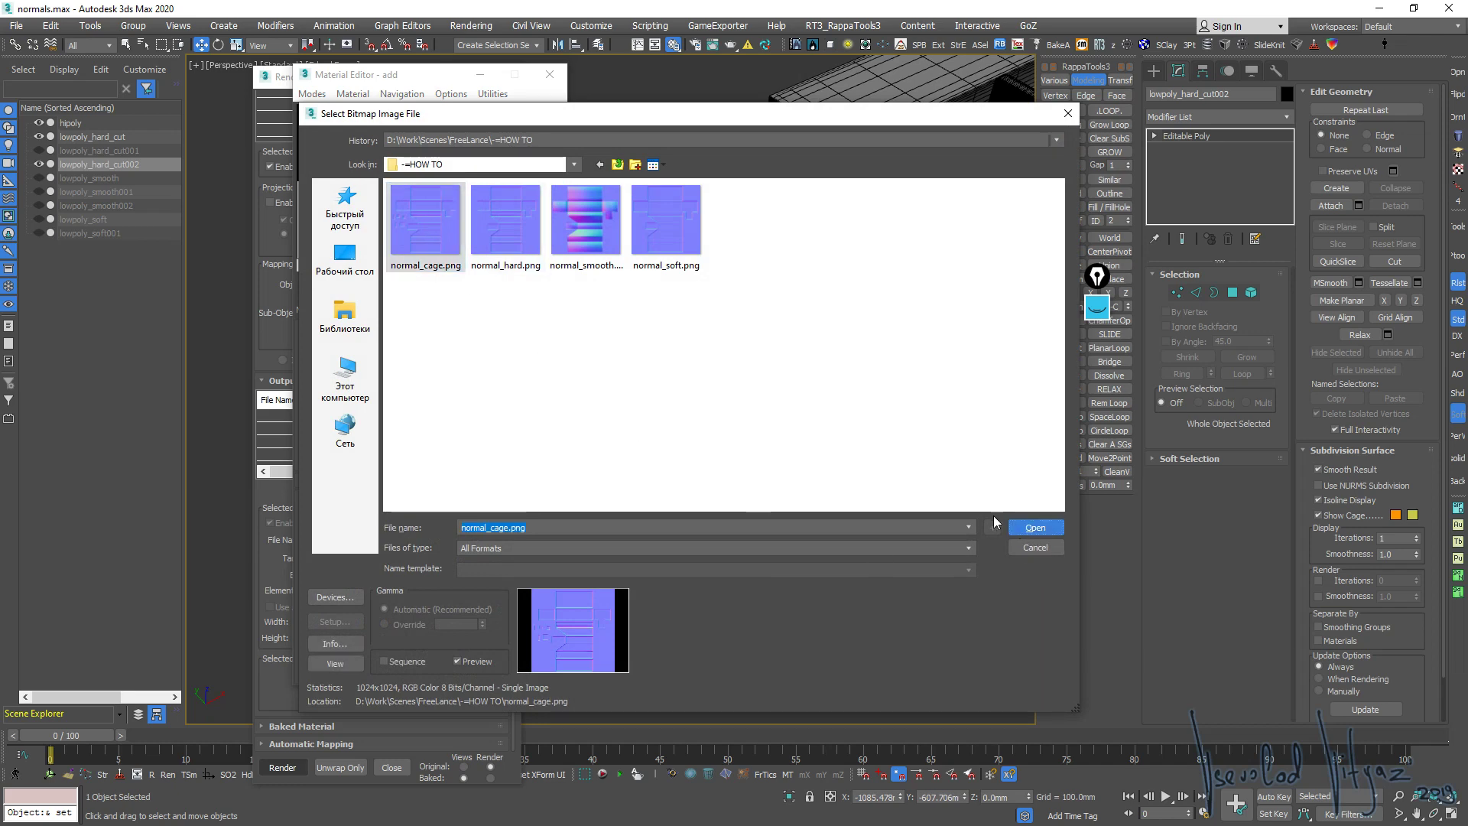
{"action": "left_click", "coordinate": [1034, 529]}
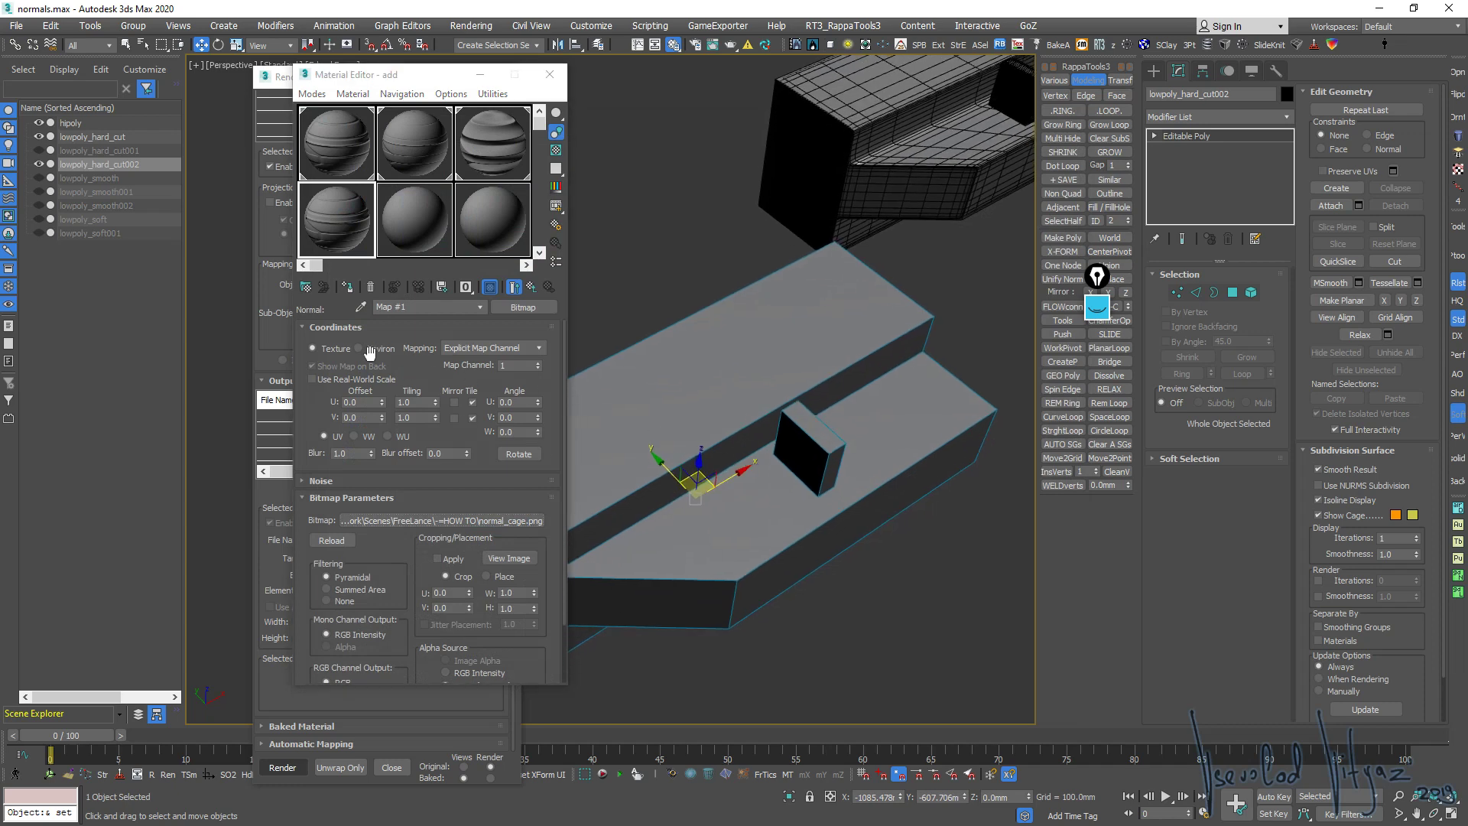
Show the material shaded in the viewport and orbit to inspect the cage-baked normals on the box
{"action": "left_click", "coordinate": [347, 285]}
{"action": "scroll", "coordinate": [794, 425], "scroll_direction": "up", "scroll_amount": 1}
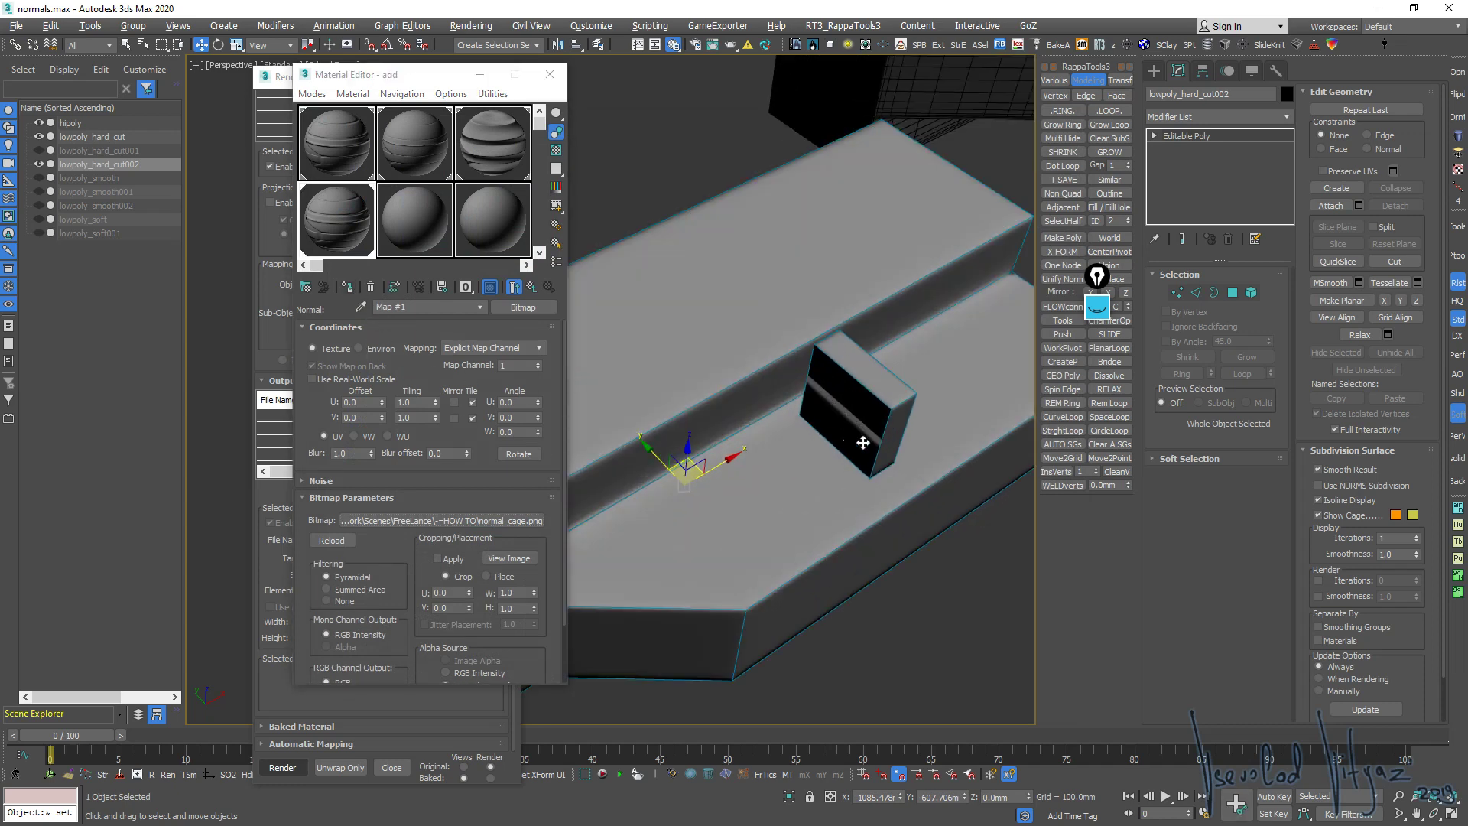
{"action": "middle_click_drag", "start_coordinate": [795, 425], "coordinate": [901, 350], "text": "alt"}
{"action": "scroll", "coordinate": [799, 364], "scroll_direction": "up", "scroll_amount": 2}
{"action": "mouse_move", "coordinate": [799, 364]}
{"action": "middle_mouse_down", "text": "alt"}
{"action": "mouse_move", "coordinate": [906, 373]}
{"action": "mouse_move", "coordinate": [845, 350]}
{"action": "mouse_move", "coordinate": [878, 370]}
{"action": "mouse_move", "coordinate": [854, 370]}
{"action": "mouse_move", "coordinate": [863, 407]}
{"action": "mouse_move", "coordinate": [937, 380]}
{"action": "mouse_move", "coordinate": [884, 416]}
{"action": "mouse_move", "coordinate": [937, 419]}
{"action": "mouse_move", "coordinate": [932, 406]}
{"action": "middle_mouse_up", "text": "alt"}
Zoom in on the block and add an Unwrap UVW modifier to lowpoly_hard_cut002
{"action": "scroll", "coordinate": [929, 407], "scroll_direction": "up", "scroll_amount": 2}
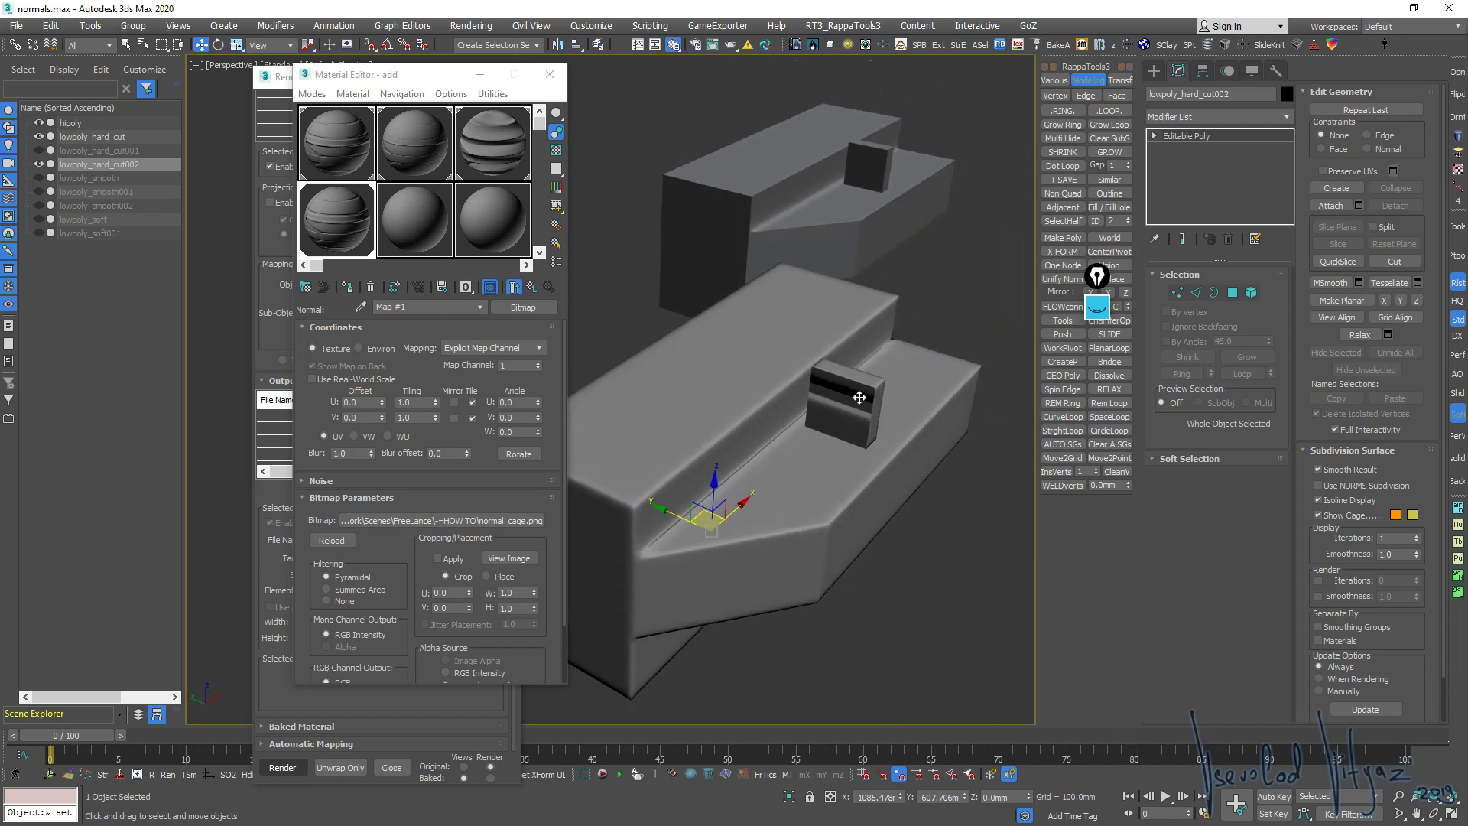
{"action": "scroll", "coordinate": [874, 409], "scroll_direction": "up", "scroll_amount": 2}
{"action": "scroll", "coordinate": [883, 309], "scroll_direction": "up", "scroll_amount": 2}
{"action": "middle_click_drag", "start_coordinate": [883, 309], "coordinate": [839, 522]}
{"action": "key", "text": "shift+z"}
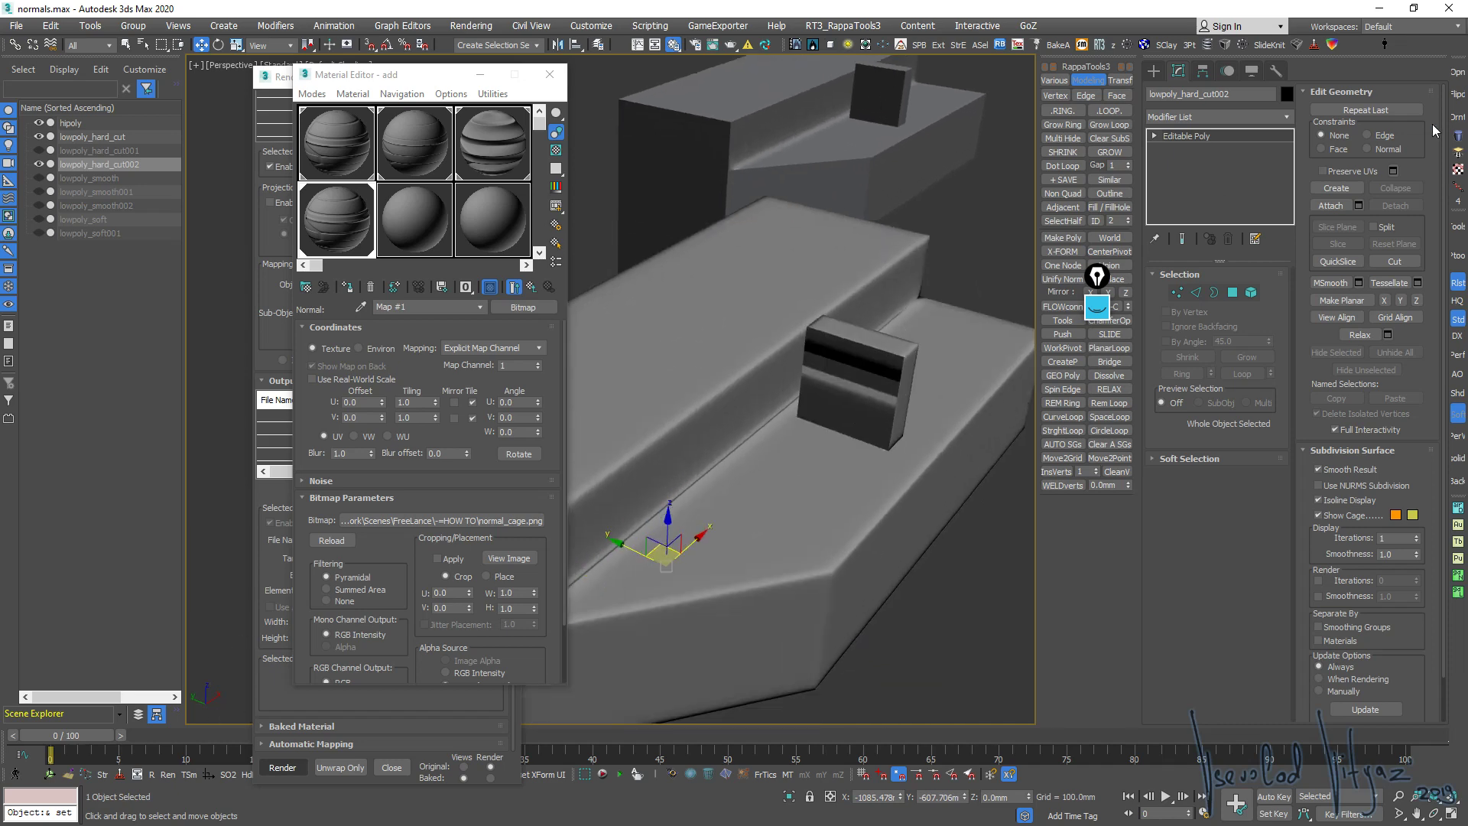
{"action": "left_click", "coordinate": [1459, 136]}
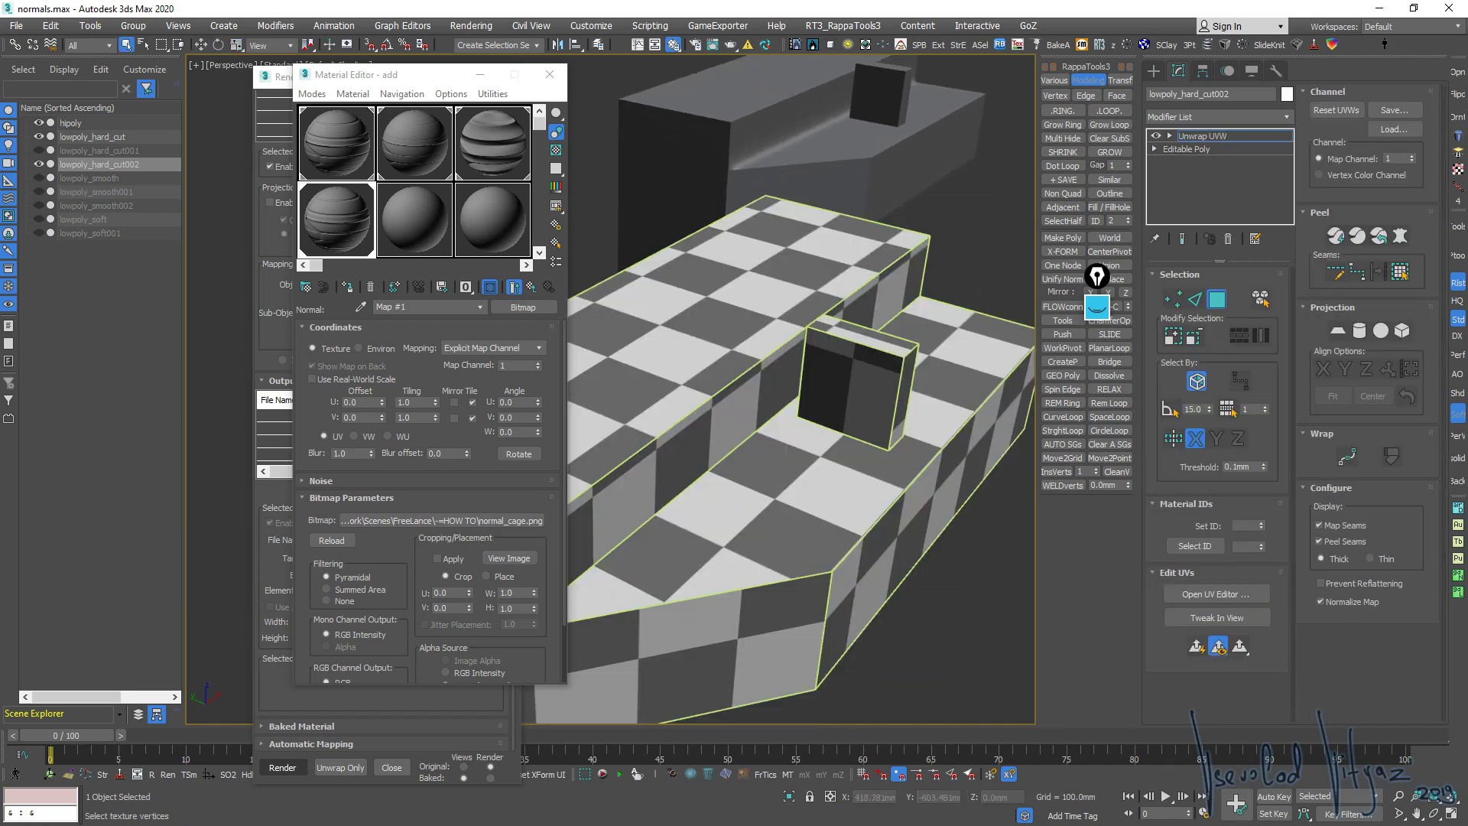
Open the UV Editor for lowpoly_hard_cut002 and zoom in to inspect its UV shells
{"action": "left_click", "coordinate": [1216, 594]}
{"action": "mouse_move", "coordinate": [1017, 99]}
{"action": "left_mouse_down"}
{"action": "mouse_move", "coordinate": [1293, 133]}
{"action": "mouse_move", "coordinate": [743, 128]}
{"action": "left_mouse_up"}
{"action": "left_click", "coordinate": [849, 382]}
{"action": "scroll", "coordinate": [886, 310], "scroll_direction": "down", "scroll_amount": 2}
{"action": "scroll", "coordinate": [887, 310], "scroll_direction": "down", "scroll_amount": 2}
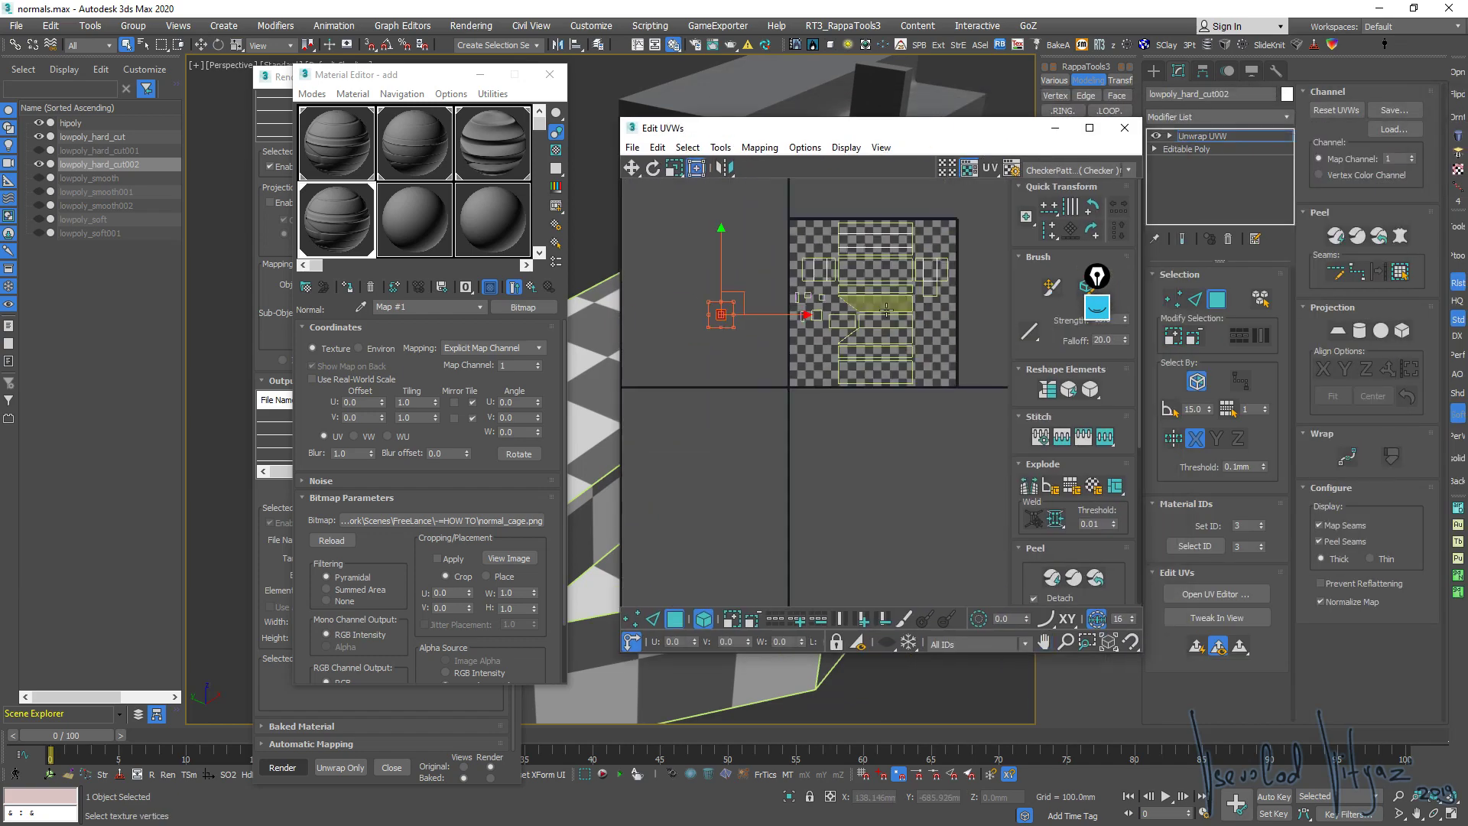
{"action": "middle_click_drag", "start_coordinate": [757, 306], "coordinate": [757, 344]}
{"action": "scroll", "coordinate": [756, 342], "scroll_direction": "up", "scroll_amount": 3}
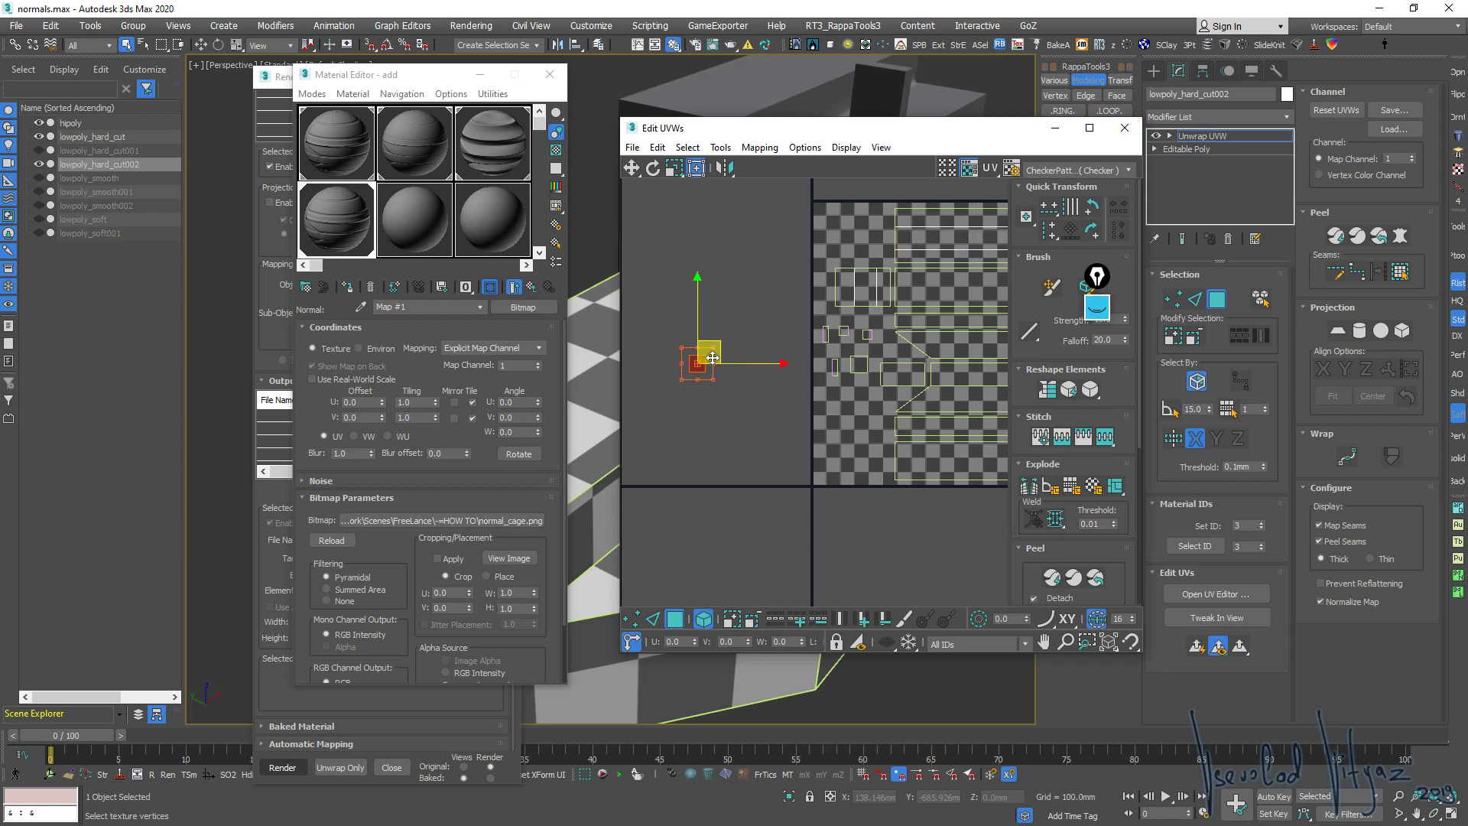
{"action": "scroll", "coordinate": [712, 358], "scroll_direction": "down", "scroll_amount": 1}
{"action": "scroll", "coordinate": [719, 369], "scroll_direction": "down", "scroll_amount": 1}
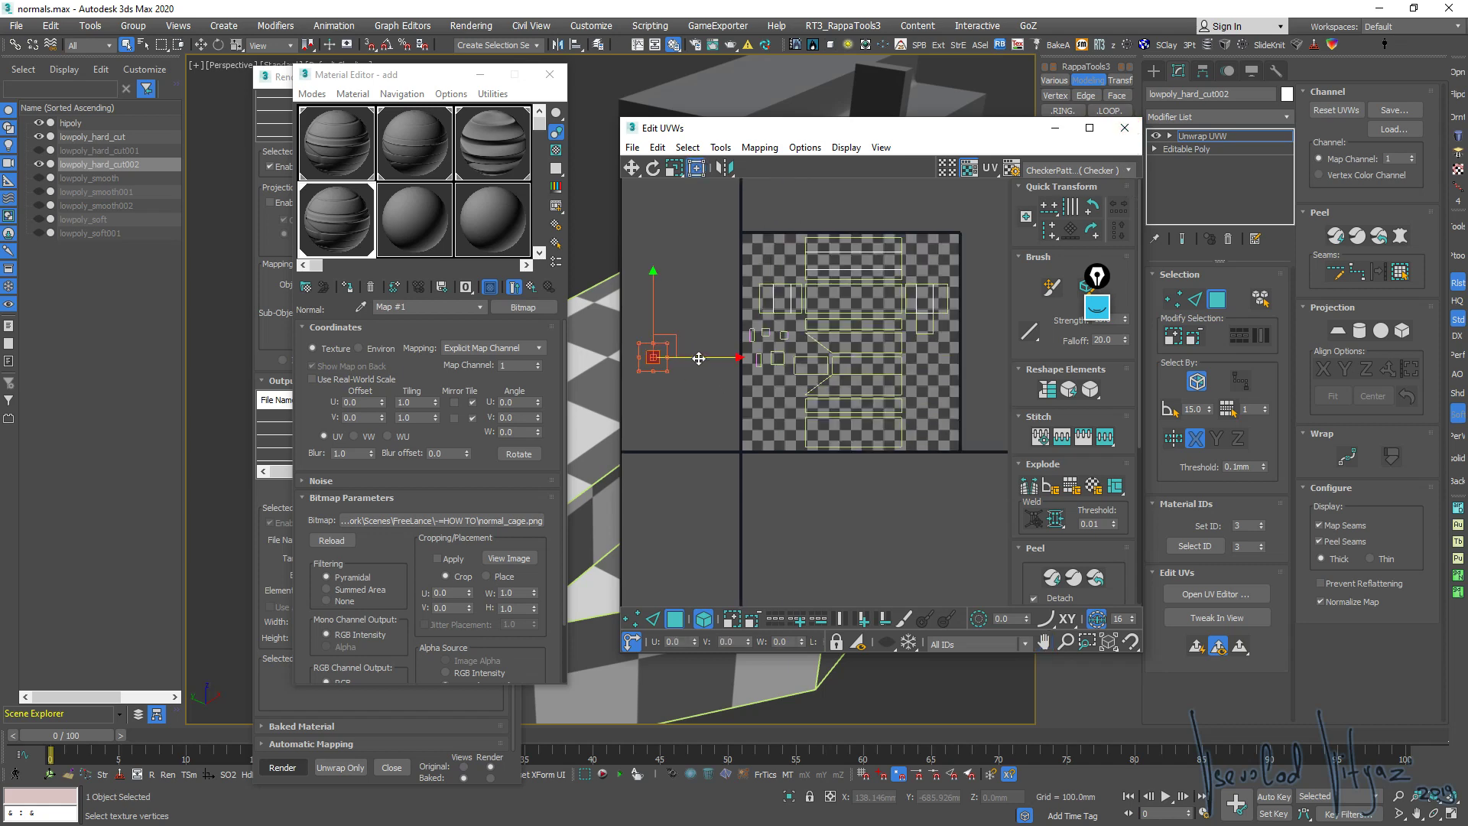
Test-move a UV vertex, undo it, and delete the Unwrap UVW modifier
{"action": "left_click_drag", "start_coordinate": [699, 359], "coordinate": [932, 366]}
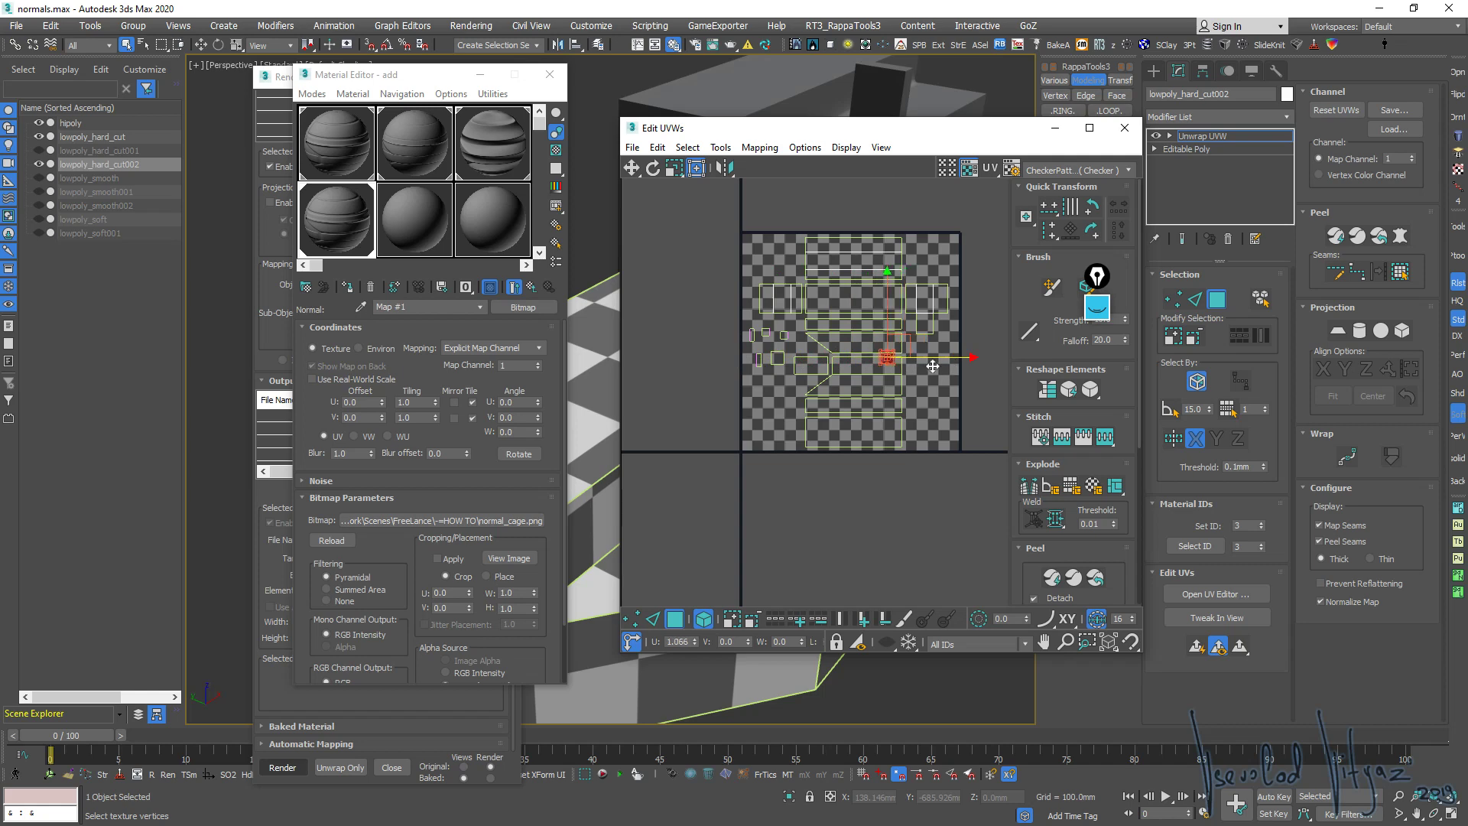
{"action": "key", "text": "ctrl+z"}
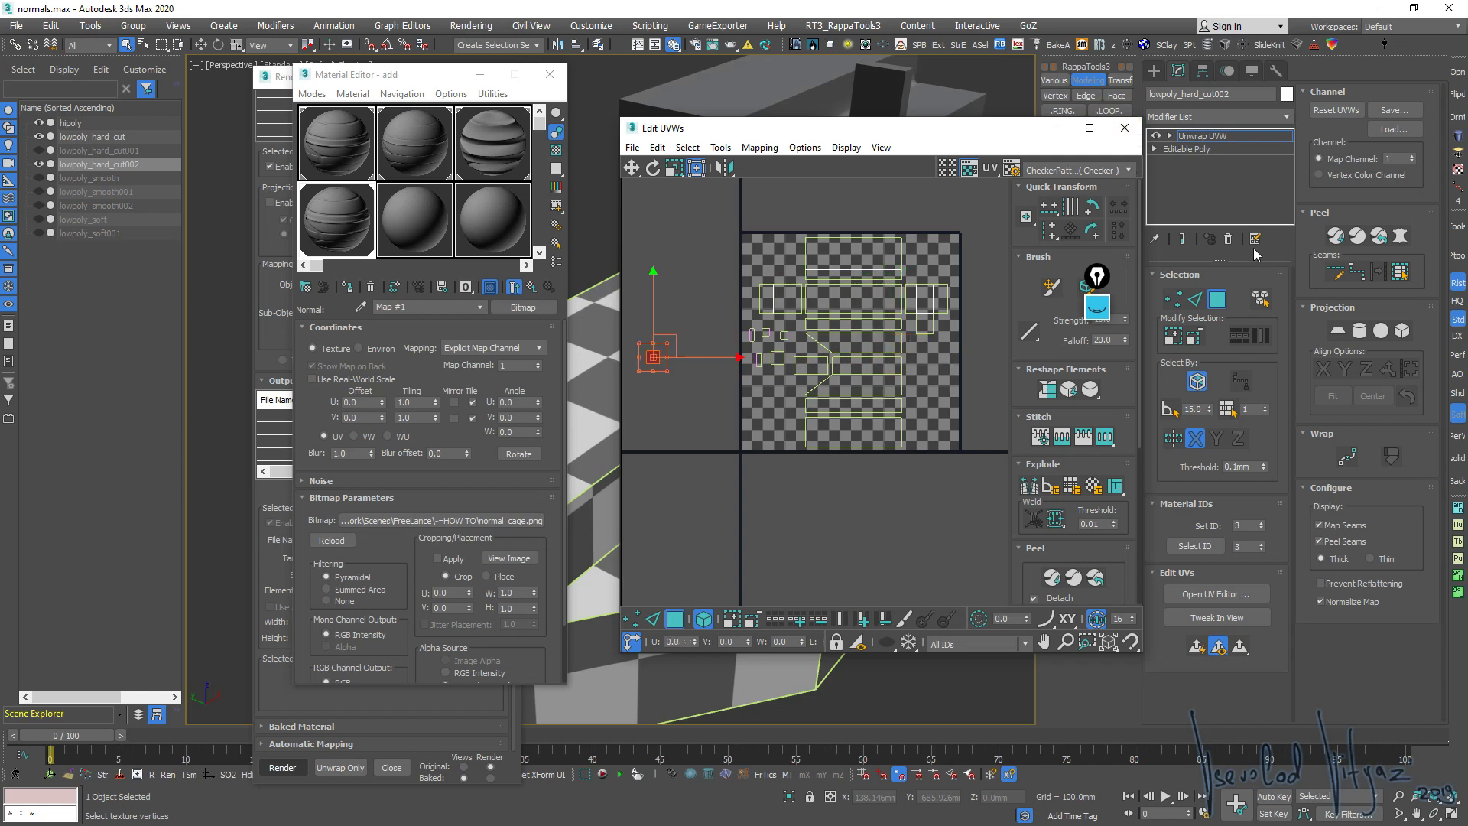
{"action": "left_click", "coordinate": [1229, 239]}
{"action": "scroll", "coordinate": [830, 320], "scroll_direction": "down", "scroll_amount": 3}
{"action": "scroll", "coordinate": [830, 319], "scroll_direction": "down", "scroll_amount": 3}
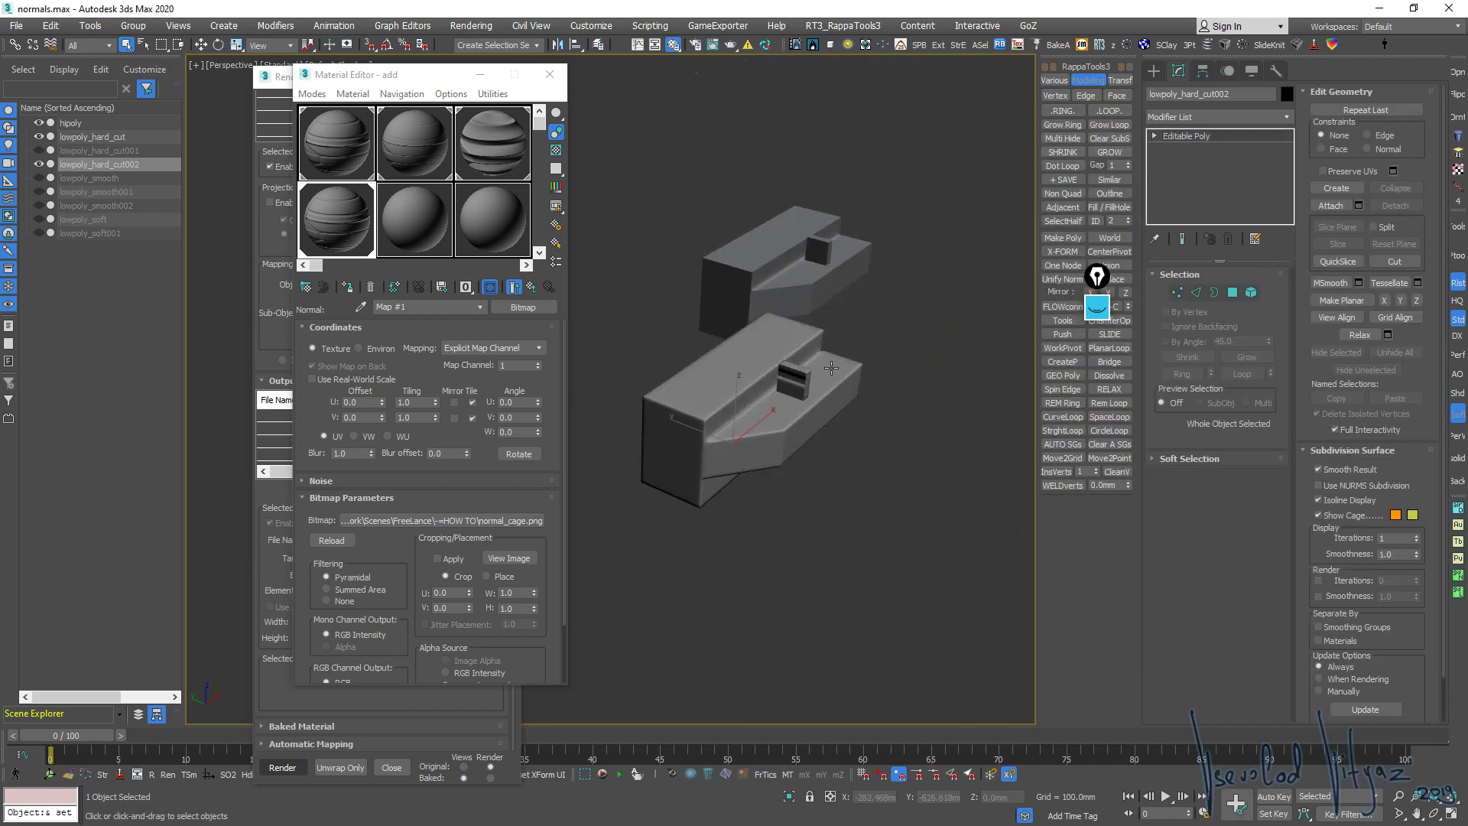
{"action": "scroll", "coordinate": [827, 293], "scroll_direction": "down", "scroll_amount": 2}
Delete lowpoly_hard_cut002 and add an Unwrap UVW modifier to lowpoly_hard_cut
{"action": "key", "text": "Delete"}
{"action": "left_click", "coordinate": [827, 293]}
{"action": "scroll", "coordinate": [813, 302], "scroll_direction": "up", "scroll_amount": 5}
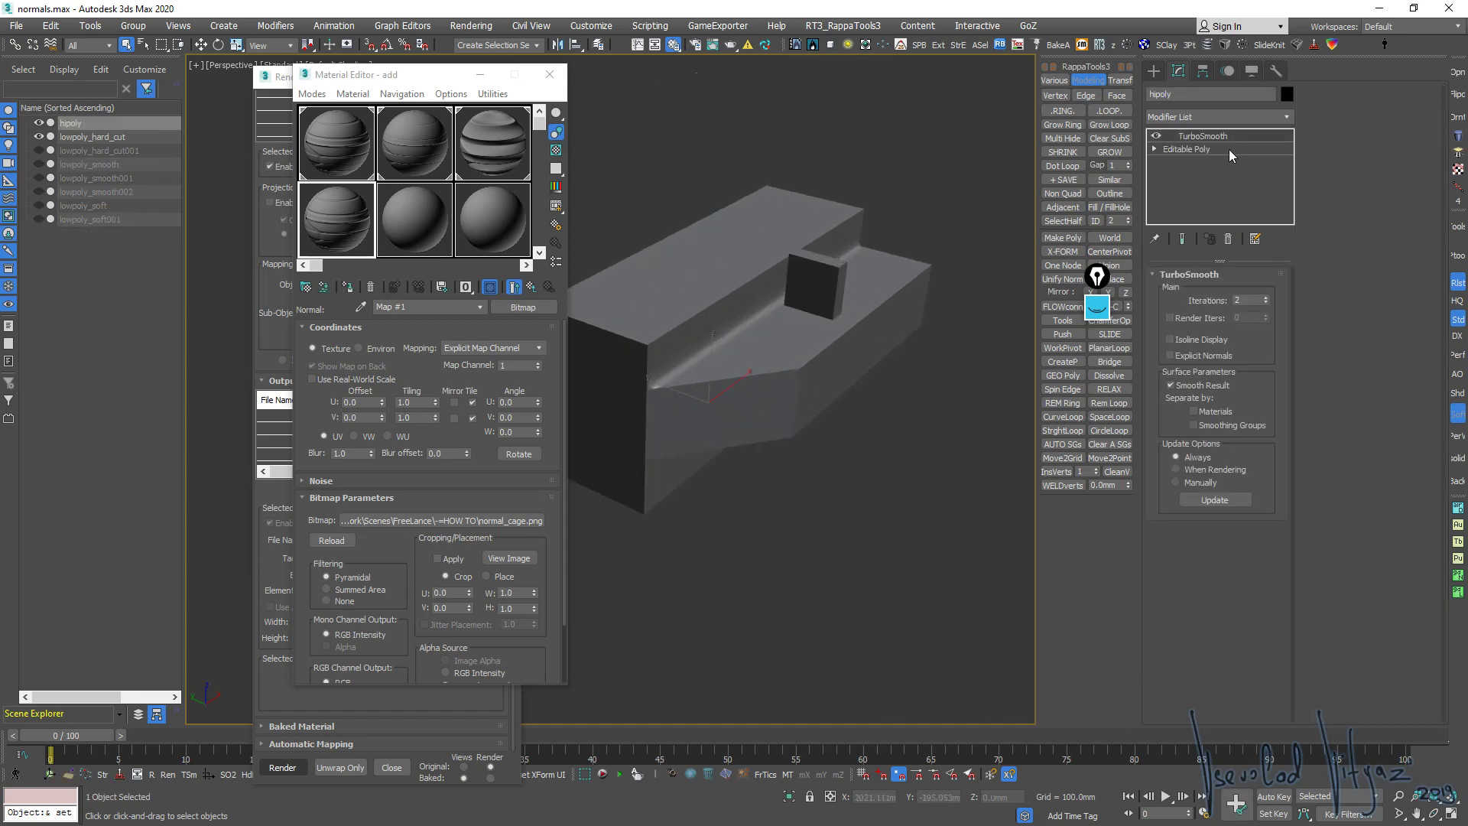
{"action": "left_click", "coordinate": [113, 139]}
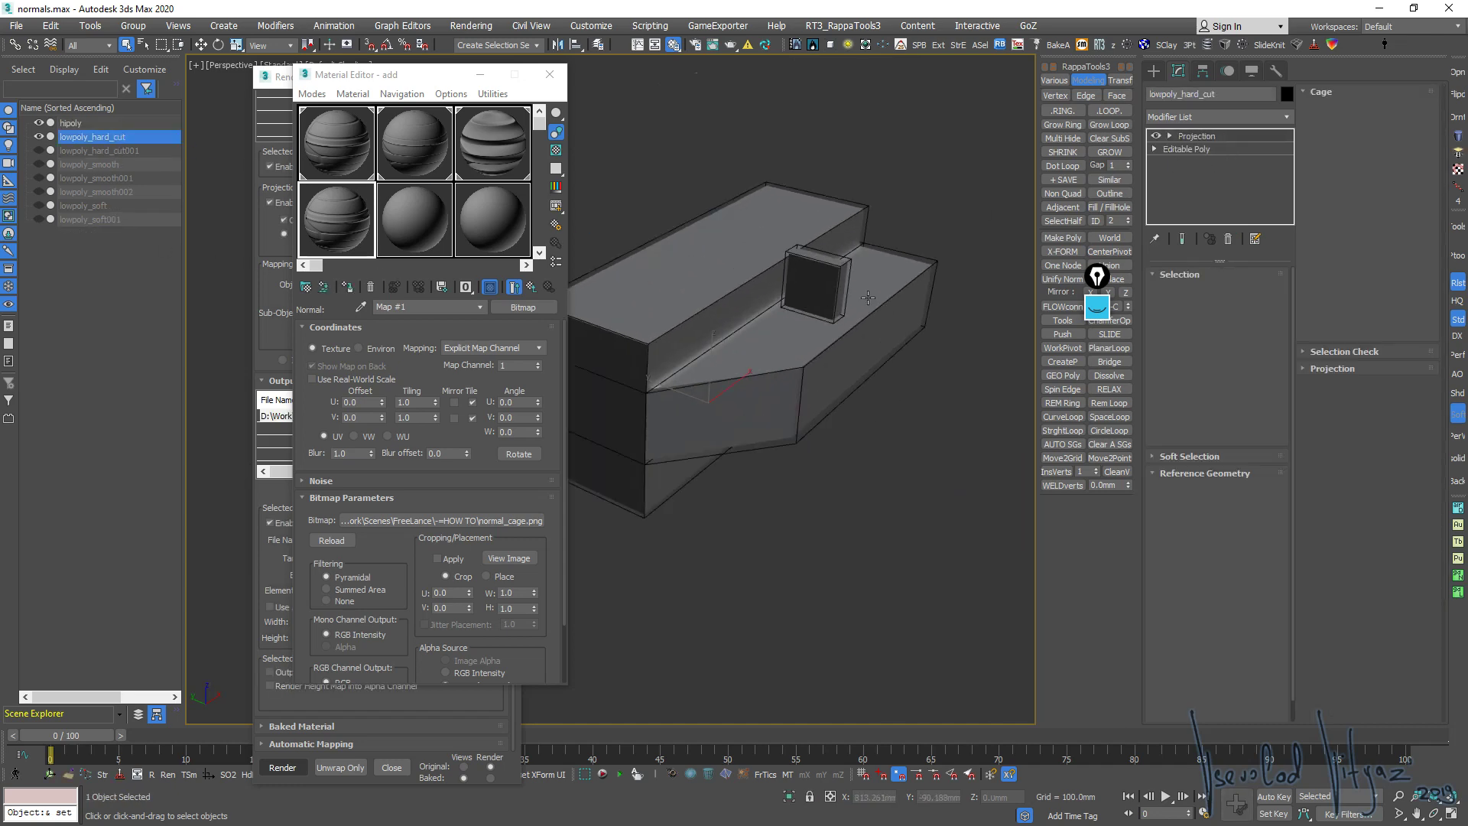
{"action": "left_click", "coordinate": [1187, 149]}
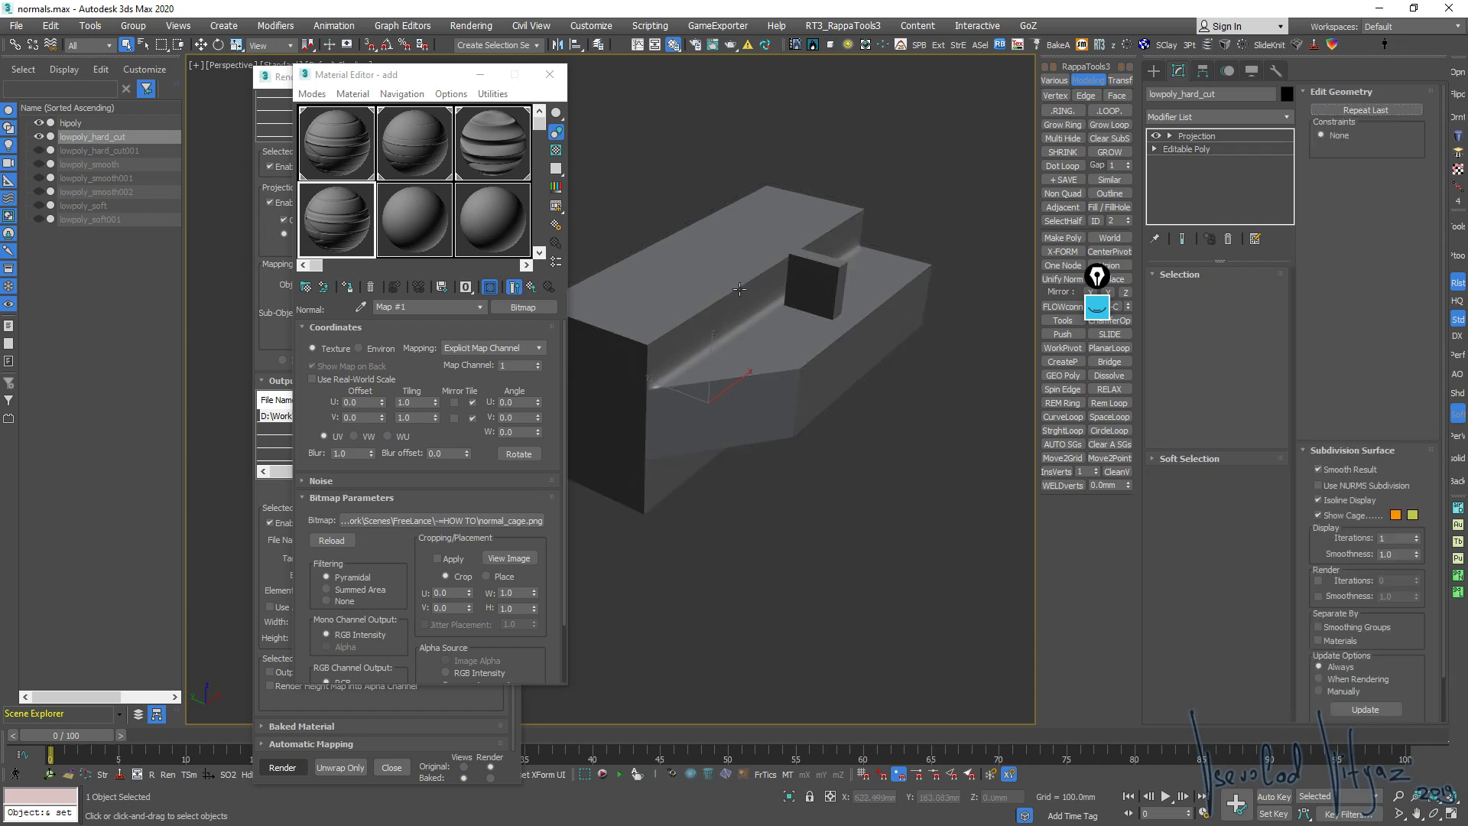
{"action": "right_click", "coordinate": [753, 283], "text": "shift"}
{"action": "left_click", "coordinate": [795, 122]}
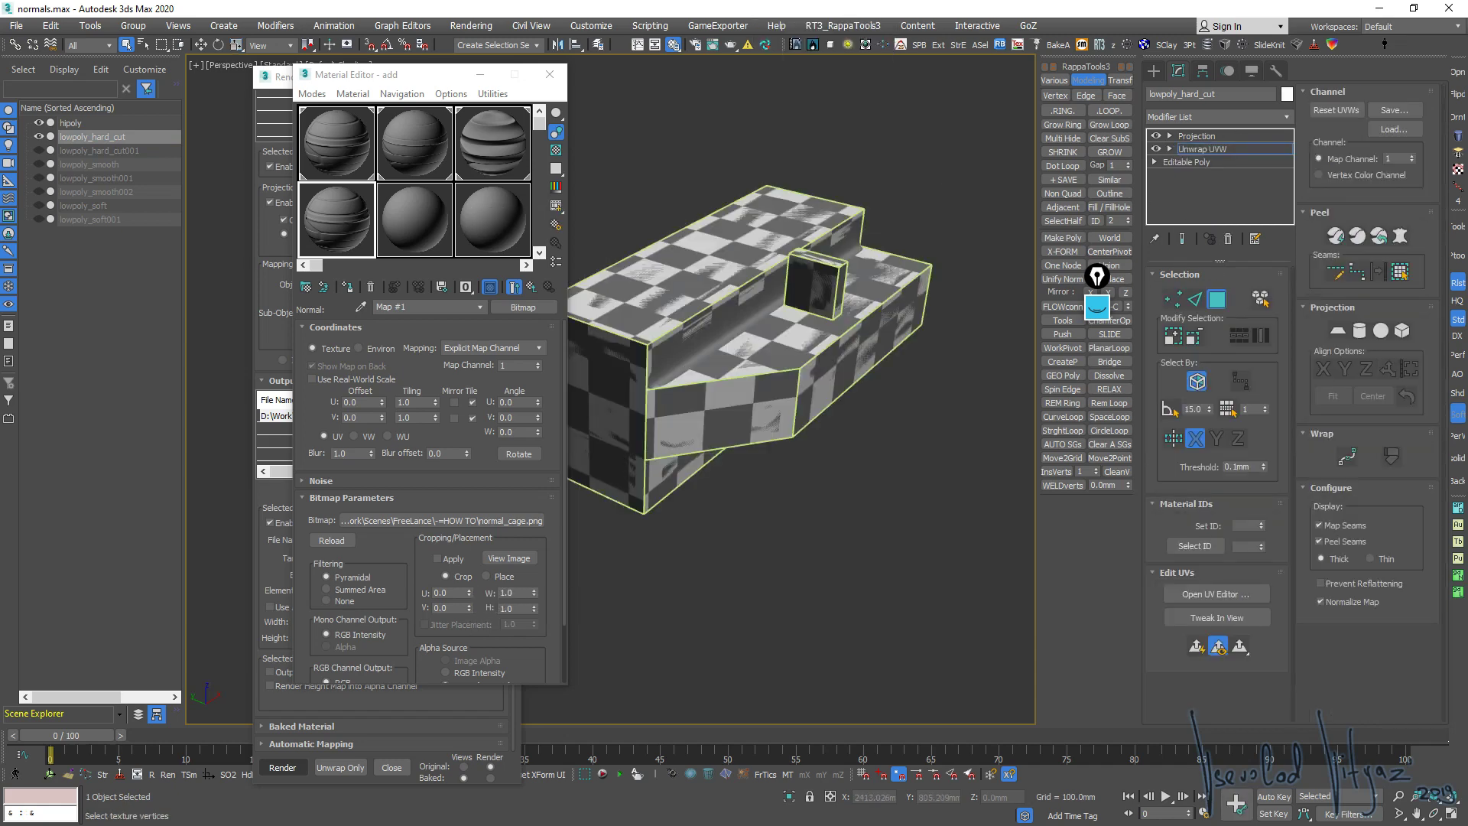
Inspect lowpoly_hard_cut's UV layout, close the UV editor, and delete the Unwrap UVW modifier
{"action": "scroll", "coordinate": [951, 310], "scroll_direction": "down", "scroll_amount": 4}
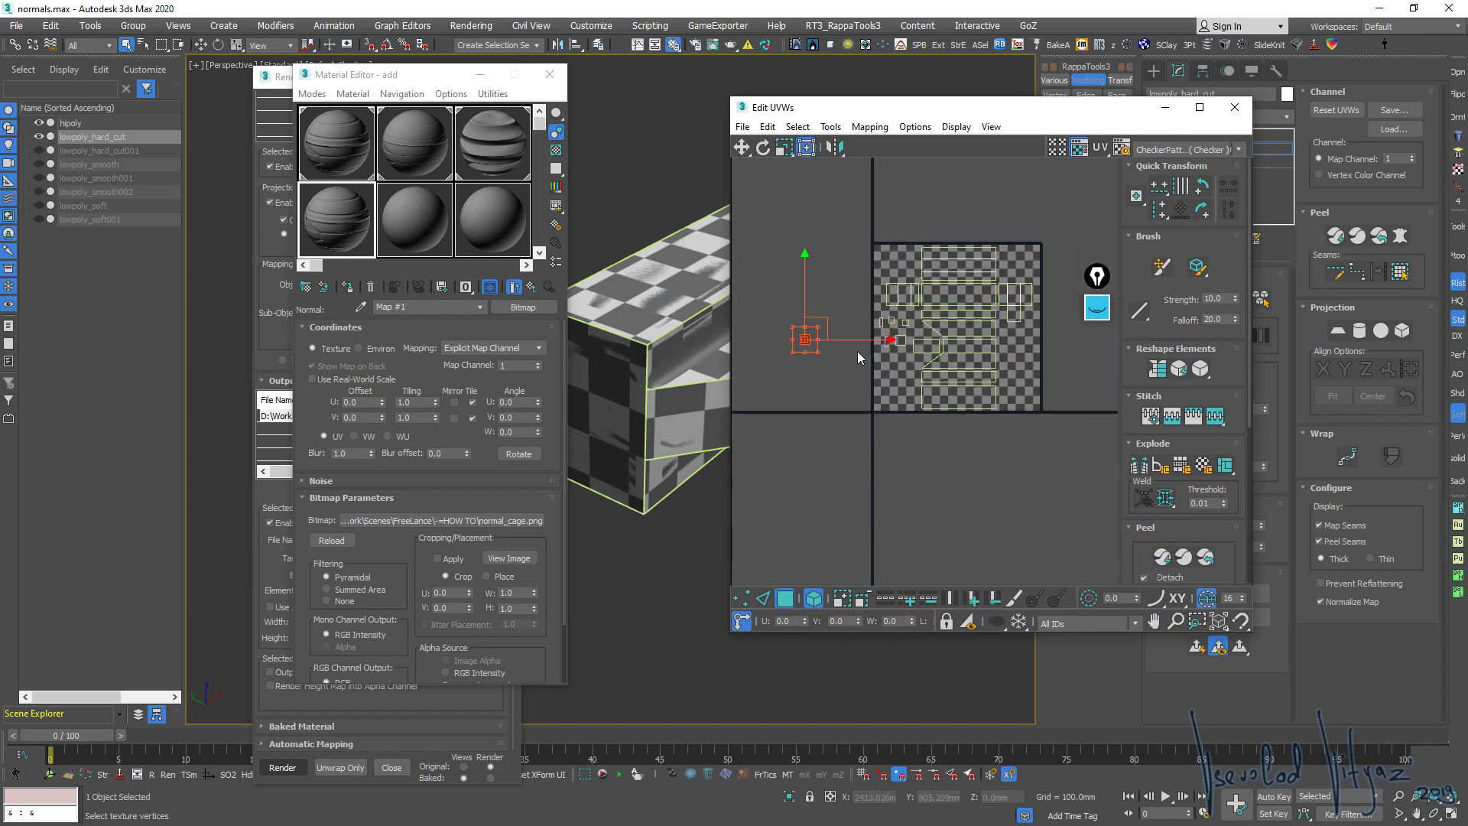
{"action": "scroll", "coordinate": [774, 316], "scroll_direction": "up", "scroll_amount": 1}
{"action": "left_click_drag", "start_coordinate": [775, 316], "coordinate": [893, 343]}
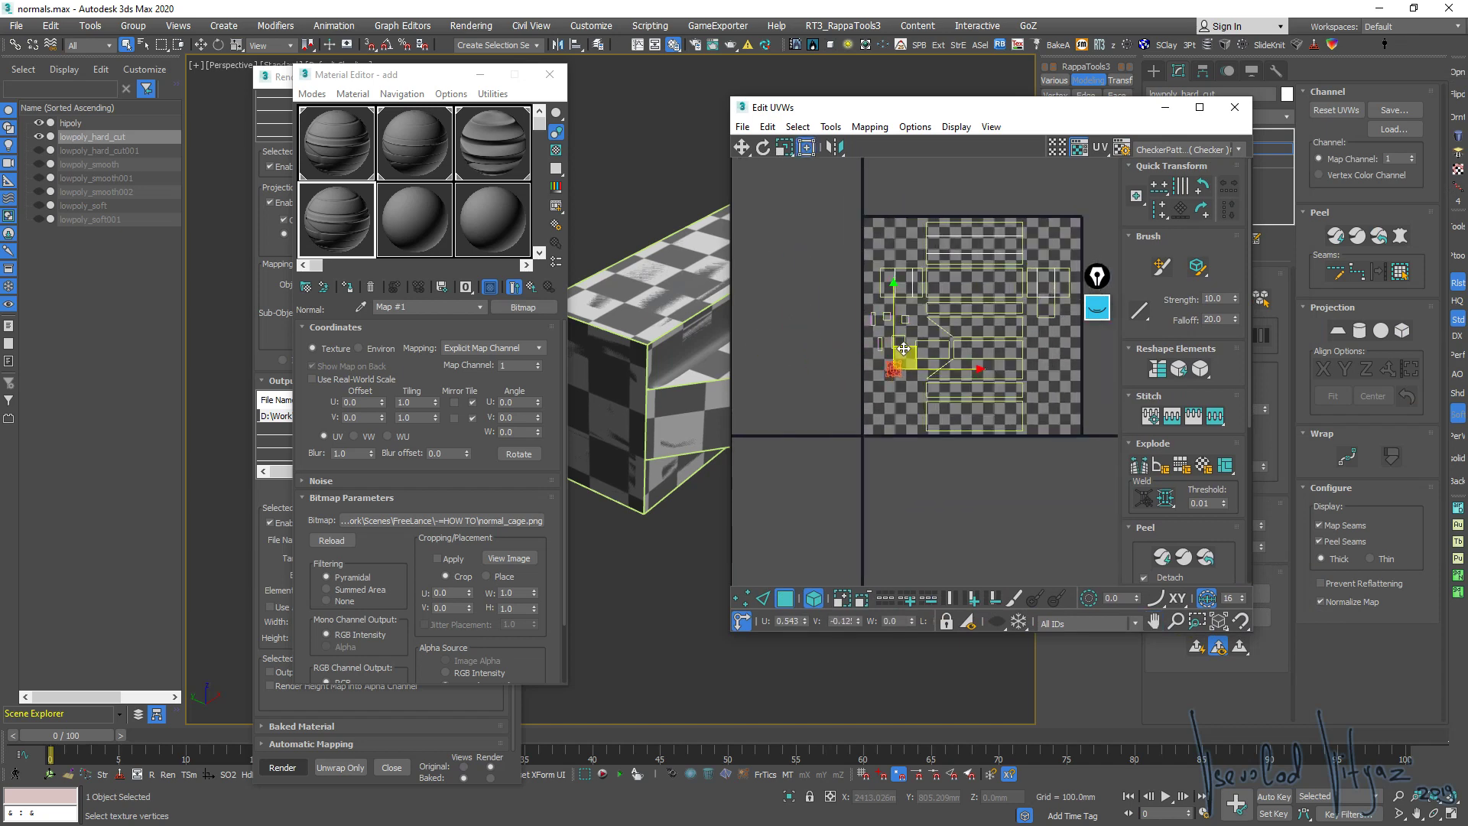
{"action": "middle_click_drag", "start_coordinate": [1058, 366], "coordinate": [976, 385]}
{"action": "scroll", "coordinate": [975, 385], "scroll_direction": "down", "scroll_amount": 4}
{"action": "scroll", "coordinate": [909, 363], "scroll_direction": "up", "scroll_amount": 5}
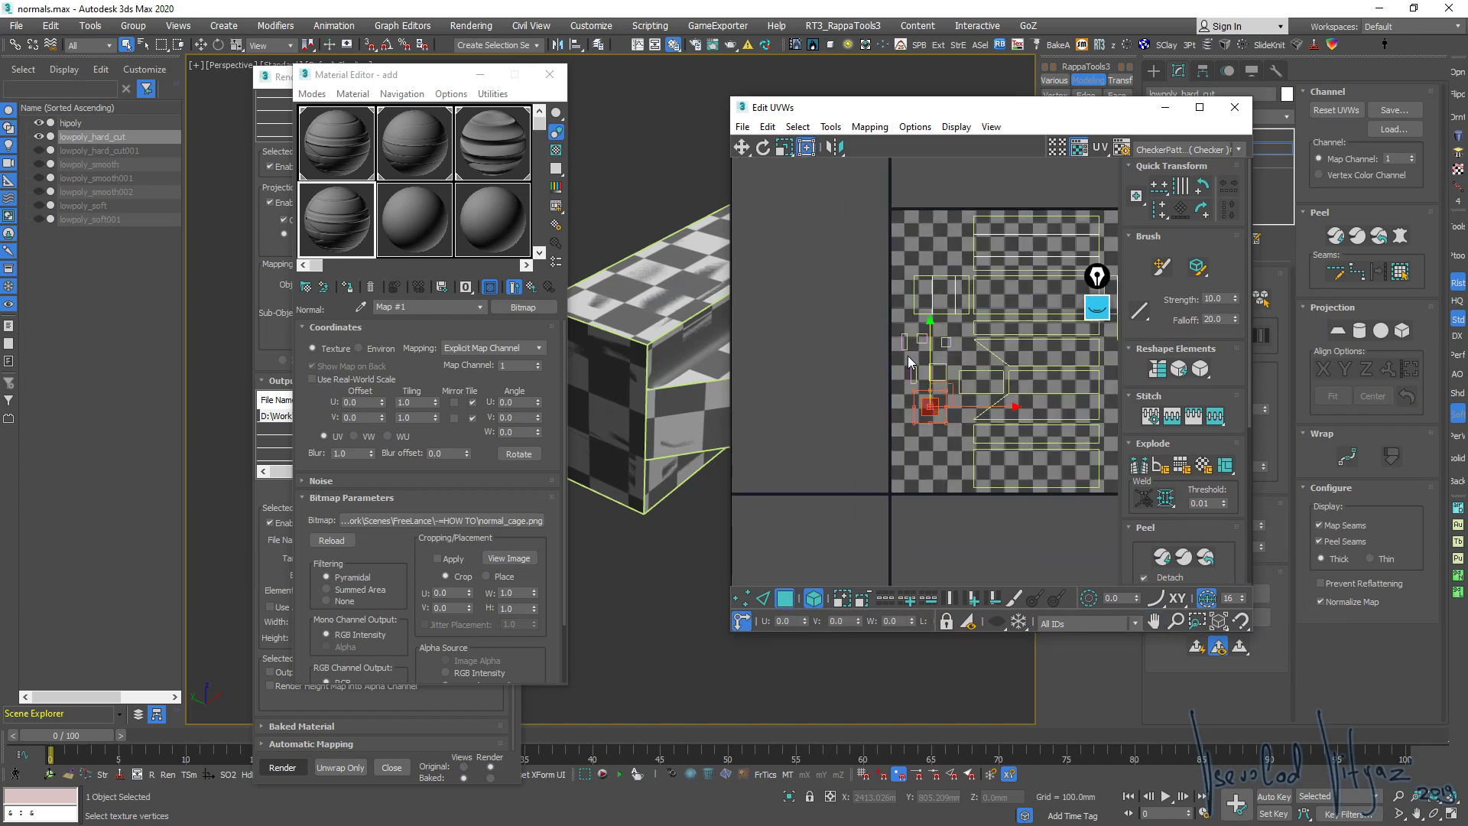
{"action": "left_click", "coordinate": [1234, 107]}
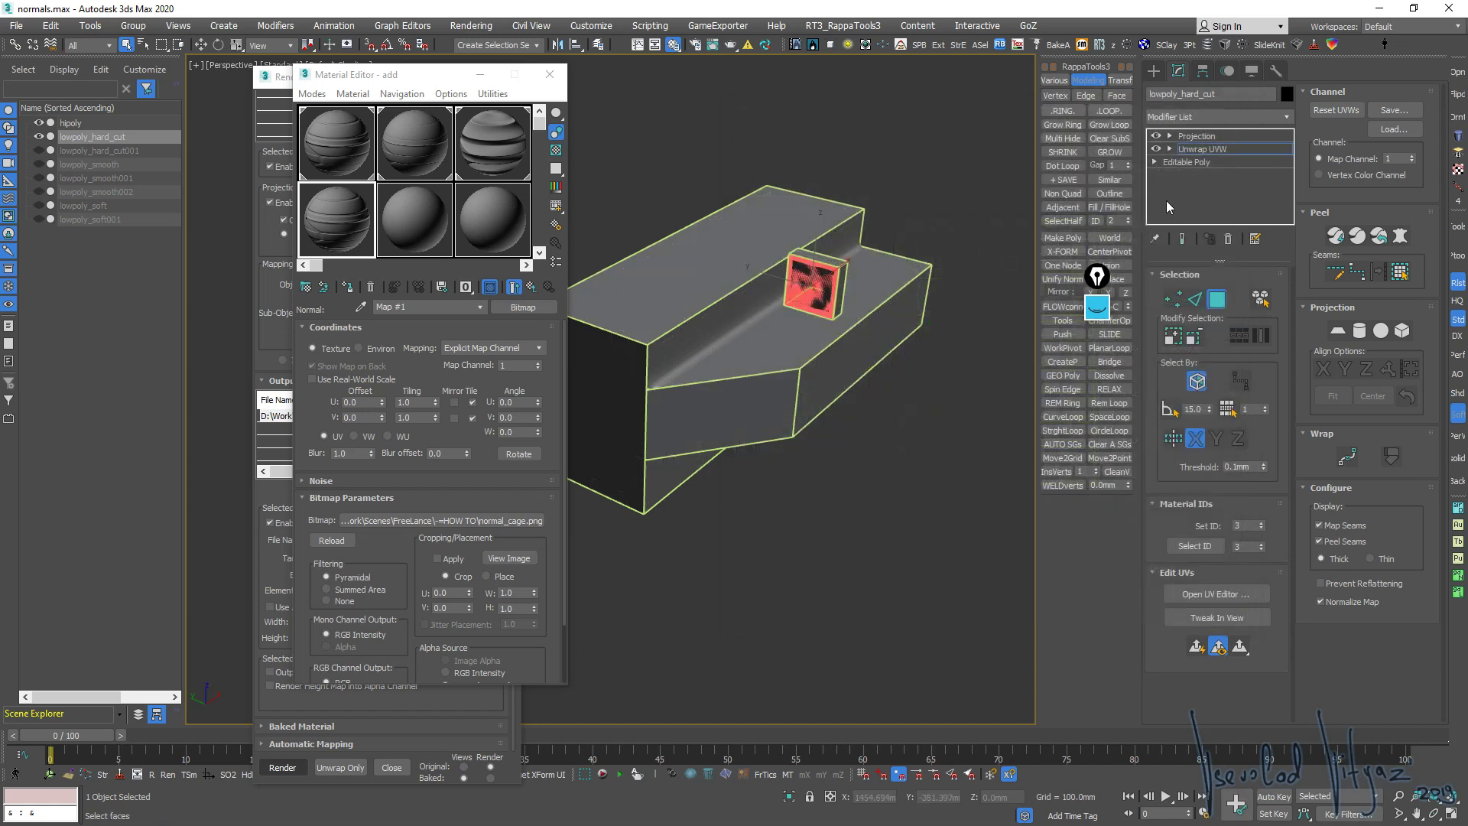
{"action": "right_click", "coordinate": [1242, 149]}
{"action": "left_click", "coordinate": [1285, 285]}
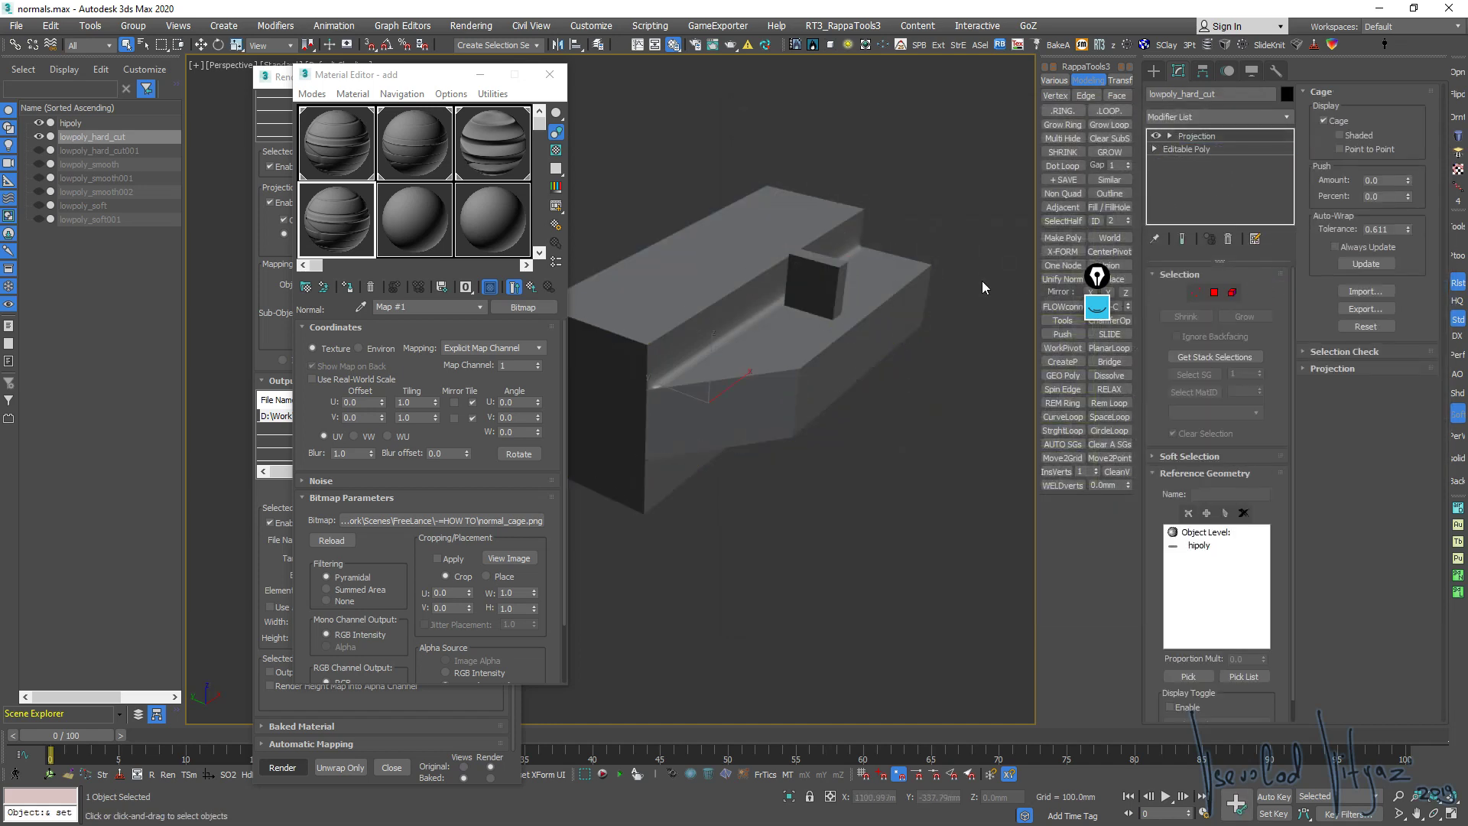
Orbit the block, reselect the Projection modifier, and close the Material Editor to reveal Render To Texture
{"action": "left_click", "coordinate": [1219, 150]}
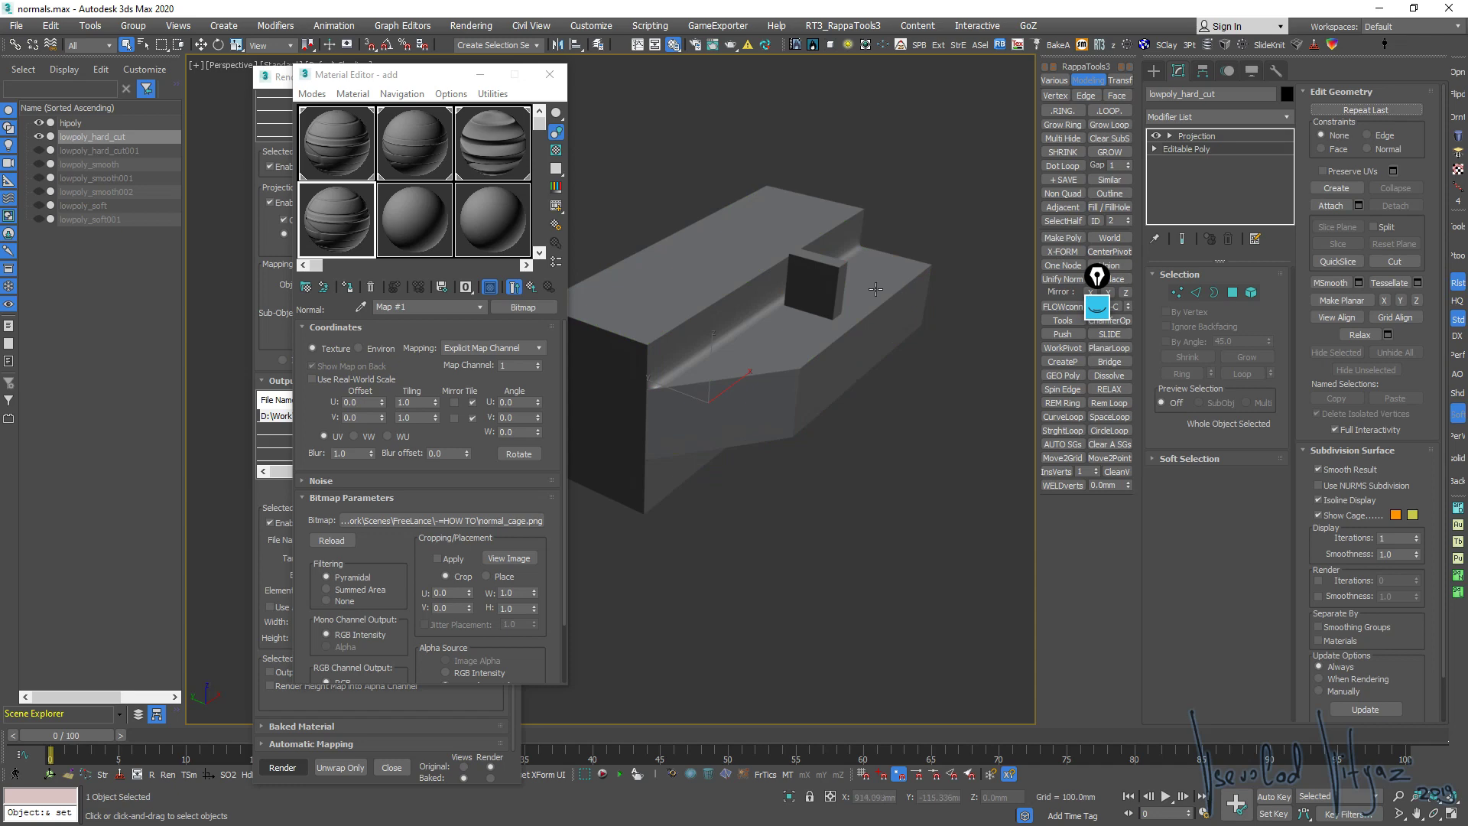
{"action": "middle_click_drag", "start_coordinate": [835, 288], "coordinate": [872, 275], "text": "alt"}
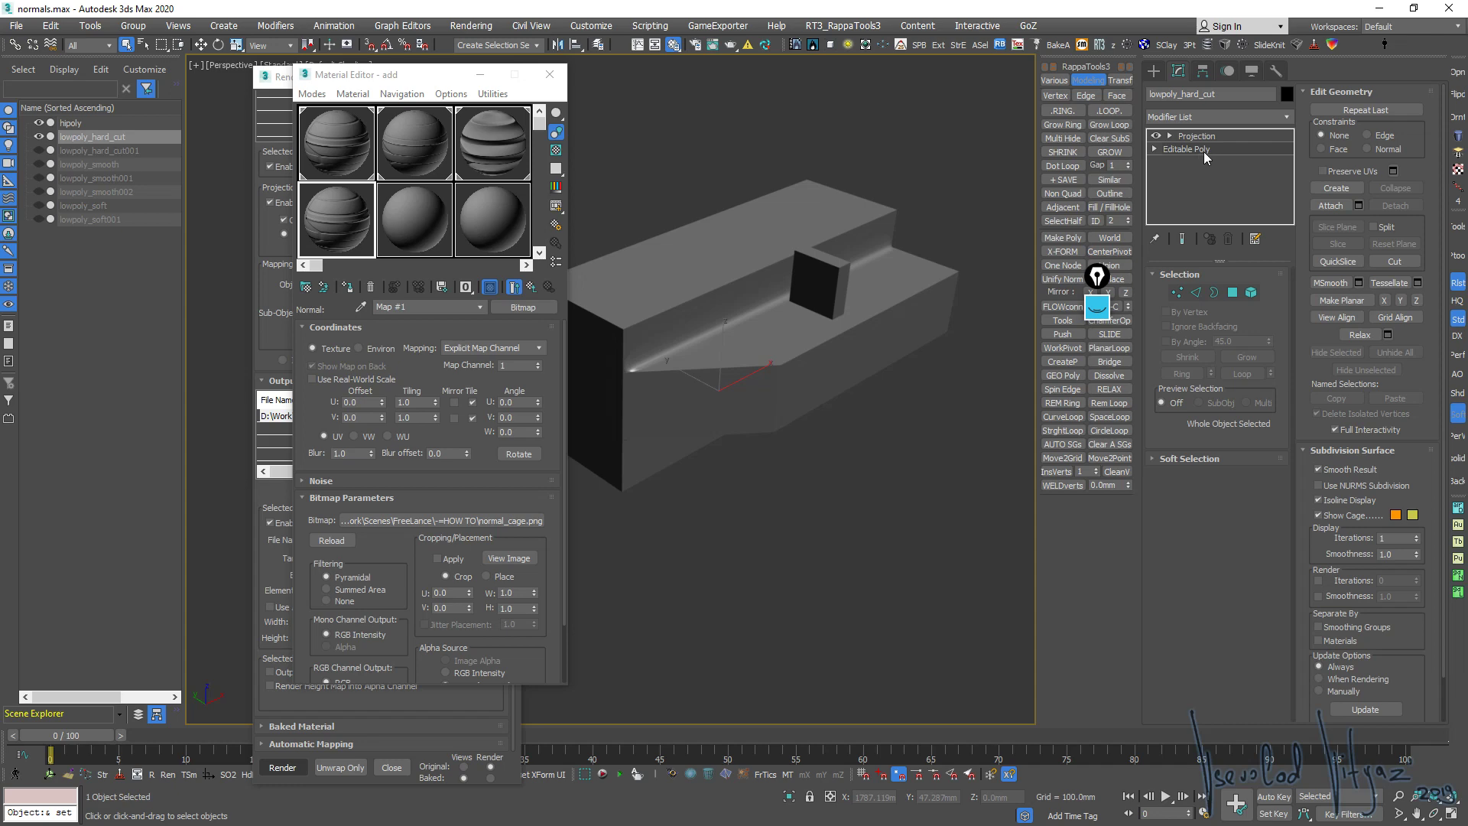
{"action": "middle_click_drag", "start_coordinate": [811, 341], "coordinate": [838, 318], "text": "alt"}
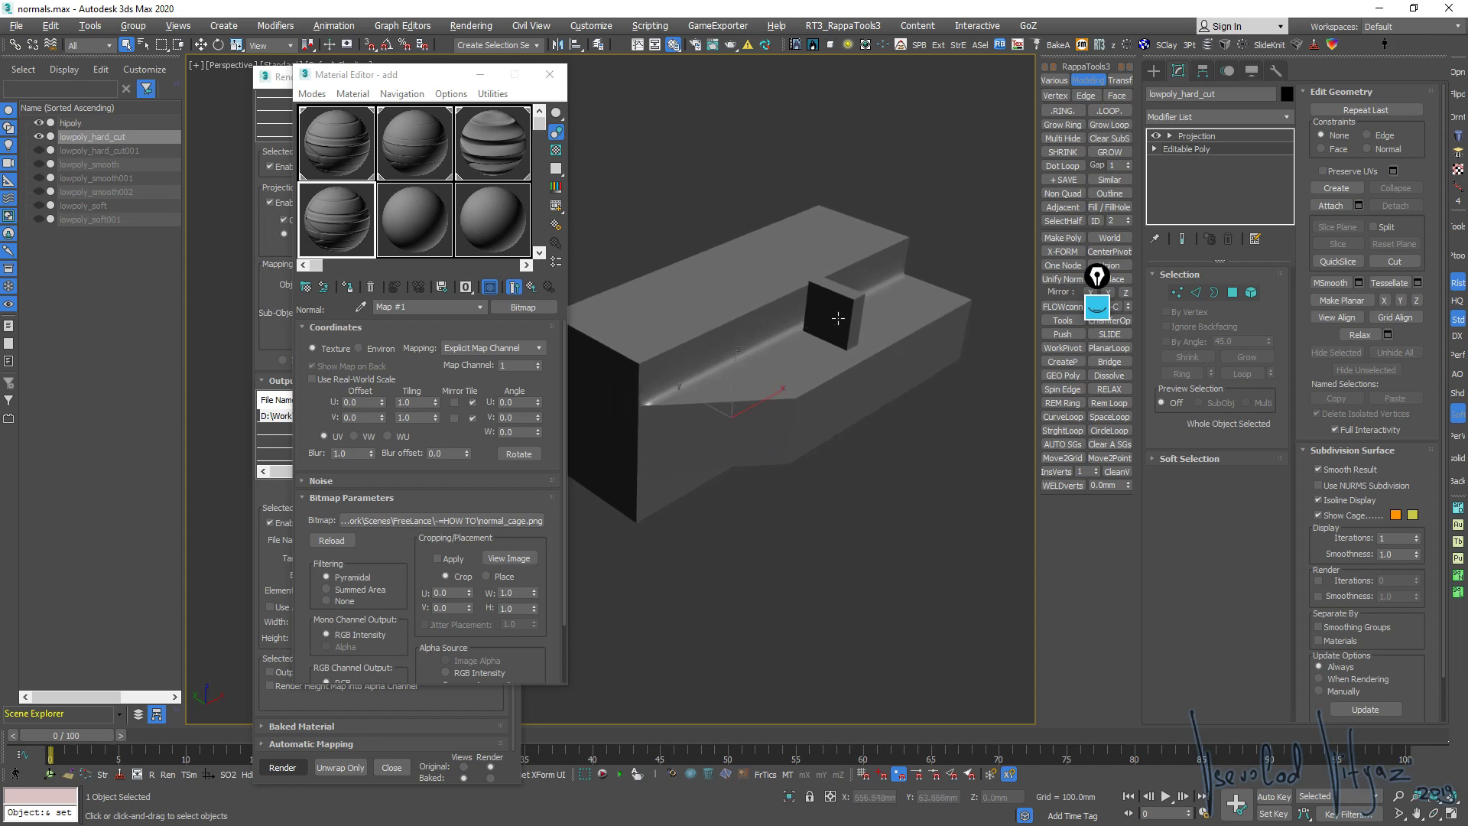
{"action": "left_click", "coordinate": [1196, 136]}
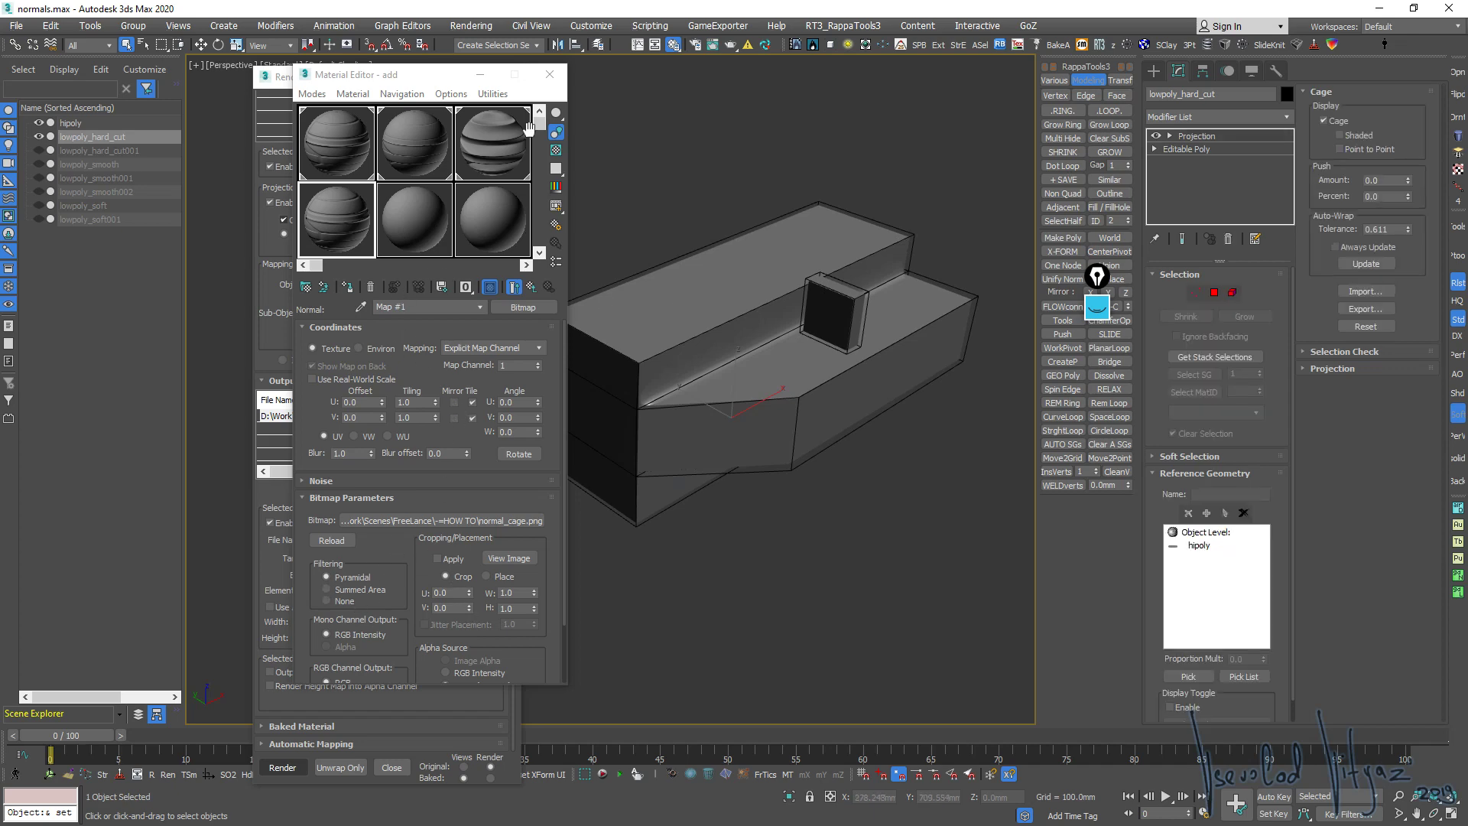
{"action": "left_click", "coordinate": [549, 74]}
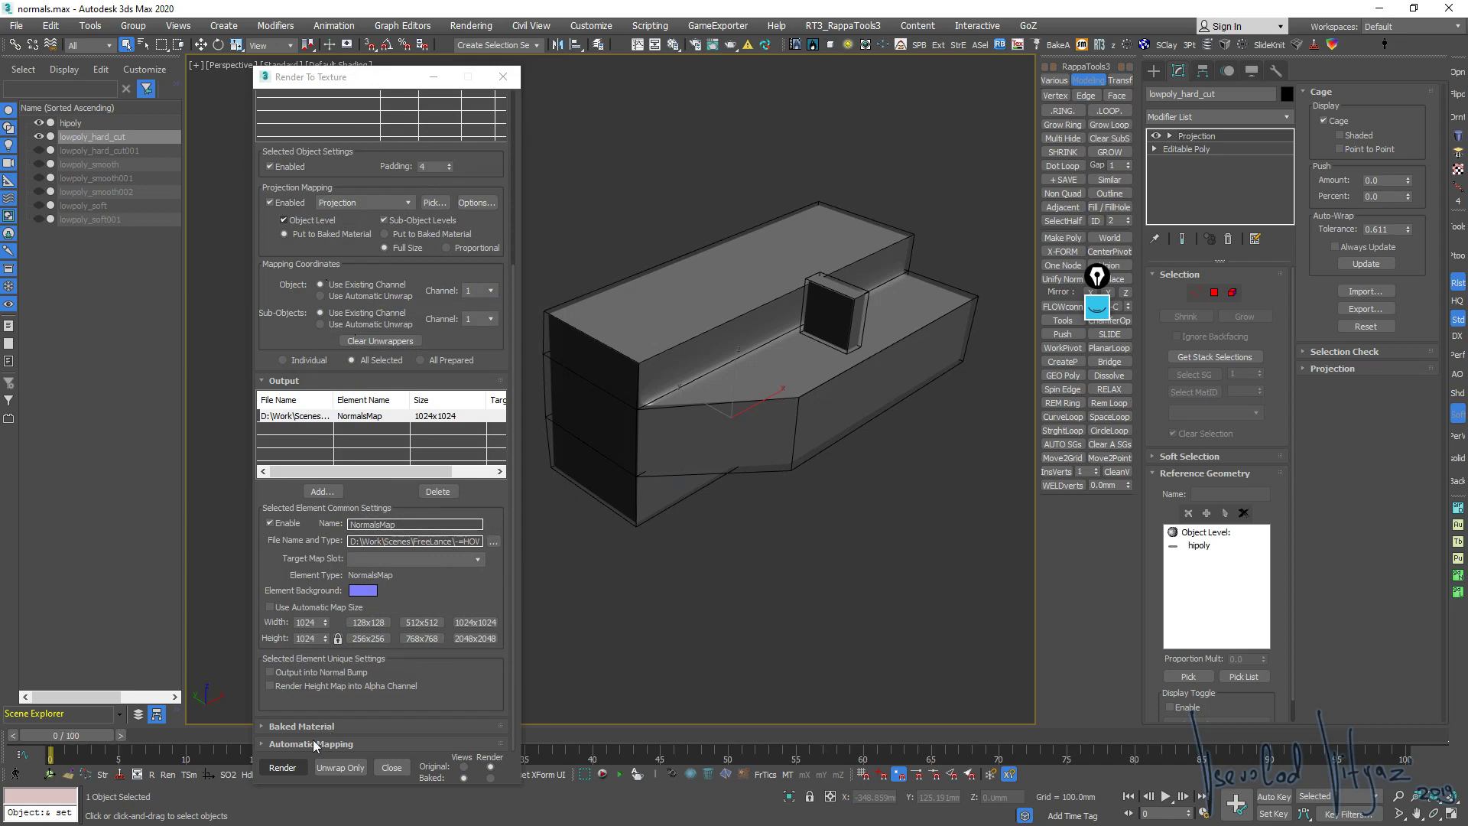
Bake the 1024x1024 NormalsMap for lowpoly_hard_cut, overwriting the old file, and inspect the render
{"action": "left_click", "coordinate": [284, 768]}
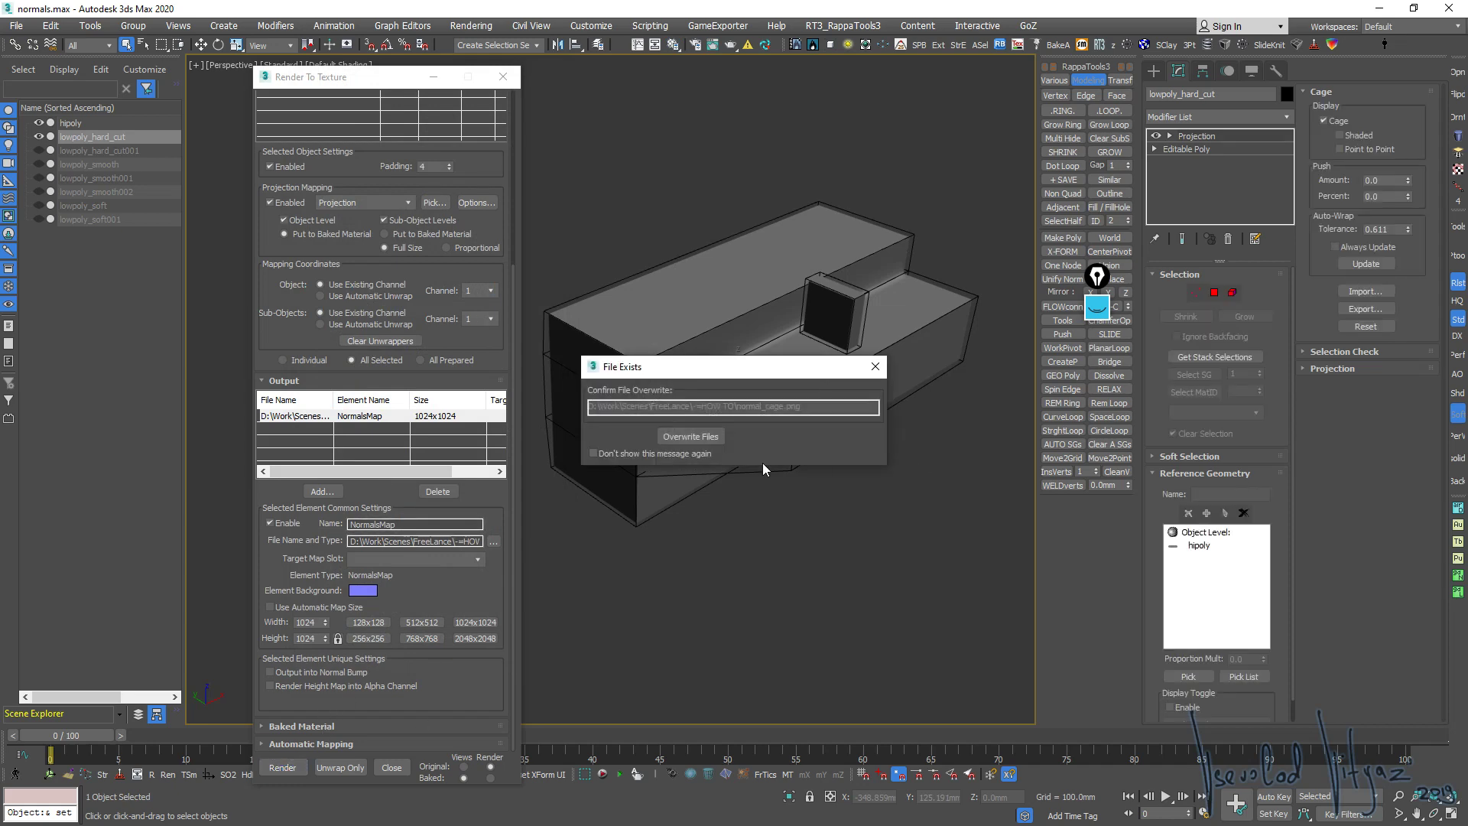
{"action": "left_click", "coordinate": [676, 437]}
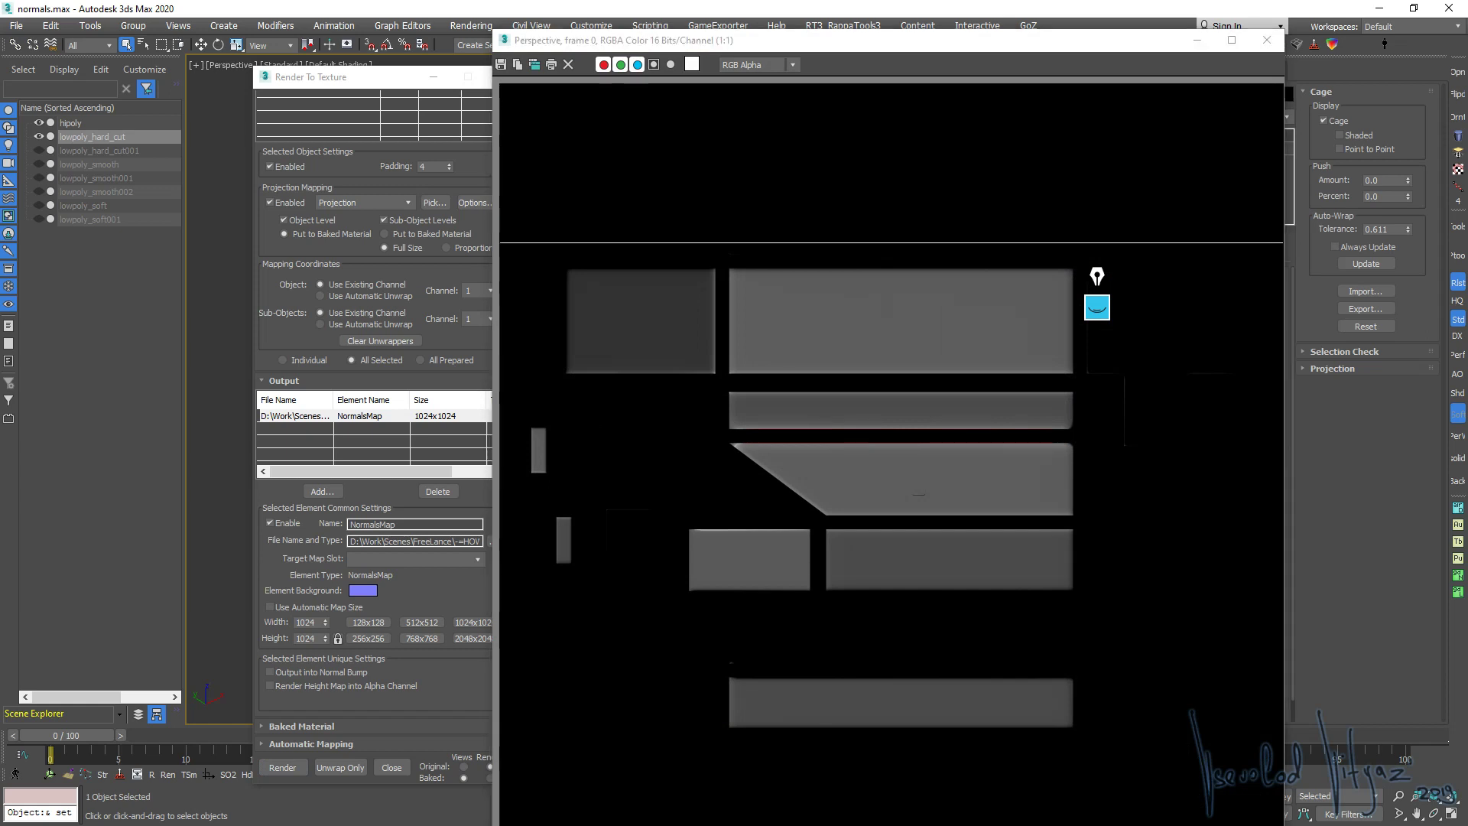
{"action": "scroll", "coordinate": [934, 497], "scroll_direction": "up", "scroll_amount": 2}
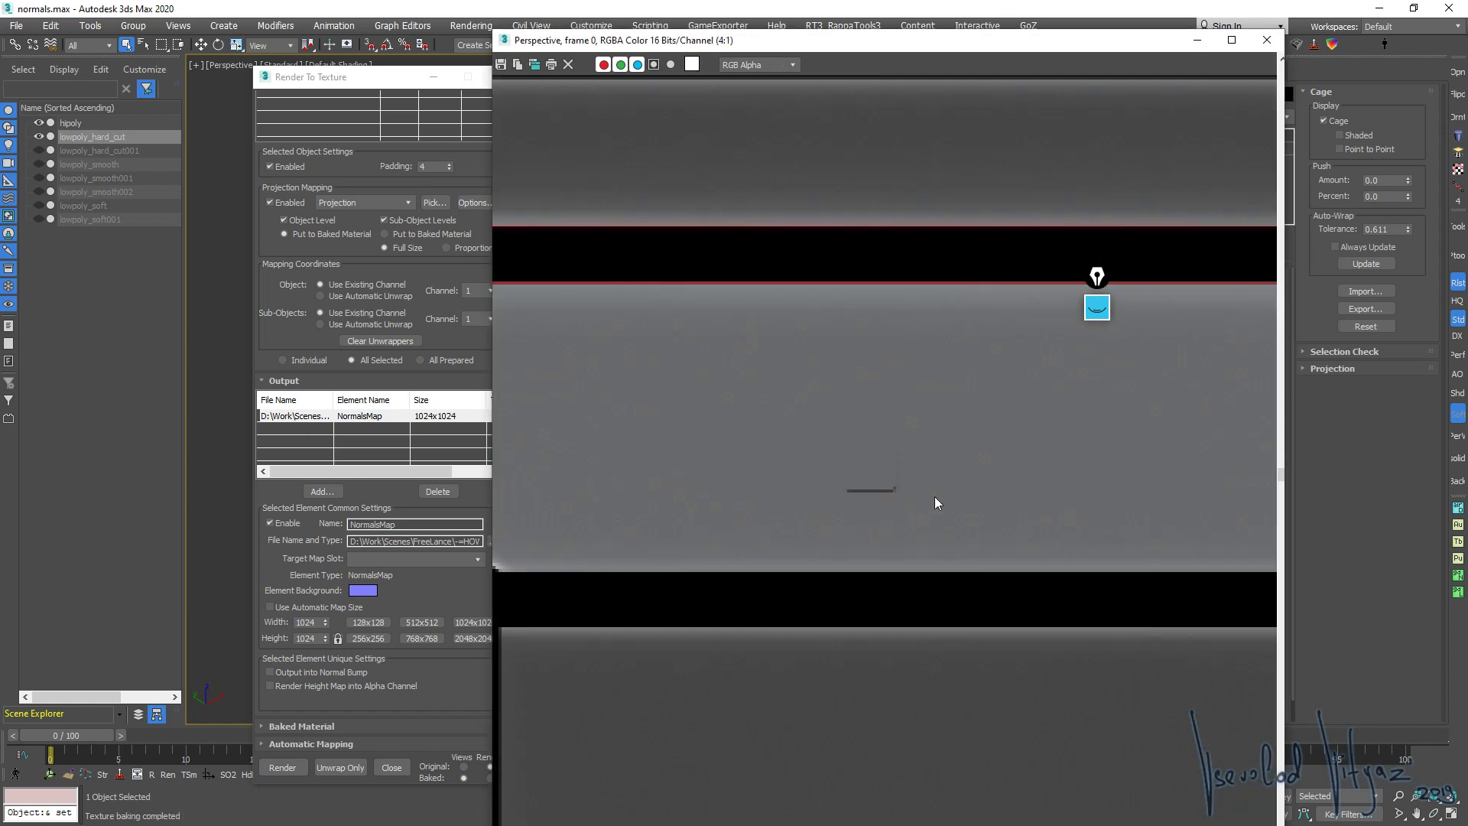
{"action": "scroll", "coordinate": [934, 497], "scroll_direction": "up", "scroll_amount": 2}
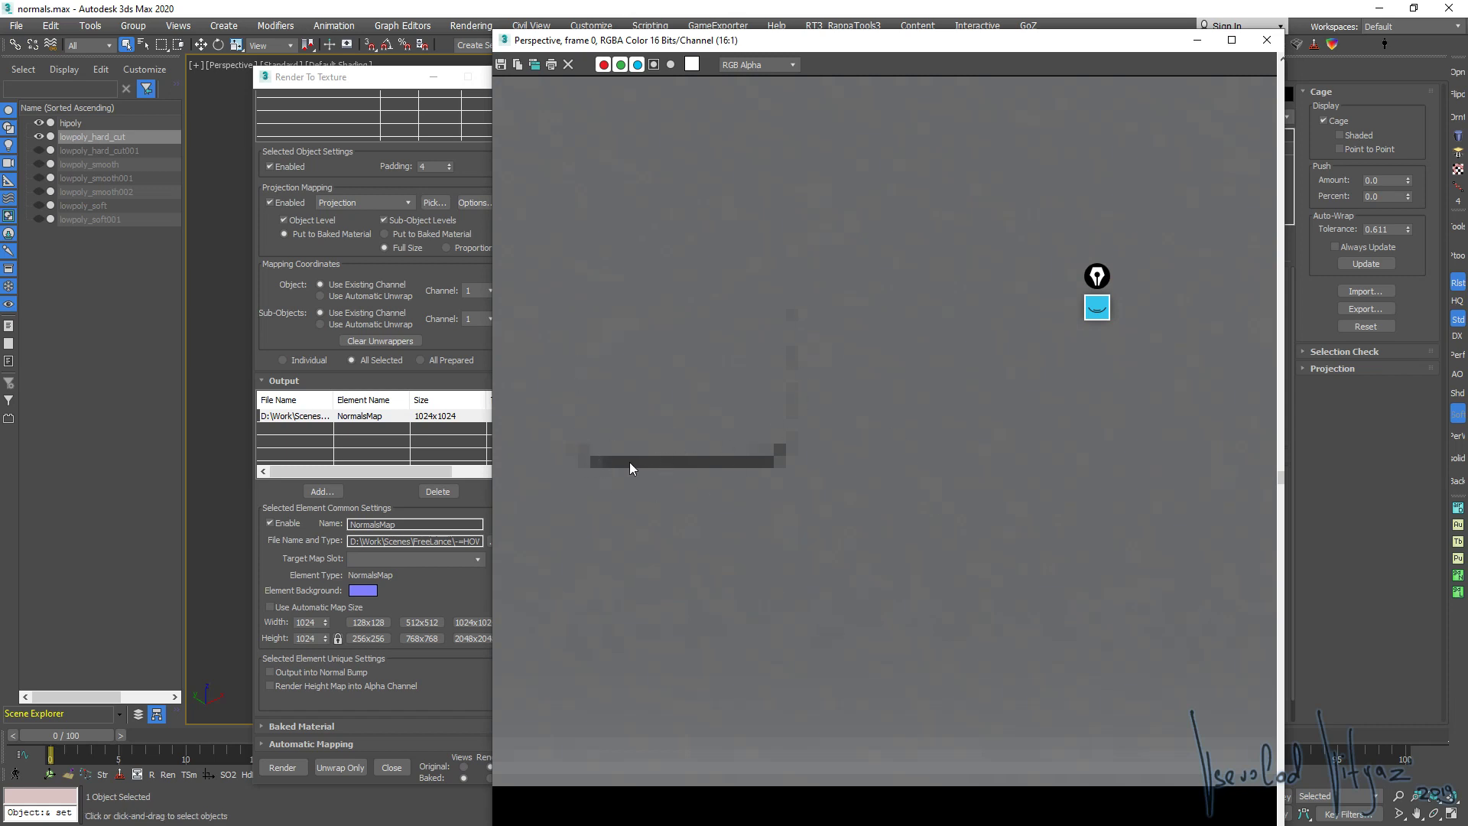
{"action": "scroll", "coordinate": [726, 459], "scroll_direction": "down", "scroll_amount": 2}
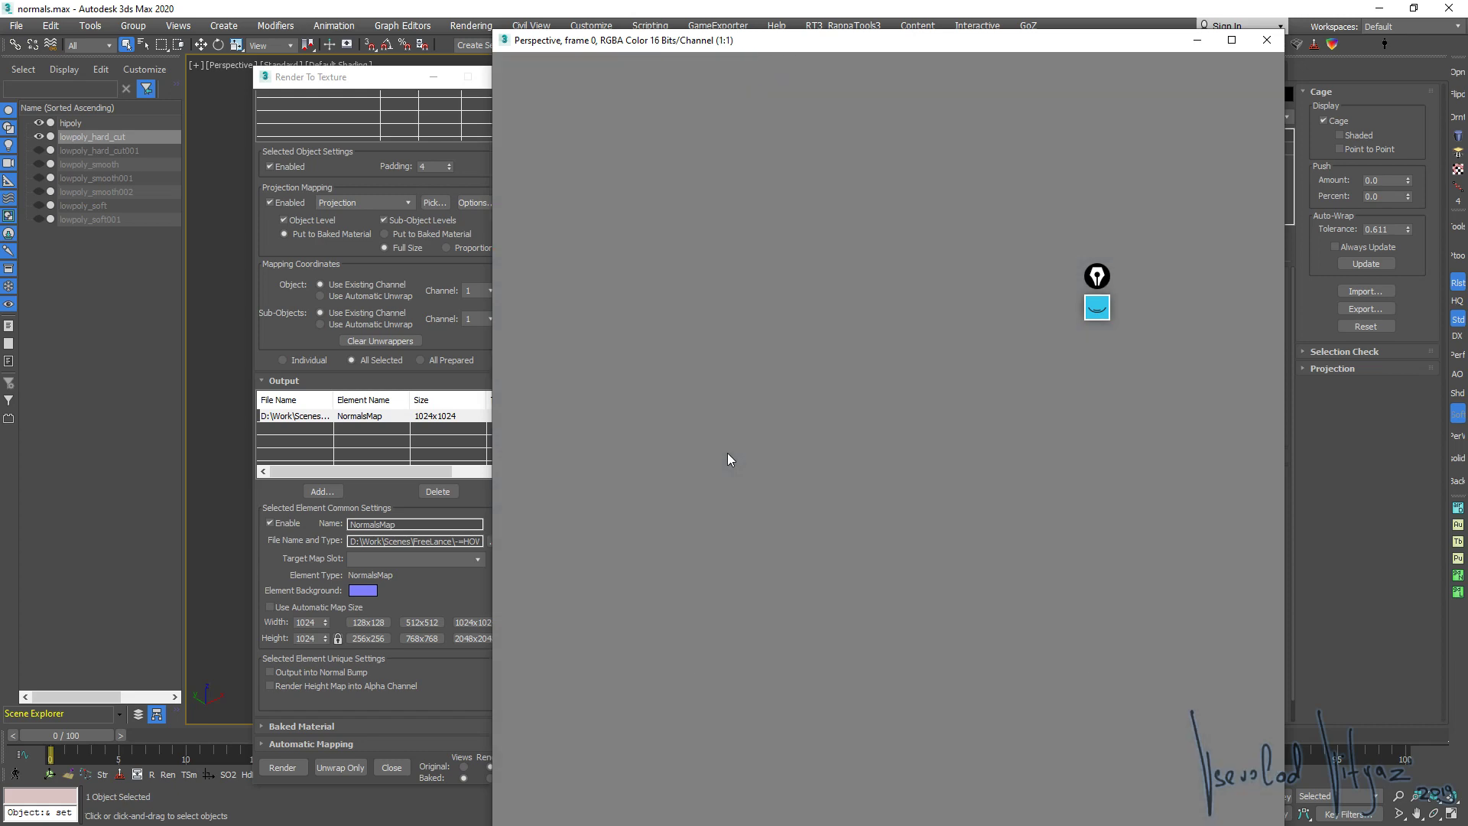
{"action": "scroll", "coordinate": [727, 453], "scroll_direction": "down", "scroll_amount": 3}
{"action": "scroll", "coordinate": [893, 462], "scroll_direction": "up", "scroll_amount": 2}
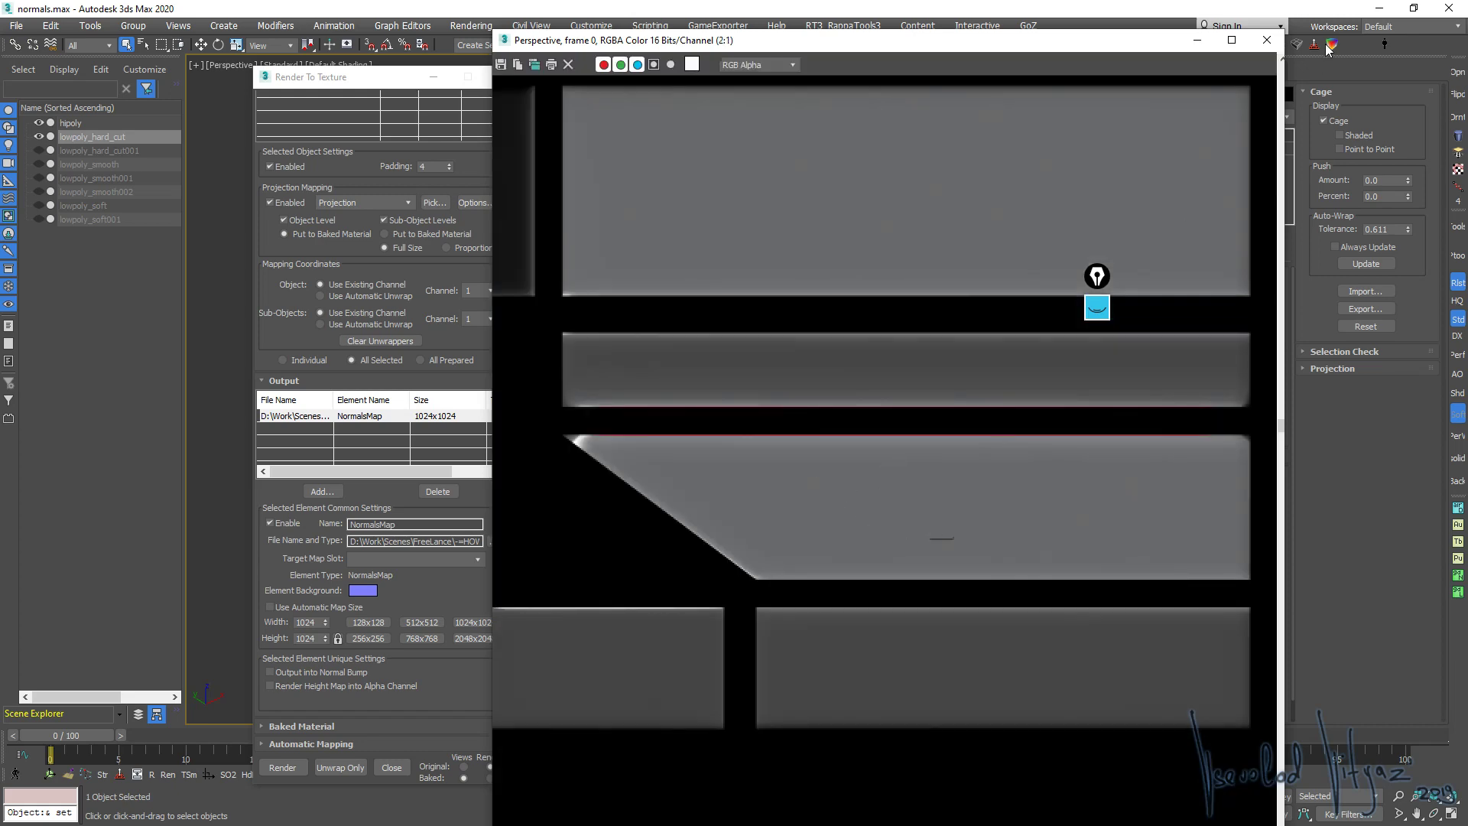
{"action": "left_click", "coordinate": [1268, 39]}
{"action": "mouse_move", "coordinate": [851, 353]}
{"action": "middle_mouse_down", "text": "alt"}
{"action": "mouse_move", "coordinate": [861, 368]}
{"action": "mouse_move", "coordinate": [826, 383]}
{"action": "middle_mouse_up", "text": "alt"}
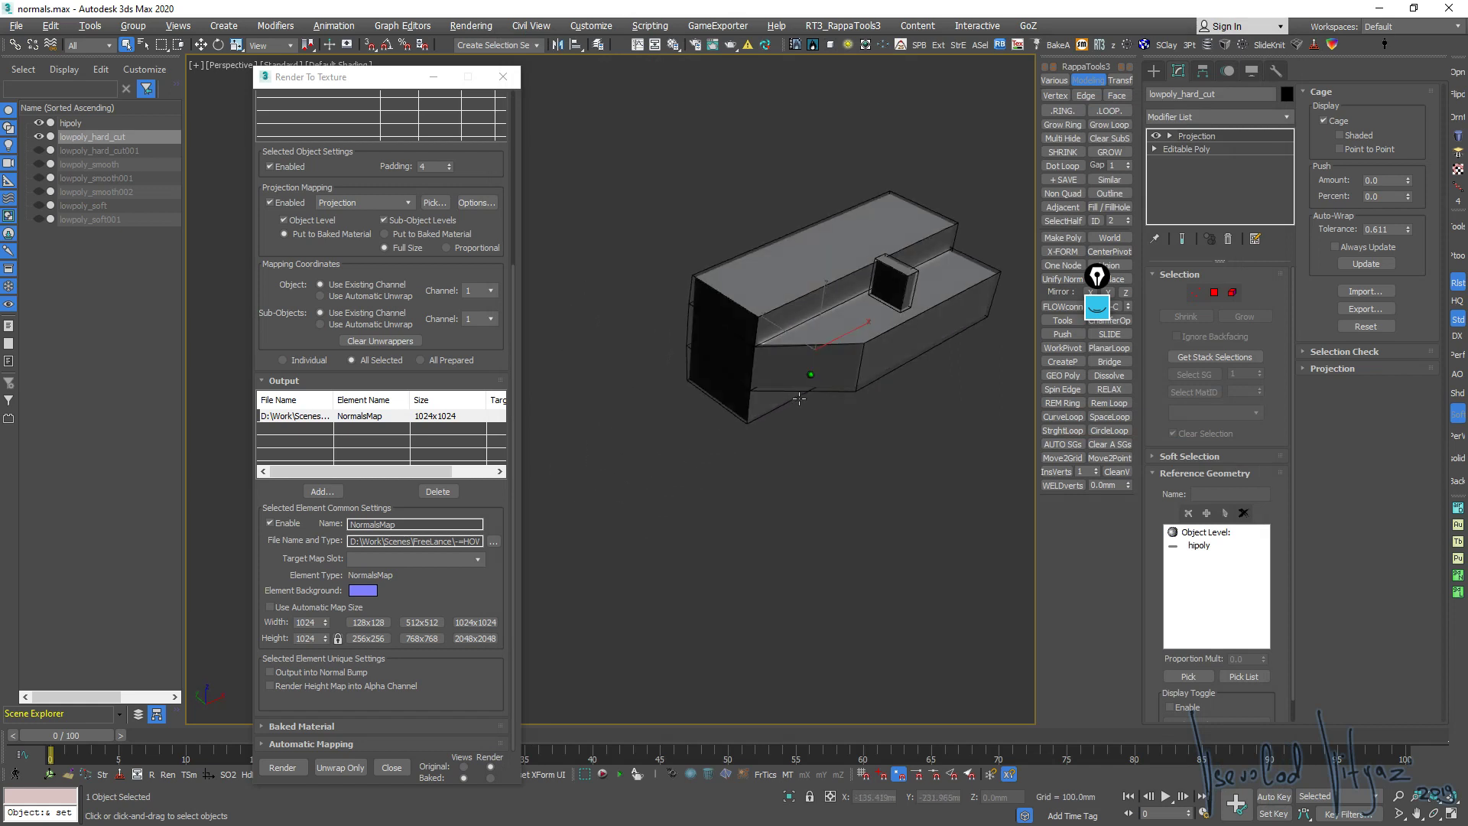
Clone the low-poly model as lowpoly_hard_cut002 and remove its Projection modifier
{"action": "key", "text": "w"}
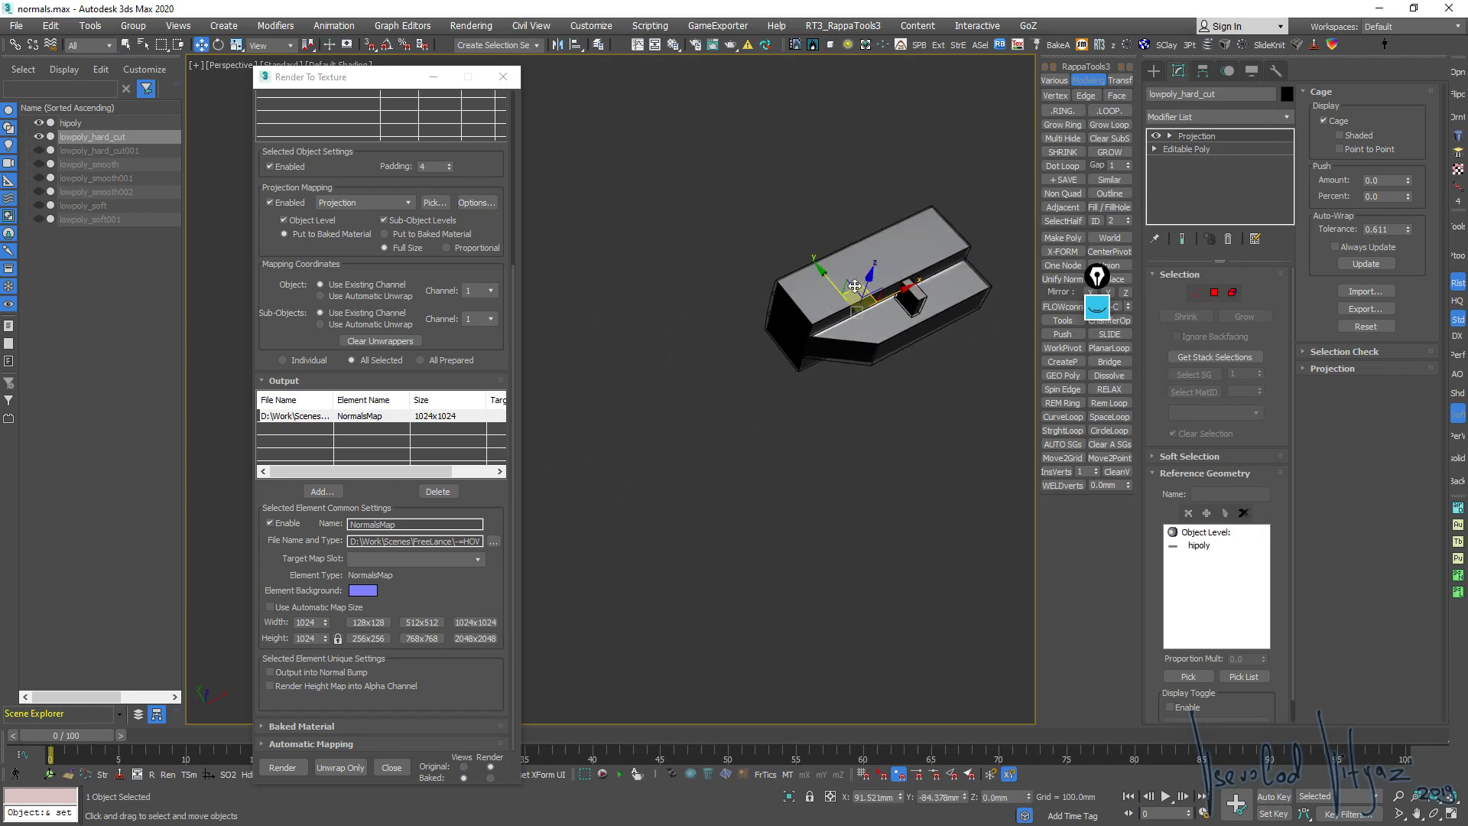
{"action": "left_click_drag", "start_coordinate": [864, 294], "coordinate": [679, 530], "text": "shift"}
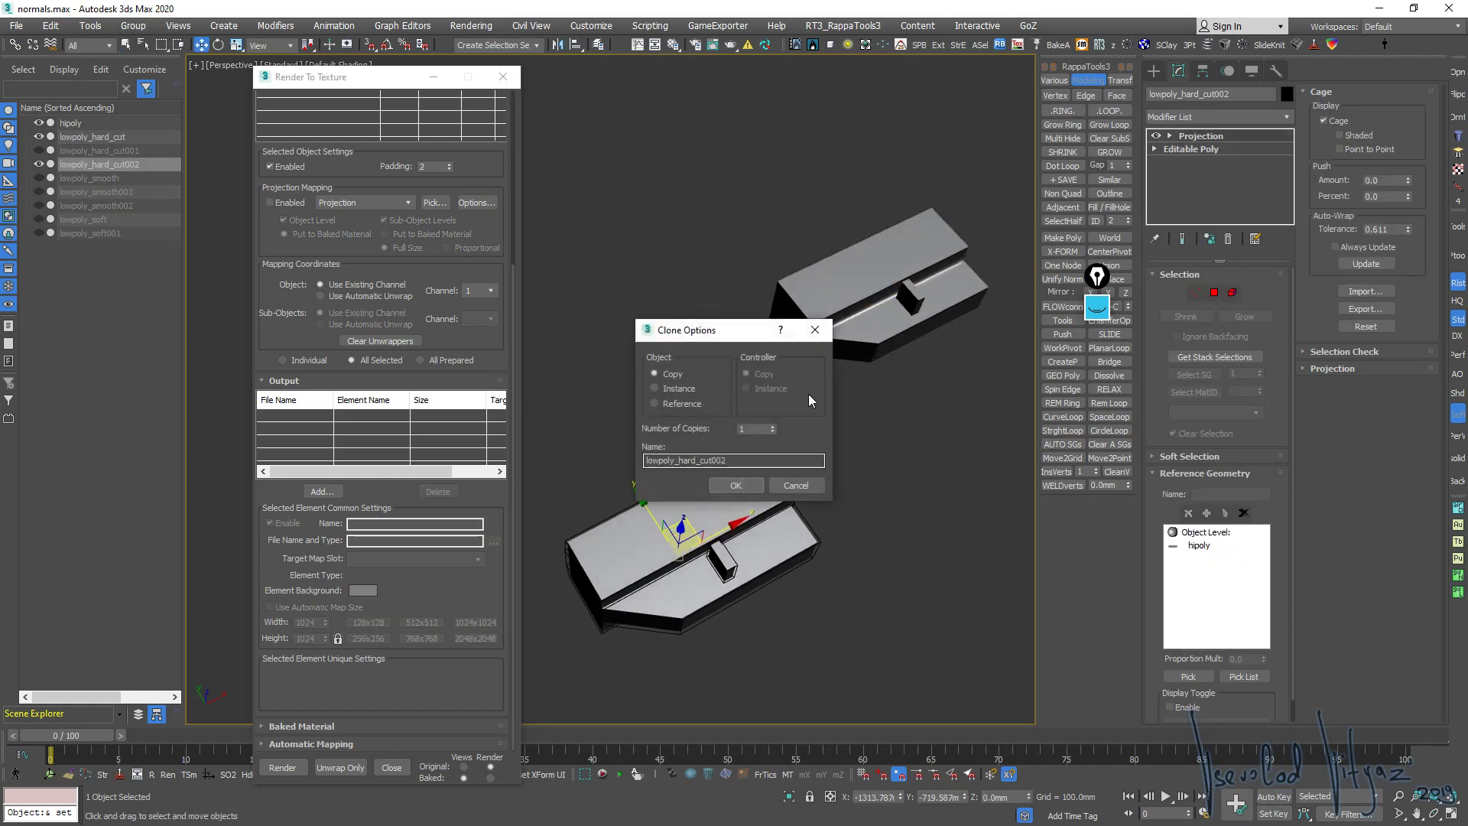
{"action": "left_click", "coordinate": [736, 486]}
{"action": "key", "text": "z"}
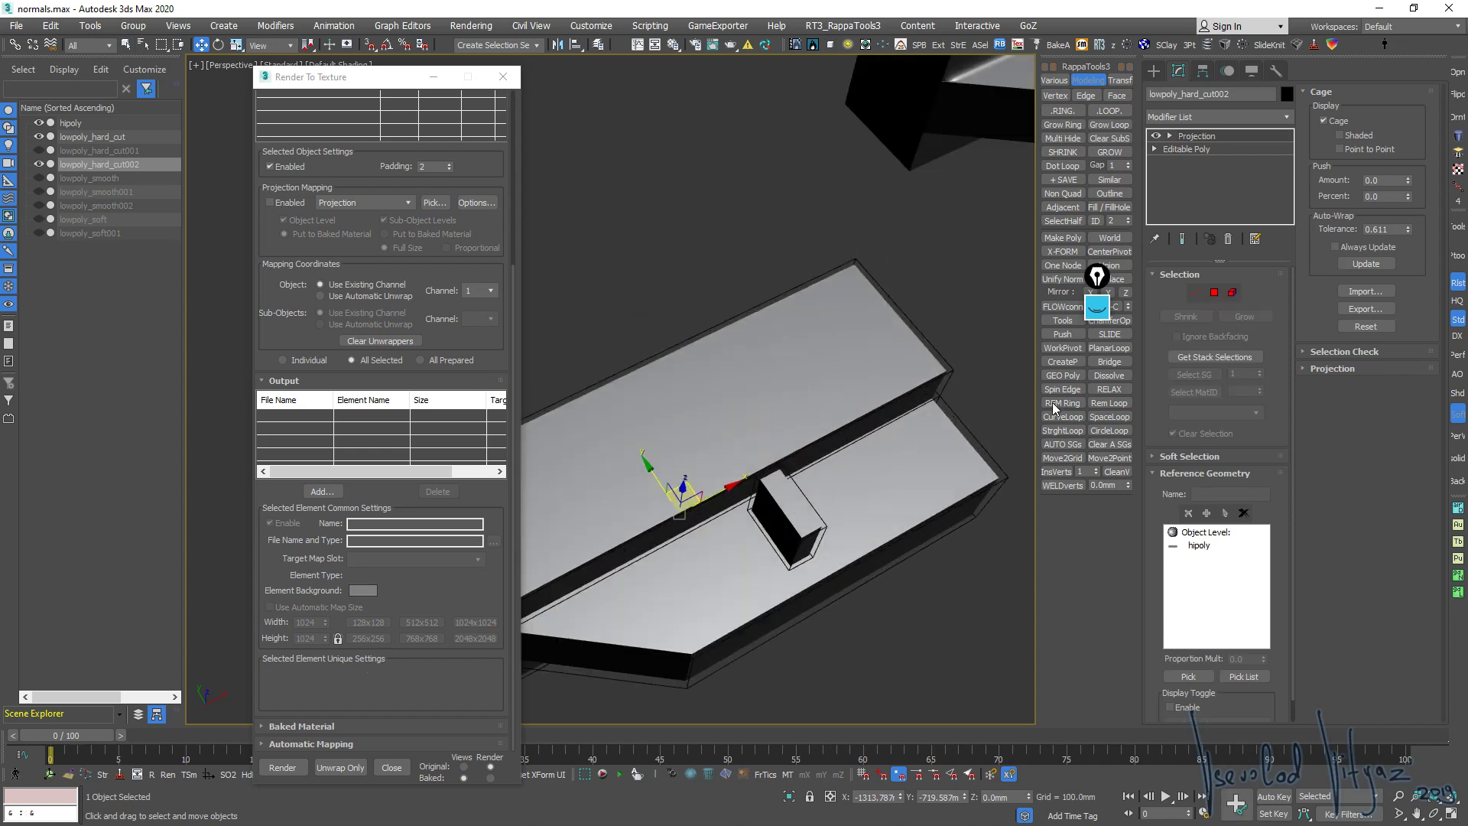
{"action": "left_click", "coordinate": [1227, 239]}
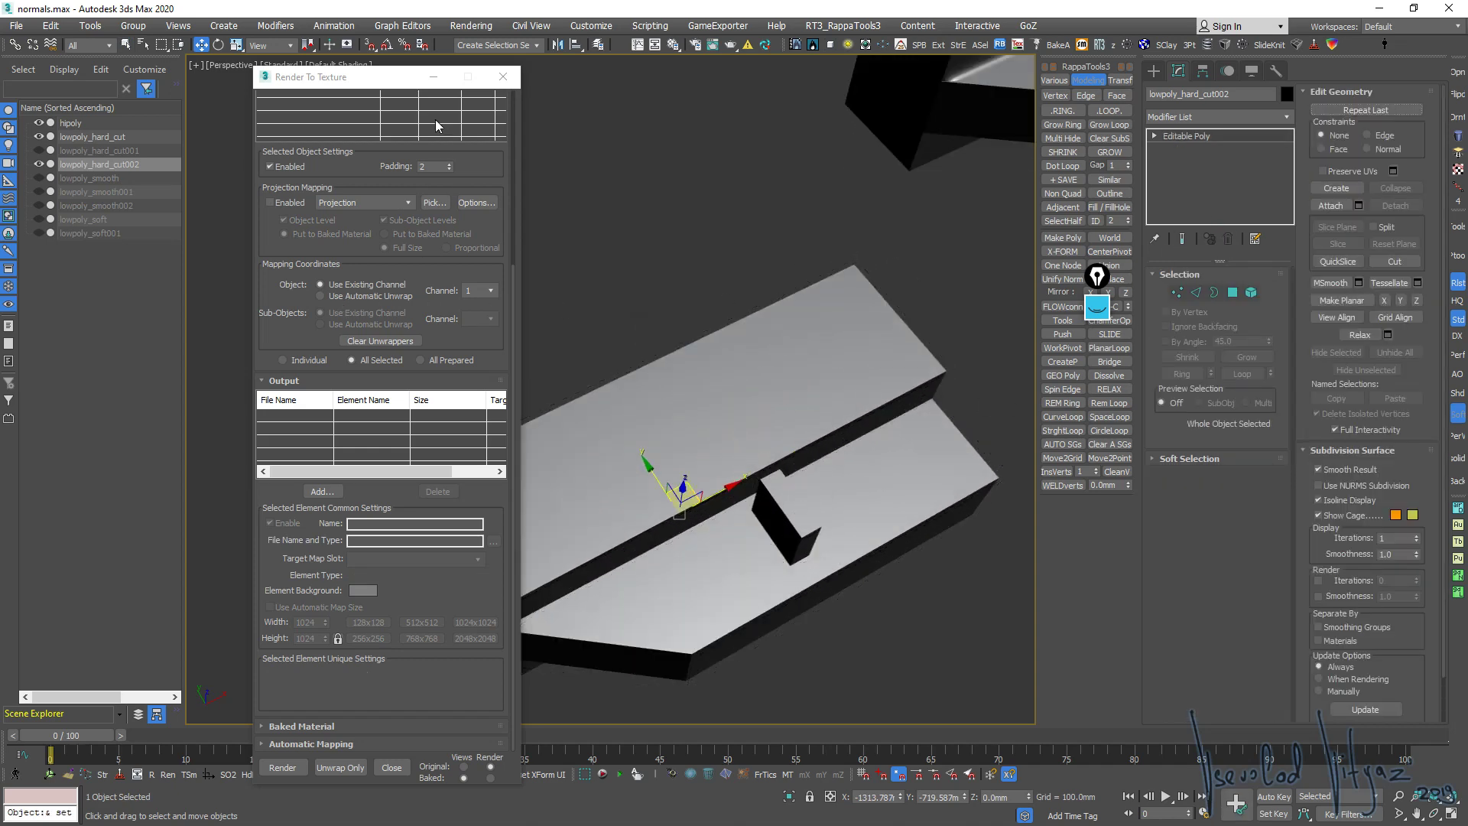
Open the Material Editor and orbit to inspect the copy's box-corner shading
{"action": "key", "text": "m"}
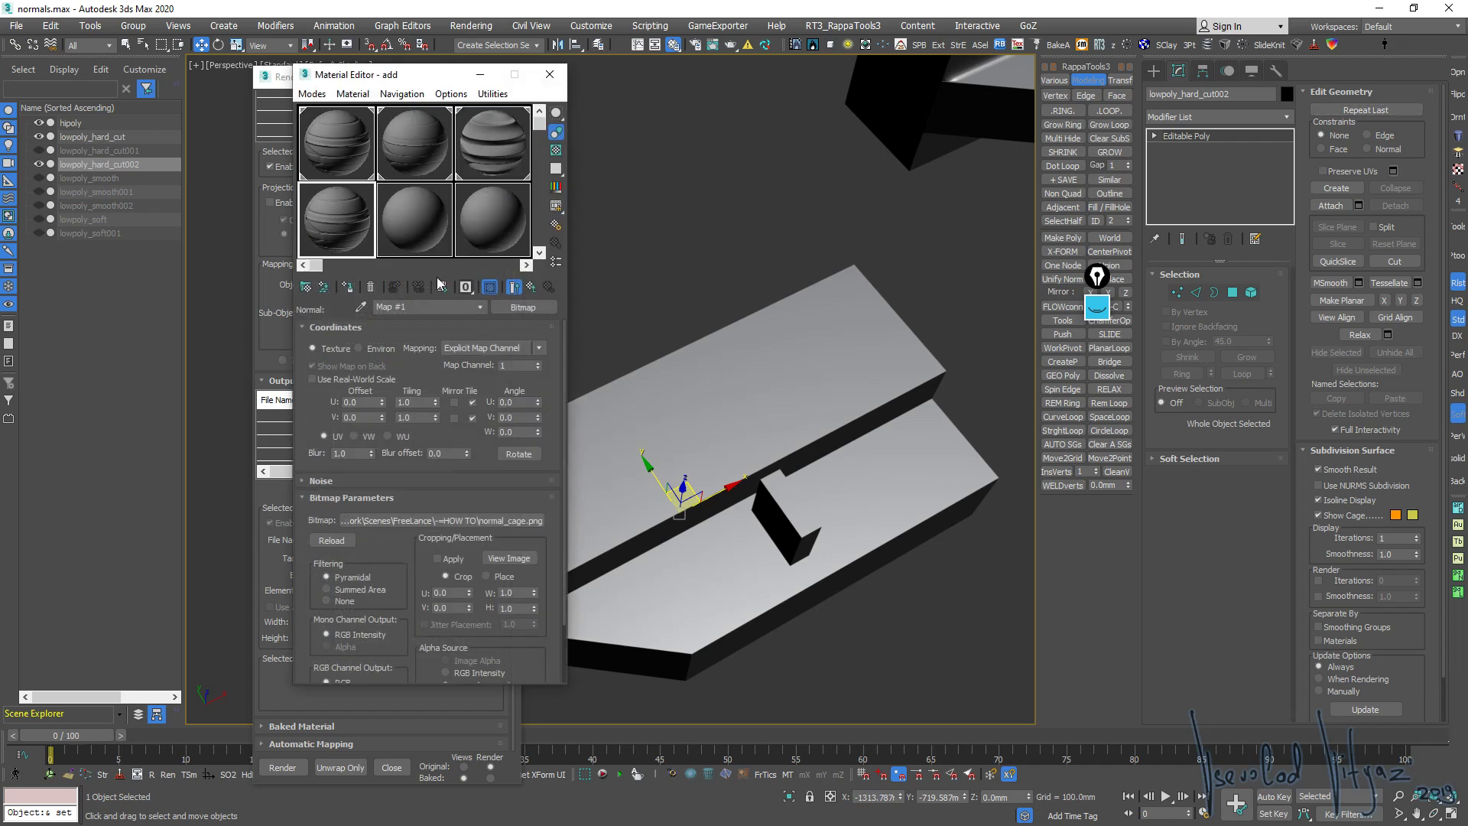
{"action": "mouse_move", "coordinate": [589, 397]}
{"action": "middle_mouse_down", "text": "alt"}
{"action": "mouse_move", "coordinate": [745, 437]}
{"action": "mouse_move", "coordinate": [703, 525]}
{"action": "middle_mouse_up", "text": "alt"}
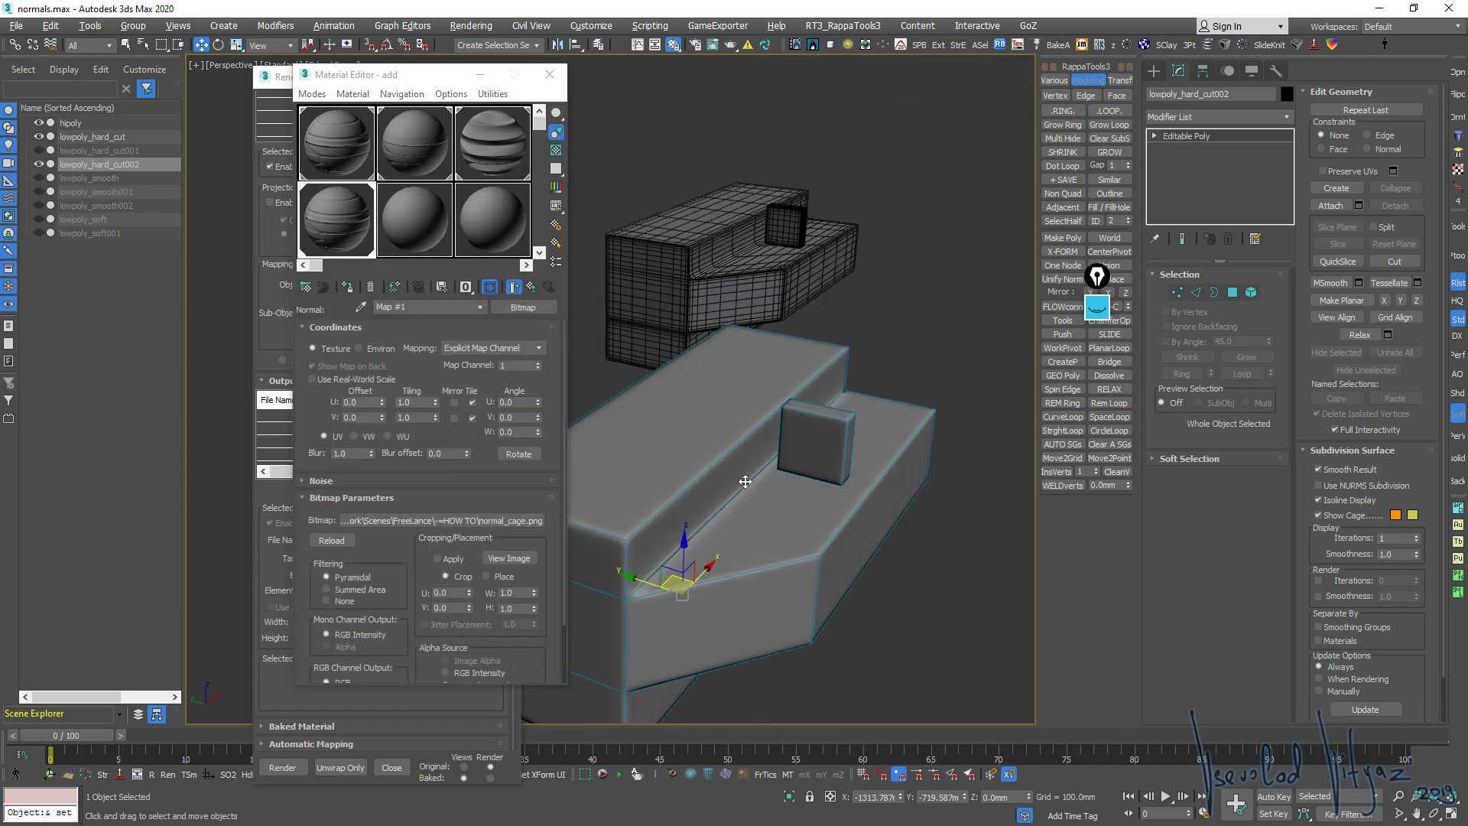
{"action": "scroll", "coordinate": [704, 525], "scroll_direction": "up", "scroll_amount": 3}
{"action": "scroll", "coordinate": [744, 605], "scroll_direction": "up", "scroll_amount": 2}
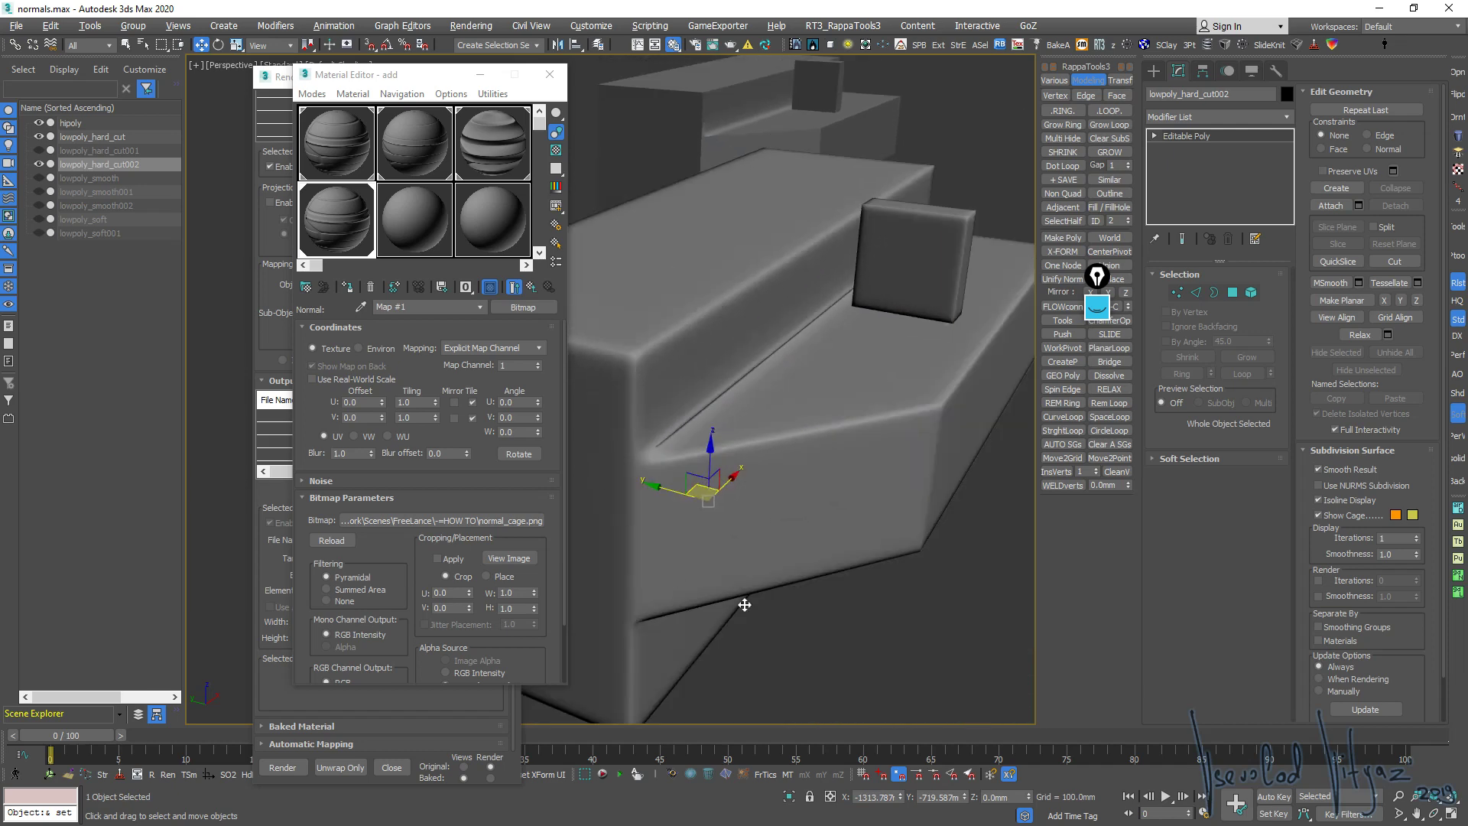
{"action": "scroll", "coordinate": [694, 450], "scroll_direction": "up", "scroll_amount": 3}
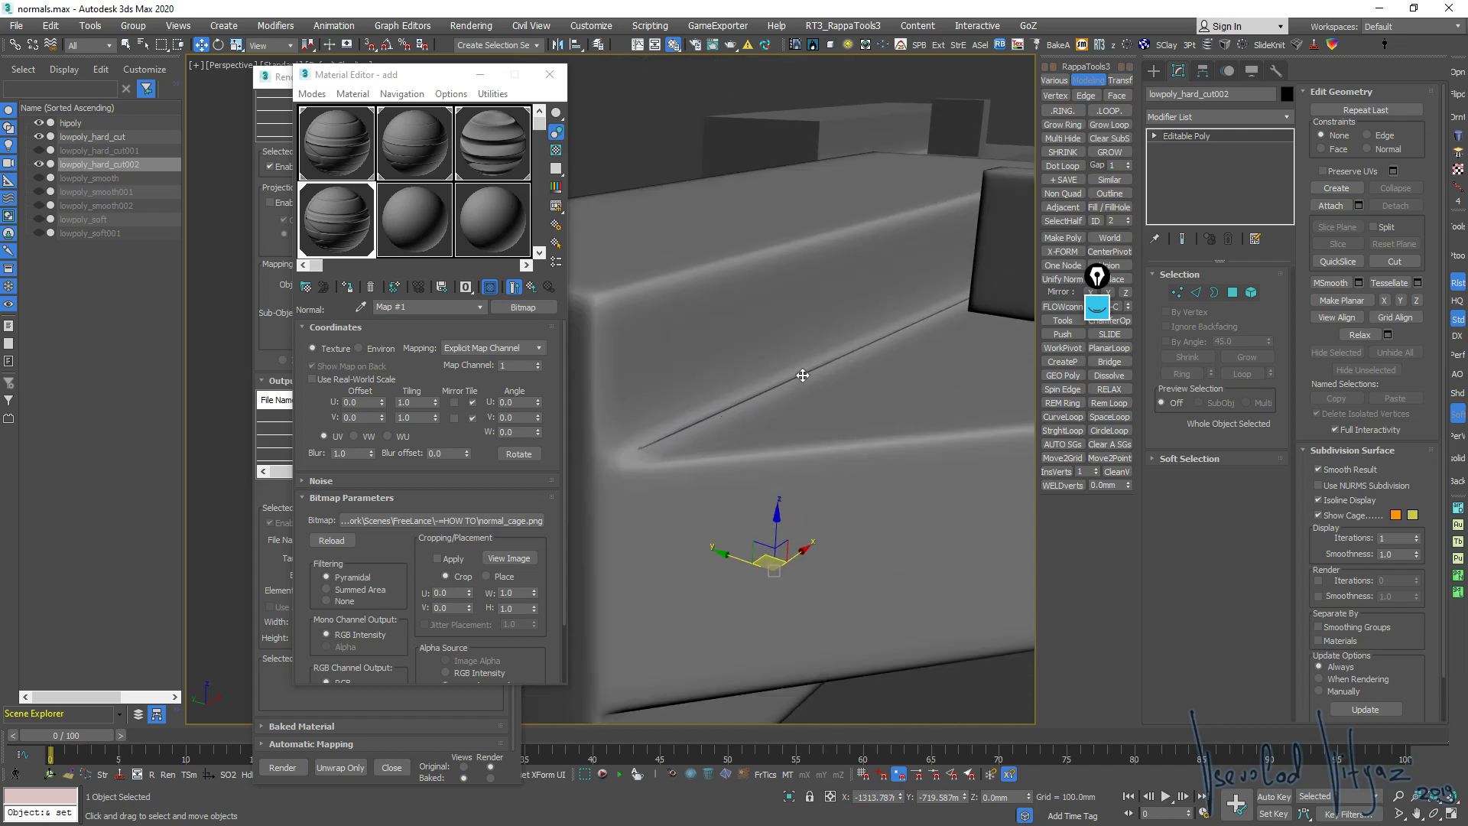
{"action": "middle_click_drag", "start_coordinate": [938, 323], "coordinate": [961, 319], "text": "alt"}
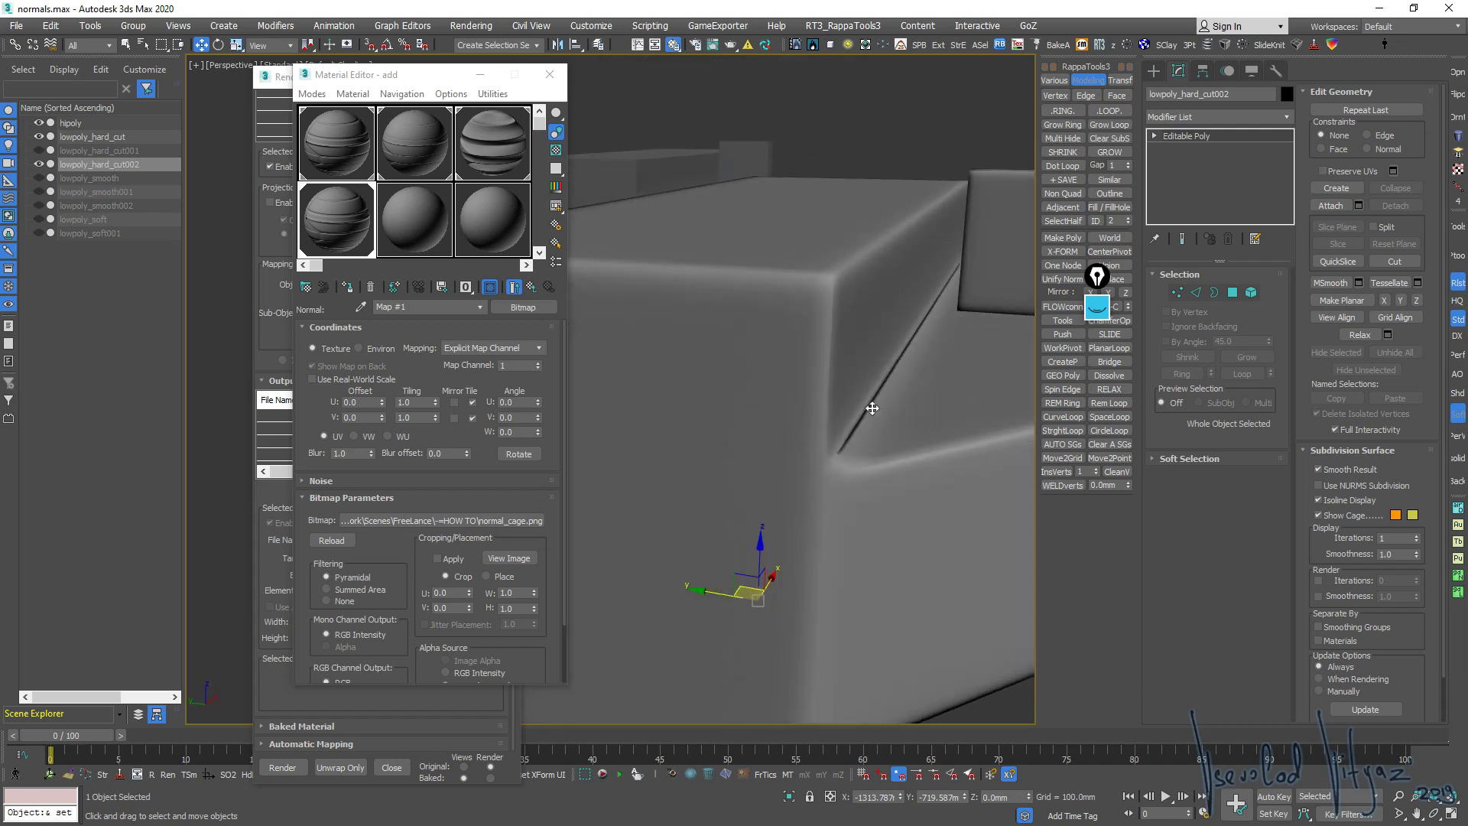
{"action": "scroll", "coordinate": [872, 397], "scroll_direction": "down", "scroll_amount": 5}
{"action": "scroll", "coordinate": [869, 410], "scroll_direction": "up", "scroll_amount": 5}
{"action": "mouse_move", "coordinate": [869, 400]}
{"action": "middle_mouse_down", "text": "alt"}
{"action": "mouse_move", "coordinate": [834, 406]}
{"action": "mouse_move", "coordinate": [702, 523]}
{"action": "mouse_move", "coordinate": [655, 393]}
{"action": "mouse_move", "coordinate": [950, 419]}
{"action": "mouse_move", "coordinate": [801, 435]}
{"action": "mouse_move", "coordinate": [841, 451]}
{"action": "mouse_move", "coordinate": [846, 497]}
{"action": "mouse_move", "coordinate": [840, 398]}
{"action": "middle_mouse_up", "text": "alt"}
Zoom in on the raised block and select the hipoly model
{"action": "scroll", "coordinate": [844, 398], "scroll_direction": "up", "scroll_amount": 5}
{"action": "scroll", "coordinate": [655, 393], "scroll_direction": "up", "scroll_amount": 3}
{"action": "scroll", "coordinate": [786, 409], "scroll_direction": "down", "scroll_amount": 3}
{"action": "scroll", "coordinate": [967, 429], "scroll_direction": "up", "scroll_amount": 1}
{"action": "scroll", "coordinate": [801, 435], "scroll_direction": "up", "scroll_amount": 3}
{"action": "scroll", "coordinate": [855, 370], "scroll_direction": "down", "scroll_amount": 3}
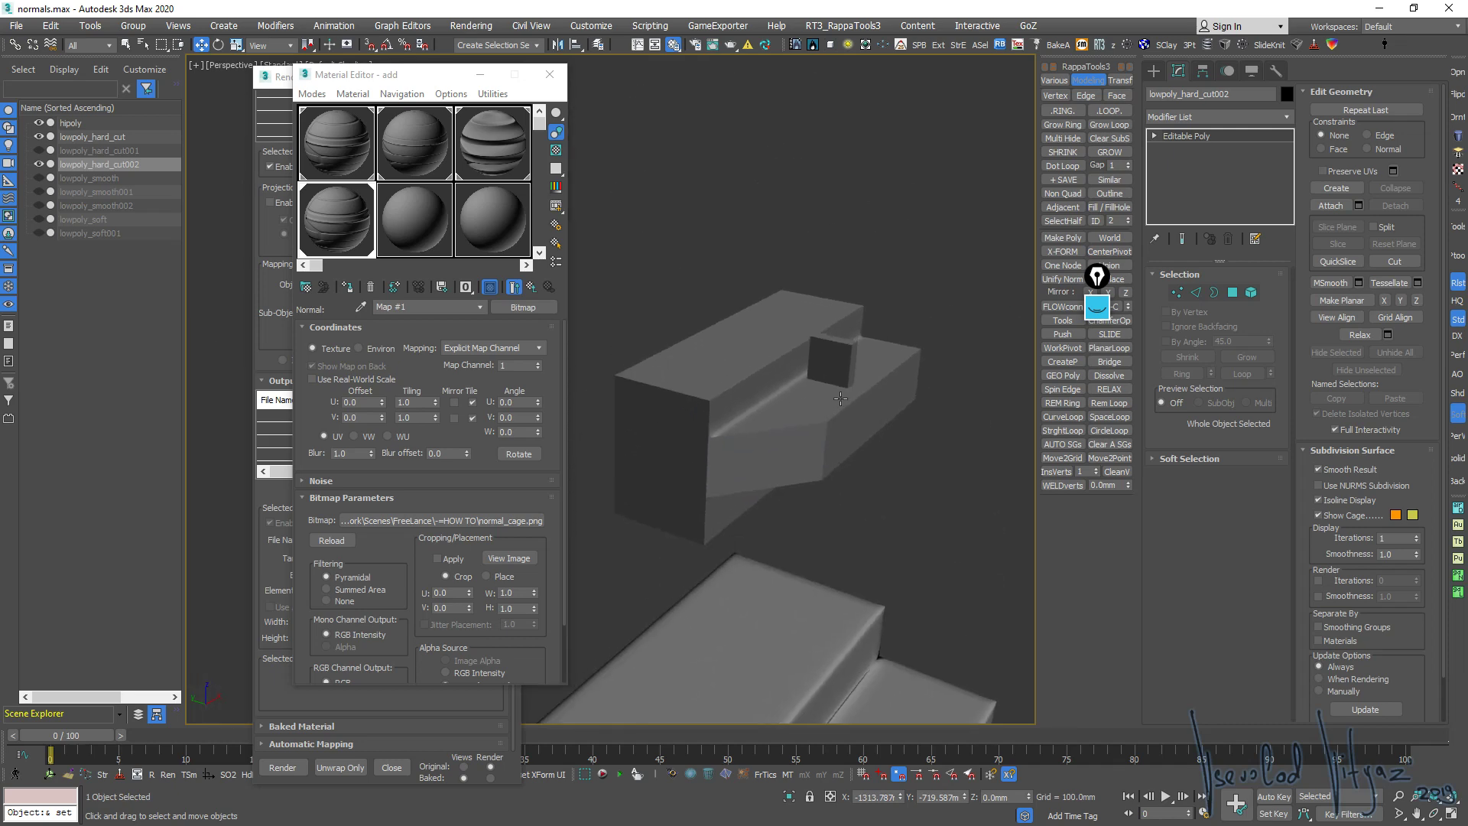
{"action": "scroll", "coordinate": [840, 398], "scroll_direction": "up", "scroll_amount": 3}
{"action": "left_click", "coordinate": [819, 321]}
{"action": "mouse_move", "coordinate": [819, 321]}
{"action": "middle_mouse_down"}
{"action": "mouse_move", "coordinate": [845, 410]}
{"action": "mouse_move", "coordinate": [816, 441]}
{"action": "middle_mouse_up"}
{"action": "scroll", "coordinate": [816, 440], "scroll_direction": "up", "scroll_amount": 3}
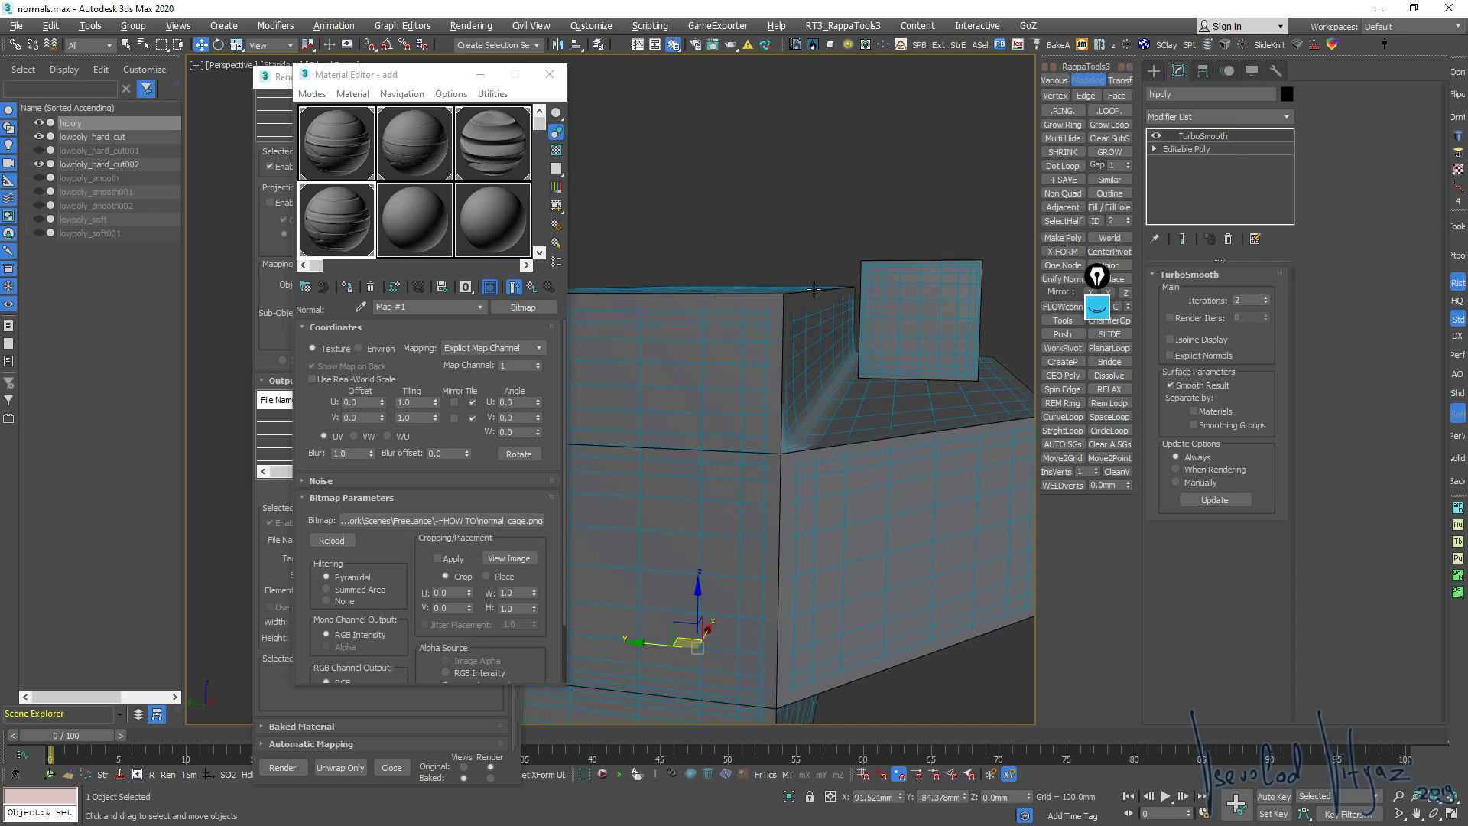
Select lowpoly_hard_cut and move a projection cage face at the box corner
{"action": "left_click", "coordinate": [814, 288]}
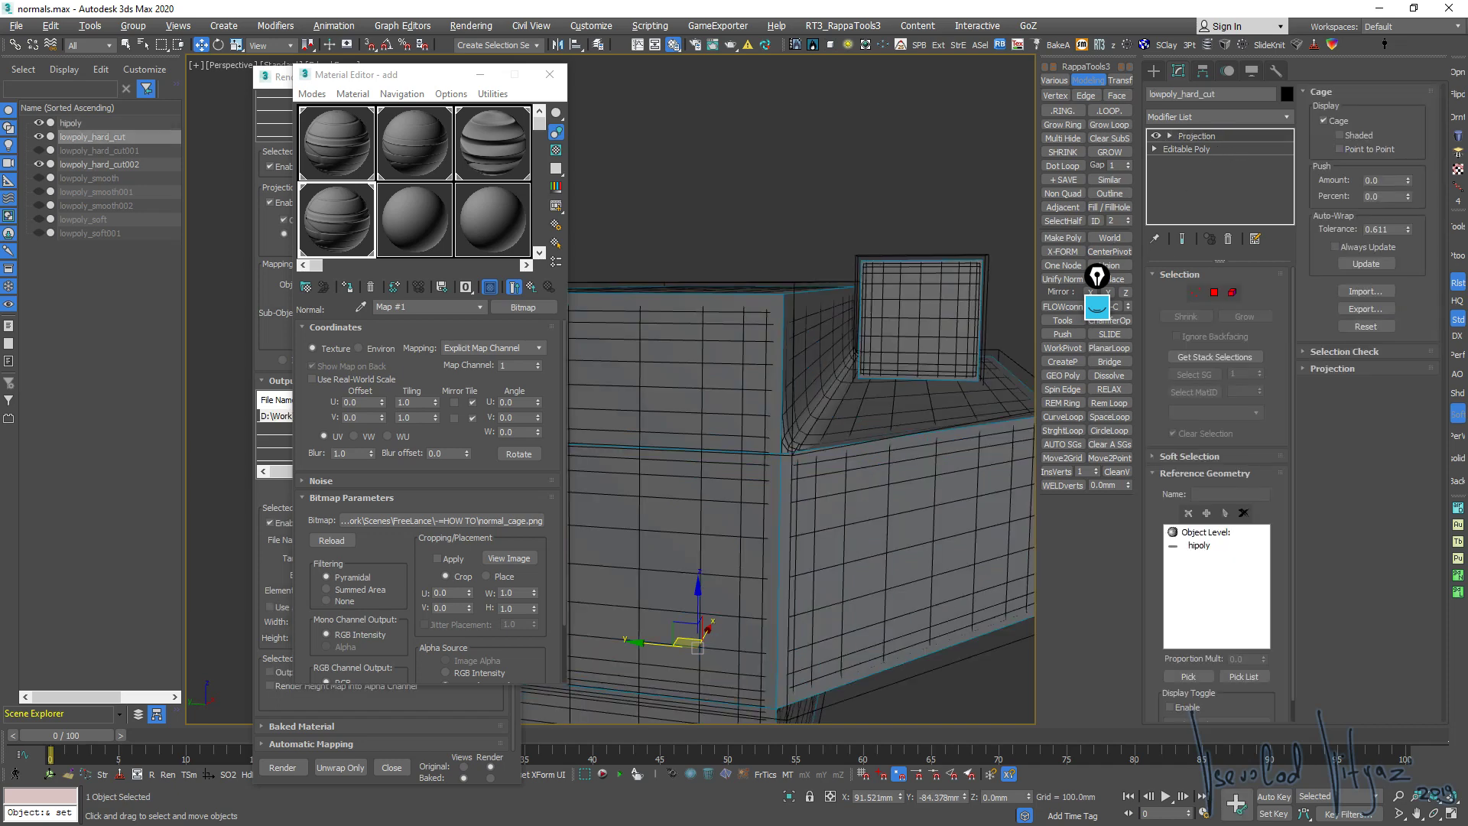
{"action": "middle_click_drag", "start_coordinate": [811, 451], "coordinate": [821, 450], "text": "alt"}
{"action": "key", "text": "2"}
{"action": "scroll", "coordinate": [820, 450], "scroll_direction": "up", "scroll_amount": 2}
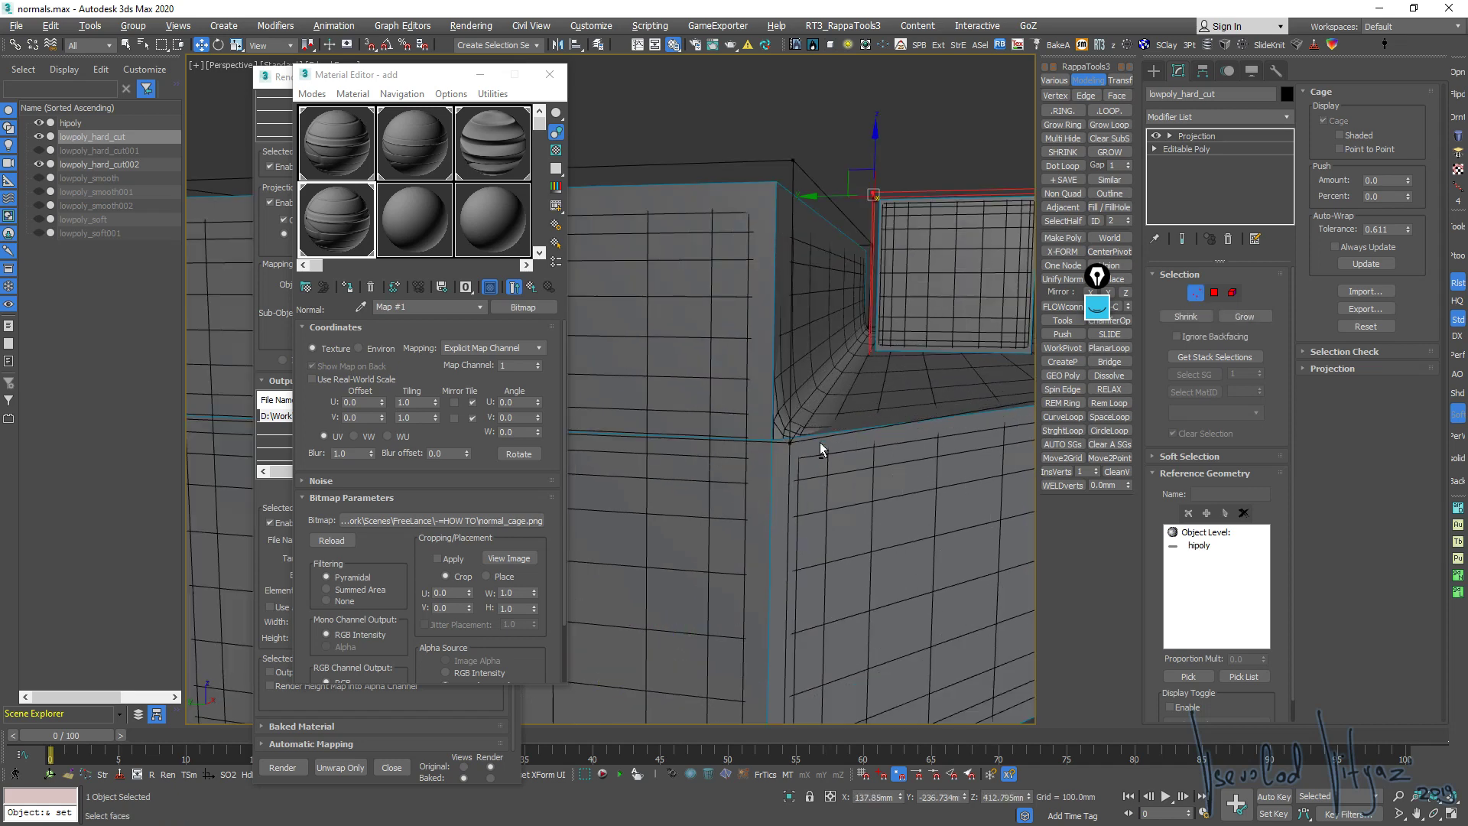
{"action": "left_click", "coordinate": [795, 439]}
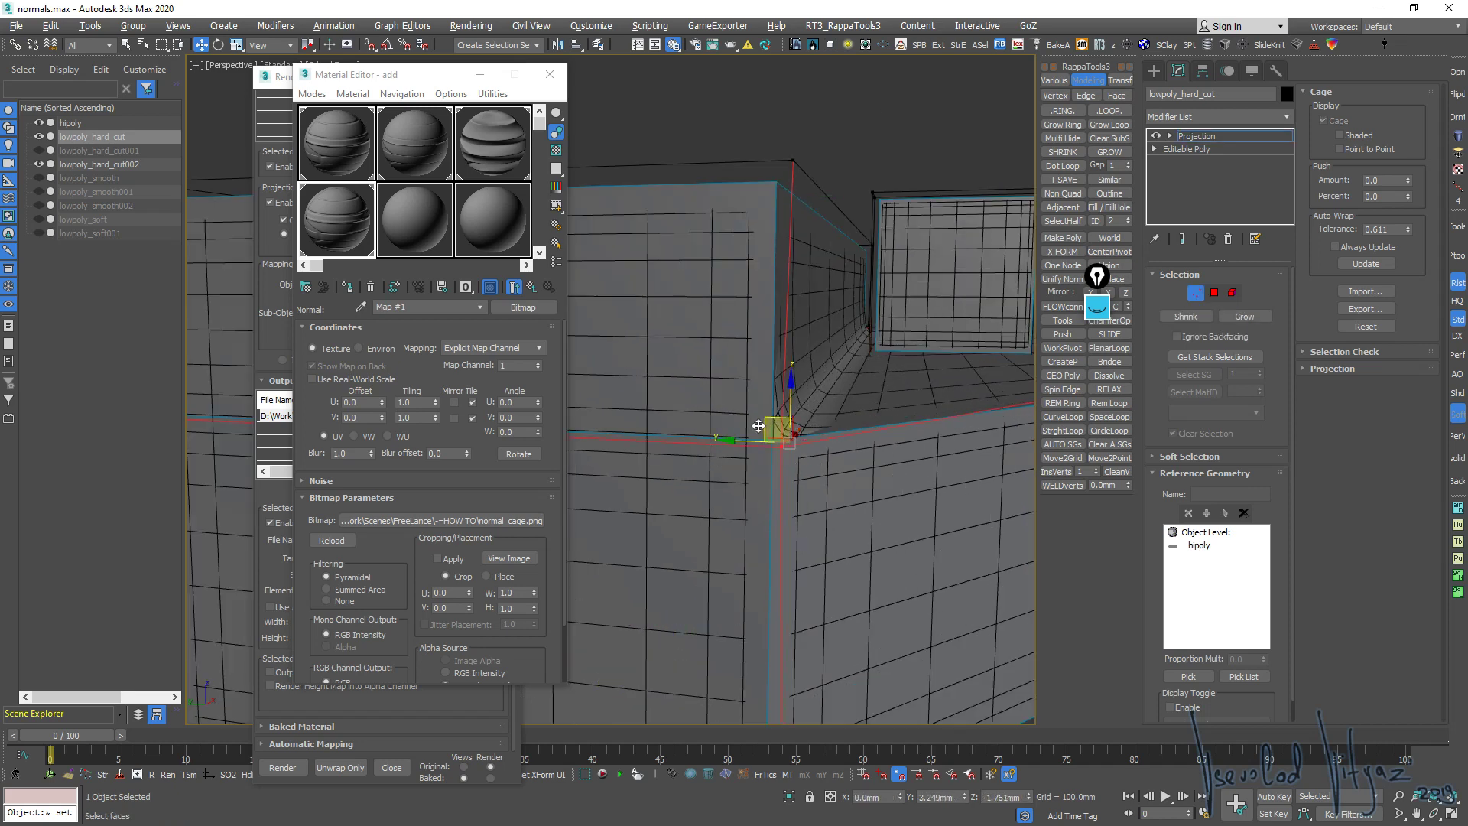
{"action": "left_click_drag", "start_coordinate": [758, 426], "coordinate": [751, 434]}
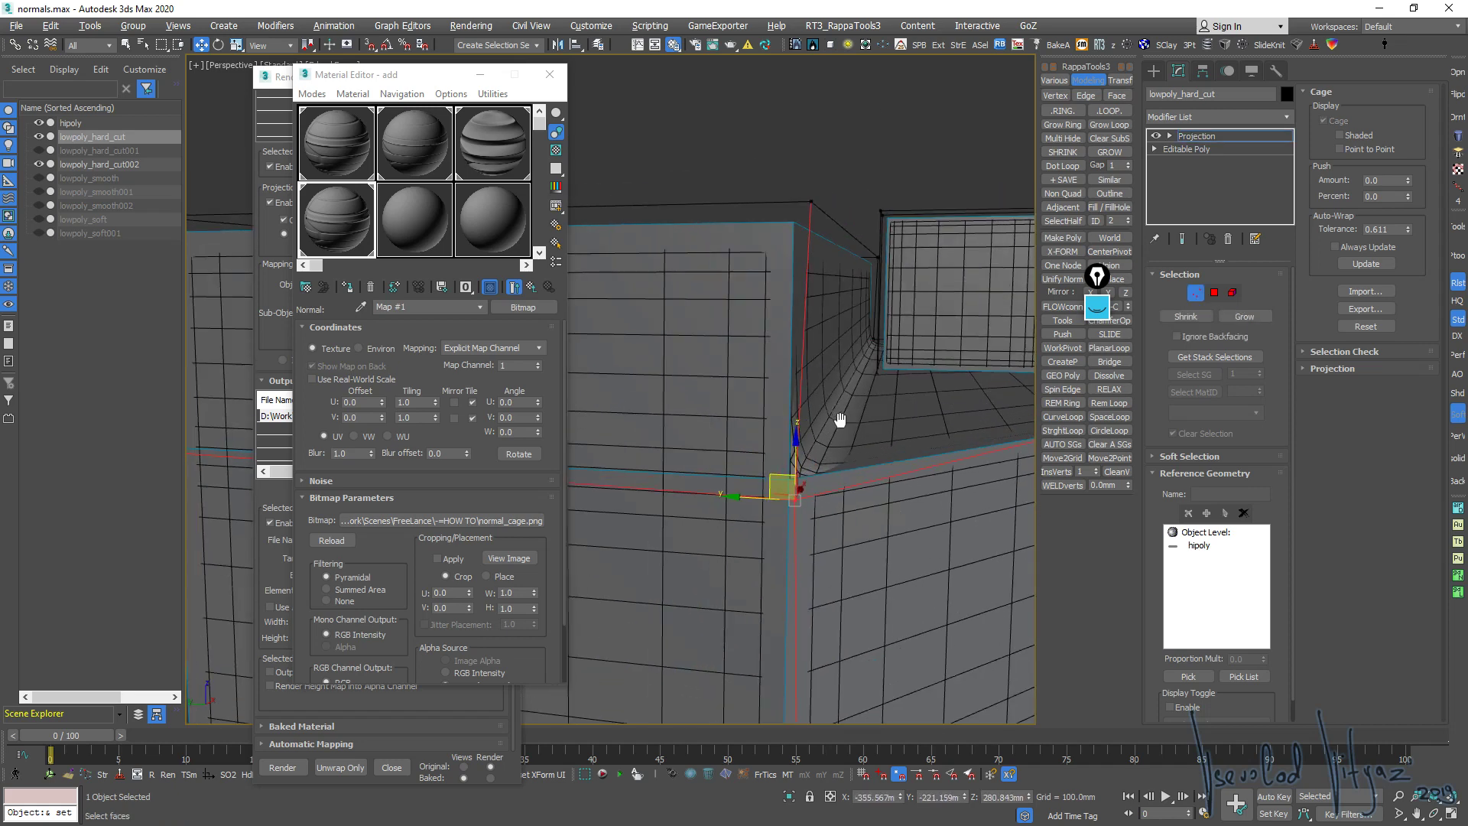
{"action": "scroll", "coordinate": [849, 416], "scroll_direction": "down", "scroll_amount": 5}
Reset the projection cage, adjust its Push Amount, and toggle the maximized viewport with Alt+W
{"action": "left_click", "coordinate": [1368, 326]}
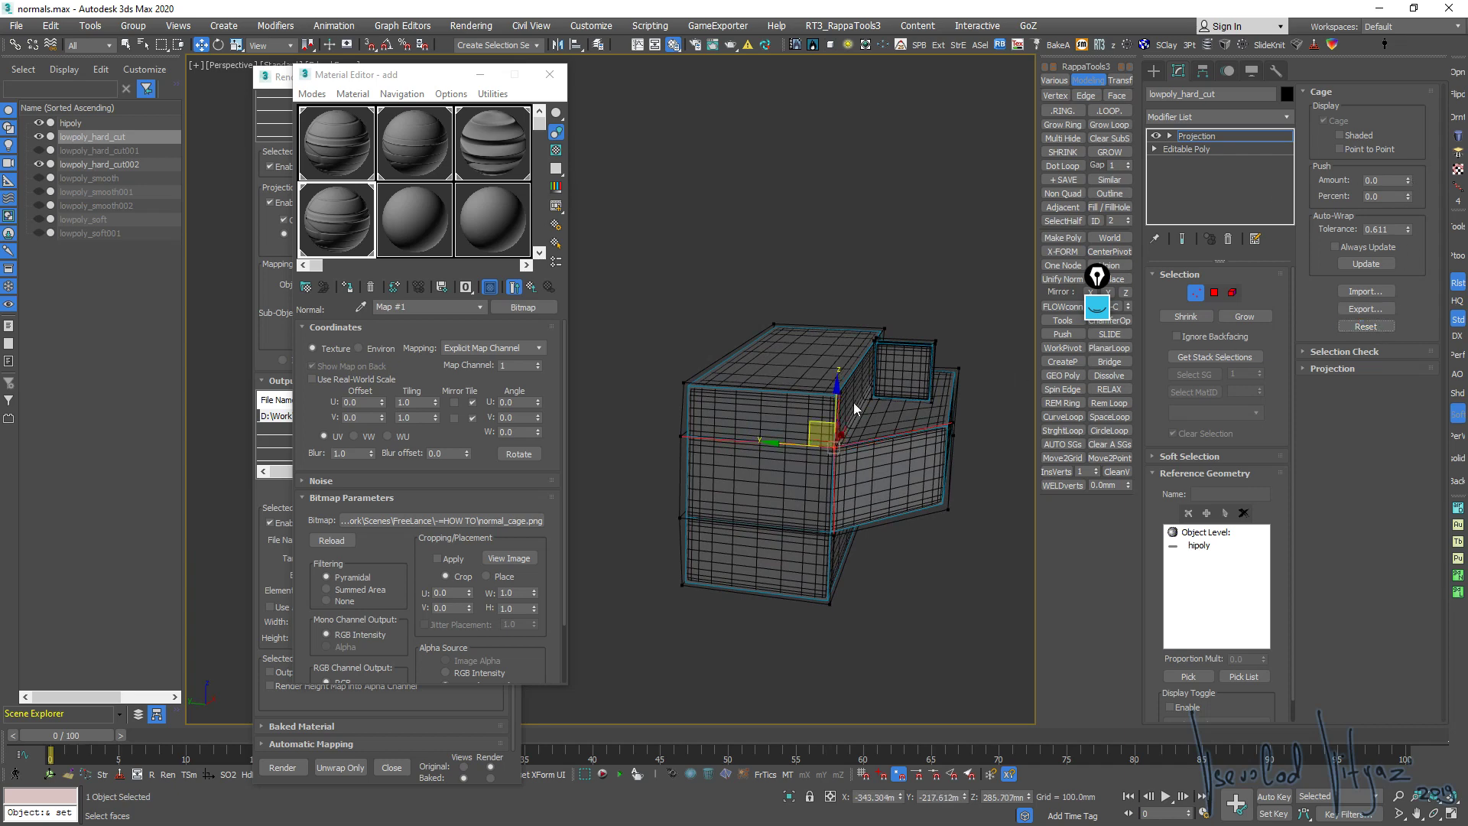
{"action": "scroll", "coordinate": [853, 402], "scroll_direction": "up", "scroll_amount": 5}
{"action": "scroll", "coordinate": [899, 292], "scroll_direction": "down", "scroll_amount": 6}
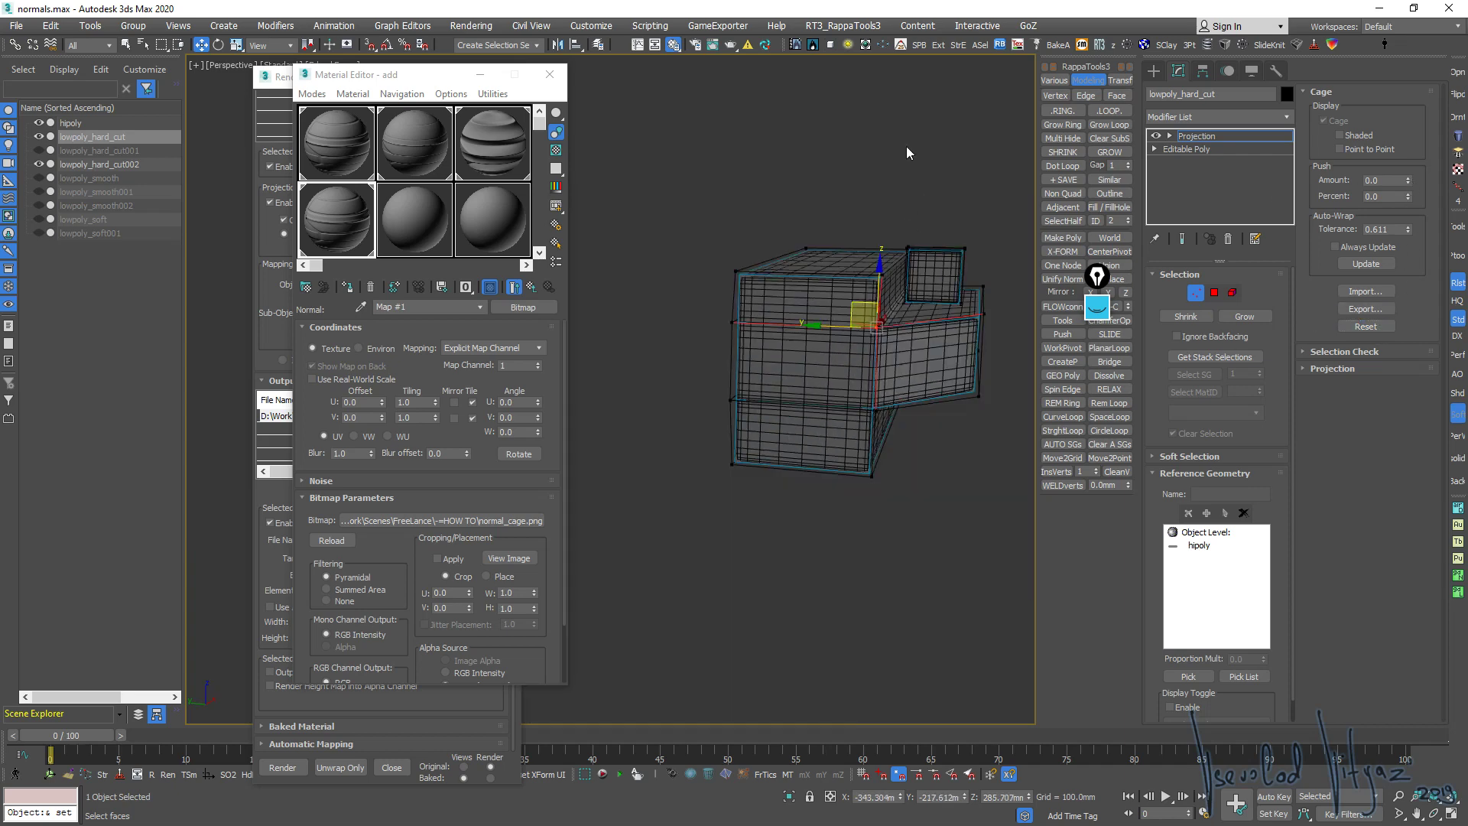
{"action": "left_click", "coordinate": [1368, 329]}
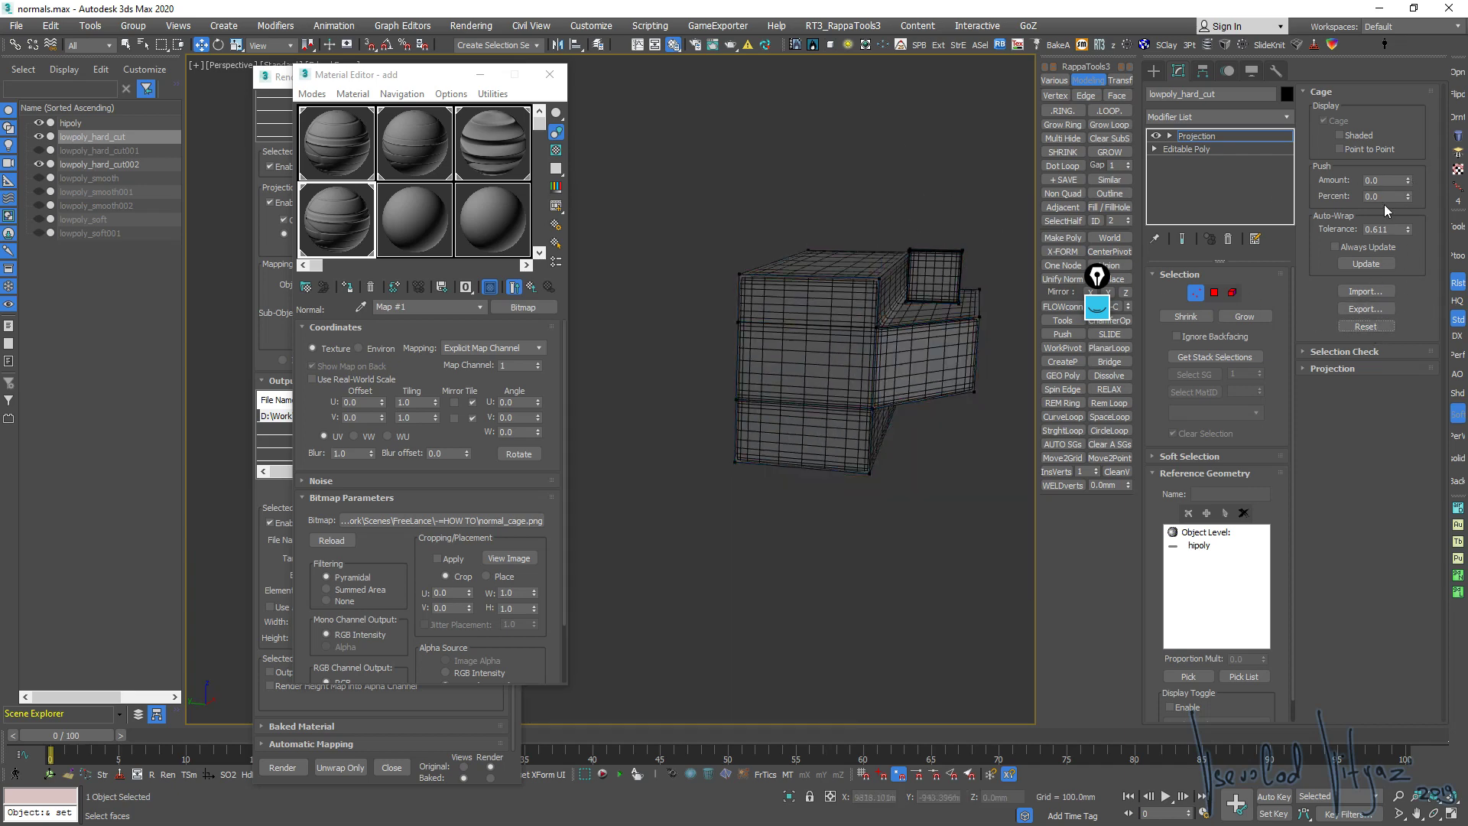
{"action": "scroll", "coordinate": [819, 288], "scroll_direction": "up", "scroll_amount": 3}
{"action": "scroll", "coordinate": [790, 338], "scroll_direction": "up", "scroll_amount": 2}
{"action": "scroll", "coordinate": [826, 382], "scroll_direction": "up", "scroll_amount": 2}
{"action": "middle_click_drag", "start_coordinate": [826, 382], "coordinate": [1391, 226], "text": "alt"}
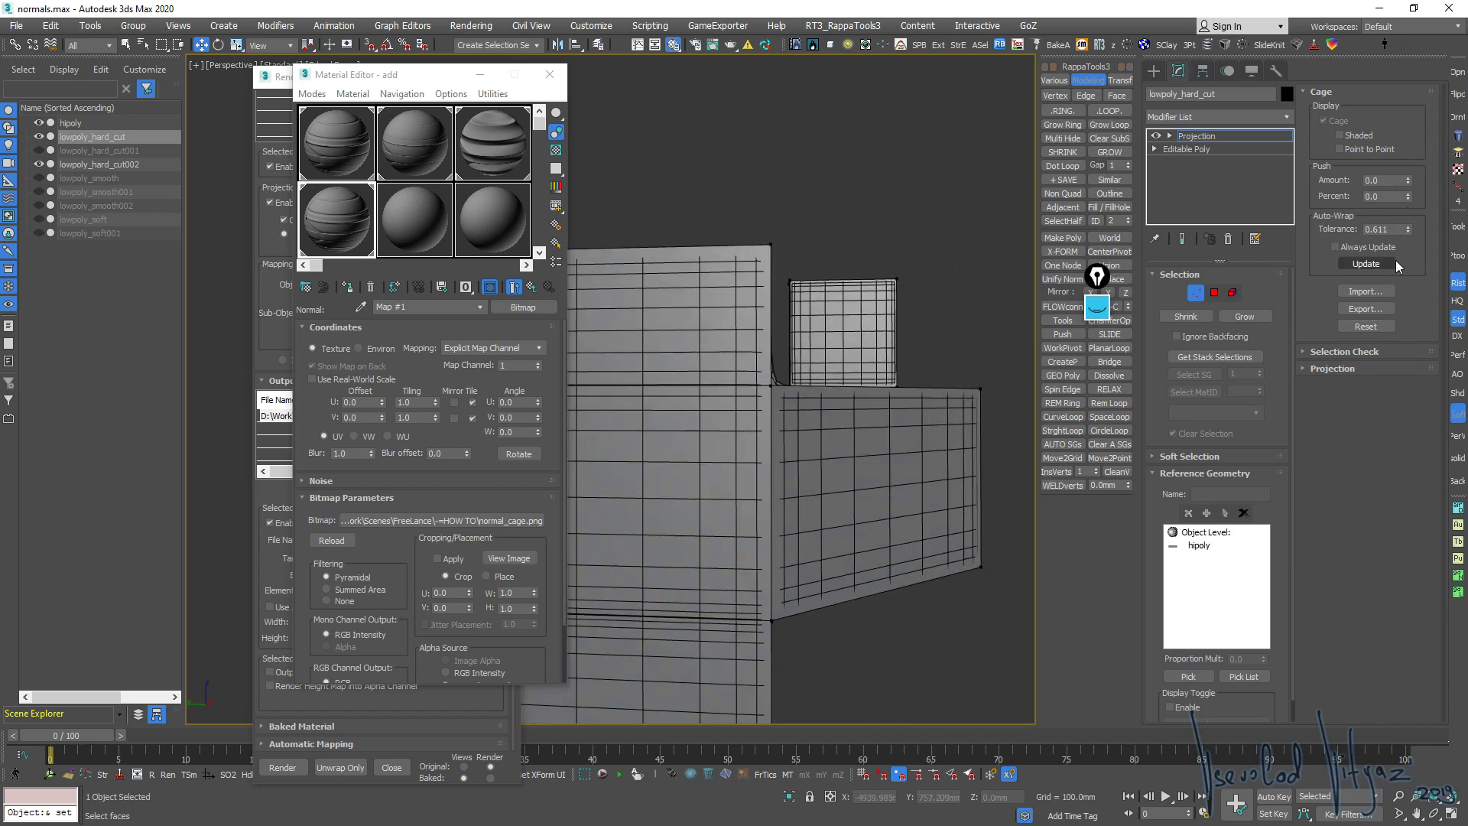
{"action": "left_click_drag", "start_coordinate": [1408, 181], "coordinate": [1428, 89]}
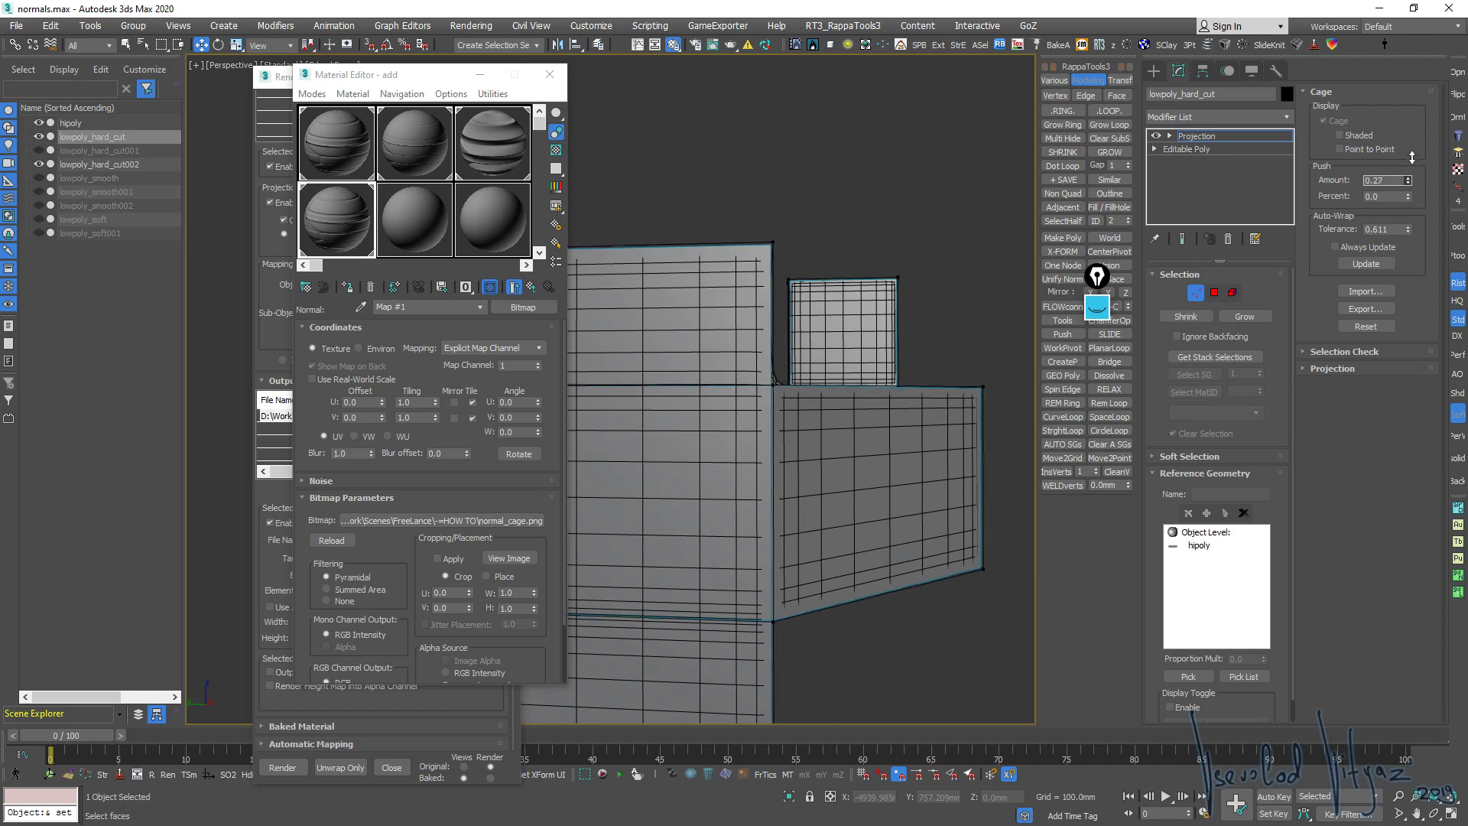
{"action": "key", "text": "alt+w"}
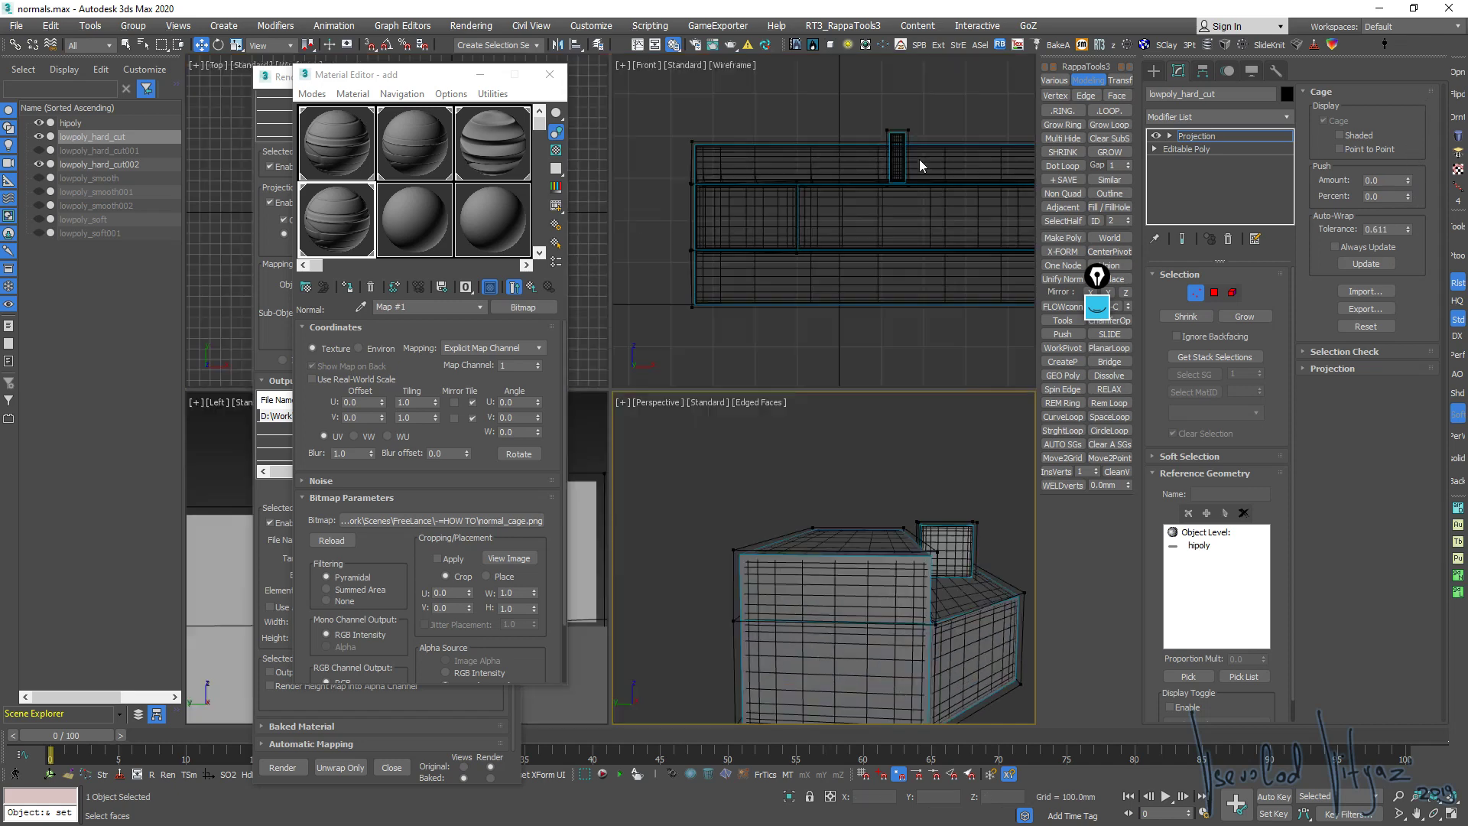
{"action": "key", "text": "alt+w"}
{"action": "key", "text": "alt+w"}
{"action": "key", "text": "alt+w"}
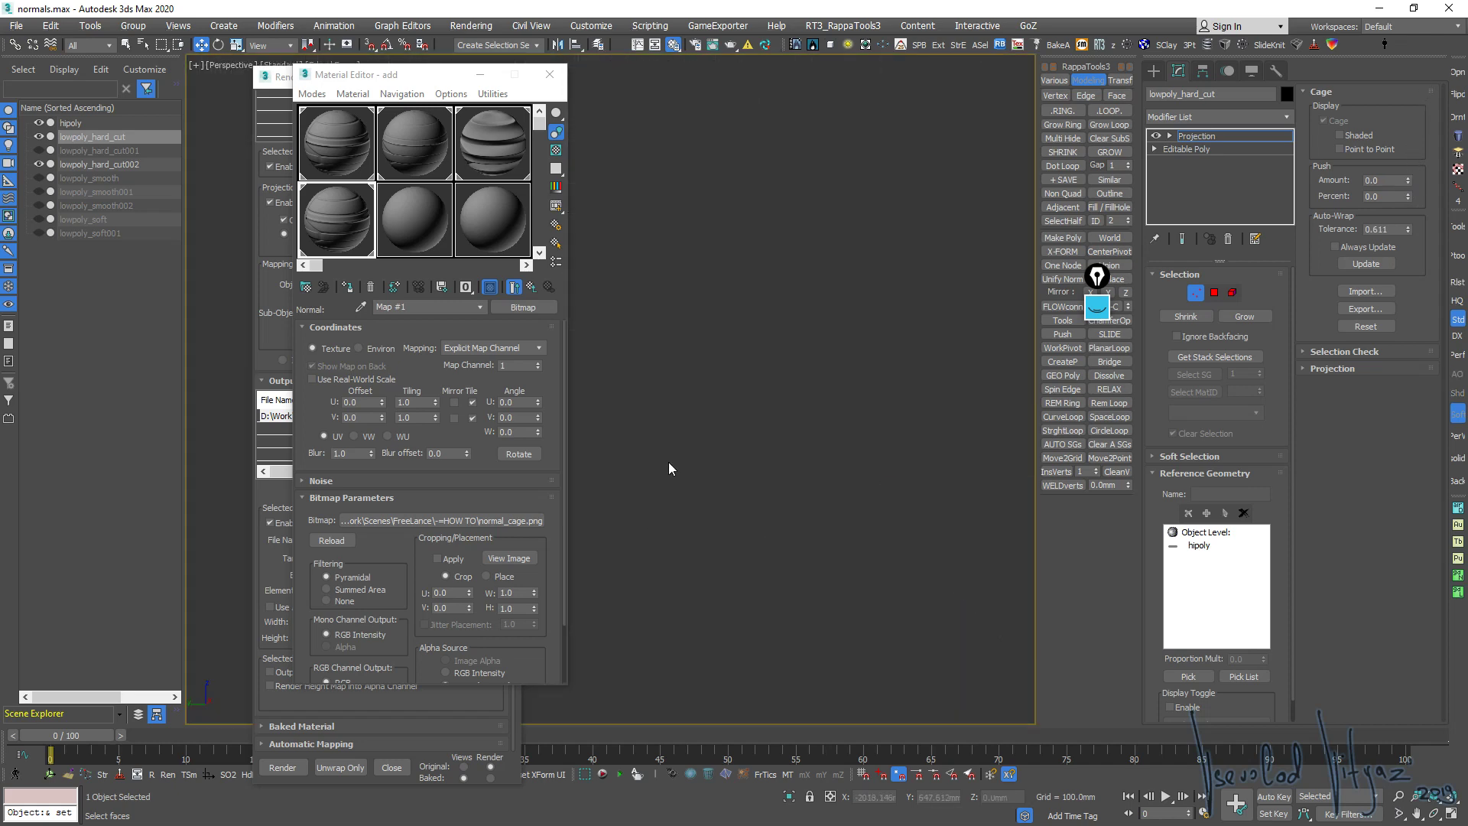
Close the Material Editor and nudge the cage face at the block's corner down in the side view
{"action": "left_click", "coordinate": [549, 74]}
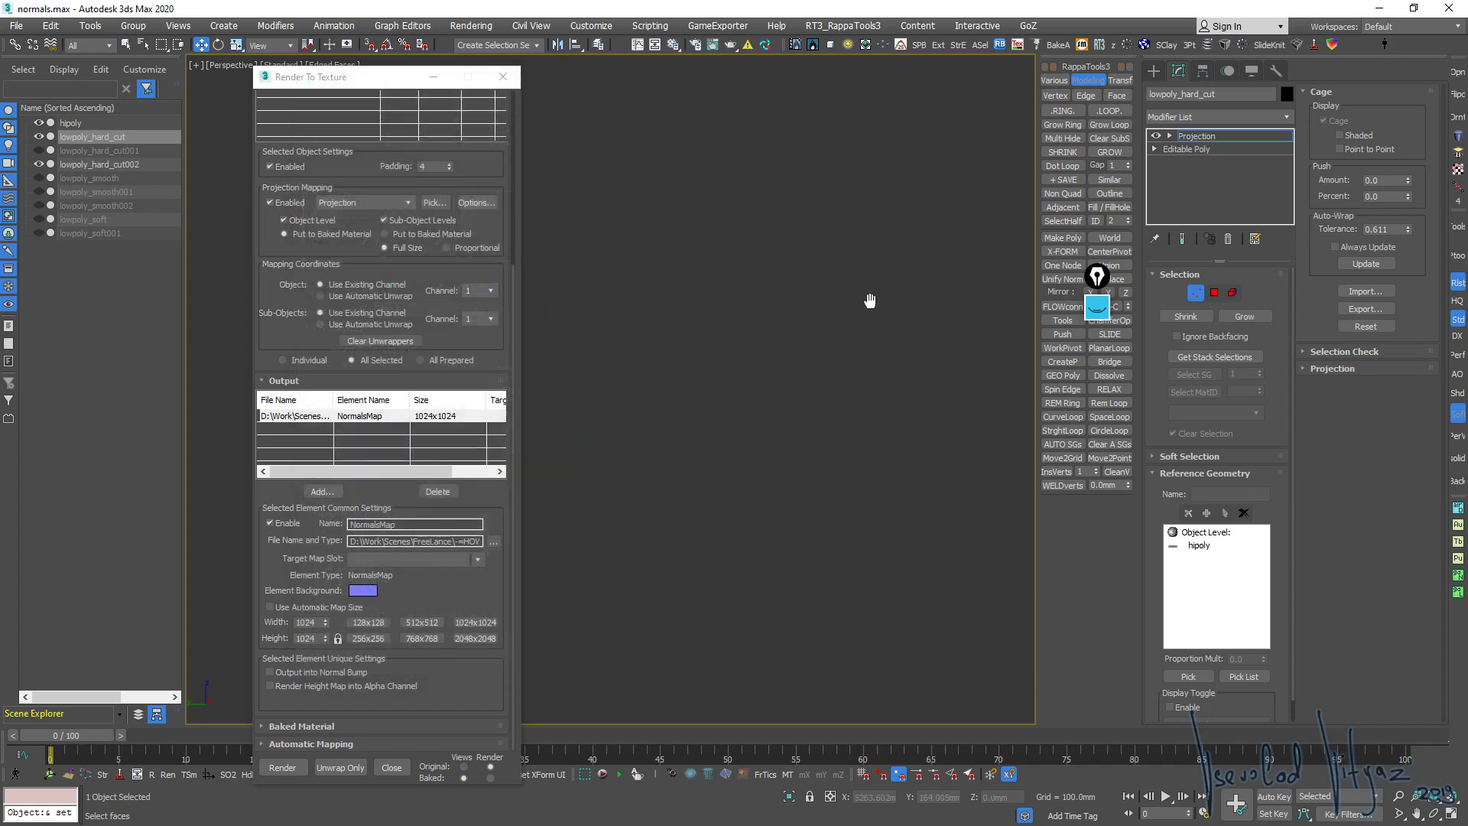
{"action": "key", "text": "alt+w"}
{"action": "key", "text": "alt+w"}
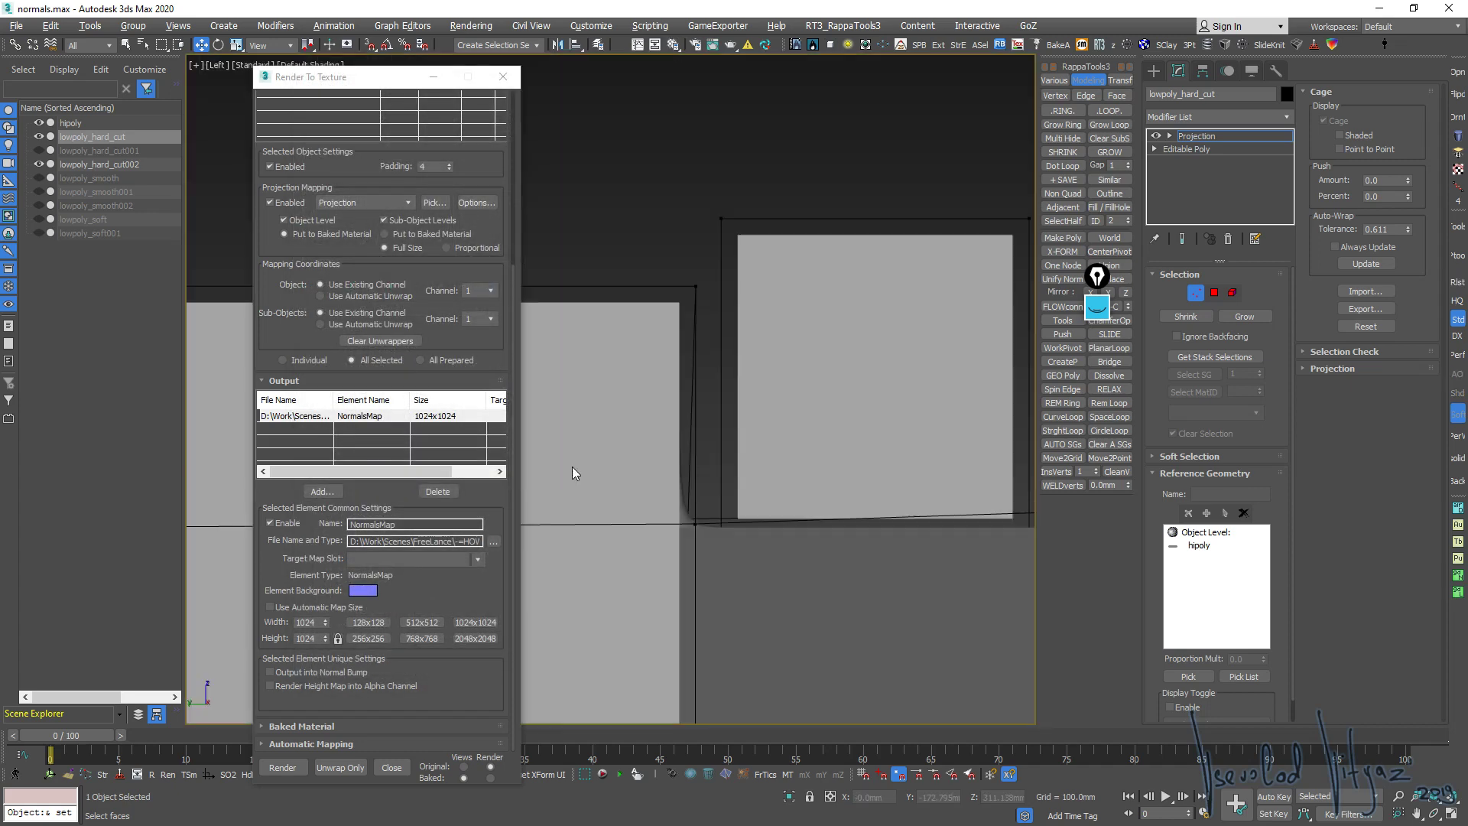
{"action": "mouse_move", "coordinate": [572, 466]}
{"action": "middle_mouse_down"}
{"action": "mouse_move", "coordinate": [858, 426]}
{"action": "mouse_move", "coordinate": [696, 408]}
{"action": "middle_mouse_up"}
{"action": "scroll", "coordinate": [695, 408], "scroll_direction": "up", "scroll_amount": 3}
{"action": "scroll", "coordinate": [737, 430], "scroll_direction": "down", "scroll_amount": 2}
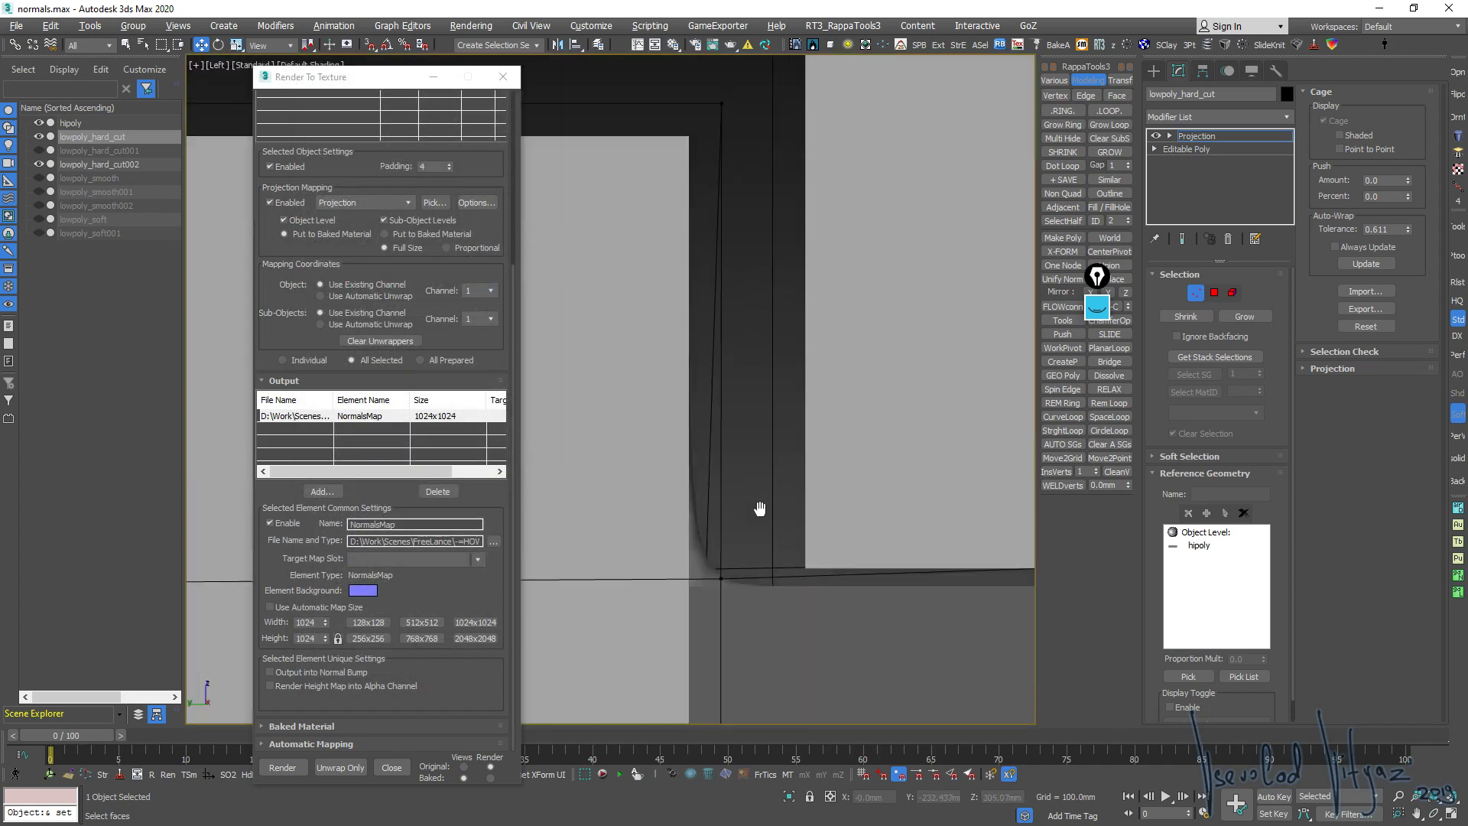
{"action": "scroll", "coordinate": [774, 263], "scroll_direction": "down", "scroll_amount": 1}
{"action": "scroll", "coordinate": [704, 259], "scroll_direction": "down", "scroll_amount": 4}
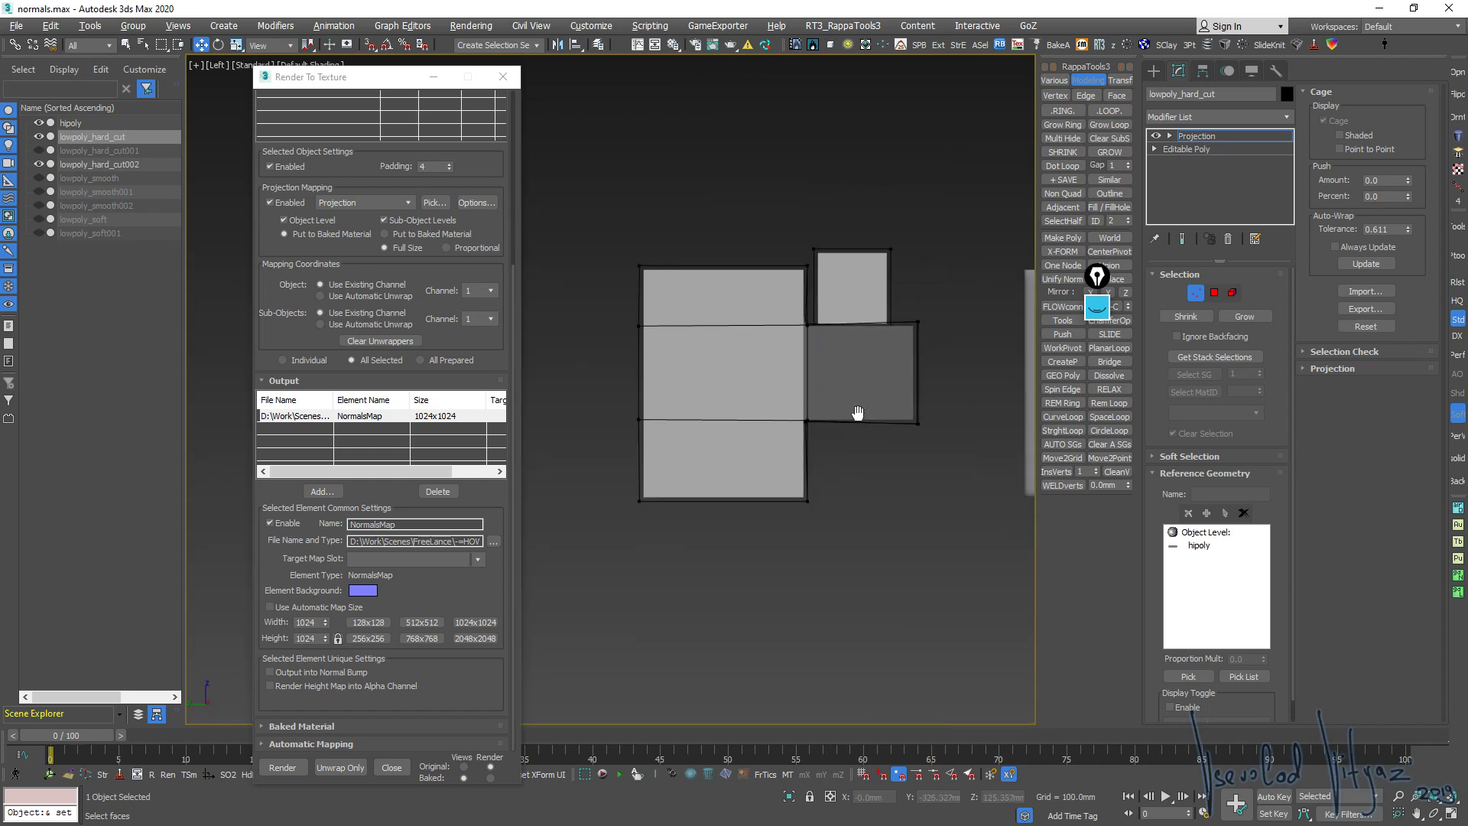
{"action": "scroll", "coordinate": [856, 410], "scroll_direction": "up", "scroll_amount": 8}
{"action": "middle_click_drag", "start_coordinate": [845, 413], "coordinate": [807, 369]}
{"action": "left_click", "coordinate": [806, 364]}
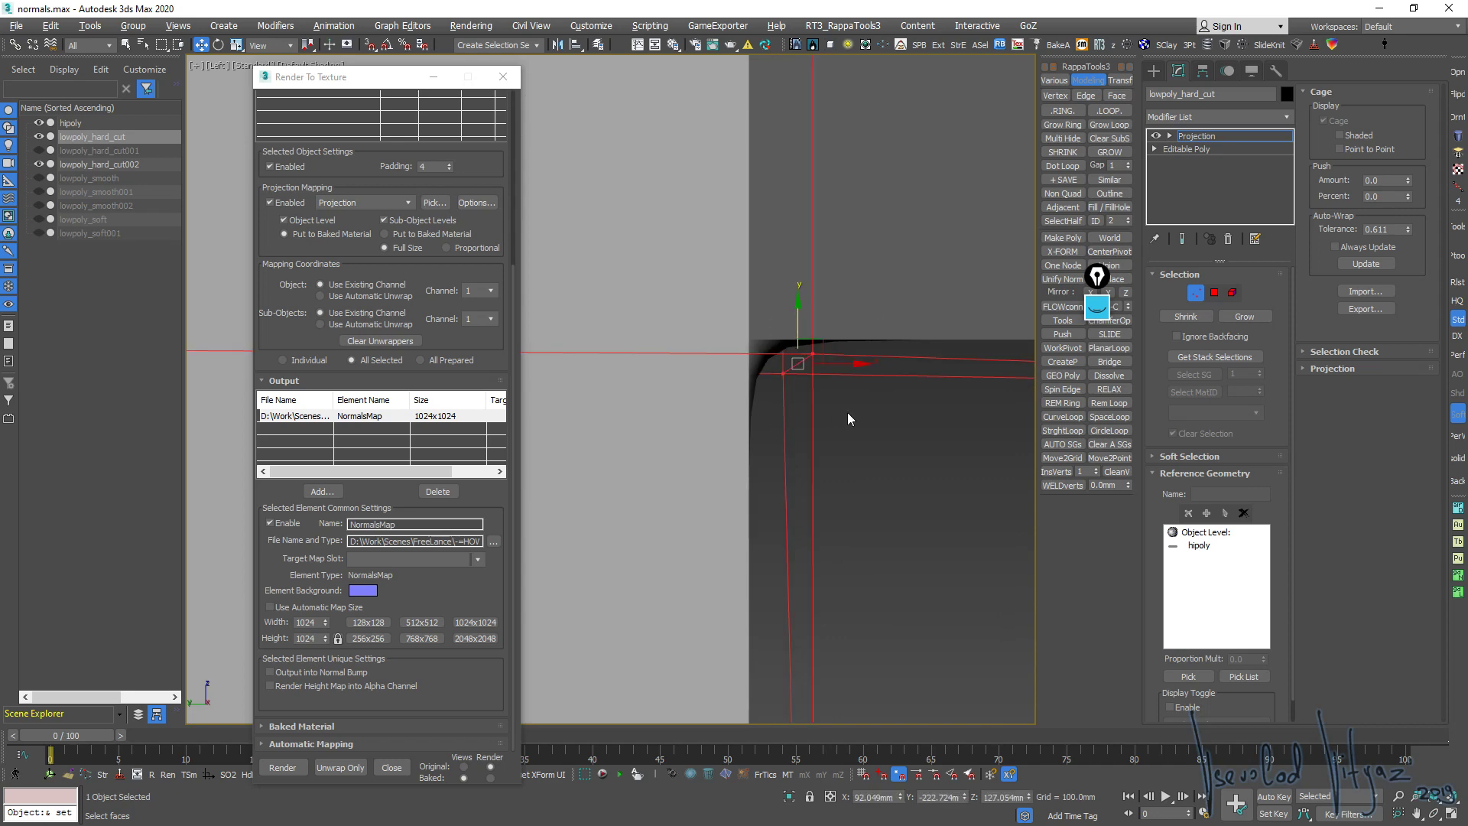
{"action": "left_click_drag", "start_coordinate": [817, 341], "coordinate": [830, 378]}
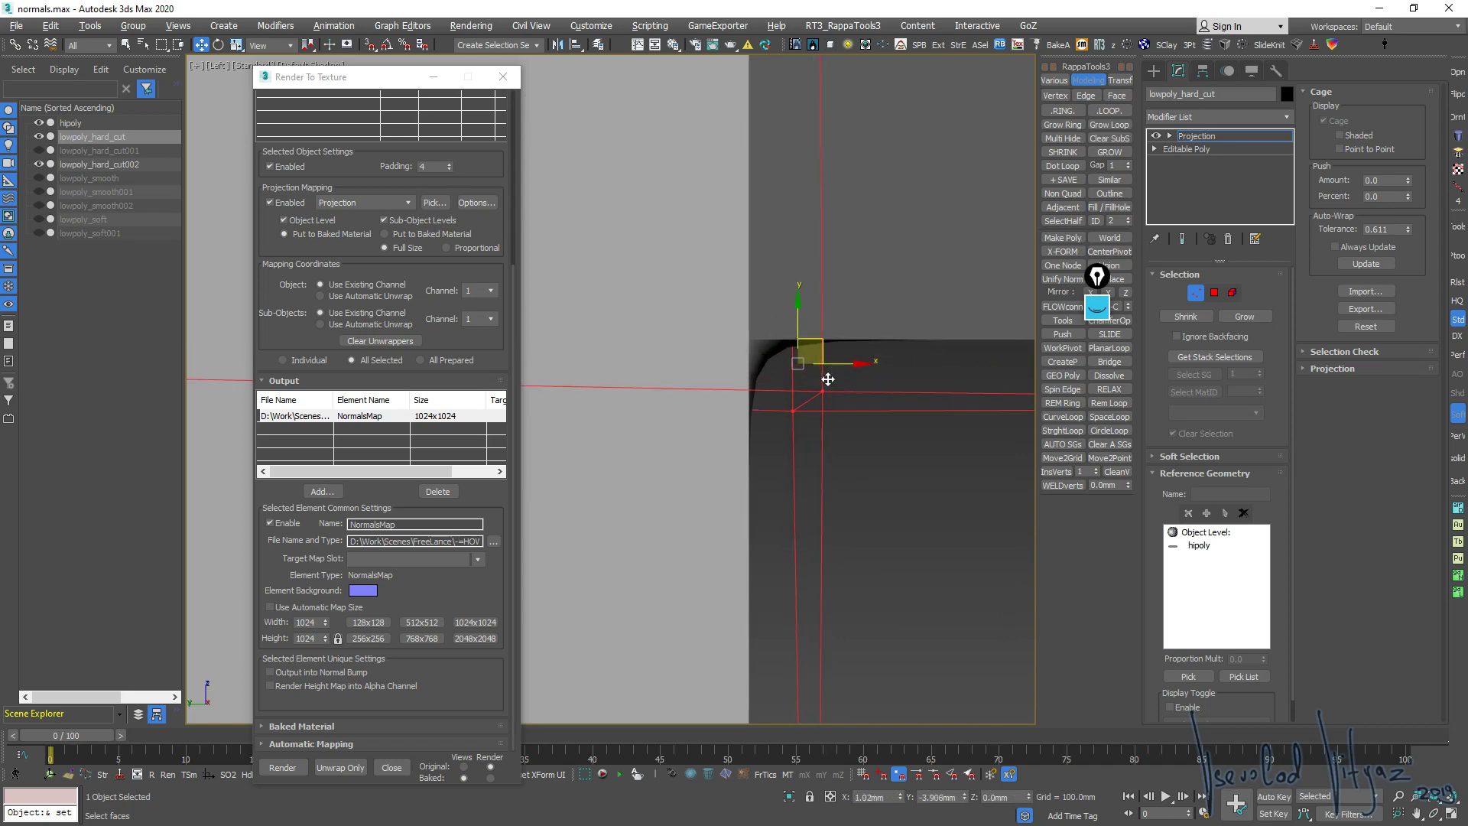
Box-select the corner cage faces and move them up and left
{"action": "middle_click_drag", "start_coordinate": [784, 222], "coordinate": [751, 405]}
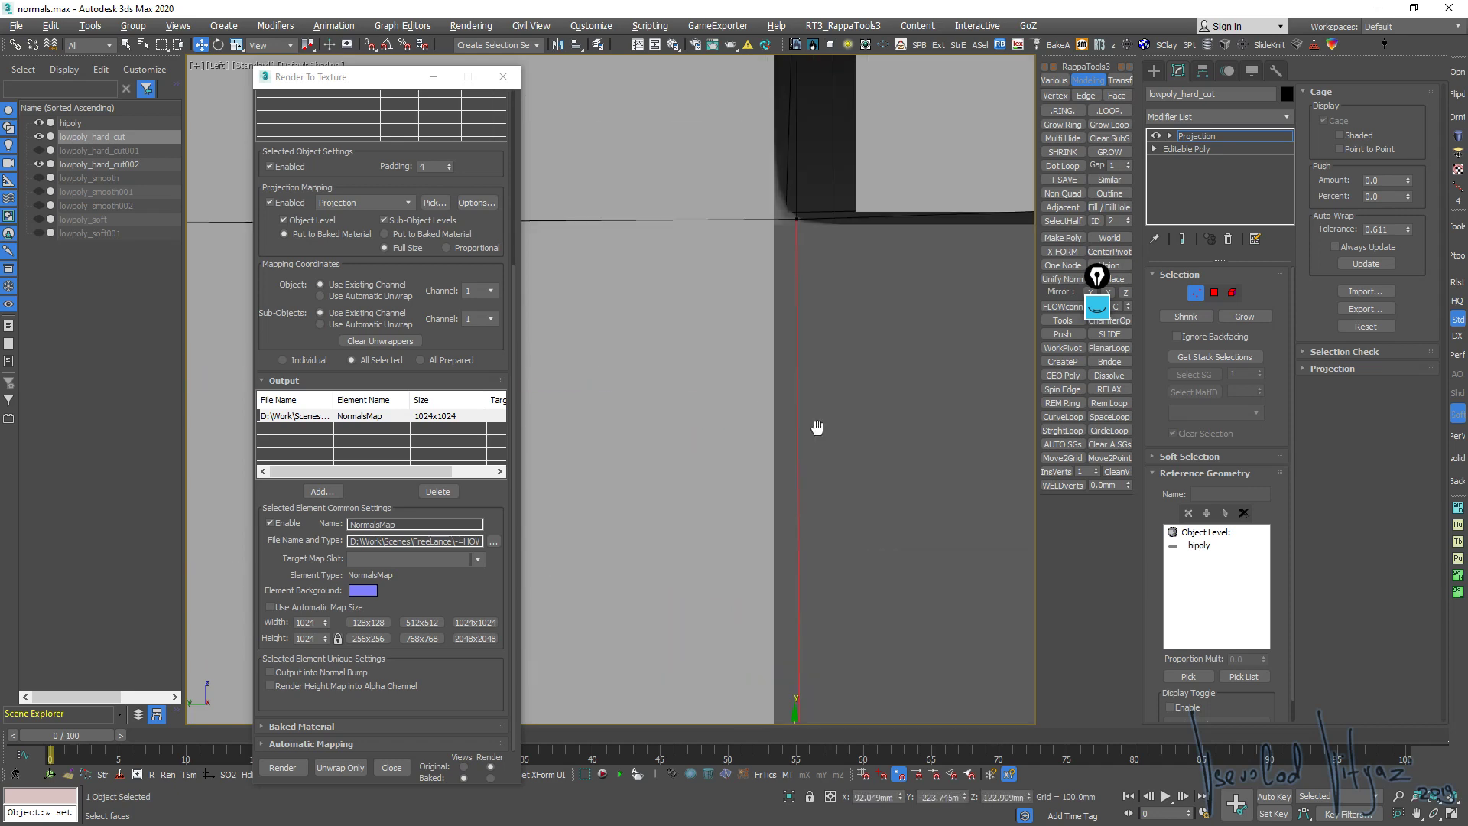
{"action": "scroll", "coordinate": [796, 393], "scroll_direction": "up", "scroll_amount": 5}
{"action": "left_click_drag", "start_coordinate": [738, 464], "coordinate": [904, 608]}
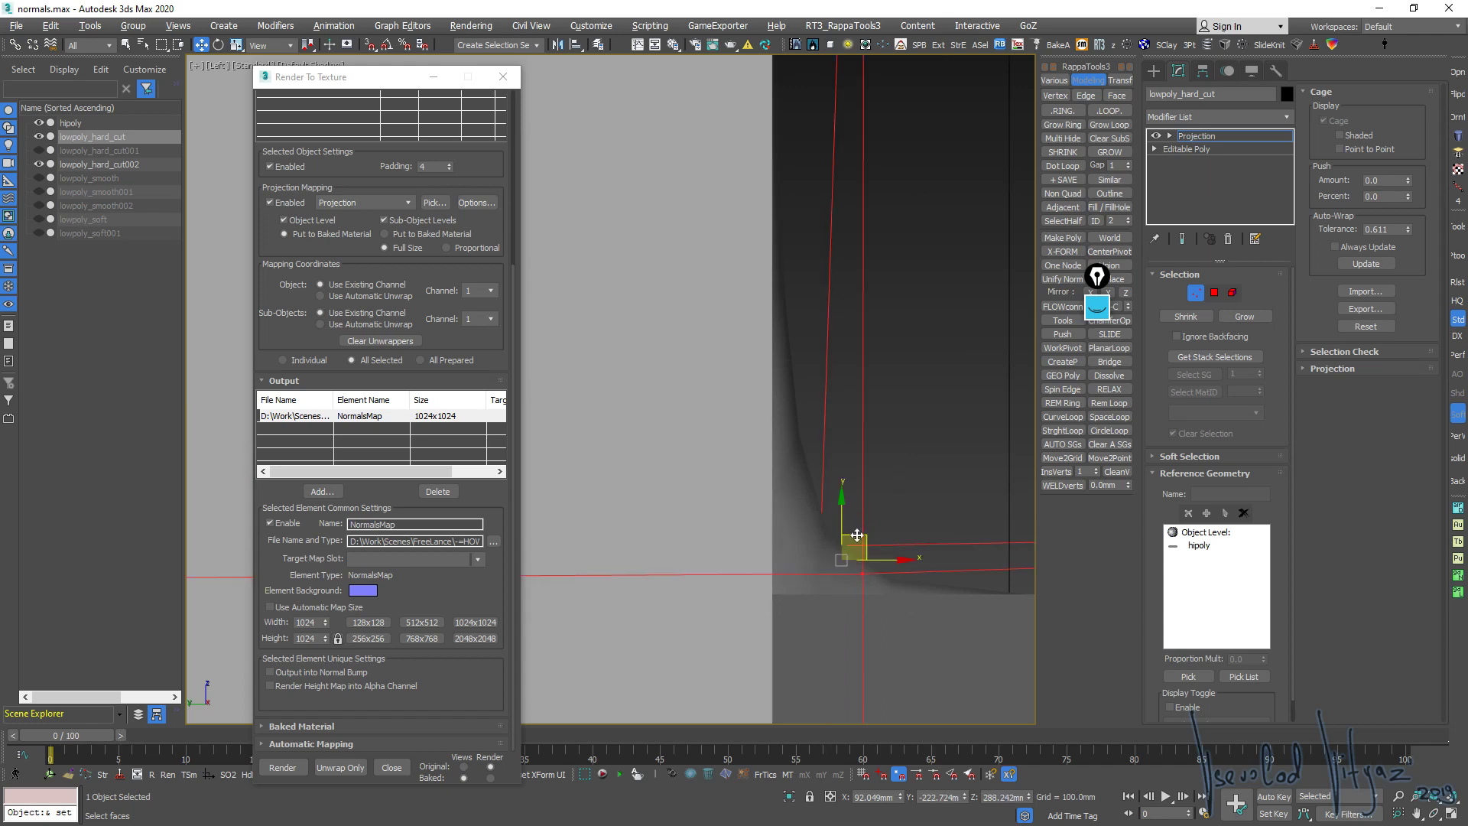
{"action": "left_click_drag", "start_coordinate": [853, 540], "coordinate": [881, 471]}
{"action": "scroll", "coordinate": [667, 486], "scroll_direction": "down", "scroll_amount": 3}
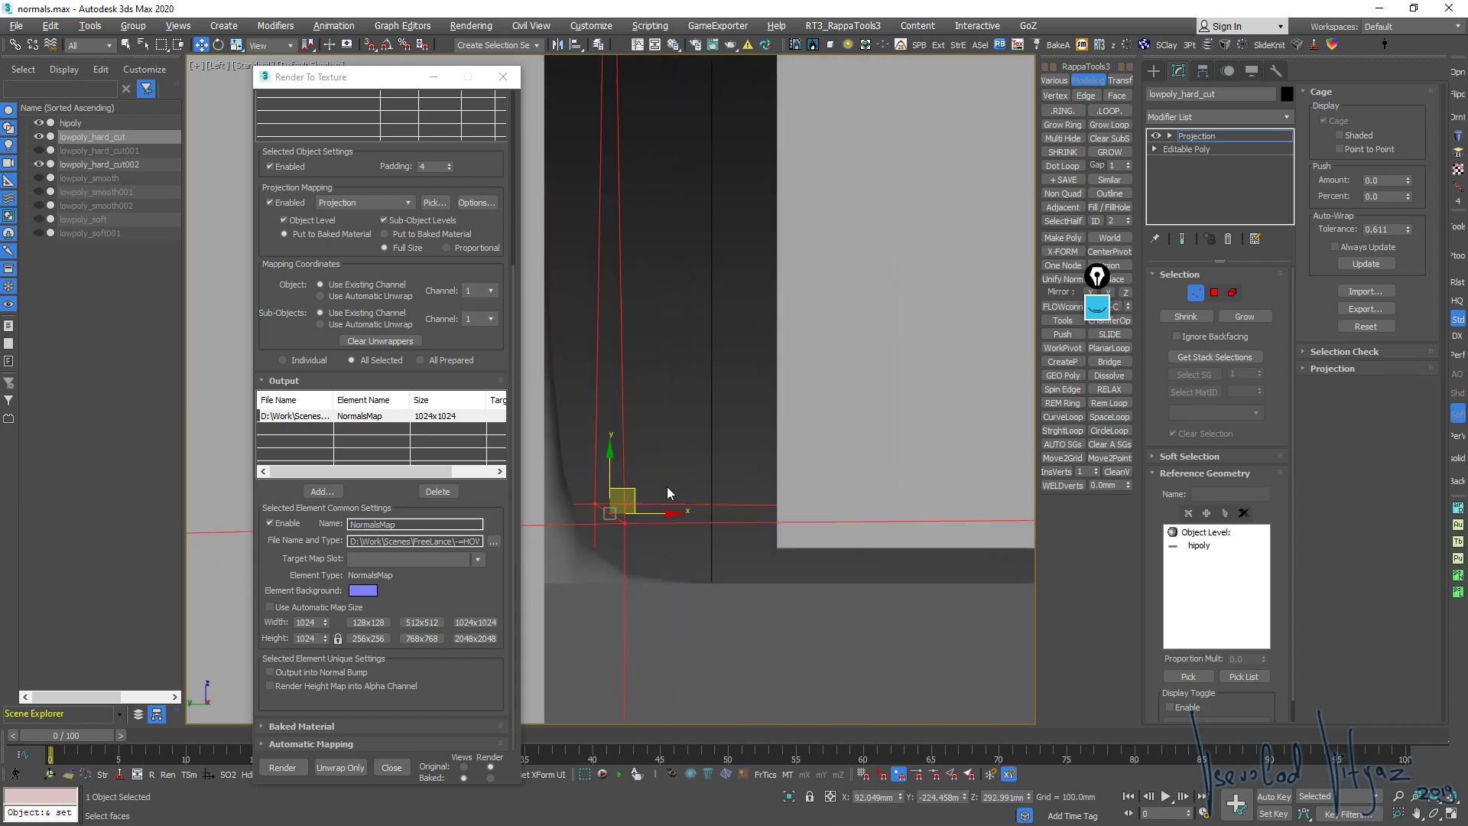
{"action": "scroll", "coordinate": [774, 469], "scroll_direction": "down", "scroll_amount": 2}
{"action": "scroll", "coordinate": [801, 438], "scroll_direction": "down", "scroll_amount": 2}
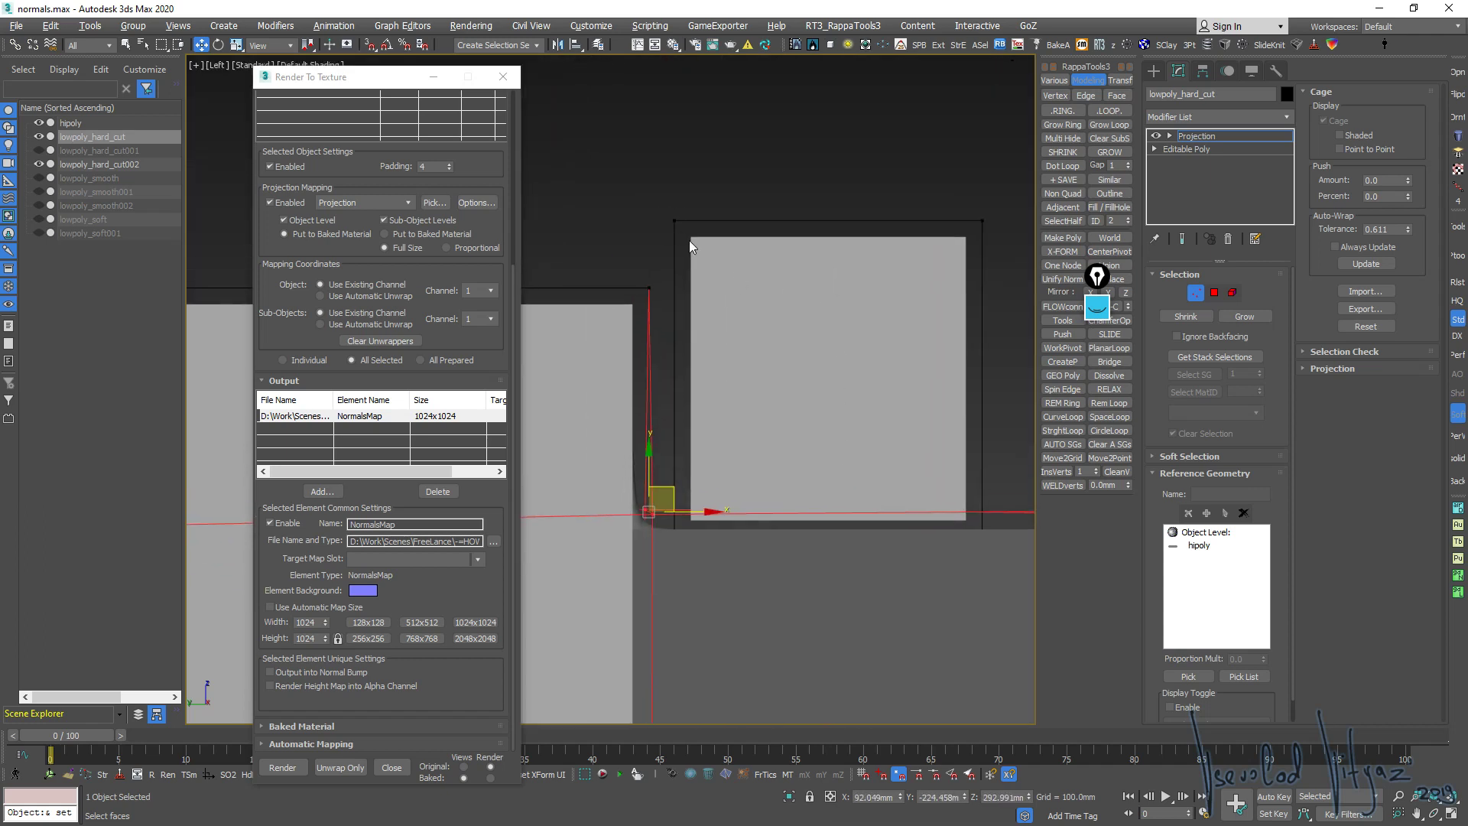
Box-select the cage faces along the panel and frame both panels in the side view
{"action": "left_click_drag", "start_coordinate": [700, 355], "coordinate": [759, 595]}
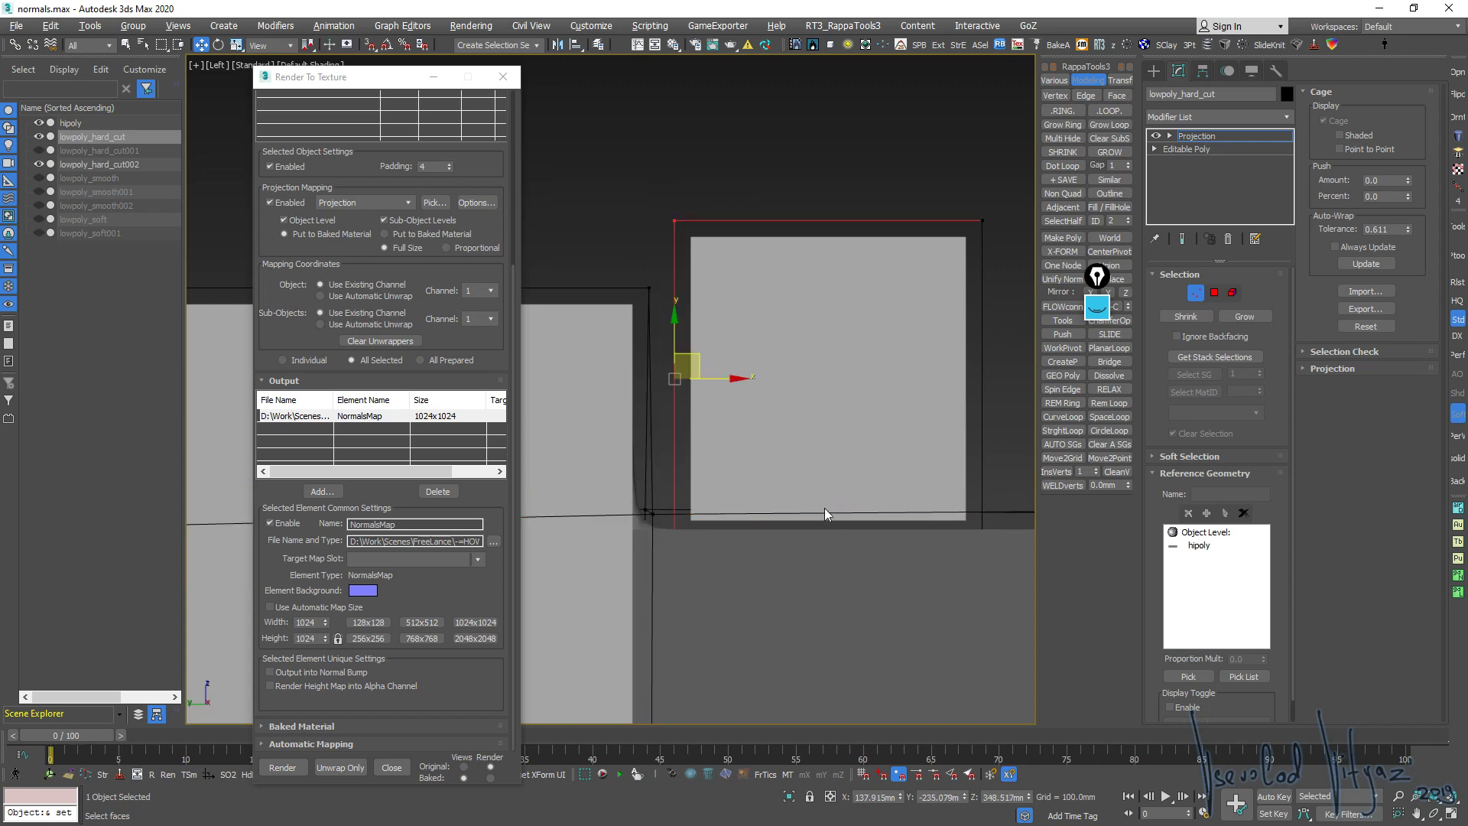
{"action": "scroll", "coordinate": [824, 507], "scroll_direction": "up", "scroll_amount": 3}
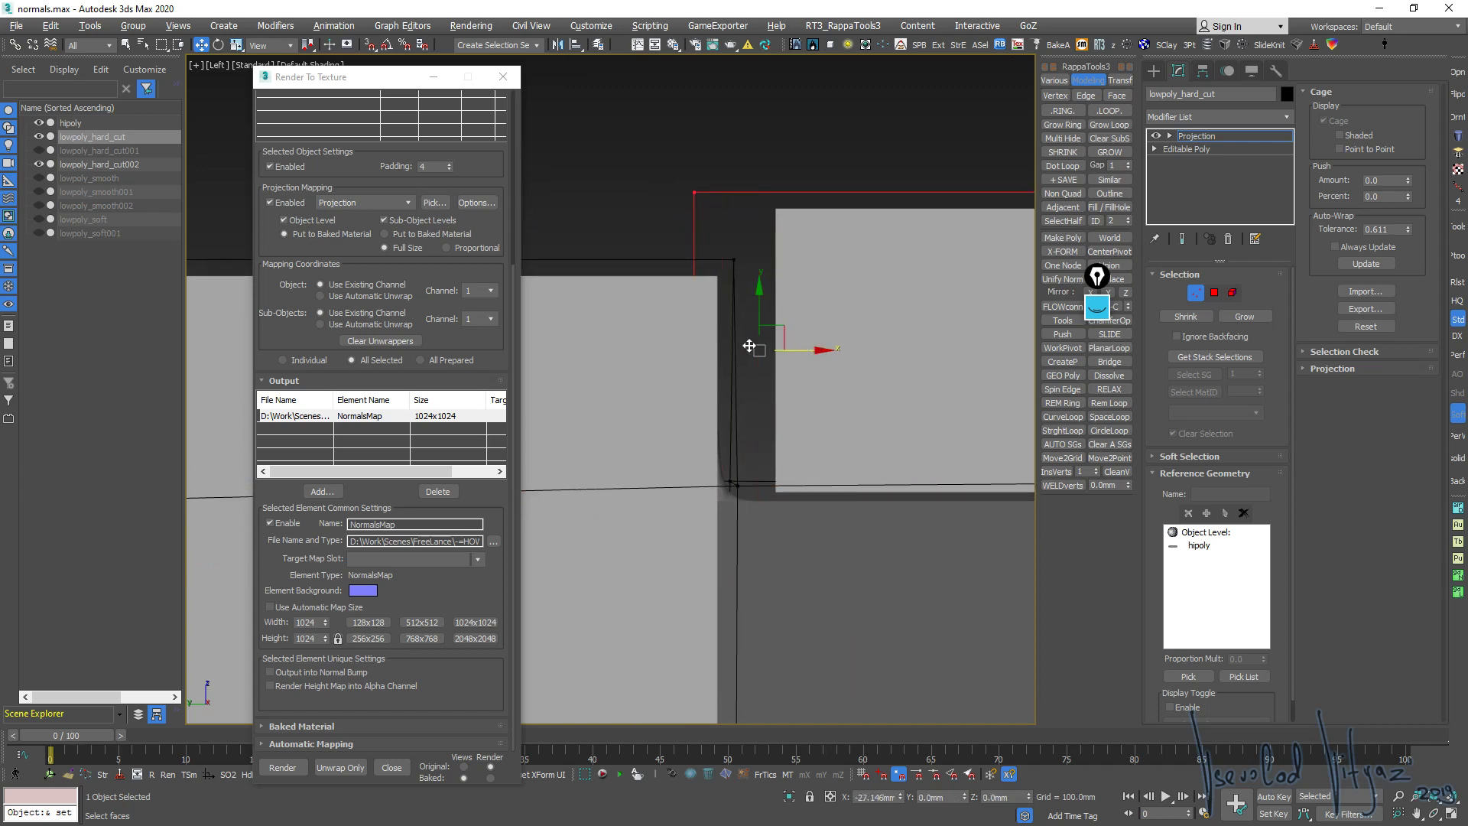
{"action": "scroll", "coordinate": [757, 344], "scroll_direction": "down", "scroll_amount": 2}
{"action": "scroll", "coordinate": [682, 365], "scroll_direction": "down", "scroll_amount": 1}
{"action": "middle_click_drag", "start_coordinate": [682, 366], "coordinate": [794, 400]}
{"action": "scroll", "coordinate": [794, 401], "scroll_direction": "up", "scroll_amount": 3}
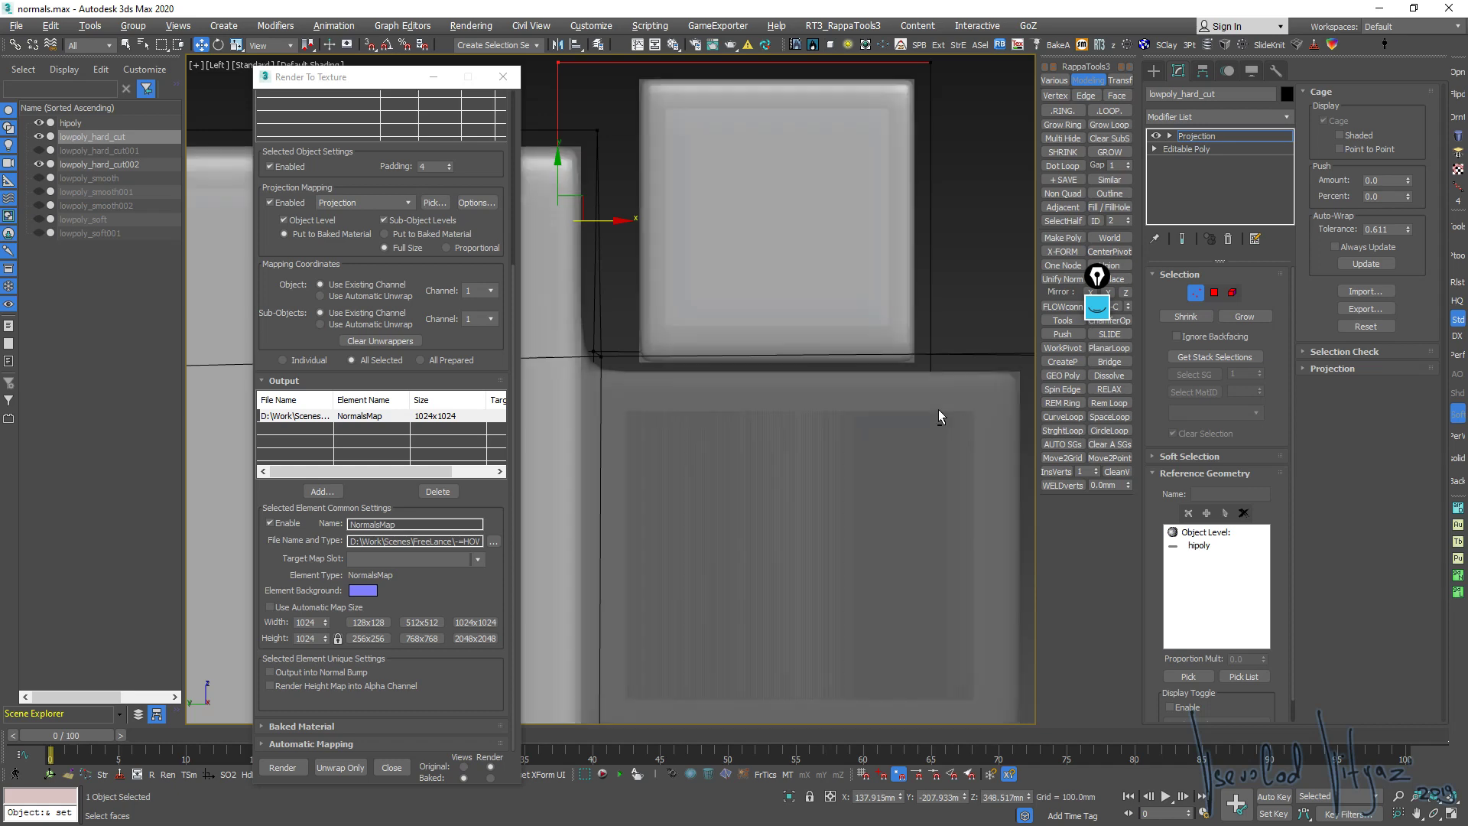
{"action": "scroll", "coordinate": [779, 403], "scroll_direction": "down", "scroll_amount": 2}
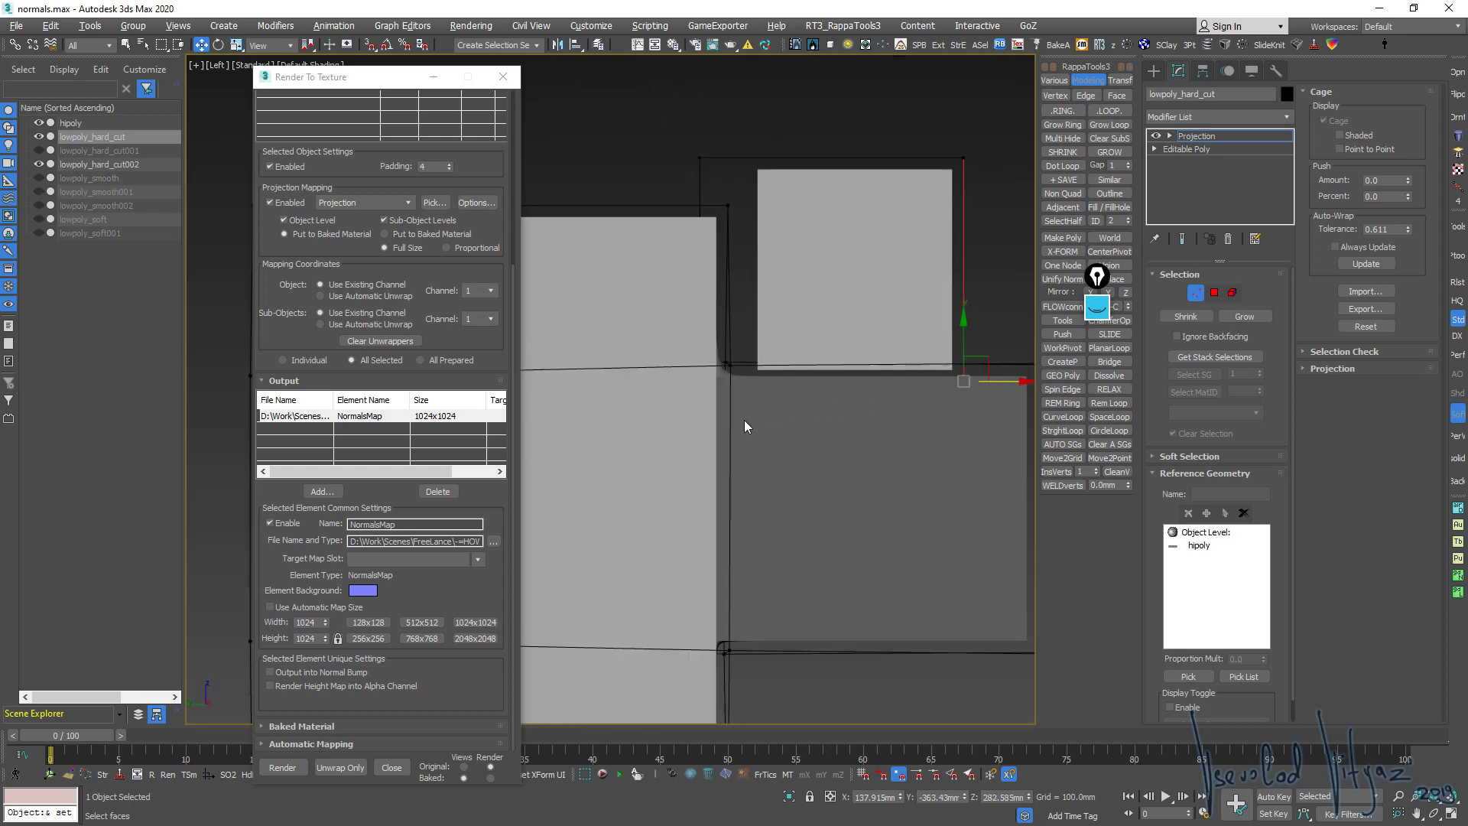
Move the cage's top edges, clear the selection, and return to the Perspective view
{"action": "left_click_drag", "start_coordinate": [762, 378], "coordinate": [774, 376]}
{"action": "left_click_drag", "start_coordinate": [832, 336], "coordinate": [783, 256]}
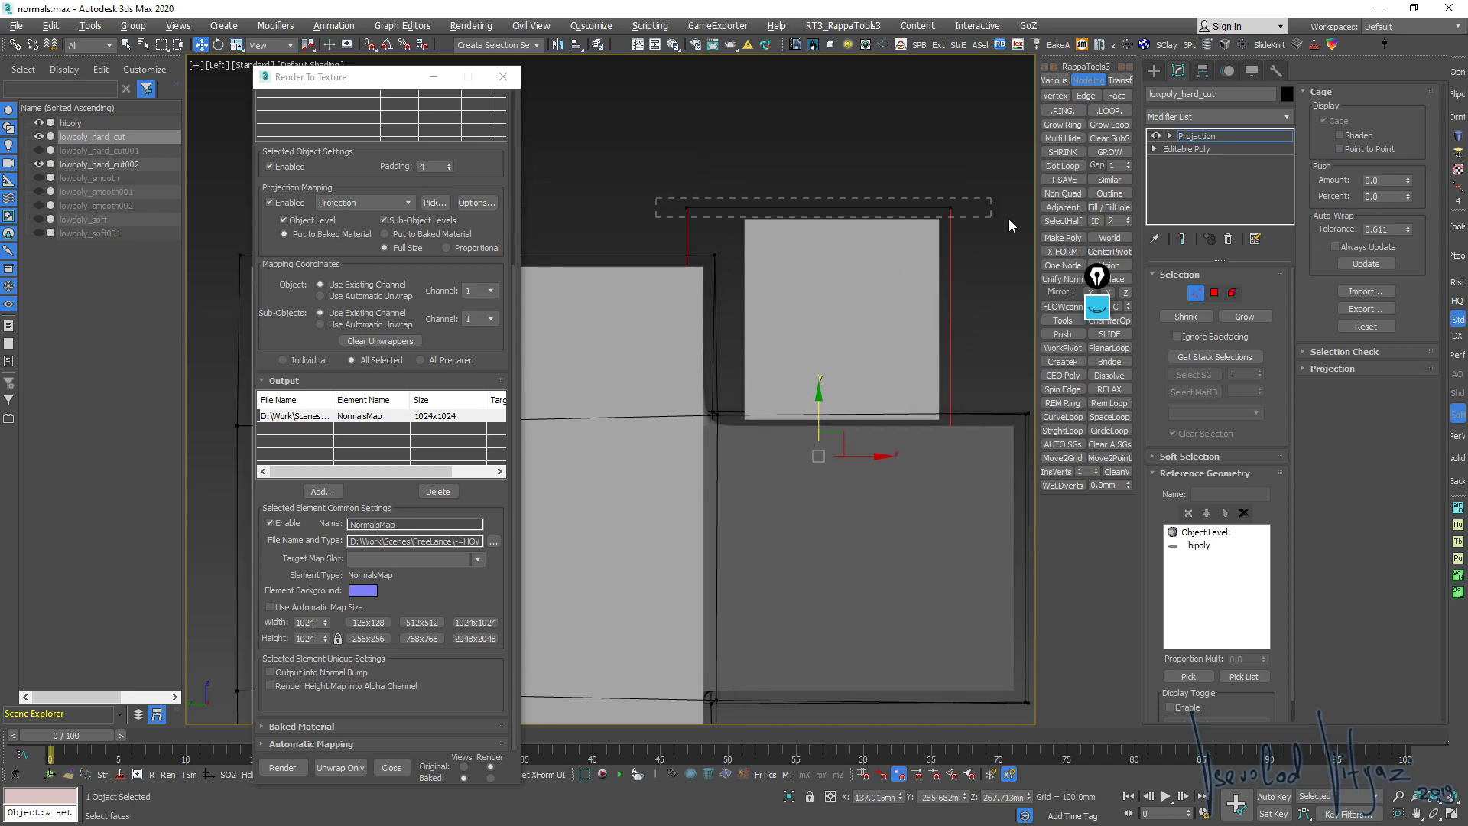
{"action": "left_click_drag", "start_coordinate": [1007, 218], "coordinate": [1006, 218]}
{"action": "left_click", "coordinate": [979, 206]}
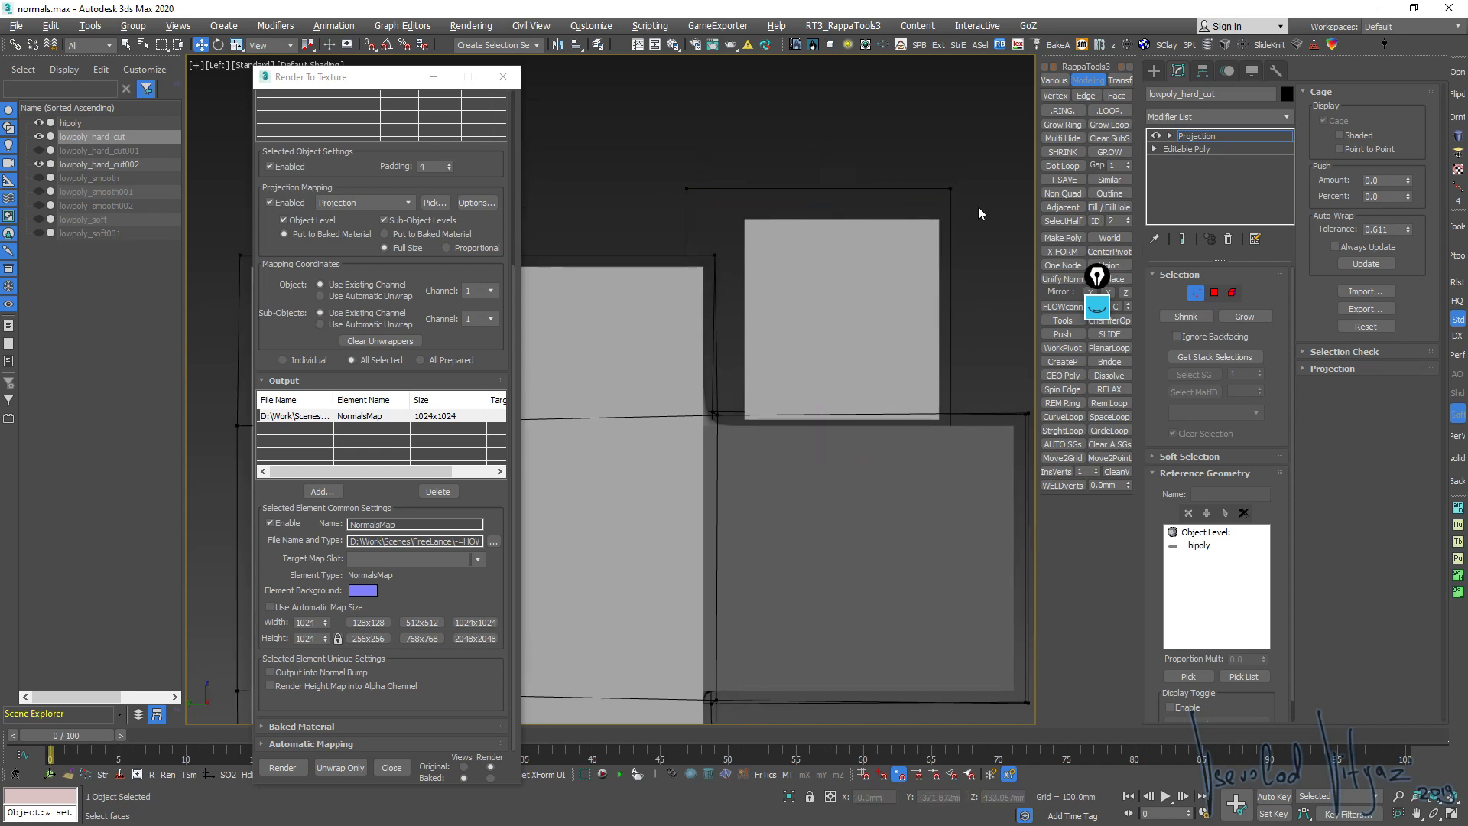
{"action": "key", "text": "p"}
{"action": "middle_click_drag", "start_coordinate": [834, 354], "coordinate": [796, 368], "text": "alt"}
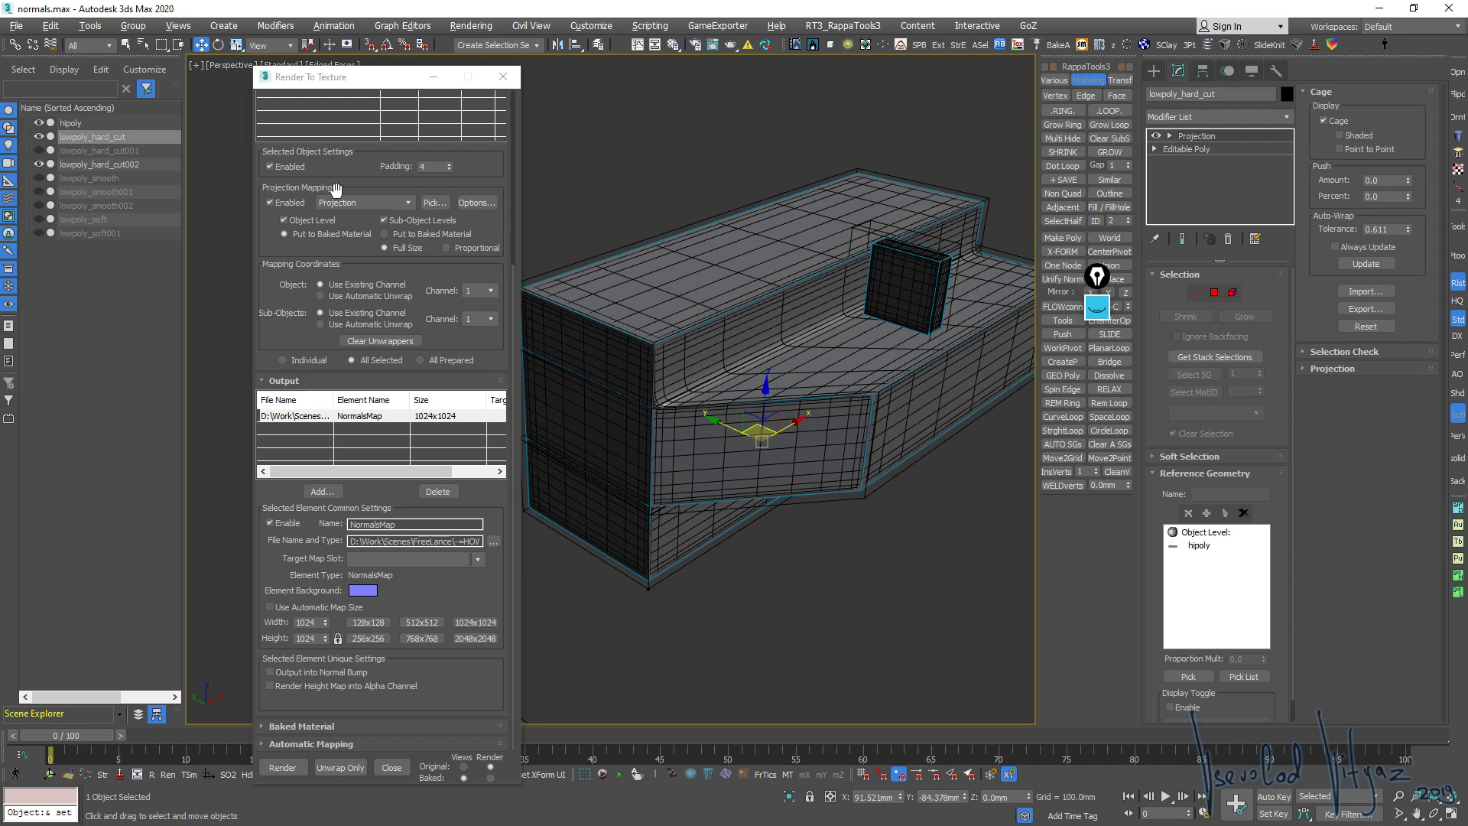
Bake lowpoly_hard_cut's 1024x1024 normal map over the old file, then inspect the shading without edged faces
{"action": "left_click", "coordinate": [282, 767]}
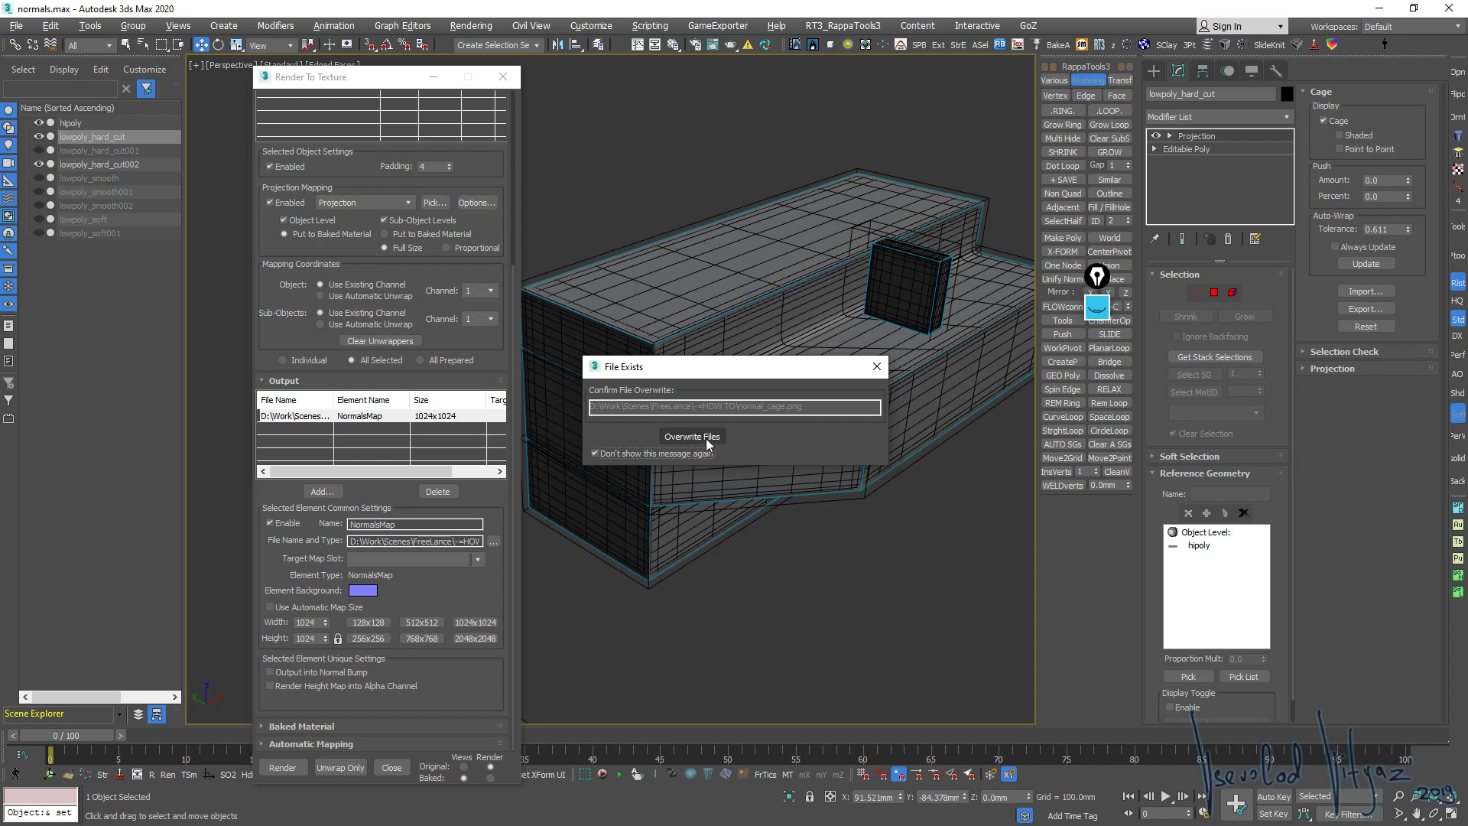
{"action": "left_click", "coordinate": [705, 437]}
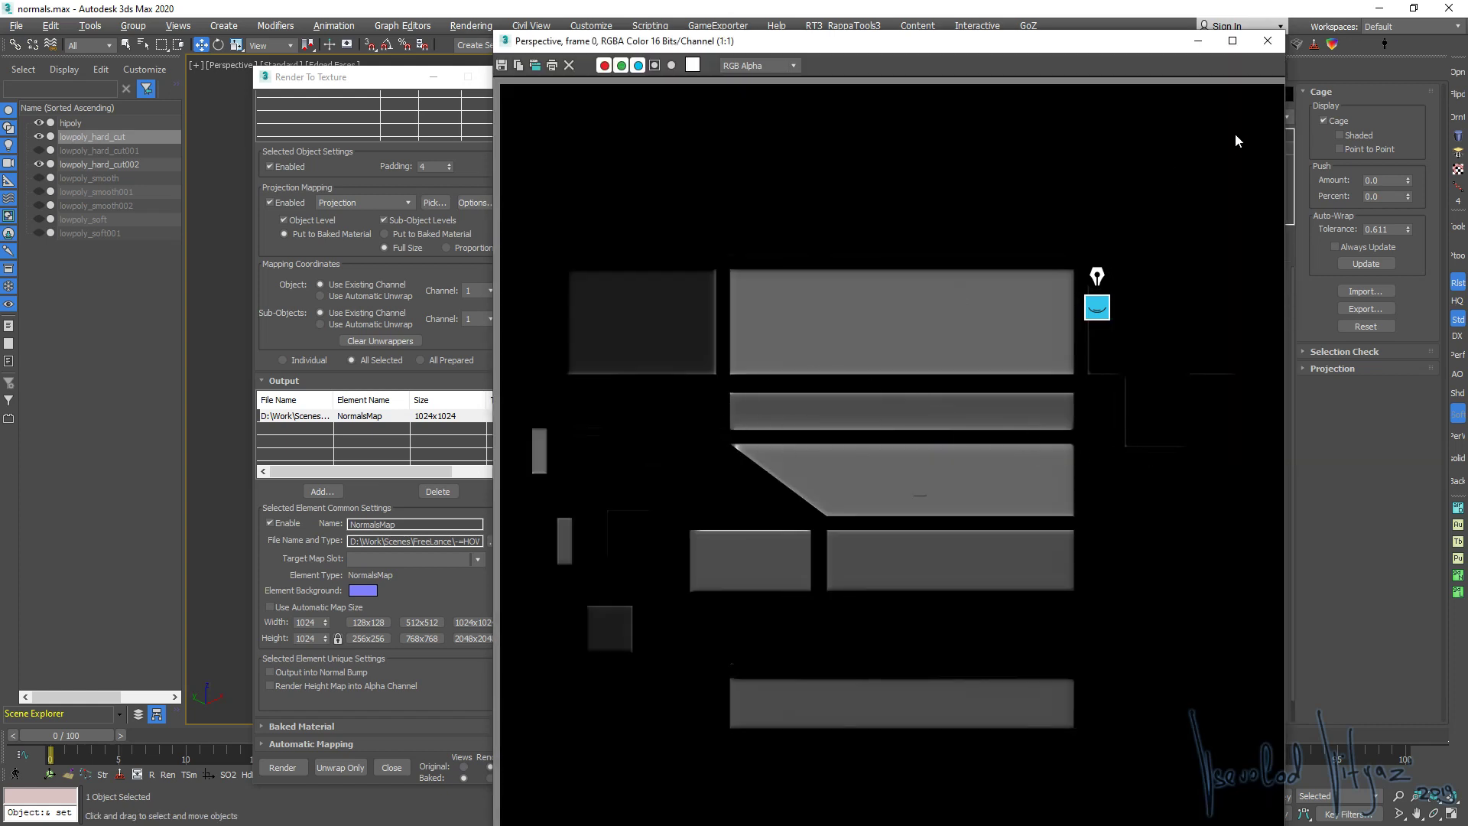
{"action": "left_click", "coordinate": [1018, 17]}
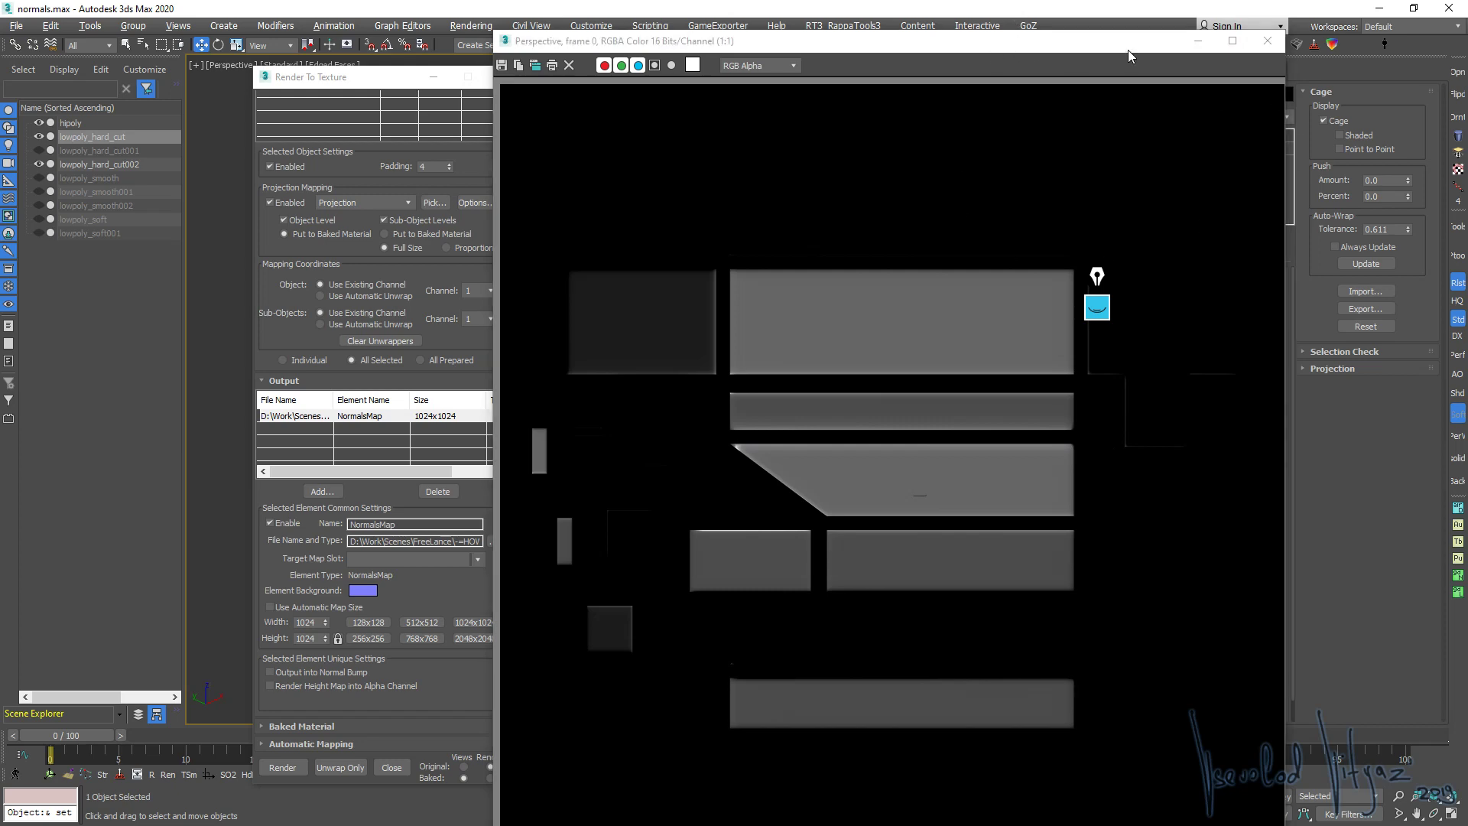
{"action": "left_click_drag", "start_coordinate": [1127, 49], "coordinate": [1452, 114]}
{"action": "scroll", "coordinate": [768, 431], "scroll_direction": "down", "scroll_amount": 3}
{"action": "middle_click_drag", "start_coordinate": [768, 398], "coordinate": [747, 565], "text": "alt"}
{"action": "scroll", "coordinate": [768, 431], "scroll_direction": "up", "scroll_amount": 4}
{"action": "scroll", "coordinate": [763, 443], "scroll_direction": "up", "scroll_amount": 2}
{"action": "key", "text": "F4"}
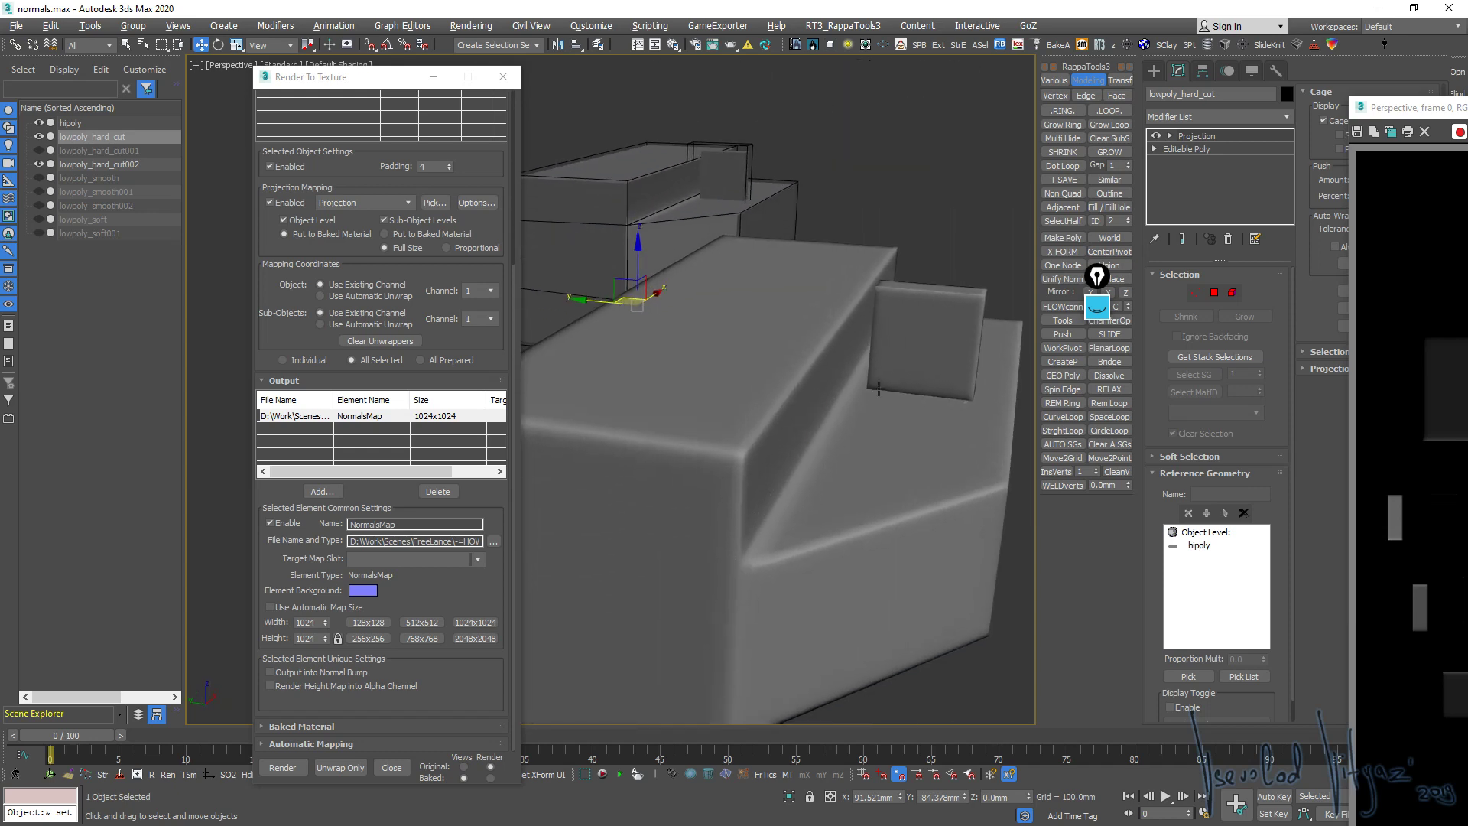
{"action": "scroll", "coordinate": [878, 388], "scroll_direction": "up", "scroll_amount": 3}
{"action": "scroll", "coordinate": [872, 401], "scroll_direction": "up", "scroll_amount": 3}
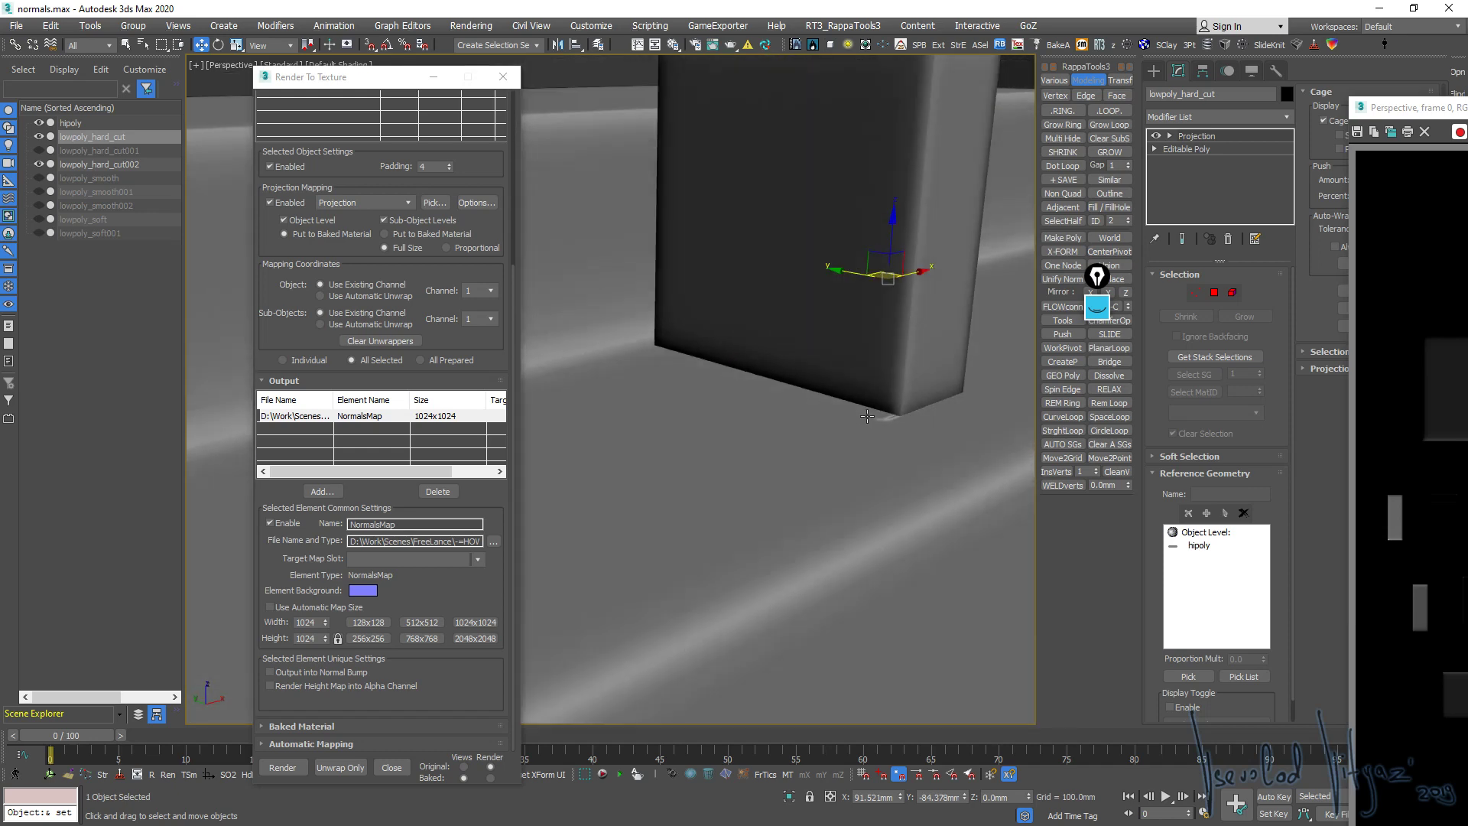
{"action": "scroll", "coordinate": [866, 416], "scroll_direction": "down", "scroll_amount": 3}
{"action": "mouse_move", "coordinate": [817, 410]}
{"action": "middle_mouse_down", "text": "alt"}
{"action": "mouse_move", "coordinate": [857, 435]}
{"action": "mouse_move", "coordinate": [836, 470]}
{"action": "mouse_move", "coordinate": [776, 496]}
{"action": "middle_mouse_up", "text": "alt"}
{"action": "scroll", "coordinate": [833, 416], "scroll_direction": "up", "scroll_amount": 2}
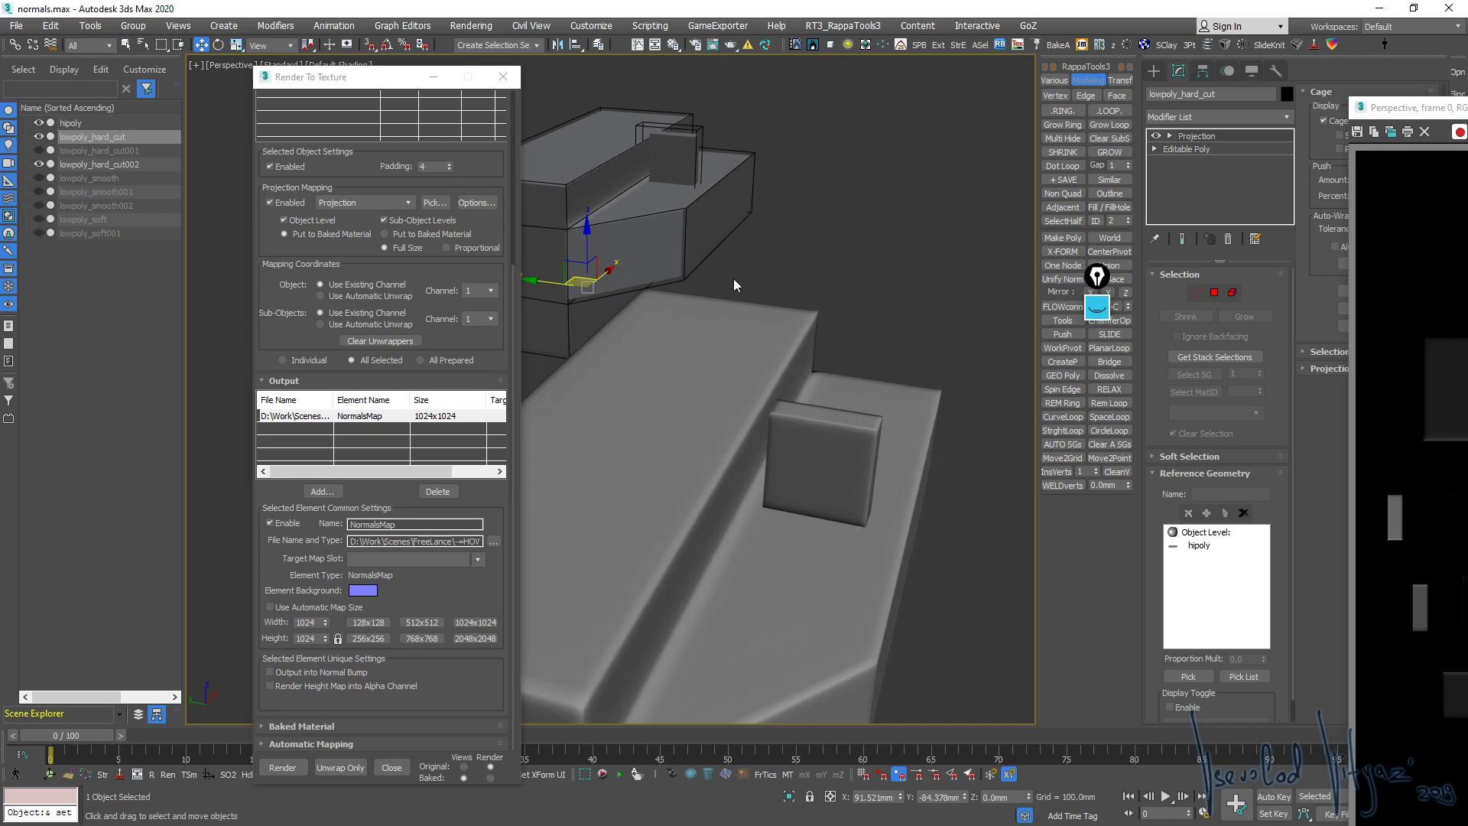
{"action": "scroll", "coordinate": [852, 475], "scroll_direction": "down", "scroll_amount": 3}
{"action": "mouse_move", "coordinate": [852, 475]}
{"action": "middle_mouse_down", "text": "alt"}
{"action": "mouse_move", "coordinate": [833, 459]}
{"action": "mouse_move", "coordinate": [815, 528]}
{"action": "middle_mouse_up", "text": "alt"}
{"action": "scroll", "coordinate": [789, 440], "scroll_direction": "down", "scroll_amount": 4}
{"action": "scroll", "coordinate": [815, 528], "scroll_direction": "up", "scroll_amount": 4}
{"action": "scroll", "coordinate": [780, 485], "scroll_direction": "up", "scroll_amount": 4}
{"action": "scroll", "coordinate": [780, 484], "scroll_direction": "up", "scroll_amount": 3}
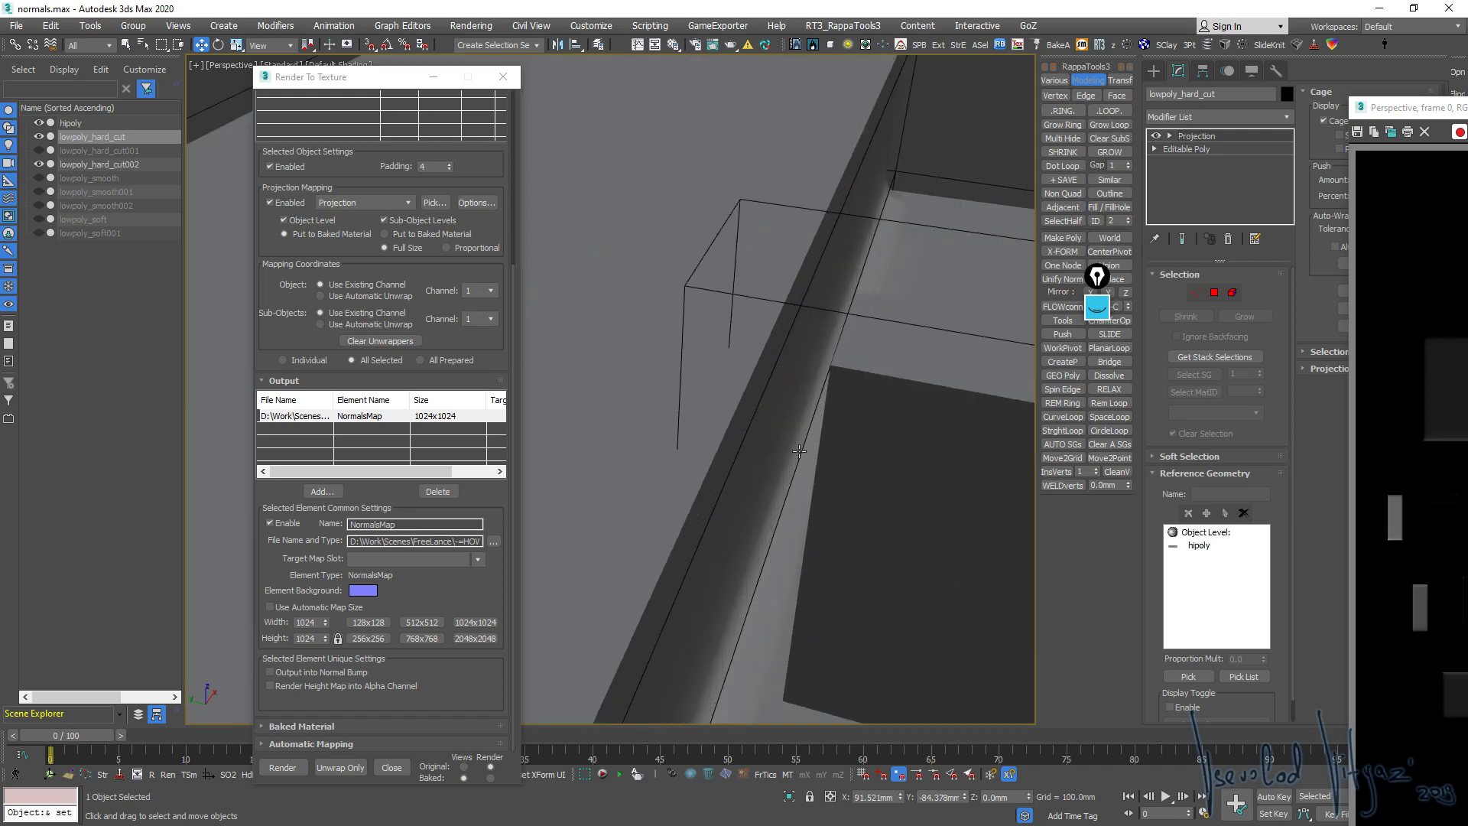
{"action": "middle_click_drag", "start_coordinate": [802, 451], "coordinate": [871, 427]}
{"action": "scroll", "coordinate": [763, 409], "scroll_direction": "down", "scroll_amount": 3}
{"action": "mouse_move", "coordinate": [764, 410]}
{"action": "middle_mouse_down", "text": "alt"}
{"action": "mouse_move", "coordinate": [792, 384]}
{"action": "mouse_move", "coordinate": [803, 435]}
{"action": "mouse_move", "coordinate": [760, 419]}
{"action": "mouse_move", "coordinate": [799, 452]}
{"action": "middle_mouse_up", "text": "alt"}
Maximize the side view and move the bake settings window out of the way
{"action": "key", "text": "alt+w"}
{"action": "key", "text": "alt+w"}
{"action": "key", "text": "alt+w"}
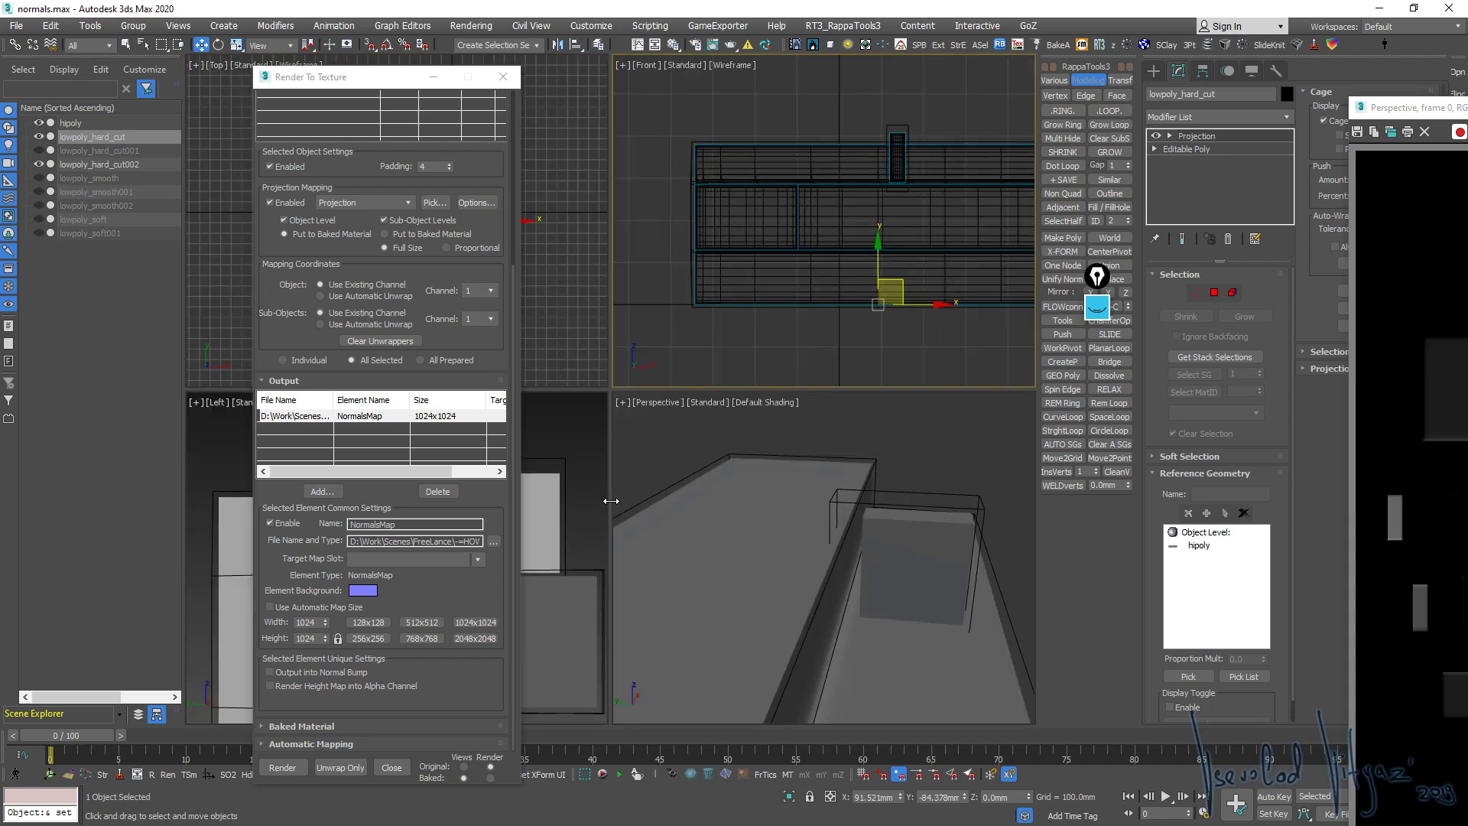
{"action": "key", "text": "alt+w"}
{"action": "key", "text": "alt+w"}
{"action": "key", "text": "alt+w"}
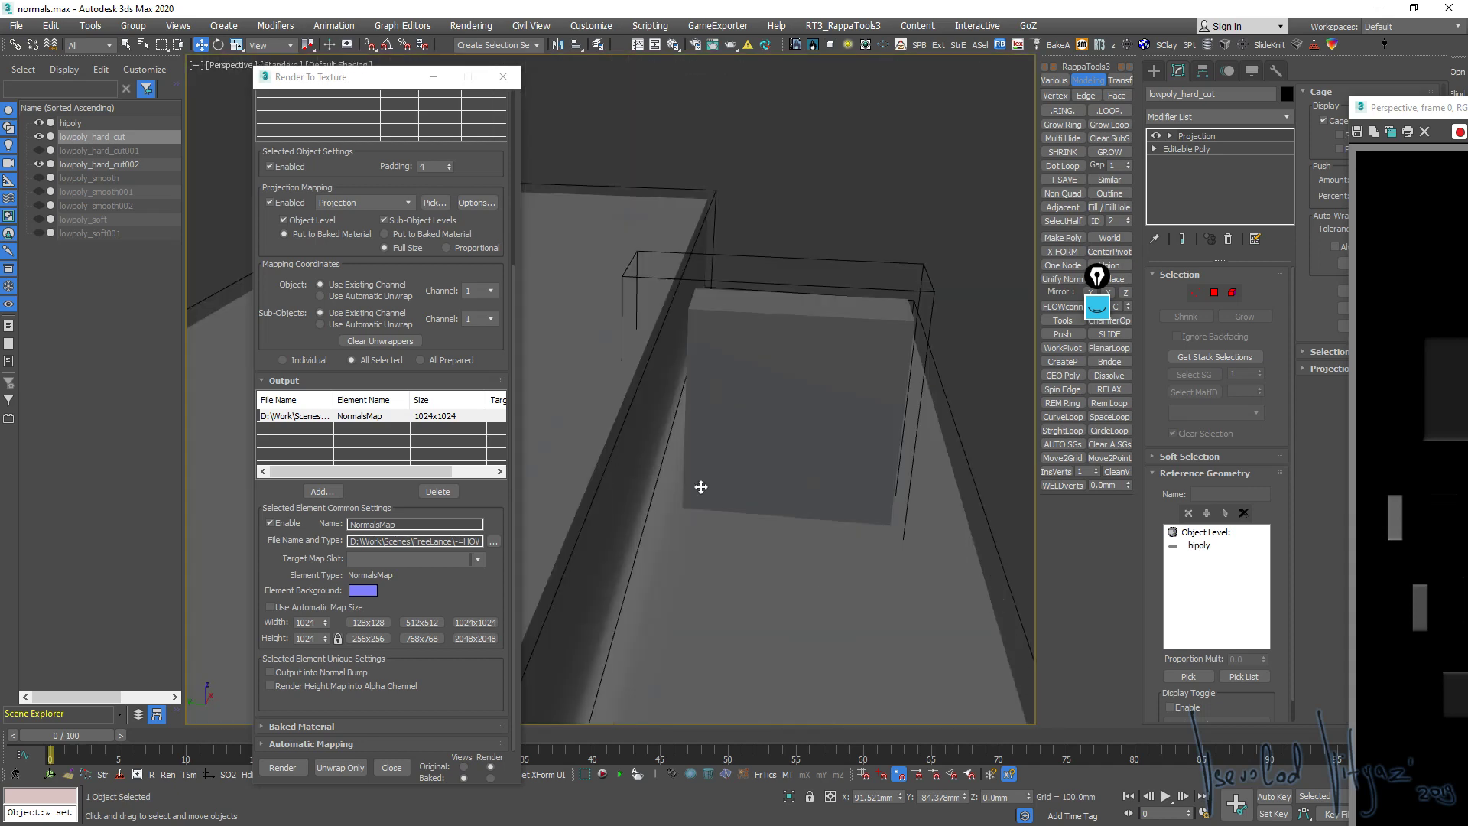
{"action": "middle_click_drag", "start_coordinate": [698, 485], "coordinate": [769, 473]}
{"action": "key", "text": "alt+w"}
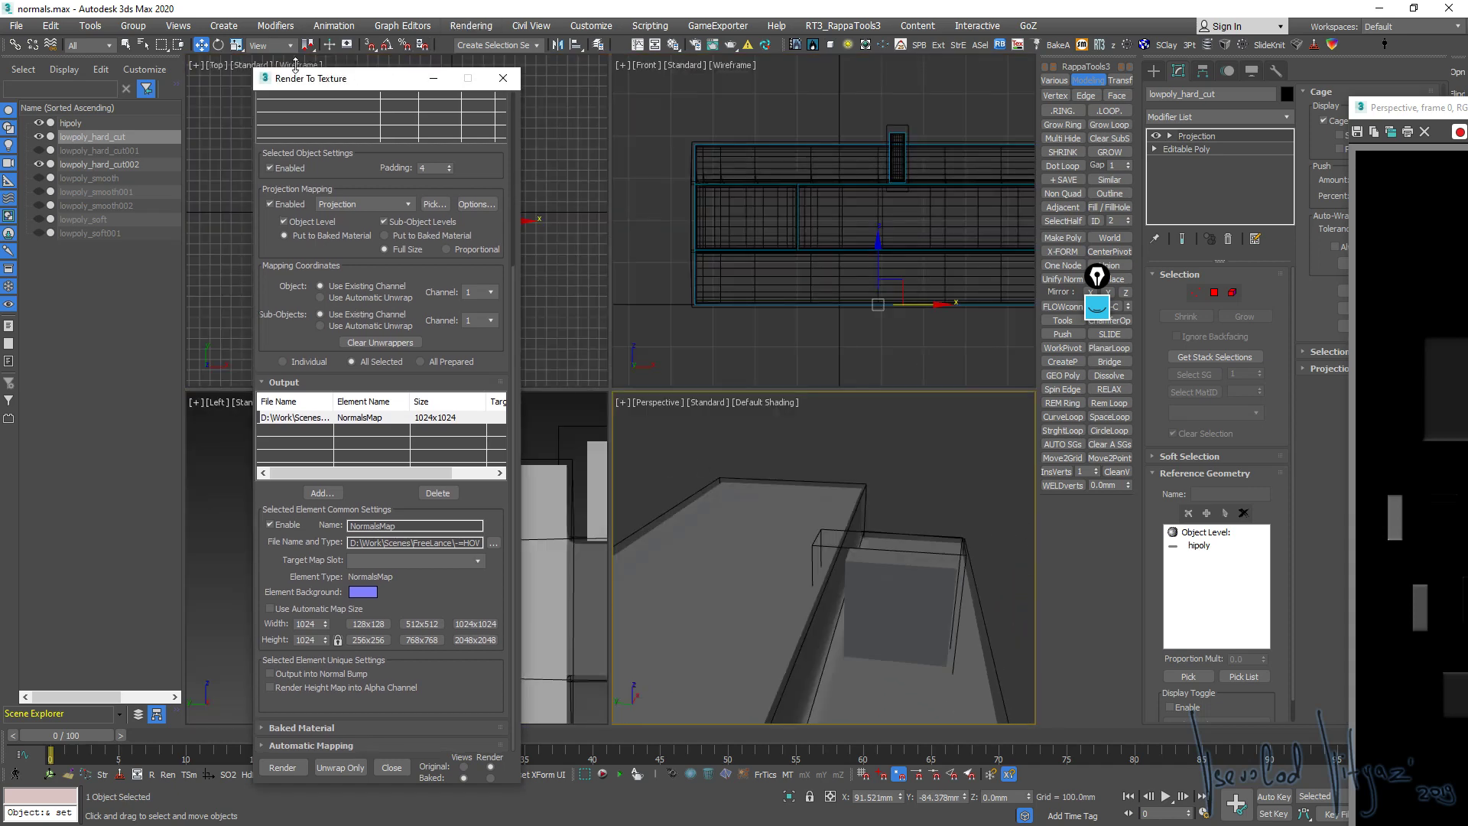
{"action": "left_click_drag", "start_coordinate": [321, 80], "coordinate": [189, 86]}
{"action": "key", "text": "alt+w"}
{"action": "middle_click_drag", "start_coordinate": [676, 433], "coordinate": [418, 428]}
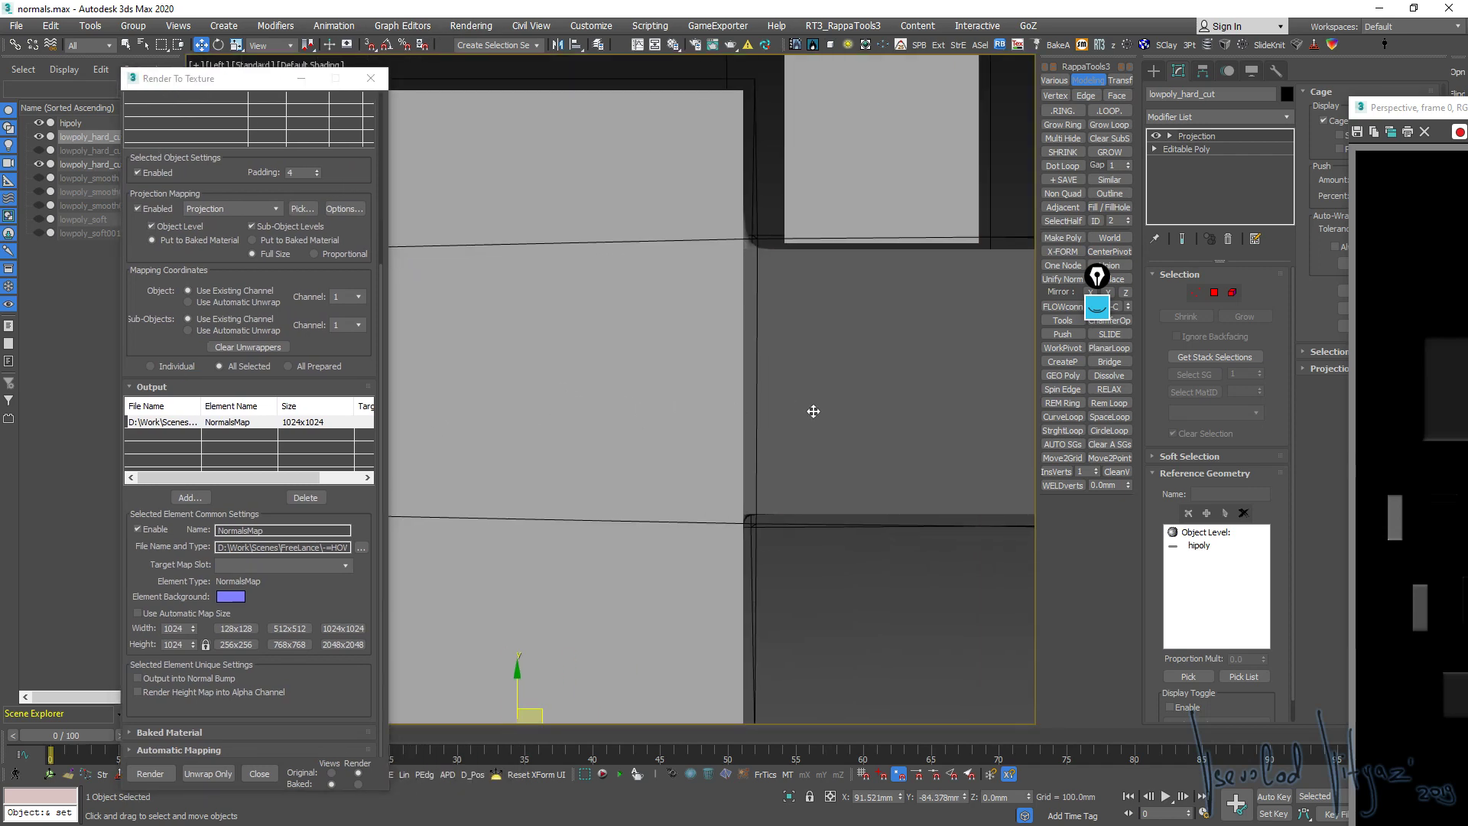
{"action": "scroll", "coordinate": [809, 409], "scroll_direction": "down", "scroll_amount": 2}
{"action": "scroll", "coordinate": [789, 416], "scroll_direction": "down", "scroll_amount": 2}
Select projection cage faces and push them outward around the small box
{"action": "key", "text": "1"}
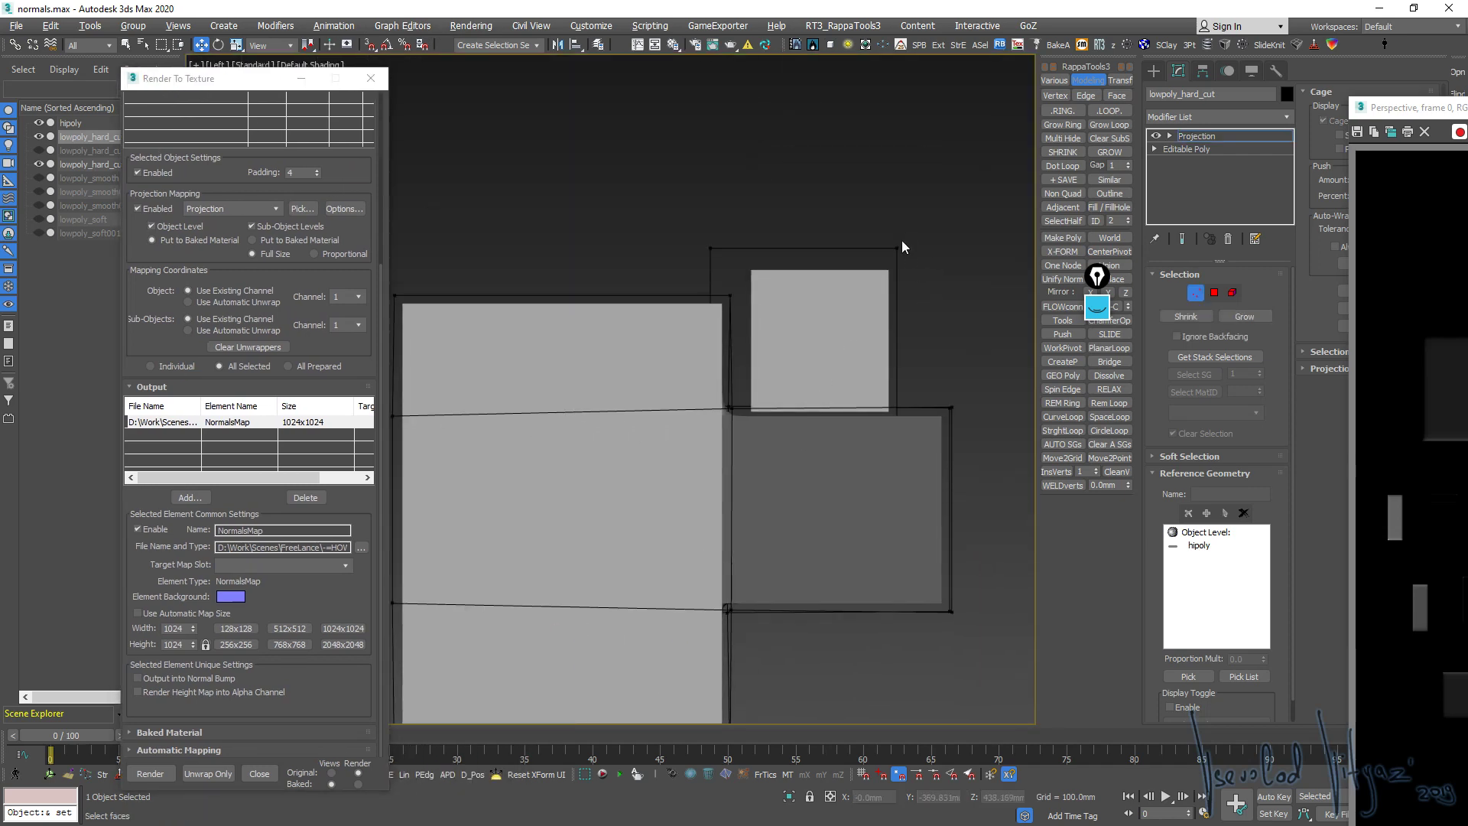
{"action": "scroll", "coordinate": [860, 400], "scroll_direction": "up", "scroll_amount": 4}
{"action": "left_click_drag", "start_coordinate": [950, 406], "coordinate": [906, 480]}
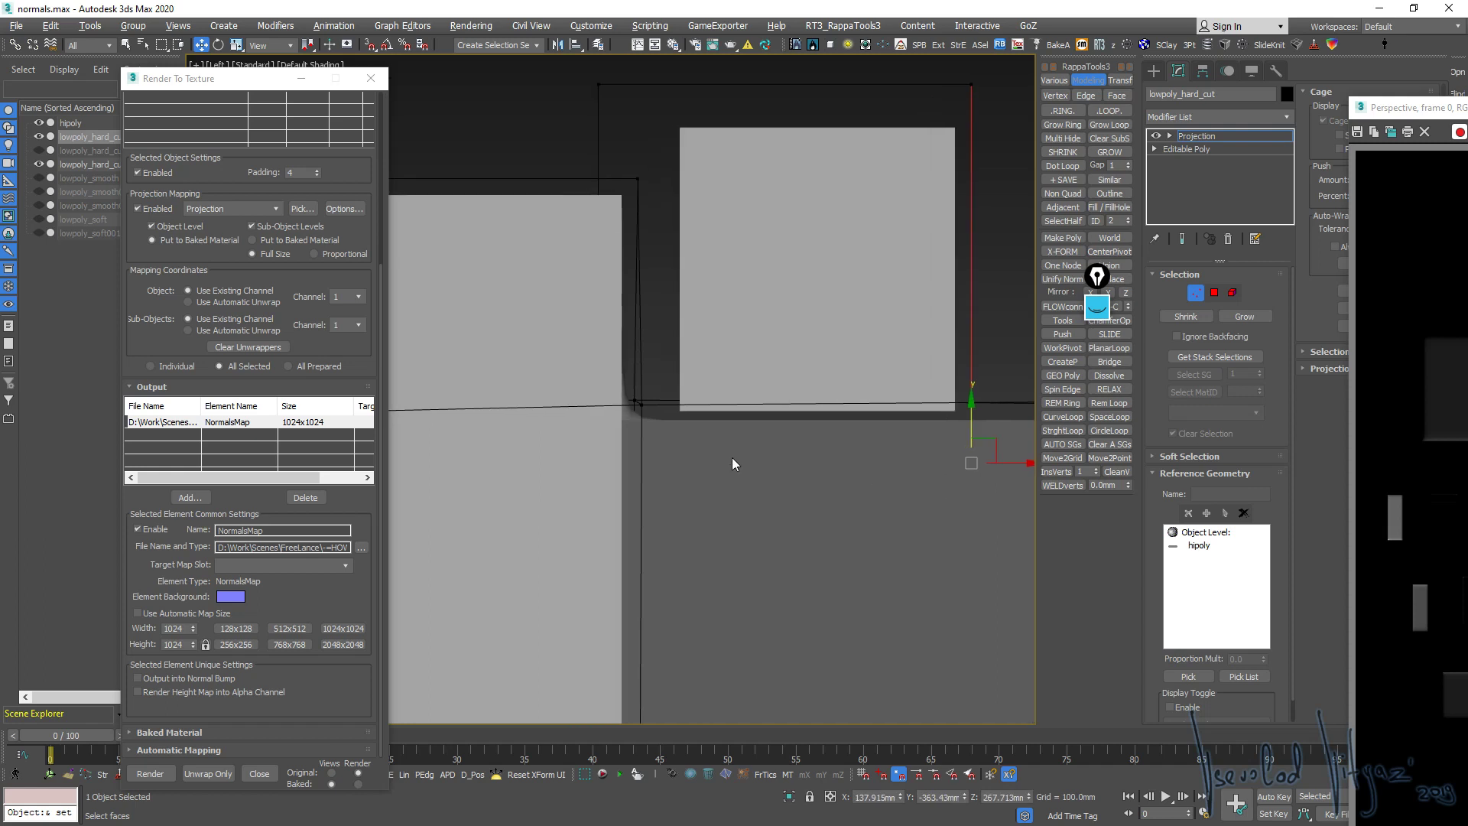
{"action": "scroll", "coordinate": [688, 490], "scroll_direction": "down", "scroll_amount": 1}
{"action": "scroll", "coordinate": [738, 443], "scroll_direction": "up", "scroll_amount": 3}
{"action": "left_click", "coordinate": [740, 425]}
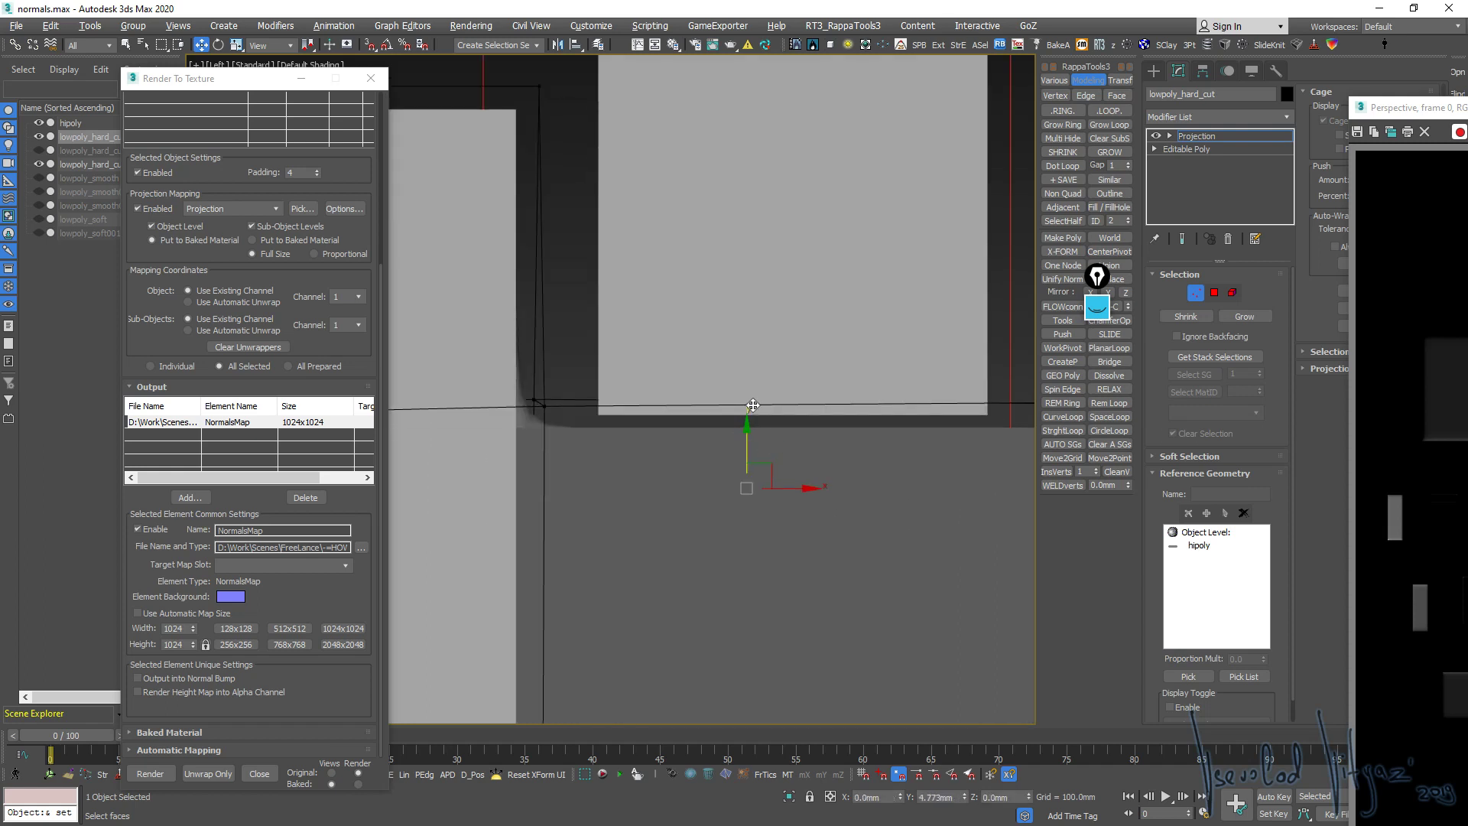
{"action": "left_click_drag", "start_coordinate": [761, 364], "coordinate": [765, 361]}
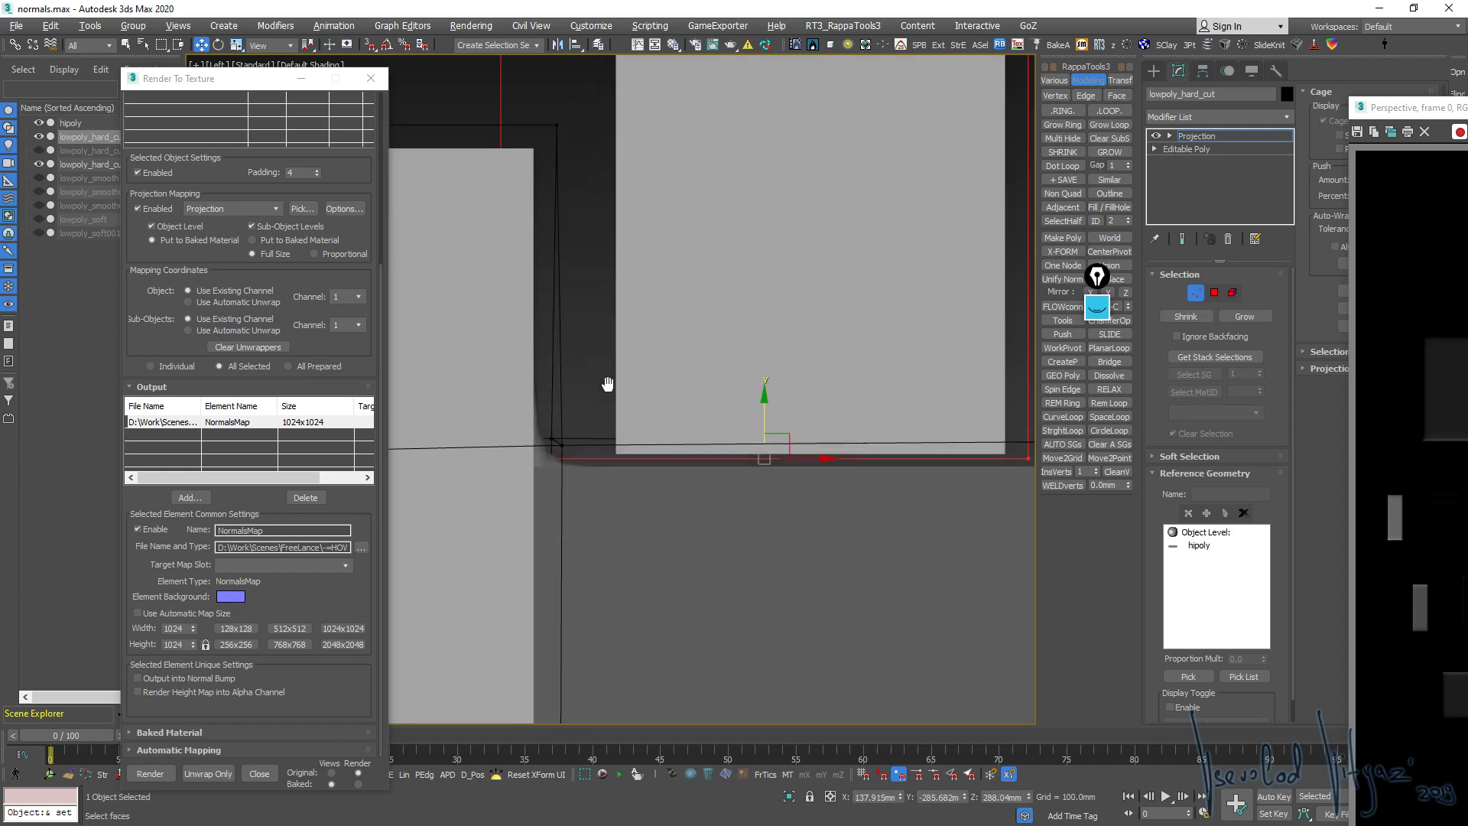
{"action": "scroll", "coordinate": [604, 398], "scroll_direction": "down", "scroll_amount": 2}
{"action": "left_click", "coordinate": [650, 426]}
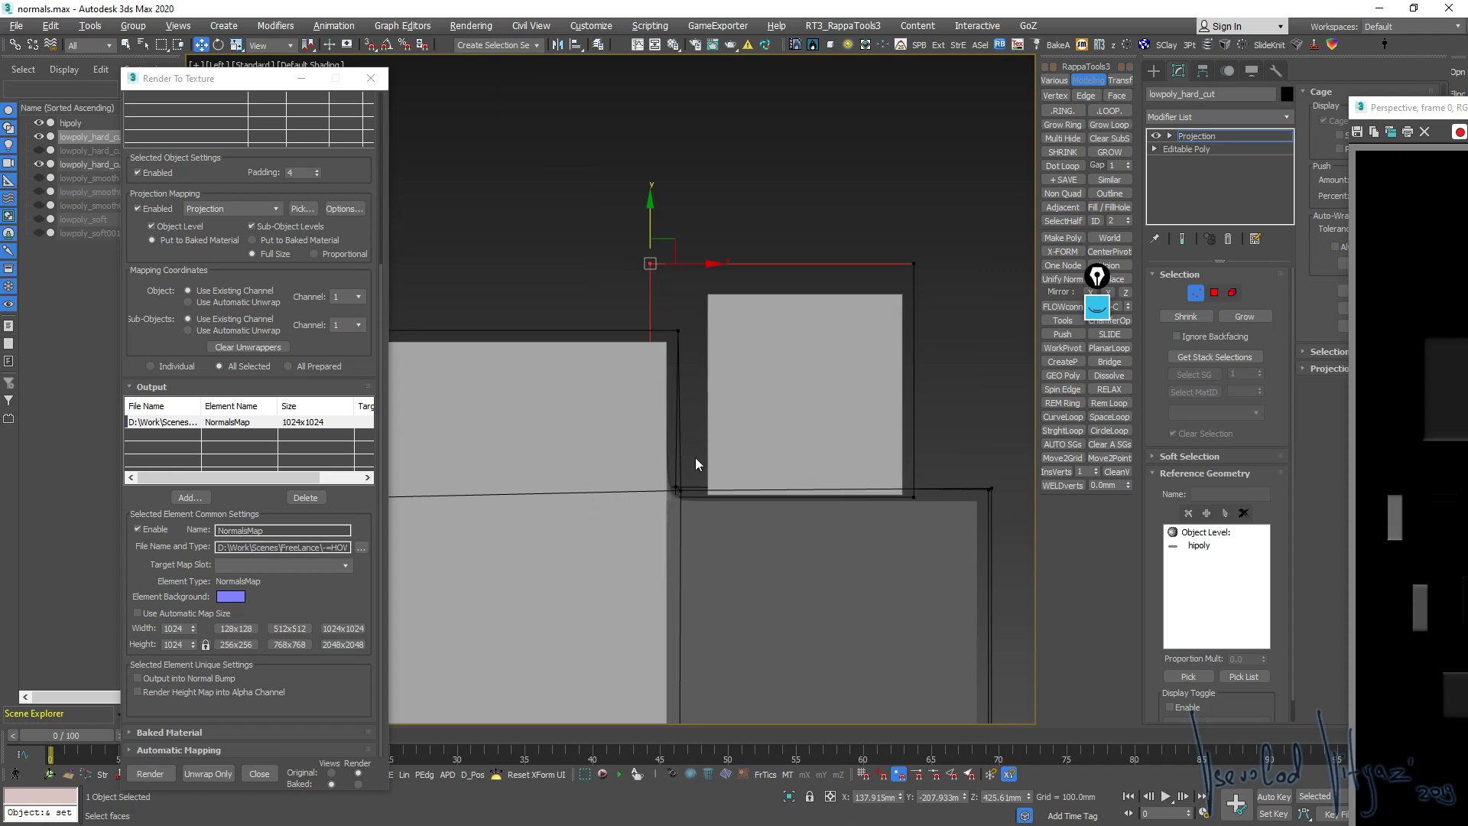
{"action": "left_click_drag", "start_coordinate": [655, 572], "coordinate": [657, 574]}
{"action": "left_click_drag", "start_coordinate": [718, 376], "coordinate": [770, 378]}
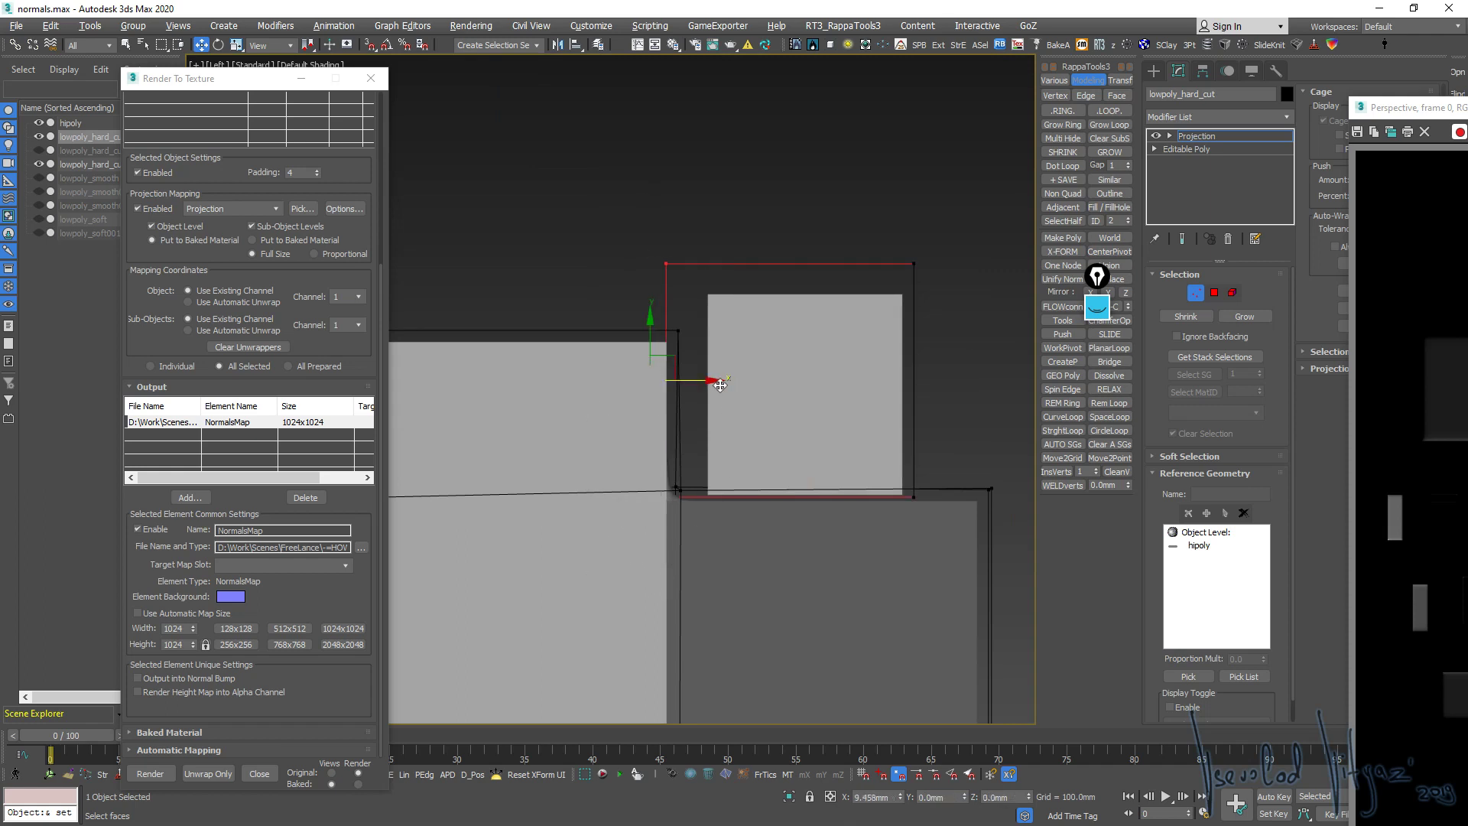
Lower the cage top toward the box top and pull its right edge slightly inward
{"action": "left_click_drag", "start_coordinate": [679, 204], "coordinate": [965, 290]}
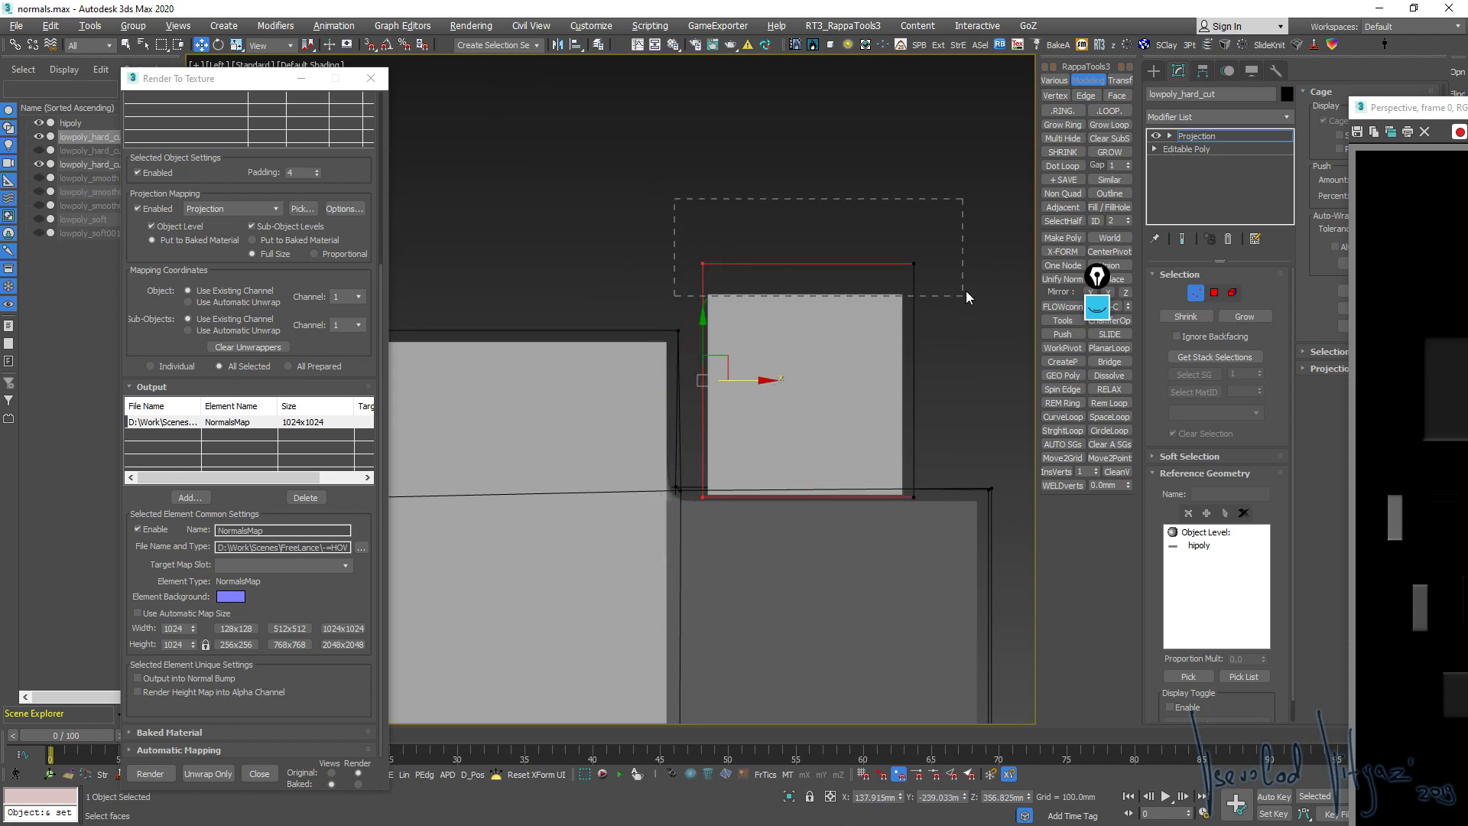
{"action": "left_click_drag", "start_coordinate": [808, 214], "coordinate": [809, 238]}
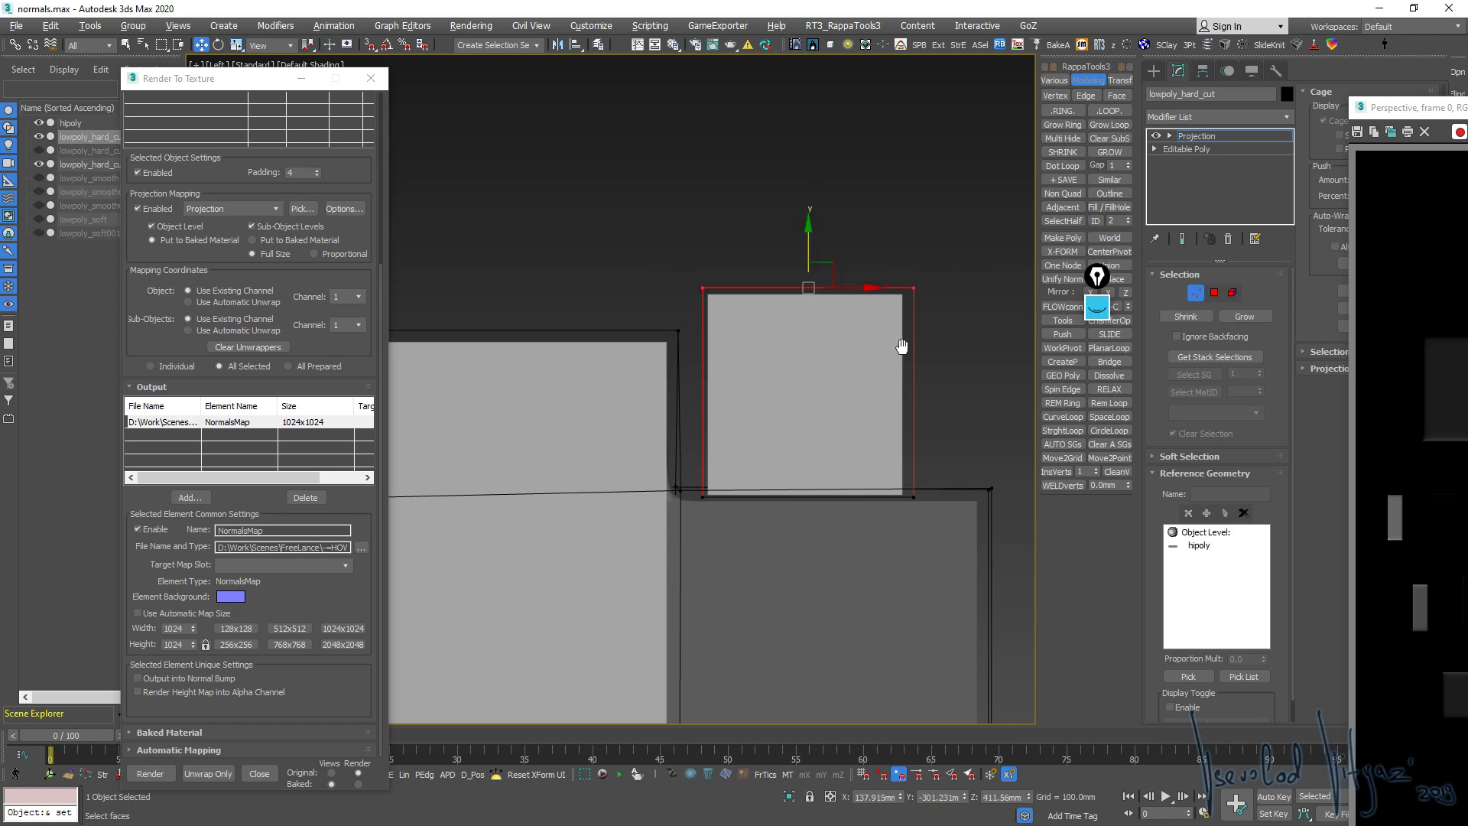
{"action": "scroll", "coordinate": [924, 162], "scroll_direction": "up", "scroll_amount": 2}
{"action": "left_click_drag", "start_coordinate": [923, 160], "coordinate": [856, 572]}
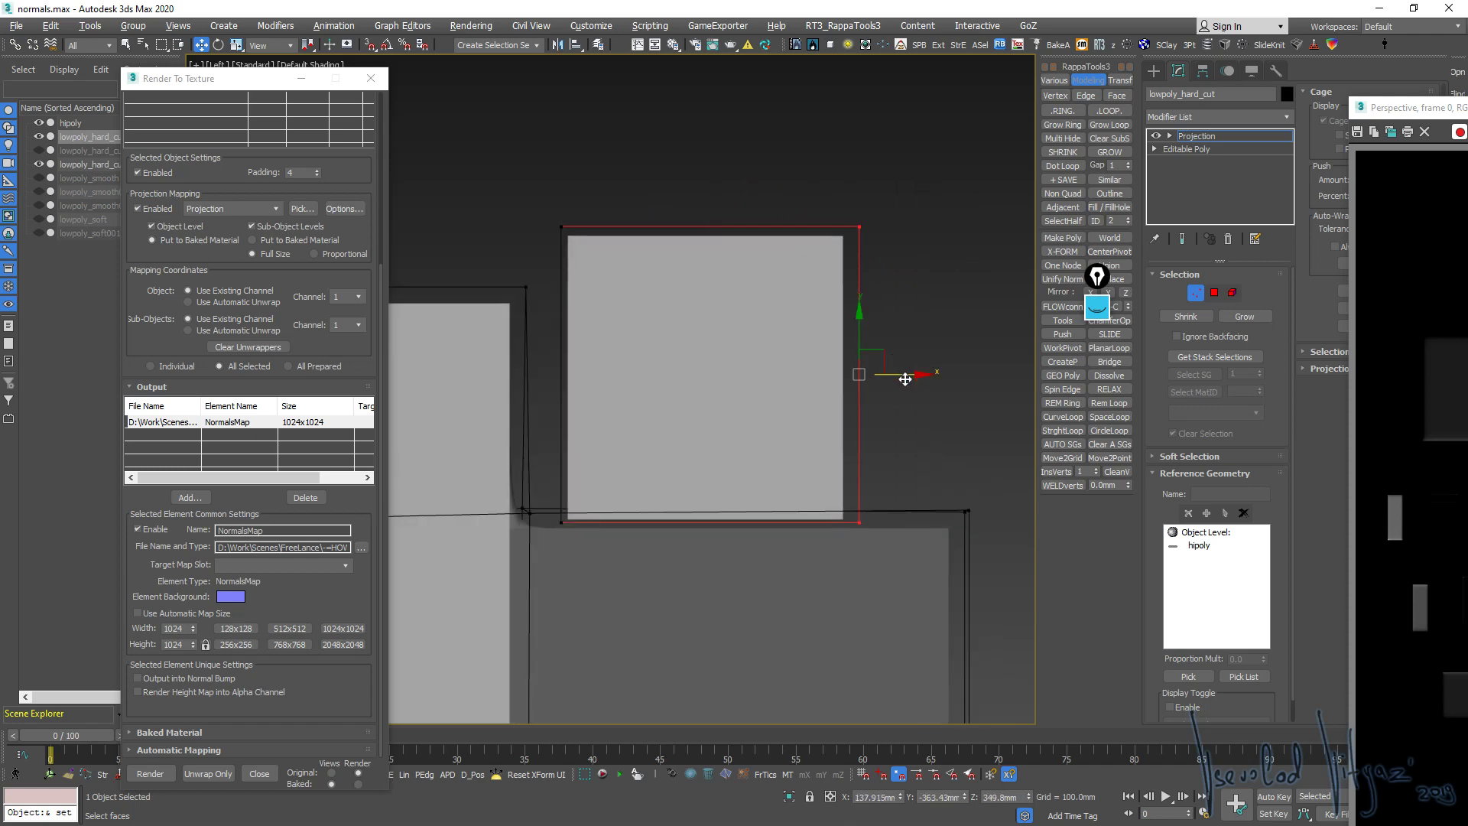
{"action": "left_click_drag", "start_coordinate": [891, 374], "coordinate": [881, 374]}
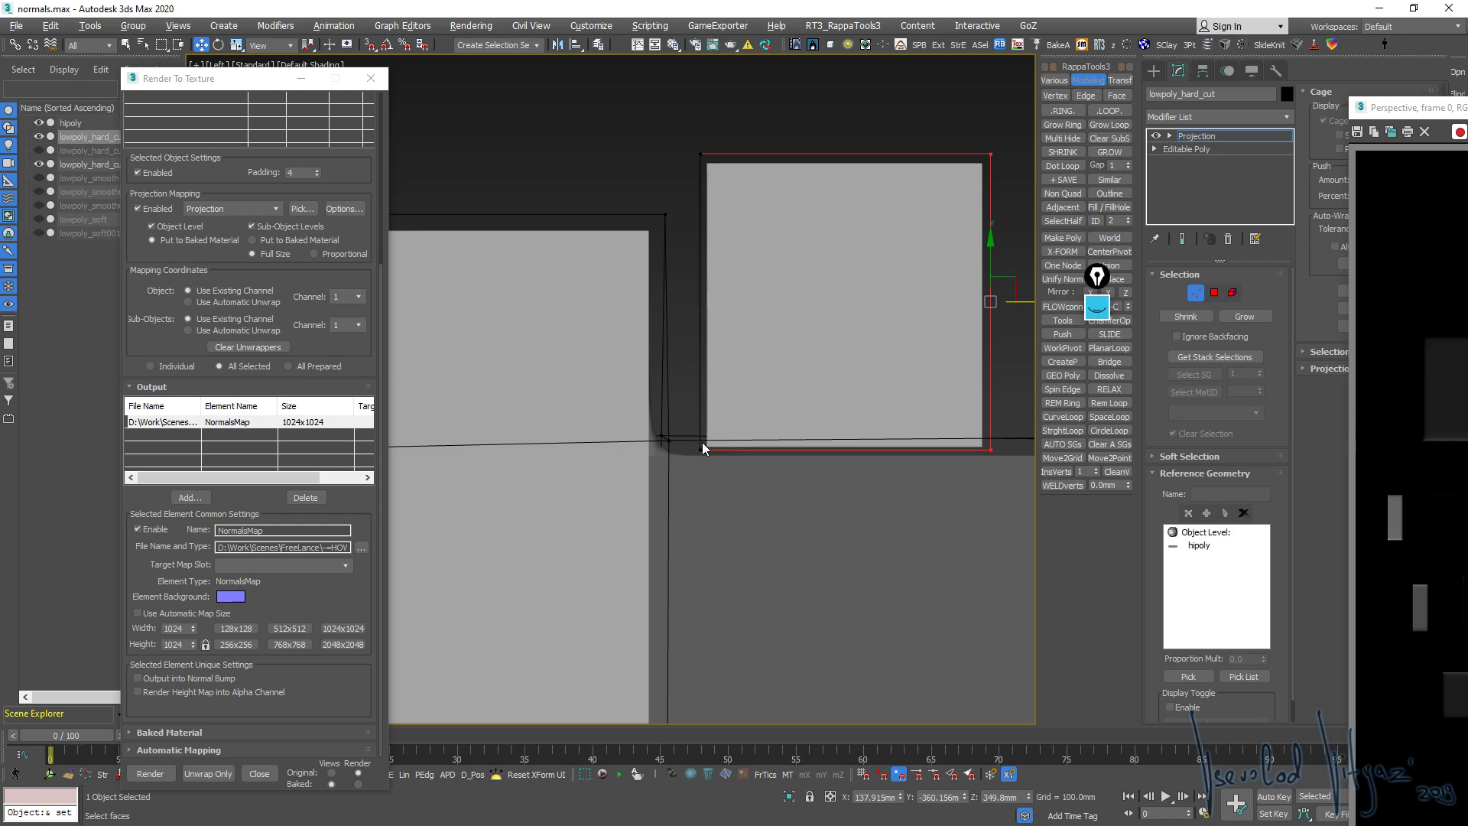
Maximize Perspective and orbit to check the cage, framing both blocks
{"action": "key", "text": "alt+w"}
{"action": "middle_click", "coordinate": [893, 562]}
{"action": "key", "text": "alt+w"}
{"action": "mouse_move", "coordinate": [739, 505]}
{"action": "middle_mouse_down", "text": "alt"}
{"action": "mouse_move", "coordinate": [688, 430]}
{"action": "mouse_move", "coordinate": [669, 430]}
{"action": "middle_mouse_up", "text": "alt"}
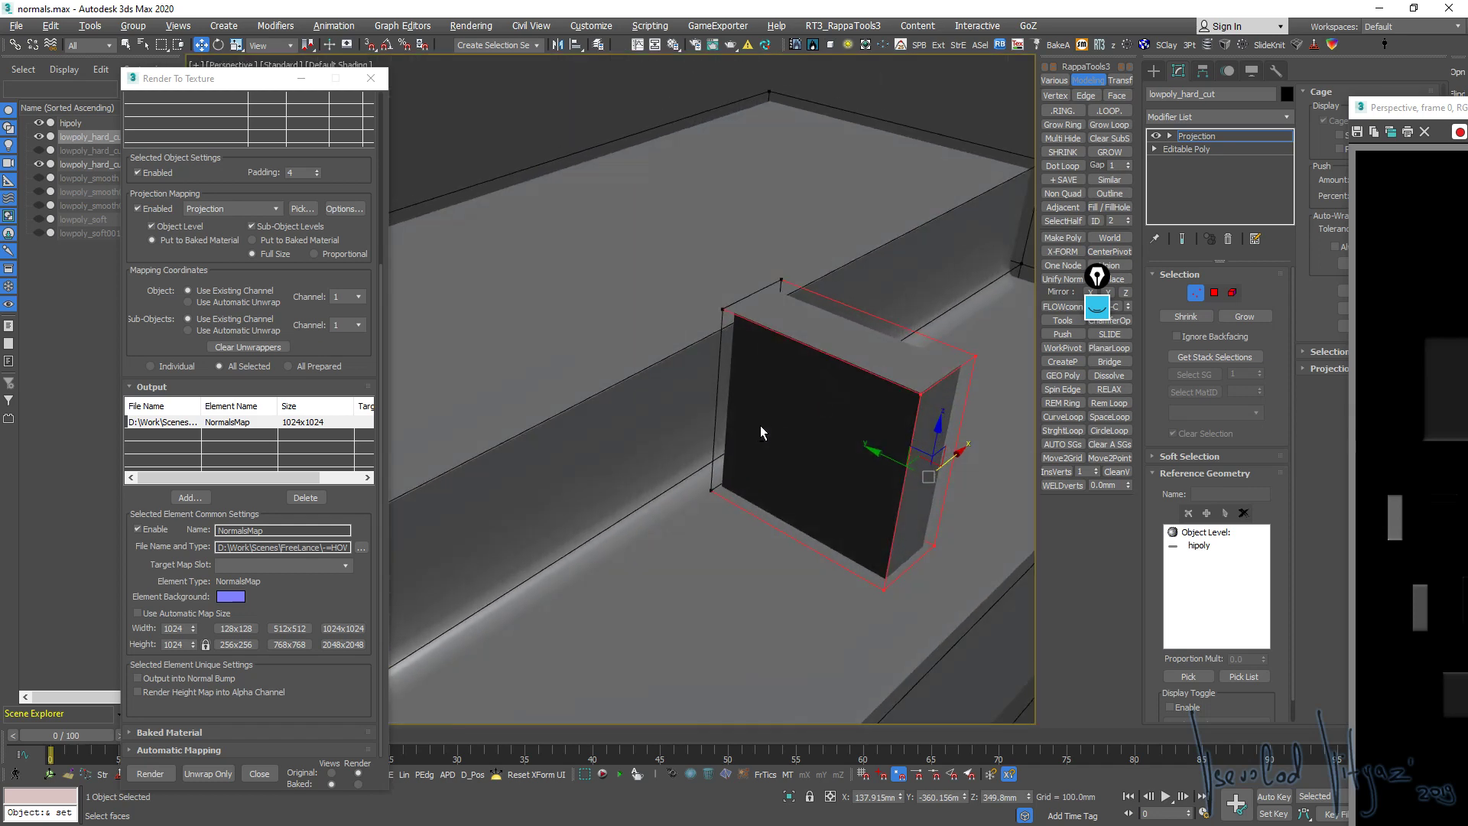
{"action": "middle_click_drag", "start_coordinate": [783, 469], "coordinate": [802, 399], "text": "alt"}
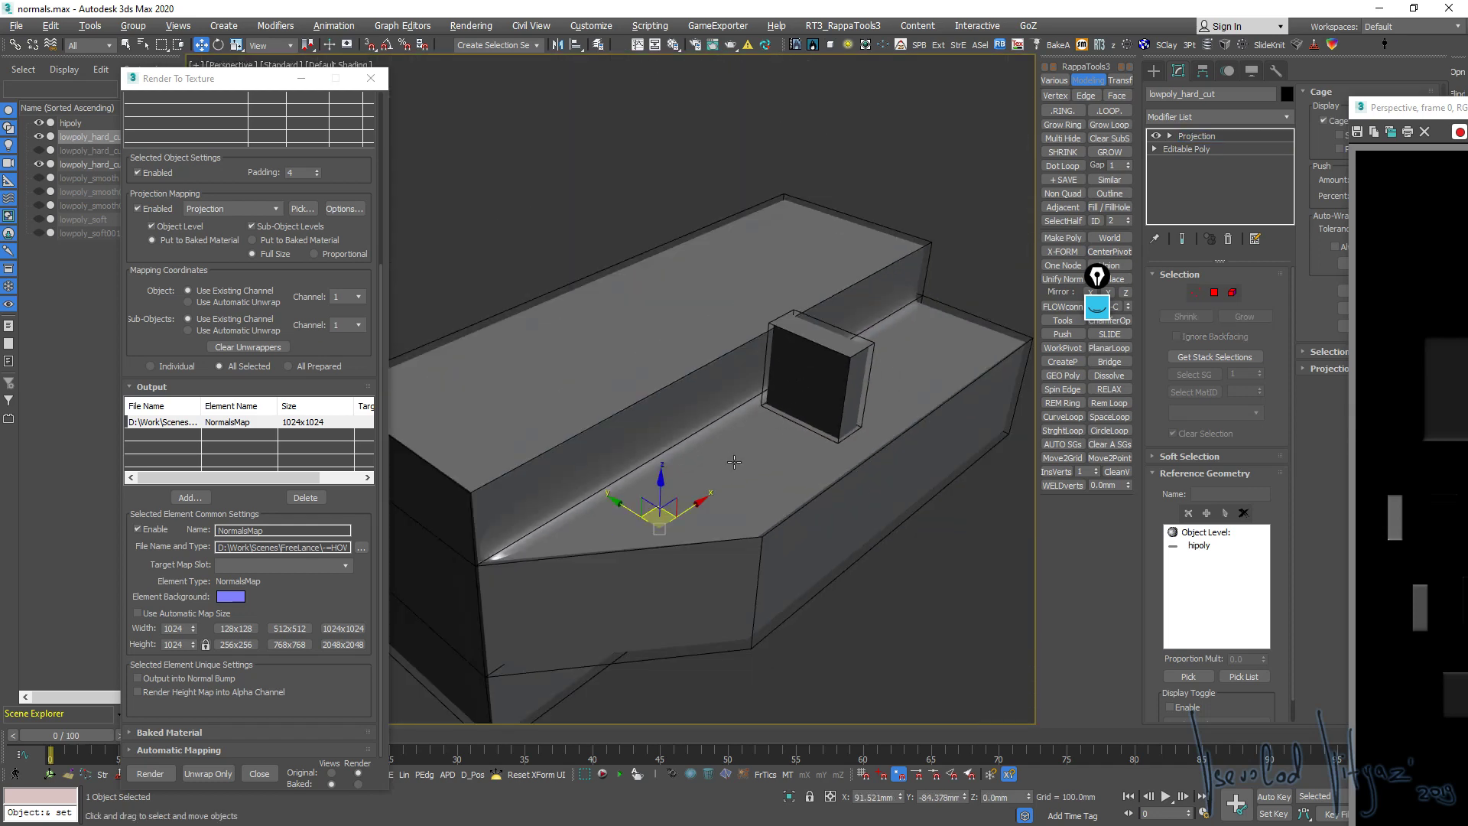
{"action": "scroll", "coordinate": [734, 461], "scroll_direction": "down", "scroll_amount": 5}
{"action": "middle_click_drag", "start_coordinate": [756, 461], "coordinate": [826, 360]}
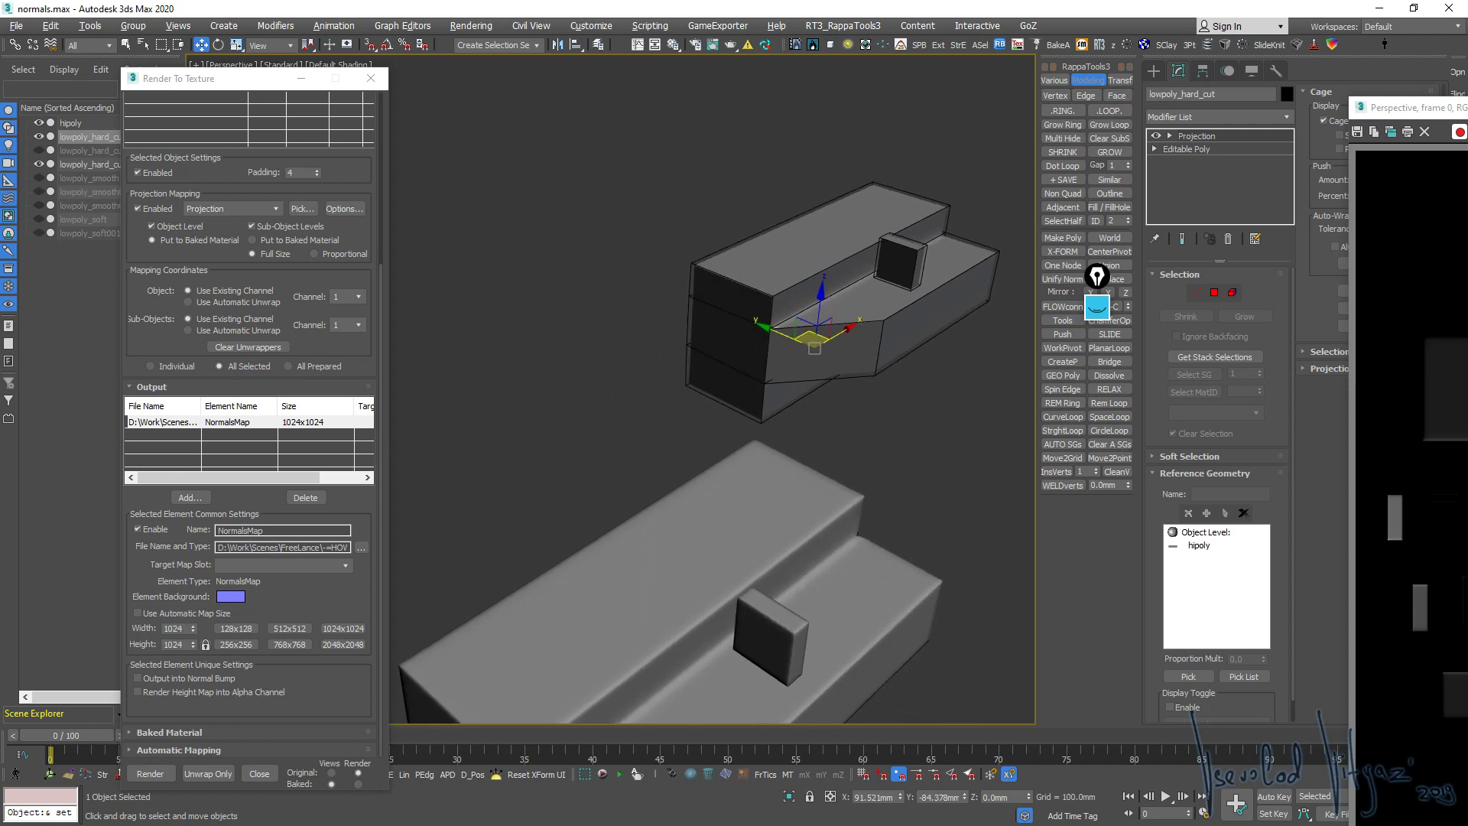
{"action": "middle_click_drag", "start_coordinate": [749, 447], "coordinate": [692, 442]}
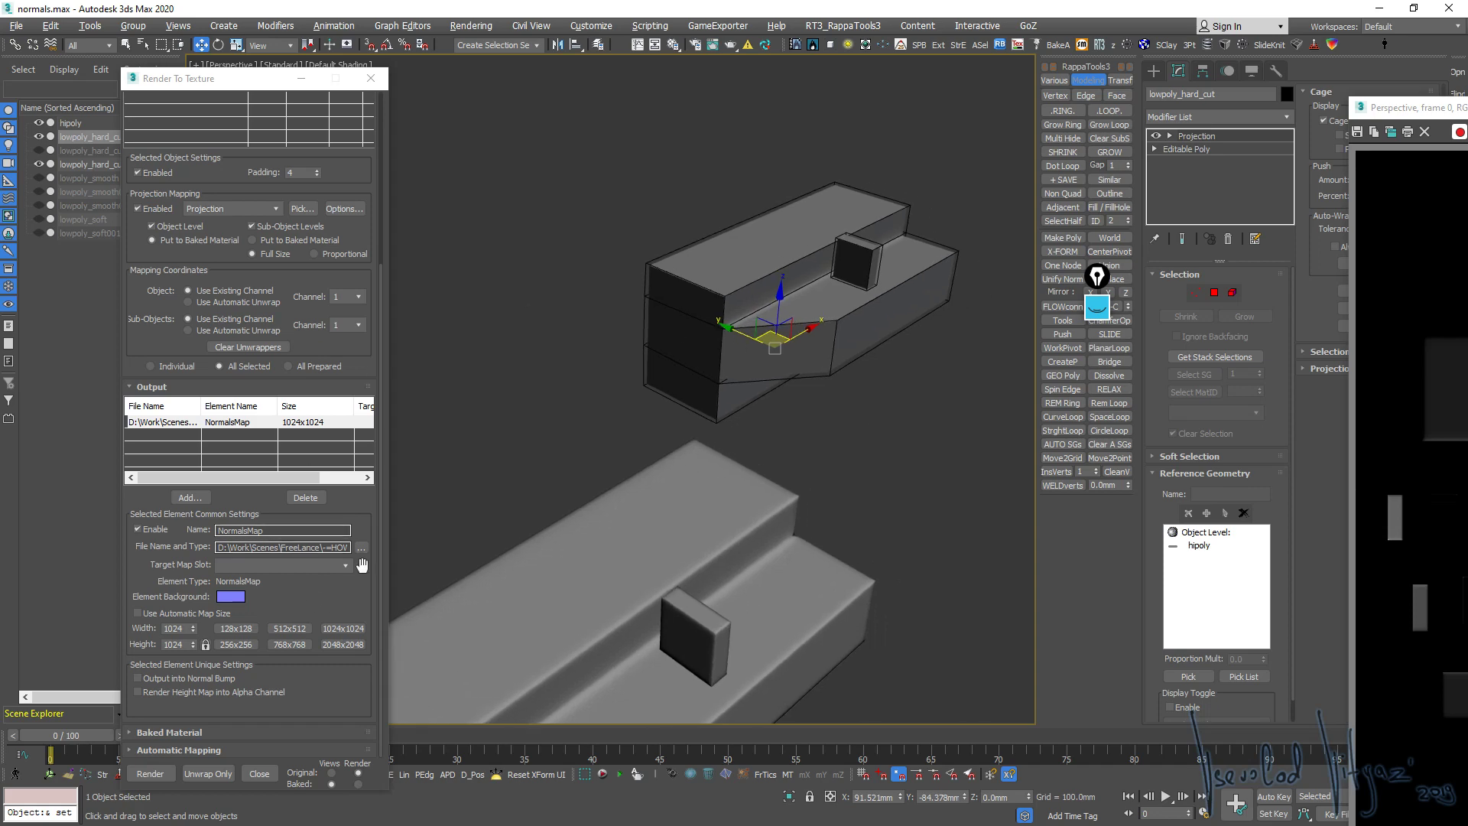
Bake the normal map onto lowpoly_hard_cut and zoom in on the small box's corner shading
{"action": "left_click", "coordinate": [169, 771]}
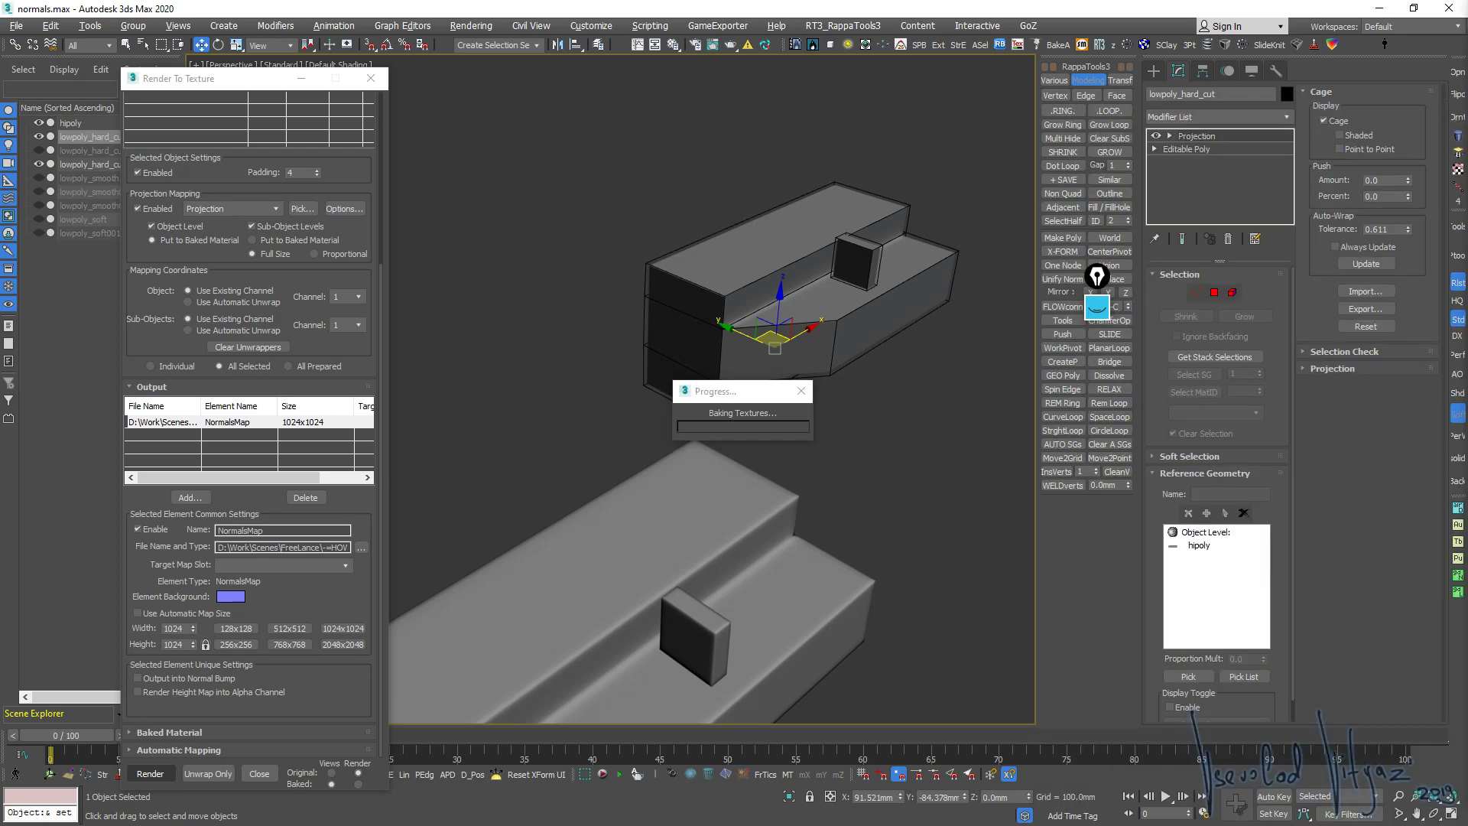
{"action": "middle_click_drag", "start_coordinate": [688, 428], "coordinate": [780, 463], "text": "alt"}
{"action": "scroll", "coordinate": [779, 462], "scroll_direction": "up", "scroll_amount": 2}
{"action": "scroll", "coordinate": [773, 525], "scroll_direction": "up", "scroll_amount": 2}
{"action": "mouse_move", "coordinate": [773, 525]}
{"action": "middle_mouse_down", "text": "alt"}
{"action": "mouse_move", "coordinate": [692, 479]}
{"action": "mouse_move", "coordinate": [779, 468]}
{"action": "middle_mouse_up", "text": "alt"}
{"action": "scroll", "coordinate": [692, 479], "scroll_direction": "up", "scroll_amount": 4}
{"action": "scroll", "coordinate": [710, 473], "scroll_direction": "down", "scroll_amount": 5}
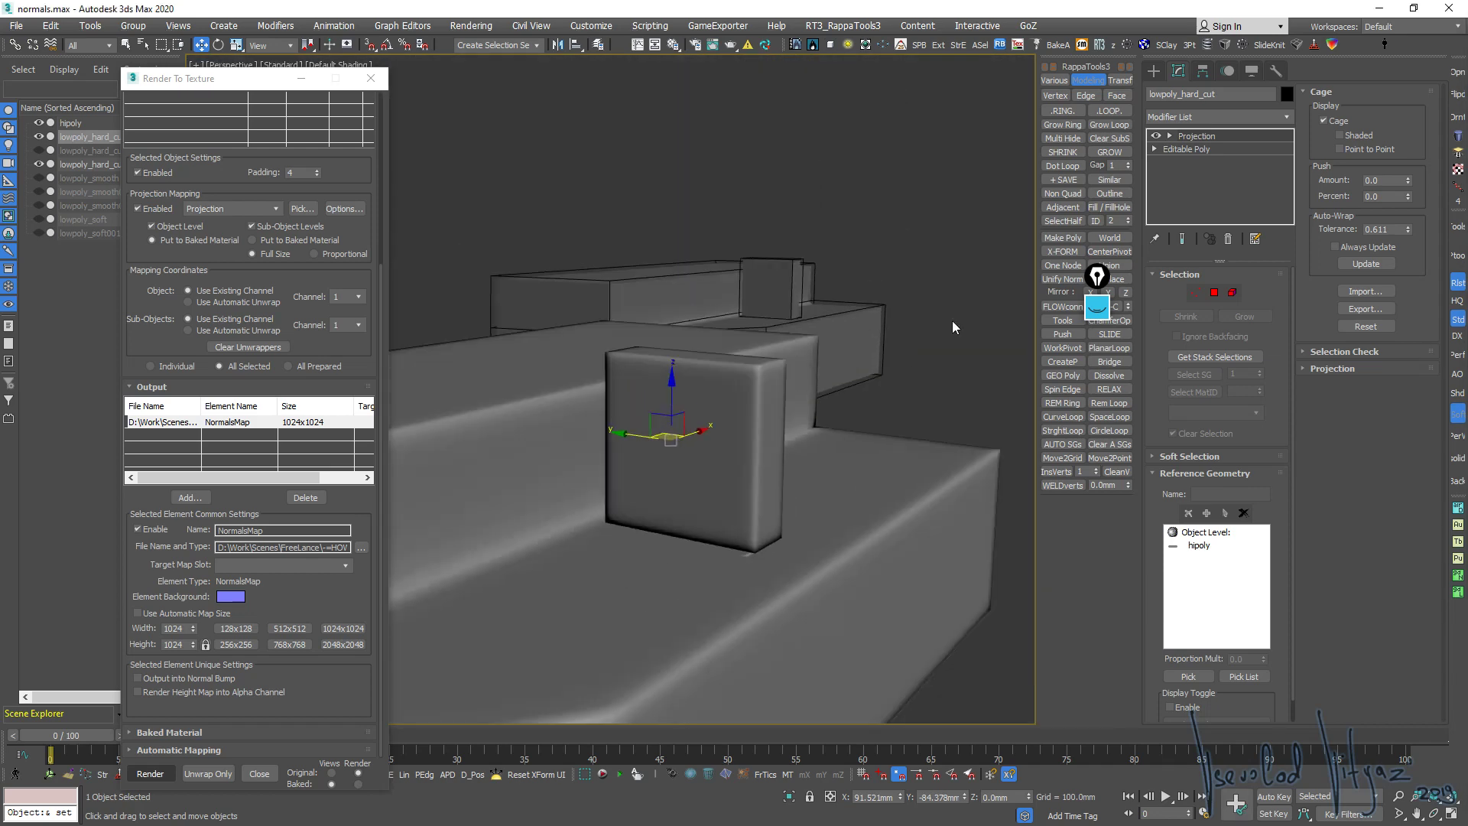
Maximize the Left view and select the cage at the box corner, cancelling an accidental move
{"action": "key", "text": "alt+w"}
{"action": "key", "text": "alt+w"}
{"action": "key", "text": "l"}
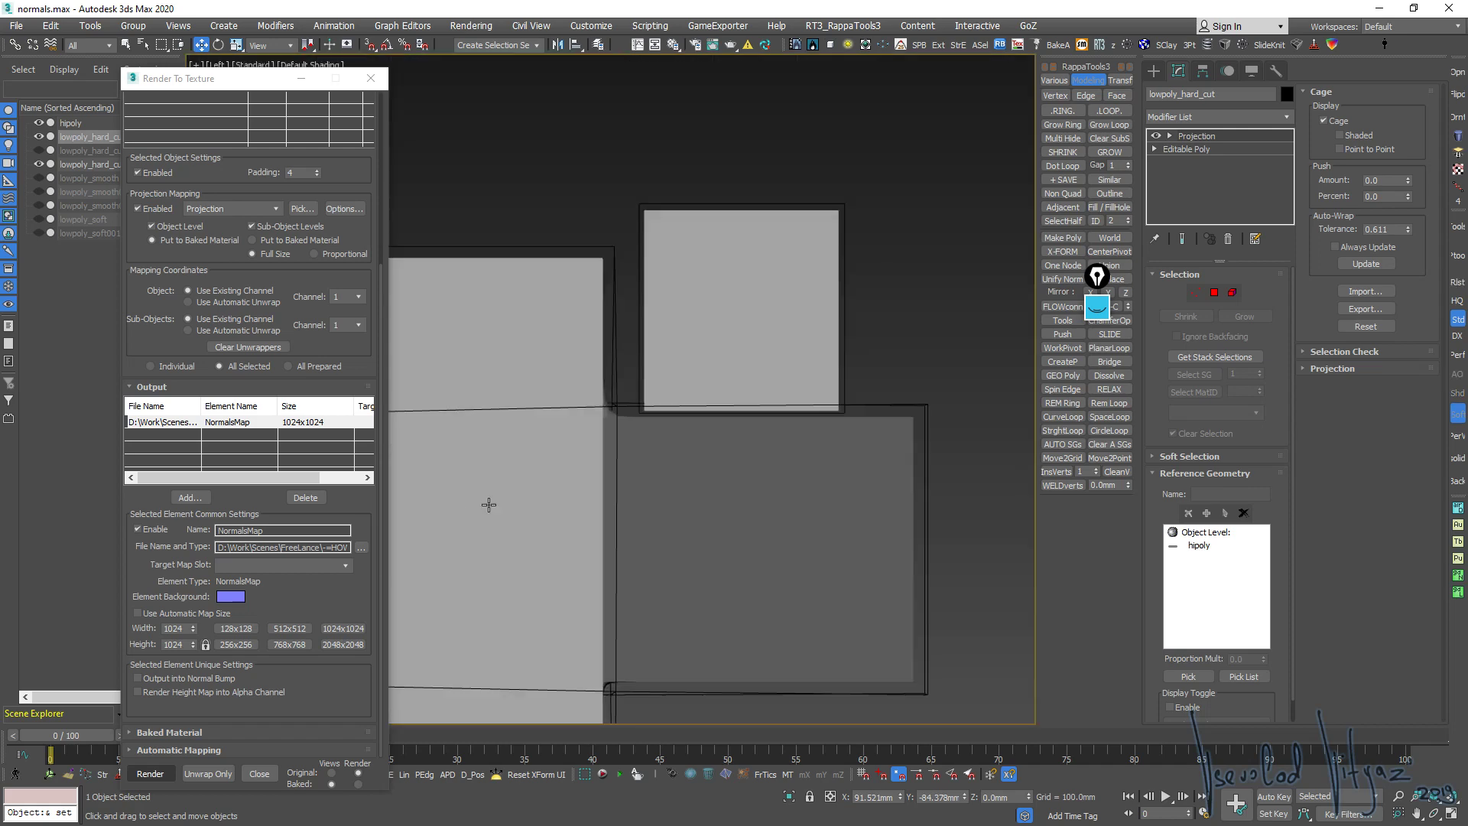
{"action": "scroll", "coordinate": [891, 329], "scroll_direction": "up", "scroll_amount": 5}
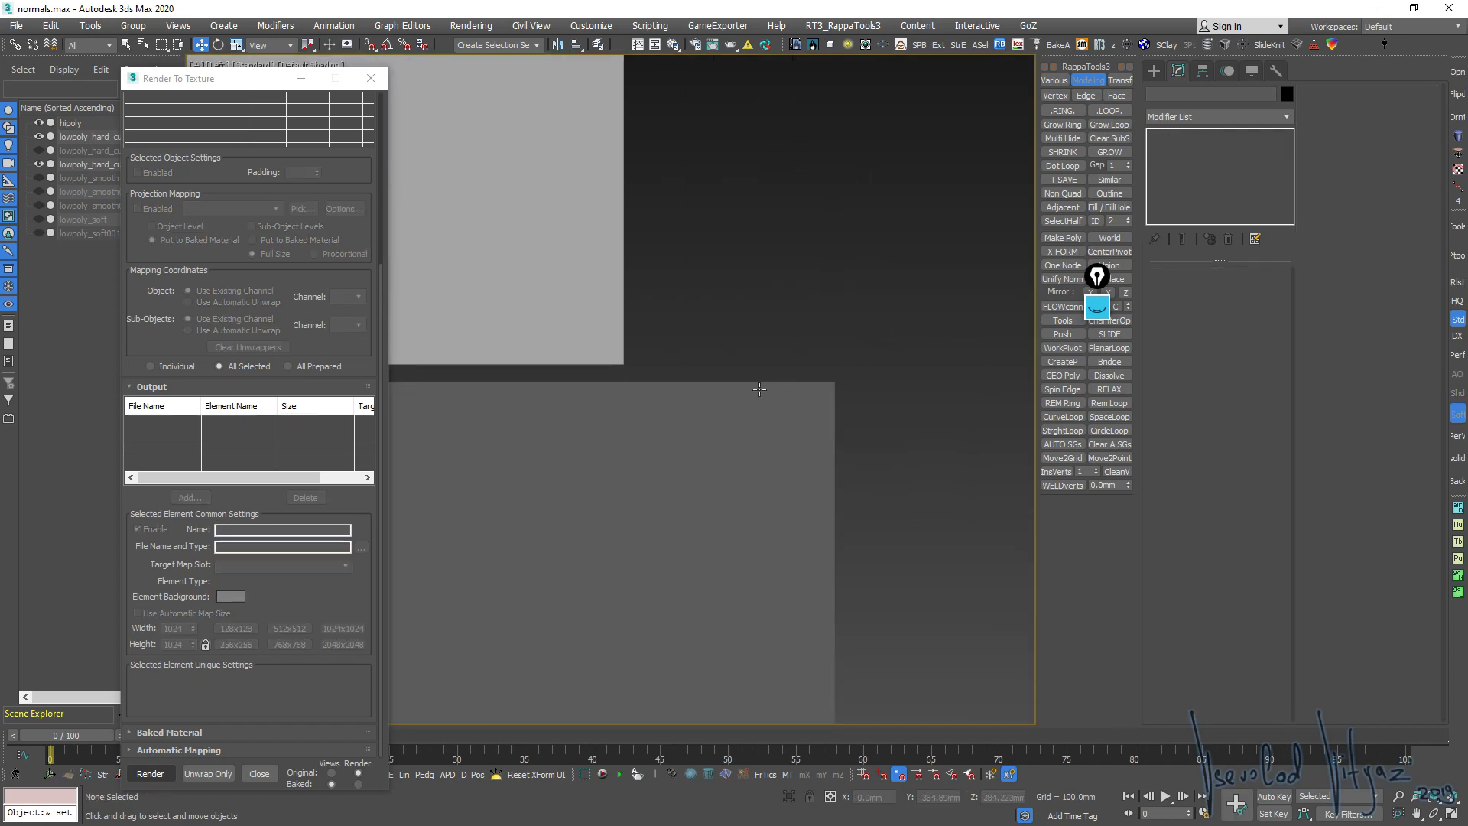
{"action": "left_click_drag", "start_coordinate": [847, 297], "coordinate": [929, 361]}
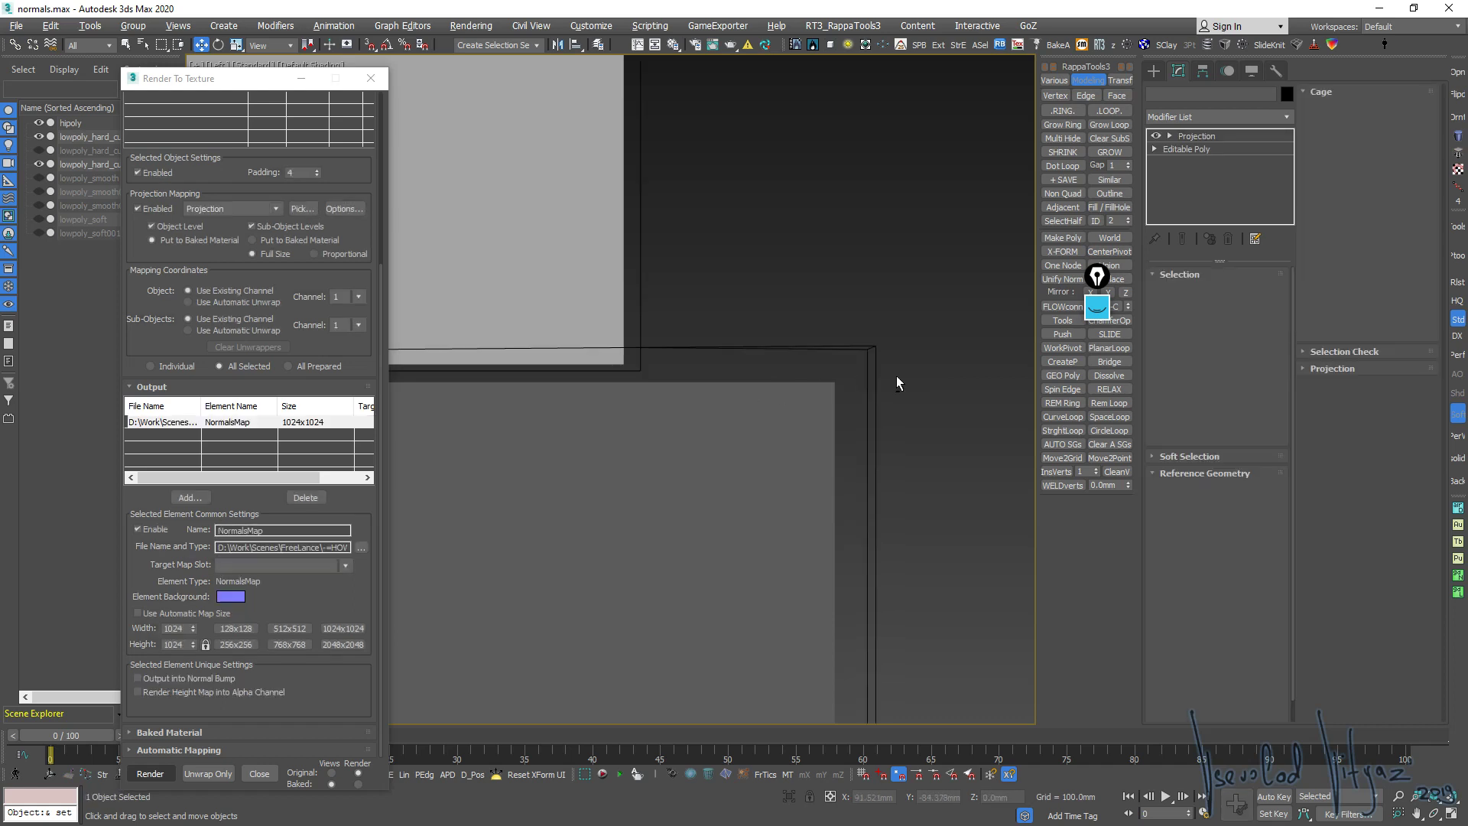
{"action": "left_click_drag", "start_coordinate": [869, 286], "coordinate": [871, 321]}
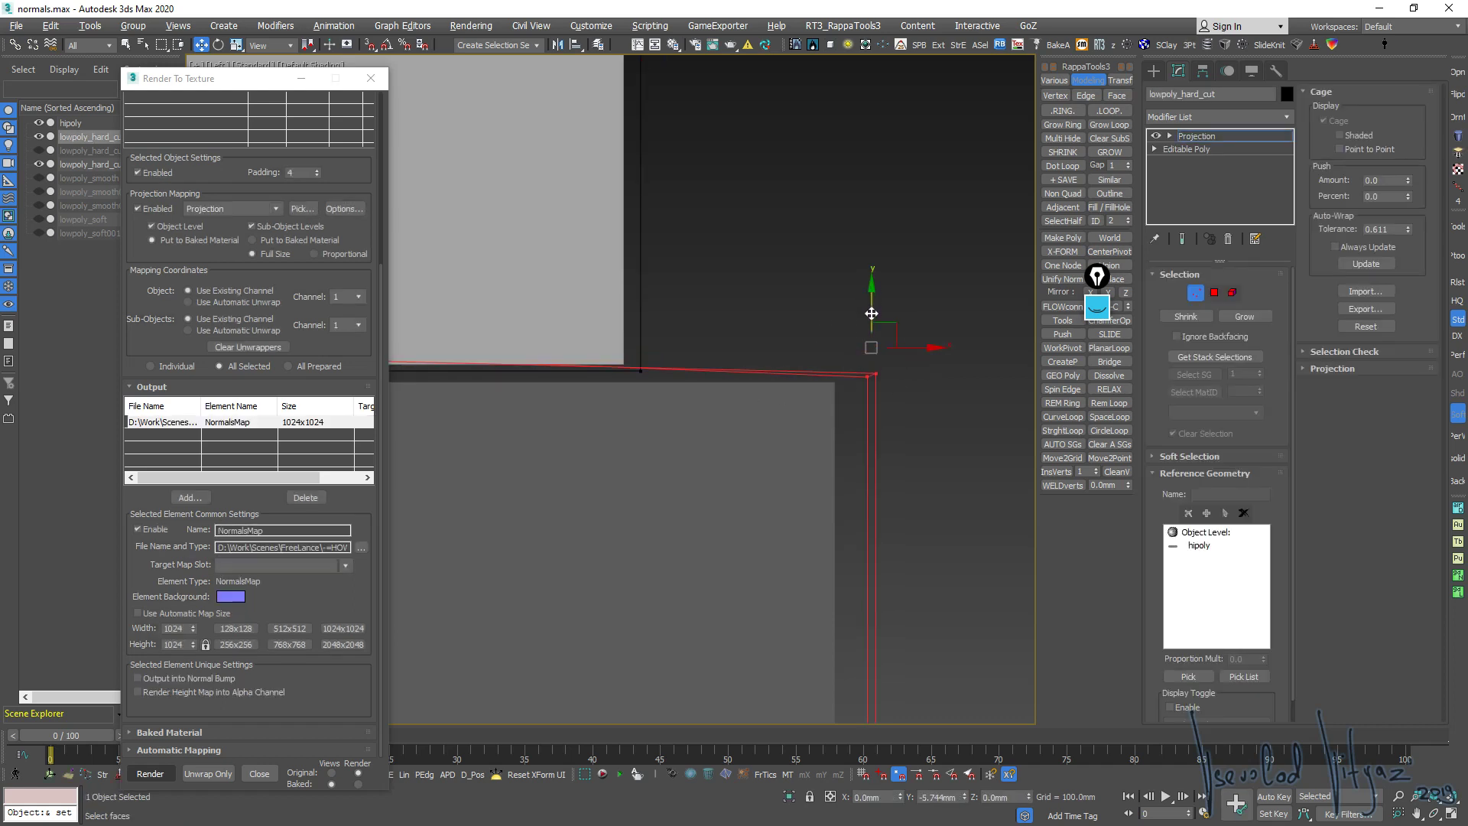
{"action": "middle_click_drag", "start_coordinate": [872, 321], "coordinate": [567, 341], "text": "alt"}
{"action": "left_click", "coordinate": [574, 321]}
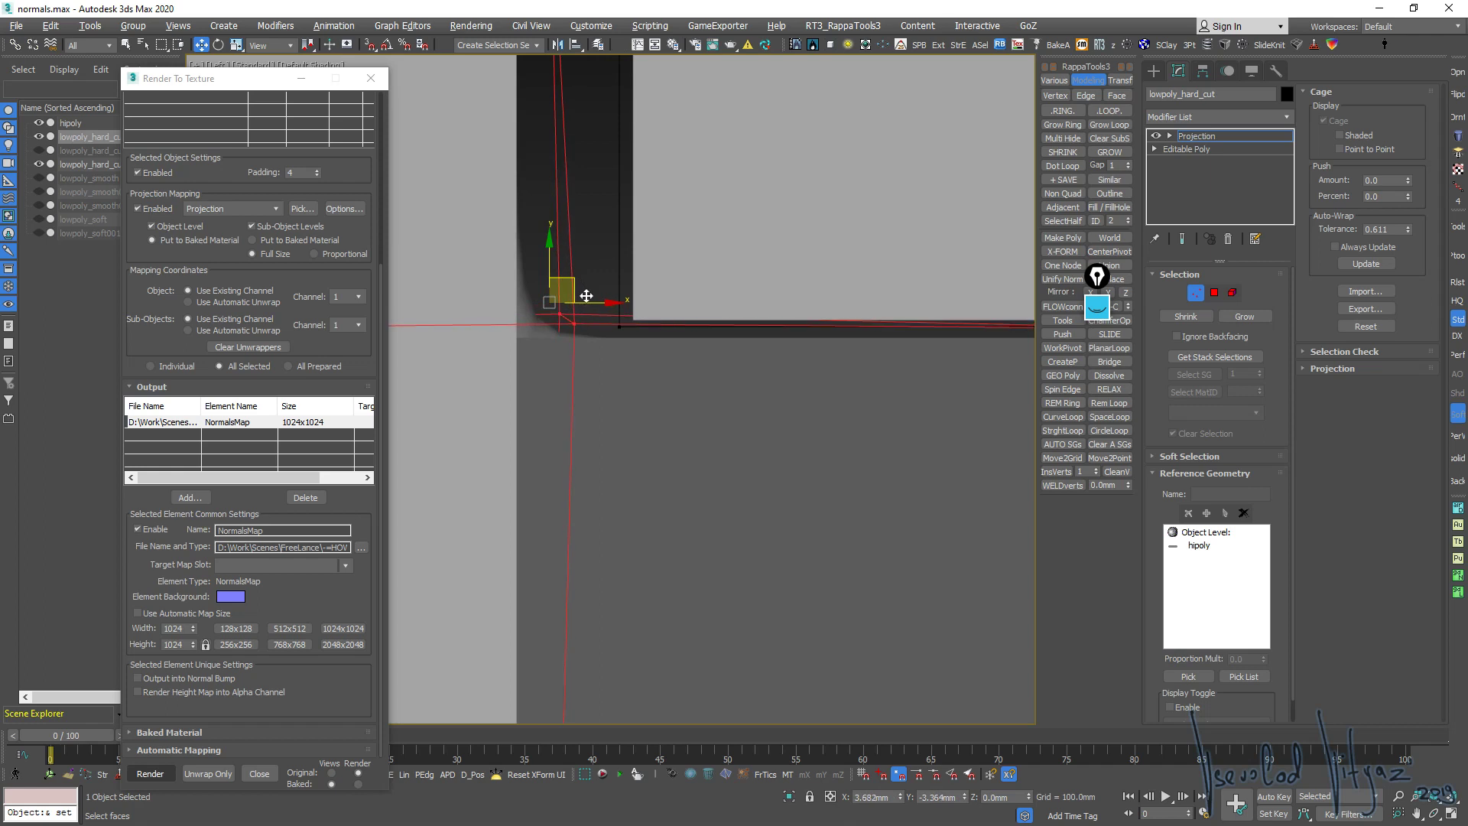
{"action": "right_click", "coordinate": [587, 298]}
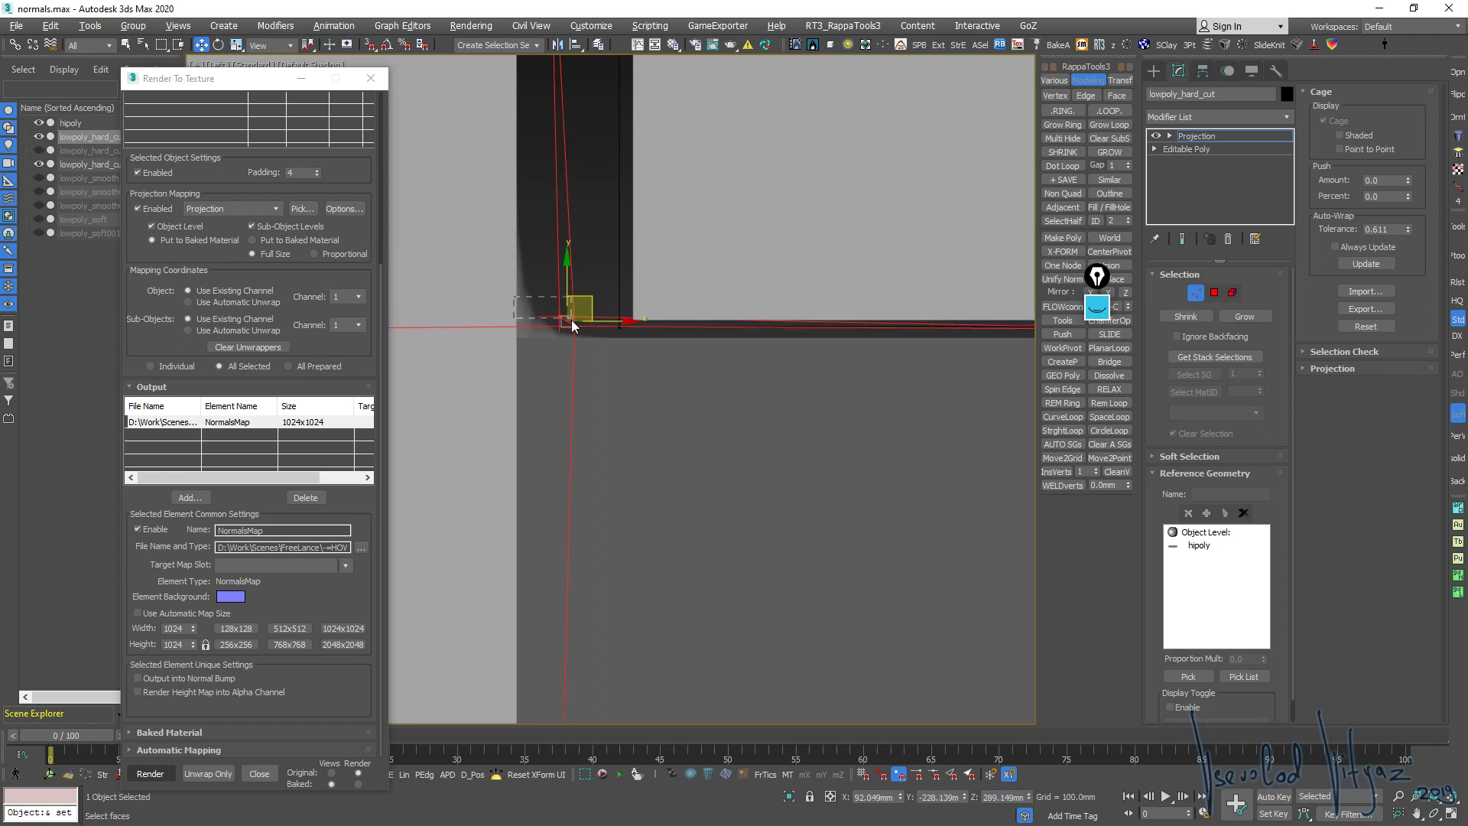
Raise the cage's corner vertex slightly, exit vertex editing, and return to Perspective
{"action": "key", "text": "l"}
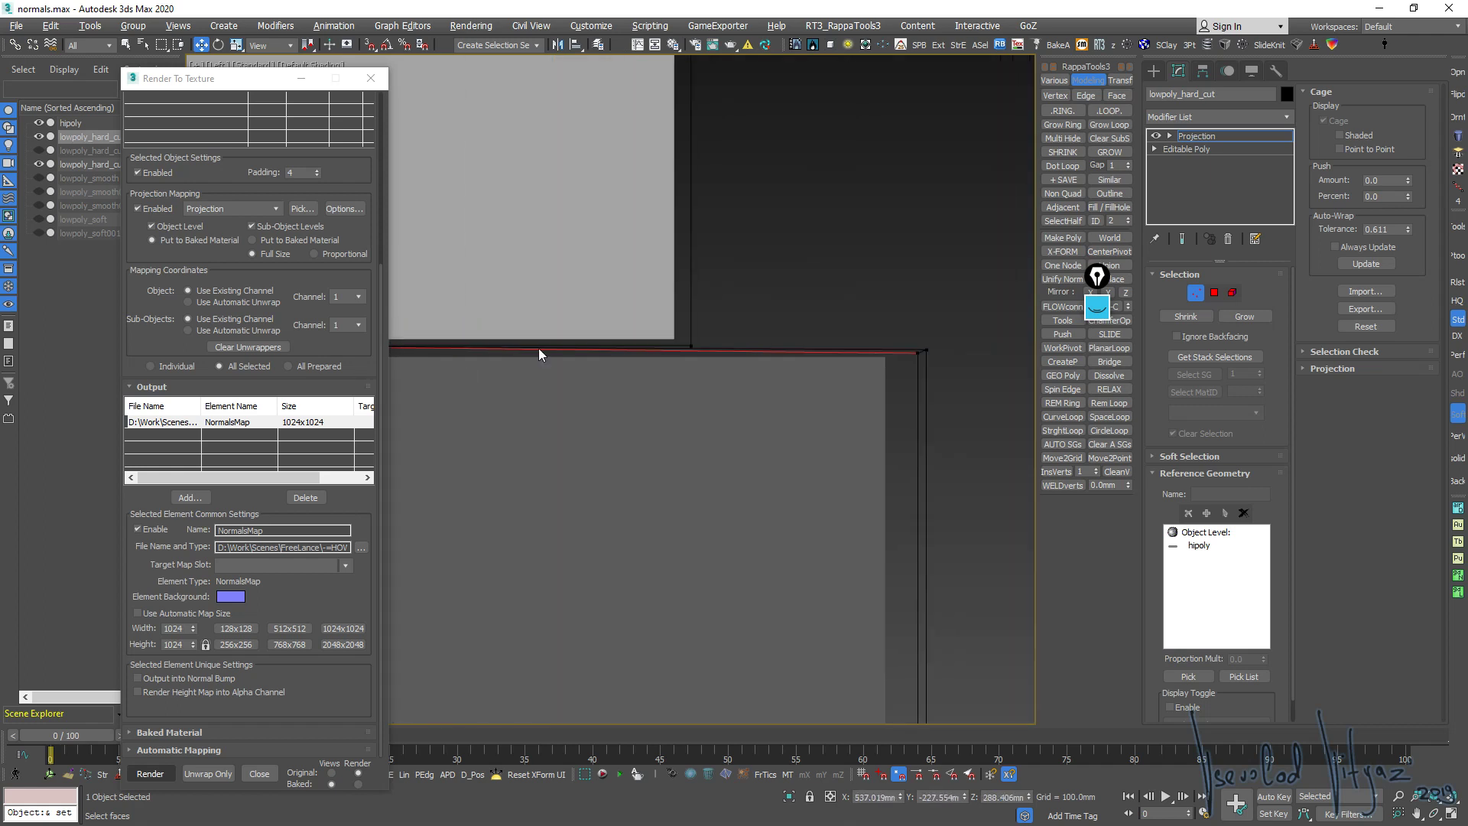
{"action": "left_click_drag", "start_coordinate": [918, 369], "coordinate": [920, 369]}
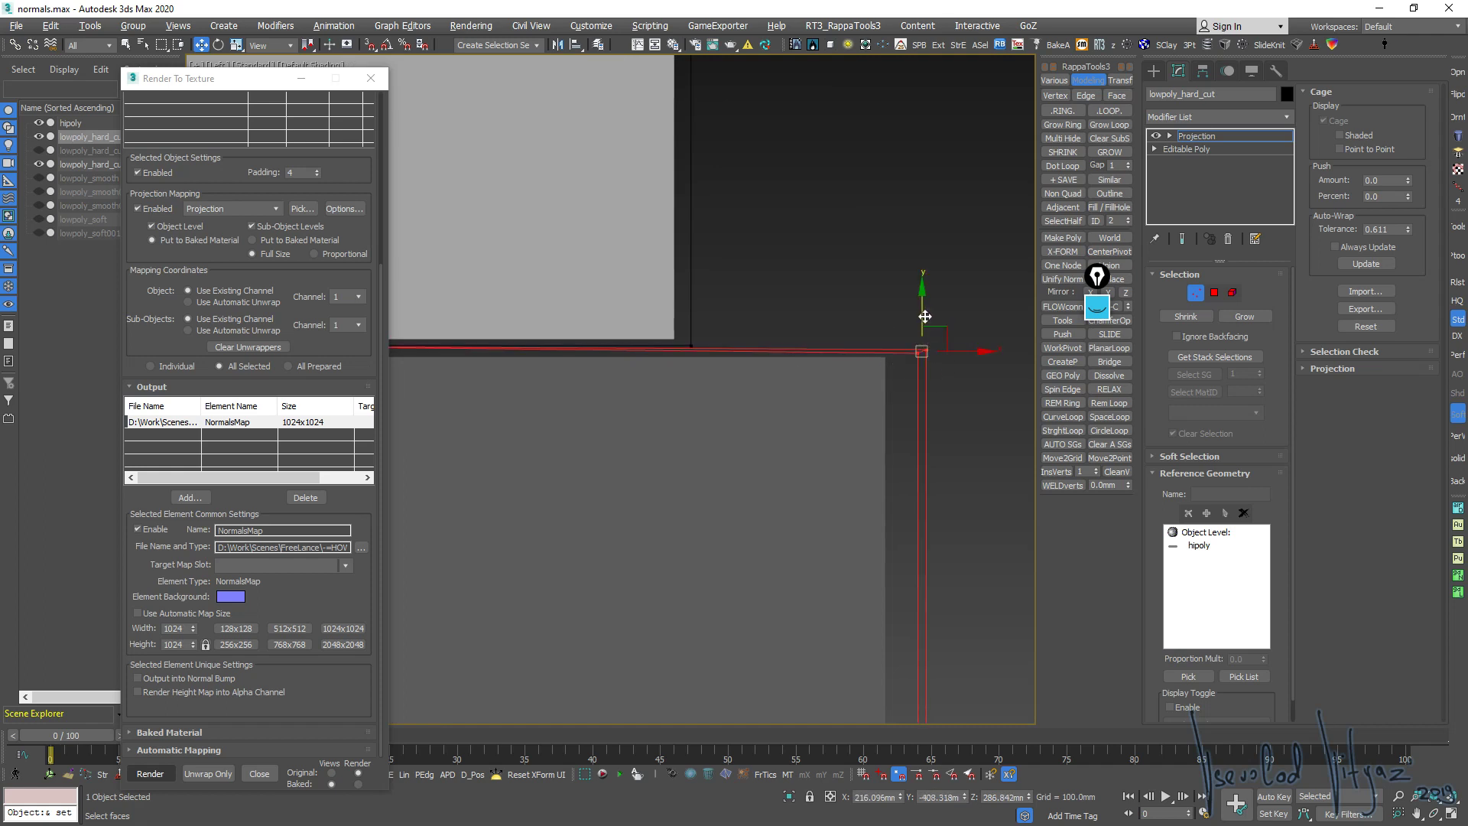
{"action": "left_click_drag", "start_coordinate": [925, 315], "coordinate": [925, 312]}
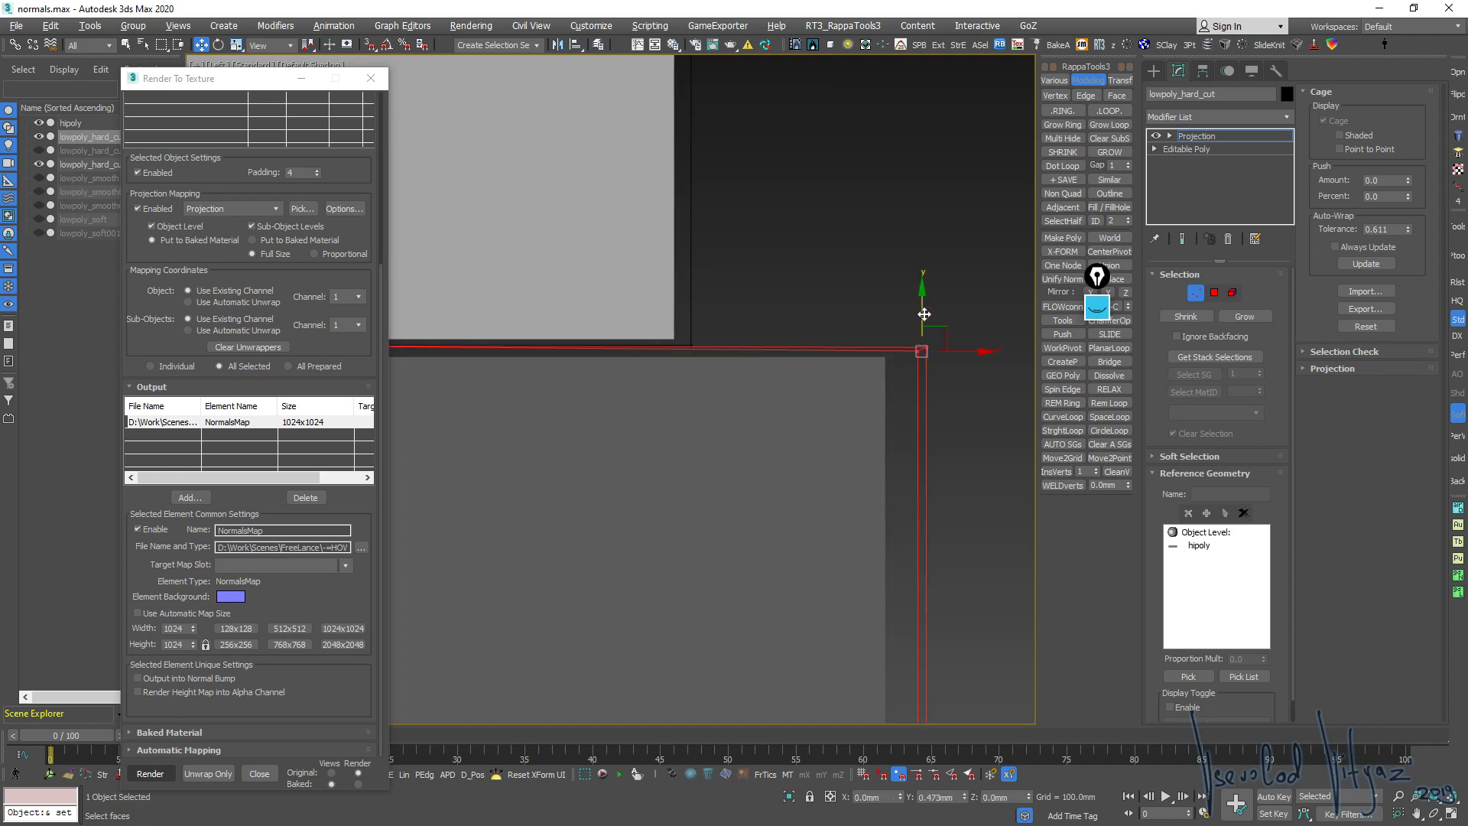
{"action": "left_click", "coordinate": [1234, 137]}
{"action": "key", "text": "p"}
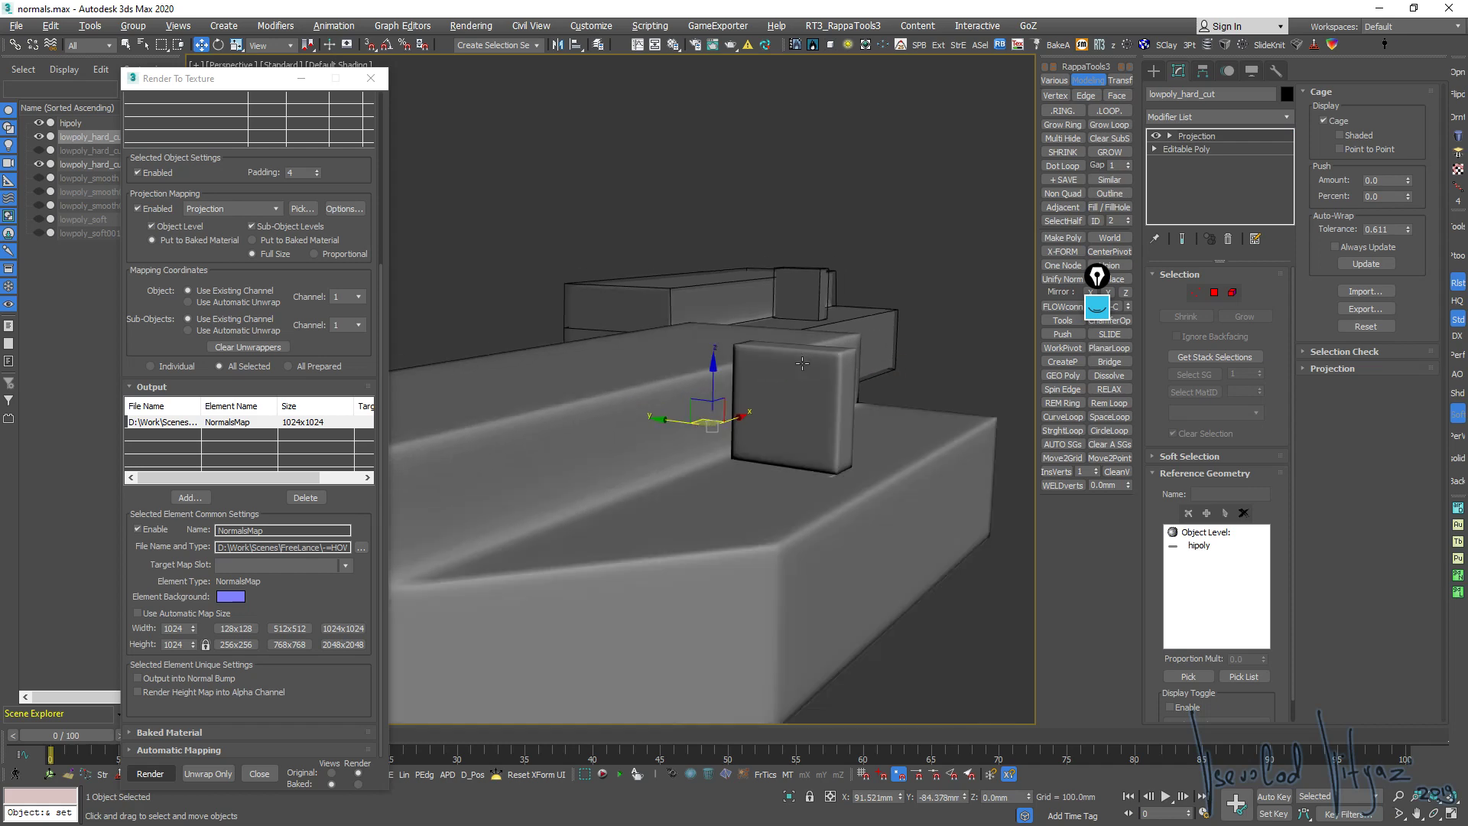
{"action": "middle_click_drag", "start_coordinate": [802, 363], "coordinate": [233, 467], "text": "alt"}
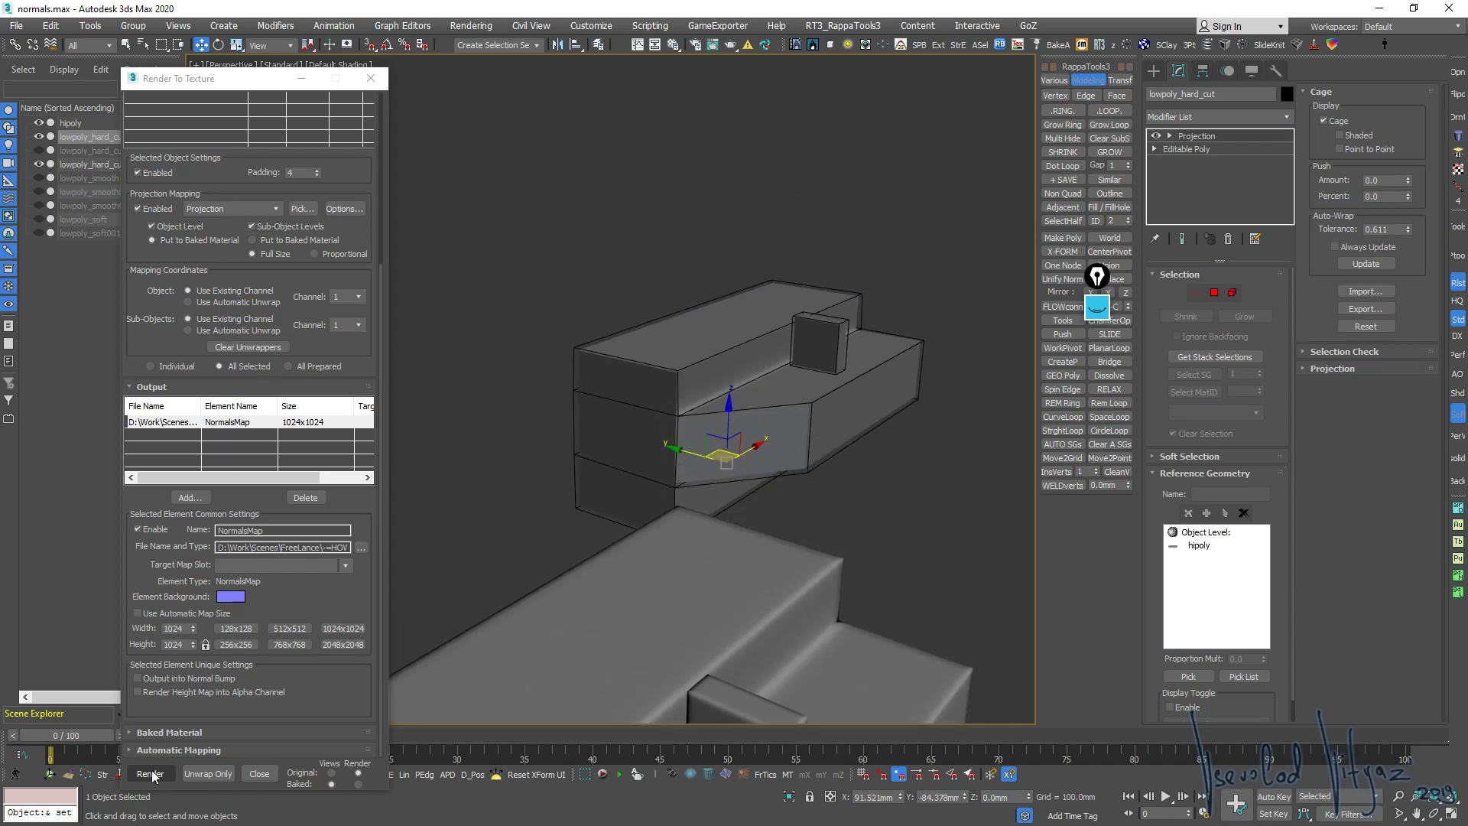
Rebake the normal map, close the preview, and orbit to inspect the shaded block
{"action": "left_click", "coordinate": [151, 774]}
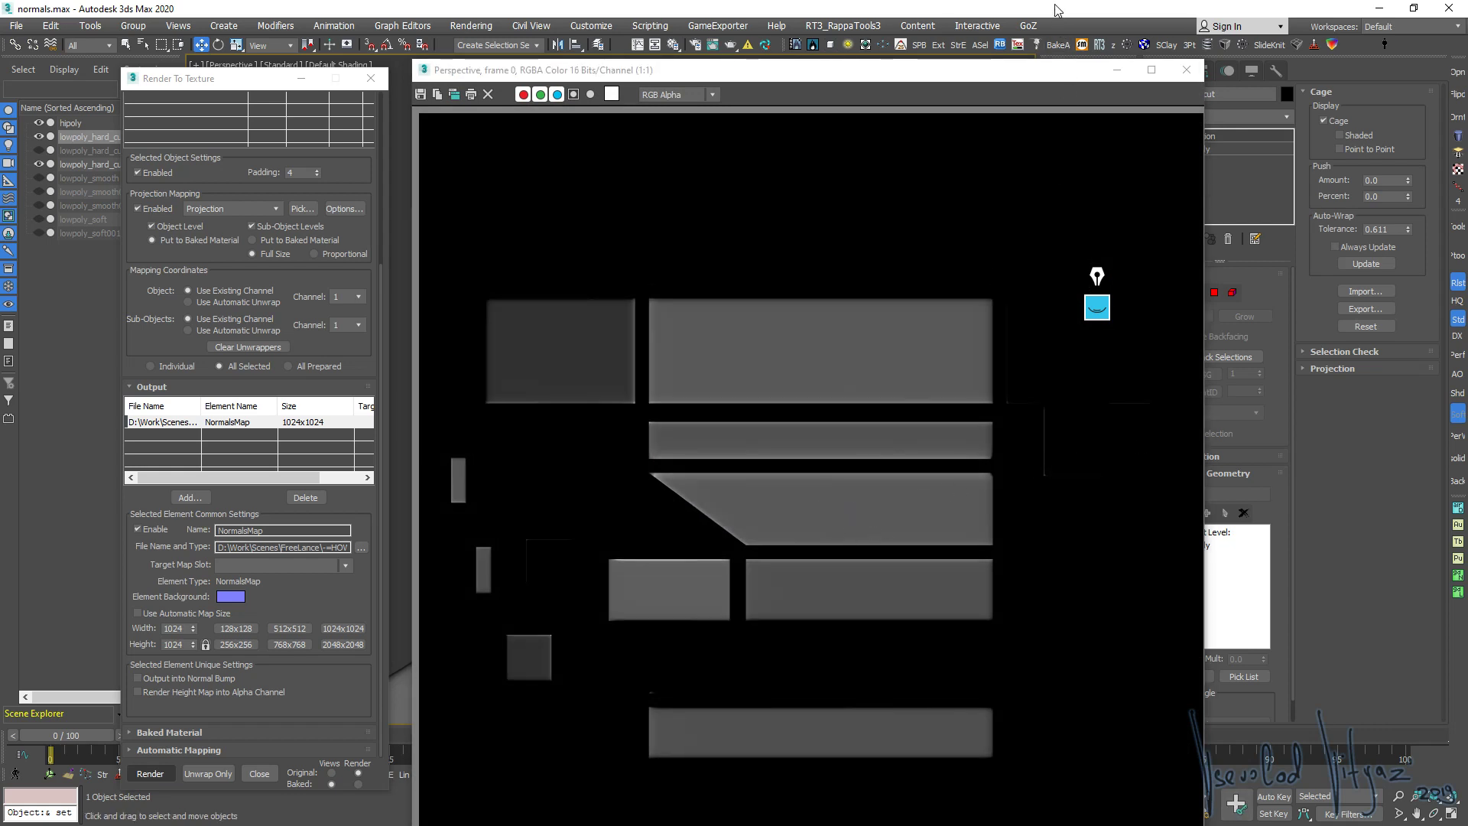
{"action": "left_click", "coordinate": [1186, 70]}
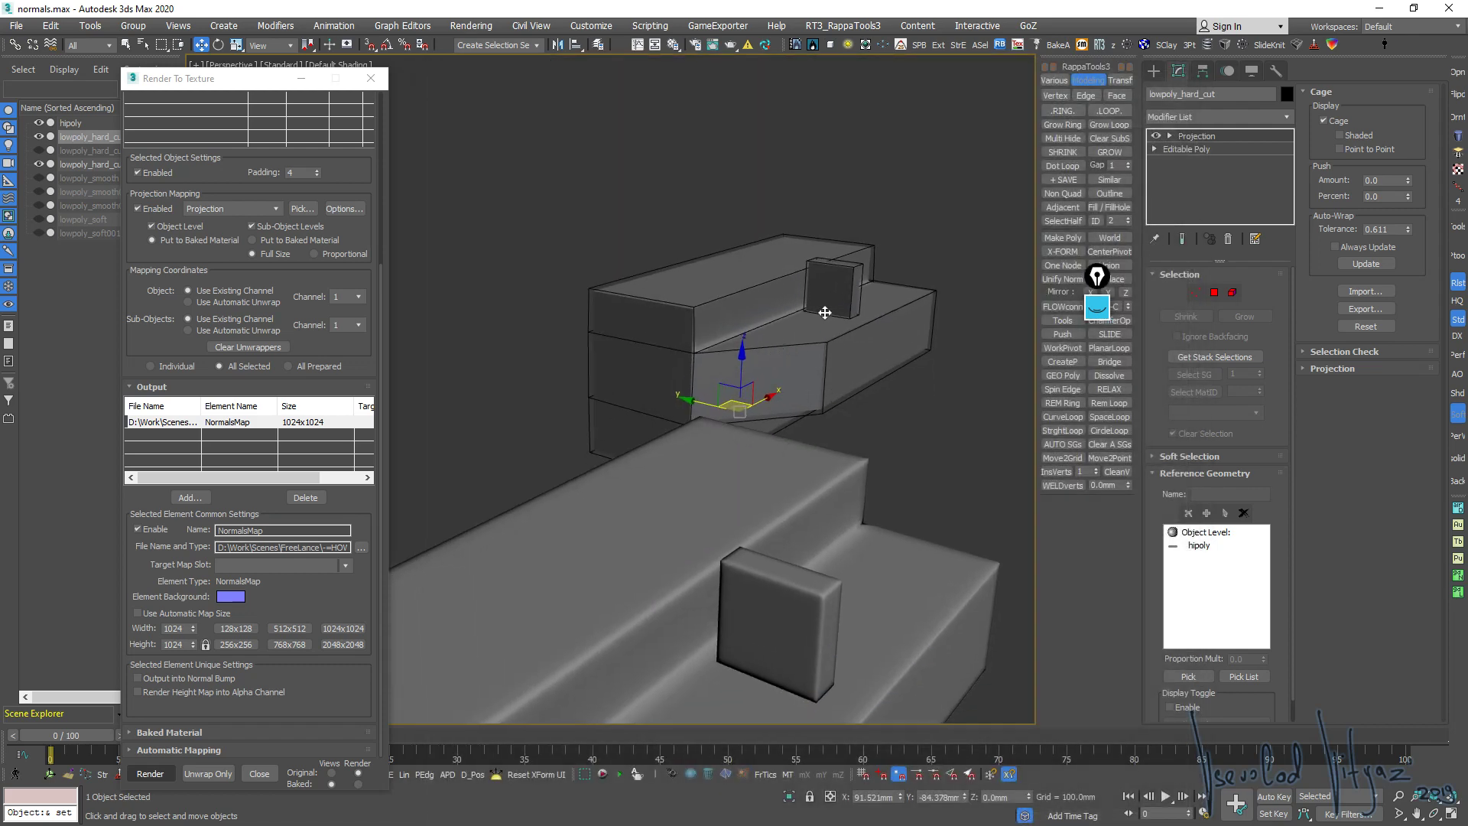
{"action": "mouse_move", "coordinate": [811, 535]}
{"action": "middle_mouse_down", "text": "alt"}
{"action": "mouse_move", "coordinate": [811, 415]}
{"action": "mouse_move", "coordinate": [790, 463]}
{"action": "mouse_move", "coordinate": [807, 476]}
{"action": "middle_mouse_up", "text": "alt"}
{"action": "scroll", "coordinate": [812, 415], "scroll_direction": "up", "scroll_amount": 5}
{"action": "scroll", "coordinate": [854, 480], "scroll_direction": "up", "scroll_amount": 3}
{"action": "scroll", "coordinate": [822, 433], "scroll_direction": "down", "scroll_amount": 5}
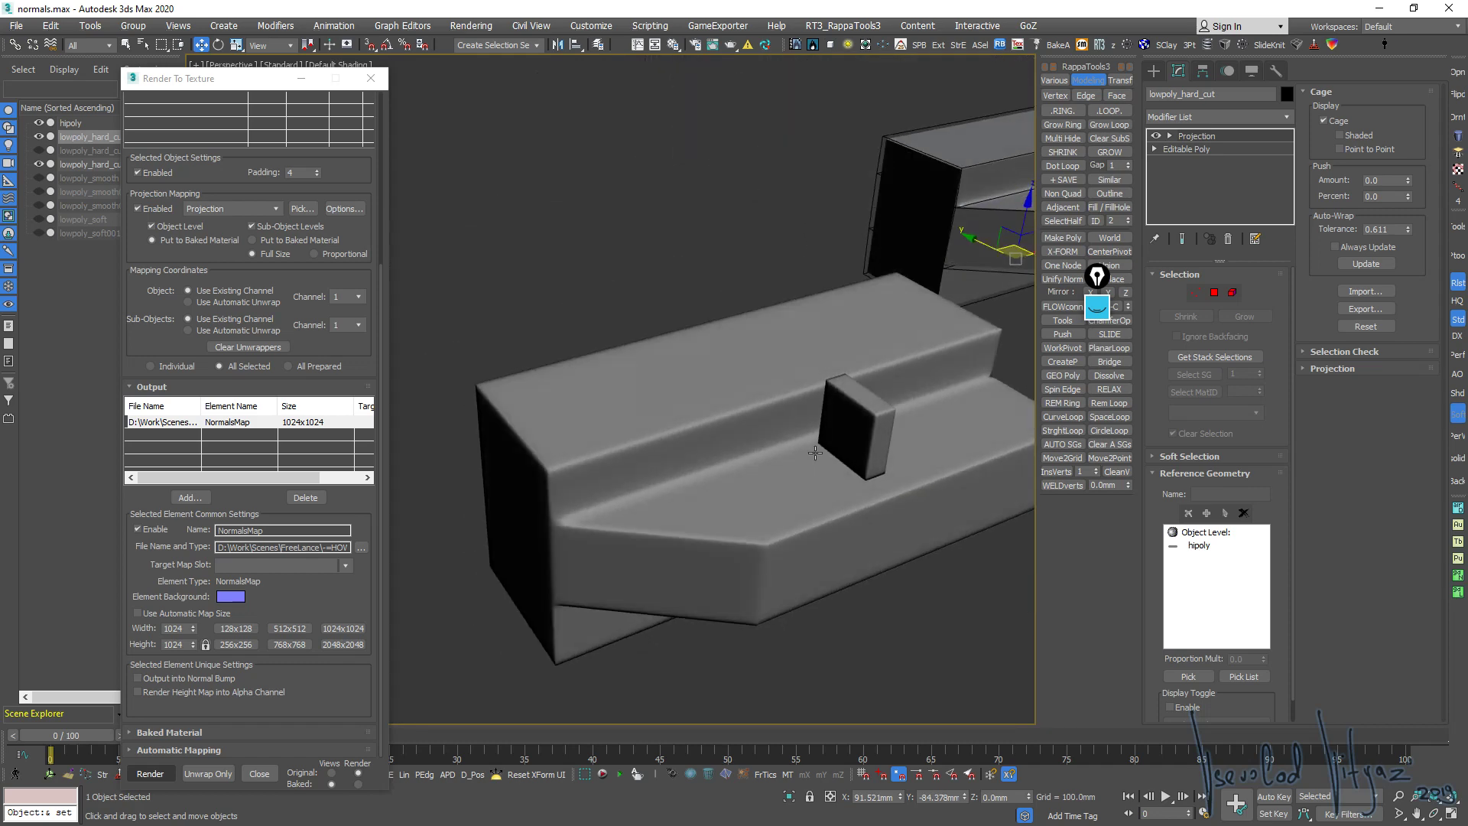
{"action": "mouse_move", "coordinate": [816, 452]}
{"action": "middle_mouse_down", "text": "alt"}
{"action": "mouse_move", "coordinate": [664, 415]}
{"action": "mouse_move", "coordinate": [773, 480]}
{"action": "middle_mouse_up", "text": "alt"}
{"action": "scroll", "coordinate": [740, 433], "scroll_direction": "down", "scroll_amount": 3}
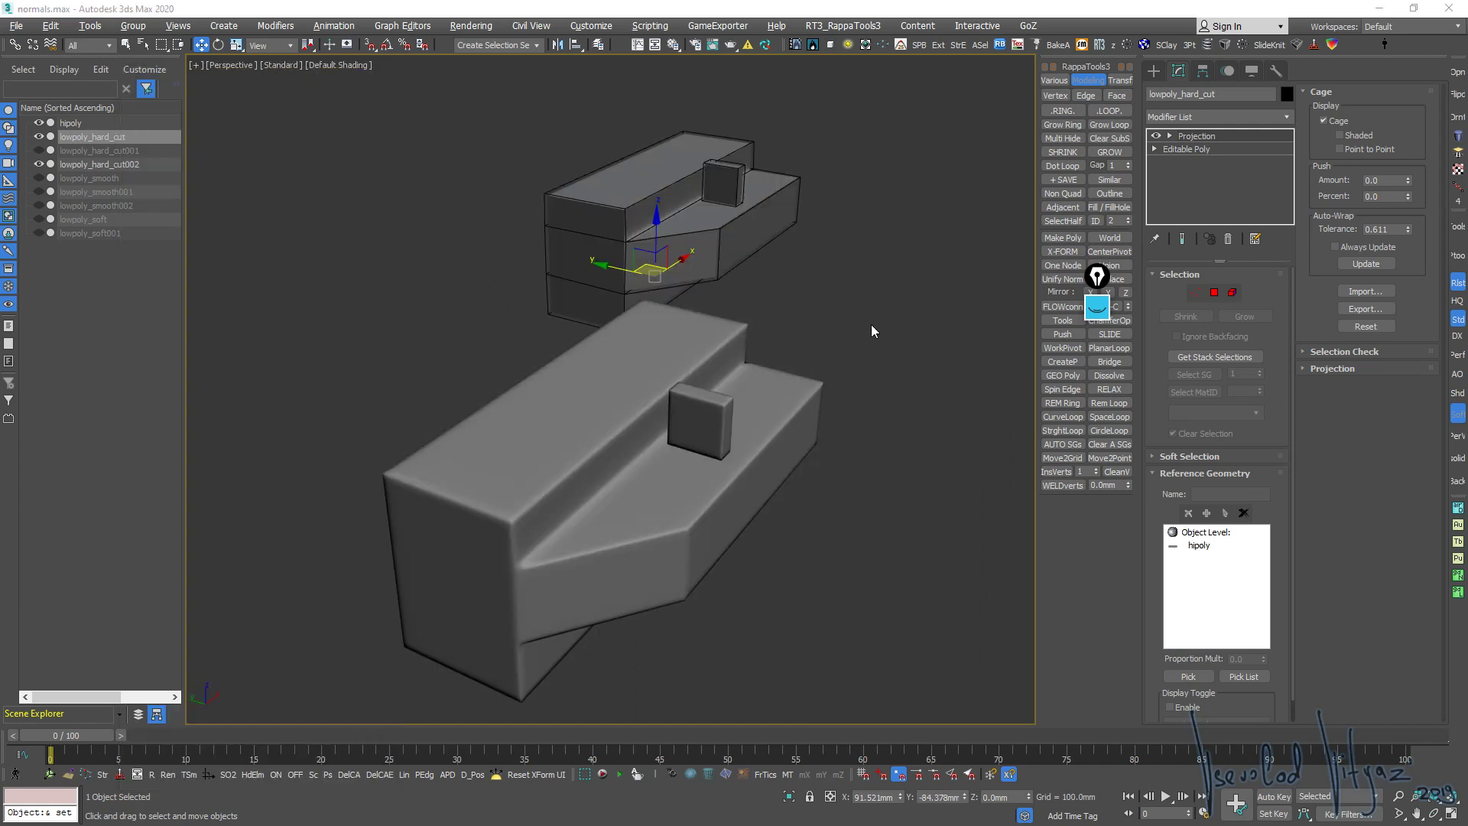
{"action": "middle_click_drag", "start_coordinate": [870, 324], "coordinate": [777, 375], "text": "alt"}
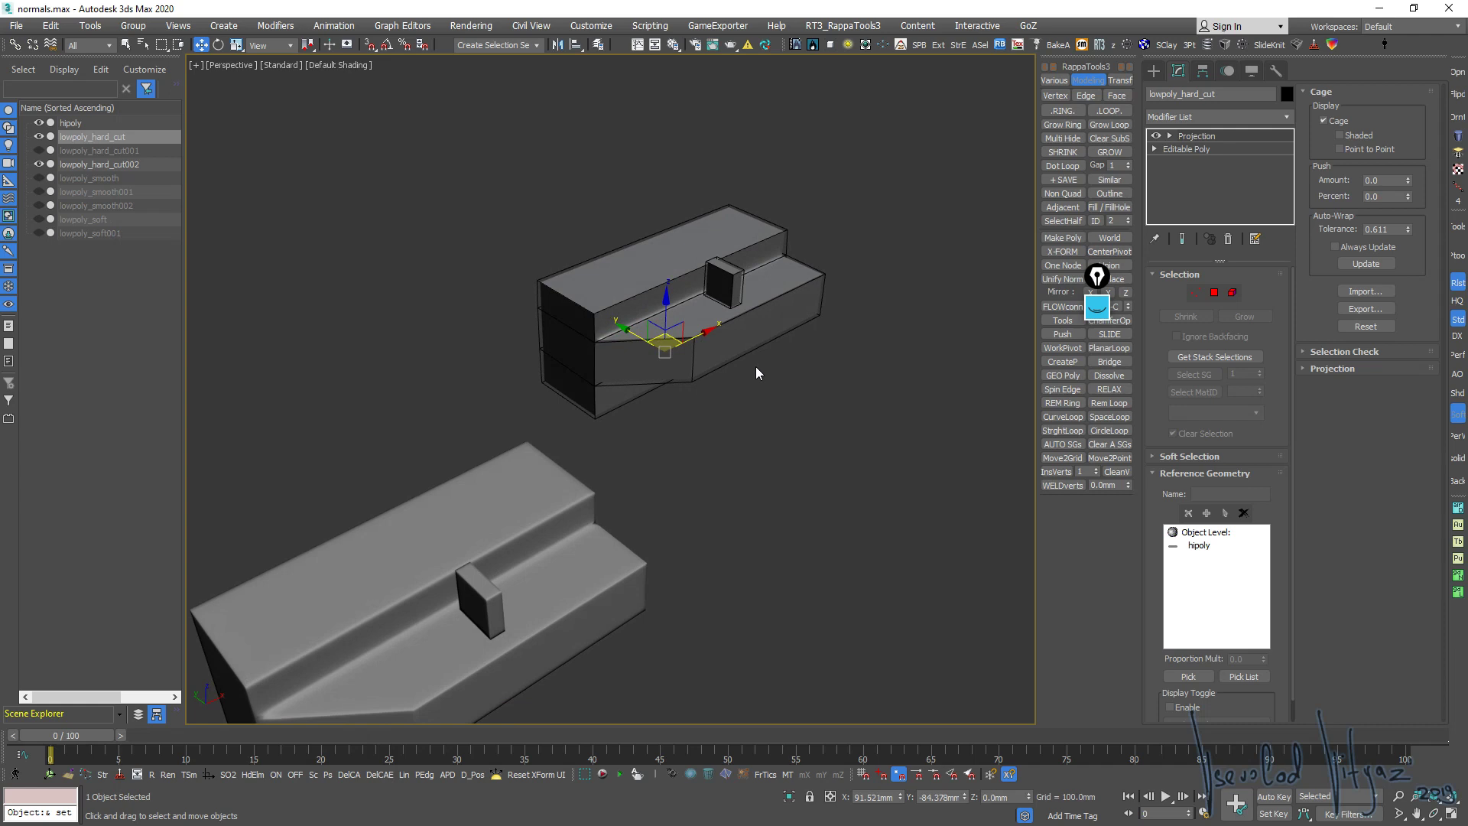
Hide both lowpoly_hard_cut copies, show lowpoly_smooth, and orbit to compare it with hipoly
{"action": "left_click", "coordinate": [38, 163]}
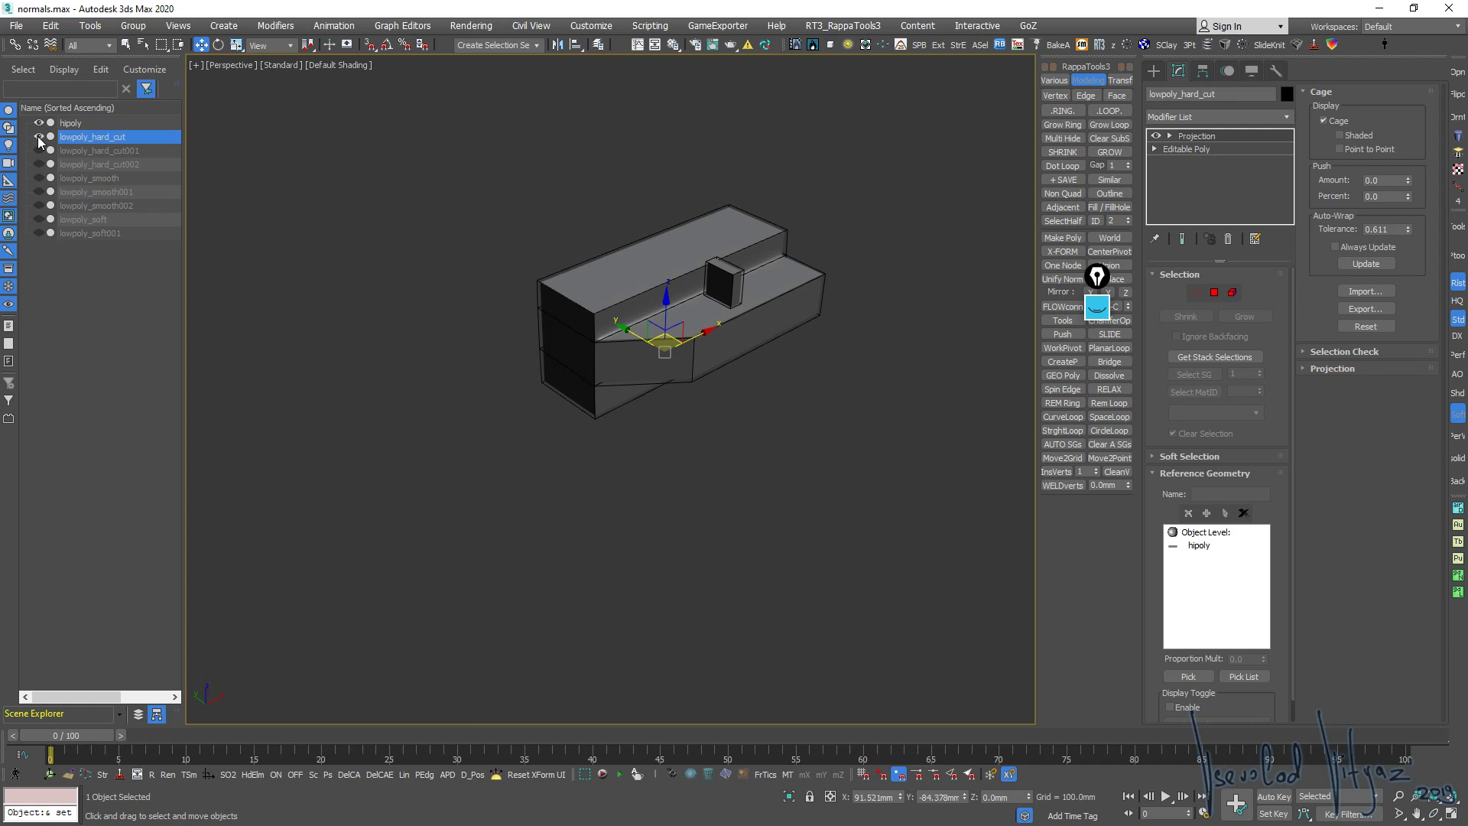
{"action": "left_click", "coordinate": [38, 136]}
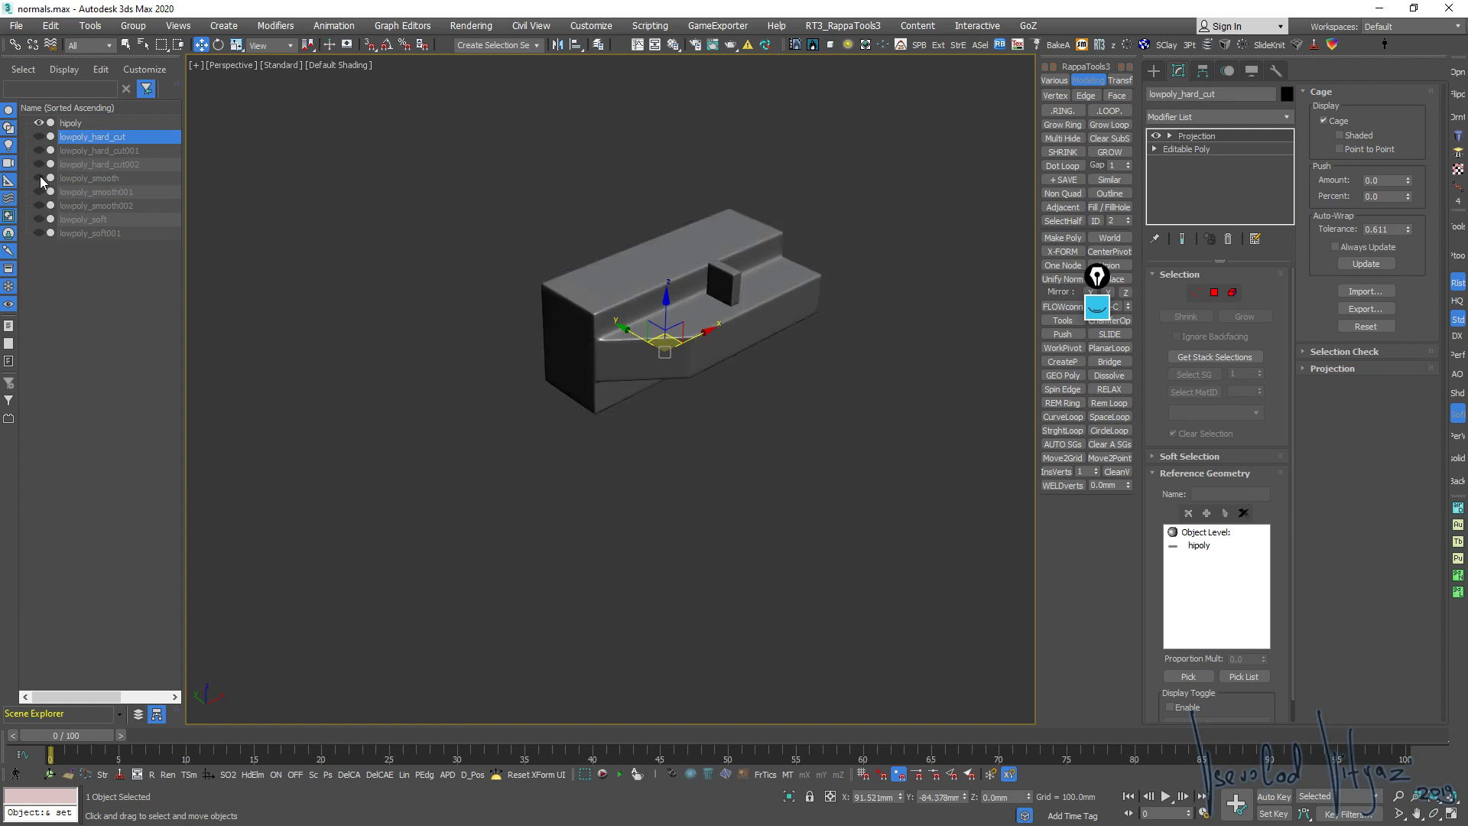
{"action": "left_click", "coordinate": [39, 177]}
{"action": "scroll", "coordinate": [604, 336], "scroll_direction": "up", "scroll_amount": 4}
{"action": "left_click", "coordinate": [603, 336]}
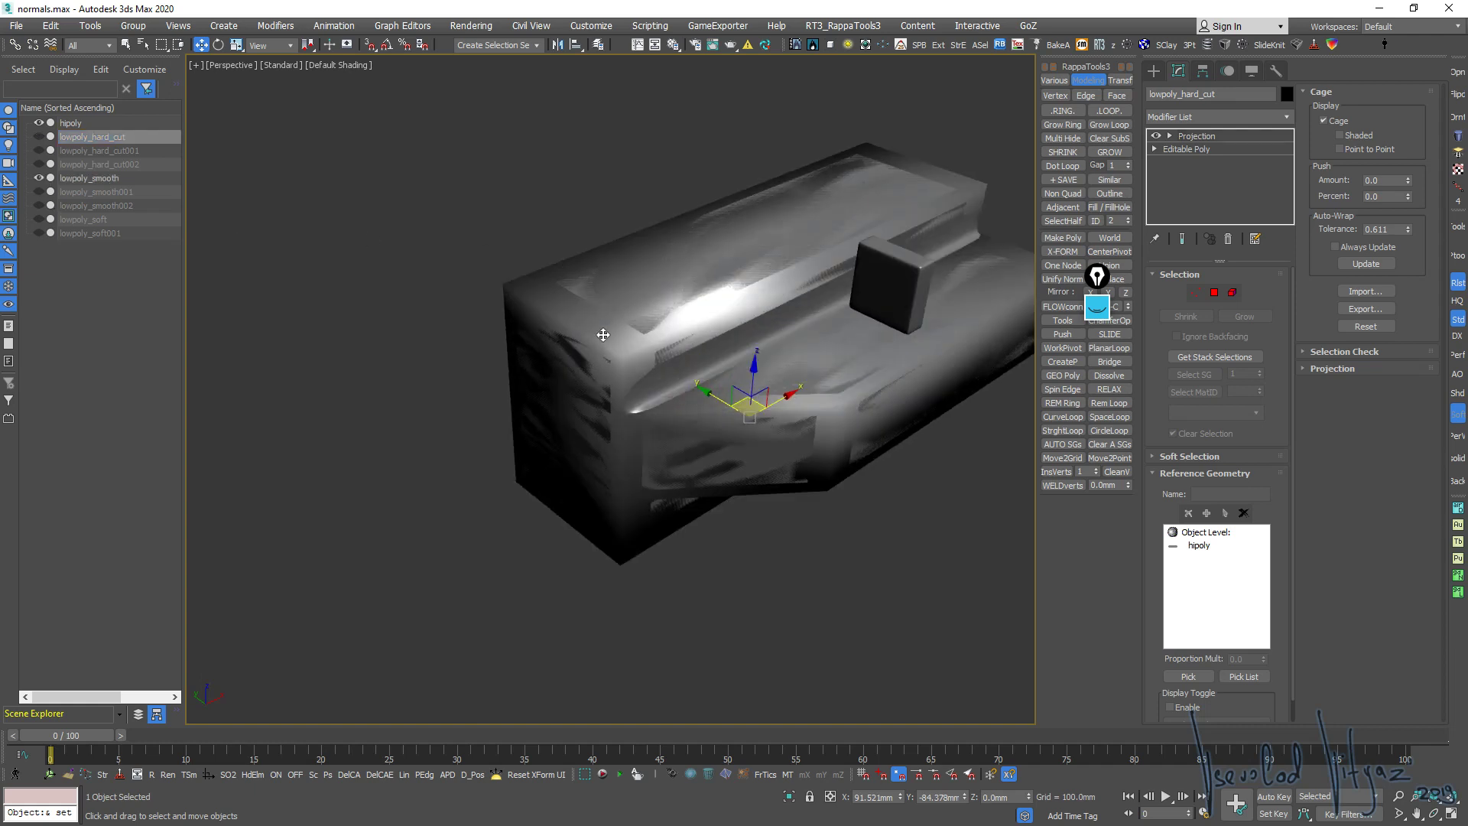
{"action": "middle_click_drag", "start_coordinate": [603, 336], "coordinate": [1241, 248], "text": "alt"}
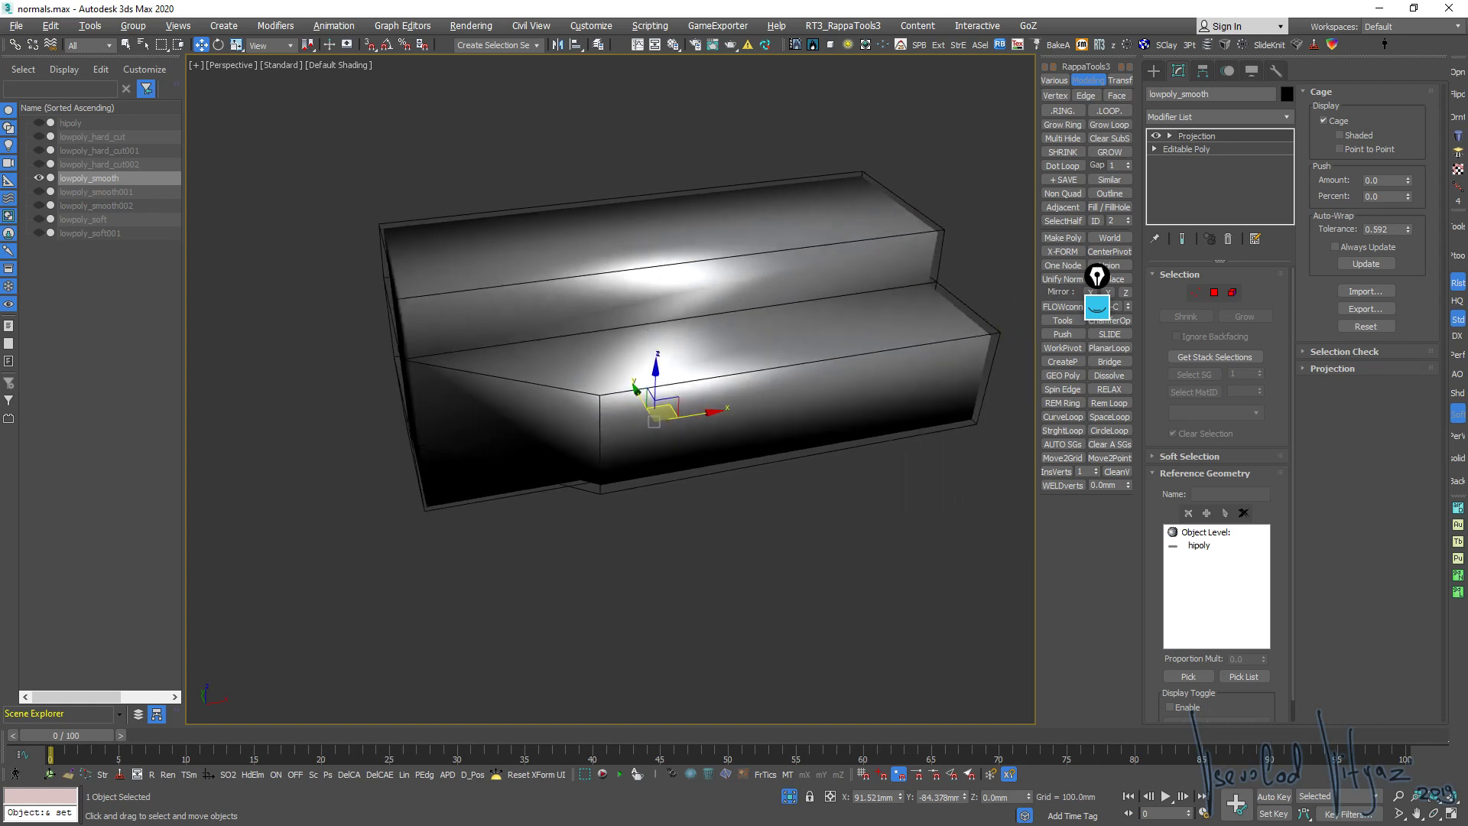
{"action": "left_click", "coordinate": [39, 177]}
{"action": "middle_click_drag", "start_coordinate": [612, 345], "coordinate": [746, 296], "text": "alt"}
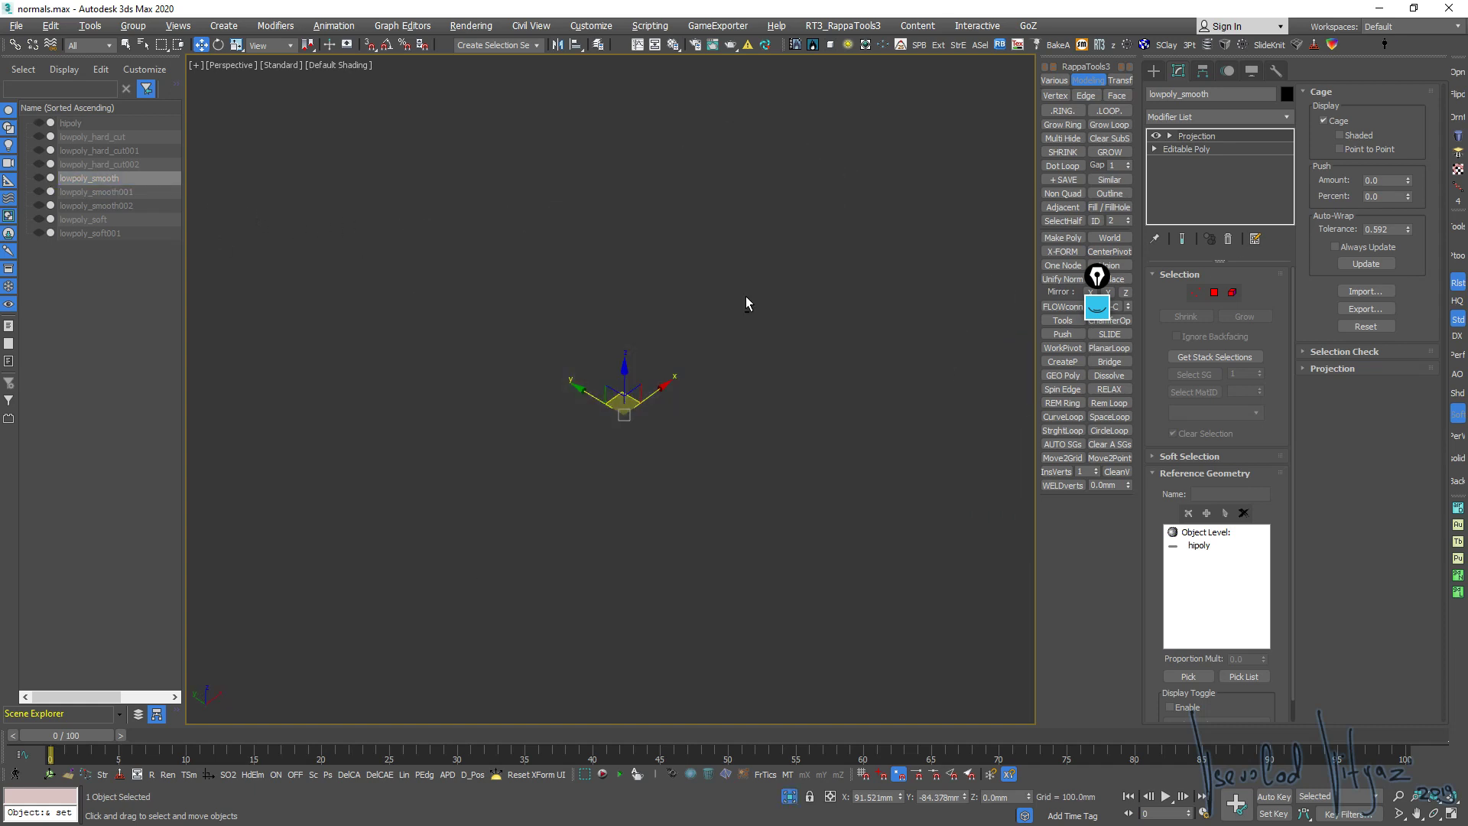
Show hipoly, swap lowpoly_smooth for lowpoly_soft, and isolate lowpoly_soft with Alt+Q
{"action": "left_click", "coordinate": [86, 192]}
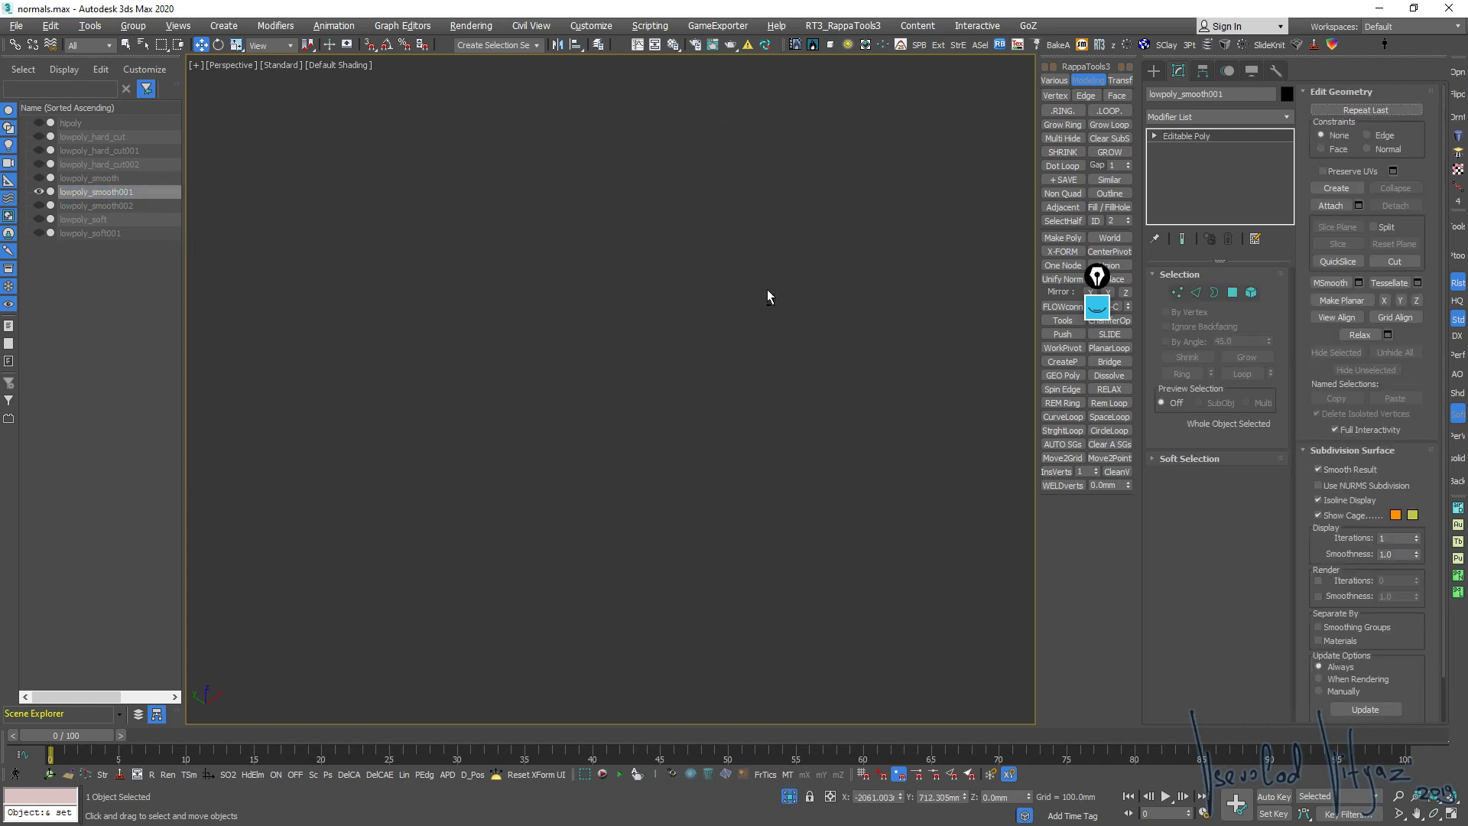
{"action": "left_click", "coordinate": [113, 178]}
{"action": "left_click", "coordinate": [37, 178]}
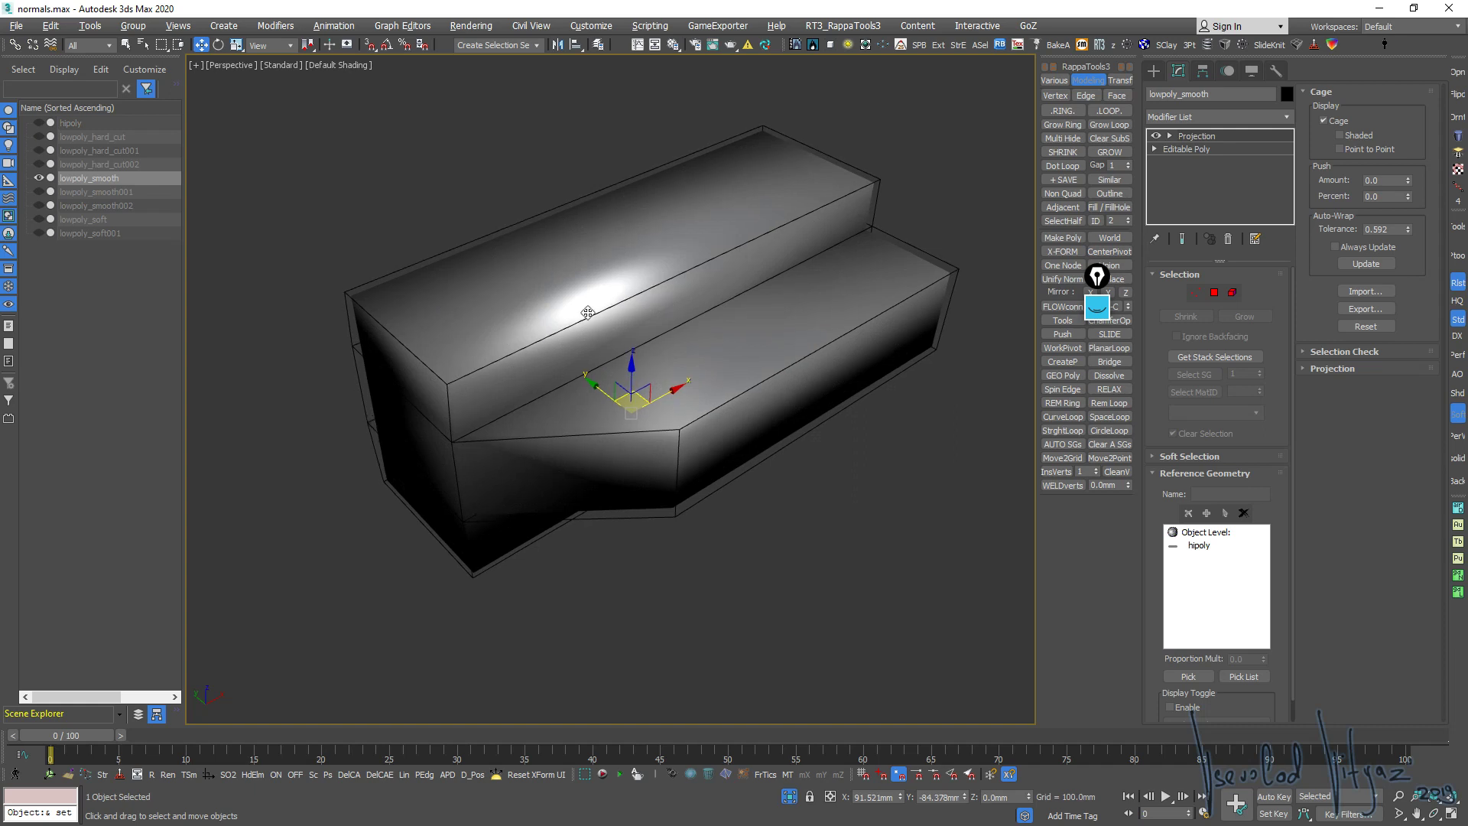
{"action": "left_click", "coordinate": [39, 122]}
{"action": "left_click", "coordinate": [37, 179]}
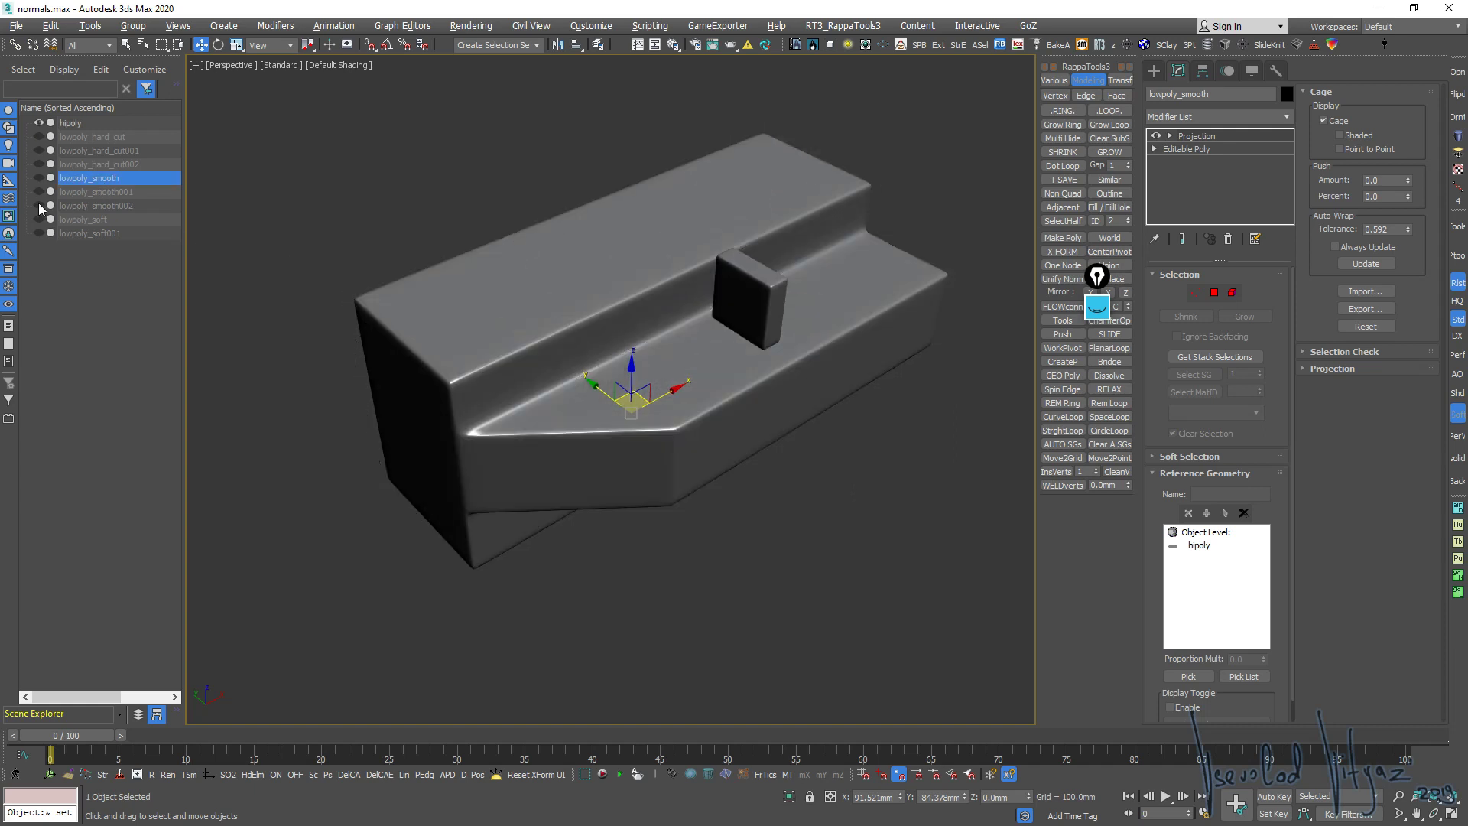
{"action": "left_click", "coordinate": [38, 219]}
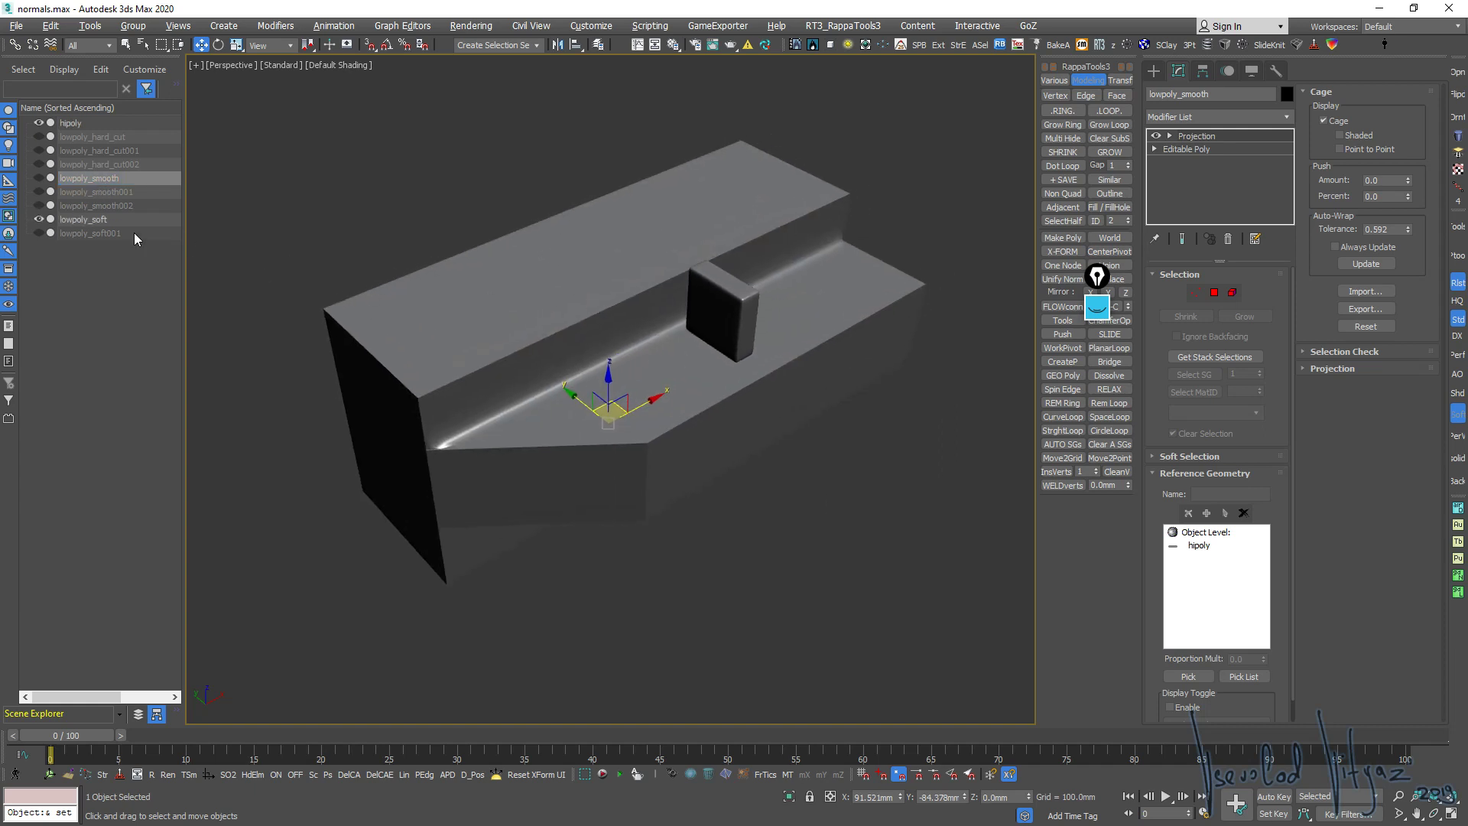
{"action": "left_click", "coordinate": [123, 220]}
{"action": "key", "text": "alt+q"}
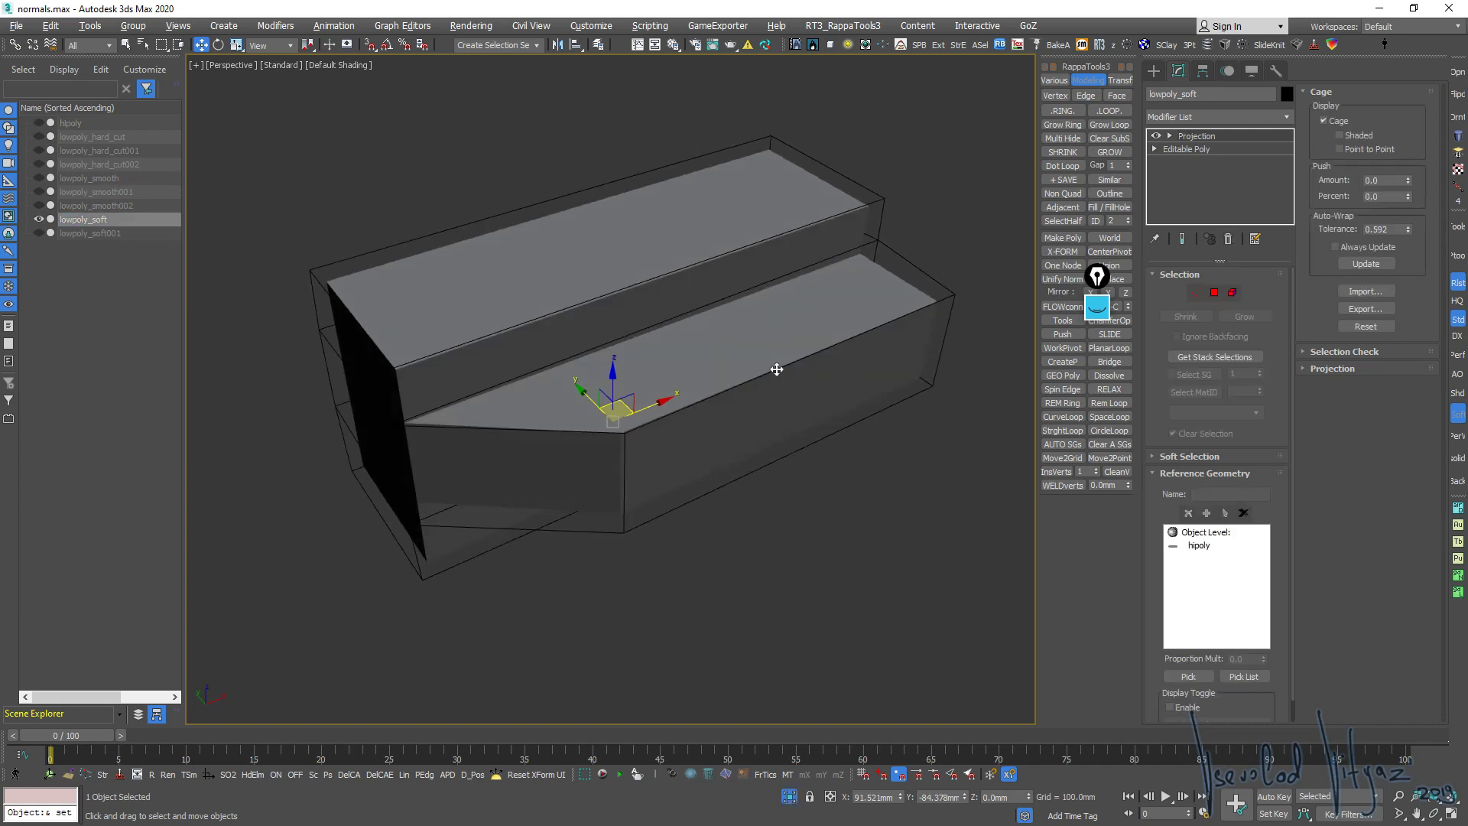
Copy lowpoly_soft as lowpoly_soft002, remove its Projection modifier, show edged faces, and add Unwrap UVW
{"action": "key", "text": "ctrl+v"}
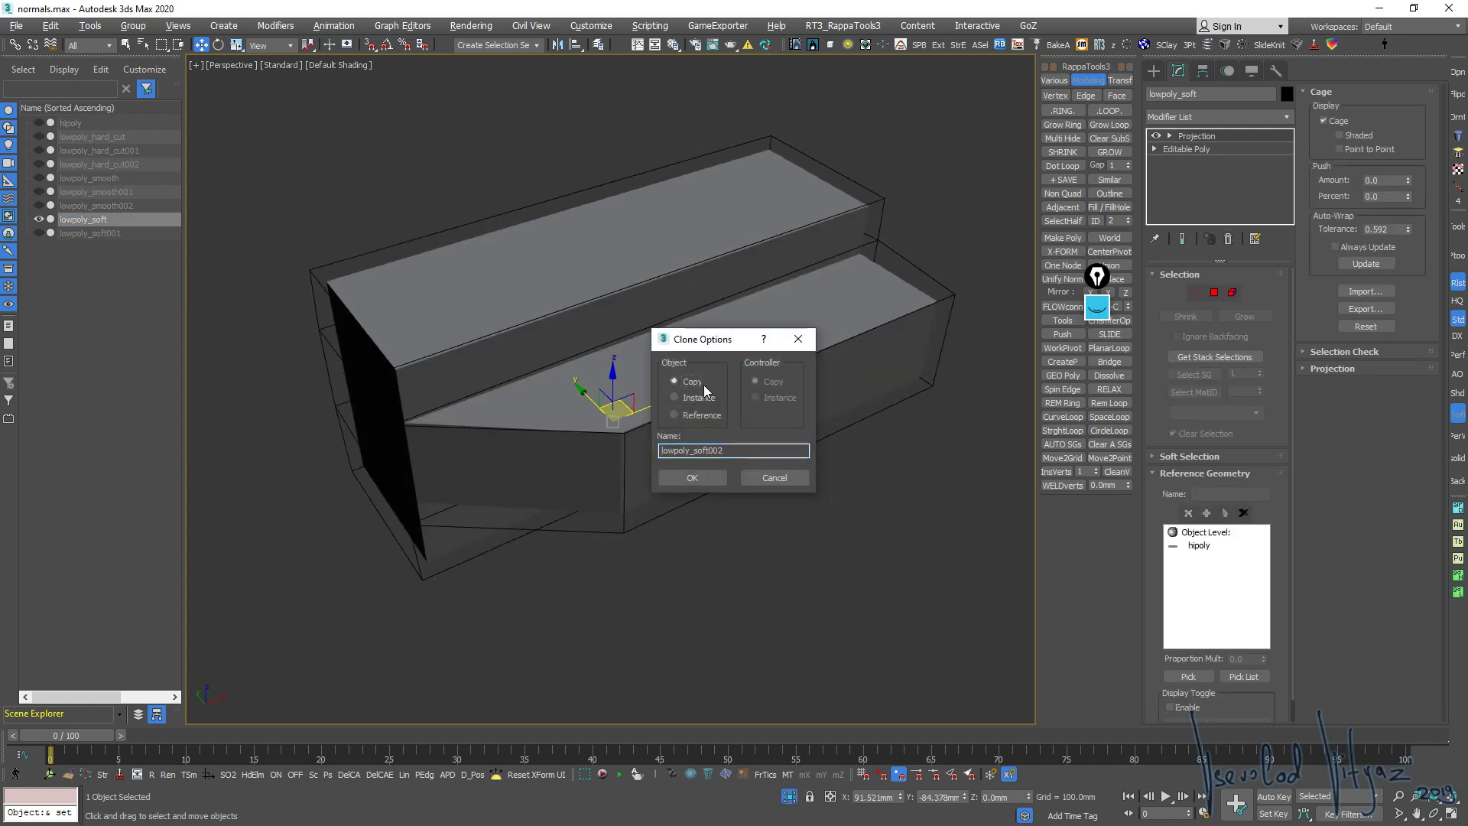
{"action": "left_click", "coordinate": [711, 475]}
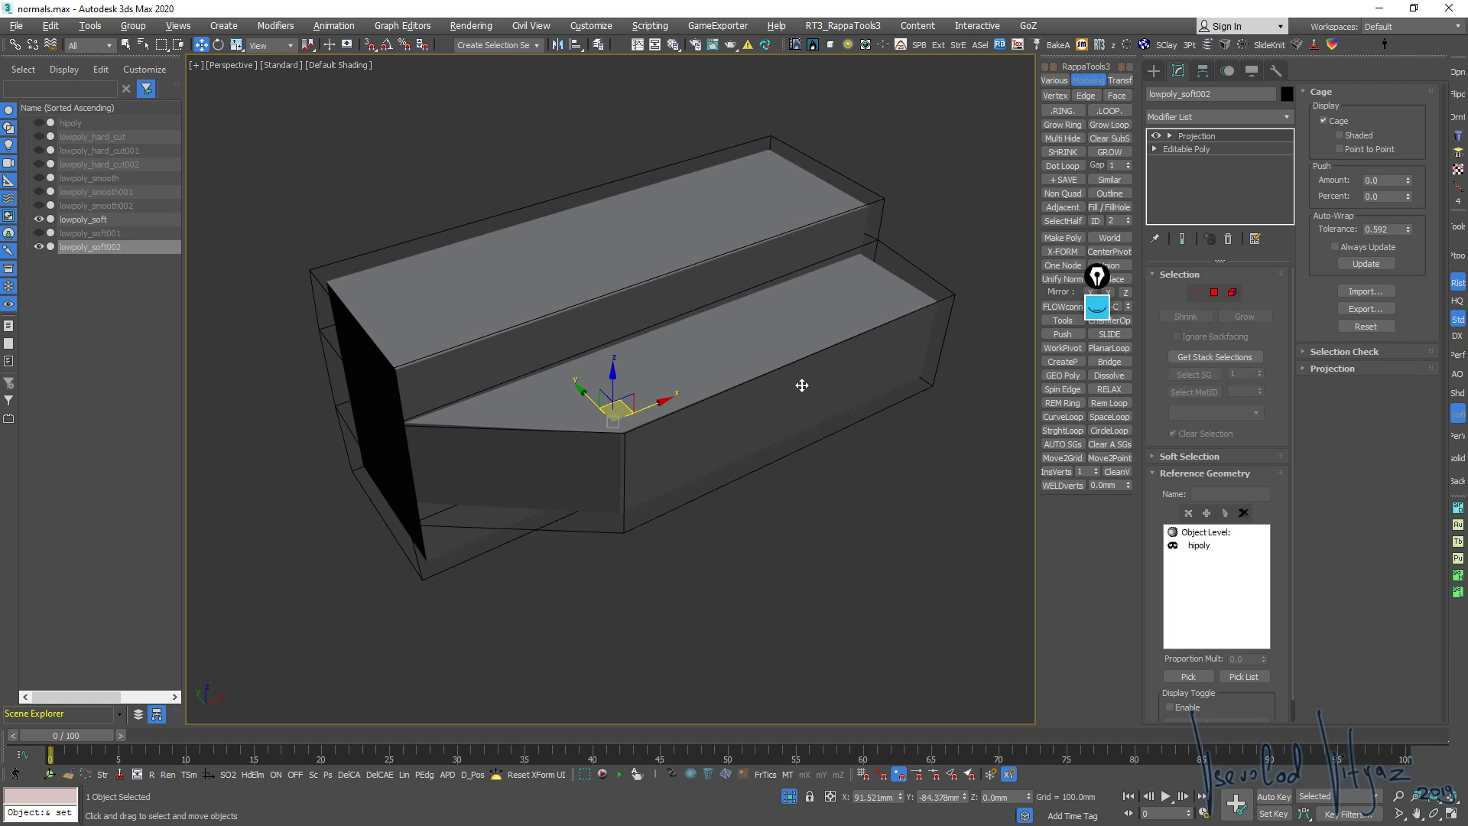
{"action": "left_click", "coordinate": [1228, 238]}
{"action": "key", "text": "F4"}
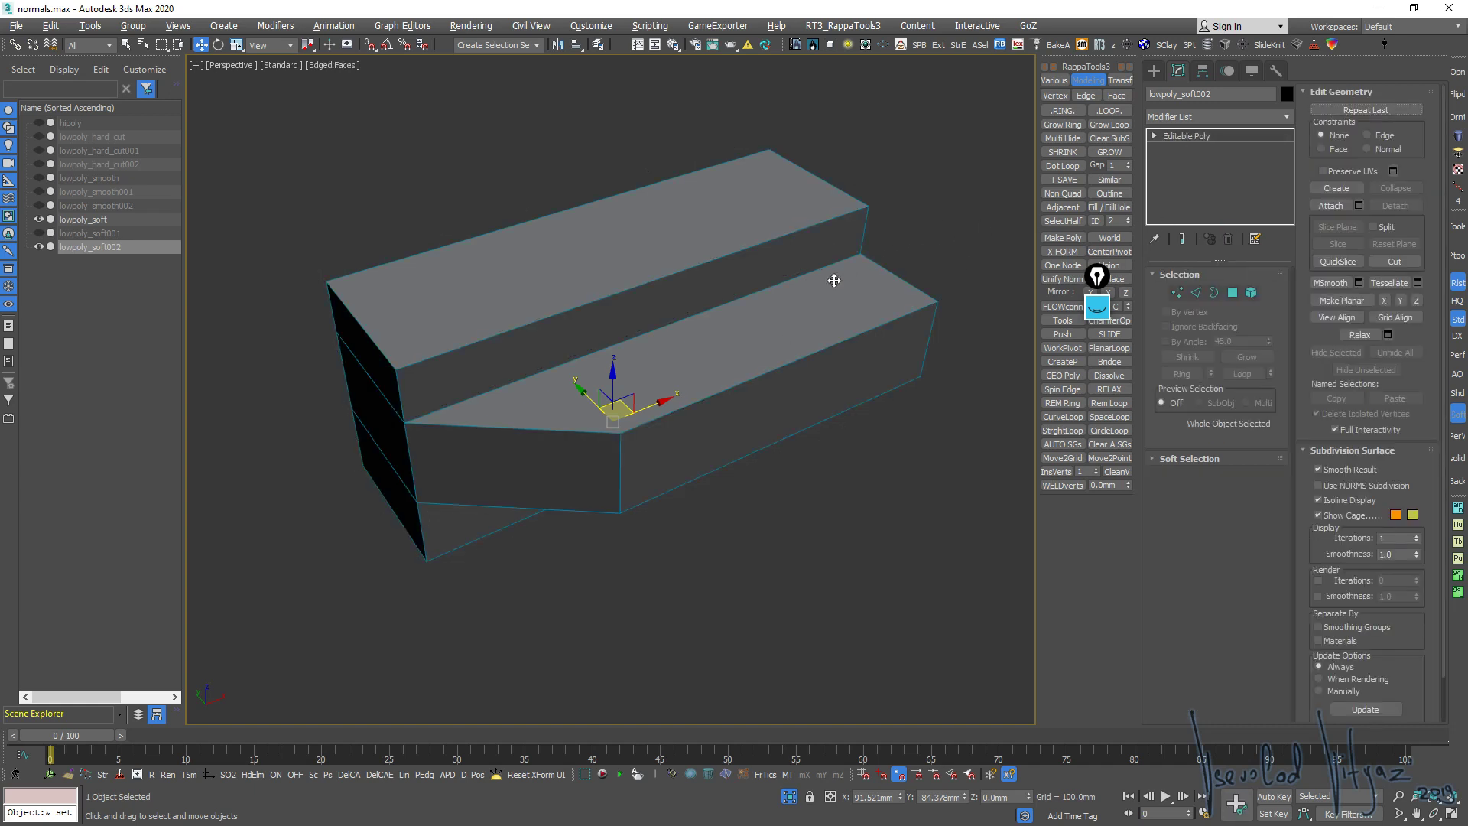
{"action": "left_click", "coordinate": [1457, 139]}
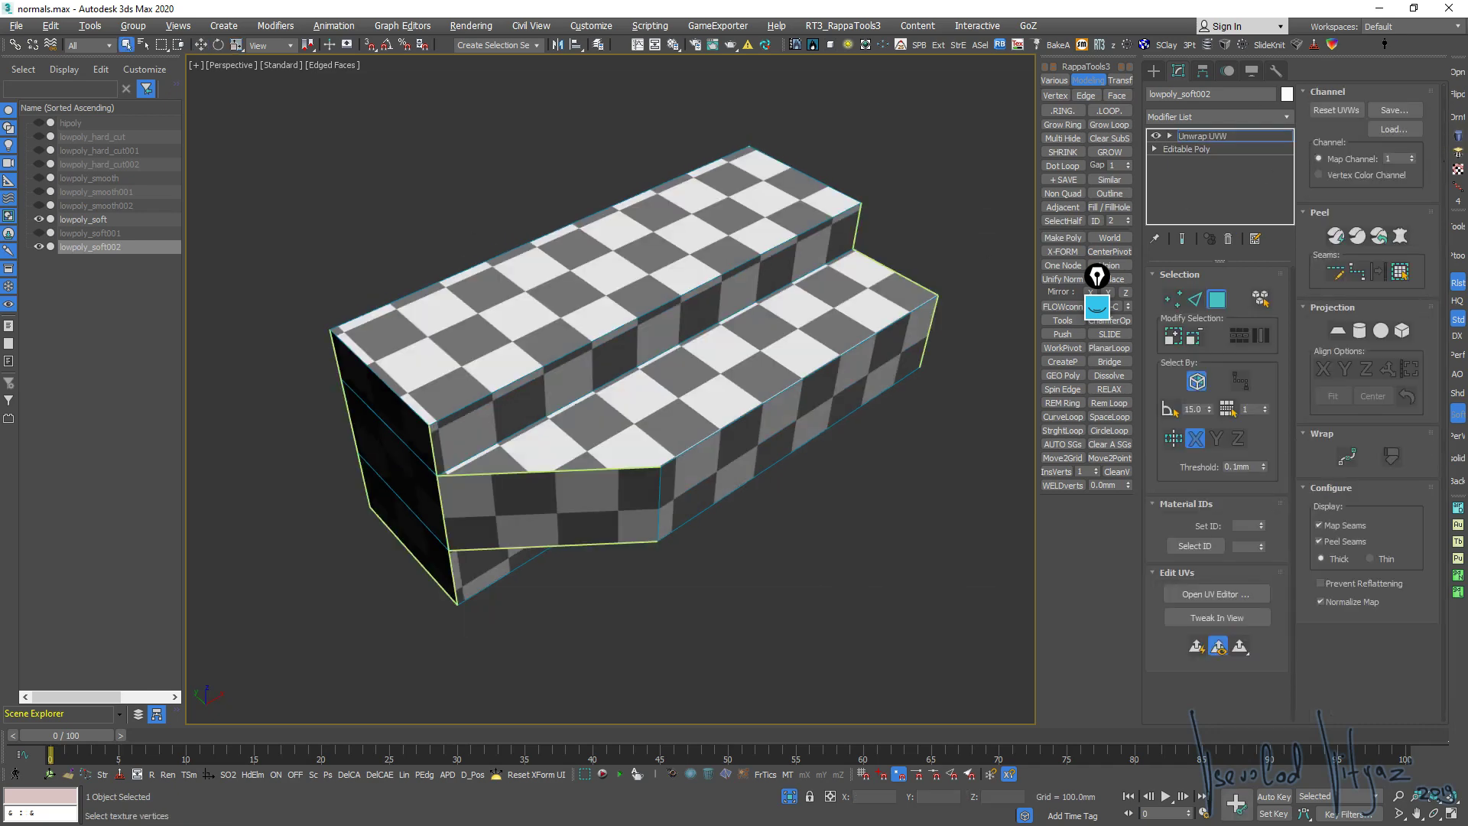
In the UV editor, select the shell's seam edges for splitting
{"action": "left_click", "coordinate": [996, 178]}
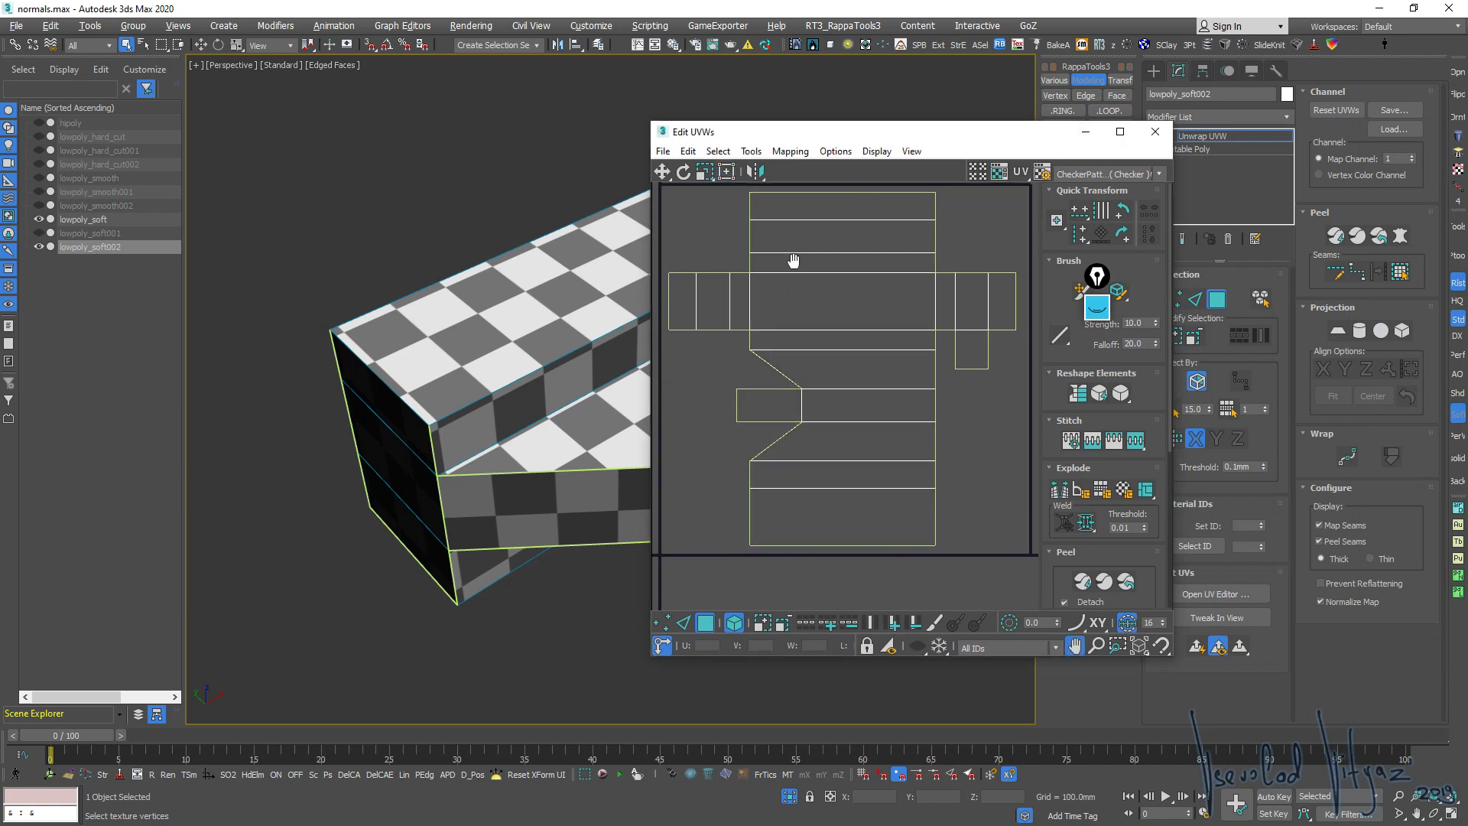
{"action": "scroll", "coordinate": [732, 297], "scroll_direction": "up", "scroll_amount": 3}
{"action": "key", "text": "2"}
{"action": "left_click", "coordinate": [741, 276]}
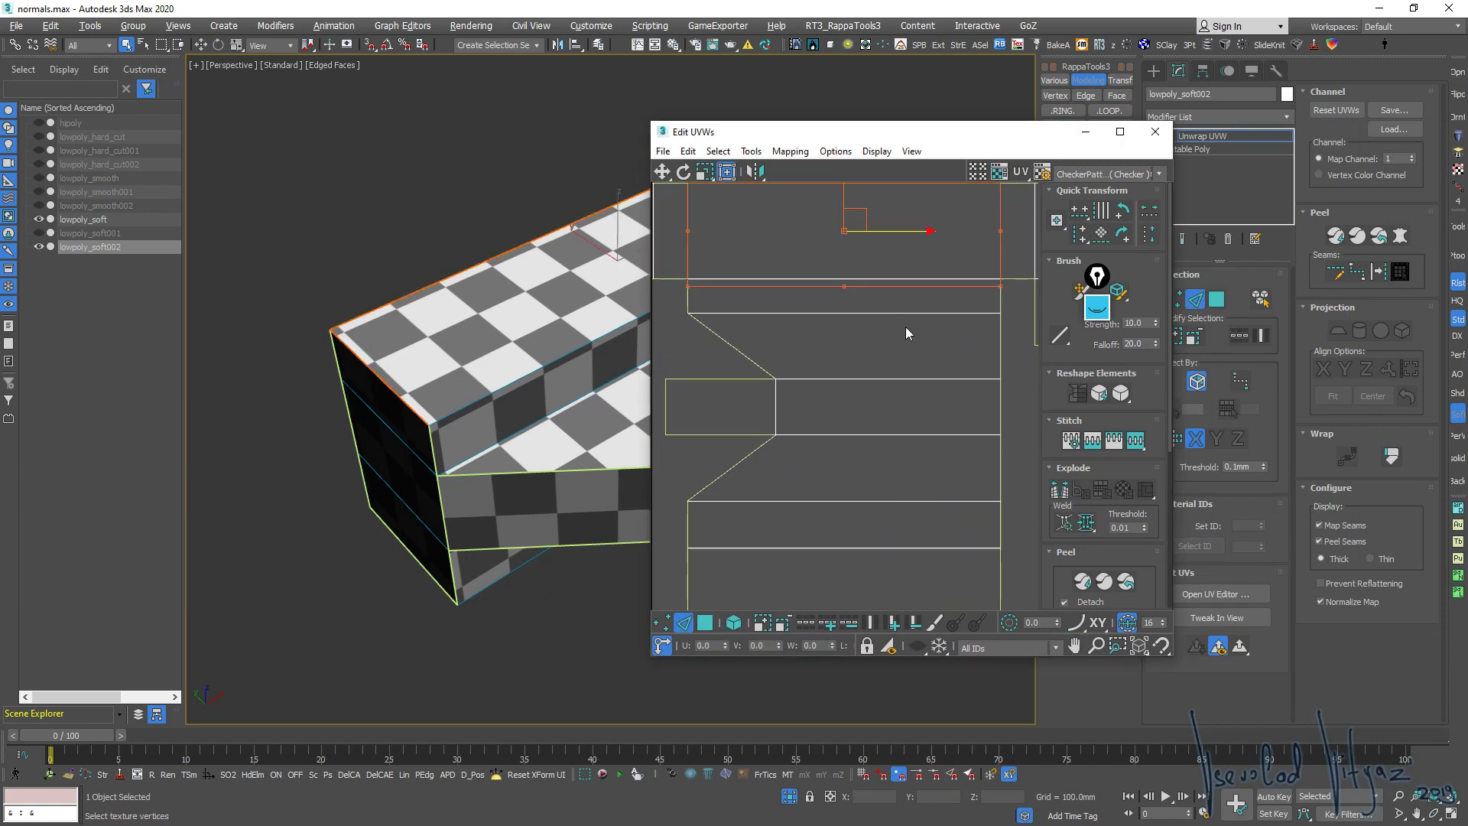
{"action": "middle_click_drag", "start_coordinate": [796, 393], "coordinate": [905, 327]}
{"action": "left_click", "coordinate": [823, 353]}
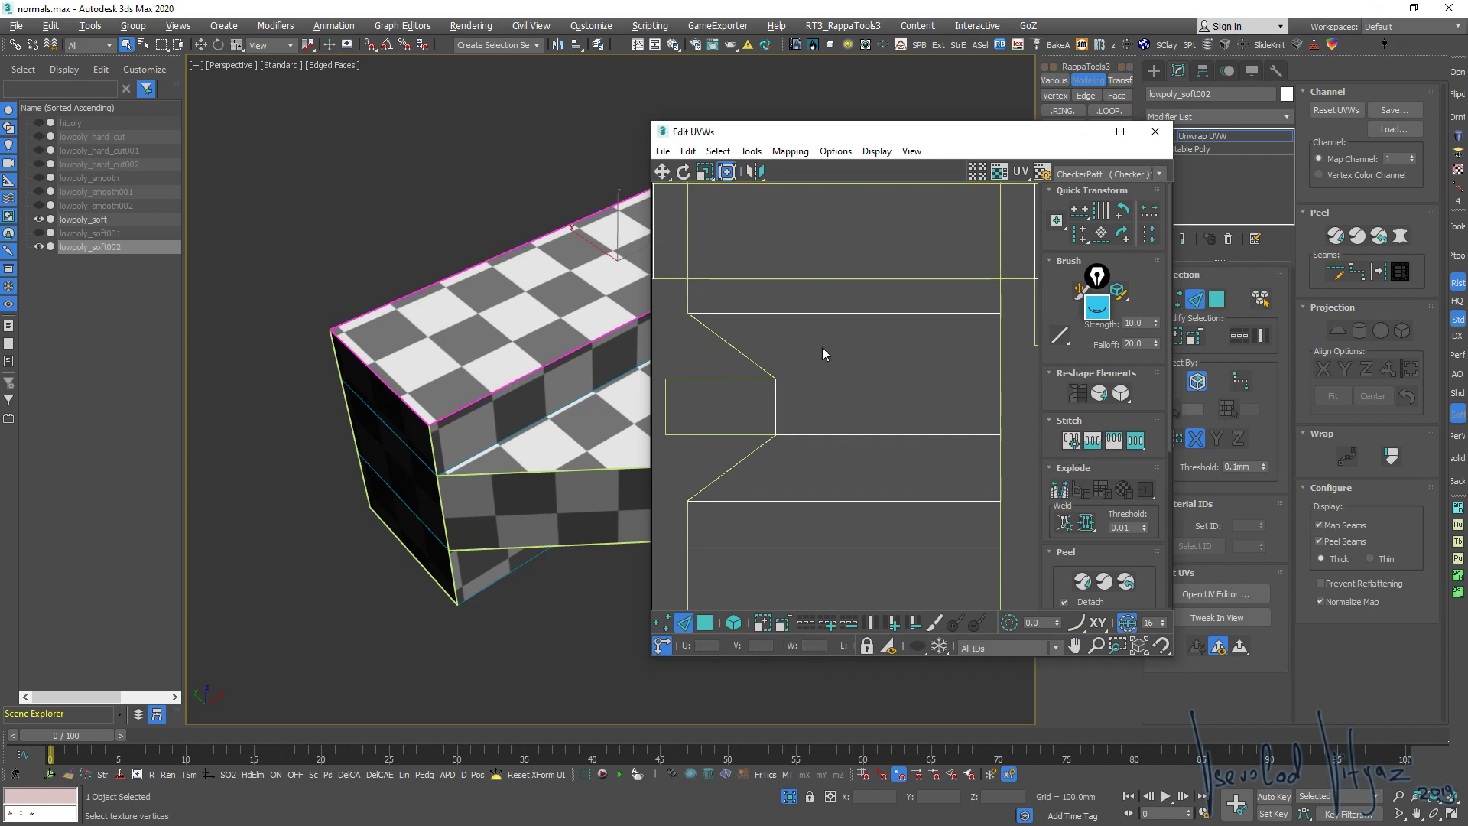
{"action": "left_click", "coordinate": [834, 312]}
{"action": "left_click", "coordinate": [795, 379], "text": "ctrl"}
{"action": "left_click", "coordinate": [841, 434], "text": "ctrl"}
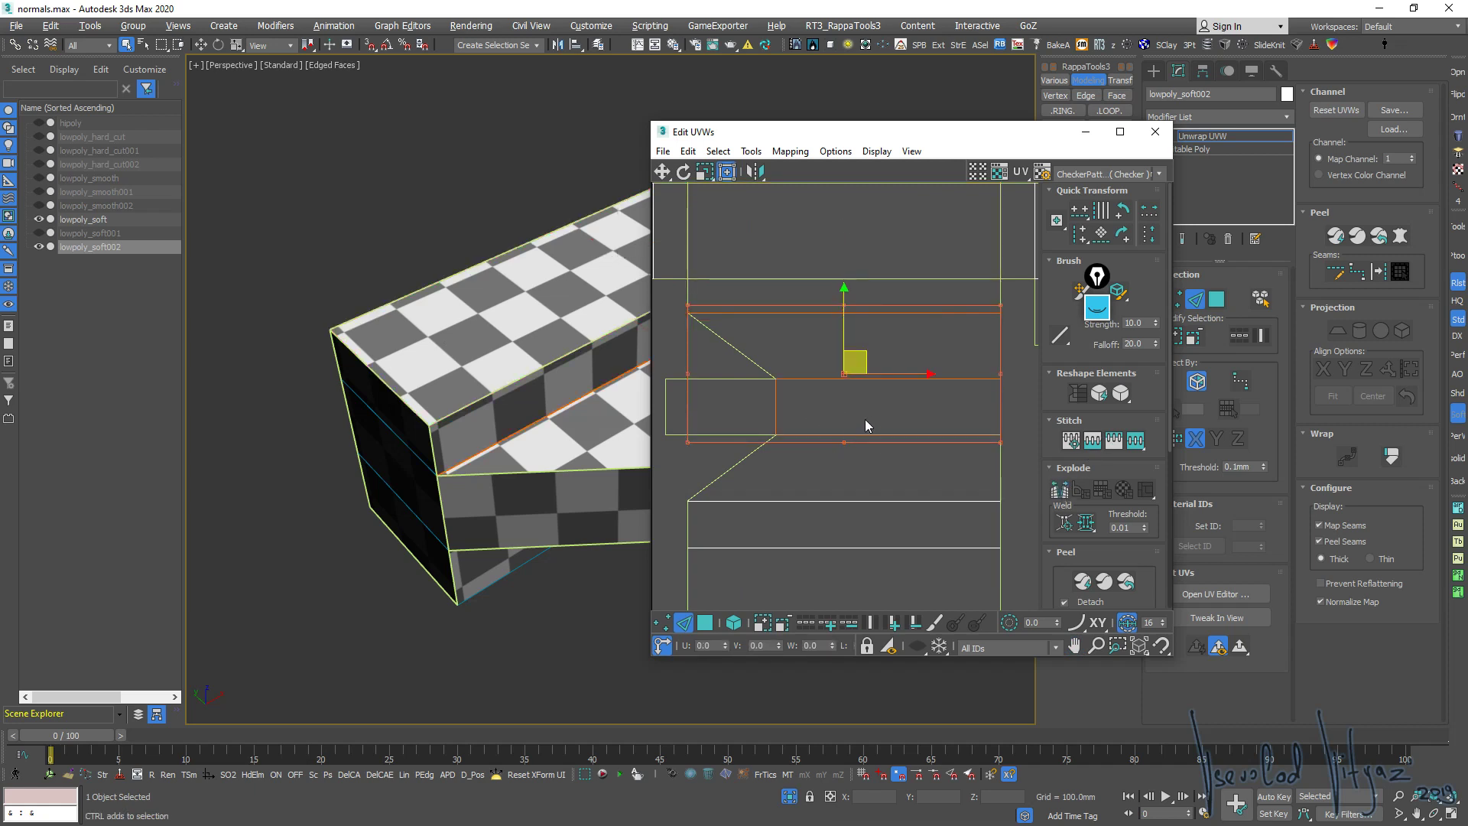
{"action": "middle_click_drag", "start_coordinate": [845, 501], "coordinate": [846, 423]}
{"action": "left_click", "coordinate": [860, 422], "text": "ctrl"}
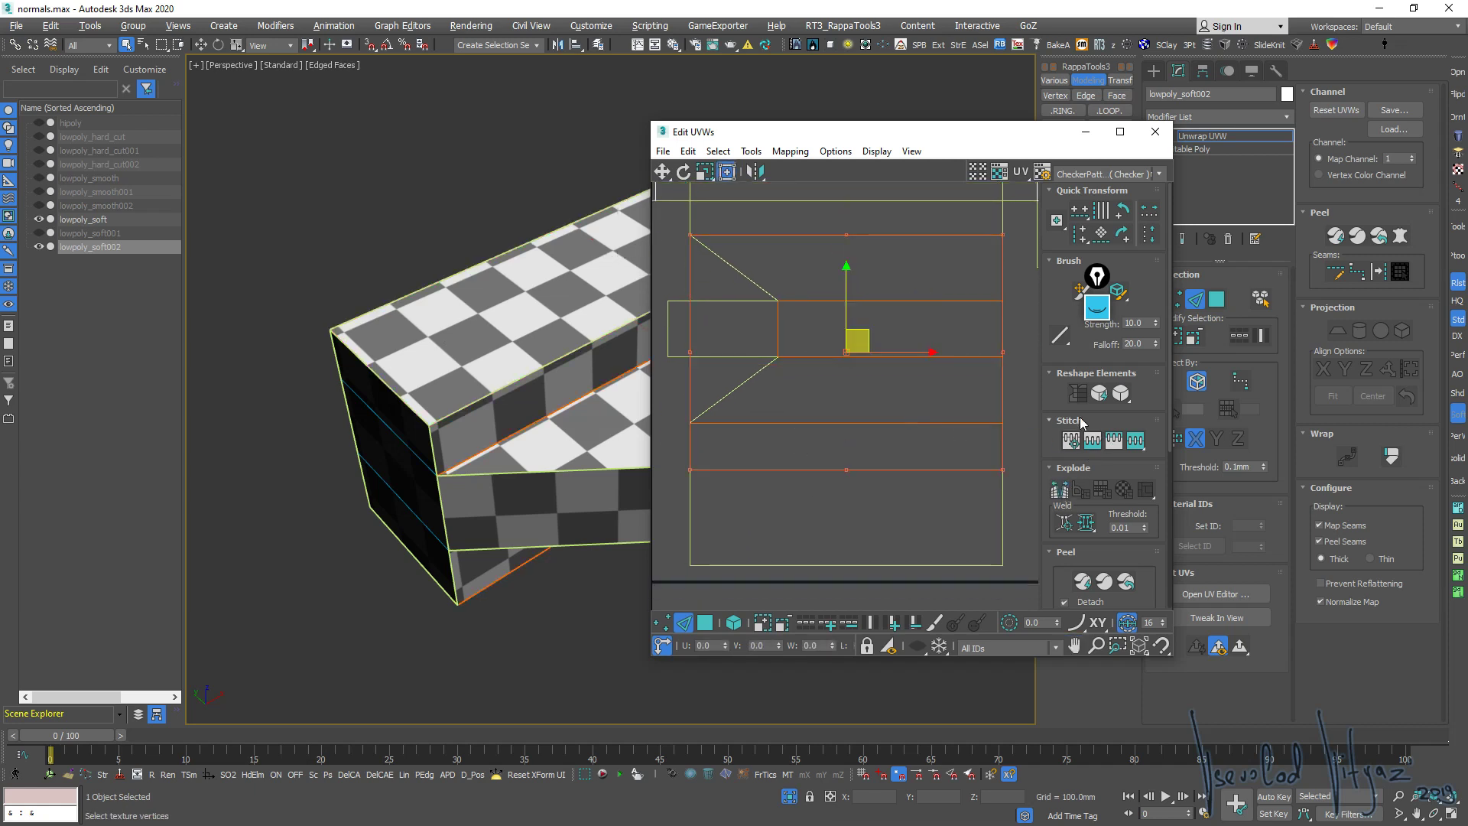
Explode the selected UV edges into separate shells and close the UV editor
{"action": "left_click", "coordinate": [1064, 491]}
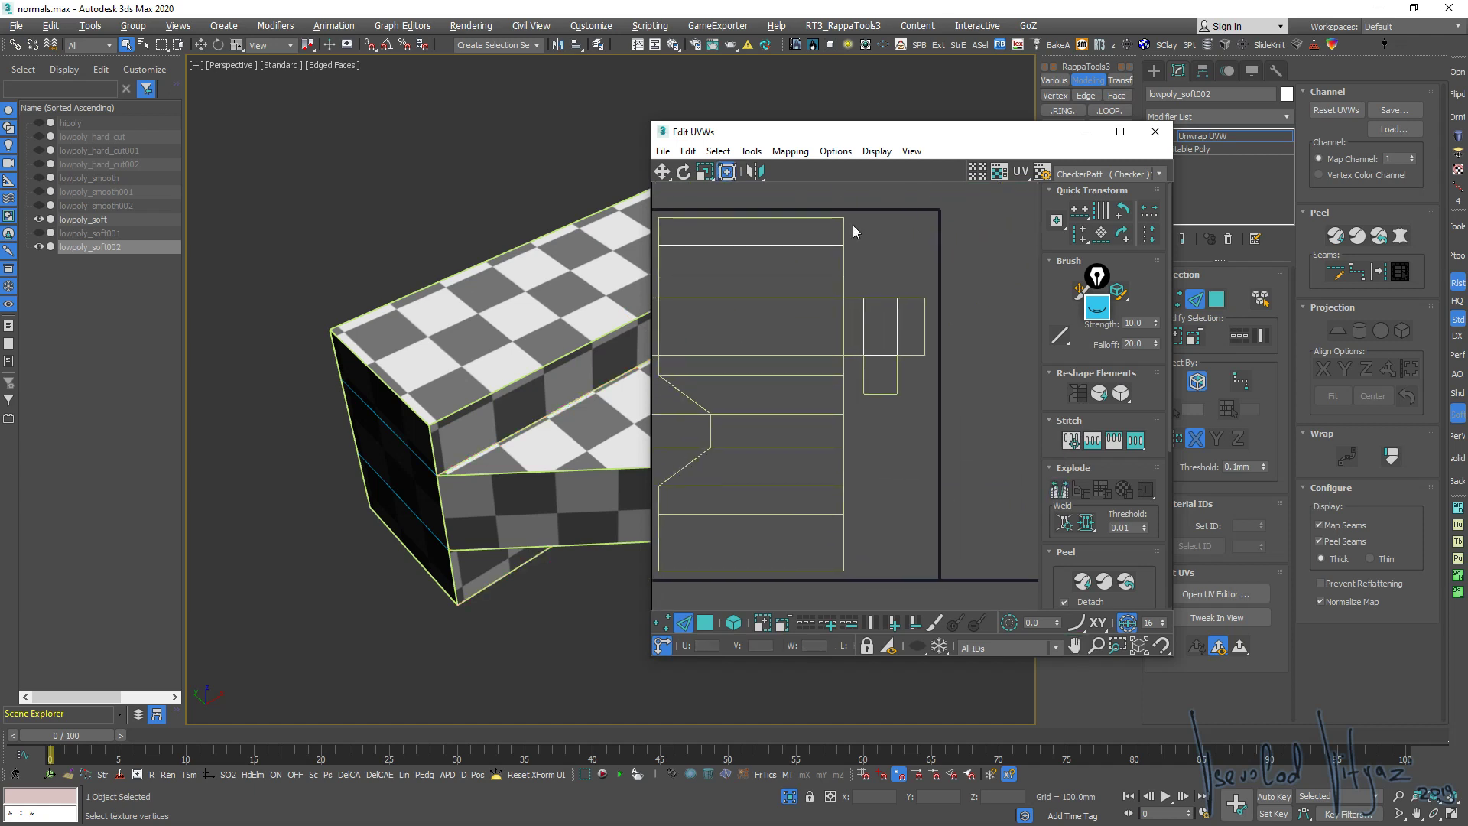
{"action": "middle_click_drag", "start_coordinate": [508, 386], "coordinate": [410, 352]}
{"action": "middle_click_drag", "start_coordinate": [860, 299], "coordinate": [891, 289]}
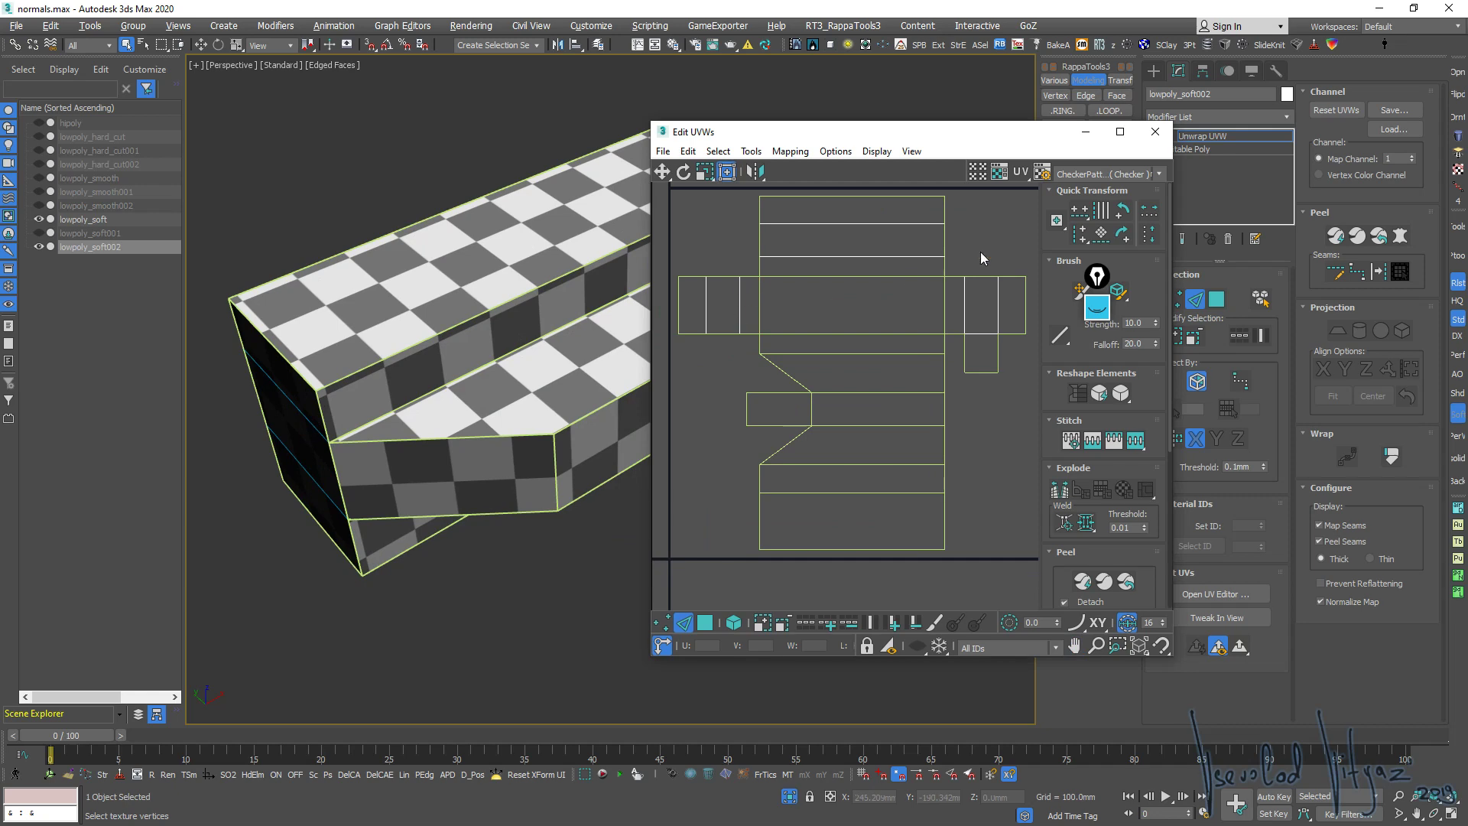
{"action": "left_click", "coordinate": [1155, 132]}
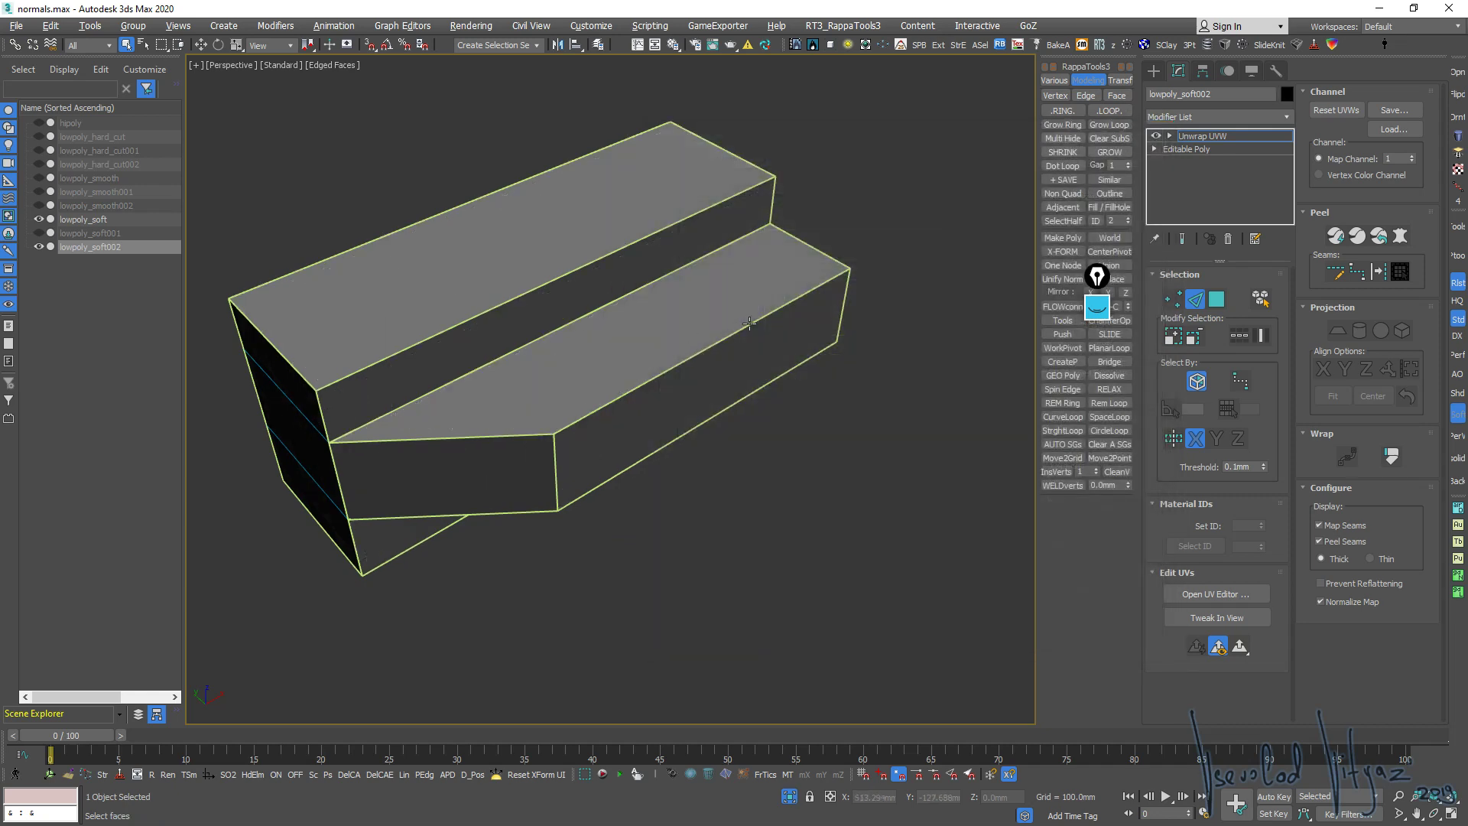
Collapse the unwrap, then delete the small box element from hipoly's Editable Poly
{"action": "middle_click_drag", "start_coordinate": [917, 295], "coordinate": [711, 337], "text": "alt"}
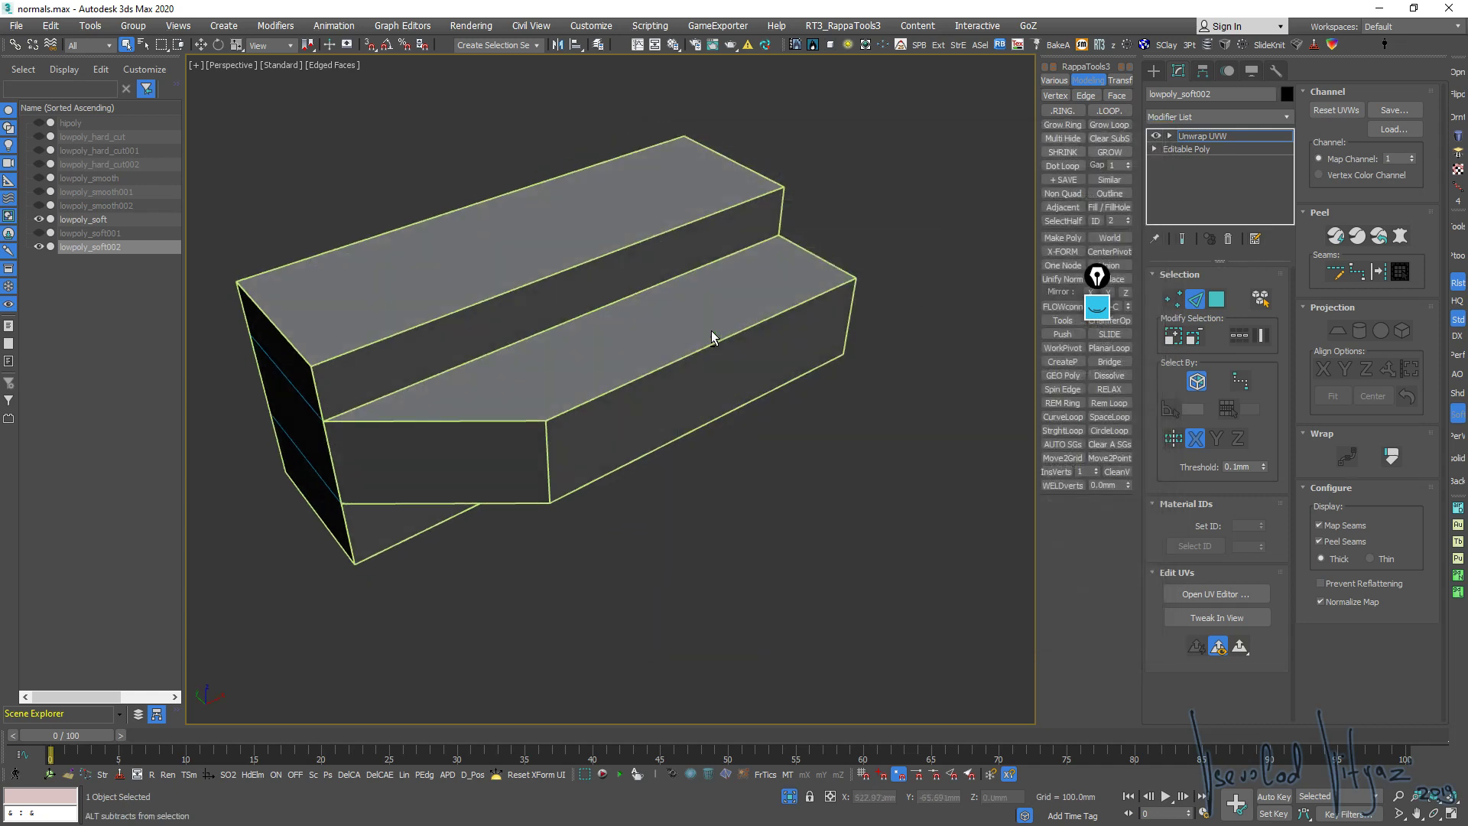
{"action": "key", "text": "ctrl+z"}
{"action": "key", "text": "ctrl+z"}
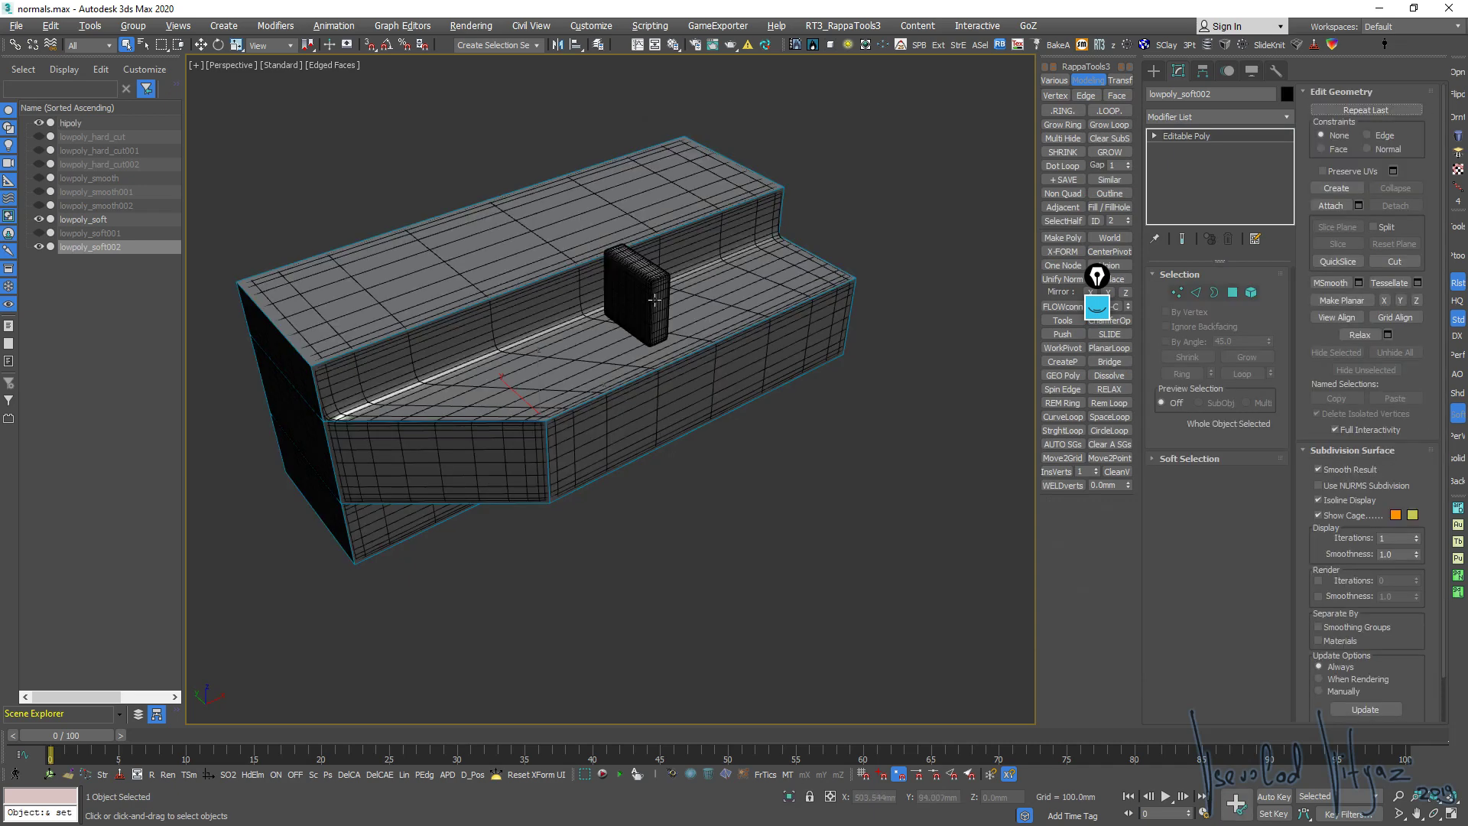
{"action": "middle_click_drag", "start_coordinate": [711, 331], "coordinate": [667, 306], "text": "alt"}
{"action": "left_click", "coordinate": [667, 307]}
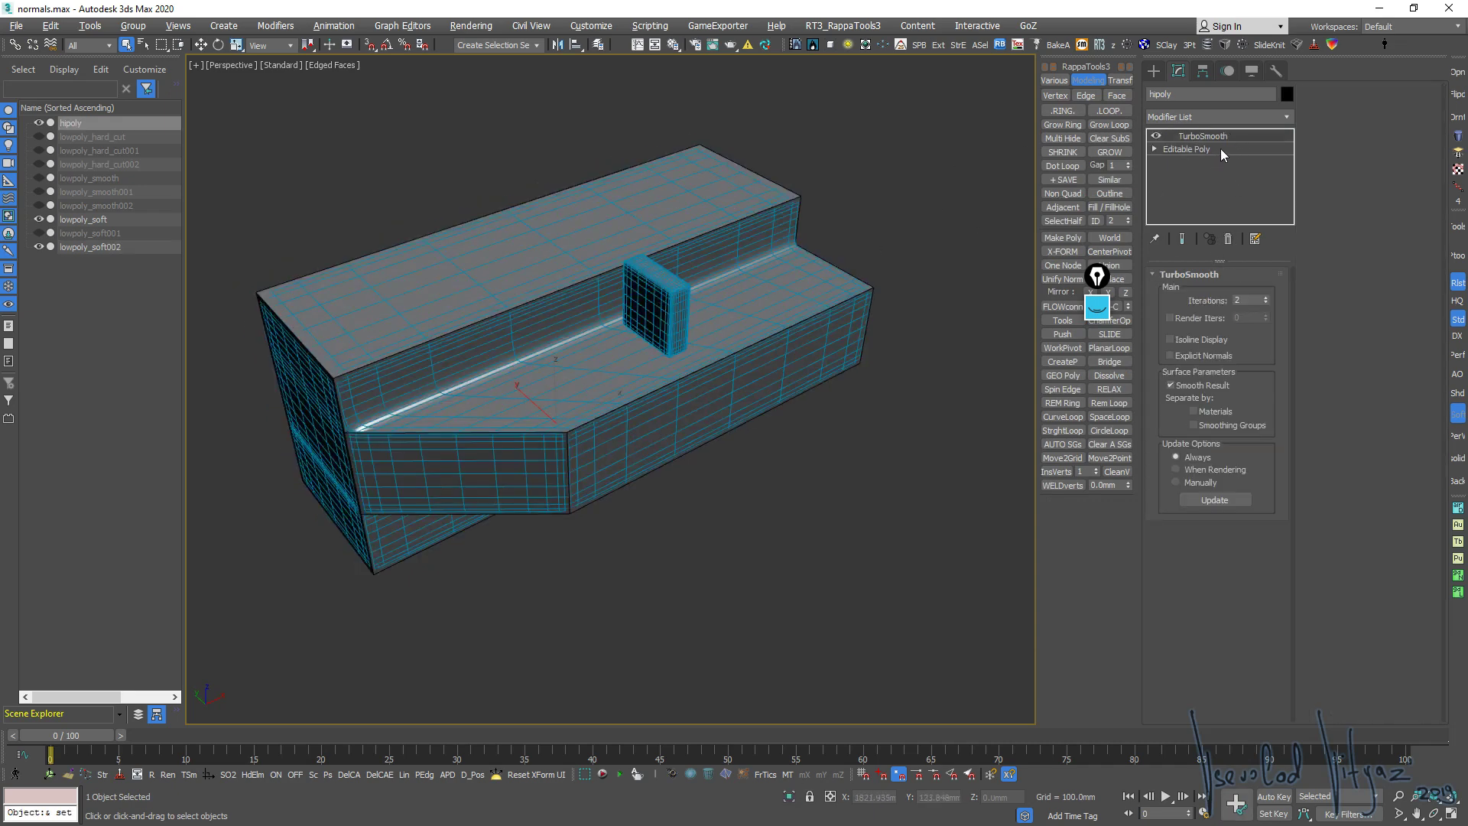
{"action": "left_click", "coordinate": [1223, 150]}
{"action": "left_click", "coordinate": [1250, 292]}
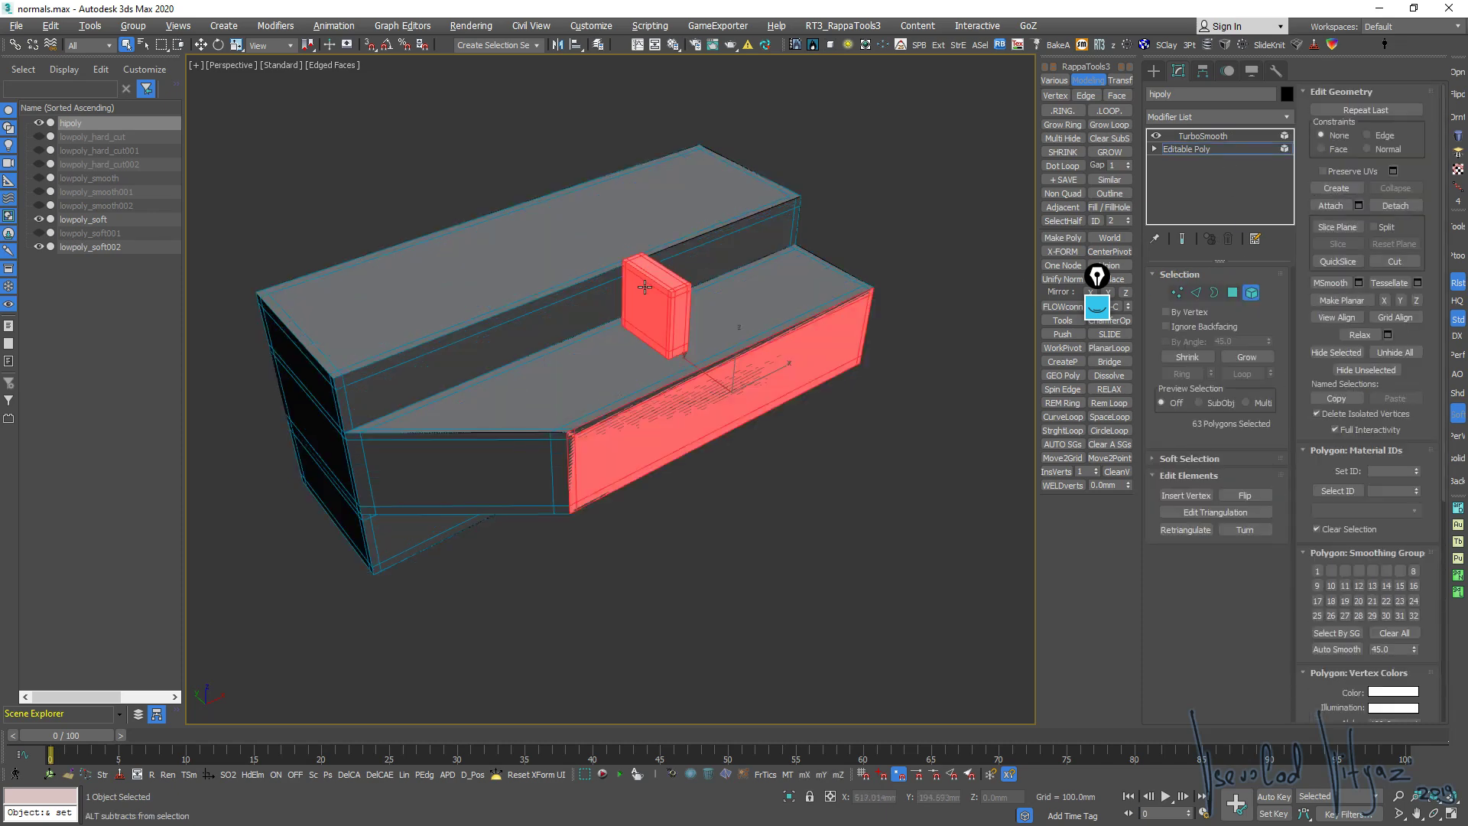
{"action": "left_click", "coordinate": [650, 295]}
{"action": "key", "text": "Delete"}
Return hipoly to its TurboSmooth result and reselect lowpoly_soft with its projection cage
{"action": "left_click", "coordinate": [1239, 137]}
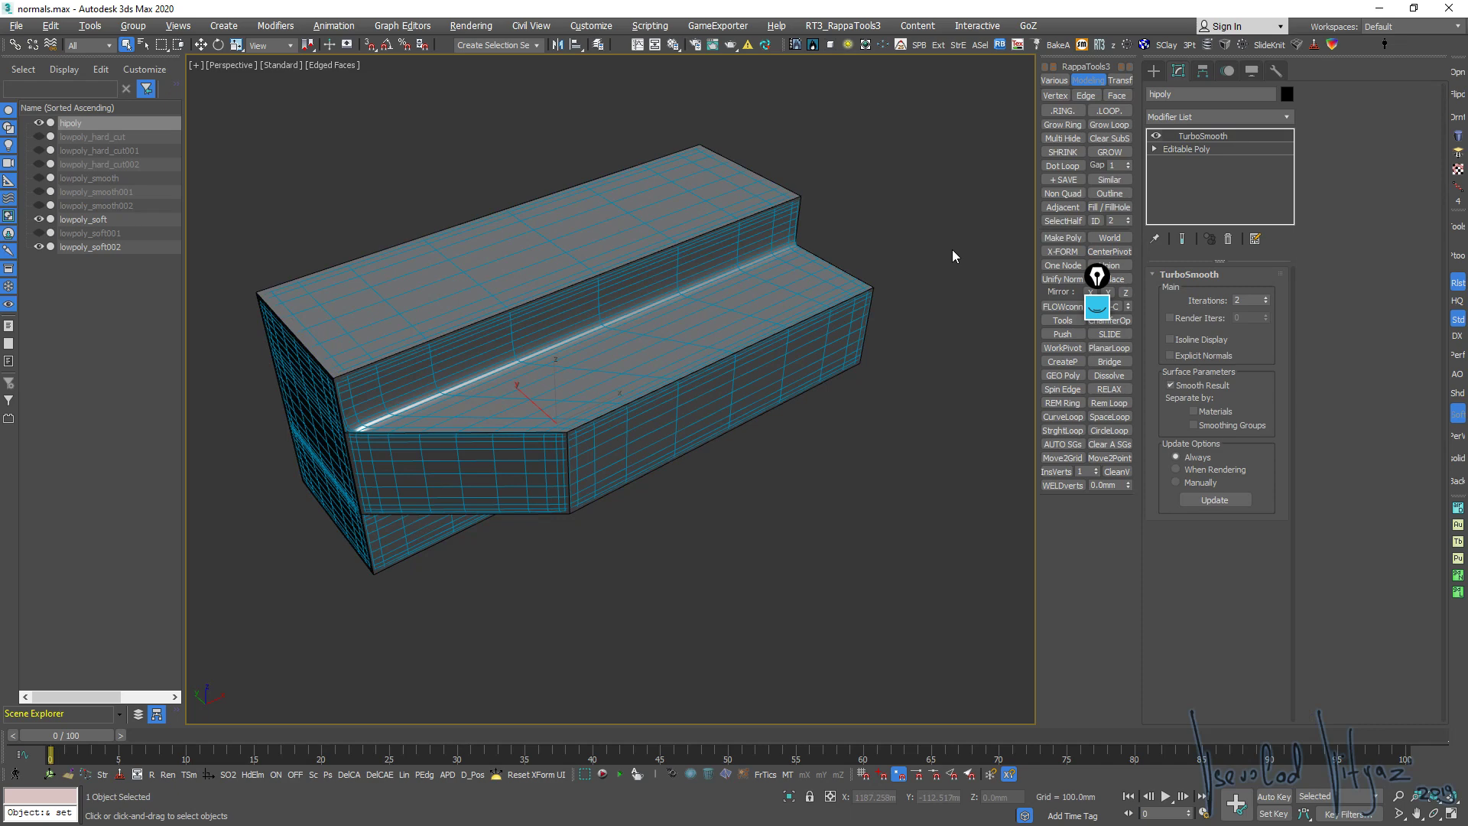
{"action": "left_click", "coordinate": [895, 240]}
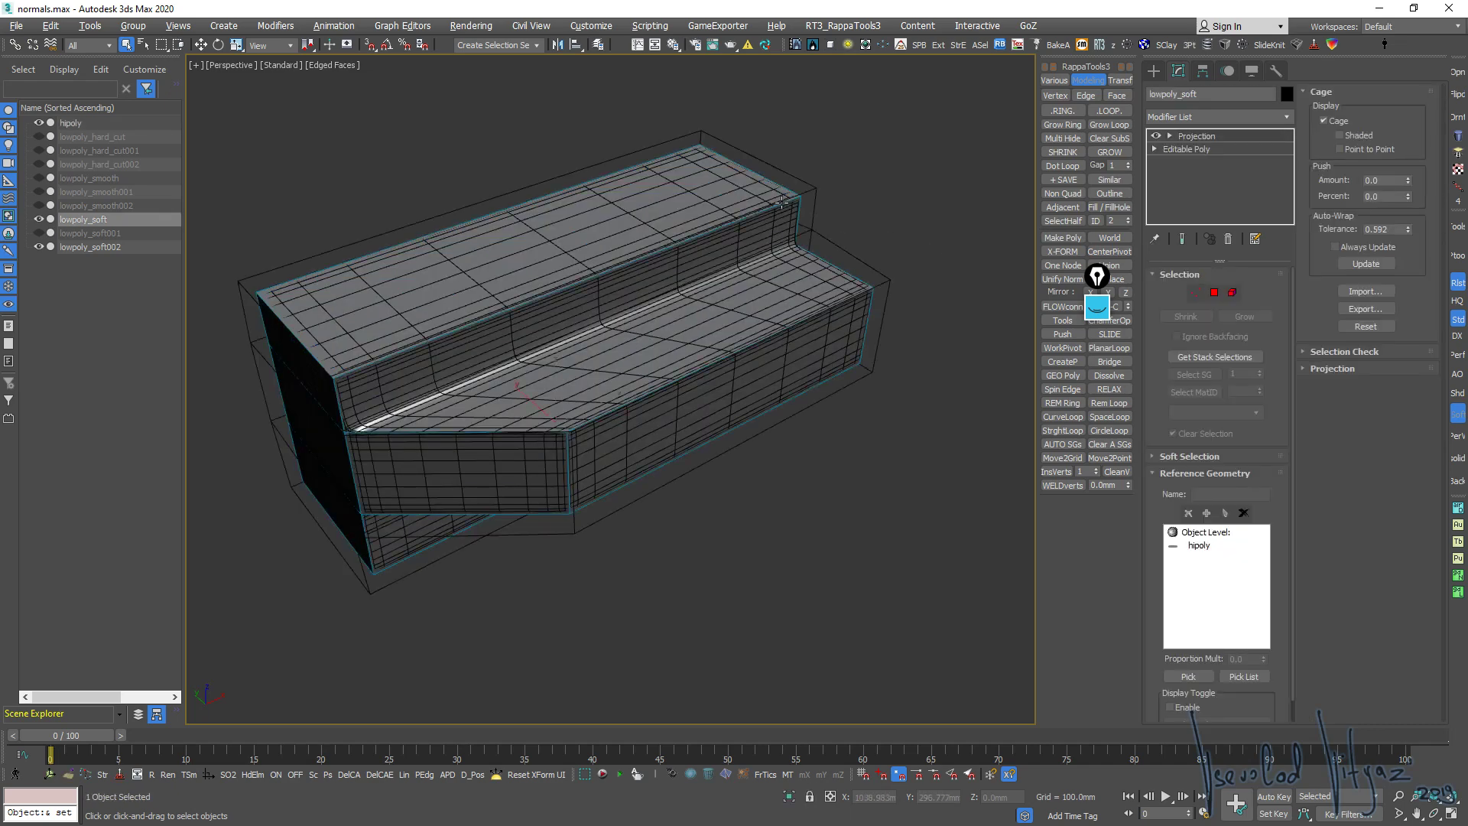
{"action": "mouse_move", "coordinate": [781, 201]}
{"action": "middle_mouse_down", "text": "alt"}
{"action": "mouse_move", "coordinate": [727, 318]}
{"action": "mouse_move", "coordinate": [746, 294]}
{"action": "middle_mouse_up", "text": "alt"}
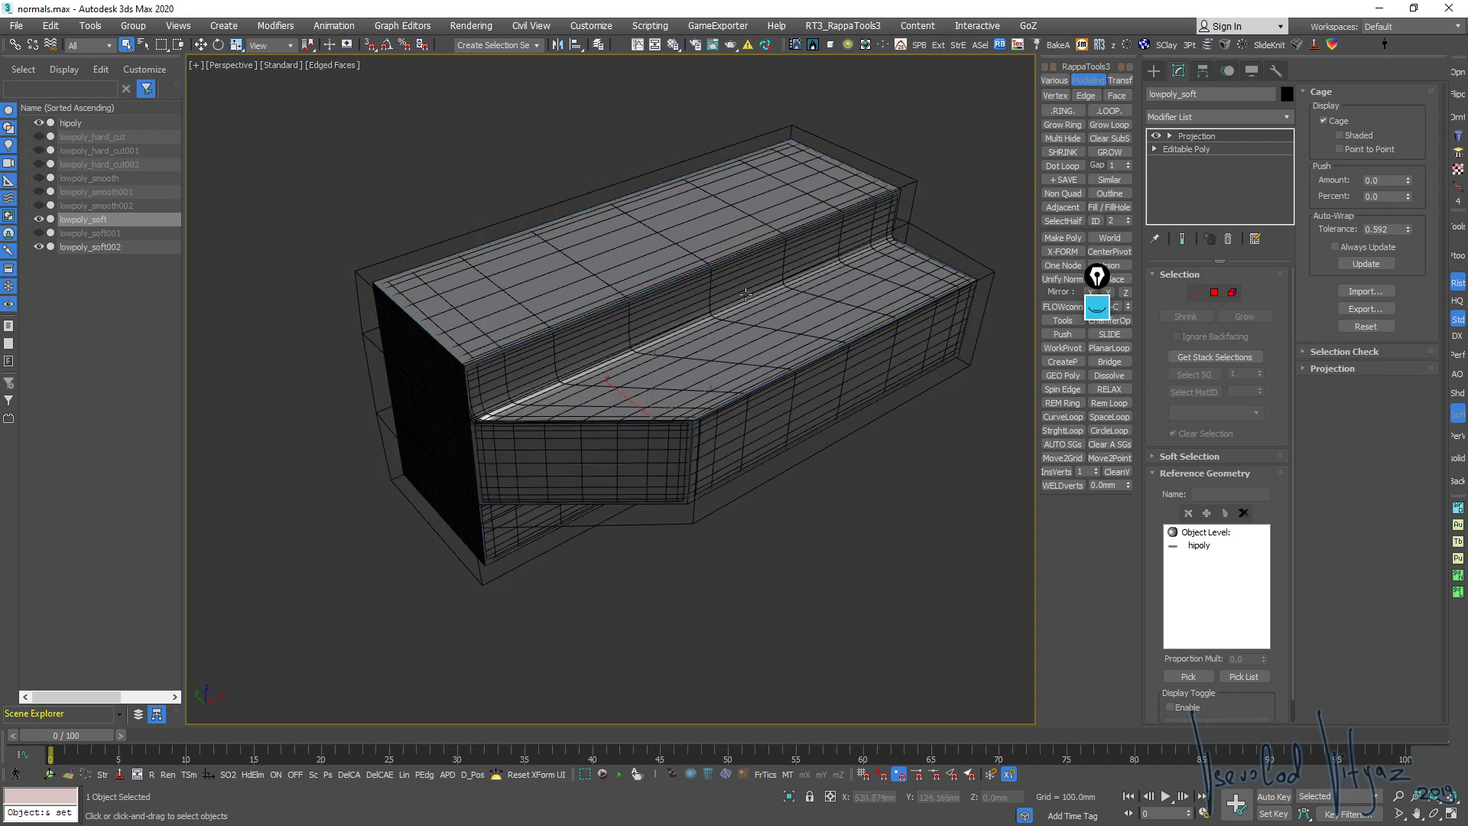
Open Render To Texture from the Rendering menu and scroll to its output settings
{"action": "left_click", "coordinate": [480, 29]}
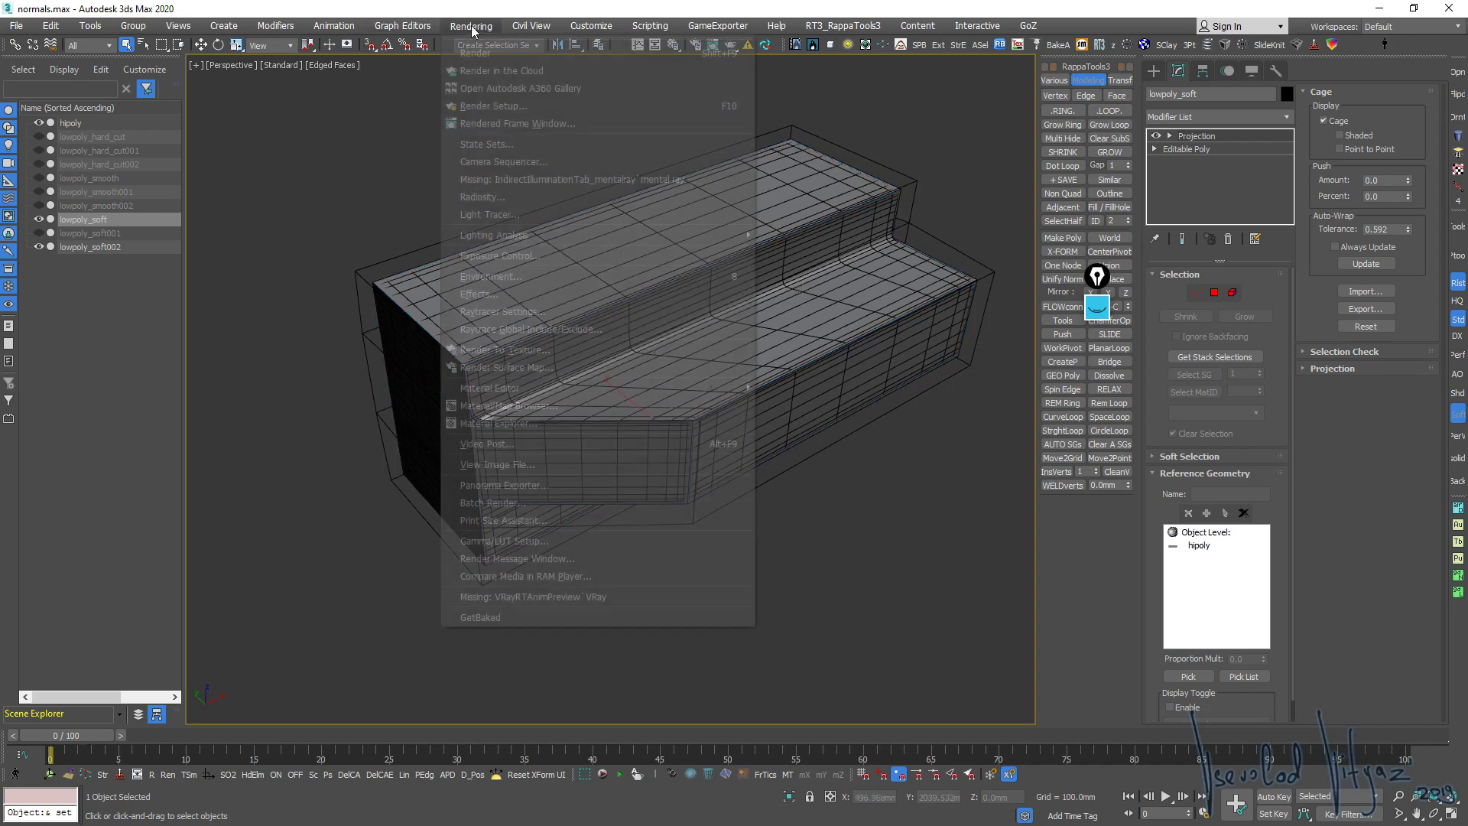
{"action": "left_click", "coordinate": [527, 350]}
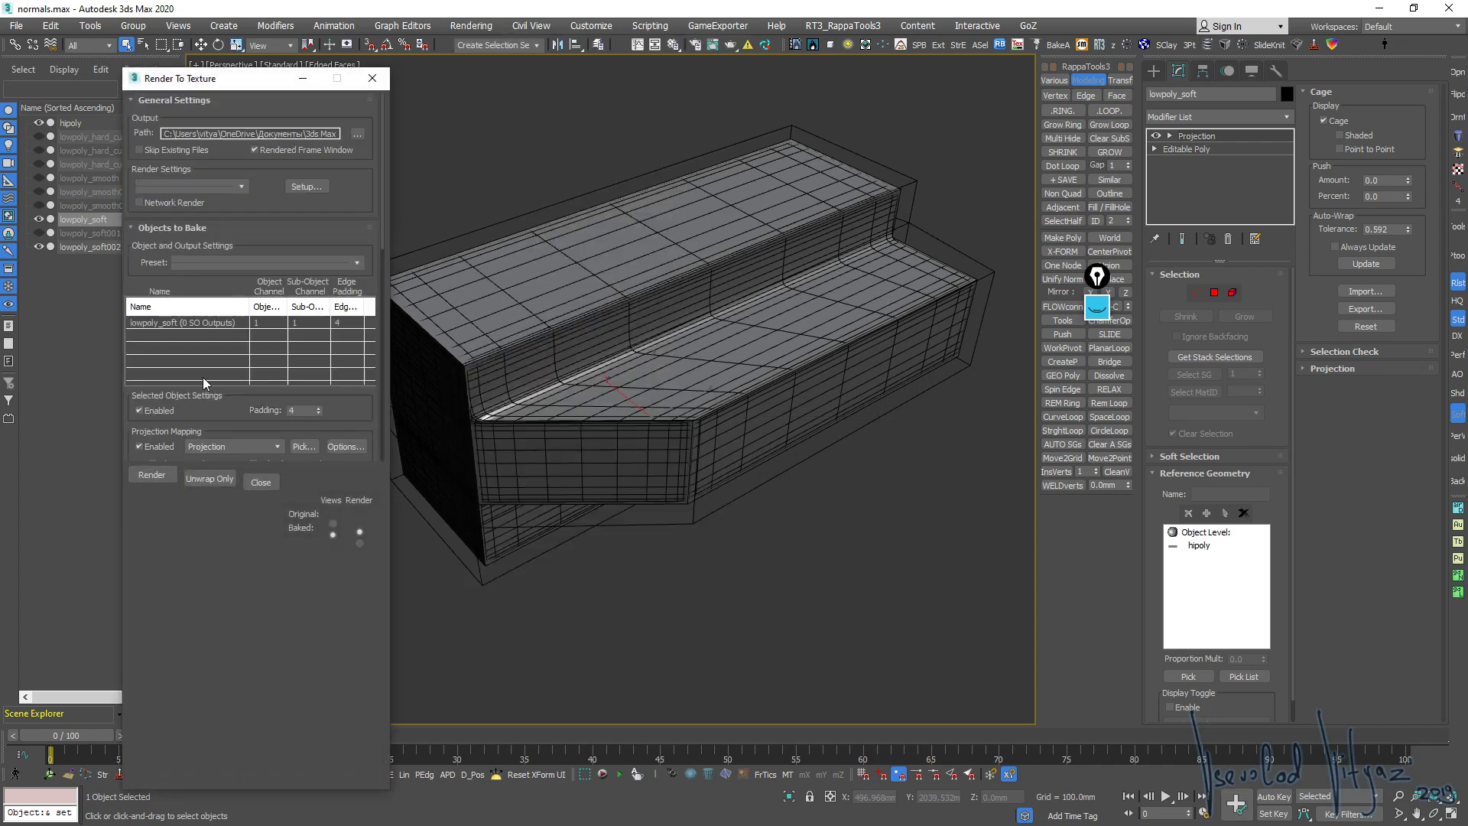
{"action": "left_click_drag", "start_coordinate": [263, 71], "coordinate": [263, 38]}
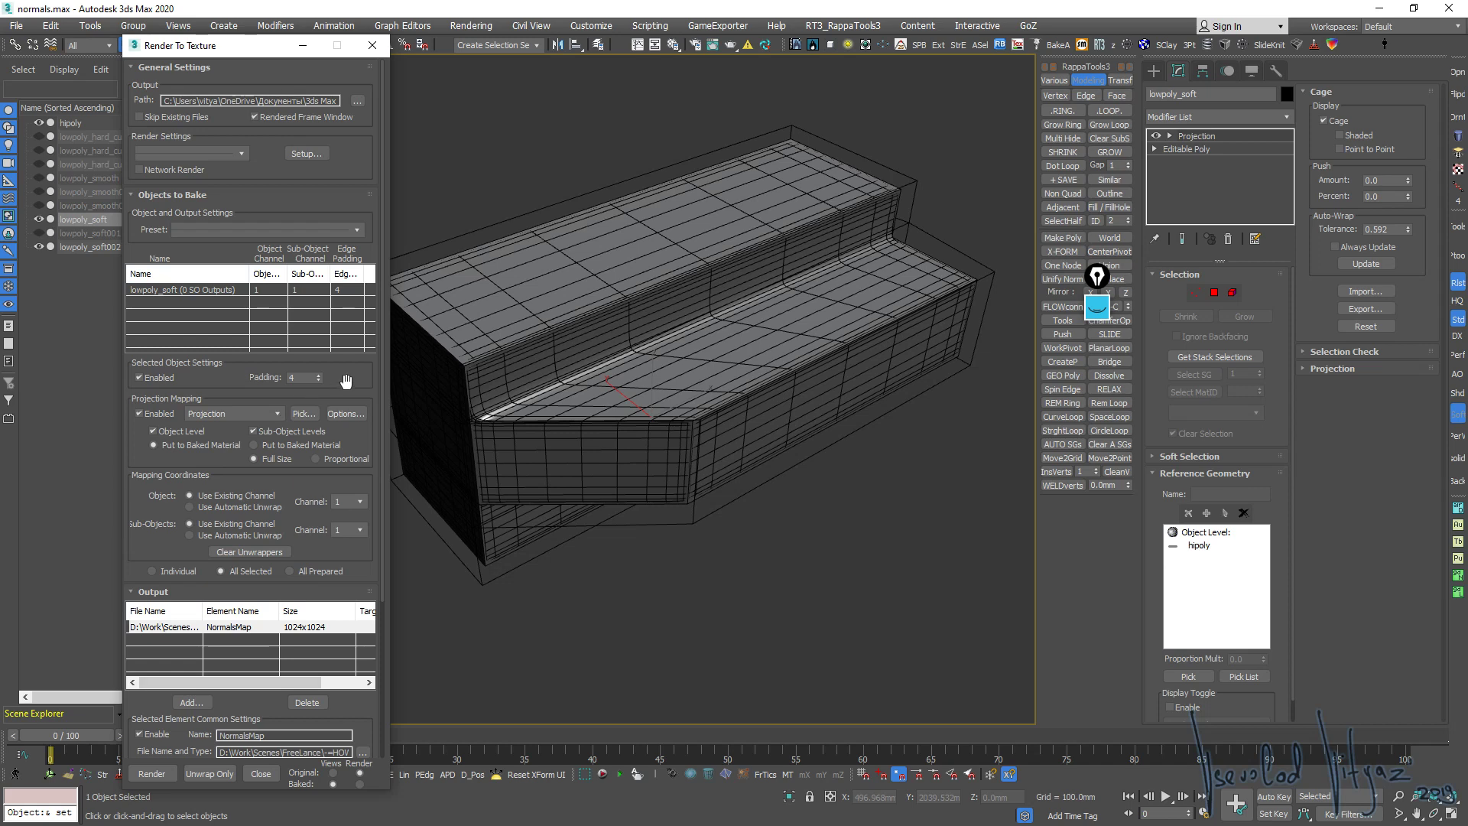
{"action": "scroll", "coordinate": [321, 428], "scroll_direction": "down", "scroll_amount": 3}
{"action": "scroll", "coordinate": [298, 494], "scroll_direction": "down", "scroll_amount": 2}
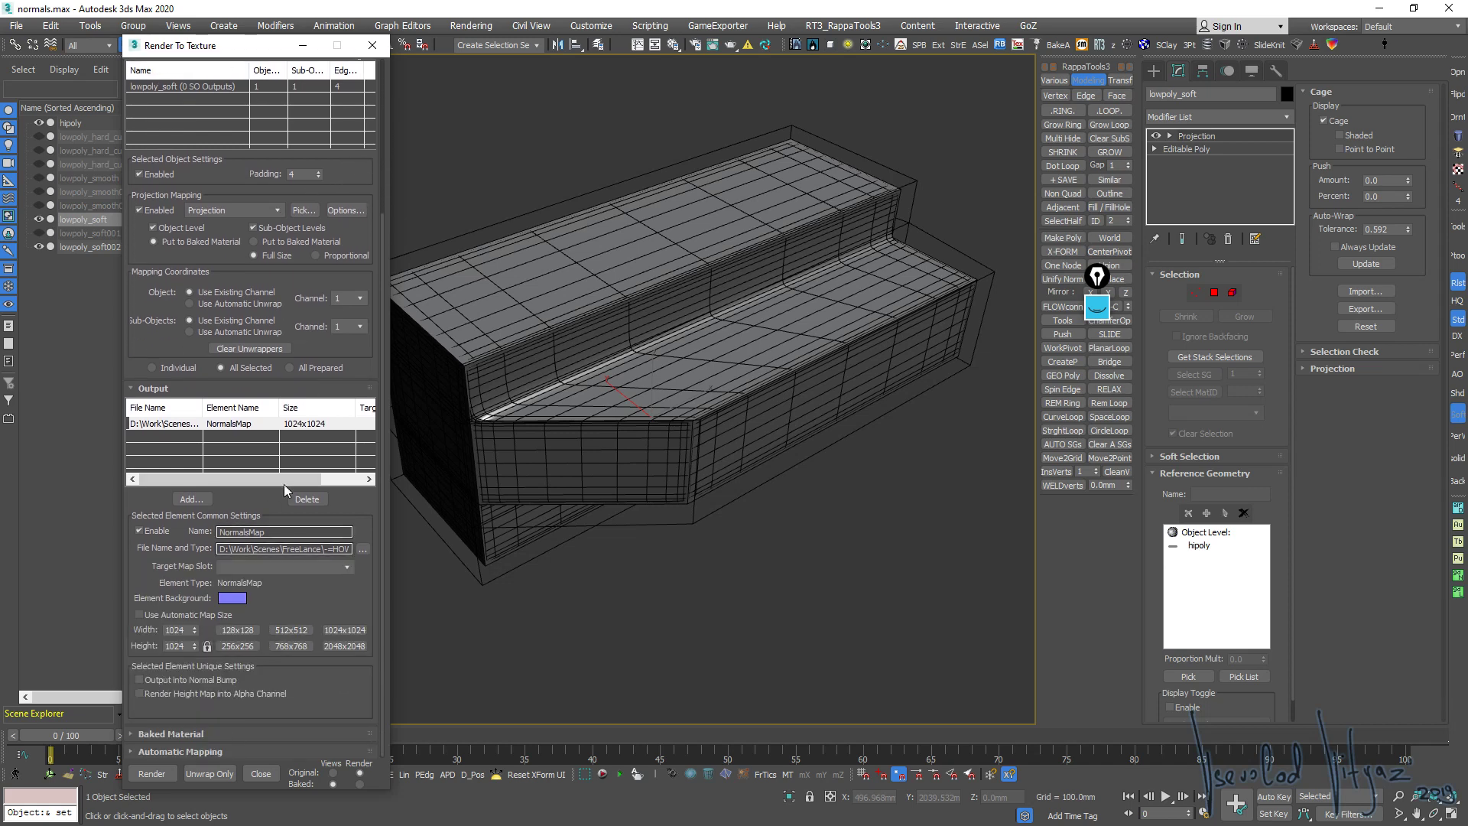
Rename the output to normal_soft_cut.png, bake the normal map, and close the preview
{"action": "left_click", "coordinate": [362, 549]}
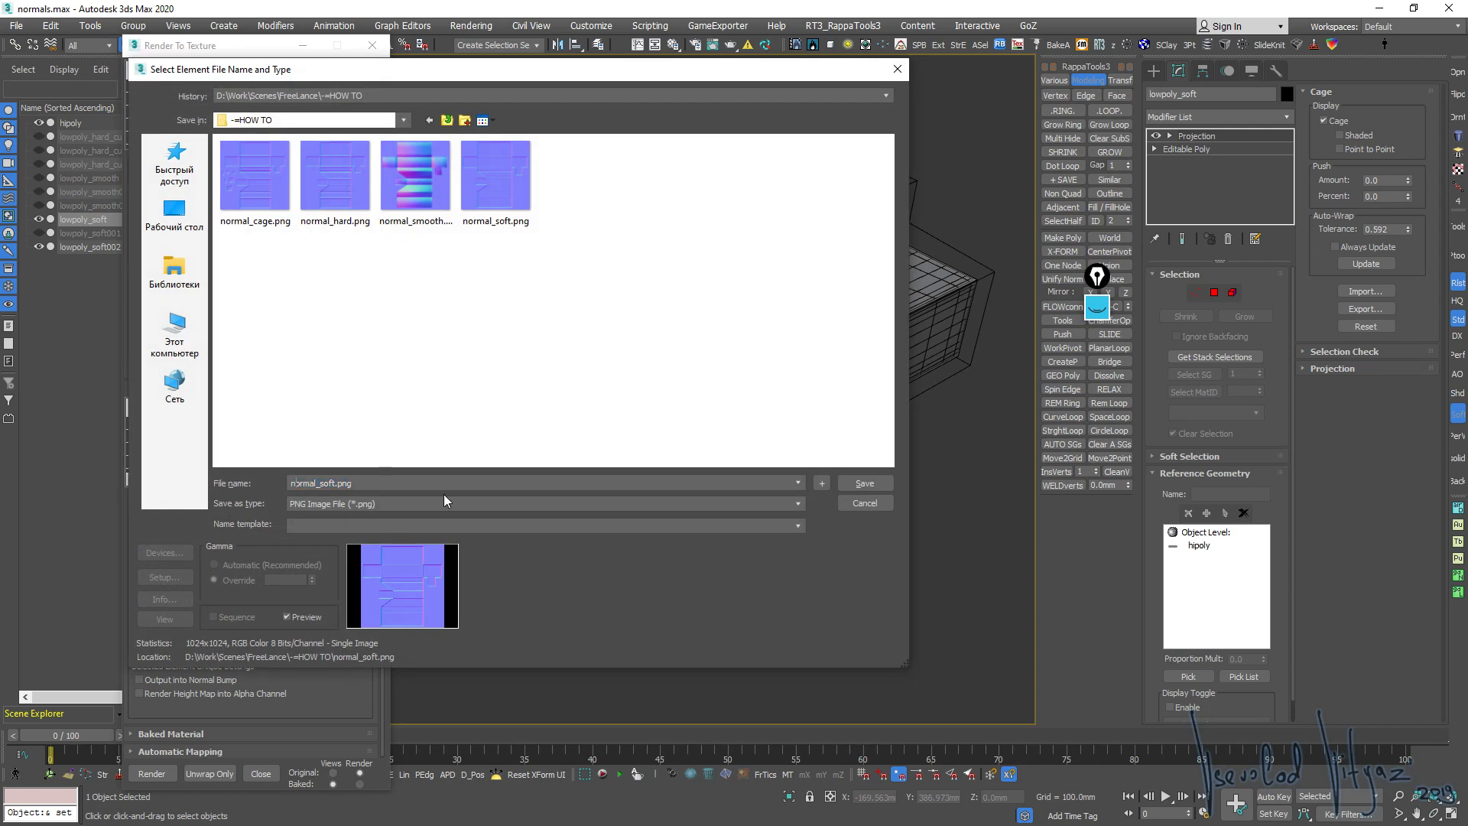
{"action": "type", "text": "_"}
{"action": "type", "text": "cre"}
{"action": "key", "text": "BackSpace"}
{"action": "key", "text": "BackSpace"}
{"action": "key", "text": "BackSpace"}
{"action": "key", "text": "Return"}
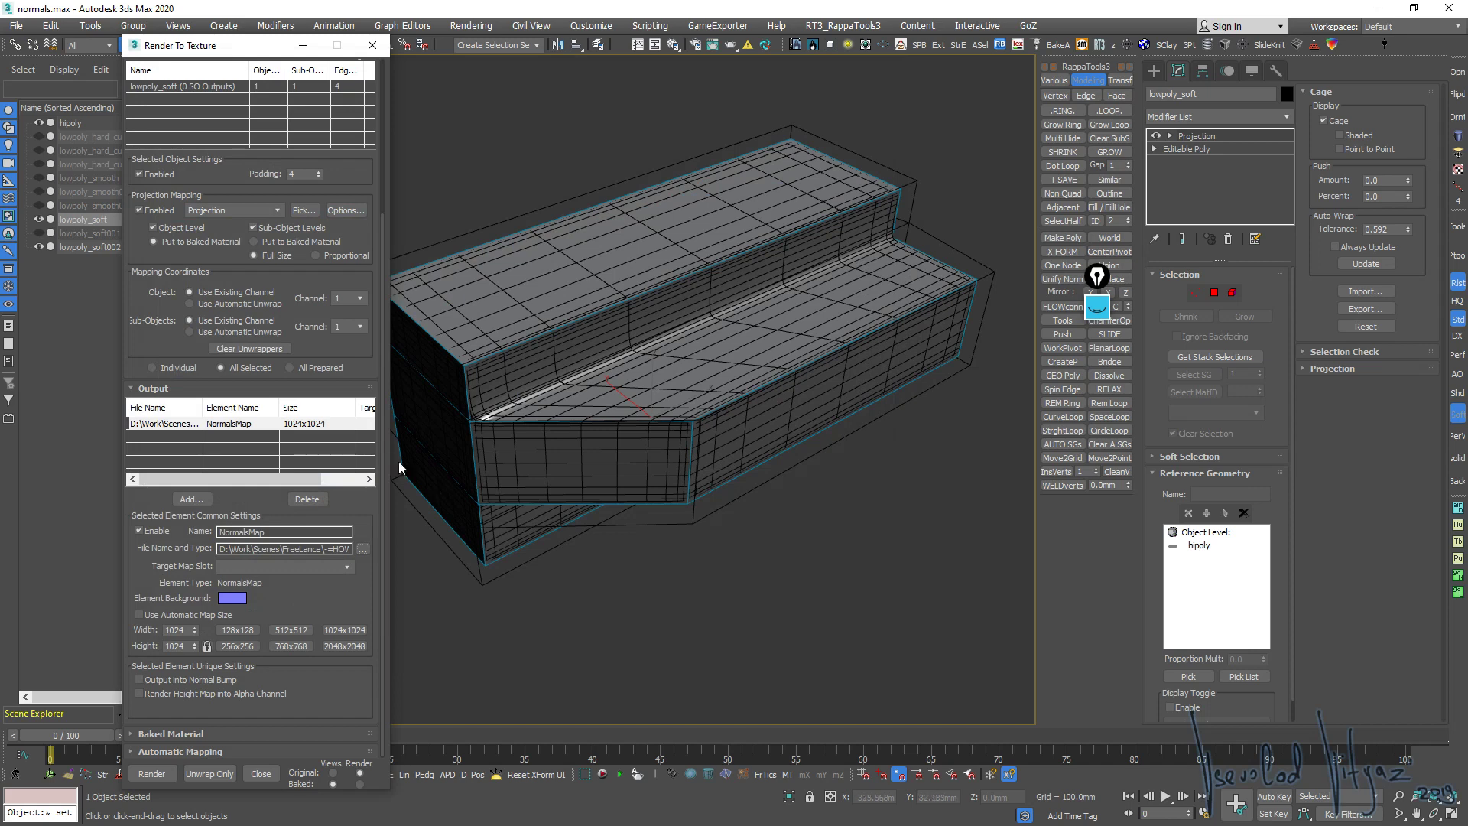
{"action": "left_click", "coordinate": [151, 774]}
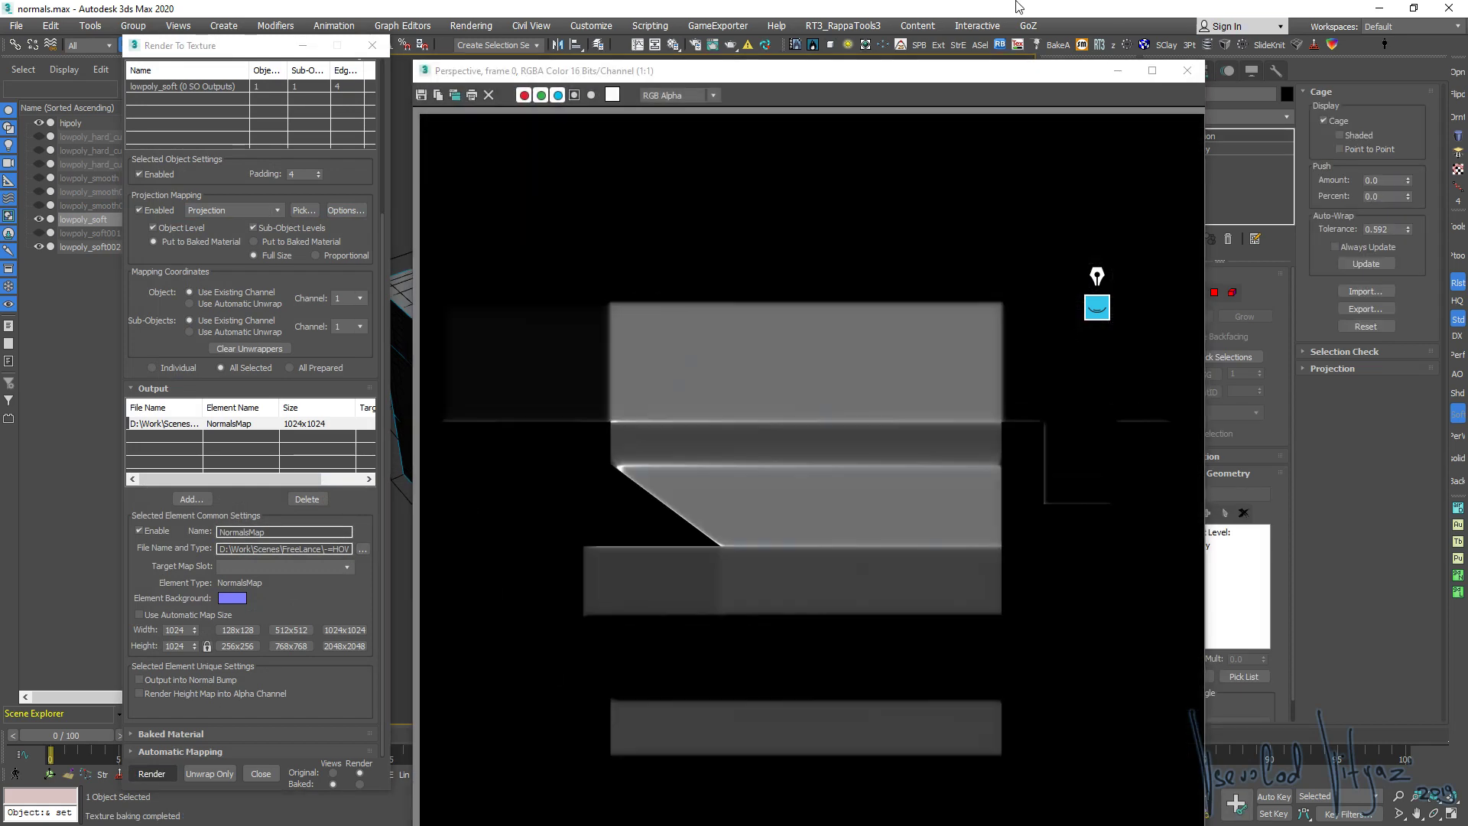
{"action": "left_click", "coordinate": [1187, 71]}
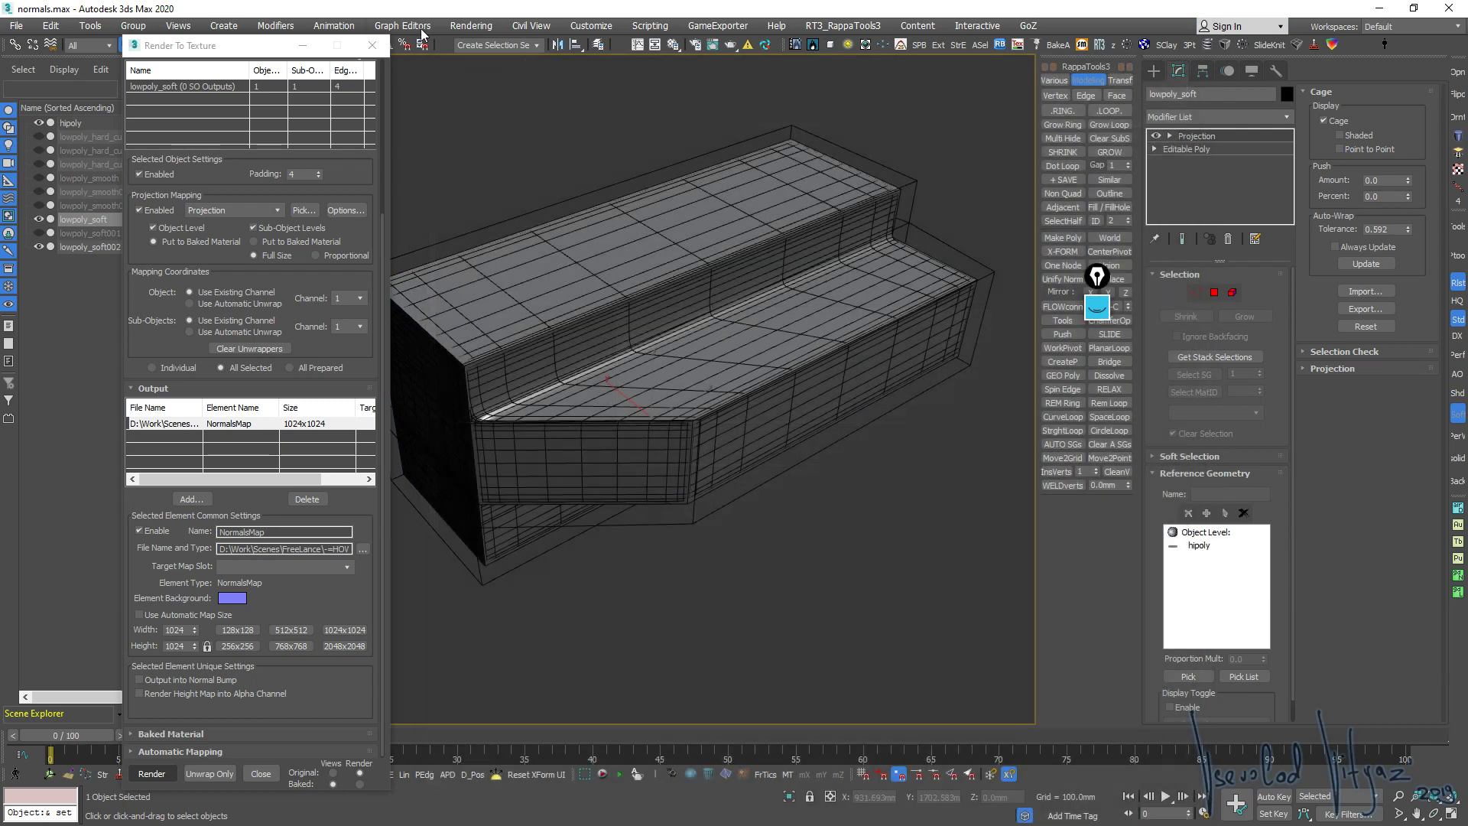
Clone lowpoly_soft as a copy beside the original and delete its Projection modifier
{"action": "left_click", "coordinate": [372, 45]}
{"action": "key", "text": "w"}
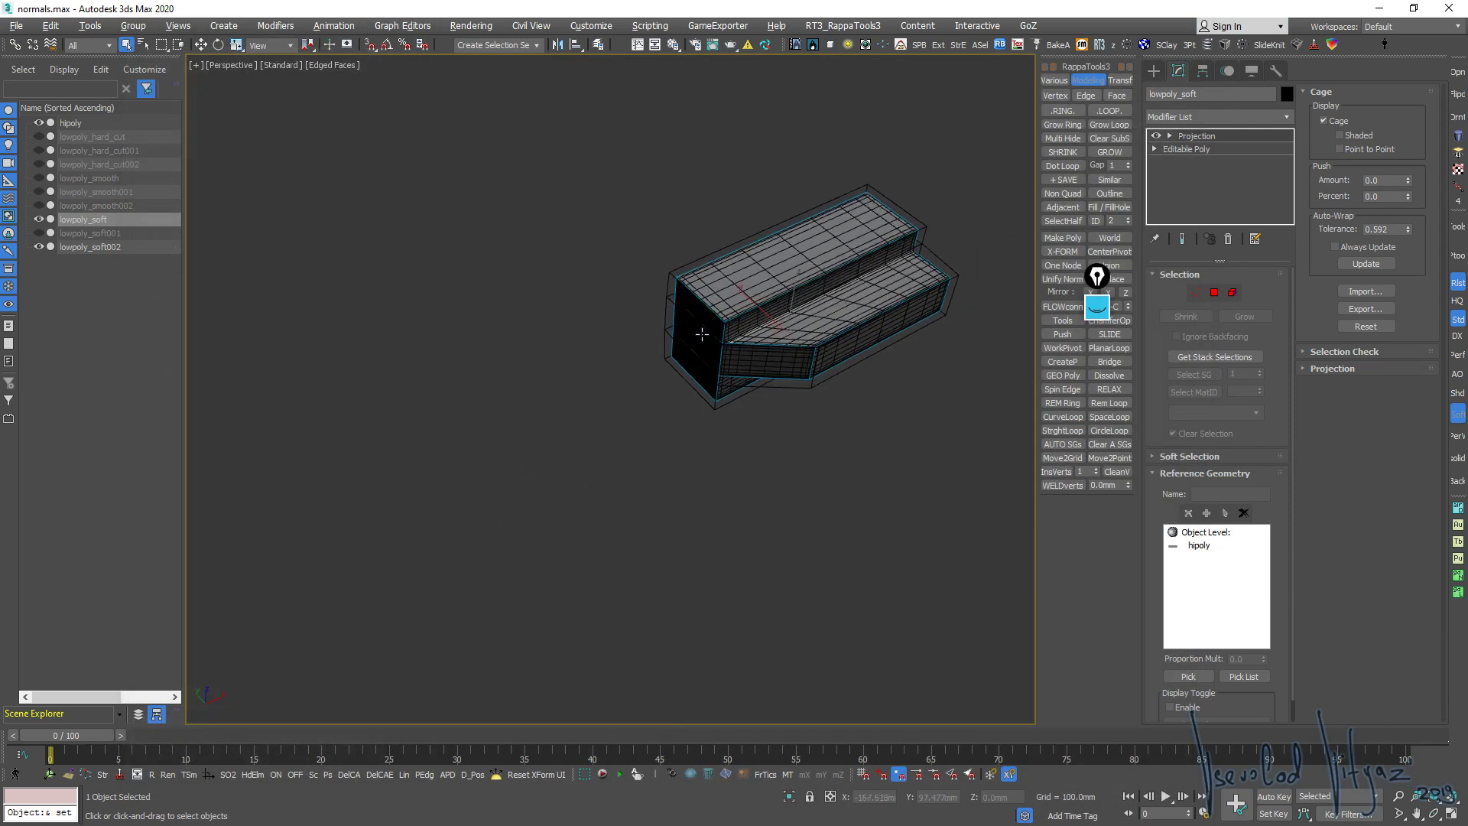
{"action": "left_click_drag", "start_coordinate": [746, 232], "coordinate": [804, 235], "text": "shift"}
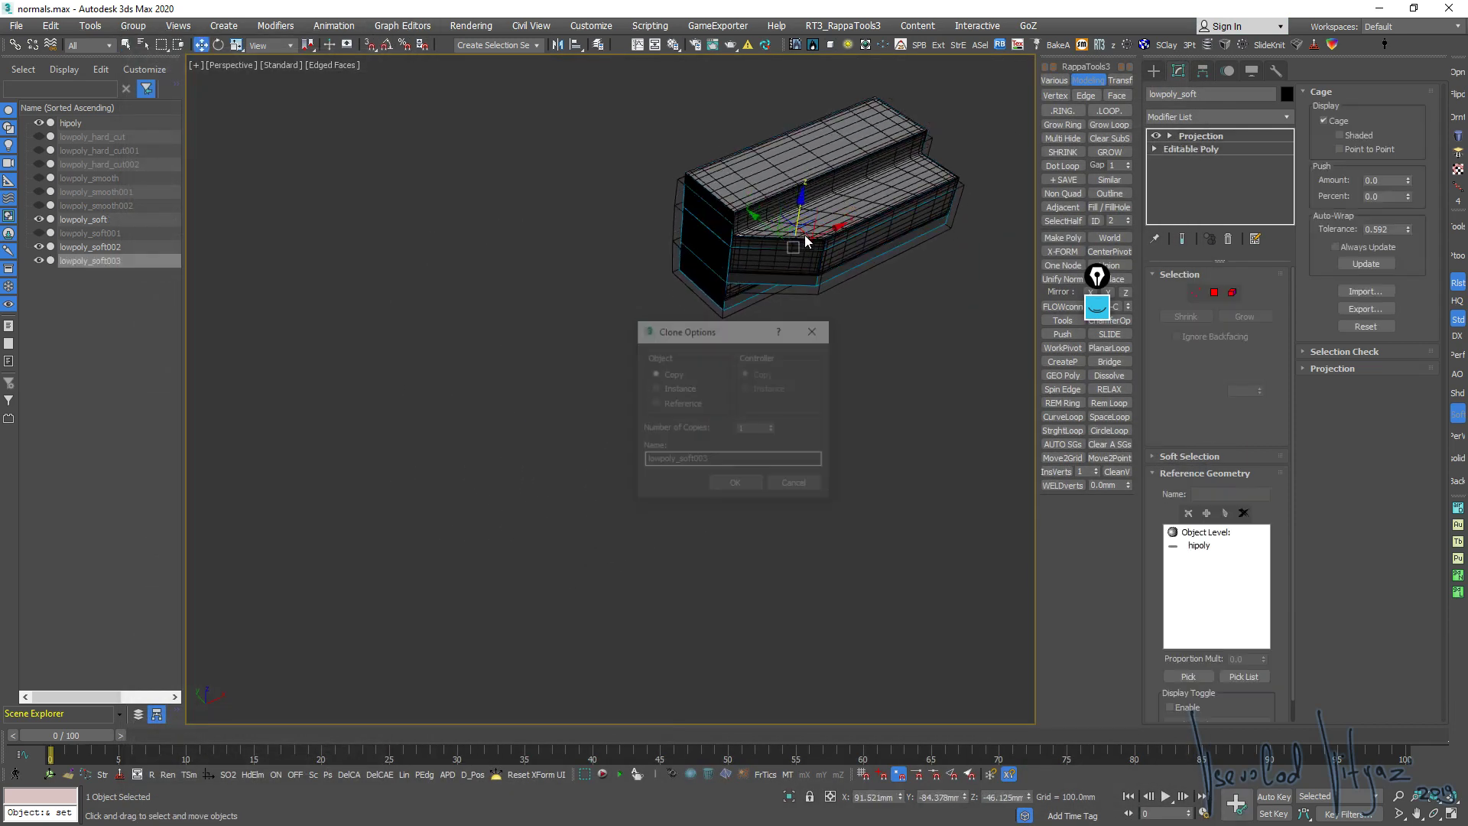
{"action": "left_click", "coordinate": [735, 484]}
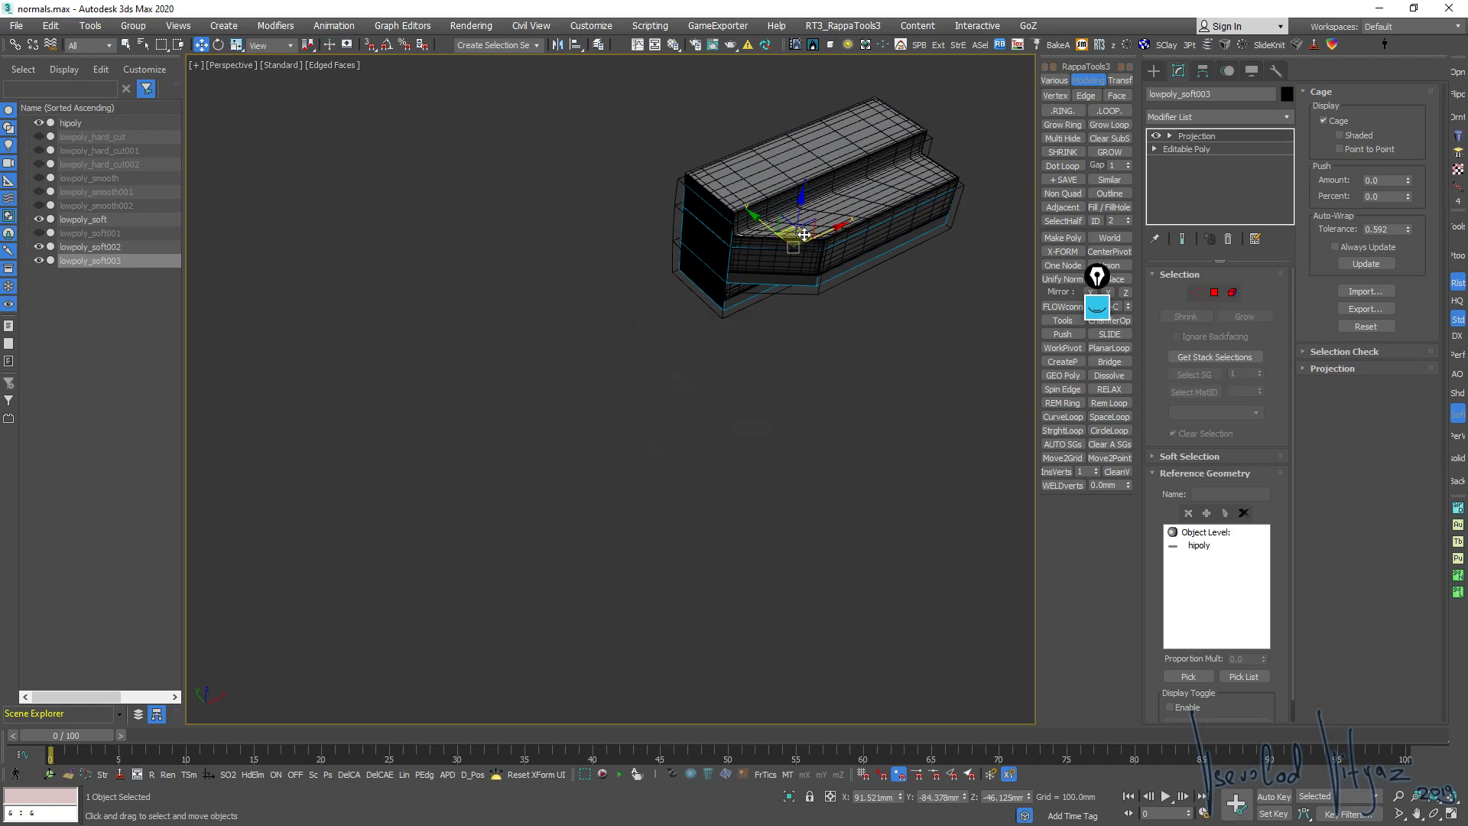
{"action": "left_click_drag", "start_coordinate": [814, 230], "coordinate": [1035, 124]}
{"action": "scroll", "coordinate": [639, 367], "scroll_direction": "down", "scroll_amount": 5}
{"action": "middle_click_drag", "start_coordinate": [639, 367], "coordinate": [982, 280], "text": "alt"}
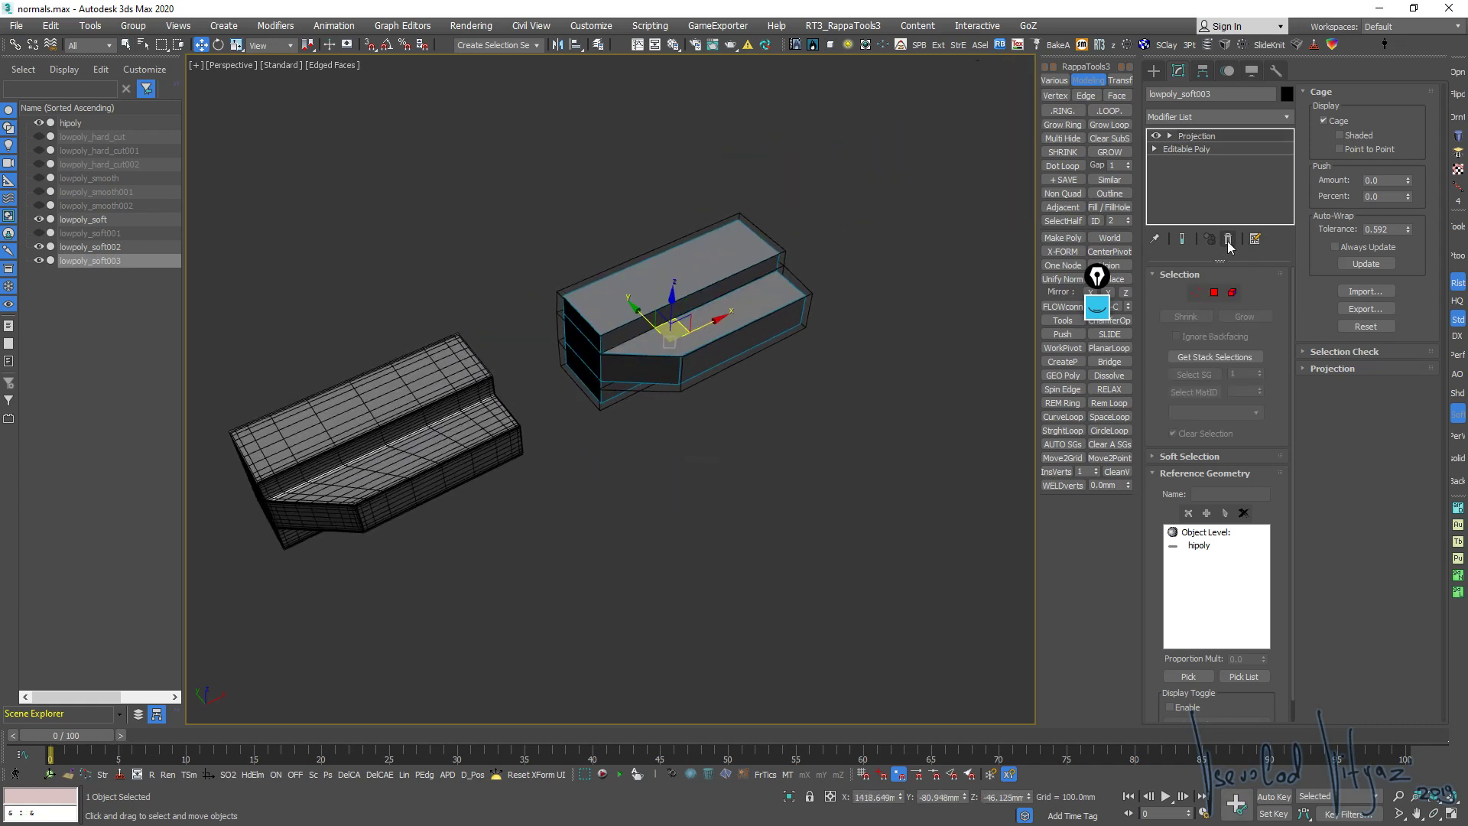
{"action": "left_click", "coordinate": [1229, 238]}
Assign the copy a soft_cut material with normal_soft_cut.png in its Normal Bump map
{"action": "key", "text": "m"}
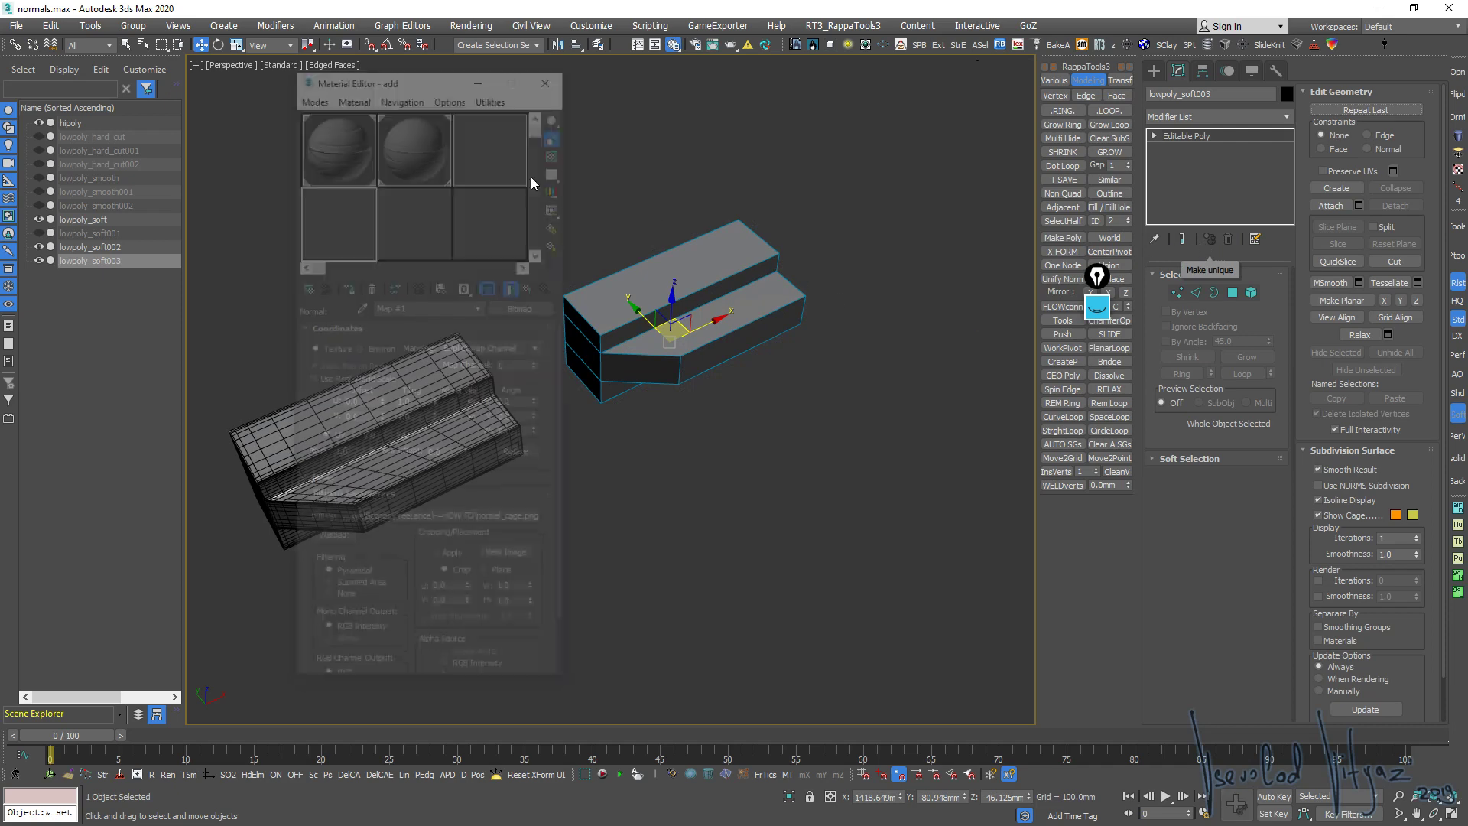
{"action": "left_click", "coordinate": [410, 230]}
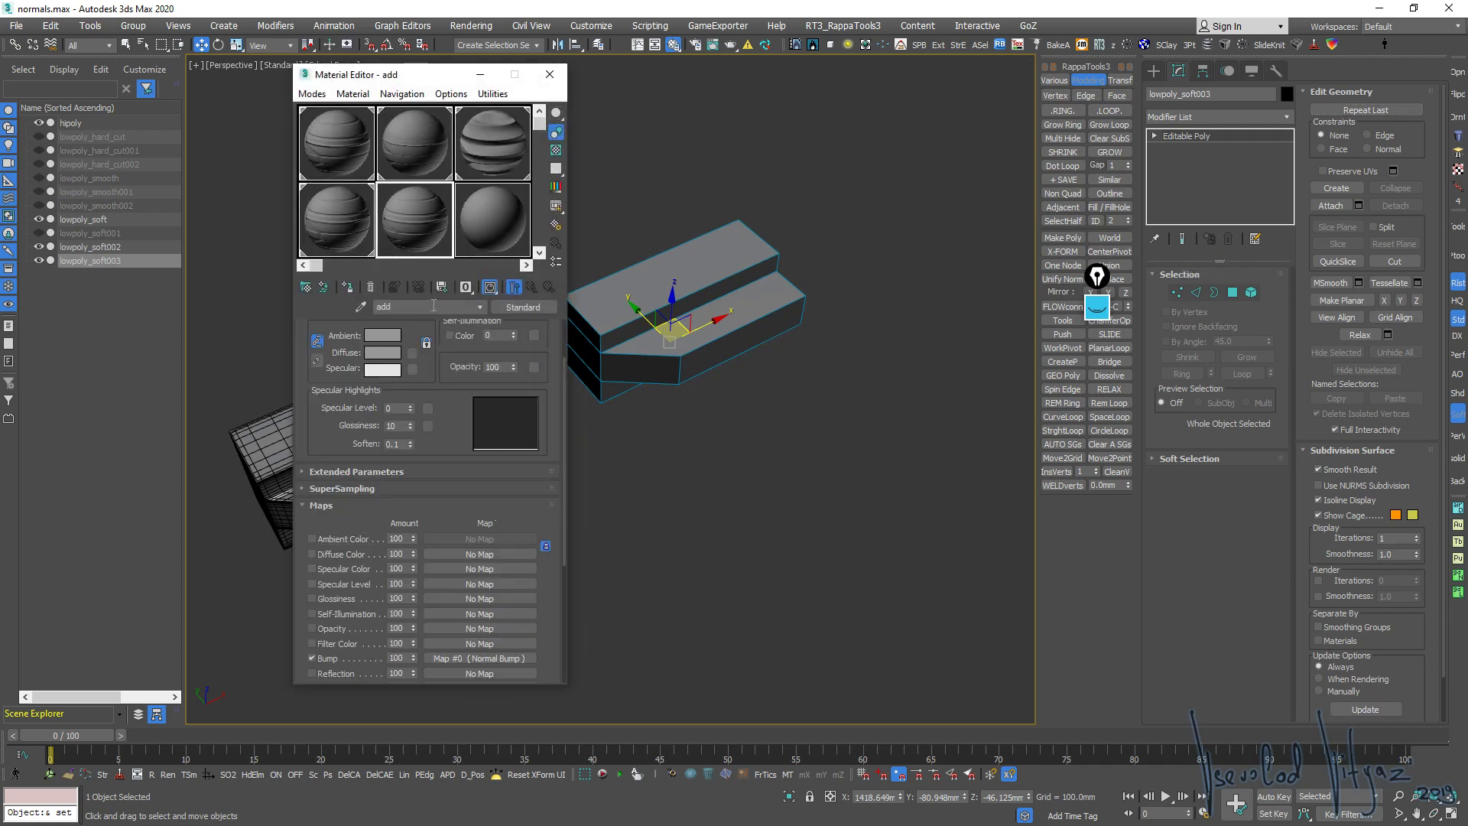
{"action": "type", "text": "soft_cut"}
{"action": "left_click", "coordinate": [474, 659]}
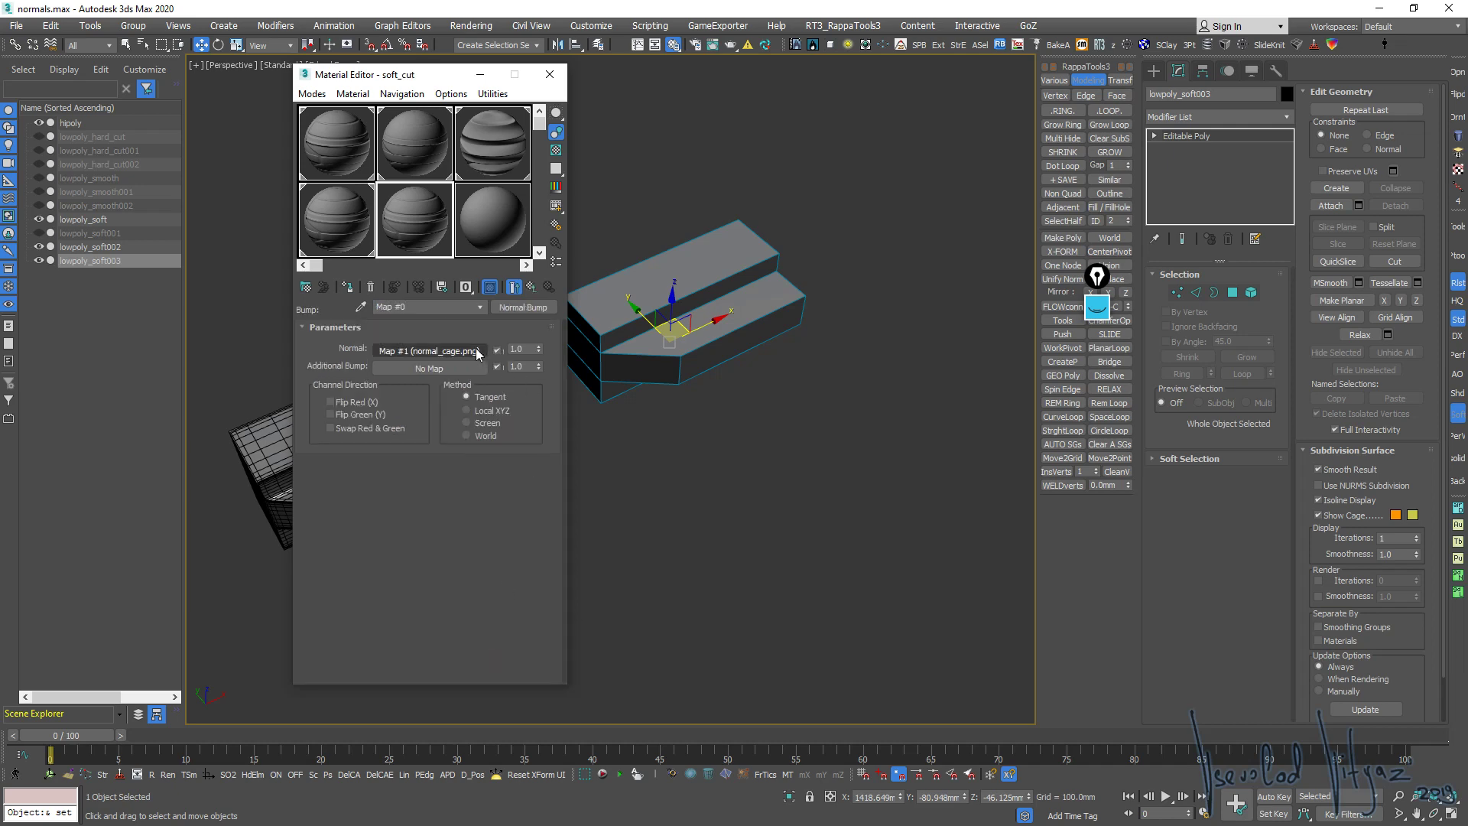
{"action": "left_click", "coordinate": [412, 527]}
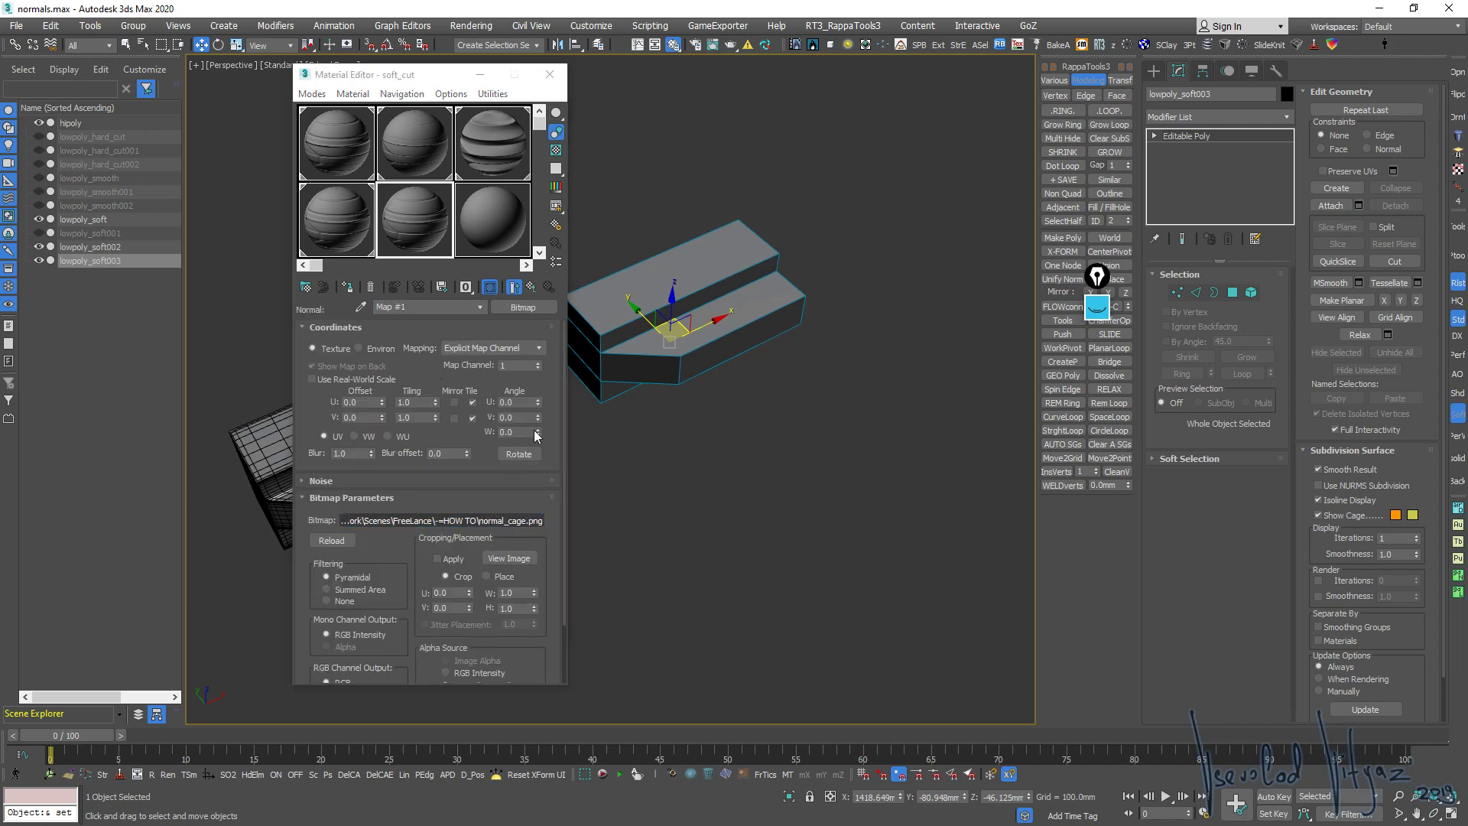
{"action": "left_click", "coordinate": [744, 227]}
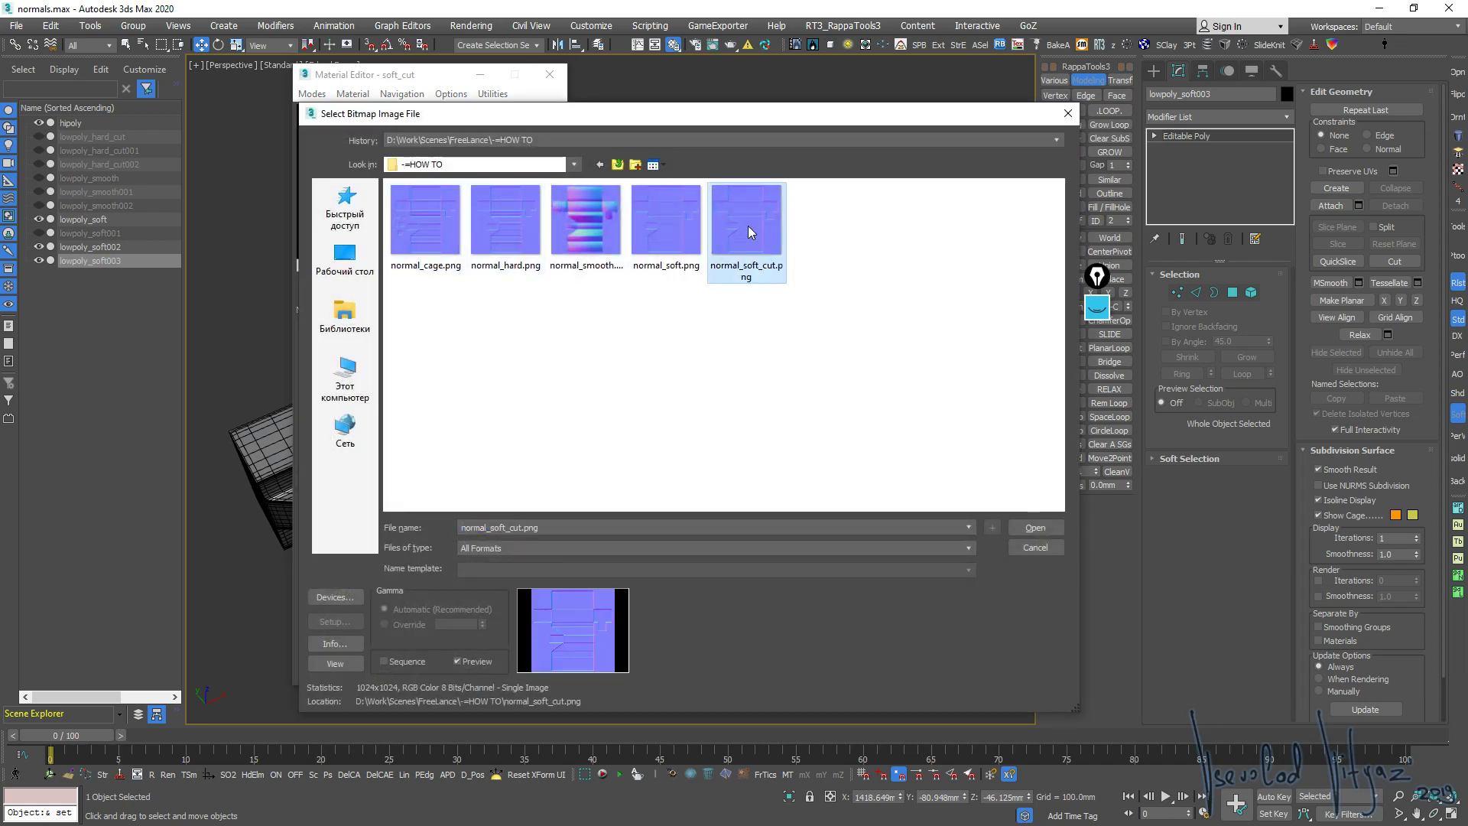
{"action": "double_click", "coordinate": [749, 227]}
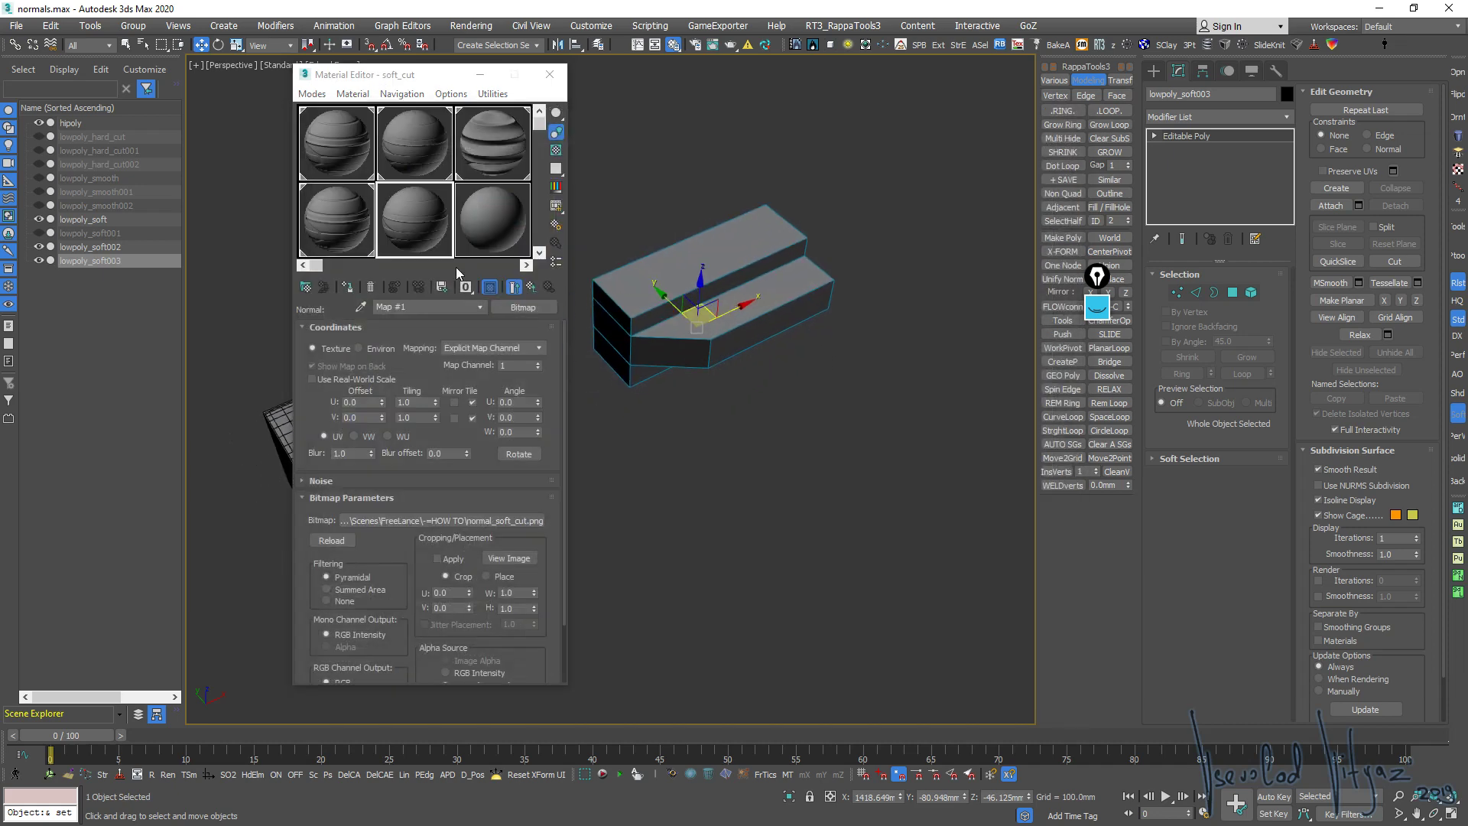
{"action": "left_click", "coordinate": [347, 287]}
{"action": "scroll", "coordinate": [738, 324], "scroll_direction": "up", "scroll_amount": 5}
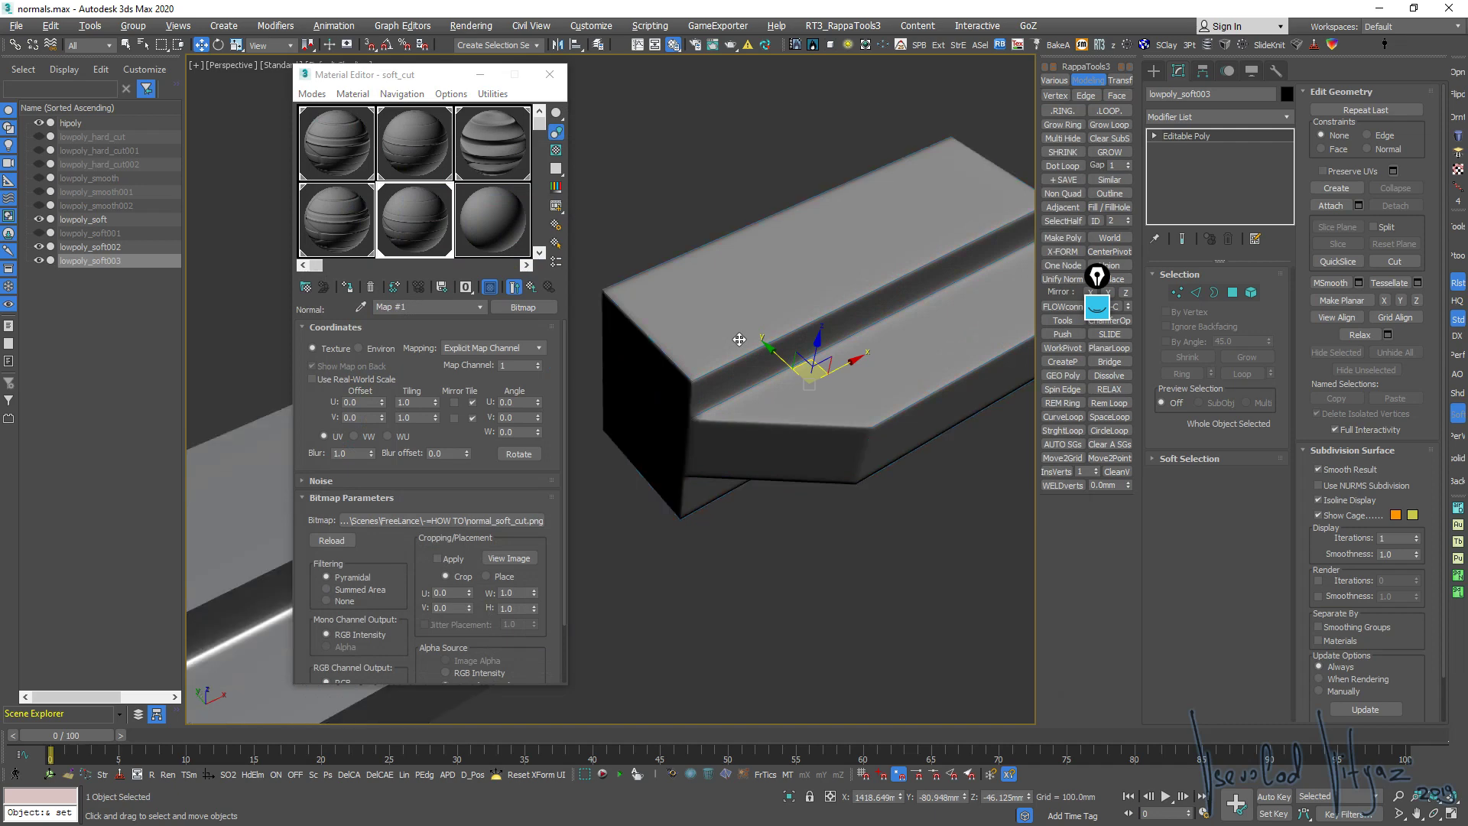
{"action": "scroll", "coordinate": [757, 359], "scroll_direction": "up", "scroll_amount": 5}
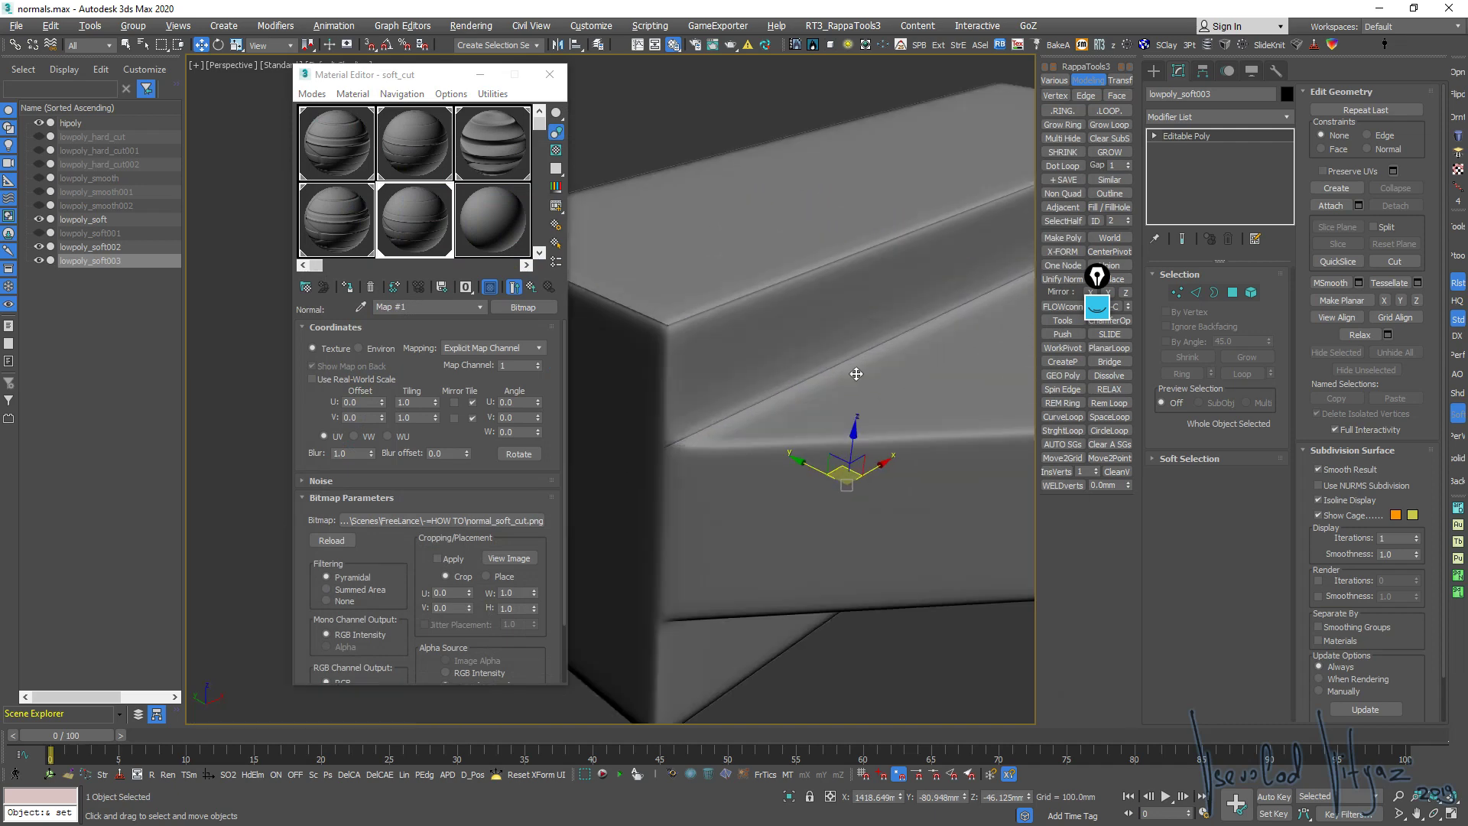
{"action": "scroll", "coordinate": [835, 381], "scroll_direction": "up", "scroll_amount": 2}
{"action": "scroll", "coordinate": [835, 382], "scroll_direction": "down", "scroll_amount": 4}
{"action": "scroll", "coordinate": [769, 386], "scroll_direction": "down", "scroll_amount": 2}
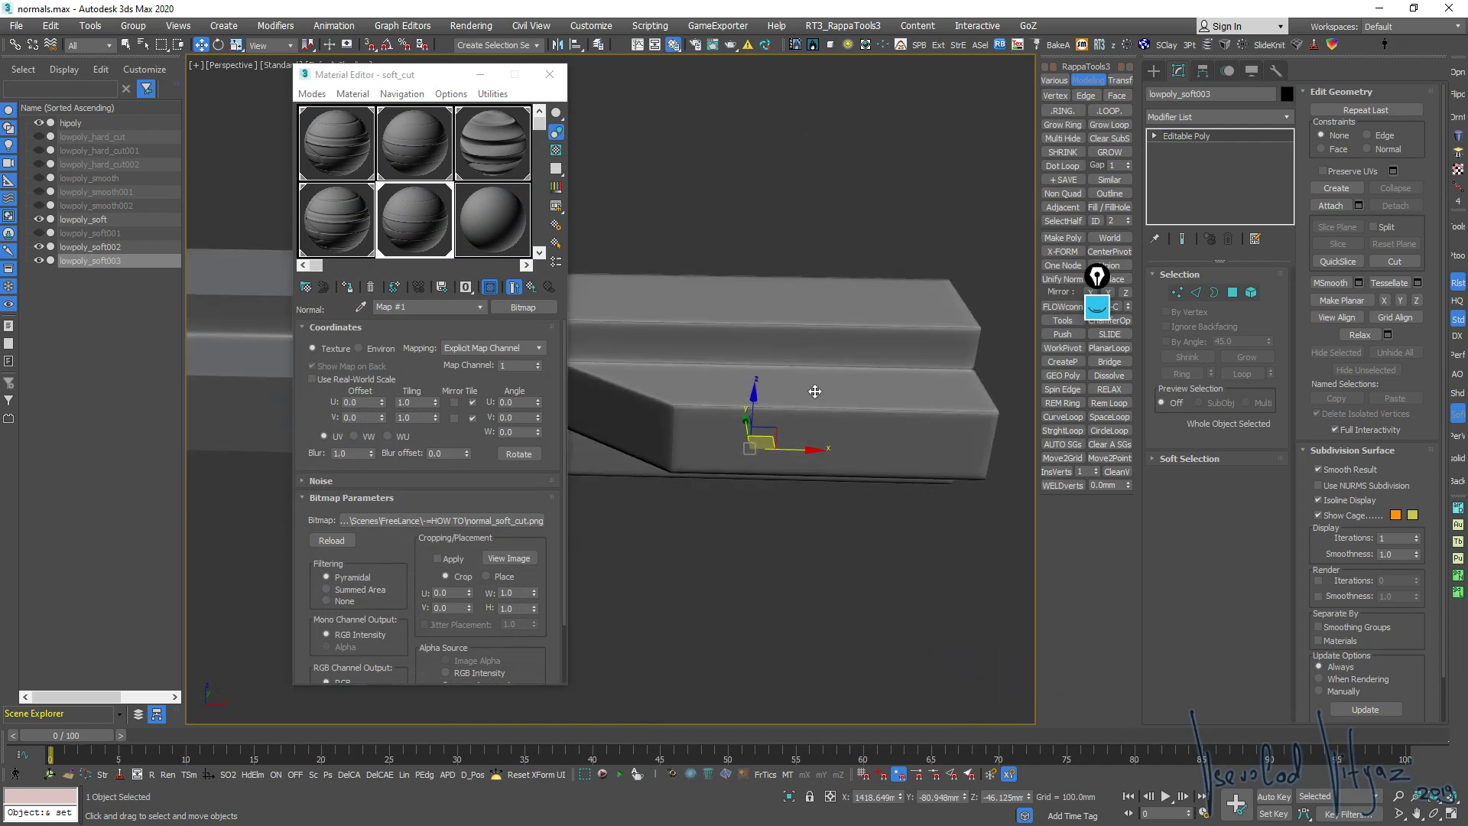
Inspect both blocks' shading from above, toggling Element mode, and close the Material Editor
{"action": "mouse_move", "coordinate": [779, 401]}
{"action": "middle_mouse_down", "text": "alt"}
{"action": "mouse_move", "coordinate": [740, 412]}
{"action": "mouse_move", "coordinate": [813, 386]}
{"action": "middle_mouse_up", "text": "alt"}
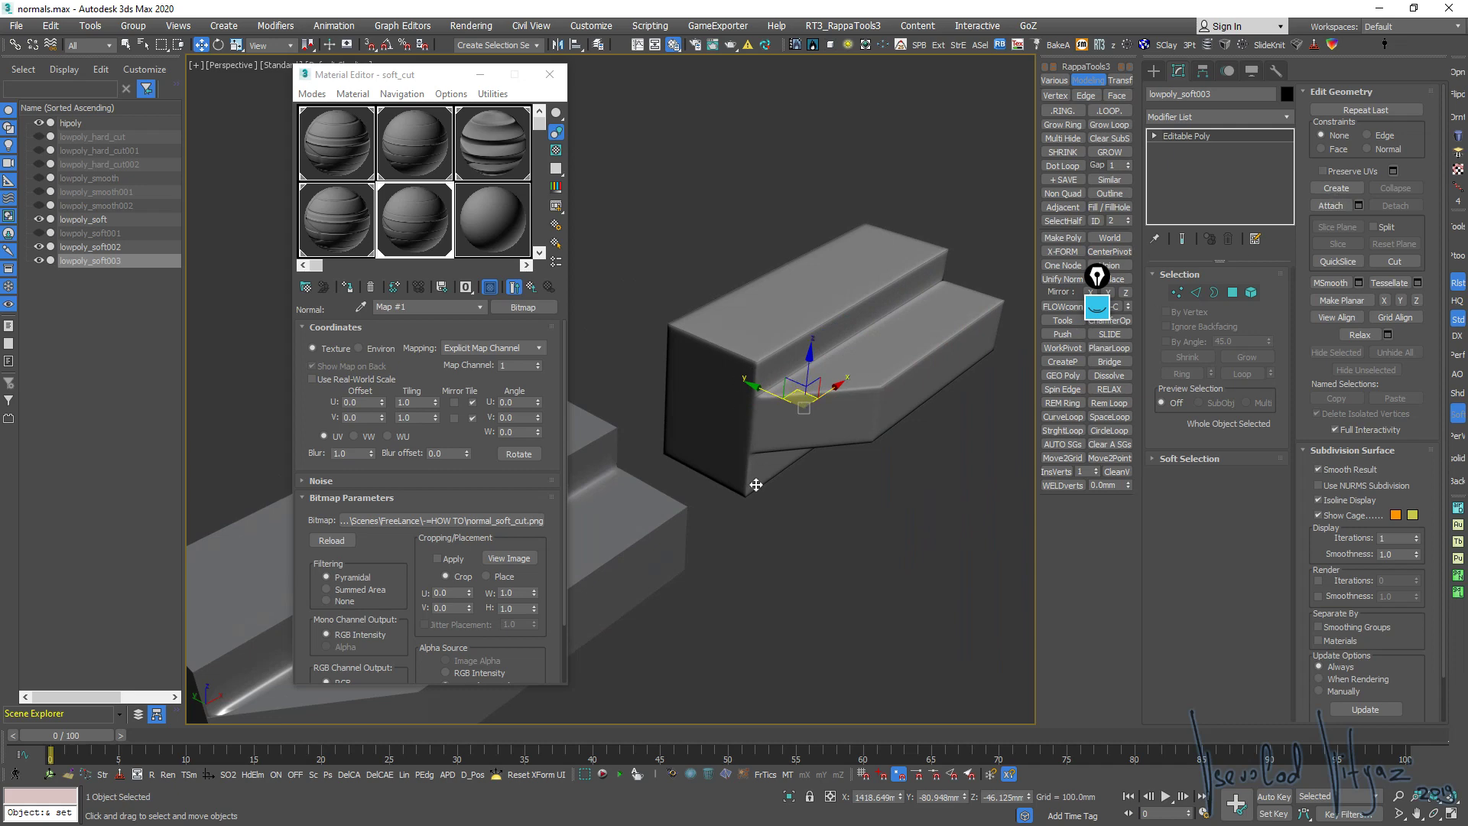
{"action": "left_click", "coordinate": [1250, 292]}
{"action": "middle_click_drag", "start_coordinate": [656, 409], "coordinate": [829, 426]}
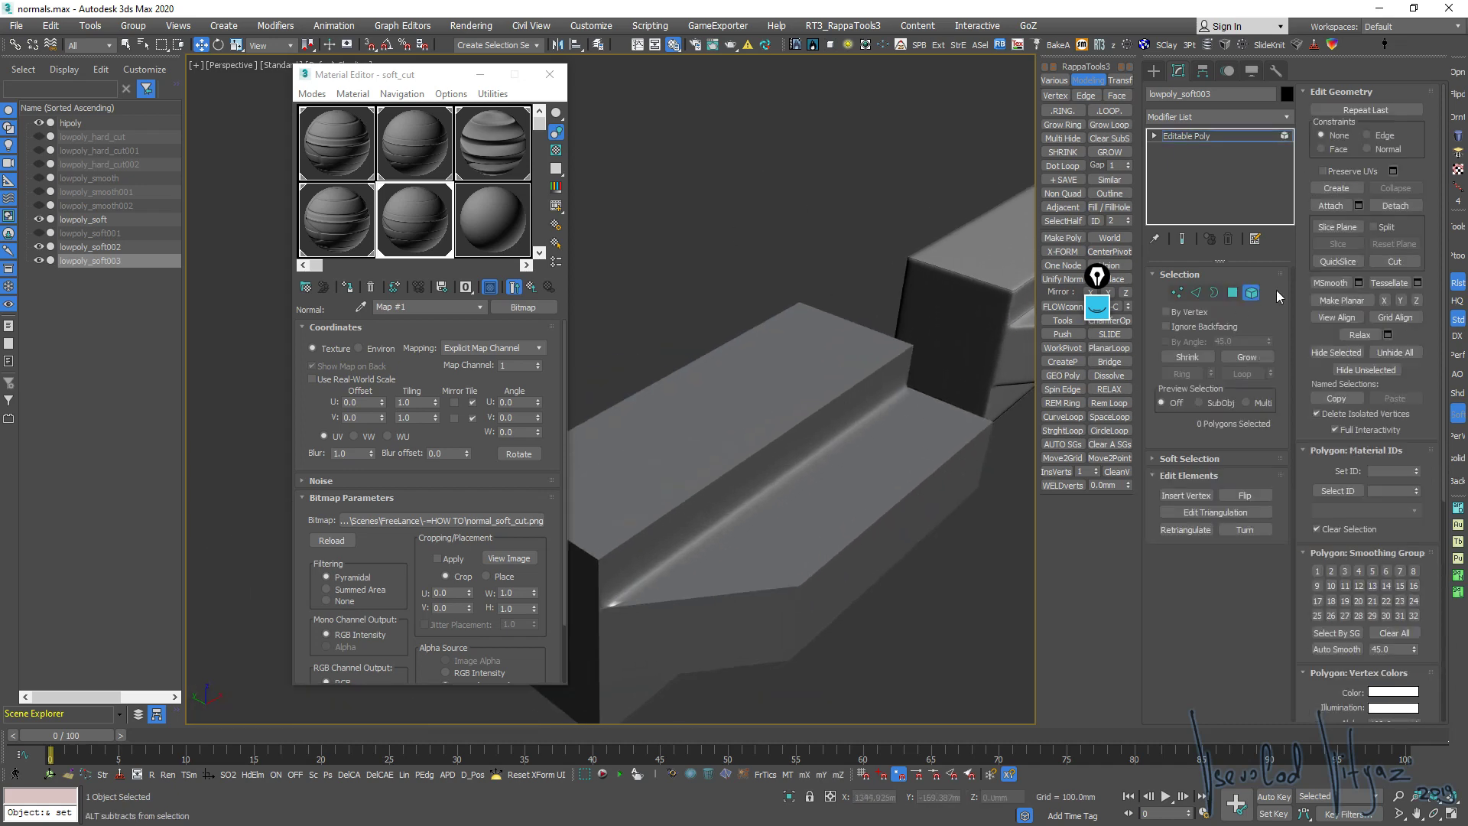
{"action": "left_click", "coordinate": [1254, 292]}
{"action": "middle_click_drag", "start_coordinate": [940, 405], "coordinate": [779, 409]}
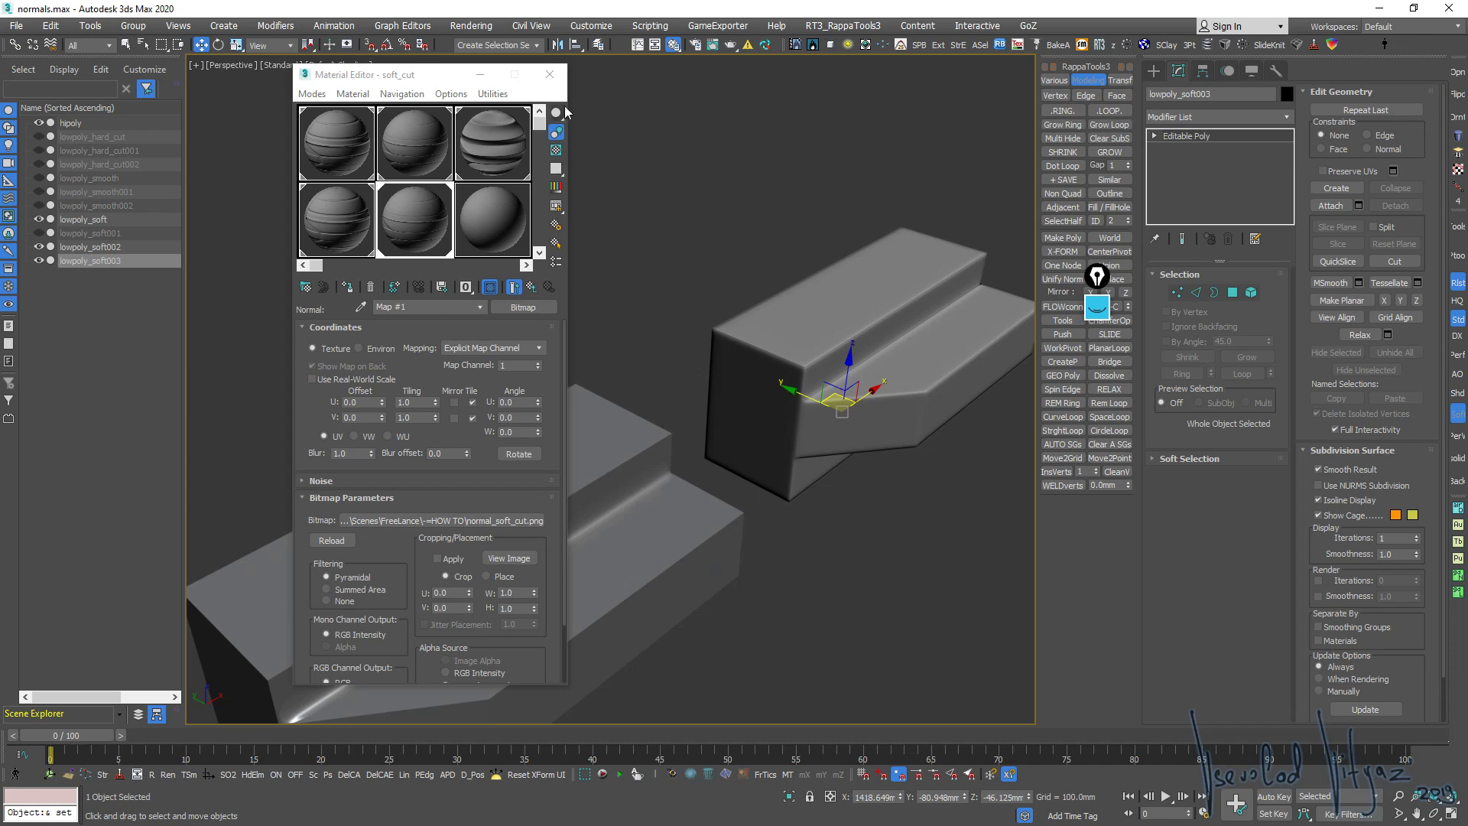
{"action": "left_click", "coordinate": [550, 74]}
{"action": "middle_click_drag", "start_coordinate": [736, 401], "coordinate": [774, 306]}
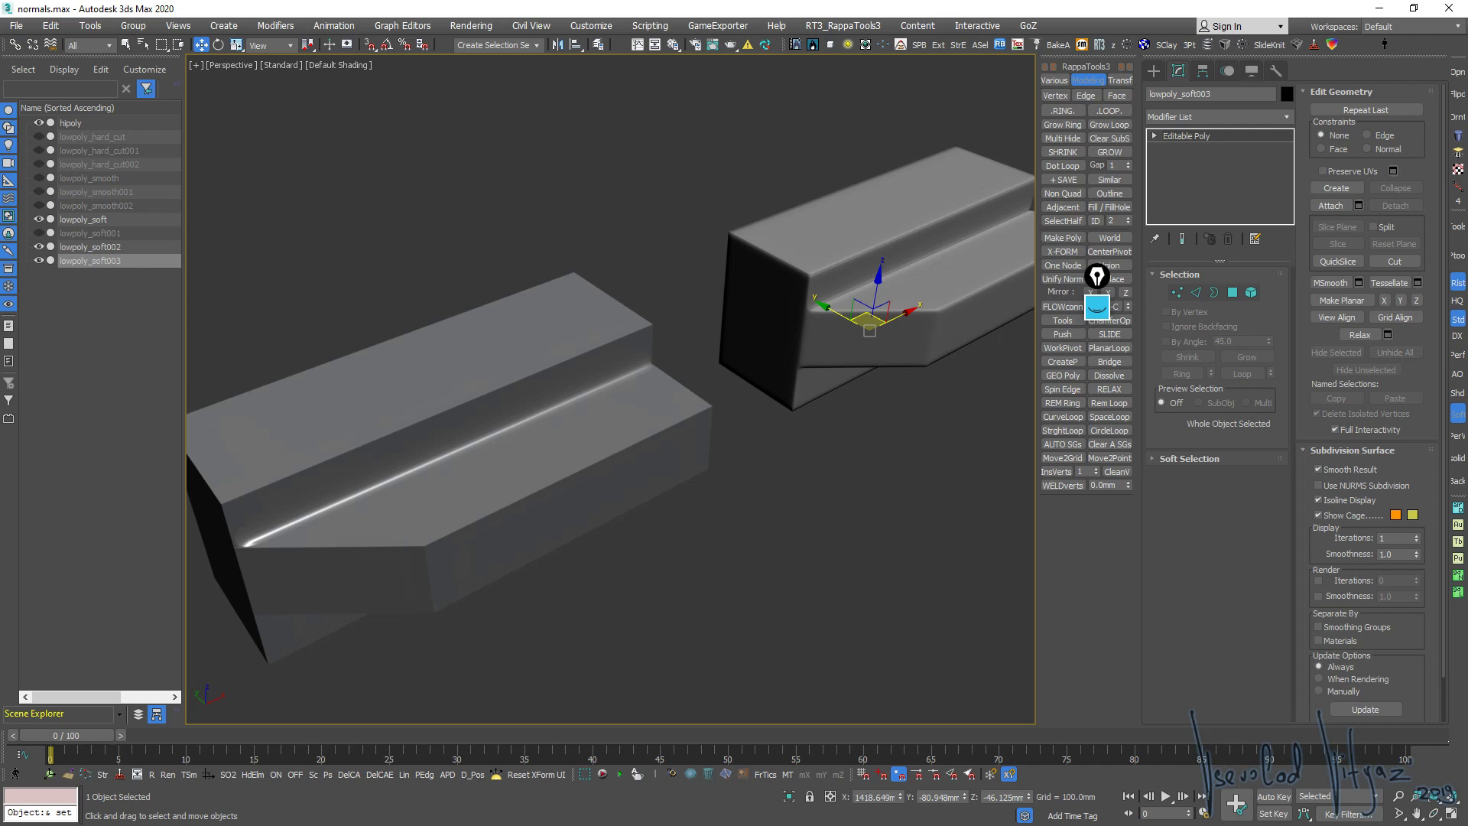
{"action": "key", "text": "alt+Tab"}
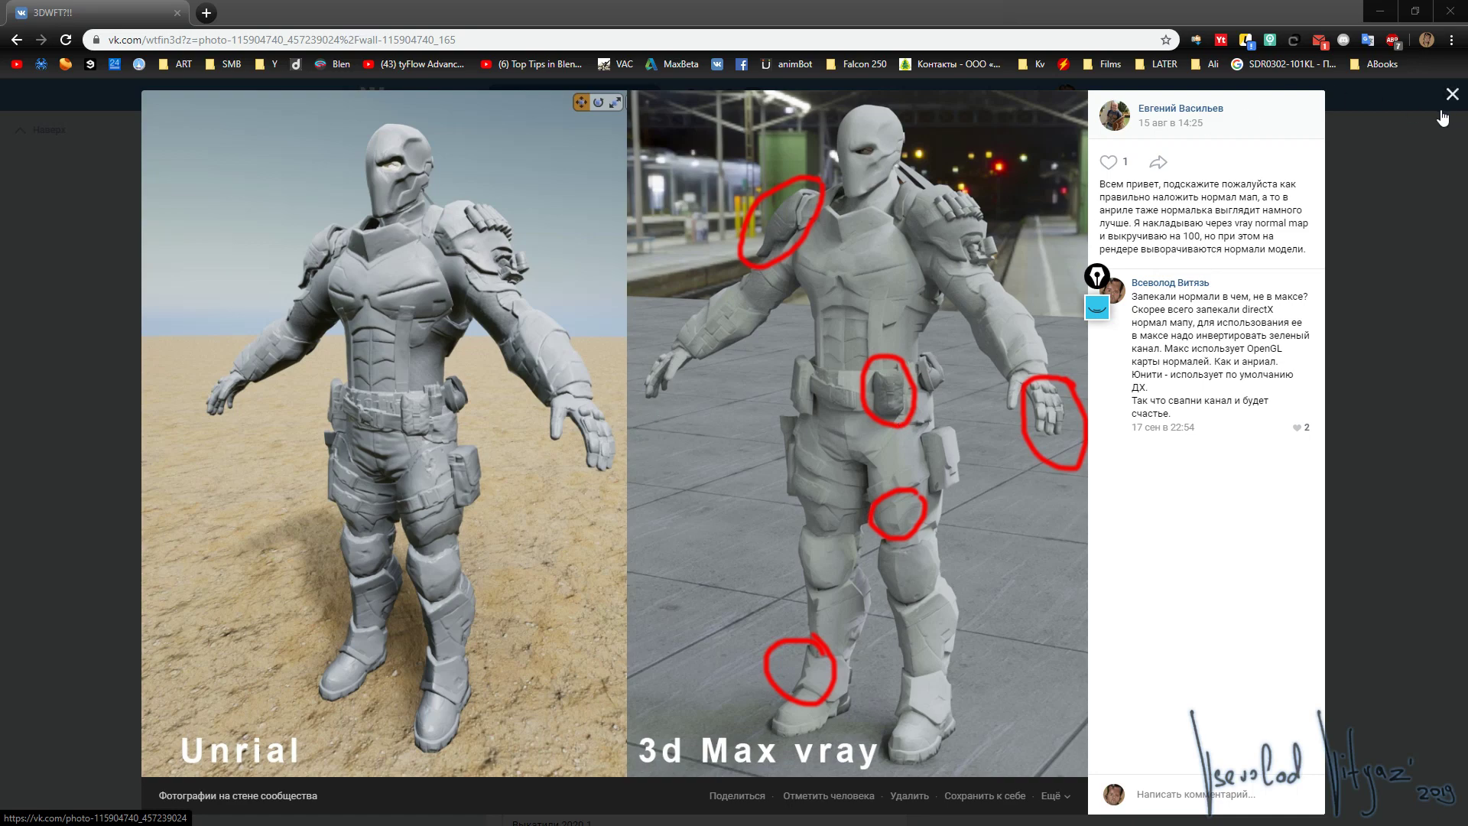
Minimize the browser showing the Unreal vs V-Ray VK post to return to 3ds Max
{"action": "left_click", "coordinate": [1381, 14]}
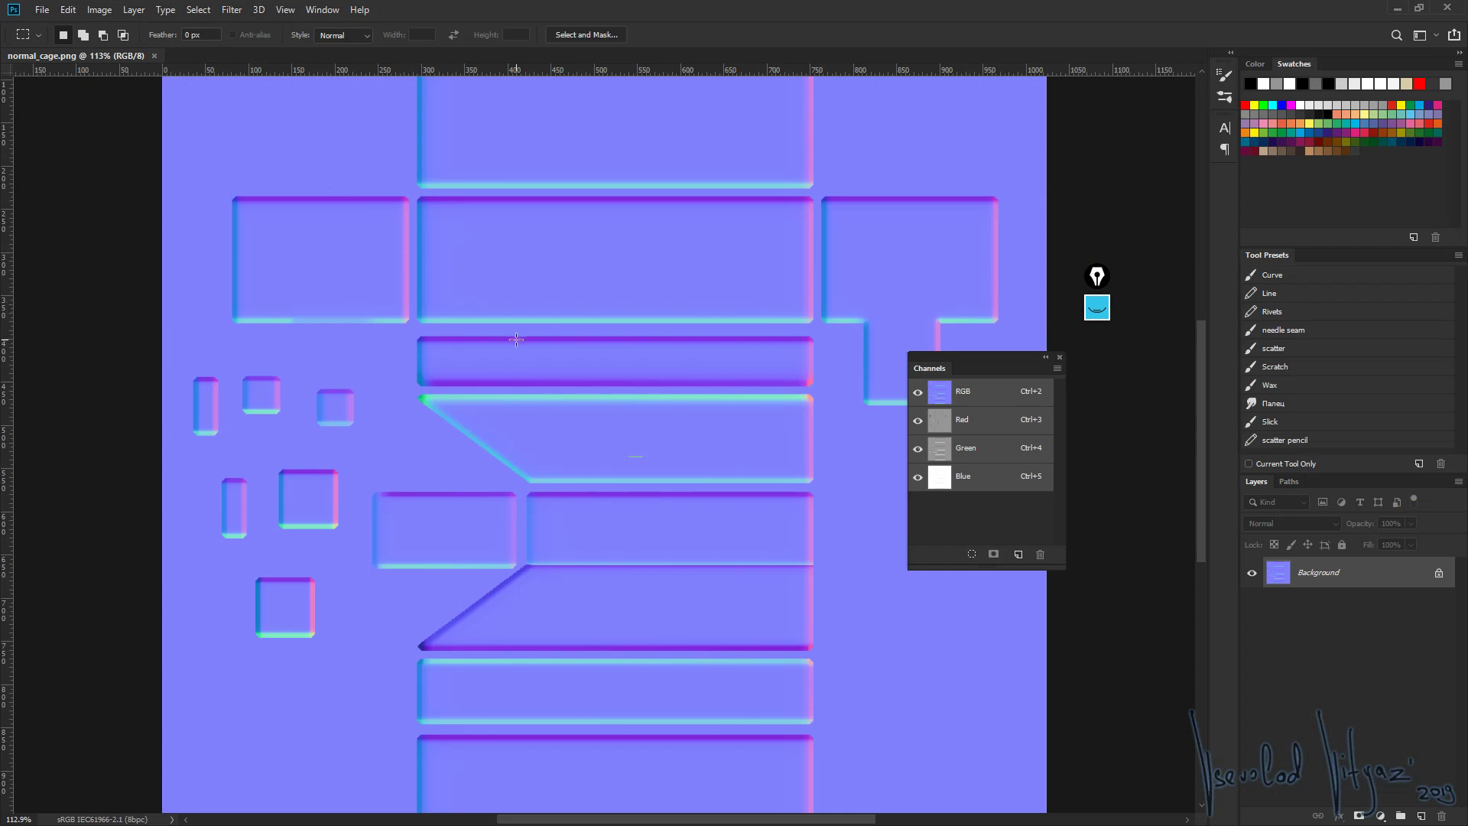
Zoom out to 65.7% so the whole normal_cage.png map fits the window
{"action": "scroll", "coordinate": [557, 318], "scroll_direction": "down", "scroll_amount": 3, "text": "alt"}
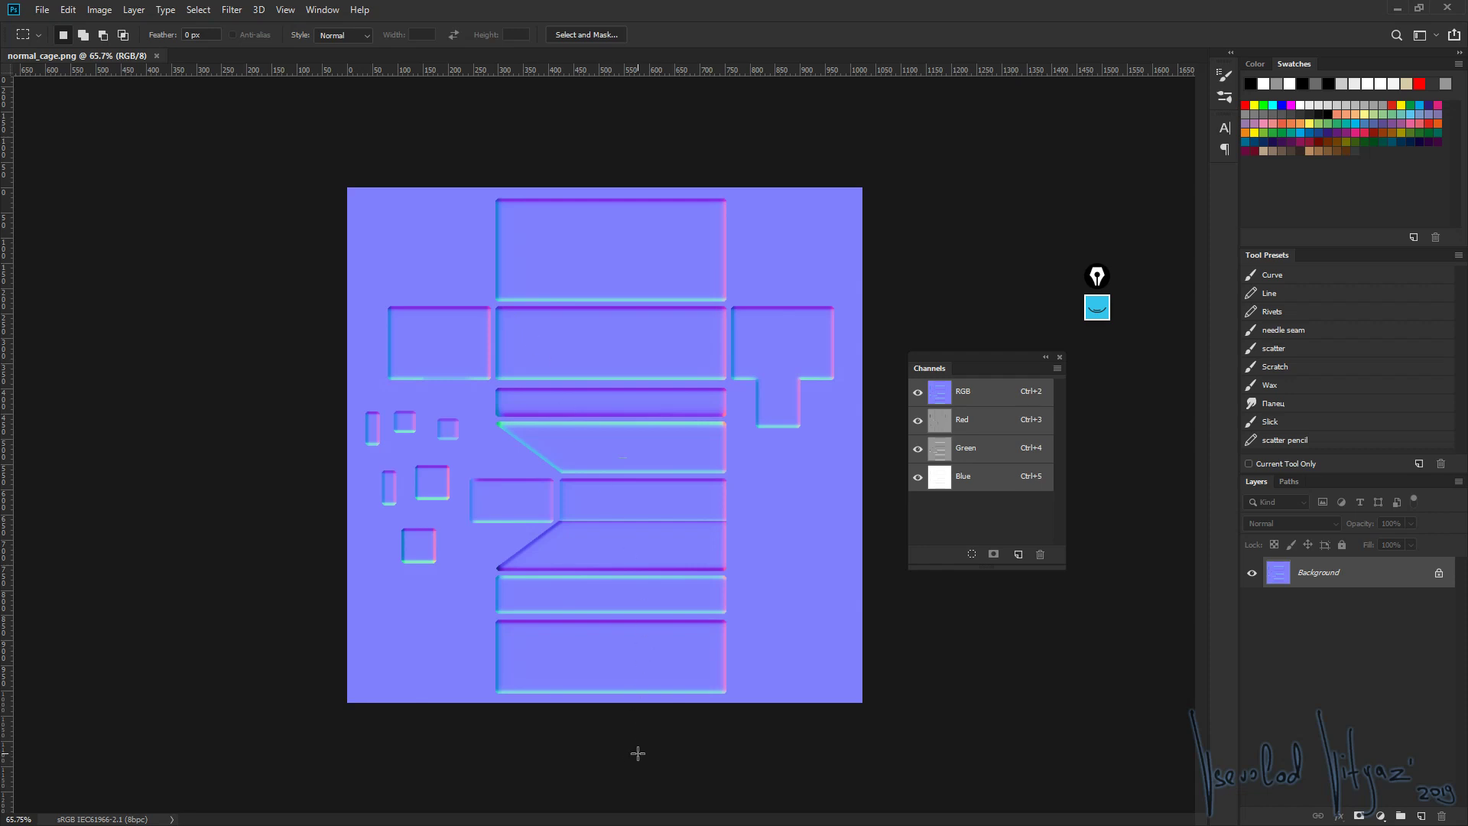
Annotate the texture's bottom and right edges in yellow with the screen pen, then clear it
{"action": "left_click", "coordinate": [1097, 307]}
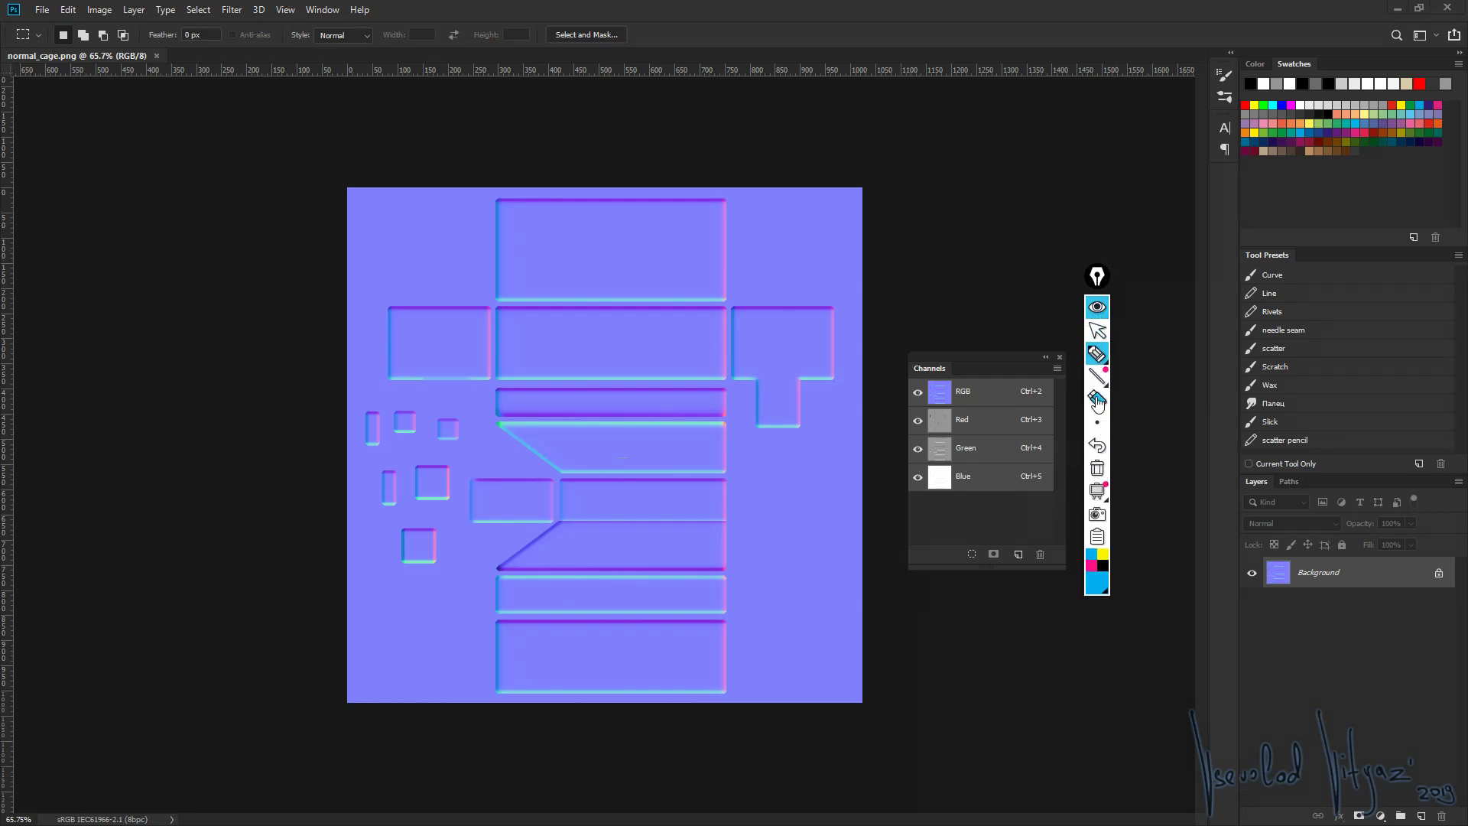
{"action": "left_click", "coordinate": [1103, 553]}
{"action": "left_click_drag", "start_coordinate": [257, 759], "coordinate": [334, 774]}
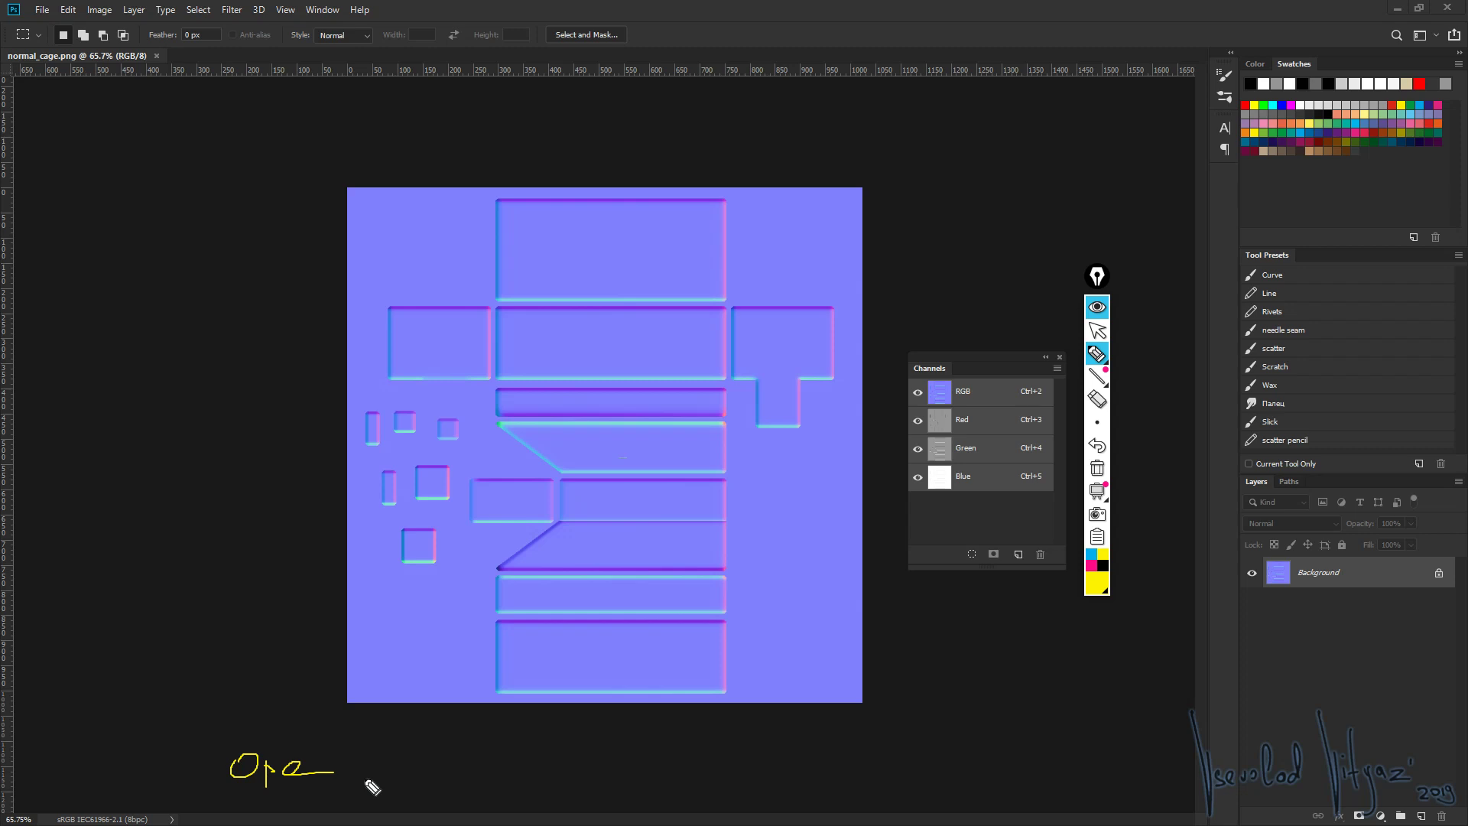
{"action": "left_click", "coordinate": [317, 759]}
{"action": "left_click_drag", "start_coordinate": [335, 774], "coordinate": [386, 759]}
{"action": "mouse_move", "coordinate": [480, 699]}
{"action": "left_mouse_down"}
{"action": "mouse_move", "coordinate": [491, 768]}
{"action": "mouse_move", "coordinate": [495, 734]}
{"action": "left_mouse_up"}
{"action": "mouse_move", "coordinate": [905, 628]}
{"action": "left_mouse_down"}
{"action": "mouse_move", "coordinate": [948, 622]}
{"action": "mouse_move", "coordinate": [864, 628]}
{"action": "left_mouse_up"}
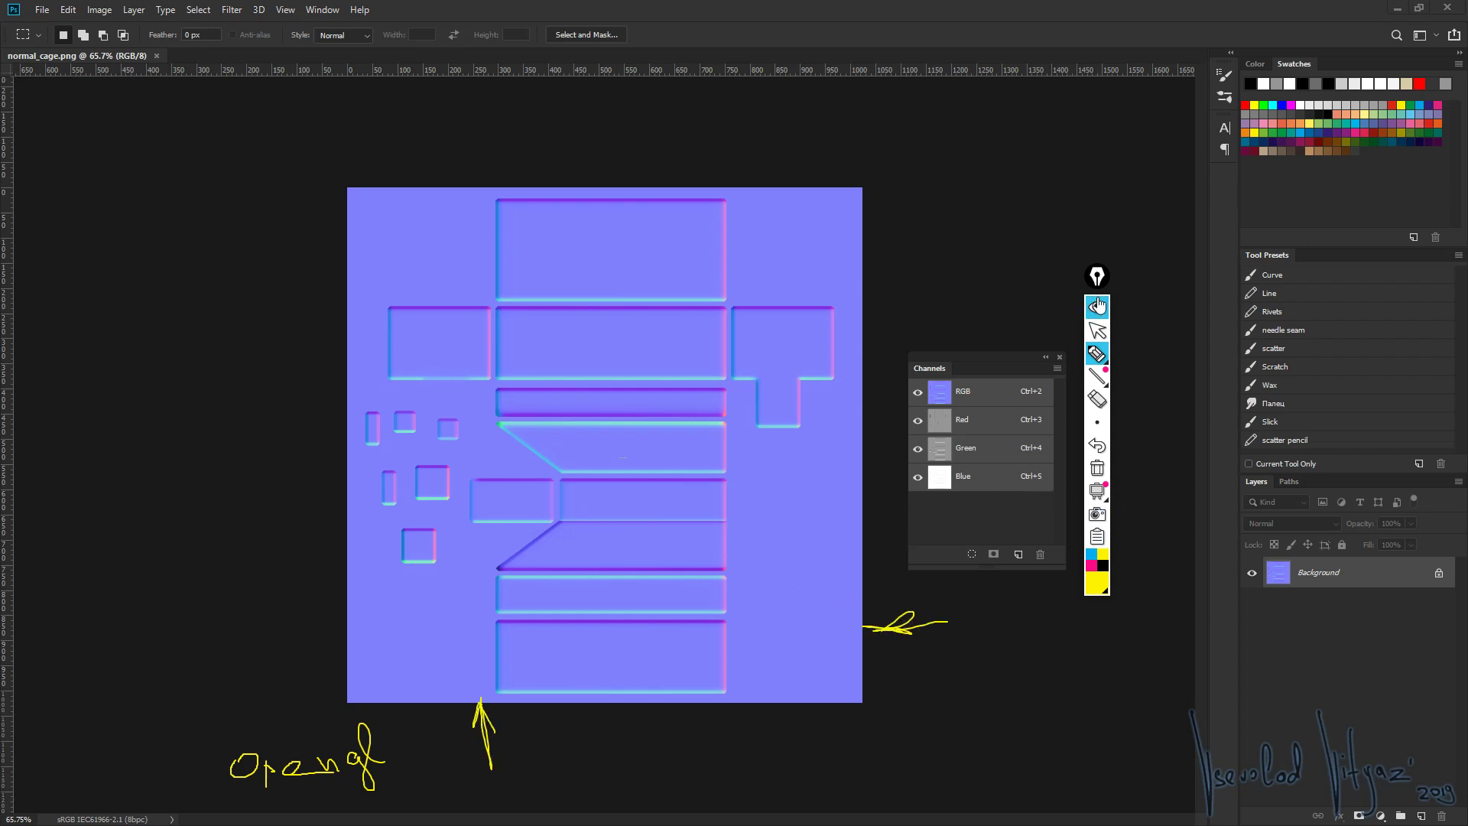
{"action": "left_click", "coordinate": [1097, 306]}
View the Red and Green channels individually, then return to the full-colour RGB composite
{"action": "left_click", "coordinate": [943, 427]}
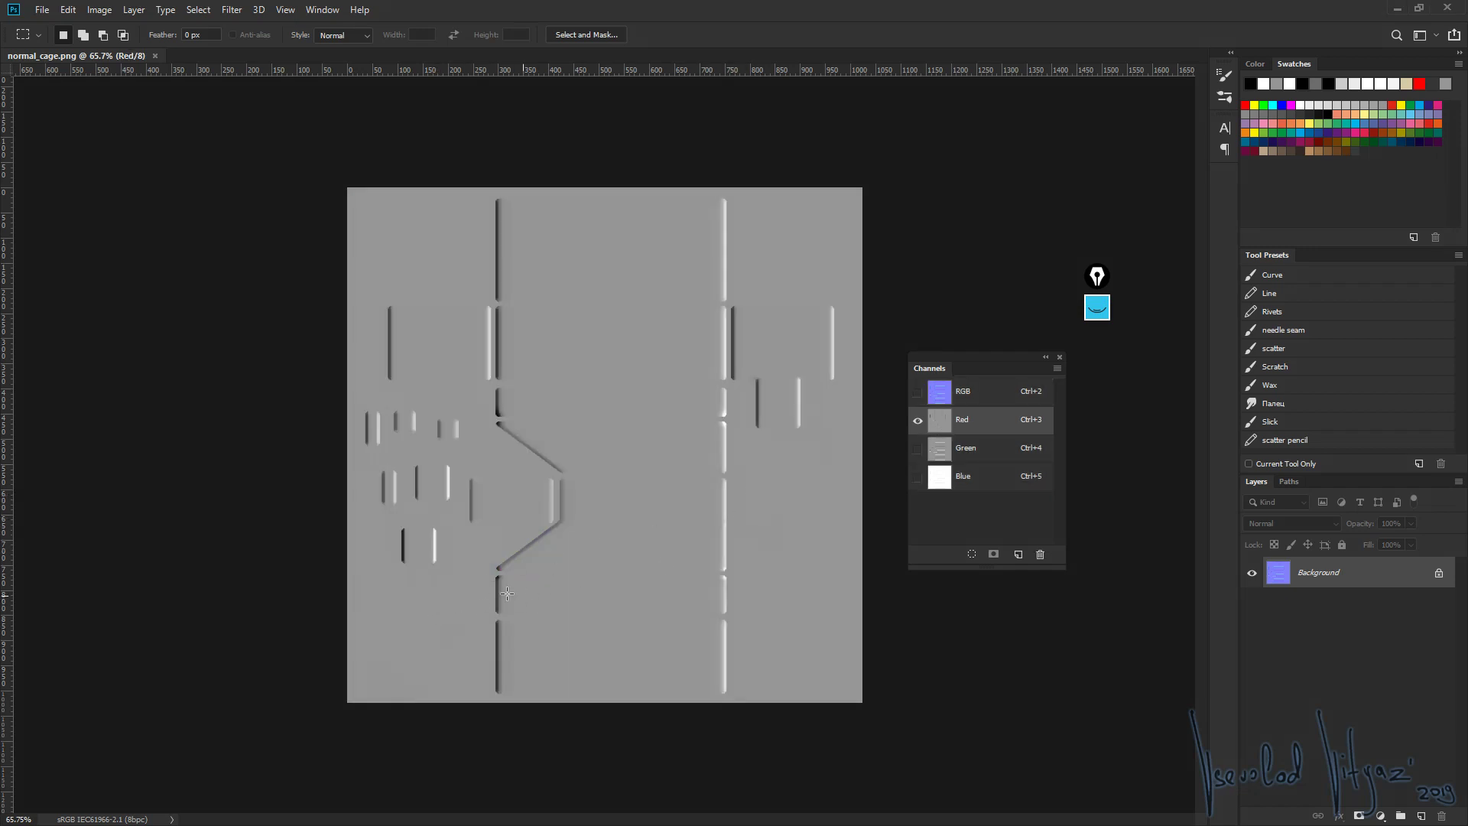
{"action": "left_click", "coordinate": [949, 447]}
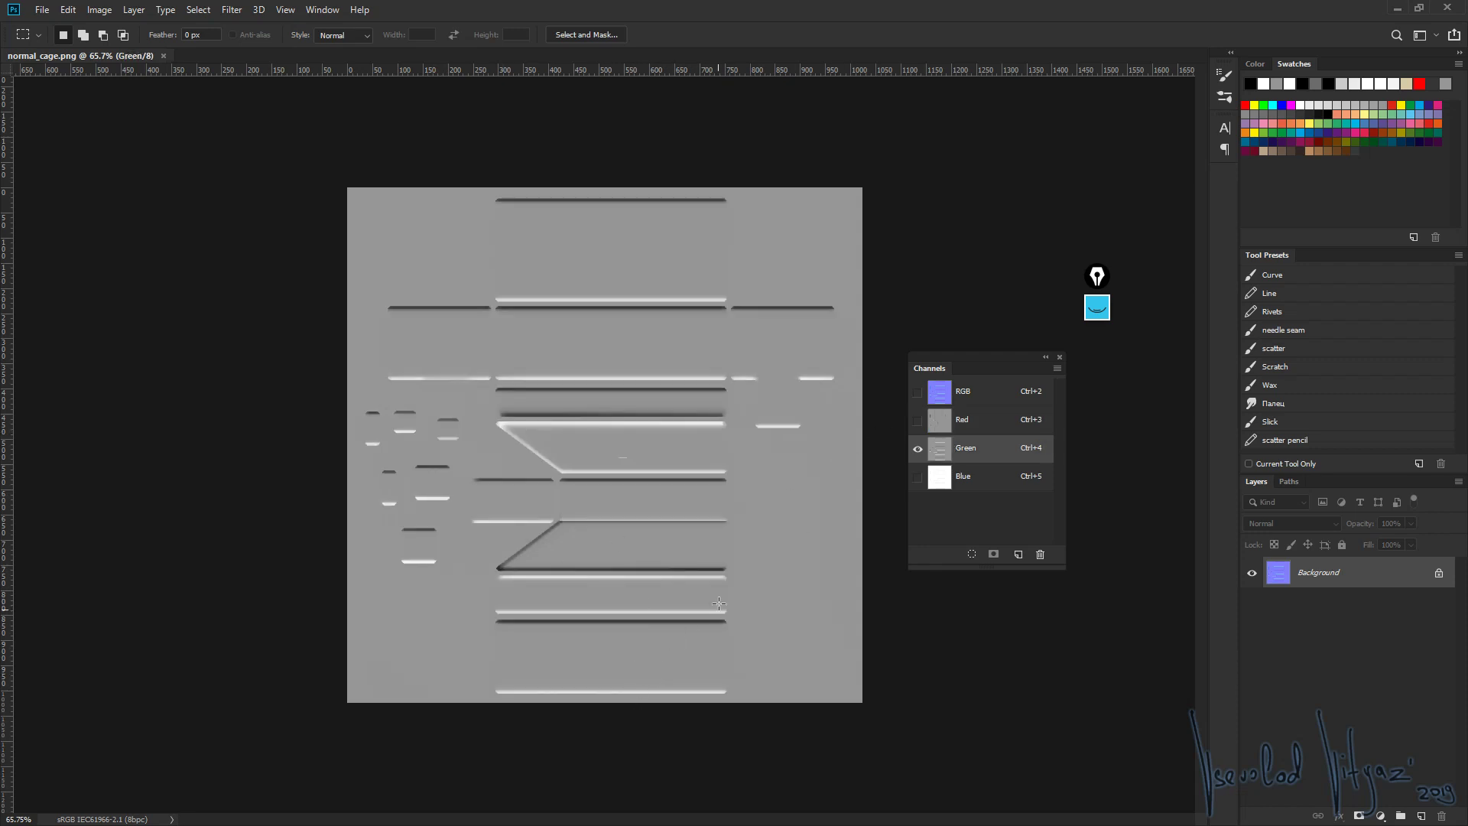
{"action": "left_click", "coordinate": [942, 423]}
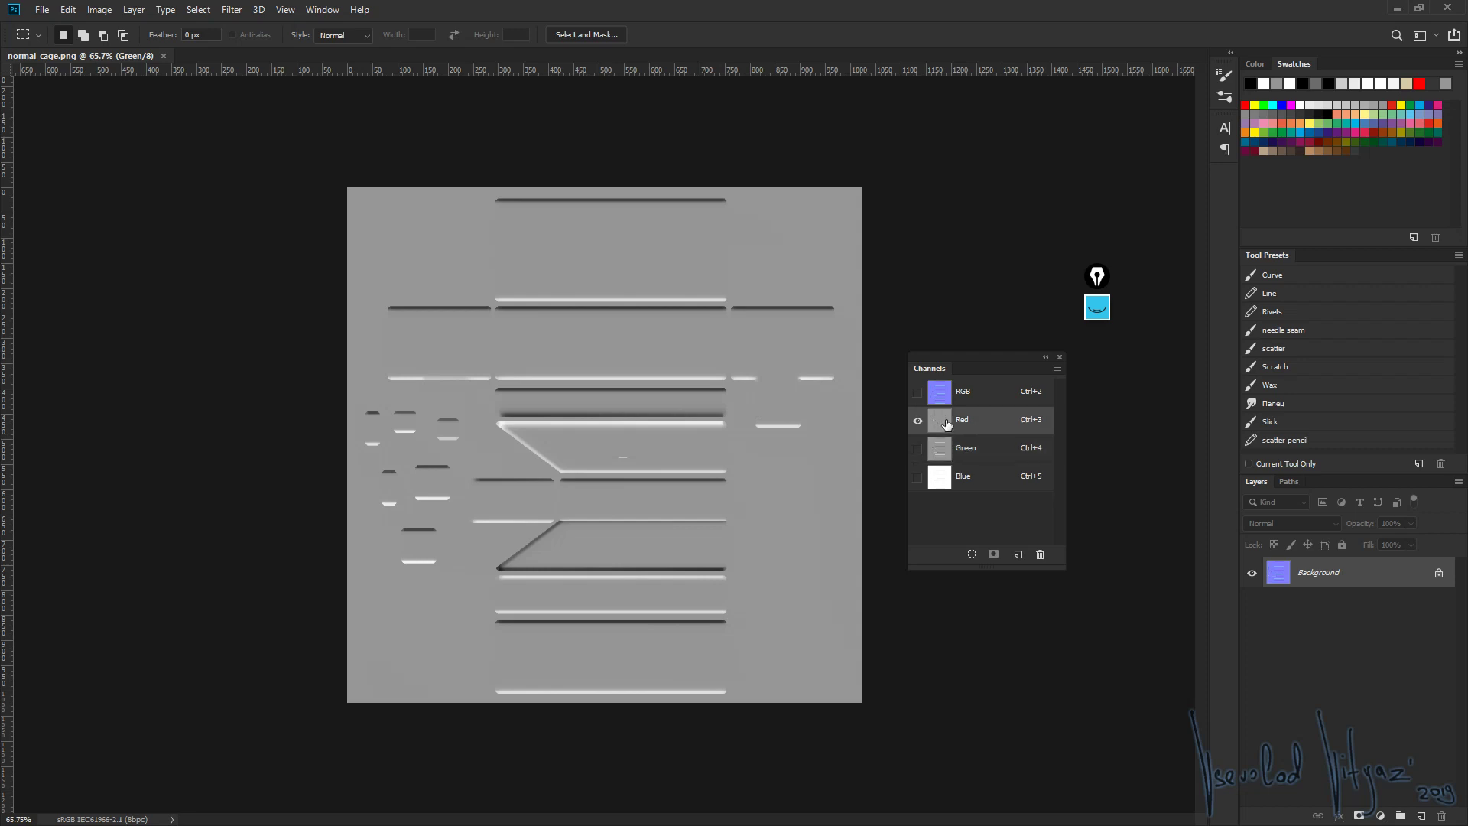
{"action": "left_click", "coordinate": [918, 392]}
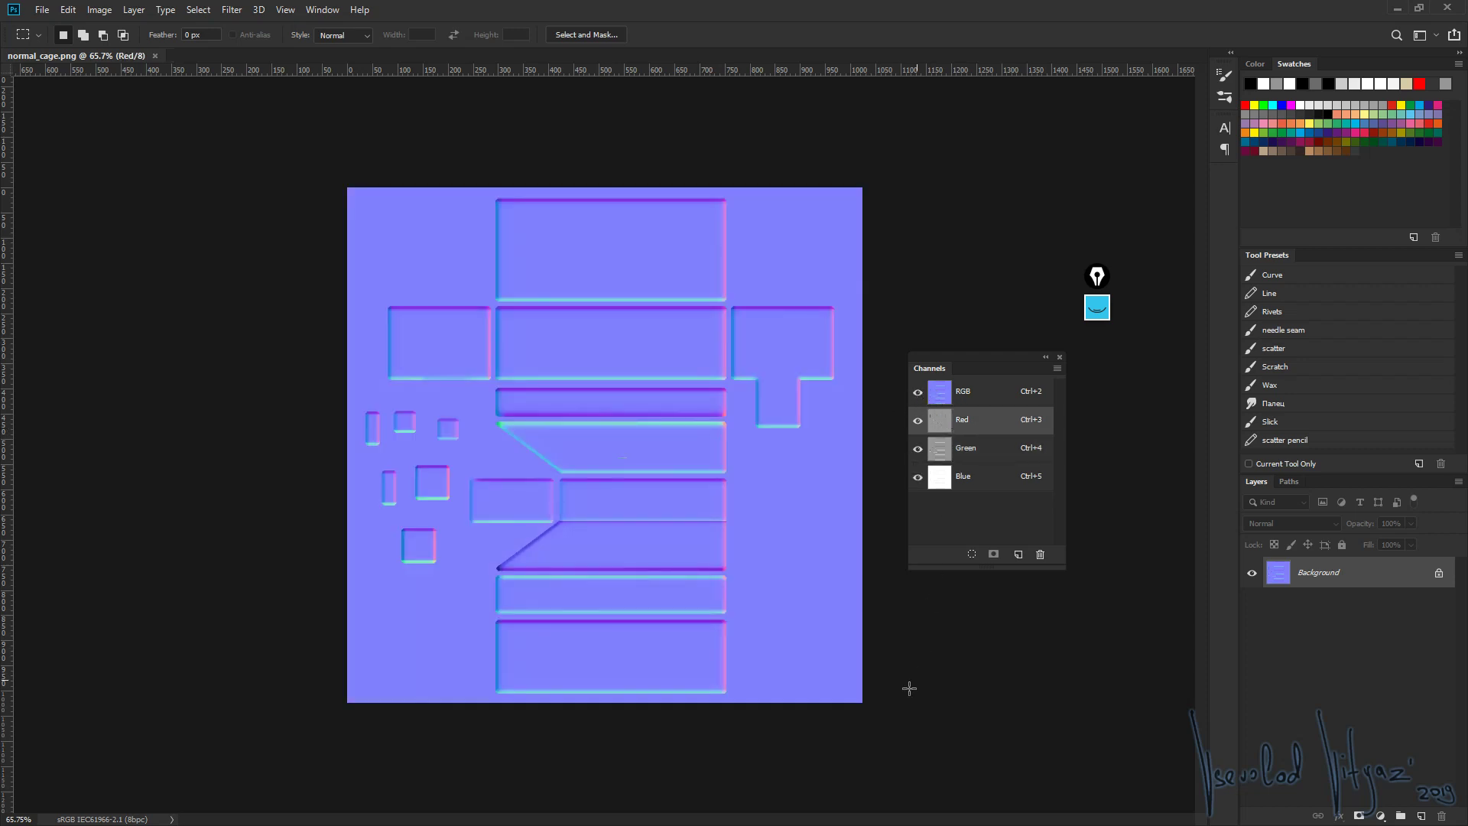
Mark the map's bottom-right corner, top edge and left side with screen-pen arrows, then clear them
{"action": "left_click", "coordinate": [1096, 309]}
{"action": "mouse_move", "coordinate": [934, 779]}
{"action": "left_mouse_down"}
{"action": "mouse_move", "coordinate": [870, 712]}
{"action": "mouse_move", "coordinate": [917, 734]}
{"action": "mouse_move", "coordinate": [906, 747]}
{"action": "mouse_move", "coordinate": [903, 736]}
{"action": "left_mouse_up"}
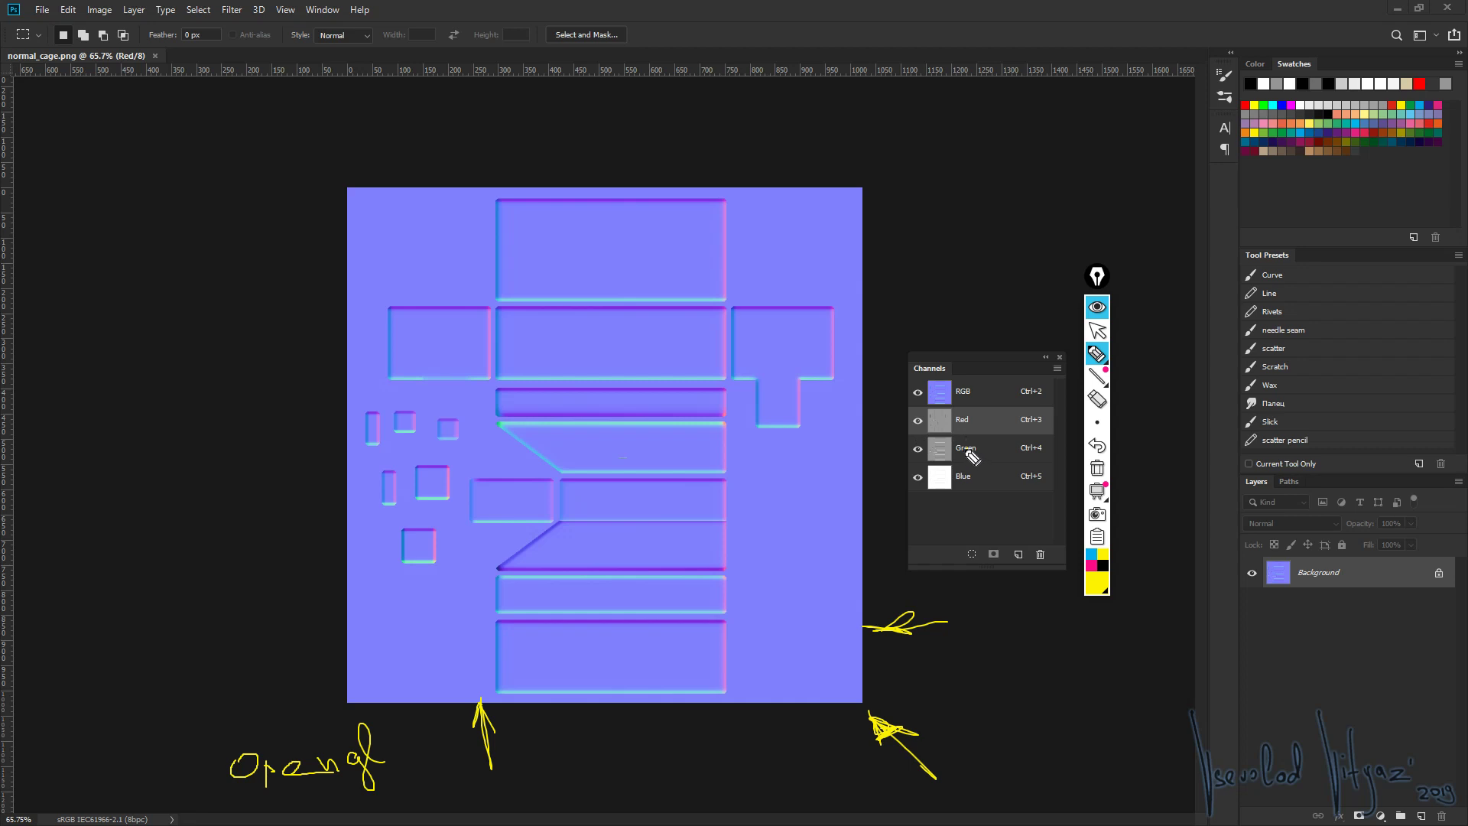
{"action": "left_click_drag", "start_coordinate": [578, 135], "coordinate": [590, 175]}
{"action": "mouse_move", "coordinate": [205, 376]}
{"action": "left_mouse_down"}
{"action": "mouse_move", "coordinate": [275, 370]}
{"action": "mouse_move", "coordinate": [275, 386]}
{"action": "left_mouse_up"}
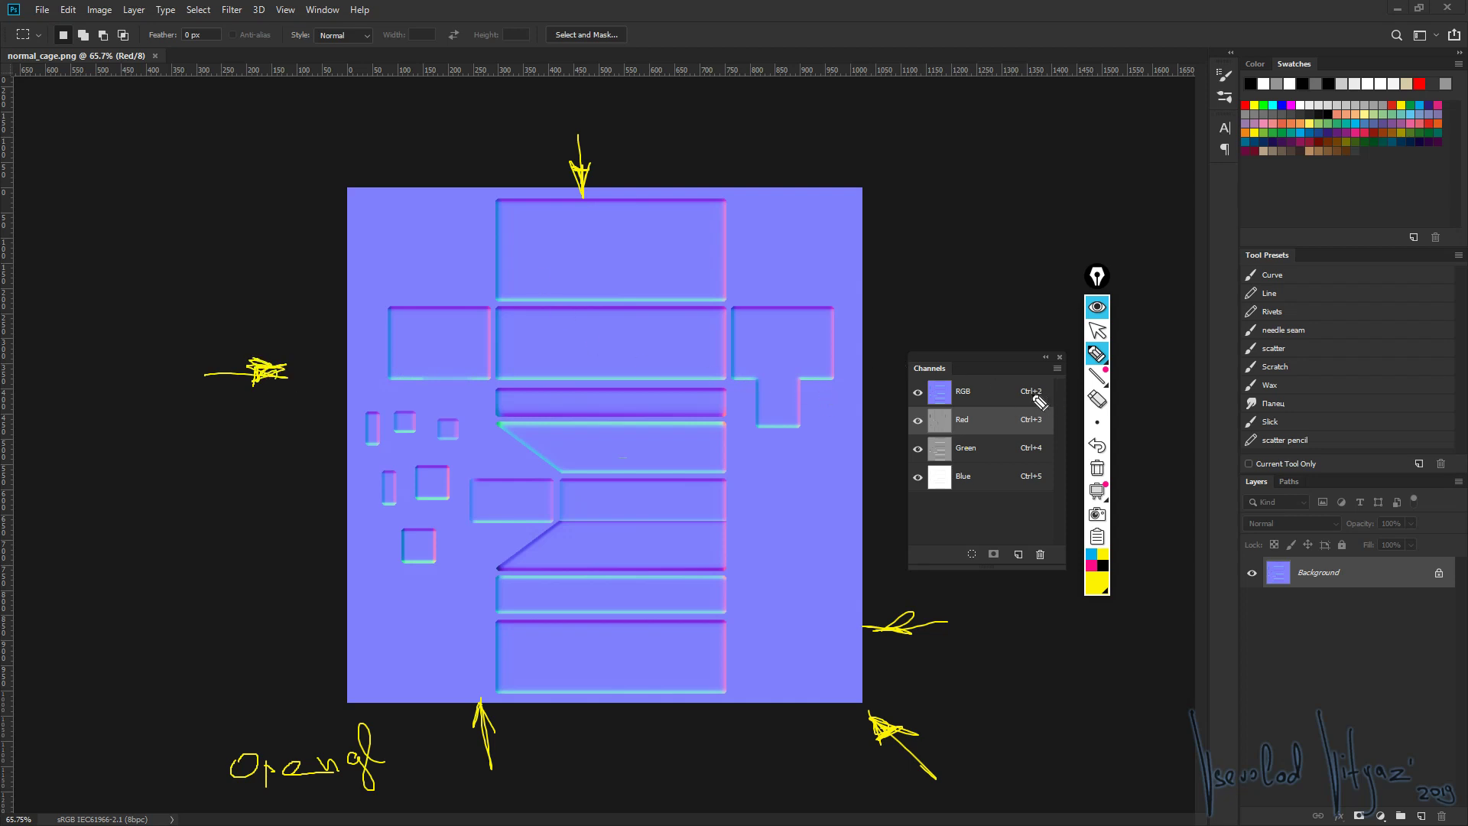
{"action": "left_click", "coordinate": [1098, 307]}
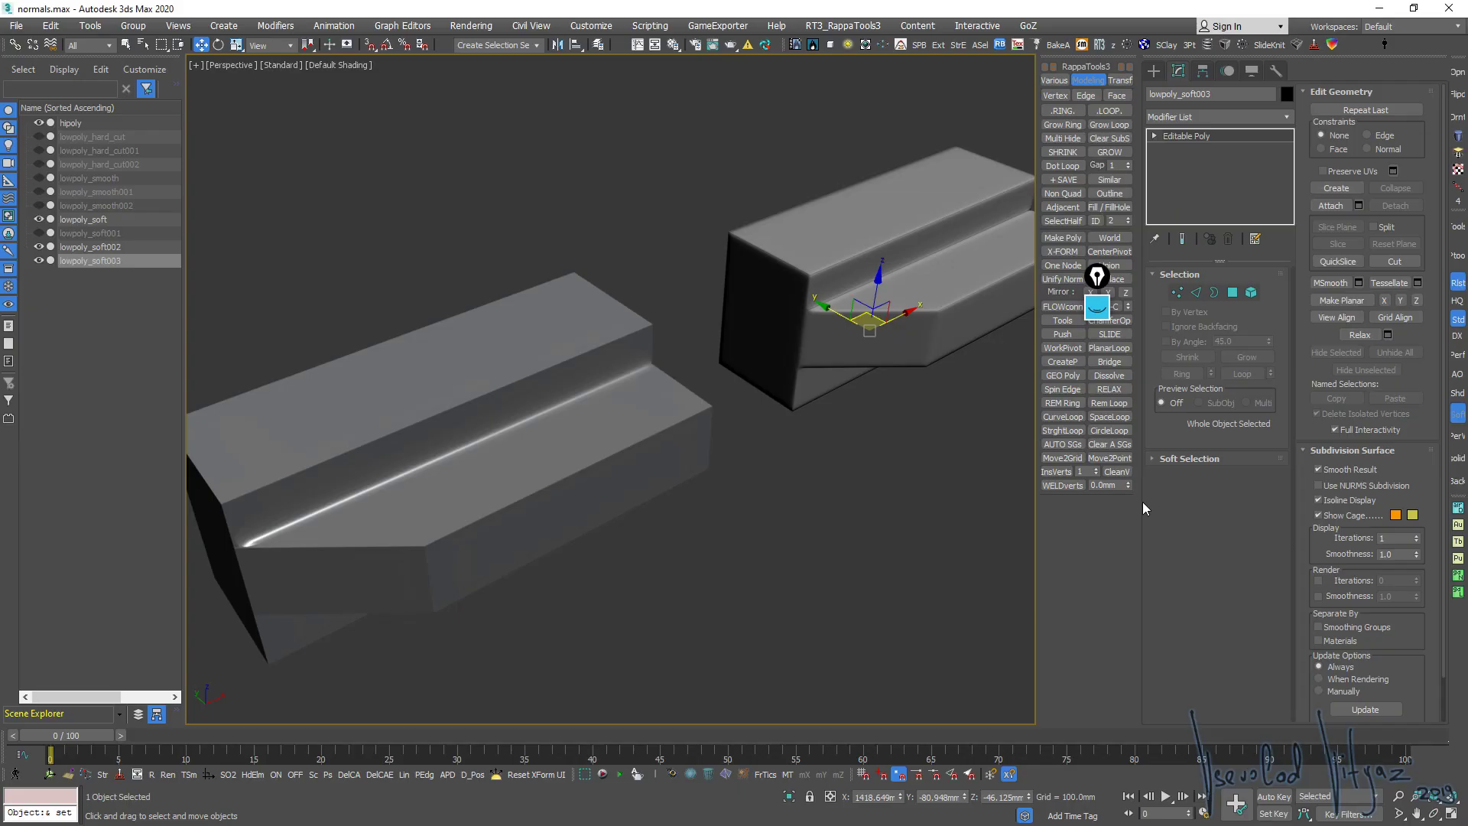
Unhide lowpoly_hard_cut, remove its Projection modifier, and delete the small block's faces
{"action": "middle_click_drag", "start_coordinate": [864, 324], "coordinate": [698, 370], "text": "alt"}
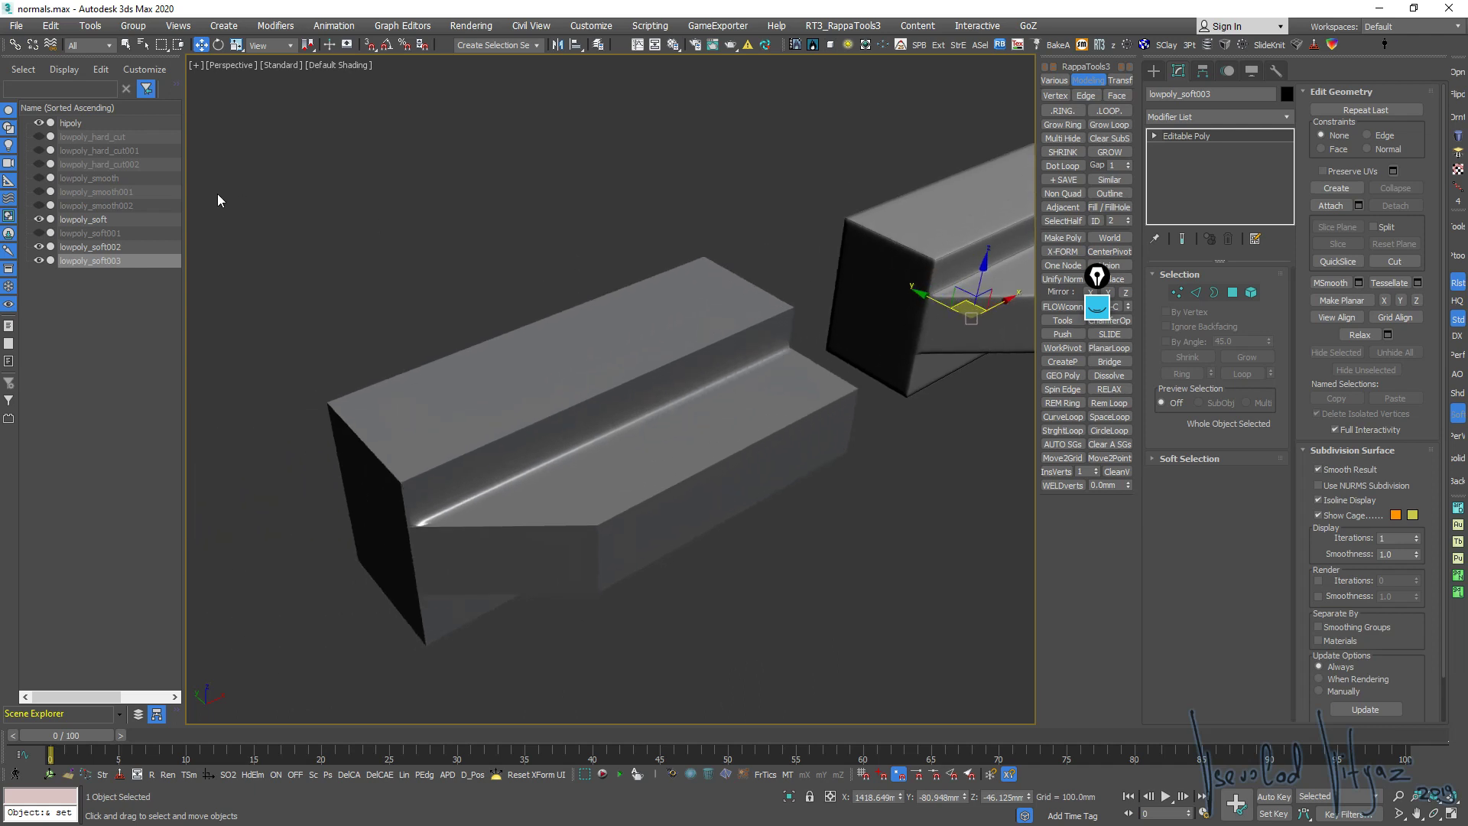
{"action": "left_click", "coordinate": [38, 126]}
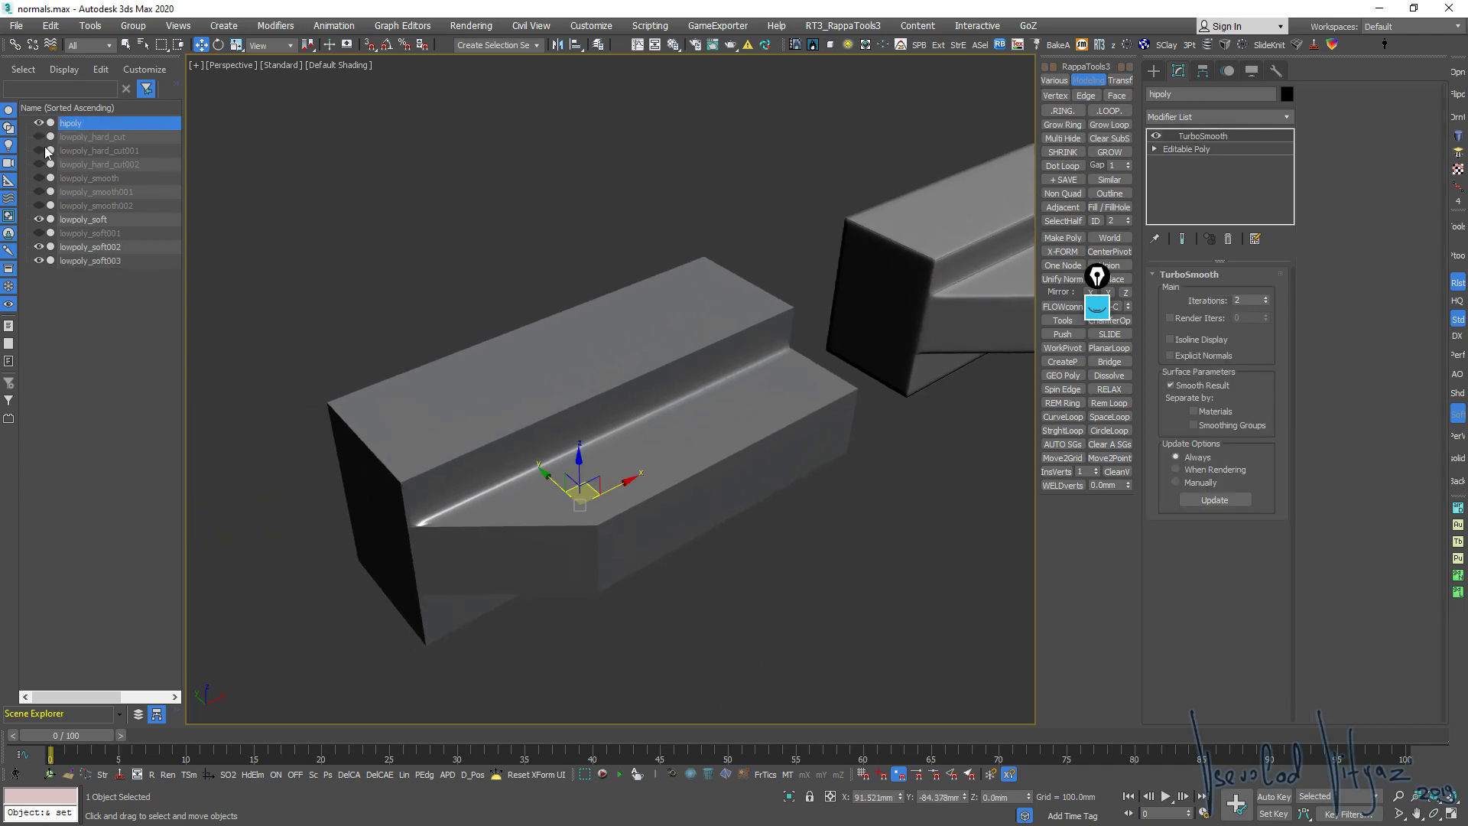
{"action": "left_click", "coordinate": [39, 137]}
{"action": "left_click", "coordinate": [95, 140]}
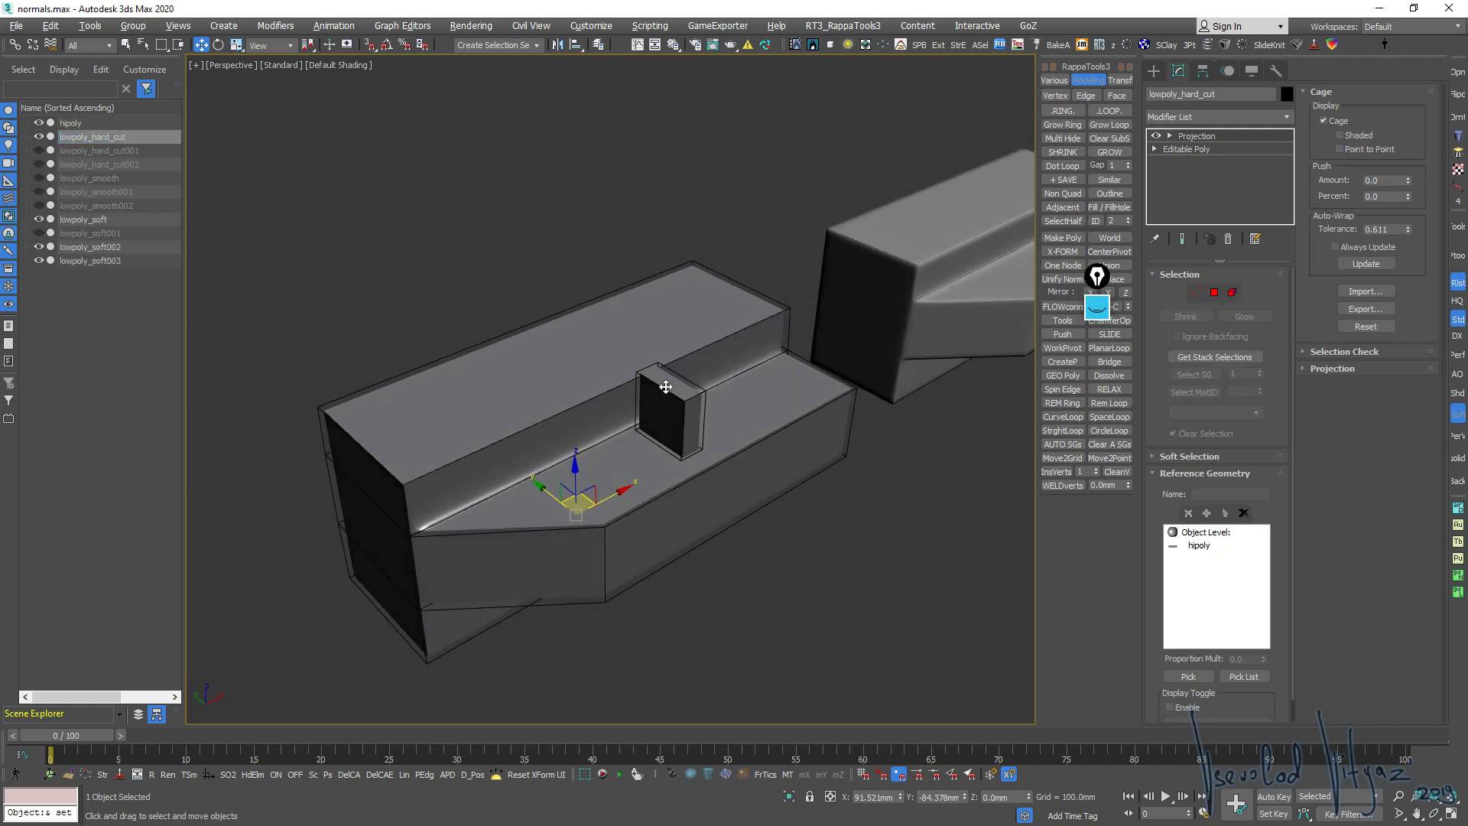
{"action": "middle_click_drag", "start_coordinate": [669, 415], "coordinate": [664, 370], "text": "alt"}
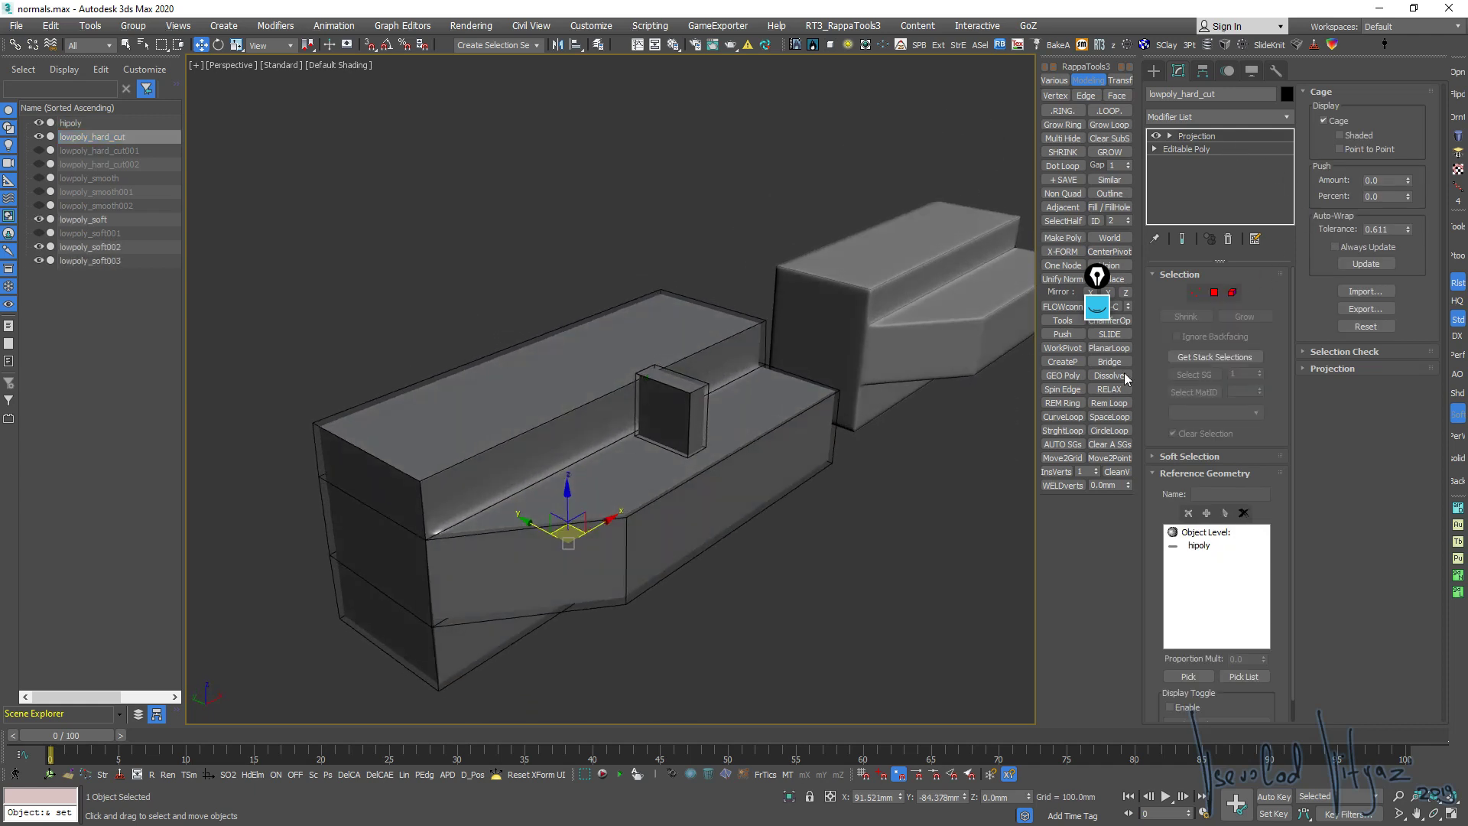
{"action": "left_click", "coordinate": [1228, 239]}
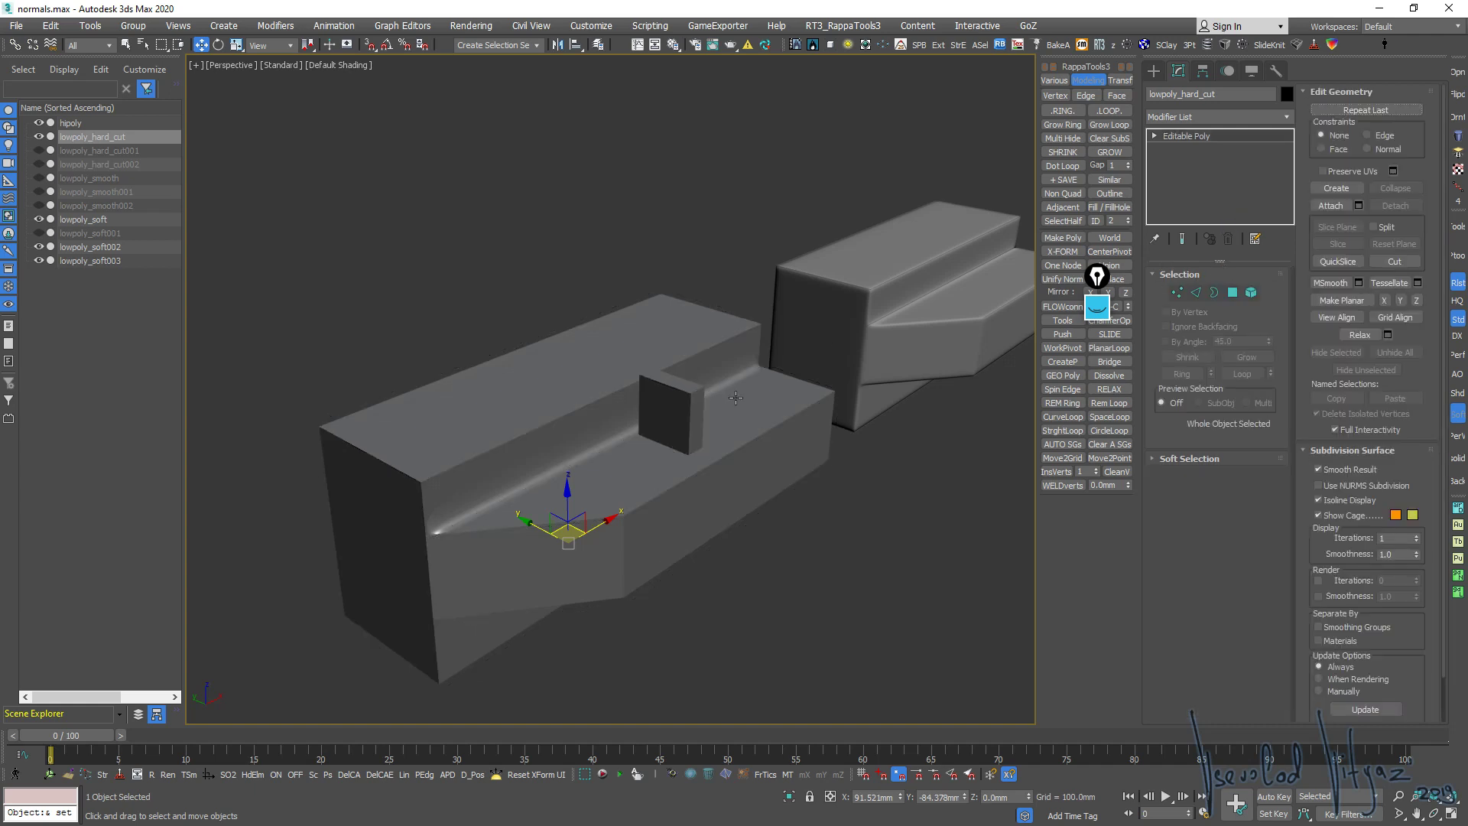
{"action": "left_click", "coordinate": [1251, 292]}
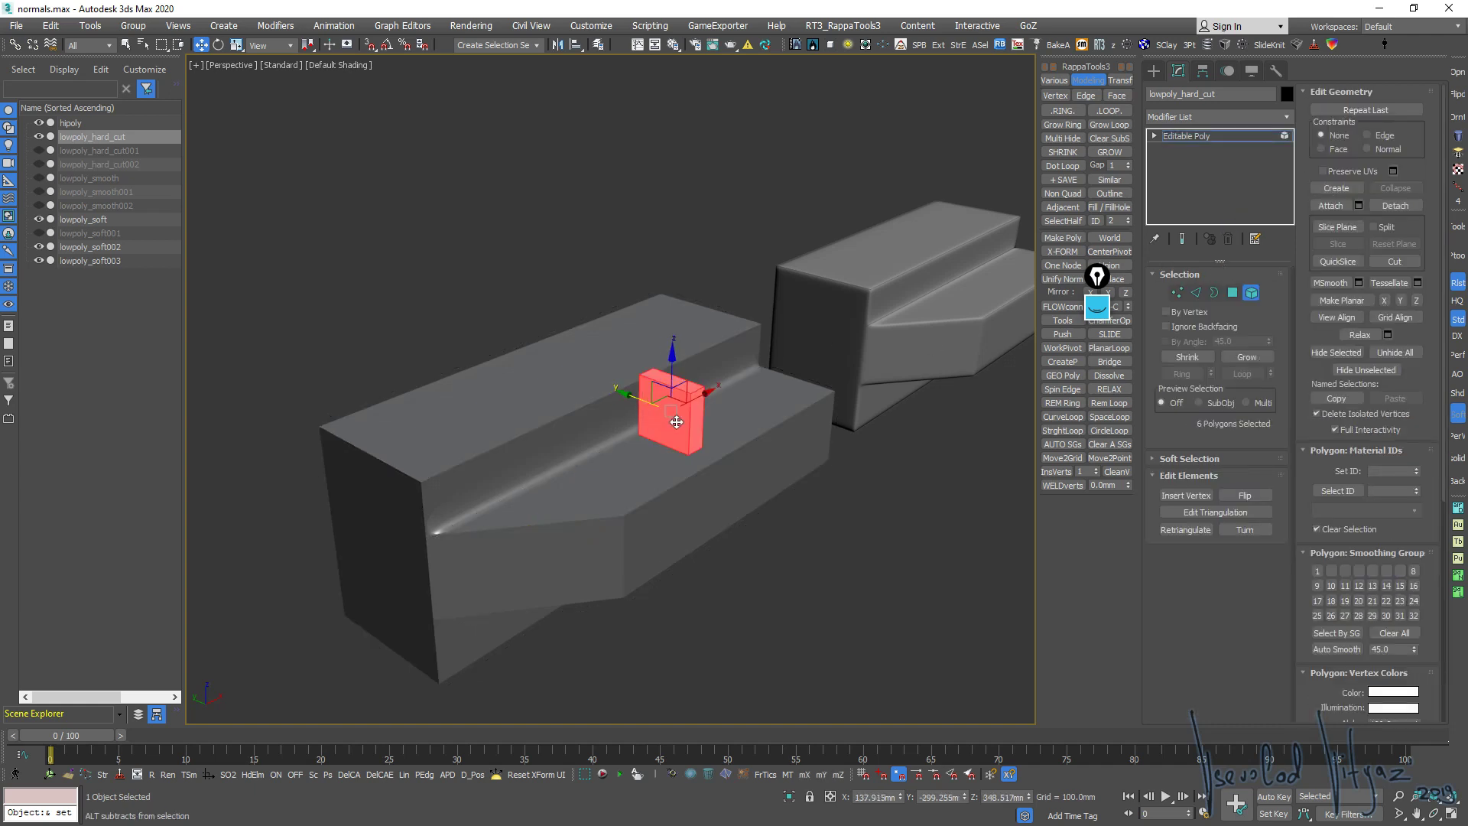
{"action": "key", "text": "ctrl+d"}
{"action": "left_click", "coordinate": [1213, 134]}
{"action": "mouse_move", "coordinate": [764, 344]}
{"action": "middle_mouse_down", "text": "alt"}
{"action": "mouse_move", "coordinate": [668, 376]}
{"action": "mouse_move", "coordinate": [419, 662]}
{"action": "middle_mouse_up", "text": "alt"}
Export lowpoly_hard_cut as FBX, replacing hipoly_norm.fbx with default FBX settings
{"action": "left_click", "coordinate": [120, 775]}
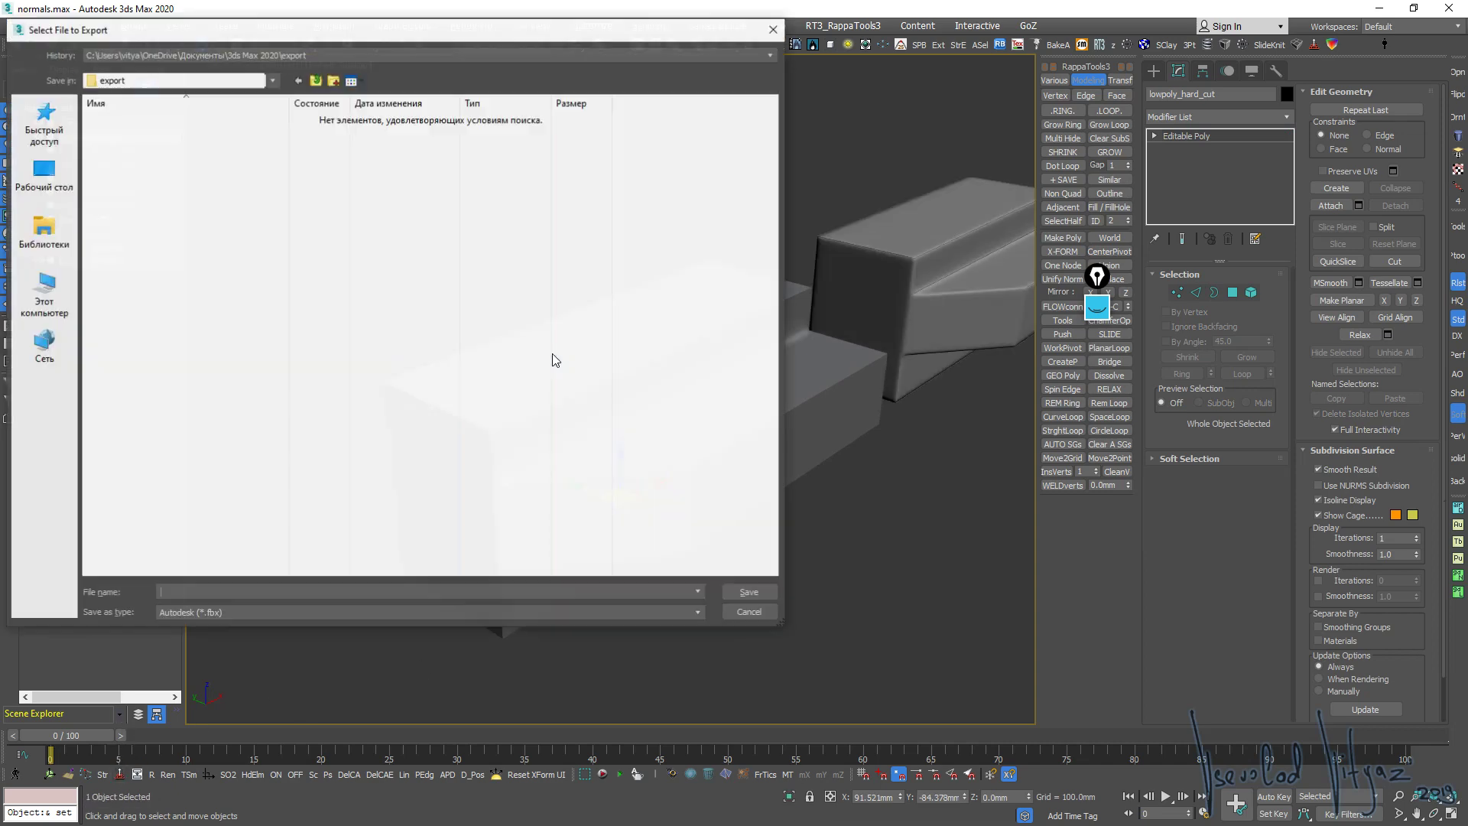
{"action": "key", "text": "Escape"}
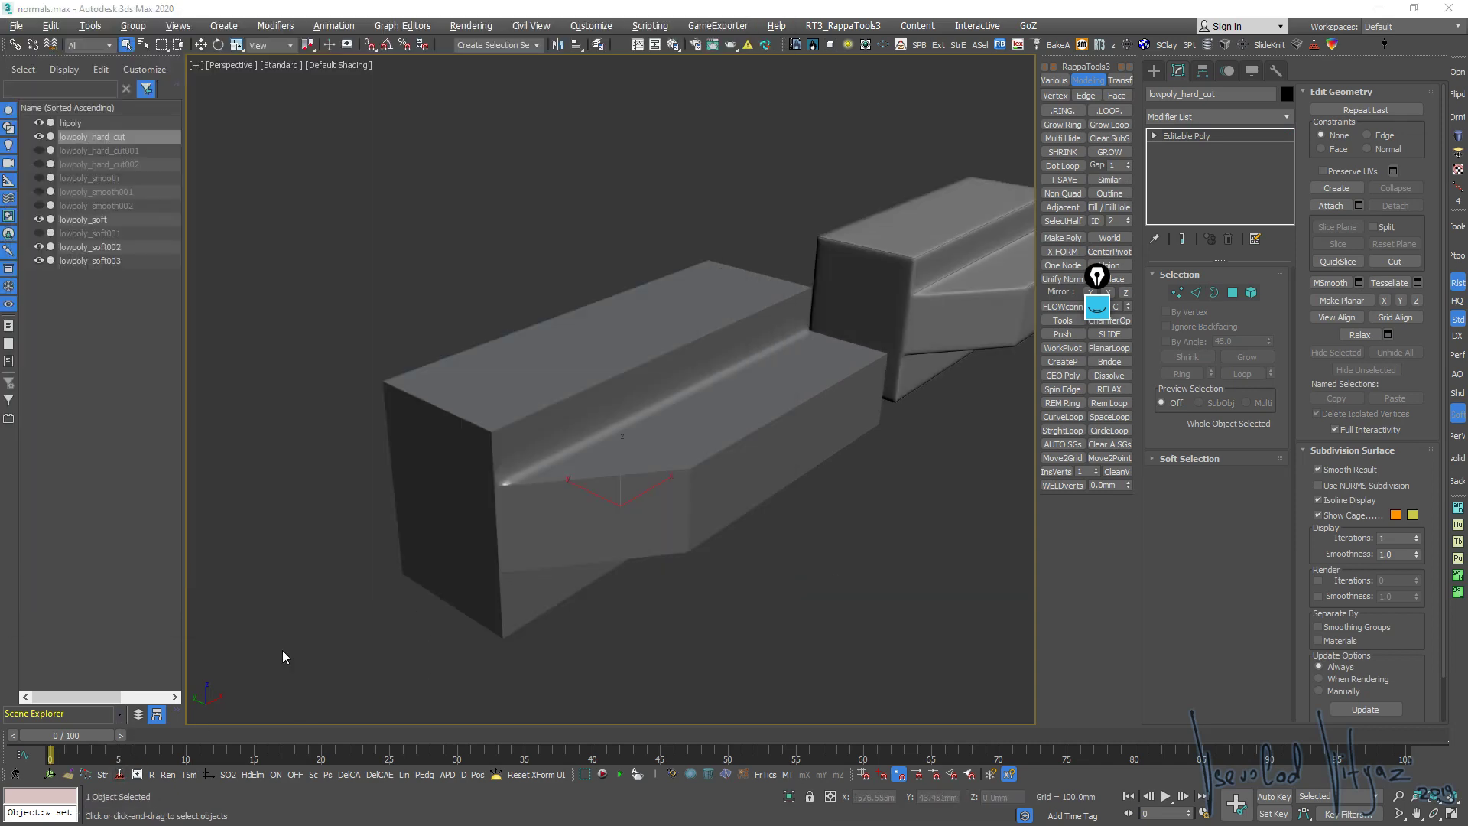
{"action": "left_click", "coordinate": [120, 774]}
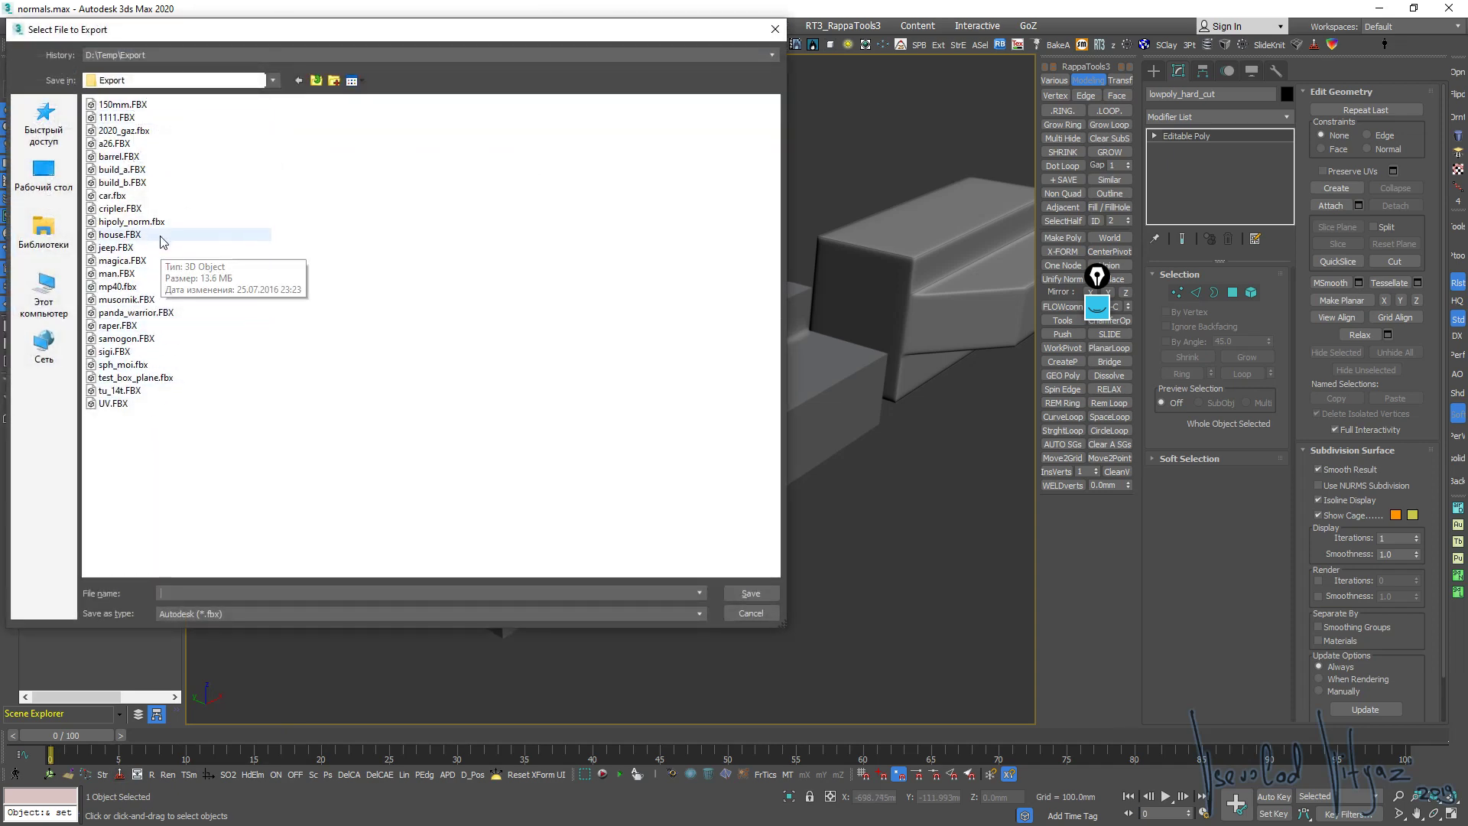
{"action": "left_click", "coordinate": [130, 222]}
{"action": "key", "text": "Return"}
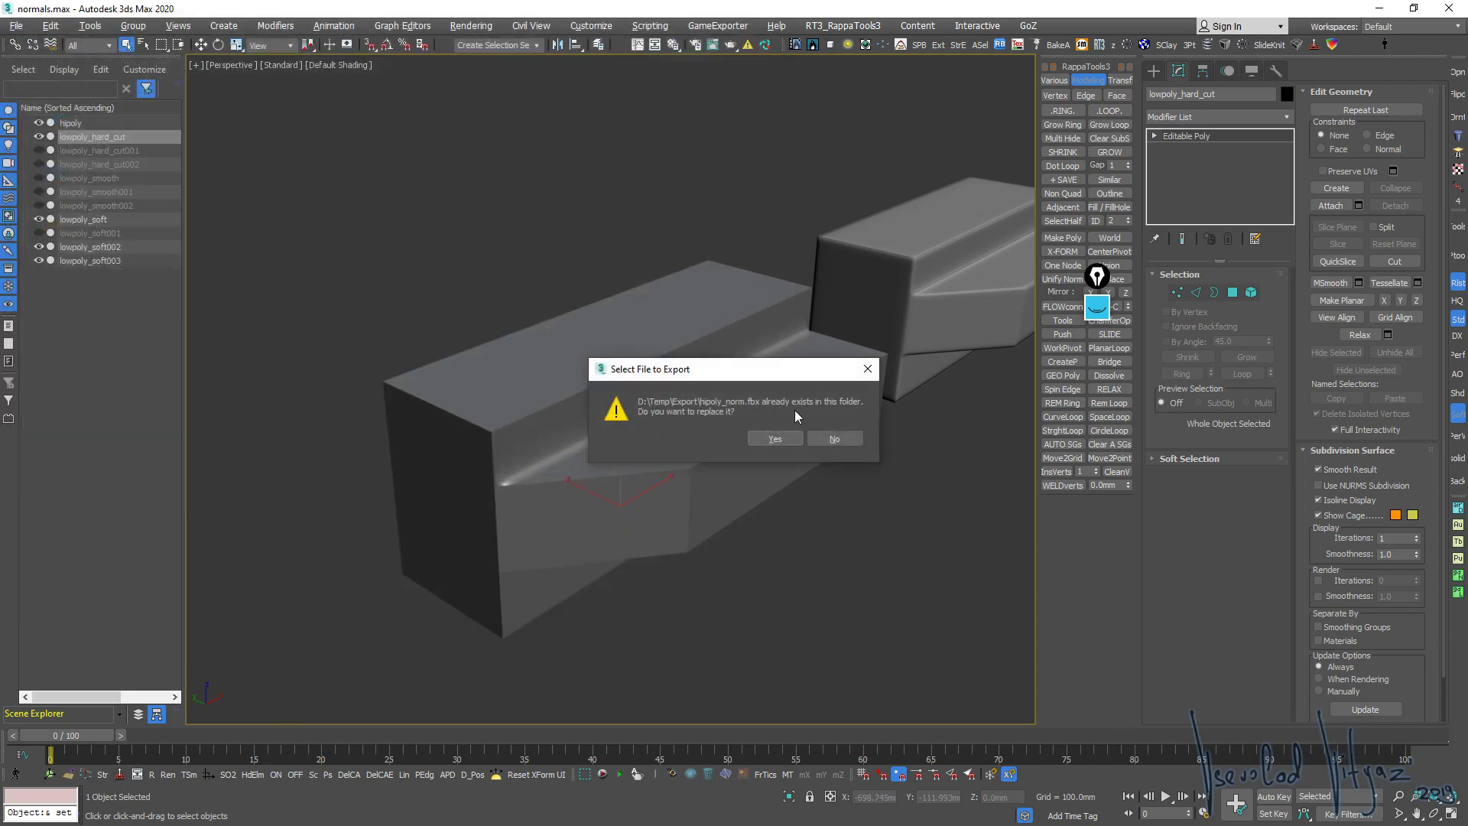
{"action": "left_click", "coordinate": [754, 437]}
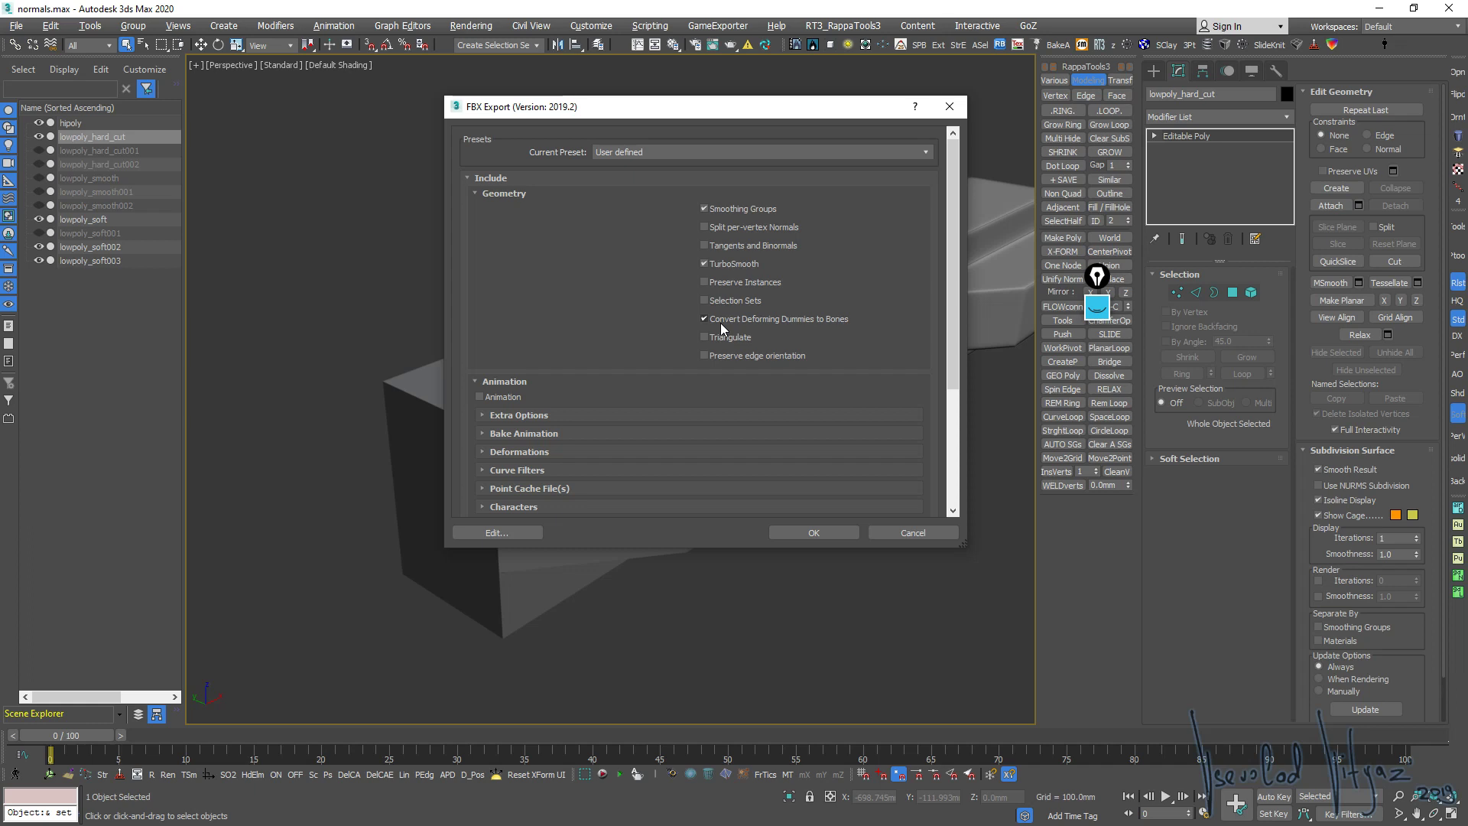
{"action": "scroll", "coordinate": [726, 344], "scroll_direction": "down", "scroll_amount": 3}
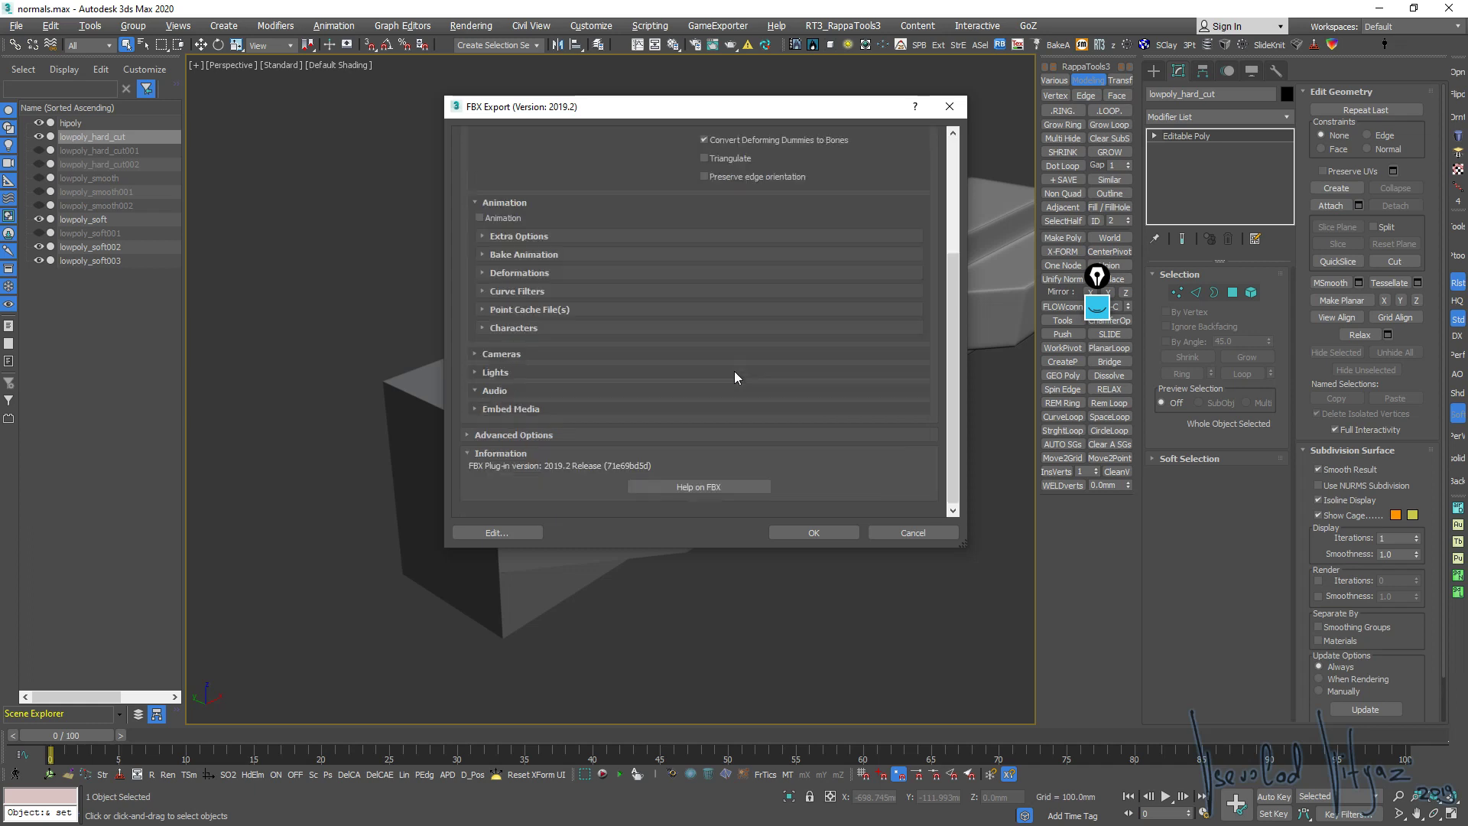
{"action": "left_click", "coordinate": [823, 535]}
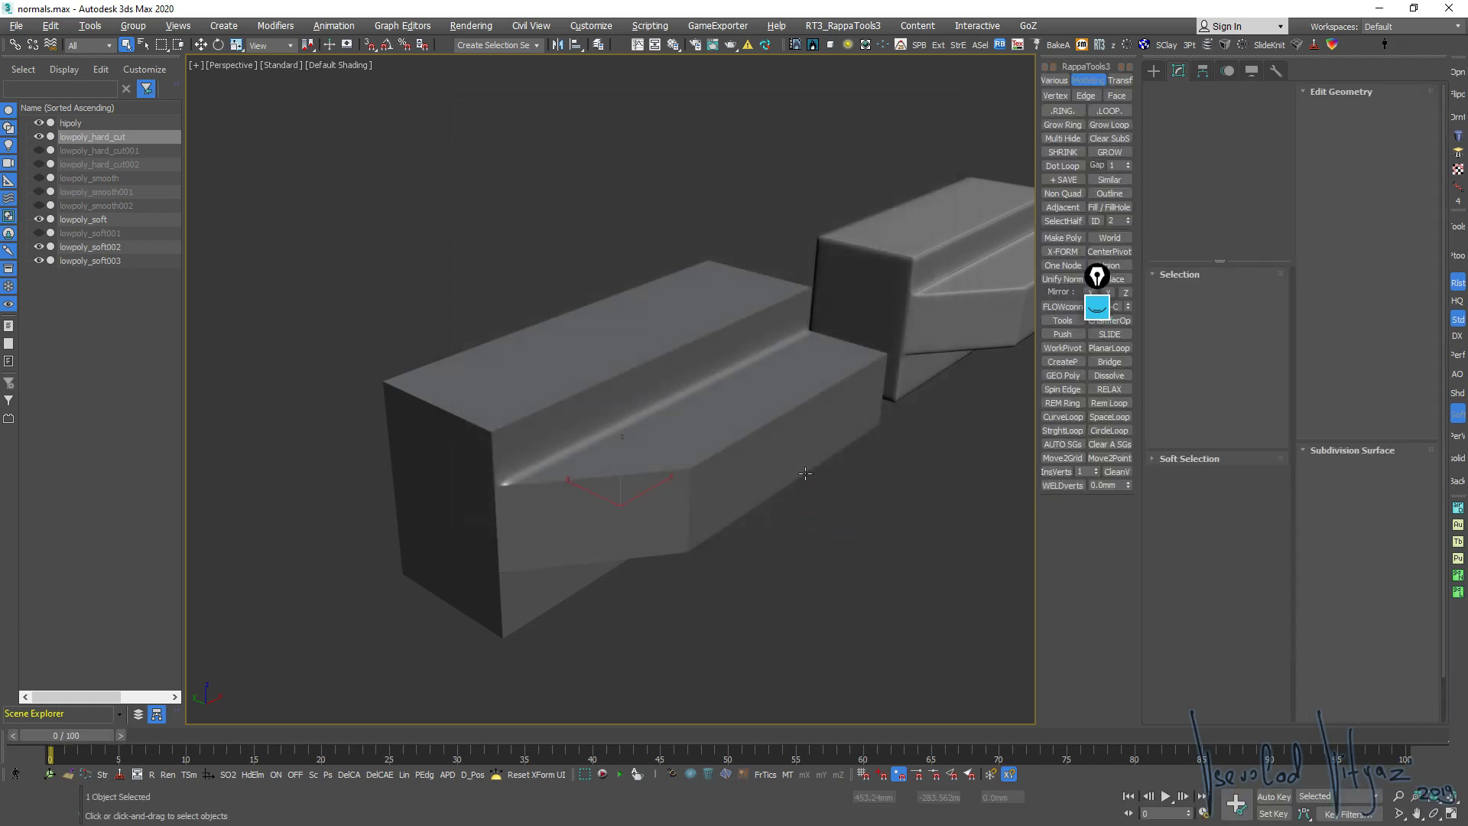
{"action": "middle_click_drag", "start_coordinate": [778, 332], "coordinate": [606, 405], "text": "alt"}
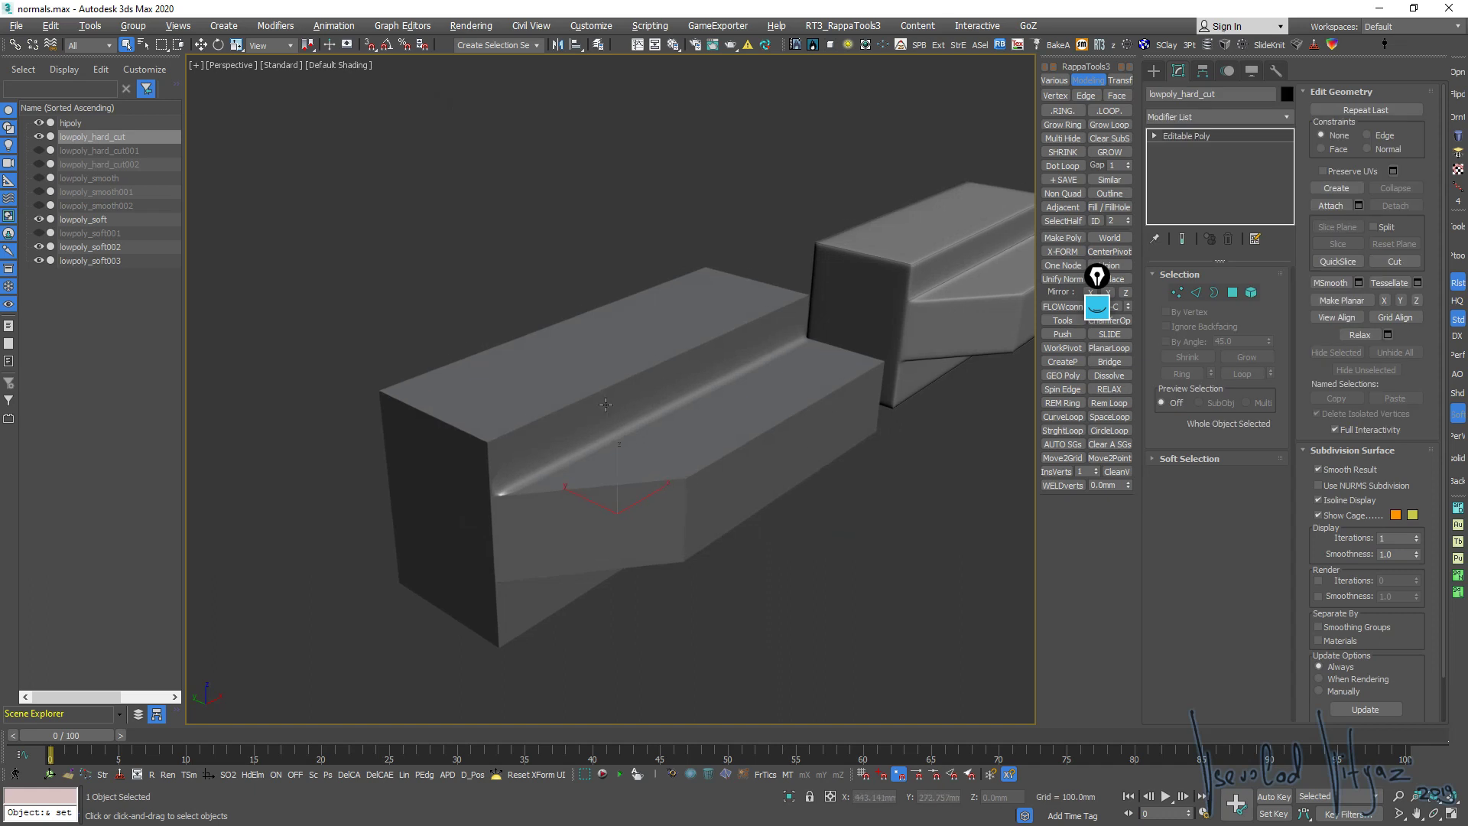
Show edged faces and export hipoly, overwriting hipoly_norm.fbx
{"action": "key", "text": "F4"}
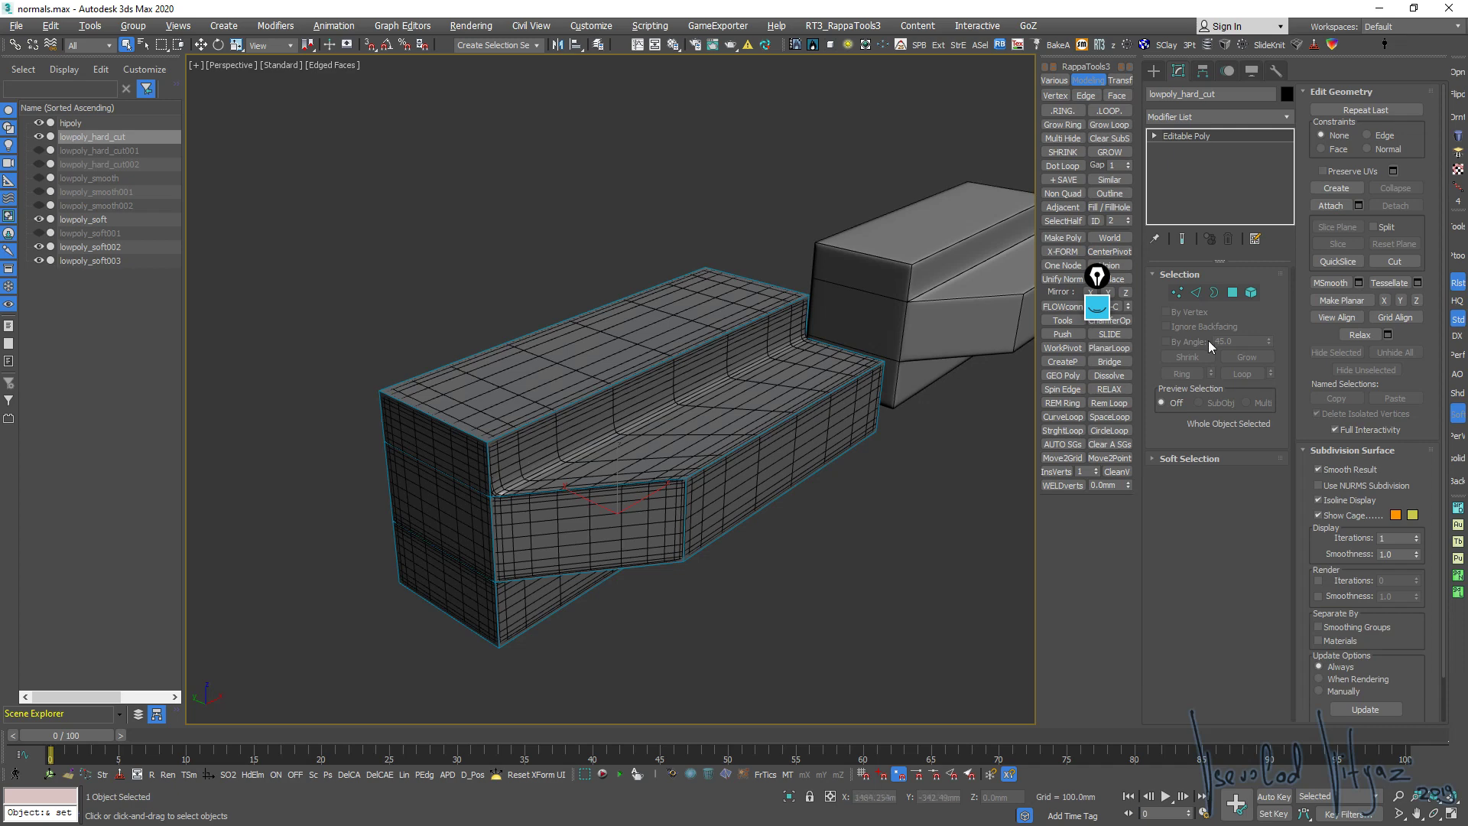
{"action": "left_click", "coordinate": [410, 604]}
{"action": "left_click", "coordinate": [618, 442]}
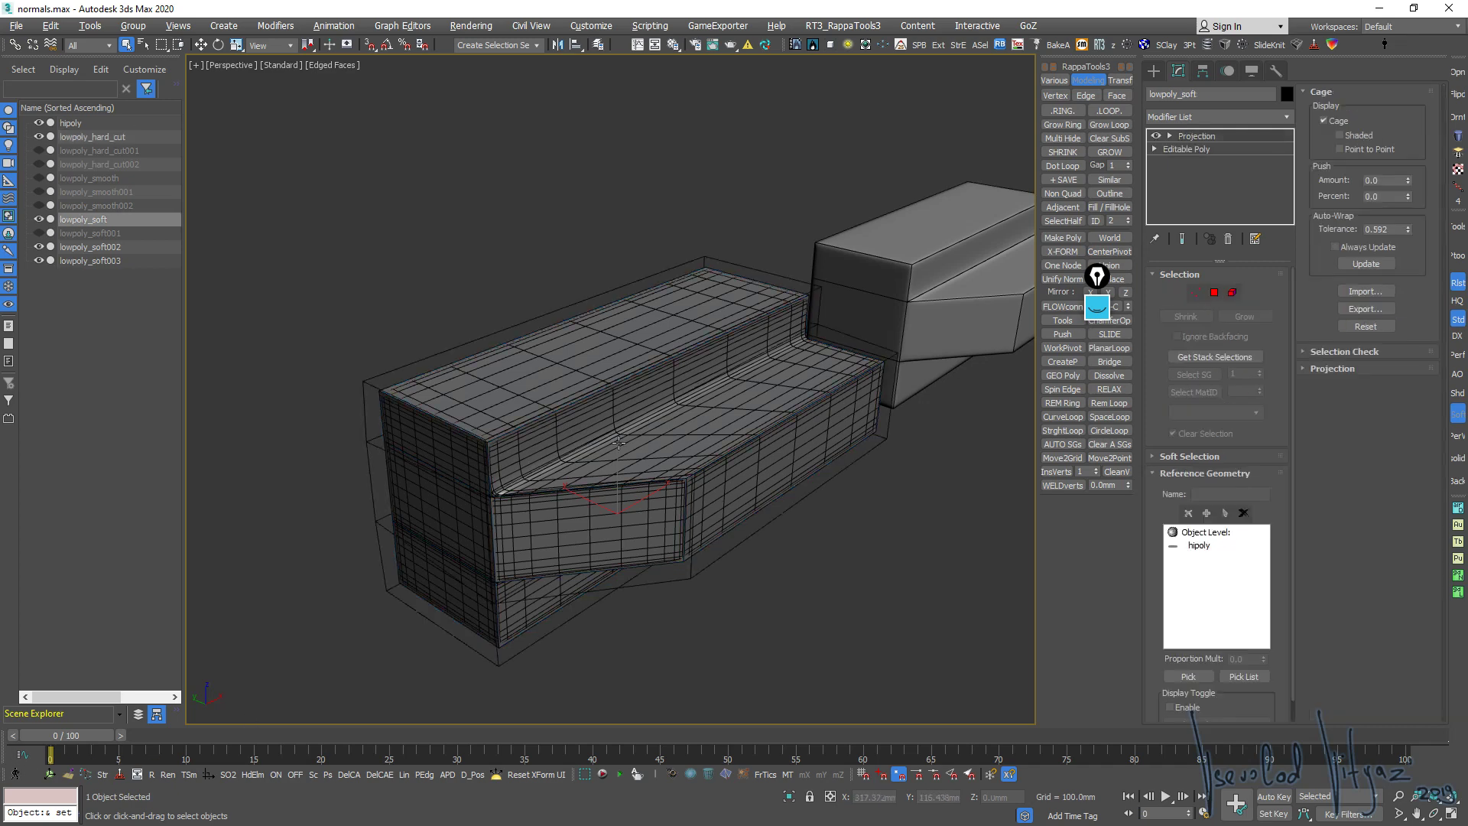
{"action": "left_click", "coordinate": [585, 371]}
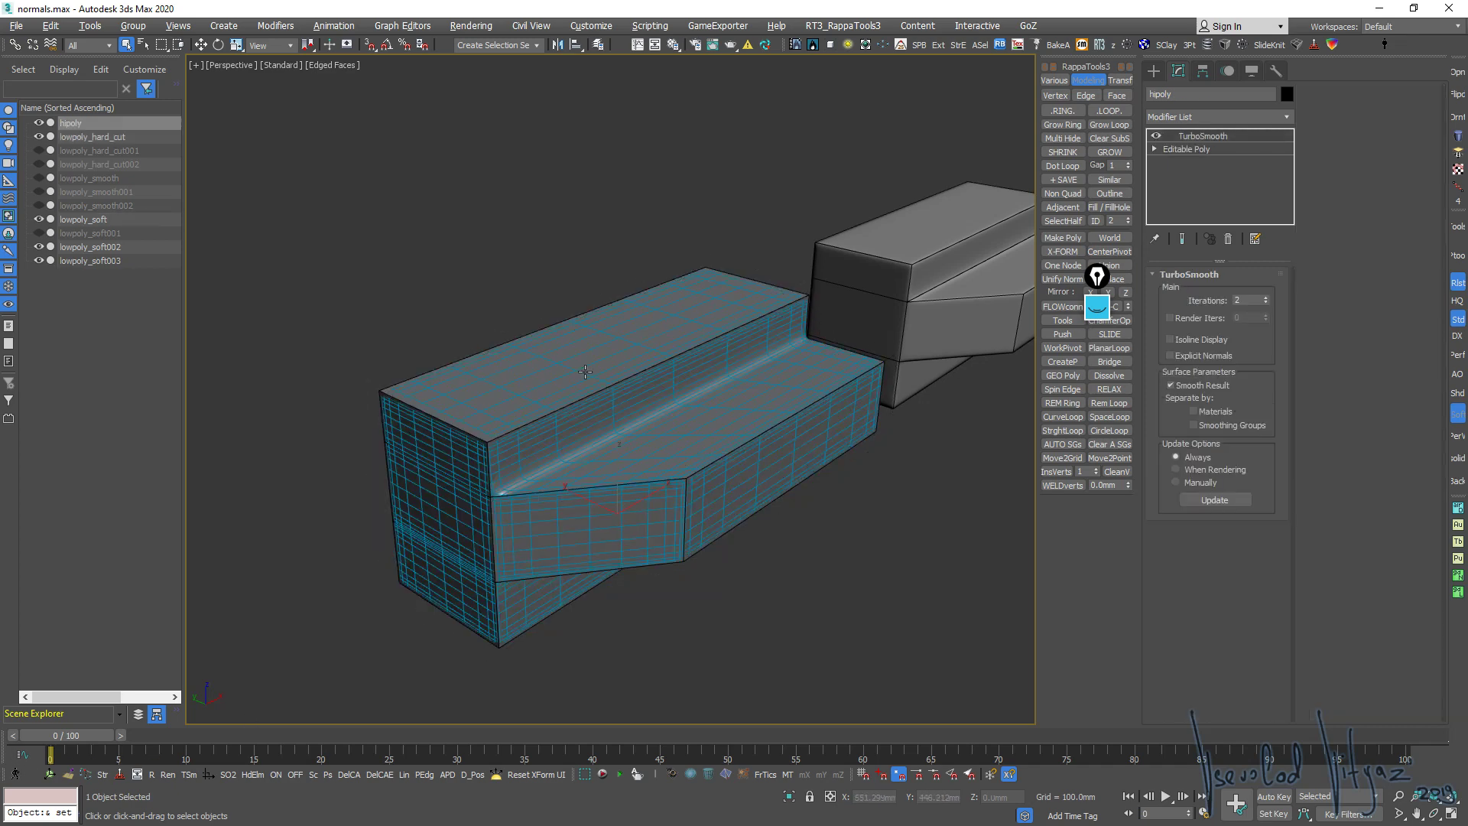
{"action": "key", "text": "ctrl+e"}
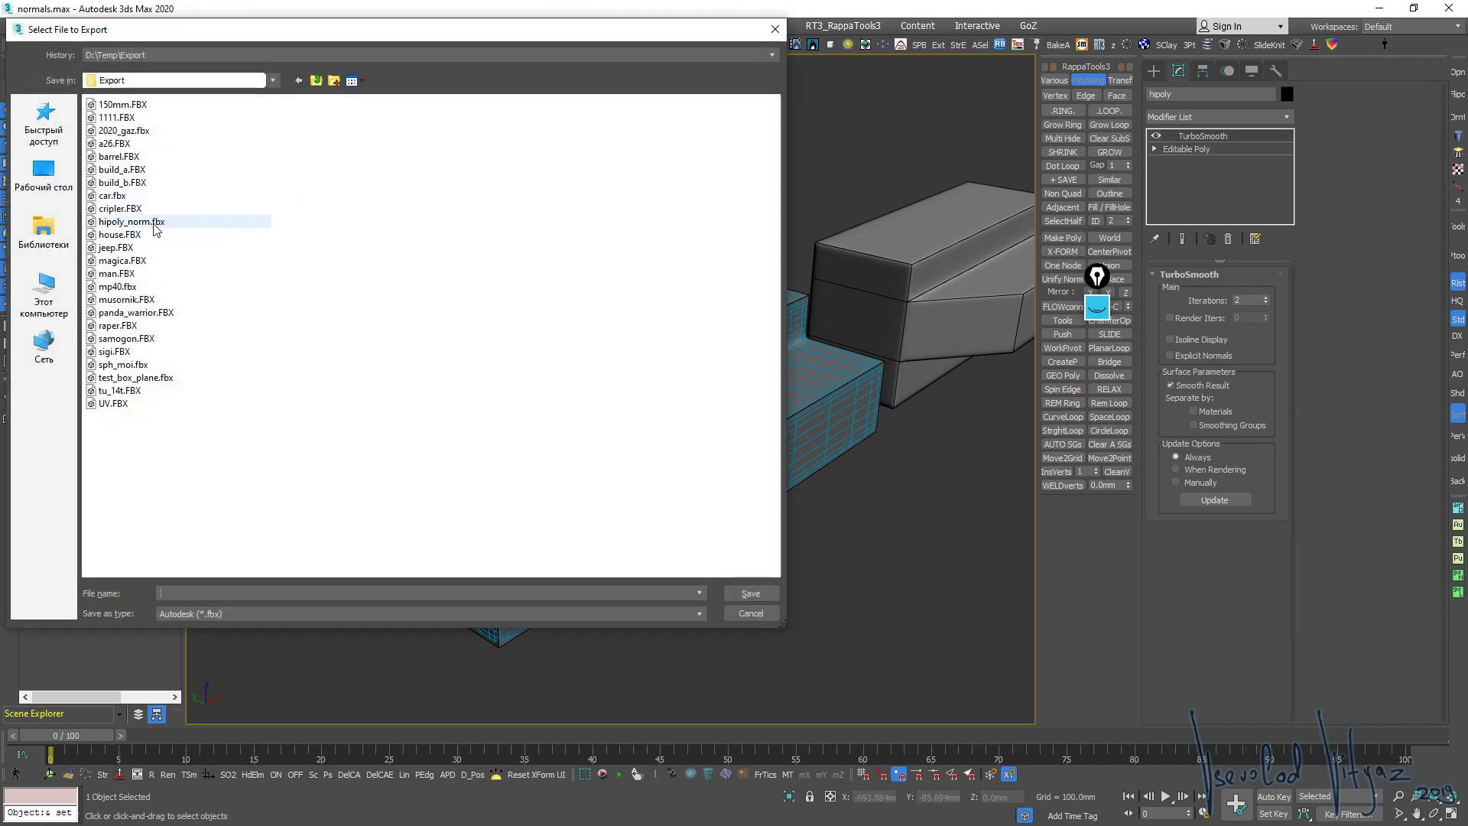
{"action": "left_click", "coordinate": [168, 222]}
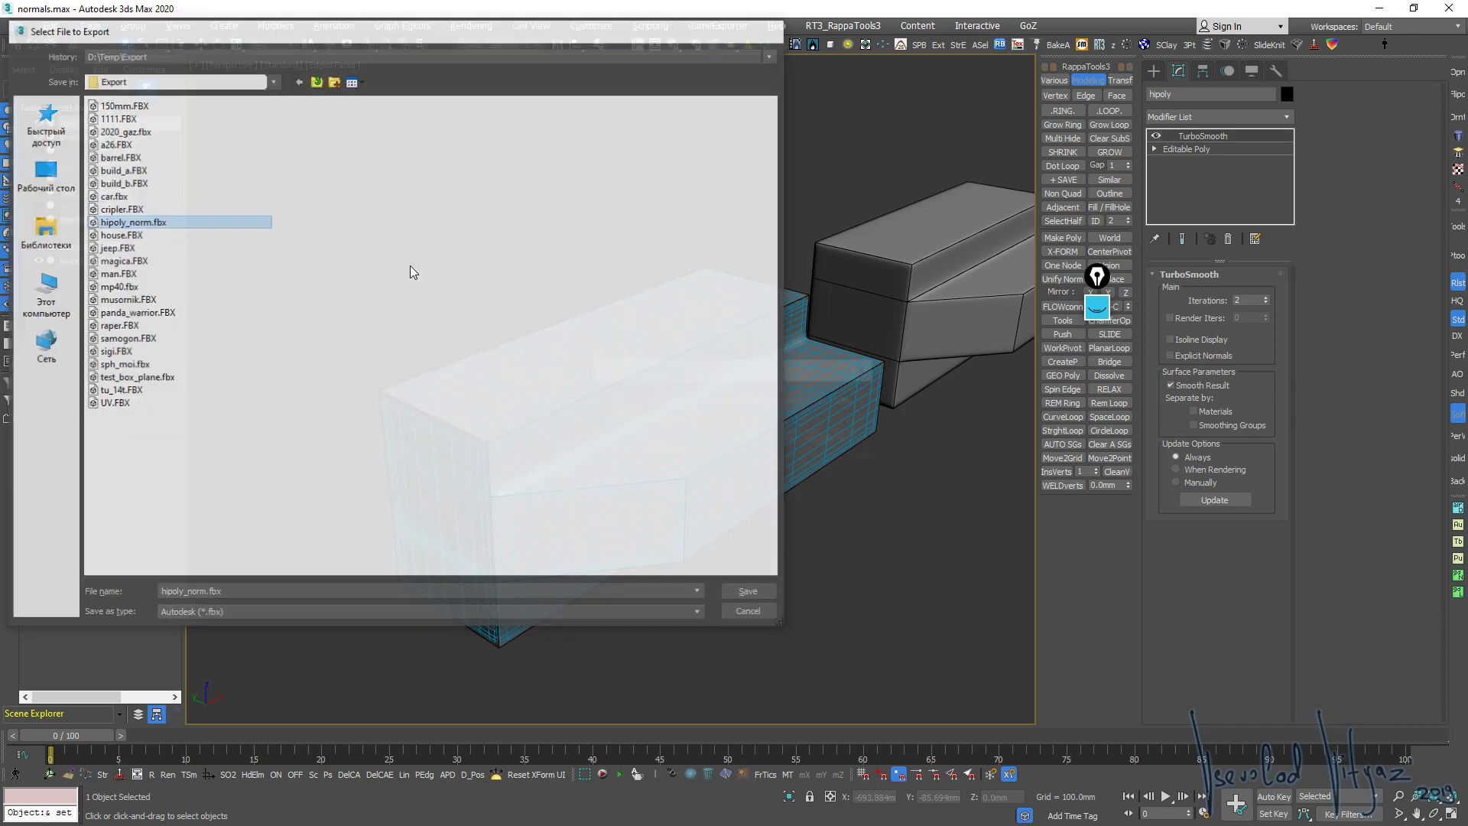
{"action": "key", "text": "Return"}
{"action": "left_click", "coordinate": [776, 441]}
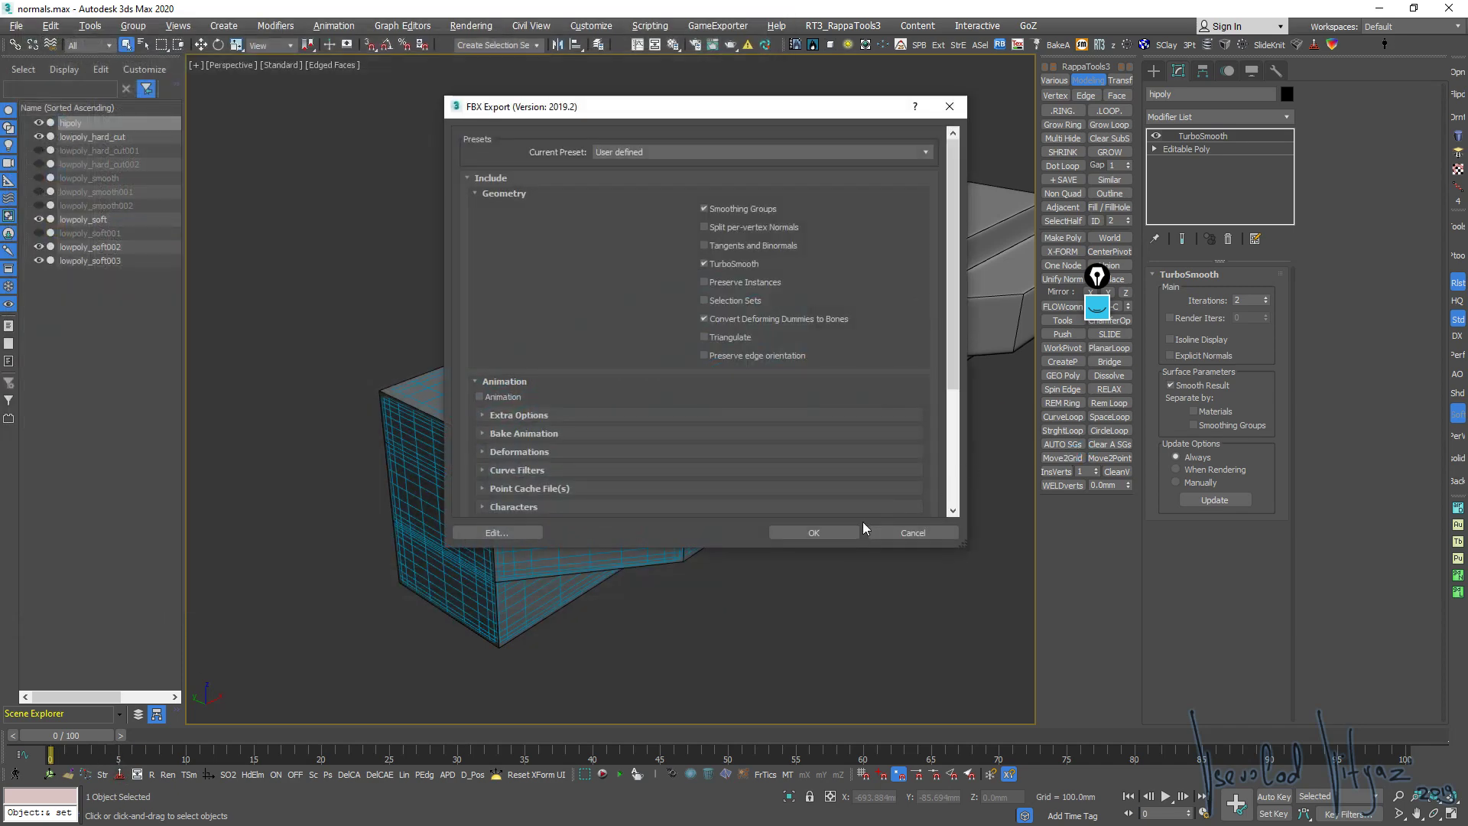
{"action": "left_click", "coordinate": [819, 533]}
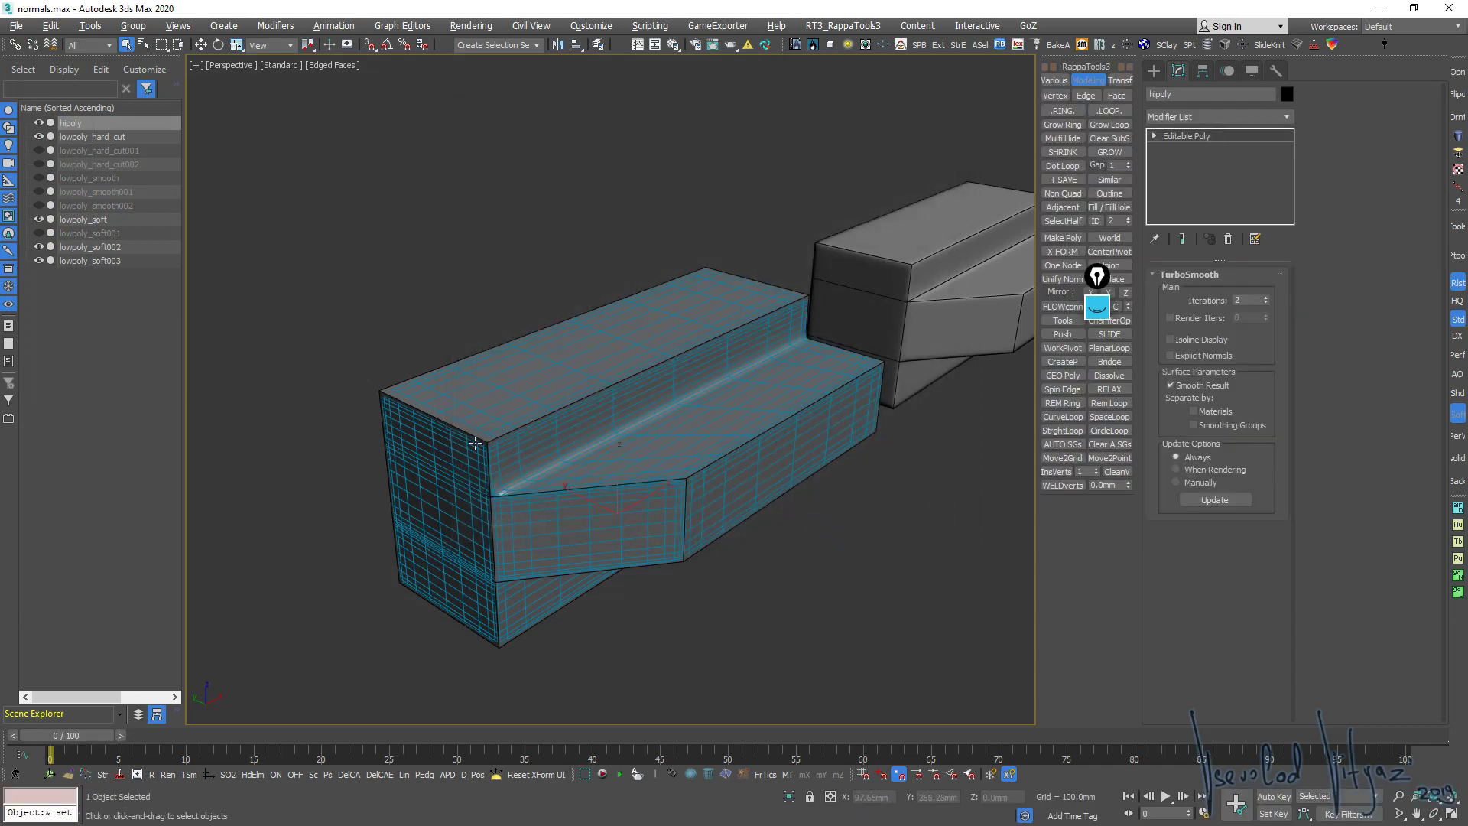
Export lowpoly_hard_cut to a new file, lowpoly_norm.fbx
{"action": "left_click", "coordinate": [475, 443]}
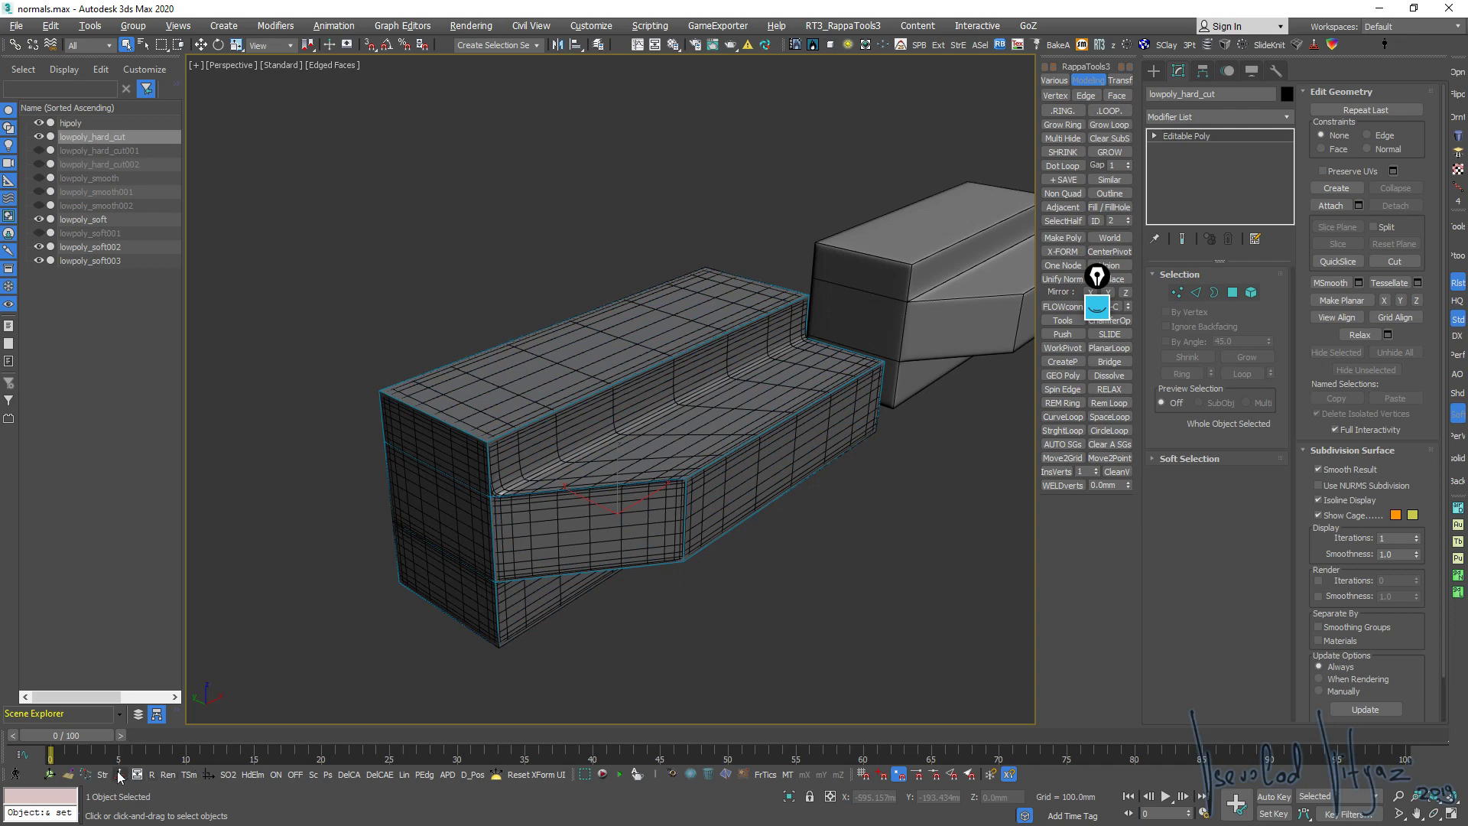
{"action": "key", "text": "ctrl+e"}
{"action": "left_click", "coordinate": [153, 222]}
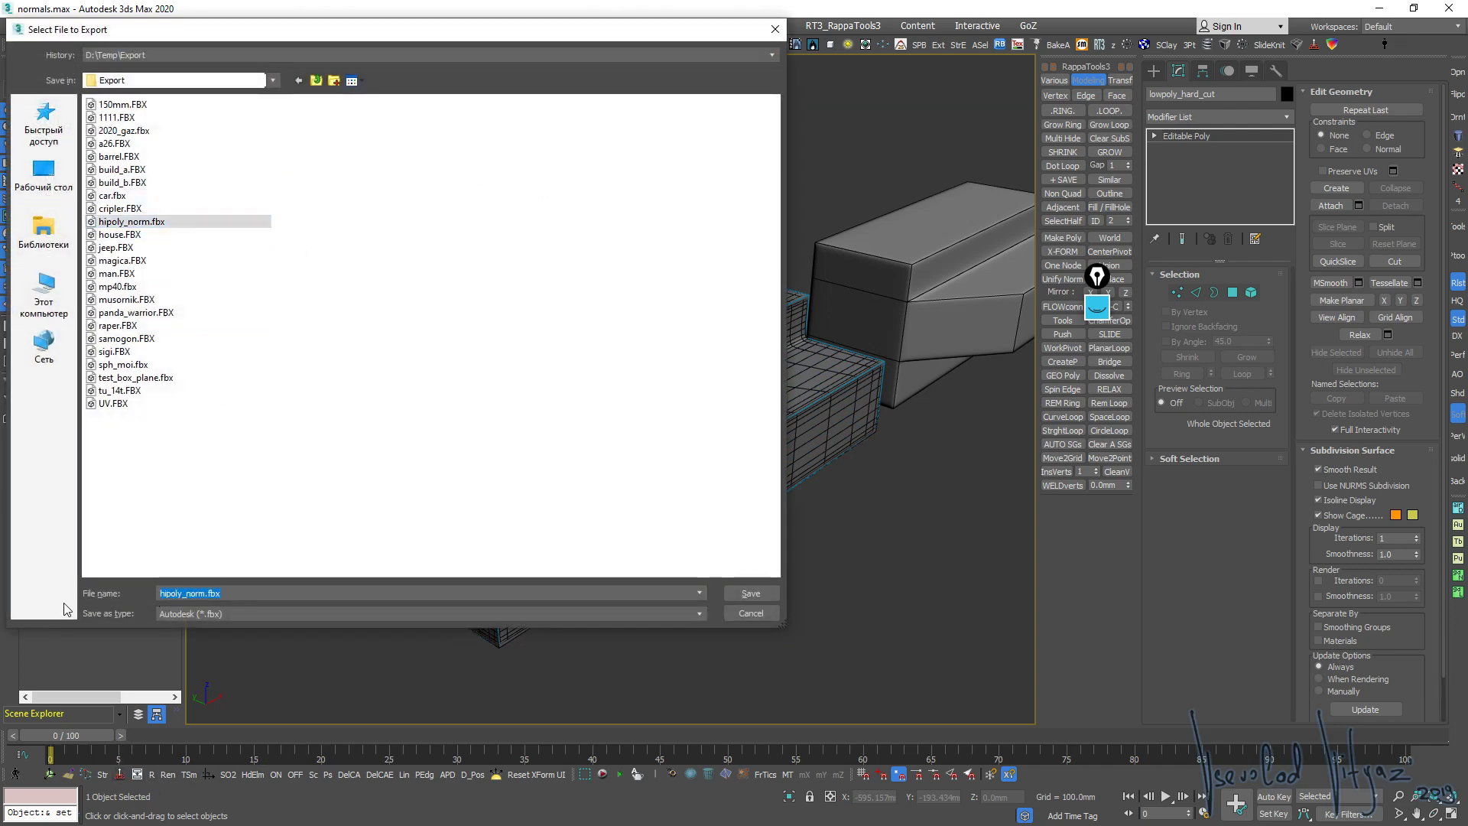
{"action": "key", "text": "Delete"}
{"action": "key", "text": "Delete"}
{"action": "key", "text": "Delete"}
{"action": "key", "text": "Delete"}
{"action": "key", "text": "Delete"}
{"action": "key", "text": "Delete"}
{"action": "type", "text": "lowpoly"}
{"action": "key", "text": "Return"}
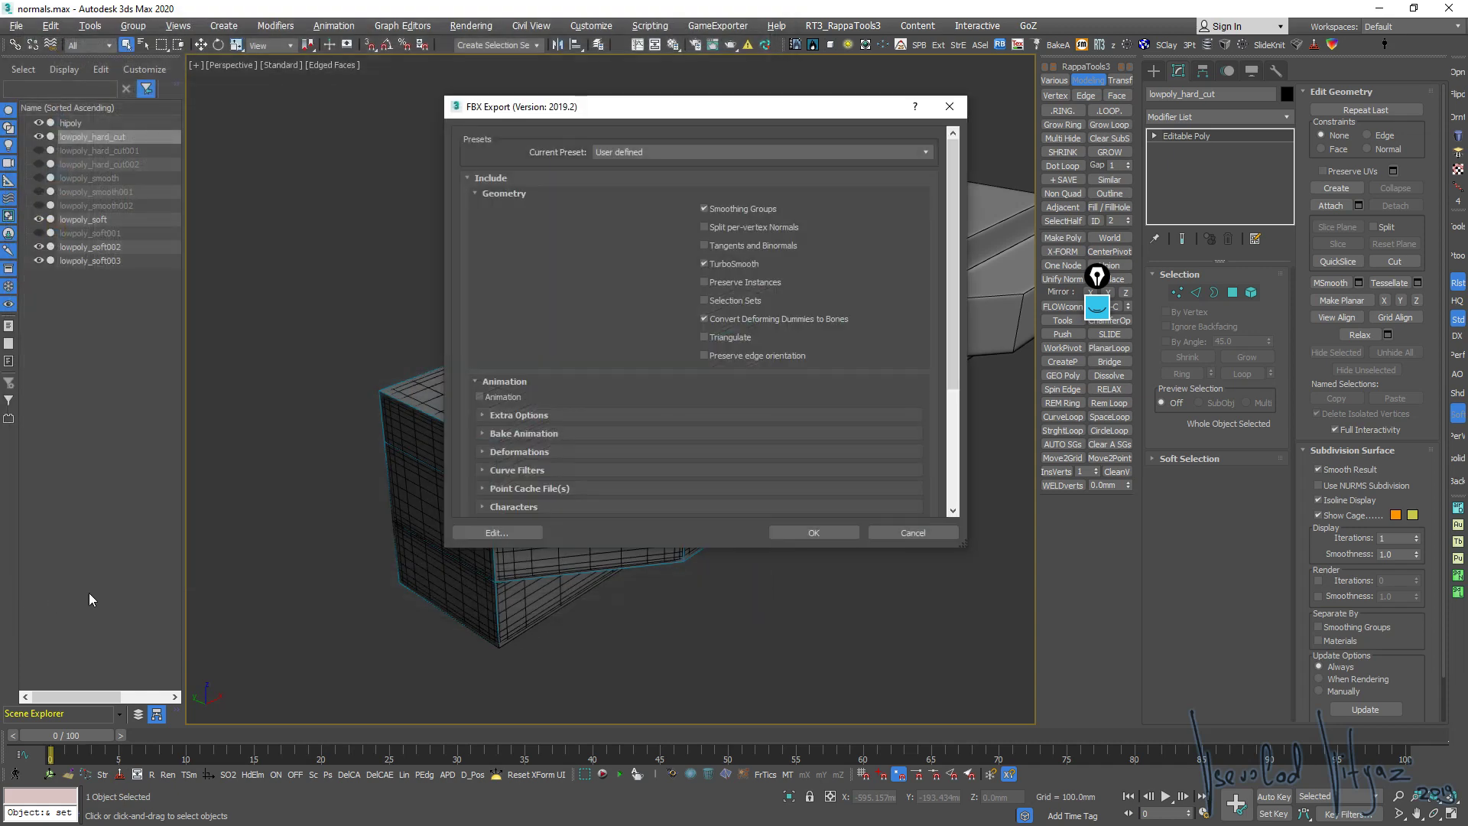
{"action": "left_click", "coordinate": [809, 531]}
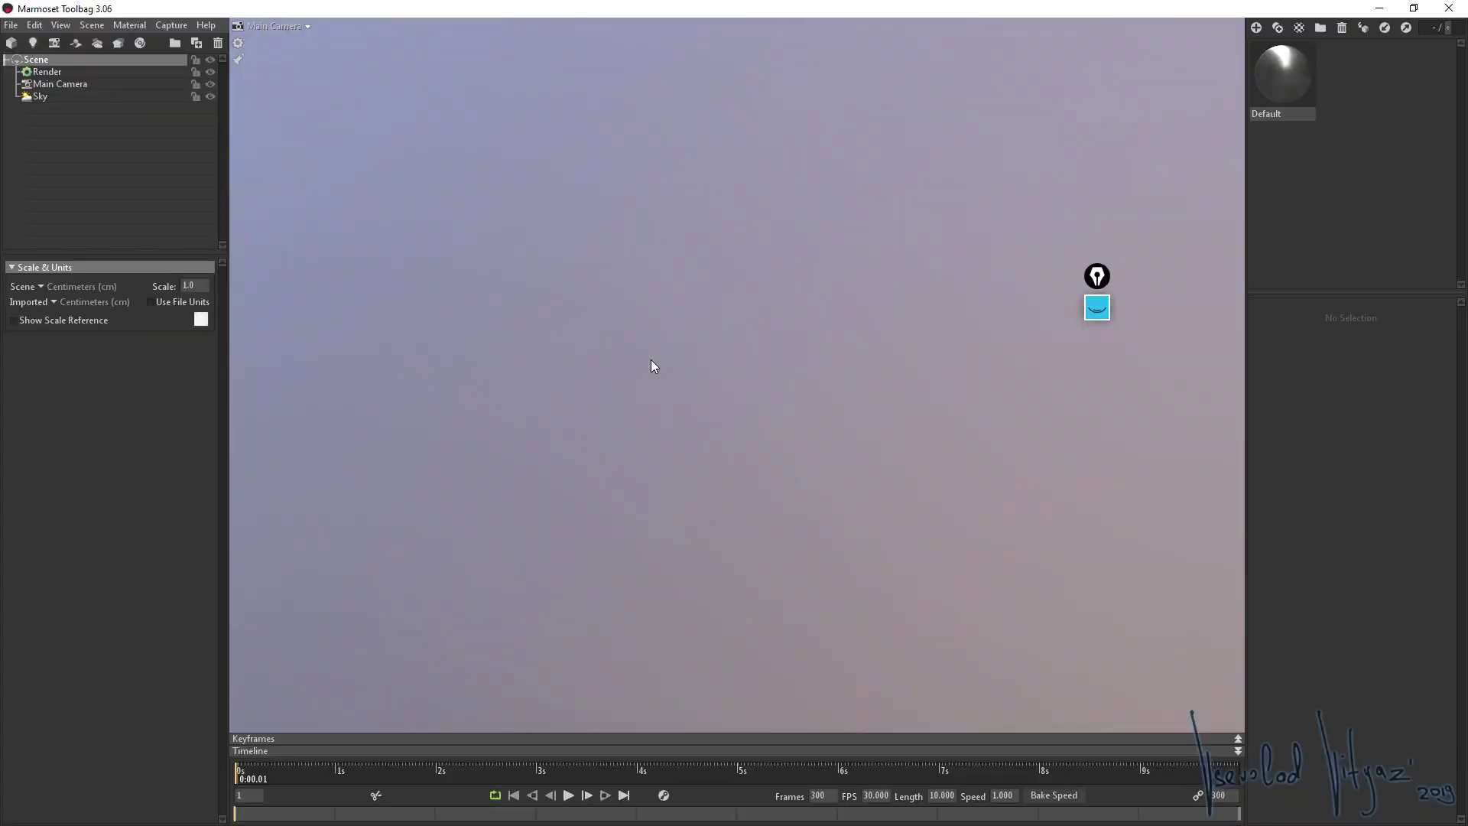
Import hipoly_norm.fbx and lowpoly_norm.fbx from D:/Temp/Export
{"action": "key", "text": "ctrl+i"}
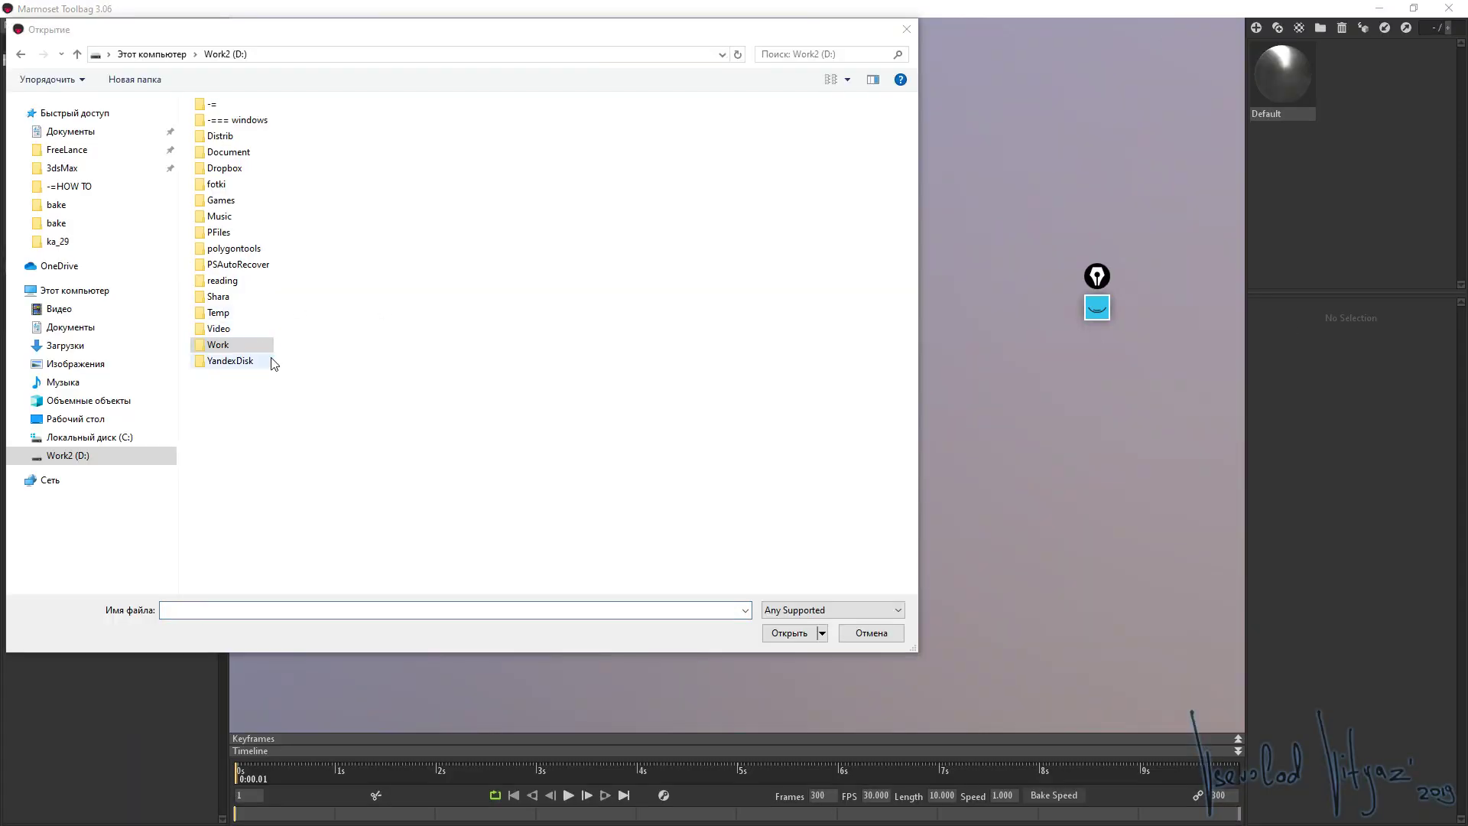
{"action": "double_click", "coordinate": [221, 313]}
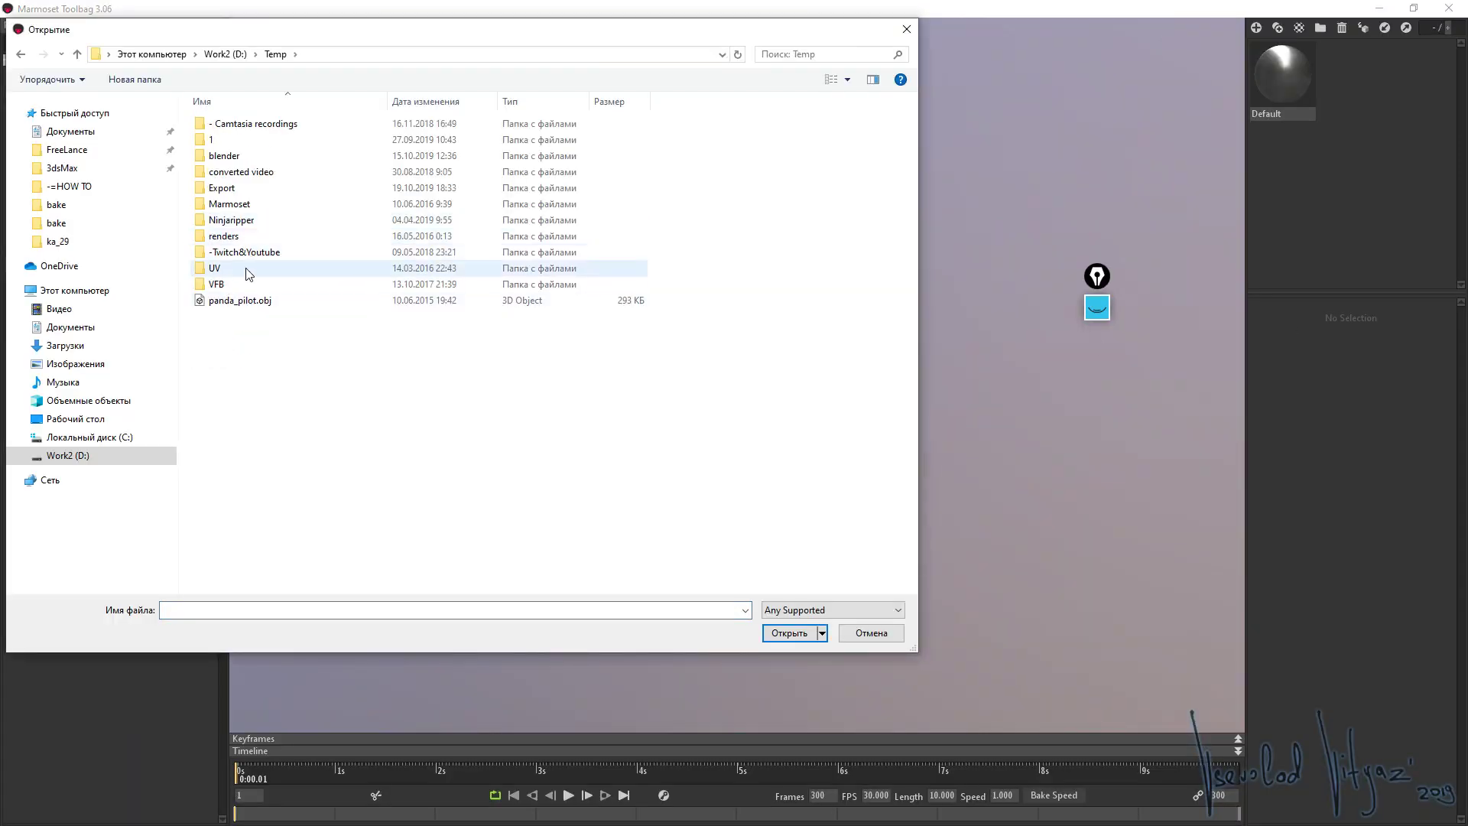
{"action": "double_click", "coordinate": [252, 188]}
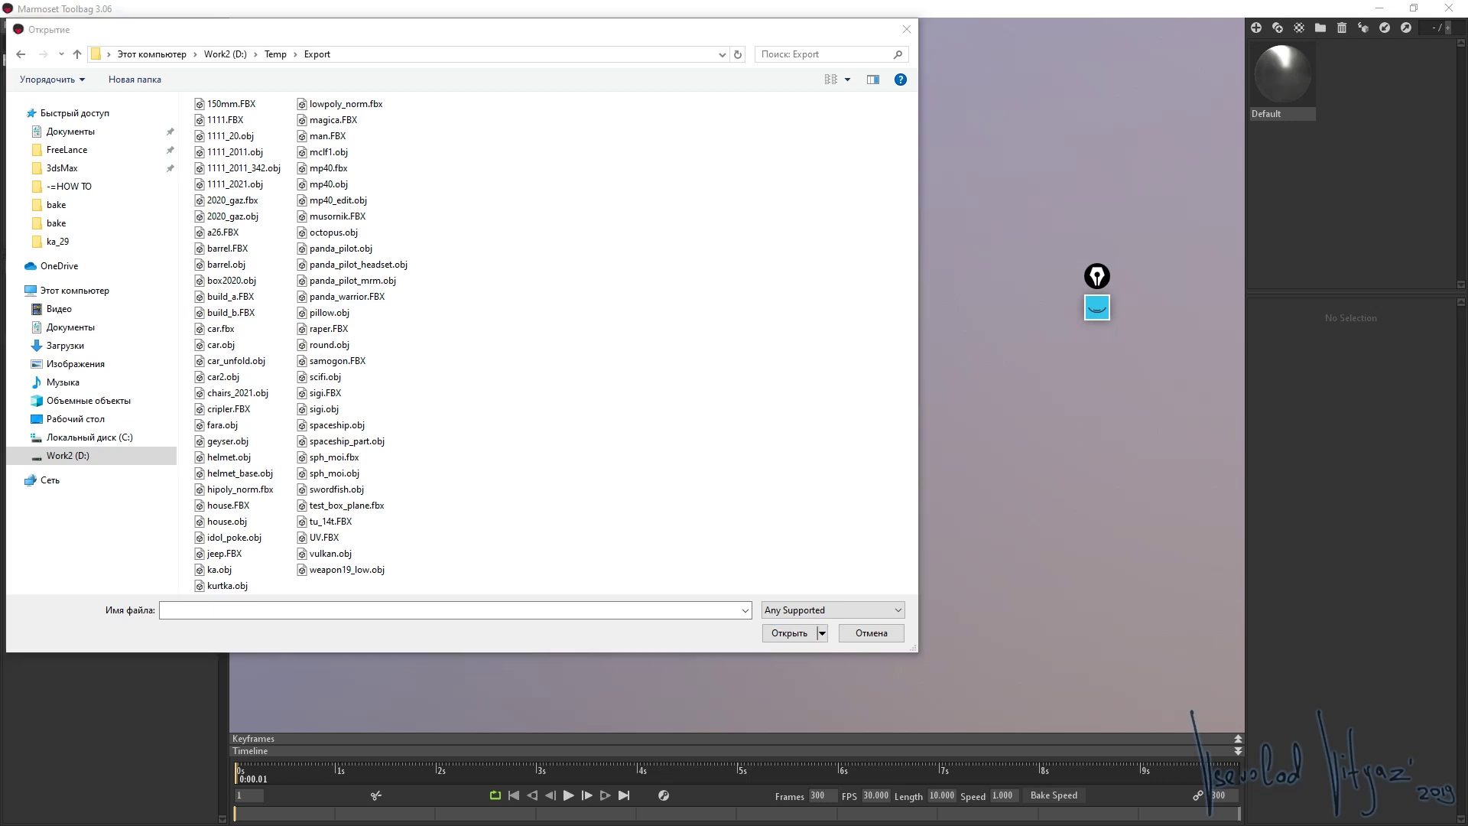
{"action": "left_click", "coordinate": [255, 490]}
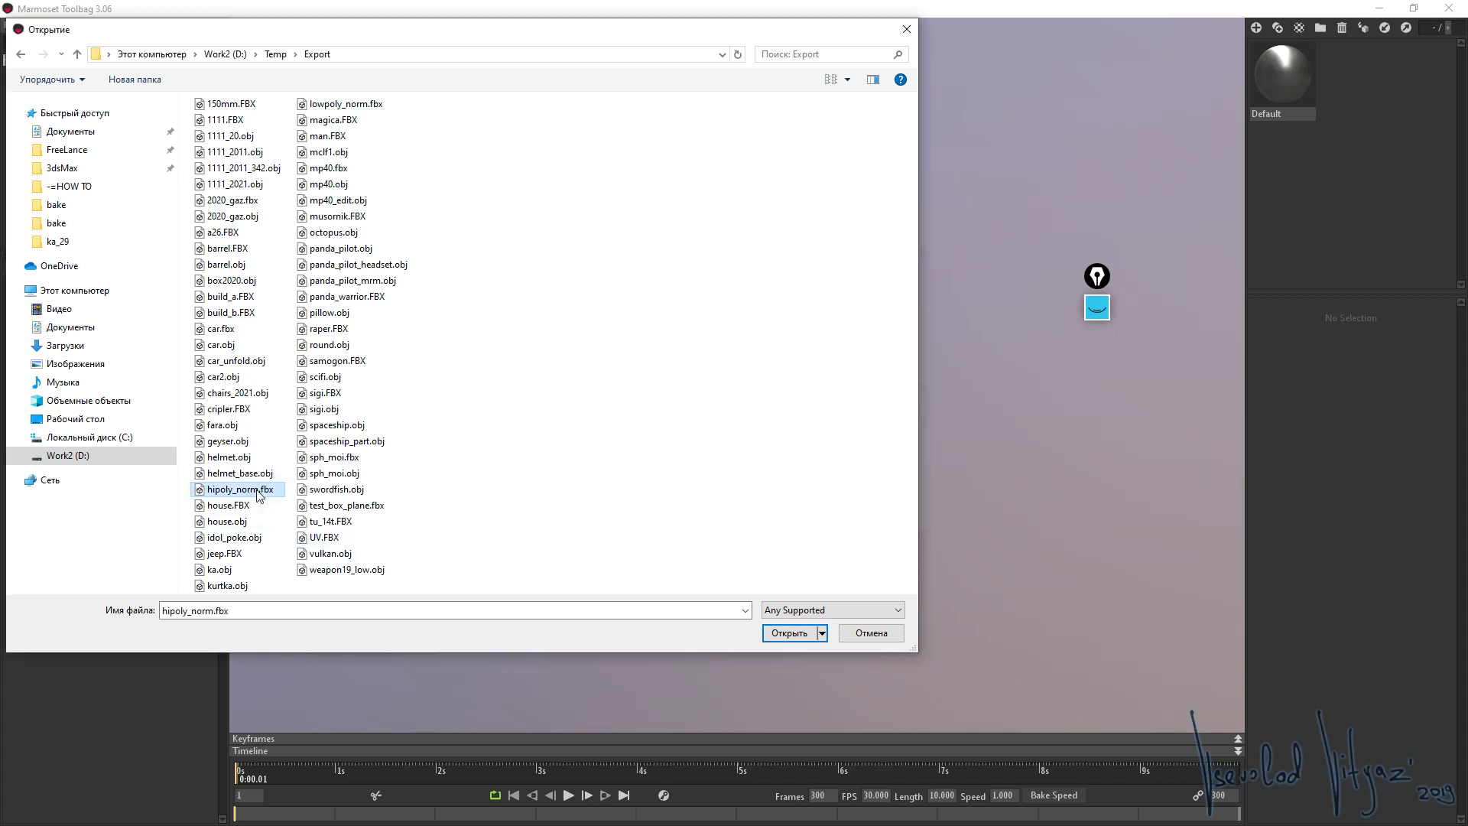
{"action": "mouse_move", "coordinate": [332, 119]}
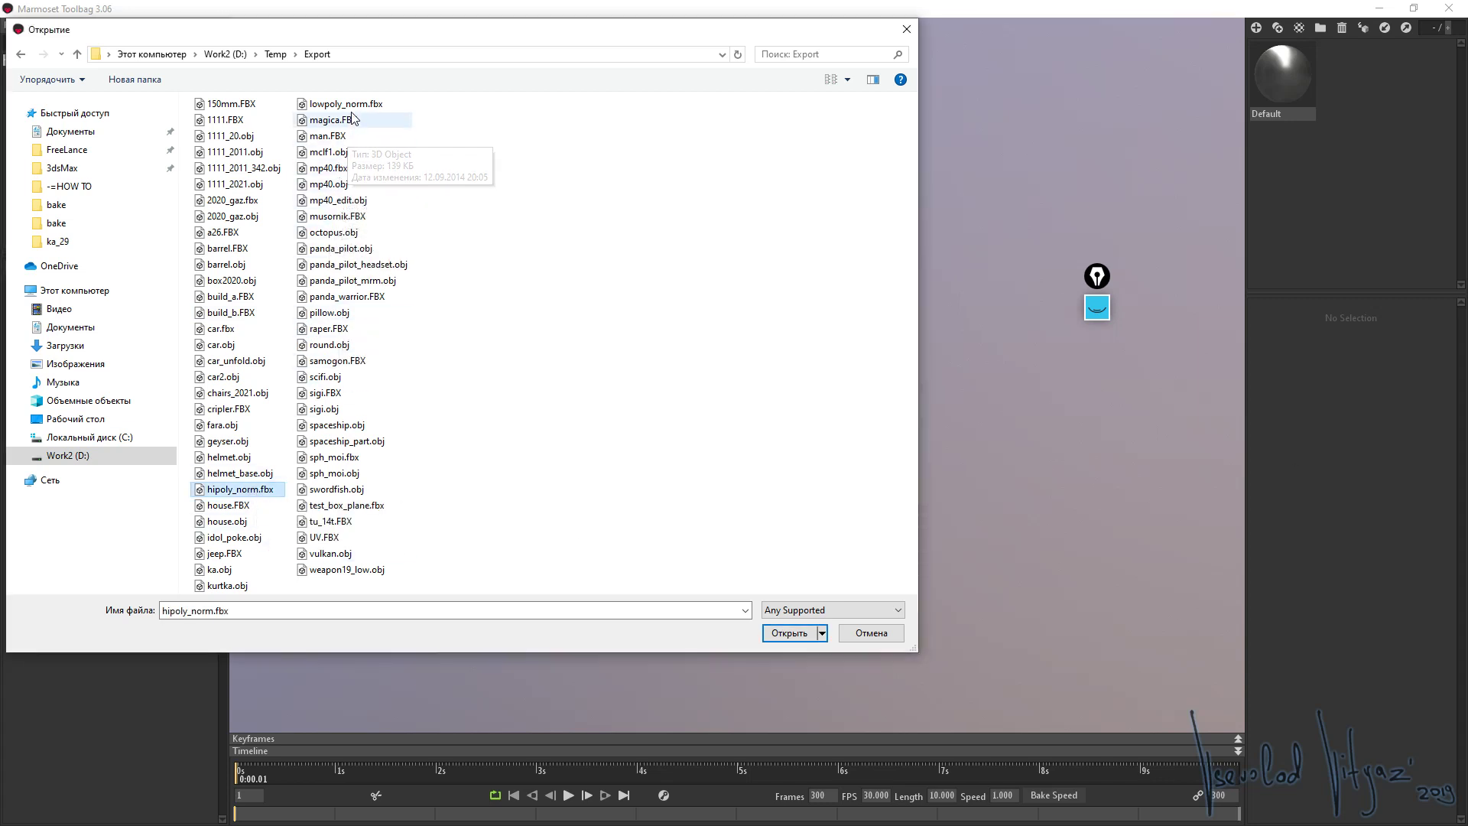
{"action": "left_click", "coordinate": [346, 104], "text": "ctrl"}
{"action": "left_click", "coordinate": [792, 634]}
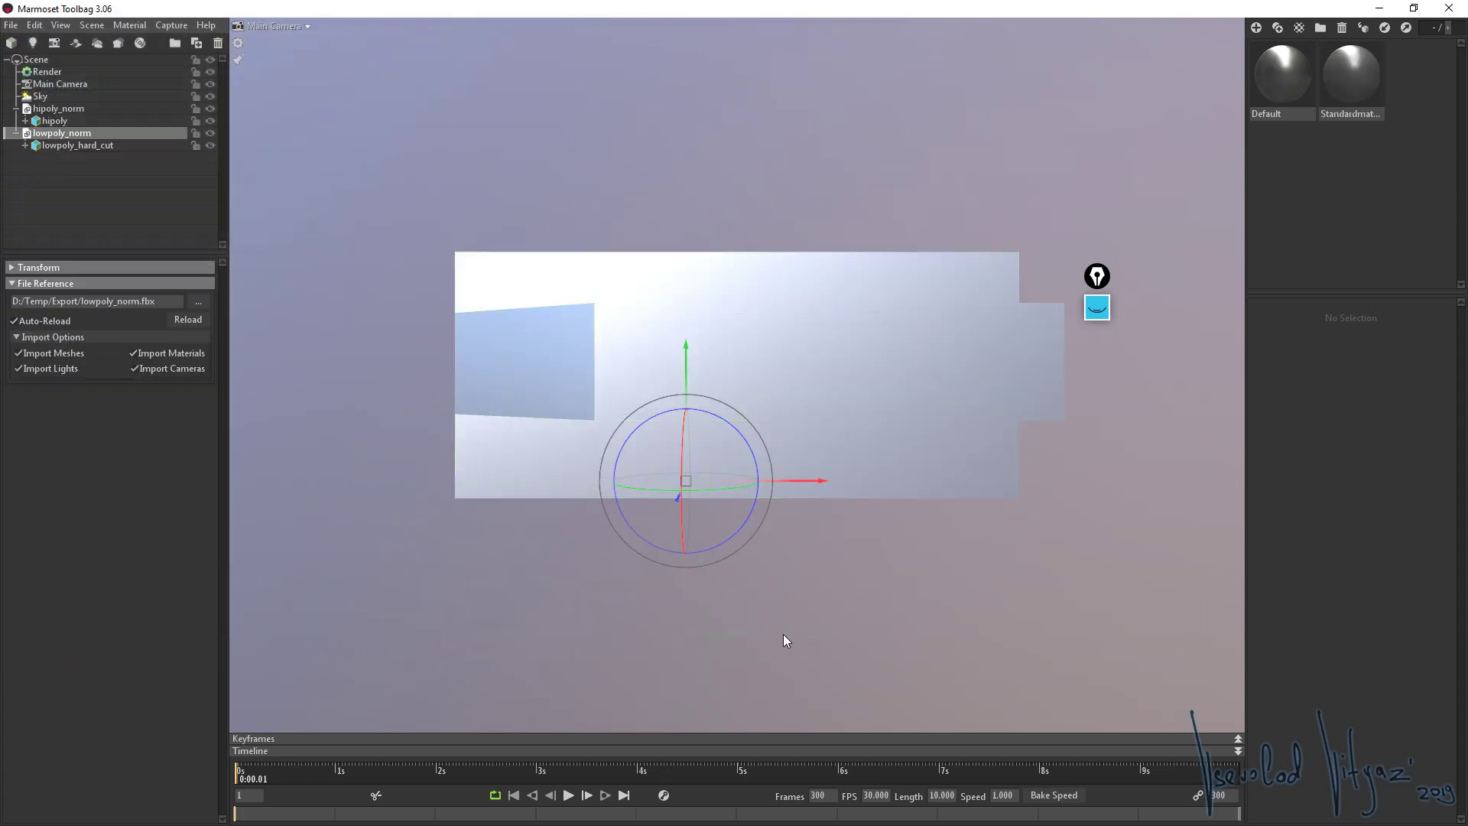
Inspect the imported stepped mesh, selecting and deselecting lowpoly_norm and hipoly_norm
{"action": "left_click_drag", "start_coordinate": [760, 627], "coordinate": [750, 384]}
{"action": "scroll", "coordinate": [749, 291], "scroll_direction": "down", "scroll_amount": 3}
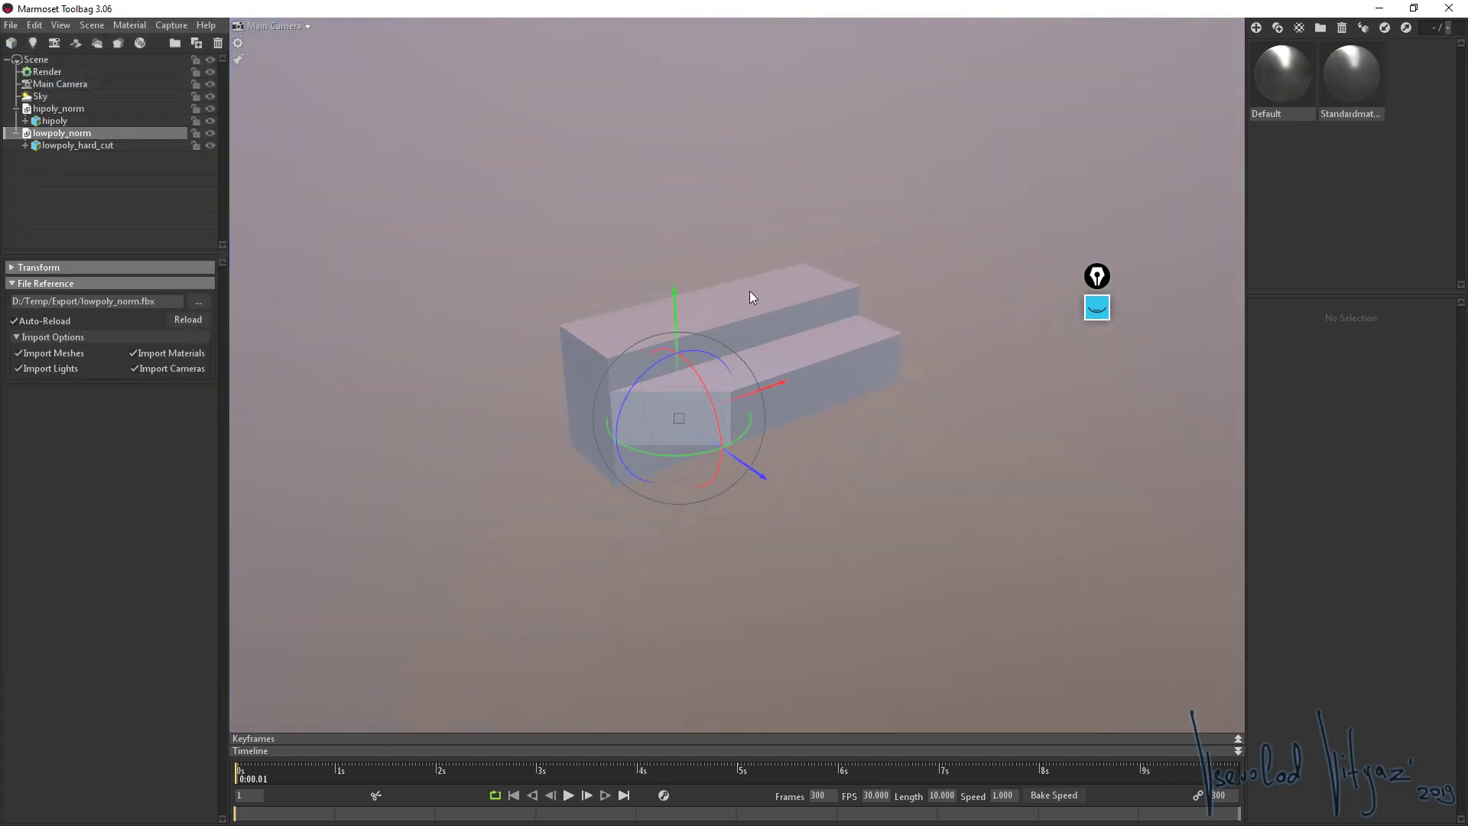
{"action": "left_click", "coordinate": [439, 179]}
{"action": "left_click", "coordinate": [61, 133]}
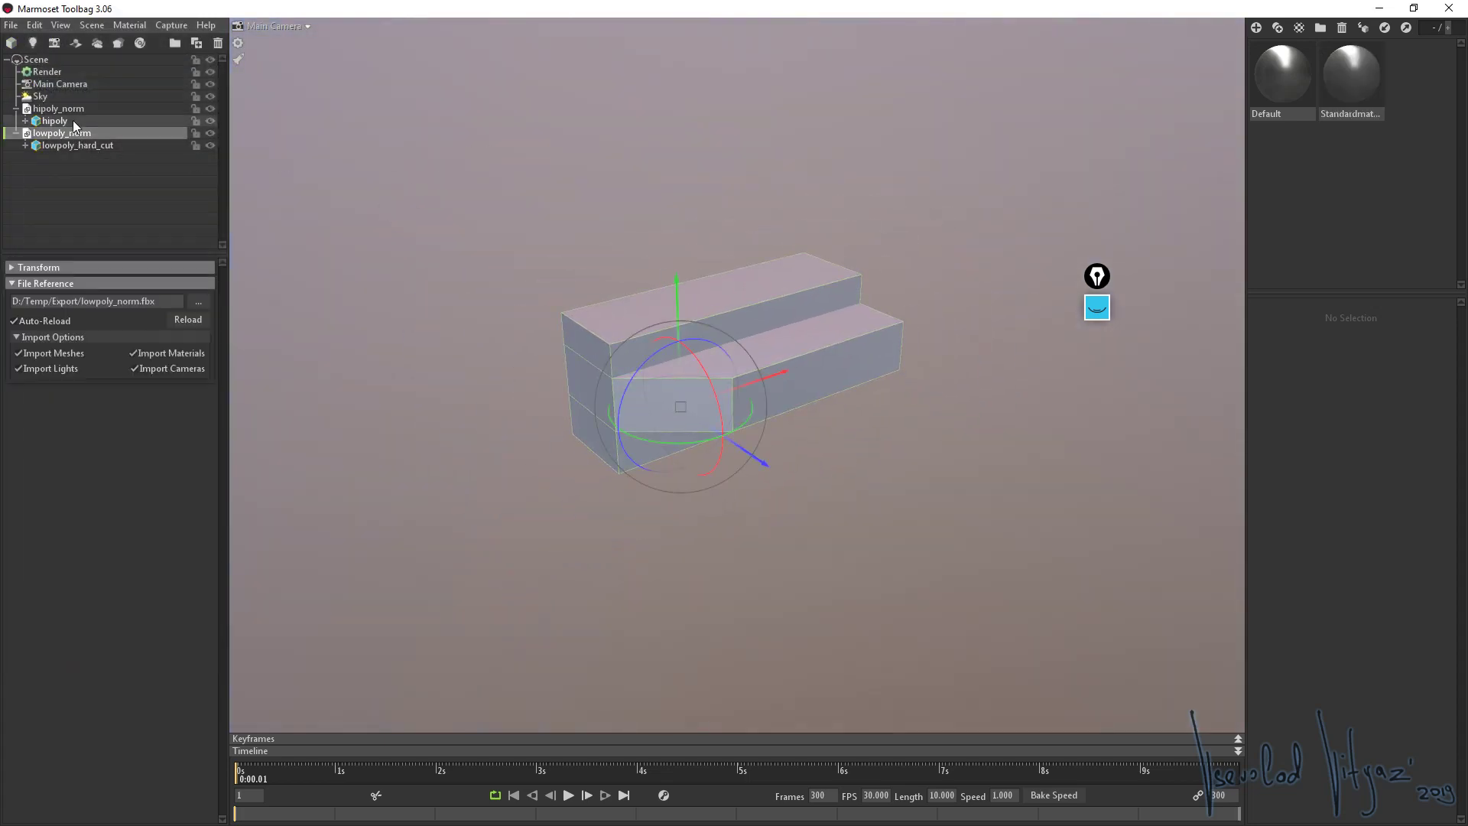
{"action": "left_click", "coordinate": [69, 111]}
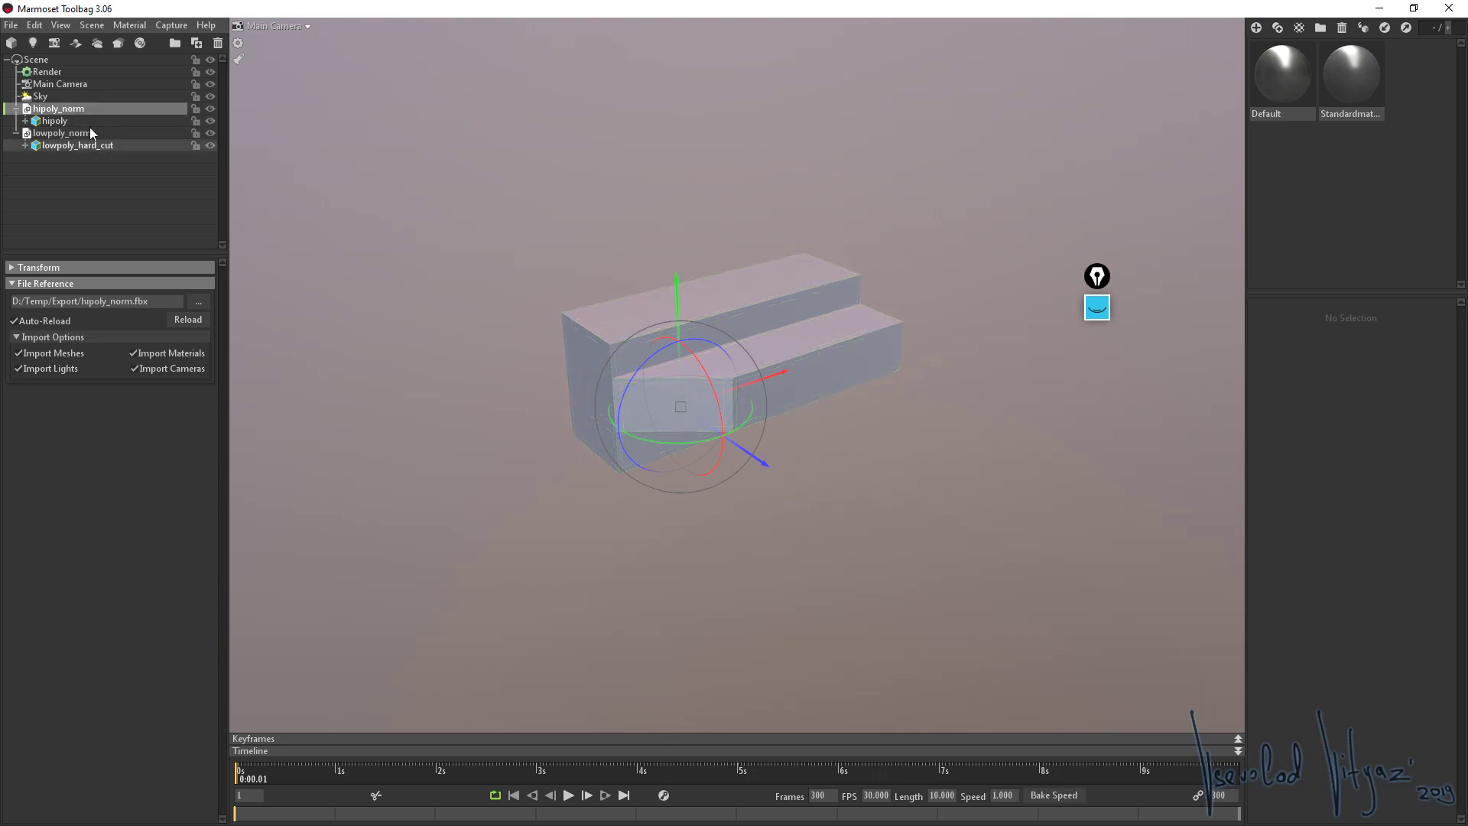
{"action": "left_click", "coordinate": [107, 199]}
Add a new baker with hipoly_norm in High and lowpoly_norm in Low
{"action": "left_click", "coordinate": [118, 43]}
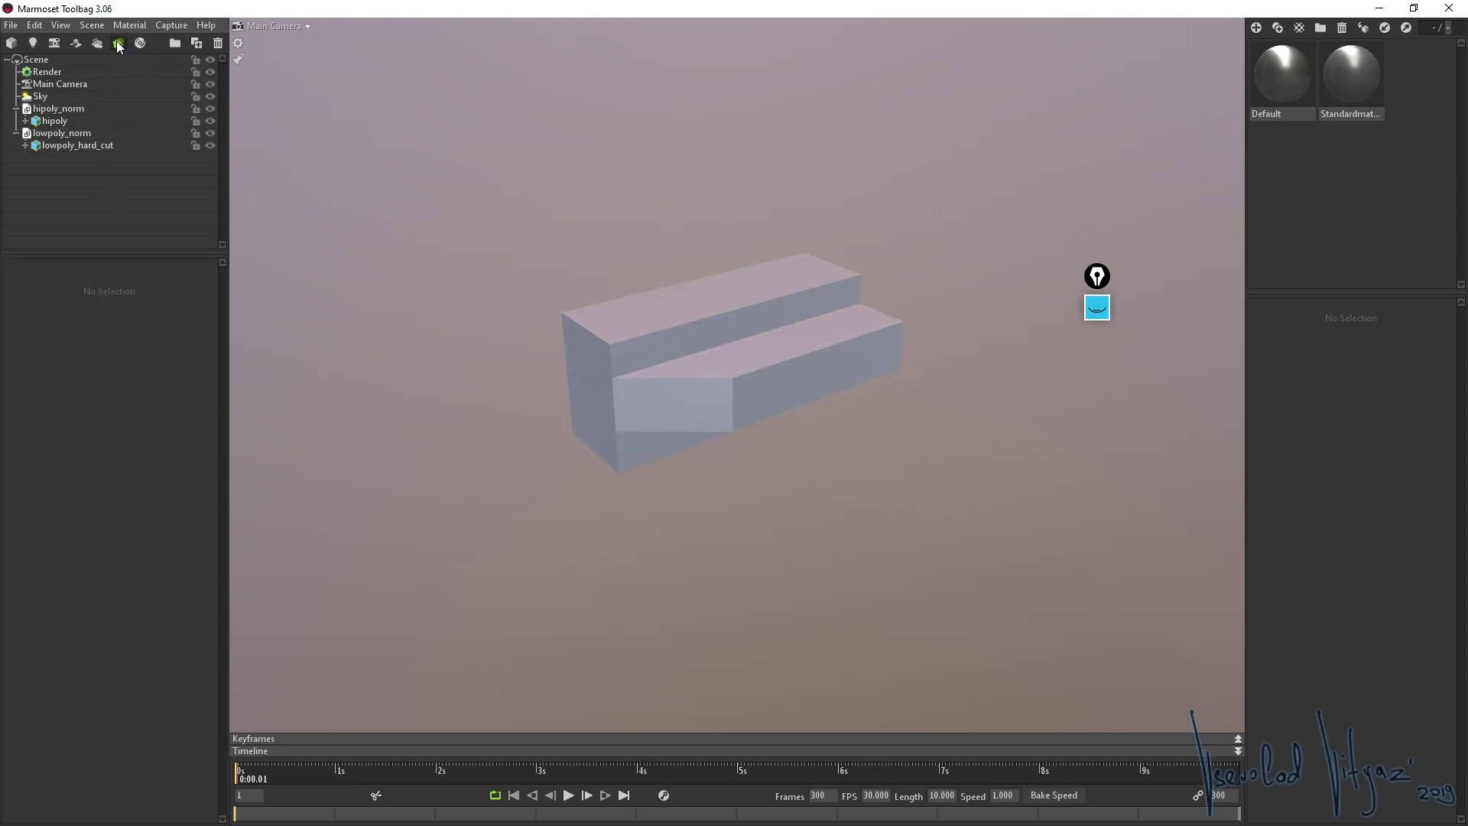
{"action": "left_click_drag", "start_coordinate": [59, 108], "coordinate": [98, 180]}
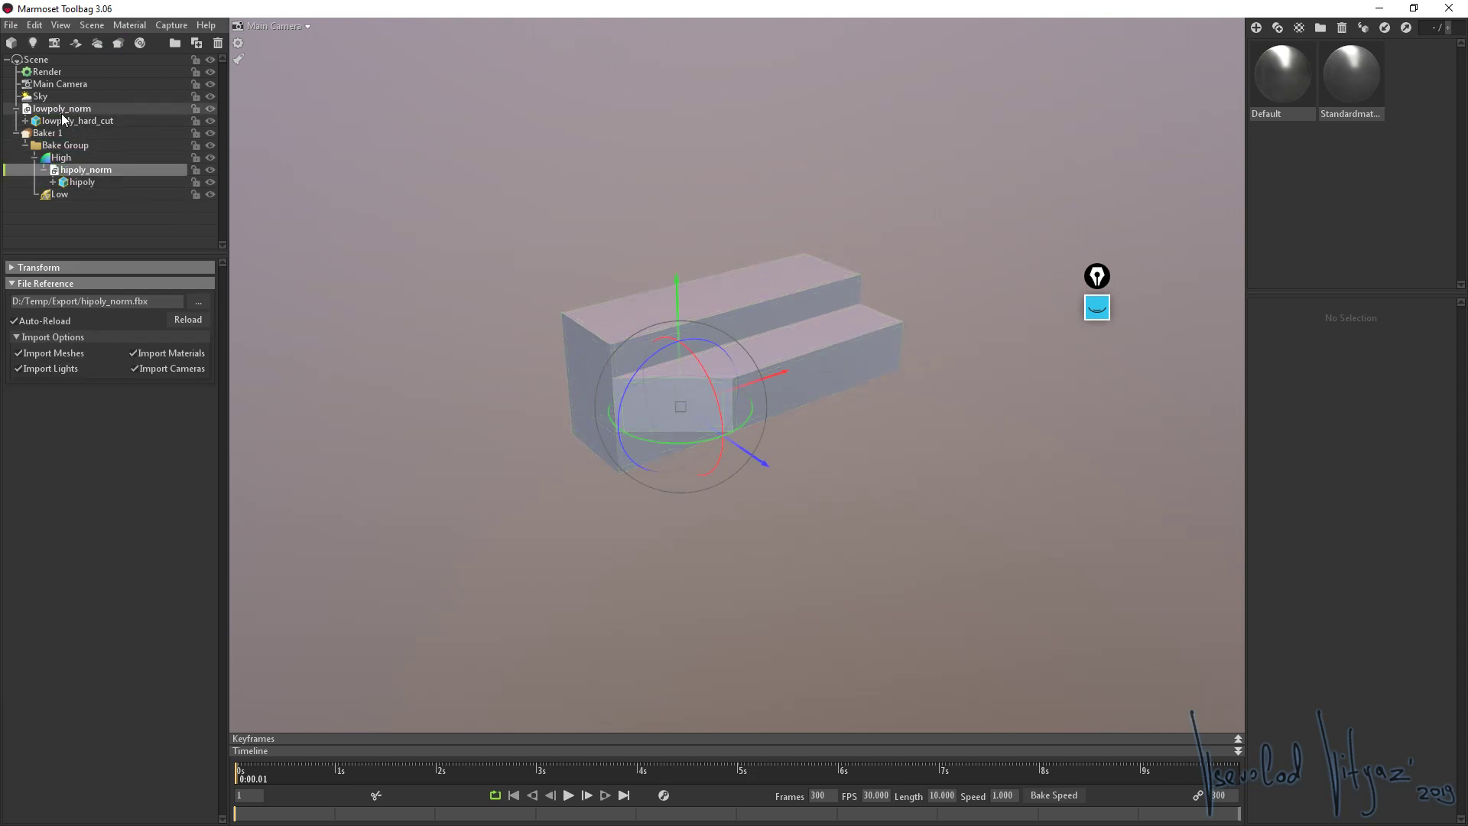
{"action": "mouse_move", "coordinate": [61, 113]}
{"action": "left_mouse_down"}
{"action": "mouse_move", "coordinate": [113, 220]}
{"action": "mouse_move", "coordinate": [102, 200]}
{"action": "left_mouse_up"}
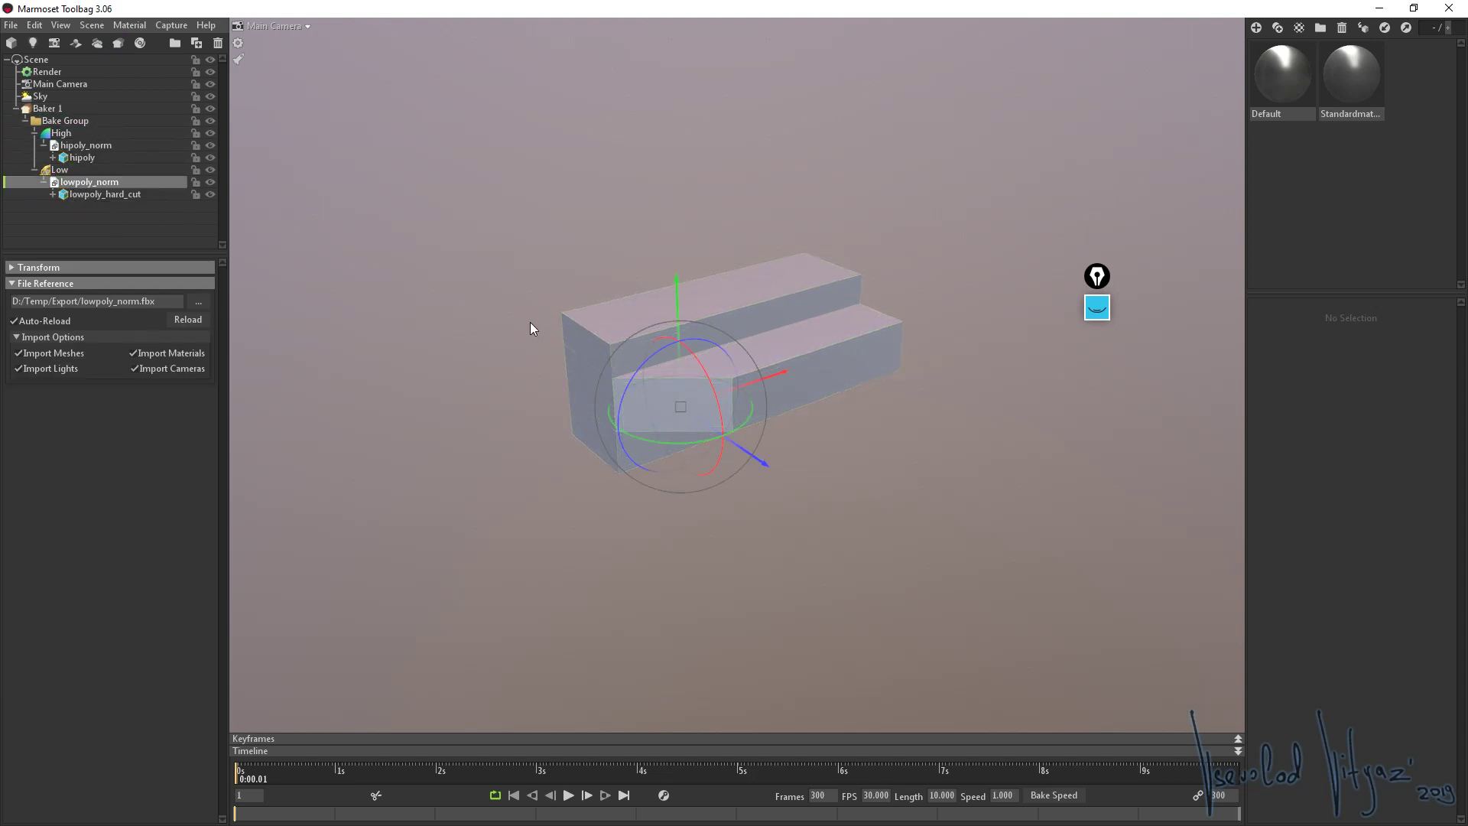
Raise the Low group's cage Max Offset to 7.327
{"action": "scroll", "coordinate": [536, 298], "scroll_direction": "up", "scroll_amount": 2}
{"action": "scroll", "coordinate": [547, 266], "scroll_direction": "up", "scroll_amount": 2}
{"action": "left_click", "coordinate": [64, 171]}
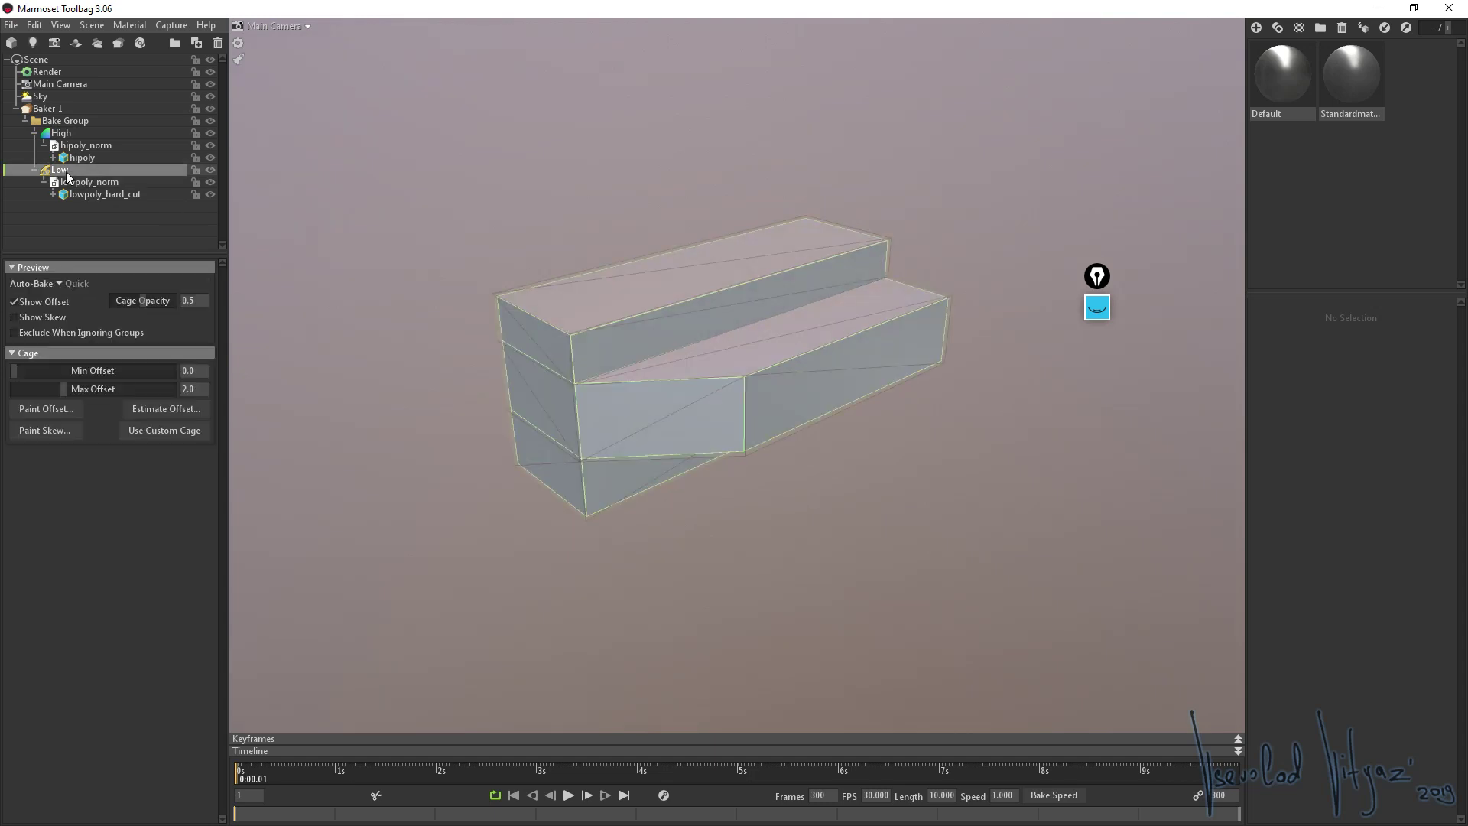
{"action": "left_click_drag", "start_coordinate": [593, 287], "coordinate": [544, 237]}
{"action": "scroll", "coordinate": [593, 301], "scroll_direction": "up", "scroll_amount": 4}
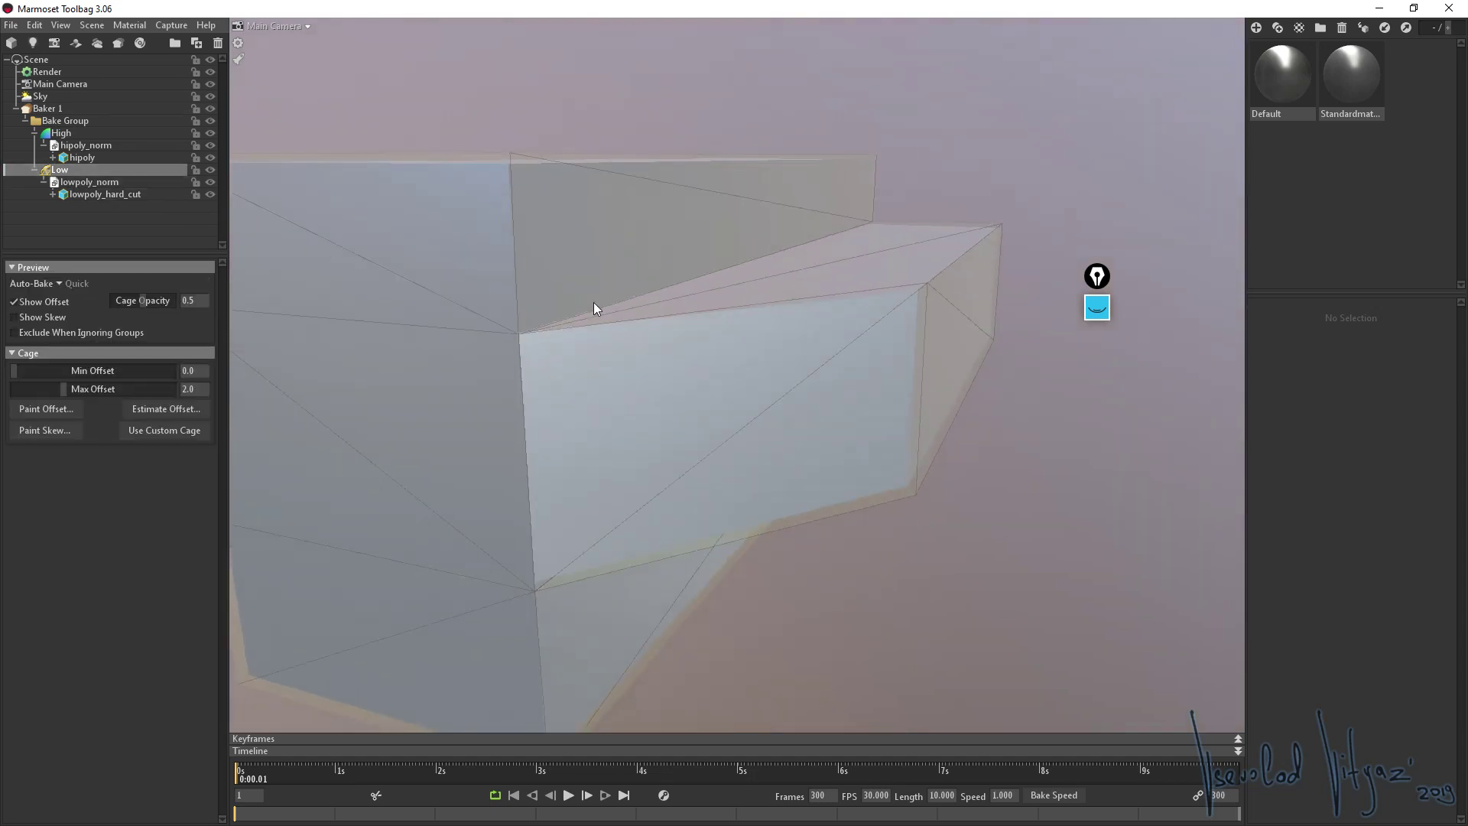
{"action": "scroll", "coordinate": [636, 305], "scroll_direction": "up", "scroll_amount": 3}
{"action": "scroll", "coordinate": [504, 312], "scroll_direction": "down", "scroll_amount": 2}
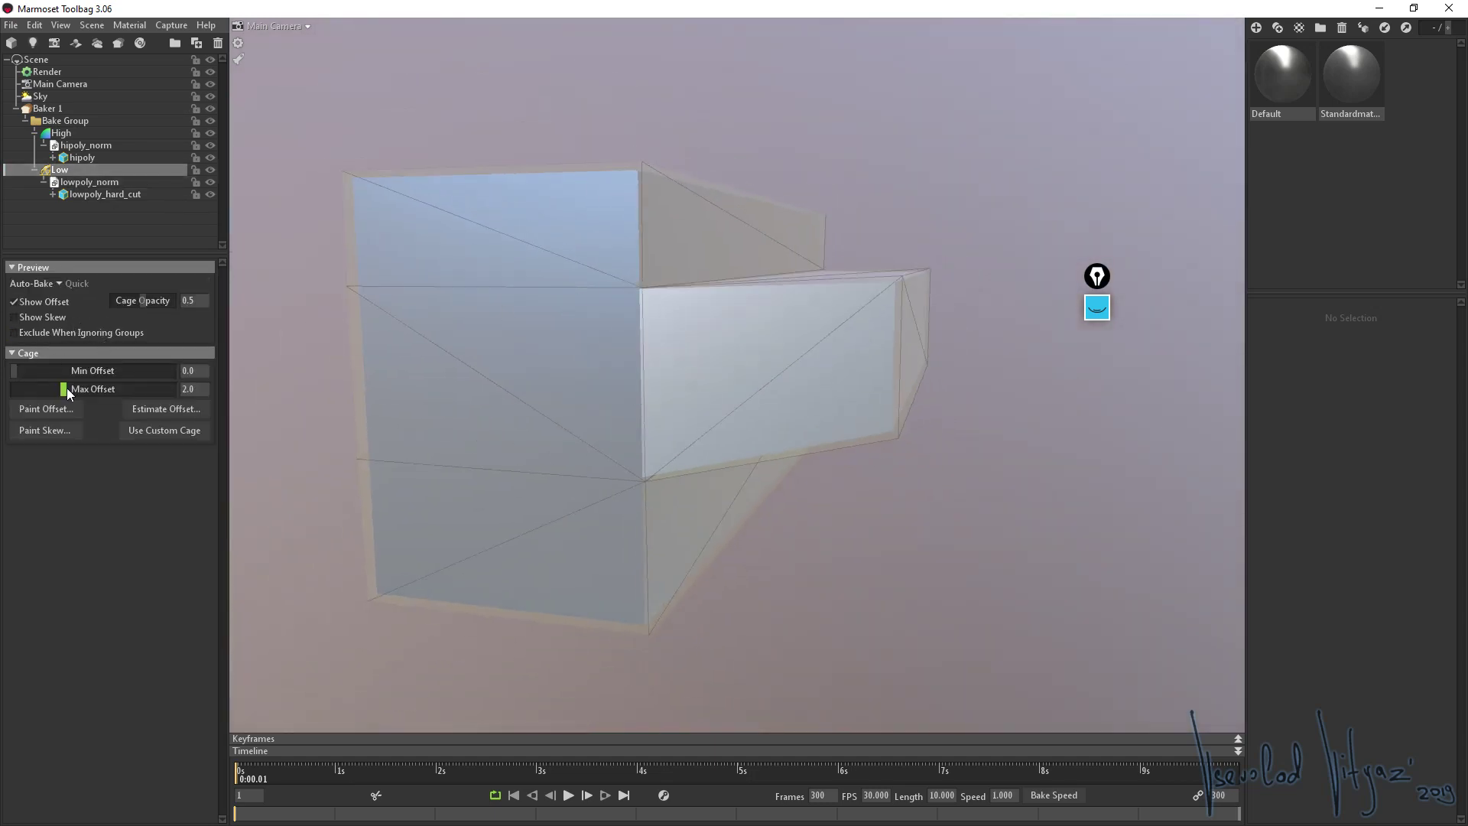
{"action": "left_click_drag", "start_coordinate": [63, 389], "coordinate": [91, 388]}
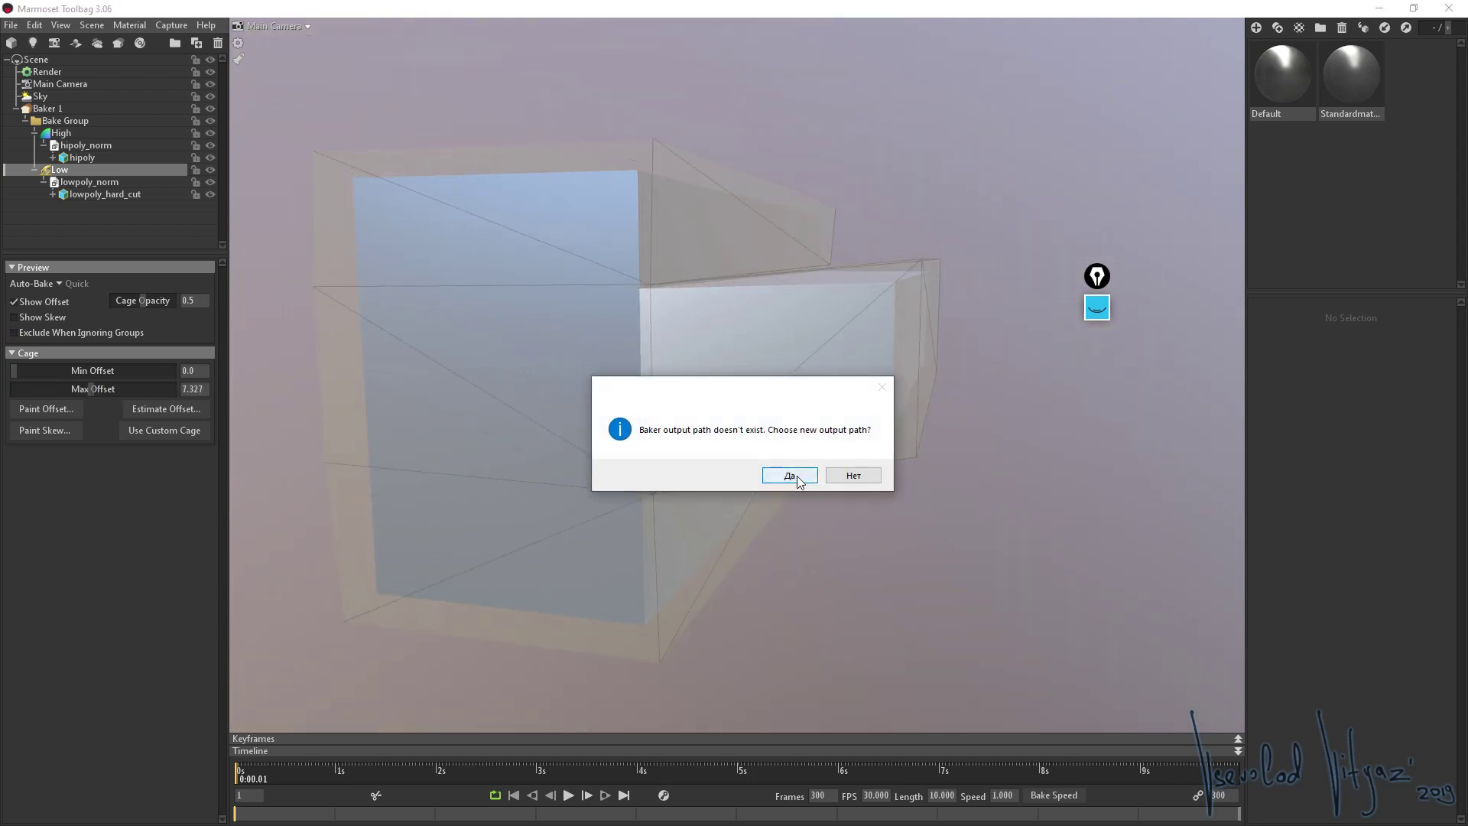
Set the bake output file to normal_box in the Export folder
{"action": "left_click", "coordinate": [796, 476]}
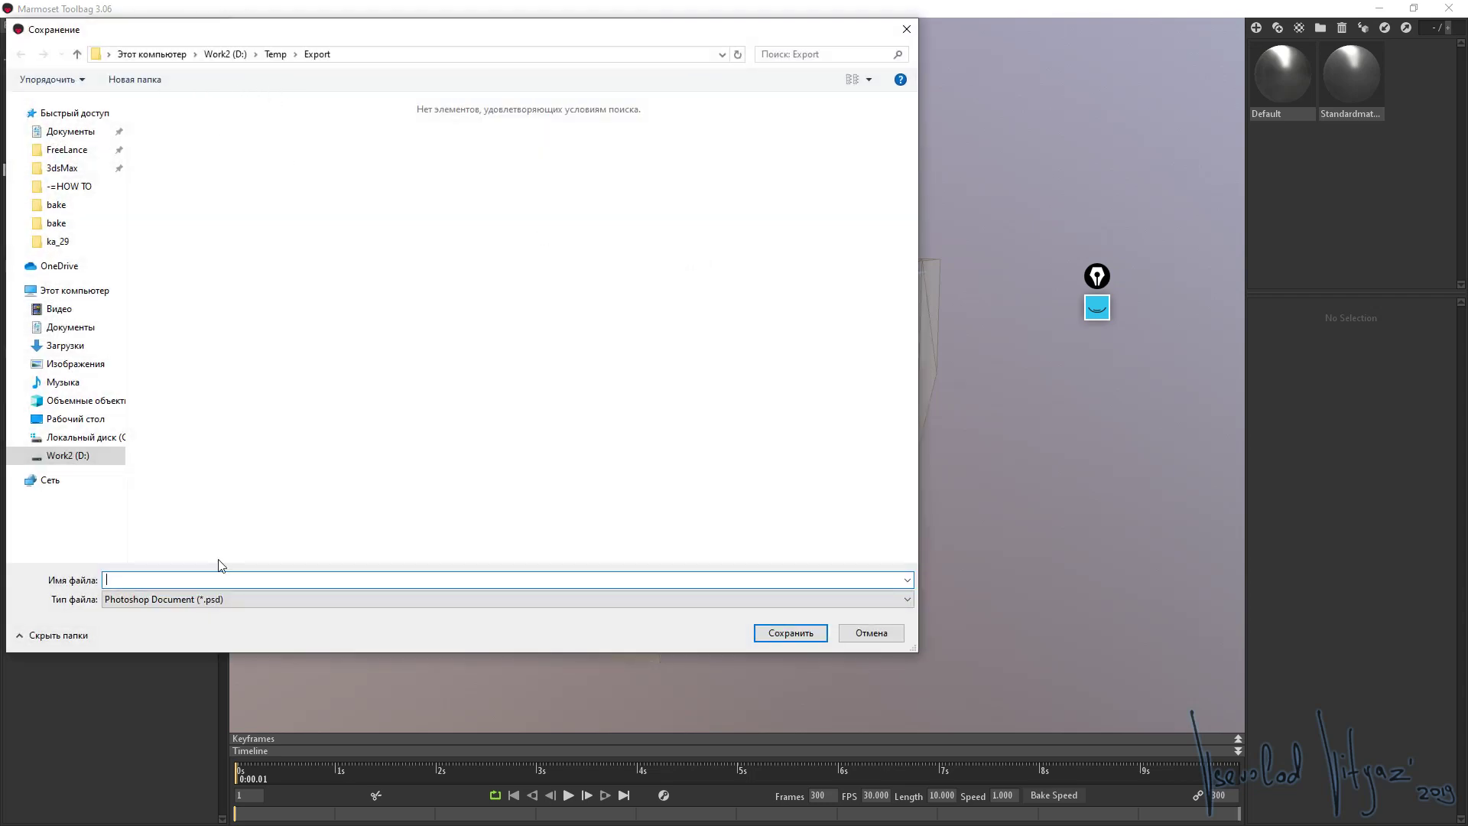
{"action": "type", "text": "normal_box"}
{"action": "key", "text": "Return"}
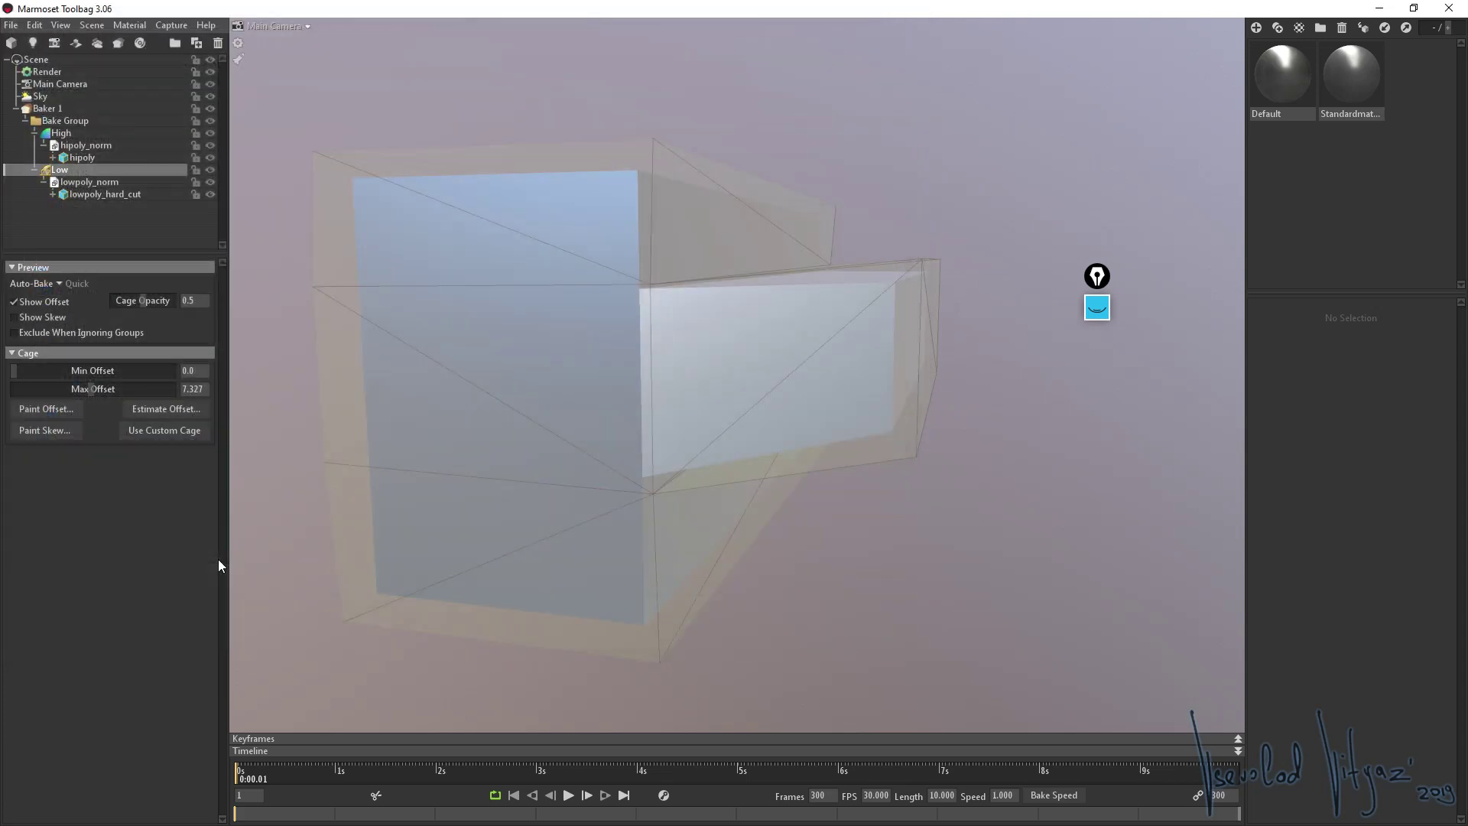
Give Baker 1 Soften 0.546 and custom Padding Size 4.0, reviewing the Normals output settings
{"action": "left_click", "coordinate": [62, 108]}
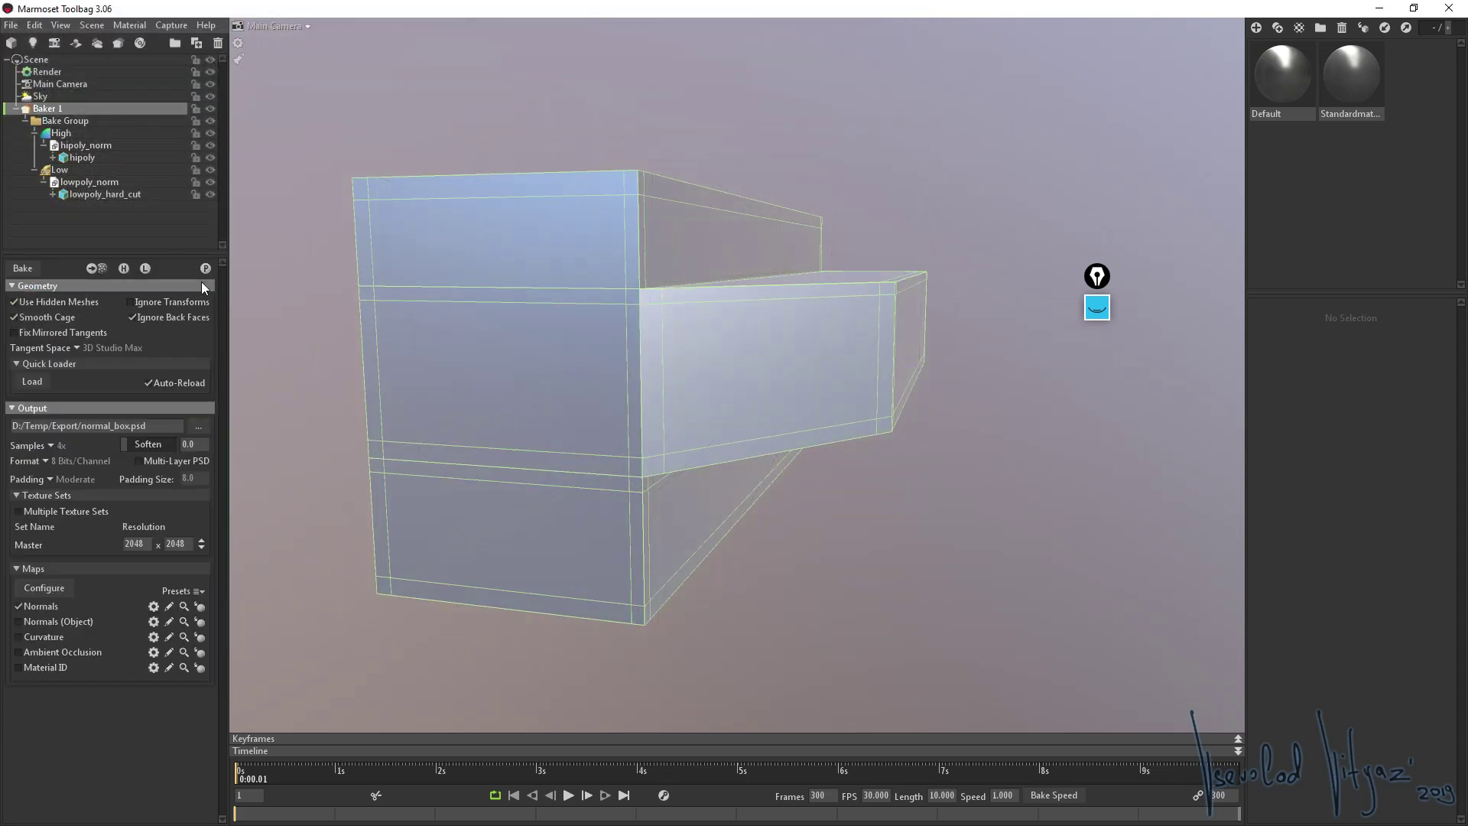
{"action": "left_click_drag", "start_coordinate": [140, 451], "coordinate": [155, 453]}
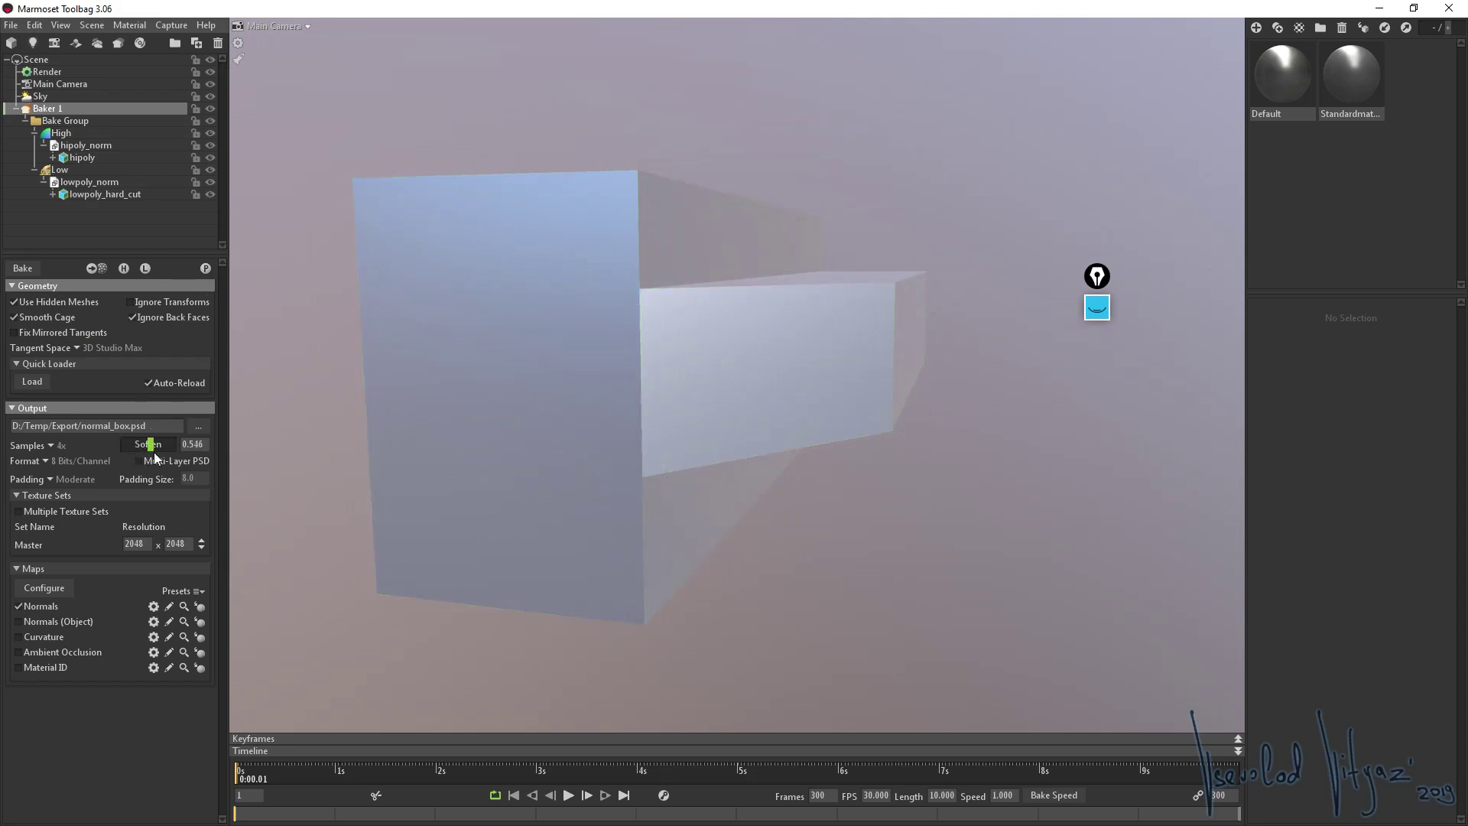
{"action": "left_click", "coordinate": [70, 481]}
{"action": "left_click", "coordinate": [112, 512]}
{"action": "double_click", "coordinate": [201, 479]}
{"action": "type", "text": "4"}
{"action": "left_click", "coordinate": [195, 460]}
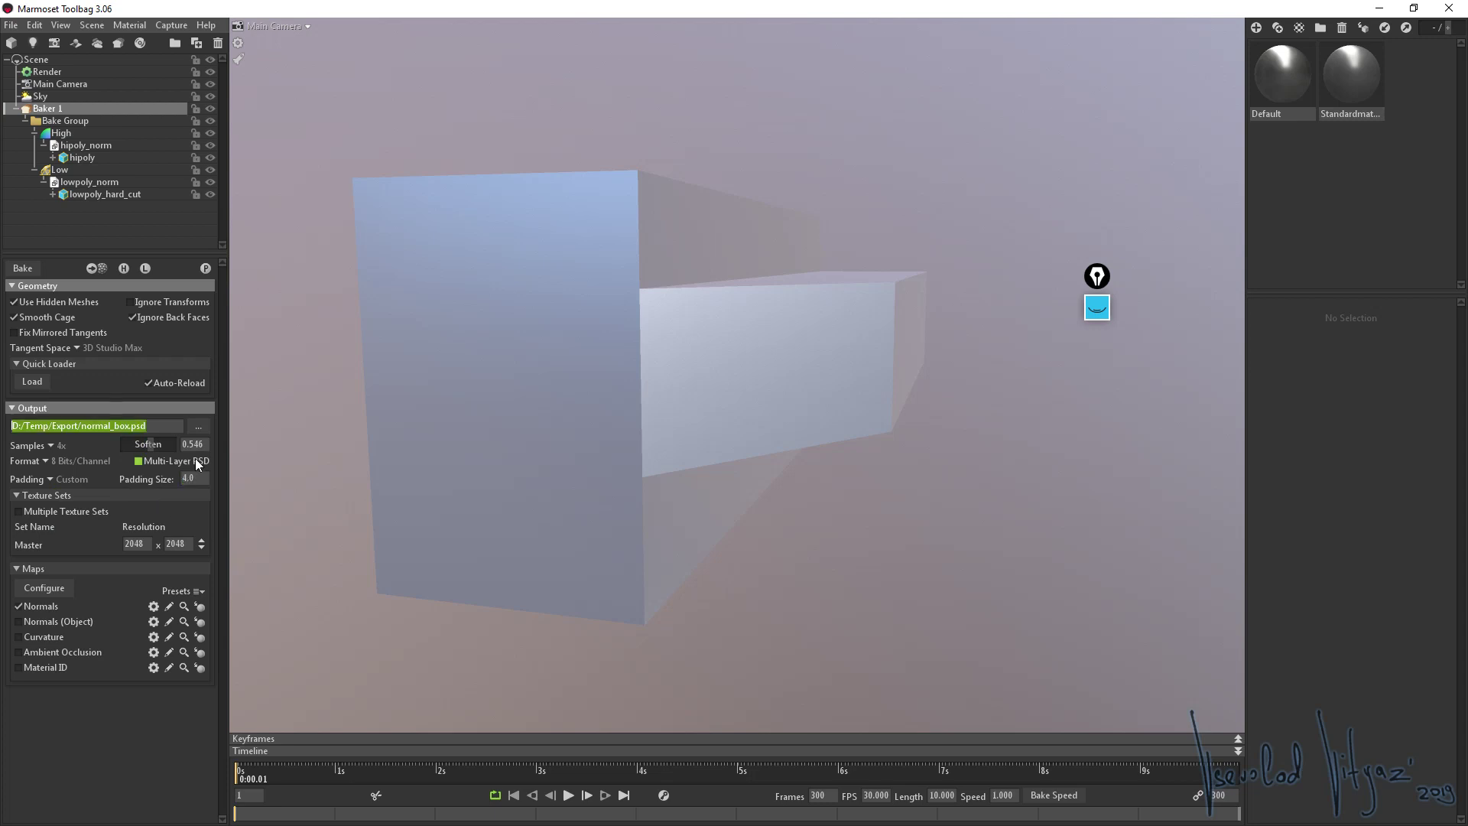
{"action": "left_click", "coordinate": [152, 605]}
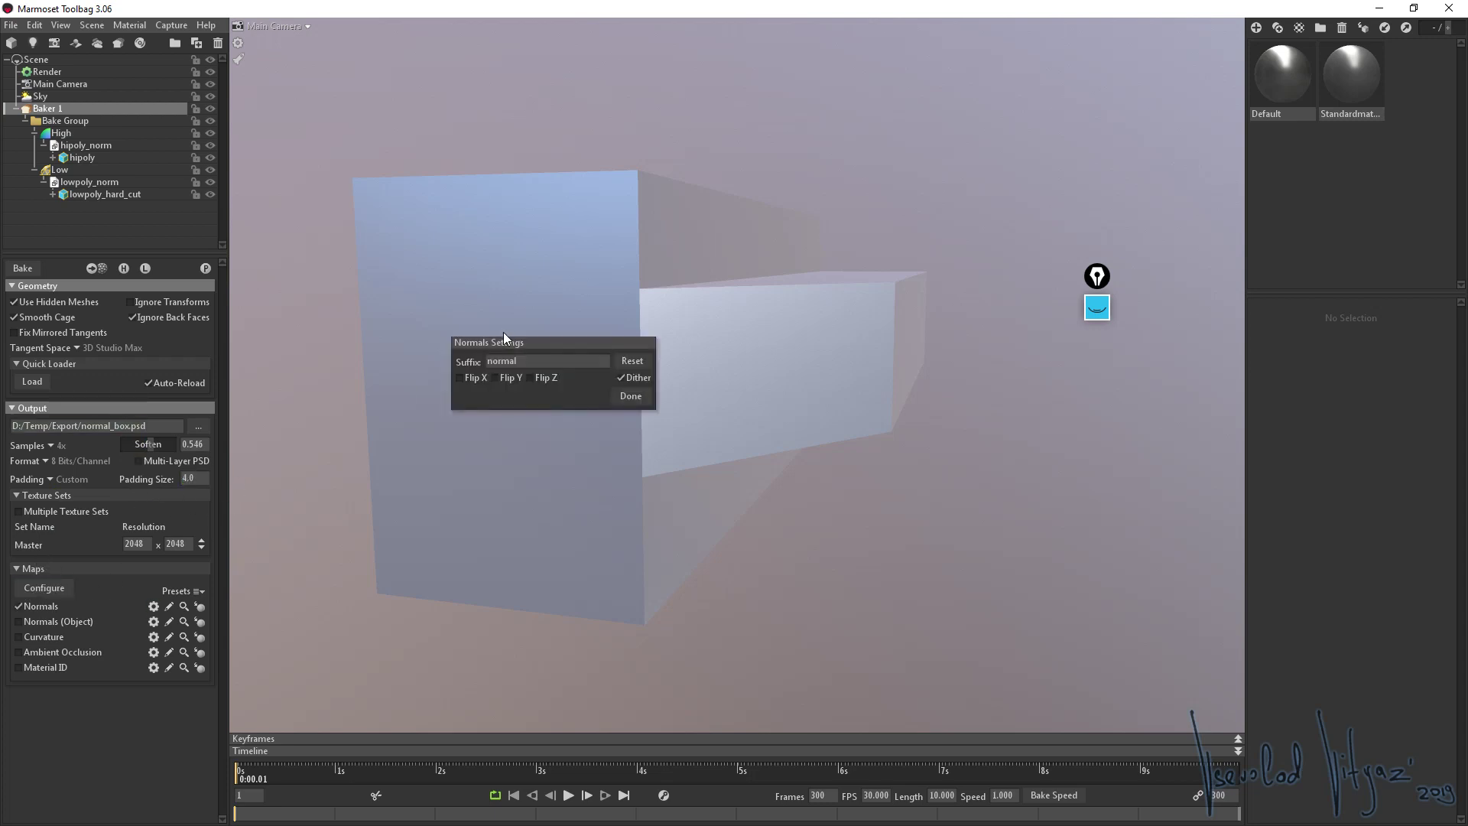
{"action": "left_click", "coordinate": [630, 398]}
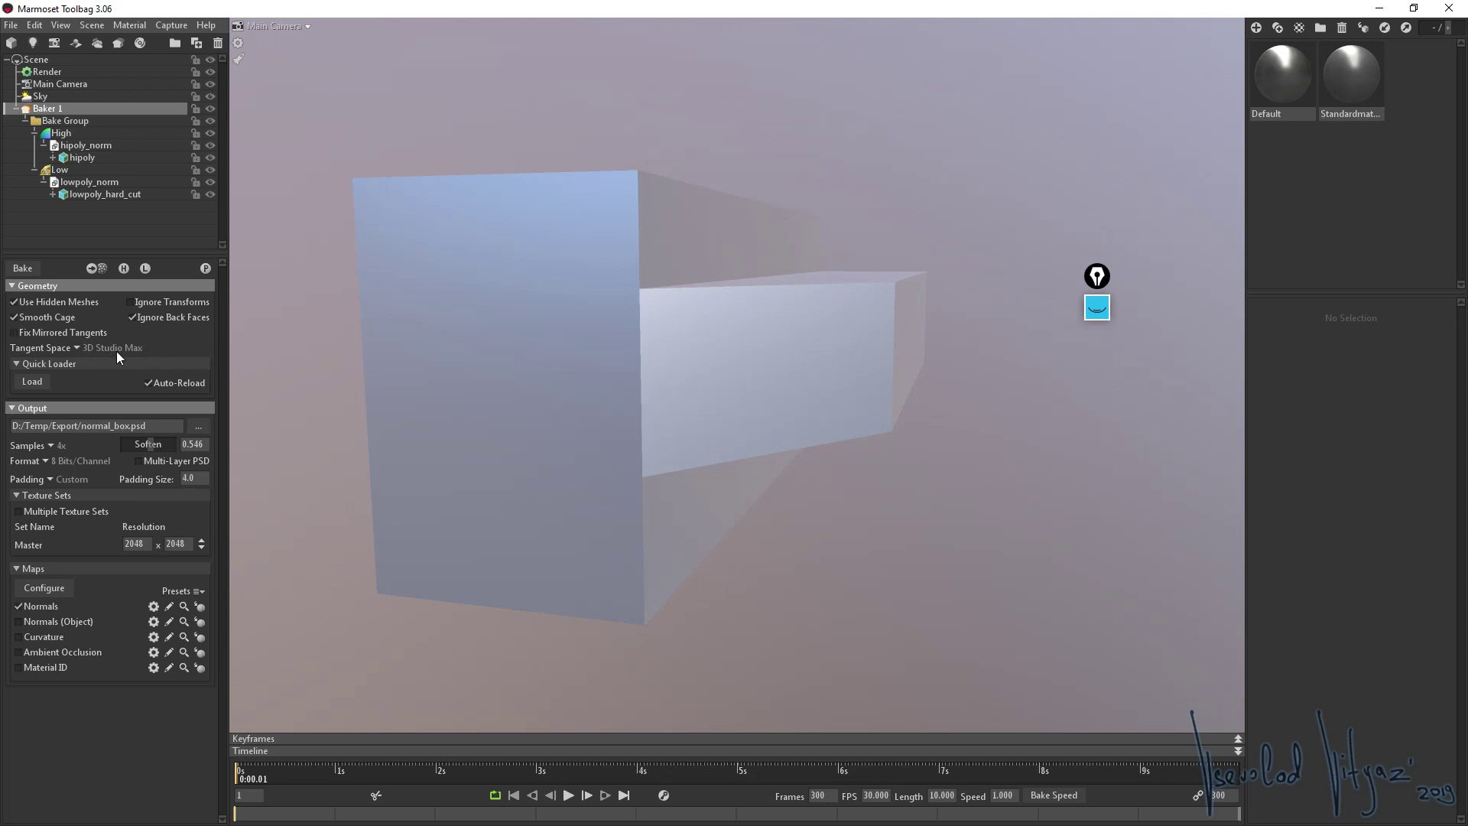
Rename the baker's output file to normal_dx.psd
{"action": "left_click", "coordinate": [143, 425]}
{"action": "key", "text": "BackSpace"}
{"action": "key", "text": "BackSpace"}
{"action": "key", "text": "BackSpace"}
{"action": "key", "text": "BackSpace"}
{"action": "type", "text": "_"}
{"action": "type", "text": "low"}
{"action": "left_click_drag", "start_coordinate": [633, 265], "coordinate": [598, 268]}
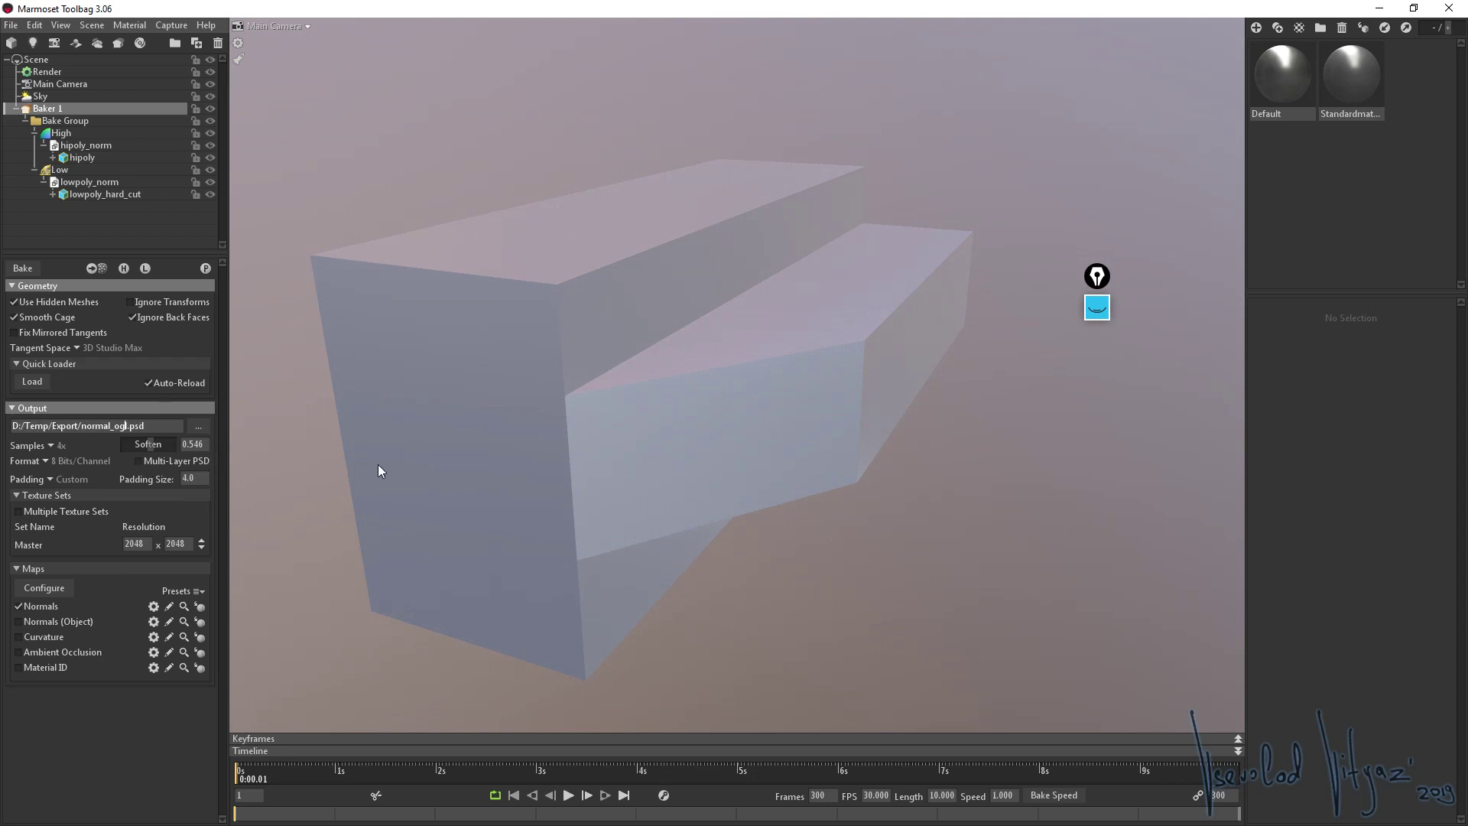
{"action": "key", "text": "BackSpace"}
{"action": "key", "text": "BackSpace"}
{"action": "key", "text": "BackSpace"}
{"action": "type", "text": "dx"}
Set the tangent space to Maya and bake the normal map
{"action": "left_click", "coordinate": [74, 350]}
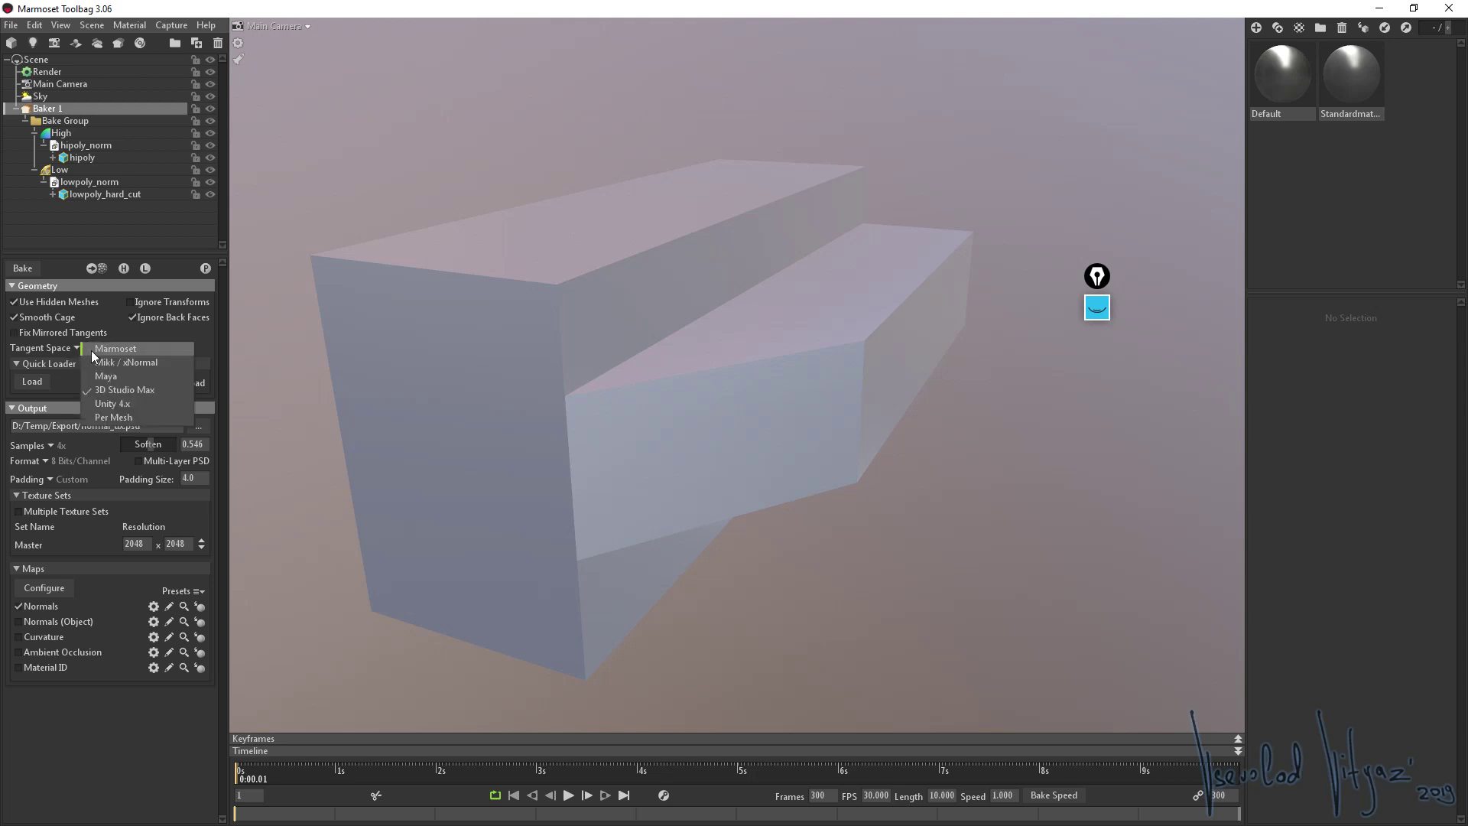
{"action": "left_click", "coordinate": [122, 373]}
{"action": "left_click_drag", "start_coordinate": [443, 442], "coordinate": [572, 372]}
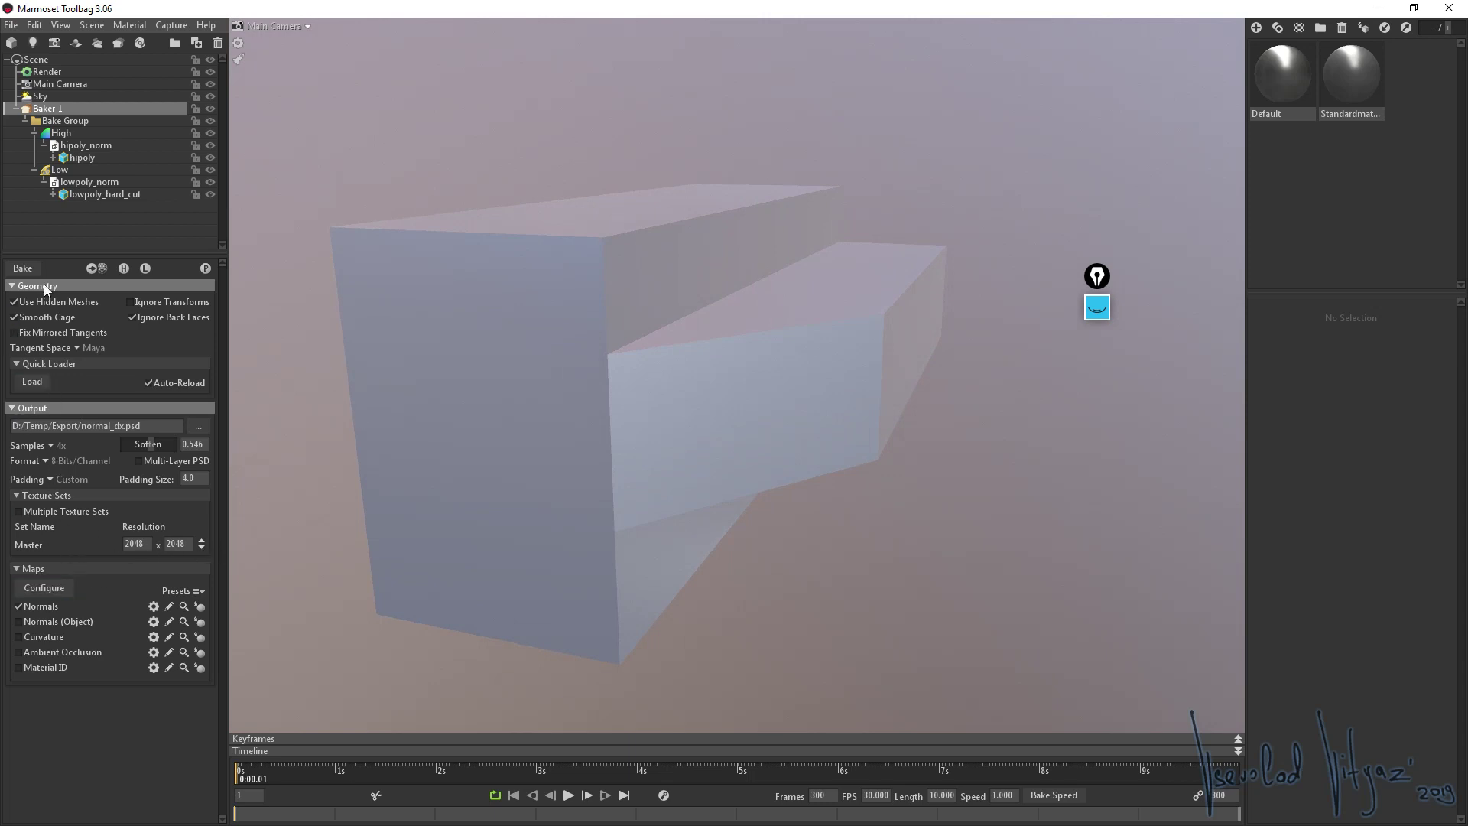
{"action": "left_click", "coordinate": [23, 270]}
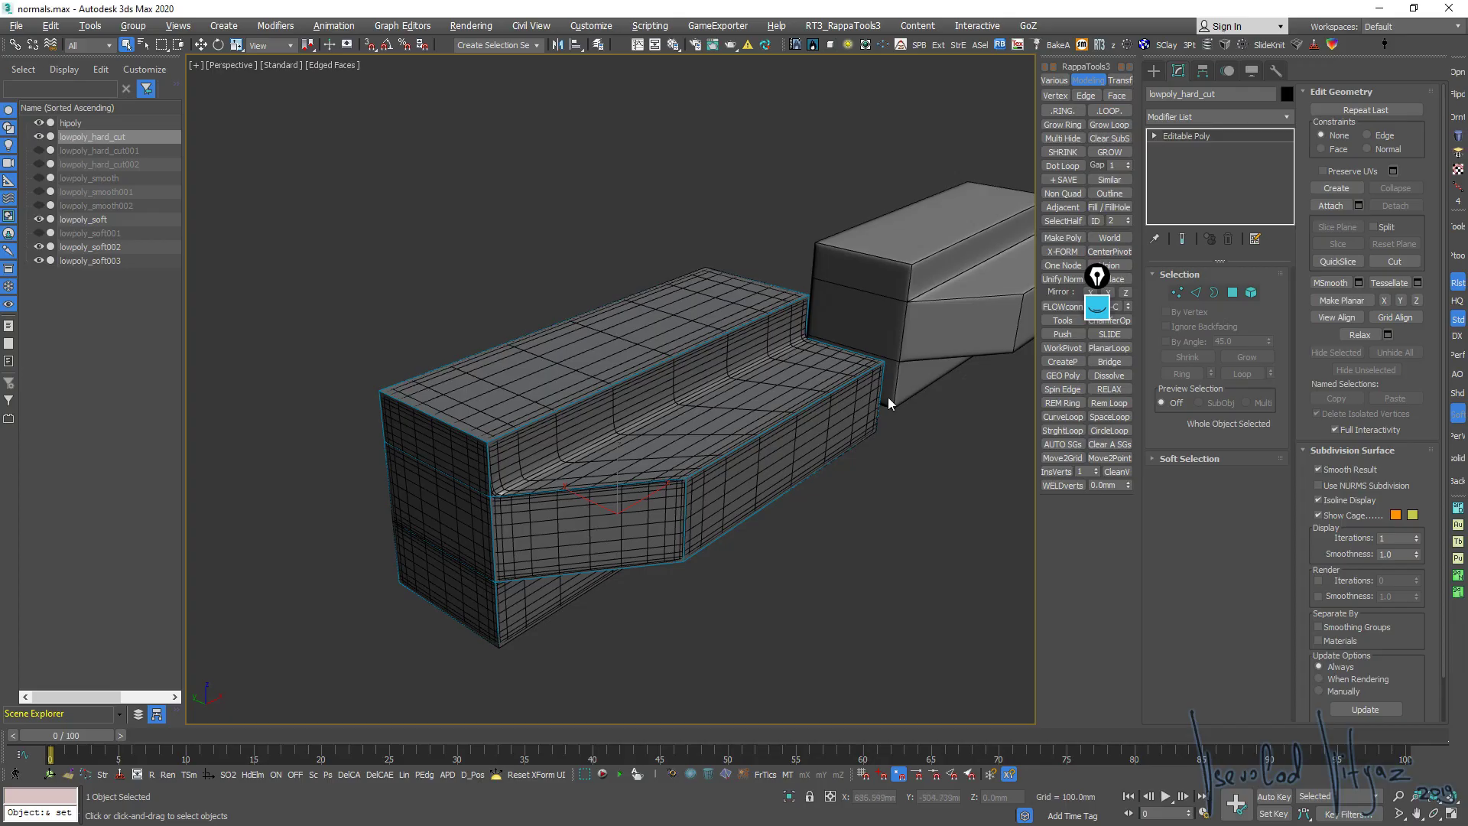
Shift-clone the low-poly block beside the original as an independent copy named ogl
{"action": "scroll", "coordinate": [885, 394], "scroll_direction": "down", "scroll_amount": 4}
{"action": "middle_click_drag", "start_coordinate": [885, 393], "coordinate": [753, 361], "text": "alt"}
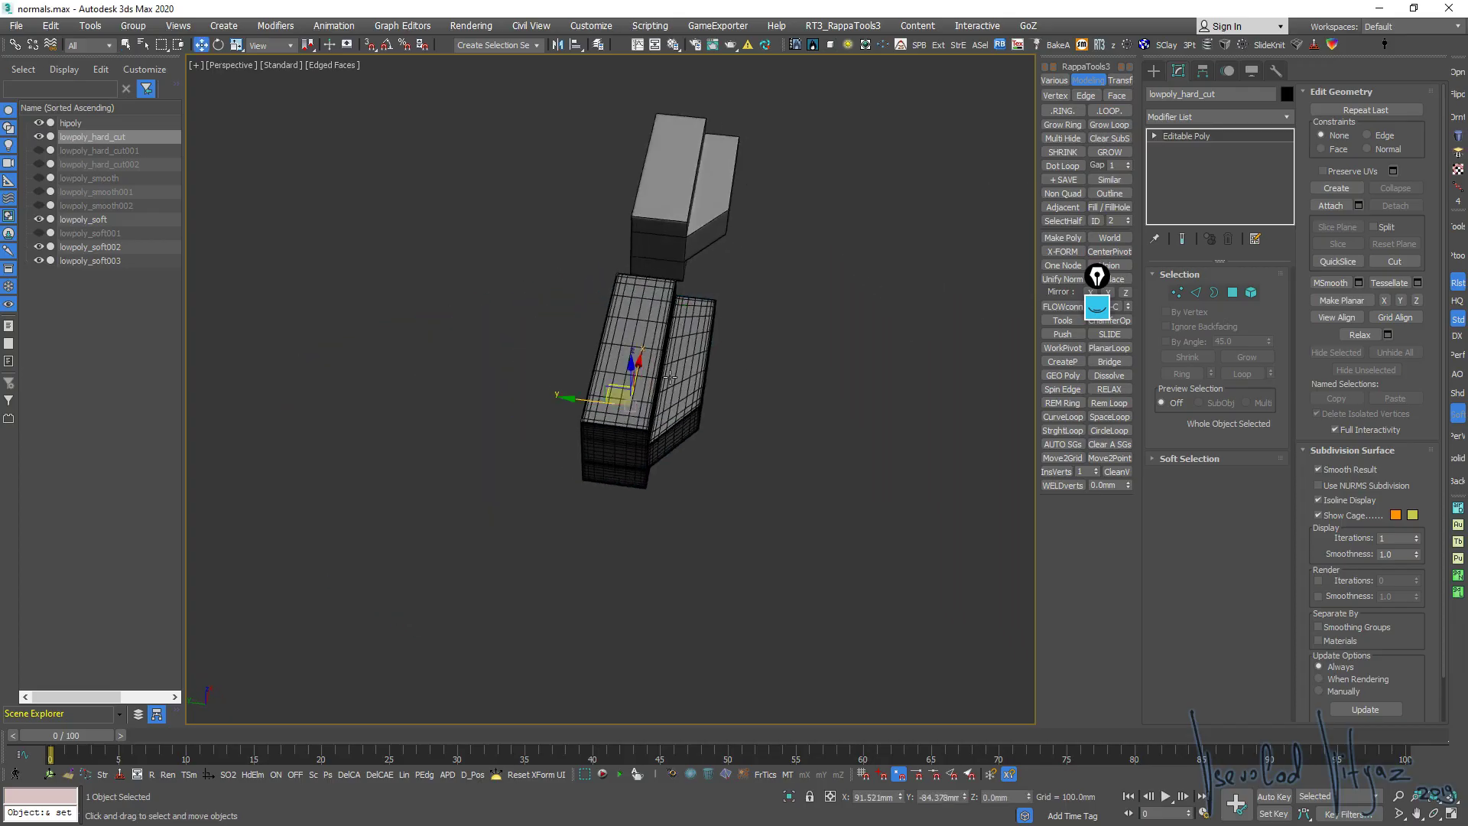
{"action": "left_click_drag", "start_coordinate": [620, 398], "coordinate": [903, 459], "text": "shift"}
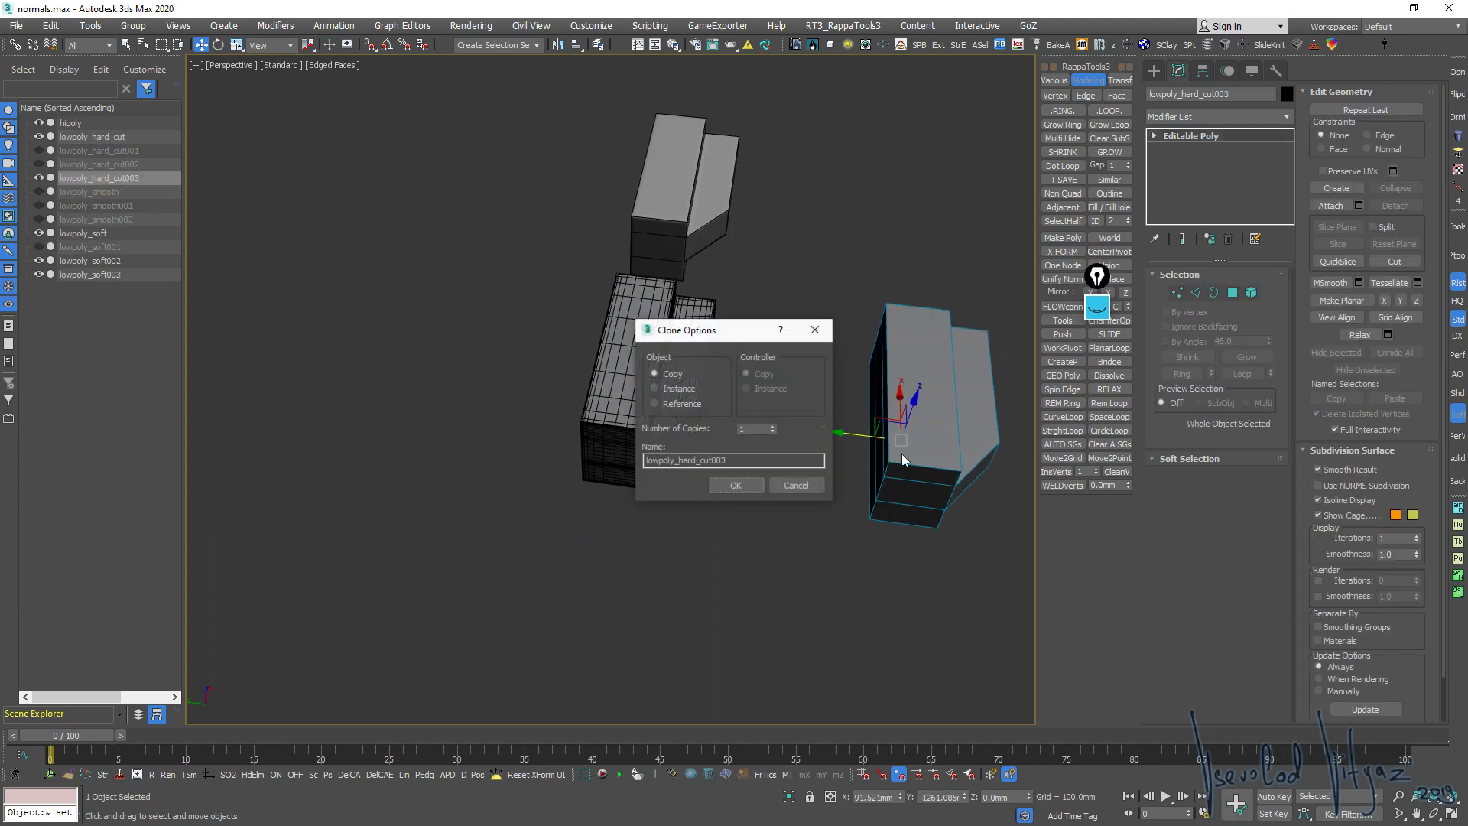
{"action": "left_click", "coordinate": [736, 485]}
{"action": "middle_click_drag", "start_coordinate": [1232, 122], "coordinate": [1273, 102]}
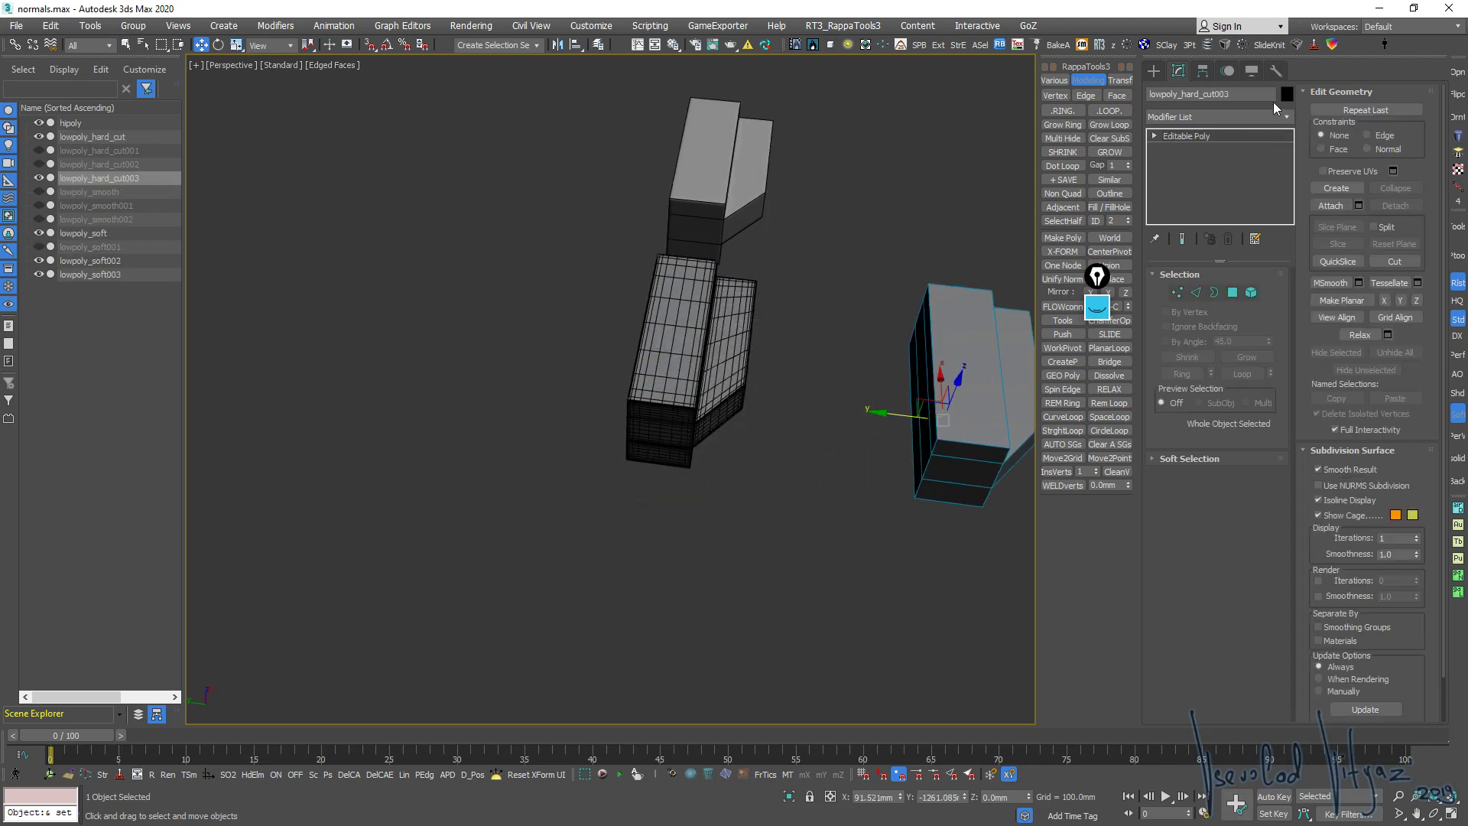
{"action": "left_click", "coordinate": [1270, 94]}
{"action": "type", "text": "og"}
{"action": "type", "text": "l"}
{"action": "key", "text": "Return"}
Clone the ogl block beside it and name the copy dx
{"action": "middle_click_drag", "start_coordinate": [692, 279], "coordinate": [564, 372], "text": "alt"}
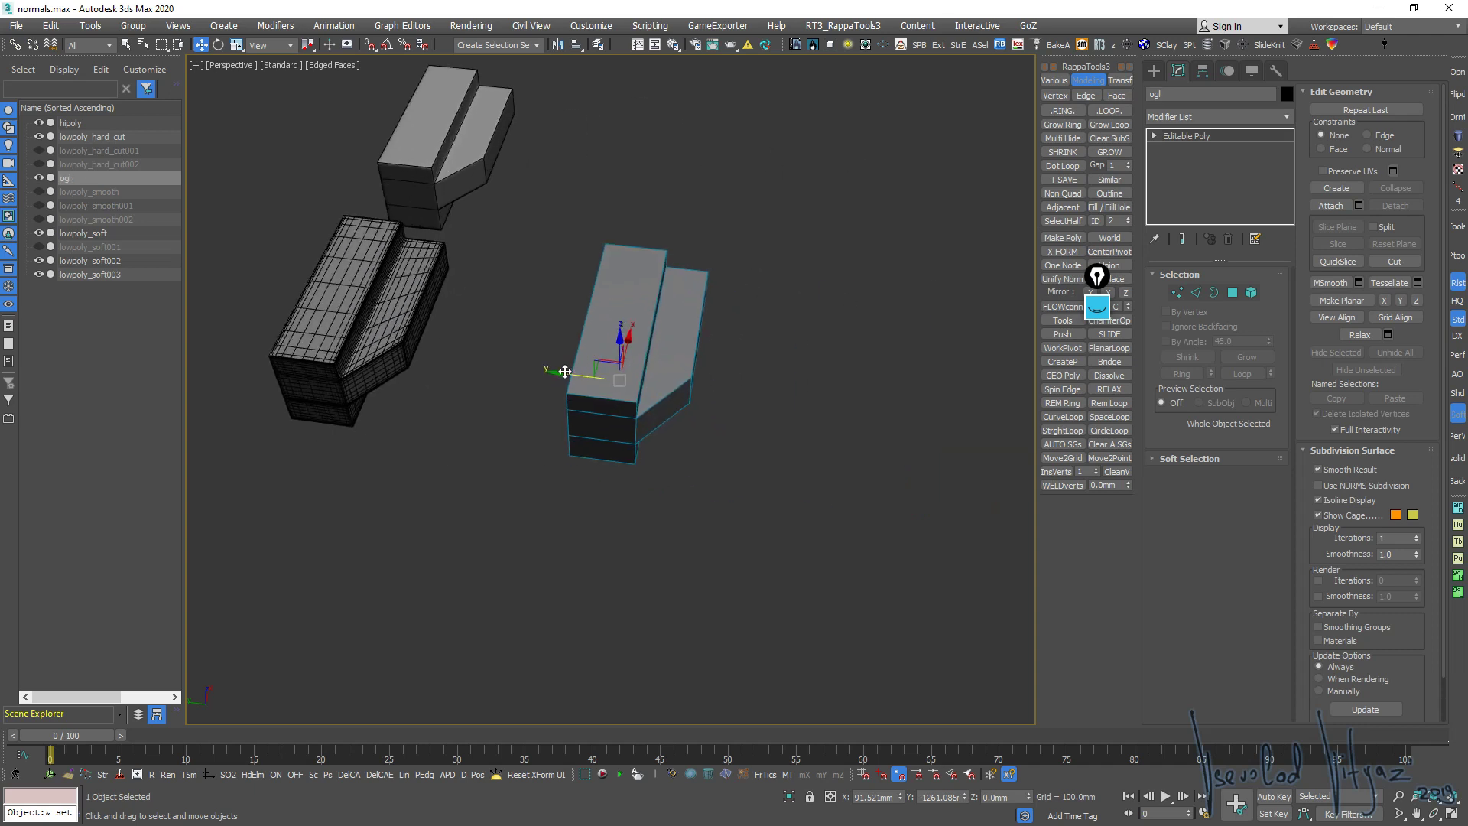
{"action": "left_click_drag", "start_coordinate": [564, 372], "coordinate": [768, 390], "text": "shift"}
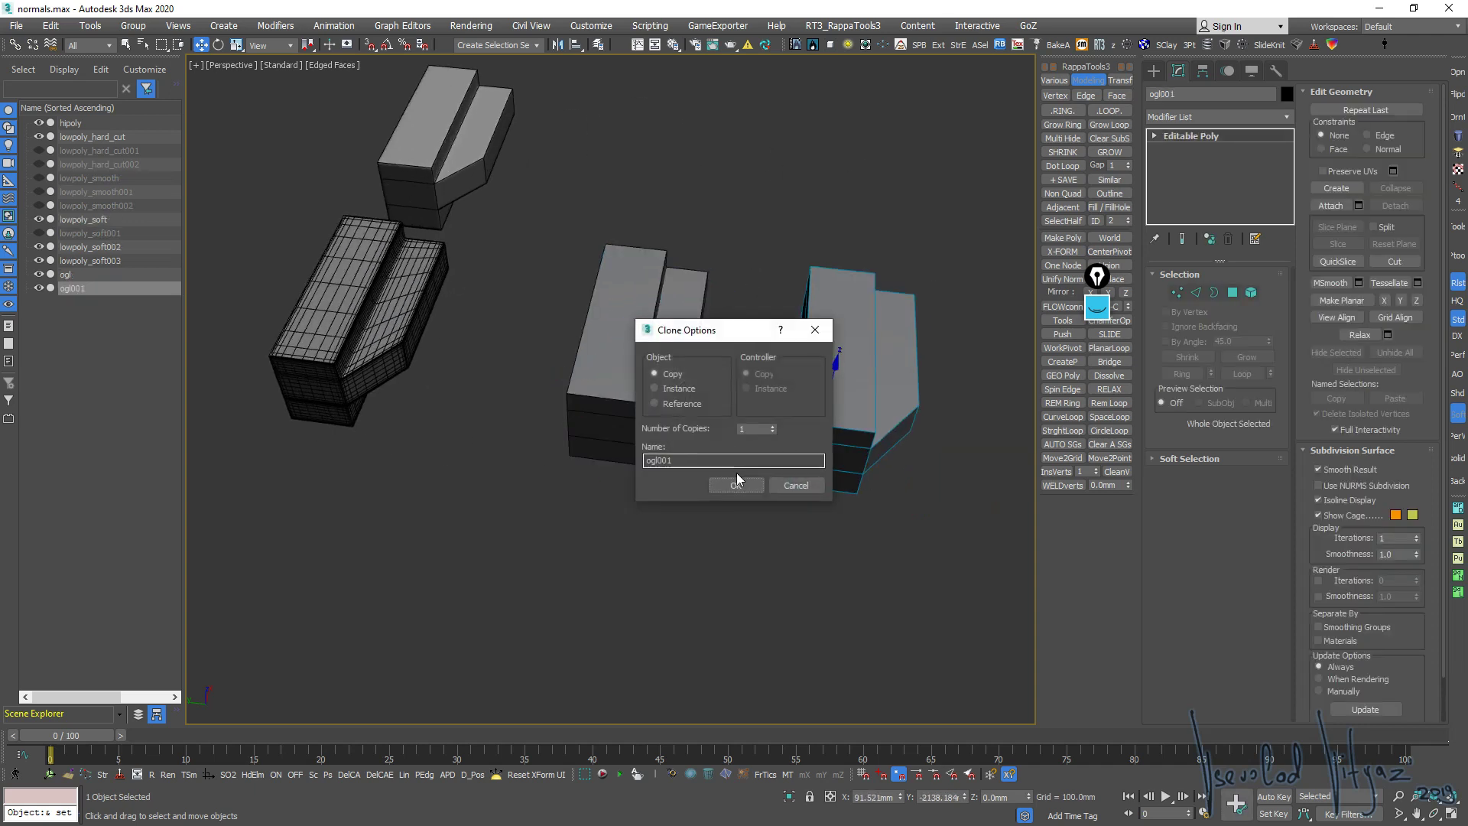
{"action": "left_click", "coordinate": [735, 484]}
{"action": "left_click", "coordinate": [1181, 95]}
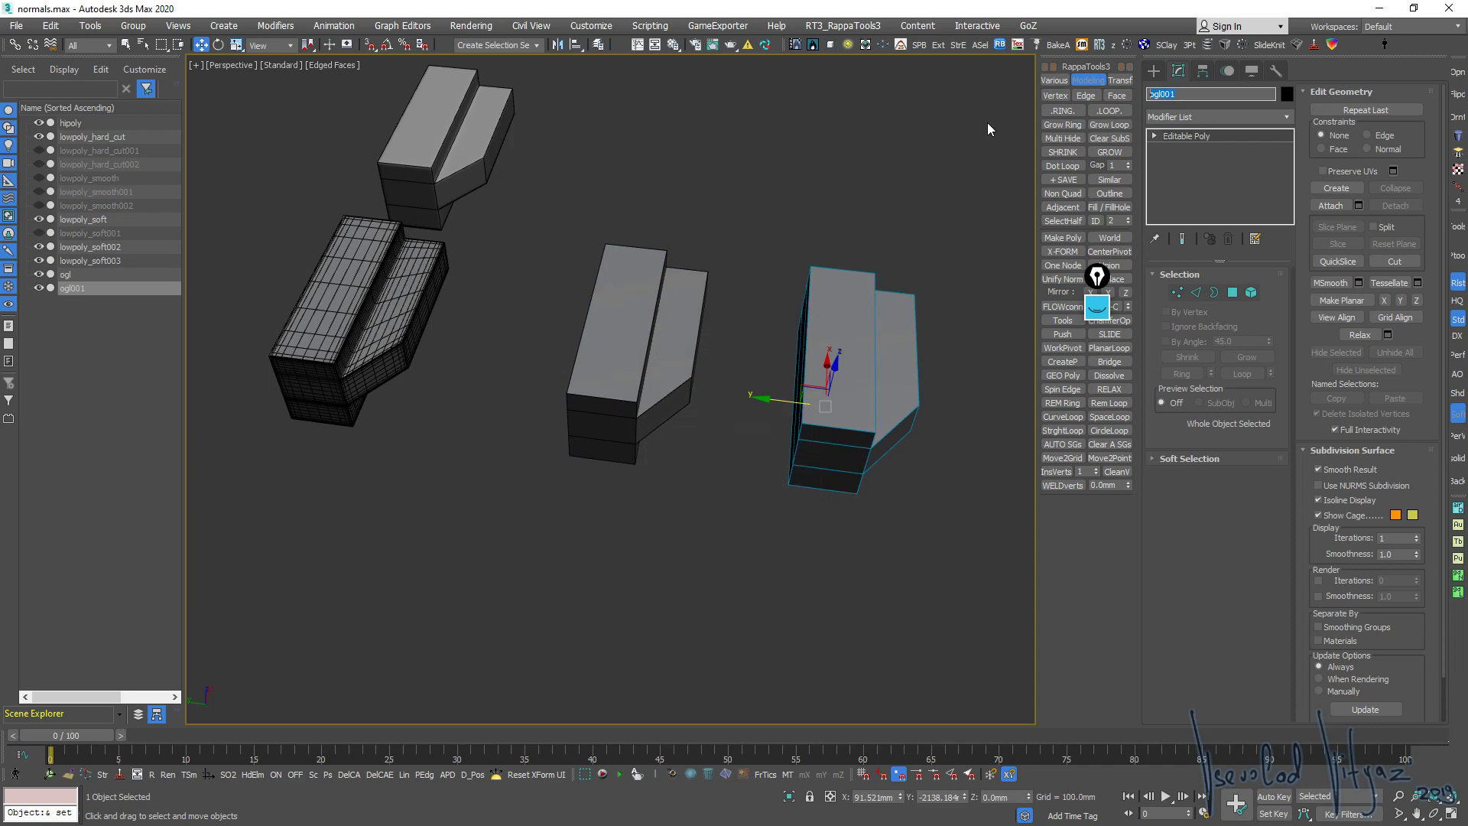
{"action": "type", "text": "dx"}
{"action": "key", "text": "Return"}
{"action": "middle_click_drag", "start_coordinate": [860, 335], "coordinate": [818, 325], "text": "alt"}
With ogl selected, name the material ogl and open its Normal Bump bitmap settings
{"action": "key", "text": "m"}
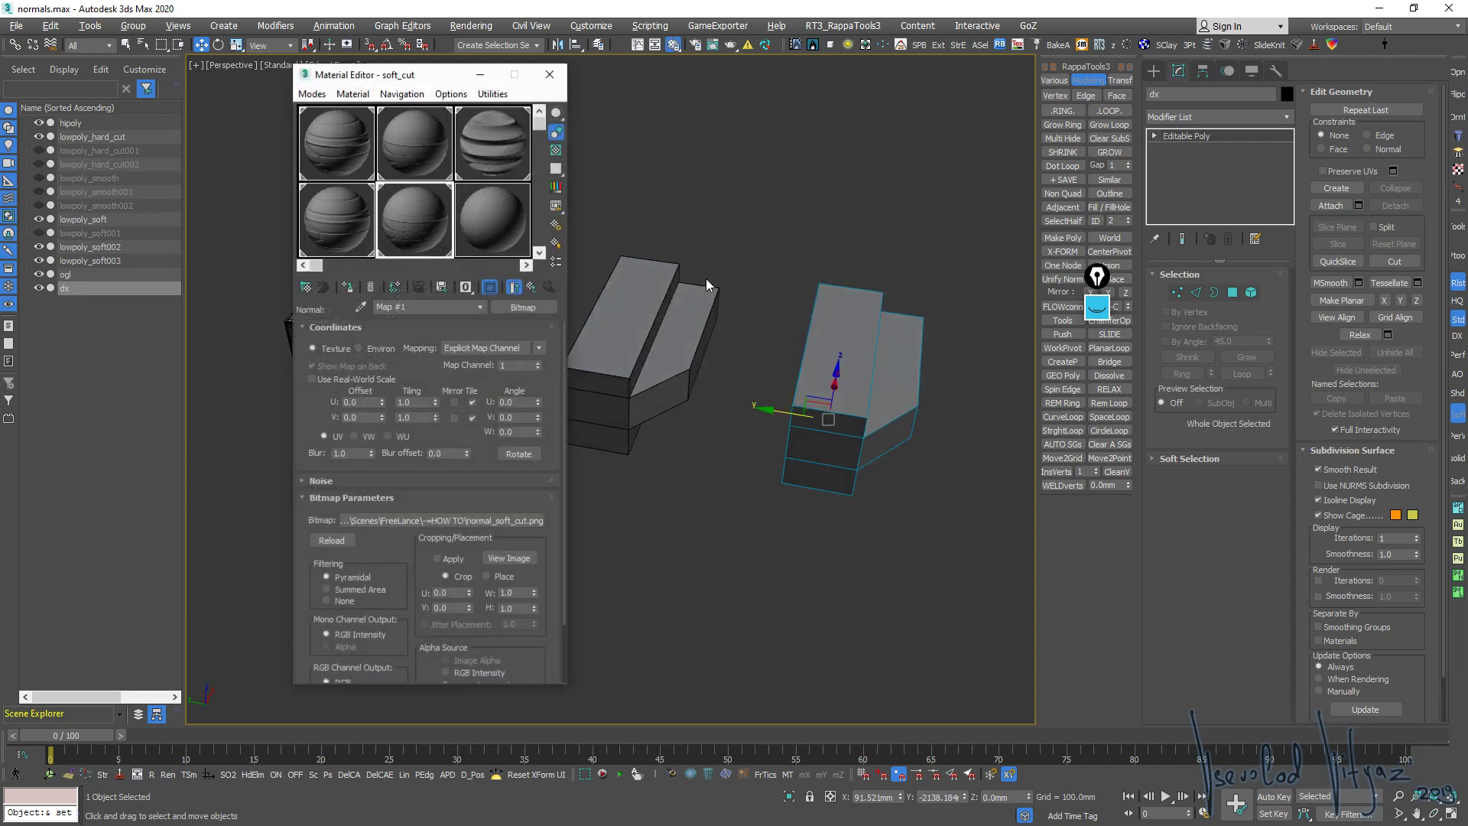
{"action": "left_click", "coordinate": [479, 211]}
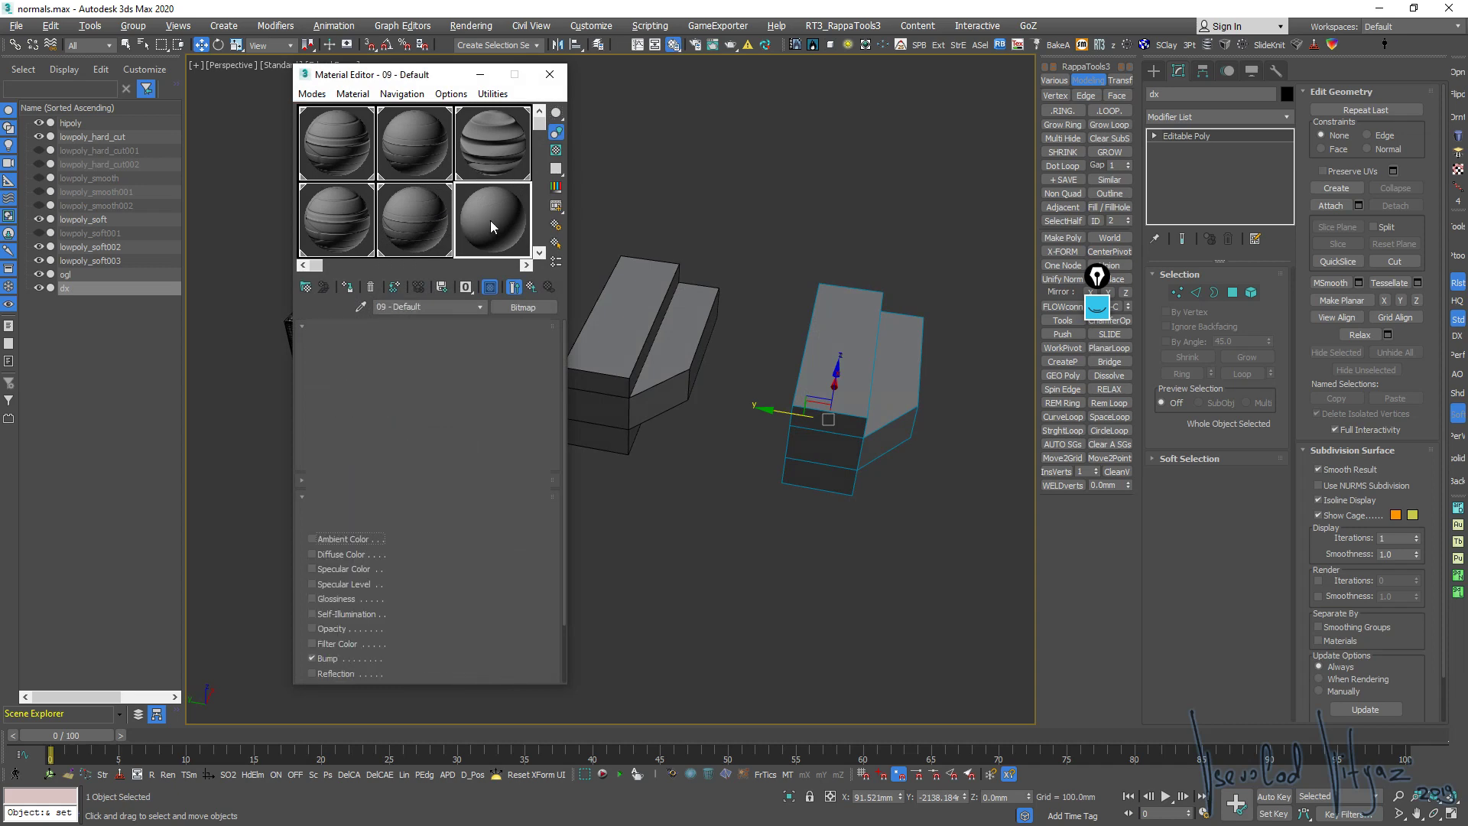
{"action": "middle_click_drag", "start_coordinate": [678, 345], "coordinate": [739, 329]}
{"action": "left_click", "coordinate": [739, 329]}
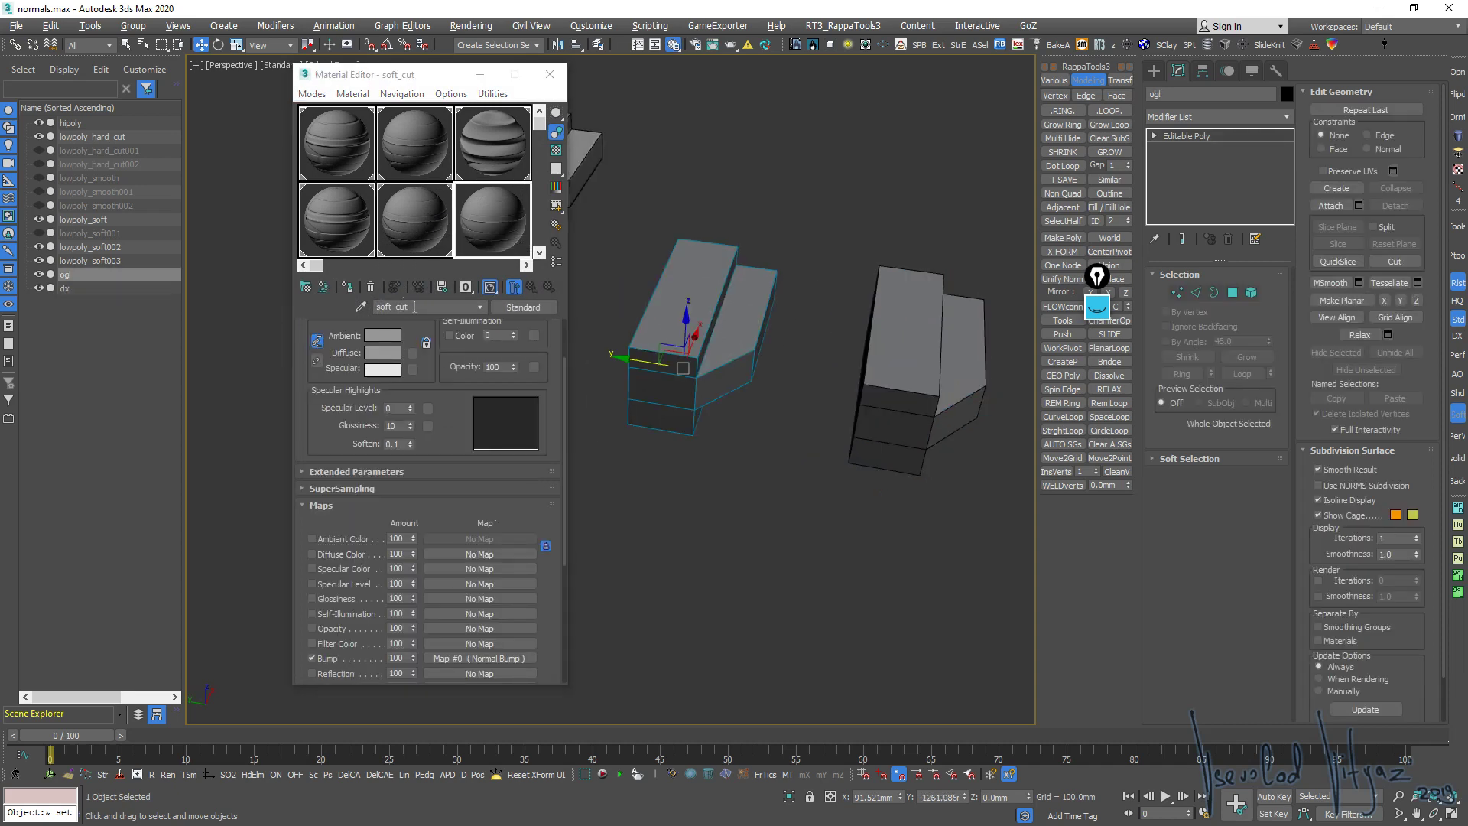
{"action": "type", "text": "ogl"}
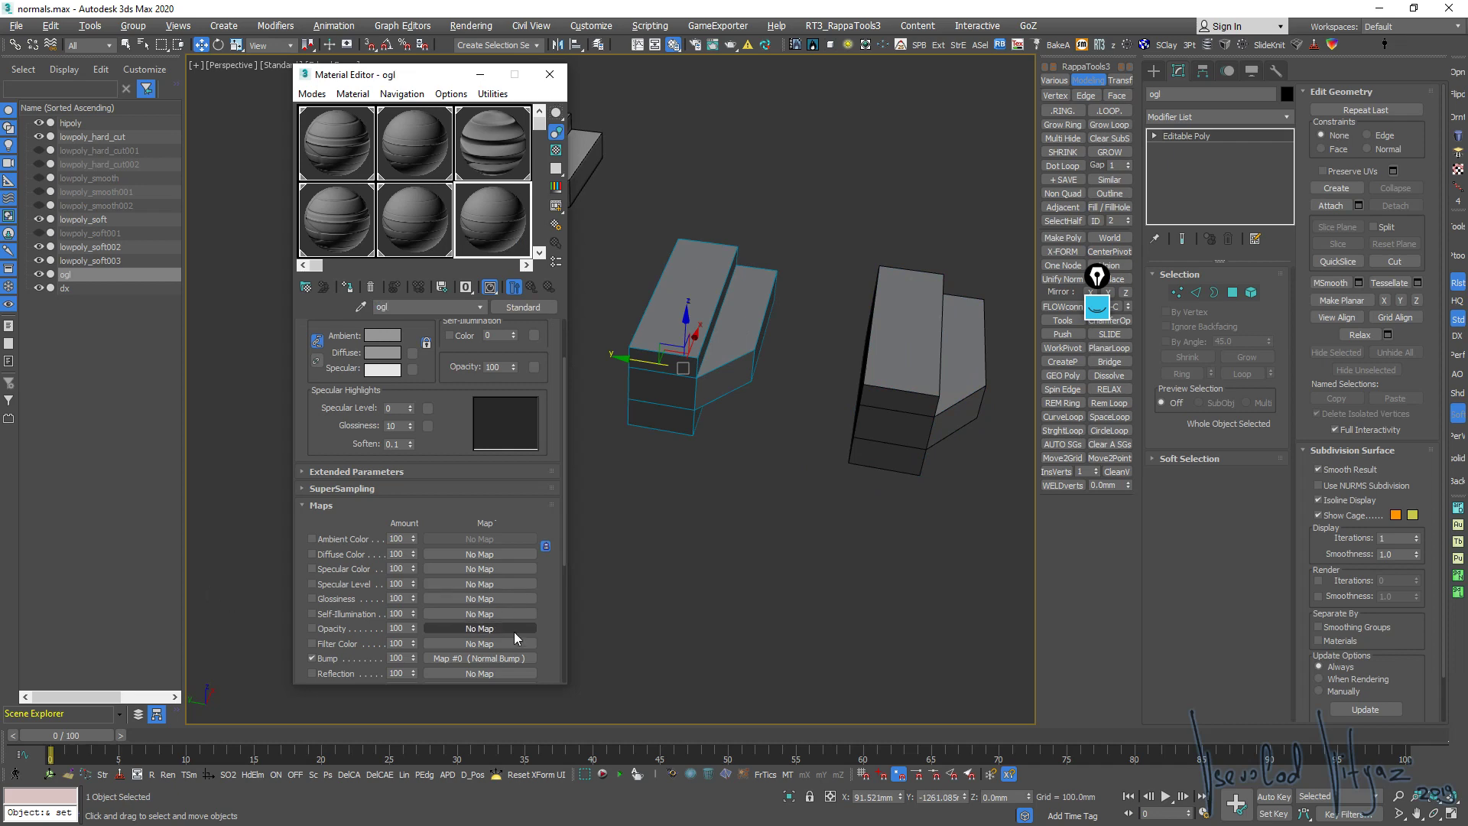
{"action": "left_click", "coordinate": [479, 658]}
{"action": "left_click", "coordinate": [451, 352]}
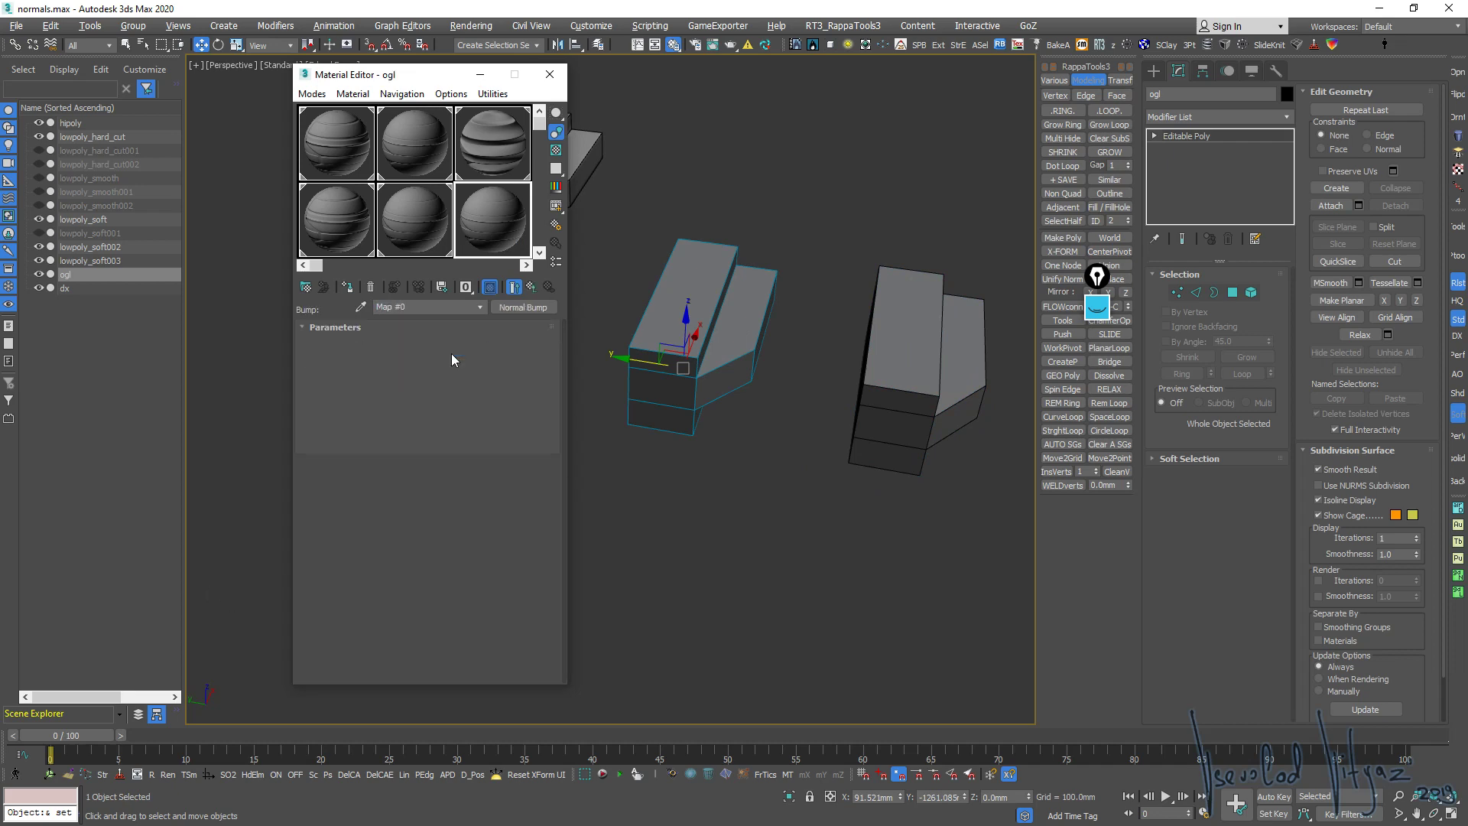
Load D:\Temp\Export\normal_ogl_normal.psd as the normal map bitmap
{"action": "left_click", "coordinate": [479, 523]}
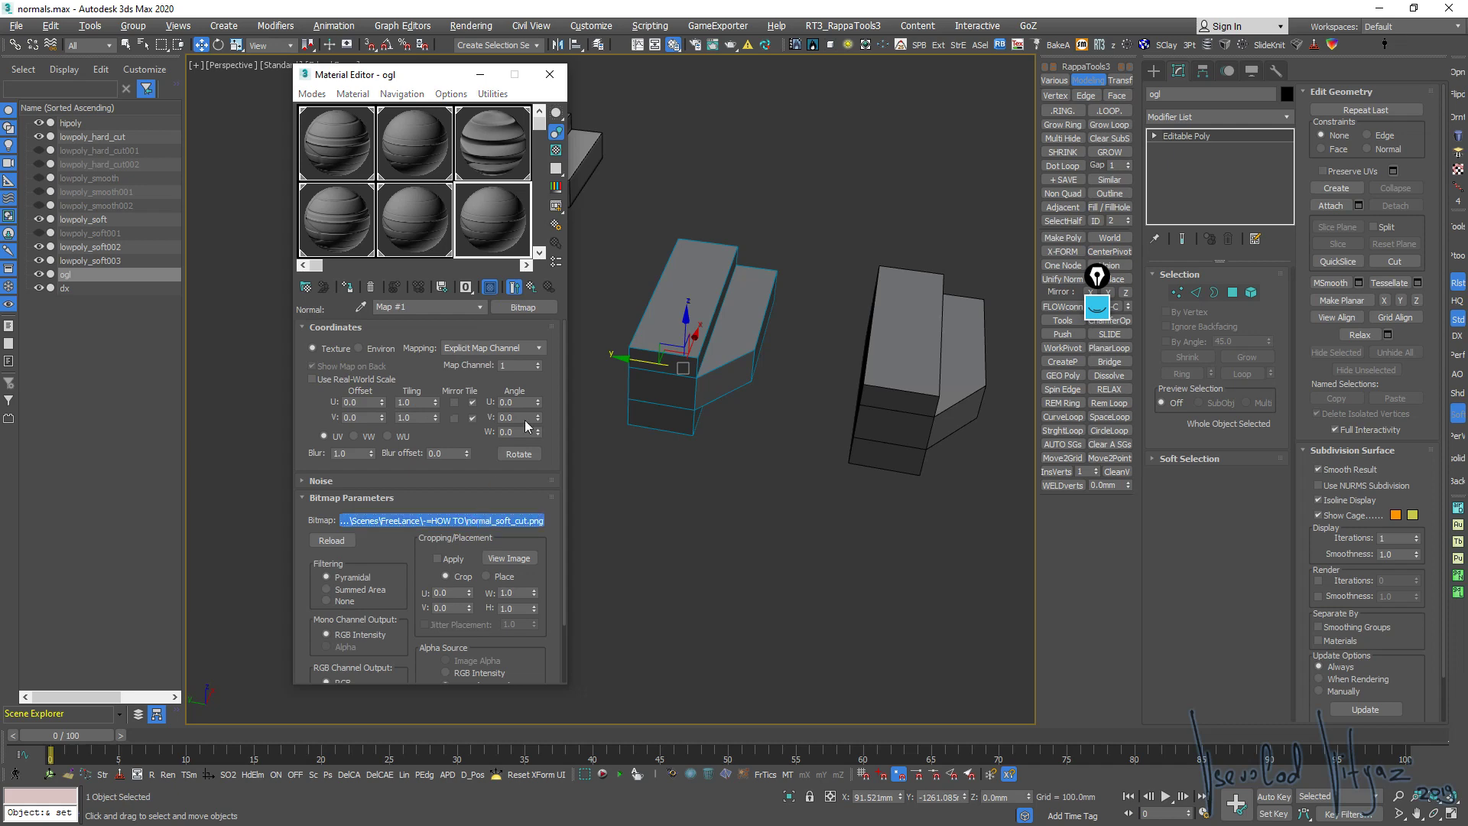
{"action": "left_click", "coordinate": [617, 164]}
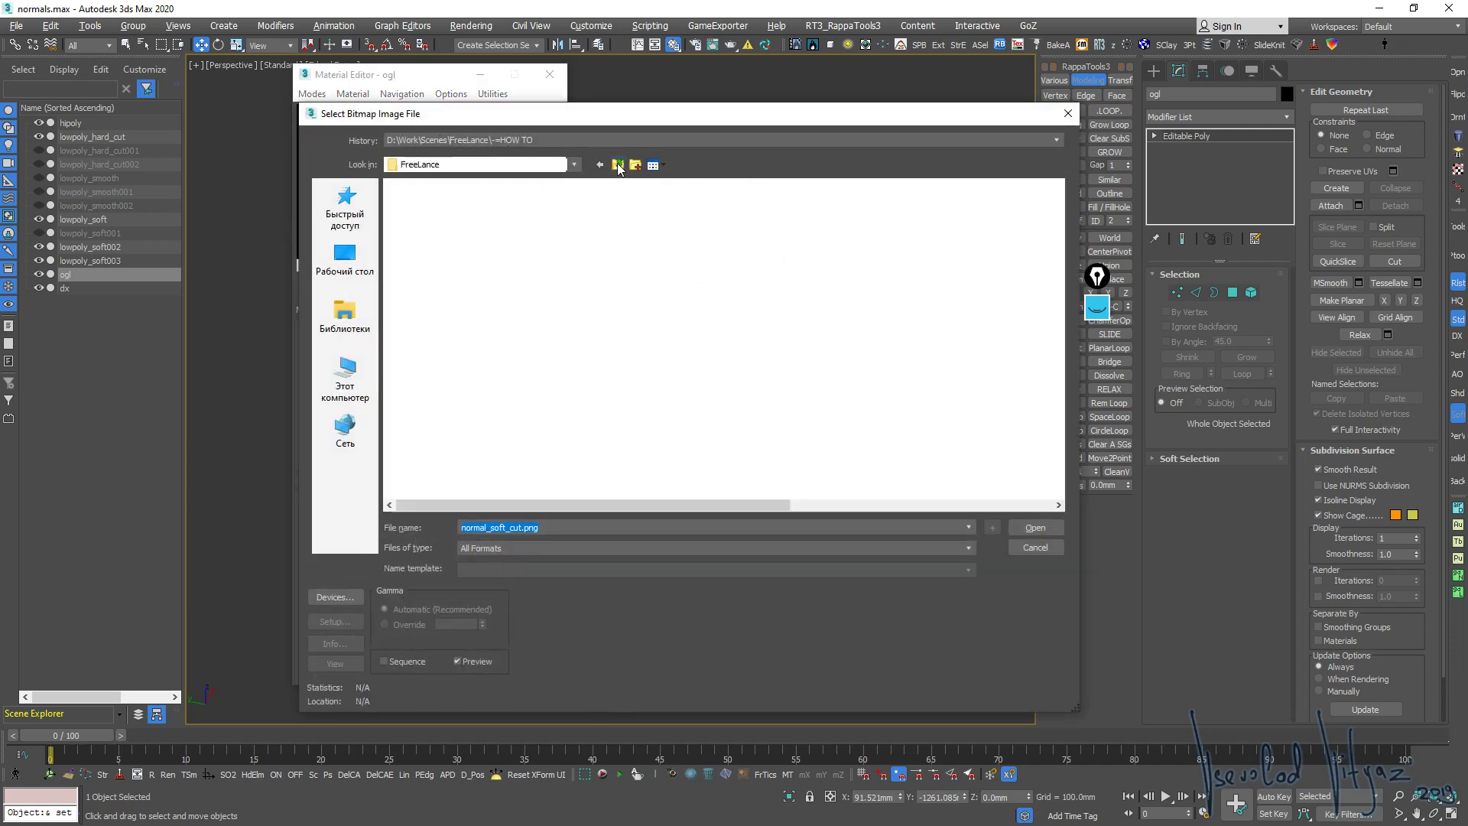
{"action": "left_click", "coordinate": [617, 165]}
{"action": "left_click", "coordinate": [617, 165]}
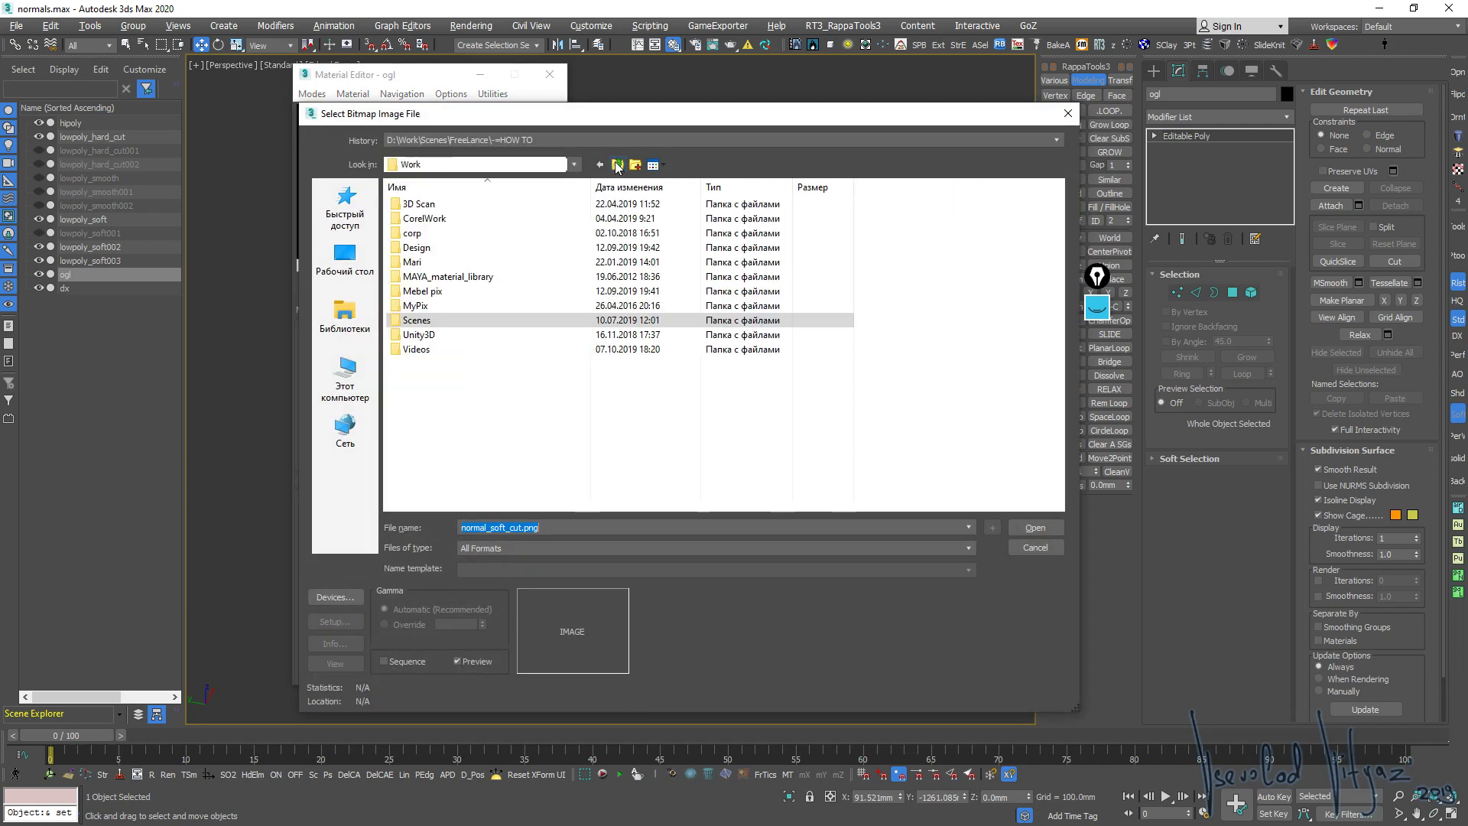
{"action": "left_click", "coordinate": [617, 164]}
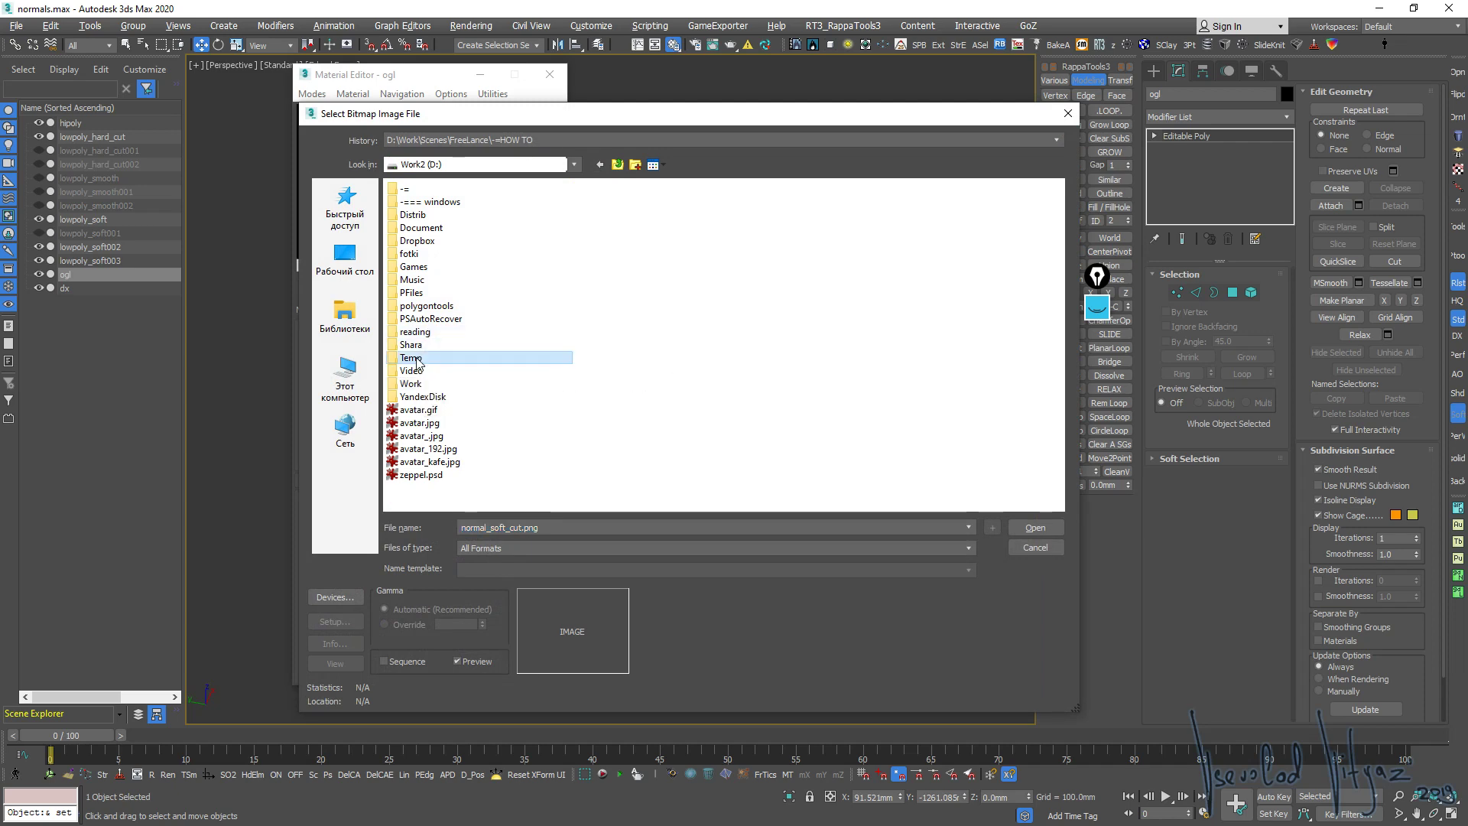
{"action": "double_click", "coordinate": [413, 358]}
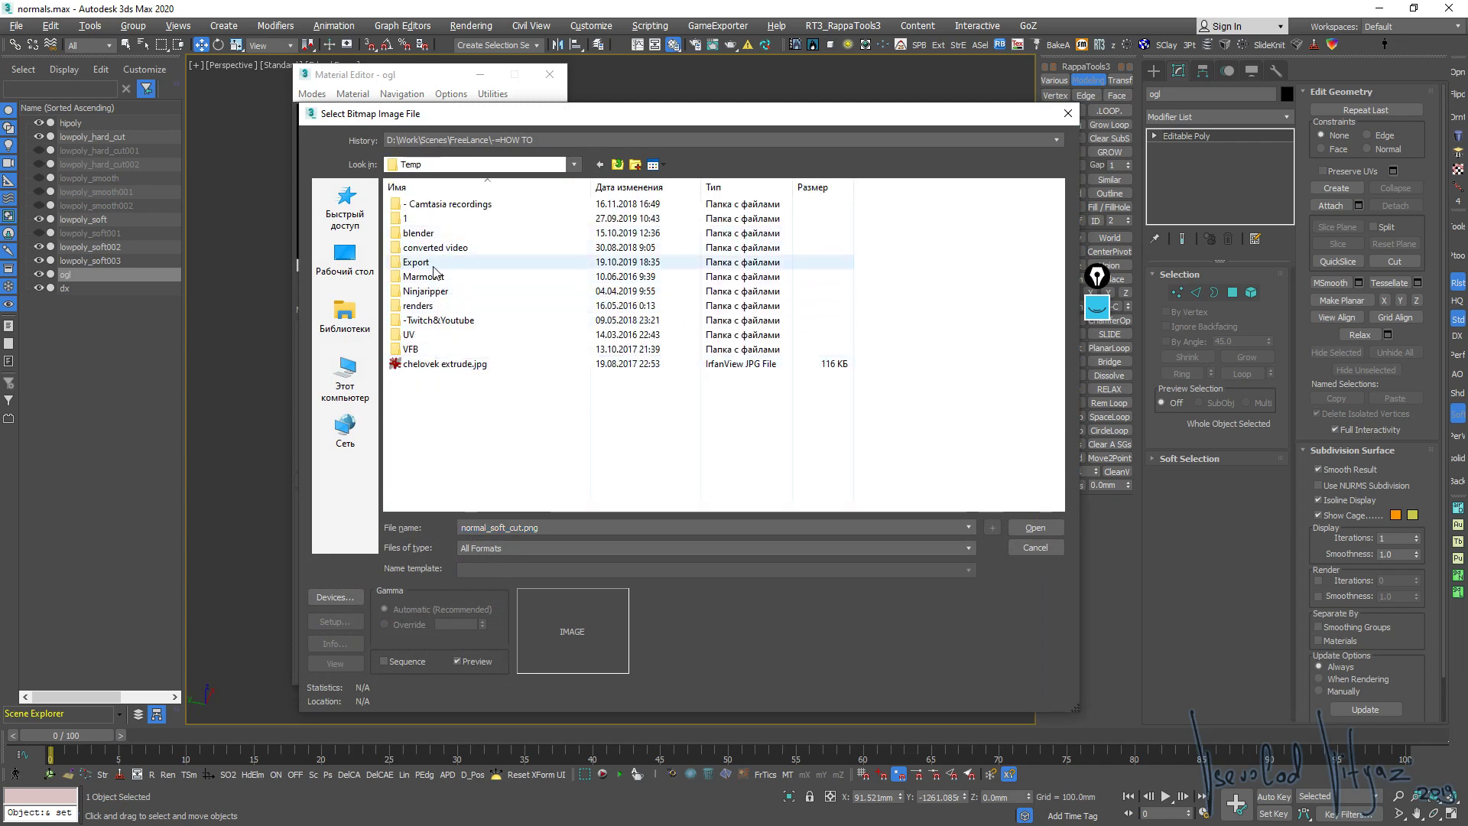
{"action": "double_click", "coordinate": [436, 262]}
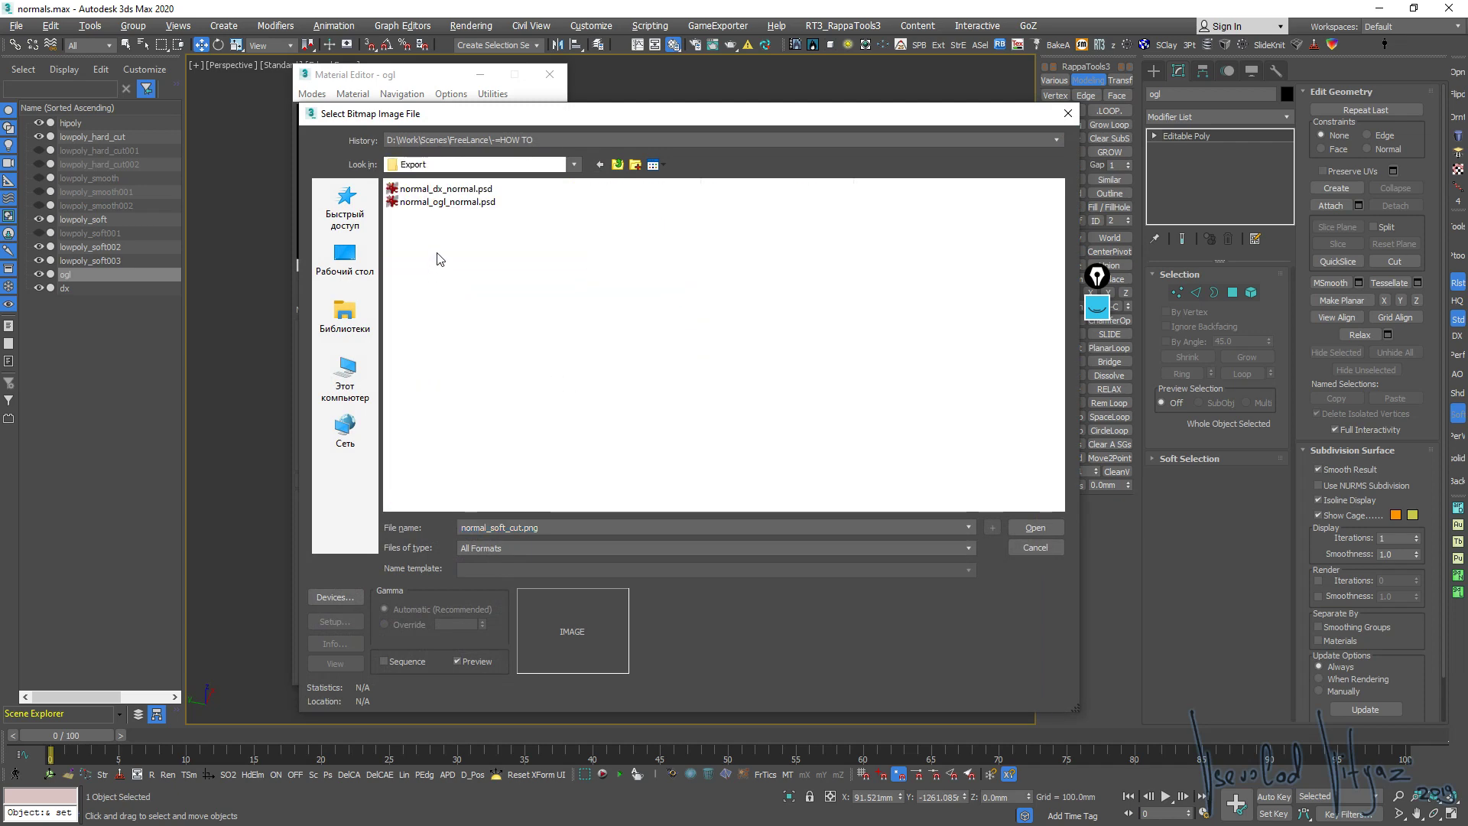
{"action": "double_click", "coordinate": [462, 203]}
{"action": "left_click", "coordinate": [631, 538]}
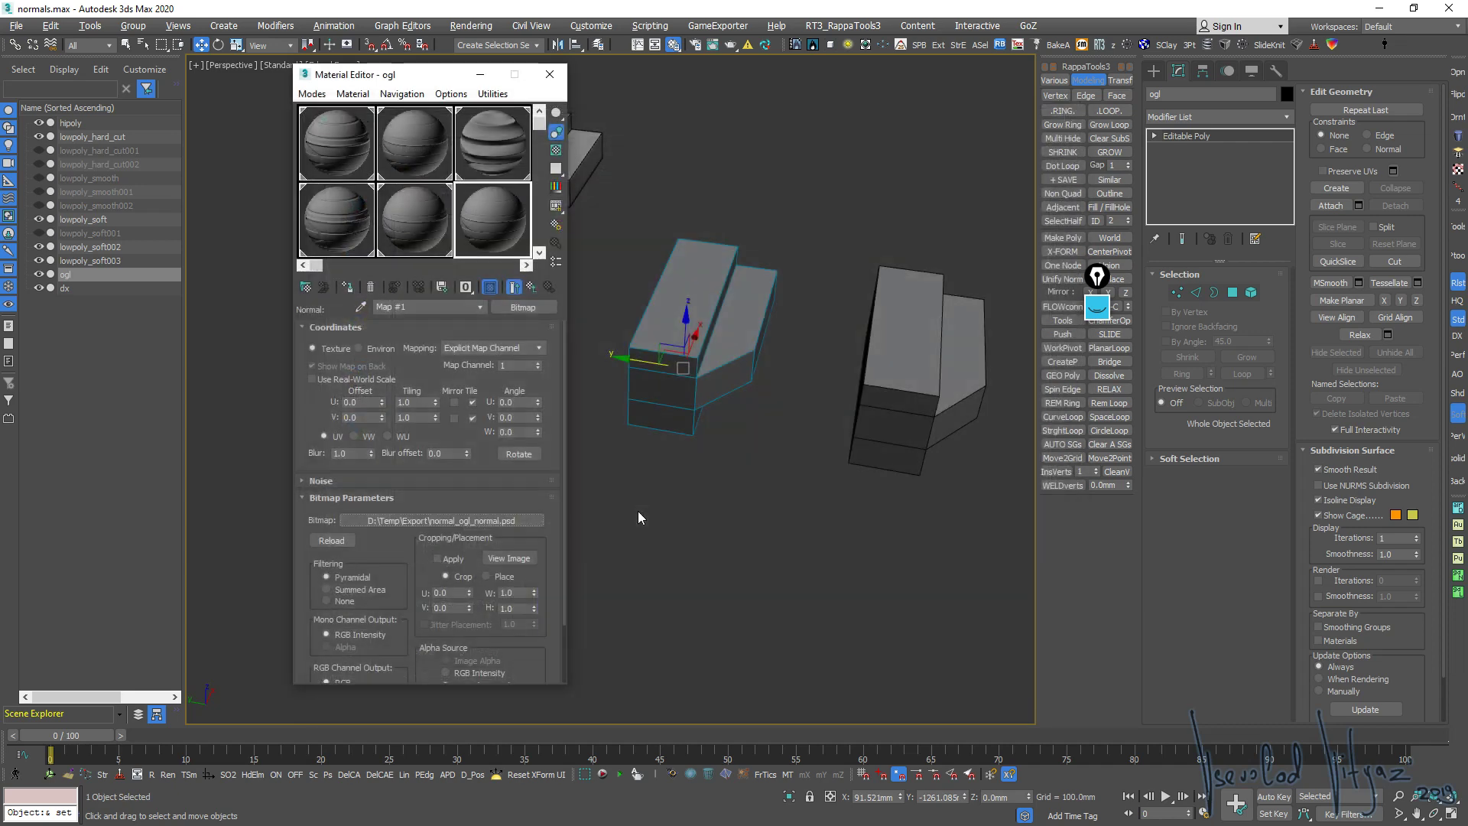
Preview the loaded normal map image with View Image, then close it
{"action": "middle_click_drag", "start_coordinate": [638, 511], "coordinate": [640, 301], "text": "alt"}
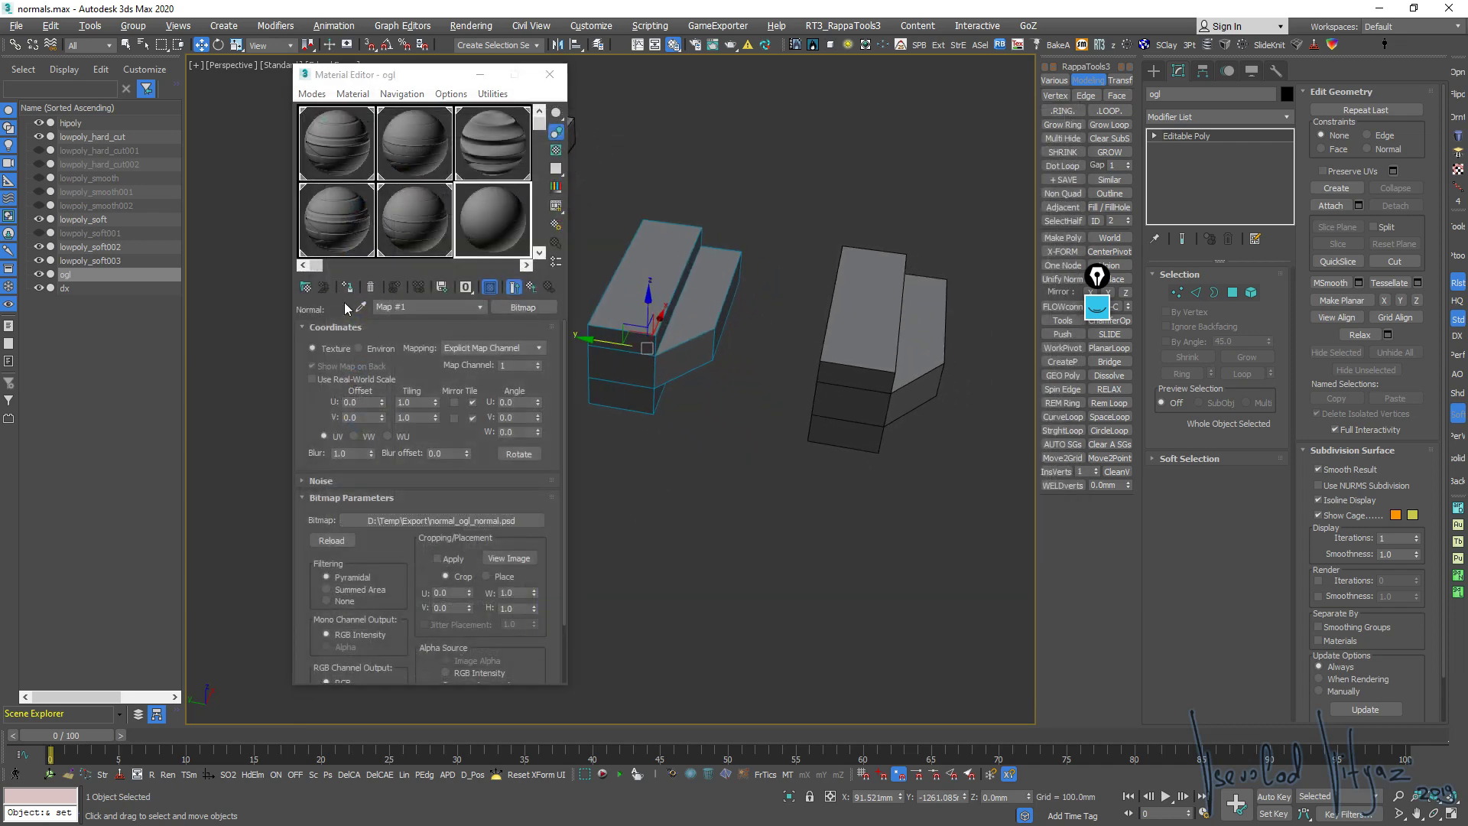
{"action": "scroll", "coordinate": [707, 328], "scroll_direction": "up", "scroll_amount": 5}
{"action": "scroll", "coordinate": [707, 328], "scroll_direction": "down", "scroll_amount": 5}
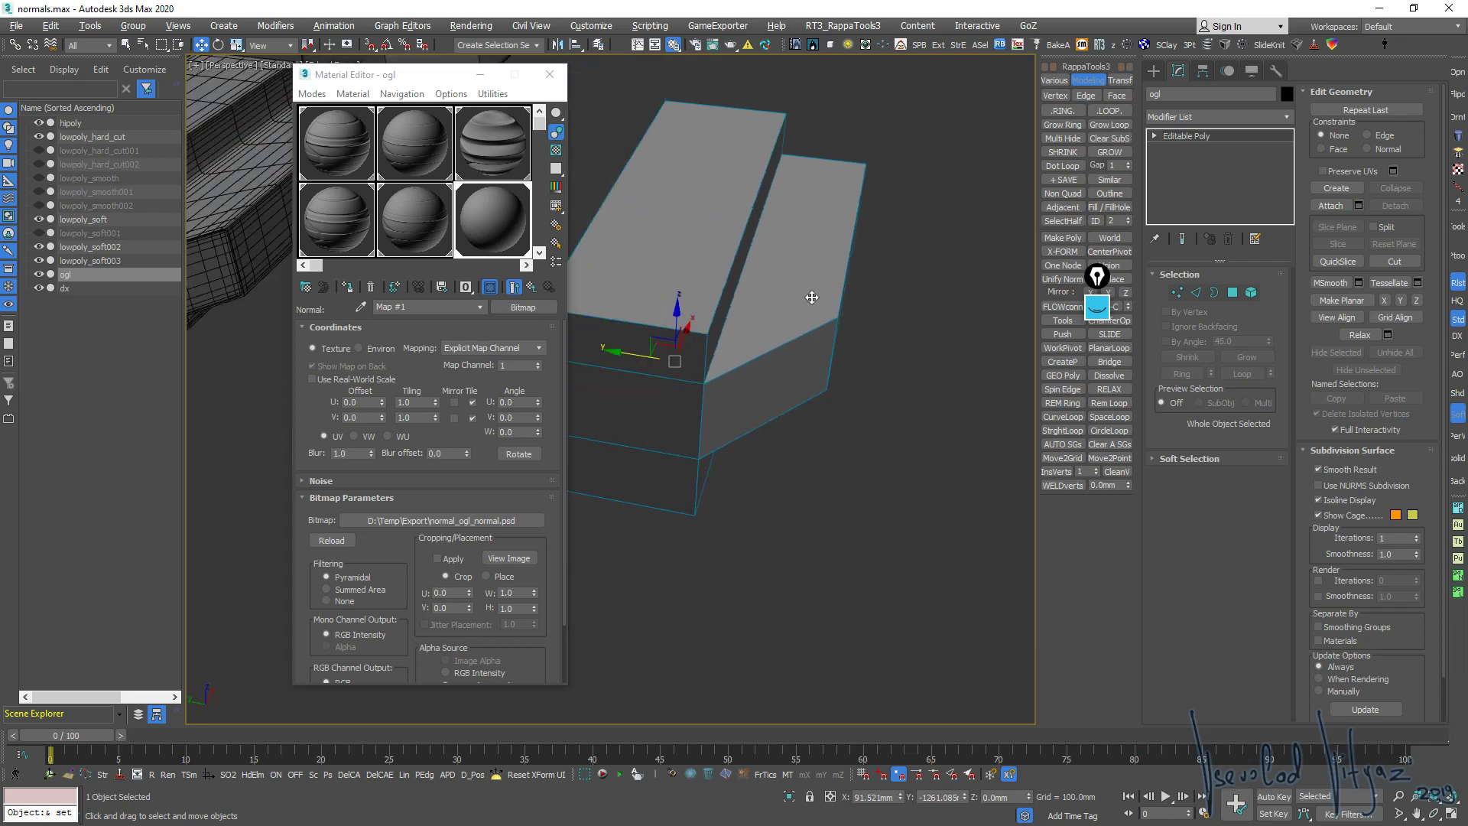
{"action": "scroll", "coordinate": [795, 302], "scroll_direction": "down", "scroll_amount": 2}
{"action": "mouse_move", "coordinate": [757, 336]}
{"action": "middle_mouse_down", "text": "alt"}
{"action": "mouse_move", "coordinate": [790, 222]}
{"action": "mouse_move", "coordinate": [763, 337]}
{"action": "middle_mouse_up", "text": "alt"}
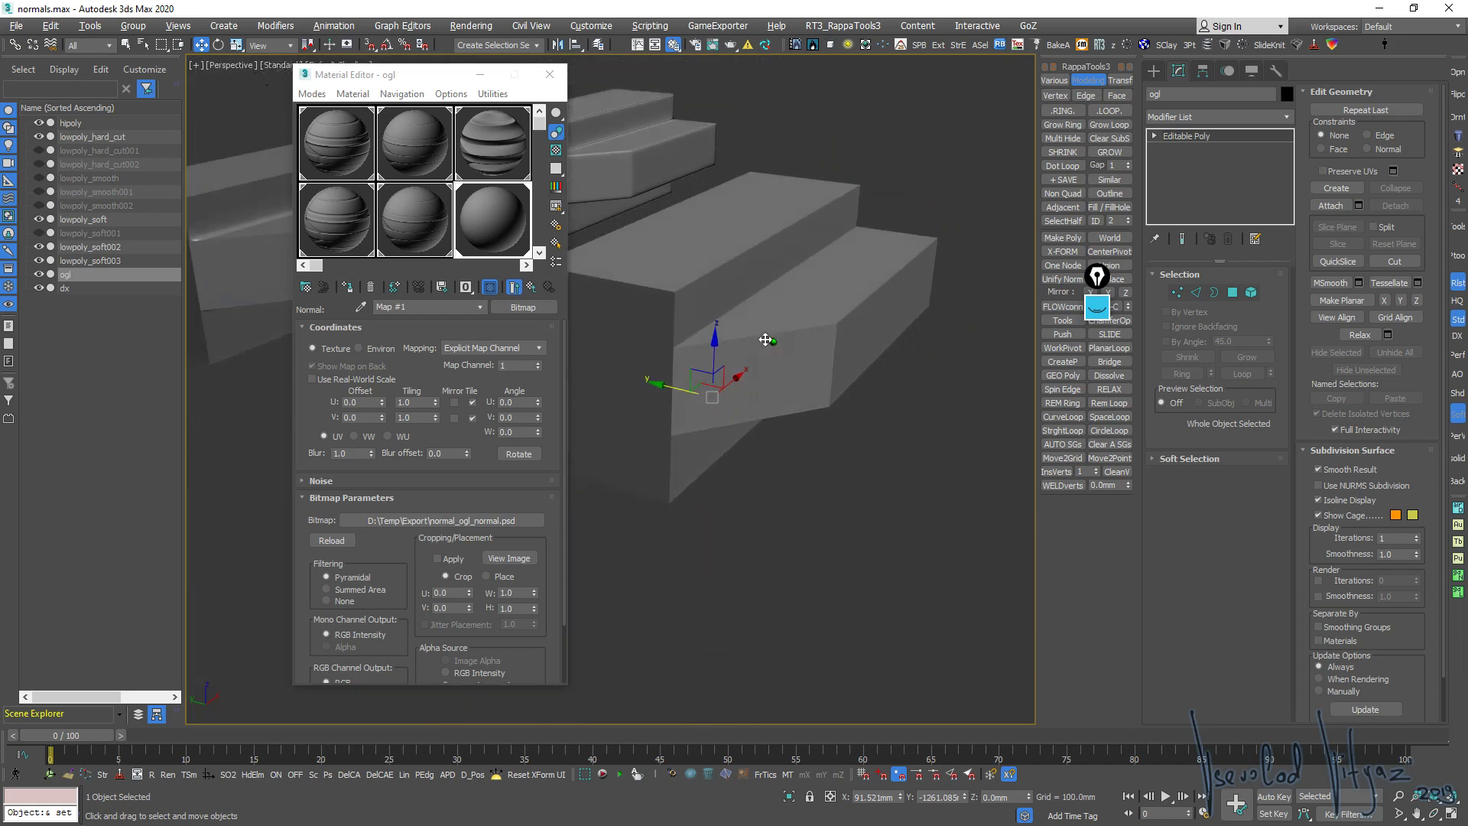
{"action": "left_click", "coordinate": [510, 557]}
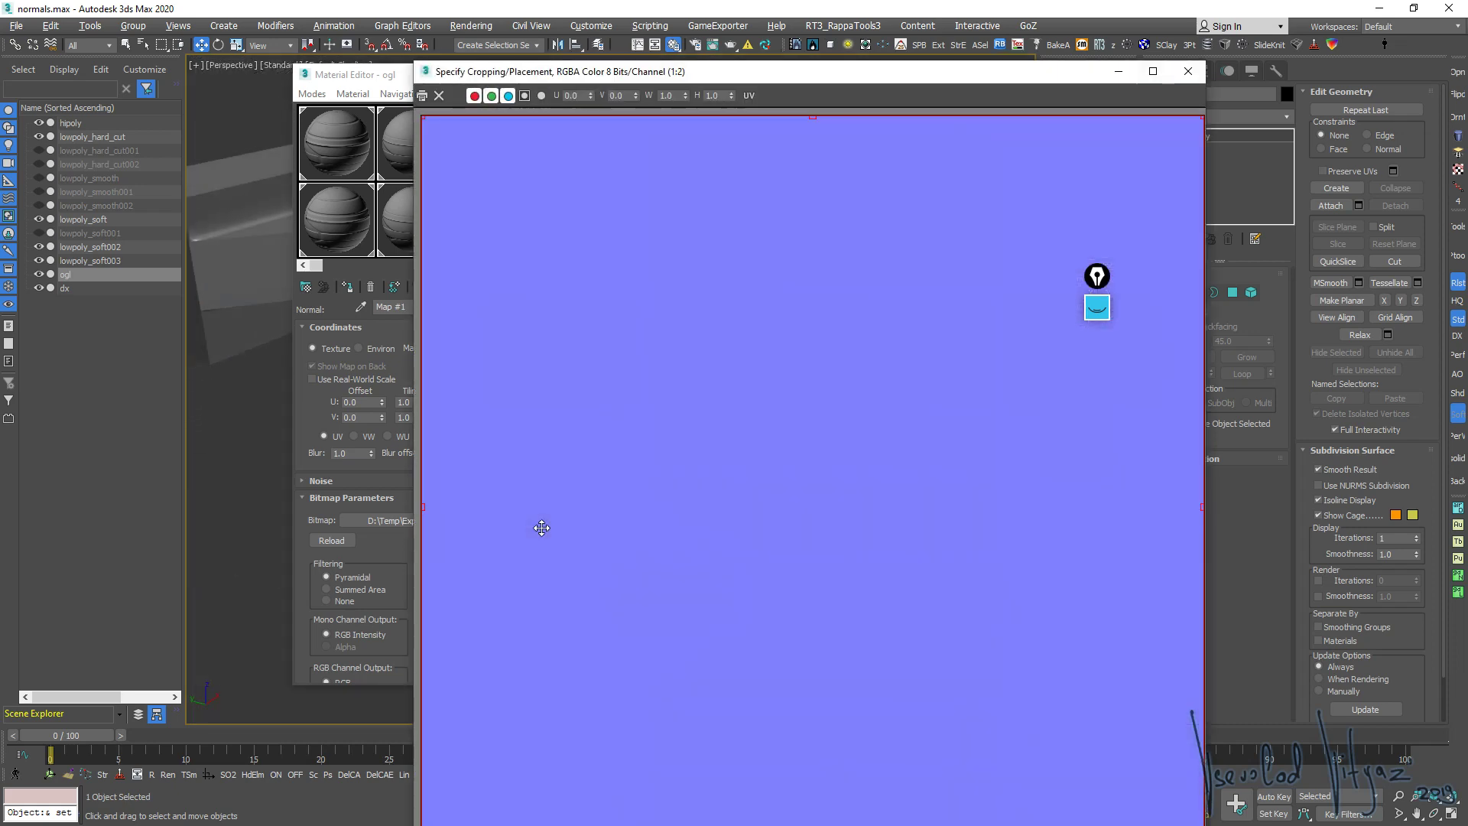
{"action": "left_click", "coordinate": [1188, 74]}
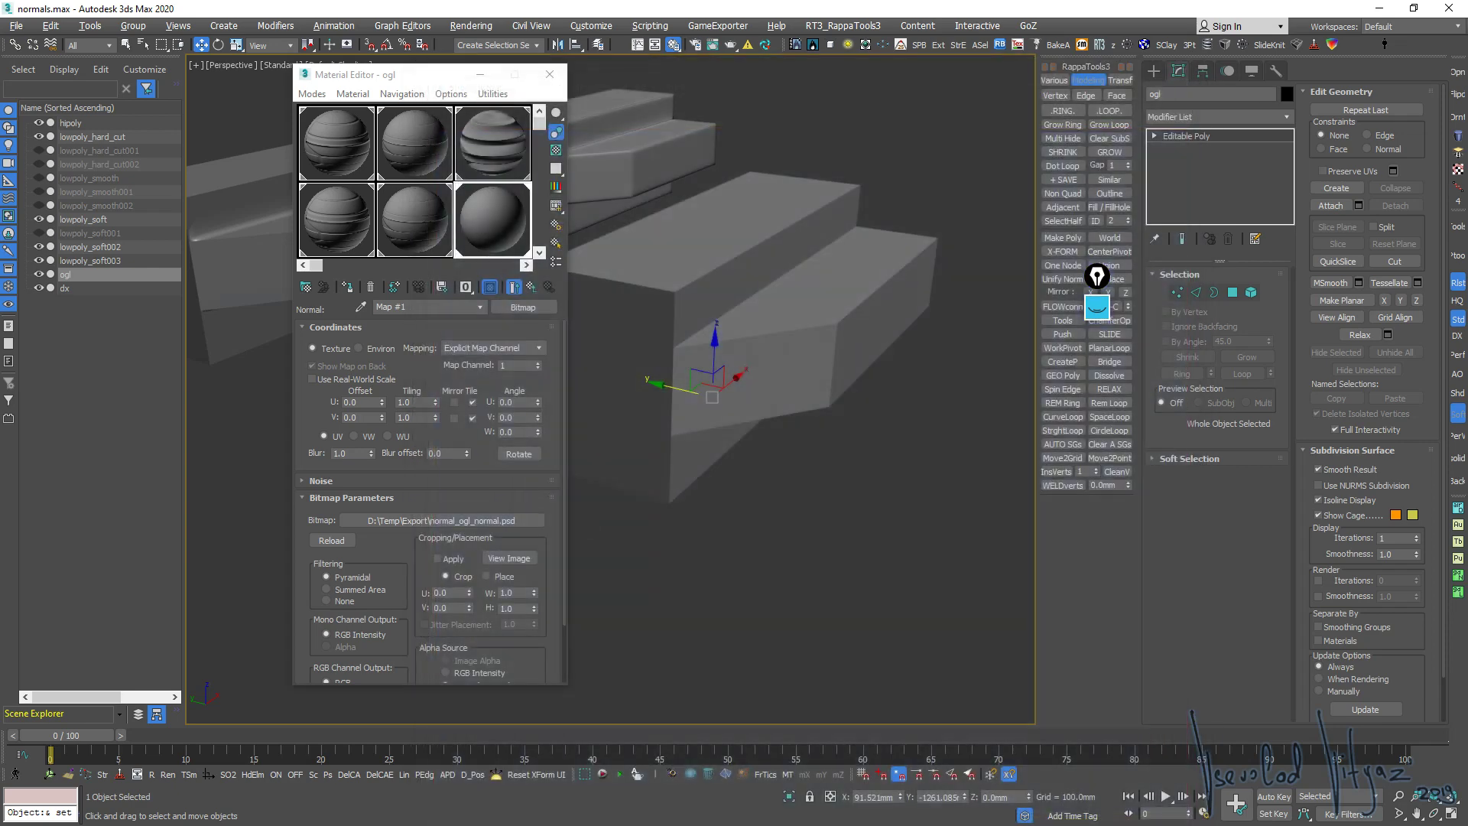
{"action": "middle_click_drag", "start_coordinate": [786, 367], "coordinate": [799, 337]}
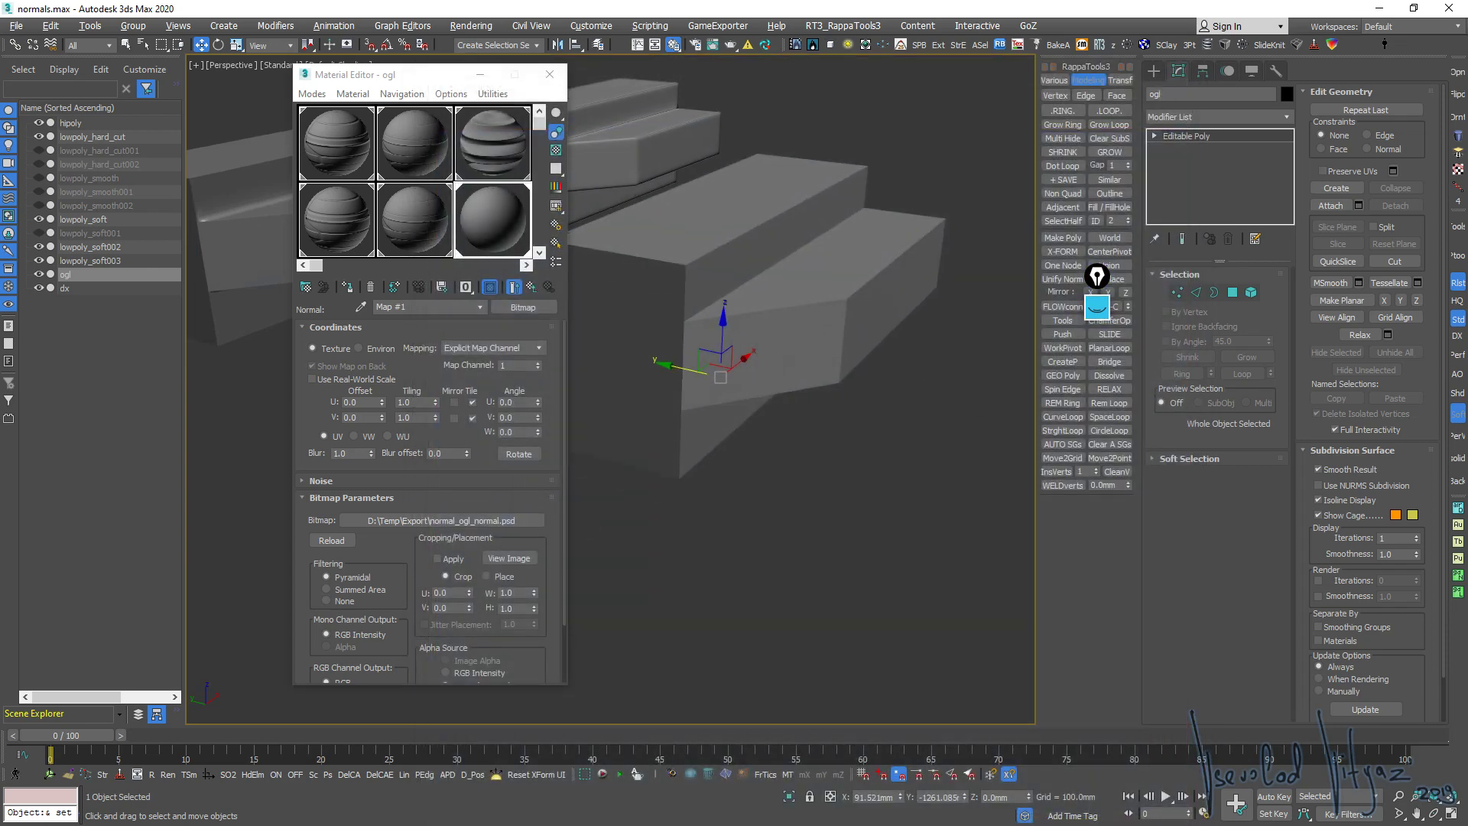
Cycle through the overlapping meshes until hipoly is selected, then start Export Selected
{"action": "key", "text": "alt+Tab"}
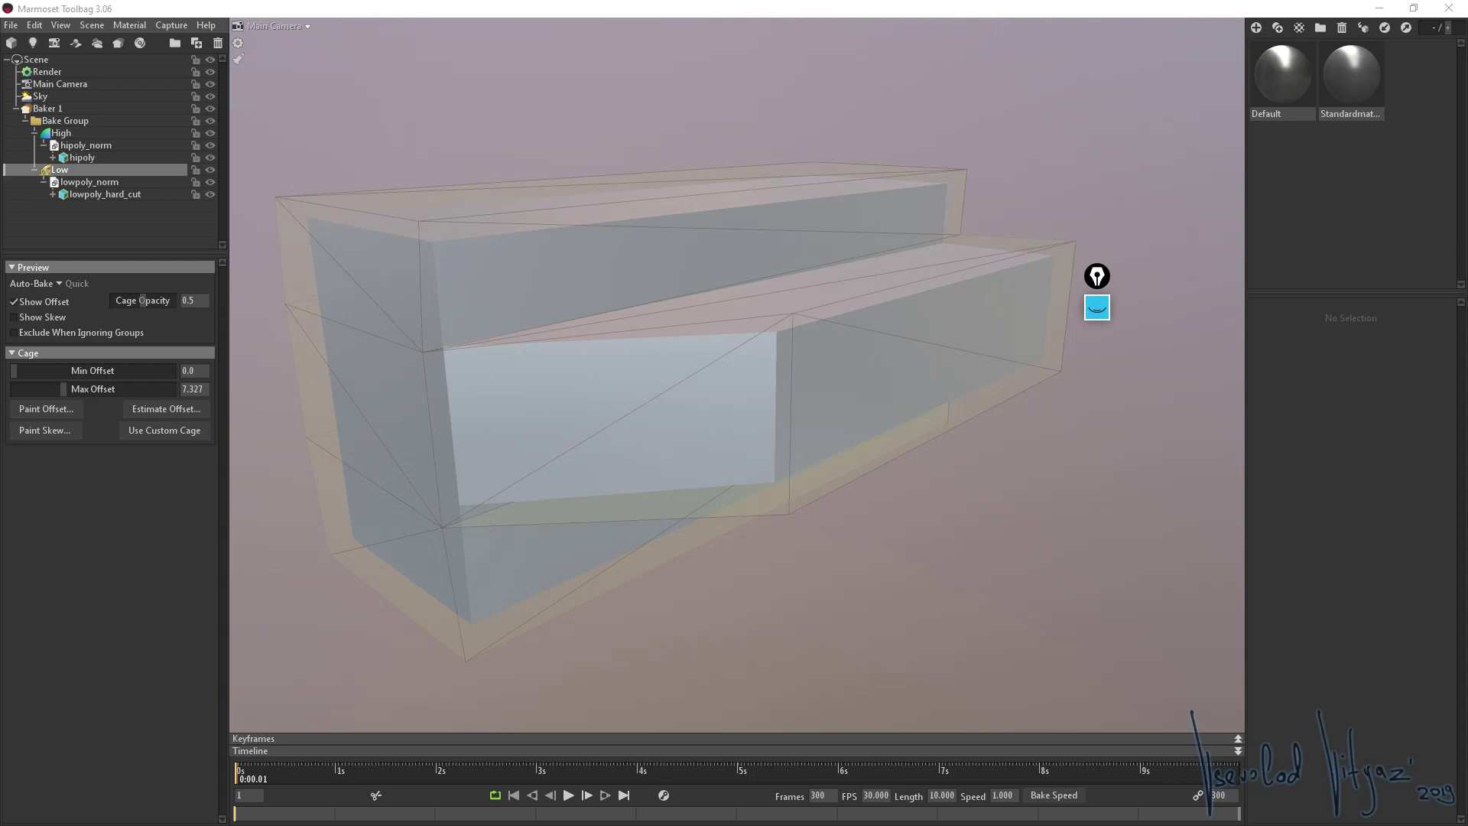
{"action": "key", "text": "alt+Tab"}
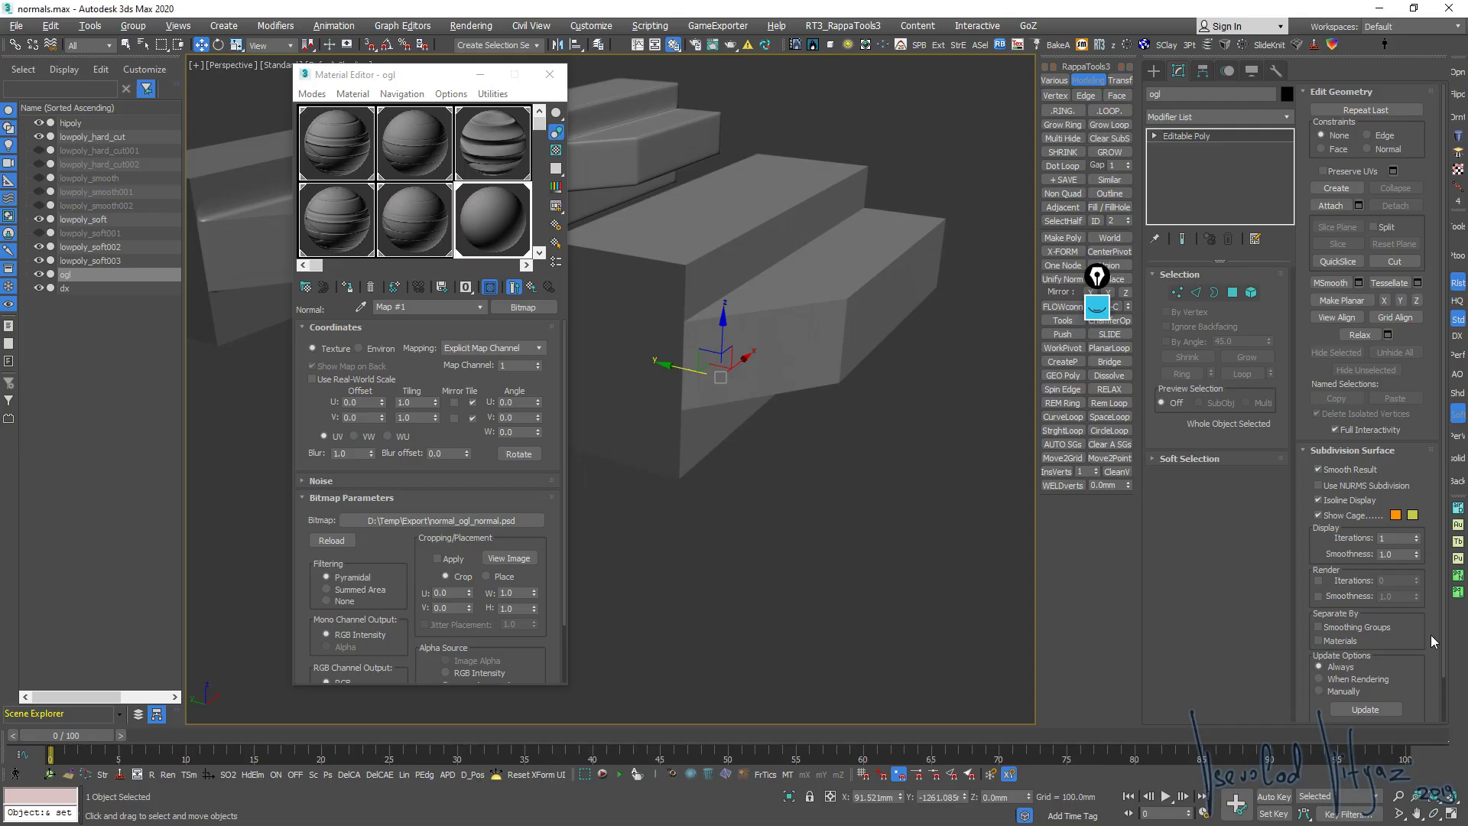
{"action": "mouse_move", "coordinate": [697, 294]}
{"action": "middle_mouse_down"}
{"action": "mouse_move", "coordinate": [602, 312]}
{"action": "mouse_move", "coordinate": [755, 331]}
{"action": "middle_mouse_up"}
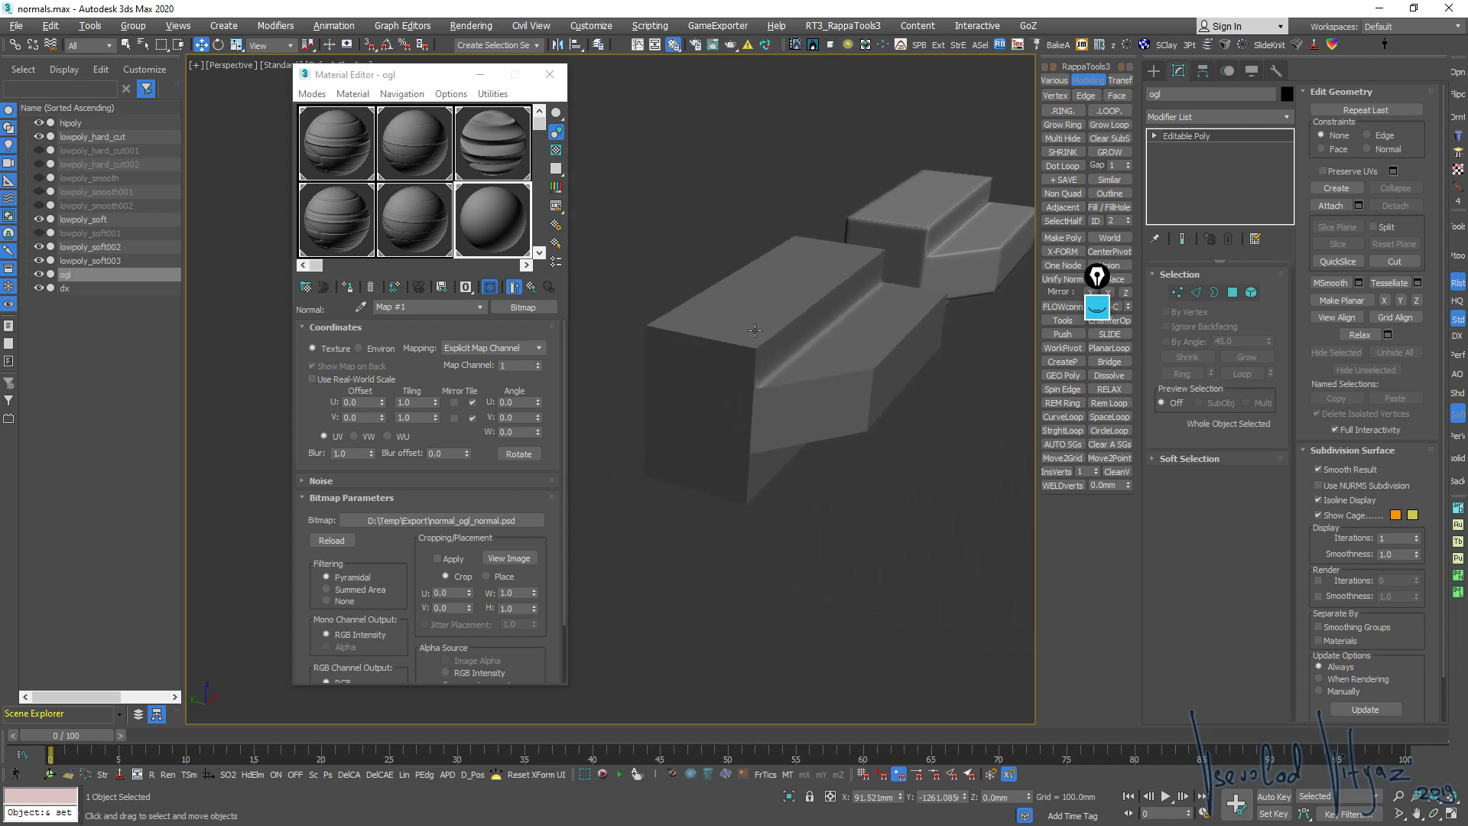
{"action": "left_click", "coordinate": [755, 330]}
{"action": "left_click", "coordinate": [755, 330]}
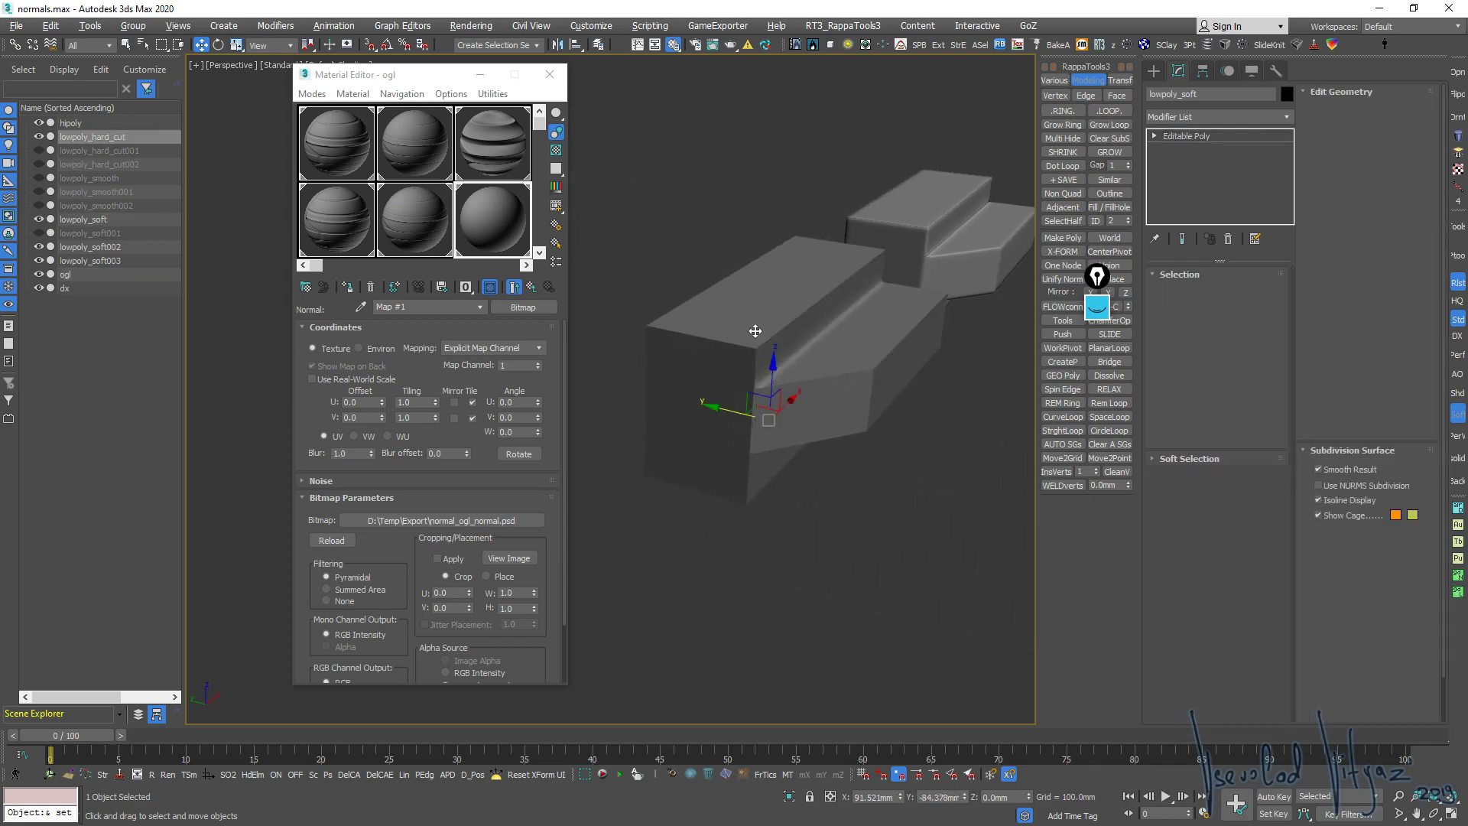
{"action": "left_click", "coordinate": [754, 318]}
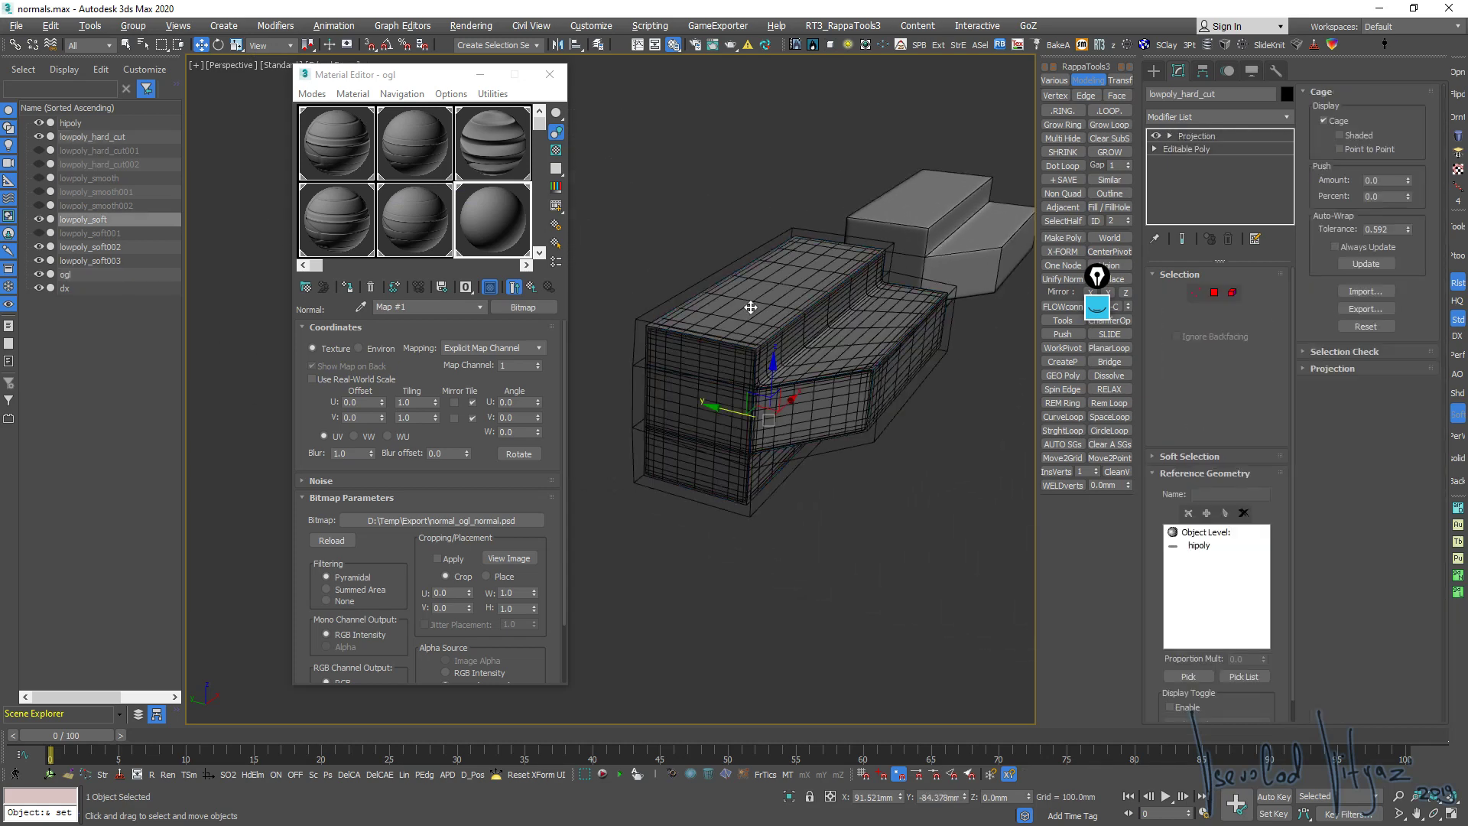
{"action": "left_click", "coordinate": [750, 306]}
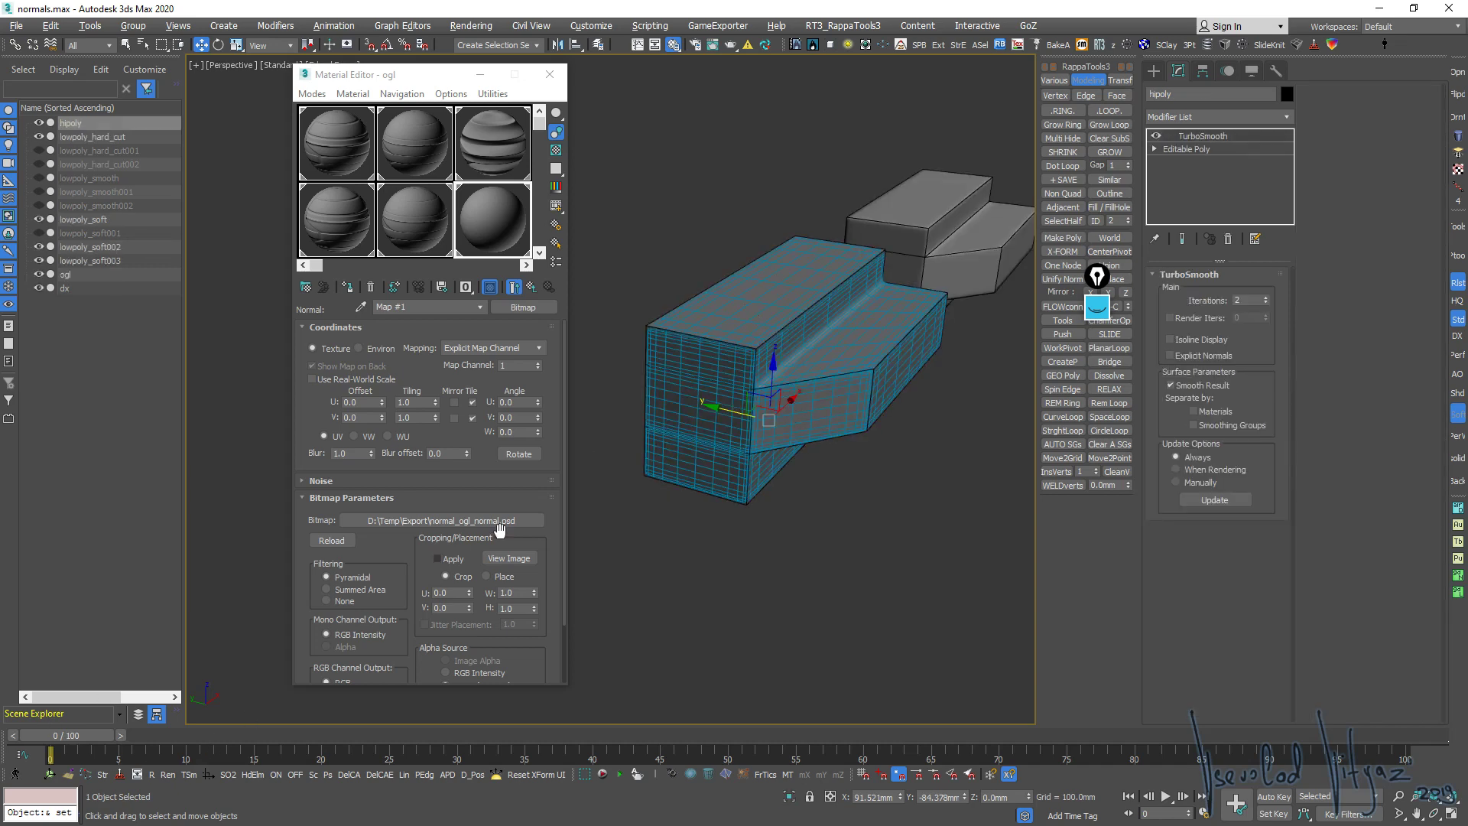
{"action": "left_click", "coordinate": [126, 773]}
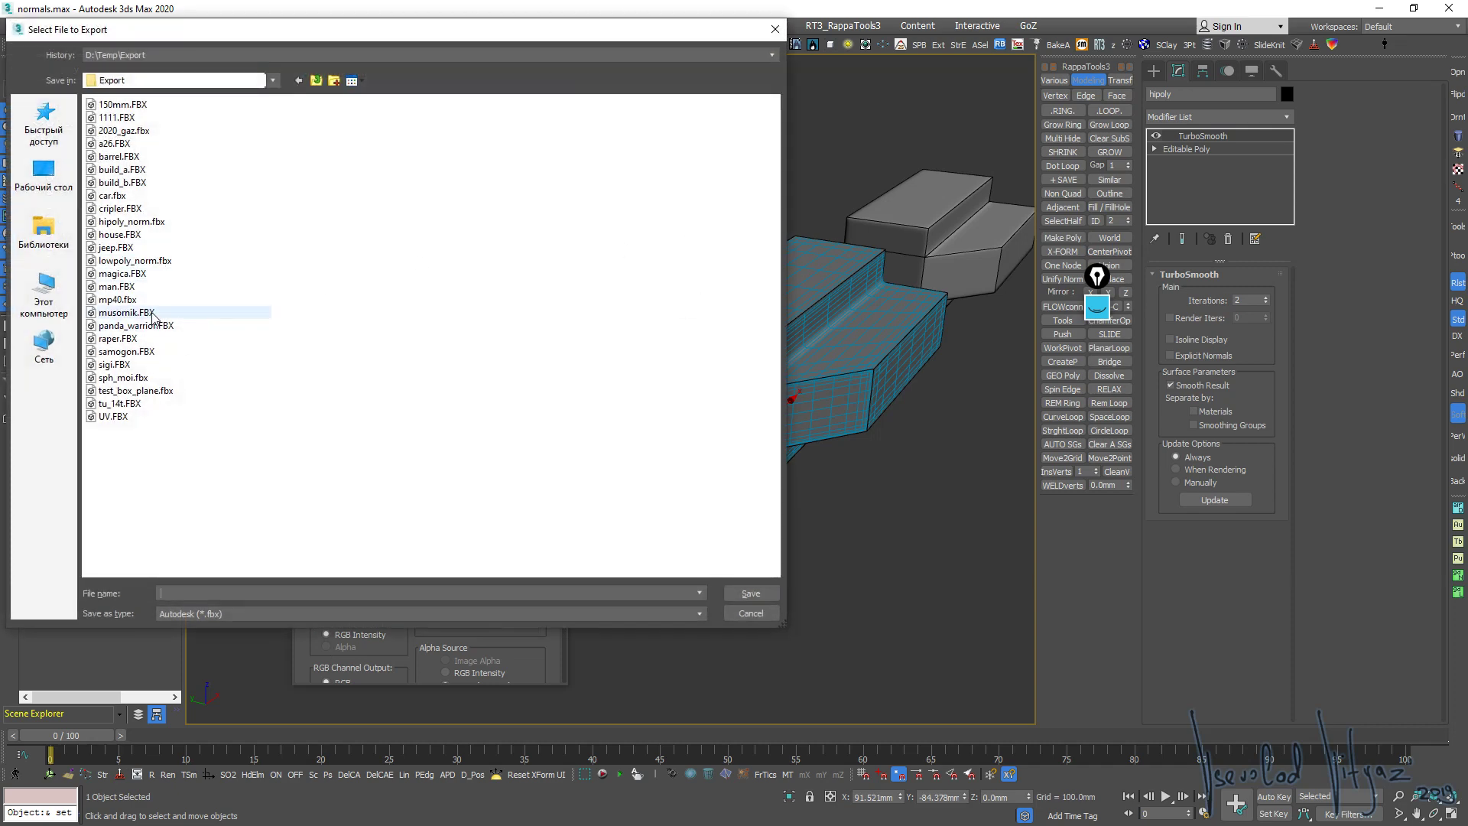
Export the high-poly block over the existing hipoly_norm.fbx
{"action": "left_click", "coordinate": [132, 221]}
{"action": "left_click", "coordinate": [751, 593]}
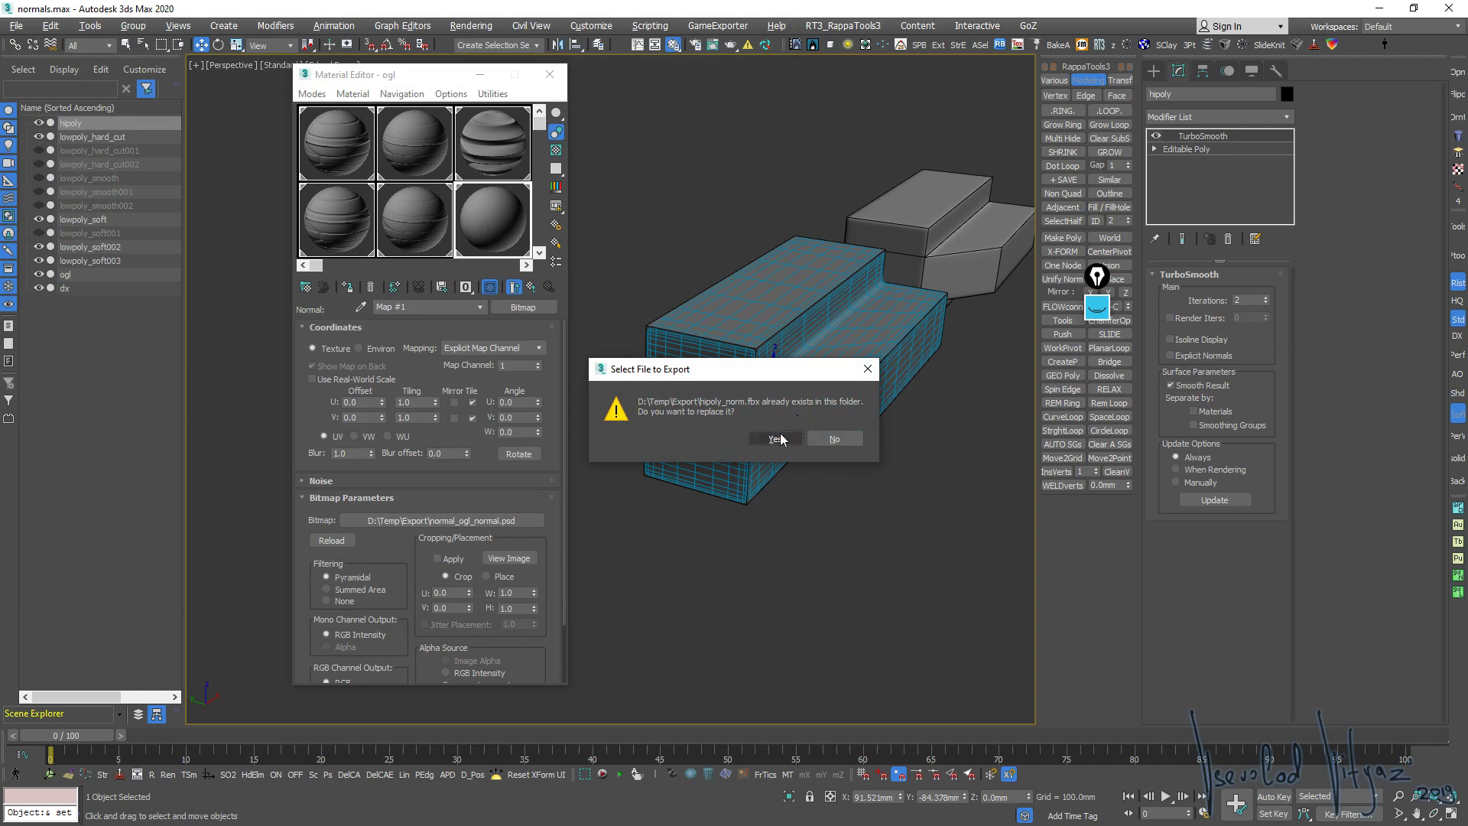
{"action": "left_click", "coordinate": [787, 435]}
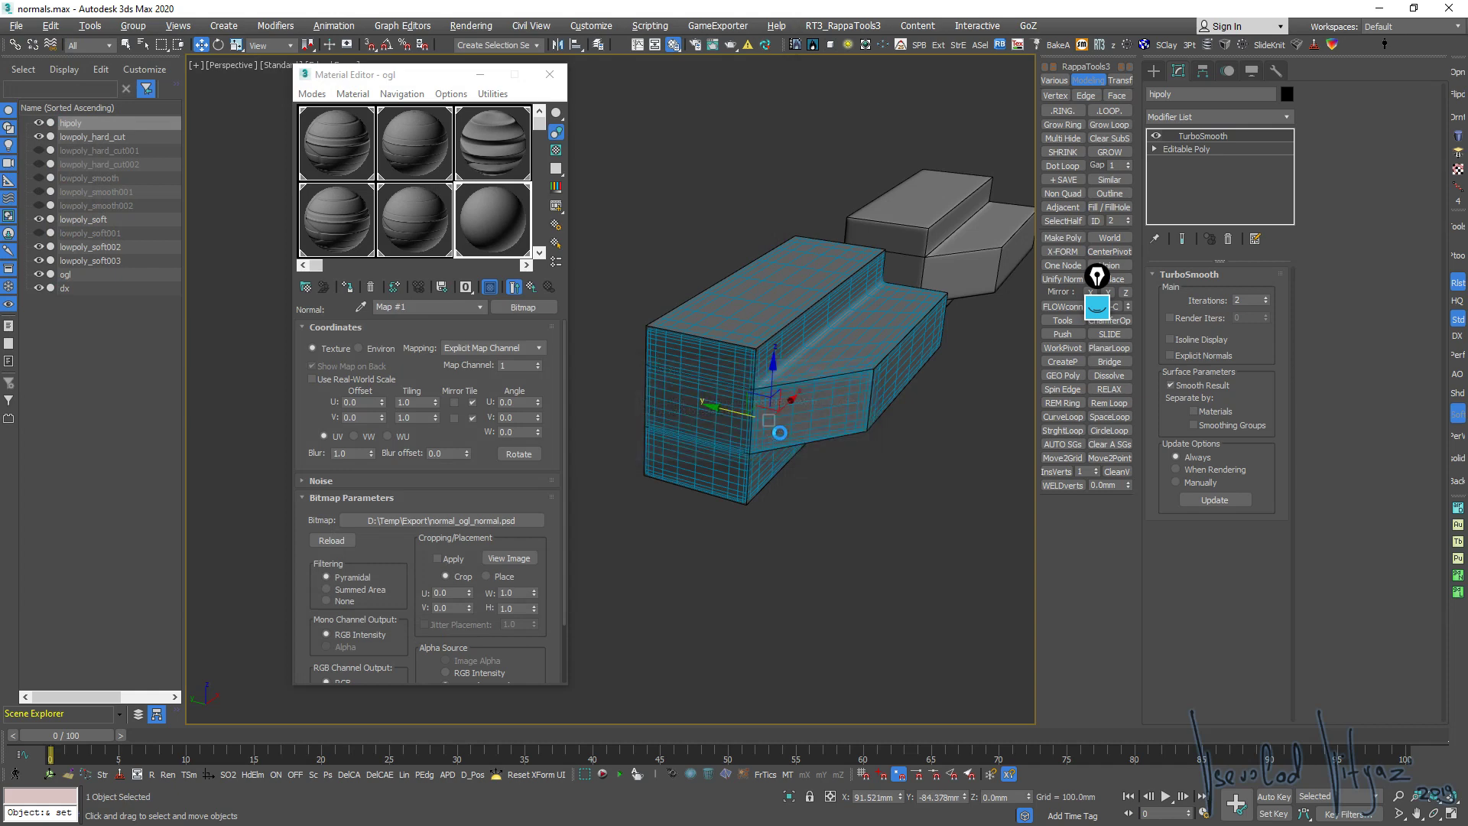
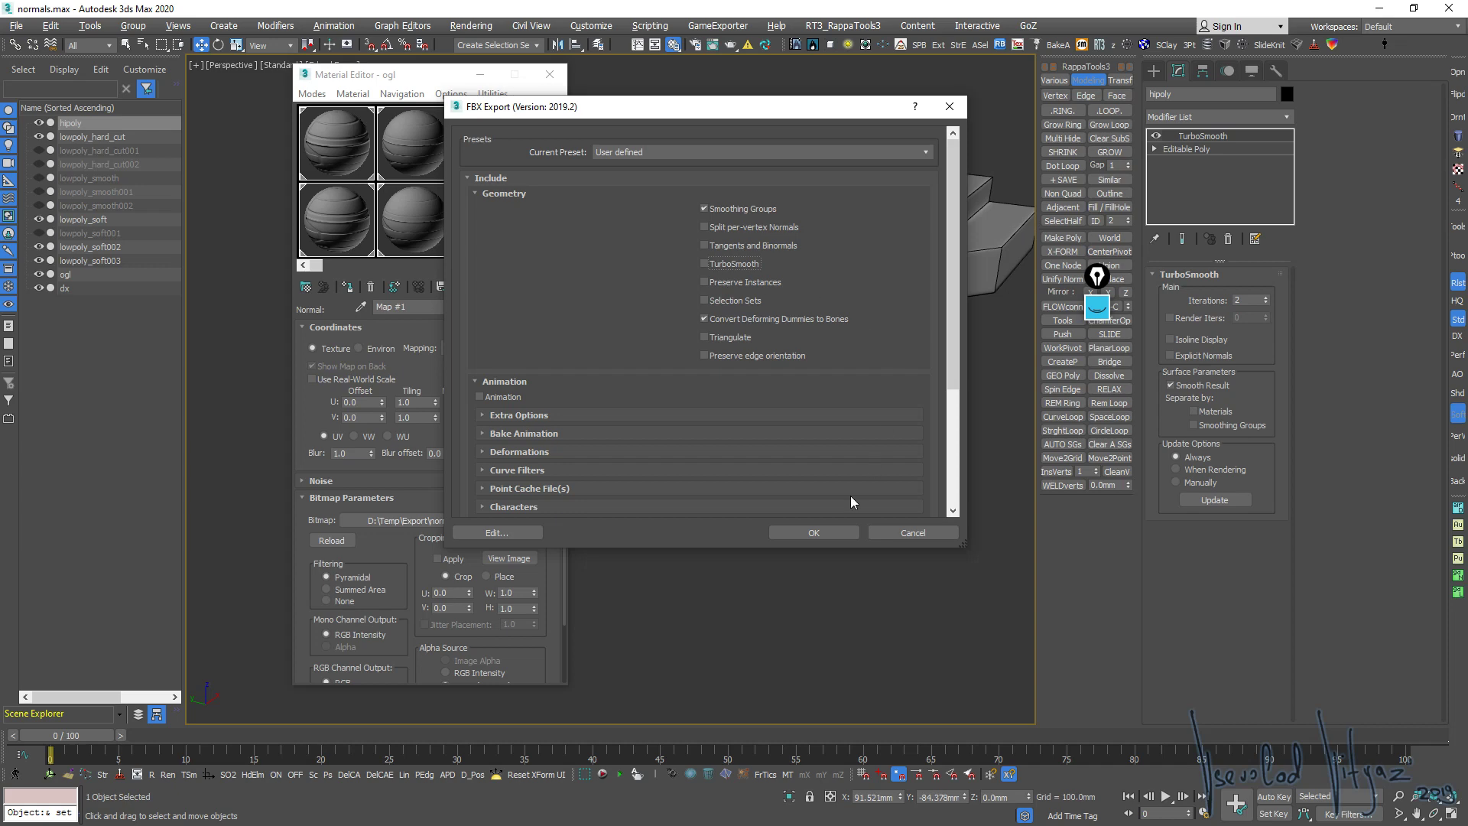
Confirm the hipoly FBX export settings and dismiss the TurboSmooth tessellation warning
{"action": "left_click", "coordinate": [815, 532]}
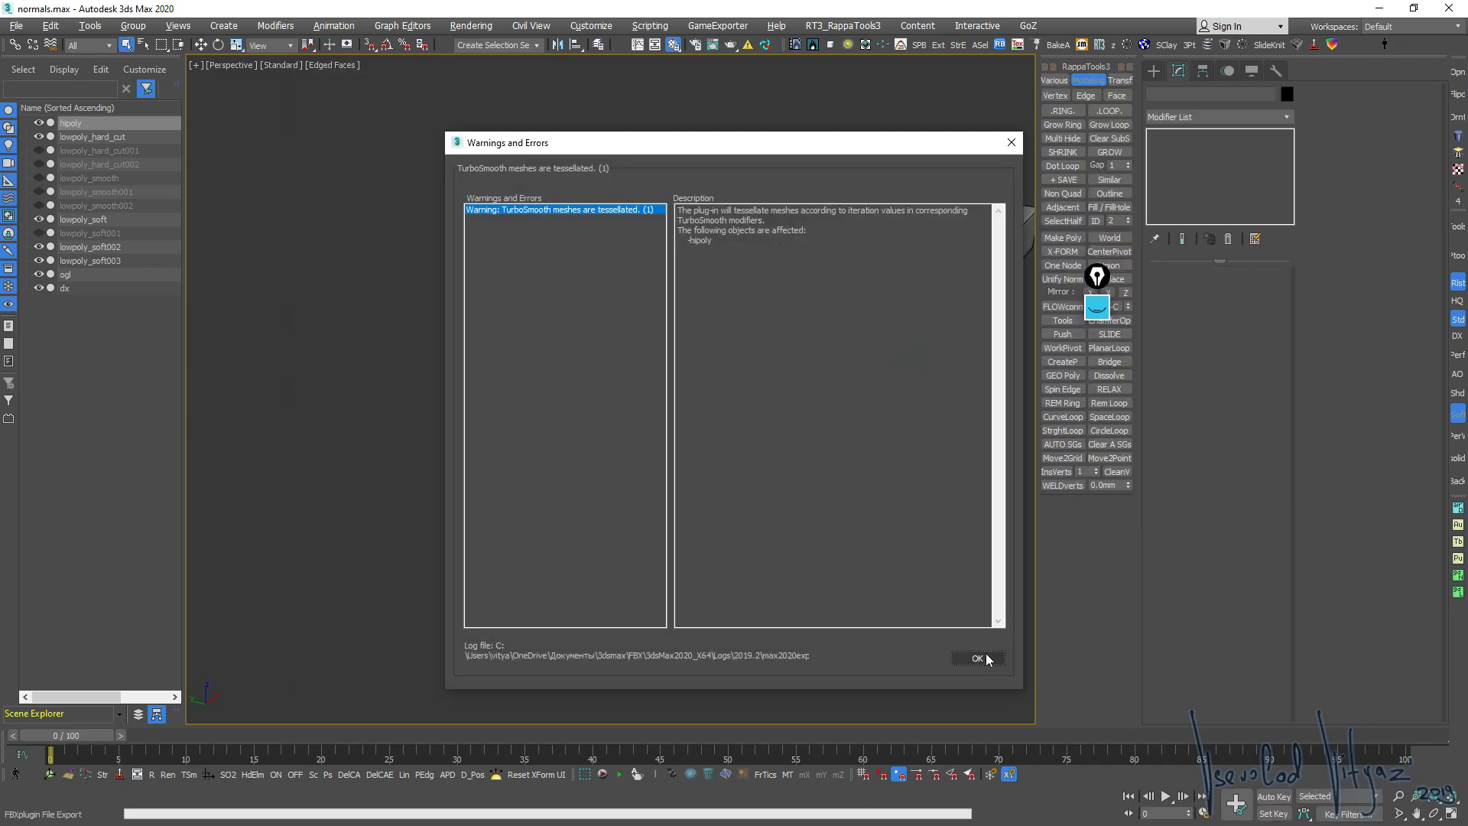
{"action": "left_click", "coordinate": [977, 657]}
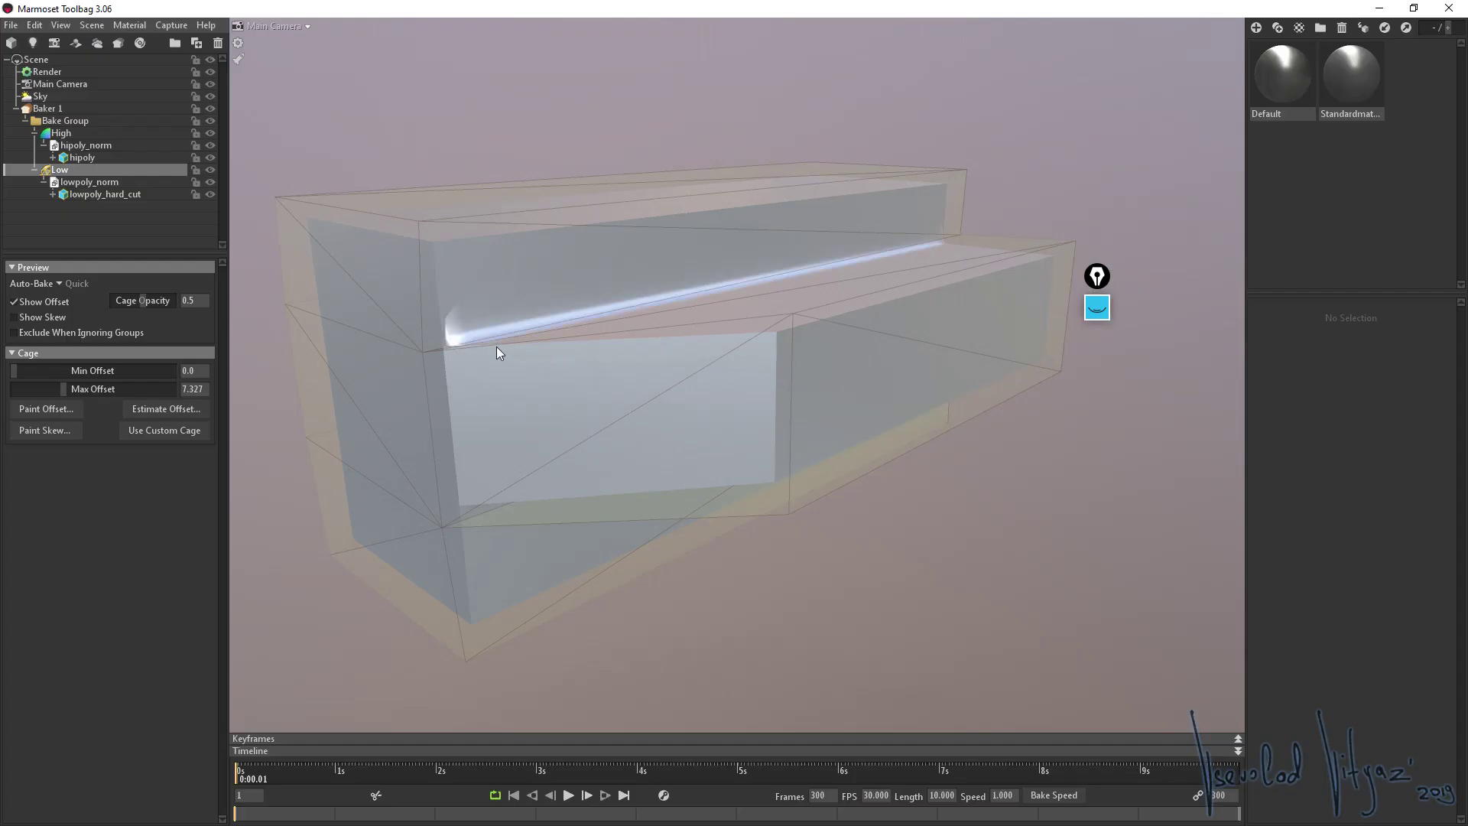
Select Baker 1 and set the bake resolution to 1024 x 1024
{"action": "mouse_move", "coordinate": [497, 348]}
{"action": "left_mouse_down"}
{"action": "mouse_move", "coordinate": [557, 364]}
{"action": "mouse_move", "coordinate": [382, 275]}
{"action": "left_mouse_up"}
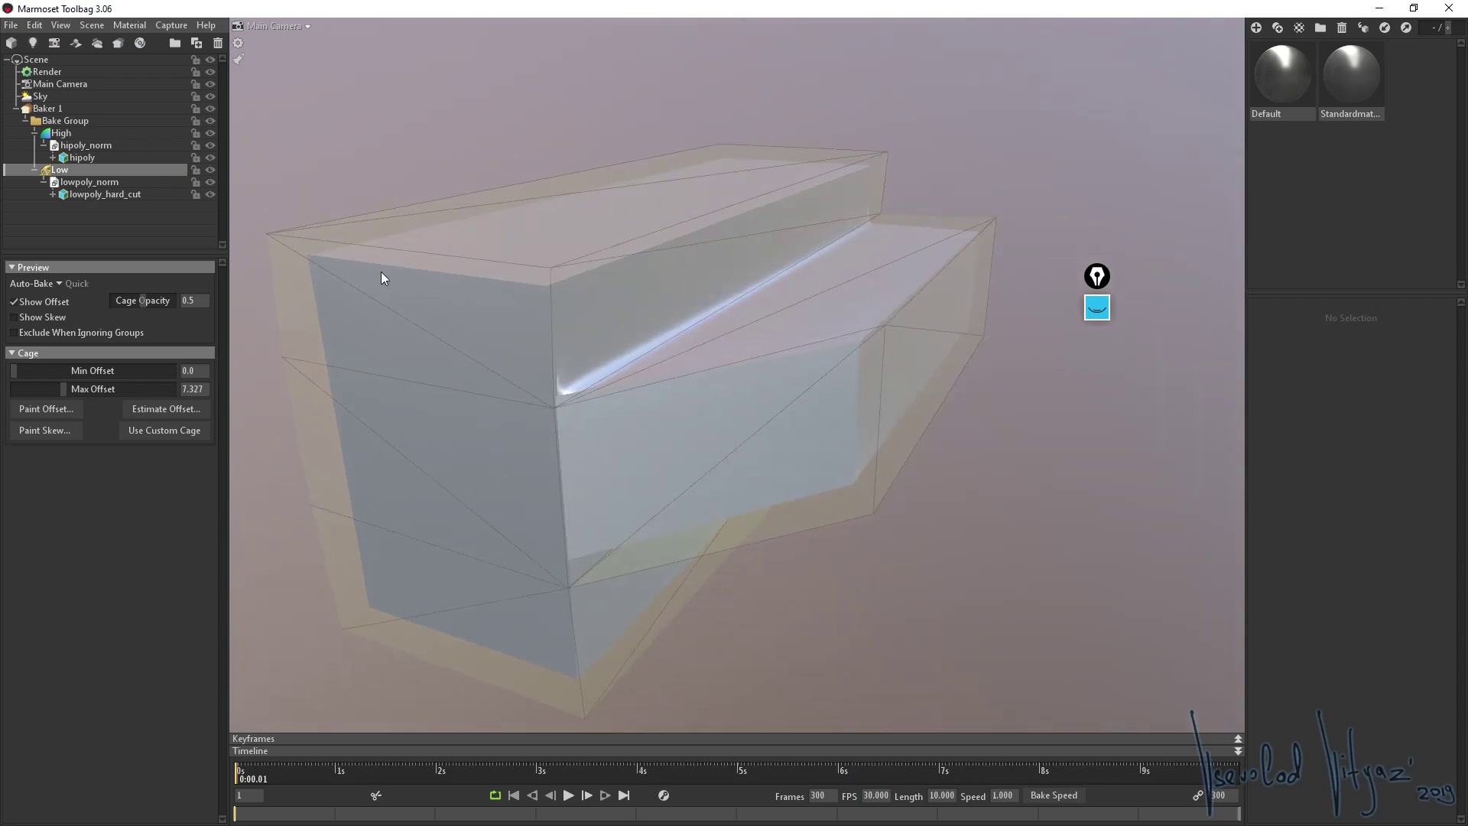
{"action": "left_click", "coordinate": [92, 145]}
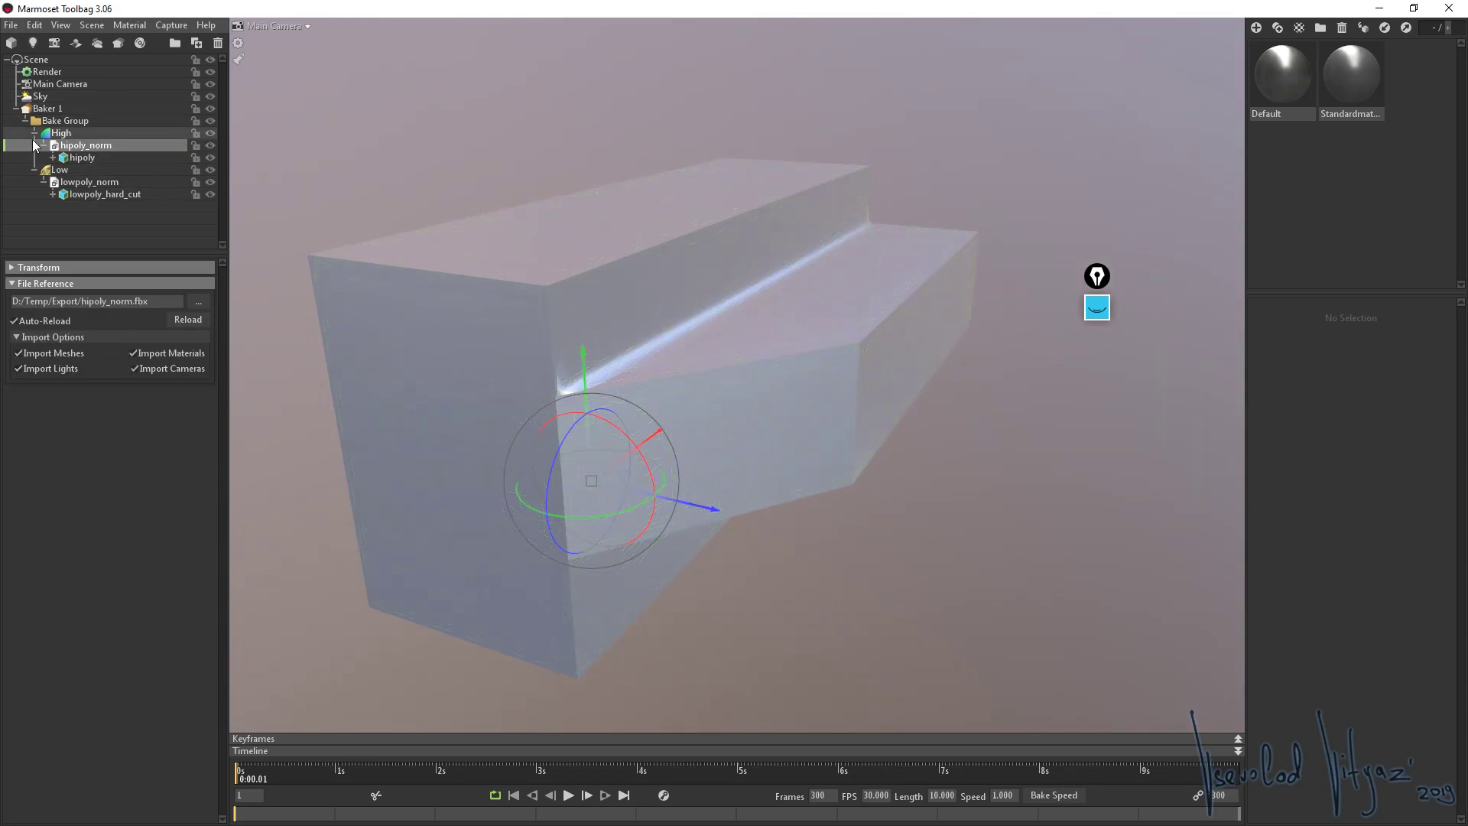
{"action": "left_click", "coordinate": [90, 120]}
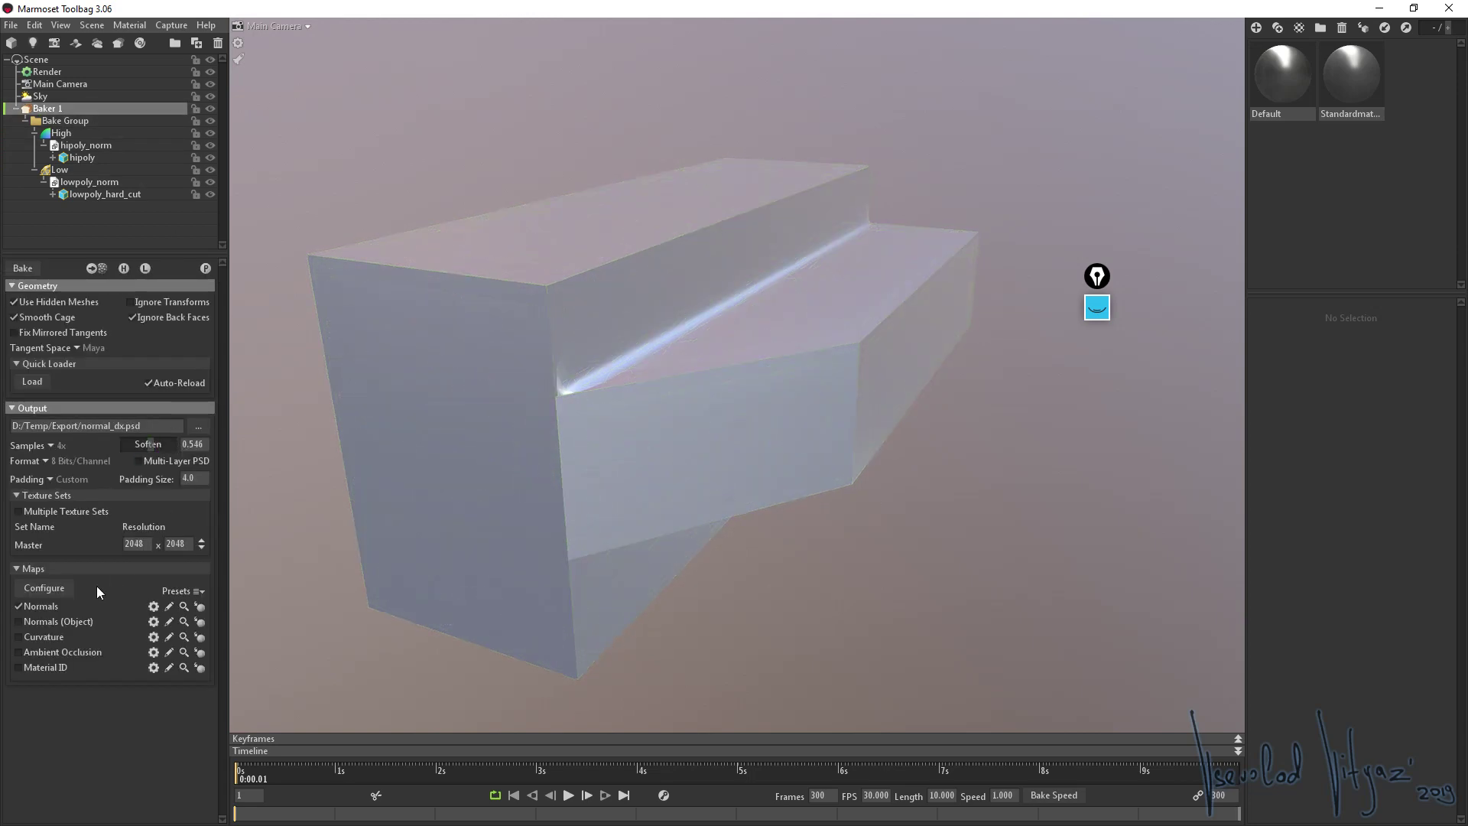
{"action": "left_click", "coordinate": [201, 548]}
Set tangent space to 3D Studio Max and rename the output to normal_ogl.psd
{"action": "left_click", "coordinate": [79, 350]}
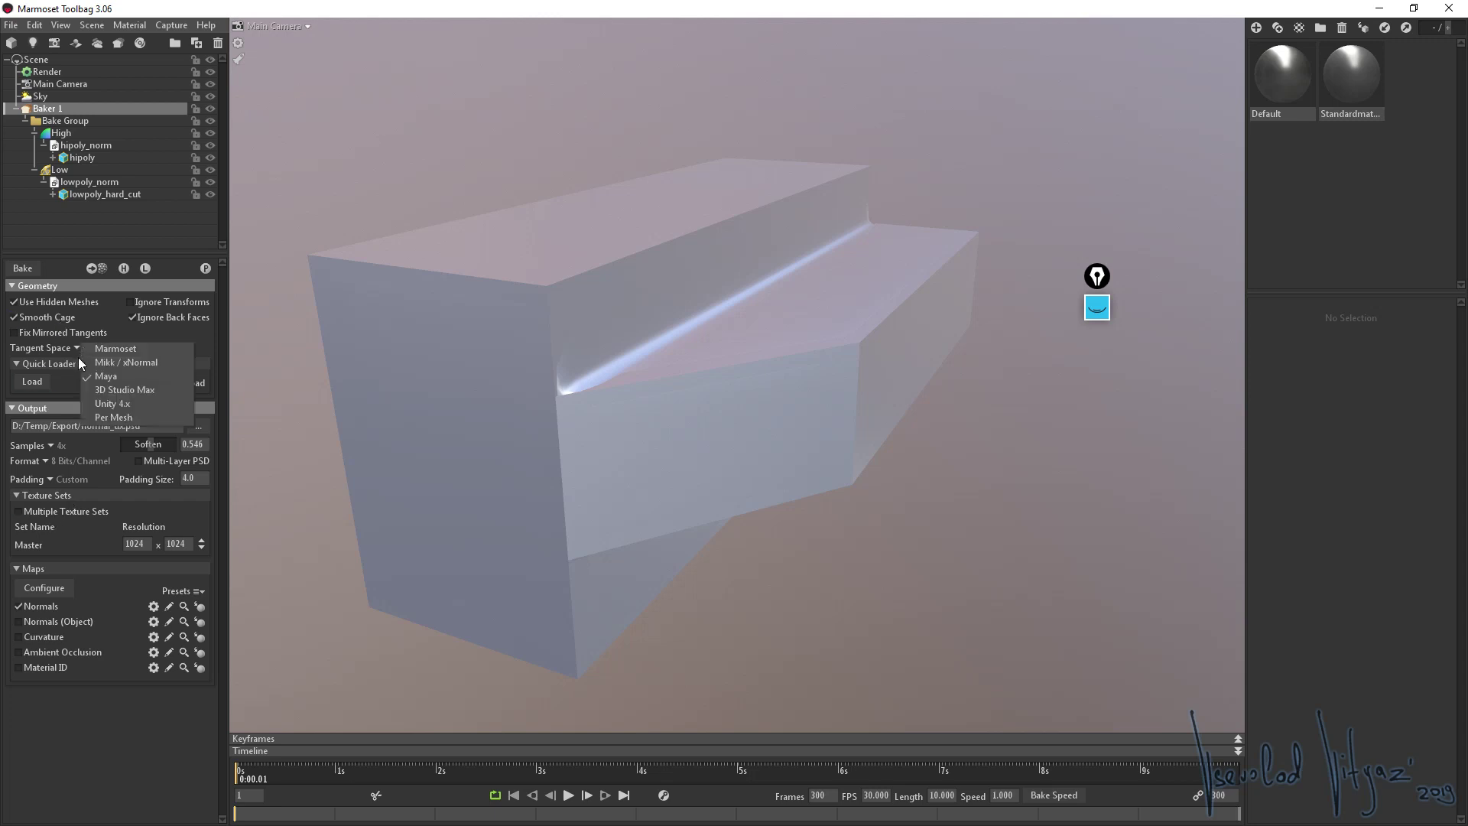
{"action": "left_click", "coordinate": [142, 404]}
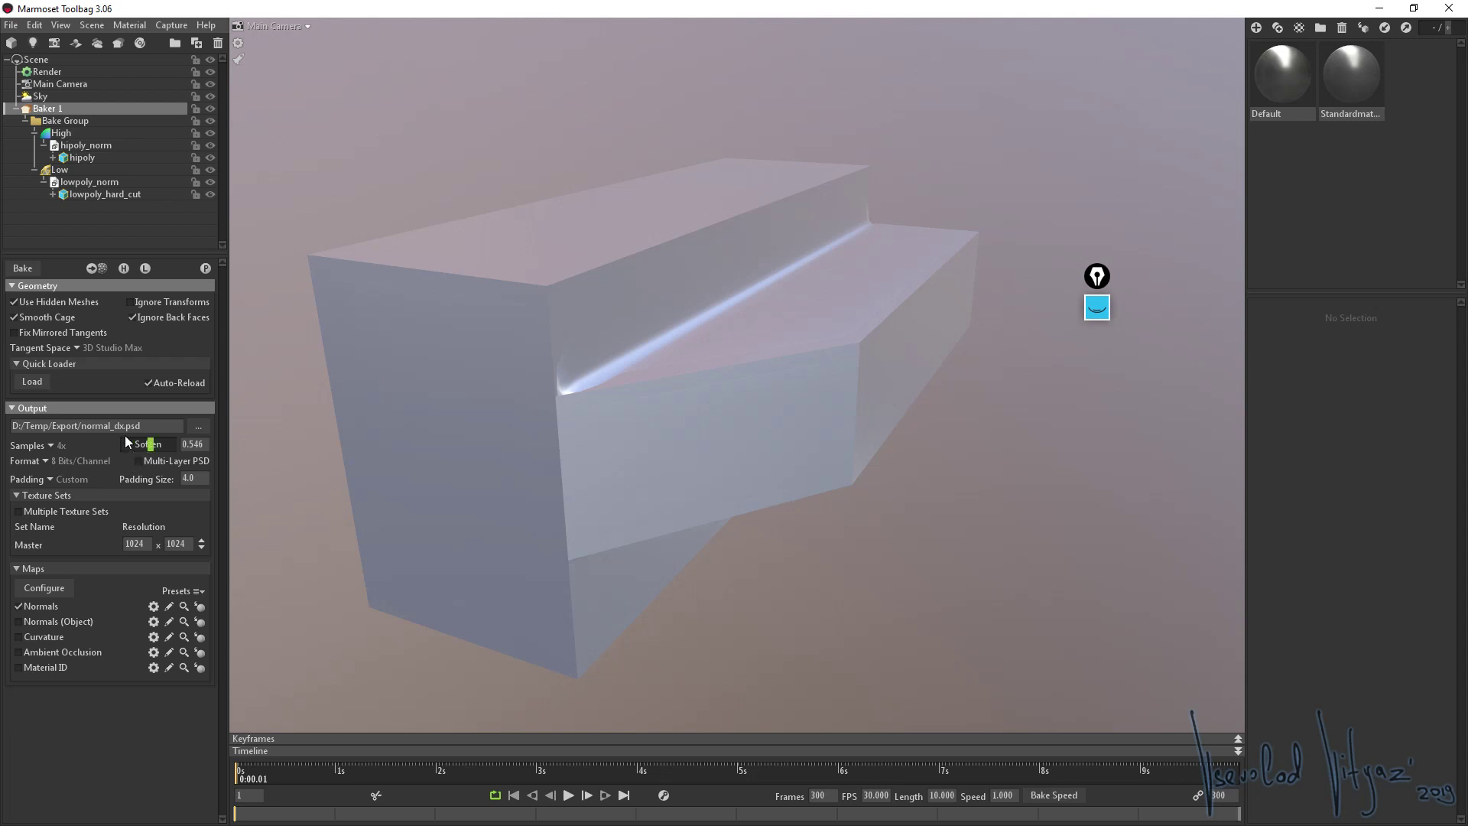
{"action": "key", "text": "BackSpace"}
{"action": "key", "text": "BackSpace"}
{"action": "type", "text": "ogl_normal.psd"}
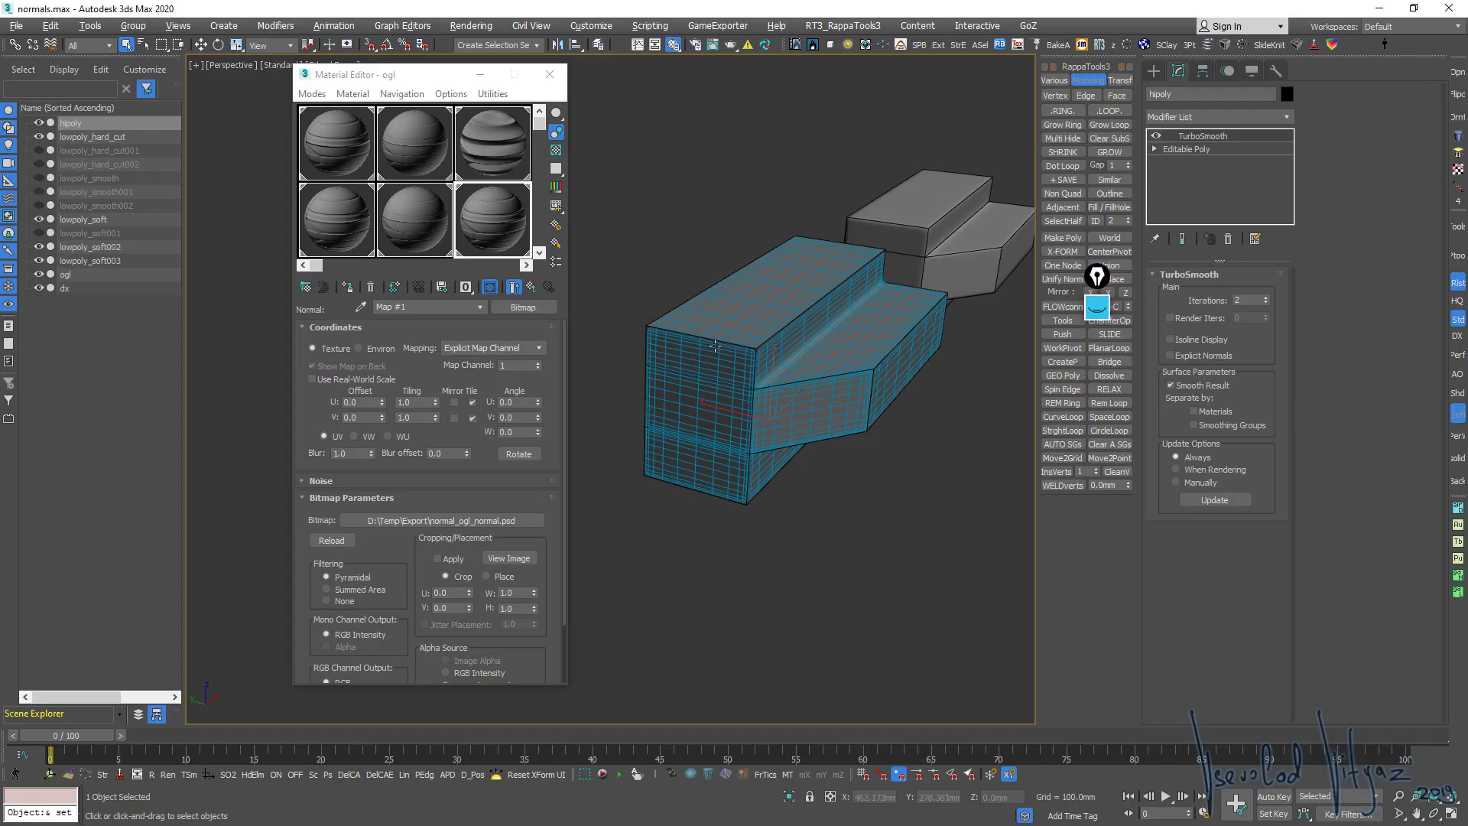
Rename the copied material slot to dx and open its Bump > Normal Bump map
{"action": "mouse_move", "coordinate": [714, 345]}
{"action": "middle_mouse_down", "text": "alt"}
{"action": "mouse_move", "coordinate": [719, 377]}
{"action": "mouse_move", "coordinate": [777, 410]}
{"action": "mouse_move", "coordinate": [807, 340]}
{"action": "middle_mouse_up", "text": "alt"}
{"action": "scroll", "coordinate": [753, 396], "scroll_direction": "up", "scroll_amount": 5}
{"action": "scroll", "coordinate": [722, 406], "scroll_direction": "up", "scroll_amount": 3}
{"action": "scroll", "coordinate": [773, 400], "scroll_direction": "down", "scroll_amount": 3}
{"action": "middle_click_drag", "start_coordinate": [773, 400], "coordinate": [744, 406], "text": "alt"}
{"action": "scroll", "coordinate": [681, 385], "scroll_direction": "down", "scroll_amount": 2}
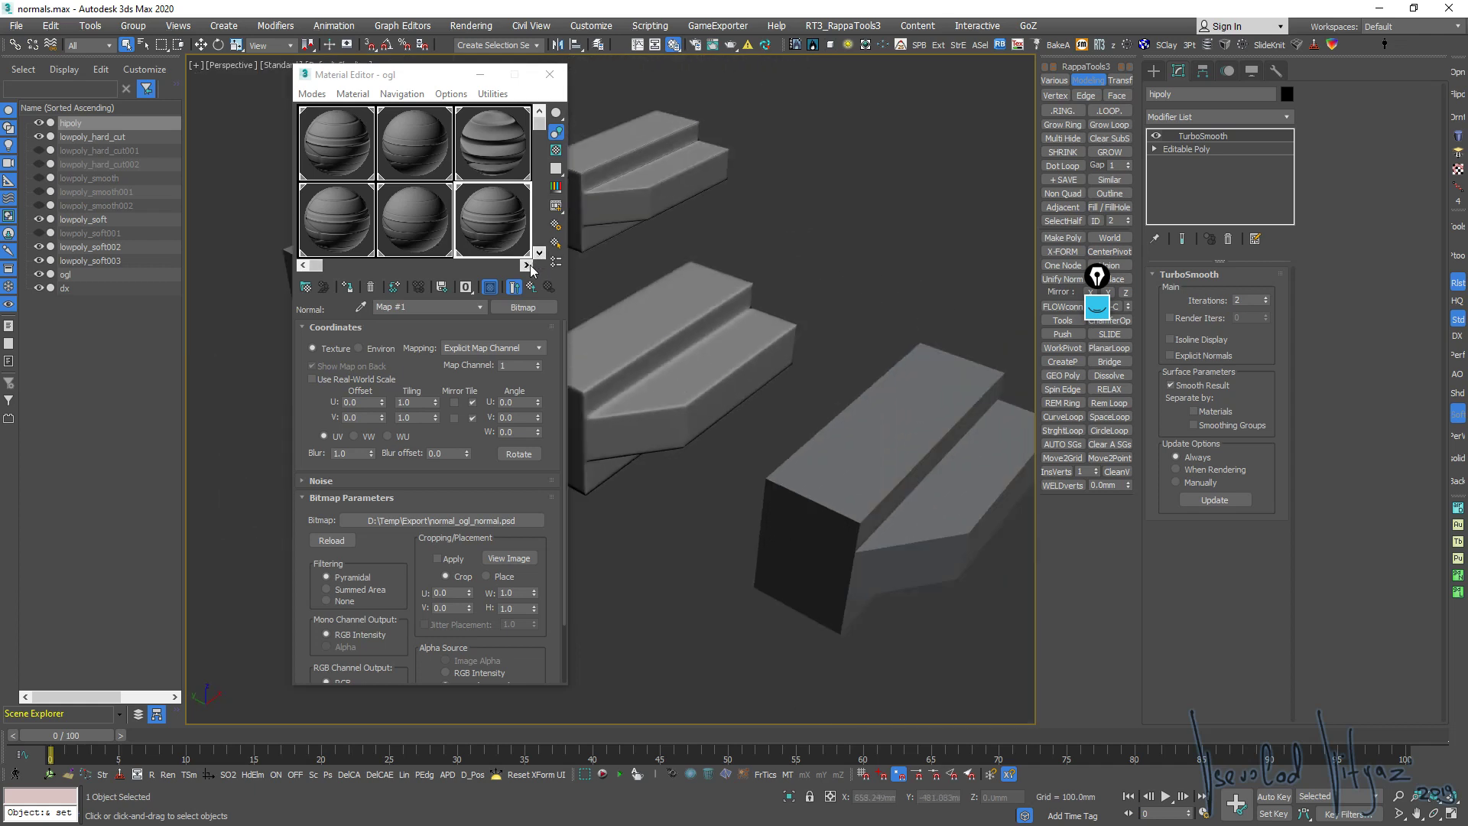
{"action": "mouse_move", "coordinate": [684, 354]}
{"action": "middle_mouse_down", "text": "alt"}
{"action": "mouse_move", "coordinate": [727, 366]}
{"action": "mouse_move", "coordinate": [581, 291]}
{"action": "middle_mouse_up", "text": "alt"}
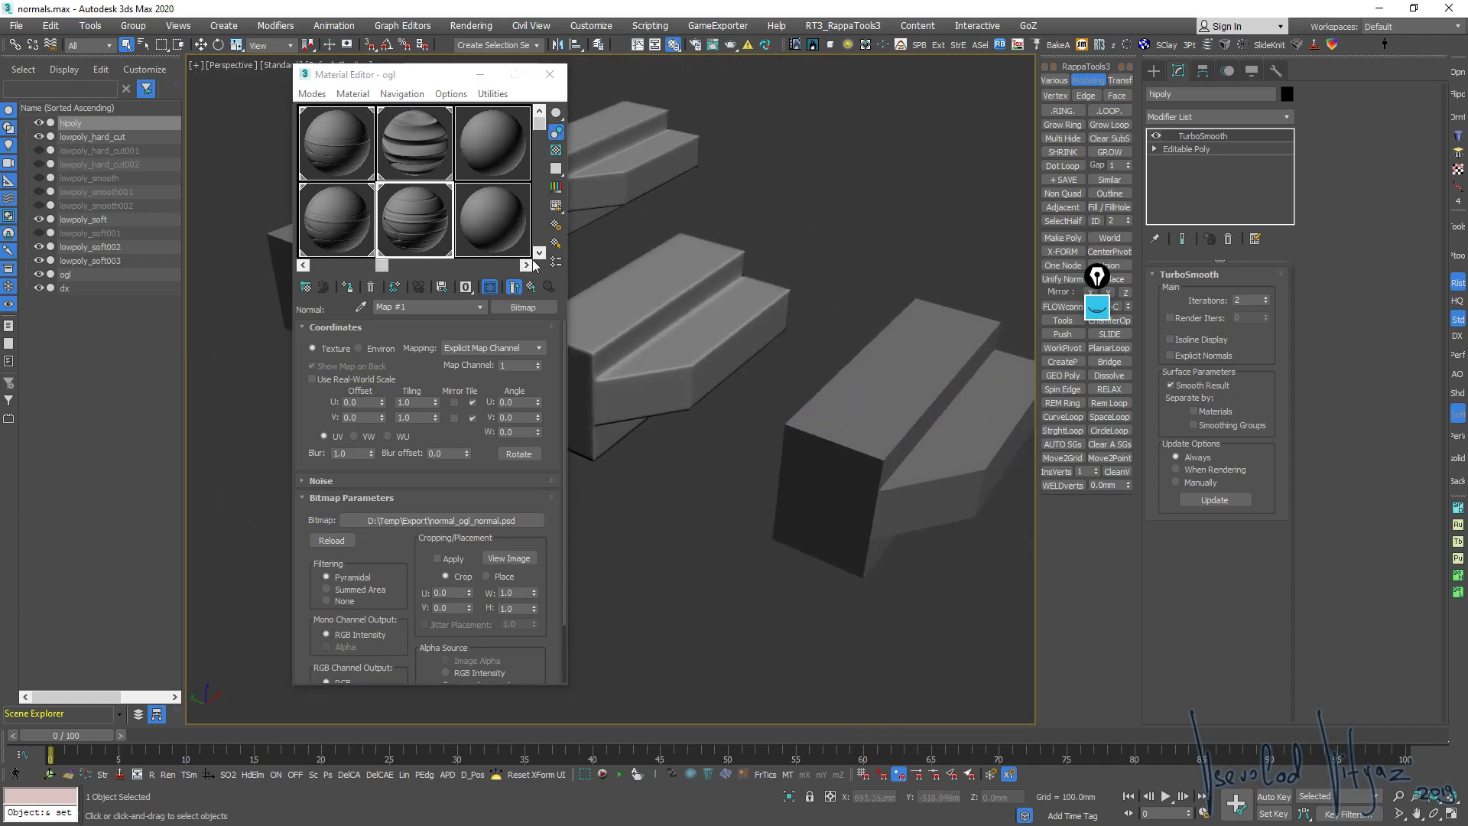
{"action": "left_click", "coordinate": [426, 232]}
{"action": "left_click", "coordinate": [464, 229]}
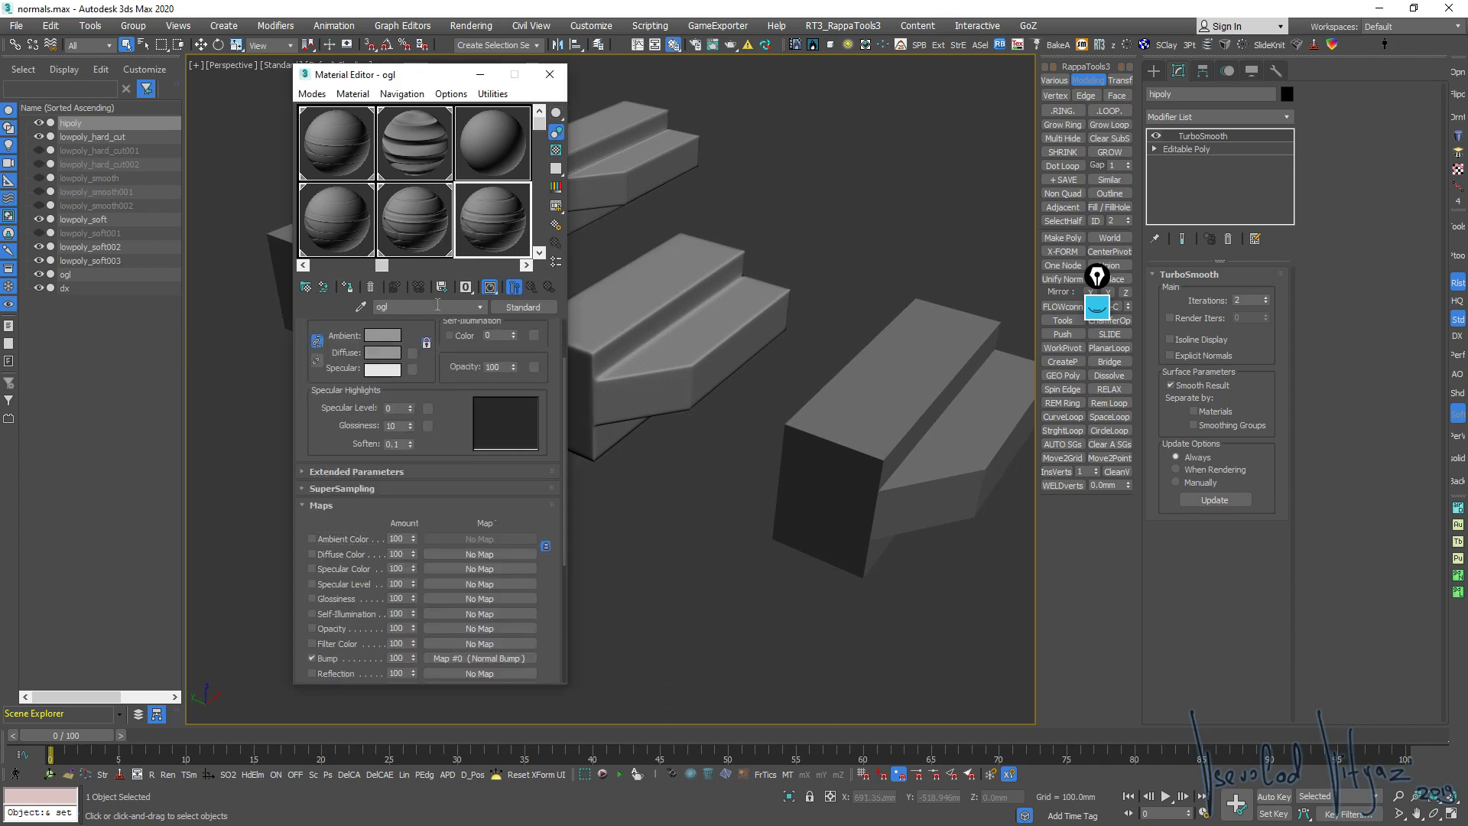
{"action": "type", "text": "dx"}
{"action": "middle_click_drag", "start_coordinate": [936, 413], "coordinate": [844, 374]}
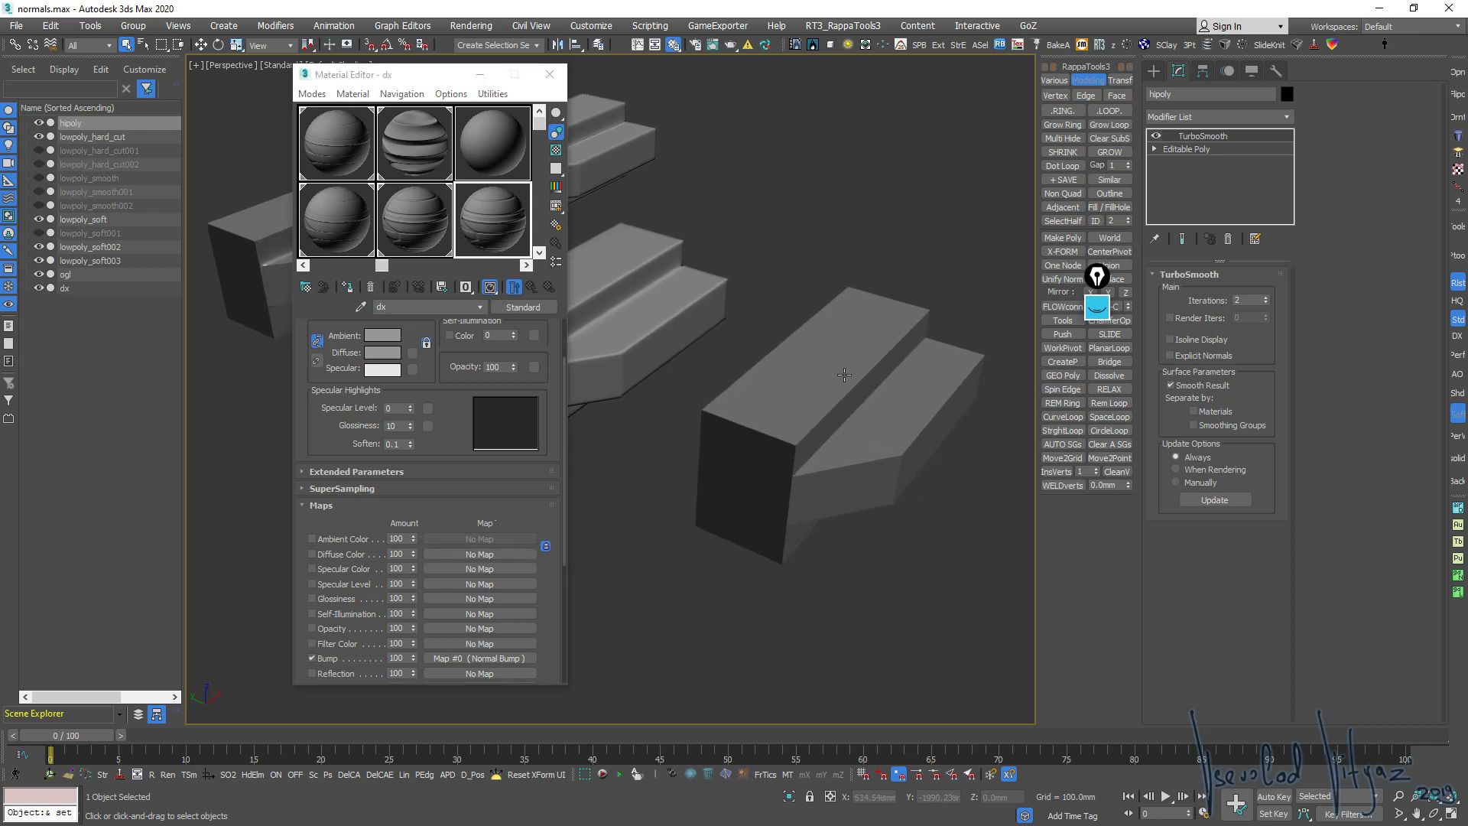
{"action": "left_click", "coordinate": [474, 658]}
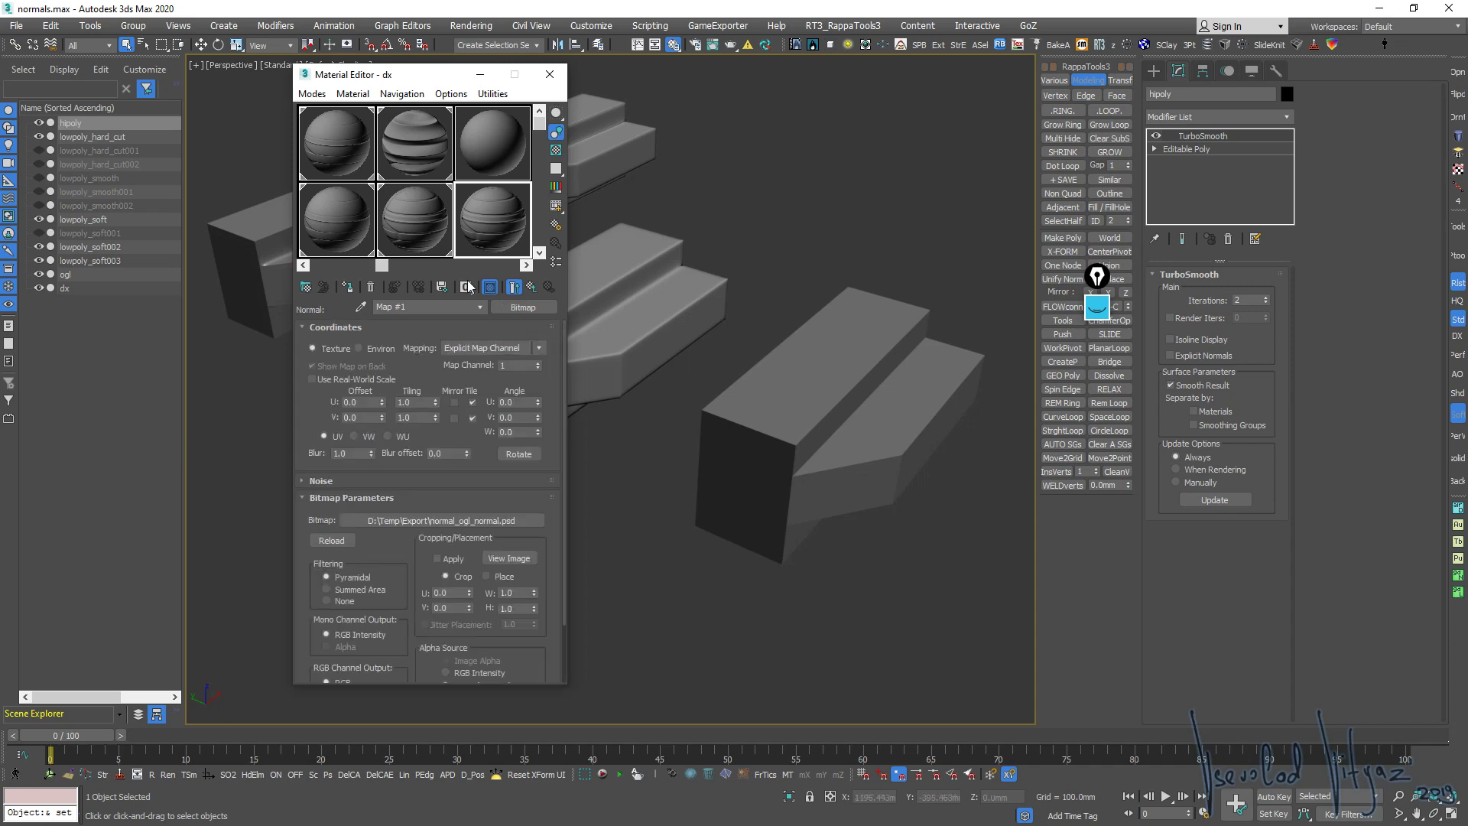
Load normal_dx_normal.psd as the normal bitmap and assign the dx material to the dx stairs
{"action": "left_click", "coordinate": [465, 525]}
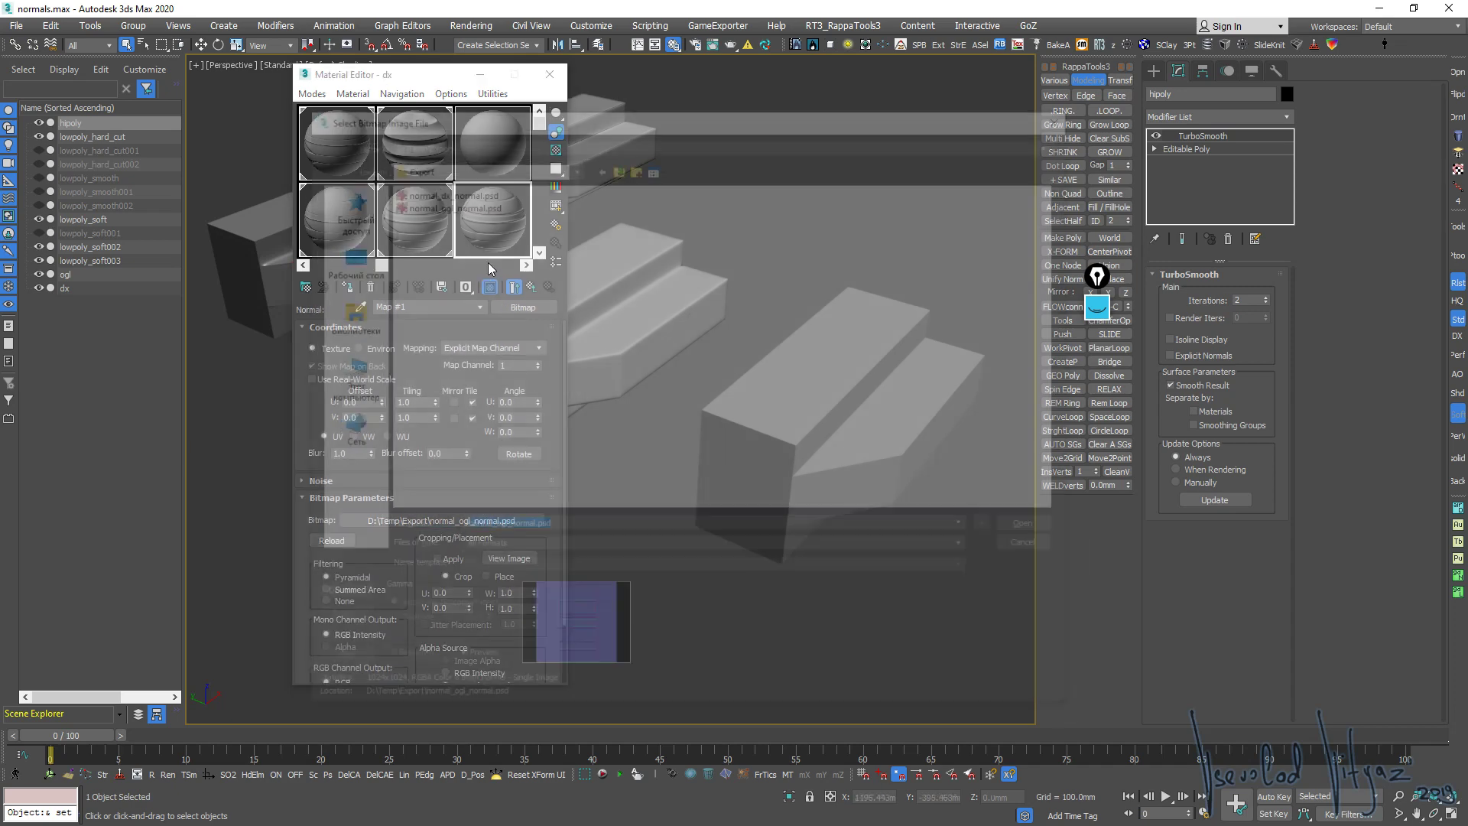
{"action": "double_click", "coordinate": [457, 190]}
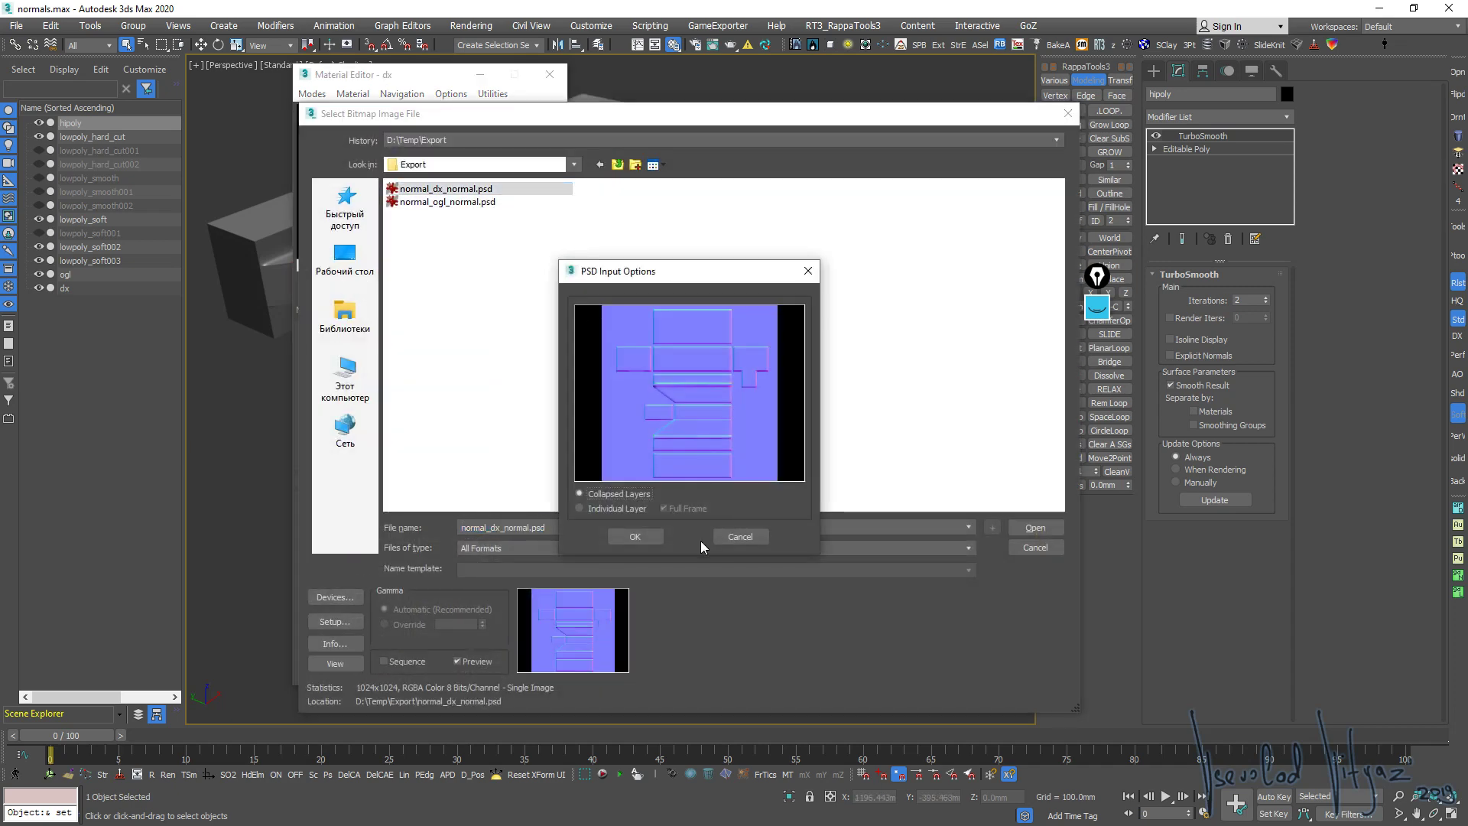
{"action": "left_click", "coordinate": [633, 535]}
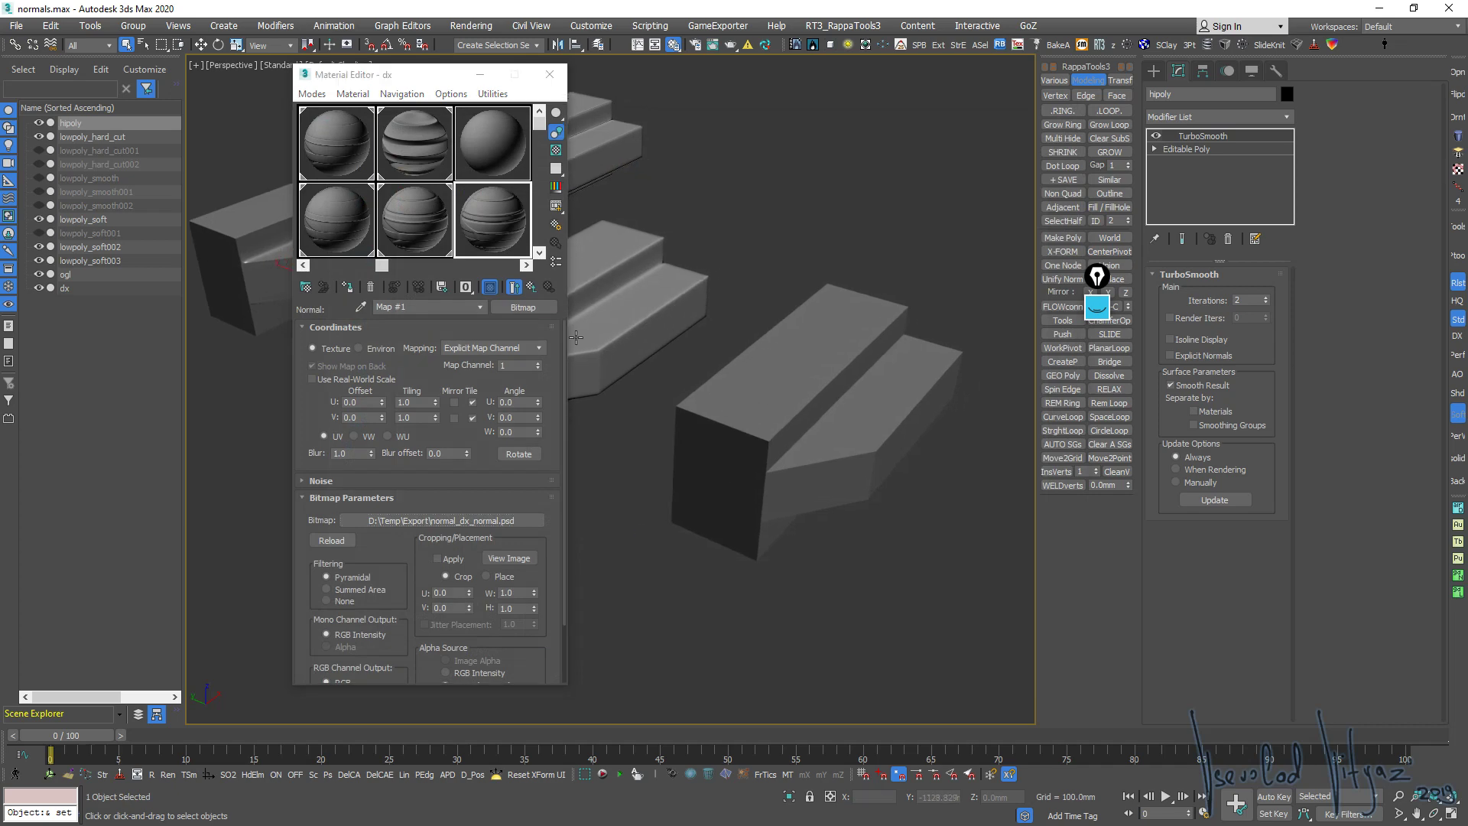
{"action": "left_click", "coordinate": [787, 403]}
{"action": "left_click", "coordinate": [350, 287]}
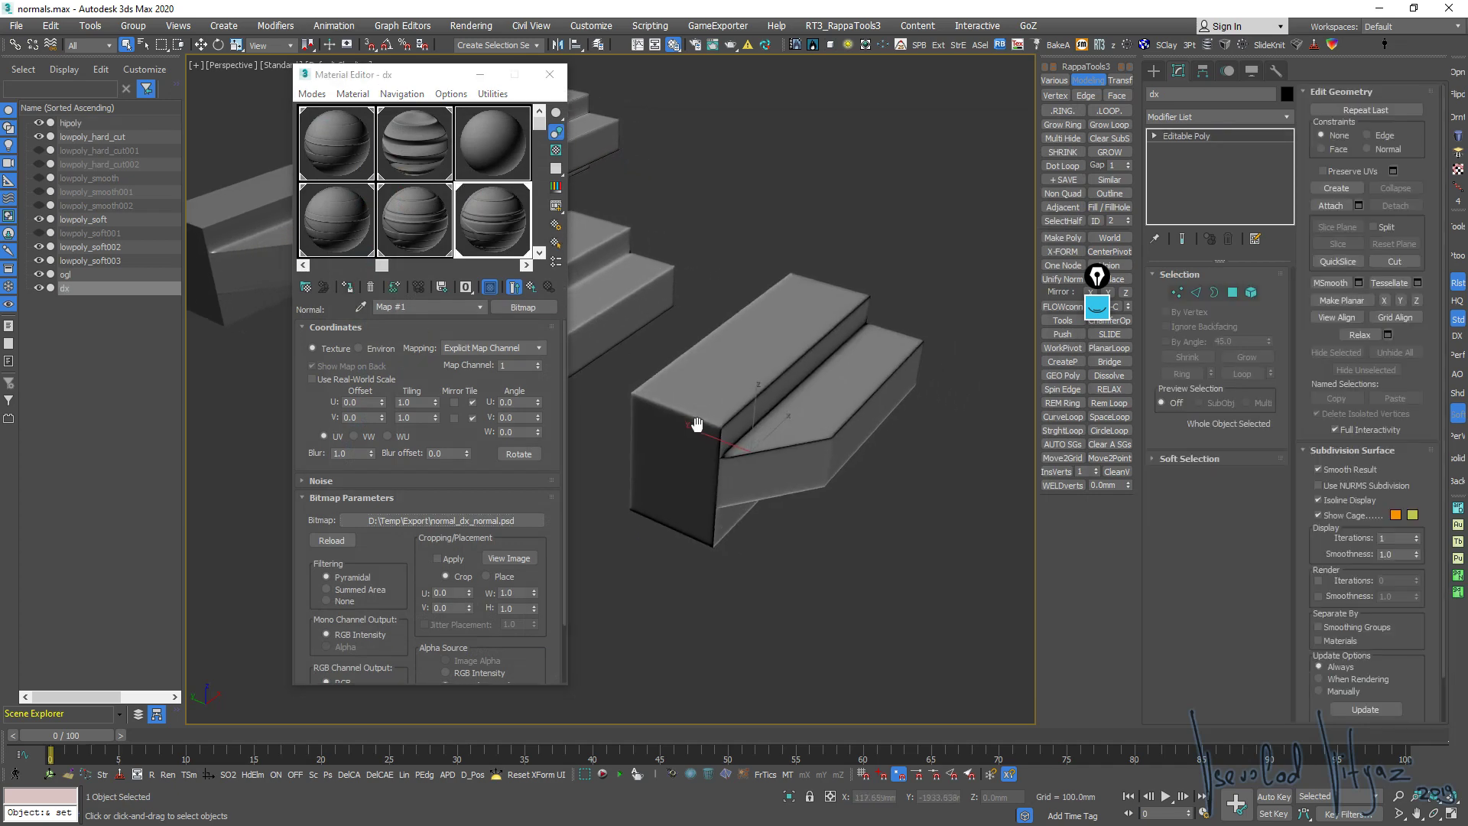
{"action": "mouse_move", "coordinate": [699, 426]}
{"action": "middle_mouse_down", "text": "alt"}
{"action": "mouse_move", "coordinate": [959, 402]}
{"action": "mouse_move", "coordinate": [778, 462]}
{"action": "mouse_move", "coordinate": [894, 448]}
{"action": "mouse_move", "coordinate": [765, 458]}
{"action": "mouse_move", "coordinate": [737, 442]}
{"action": "mouse_move", "coordinate": [953, 368]}
{"action": "middle_mouse_up", "text": "alt"}
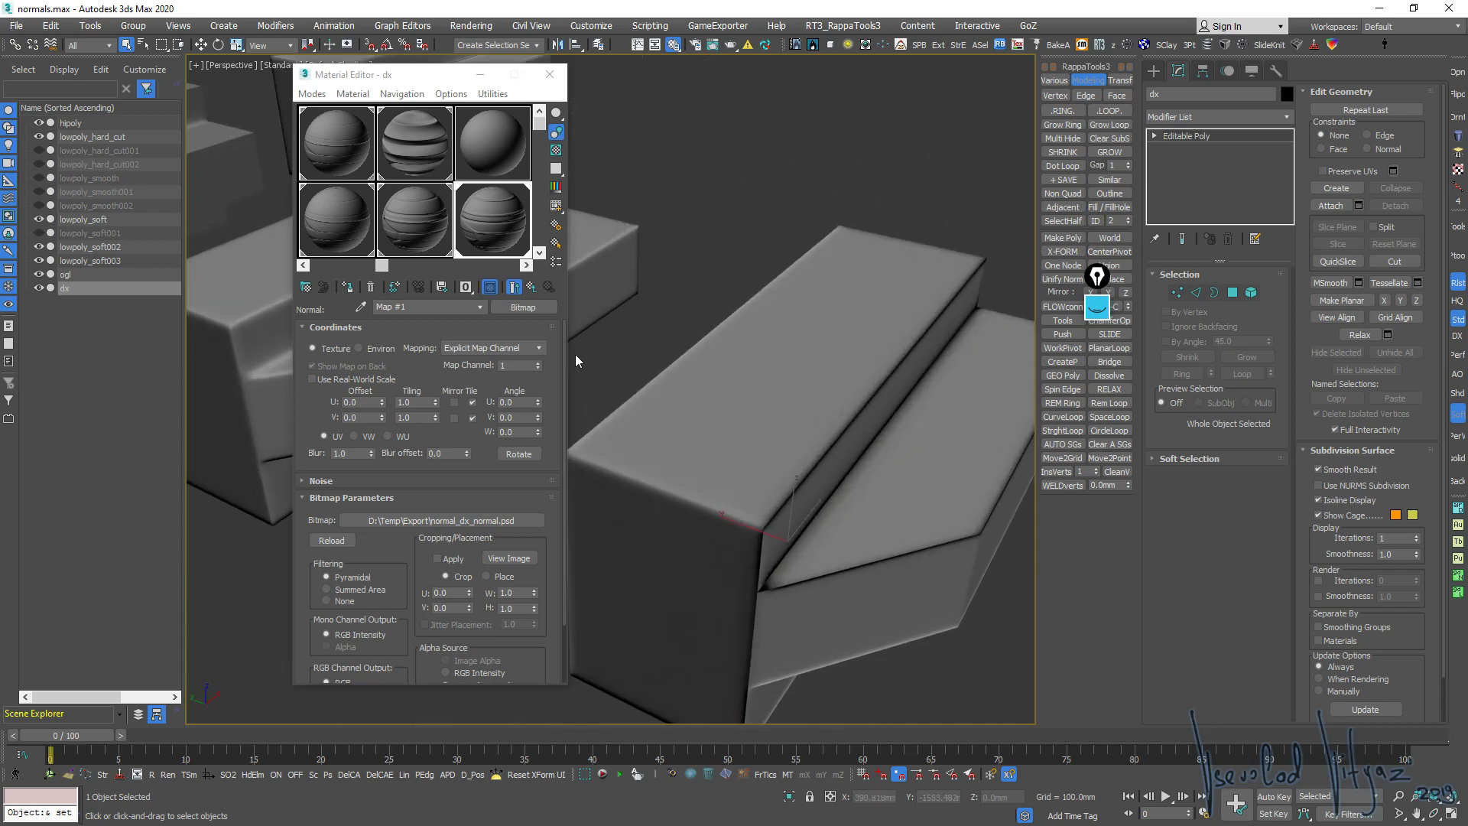
Turn on Flip Green (Y) in the Normal Bump settings and check the shading
{"action": "left_click", "coordinate": [530, 287]}
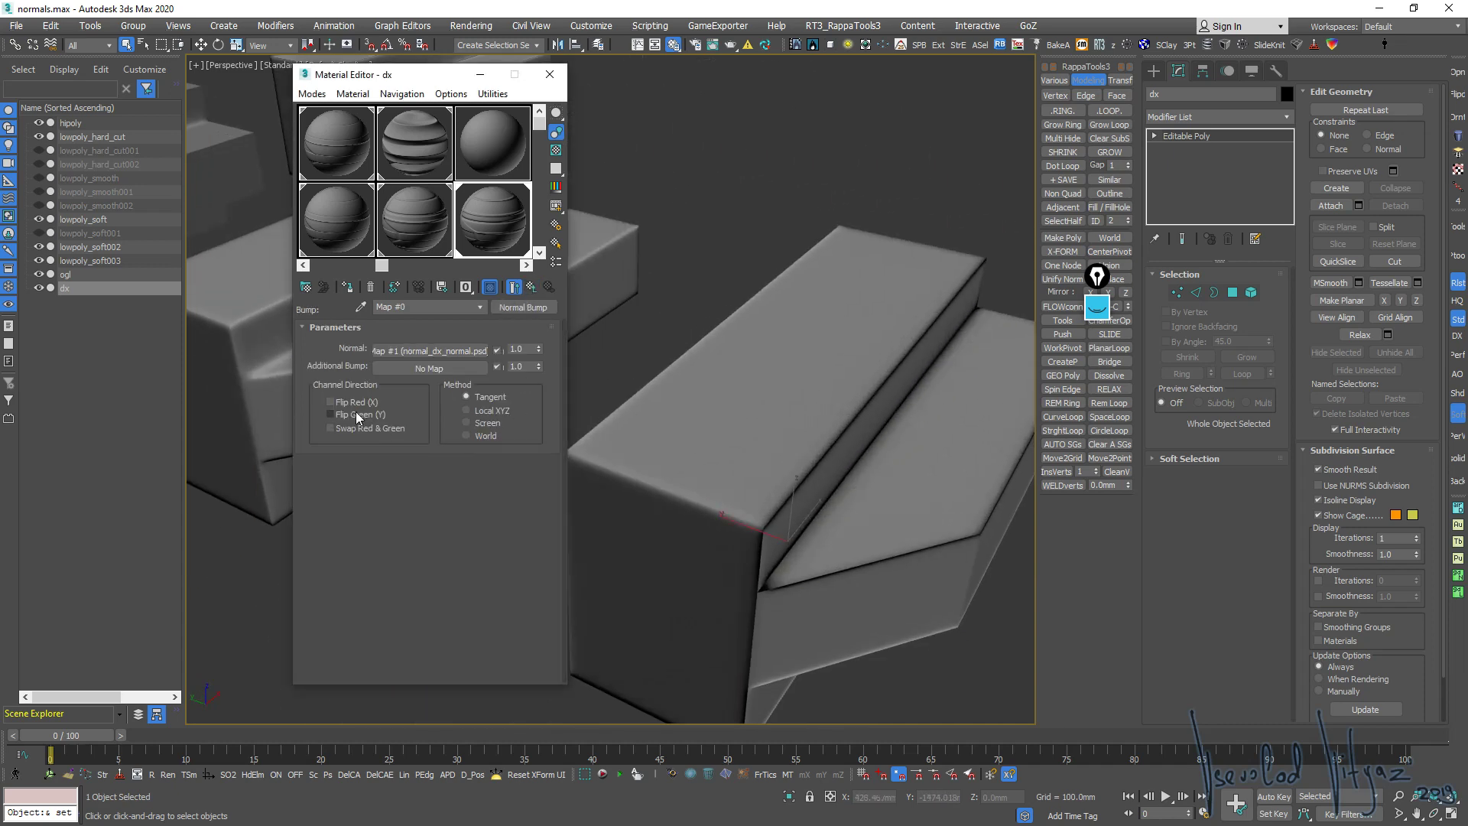
{"action": "left_click", "coordinate": [331, 414]}
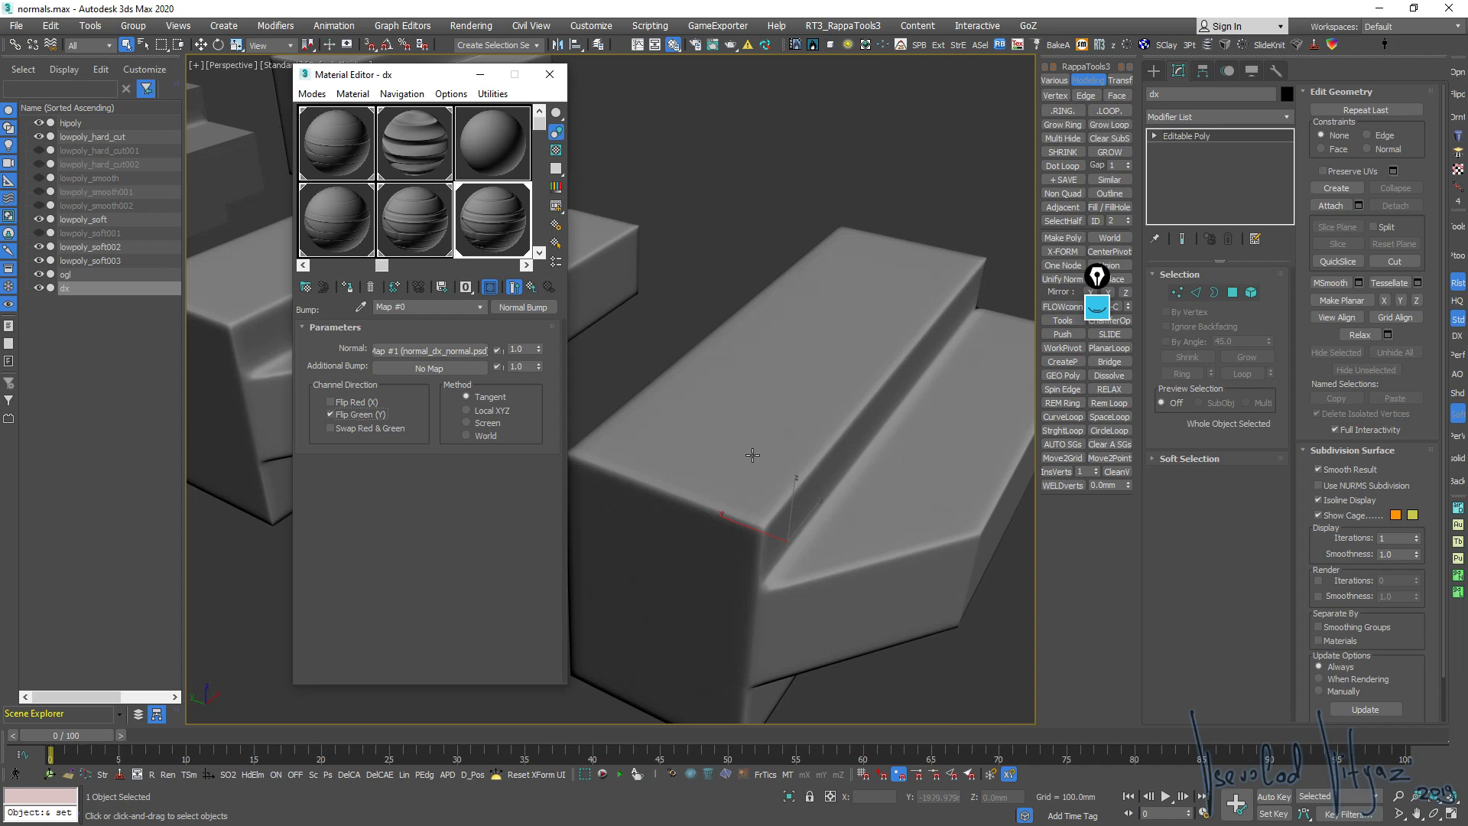
{"action": "middle_click_drag", "start_coordinate": [750, 456], "coordinate": [788, 433], "text": "alt"}
{"action": "scroll", "coordinate": [787, 434], "scroll_direction": "down", "scroll_amount": 5}
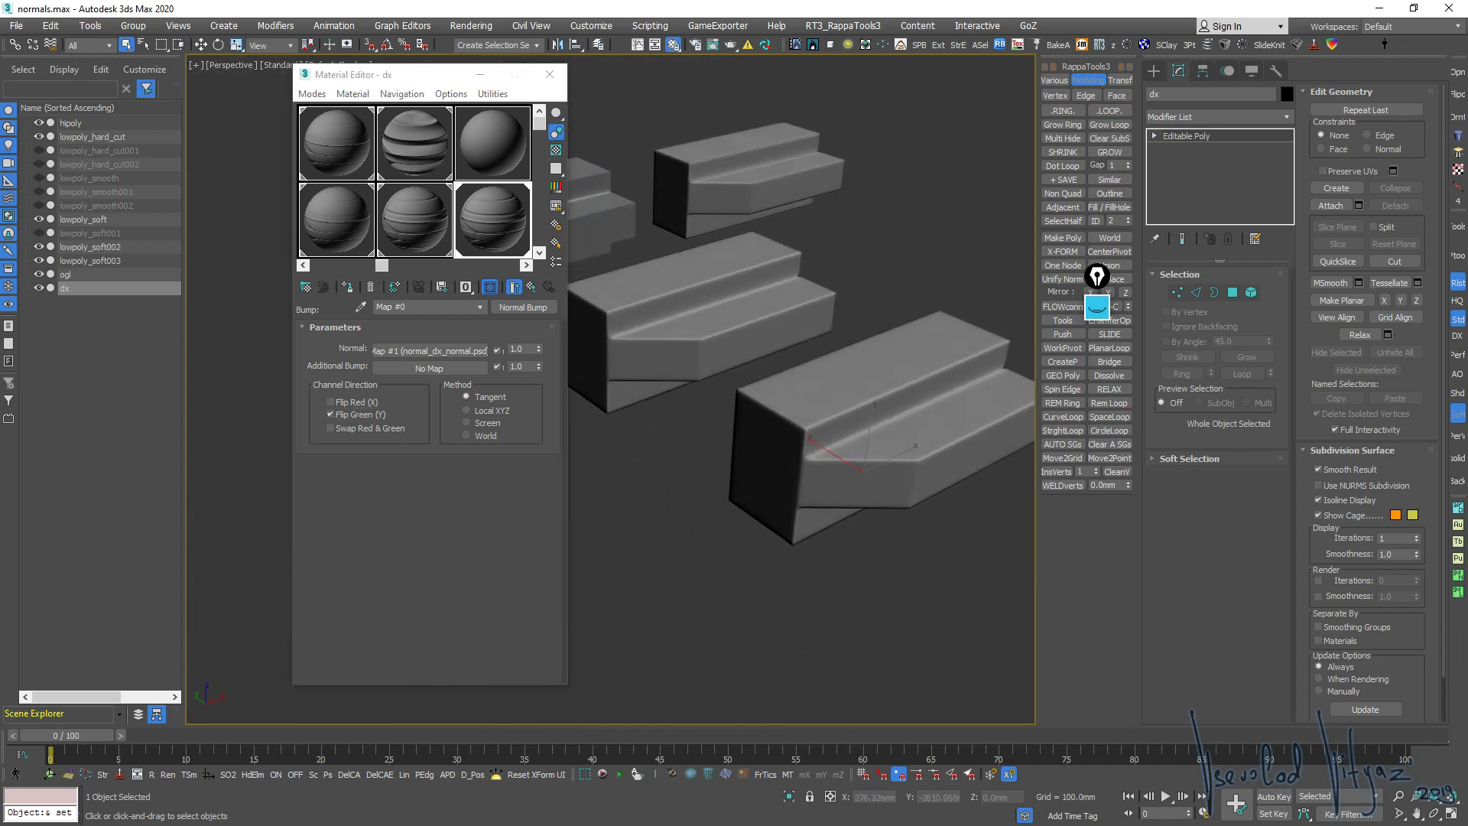
Close normal_cage.png and paste the OpenGL map into normal_dx_normal.psd as a new layer
{"action": "key", "text": "alt+Tab"}
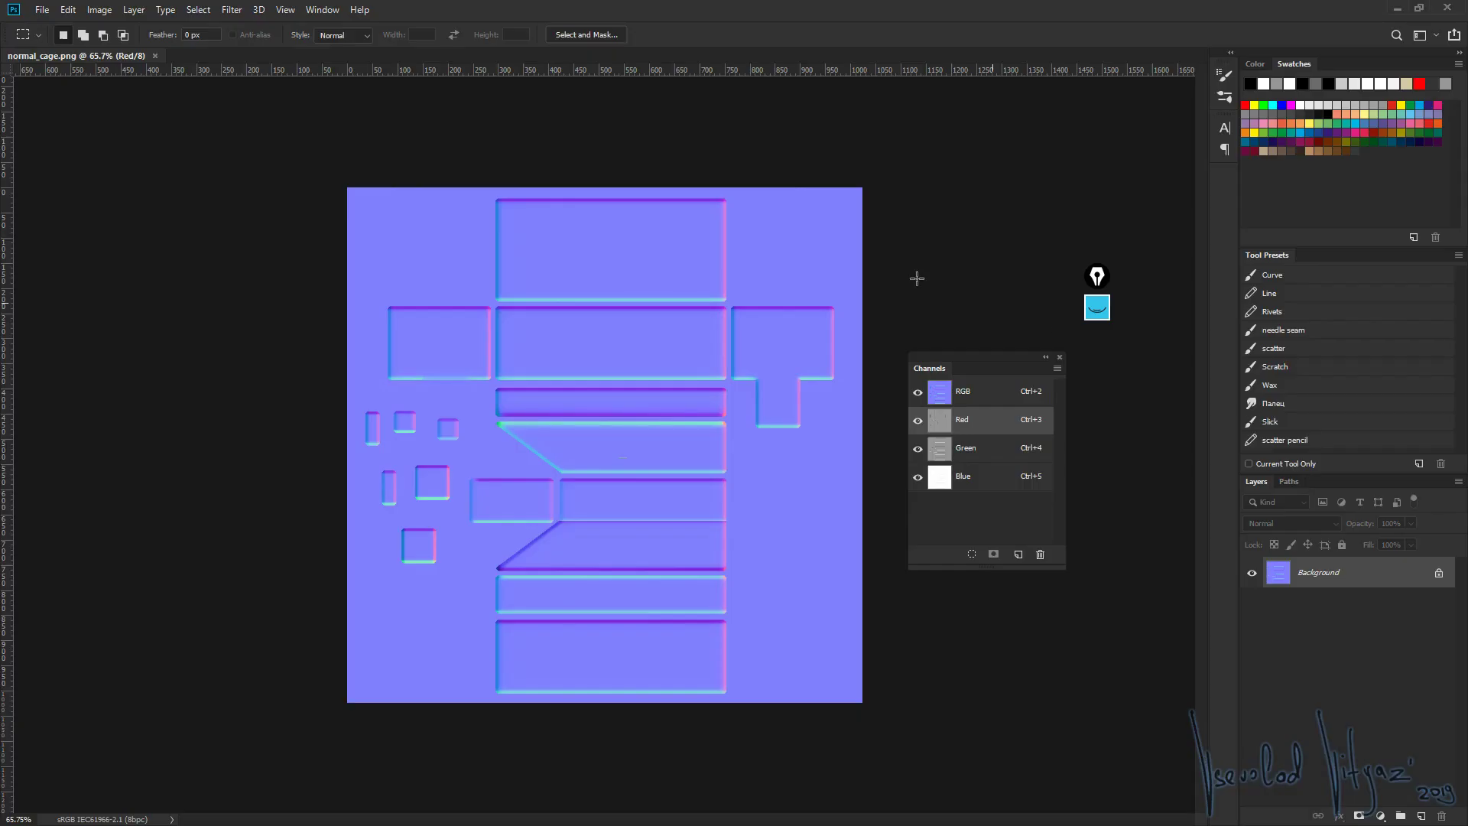
{"action": "left_click", "coordinate": [155, 56]}
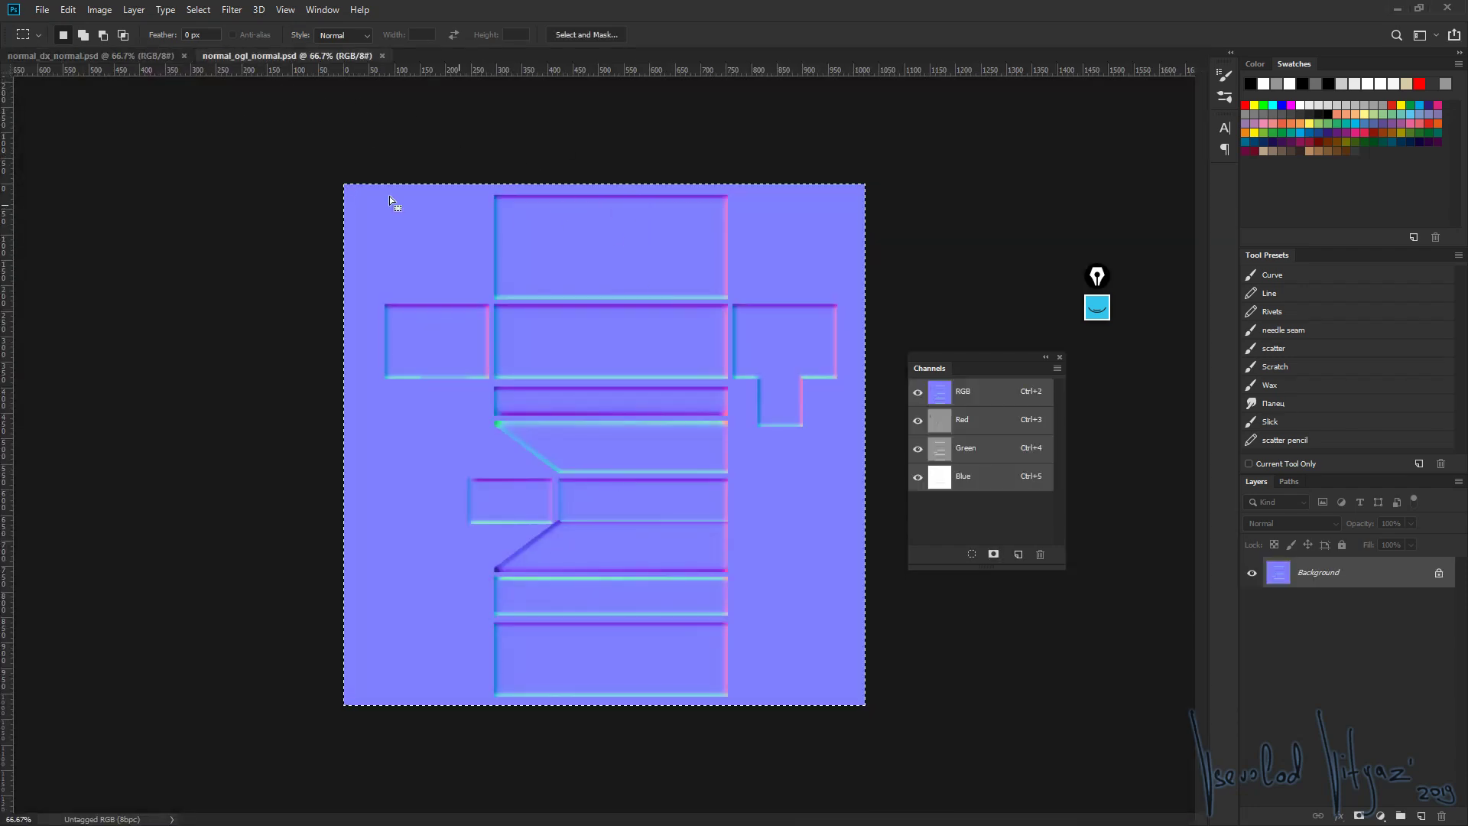
{"action": "left_click", "coordinate": [111, 58]}
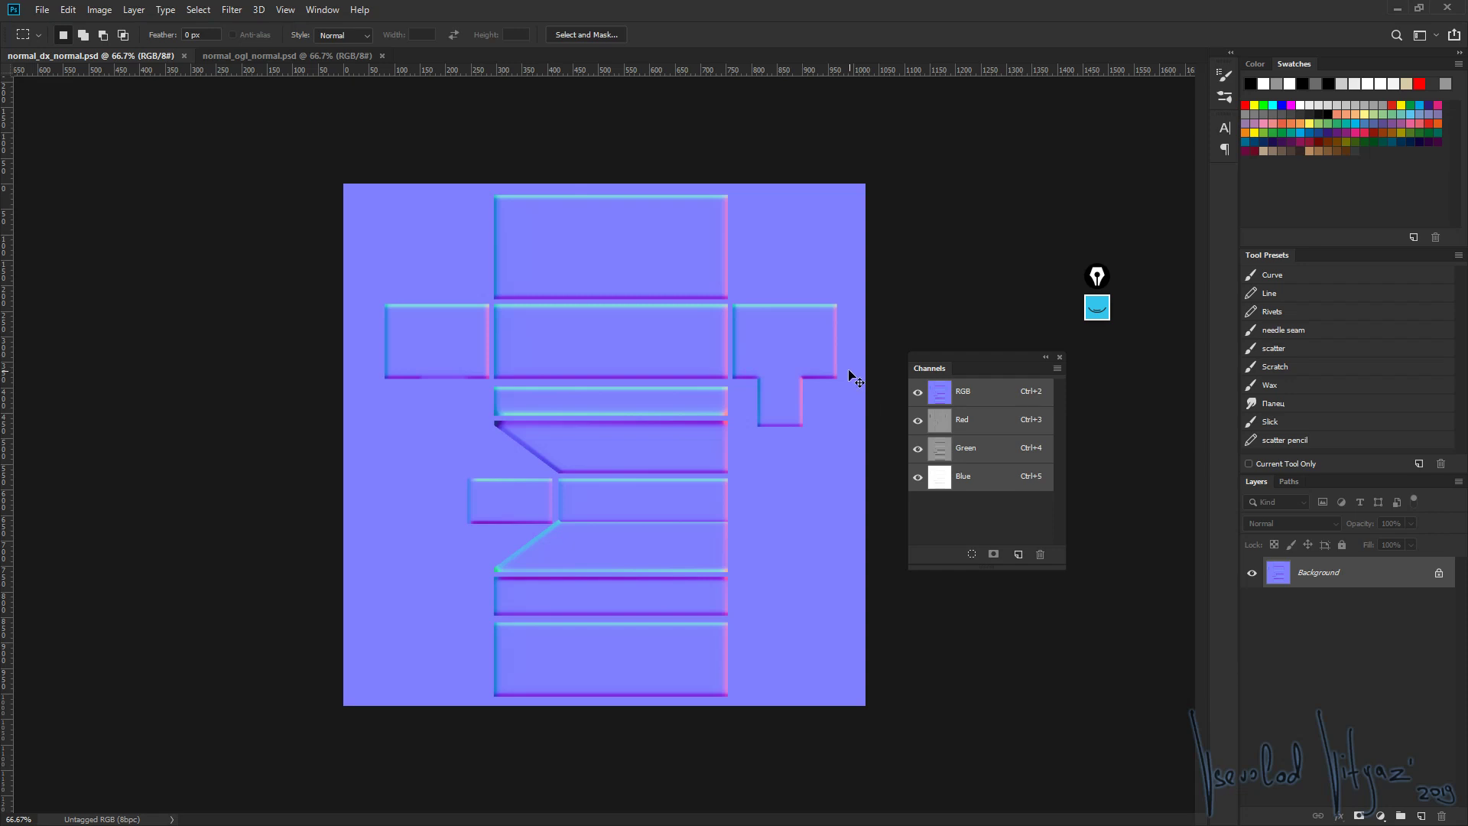
{"action": "key", "text": "ctrl+v"}
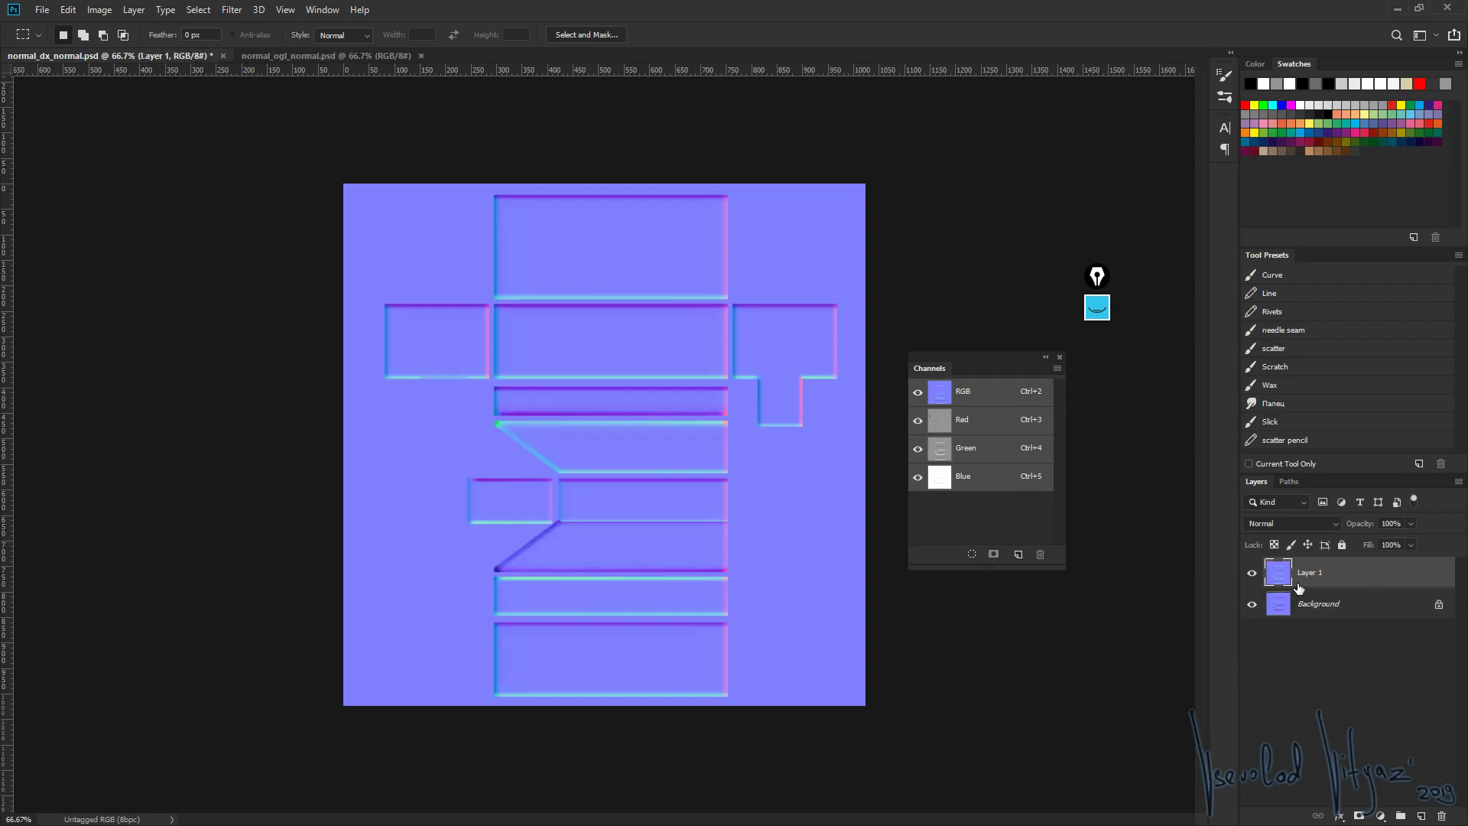
Rename the pasted layer to ogl and the unlocked Background layer to dx
{"action": "double_click", "coordinate": [1312, 574]}
{"action": "type", "text": "og"}
{"action": "type", "text": "l"}
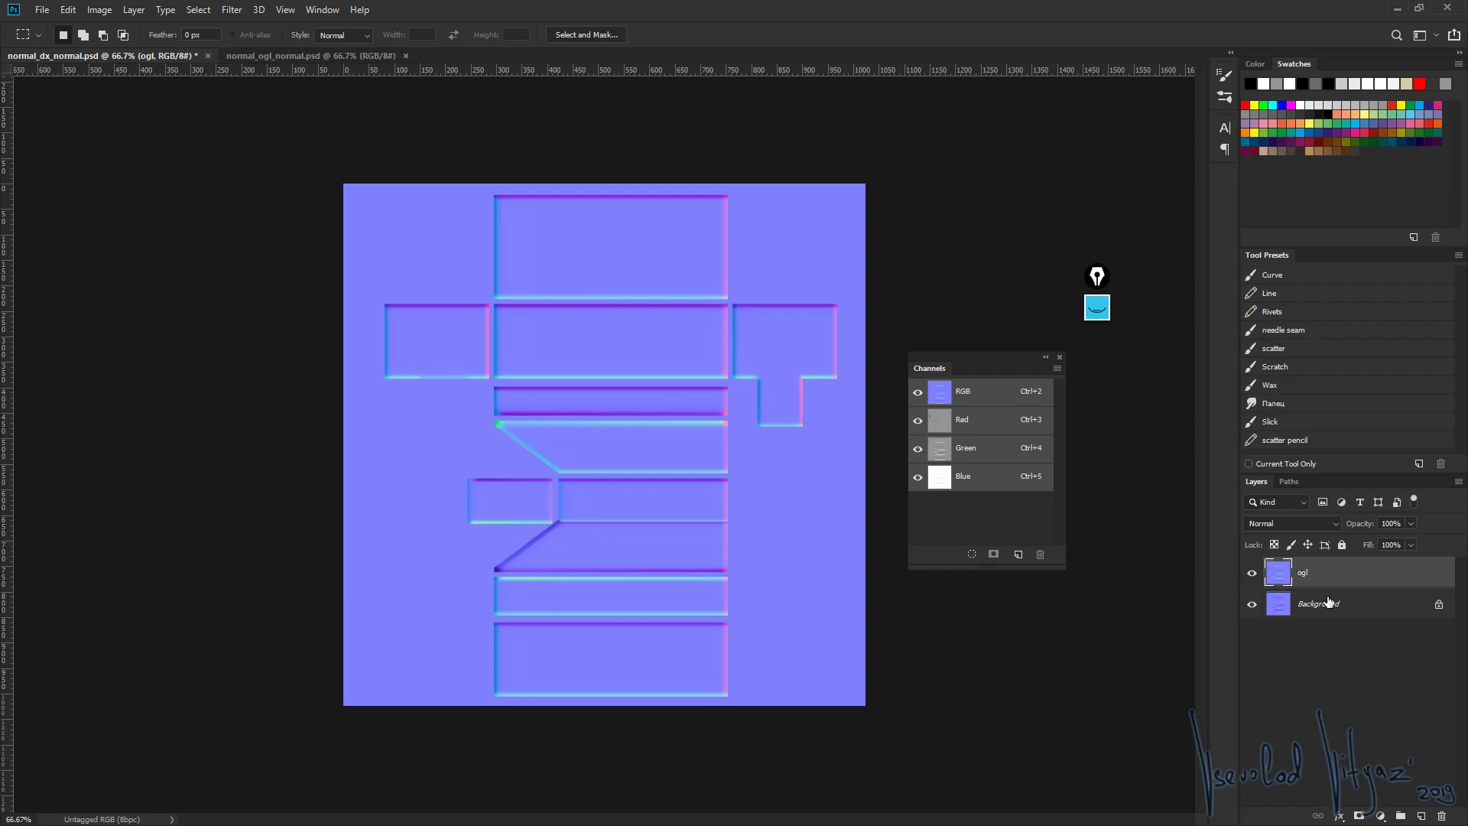
{"action": "left_click", "coordinate": [1319, 604]}
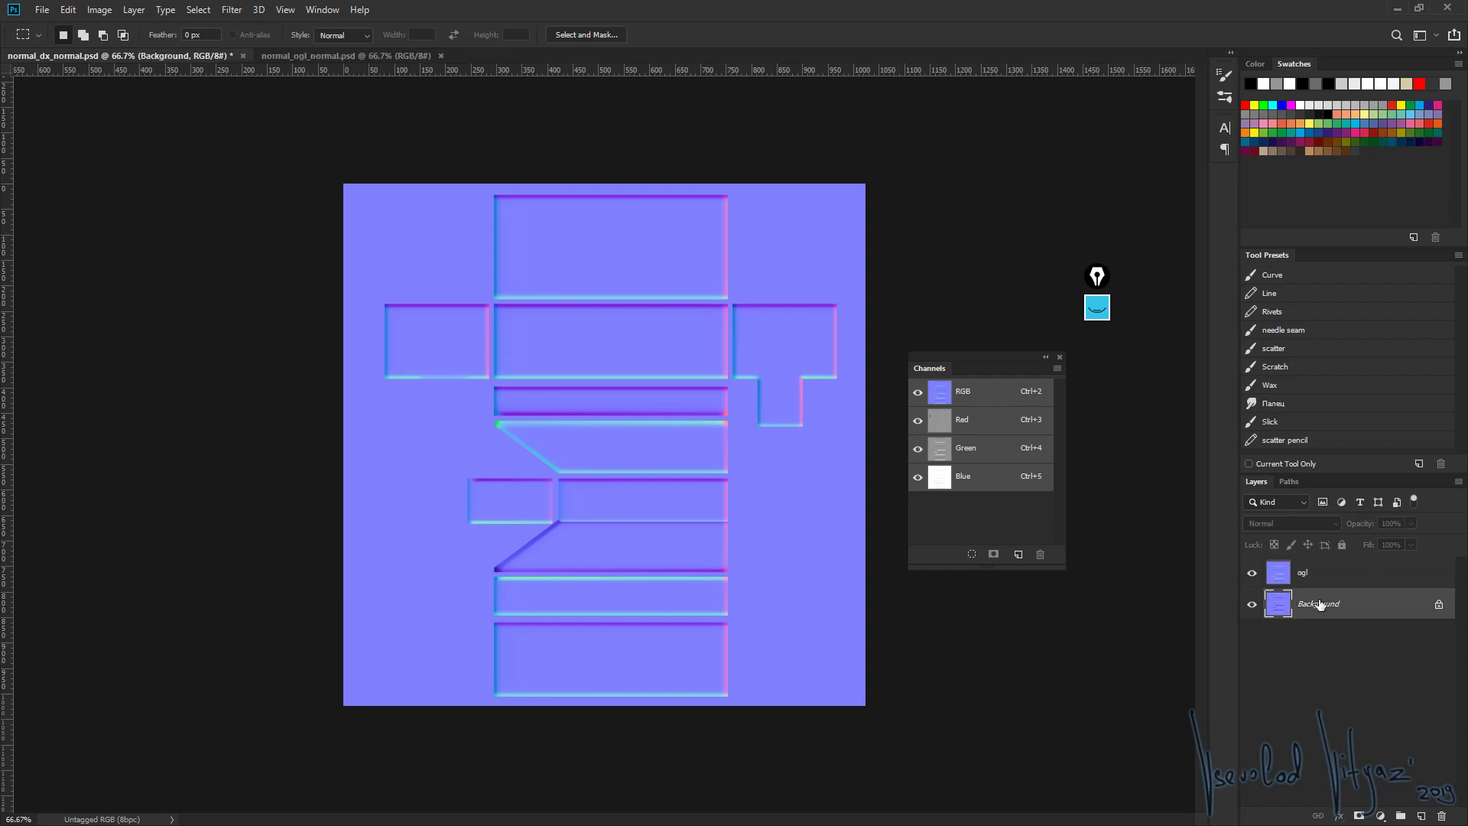
{"action": "left_click", "coordinate": [1438, 605]}
{"action": "key", "text": "h"}
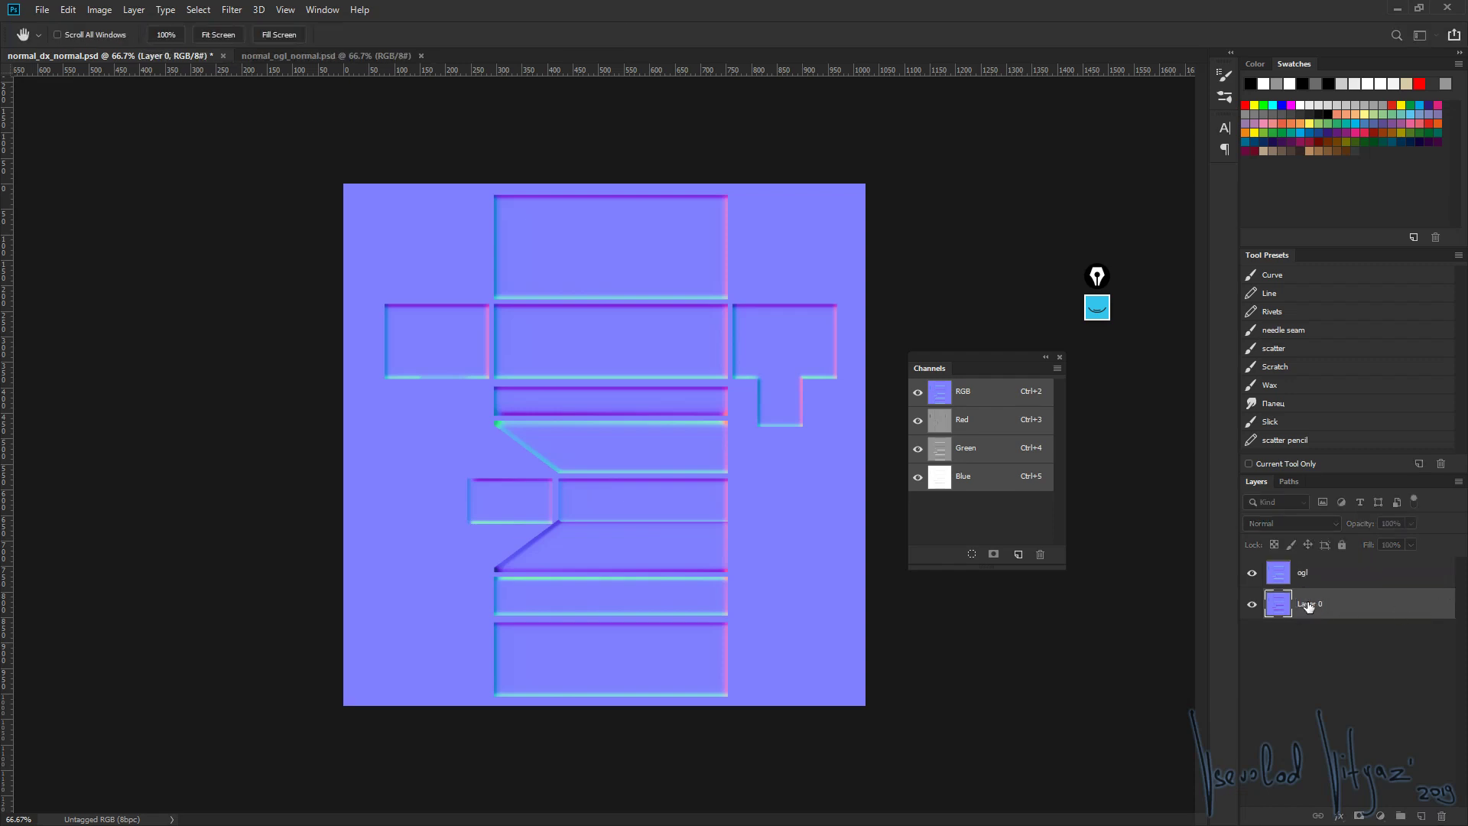
{"action": "key", "text": "m"}
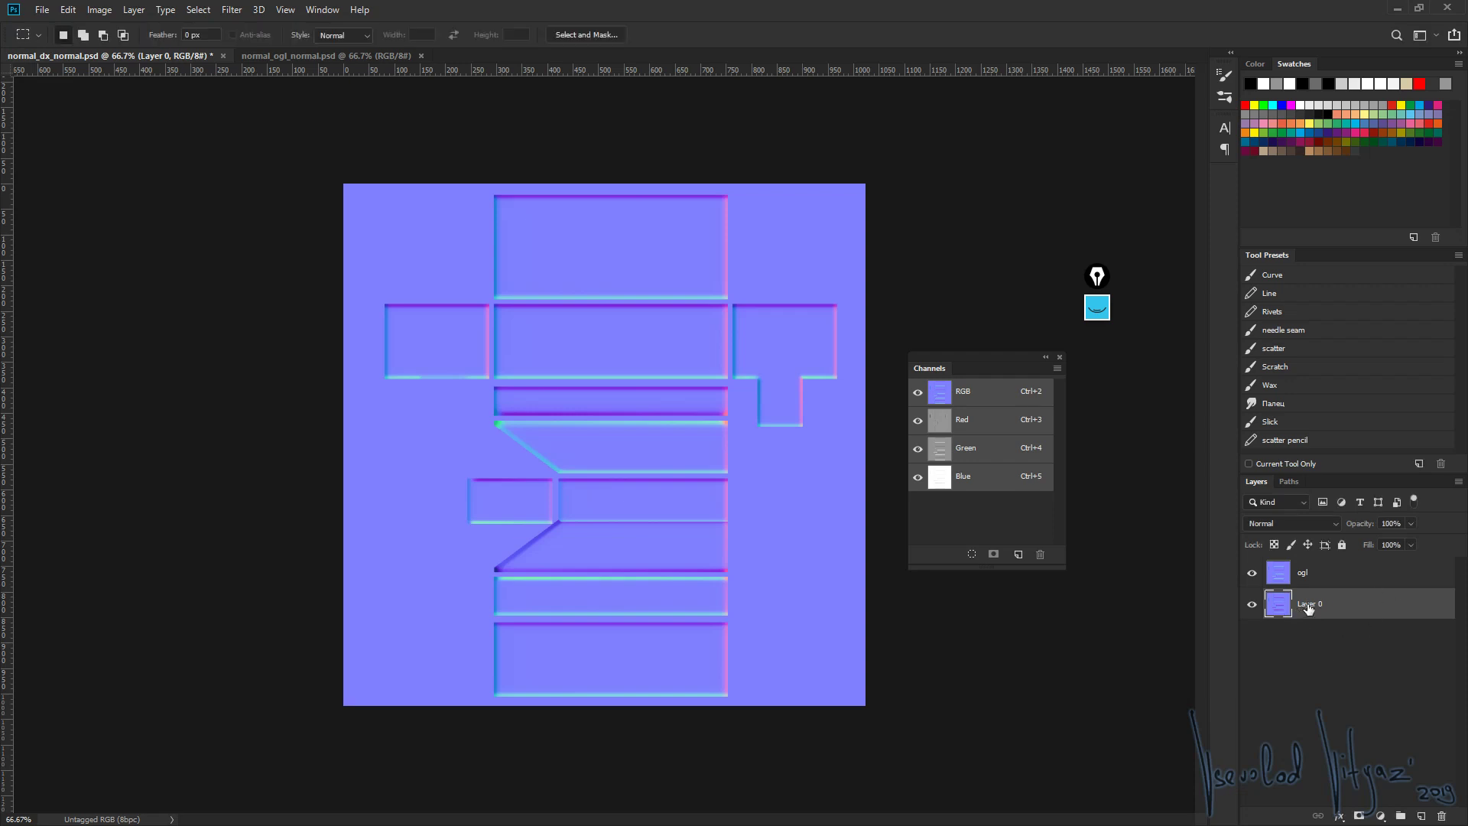
{"action": "double_click", "coordinate": [1309, 604]}
{"action": "type", "text": "dx"}
{"action": "key", "text": "Return"}
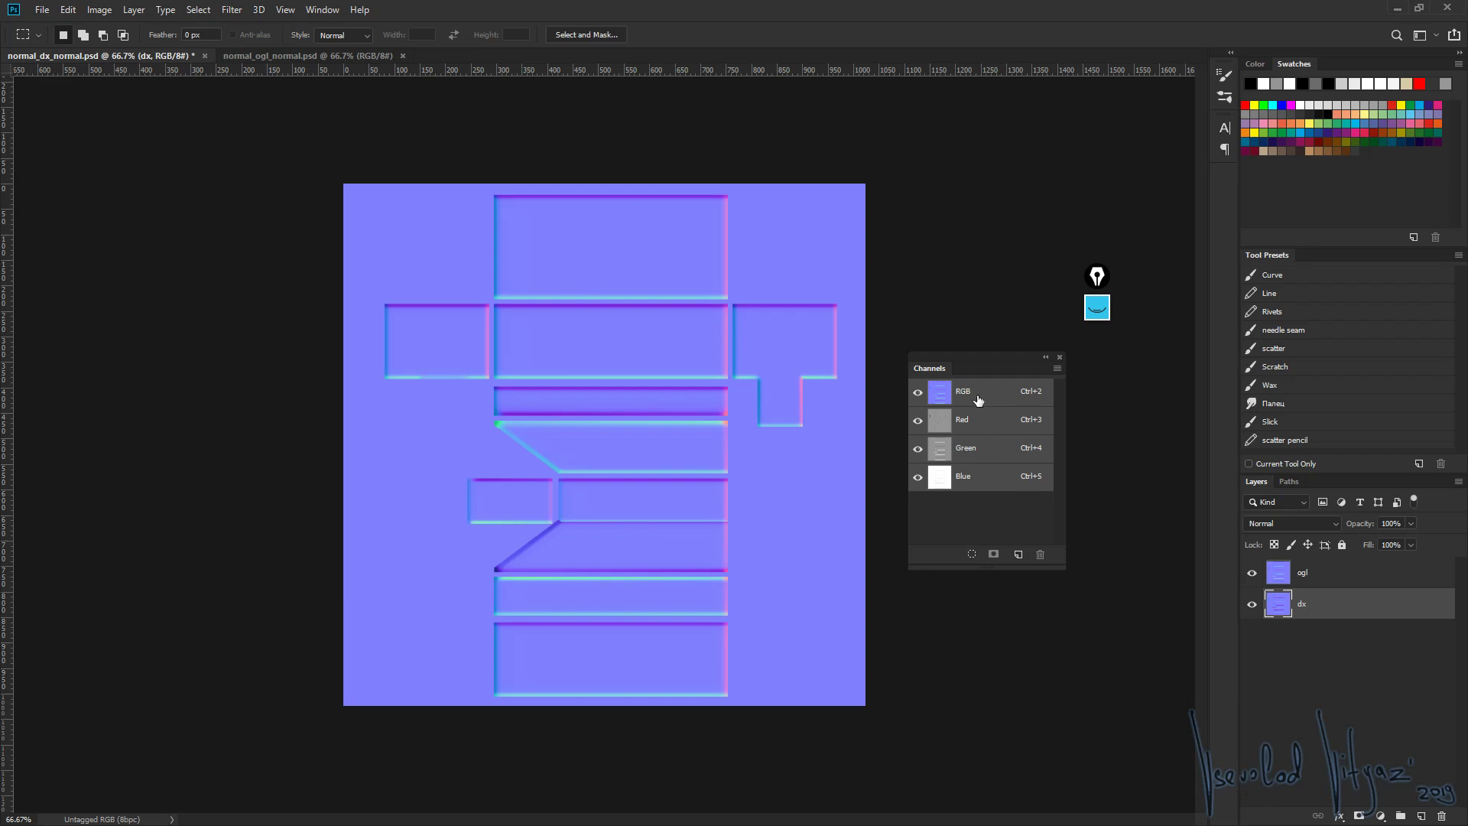
Compare the Red and Green channels, toggling the ogl layer's visibility
{"action": "left_click", "coordinate": [982, 421]}
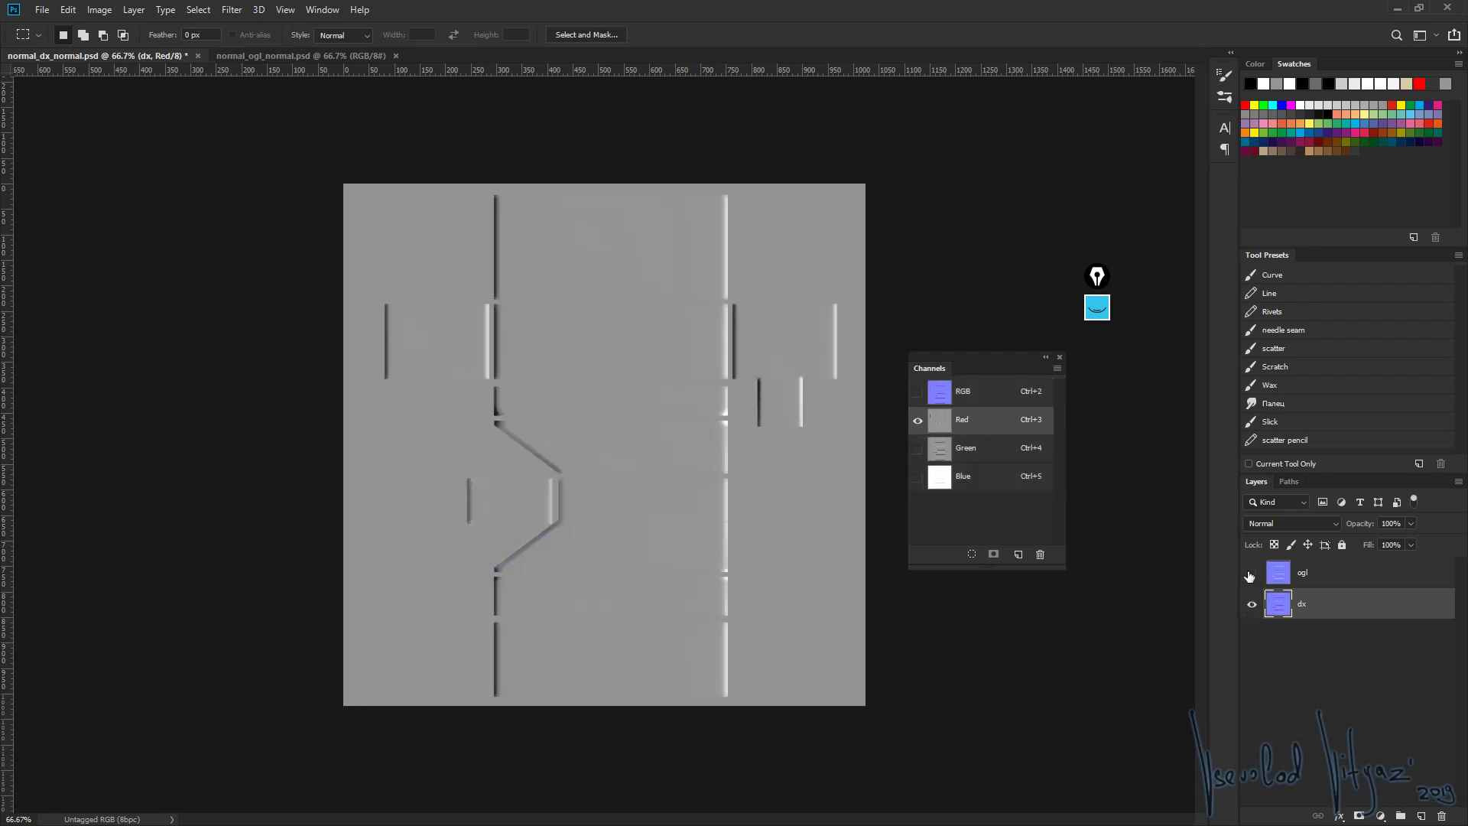
{"action": "left_click", "coordinate": [918, 448]}
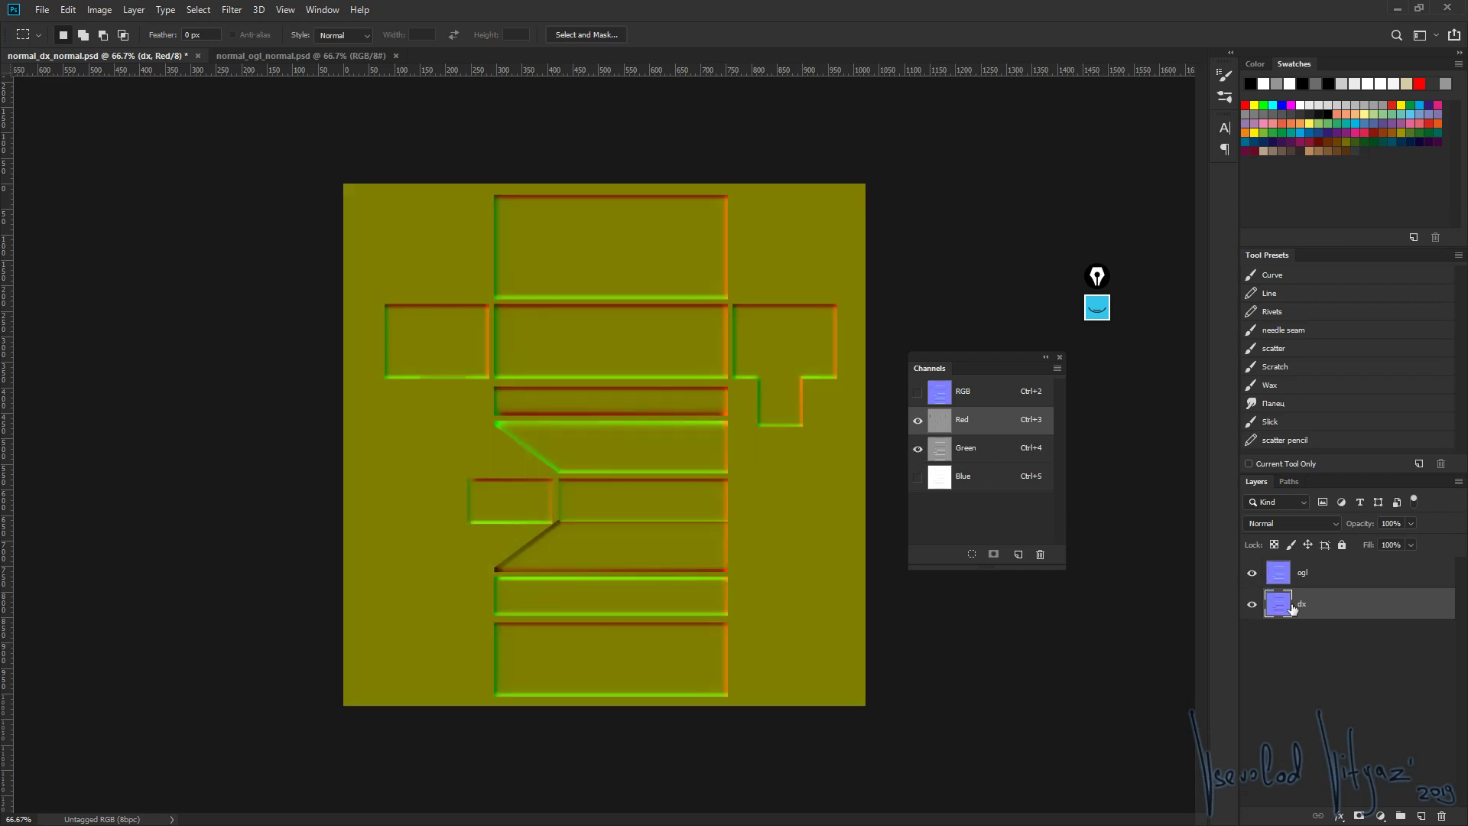
{"action": "left_click", "coordinate": [918, 422]}
{"action": "left_click", "coordinate": [956, 448]}
{"action": "left_click", "coordinate": [1251, 572]}
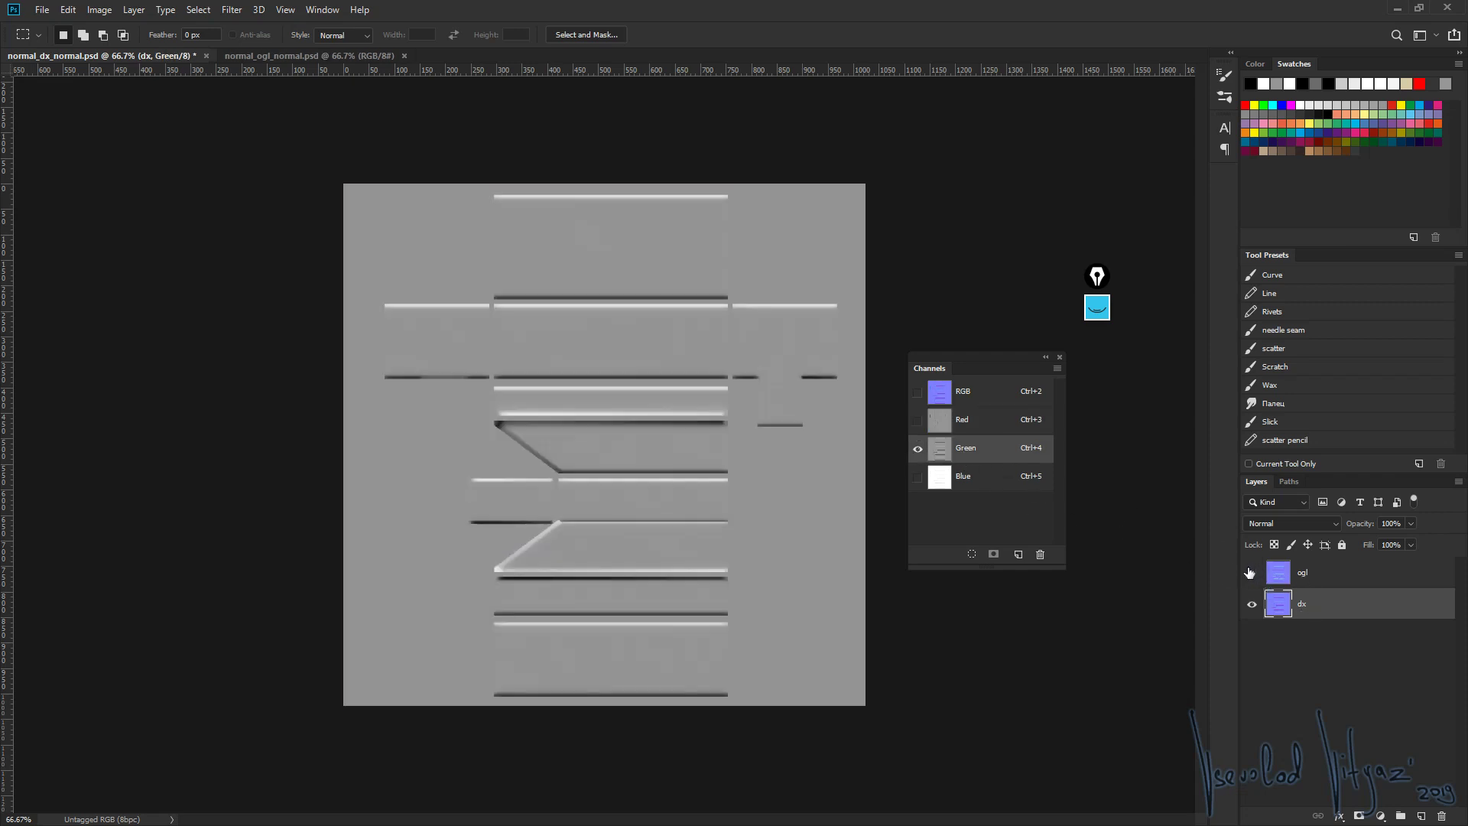
{"action": "left_click", "coordinate": [1250, 572]}
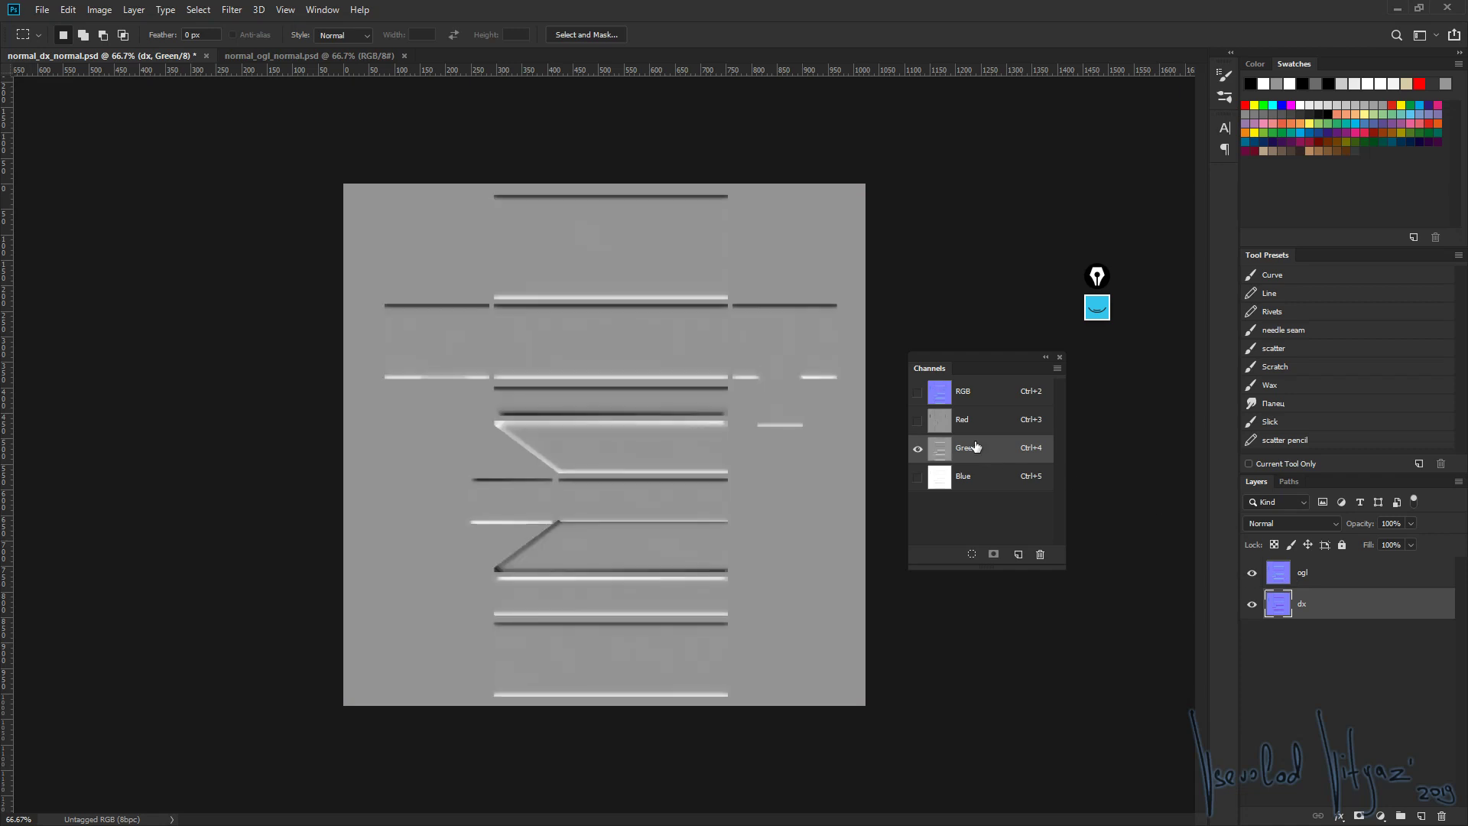
{"action": "left_click", "coordinate": [964, 421]}
{"action": "left_click", "coordinate": [965, 457]}
View the Blue channel alone, toggling ogl to compare, then return to Green
{"action": "left_click", "coordinate": [918, 476]}
{"action": "left_click", "coordinate": [918, 448]}
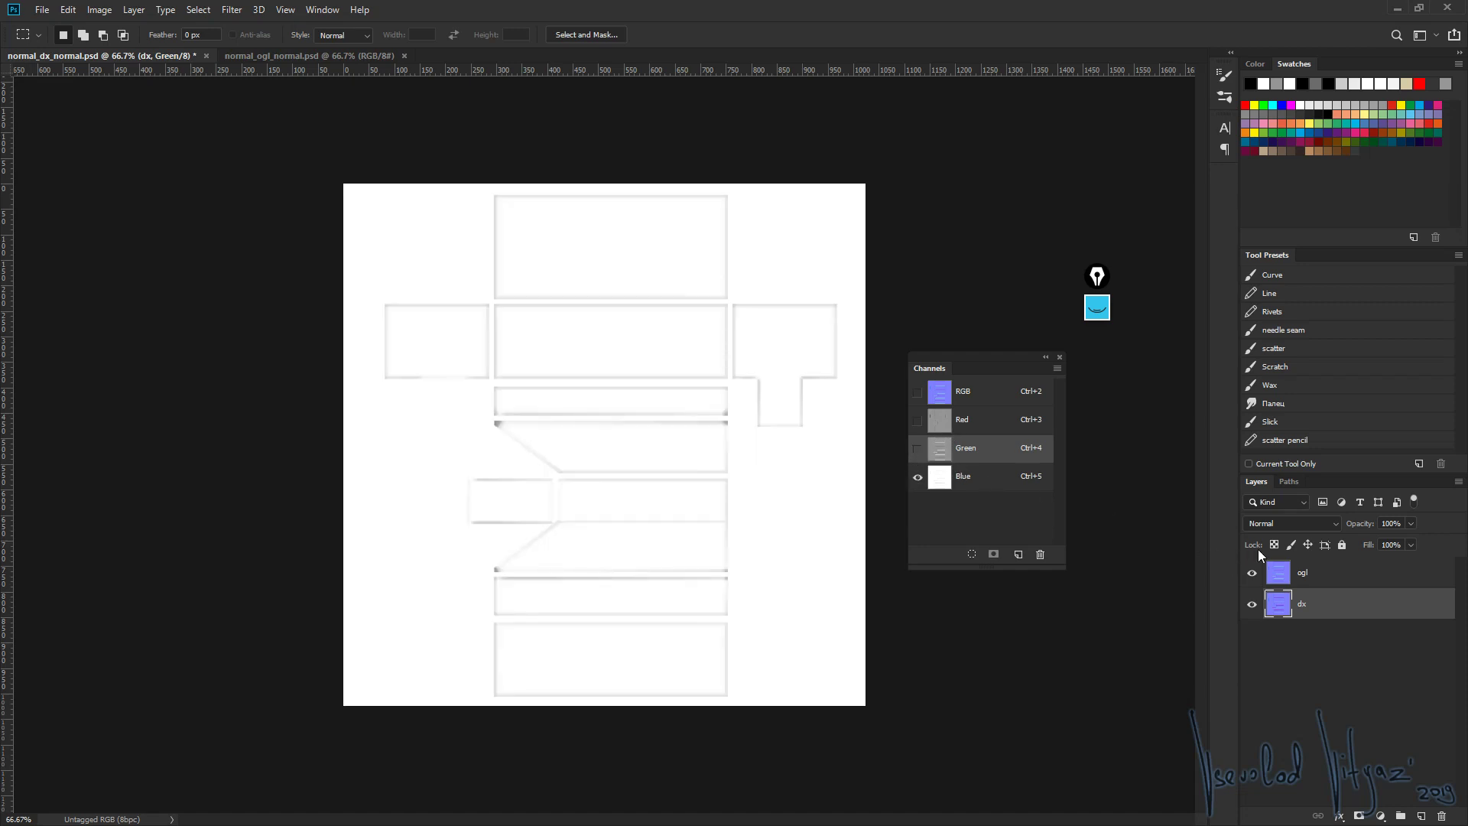
{"action": "left_click", "coordinate": [1253, 573]}
{"action": "left_click", "coordinate": [1253, 573]}
{"action": "left_click", "coordinate": [927, 479]}
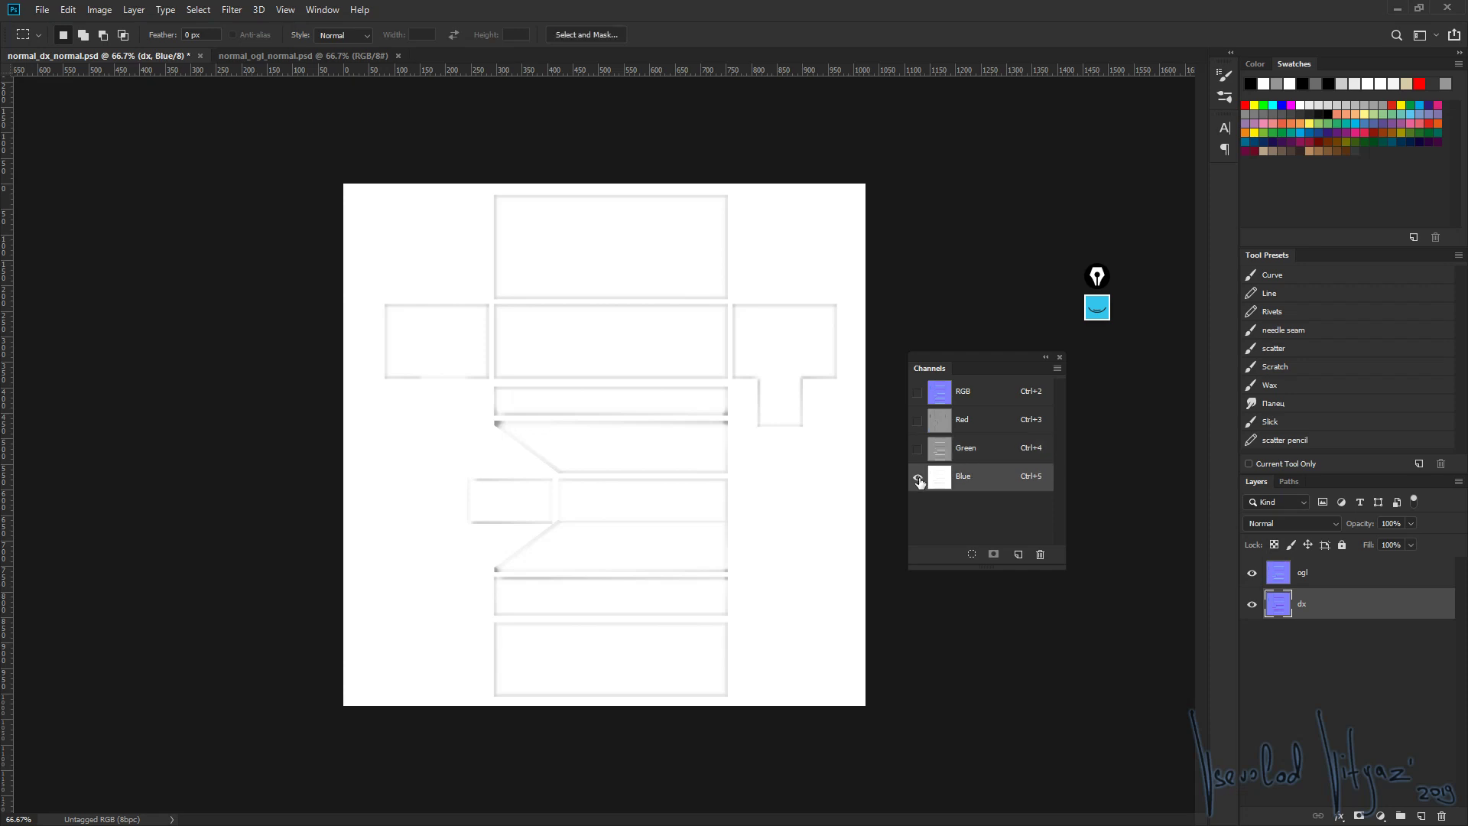
{"action": "left_click", "coordinate": [937, 456]}
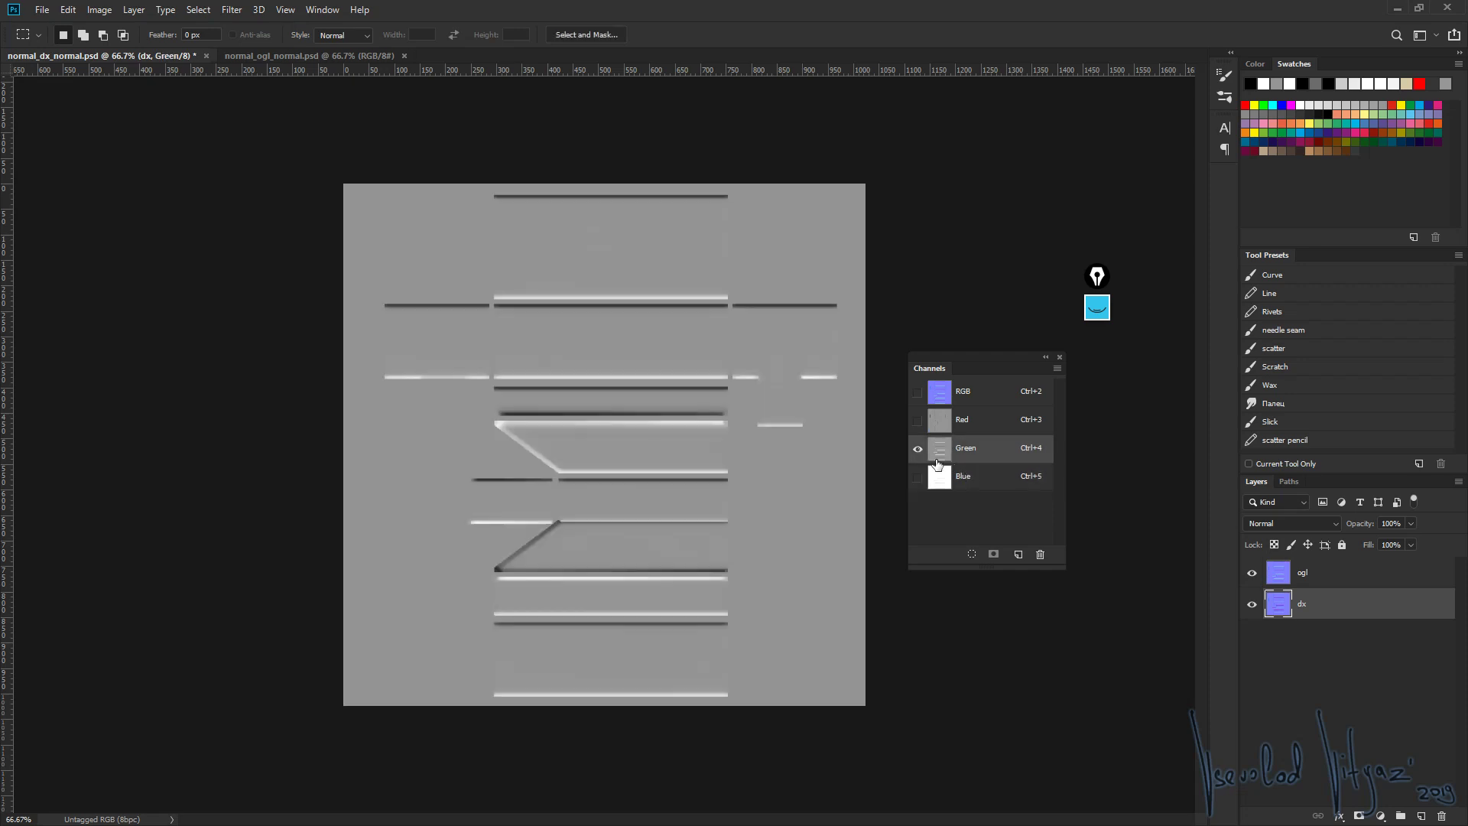
Show only the Red channel and toggle the ogl layer against dx
{"action": "left_click", "coordinate": [1302, 573]}
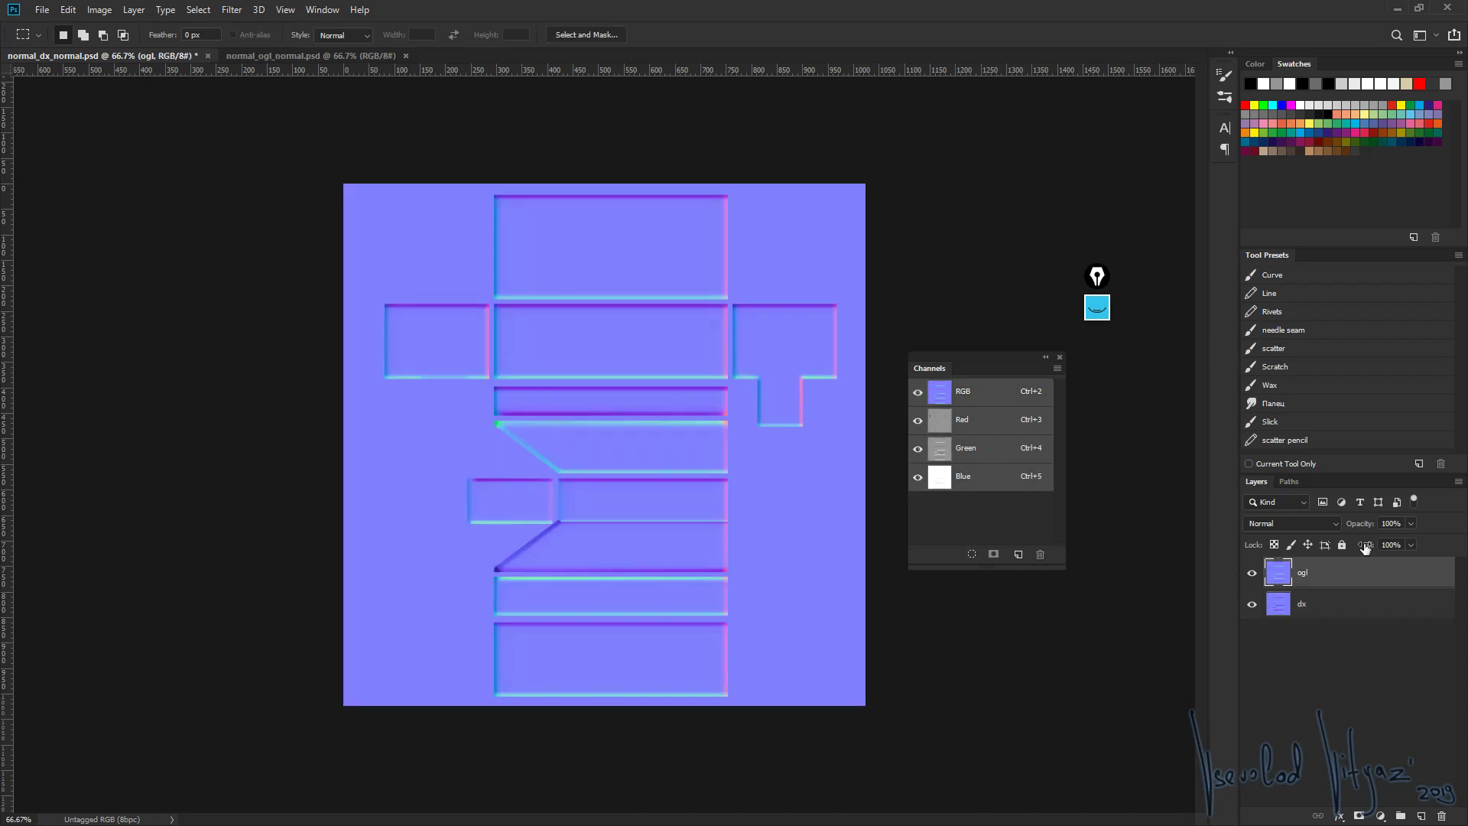
{"action": "left_click", "coordinate": [965, 420]}
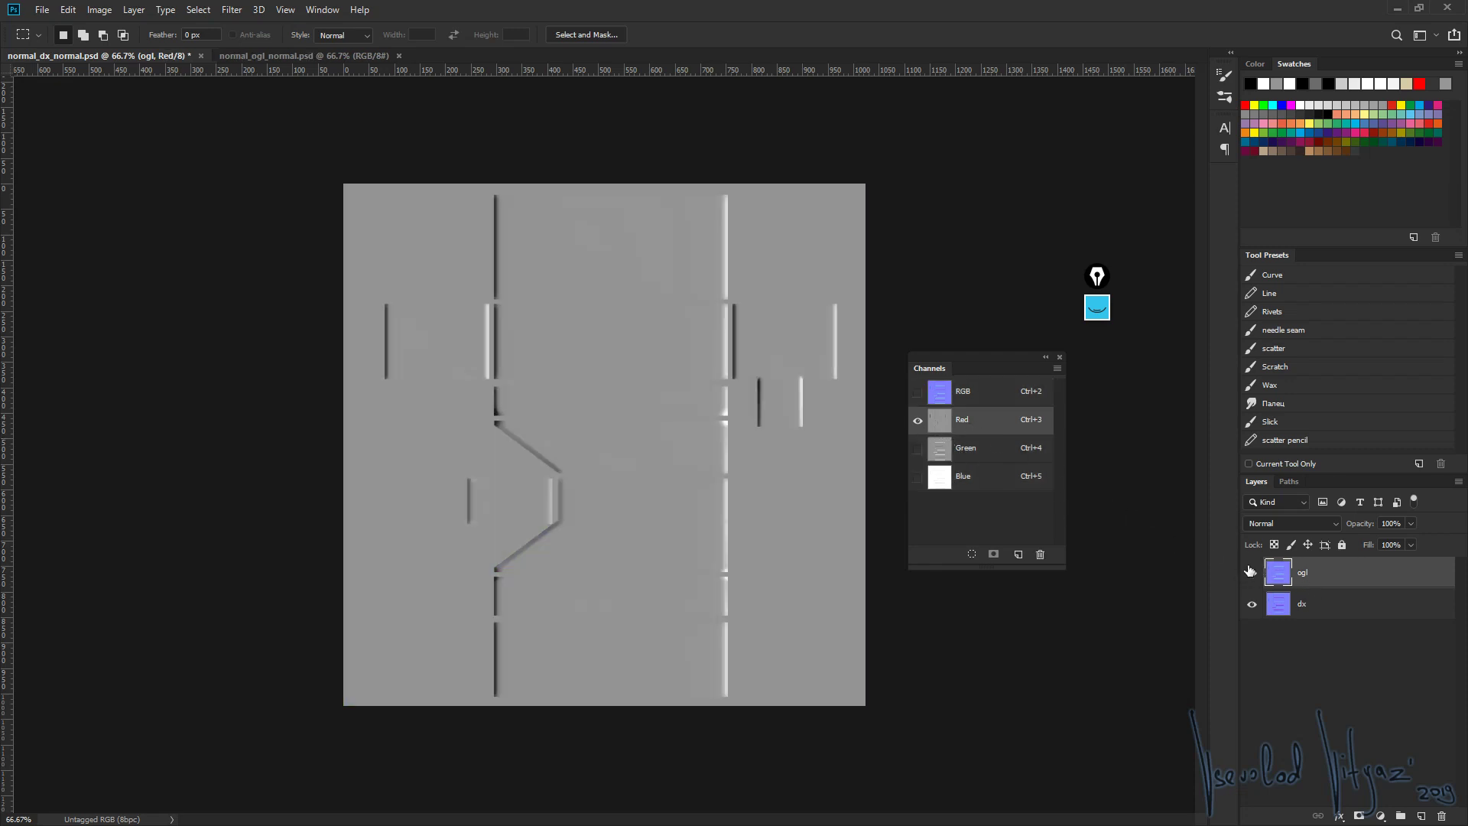
{"action": "left_click", "coordinate": [1252, 574]}
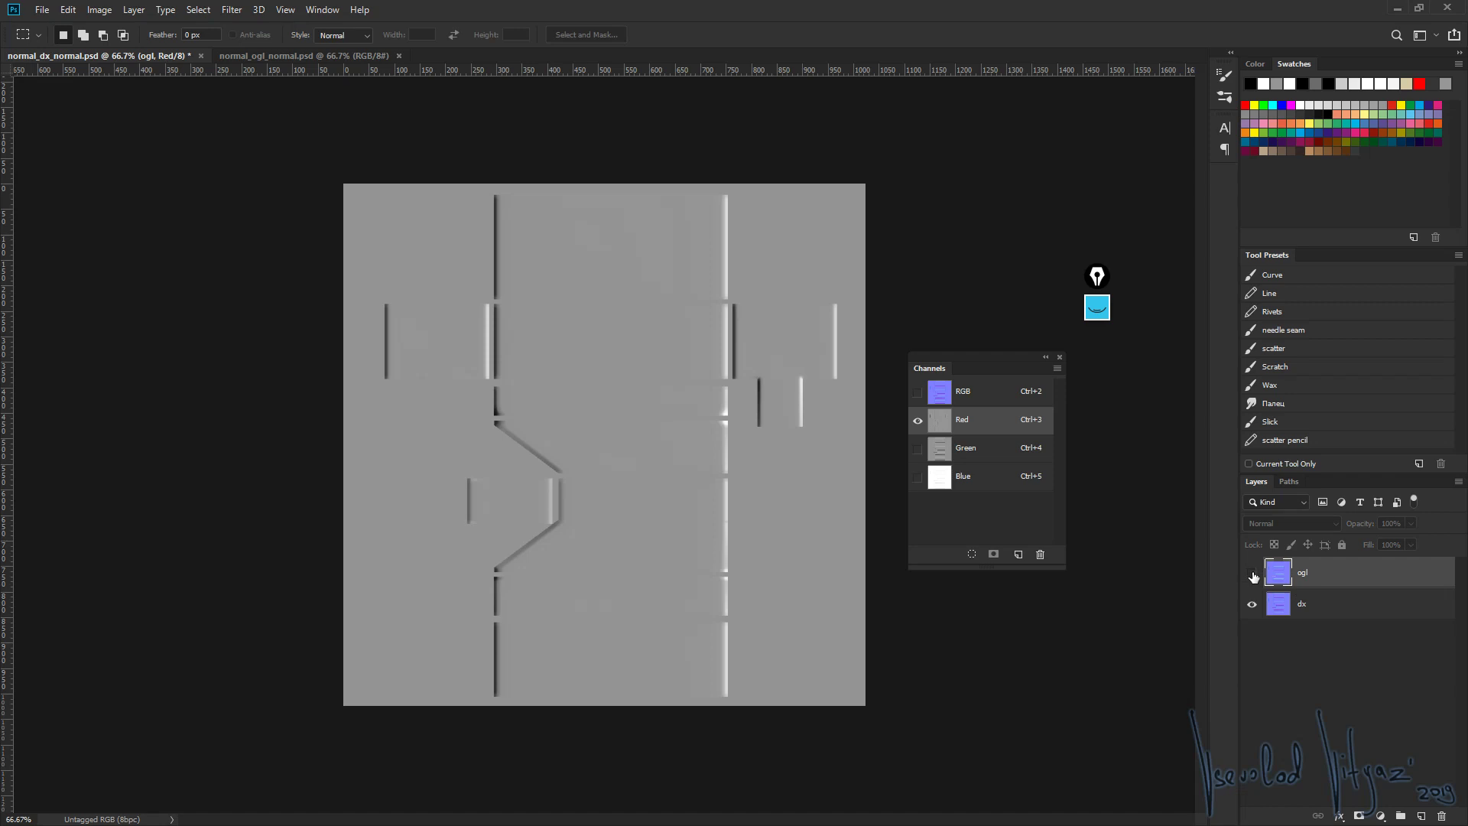
{"action": "left_click", "coordinate": [1253, 574]}
{"action": "left_click", "coordinate": [1252, 574]}
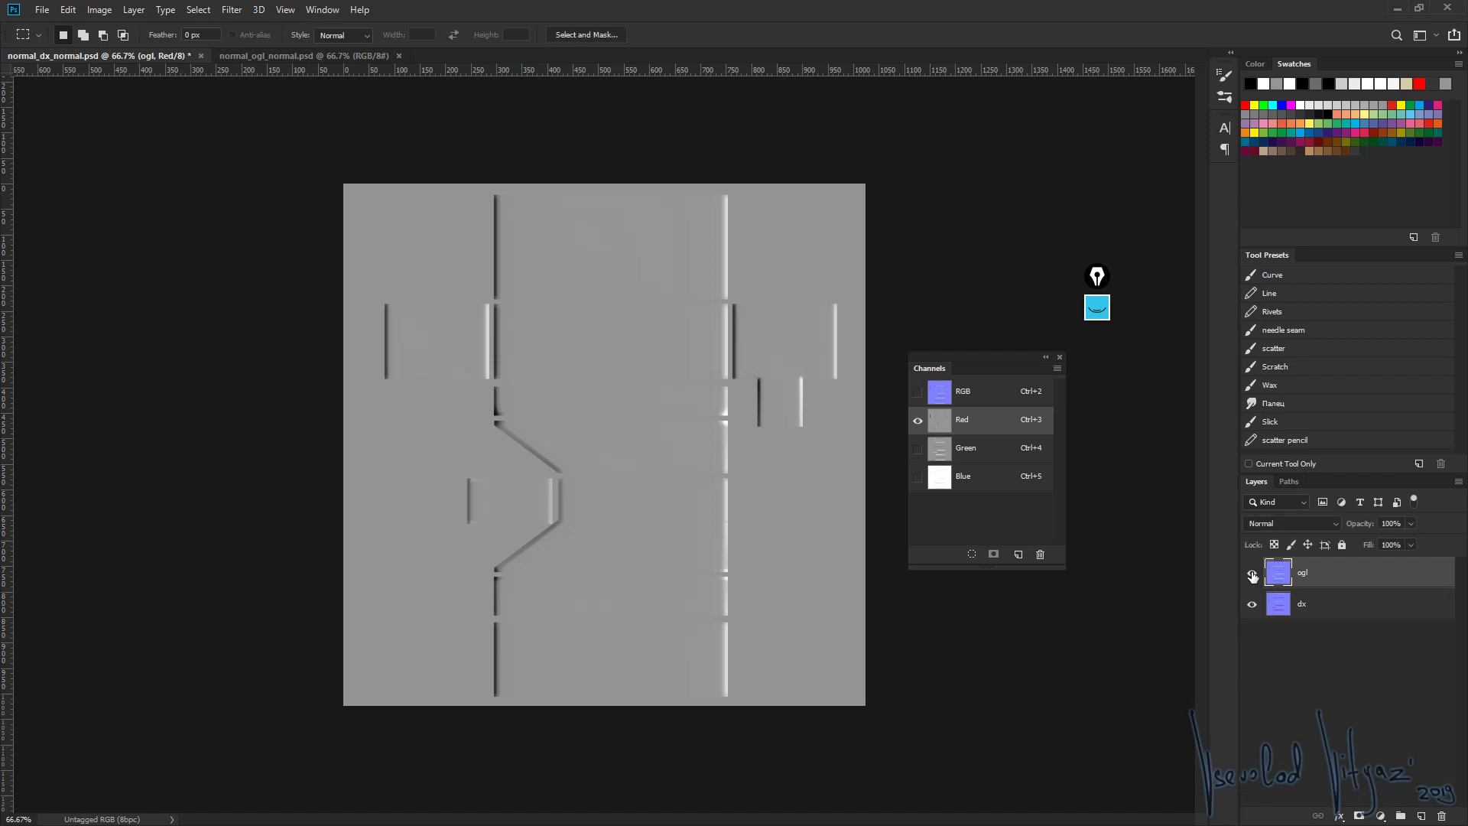
{"action": "left_click", "coordinate": [1252, 575]}
{"action": "left_click", "coordinate": [1252, 576]}
Isolate the Green channel and flick the ogl layer to compare the inverted green shading
{"action": "left_click", "coordinate": [917, 448]}
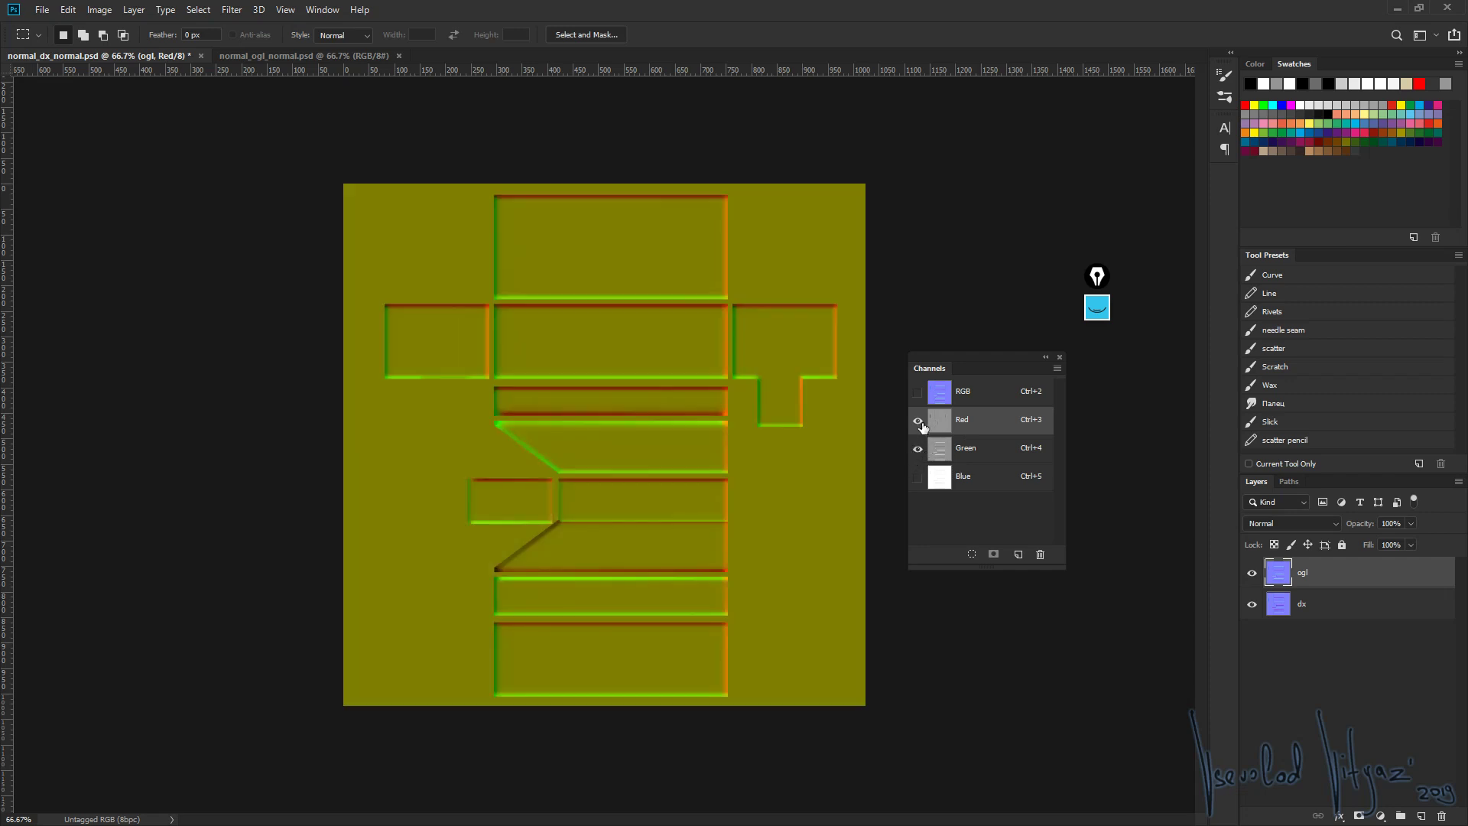
{"action": "left_click", "coordinate": [918, 420]}
{"action": "left_click", "coordinate": [973, 454]}
{"action": "left_click", "coordinate": [1252, 574]}
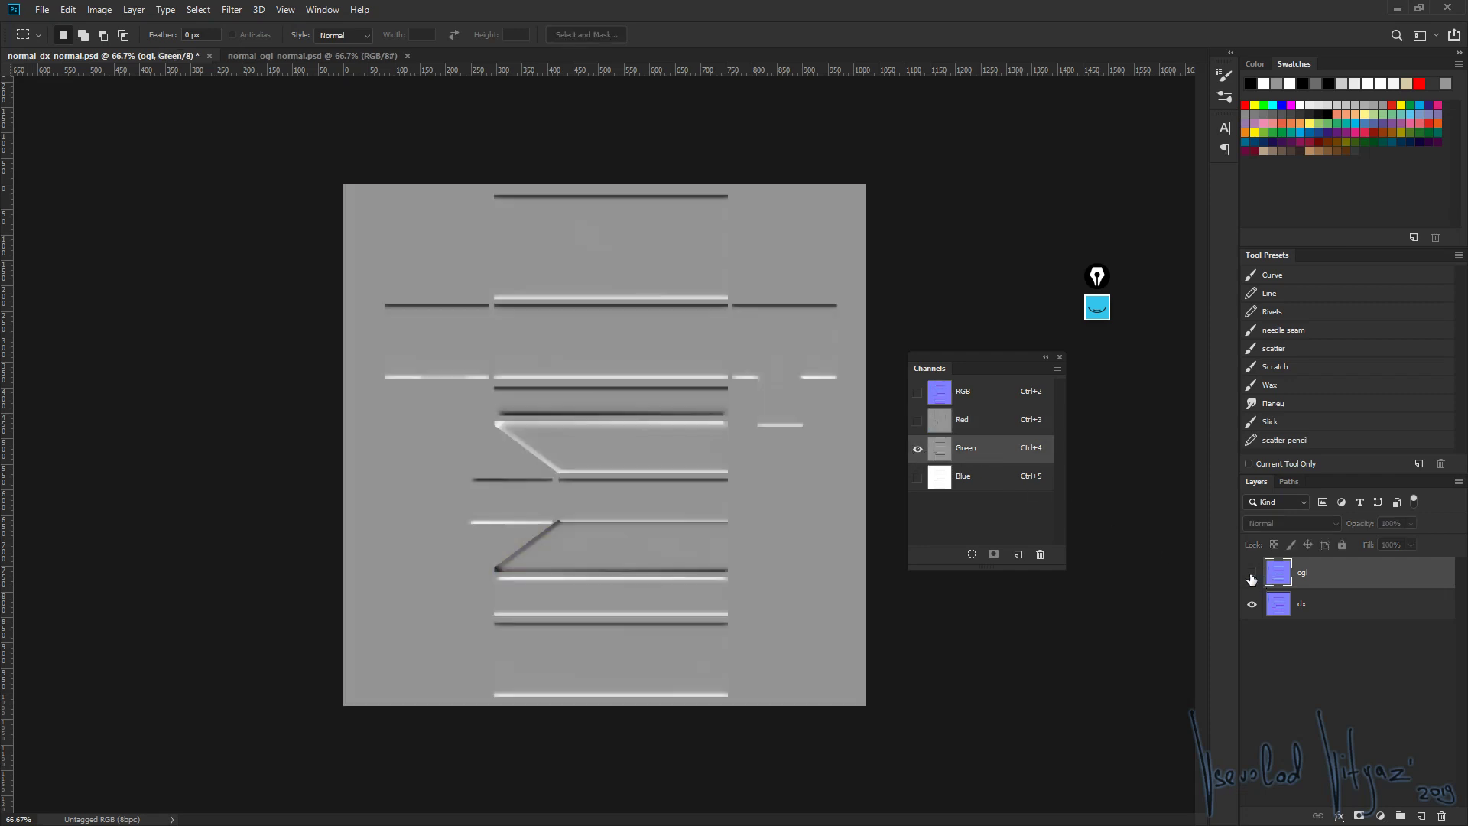
{"action": "left_click", "coordinate": [1252, 575]}
{"action": "left_click", "coordinate": [1252, 574]}
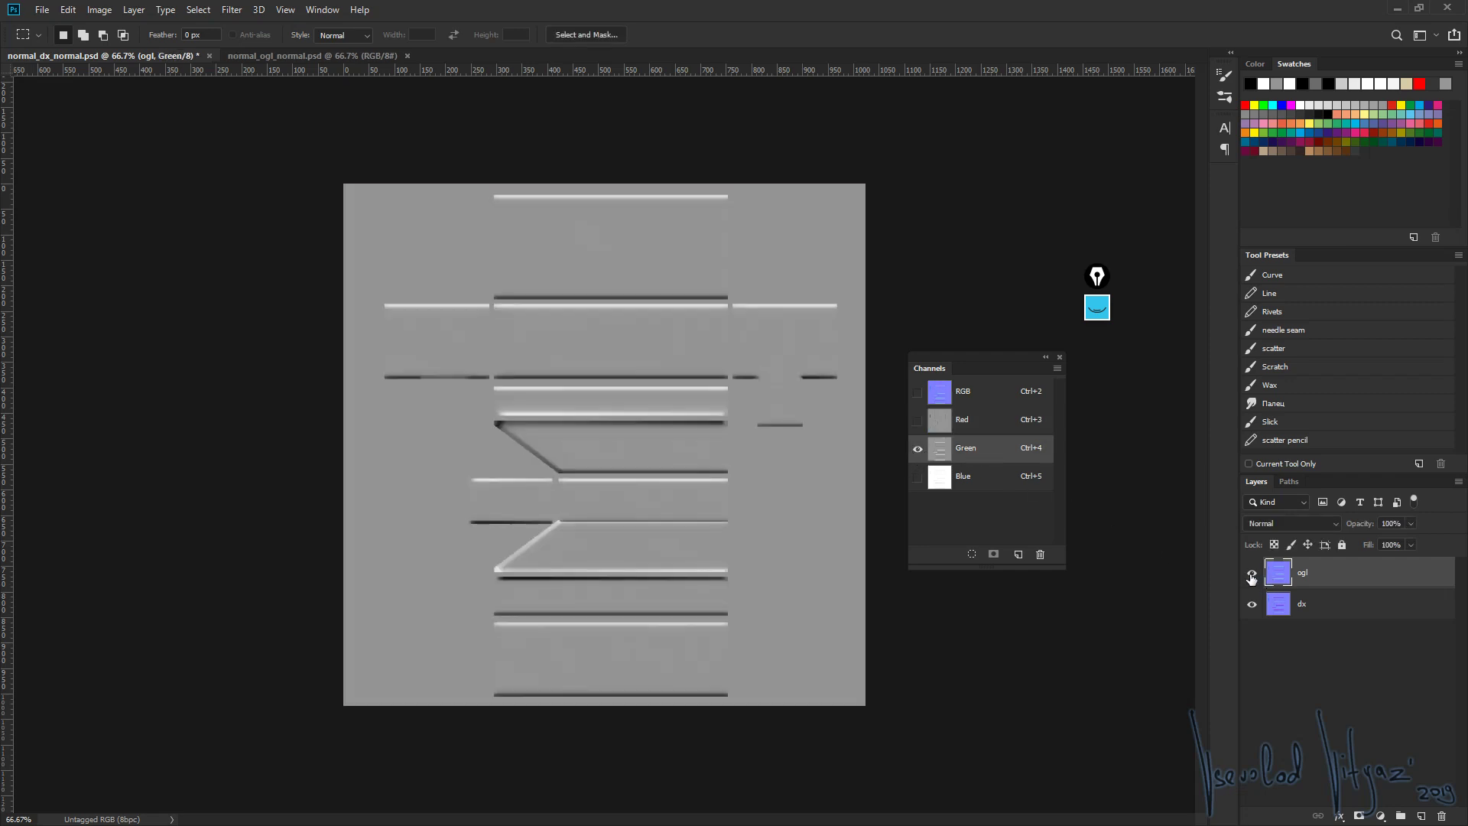
{"action": "left_click", "coordinate": [1251, 574]}
{"action": "left_click", "coordinate": [1251, 575]}
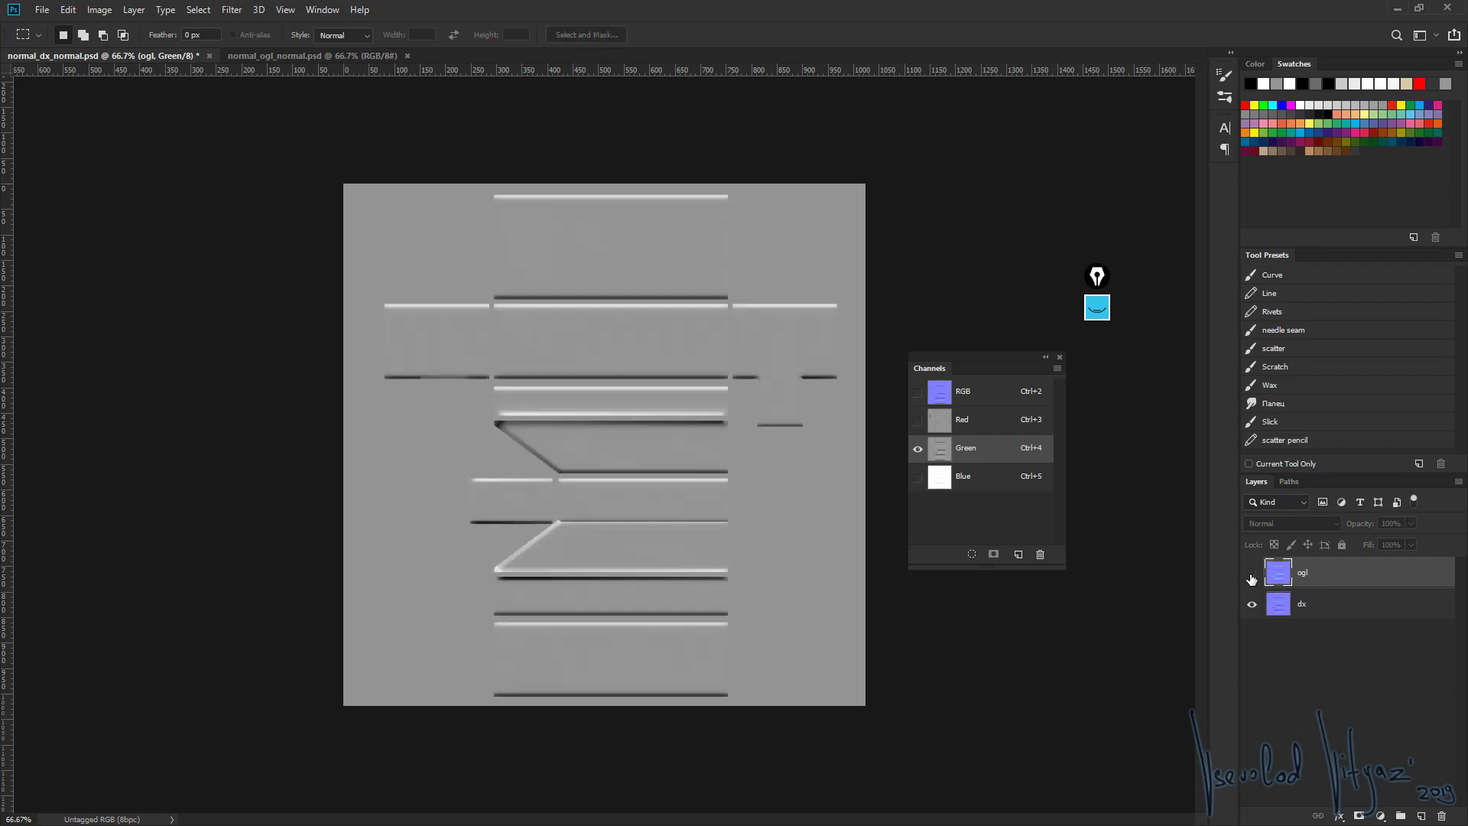
{"action": "left_click", "coordinate": [1252, 574]}
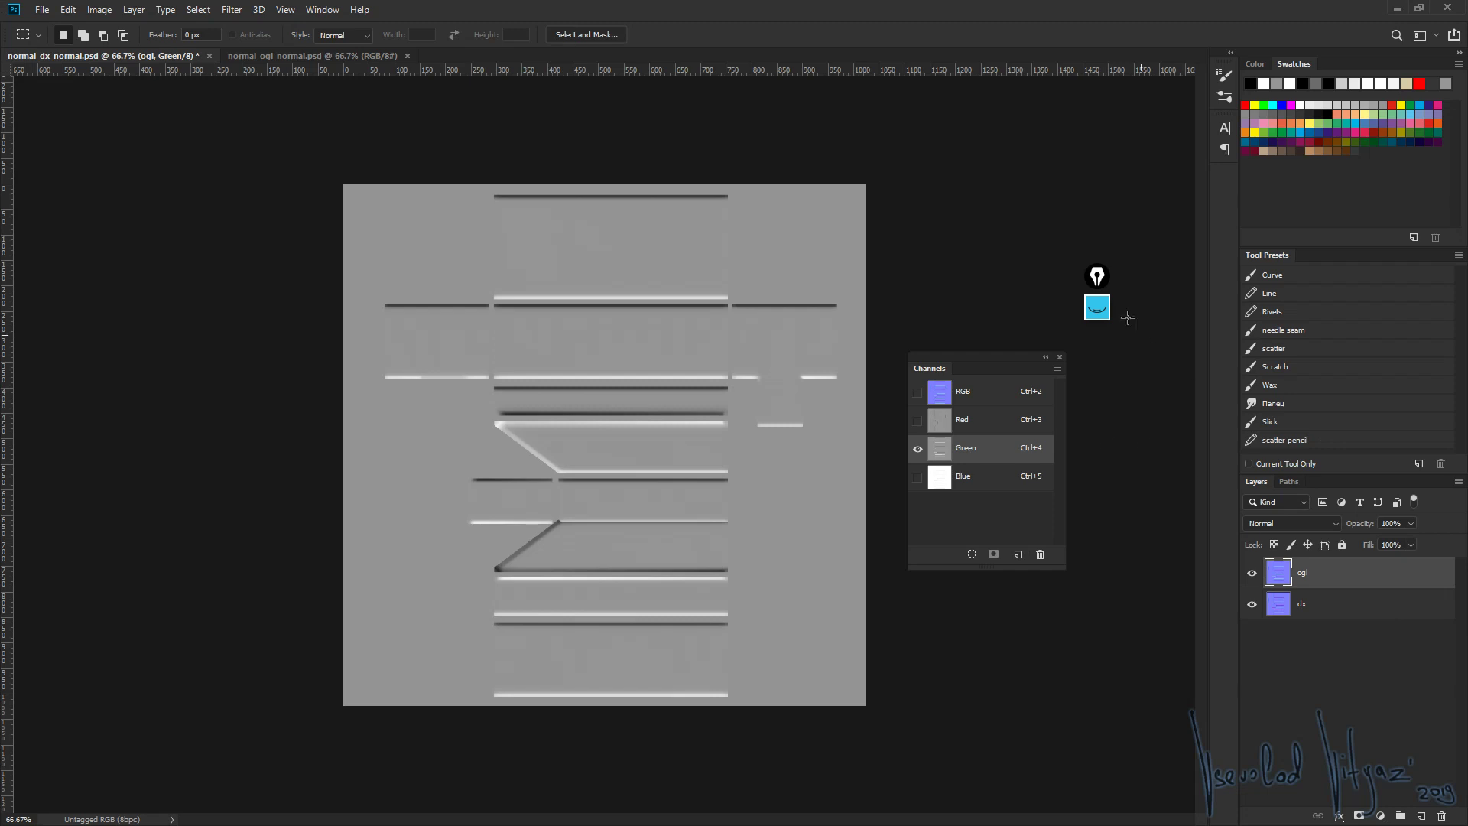
{"action": "left_click", "coordinate": [1097, 307]}
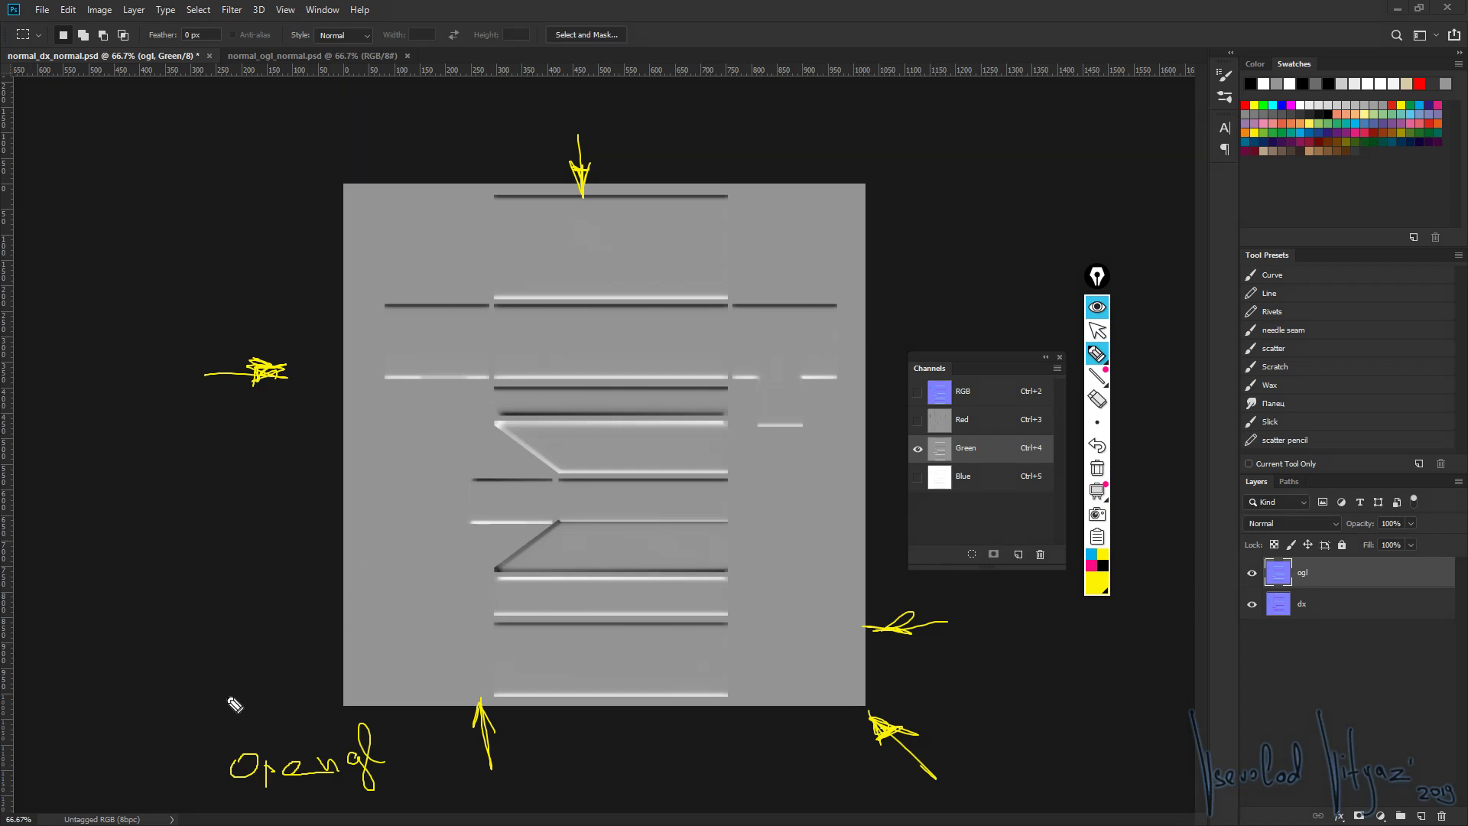
Switch the screen-pen to cyan, draw a dx label at lower-left, then undo it
{"action": "left_click", "coordinate": [1091, 557]}
{"action": "mouse_move", "coordinate": [203, 702]}
{"action": "left_mouse_down"}
{"action": "mouse_move", "coordinate": [224, 726]}
{"action": "mouse_move", "coordinate": [205, 730]}
{"action": "mouse_move", "coordinate": [318, 685]}
{"action": "mouse_move", "coordinate": [279, 692]}
{"action": "mouse_move", "coordinate": [320, 694]}
{"action": "left_mouse_up"}
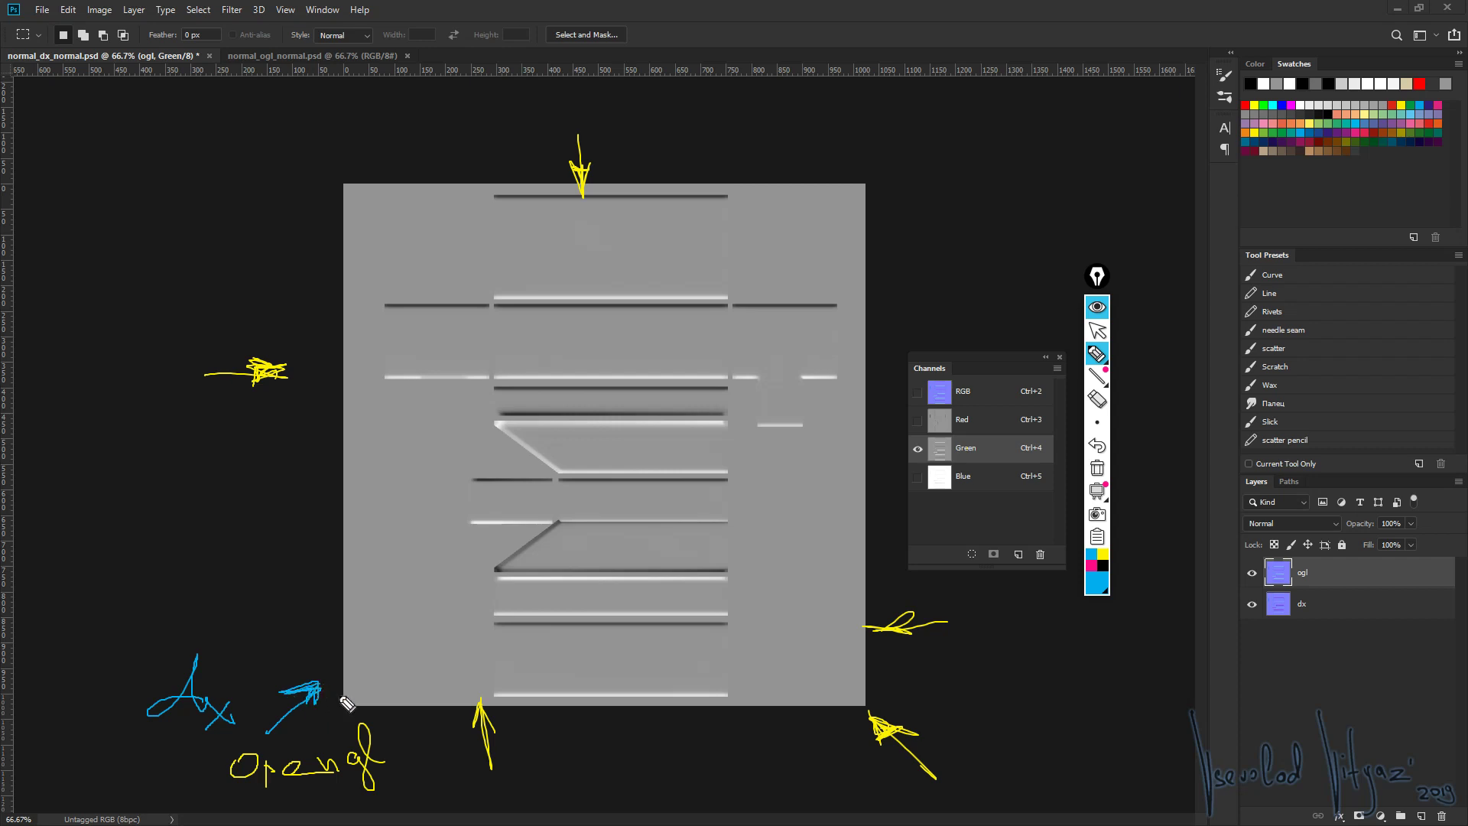
{"action": "left_click", "coordinate": [1099, 445]}
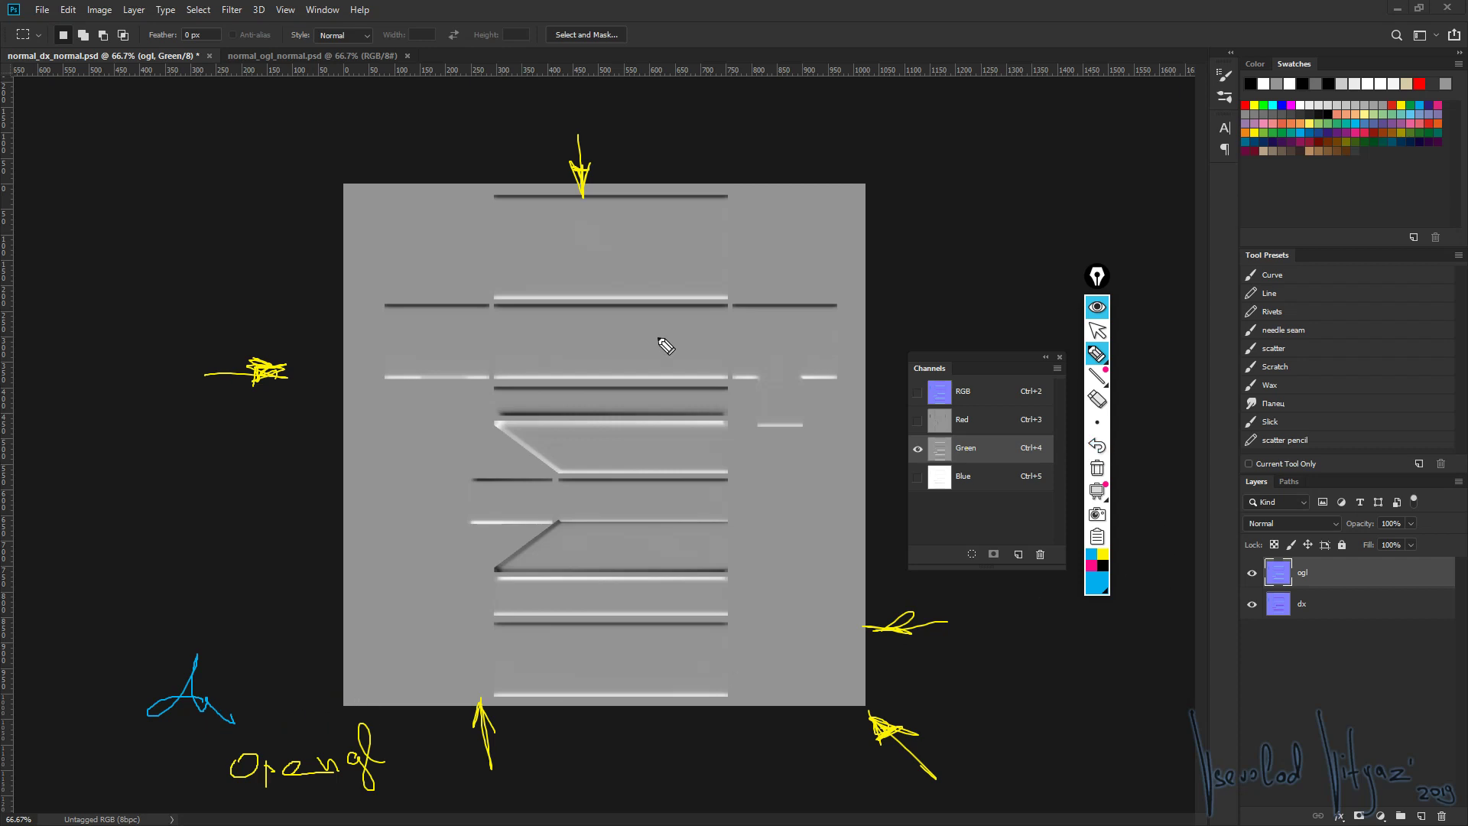
{"action": "left_click", "coordinate": [1093, 448]}
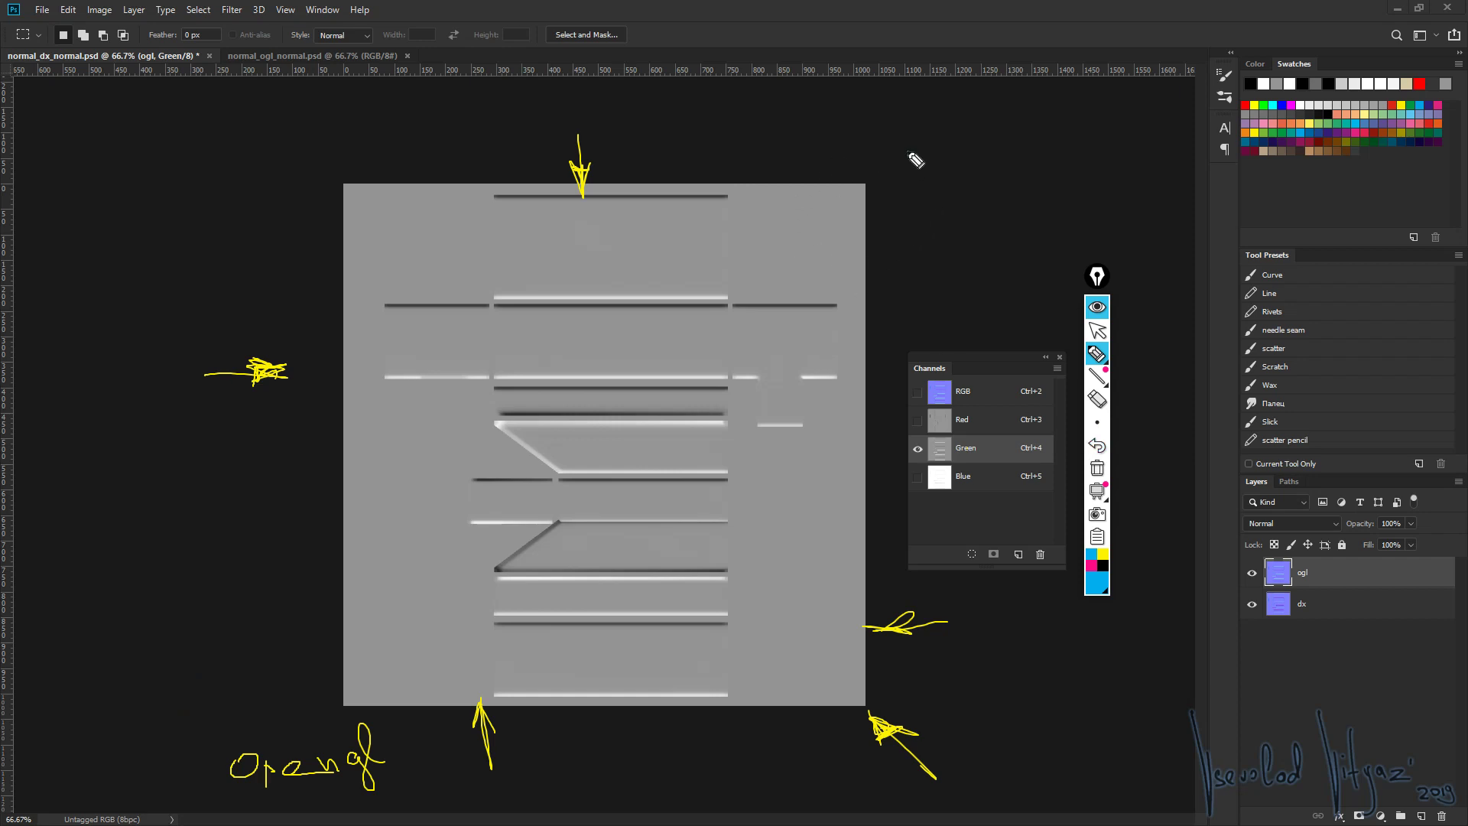
Annotate dx with arrows toward the map's top and right edges, then clear annotations
{"action": "mouse_move", "coordinate": [909, 152]}
{"action": "left_mouse_down"}
{"action": "mouse_move", "coordinate": [893, 169]}
{"action": "mouse_move", "coordinate": [940, 147]}
{"action": "mouse_move", "coordinate": [916, 169]}
{"action": "left_mouse_up"}
{"action": "left_click_drag", "start_coordinate": [1031, 105], "coordinate": [960, 178]}
{"action": "left_click_drag", "start_coordinate": [960, 176], "coordinate": [1002, 156]}
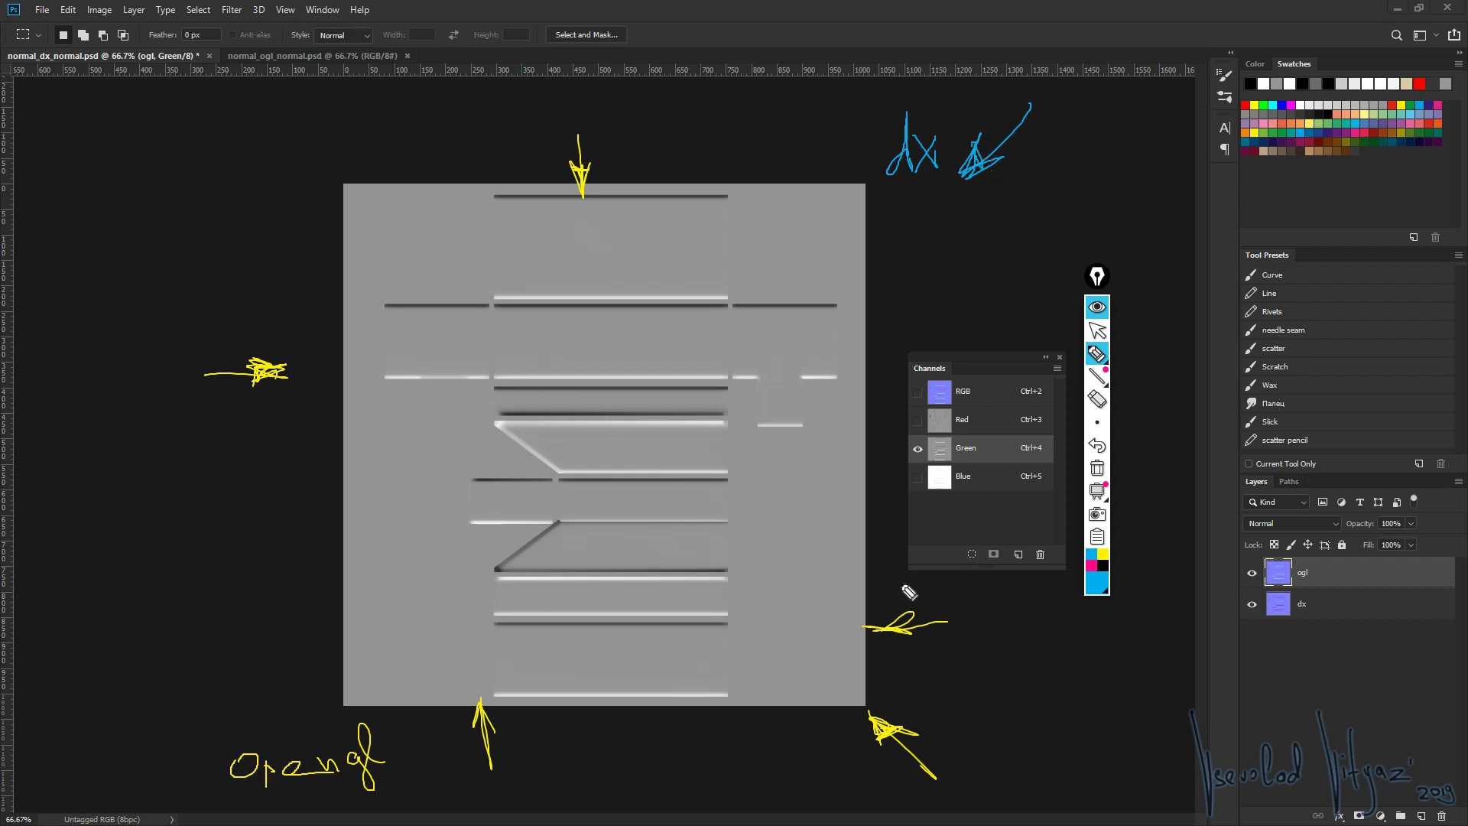
{"action": "mouse_move", "coordinate": [887, 573]}
{"action": "left_mouse_down"}
{"action": "mouse_move", "coordinate": [909, 564]}
{"action": "mouse_move", "coordinate": [877, 566]}
{"action": "mouse_move", "coordinate": [935, 544]}
{"action": "left_mouse_up"}
{"action": "mouse_move", "coordinate": [924, 532]}
{"action": "left_mouse_down"}
{"action": "mouse_move", "coordinate": [879, 569]}
{"action": "mouse_move", "coordinate": [922, 587]}
{"action": "mouse_move", "coordinate": [885, 564]}
{"action": "mouse_move", "coordinate": [891, 585]}
{"action": "left_mouse_up"}
{"action": "left_click_drag", "start_coordinate": [743, 125], "coordinate": [740, 208]}
{"action": "left_click_drag", "start_coordinate": [759, 170], "coordinate": [739, 200]}
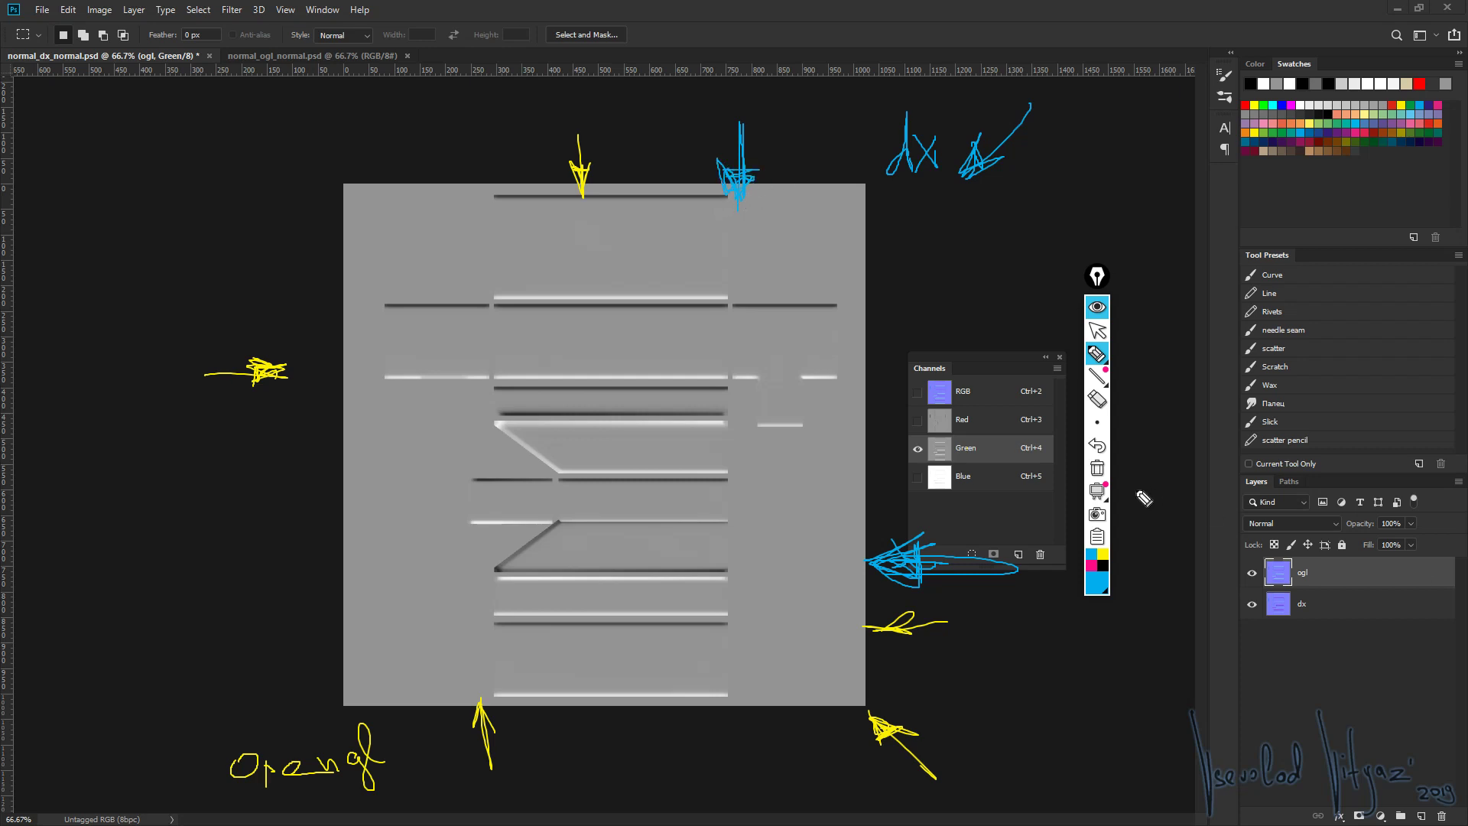
{"action": "left_click", "coordinate": [1097, 307]}
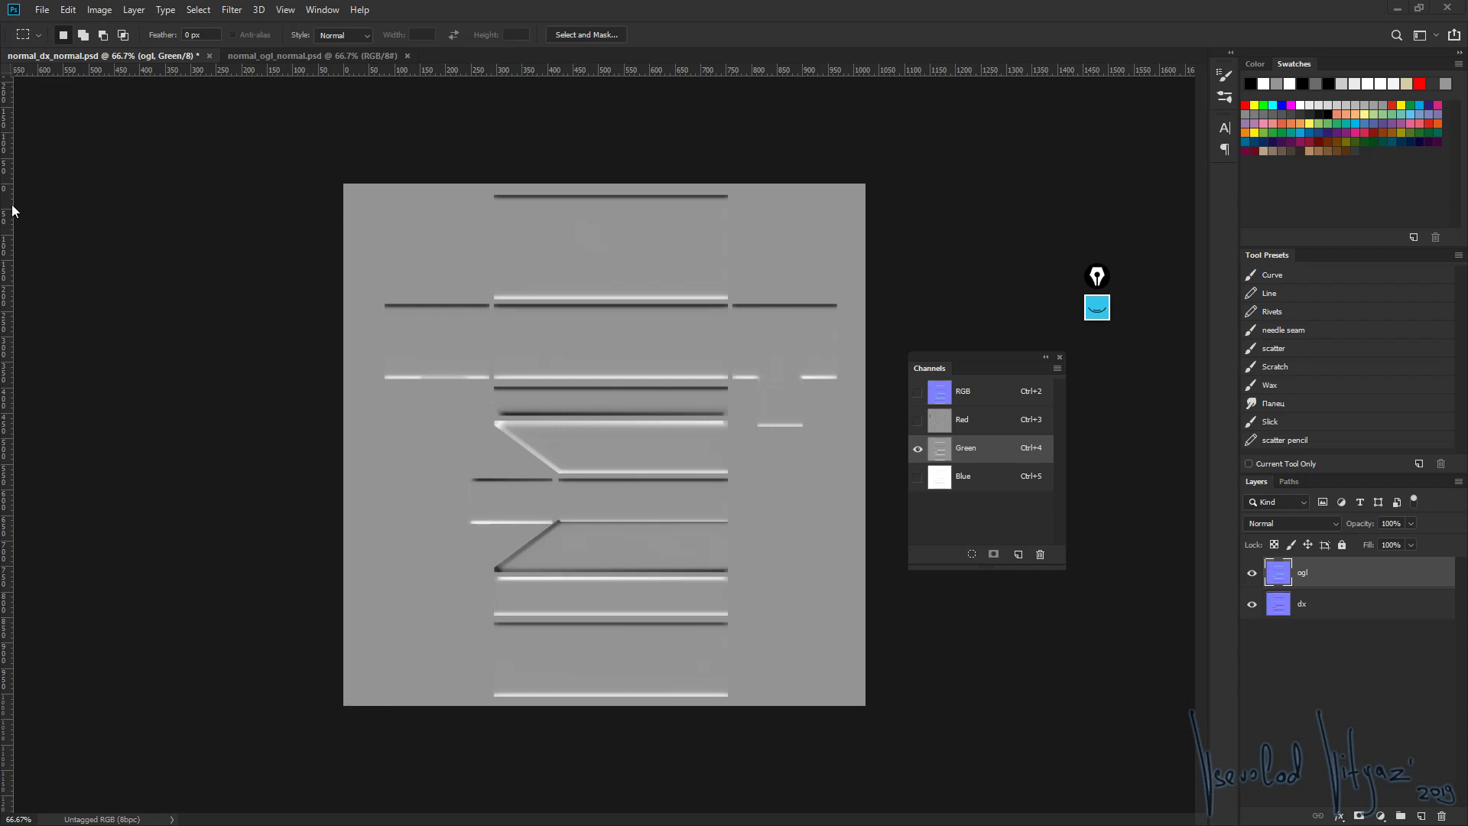
Back in 3ds Max, toggle the dx map's Flip Green (Y) to compare shading, leaving it on
{"action": "left_click", "coordinate": [1401, 9]}
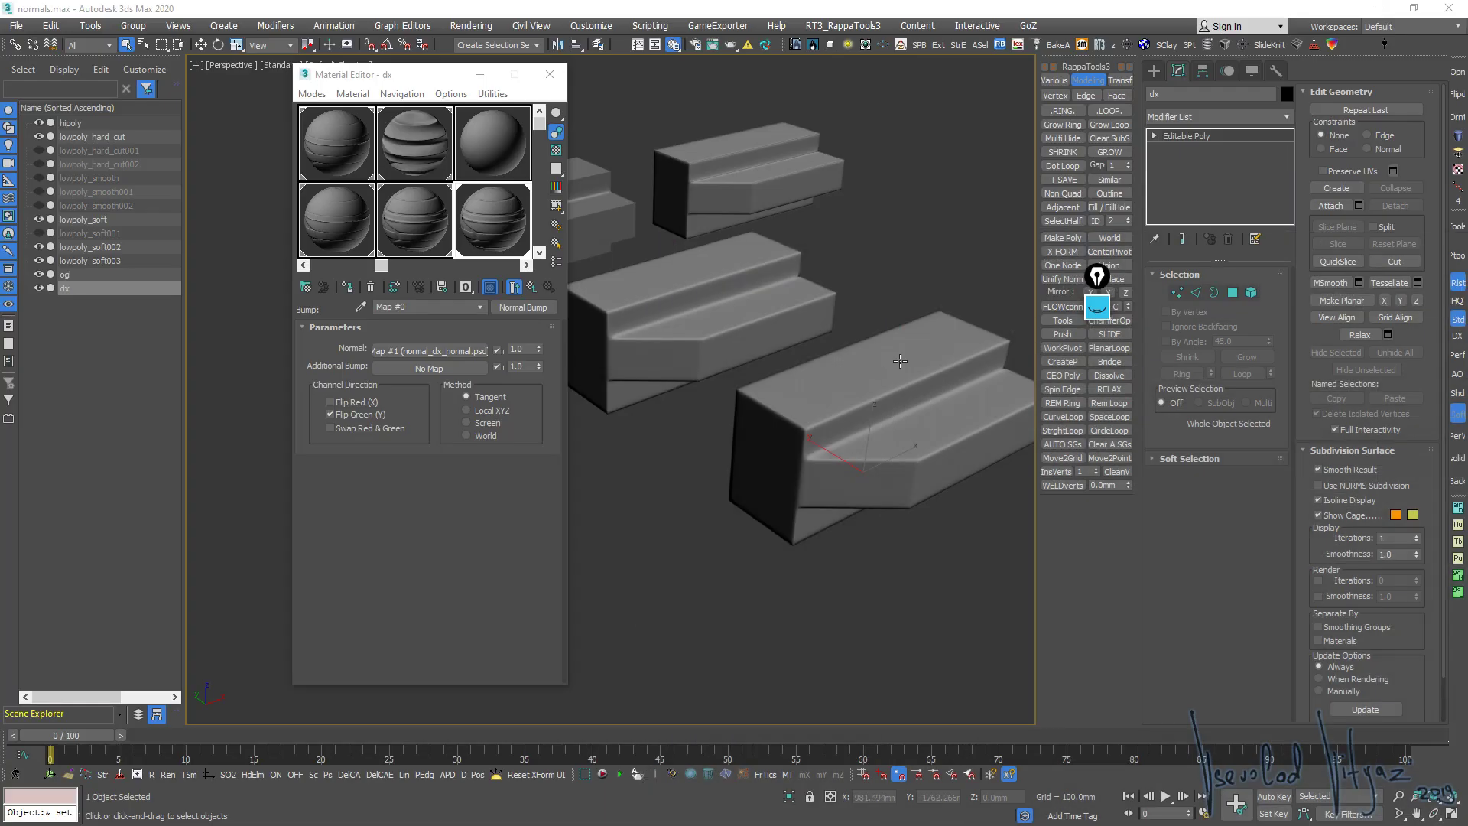
{"action": "mouse_move", "coordinate": [810, 413]}
{"action": "middle_mouse_down", "text": "alt"}
{"action": "mouse_move", "coordinate": [760, 394]}
{"action": "mouse_move", "coordinate": [809, 438]}
{"action": "middle_mouse_up", "text": "alt"}
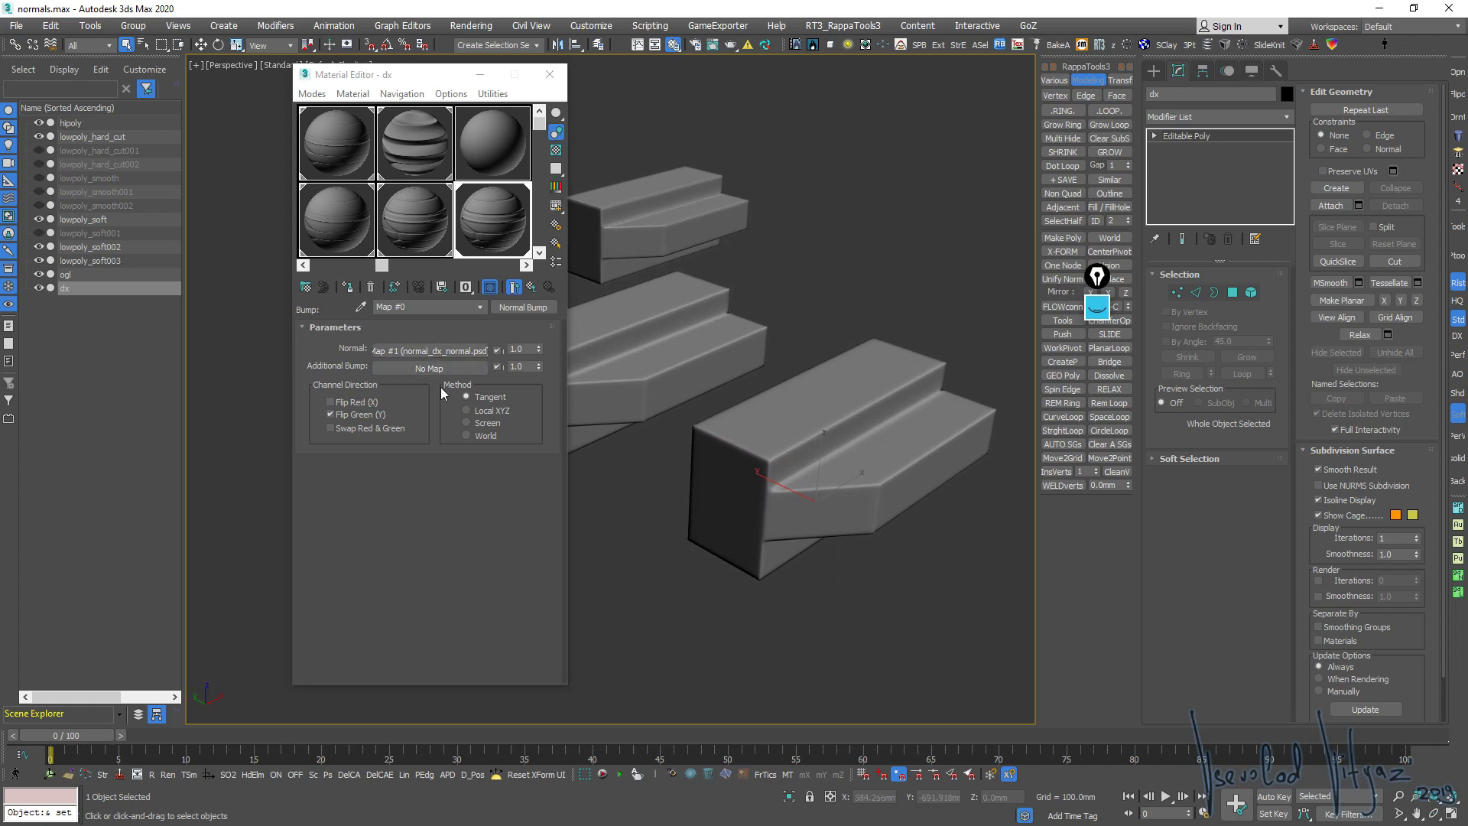
{"action": "left_click", "coordinate": [350, 416]}
{"action": "left_click", "coordinate": [348, 416]}
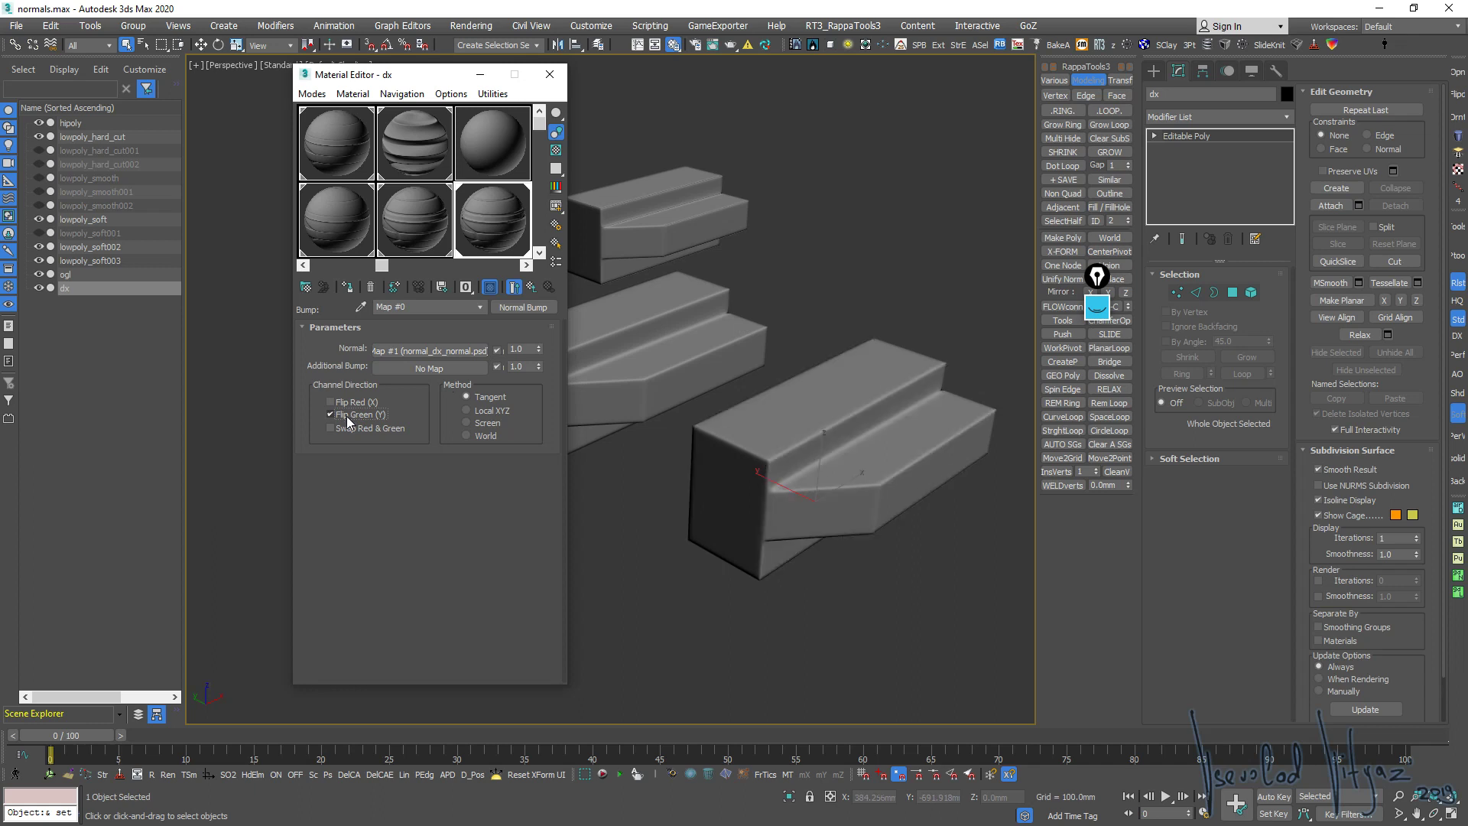
{"action": "left_click", "coordinate": [348, 416]}
{"action": "left_click", "coordinate": [348, 420]}
{"action": "scroll", "coordinate": [835, 416], "scroll_direction": "down", "scroll_amount": 4}
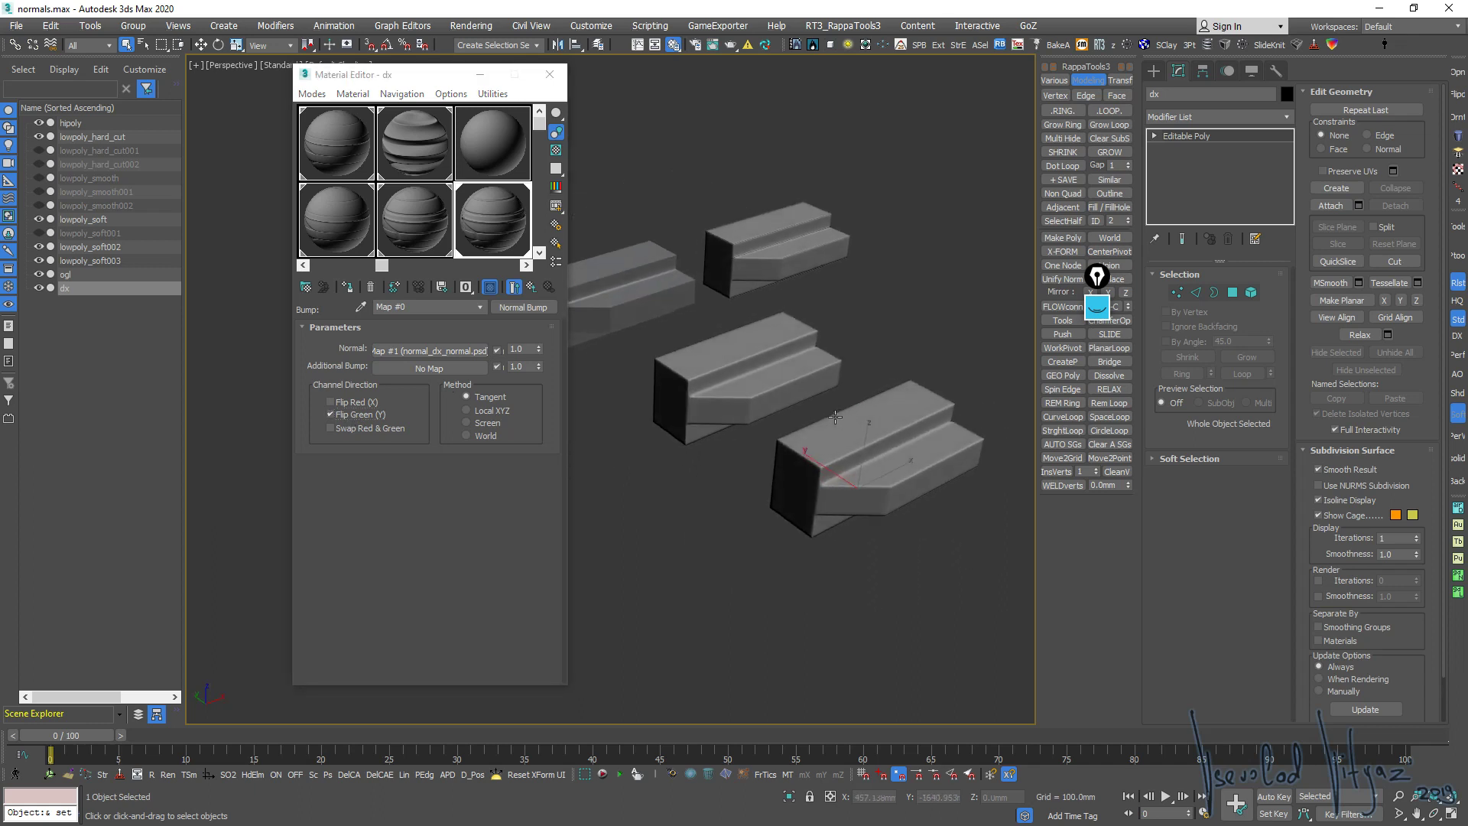
{"action": "middle_click_drag", "start_coordinate": [848, 404], "coordinate": [855, 355], "text": "alt"}
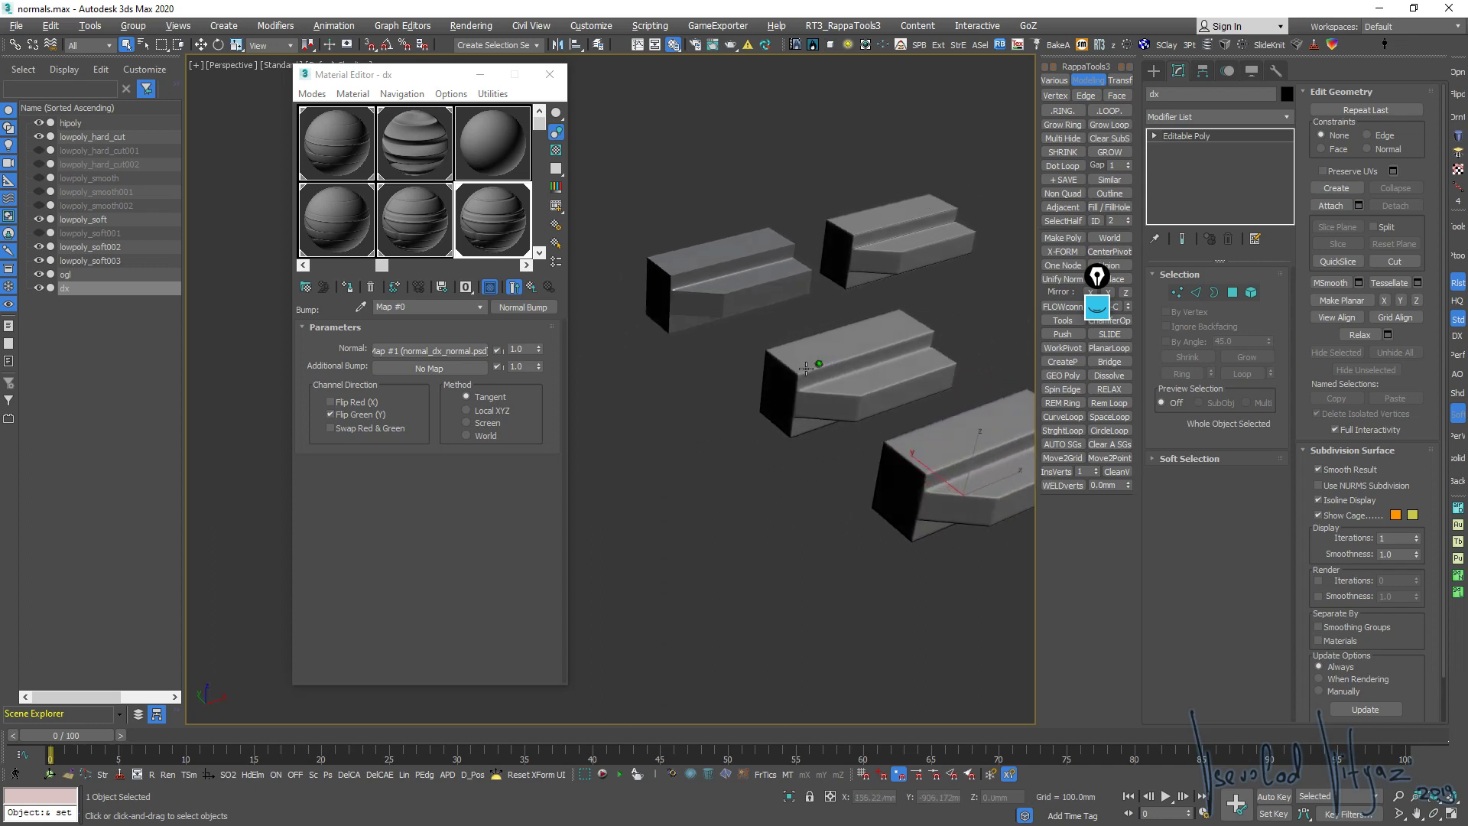
Copy the central ogl stair mesh to the left as ogl001 and select a fresh material slot
{"action": "left_click", "coordinate": [854, 355]}
{"action": "key", "text": "w"}
{"action": "mouse_move", "coordinate": [854, 355]}
{"action": "left_mouse_down", "text": "shift"}
{"action": "mouse_move", "coordinate": [576, 422]}
{"action": "mouse_move", "coordinate": [596, 410]}
{"action": "left_mouse_up", "text": "shift"}
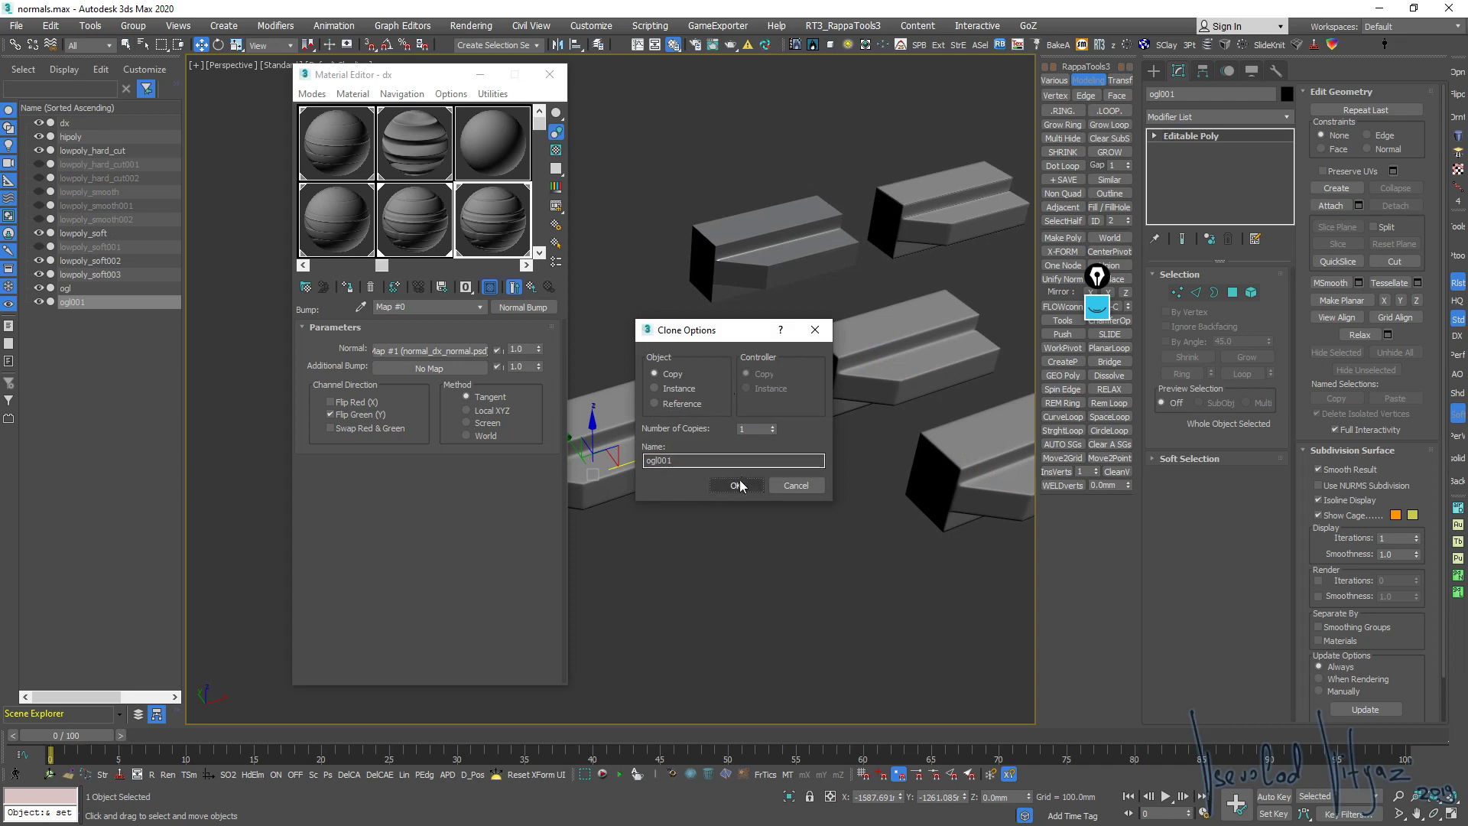
{"action": "left_click", "coordinate": [737, 485]}
{"action": "left_click", "coordinate": [505, 224]}
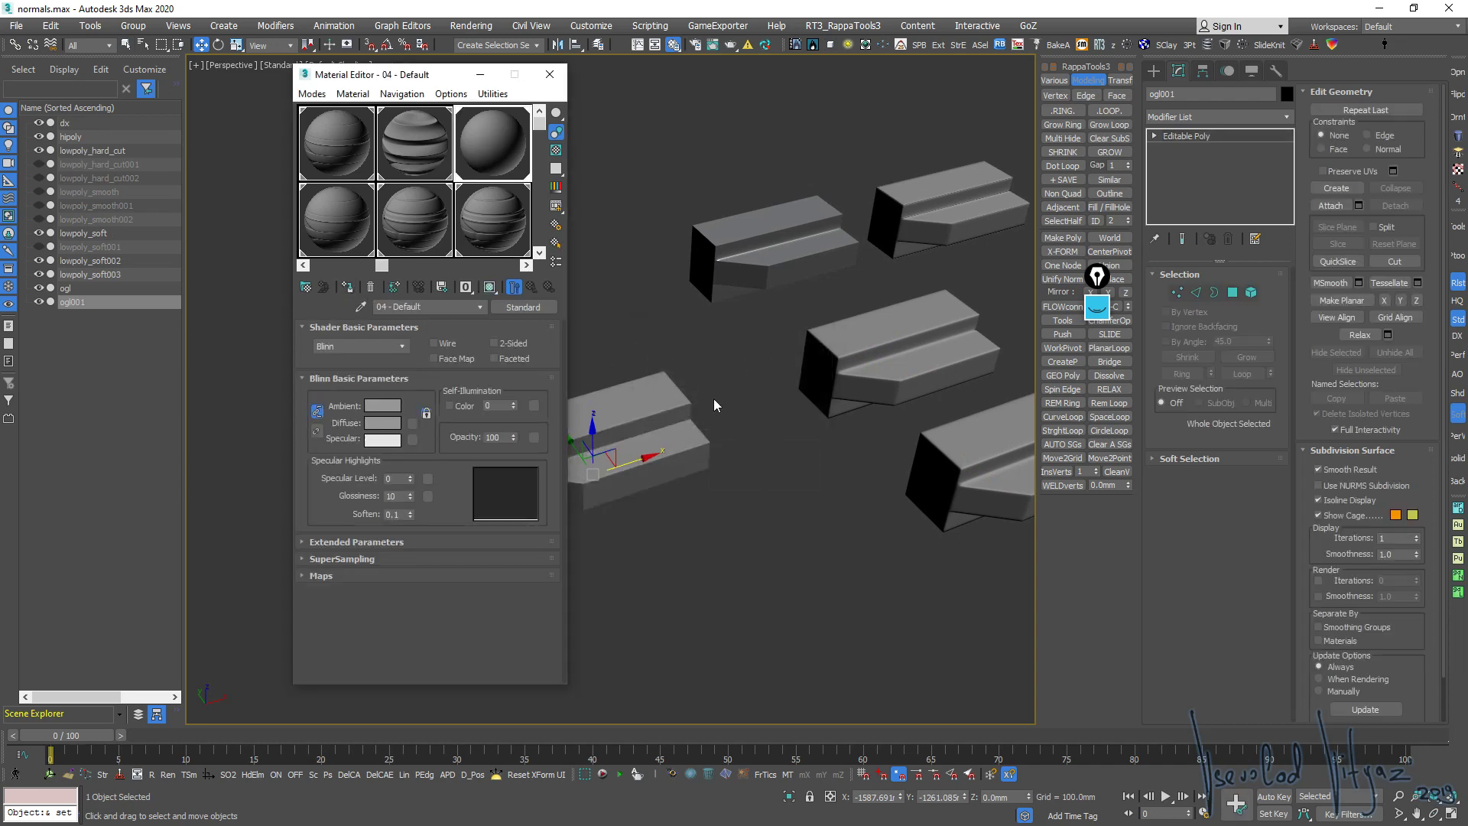
{"action": "mouse_move", "coordinate": [713, 398]}
{"action": "middle_mouse_down", "text": "alt"}
{"action": "mouse_move", "coordinate": [806, 376]}
{"action": "mouse_move", "coordinate": [768, 429]}
{"action": "middle_mouse_up", "text": "alt"}
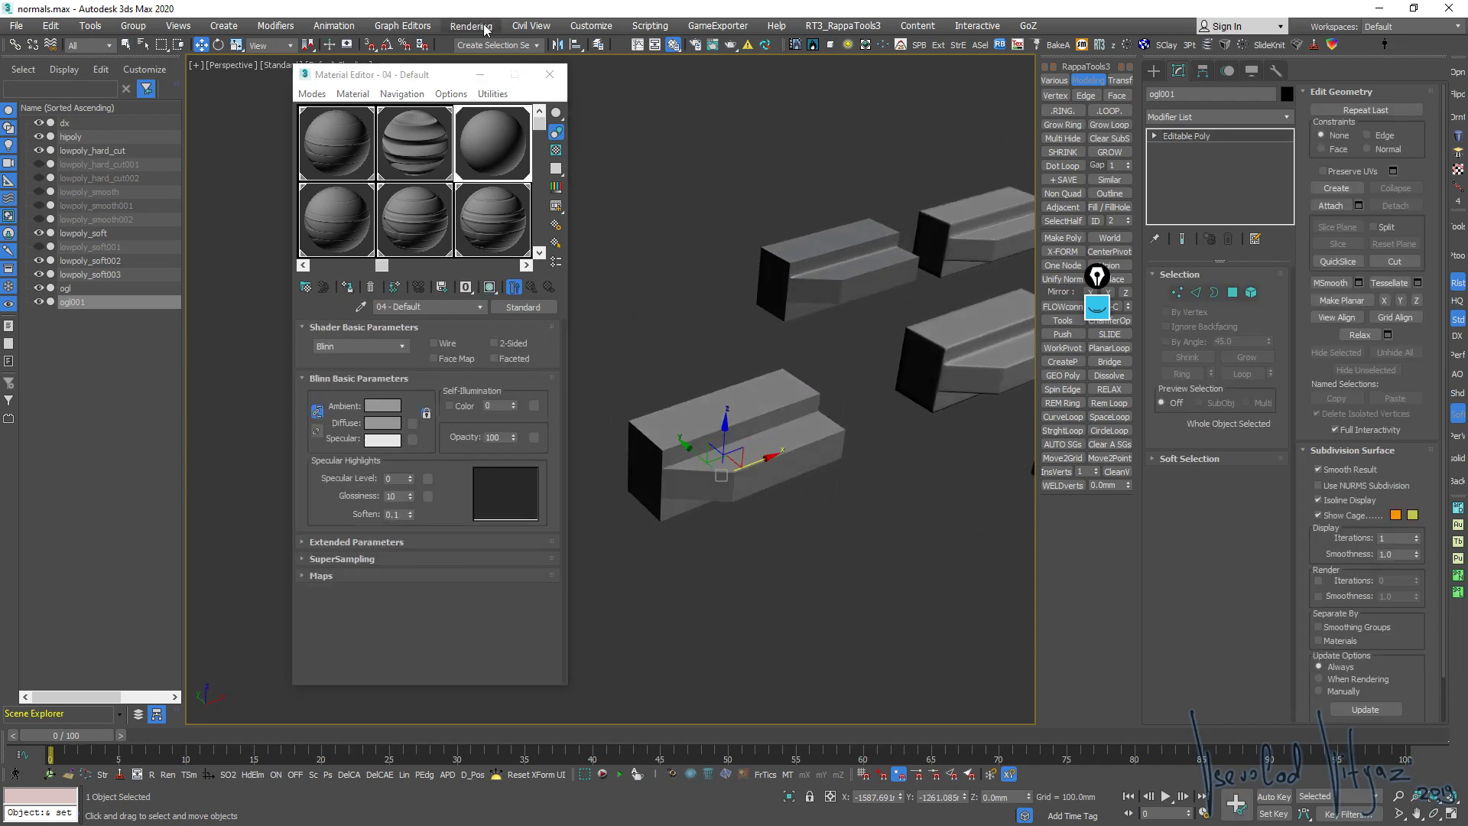
Apply the Gamma and LUT preference settings with OK
{"action": "left_click", "coordinate": [591, 26]}
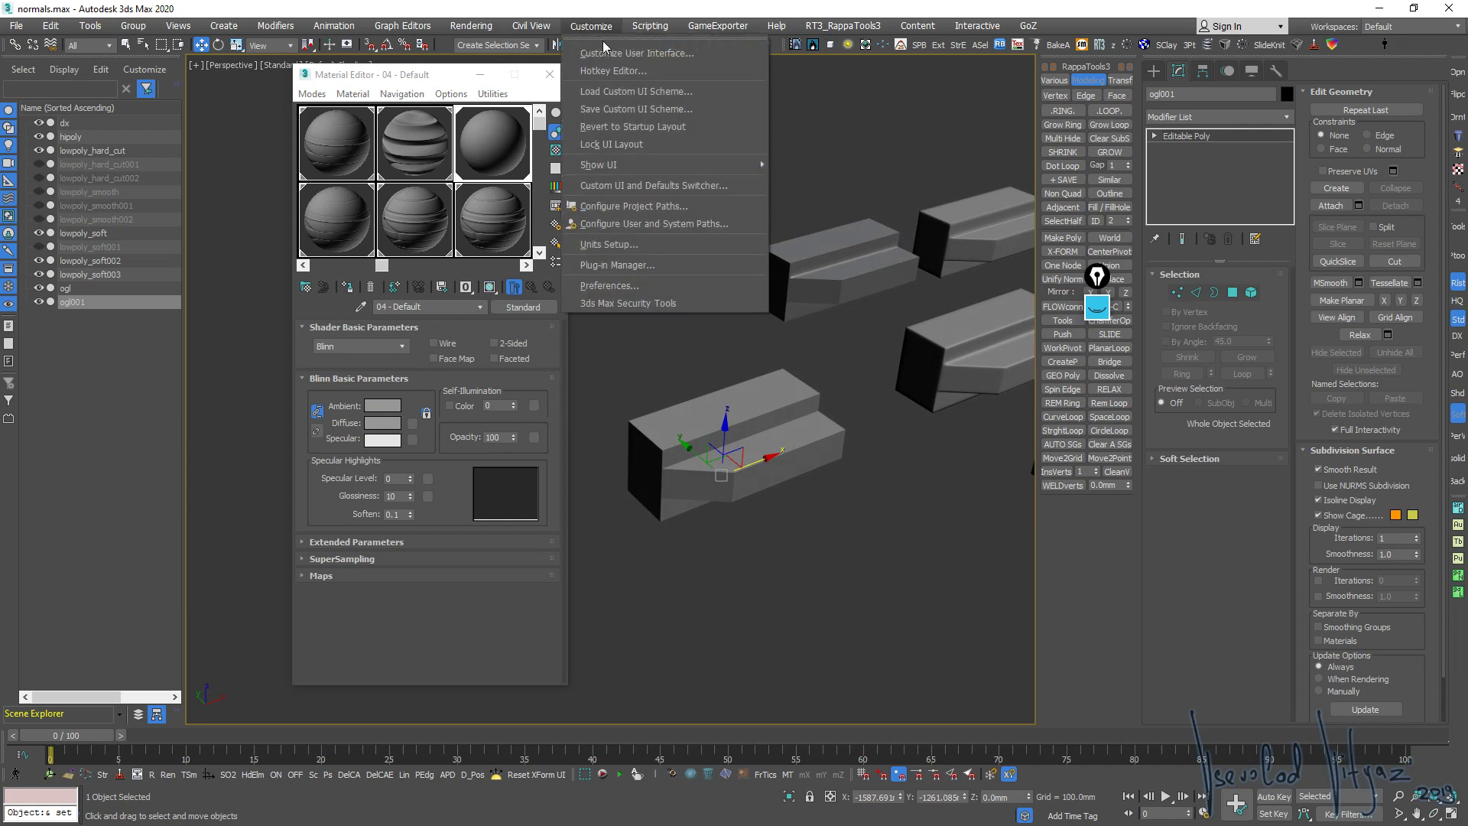
{"action": "left_click", "coordinate": [471, 26]}
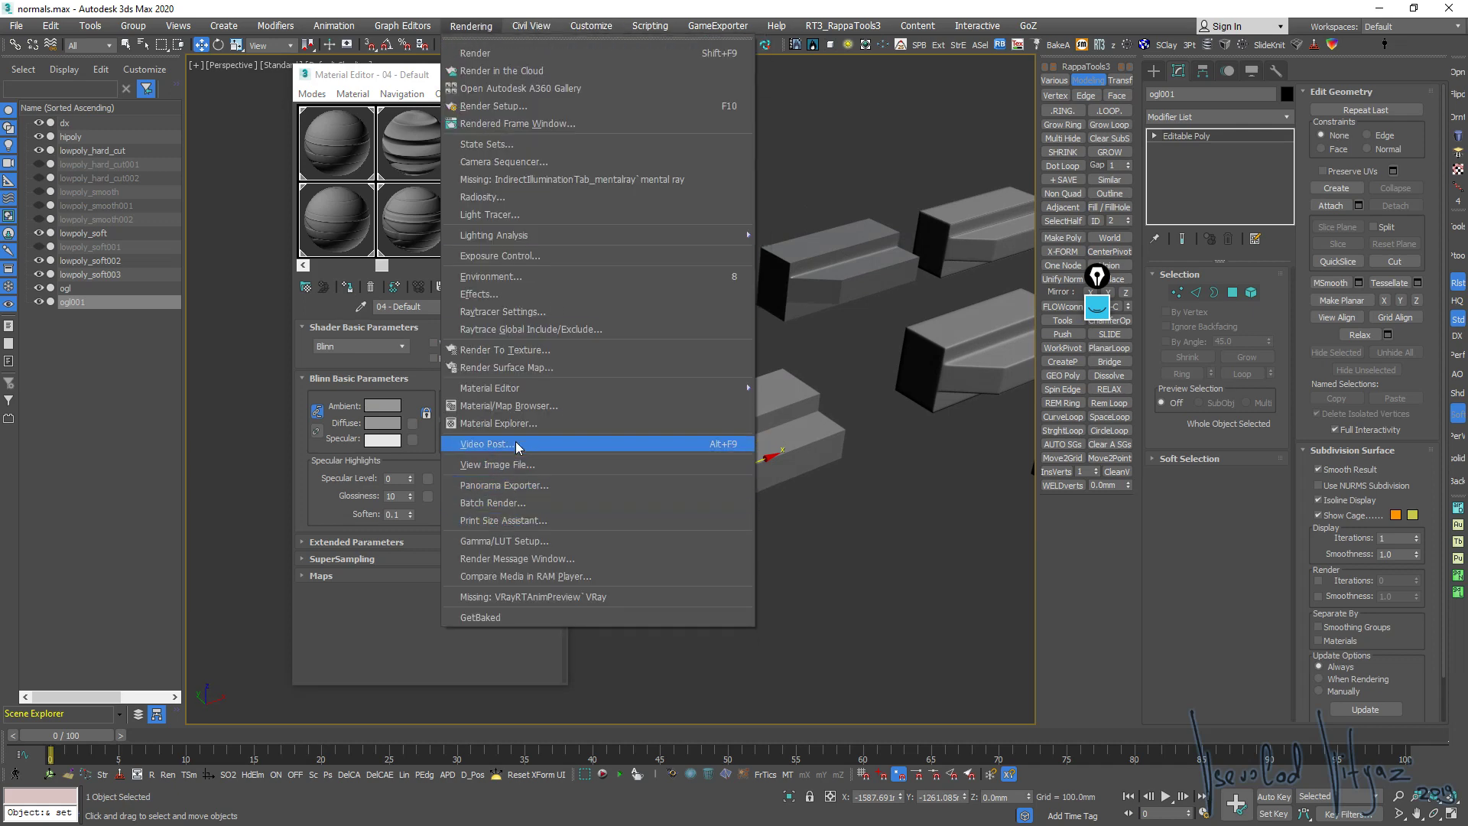
{"action": "left_click", "coordinate": [702, 387]}
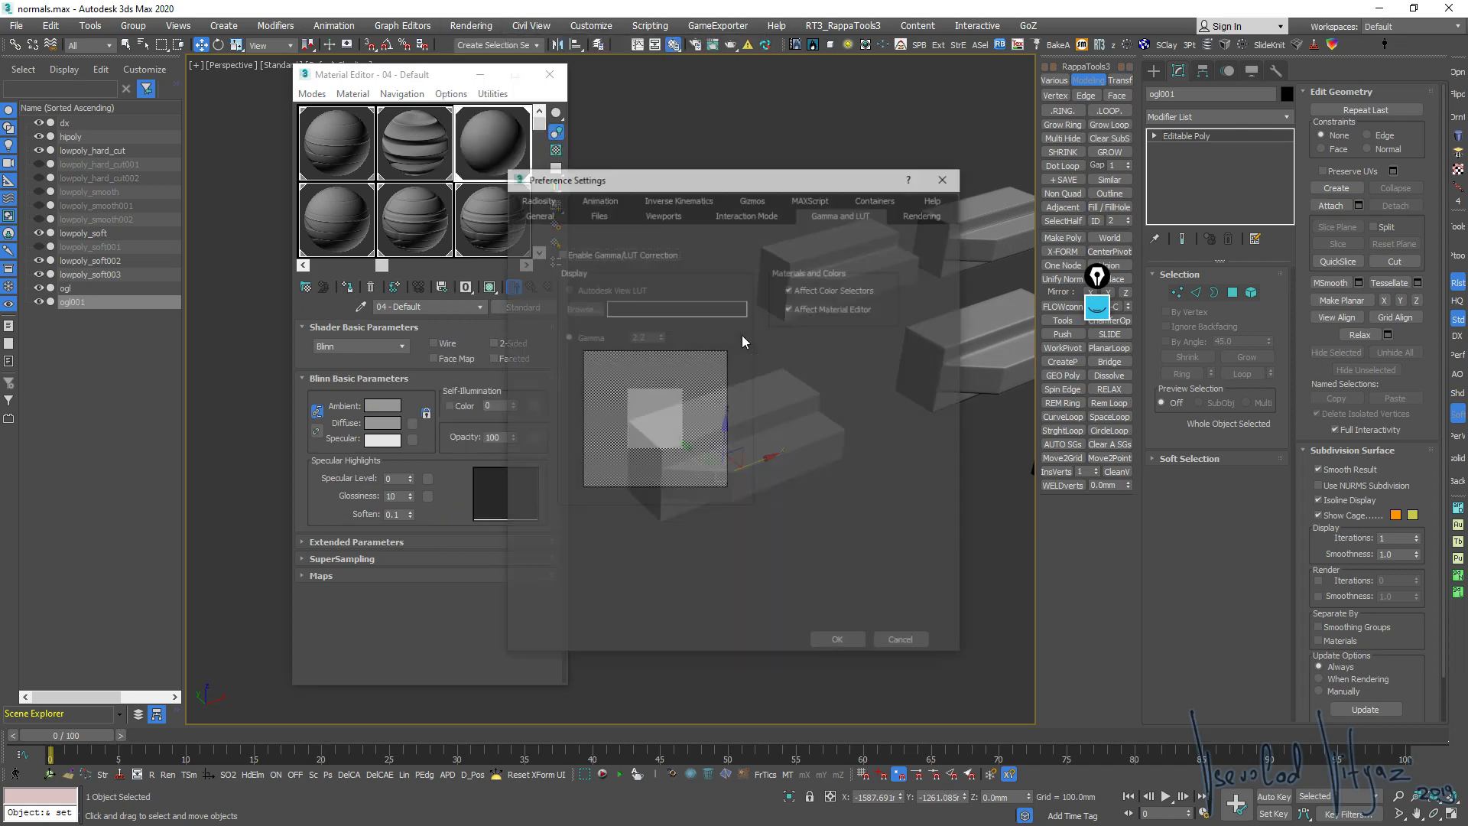
{"action": "left_click", "coordinate": [838, 642]}
{"action": "scroll", "coordinate": [764, 459], "scroll_direction": "up", "scroll_amount": 4}
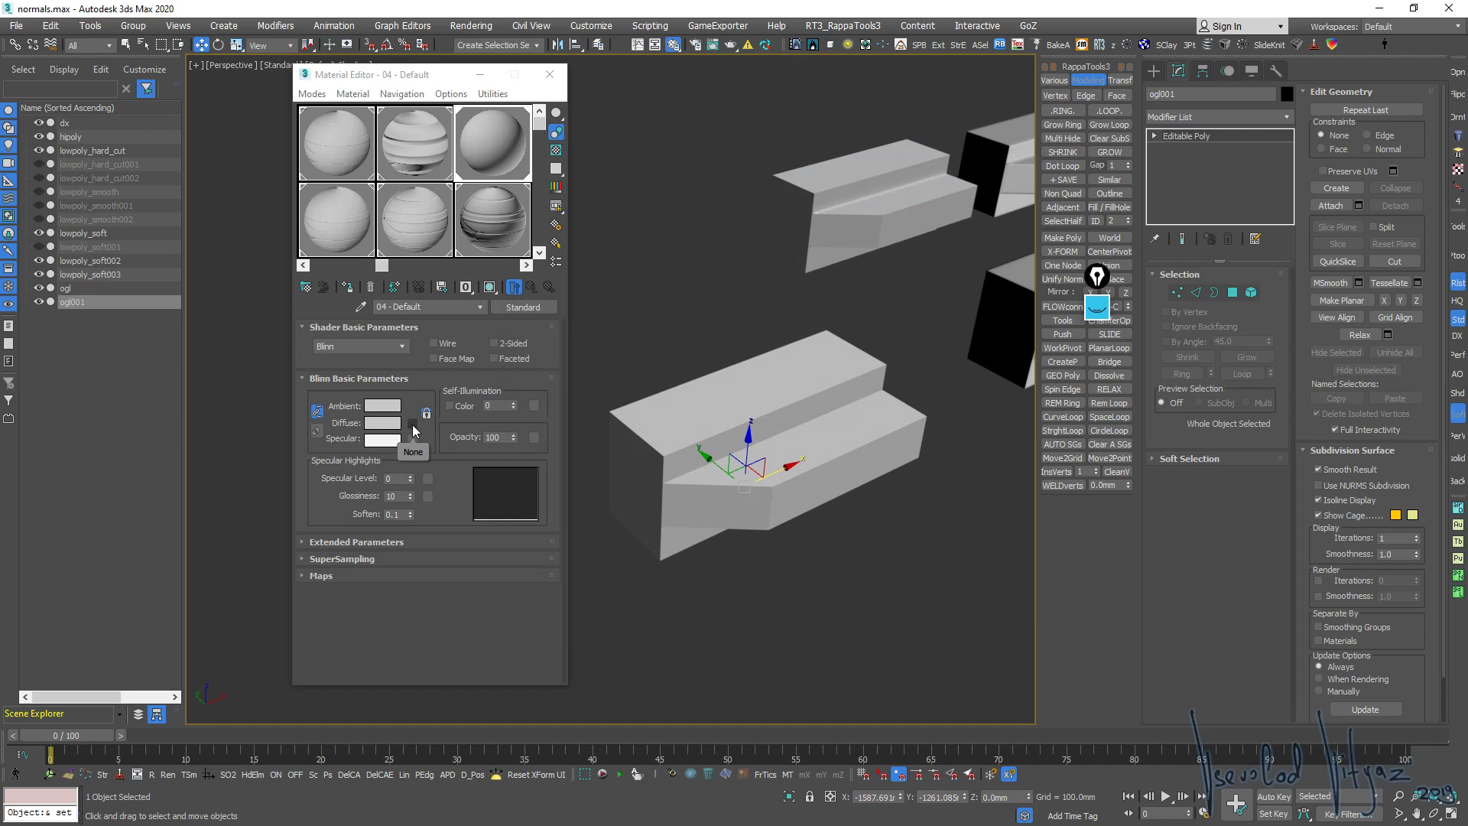
Enable the Bump channel at amount 30 in the 04 - Default material's Maps rollout
{"action": "left_click", "coordinate": [378, 542]}
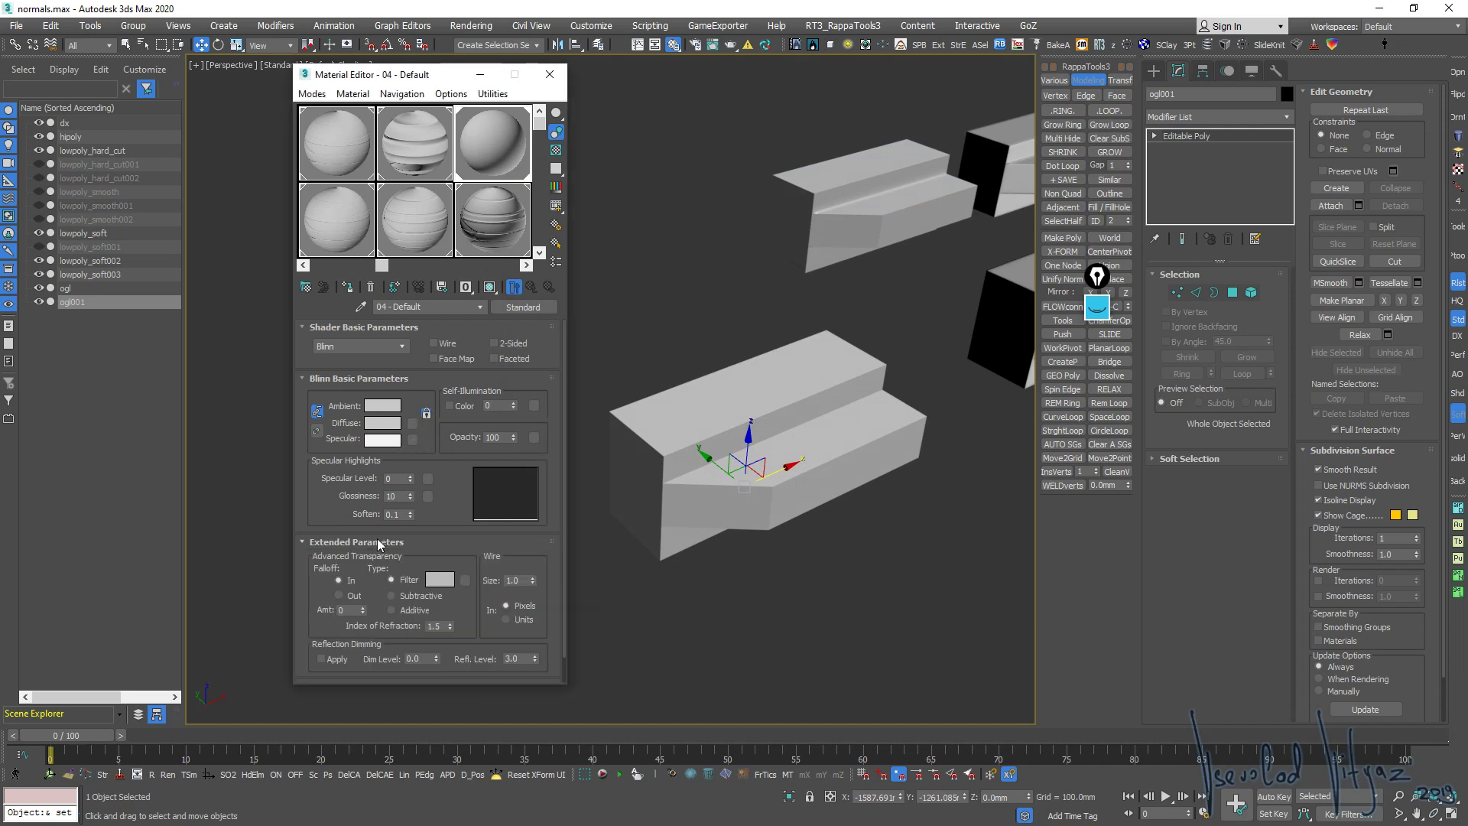
{"action": "left_click", "coordinate": [378, 541]}
{"action": "left_click", "coordinate": [370, 578]}
{"action": "scroll", "coordinate": [364, 577], "scroll_direction": "down", "scroll_amount": 3}
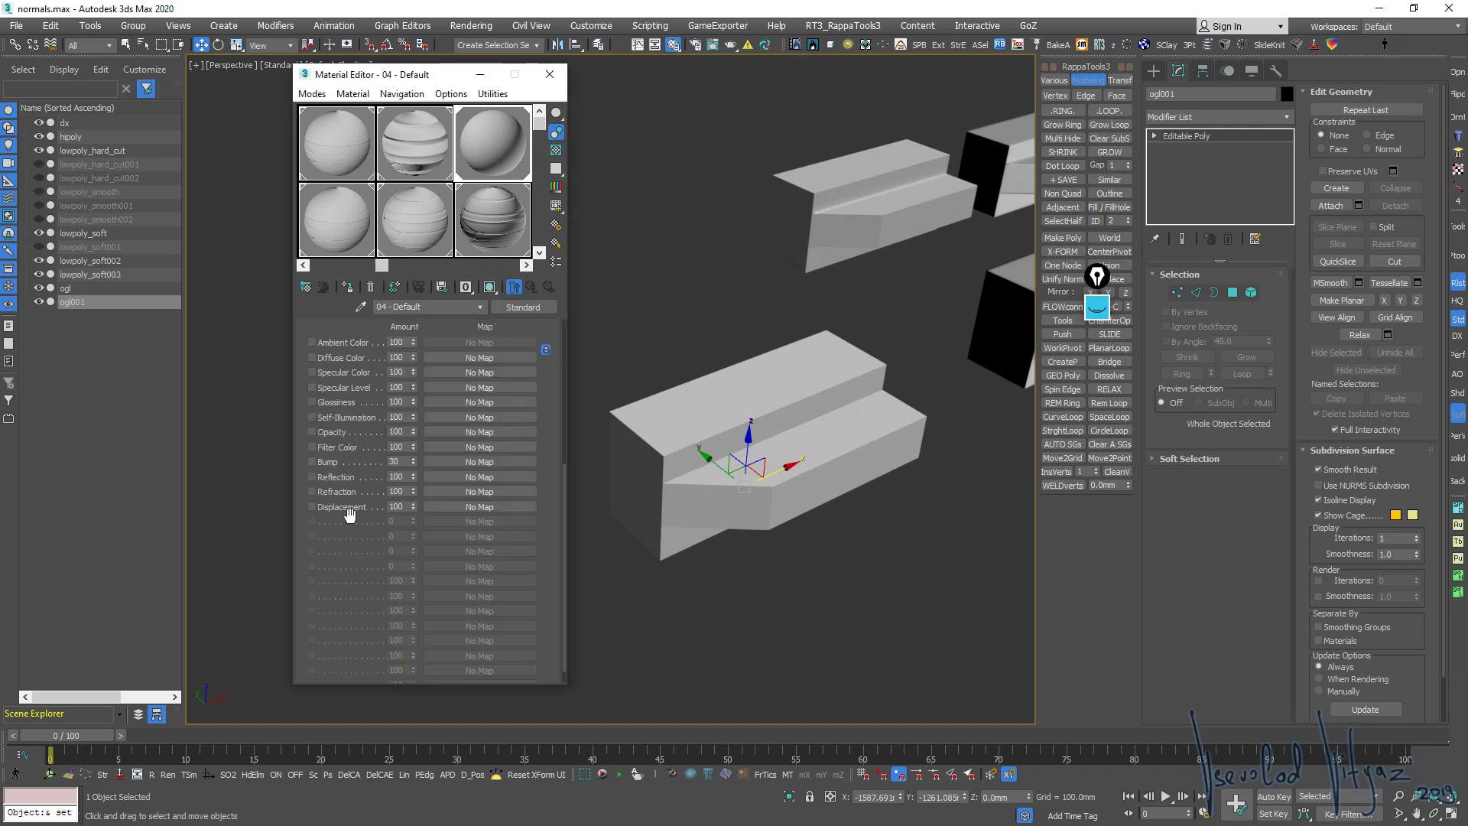
{"action": "left_click", "coordinate": [332, 465]}
{"action": "left_click", "coordinate": [405, 462]}
Add a Normal Bump to Bump with D:\Temp\Export\normal_ogl_normal.psd as its normal bitmap
{"action": "left_click", "coordinate": [480, 462]}
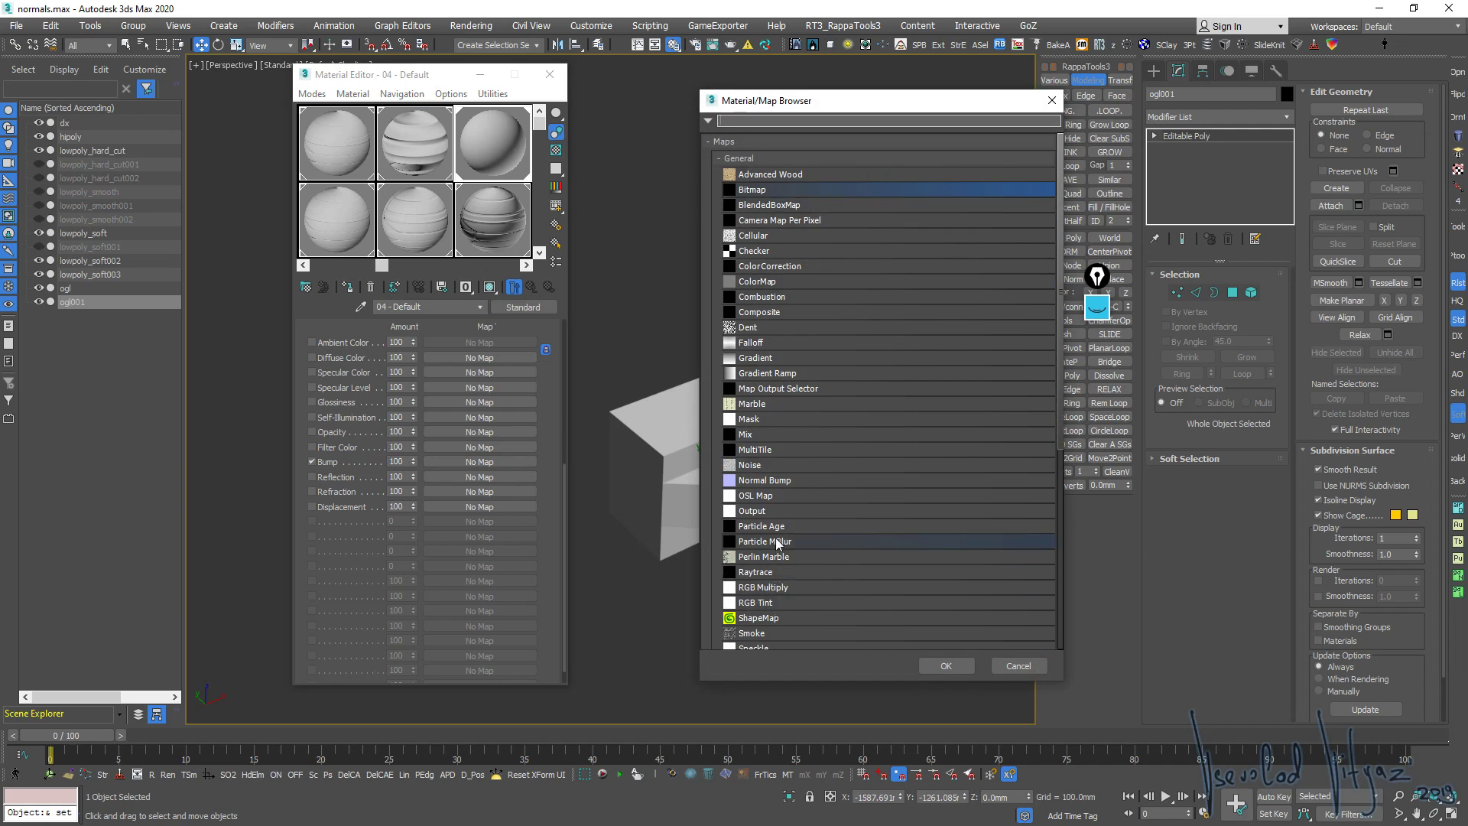
{"action": "double_click", "coordinate": [795, 483]}
{"action": "left_click", "coordinate": [438, 353]}
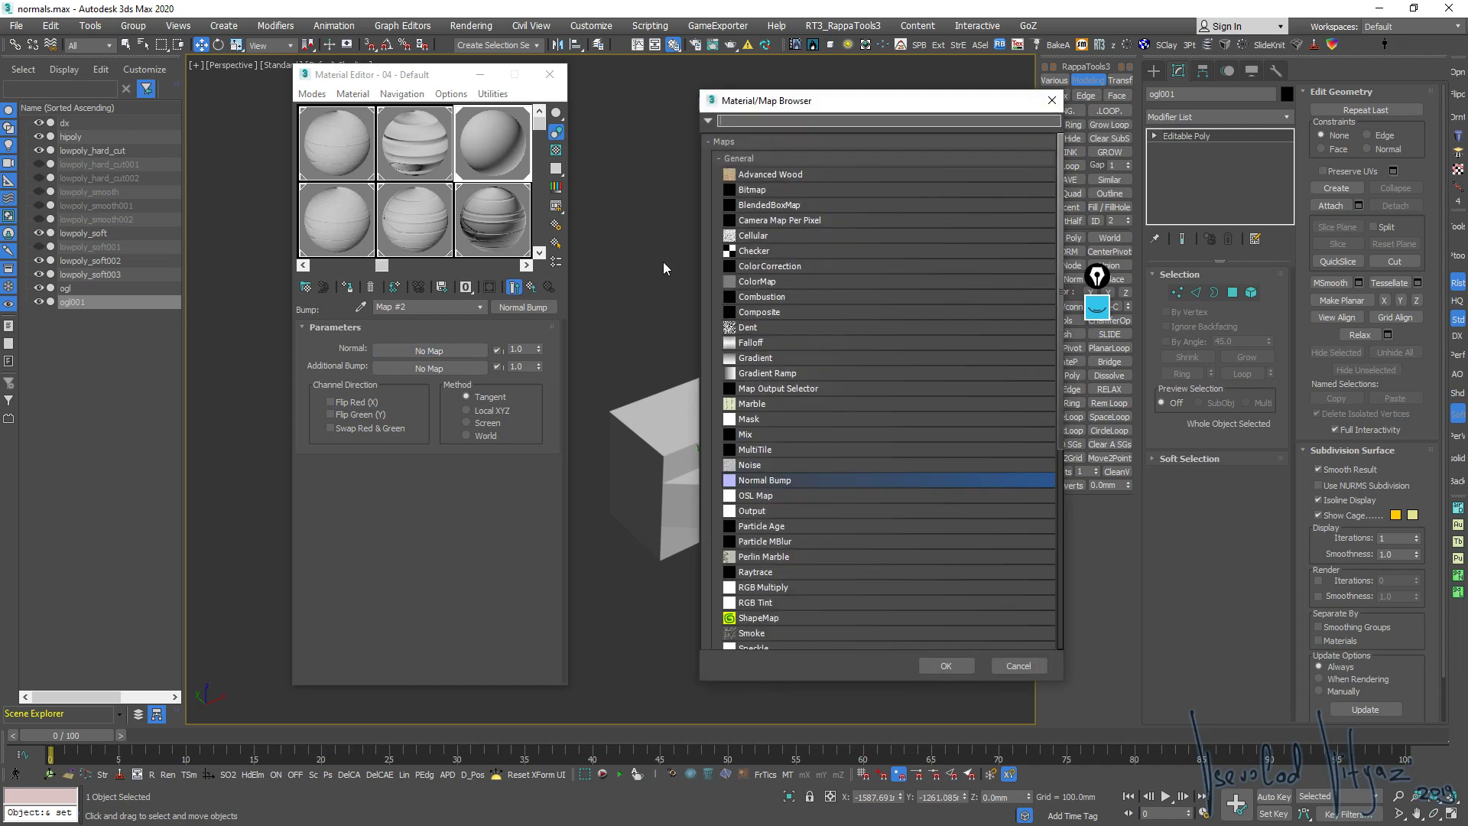
{"action": "double_click", "coordinate": [798, 190]}
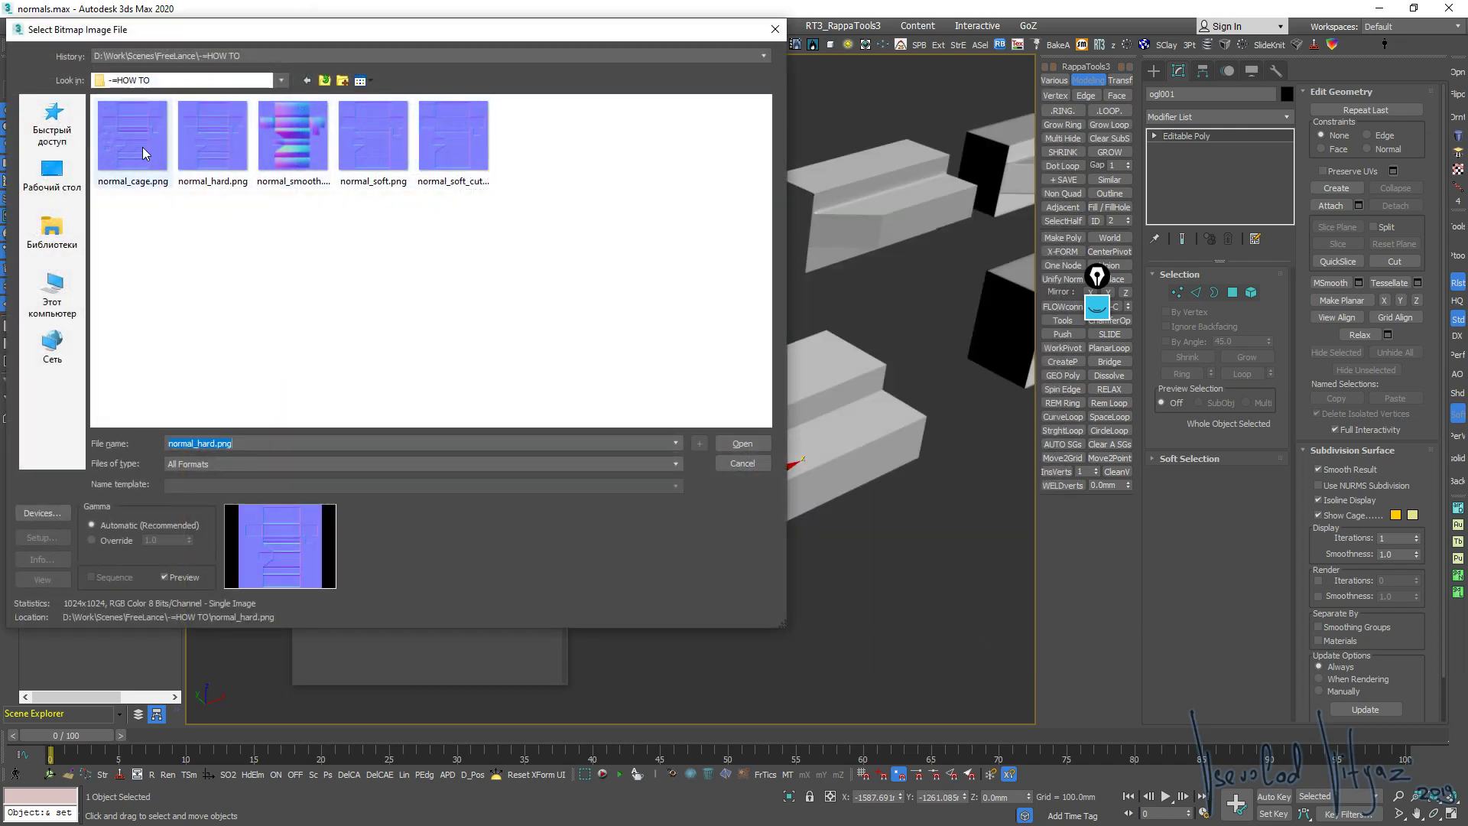
{"action": "left_click", "coordinate": [263, 57]}
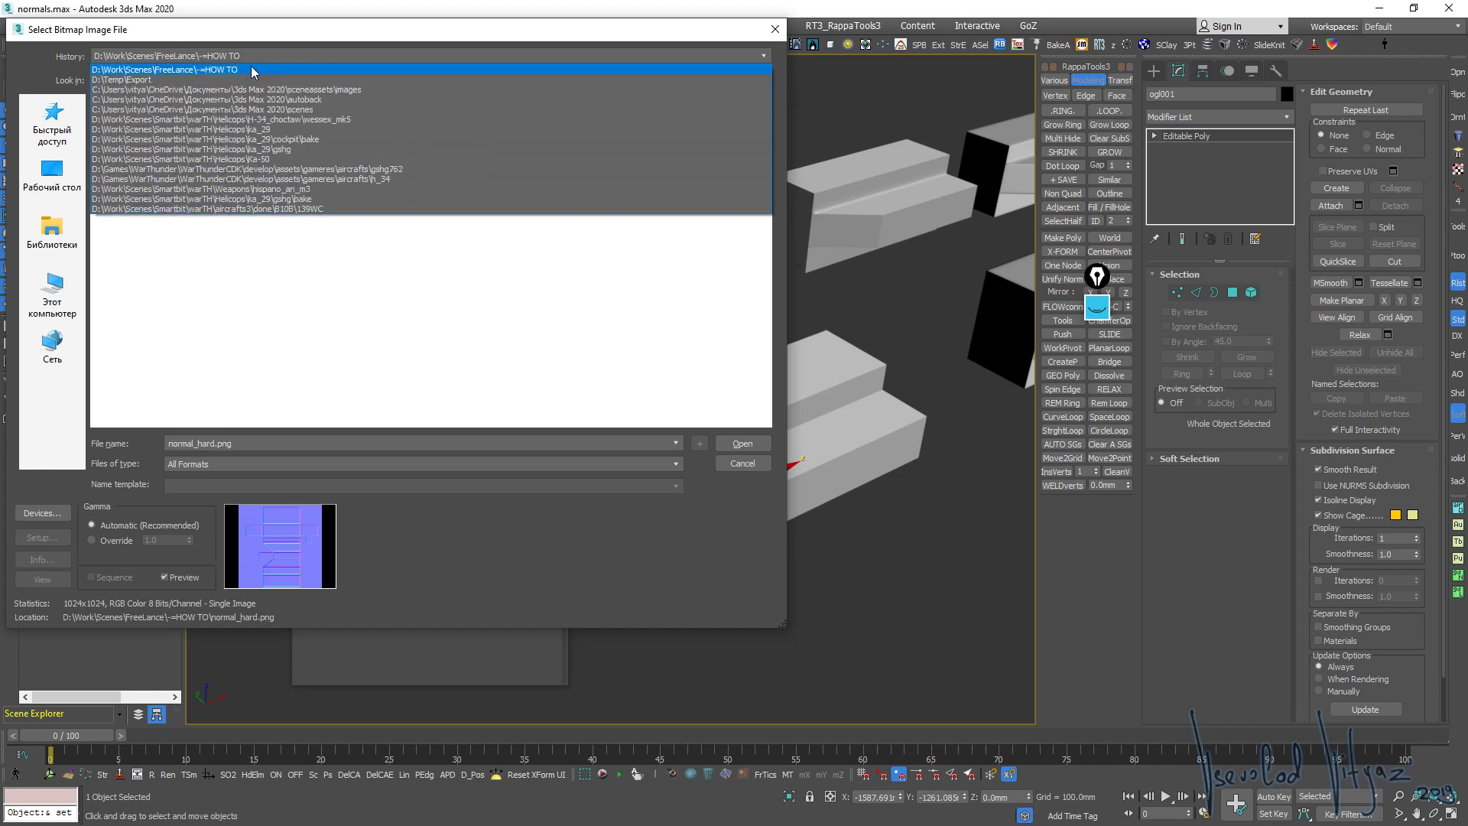
{"action": "left_click", "coordinate": [248, 82]}
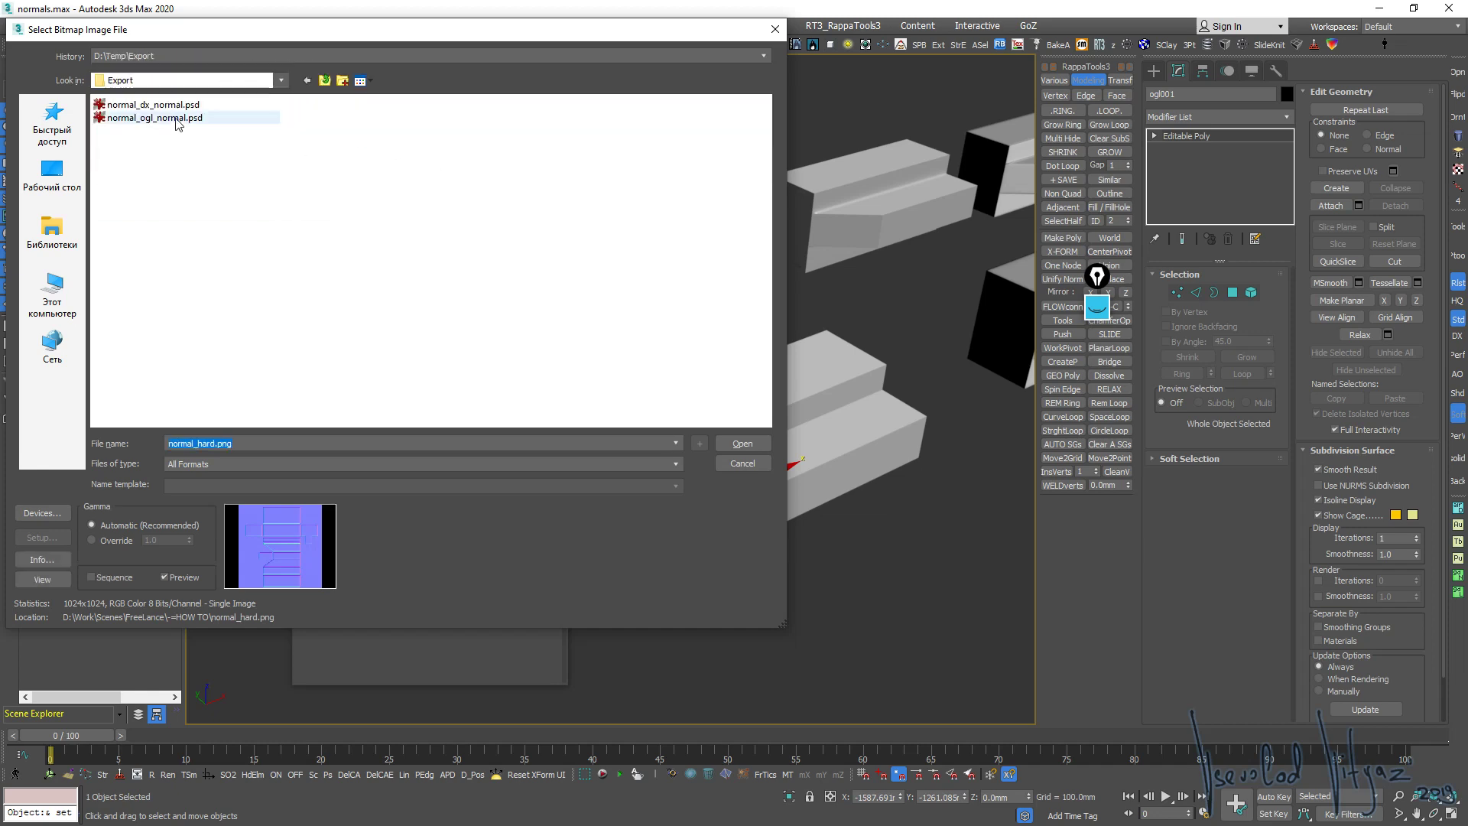
{"action": "left_click", "coordinate": [177, 119]}
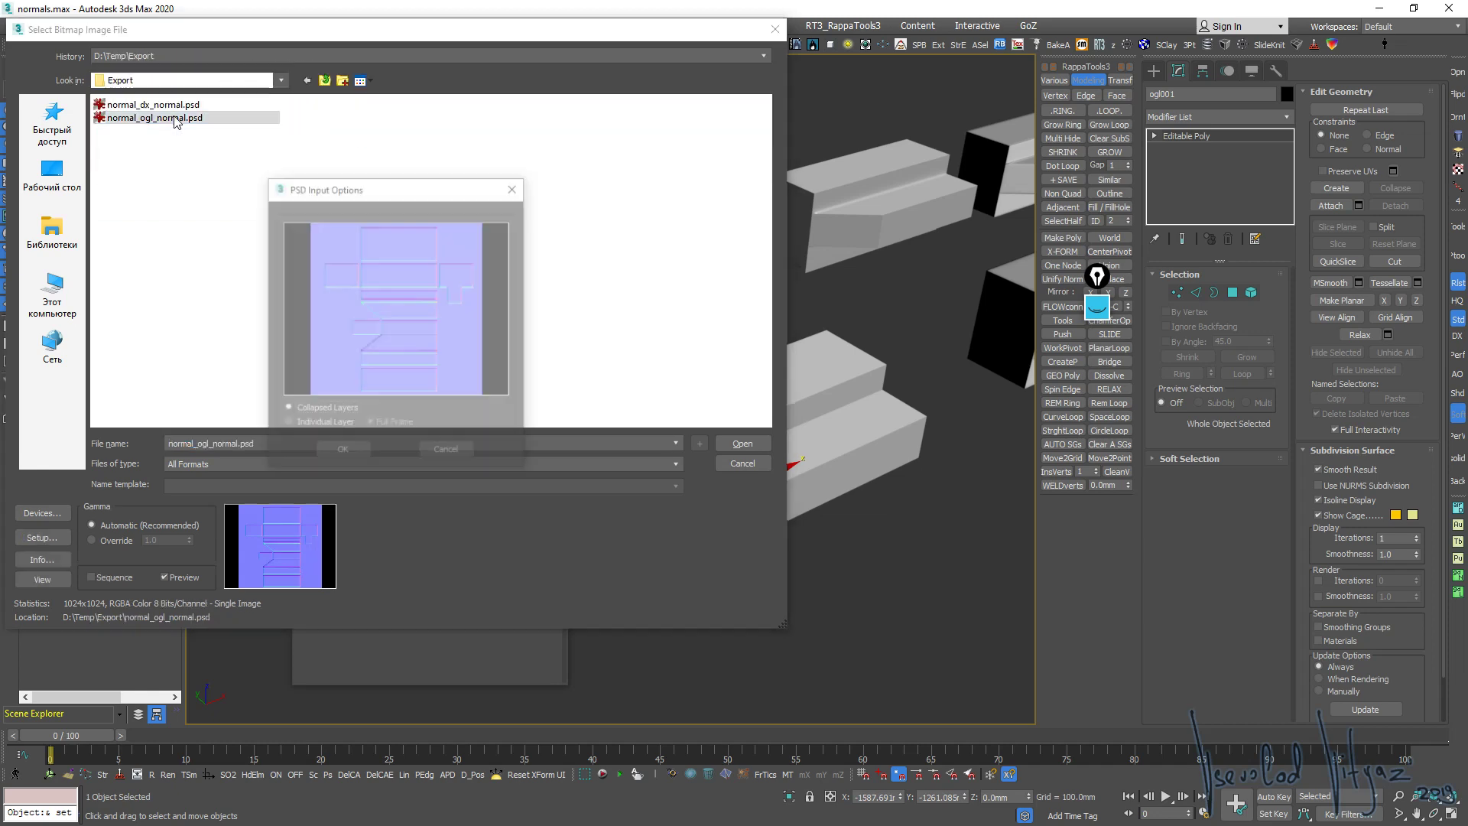
{"action": "left_click", "coordinate": [344, 452]}
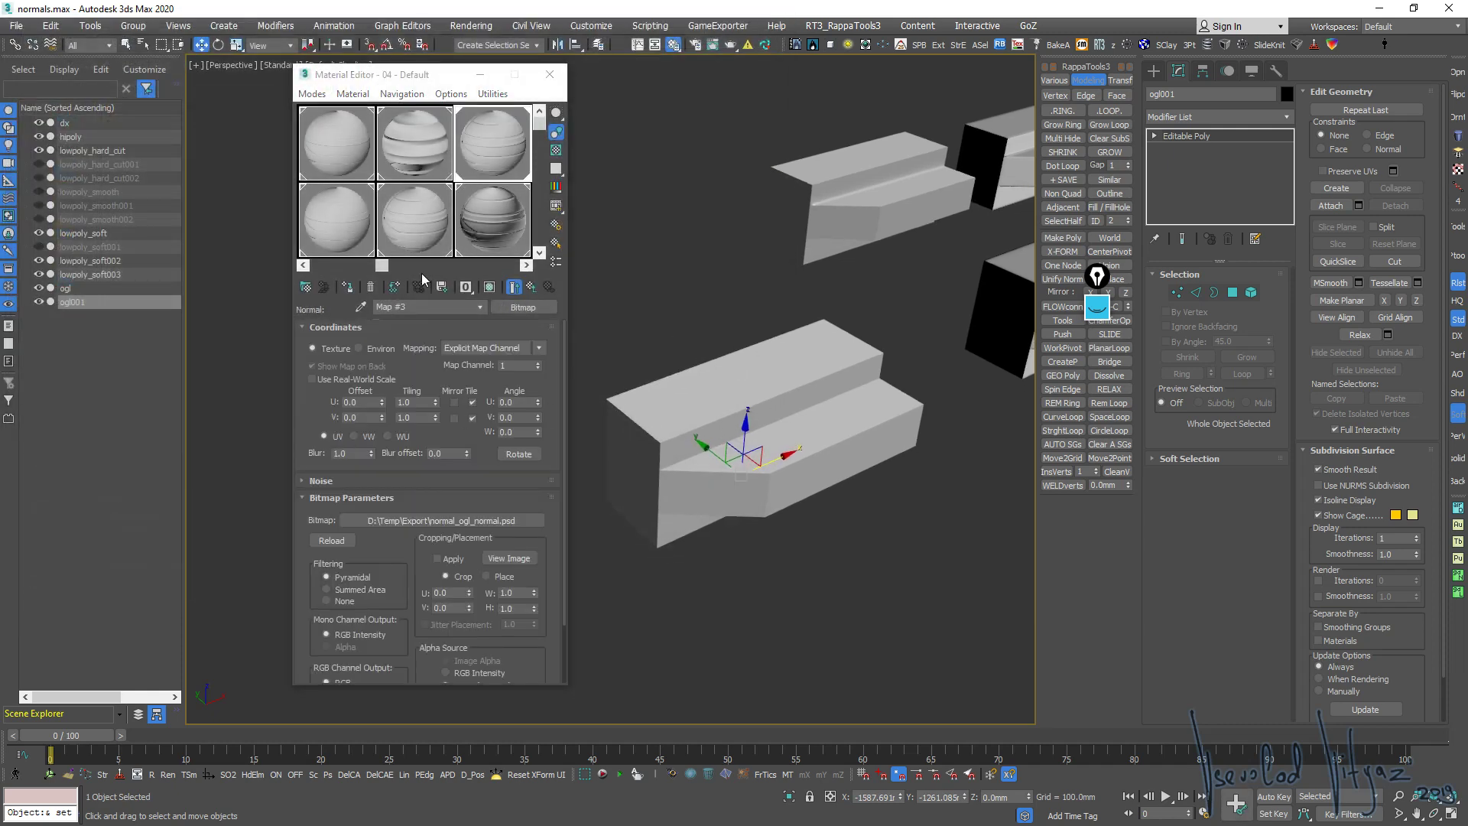
Show the material in the viewport as Realistic with Maps
{"action": "middle_click_drag", "start_coordinate": [690, 404], "coordinate": [707, 384]}
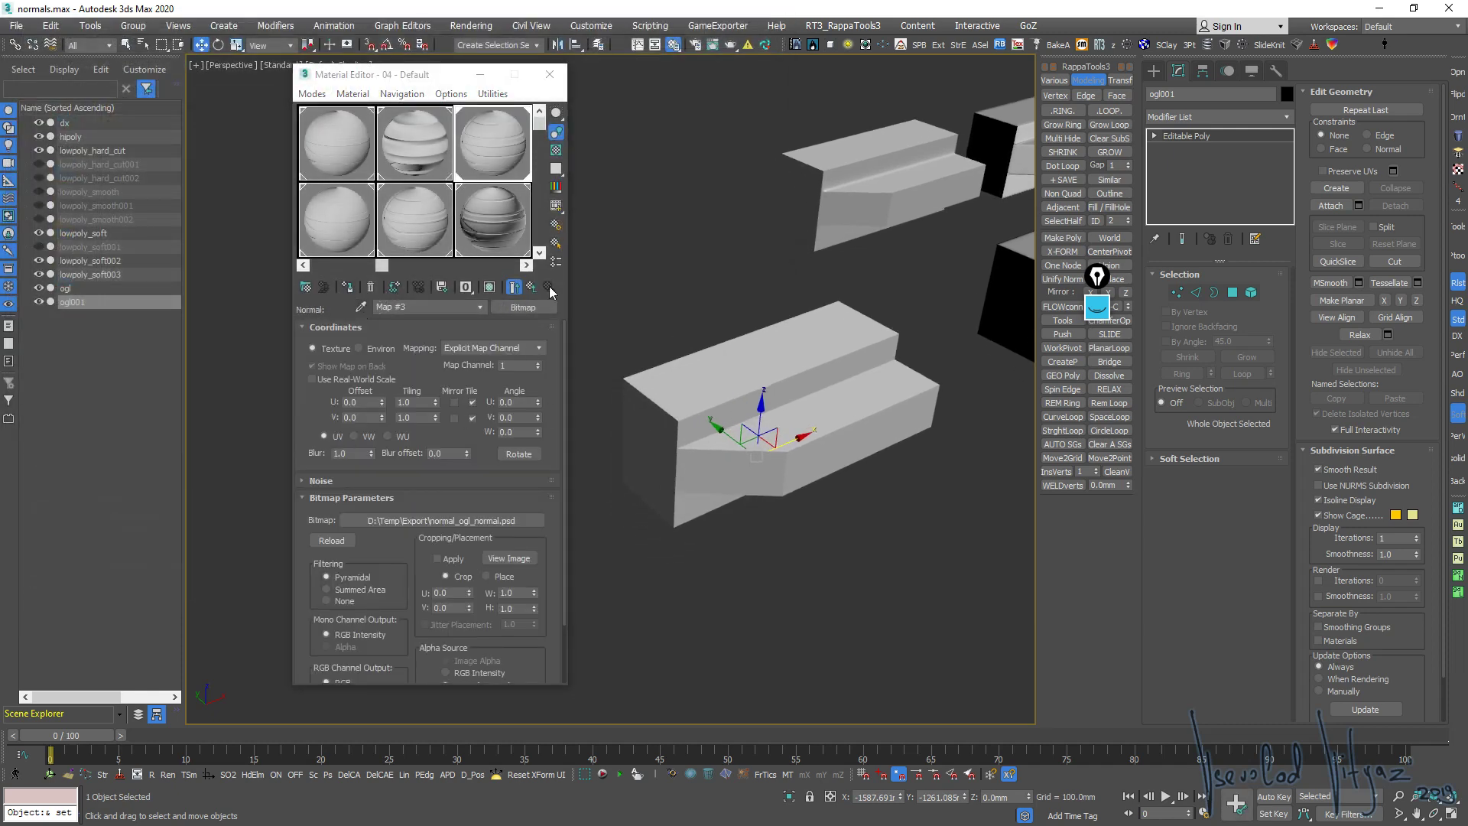
{"action": "left_click", "coordinate": [351, 94]}
{"action": "mouse_move", "coordinate": [419, 406]}
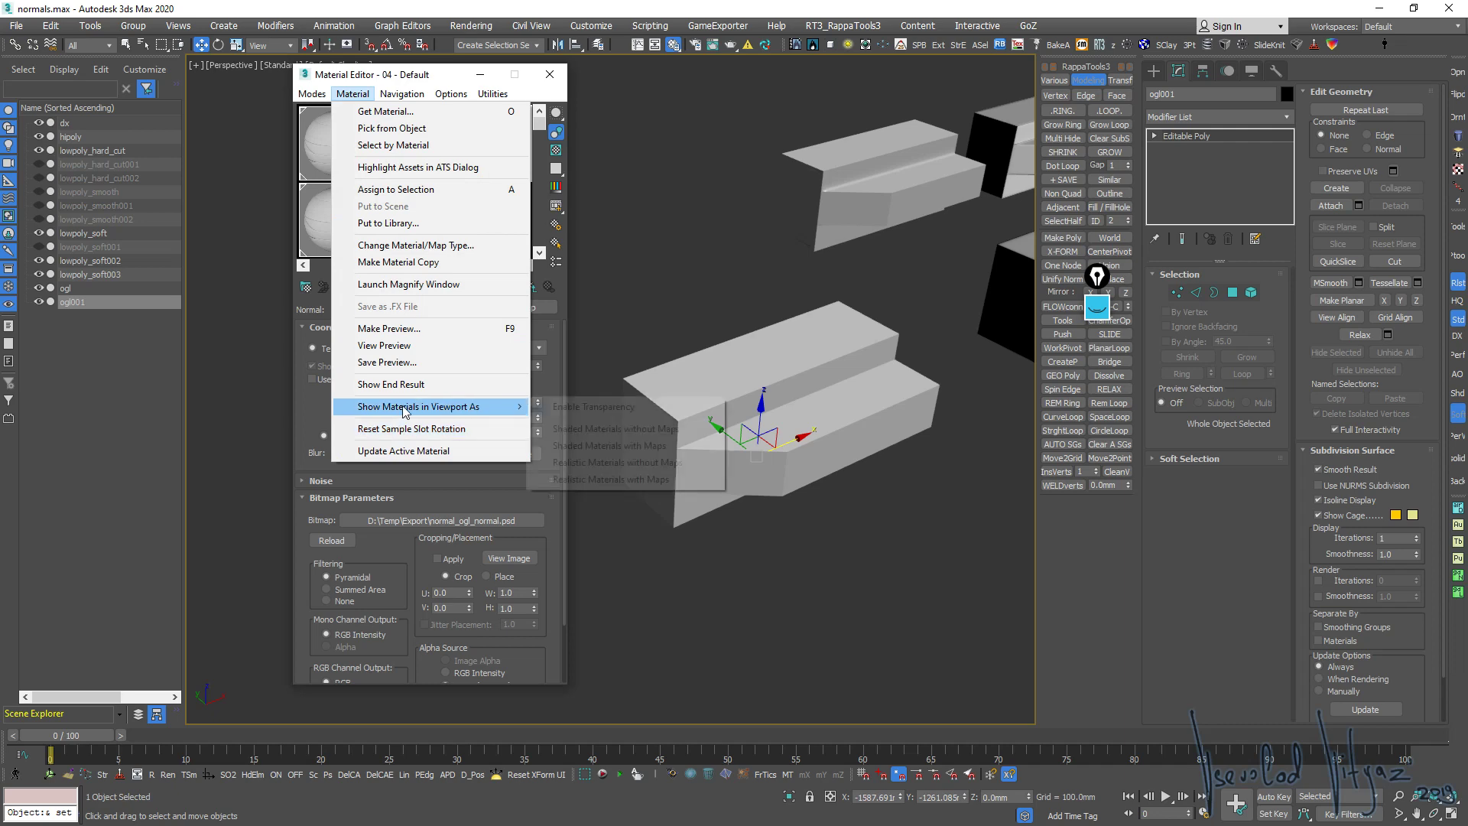
{"action": "left_click", "coordinate": [575, 479]}
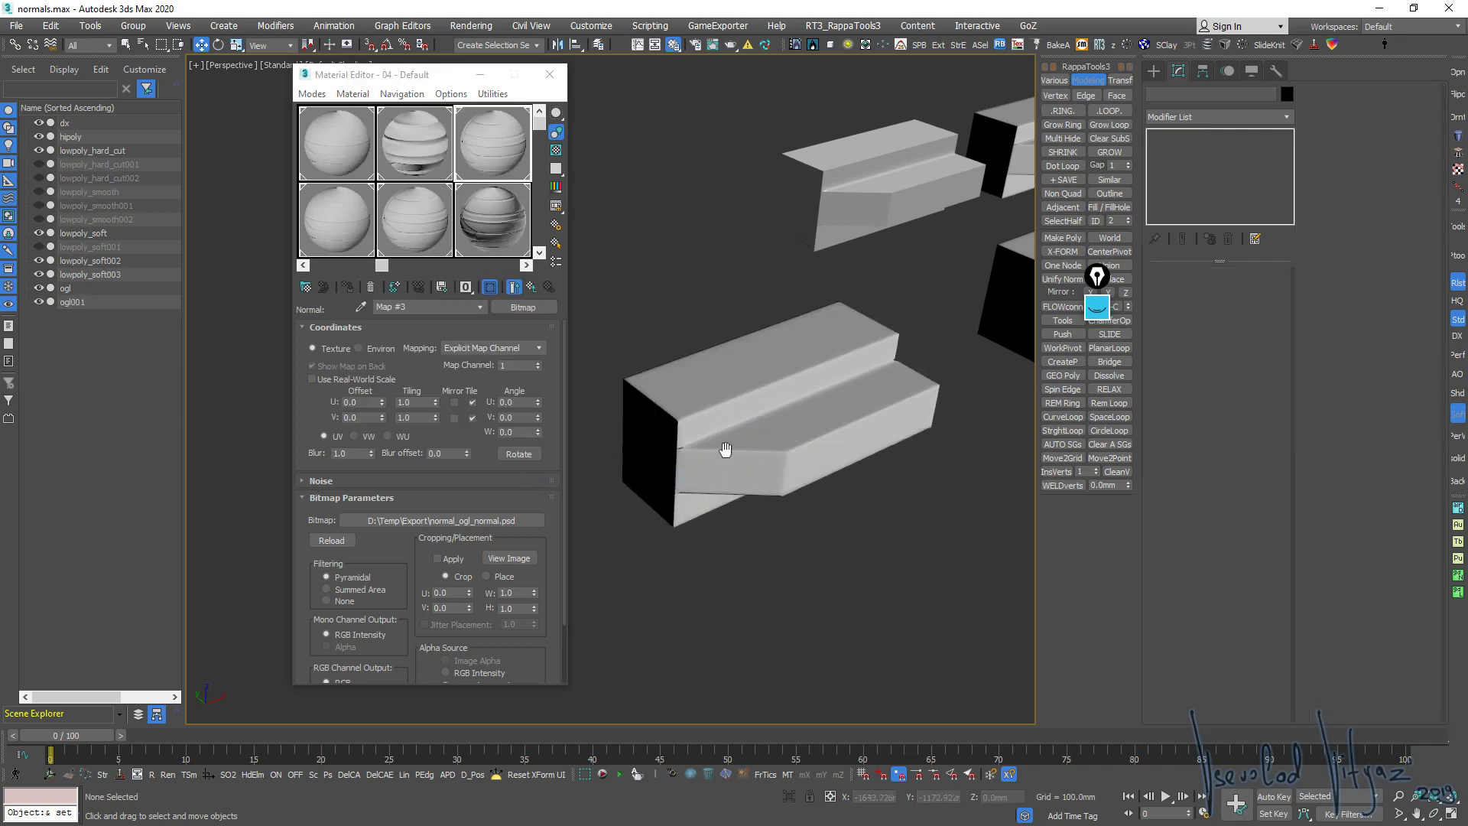
{"action": "scroll", "coordinate": [725, 450], "scroll_direction": "up", "scroll_amount": 3}
{"action": "mouse_move", "coordinate": [717, 427]}
{"action": "middle_mouse_down", "text": "alt"}
{"action": "mouse_move", "coordinate": [792, 437]}
{"action": "mouse_move", "coordinate": [715, 409]}
{"action": "mouse_move", "coordinate": [796, 419]}
{"action": "mouse_move", "coordinate": [835, 383]}
{"action": "mouse_move", "coordinate": [879, 383]}
{"action": "mouse_move", "coordinate": [755, 451]}
{"action": "middle_mouse_up", "text": "alt"}
{"action": "scroll", "coordinate": [796, 419], "scroll_direction": "up", "scroll_amount": 3}
{"action": "middle_click_drag", "start_coordinate": [756, 515], "coordinate": [776, 467], "text": "alt"}
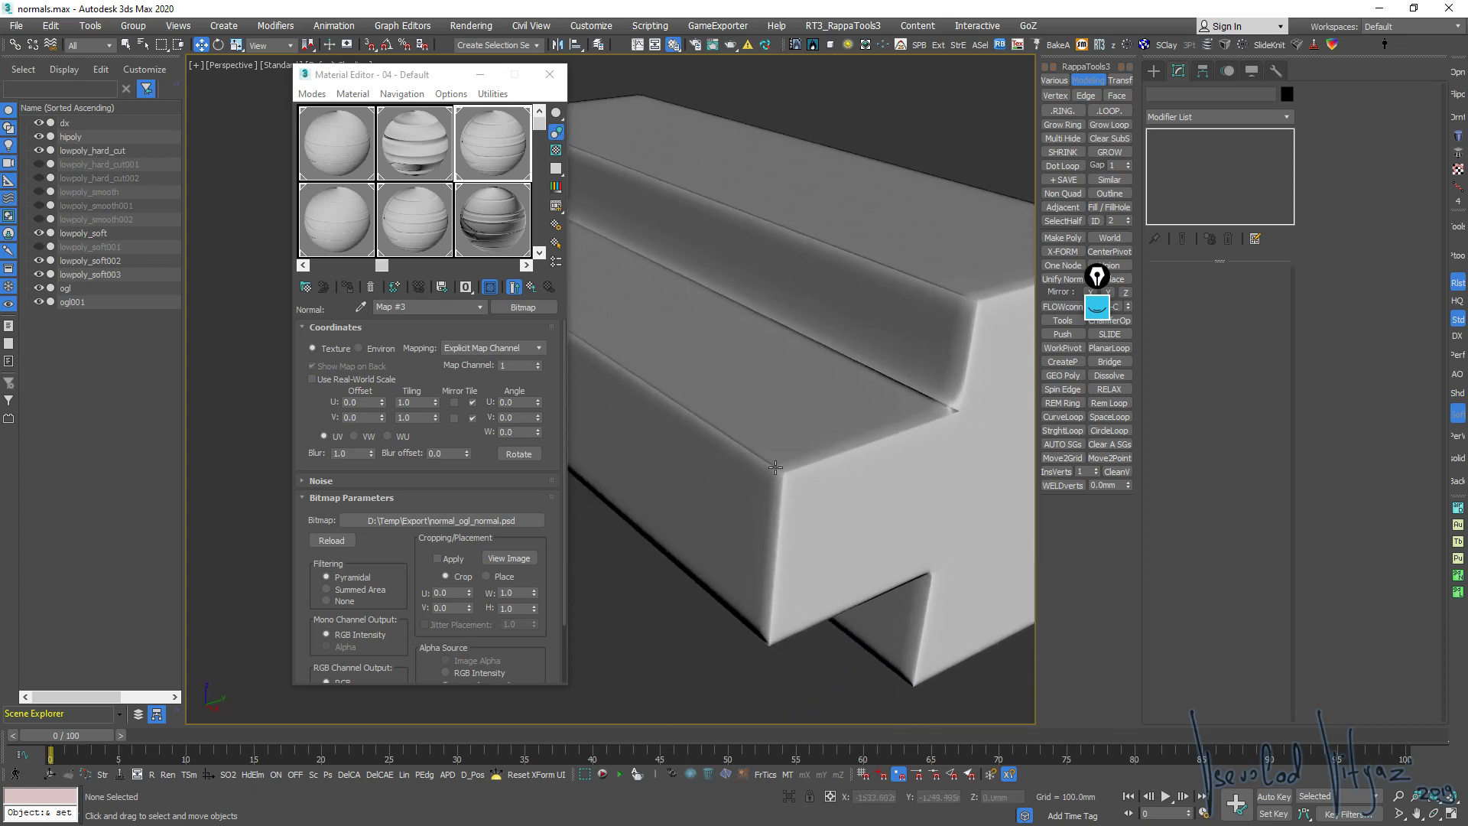
Reload normal_ogl_normal.psd with Gamma Override 1.0 and inspect the stair shading
{"action": "left_click", "coordinate": [473, 523]}
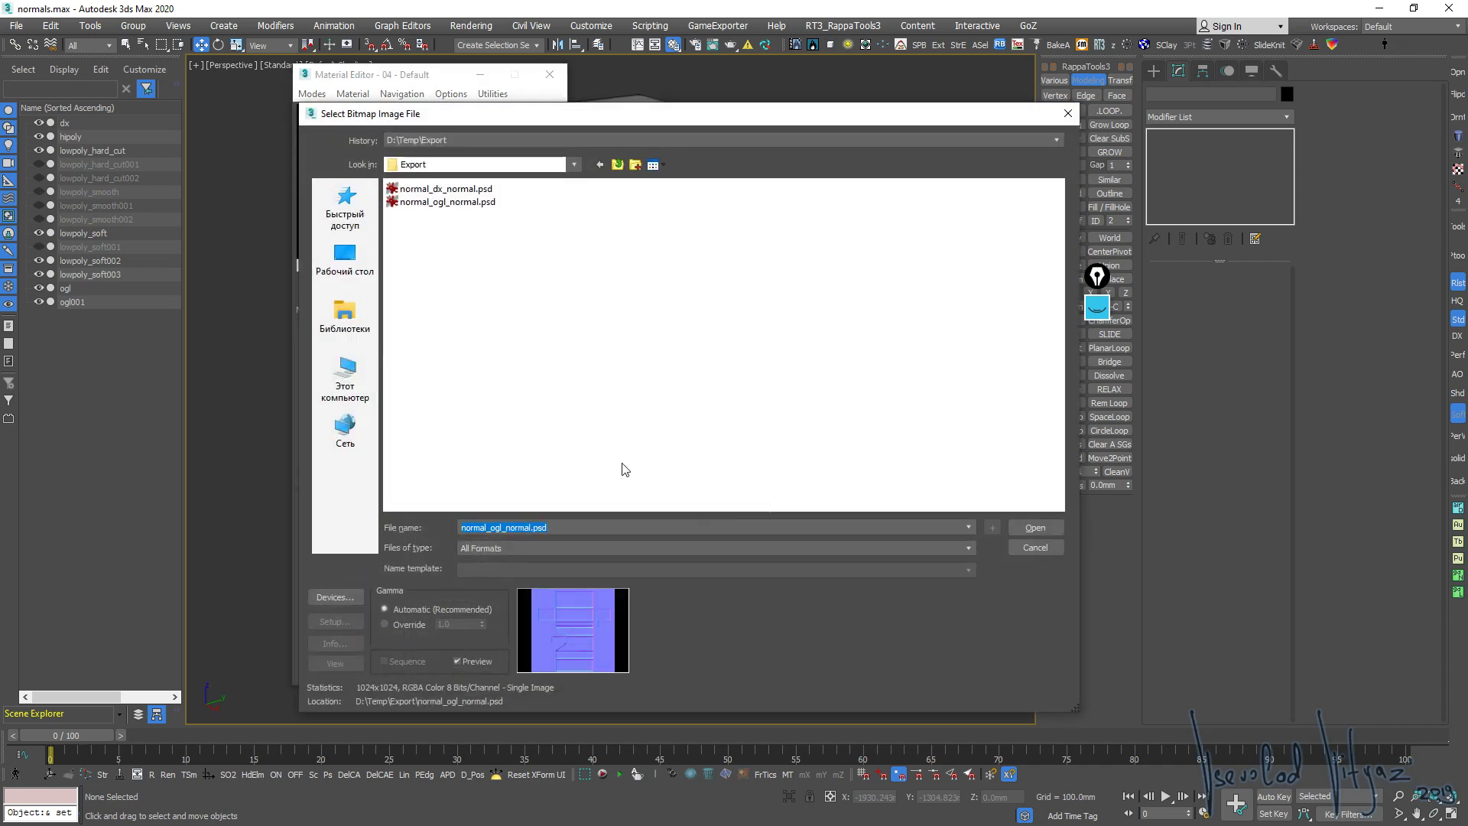
{"action": "left_click", "coordinate": [386, 625]}
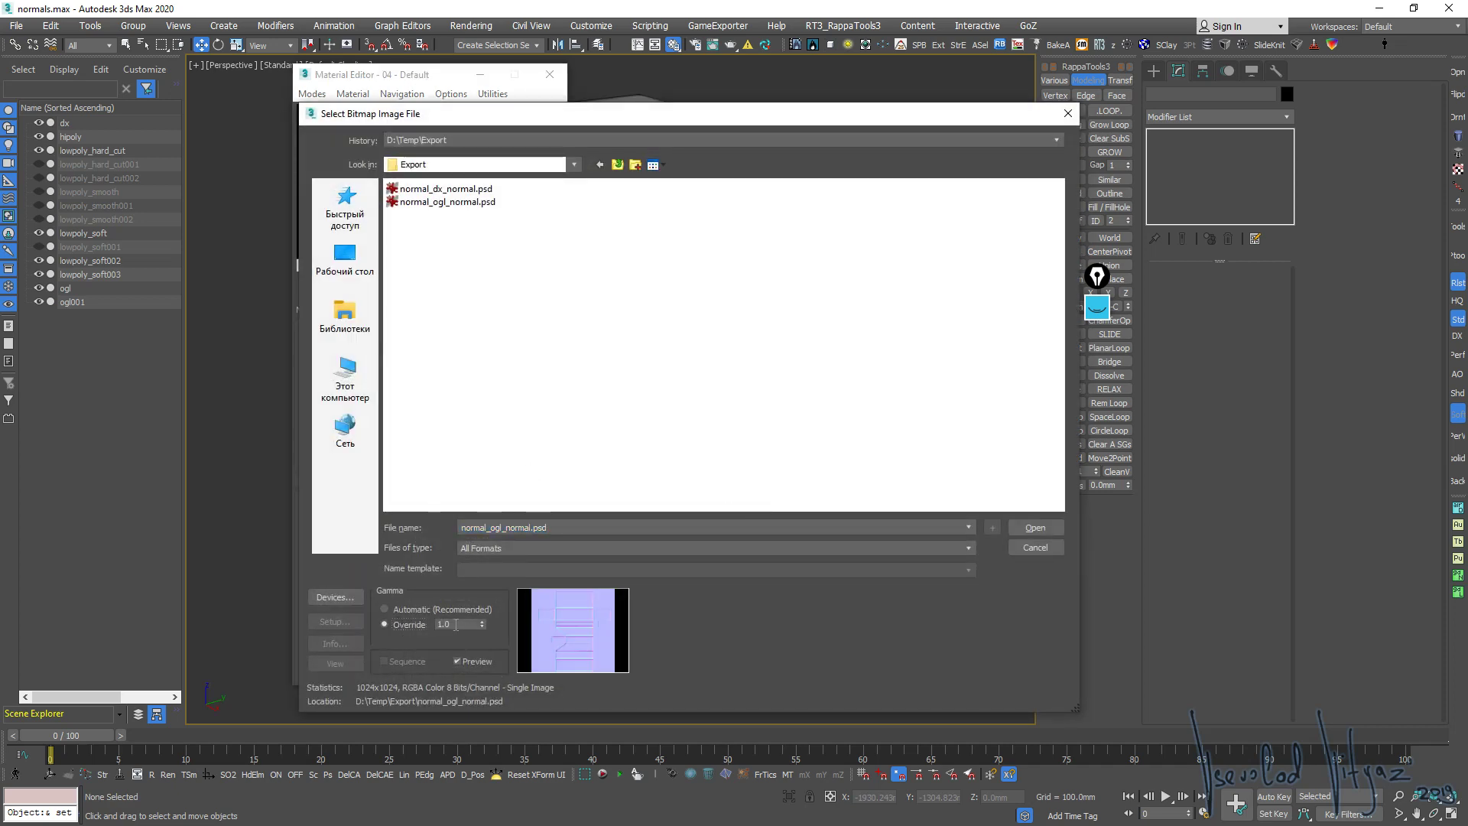
{"action": "left_click", "coordinate": [1037, 527]}
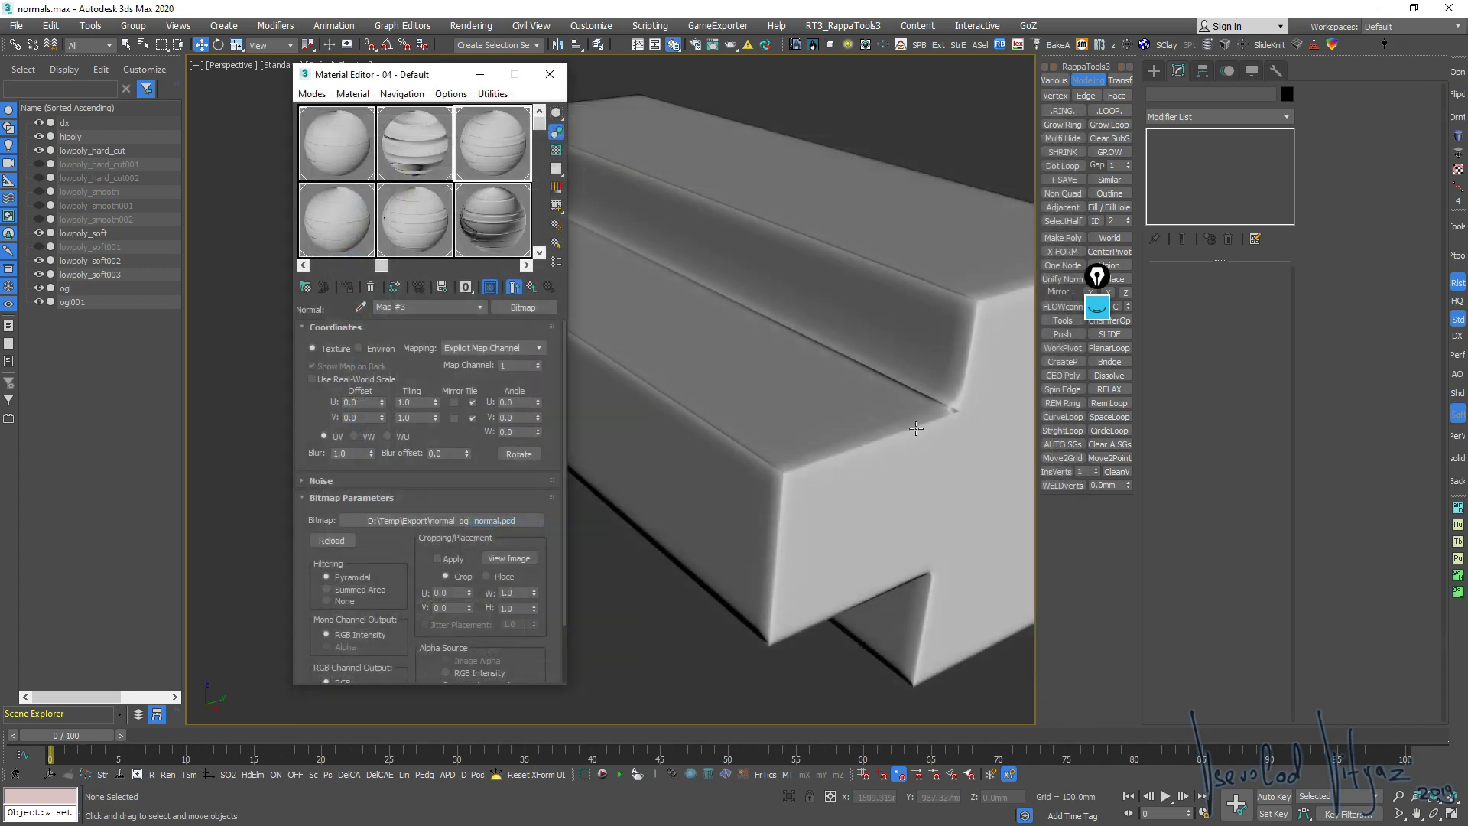
{"action": "middle_click_drag", "start_coordinate": [776, 488], "coordinate": [856, 471], "text": "alt"}
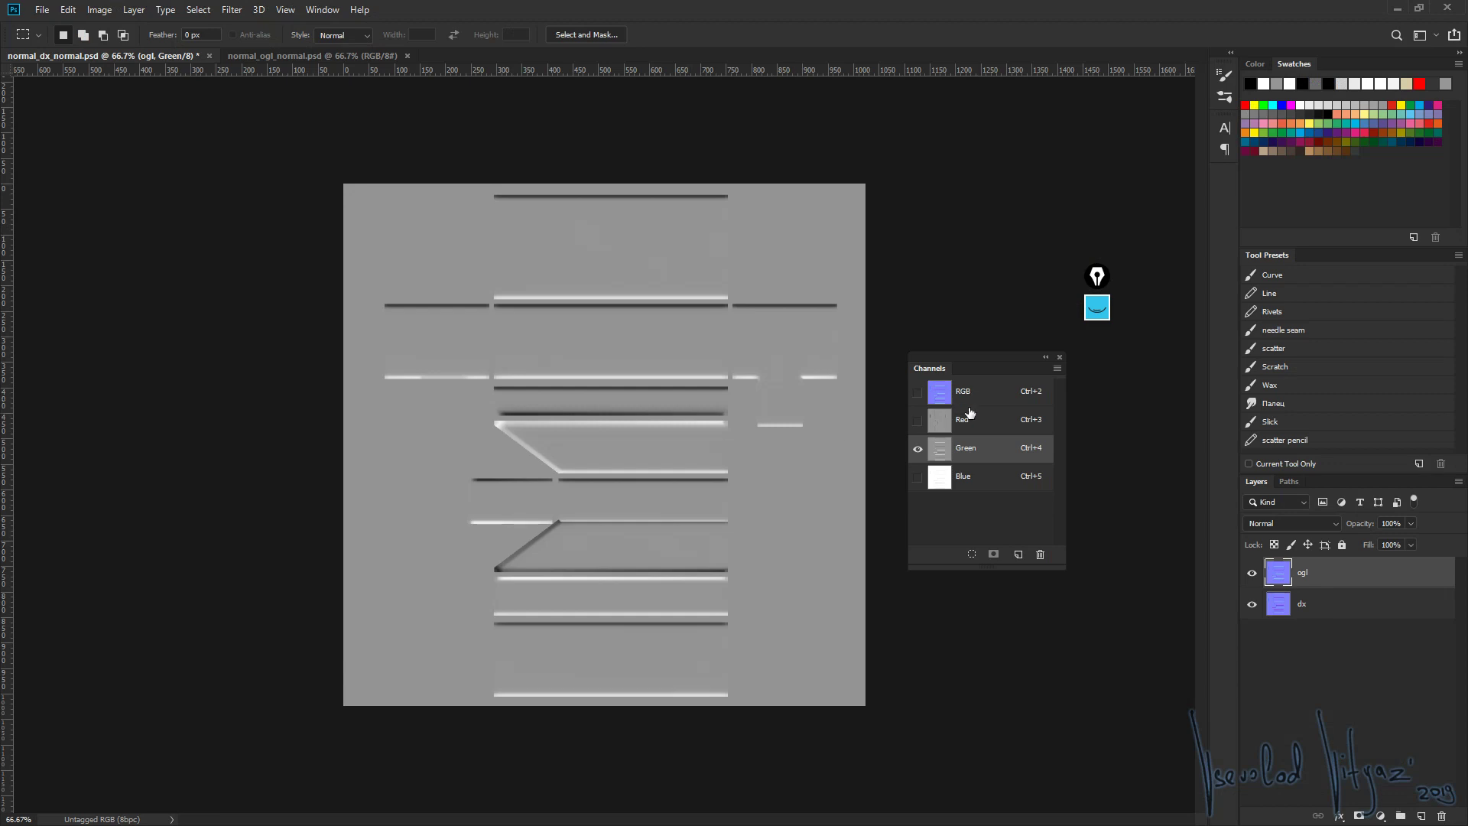
Return to the RGB composite and add an Exposure adjustment layer above ogl
{"action": "left_click", "coordinate": [967, 392]}
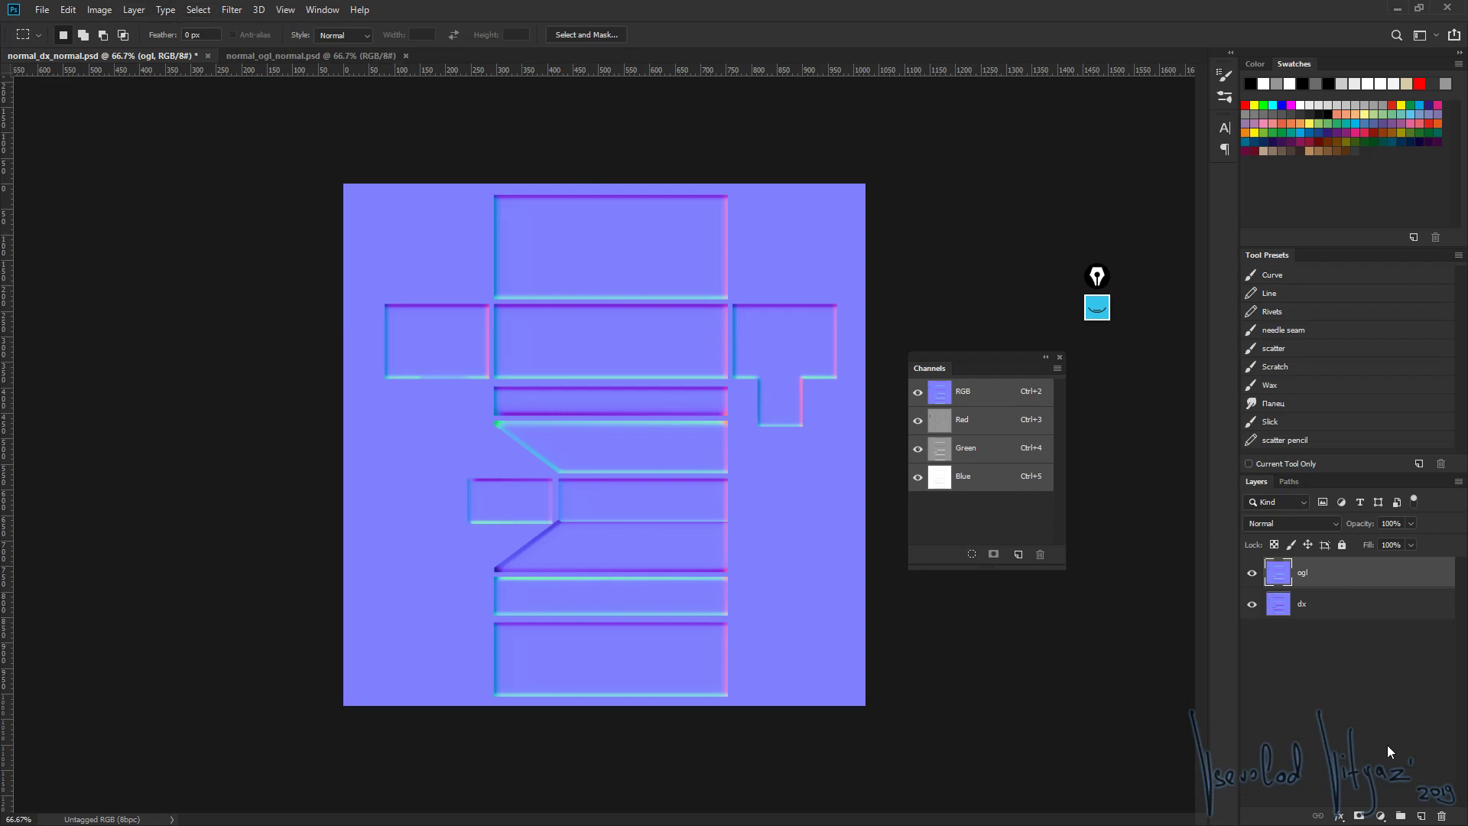
{"action": "left_click", "coordinate": [1381, 816]}
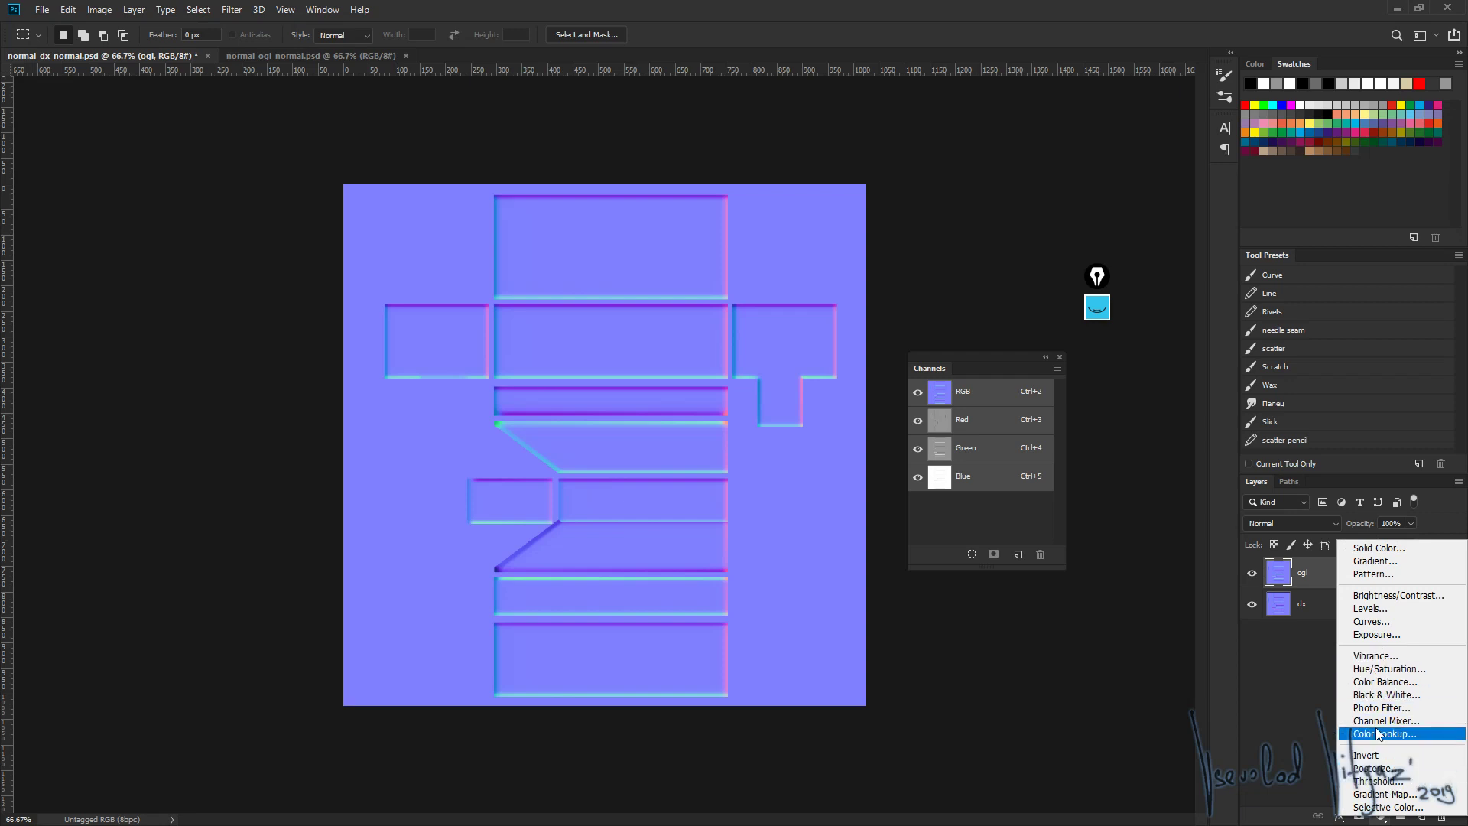
{"action": "left_click", "coordinate": [1390, 640]}
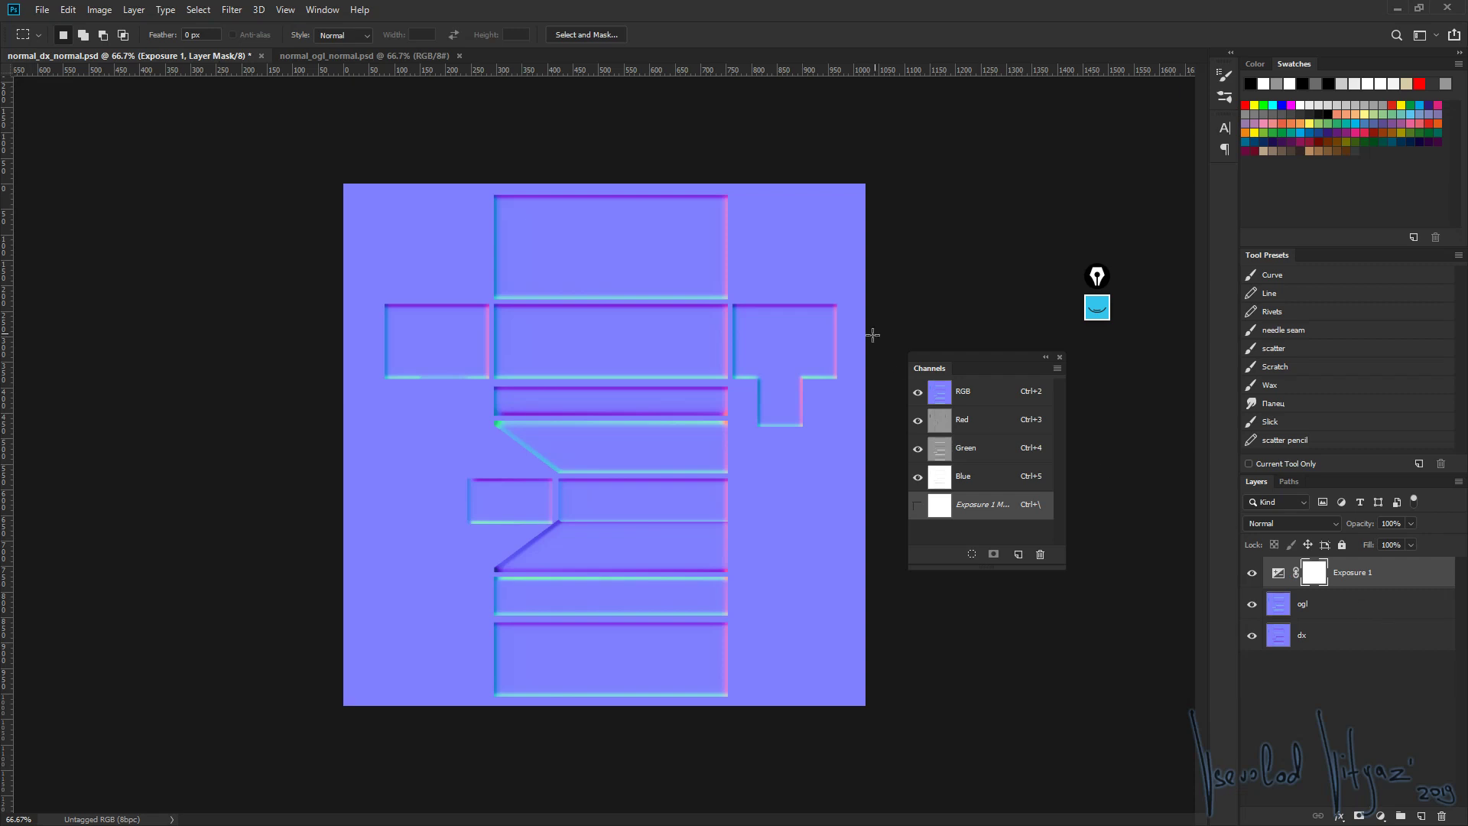
Raise the exposure to brighten the normal map, then delete the adjustment layer
{"action": "left_click", "coordinate": [1276, 572]}
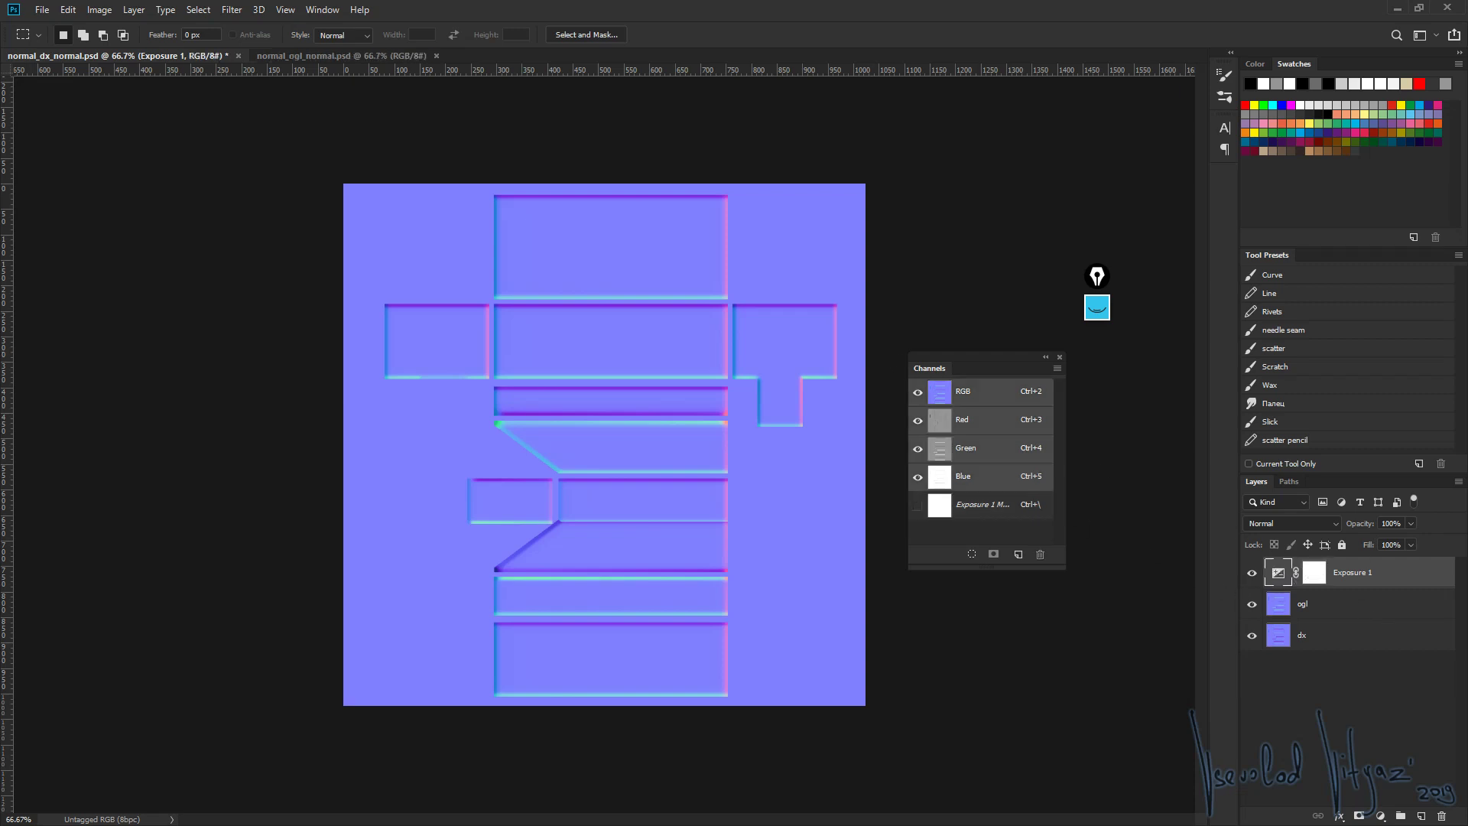
{"action": "left_click_drag", "start_coordinate": [1224, 96], "coordinate": [696, 227]}
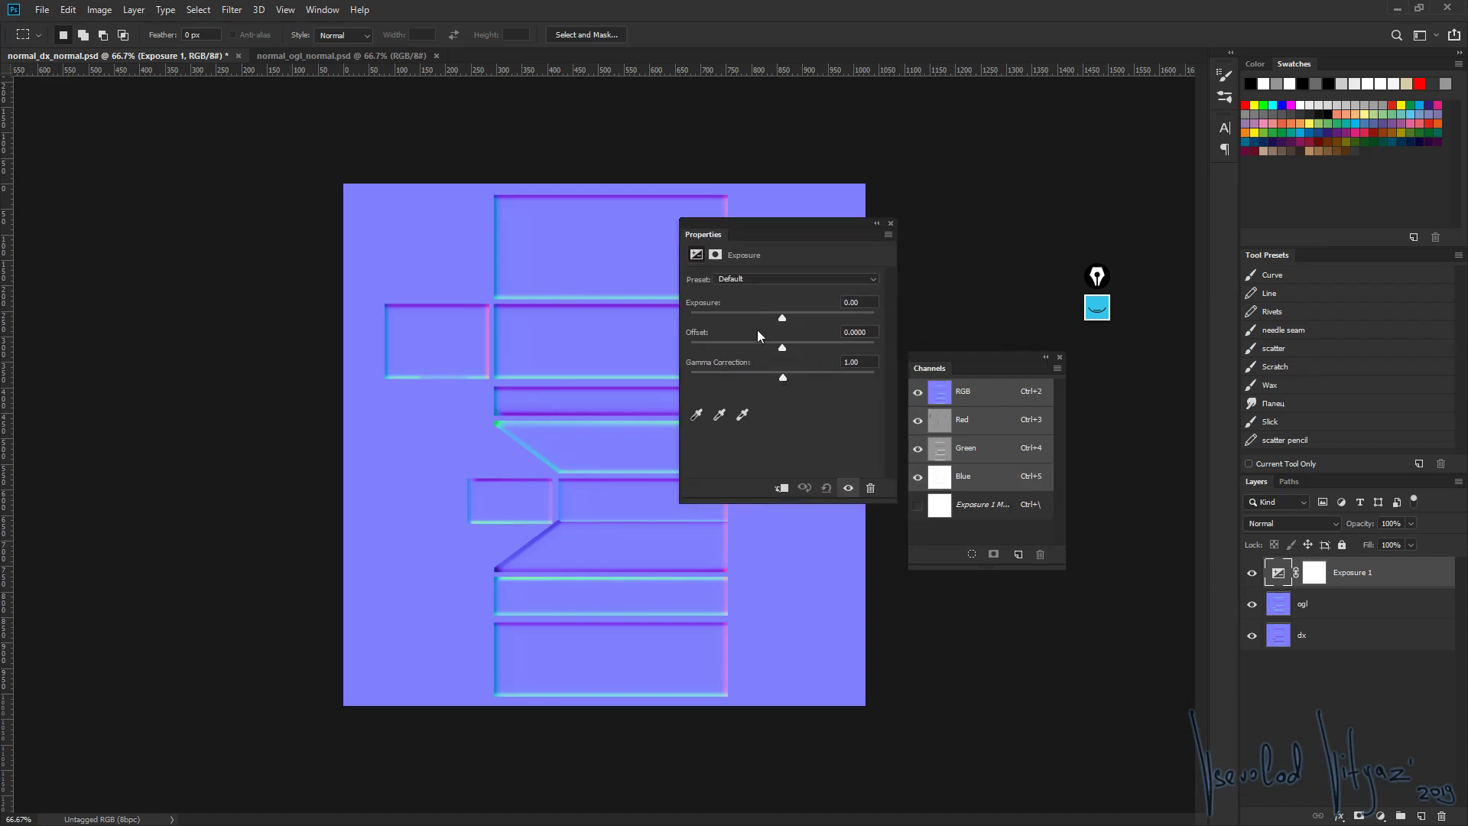
{"action": "mouse_move", "coordinate": [783, 317]}
{"action": "left_mouse_down"}
{"action": "mouse_move", "coordinate": [820, 321]}
{"action": "mouse_move", "coordinate": [804, 323]}
{"action": "left_mouse_up"}
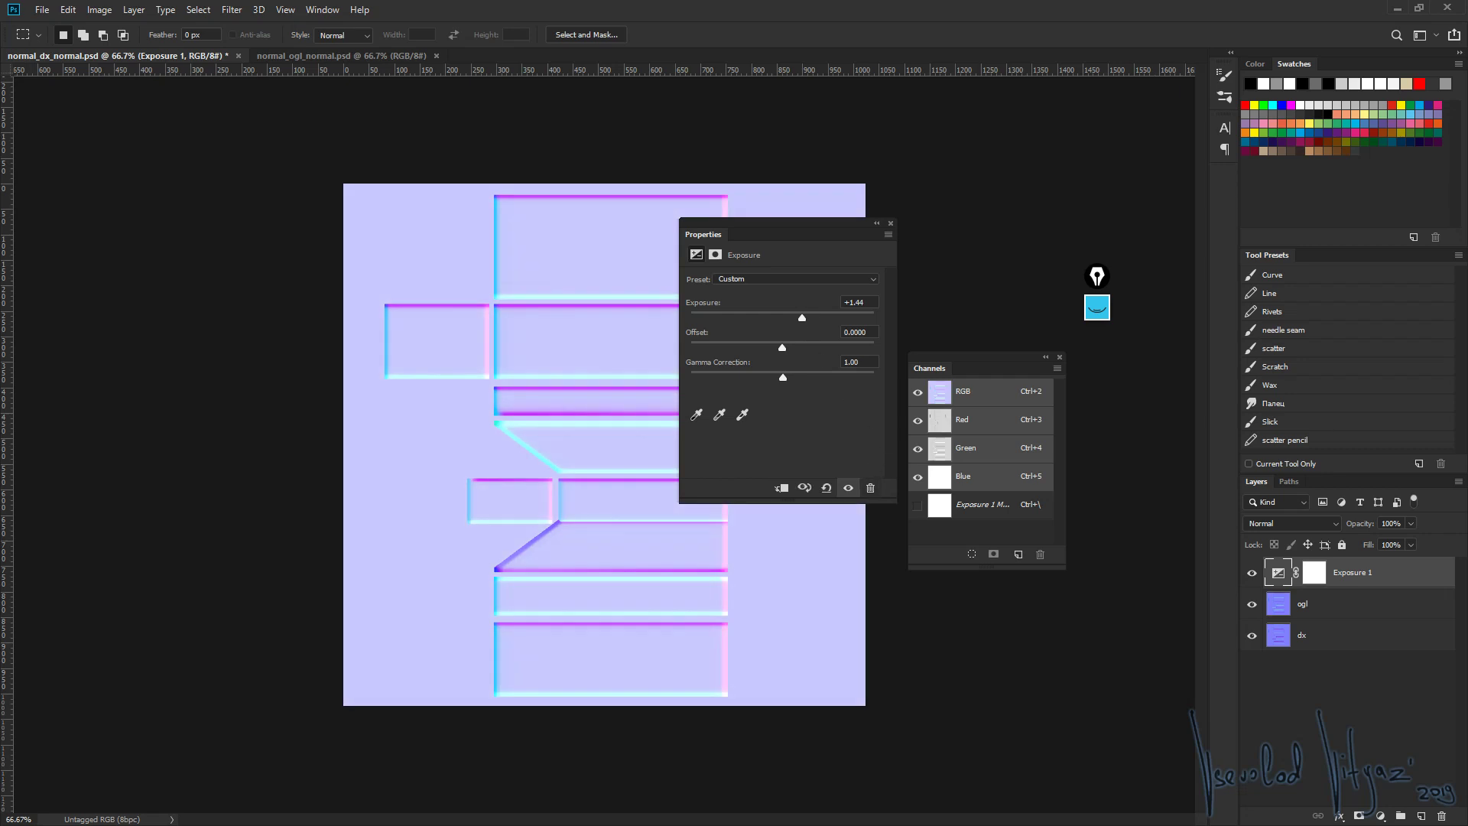
{"action": "left_click", "coordinate": [1441, 817]}
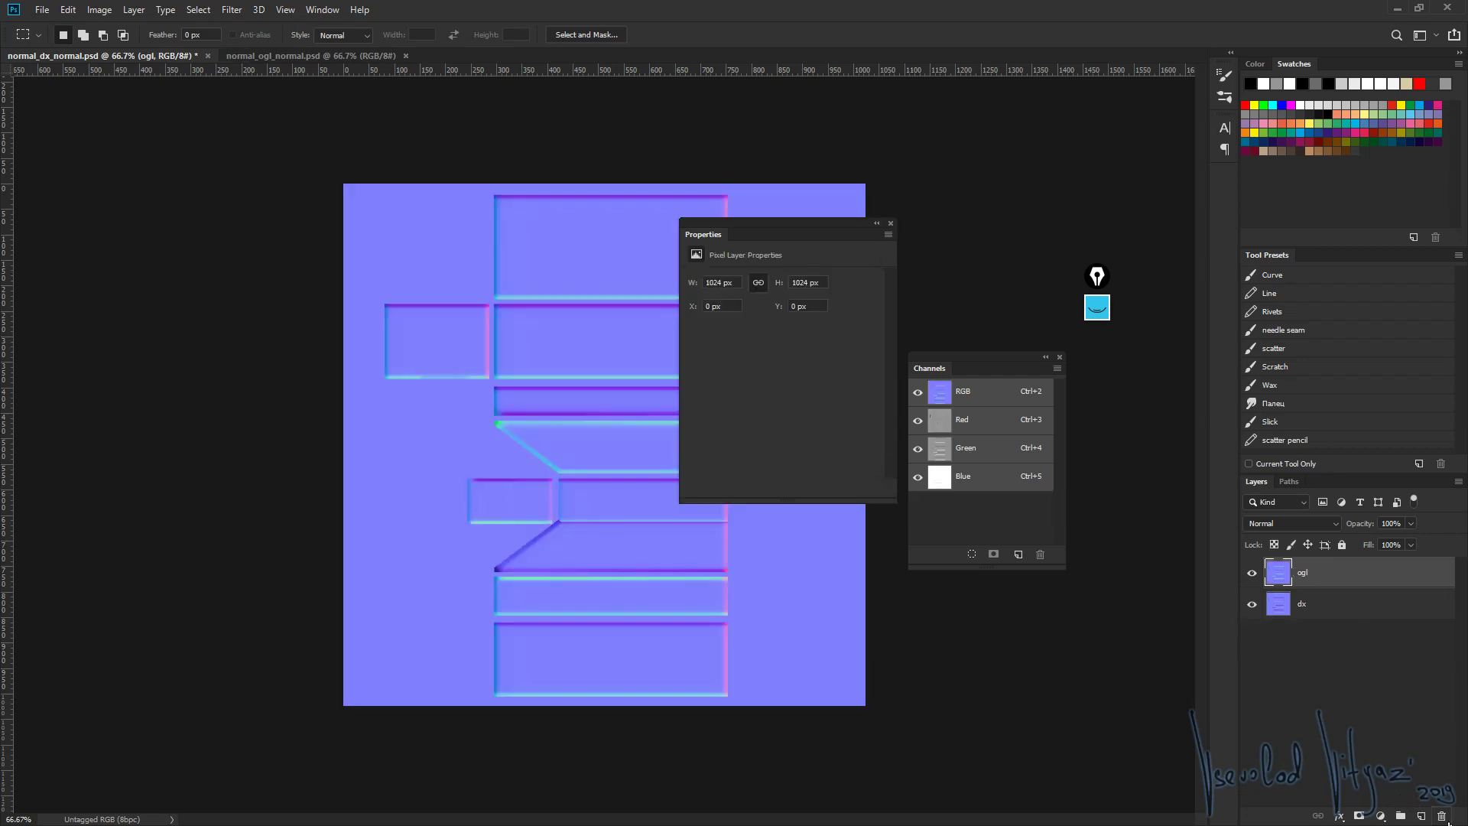
{"action": "left_click", "coordinate": [138, 13]}
{"action": "mouse_move", "coordinate": [99, 9]}
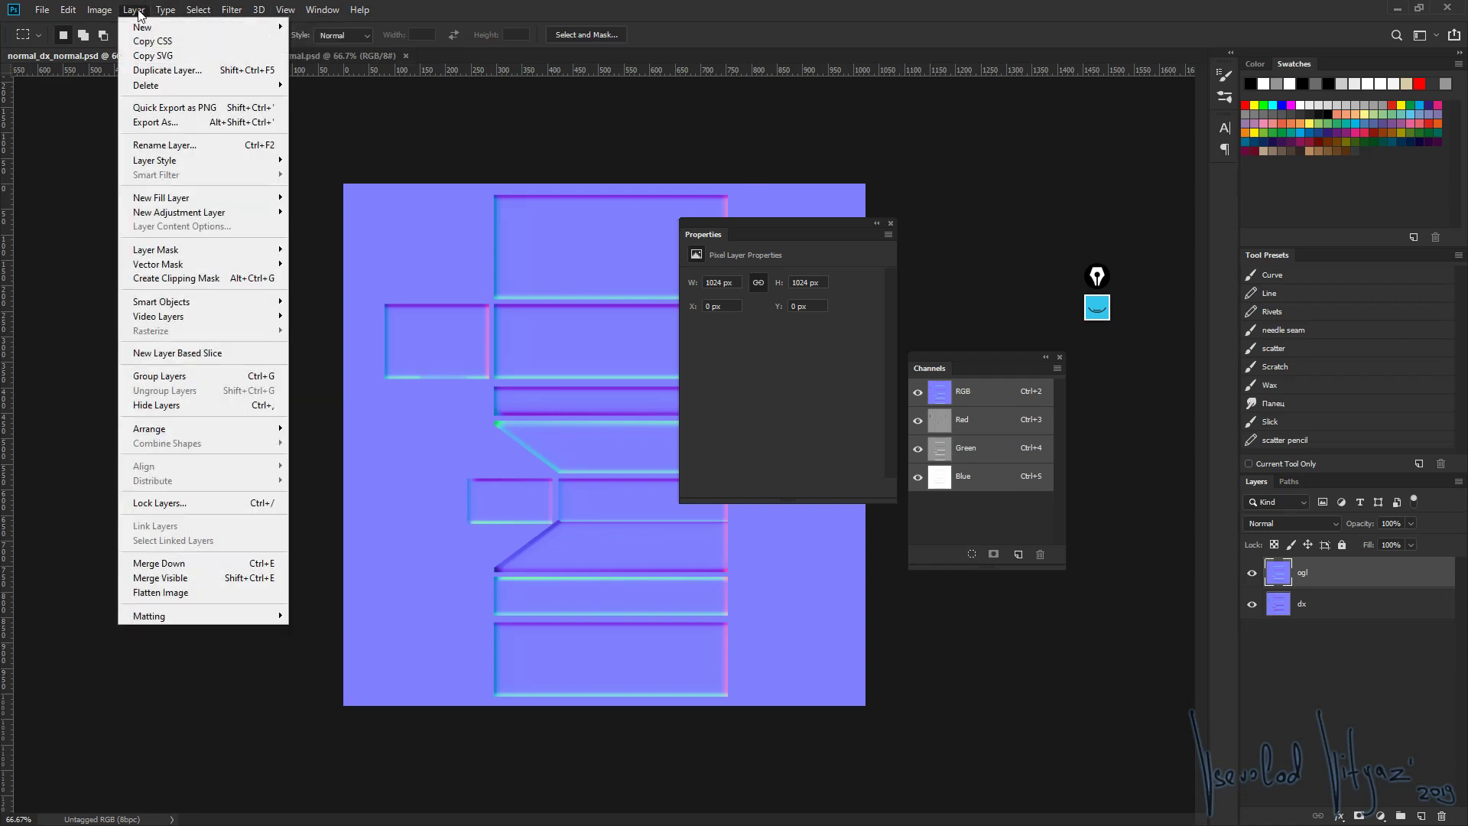
{"action": "mouse_move", "coordinate": [160, 49]}
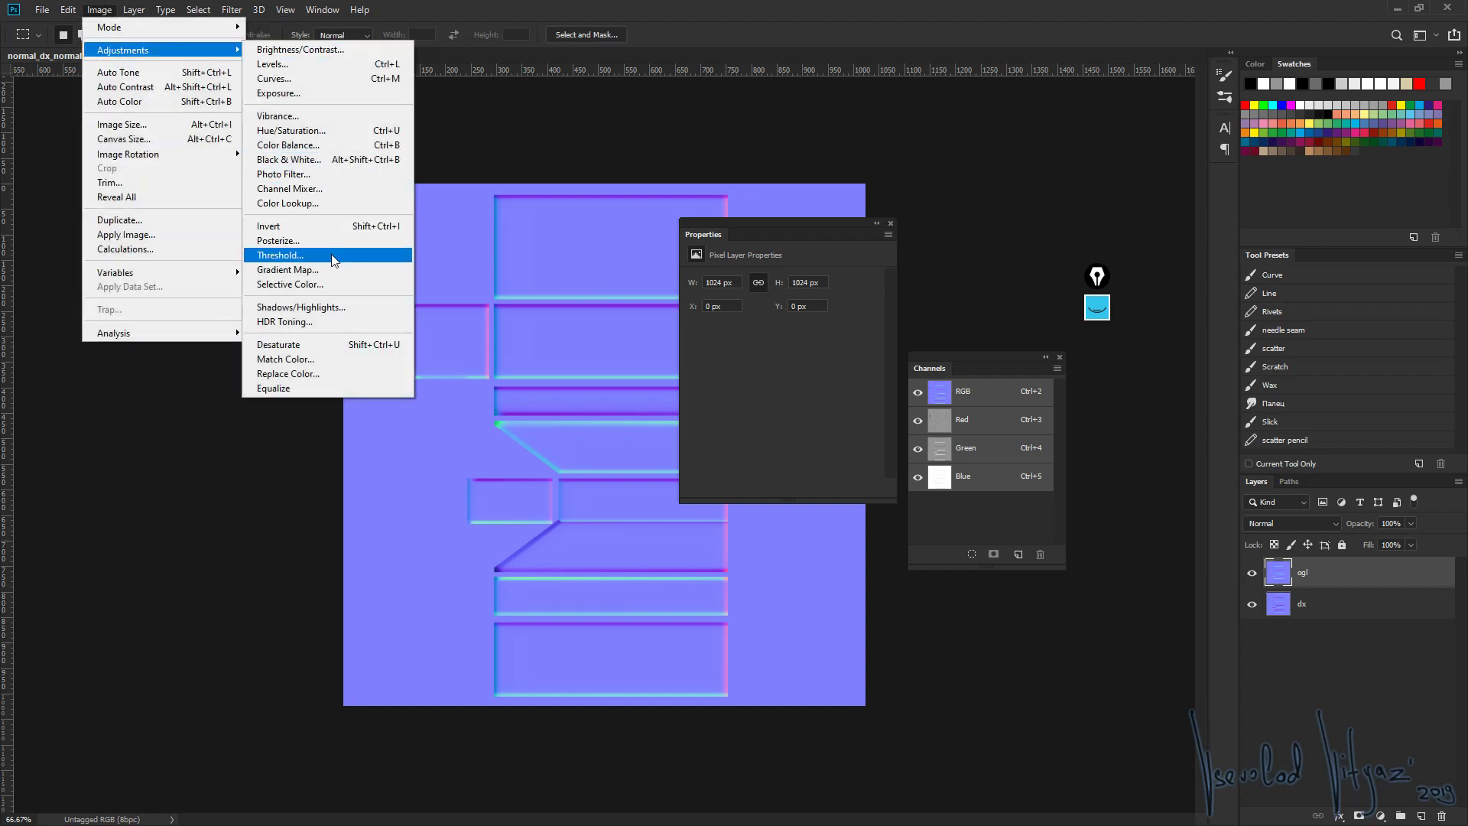
Lighten the ogl layer with an Exposure adjustment at gamma correction 2.23
{"action": "left_click", "coordinate": [315, 93]}
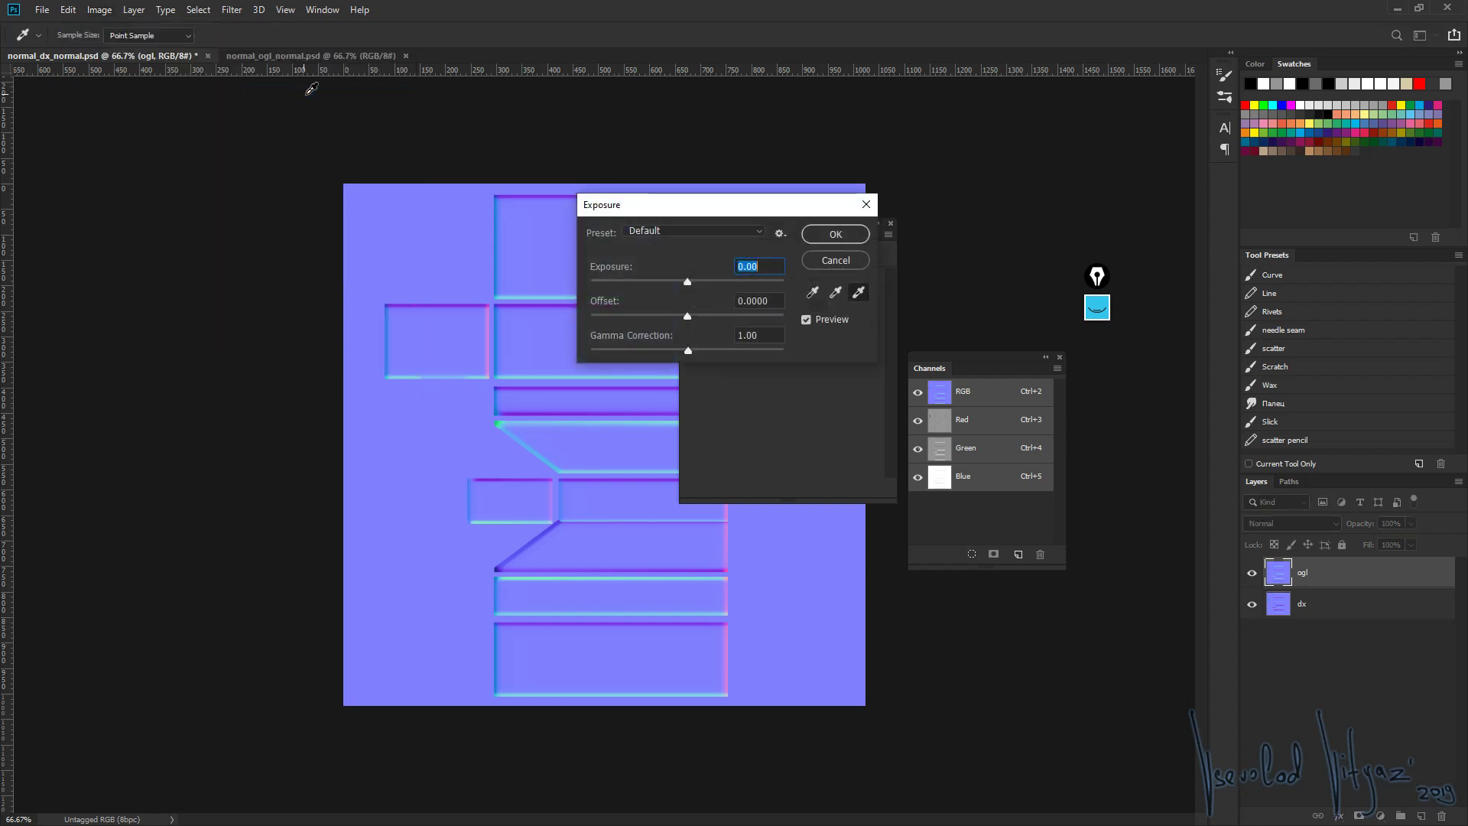
{"action": "left_click_drag", "start_coordinate": [696, 211], "coordinate": [311, 152]}
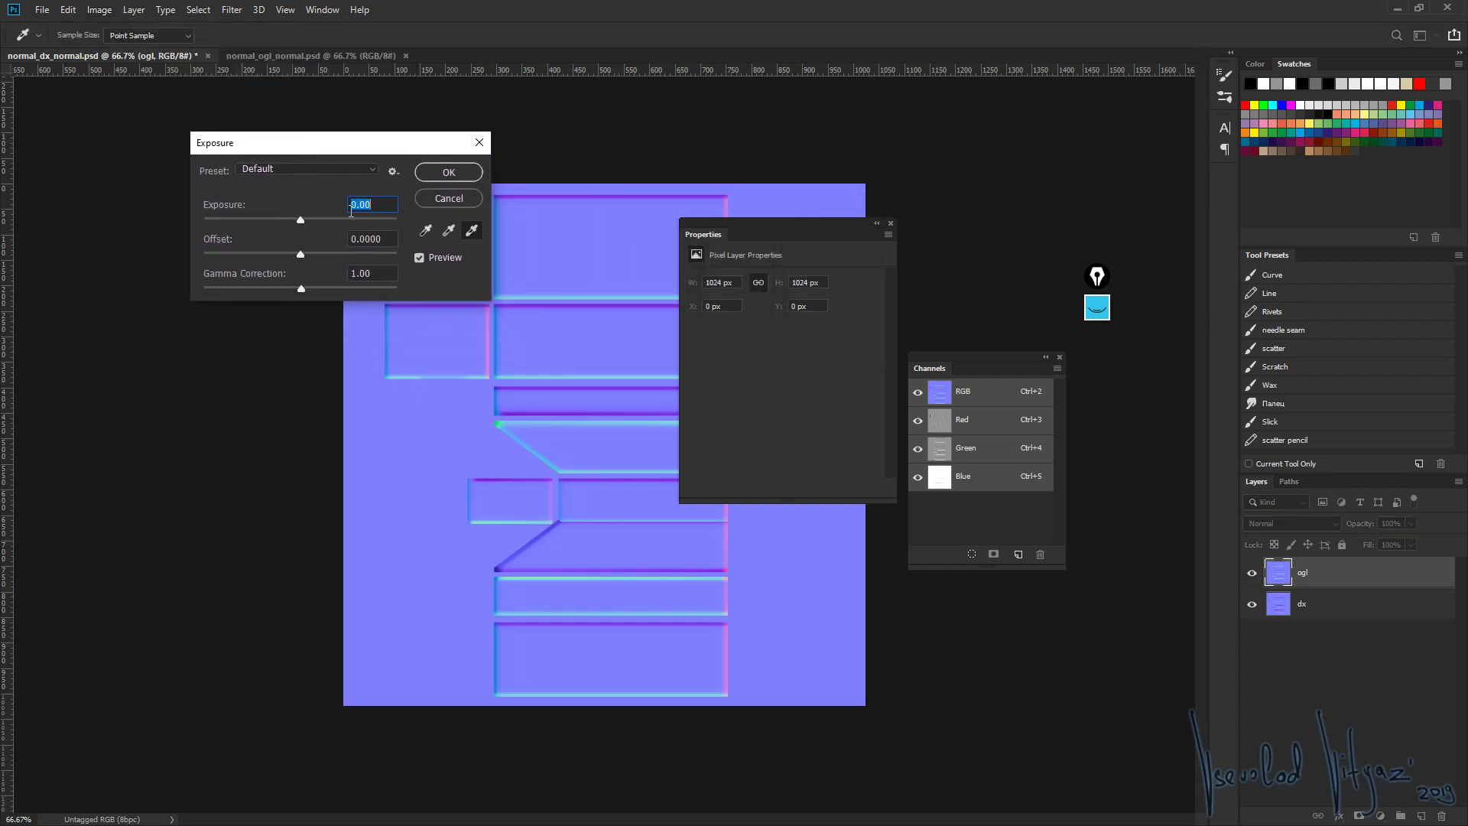
{"action": "mouse_move", "coordinate": [309, 292]}
{"action": "left_mouse_down"}
{"action": "mouse_move", "coordinate": [332, 289]}
{"action": "mouse_move", "coordinate": [255, 292]}
{"action": "left_mouse_up"}
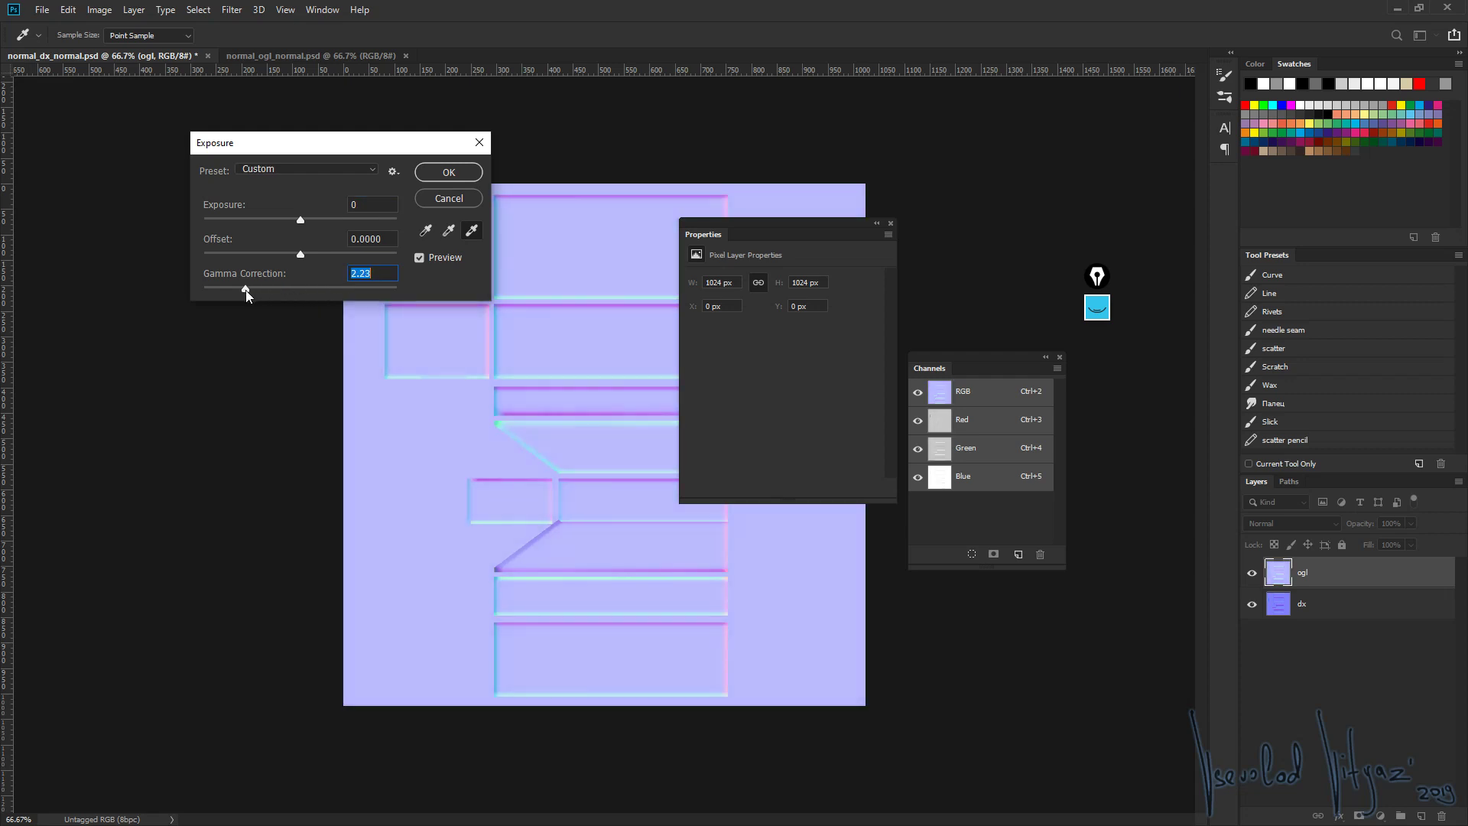
{"action": "left_click", "coordinate": [442, 175]}
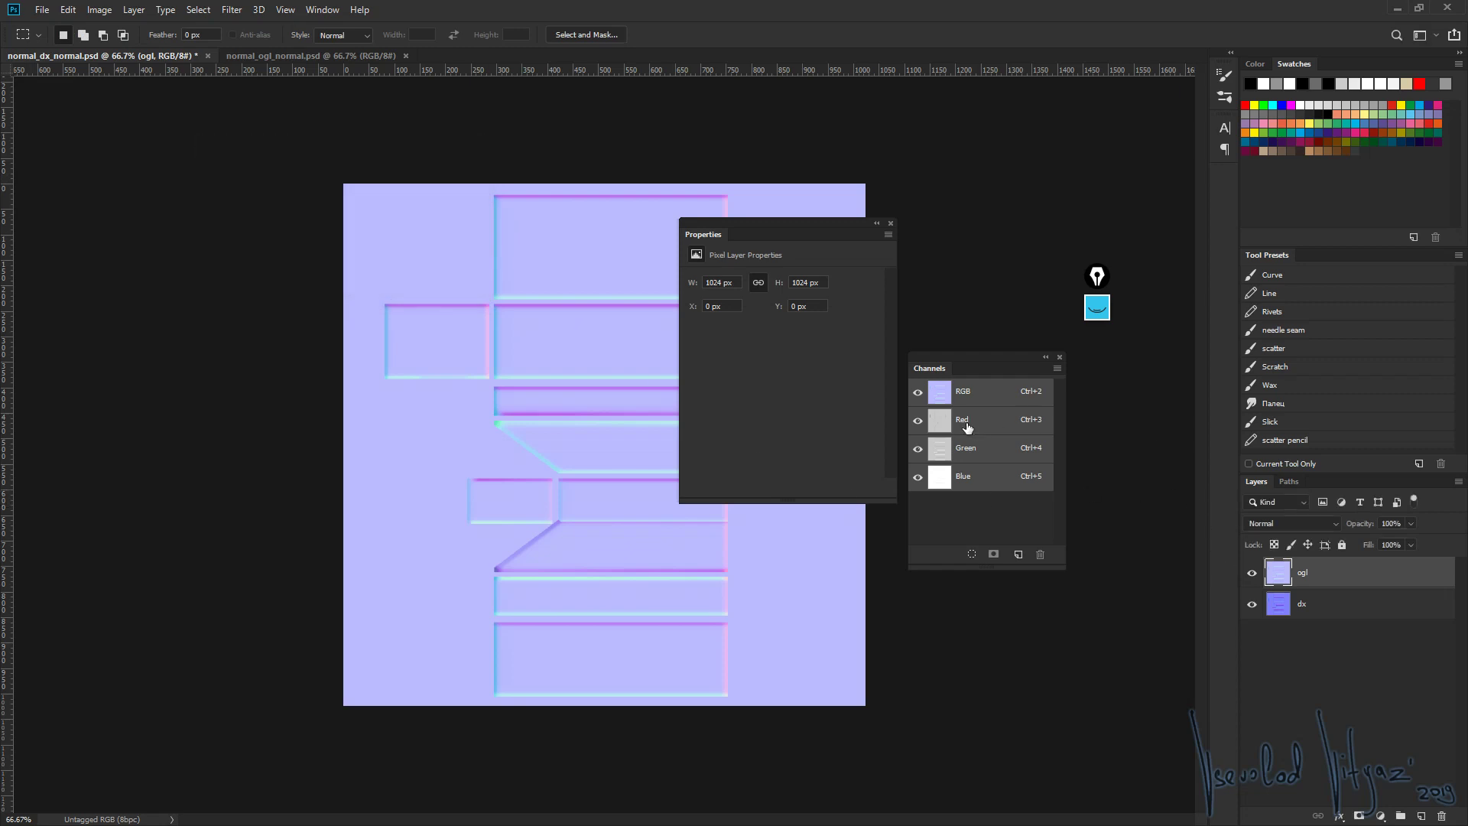
Toggle the ogl layer against dx, first in full colour and then on the Red channel
{"action": "left_click", "coordinate": [1252, 575]}
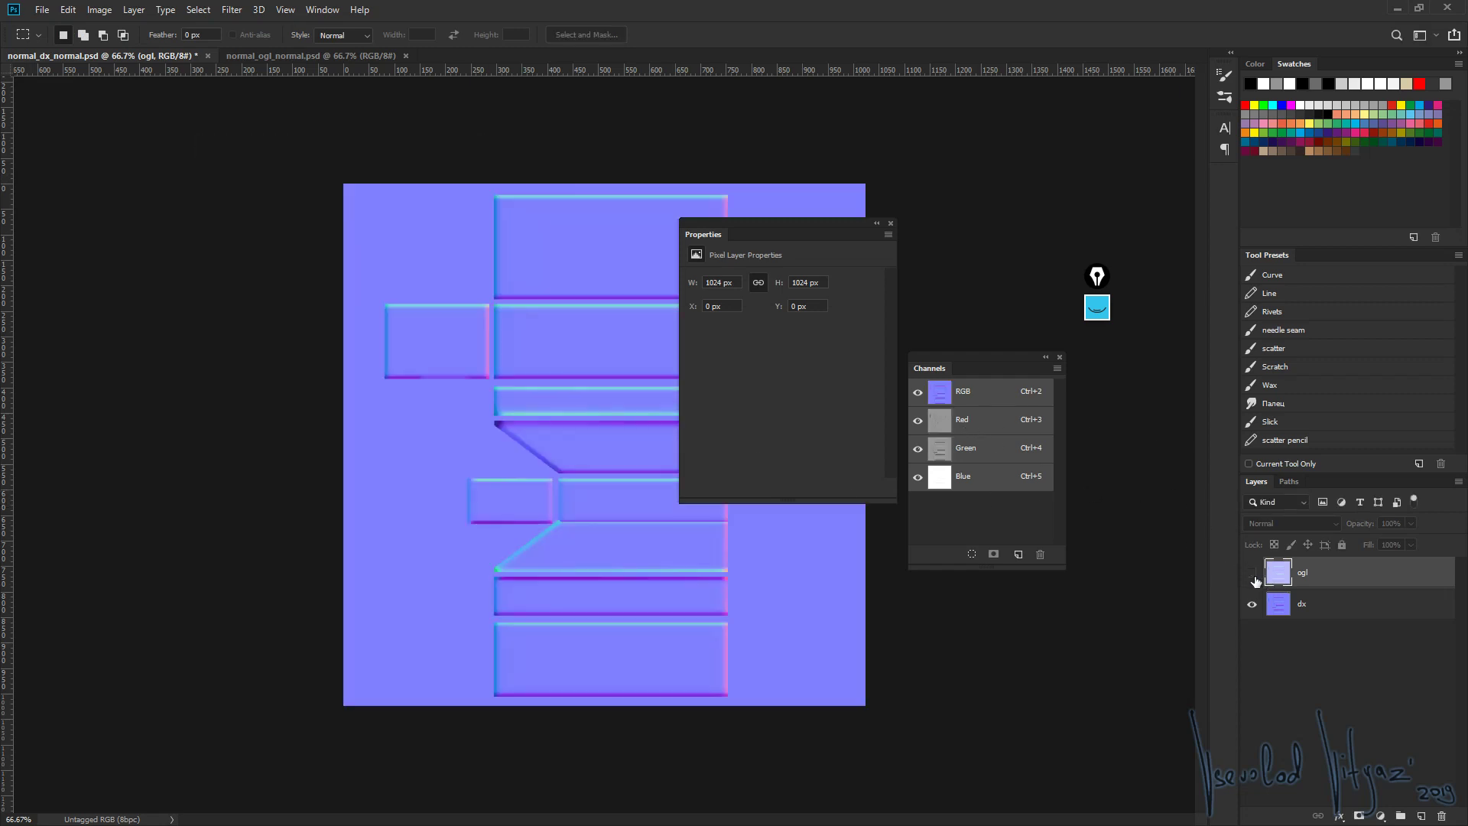
{"action": "left_click", "coordinate": [1252, 575]}
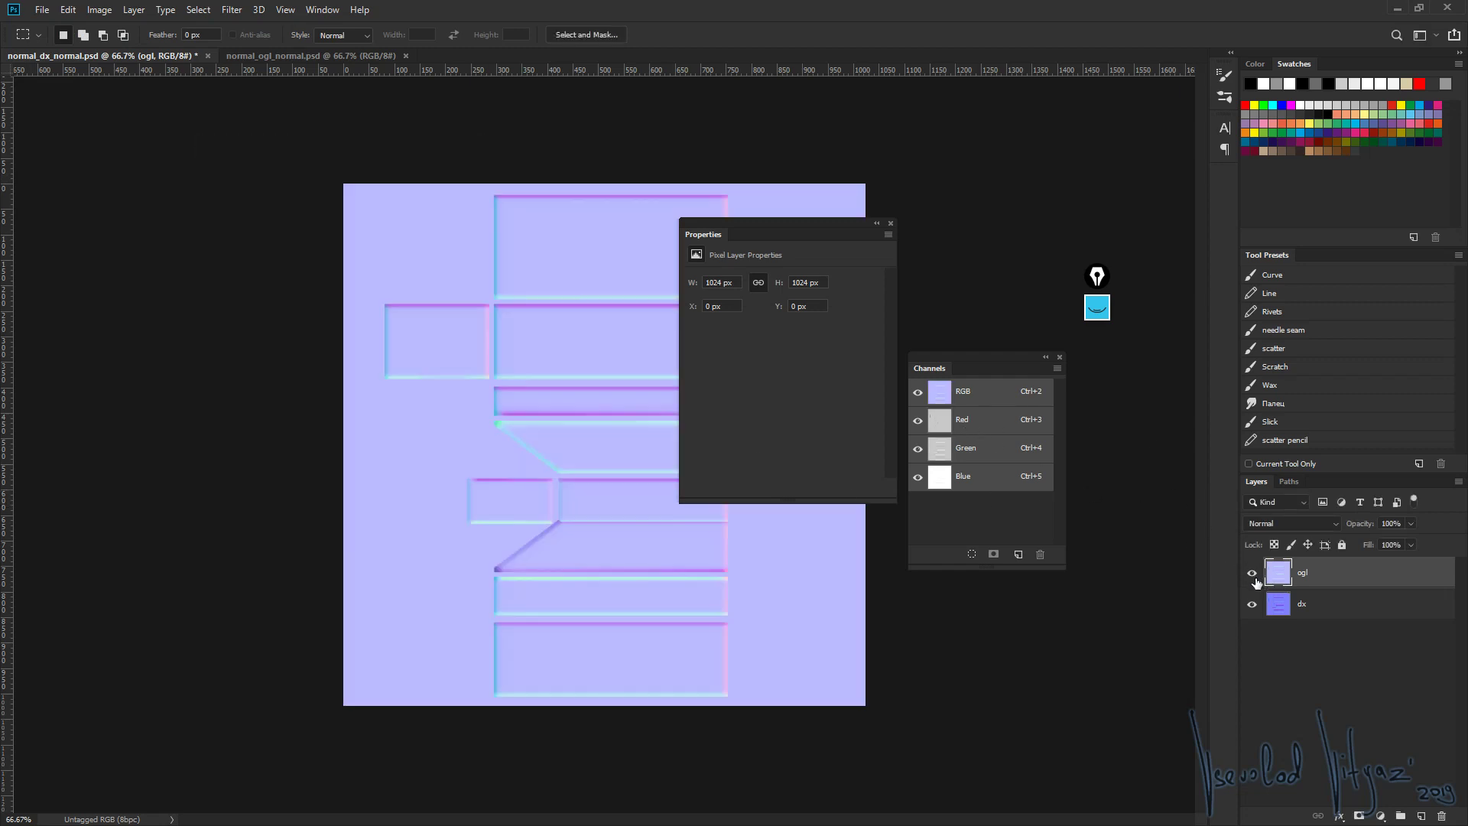
{"action": "left_click", "coordinate": [969, 422]}
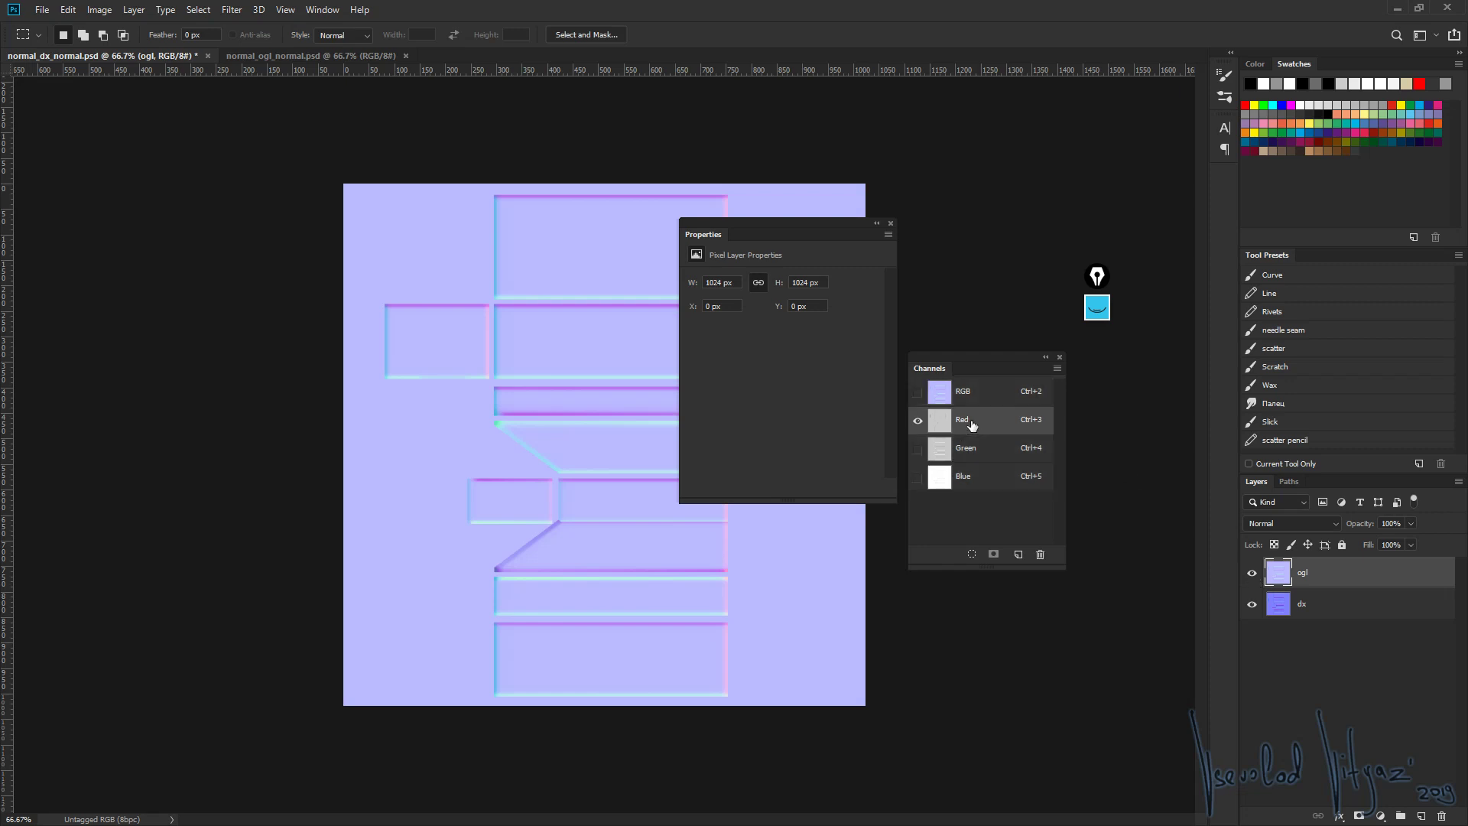
{"action": "left_click", "coordinate": [1252, 575]}
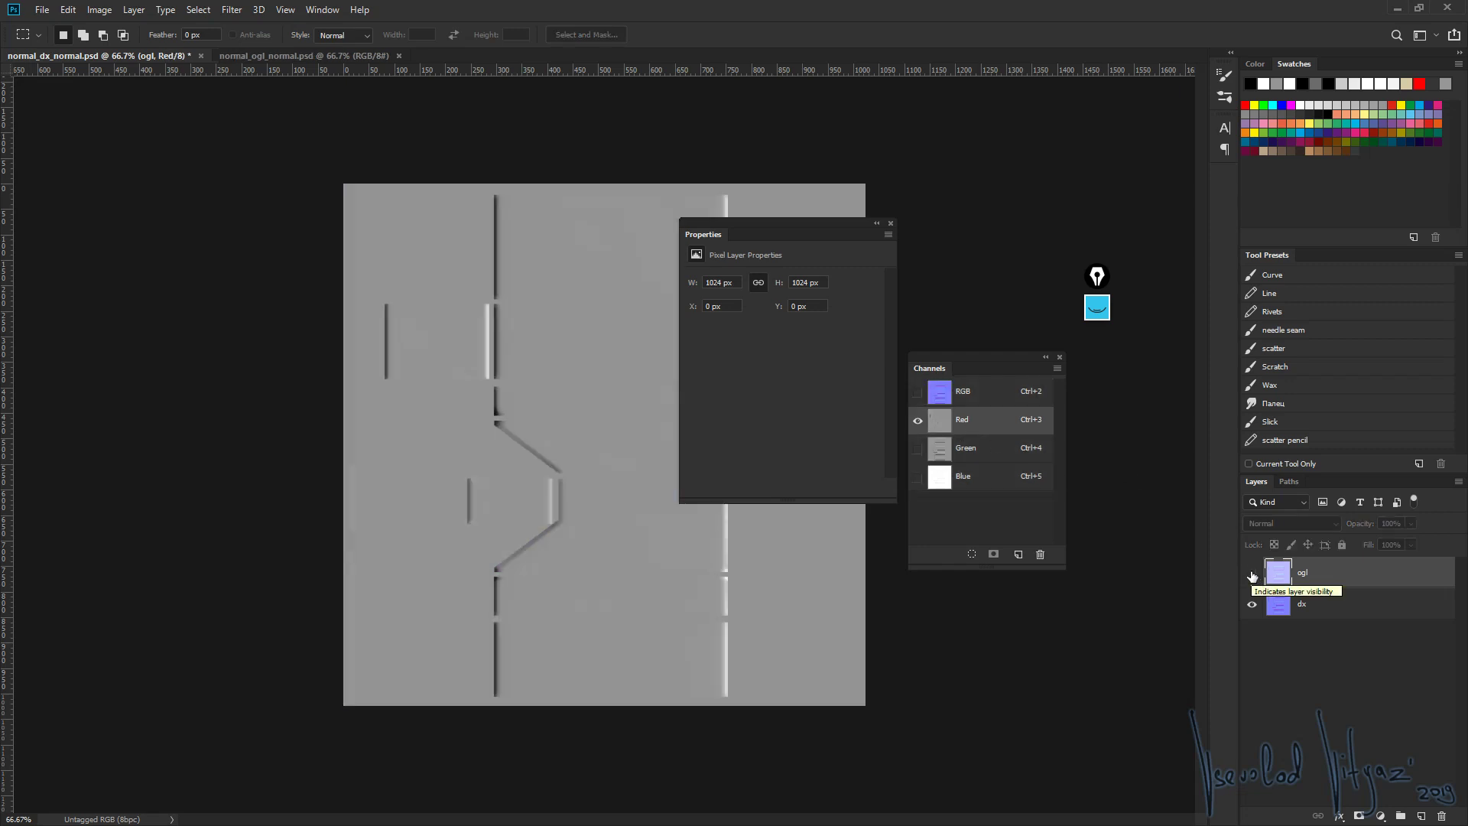
{"action": "left_click", "coordinate": [1252, 575]}
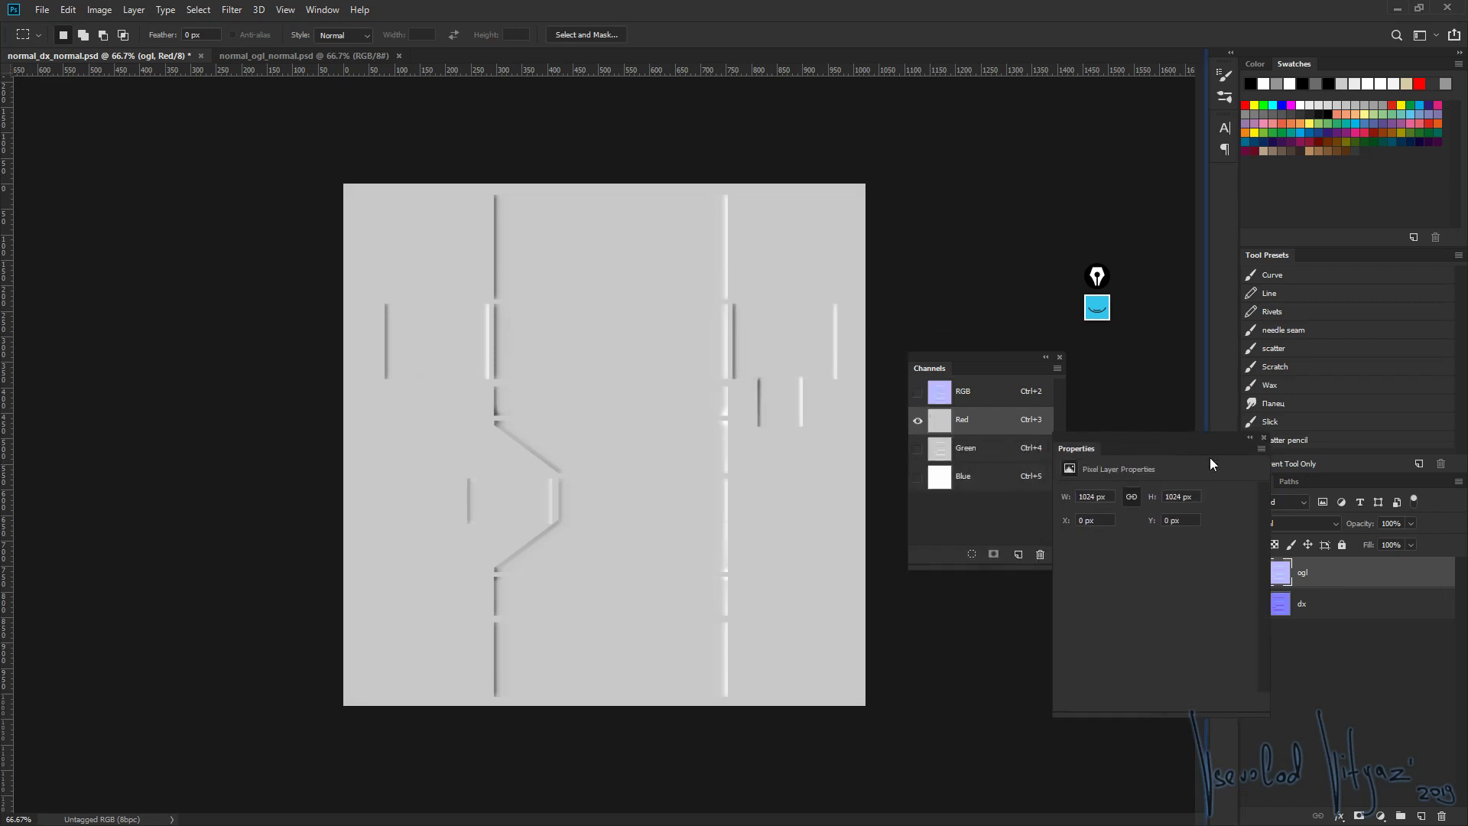
Uncover the map's right side, recompare Red, check Green, then return to RGB
{"action": "left_click_drag", "start_coordinate": [828, 234], "coordinate": [996, 673]}
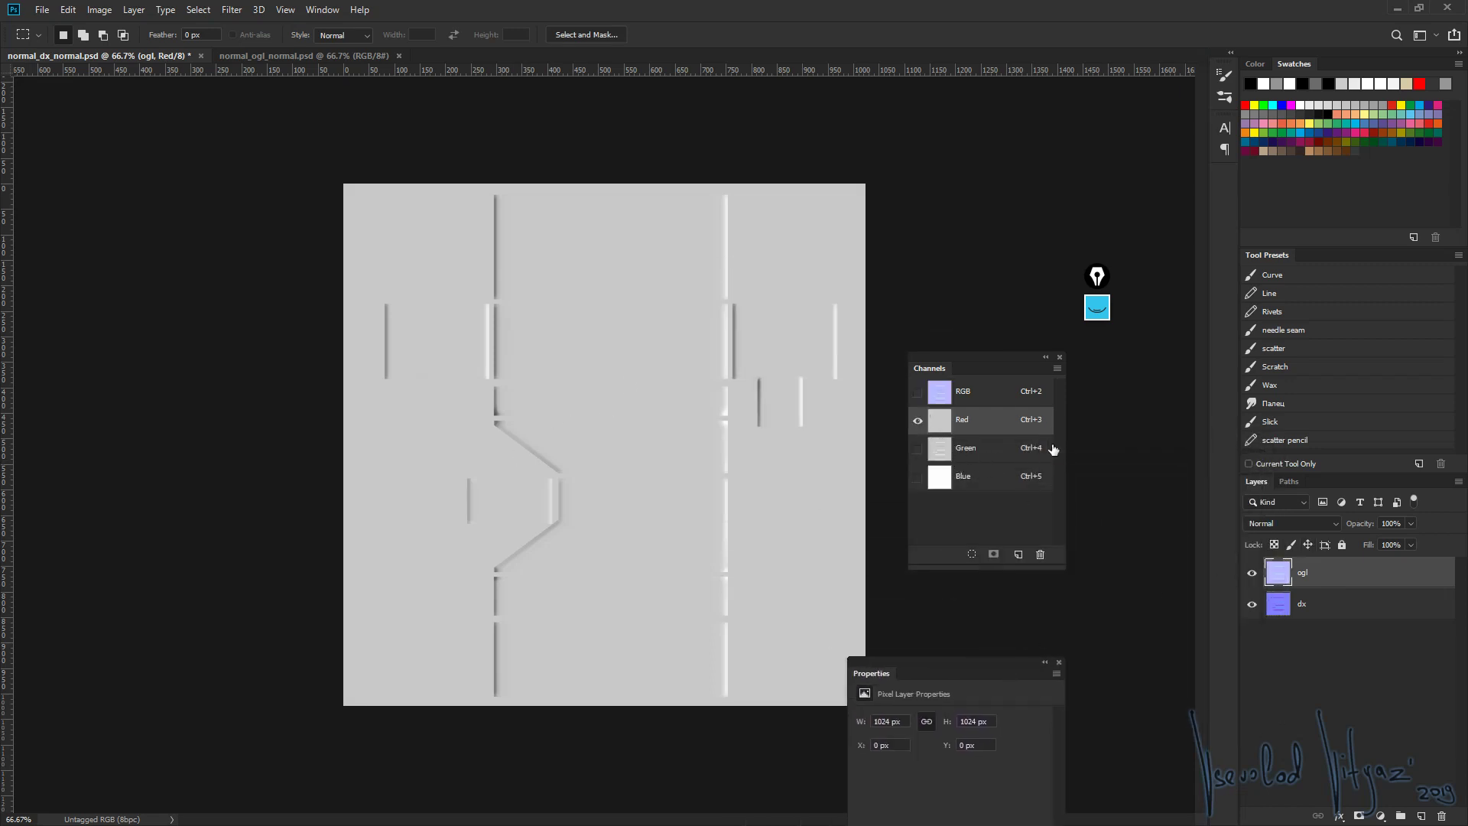
{"action": "left_click", "coordinate": [1252, 573]}
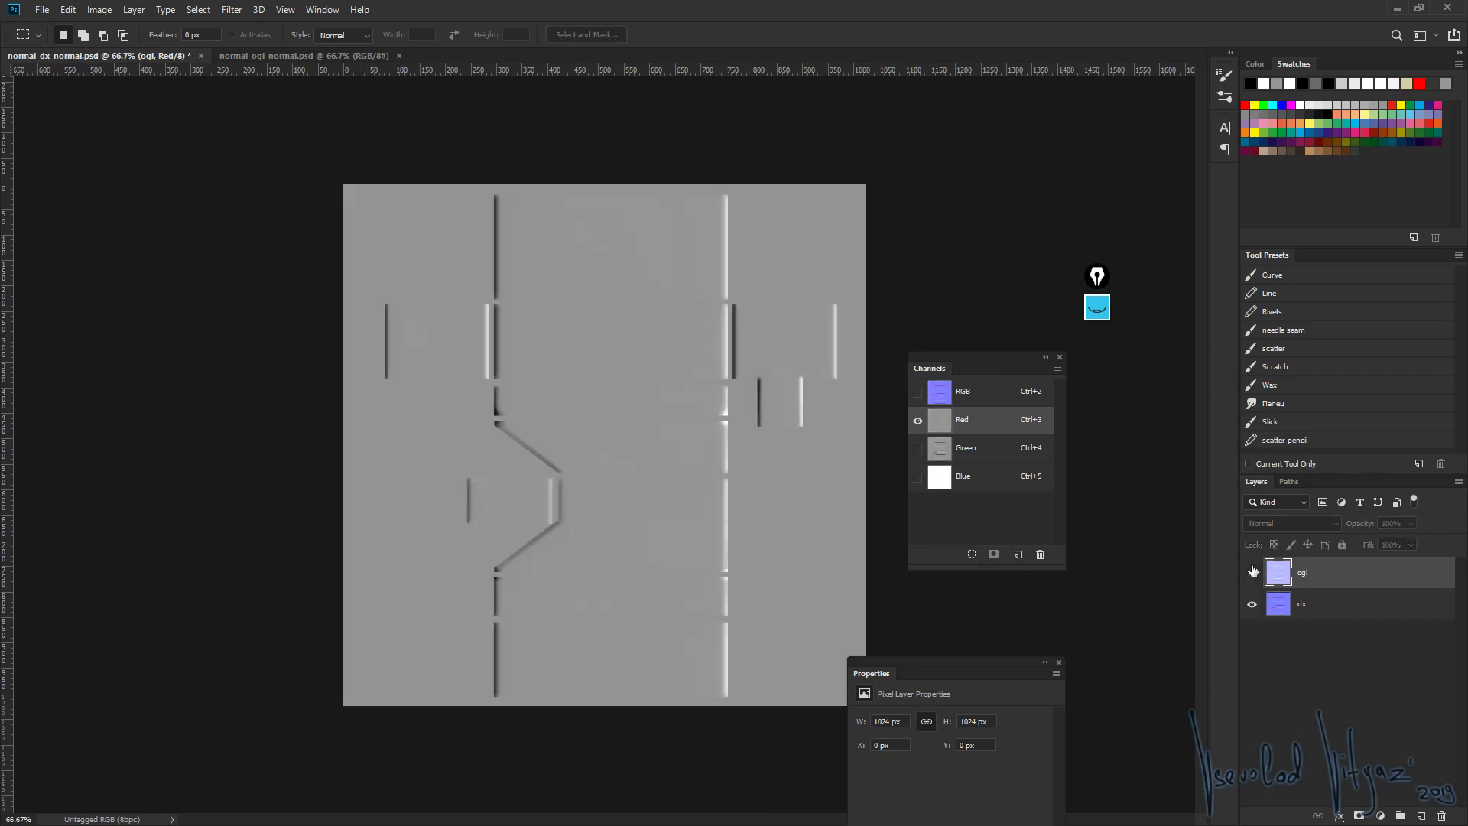
{"action": "left_click", "coordinate": [1252, 571]}
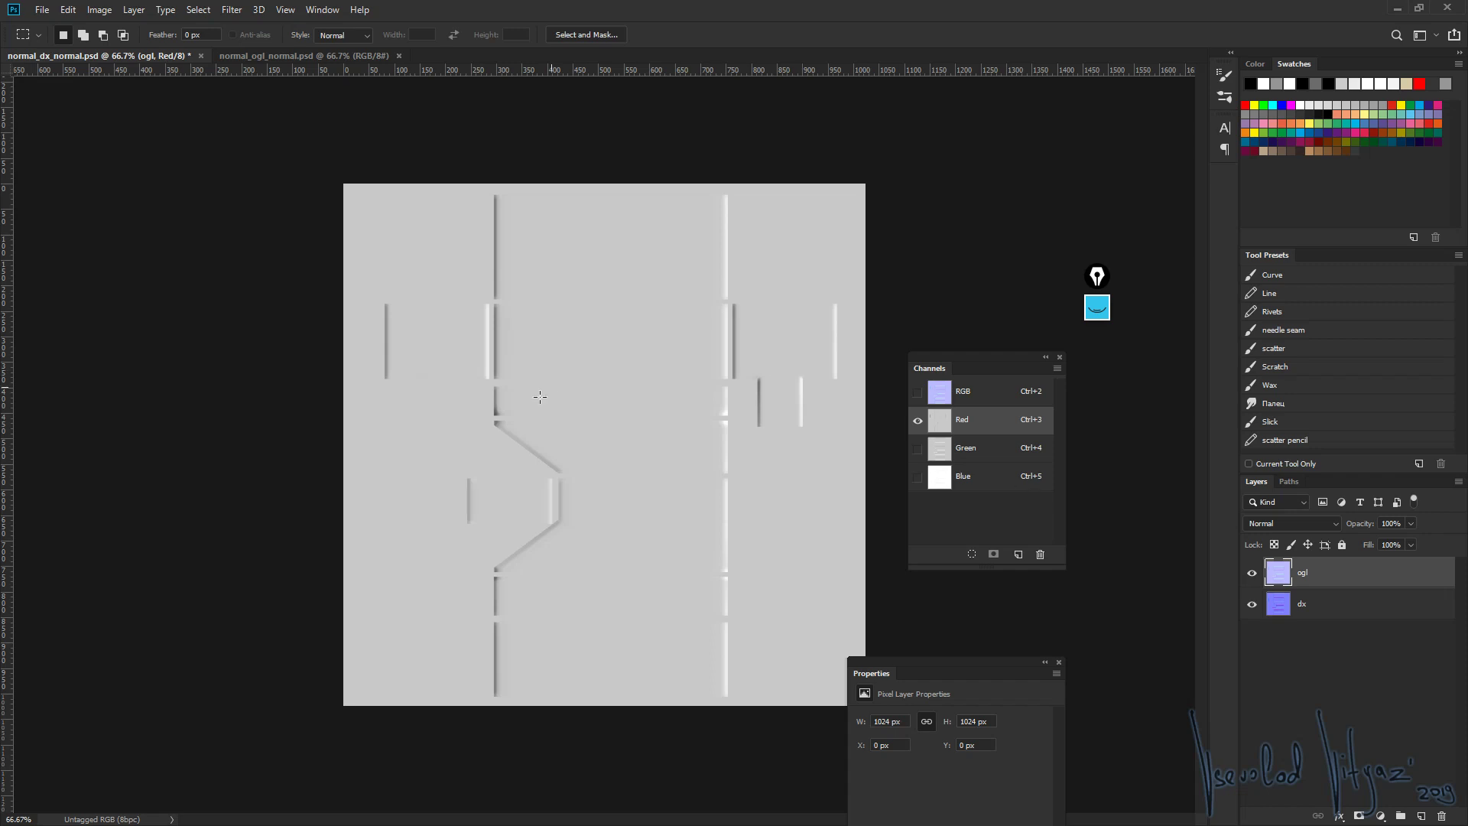
{"action": "left_click", "coordinate": [951, 451]}
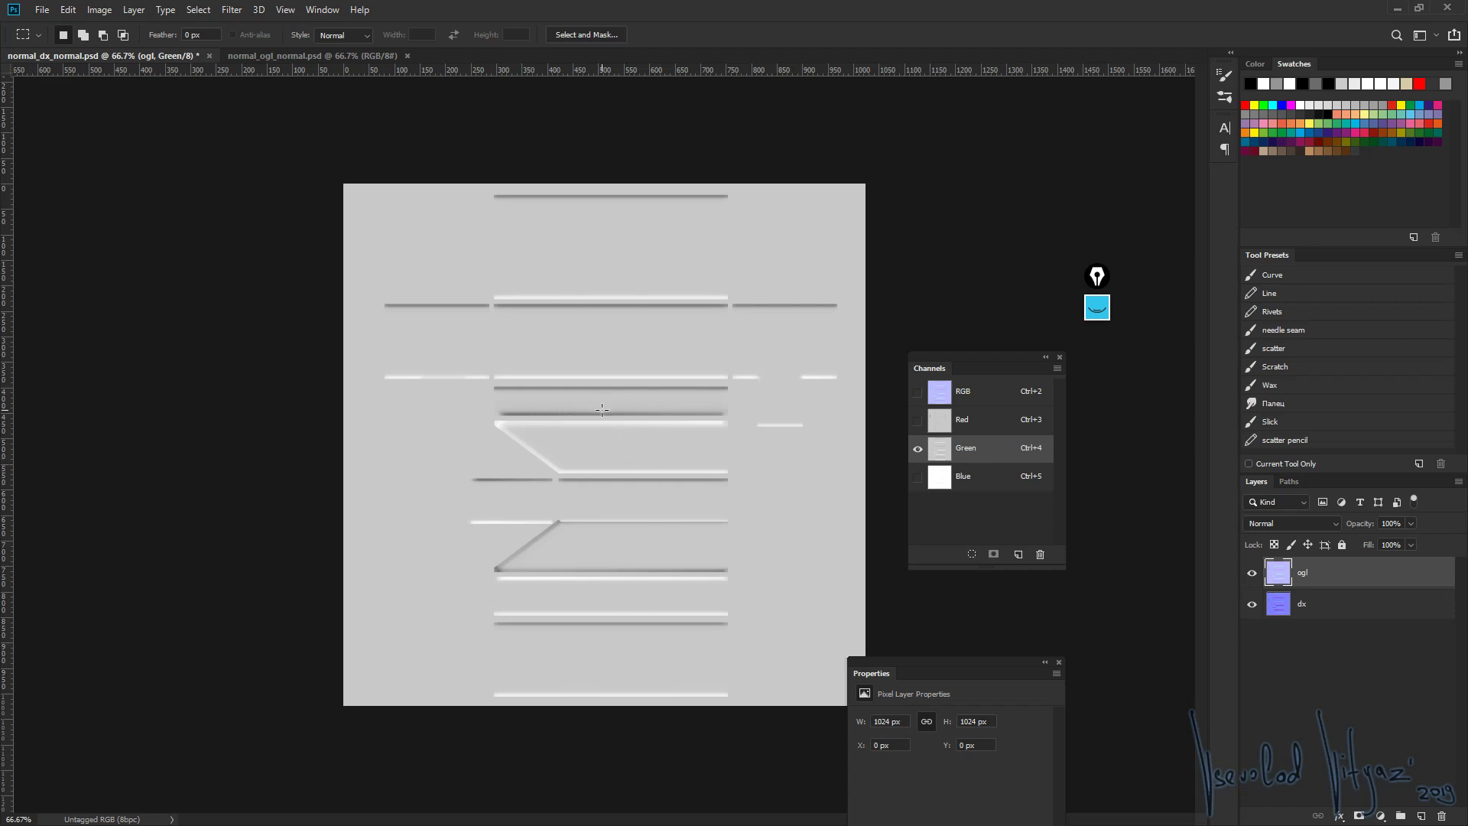
{"action": "left_click", "coordinate": [954, 420]}
{"action": "left_click", "coordinate": [918, 393]}
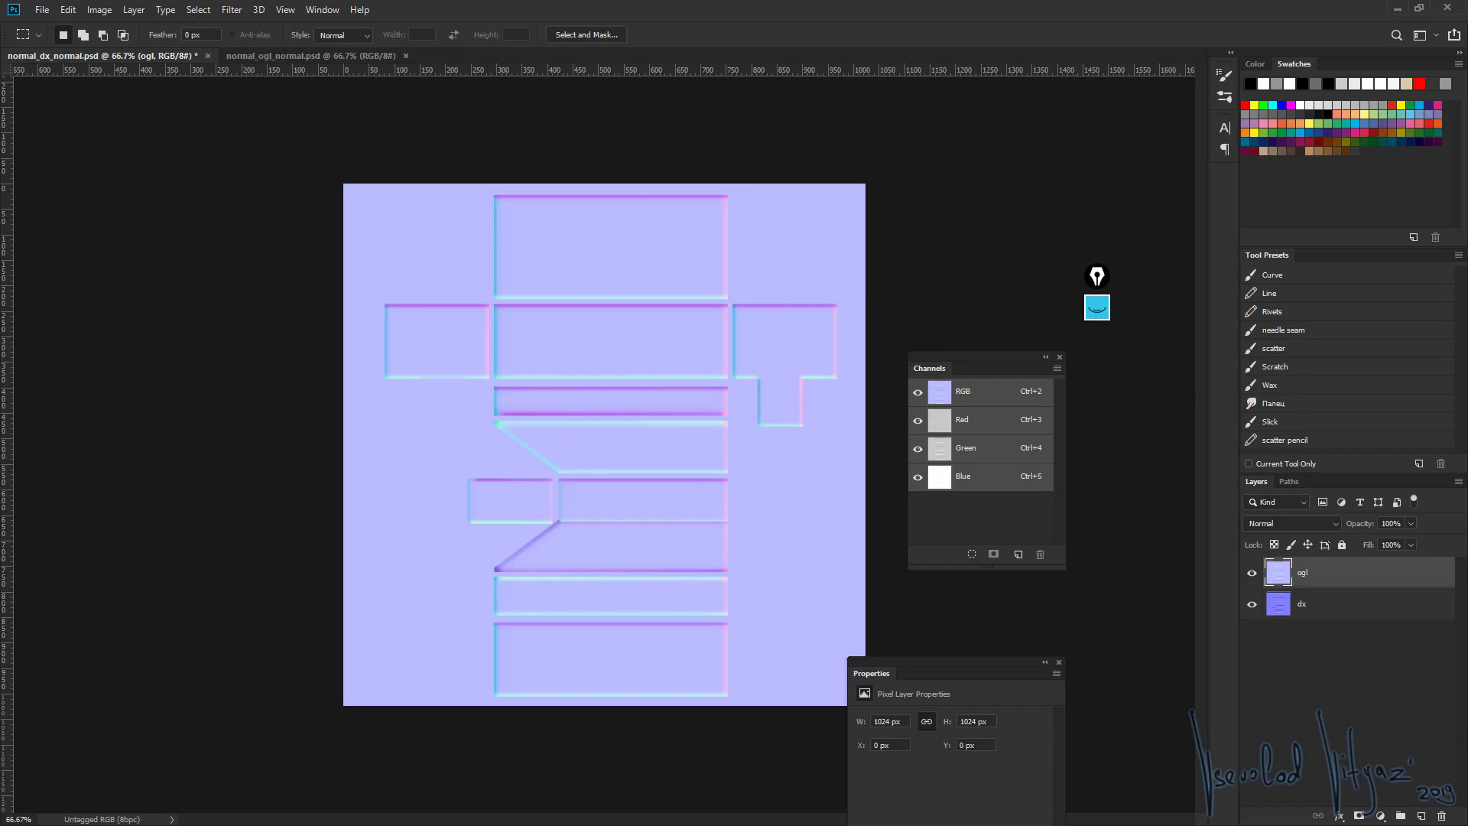
Back in 3ds Max, orbit out to view several stair blocks
{"action": "key", "text": "alt+Tab"}
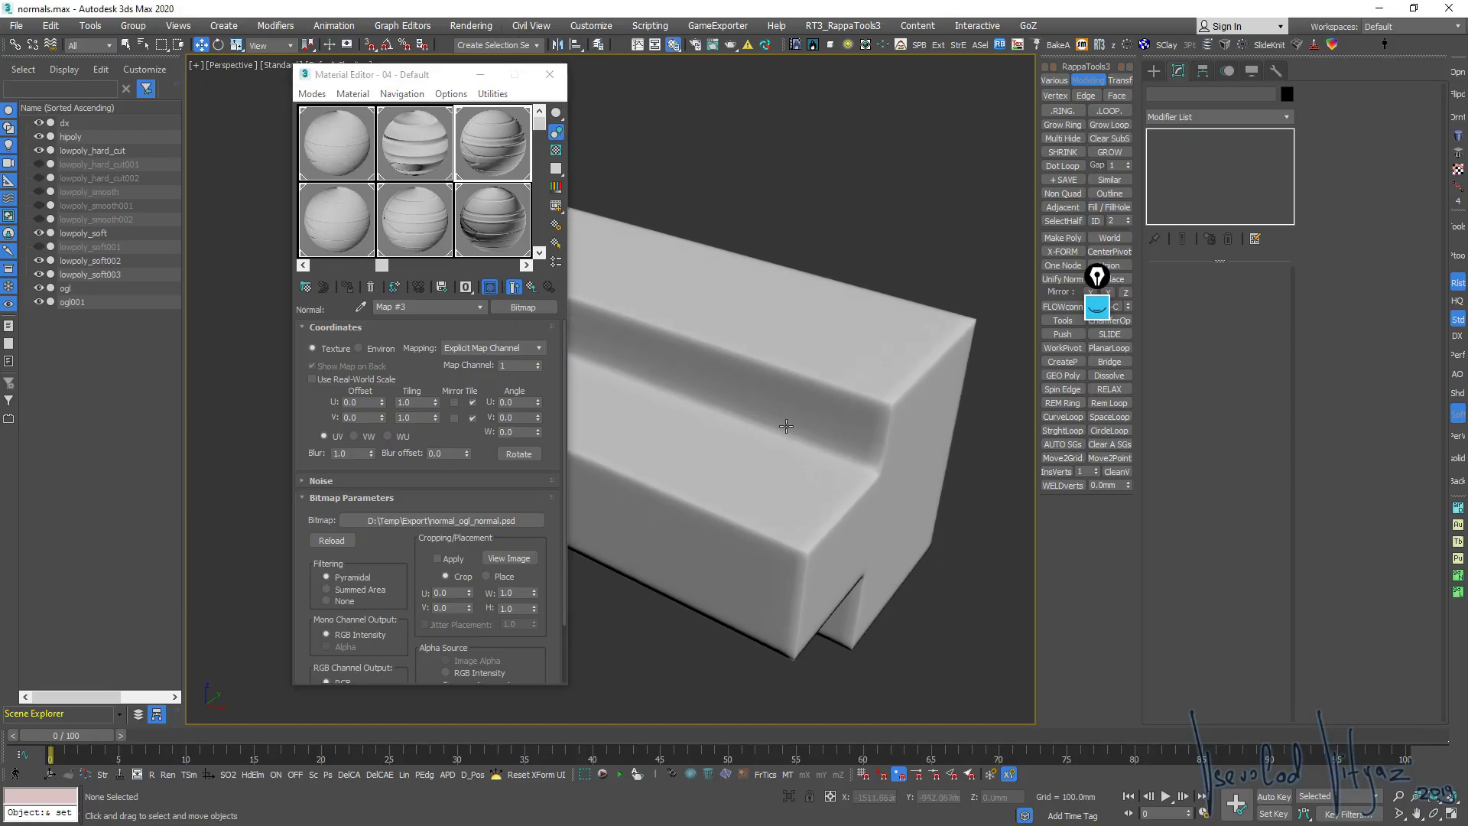
{"action": "scroll", "coordinate": [780, 423], "scroll_direction": "down", "scroll_amount": 5}
{"action": "mouse_move", "coordinate": [760, 413]}
{"action": "middle_mouse_down"}
{"action": "mouse_move", "coordinate": [730, 436]}
{"action": "mouse_move", "coordinate": [765, 451]}
{"action": "middle_mouse_up"}
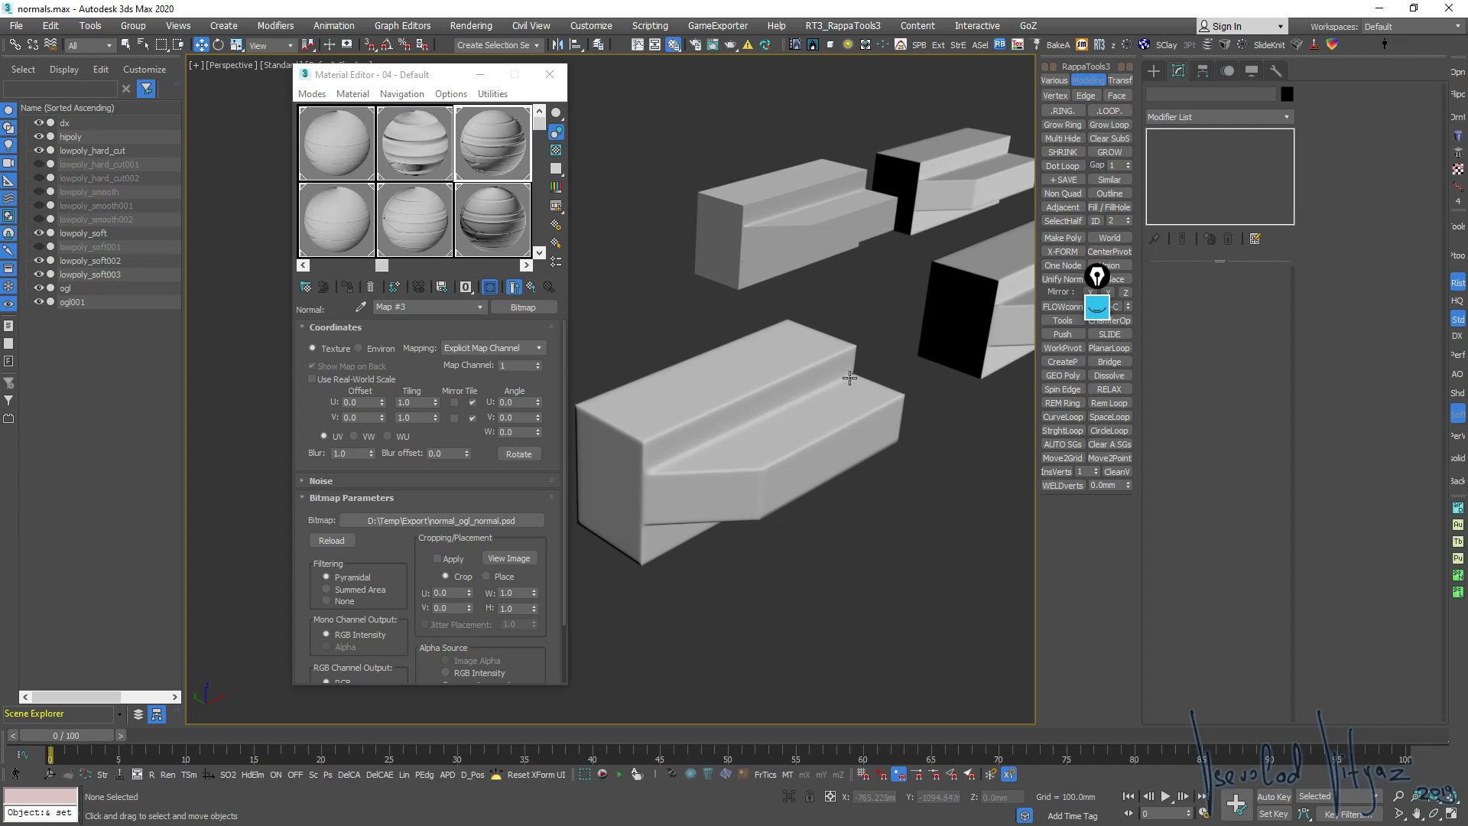
{"action": "middle_click_drag", "start_coordinate": [849, 375], "coordinate": [861, 392]}
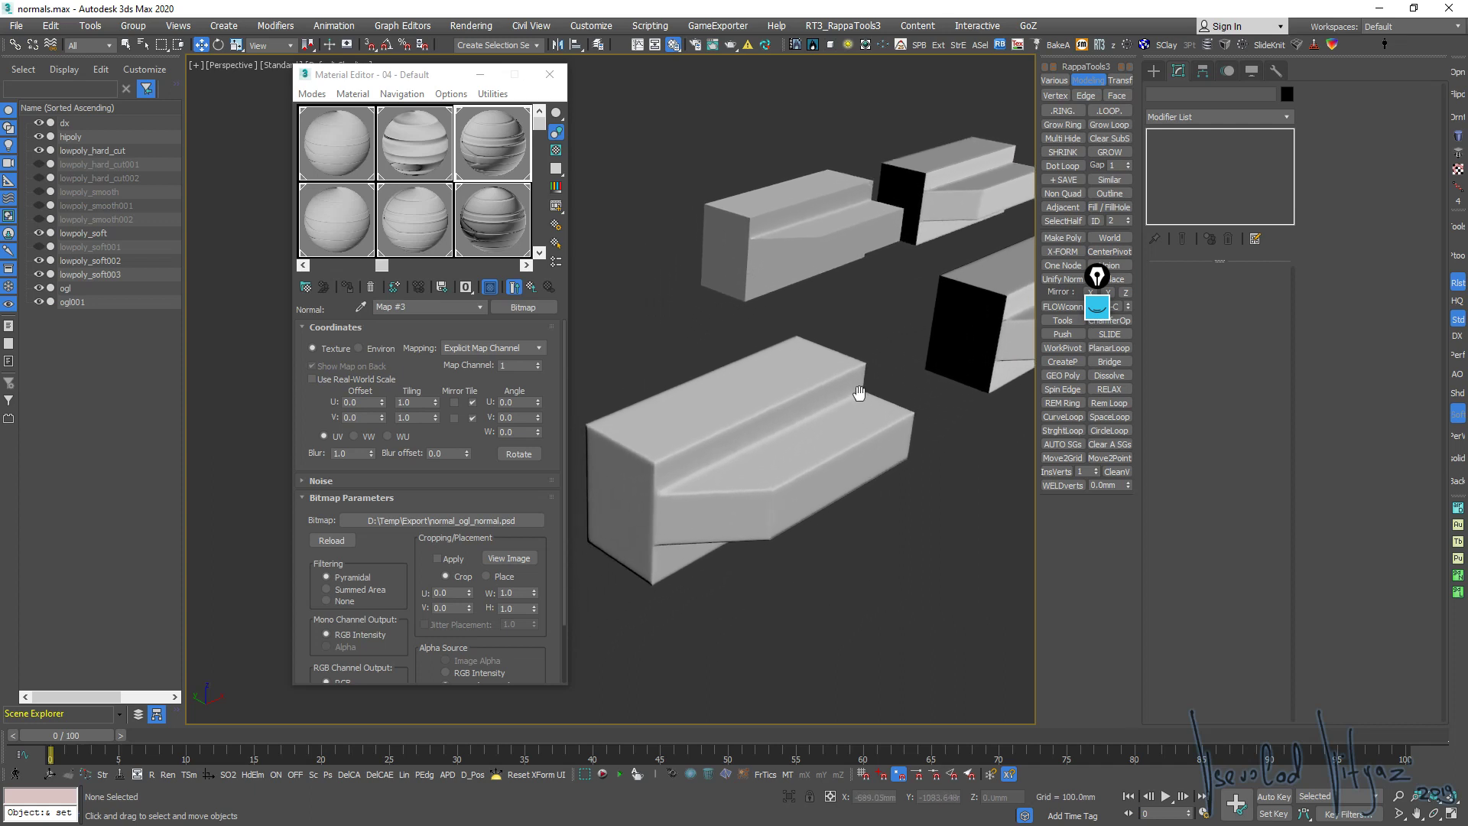
{"action": "mouse_move", "coordinate": [734, 441]}
{"action": "middle_mouse_down", "text": "alt"}
{"action": "mouse_move", "coordinate": [673, 421]}
{"action": "mouse_move", "coordinate": [801, 411]}
{"action": "middle_mouse_up", "text": "alt"}
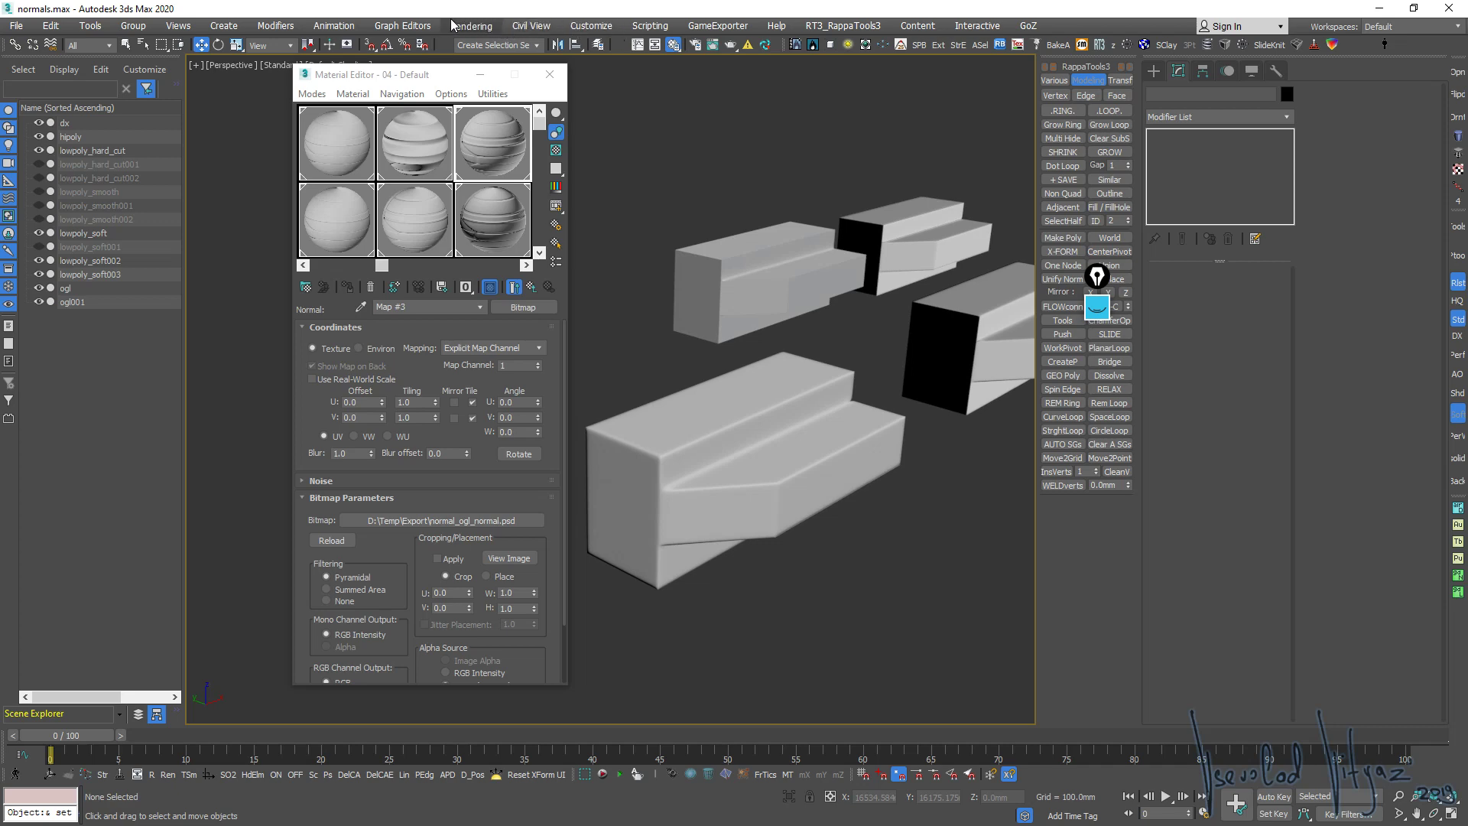
Disable Gamma/LUT correction in Preferences and pull back to see all blocks
{"action": "left_click", "coordinate": [391, 28]}
{"action": "left_click", "coordinate": [591, 26]}
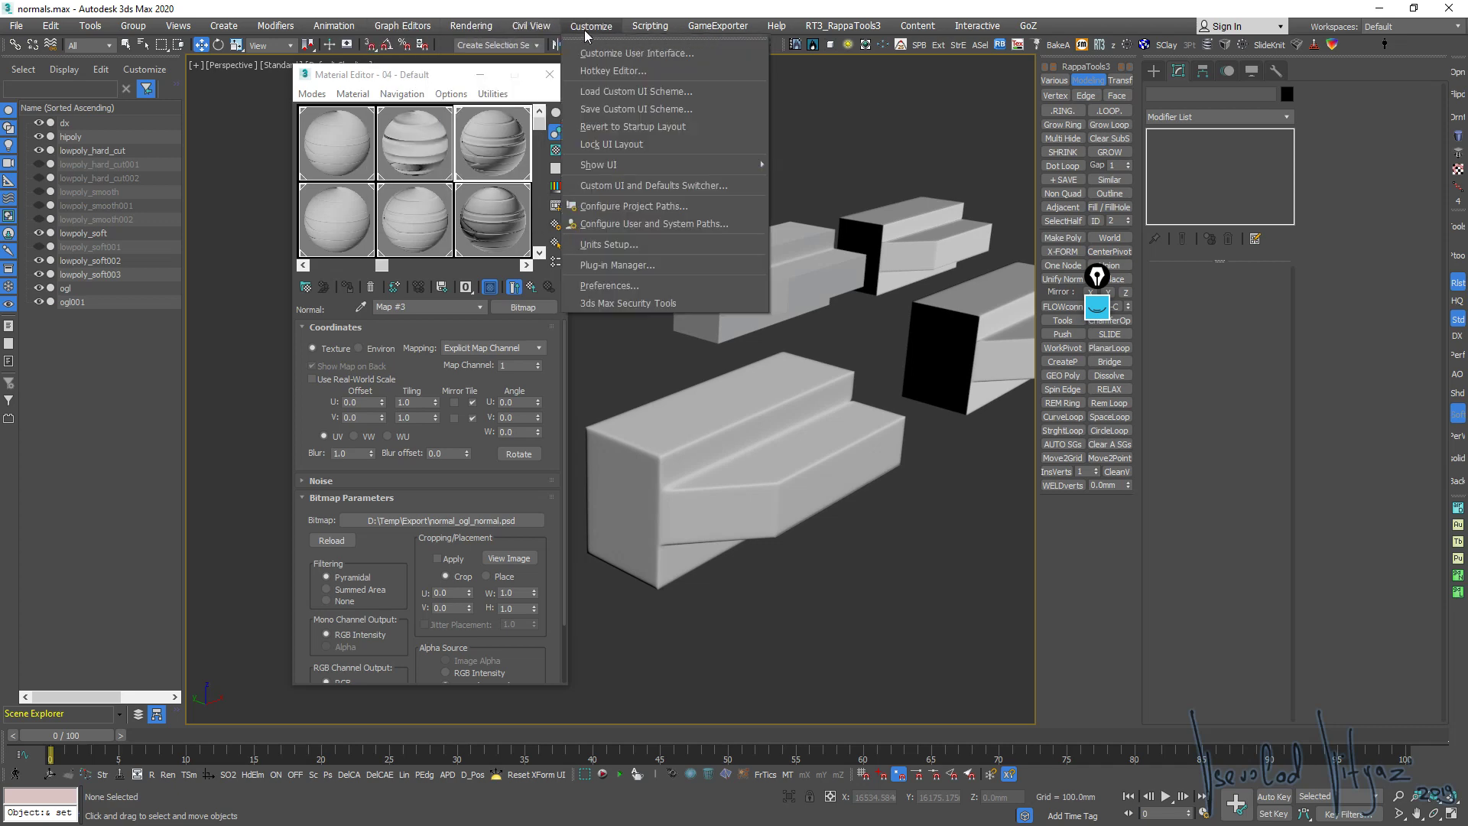
{"action": "mouse_move", "coordinate": [470, 25]}
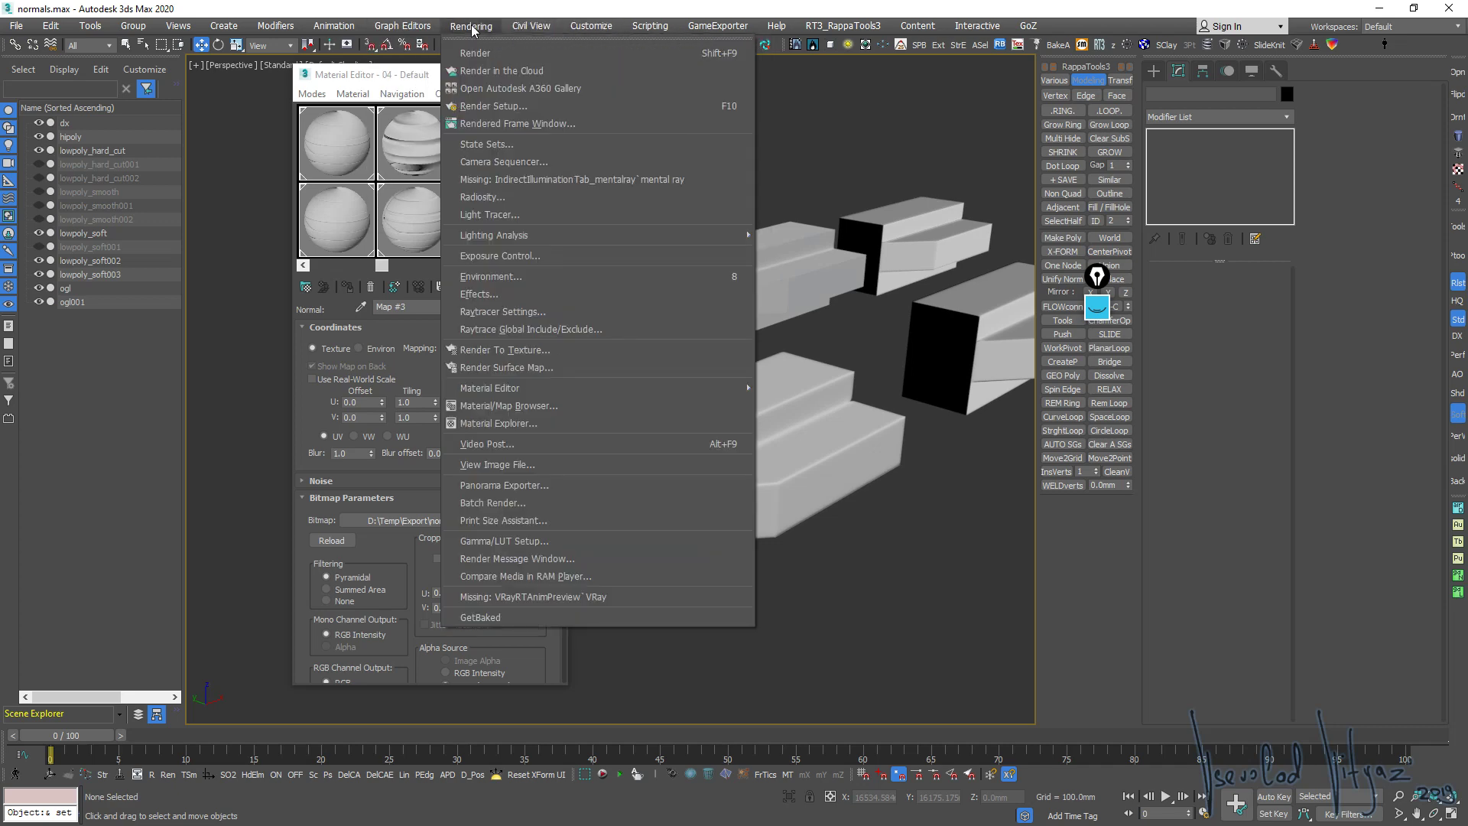
{"action": "left_click", "coordinate": [562, 544]}
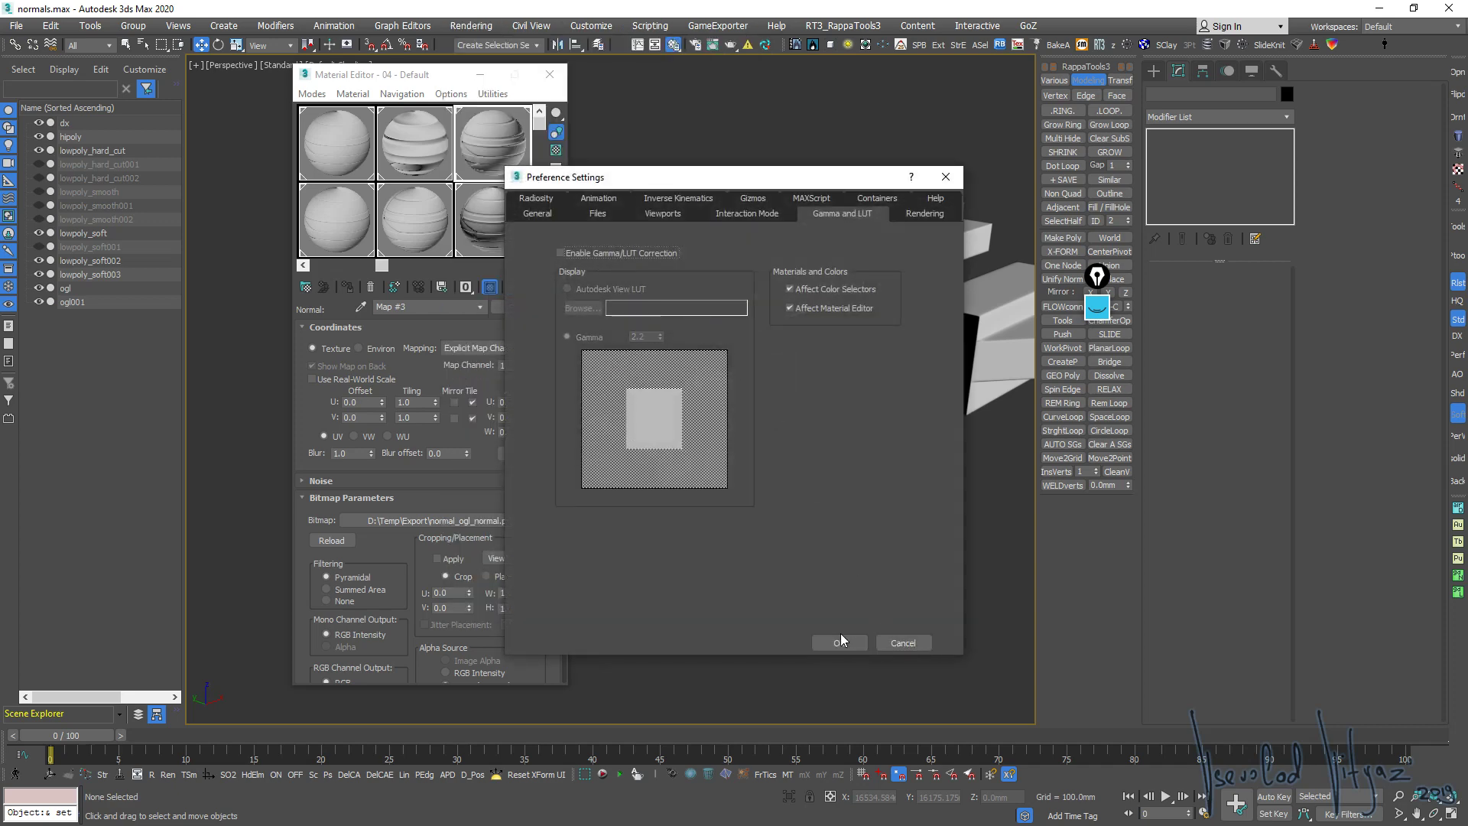
{"action": "left_click", "coordinate": [817, 636]}
{"action": "middle_click_drag", "start_coordinate": [801, 468], "coordinate": [780, 488], "text": "alt"}
{"action": "scroll", "coordinate": [795, 472], "scroll_direction": "down", "scroll_amount": 5}
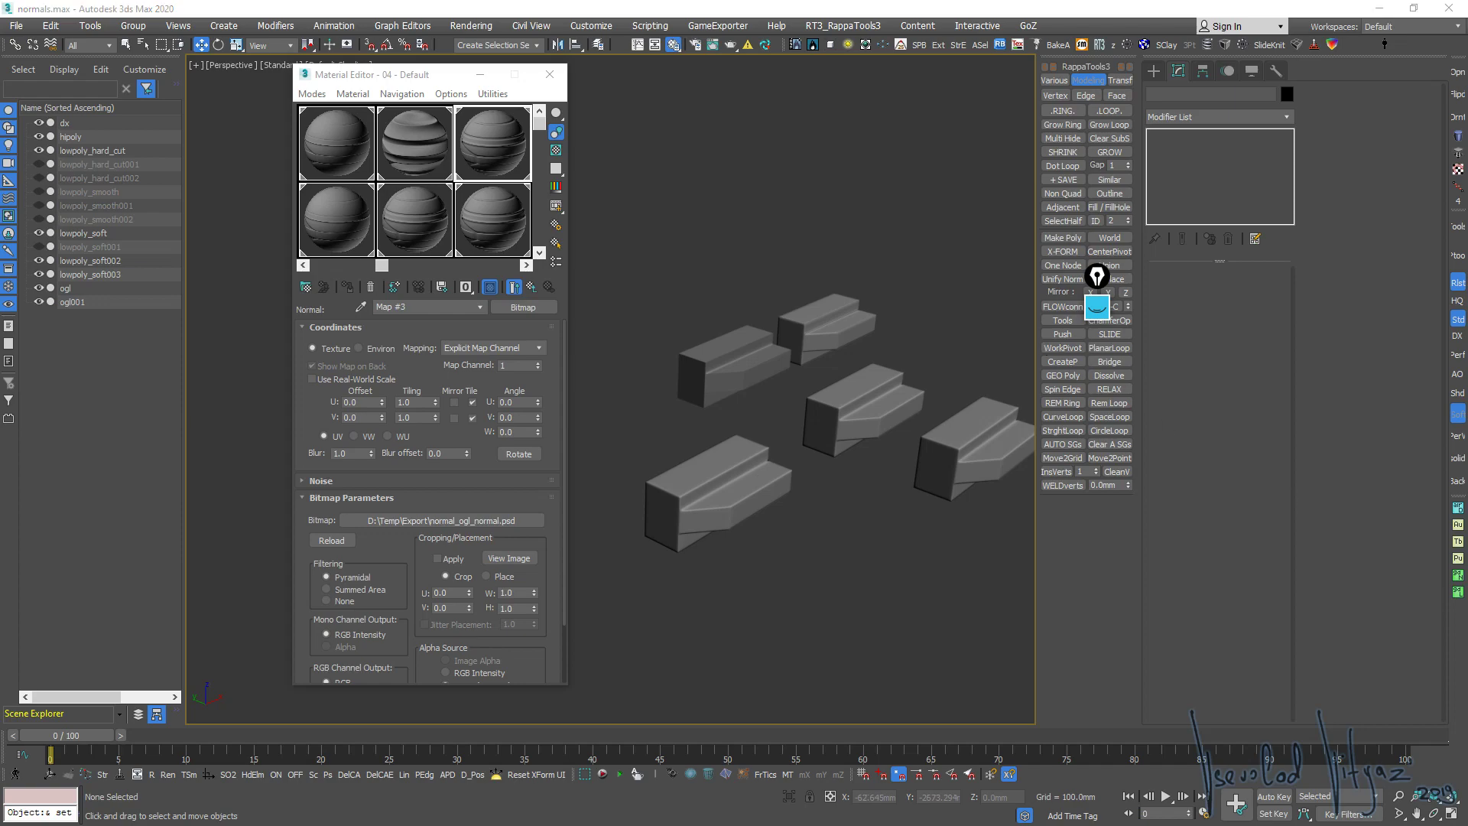
{"action": "key", "text": "alt+Tab"}
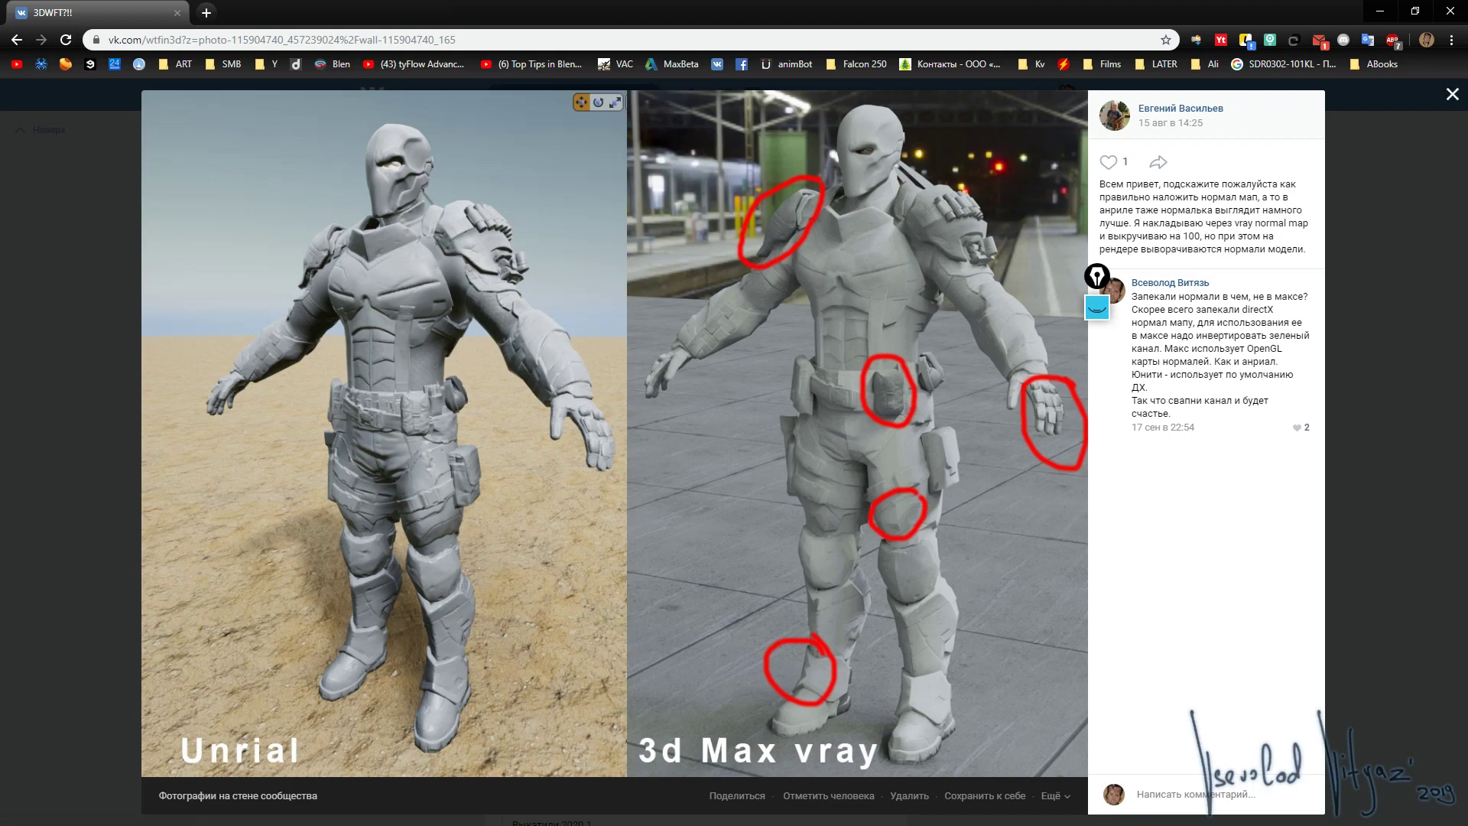
{"action": "left_click", "coordinate": [1380, 11]}
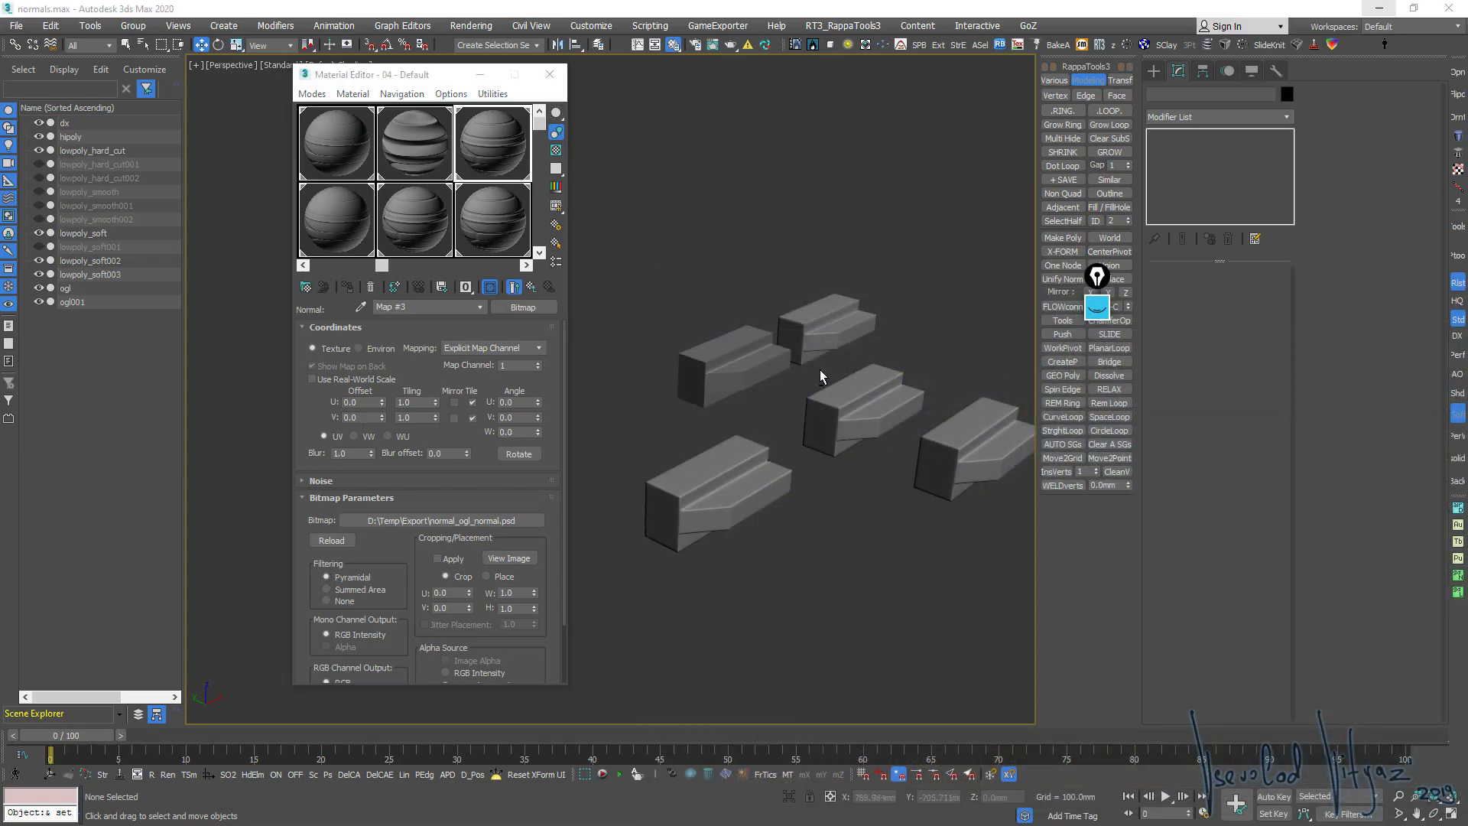
Turn on Edged Faces display and close the Material Editor
{"action": "middle_click_drag", "start_coordinate": [818, 374], "coordinate": [775, 400], "text": "alt"}
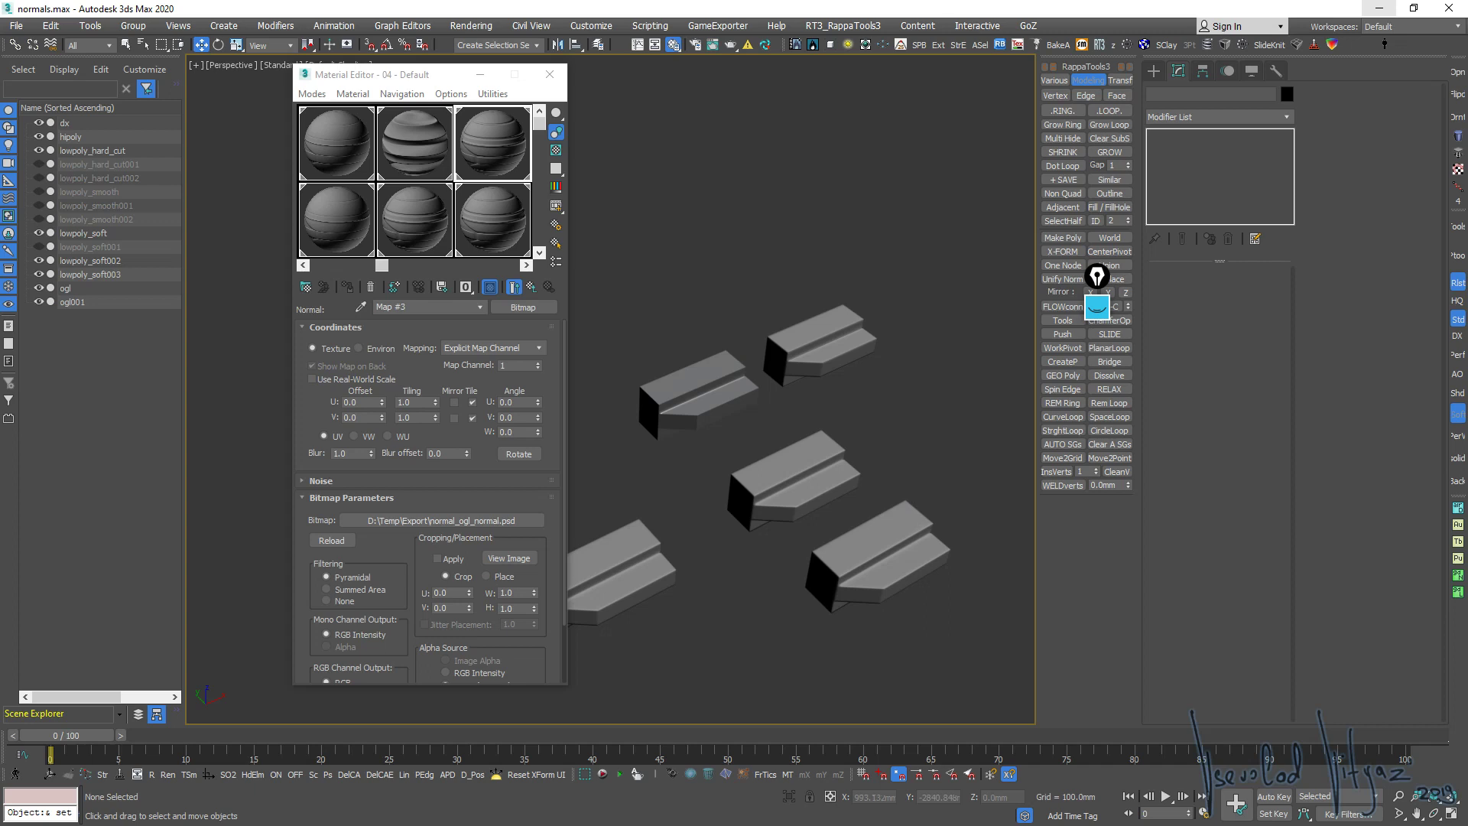
{"action": "scroll", "coordinate": [623, 400], "scroll_direction": "up", "scroll_amount": 2}
{"action": "scroll", "coordinate": [623, 400], "scroll_direction": "up", "scroll_amount": 4}
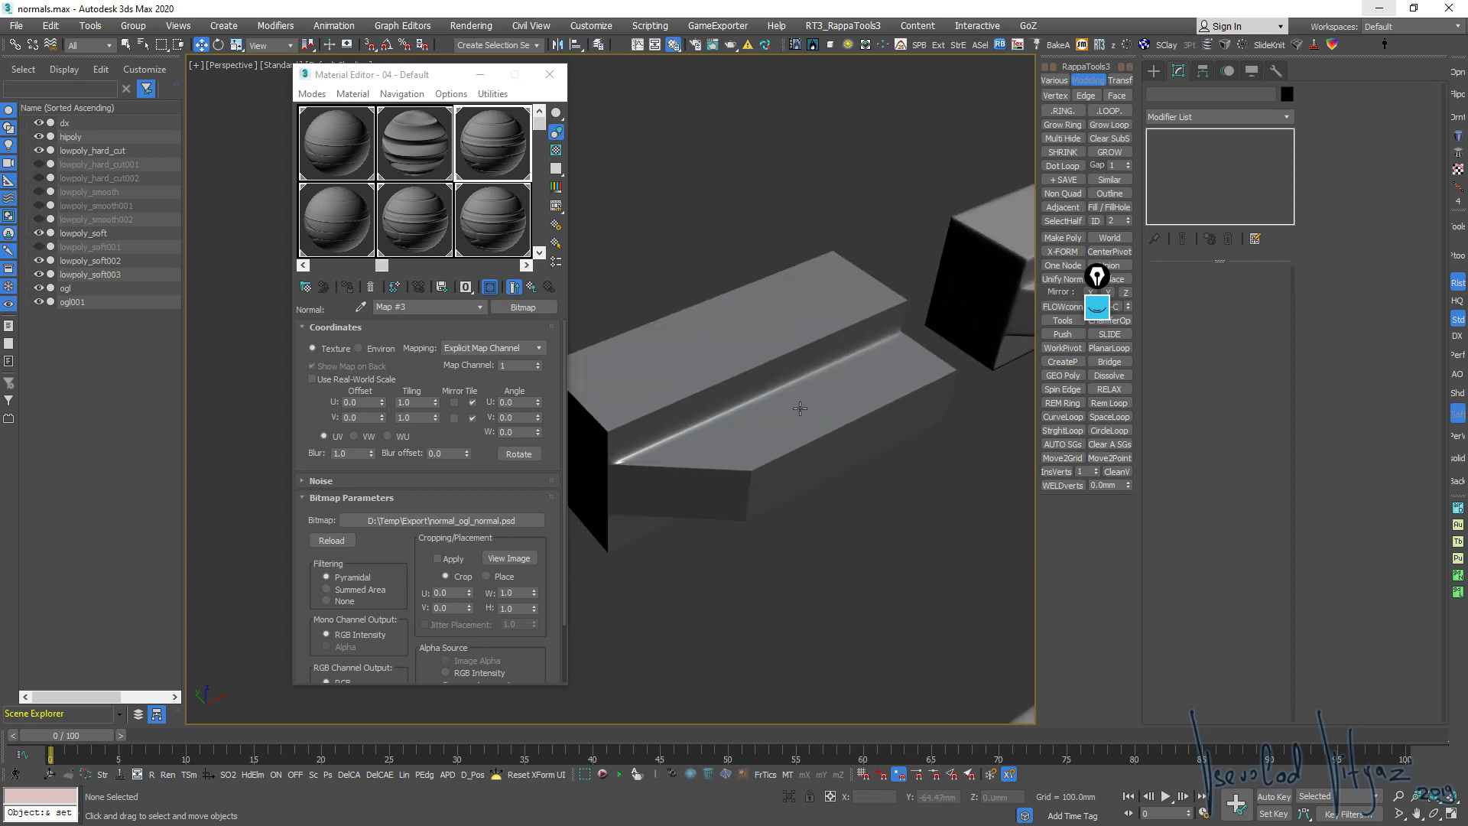
{"action": "key", "text": "F4"}
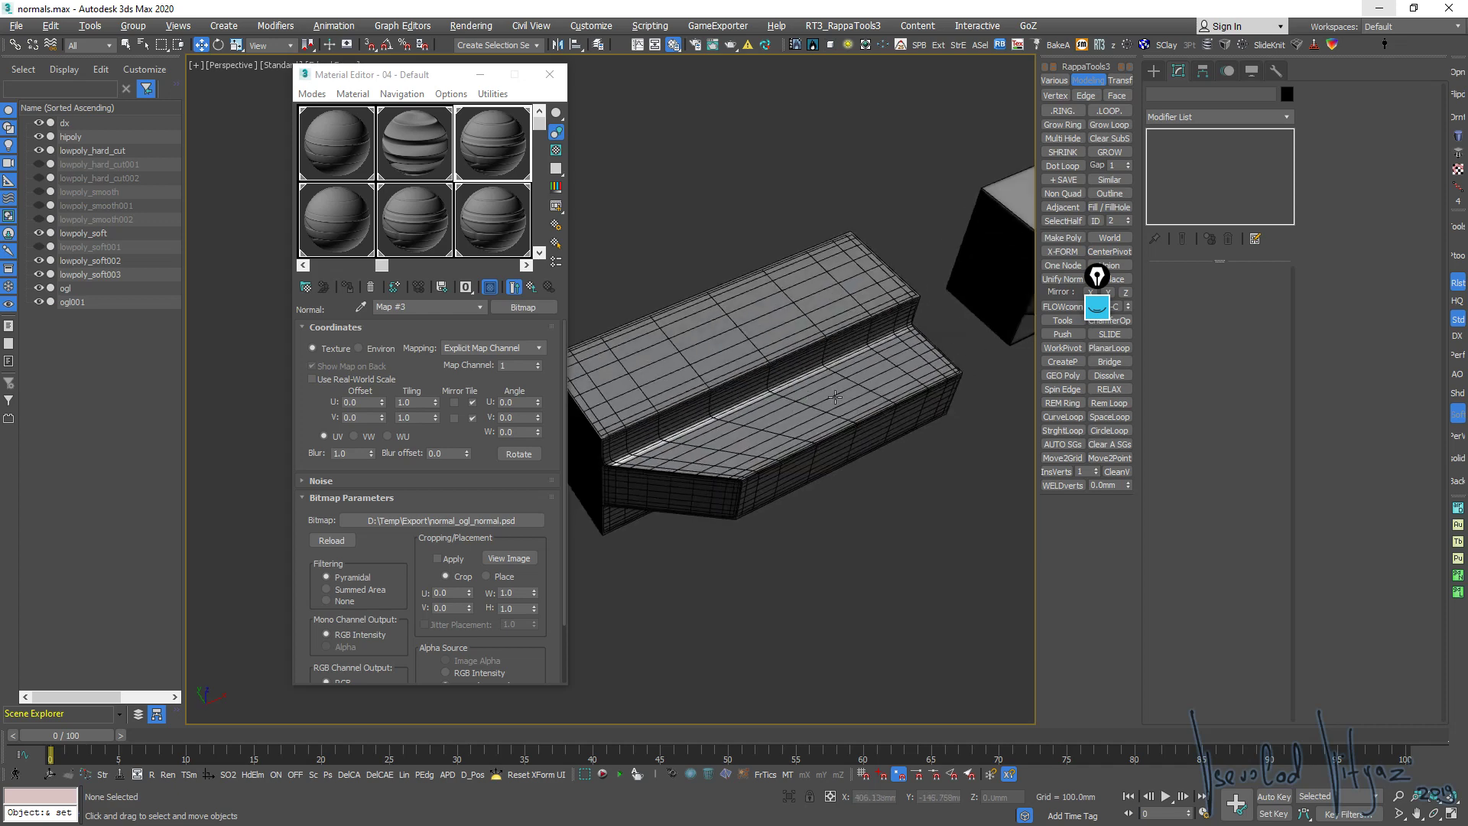
{"action": "mouse_move", "coordinate": [800, 411]}
{"action": "middle_mouse_down"}
{"action": "mouse_move", "coordinate": [737, 428]}
{"action": "mouse_move", "coordinate": [818, 396]}
{"action": "middle_mouse_up"}
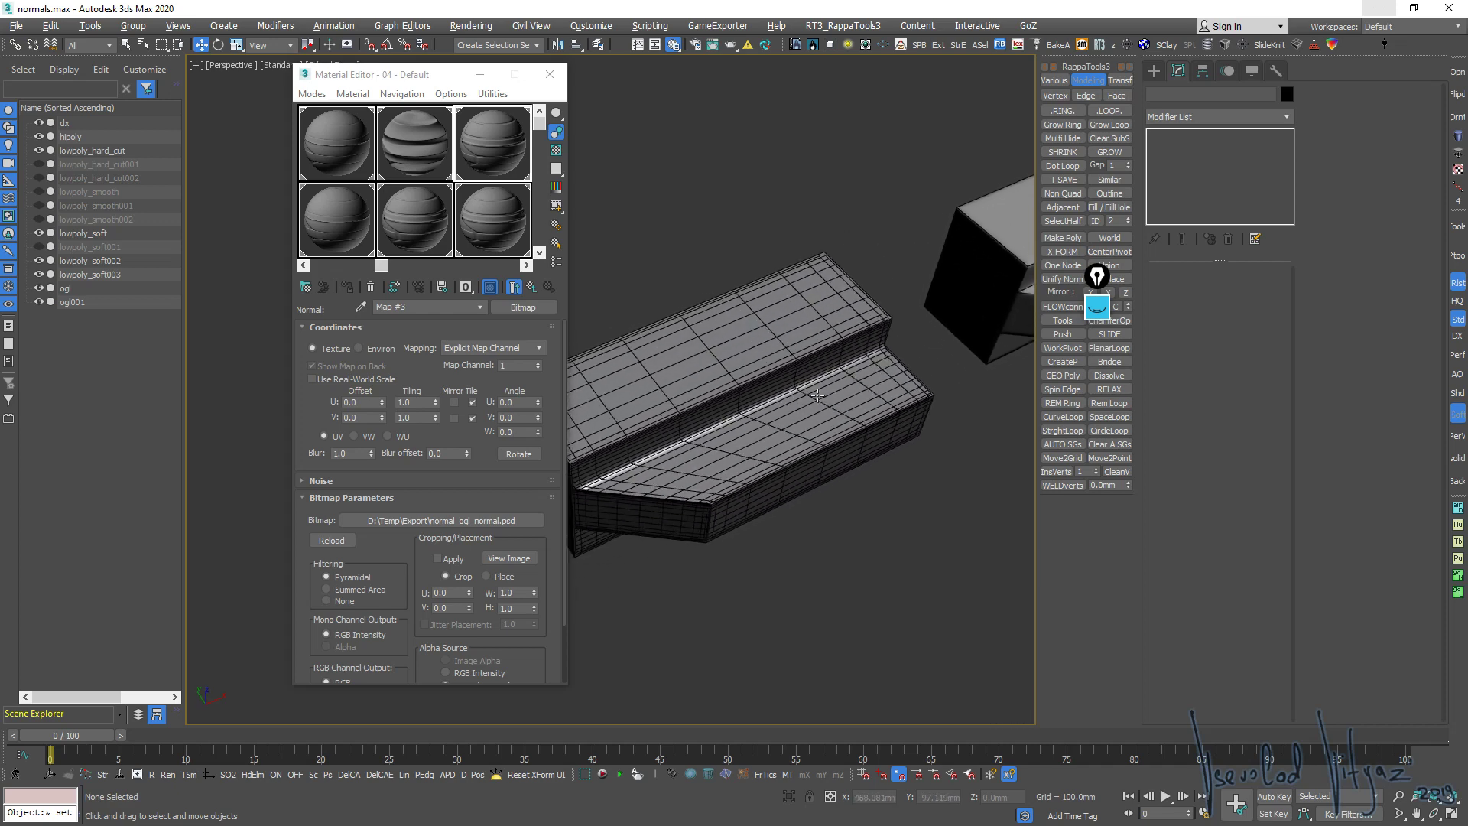
{"action": "mouse_move", "coordinate": [889, 365]}
{"action": "middle_mouse_down"}
{"action": "mouse_move", "coordinate": [781, 419]}
{"action": "mouse_move", "coordinate": [779, 372]}
{"action": "mouse_move", "coordinate": [807, 304]}
{"action": "mouse_move", "coordinate": [994, 321]}
{"action": "mouse_move", "coordinate": [917, 260]}
{"action": "middle_mouse_up"}
{"action": "left_click", "coordinate": [549, 75]}
Isolate the lowpoly_hard_cut stair mesh and orbit in for a top-down look
{"action": "left_click", "coordinate": [647, 358]}
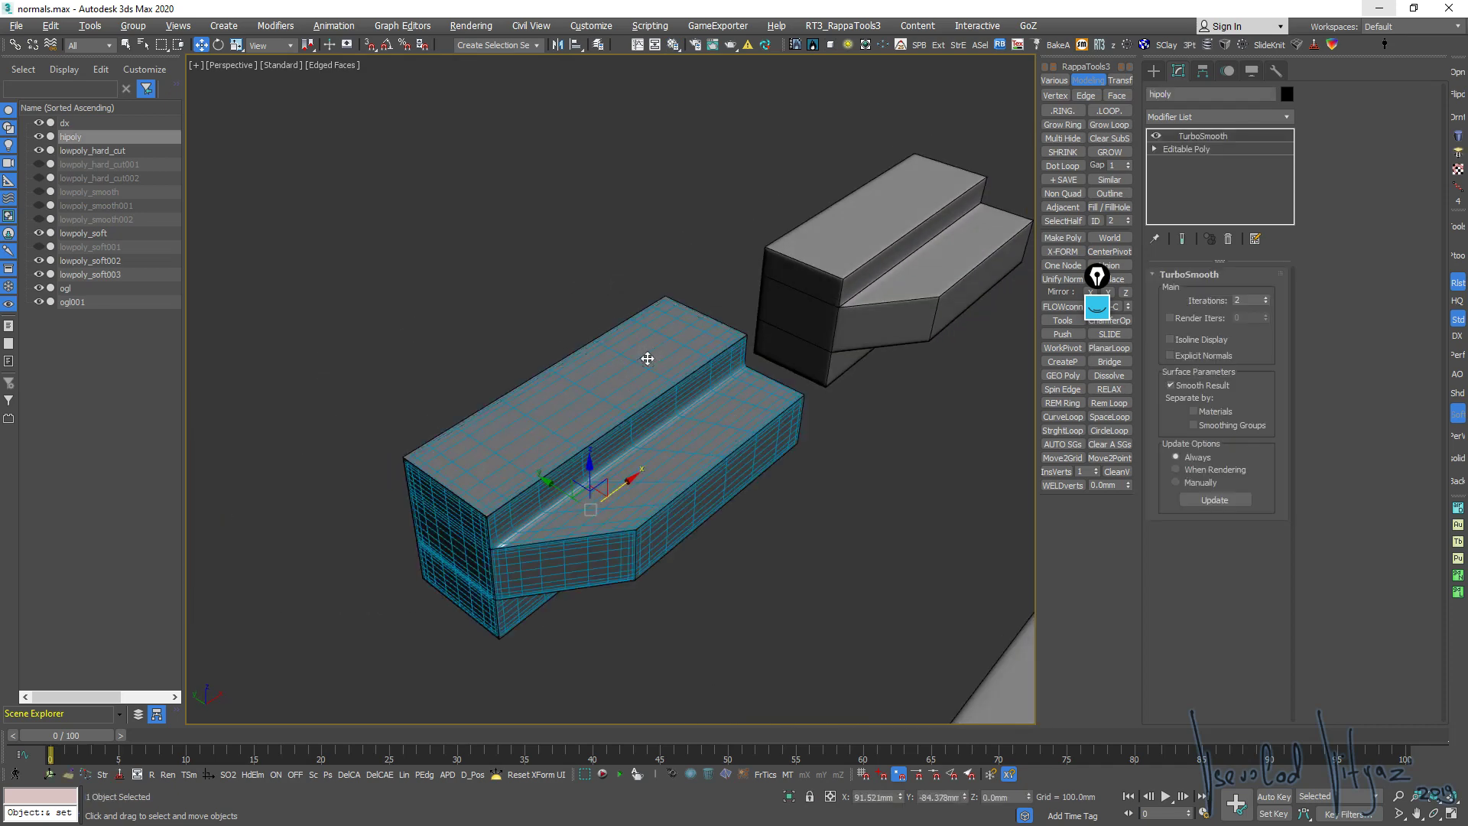
{"action": "key", "text": "alt+q"}
{"action": "key", "text": "alt+q"}
{"action": "left_click", "coordinate": [601, 431]}
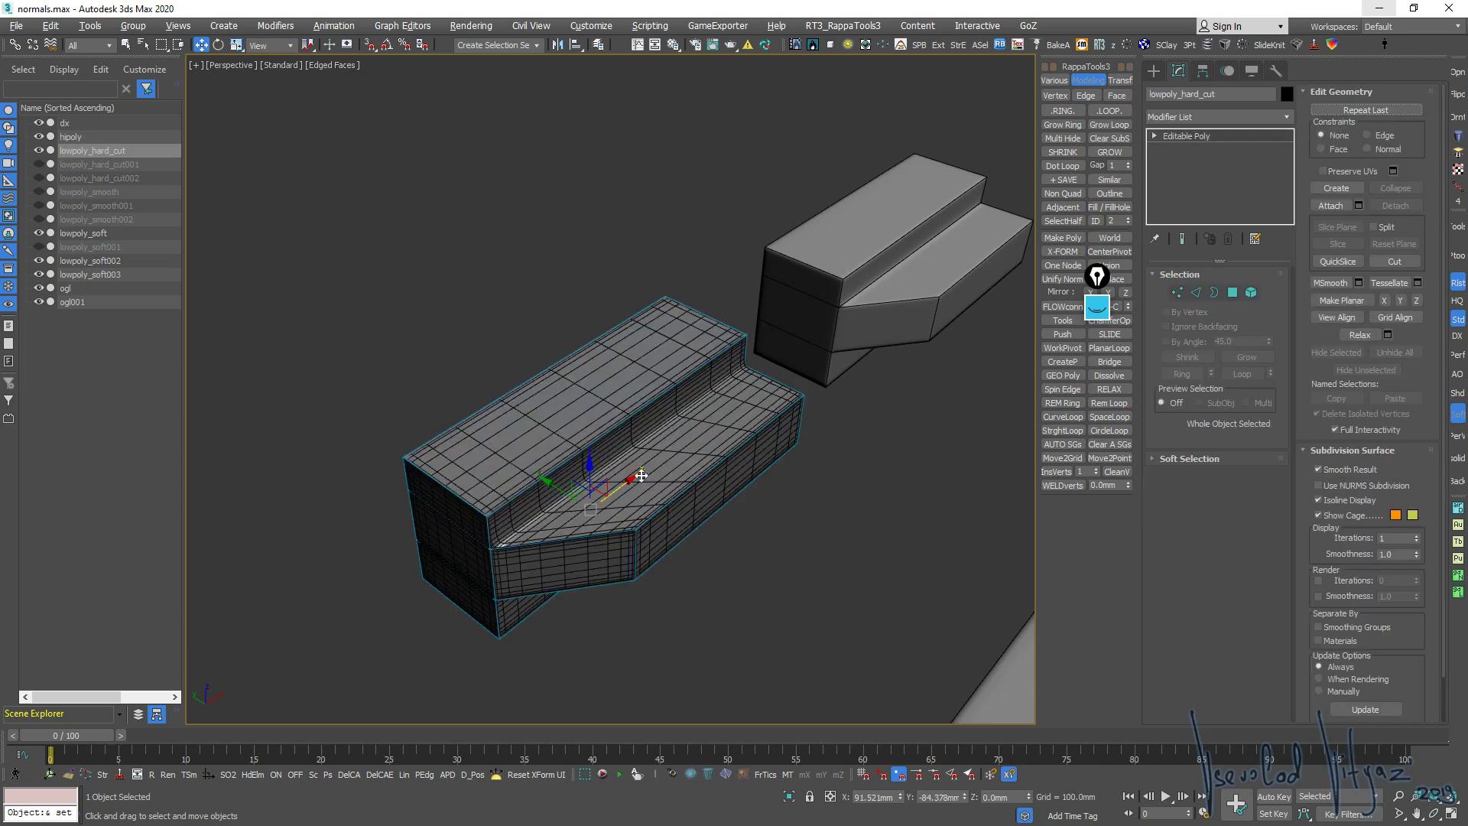
{"action": "key", "text": "alt+q"}
{"action": "middle_click_drag", "start_coordinate": [760, 392], "coordinate": [512, 530], "text": "alt"}
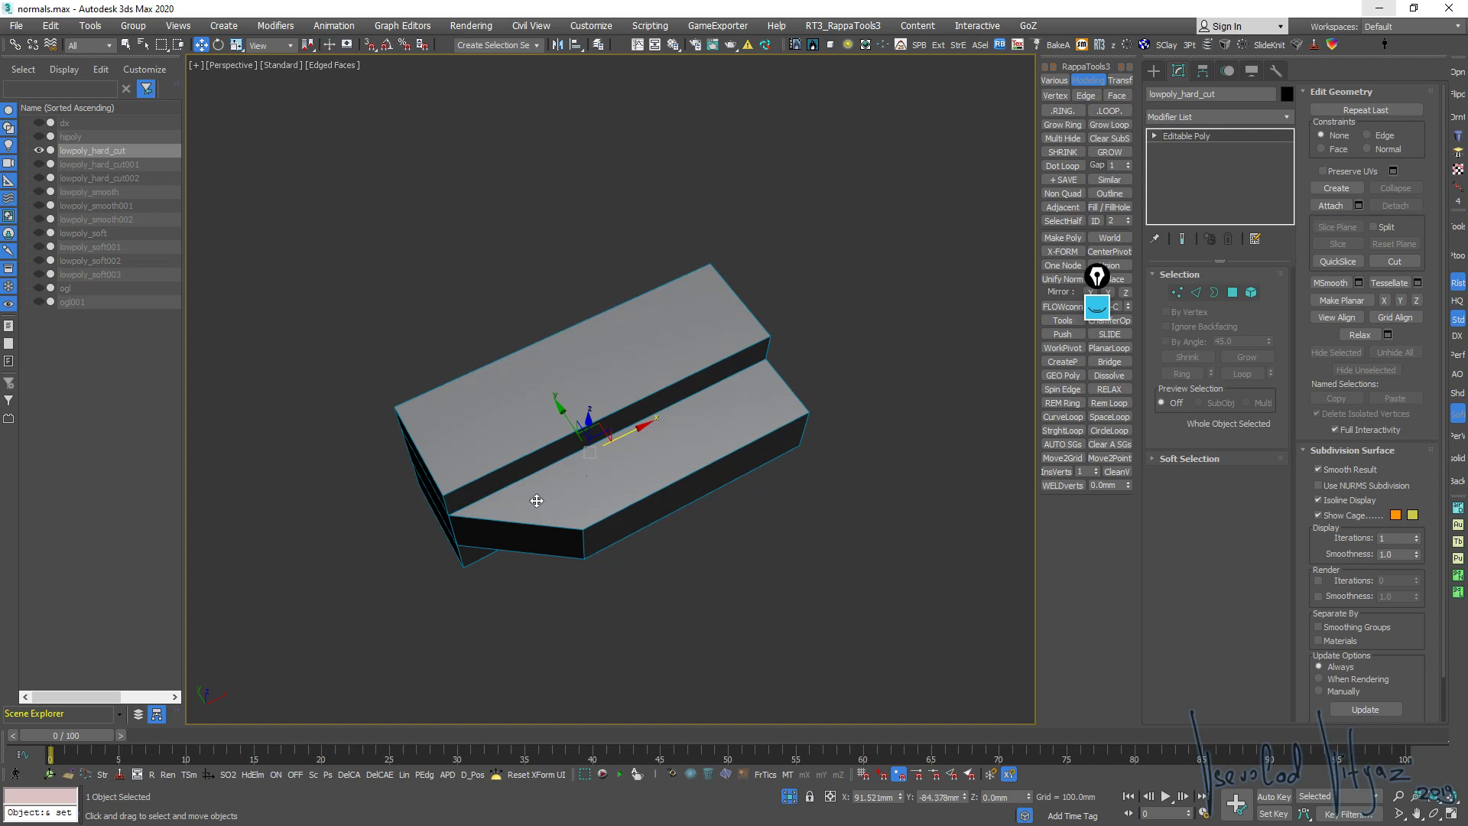
{"action": "scroll", "coordinate": [650, 500], "scroll_direction": "up", "scroll_amount": 5}
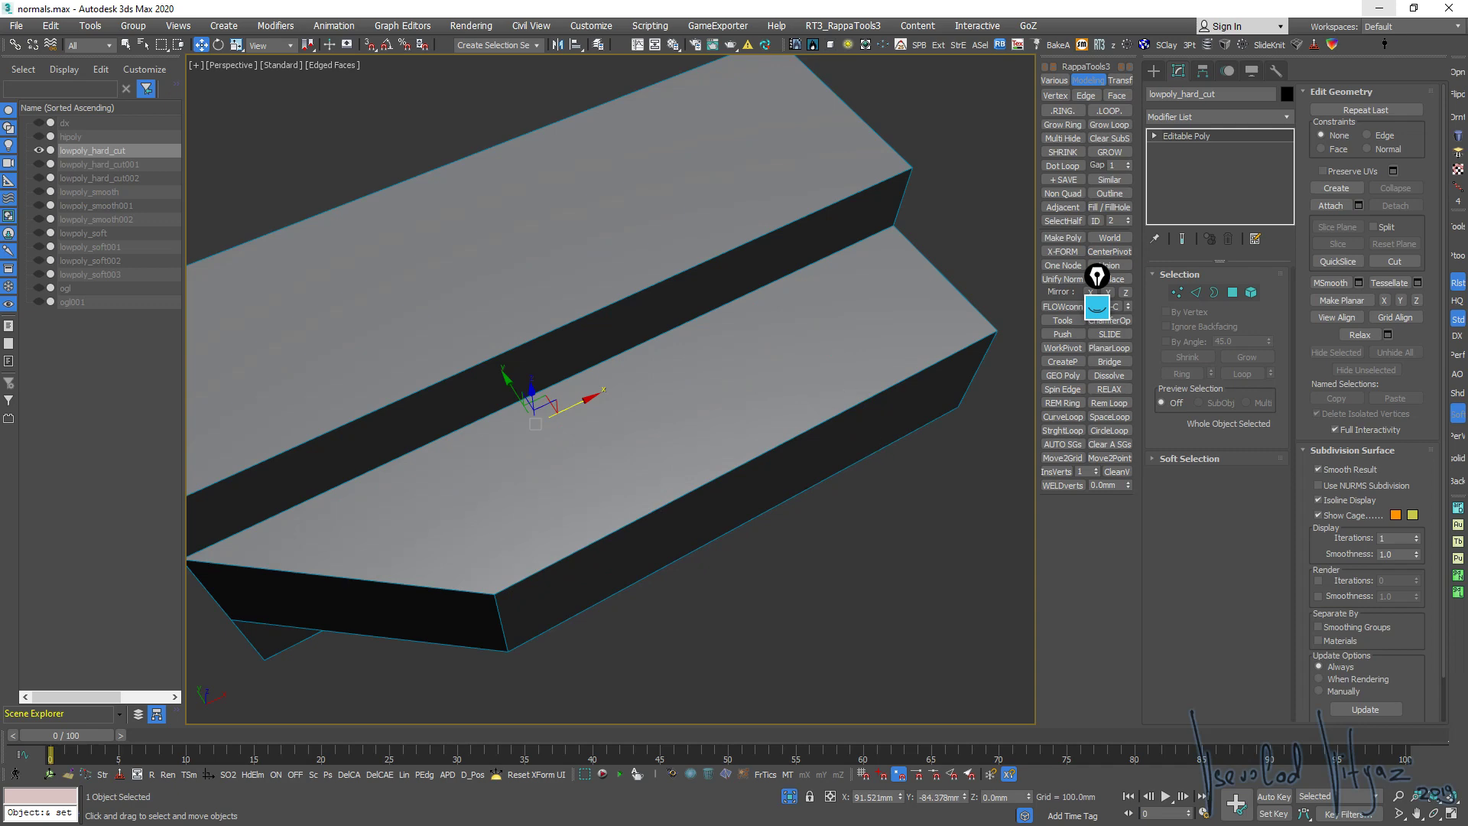
Compare ogl with dx, then close normal_dx_normal without saving
{"action": "key", "text": "alt+Tab"}
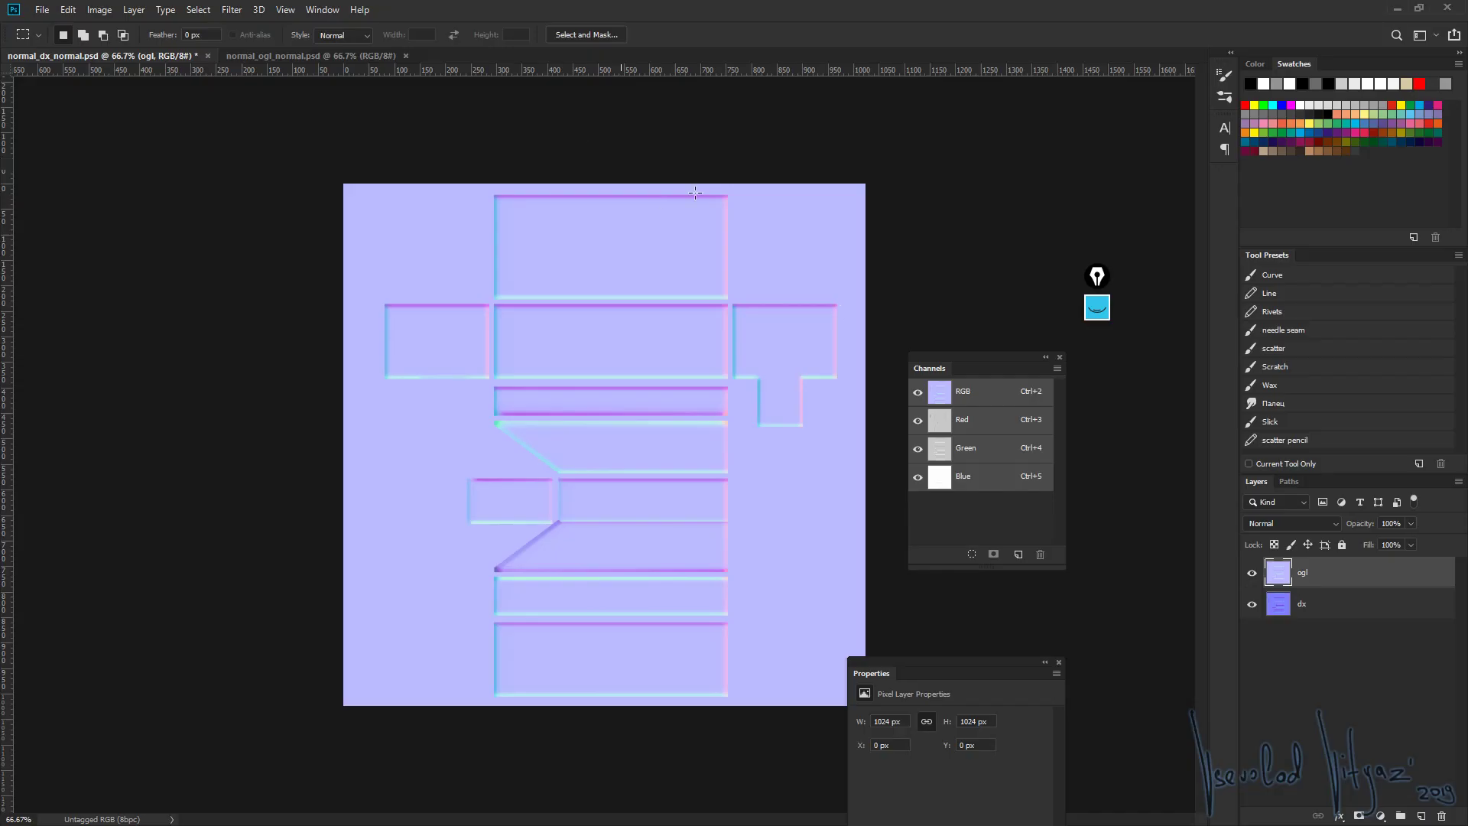
{"action": "key", "text": "ctrl+comma"}
{"action": "key", "text": "ctrl+comma"}
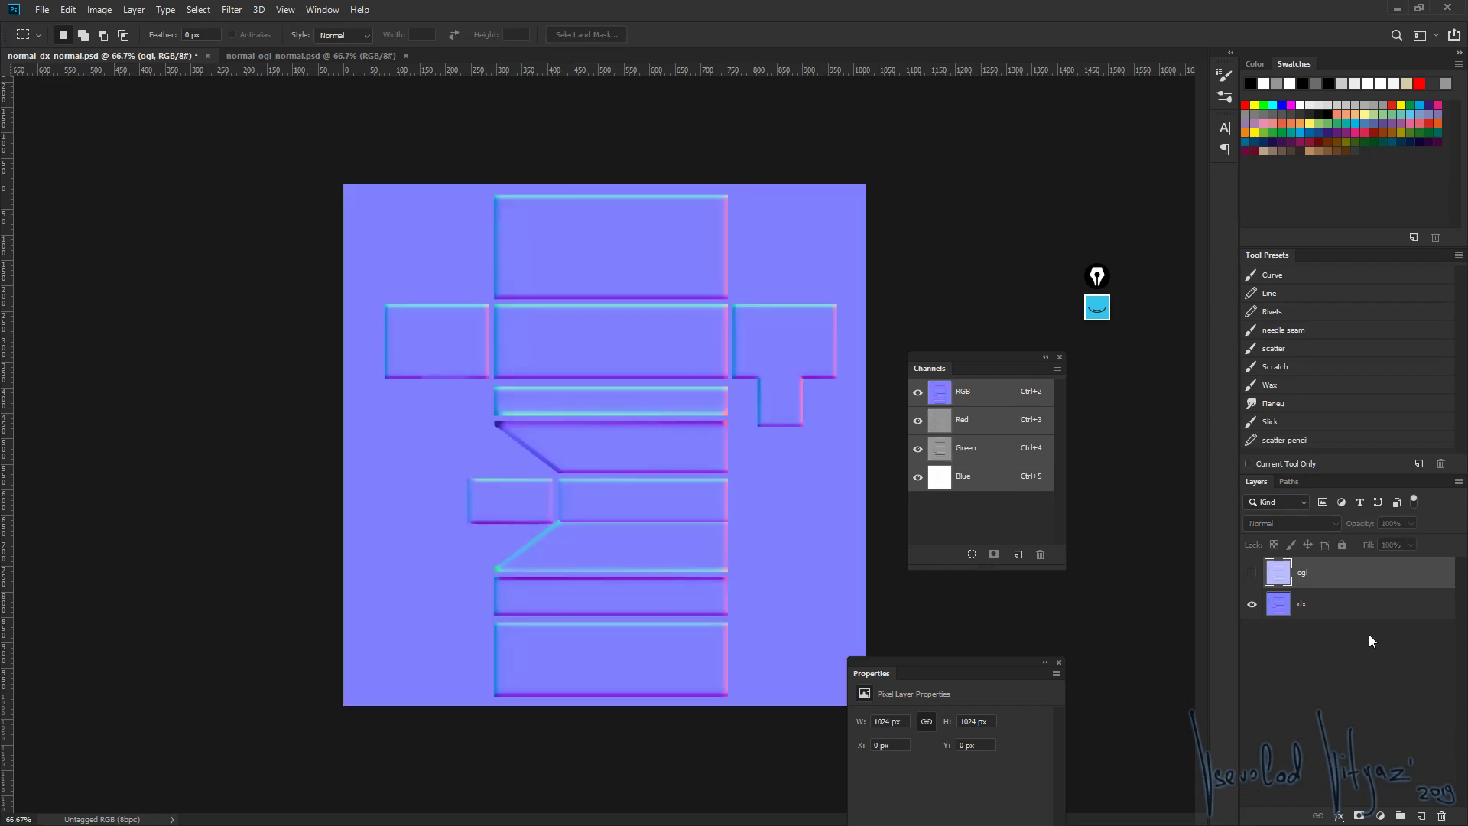
{"action": "key", "text": "ctrl+comma"}
{"action": "key", "text": "ctrl+comma"}
{"action": "key", "text": "ctrl+comma"}
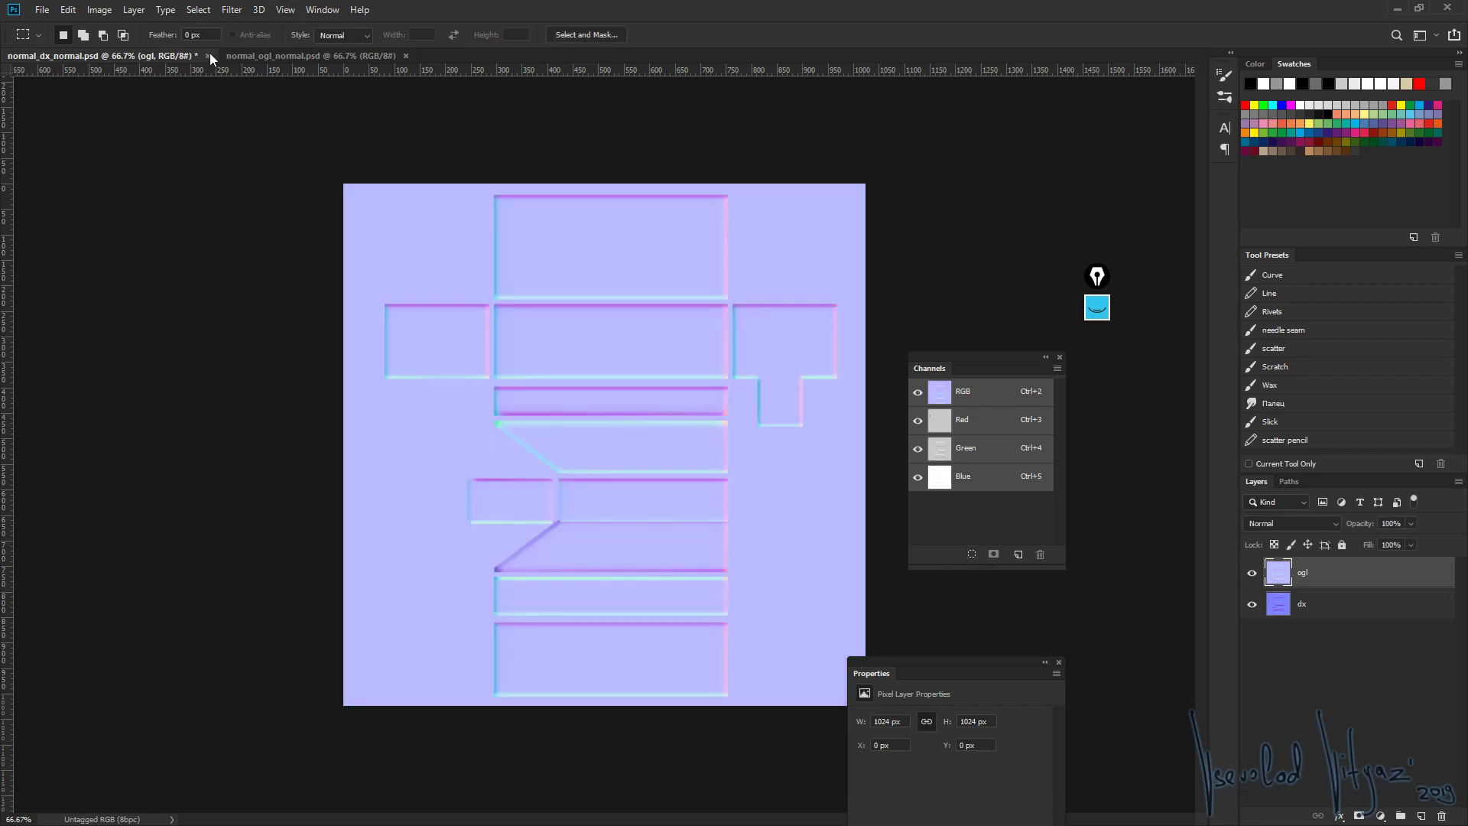
{"action": "left_click", "coordinate": [208, 56]}
{"action": "left_click", "coordinate": [746, 312]}
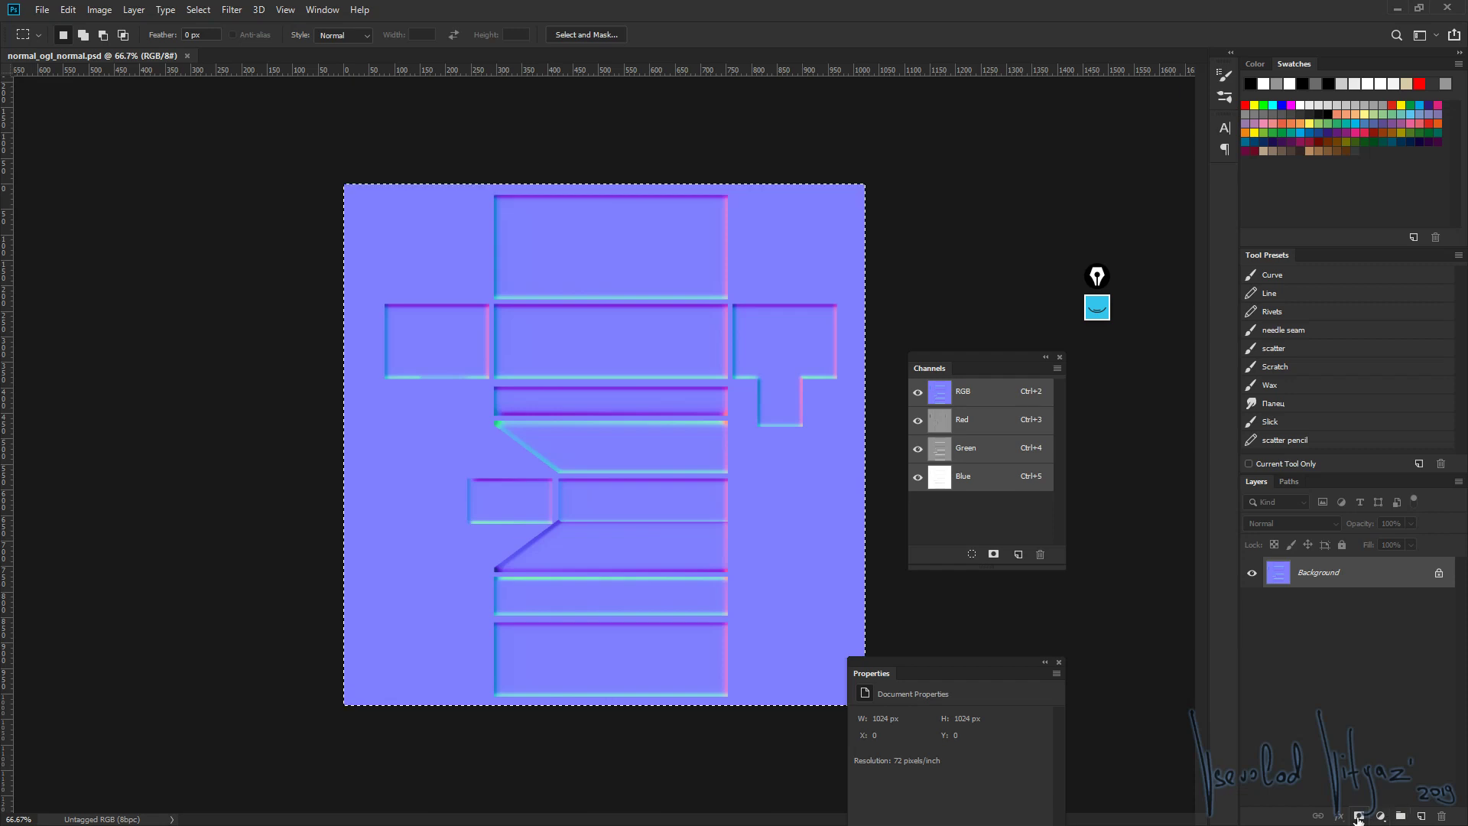
Add a new layer above Background filled with solid black
{"action": "left_click", "coordinate": [1419, 817]}
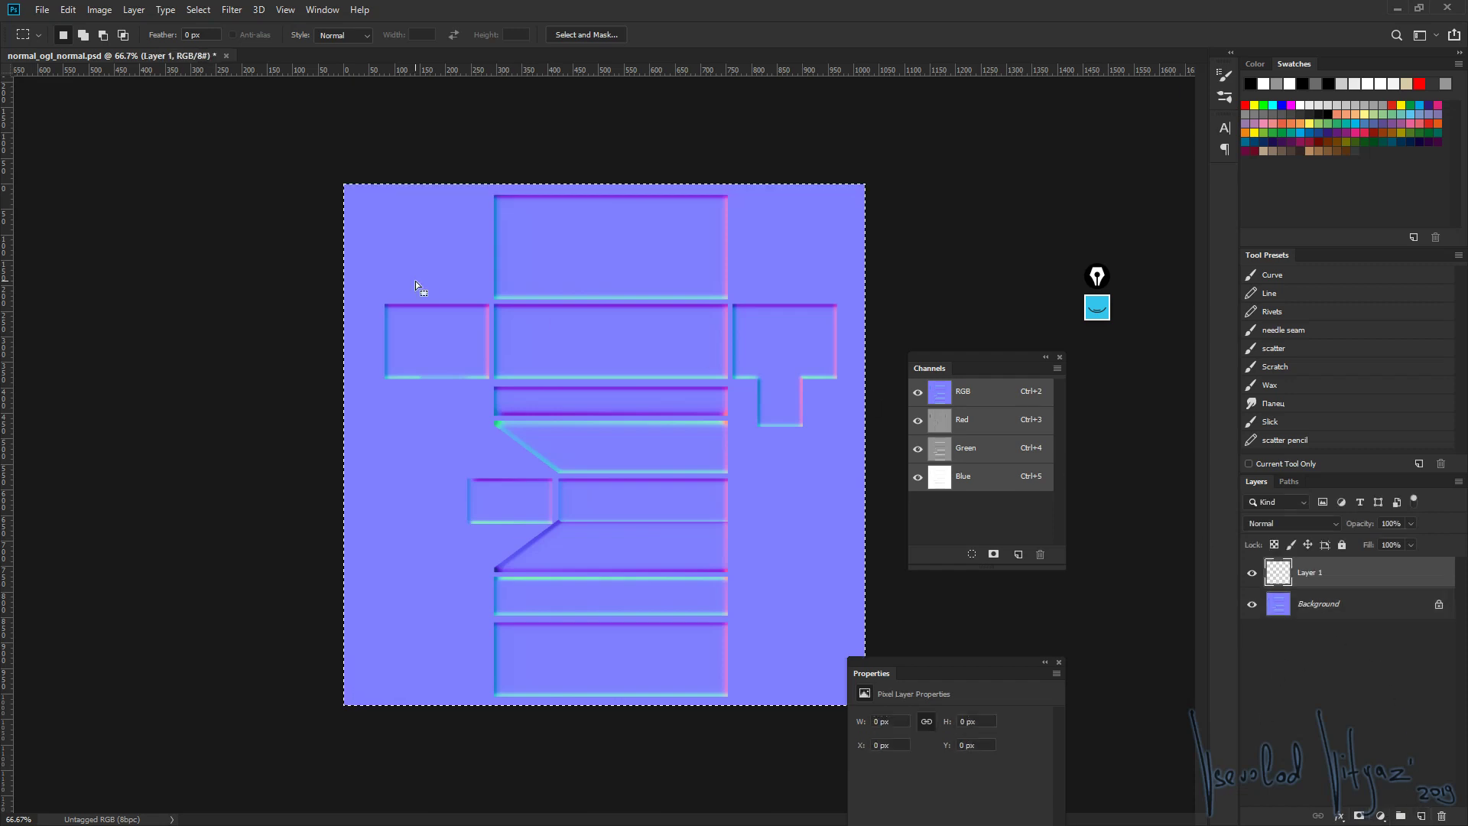
{"action": "key", "text": "alt+BackSpace"}
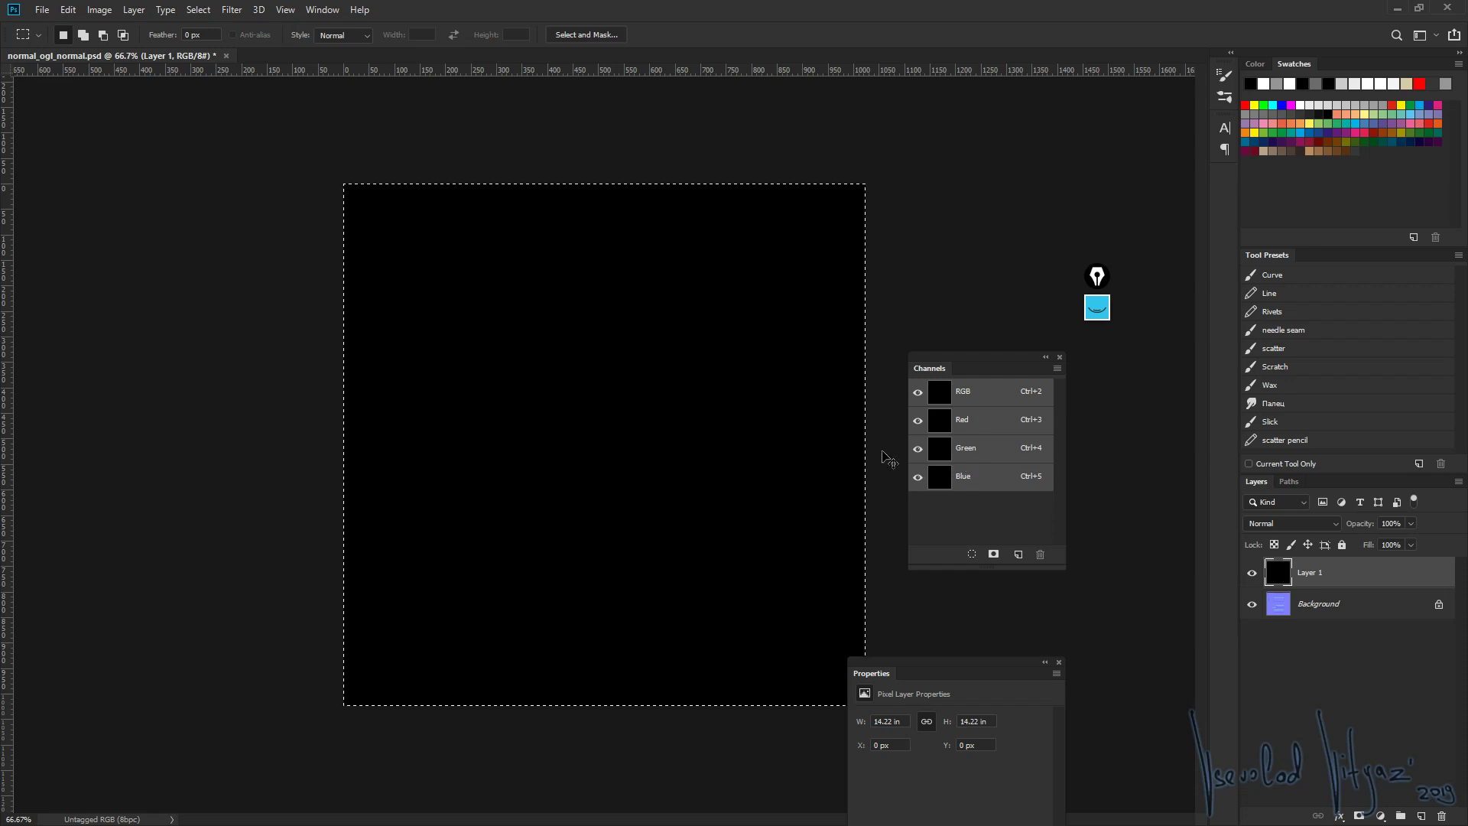
{"action": "left_click_drag", "start_coordinate": [550, 435], "coordinate": [634, 415], "text": "ctrl"}
{"action": "scroll", "coordinate": [634, 415], "scroll_direction": "down", "scroll_amount": 5, "text": "alt"}
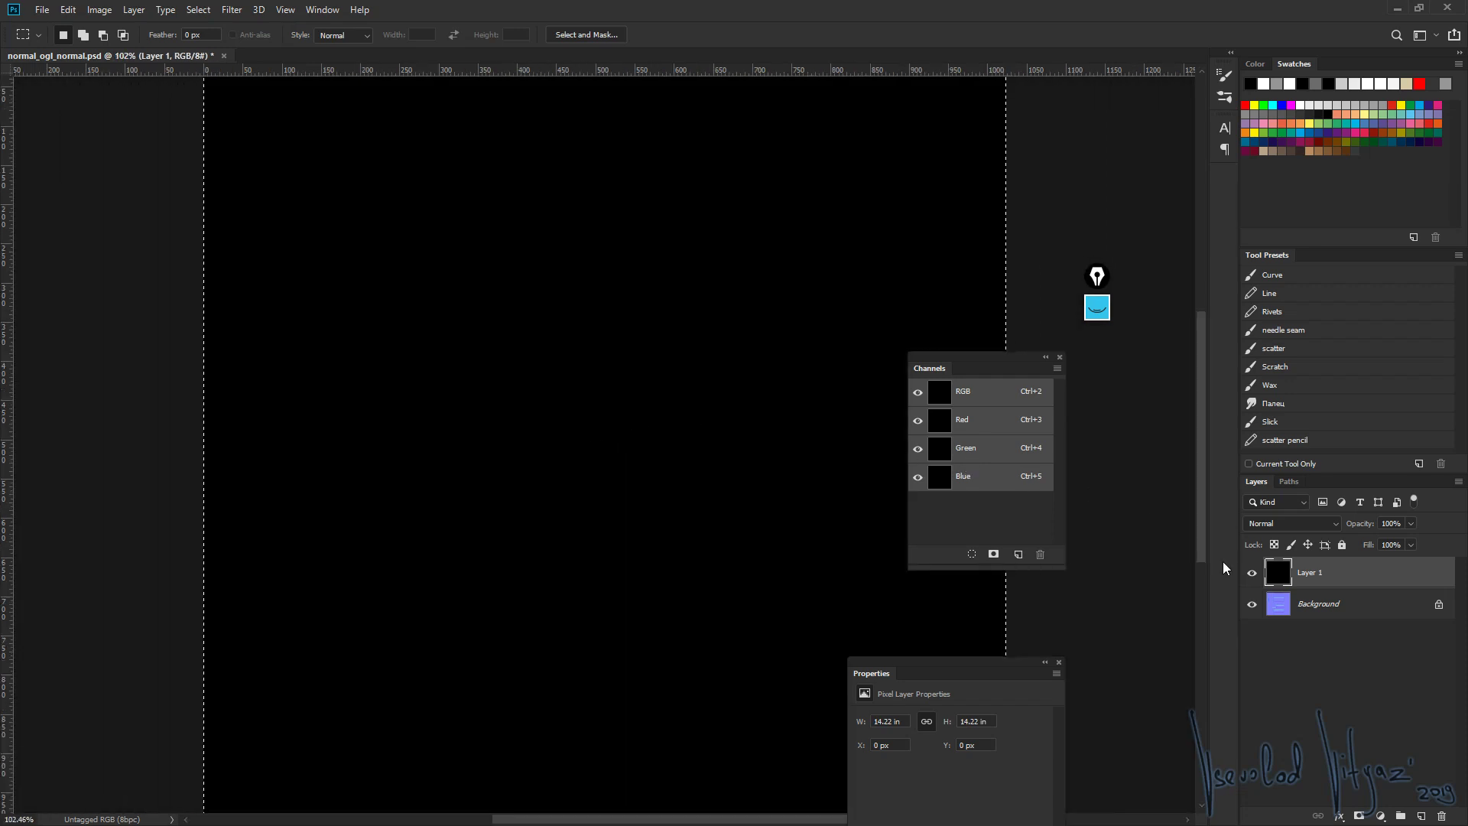
{"action": "left_click", "coordinate": [1252, 573]}
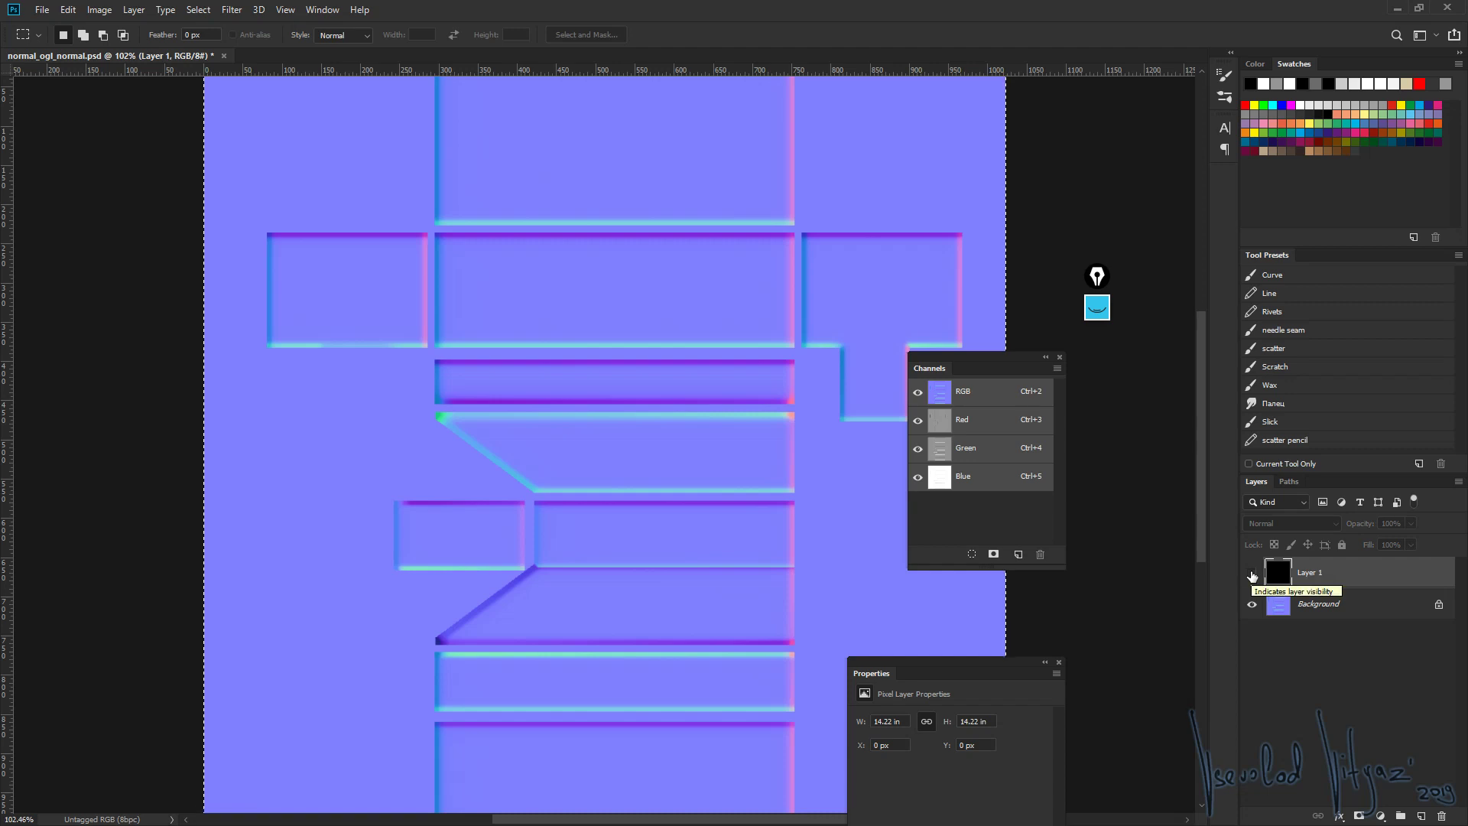
{"action": "left_click", "coordinate": [1252, 574]}
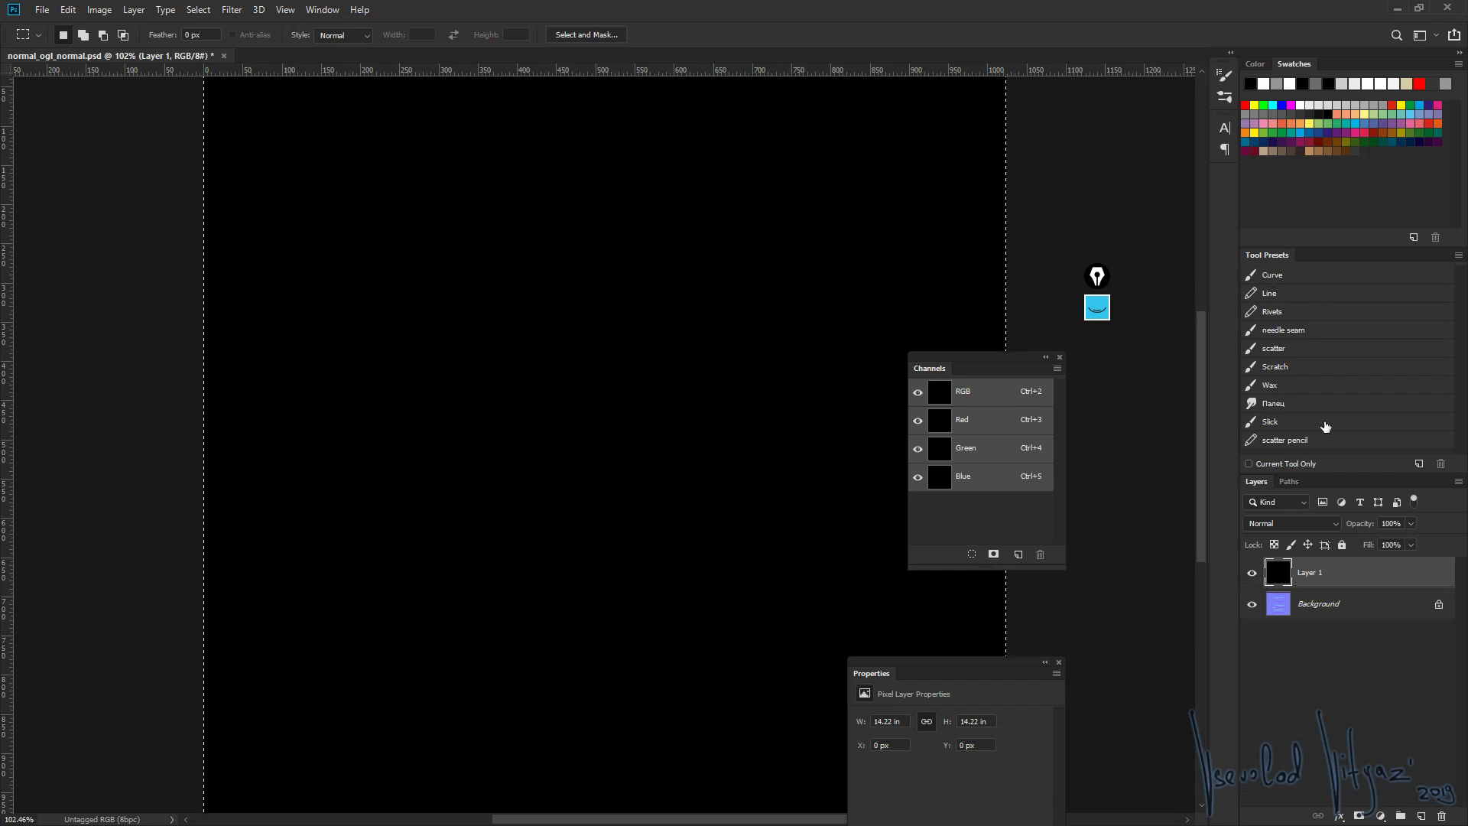
Paint a thin white curve across the black layer with the Curve brush at 9 px
{"action": "left_click", "coordinate": [1288, 280]}
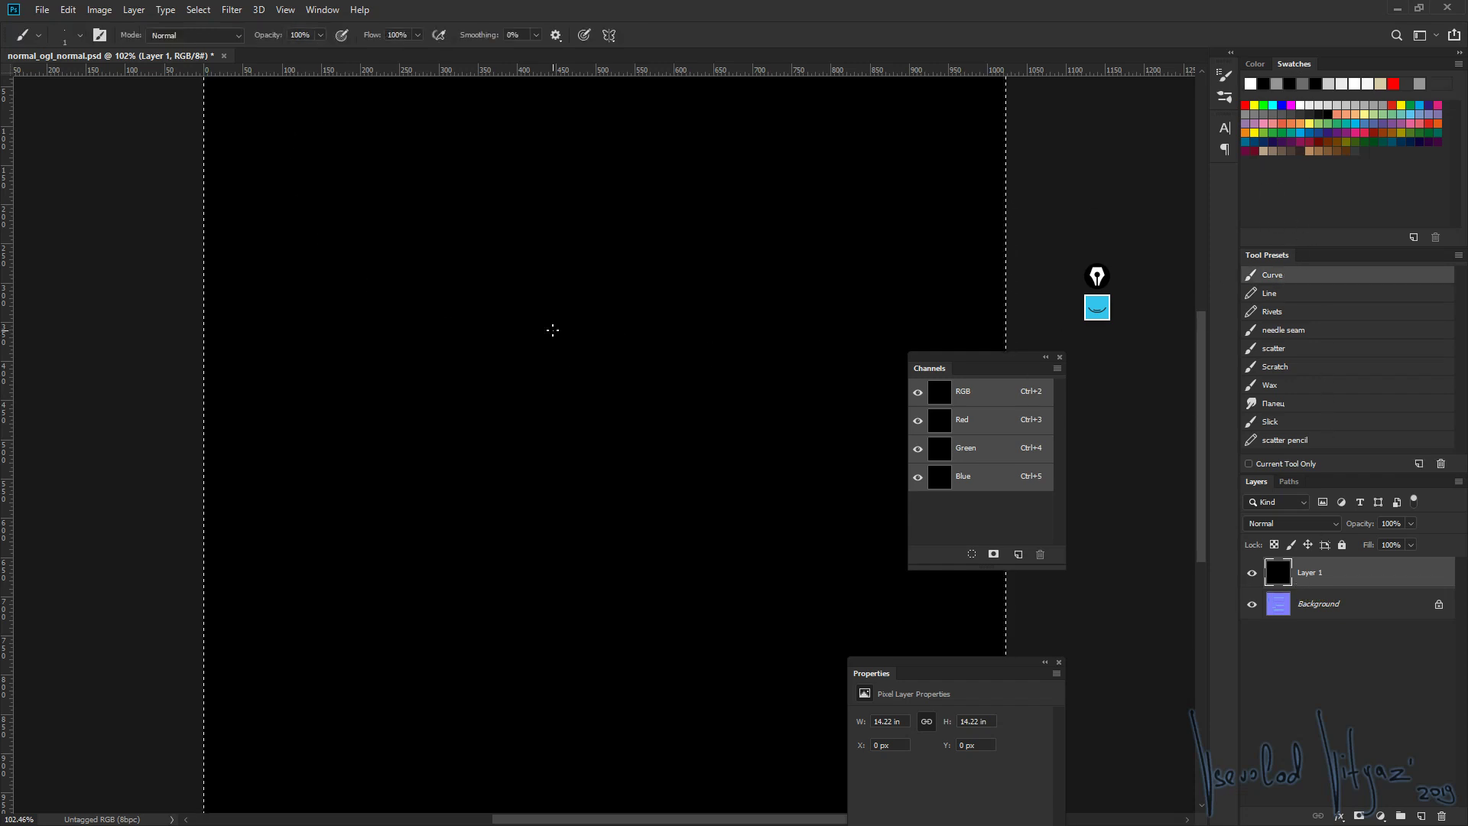
{"action": "mouse_move", "coordinate": [557, 325]}
{"action": "right_mouse_down", "text": "alt"}
{"action": "mouse_move", "coordinate": [564, 446]}
{"action": "mouse_move", "coordinate": [561, 98]}
{"action": "right_mouse_up", "text": "alt"}
{"action": "left_click", "coordinate": [502, 373]}
{"action": "left_click_drag", "start_coordinate": [502, 373], "coordinate": [738, 359]}
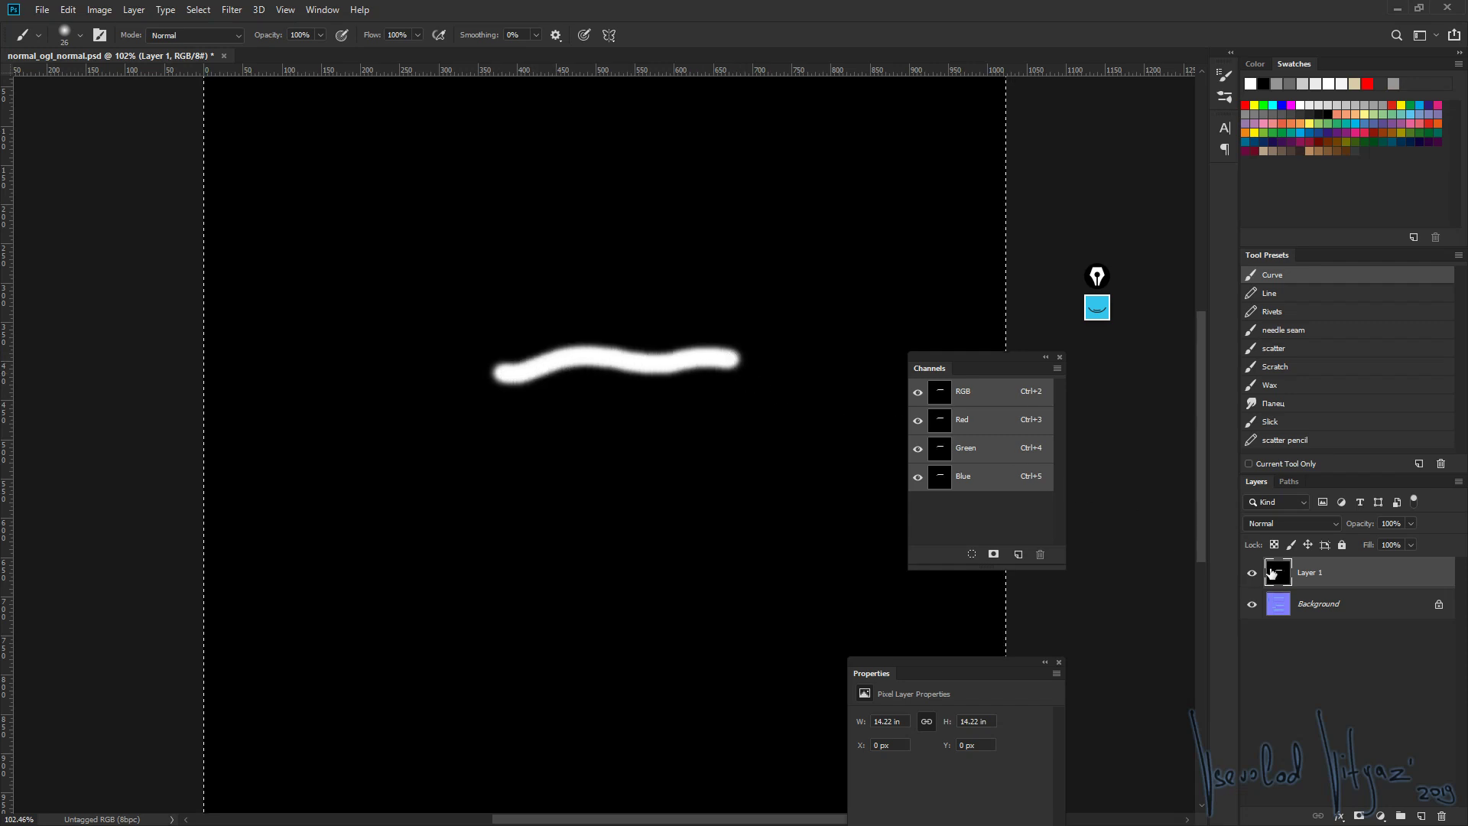
{"action": "key", "text": "ctrl+z"}
{"action": "right_click_drag", "start_coordinate": [558, 353], "coordinate": [550, 360], "text": "alt"}
{"action": "left_click_drag", "start_coordinate": [534, 361], "coordinate": [755, 359]}
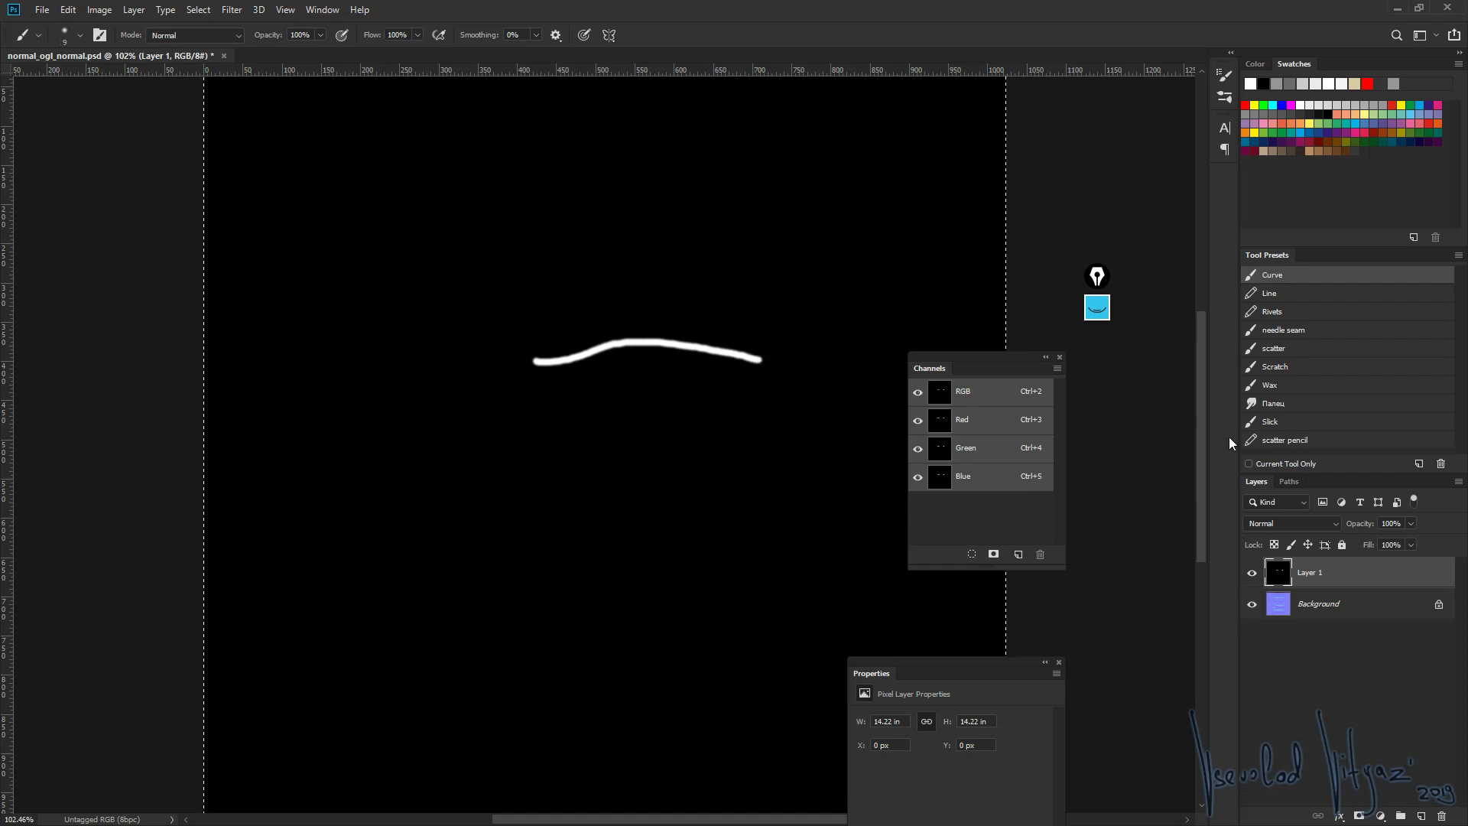
Try repositioning the stroke, then clear it and refill Layer 1 with black
{"action": "left_click", "coordinate": [1252, 575]}
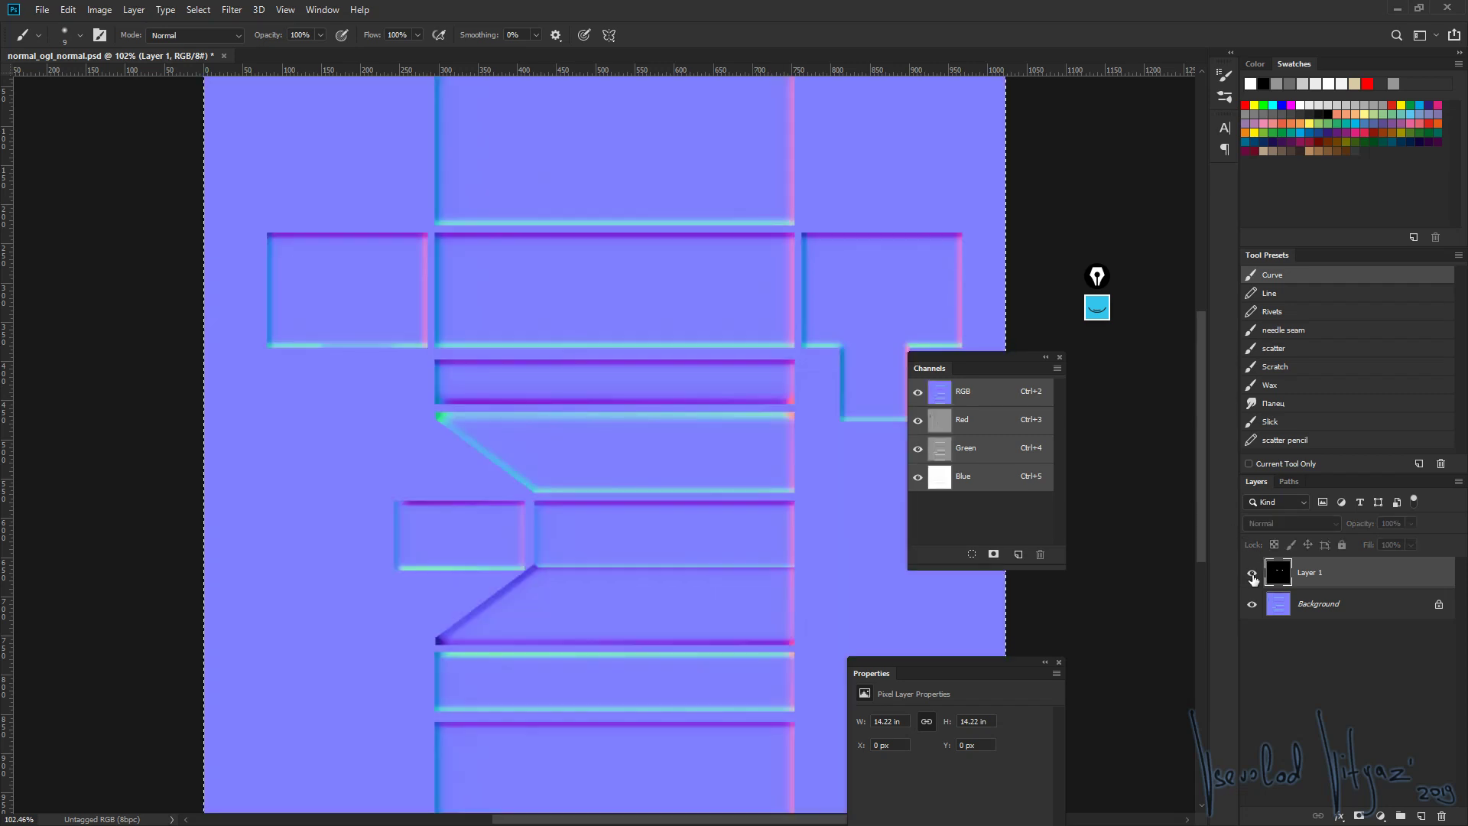
{"action": "left_click", "coordinate": [1253, 575]}
{"action": "key", "text": "m"}
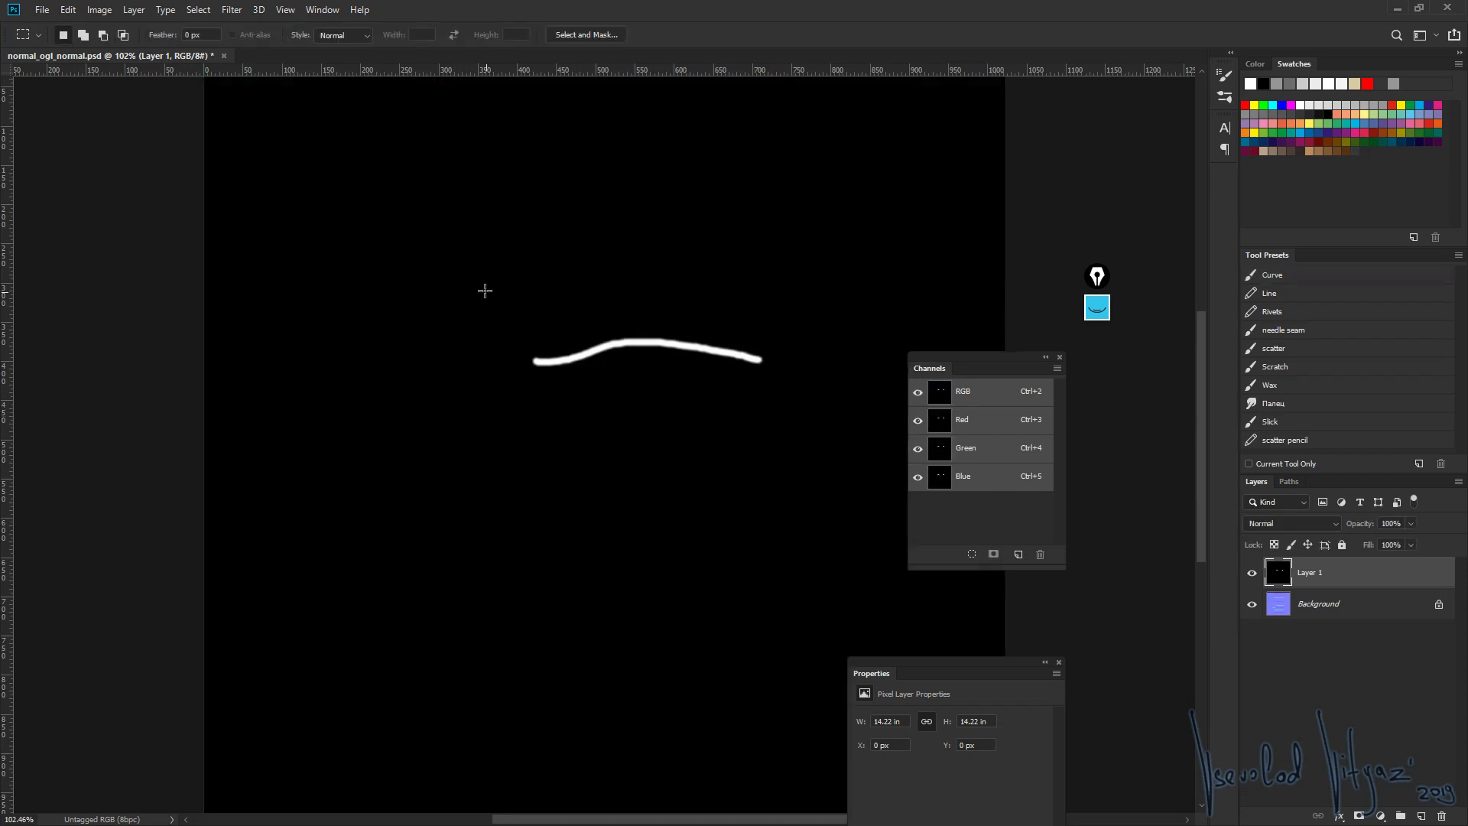
{"action": "left_click_drag", "start_coordinate": [485, 290], "coordinate": [874, 436]}
{"action": "left_click_drag", "start_coordinate": [675, 374], "coordinate": [661, 323], "text": "ctrl"}
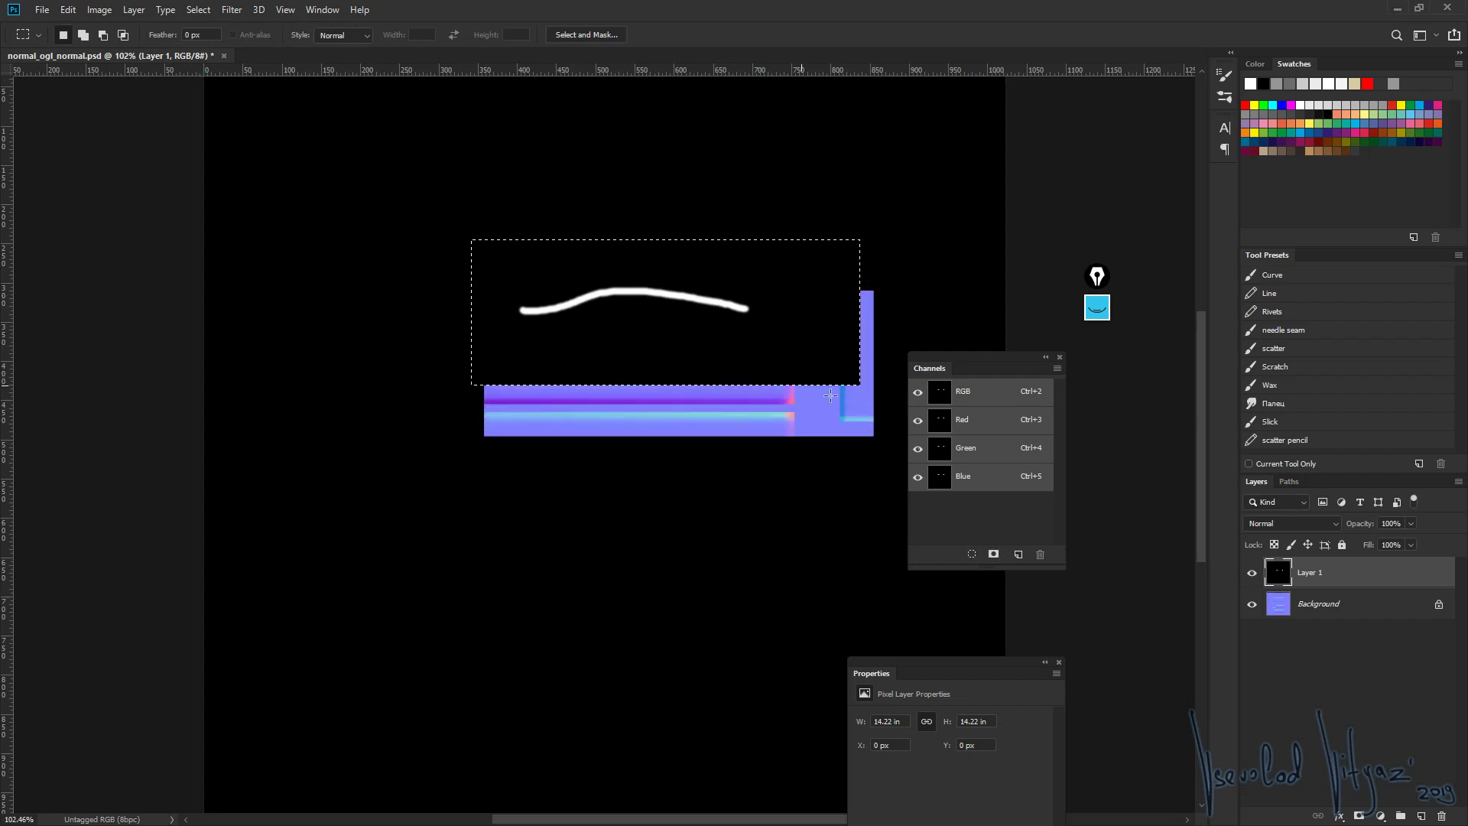
{"action": "key", "text": "ctrl+z"}
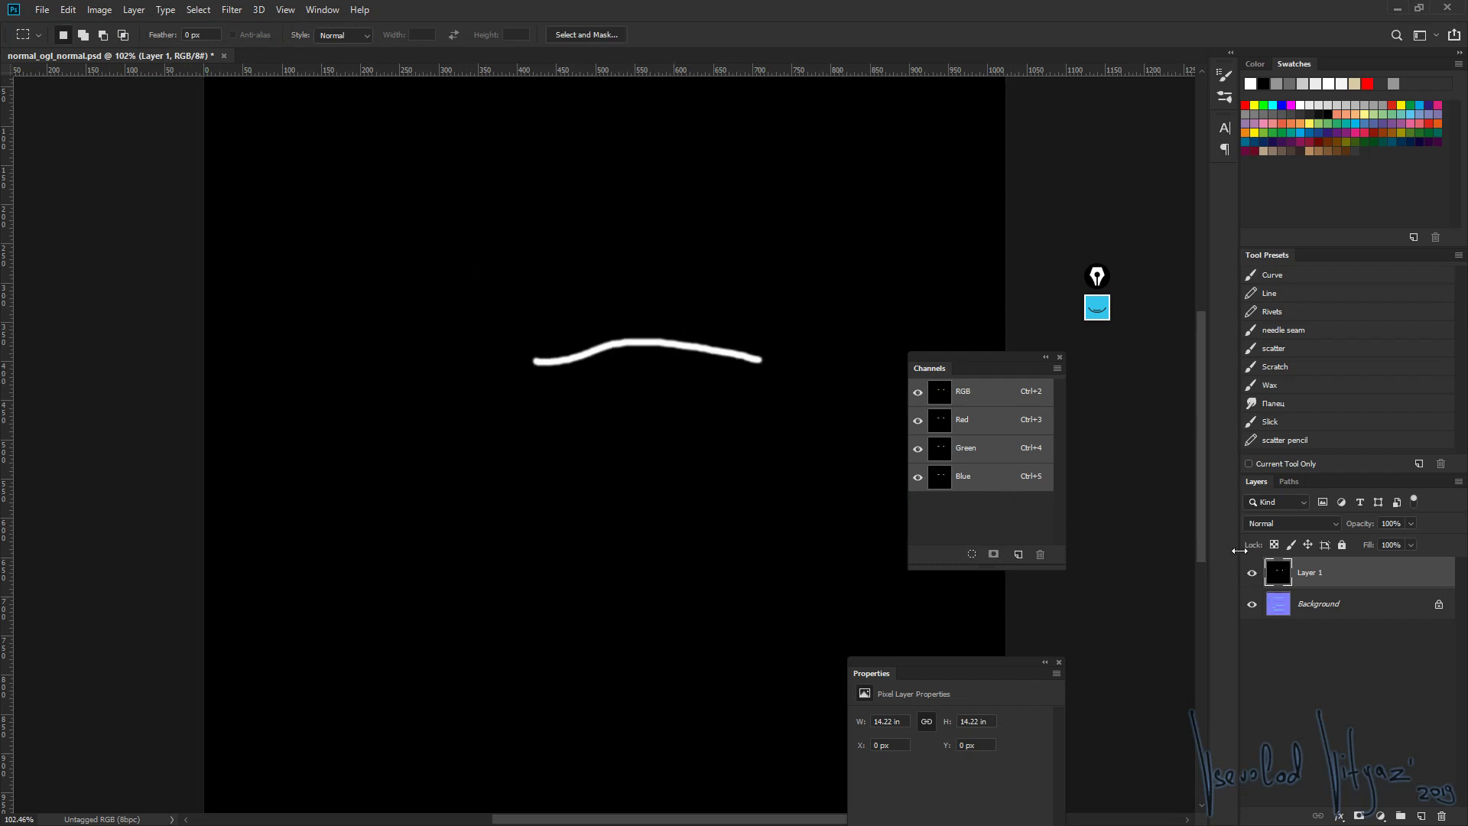
{"action": "key", "text": "ctrl+shift+z"}
{"action": "key", "text": "ctrl+z"}
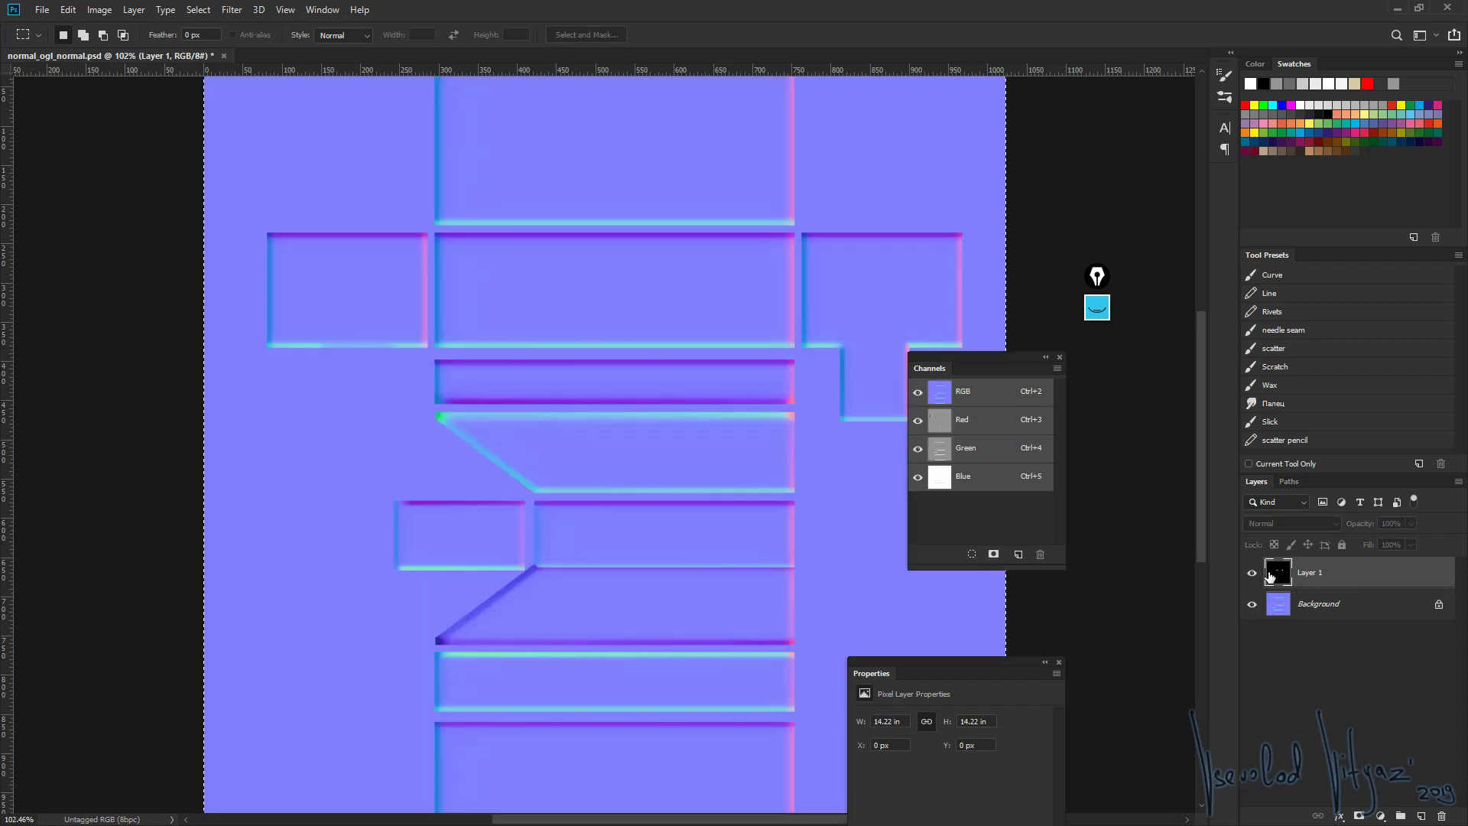
{"action": "key", "text": "ctrl+shift+z"}
{"action": "key", "text": "ctrl+BackSpace"}
{"action": "key", "text": "alt+BackSpace"}
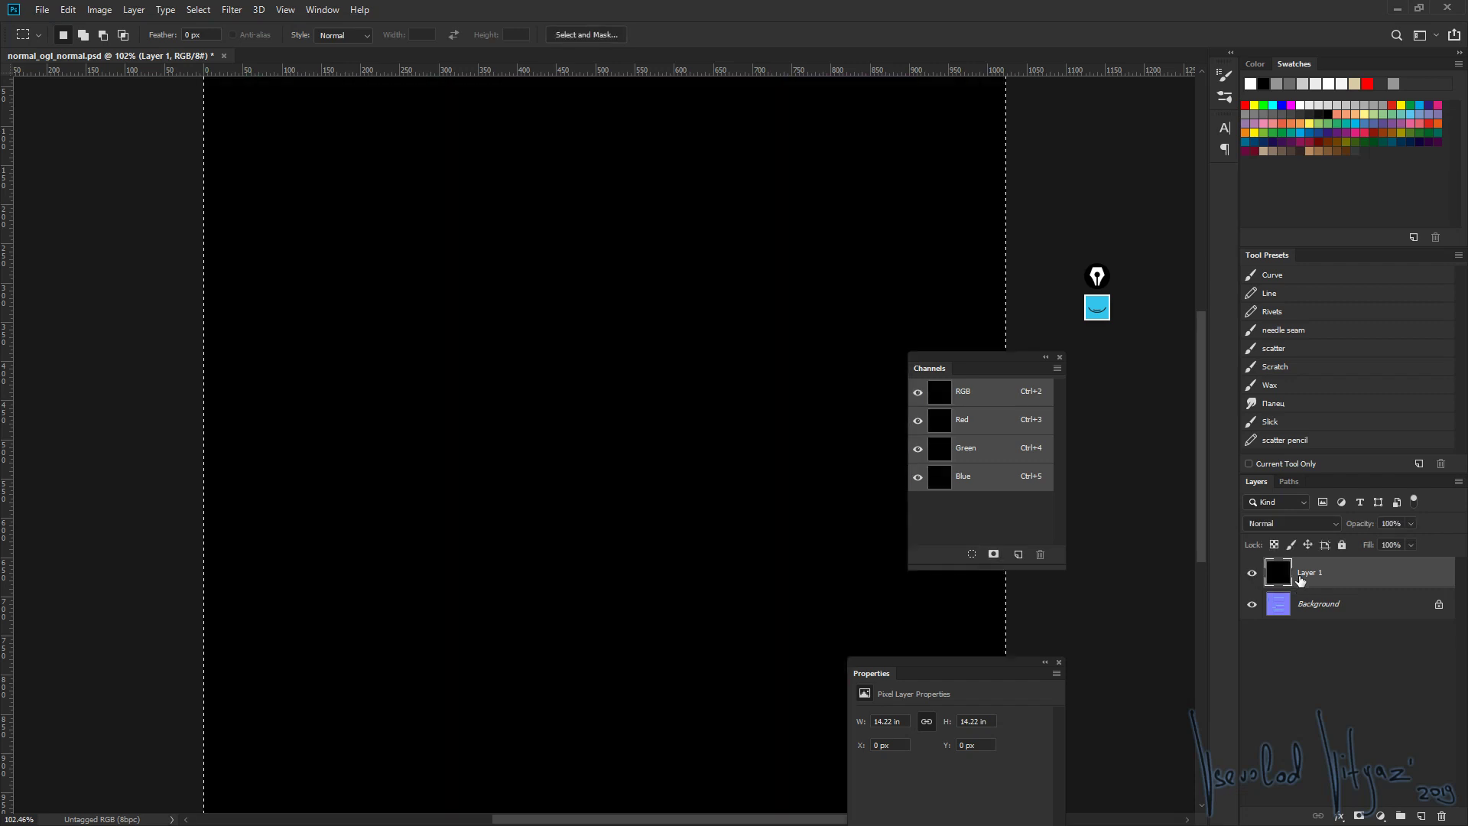
Paint a wavy white squiggle across the black layer
{"action": "left_click", "coordinate": [1253, 573]}
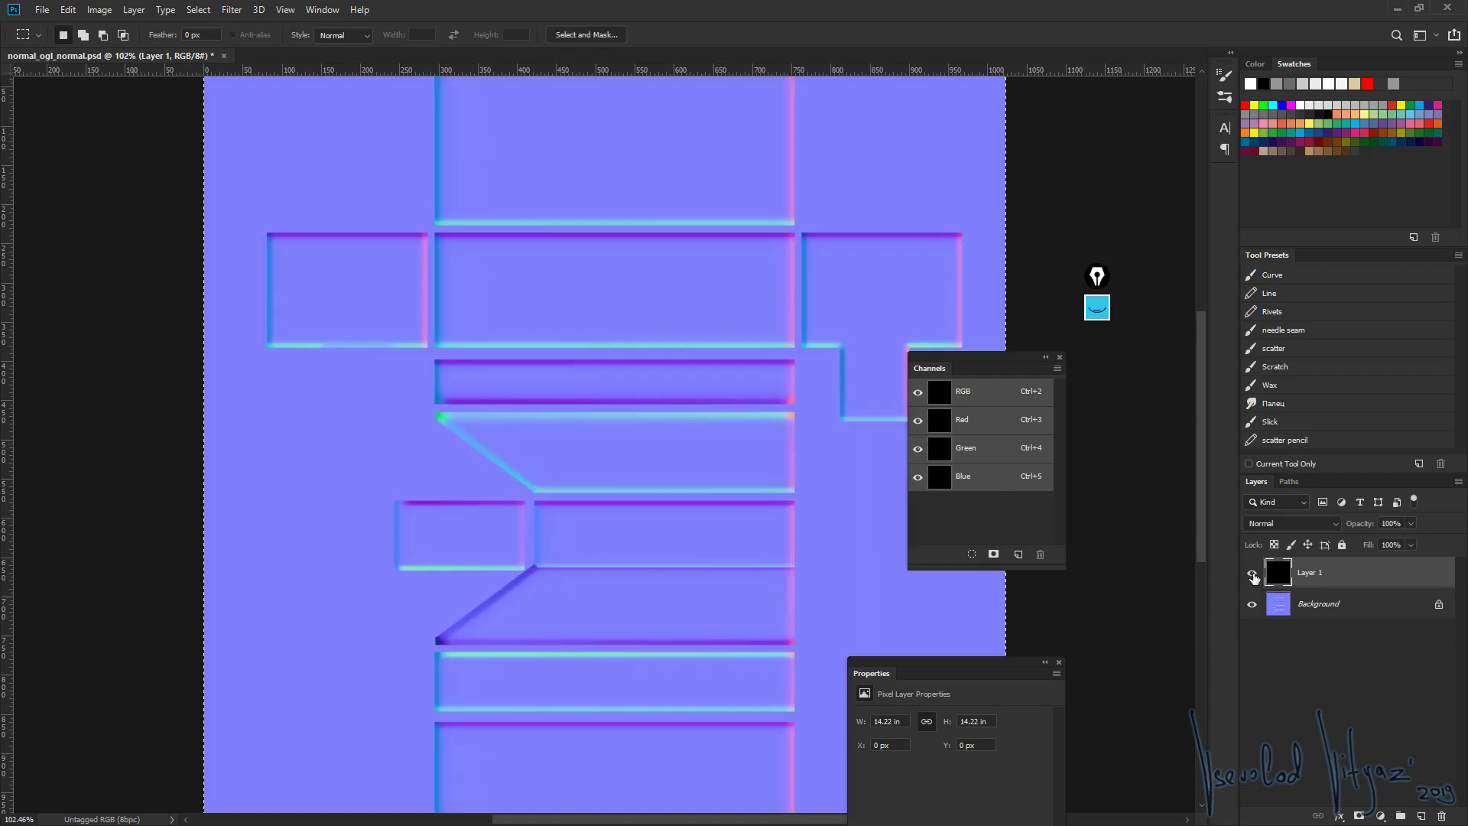
{"action": "key", "text": "b"}
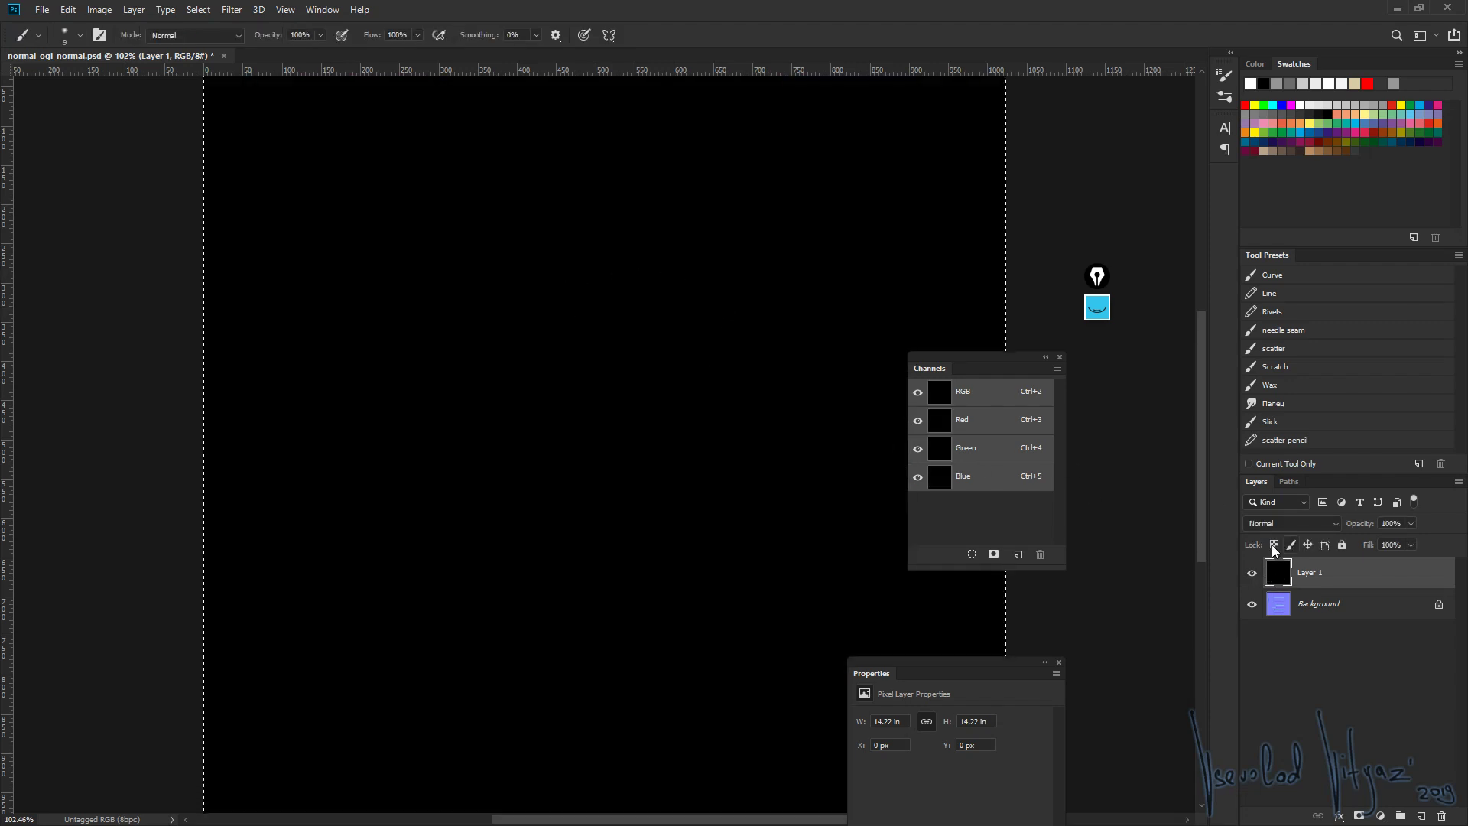
{"action": "left_click", "coordinate": [1252, 573]}
{"action": "left_click_drag", "start_coordinate": [501, 289], "coordinate": [687, 287]}
{"action": "scroll", "coordinate": [588, 268], "scroll_direction": "up", "scroll_amount": 3, "text": "alt"}
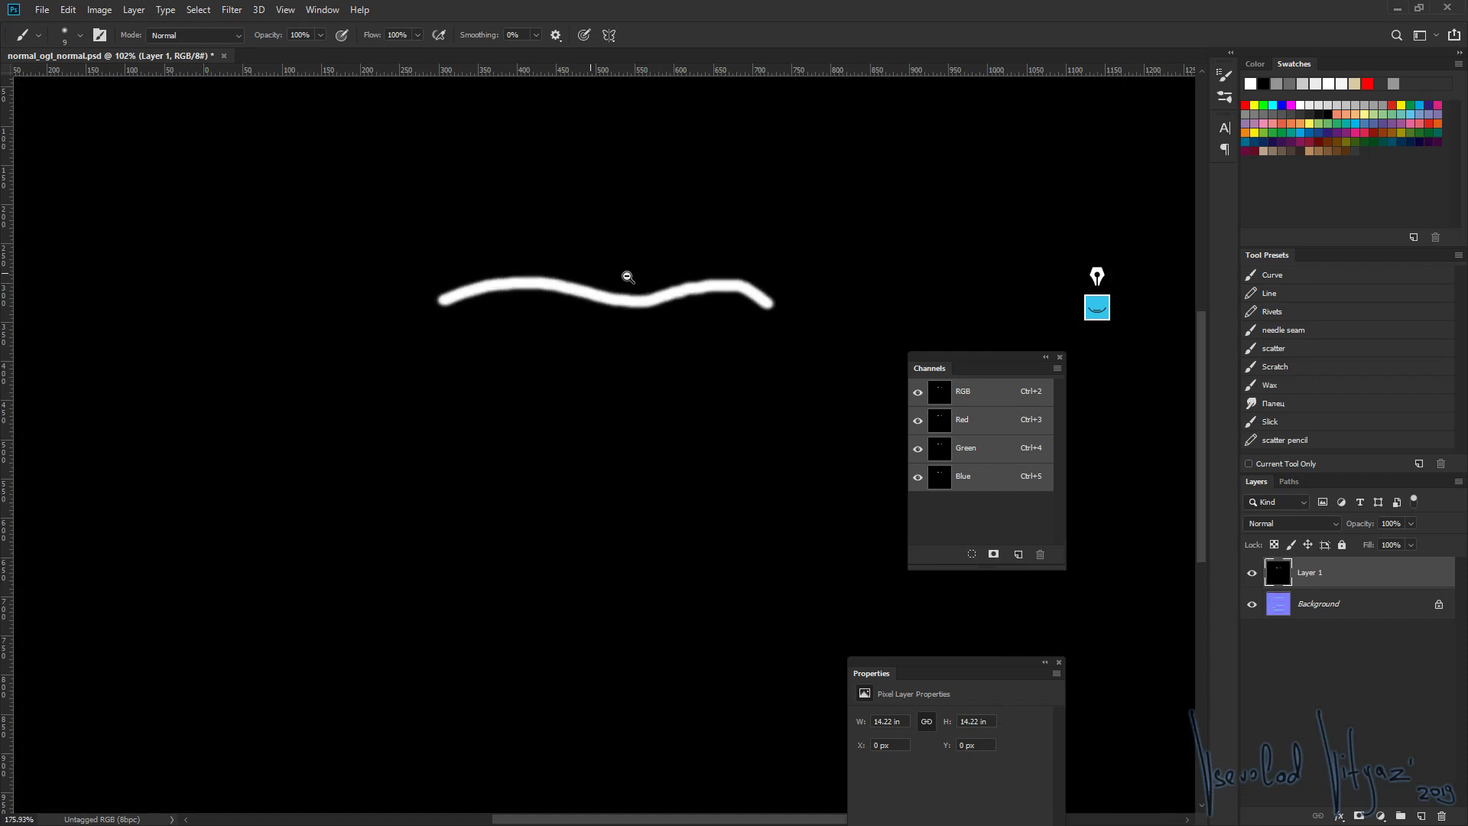
{"action": "left_click", "coordinate": [232, 9]}
{"action": "mouse_move", "coordinate": [286, 181]}
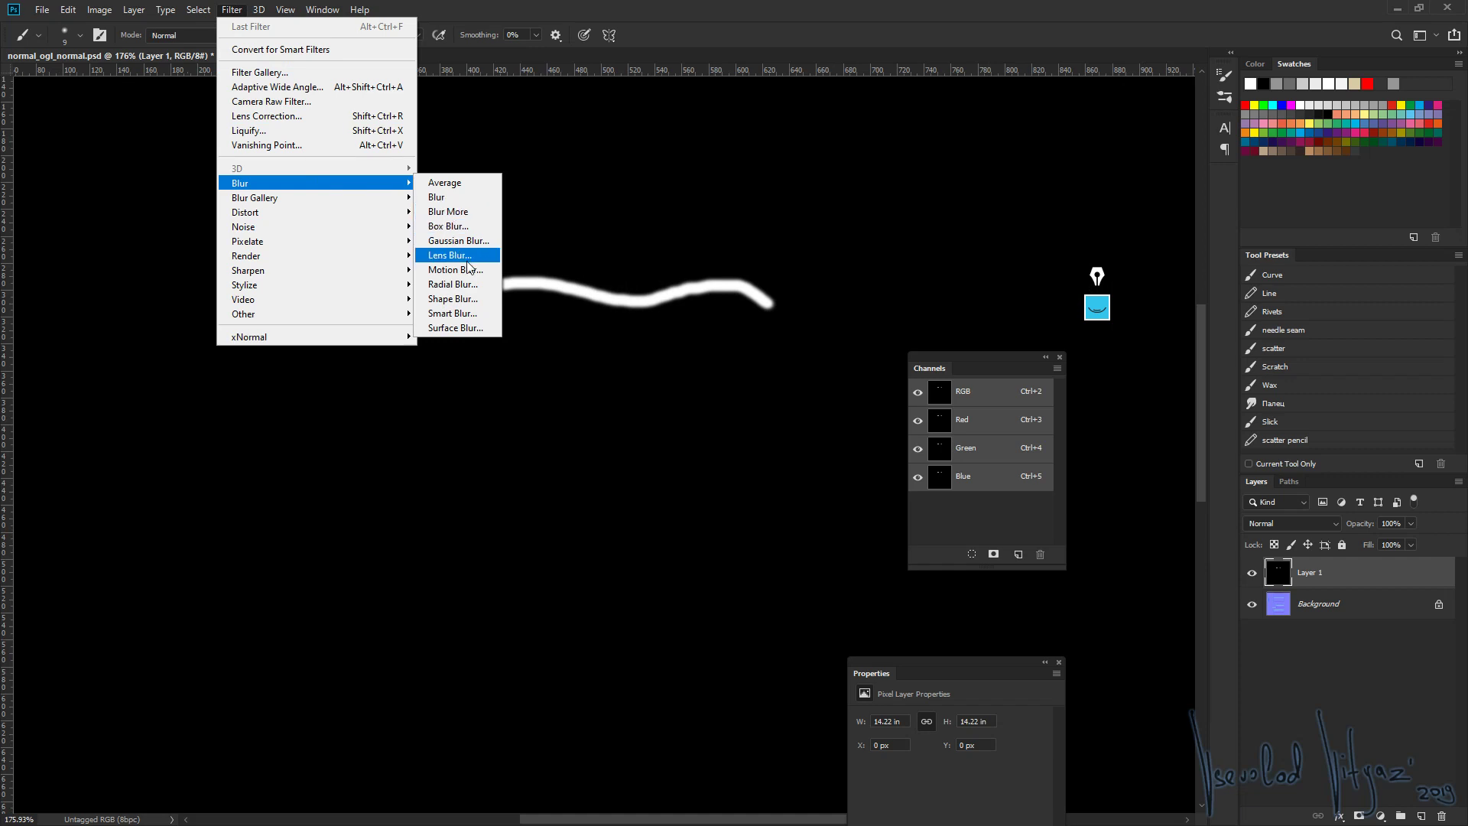
Gaussian-blur the squiggle and convert it to normals with xN Height2Normals
{"action": "left_click", "coordinate": [470, 243]}
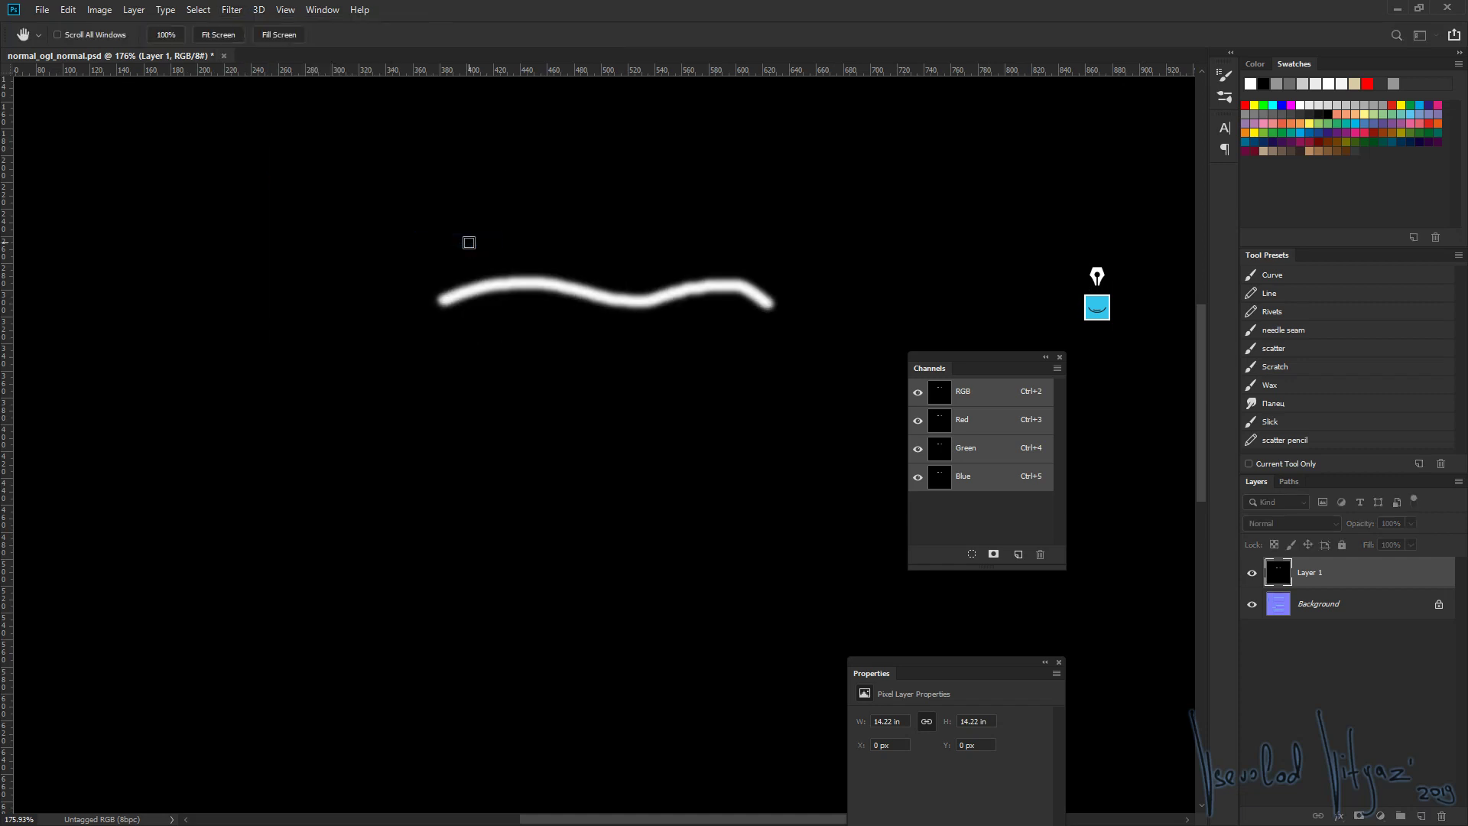
{"action": "key", "text": "Return"}
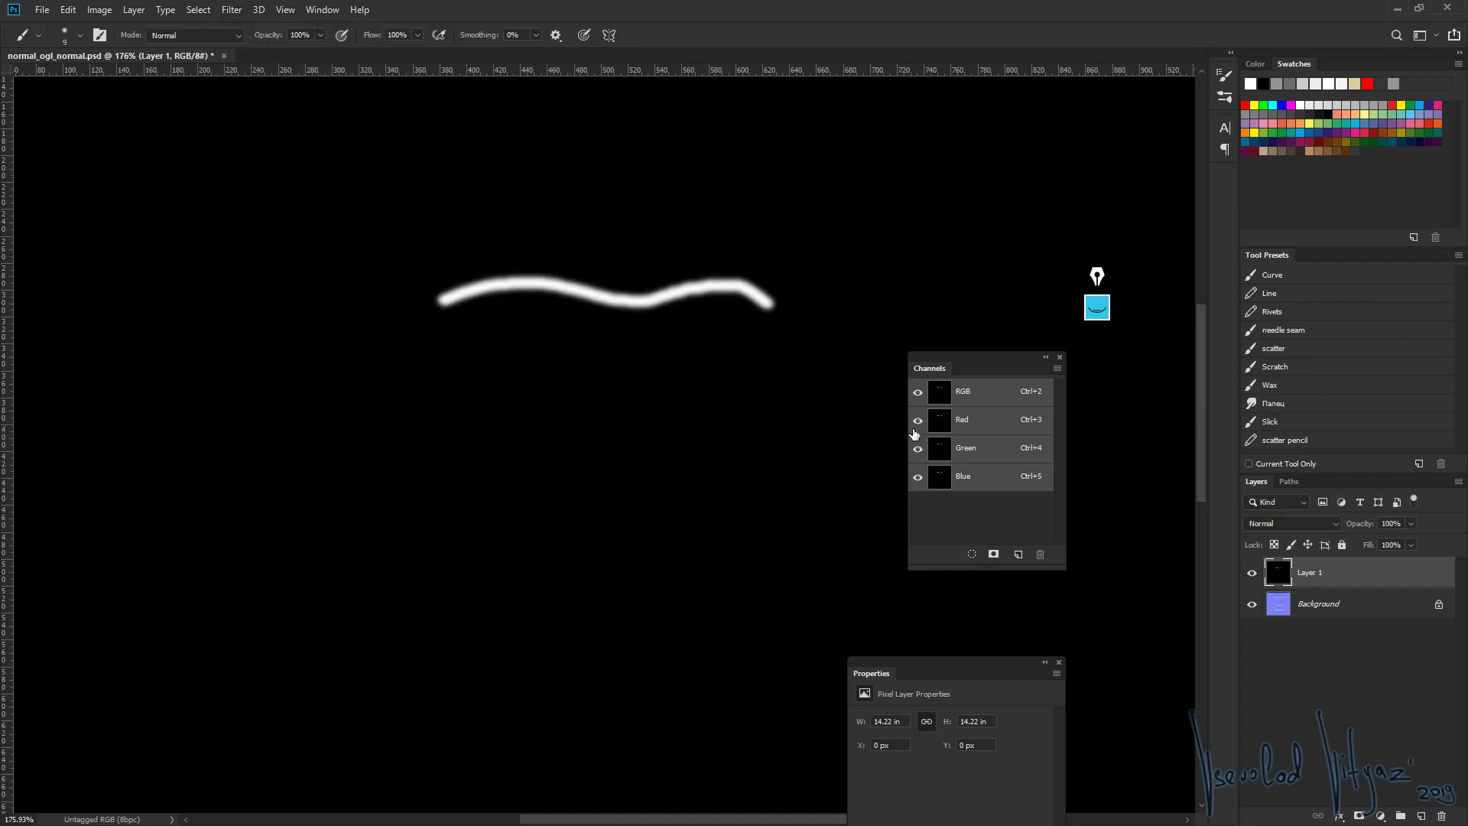
{"action": "left_click", "coordinate": [1255, 579]}
{"action": "left_click", "coordinate": [239, 10]}
{"action": "mouse_move", "coordinate": [249, 337]}
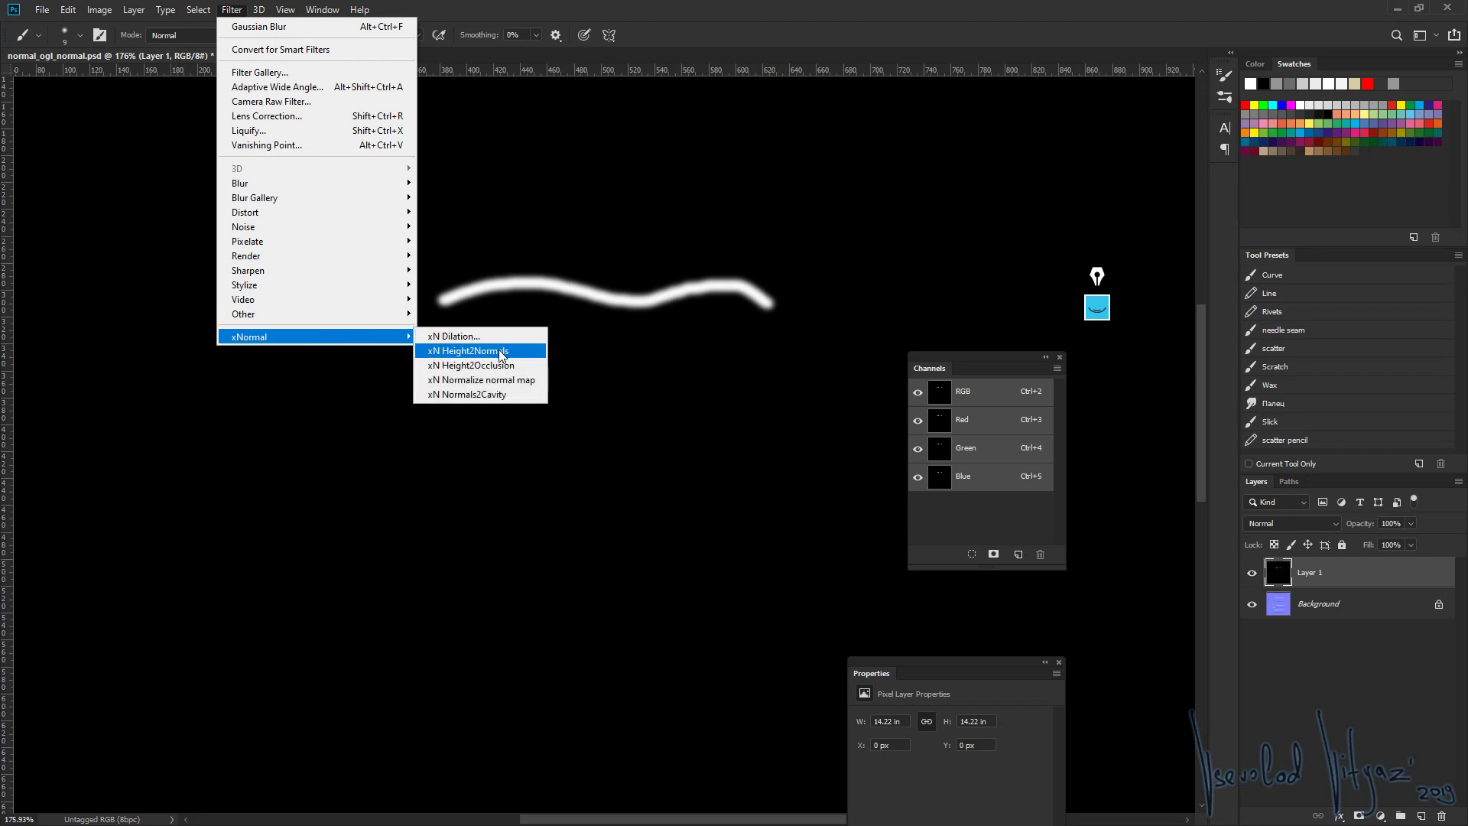
{"action": "left_click", "coordinate": [501, 351]}
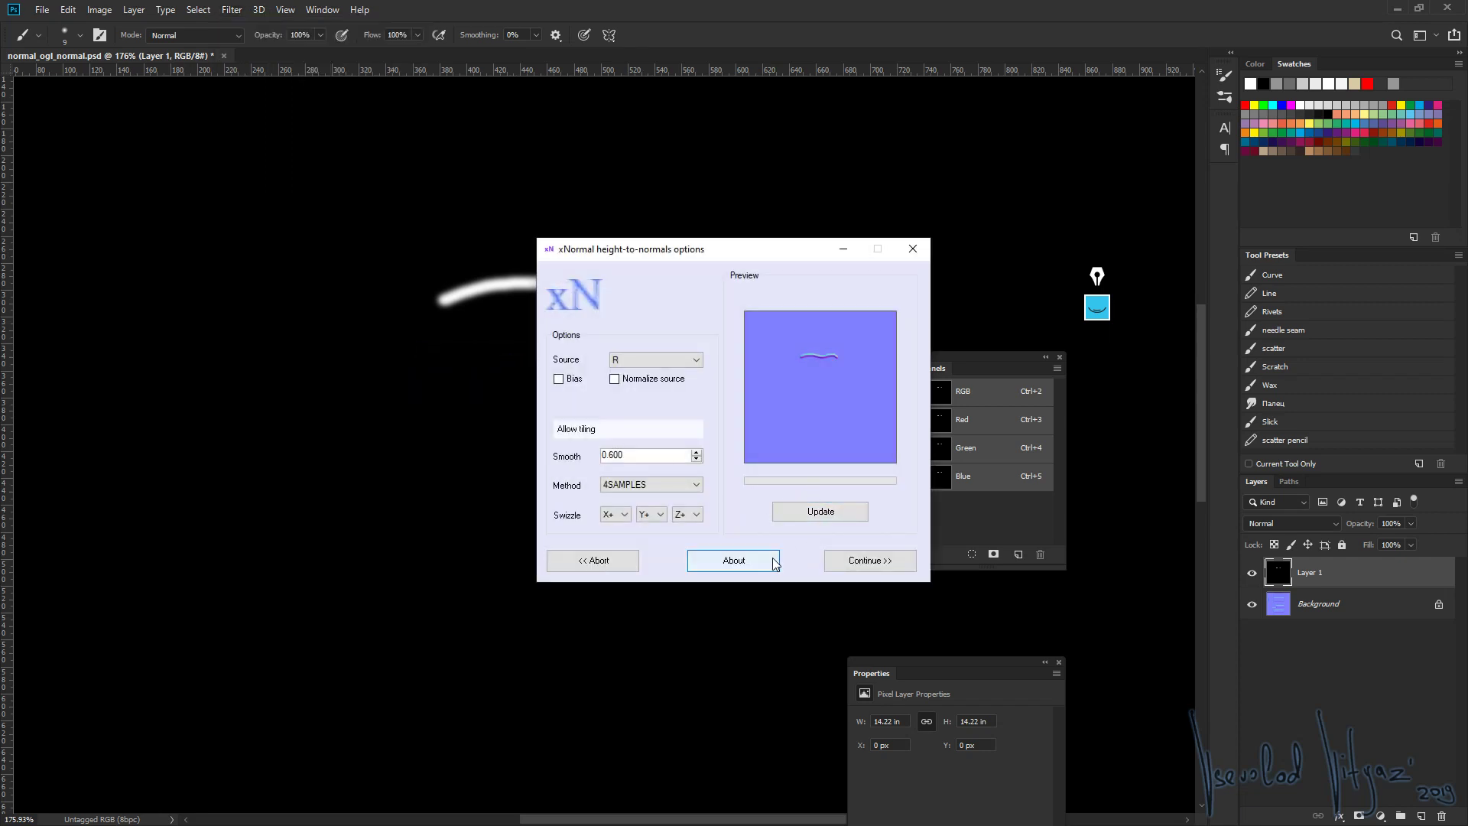
{"action": "left_click", "coordinate": [841, 560]}
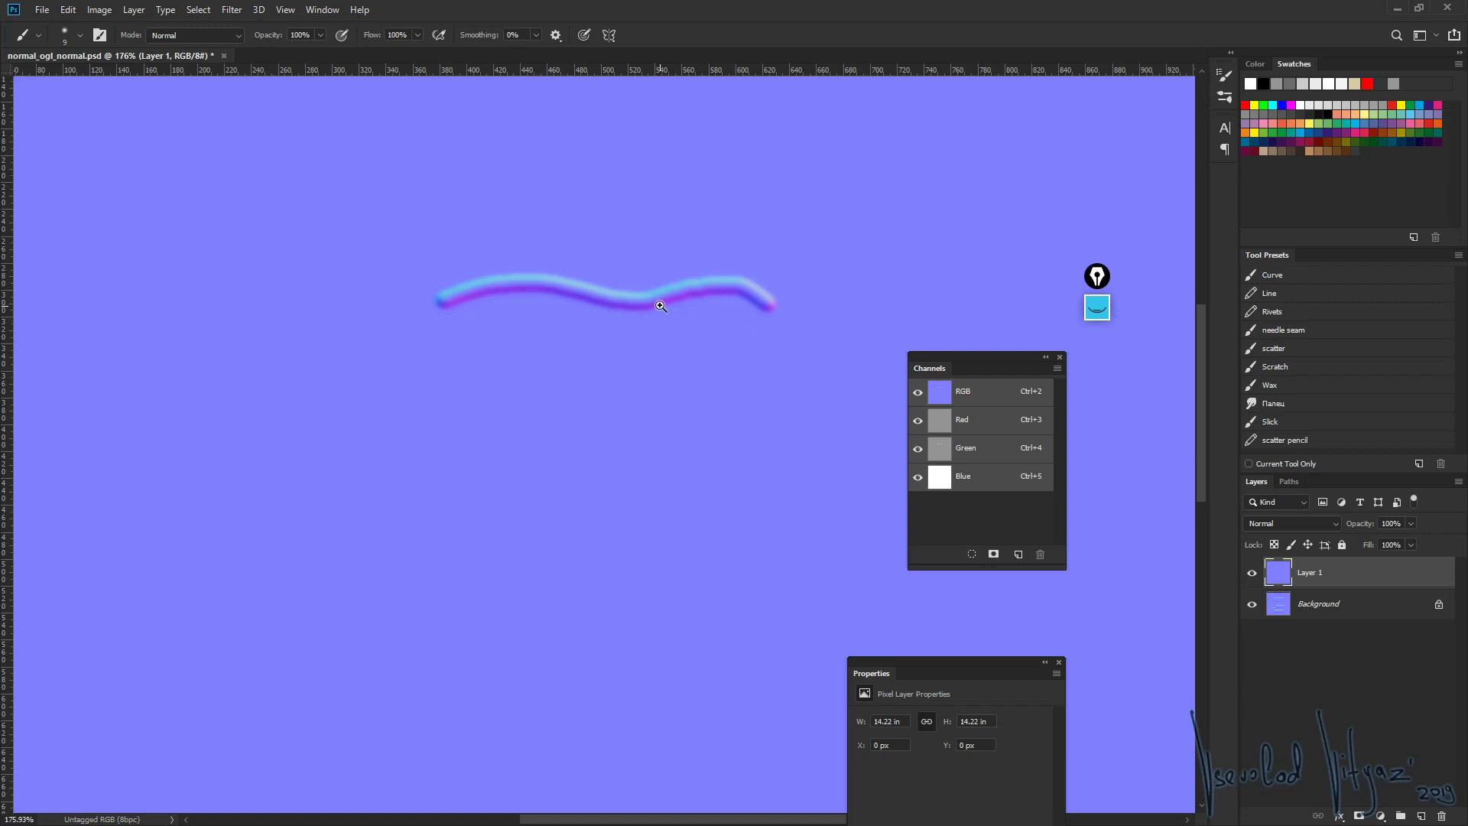
Set Layer 1's blend mode to Overlay and save the document
{"action": "key", "text": "ctrl+minus"}
{"action": "key", "text": "ctrl+minus"}
{"action": "key", "text": "ctrl+minus"}
{"action": "key", "text": "ctrl+0"}
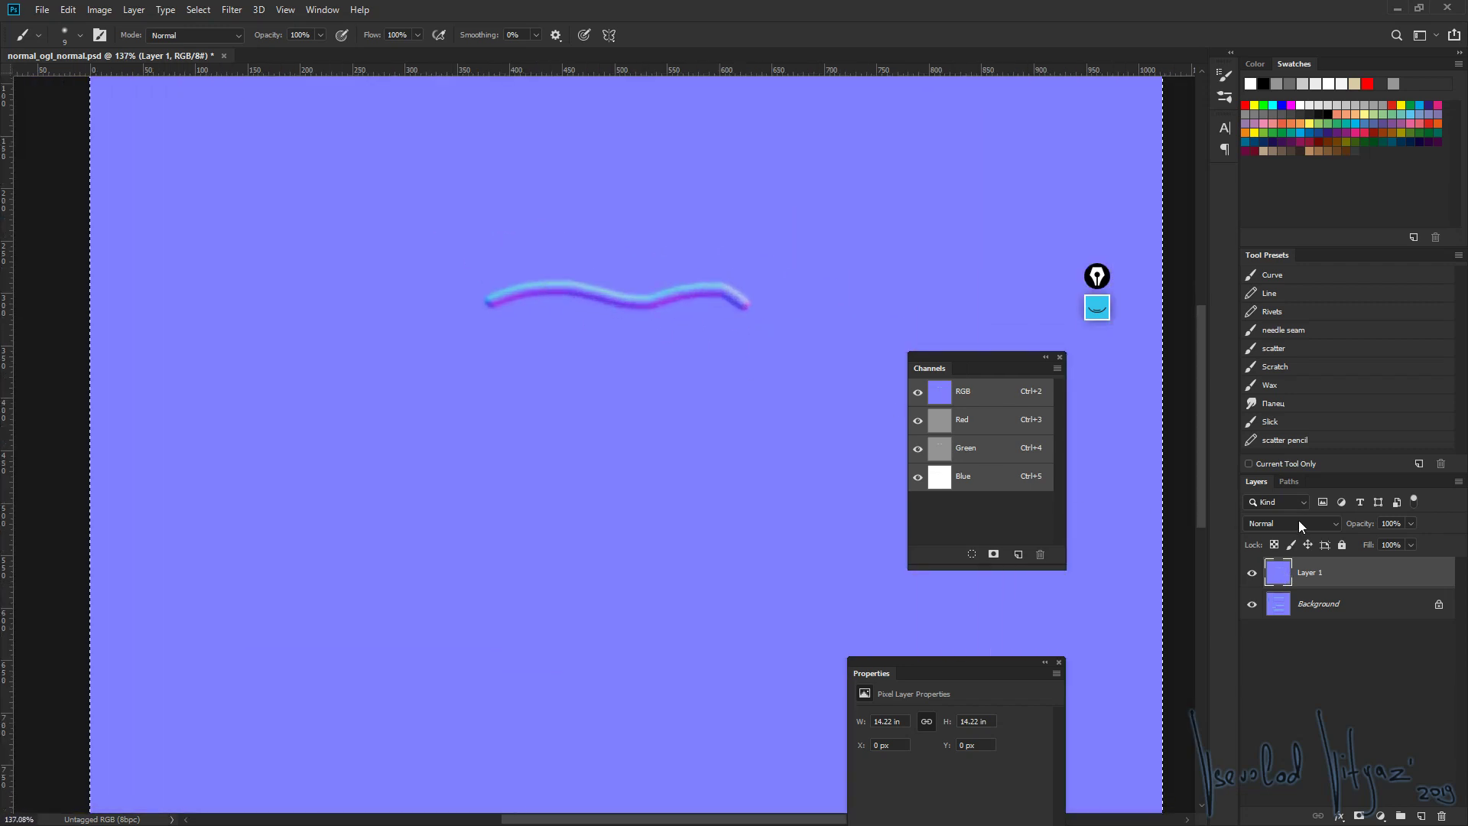
{"action": "left_click", "coordinate": [1299, 521]}
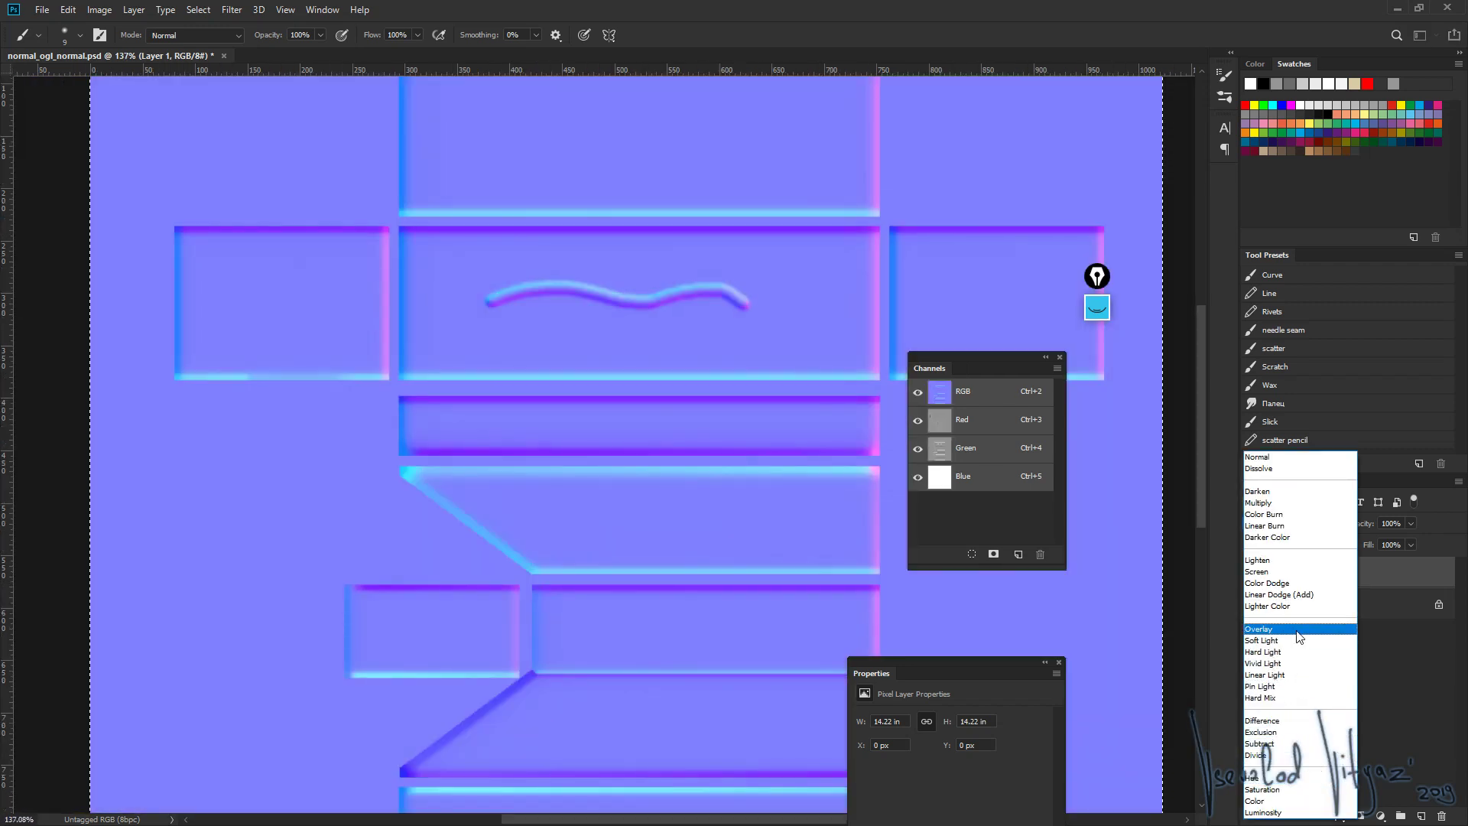
{"action": "left_click", "coordinate": [1299, 636]}
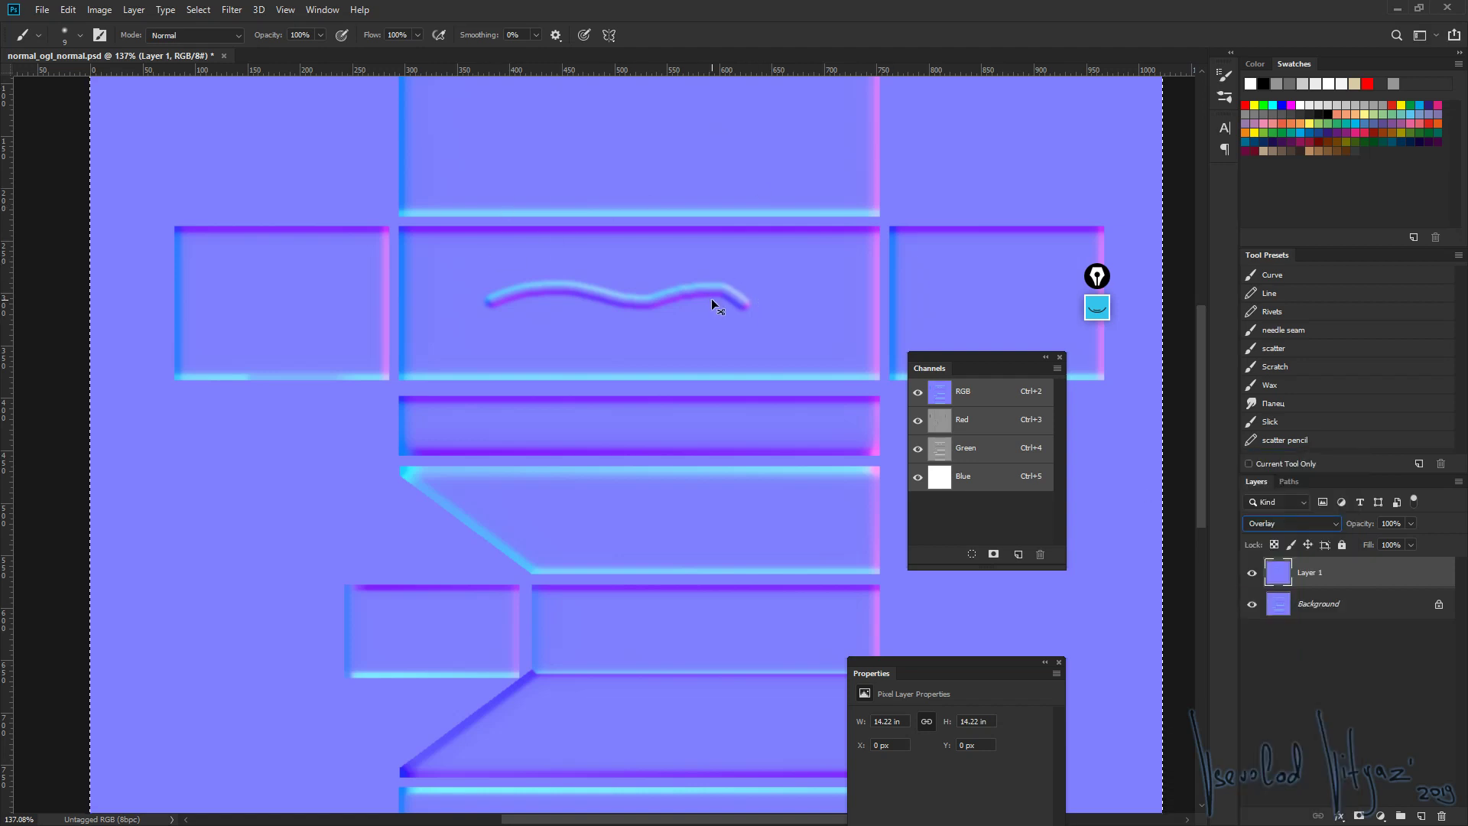
{"action": "key", "text": "ctrl+s"}
Unhide all objects in 3ds Max and orbit to inspect the wavy groove on the stair top
{"action": "key", "text": "alt+Tab"}
{"action": "scroll", "coordinate": [765, 378], "scroll_direction": "down", "scroll_amount": 3}
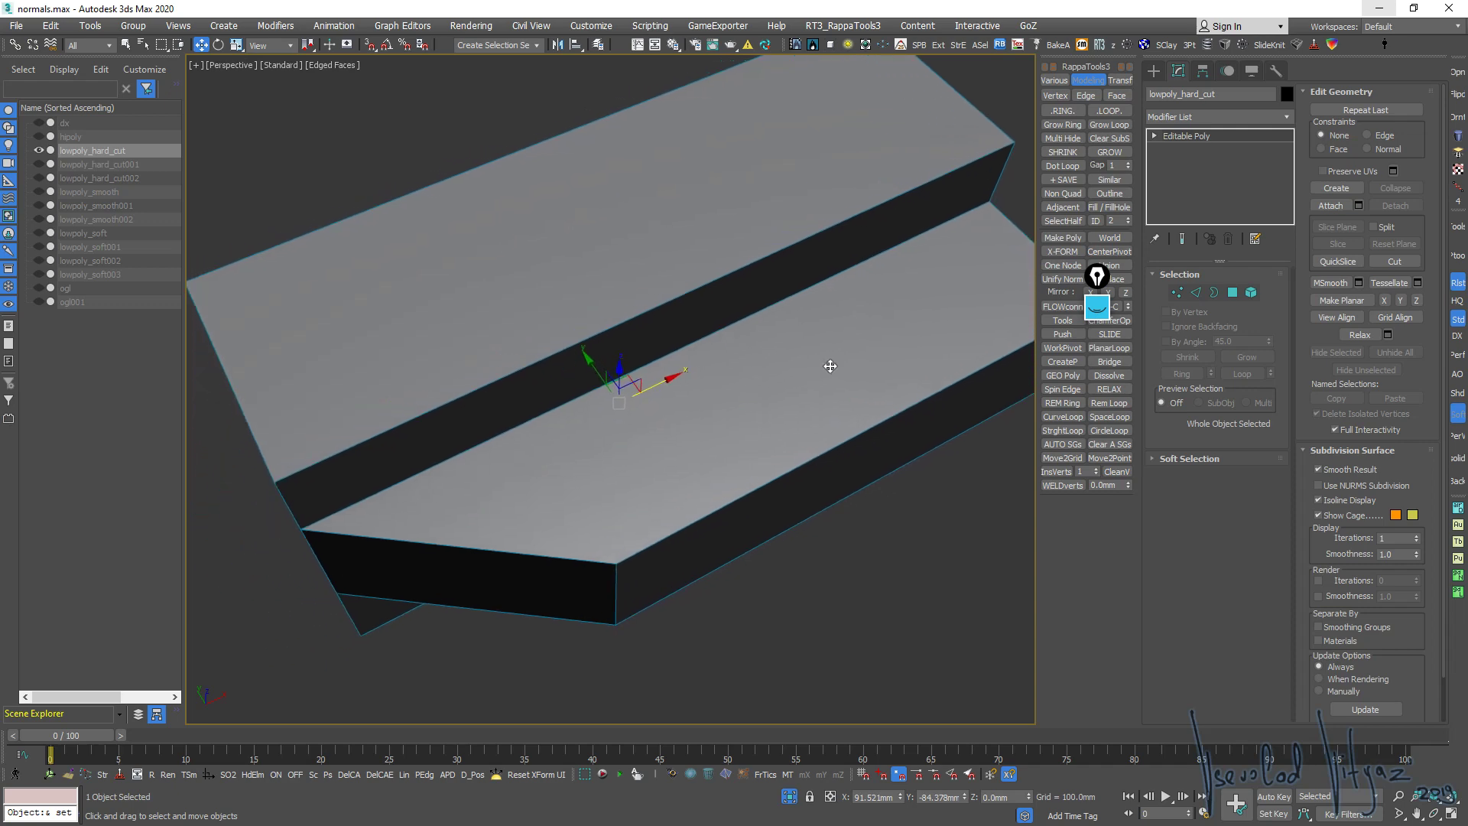
{"action": "scroll", "coordinate": [829, 367], "scroll_direction": "down", "scroll_amount": 6}
{"action": "key", "text": "alt+q"}
{"action": "scroll", "coordinate": [769, 304], "scroll_direction": "up", "scroll_amount": 5}
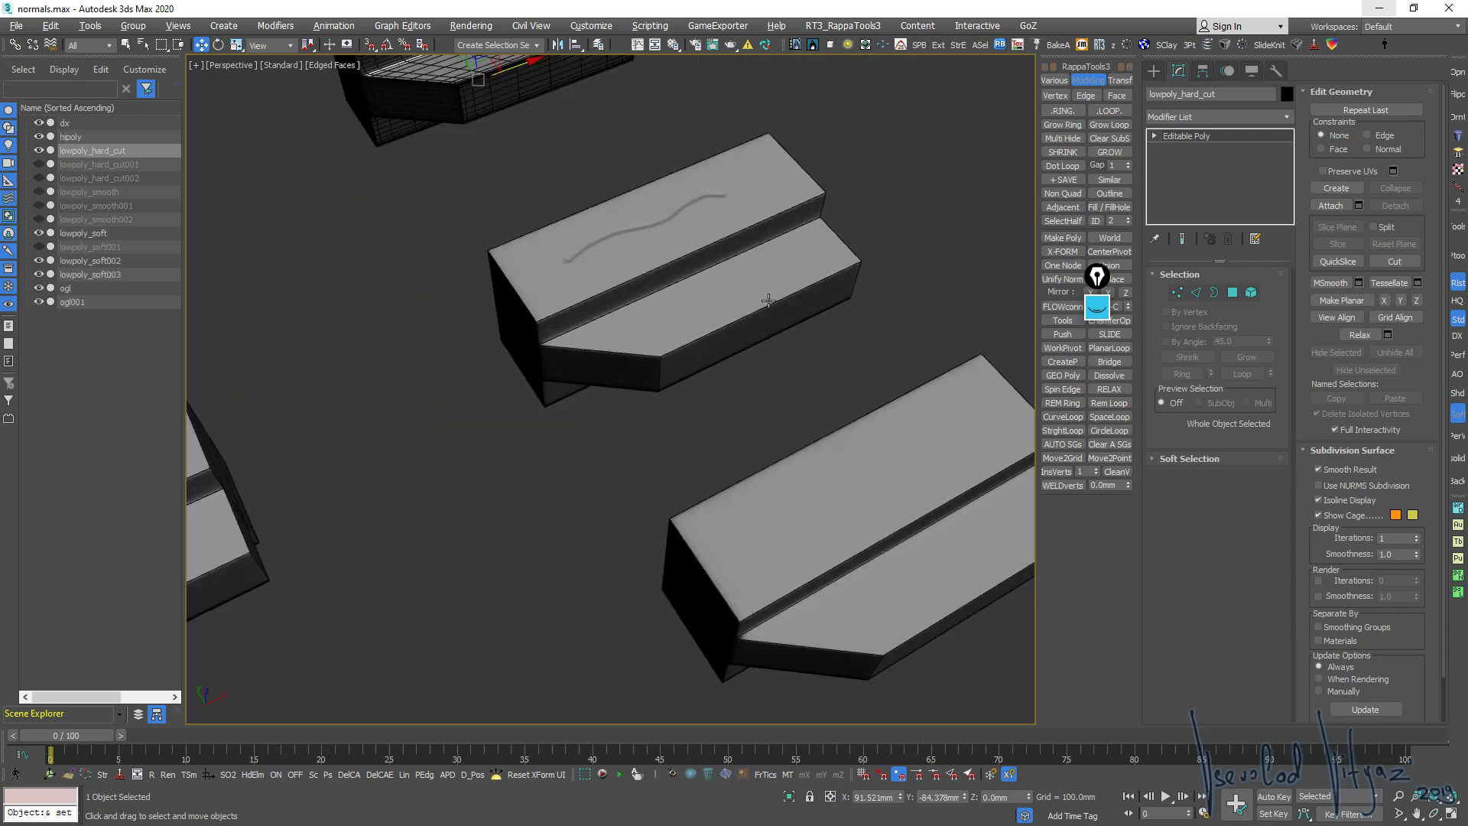
{"action": "scroll", "coordinate": [689, 321], "scroll_direction": "up", "scroll_amount": 1}
{"action": "scroll", "coordinate": [578, 364], "scroll_direction": "up", "scroll_amount": 3}
{"action": "scroll", "coordinate": [612, 300], "scroll_direction": "up", "scroll_amount": 2}
{"action": "scroll", "coordinate": [599, 335], "scroll_direction": "down", "scroll_amount": 1}
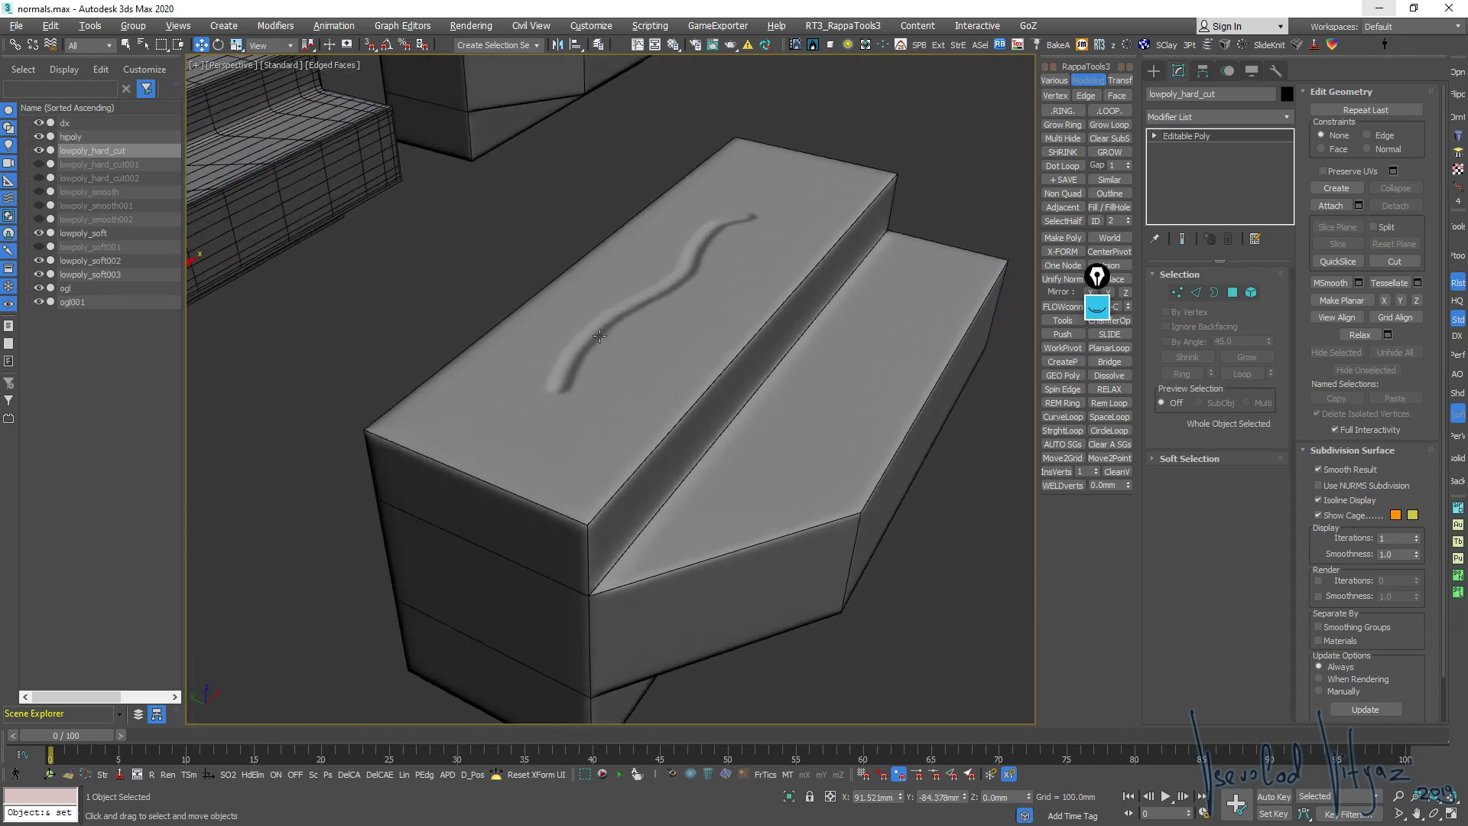
{"action": "mouse_move", "coordinate": [687, 262]}
{"action": "middle_mouse_down", "text": "alt"}
{"action": "mouse_move", "coordinate": [753, 226]}
{"action": "mouse_move", "coordinate": [784, 231]}
{"action": "mouse_move", "coordinate": [718, 273]}
{"action": "middle_mouse_up", "text": "alt"}
{"action": "middle_click_drag", "start_coordinate": [672, 335], "coordinate": [719, 314], "text": "alt"}
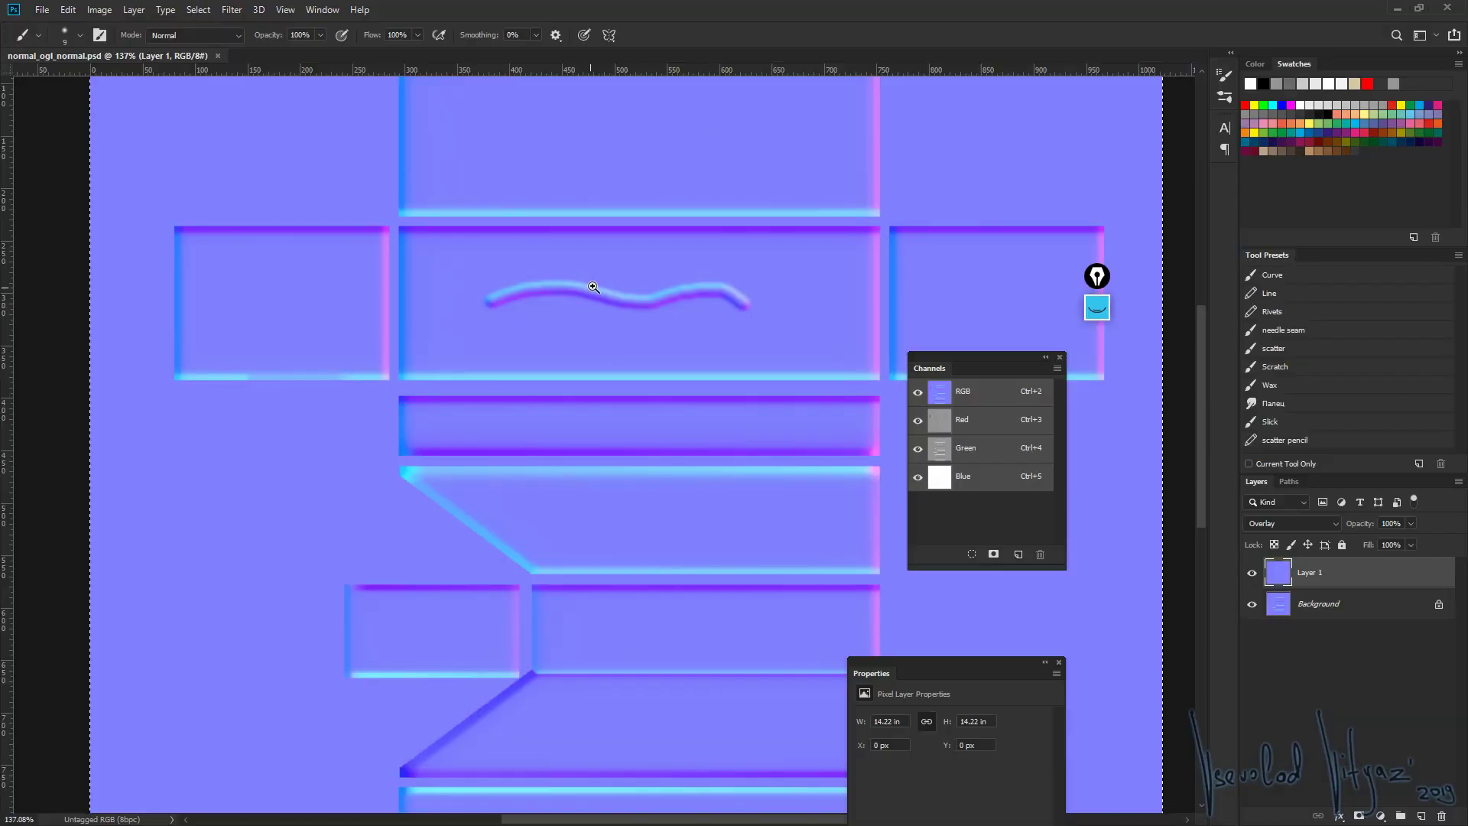
Try inverting the Red channel, then revert it
{"action": "scroll", "coordinate": [618, 288], "scroll_direction": "up", "scroll_amount": 3, "text": "alt"}
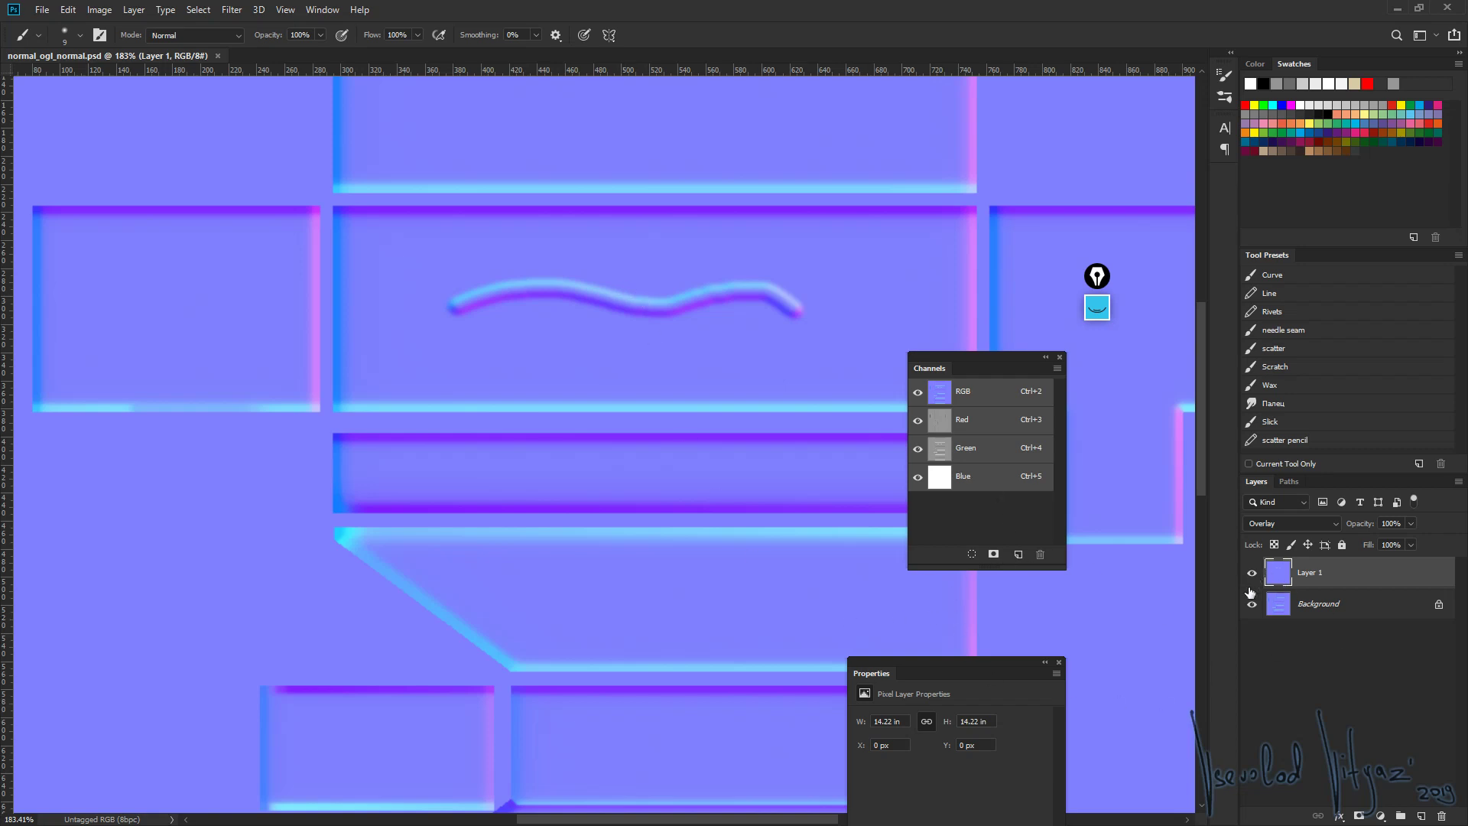
{"action": "left_click", "coordinate": [977, 426]}
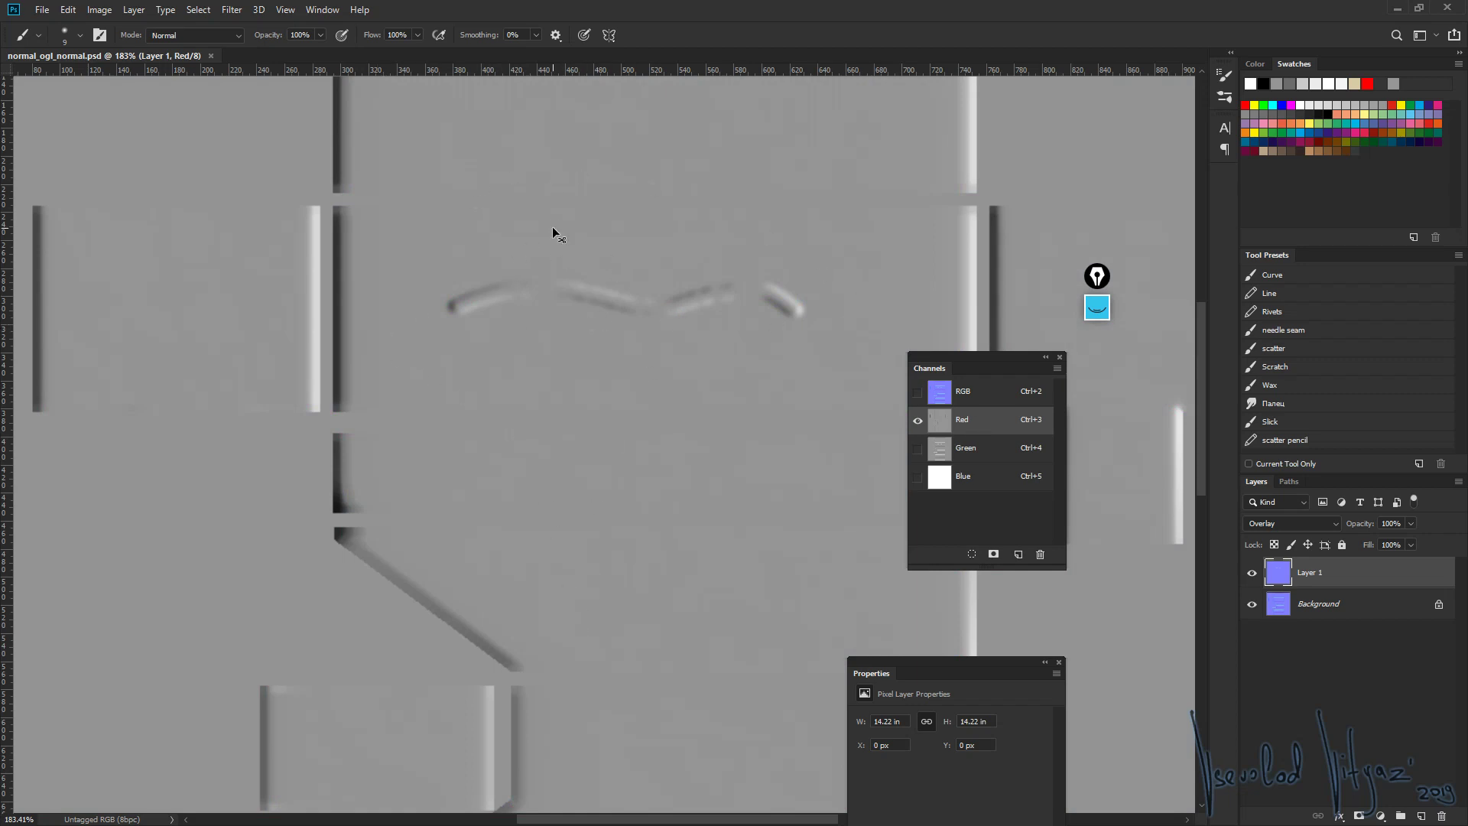
{"action": "key", "text": "ctrl+i"}
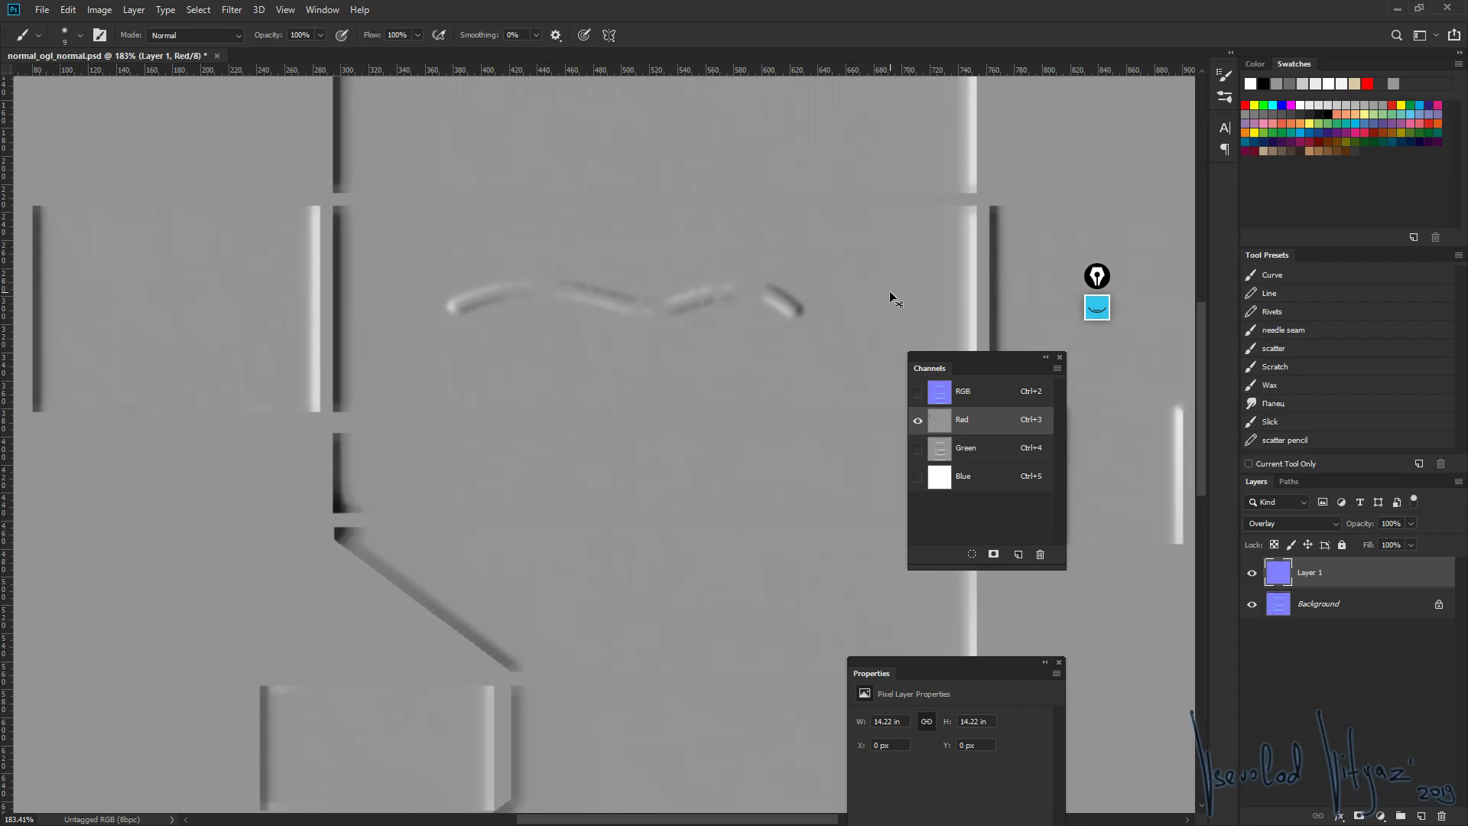
{"action": "key", "text": "ctrl+i"}
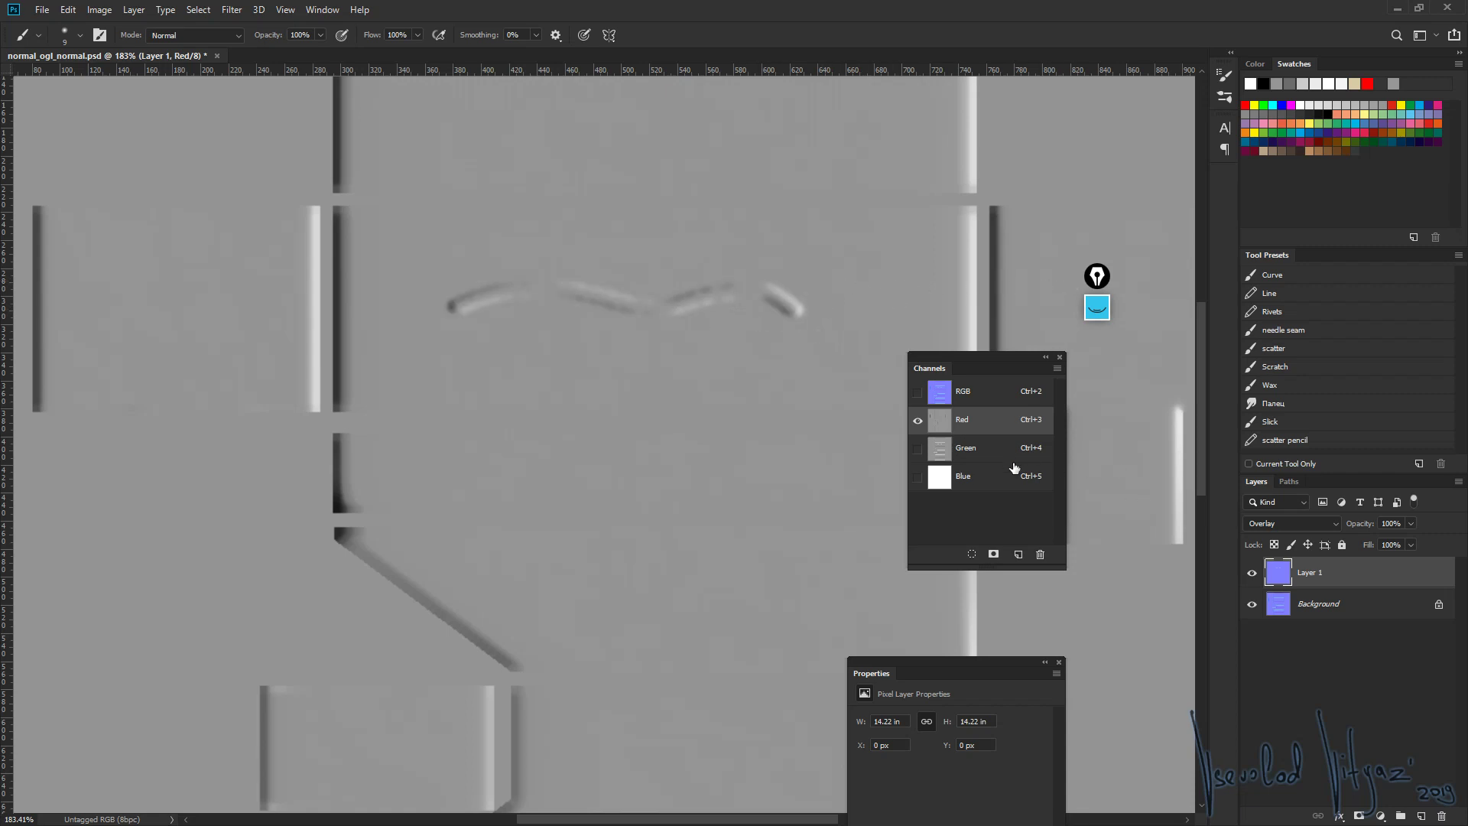
Invert the Green channel to flip the squiggle's shading and return to RGB
{"action": "left_click", "coordinate": [988, 451]}
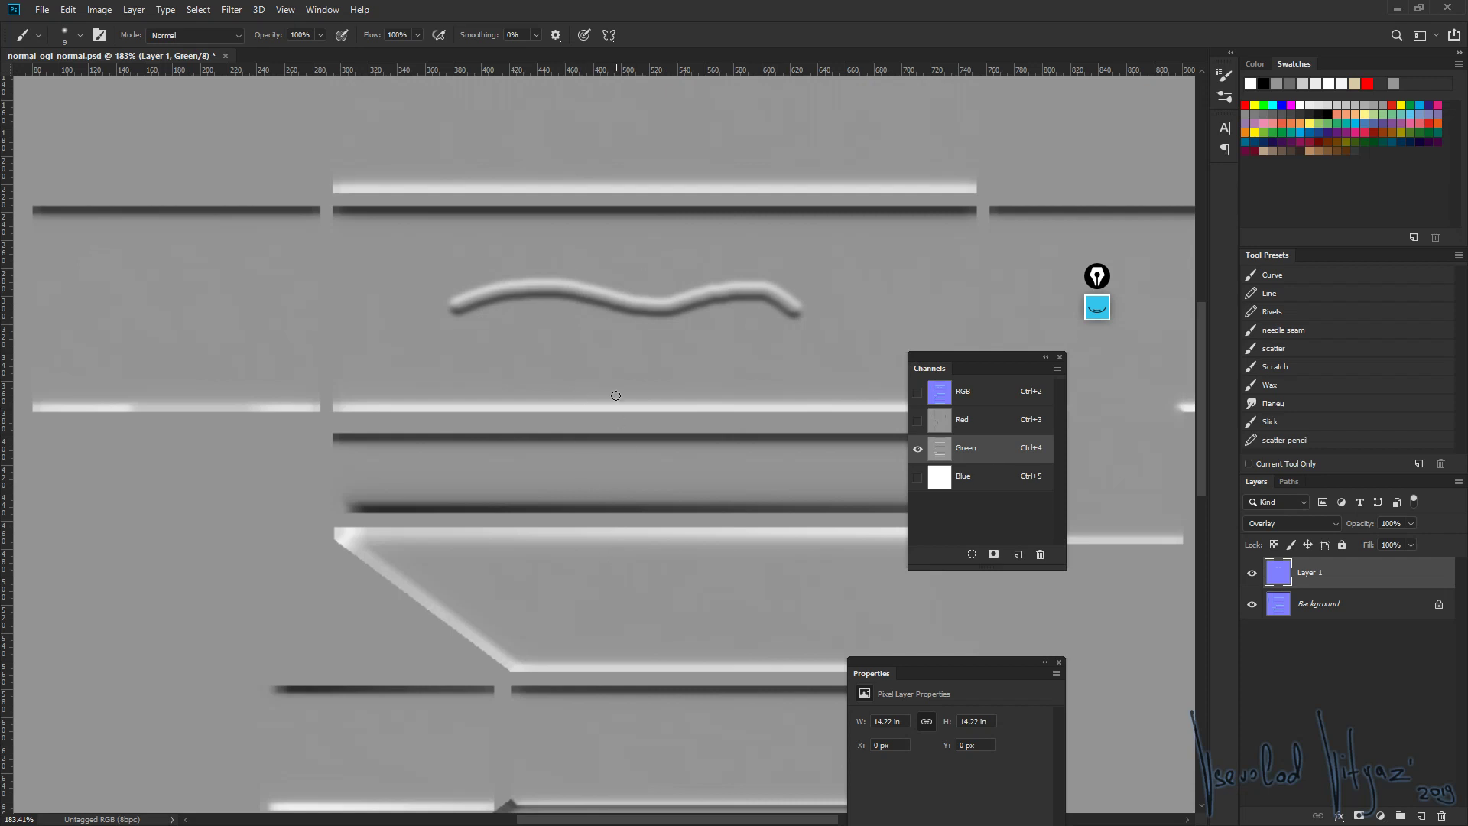
{"action": "scroll", "coordinate": [682, 401], "scroll_direction": "down", "scroll_amount": 2, "text": "alt"}
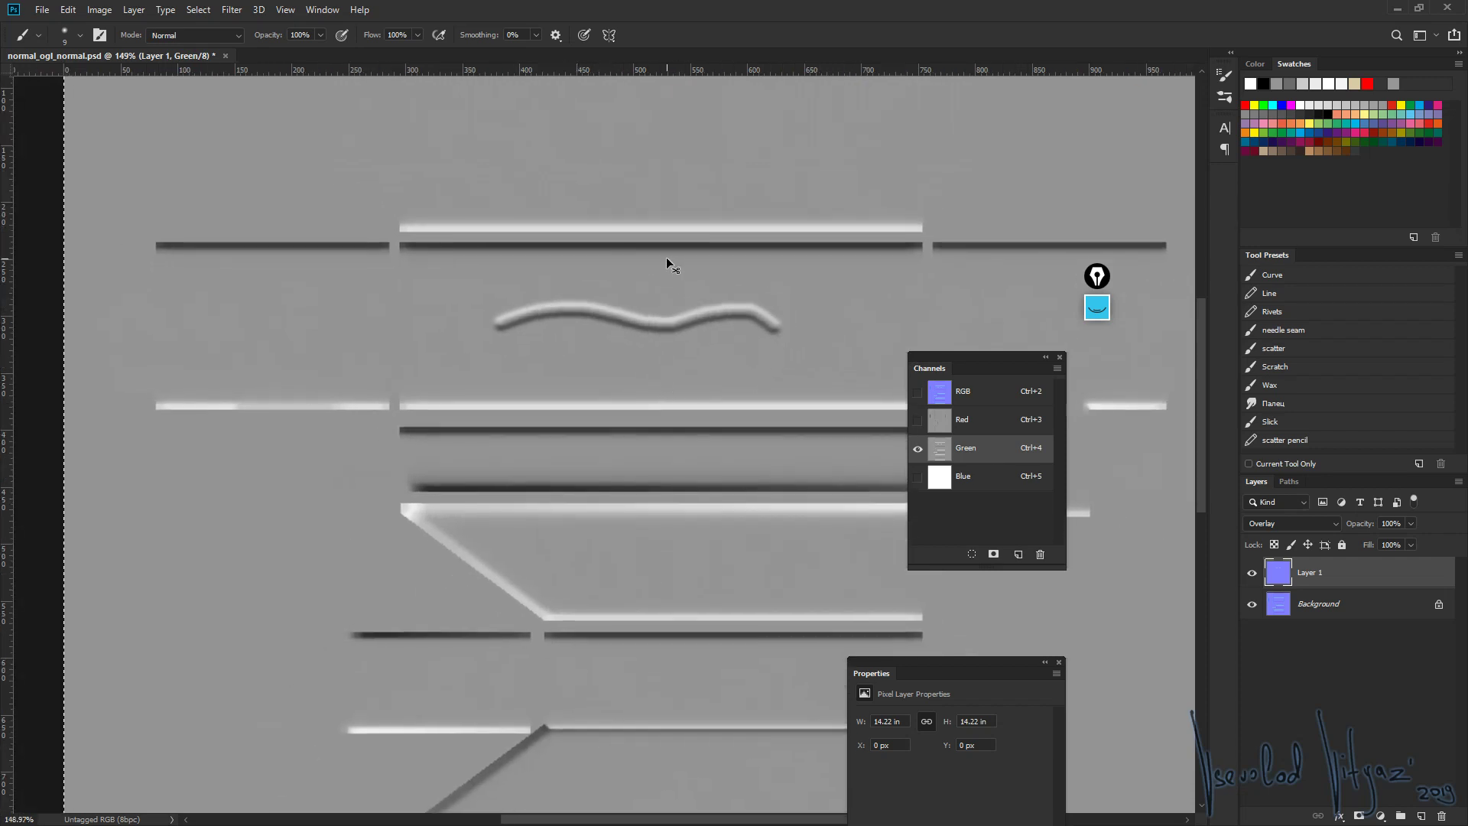
{"action": "scroll", "coordinate": [609, 332], "scroll_direction": "up", "scroll_amount": 5, "text": "alt"}
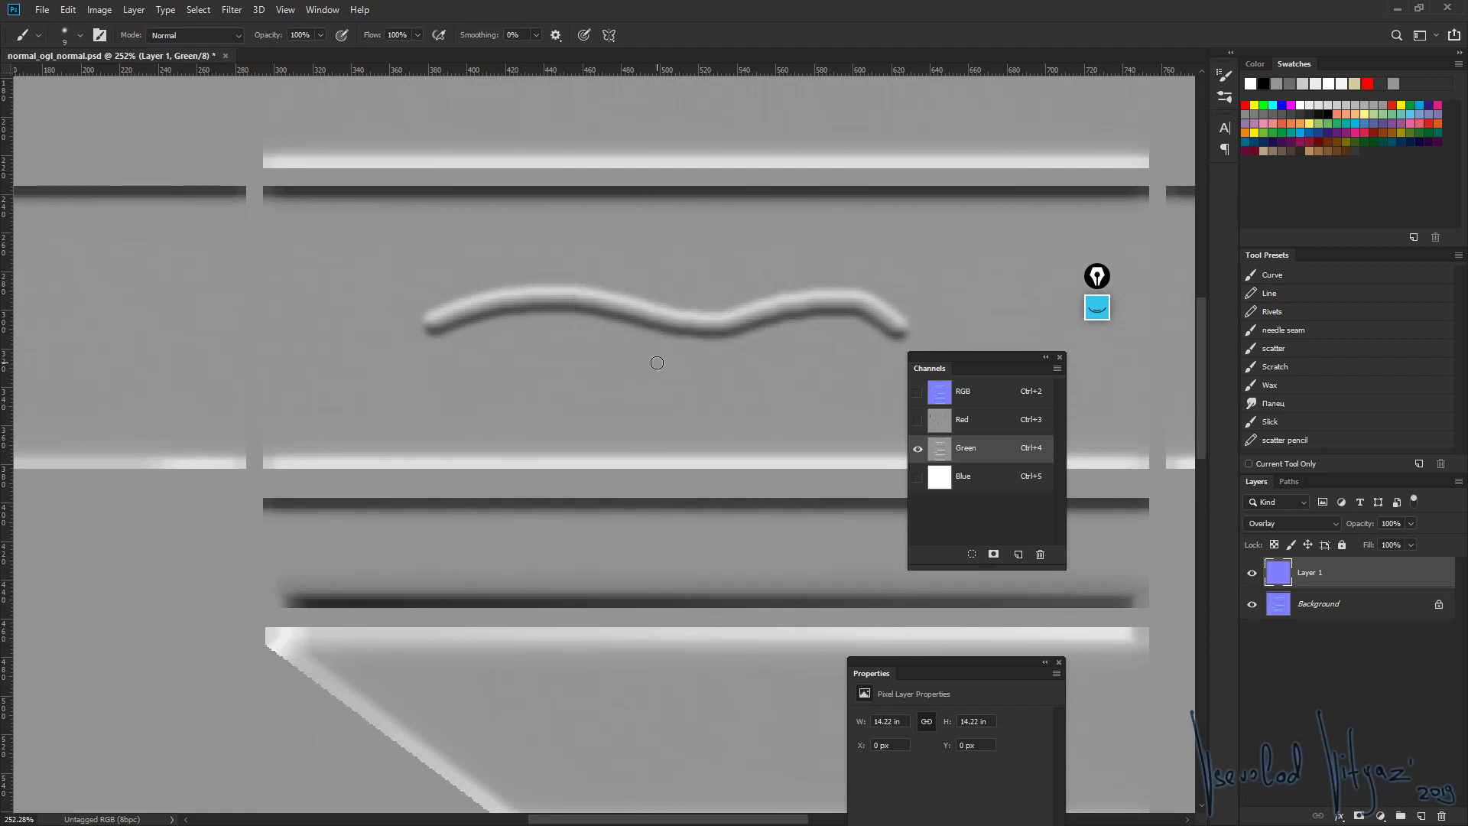
{"action": "key", "text": "ctrl+i"}
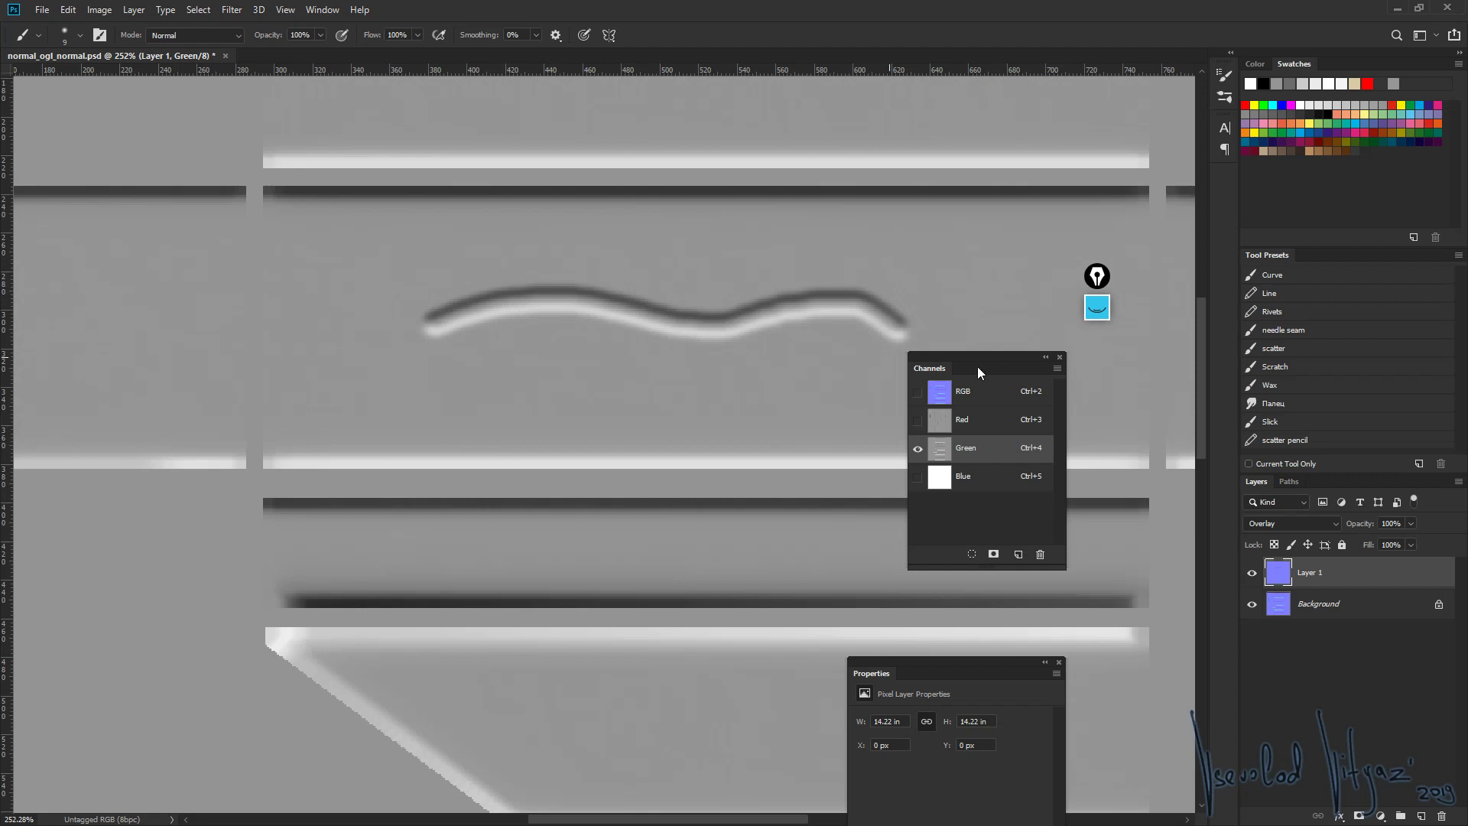
{"action": "left_click", "coordinate": [966, 393]}
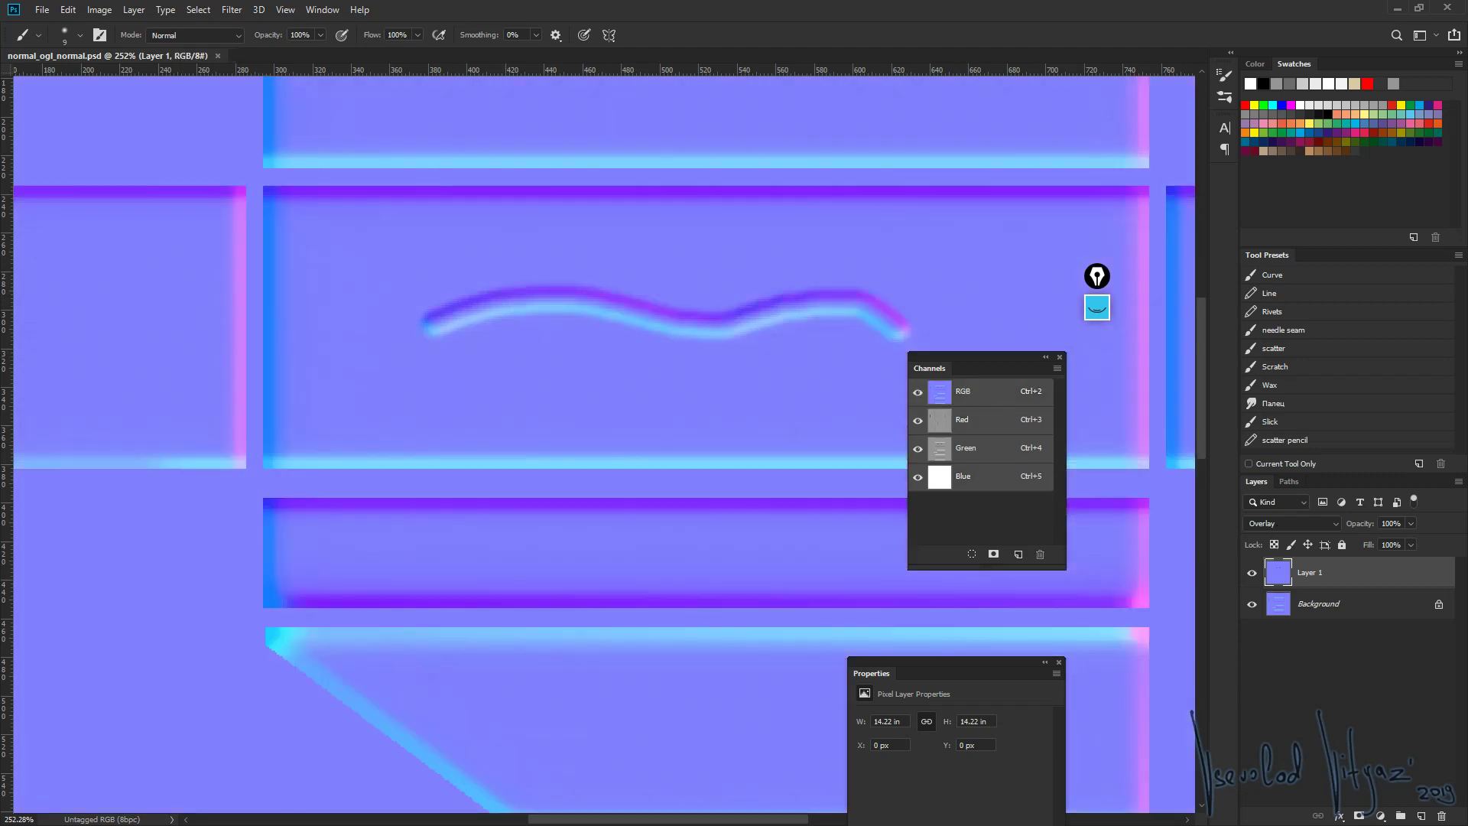
{"action": "key", "text": "alt+Tab"}
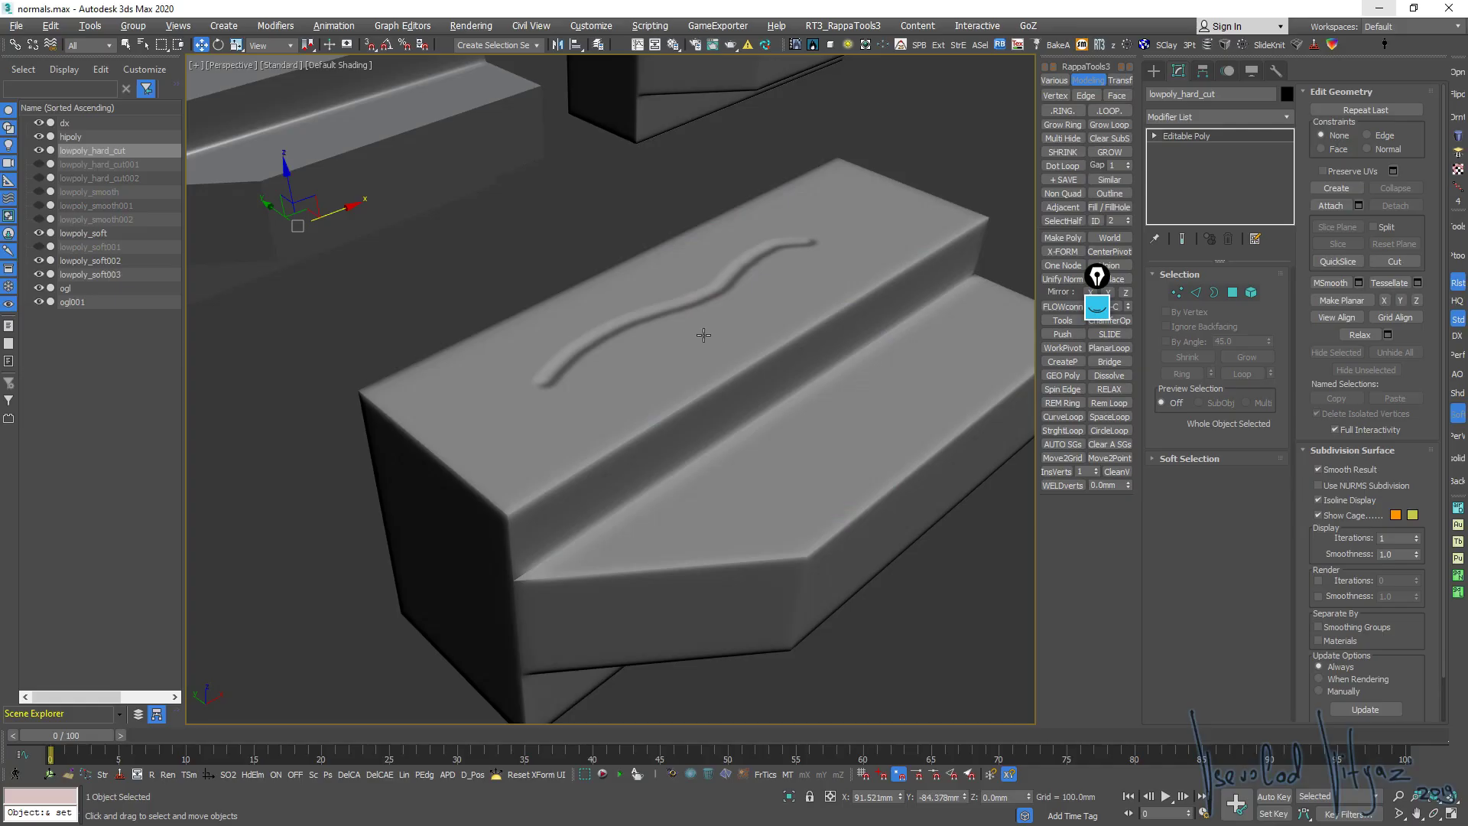
Place a Standard Omni light beside the grooved box with shadows turned on
{"action": "mouse_move", "coordinate": [684, 317]}
{"action": "middle_mouse_down", "text": "alt"}
{"action": "mouse_move", "coordinate": [736, 318]}
{"action": "mouse_move", "coordinate": [650, 365]}
{"action": "middle_mouse_up", "text": "alt"}
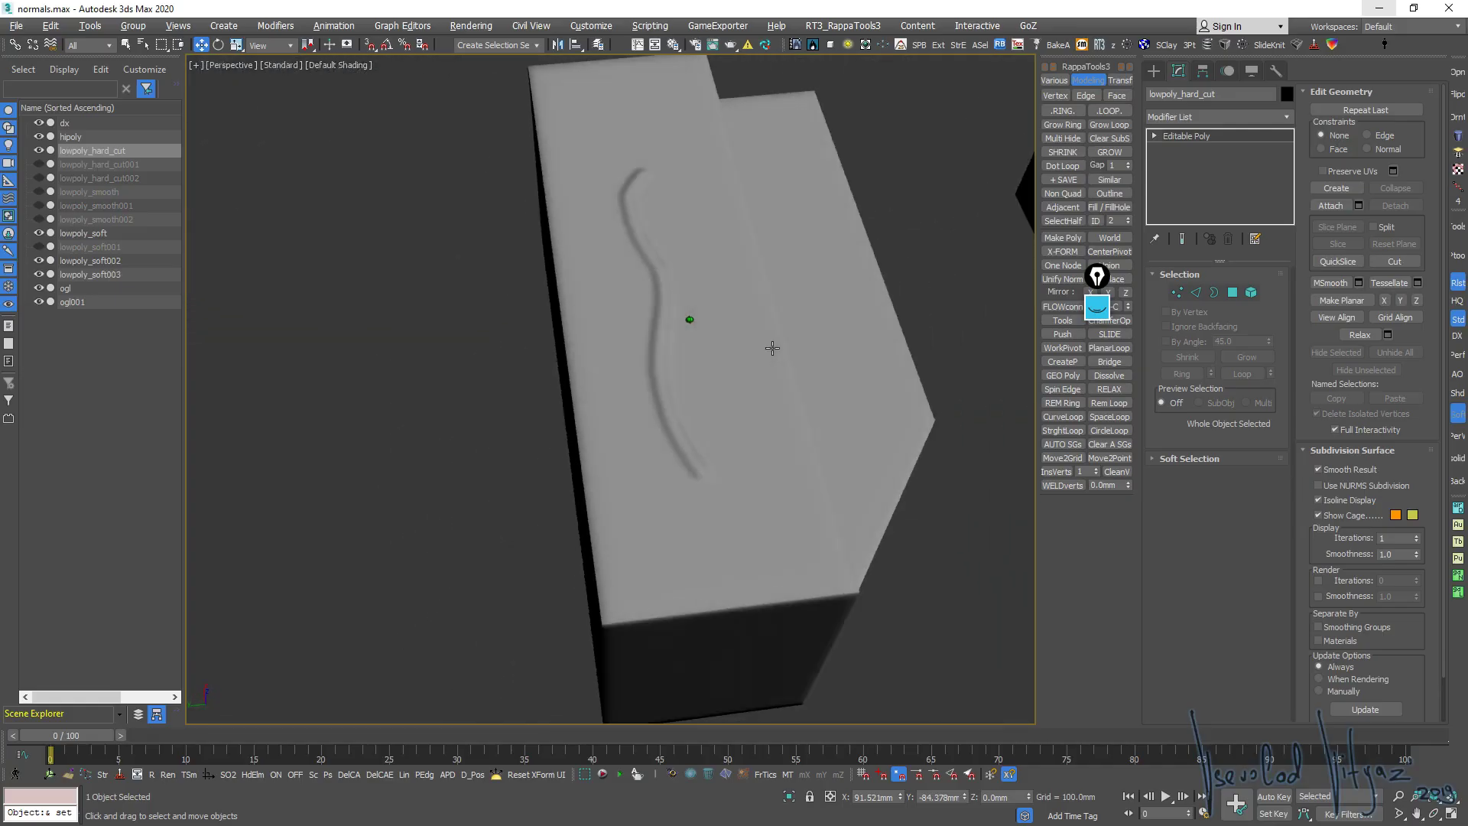
{"action": "scroll", "coordinate": [650, 365], "scroll_direction": "down", "scroll_amount": 3}
{"action": "left_click", "coordinate": [1155, 71]}
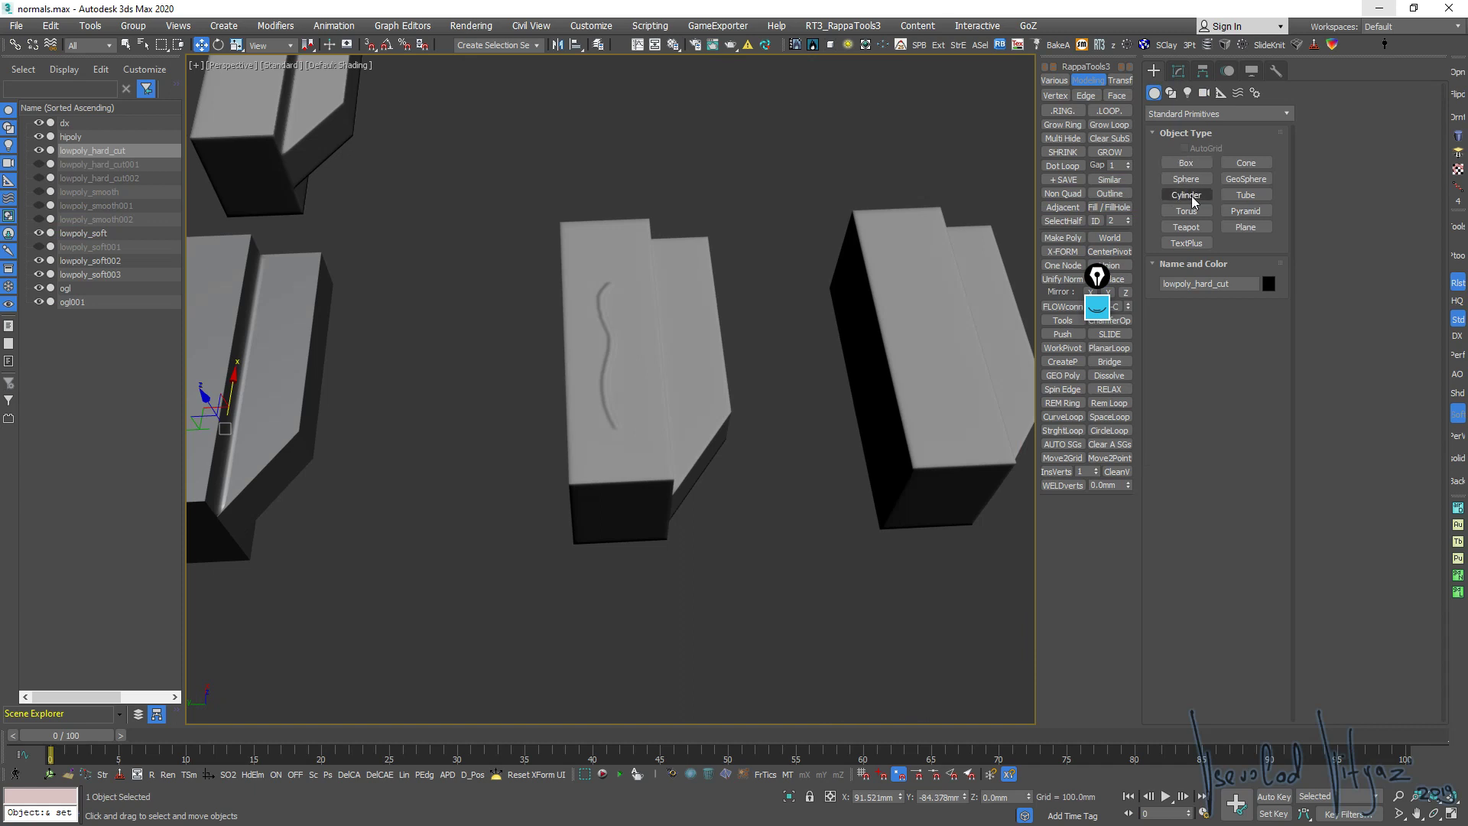
{"action": "left_click", "coordinate": [1188, 92]}
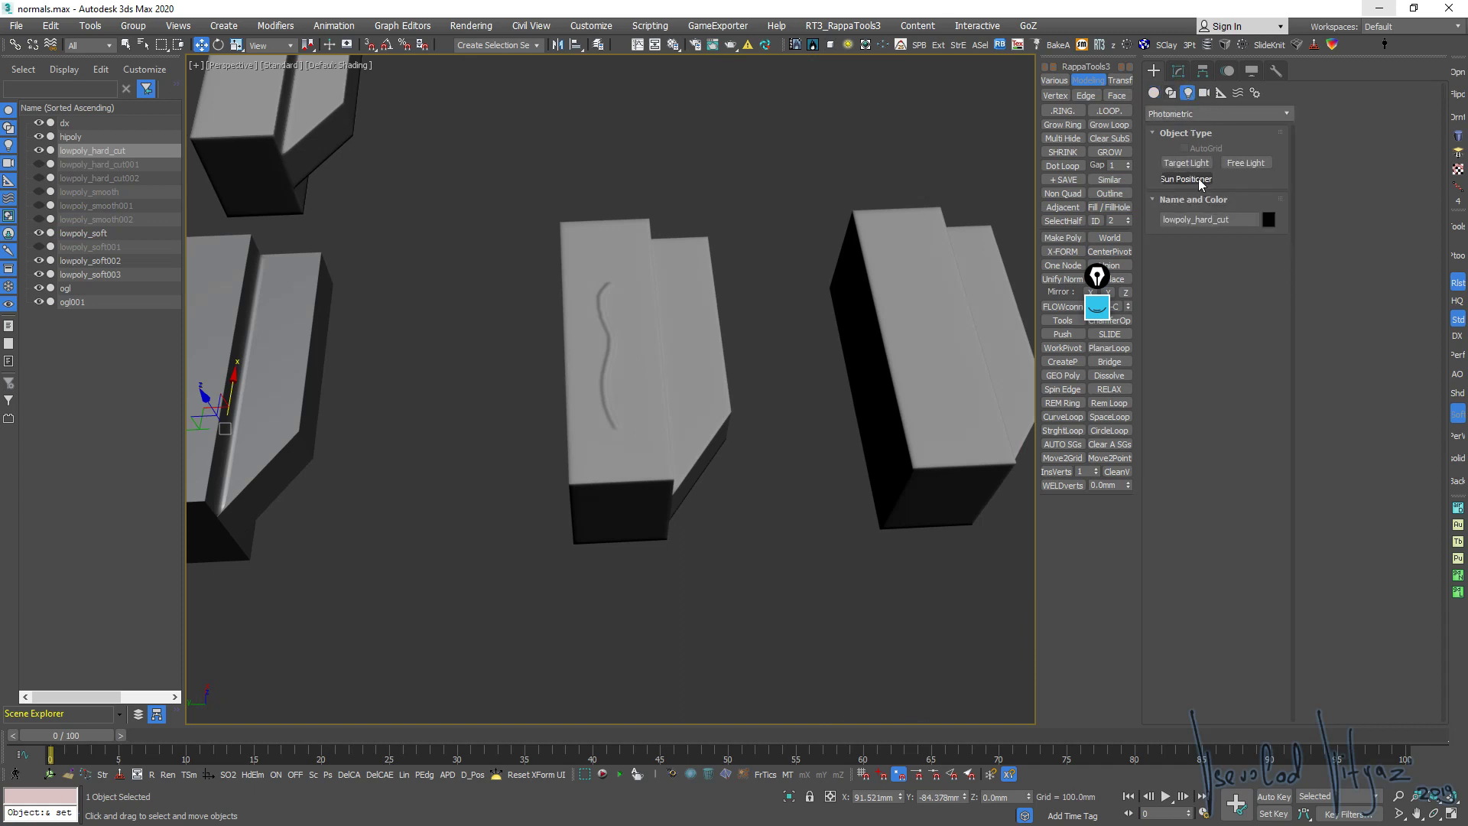
{"action": "left_click", "coordinate": [1218, 113]}
{"action": "left_click", "coordinate": [1199, 145]}
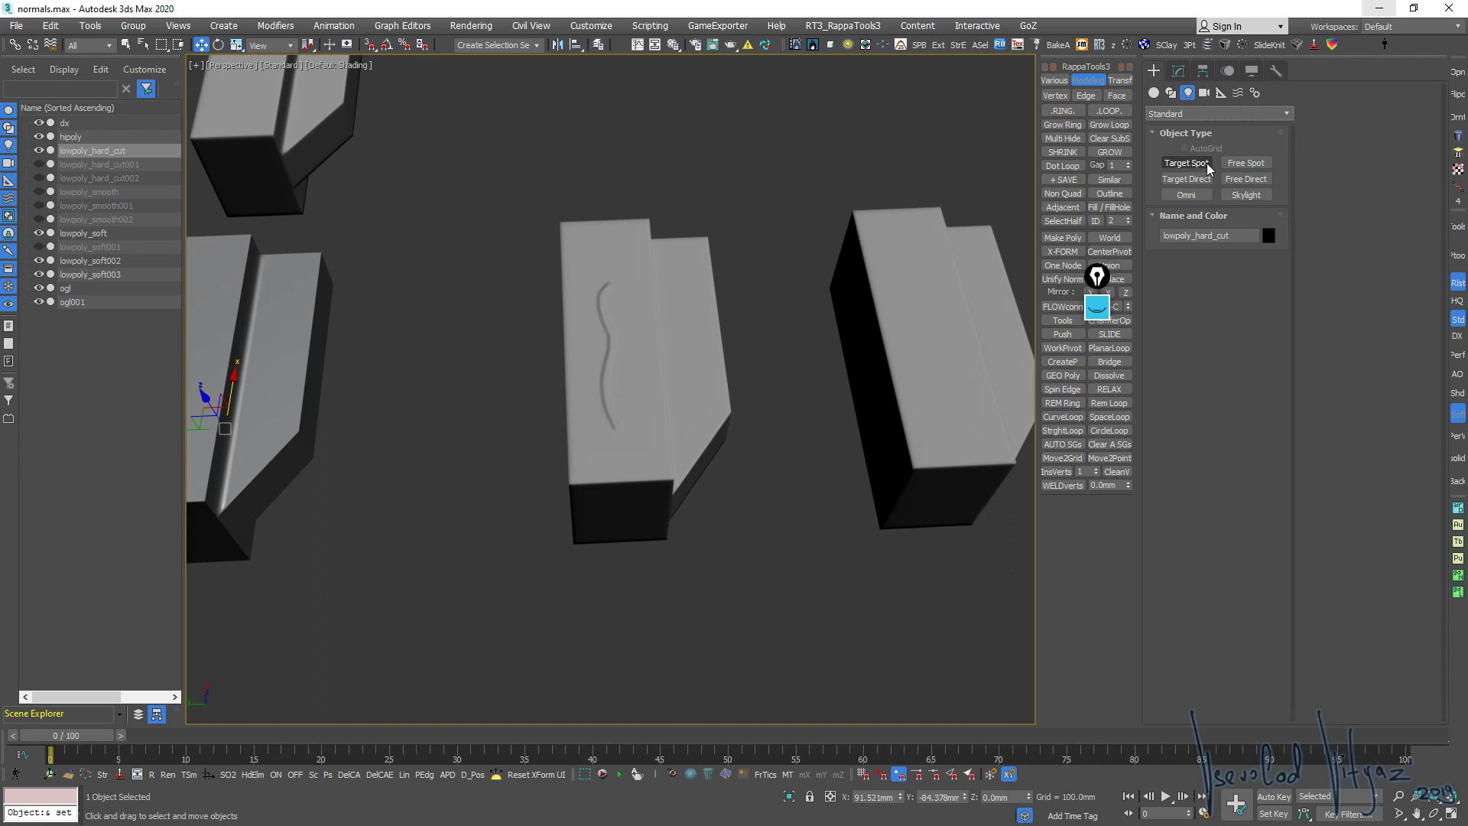
{"action": "left_click", "coordinate": [1186, 194]}
{"action": "left_click", "coordinate": [773, 354]}
{"action": "middle_click_drag", "start_coordinate": [796, 461], "coordinate": [813, 430], "text": "alt"}
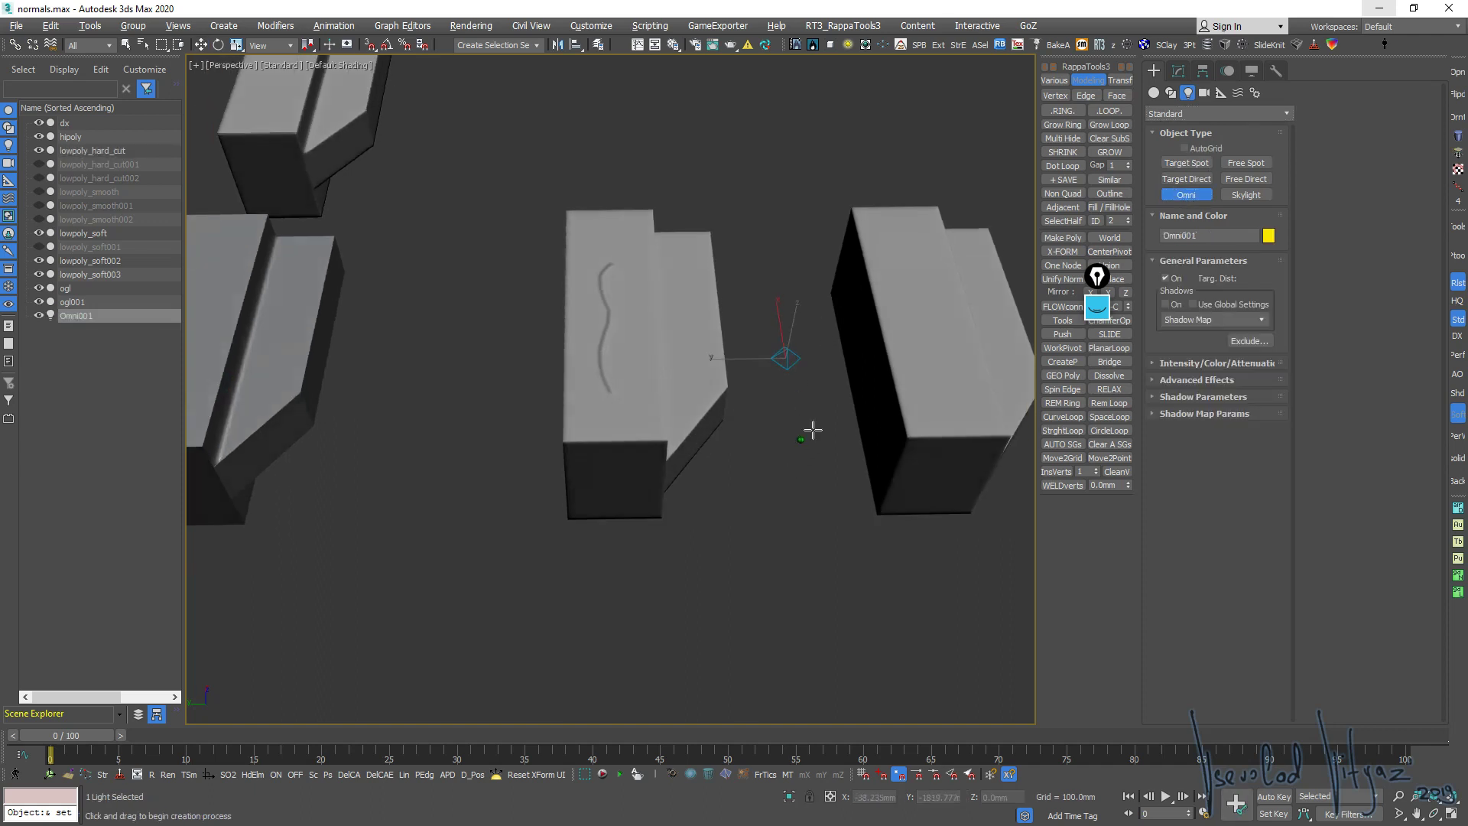
{"action": "left_click", "coordinate": [1174, 304]}
Recentre the boxes and switch the viewport to High Quality shading
{"action": "mouse_move", "coordinate": [627, 364]}
{"action": "middle_mouse_down", "text": "alt"}
{"action": "mouse_move", "coordinate": [665, 383]}
{"action": "mouse_move", "coordinate": [692, 359]}
{"action": "middle_mouse_up", "text": "alt"}
{"action": "key", "text": "w"}
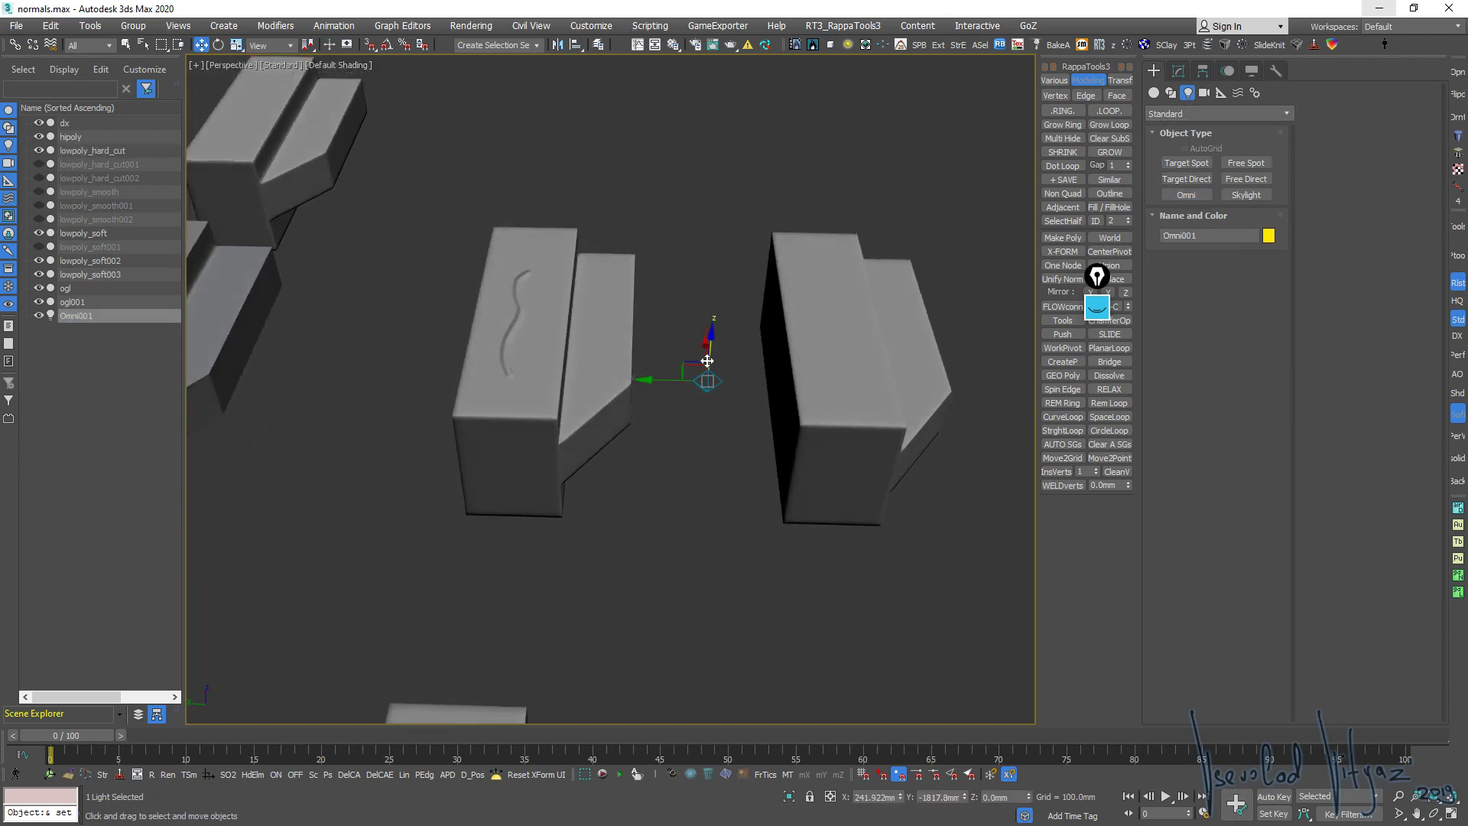
{"action": "middle_click_drag", "start_coordinate": [700, 161], "coordinate": [734, 164], "text": "alt"}
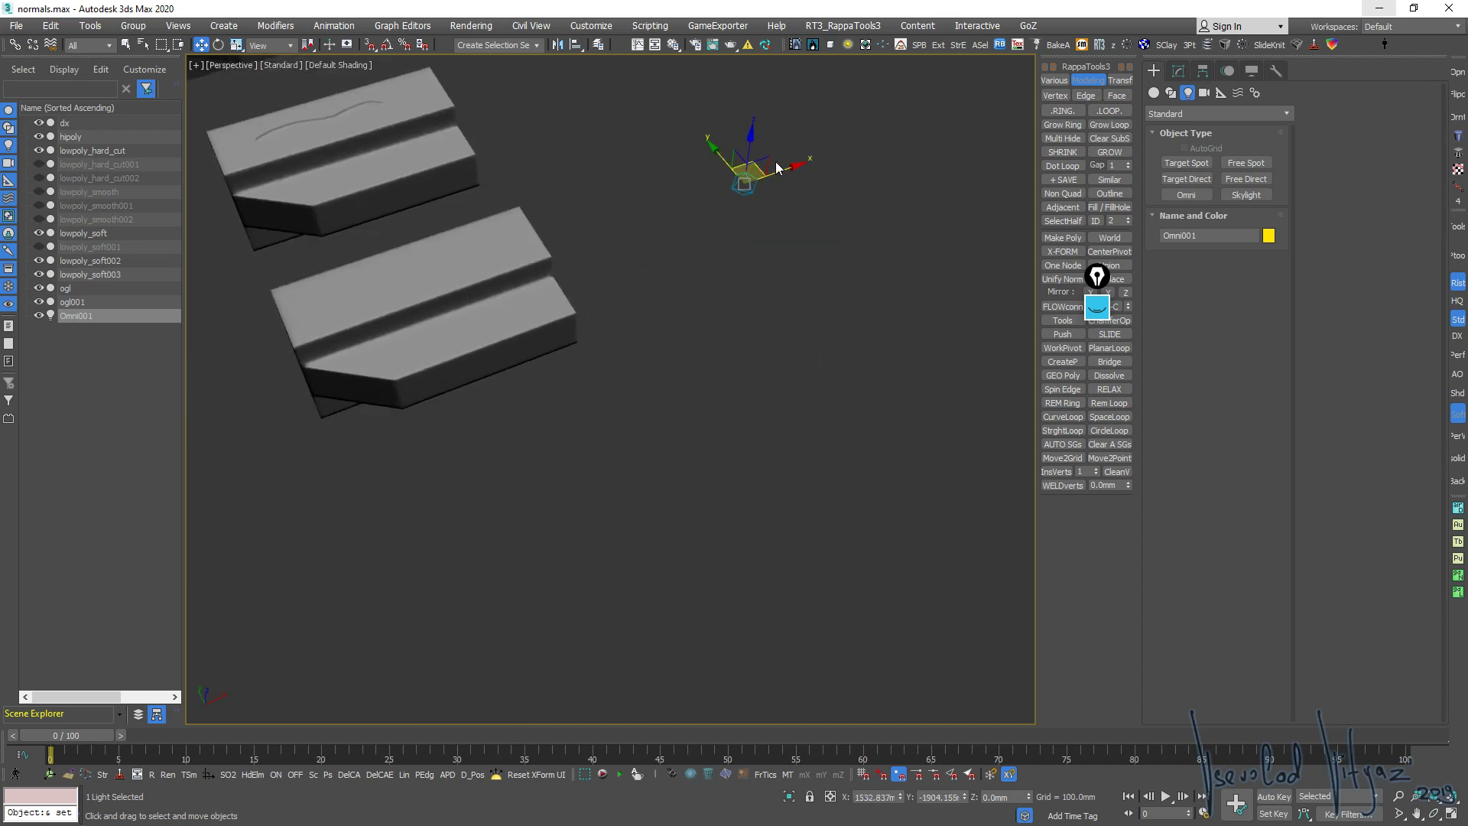
{"action": "middle_click_drag", "start_coordinate": [767, 288], "coordinate": [470, 208]}
{"action": "scroll", "coordinate": [470, 208], "scroll_direction": "down", "scroll_amount": 5}
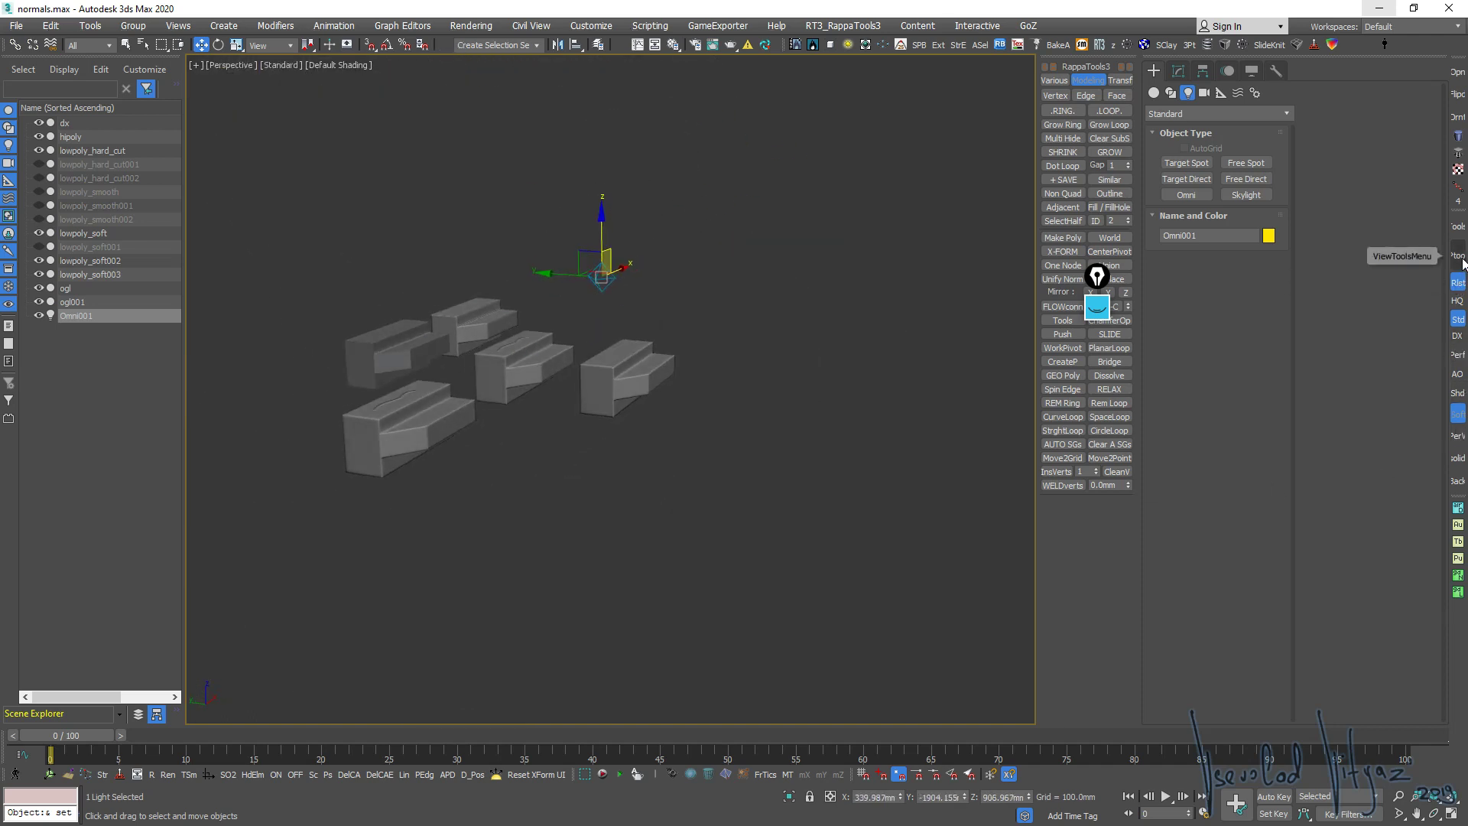
{"action": "left_click", "coordinate": [1457, 300]}
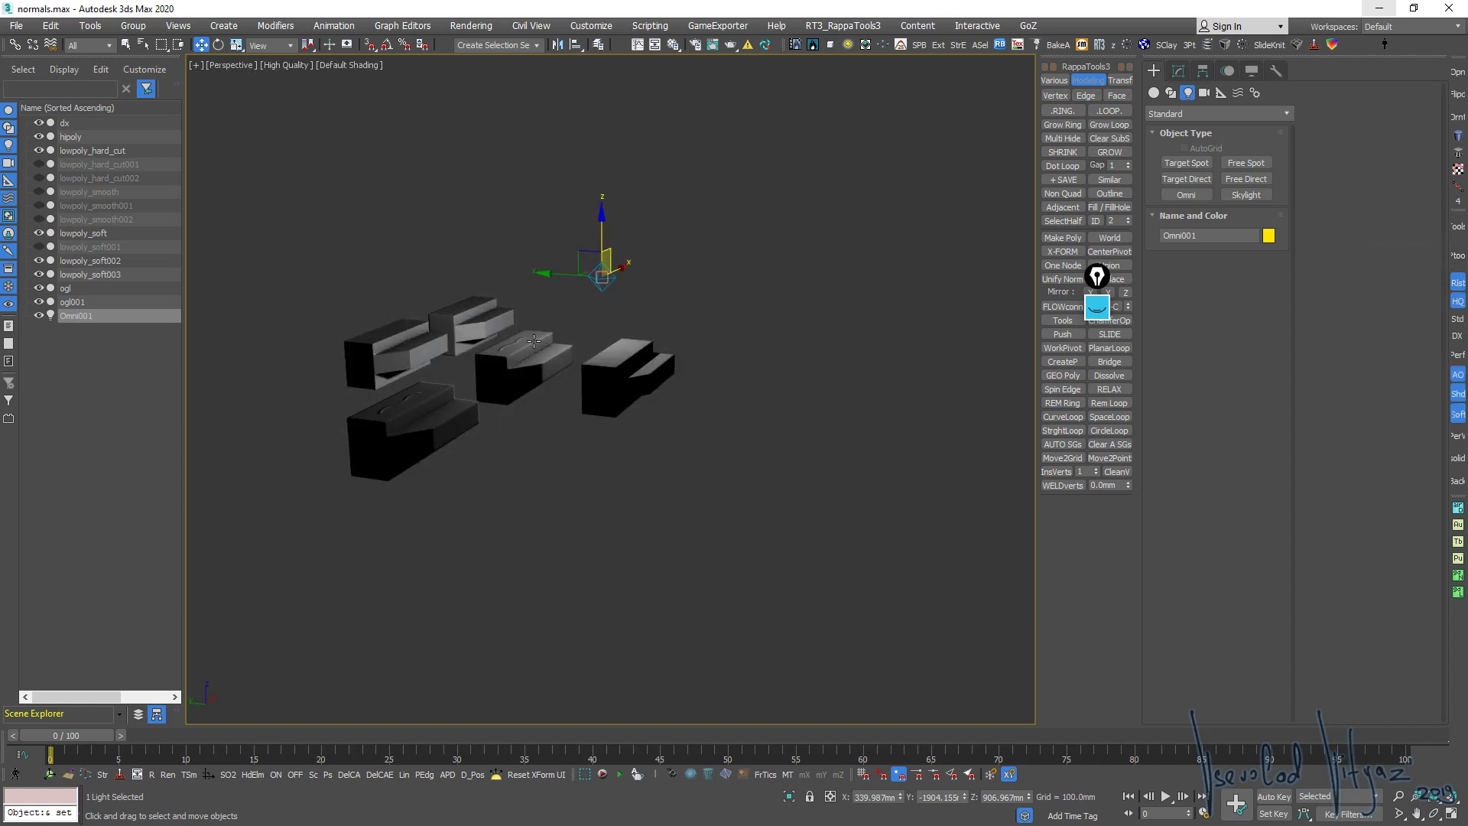
{"action": "middle_click_drag", "start_coordinate": [552, 336], "coordinate": [680, 367]}
{"action": "scroll", "coordinate": [716, 373], "scroll_direction": "up", "scroll_amount": 6}
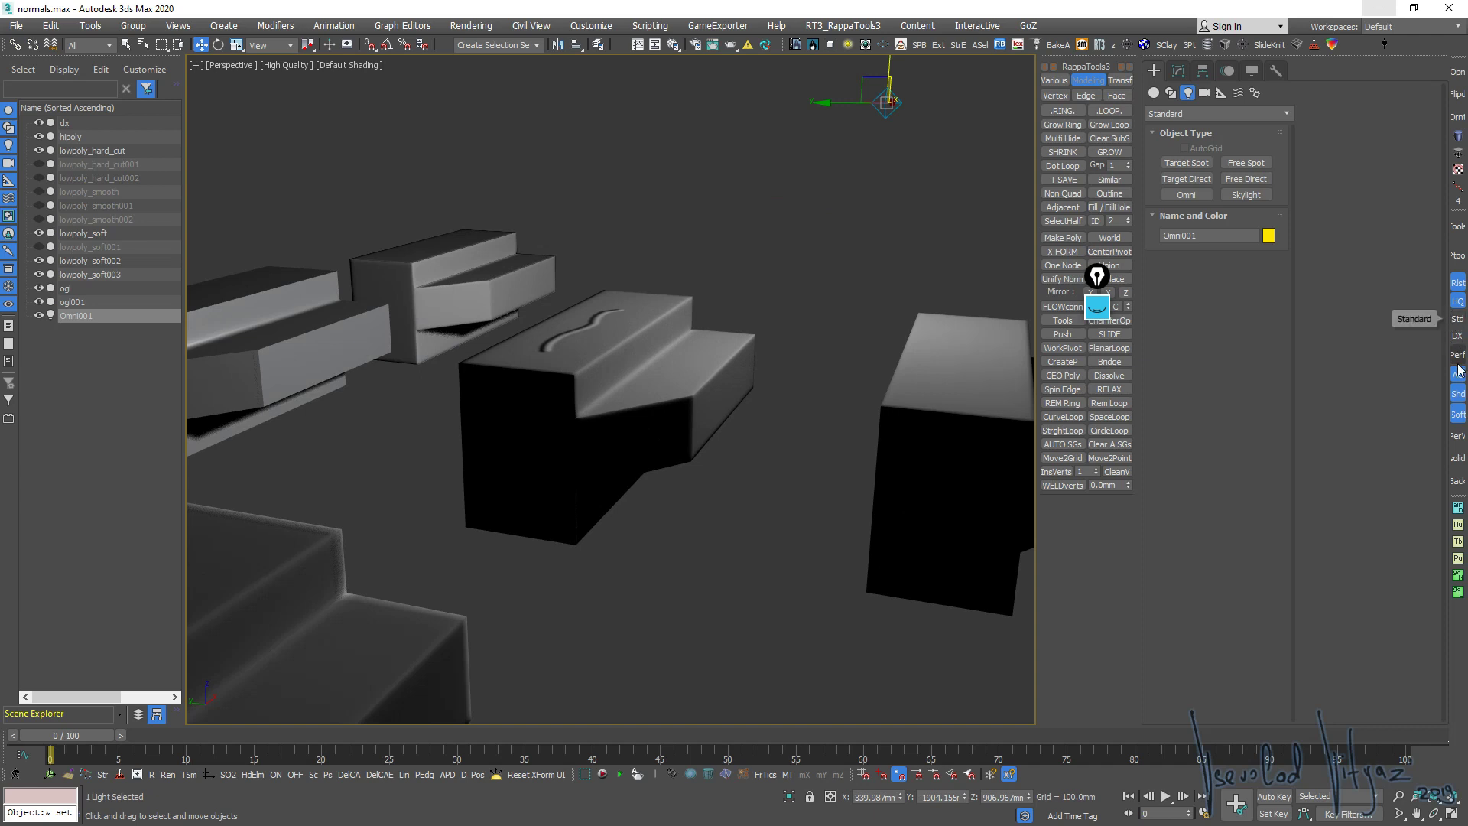
Turn off viewport ambient occlusion and move the light to vary the groove's shading
{"action": "left_click", "coordinate": [1459, 294]}
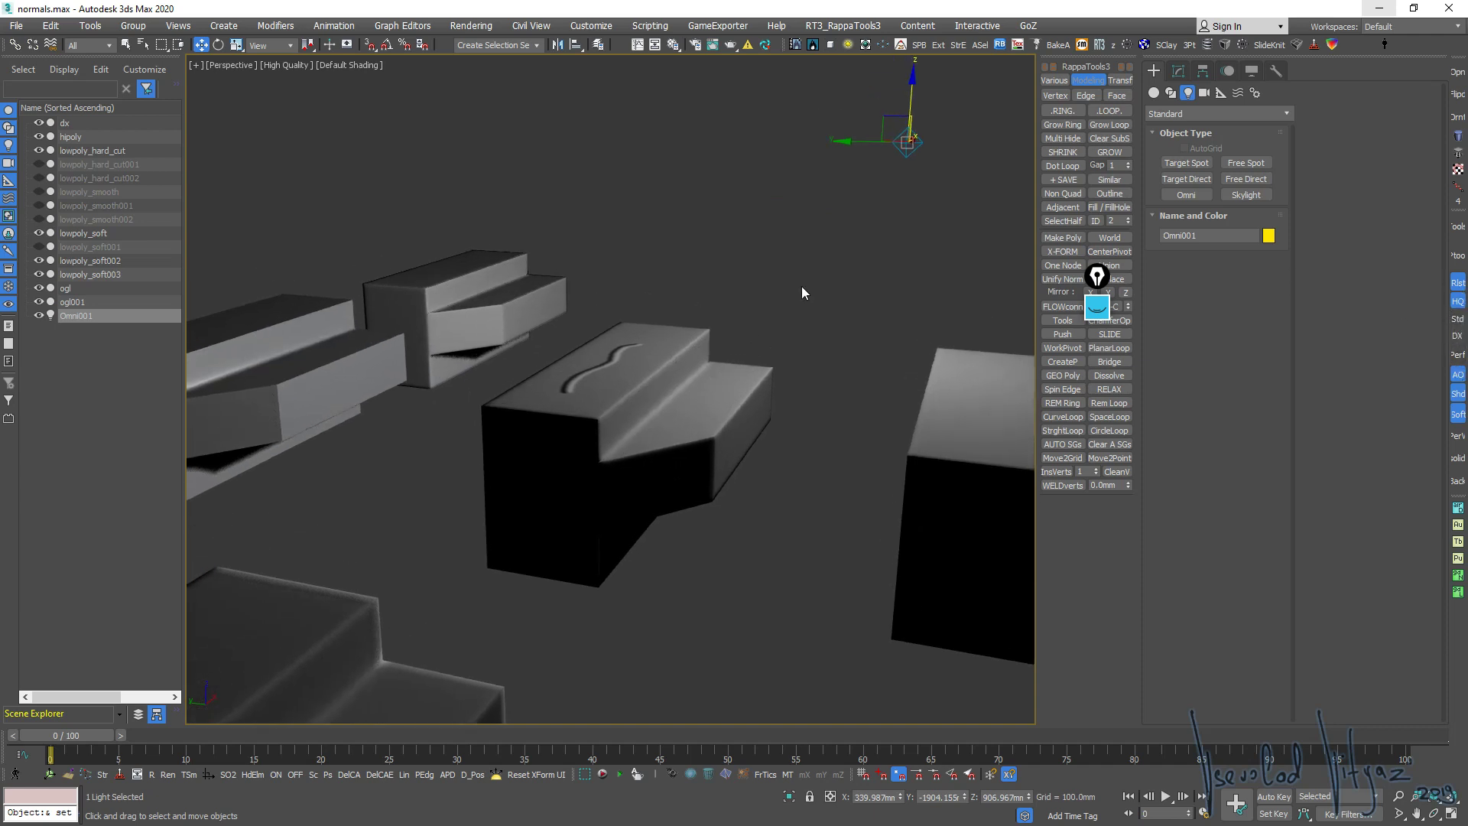
{"action": "left_click_drag", "start_coordinate": [879, 128], "coordinate": [802, 201]}
{"action": "middle_click_drag", "start_coordinate": [802, 201], "coordinate": [719, 273], "text": "alt"}
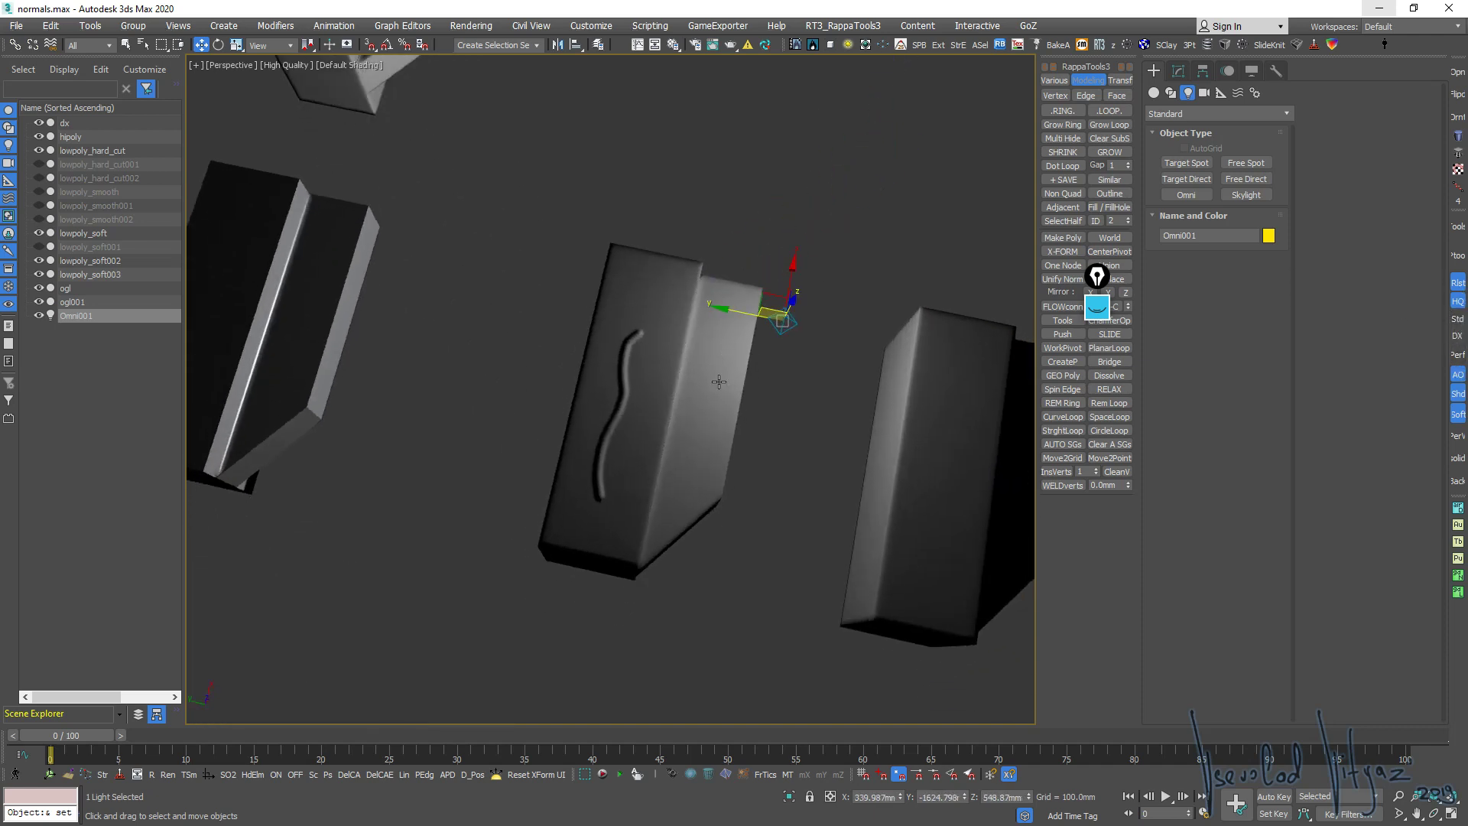
{"action": "mouse_move", "coordinate": [720, 273]}
{"action": "left_mouse_down"}
{"action": "mouse_move", "coordinate": [563, 262]}
{"action": "mouse_move", "coordinate": [524, 416]}
{"action": "mouse_move", "coordinate": [563, 498]}
{"action": "mouse_move", "coordinate": [566, 318]}
{"action": "mouse_move", "coordinate": [535, 354]}
{"action": "mouse_move", "coordinate": [657, 229]}
{"action": "mouse_move", "coordinate": [795, 367]}
{"action": "mouse_move", "coordinate": [743, 394]}
{"action": "left_mouse_up"}
{"action": "mouse_move", "coordinate": [743, 394]}
{"action": "middle_mouse_down", "text": "alt"}
{"action": "mouse_move", "coordinate": [698, 328]}
{"action": "mouse_move", "coordinate": [764, 360]}
{"action": "middle_mouse_up", "text": "alt"}
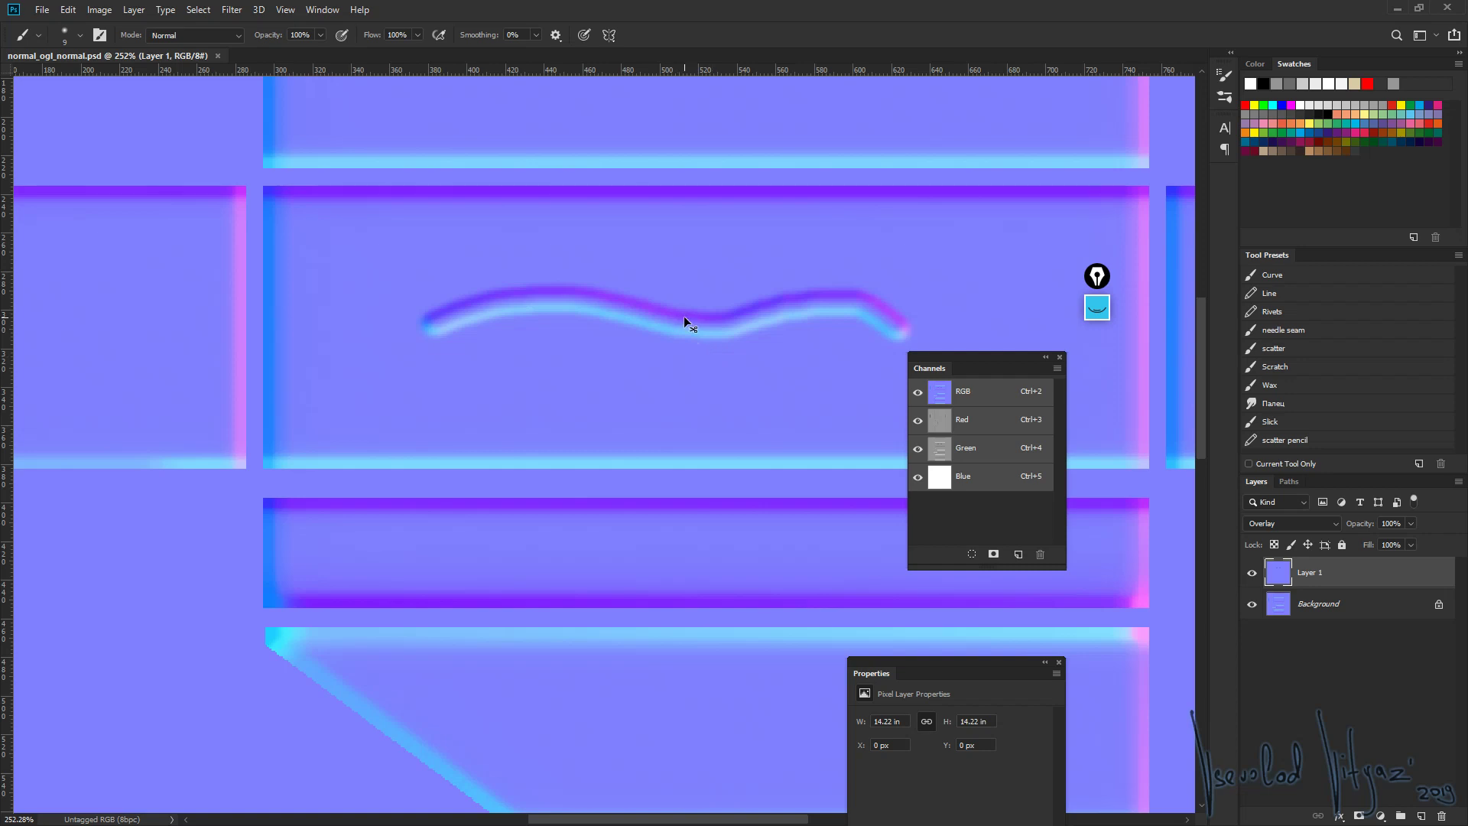
Draw a rectangular marquee selection around the squiggle on the normal map
{"action": "scroll", "coordinate": [684, 315], "scroll_direction": "down", "scroll_amount": 5, "text": "alt"}
{"action": "scroll", "coordinate": [672, 331], "scroll_direction": "up", "scroll_amount": 2, "text": "alt"}
{"action": "scroll", "coordinate": [711, 351], "scroll_direction": "up", "scroll_amount": 1, "text": "alt"}
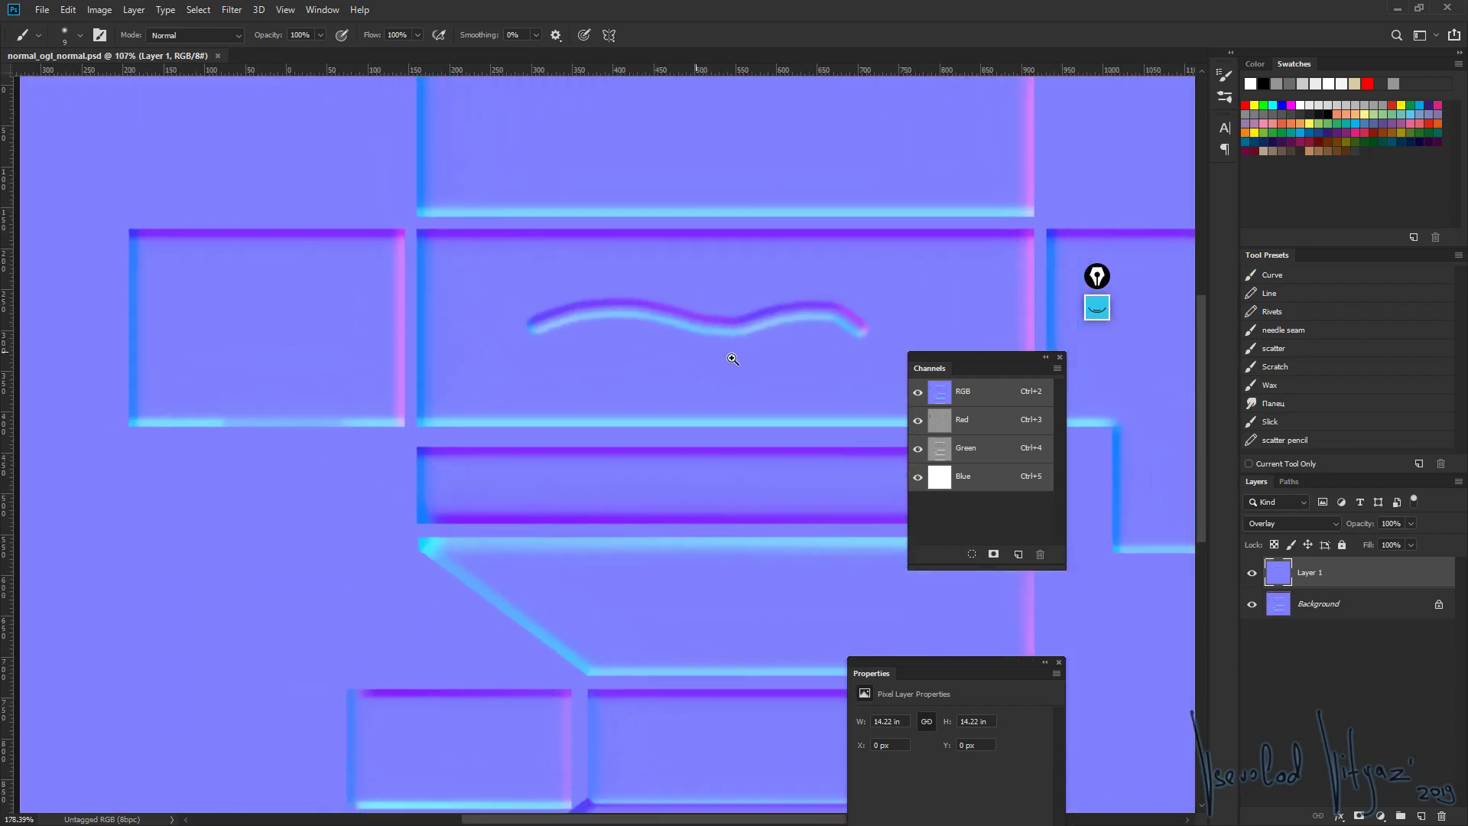
{"action": "scroll", "coordinate": [757, 343], "scroll_direction": "up", "scroll_amount": 3, "text": "alt"}
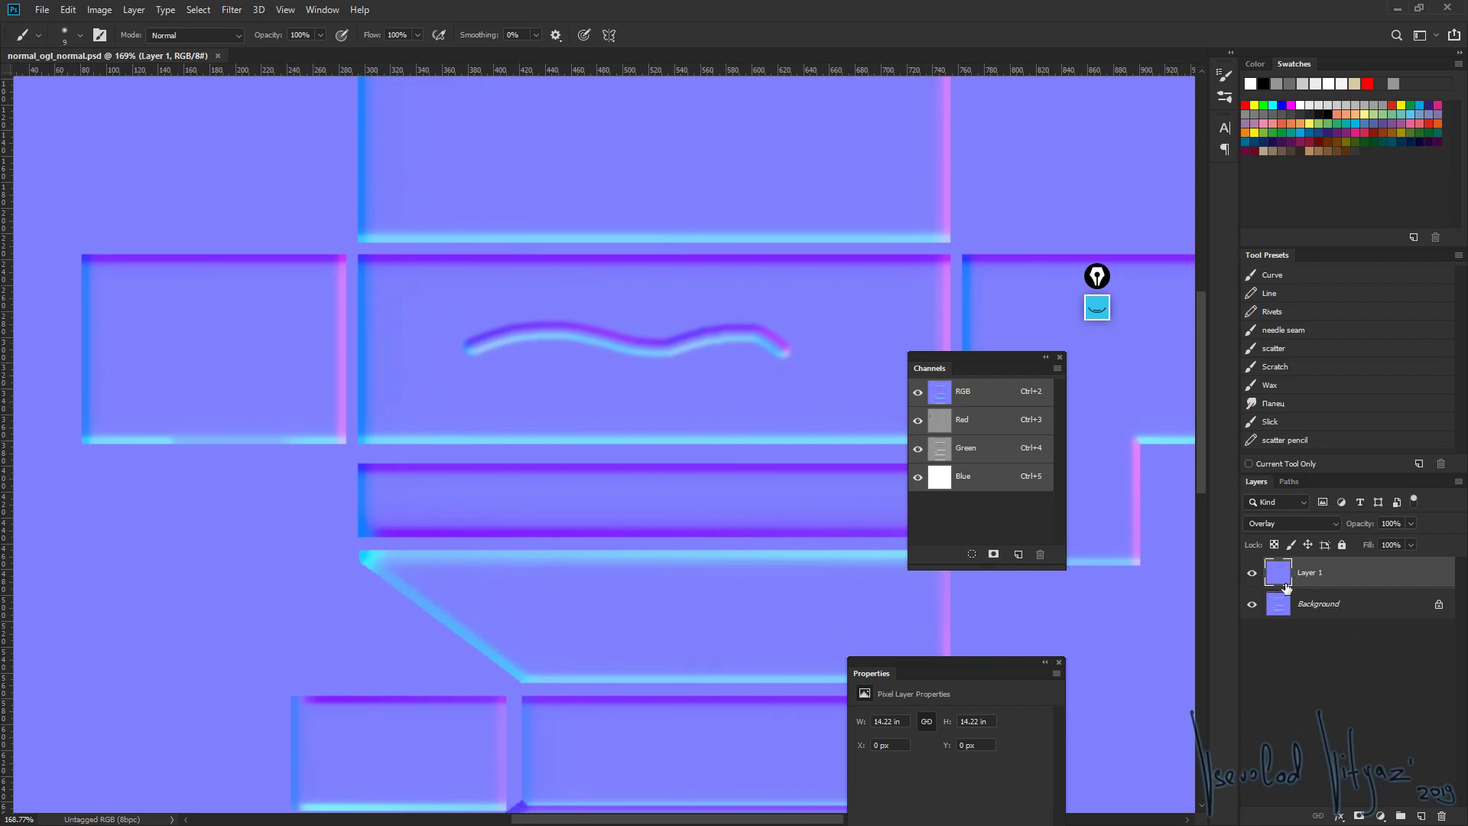
{"action": "key", "text": "m"}
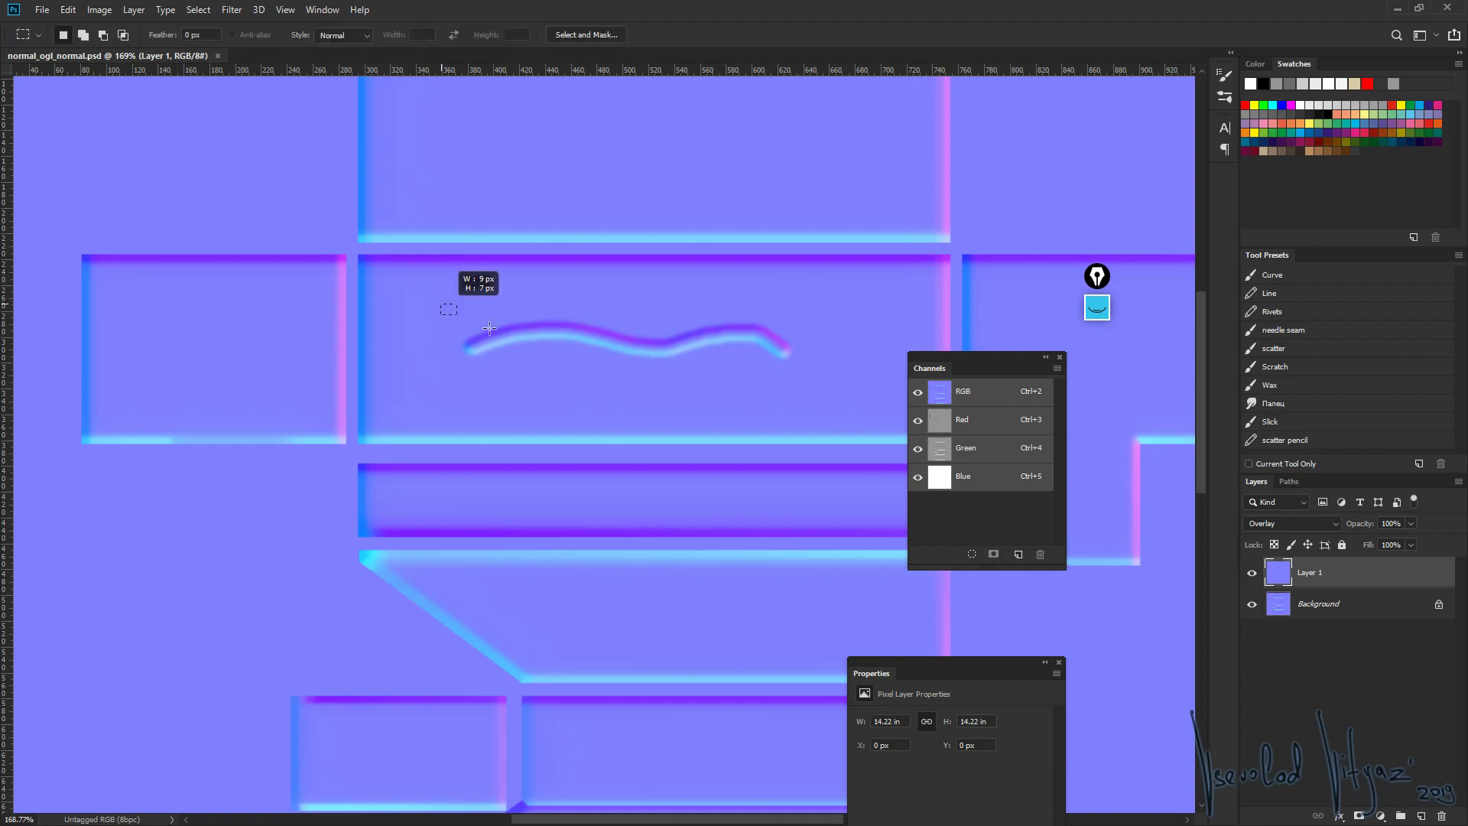
{"action": "left_click_drag", "start_coordinate": [442, 301], "coordinate": [819, 400]}
{"action": "left_click", "coordinate": [632, 344]}
{"action": "left_click_drag", "start_coordinate": [632, 344], "coordinate": [605, 418]}
{"action": "scroll", "coordinate": [605, 417], "scroll_direction": "down", "scroll_amount": 5, "text": "alt"}
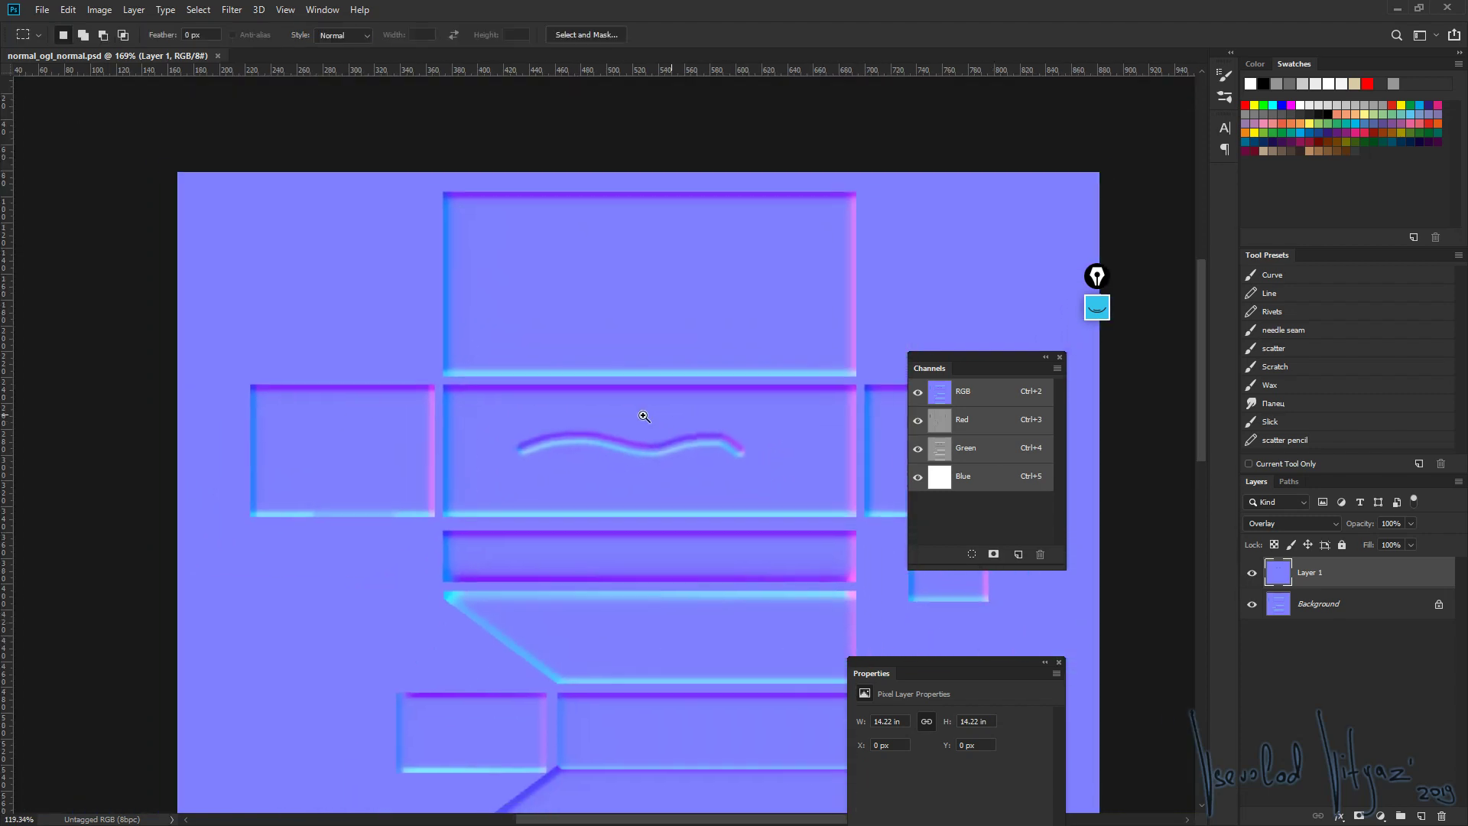
{"action": "scroll", "coordinate": [665, 429], "scroll_direction": "up", "scroll_amount": 5, "text": "alt"}
{"action": "key", "text": "ctrl+shift+d"}
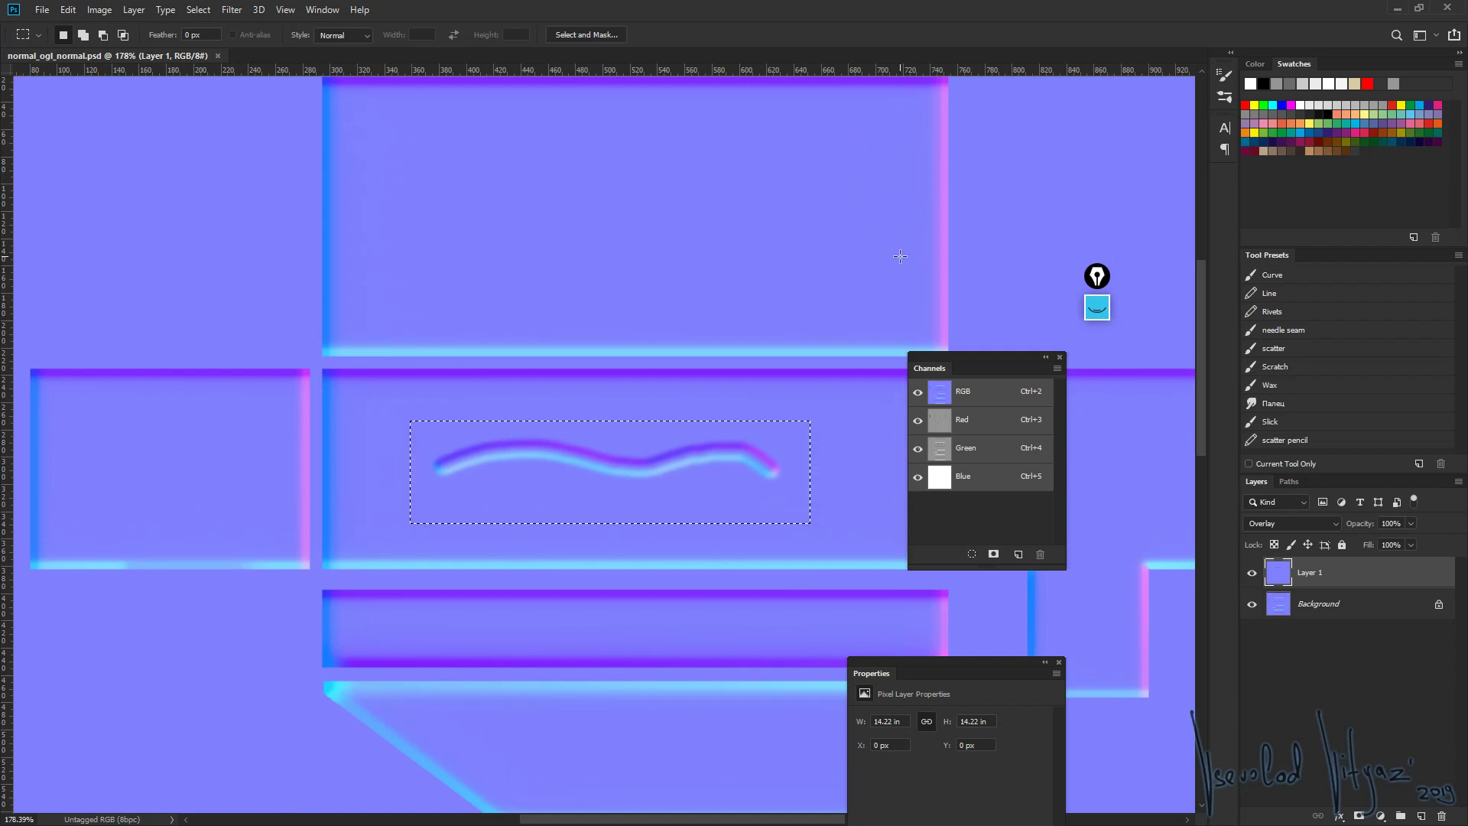
Copy the squiggle up onto the upper panel, rotate it about 34° diagonally, and deselect
{"action": "key", "text": "v"}
{"action": "left_click_drag", "start_coordinate": [581, 469], "coordinate": [585, 205], "text": "alt"}
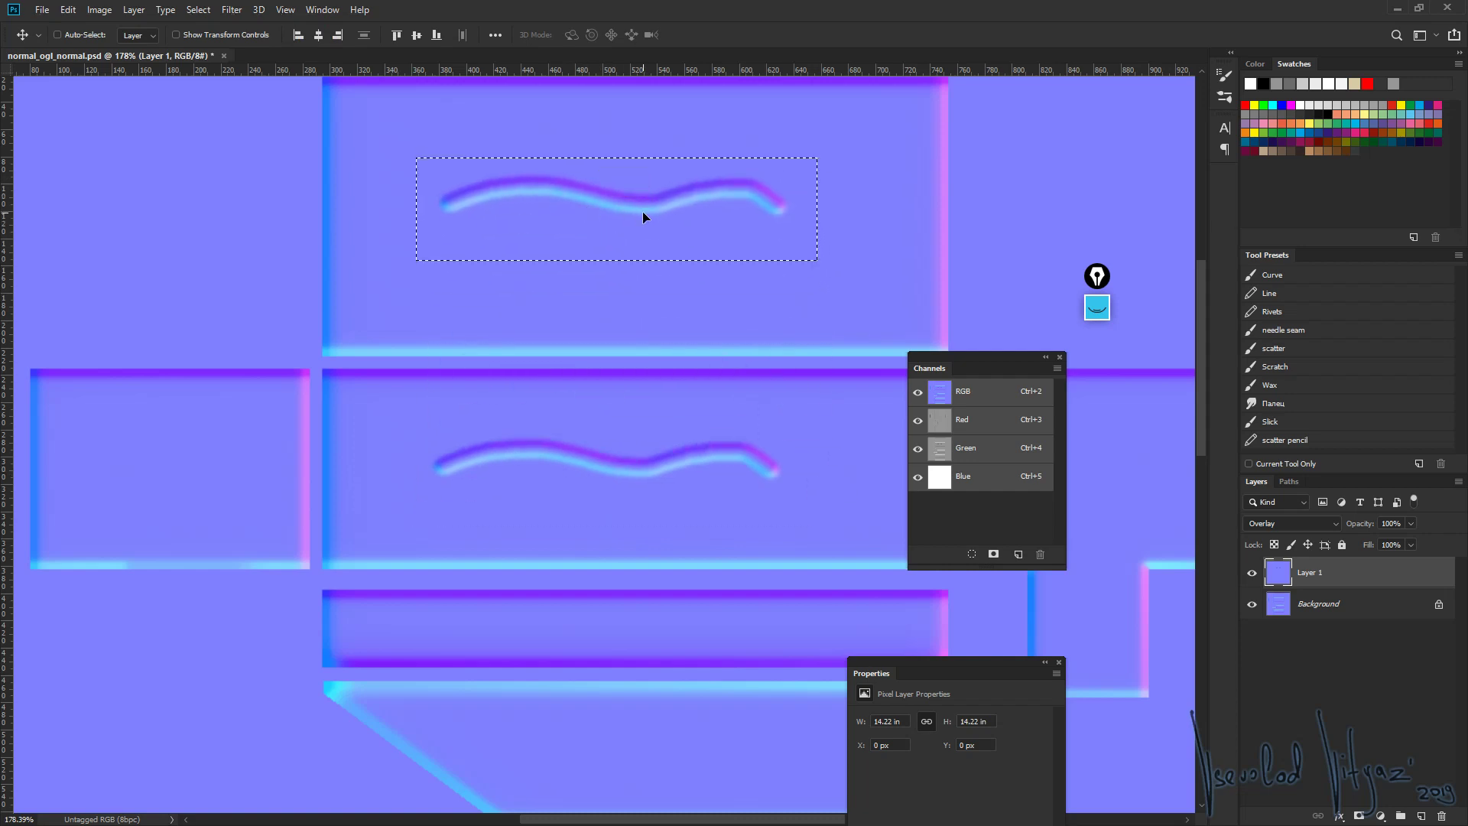
{"action": "scroll", "coordinate": [642, 214], "scroll_direction": "up", "scroll_amount": 2}
{"action": "key", "text": "ctrl+t"}
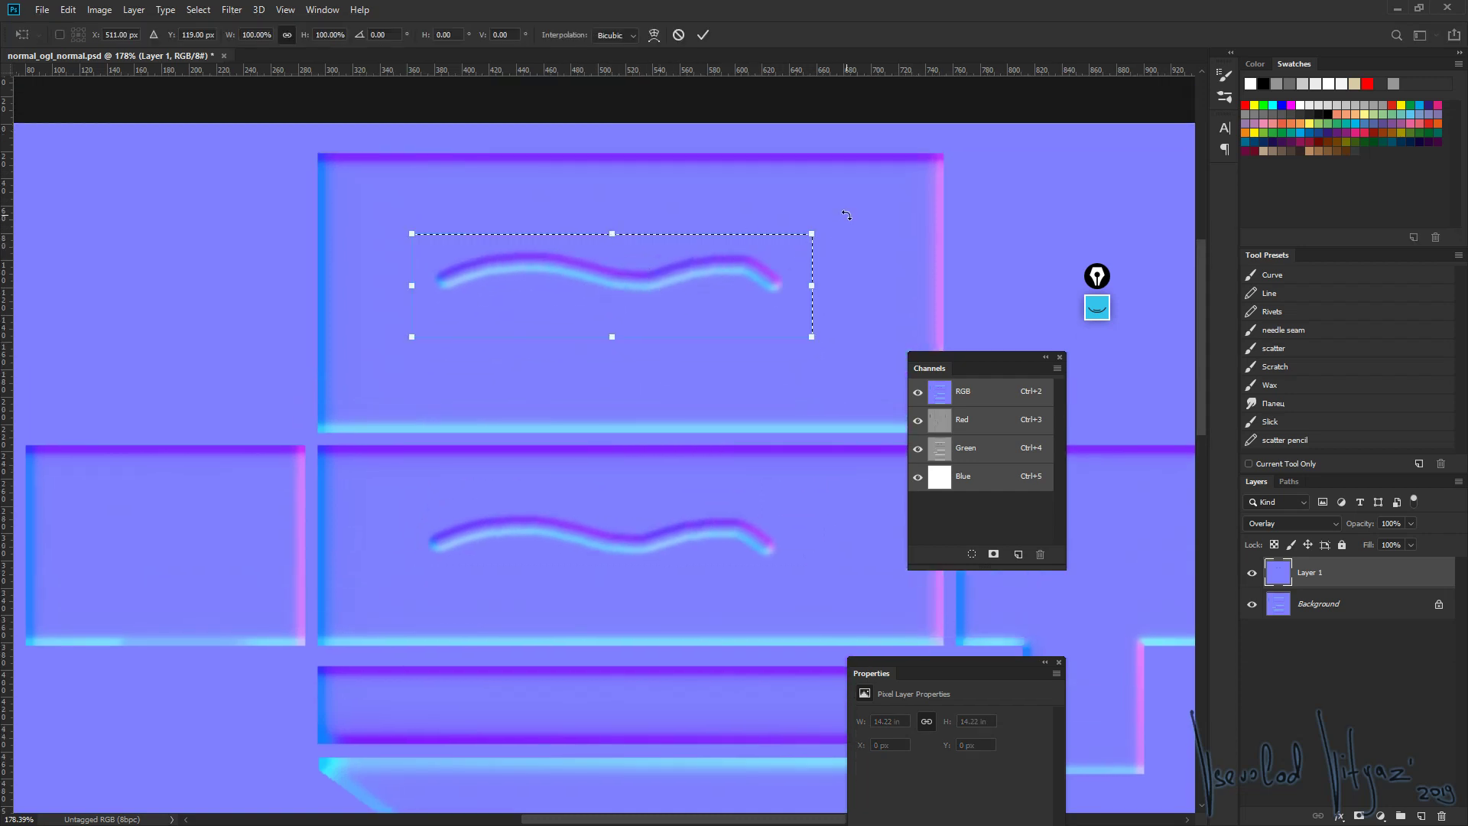
{"action": "left_click_drag", "start_coordinate": [846, 219], "coordinate": [809, 375]}
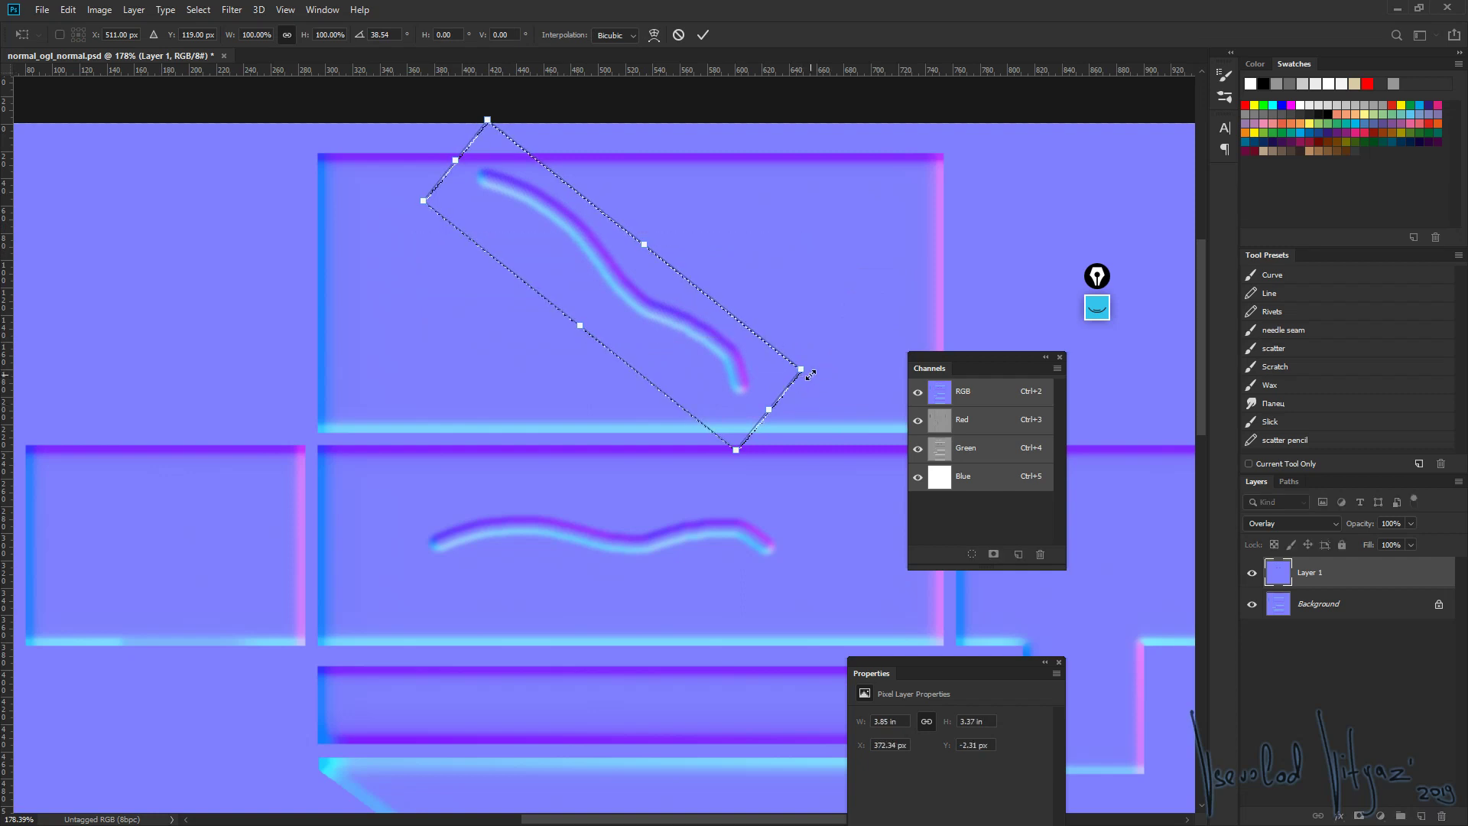
{"action": "key", "text": "Return"}
{"action": "key", "text": "ctrl+d"}
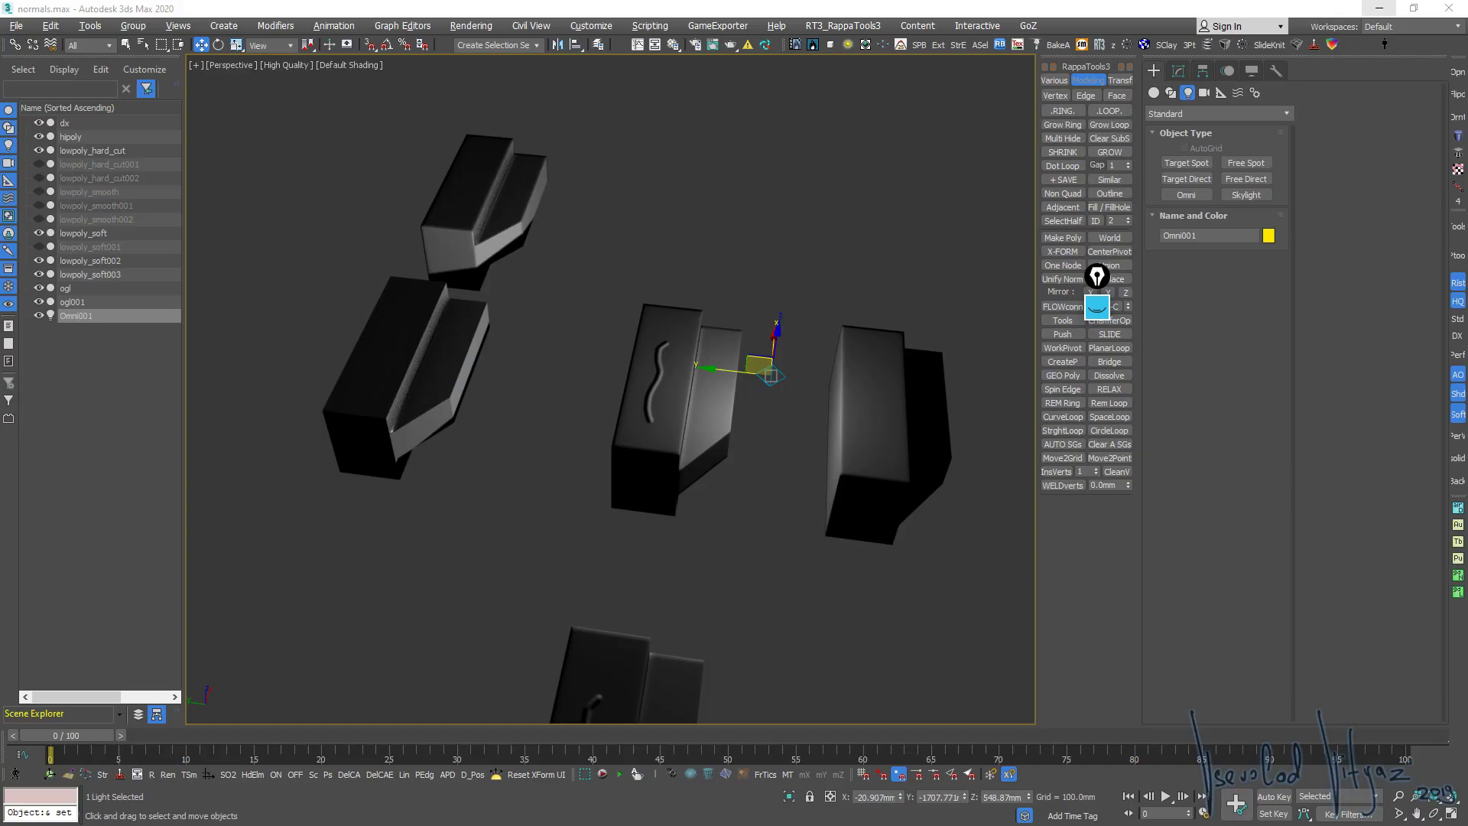
Orbit the Perspective view and move the Omni light to inspect the squiggle groove on the box
{"action": "mouse_move", "coordinate": [658, 413]}
{"action": "middle_mouse_down", "text": "alt"}
{"action": "mouse_move", "coordinate": [699, 425]}
{"action": "mouse_move", "coordinate": [842, 331]}
{"action": "mouse_move", "coordinate": [865, 340]}
{"action": "mouse_move", "coordinate": [714, 314]}
{"action": "mouse_move", "coordinate": [750, 360]}
{"action": "mouse_move", "coordinate": [870, 383]}
{"action": "mouse_move", "coordinate": [734, 269]}
{"action": "middle_mouse_up", "text": "alt"}
{"action": "mouse_move", "coordinate": [734, 269]}
{"action": "left_mouse_down"}
{"action": "mouse_move", "coordinate": [761, 371]}
{"action": "mouse_move", "coordinate": [734, 447]}
{"action": "mouse_move", "coordinate": [761, 352]}
{"action": "mouse_move", "coordinate": [735, 467]}
{"action": "left_mouse_up"}
{"action": "mouse_move", "coordinate": [735, 467]}
{"action": "middle_mouse_down", "text": "alt"}
{"action": "mouse_move", "coordinate": [448, 459]}
{"action": "mouse_move", "coordinate": [663, 433]}
{"action": "middle_mouse_up", "text": "alt"}
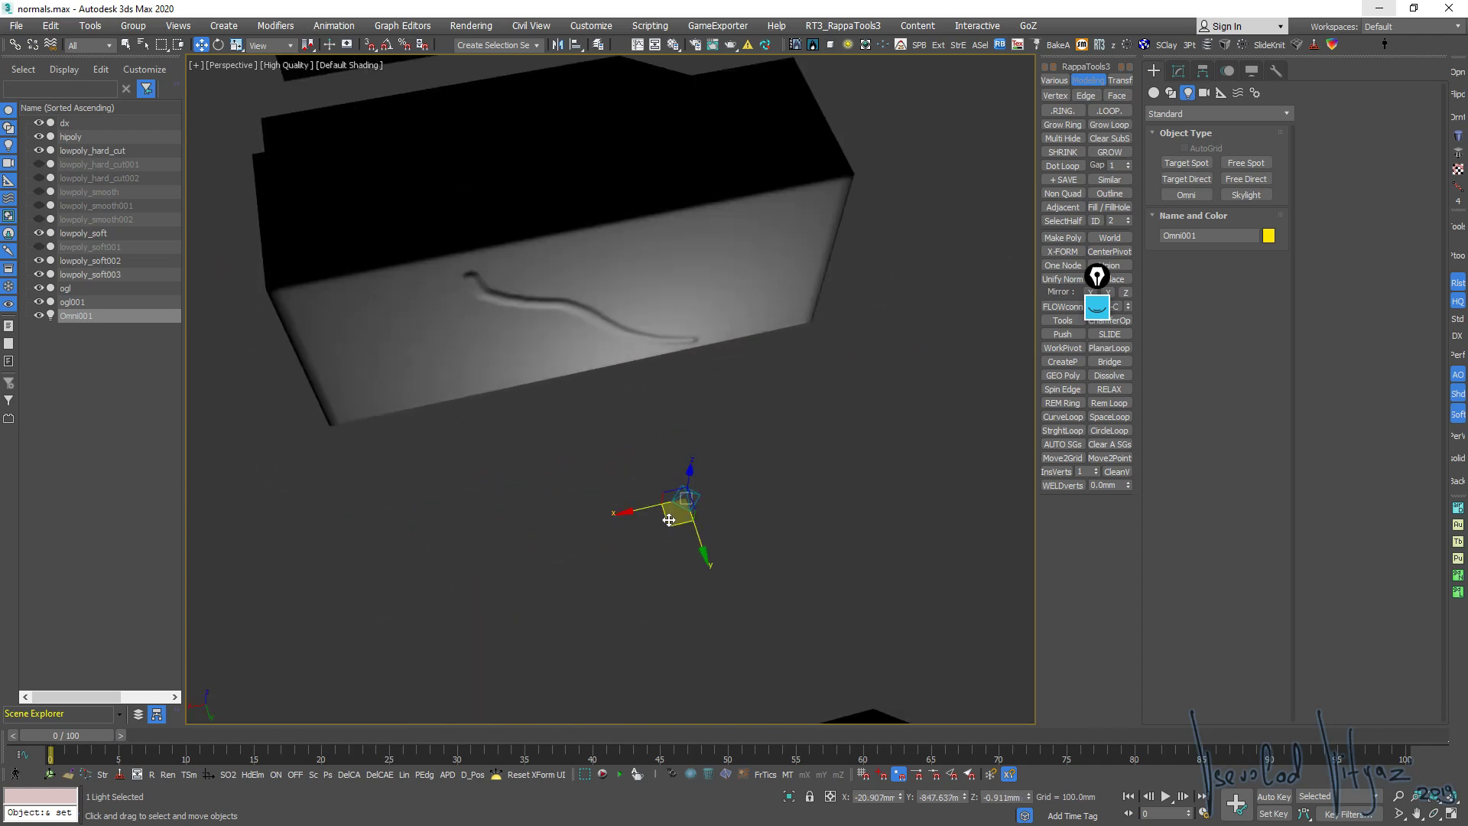
{"action": "mouse_move", "coordinate": [669, 520]}
{"action": "left_mouse_down"}
{"action": "mouse_move", "coordinate": [424, 523]}
{"action": "mouse_move", "coordinate": [458, 544]}
{"action": "mouse_move", "coordinate": [841, 462]}
{"action": "mouse_move", "coordinate": [930, 325]}
{"action": "mouse_move", "coordinate": [910, 347]}
{"action": "mouse_move", "coordinate": [901, 301]}
{"action": "mouse_move", "coordinate": [911, 367]}
{"action": "mouse_move", "coordinate": [793, 349]}
{"action": "left_mouse_up"}
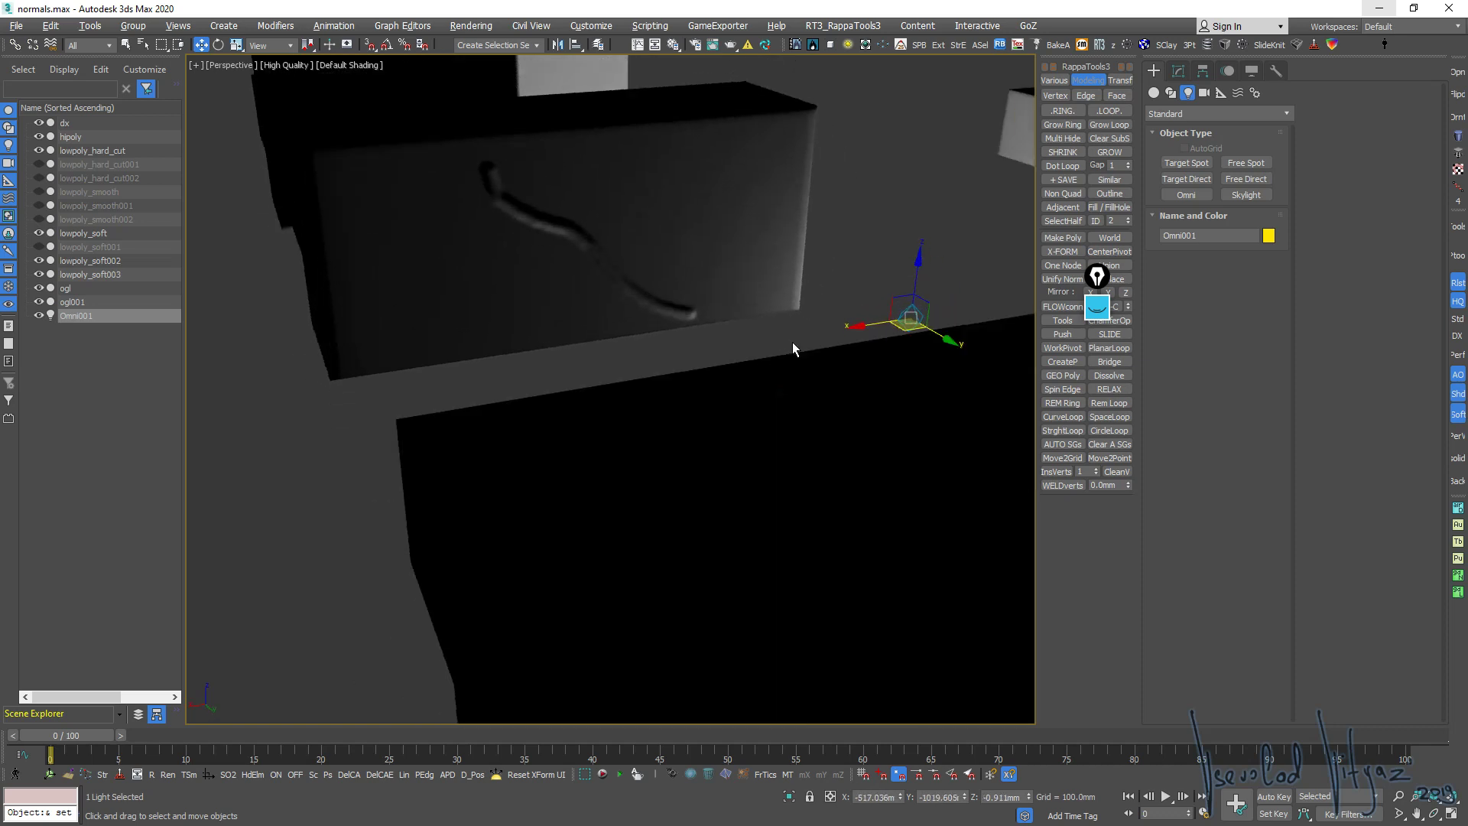
{"action": "middle_click_drag", "start_coordinate": [792, 349], "coordinate": [856, 321], "text": "alt"}
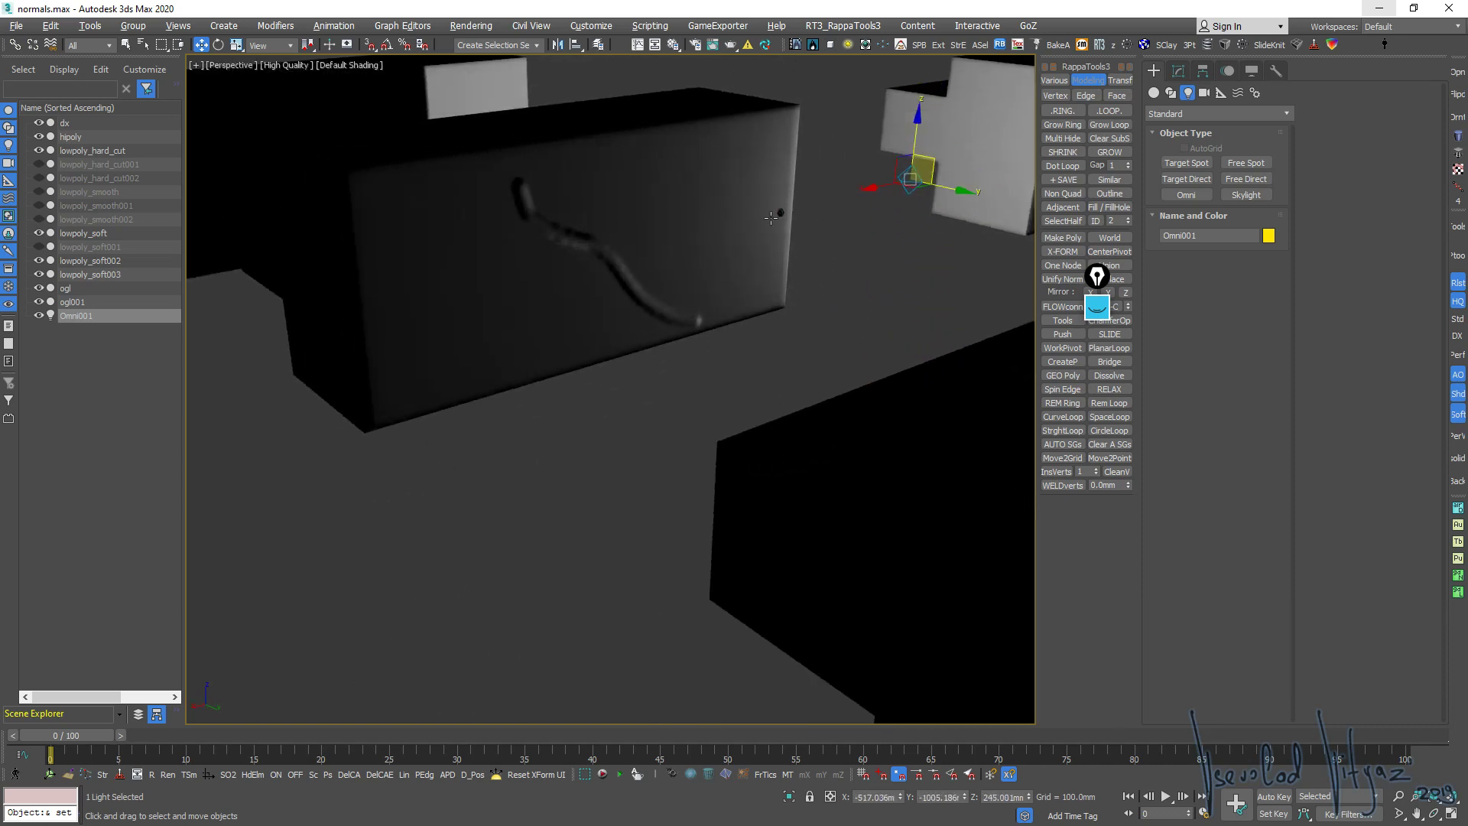
{"action": "mouse_move", "coordinate": [933, 179]}
{"action": "left_mouse_down"}
{"action": "mouse_move", "coordinate": [932, 313]}
{"action": "mouse_move", "coordinate": [919, 257]}
{"action": "left_mouse_up"}
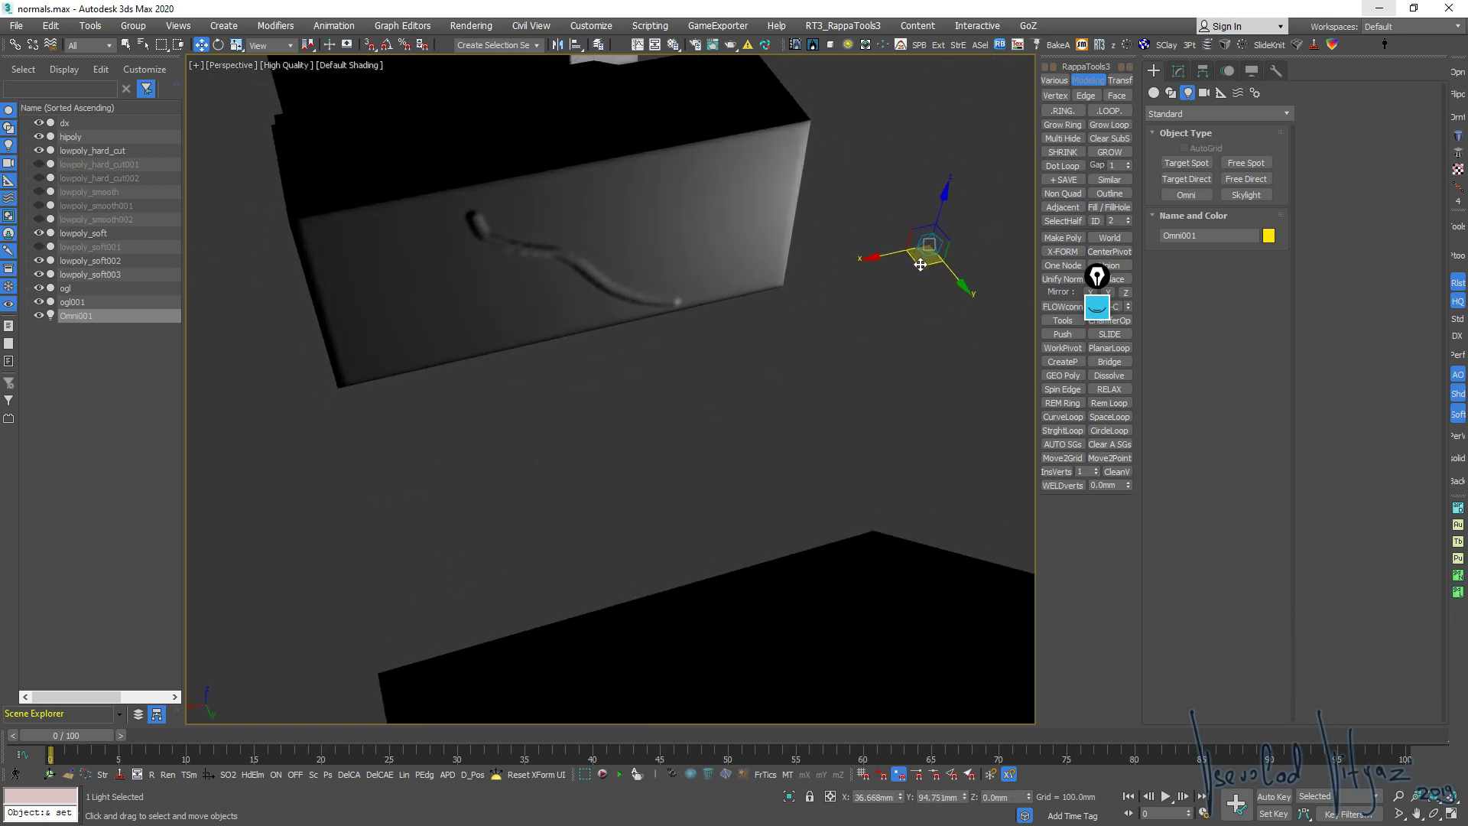
{"action": "middle_click_drag", "start_coordinate": [703, 281], "coordinate": [617, 296], "text": "alt"}
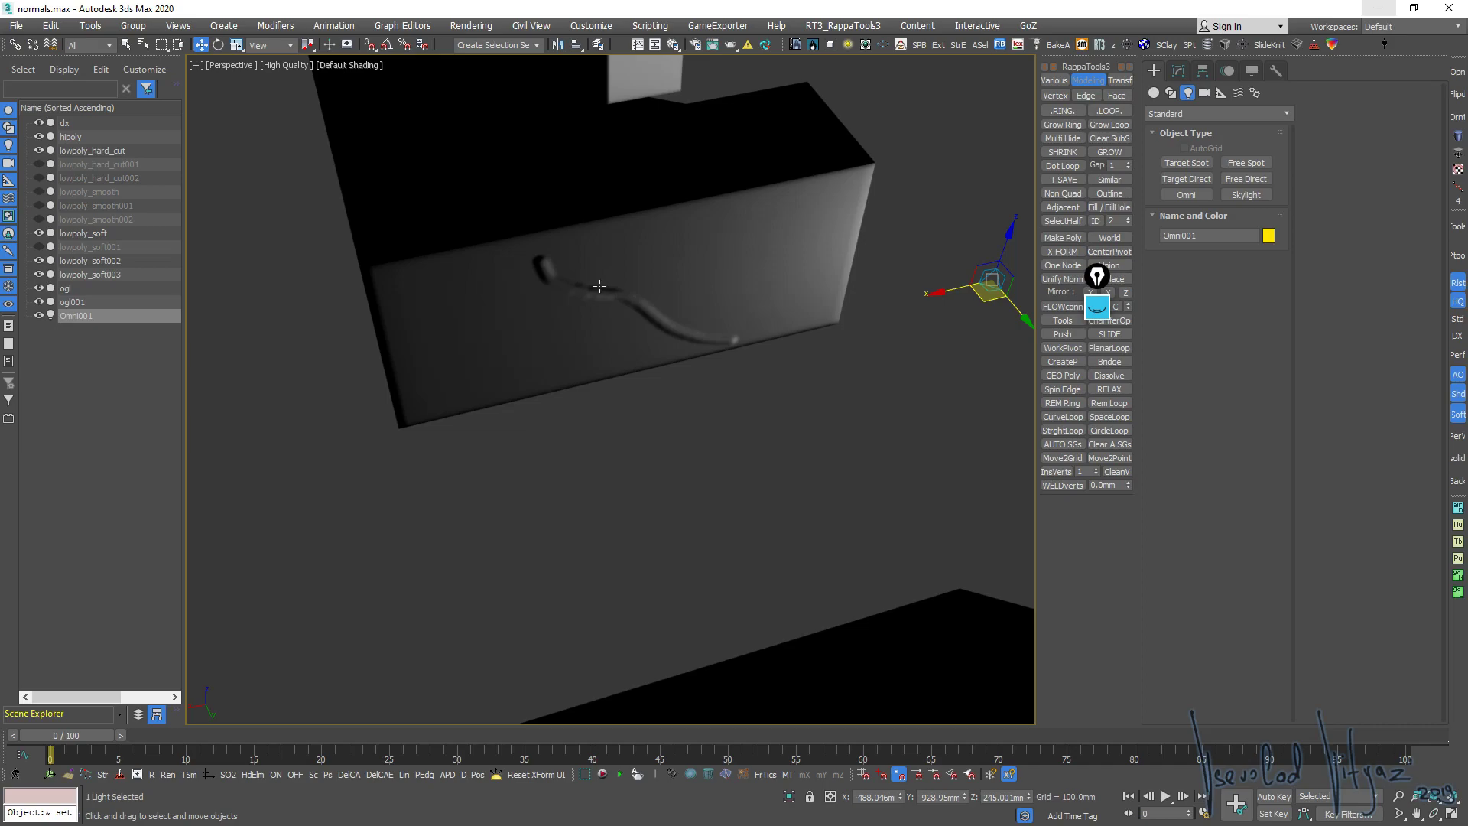
{"action": "key", "text": "alt+Tab"}
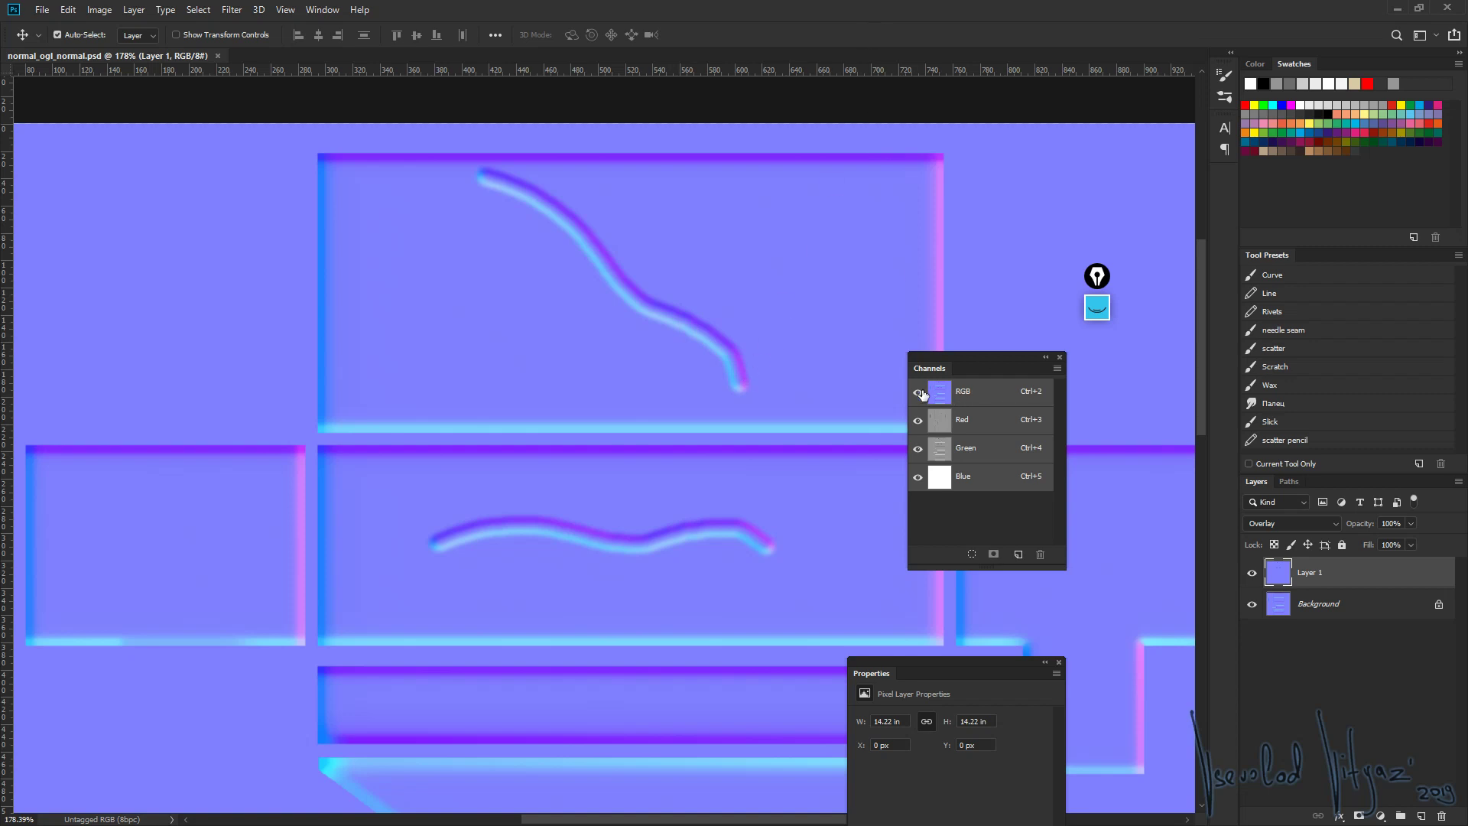
Undo the upper curve and add a new Layer 2 filled solid black
{"action": "key", "text": "ctrl+z"}
{"action": "key", "text": "ctrl+z"}
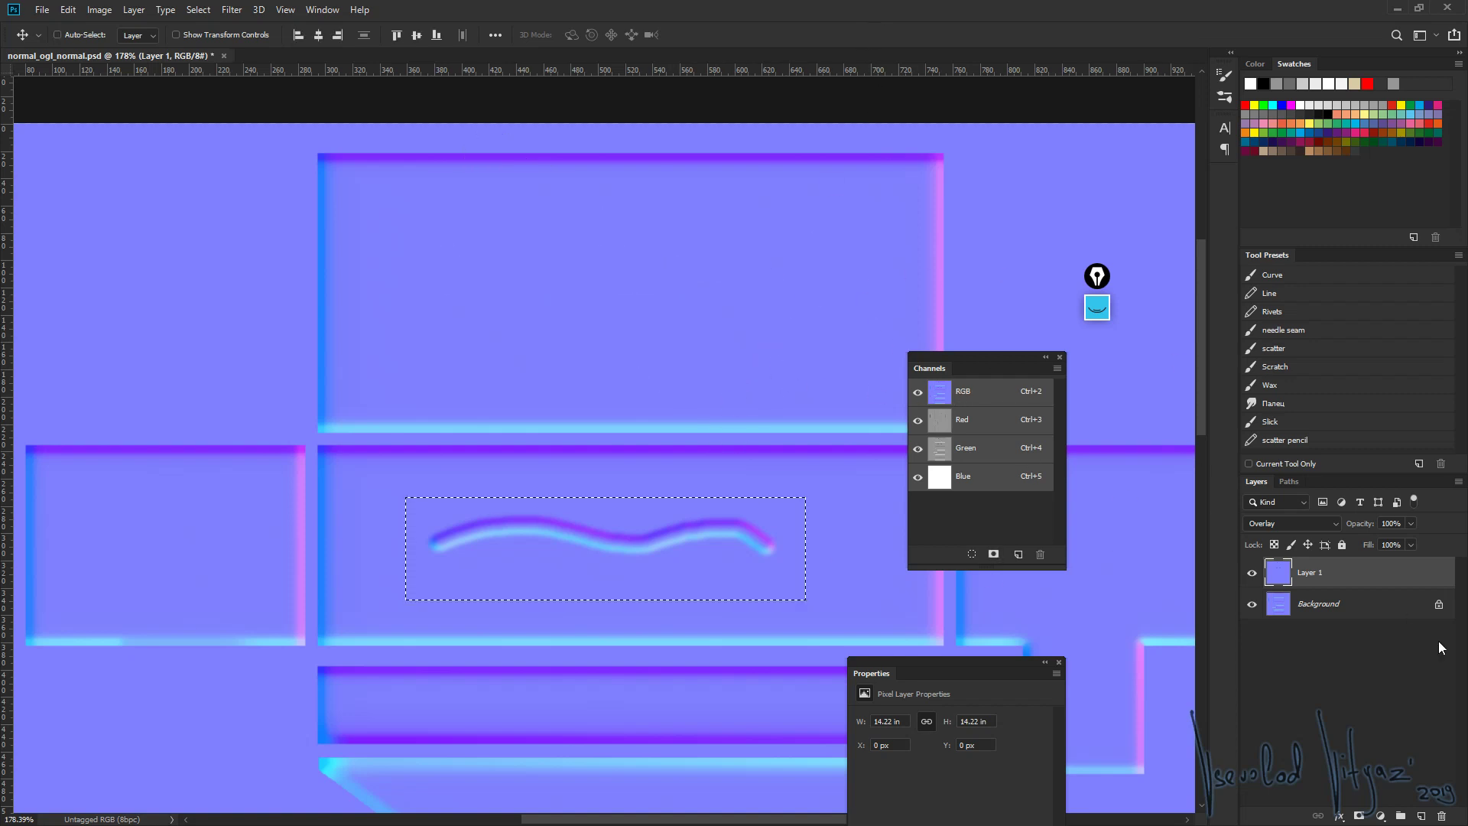
{"action": "key", "text": "ctrl+shift+alt+n"}
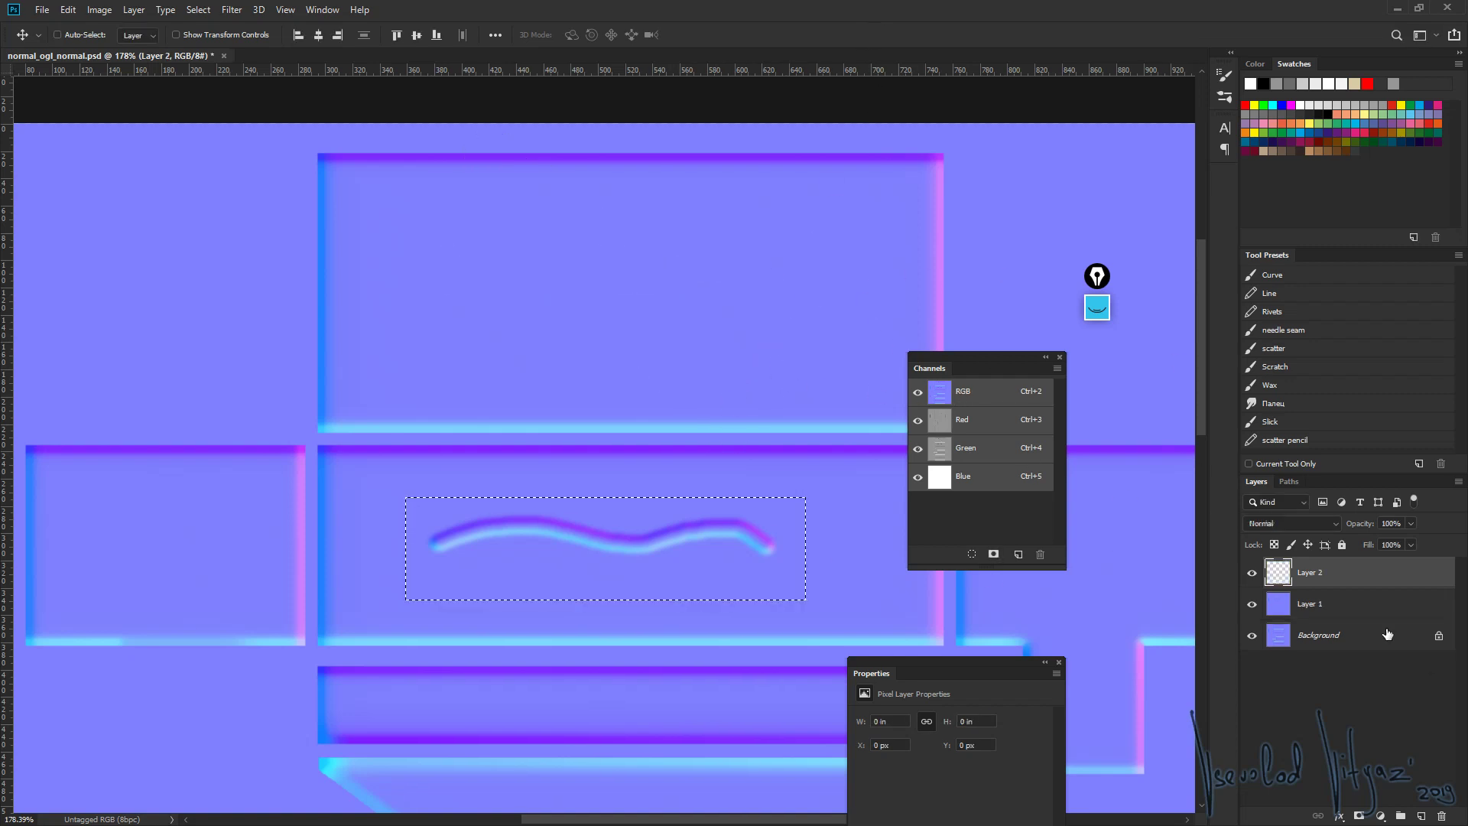
{"action": "key", "text": "ctrl+BackSpace"}
{"action": "key", "text": "ctrl+d"}
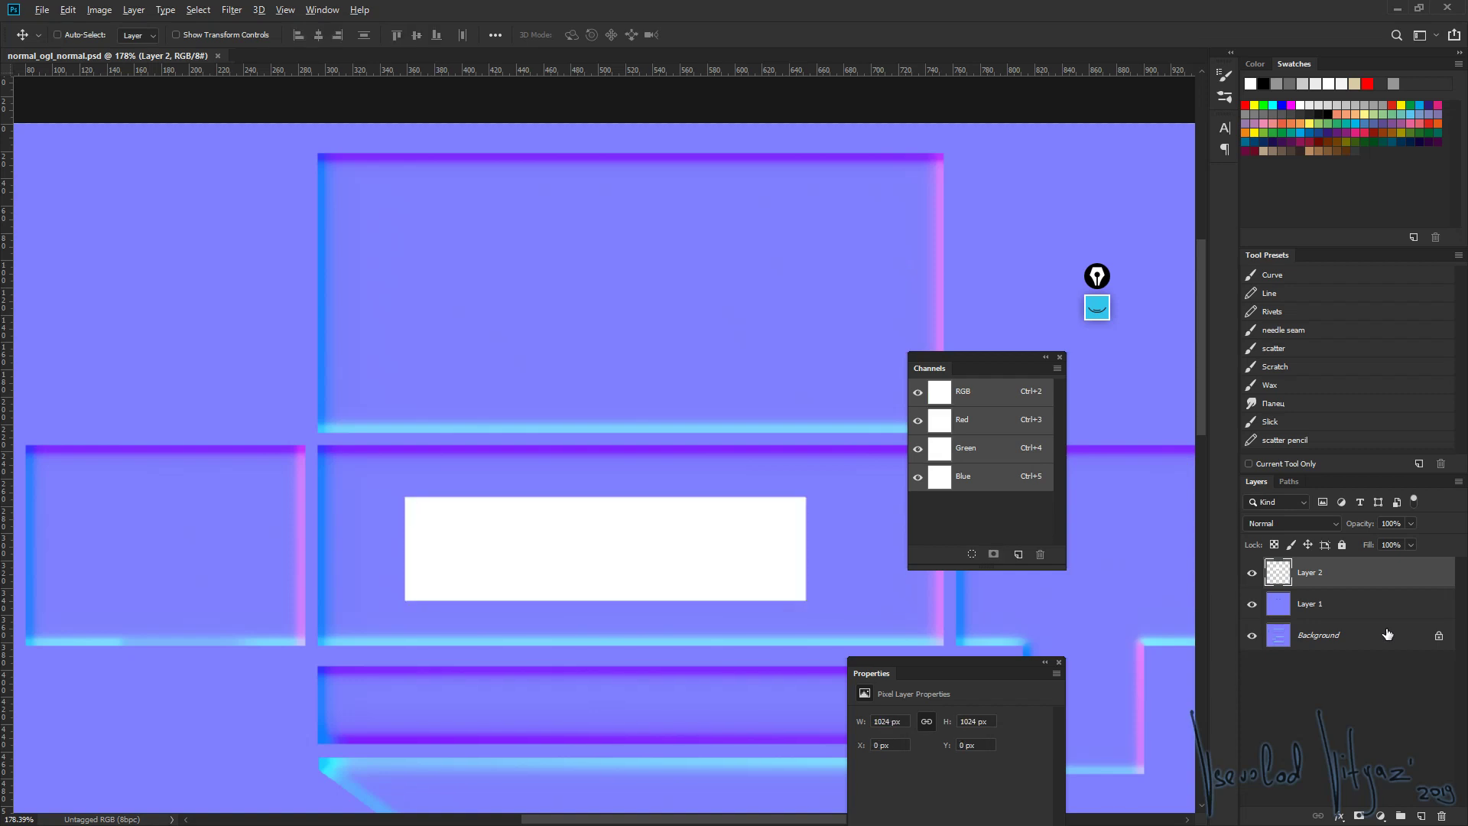
{"action": "key", "text": "ctrl+BackSpace"}
{"action": "key", "text": "ctrl+i"}
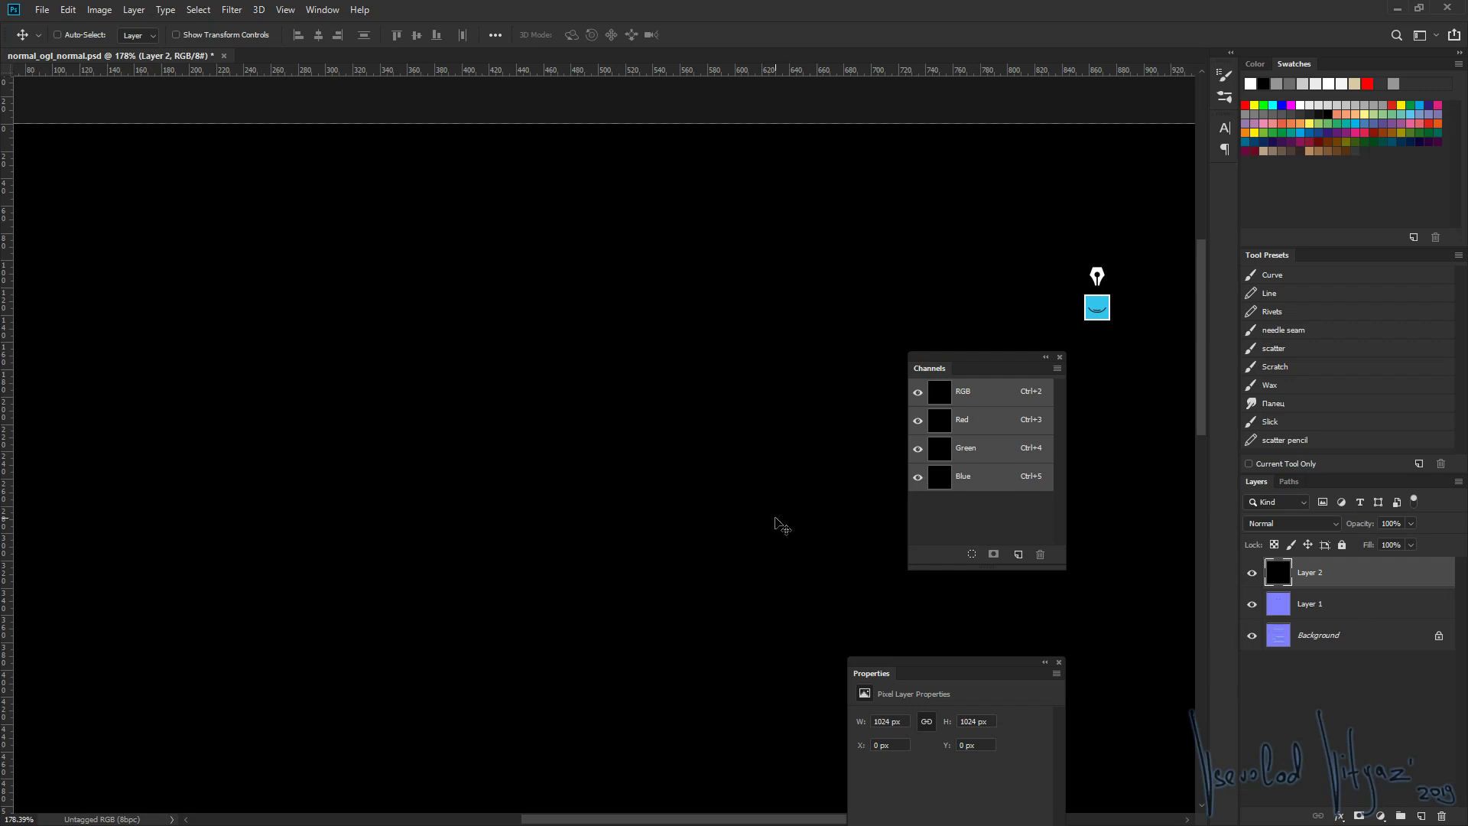
Paint a white squiggle with the brush on the black Layer 2
{"action": "key", "text": "b"}
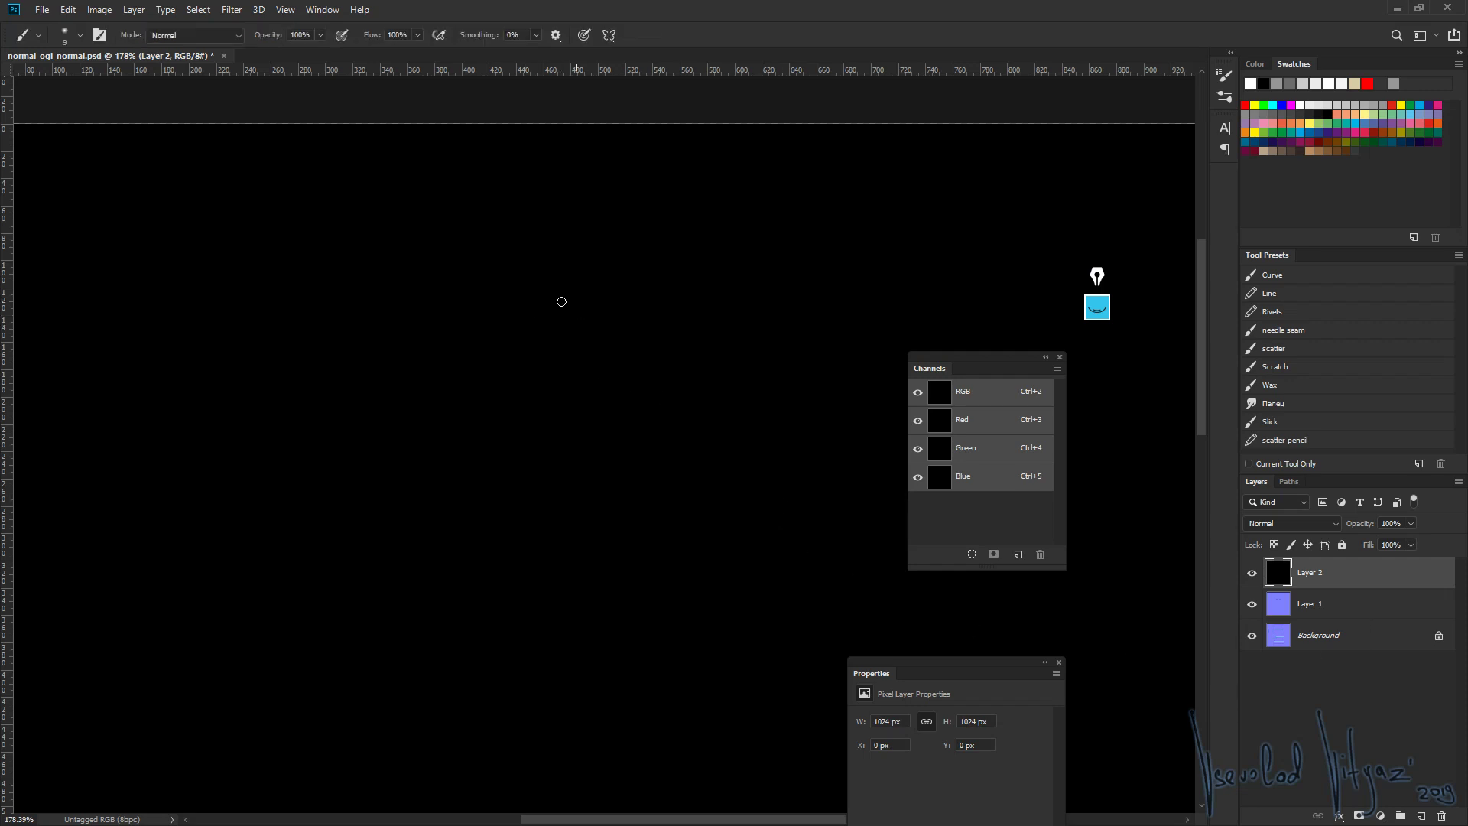
{"action": "left_click_drag", "start_coordinate": [539, 287], "coordinate": [622, 378]}
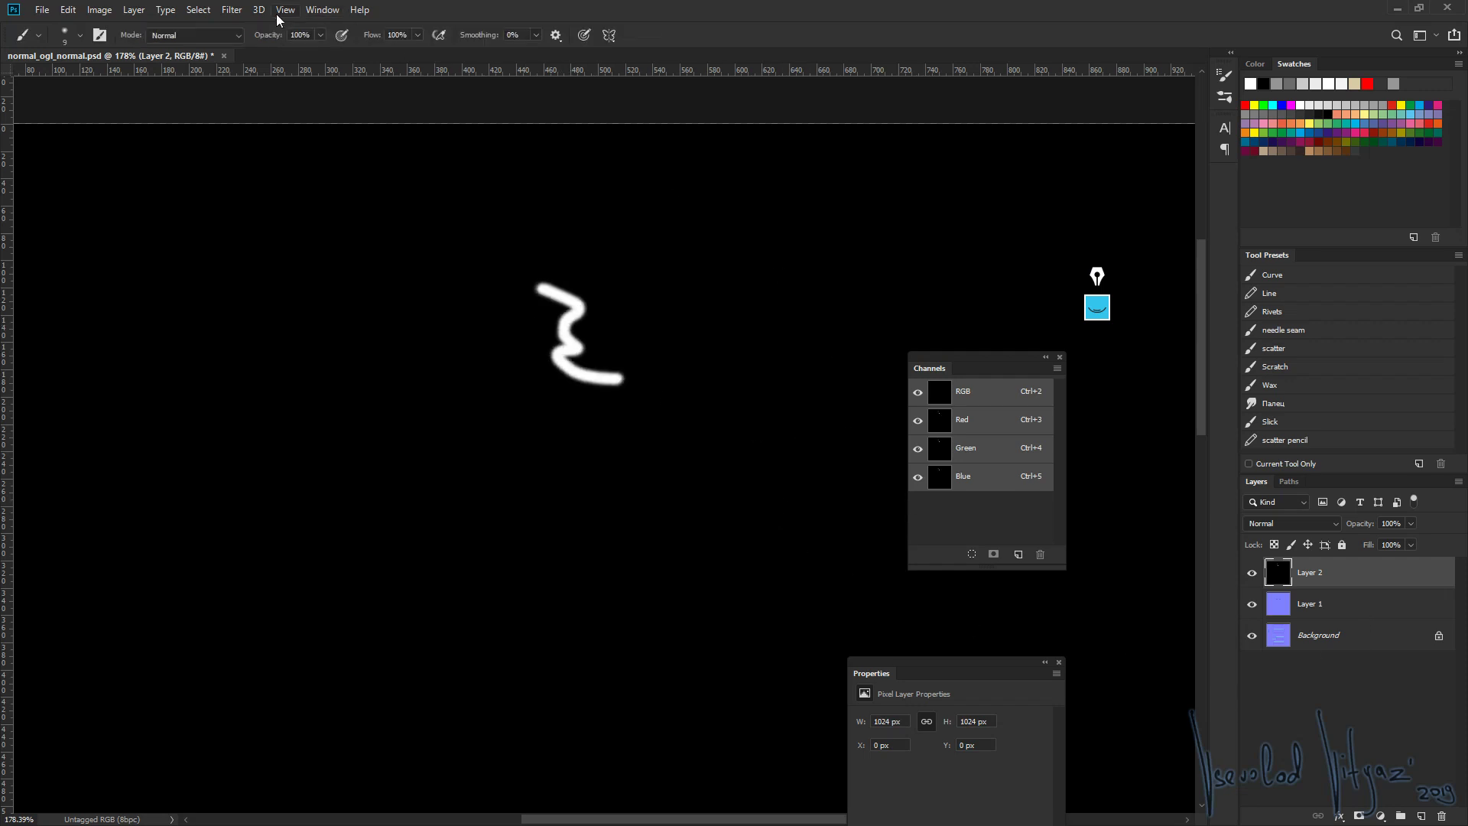
{"action": "left_click", "coordinate": [231, 10]}
{"action": "mouse_move", "coordinate": [315, 336]}
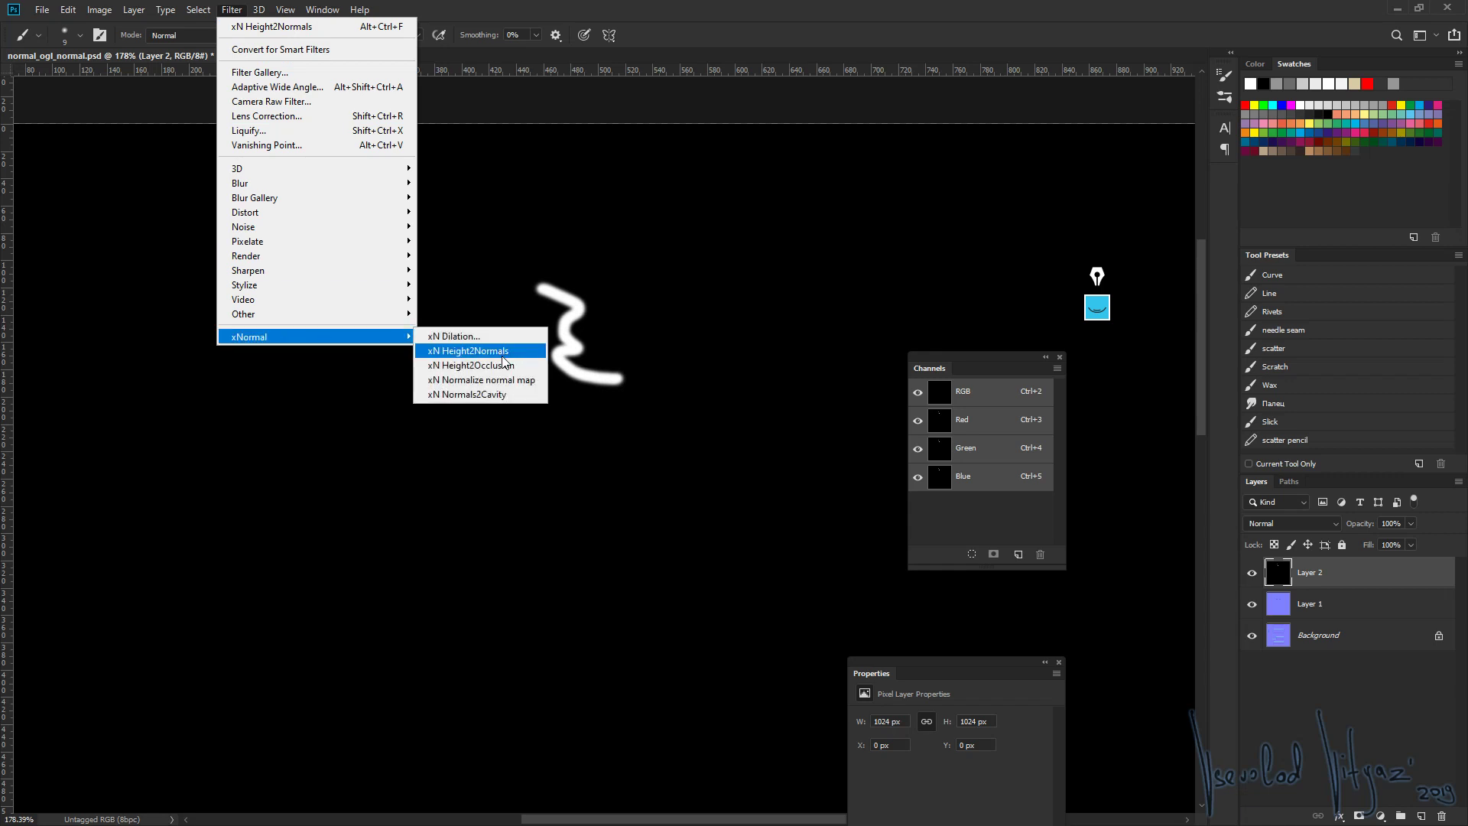
{"action": "left_click", "coordinate": [505, 351]}
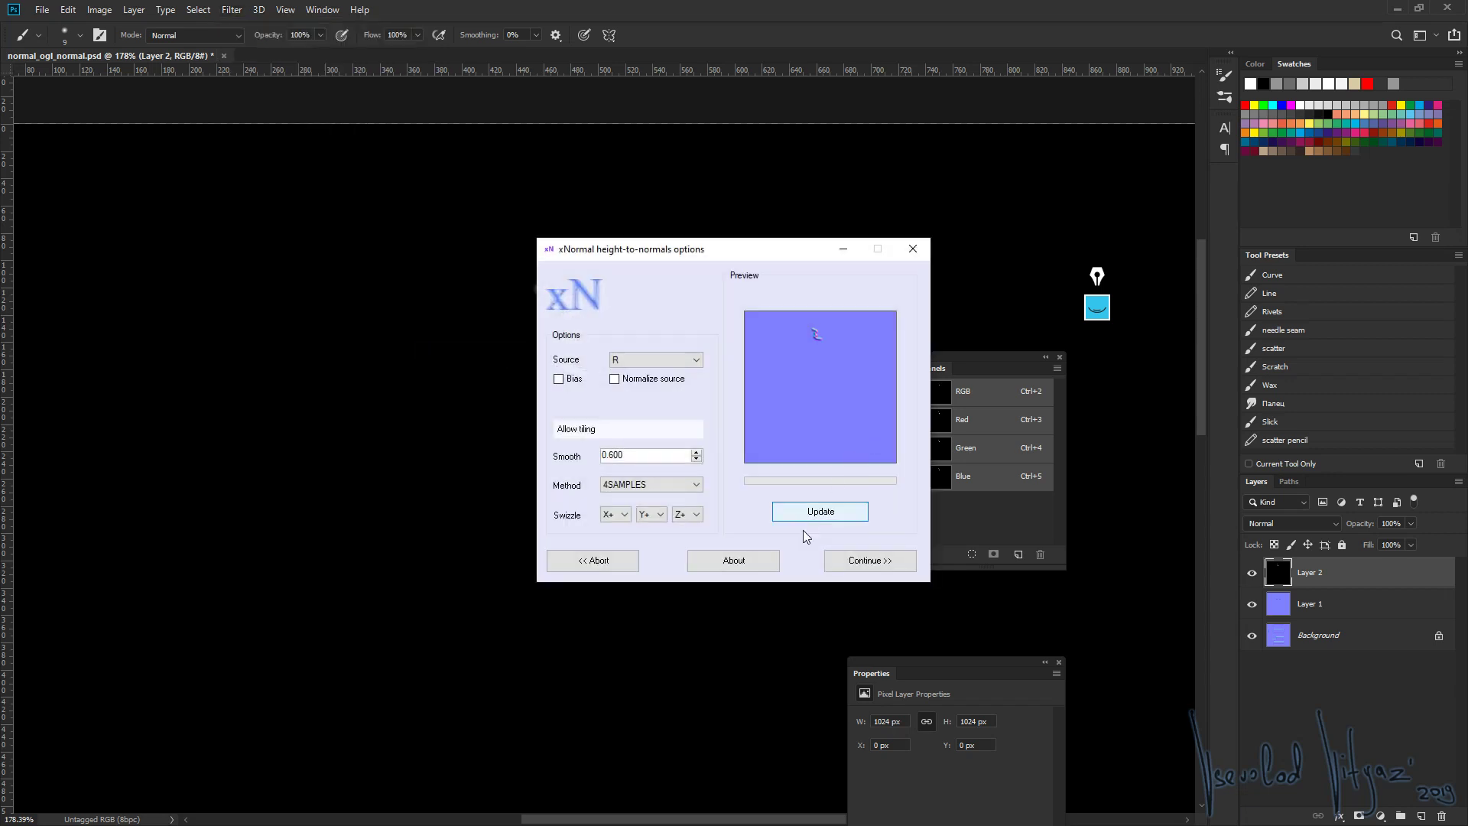
{"action": "left_click", "coordinate": [830, 561]}
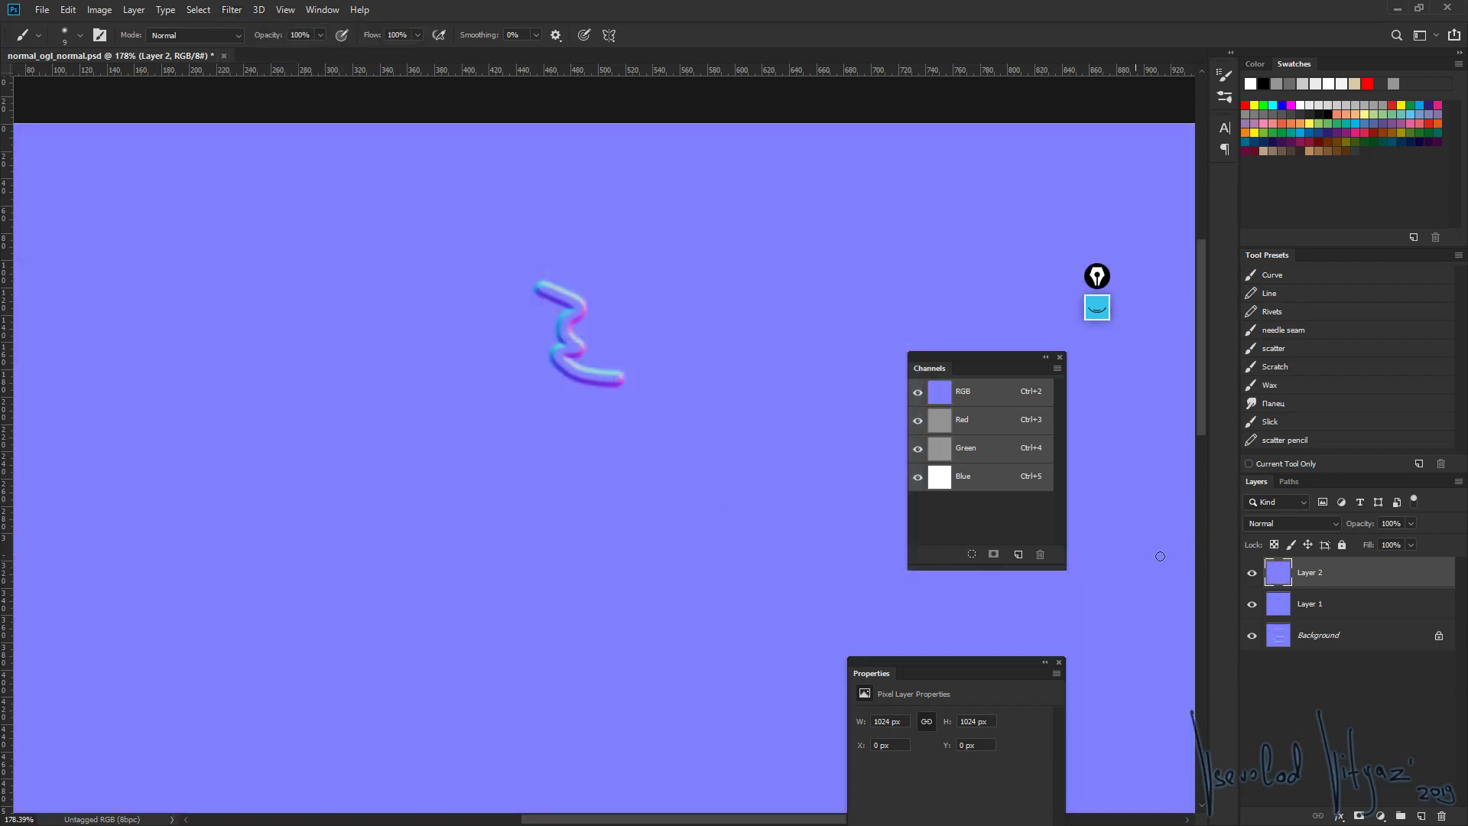
{"action": "left_click", "coordinate": [1290, 518]}
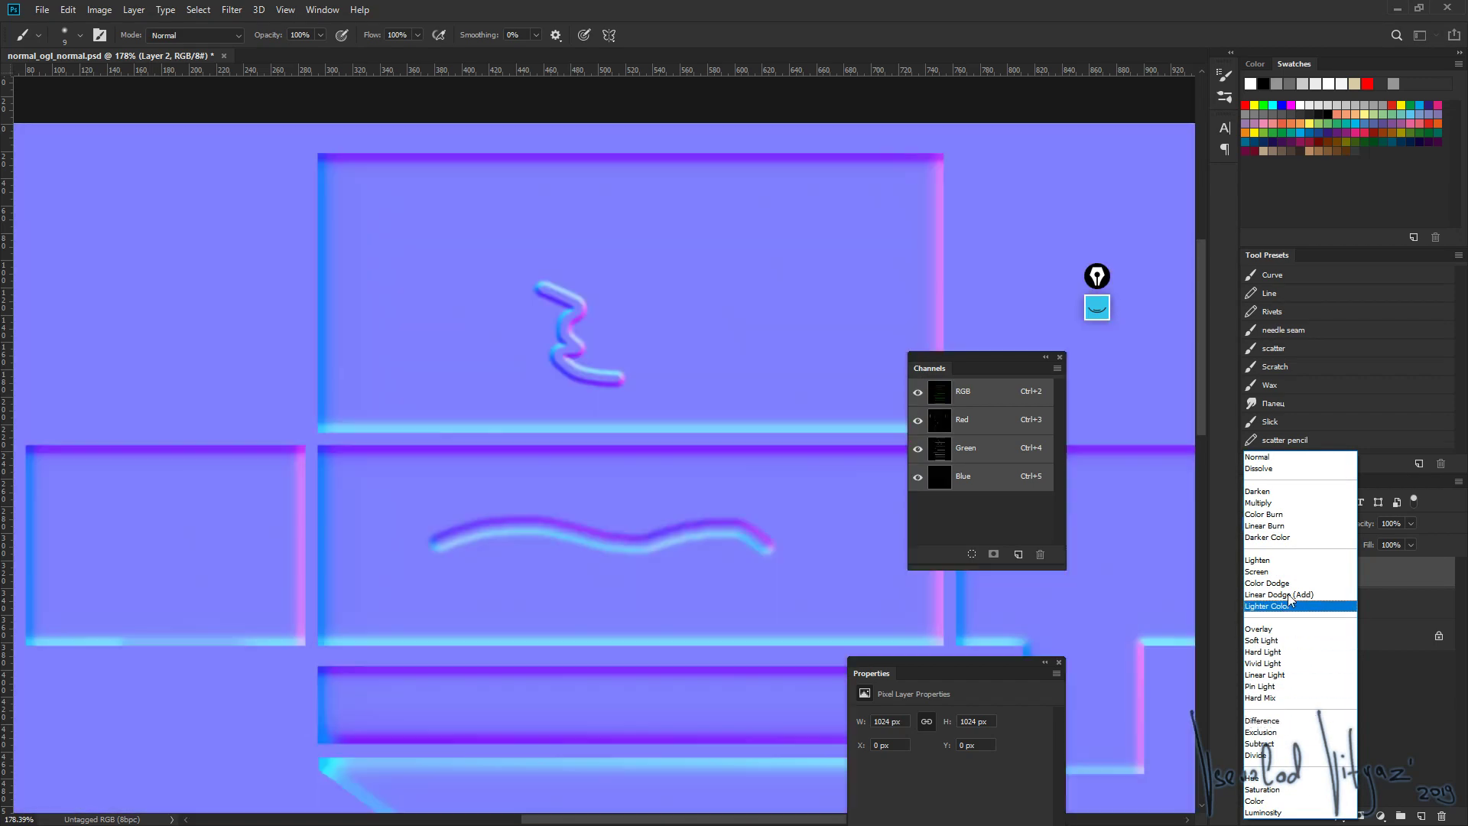
{"action": "left_click", "coordinate": [1258, 628]}
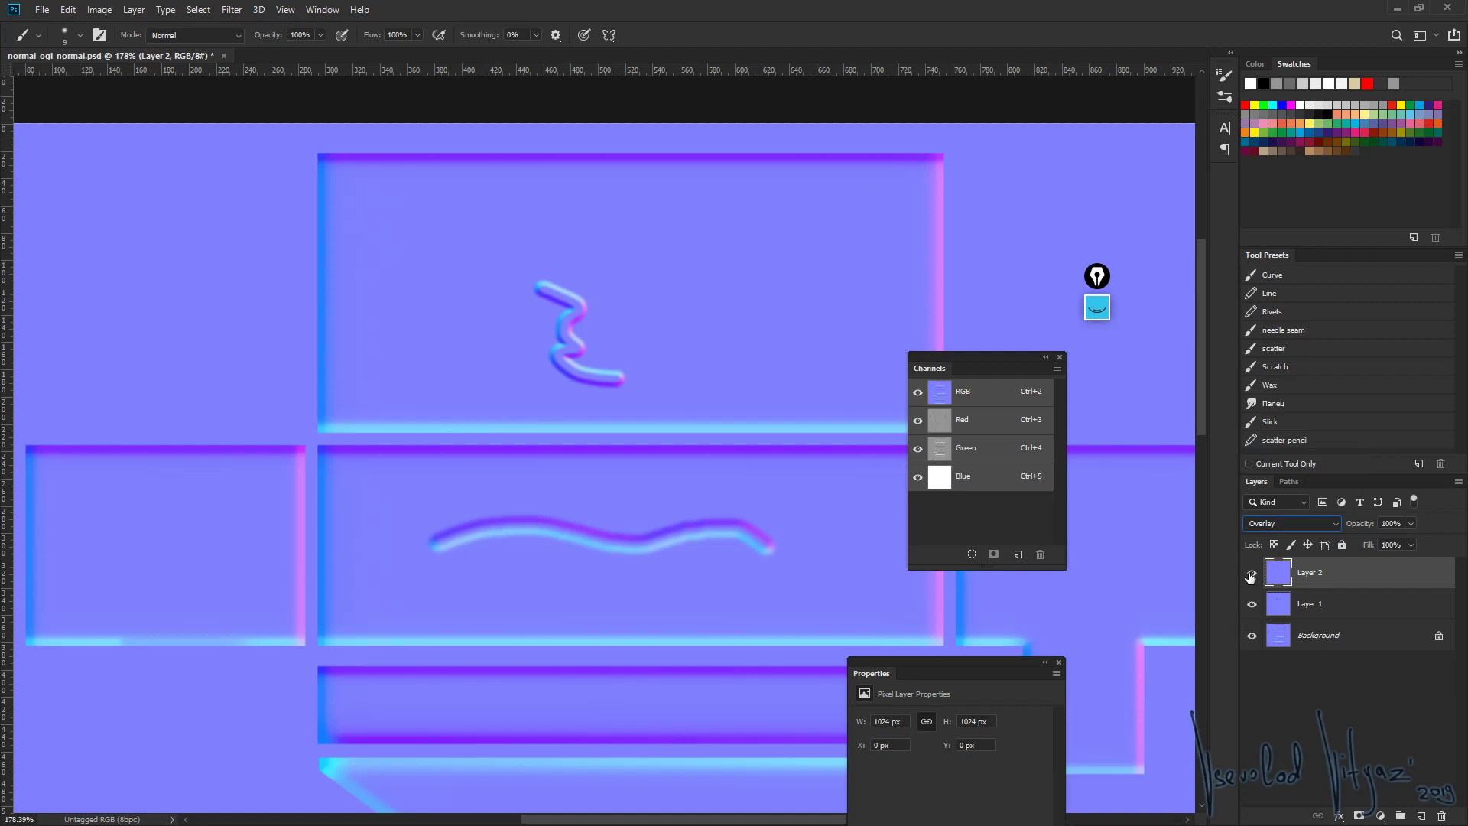
{"action": "left_click", "coordinate": [231, 10]}
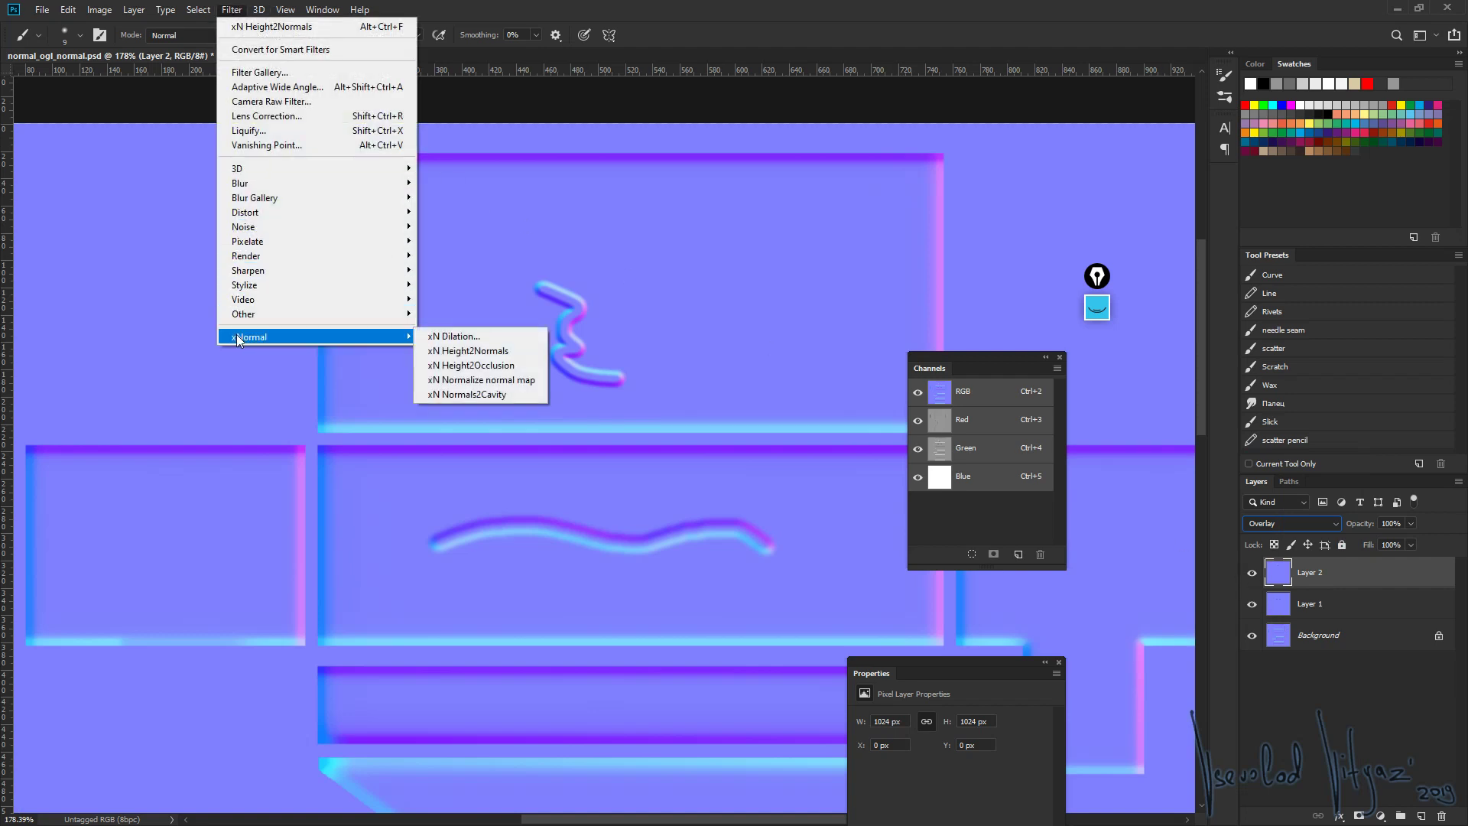
{"action": "left_click", "coordinate": [769, 8]}
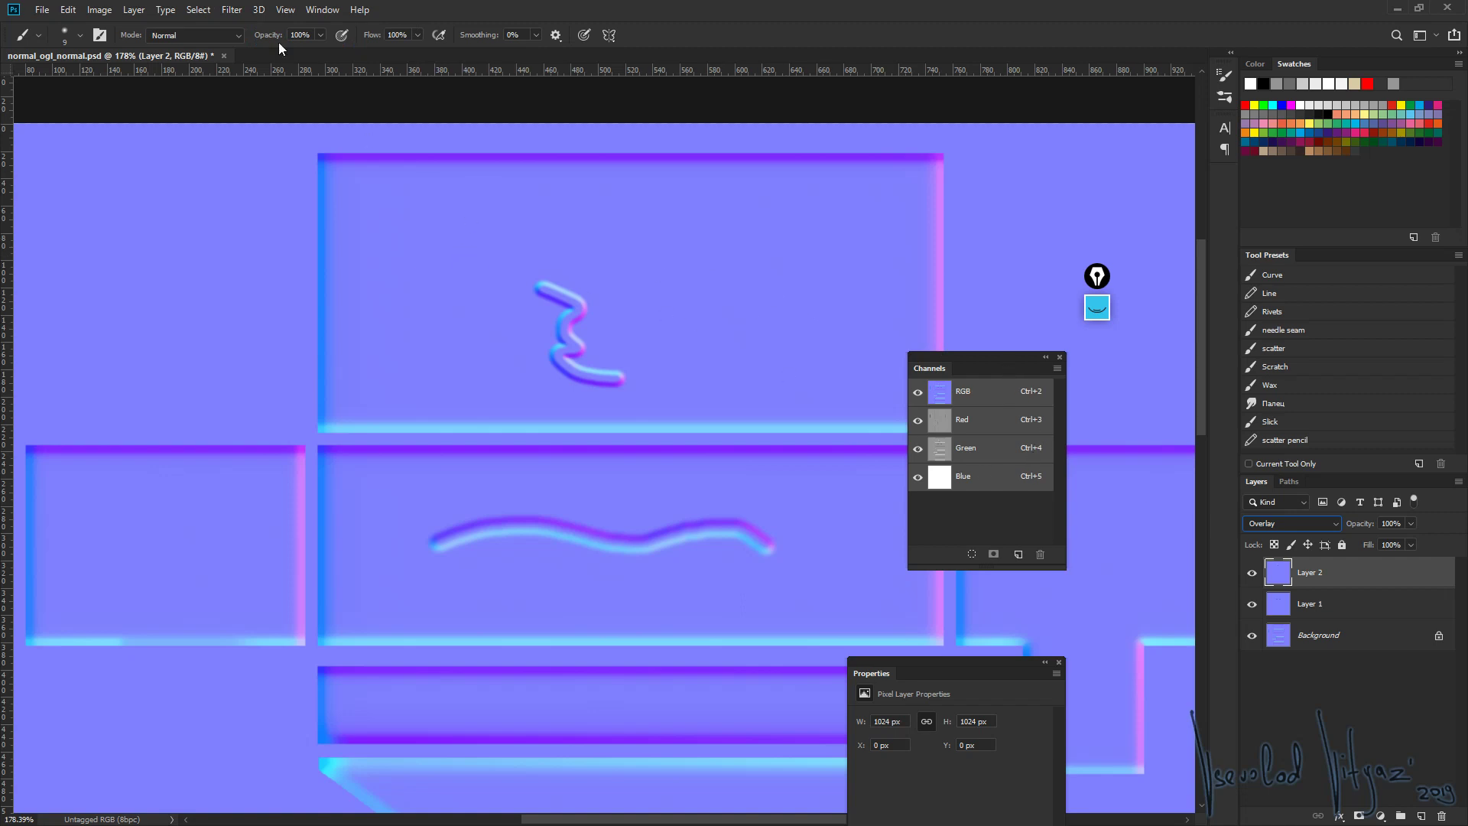
{"action": "left_click", "coordinate": [233, 10]}
{"action": "mouse_move", "coordinate": [316, 336]}
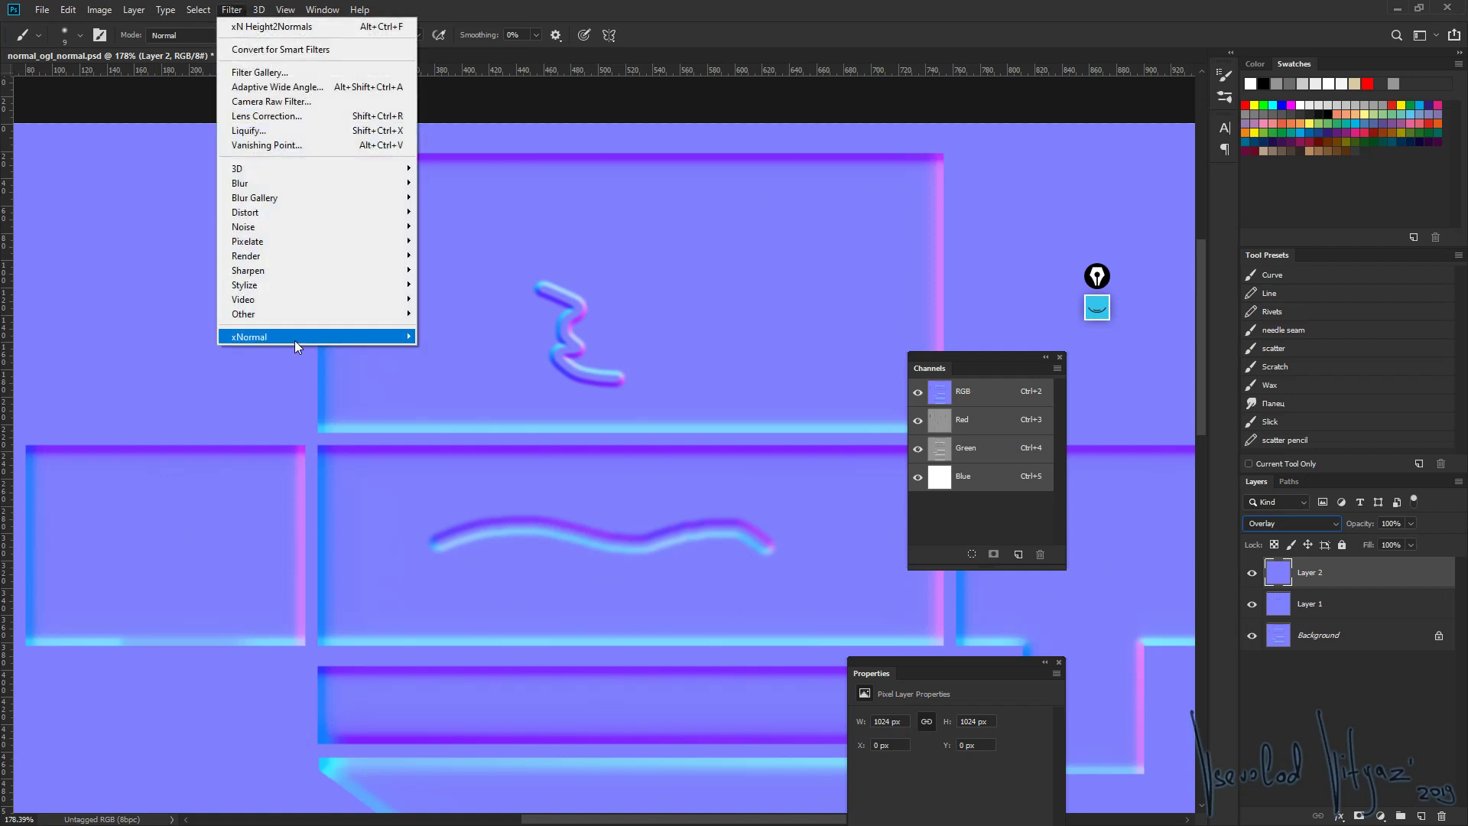
{"action": "left_click", "coordinate": [1271, 528]}
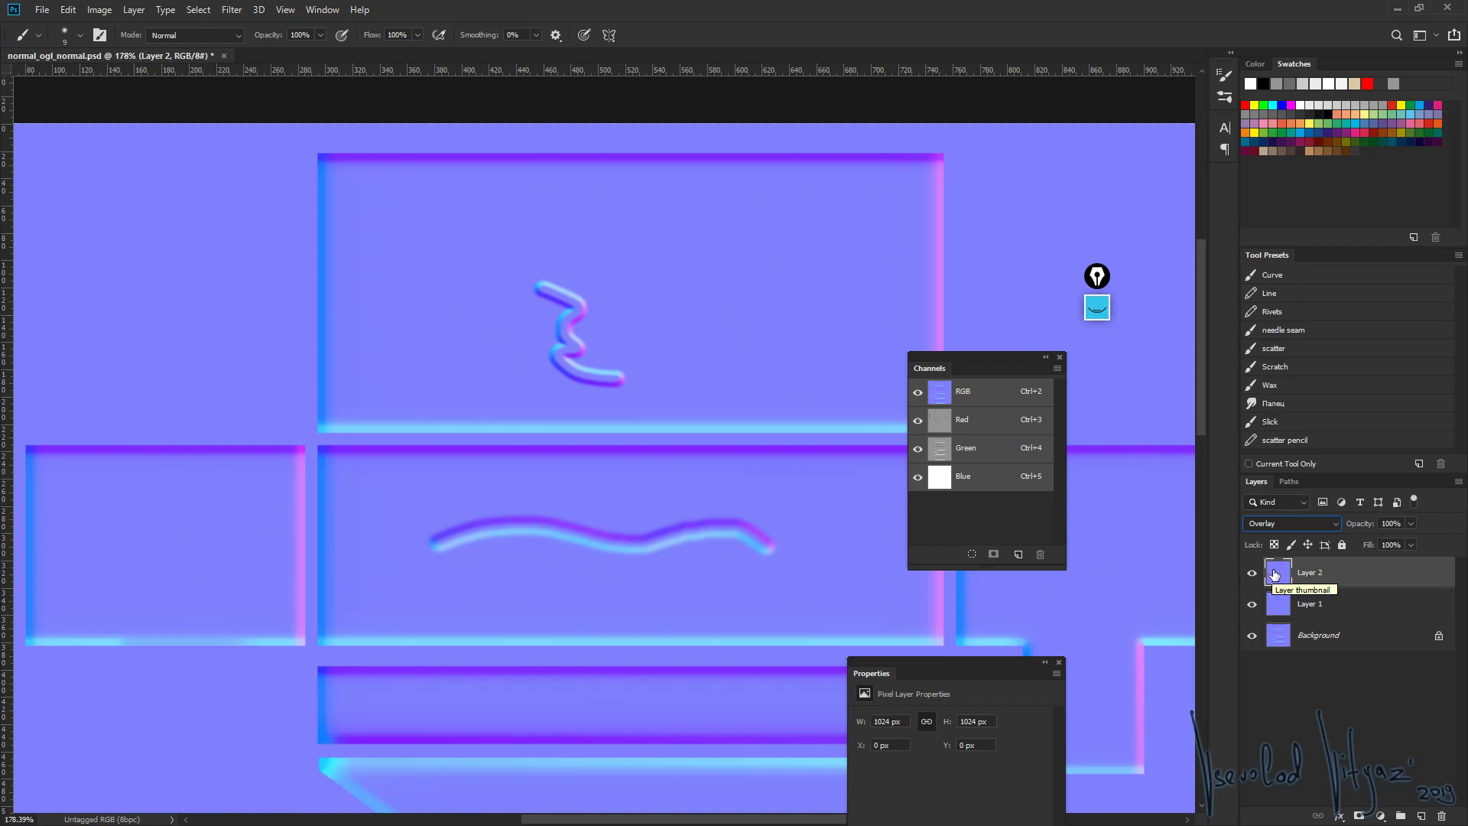
{"action": "left_click", "coordinate": [234, 12]}
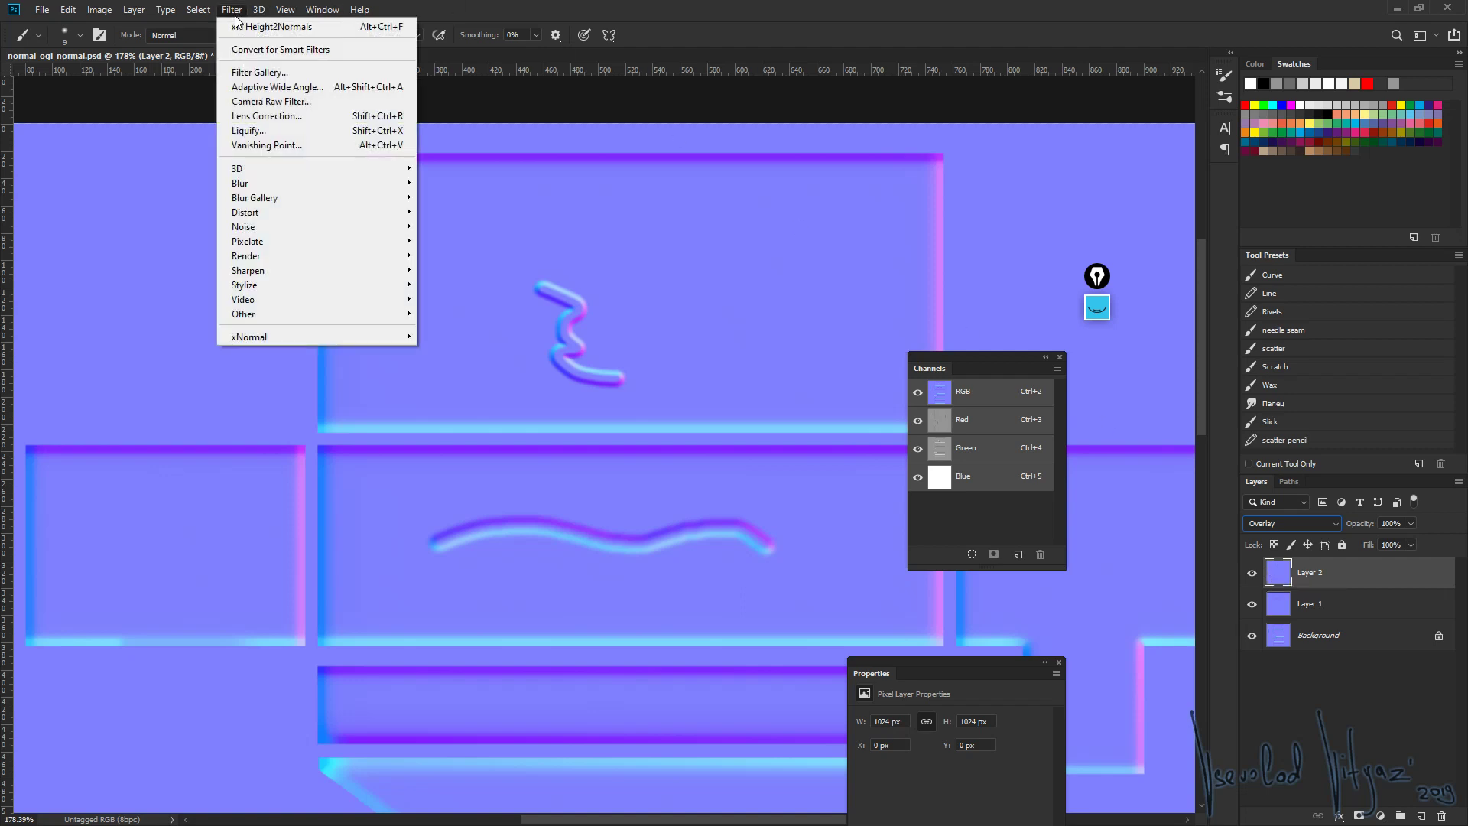
{"action": "left_click", "coordinate": [234, 10]}
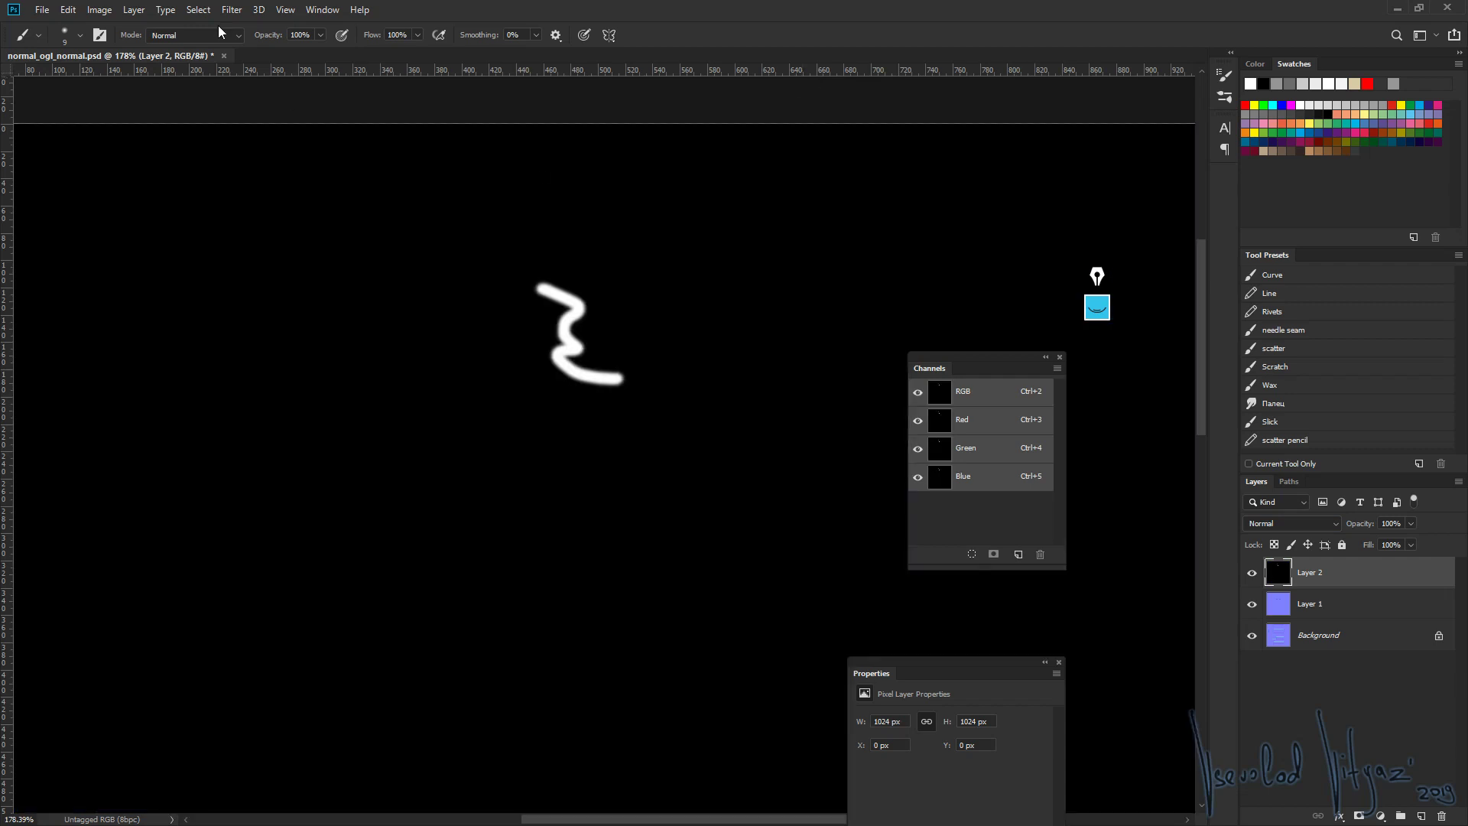
Apply Filter > 3D > Generate Normal Map with default settings to Layer 2's squiggle
{"action": "left_click", "coordinate": [232, 9]}
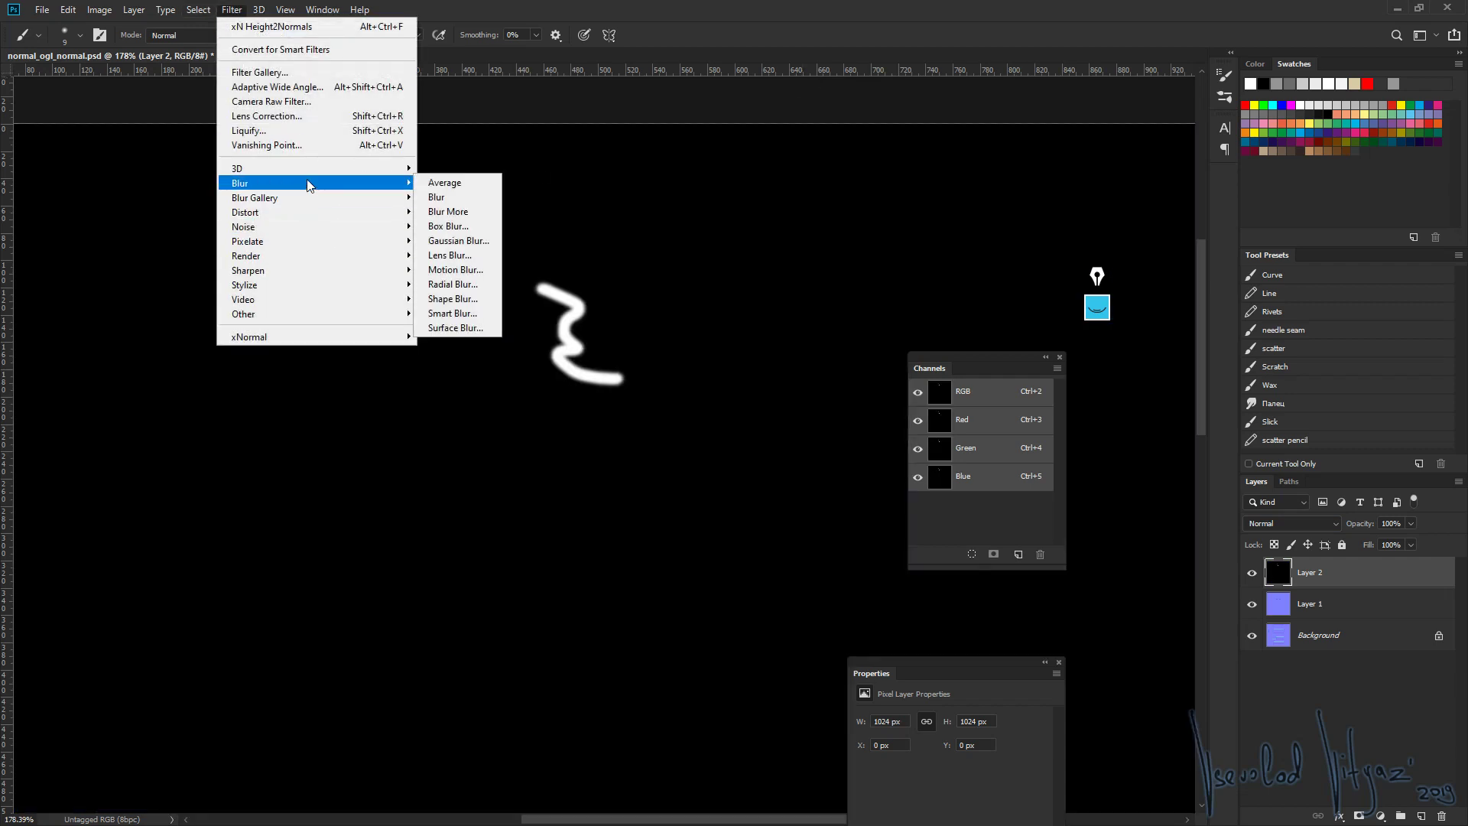
{"action": "mouse_move", "coordinate": [315, 168]}
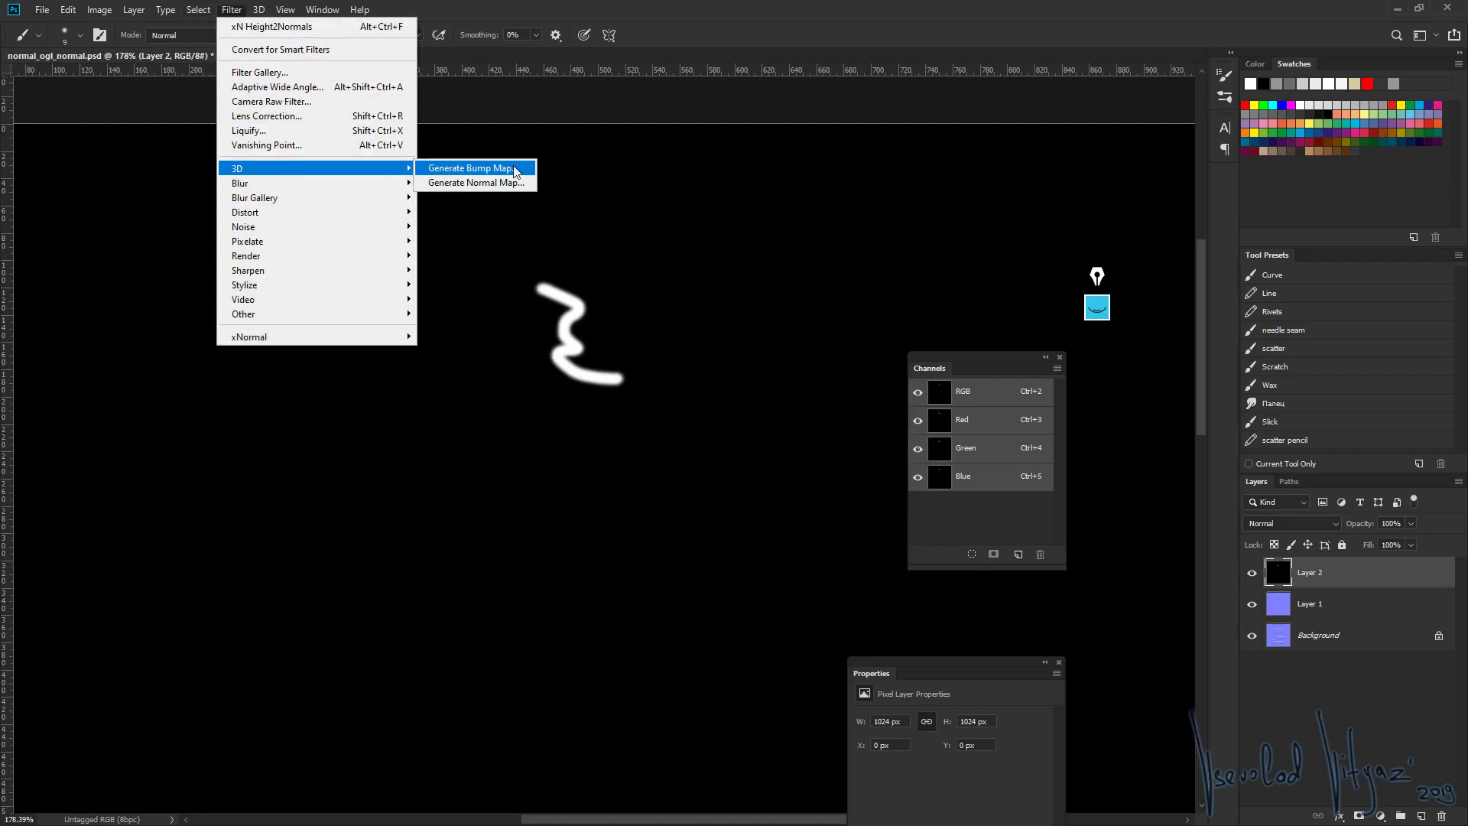
{"action": "left_click", "coordinate": [508, 183]}
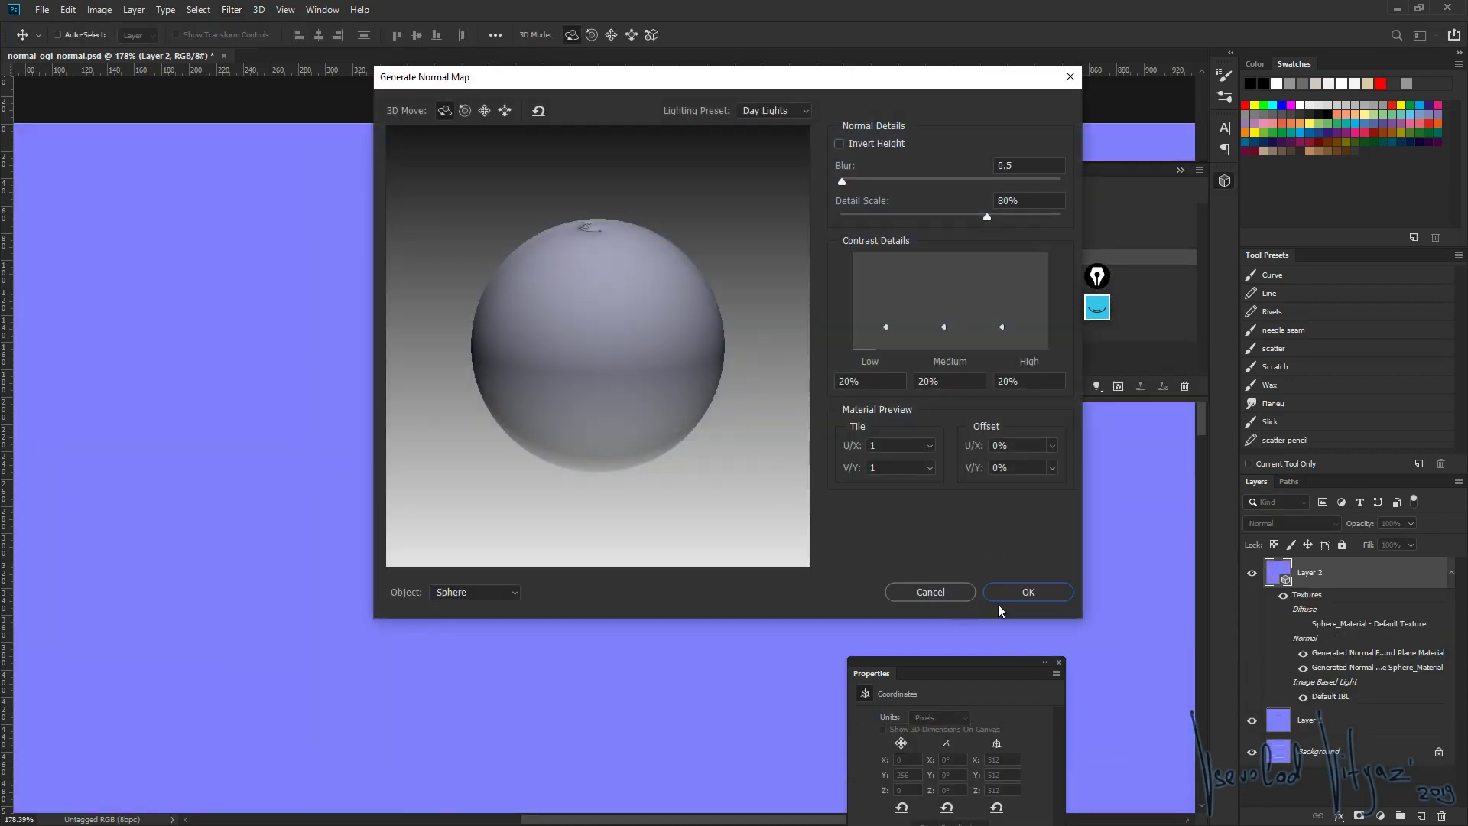
{"action": "left_click", "coordinate": [1039, 593]}
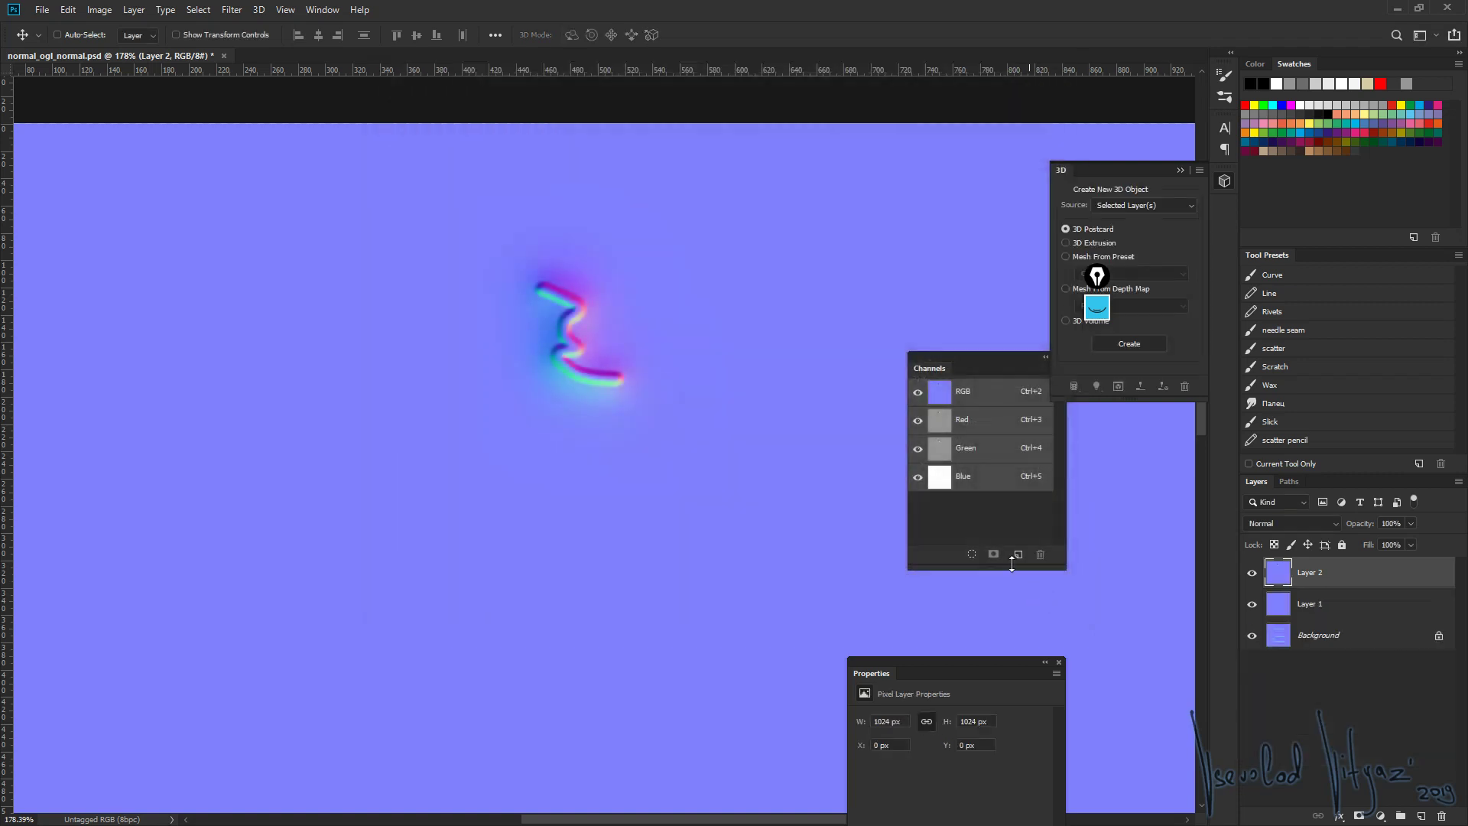
{"action": "scroll", "coordinate": [549, 371], "scroll_direction": "up", "scroll_amount": 2, "text": "alt"}
Set Layer 2's blend mode to Overlay
{"action": "scroll", "coordinate": [549, 371], "scroll_direction": "up", "scroll_amount": 2, "text": "alt"}
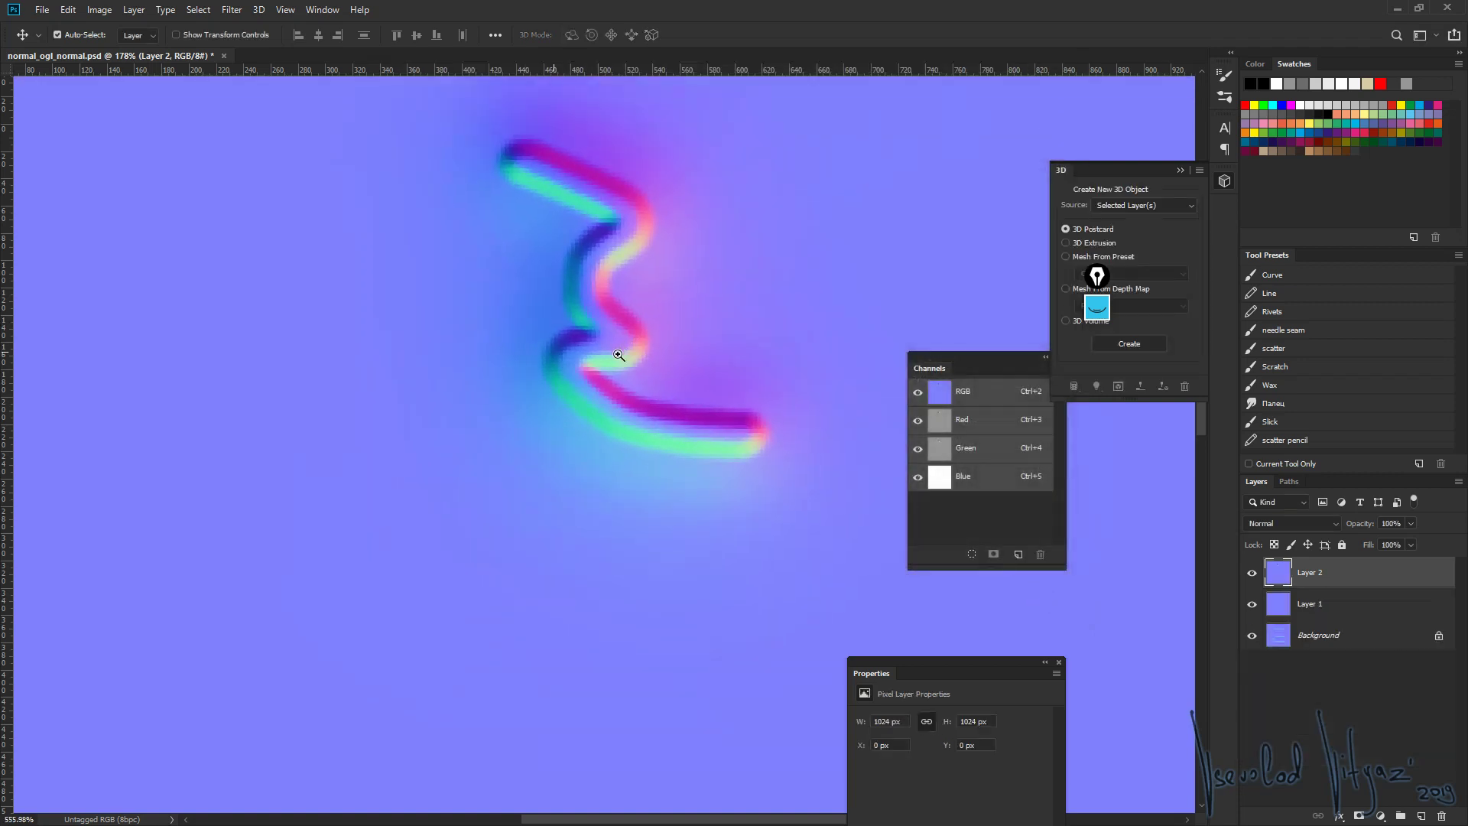
{"action": "scroll", "coordinate": [538, 217], "scroll_direction": "down", "scroll_amount": 1, "text": "alt"}
{"action": "scroll", "coordinate": [662, 344], "scroll_direction": "down", "scroll_amount": 3, "text": "alt"}
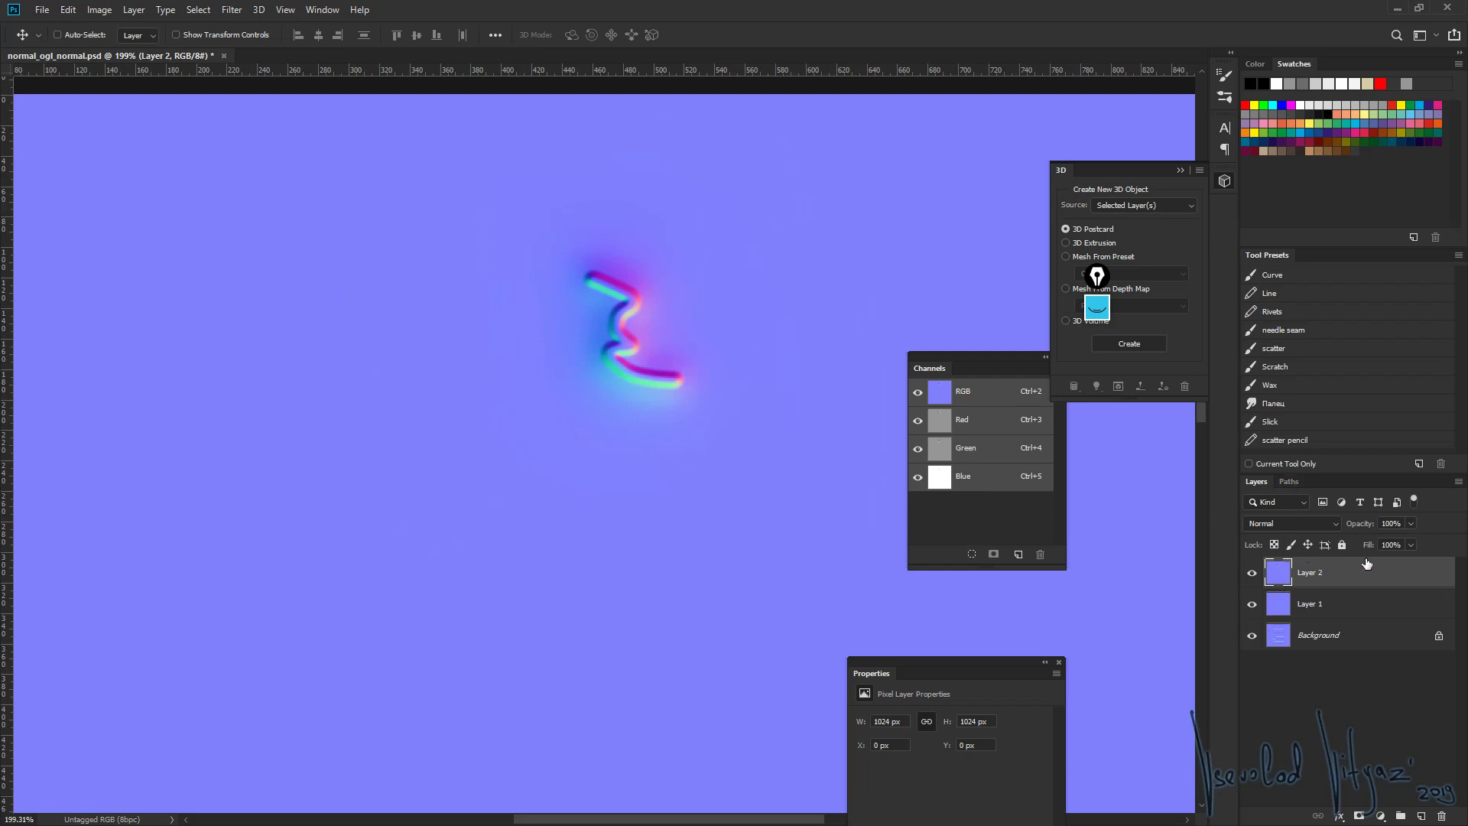
{"action": "left_click", "coordinate": [1314, 526]}
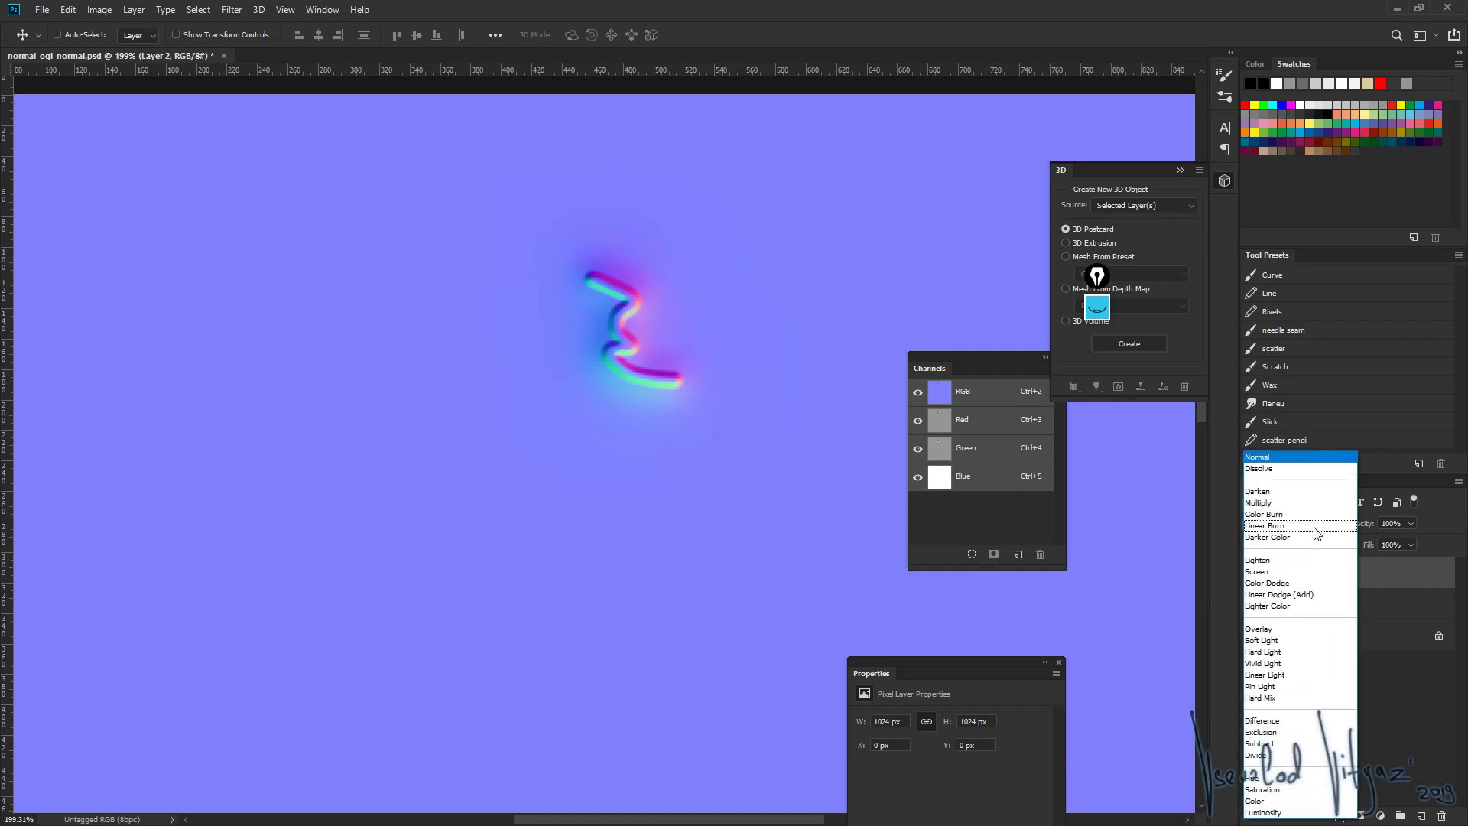
{"action": "left_click", "coordinate": [1300, 631]}
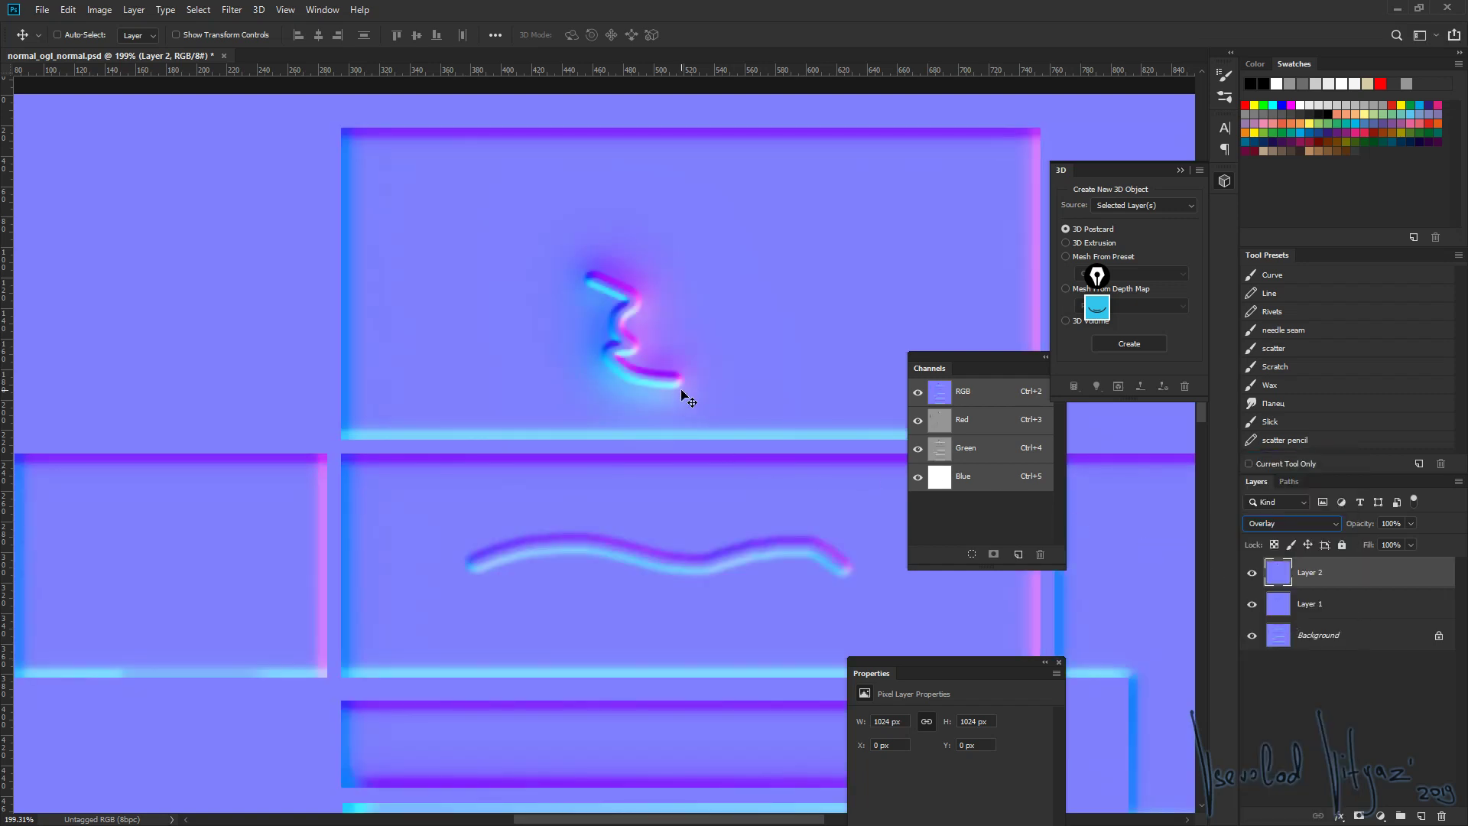
Select the squiggle and shift it up and to the right onto the upper panel
{"action": "key", "text": "ctrl+space"}
{"action": "left_click_drag", "start_coordinate": [637, 363], "coordinate": [650, 362], "text": "ctrl"}
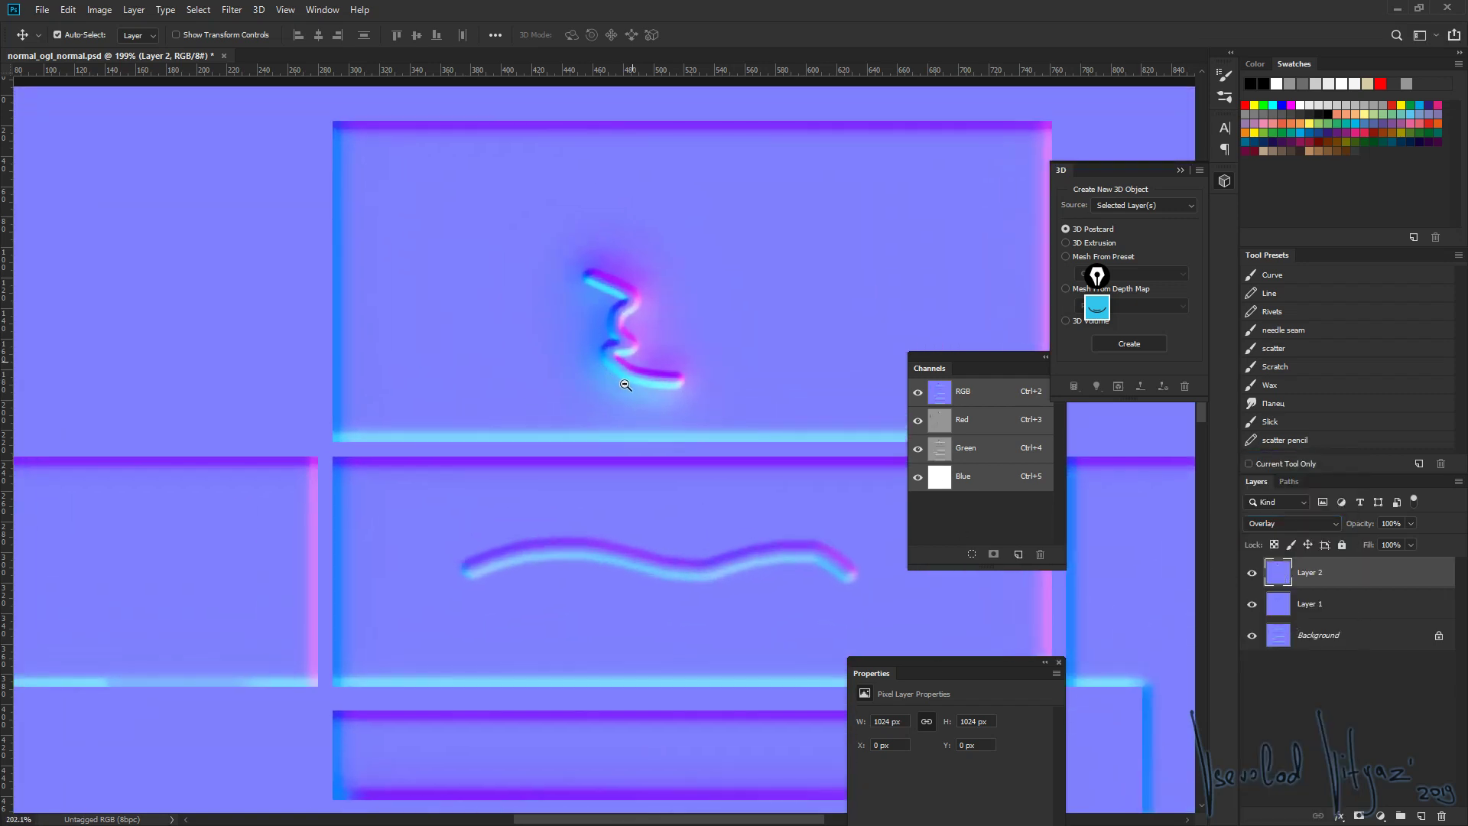
{"action": "key", "text": "m"}
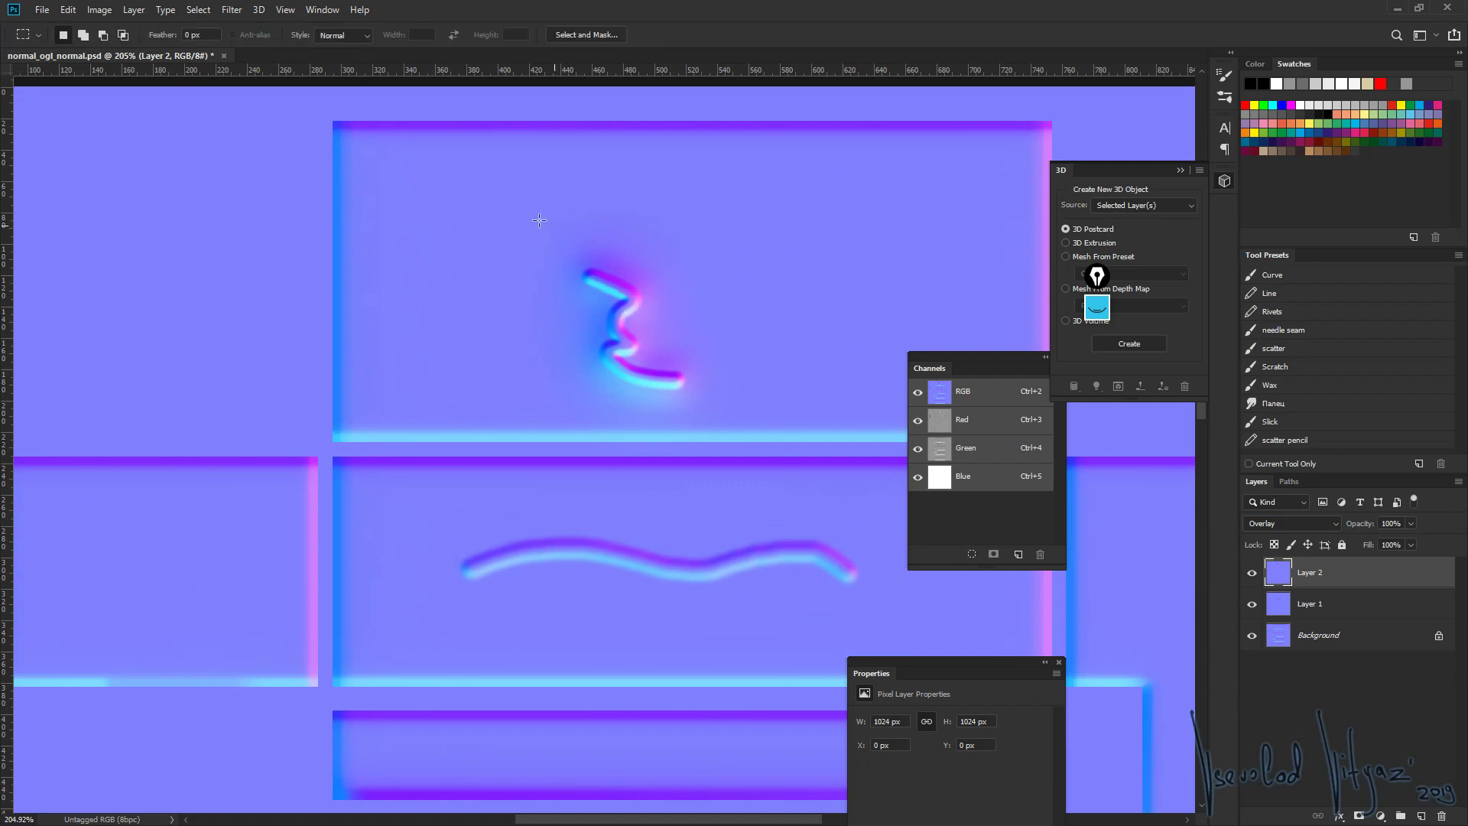
{"action": "left_click_drag", "start_coordinate": [485, 207], "coordinate": [828, 491]}
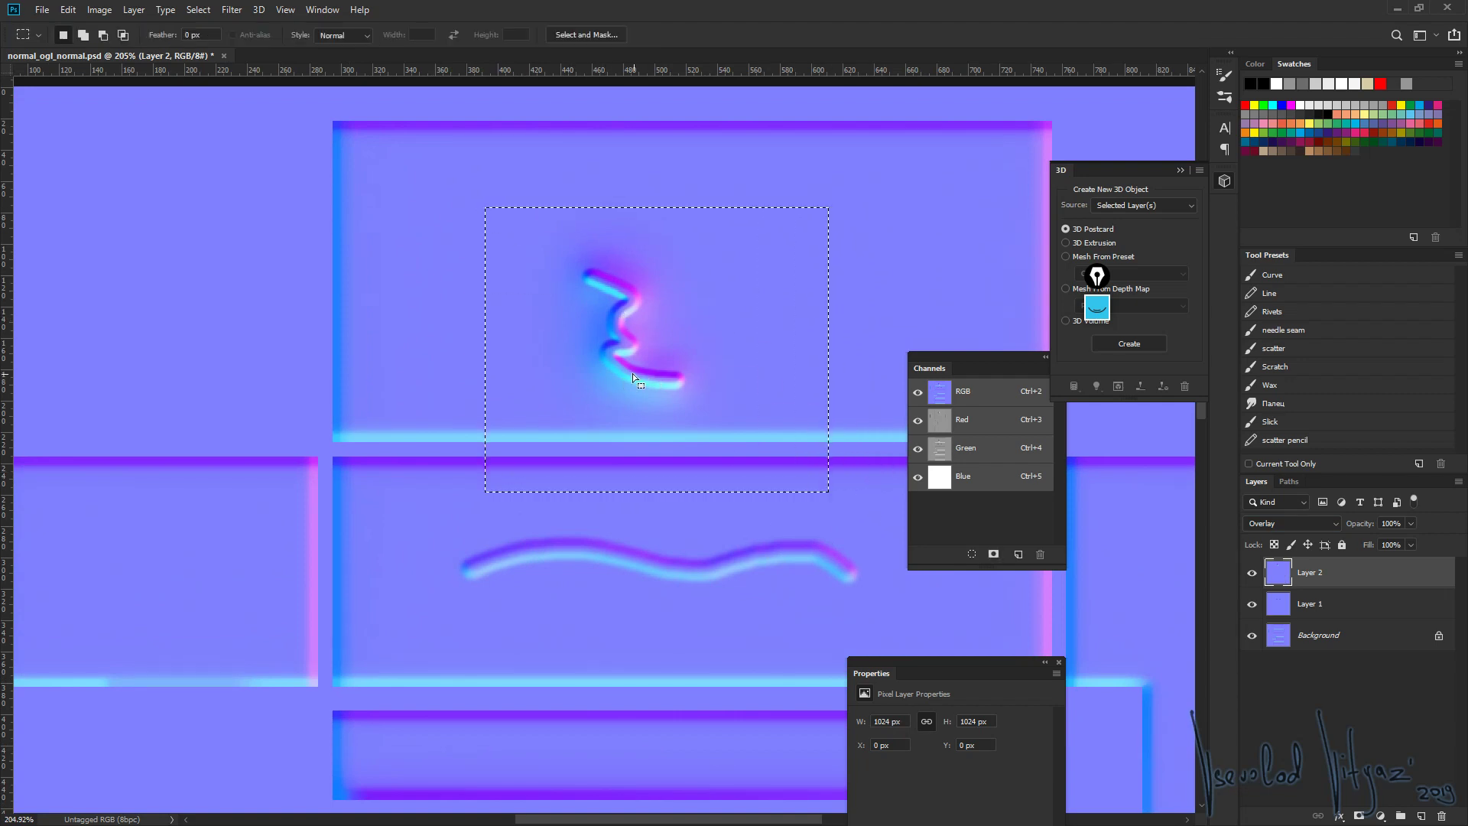
{"action": "key", "text": "v"}
{"action": "left_click_drag", "start_coordinate": [670, 361], "coordinate": [699, 300]}
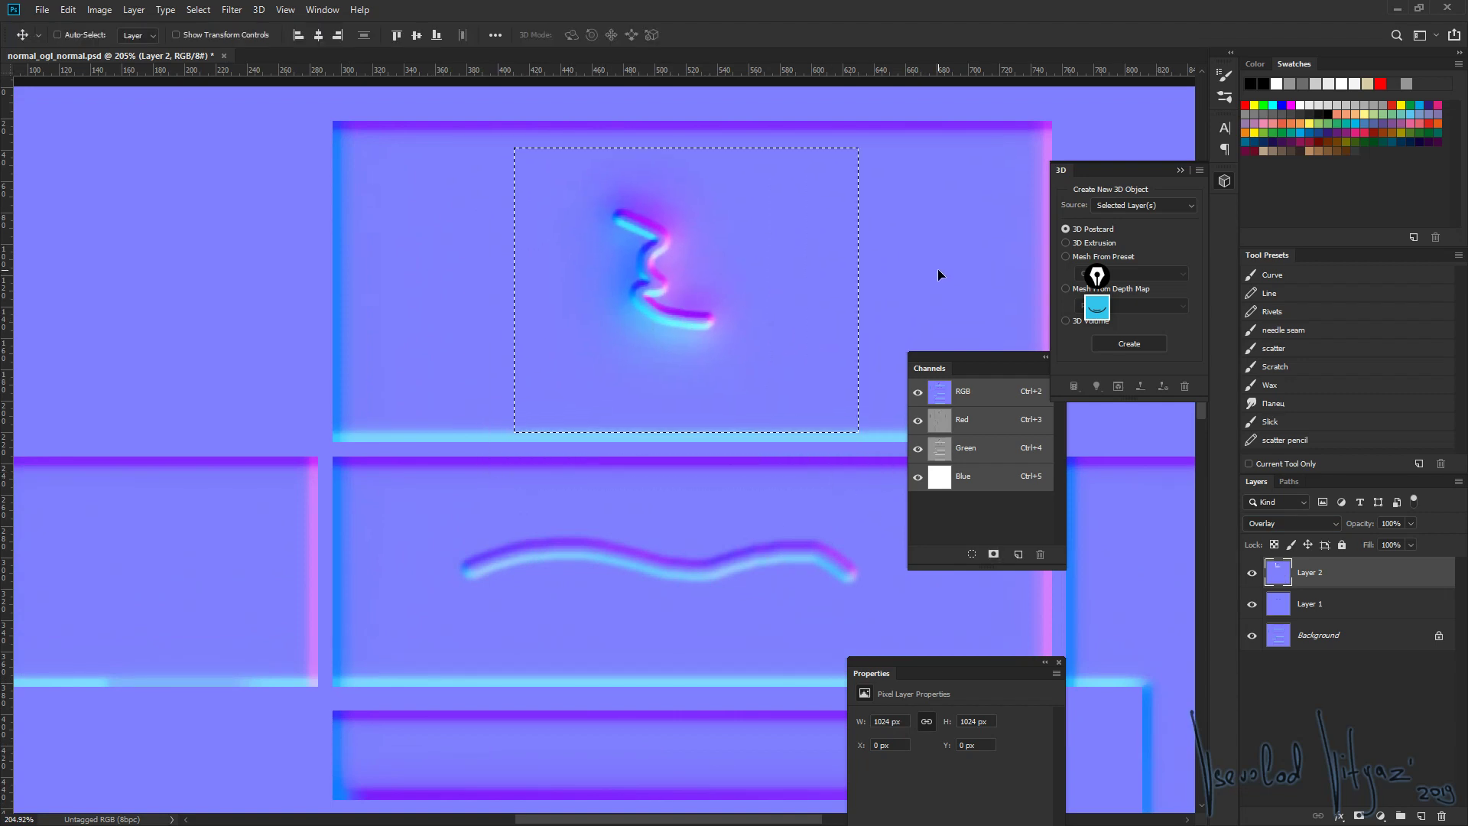
{"action": "key", "text": "ctrl+d"}
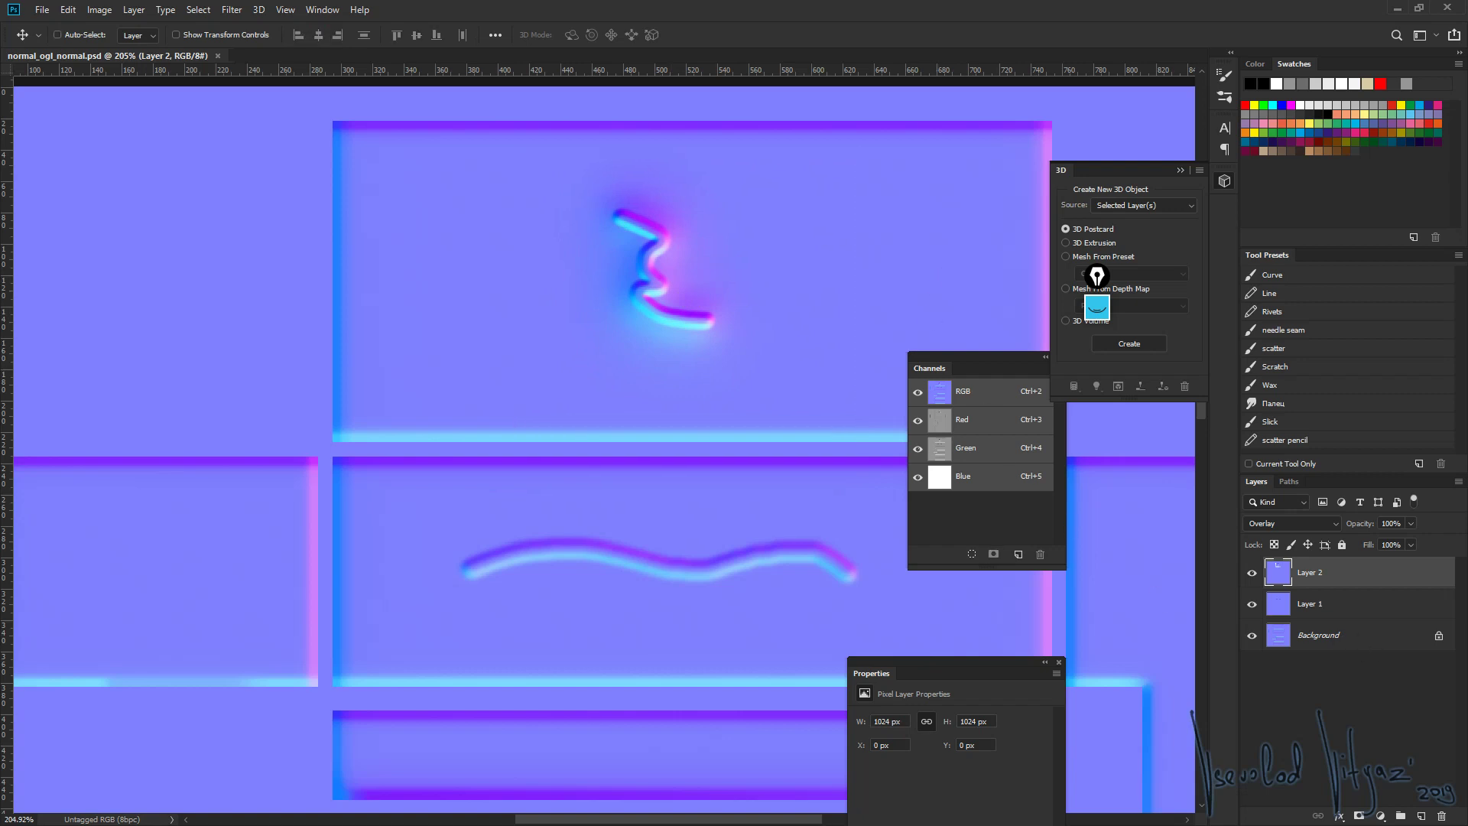
Check the shifted squiggle detail on the box in 3ds Max, then return to Photoshop
{"action": "key", "text": "alt+Tab"}
{"action": "mouse_move", "coordinate": [581, 359]}
{"action": "middle_mouse_down", "text": "alt"}
{"action": "mouse_move", "coordinate": [734, 367]}
{"action": "mouse_move", "coordinate": [780, 336]}
{"action": "middle_mouse_up", "text": "alt"}
{"action": "key", "text": "alt+Tab"}
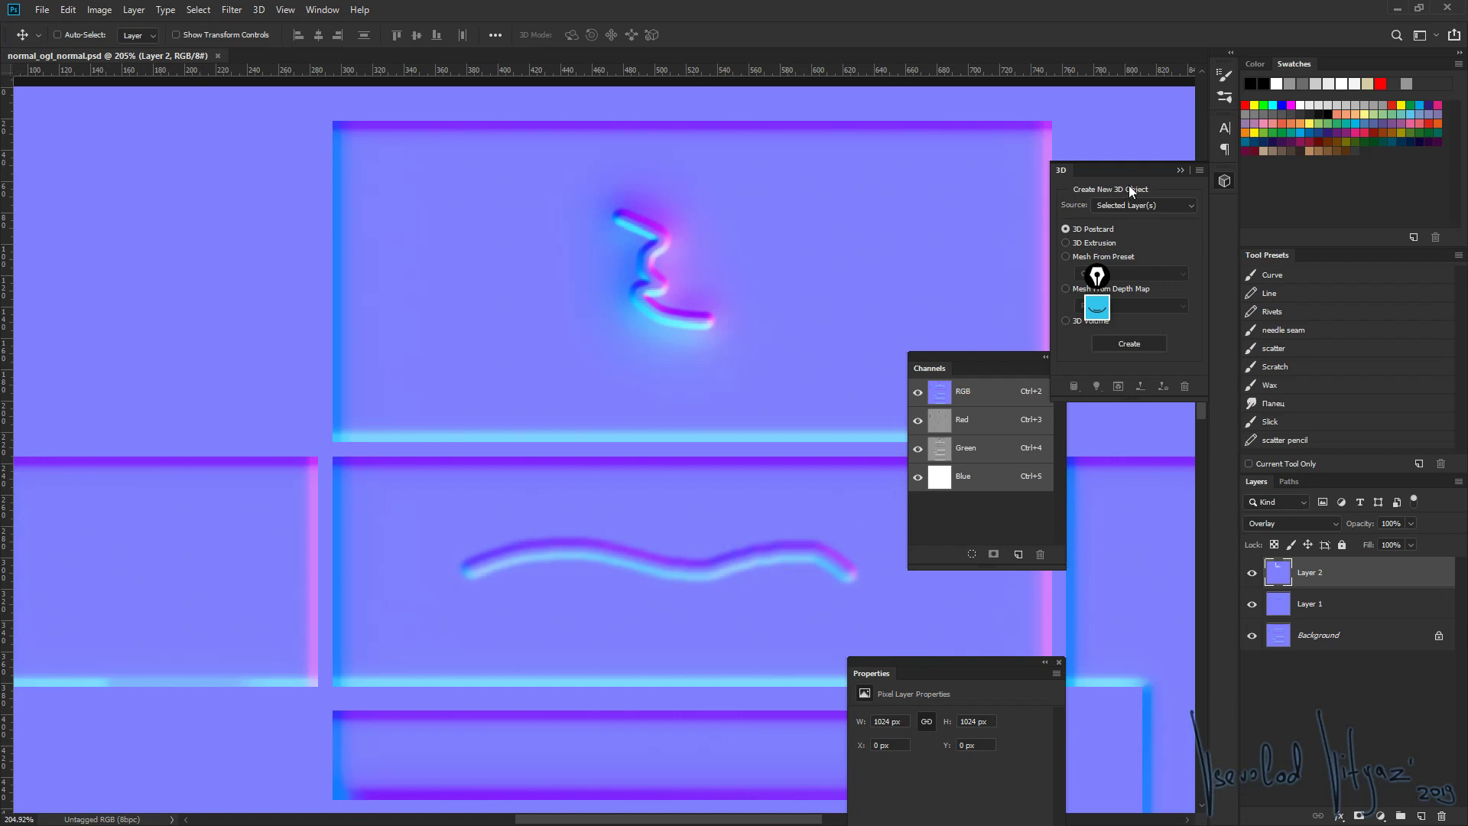
View the normal map's Red channel, then Green, then return to the RGB composite
{"action": "left_click_drag", "start_coordinate": [1122, 170], "coordinate": [1059, 133]}
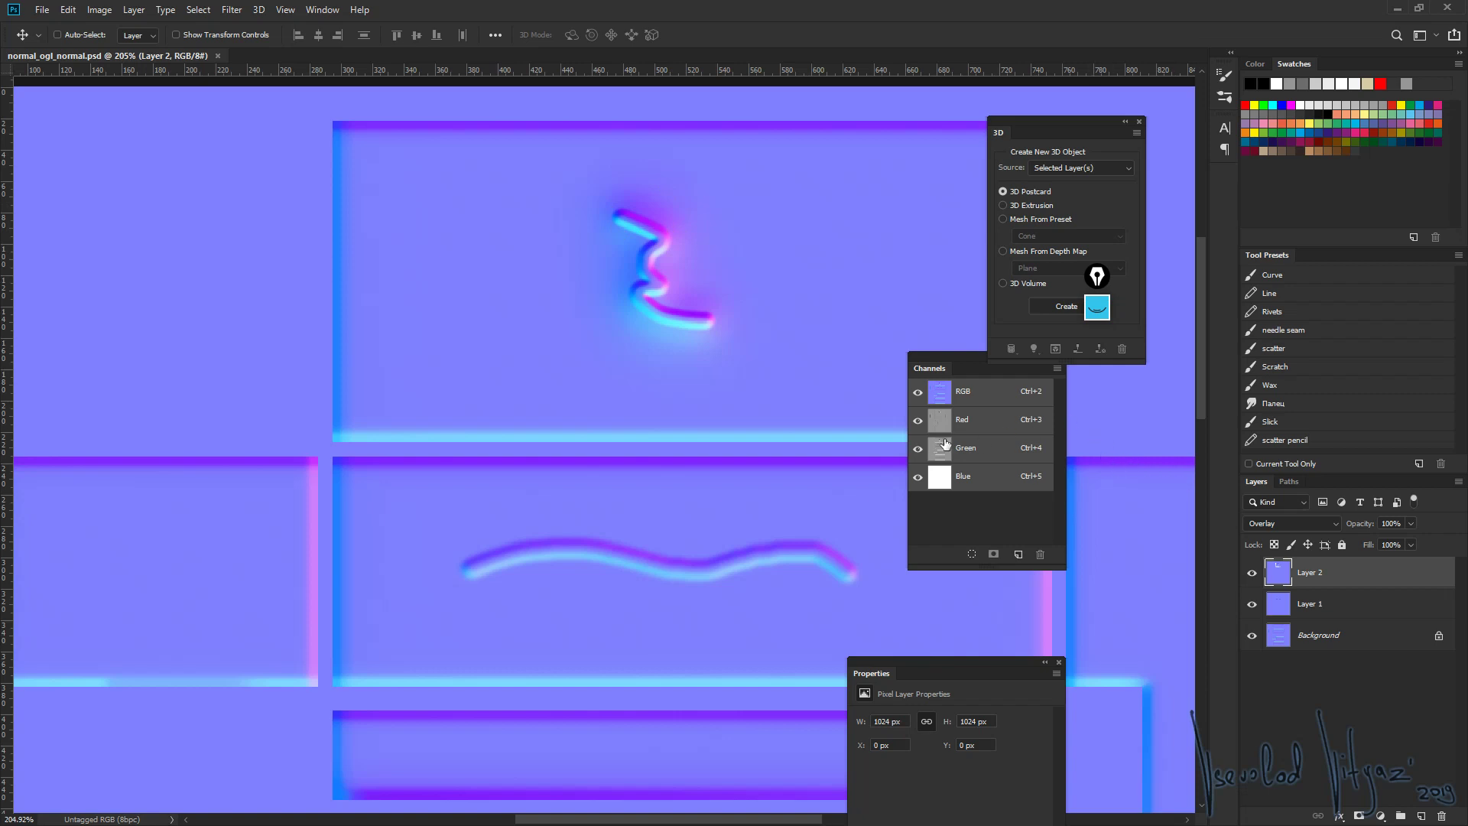
{"action": "left_click", "coordinate": [975, 421]}
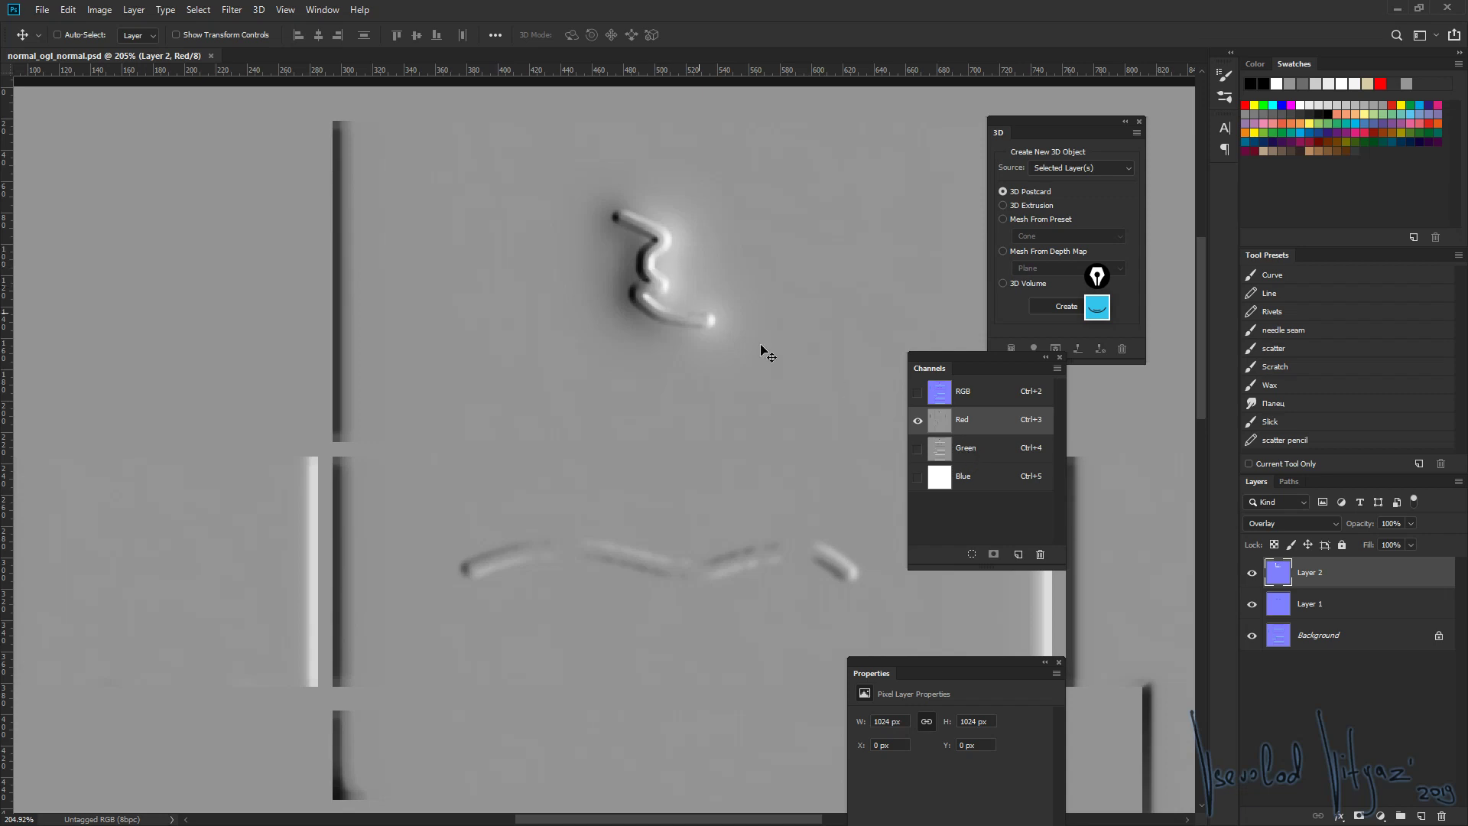
{"action": "left_click", "coordinate": [995, 447]}
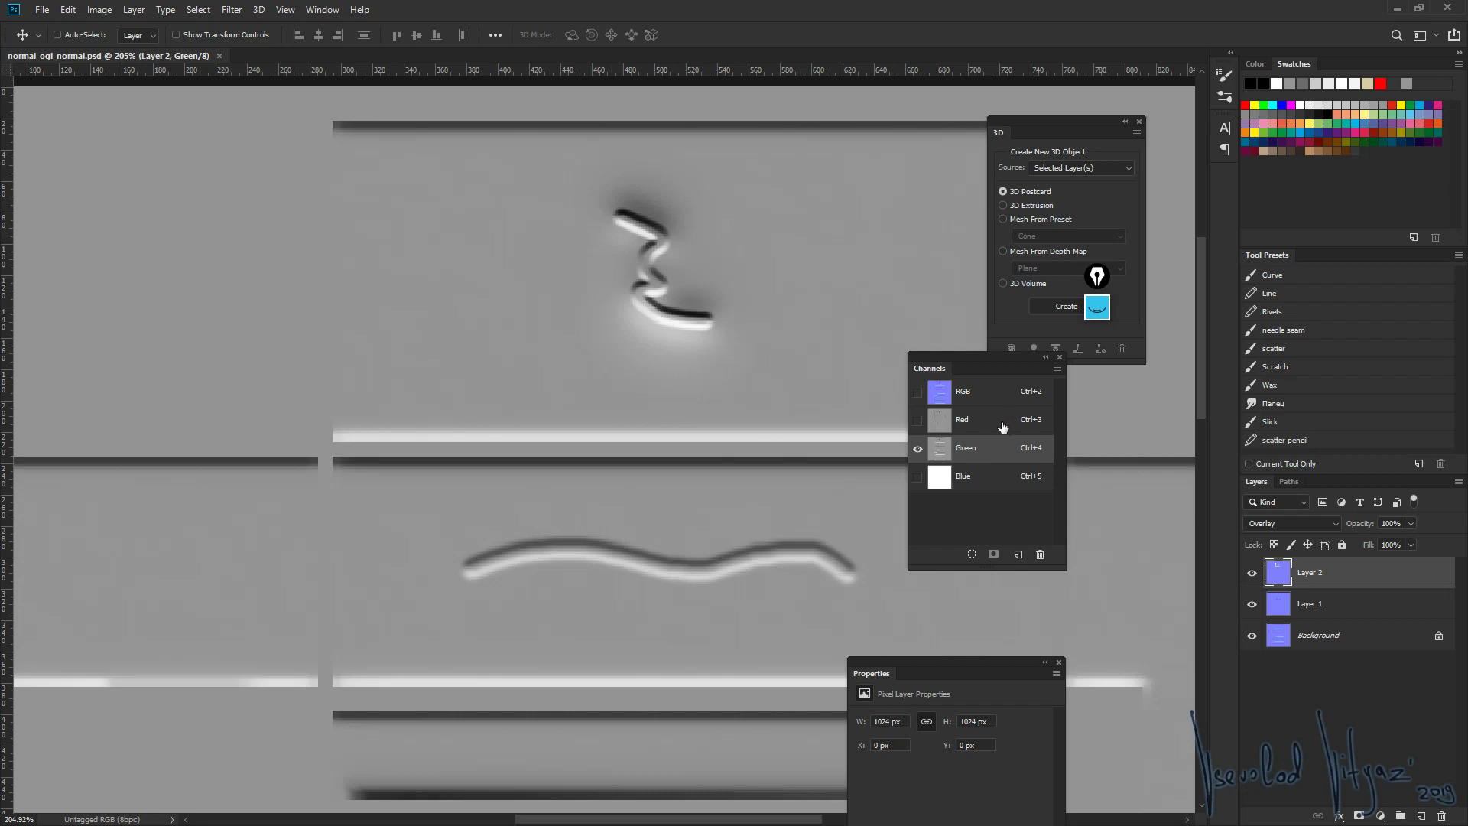
{"action": "left_click", "coordinate": [979, 403]}
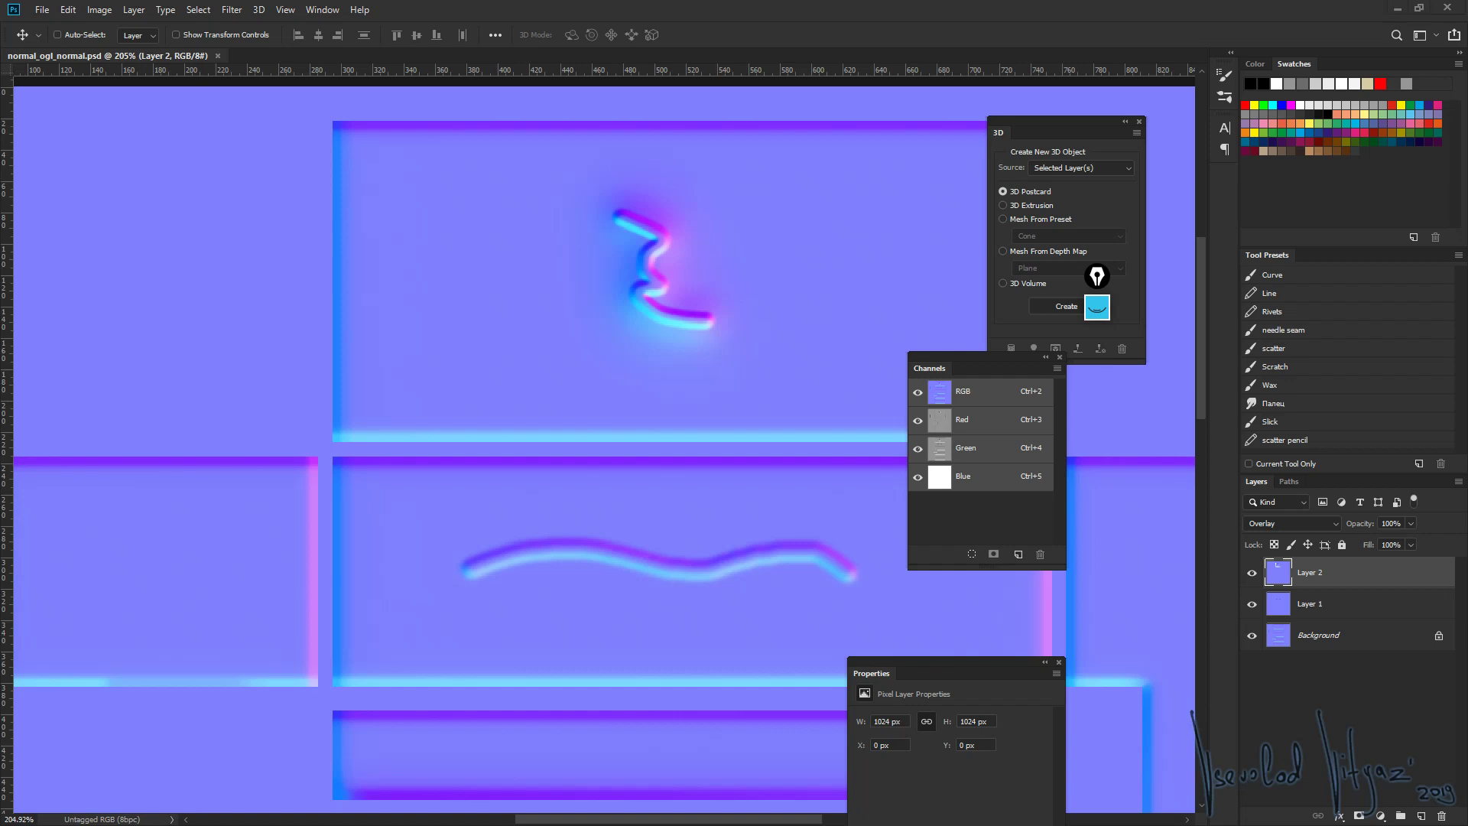
Zoom in and out on the normal map's diagonal strips, then orbit the 3ds Max low-poly boxes
{"action": "left_click_drag", "start_coordinate": [737, 301], "coordinate": [675, 312], "text": "ctrl+alt"}
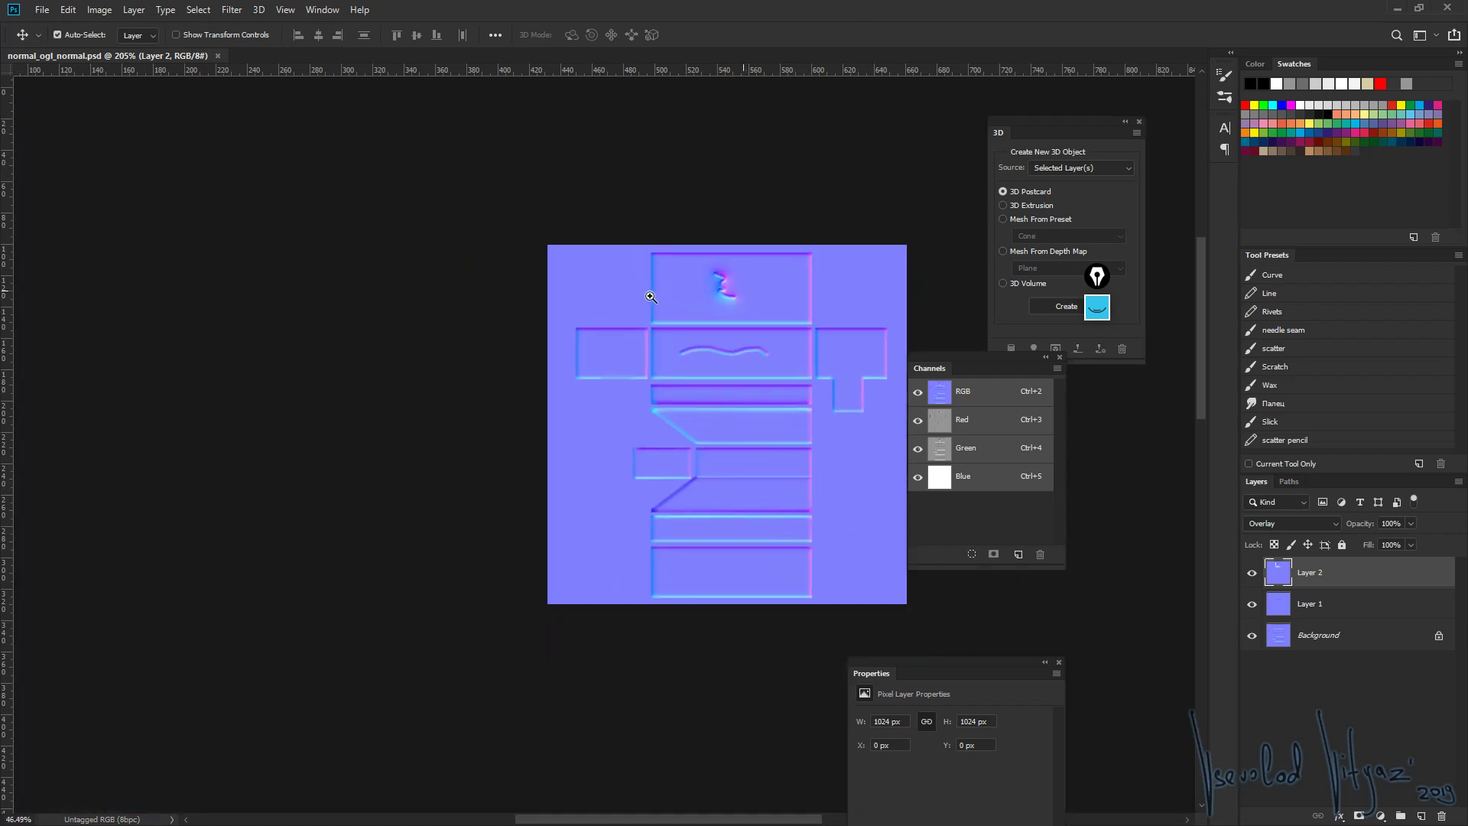
{"action": "mouse_move", "coordinate": [658, 459]}
{"action": "left_mouse_down"}
{"action": "mouse_move", "coordinate": [492, 429]}
{"action": "mouse_move", "coordinate": [593, 459]}
{"action": "mouse_move", "coordinate": [561, 477]}
{"action": "left_mouse_up"}
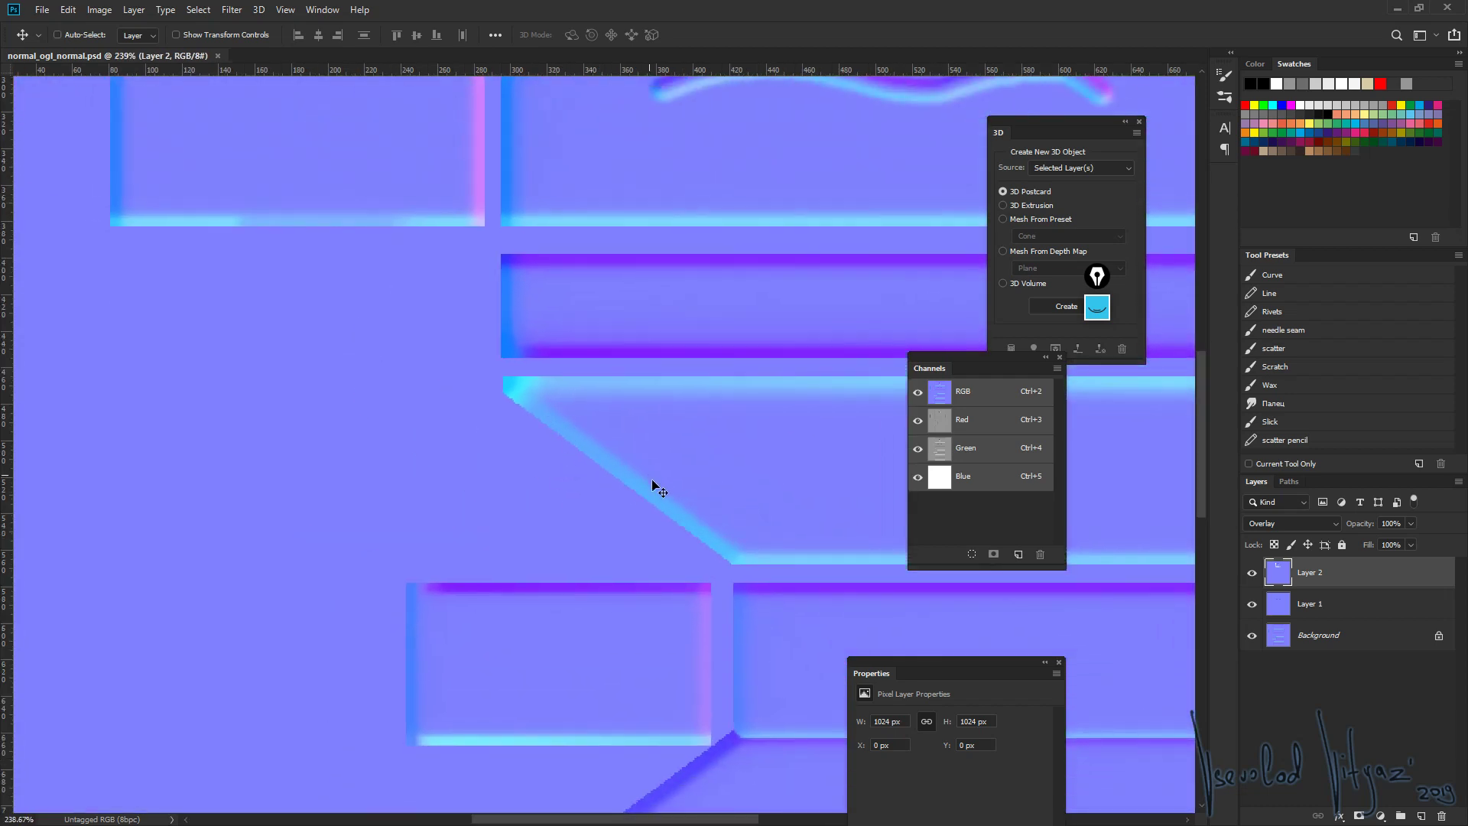
{"action": "mouse_move", "coordinate": [656, 475]}
{"action": "left_mouse_down", "text": "ctrl"}
{"action": "mouse_move", "coordinate": [627, 463]}
{"action": "mouse_move", "coordinate": [724, 485]}
{"action": "mouse_move", "coordinate": [479, 381]}
{"action": "left_mouse_up", "text": "ctrl"}
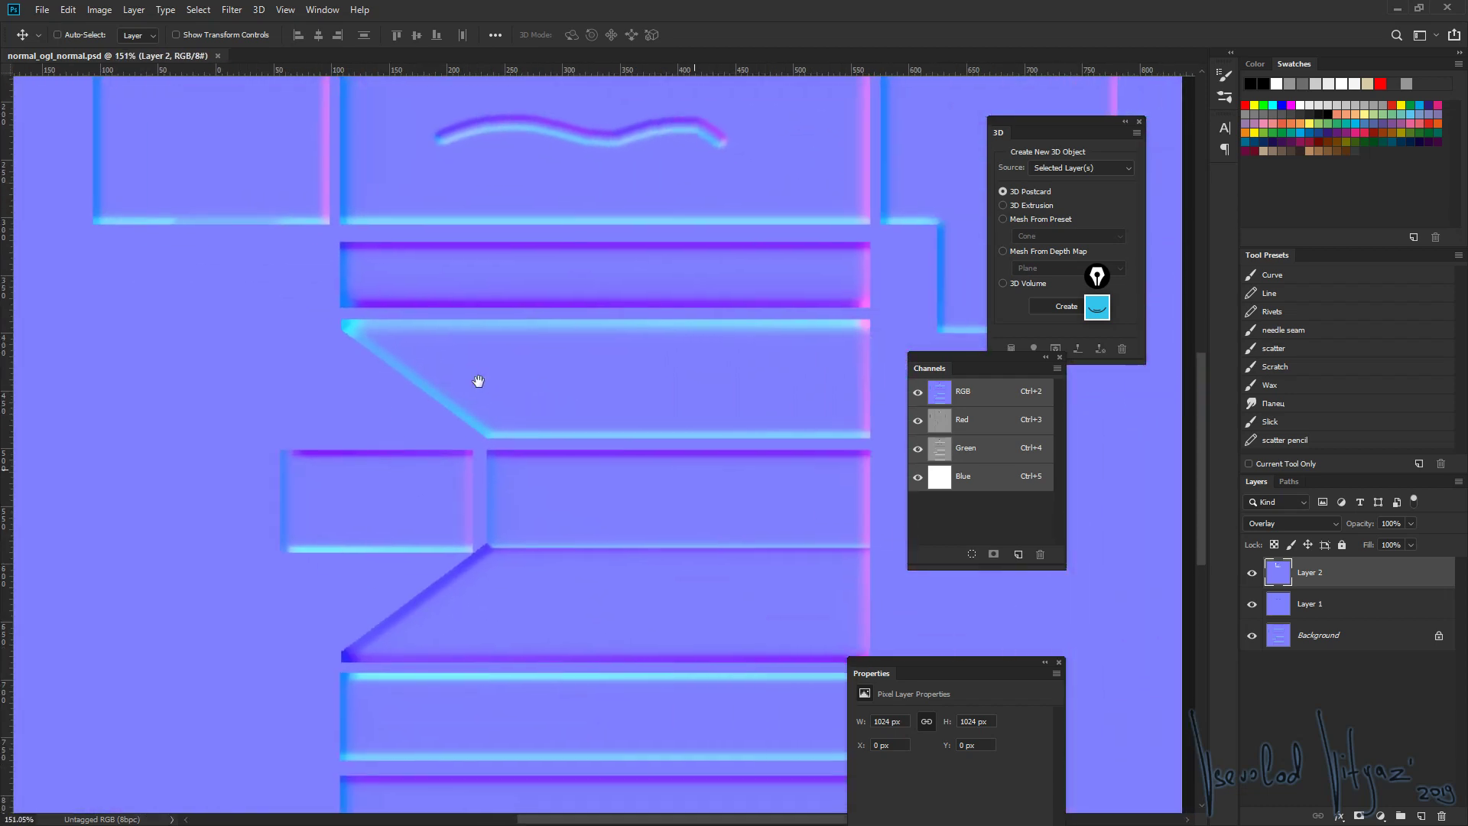
{"action": "left_click_drag", "start_coordinate": [623, 370], "coordinate": [600, 370], "text": "ctrl"}
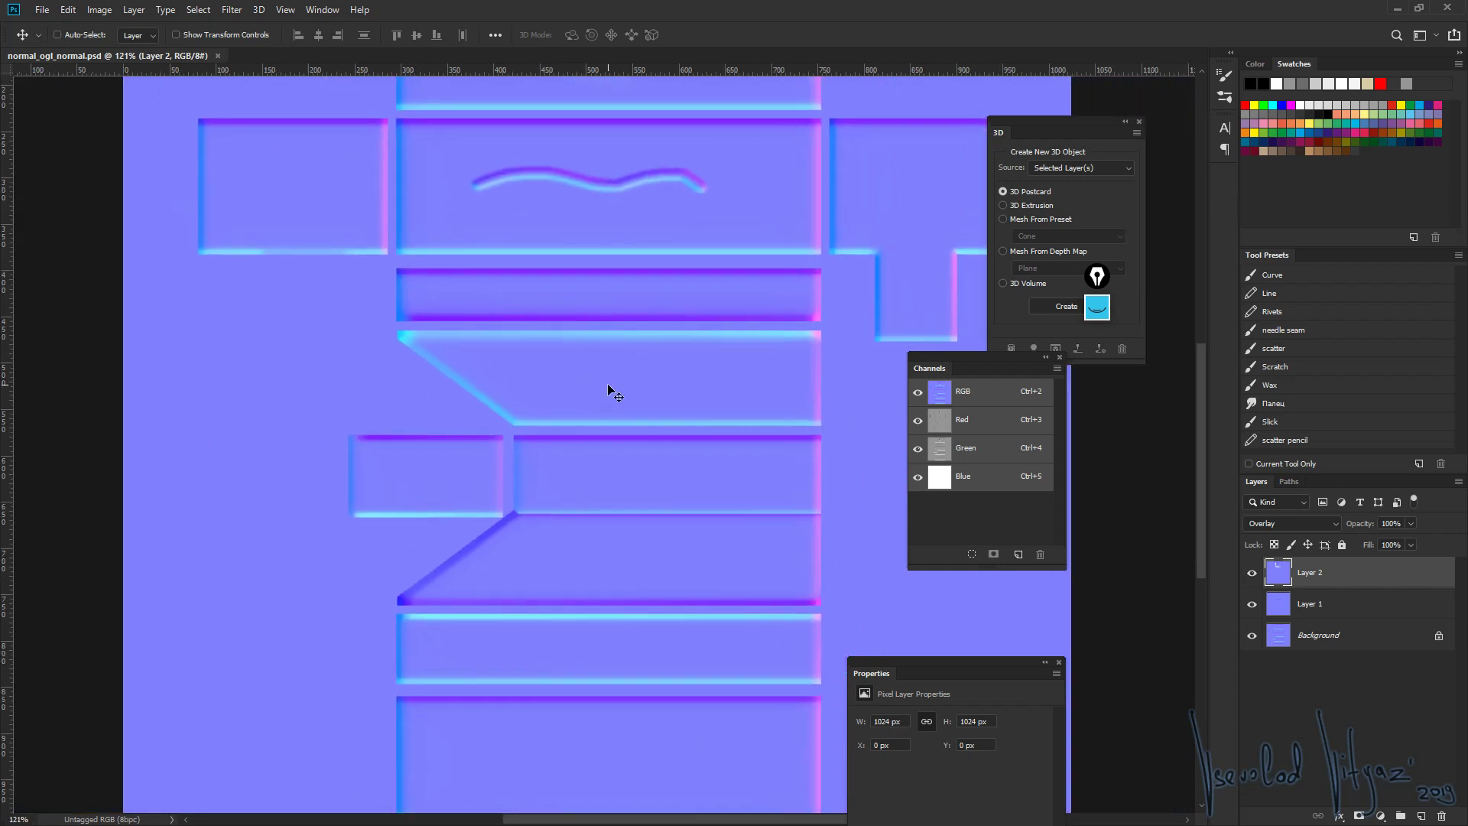
{"action": "left_click_drag", "start_coordinate": [655, 449], "coordinate": [672, 403], "text": "ctrl"}
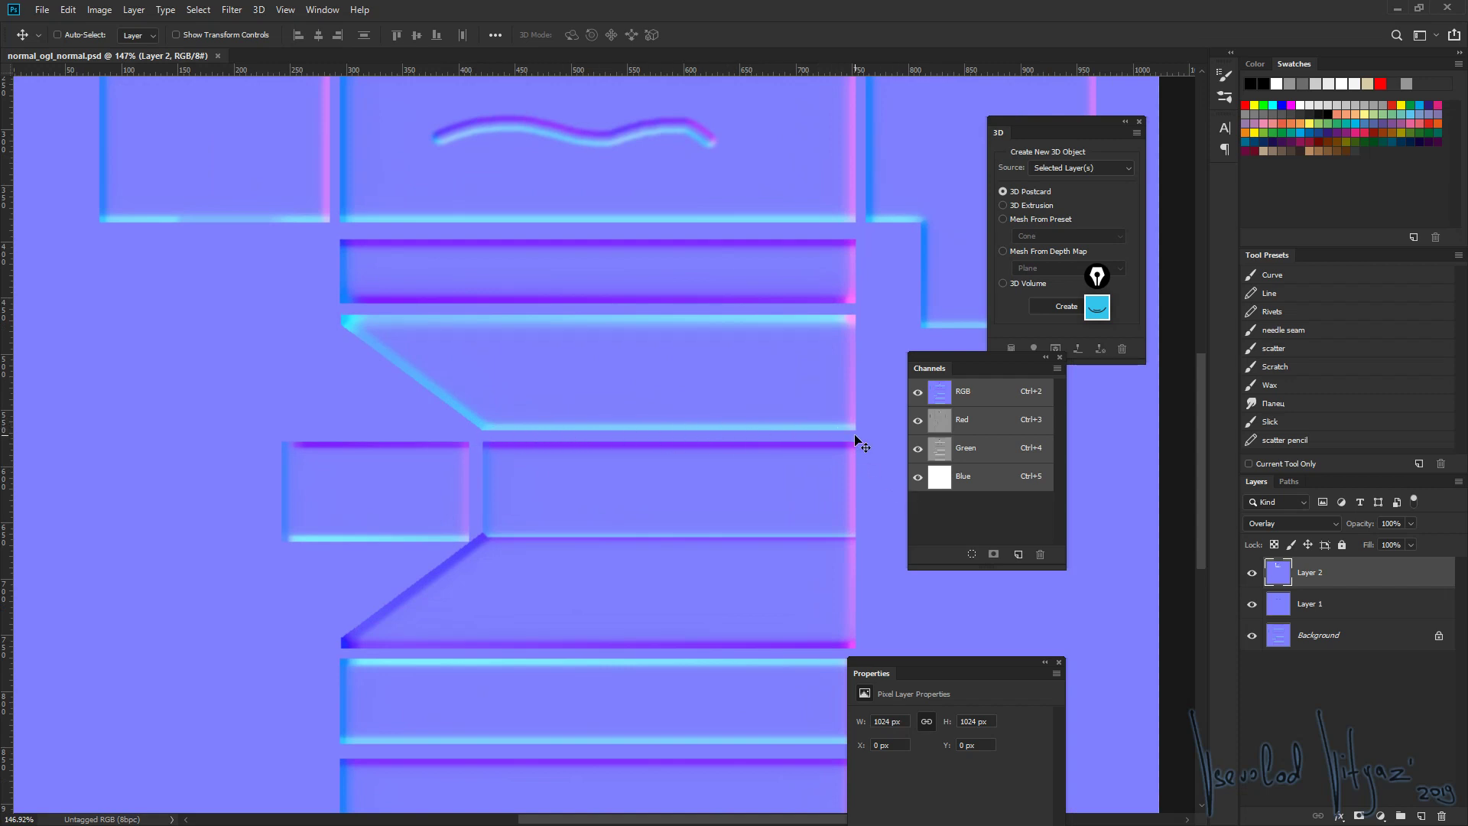
{"action": "left_click_drag", "start_coordinate": [694, 400], "coordinate": [619, 412], "text": "ctrl"}
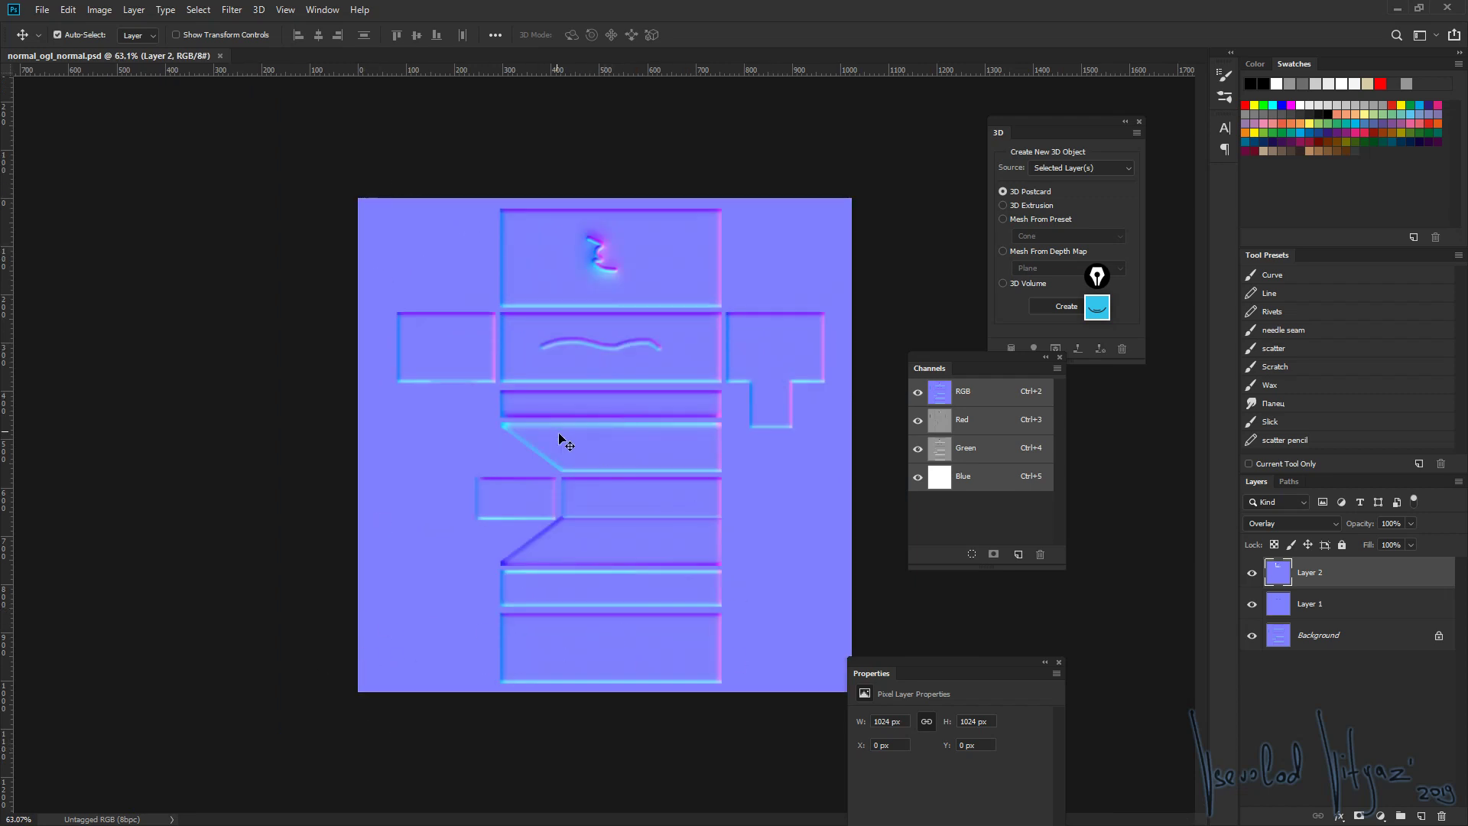
{"action": "left_click_drag", "start_coordinate": [558, 433], "coordinate": [748, 541], "text": "ctrl"}
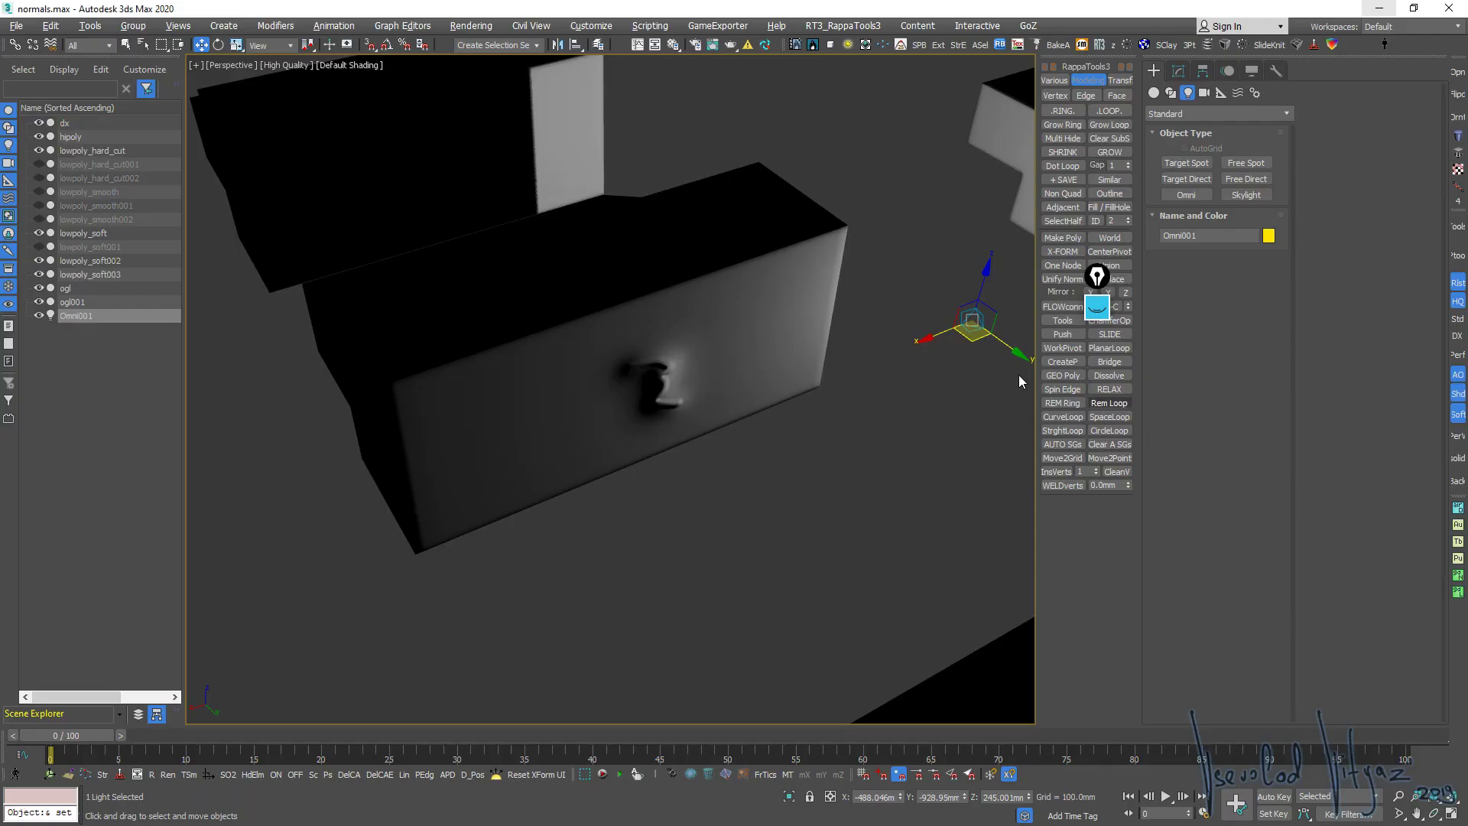
{"action": "mouse_move", "coordinate": [665, 419]}
{"action": "middle_mouse_down", "text": "alt"}
{"action": "mouse_move", "coordinate": [854, 364]}
{"action": "mouse_move", "coordinate": [605, 380]}
{"action": "middle_mouse_up", "text": "alt"}
Switch the viewport to DX shading with edged faces, then isolate the lowpoly_soft step
{"action": "key", "text": "Delete"}
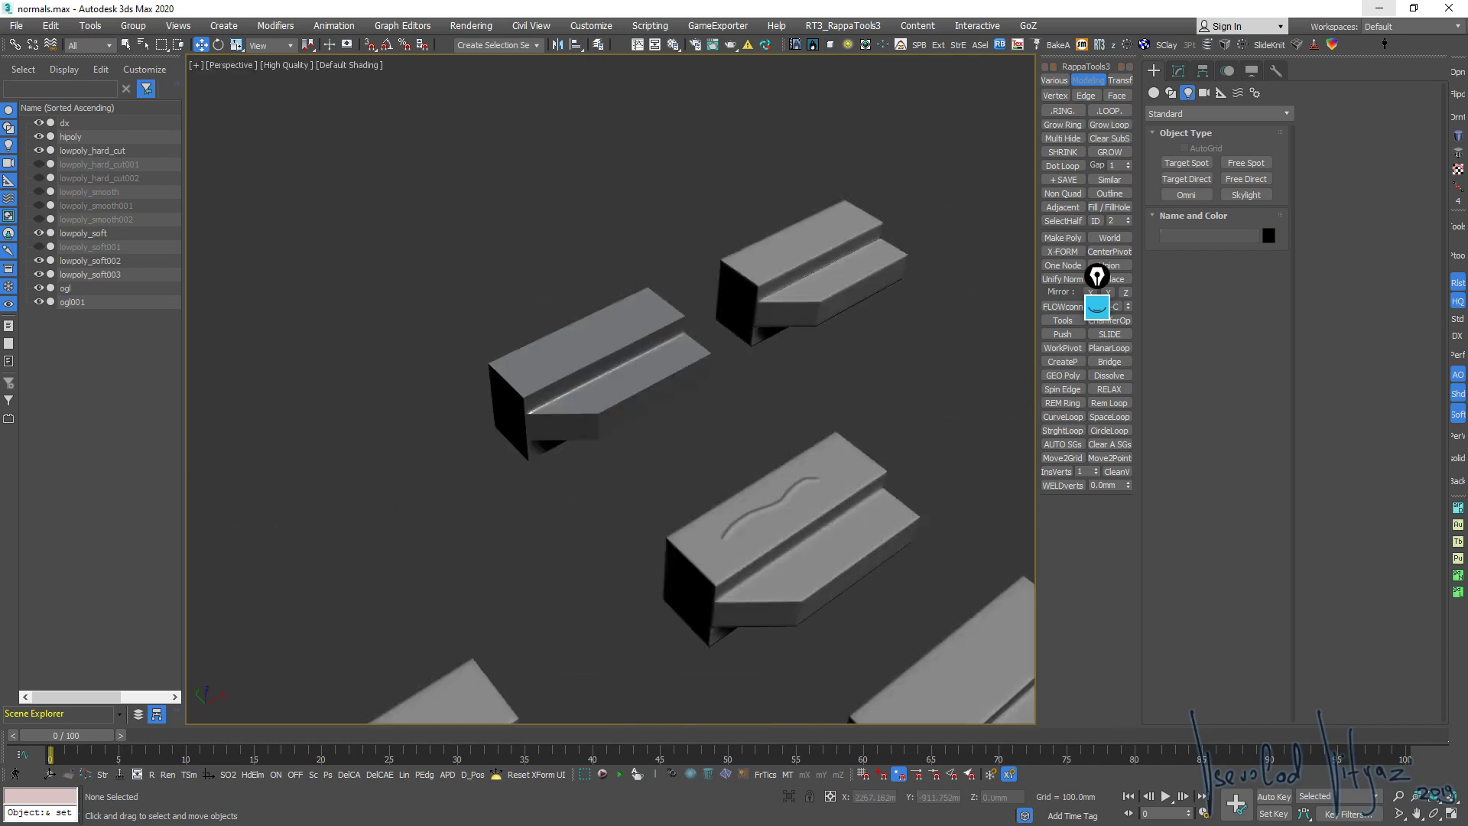
{"action": "left_click", "coordinate": [1458, 335]}
{"action": "scroll", "coordinate": [714, 390], "scroll_direction": "up", "scroll_amount": 5}
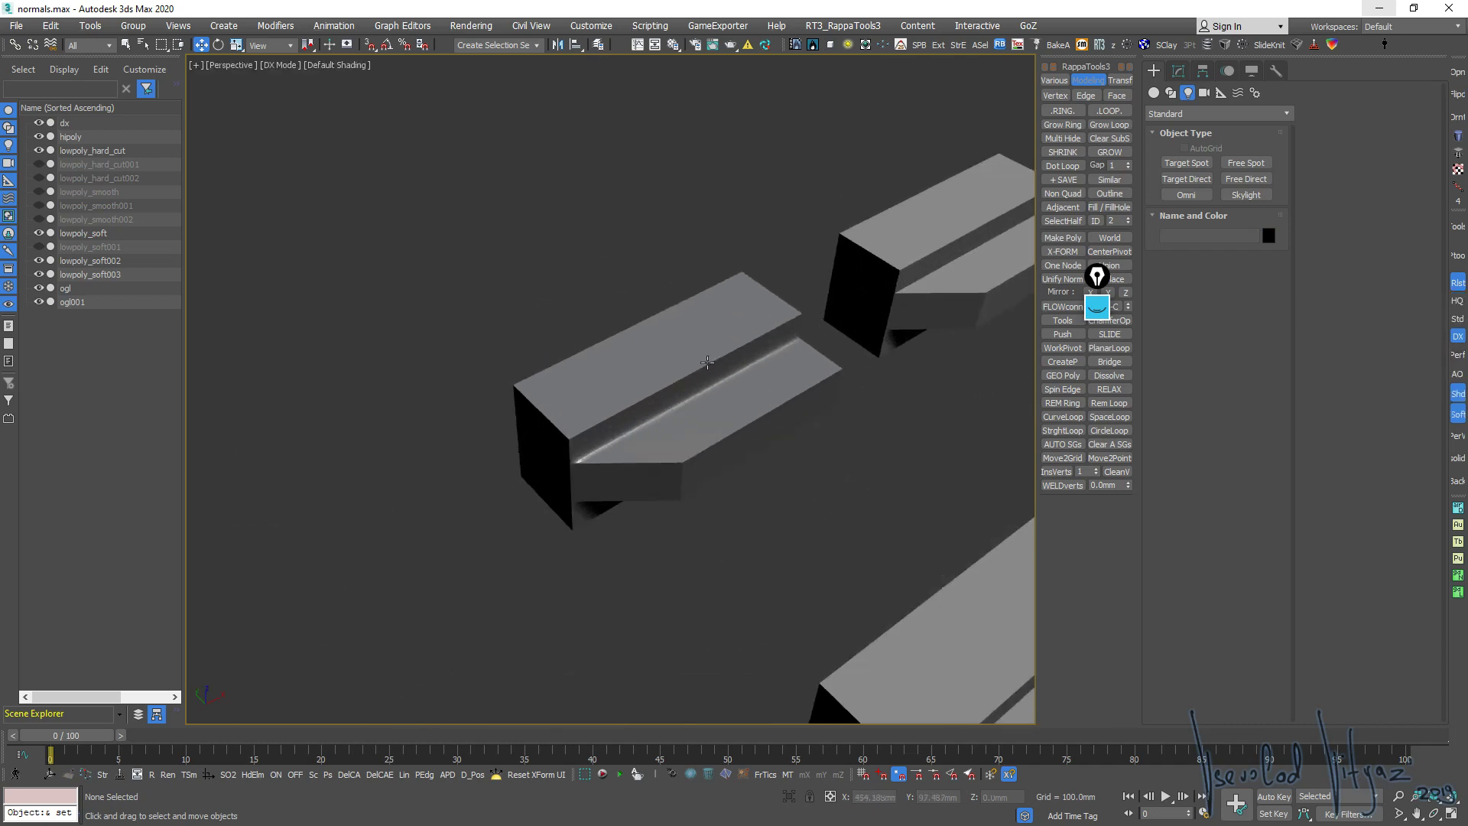
{"action": "key", "text": "F4"}
{"action": "left_click", "coordinate": [669, 388]}
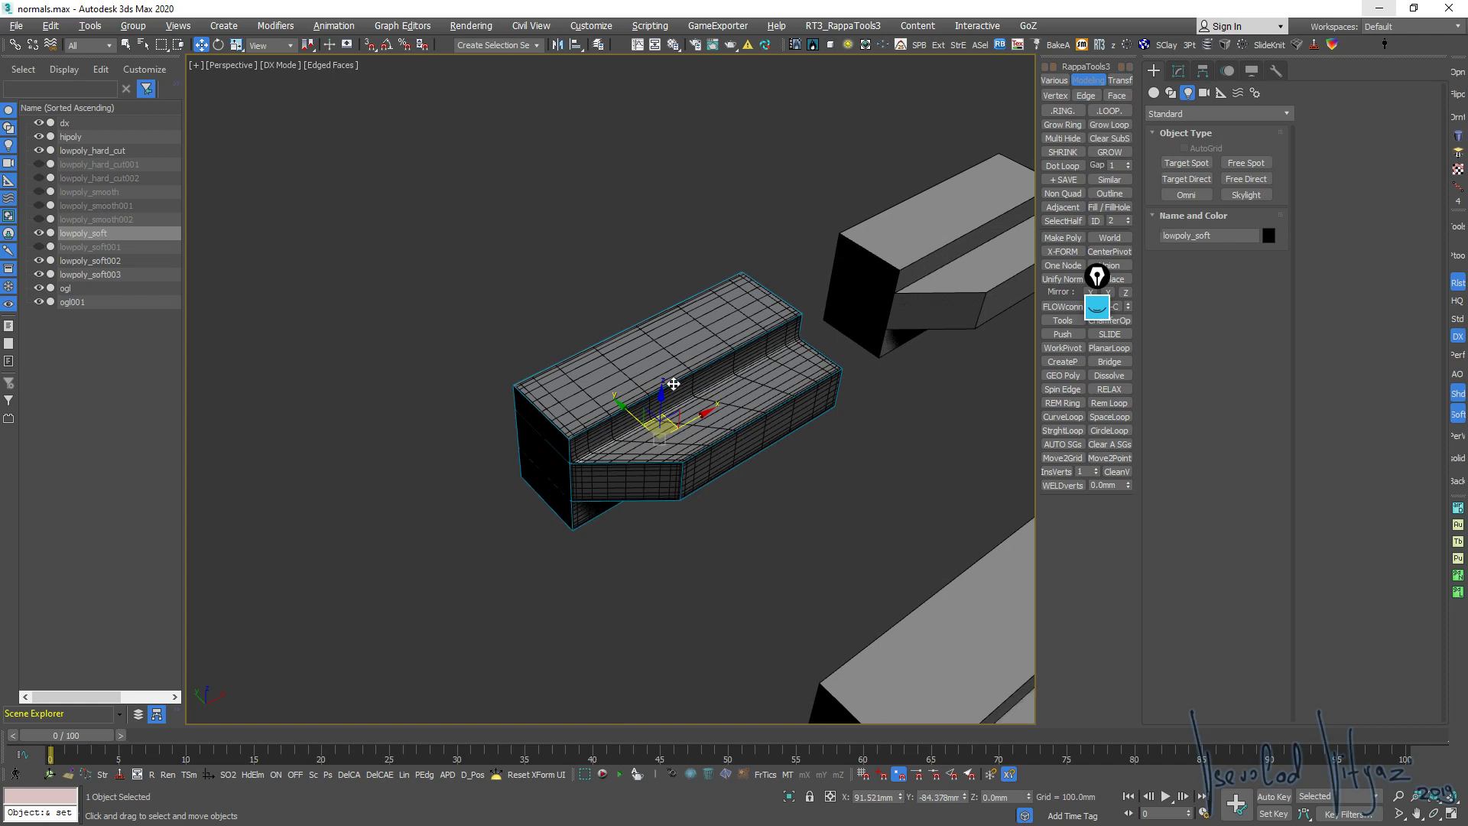
{"action": "key", "text": "alt+q"}
{"action": "key", "text": "alt+q"}
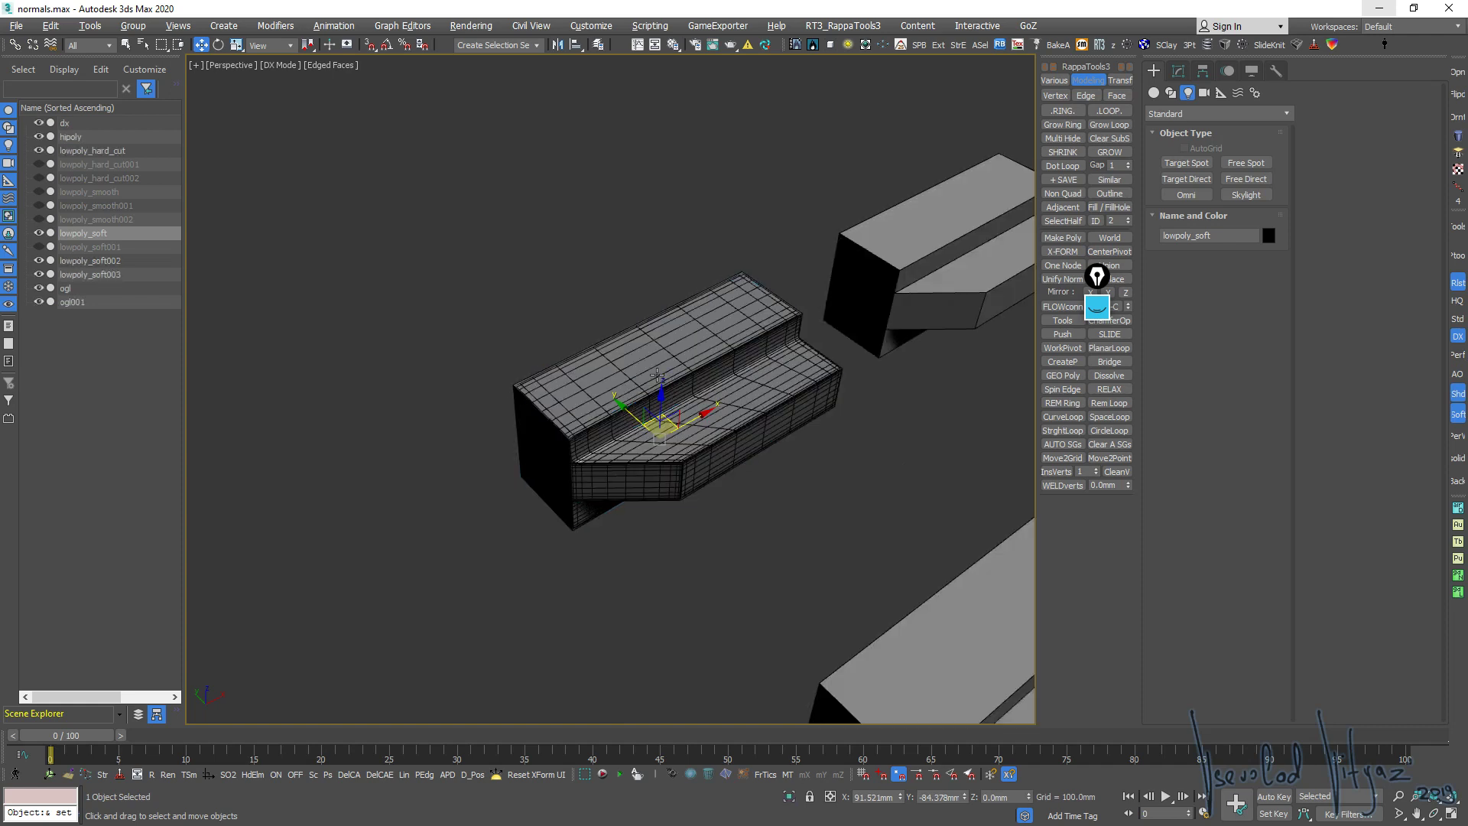
Clone lowpoly_soft as a copy named lowpoly_rotate
{"action": "key", "text": "ctrl+v"}
{"action": "left_click_drag", "start_coordinate": [717, 453], "coordinate": [649, 466]}
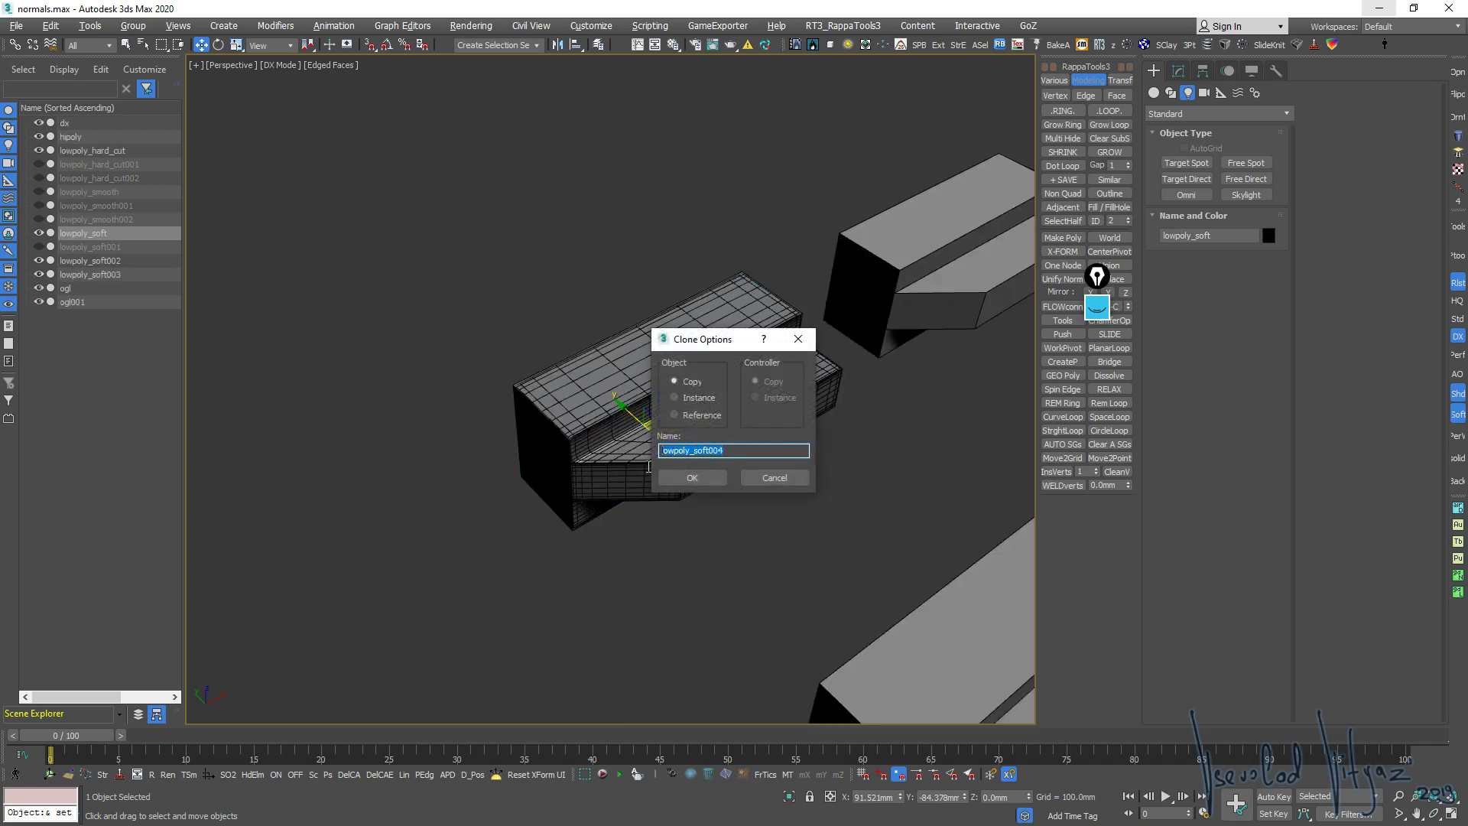
{"action": "key", "text": "End"}
{"action": "key", "text": "Return"}
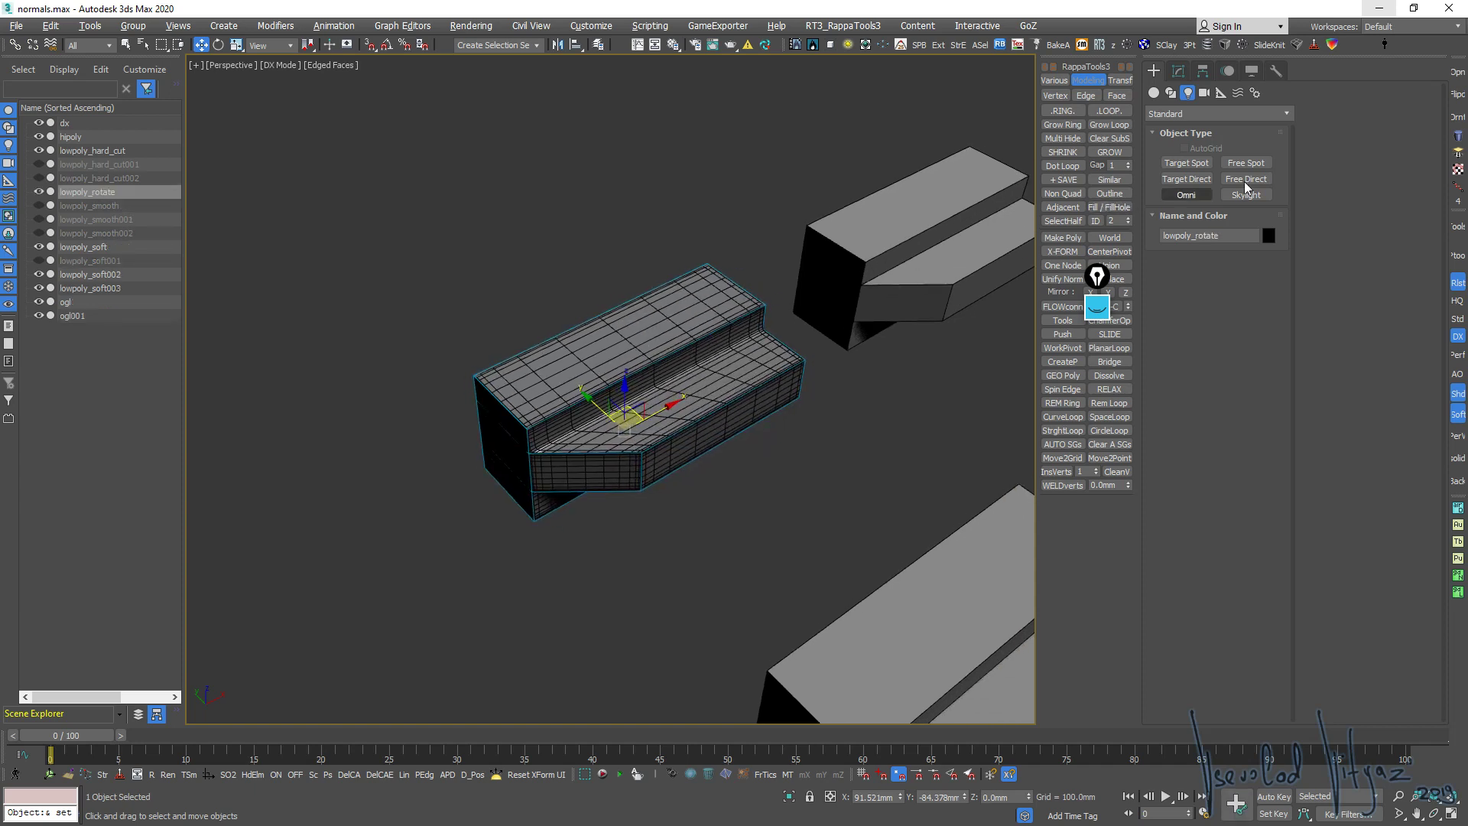
{"action": "key", "text": "Escape"}
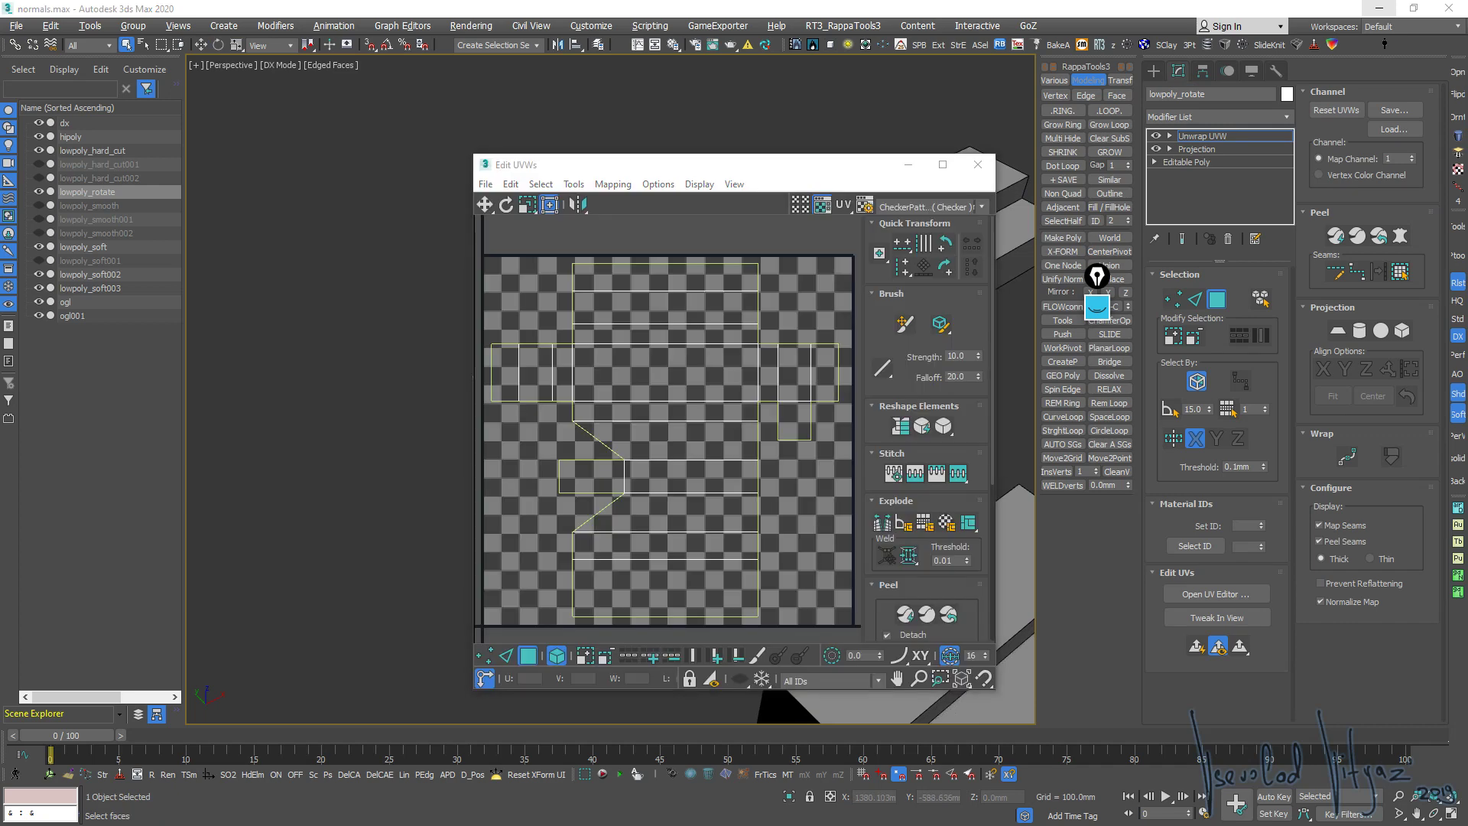
Open the copy's UV editor and try edge selections on the middle UV face
{"action": "double_click", "coordinate": [860, 168]}
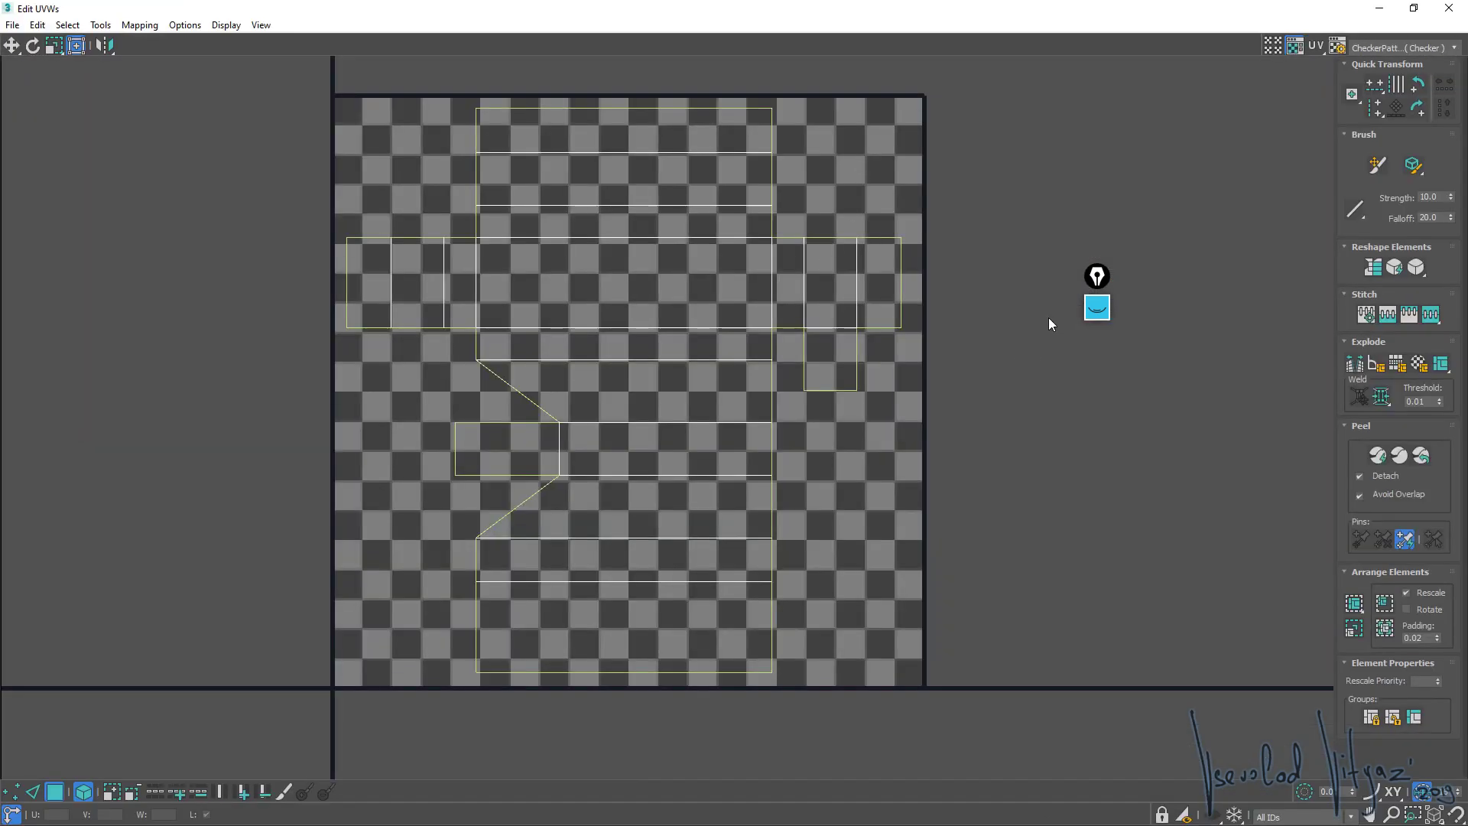
{"action": "left_click", "coordinate": [776, 281]}
{"action": "key", "text": "2"}
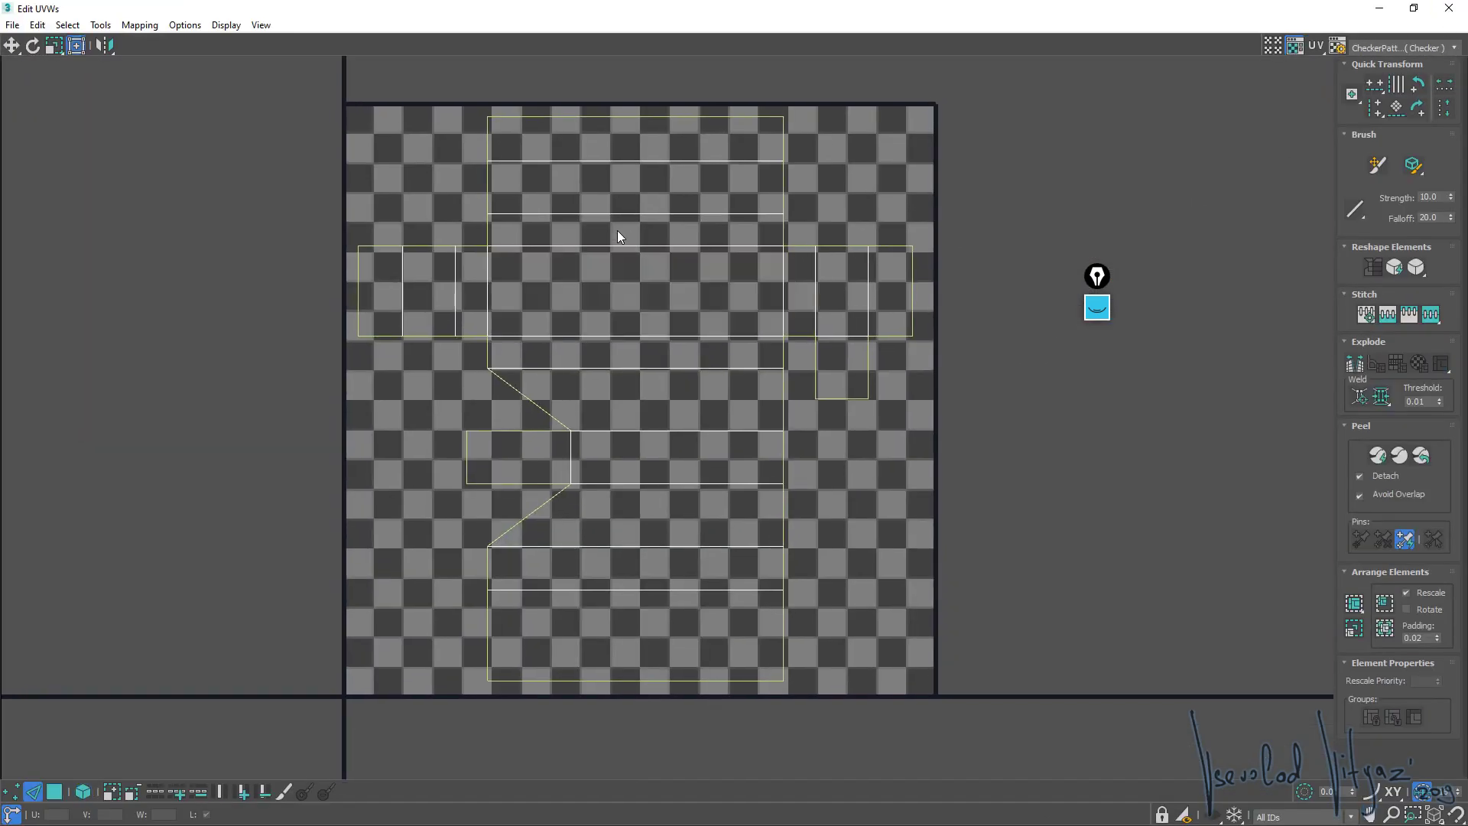
{"action": "left_click", "coordinate": [636, 341]}
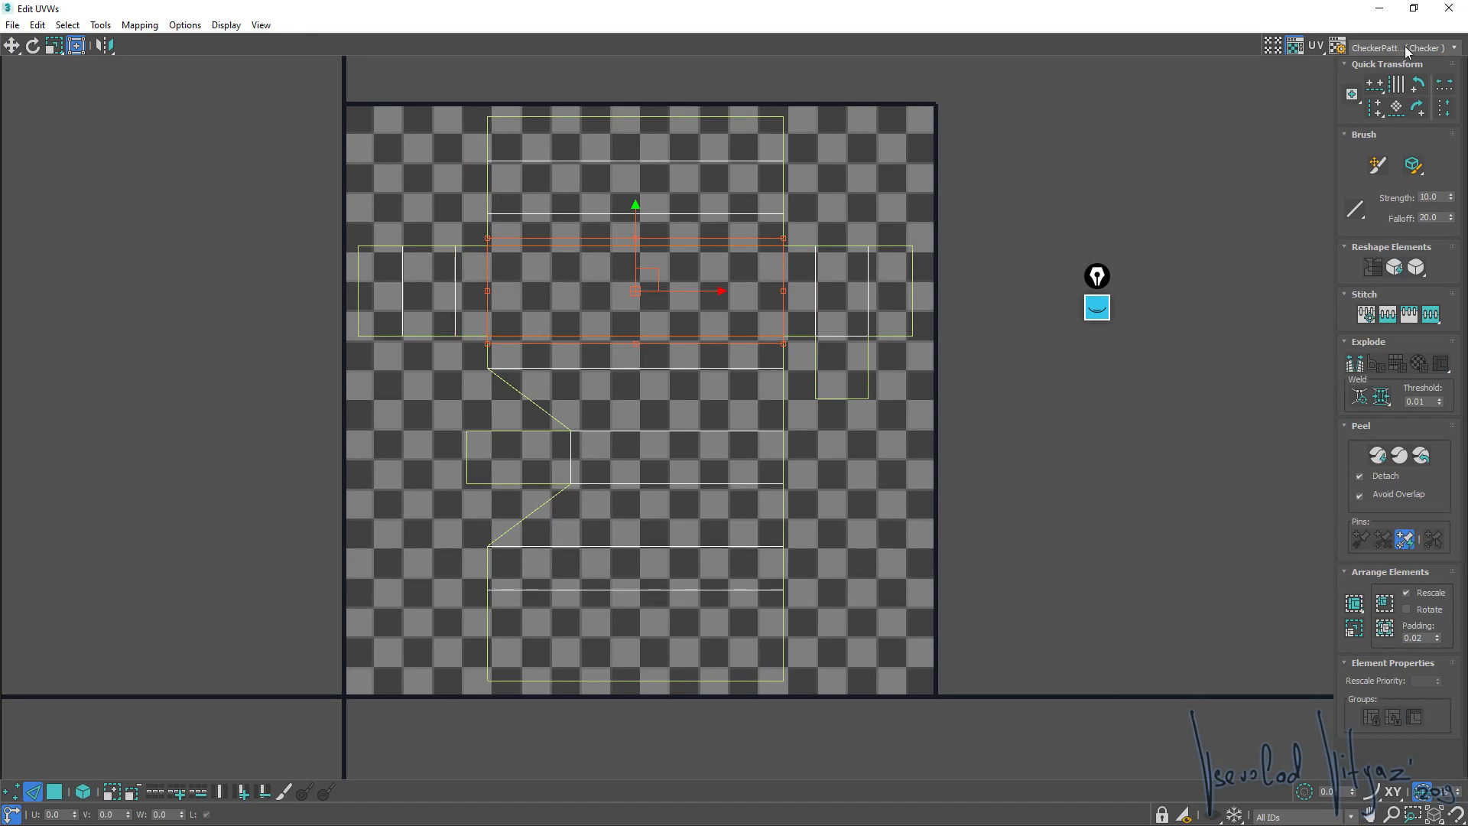
{"action": "left_click", "coordinate": [784, 269]}
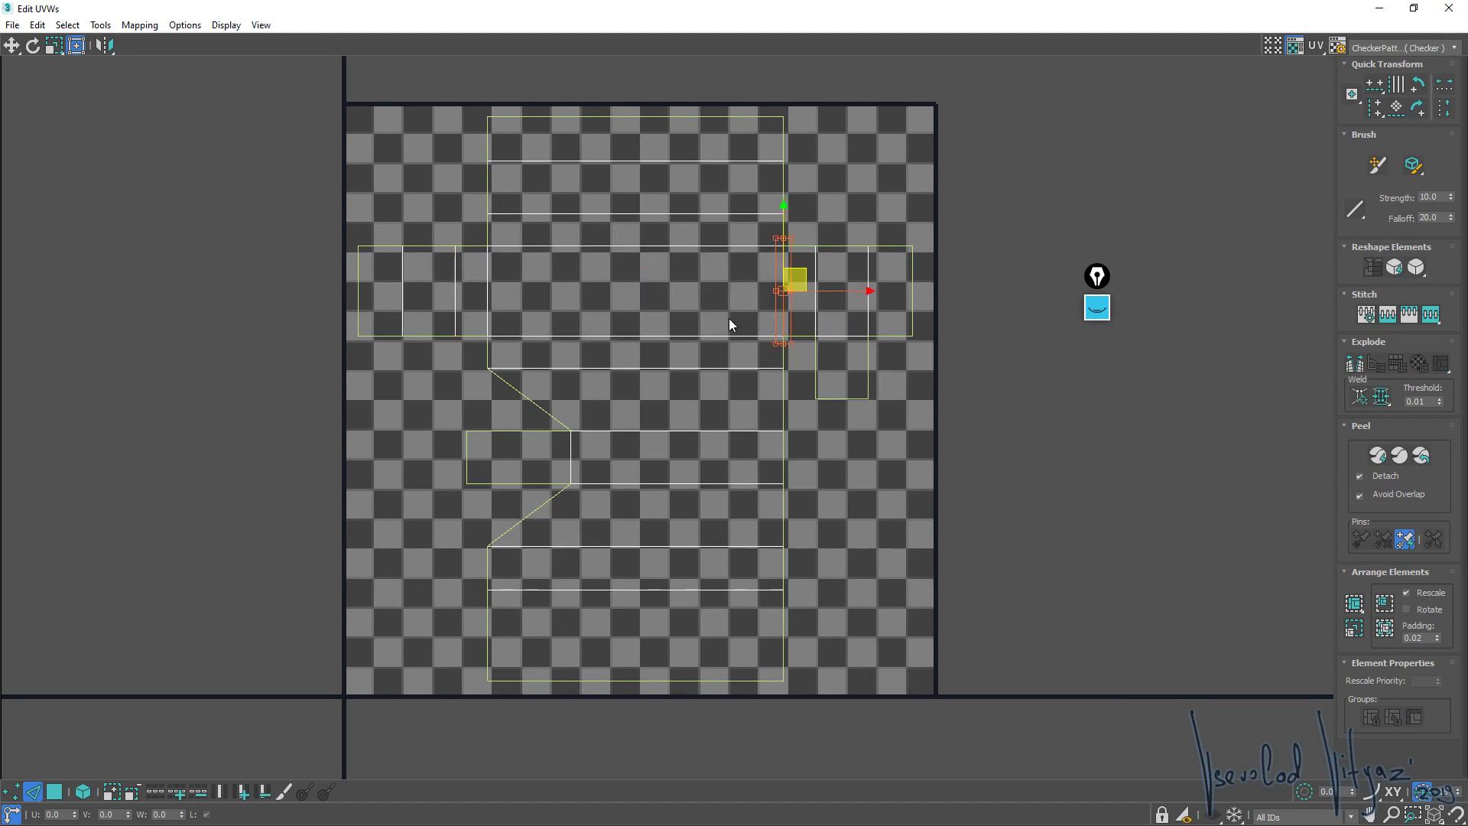
{"action": "key", "text": "ctrl+z"}
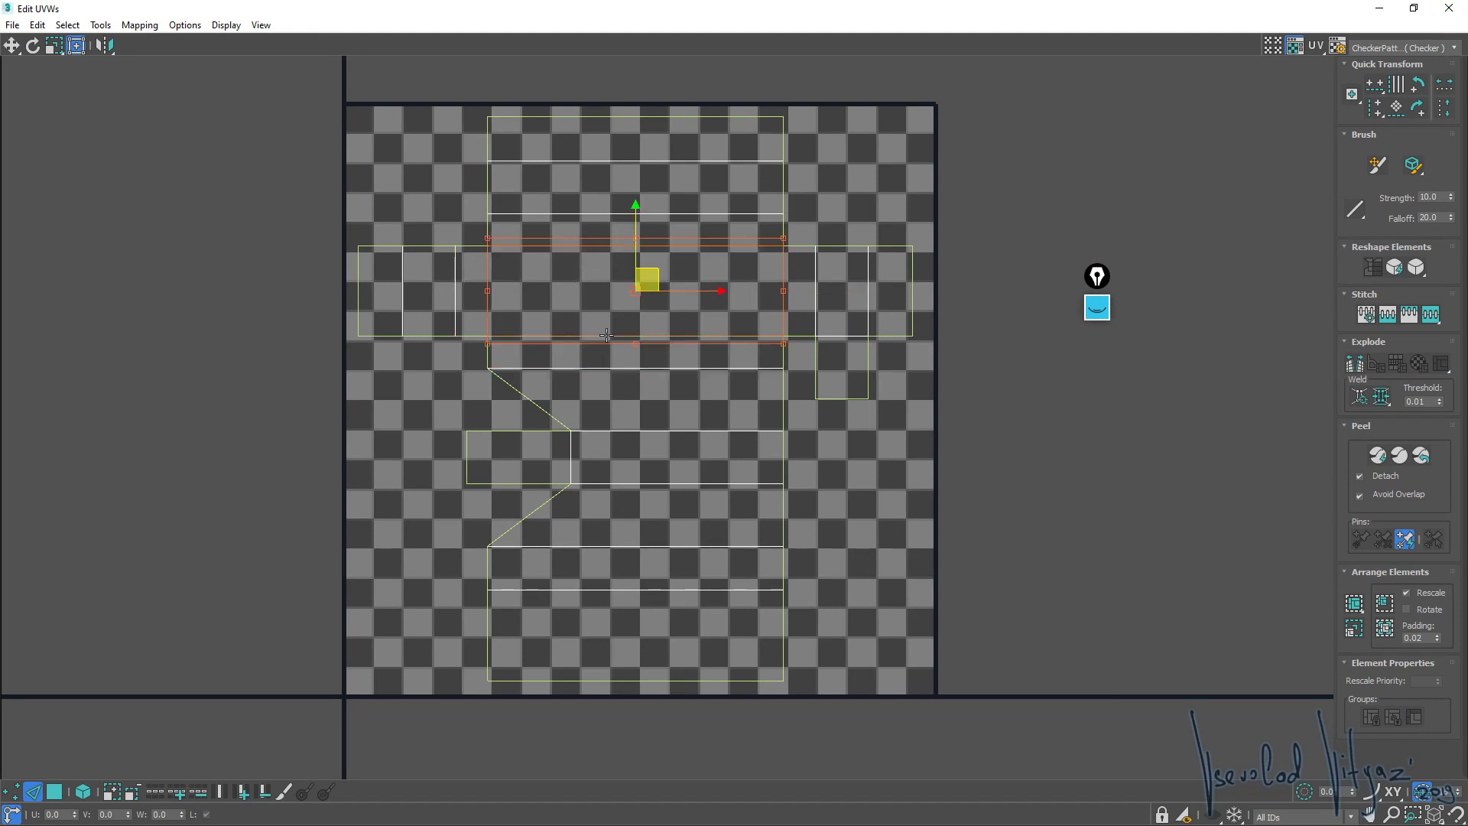
Hide the checker pattern, extend the edge selection down the strips, then clear it
{"action": "left_click", "coordinate": [1294, 45]}
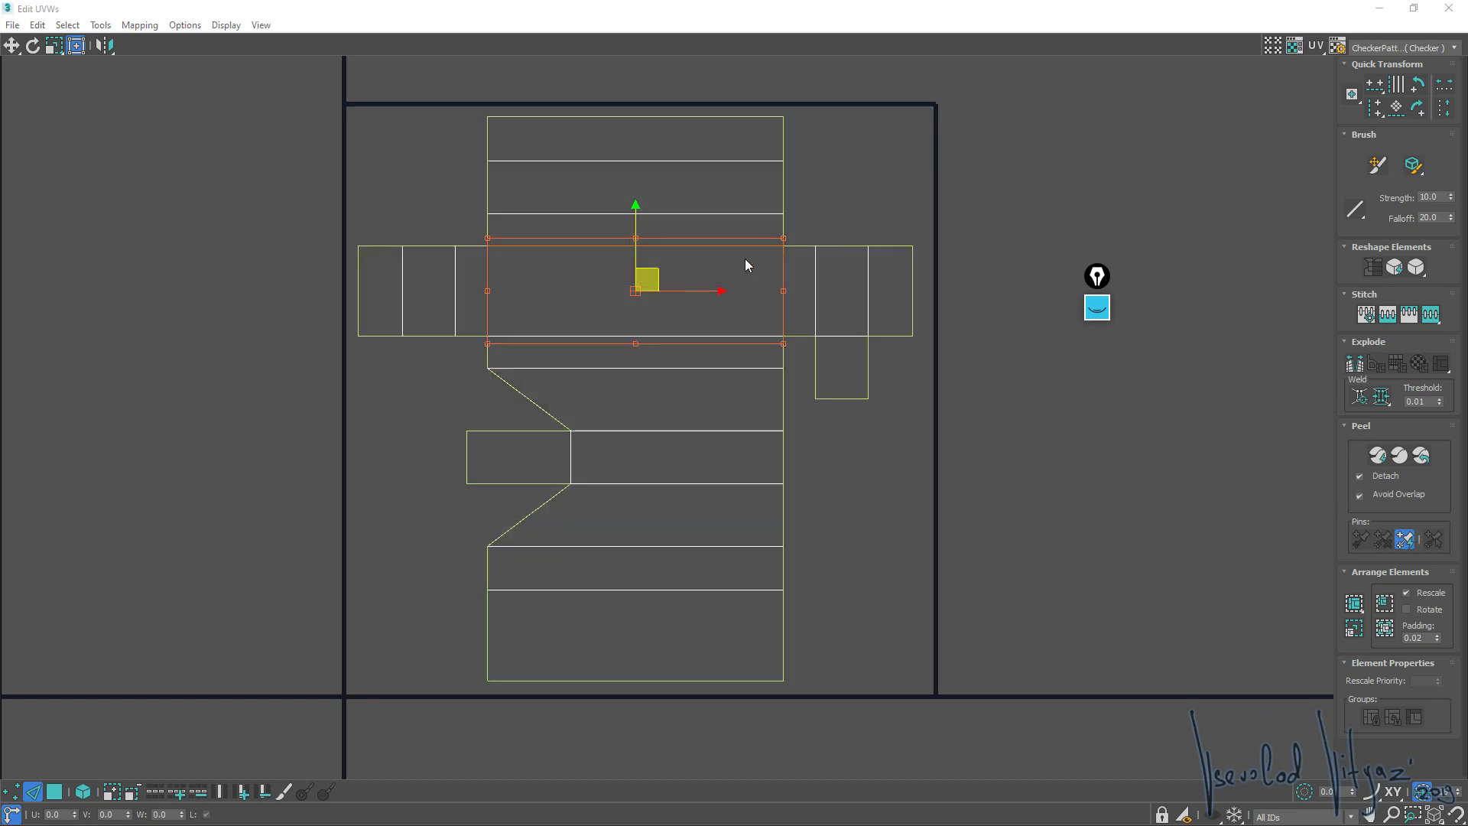
{"action": "left_click", "coordinate": [607, 356], "text": "ctrl"}
{"action": "left_click", "coordinate": [649, 458], "text": "ctrl"}
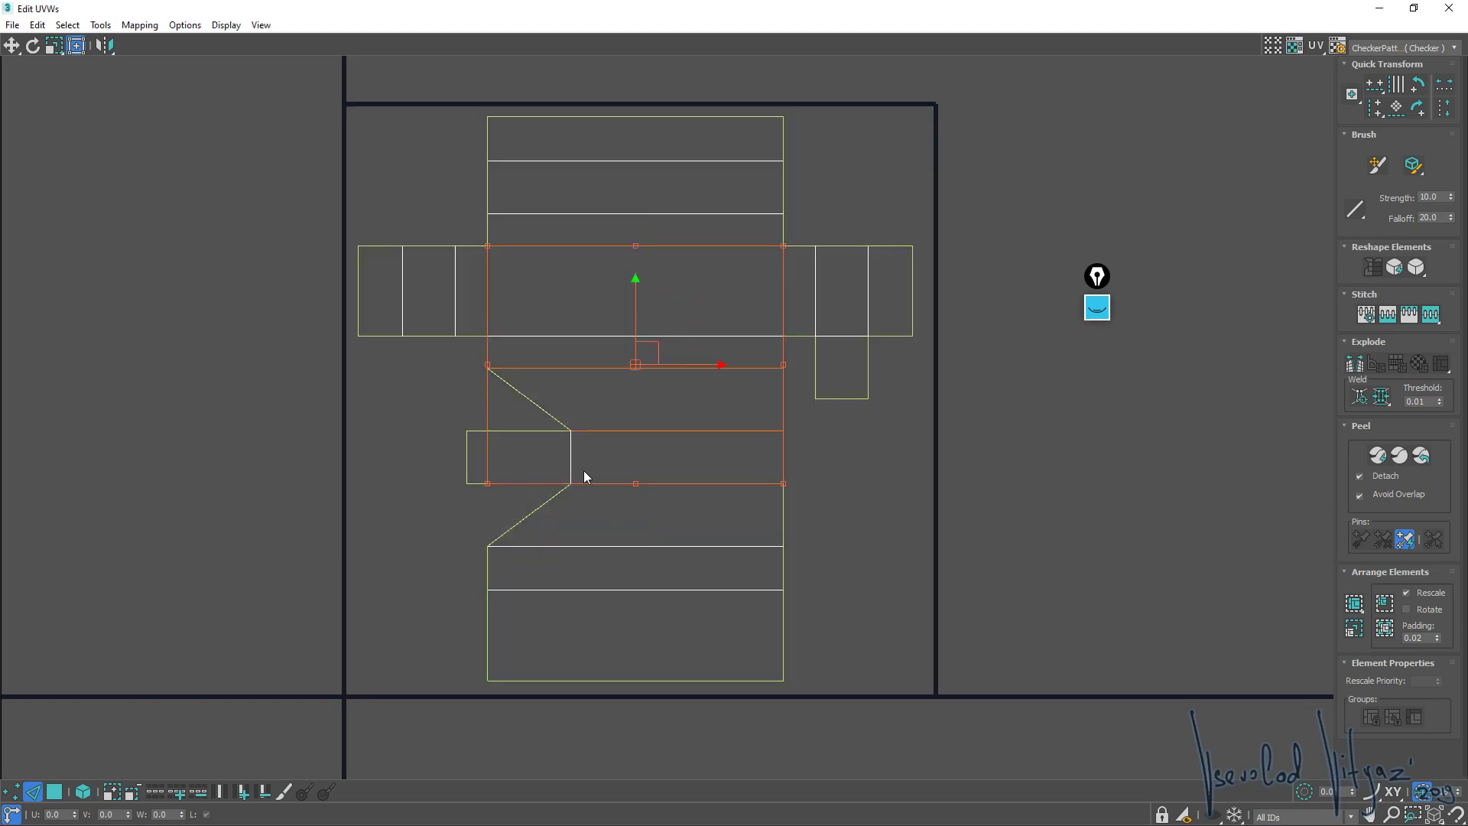
{"action": "left_click_drag", "start_coordinate": [652, 625], "coordinate": [652, 625], "text": "ctrl"}
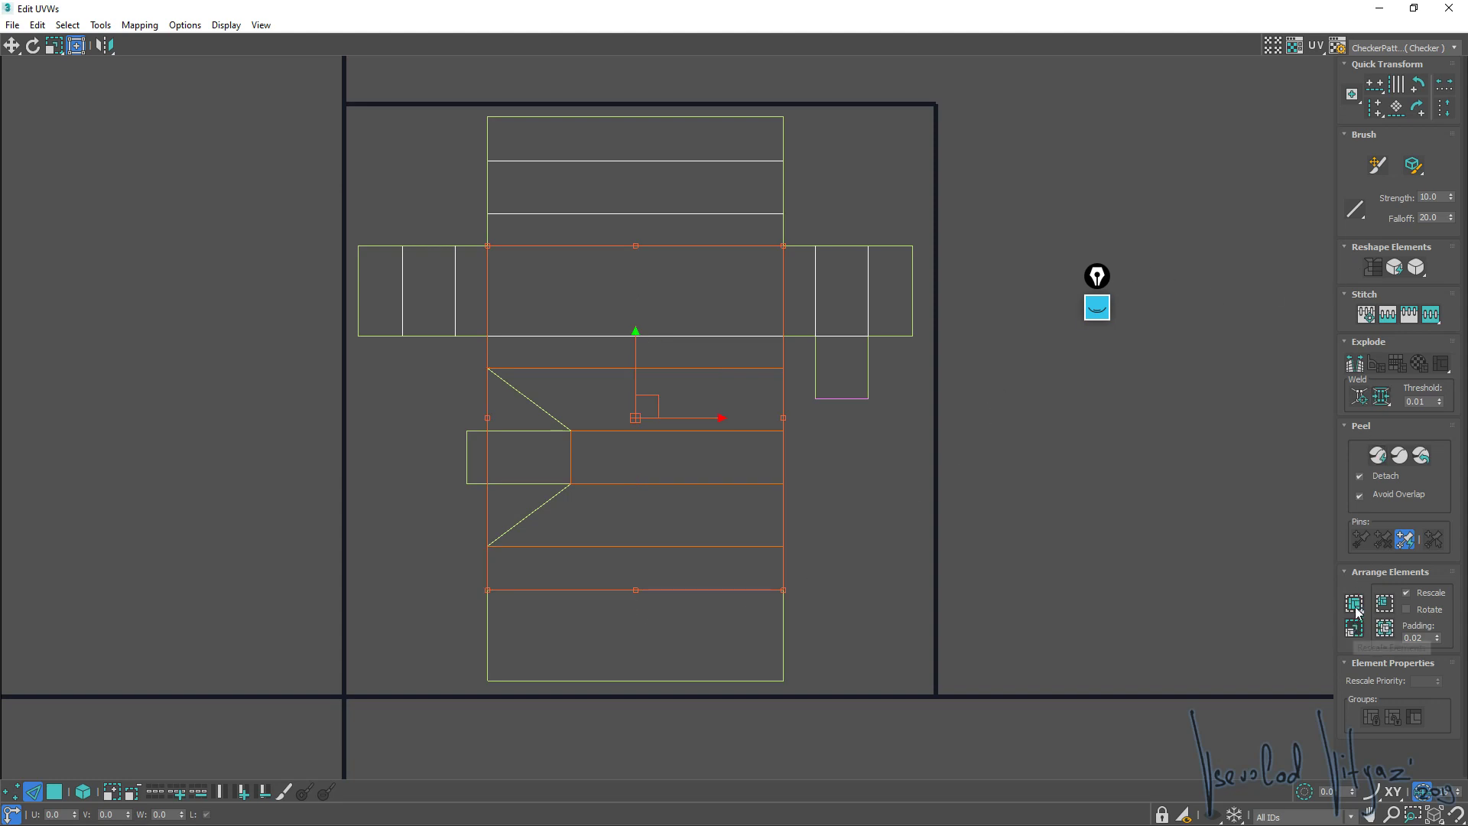
{"action": "left_click", "coordinate": [949, 352]}
{"action": "scroll", "coordinate": [949, 352], "scroll_direction": "down", "scroll_amount": 2}
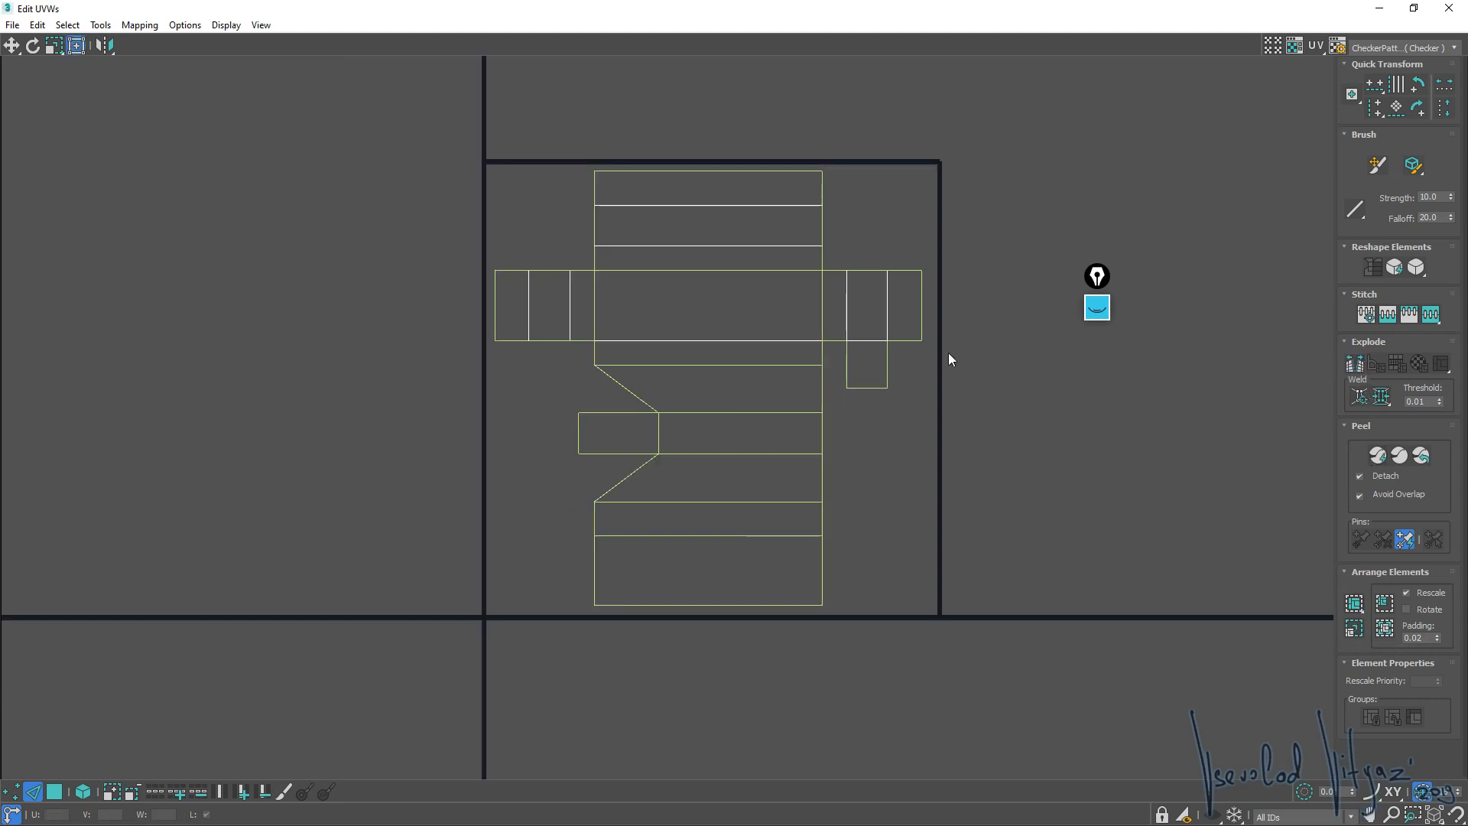
Select all UV shells, pack them, and rotate them counter-clockwise as a group
{"action": "key", "text": "3"}
{"action": "left_click_drag", "start_coordinate": [416, 219], "coordinate": [1007, 650]}
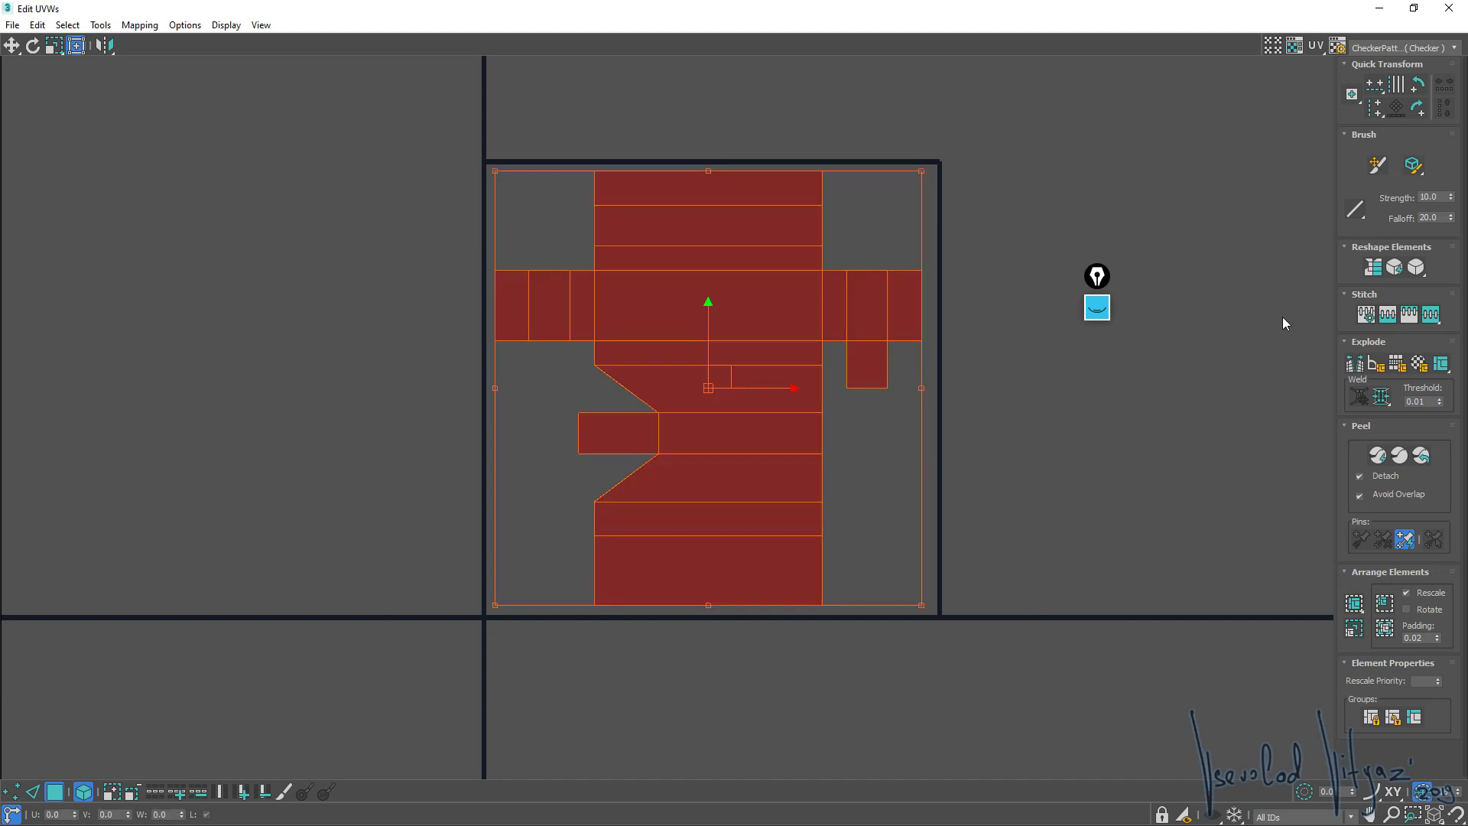
{"action": "left_click", "coordinate": [1387, 636]}
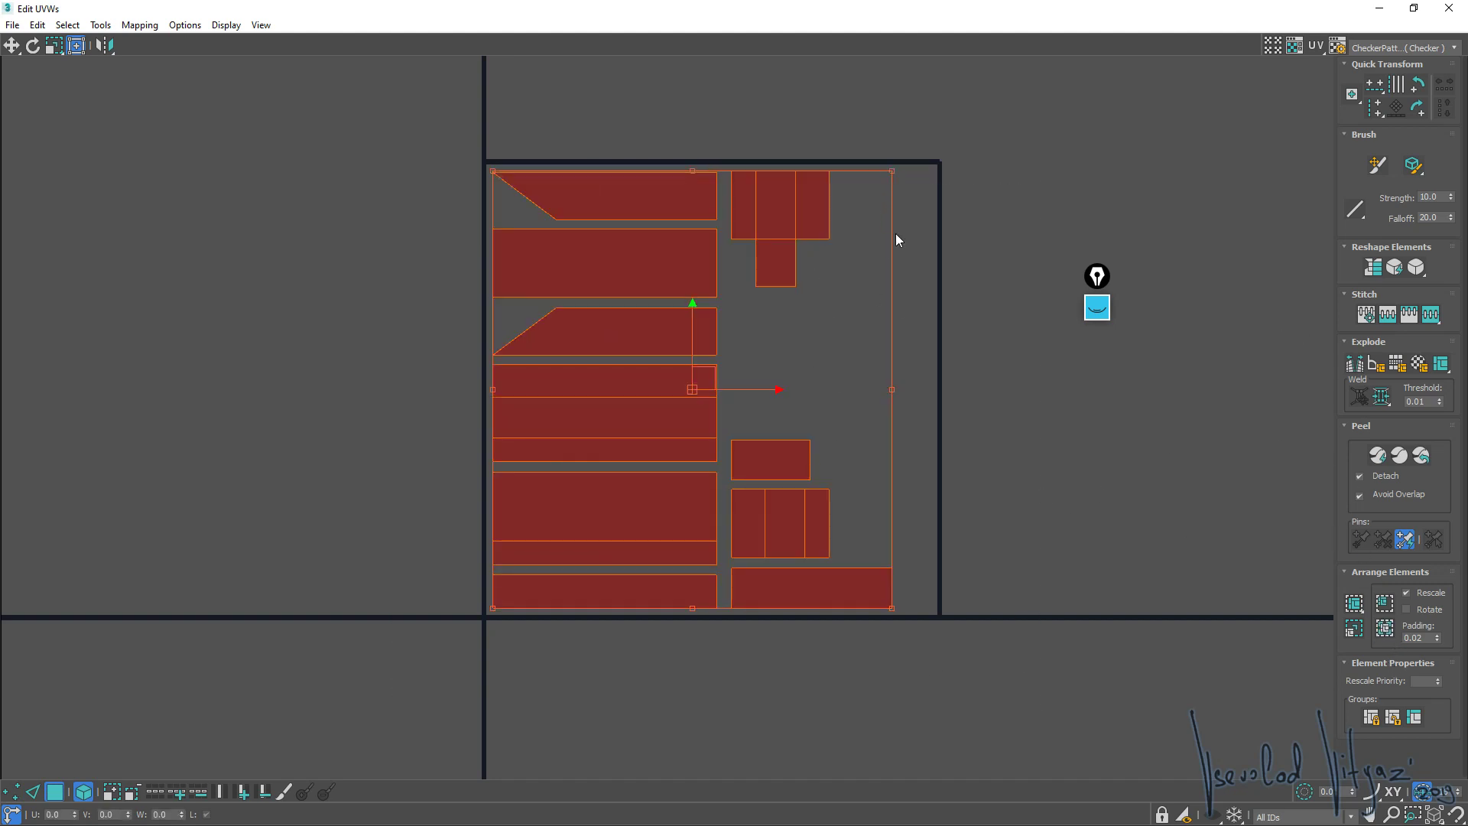
{"action": "left_click_drag", "start_coordinate": [890, 401], "coordinate": [905, 268]}
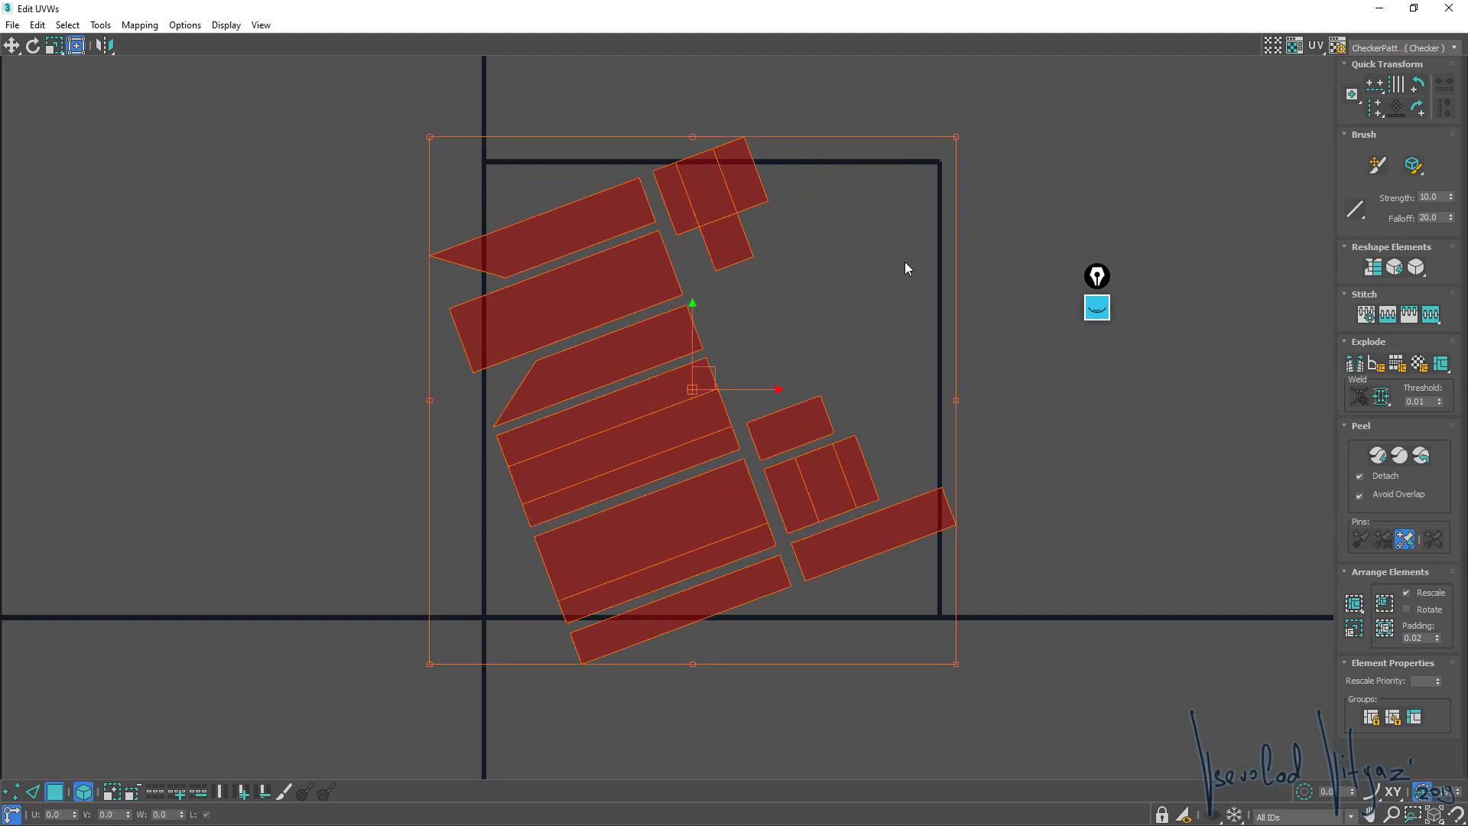
Try scaling the rotated shells down to fit the tile, then undo the scaling
{"action": "left_click_drag", "start_coordinate": [959, 138], "coordinate": [916, 187]}
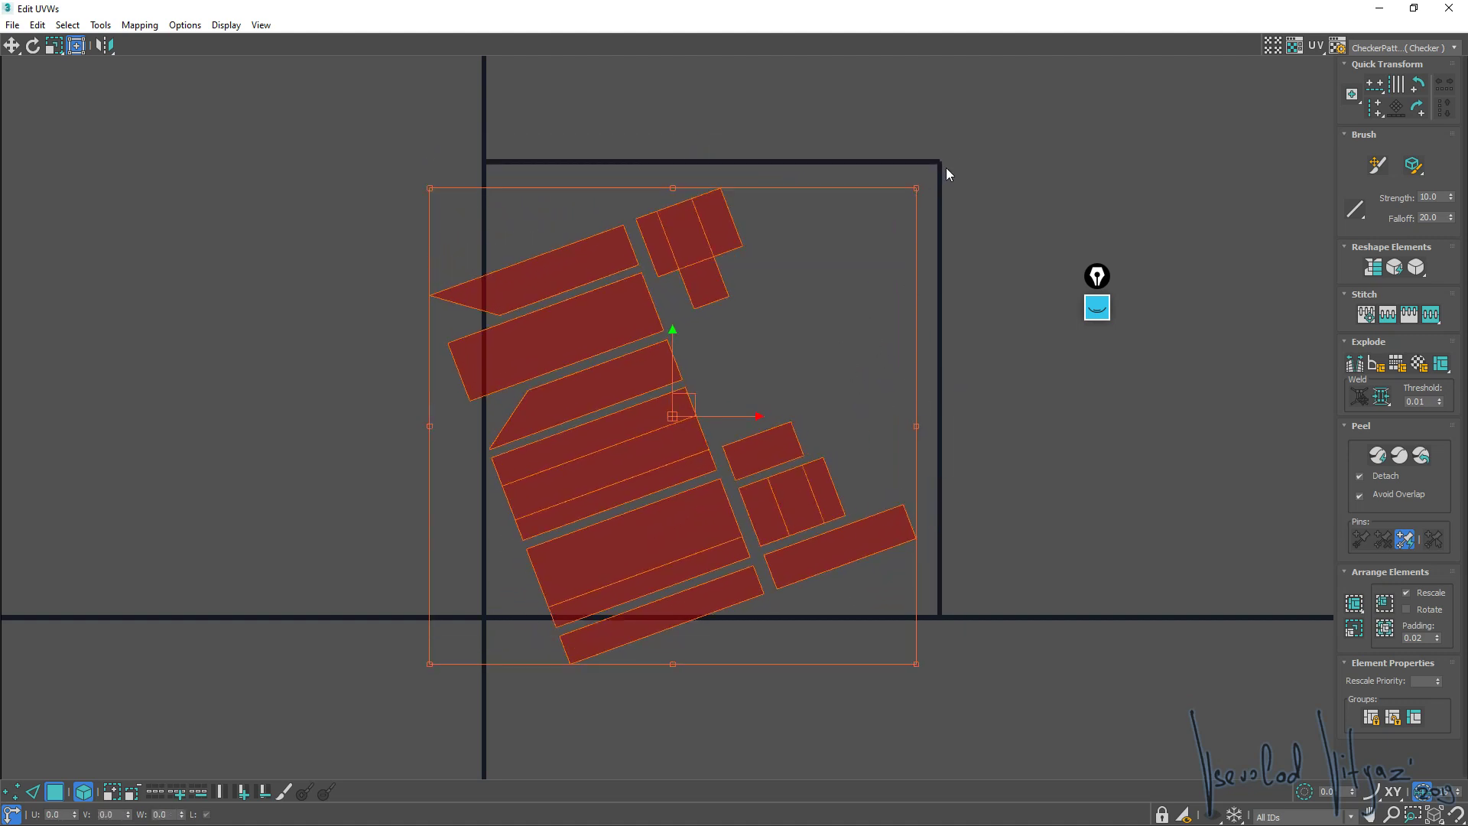
{"action": "key", "text": "ctrl+z"}
{"action": "left_click_drag", "start_coordinate": [956, 142], "coordinate": [869, 216]}
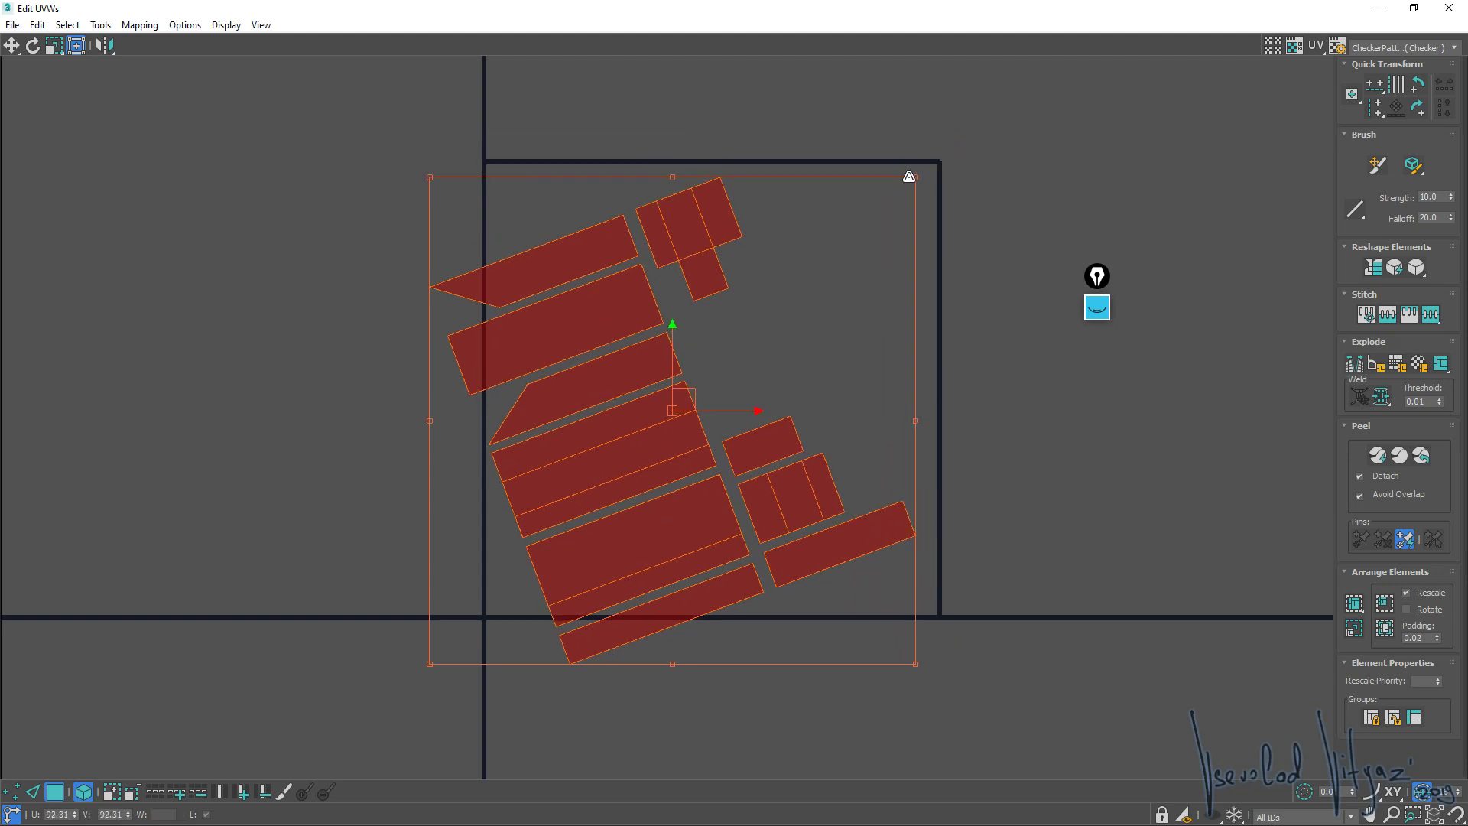
{"action": "left_click_drag", "start_coordinate": [673, 416], "coordinate": [729, 361]}
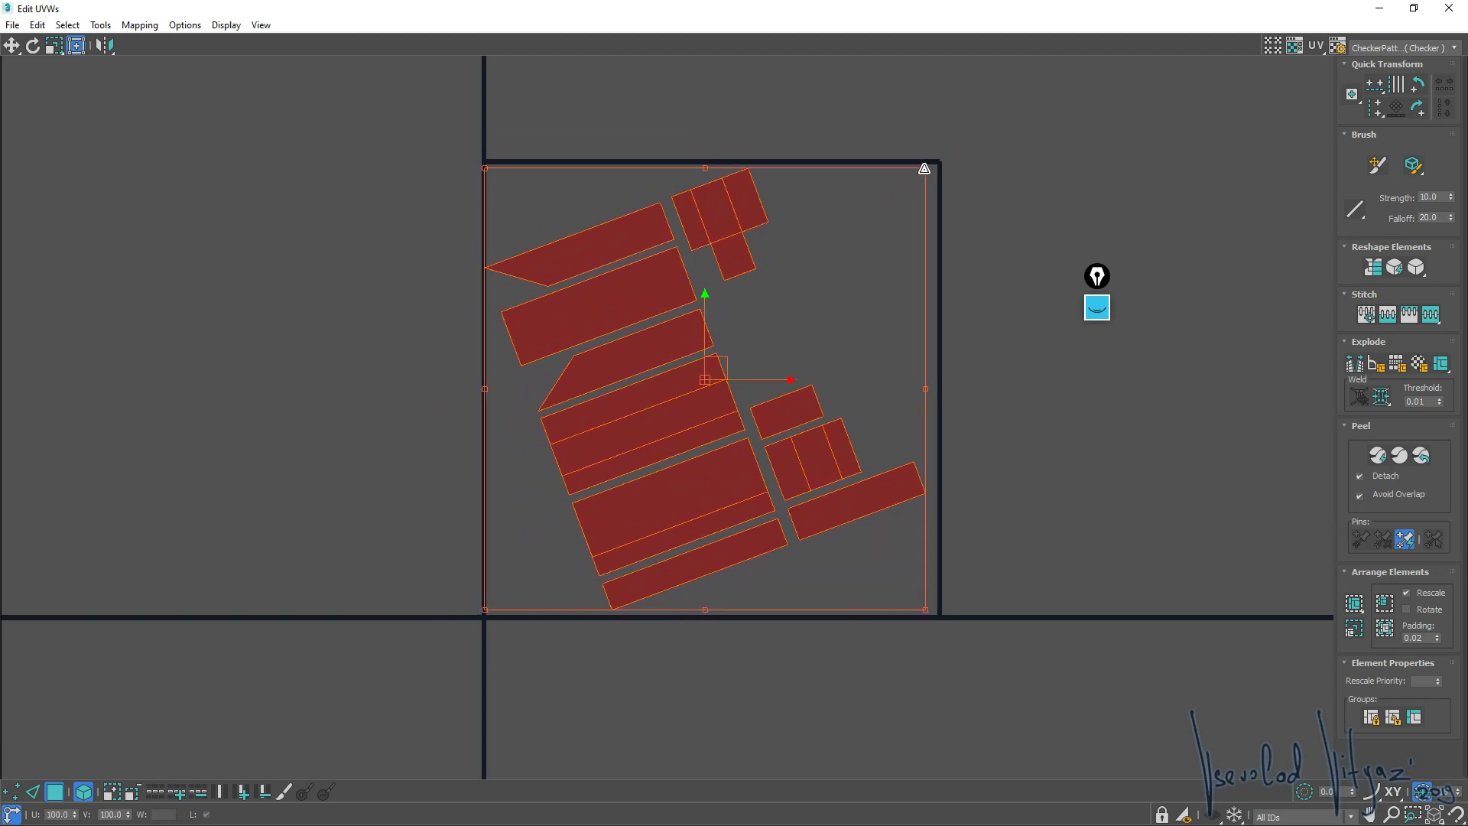
{"action": "key", "text": "ctrl+z"}
{"action": "key", "text": "ctrl+z"}
{"action": "key", "text": "ctrl+z"}
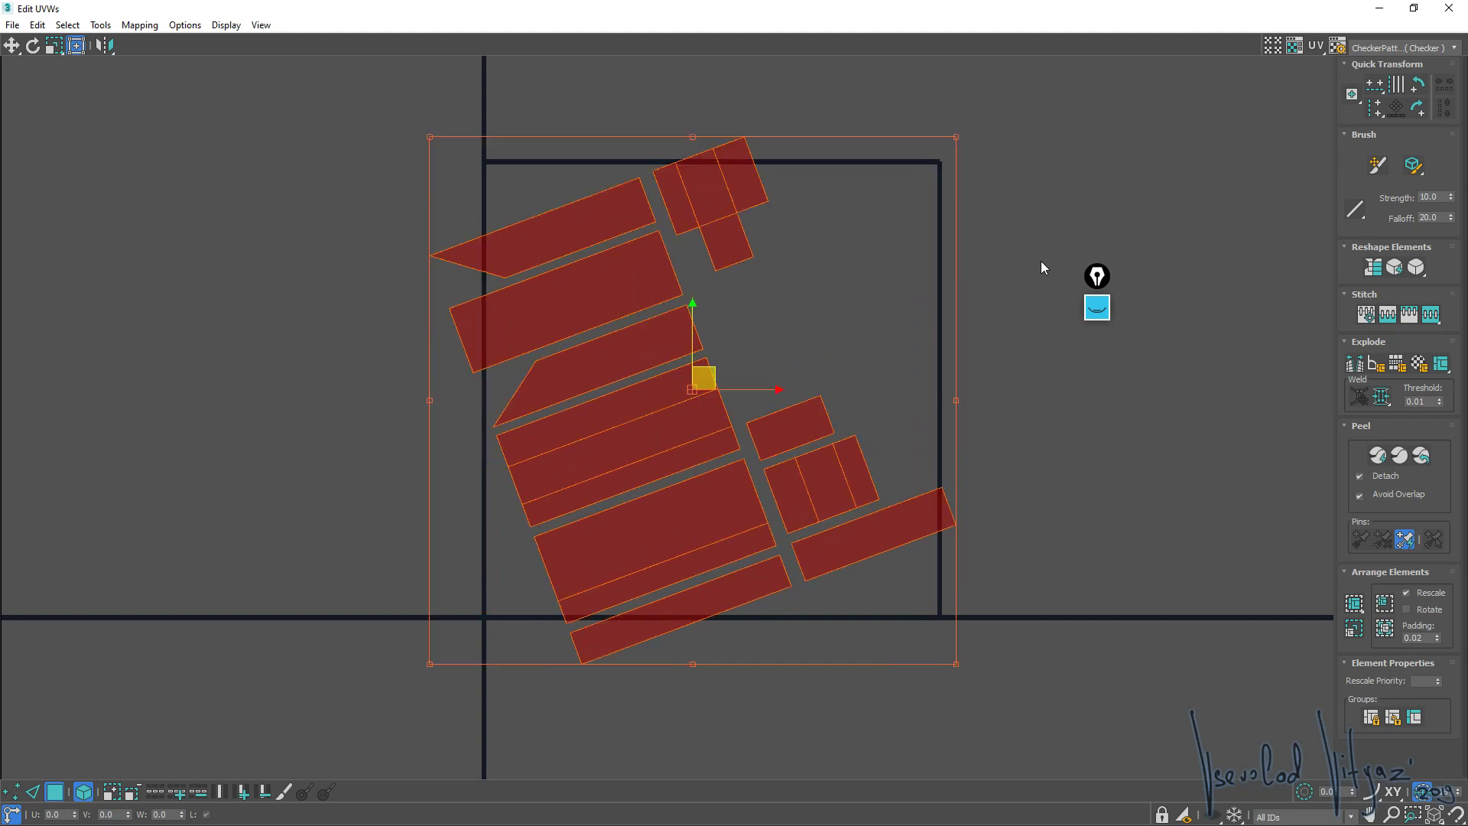
{"action": "key", "text": "ctrl+z"}
{"action": "key", "text": "ctrl+z"}
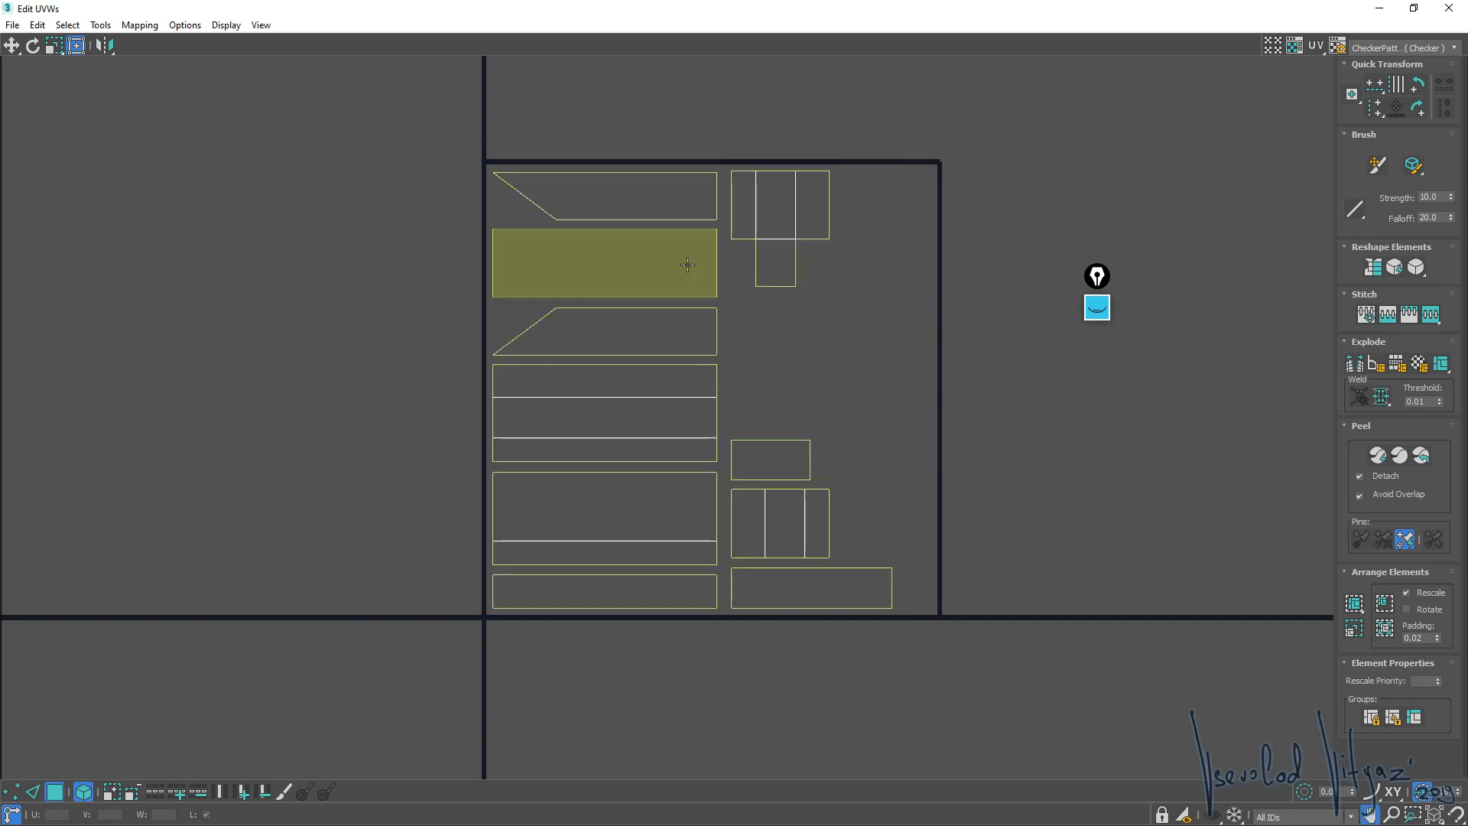
Move the cross-shaped shell group down-right and rotate it about 35° clockwise
{"action": "middle_click_drag", "start_coordinate": [688, 262], "coordinate": [667, 307]}
{"action": "left_click_drag", "start_coordinate": [860, 188], "coordinate": [715, 348]}
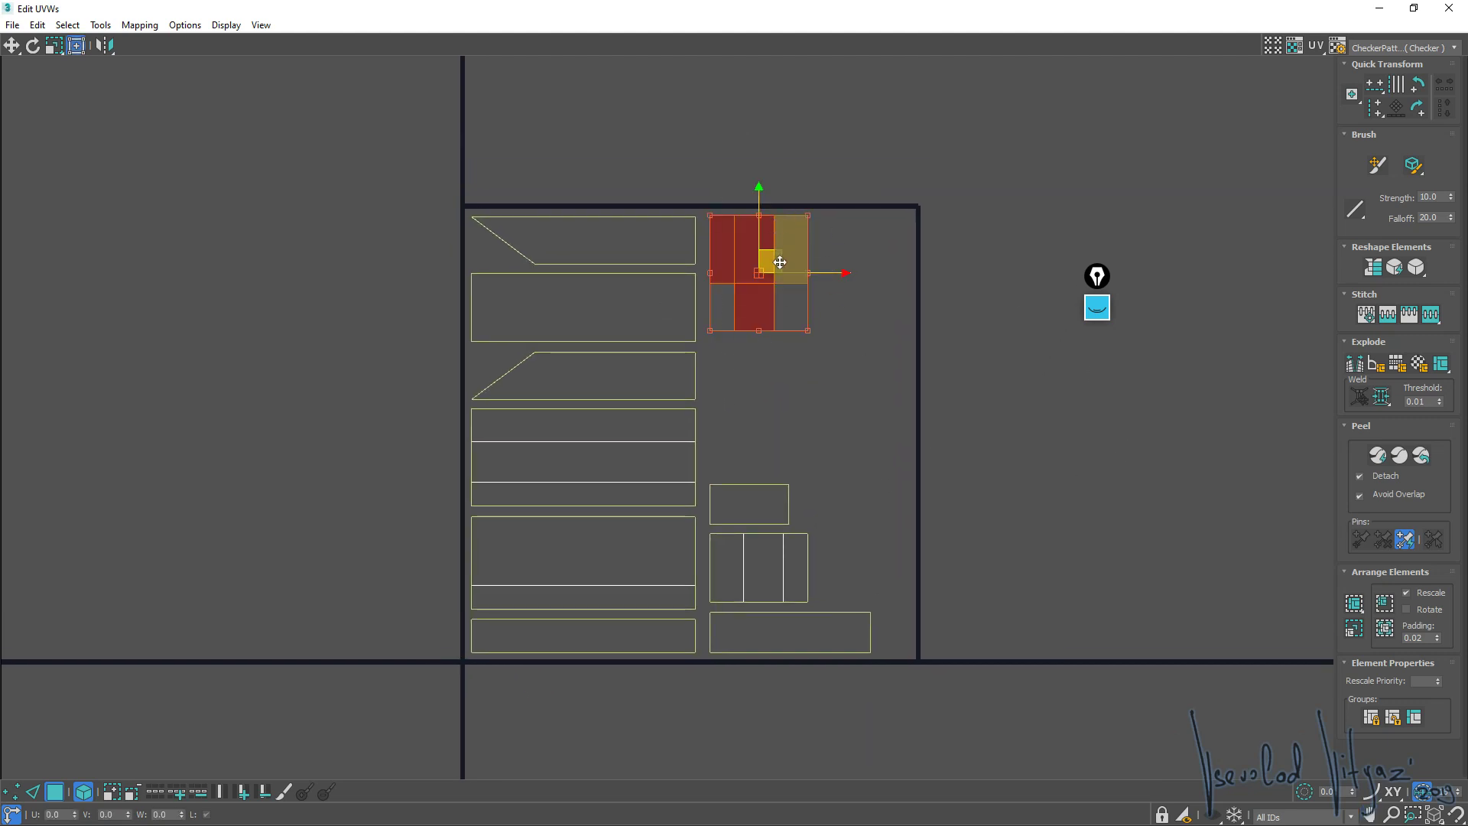
{"action": "left_click_drag", "start_coordinate": [796, 240], "coordinate": [834, 305]}
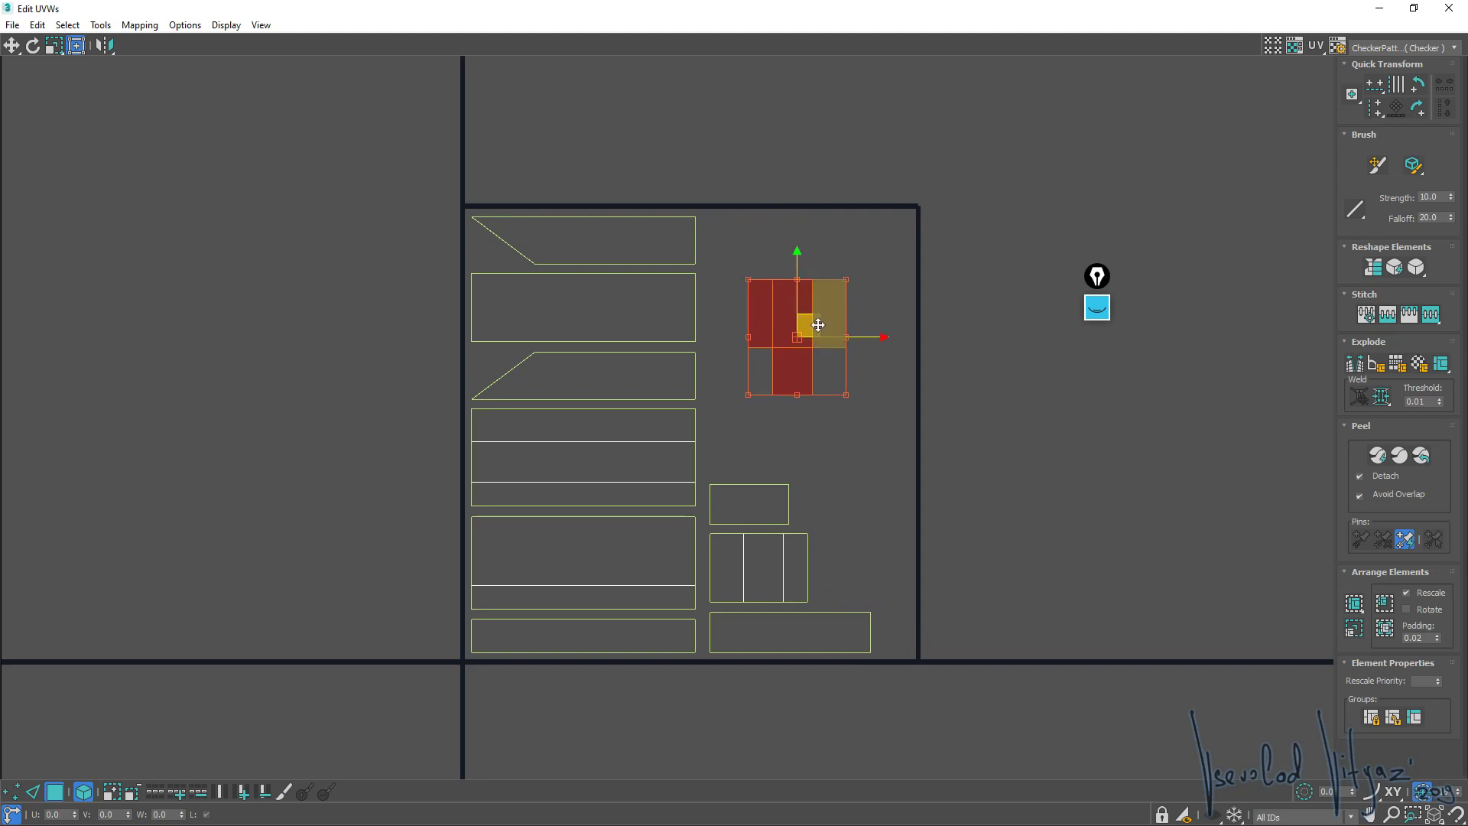
{"action": "mouse_move", "coordinate": [845, 336]}
{"action": "left_mouse_down"}
{"action": "mouse_move", "coordinate": [837, 364]}
{"action": "mouse_move", "coordinate": [795, 280]}
{"action": "left_mouse_up"}
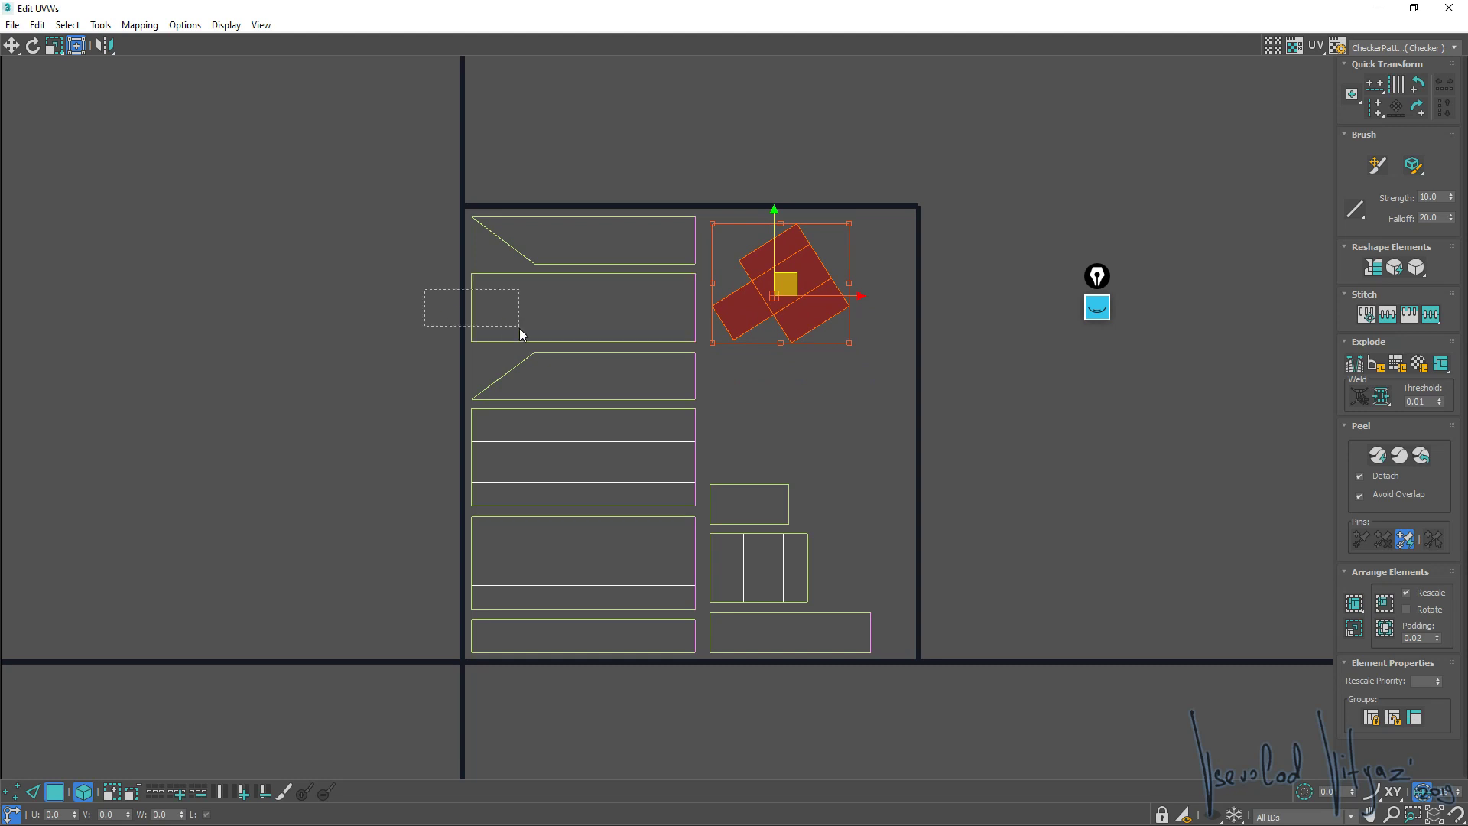
Move the long rectangular shell below the cross group and rotate it to about -37°
{"action": "left_click_drag", "start_coordinate": [520, 328], "coordinate": [521, 329]}
{"action": "left_click_drag", "start_coordinate": [590, 295], "coordinate": [827, 401]}
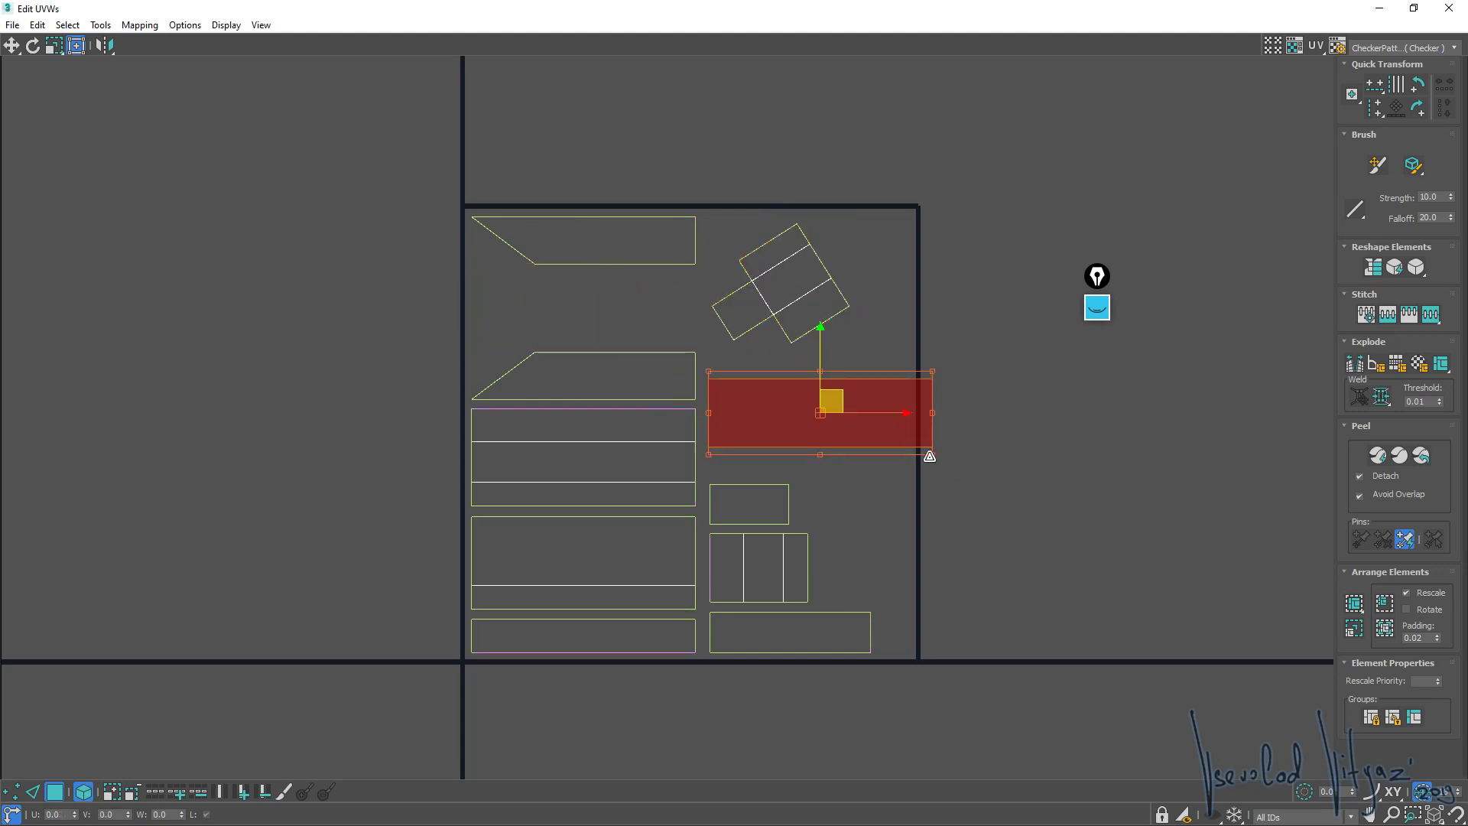
{"action": "left_click_drag", "start_coordinate": [932, 414], "coordinate": [906, 477]}
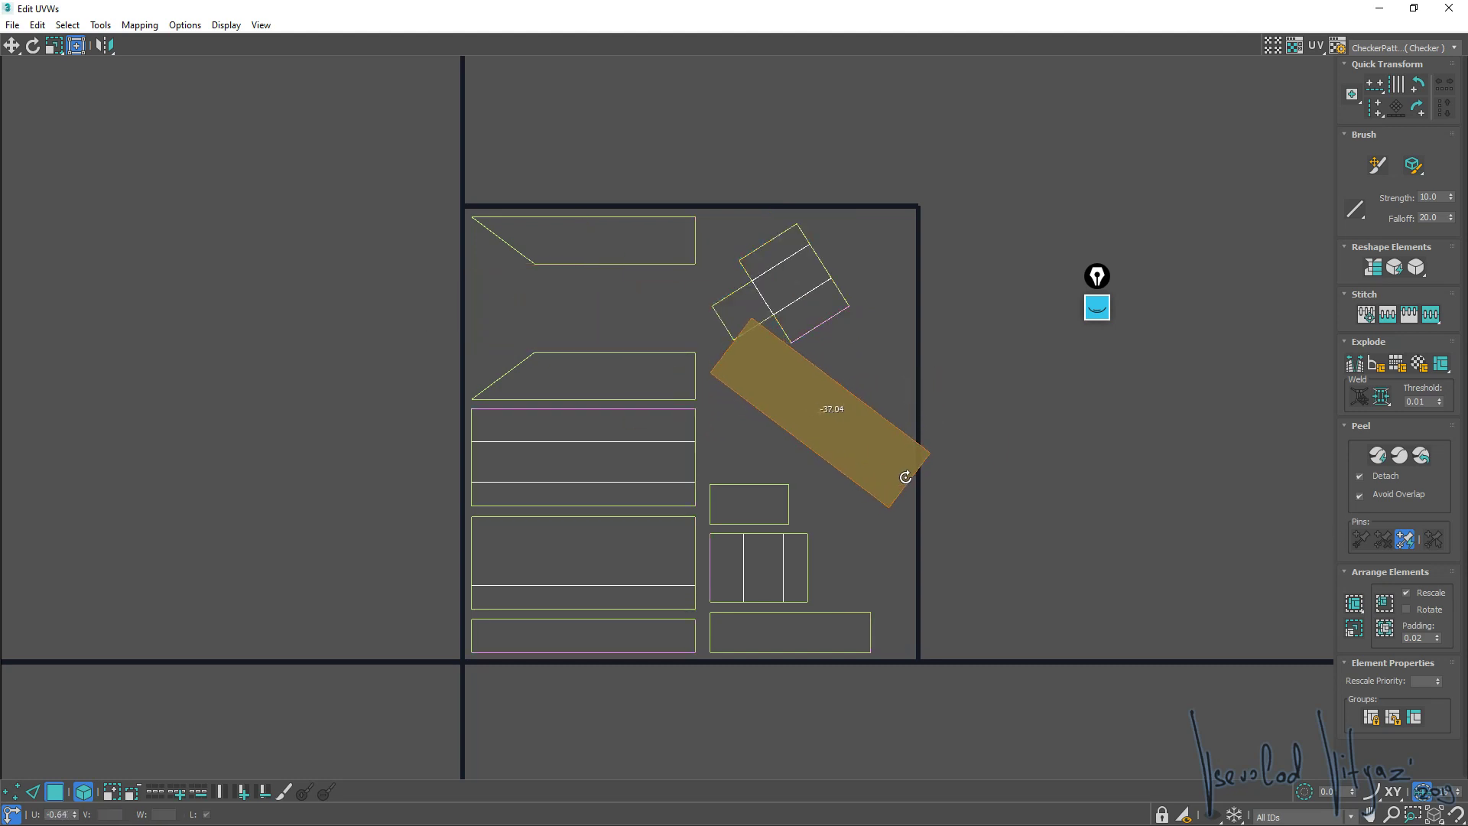
{"action": "left_click_drag", "start_coordinate": [831, 400], "coordinate": [824, 432]}
Rearrange the small rectangle, long strip and cross shells inside the UV square
{"action": "left_click", "coordinate": [772, 503]}
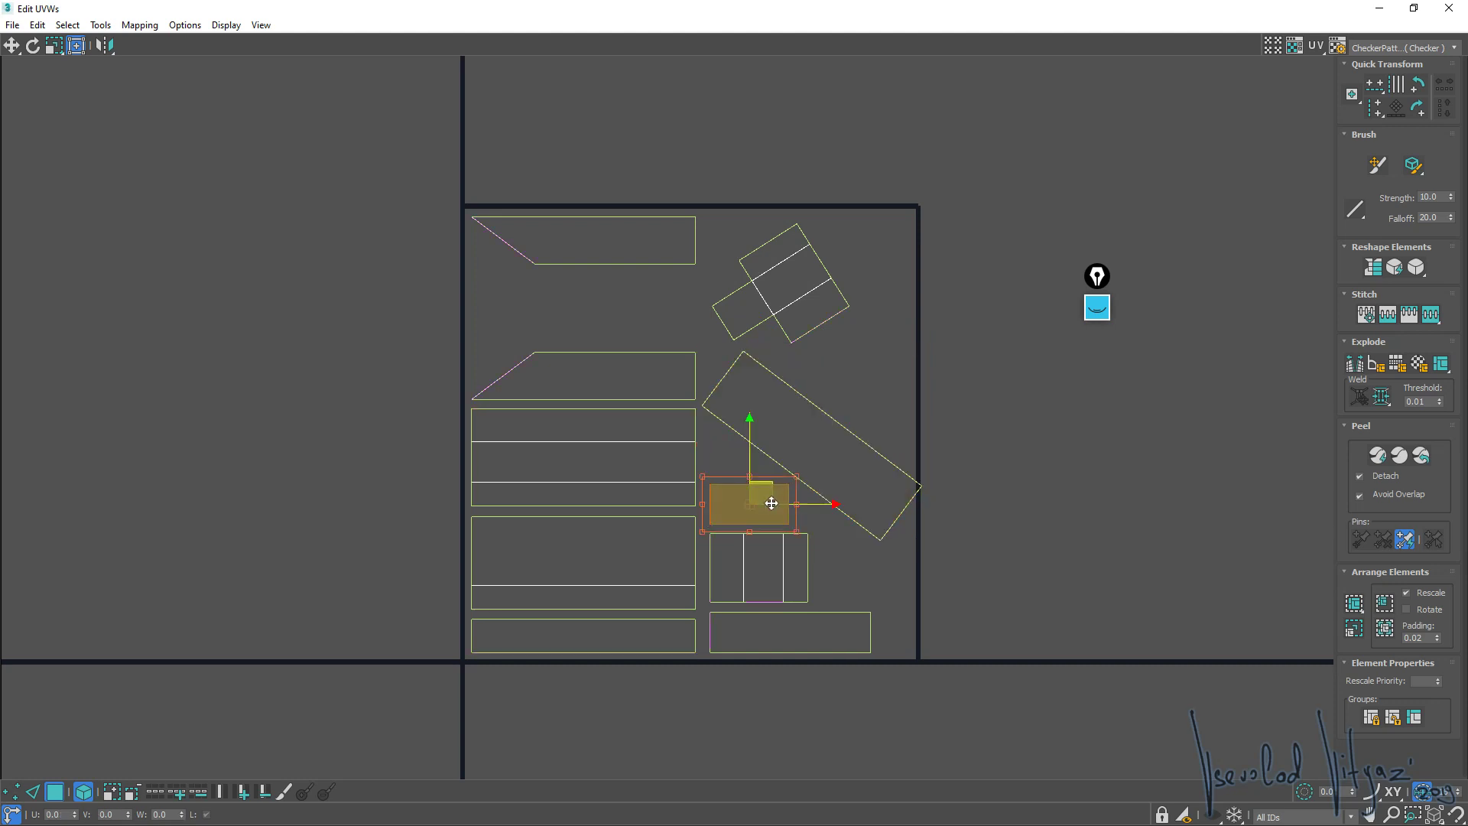
{"action": "left_click_drag", "start_coordinate": [772, 503], "coordinate": [552, 301]}
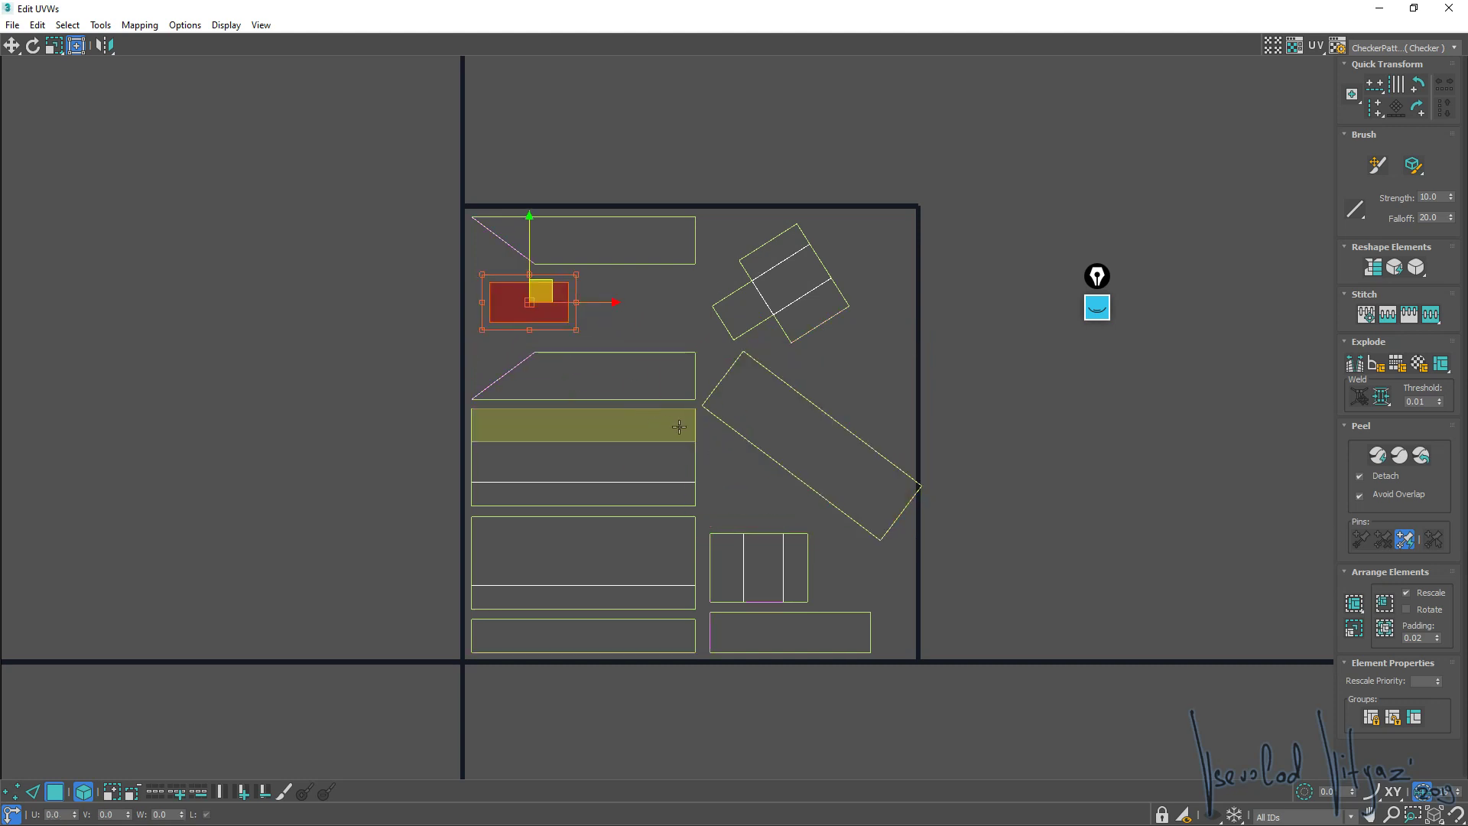
{"action": "left_click_drag", "start_coordinate": [780, 286], "coordinate": [1030, 431]}
{"action": "left_click_drag", "start_coordinate": [792, 421], "coordinate": [788, 317]}
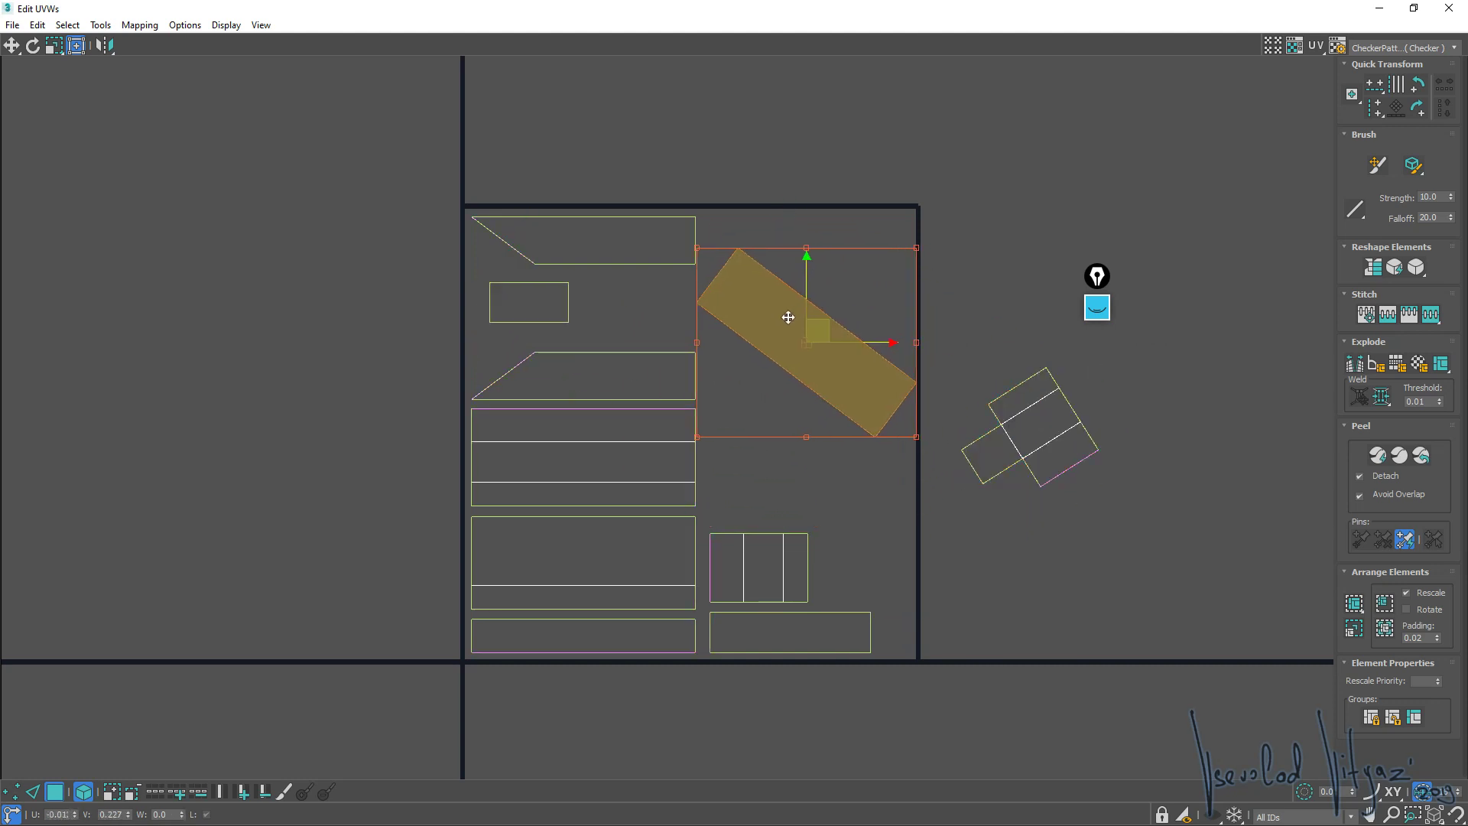
{"action": "mouse_move", "coordinate": [1001, 405]}
{"action": "left_mouse_down"}
{"action": "mouse_move", "coordinate": [819, 477]}
{"action": "mouse_move", "coordinate": [764, 430]}
{"action": "left_mouse_up"}
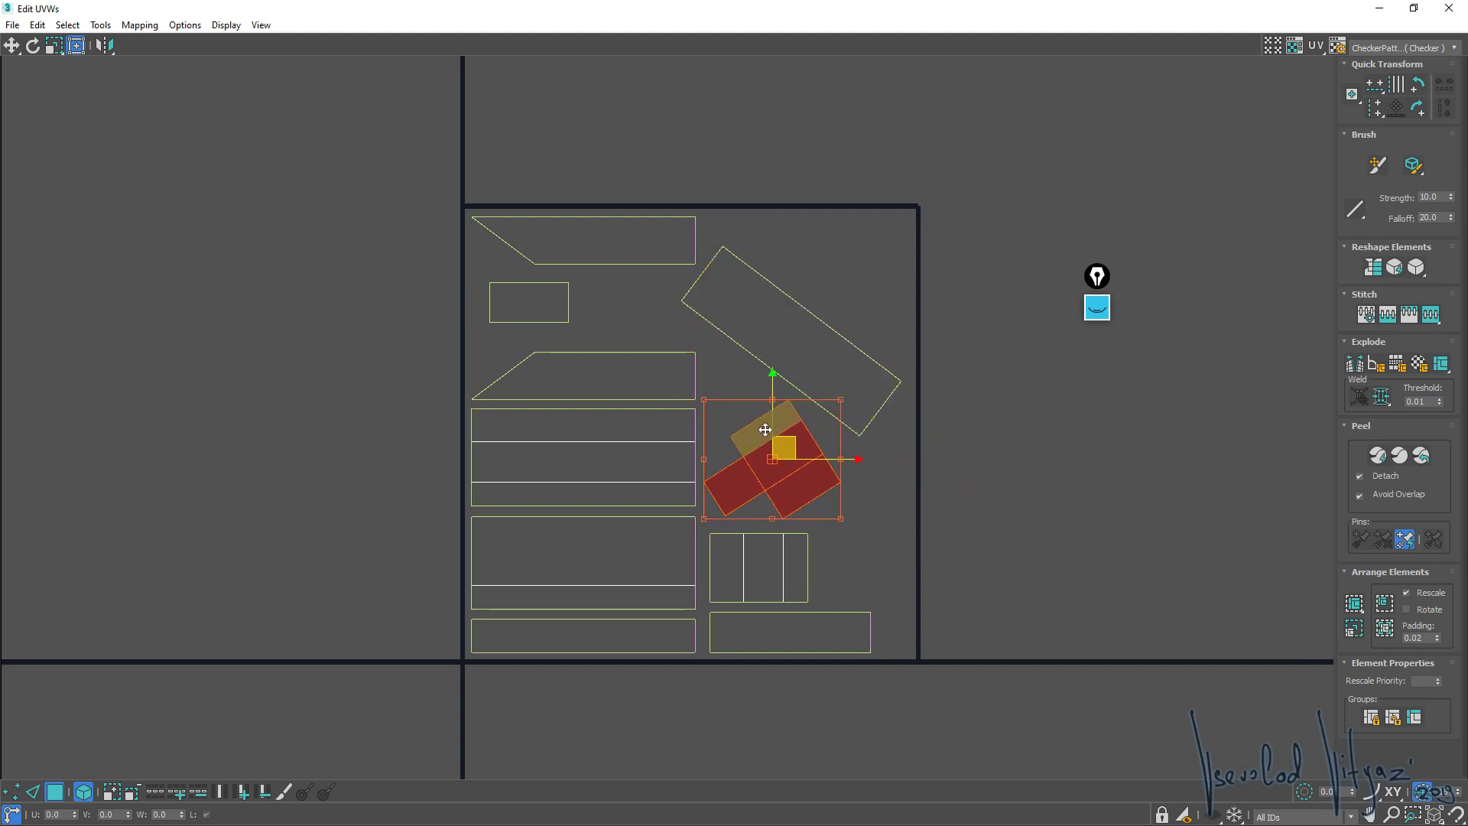
{"action": "left_click", "coordinate": [1095, 481]}
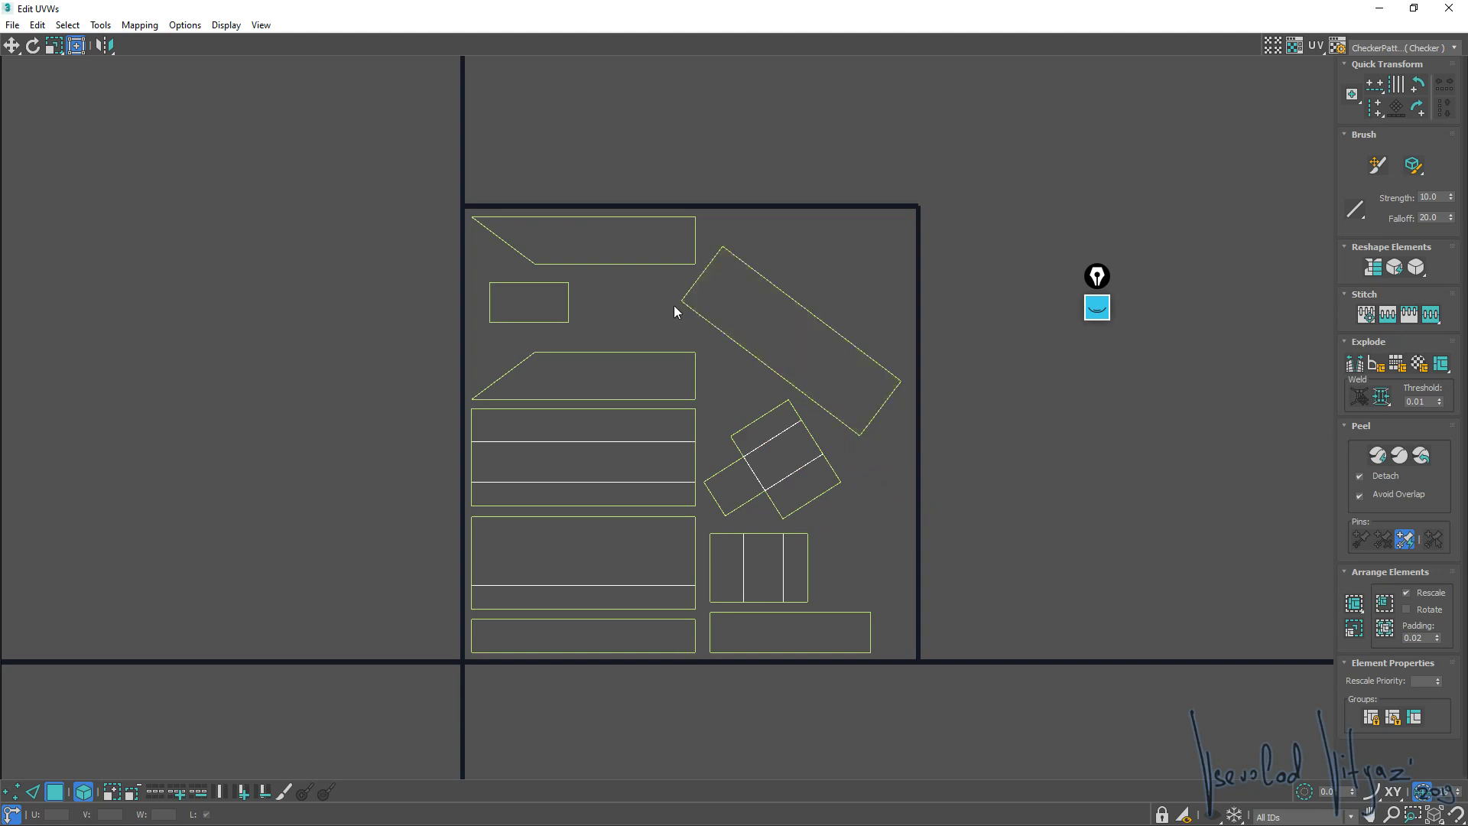
Clear old sketches and draw a blue curved ribbed band with crossbars
{"action": "left_click", "coordinate": [1097, 307]}
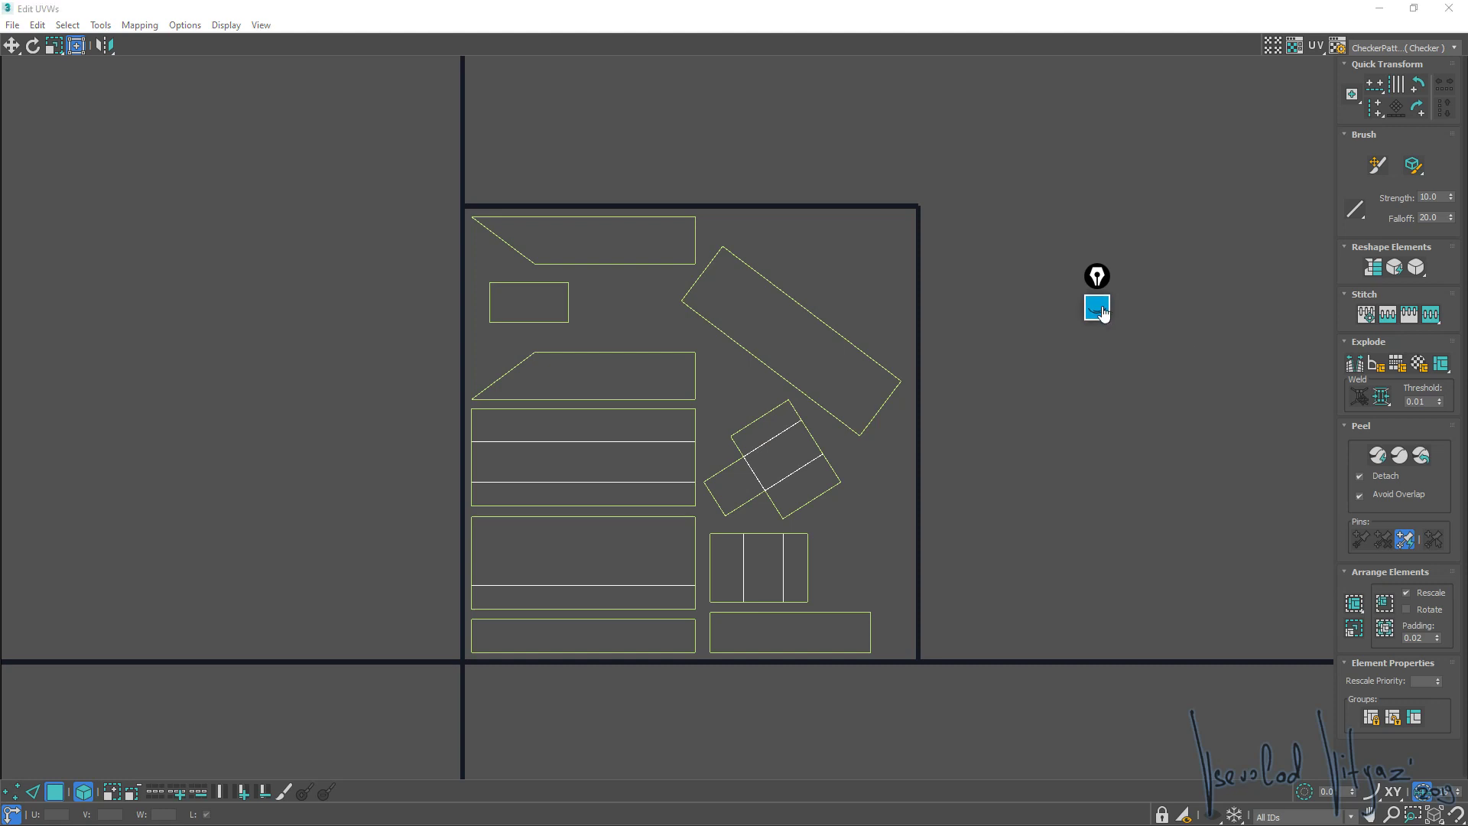
{"action": "left_click", "coordinate": [1098, 468]}
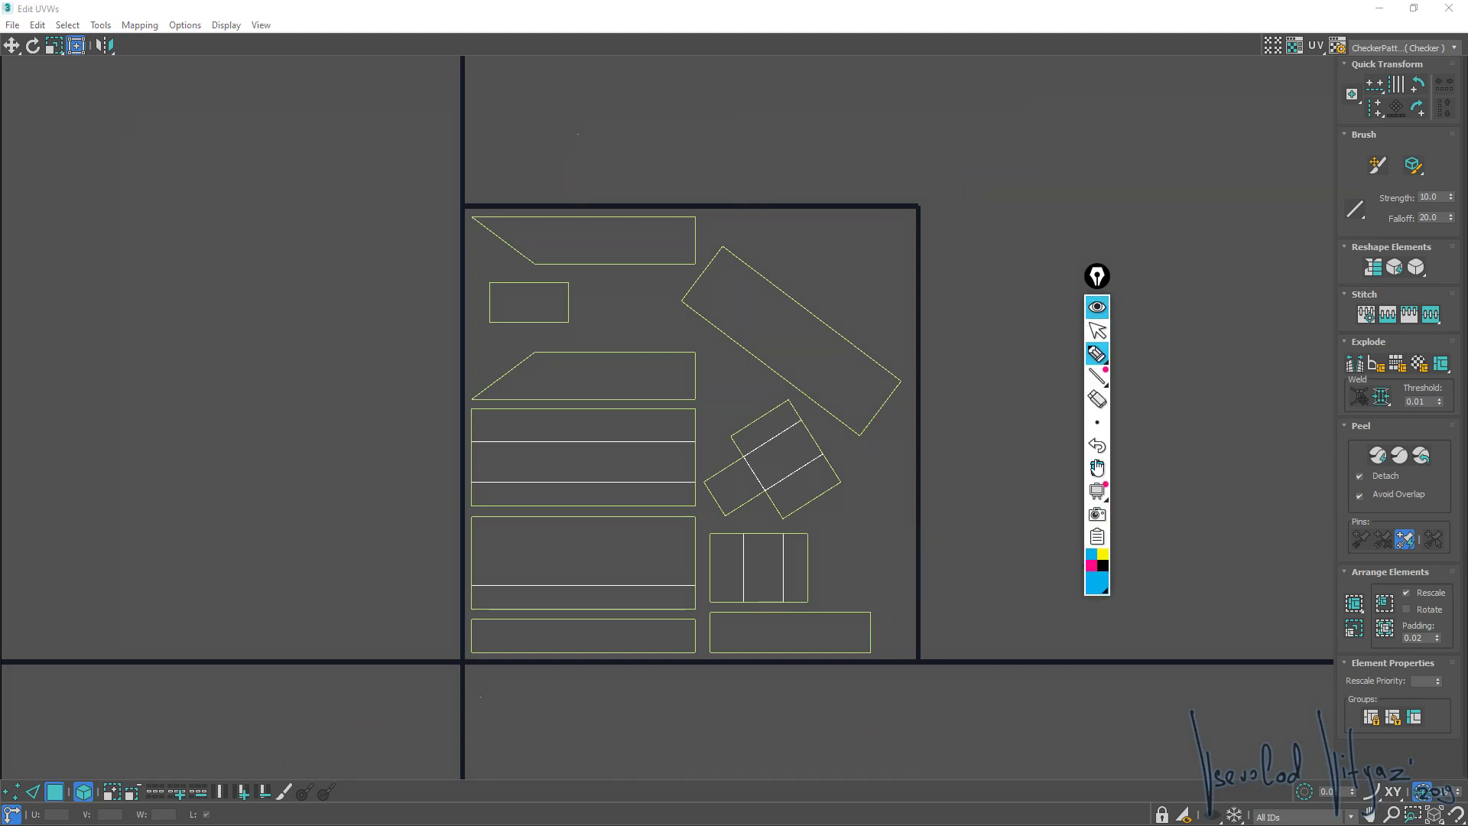
{"action": "left_click", "coordinate": [1122, 353]}
{"action": "mouse_move", "coordinate": [153, 440]}
{"action": "left_mouse_down"}
{"action": "mouse_move", "coordinate": [145, 402]}
{"action": "mouse_move", "coordinate": [286, 225]}
{"action": "mouse_move", "coordinate": [307, 275]}
{"action": "left_mouse_up"}
{"action": "mouse_move", "coordinate": [152, 442]}
{"action": "left_mouse_down"}
{"action": "mouse_move", "coordinate": [188, 437]}
{"action": "mouse_move", "coordinate": [256, 287]}
{"action": "mouse_move", "coordinate": [298, 265]}
{"action": "left_mouse_up"}
{"action": "mouse_move", "coordinate": [149, 419]}
{"action": "left_mouse_down"}
{"action": "mouse_move", "coordinate": [200, 413]}
{"action": "mouse_move", "coordinate": [202, 342]}
{"action": "left_mouse_up"}
{"action": "mouse_move", "coordinate": [161, 310]}
{"action": "left_mouse_down"}
{"action": "mouse_move", "coordinate": [212, 319]}
{"action": "mouse_move", "coordinate": [224, 297]}
{"action": "left_mouse_up"}
{"action": "mouse_move", "coordinate": [197, 258]}
{"action": "left_mouse_down"}
{"action": "mouse_move", "coordinate": [239, 277]}
{"action": "mouse_move", "coordinate": [257, 264]}
{"action": "left_mouse_up"}
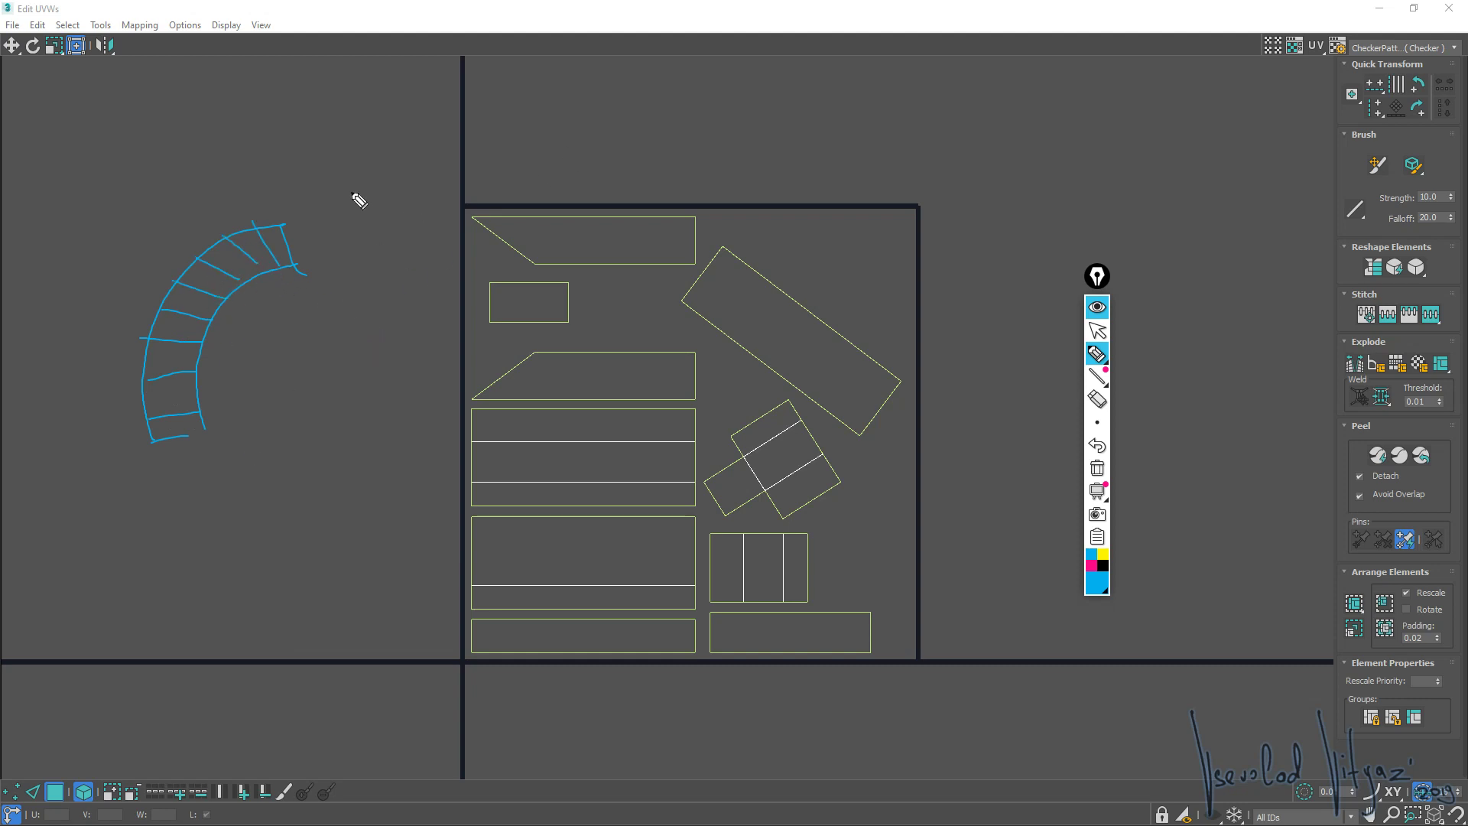
Draw a straight ladder-like strip with rungs beside the curved band
{"action": "left_click_drag", "start_coordinate": [344, 191], "coordinate": [371, 483]}
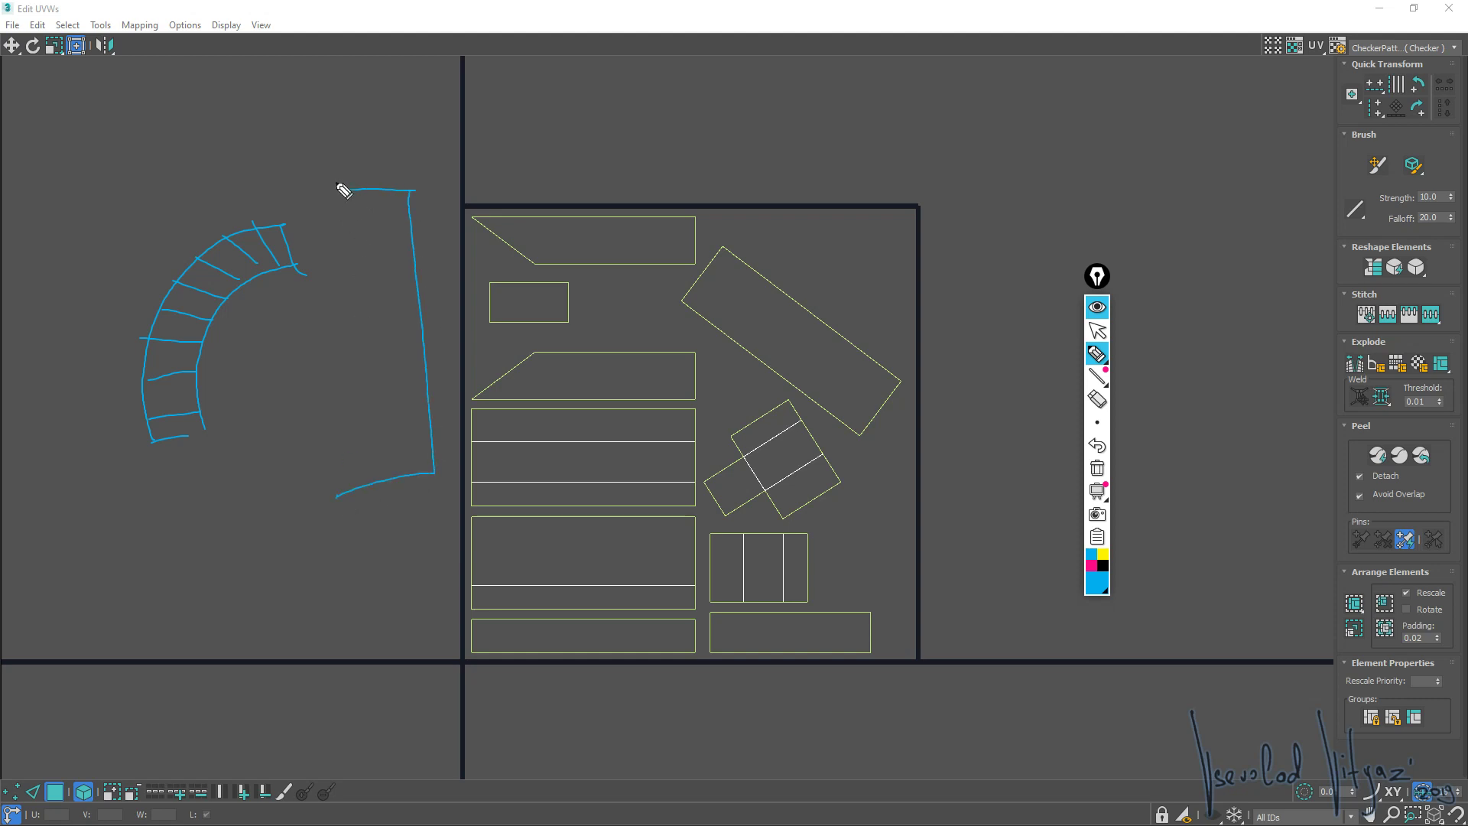
{"action": "left_click_drag", "start_coordinate": [338, 184], "coordinate": [364, 491]}
{"action": "left_click_drag", "start_coordinate": [339, 236], "coordinate": [407, 237]}
{"action": "left_click_drag", "start_coordinate": [354, 303], "coordinate": [416, 303]}
{"action": "left_click_drag", "start_coordinate": [362, 355], "coordinate": [413, 354]}
{"action": "mouse_move", "coordinate": [367, 400]}
{"action": "left_mouse_down"}
{"action": "mouse_move", "coordinate": [417, 399]}
{"action": "mouse_move", "coordinate": [360, 446]}
{"action": "left_mouse_up"}
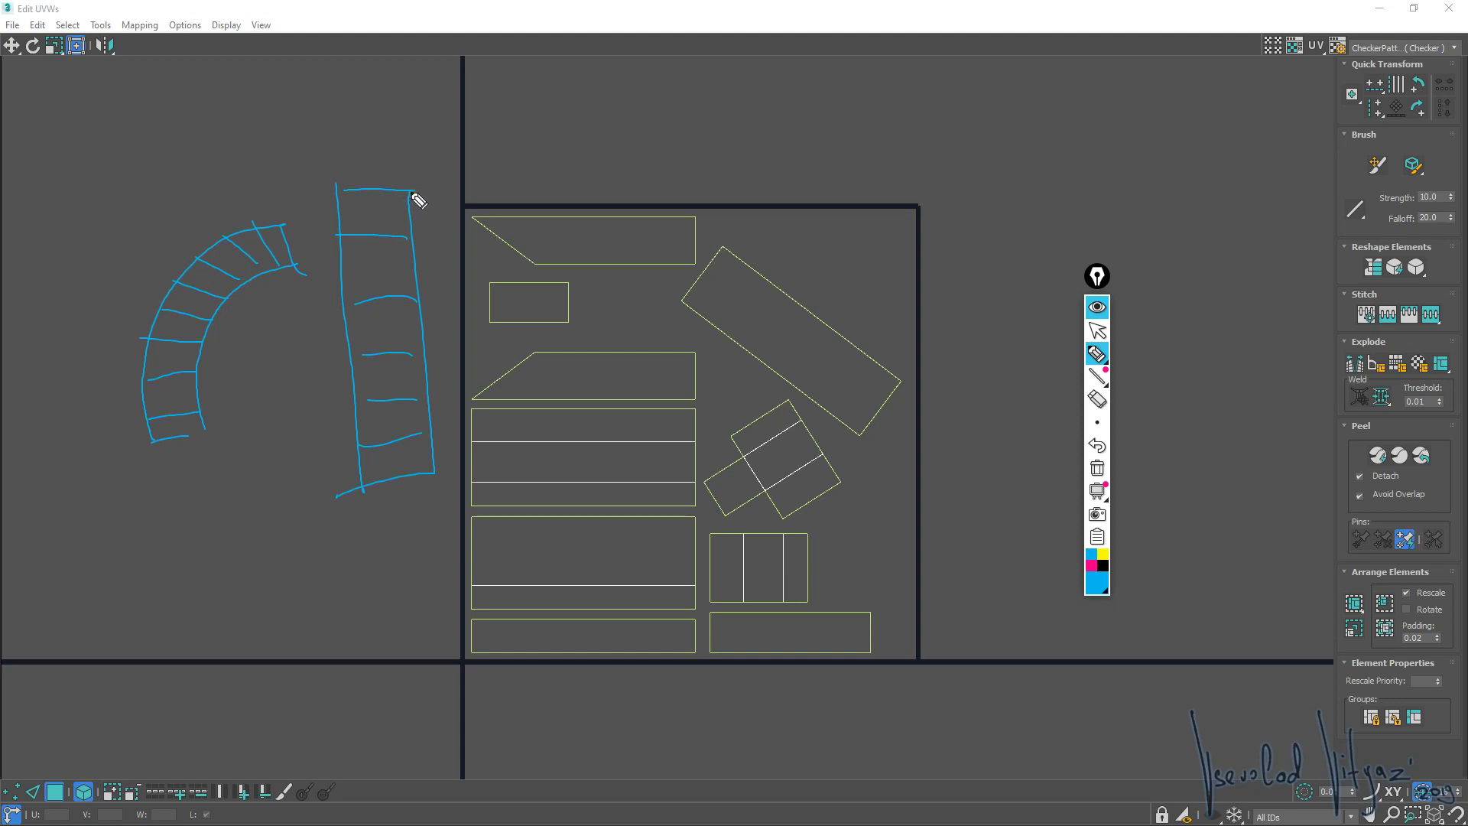
{"action": "mouse_move", "coordinate": [414, 196]}
{"action": "left_mouse_down"}
{"action": "mouse_move", "coordinate": [405, 221]}
{"action": "mouse_move", "coordinate": [462, 349]}
{"action": "left_mouse_up"}
Mark the UV square's left and bottom edges and spots on the rotated shells
{"action": "left_click_drag", "start_coordinate": [461, 203], "coordinate": [465, 314]}
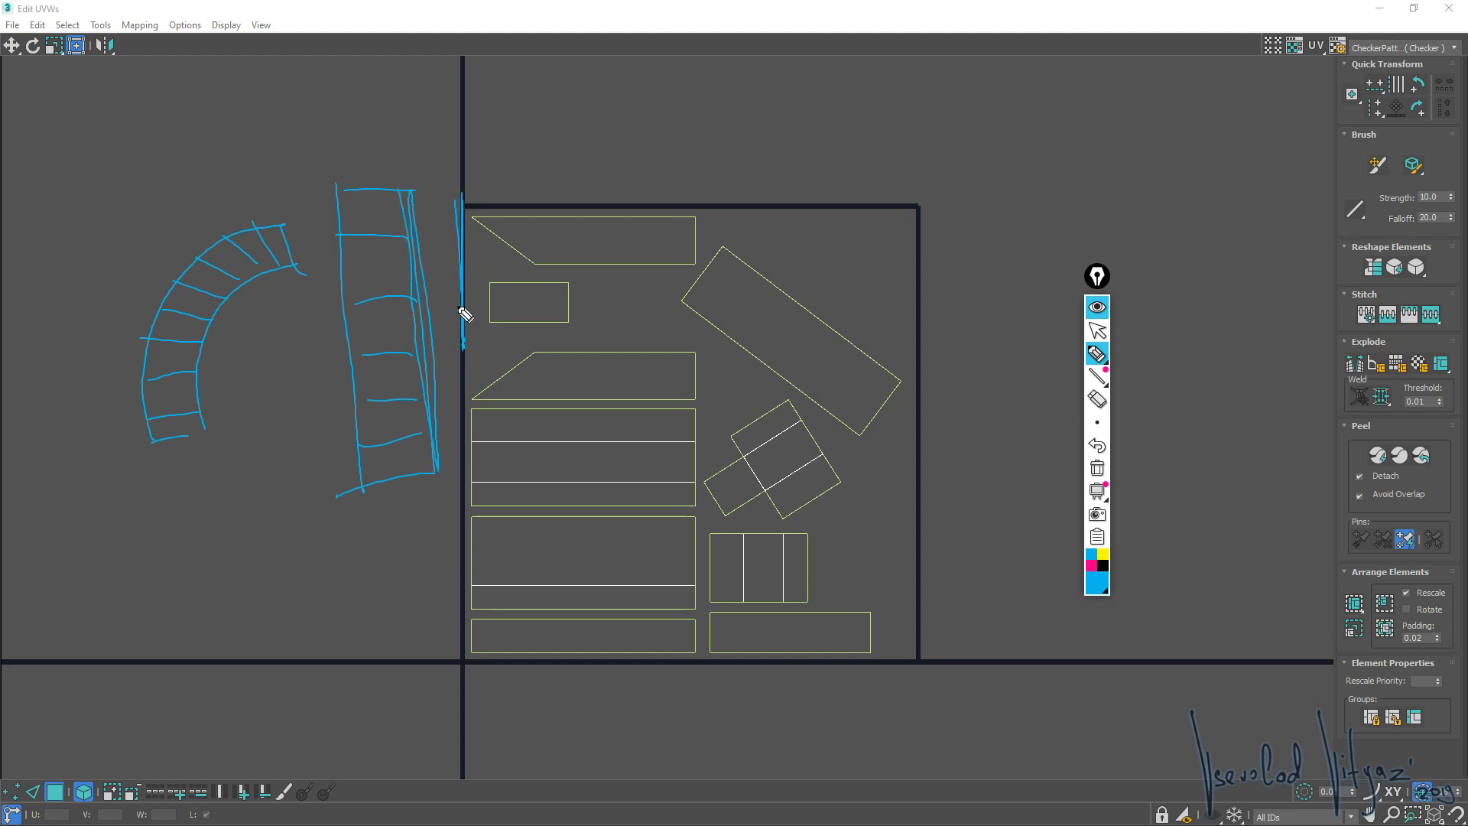
{"action": "left_click_drag", "start_coordinate": [464, 202], "coordinate": [471, 222]}
{"action": "left_click_drag", "start_coordinate": [539, 656], "coordinate": [632, 653]}
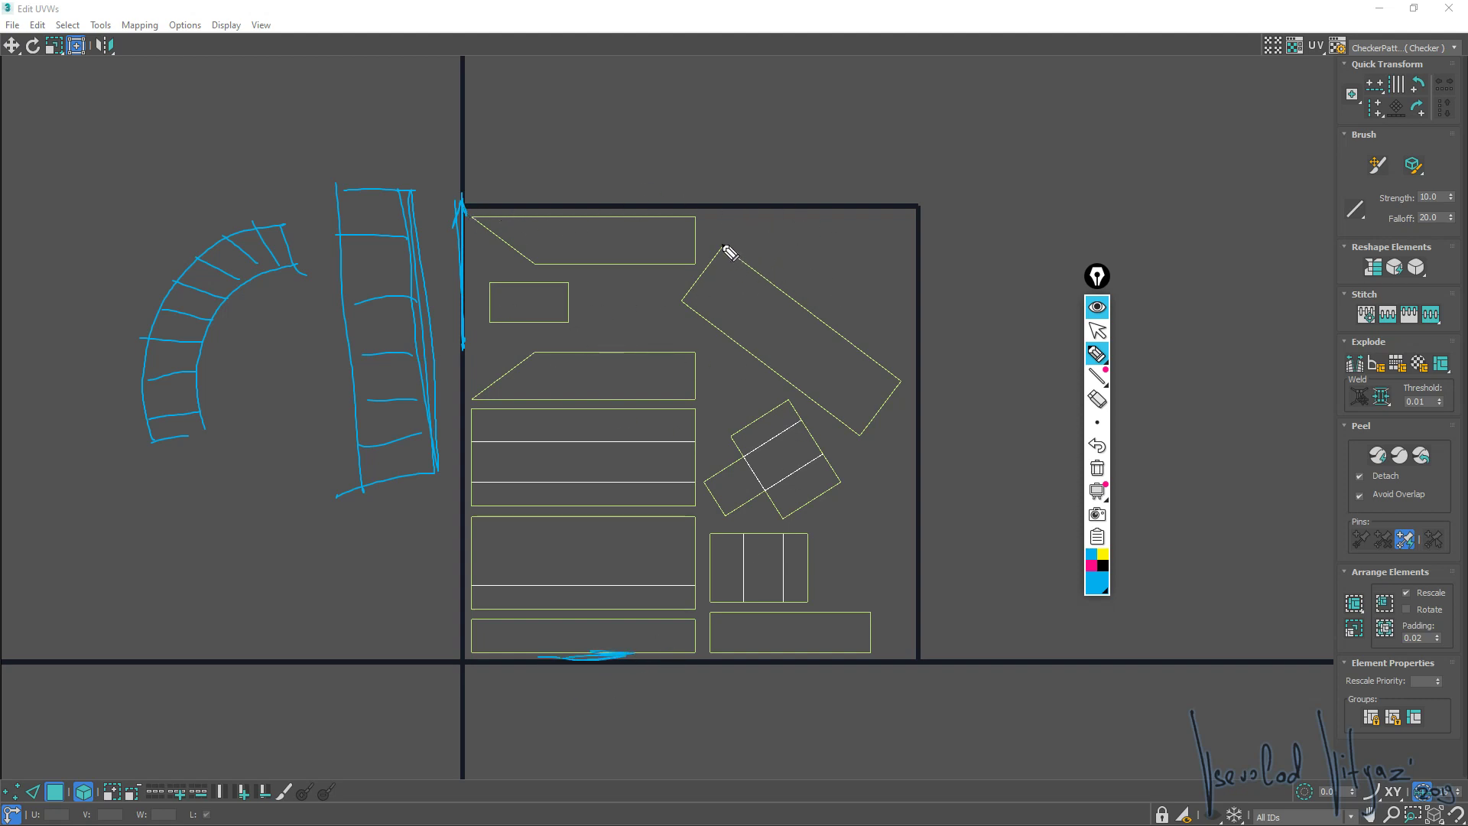
{"action": "left_click_drag", "start_coordinate": [725, 247], "coordinate": [751, 262]}
{"action": "left_click_drag", "start_coordinate": [577, 263], "coordinate": [580, 268]}
{"action": "mouse_move", "coordinate": [578, 356]}
{"action": "left_mouse_down"}
{"action": "mouse_move", "coordinate": [540, 357]}
{"action": "mouse_move", "coordinate": [575, 360]}
{"action": "left_mouse_up"}
{"action": "left_click_drag", "start_coordinate": [803, 304], "coordinate": [797, 306]}
Erase the sketches, close the UV editor, and collapse all modifiers to Editable Poly
{"action": "left_click", "coordinate": [1099, 423]}
{"action": "left_click", "coordinate": [1105, 477]}
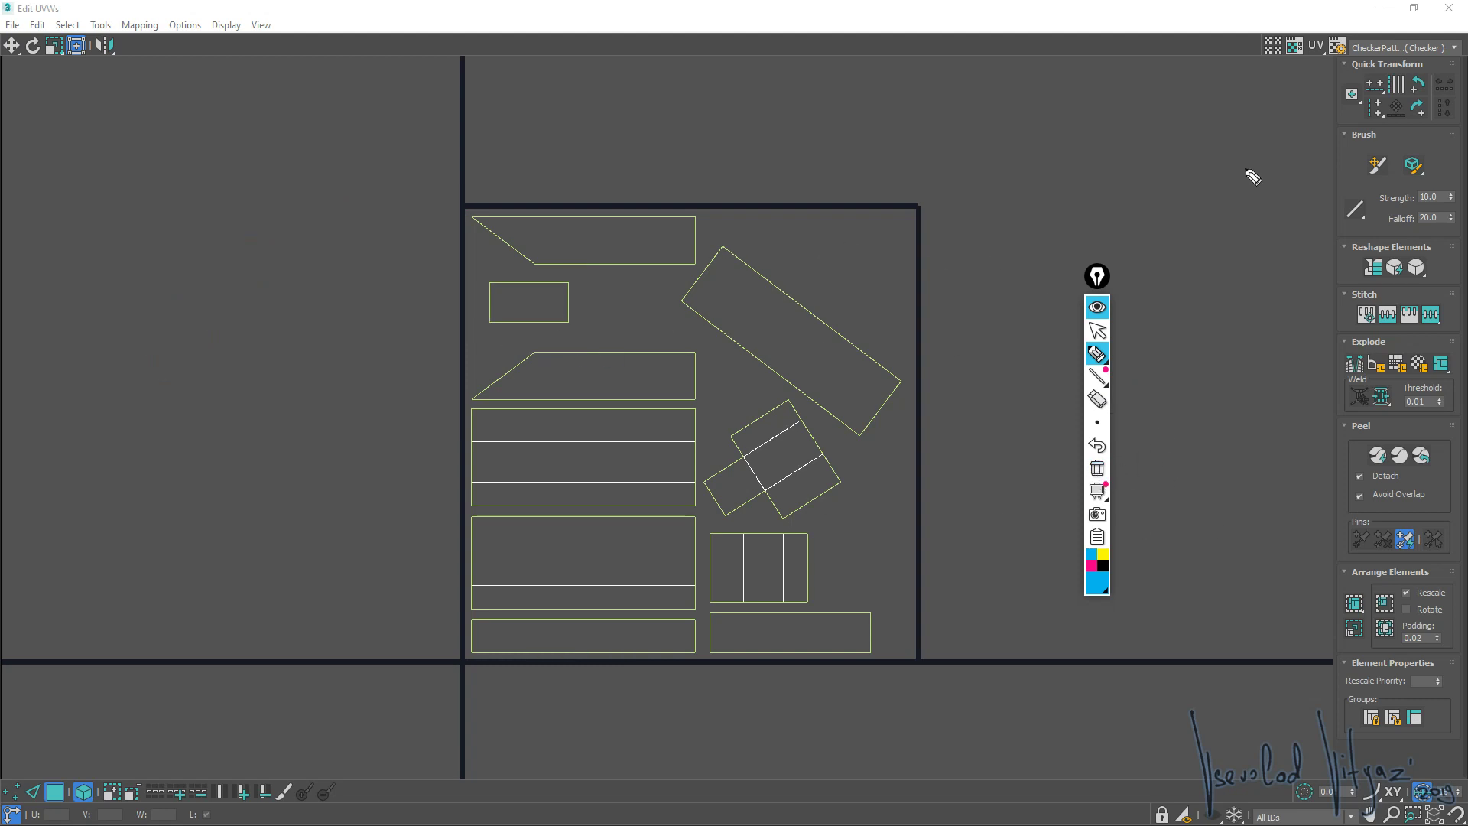
{"action": "left_click", "coordinate": [1107, 307]}
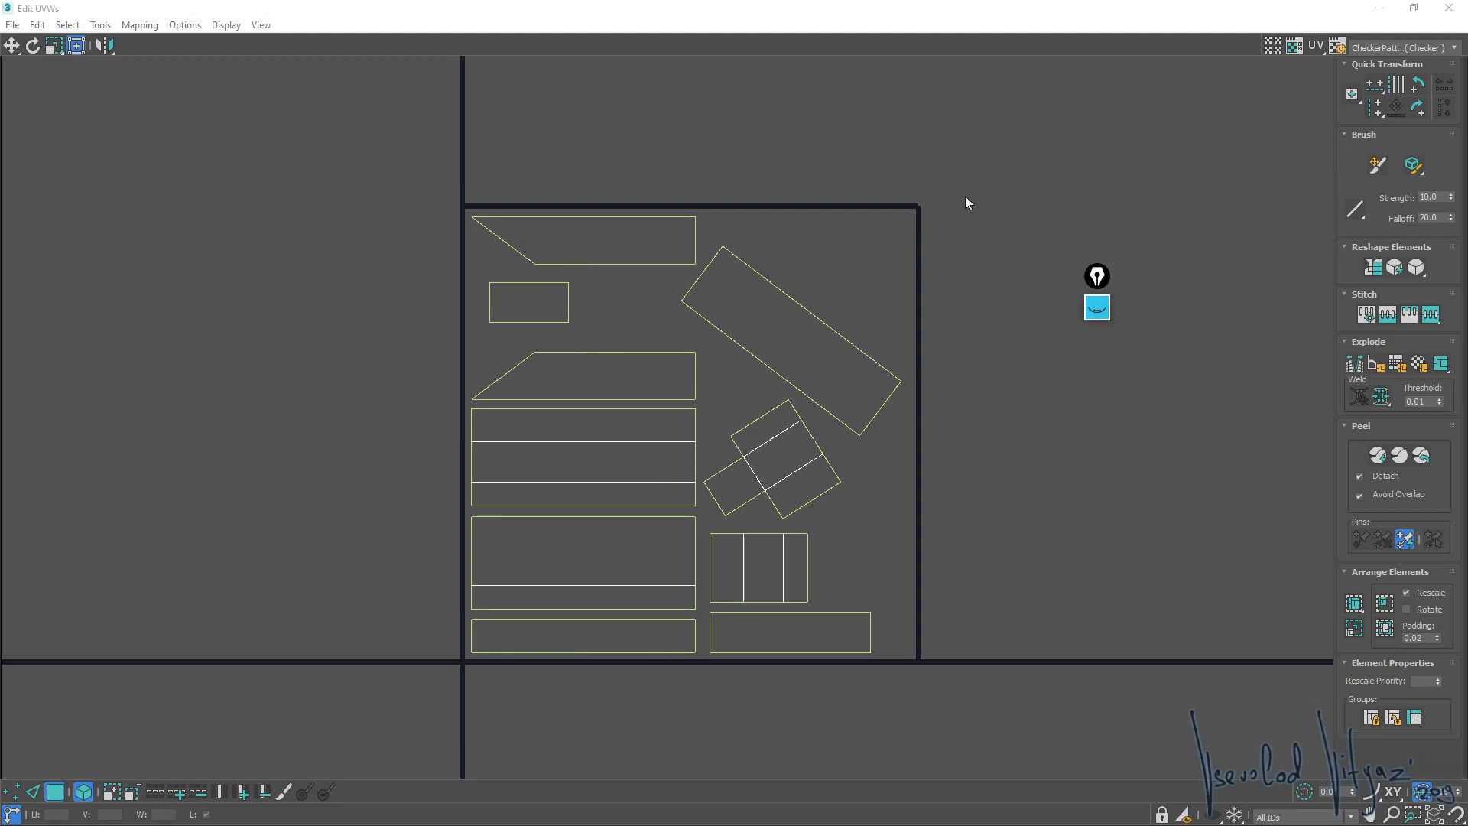
{"action": "left_click", "coordinate": [1448, 8]}
{"action": "right_click", "coordinate": [1231, 135]}
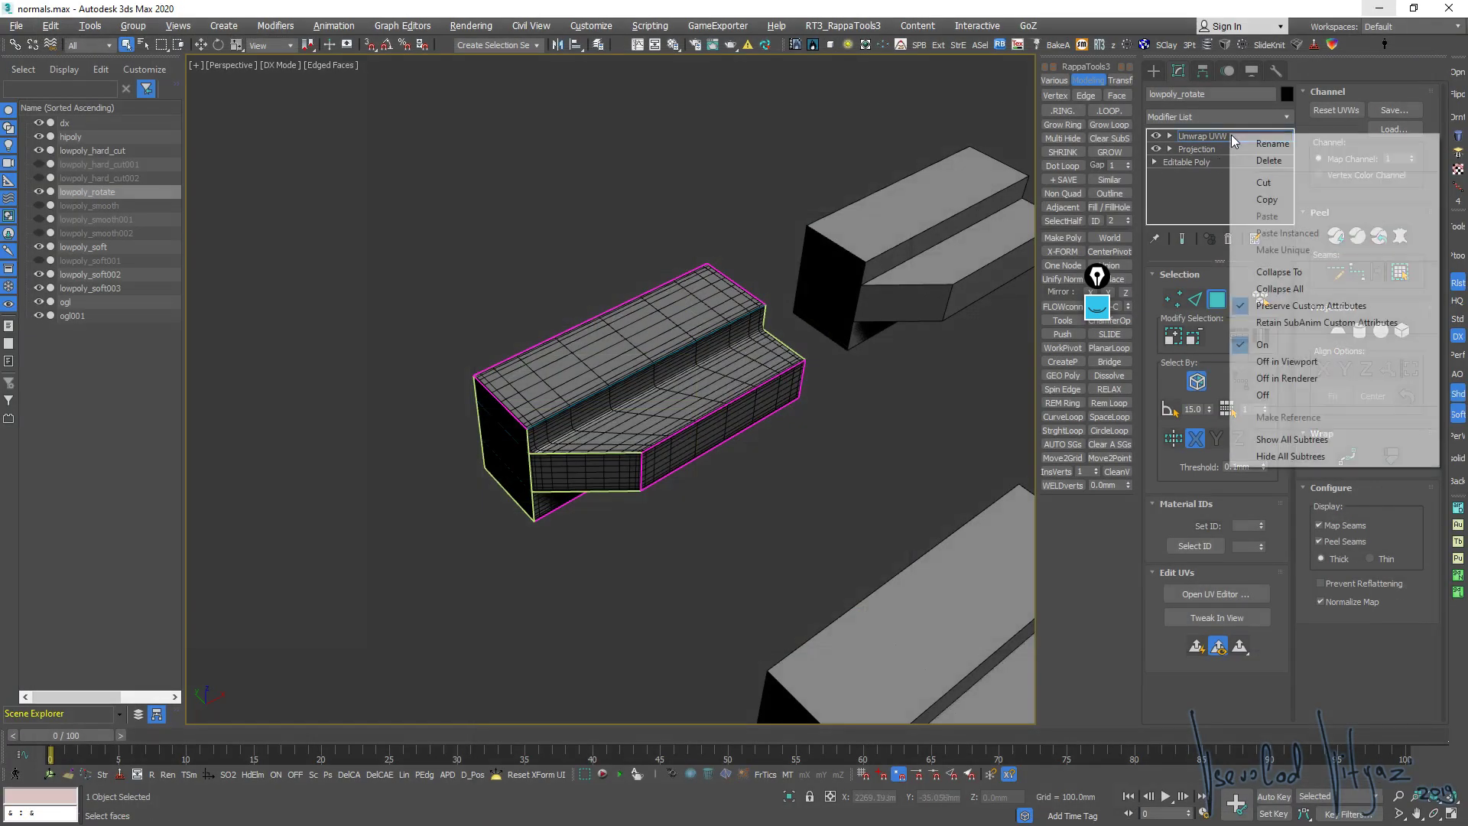
{"action": "left_click", "coordinate": [1254, 288]}
Rename the collapsed steps object to rotatded
{"action": "middle_click_drag", "start_coordinate": [789, 330], "coordinate": [799, 283]}
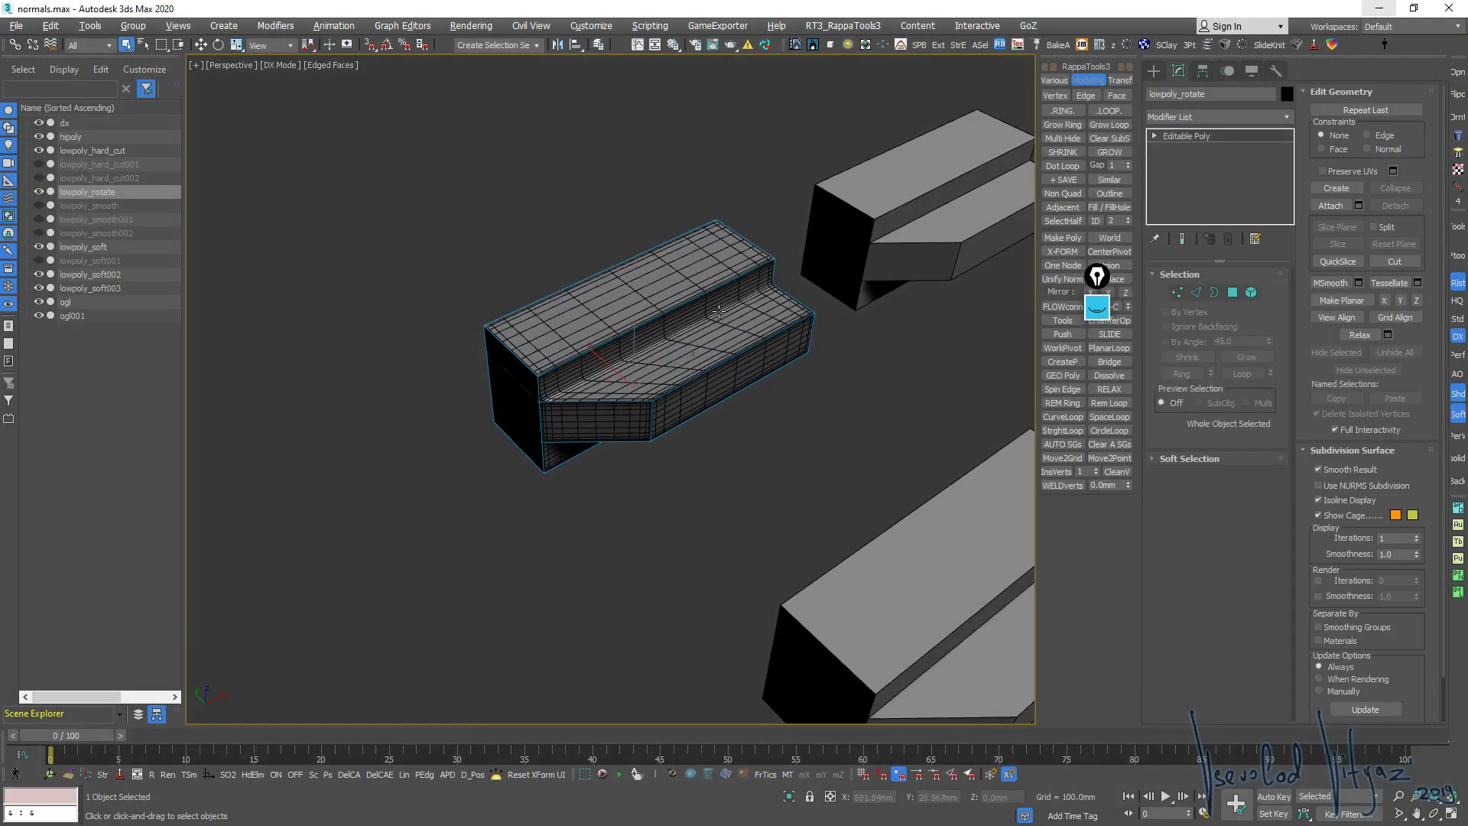
{"action": "left_click_drag", "start_coordinate": [1213, 100], "coordinate": [1143, 120]}
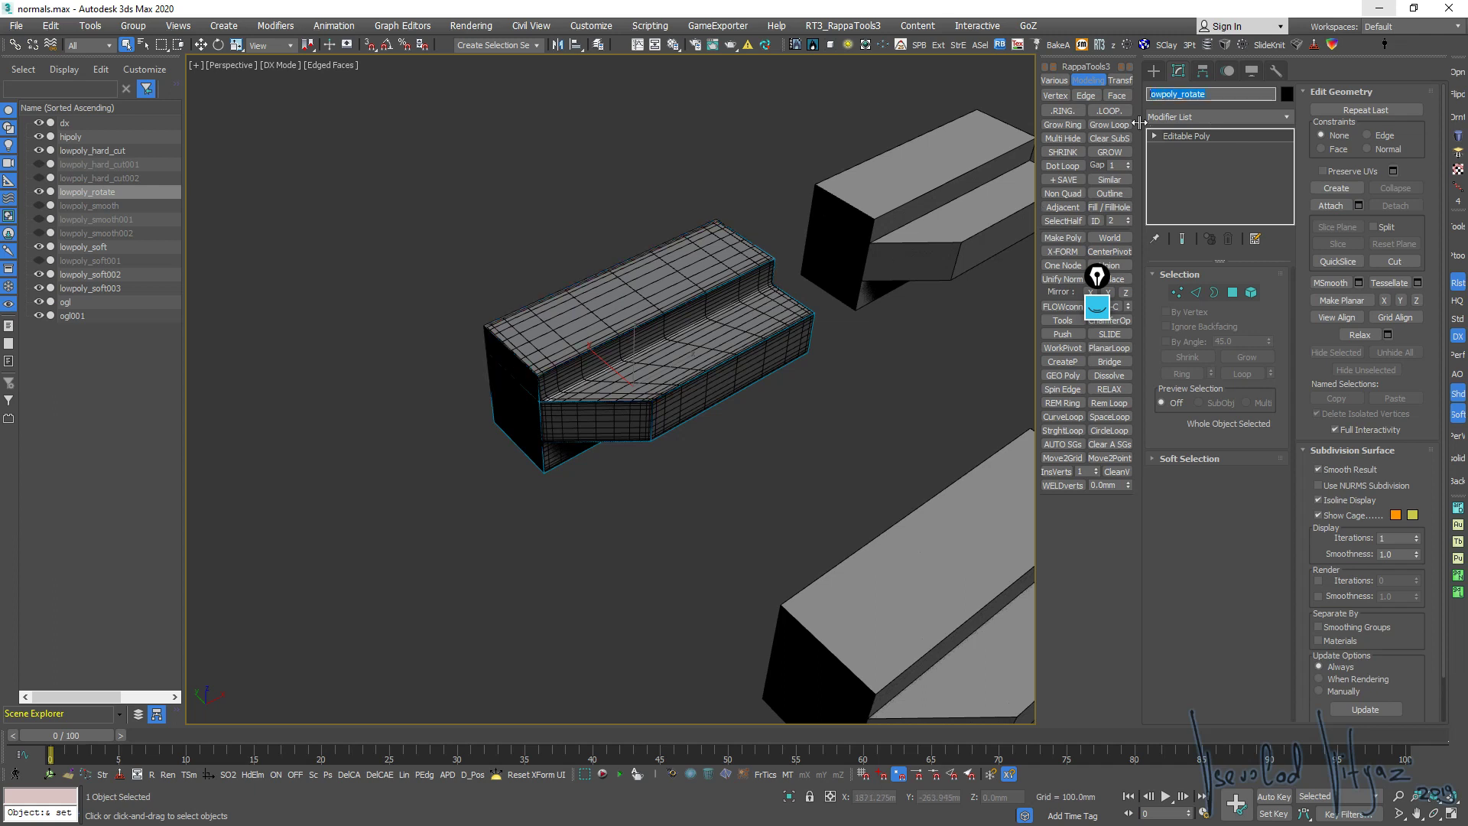
{"action": "type", "text": "rotatded"}
{"action": "key", "text": "Return"}
{"action": "mouse_move", "coordinate": [796, 367]}
{"action": "middle_mouse_down", "text": "alt"}
{"action": "mouse_move", "coordinate": [740, 361]}
{"action": "mouse_move", "coordinate": [773, 336]}
{"action": "middle_mouse_up", "text": "alt"}
{"action": "scroll", "coordinate": [772, 337], "scroll_direction": "down", "scroll_amount": 2}
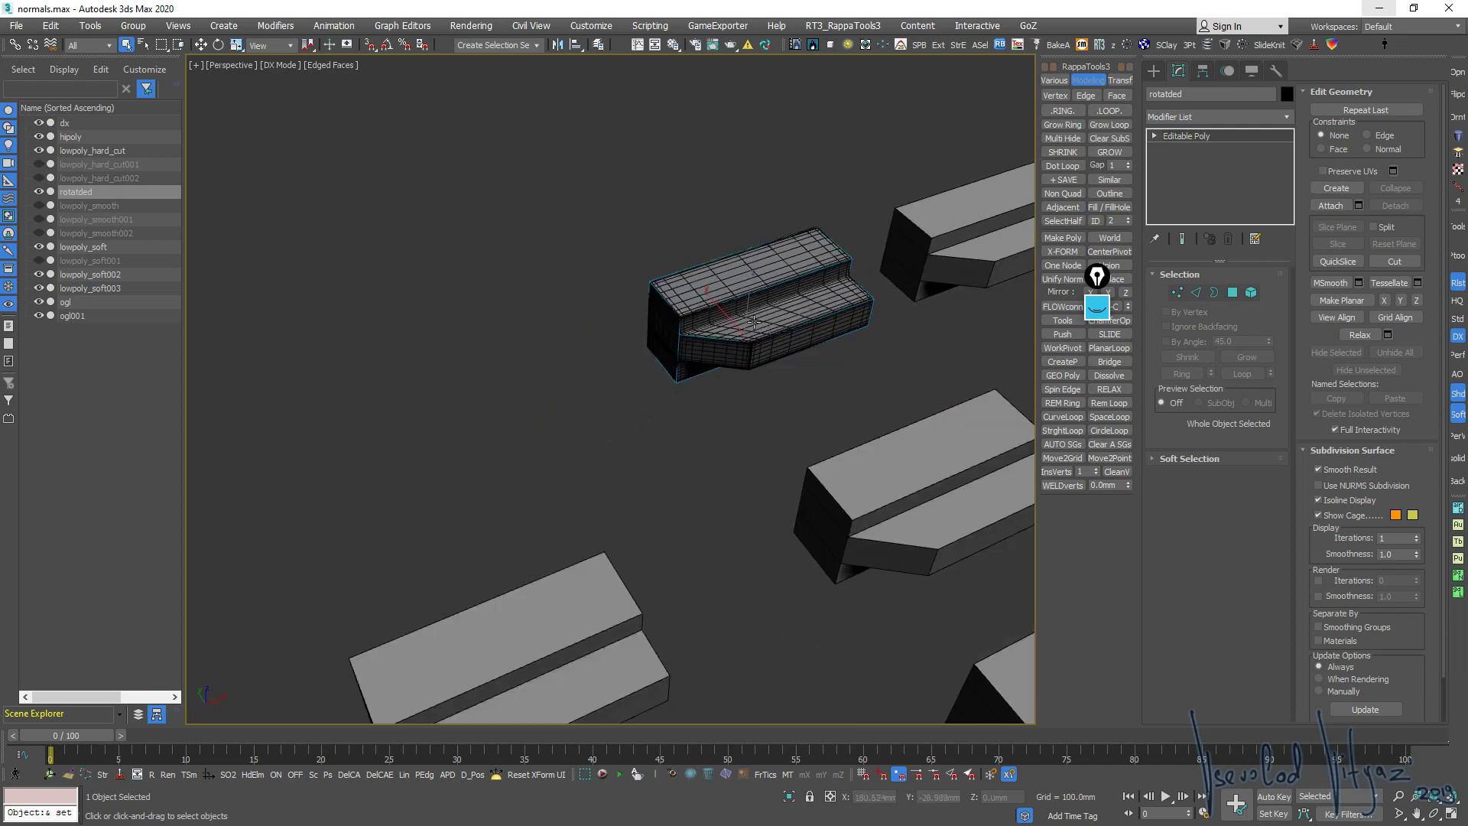
Shift-drag a copy of the steps to the left as rotatded001
{"action": "key", "text": "w"}
{"action": "left_click_drag", "start_coordinate": [786, 325], "coordinate": [393, 393], "text": "shift"}
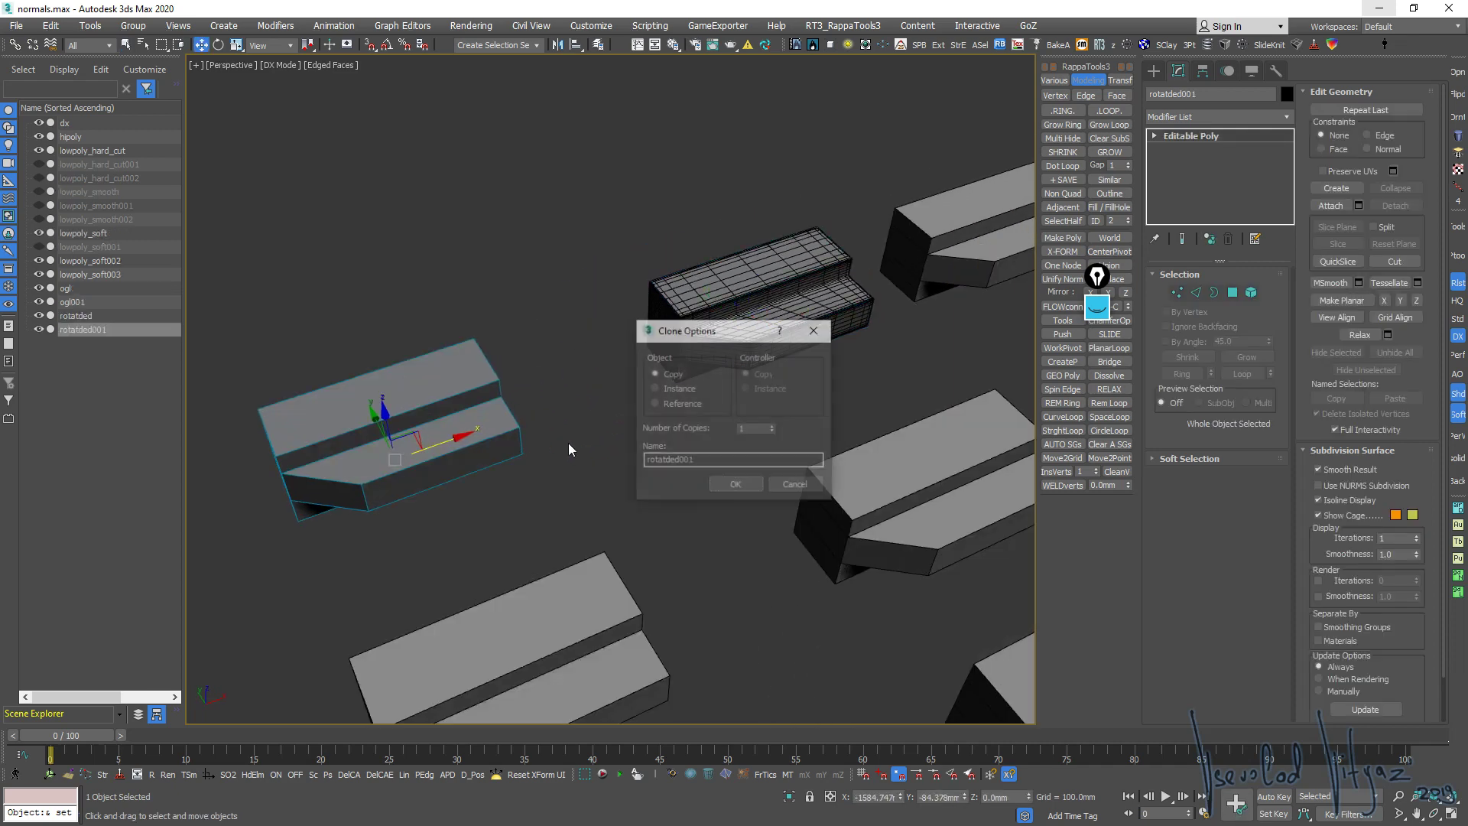
{"action": "left_click", "coordinate": [736, 484]}
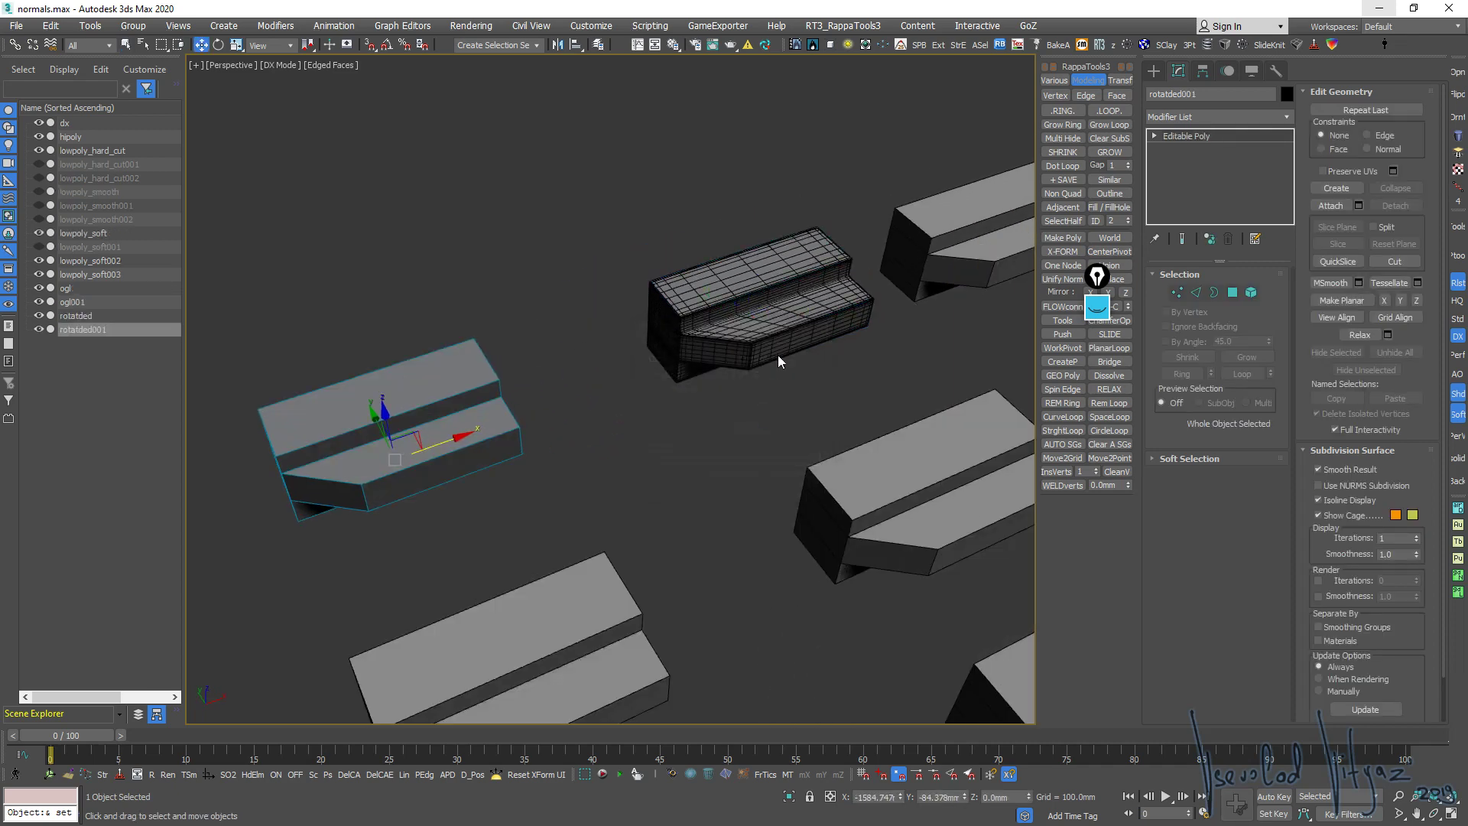
{"action": "left_click", "coordinate": [788, 304]}
Select lowpoly_hard_cut and hide lowpoly_soft and the other extra objects
{"action": "left_click", "coordinate": [86, 151]}
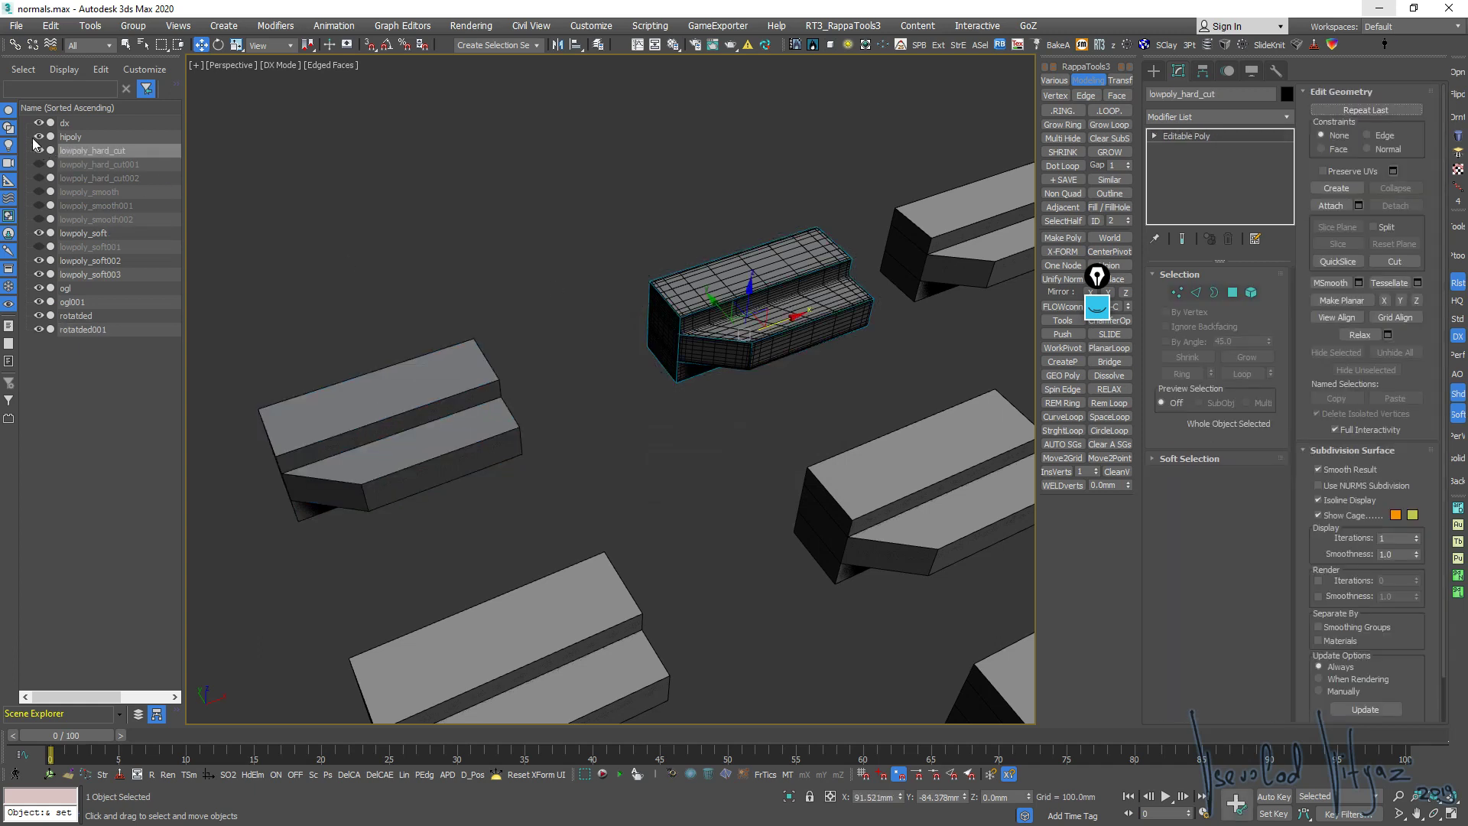
{"action": "left_click", "coordinate": [39, 261]}
{"action": "left_click", "coordinate": [39, 289]}
{"action": "left_click", "coordinate": [39, 330]}
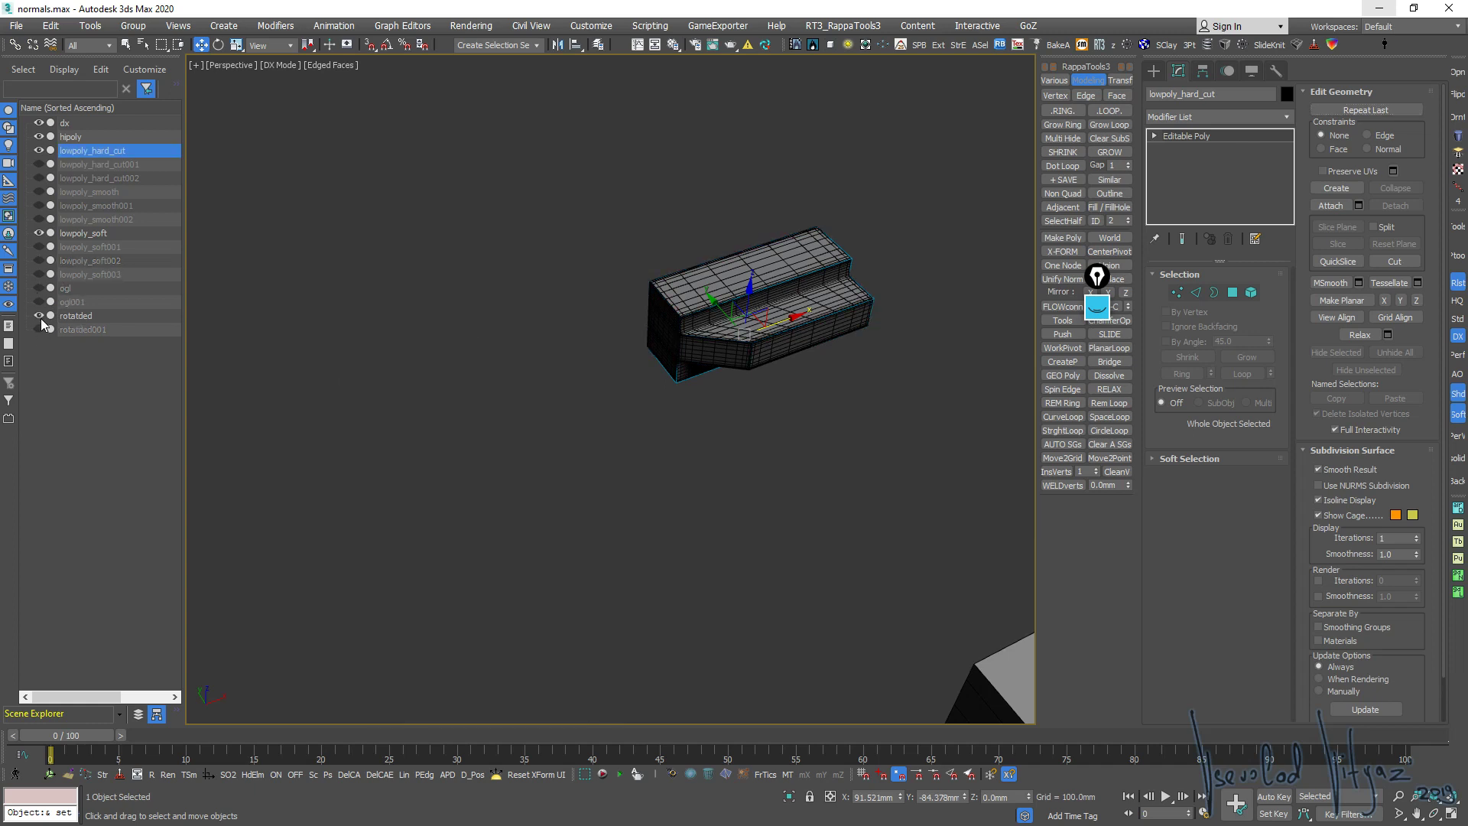
{"action": "middle_click_drag", "start_coordinate": [861, 294], "coordinate": [688, 280]}
{"action": "left_click", "coordinate": [39, 233]}
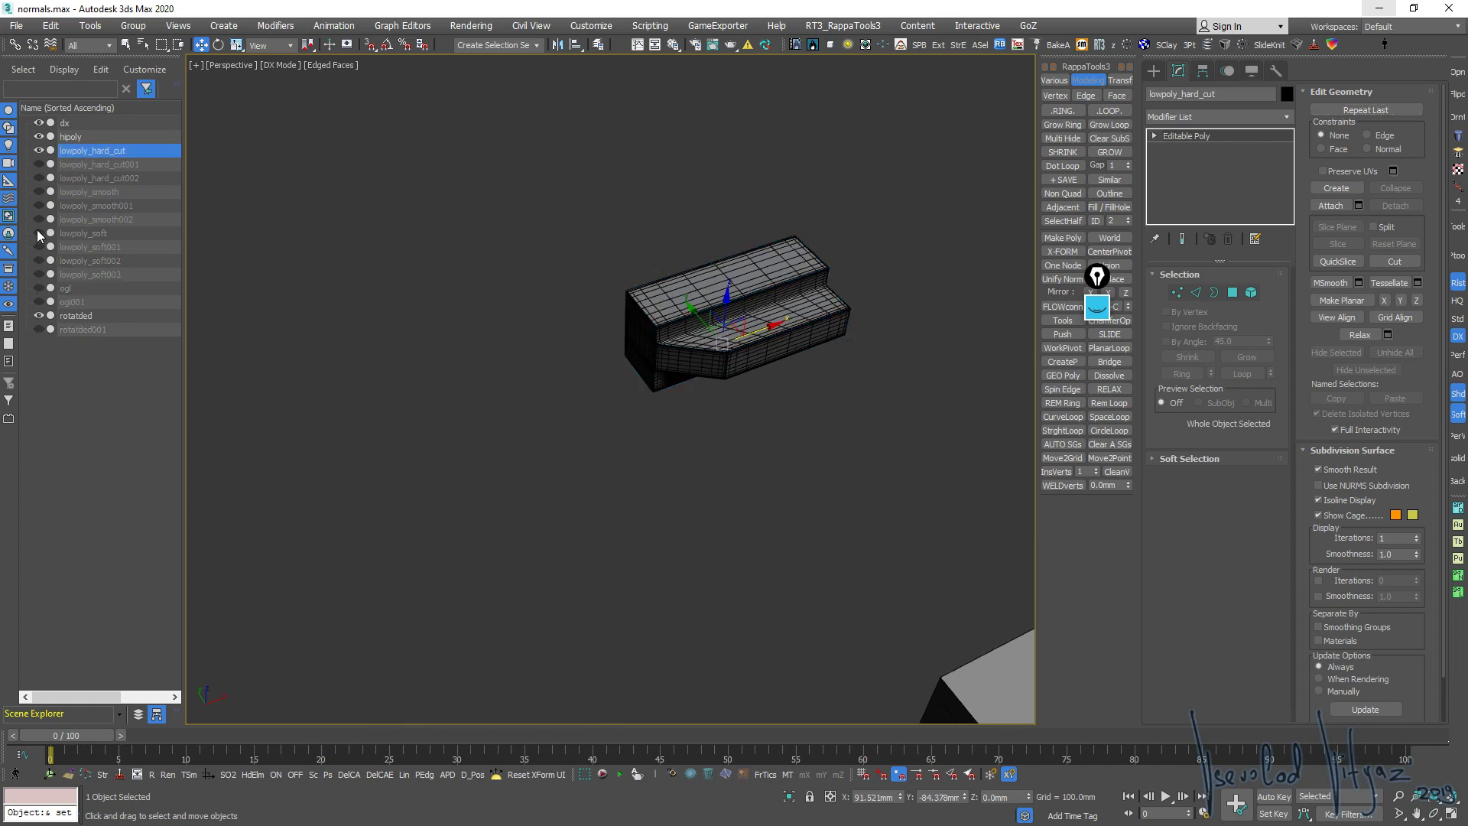
Make rotatded001 visible again and frame lowpoly_hard_cut in the view
{"action": "middle_click_drag", "start_coordinate": [617, 321], "coordinate": [619, 320]}
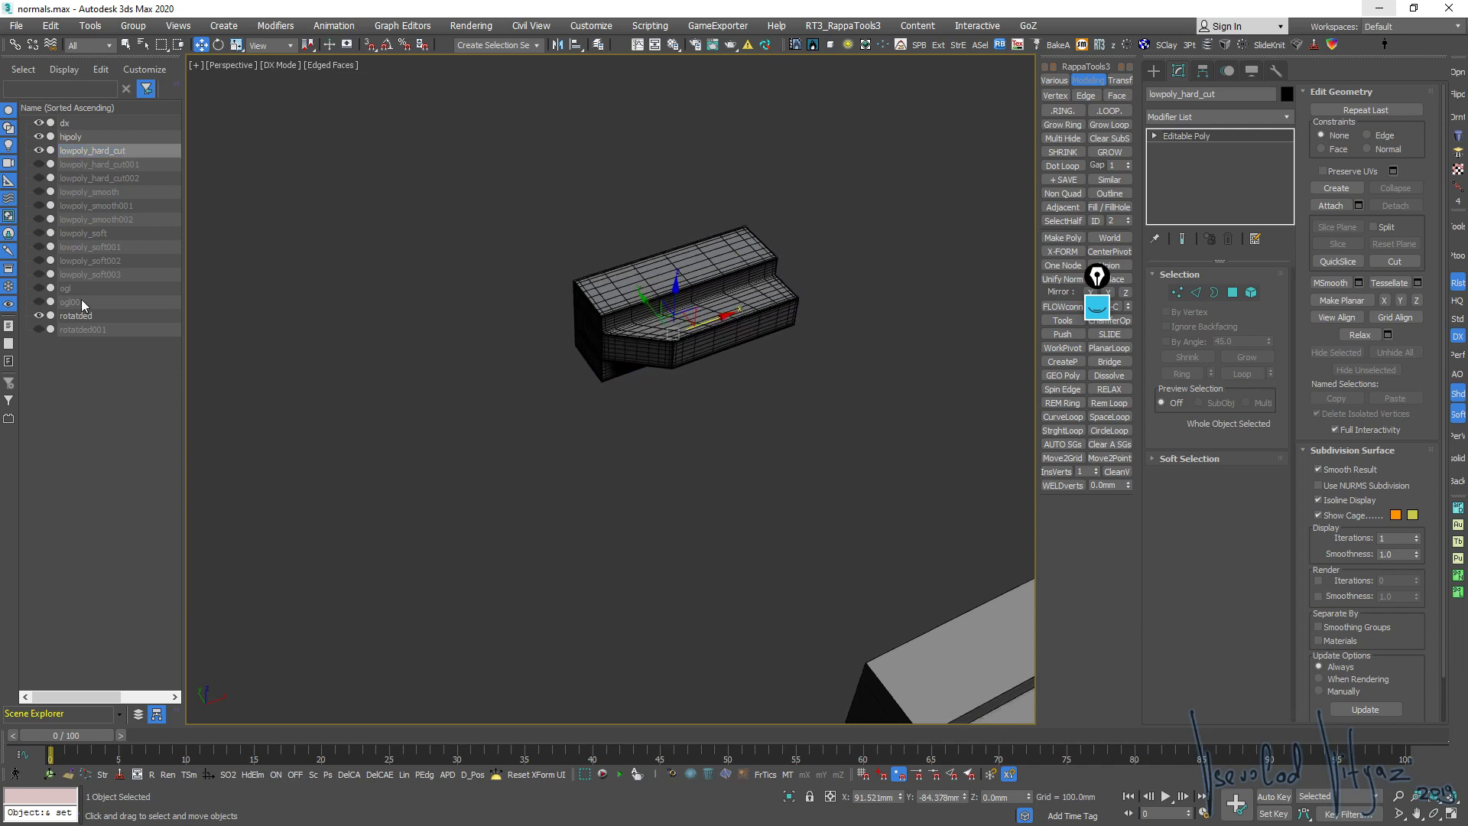
{"action": "left_click", "coordinate": [39, 329]}
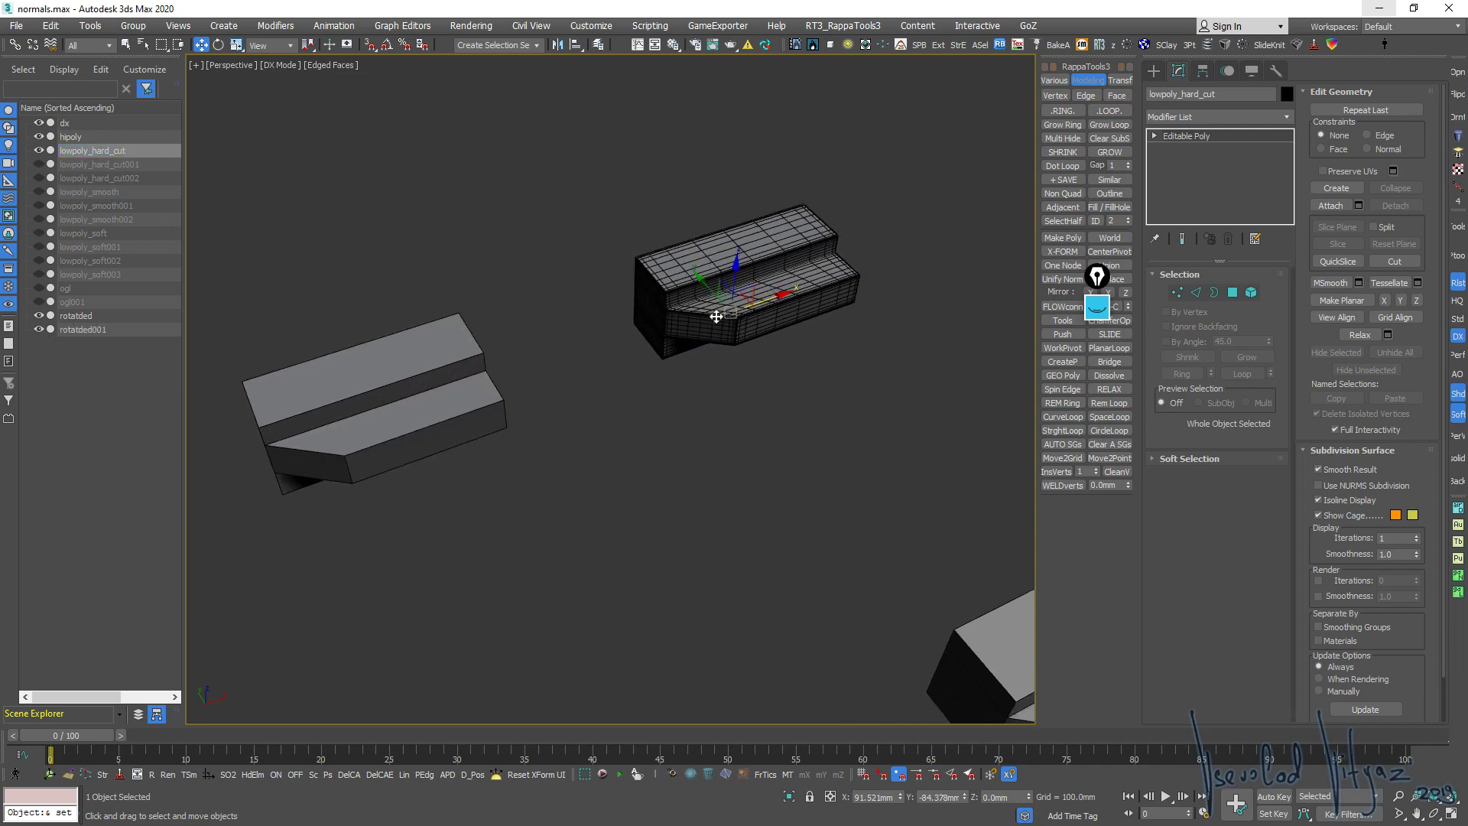
{"action": "key", "text": "z"}
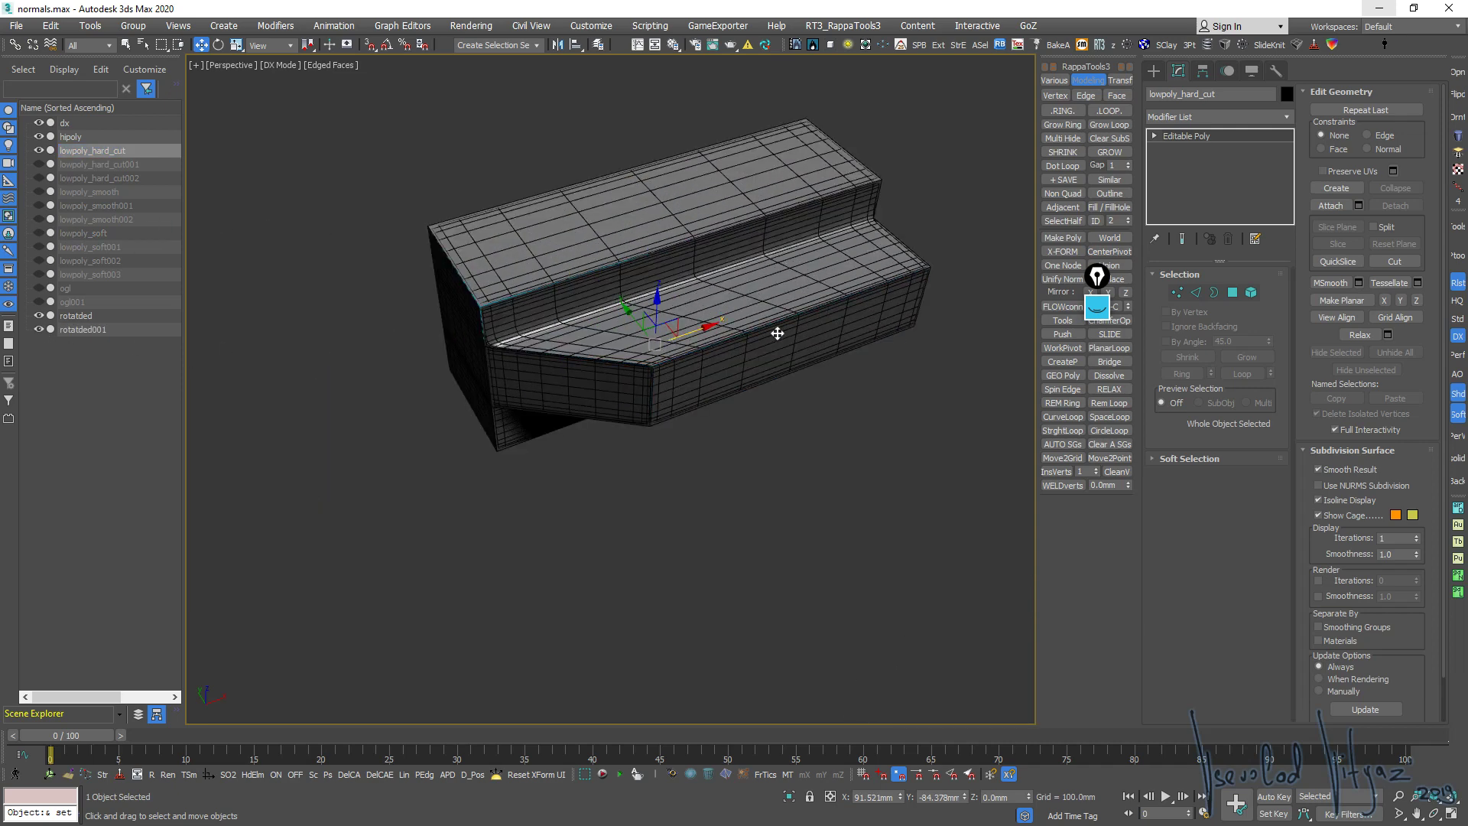
{"action": "left_click", "coordinate": [469, 27]}
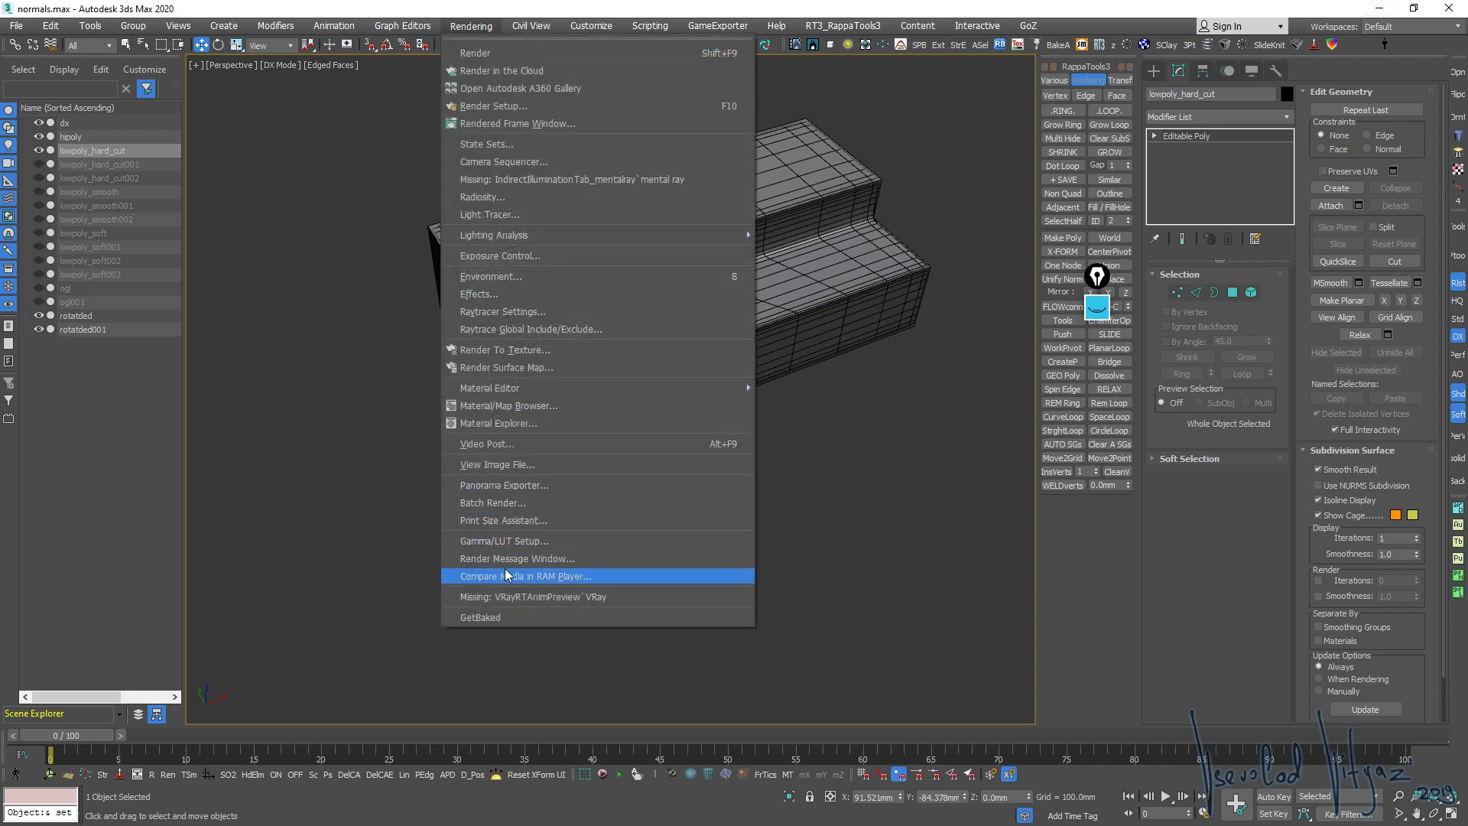
Enable projection in Render To Texture with hipoly as the source object
{"action": "left_click", "coordinate": [539, 348]}
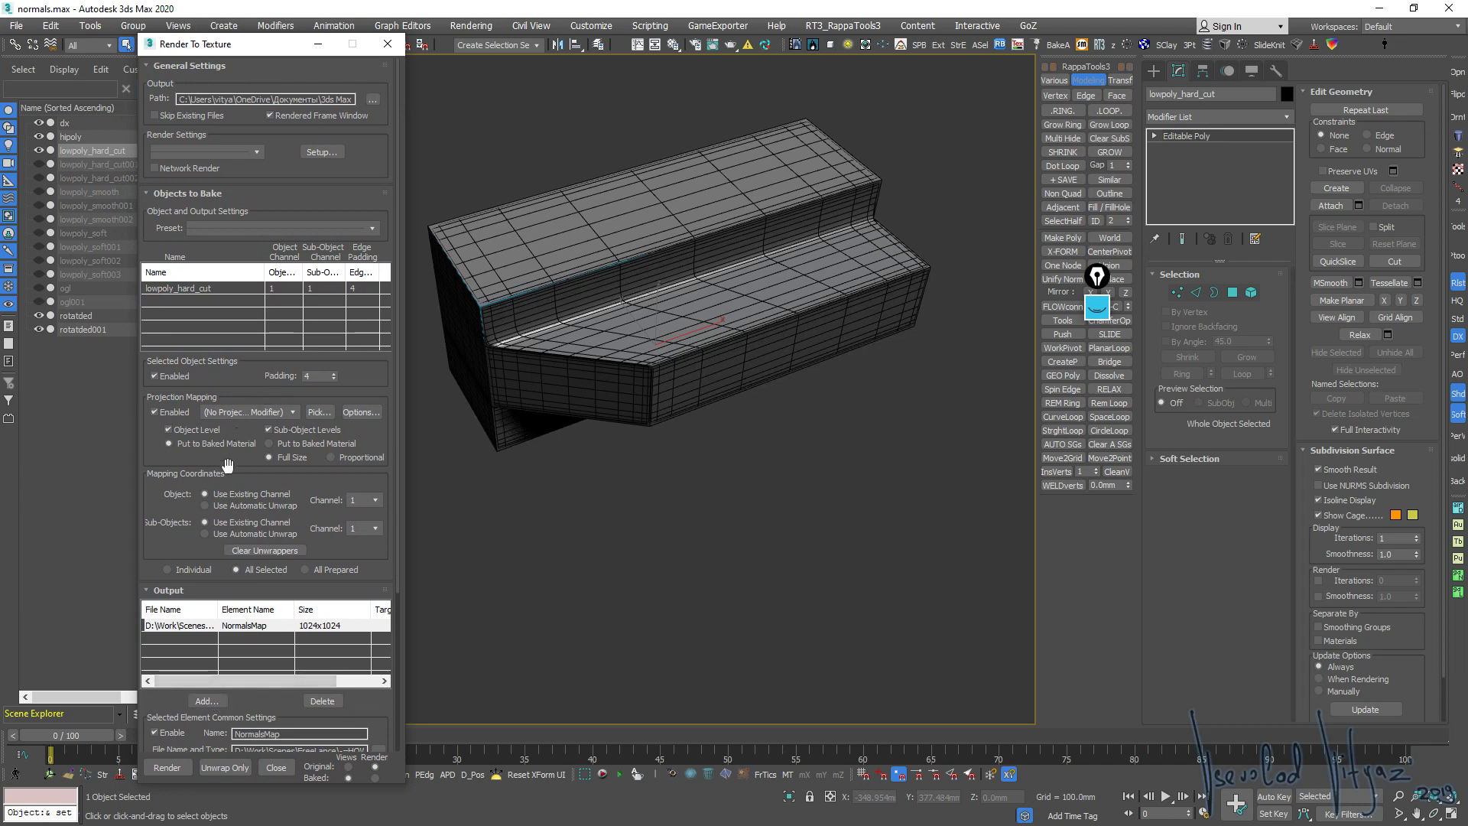
{"action": "left_click", "coordinate": [319, 412]}
{"action": "left_click", "coordinate": [738, 222]}
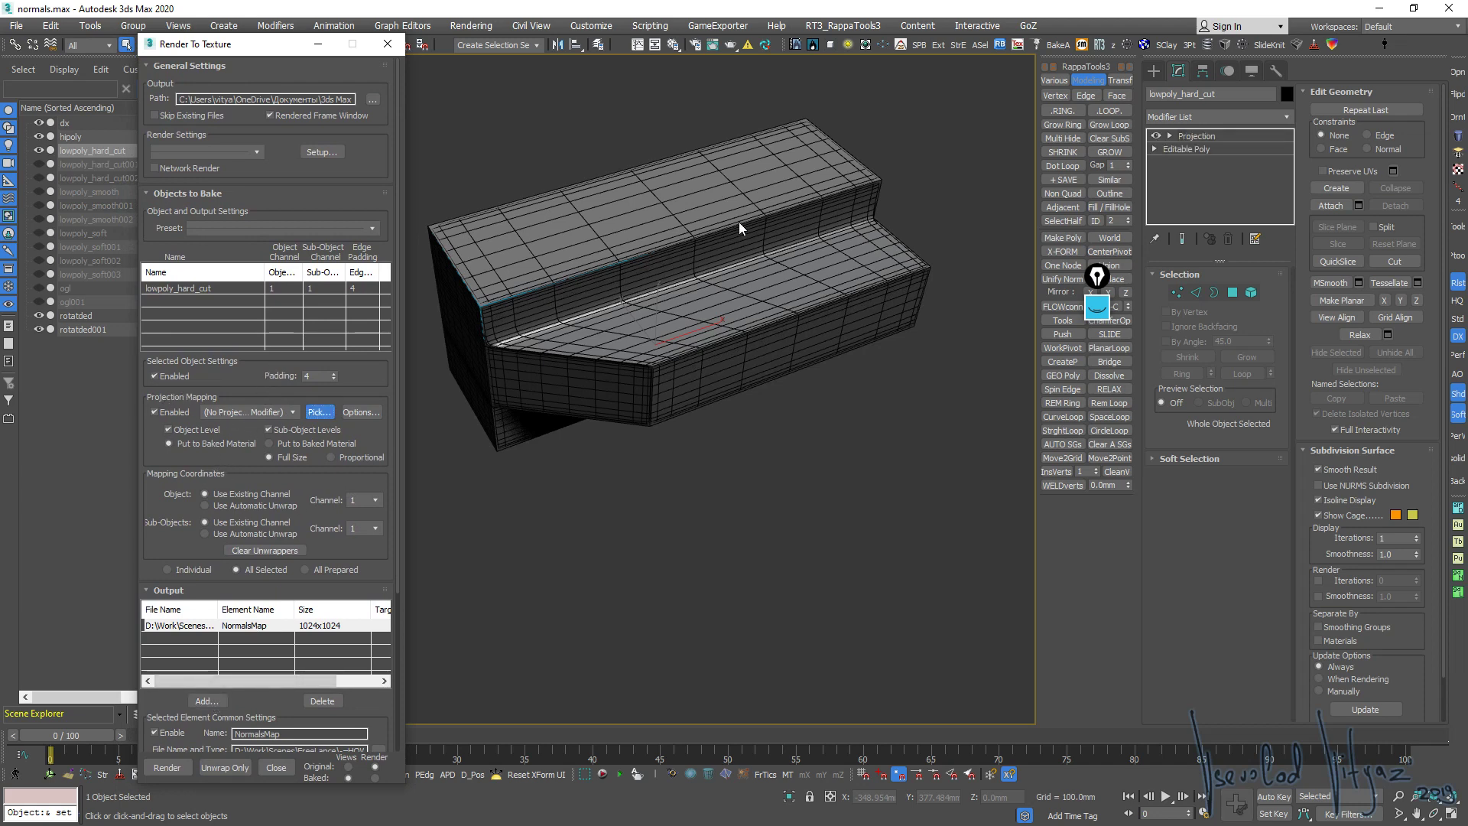
{"action": "left_click", "coordinate": [1243, 677]}
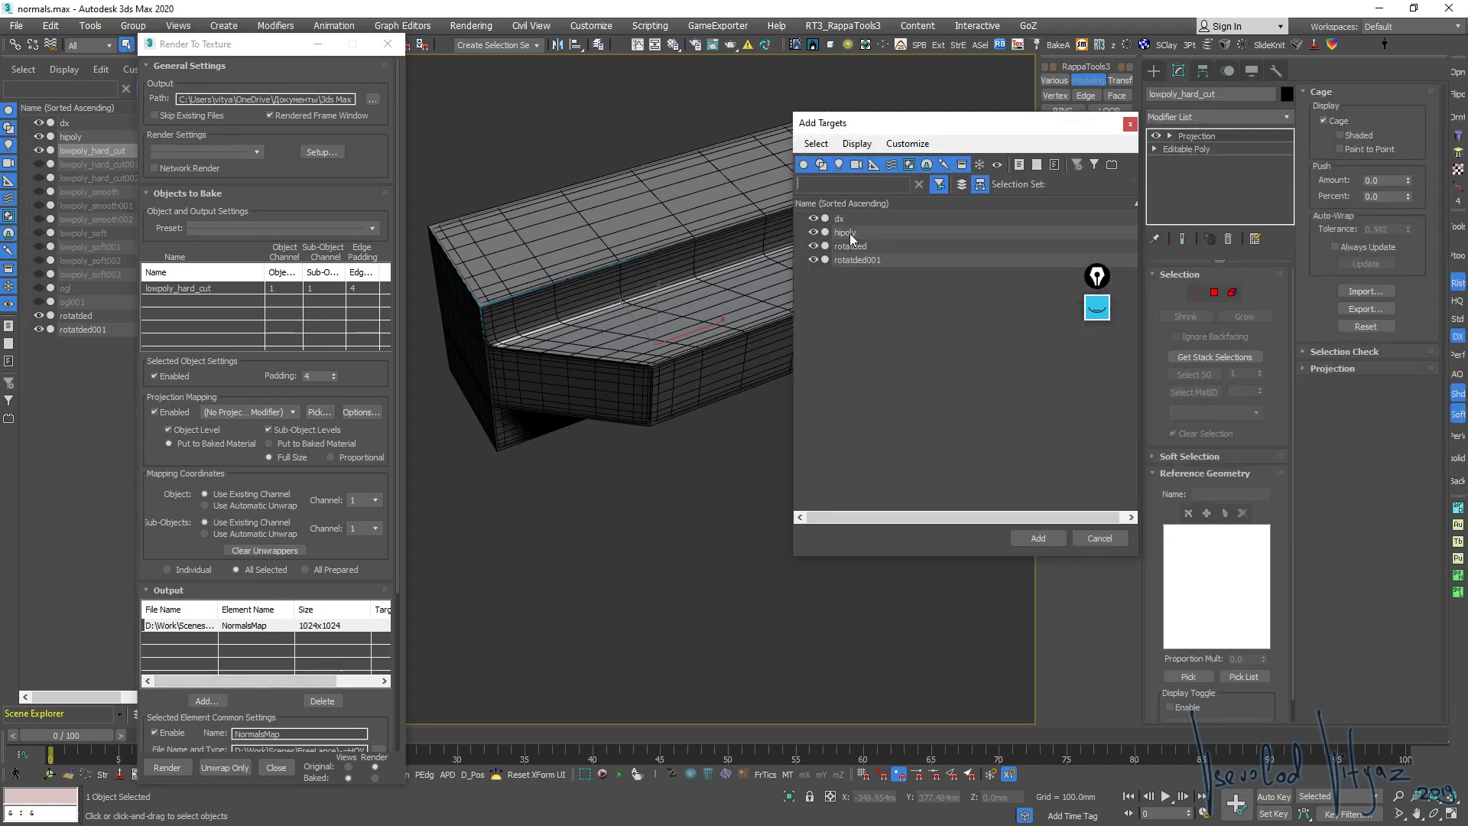
{"action": "left_click", "coordinate": [891, 232]}
{"action": "double_click", "coordinate": [891, 233]}
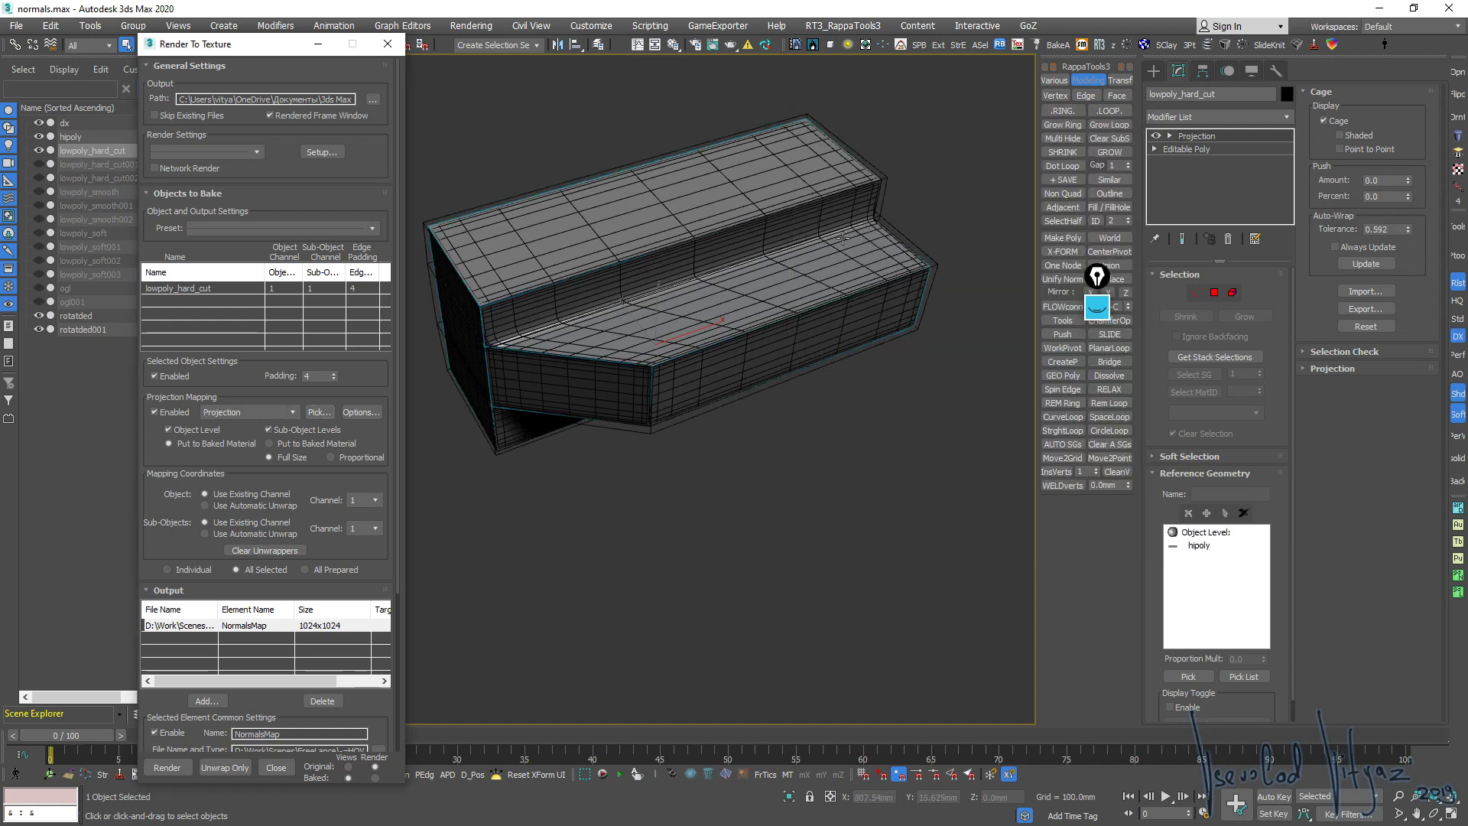
Reset the projection cage and push it outward to 2.19
{"action": "middle_click_drag", "start_coordinate": [495, 364], "coordinate": [890, 351], "text": "alt"}
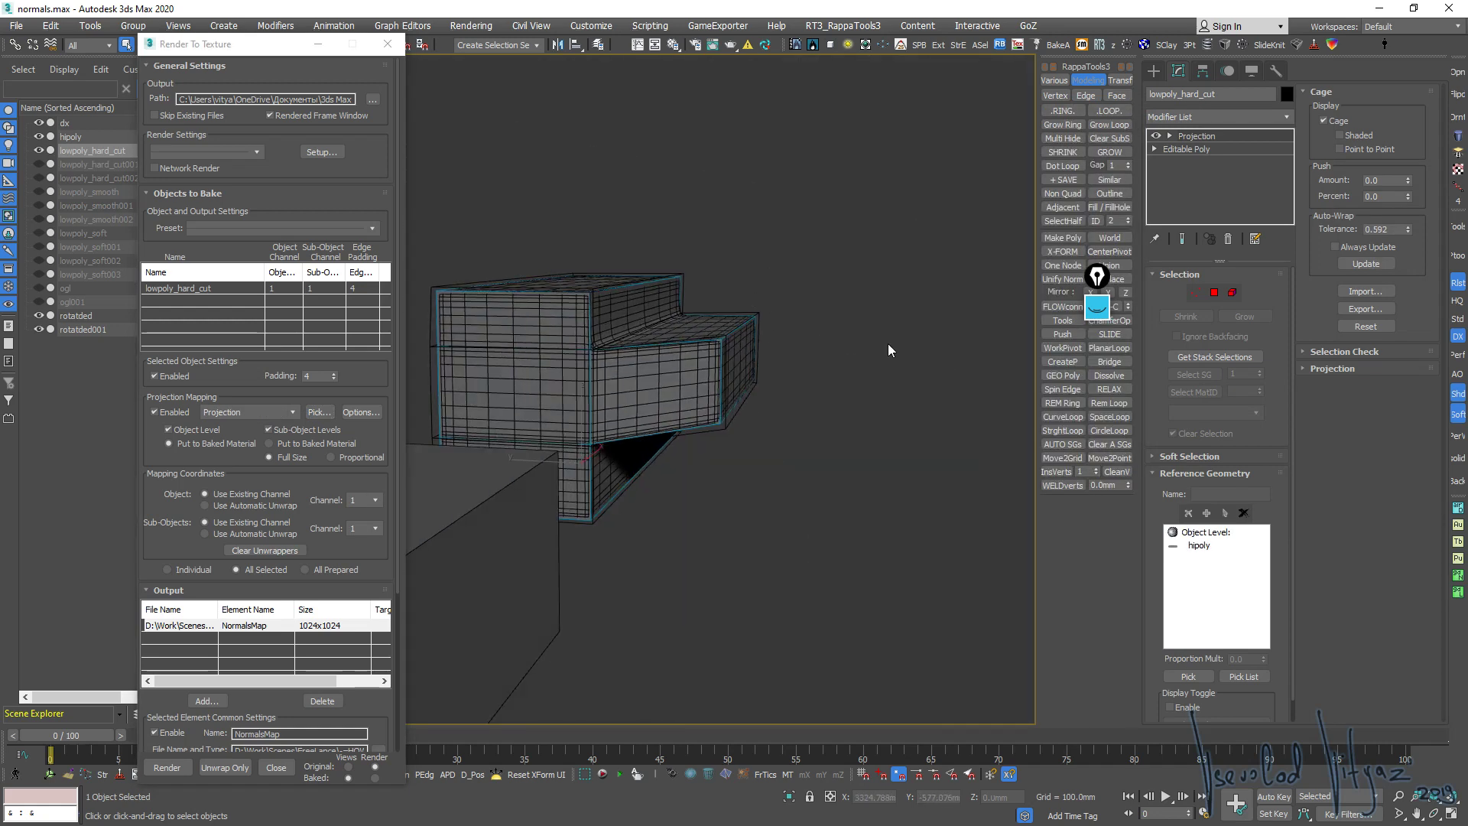
{"action": "left_click", "coordinate": [1367, 325]}
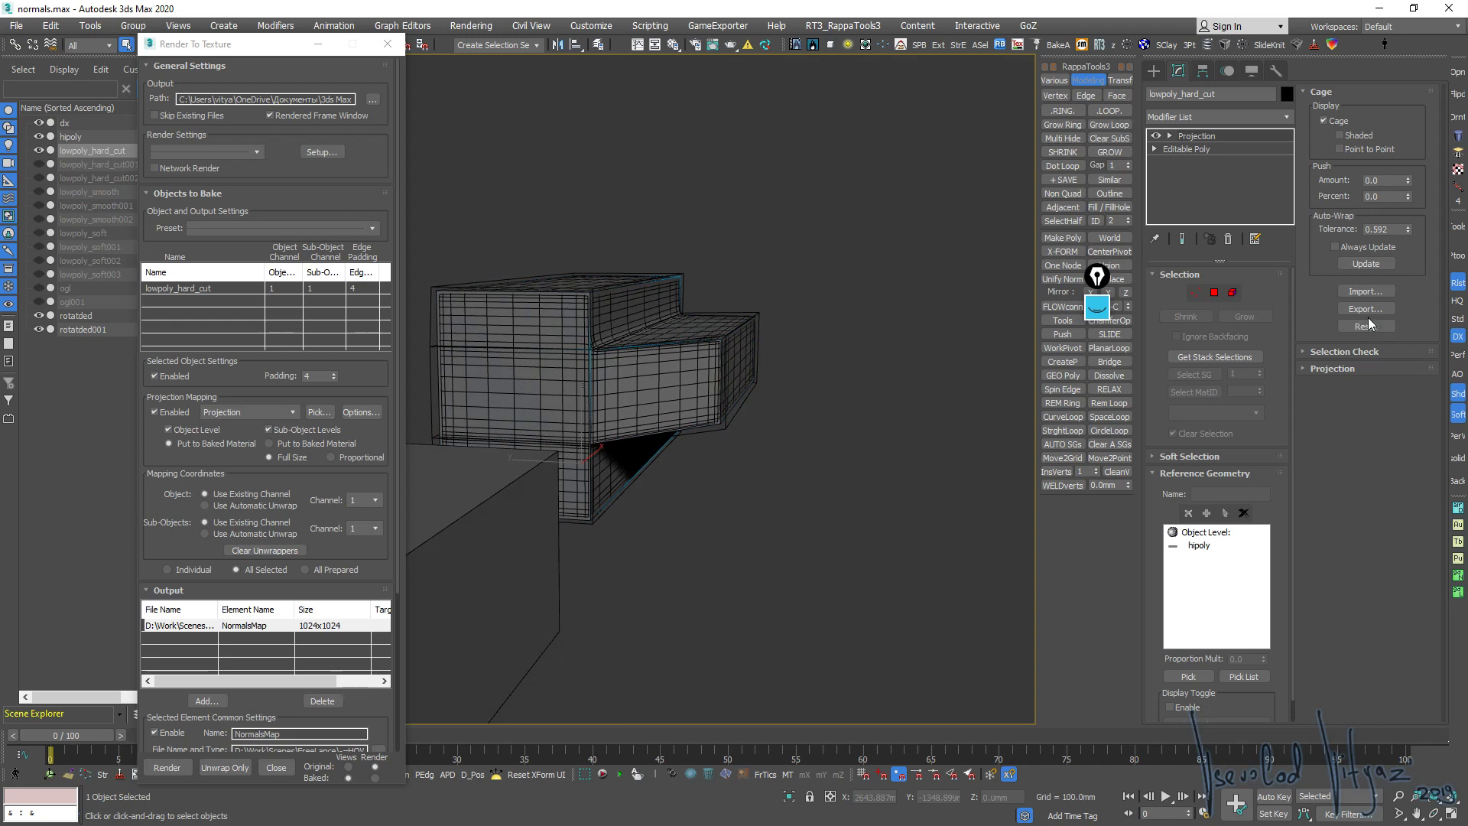
{"action": "mouse_move", "coordinate": [1407, 180]}
{"action": "left_mouse_down"}
{"action": "mouse_move", "coordinate": [1408, 153]}
{"action": "mouse_move", "coordinate": [1410, 738]}
{"action": "left_mouse_up"}
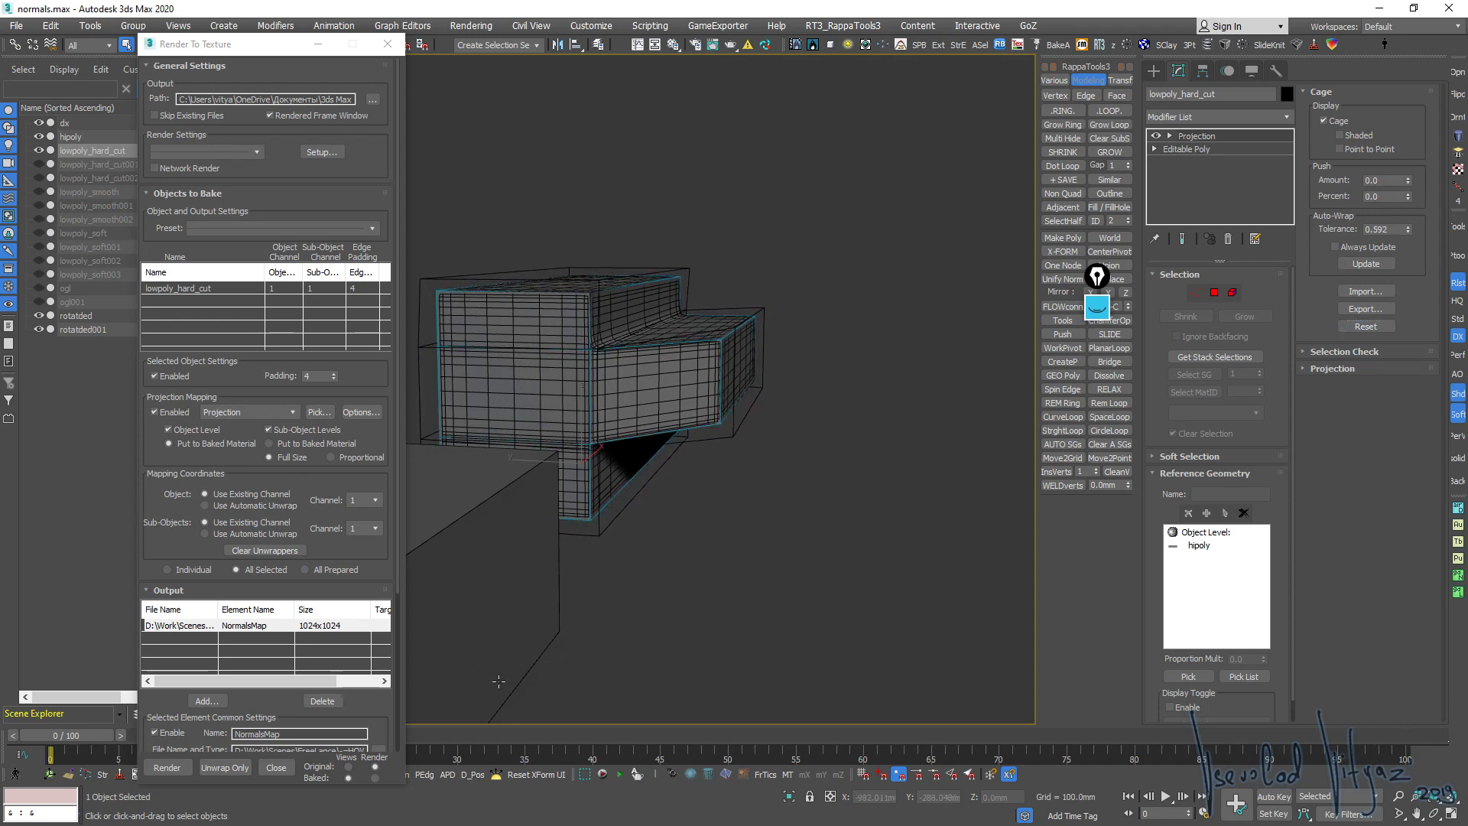
{"action": "scroll", "coordinate": [655, 290], "scroll_direction": "down", "scroll_amount": 3}
{"action": "middle_click_drag", "start_coordinate": [655, 291], "coordinate": [675, 334], "text": "alt"}
{"action": "middle_click_drag", "start_coordinate": [503, 265], "coordinate": [358, 572]}
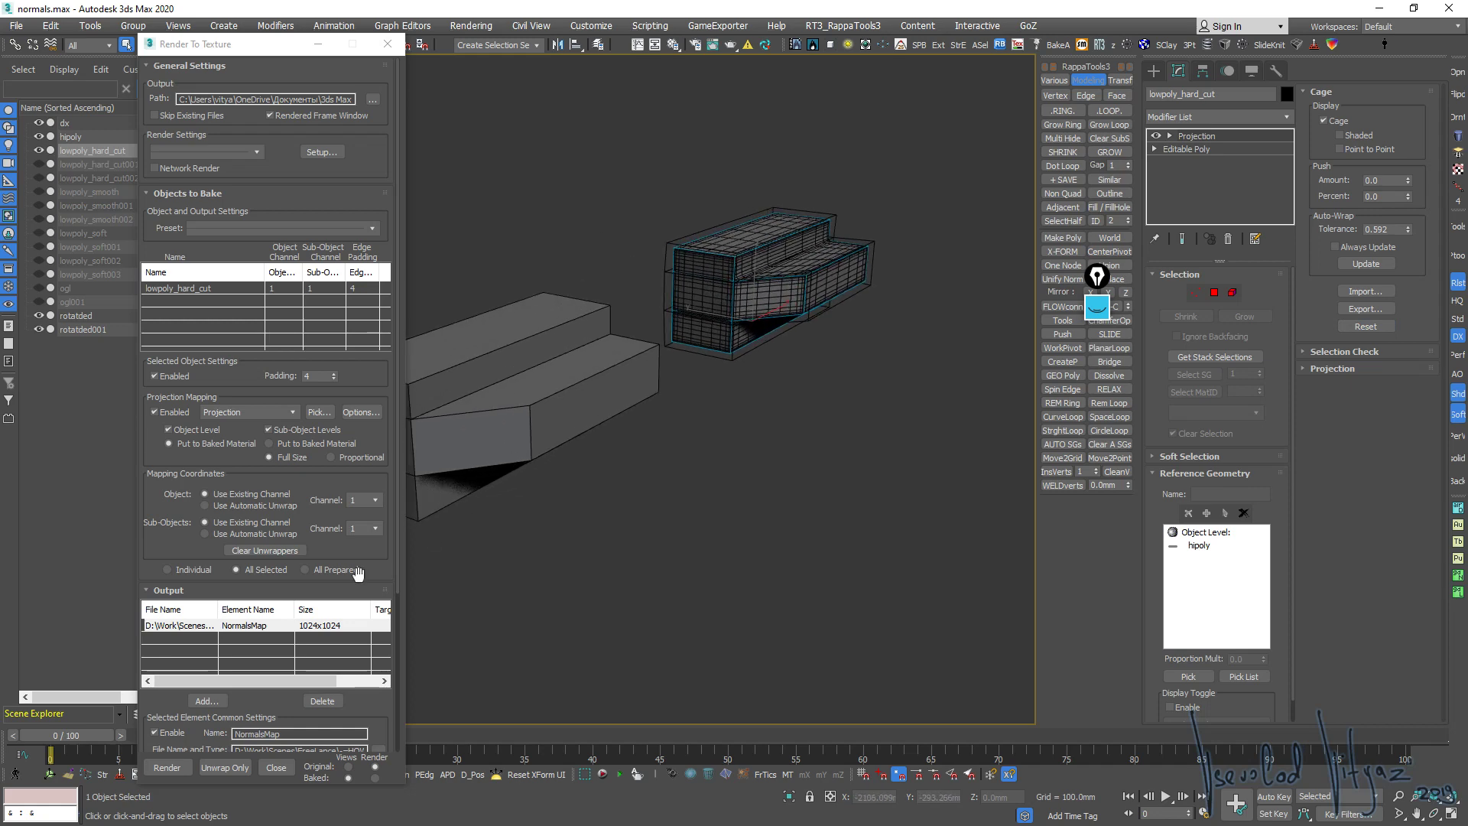
{"action": "scroll", "coordinate": [333, 673], "scroll_direction": "down", "scroll_amount": 5}
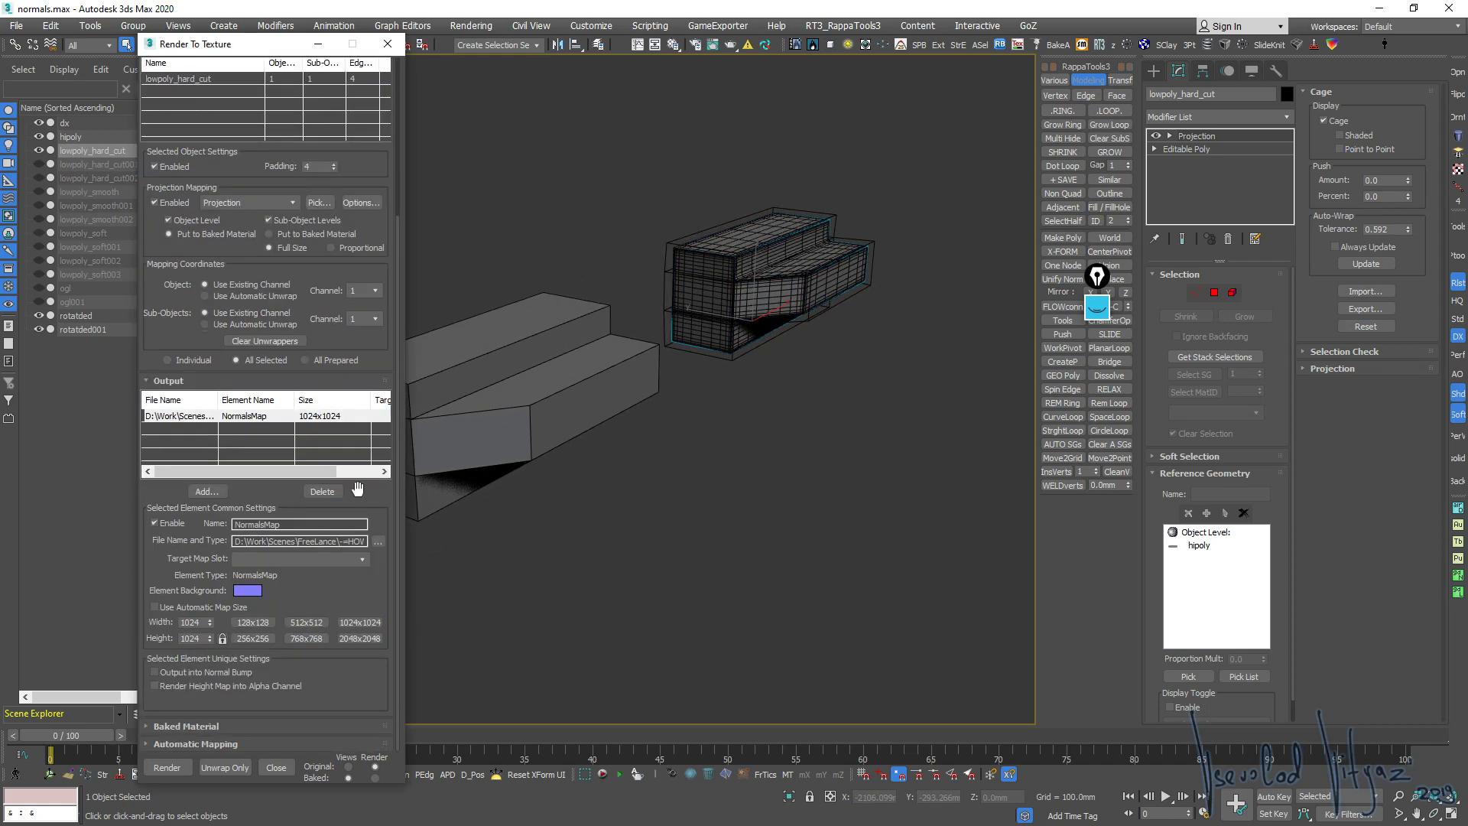
Bake a 256x256 normal map named rotaded, then select rotatded001
{"action": "left_click", "coordinate": [378, 541]}
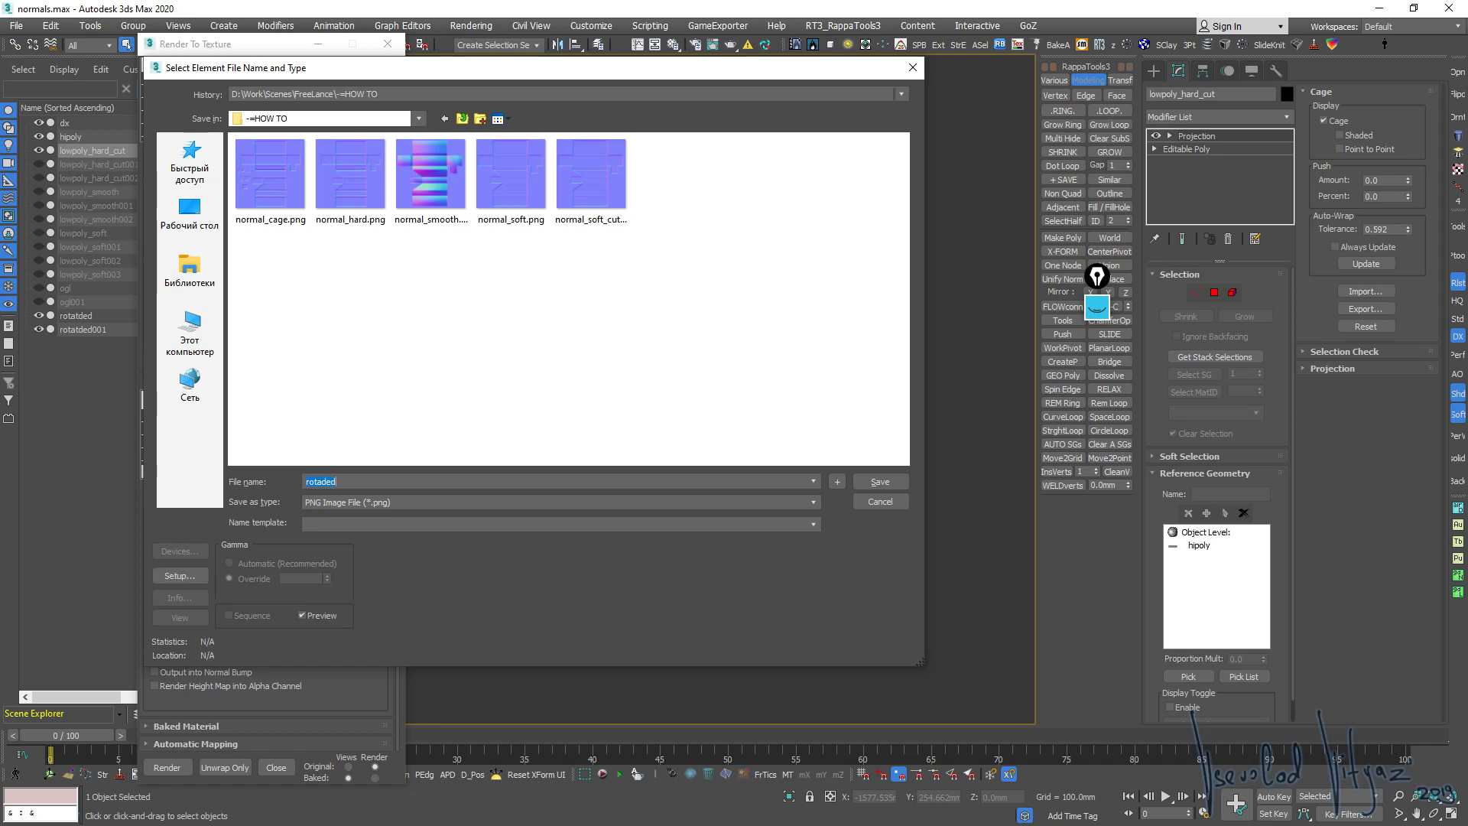
{"action": "key", "text": "Return"}
{"action": "middle_click_drag", "start_coordinate": [691, 413], "coordinate": [691, 337]}
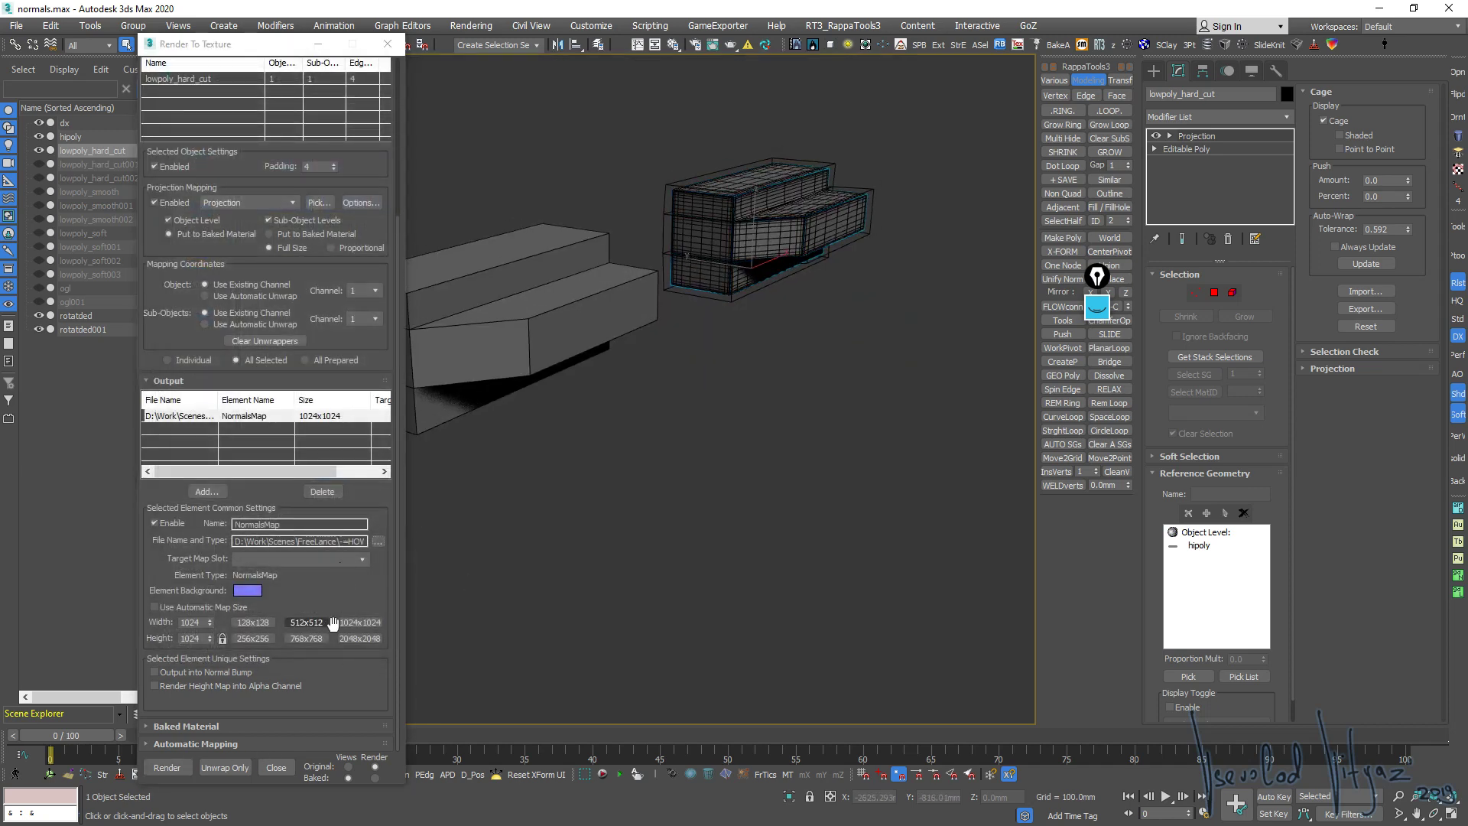
{"action": "left_click", "coordinate": [256, 638]}
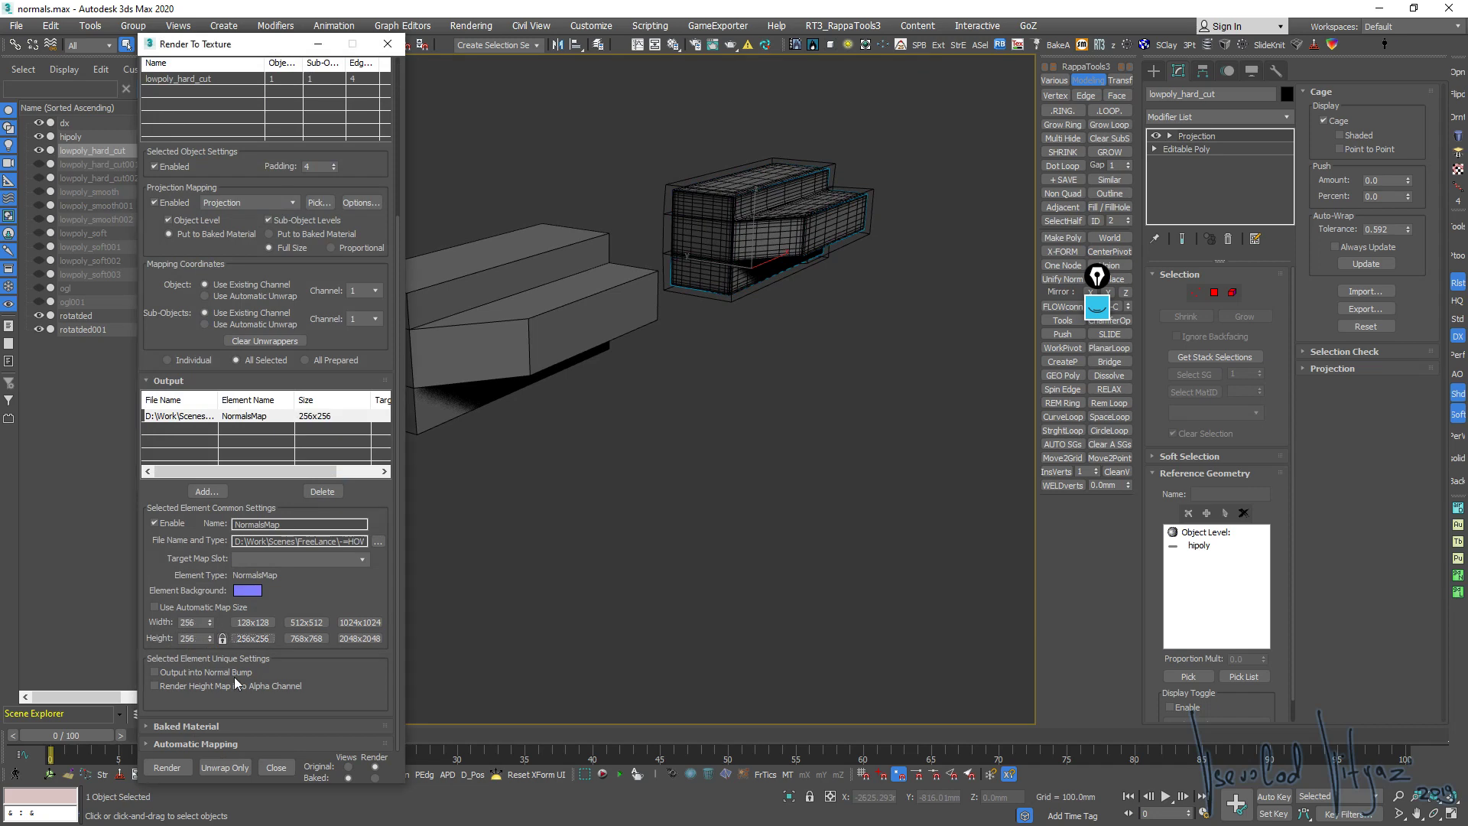
{"action": "left_click", "coordinate": [167, 767]}
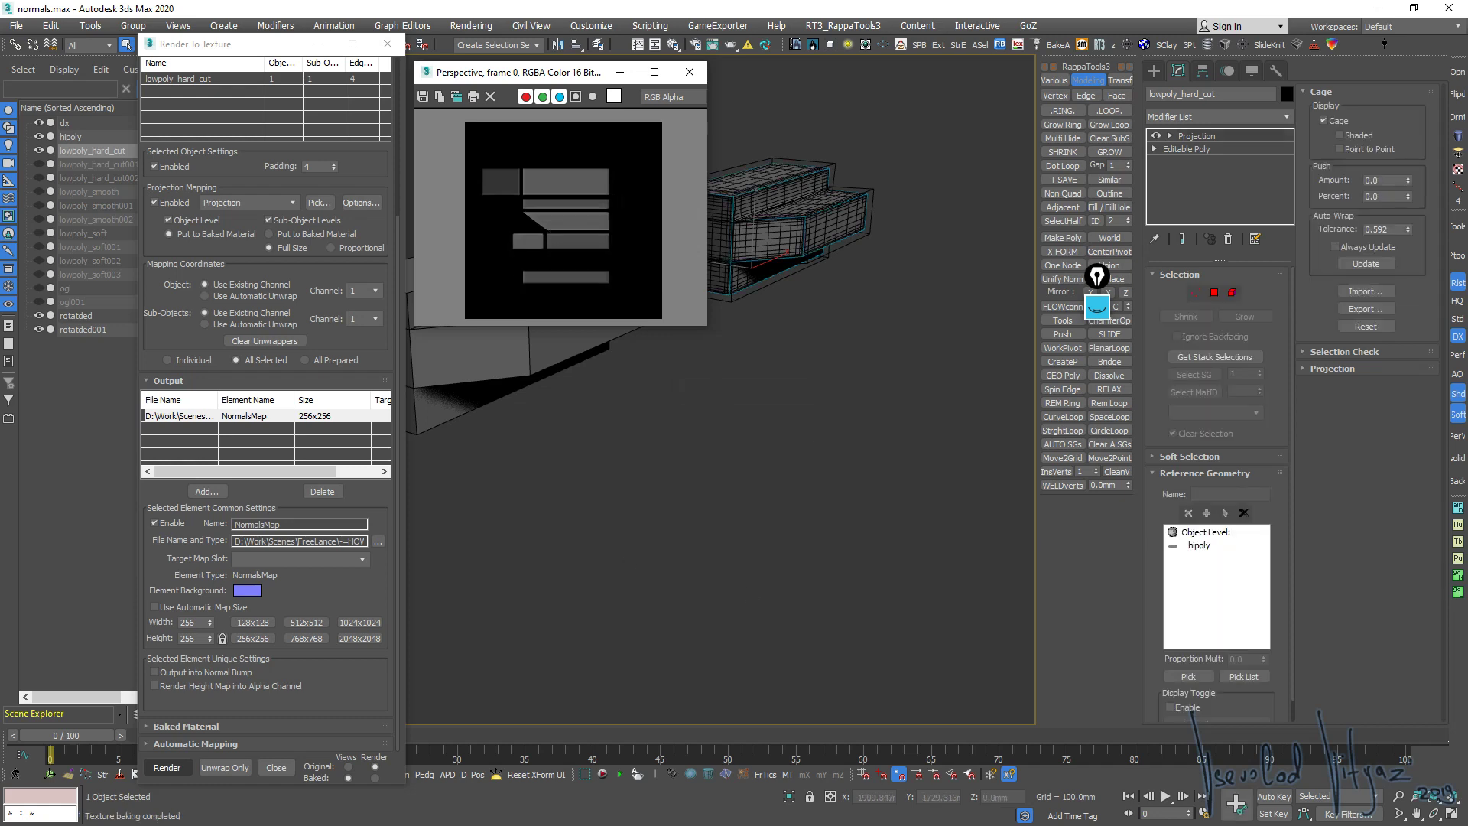
{"action": "left_click", "coordinate": [703, 76]}
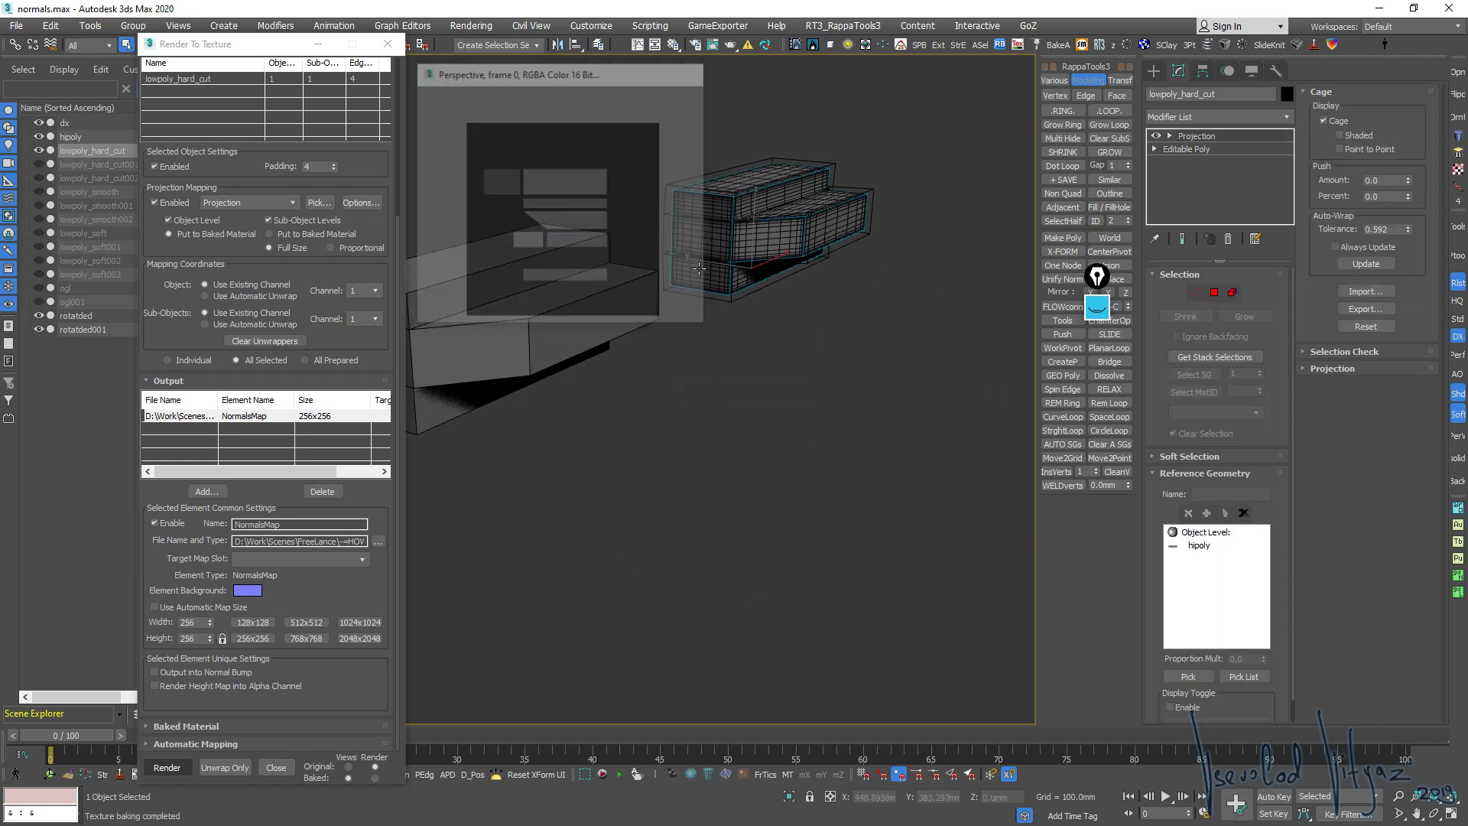
{"action": "middle_click_drag", "start_coordinate": [673, 344], "coordinate": [685, 357], "text": "alt"}
{"action": "left_click", "coordinate": [684, 357]}
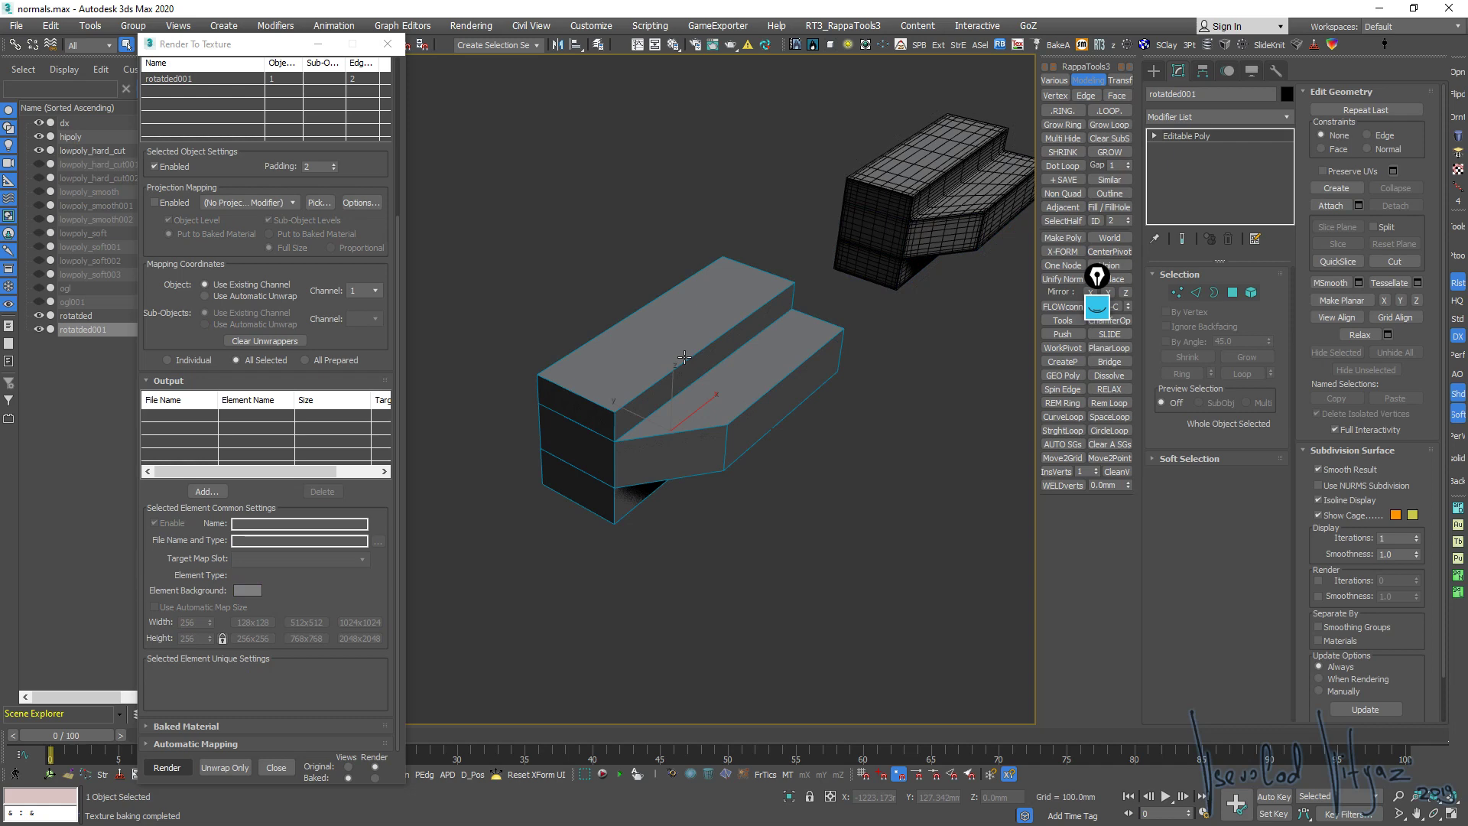
Load rotaded.png as the normal bump bitmap in the soft_cut material
{"action": "key", "text": "m"}
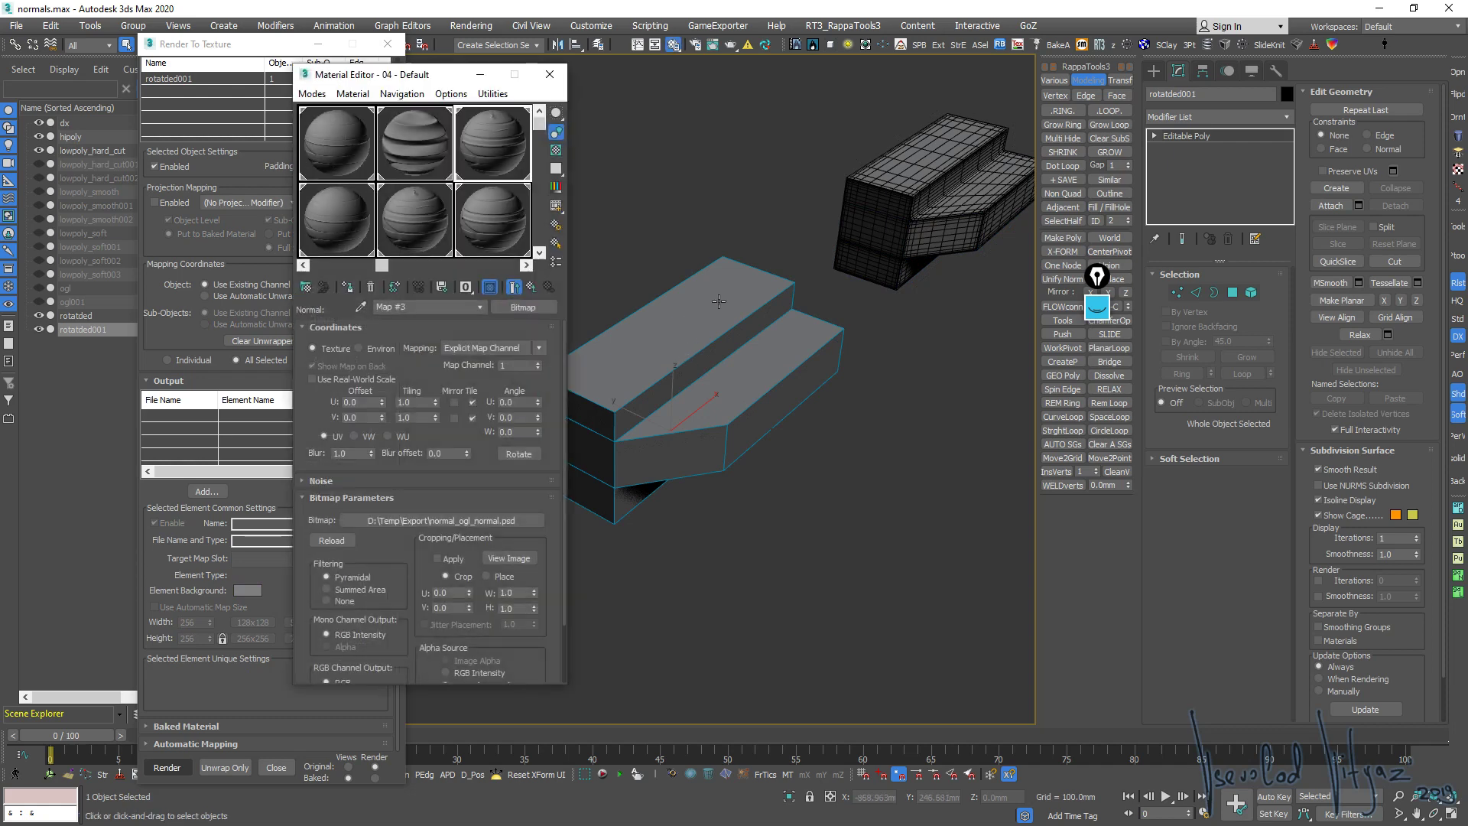
{"action": "left_click", "coordinate": [333, 212]}
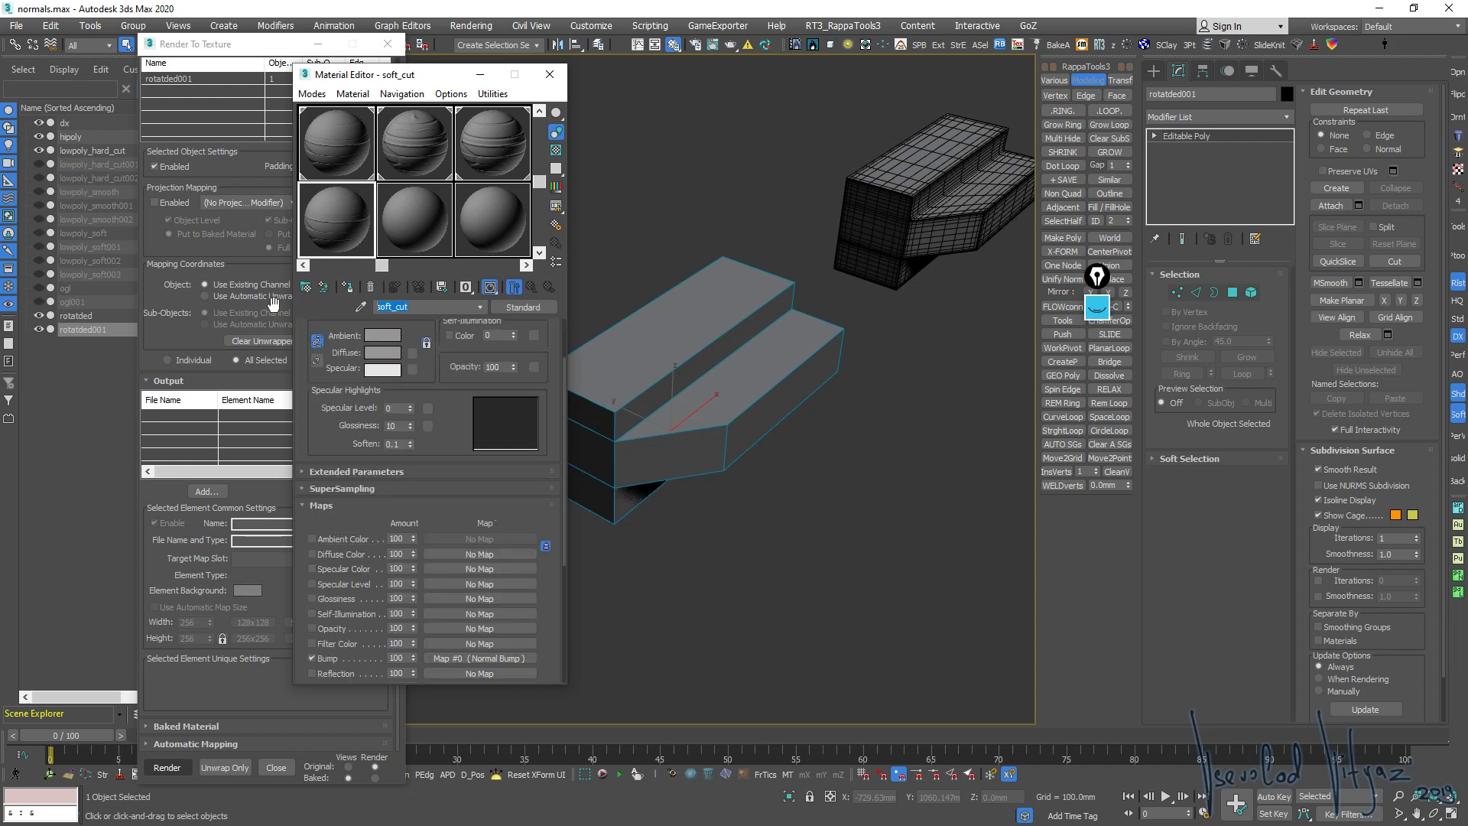
{"action": "type", "text": "rotated"}
{"action": "left_click", "coordinate": [467, 658]}
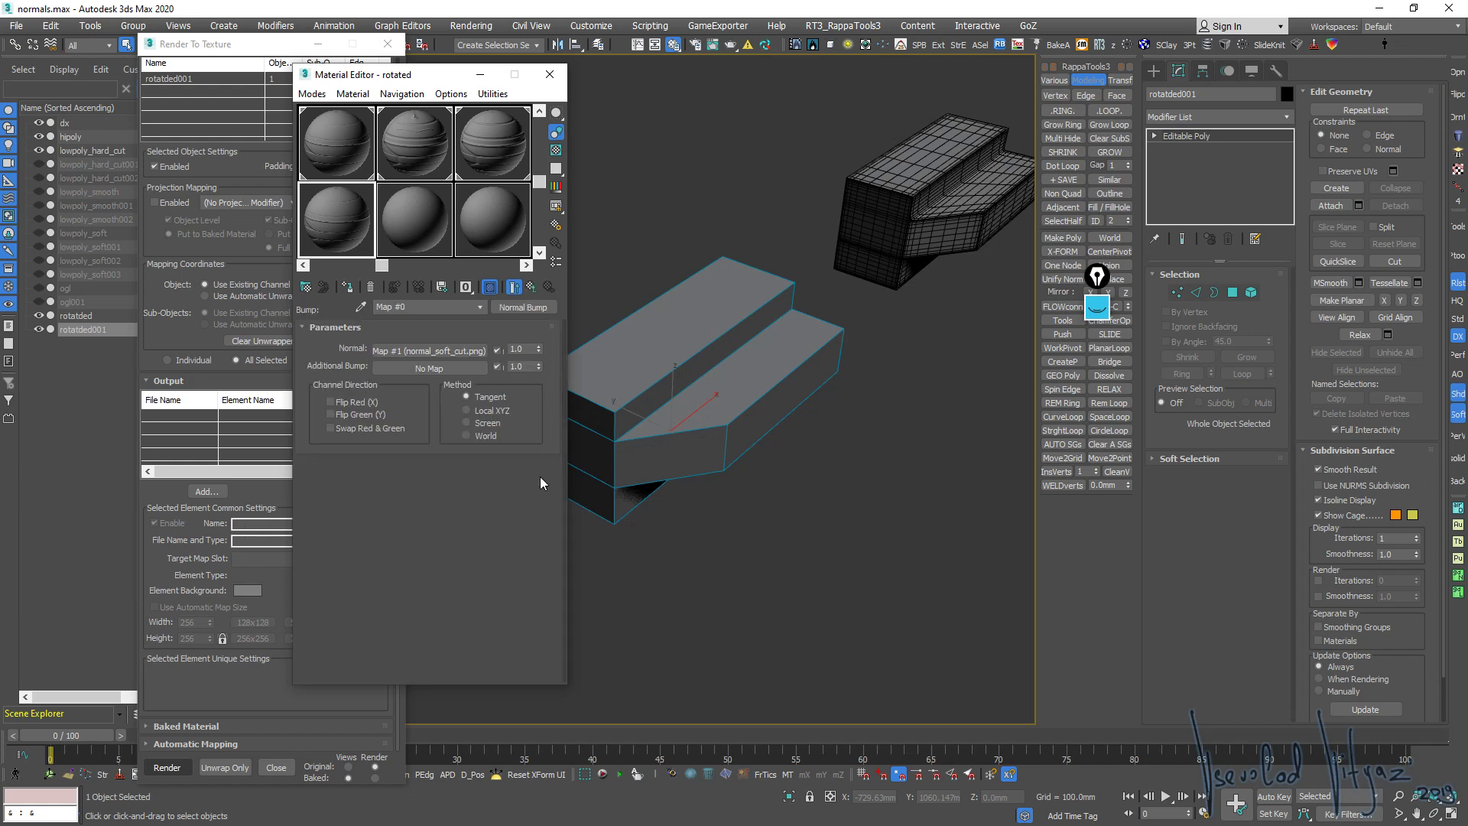
{"action": "left_click", "coordinate": [446, 353]}
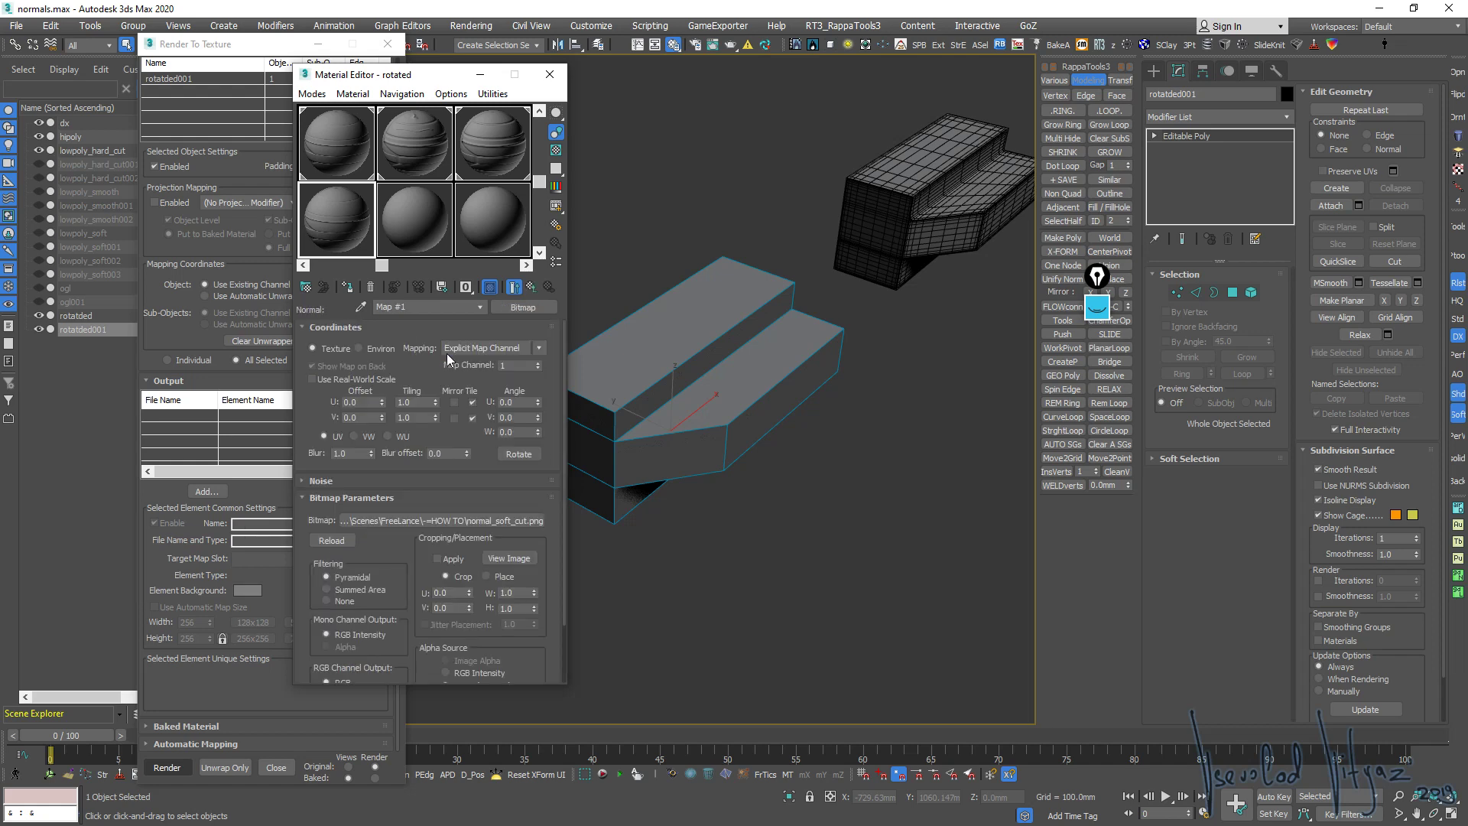
{"action": "left_click", "coordinate": [444, 522]}
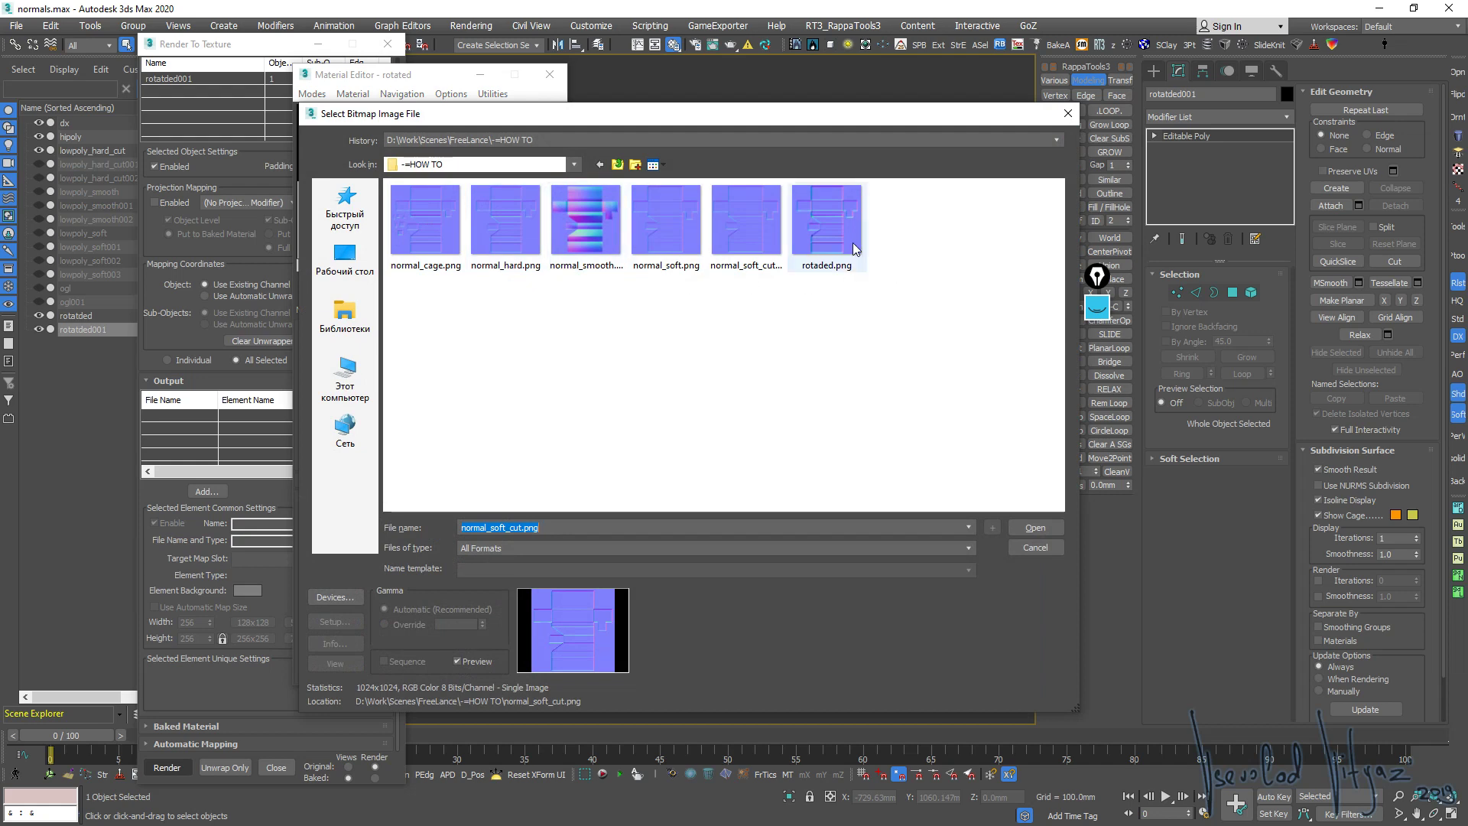
{"action": "left_click", "coordinate": [832, 237]}
{"action": "double_click", "coordinate": [832, 237]}
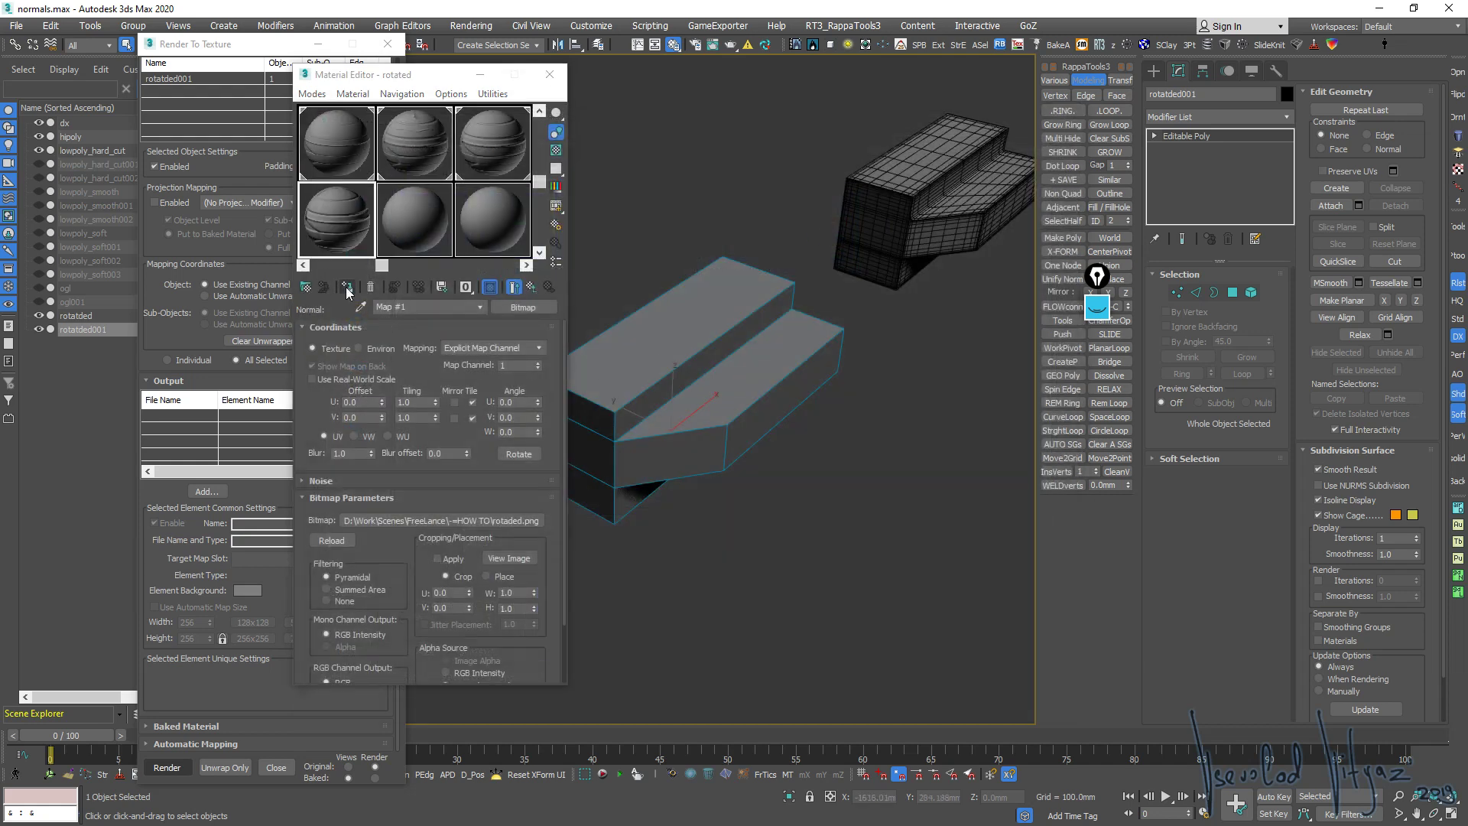
Show realistic materials in the viewport and view the steps from a new angle
{"action": "scroll", "coordinate": [791, 382], "scroll_direction": "up", "scroll_amount": 4}
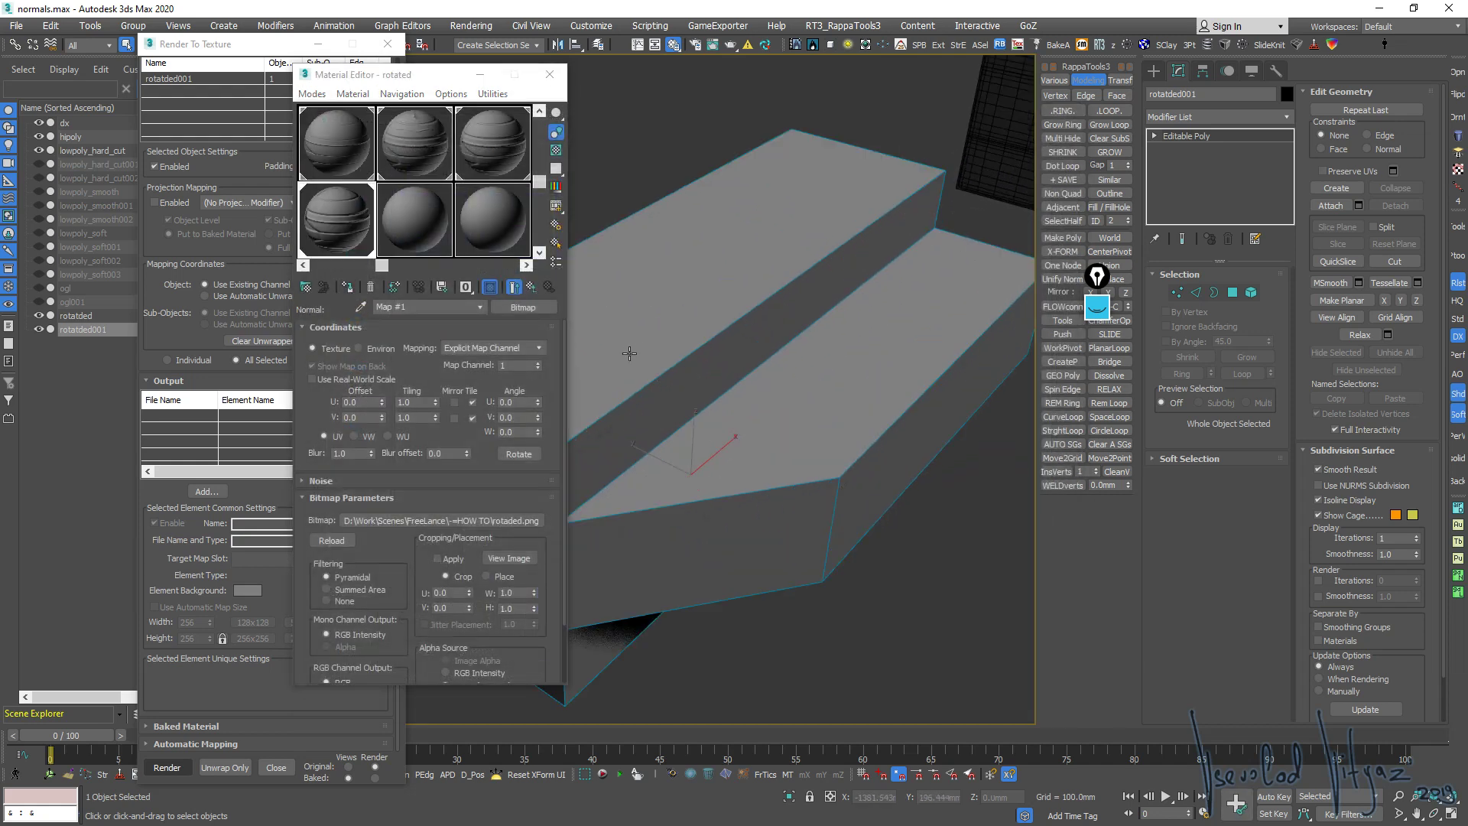
{"action": "scroll", "coordinate": [704, 386], "scroll_direction": "down", "scroll_amount": 3}
{"action": "middle_click_drag", "start_coordinate": [800, 380], "coordinate": [803, 374]}
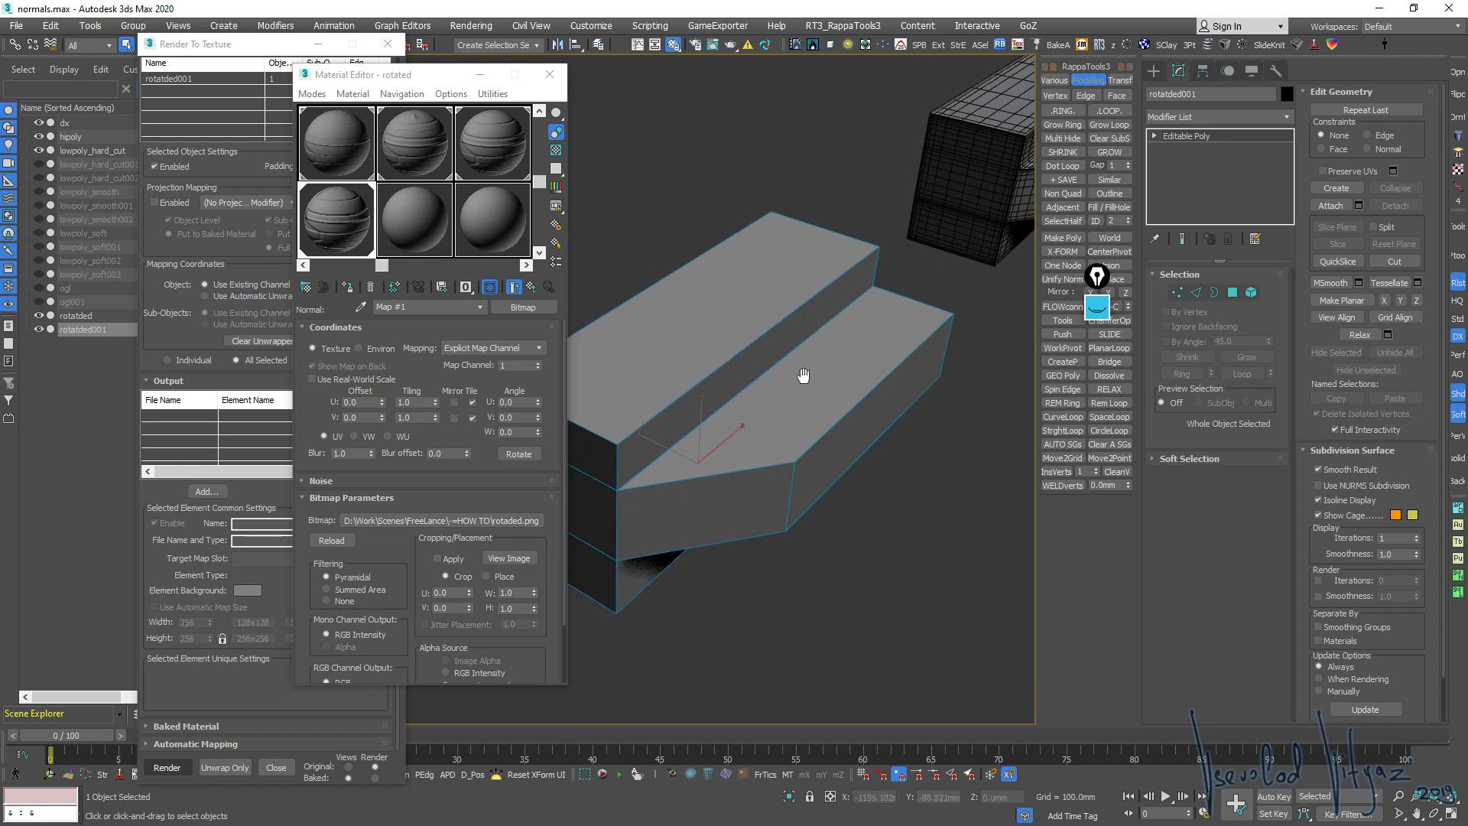
{"action": "left_click", "coordinate": [352, 93]}
{"action": "mouse_move", "coordinate": [419, 406]}
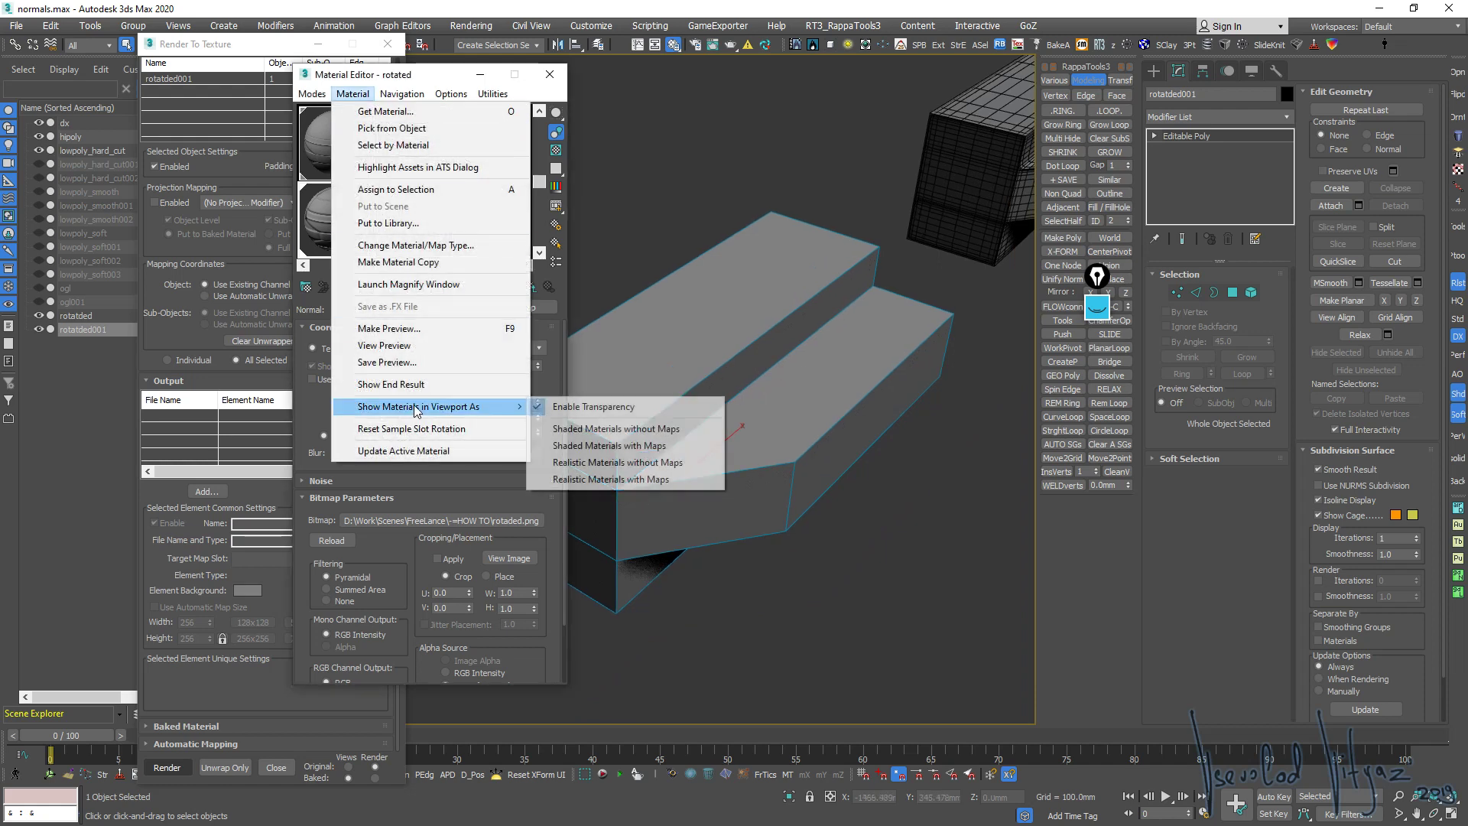
{"action": "left_click", "coordinate": [631, 463]}
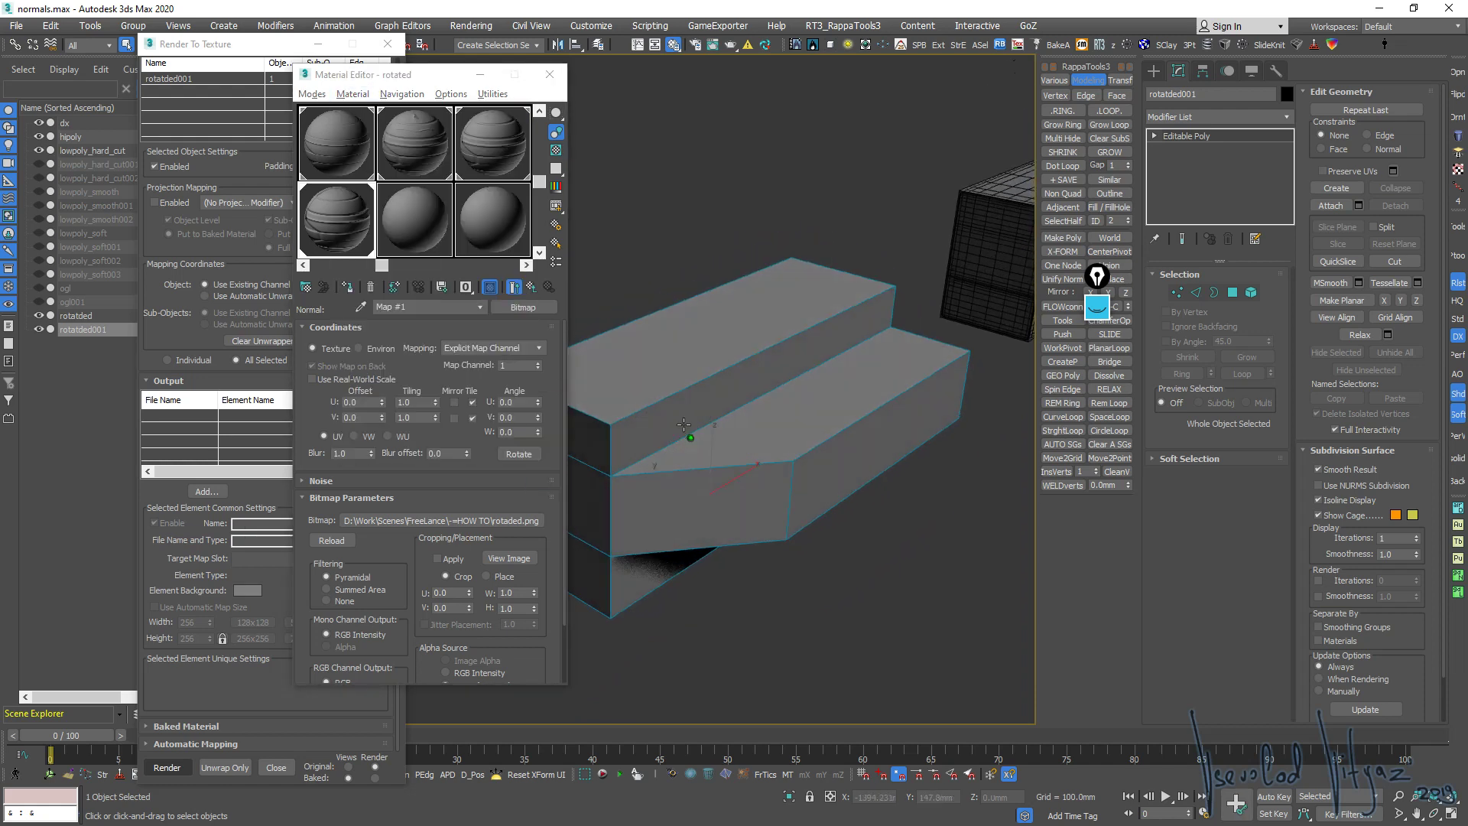
{"action": "middle_click_drag", "start_coordinate": [692, 438], "coordinate": [692, 427], "text": "alt"}
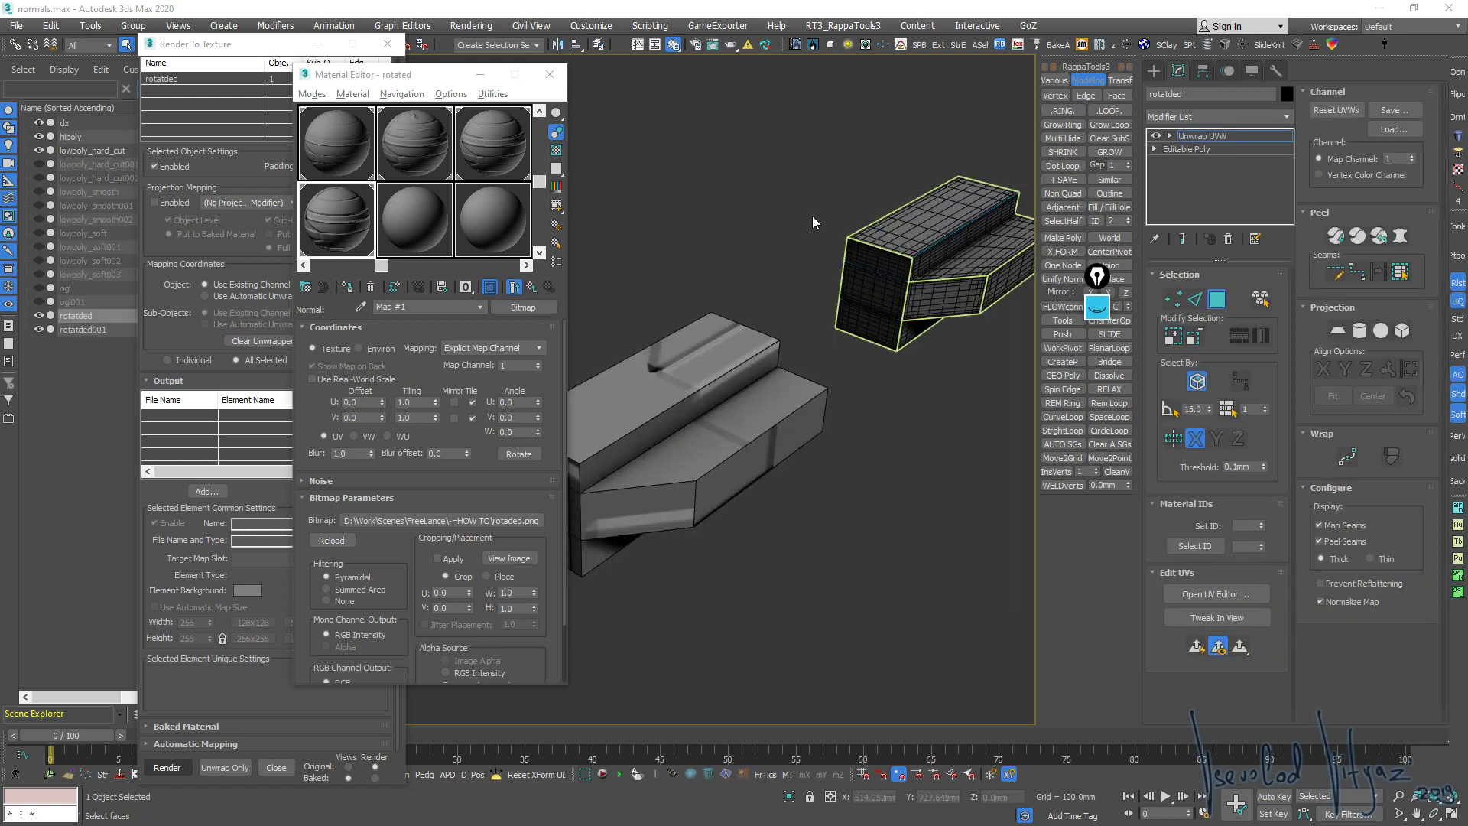
Remove rotatded's Unwrap UVW modifier and hide lowpoly_hard_cut, leaving rotatded selected
{"action": "left_click", "coordinate": [1227, 239]}
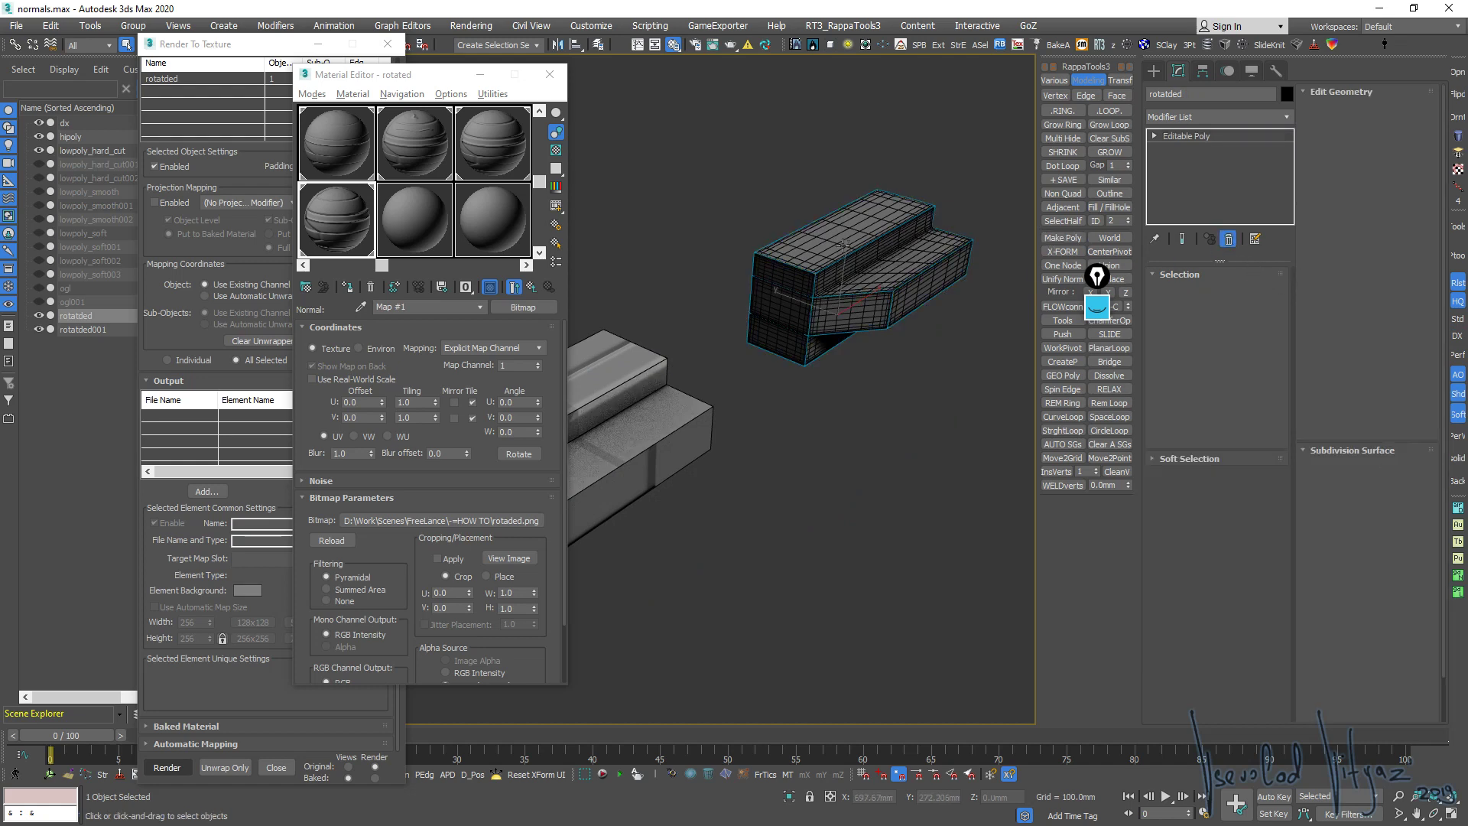
{"action": "left_click", "coordinate": [36, 136]}
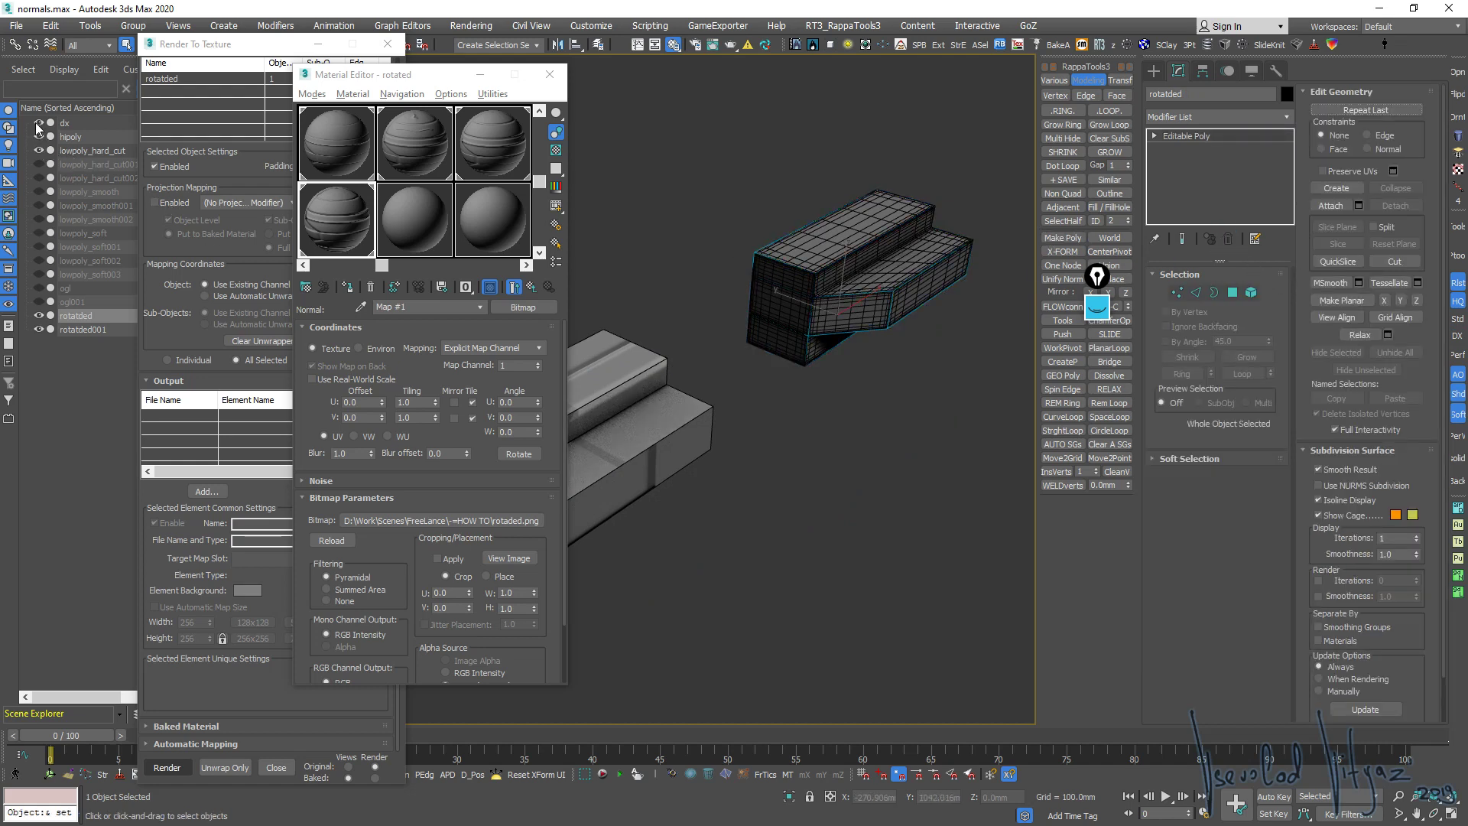
{"action": "left_click", "coordinate": [39, 150]}
{"action": "middle_click_drag", "start_coordinate": [802, 397], "coordinate": [869, 469], "text": "alt"}
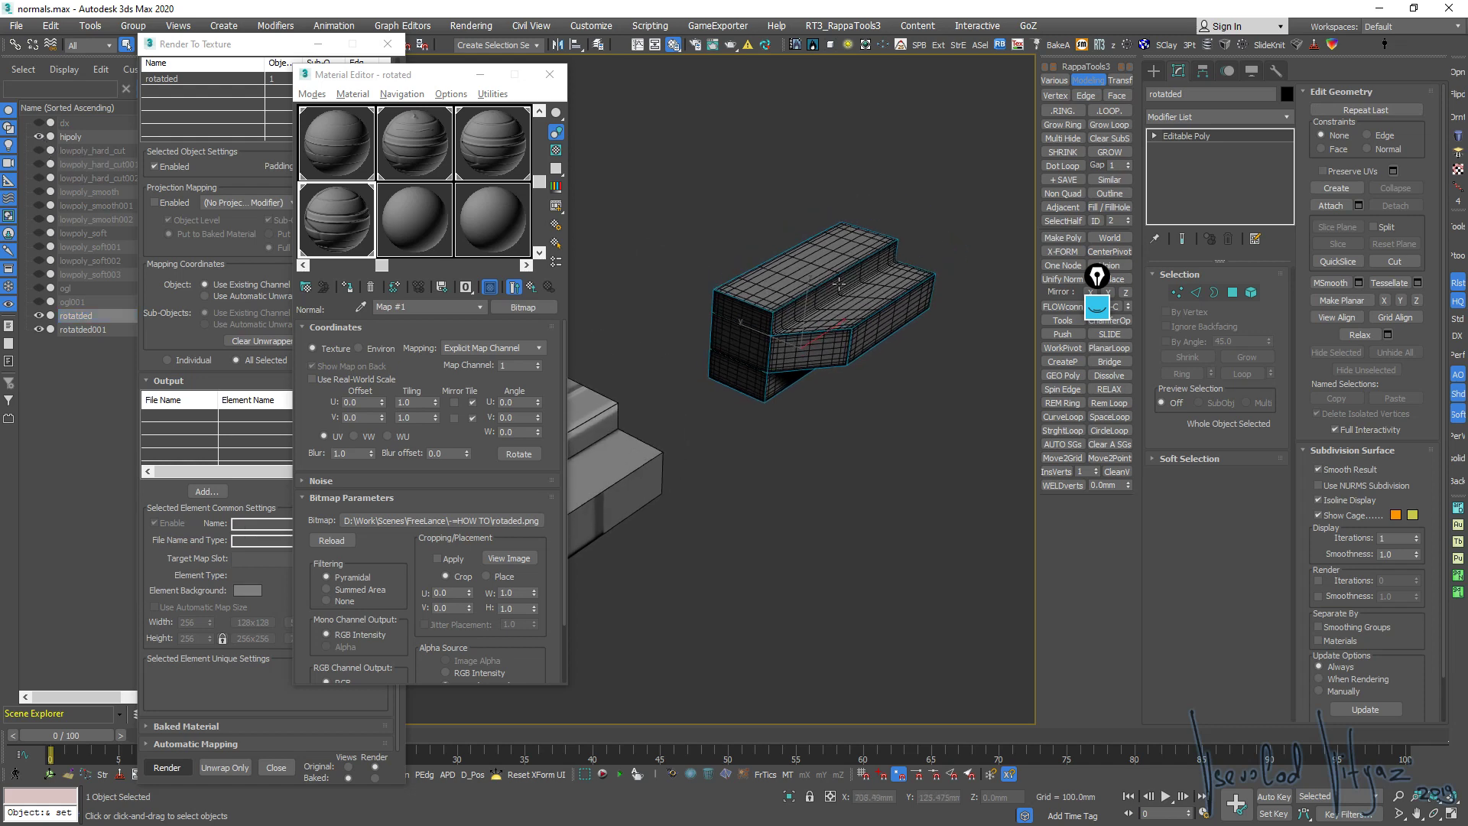
{"action": "left_click", "coordinate": [869, 469]}
{"action": "left_click", "coordinate": [777, 313]}
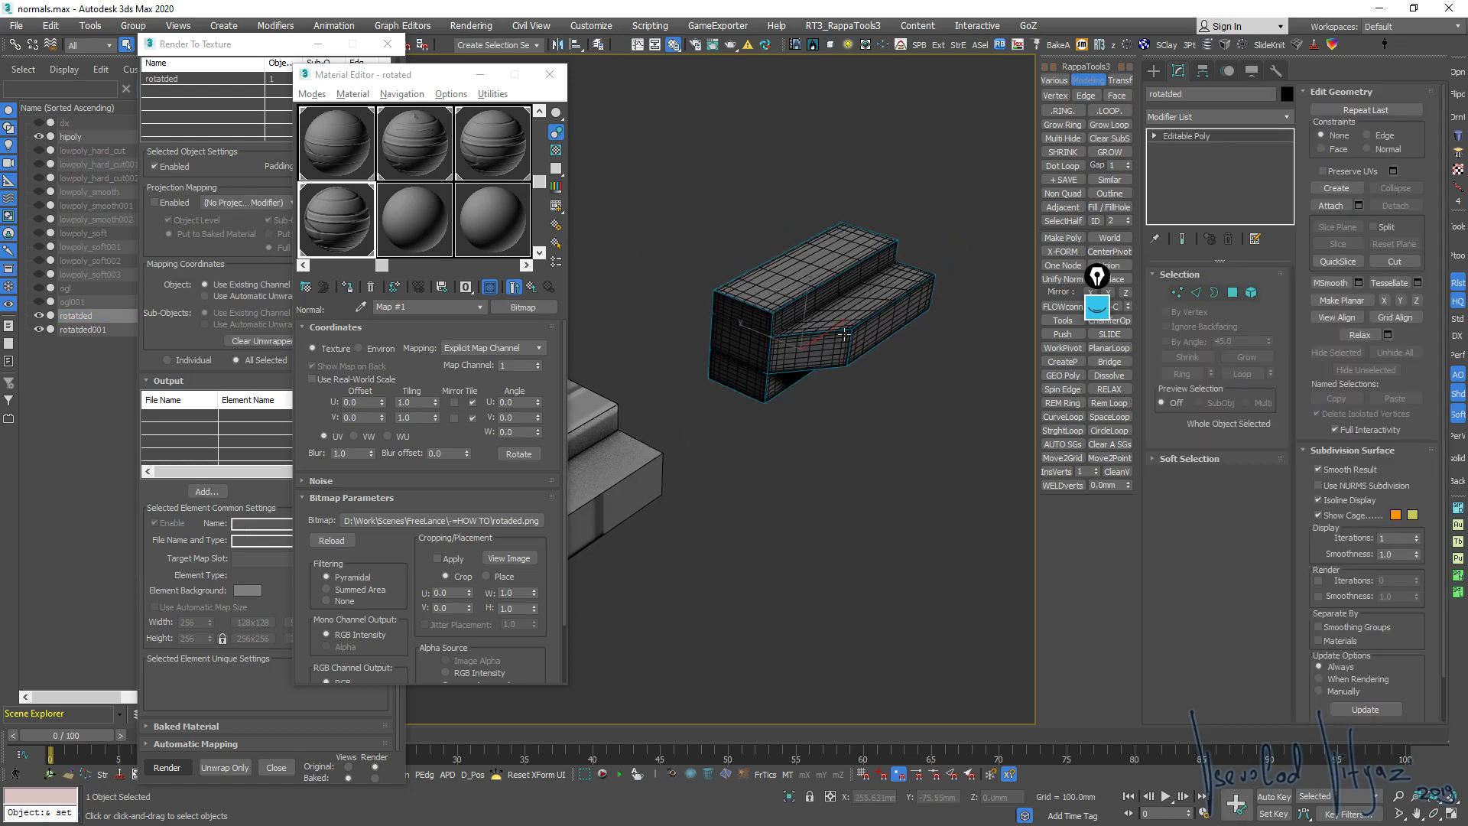
{"action": "middle_click_drag", "start_coordinate": [845, 333], "coordinate": [417, 266], "text": "alt"}
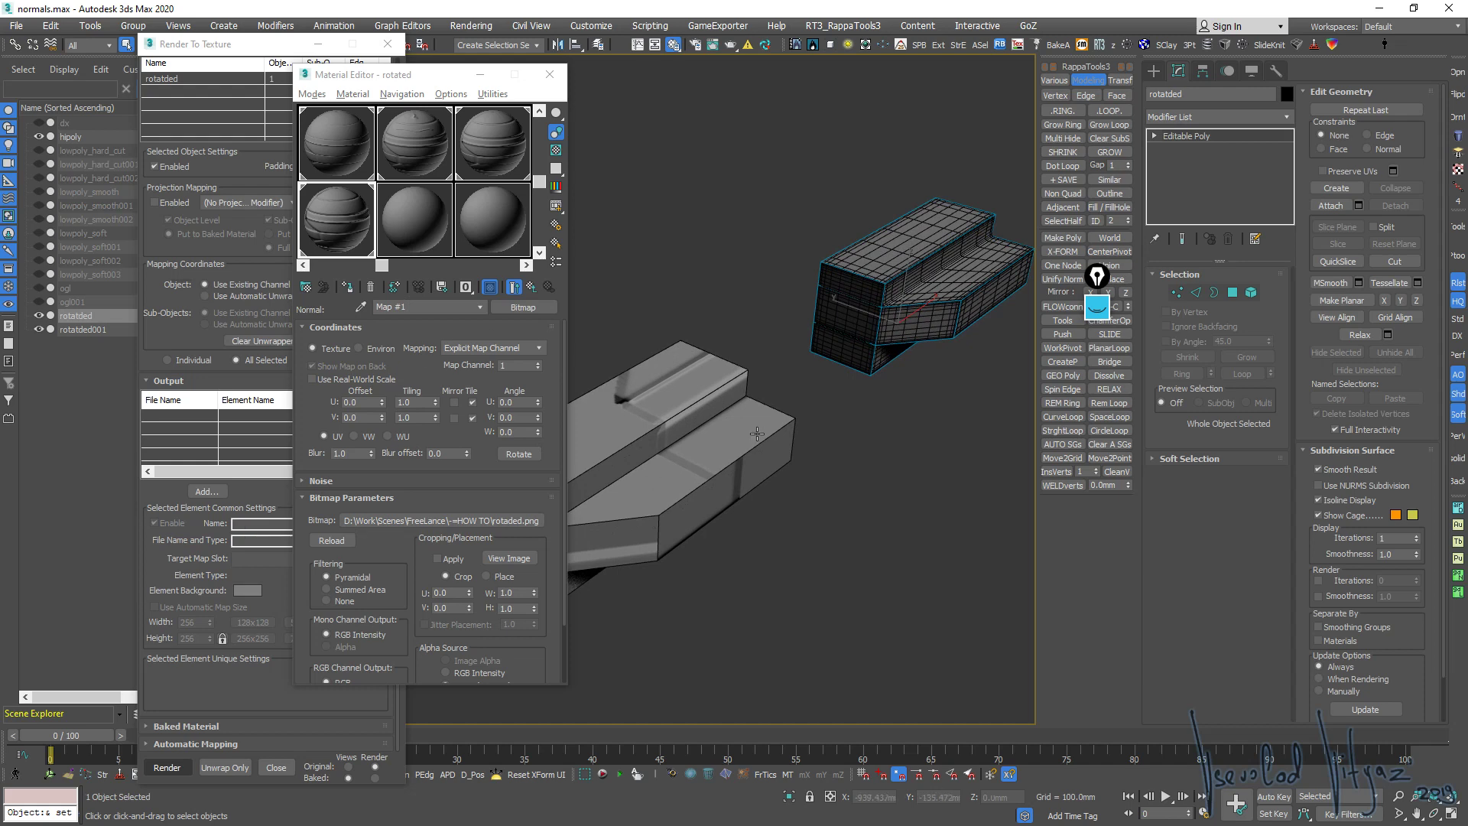
{"action": "middle_click_drag", "start_coordinate": [757, 433], "coordinate": [318, 621], "text": "alt"}
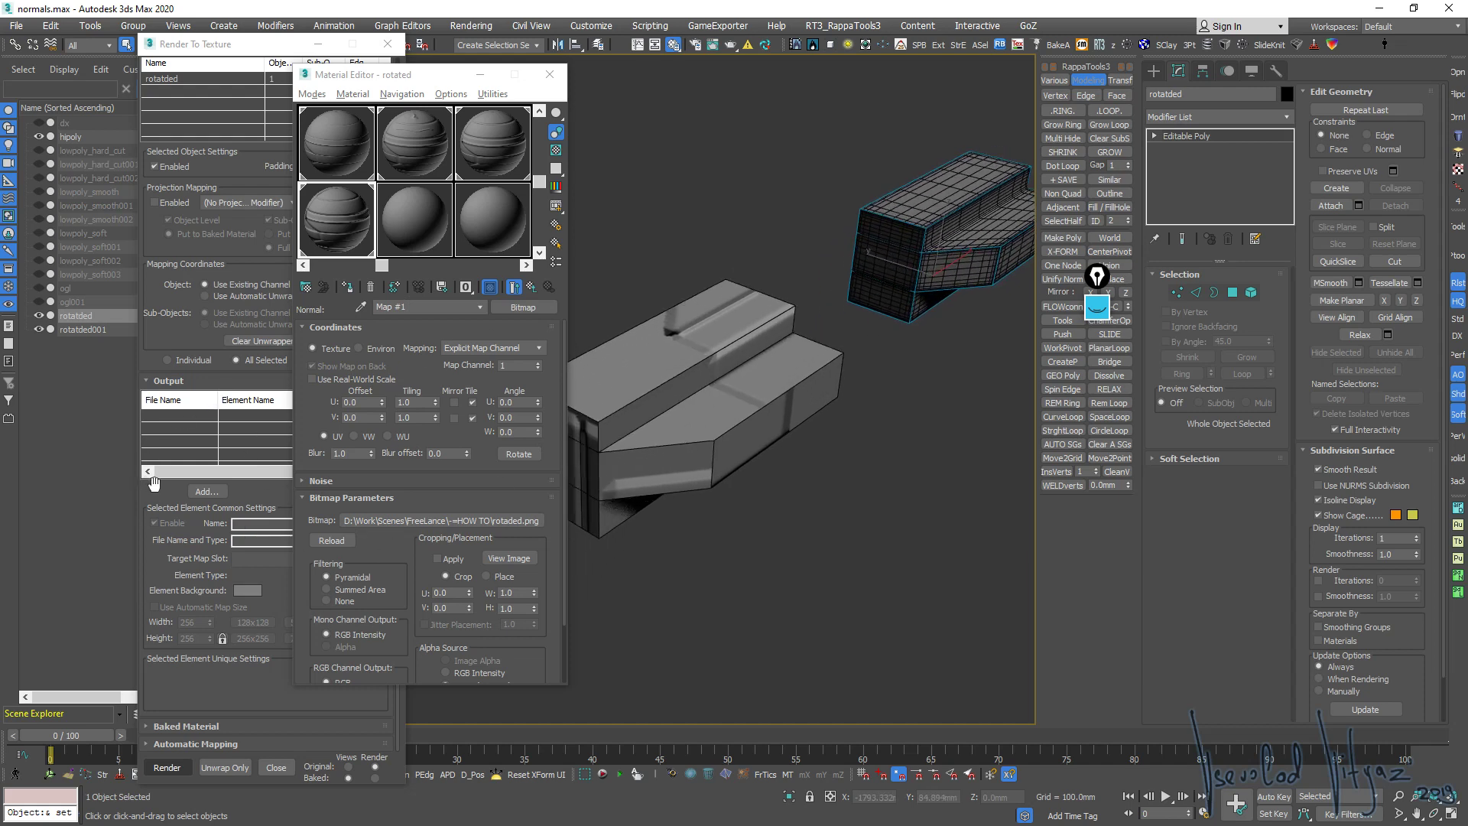
{"action": "left_click", "coordinate": [154, 483]}
Add a NormalsMap bake element with projection from hipoly
{"action": "left_click", "coordinate": [206, 491]}
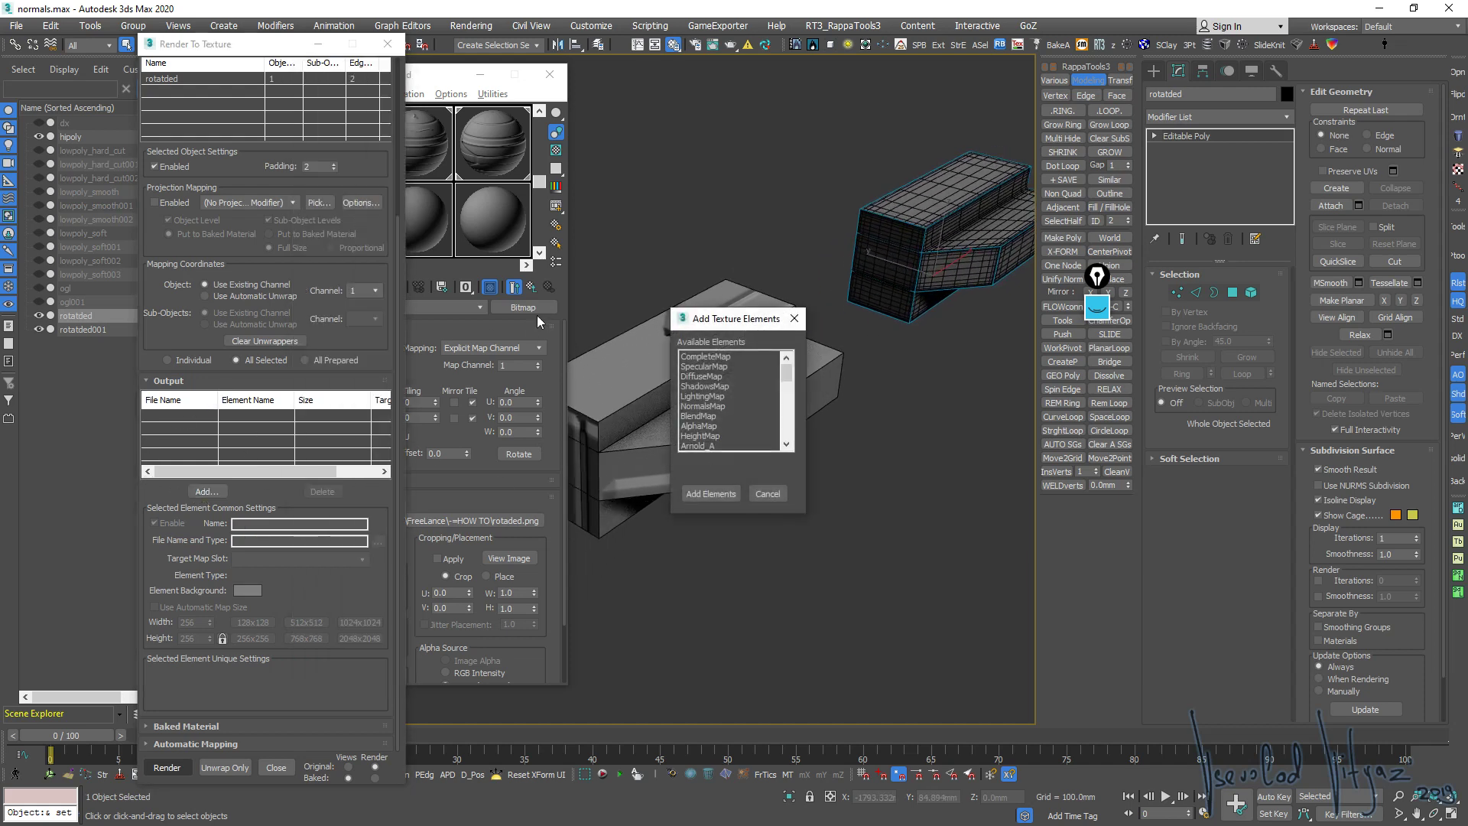
{"action": "double_click", "coordinate": [715, 405]}
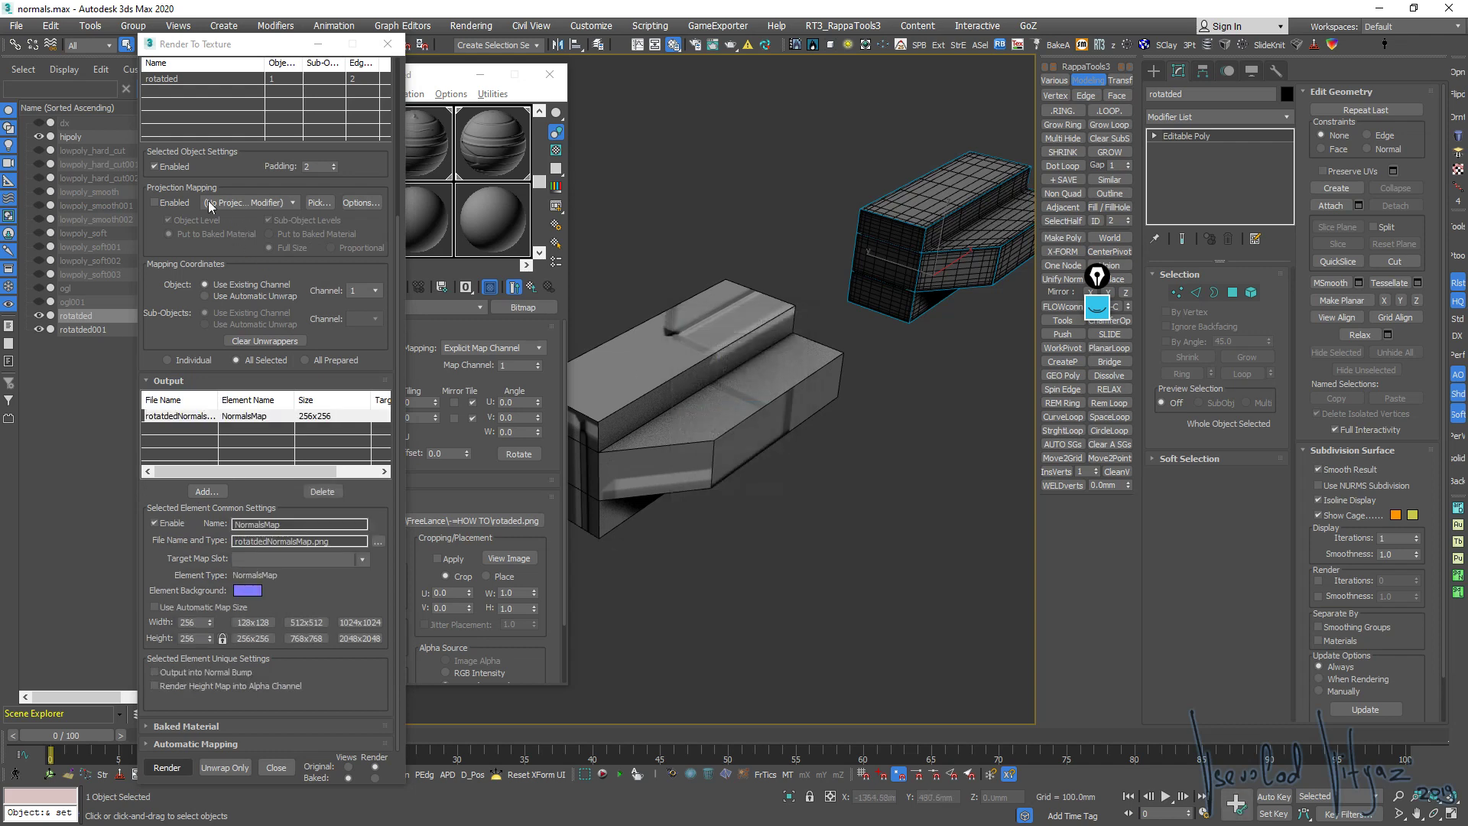
{"action": "left_click", "coordinate": [318, 202]}
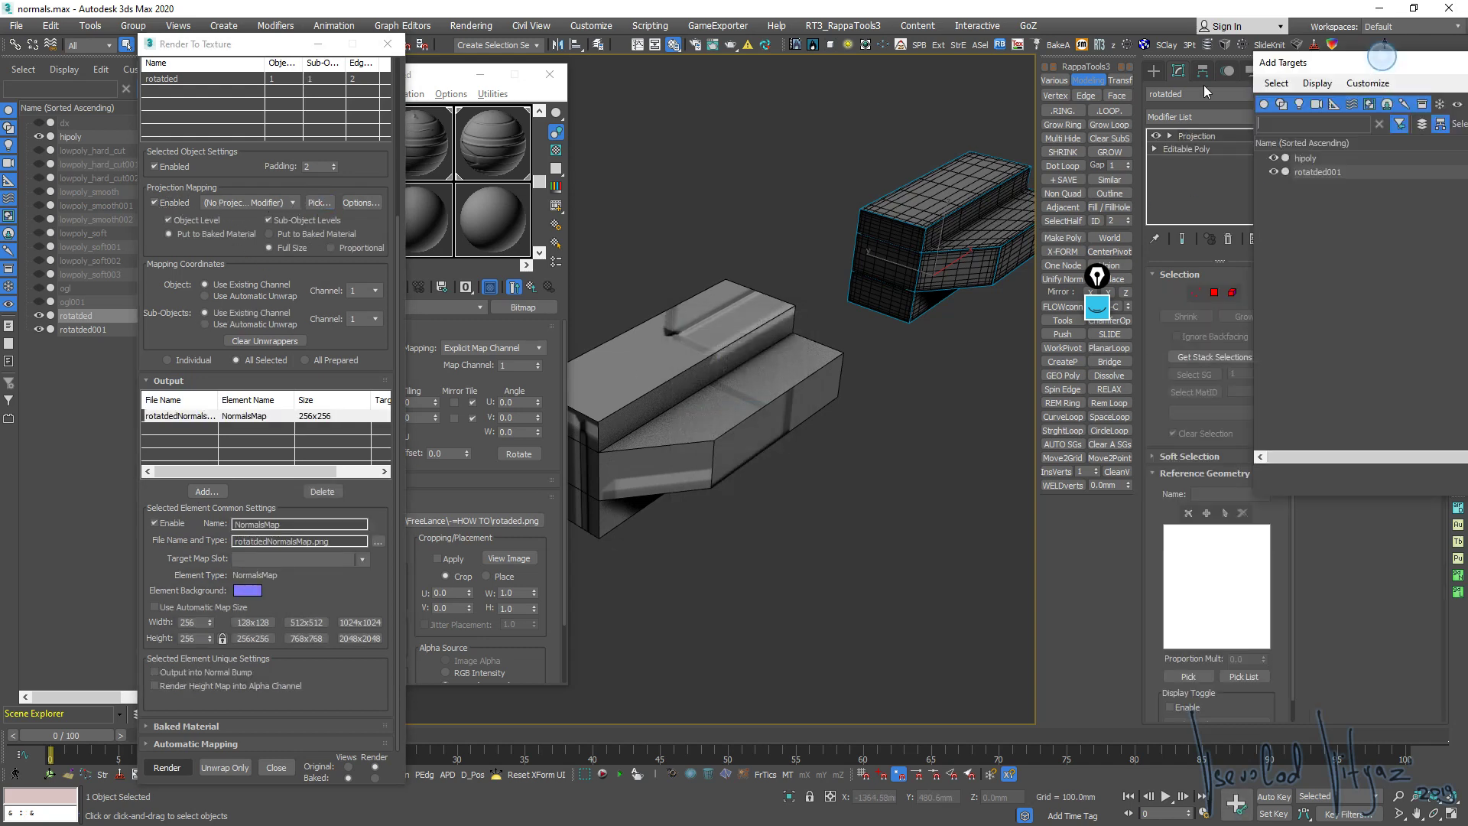
{"action": "left_click", "coordinate": [1244, 676]}
{"action": "double_click", "coordinate": [1088, 190]}
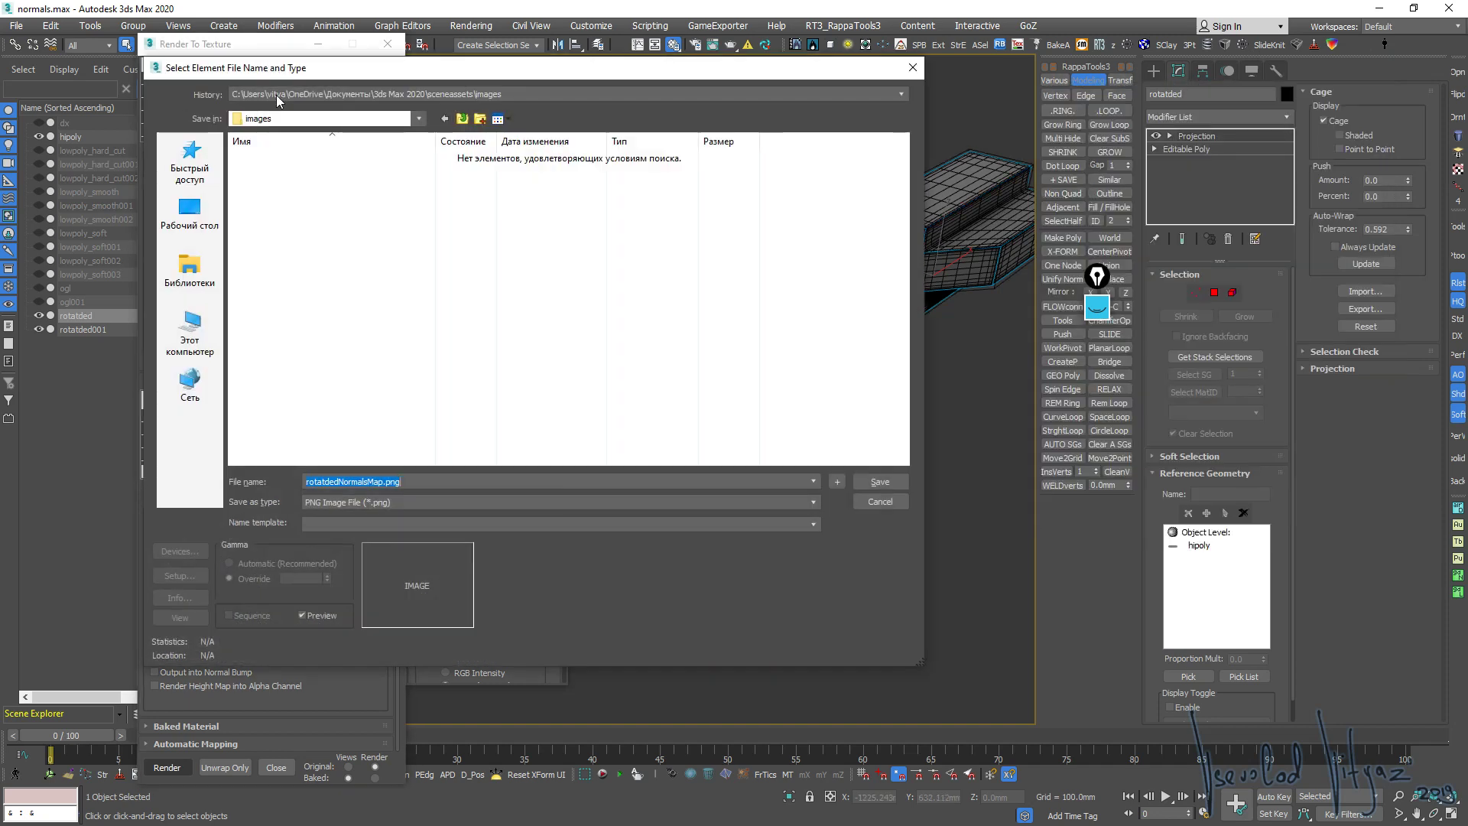
Save the bake over rotaded.png in the -=HOW TO folder as PNG and render it
{"action": "left_click", "coordinate": [288, 94]}
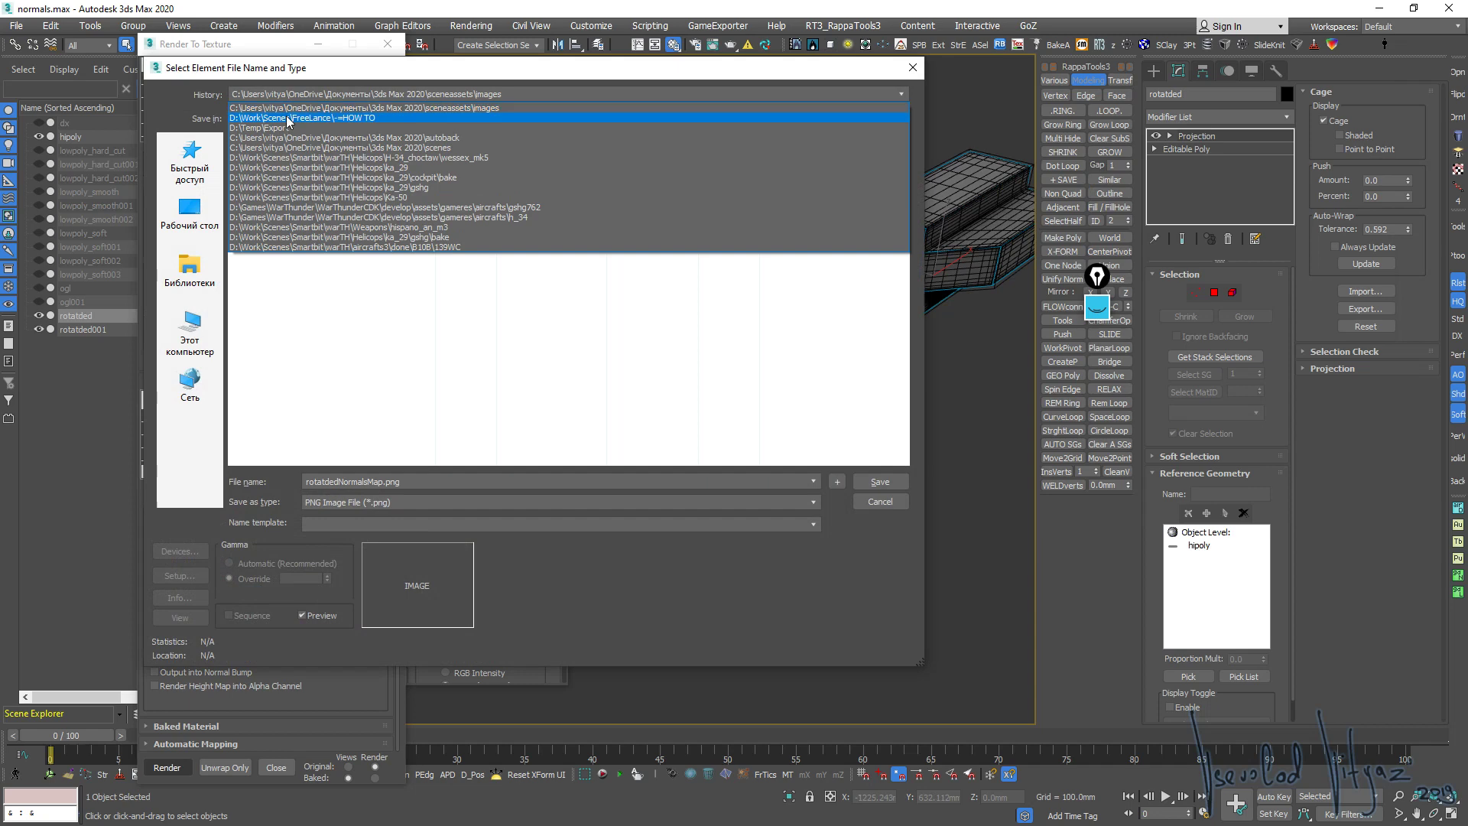
{"action": "left_click", "coordinate": [288, 118]}
{"action": "left_click", "coordinate": [677, 186]}
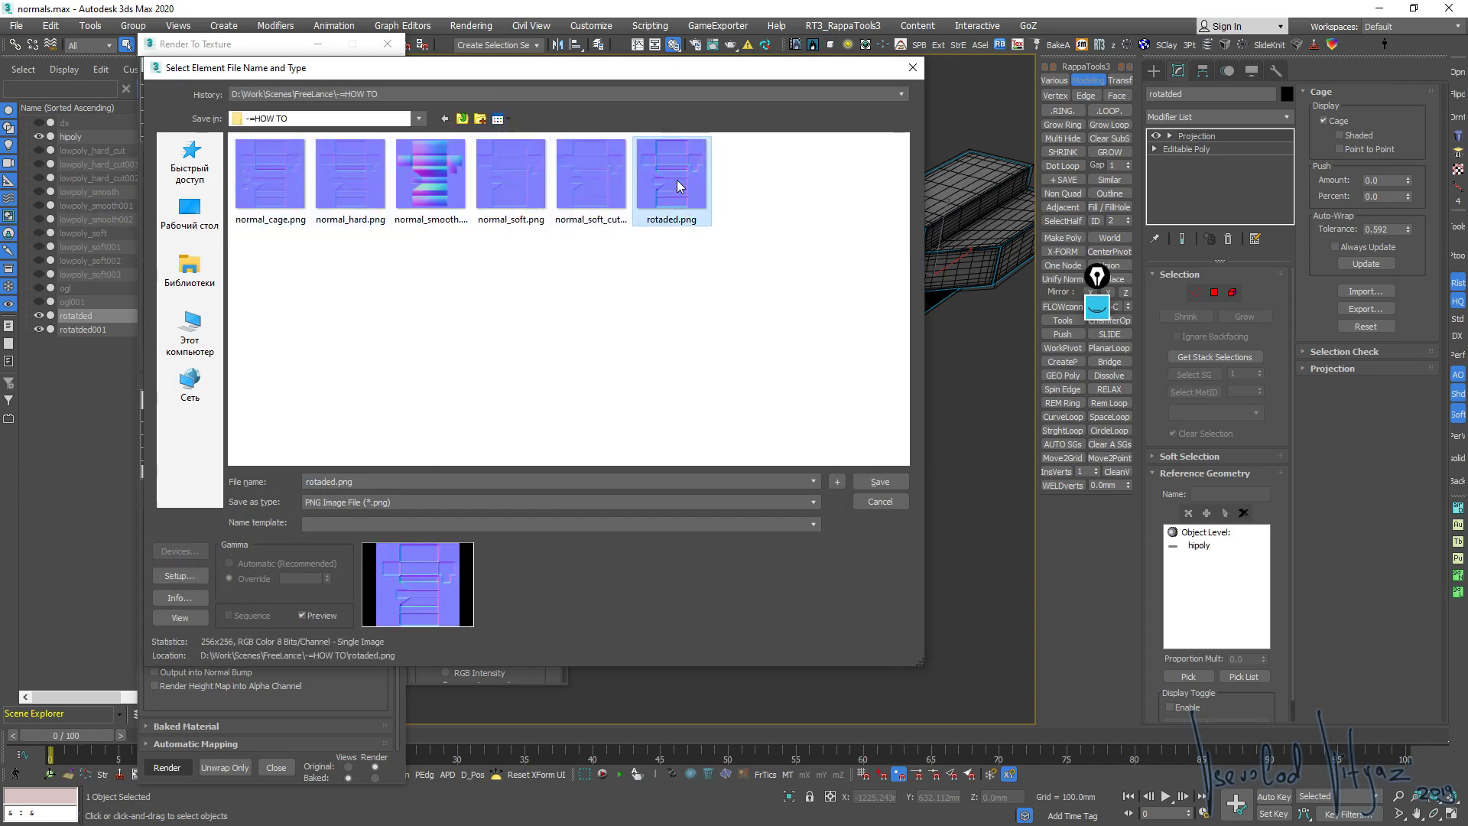
{"action": "double_click", "coordinate": [678, 186]}
{"action": "left_click", "coordinate": [801, 425]}
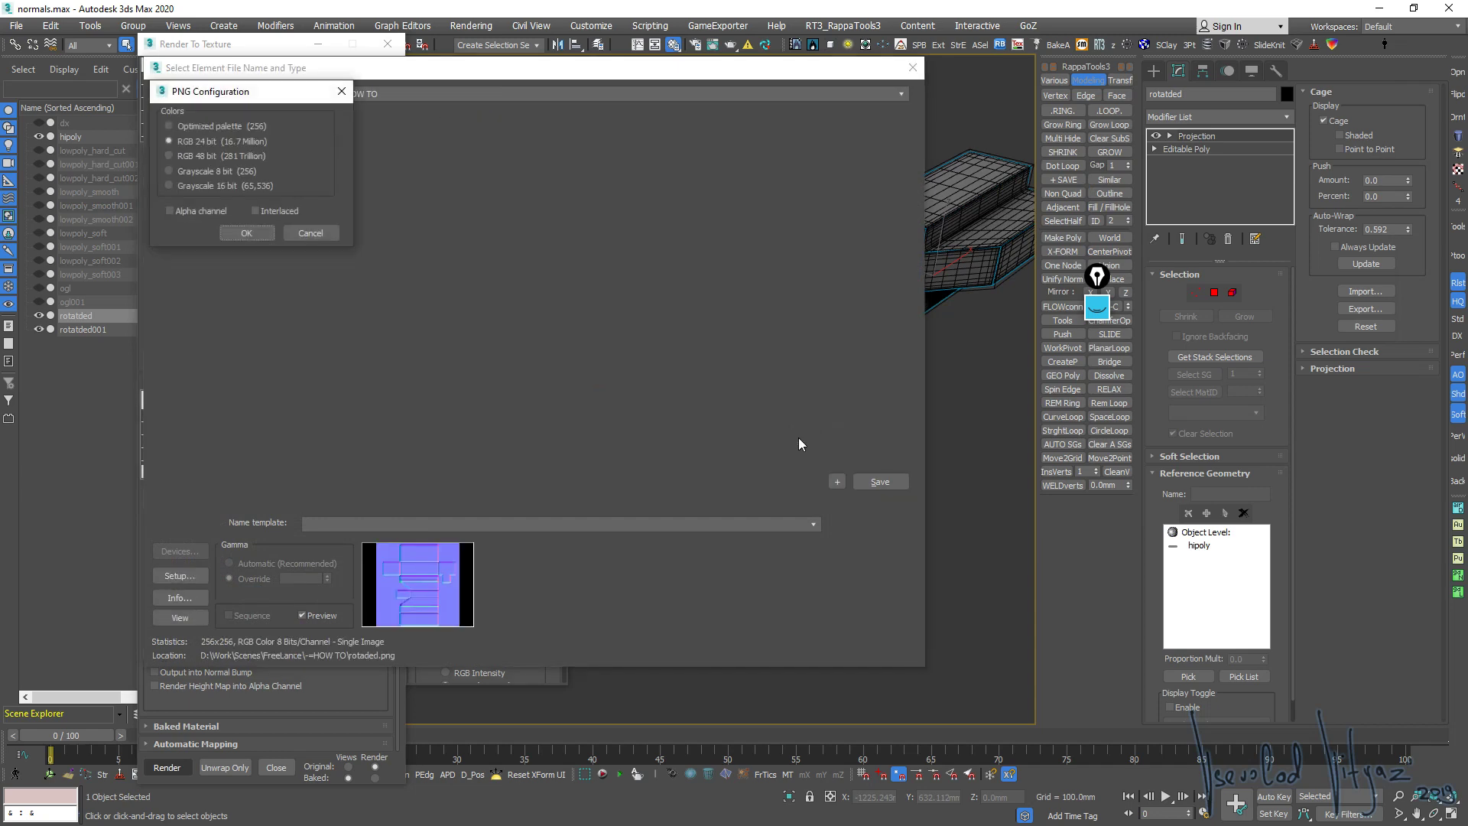
{"action": "left_click", "coordinate": [246, 232]}
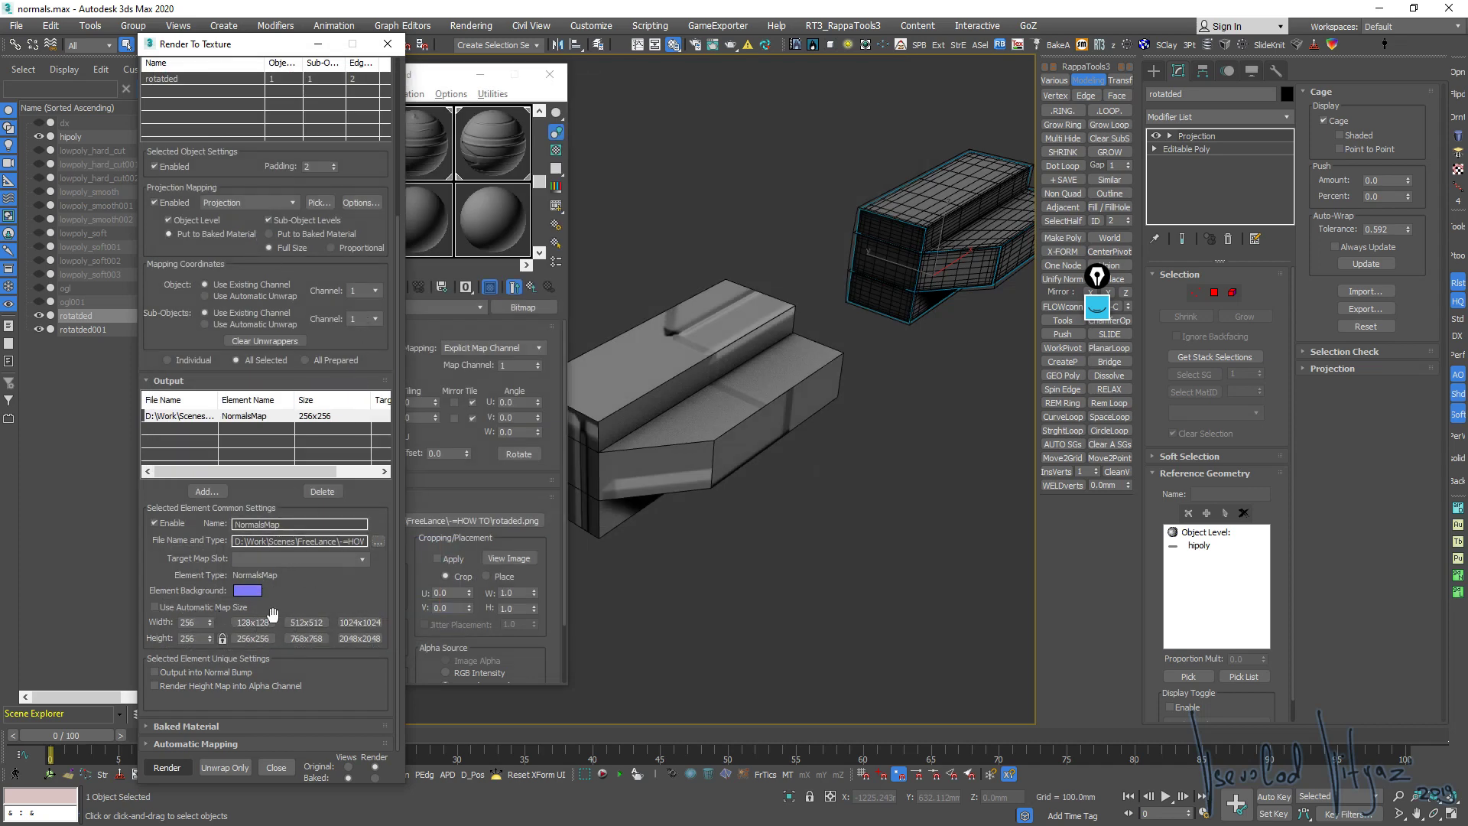
{"action": "left_click", "coordinate": [168, 768]}
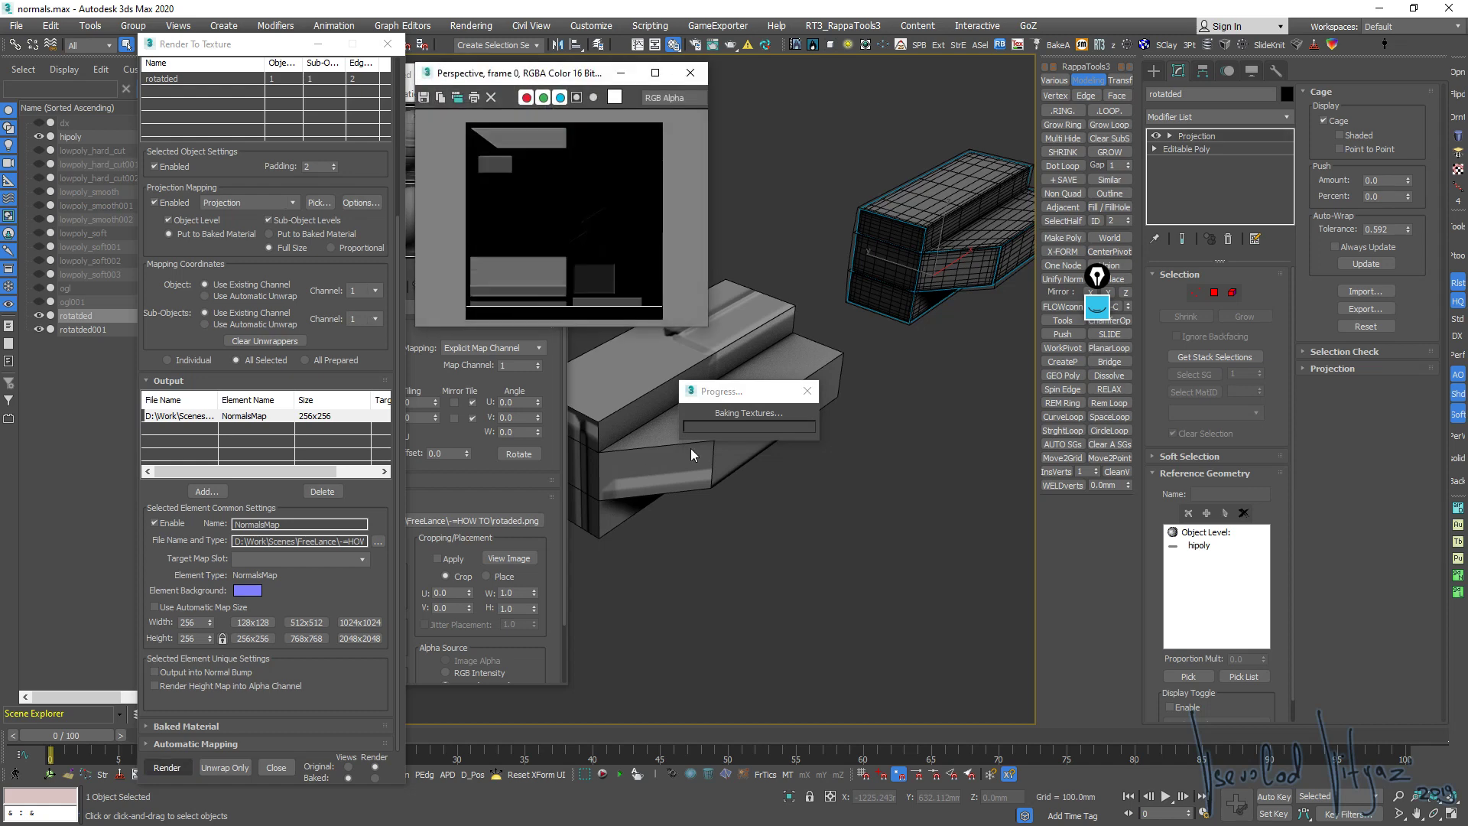
Close the bake preview and zoom in to inspect the normal shading on the steps
{"action": "left_click", "coordinate": [691, 73]}
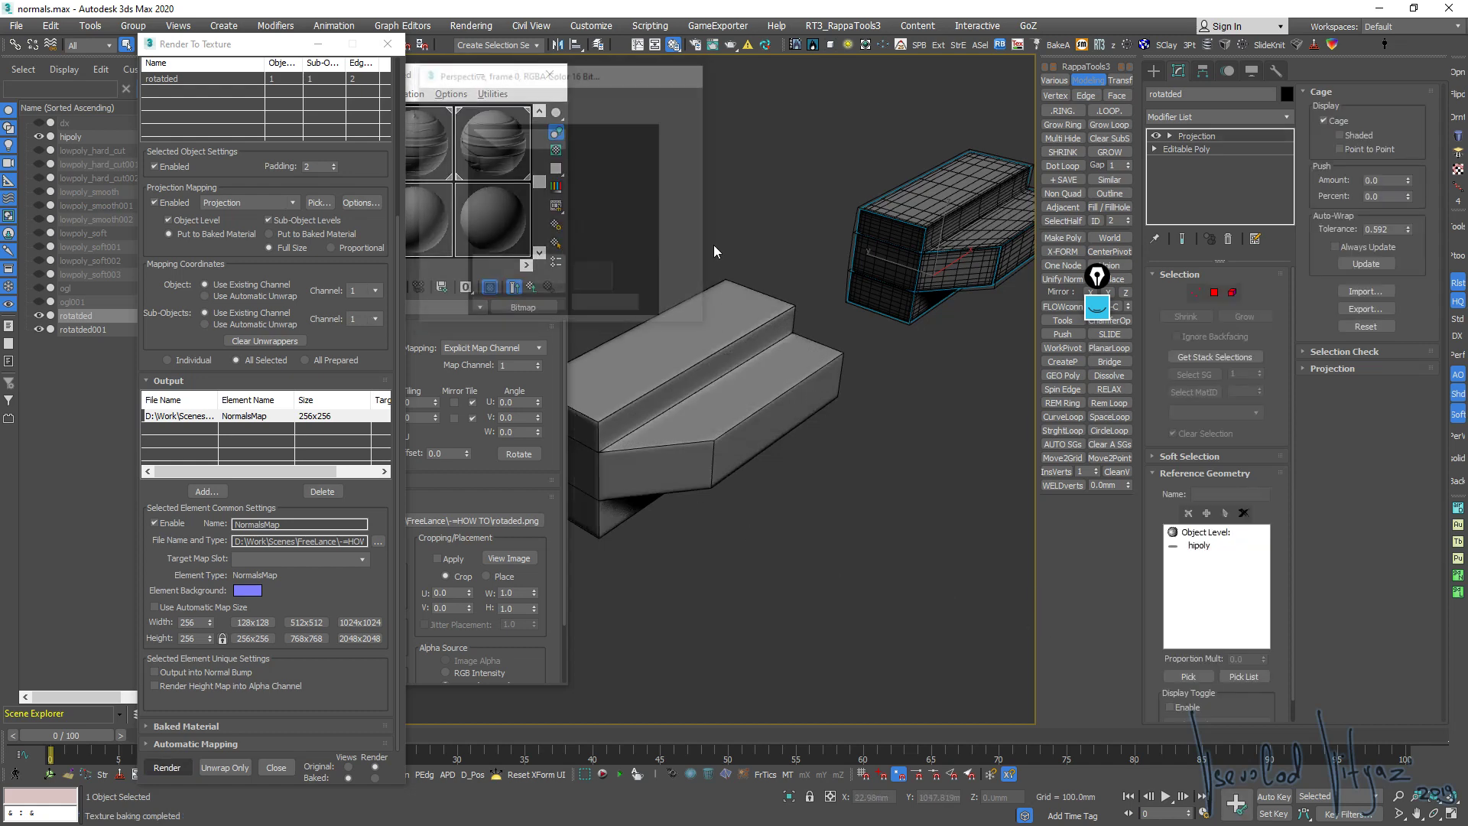
{"action": "scroll", "coordinate": [757, 377], "scroll_direction": "up", "scroll_amount": 2}
{"action": "scroll", "coordinate": [753, 375], "scroll_direction": "up", "scroll_amount": 3}
{"action": "mouse_move", "coordinate": [752, 376]}
{"action": "middle_mouse_down", "text": "alt"}
{"action": "mouse_move", "coordinate": [703, 419]}
{"action": "mouse_move", "coordinate": [673, 420]}
{"action": "mouse_move", "coordinate": [756, 391]}
{"action": "mouse_move", "coordinate": [727, 419]}
{"action": "mouse_move", "coordinate": [680, 354]}
{"action": "mouse_move", "coordinate": [723, 325]}
{"action": "mouse_move", "coordinate": [715, 413]}
{"action": "middle_mouse_up", "text": "alt"}
{"action": "scroll", "coordinate": [704, 419], "scroll_direction": "up", "scroll_amount": 3}
{"action": "scroll", "coordinate": [673, 420], "scroll_direction": "up", "scroll_amount": 3}
{"action": "scroll", "coordinate": [755, 391], "scroll_direction": "down", "scroll_amount": 5}
{"action": "scroll", "coordinate": [680, 354], "scroll_direction": "up", "scroll_amount": 2}
{"action": "scroll", "coordinate": [679, 354], "scroll_direction": "up", "scroll_amount": 2}
{"action": "scroll", "coordinate": [724, 325], "scroll_direction": "up", "scroll_amount": 3}
{"action": "scroll", "coordinate": [724, 325], "scroll_direction": "down", "scroll_amount": 3}
{"action": "scroll", "coordinate": [717, 465], "scroll_direction": "up", "scroll_amount": 4}
{"action": "scroll", "coordinate": [717, 465], "scroll_direction": "down", "scroll_amount": 3}
{"action": "scroll", "coordinate": [859, 412], "scroll_direction": "down", "scroll_amount": 2}
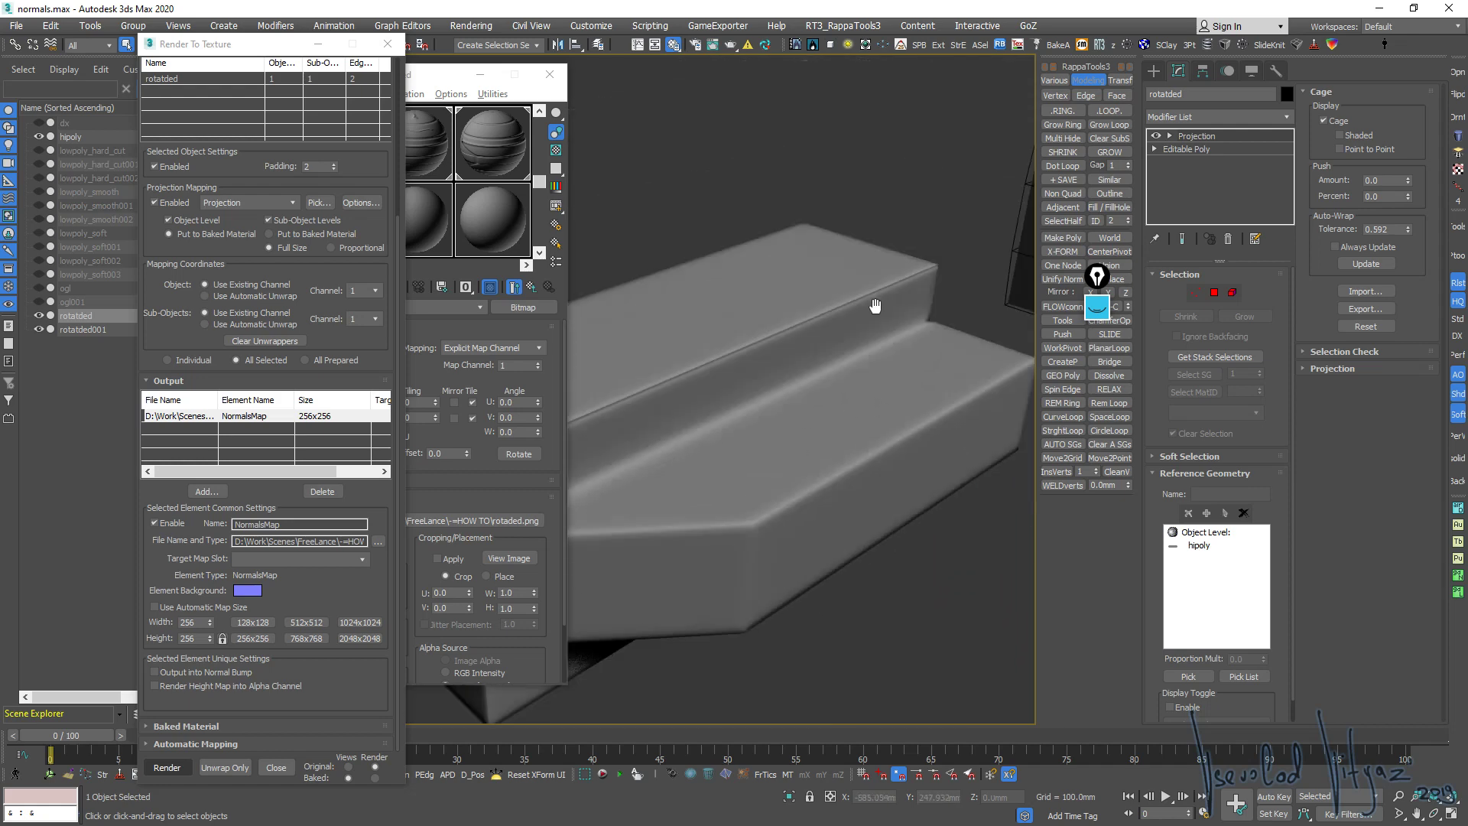
Select rotatded001 and show its Unwrap UVW modifier
{"action": "mouse_move", "coordinate": [878, 304]}
{"action": "middle_mouse_down", "text": "alt"}
{"action": "mouse_move", "coordinate": [659, 361]}
{"action": "mouse_move", "coordinate": [835, 280]}
{"action": "mouse_move", "coordinate": [698, 370]}
{"action": "middle_mouse_up", "text": "alt"}
{"action": "scroll", "coordinate": [698, 370], "scroll_direction": "up", "scroll_amount": 4}
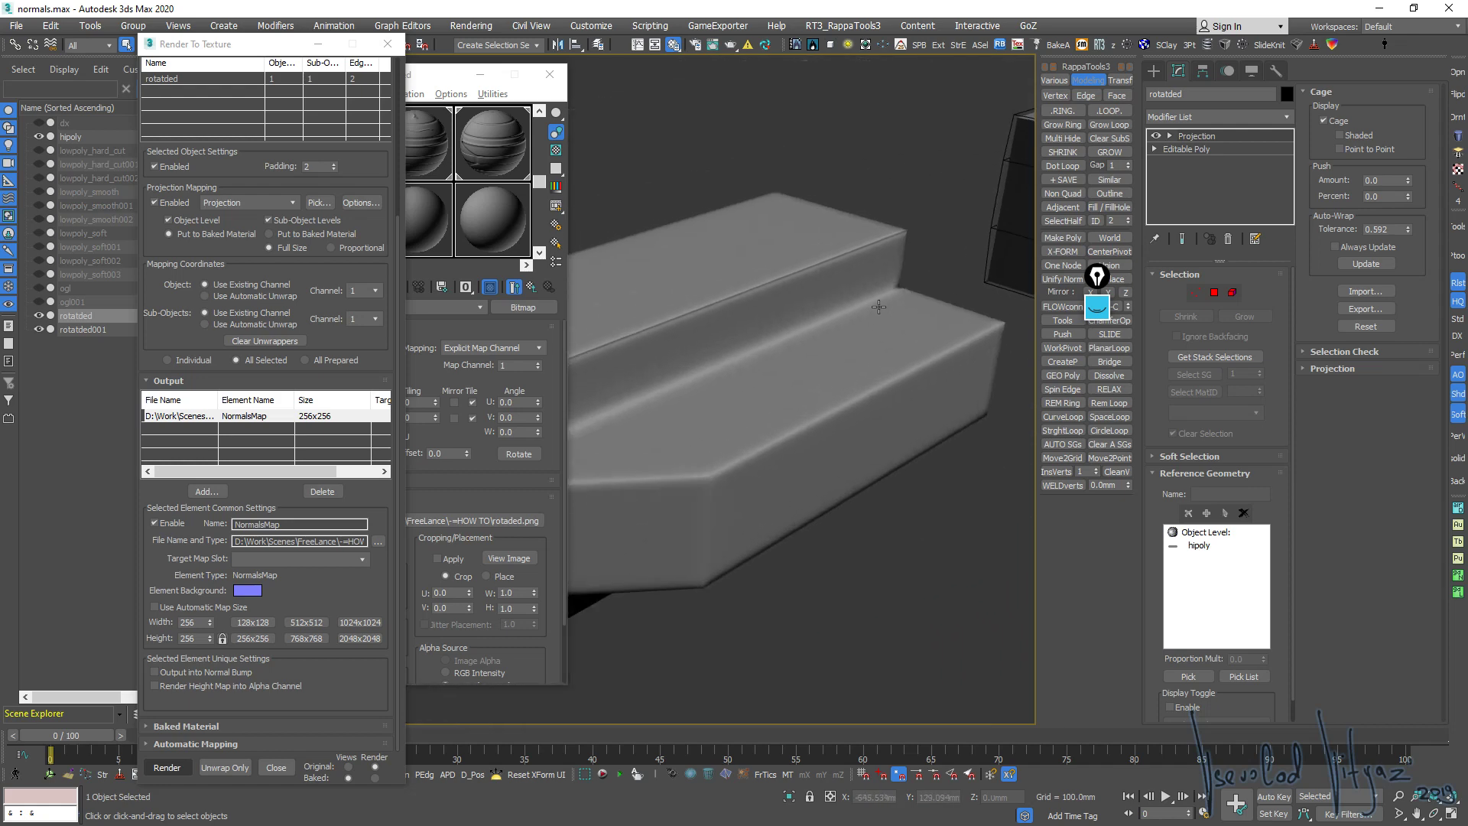
{"action": "left_click", "coordinate": [879, 306]}
{"action": "left_click", "coordinate": [954, 239]}
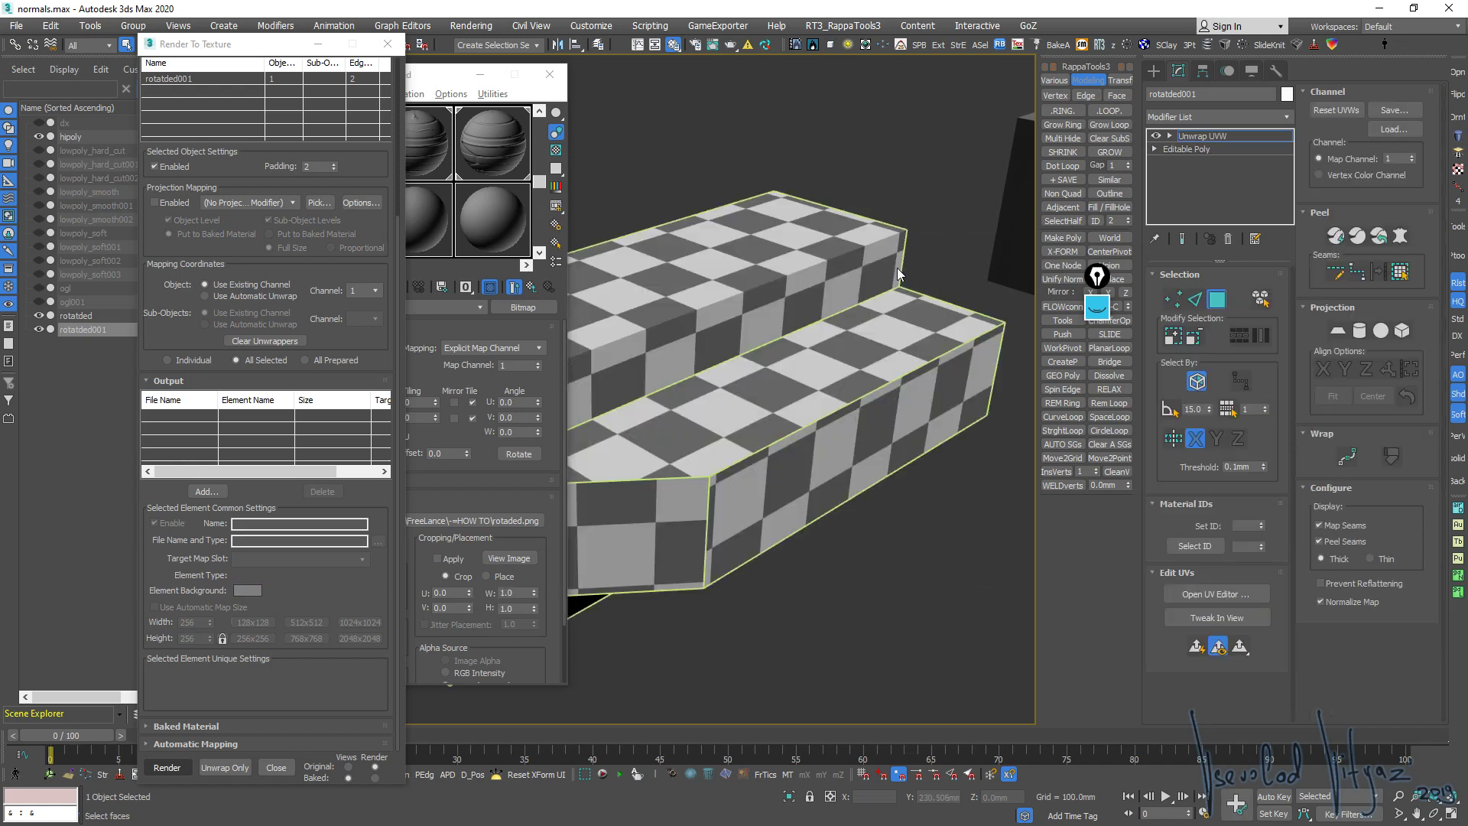
Inspect rotatded001's rotated UV island in the UV editor, then close it
{"action": "mouse_move", "coordinate": [897, 267]}
{"action": "middle_mouse_down", "text": "alt"}
{"action": "mouse_move", "coordinate": [908, 297]}
{"action": "mouse_move", "coordinate": [857, 321]}
{"action": "middle_mouse_up", "text": "alt"}
{"action": "scroll", "coordinate": [908, 297], "scroll_direction": "up", "scroll_amount": 3}
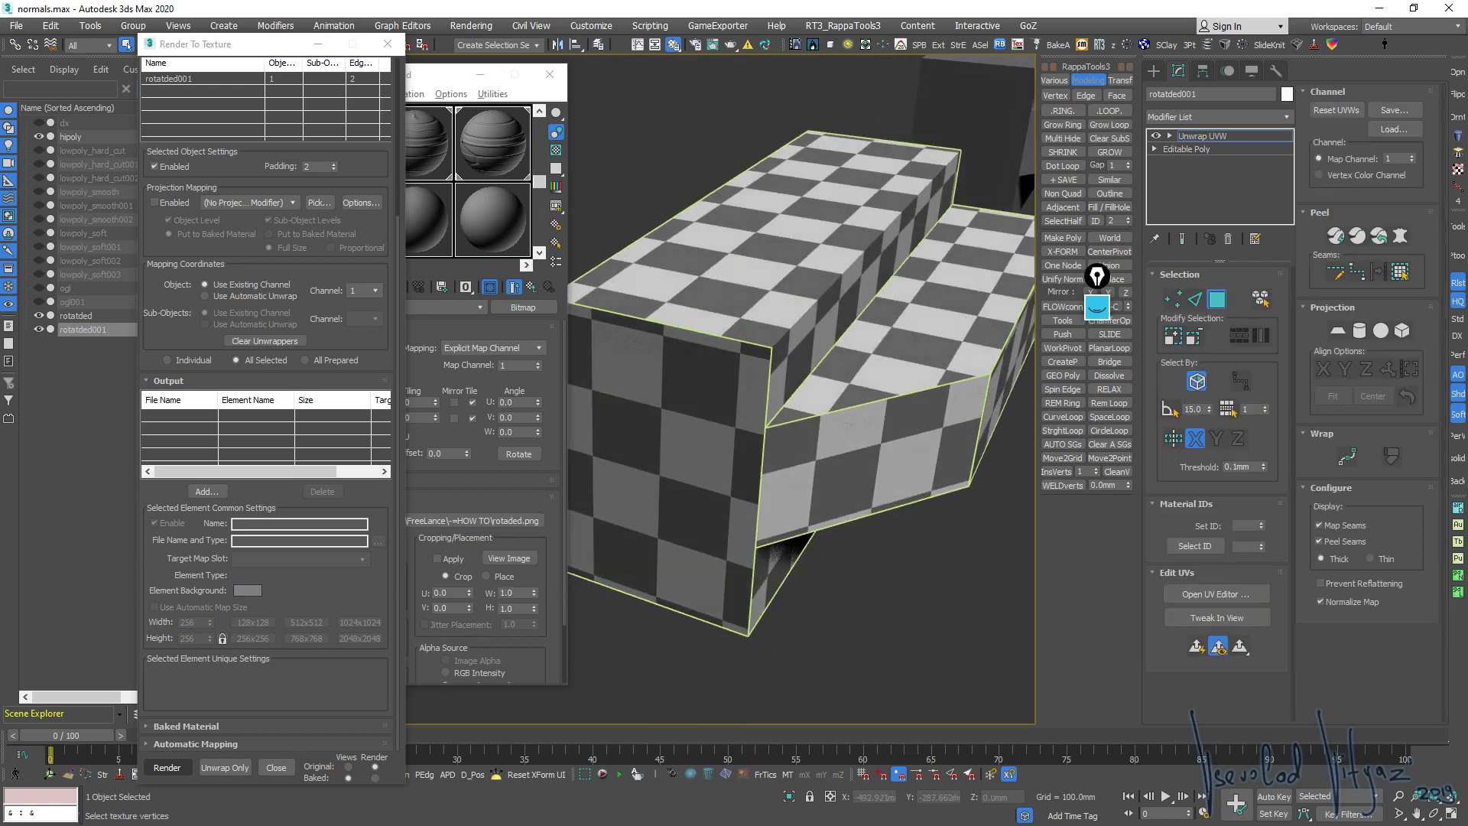
{"action": "left_click", "coordinate": [1217, 593]}
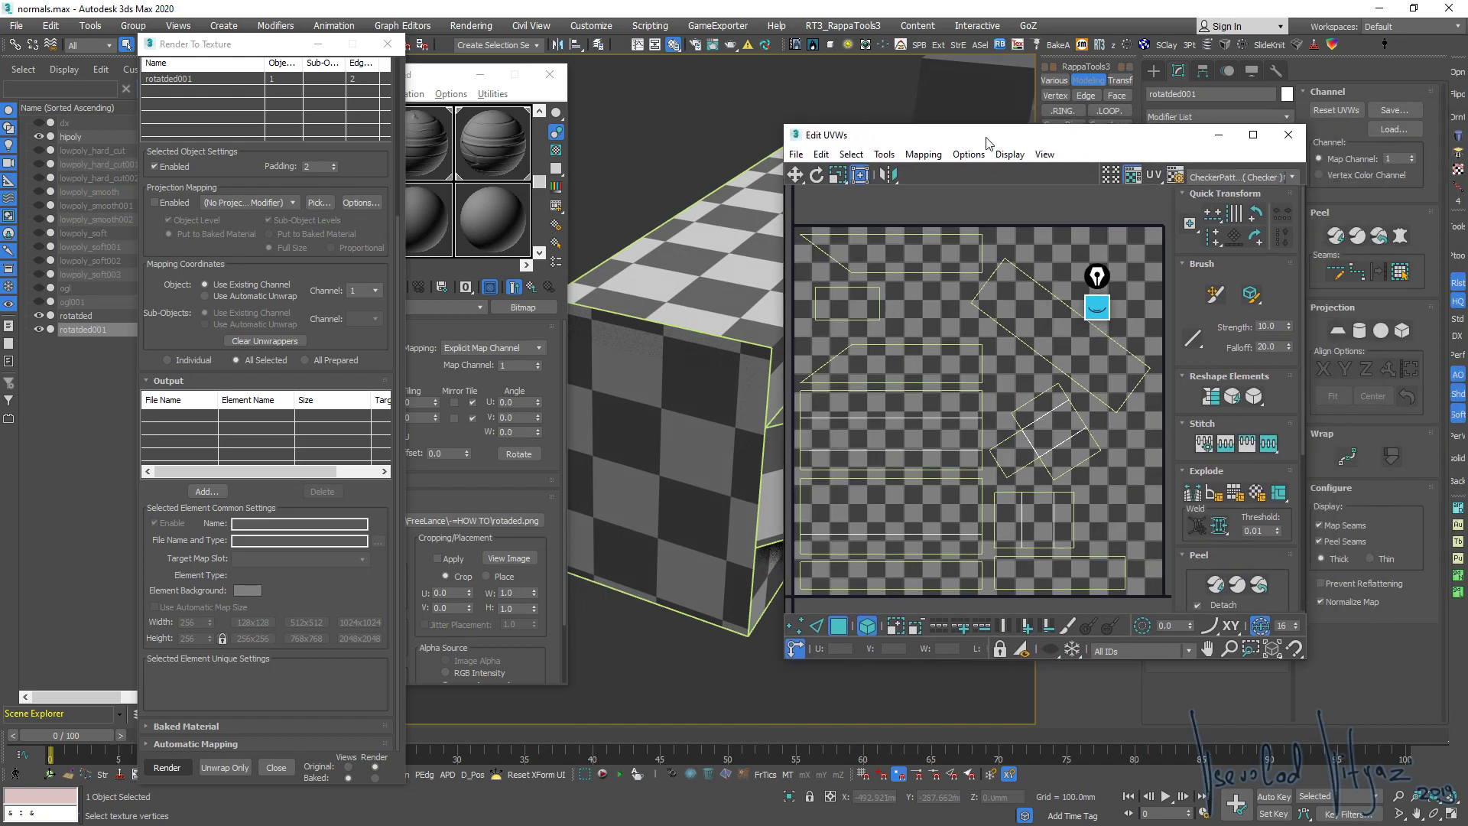
{"action": "left_click", "coordinate": [1027, 310]}
{"action": "left_click_drag", "start_coordinate": [1074, 136], "coordinate": [1368, 390]}
{"action": "middle_click_drag", "start_coordinate": [765, 306], "coordinate": [918, 229], "text": "alt"}
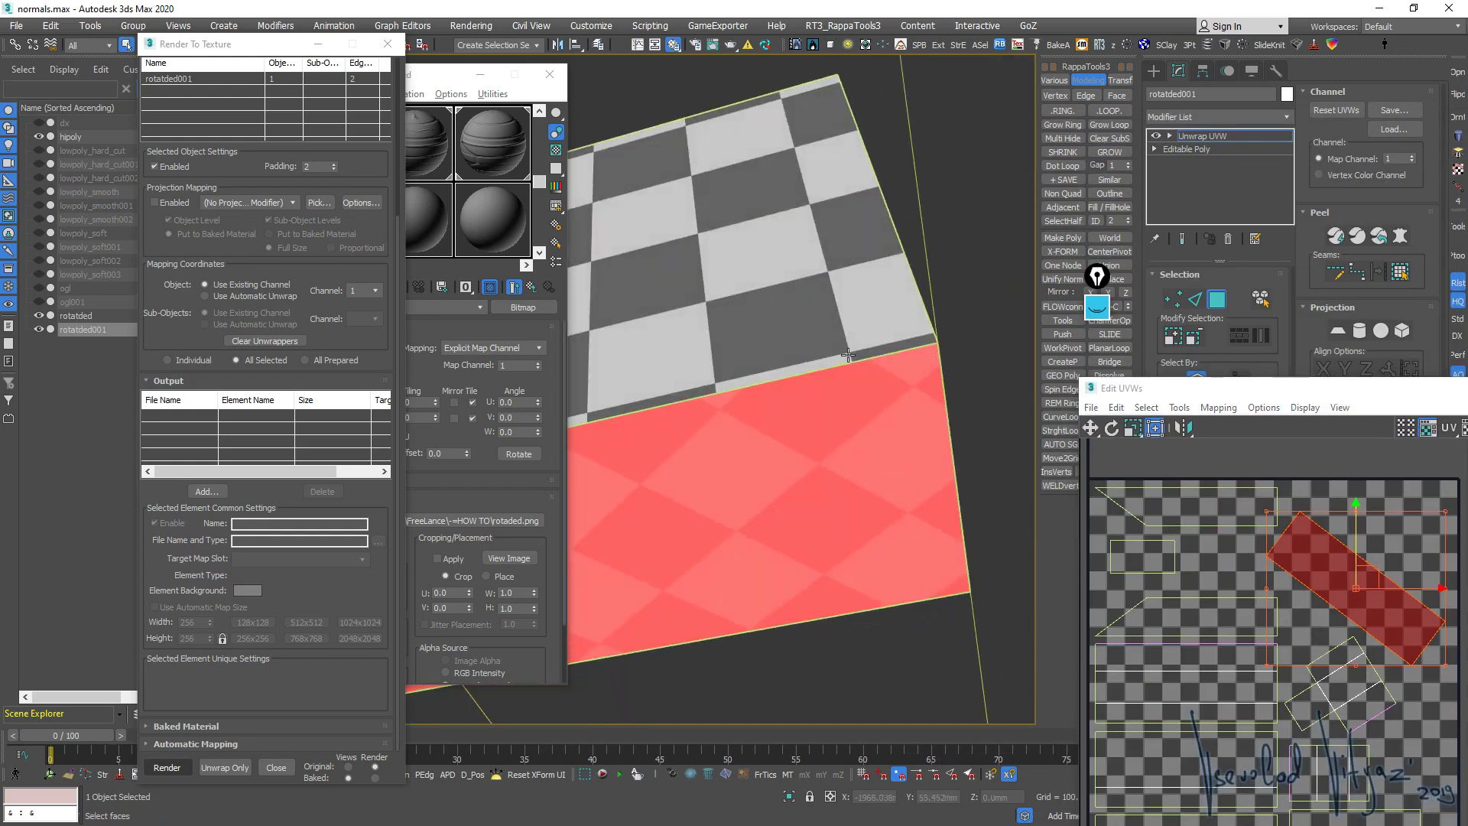
{"action": "left_click_drag", "start_coordinate": [1360, 398], "coordinate": [1011, 216]}
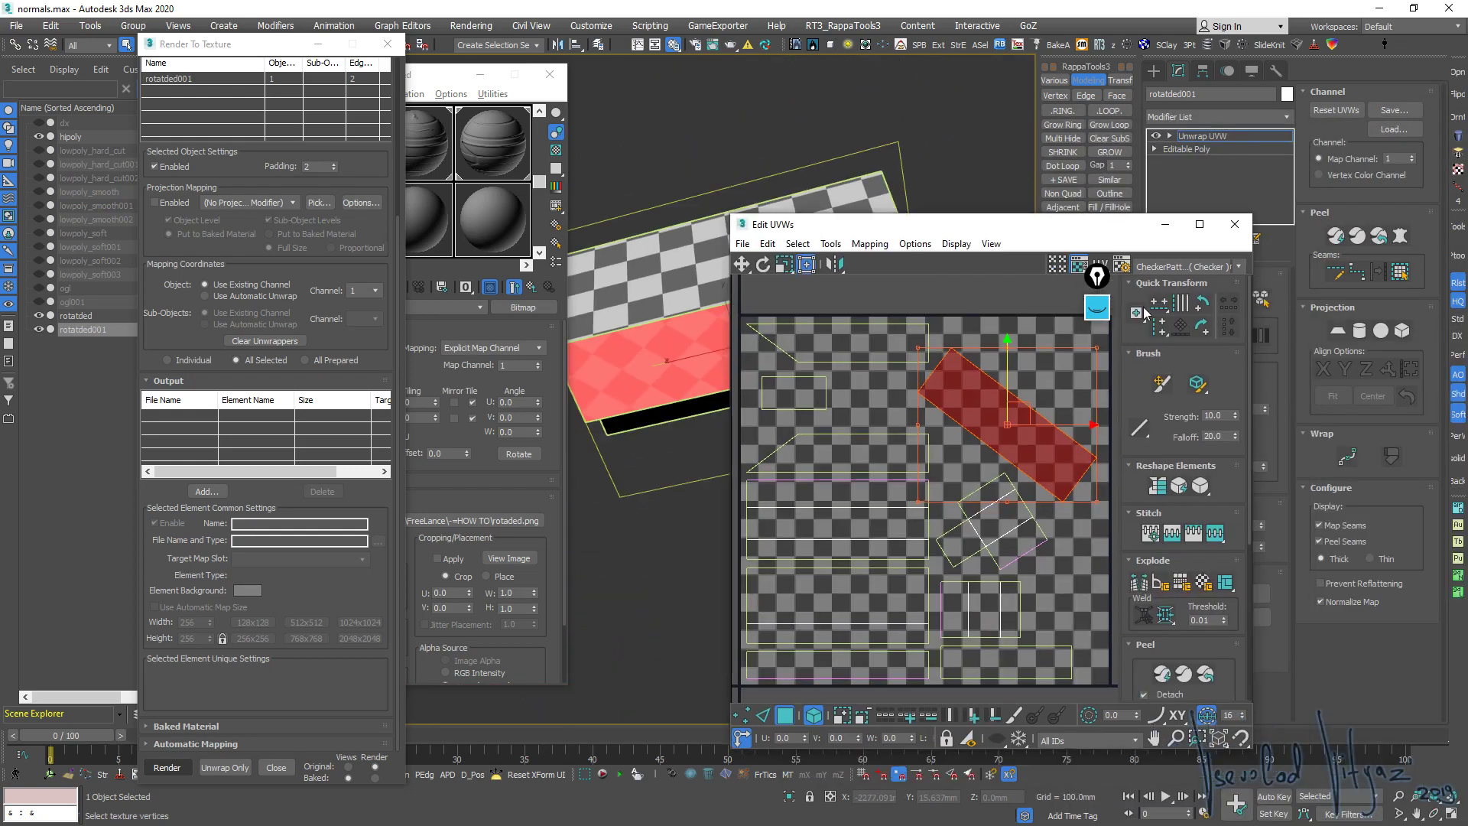
{"action": "left_click", "coordinate": [1231, 223]}
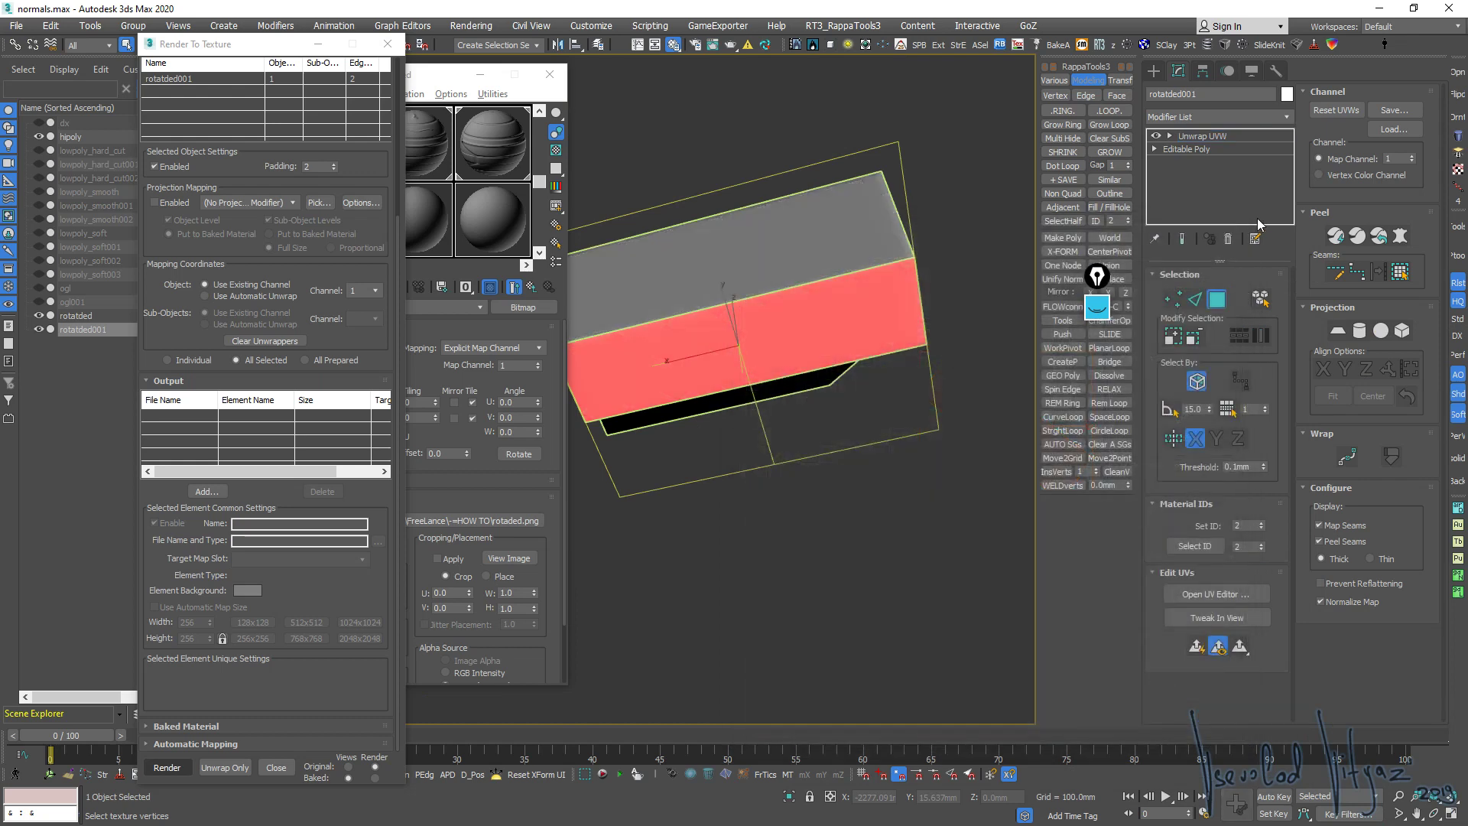
Clear the face selection and delete rotatded001's Unwrap UVW, leaving the Editable Poly
{"action": "left_click", "coordinate": [824, 545]}
{"action": "middle_click_drag", "start_coordinate": [811, 294], "coordinate": [812, 321], "text": "alt"}
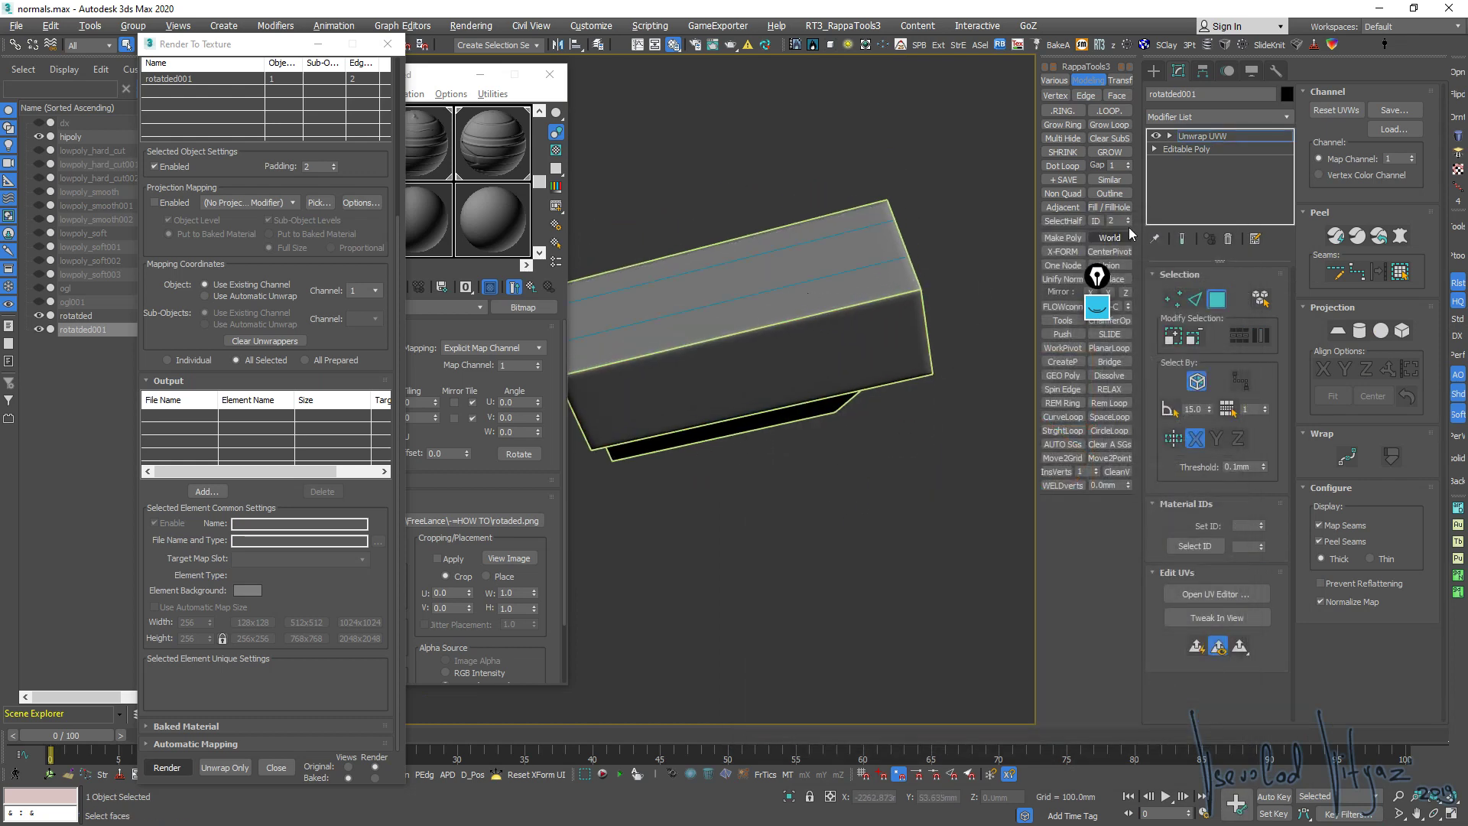
{"action": "left_click", "coordinate": [1228, 238]}
{"action": "scroll", "coordinate": [809, 311], "scroll_direction": "up", "scroll_amount": 5}
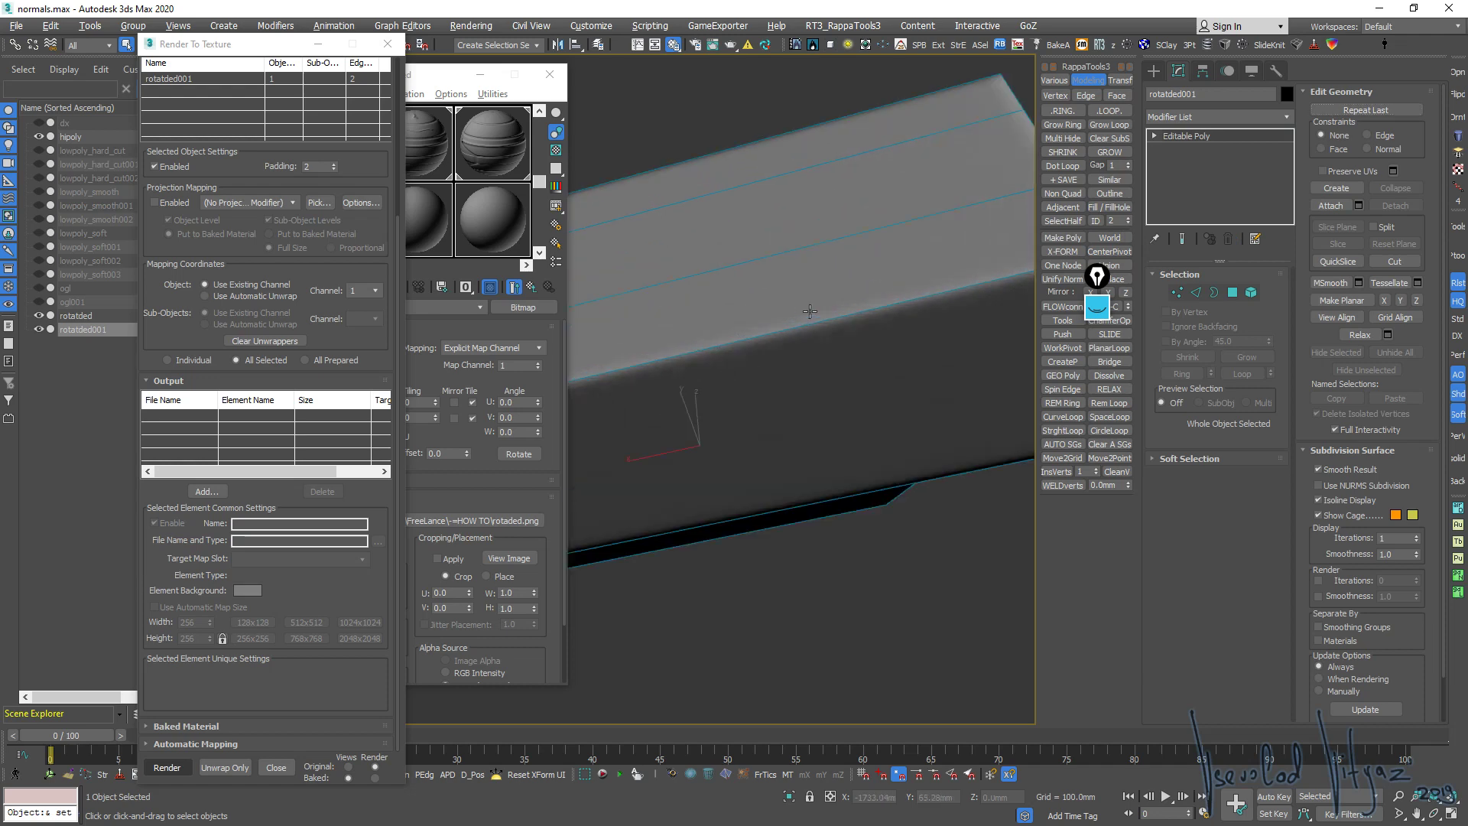
{"action": "mouse_move", "coordinate": [810, 311]}
{"action": "middle_mouse_down", "text": "alt"}
{"action": "mouse_move", "coordinate": [853, 291]}
{"action": "mouse_move", "coordinate": [790, 247]}
{"action": "mouse_move", "coordinate": [787, 315]}
{"action": "mouse_move", "coordinate": [743, 364]}
{"action": "middle_mouse_up", "text": "alt"}
{"action": "scroll", "coordinate": [730, 389], "scroll_direction": "up", "scroll_amount": 3}
{"action": "scroll", "coordinate": [842, 352], "scroll_direction": "down", "scroll_amount": 5}
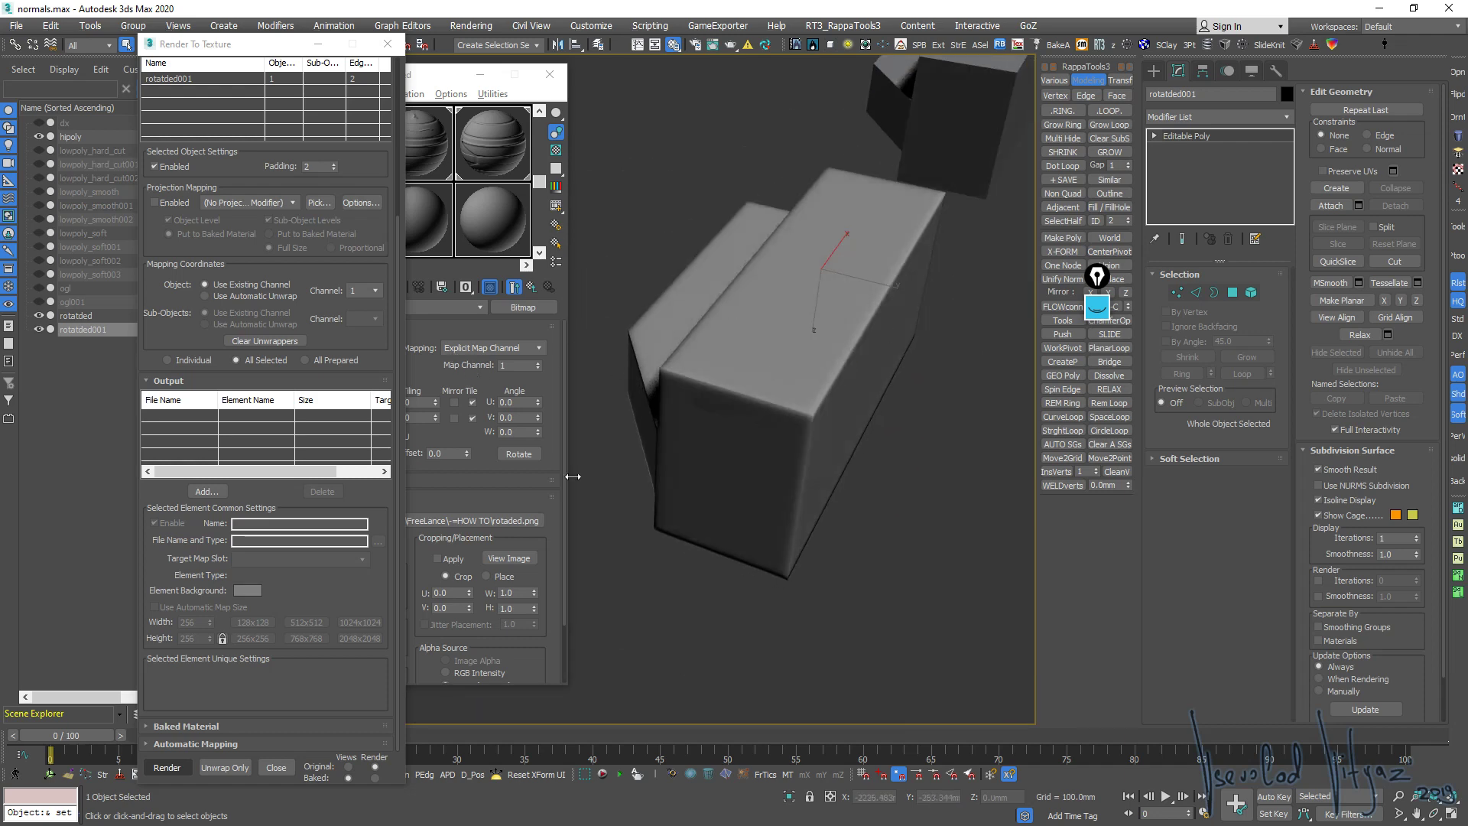
Rebake rotatded's normal map at 128×128 and orbit to view the result
{"action": "left_click", "coordinate": [945, 95]}
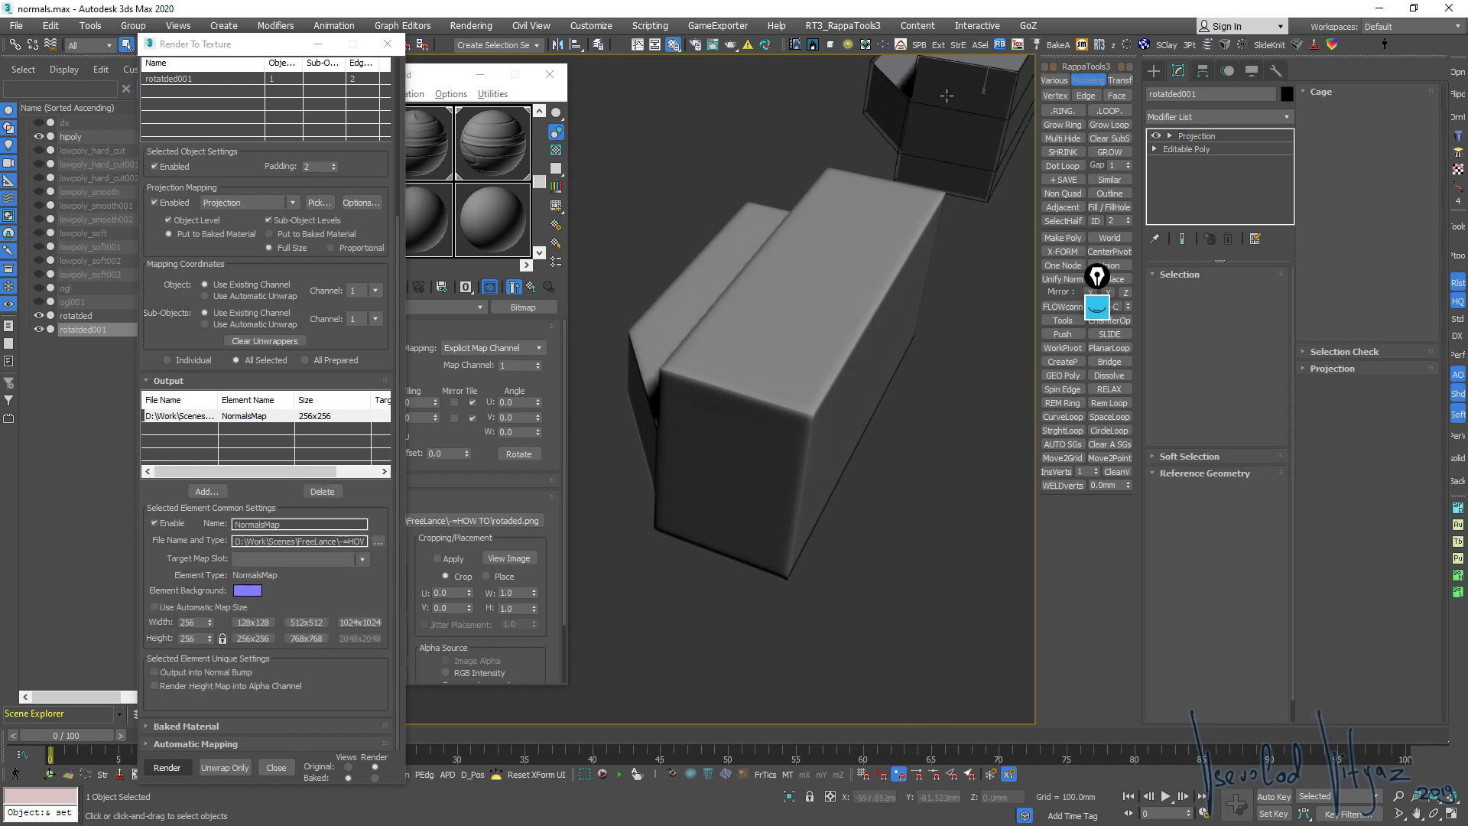
{"action": "middle_click_drag", "start_coordinate": [946, 95], "coordinate": [892, 202]}
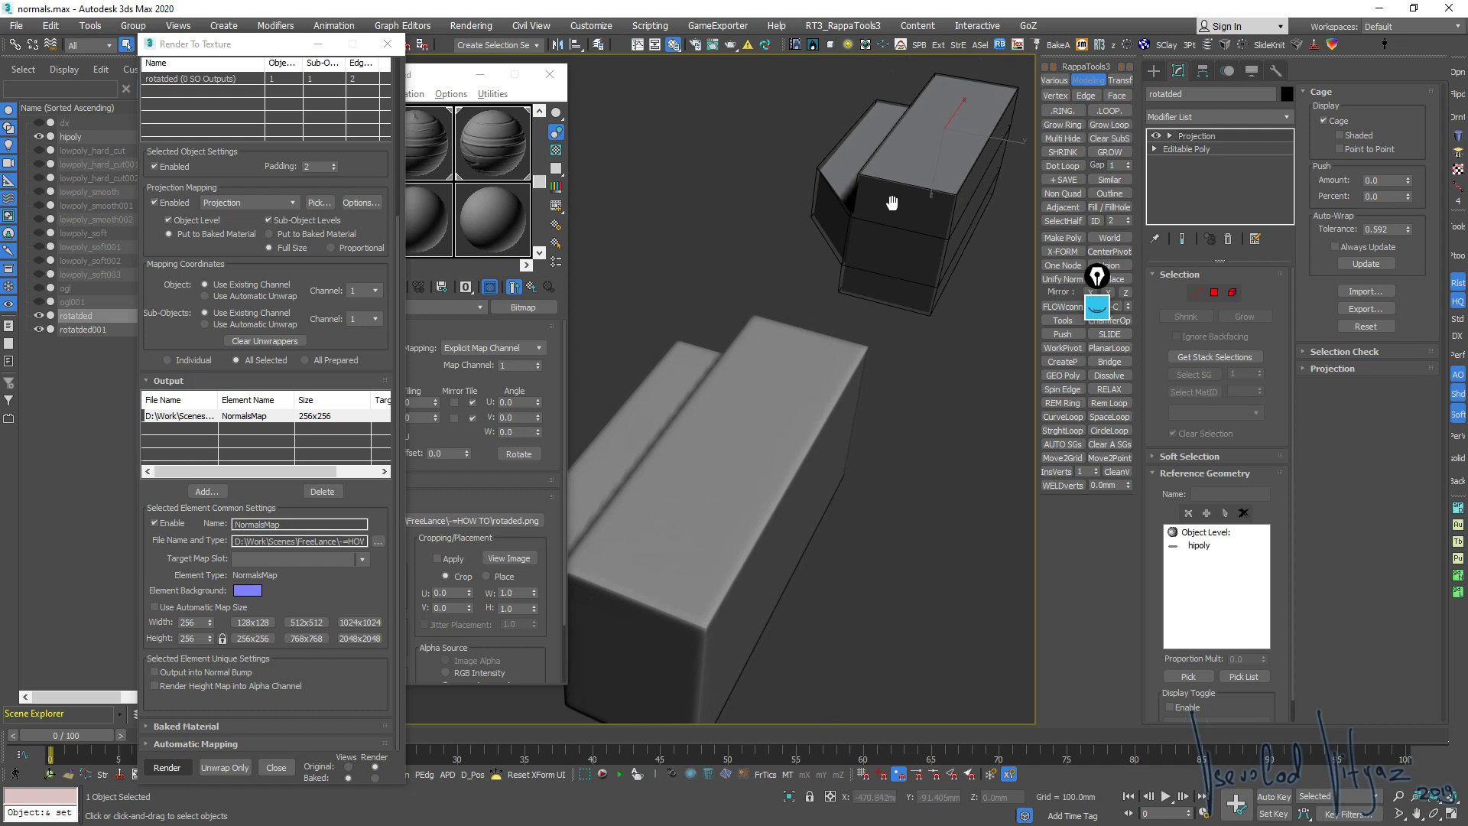
{"action": "middle_click_drag", "start_coordinate": [892, 202], "coordinate": [888, 200]}
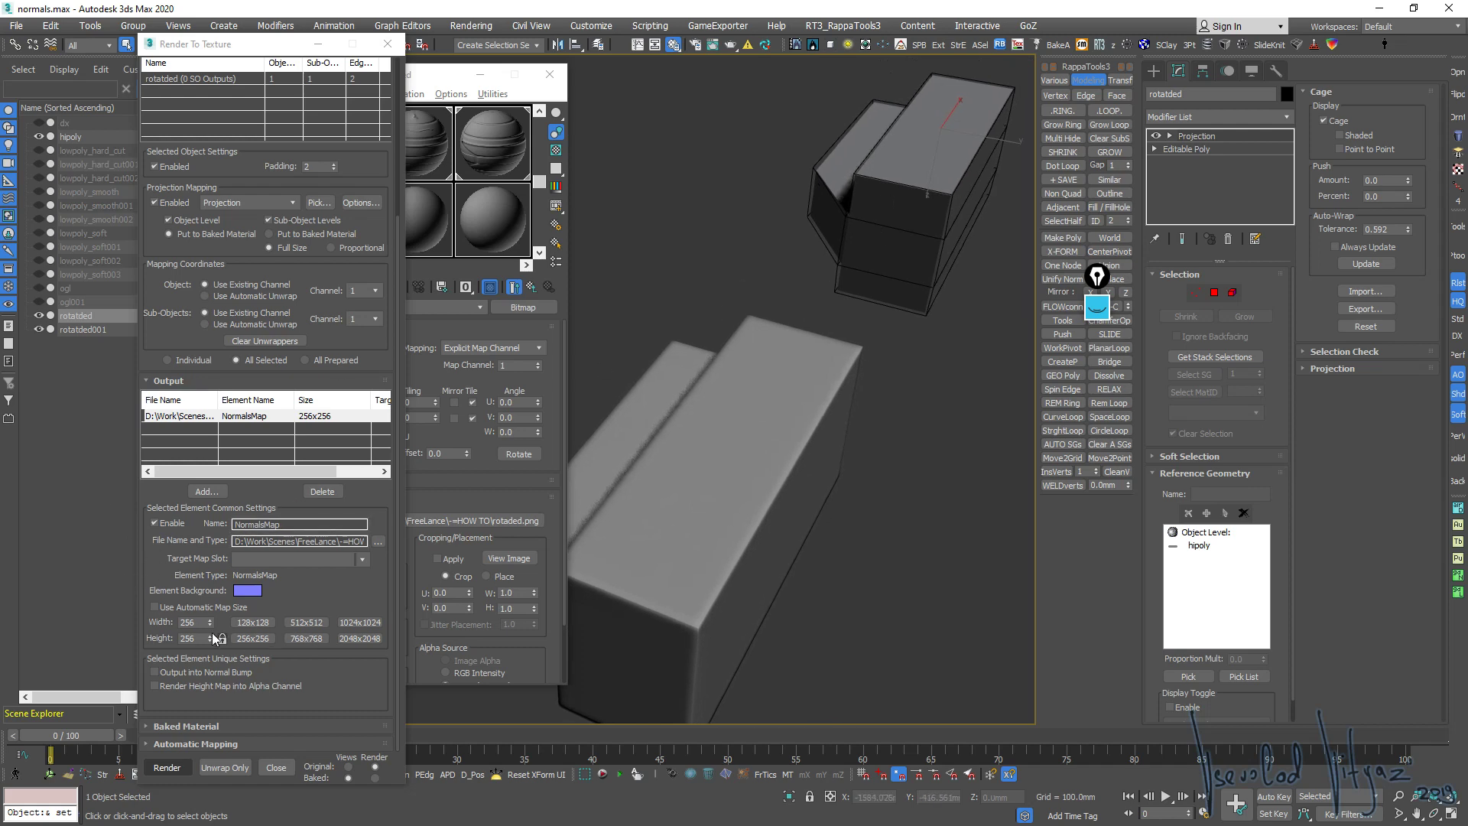
{"action": "left_click", "coordinate": [253, 621]}
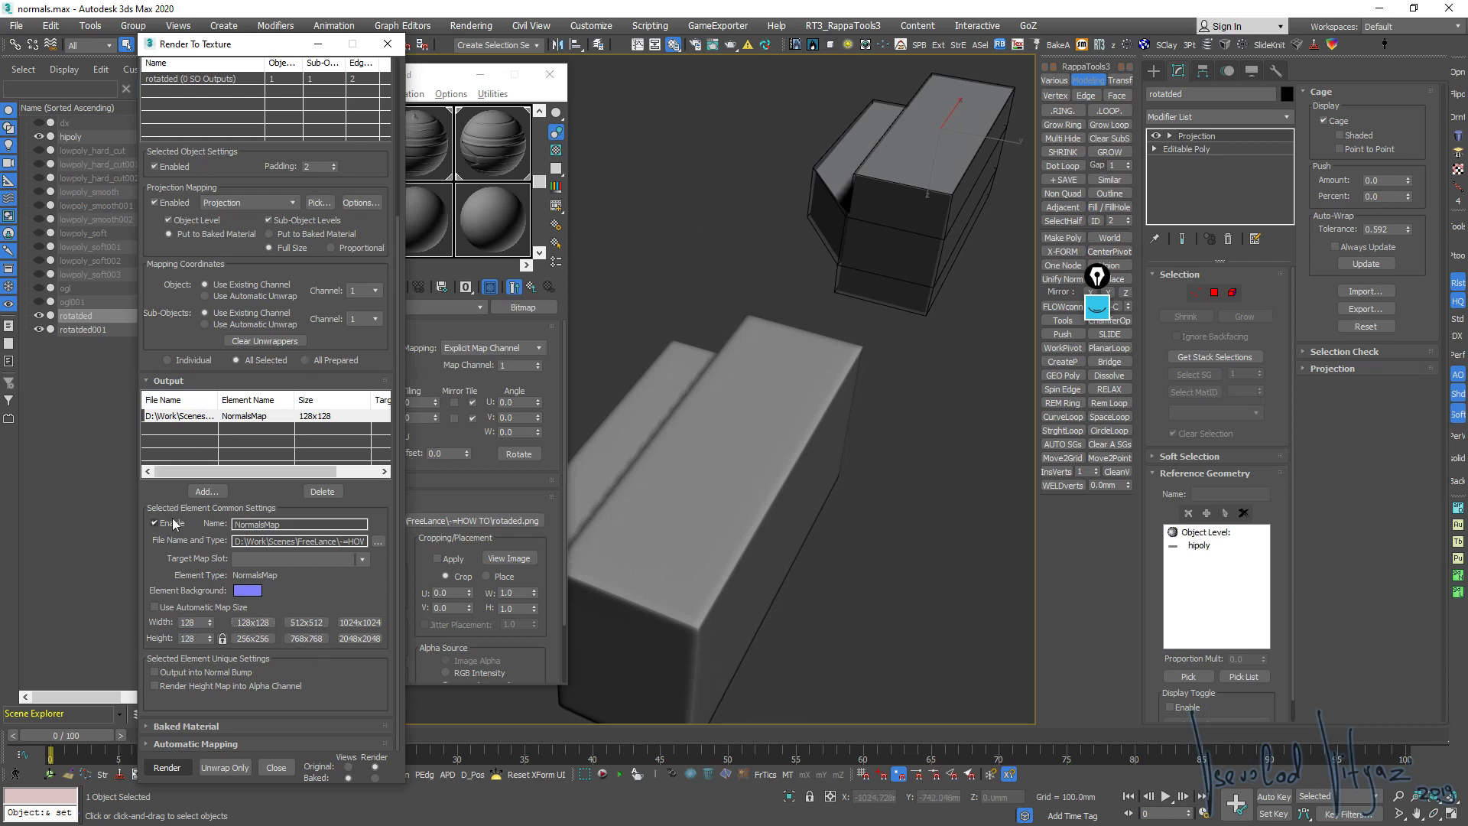
{"action": "left_click", "coordinate": [168, 767]}
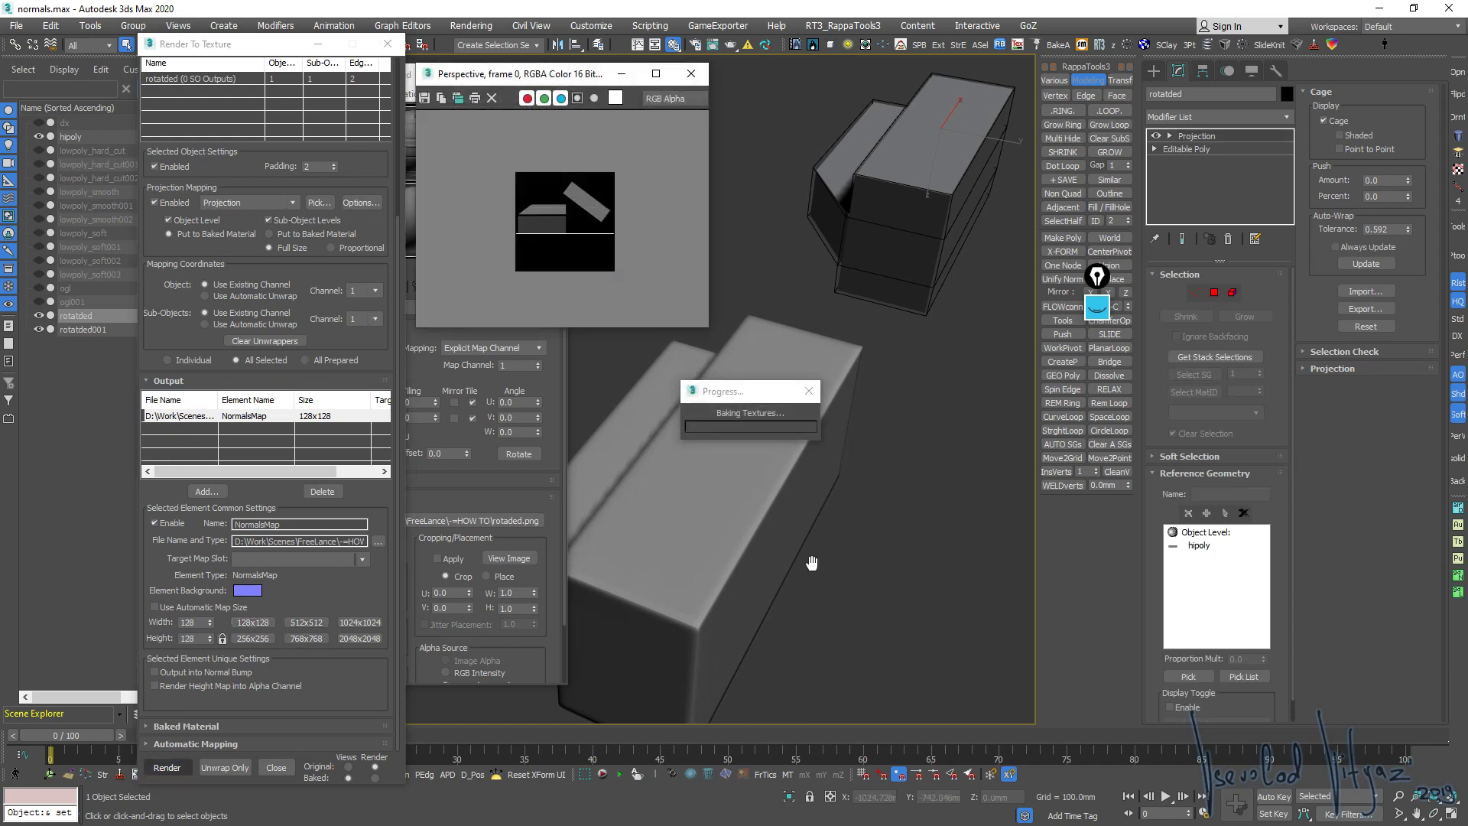
{"action": "mouse_move", "coordinate": [714, 485]}
{"action": "middle_mouse_down", "text": "alt"}
{"action": "mouse_move", "coordinate": [760, 448]}
{"action": "mouse_move", "coordinate": [739, 465]}
{"action": "mouse_move", "coordinate": [776, 501]}
{"action": "middle_mouse_up", "text": "alt"}
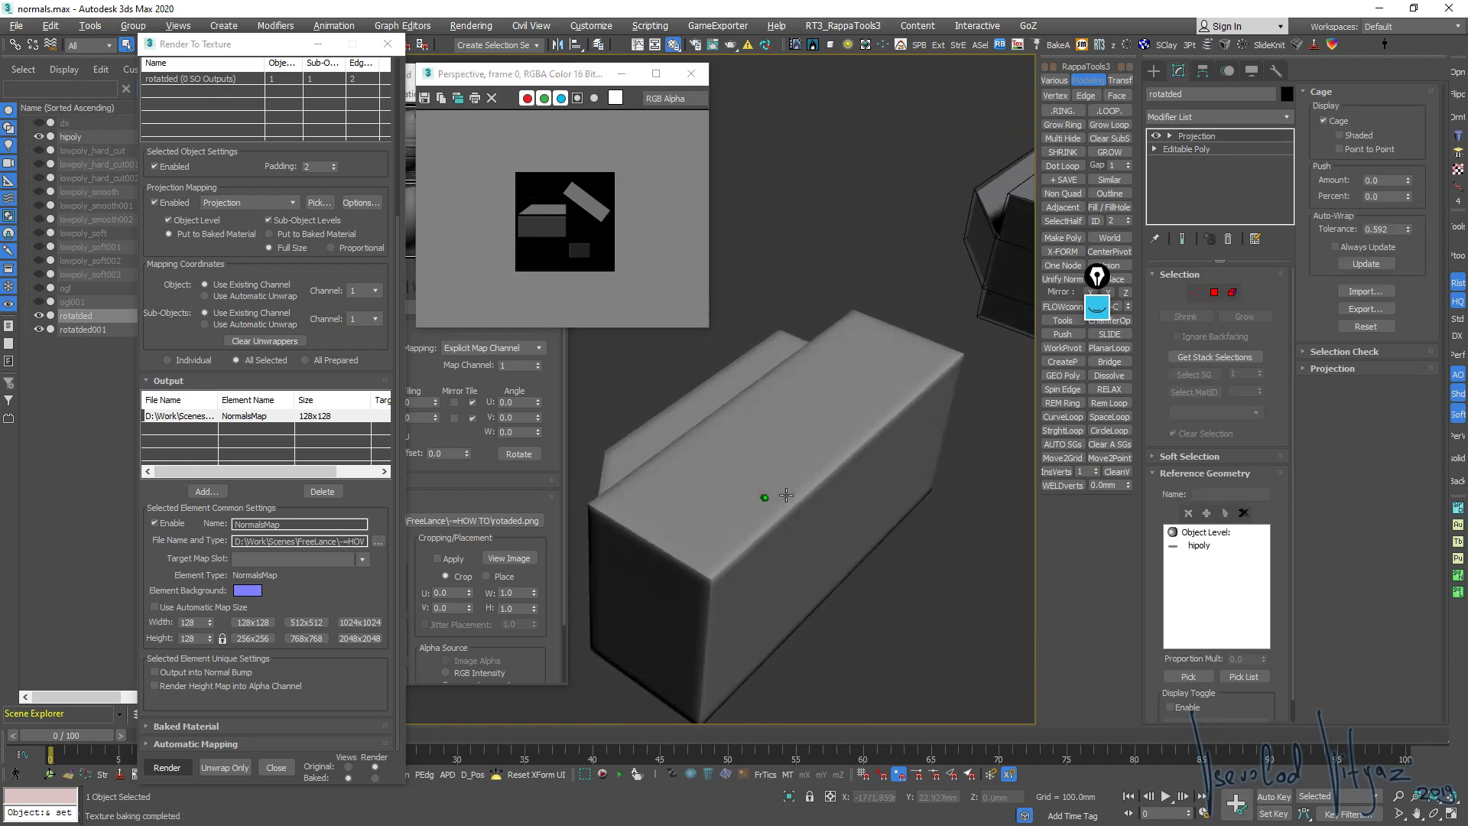
{"action": "scroll", "coordinate": [776, 500], "scroll_direction": "up", "scroll_amount": 2}
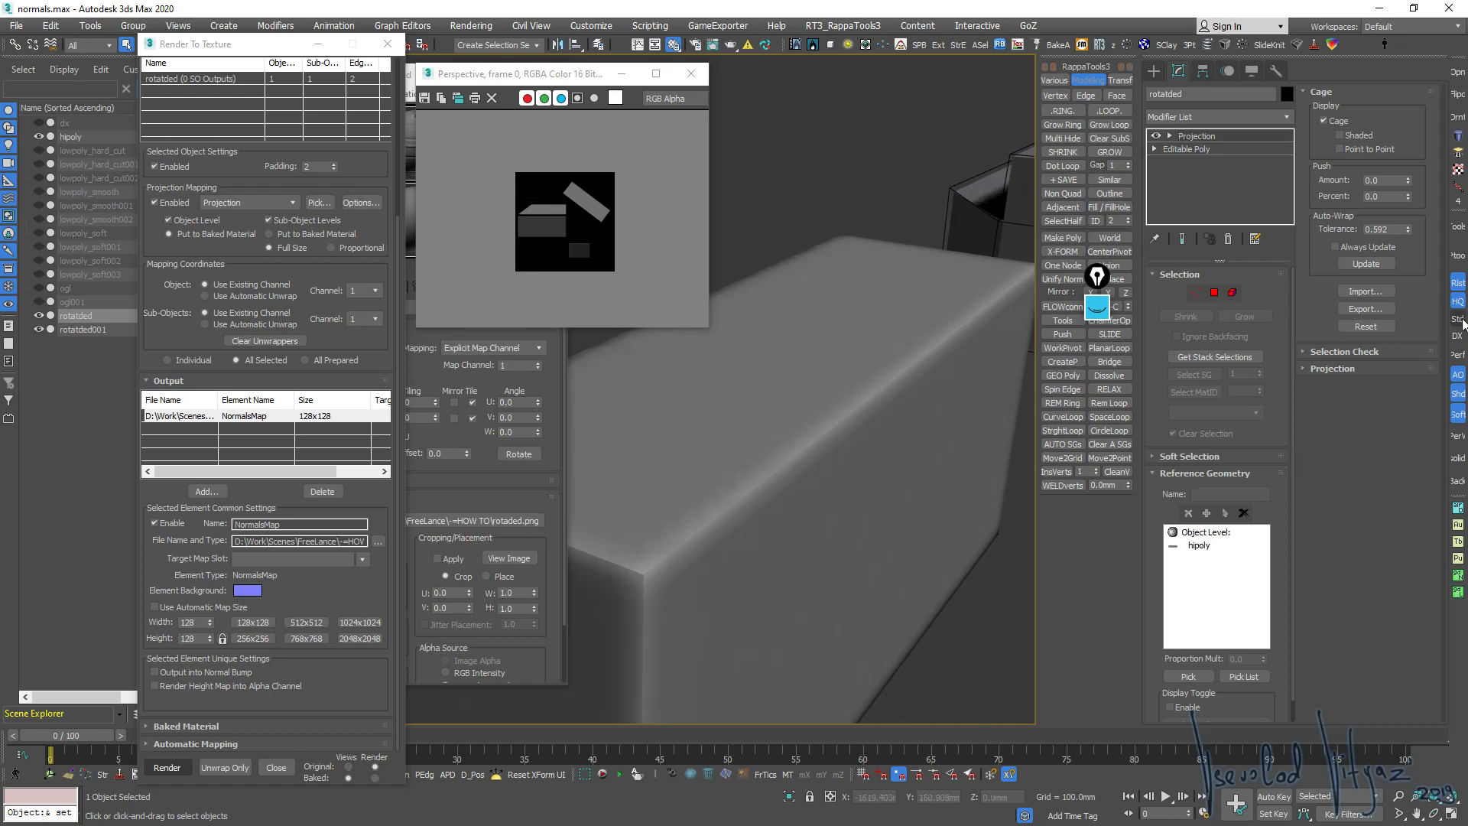
Close the bake preview and display viewport materials as Realistic Materials with Maps
{"action": "left_click", "coordinate": [691, 73]}
{"action": "left_click", "coordinate": [432, 80]}
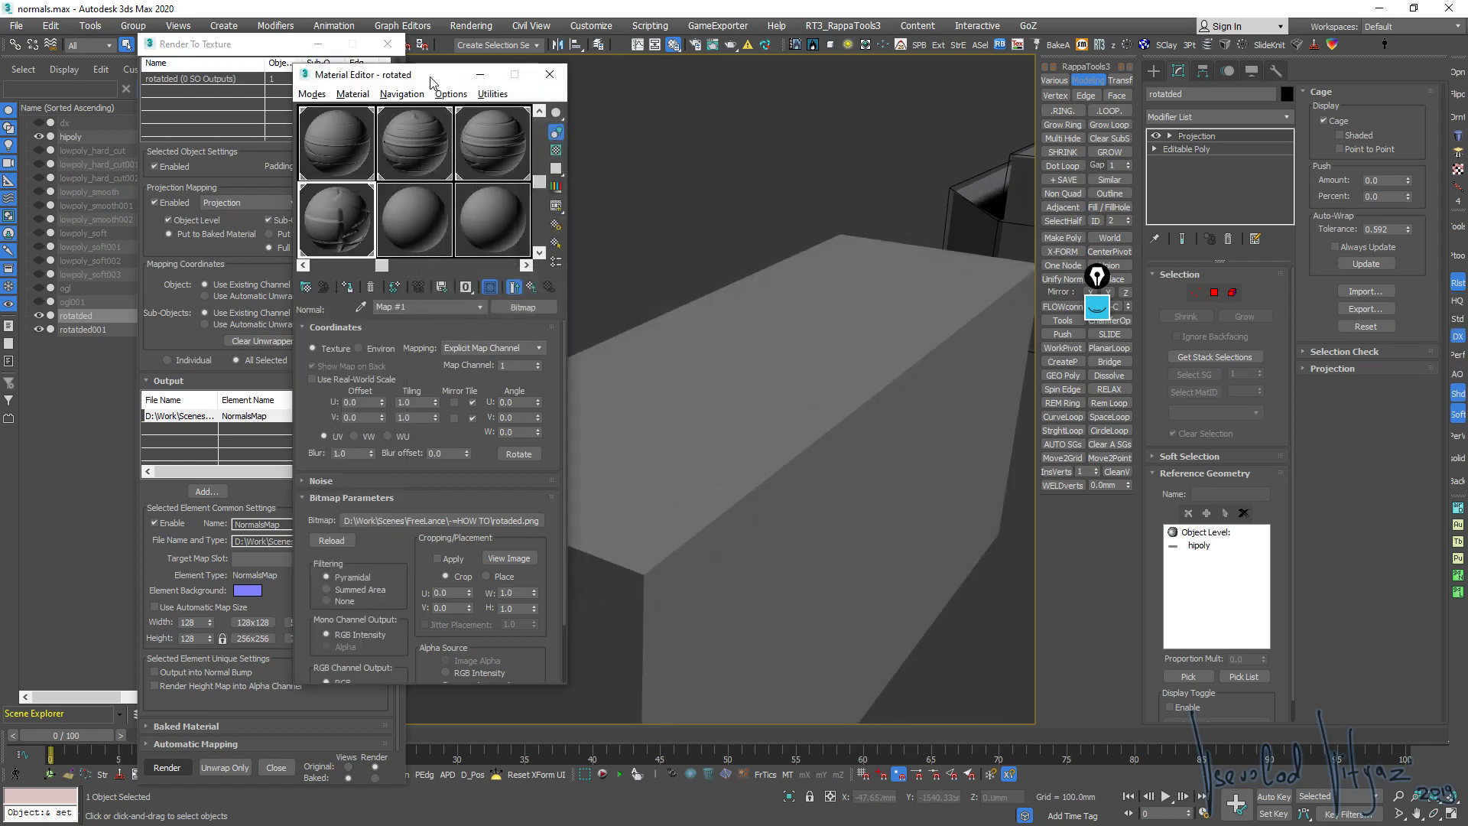
{"action": "left_click", "coordinate": [349, 95]}
{"action": "mouse_move", "coordinate": [419, 407]}
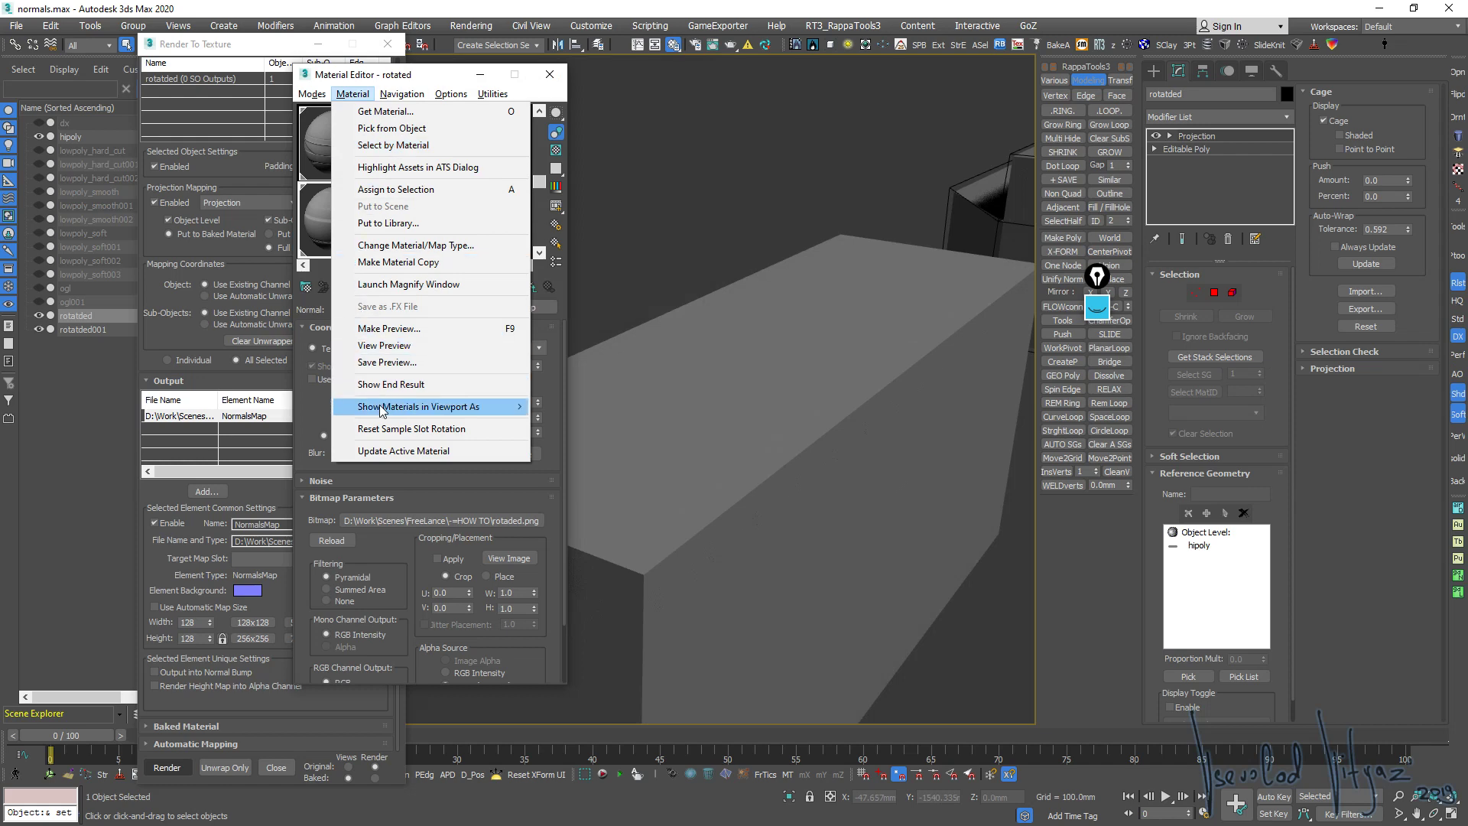
{"action": "left_click", "coordinate": [664, 446]}
{"action": "left_click", "coordinate": [635, 489]}
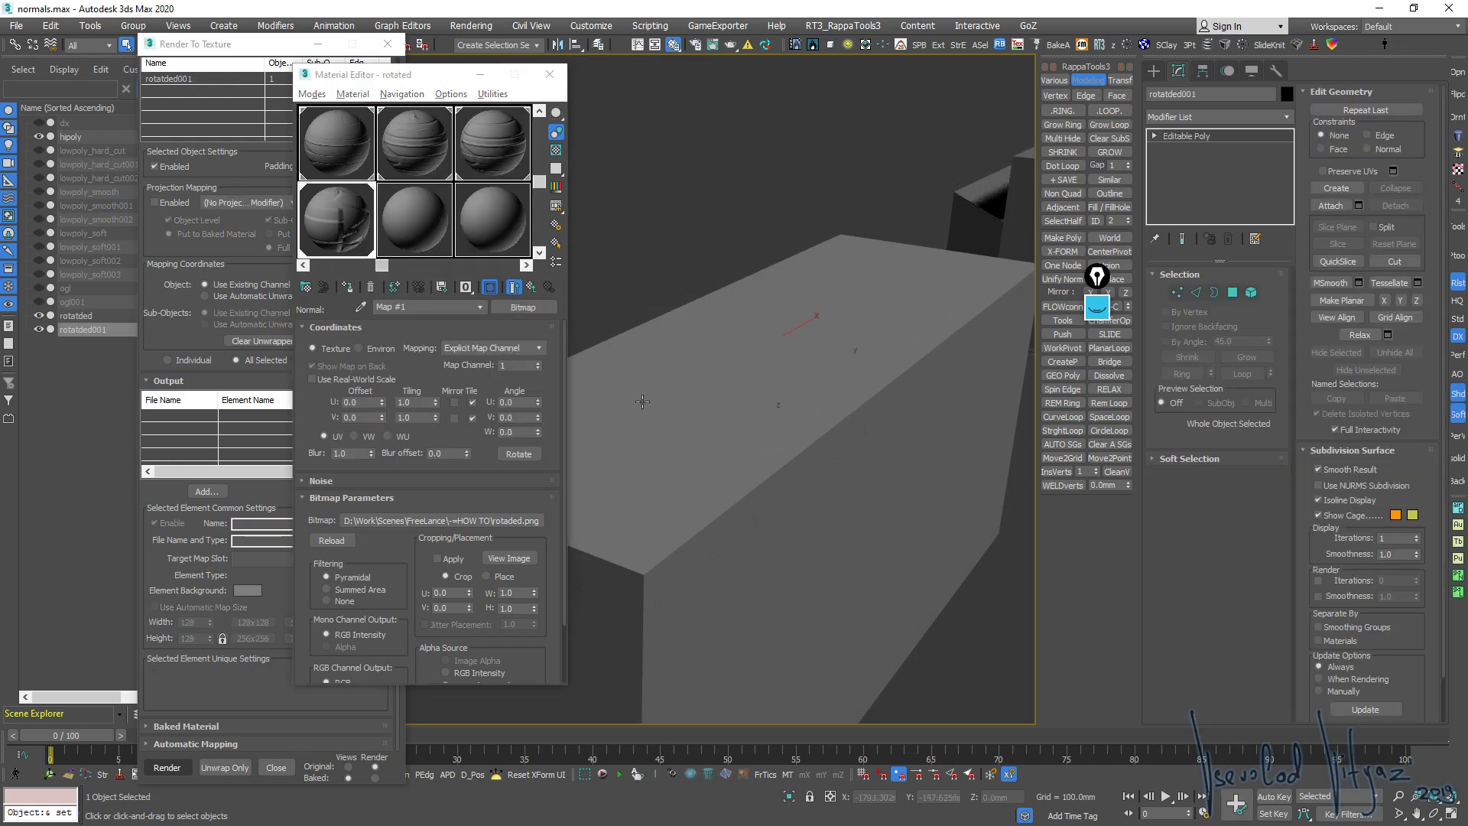
{"action": "left_click", "coordinate": [352, 93]}
{"action": "mouse_move", "coordinate": [419, 406]}
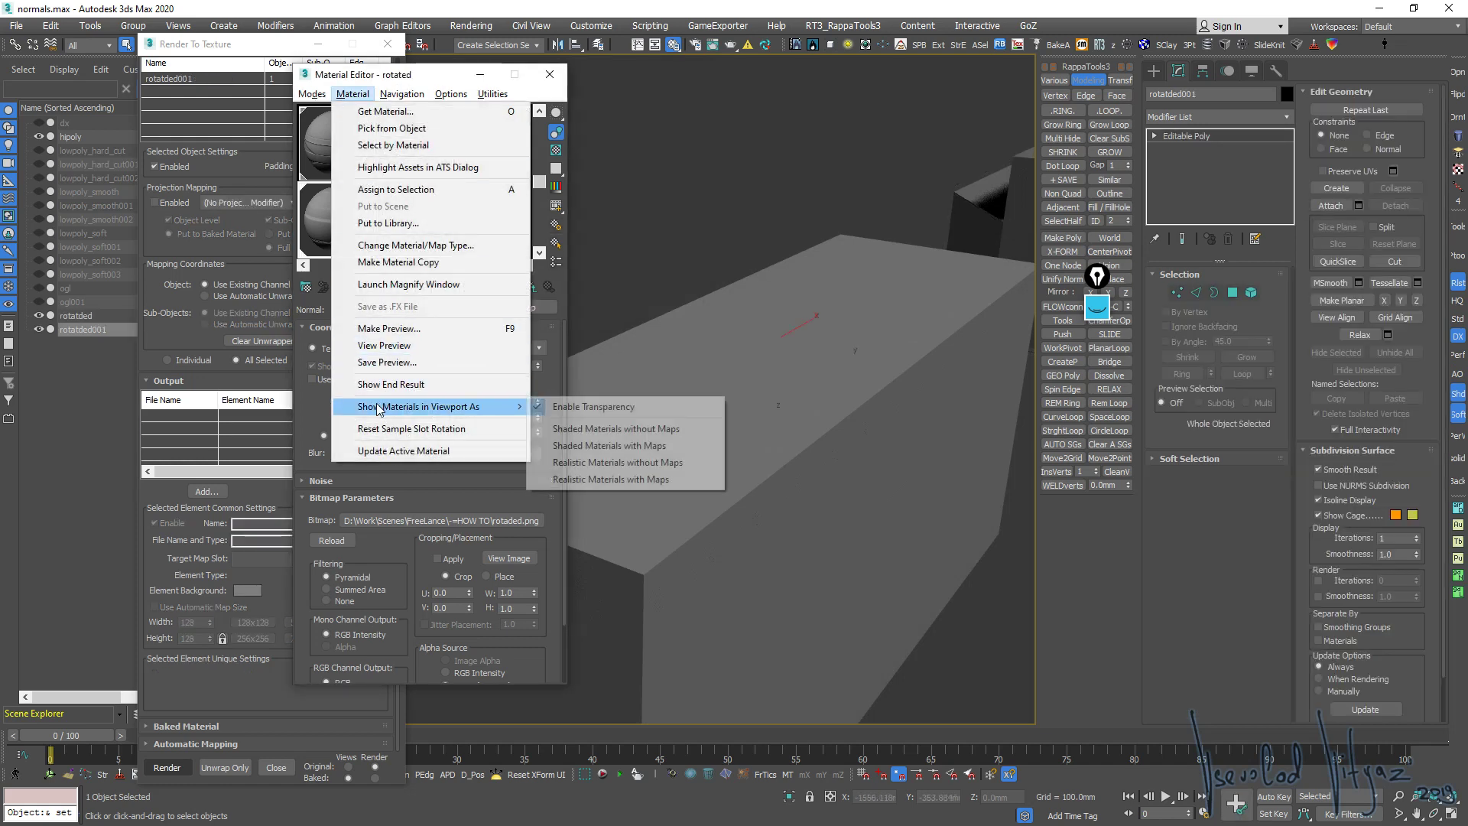
{"action": "left_click", "coordinate": [608, 477]}
Select rotatded001 and switch the viewport to high-quality shading
{"action": "left_click", "coordinate": [773, 387]}
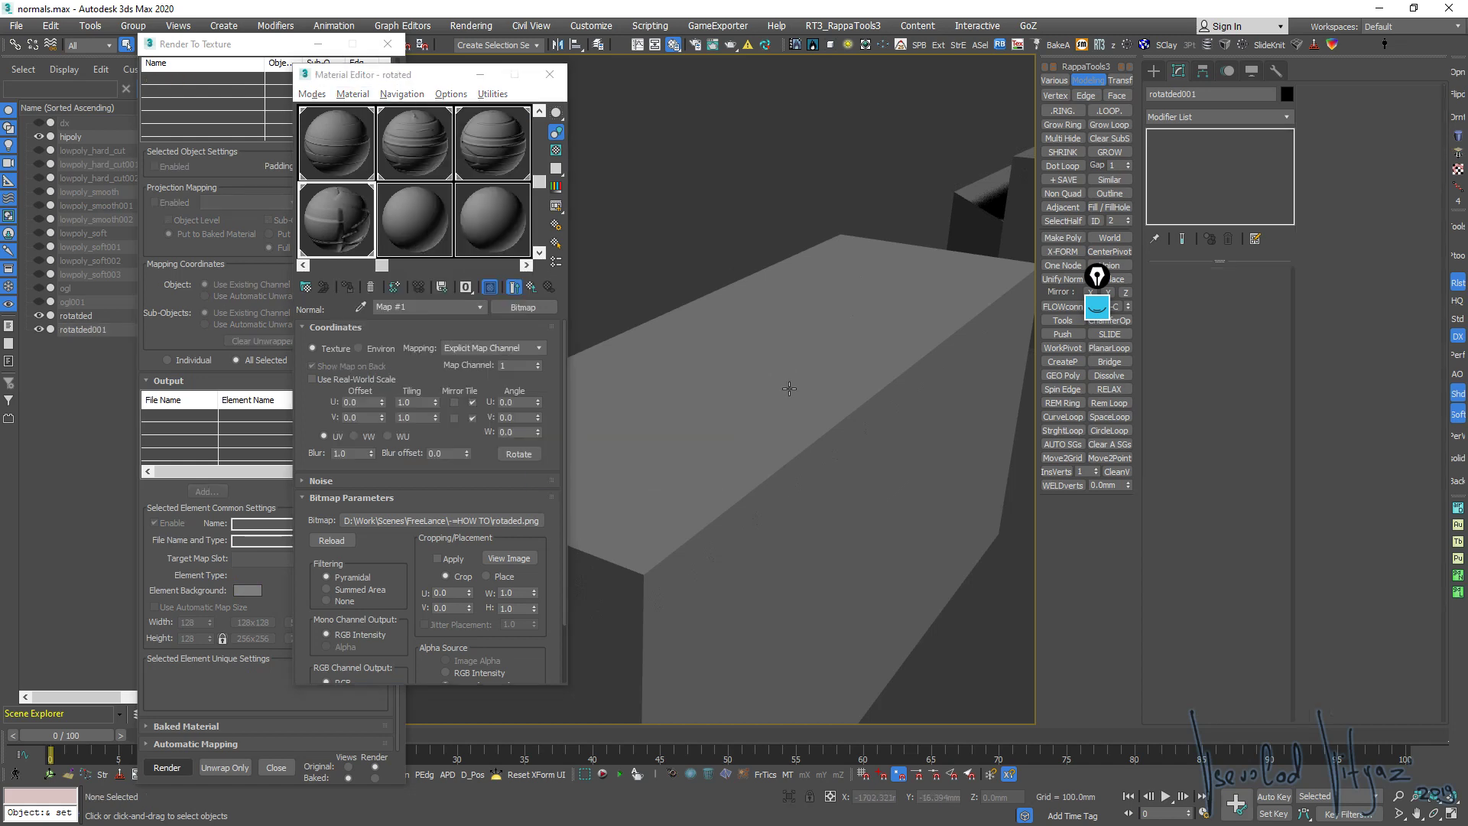
{"action": "left_click", "coordinate": [758, 424]}
{"action": "scroll", "coordinate": [759, 424], "scroll_direction": "up", "scroll_amount": 2}
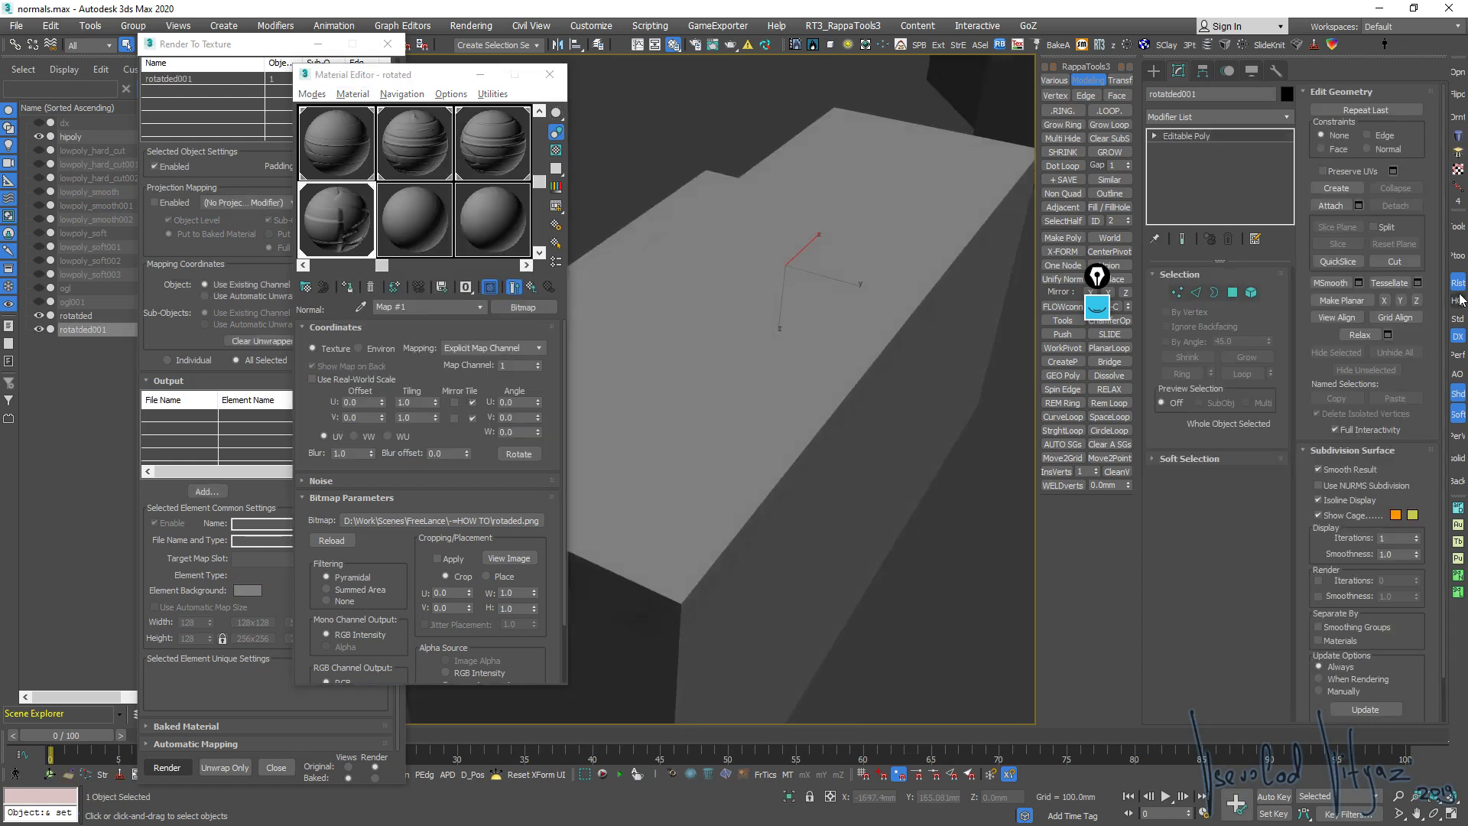
{"action": "left_click", "coordinate": [1459, 302]}
{"action": "middle_click_drag", "start_coordinate": [737, 393], "coordinate": [866, 407], "text": "alt"}
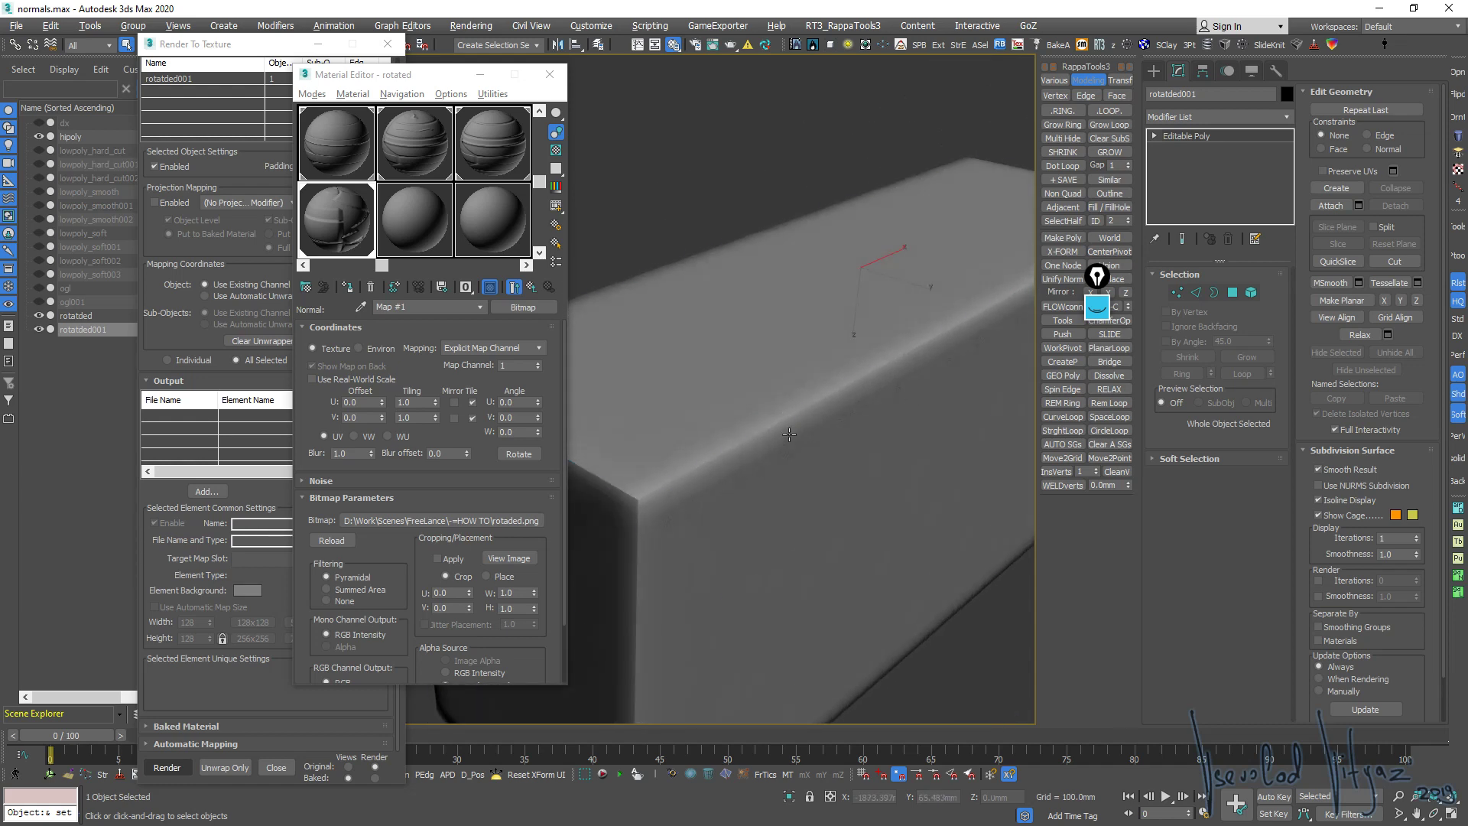
Orbit around the box to inspect the baked edges and corners
{"action": "mouse_move", "coordinate": [789, 434]}
{"action": "middle_mouse_down", "text": "alt"}
{"action": "mouse_move", "coordinate": [715, 447]}
{"action": "mouse_move", "coordinate": [756, 422]}
{"action": "mouse_move", "coordinate": [725, 450]}
{"action": "middle_mouse_up", "text": "alt"}
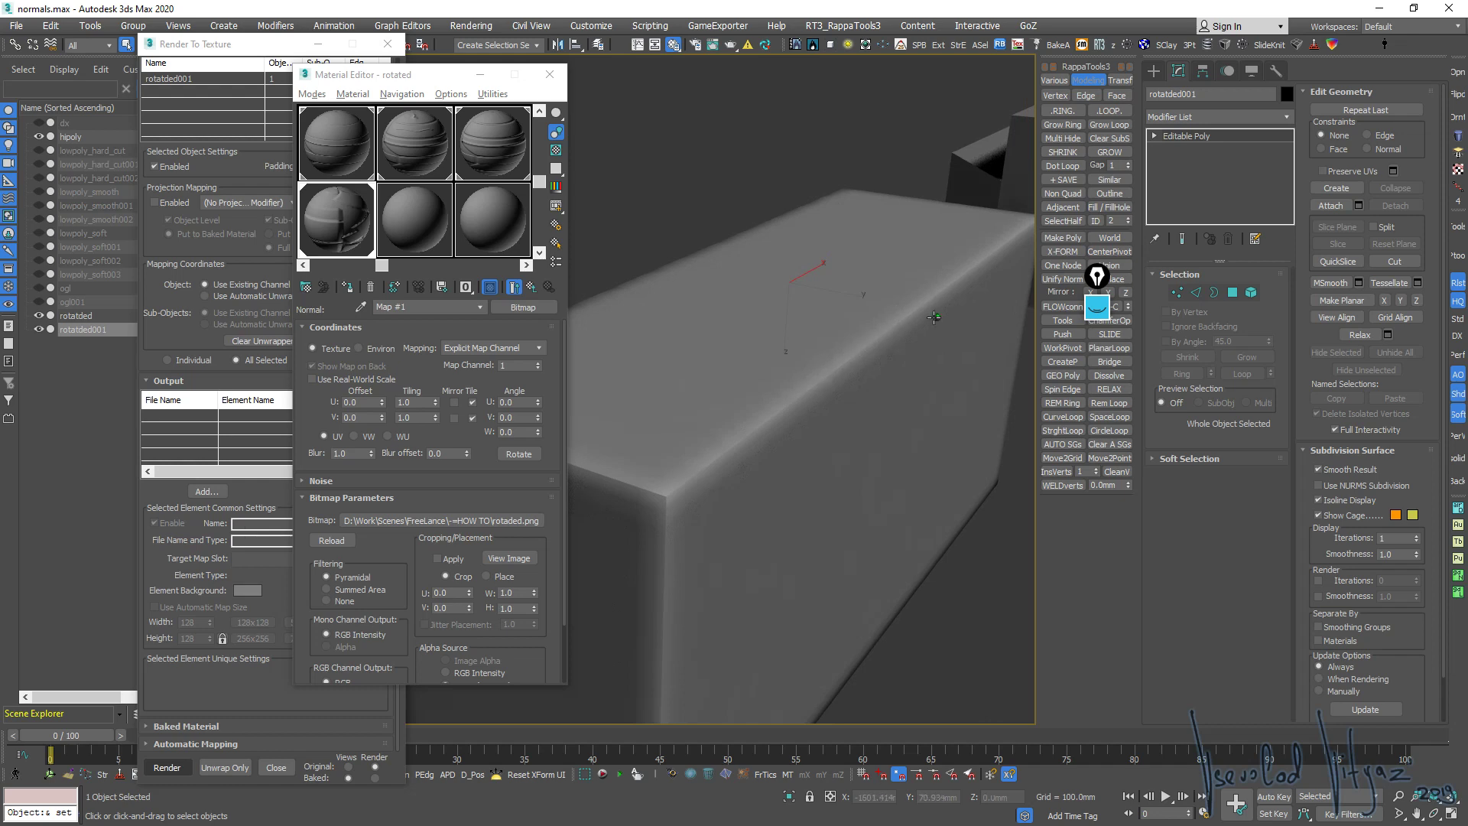
{"action": "mouse_move", "coordinate": [934, 316]}
{"action": "middle_mouse_down", "text": "alt"}
{"action": "mouse_move", "coordinate": [681, 393]}
{"action": "mouse_move", "coordinate": [795, 398]}
{"action": "mouse_move", "coordinate": [809, 423]}
{"action": "mouse_move", "coordinate": [829, 354]}
{"action": "middle_mouse_up", "text": "alt"}
{"action": "scroll", "coordinate": [791, 368], "scroll_direction": "up", "scroll_amount": 3}
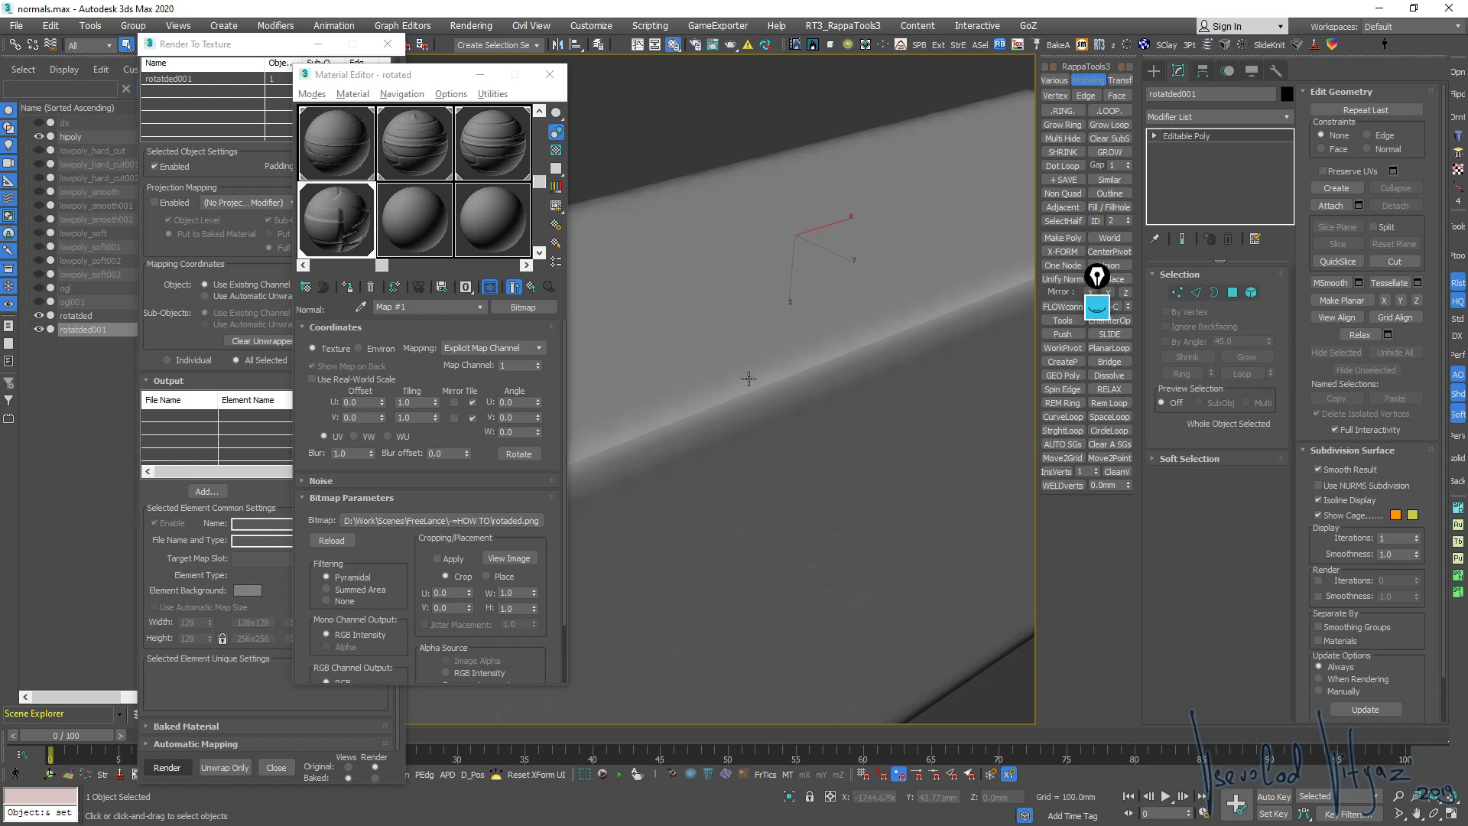
{"action": "mouse_move", "coordinate": [914, 351]}
{"action": "middle_mouse_down", "text": "alt"}
{"action": "mouse_move", "coordinate": [754, 360]}
{"action": "mouse_move", "coordinate": [778, 400]}
{"action": "middle_mouse_up", "text": "alt"}
{"action": "scroll", "coordinate": [882, 330], "scroll_direction": "down", "scroll_amount": 3}
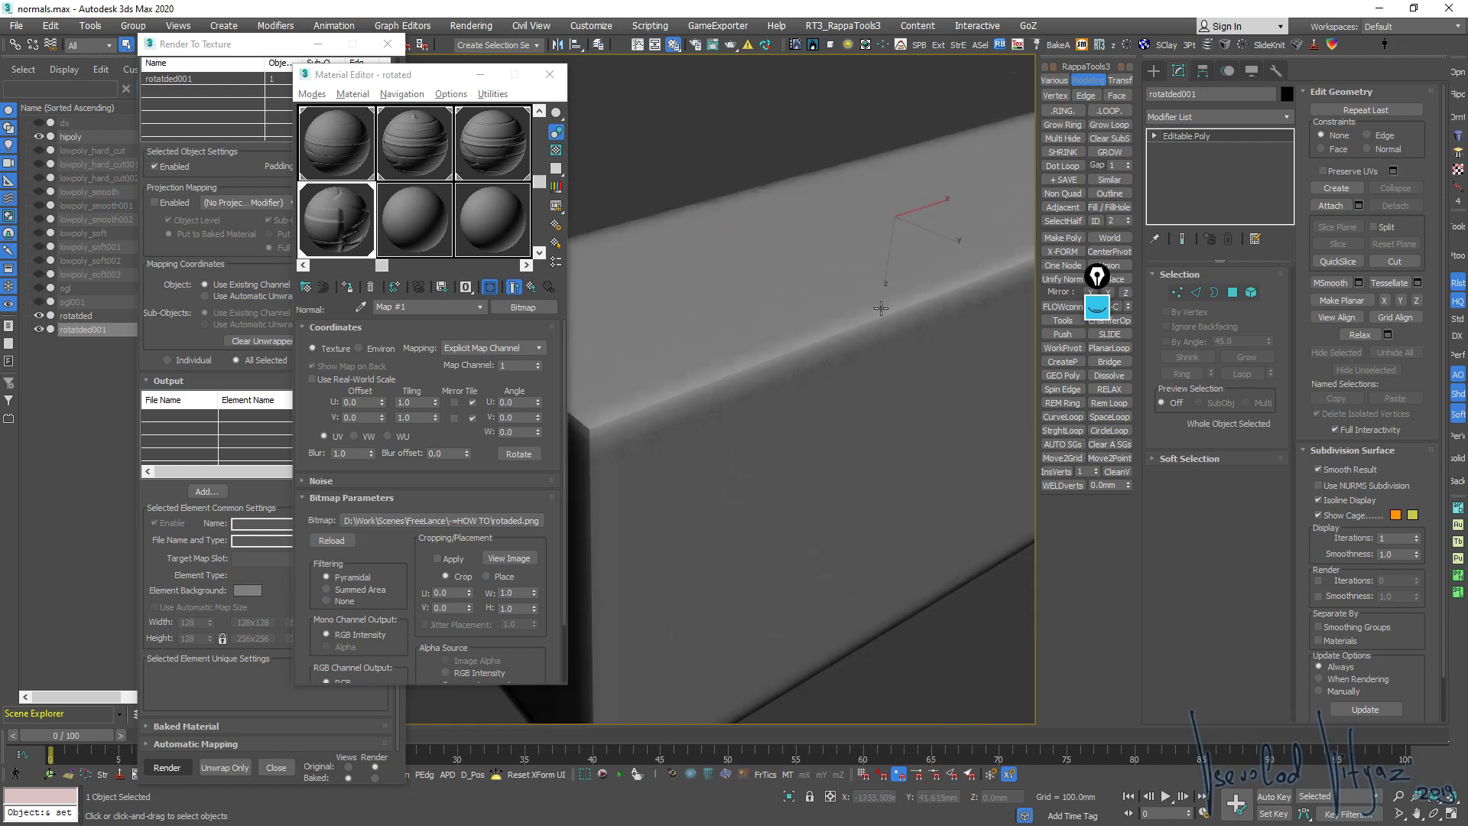
{"action": "scroll", "coordinate": [942, 286], "scroll_direction": "down", "scroll_amount": 5}
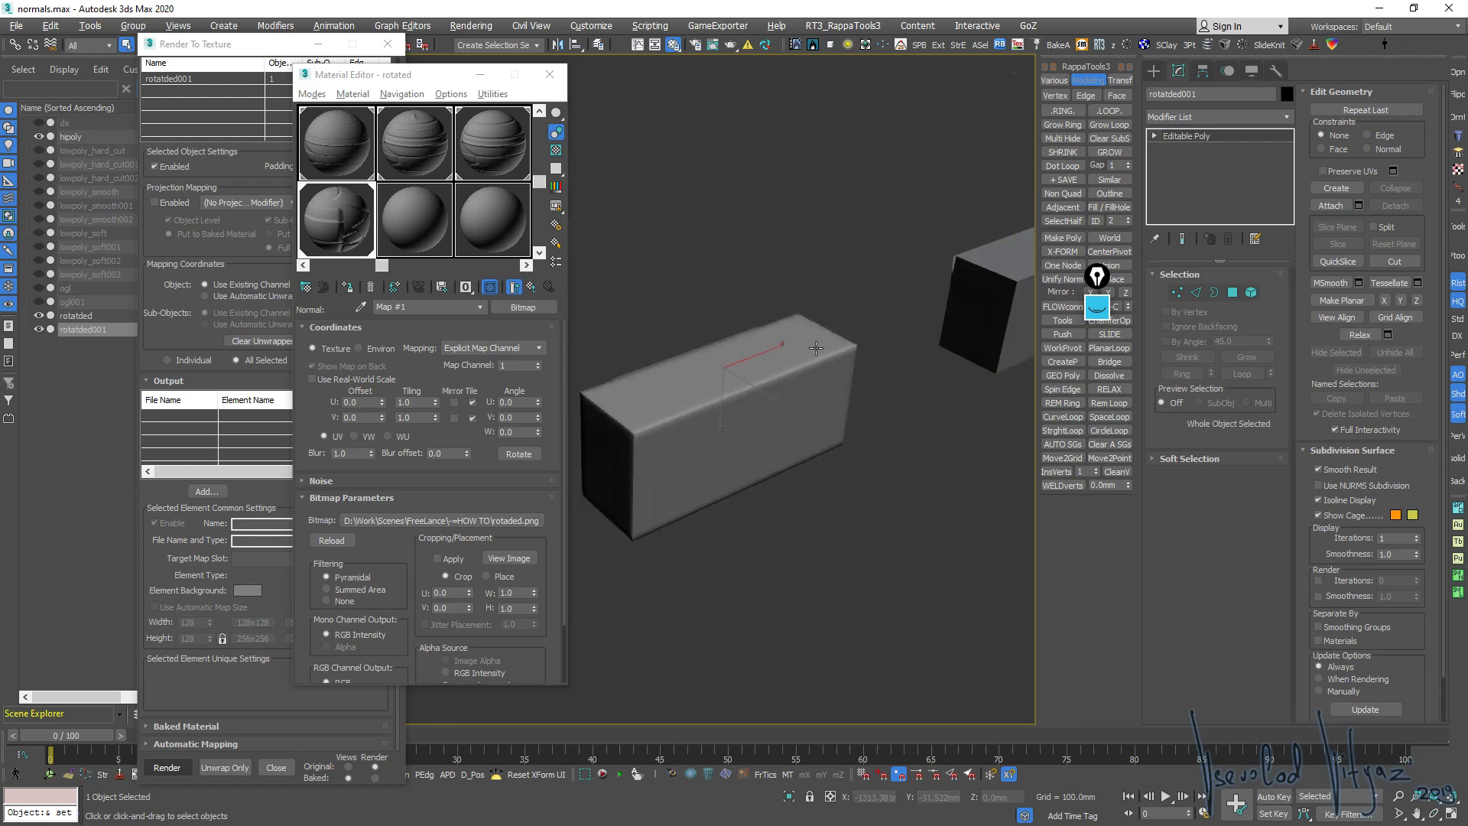
{"action": "mouse_move", "coordinate": [942, 286]}
{"action": "middle_mouse_down", "text": "alt"}
{"action": "mouse_move", "coordinate": [823, 576]}
{"action": "mouse_move", "coordinate": [875, 433]}
{"action": "middle_mouse_up", "text": "alt"}
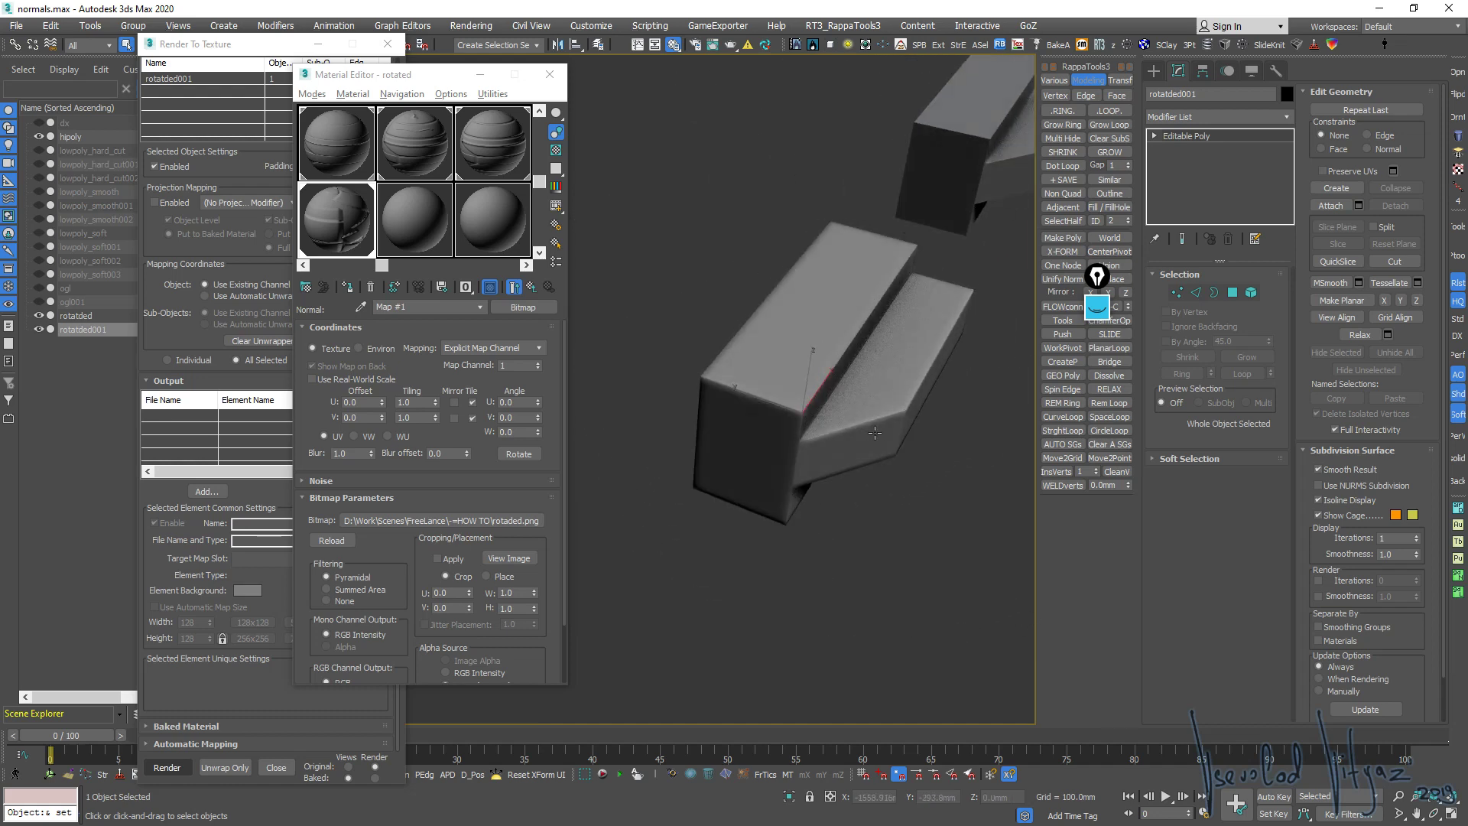
{"action": "scroll", "coordinate": [854, 368], "scroll_direction": "down", "scroll_amount": 2}
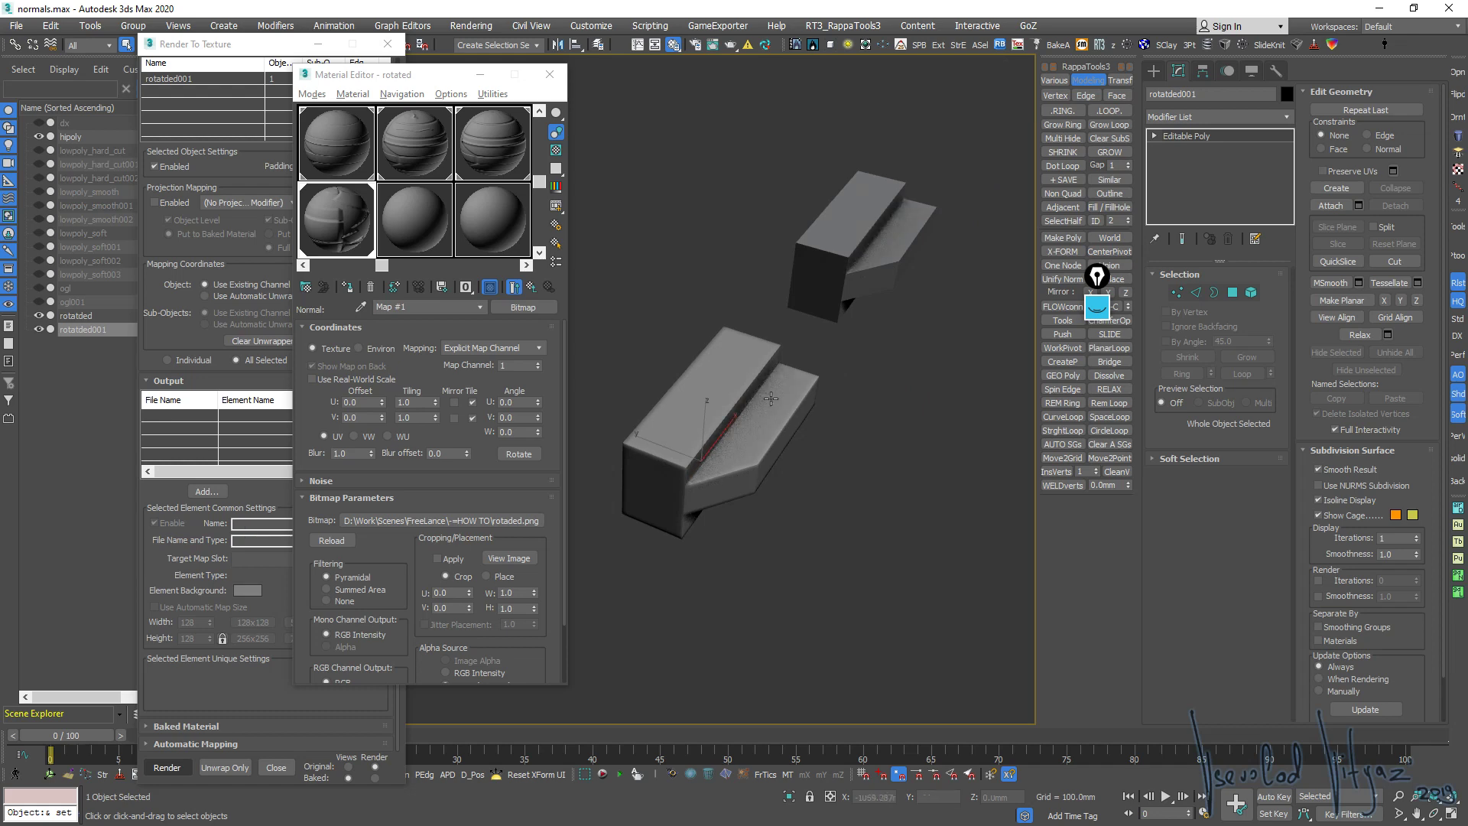
Delete rotated001 and add an Unwrap UVW modifier on rotatded's Editable Poly
{"action": "key", "text": "Delete"}
{"action": "left_click", "coordinate": [879, 273]}
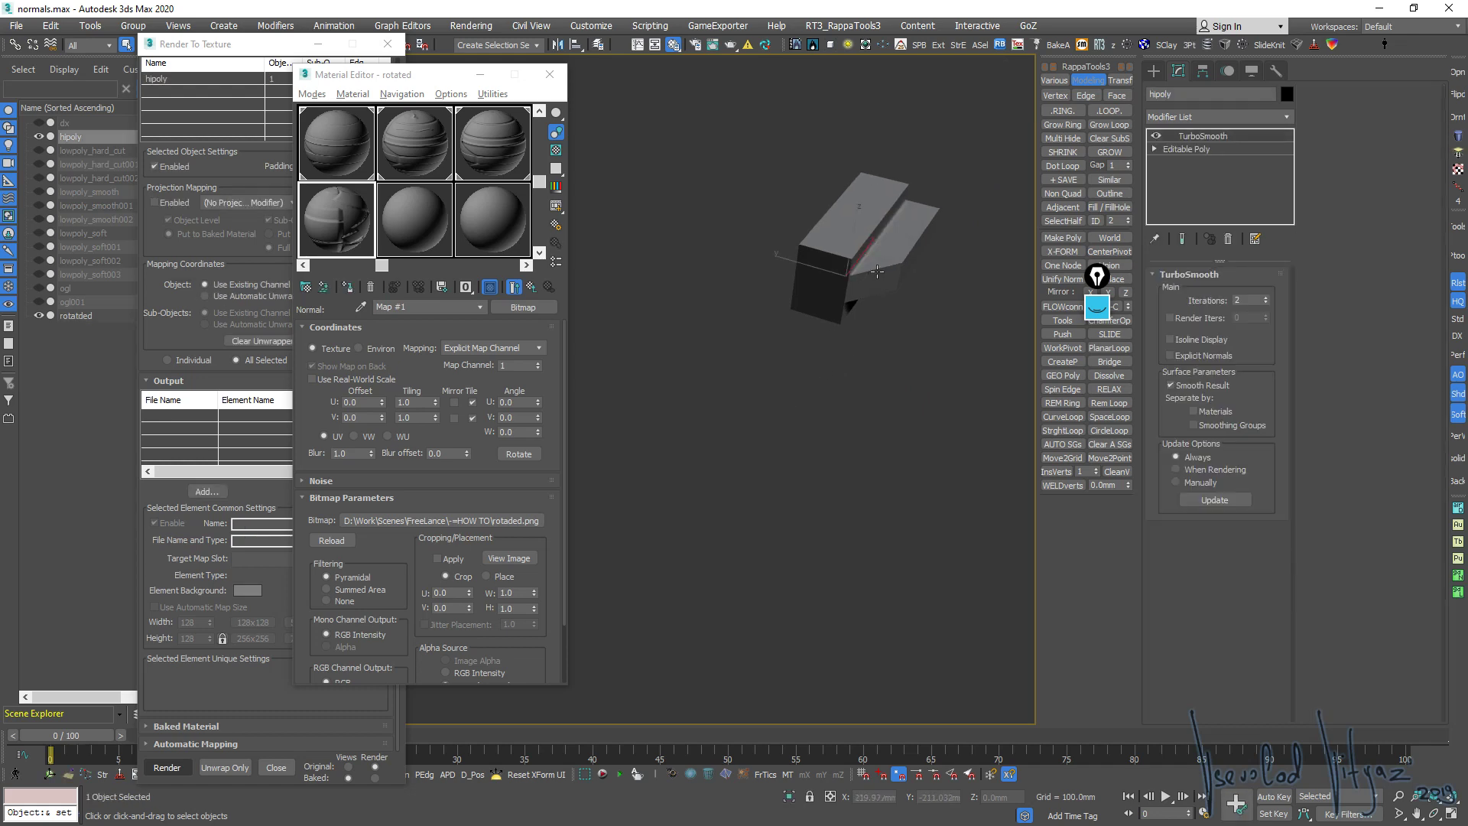
{"action": "key", "text": "F3"}
{"action": "middle_click_drag", "start_coordinate": [881, 267], "coordinate": [910, 252], "text": "alt"}
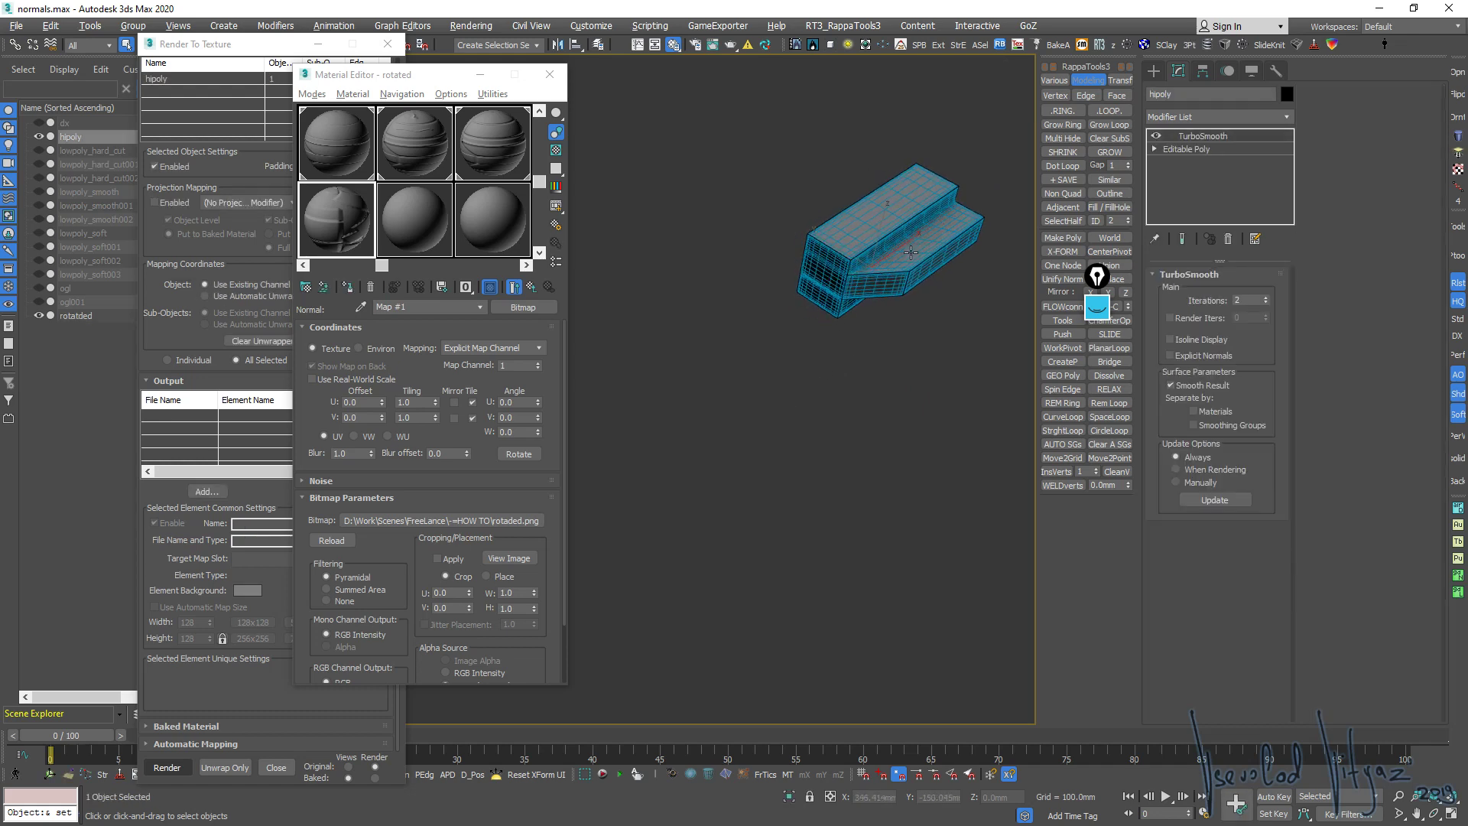
{"action": "left_click", "coordinate": [910, 252]}
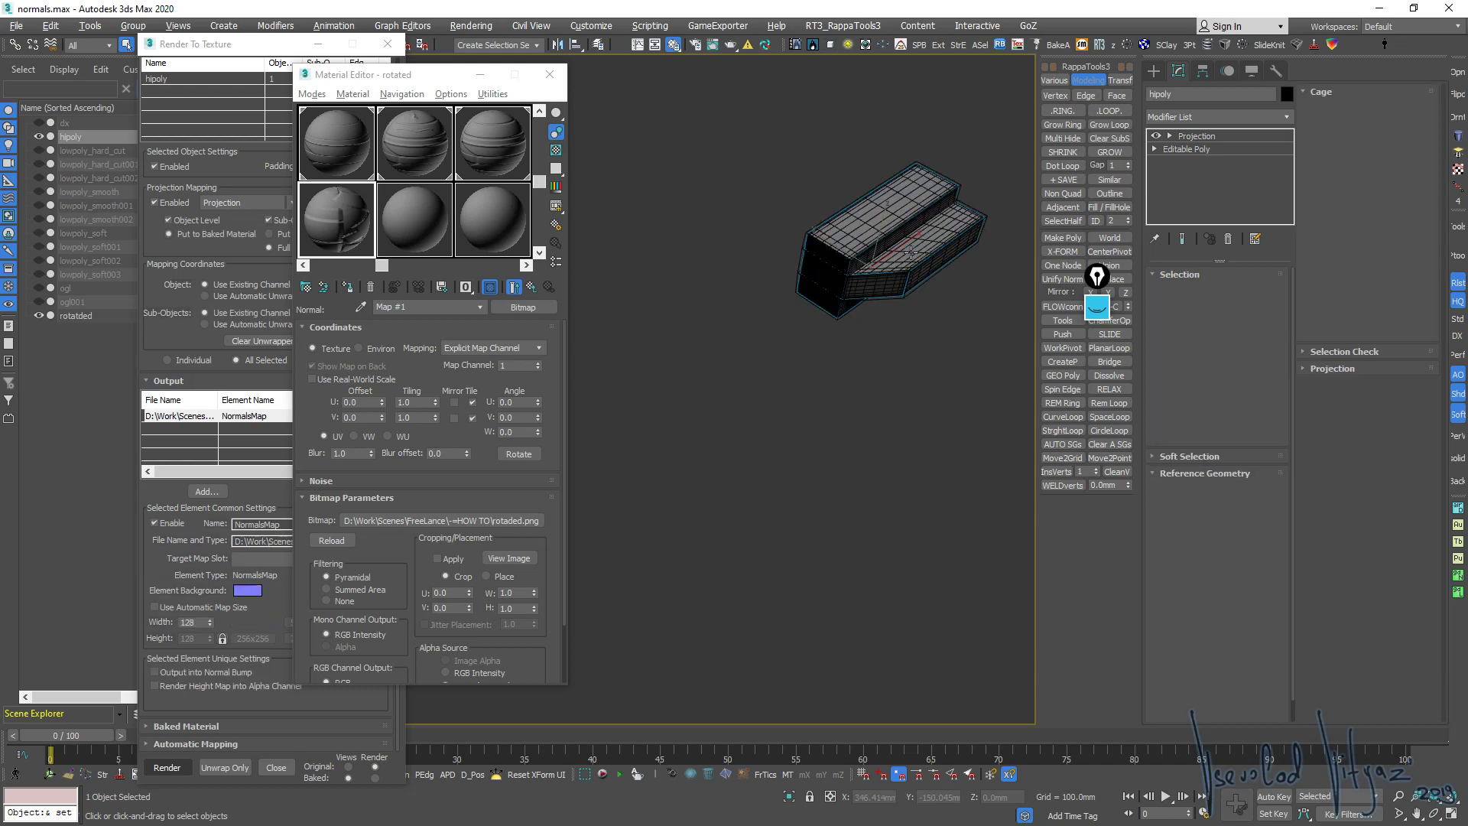
{"action": "left_click", "coordinate": [1227, 149]}
{"action": "key", "text": "z"}
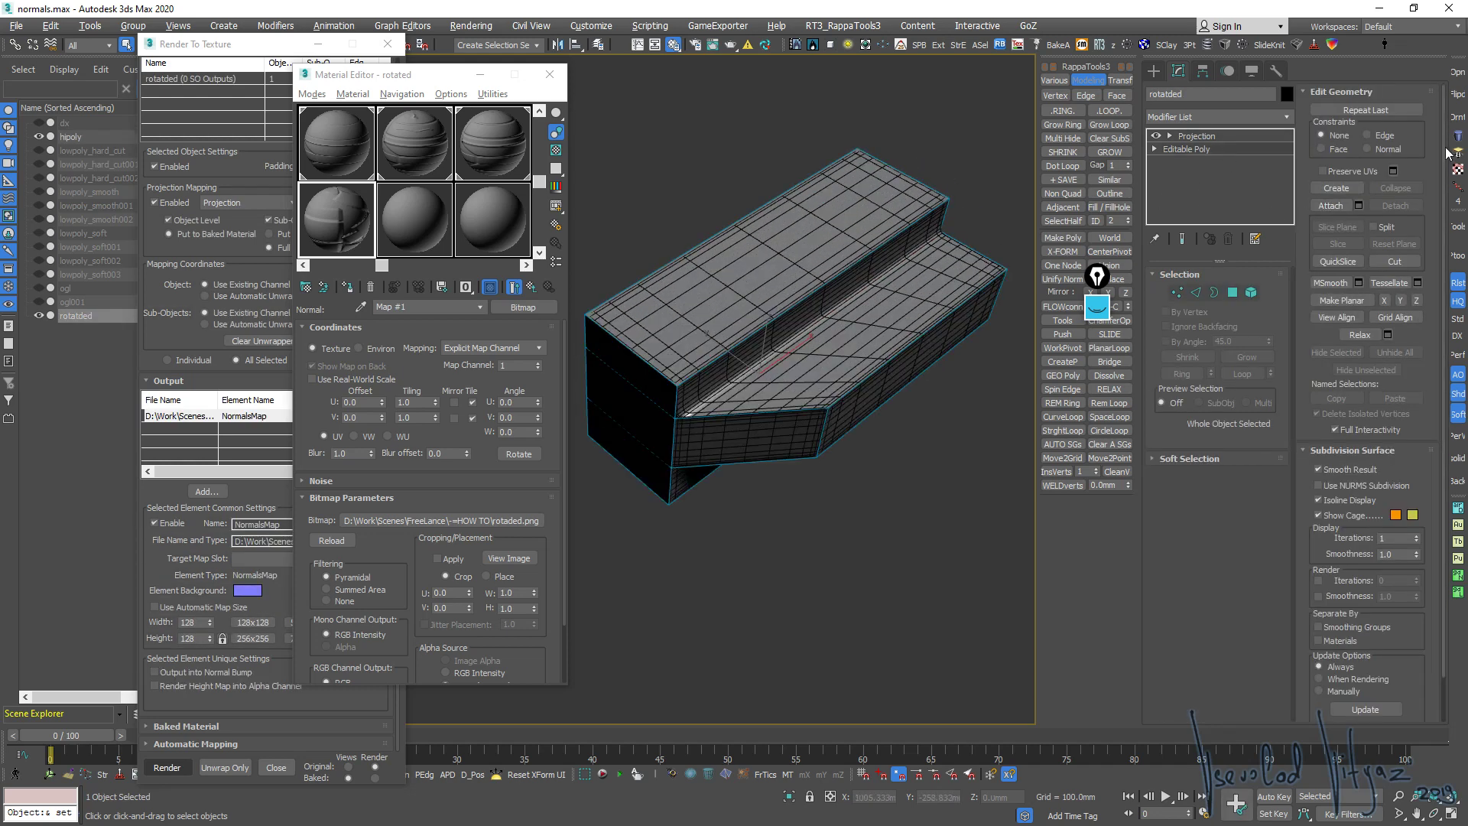
{"action": "left_click", "coordinate": [1458, 136]}
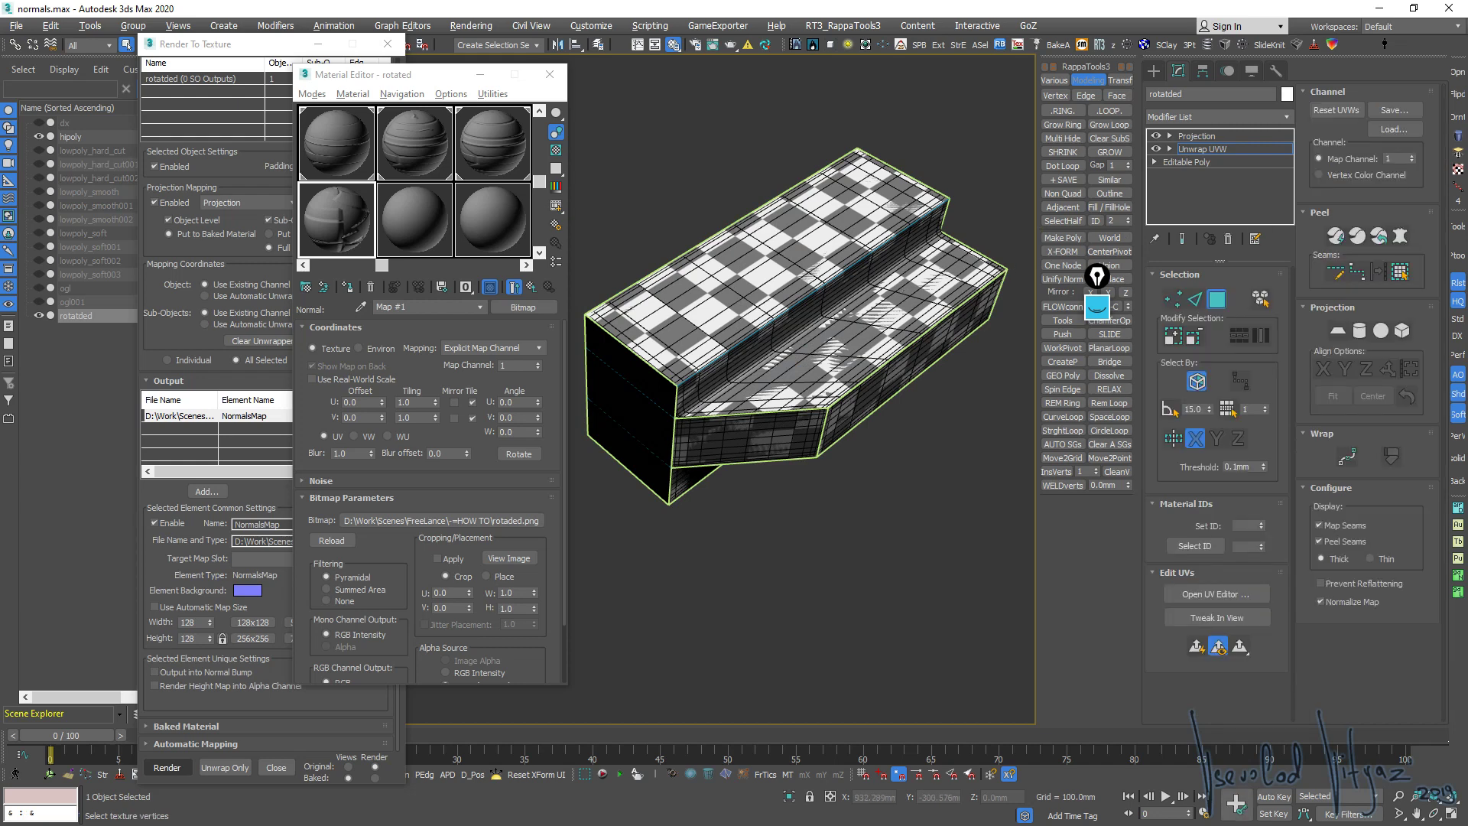
Open rotatded's UVs in a maximised editor, selection cleared and checker background hidden
{"action": "key", "text": "2"}
{"action": "scroll", "coordinate": [807, 313], "scroll_direction": "up", "scroll_amount": 4}
{"action": "left_click", "coordinate": [807, 313]}
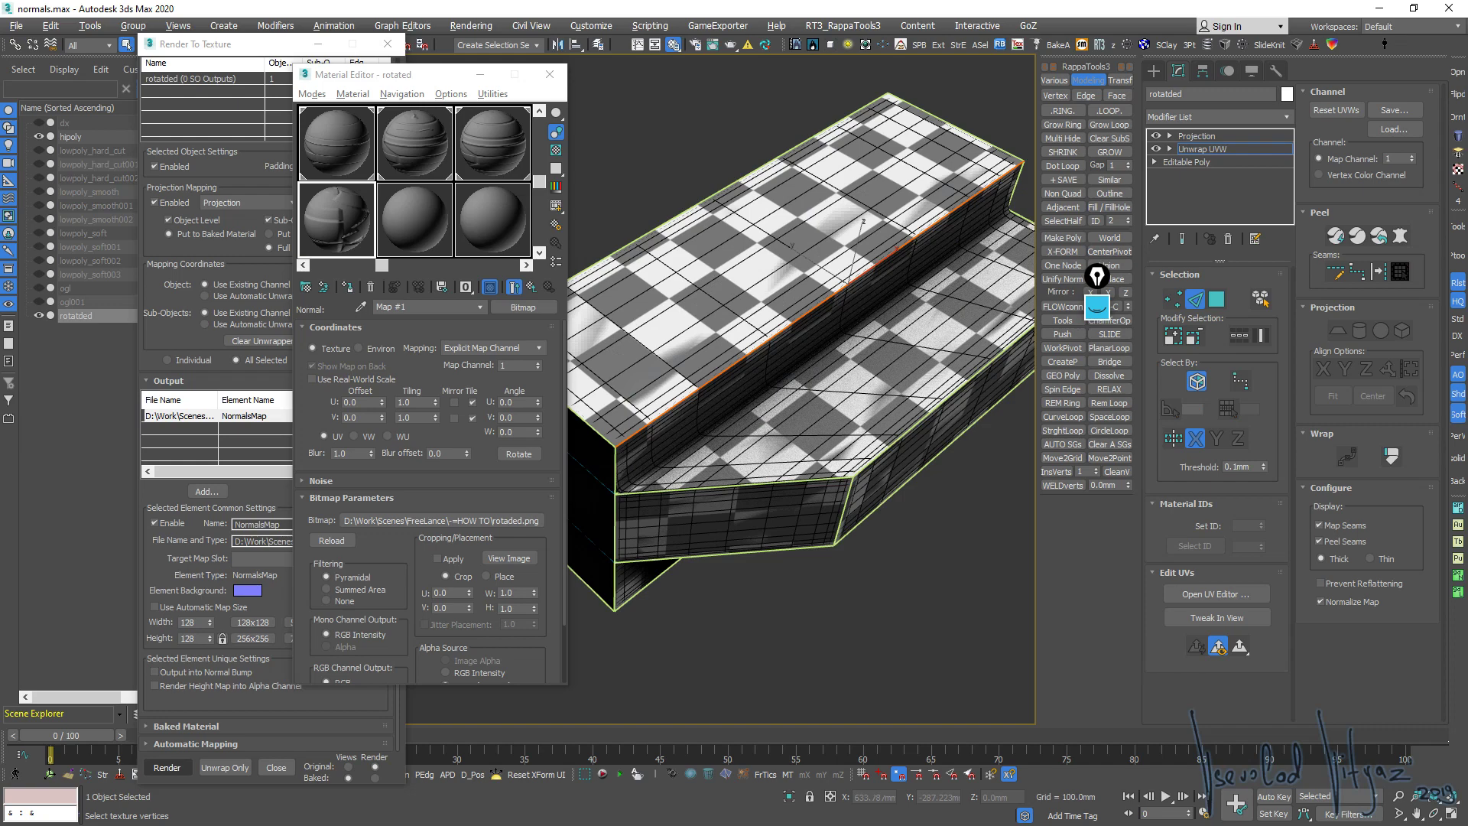
{"action": "left_click", "coordinate": [1217, 594]}
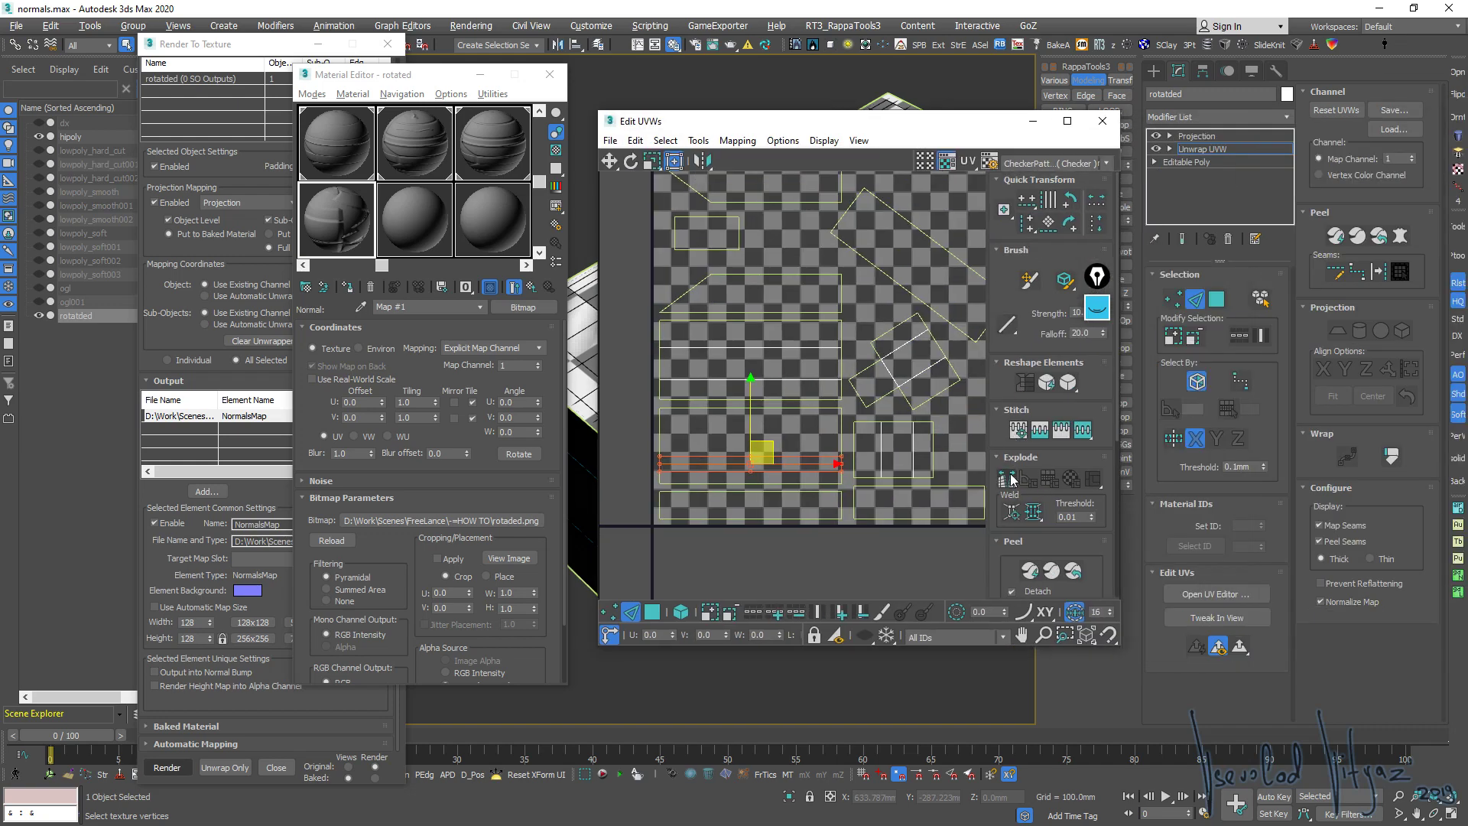
{"action": "left_click", "coordinate": [1011, 478]}
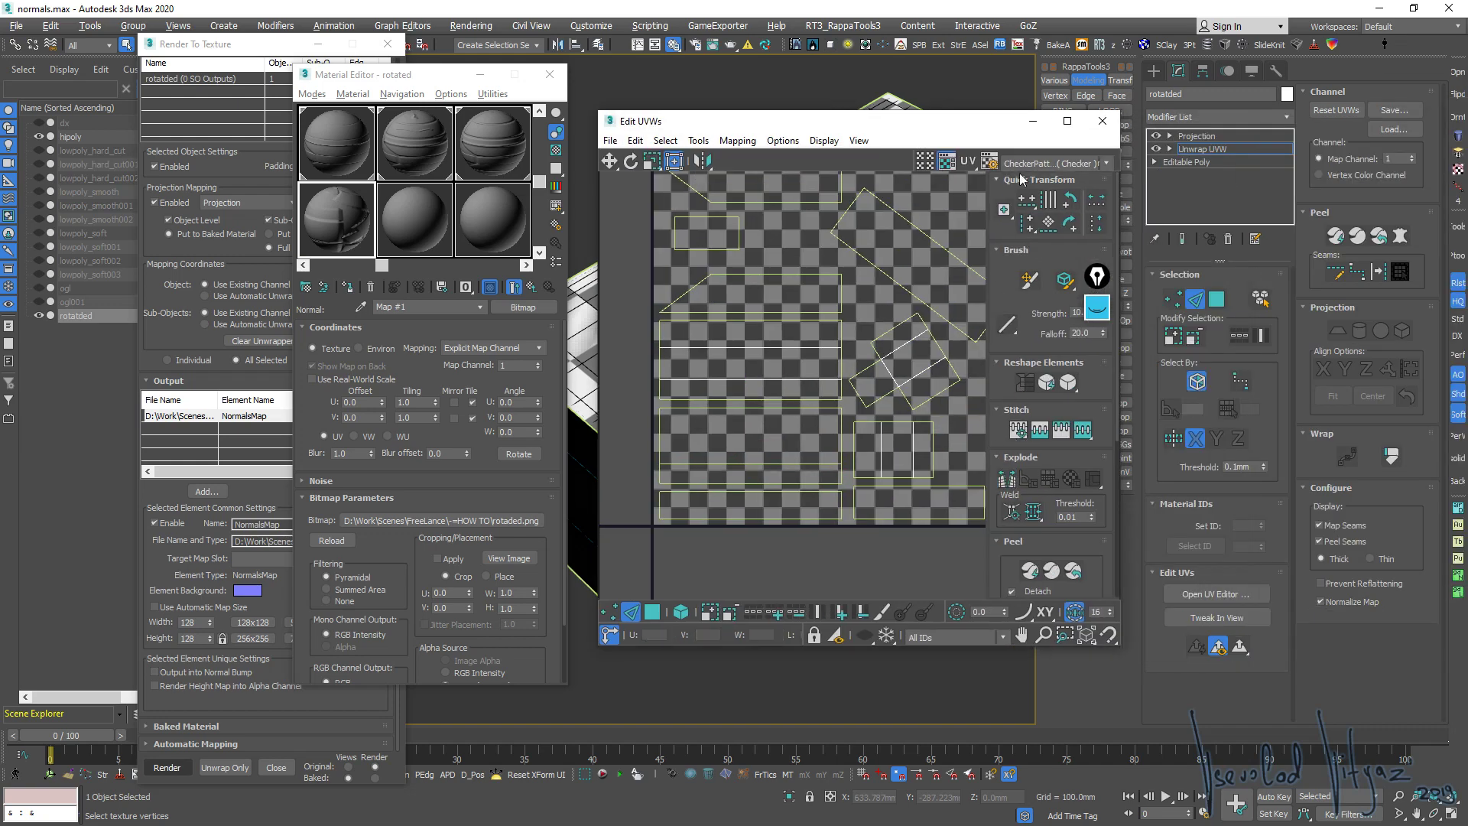
{"action": "left_click", "coordinate": [946, 161]}
{"action": "middle_click_drag", "start_coordinate": [829, 346], "coordinate": [829, 288]}
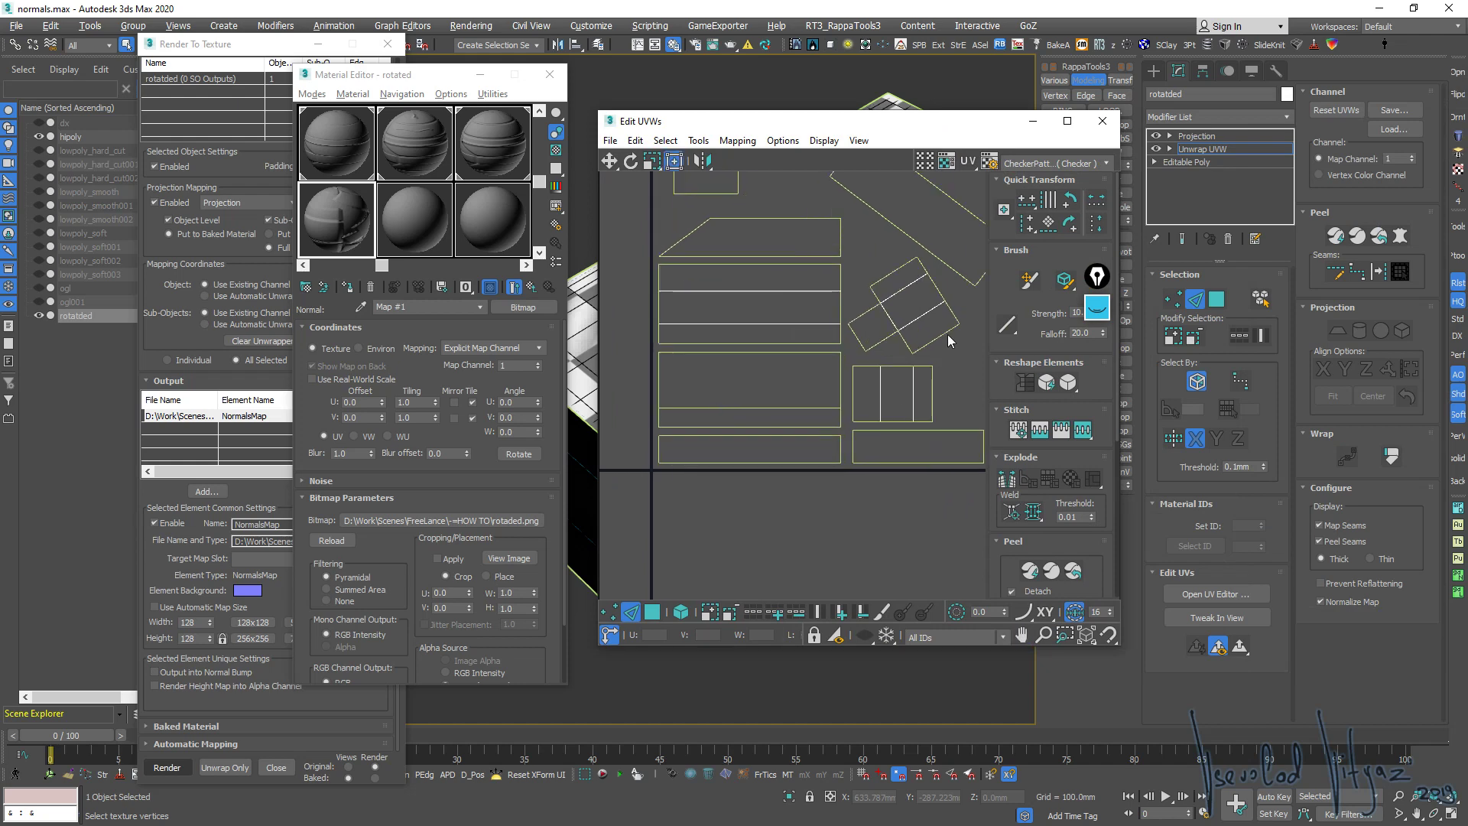
{"action": "scroll", "coordinate": [822, 450], "scroll_direction": "down", "scroll_amount": 2}
{"action": "middle_click_drag", "start_coordinate": [823, 449], "coordinate": [758, 498]}
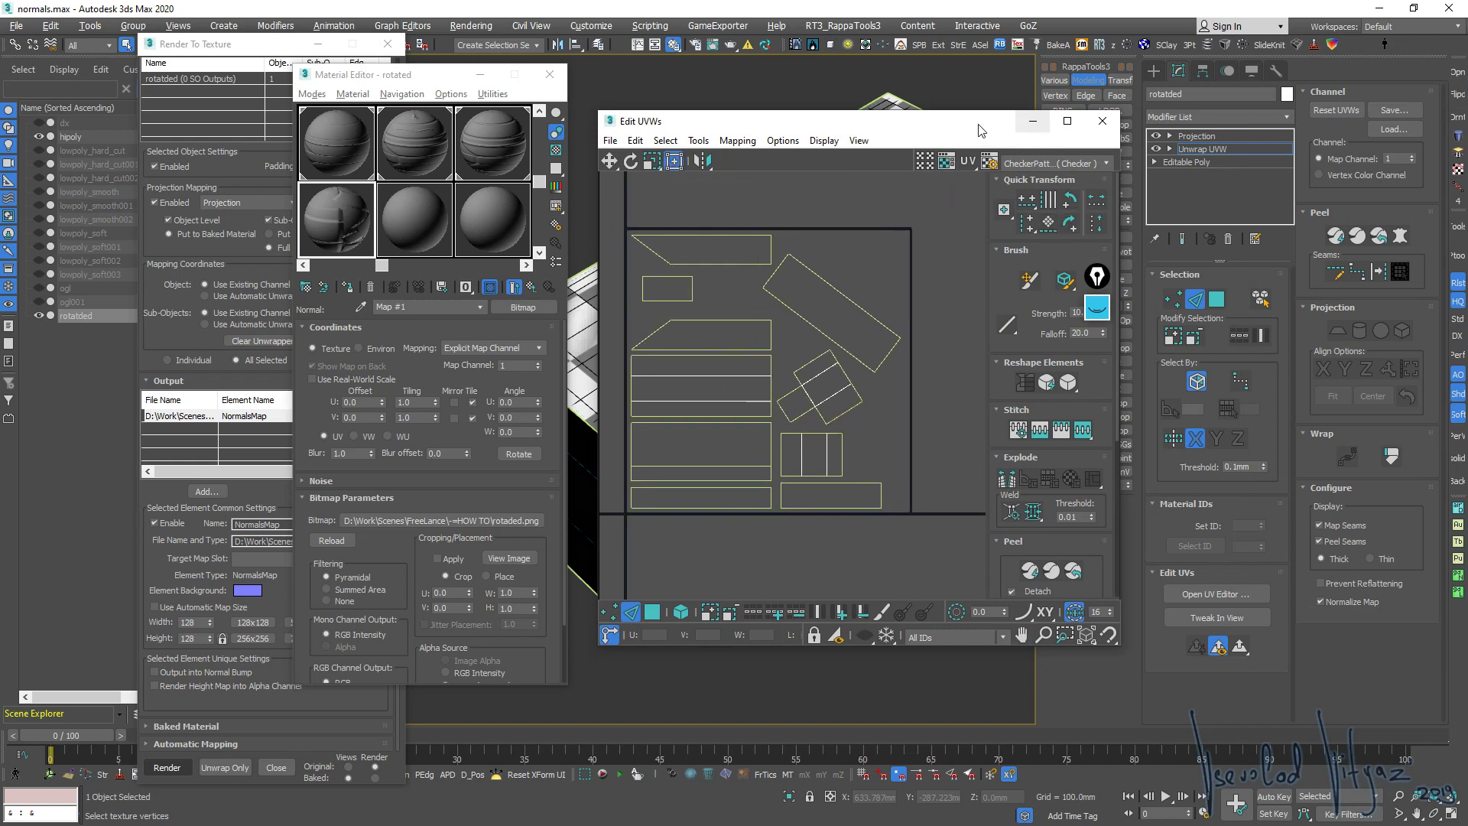
{"action": "left_click", "coordinate": [1067, 121]}
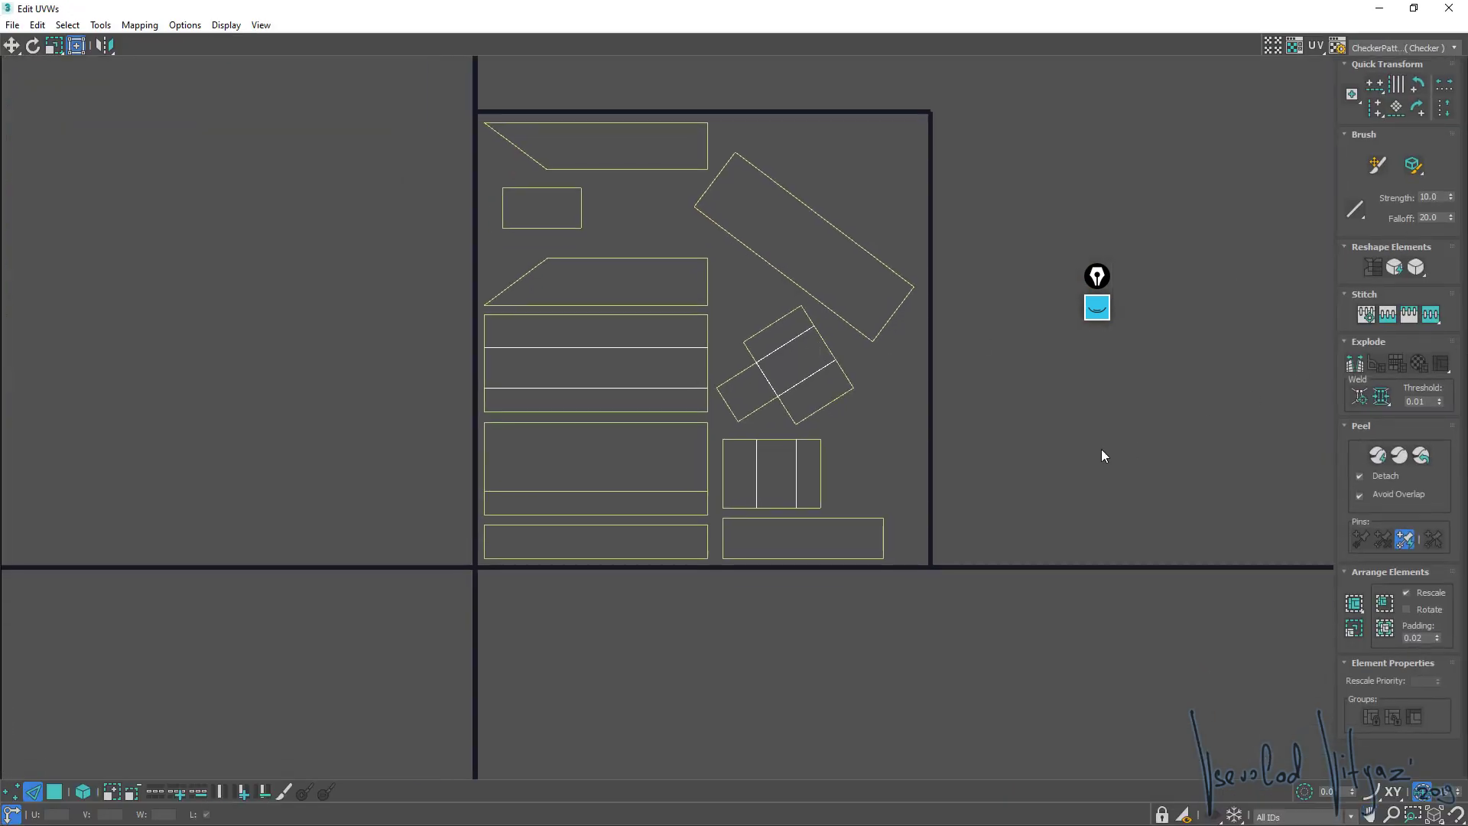
Rearrange the strip, trapezoid, diagonal and cross-shaped UV shells within the square
{"action": "left_click", "coordinate": [665, 501]}
{"action": "left_click_drag", "start_coordinate": [665, 501], "coordinate": [903, 179]}
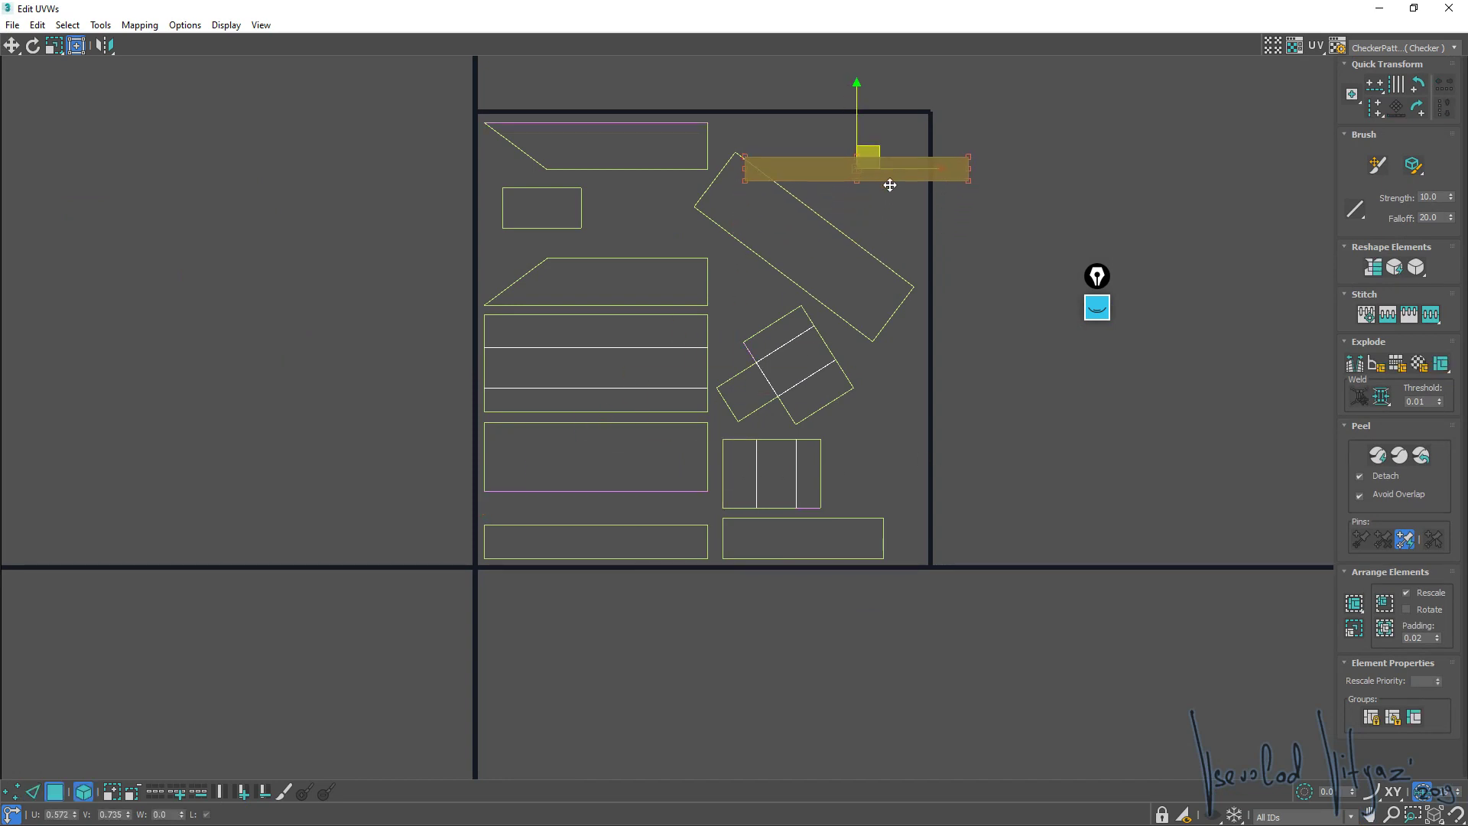
{"action": "left_click_drag", "start_coordinate": [426, 296], "coordinate": [575, 494]}
{"action": "left_click_drag", "start_coordinate": [597, 310], "coordinate": [598, 337]}
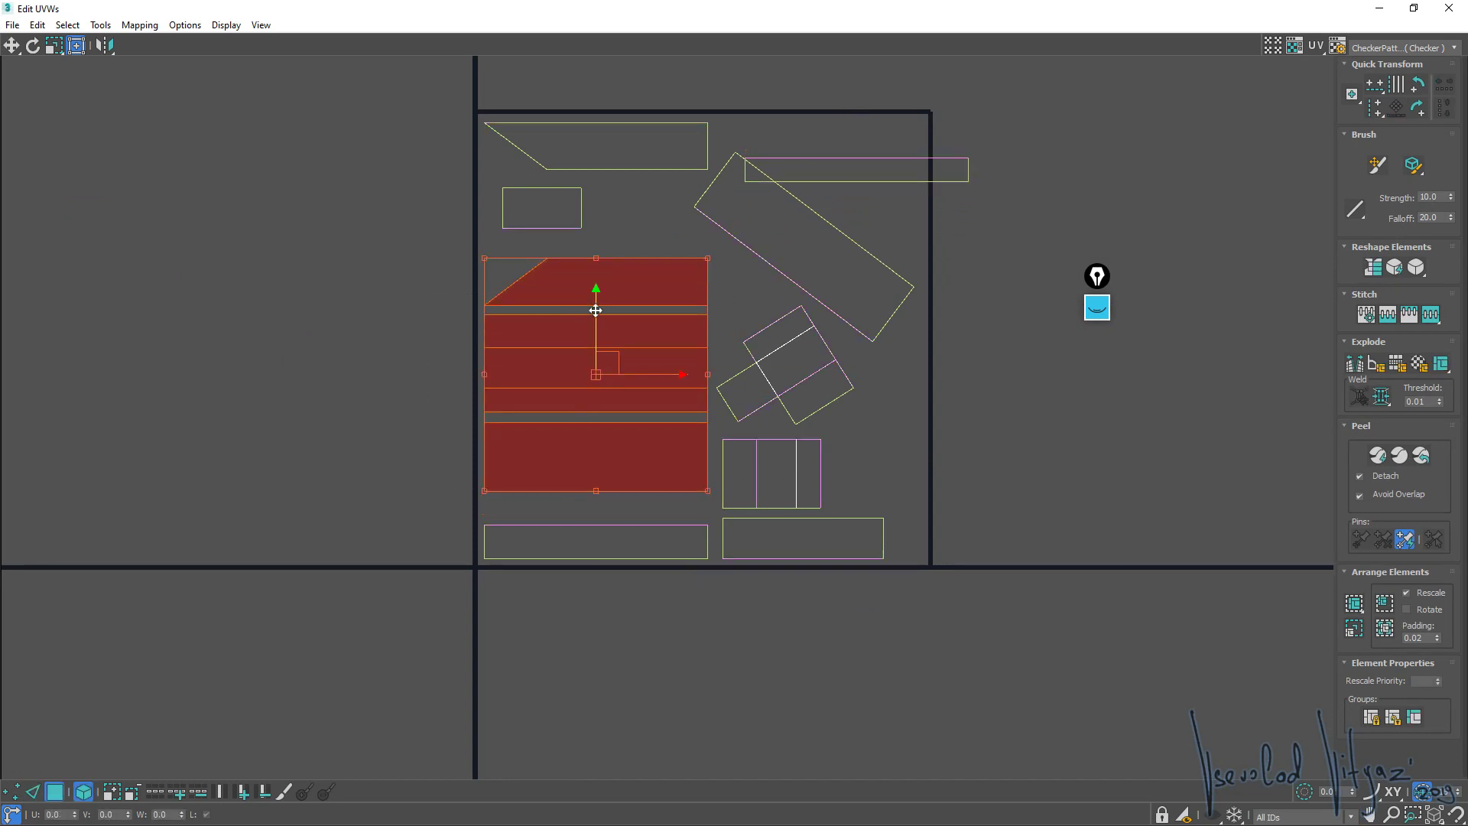
{"action": "left_click", "coordinate": [950, 451]}
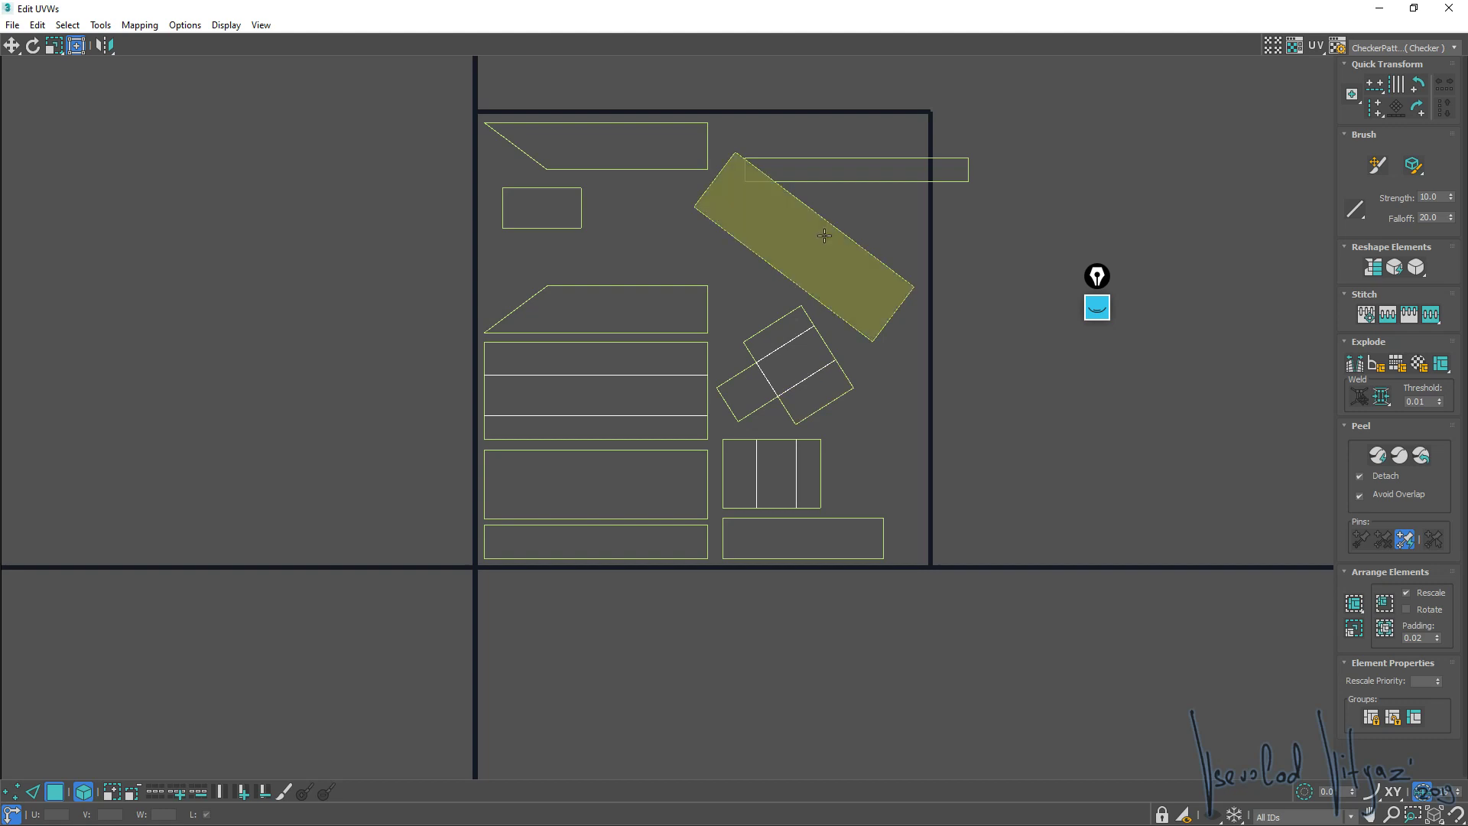
{"action": "left_click_drag", "start_coordinate": [826, 236], "coordinate": [810, 291]}
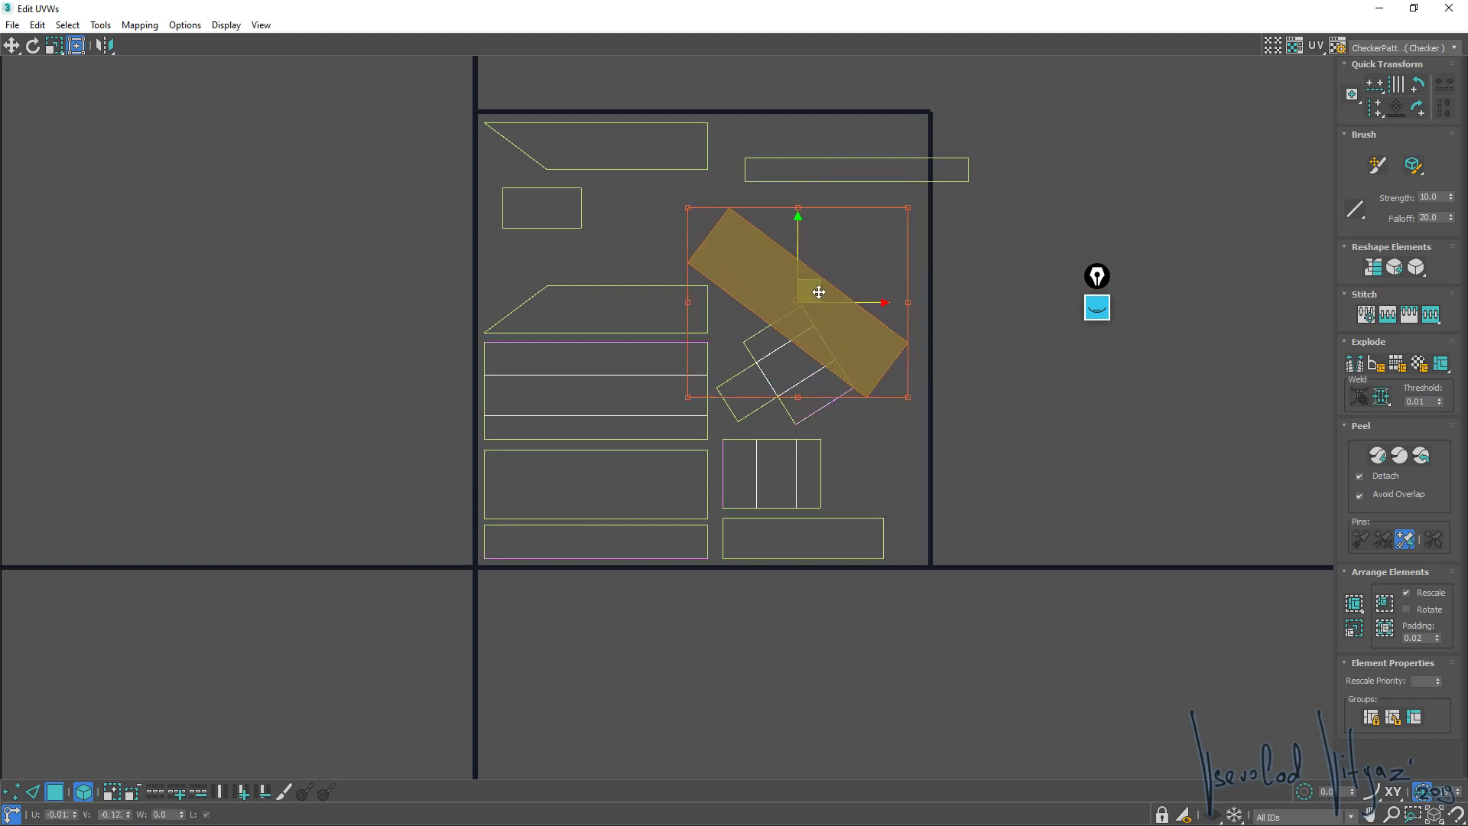
{"action": "left_click", "coordinate": [770, 410]}
{"action": "mouse_move", "coordinate": [799, 404]}
{"action": "left_mouse_down"}
{"action": "mouse_move", "coordinate": [795, 475]}
{"action": "mouse_move", "coordinate": [675, 253]}
{"action": "left_mouse_up"}
{"action": "left_click_drag", "start_coordinate": [542, 208], "coordinate": [524, 243]}
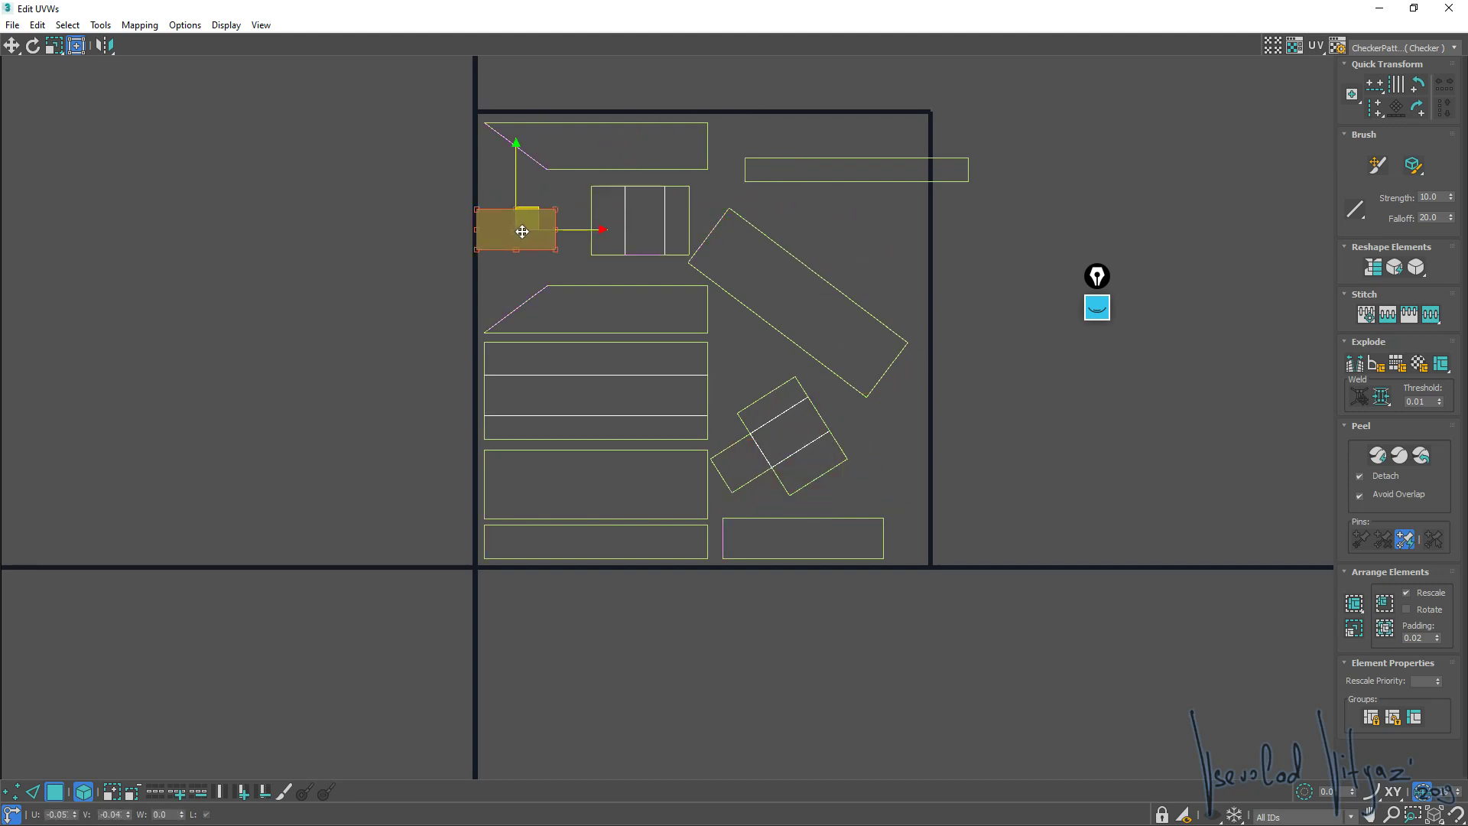
Nudge the remaining shells and rotate the thin top strip about 30° diagonally
{"action": "left_click", "coordinate": [621, 208]}
{"action": "left_click_drag", "start_coordinate": [621, 208], "coordinate": [616, 202]}
{"action": "left_click_drag", "start_coordinate": [764, 268], "coordinate": [777, 269]}
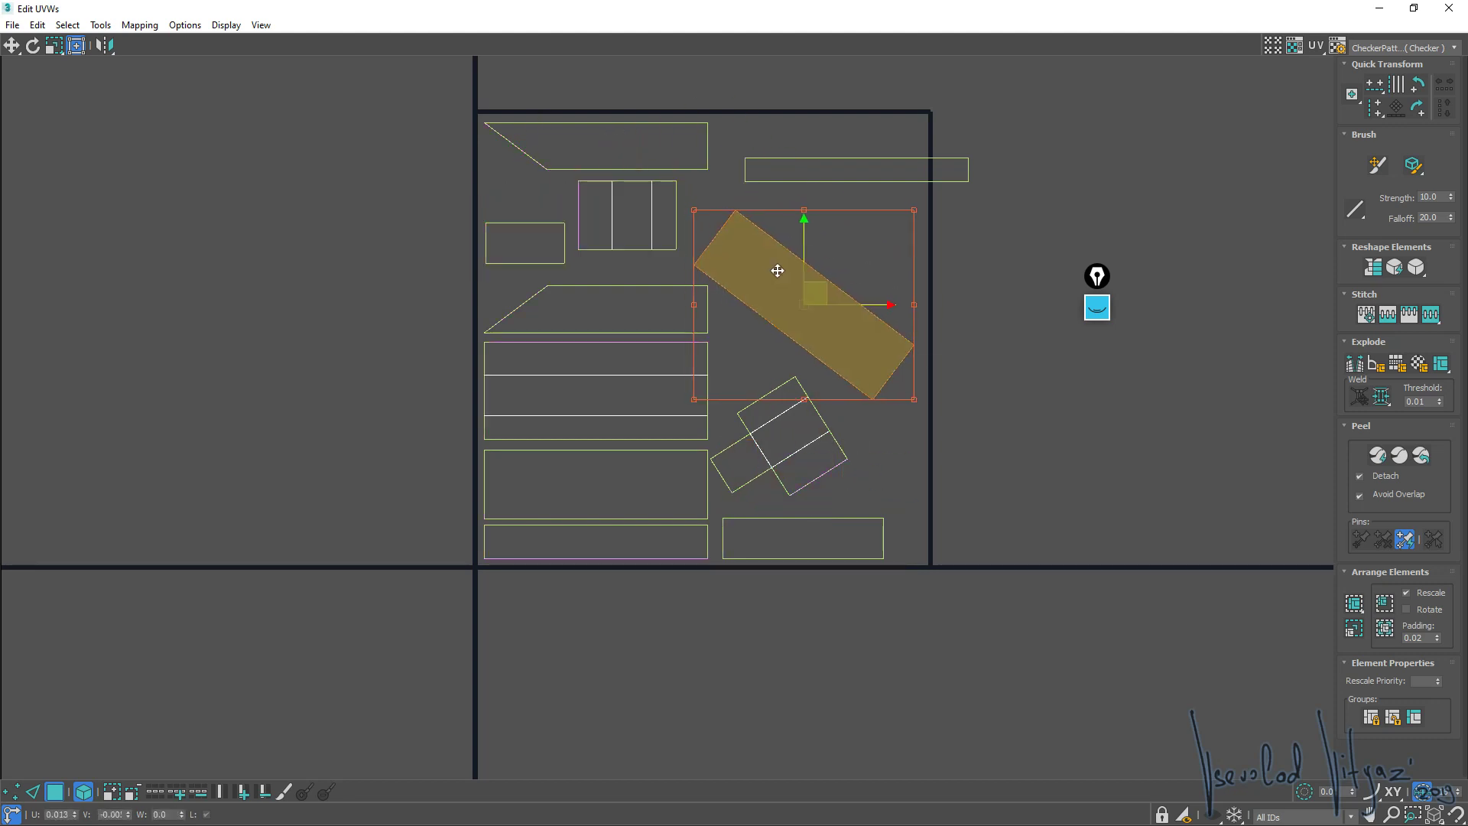
{"action": "left_click_drag", "start_coordinate": [772, 442], "coordinate": [785, 449]}
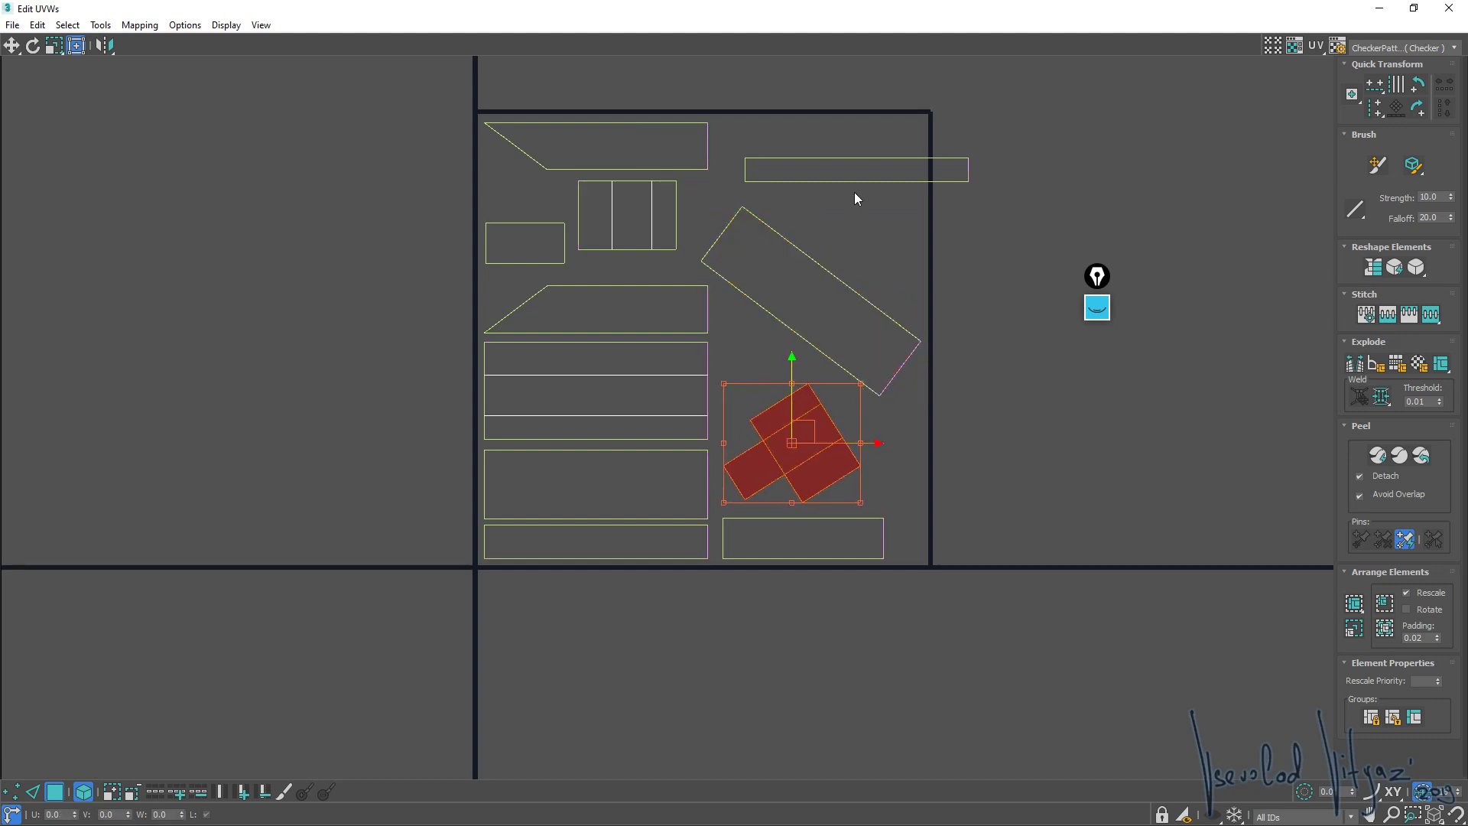
{"action": "left_click", "coordinate": [856, 172]}
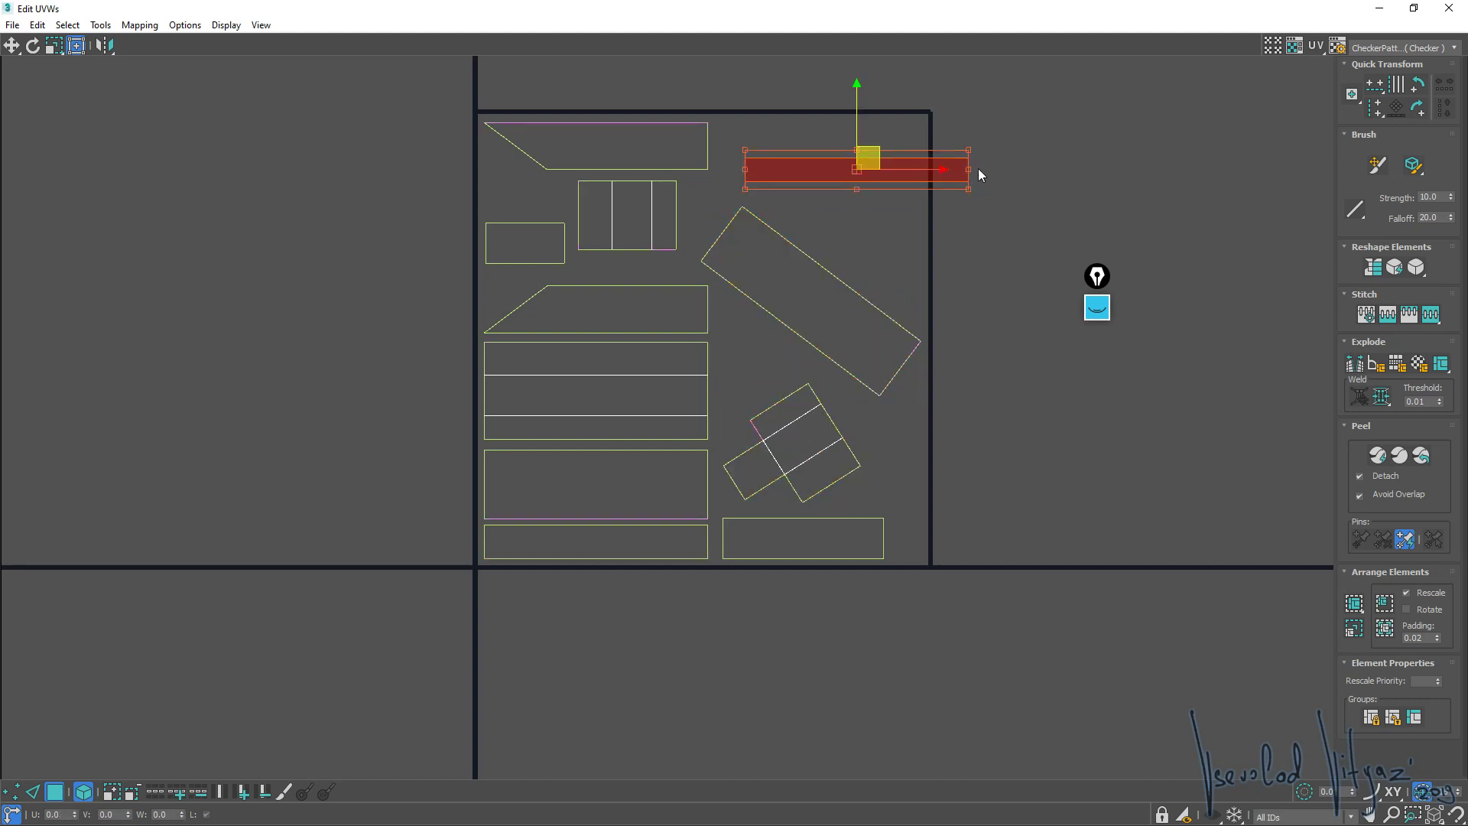
{"action": "left_click_drag", "start_coordinate": [969, 169], "coordinate": [958, 227]}
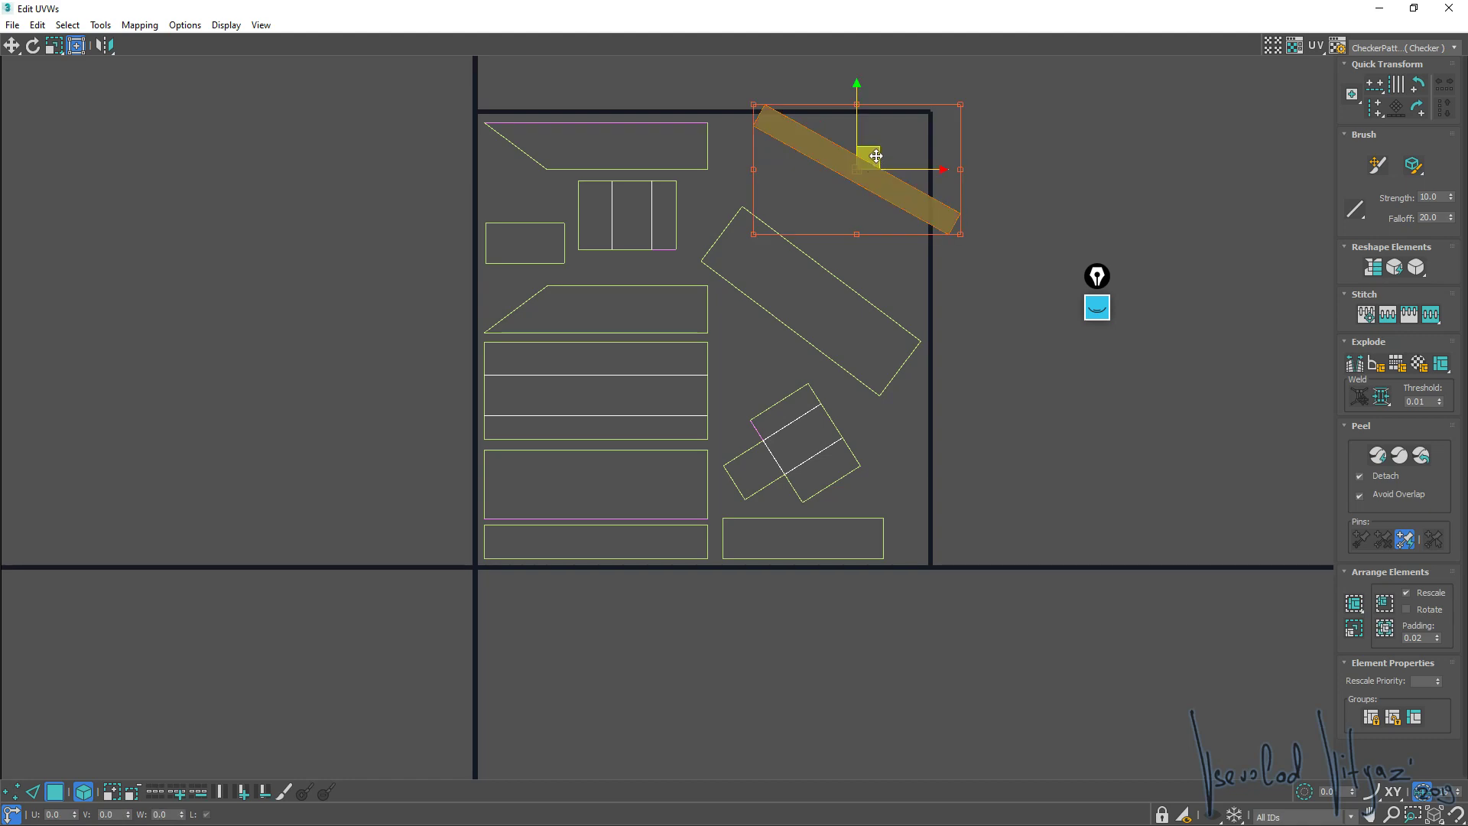
{"action": "left_click_drag", "start_coordinate": [876, 156], "coordinate": [839, 189]}
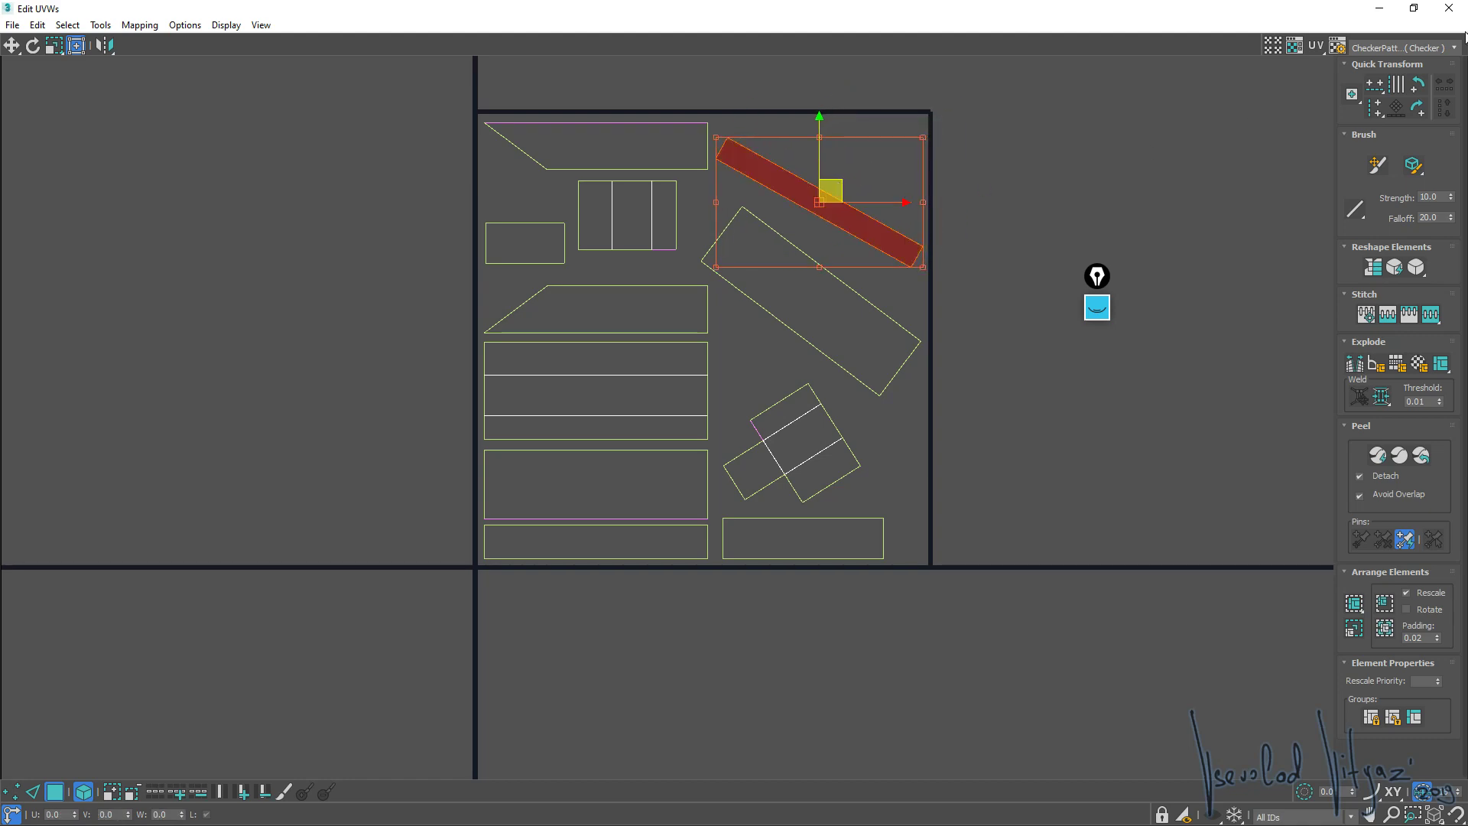
Close the UV editor and restore the steps object's modifiers after a trial undo
{"action": "left_click", "coordinate": [1451, 14]}
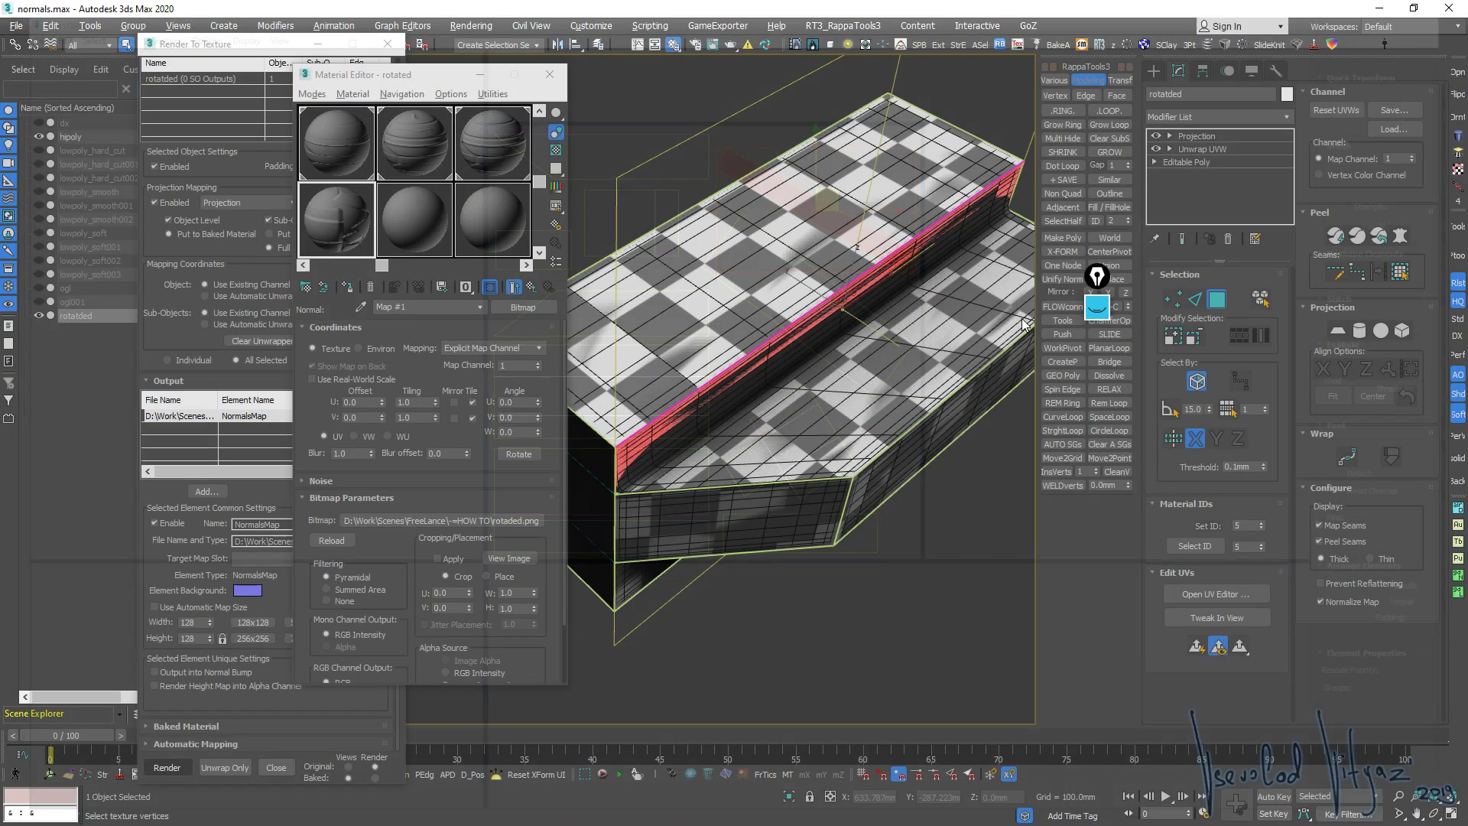
{"action": "key", "text": "ctrl+z"}
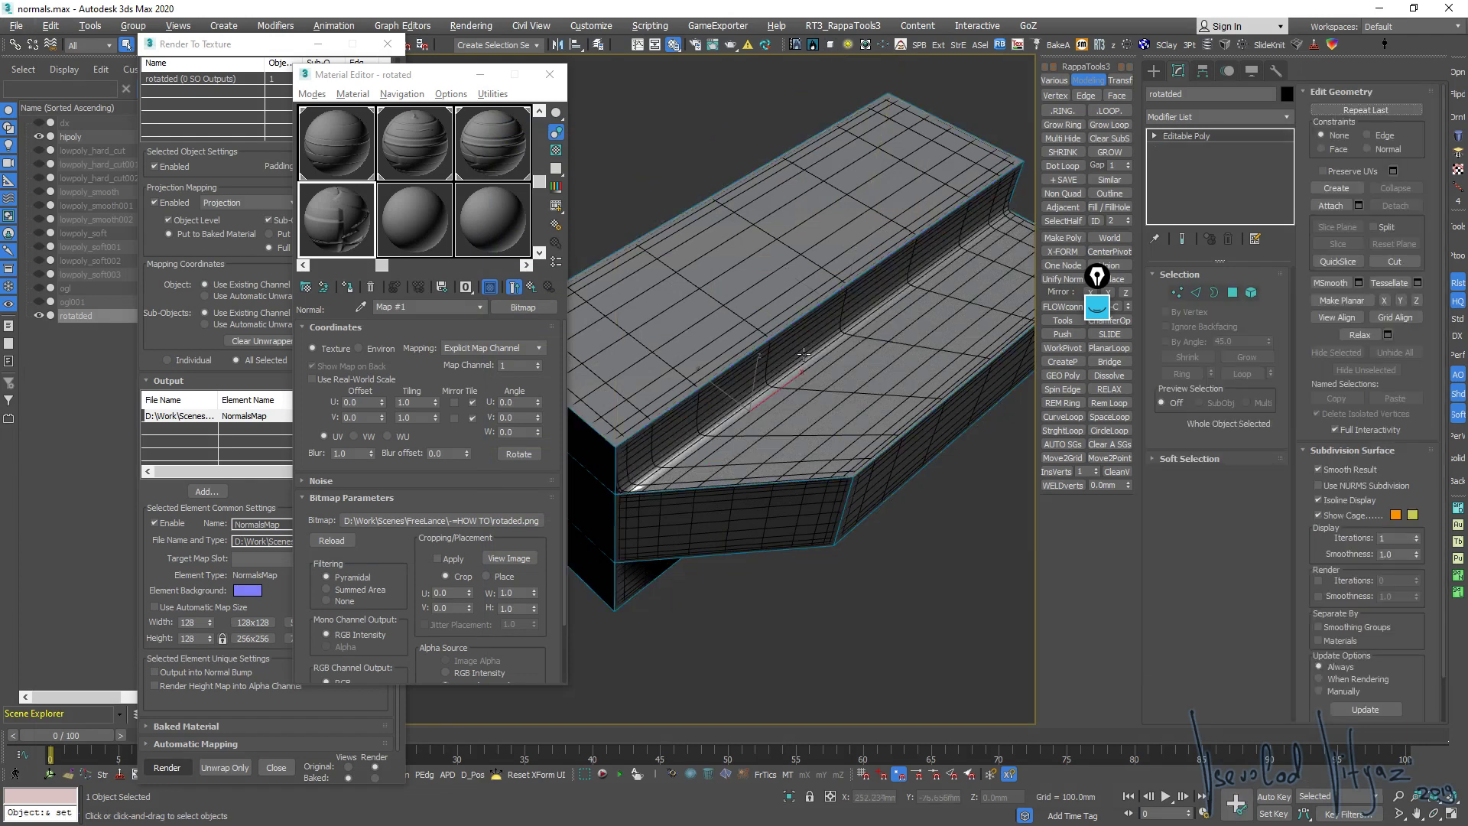
{"action": "scroll", "coordinate": [873, 237], "scroll_direction": "down", "scroll_amount": 6}
{"action": "key", "text": "ctrl+y"}
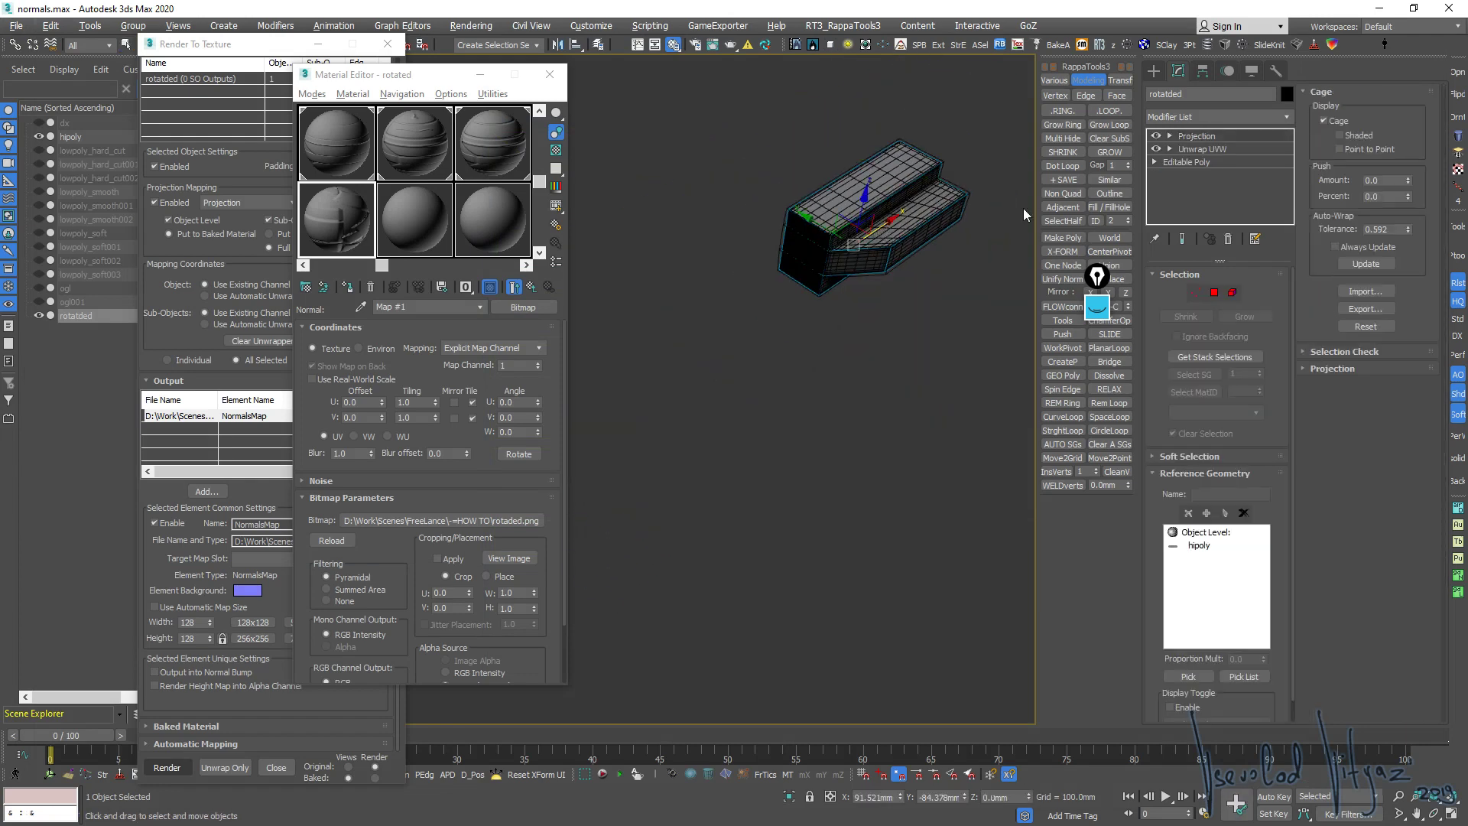
Clone the steps object, remove its Projection modifier and assign the normal-mapped material
{"action": "left_click_drag", "start_coordinate": [895, 212], "coordinate": [684, 361], "text": "shift"}
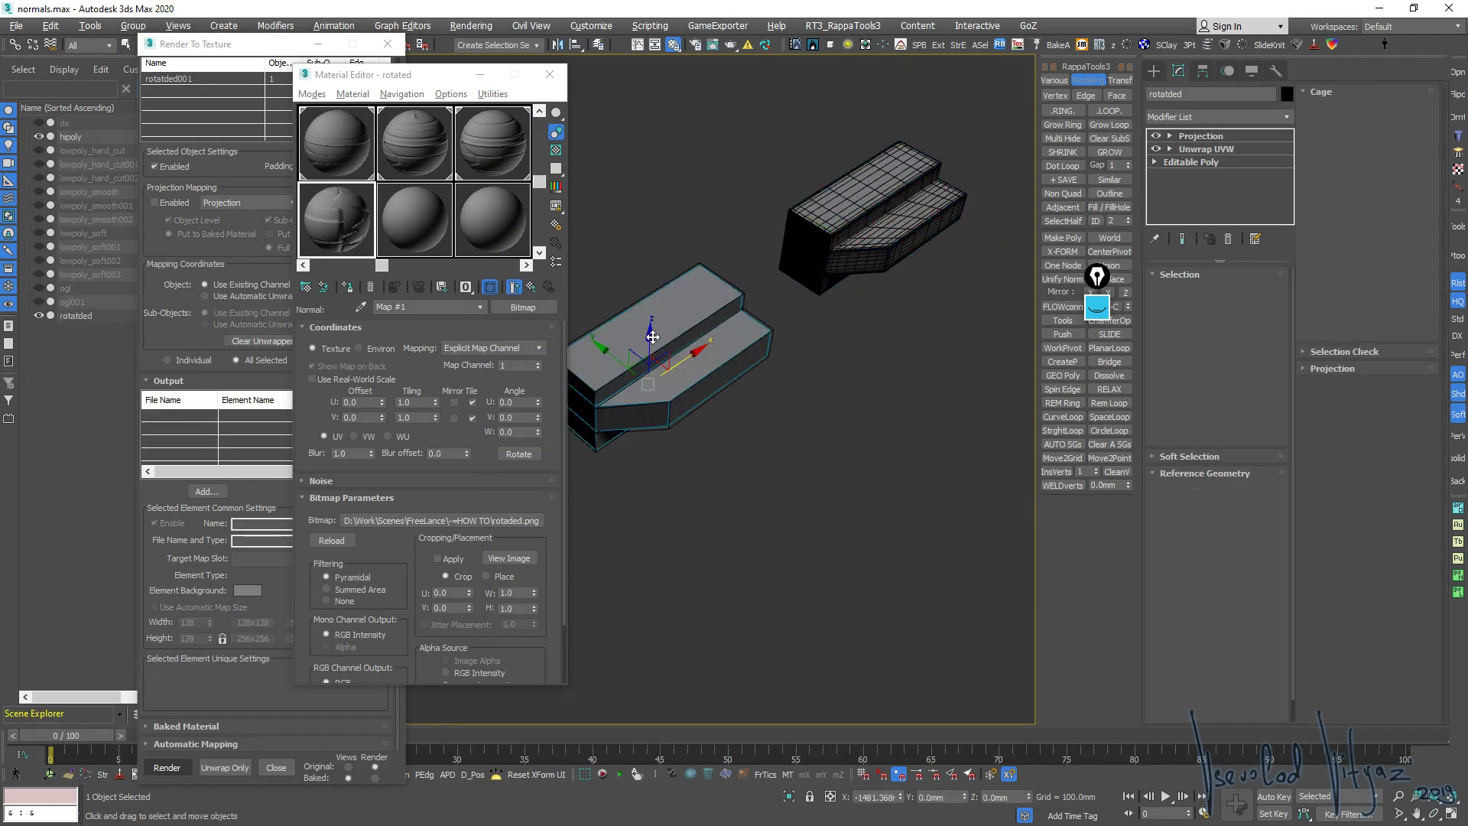
{"action": "left_click", "coordinate": [735, 486]}
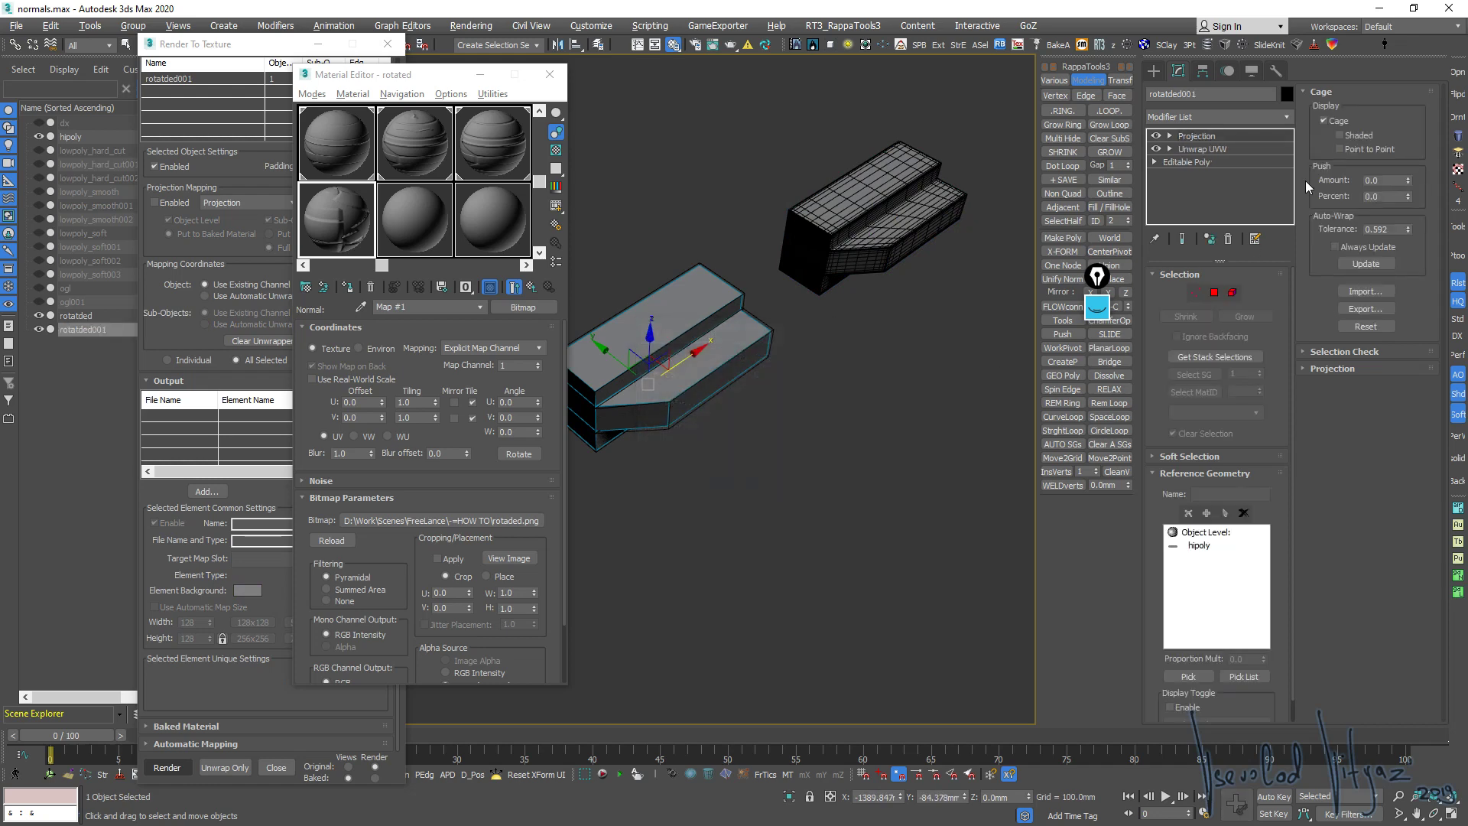
{"action": "left_click", "coordinate": [1228, 238]}
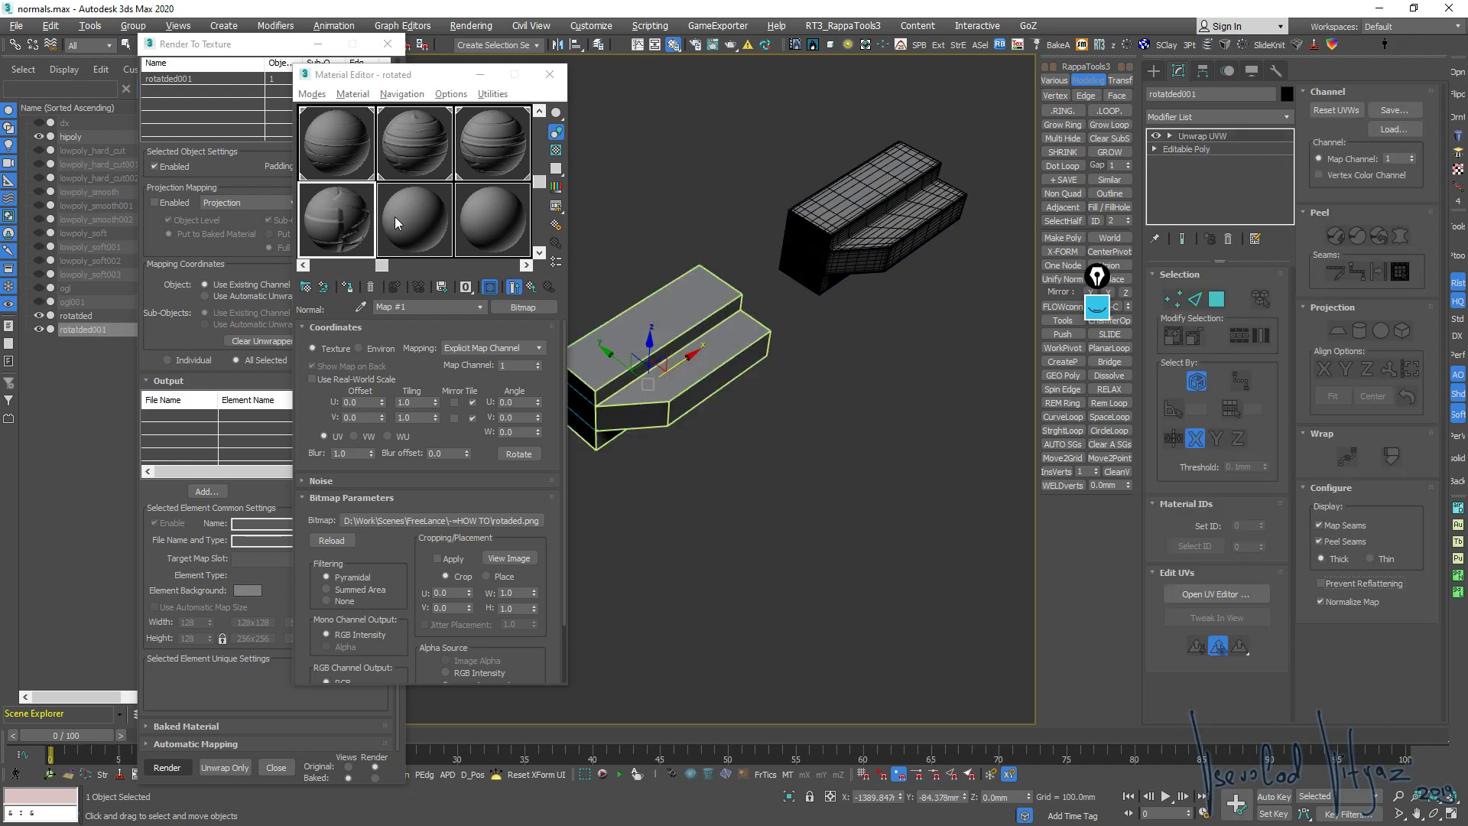
{"action": "left_click", "coordinate": [347, 286]}
{"action": "left_click", "coordinate": [890, 231]}
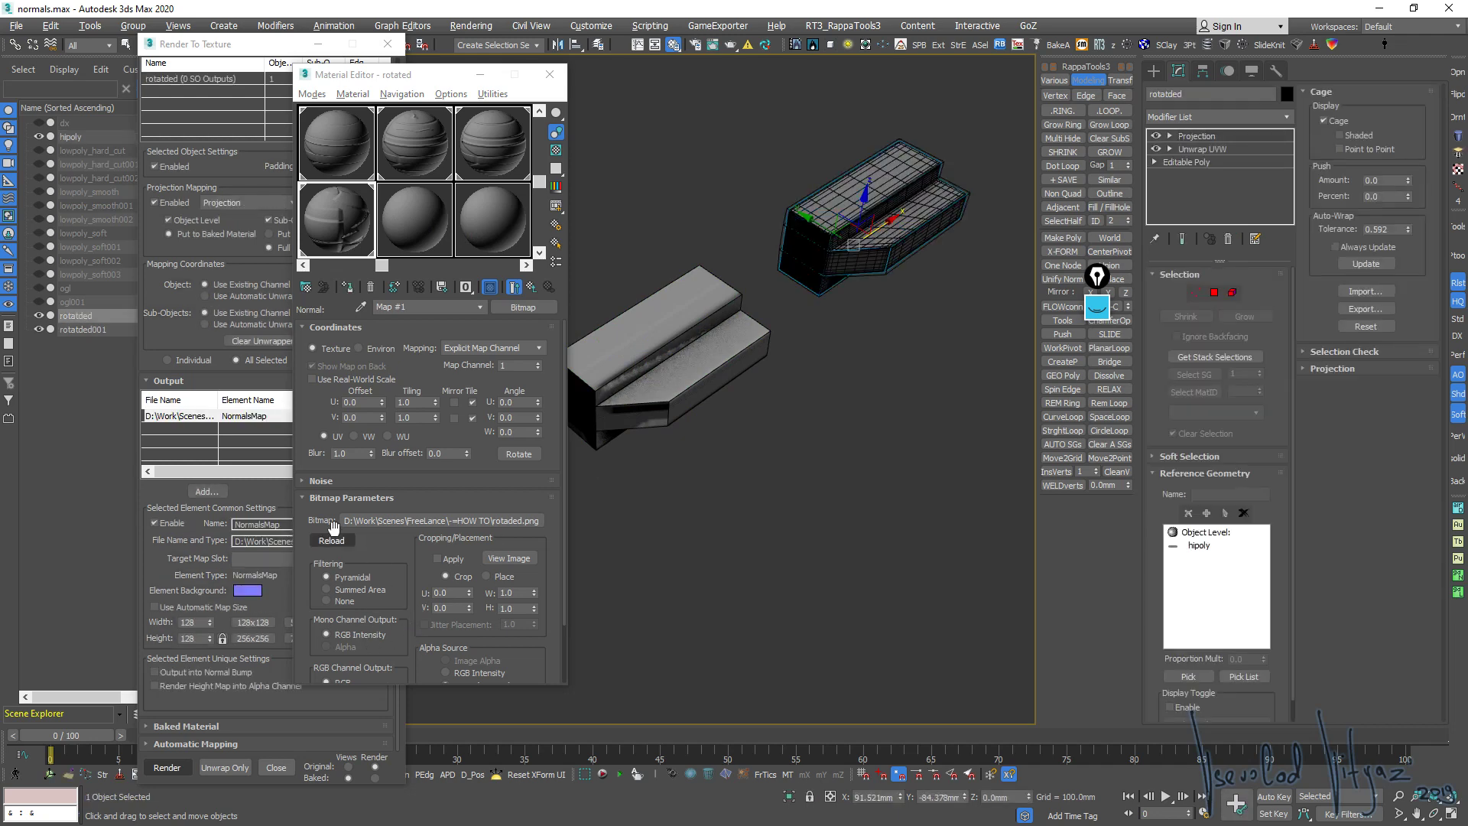
{"action": "left_click", "coordinate": [549, 74]}
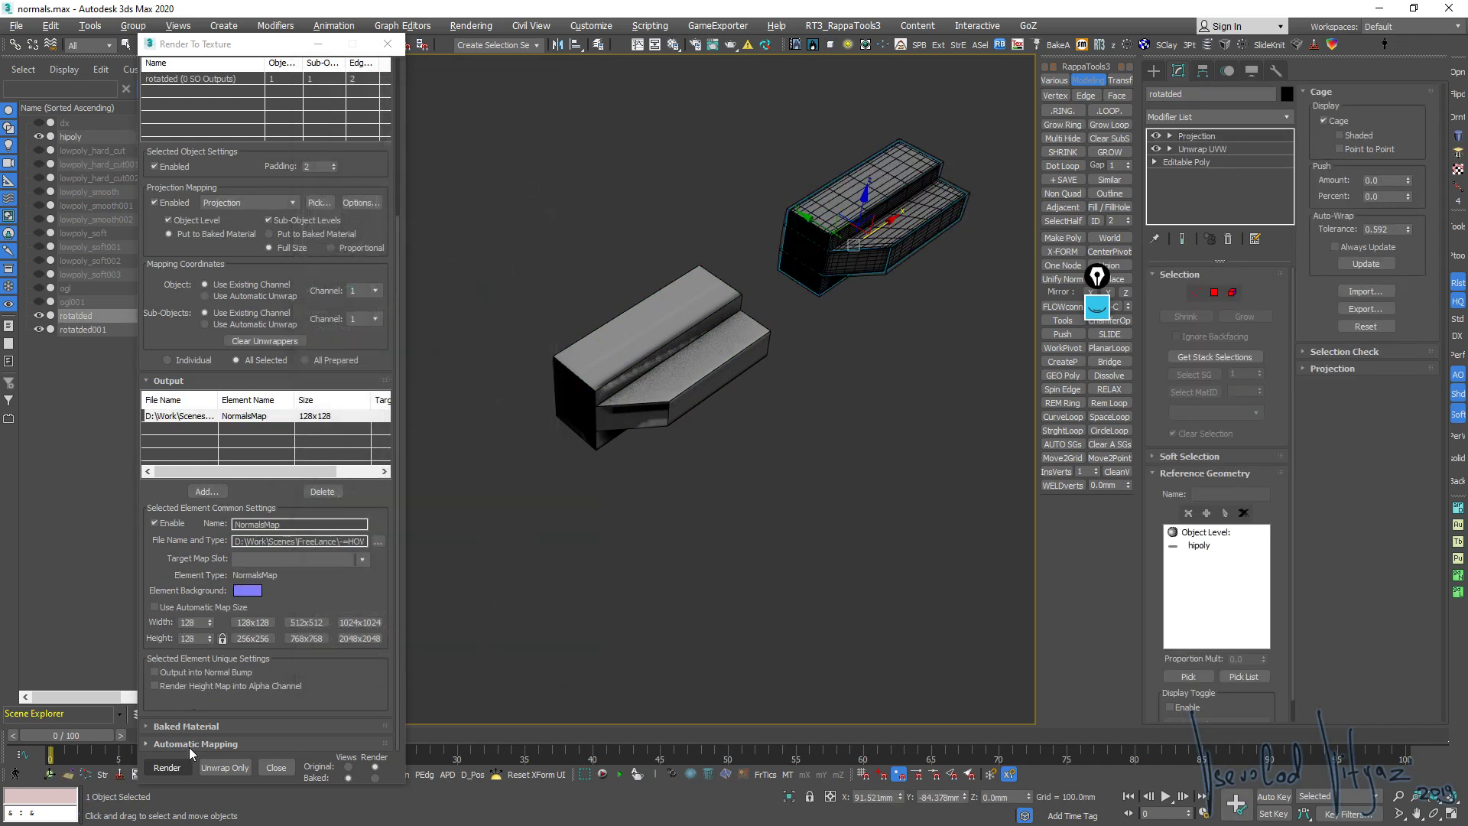
Bake the normal map and orbit to the groove on the baked copy
{"action": "left_click", "coordinate": [169, 767]}
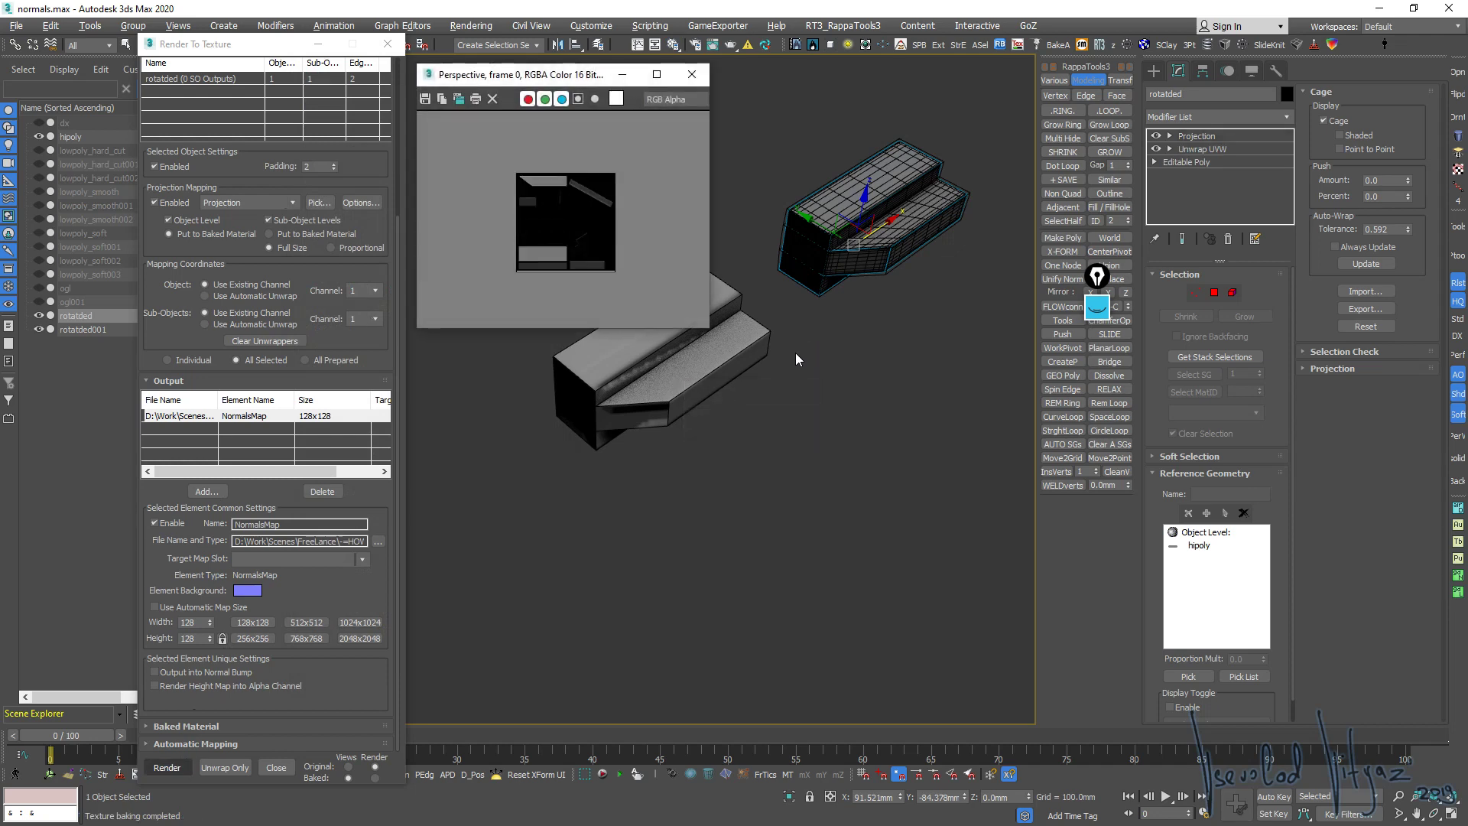
{"action": "scroll", "coordinate": [681, 428], "scroll_direction": "up", "scroll_amount": 5}
{"action": "scroll", "coordinate": [682, 473], "scroll_direction": "up", "scroll_amount": 5}
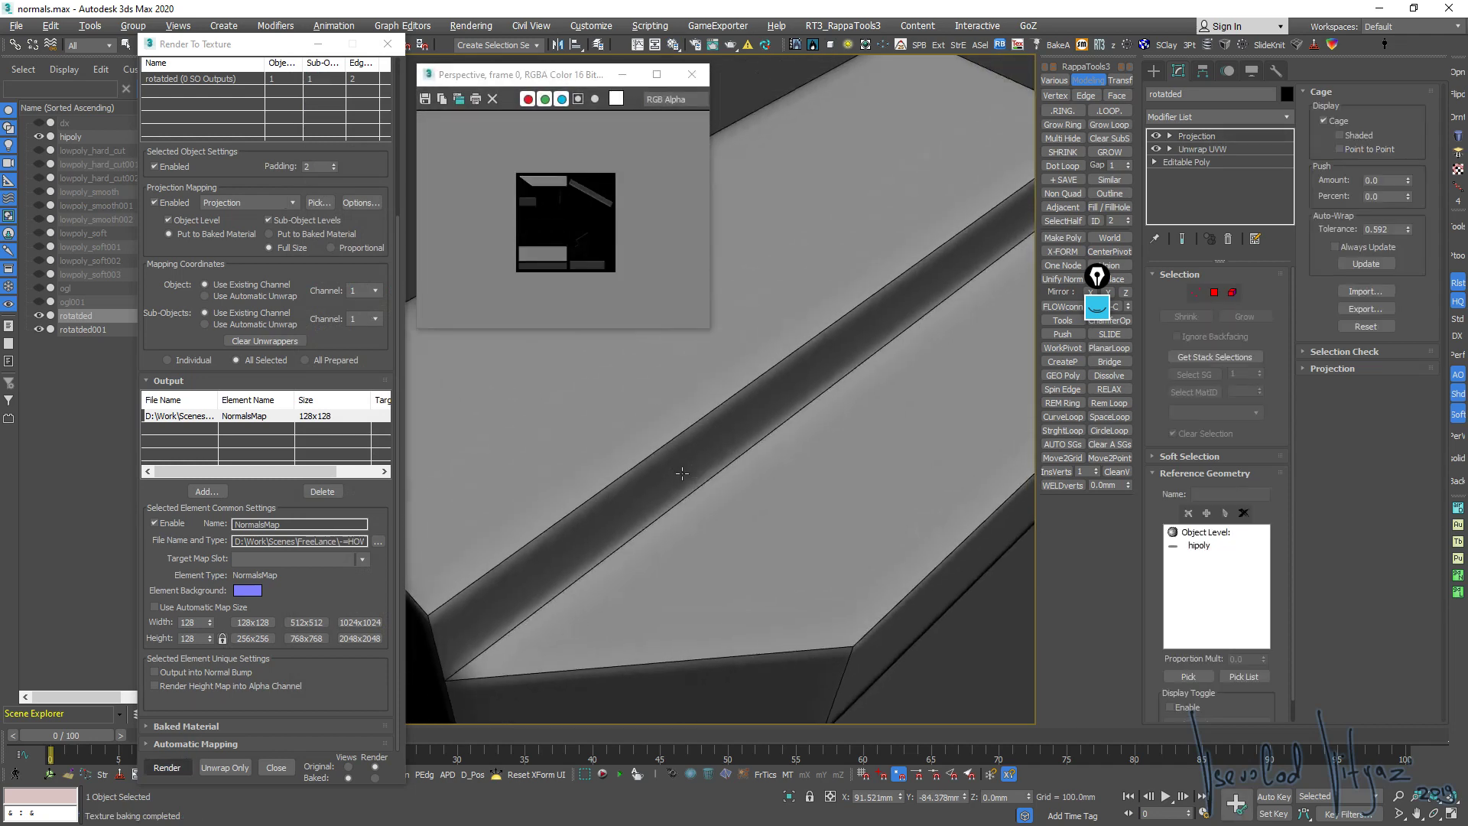
{"action": "mouse_move", "coordinate": [682, 473]}
{"action": "middle_mouse_down", "text": "alt"}
{"action": "mouse_move", "coordinate": [675, 405]}
{"action": "mouse_move", "coordinate": [576, 489]}
{"action": "mouse_move", "coordinate": [793, 376]}
{"action": "mouse_move", "coordinate": [826, 380]}
{"action": "mouse_move", "coordinate": [544, 449]}
{"action": "mouse_move", "coordinate": [779, 426]}
{"action": "mouse_move", "coordinate": [795, 347]}
{"action": "middle_mouse_up", "text": "alt"}
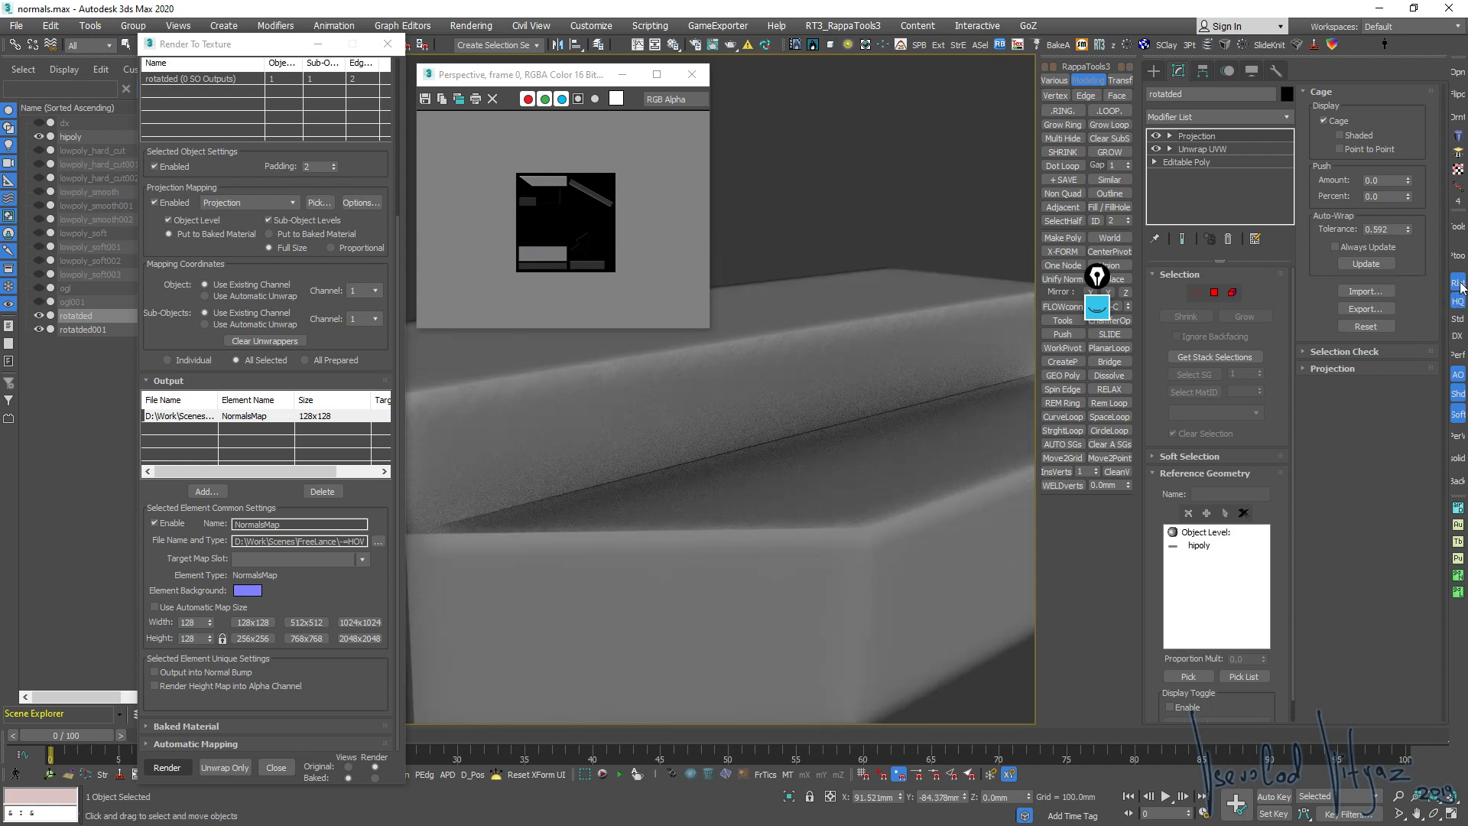
Switch to smooth standard shading, inspect the box's top corner edge, then close the baked map preview
{"action": "left_click", "coordinate": [1459, 321]}
{"action": "mouse_move", "coordinate": [681, 434]}
{"action": "middle_mouse_down", "text": "alt"}
{"action": "mouse_move", "coordinate": [669, 436]}
{"action": "mouse_move", "coordinate": [722, 422]}
{"action": "mouse_move", "coordinate": [622, 447]}
{"action": "middle_mouse_up", "text": "alt"}
{"action": "mouse_move", "coordinate": [732, 426]}
{"action": "middle_mouse_down", "text": "alt"}
{"action": "mouse_move", "coordinate": [760, 436]}
{"action": "mouse_move", "coordinate": [571, 452]}
{"action": "middle_mouse_up", "text": "alt"}
{"action": "scroll", "coordinate": [760, 436], "scroll_direction": "up", "scroll_amount": 3}
{"action": "scroll", "coordinate": [760, 436], "scroll_direction": "up", "scroll_amount": 2}
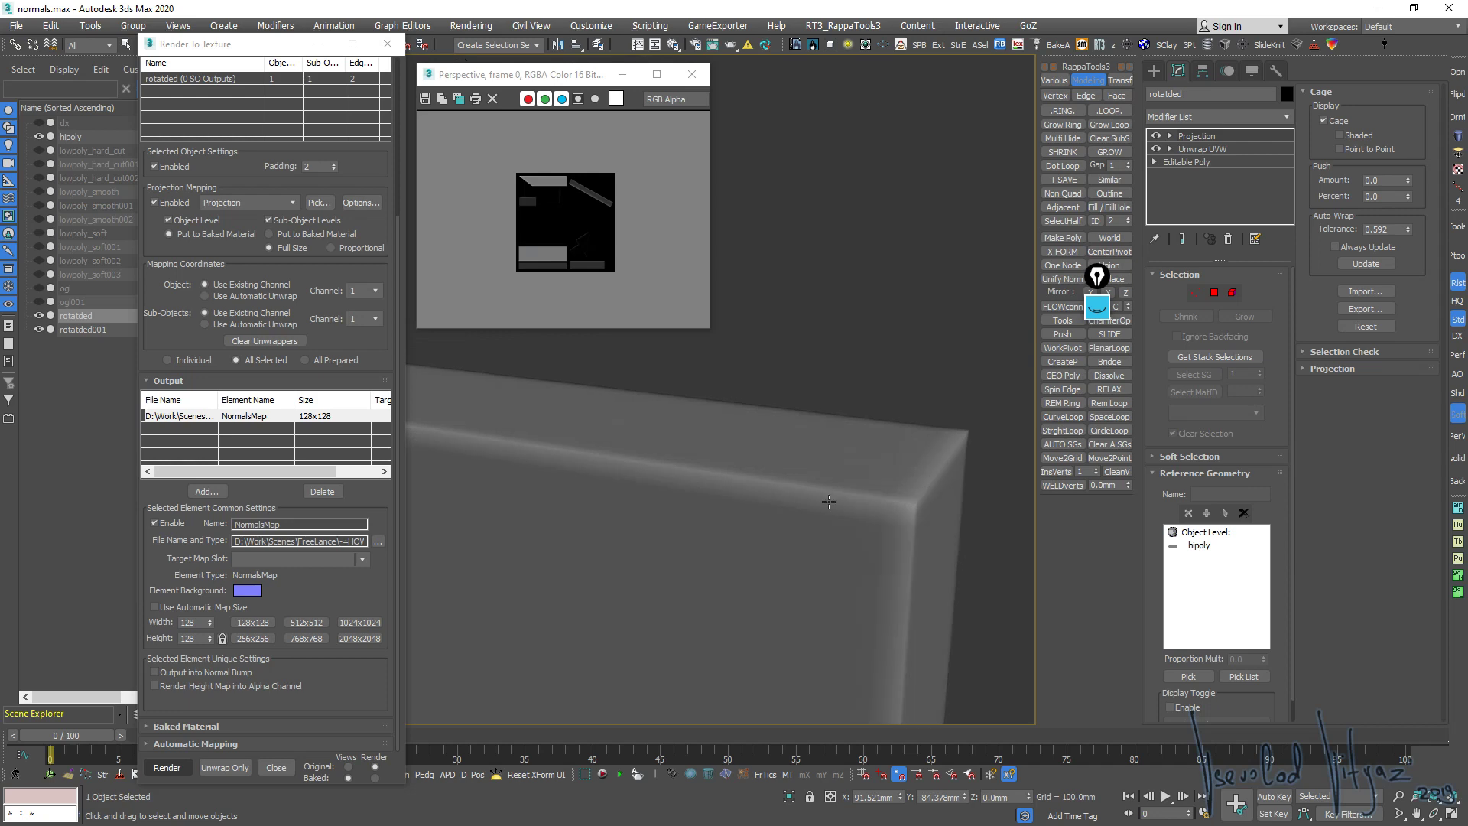
{"action": "scroll", "coordinate": [828, 502], "scroll_direction": "down", "scroll_amount": 2}
{"action": "mouse_move", "coordinate": [829, 502]}
{"action": "middle_mouse_down", "text": "alt"}
{"action": "mouse_move", "coordinate": [845, 492]}
{"action": "mouse_move", "coordinate": [714, 347]}
{"action": "middle_mouse_up", "text": "alt"}
{"action": "scroll", "coordinate": [659, 427], "scroll_direction": "up", "scroll_amount": 2}
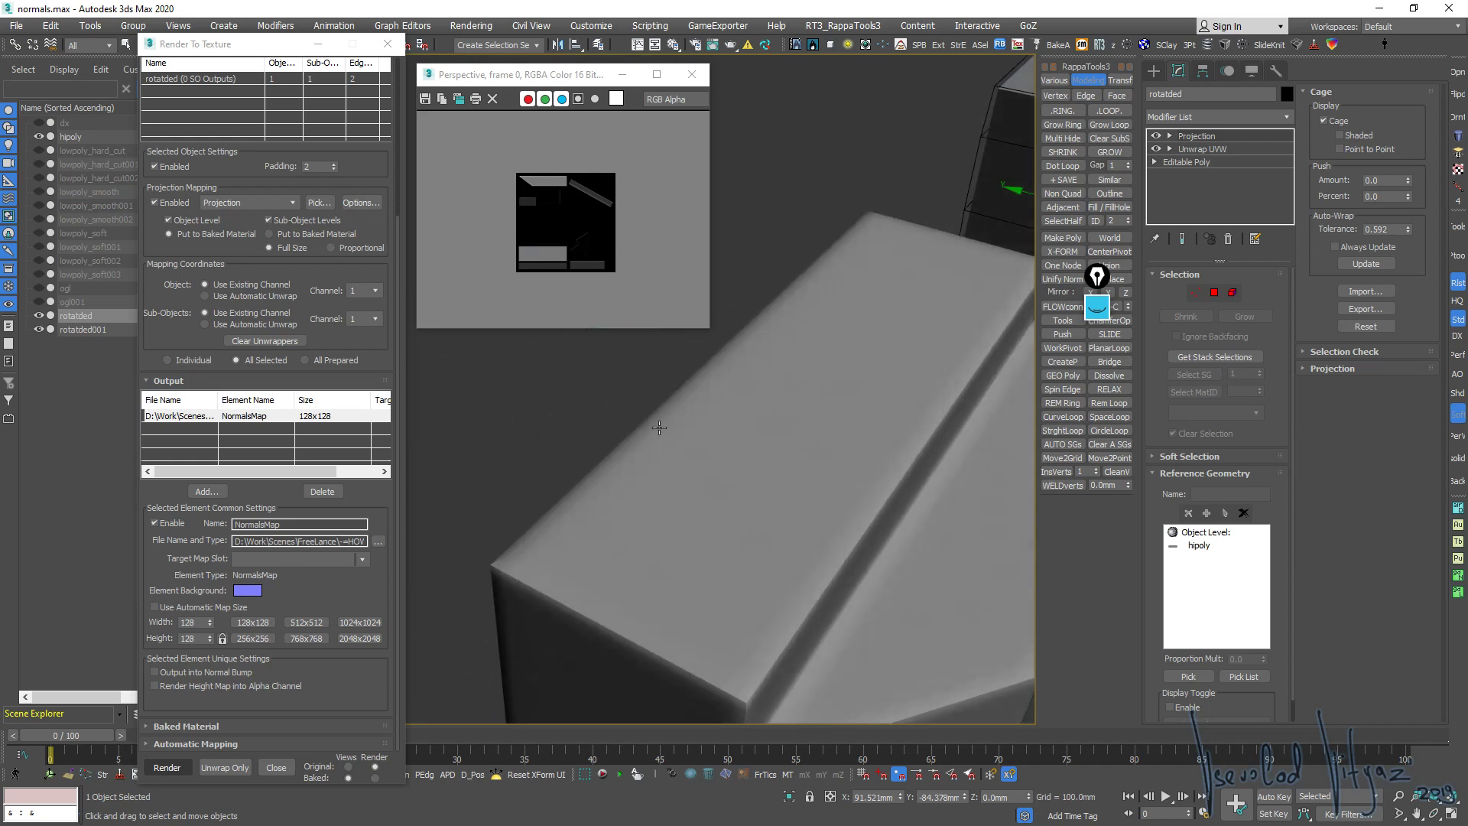
{"action": "left_click", "coordinate": [692, 74]}
{"action": "scroll", "coordinate": [751, 370], "scroll_direction": "down", "scroll_amount": 1}
Duplicate the rotated steps as rotatded002 and select its Unwrap UVW modifier
{"action": "scroll", "coordinate": [750, 370], "scroll_direction": "down", "scroll_amount": 5}
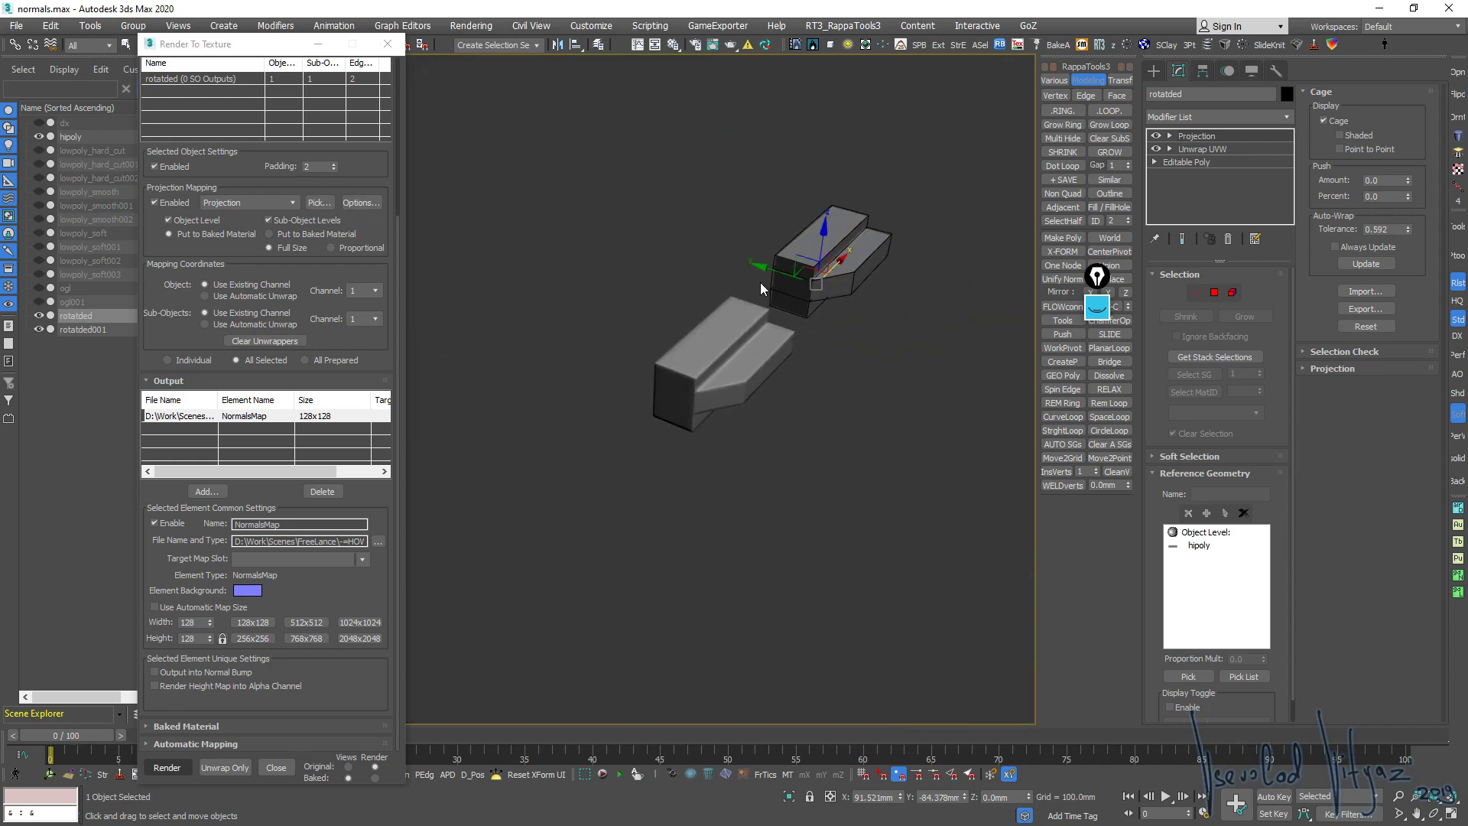
{"action": "middle_click_drag", "start_coordinate": [760, 282], "coordinate": [815, 309]}
{"action": "key", "text": "ctrl+v"}
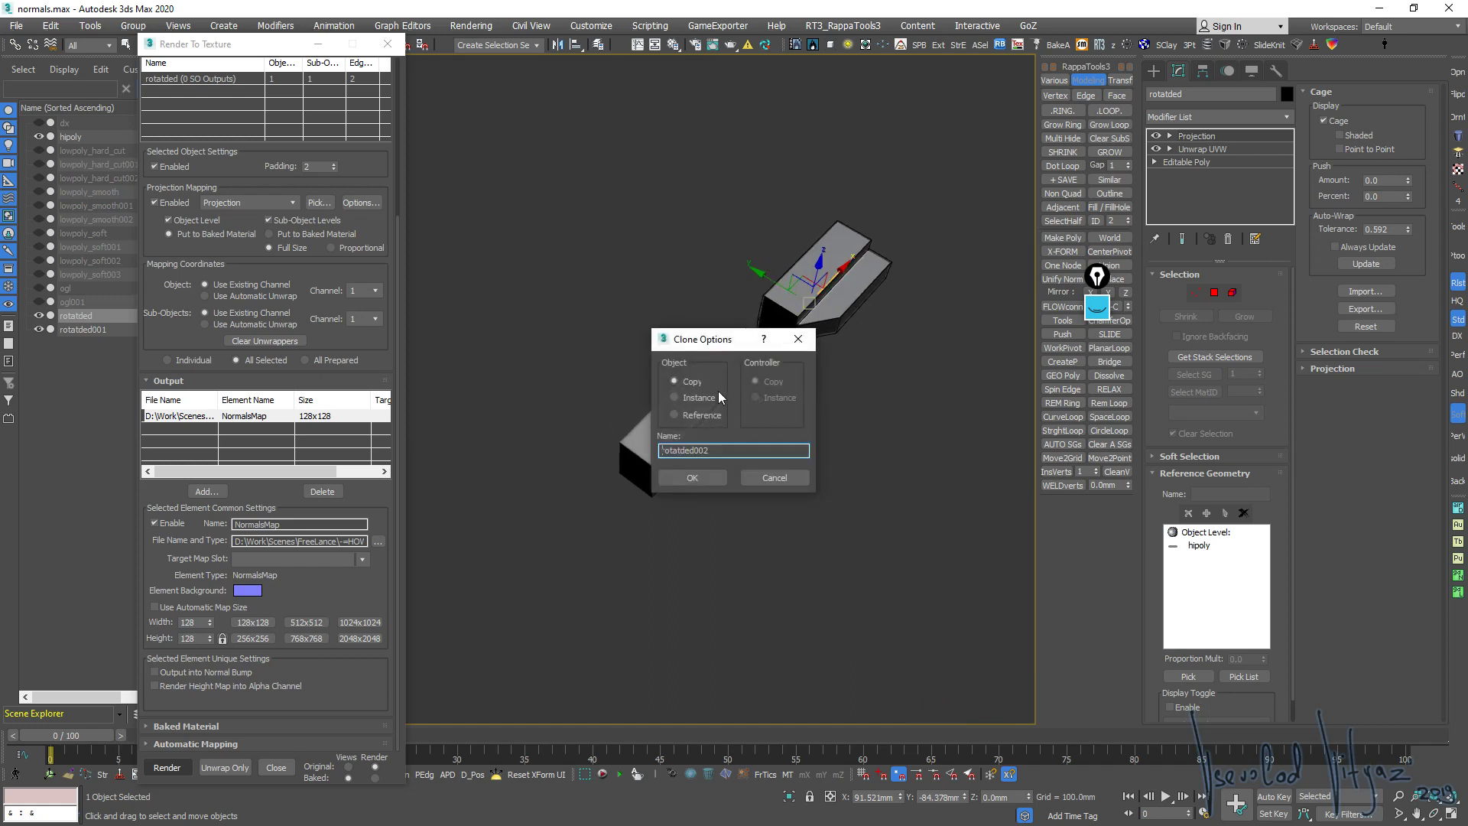
{"action": "left_click", "coordinate": [705, 476]}
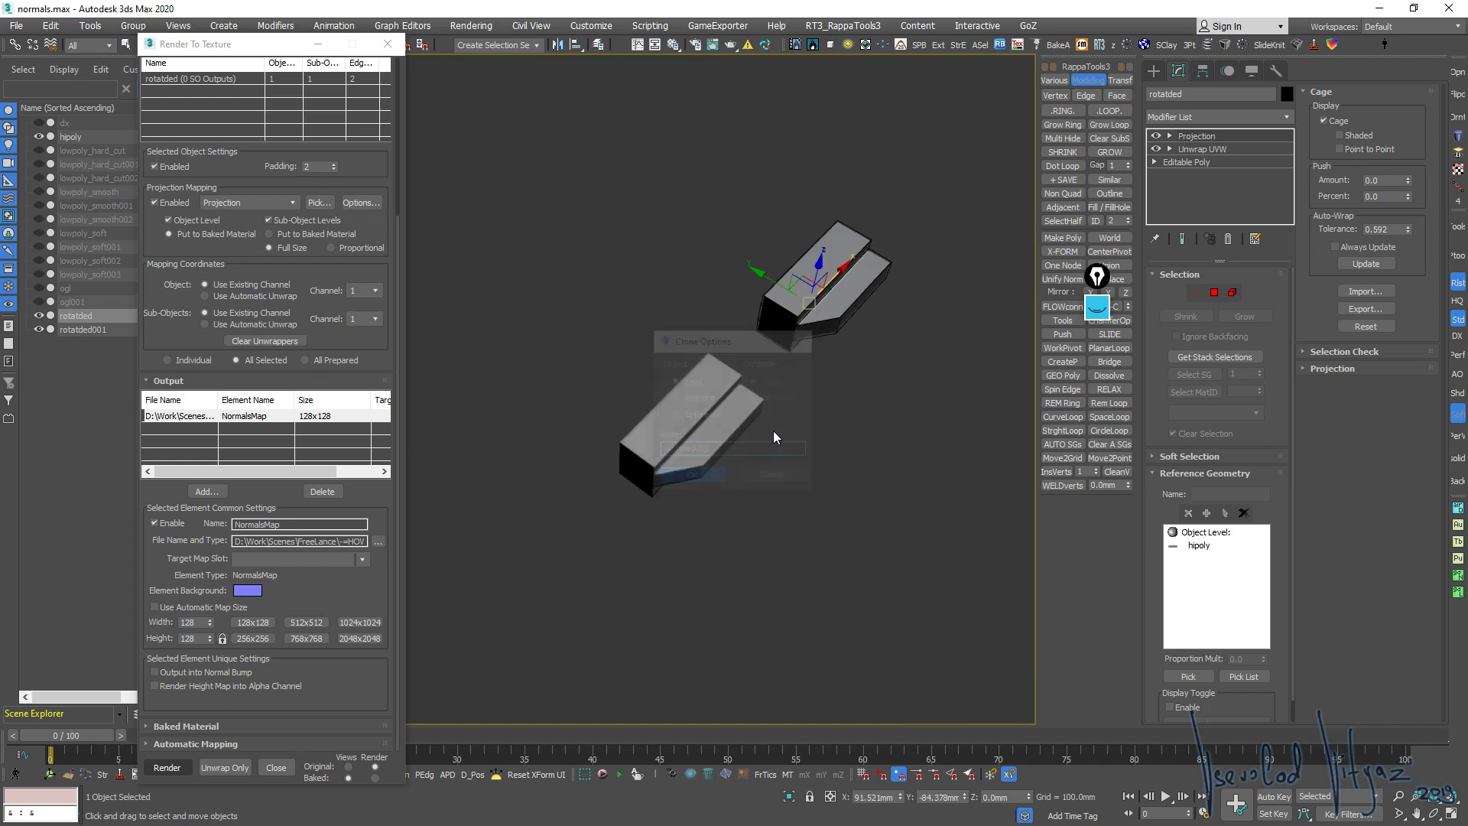
{"action": "left_click", "coordinate": [1213, 152]}
{"action": "key", "text": "alt+q"}
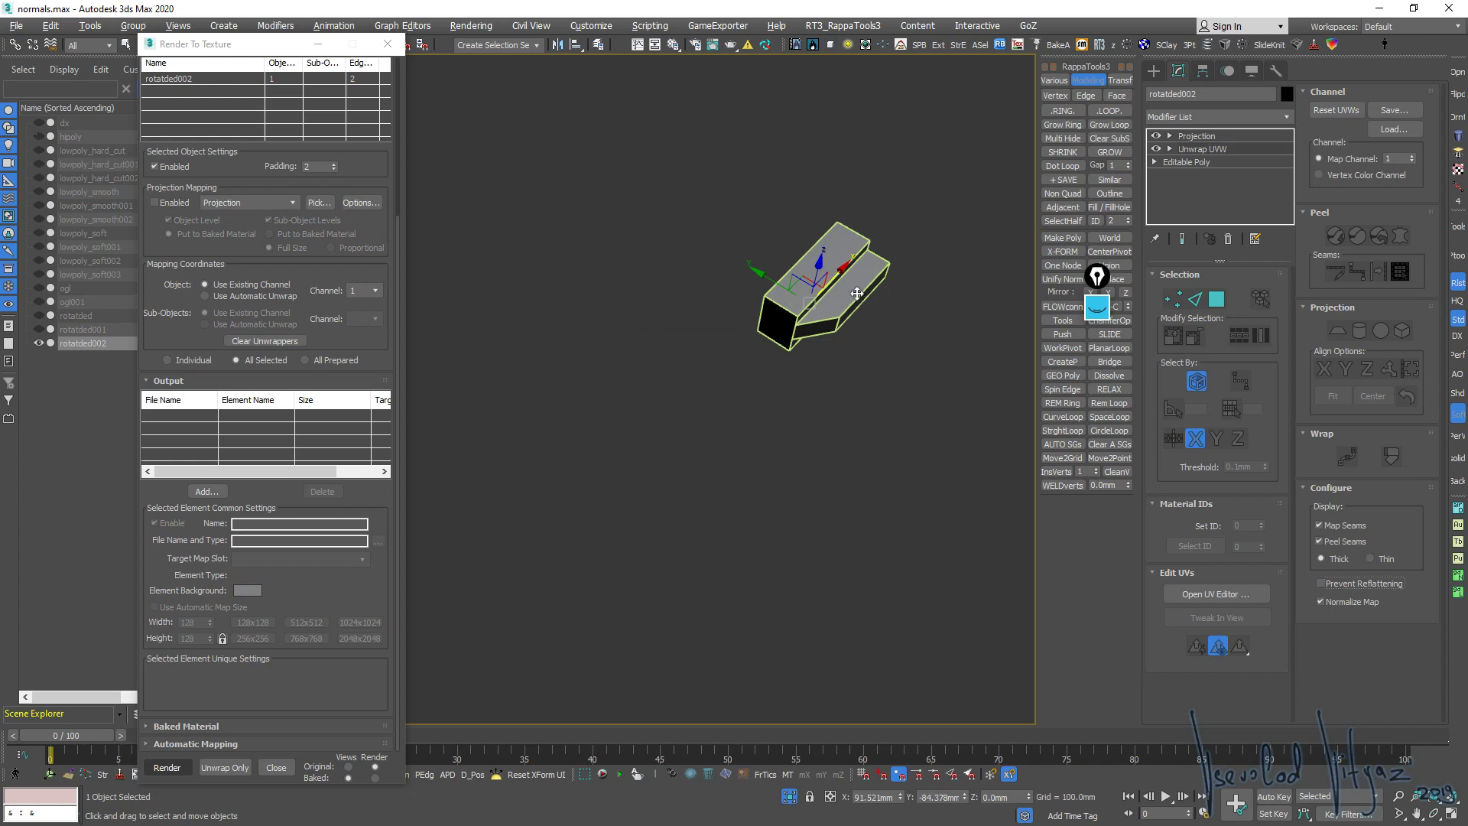
{"action": "key", "text": "alt+q"}
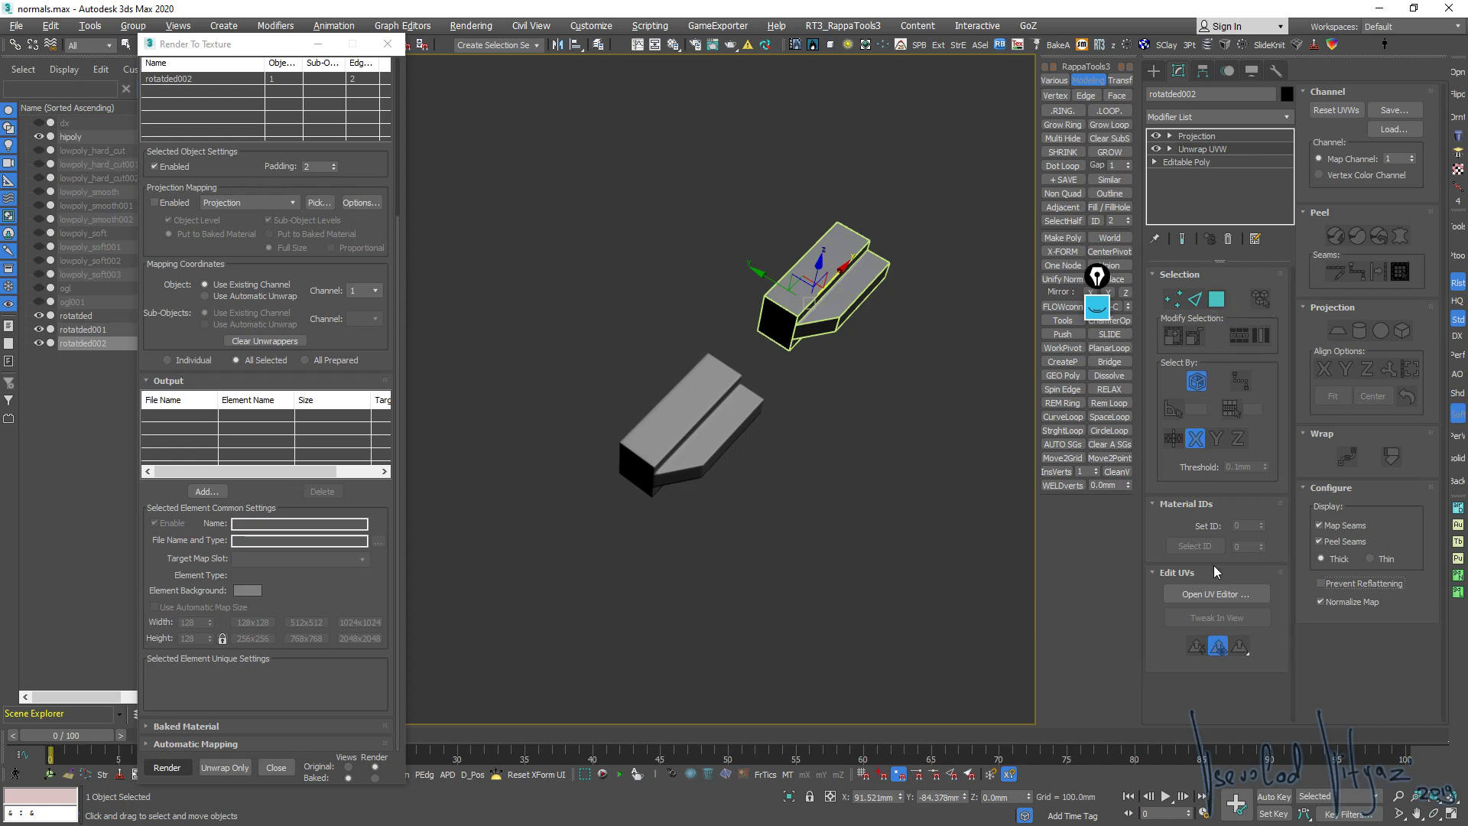
Open rotatded002's UV layout and try straightening the diagonal strip, then undo it
{"action": "left_click", "coordinate": [751, 289]}
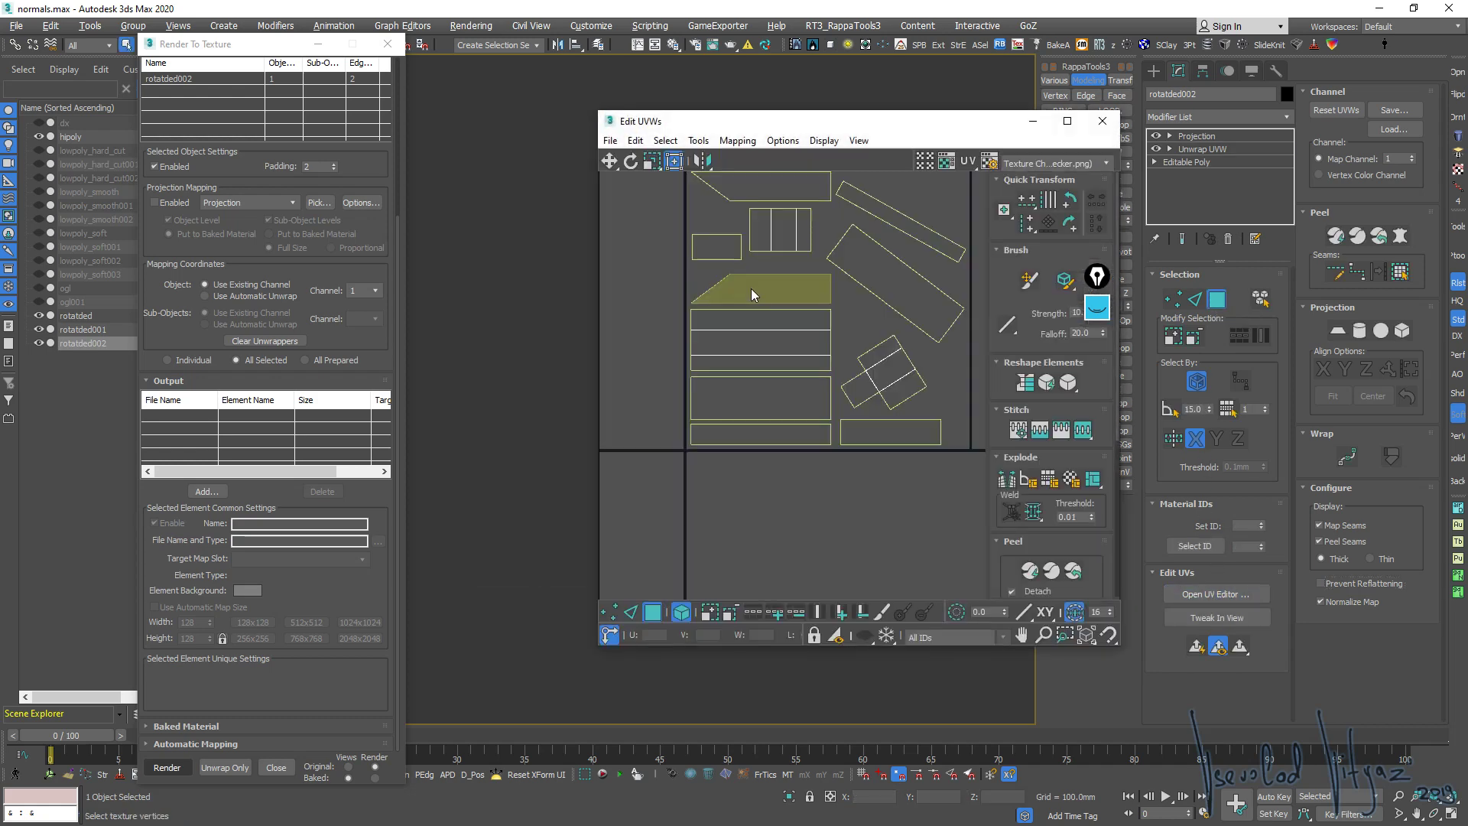
{"action": "middle_click_drag", "start_coordinate": [836, 281], "coordinate": [753, 346]}
{"action": "left_click", "coordinate": [753, 346]}
{"action": "scroll", "coordinate": [753, 346], "scroll_direction": "up", "scroll_amount": 2}
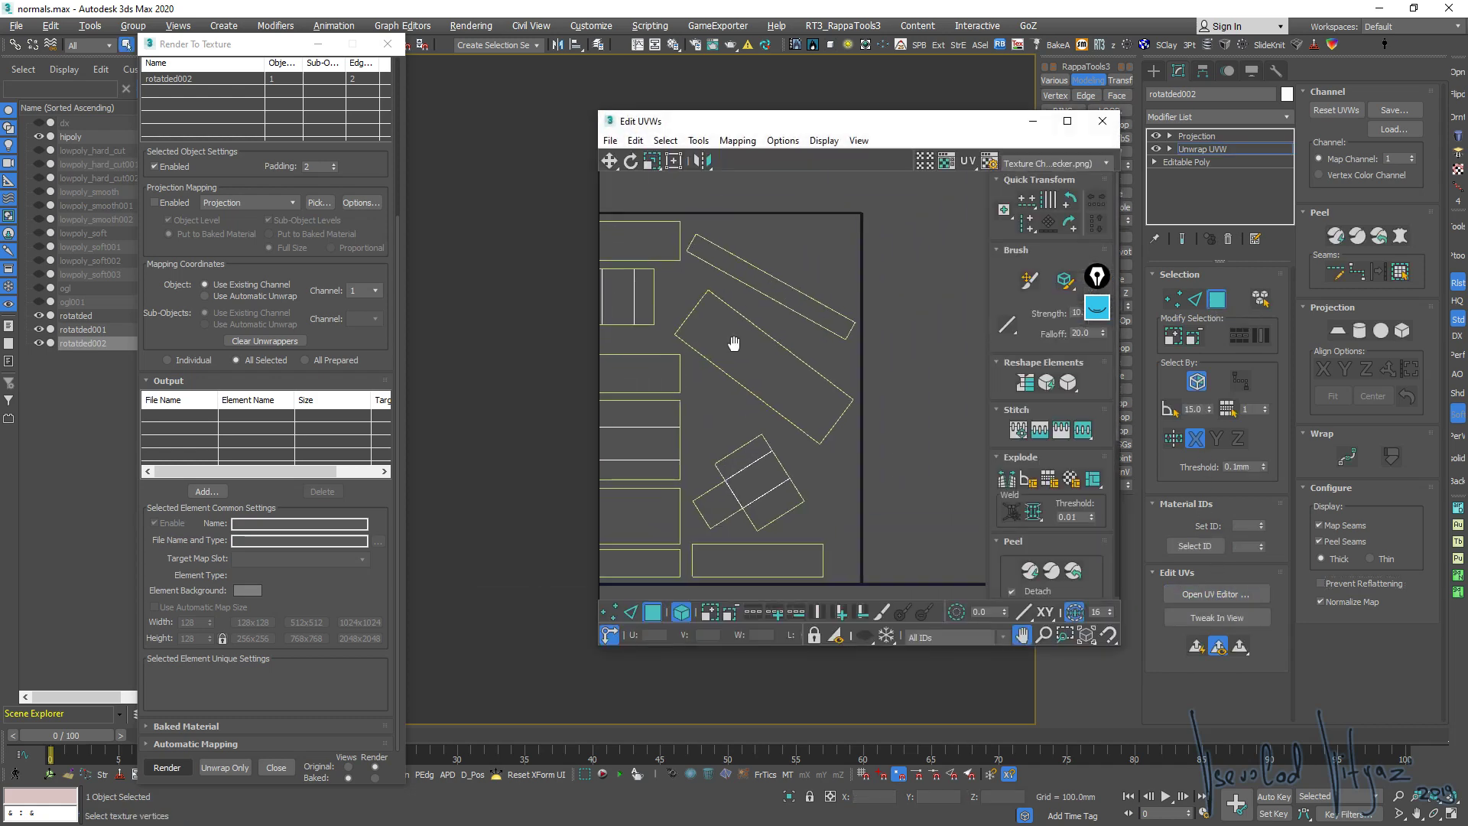
{"action": "key", "text": "2"}
{"action": "left_click", "coordinate": [791, 348]}
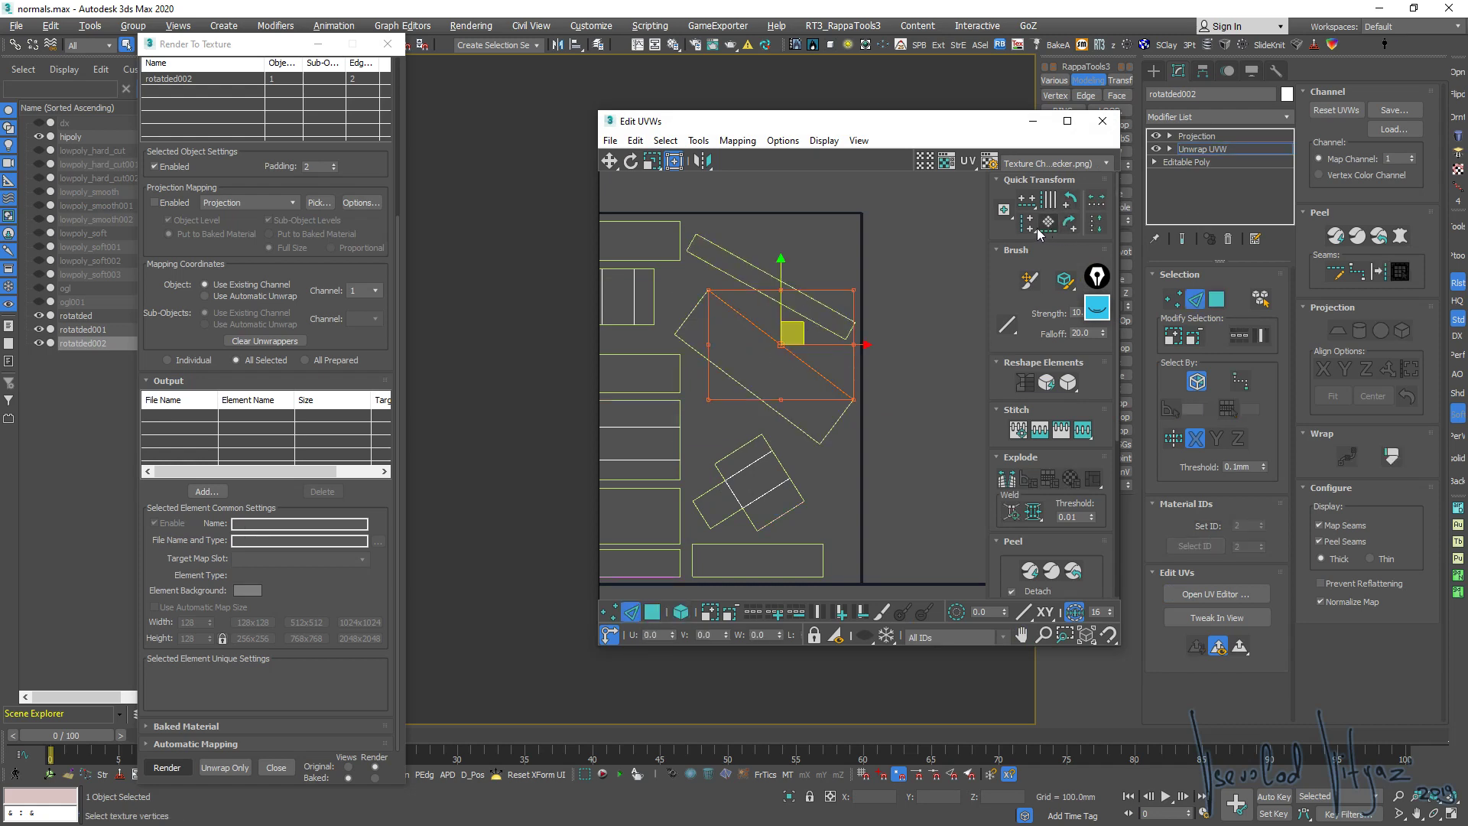
{"action": "left_click", "coordinate": [1048, 223]}
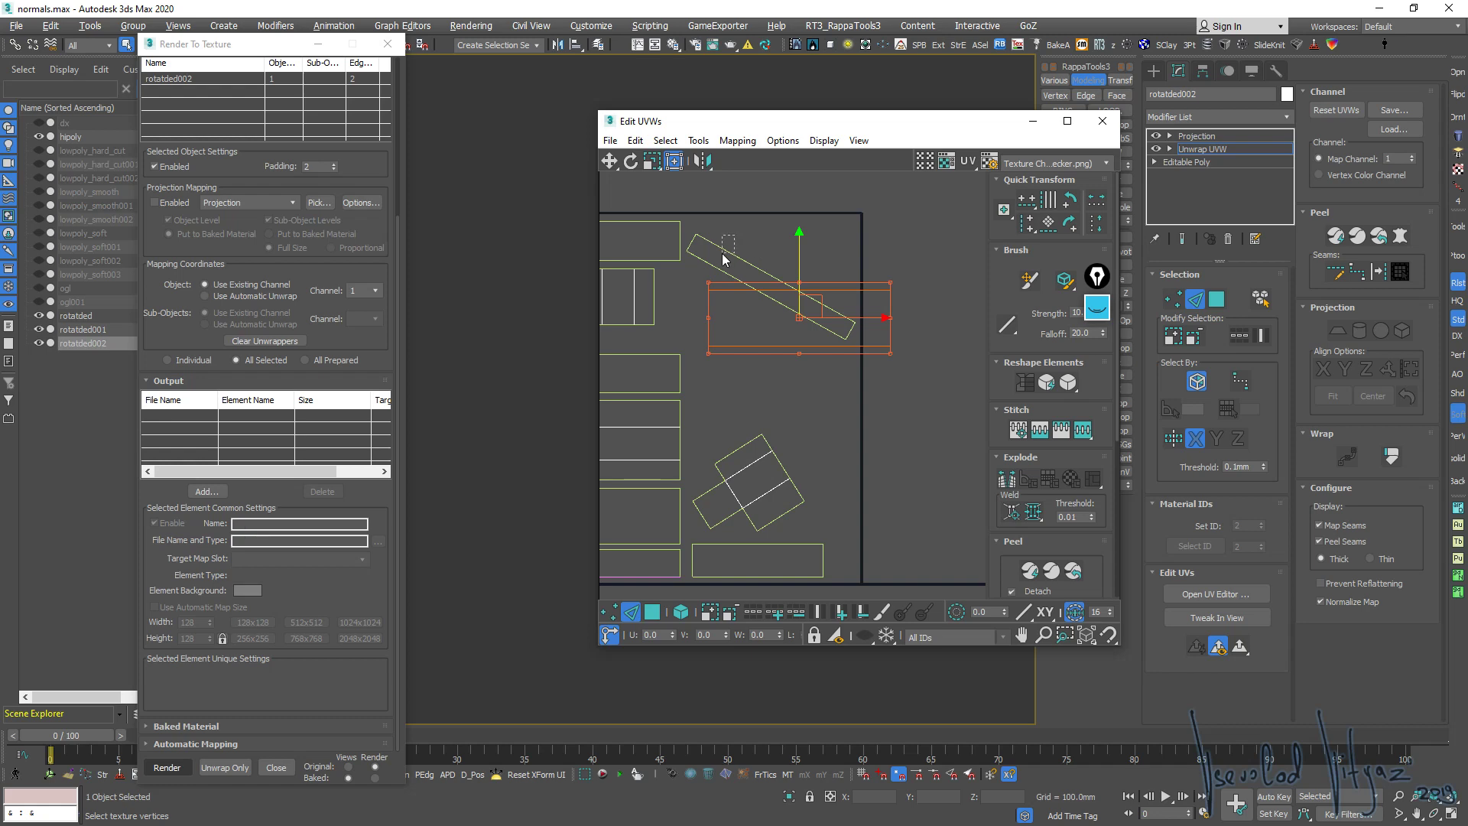
{"action": "key", "text": "ctrl+z"}
{"action": "key", "text": "ctrl+z"}
{"action": "key", "text": "ctrl+z"}
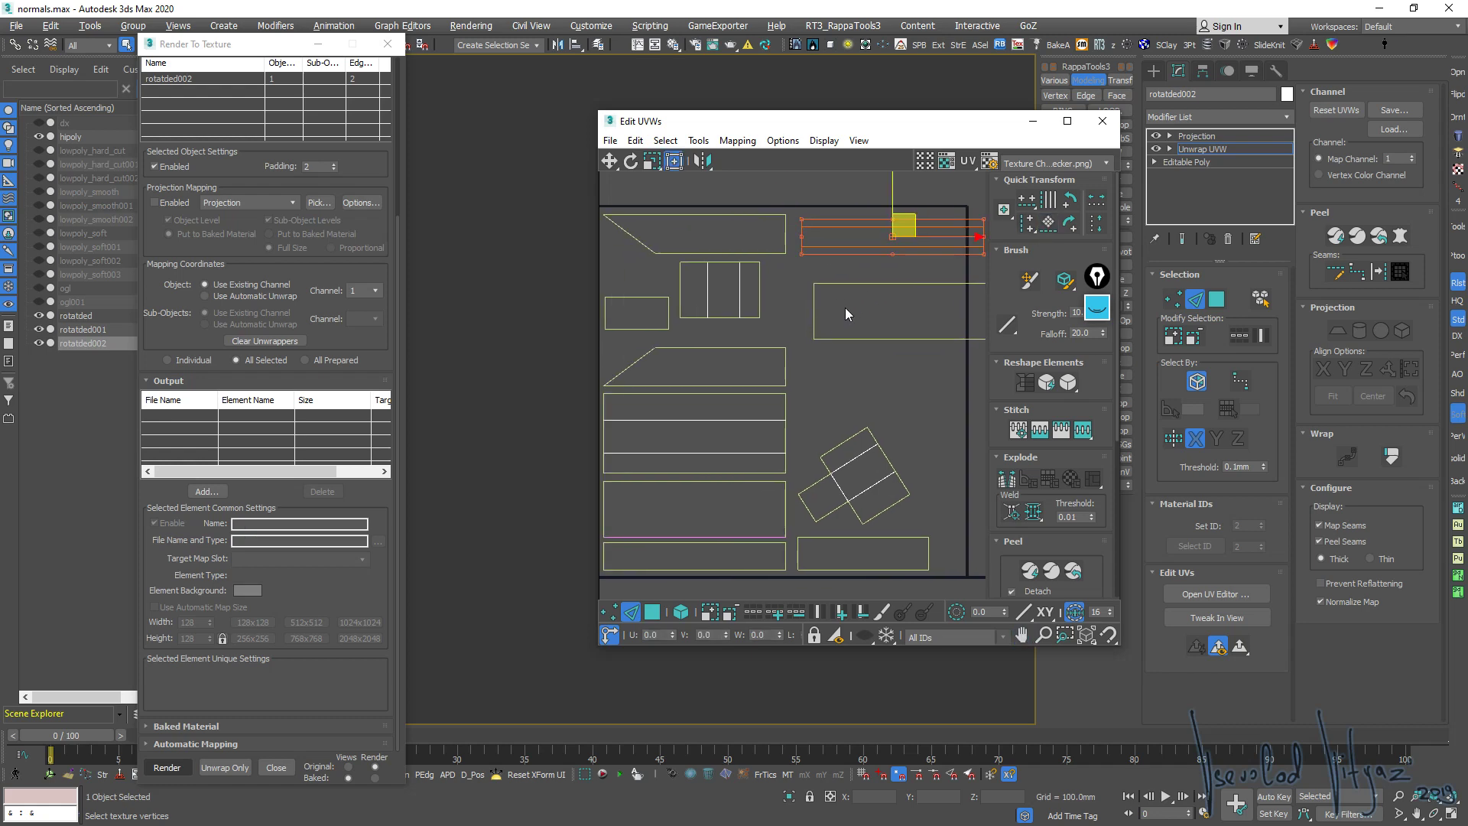
Rearrange the UV islands: the cluster up-left, three-strip element down-right, rectangles repositioned
{"action": "left_click", "coordinate": [861, 306]}
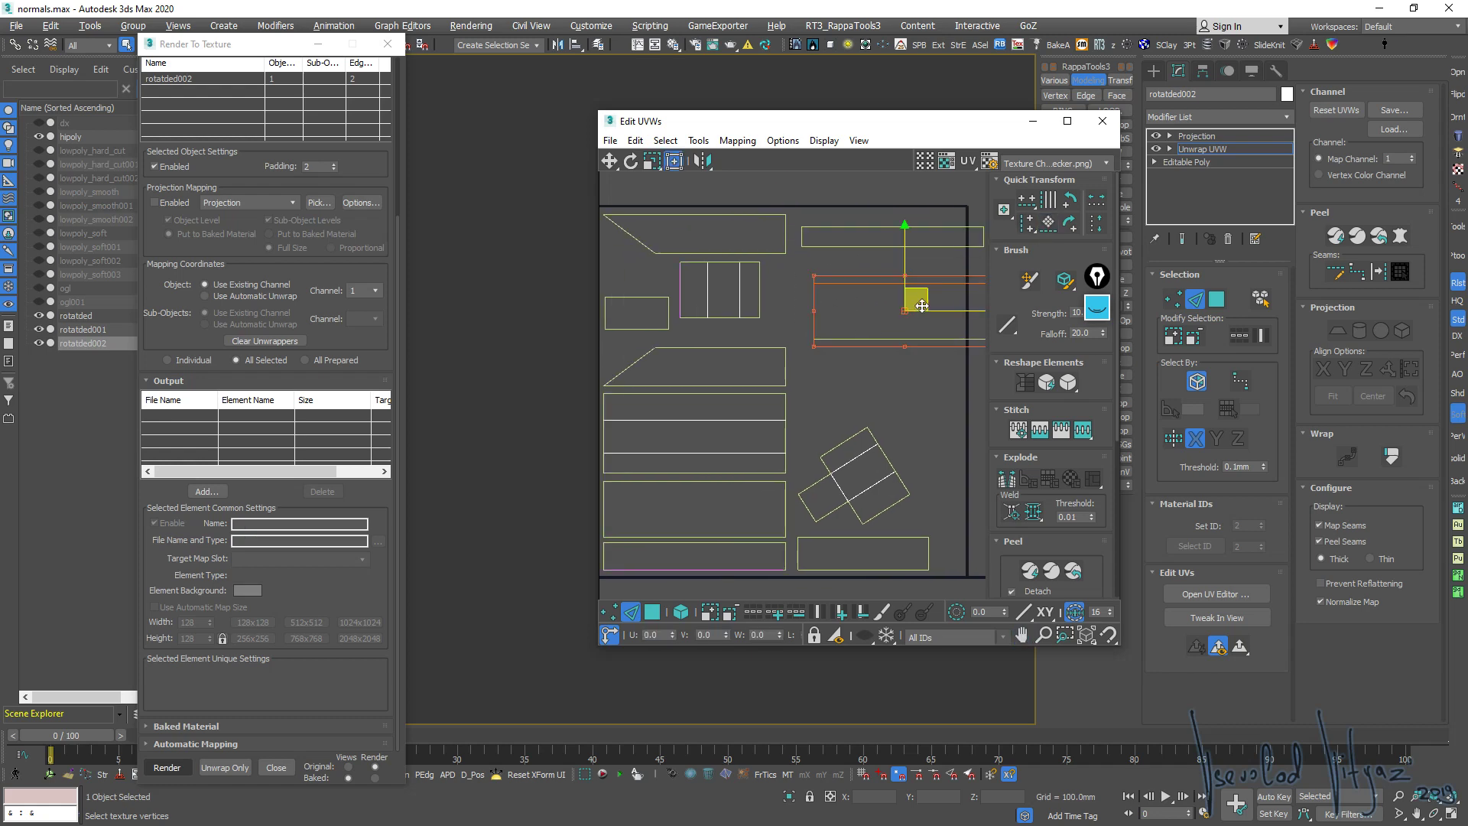
{"action": "scroll", "coordinate": [879, 337], "scroll_direction": "down", "scroll_amount": 2}
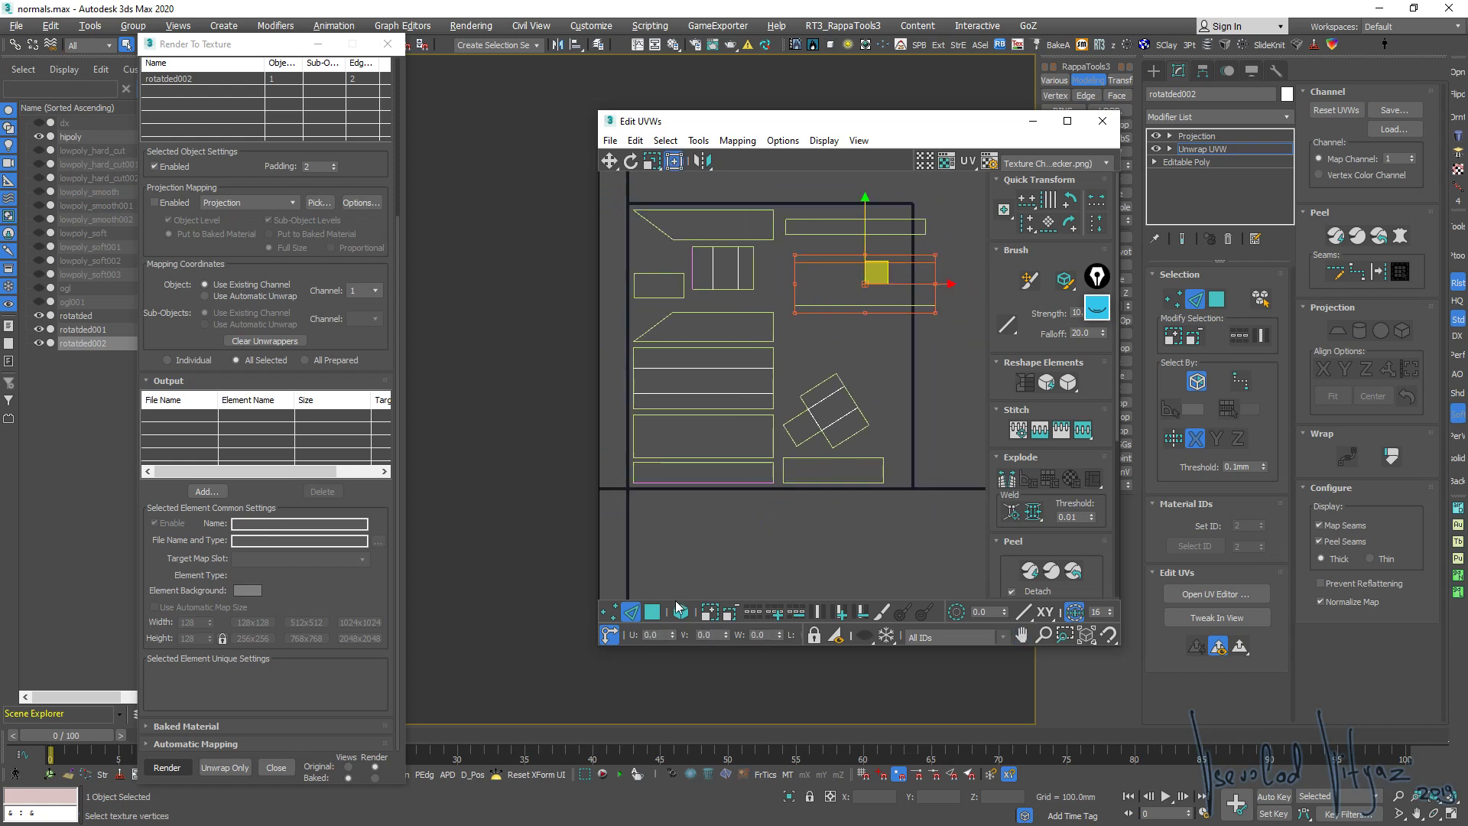
{"action": "left_click", "coordinate": [680, 611]}
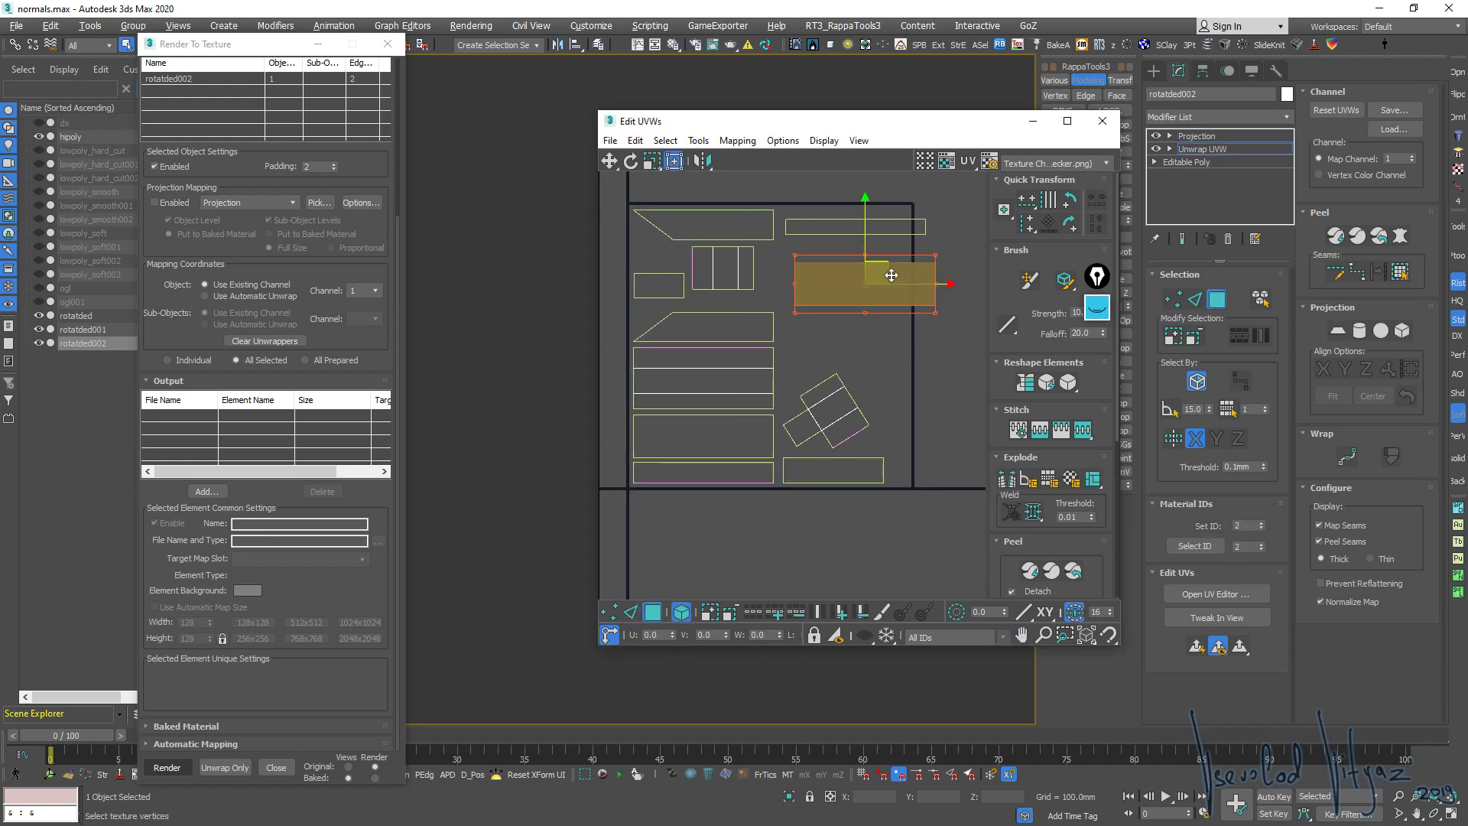
{"action": "mouse_move", "coordinate": [891, 276]}
{"action": "left_mouse_down"}
{"action": "mouse_move", "coordinate": [862, 263]}
{"action": "mouse_move", "coordinate": [949, 327]}
{"action": "mouse_move", "coordinate": [934, 323]}
{"action": "left_mouse_up"}
{"action": "left_click", "coordinate": [910, 230]}
{"action": "left_click_drag", "start_coordinate": [722, 268], "coordinate": [815, 341]}
{"action": "left_click_drag", "start_coordinate": [658, 284], "coordinate": [828, 229]}
{"action": "left_click_drag", "start_coordinate": [837, 272], "coordinate": [712, 275]}
Rotate the thin strip 90° and stand it upright along the UV square's right edge
{"action": "left_click", "coordinate": [918, 337]}
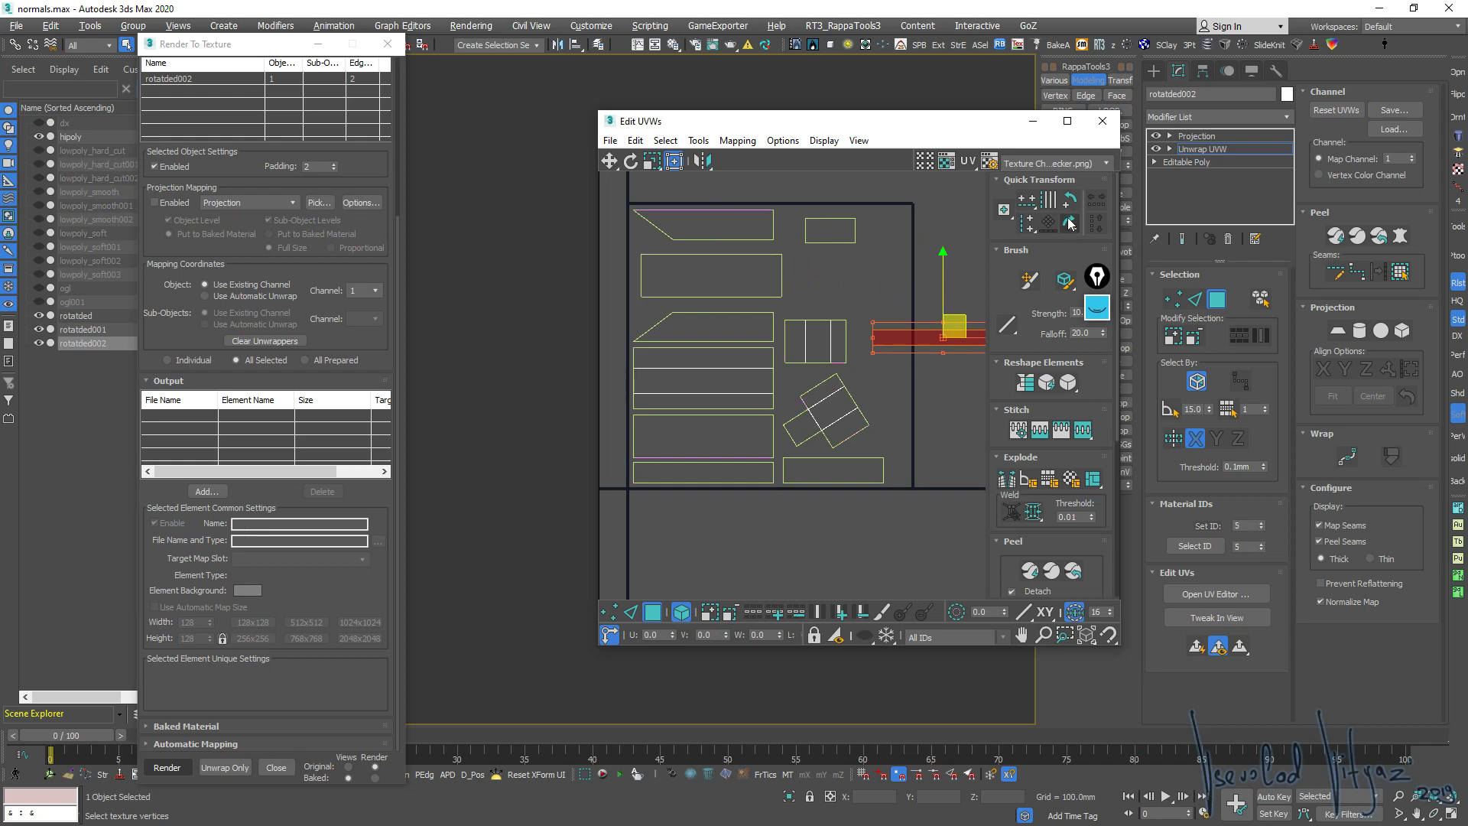
{"action": "left_click", "coordinate": [1069, 206]}
{"action": "left_click_drag", "start_coordinate": [943, 337], "coordinate": [884, 297]}
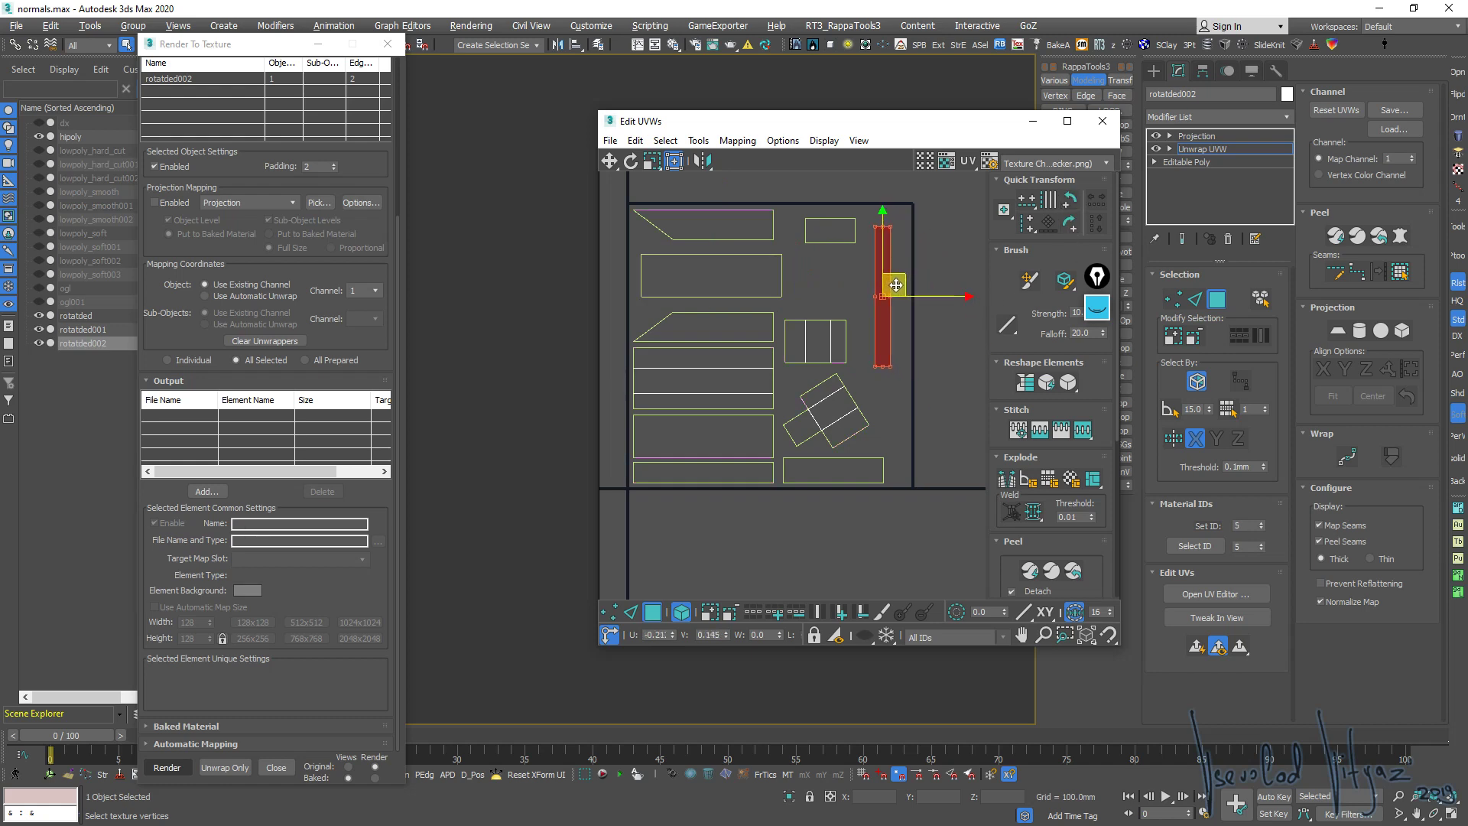
{"action": "left_click", "coordinate": [921, 397]}
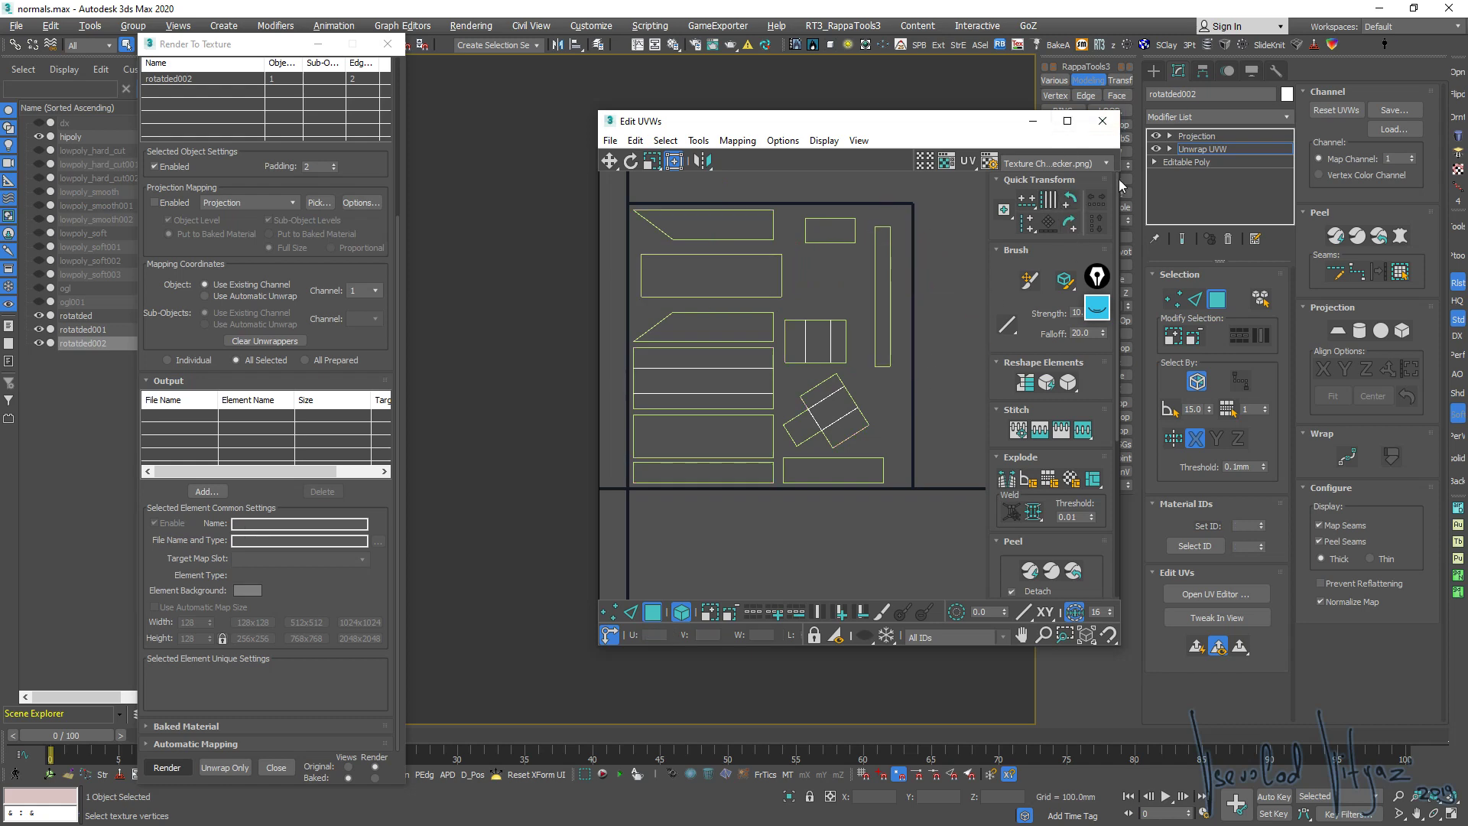
{"action": "left_click", "coordinate": [1102, 121]}
{"action": "middle_click_drag", "start_coordinate": [827, 294], "coordinate": [828, 303], "text": "alt"}
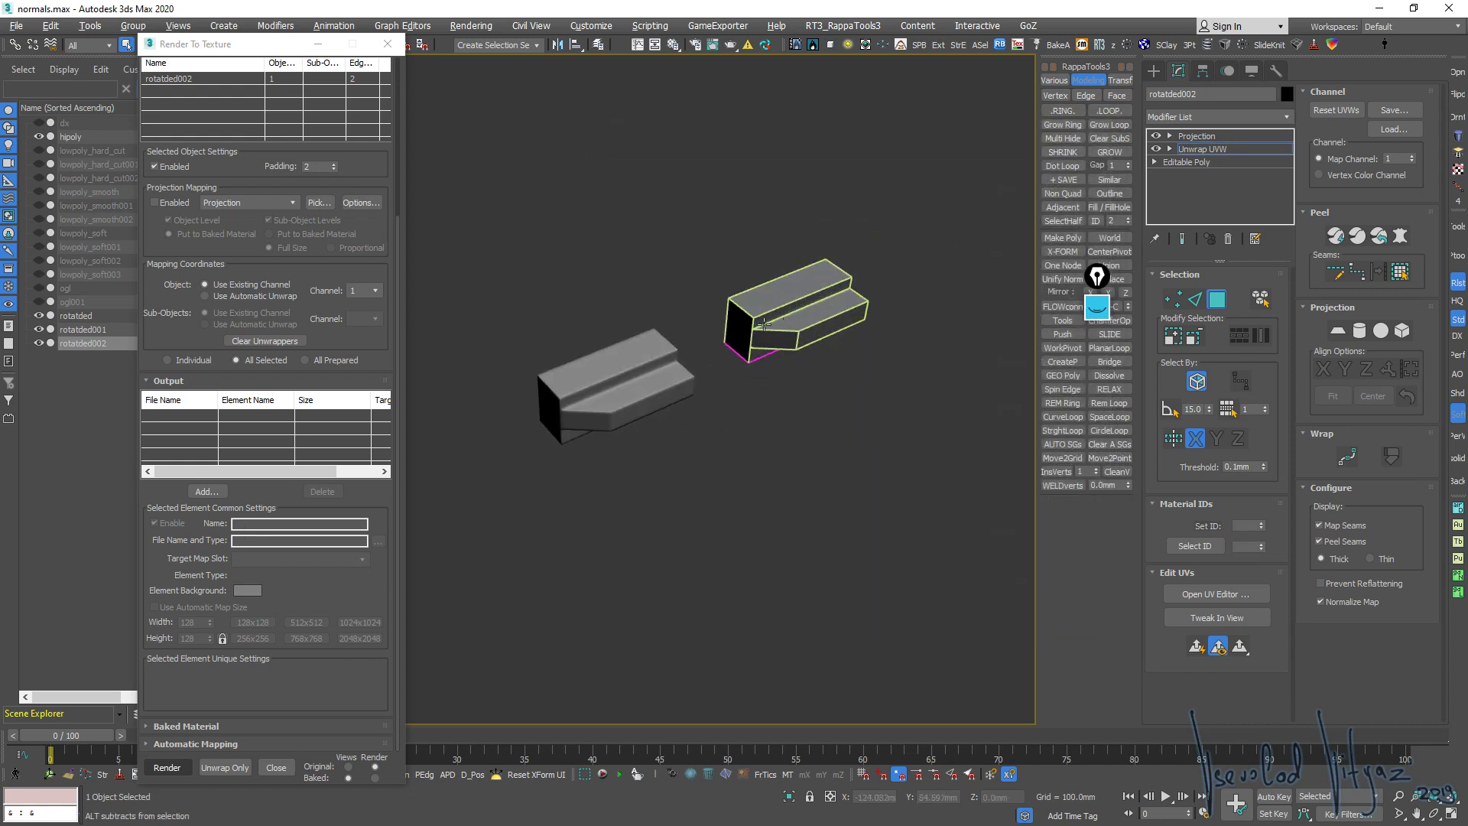
{"action": "middle_click_drag", "start_coordinate": [799, 314], "coordinate": [817, 306], "text": "alt"}
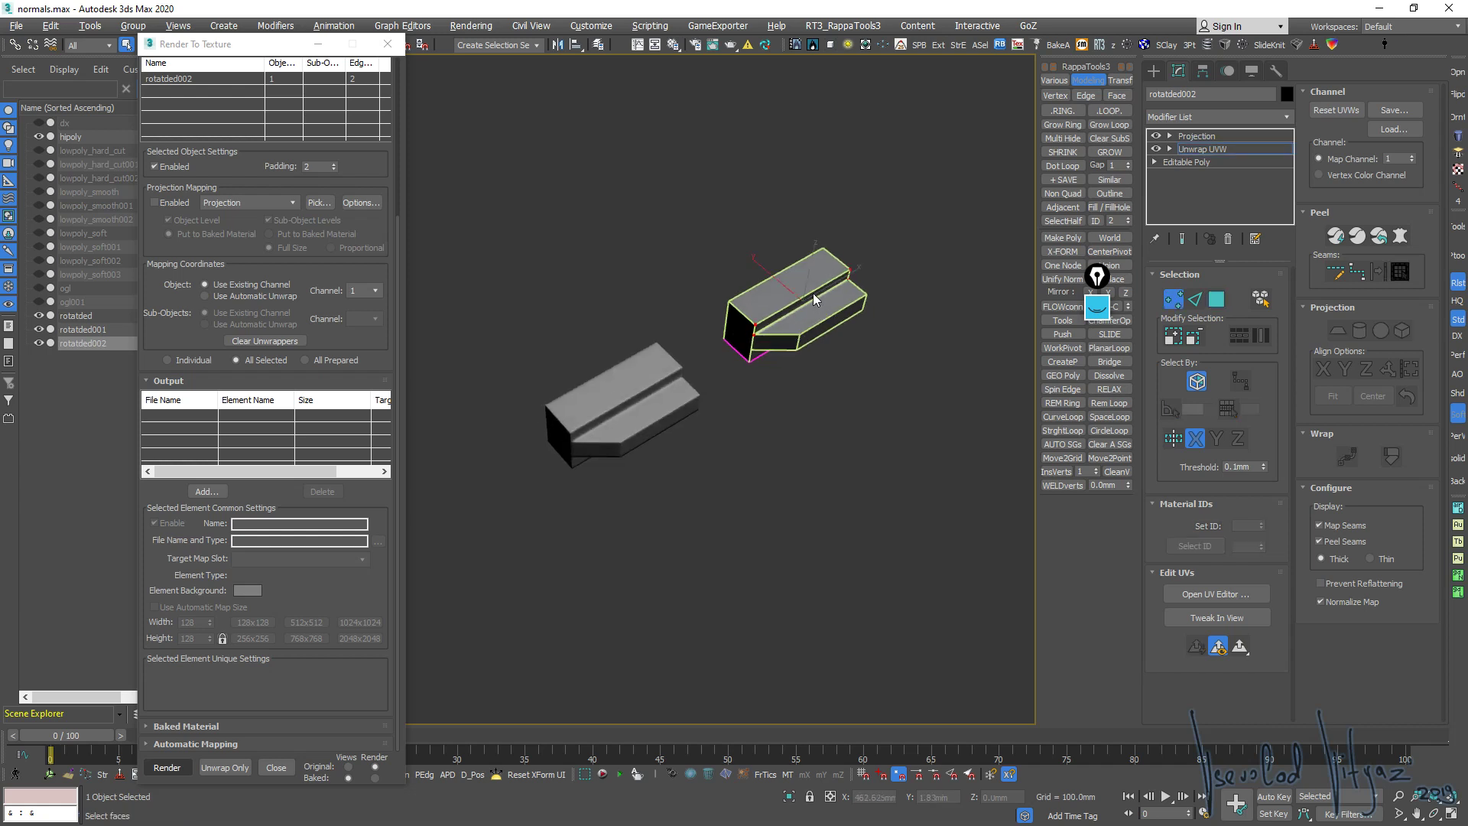
{"action": "key", "text": "ctrl+b"}
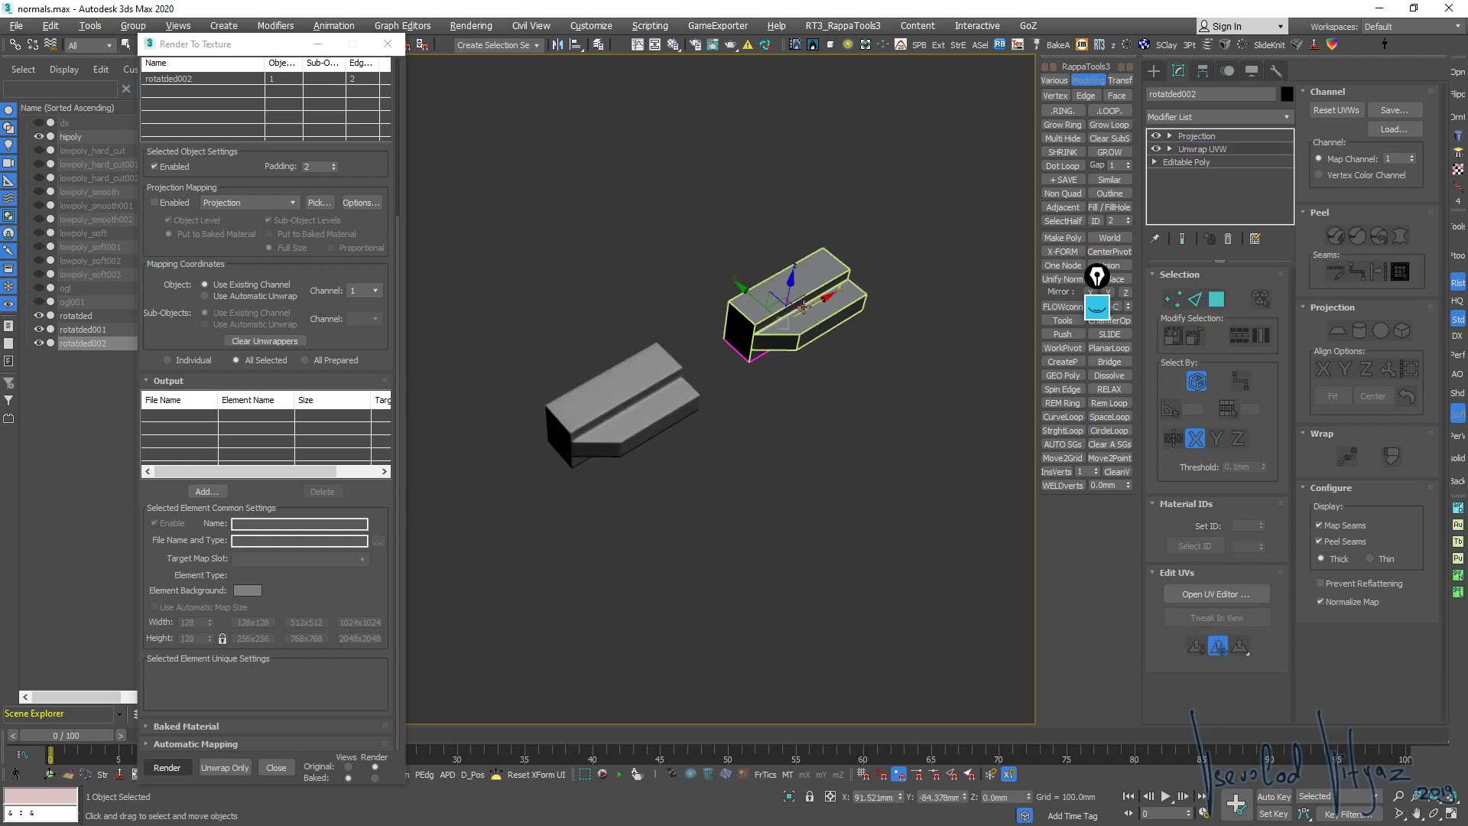
Clone rotatded002 as rotatded003 without its Projection modifier, and show hipoly with wireframe edges
{"action": "left_click_drag", "start_coordinate": [803, 306], "coordinate": [680, 478], "text": "shift"}
{"action": "left_click", "coordinate": [739, 486]}
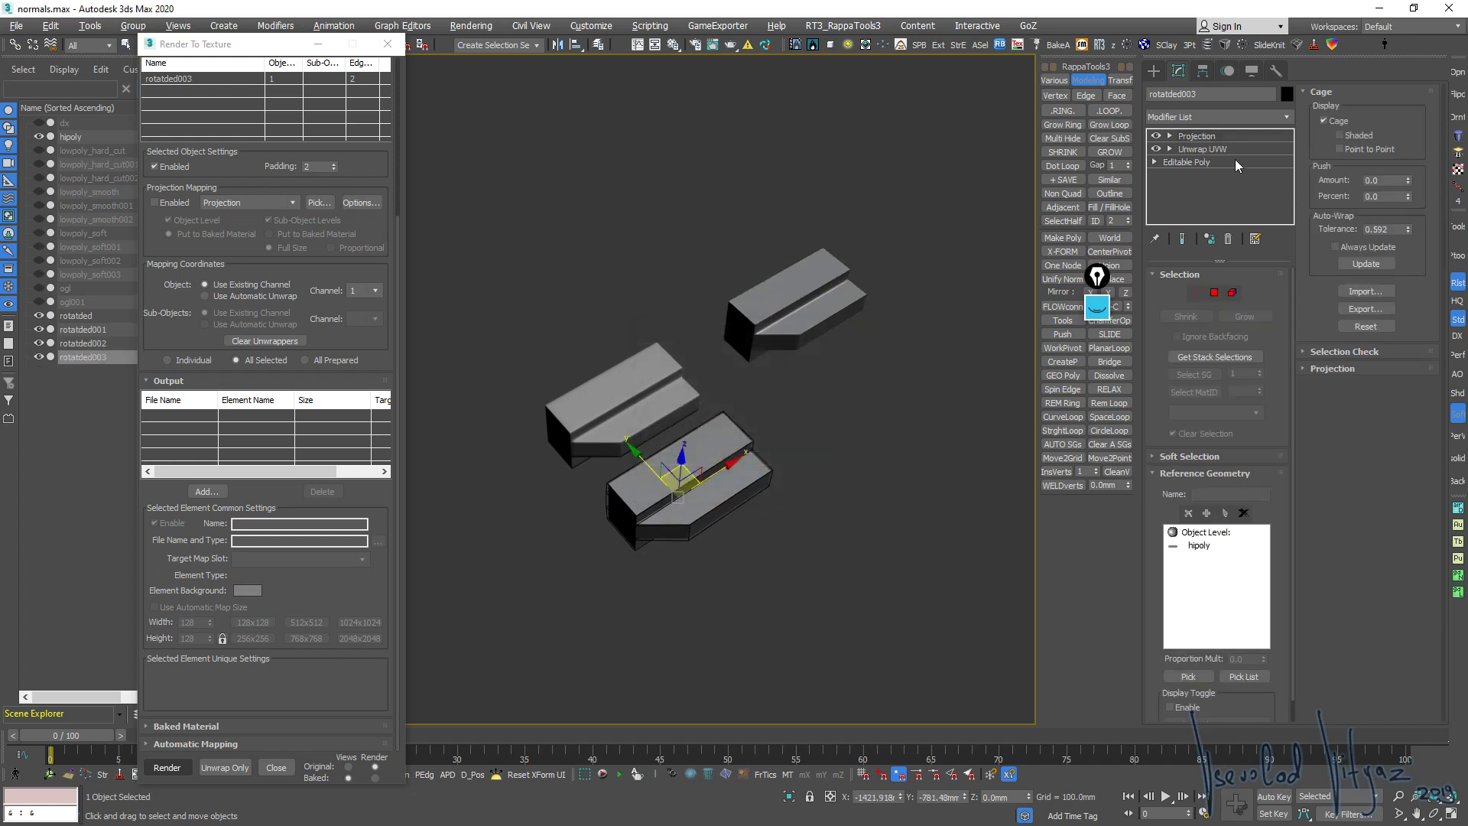
{"action": "left_click", "coordinate": [1228, 239]}
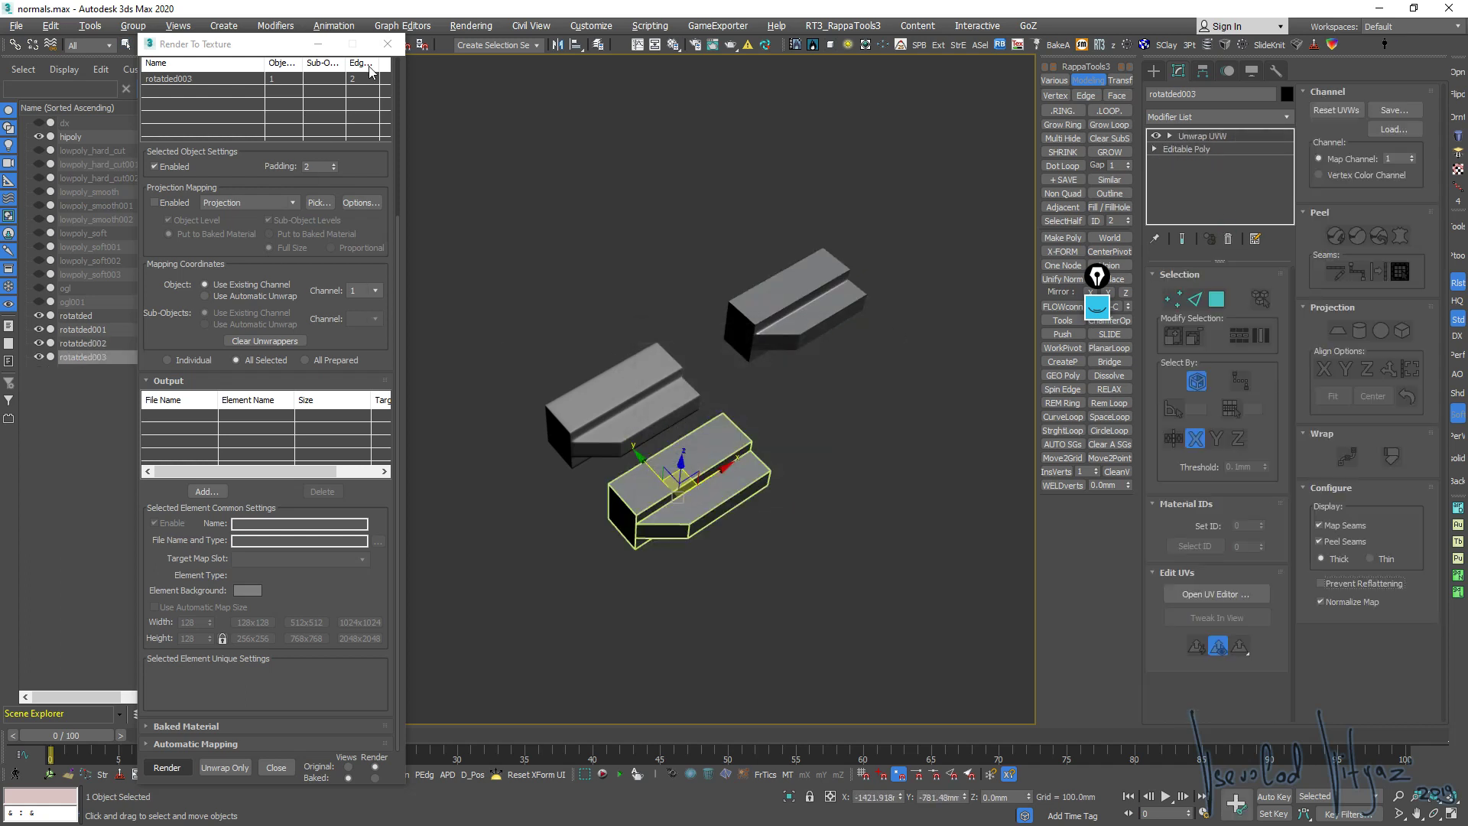
{"action": "left_click", "coordinate": [777, 302]}
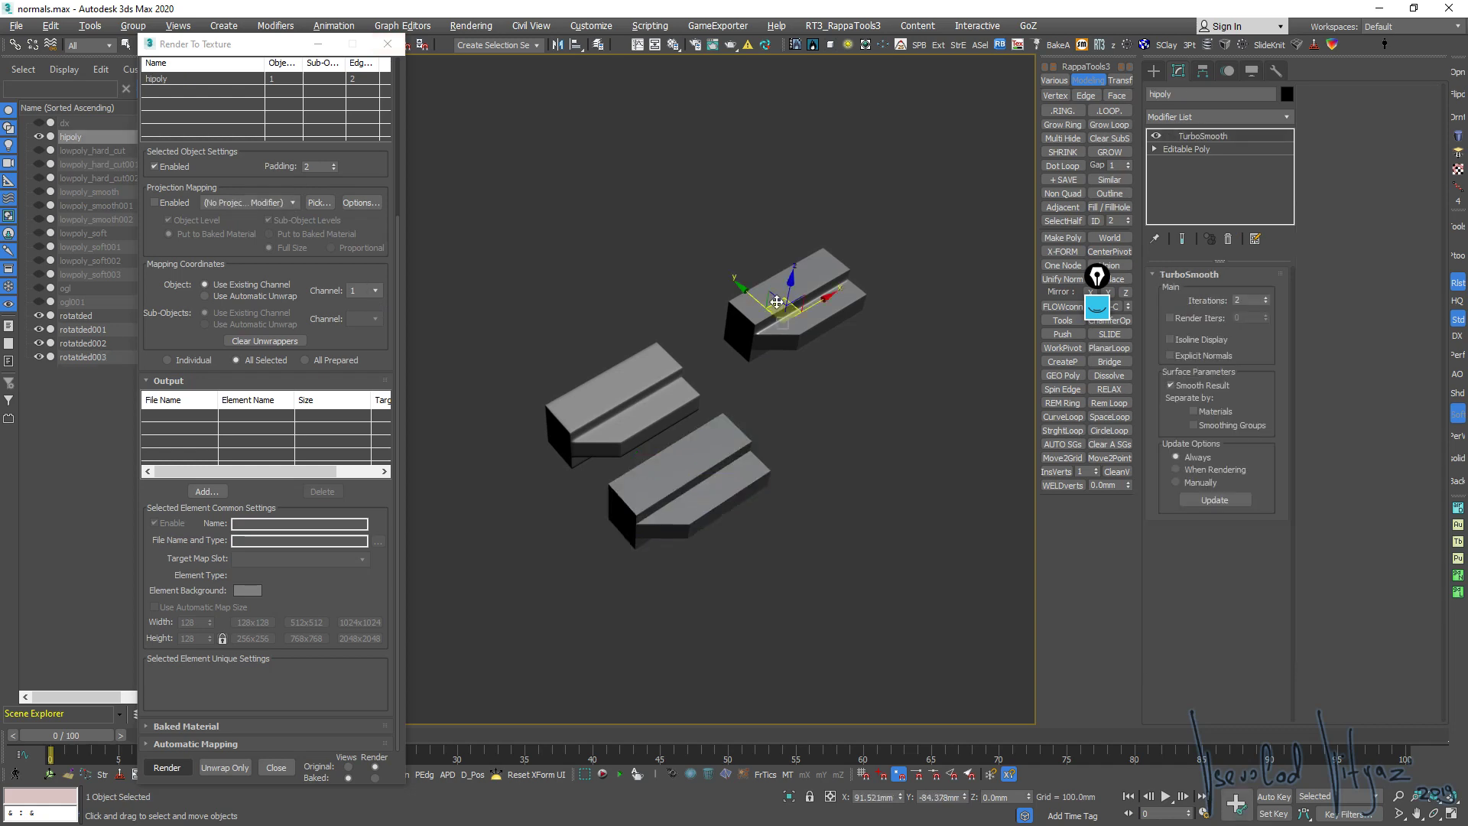
{"action": "key", "text": "F4"}
{"action": "scroll", "coordinate": [777, 302], "scroll_direction": "up", "scroll_amount": 5}
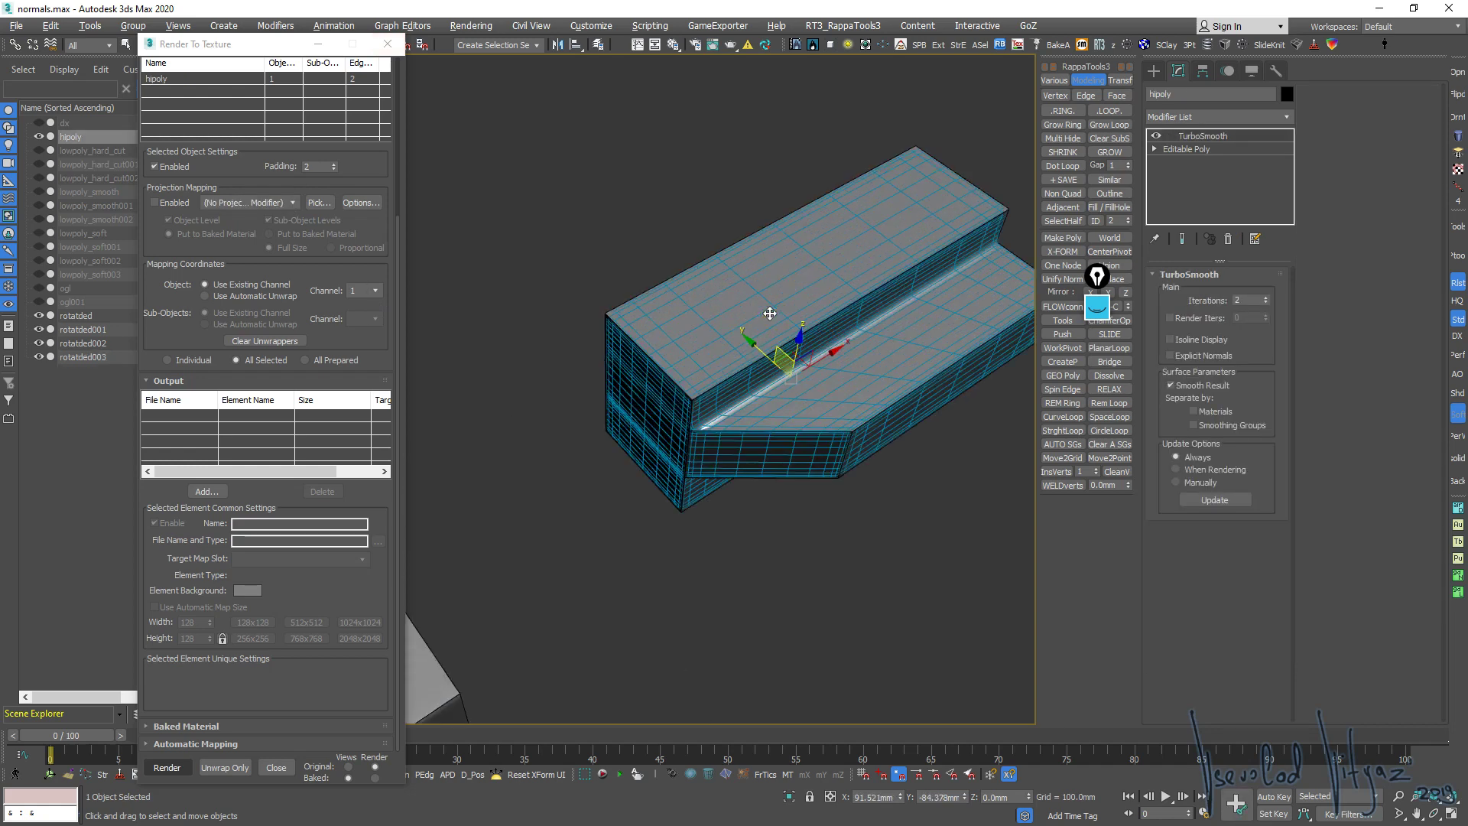
Collapse rotatded's Unwrap UVW into its mesh and hide rotatded
{"action": "left_click", "coordinate": [691, 385]}
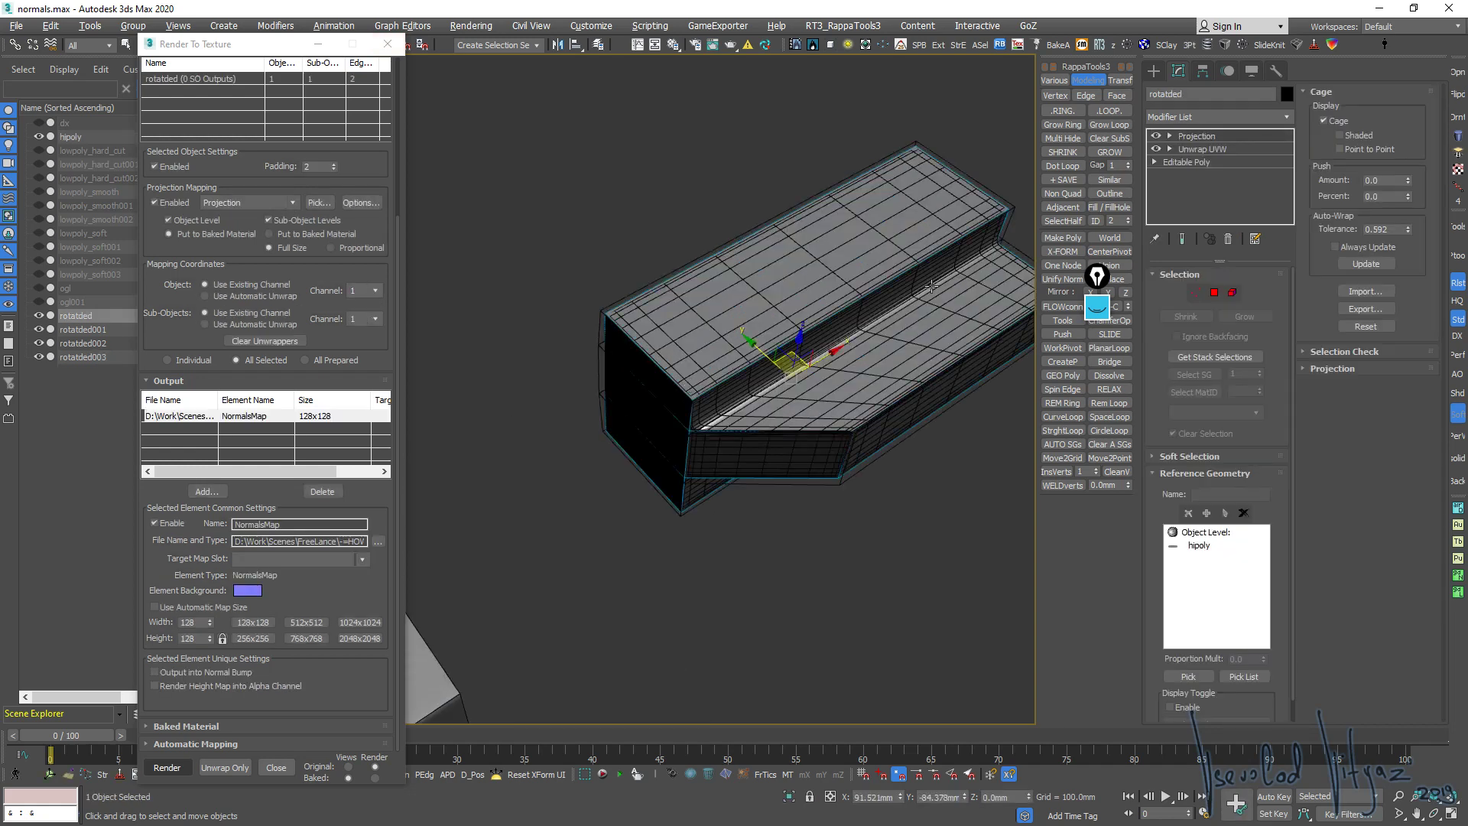
{"action": "left_click", "coordinate": [1222, 149]}
{"action": "right_click", "coordinate": [1223, 149]}
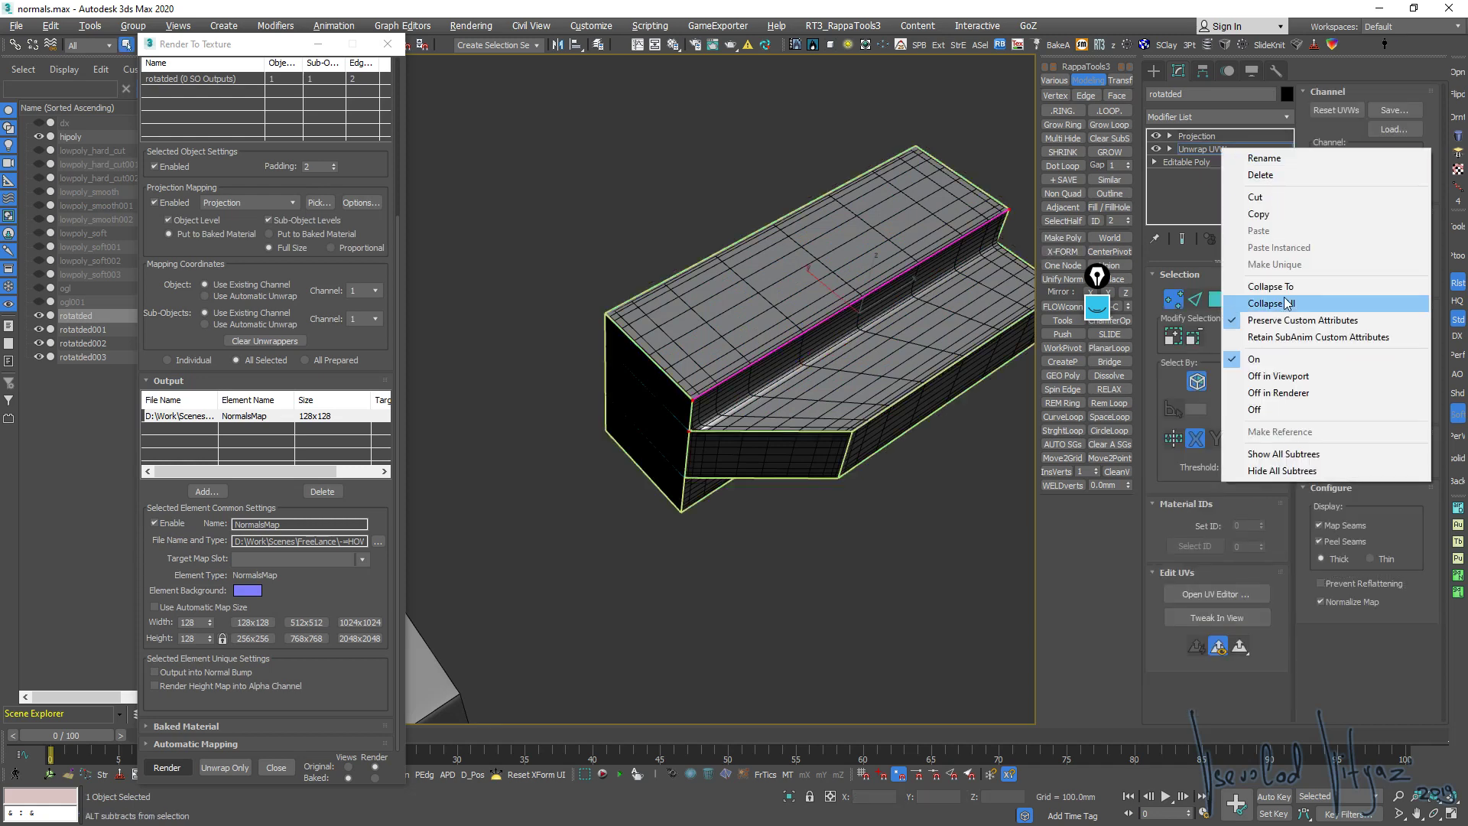
{"action": "left_click", "coordinate": [1254, 288]}
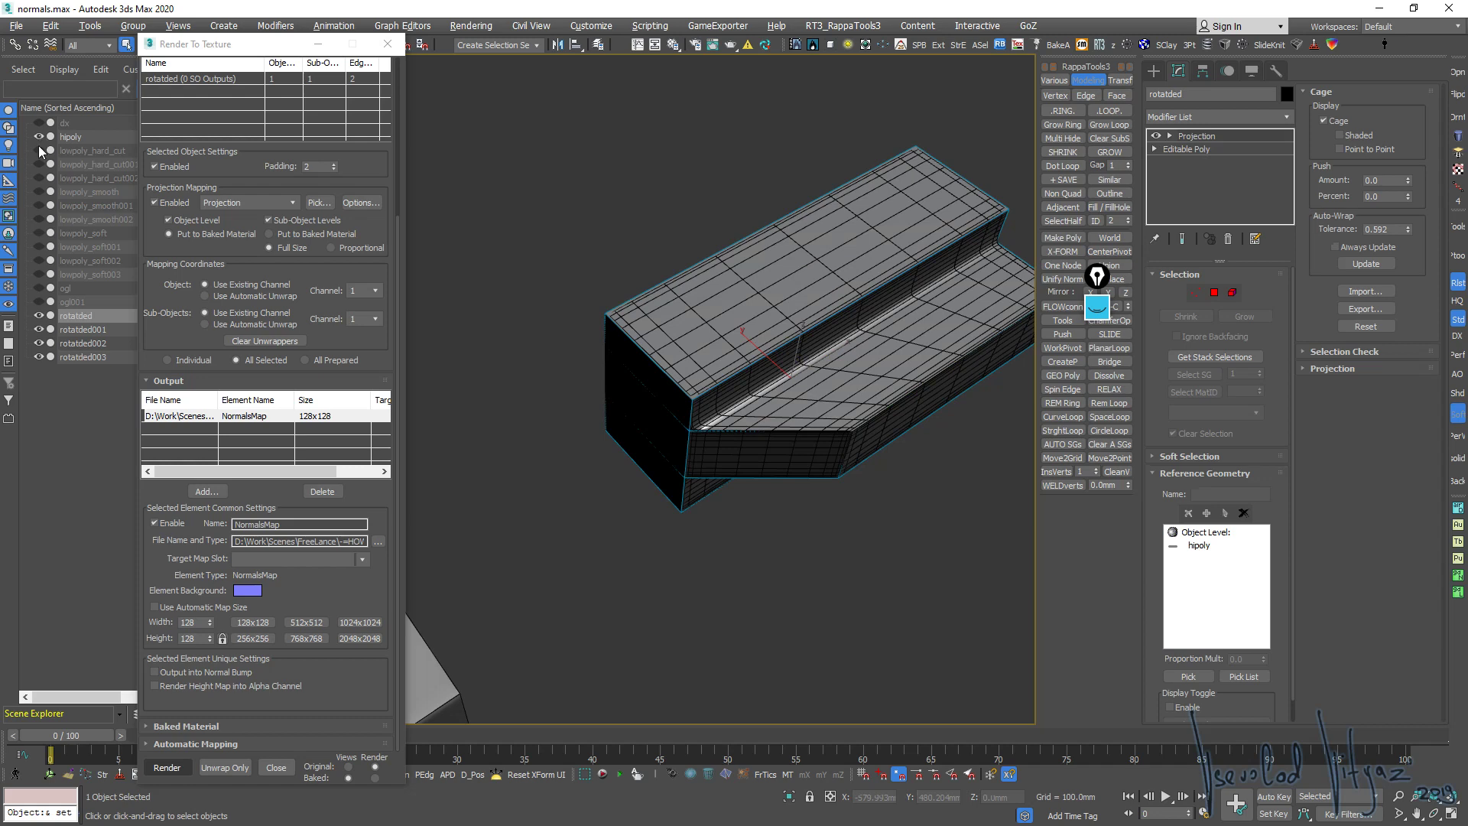
{"action": "left_click", "coordinate": [39, 316]}
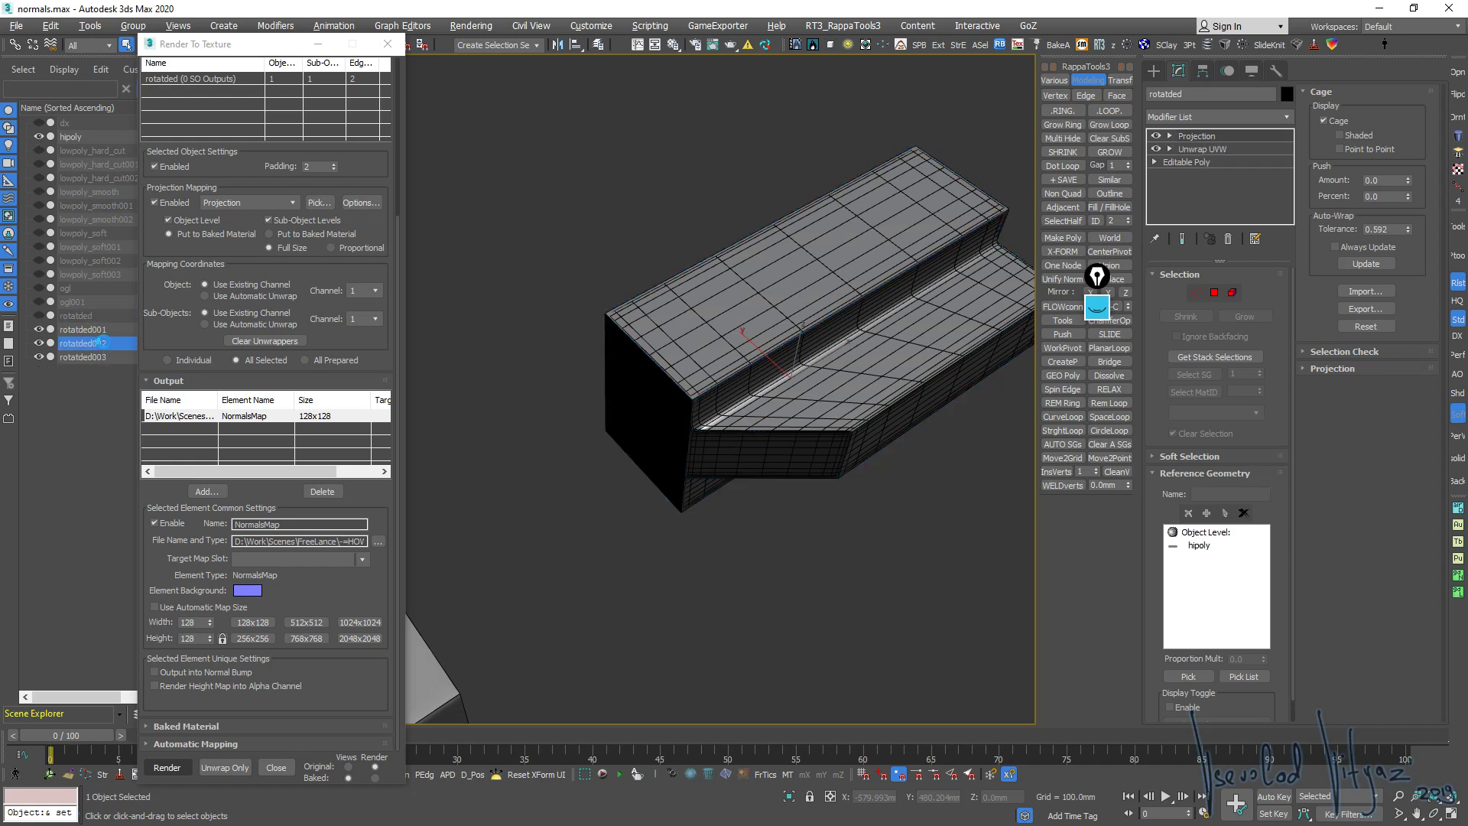
Select rotatded002's Unwrap UVW modifier and briefly open then close its UV editor
{"action": "left_click", "coordinate": [84, 343]}
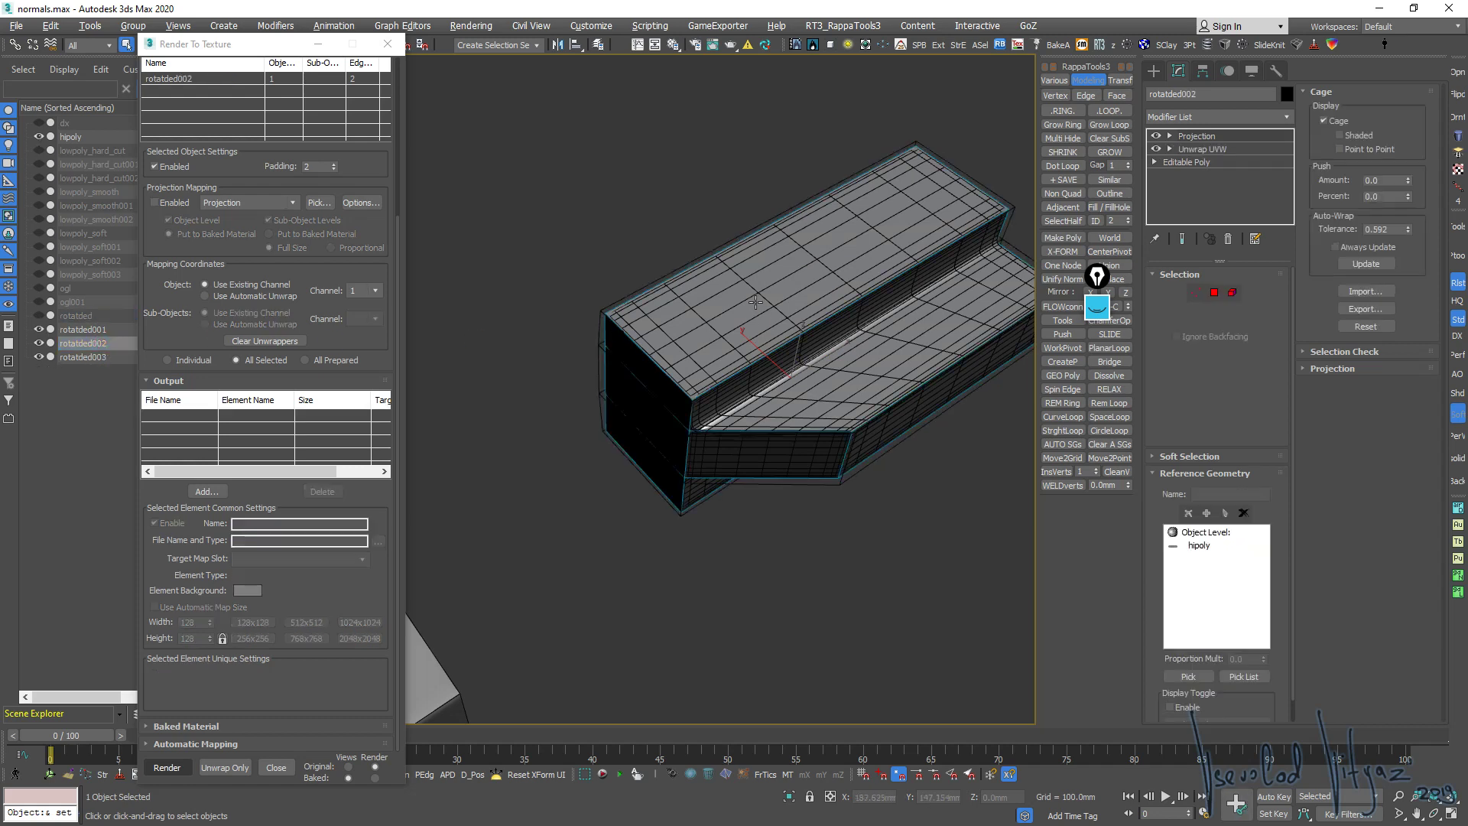
{"action": "left_click", "coordinate": [1239, 148]}
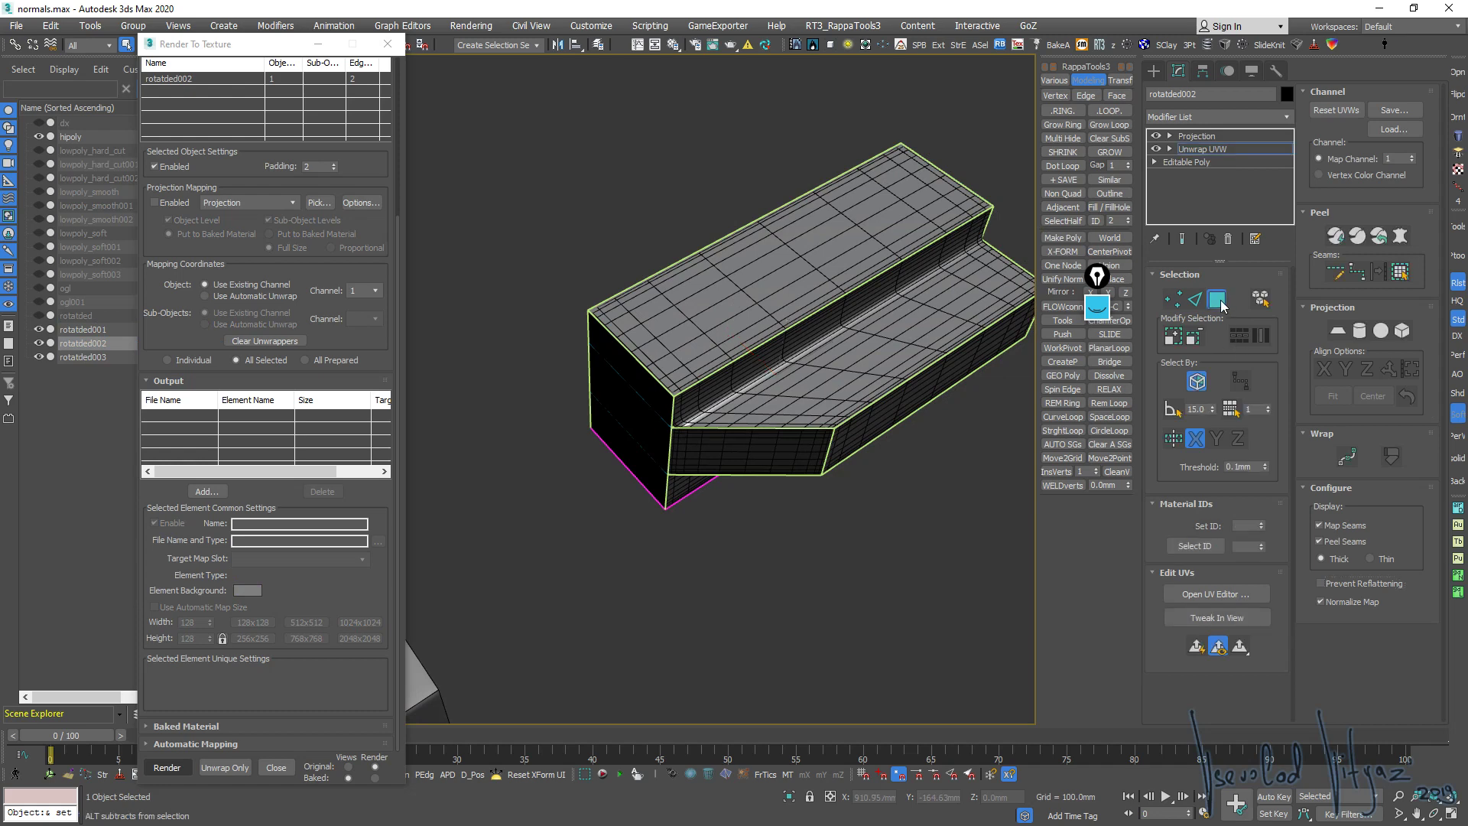
{"action": "left_click", "coordinate": [1181, 590]}
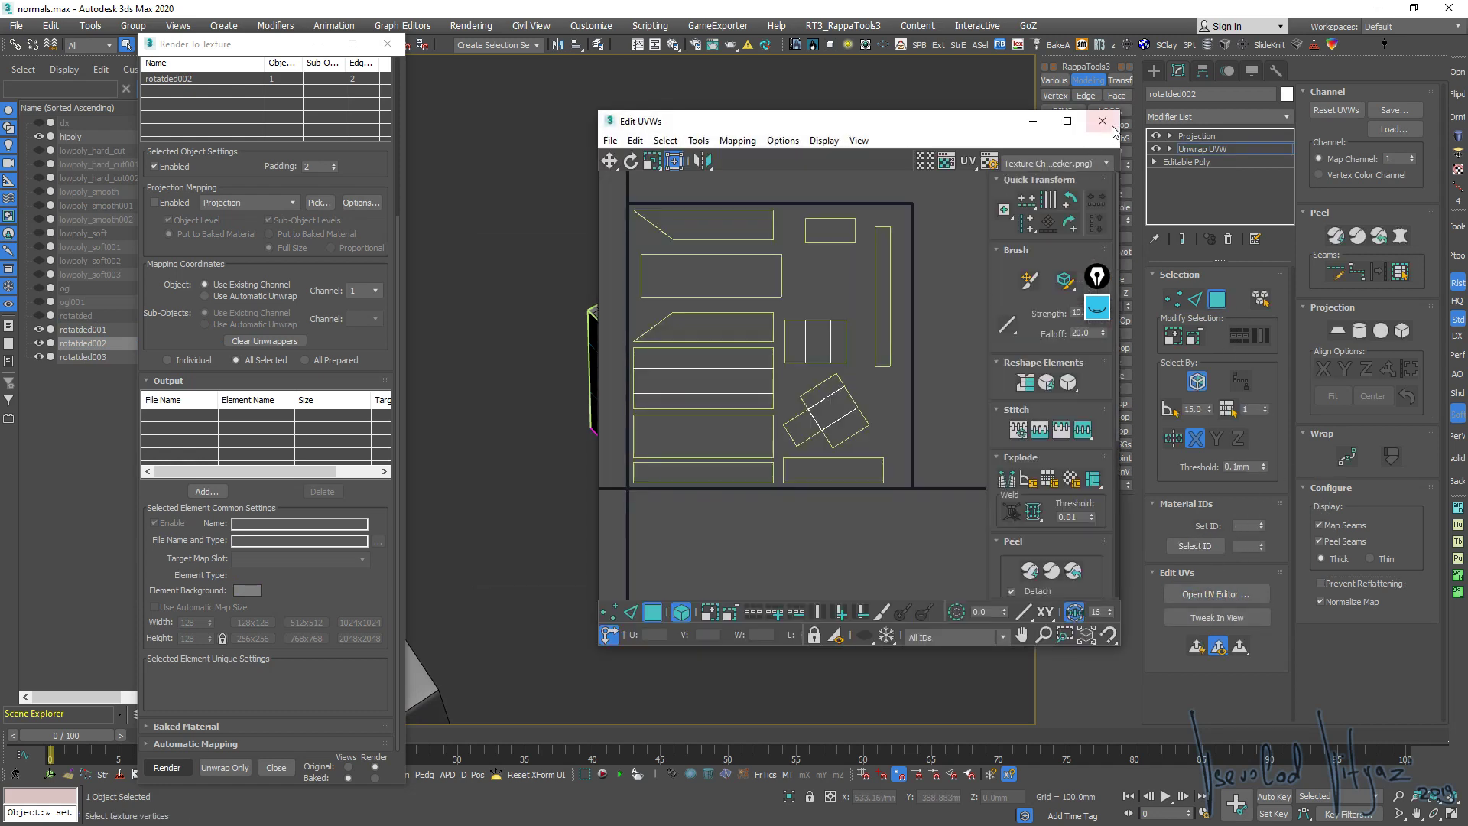
{"action": "left_click", "coordinate": [1101, 120]}
{"action": "scroll", "coordinate": [769, 252], "scroll_direction": "down", "scroll_amount": 3}
{"action": "scroll", "coordinate": [765, 253], "scroll_direction": "down", "scroll_amount": 2}
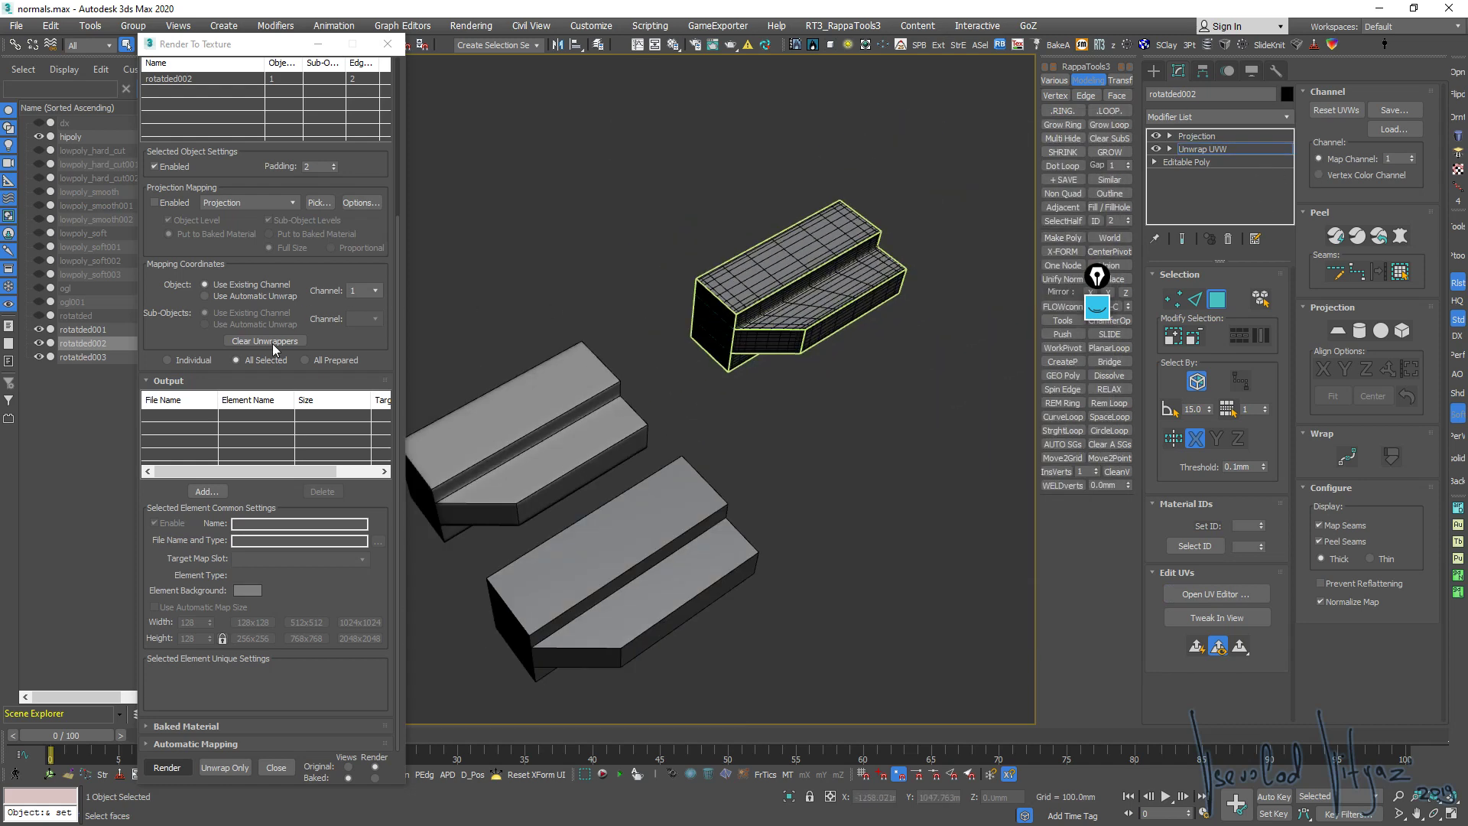
{"action": "middle_click_drag", "start_coordinate": [727, 253], "coordinate": [739, 280]}
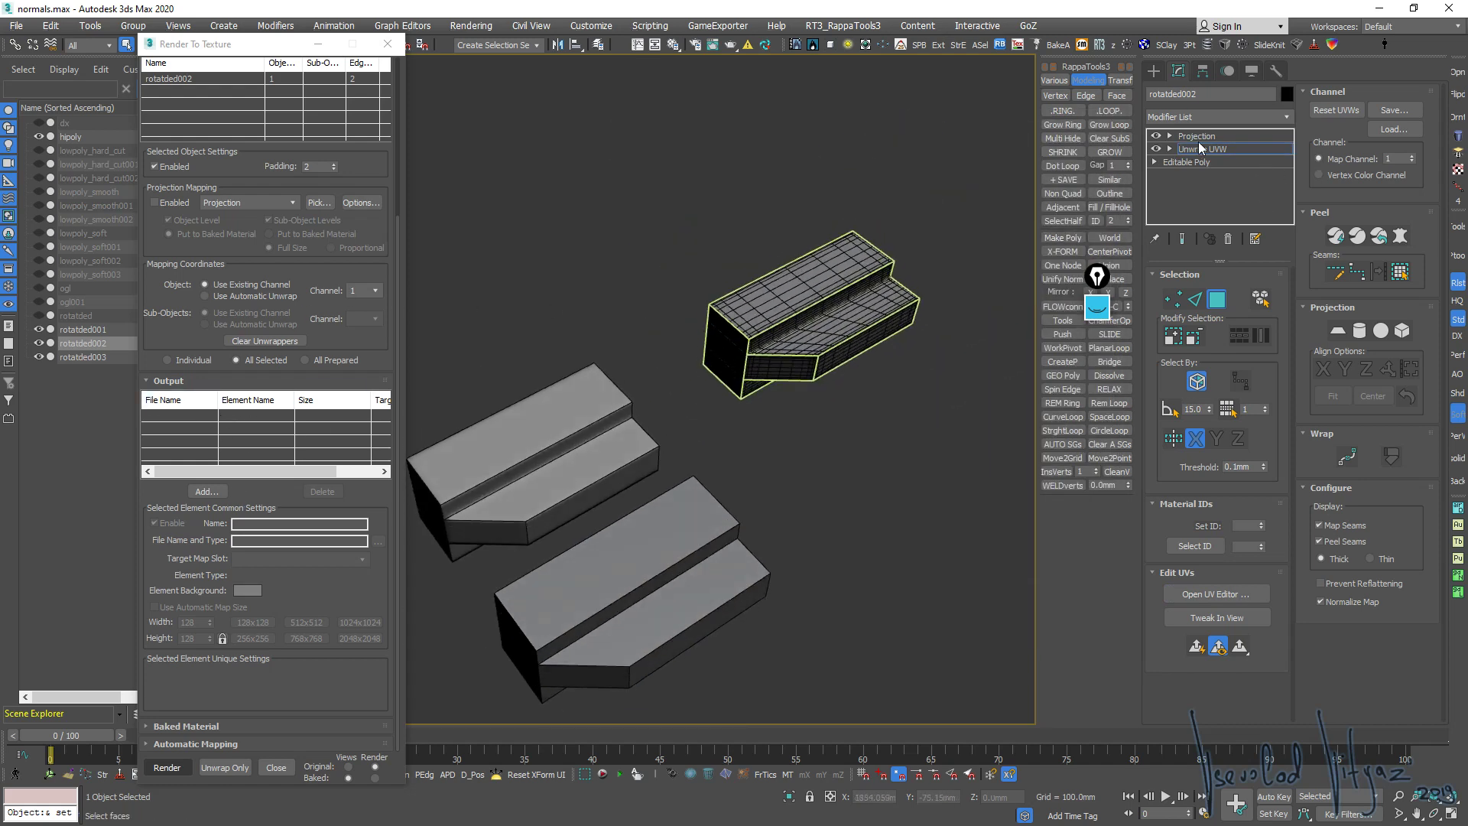
Turn on projection mapping for the bake and delete rotatded002's Projection modifier
{"action": "left_click", "coordinate": [1197, 136]}
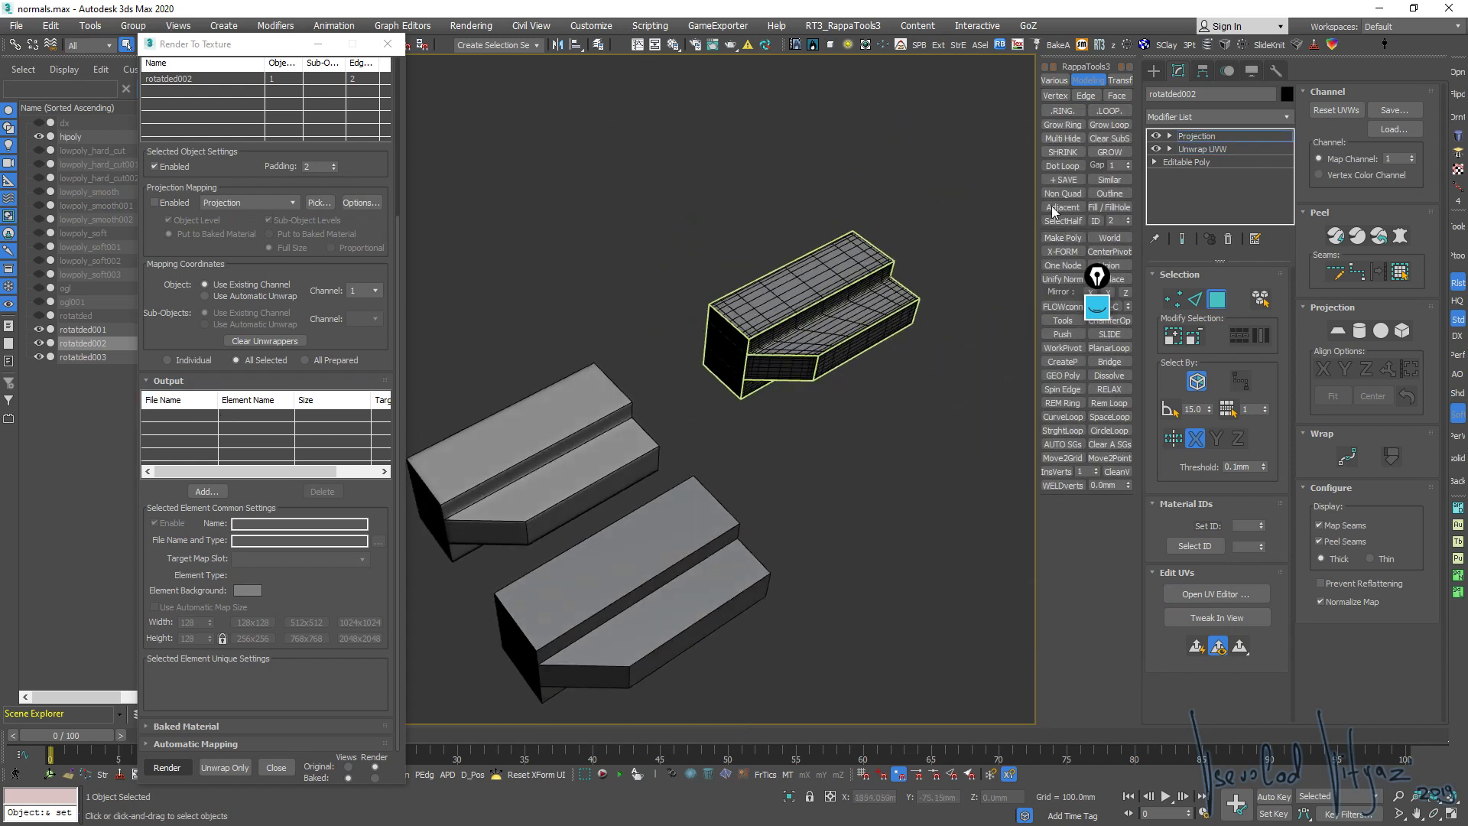
{"action": "left_click", "coordinate": [196, 491]}
{"action": "key", "text": "Escape"}
{"action": "left_click", "coordinate": [155, 203]}
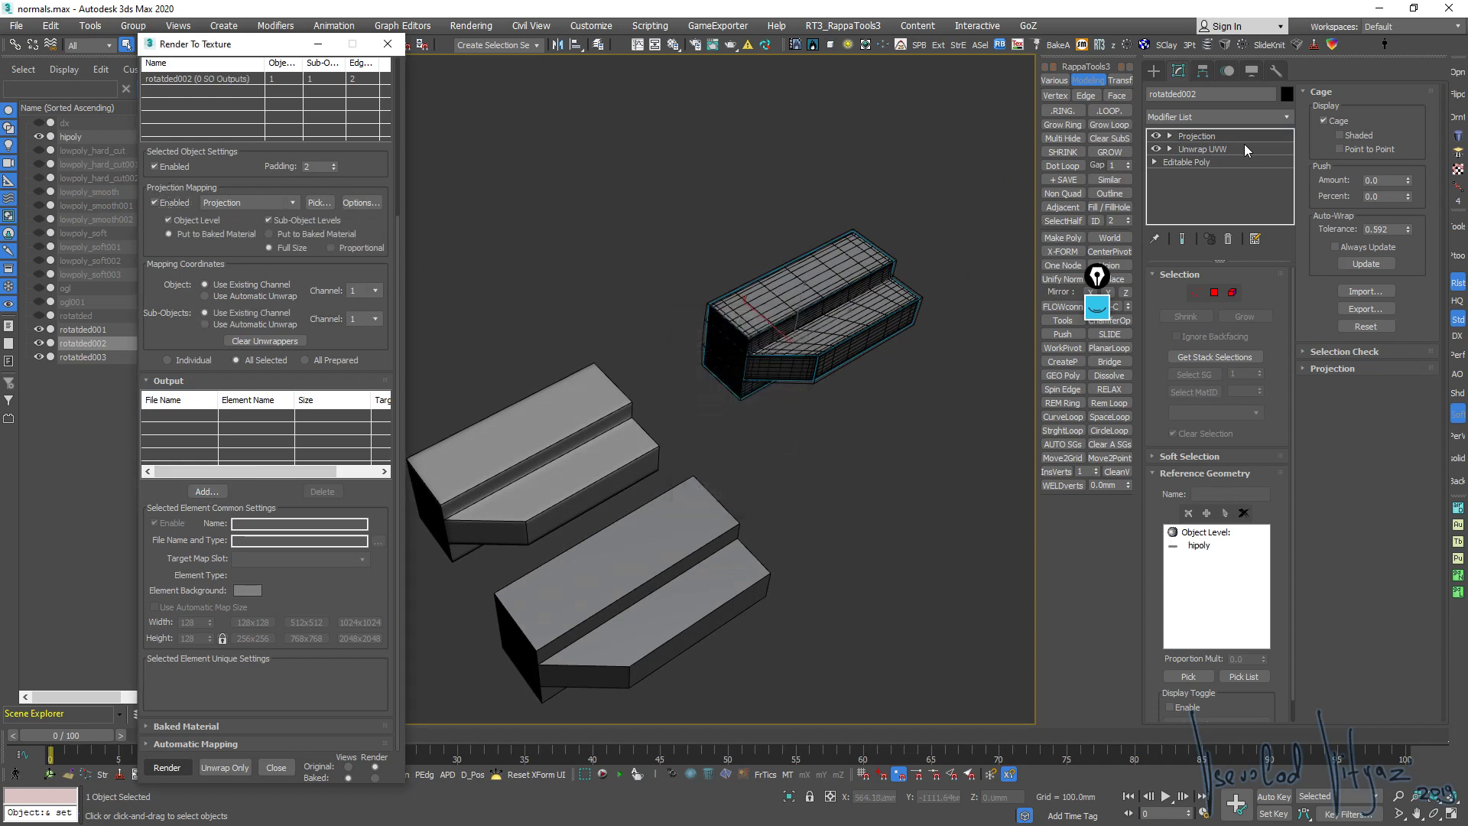
{"action": "left_click", "coordinate": [1229, 240]}
Collapse rotatded002 to Editable Poly and add a NormalsMap bake output
{"action": "middle_click_drag", "start_coordinate": [719, 391], "coordinate": [704, 405]}
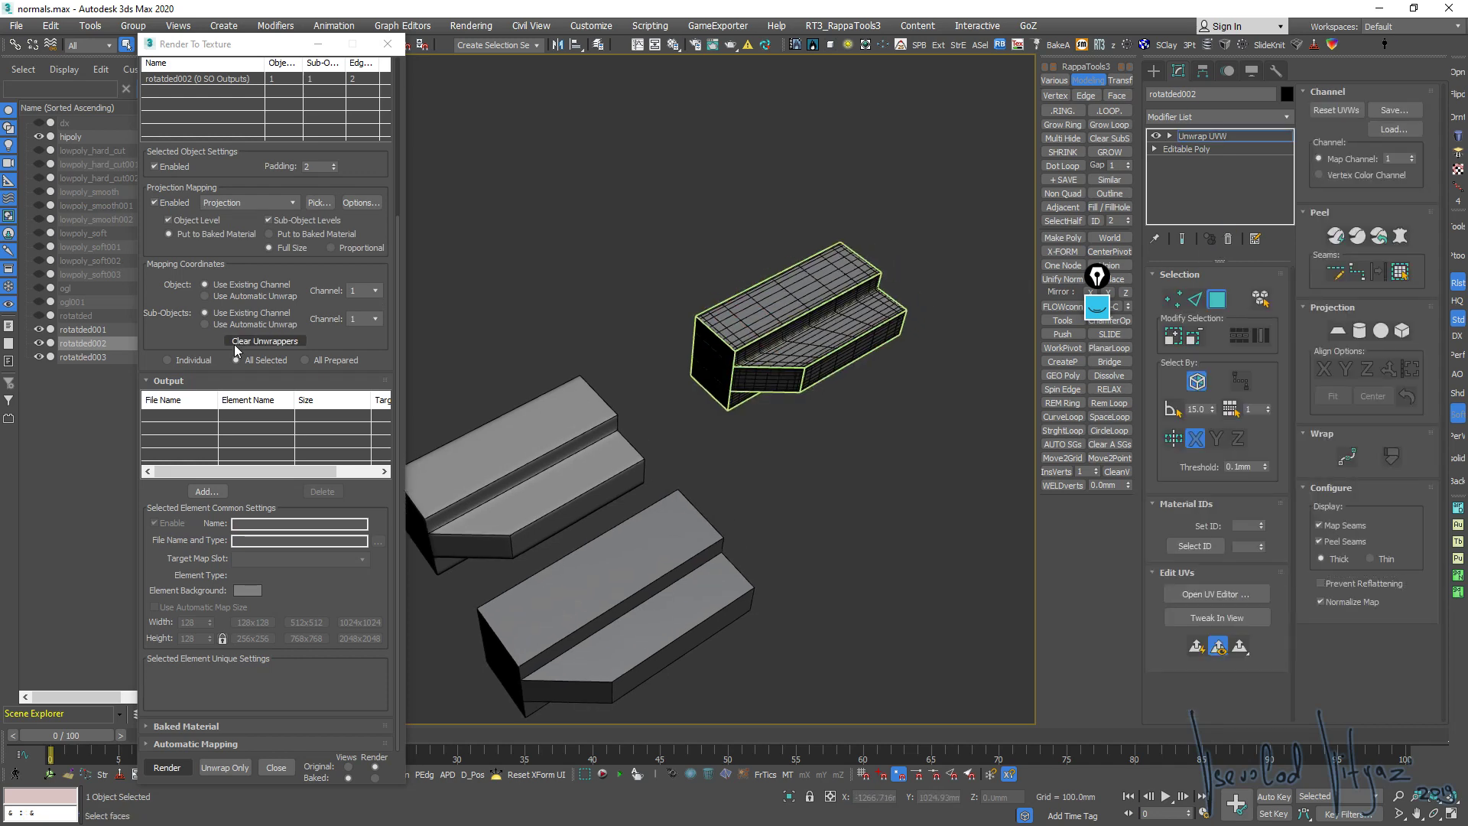
{"action": "right_click", "coordinate": [1215, 136]}
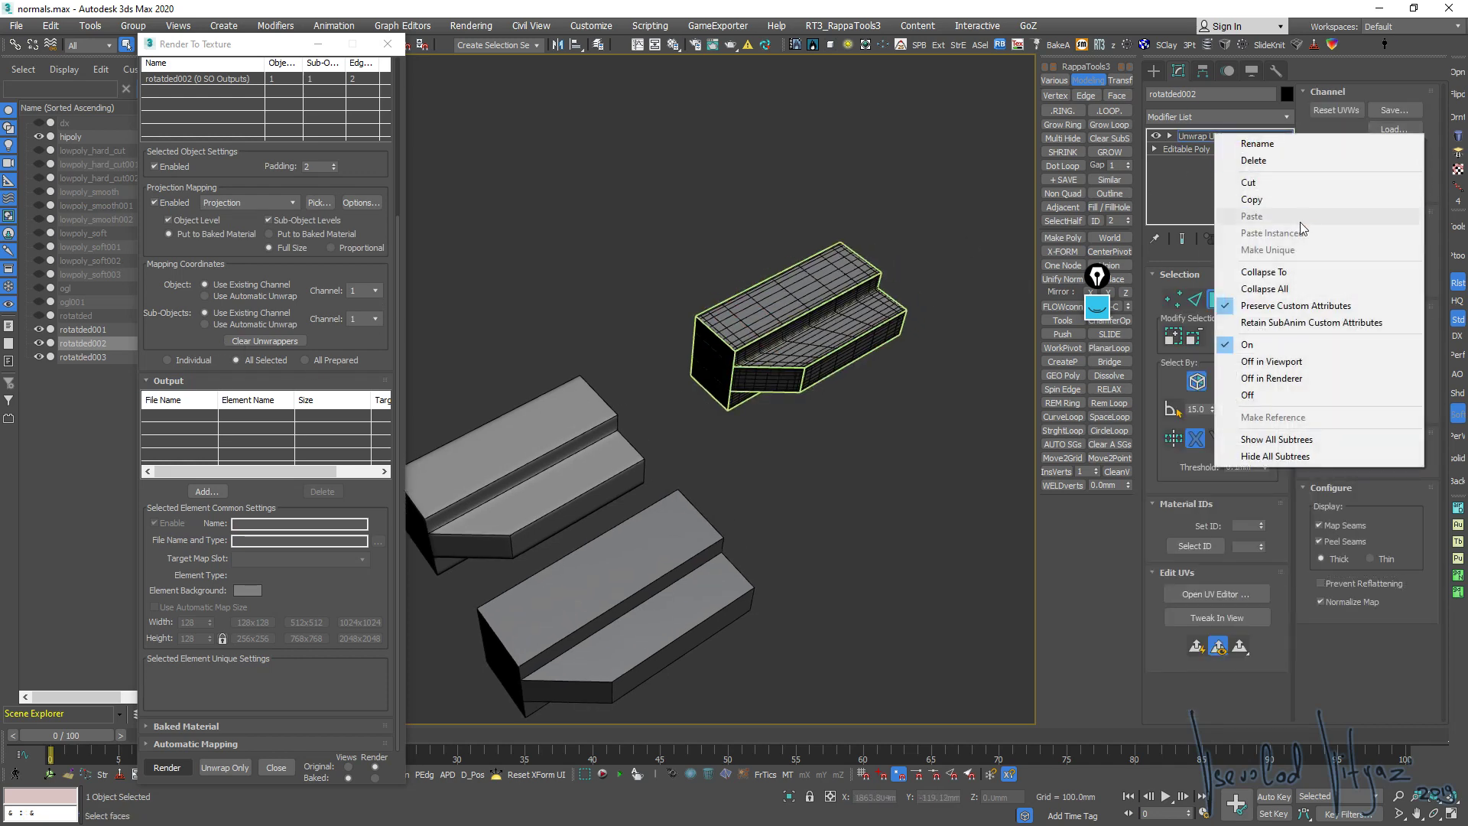
{"action": "left_click", "coordinate": [1281, 271]}
{"action": "left_click", "coordinate": [206, 491]}
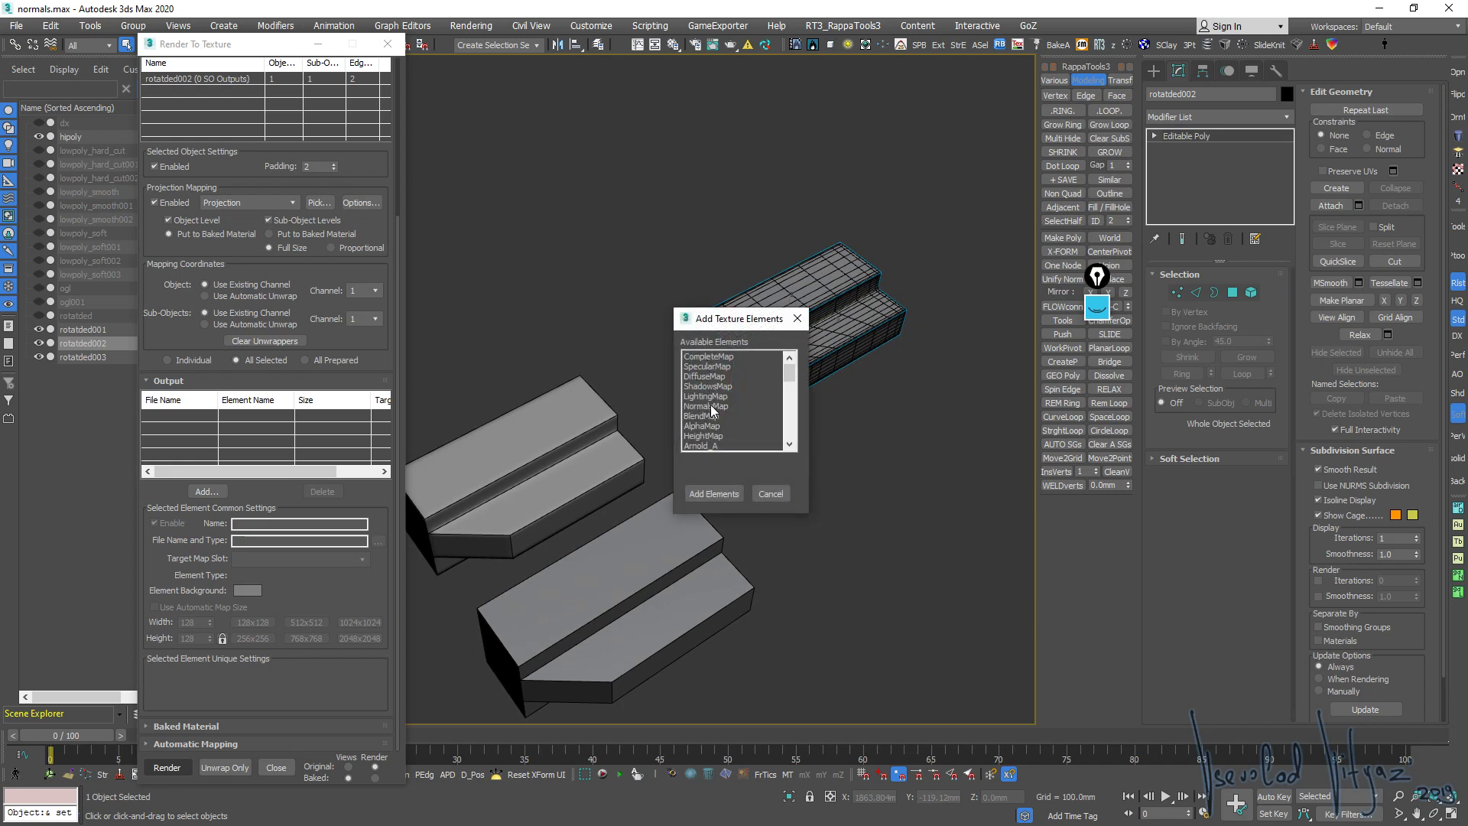
{"action": "double_click", "coordinate": [712, 406]}
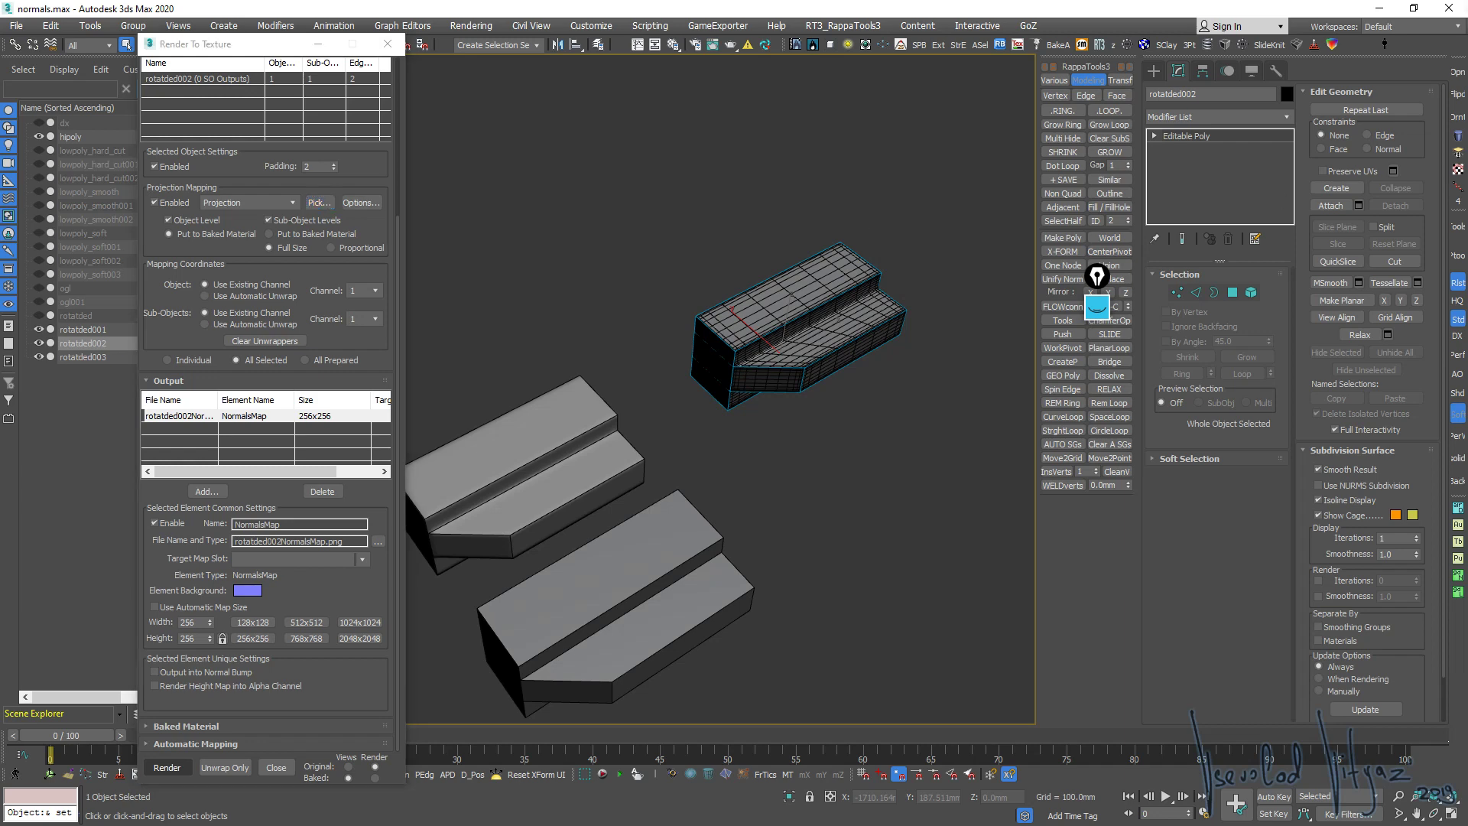
Set hipoly as the projection source and the bake size to 128x128
{"action": "left_click", "coordinate": [319, 203]}
{"action": "left_click", "coordinate": [1009, 229]}
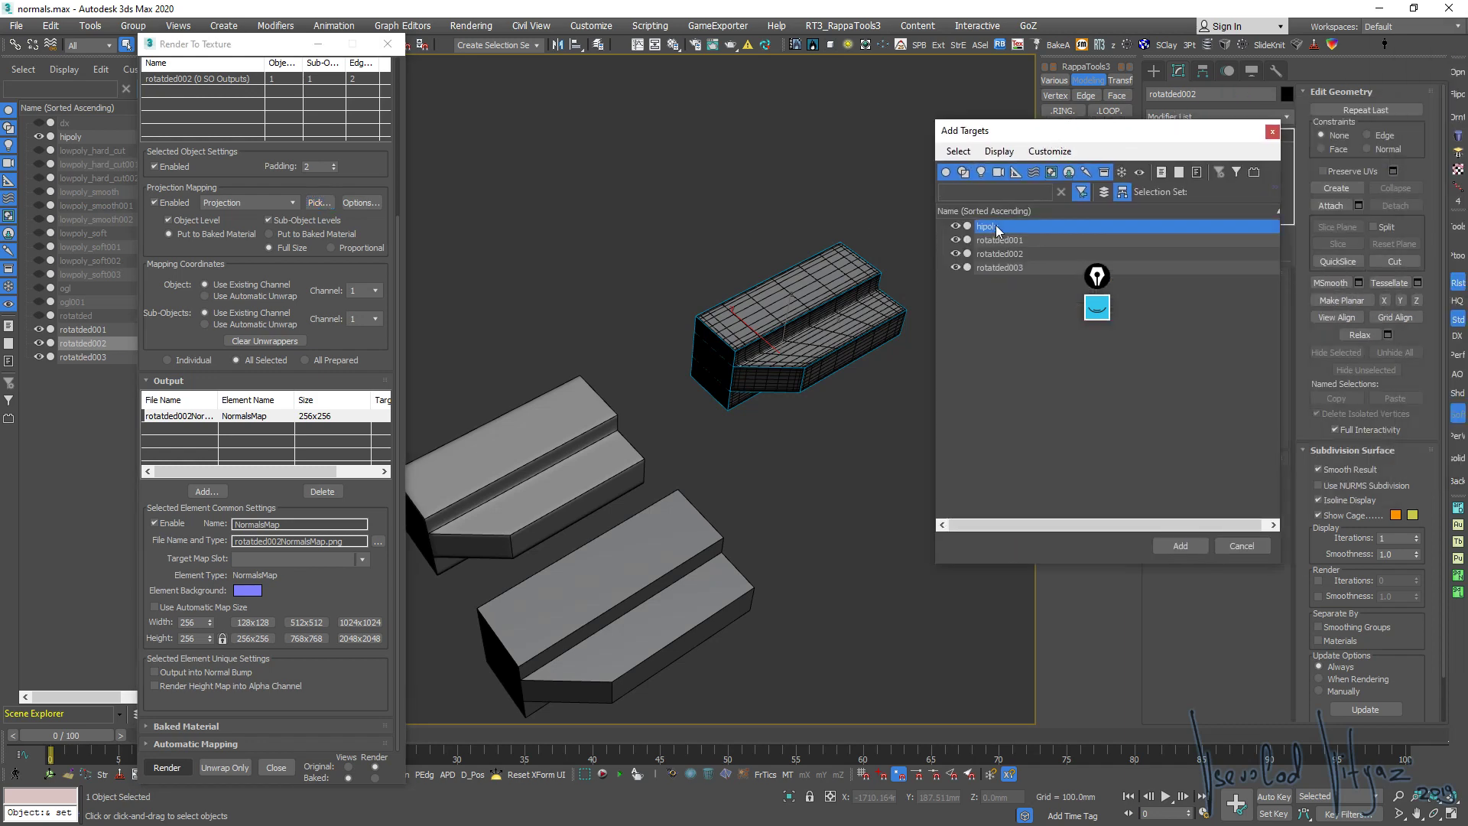
{"action": "left_click", "coordinate": [1101, 447]}
{"action": "left_click", "coordinate": [253, 624]}
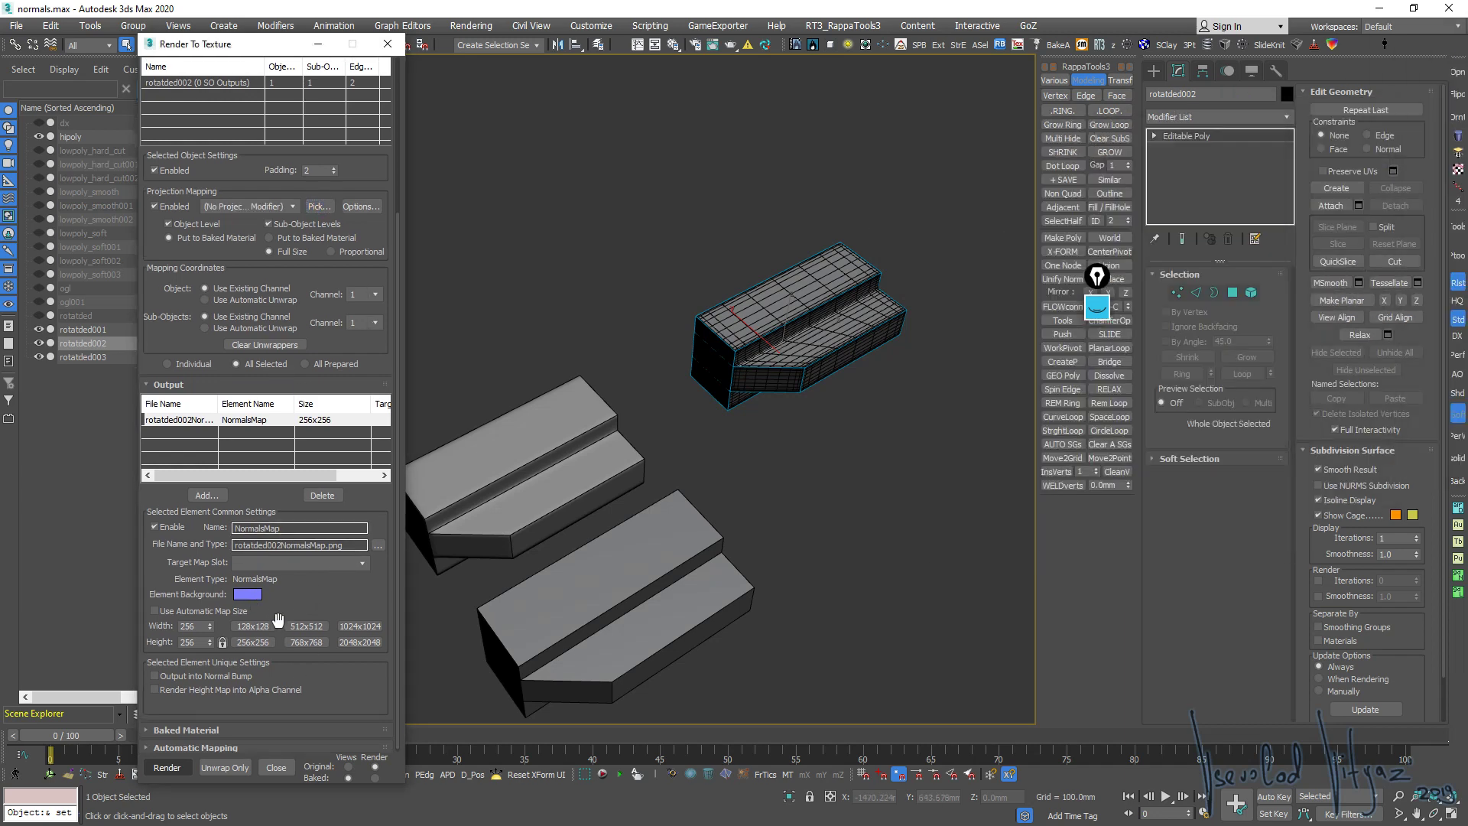
Save the baked normal map as rotaded_not.png in the HOW TO folder
{"action": "left_click", "coordinate": [378, 546]}
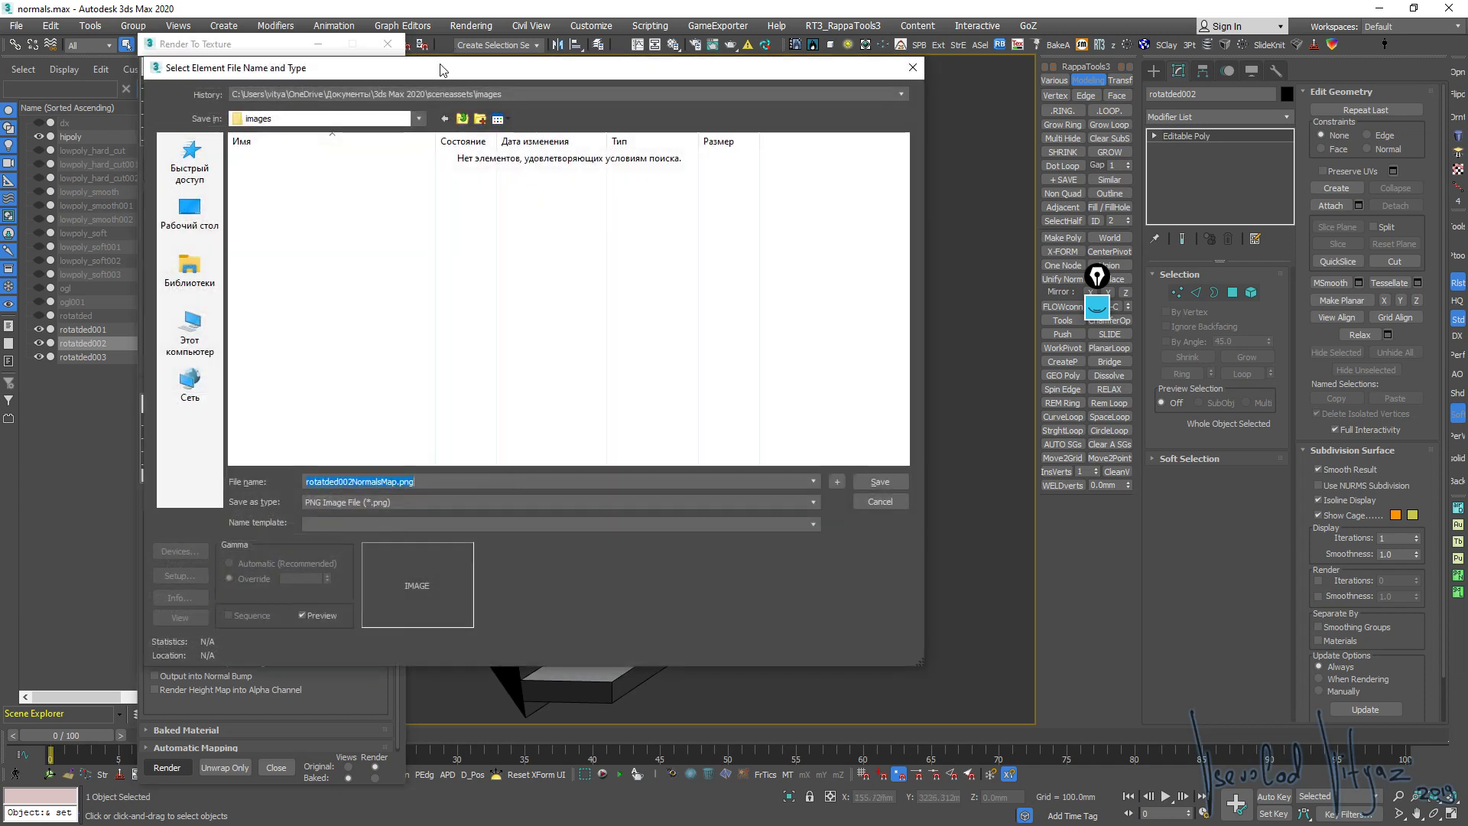
{"action": "left_click", "coordinate": [443, 94]}
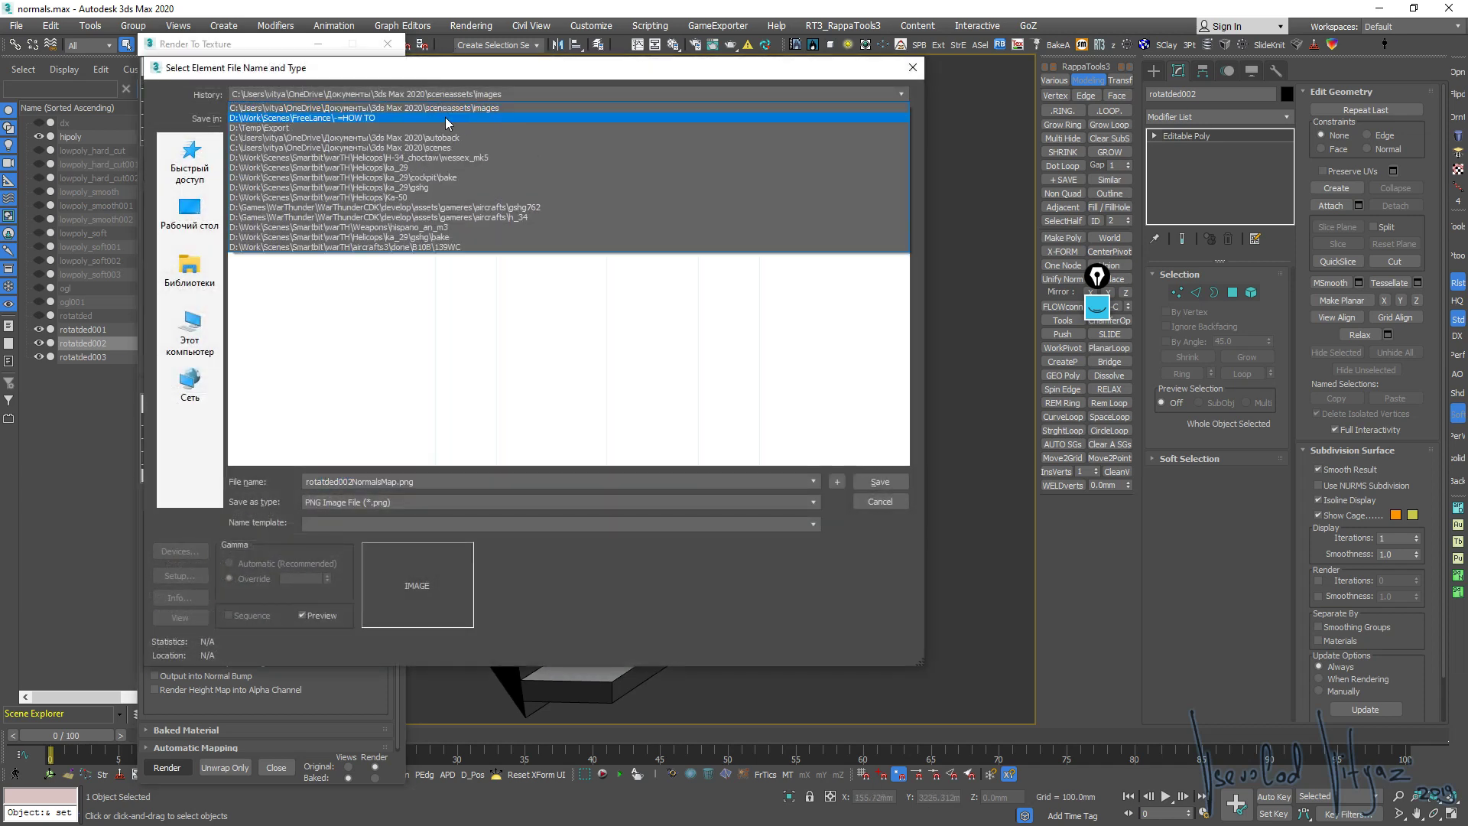
{"action": "left_click", "coordinate": [448, 118]}
{"action": "left_click", "coordinate": [671, 176]}
{"action": "double_click", "coordinate": [334, 482]}
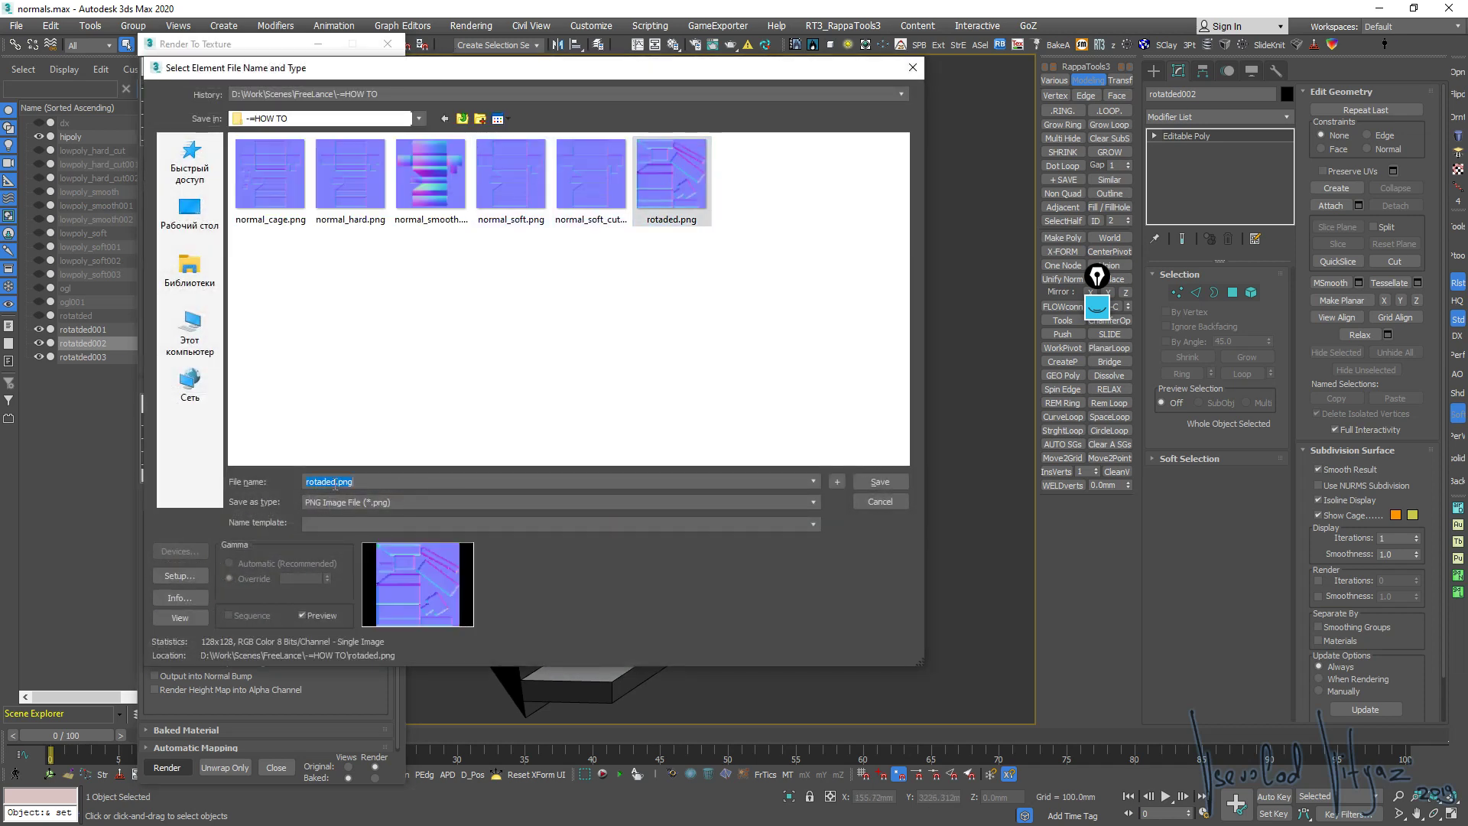
{"action": "type", "text": "_n"}
{"action": "type", "text": "oi"}
{"action": "key", "text": "Return"}
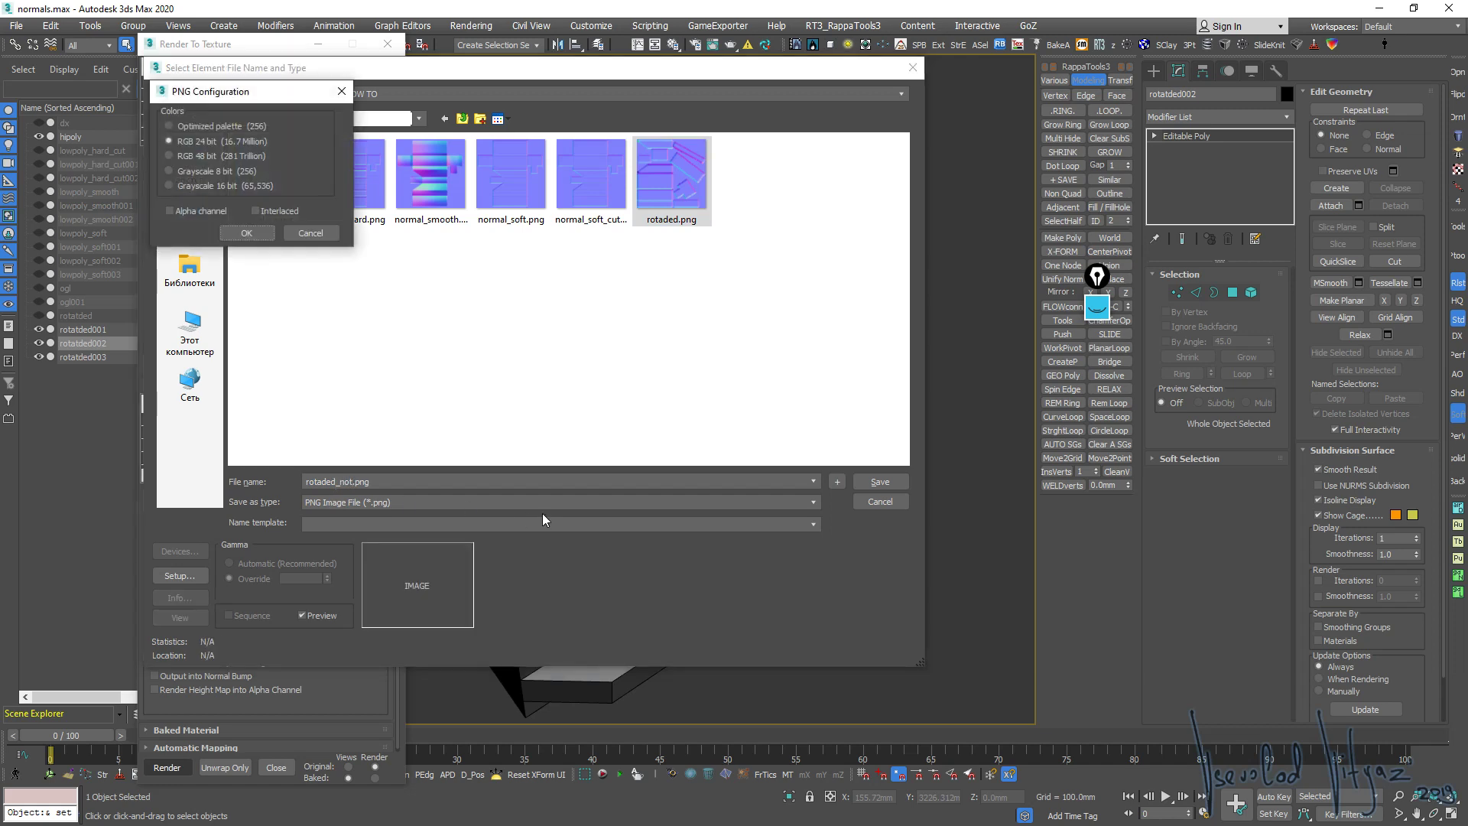
{"action": "key", "text": "Return"}
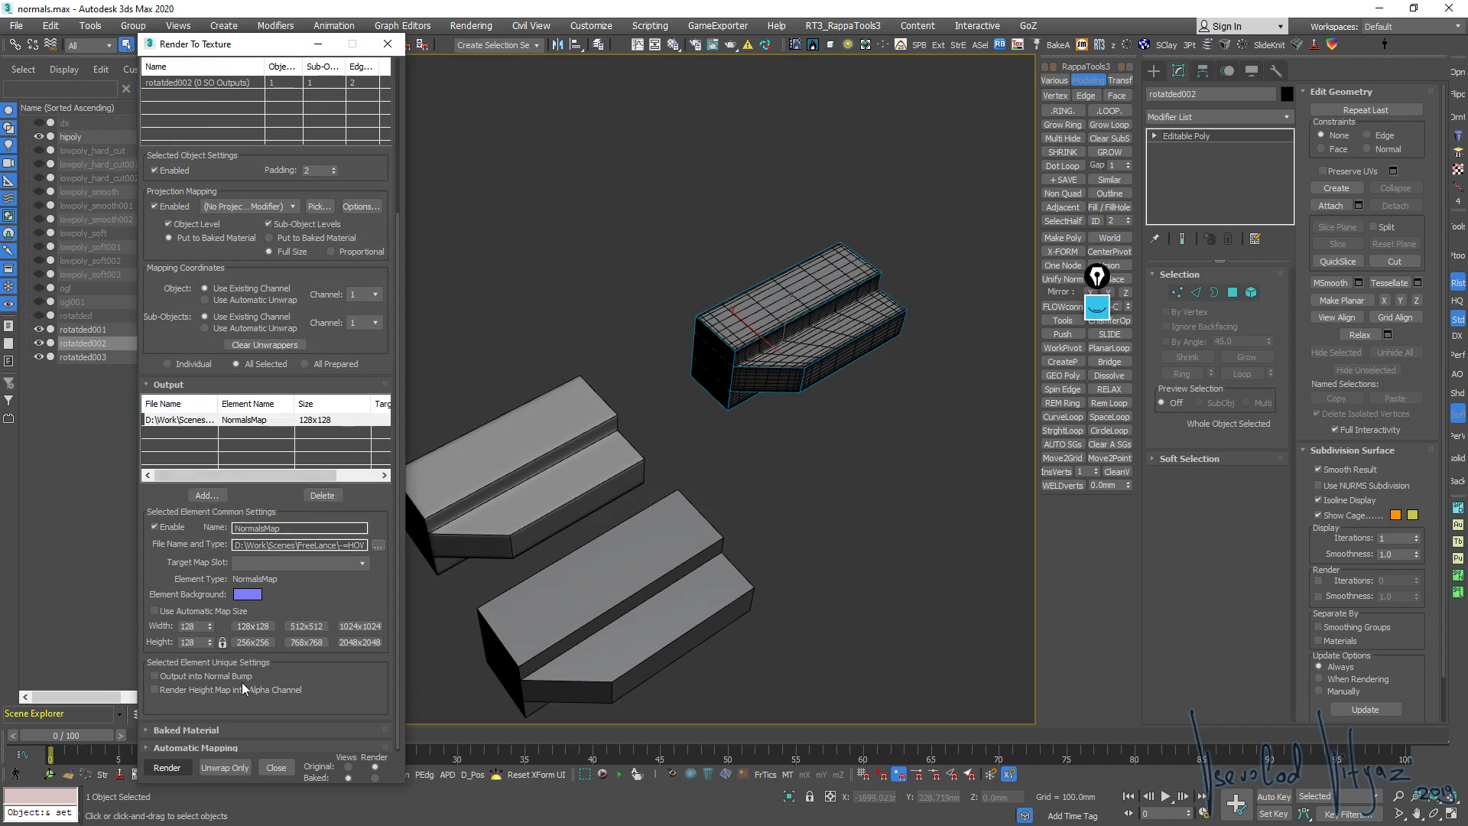
Bake the 128x128 normal map and close the rendered frame window
{"action": "left_click", "coordinate": [166, 767]}
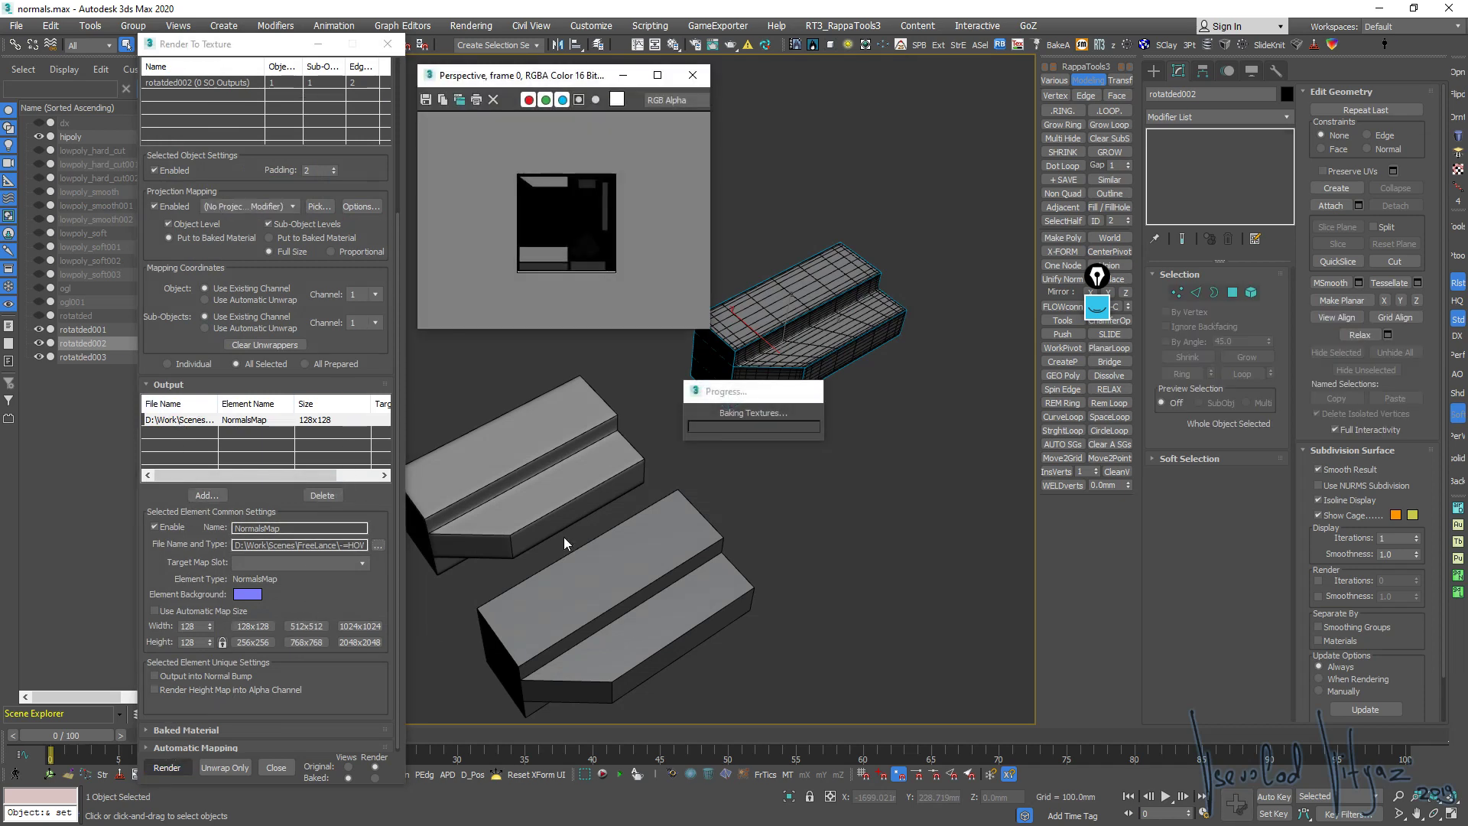
{"action": "left_click", "coordinate": [693, 75]}
{"action": "middle_click_drag", "start_coordinate": [724, 397], "coordinate": [709, 341]}
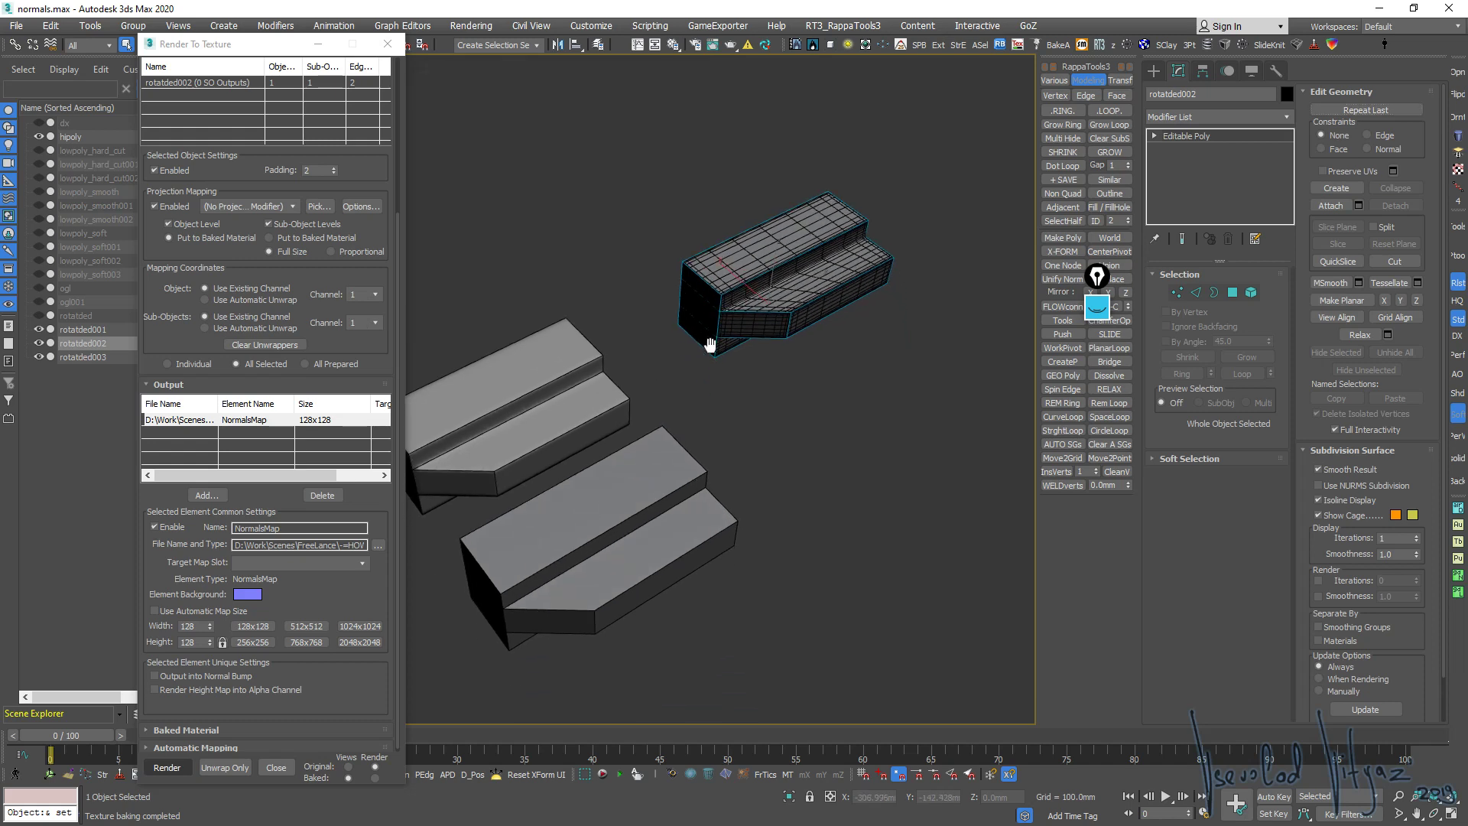
Load rotated_not.png as the rotated_not material's Normal Bump bitmap and preview it
{"action": "key", "text": "m"}
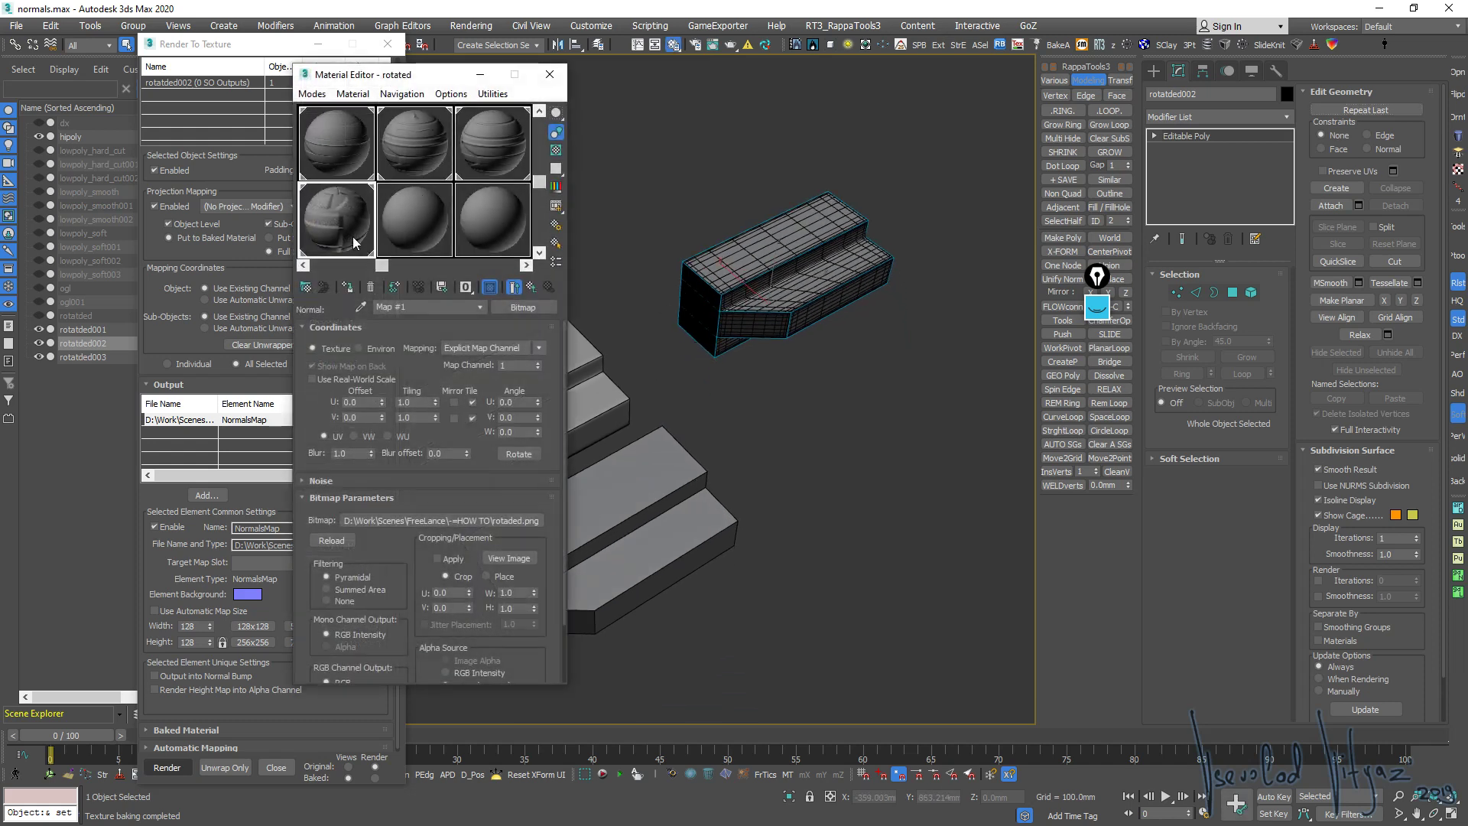
{"action": "left_click", "coordinate": [406, 219]}
{"action": "type", "text": "rotated_not"}
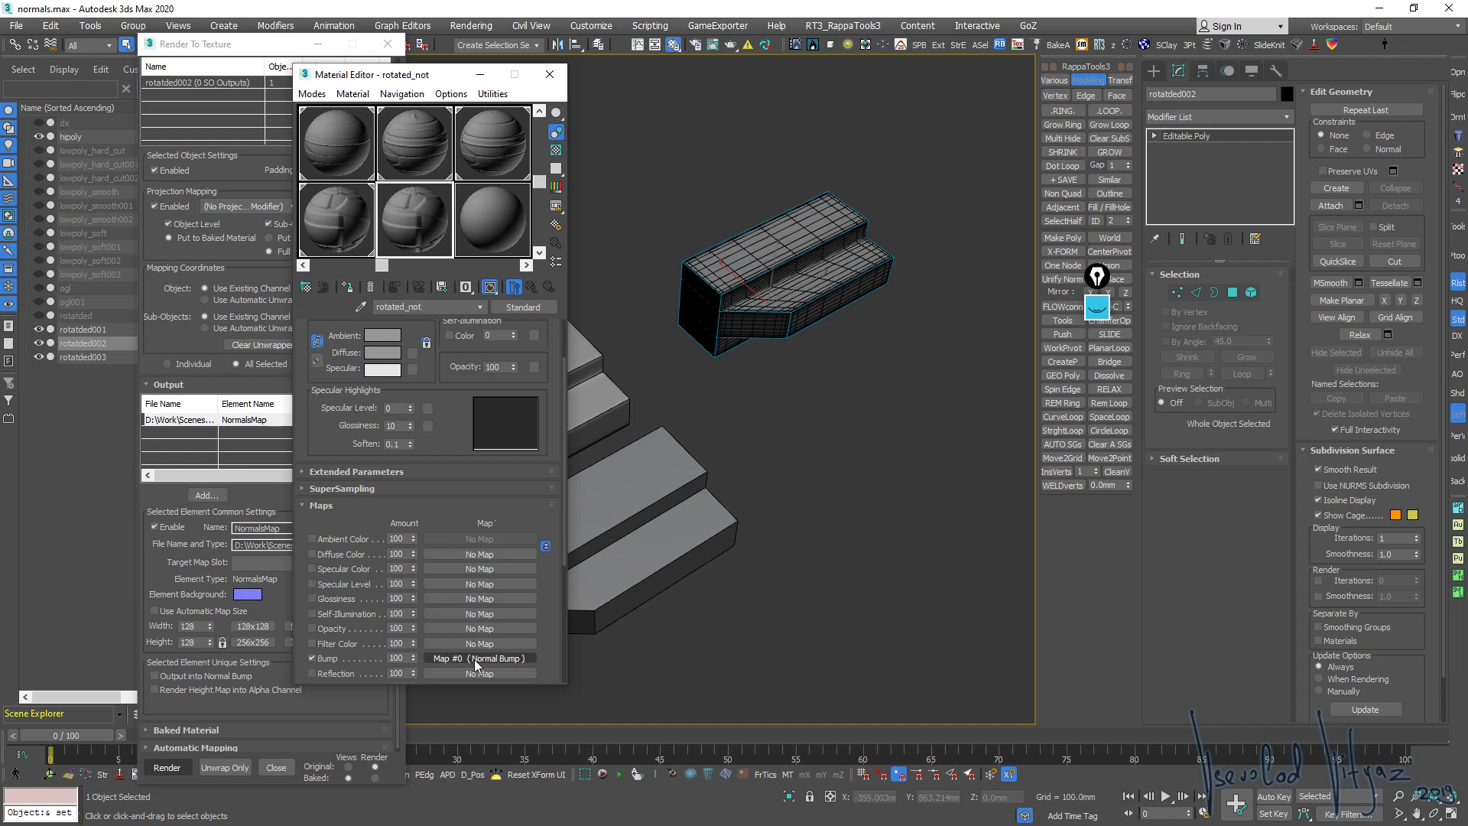
{"action": "left_click", "coordinate": [477, 659]}
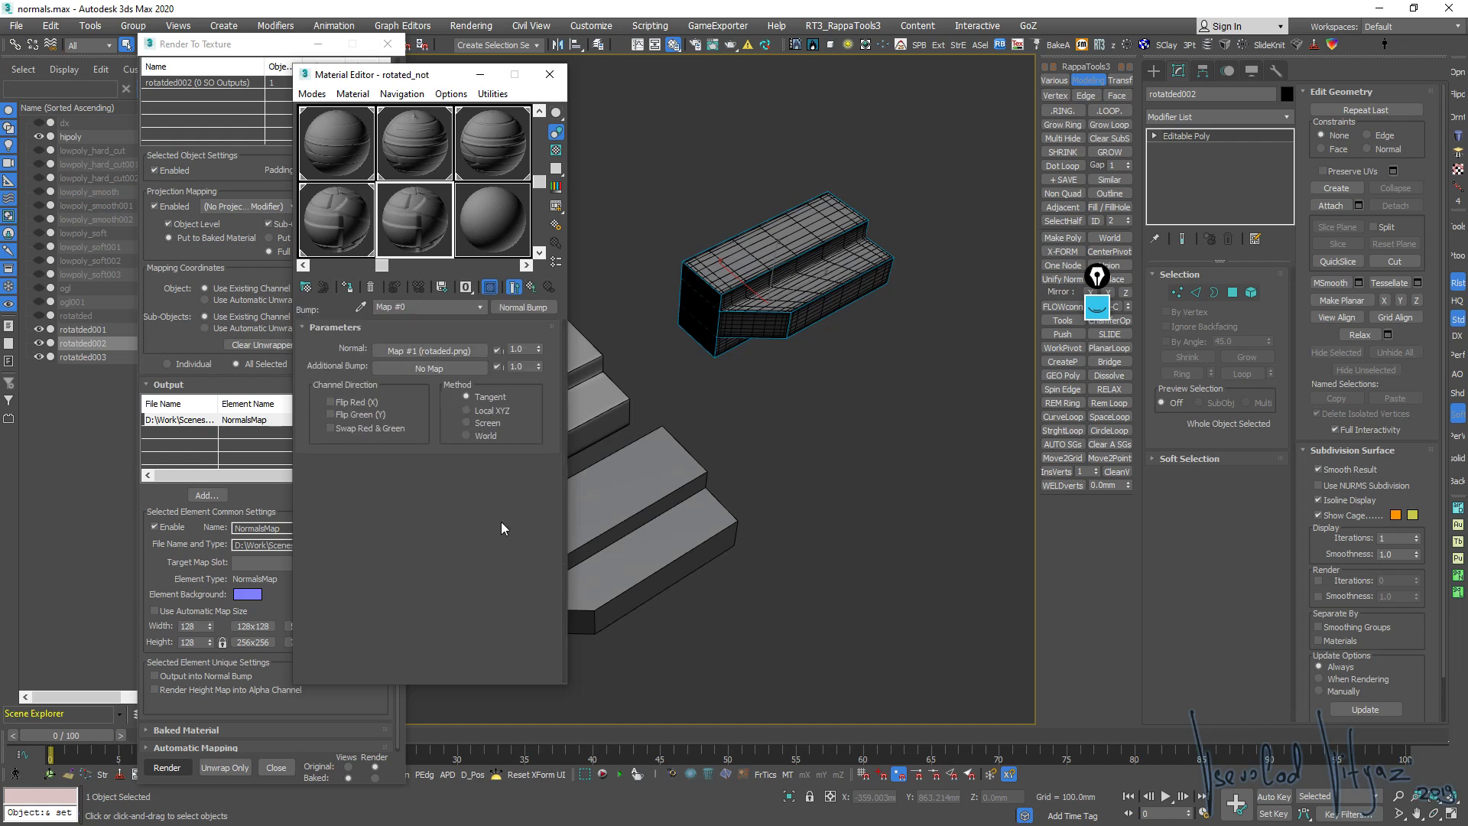
{"action": "left_click", "coordinate": [451, 349]}
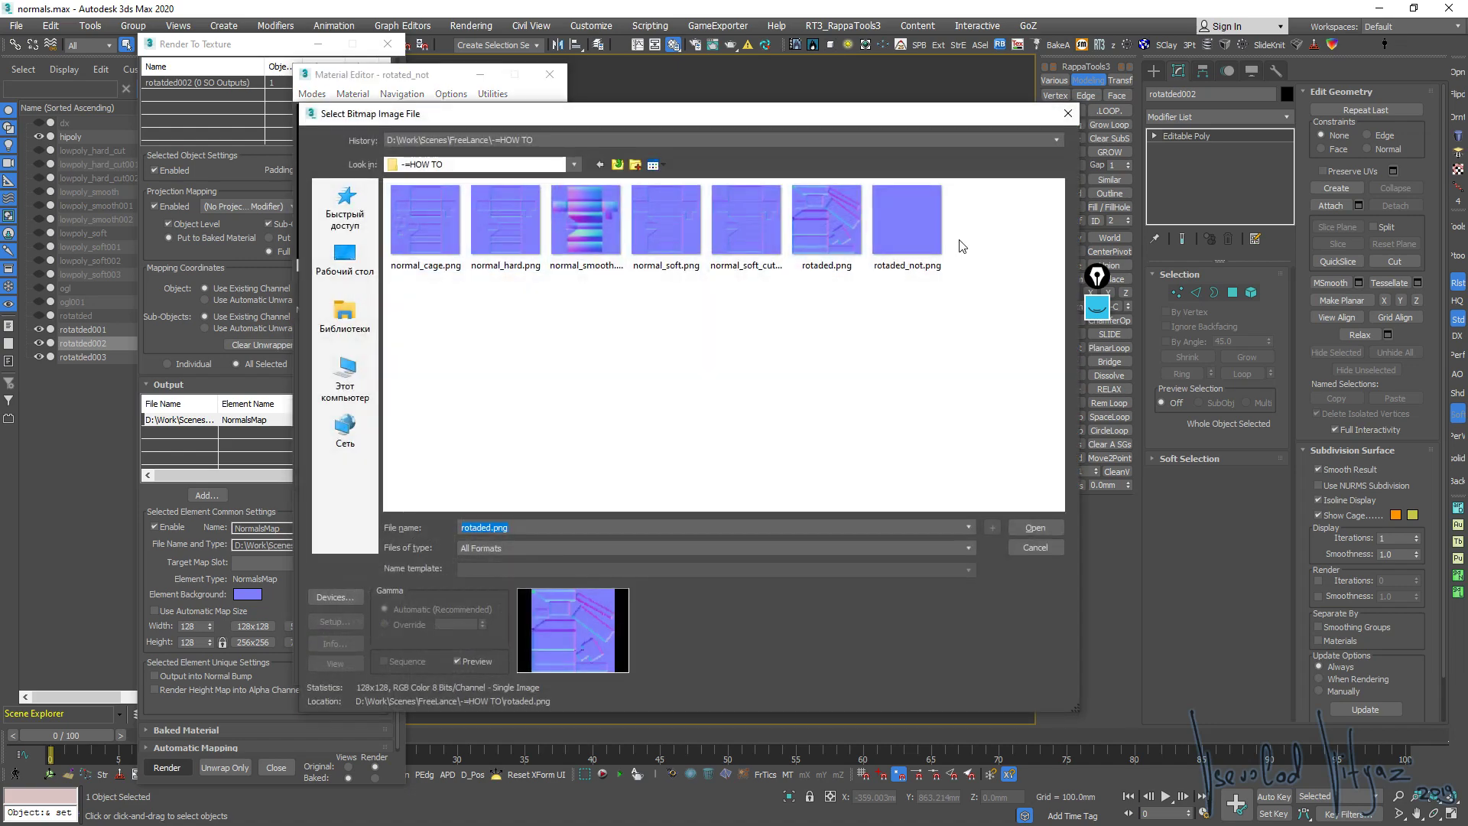
{"action": "double_click", "coordinate": [916, 233]}
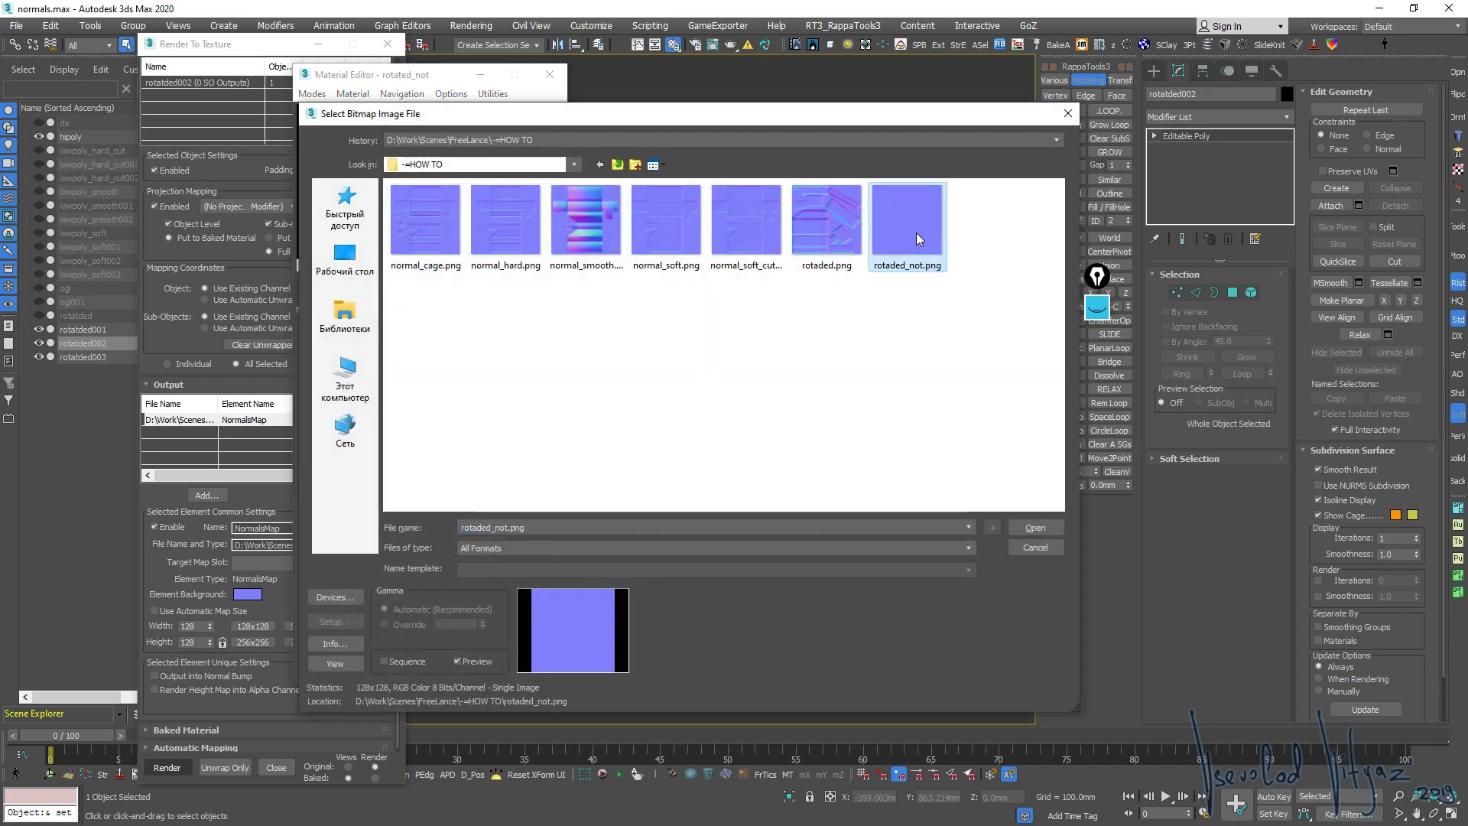
{"action": "middle_click_drag", "start_coordinate": [733, 277], "coordinate": [795, 285], "text": "alt"}
{"action": "left_click", "coordinate": [508, 558]}
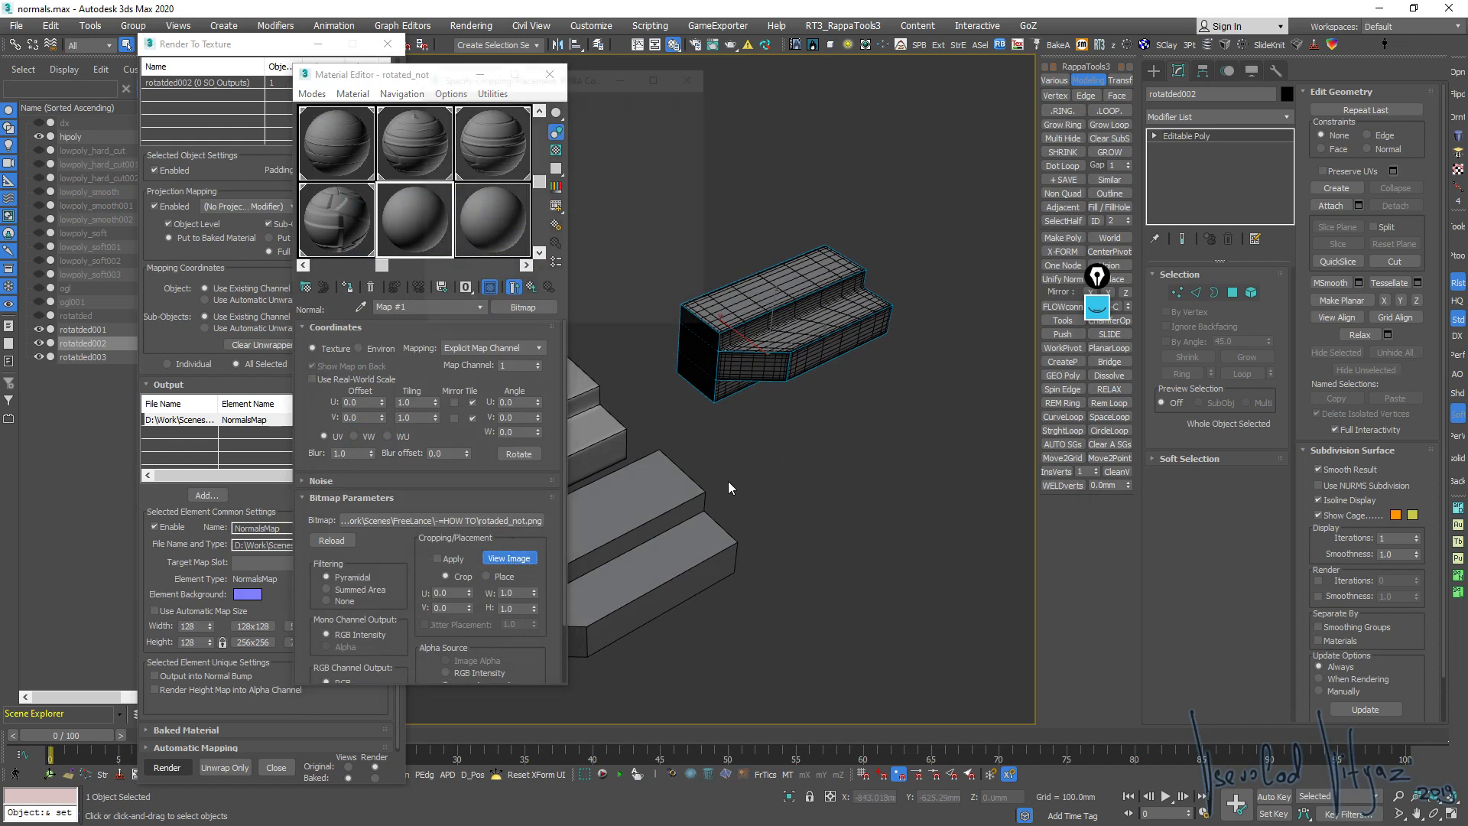
{"action": "left_click", "coordinate": [694, 76]}
{"action": "scroll", "coordinate": [745, 329], "scroll_direction": "up", "scroll_amount": 5}
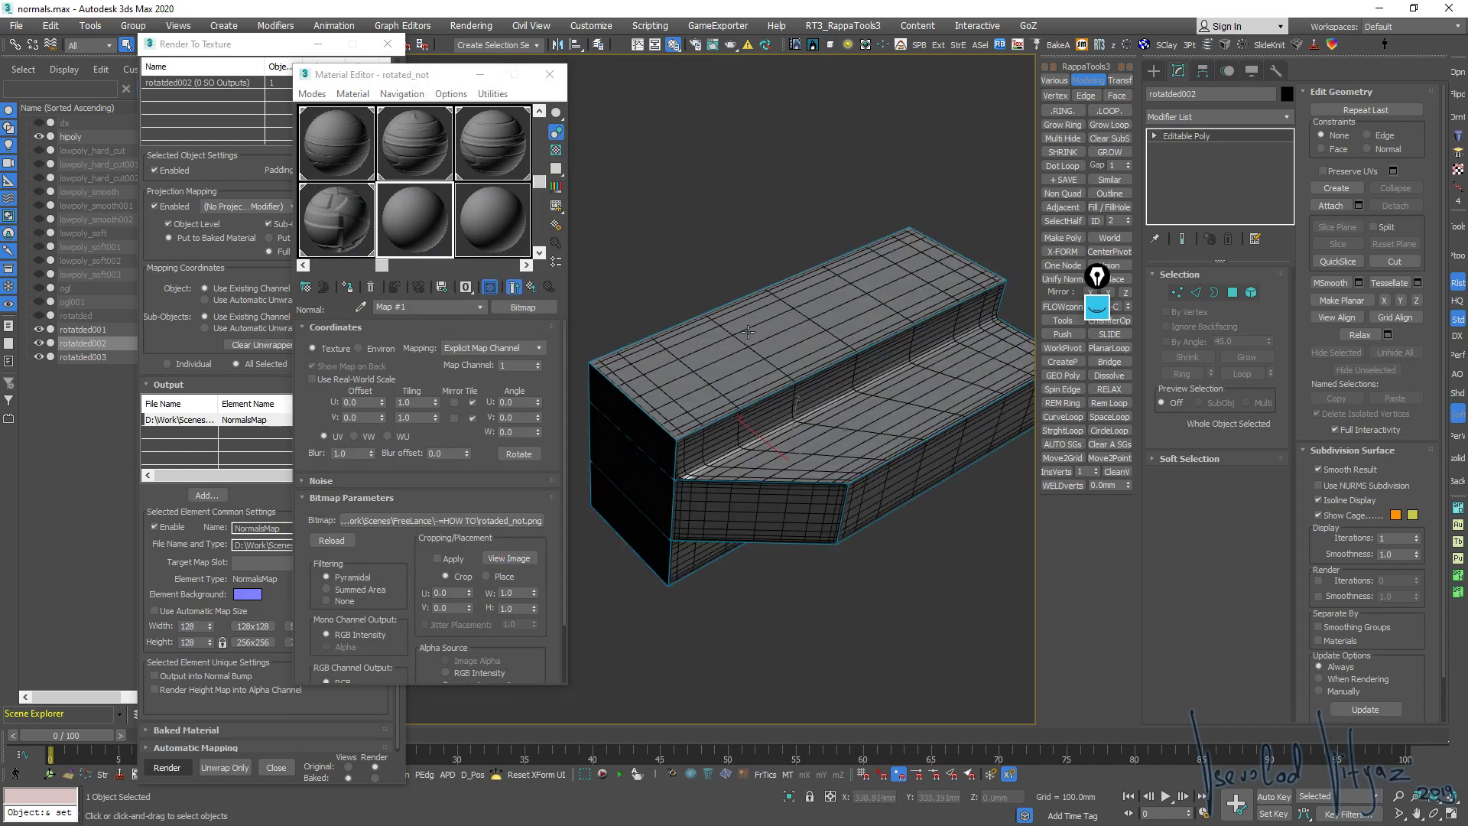
{"action": "left_click", "coordinate": [550, 75]}
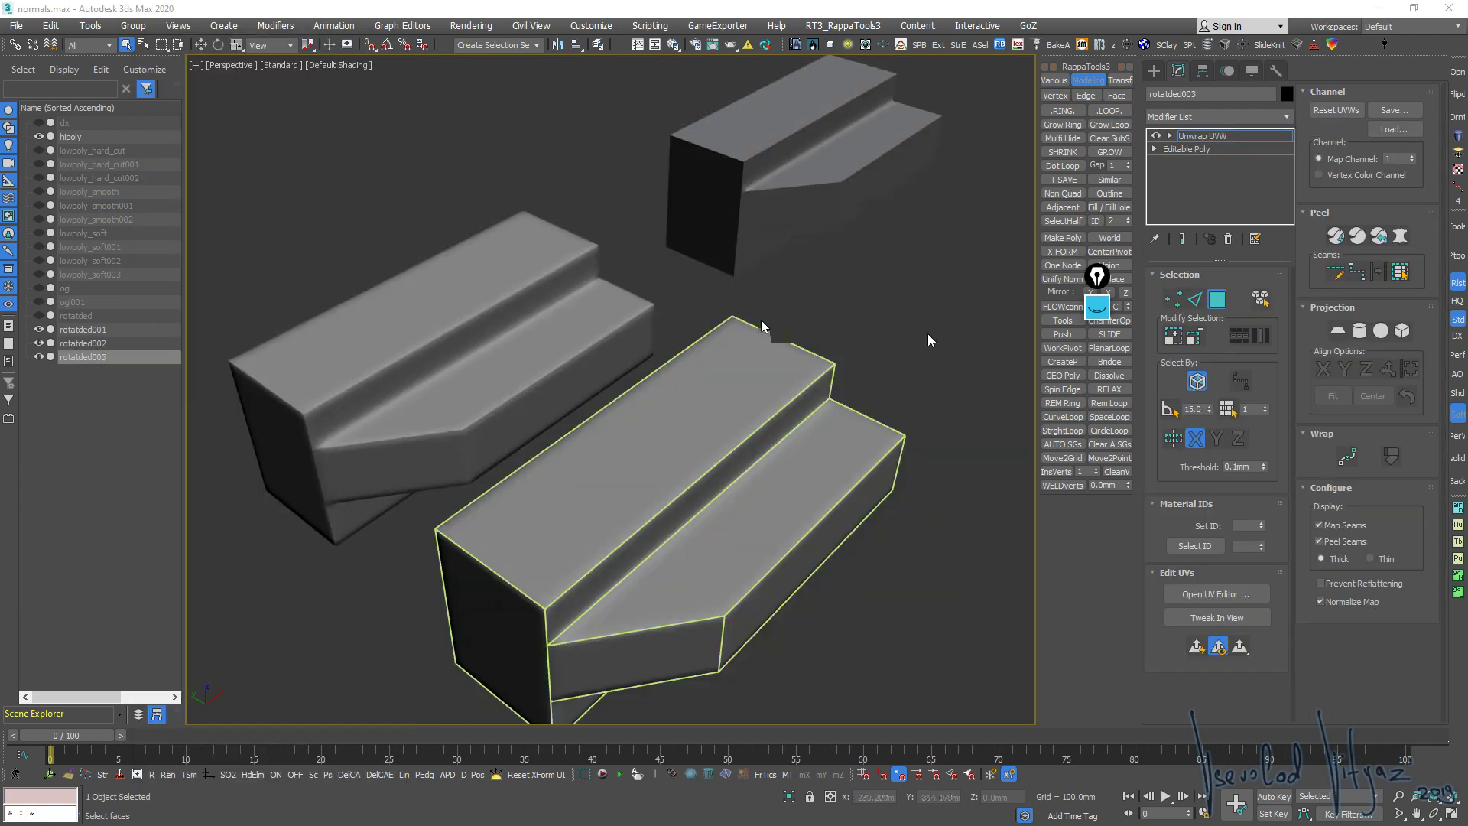
{"action": "scroll", "coordinate": [688, 374], "scroll_direction": "down", "scroll_amount": 3}
{"action": "scroll", "coordinate": [688, 375], "scroll_direction": "up", "scroll_amount": 3}
{"action": "middle_click_drag", "start_coordinate": [688, 375], "coordinate": [846, 369], "text": "alt"}
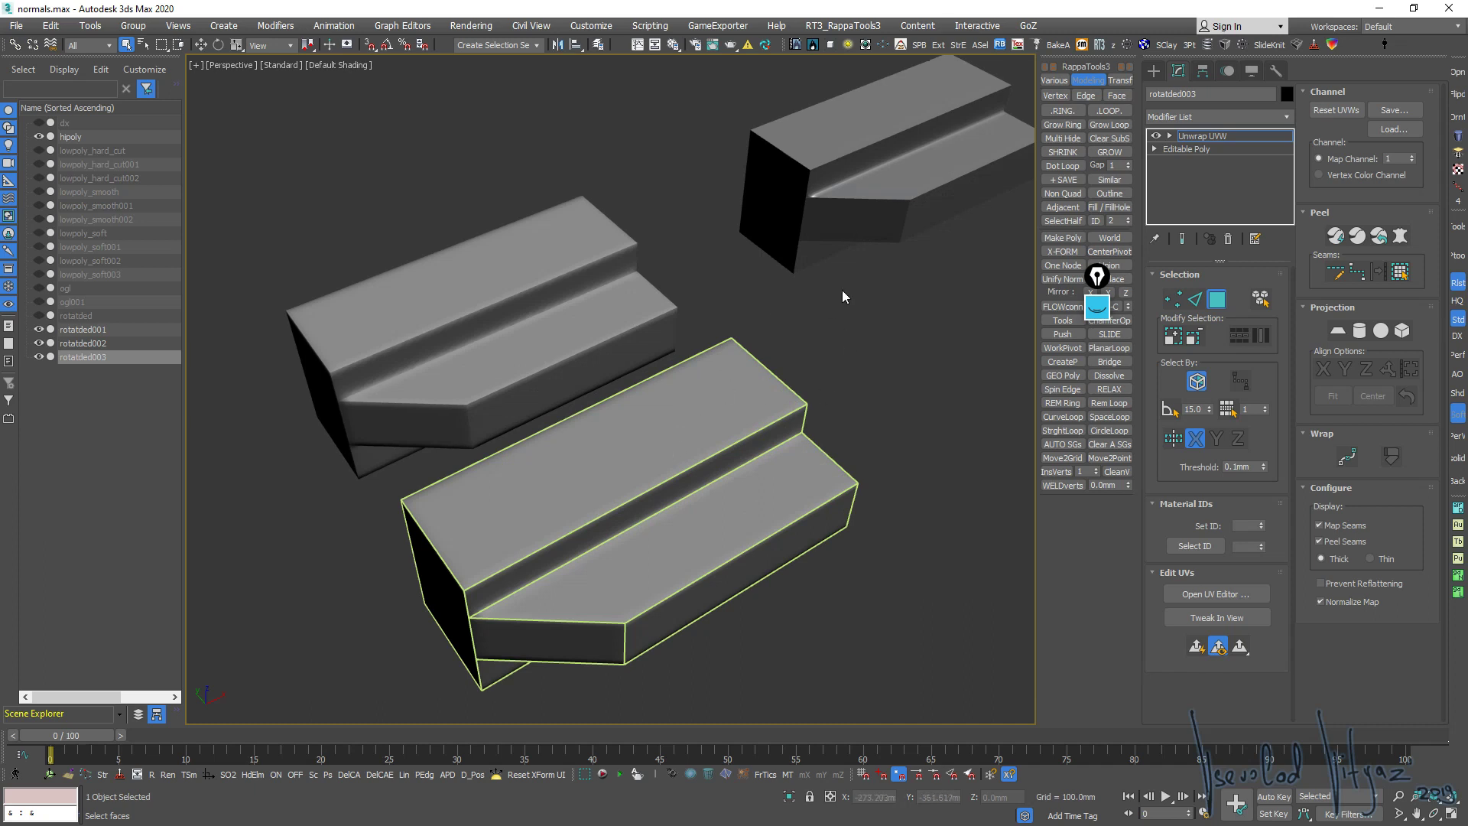
{"action": "middle_click_drag", "start_coordinate": [719, 395], "coordinate": [755, 367]}
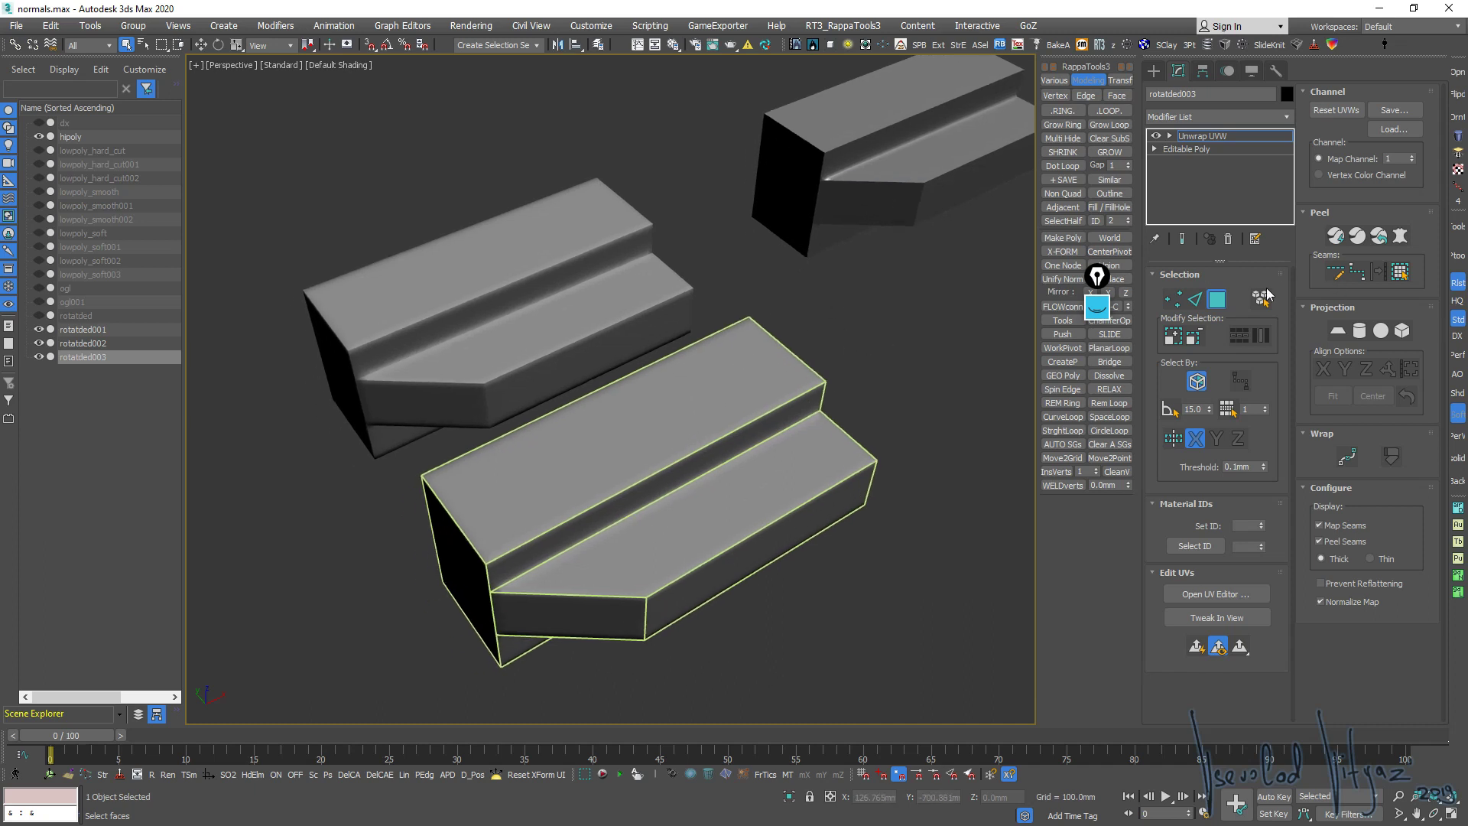
{"action": "middle_click_drag", "start_coordinate": [698, 430], "coordinate": [734, 428], "text": "alt"}
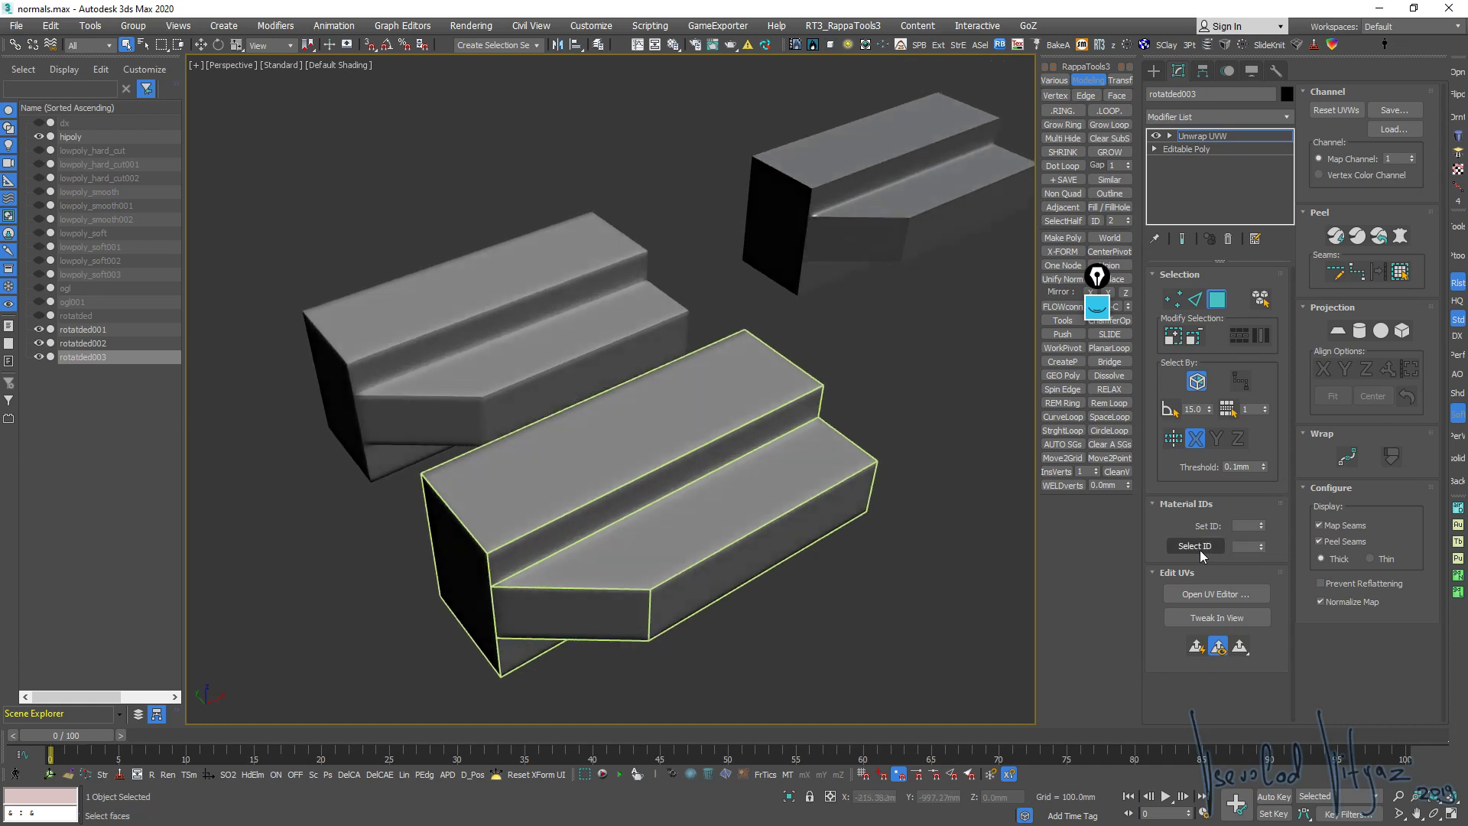
{"action": "left_click", "coordinate": [1216, 593]}
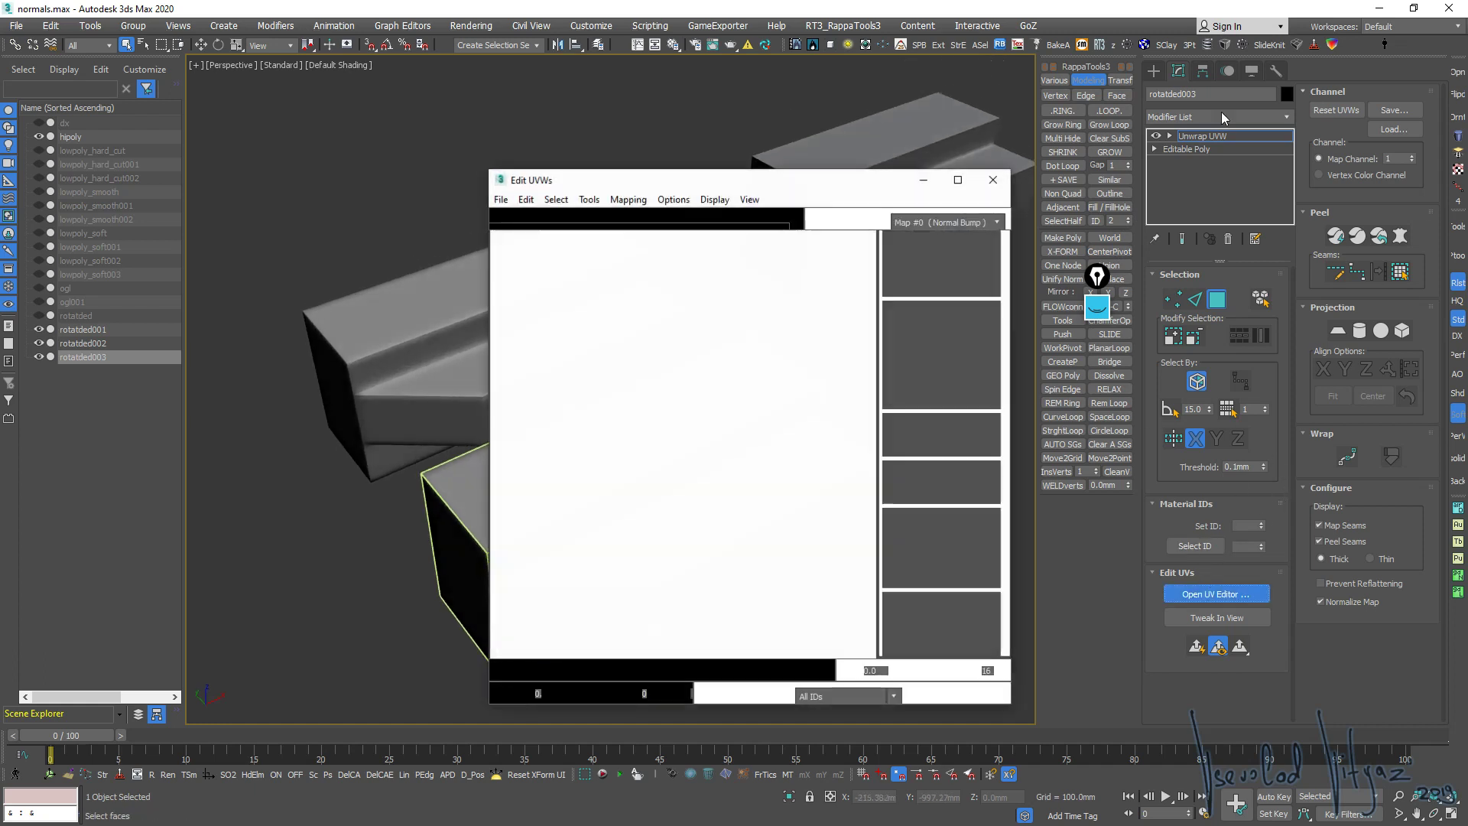
{"action": "scroll", "coordinate": [711, 401], "scroll_direction": "down", "scroll_amount": 5}
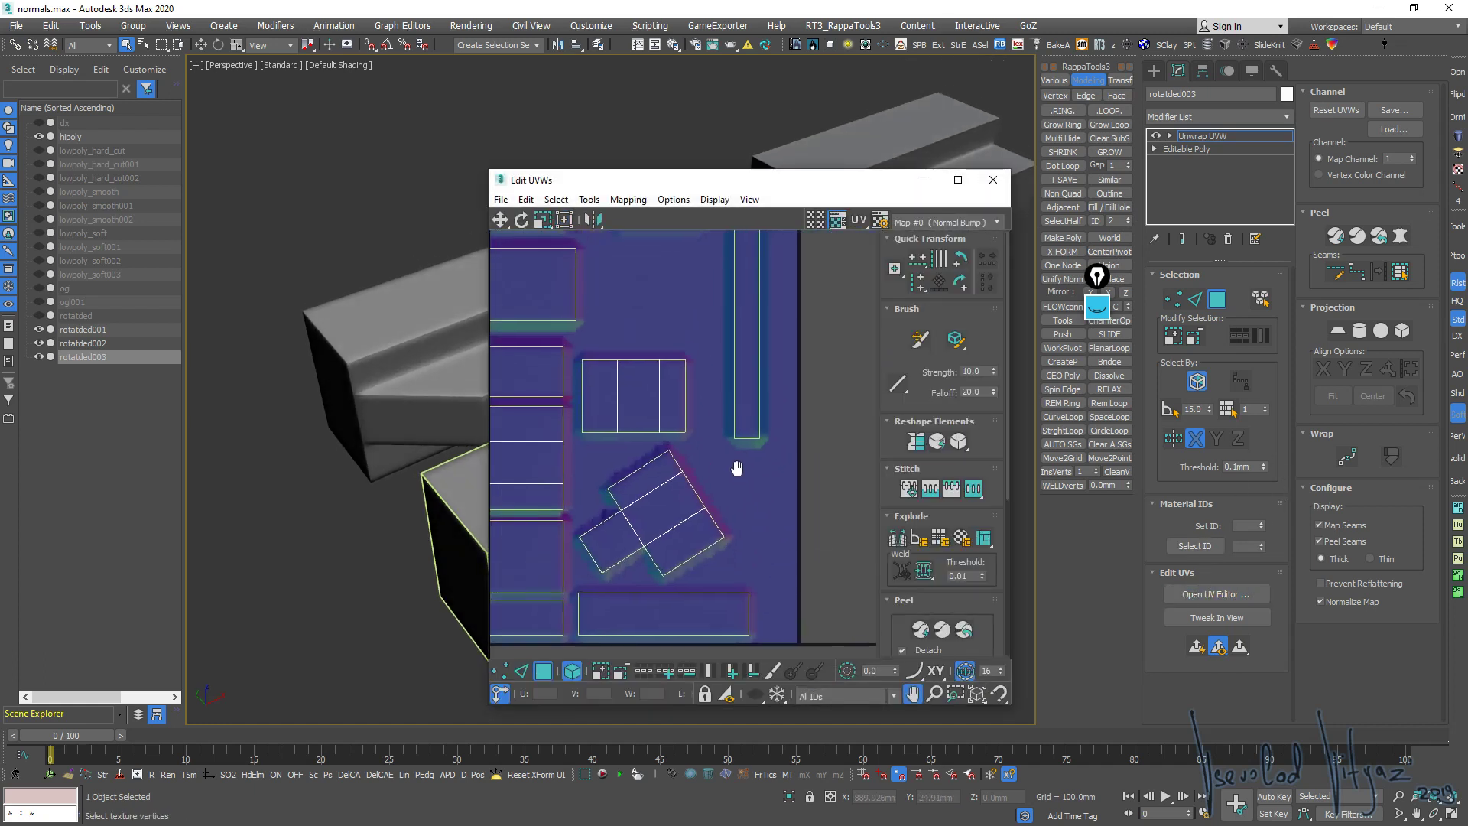
{"action": "left_click", "coordinate": [734, 411]}
{"action": "middle_click_drag", "start_coordinate": [734, 411], "coordinate": [687, 419]}
{"action": "double_click", "coordinate": [747, 184]}
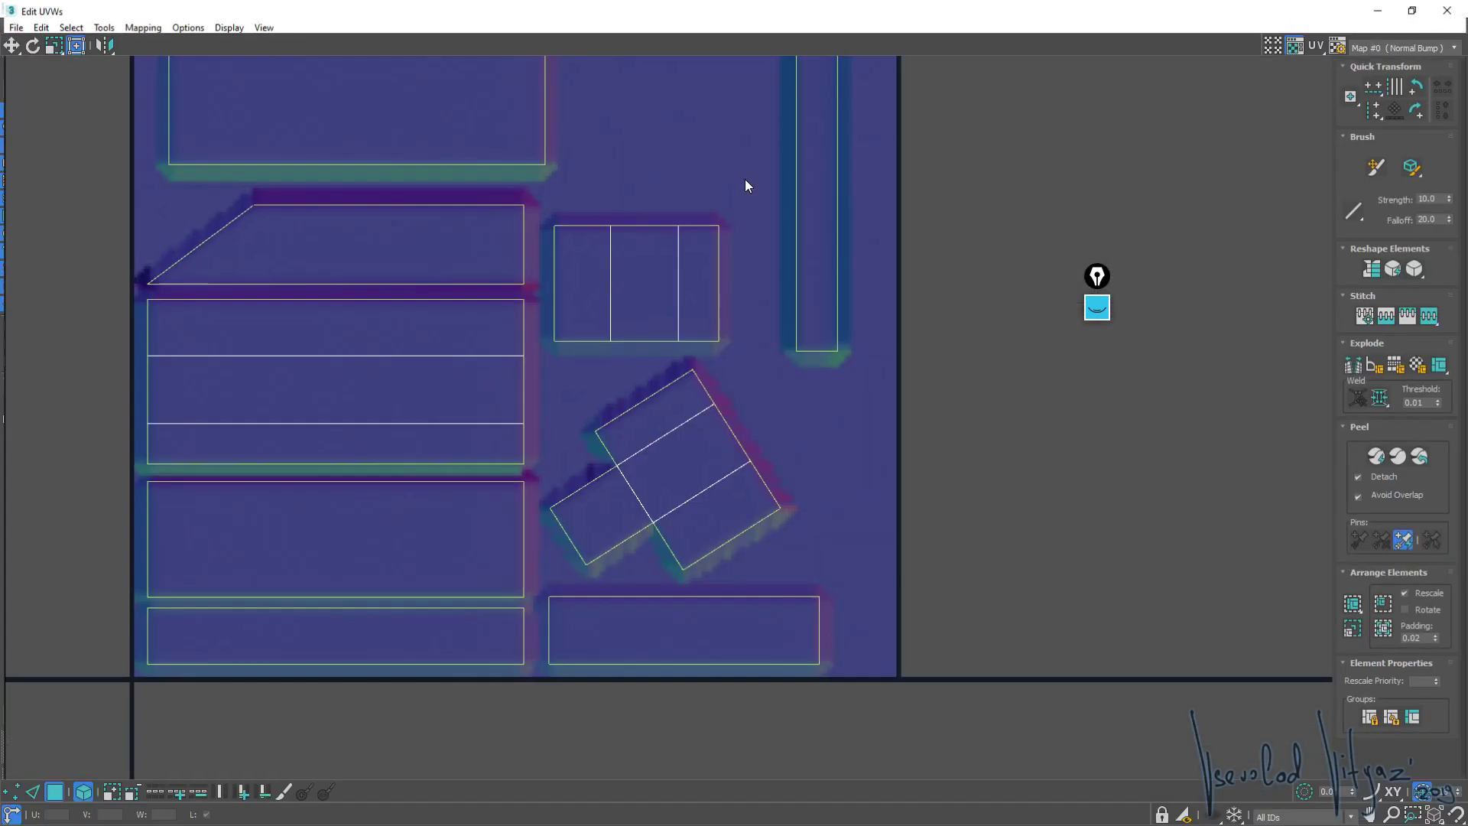
{"action": "middle_click_drag", "start_coordinate": [799, 177], "coordinate": [794, 263]}
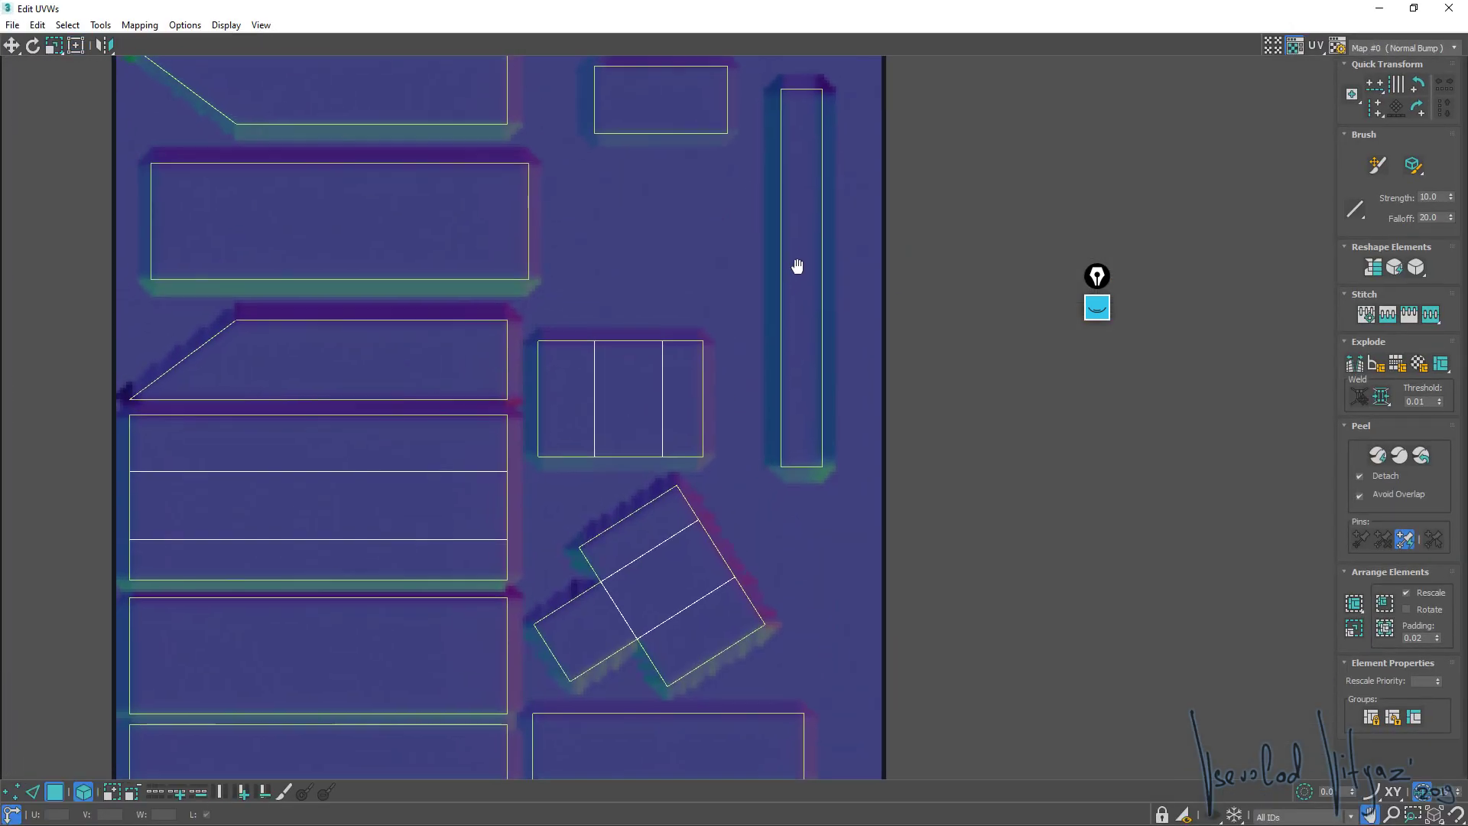
{"action": "scroll", "coordinate": [855, 278], "scroll_direction": "up", "scroll_amount": 3}
{"action": "scroll", "coordinate": [856, 281], "scroll_direction": "up", "scroll_amount": 3}
{"action": "middle_click_drag", "start_coordinate": [867, 201], "coordinate": [830, 263]}
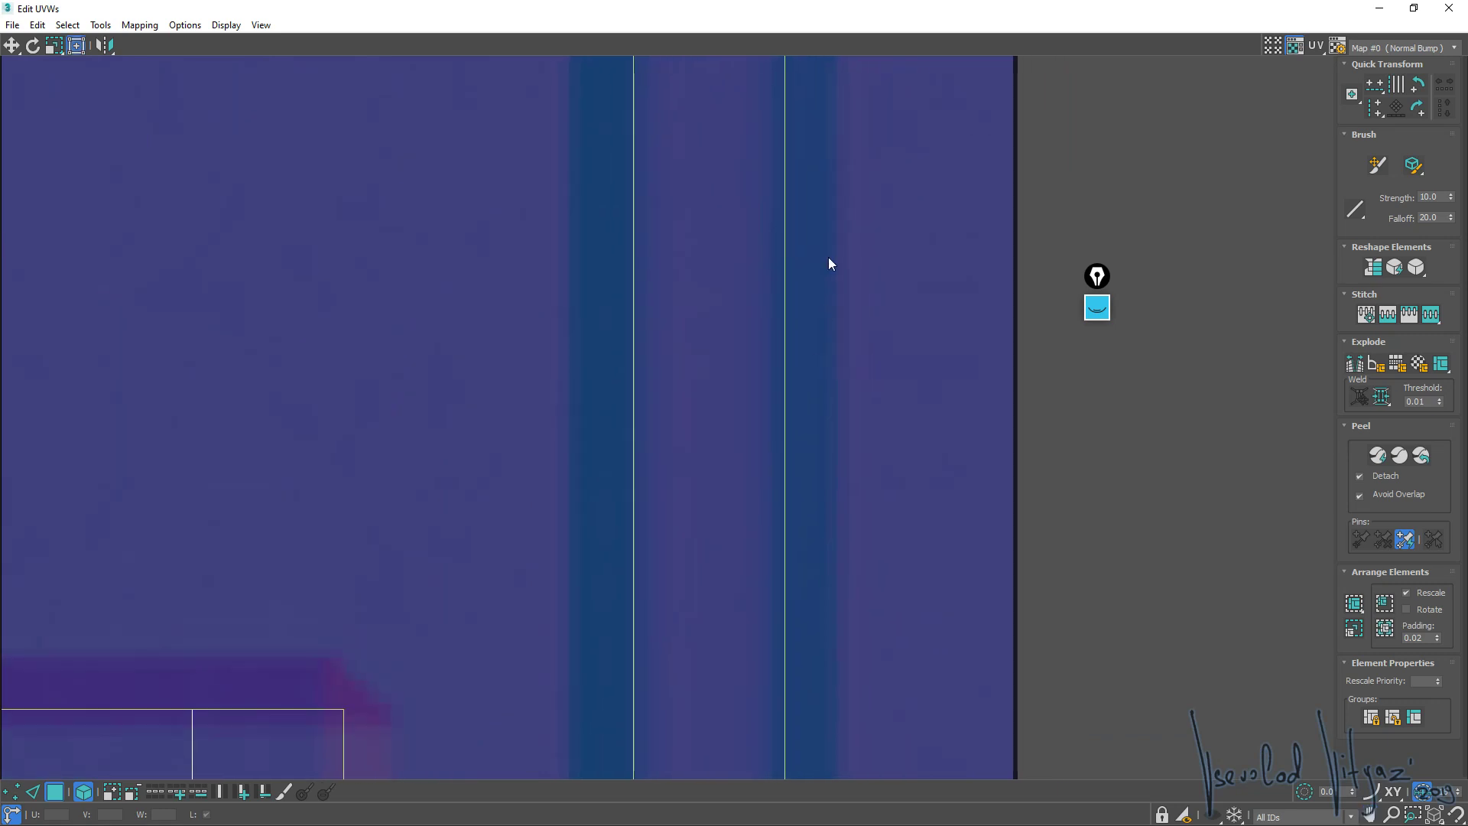
{"action": "scroll", "coordinate": [799, 256], "scroll_direction": "up", "scroll_amount": 3}
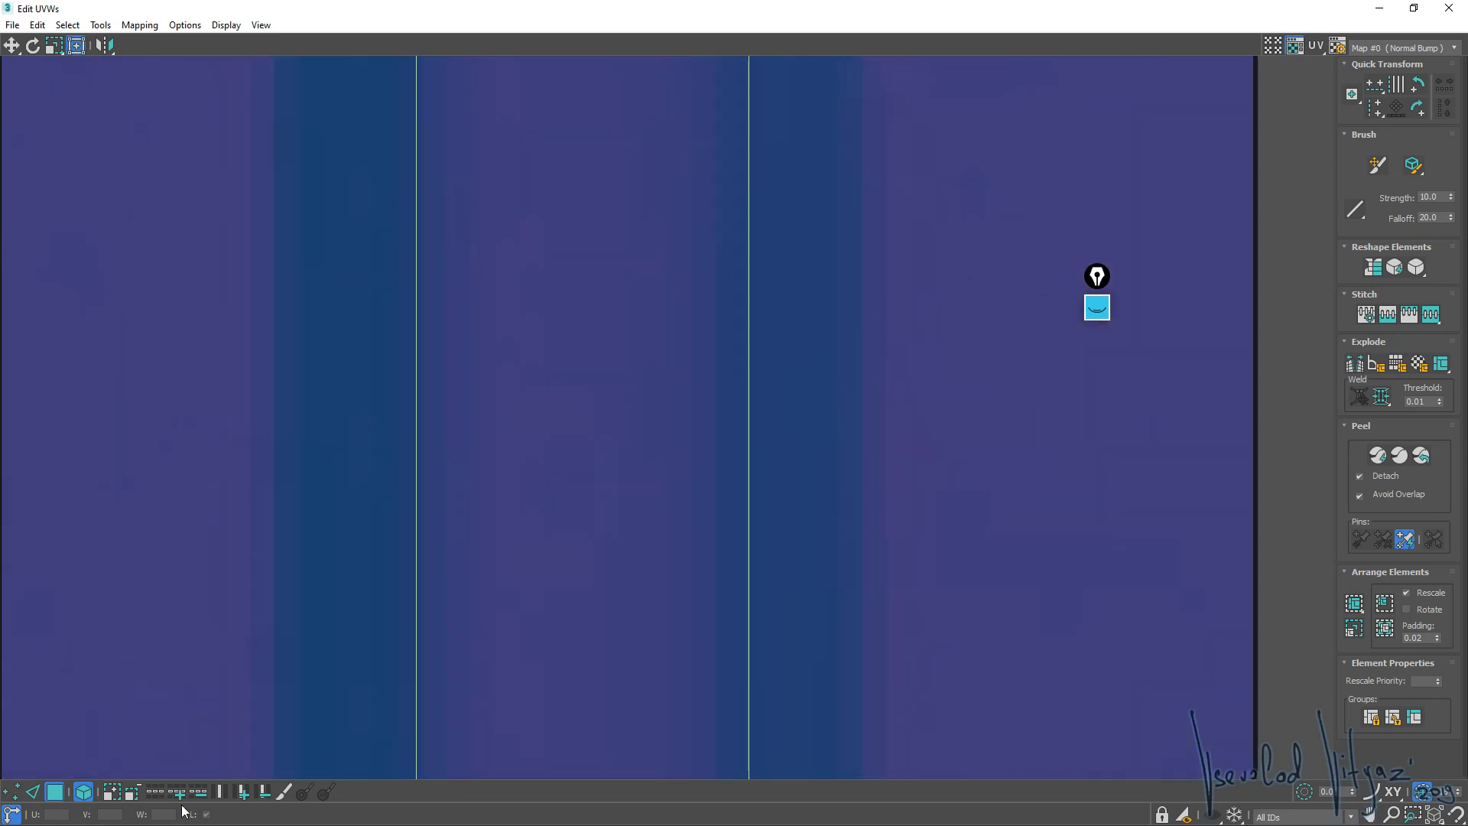
{"action": "left_click", "coordinate": [33, 791]}
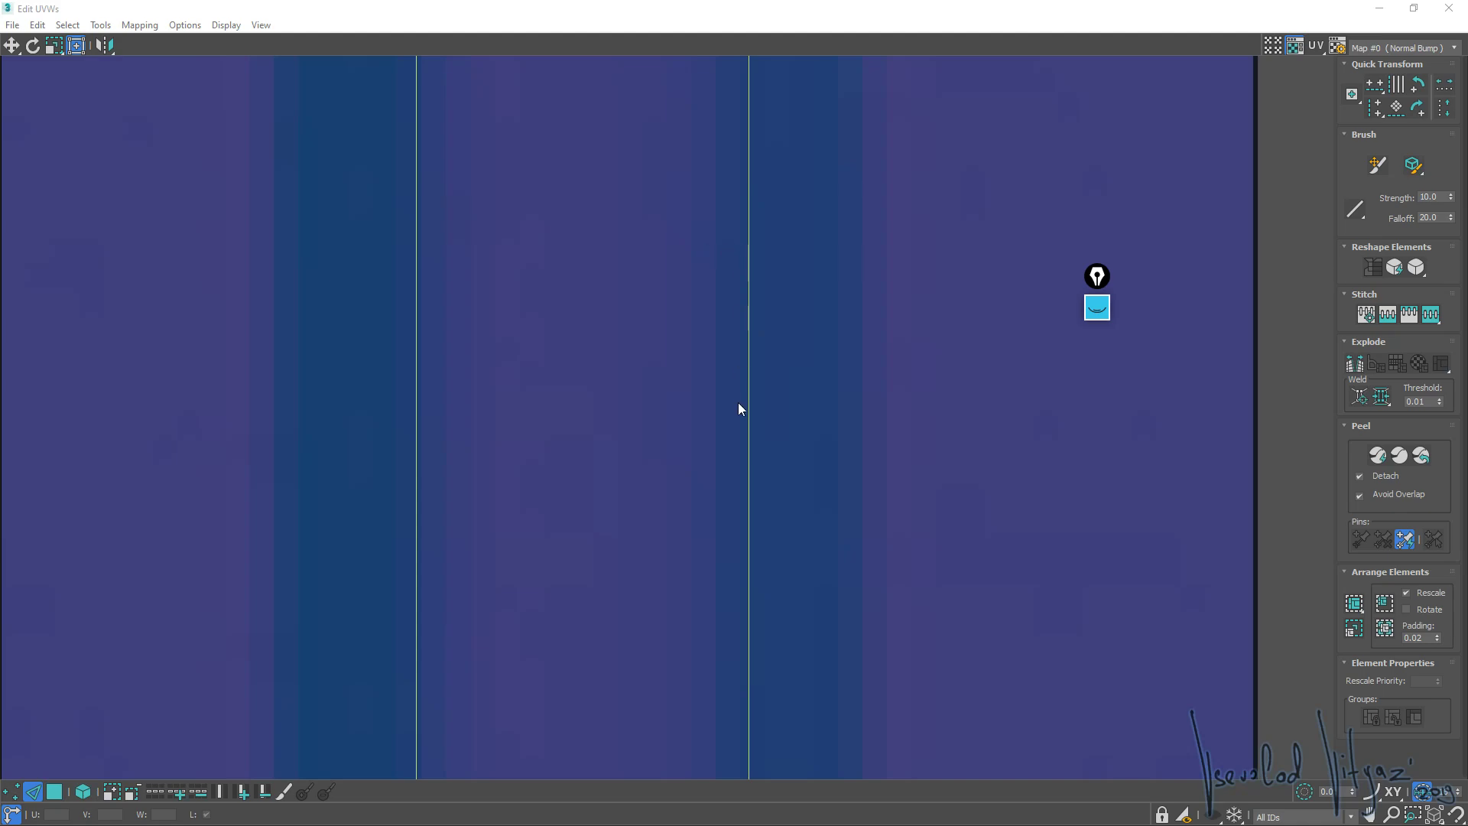
{"action": "scroll", "coordinate": [739, 407], "scroll_direction": "down", "scroll_amount": 4}
{"action": "scroll", "coordinate": [767, 416], "scroll_direction": "down", "scroll_amount": 1}
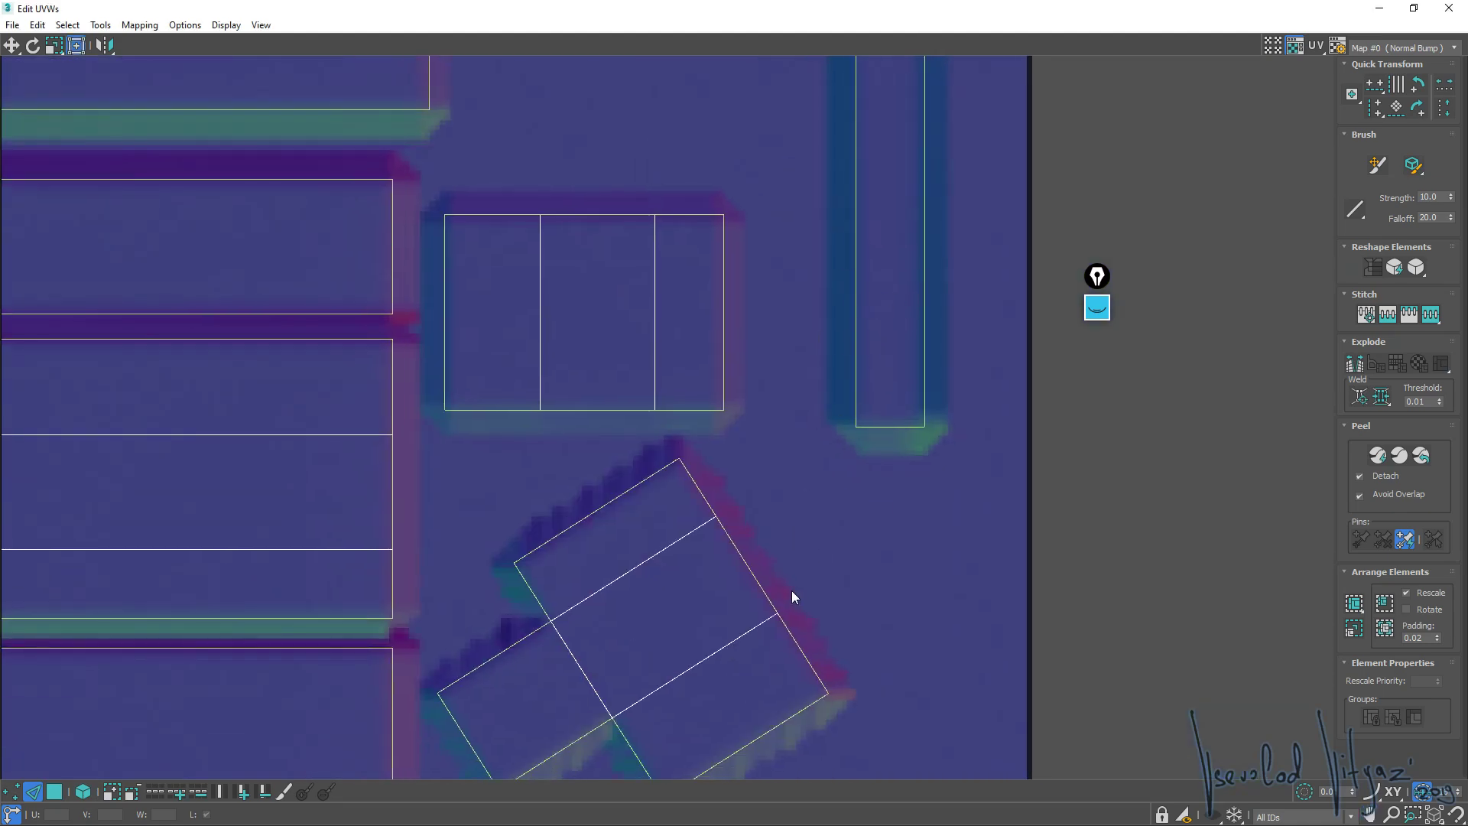
{"action": "middle_click_drag", "start_coordinate": [792, 590], "coordinate": [794, 300]}
{"action": "scroll", "coordinate": [794, 300], "scroll_direction": "up", "scroll_amount": 3}
{"action": "scroll", "coordinate": [914, 223], "scroll_direction": "up", "scroll_amount": 5}
{"action": "middle_click_drag", "start_coordinate": [914, 223], "coordinate": [649, 394]}
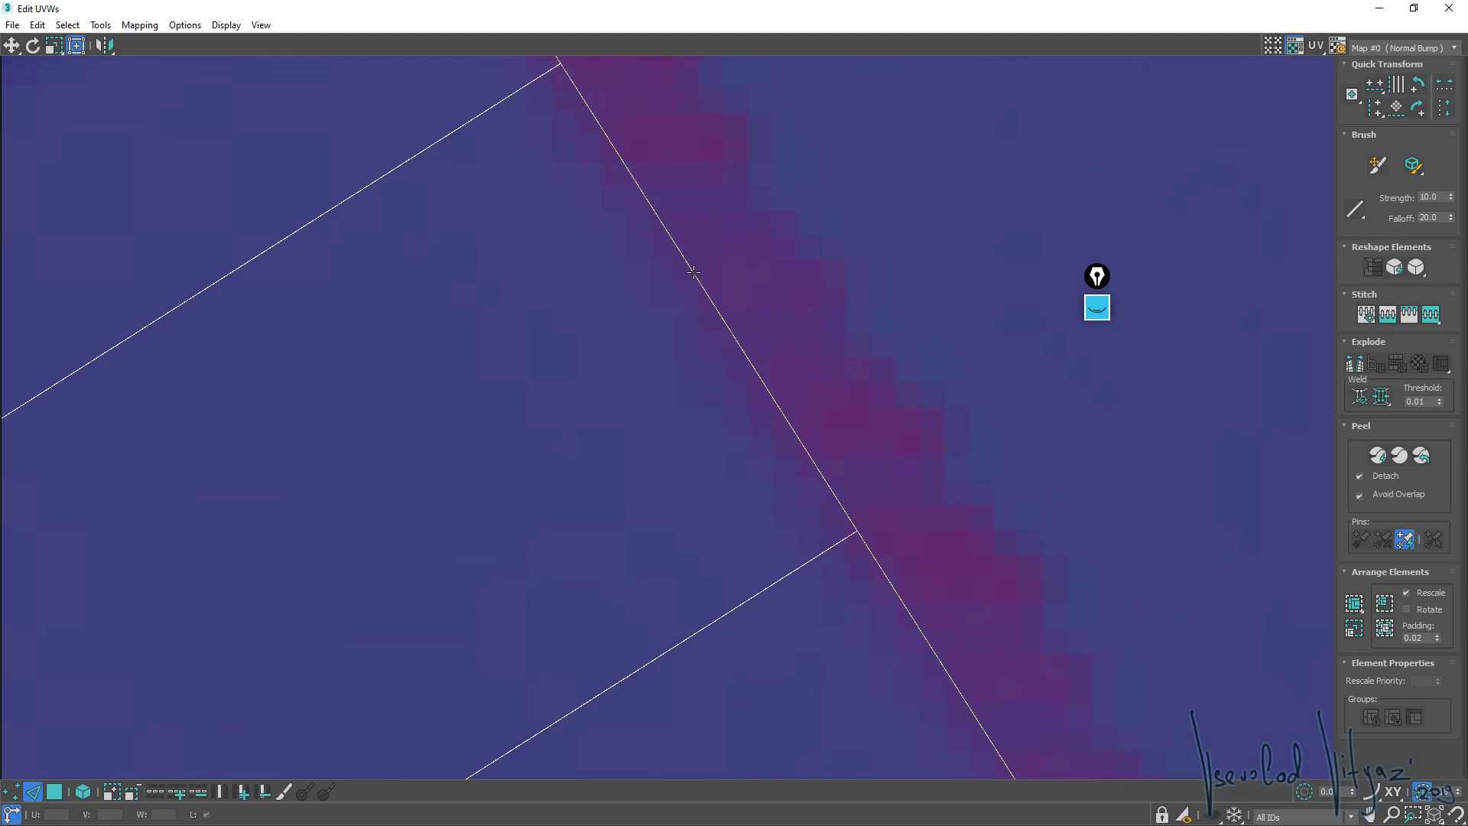
{"action": "middle_click_drag", "start_coordinate": [748, 493], "coordinate": [645, 304]}
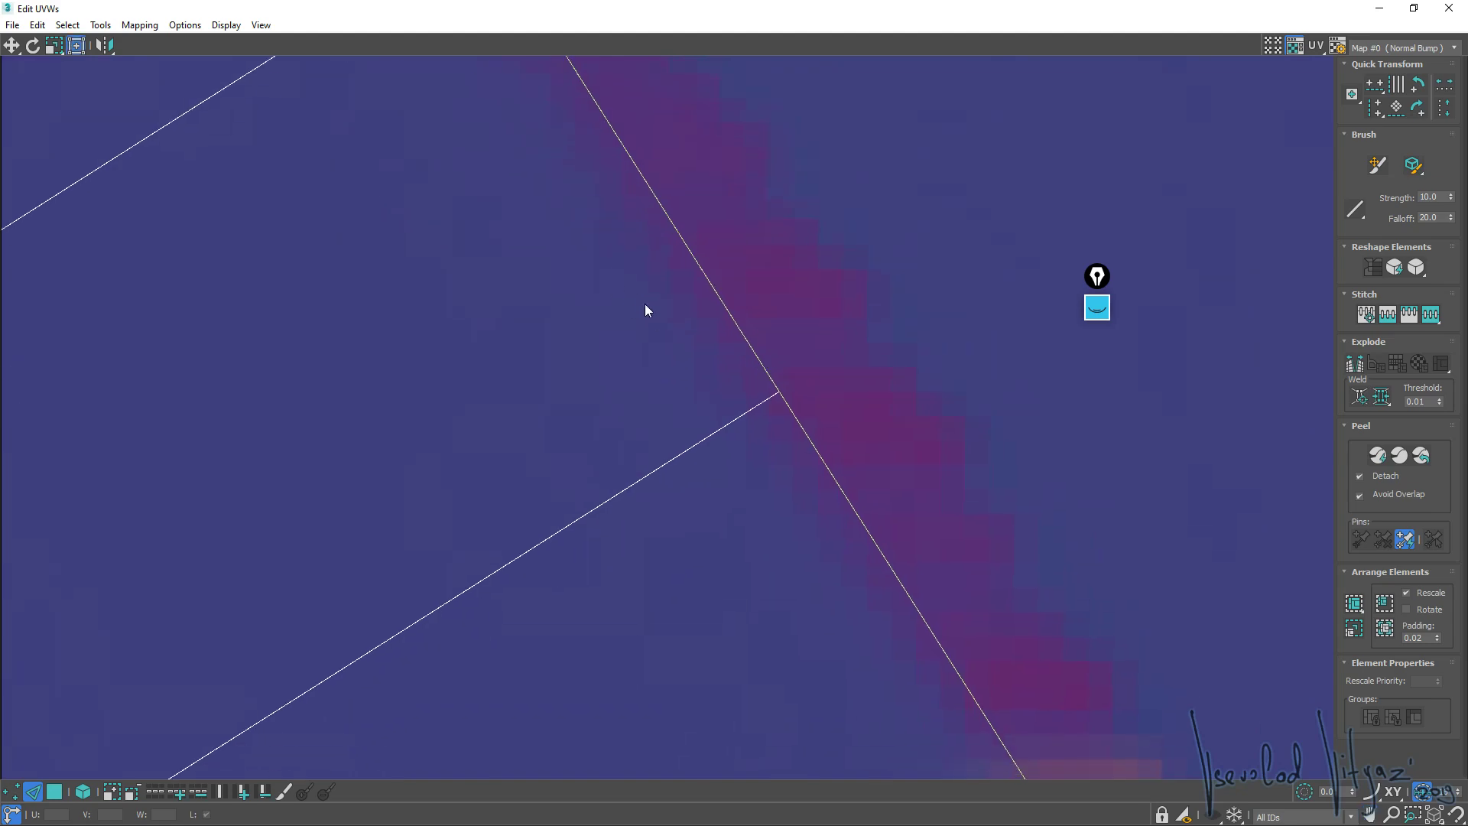
{"action": "scroll", "coordinate": [818, 319], "scroll_direction": "down", "scroll_amount": 3}
{"action": "scroll", "coordinate": [819, 320], "scroll_direction": "down", "scroll_amount": 2}
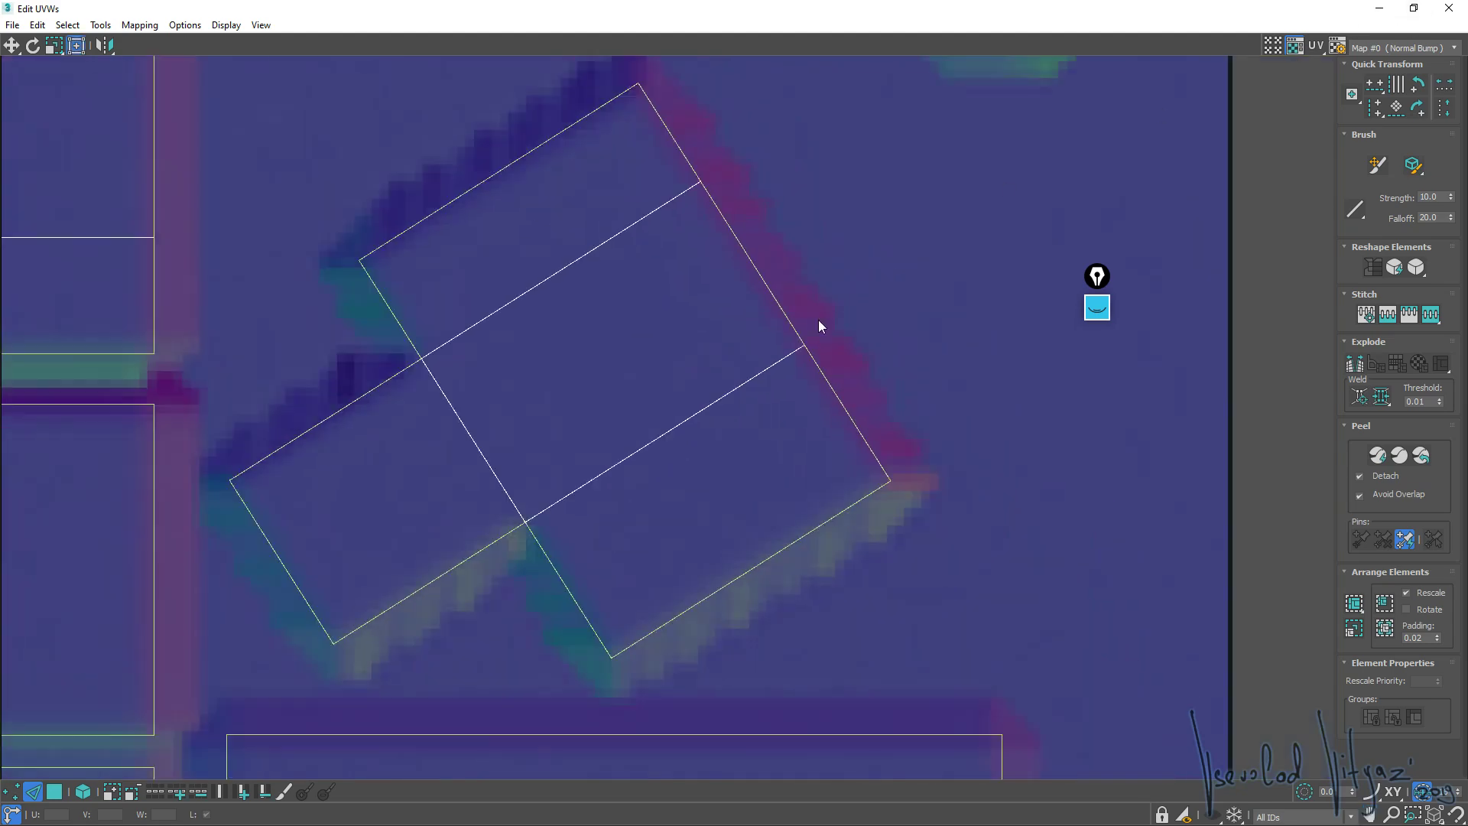
{"action": "scroll", "coordinate": [818, 320], "scroll_direction": "down", "scroll_amount": 2}
{"action": "left_click", "coordinate": [1449, 8]}
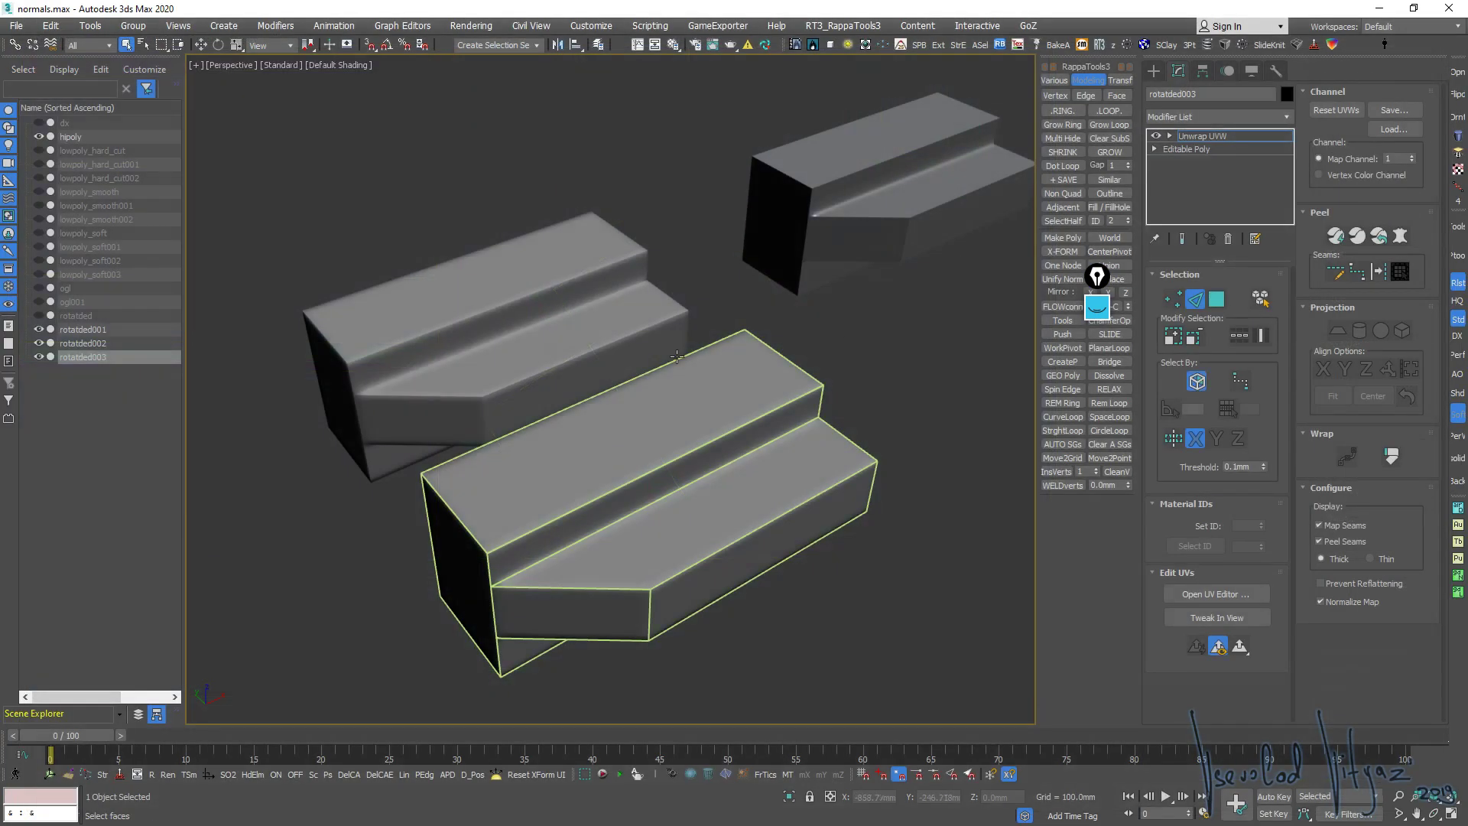
Delete rotatded003's Unwrap UVW modifier and zoom in on the upper steps' shading
{"action": "left_click", "coordinate": [1228, 238]}
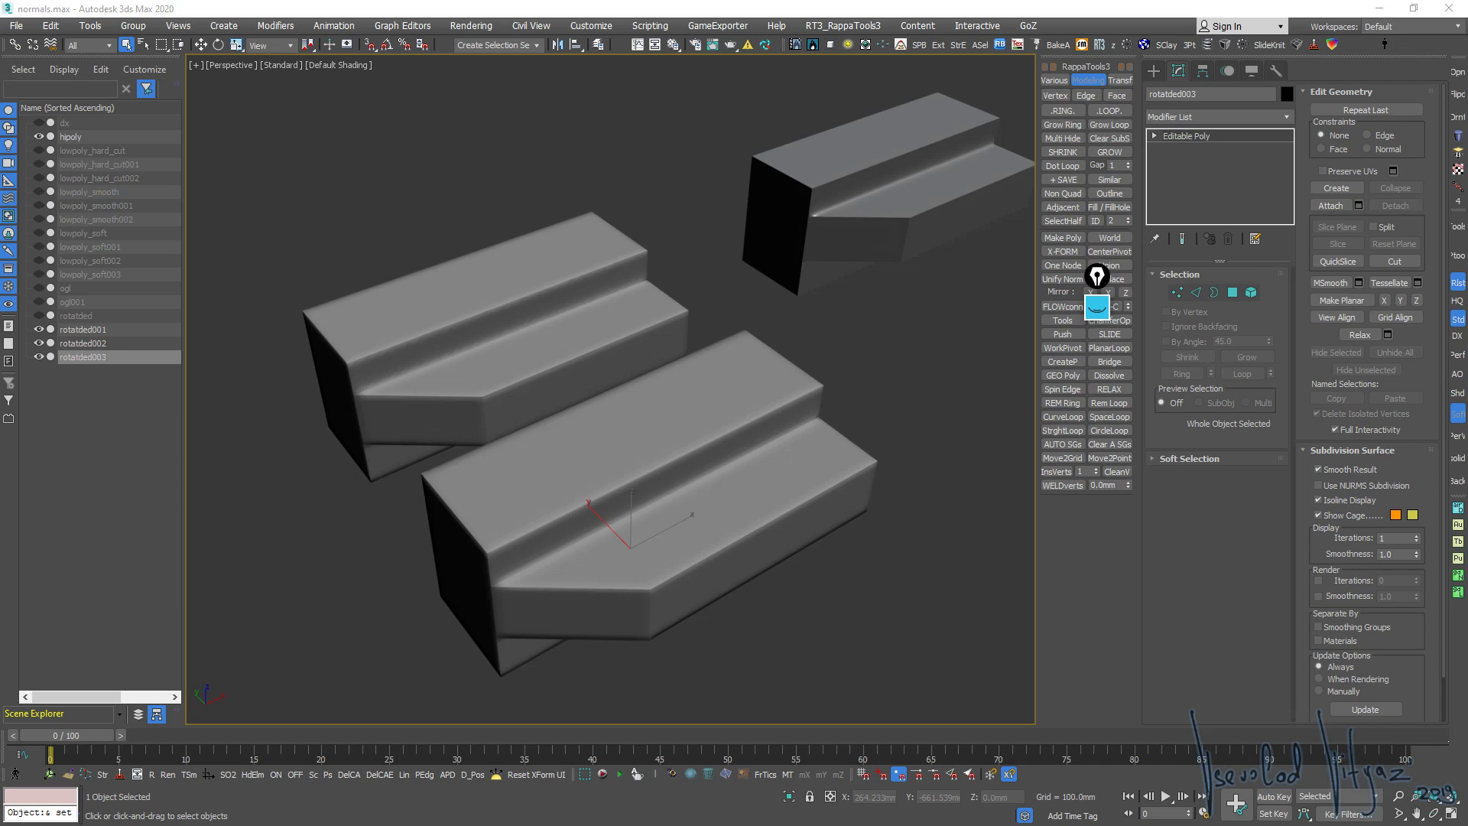
{"action": "scroll", "coordinate": [509, 466], "scroll_direction": "up", "scroll_amount": 2}
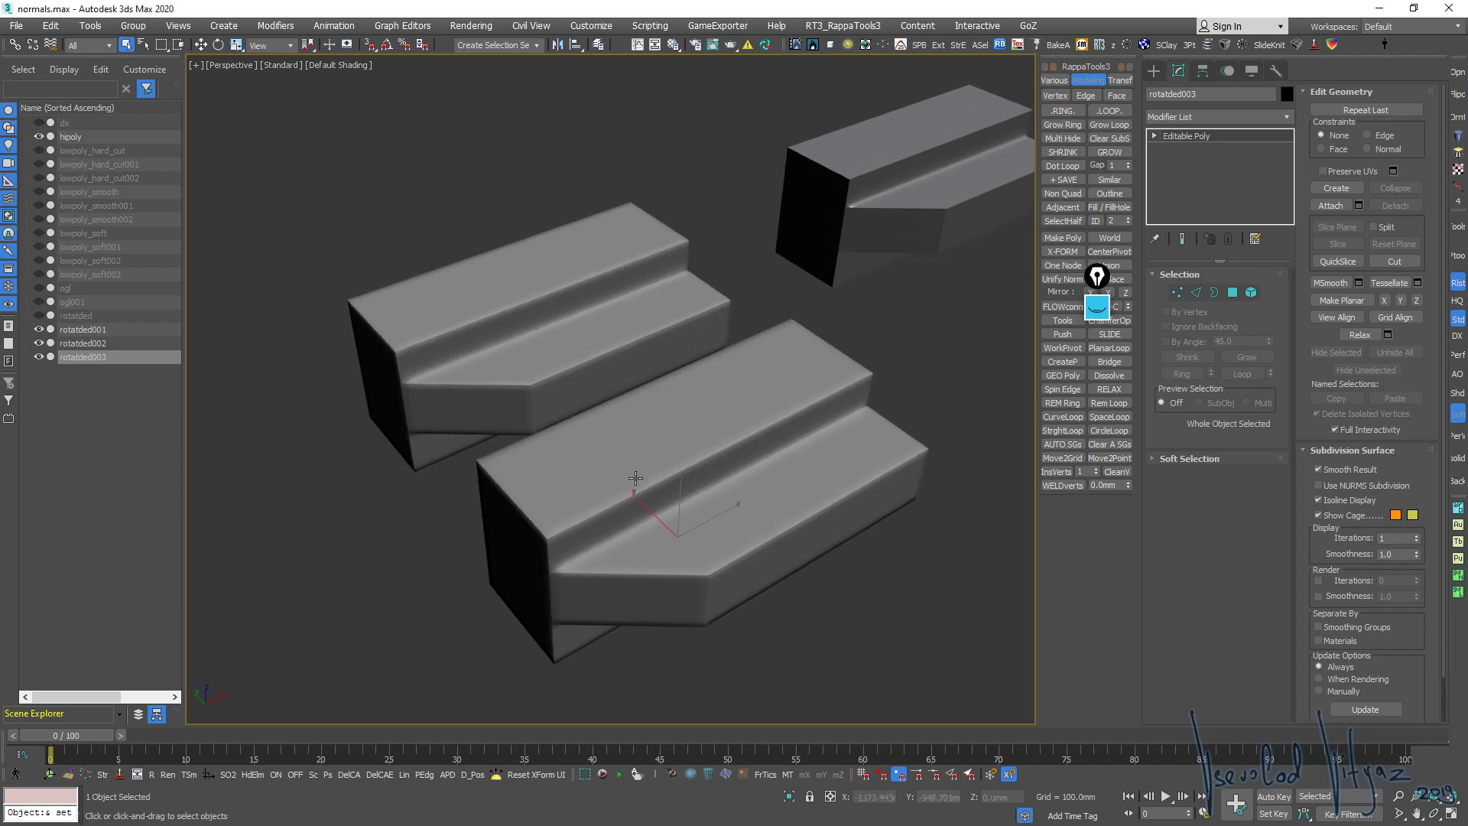
{"action": "scroll", "coordinate": [650, 497], "scroll_direction": "up", "scroll_amount": 4}
{"action": "scroll", "coordinate": [548, 397], "scroll_direction": "up", "scroll_amount": 3}
{"action": "mouse_move", "coordinate": [548, 397]}
{"action": "middle_mouse_down"}
{"action": "mouse_move", "coordinate": [583, 459]}
{"action": "mouse_move", "coordinate": [307, 366]}
{"action": "middle_mouse_up"}
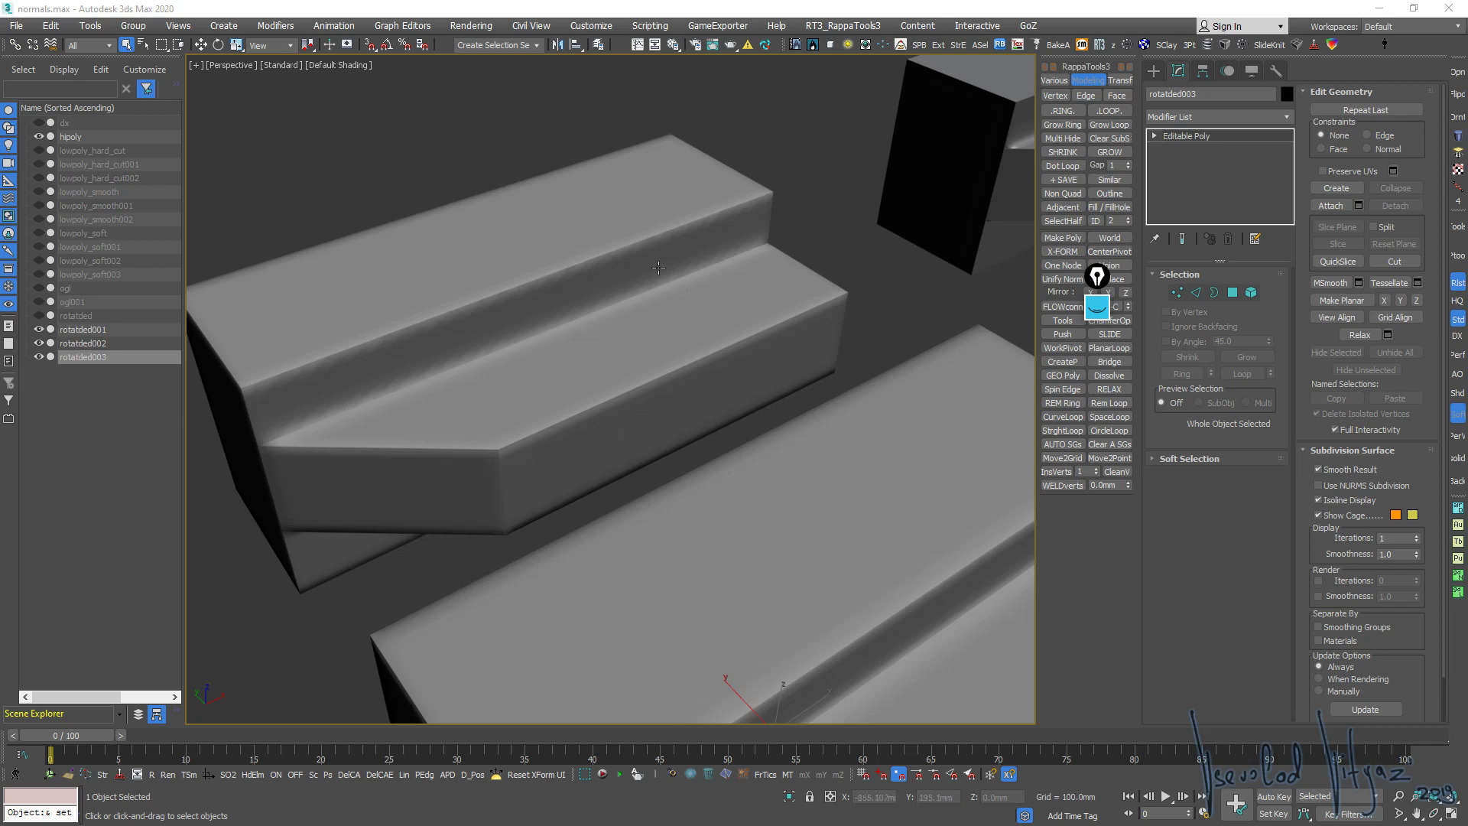
{"action": "mouse_move", "coordinate": [611, 316]}
{"action": "middle_mouse_down", "text": "alt"}
{"action": "mouse_move", "coordinate": [698, 311]}
{"action": "mouse_move", "coordinate": [678, 314]}
{"action": "middle_mouse_up", "text": "alt"}
{"action": "scroll", "coordinate": [515, 351], "scroll_direction": "up", "scroll_amount": 3}
{"action": "scroll", "coordinate": [566, 557], "scroll_direction": "up", "scroll_amount": 2}
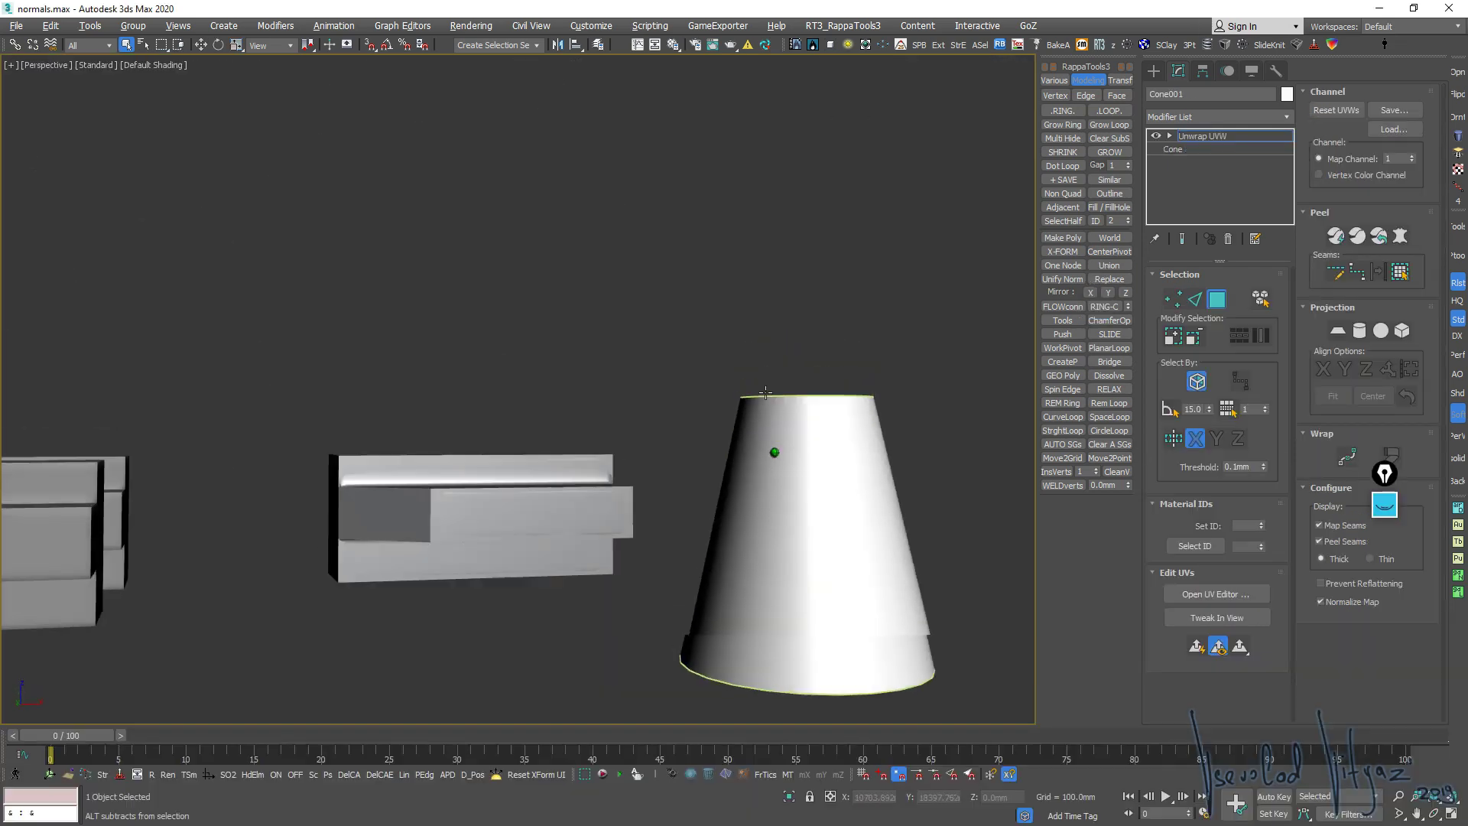
Open Cone001's UV editor and select the cone's whole side UV shell
{"action": "middle_click_drag", "start_coordinate": [765, 392], "coordinate": [802, 432], "text": "alt"}
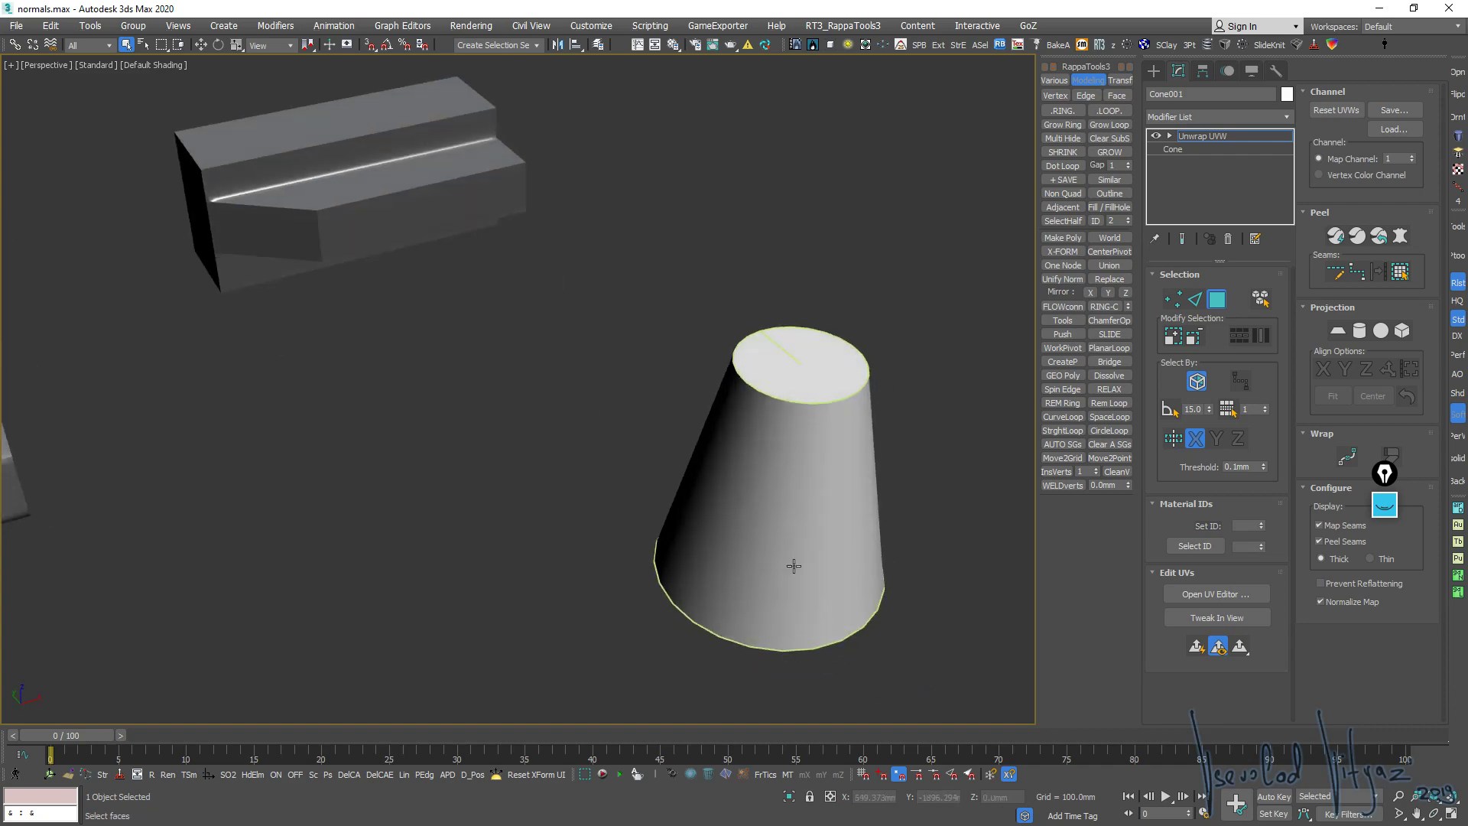
{"action": "left_click", "coordinate": [1216, 594]}
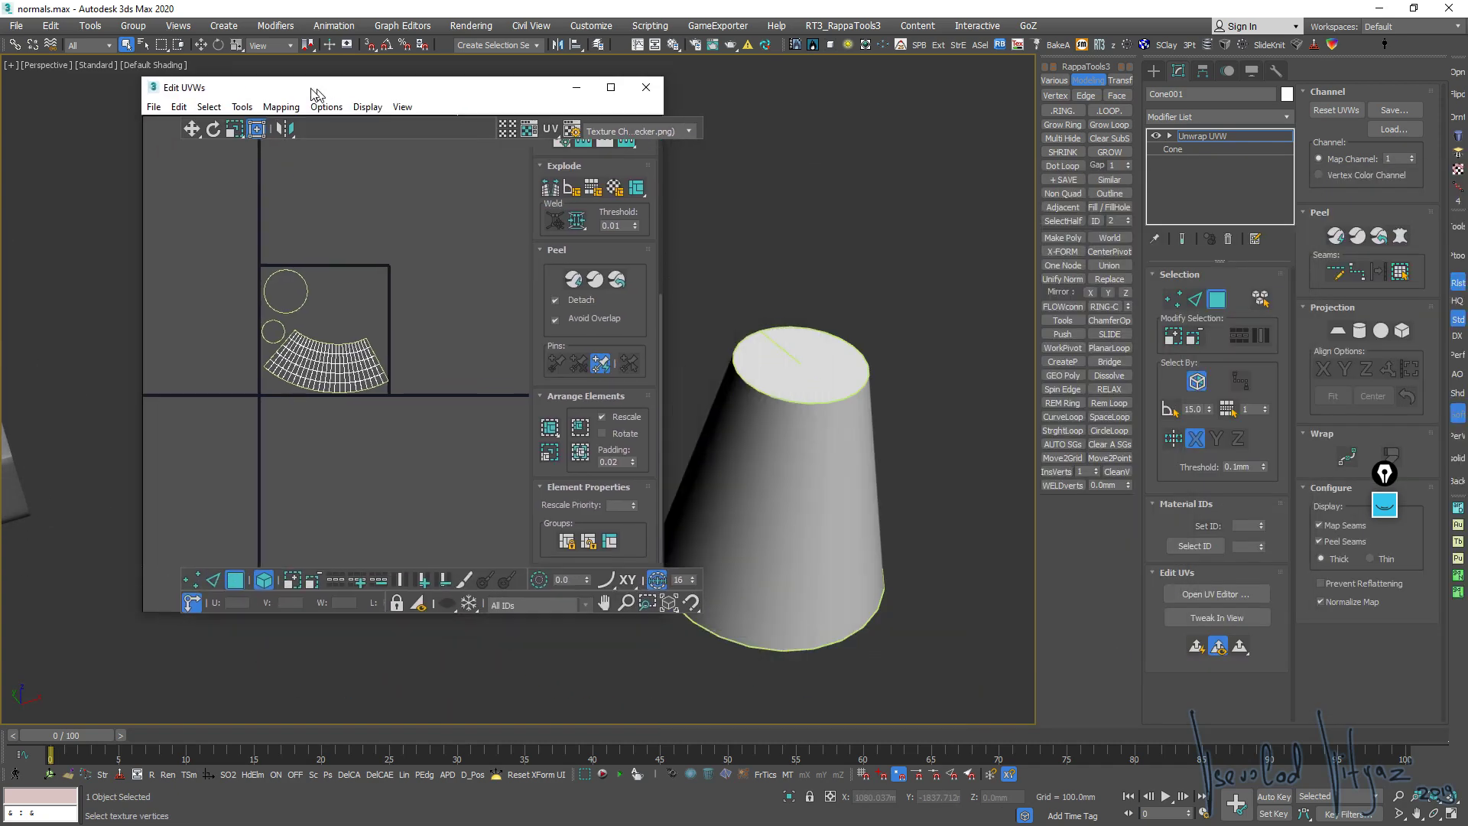
{"action": "left_click", "coordinate": [781, 449]}
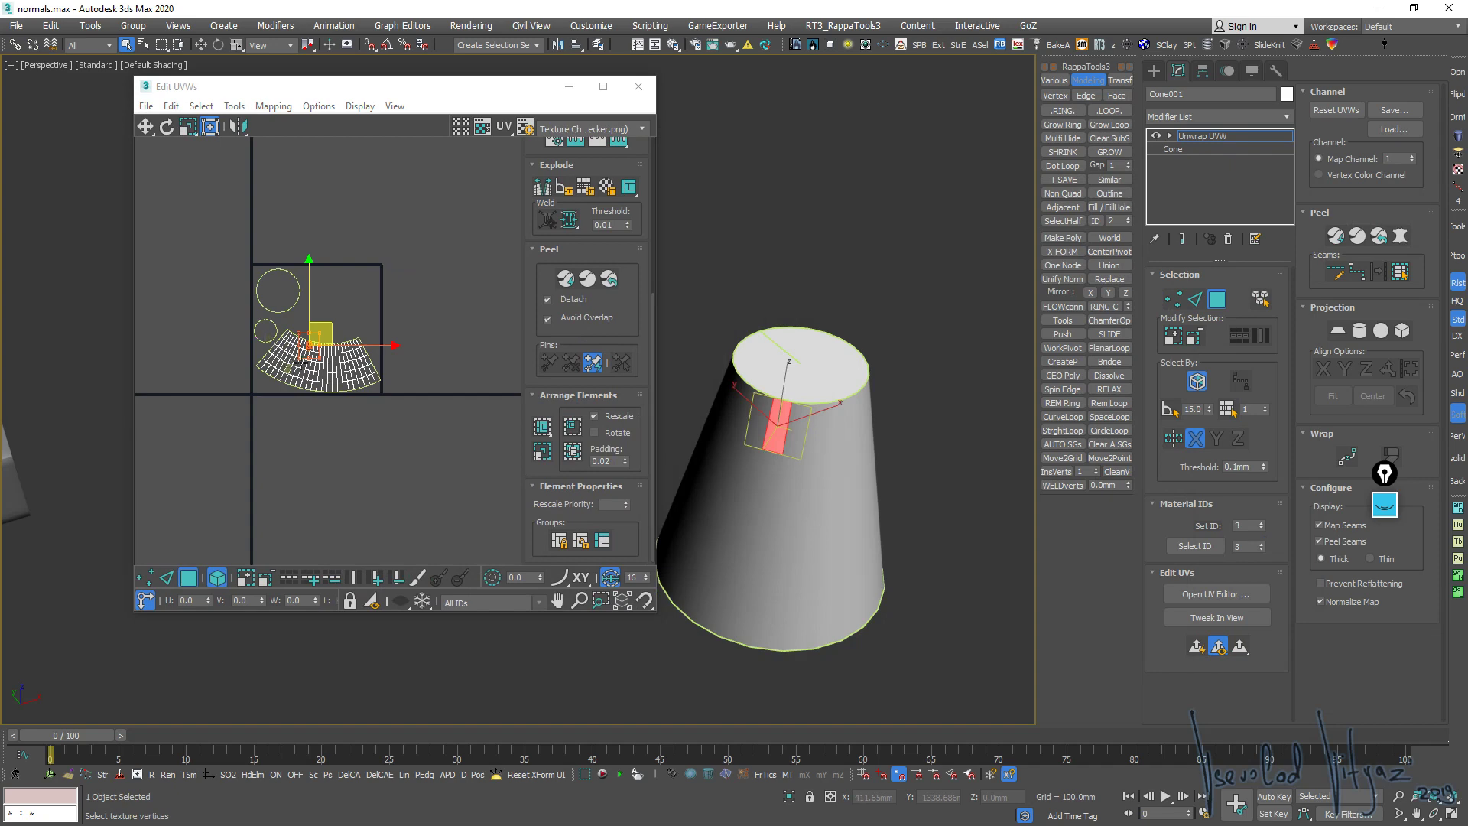
{"action": "double_click", "coordinate": [271, 335]}
{"action": "scroll", "coordinate": [313, 425], "scroll_direction": "up", "scroll_amount": 1}
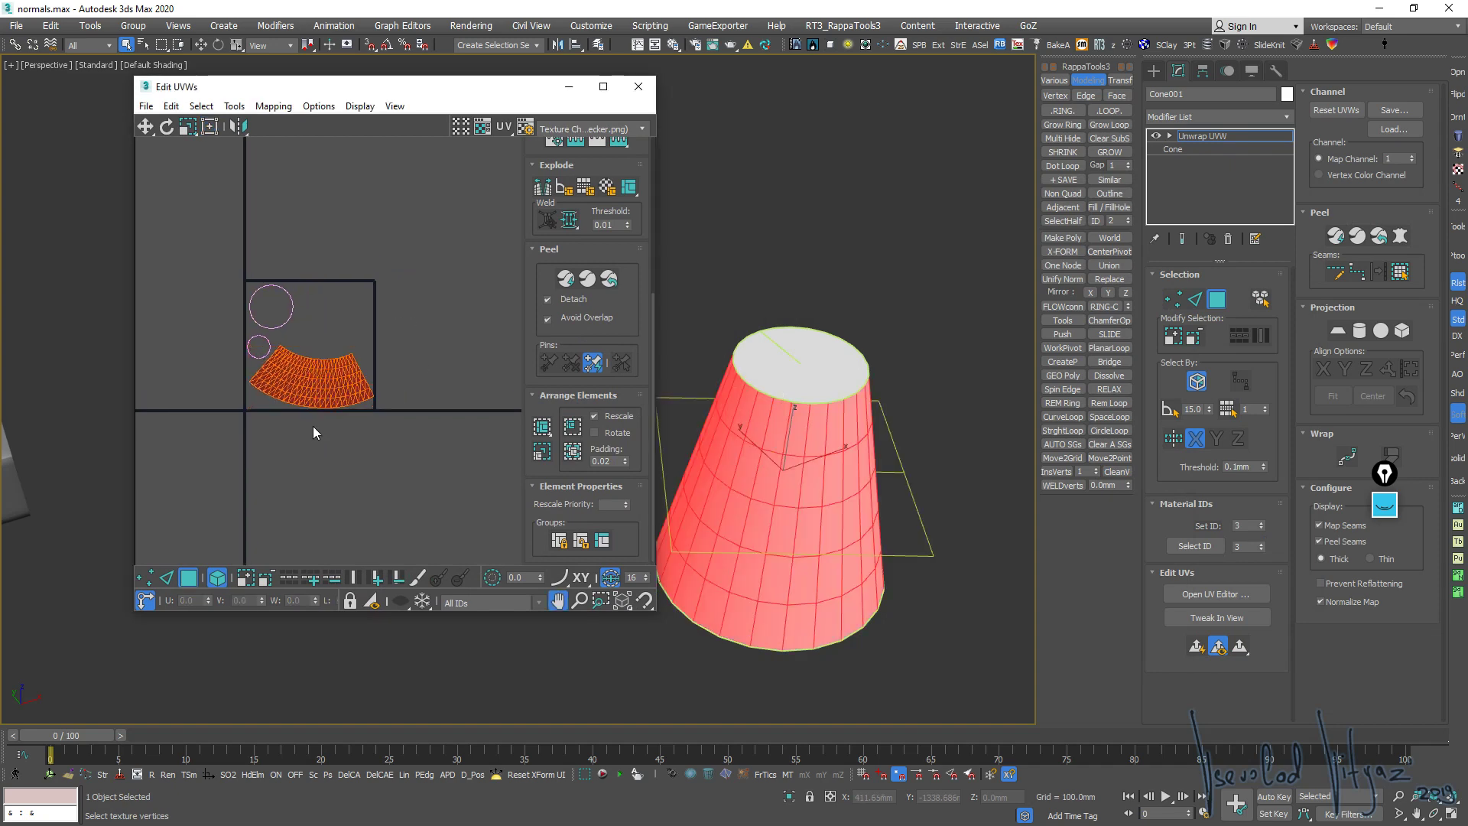
{"action": "scroll", "coordinate": [318, 421], "scroll_direction": "up", "scroll_amount": 1}
{"action": "scroll", "coordinate": [319, 417], "scroll_direction": "up", "scroll_amount": 2}
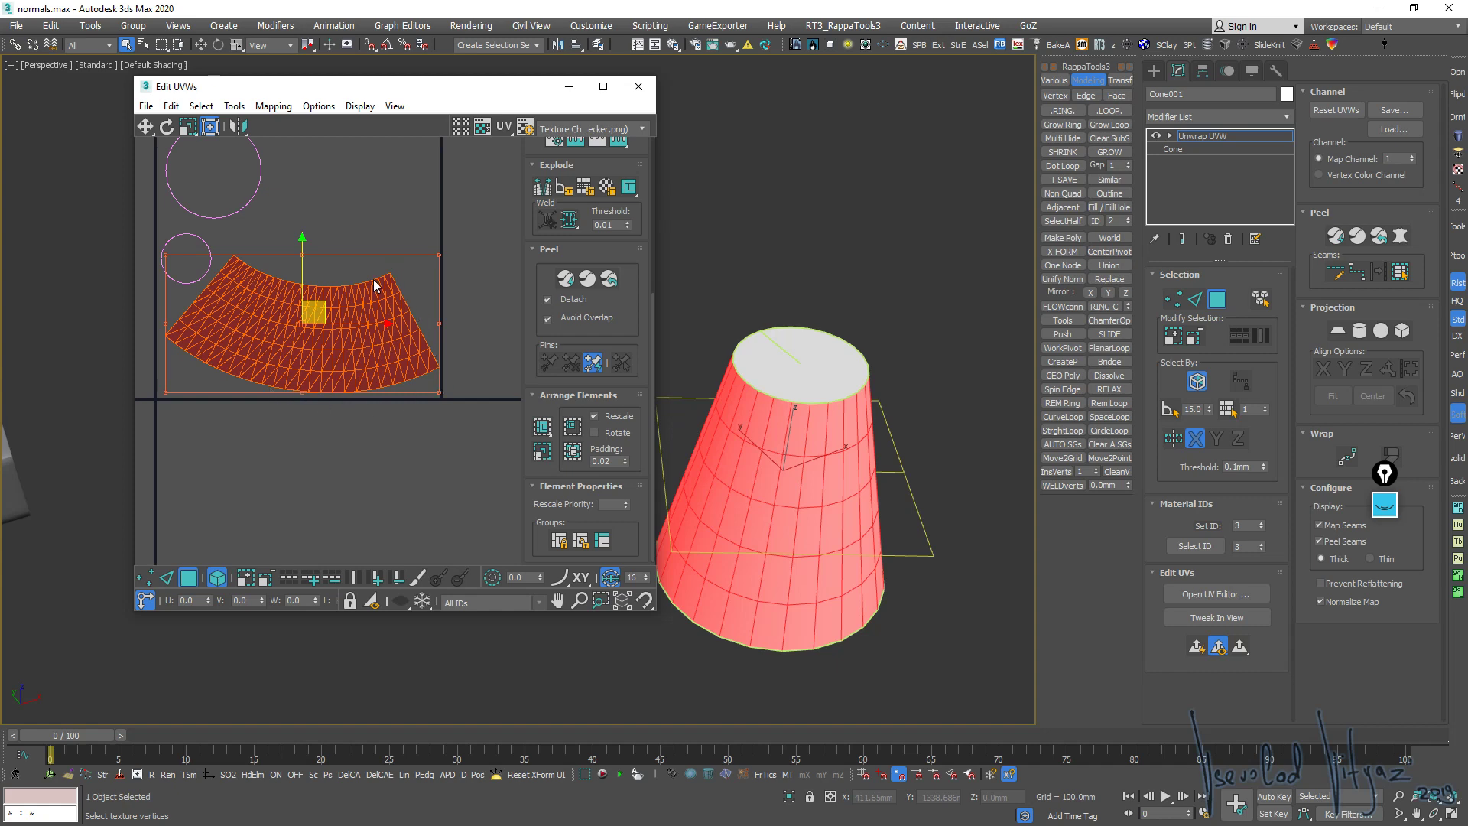
{"action": "mouse_move", "coordinate": [780, 433]}
{"action": "middle_mouse_down", "text": "alt"}
{"action": "mouse_move", "coordinate": [758, 412]}
{"action": "mouse_move", "coordinate": [780, 429]}
{"action": "middle_mouse_up", "text": "alt"}
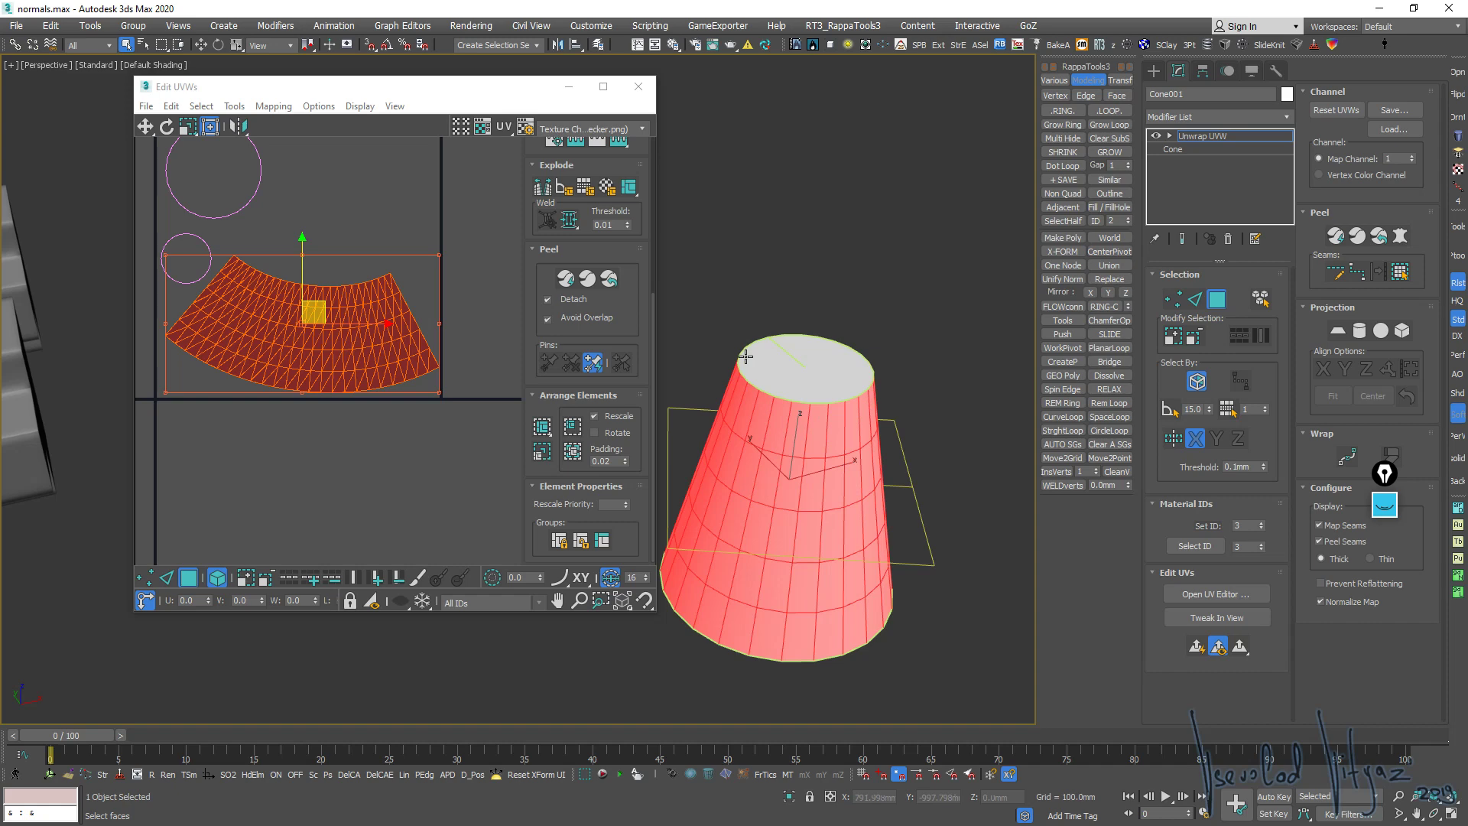
{"action": "middle_click_drag", "start_coordinate": [790, 485], "coordinate": [872, 391], "text": "alt"}
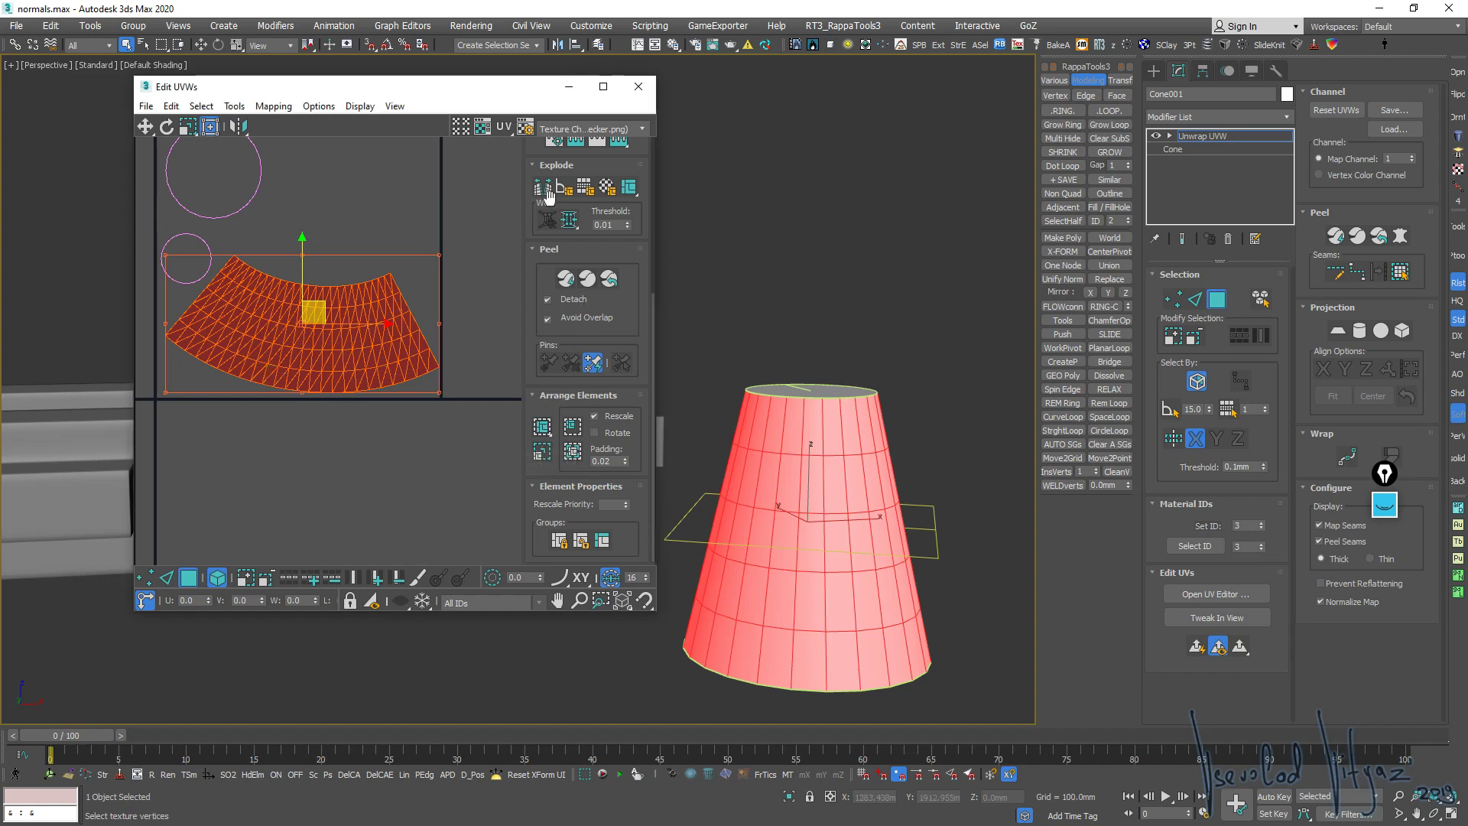
{"action": "middle_click_drag", "start_coordinate": [380, 293], "coordinate": [351, 369]}
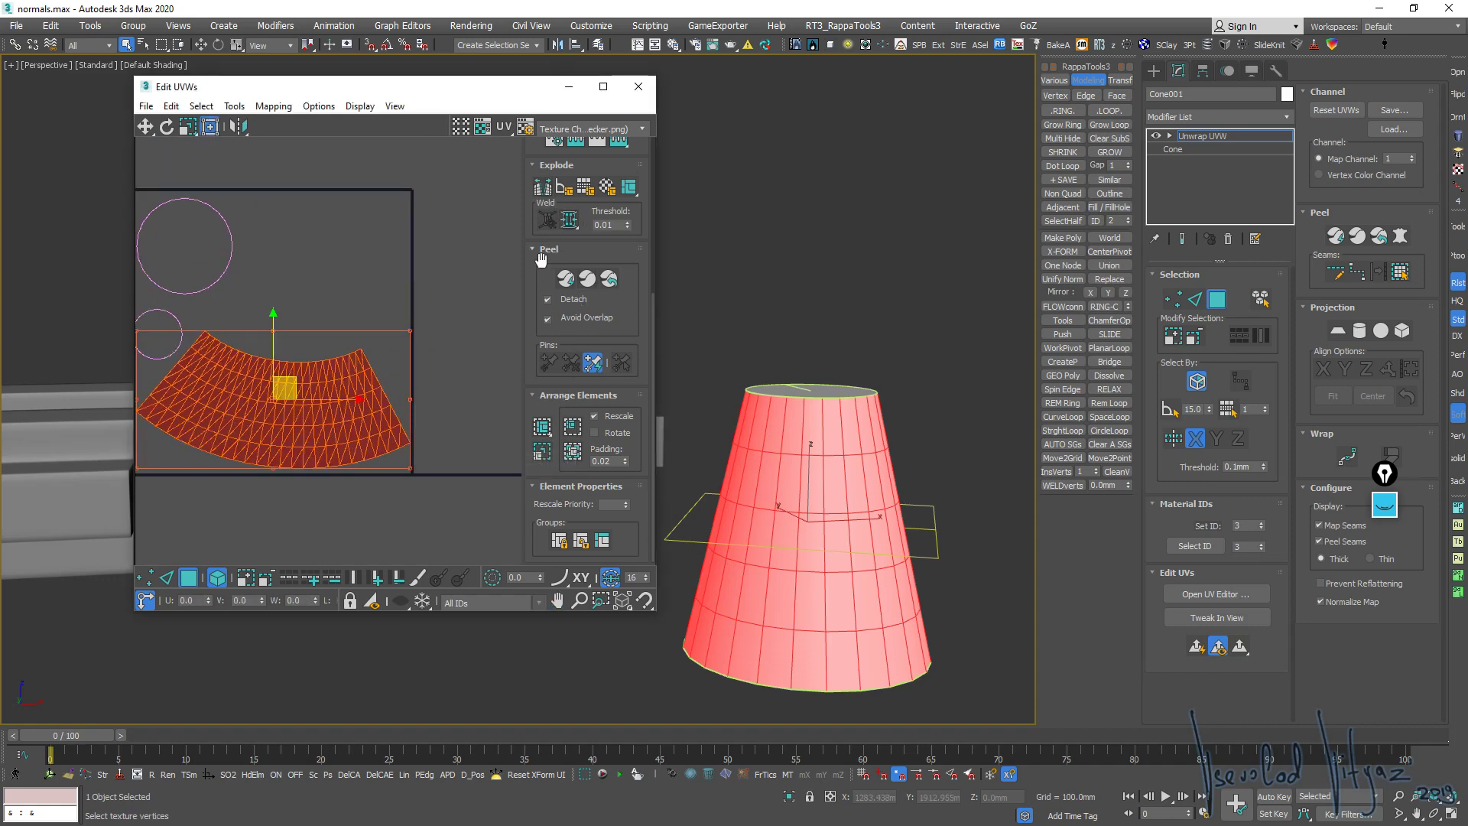
{"action": "scroll", "coordinate": [558, 230], "scroll_direction": "up", "scroll_amount": 3}
Straighten the side shell into a rectangular grid and shift it right inside the square
{"action": "left_click", "coordinate": [561, 185]}
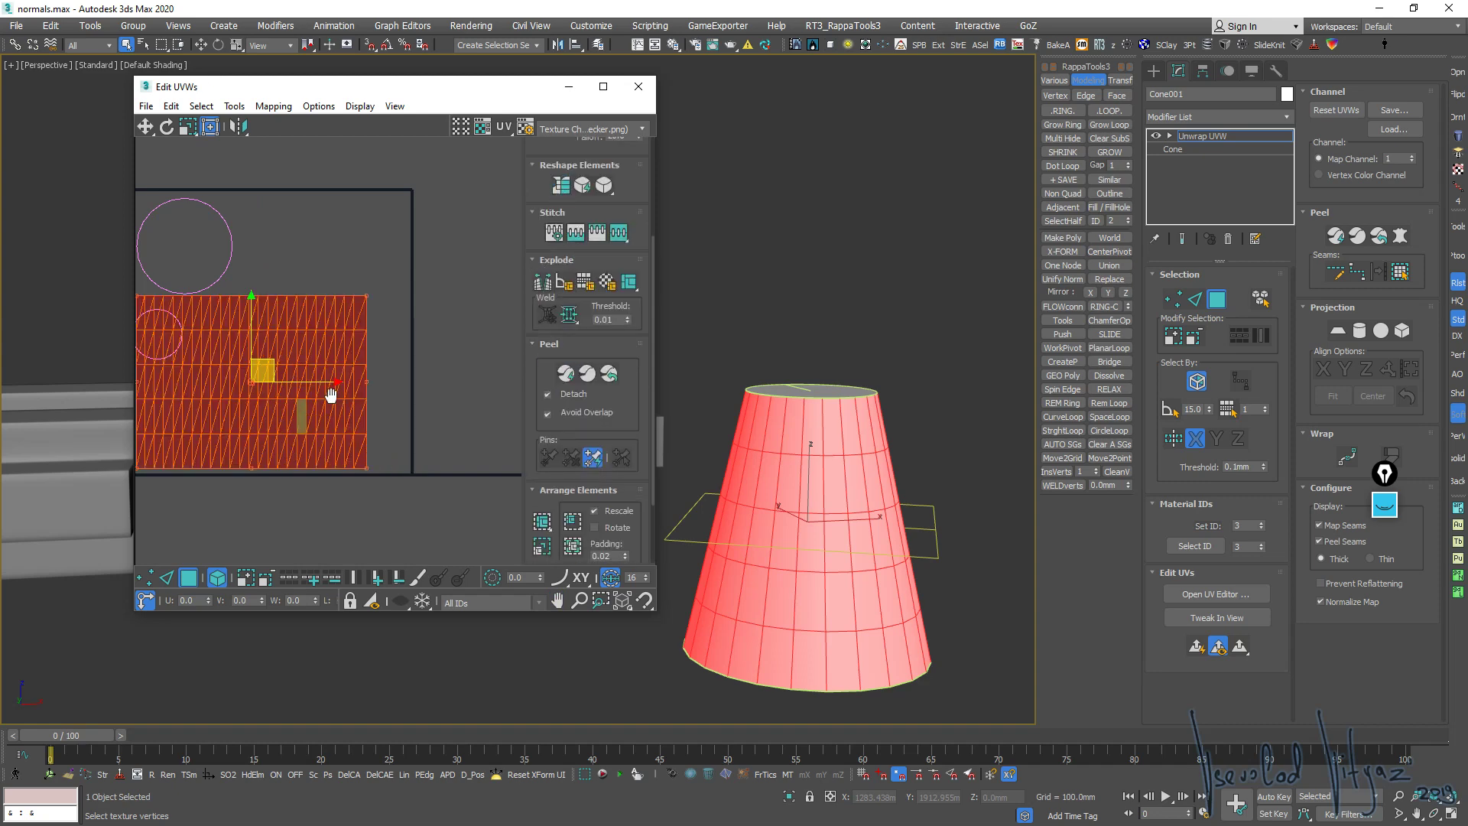
{"action": "middle_click_drag", "start_coordinate": [288, 371], "coordinate": [364, 306]}
{"action": "left_click_drag", "start_coordinate": [364, 305], "coordinate": [438, 306]}
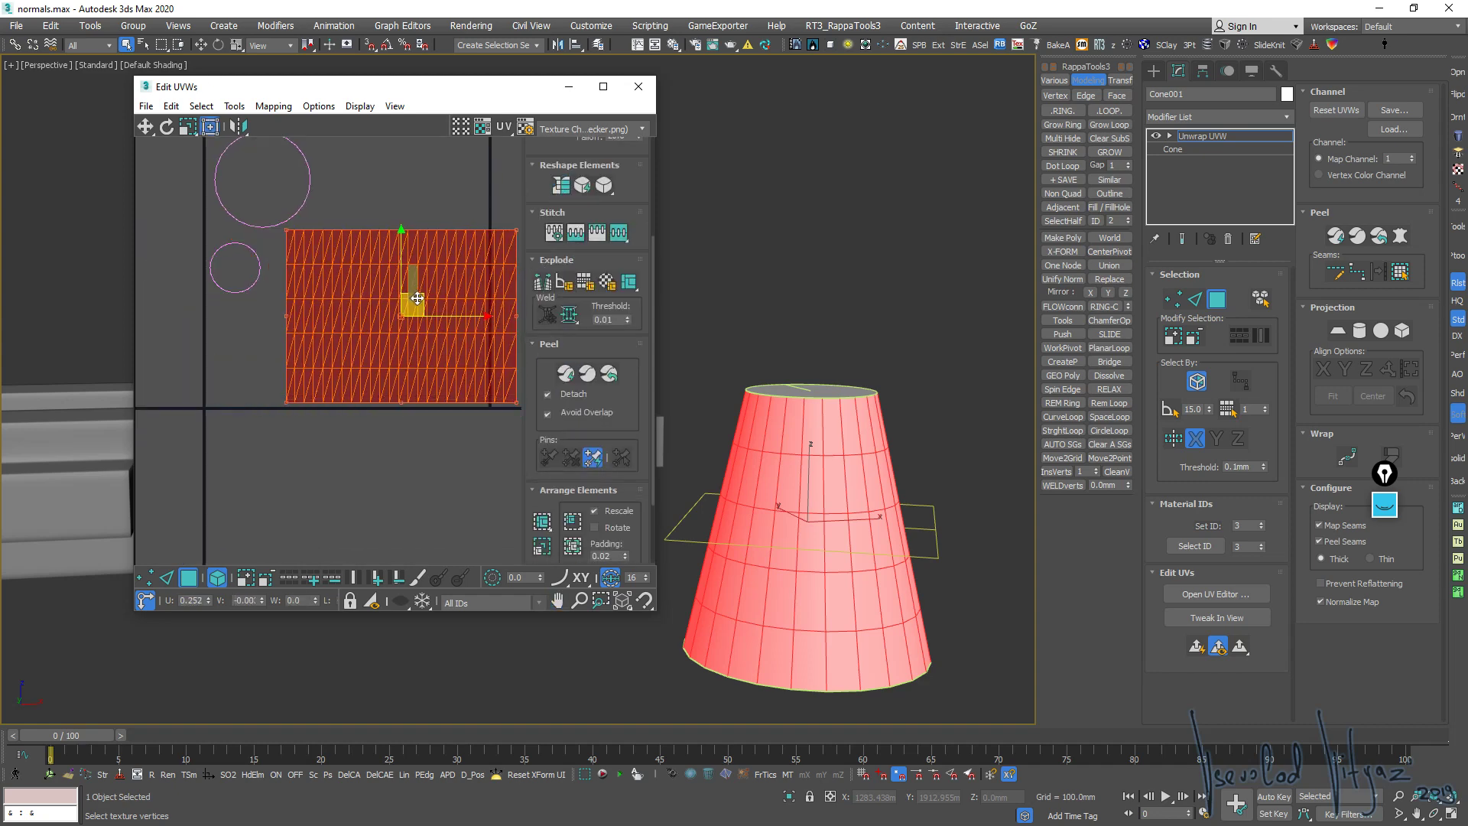
{"action": "middle_click_drag", "start_coordinate": [377, 369], "coordinate": [284, 399]}
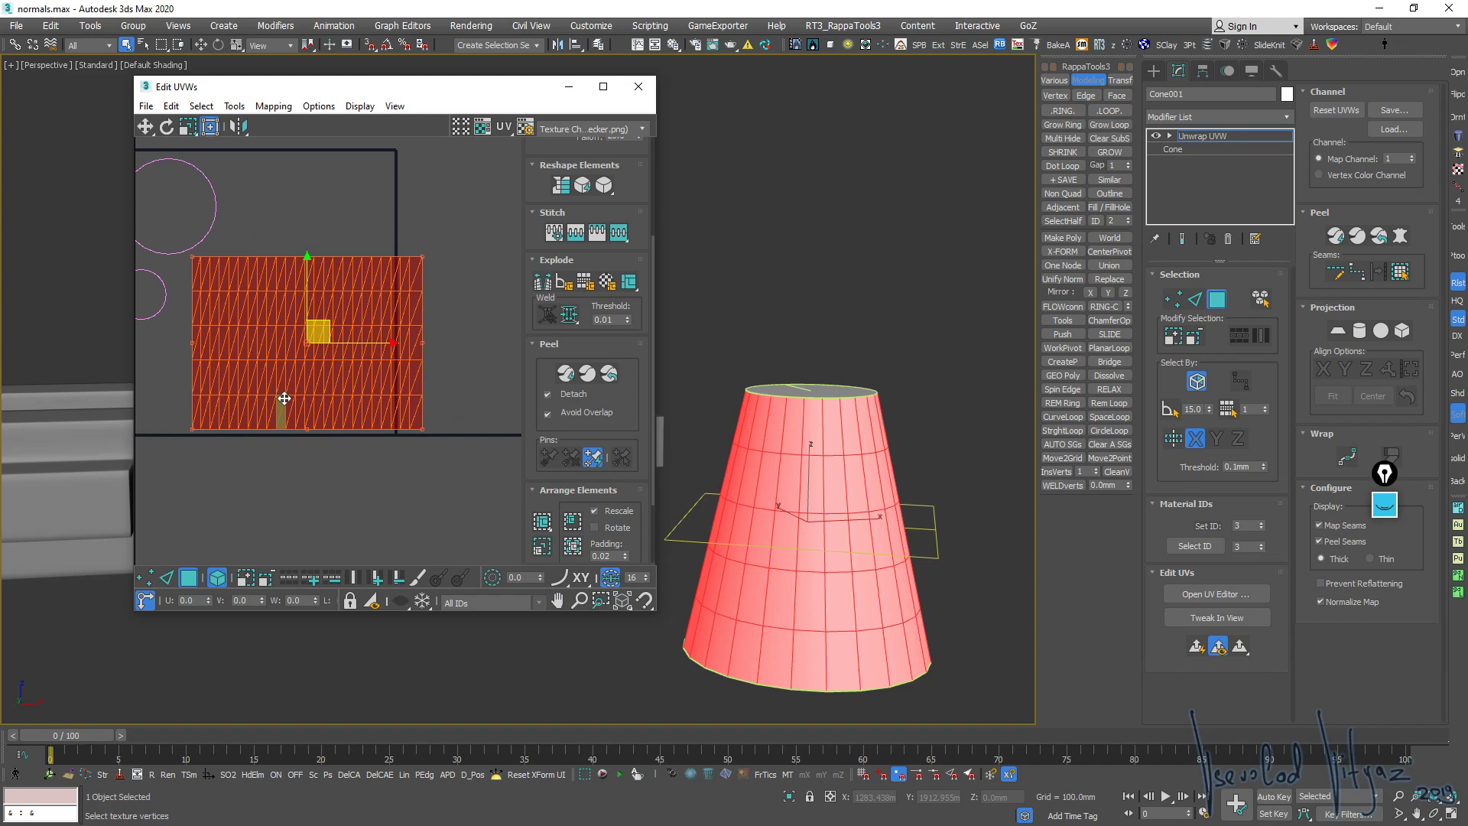
{"action": "left_click", "coordinate": [207, 444]}
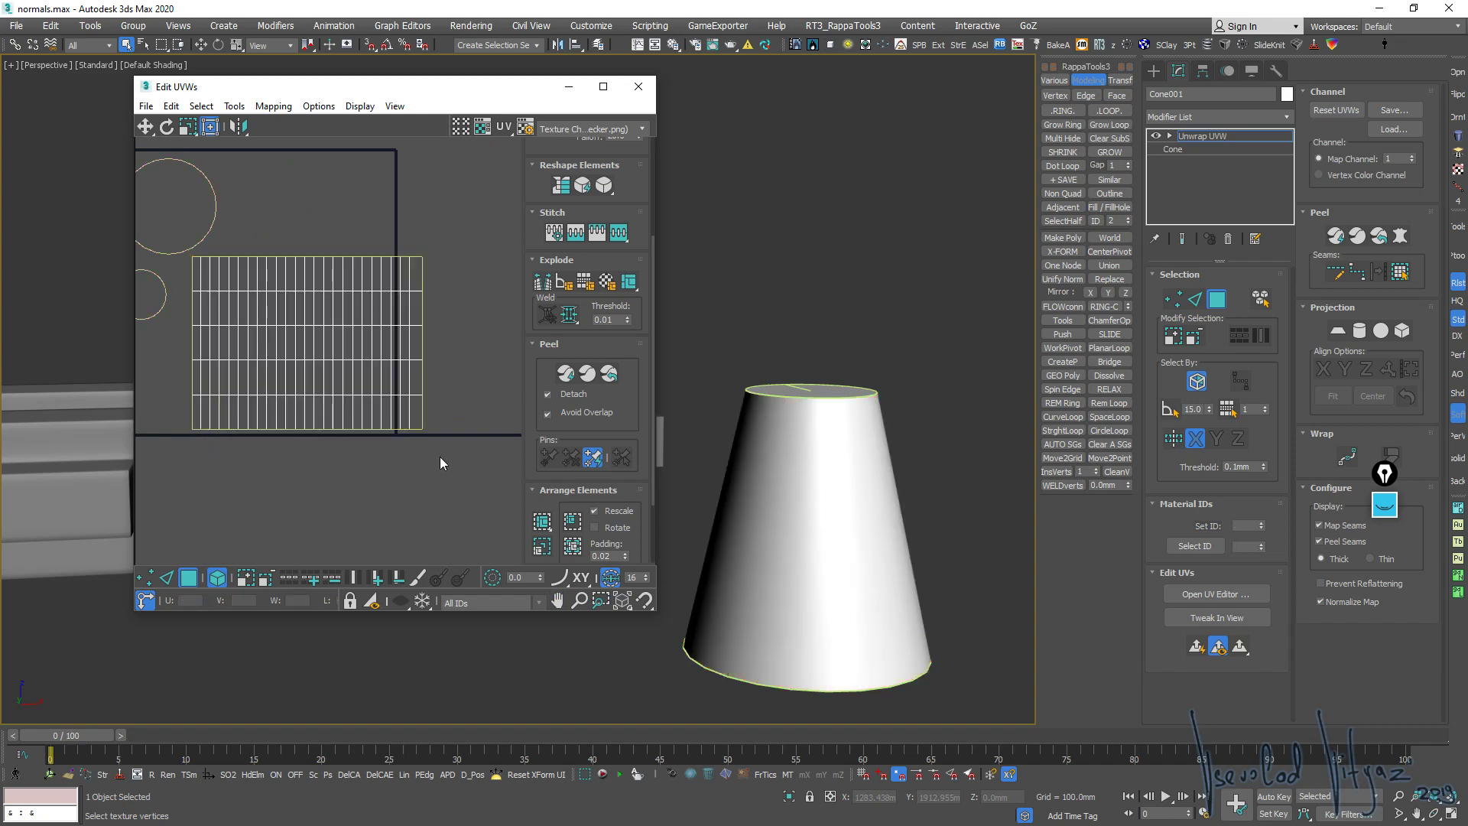
Select all the cone's faces and Peel them into a curved arc
{"action": "left_click", "coordinate": [827, 406]}
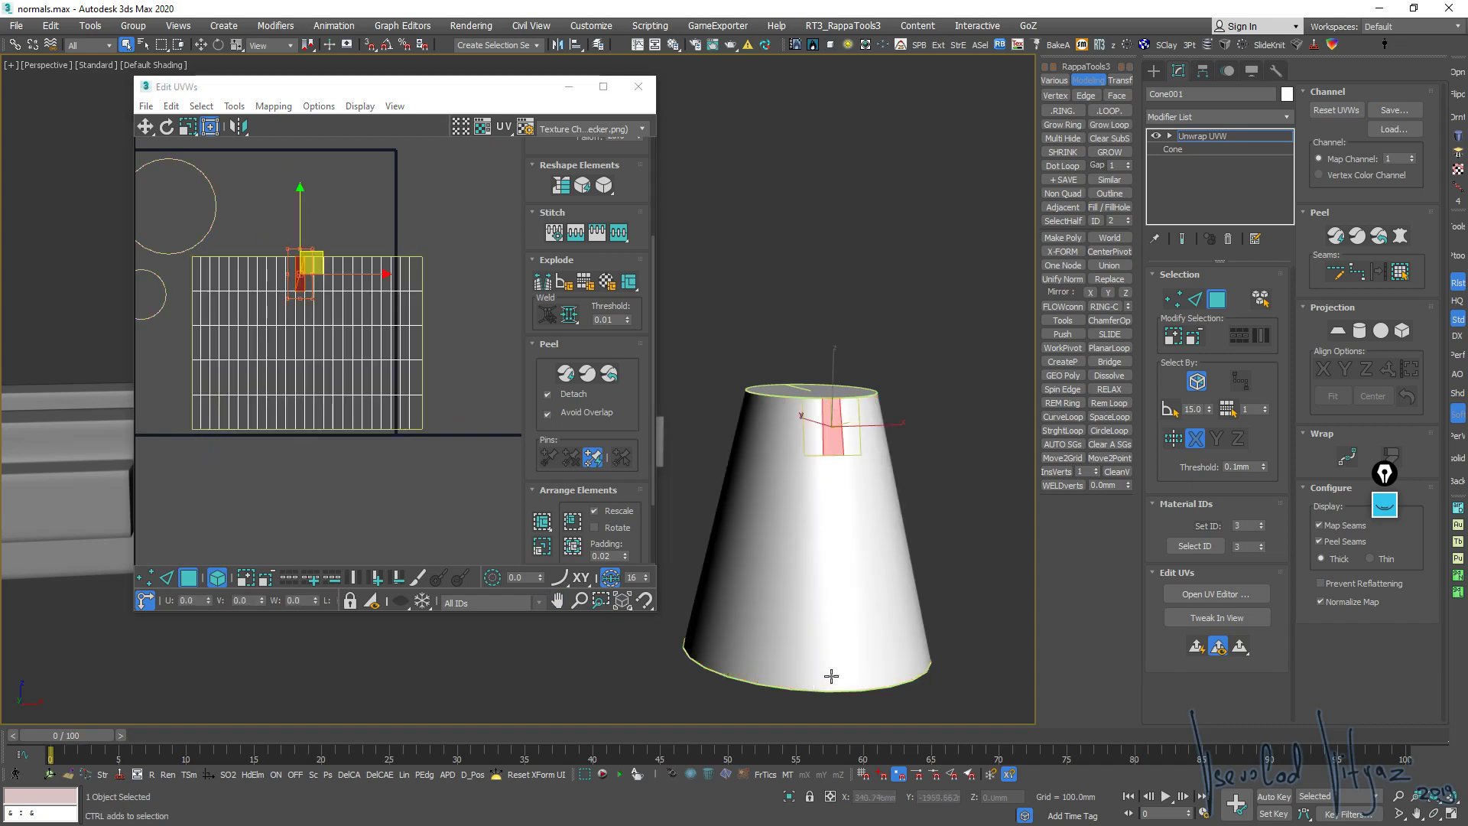
{"action": "left_click_drag", "start_coordinate": [831, 676], "coordinate": [882, 402], "text": "ctrl"}
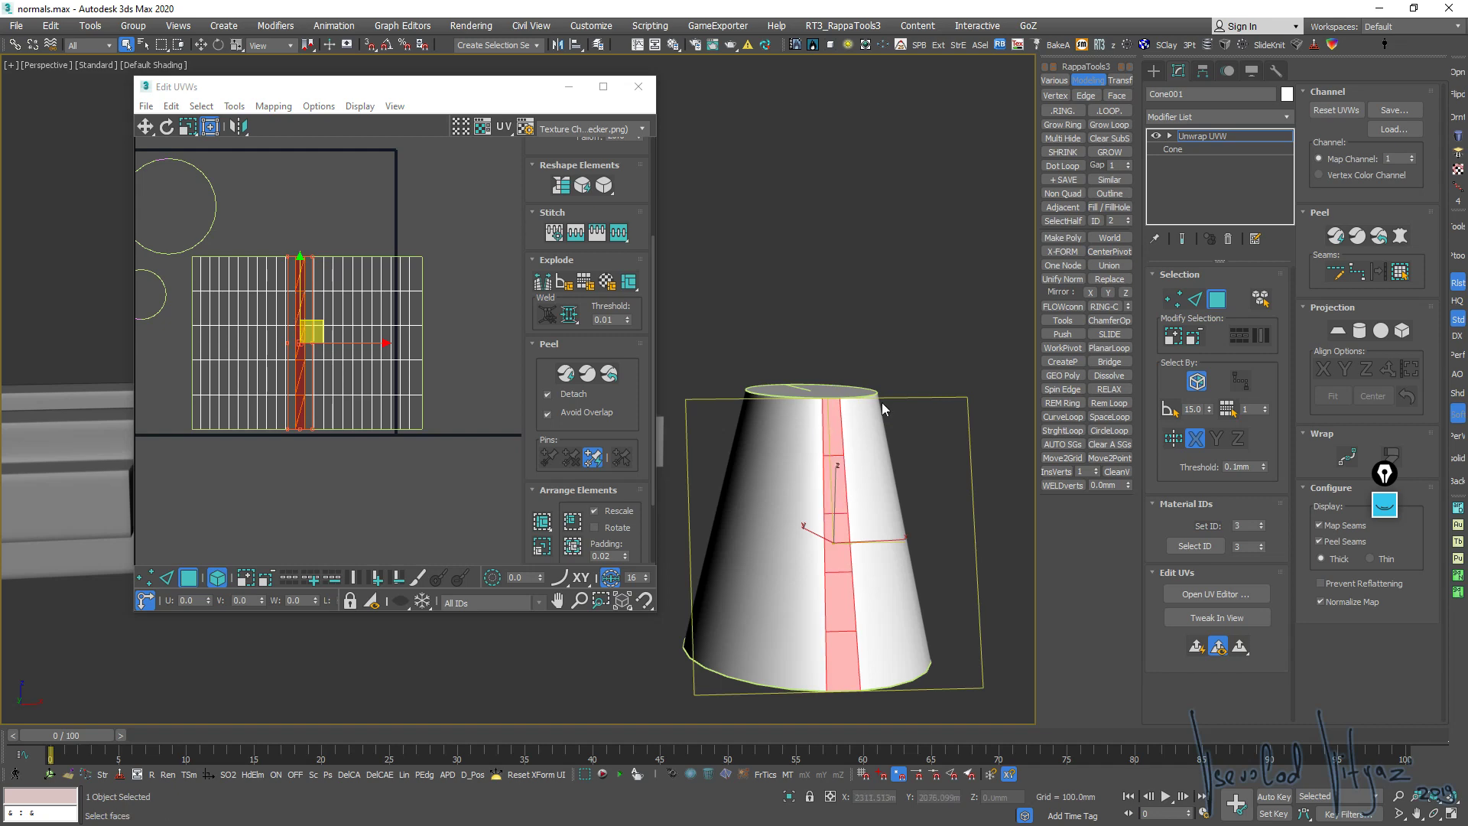
{"action": "scroll", "coordinate": [429, 377], "scroll_direction": "down", "scroll_amount": 2}
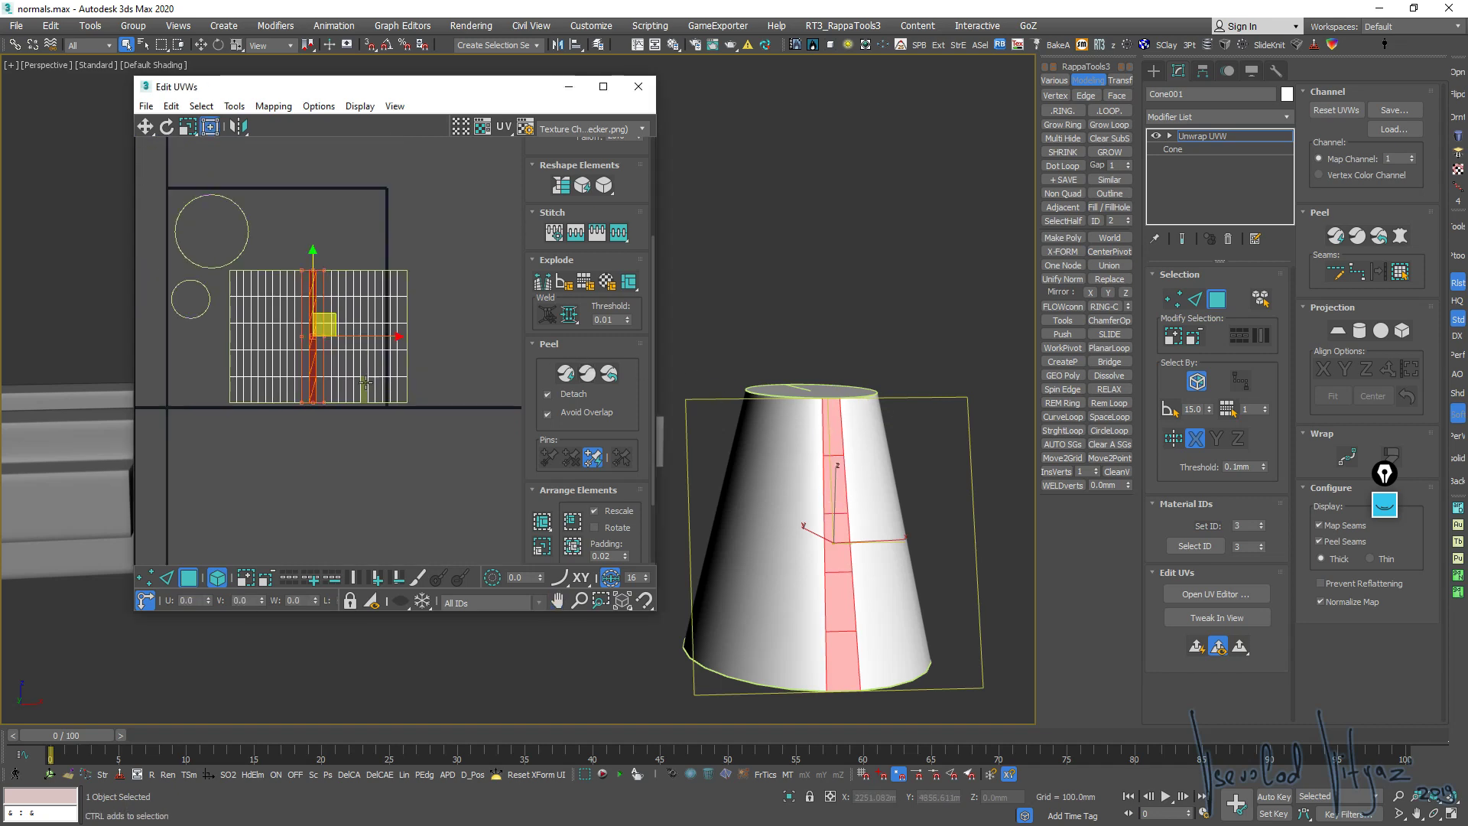
{"action": "left_click_drag", "start_coordinate": [302, 290], "coordinate": [366, 385], "text": "alt"}
{"action": "key", "text": "ctrl+d"}
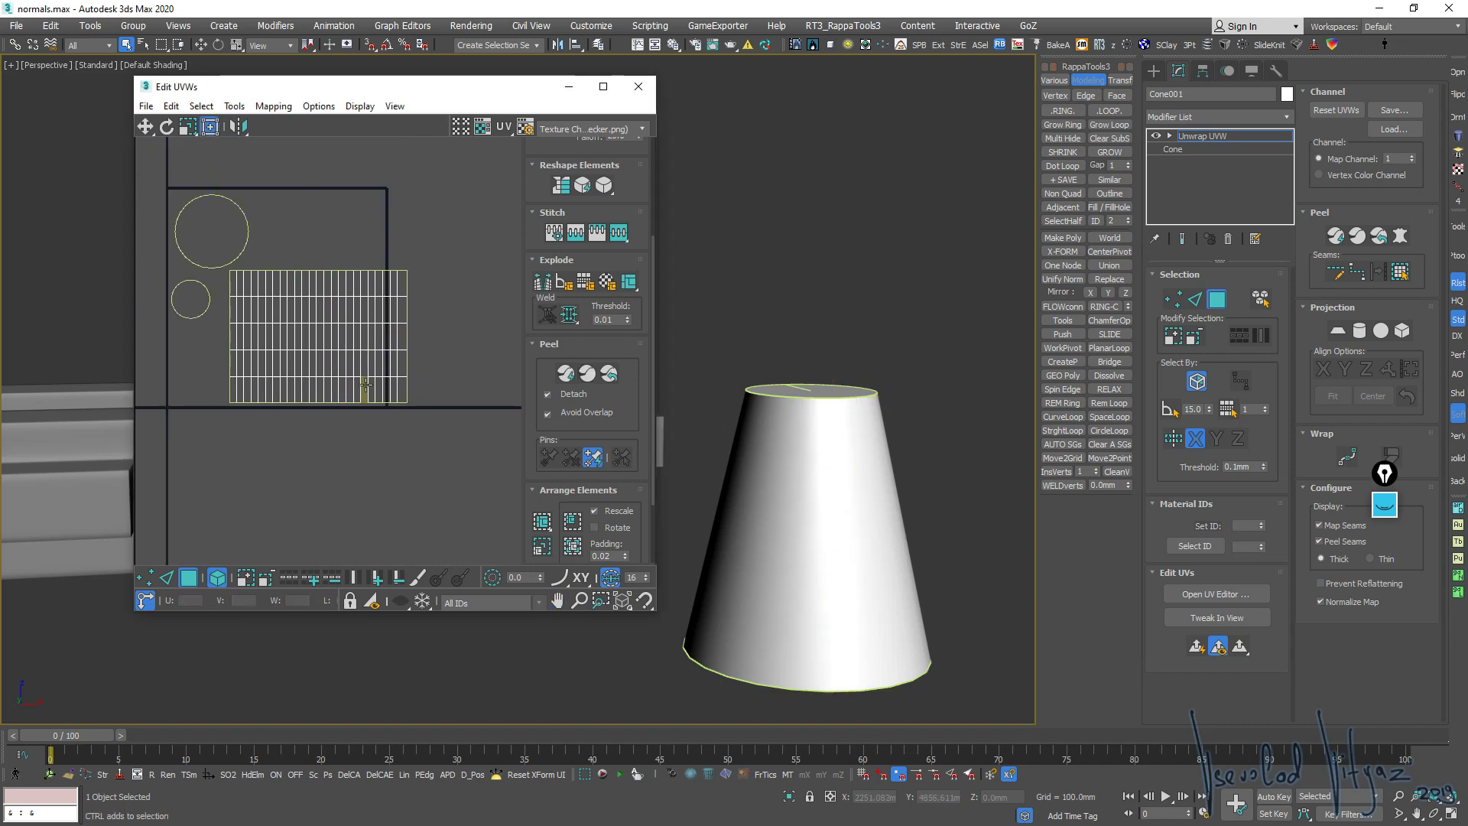
{"action": "key", "text": "ctrl+a"}
{"action": "key", "text": "ctrl+t"}
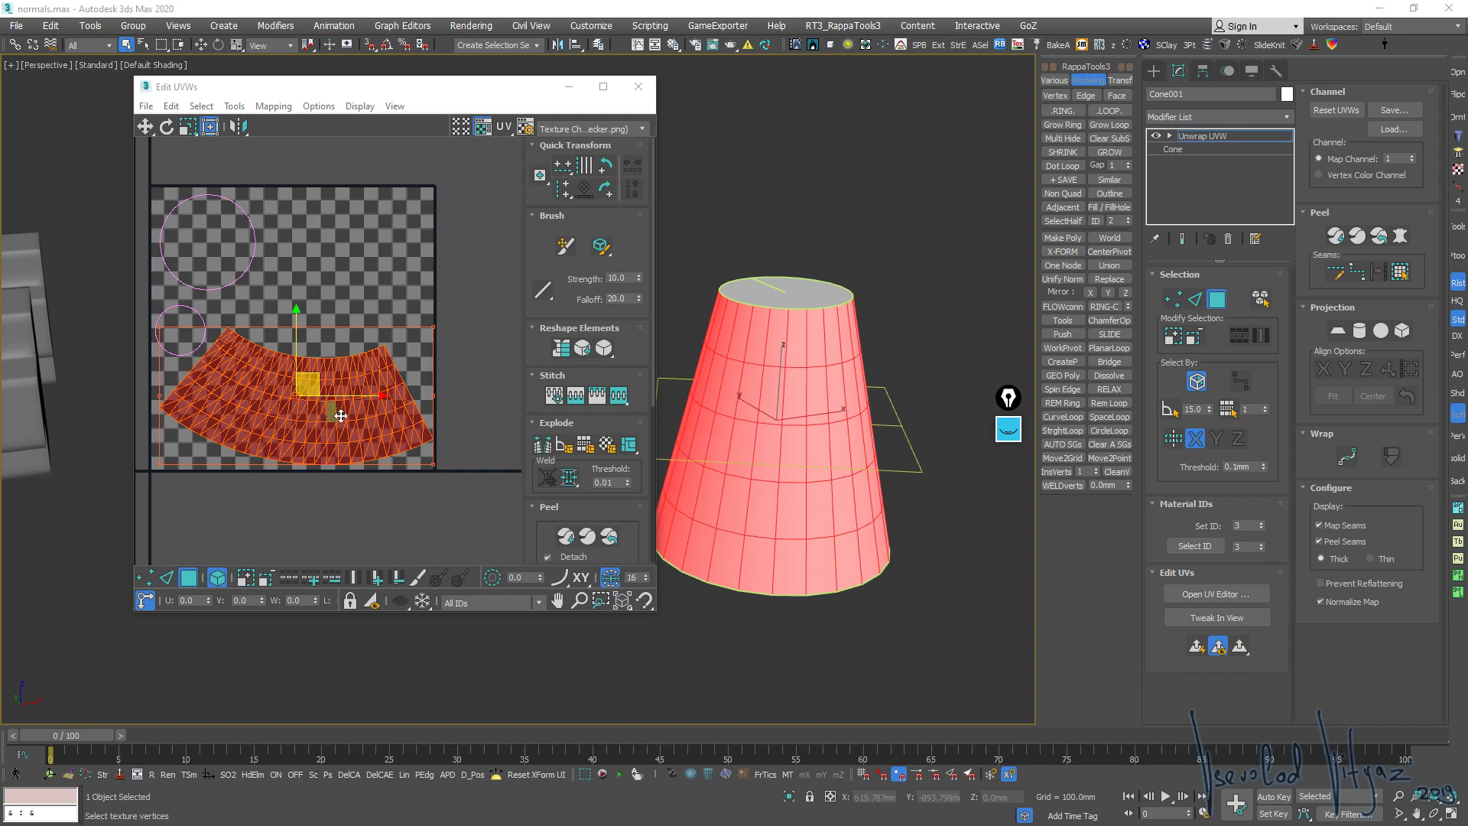
Close Cone001's Edit UVWs editor and bring up the Create panel's Standard Primitives
{"action": "middle_click_drag", "start_coordinate": [325, 412], "coordinate": [338, 401]}
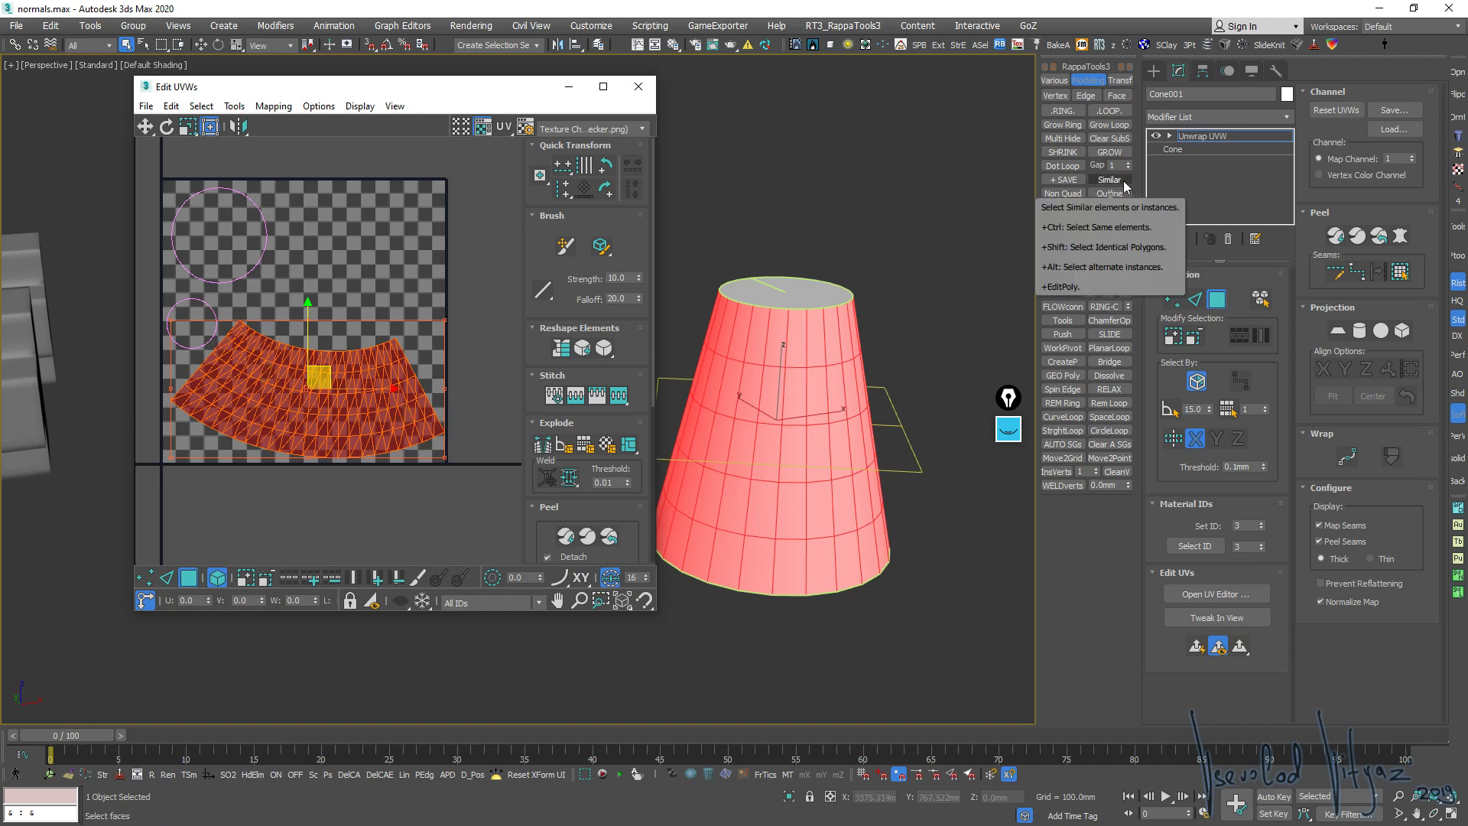
{"action": "middle_click_drag", "start_coordinate": [767, 349], "coordinate": [789, 299]}
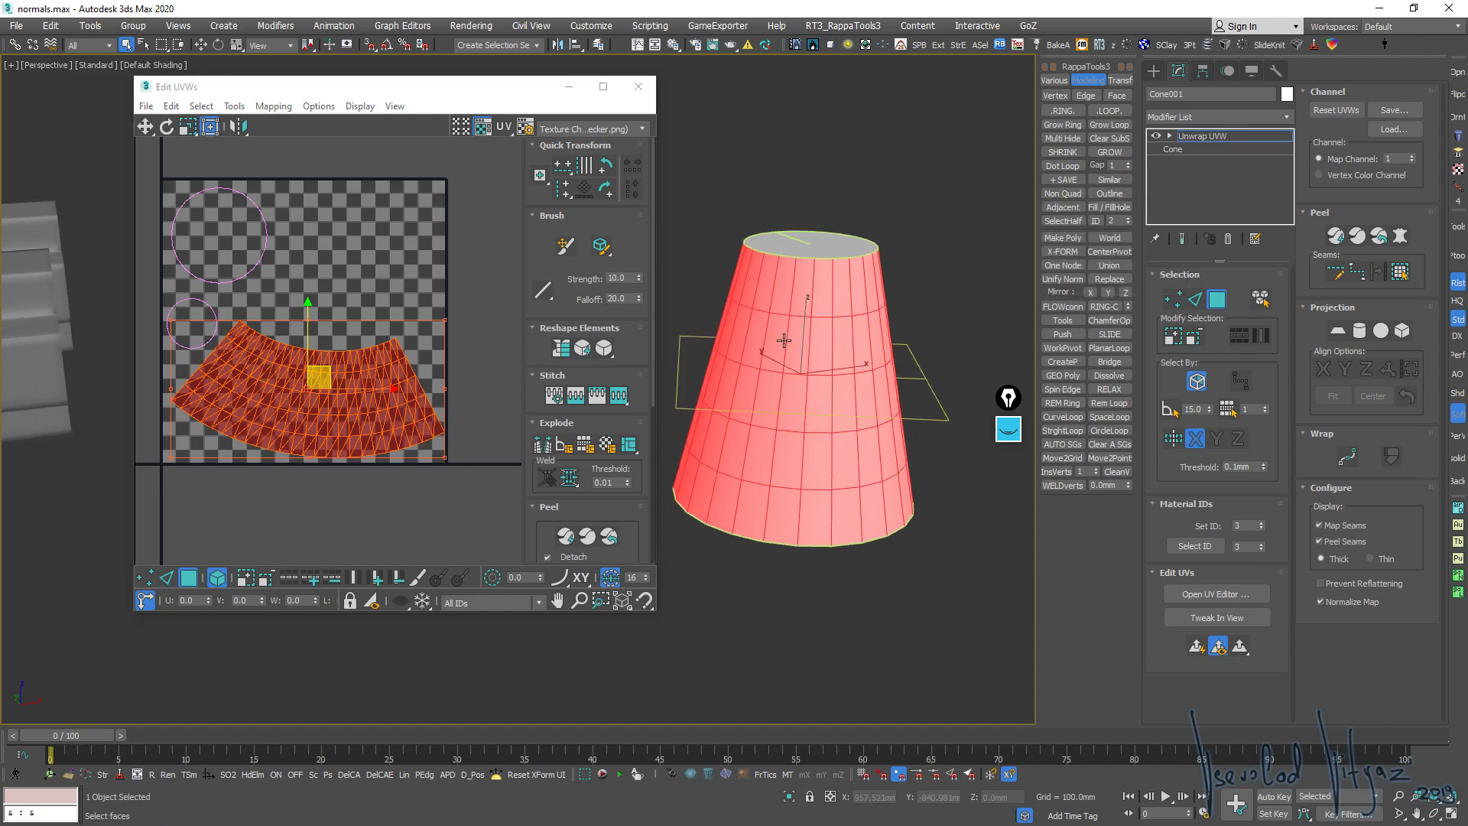
{"action": "scroll", "coordinate": [789, 300], "scroll_direction": "down", "scroll_amount": 3}
{"action": "mouse_move", "coordinate": [823, 388]}
{"action": "middle_mouse_down", "text": "alt"}
{"action": "mouse_move", "coordinate": [801, 499]}
{"action": "mouse_move", "coordinate": [963, 321]}
{"action": "middle_mouse_up", "text": "alt"}
{"action": "key", "text": "1"}
{"action": "left_click", "coordinate": [1154, 71]}
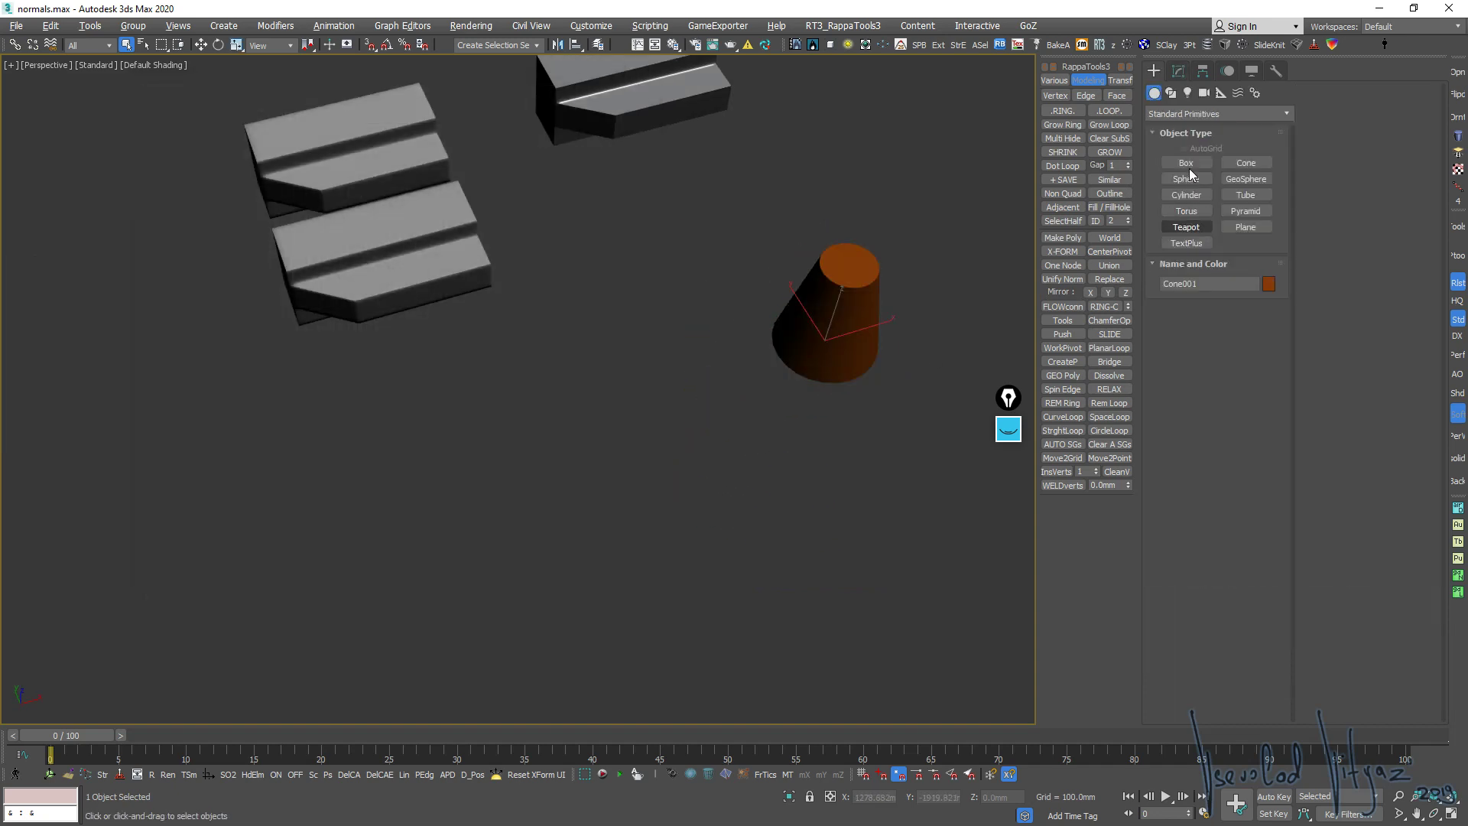
Draw a short wide cylinder, convert it to Editable Poly, and delete its top polygon
{"action": "left_click", "coordinate": [1187, 195]}
{"action": "left_click_drag", "start_coordinate": [541, 457], "coordinate": [721, 599]}
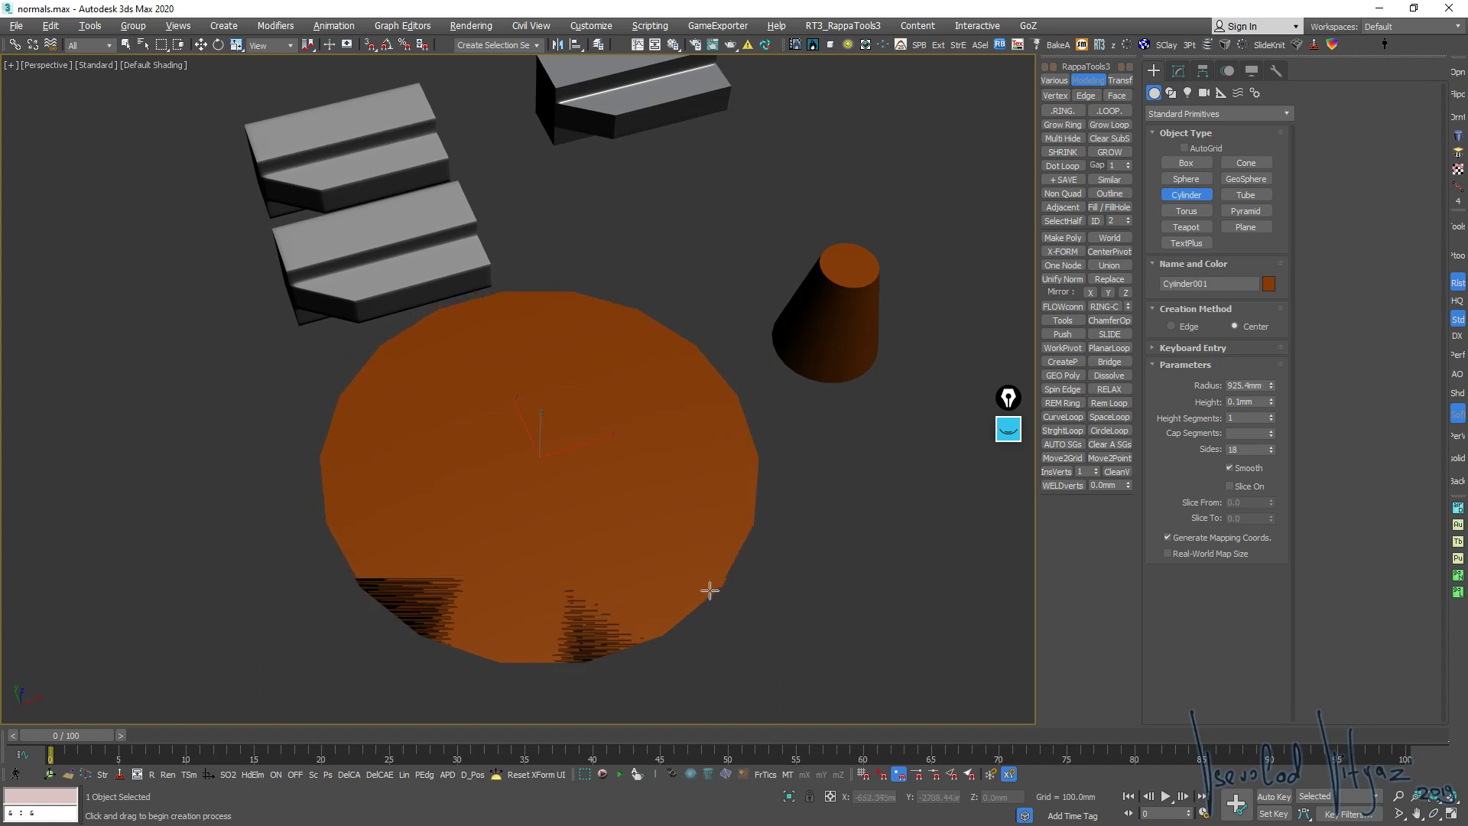
{"action": "left_click", "coordinate": [737, 563]}
{"action": "key", "text": "q"}
{"action": "middle_click_drag", "start_coordinate": [693, 543], "coordinate": [639, 485], "text": "alt"}
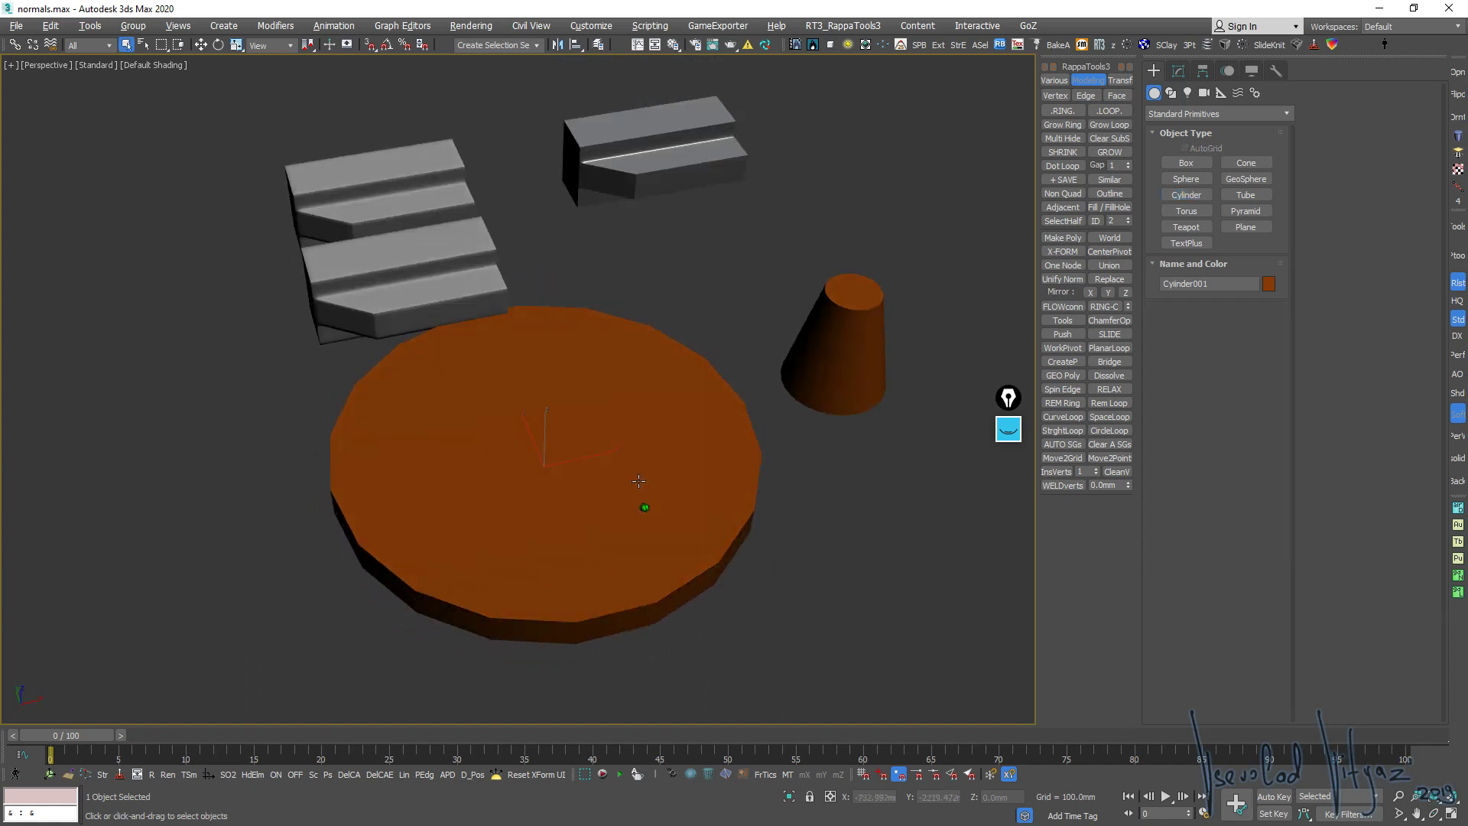
{"action": "key", "text": "4"}
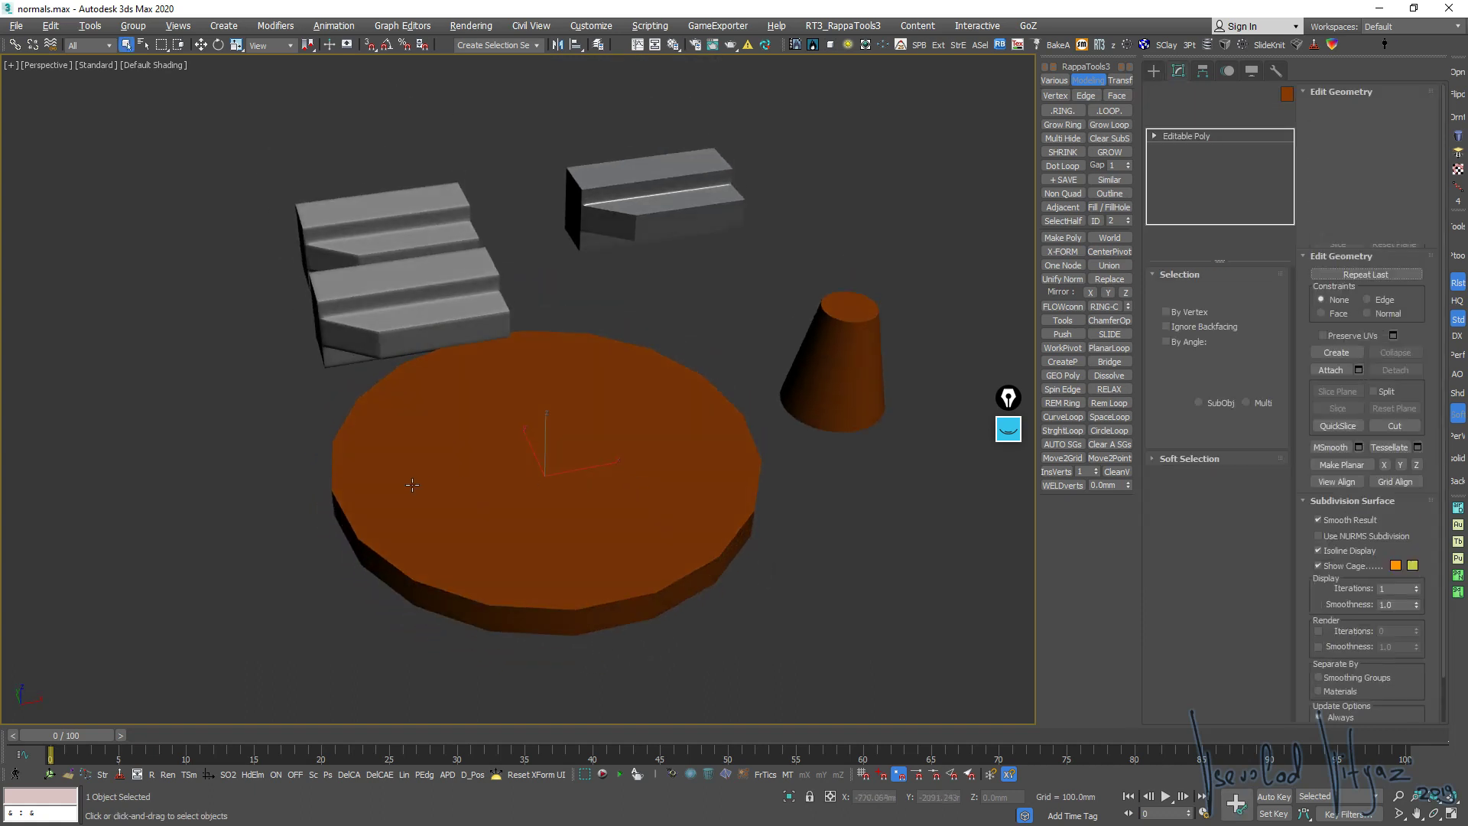
{"action": "left_click", "coordinate": [570, 482]}
{"action": "key", "text": "Delete"}
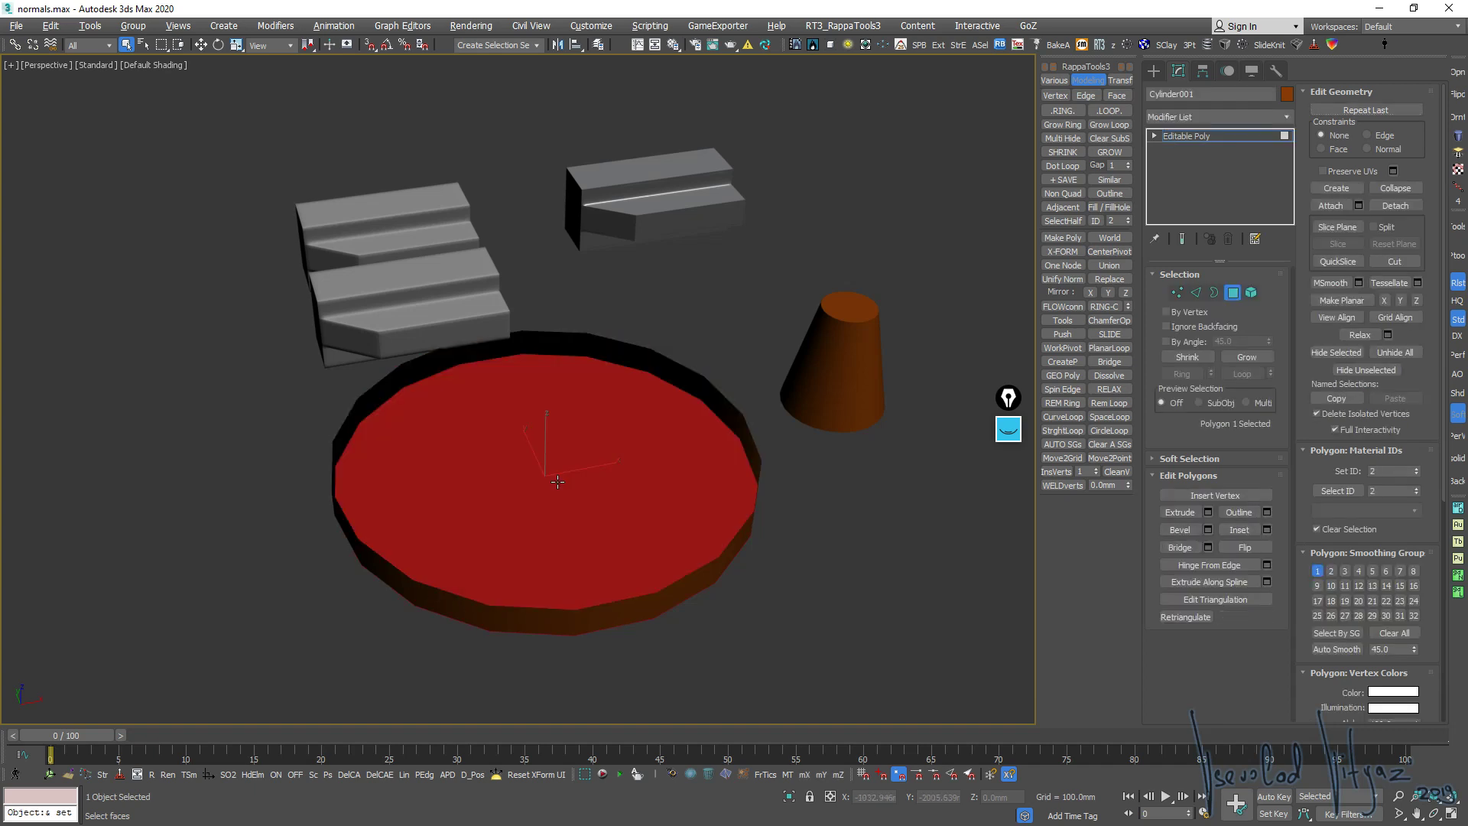
Shift-scale the open top border inward into a flat rim band, then exit sub-object mode
{"action": "key", "text": "3"}
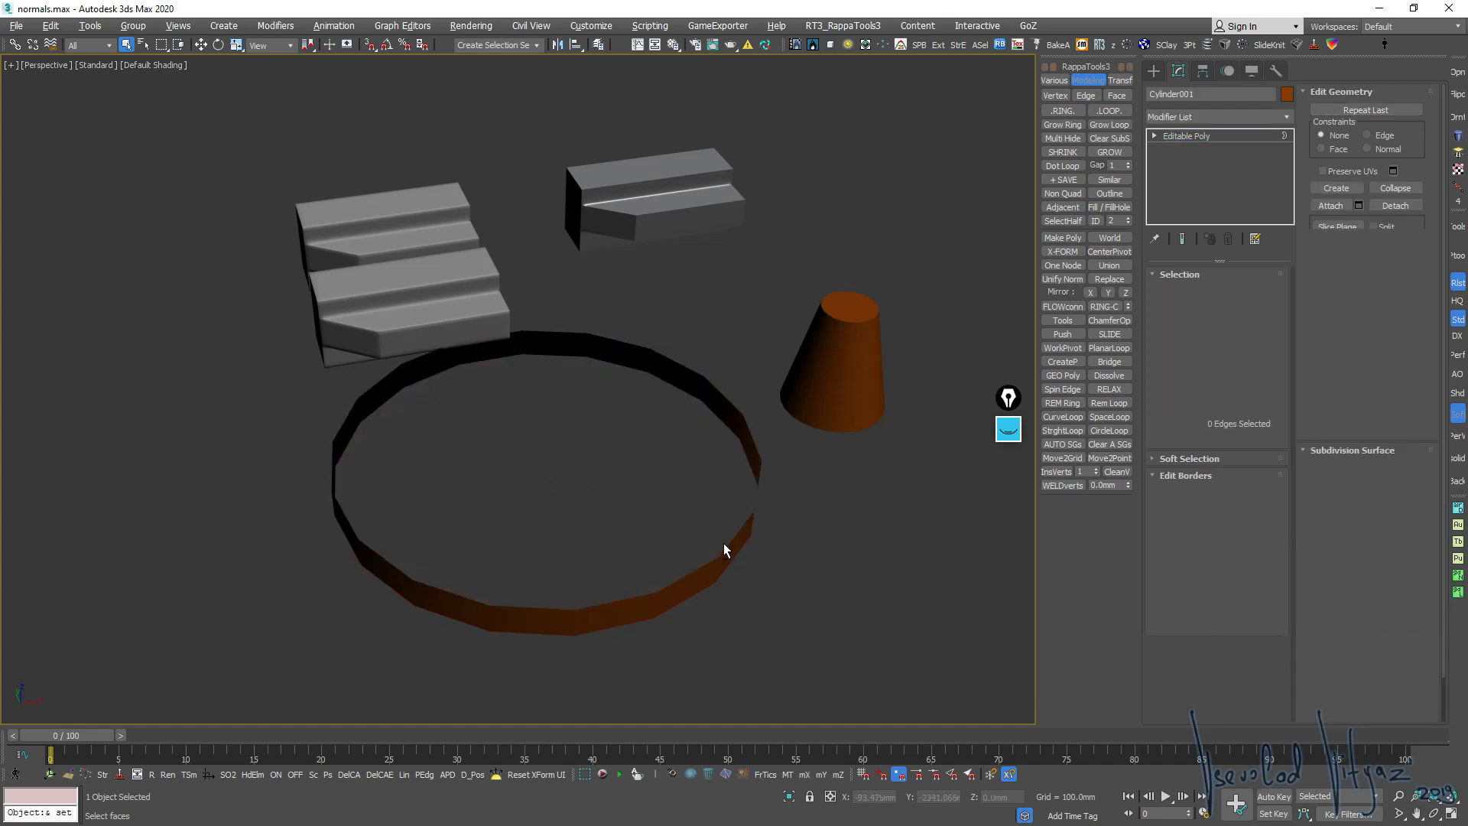
{"action": "left_click", "coordinate": [723, 543]}
{"action": "key", "text": "r"}
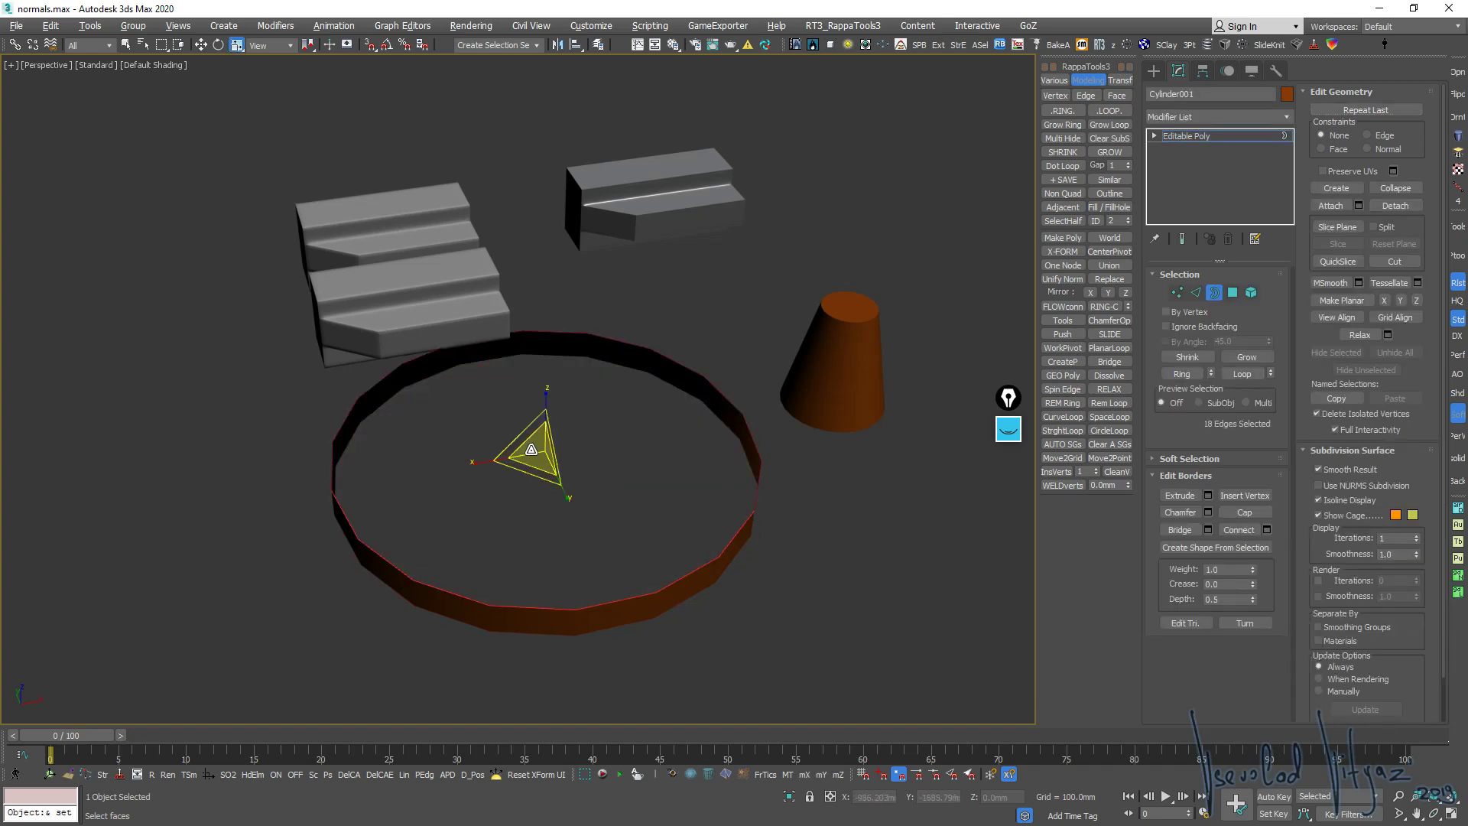
{"action": "left_click_drag", "start_coordinate": [534, 451], "coordinate": [540, 479], "text": "shift"}
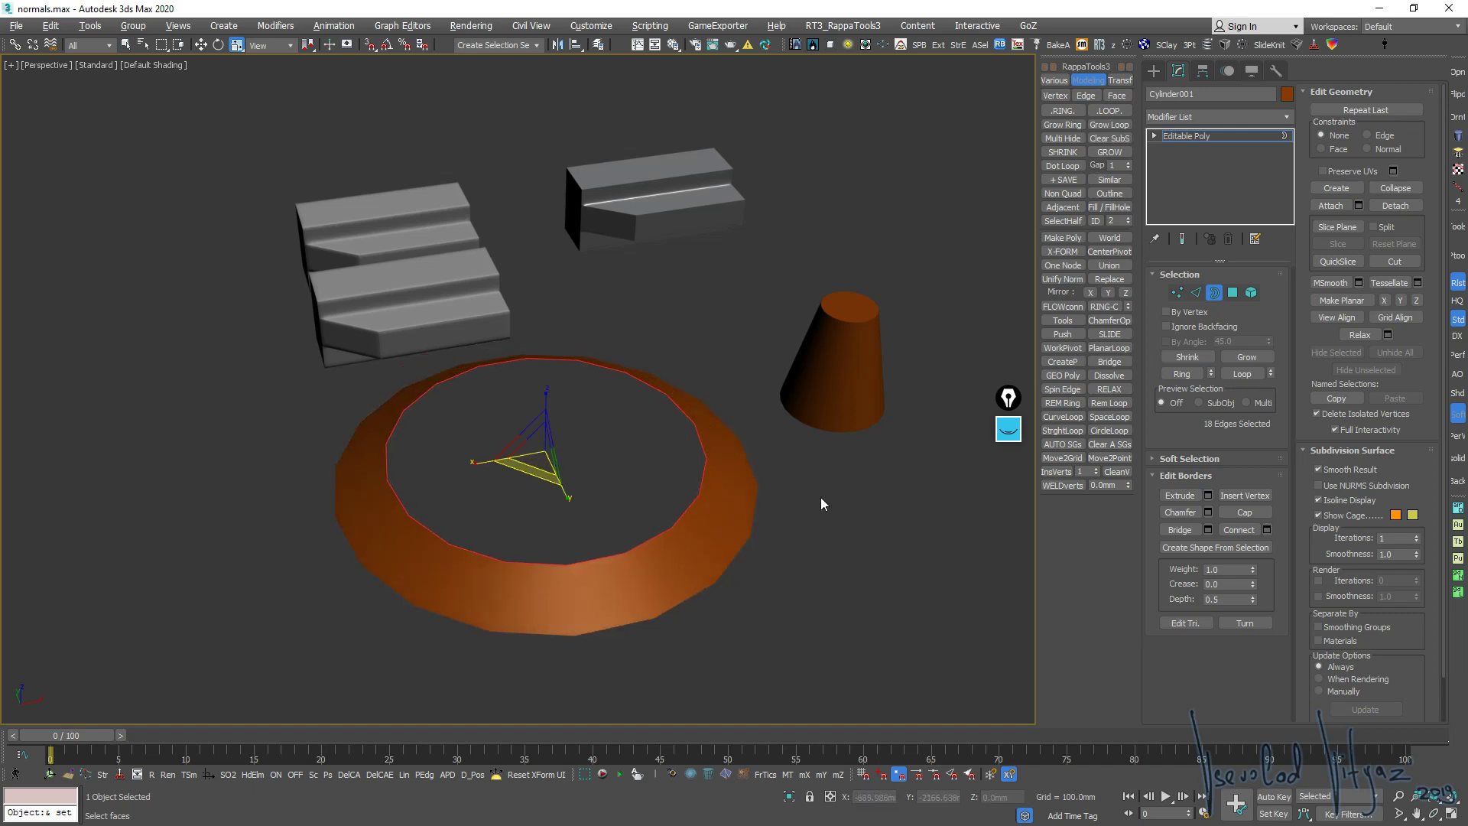
{"action": "key", "text": "3"}
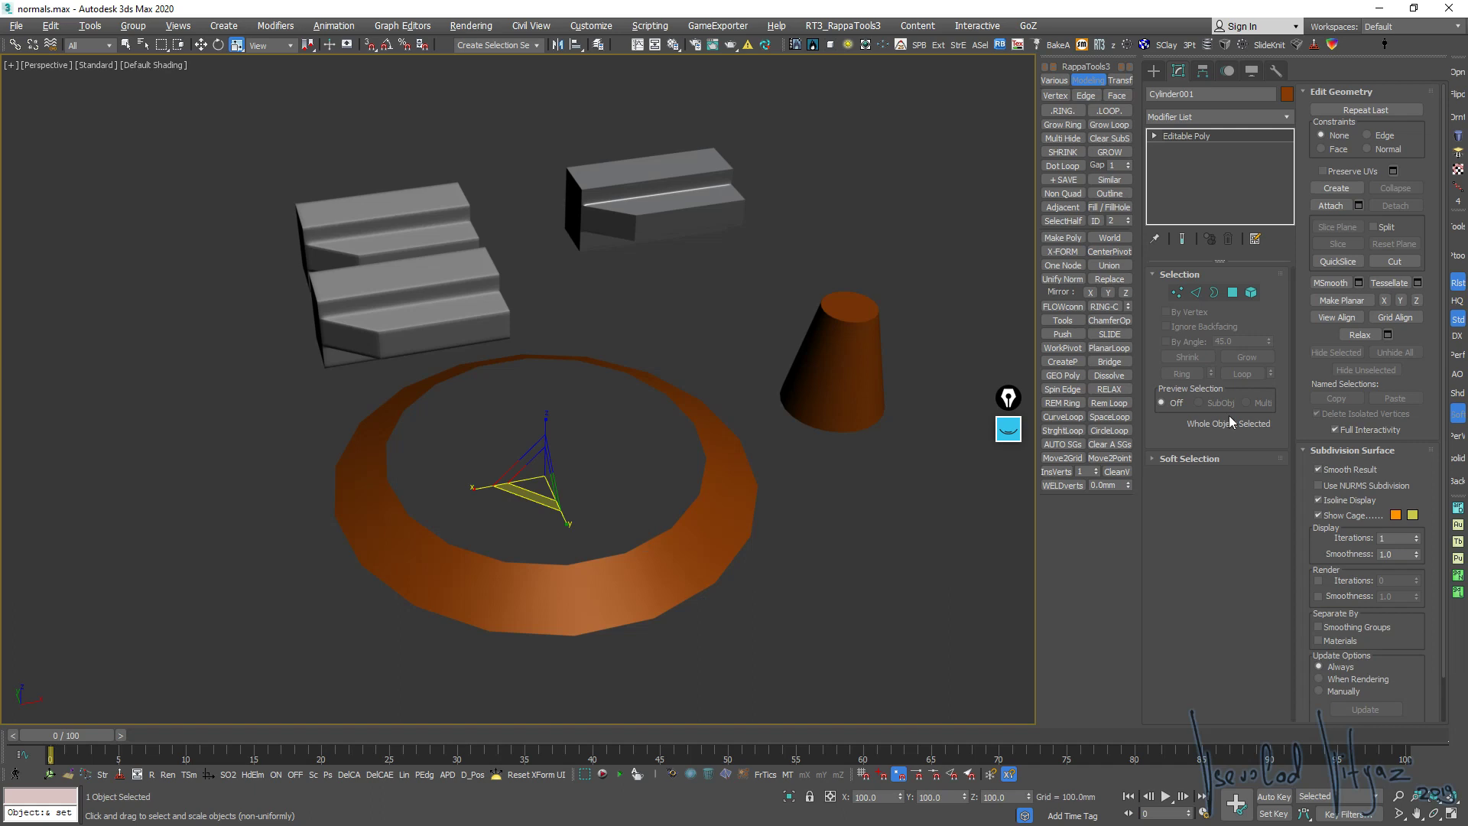
{"action": "left_click", "coordinate": [1008, 429]}
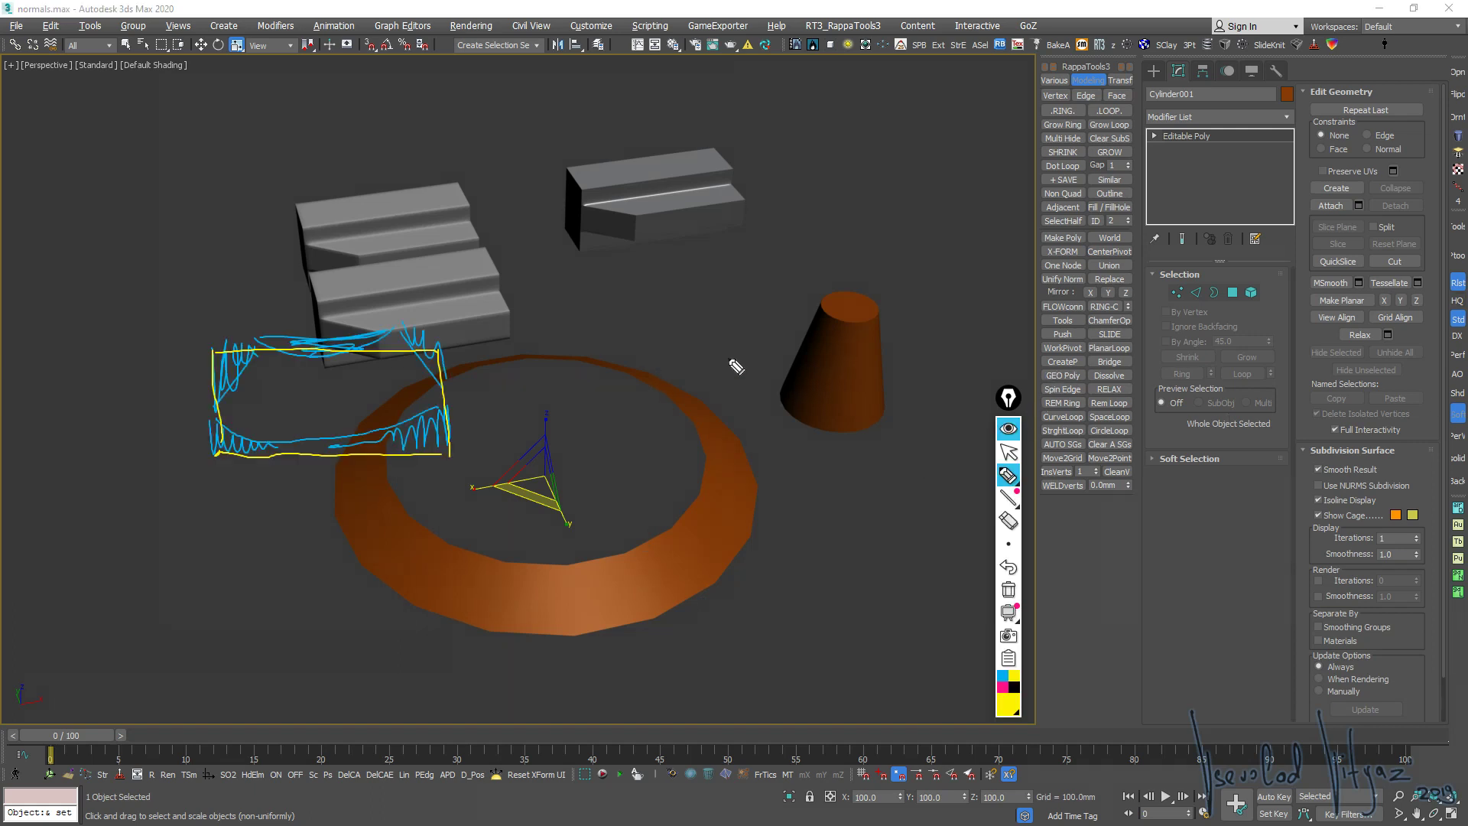
{"action": "left_click", "coordinate": [1008, 589]}
{"action": "mouse_move", "coordinate": [161, 312]}
{"action": "left_mouse_down"}
{"action": "mouse_move", "coordinate": [453, 563]}
{"action": "mouse_move", "coordinate": [490, 501]}
{"action": "left_mouse_up"}
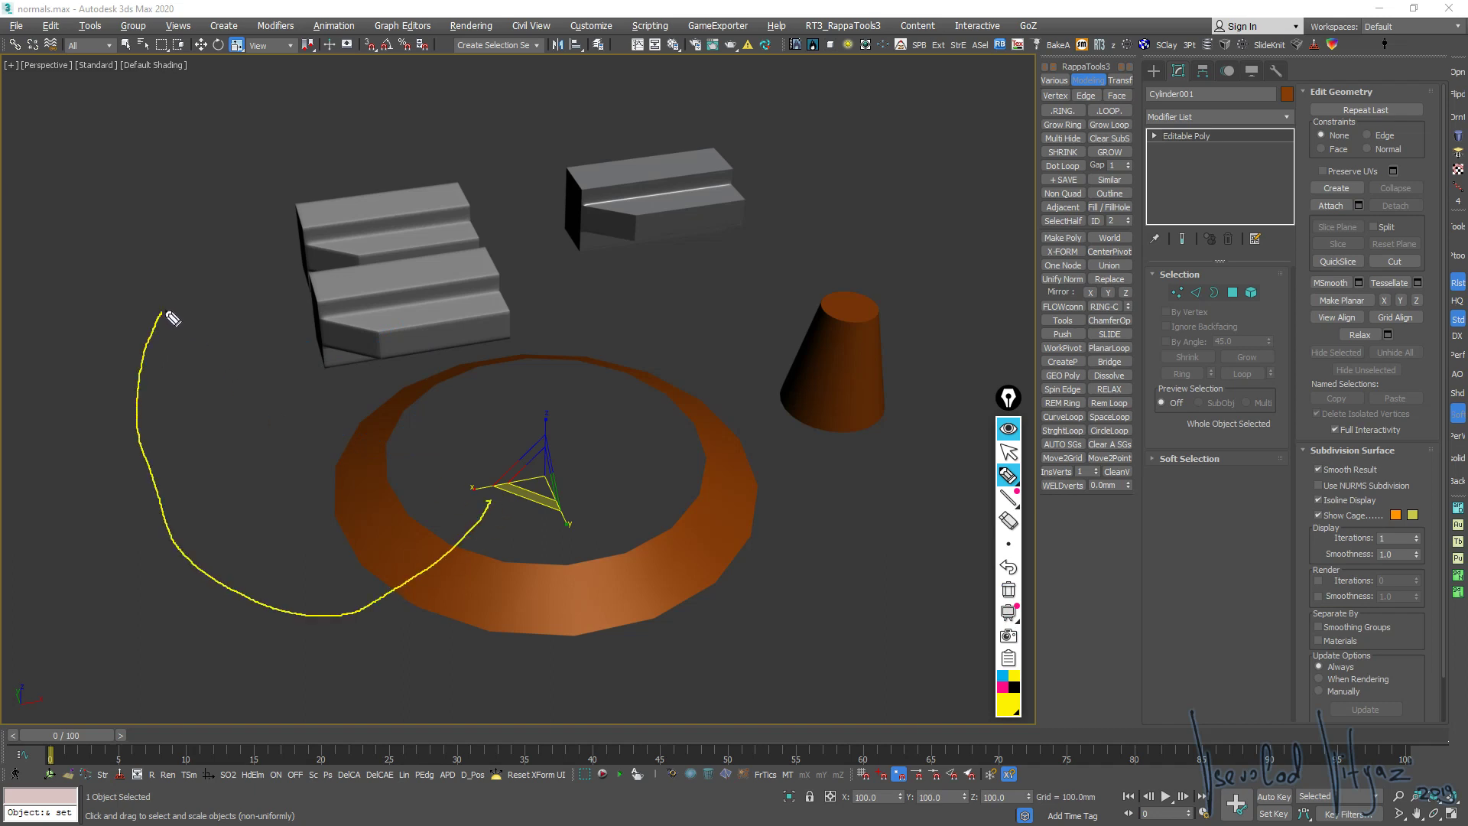
{"action": "mouse_move", "coordinate": [164, 310]}
{"action": "left_mouse_down"}
{"action": "mouse_move", "coordinate": [160, 472]}
{"action": "mouse_move", "coordinate": [253, 583]}
{"action": "mouse_move", "coordinate": [380, 583]}
{"action": "mouse_move", "coordinate": [474, 489]}
{"action": "mouse_move", "coordinate": [455, 487]}
{"action": "left_mouse_up"}
{"action": "mouse_move", "coordinate": [446, 499]}
{"action": "left_mouse_down"}
{"action": "mouse_move", "coordinate": [456, 519]}
{"action": "mouse_move", "coordinate": [405, 582]}
{"action": "left_mouse_up"}
{"action": "left_click_drag", "start_coordinate": [371, 575], "coordinate": [367, 594]}
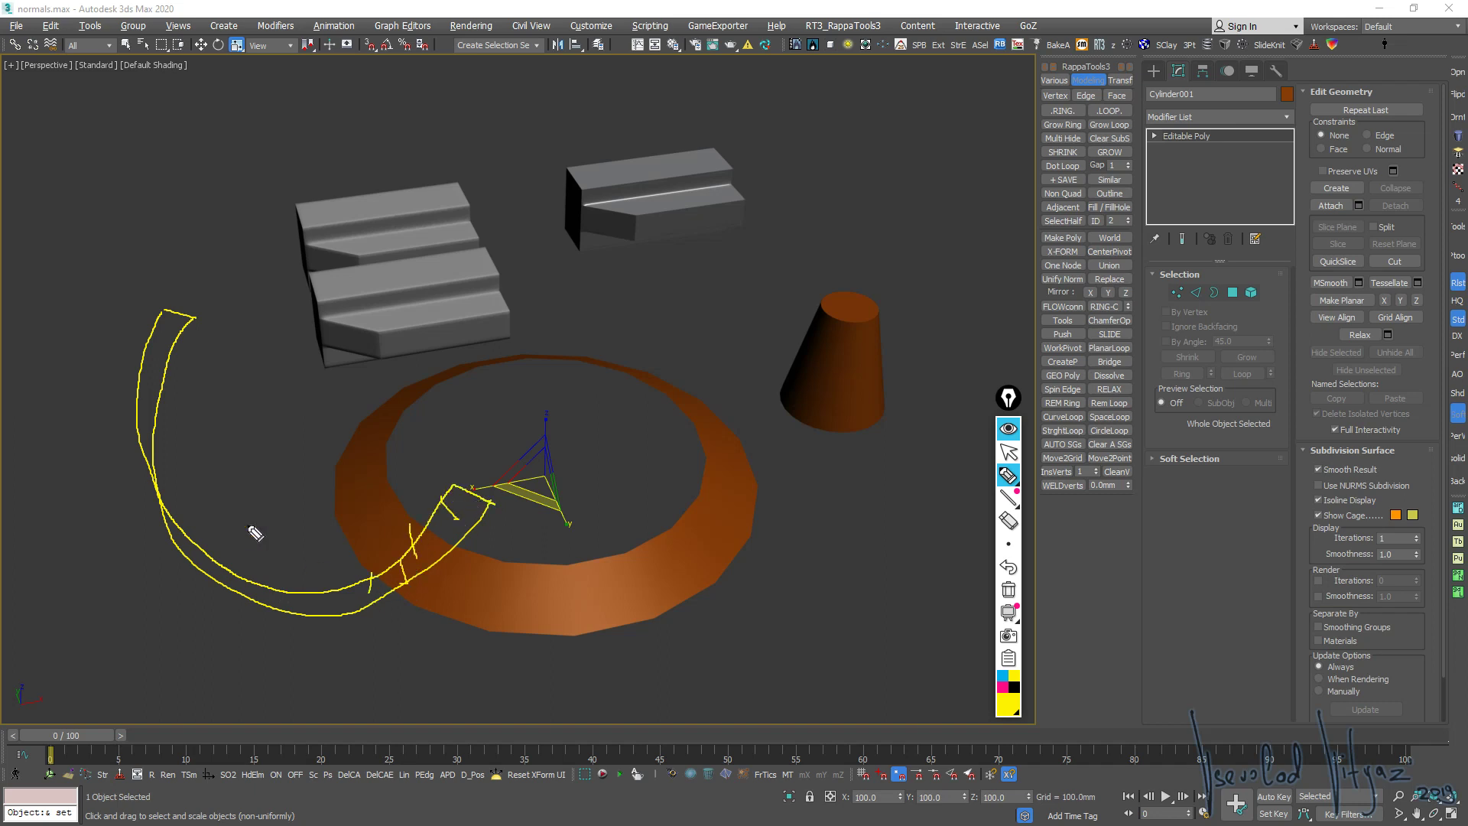
{"action": "left_click", "coordinate": [1003, 676]}
{"action": "mouse_move", "coordinate": [130, 299]}
{"action": "left_mouse_down"}
{"action": "mouse_move", "coordinate": [114, 517]}
{"action": "mouse_move", "coordinate": [144, 646]}
{"action": "mouse_move", "coordinate": [546, 665]}
{"action": "mouse_move", "coordinate": [506, 352]}
{"action": "left_mouse_up"}
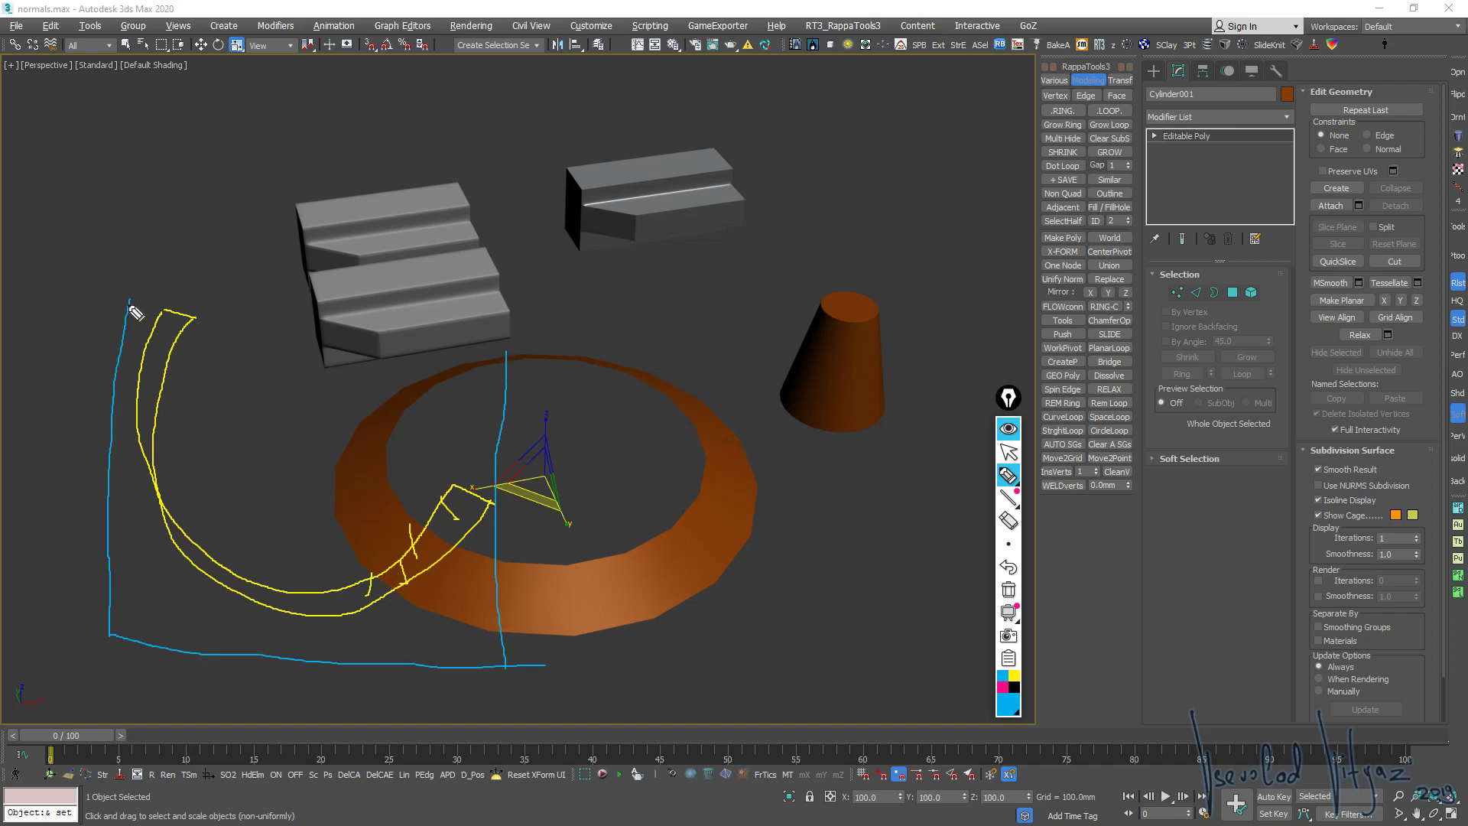
{"action": "left_click_drag", "start_coordinate": [128, 302], "coordinate": [470, 314]}
{"action": "left_click_drag", "start_coordinate": [164, 463], "coordinate": [402, 387]}
{"action": "left_click_drag", "start_coordinate": [602, 348], "coordinate": [613, 355]}
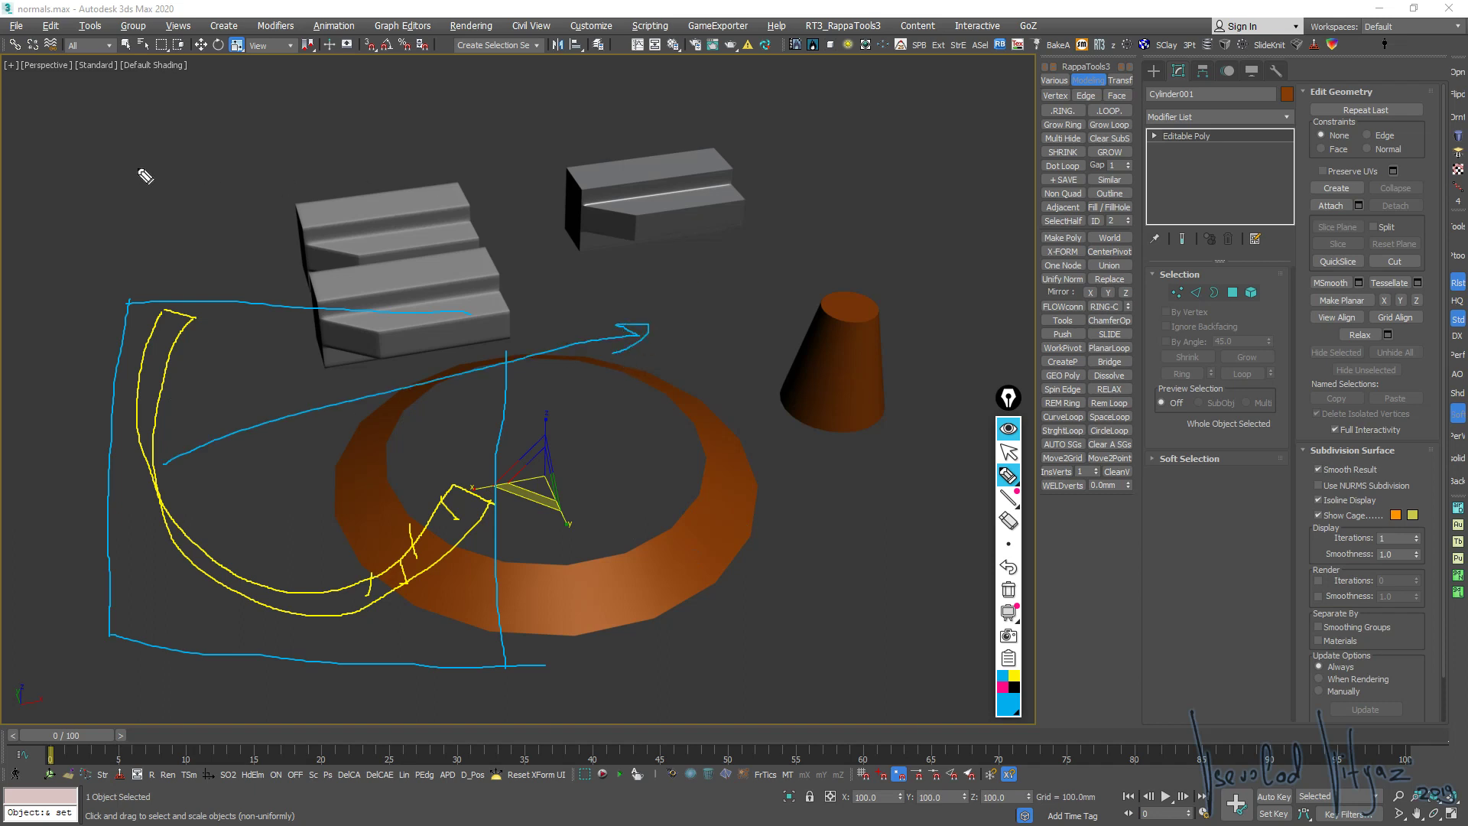
{"action": "left_click_drag", "start_coordinate": [103, 172], "coordinate": [820, 201]}
{"action": "left_click_drag", "start_coordinate": [93, 170], "coordinate": [912, 234]}
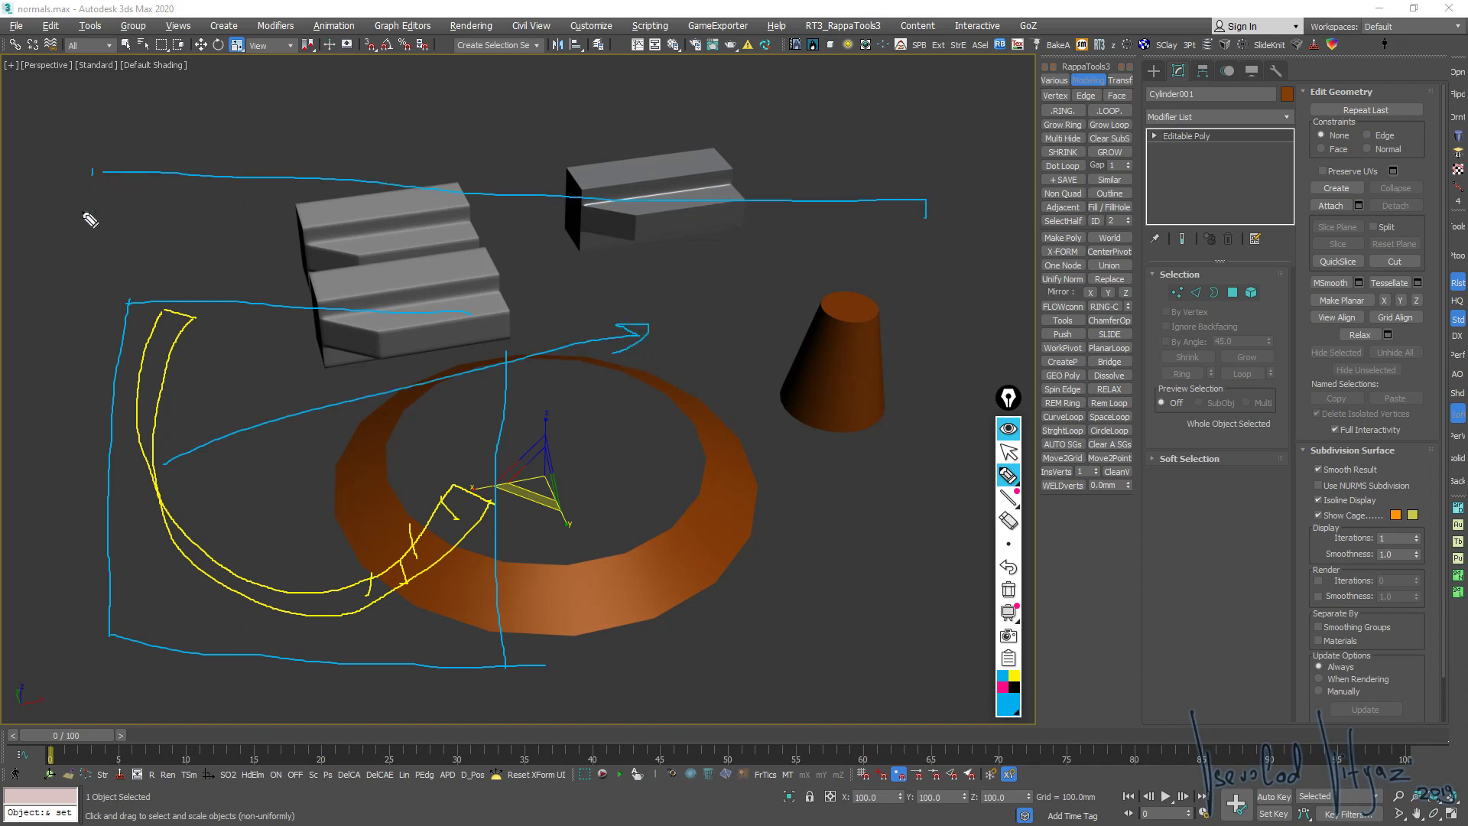
{"action": "mouse_move", "coordinate": [480, 189]}
{"action": "left_mouse_down"}
{"action": "mouse_move", "coordinate": [481, 246]}
{"action": "mouse_move", "coordinate": [248, 140]}
{"action": "left_mouse_up"}
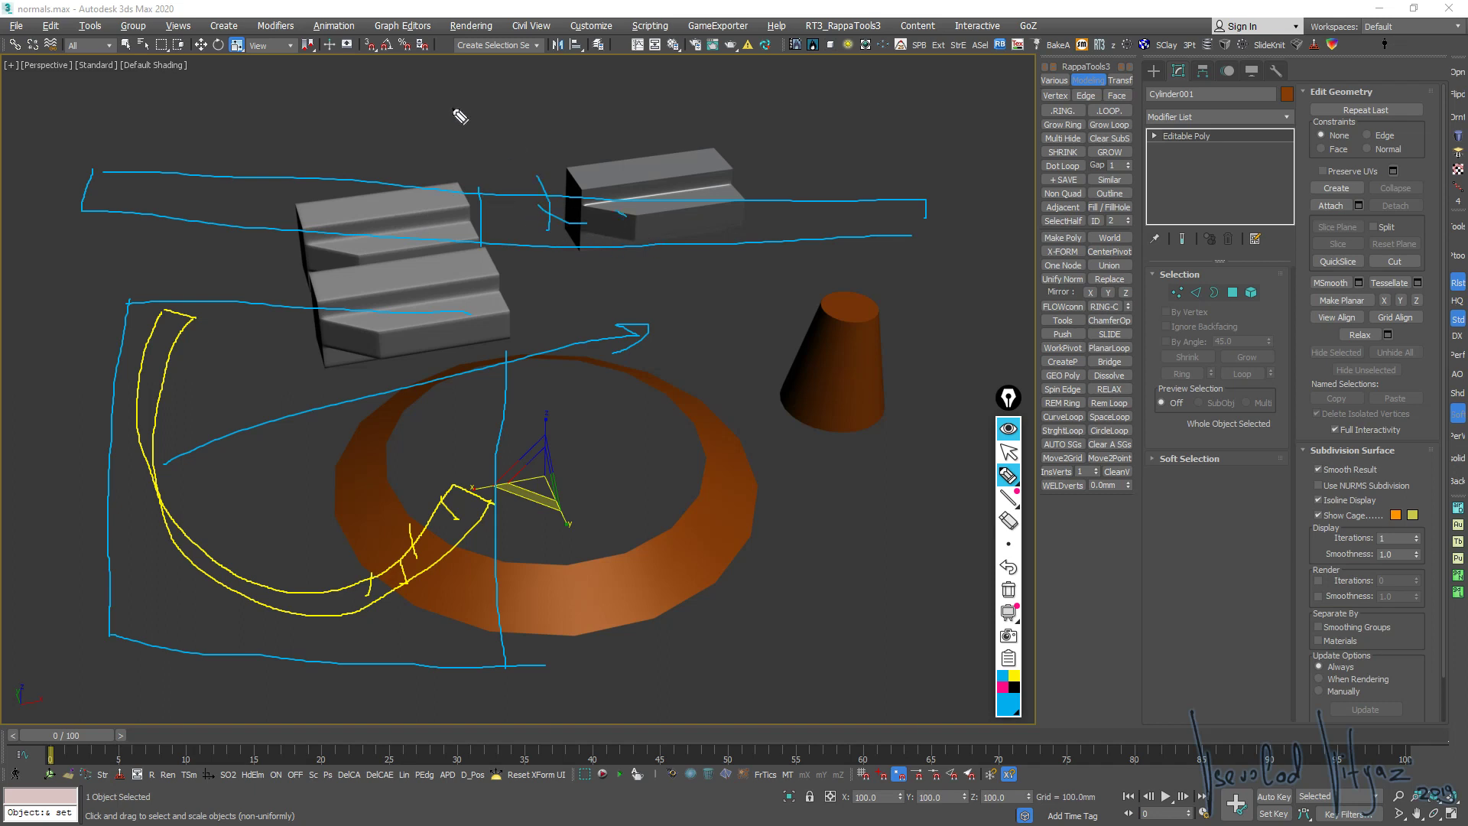
{"action": "left_click_drag", "start_coordinate": [89, 116], "coordinate": [464, 176]}
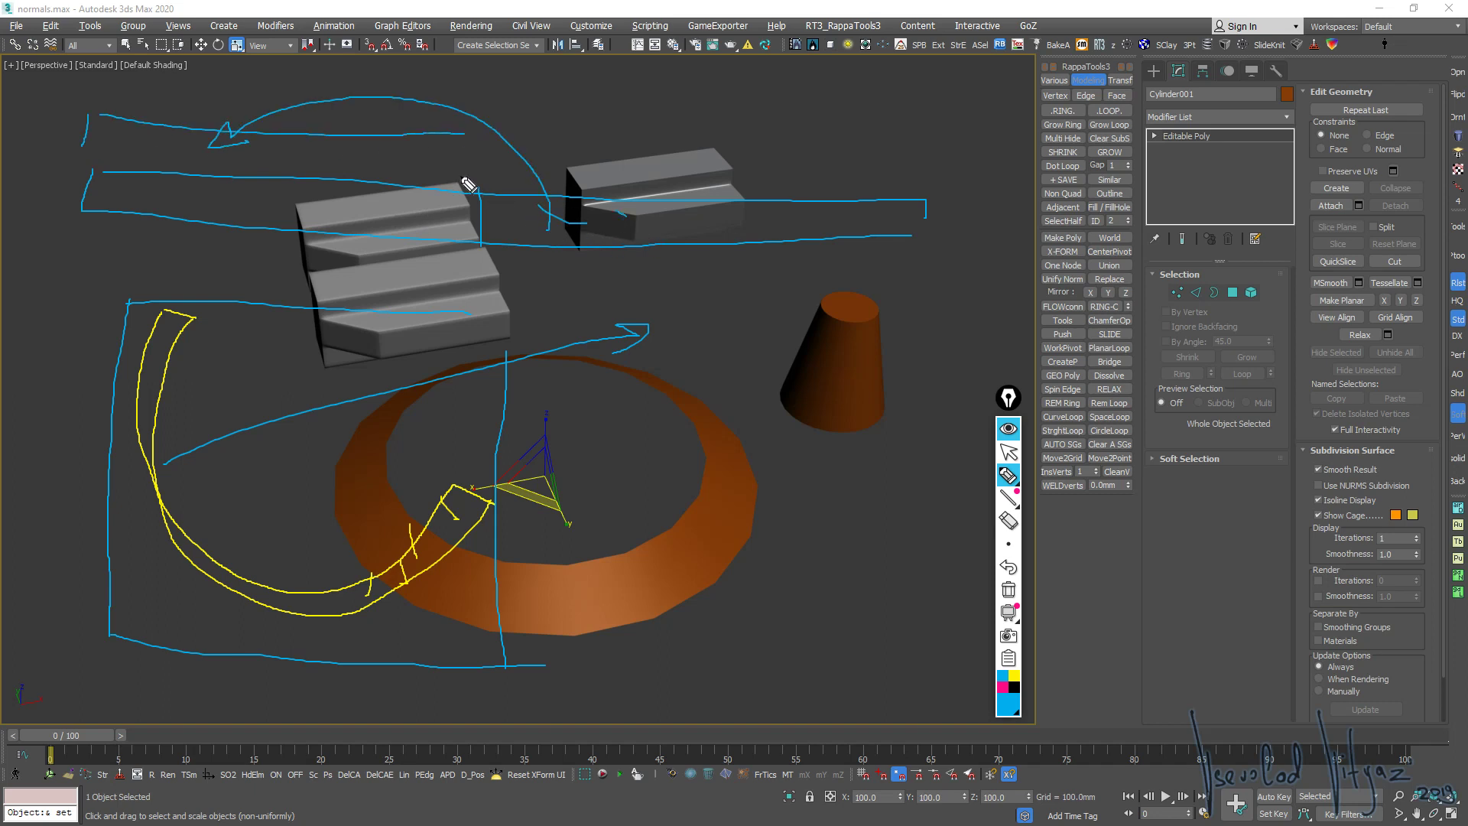
{"action": "left_click_drag", "start_coordinate": [104, 164], "coordinate": [405, 165]}
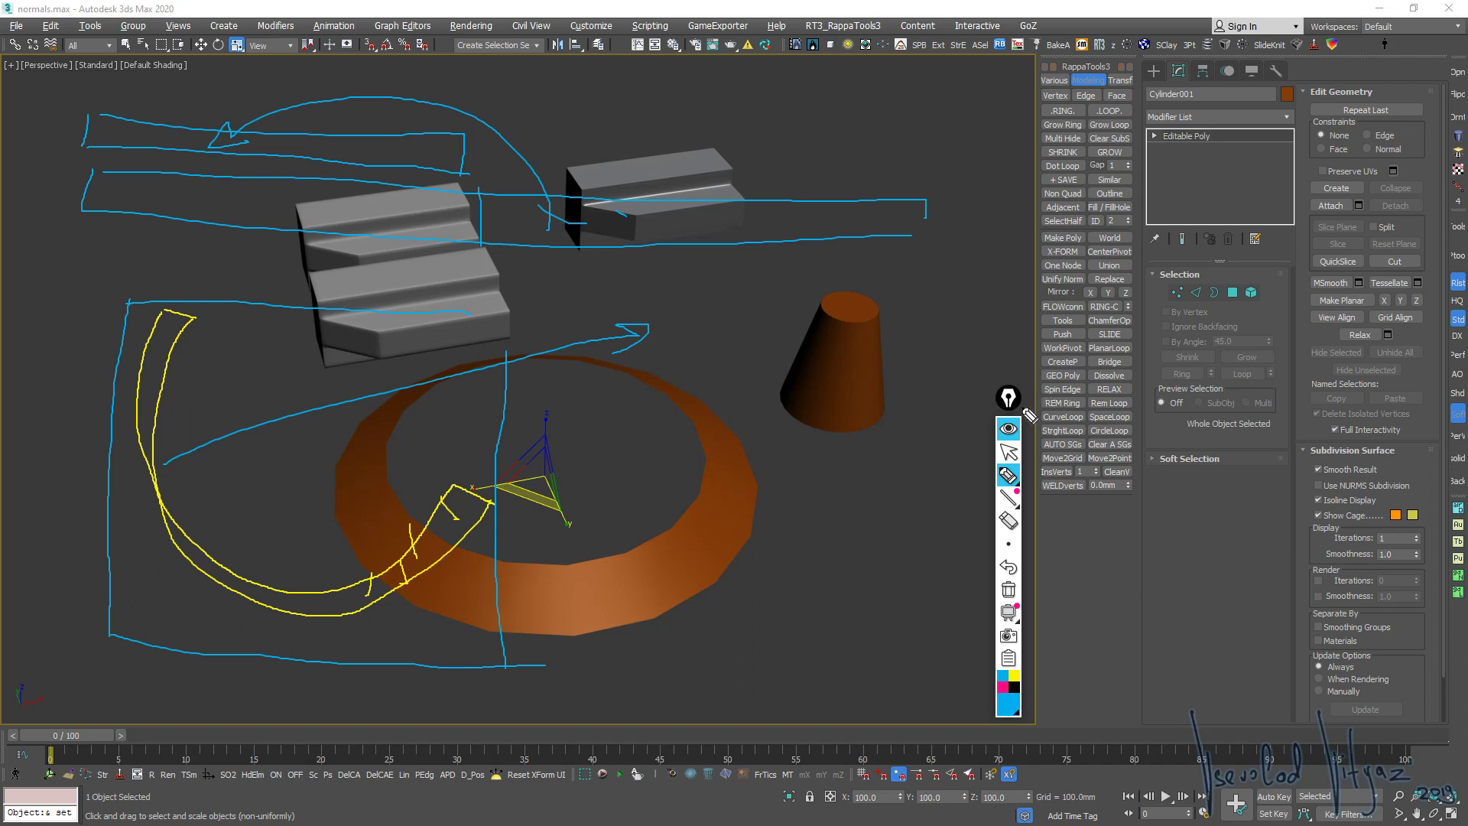
{"action": "left_click", "coordinate": [1008, 428]}
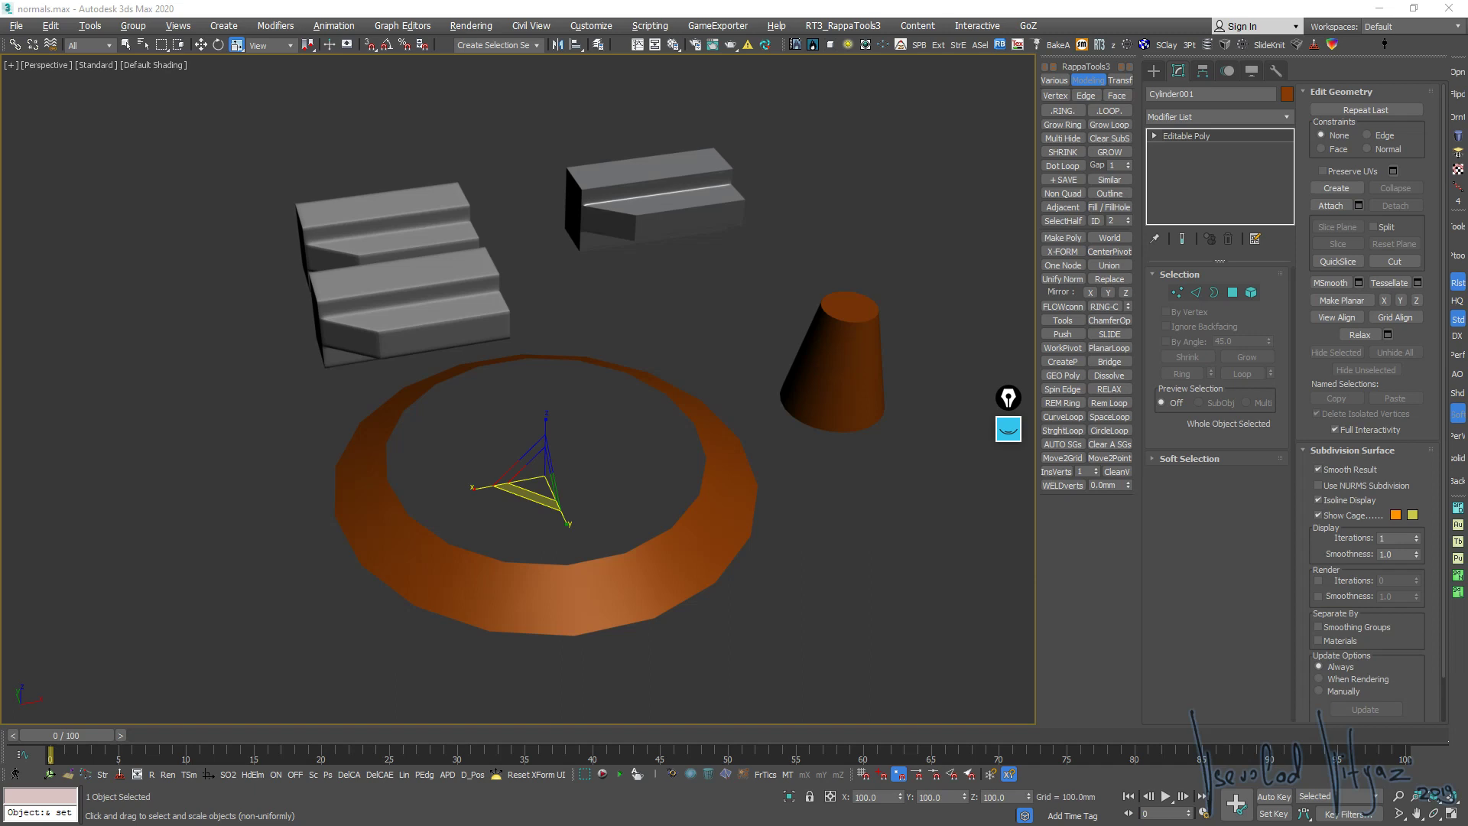